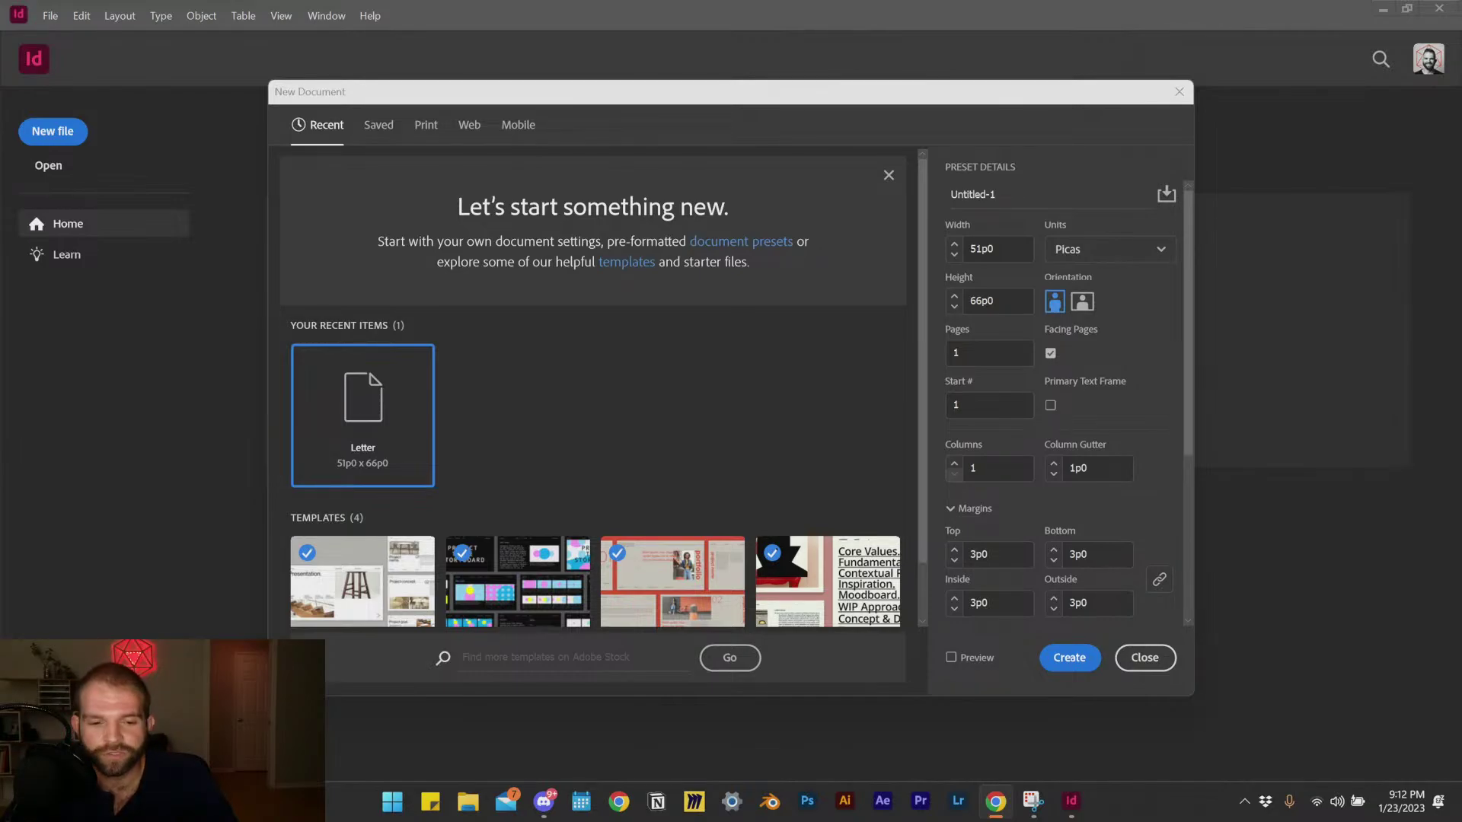
Step: Set the new document's units to Inches and its width to 6.875 in
click(1075, 254)
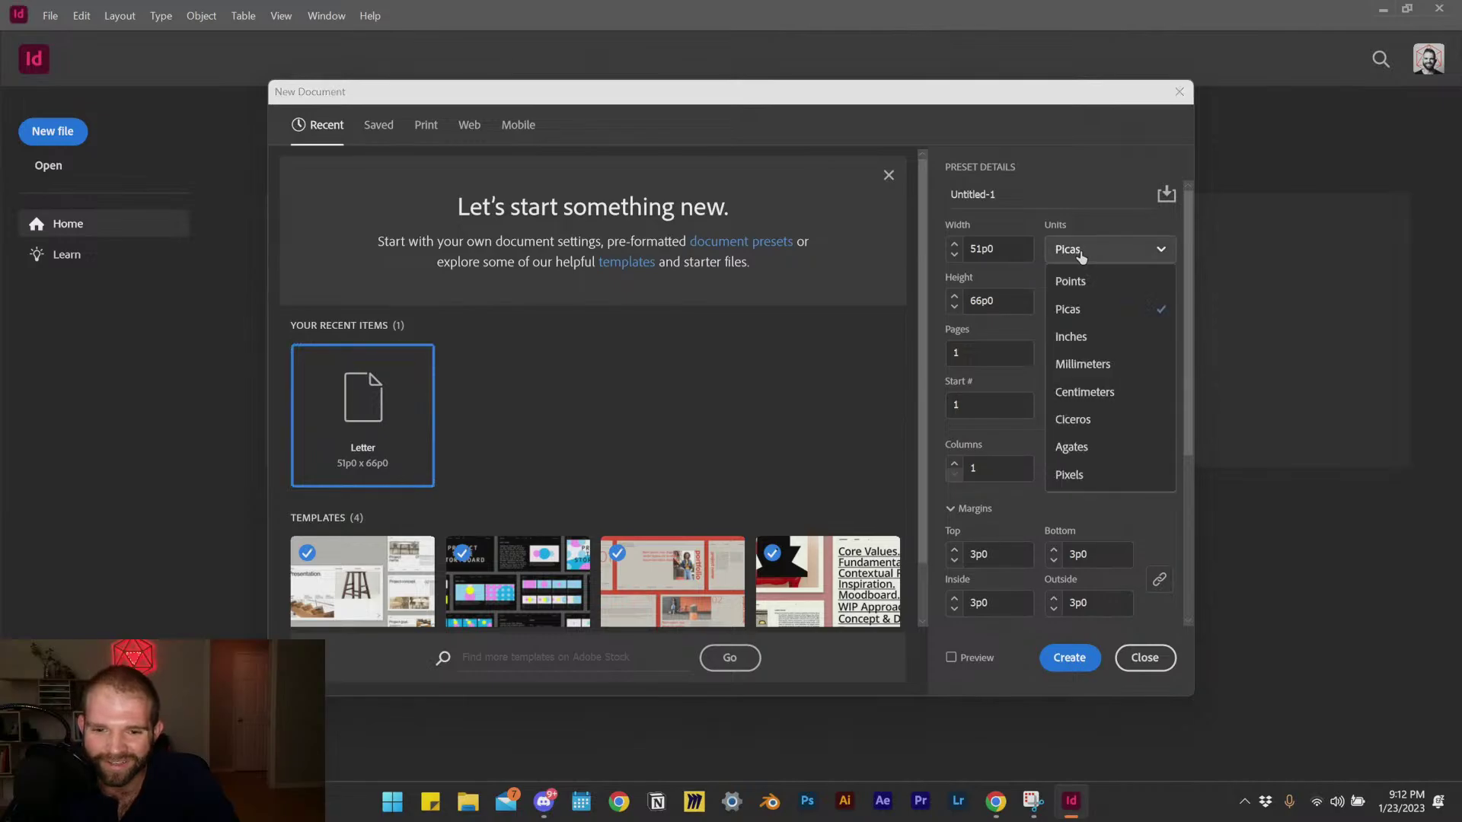
click(1099, 333)
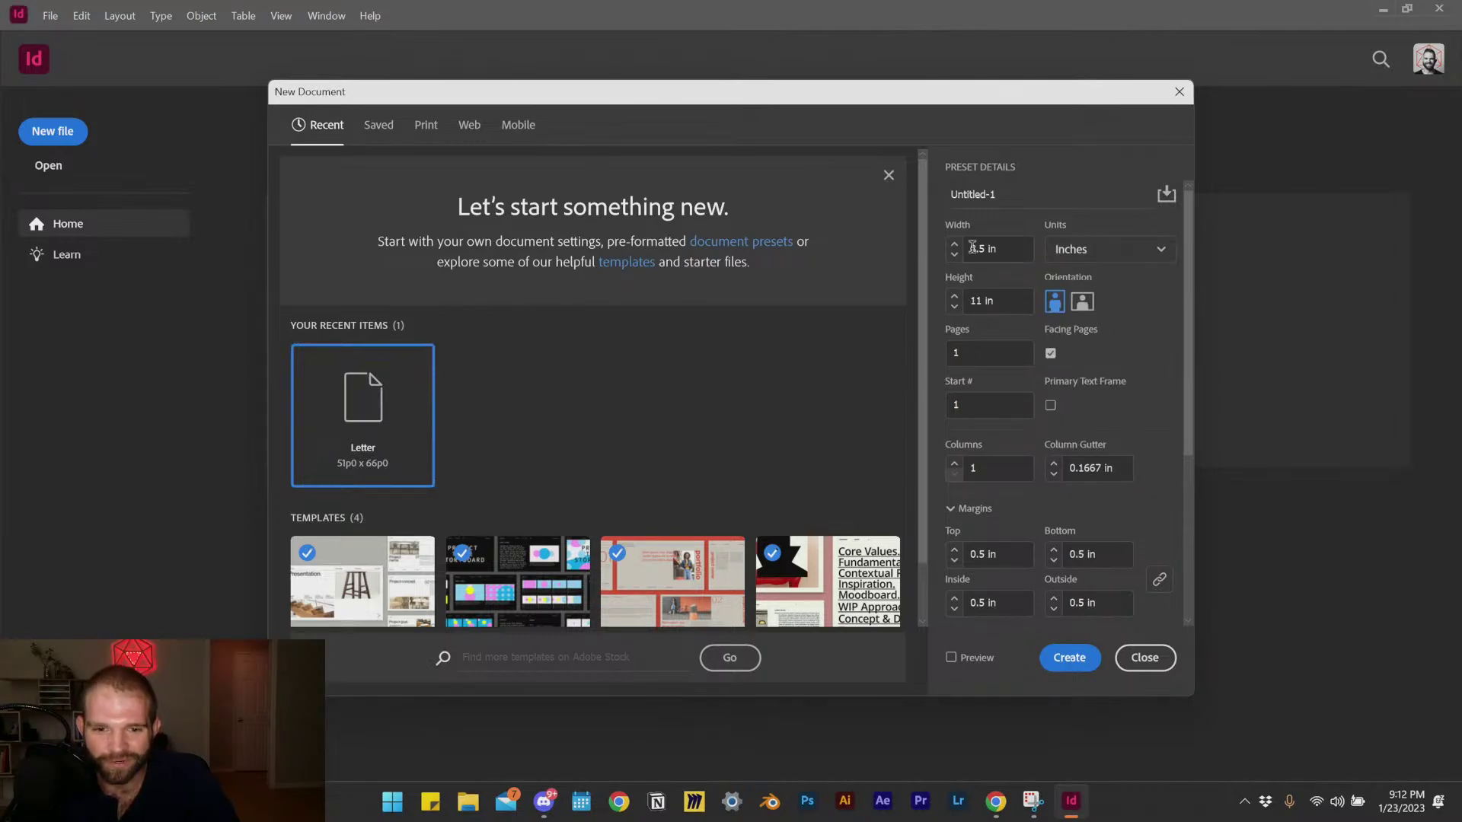
key(alt+Tab)
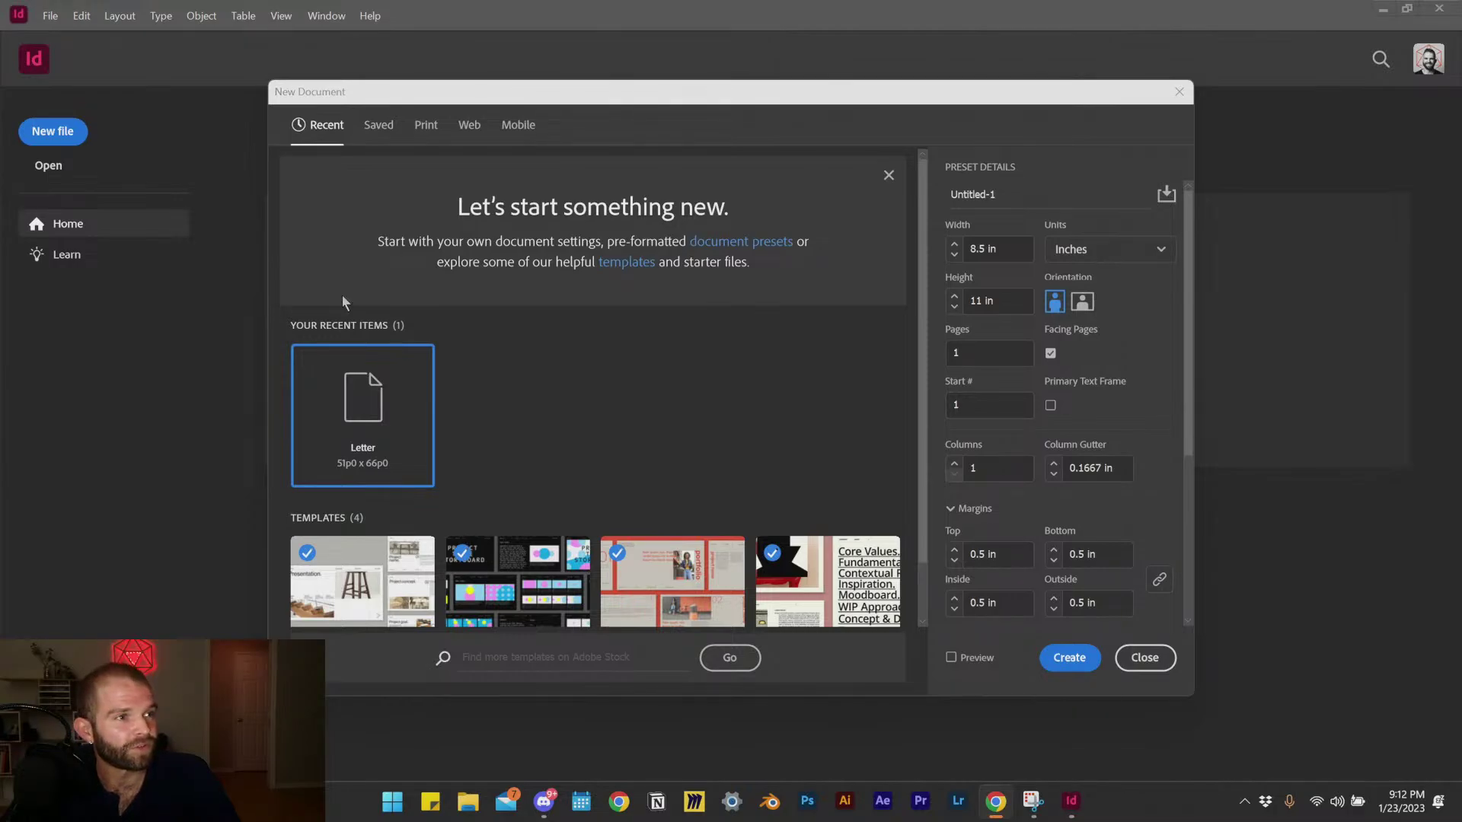
click(1000, 252)
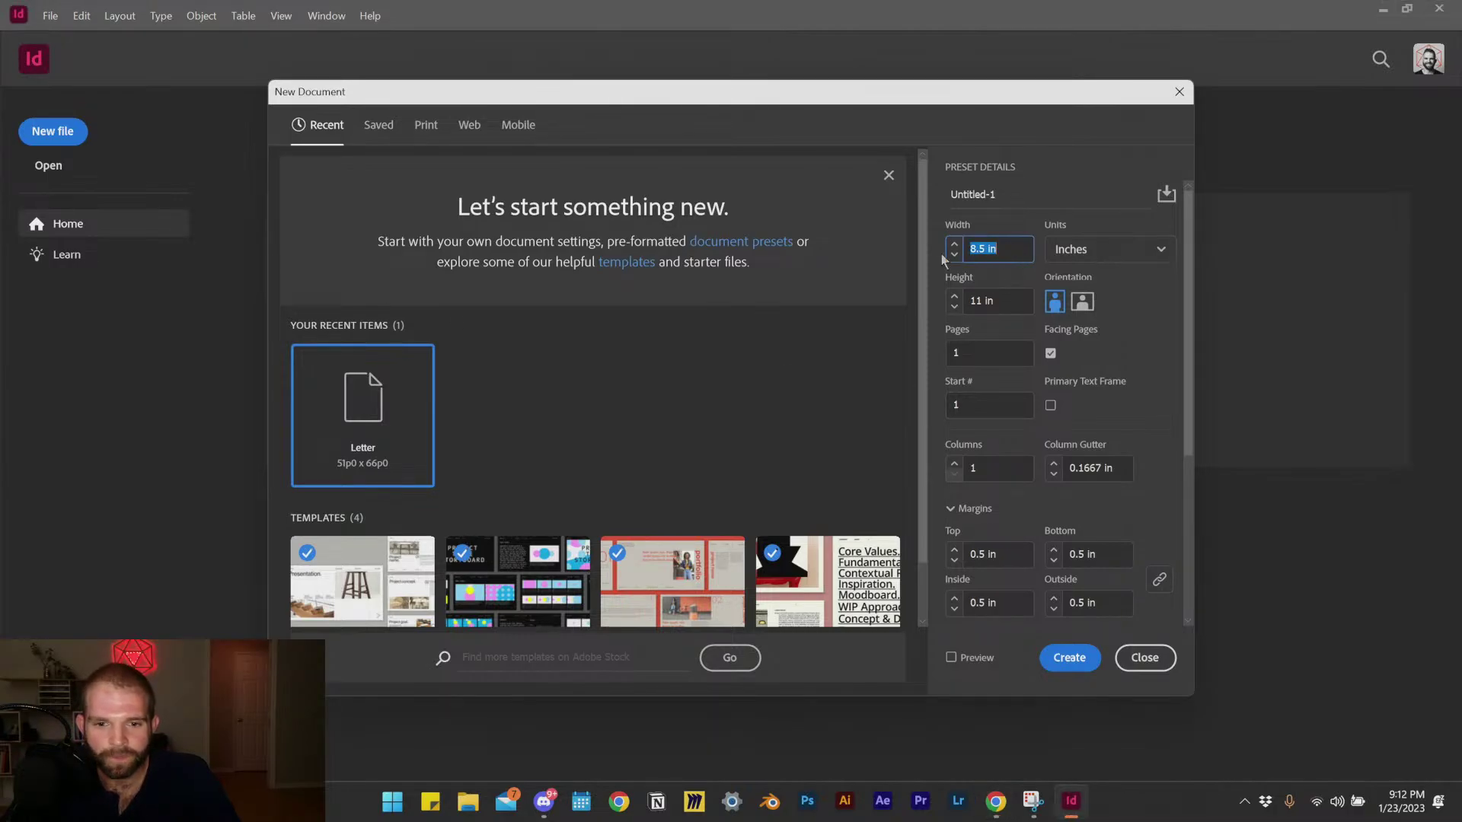
text(6.875)
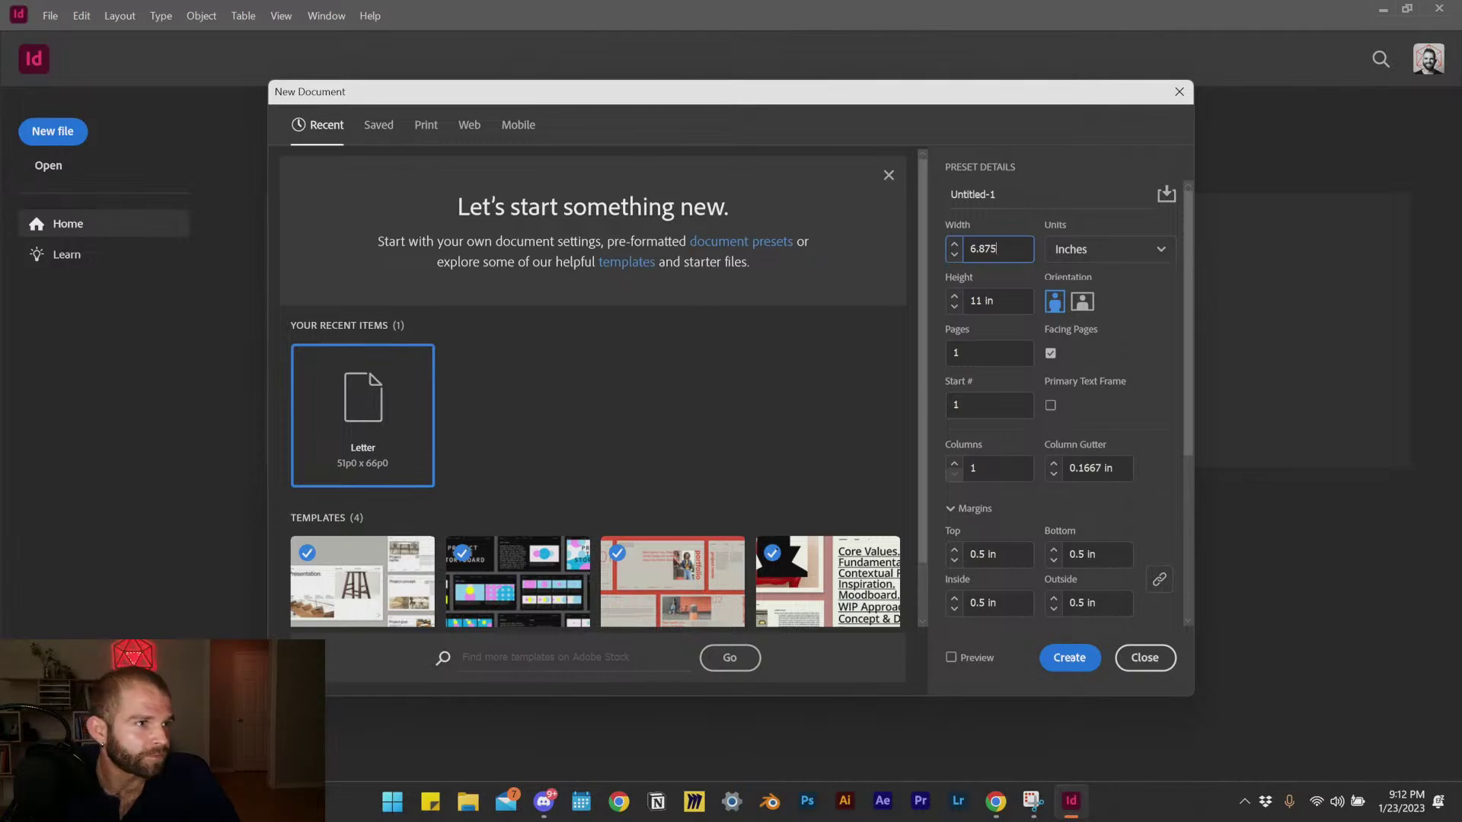
key(alt+Tab)
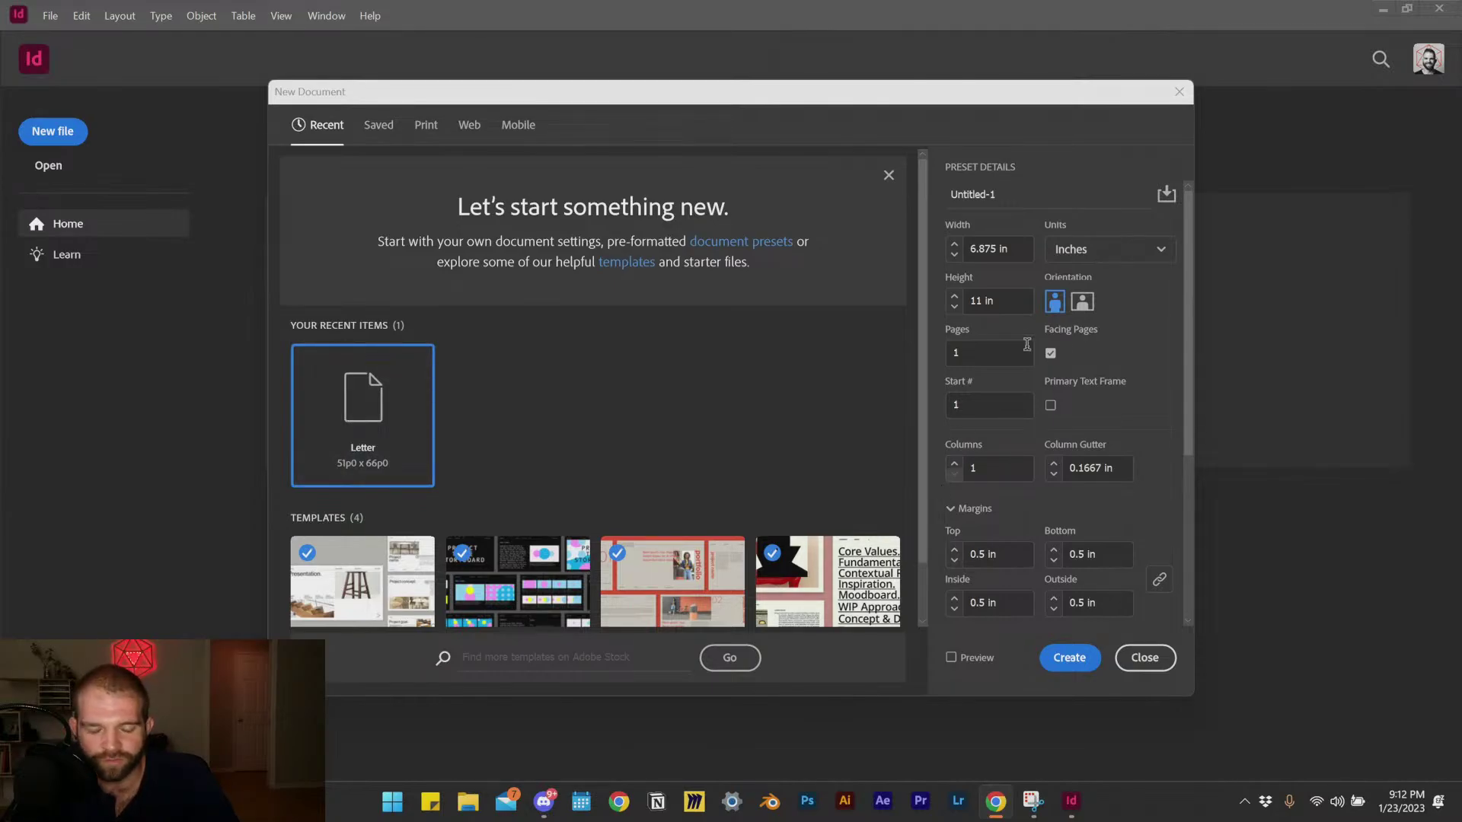
click(1110, 257)
click(1111, 258)
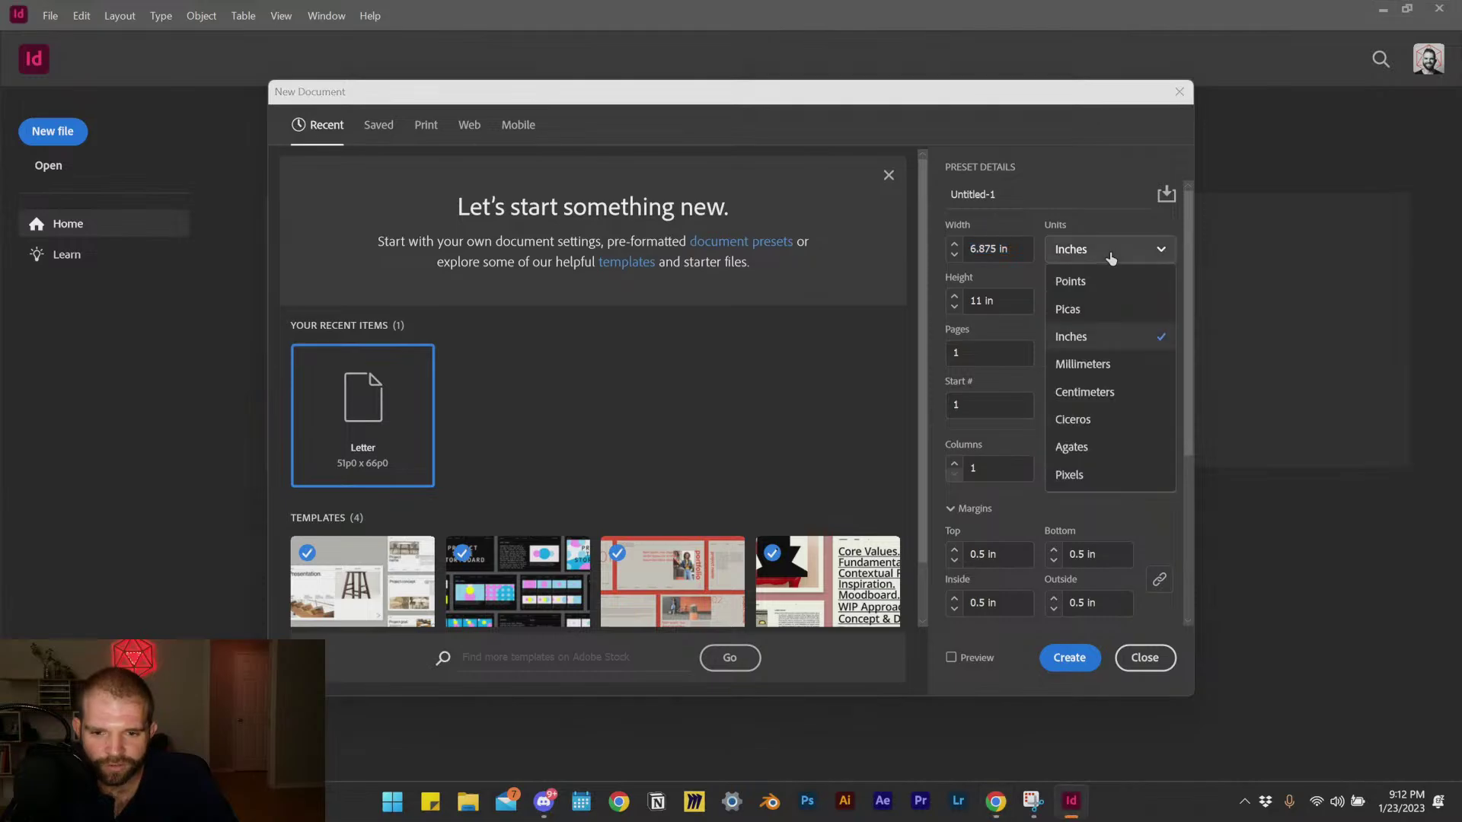
Step: Choose the A4 web preset for the new document and set its units to Millimeters
click(471, 130)
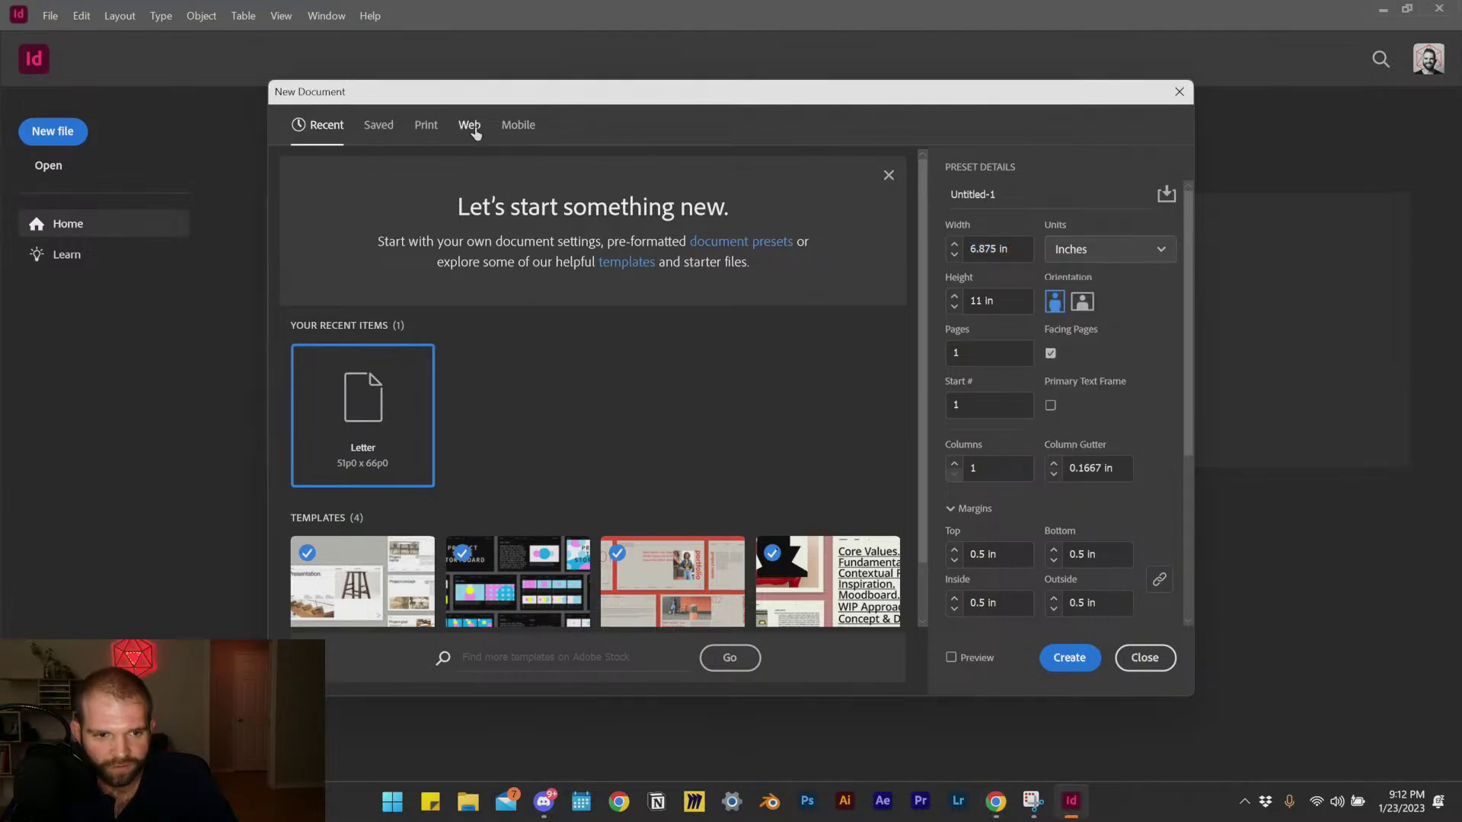
click(472, 131)
click(603, 360)
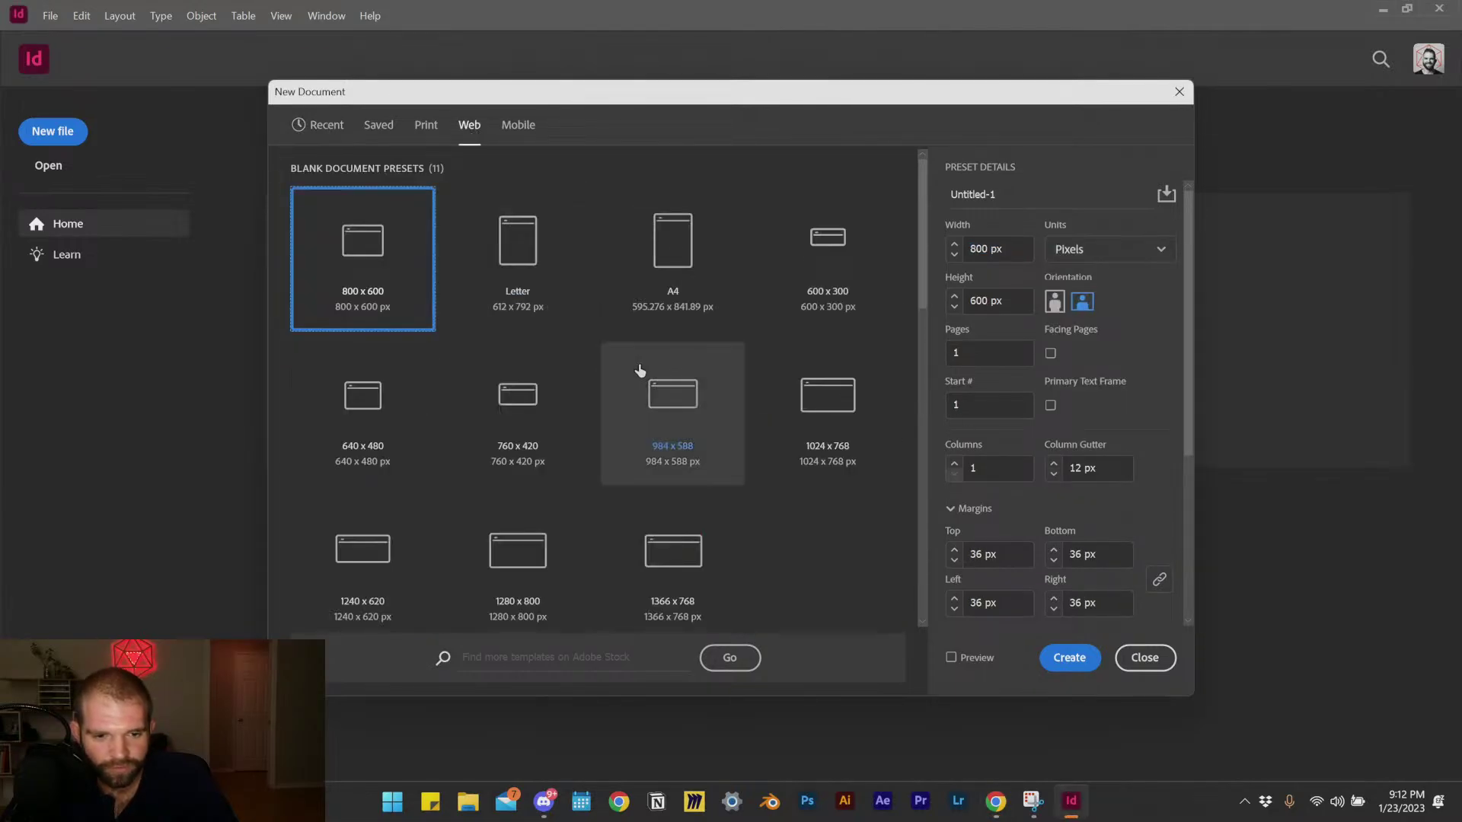
click(700, 264)
click(1105, 250)
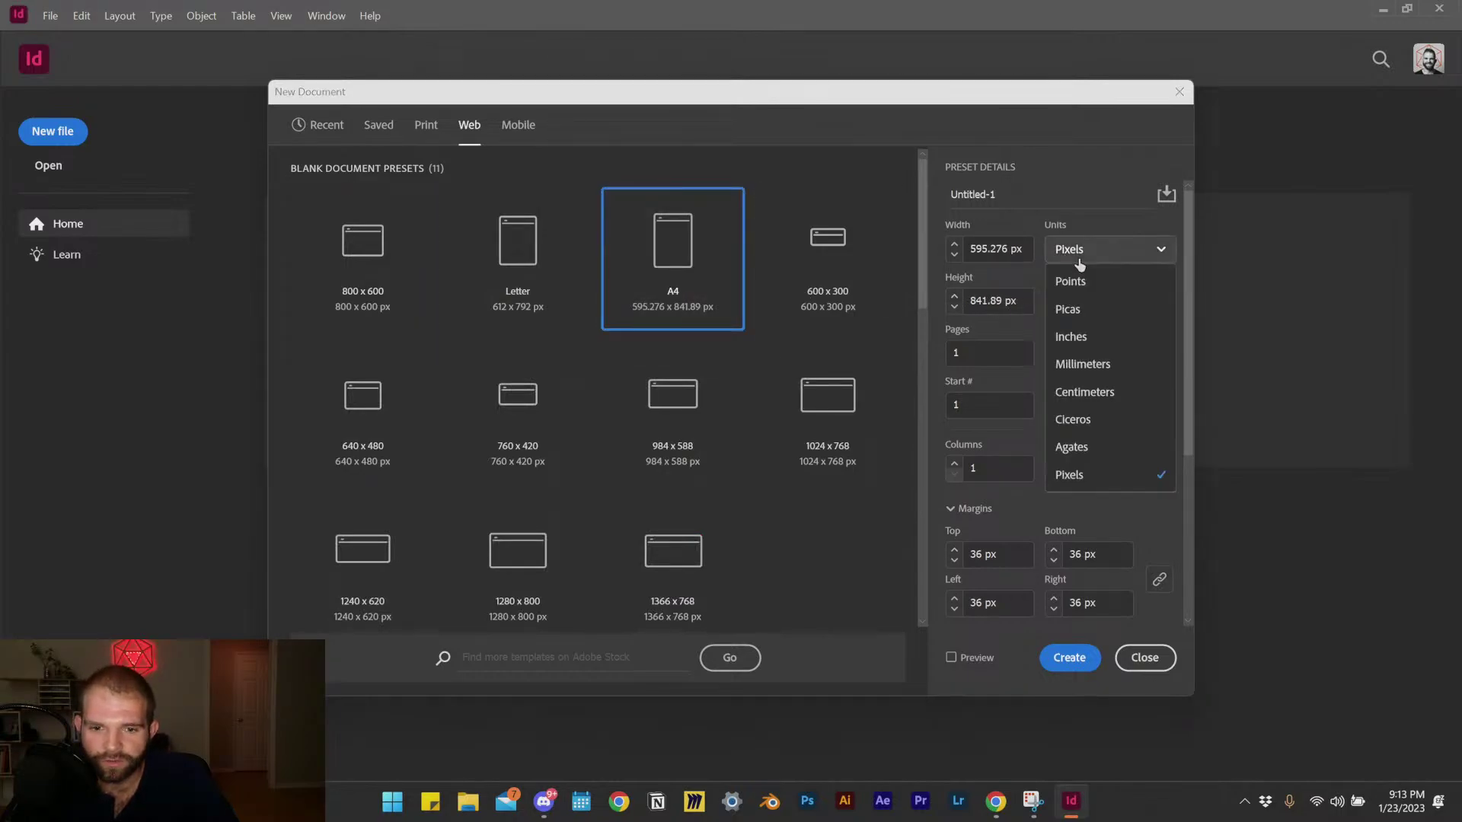
click(1097, 366)
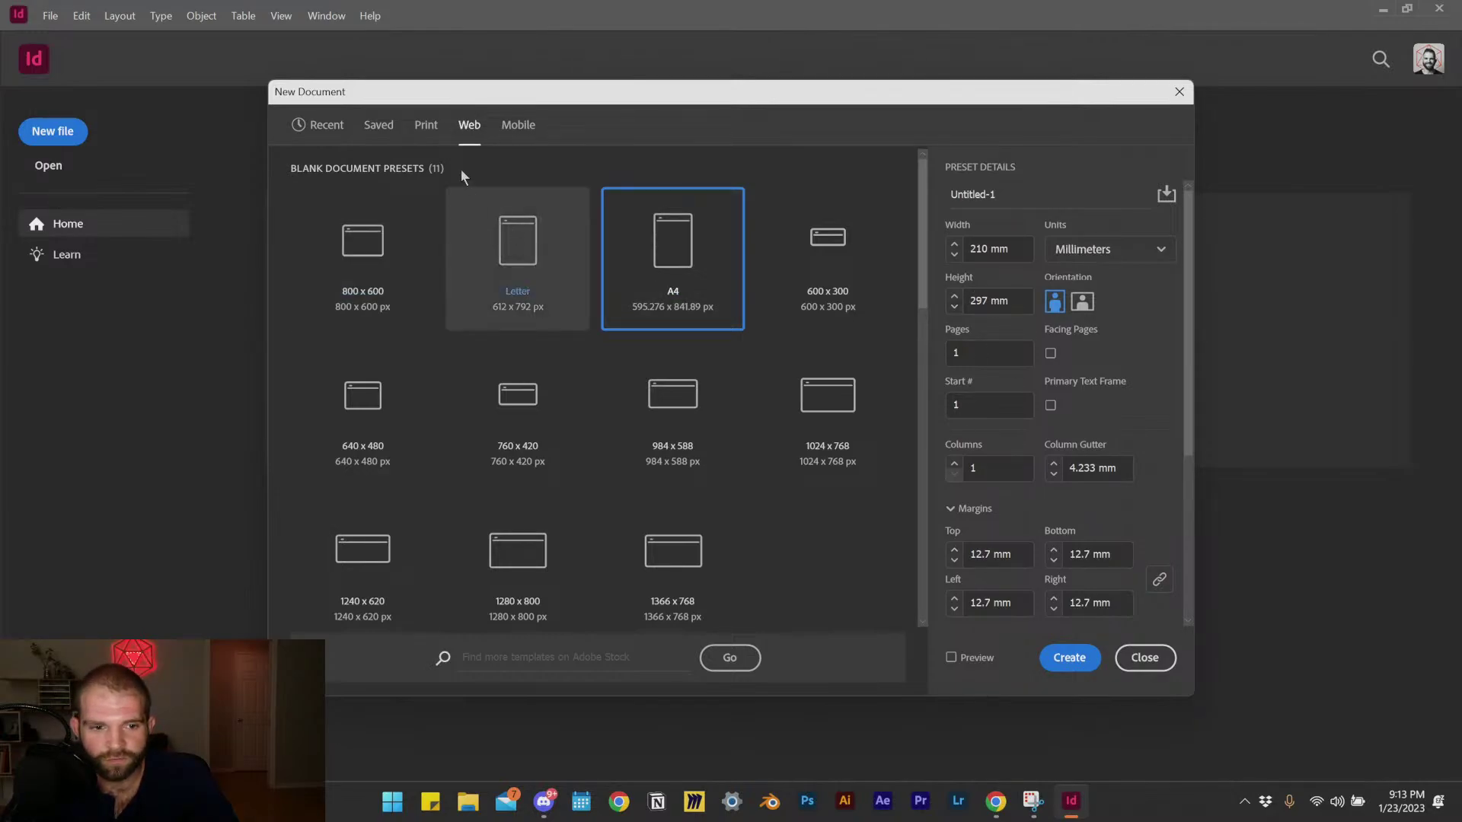
Step: Choose the A4 print preset for the new document and set its units to Millimeters
click(424, 128)
click(601, 362)
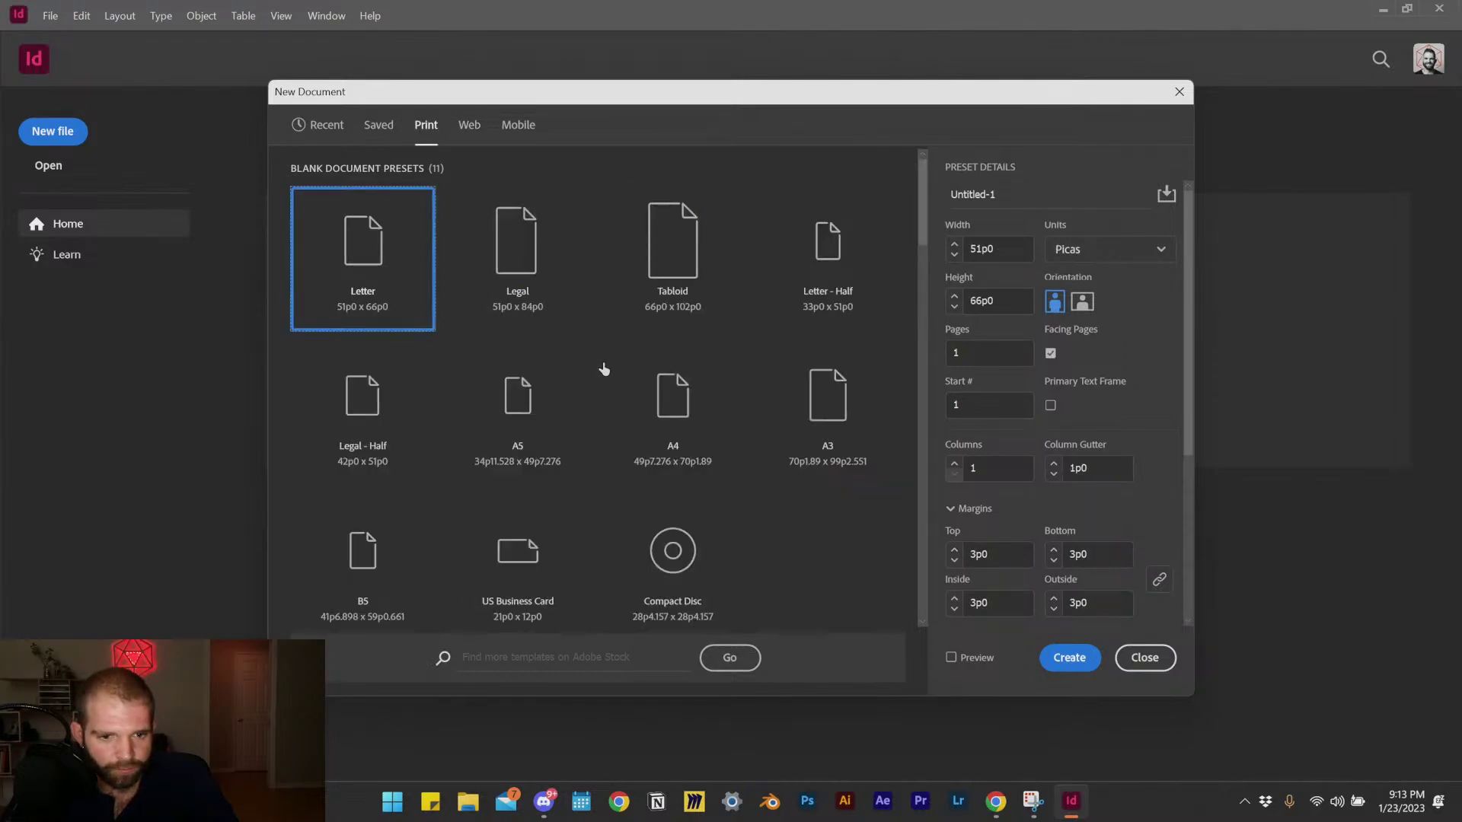
click(696, 405)
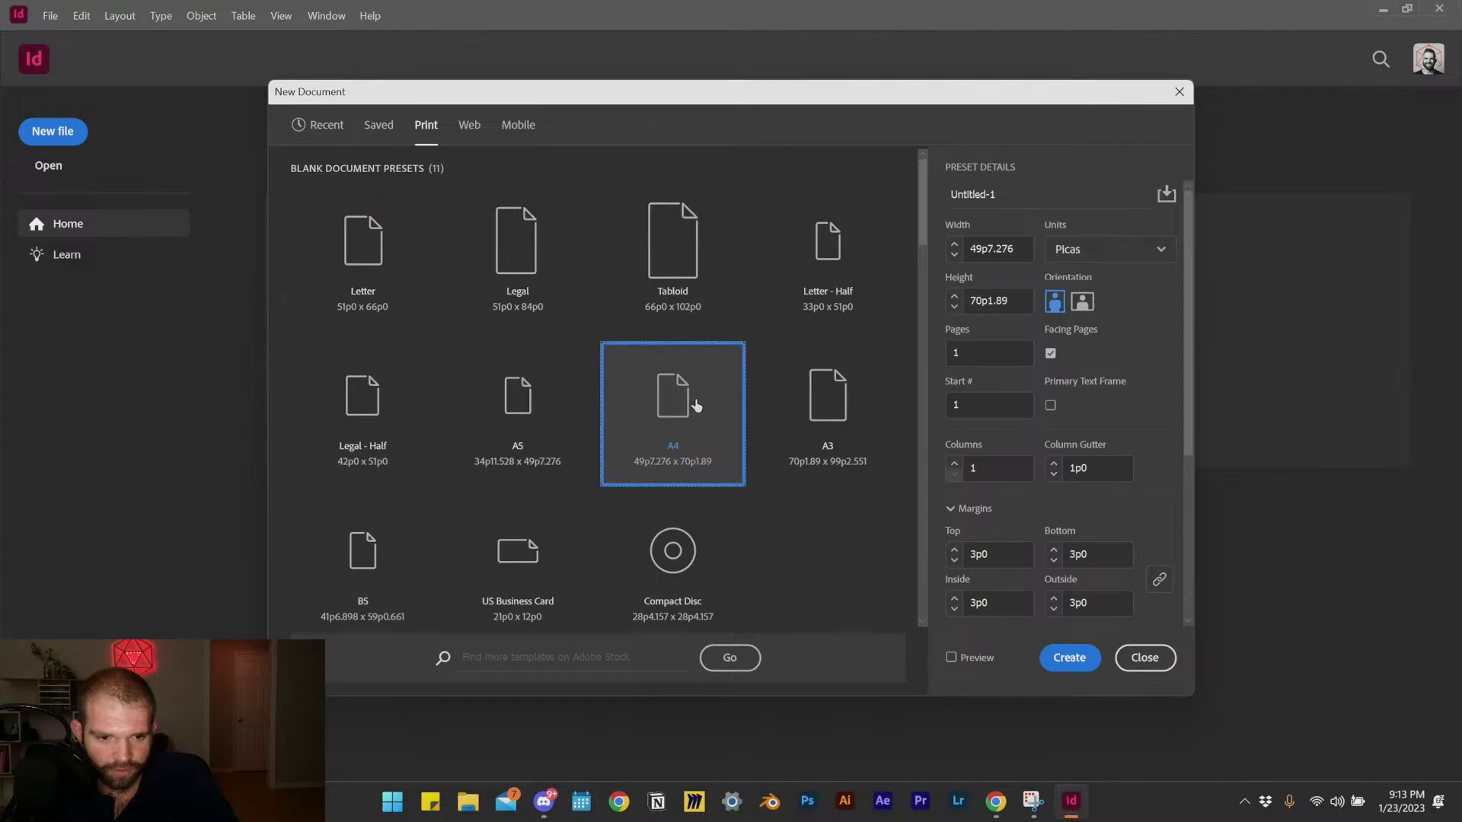
click(1092, 252)
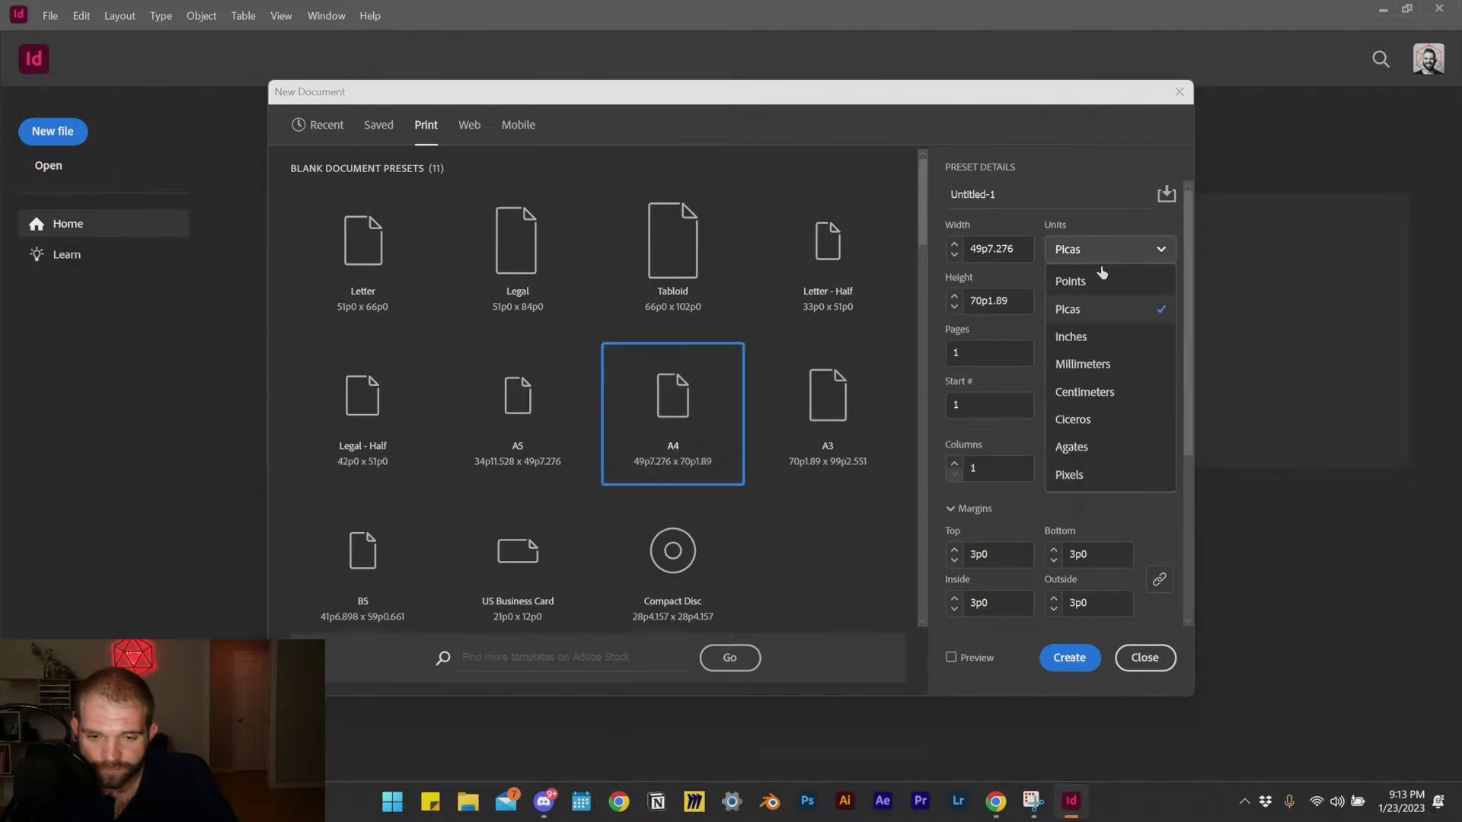
click(1101, 366)
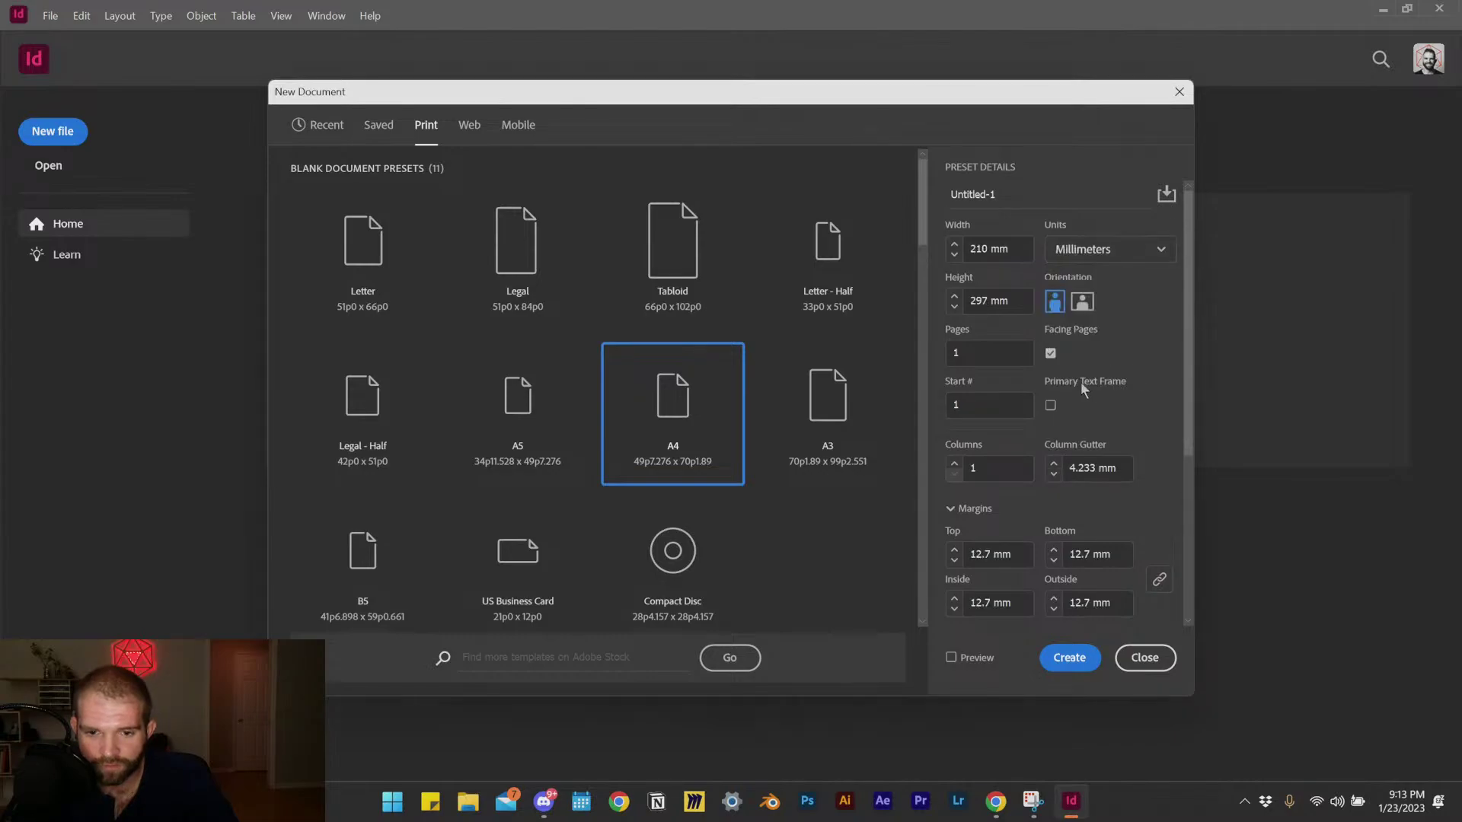
Step: Review the page count, start number, margin and bleed settings, and create the document
click(994, 354)
drag(968, 354, 908, 359)
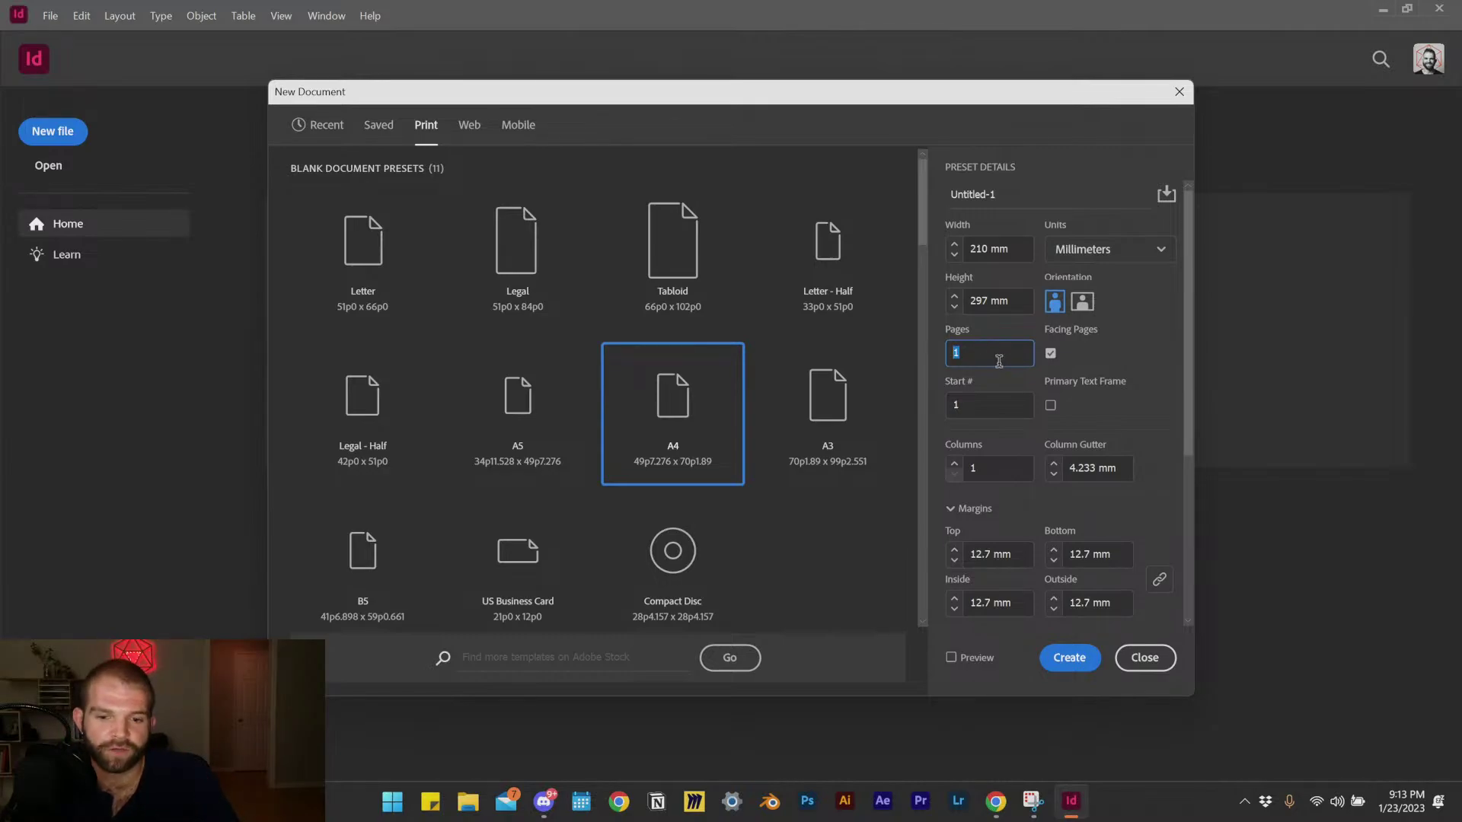
click(987, 412)
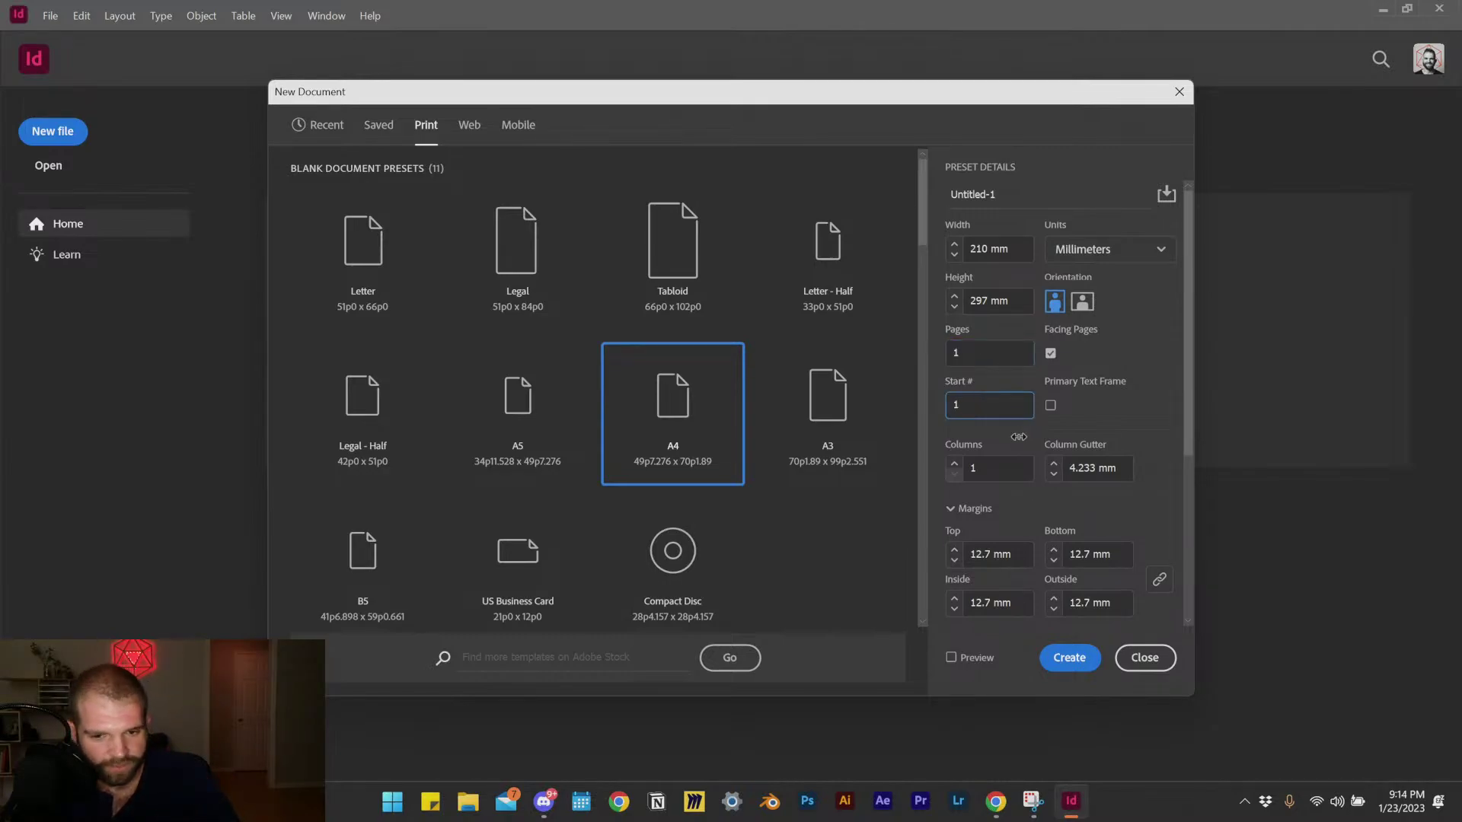
scroll(1017, 430, down, 1)
scroll(1033, 449, down, 1)
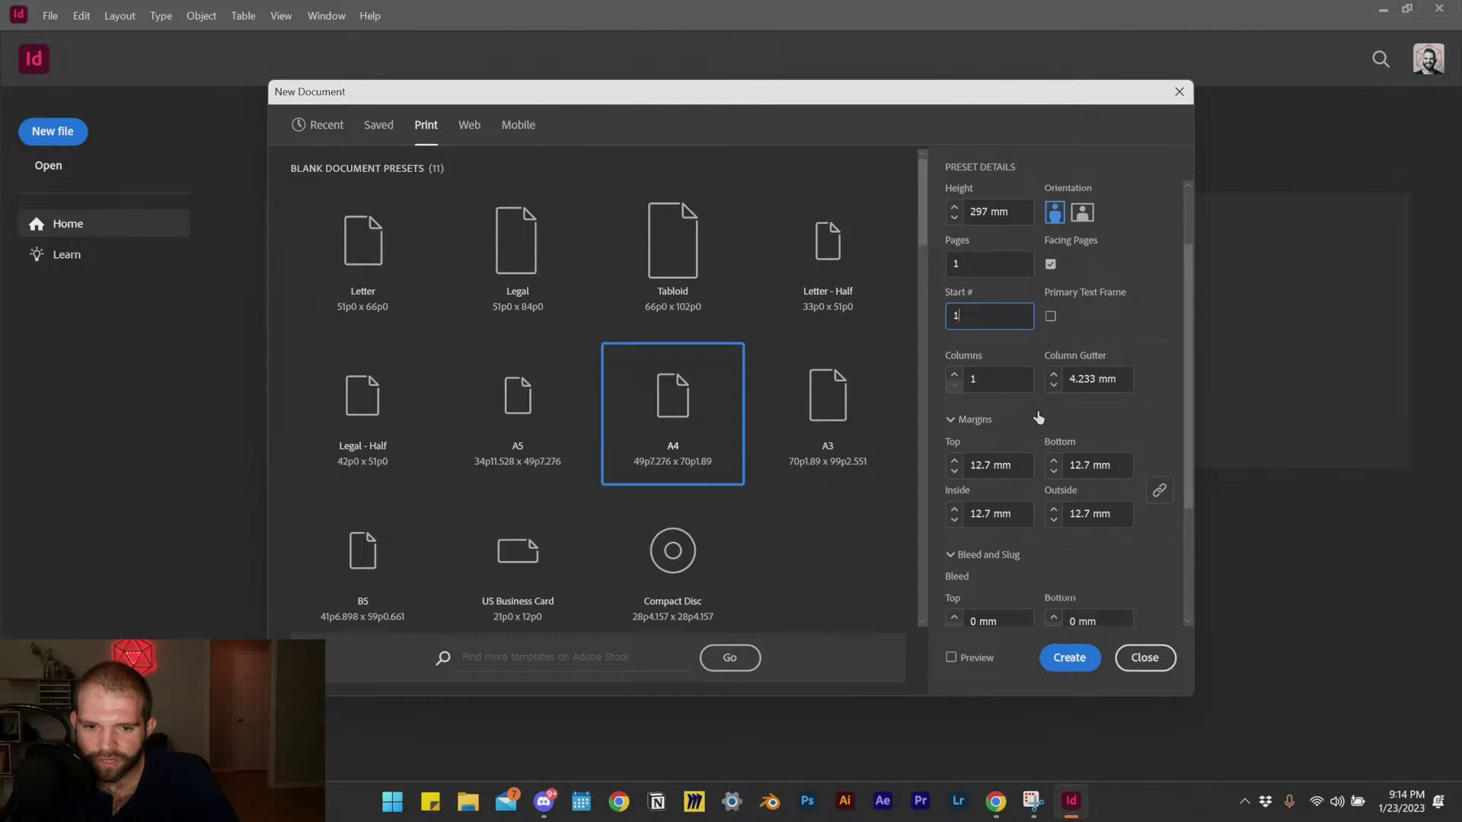
scroll(1137, 412, down, 4)
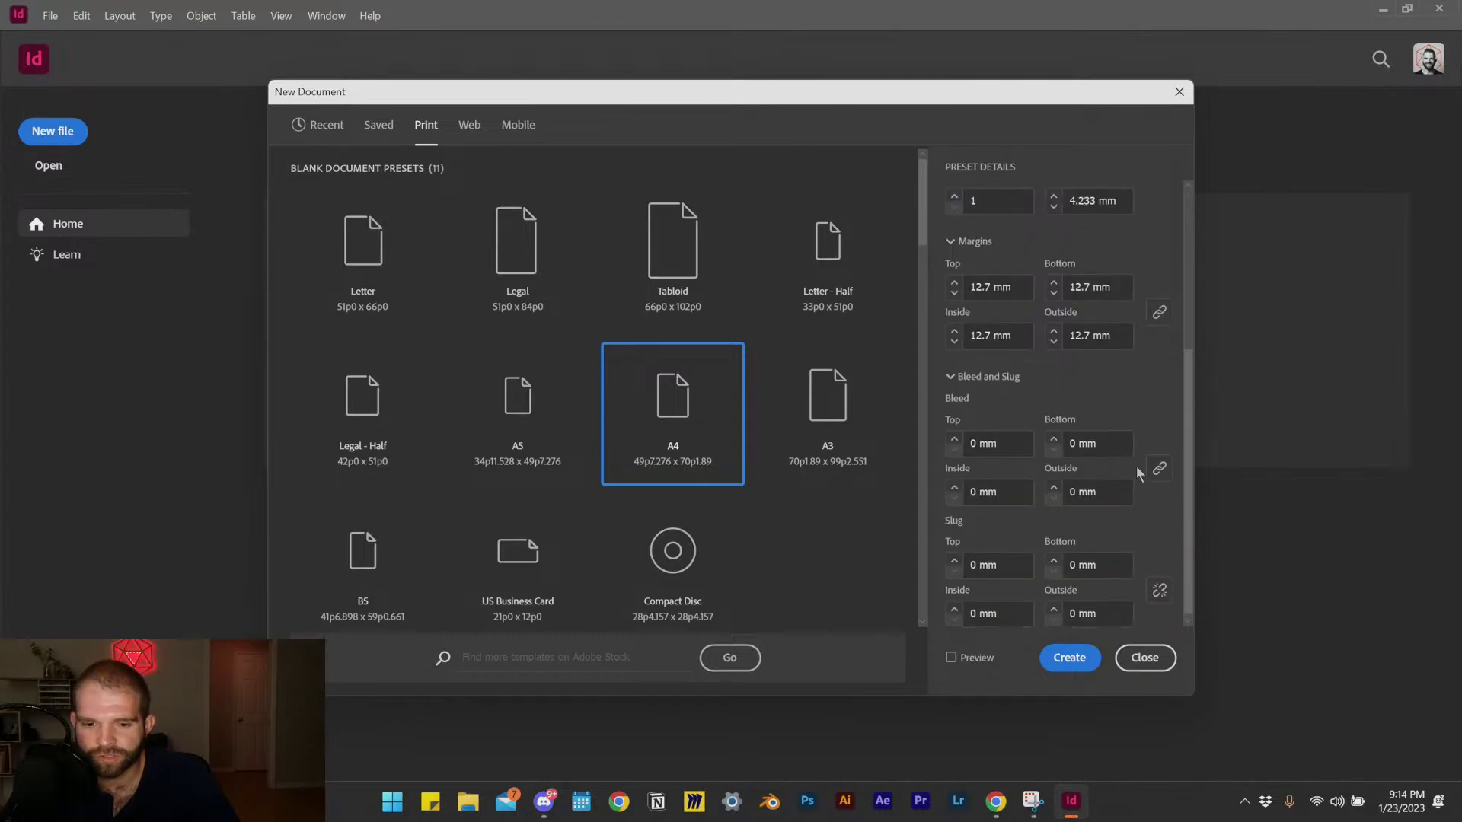
scroll(1142, 502, up, 6)
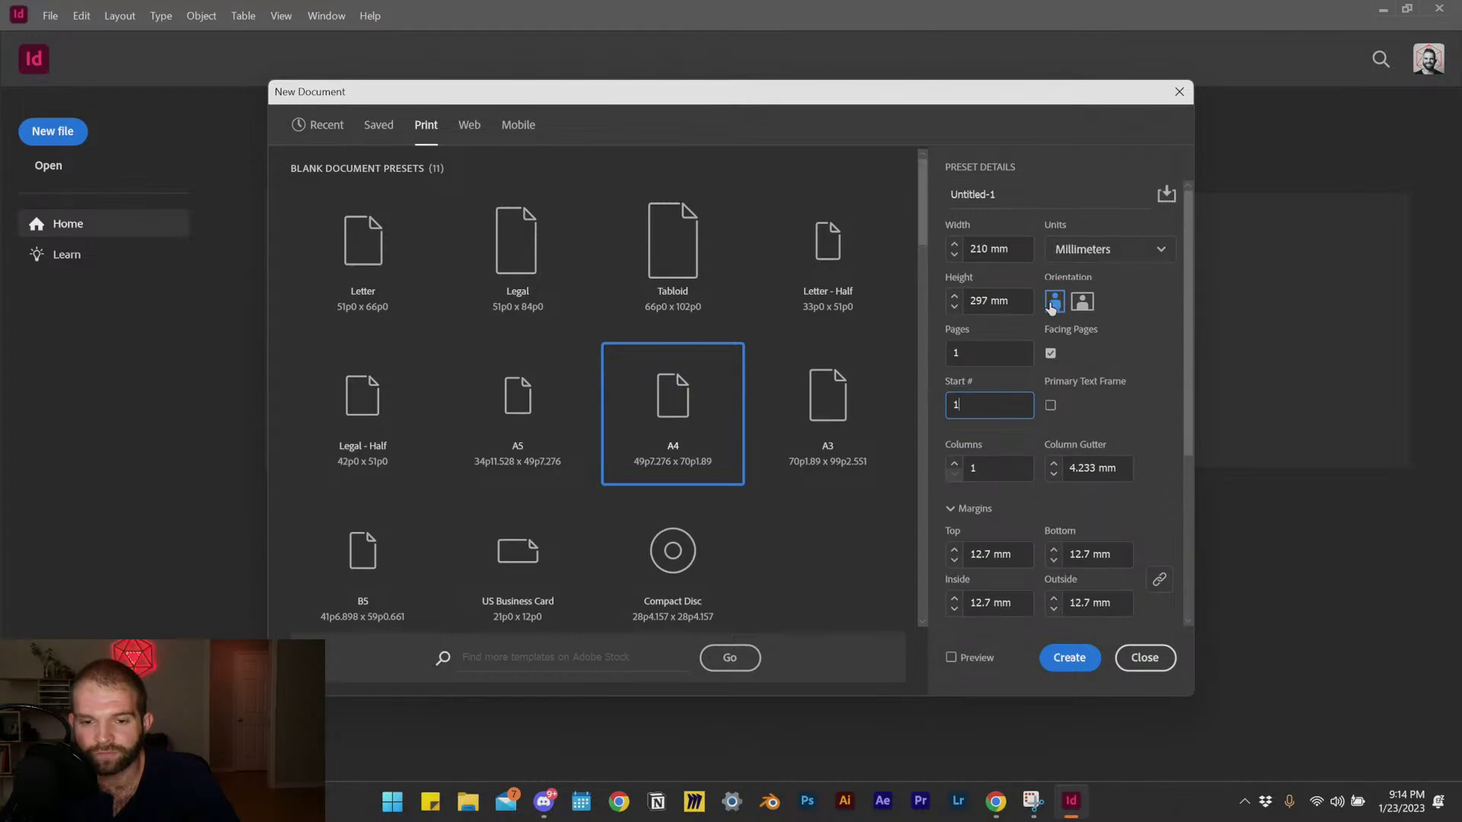
click(1068, 657)
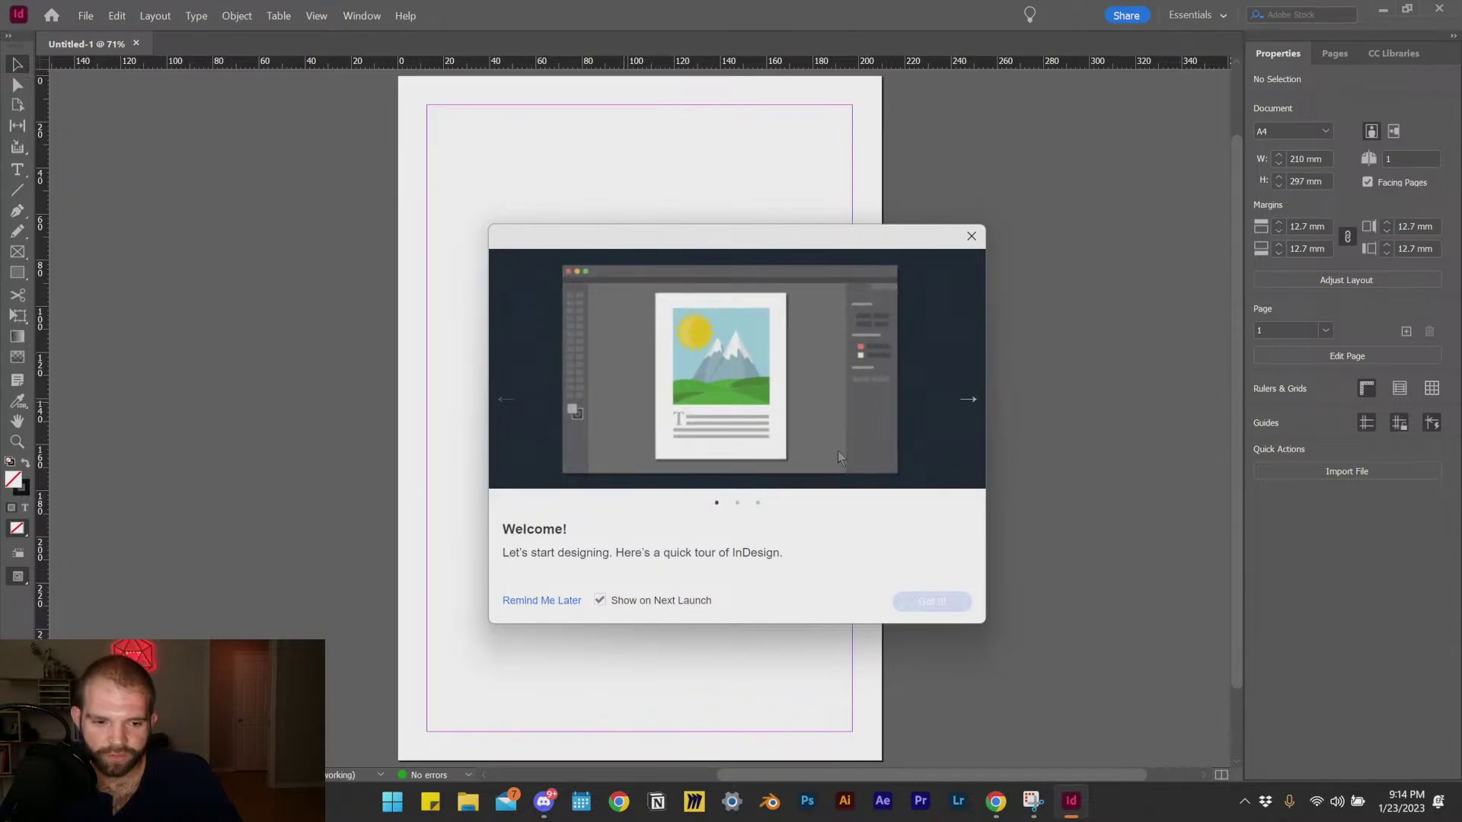
Step: Go through the pages of the welcome tour and dismiss it
click(968, 399)
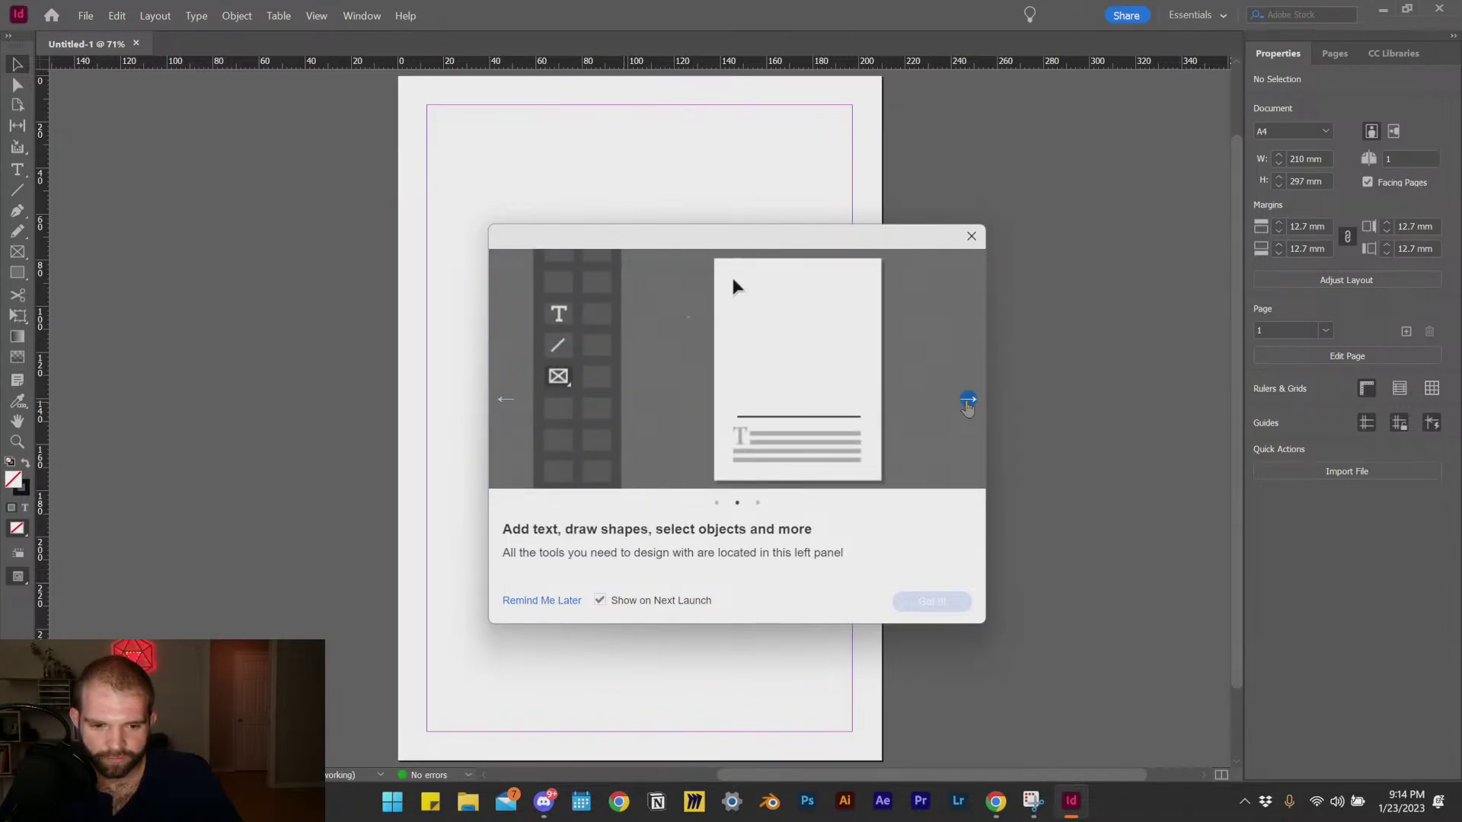
click(967, 400)
click(930, 601)
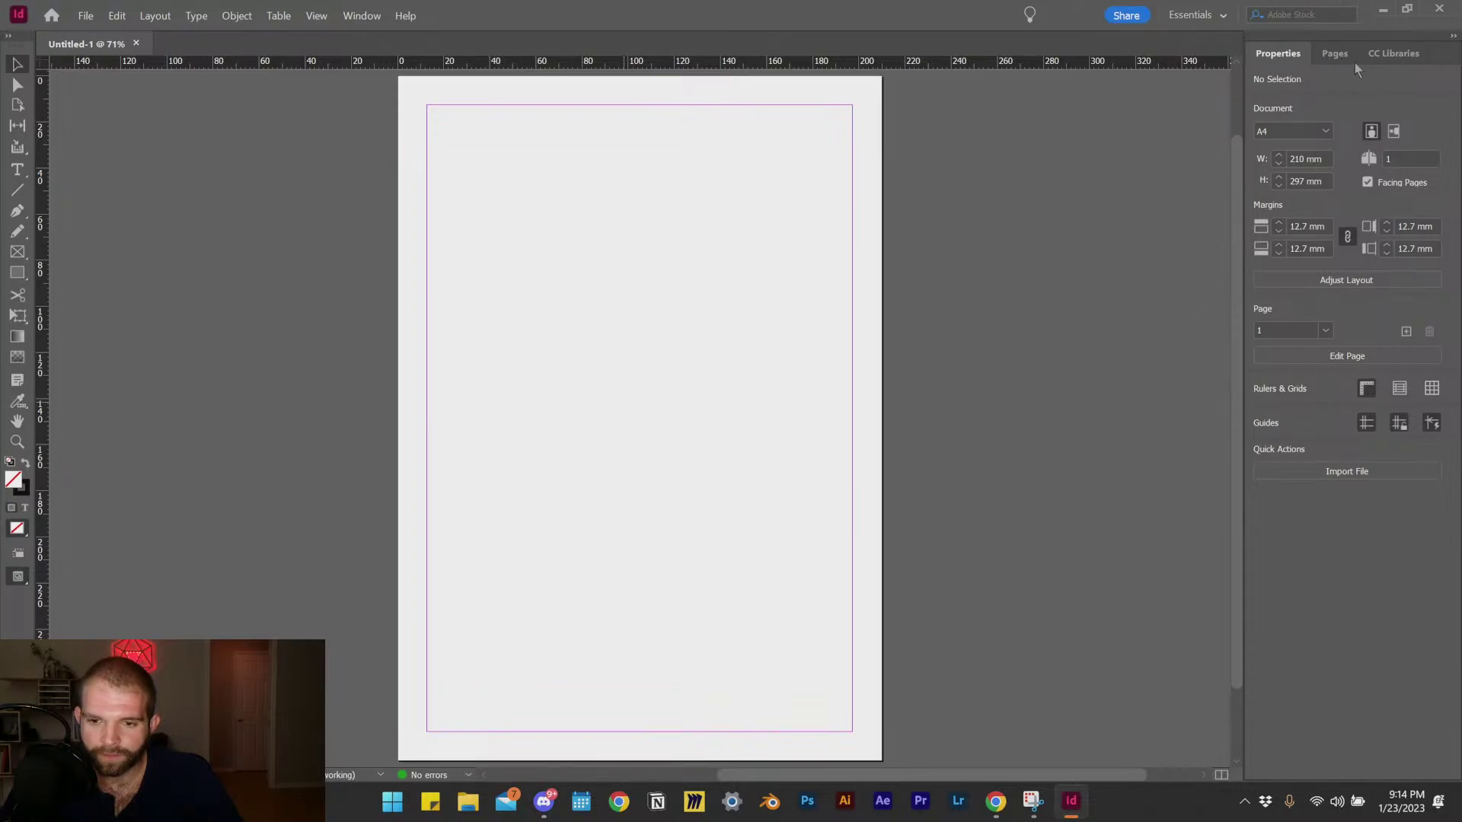
Step: Close the background windows of other apps and the floating Learn panel
mouse_move(544, 801)
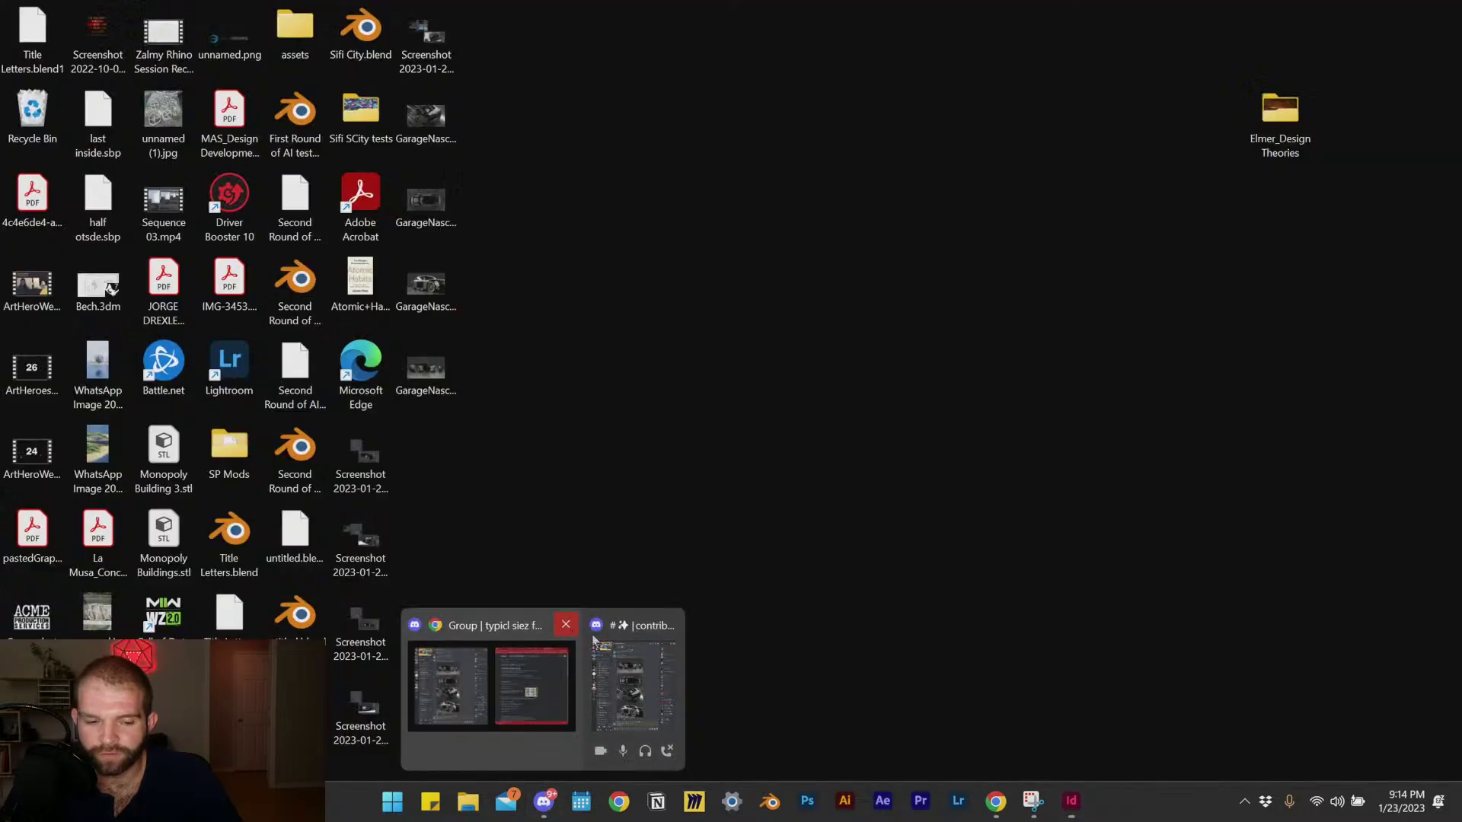
click(566, 624)
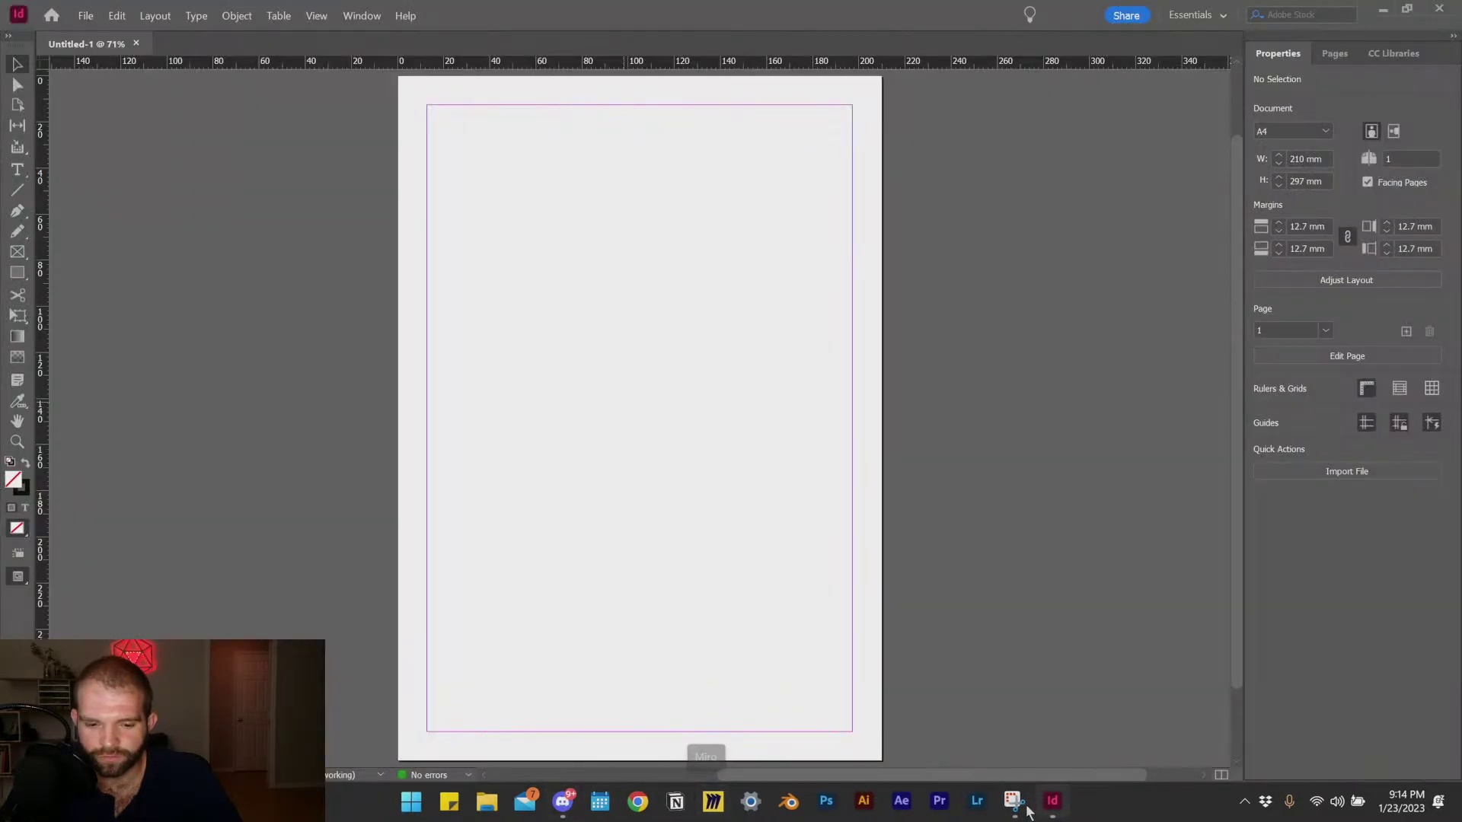
mouse_move(1013, 801)
click(1074, 666)
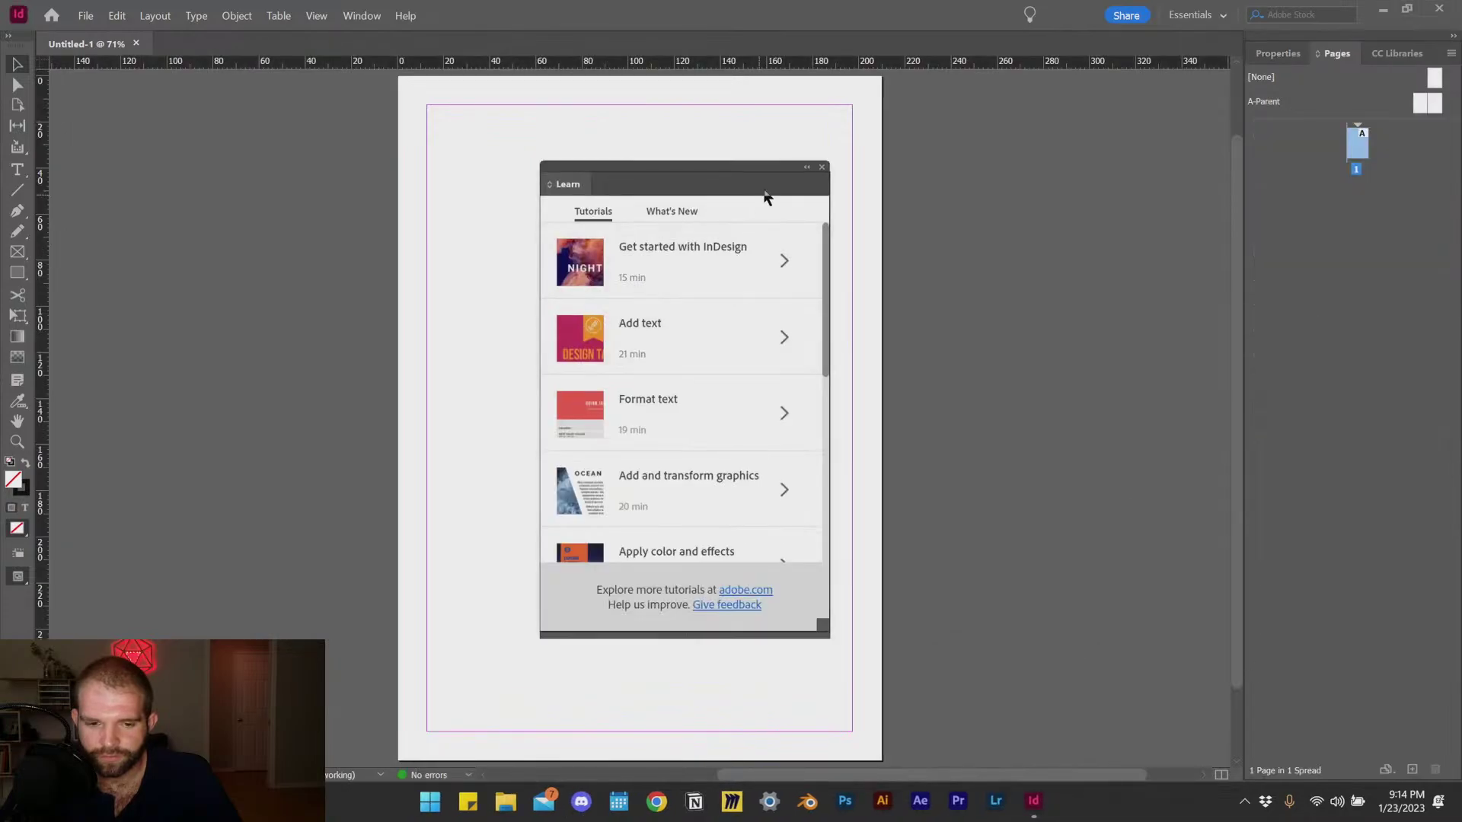
click(823, 168)
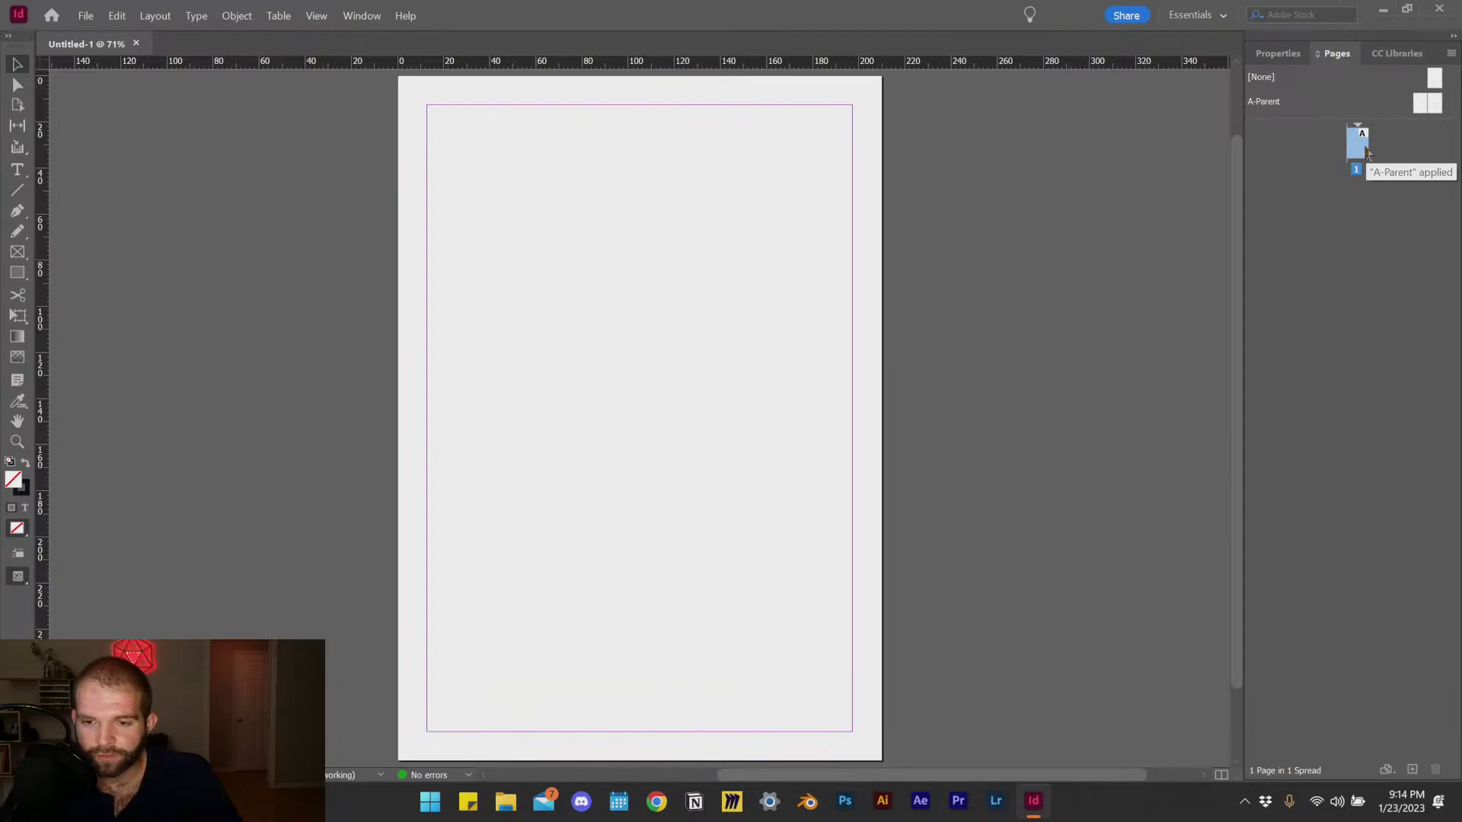
Step: Add a second page to the document and select page 1 in the page overview
click(1412, 771)
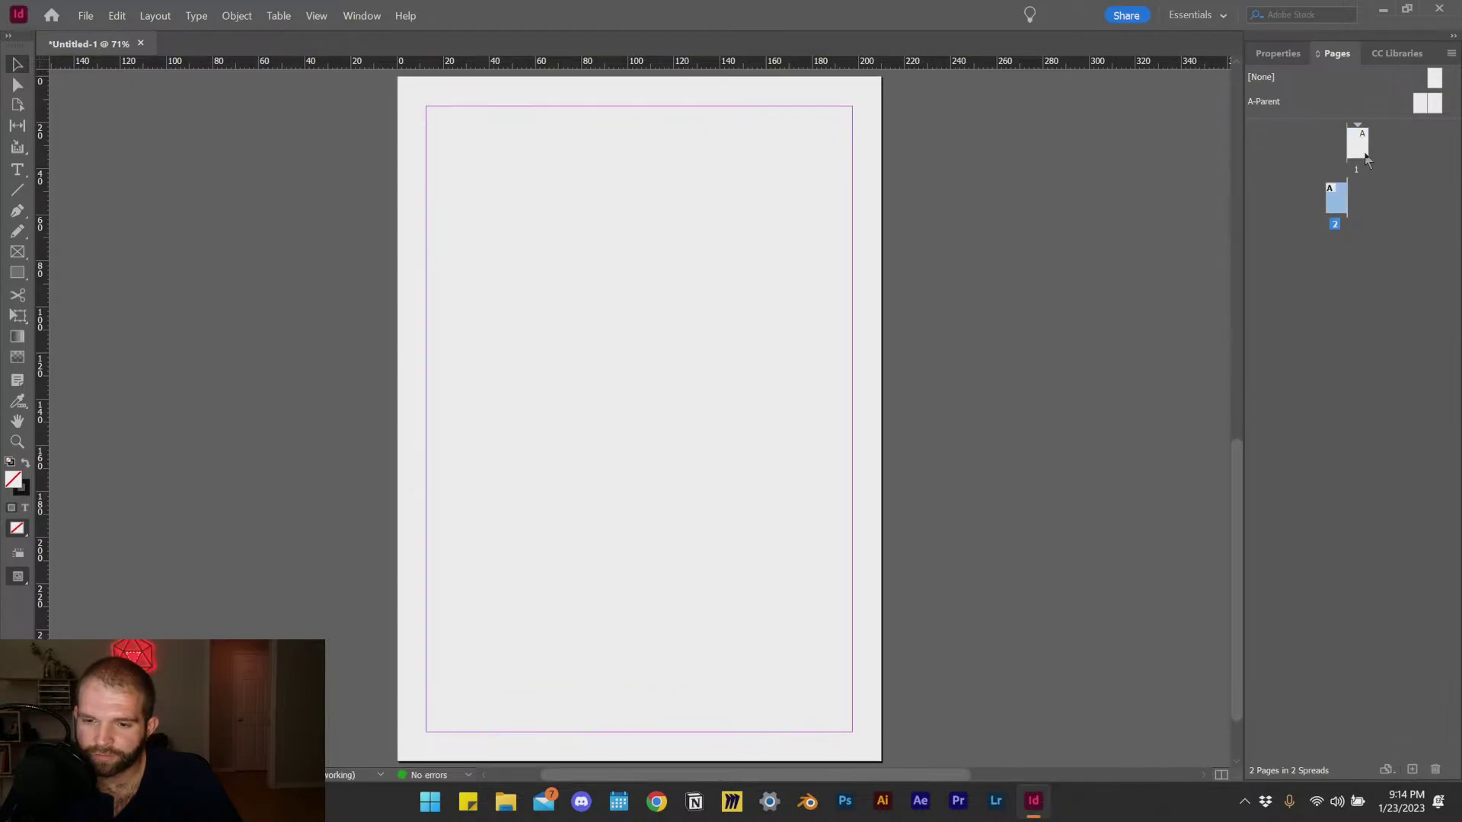
click(1366, 156)
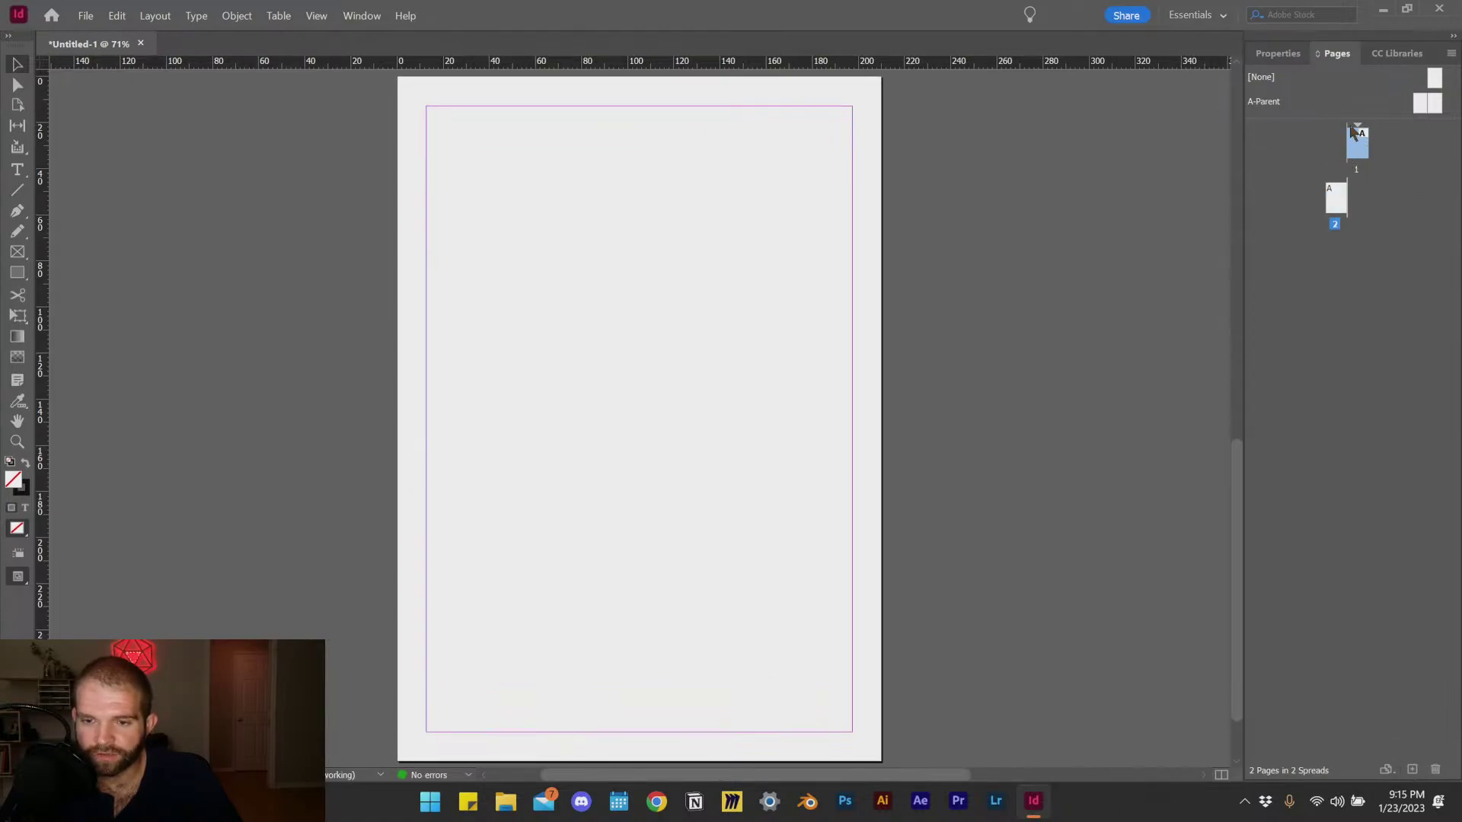
Step: Add a third page facing page 2, view page 1 and the 2-3 spread, and delete page 3
click(1413, 770)
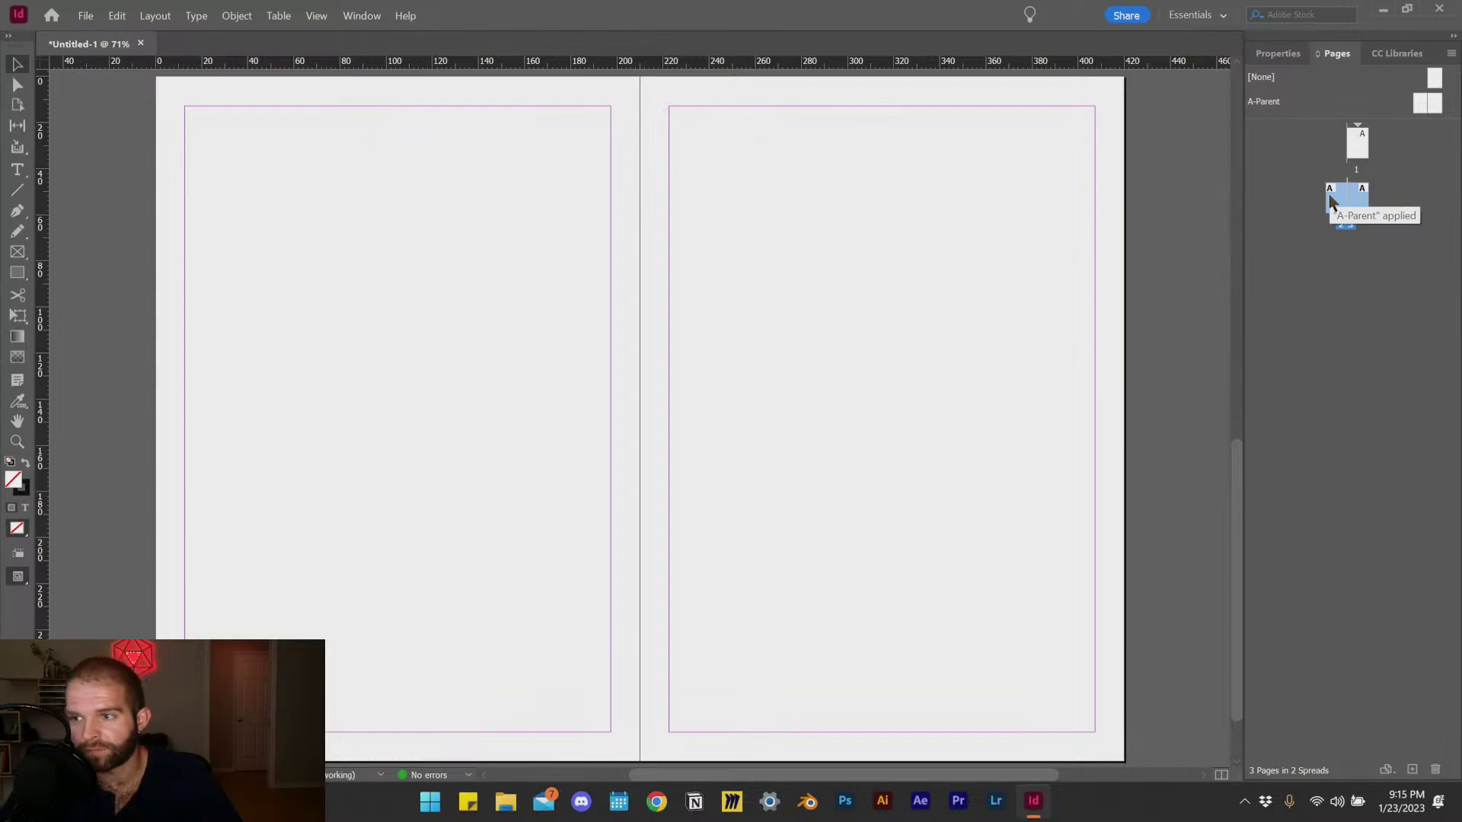
double_click(1361, 146)
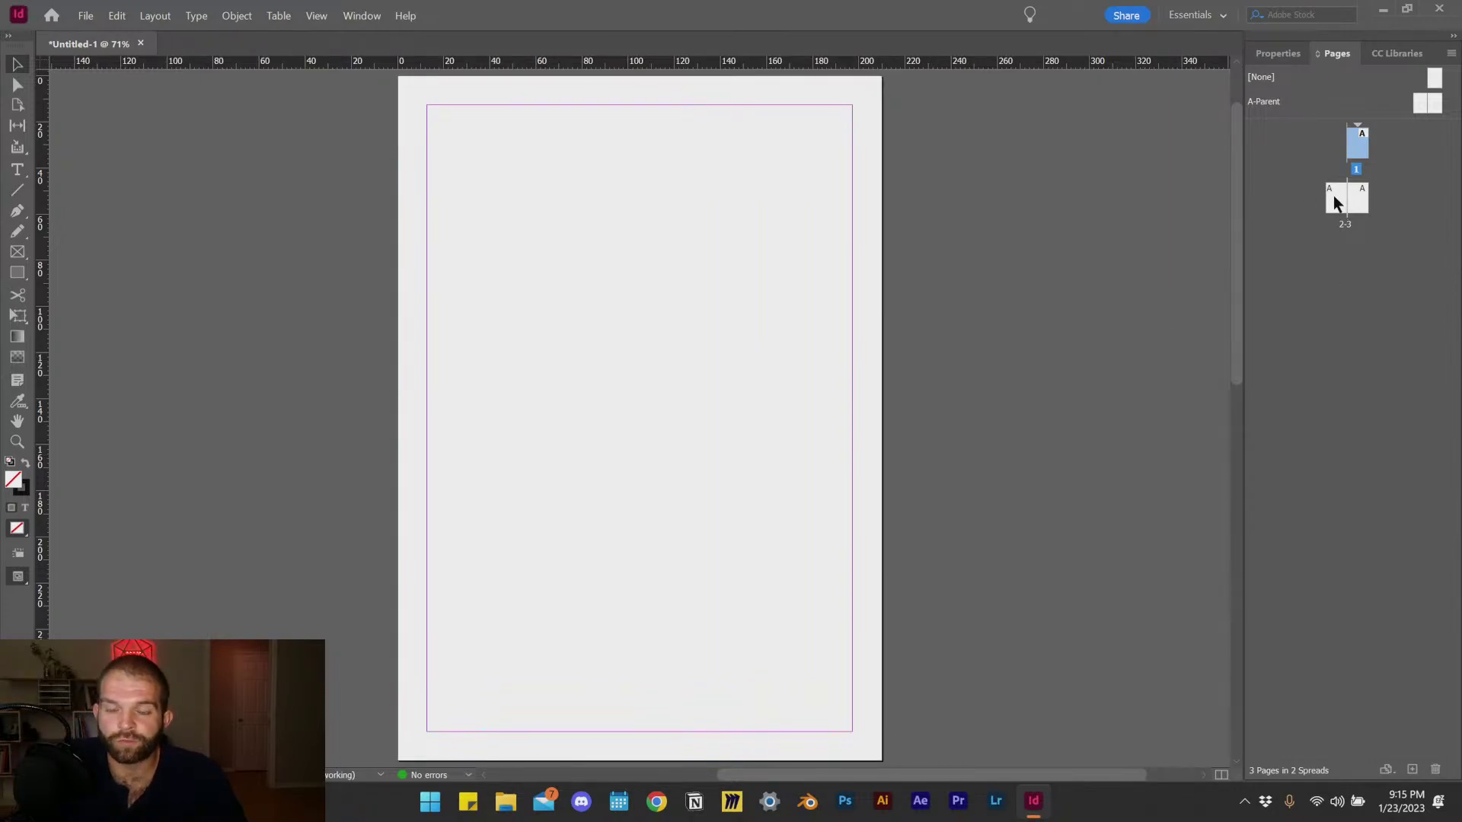
double_click(1333, 196)
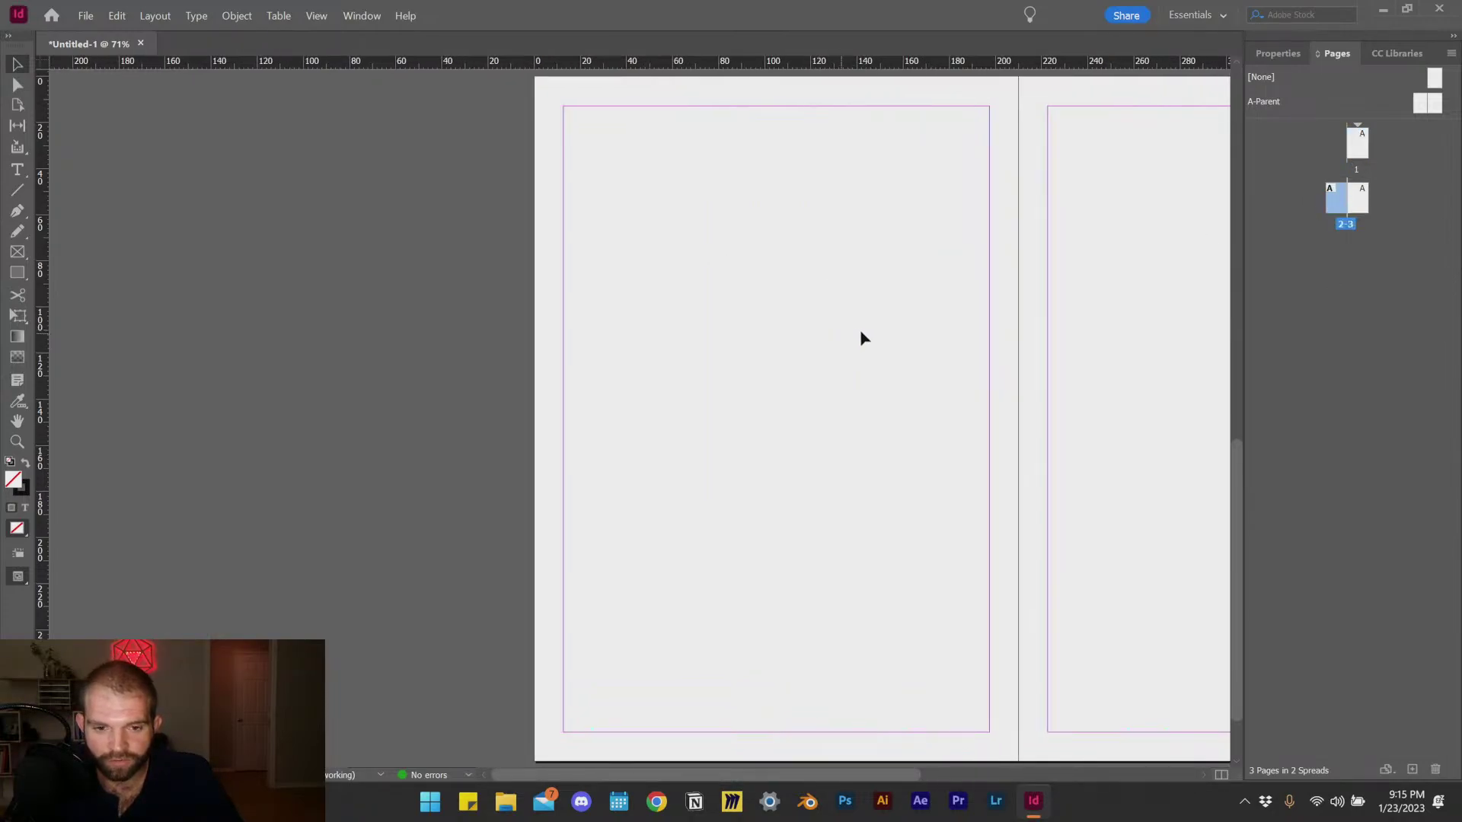
click(1356, 204)
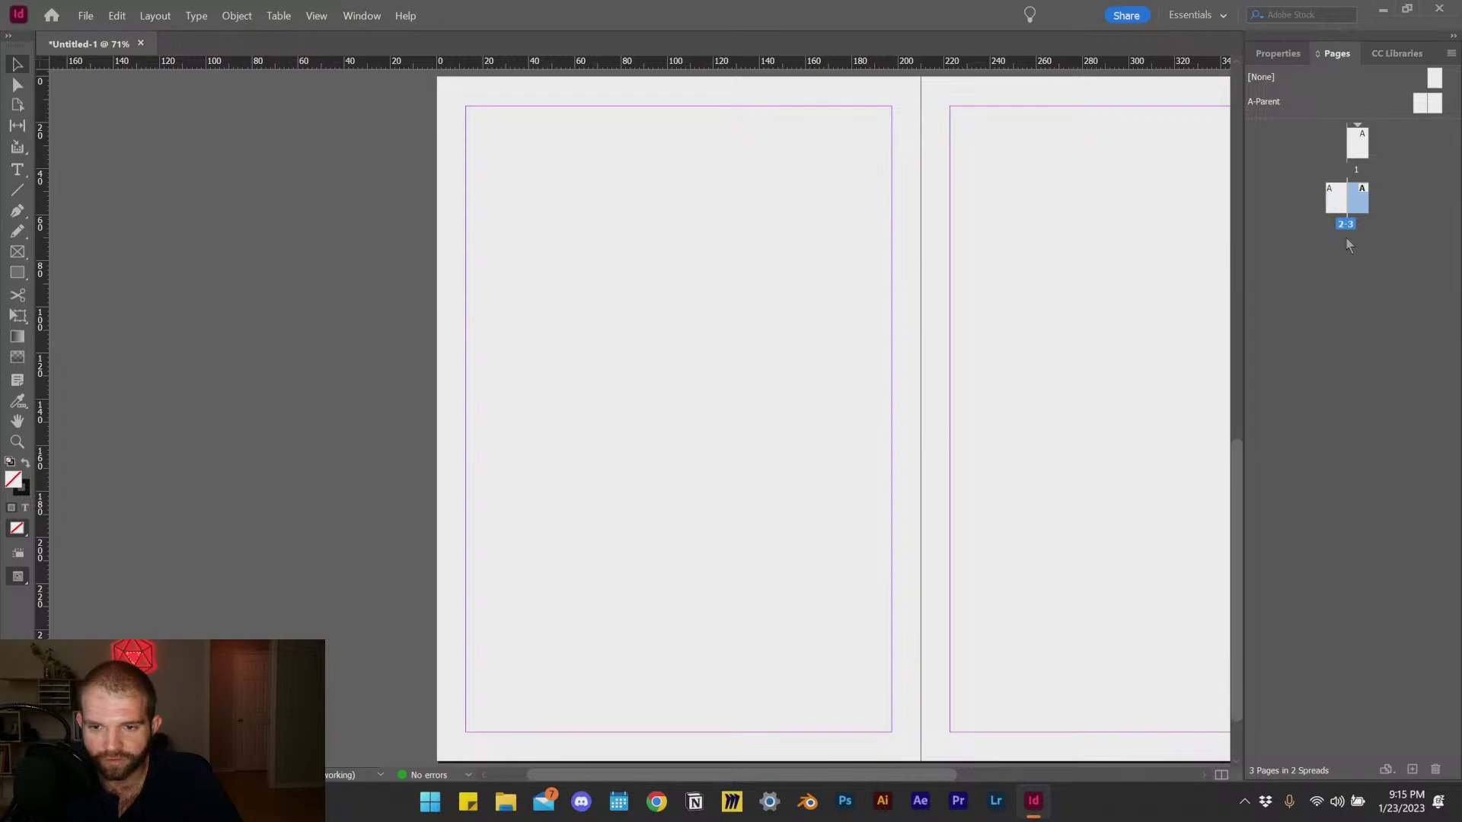
click(1435, 769)
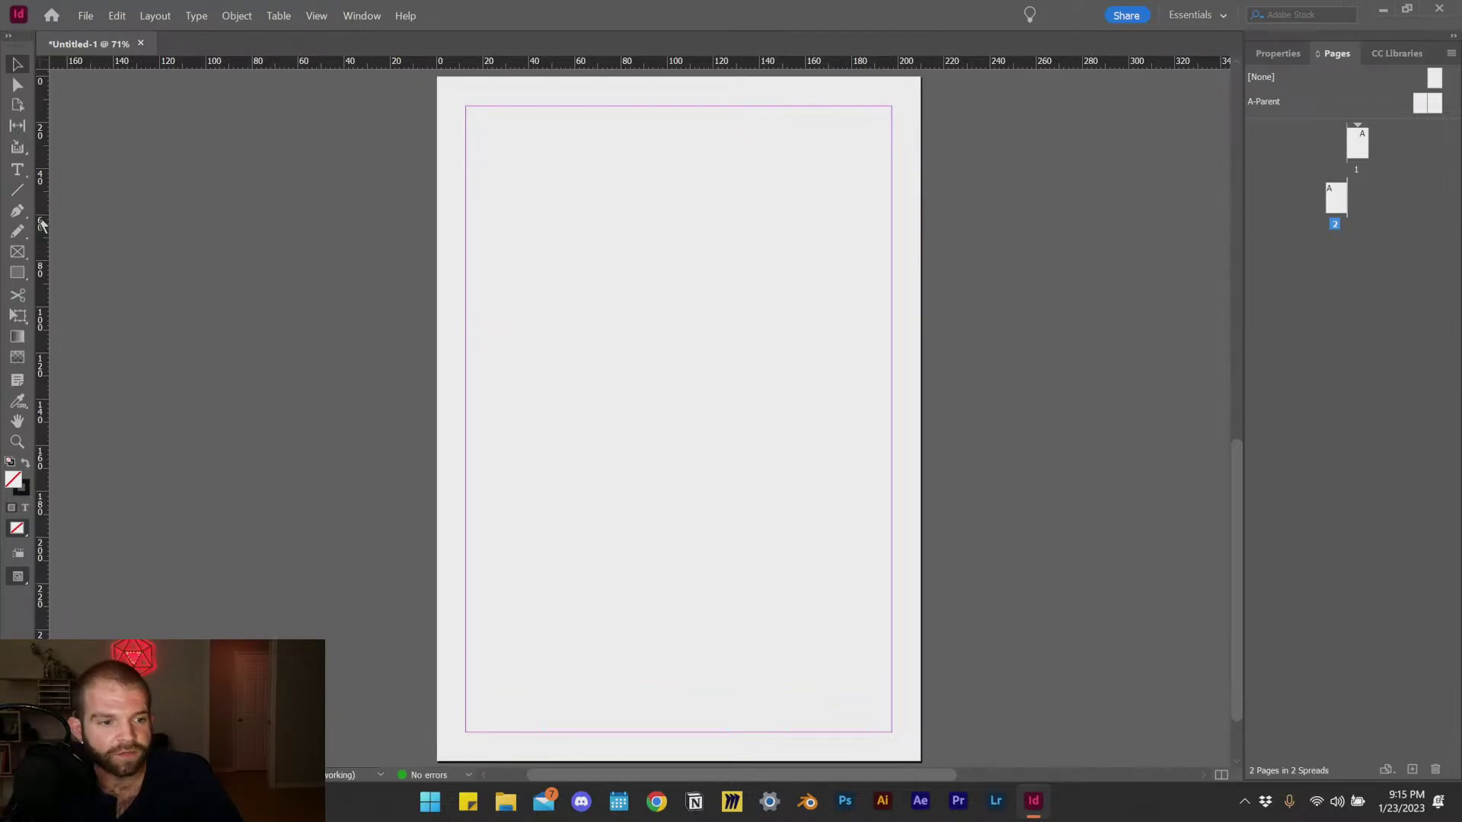
Step: Place a vertical ruler guide at the horizontal centre of page 2, at about 105 mm
drag(42, 223, 679, 228)
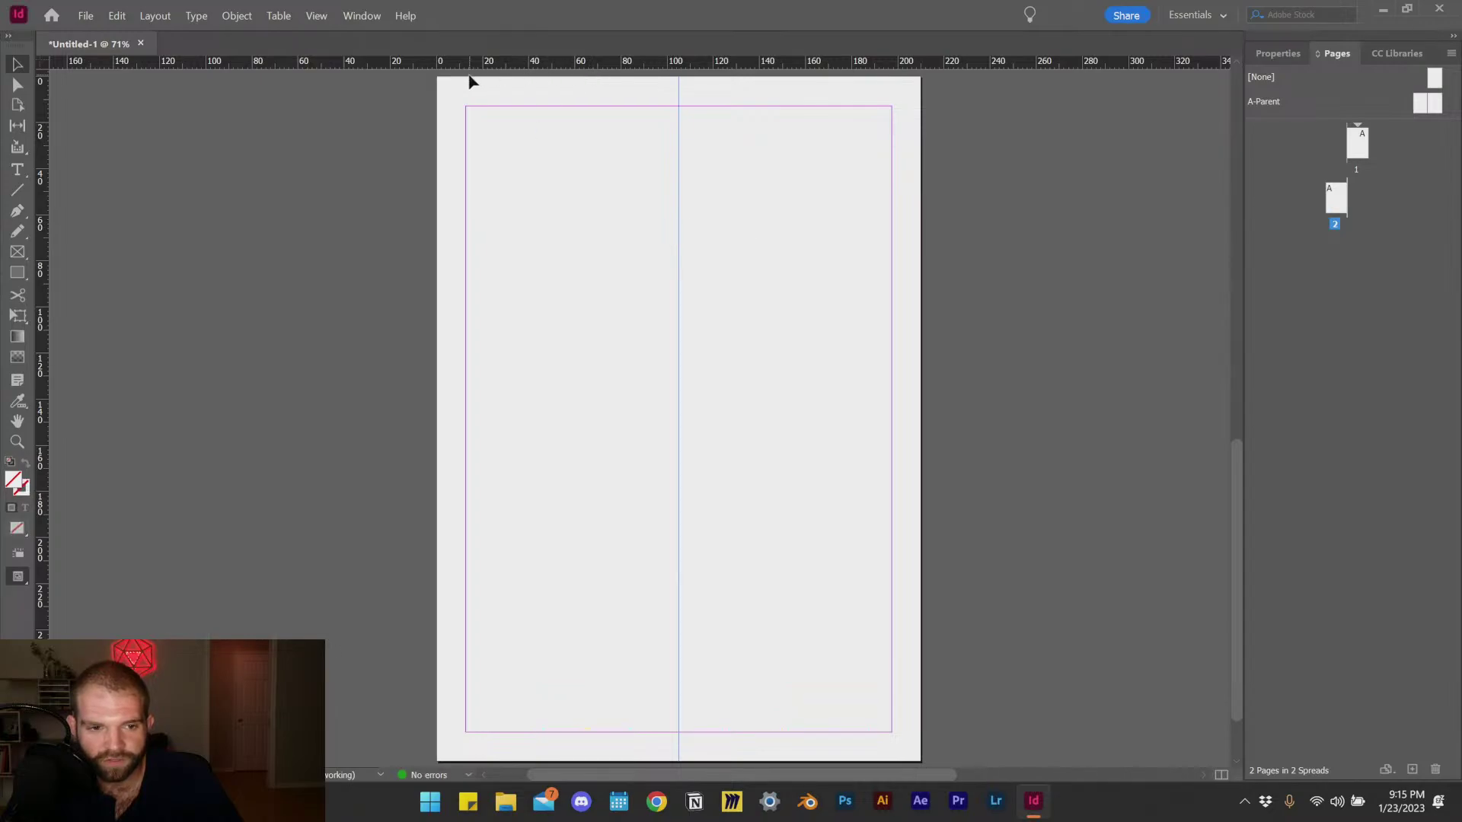
Step: Place a horizontal ruler guide across page 2 at about 102 mm
drag(495, 65, 587, 311)
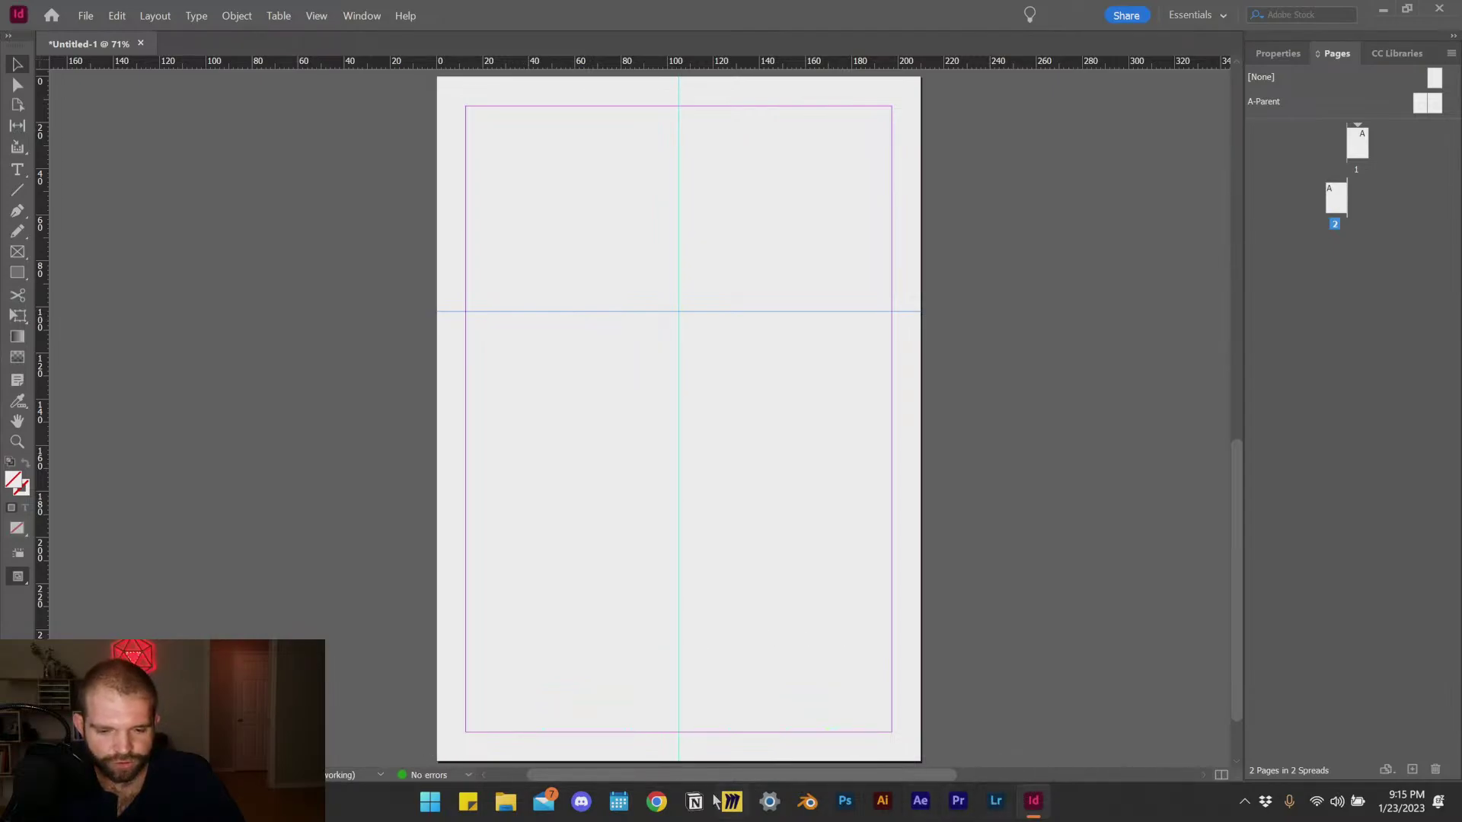
click(657, 802)
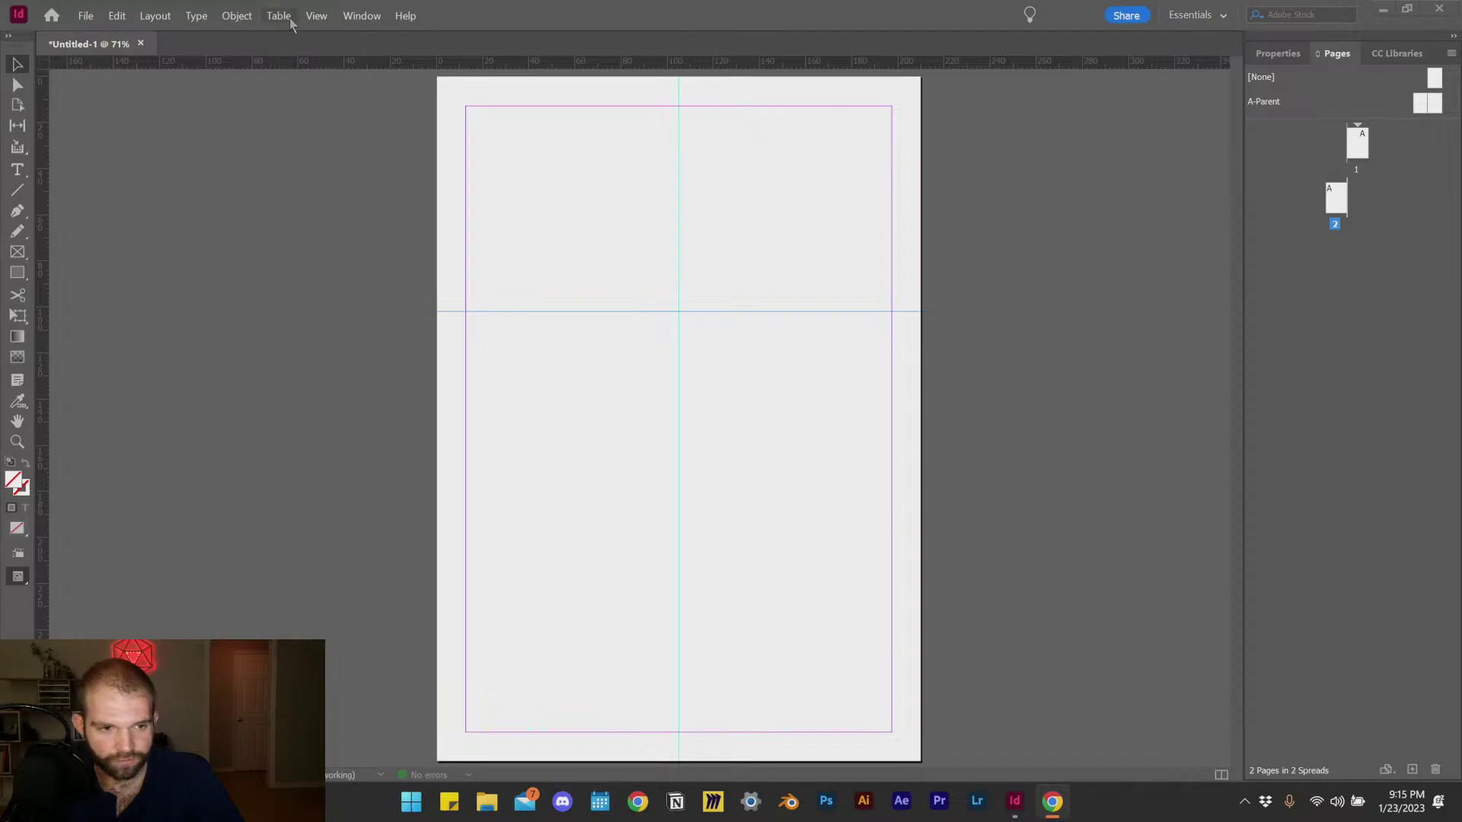
click(373, 16)
mouse_move(154, 20)
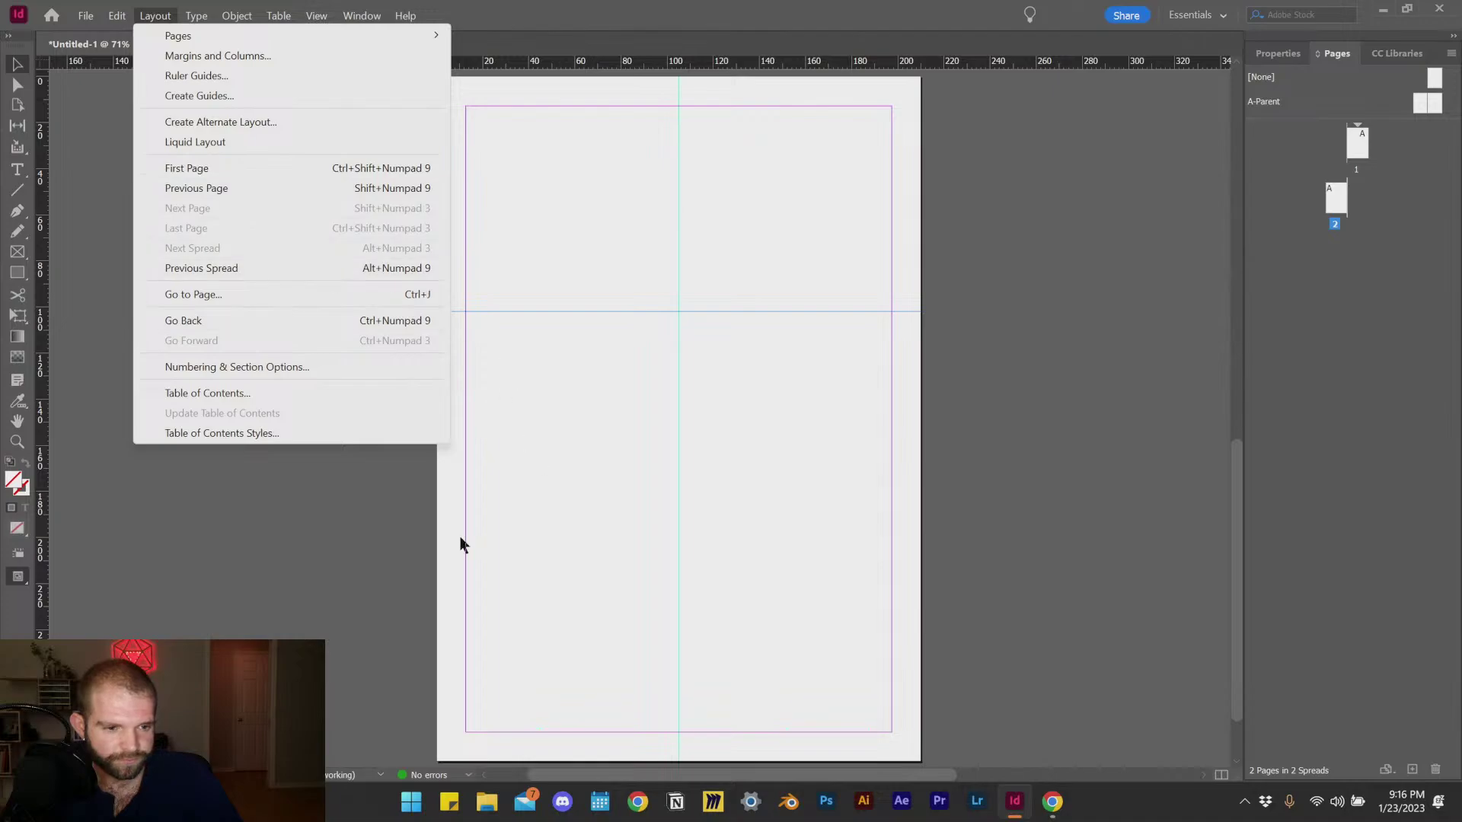
click(449, 567)
Step: Place a horizontal guide across the whole spread along page 2's bottom edge, at about 297 mm
scroll(314, 564, up, 4)
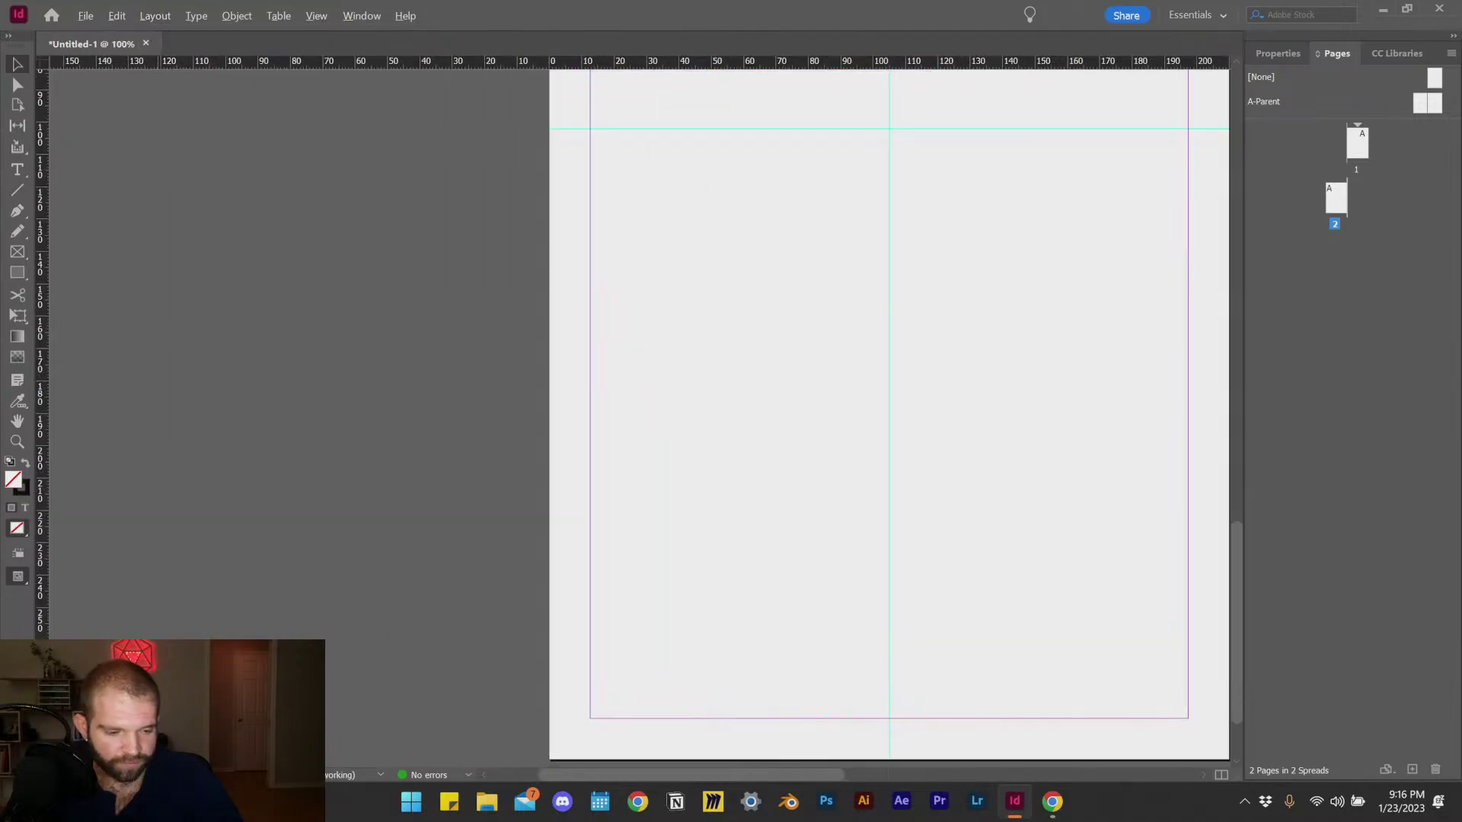
scroll(358, 623, down, 3)
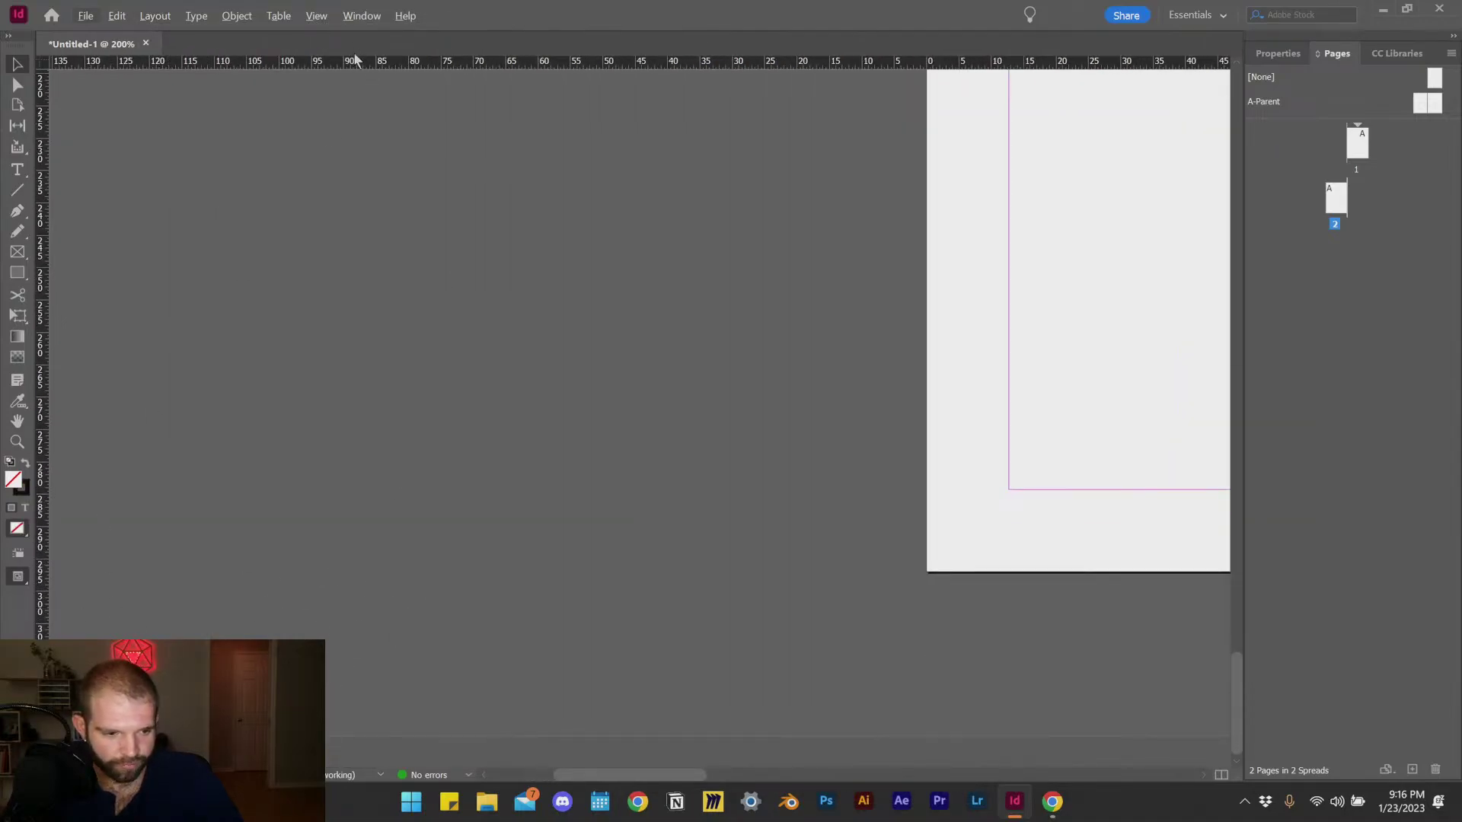
drag(358, 47, 327, 761)
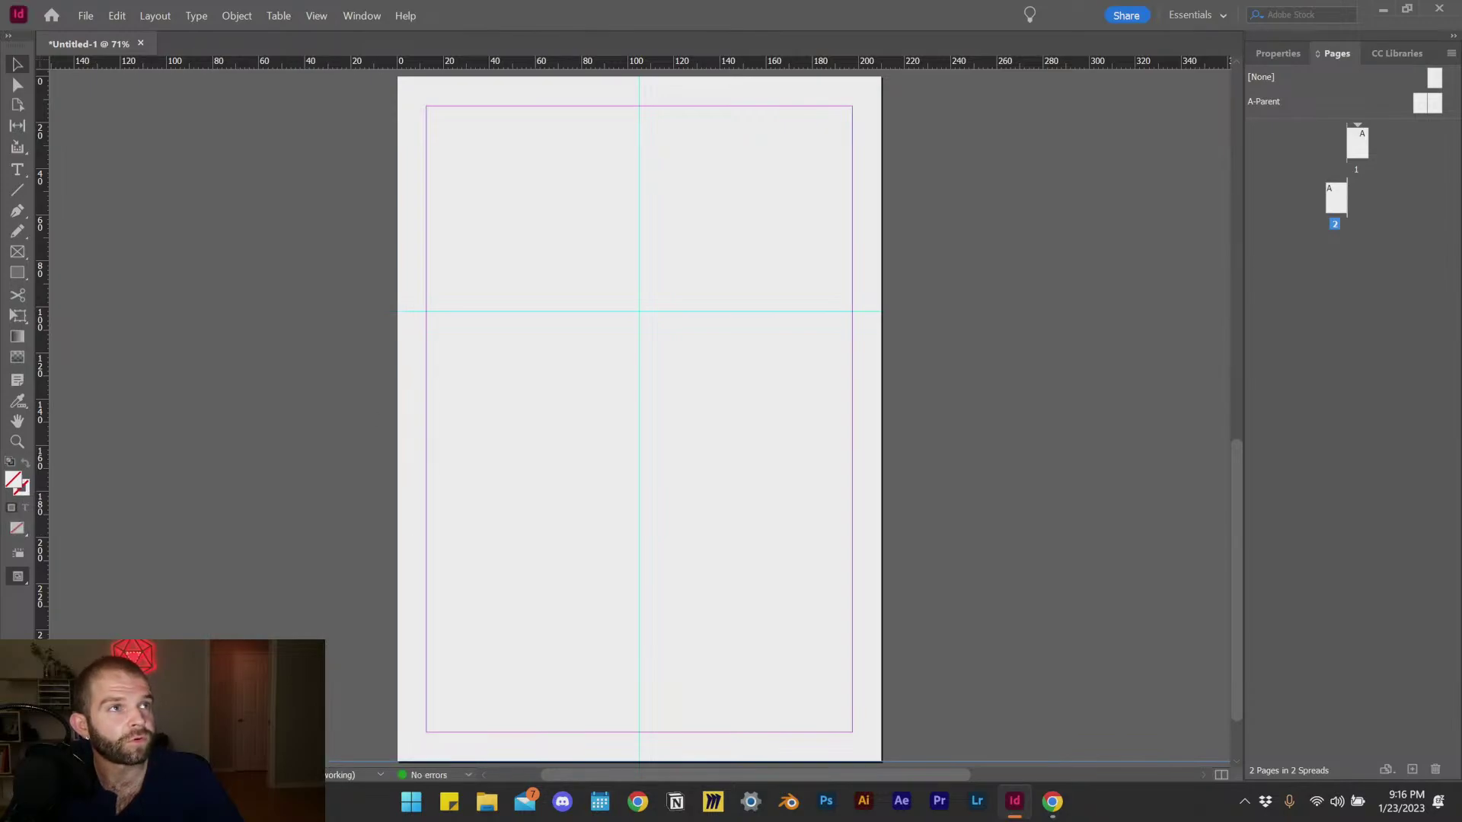
Step: Delete the page-wide horizontal guide in the upper part of page 2
key(alt+Tab)
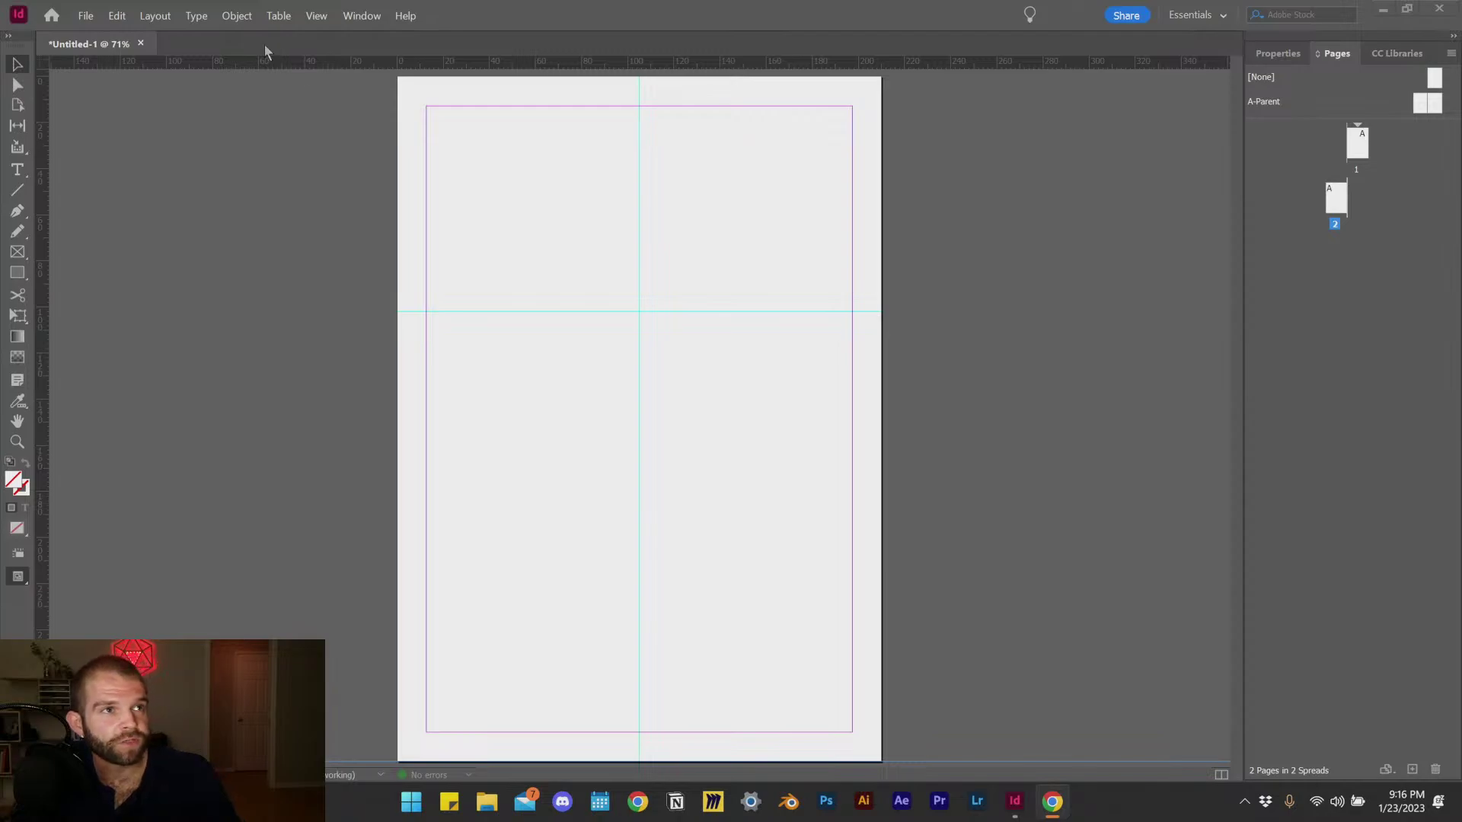
click(507, 312)
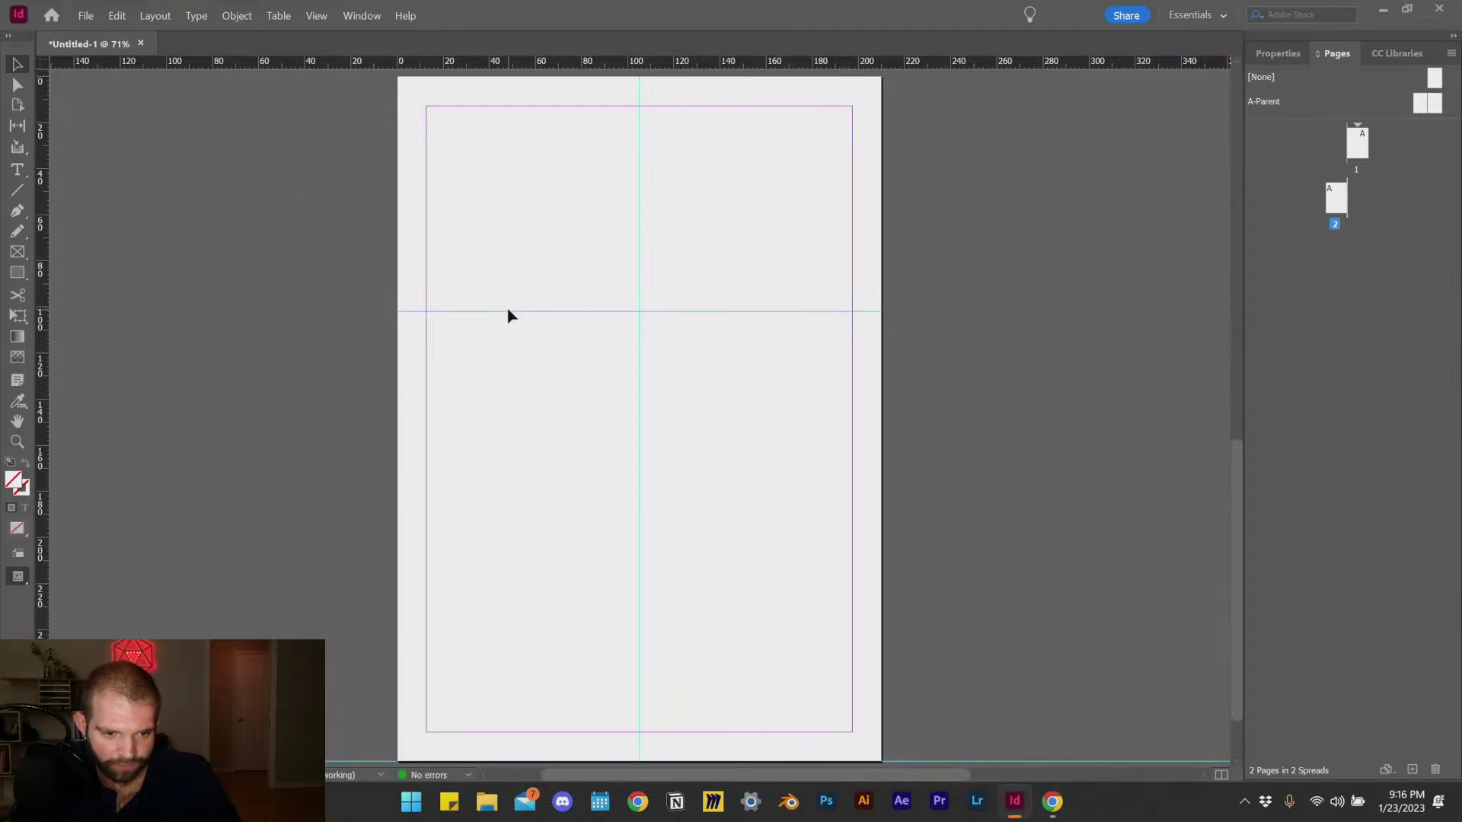
key(Delete)
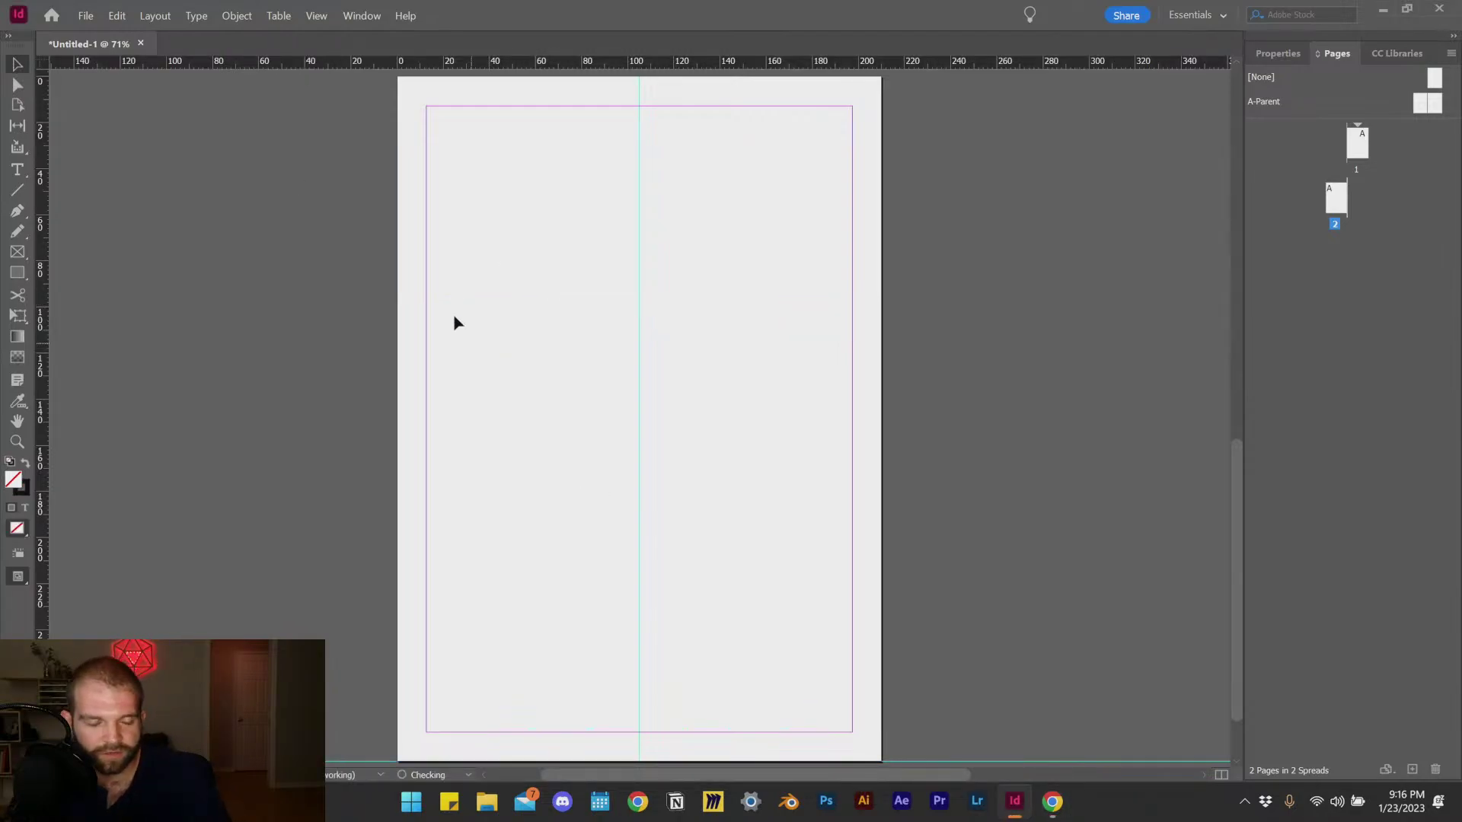
Step: Place a horizontal guide across the whole spread at about 99 mm, one third down page 2
scroll(252, 315, up, 3)
scroll(365, 304, up, 8)
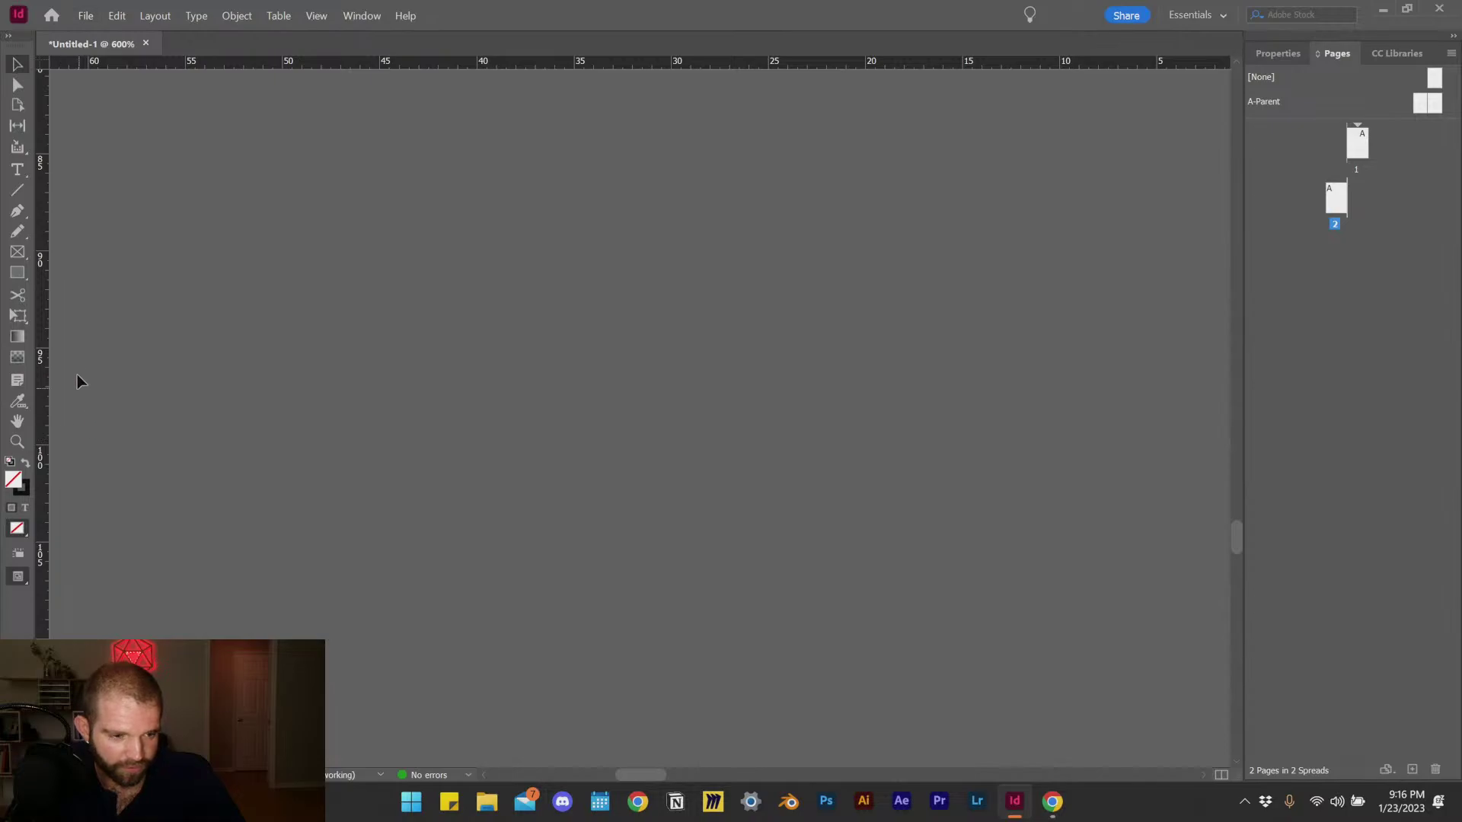
scroll(60, 371, down, 2)
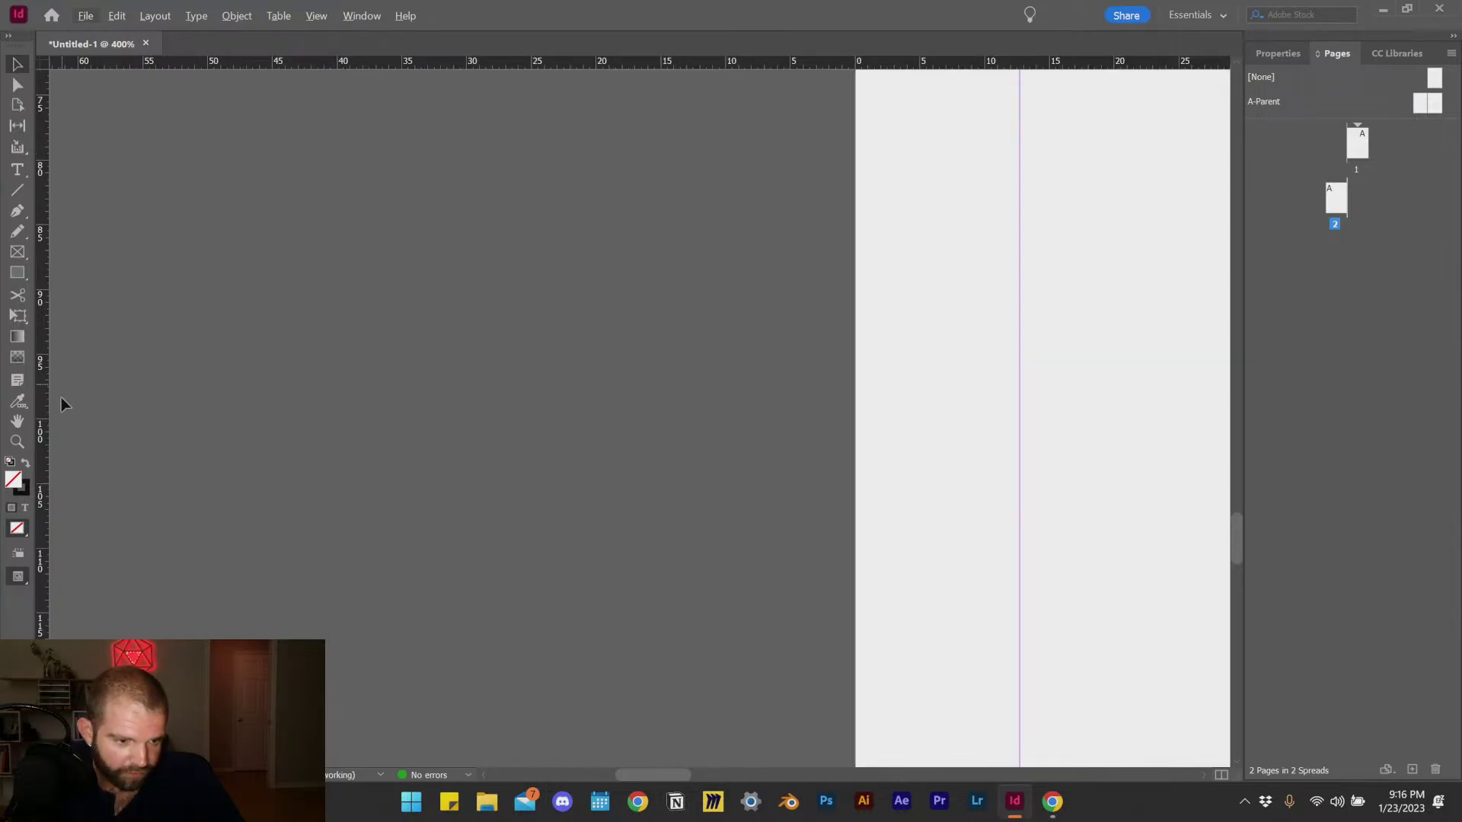
drag(180, 69, 119, 406)
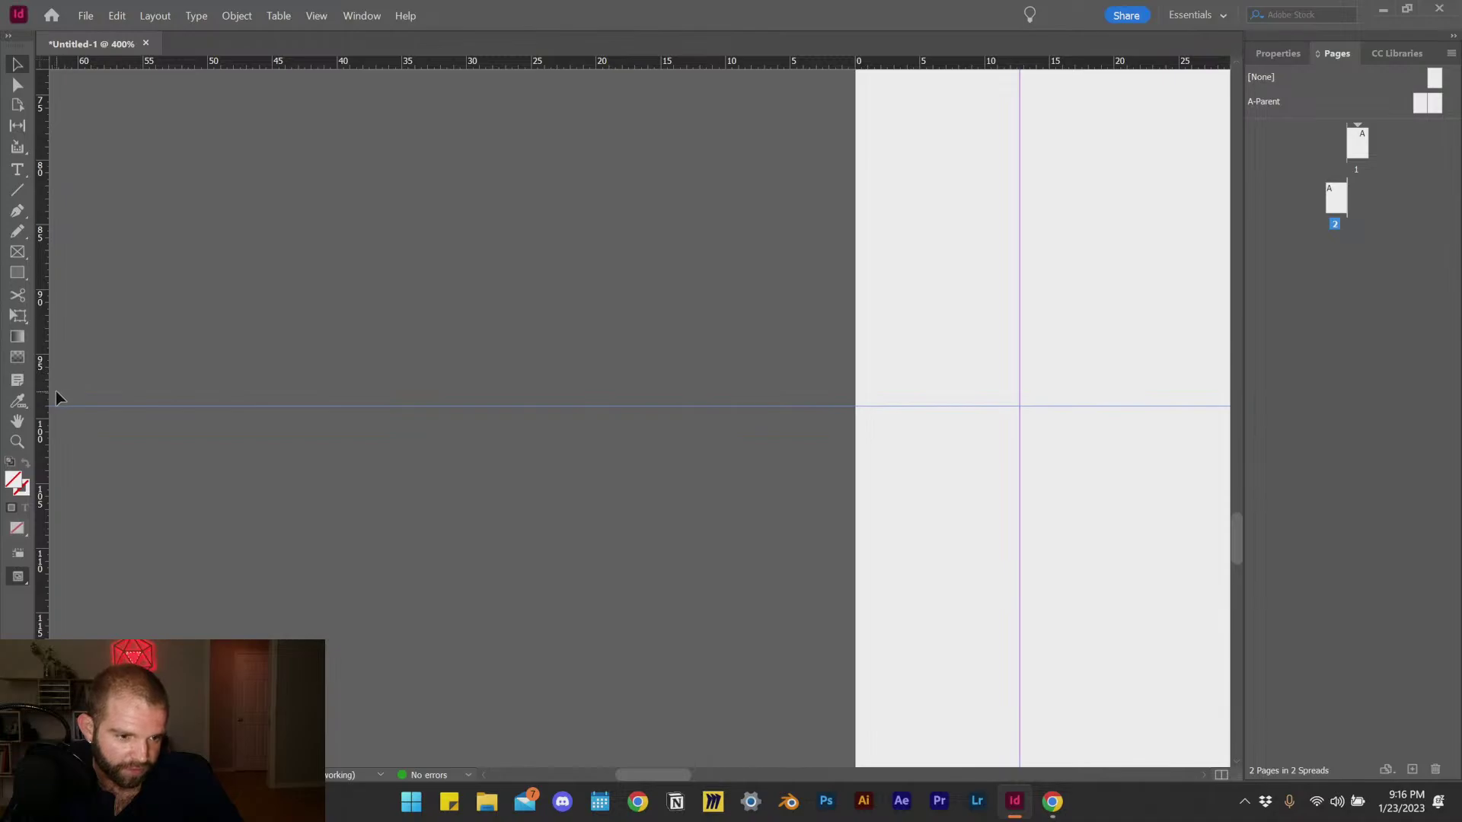
Step: Try placing a horizontal guide across the spread at about 197 mm, and delete that guide
key(ctrl+minus)
key(ctrl+minus)
key(ctrl+minus)
key(ctrl+minus)
key(ctrl+minus)
key(ctrl+minus)
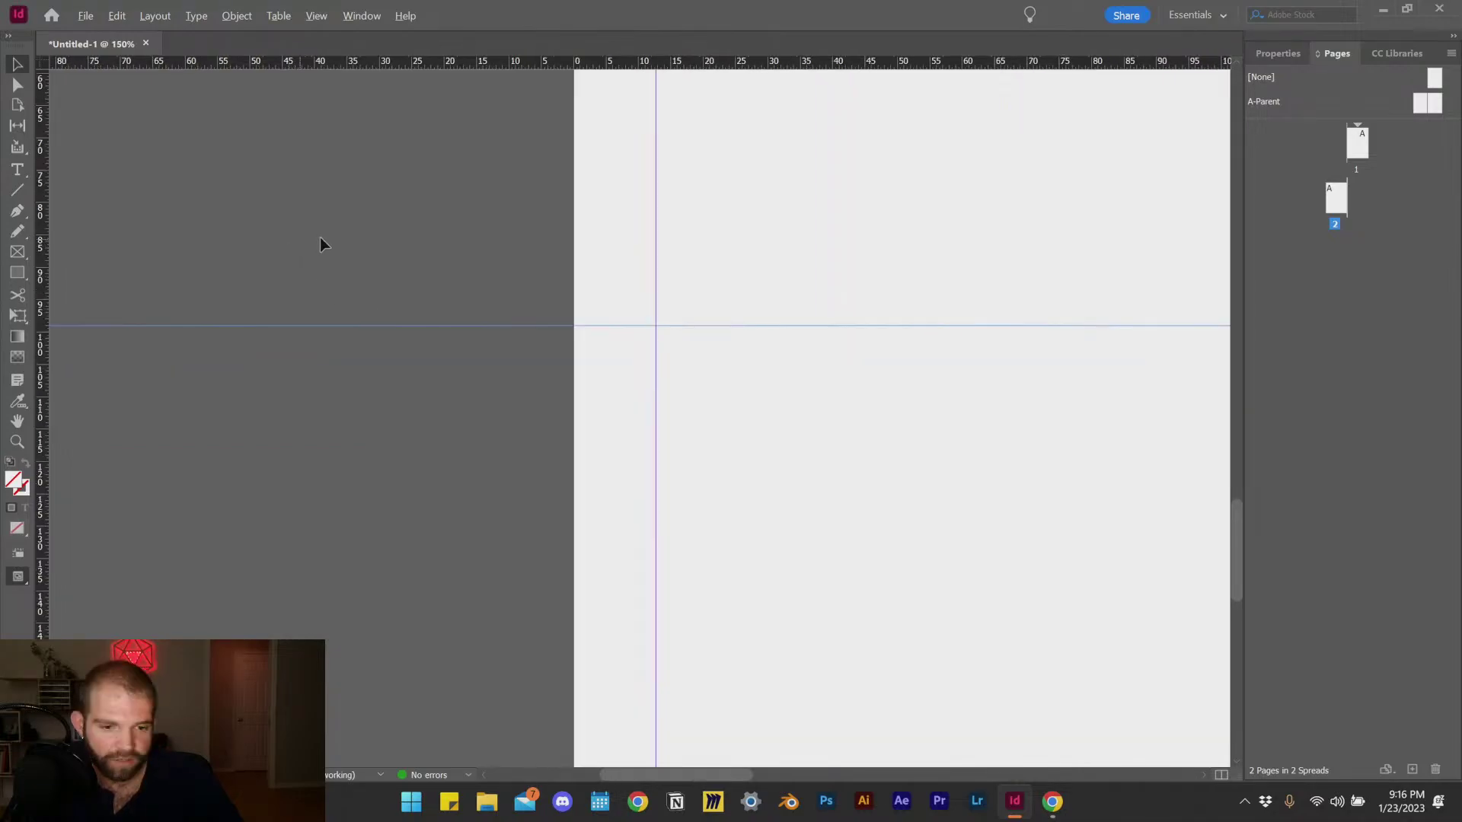
key(ctrl+minus)
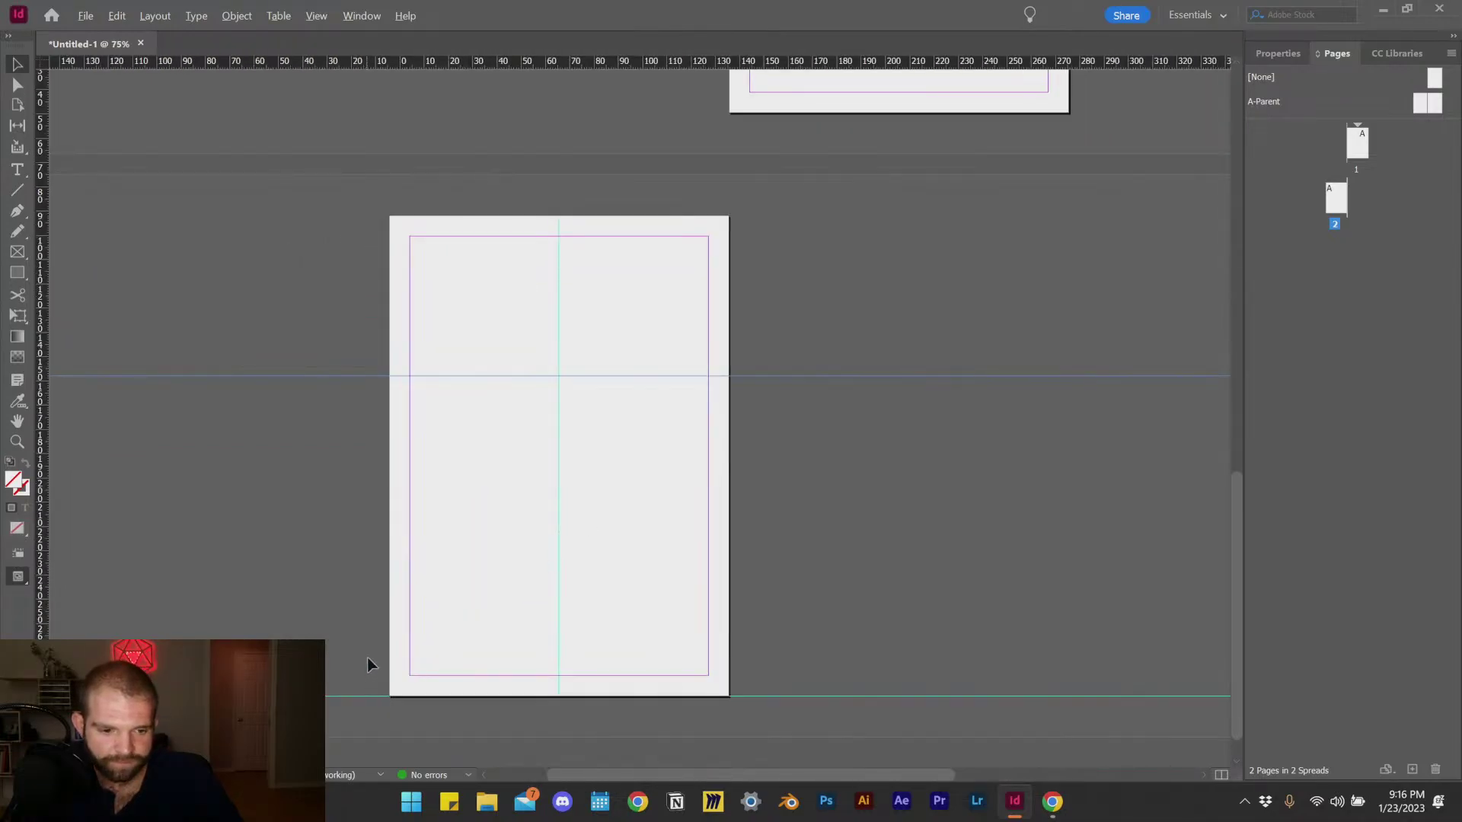
scroll(369, 666, up, 1)
key(ctrl+minus)
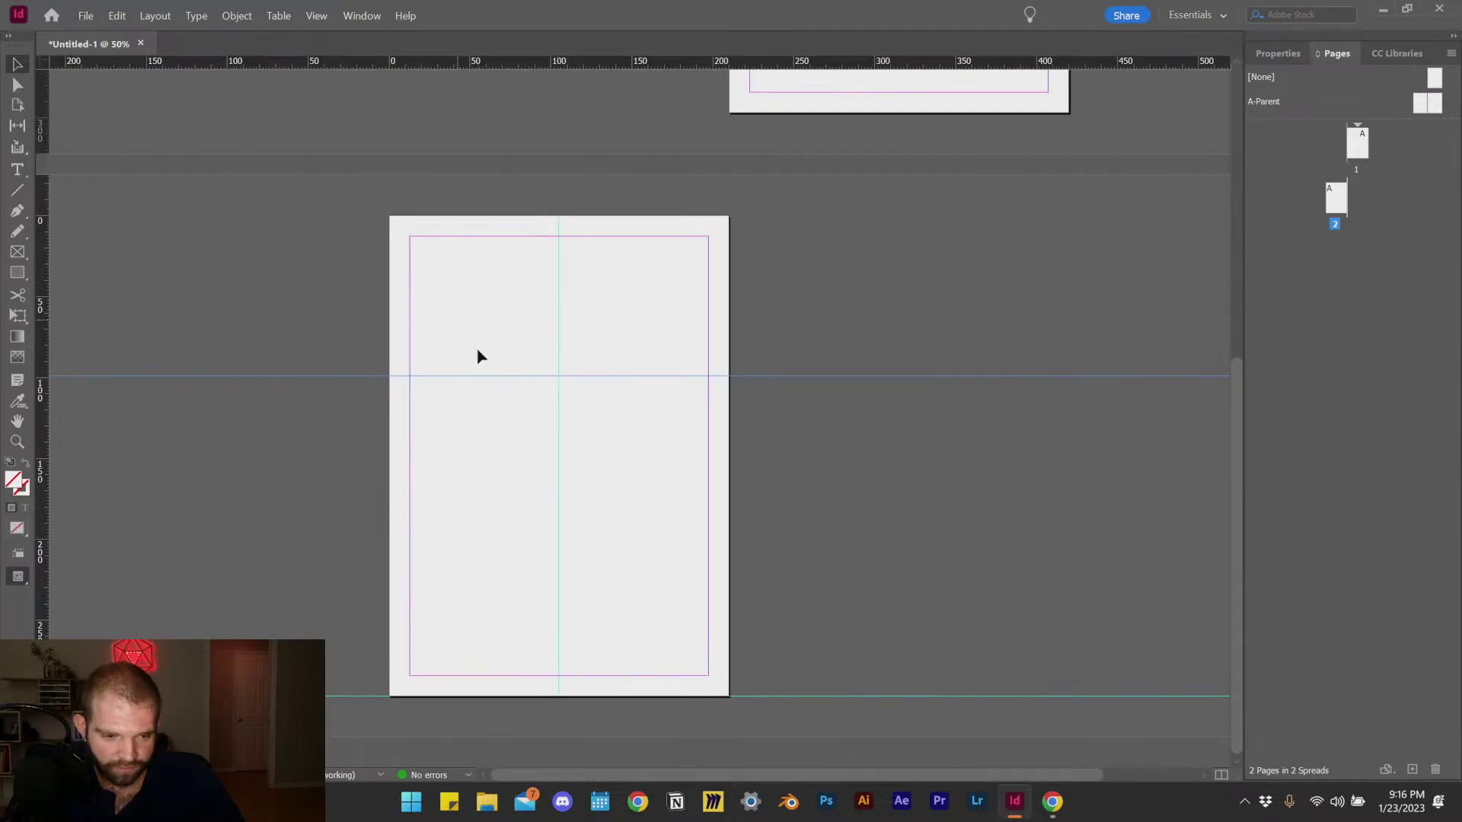
drag(452, 70, 67, 536)
key(Delete)
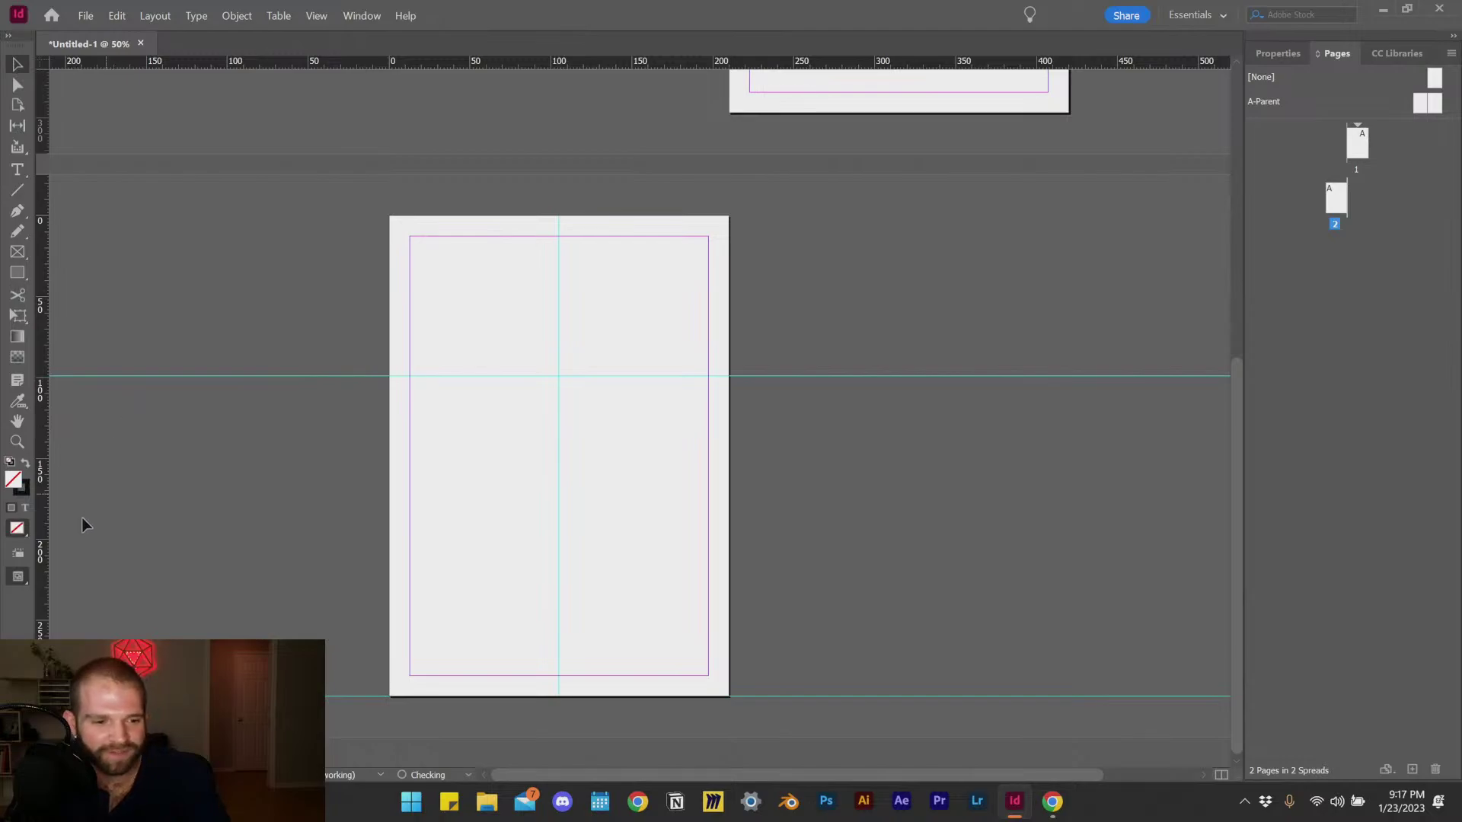
Step: Place a horizontal guide across the whole spread at about 198 mm, two thirds down page 2
scroll(63, 543, up, 2)
scroll(77, 548, up, 2)
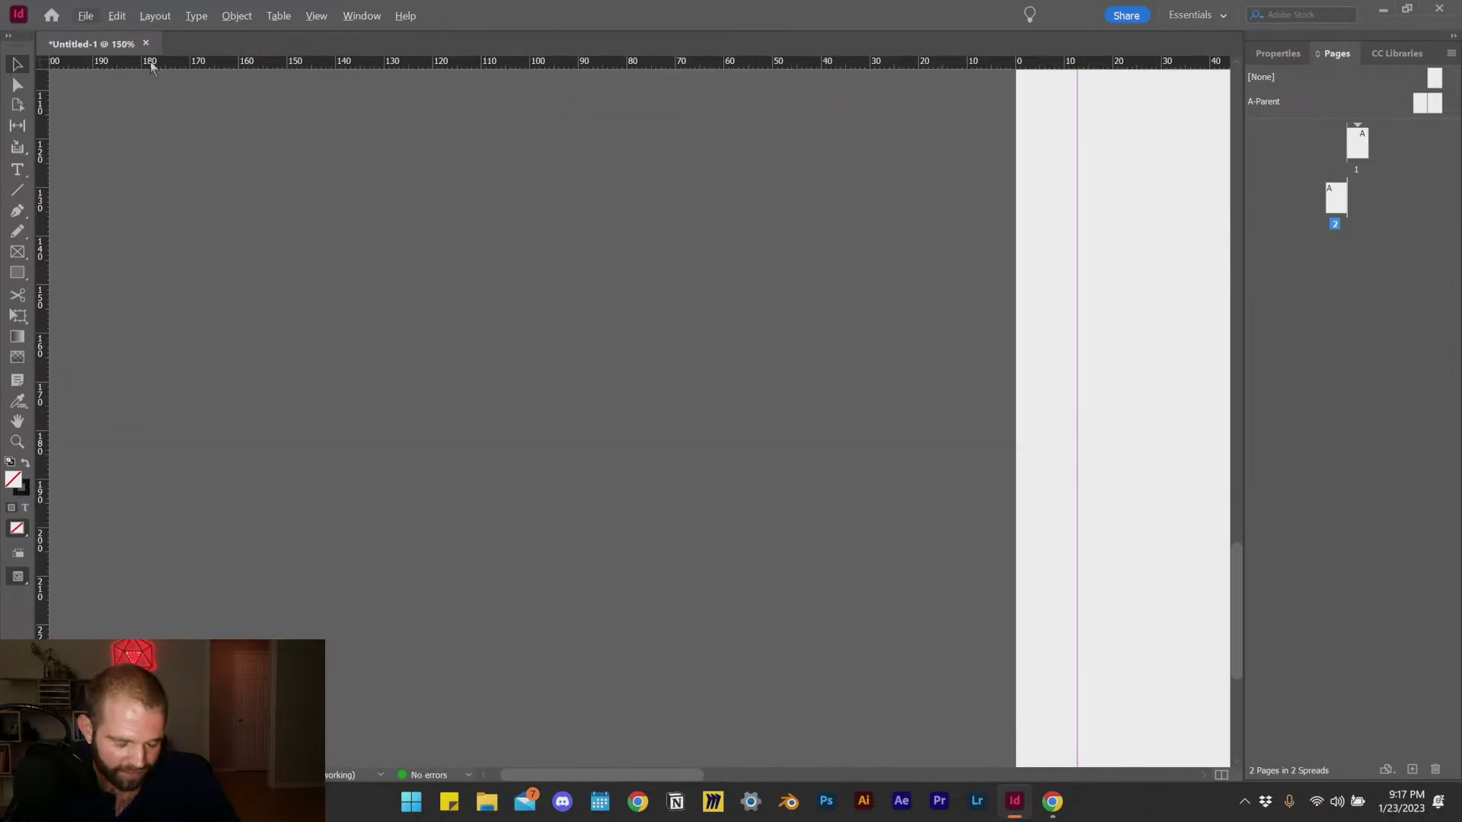
drag(150, 62, 127, 515)
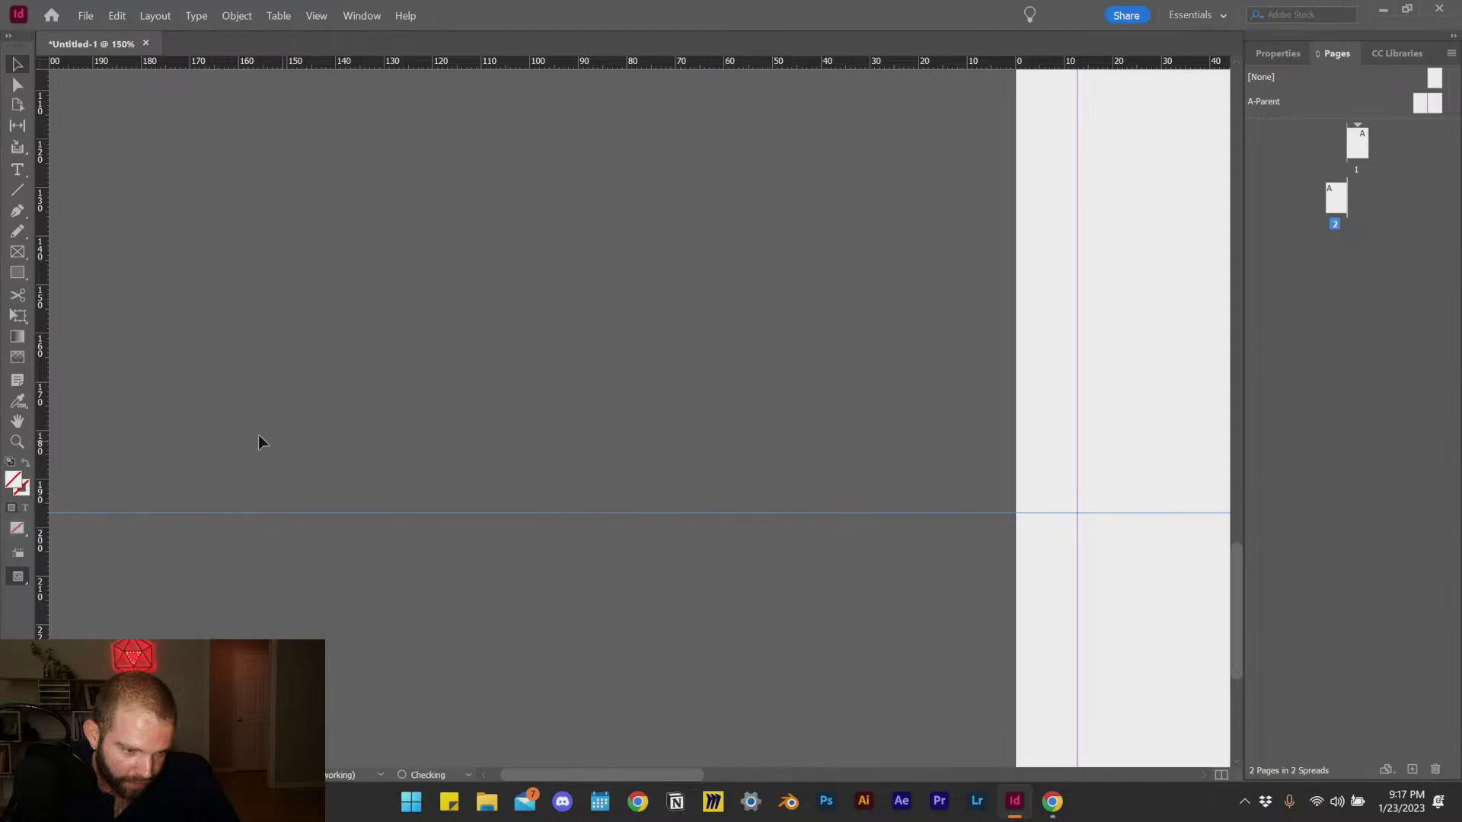
key(ctrl+minus)
key(ctrl+minus)
scroll(499, 454, down, 1)
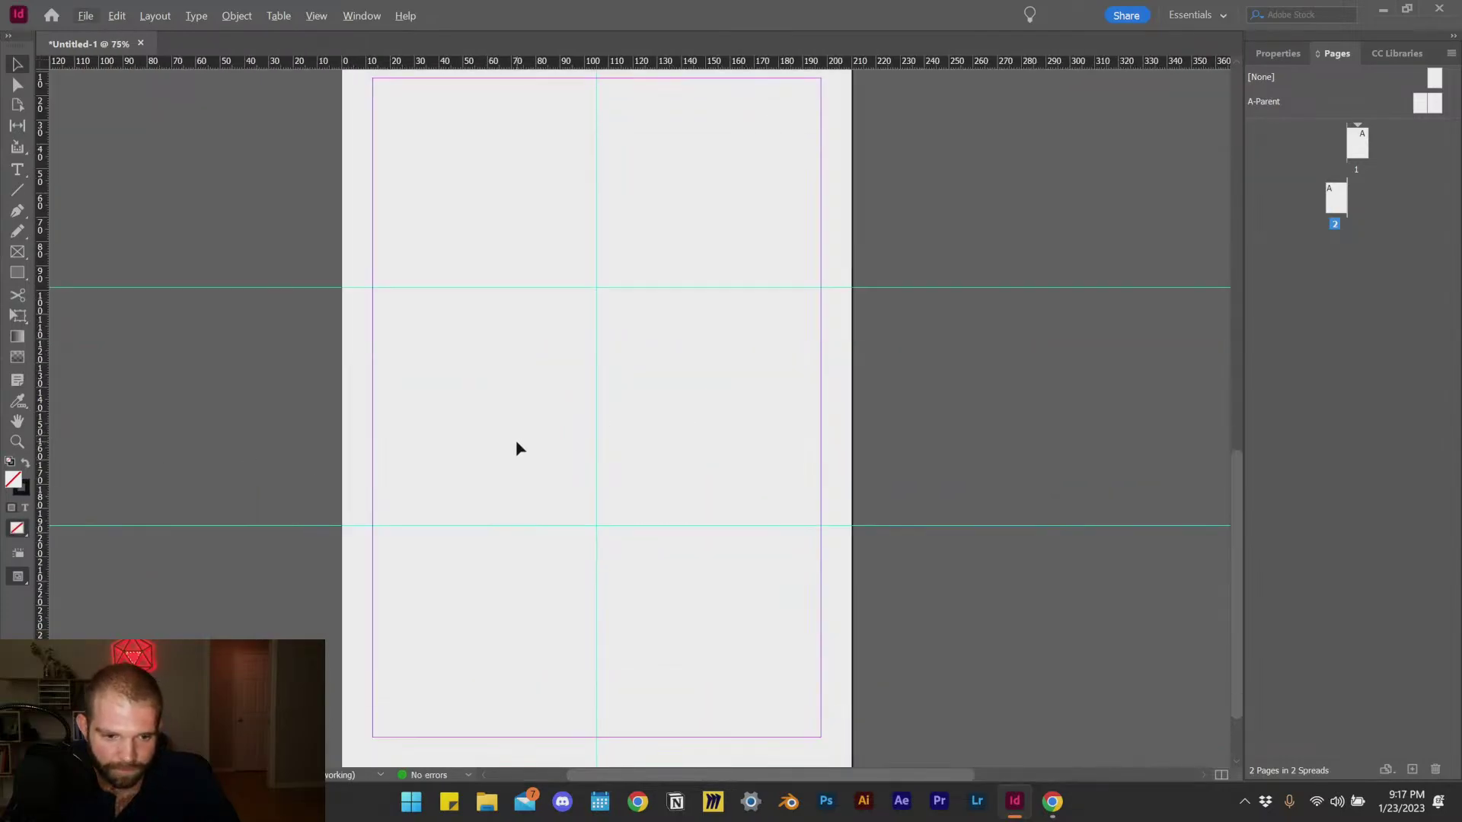
key(ctrl+minus)
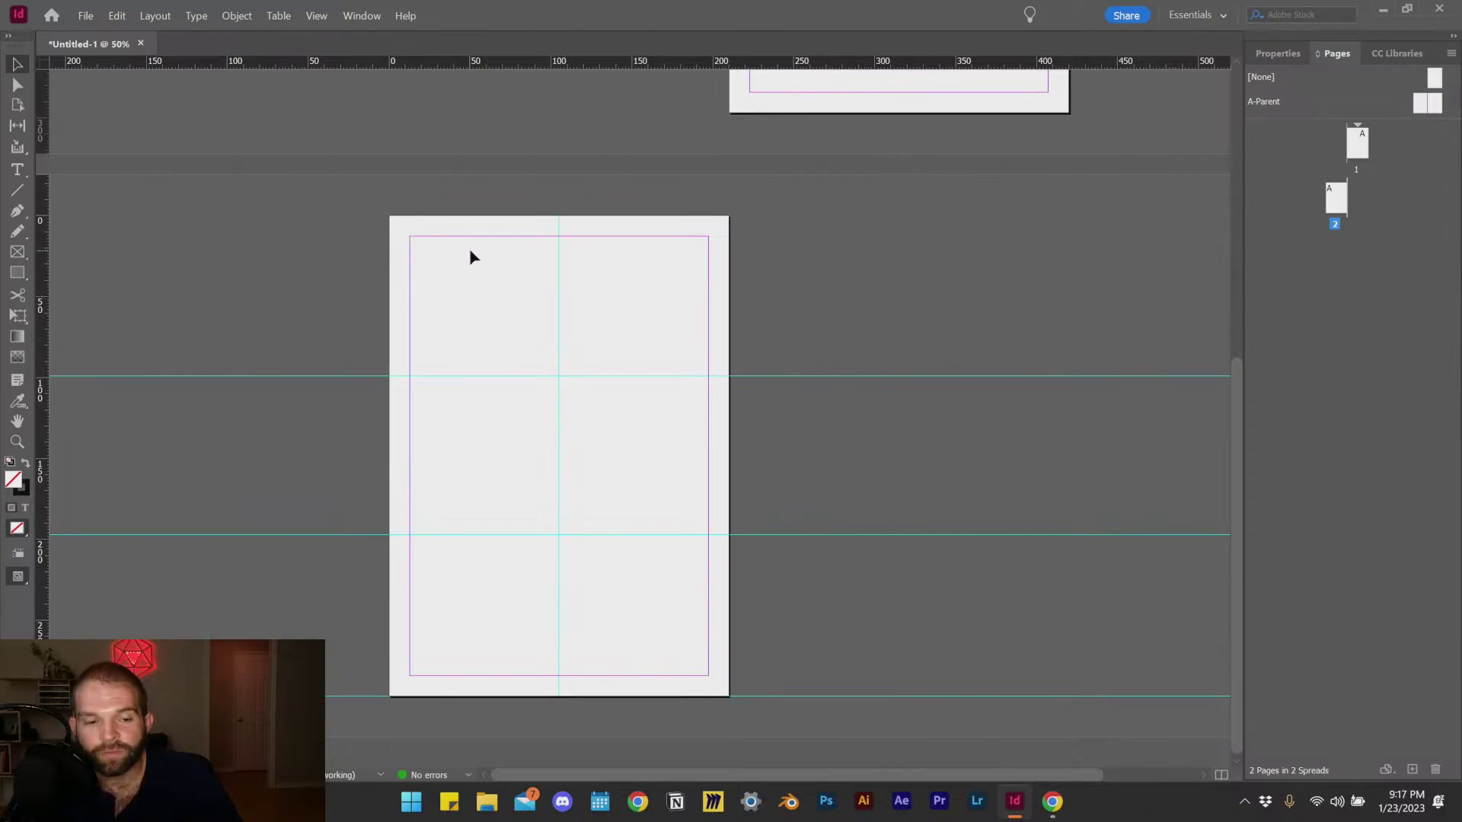
alt+scroll(460, 385, up, 1)
scroll(495, 335, down, 1)
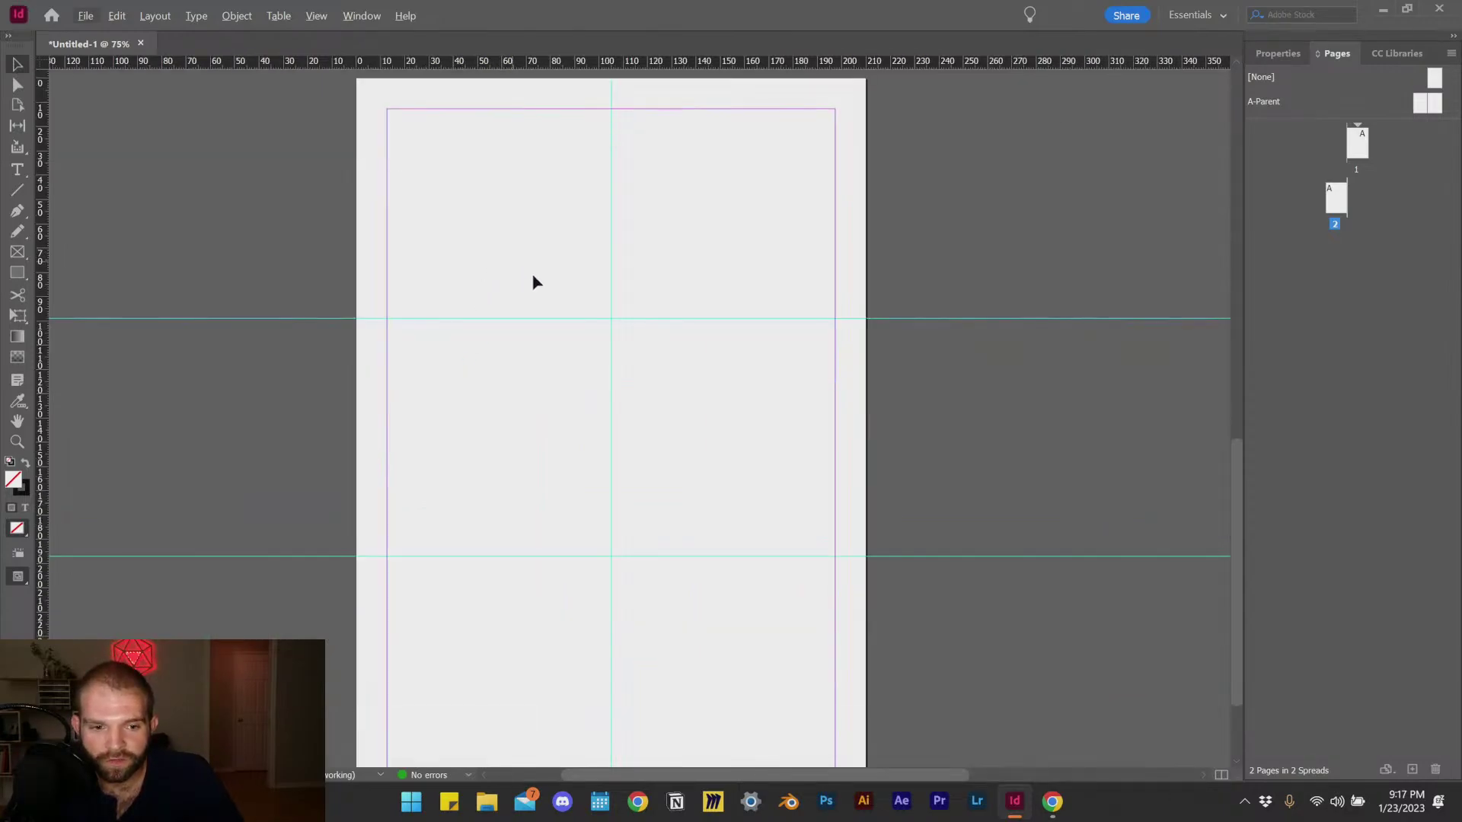
alt+scroll(640, 333, down, 1)
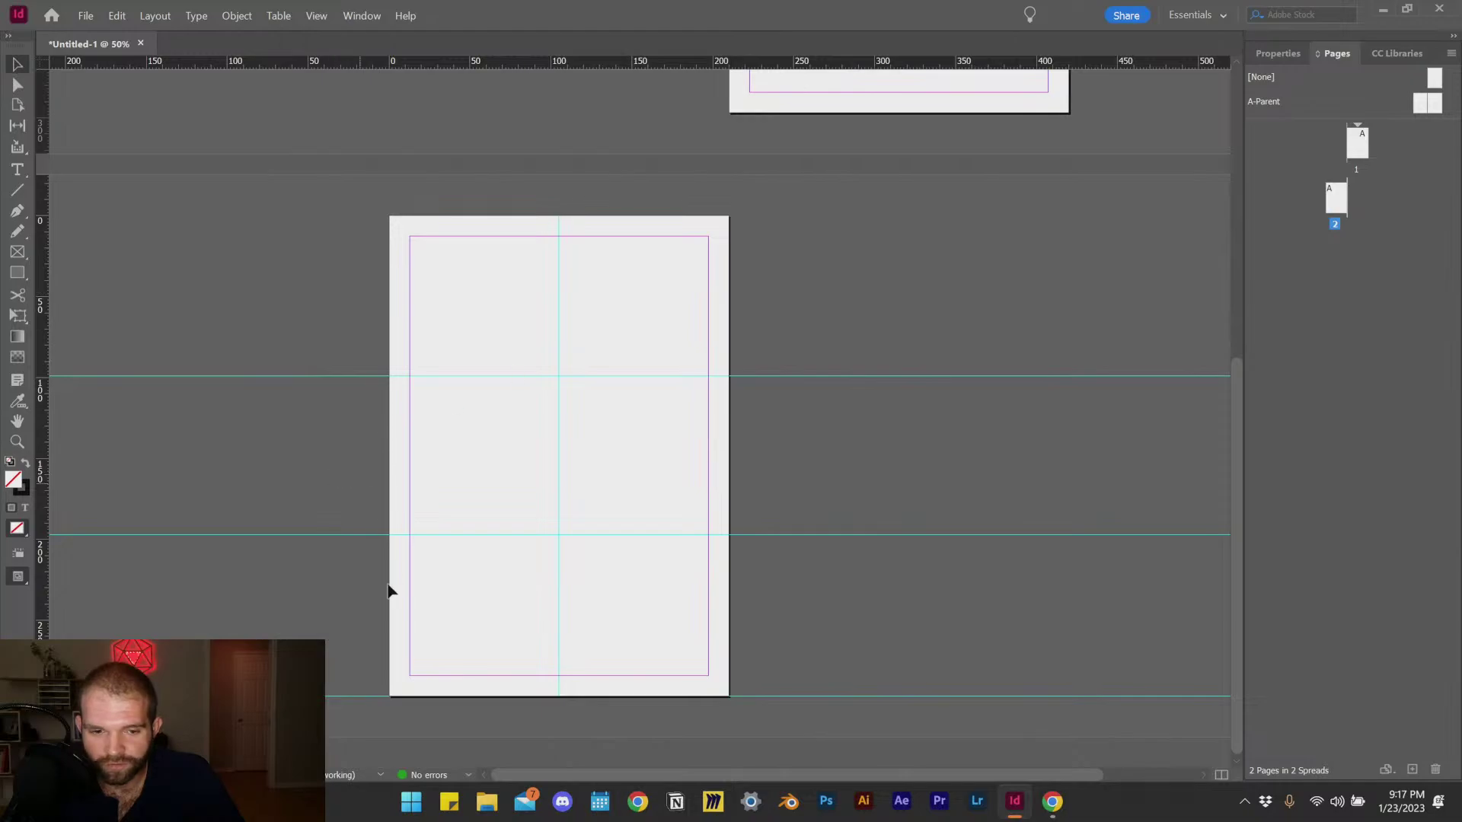
alt+scroll(389, 590, up, 1)
alt+scroll(744, 541, down, 1)
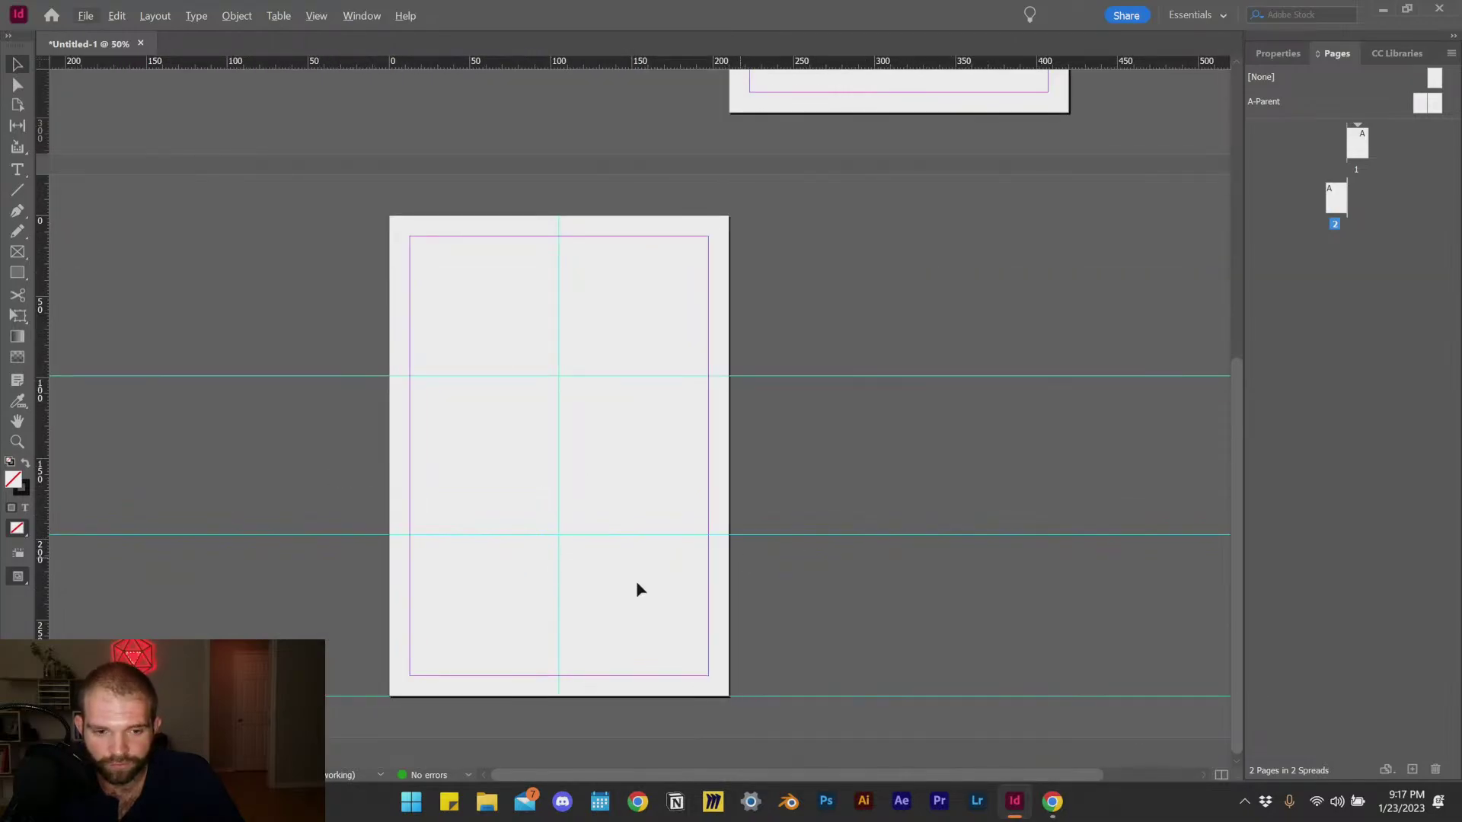
key(ctrl+0)
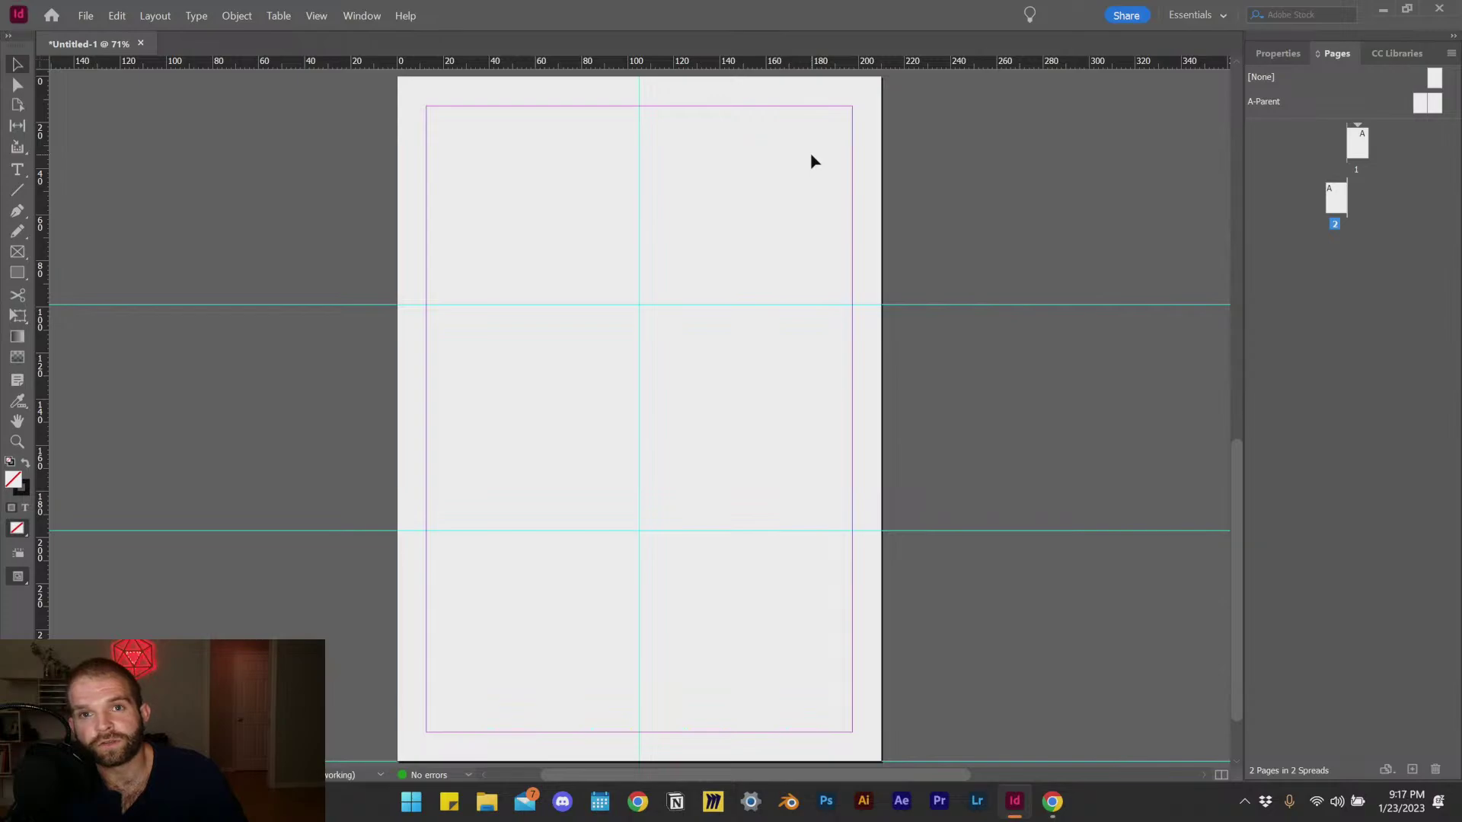
Step: Switch to the Essentials Classic workspace and dock the Pages, Stroke/Color and Swatches panel groups beneath CC Libraries
click(1201, 15)
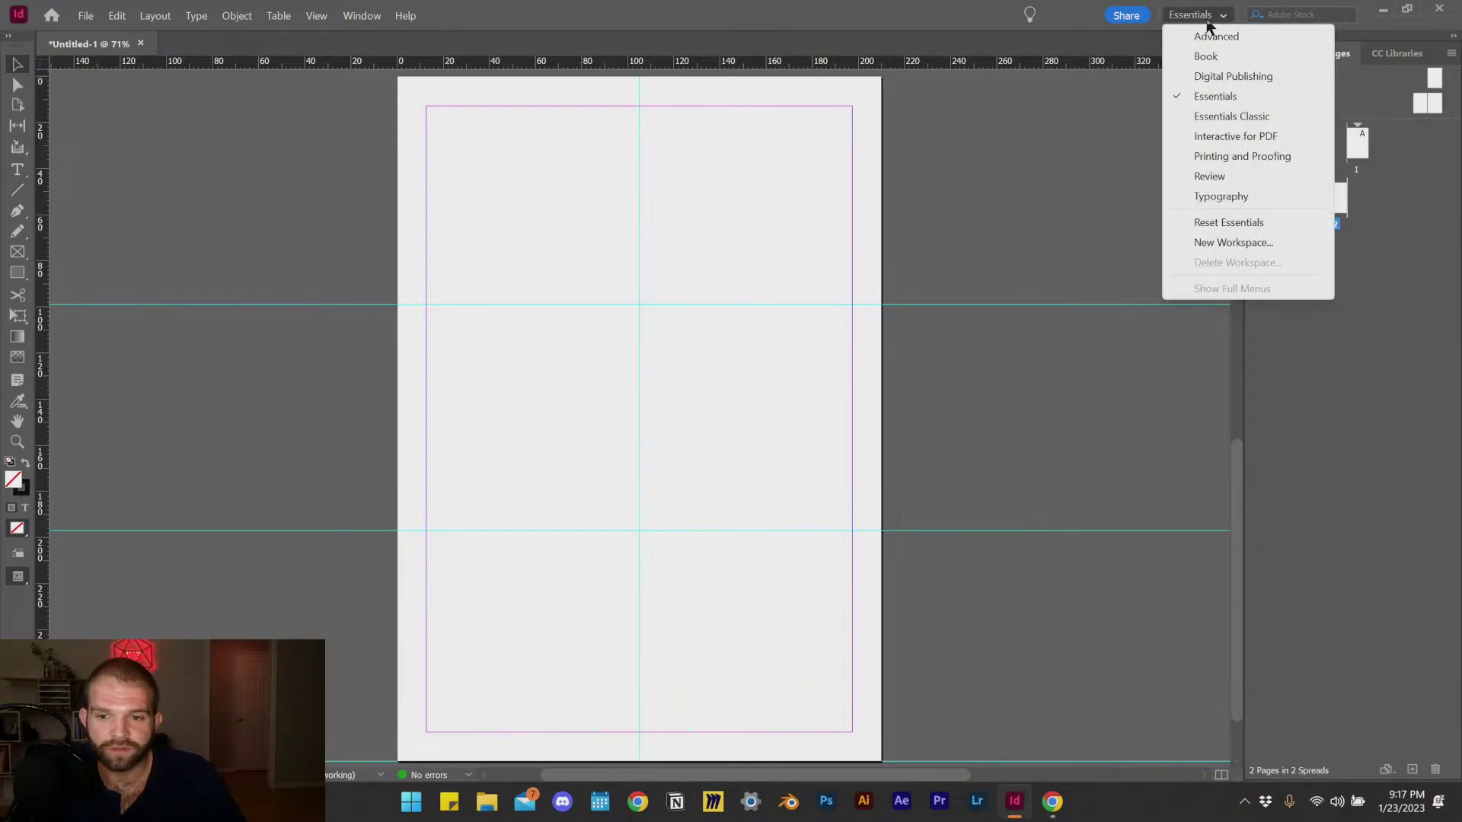
click(1241, 116)
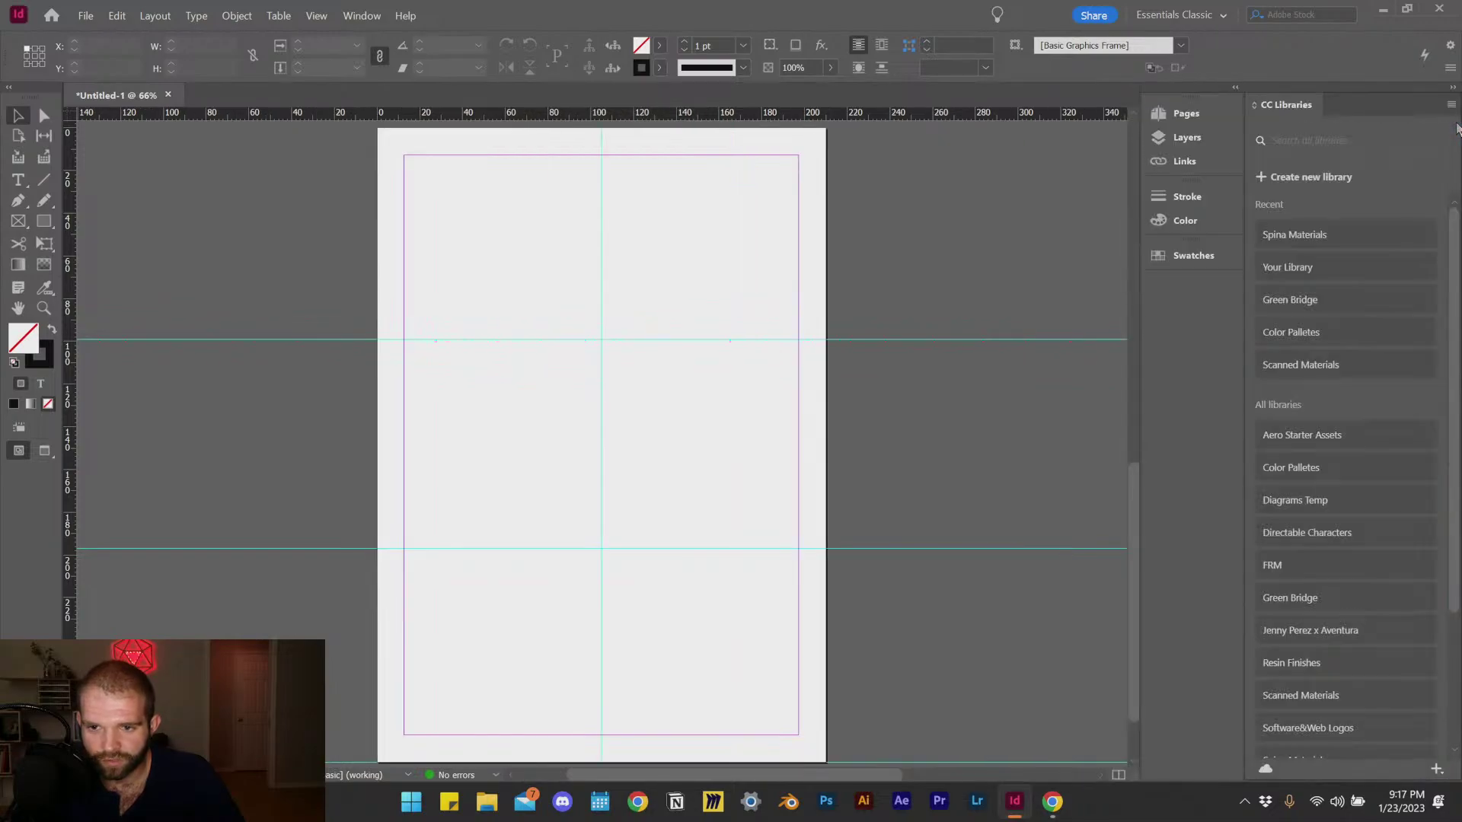
click(1217, 105)
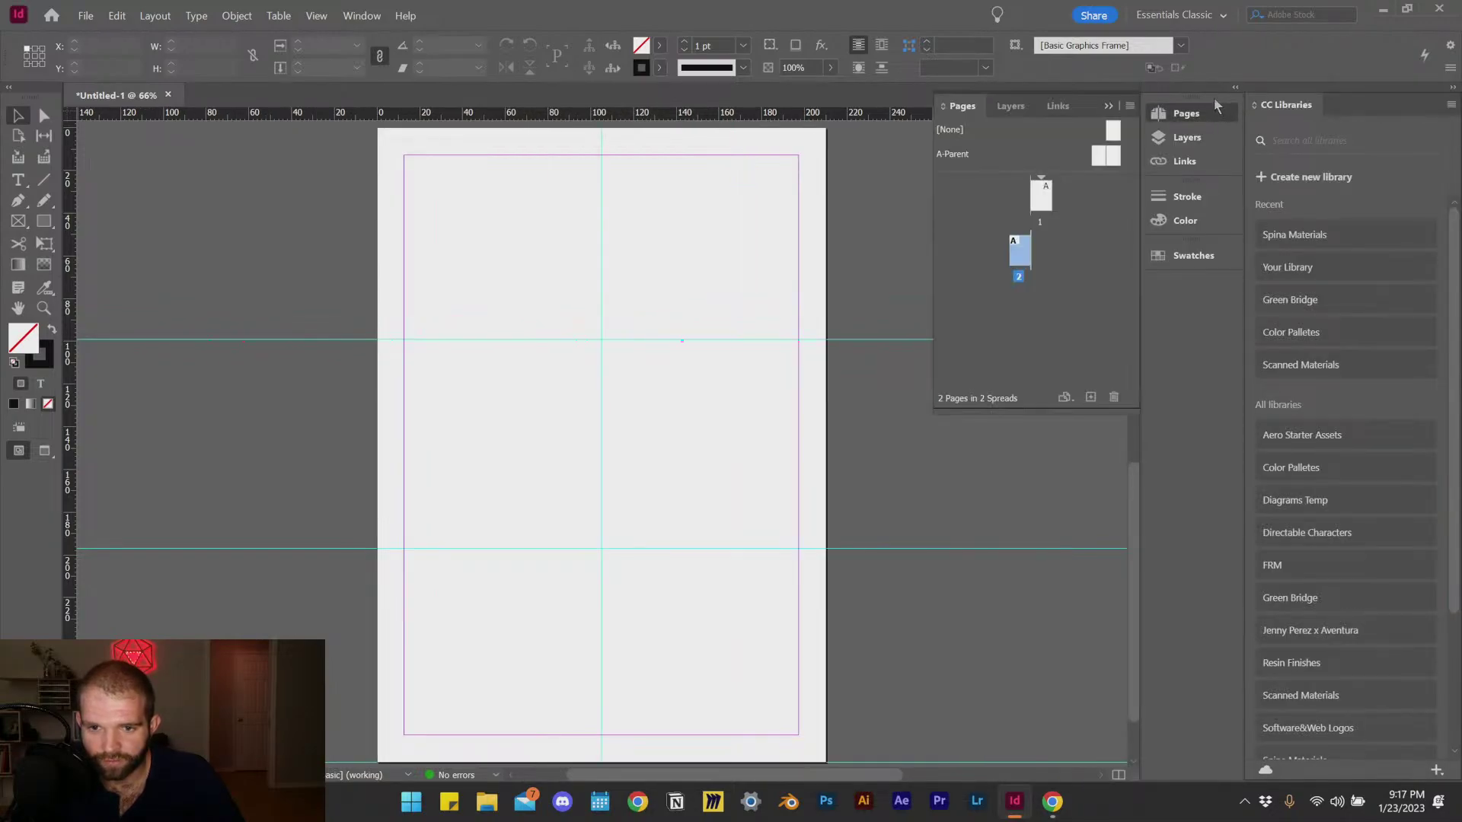
drag(1213, 106, 1331, 484)
mouse_move(1182, 91)
mouse_down()
mouse_move(1303, 457)
mouse_move(1326, 455)
mouse_up()
drag(1191, 114, 1334, 492)
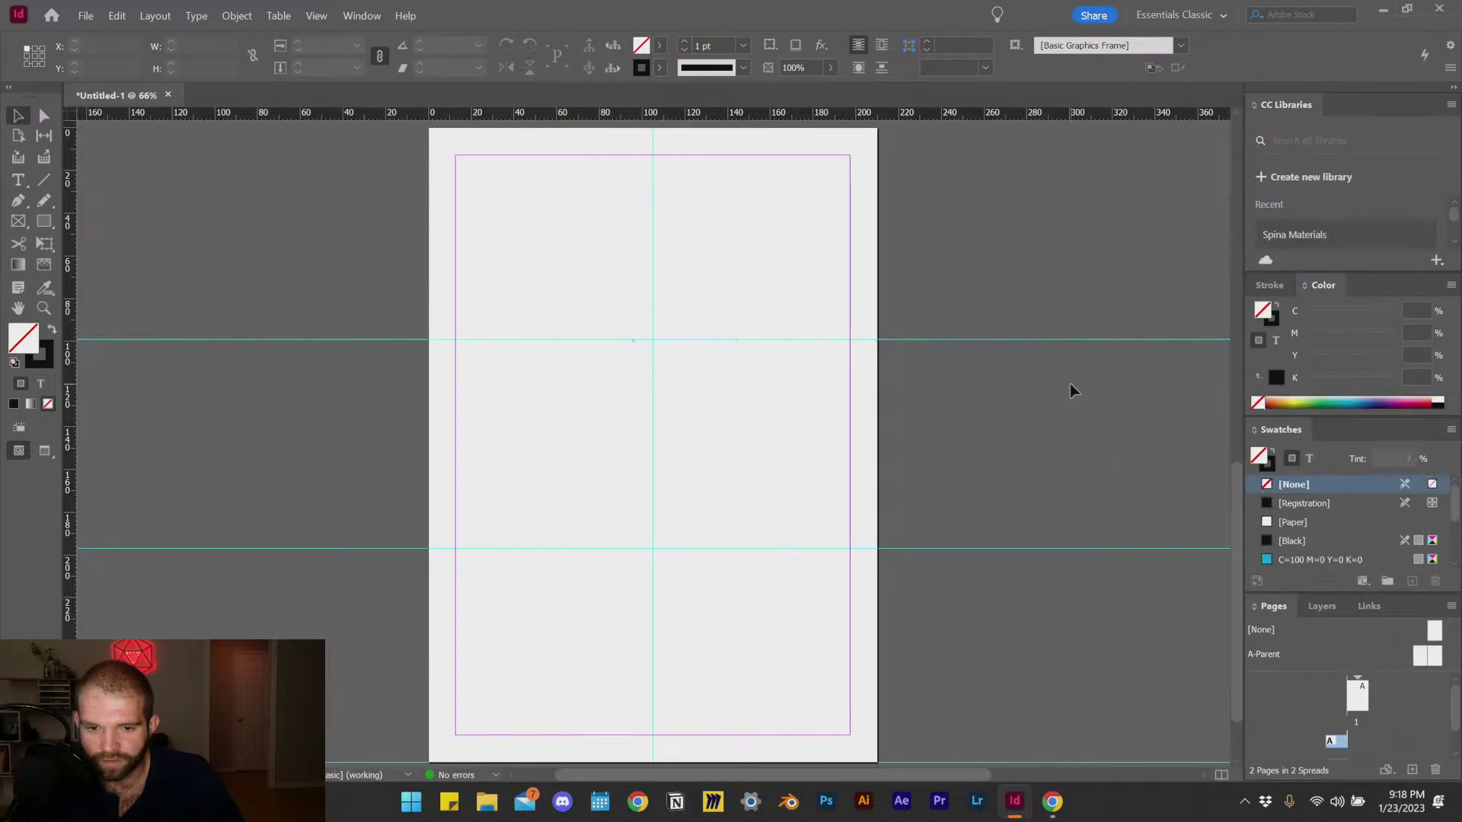
click(1199, 340)
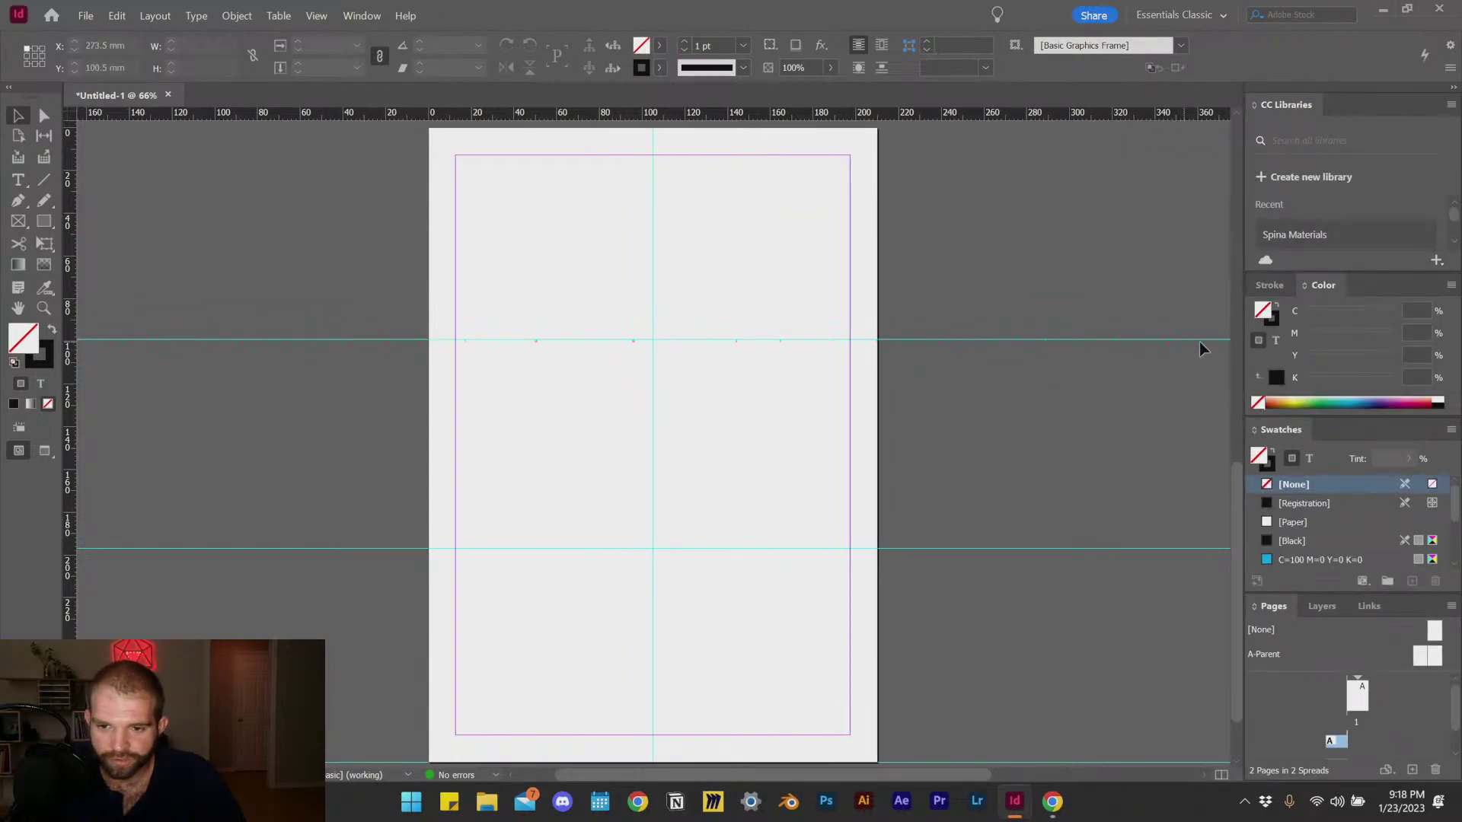
Step: Show the document's layers and rename Layer 1 as Panels
click(1323, 607)
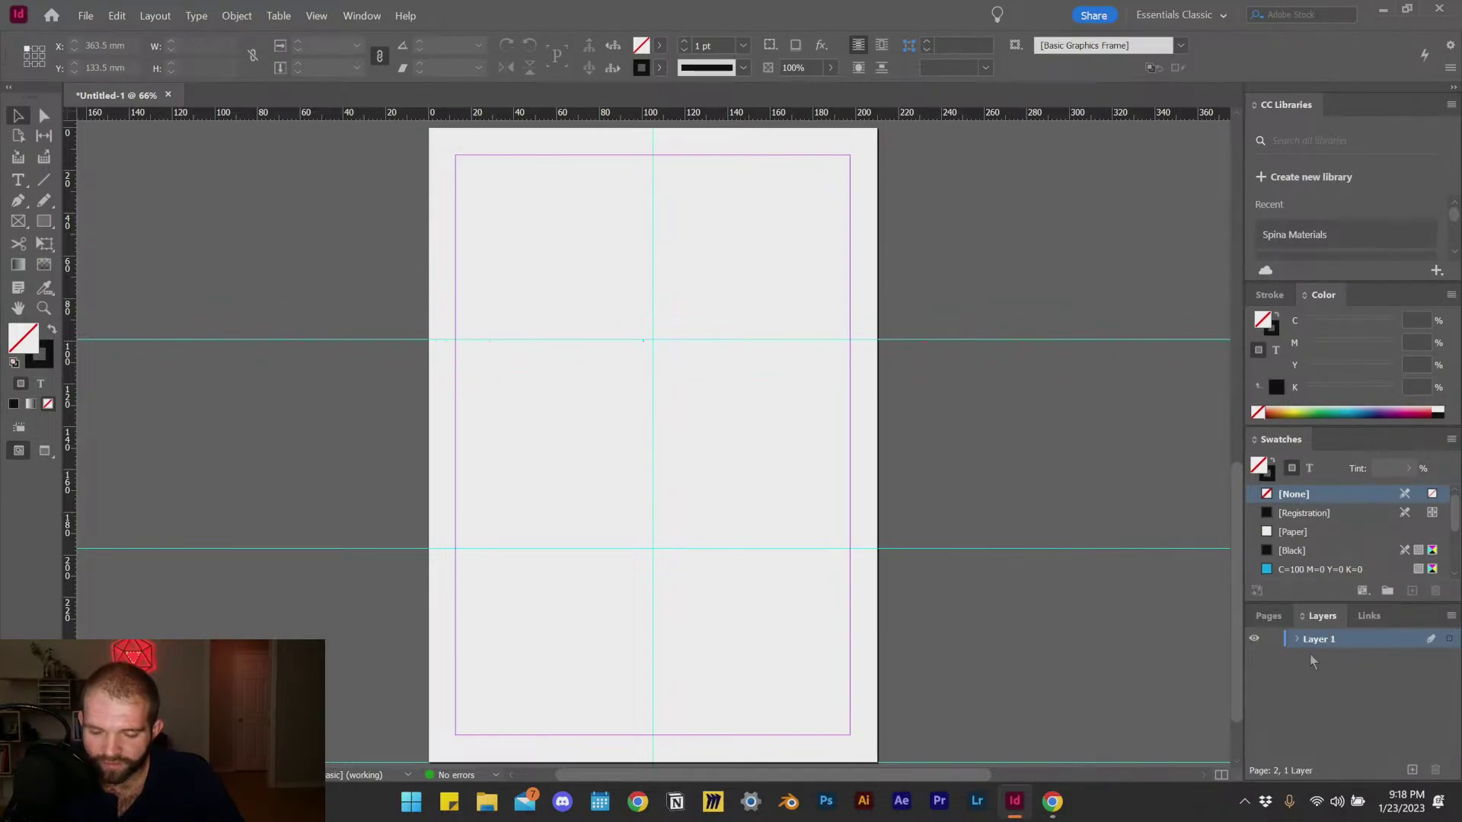
double_click(1323, 641)
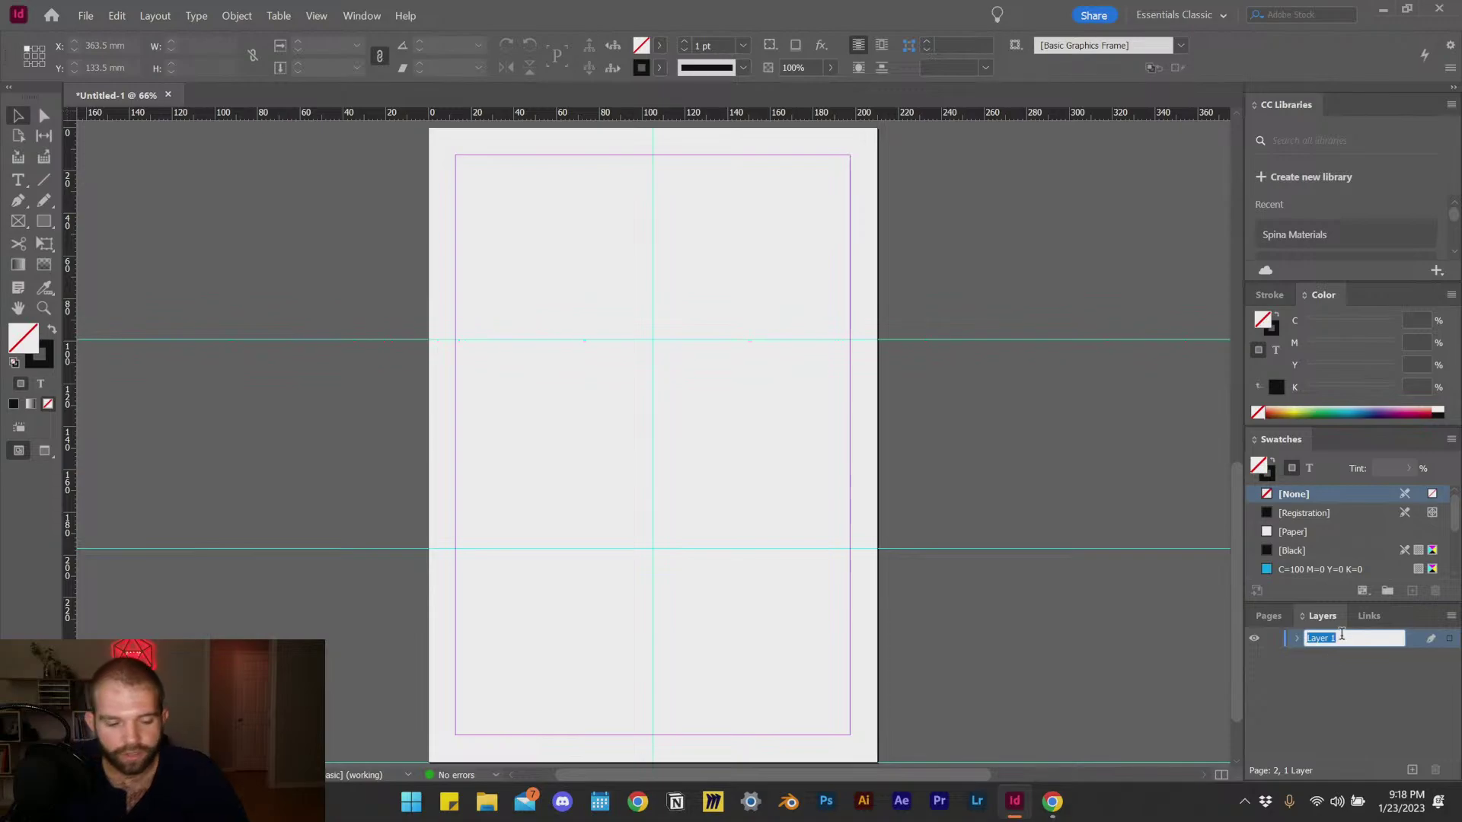
text(Panels)
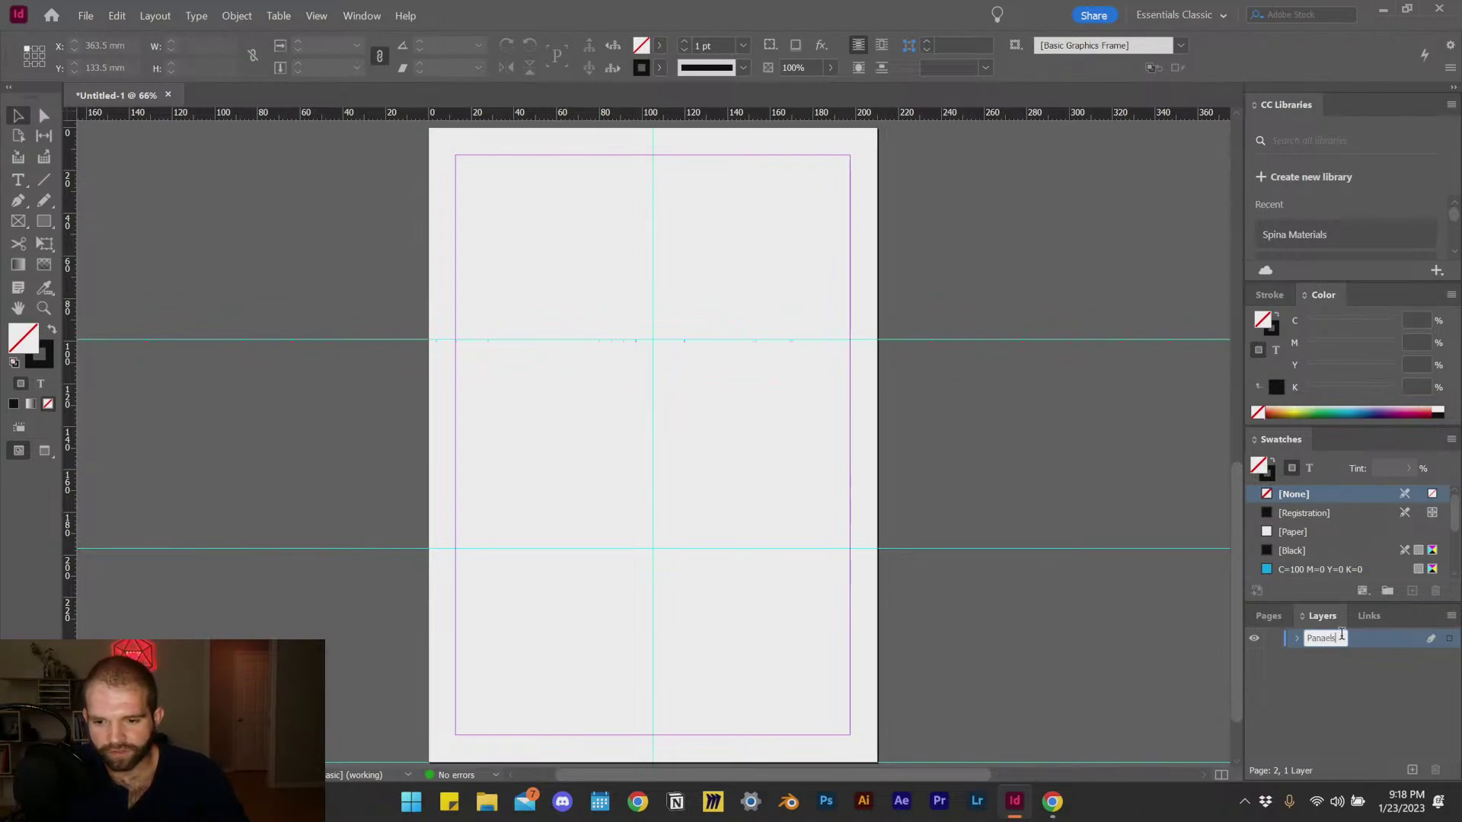
key(Return)
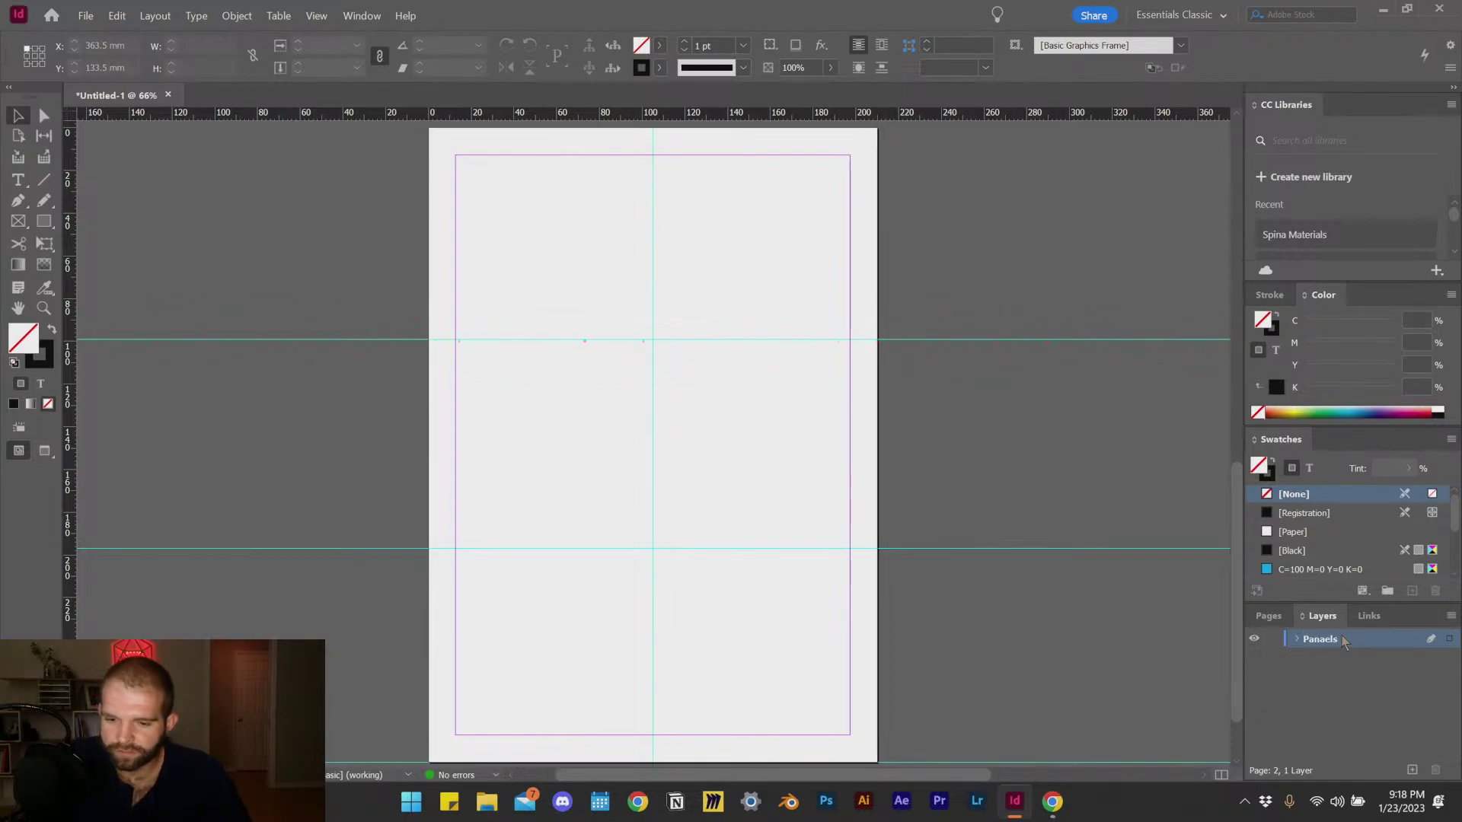
double_click(1325, 640)
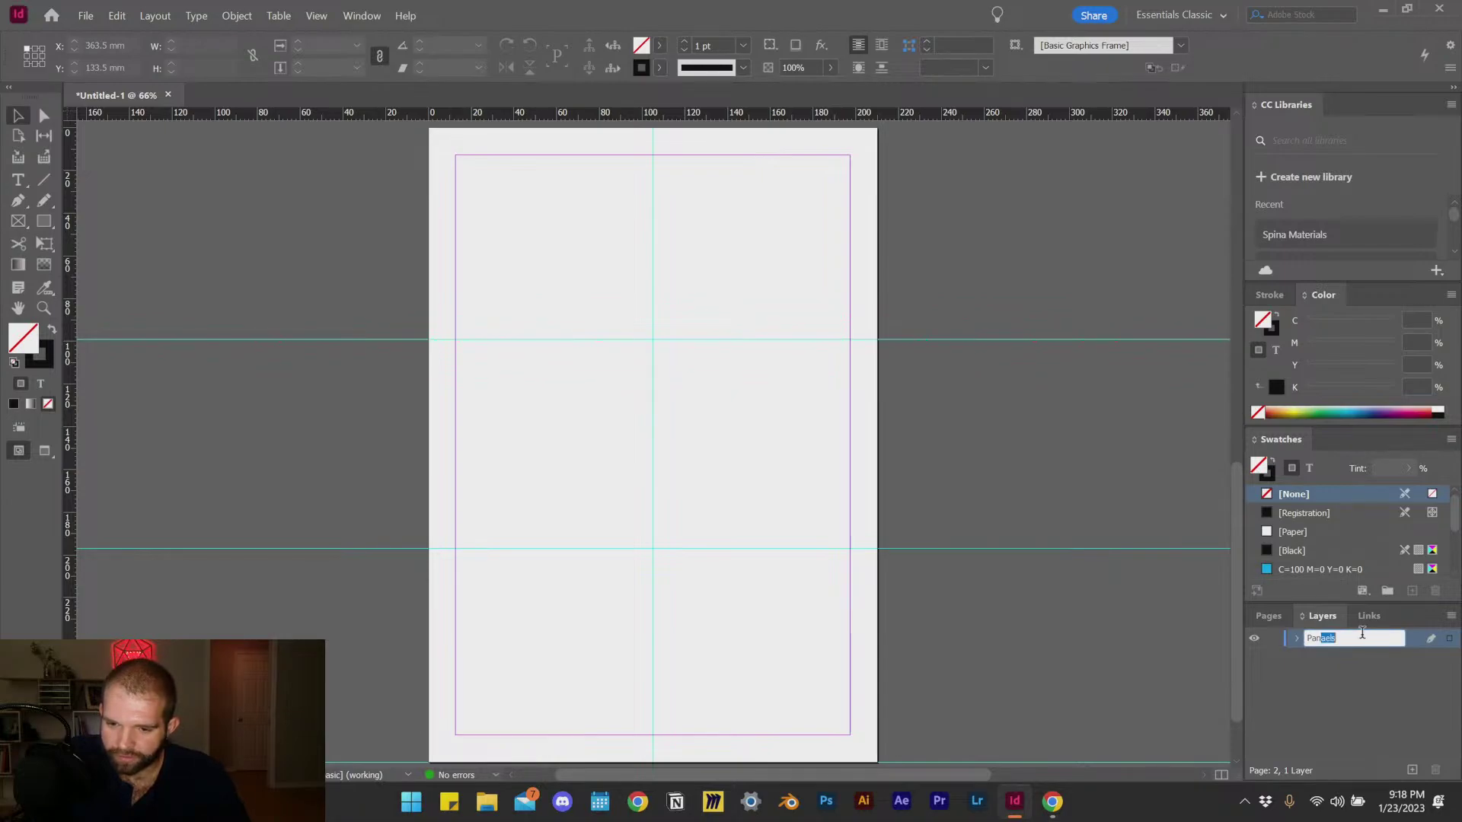
key(BackSpace)
key(BackSpace)
text(ls)
key(Return)
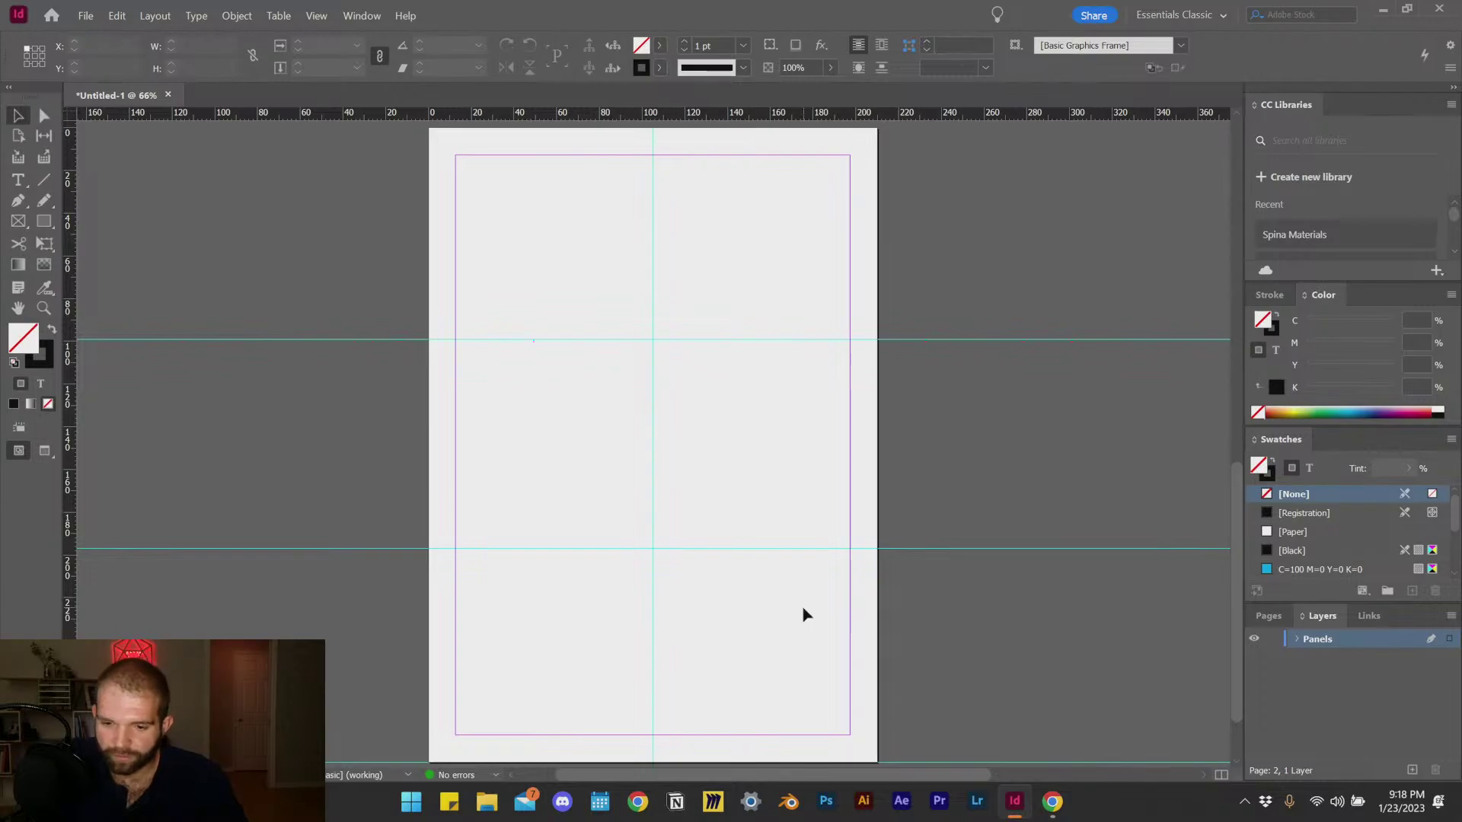
Step: Start saving the document and browse to the folder 00 - TheVisualMode > 01 - Content > 00 - Live
key(ctrl+s)
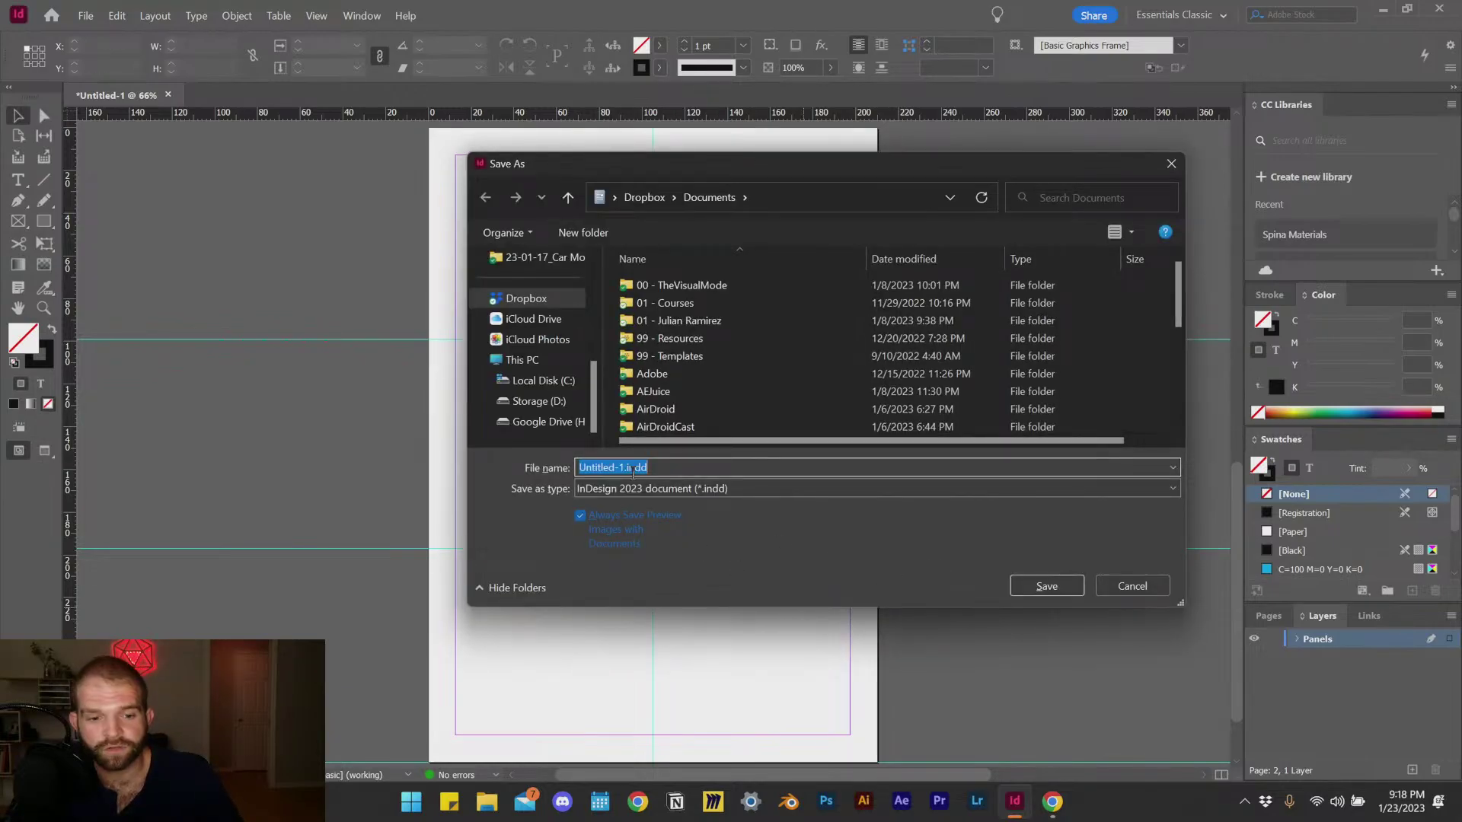
double_click(697, 286)
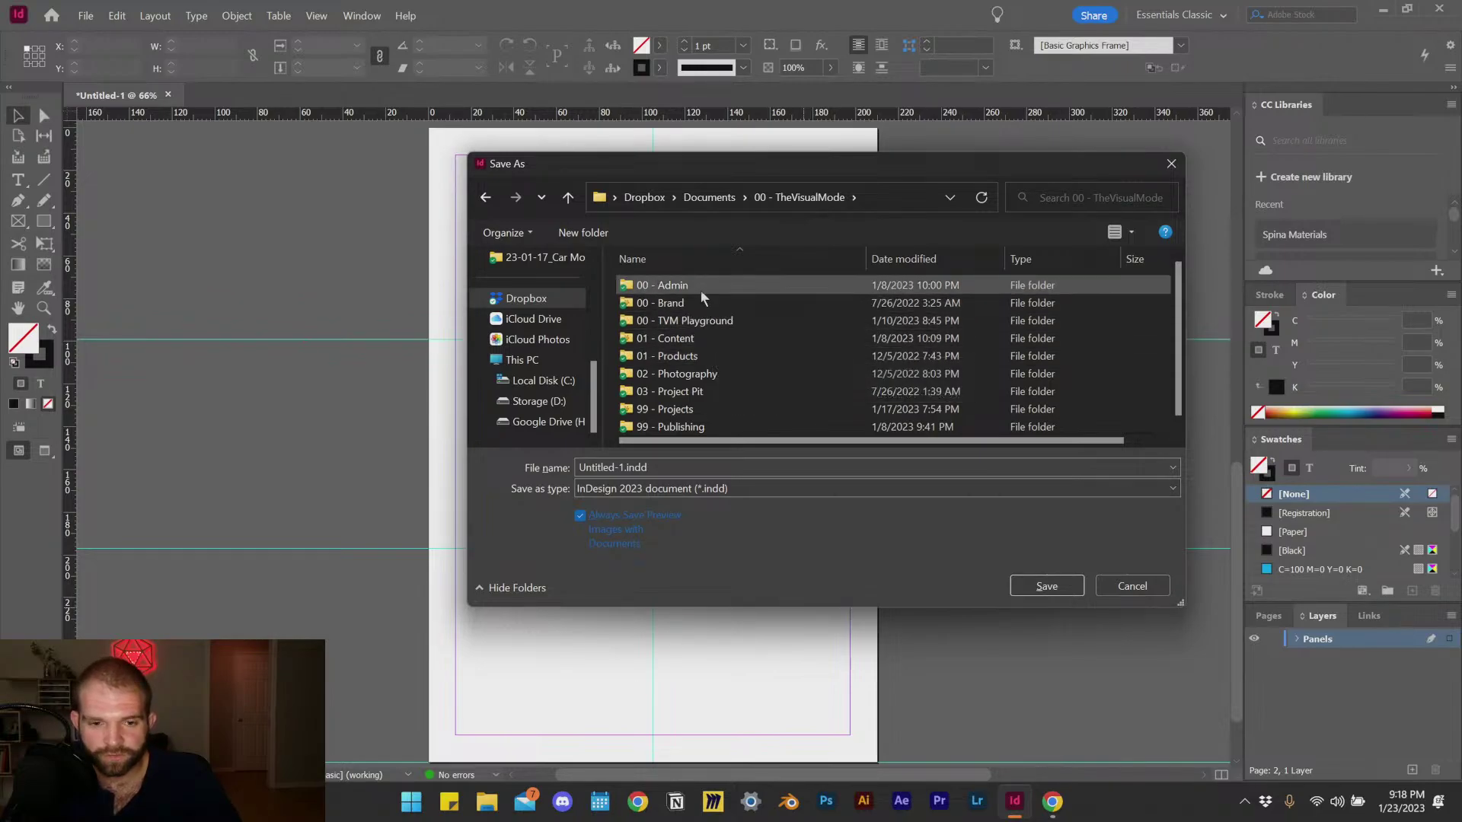
double_click(707, 339)
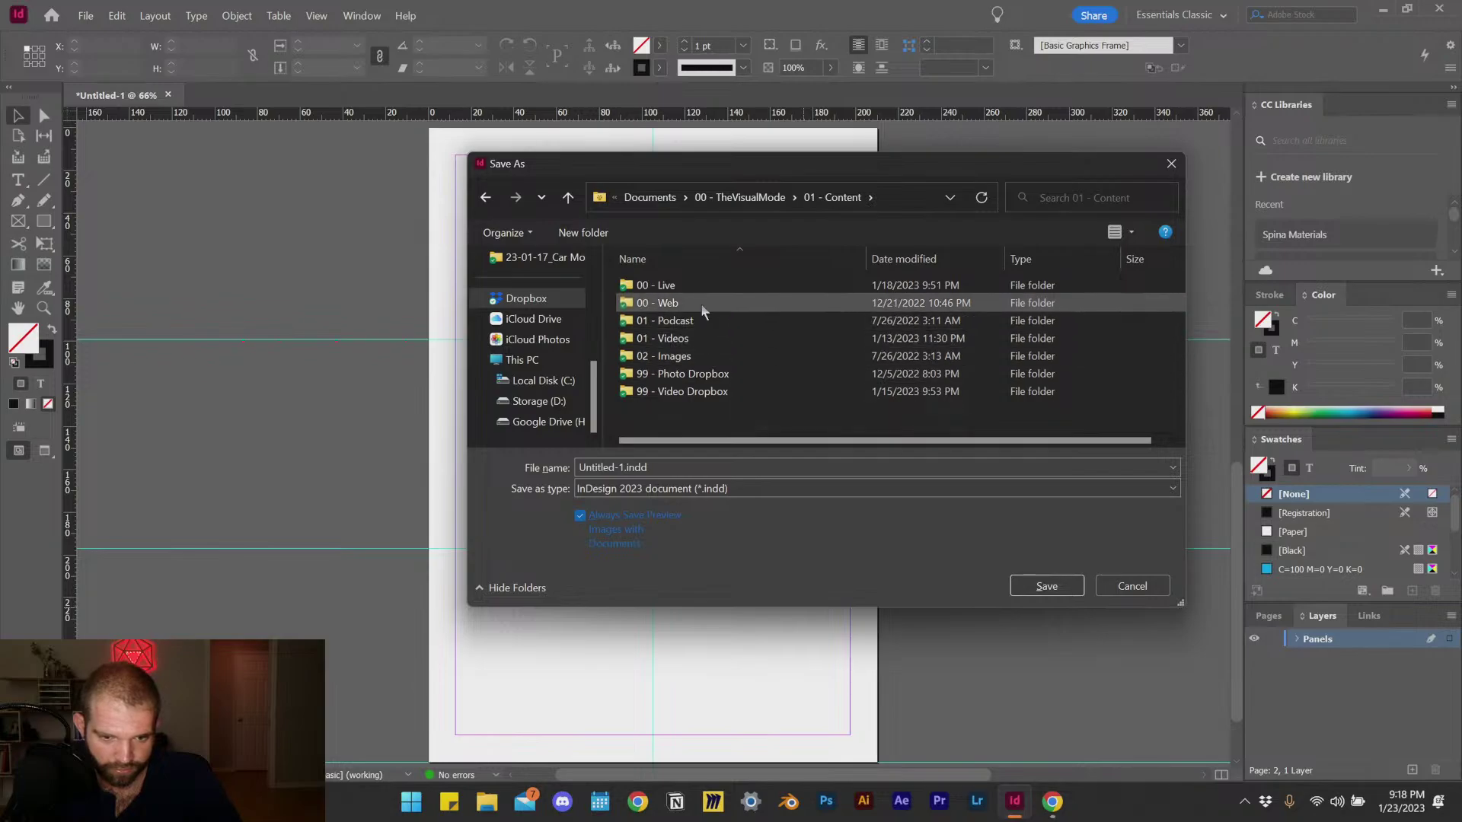
double_click(696, 285)
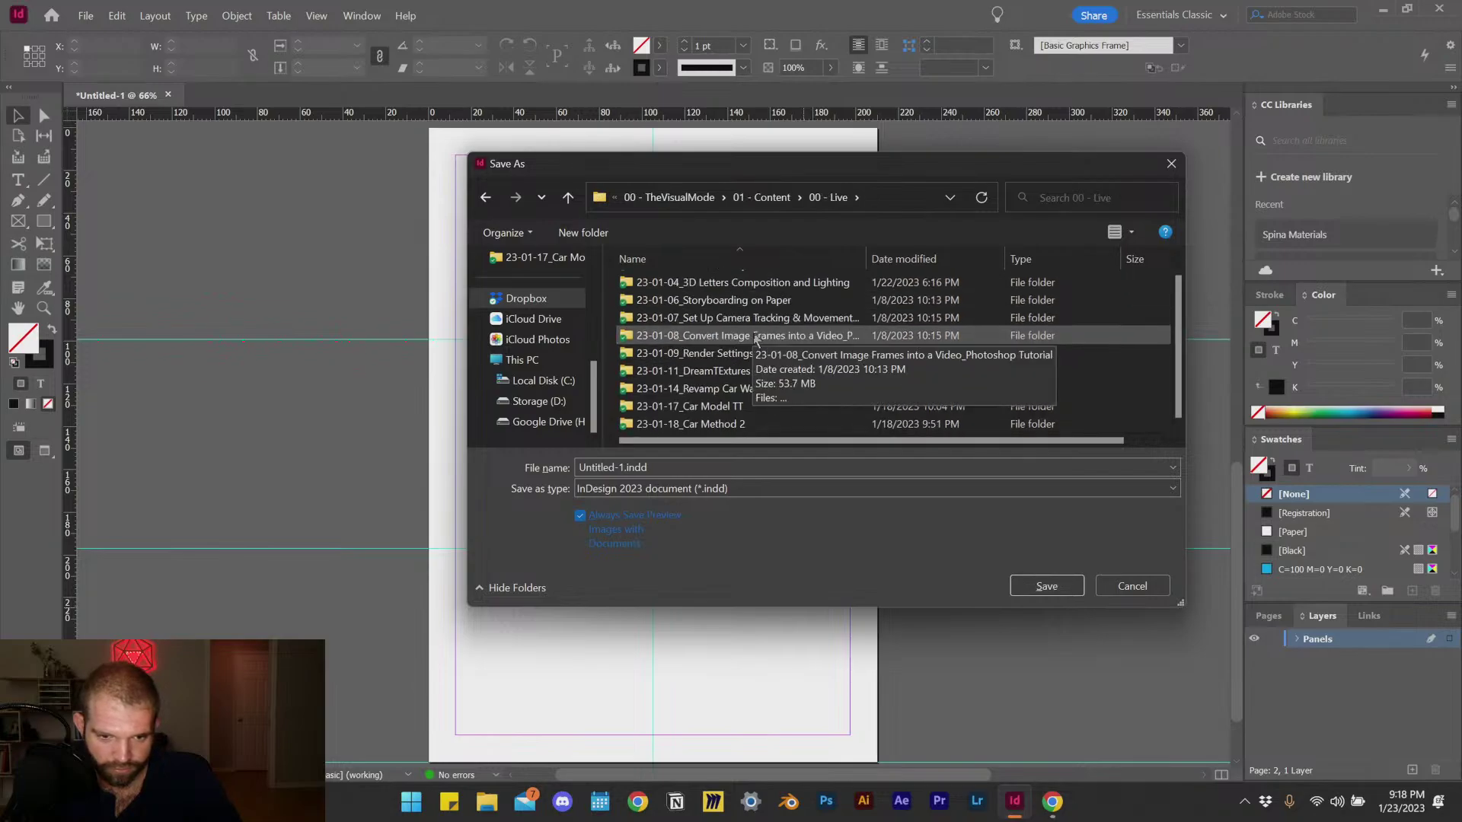
Step: Create a folder named 23-01-32_InDesign Comic Book Pages inside 00 - Live
right_click(1141, 340)
mouse_move(1209, 674)
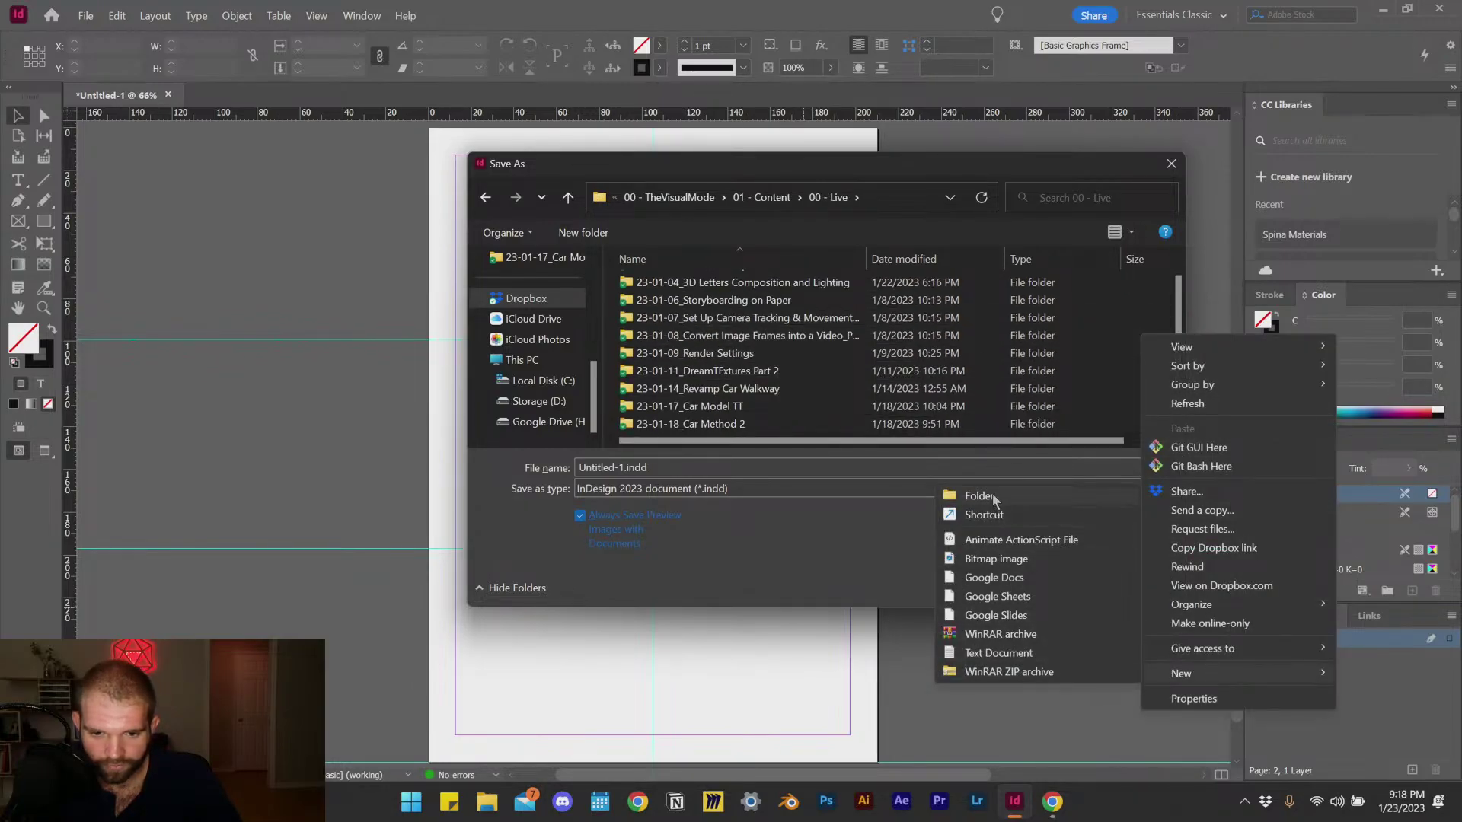
click(979, 496)
text(23-)
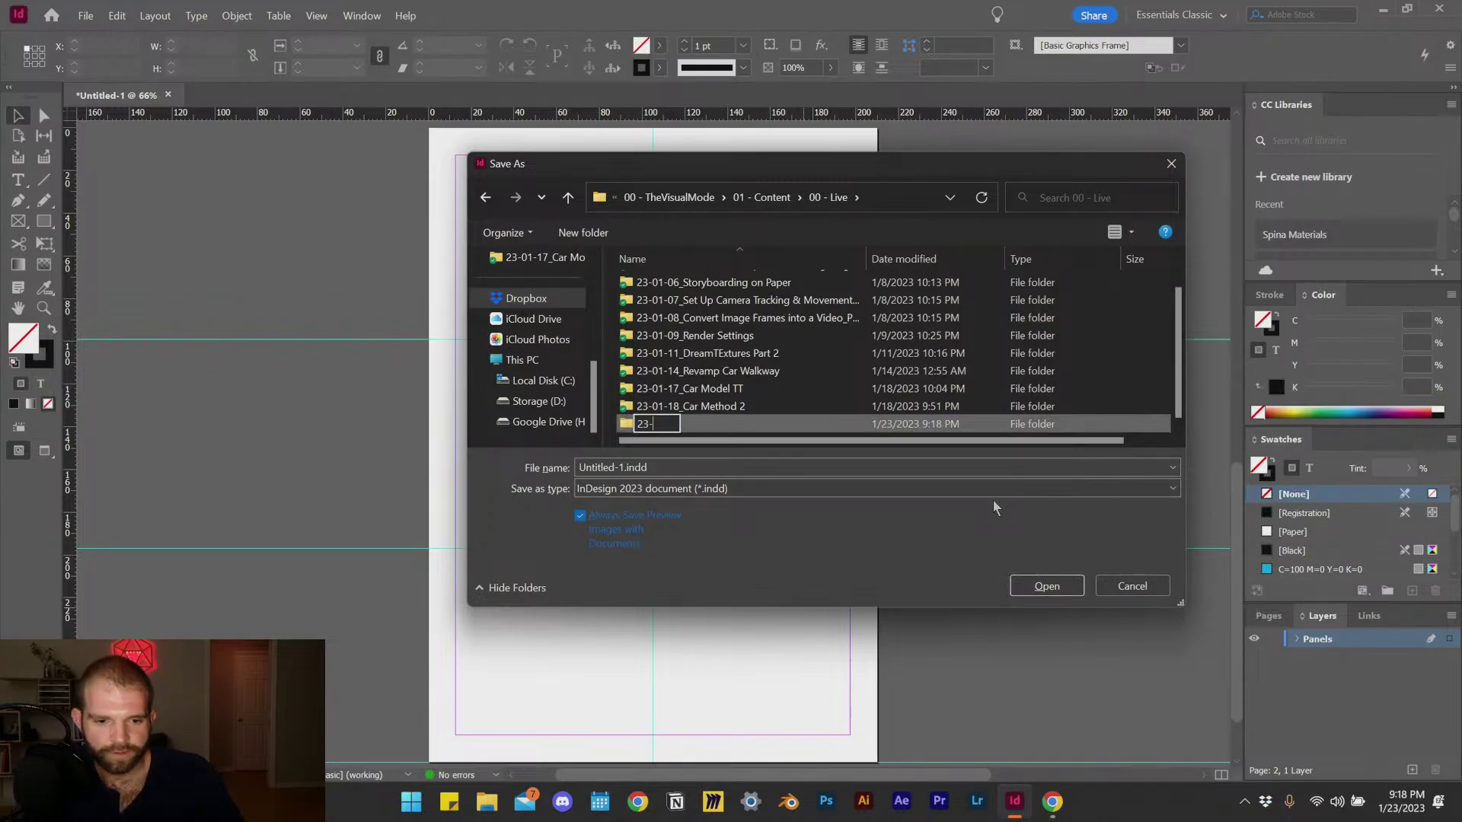
text(01-)
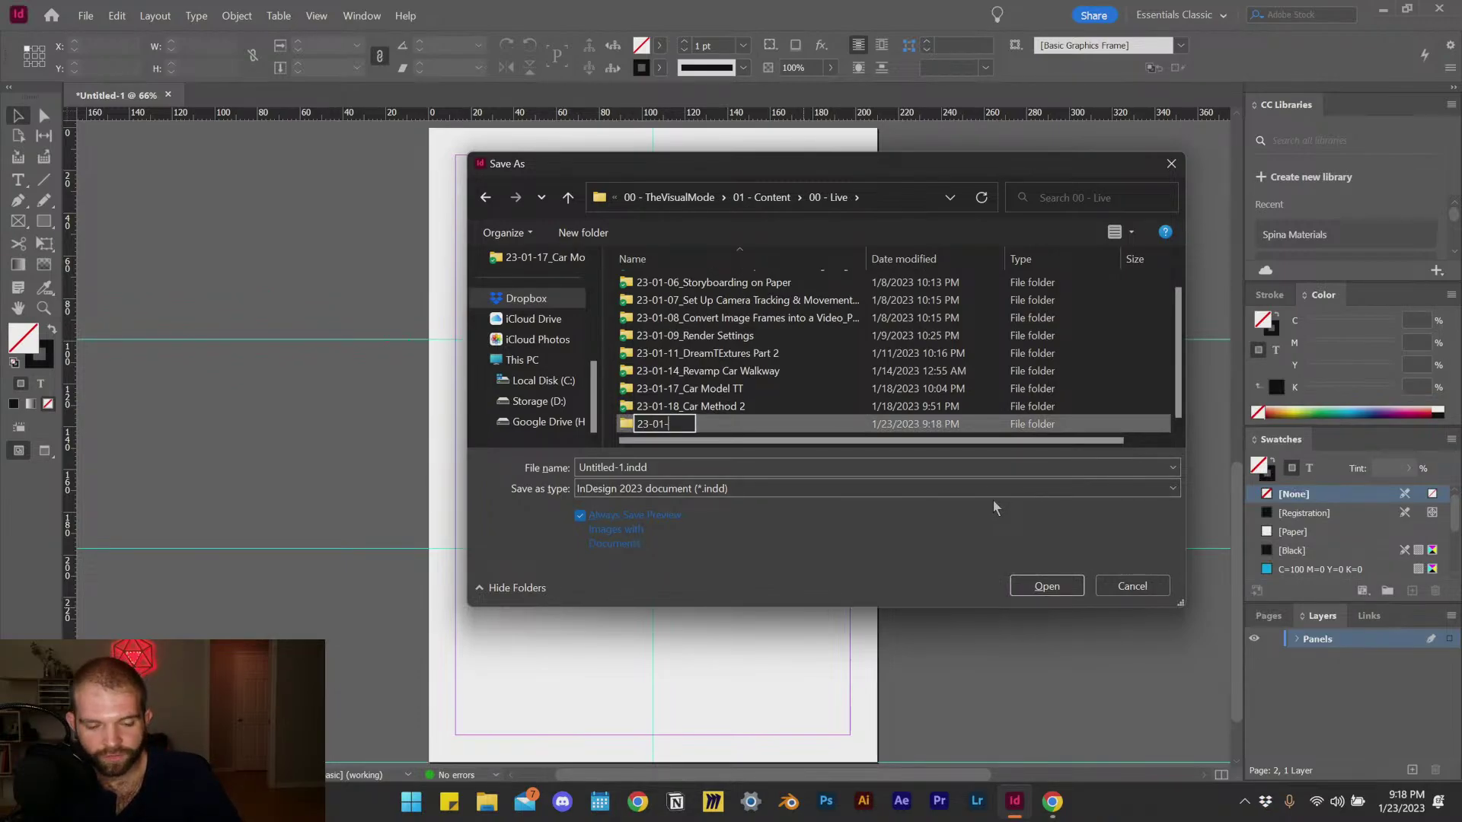
text(32_)
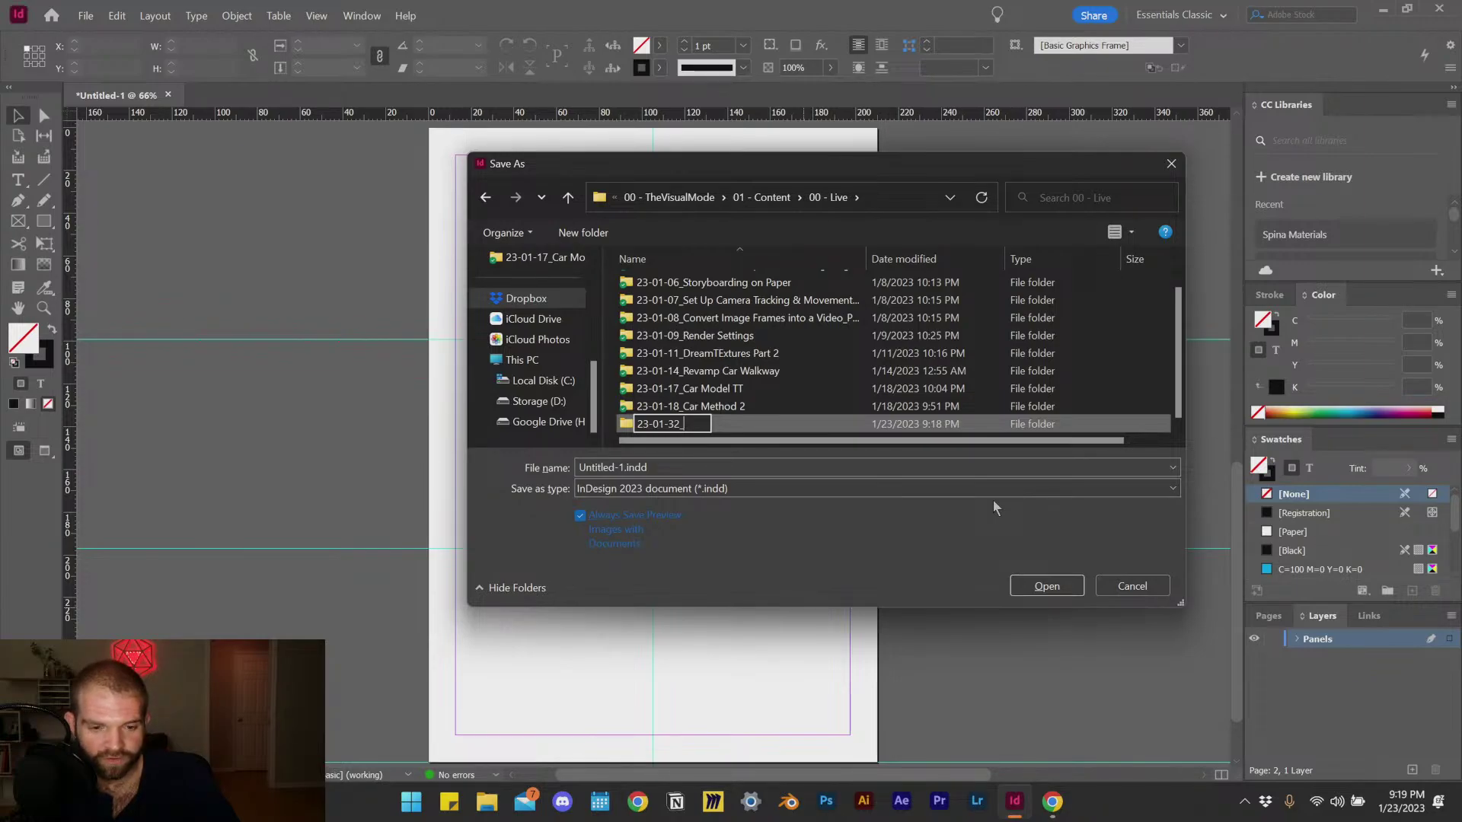
text(Ind)
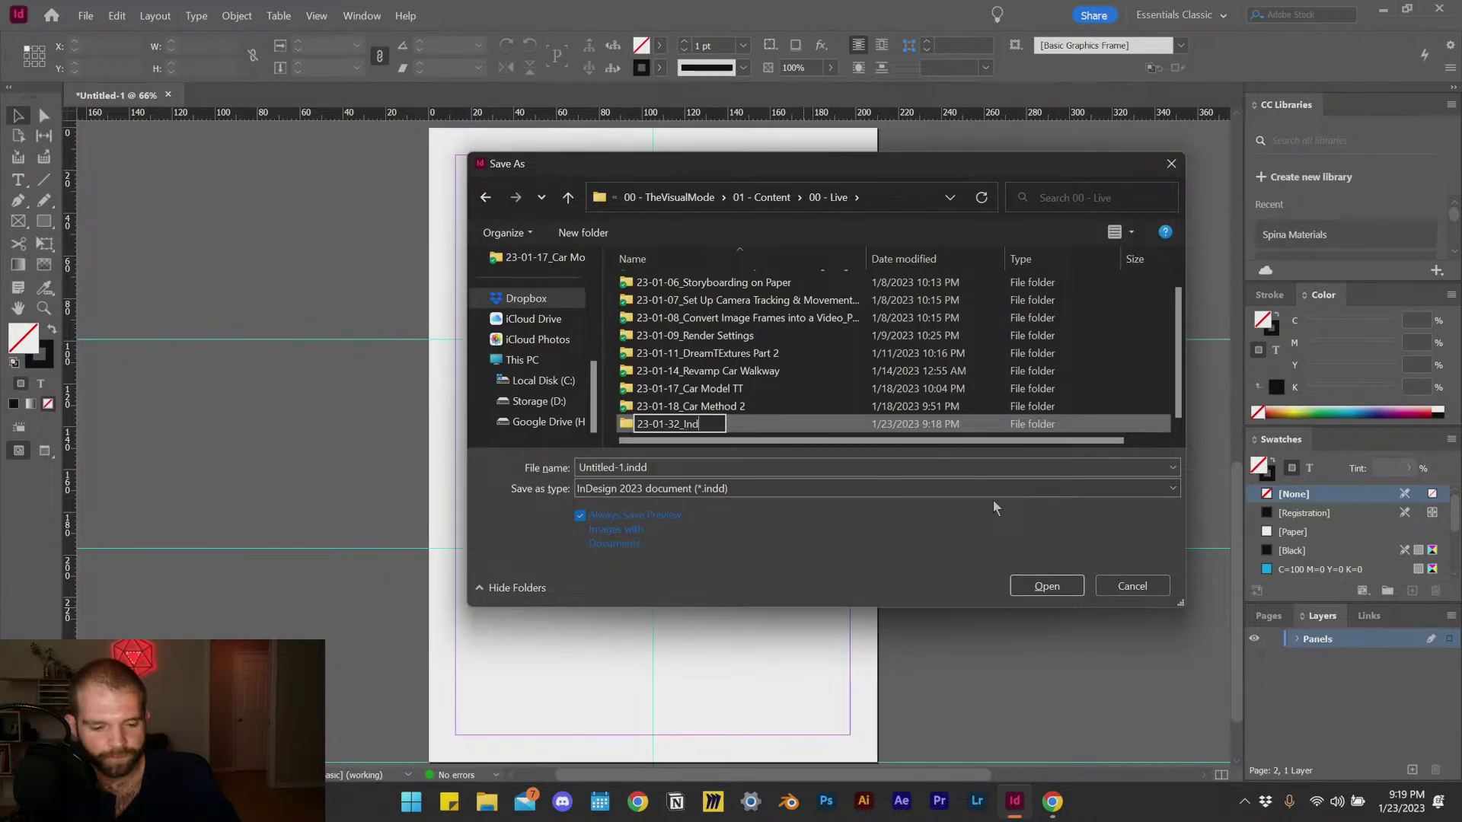
text(esign )
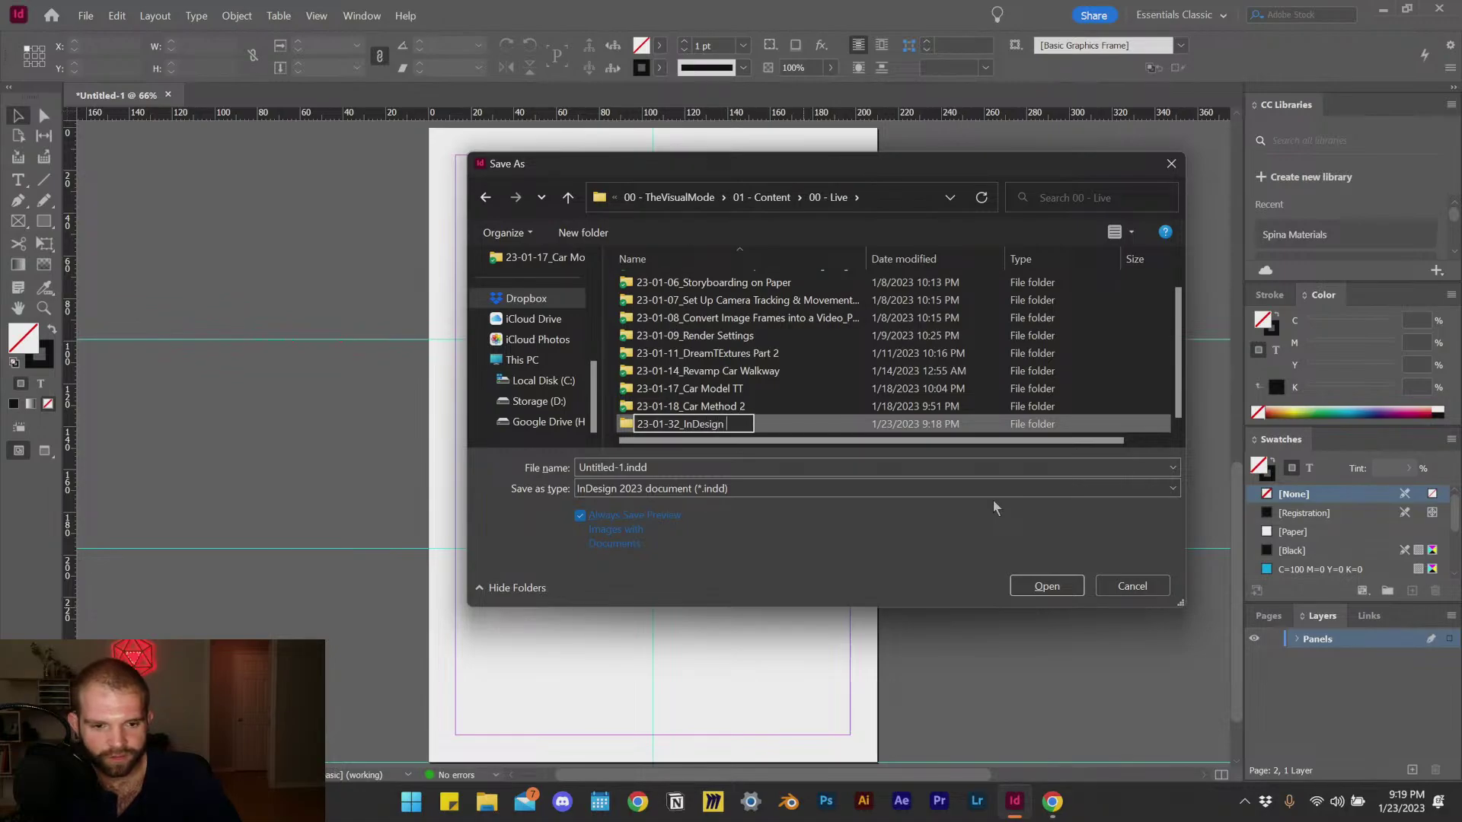
text(Comic Bo)
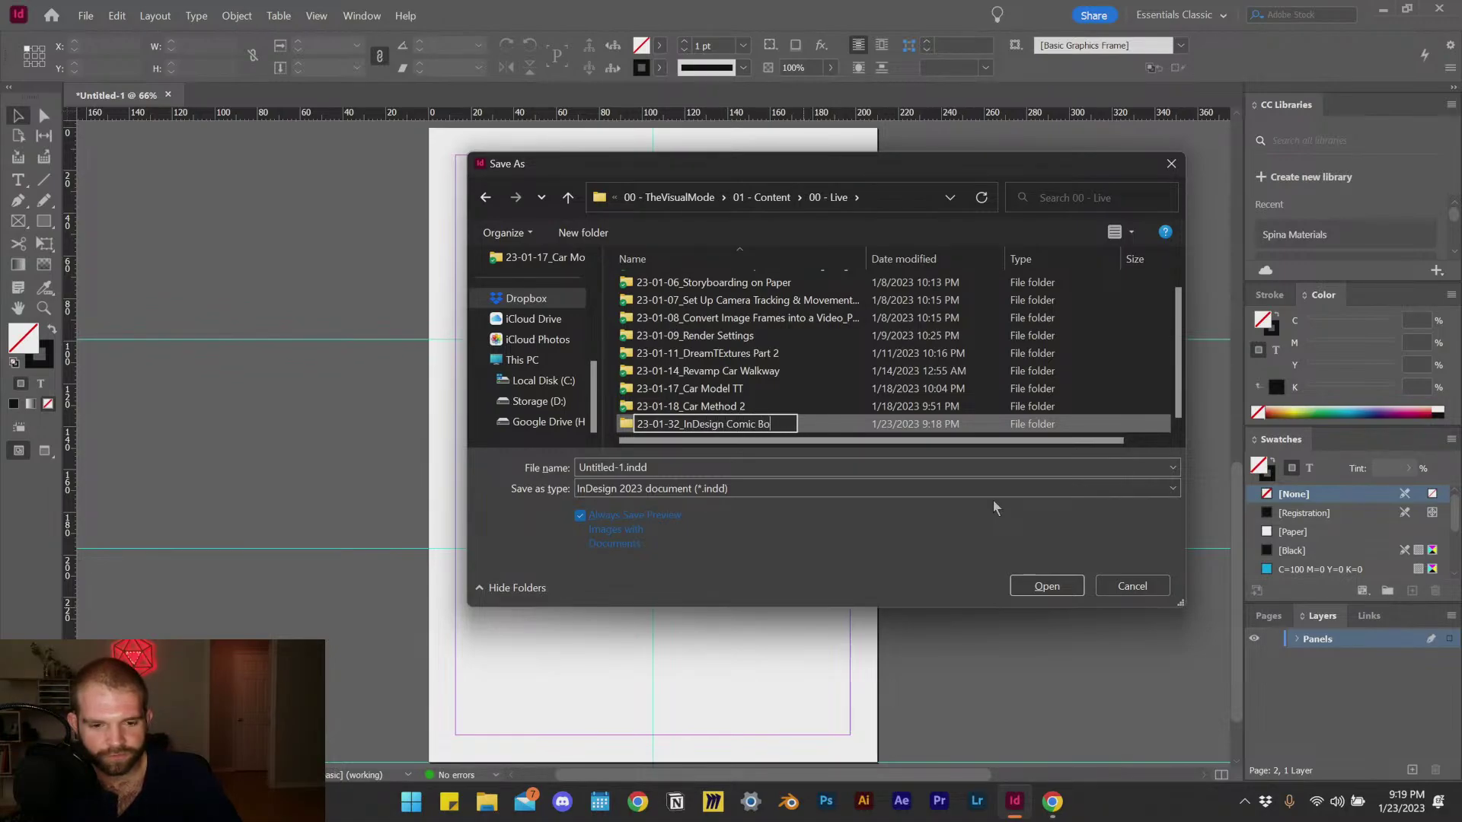
text(ok Pages)
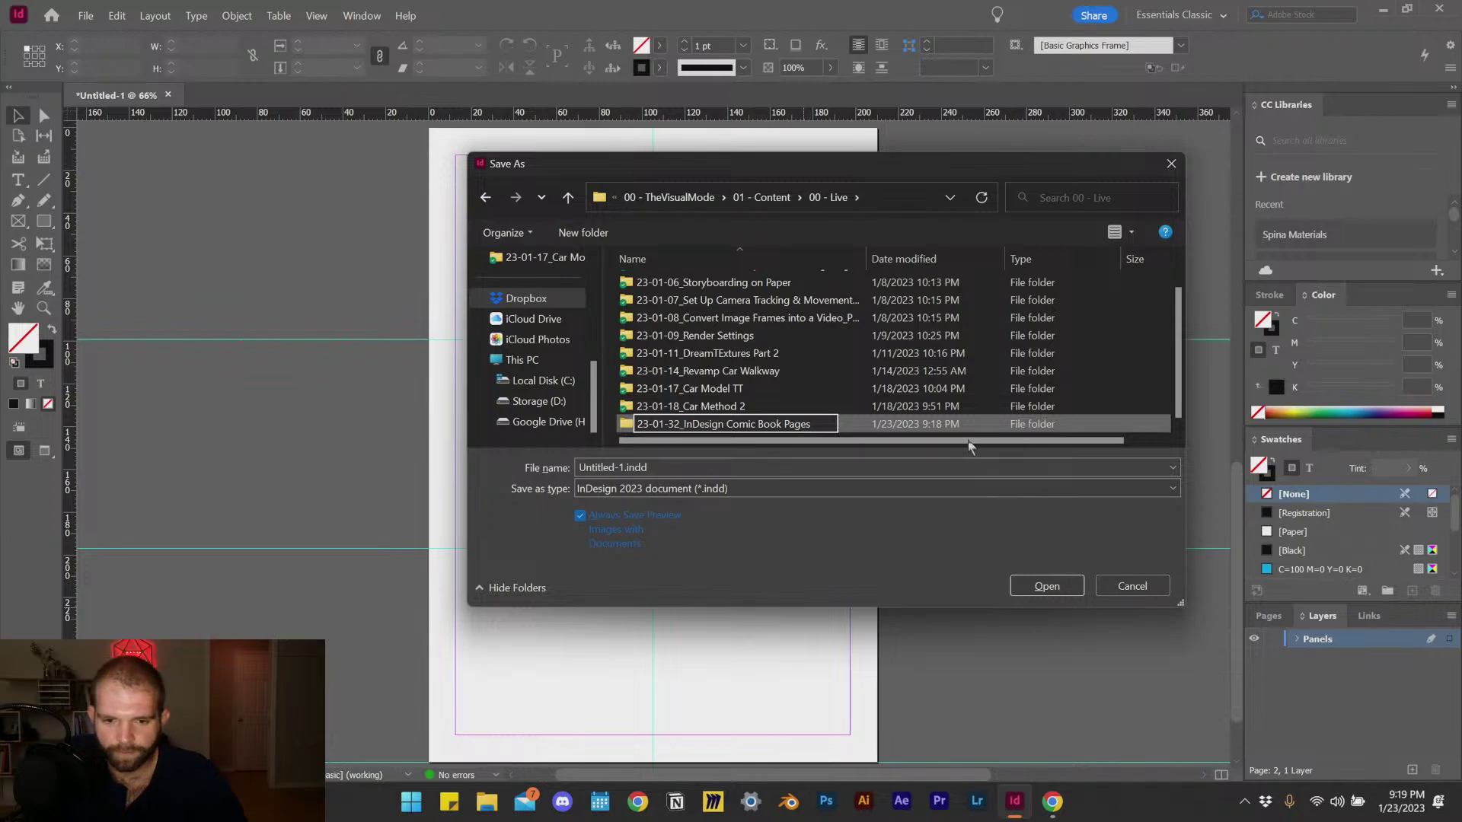
key(Return)
Step: Save the document as Template File in the 23-01-32_InDesign Comic Book Pages folder
double_click(799, 423)
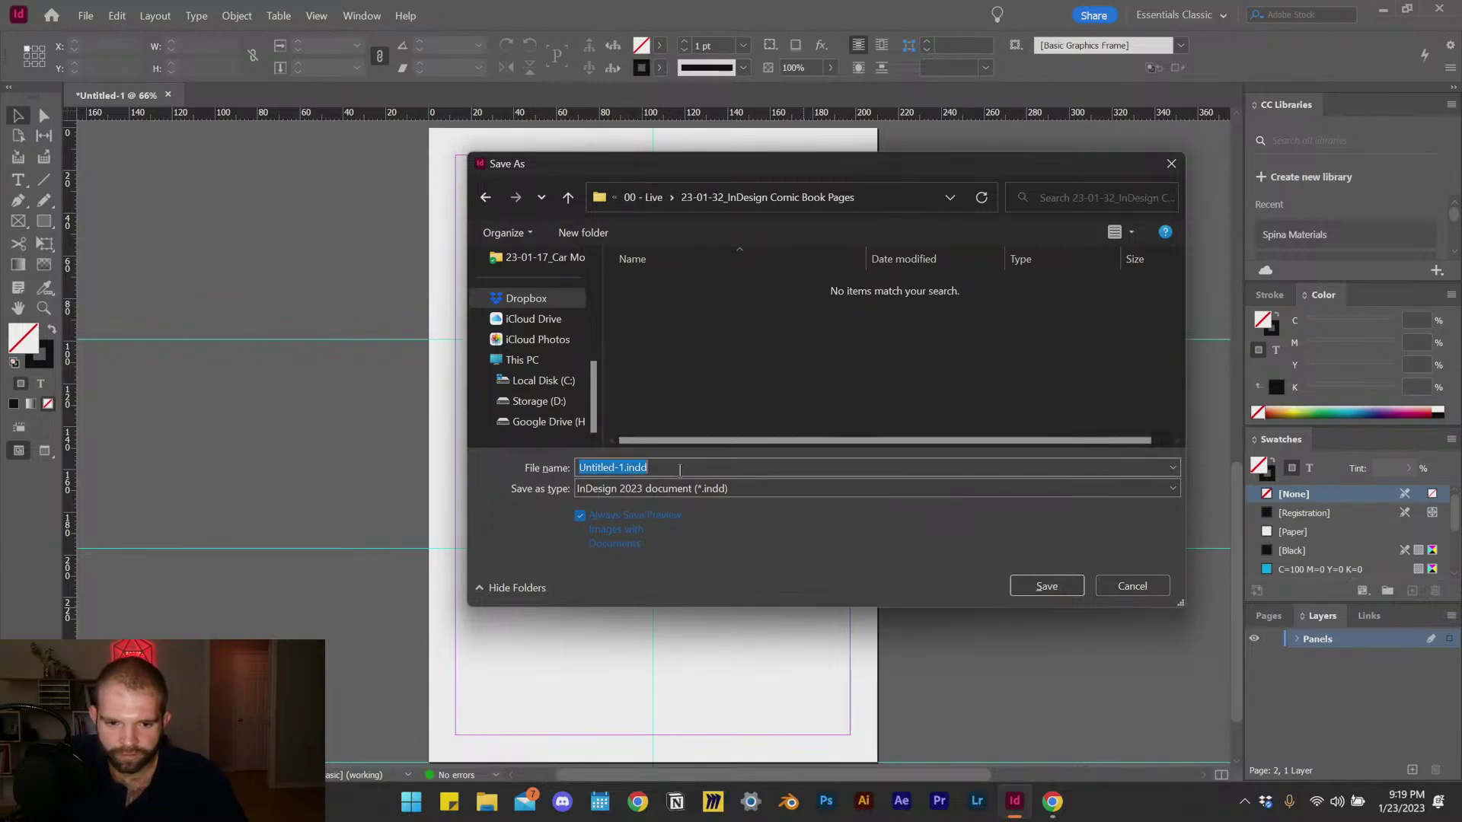
text(Template Fil)
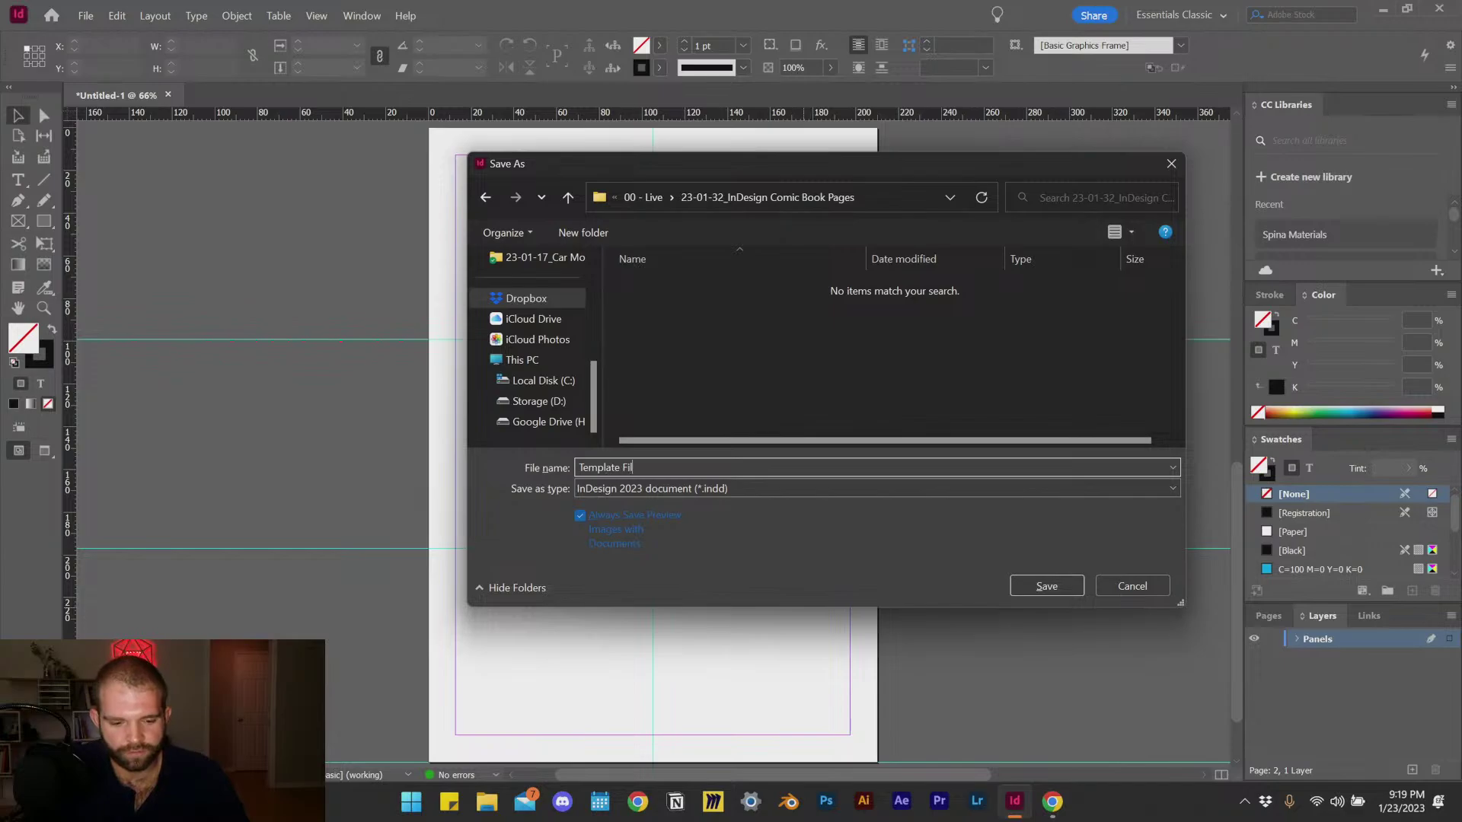
key(Escape)
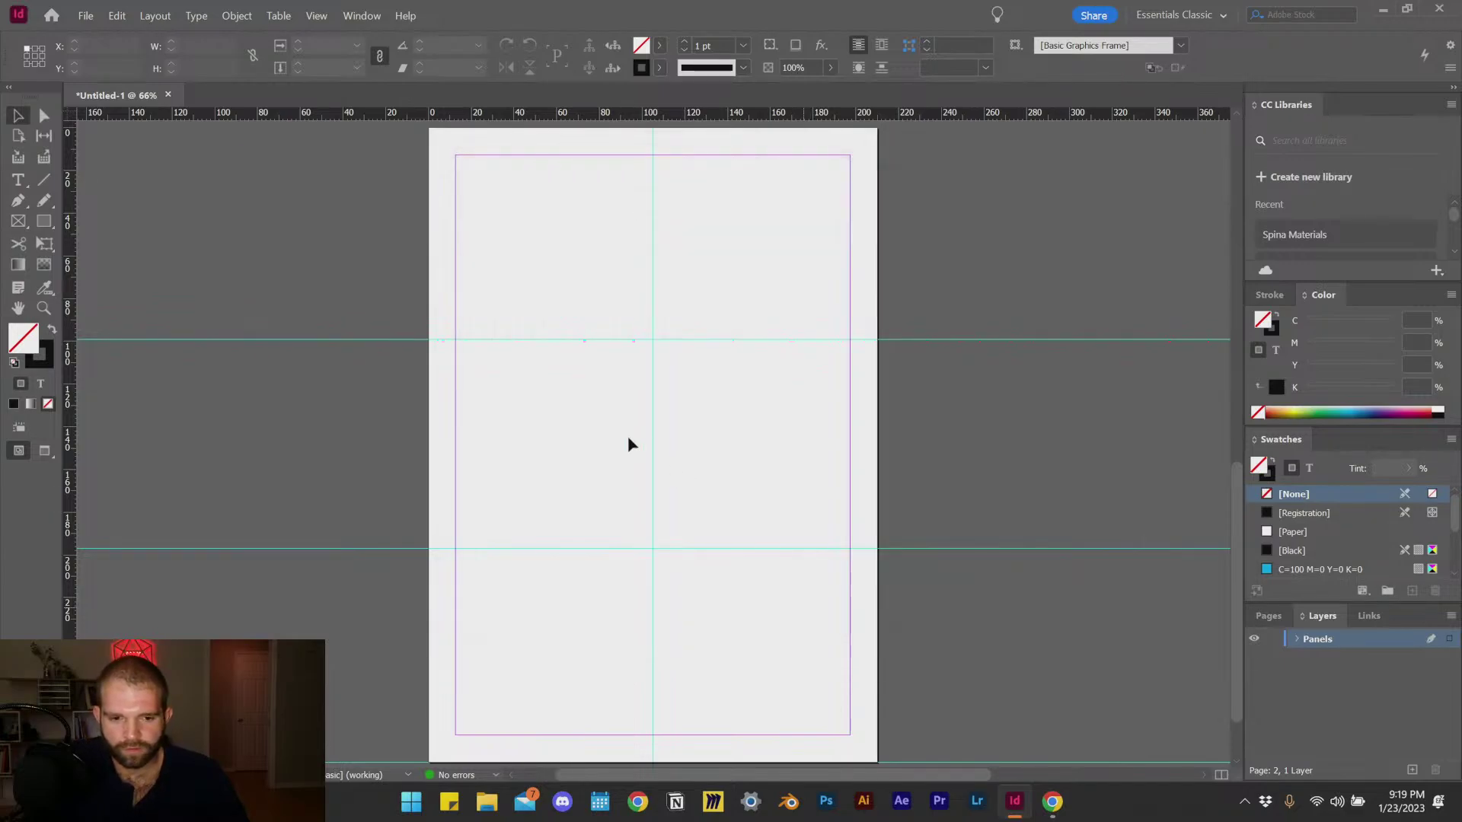
Step: Draw a rectangle about 92.3 × 86.3 mm from page 2's upper-left margin corner to the vertical and first horizontal guides, and deselect it
click(46, 221)
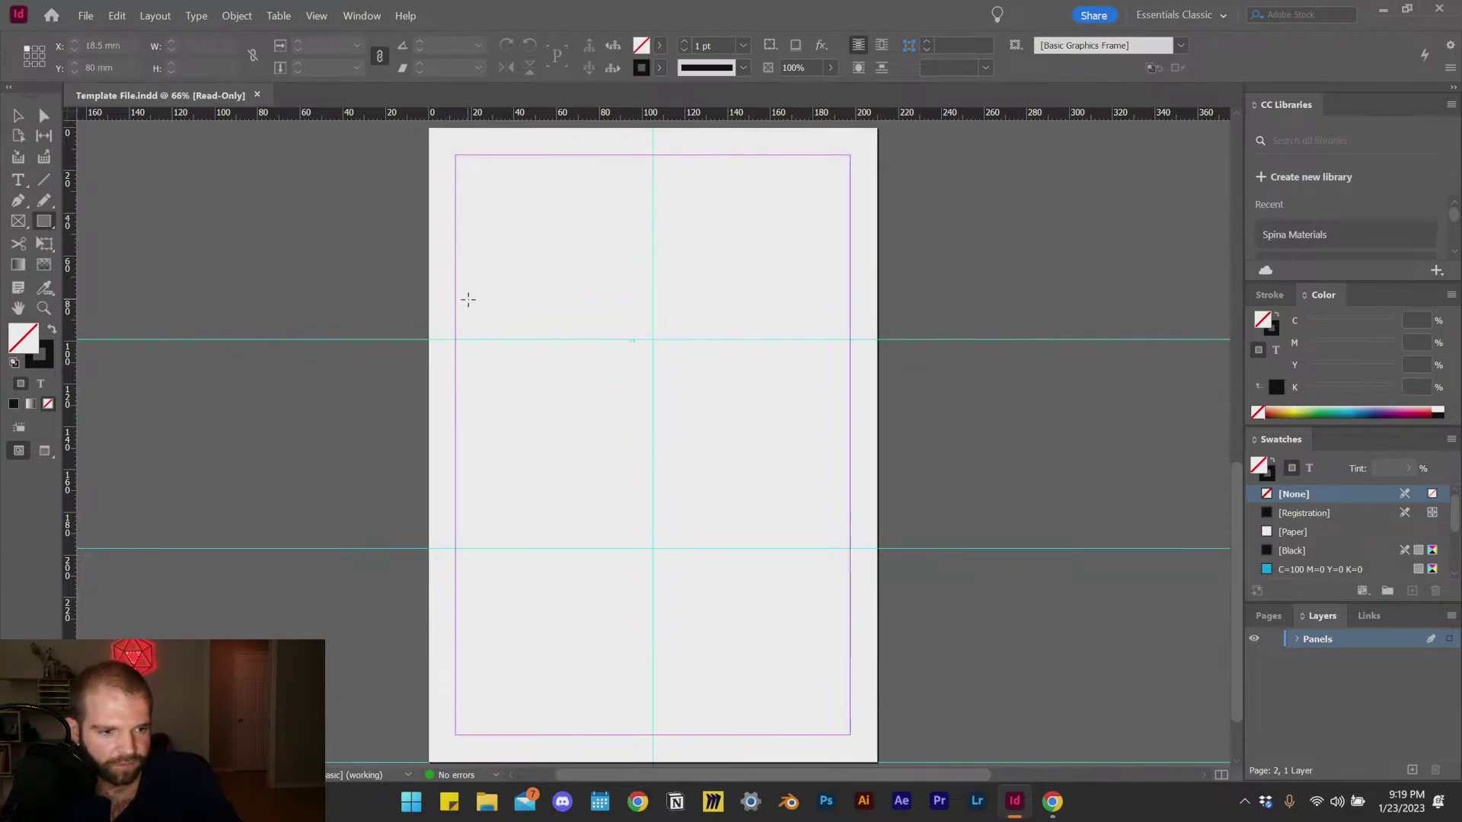
drag(455, 156, 653, 339)
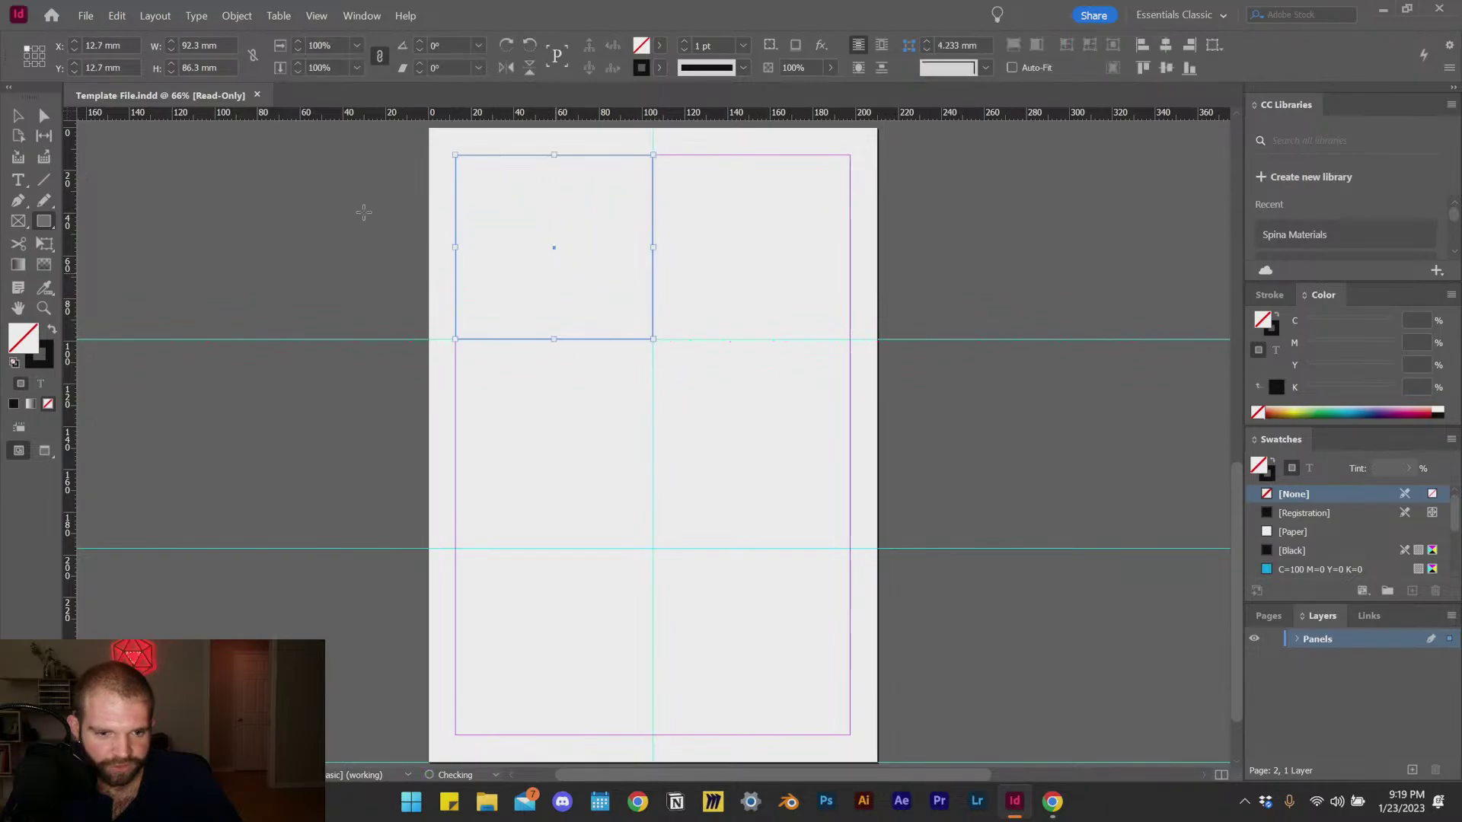
click(18, 115)
click(277, 274)
scroll(489, 153, up, 4)
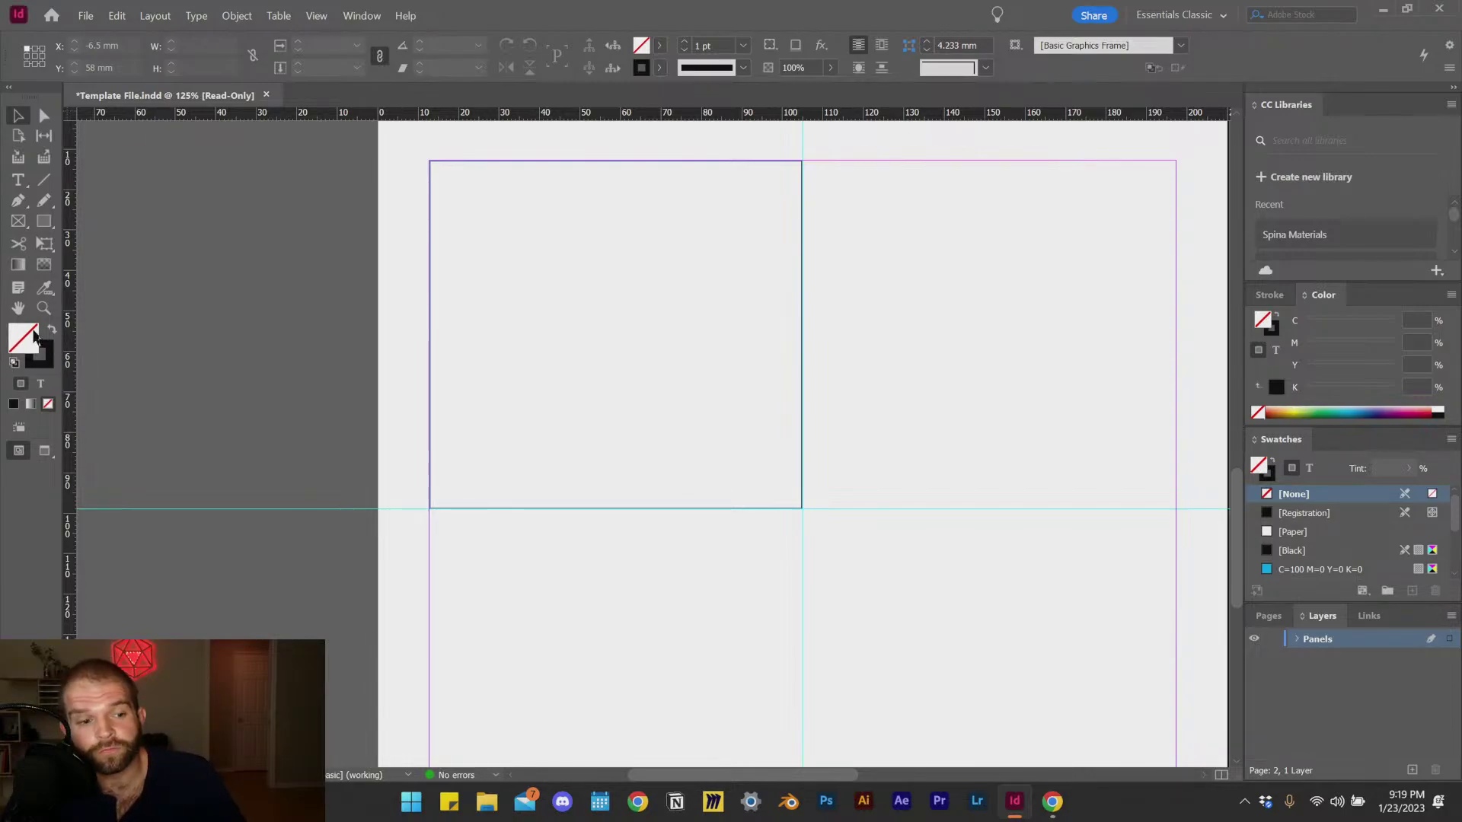
Step: Make the stroke the active attribute instead of the fill, and set the default stroke weight to 4 pt with nothing selected
click(44, 371)
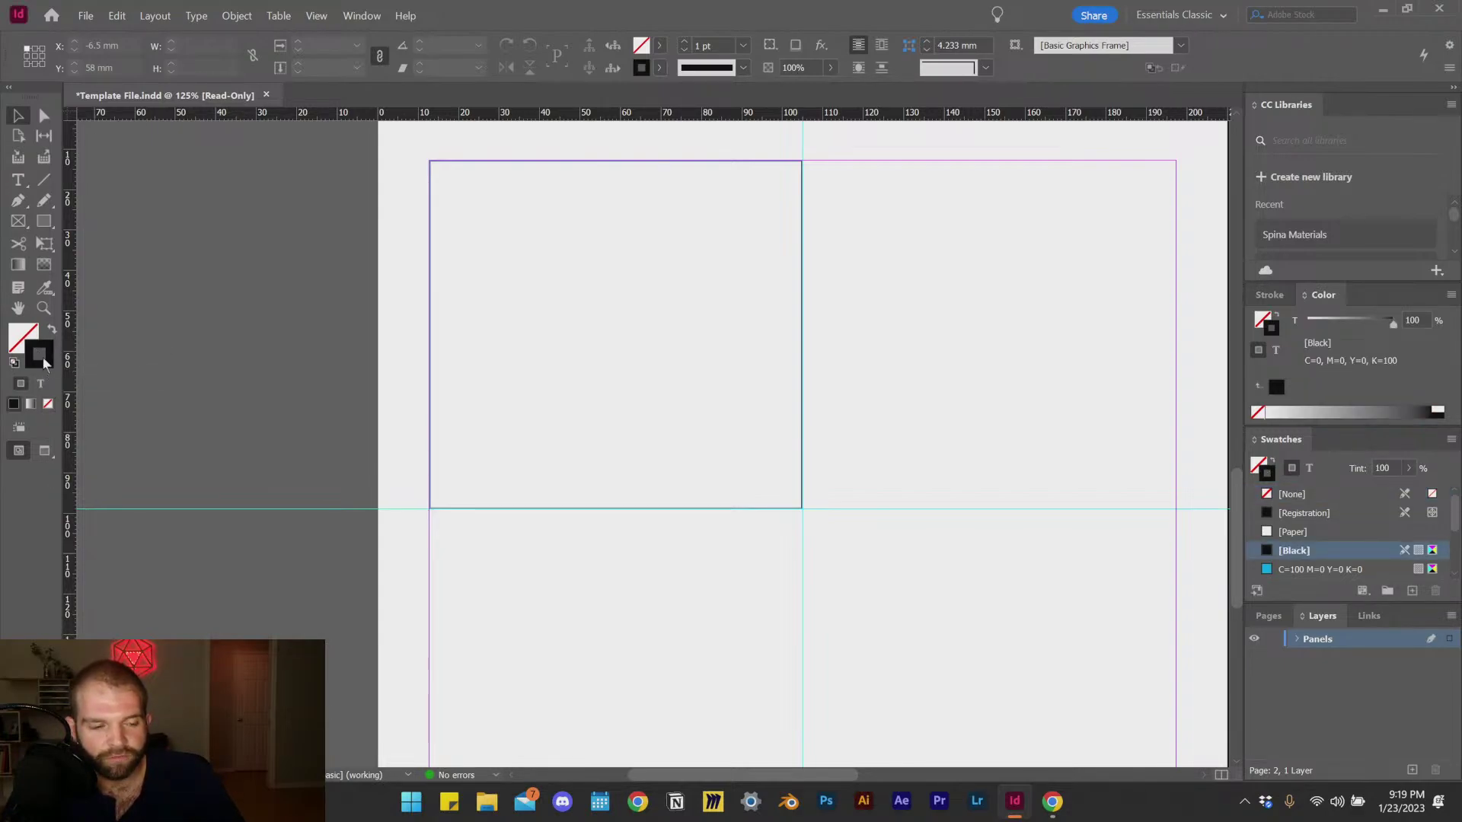
click(23, 337)
click(45, 364)
click(29, 343)
click(44, 366)
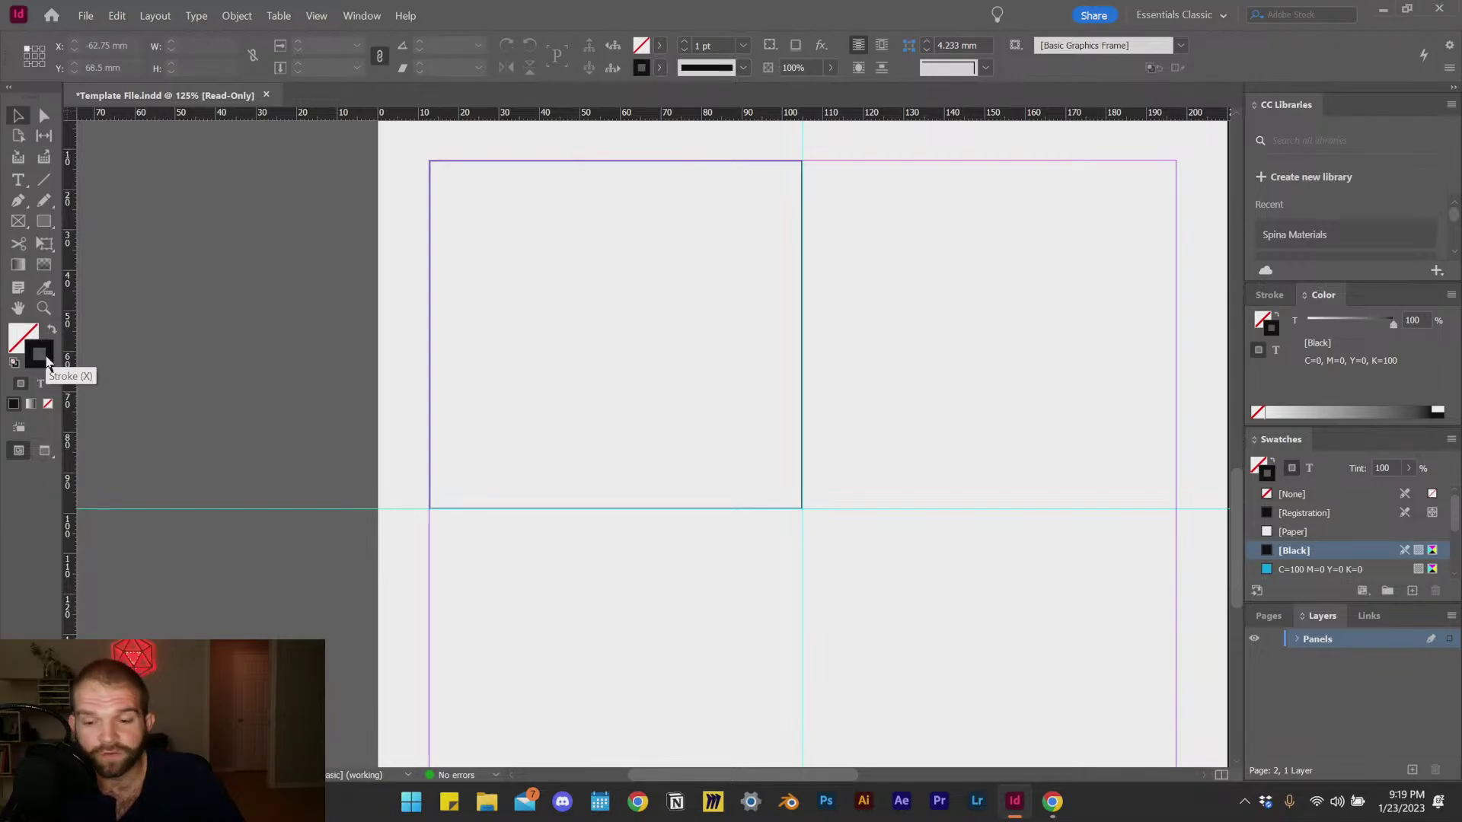
click(1268, 297)
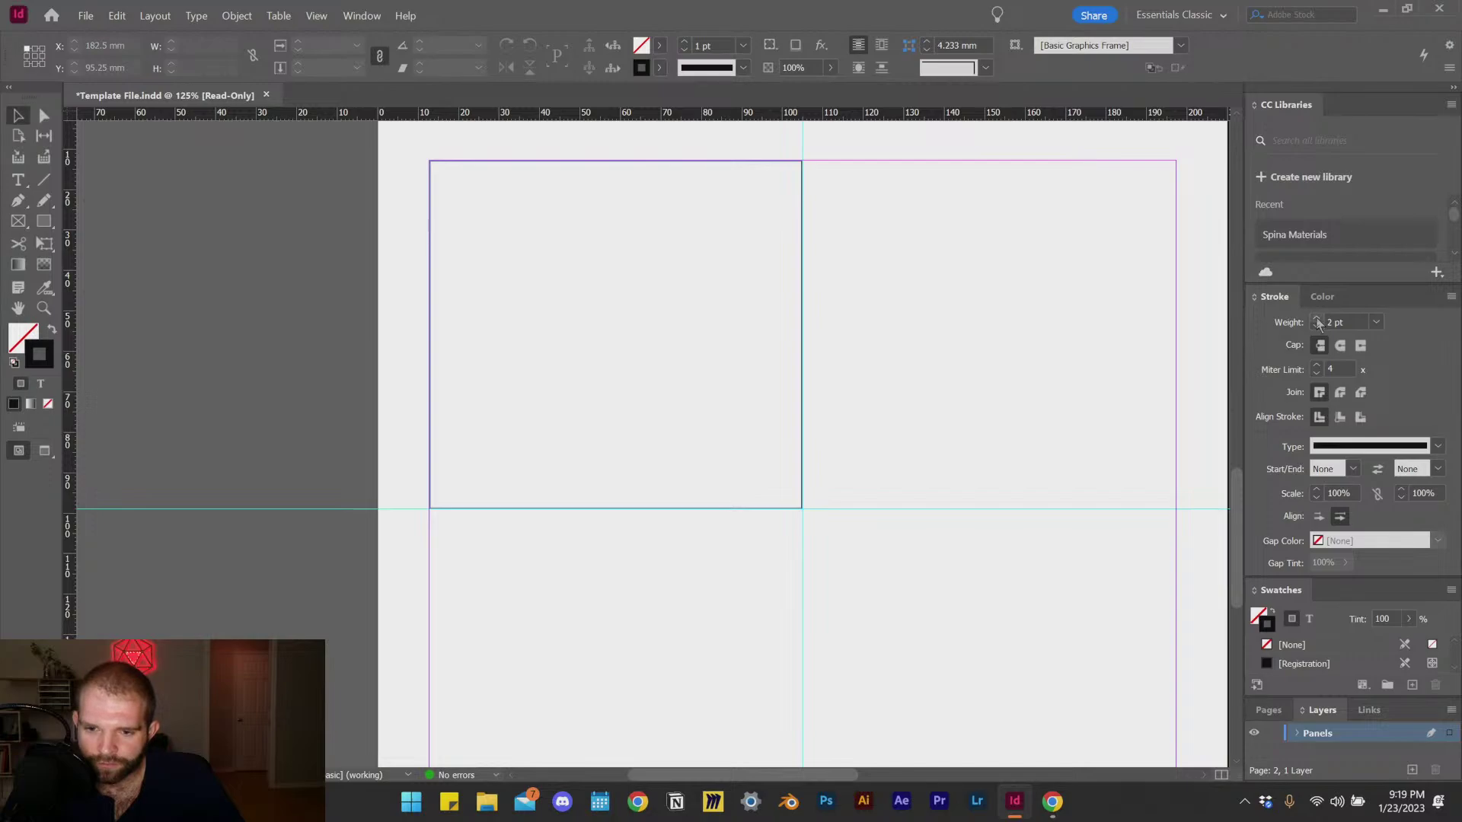
click(1316, 319)
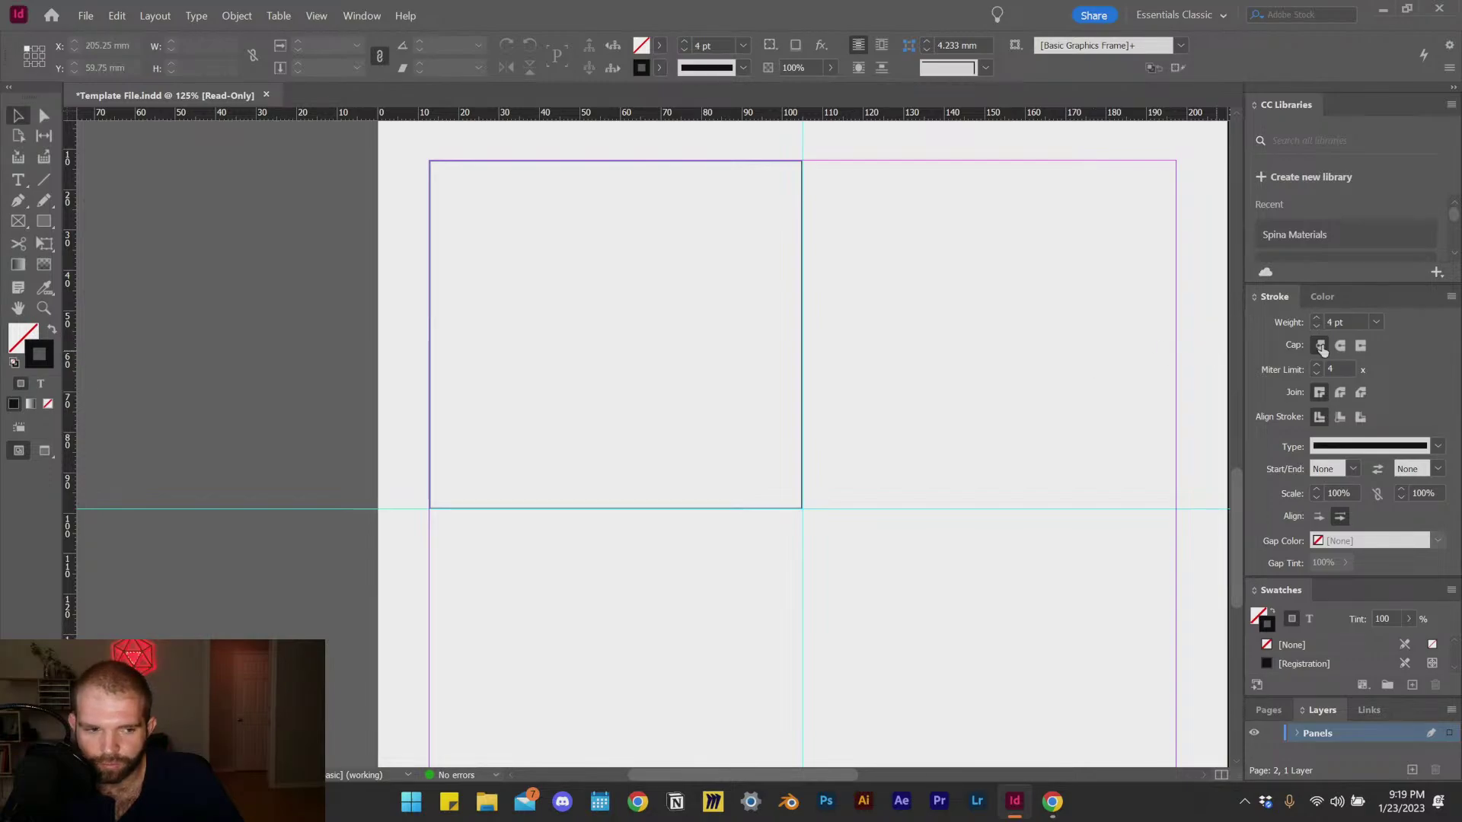
Step: Set the upper-left panel rectangle's stroke weight to 4 pt and deselect it
click(637, 339)
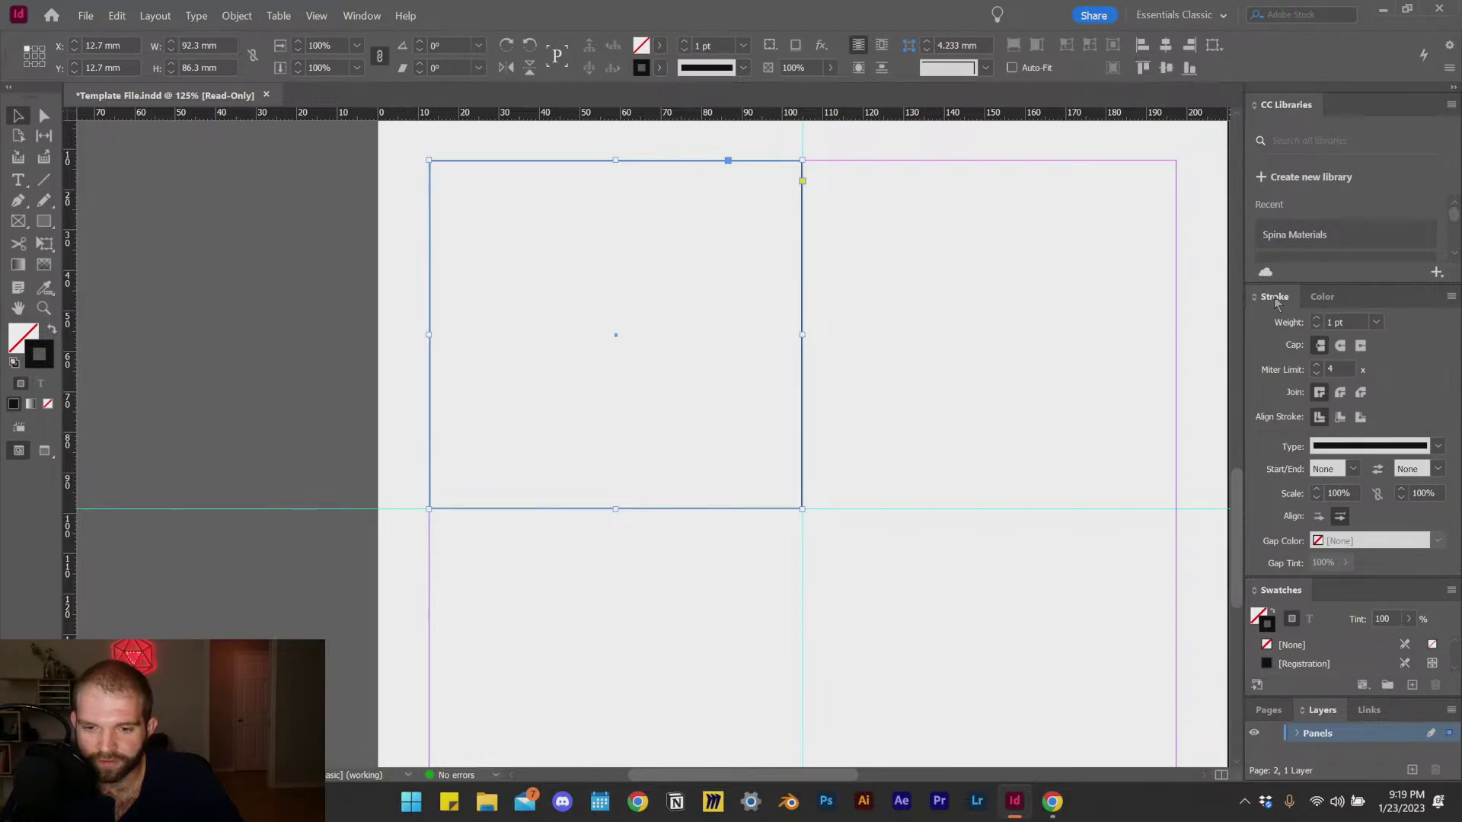
click(1317, 319)
click(1316, 320)
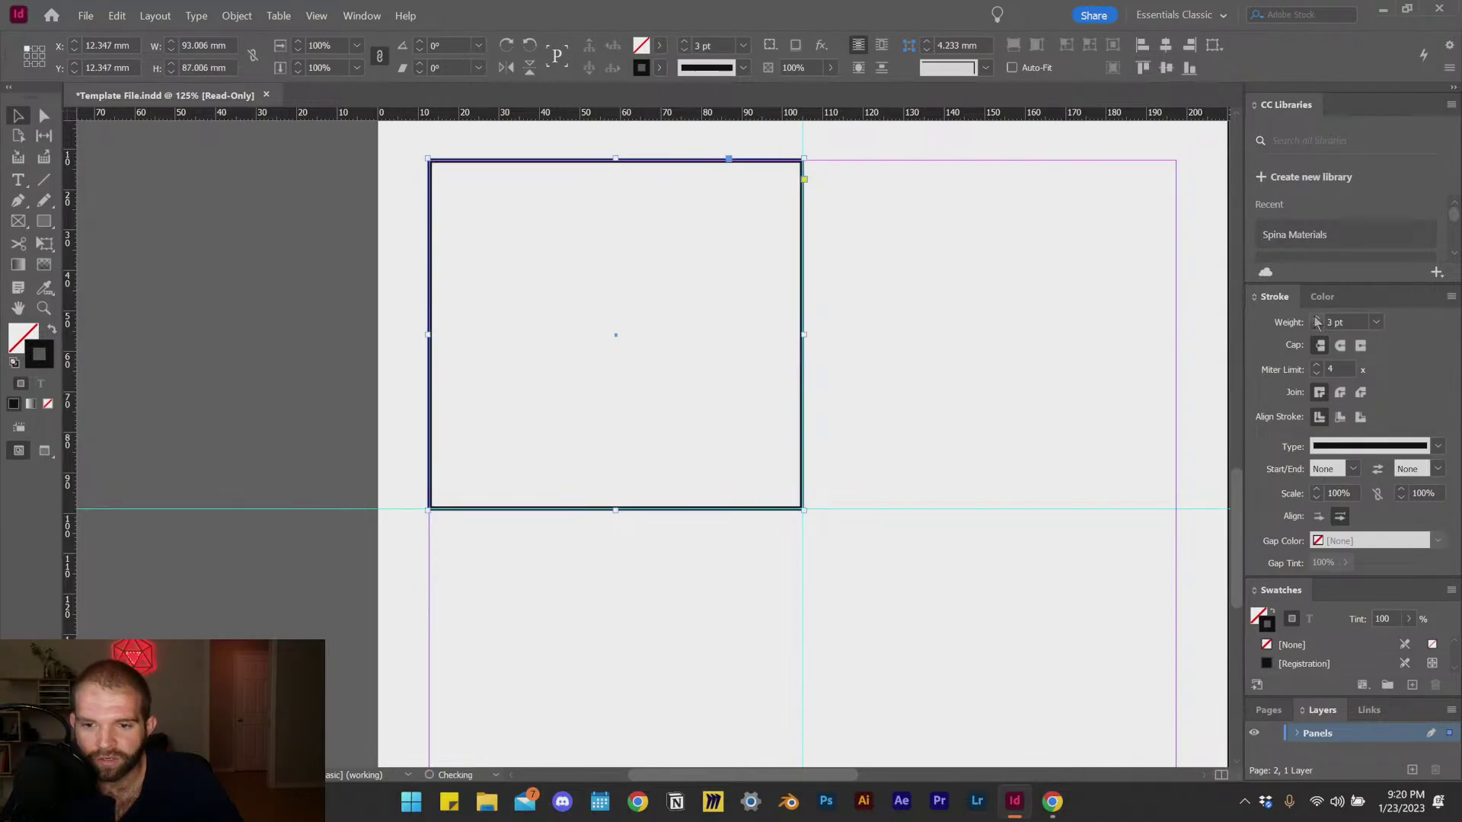
click(1316, 319)
click(1005, 352)
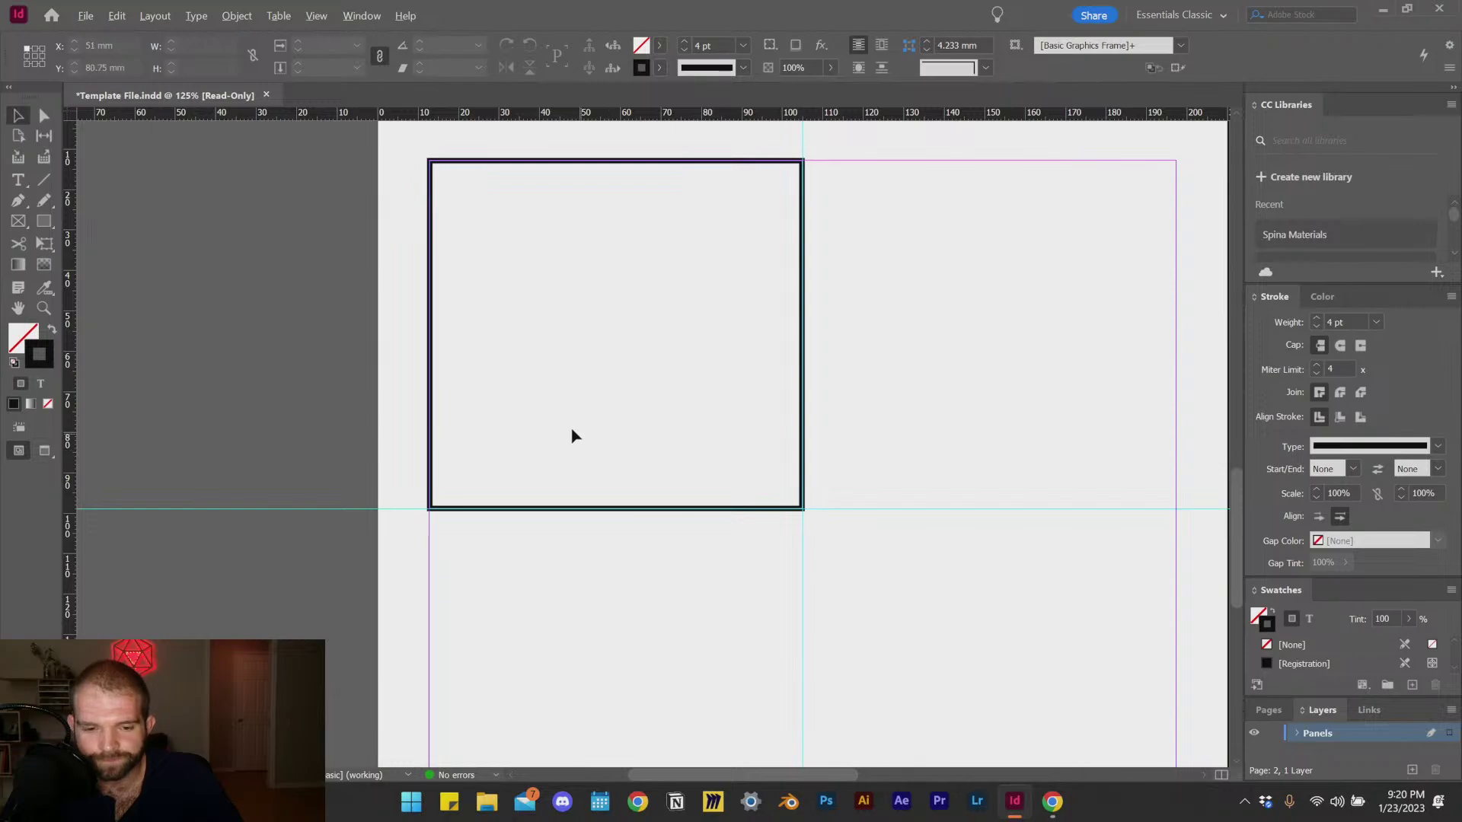
Step: Reduce the default stroke weight and the upper-left panel rectangle's stroke weight to 2 pt
scroll(575, 437, down, 1)
scroll(794, 378, up, 1)
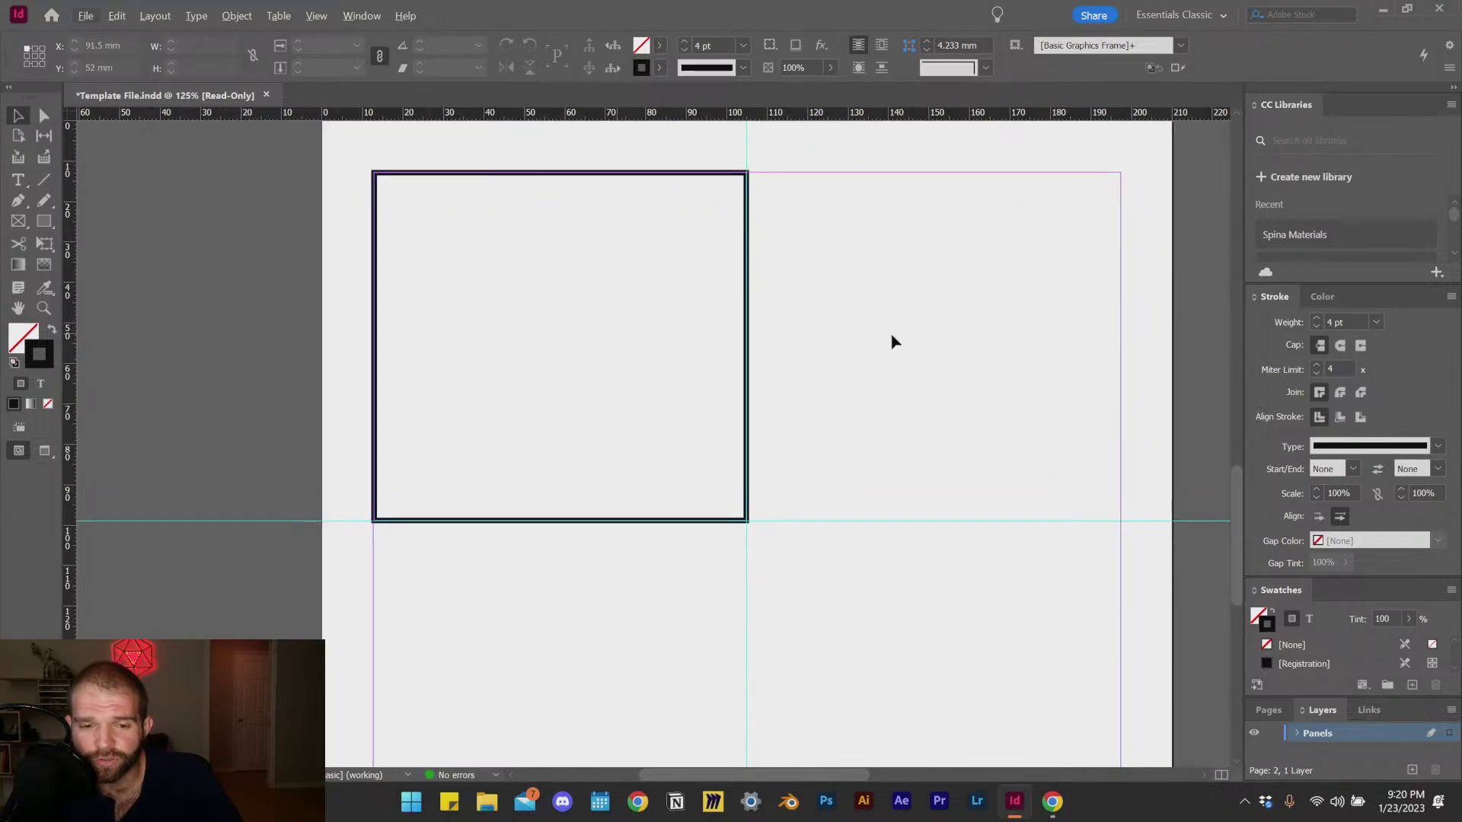
click(1316, 326)
click(1317, 326)
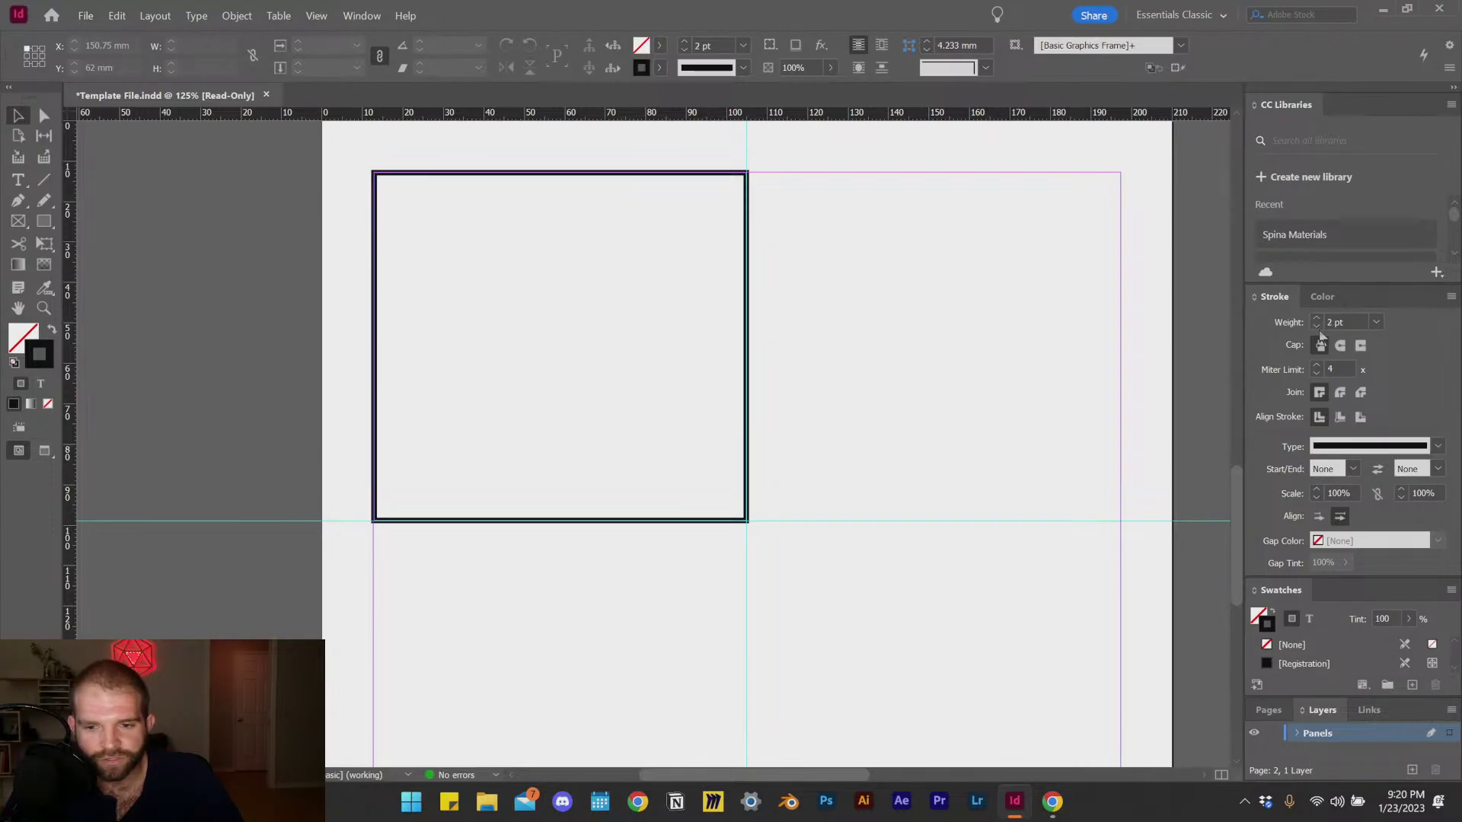
drag(927, 375, 489, 276)
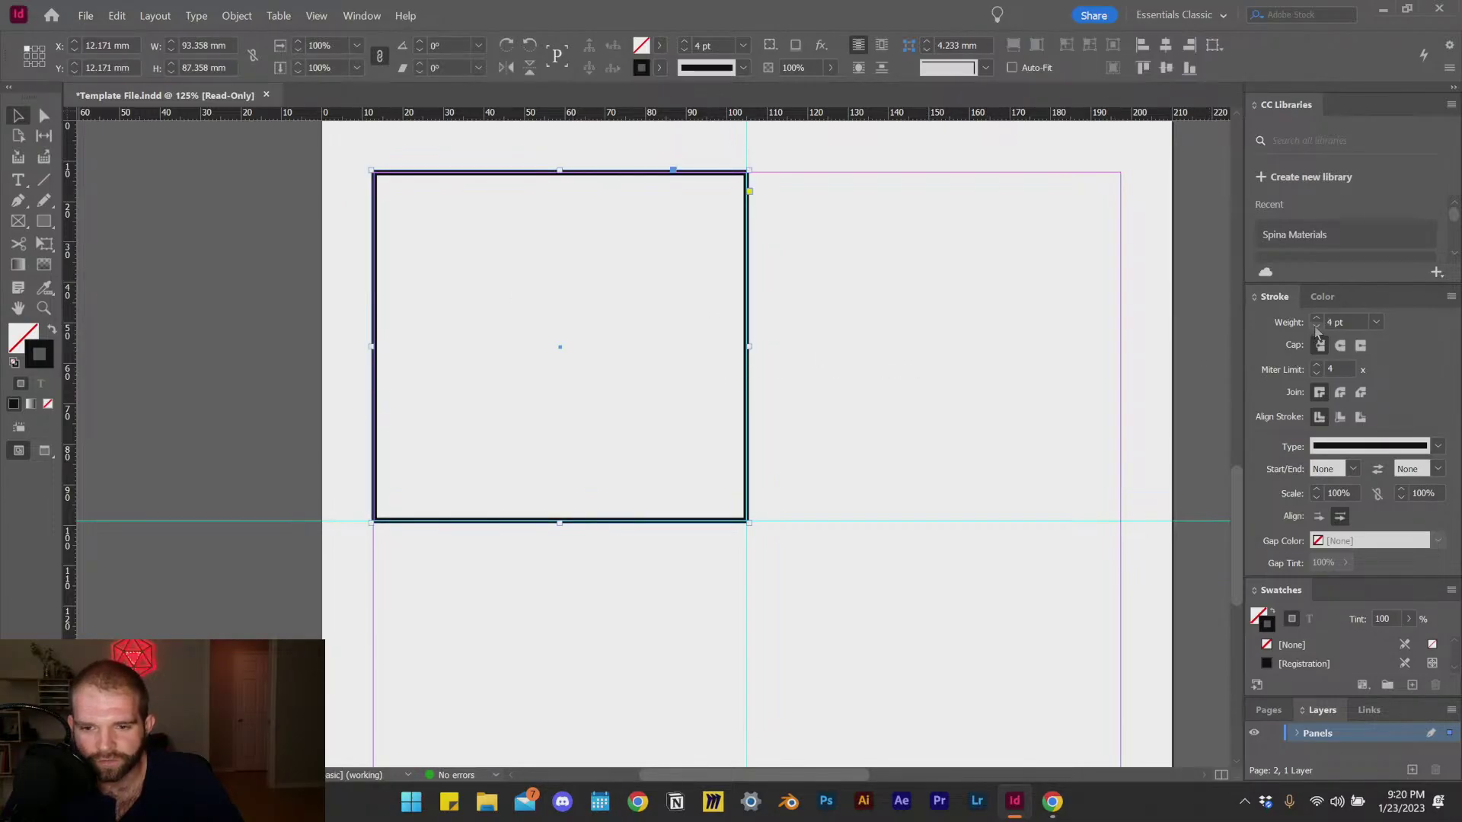
click(1317, 326)
click(1317, 326)
click(555, 478)
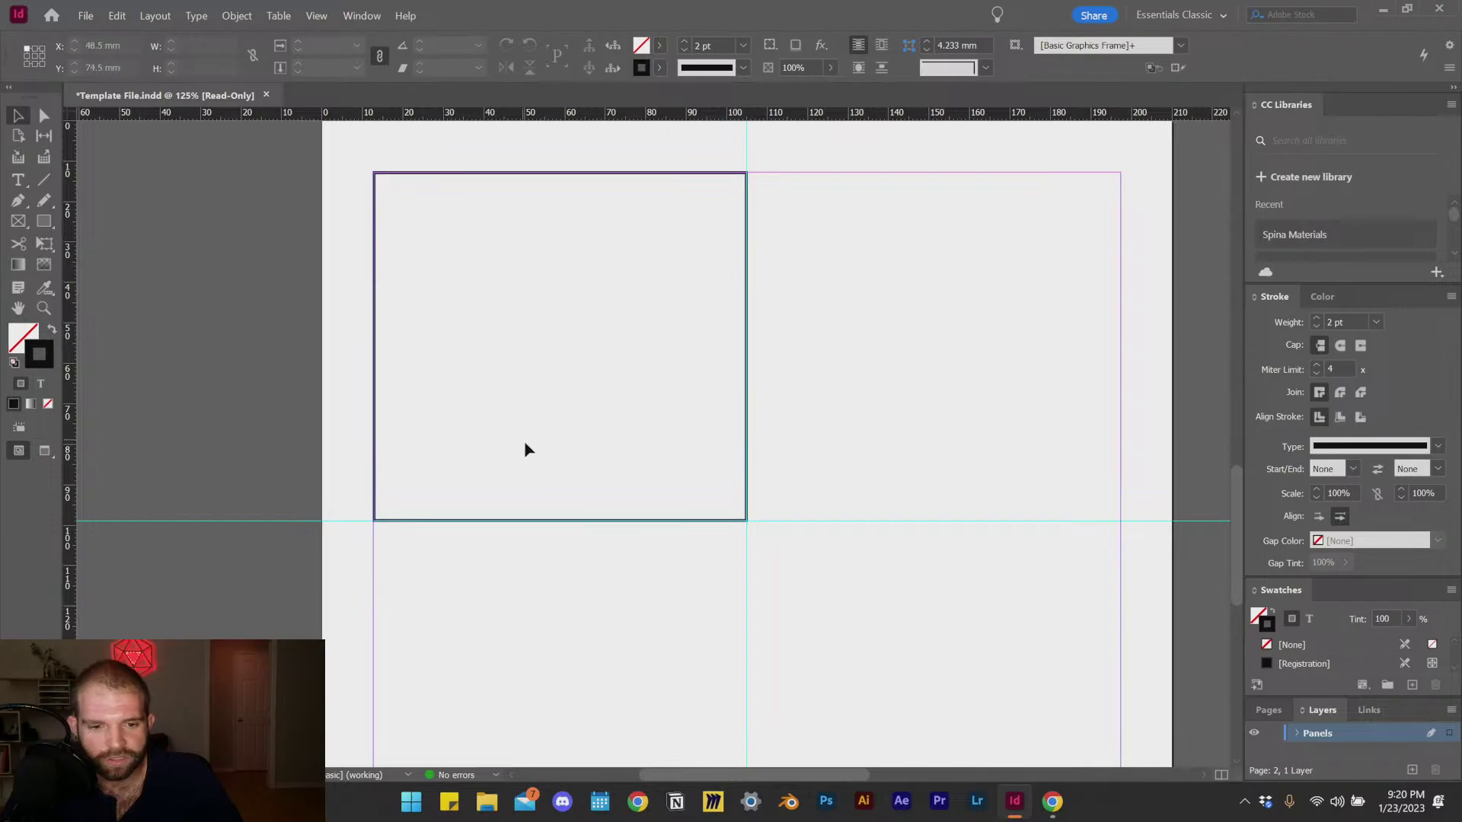
Step: Duplicate the upper-left panel rectangle into the upper-right cell, between the vertical guide and the right margin
key(ctrl+equal)
scroll(644, 554, up, 3)
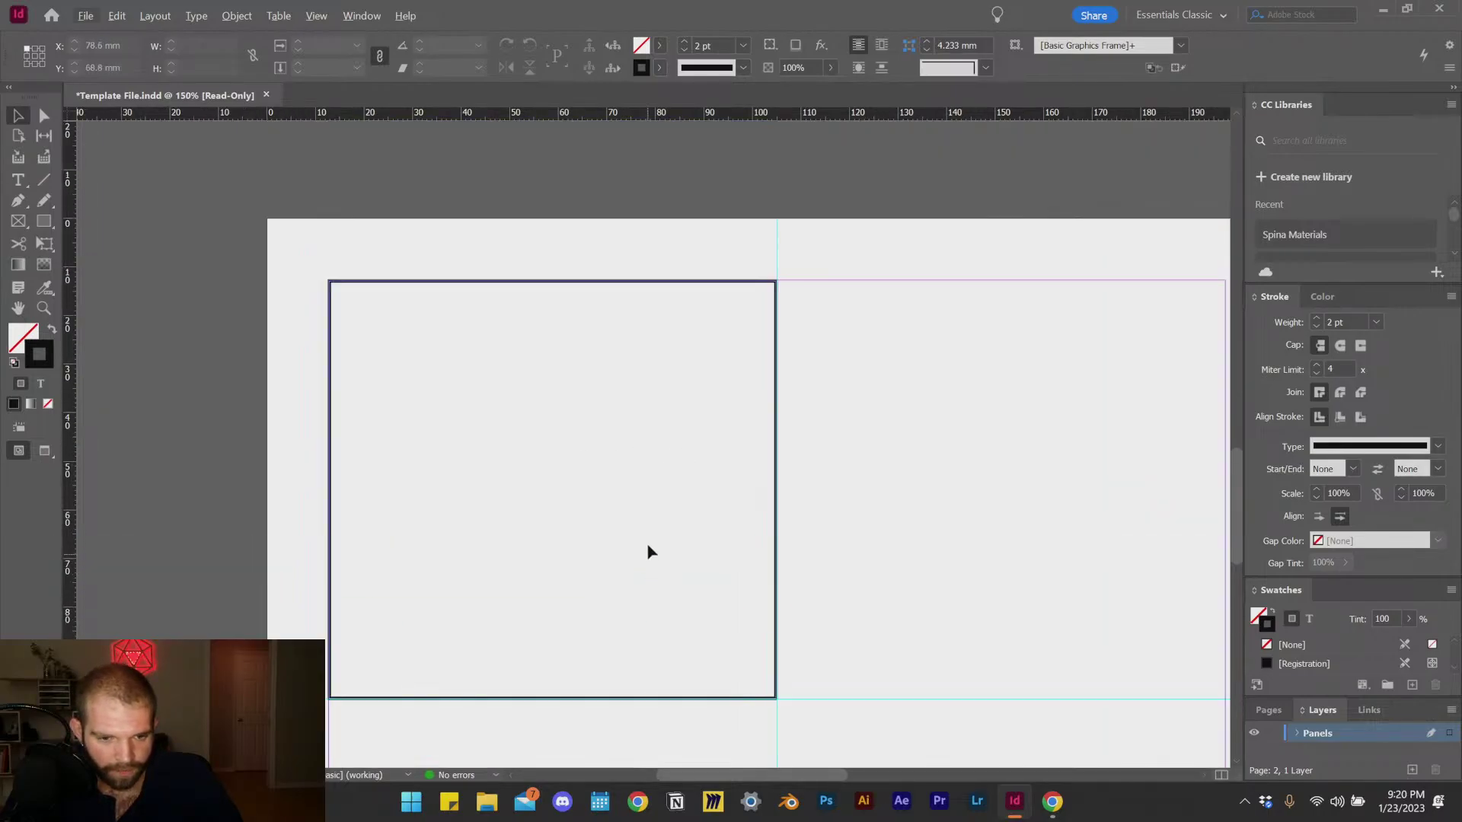
scroll(628, 518, down, 1)
click(664, 400)
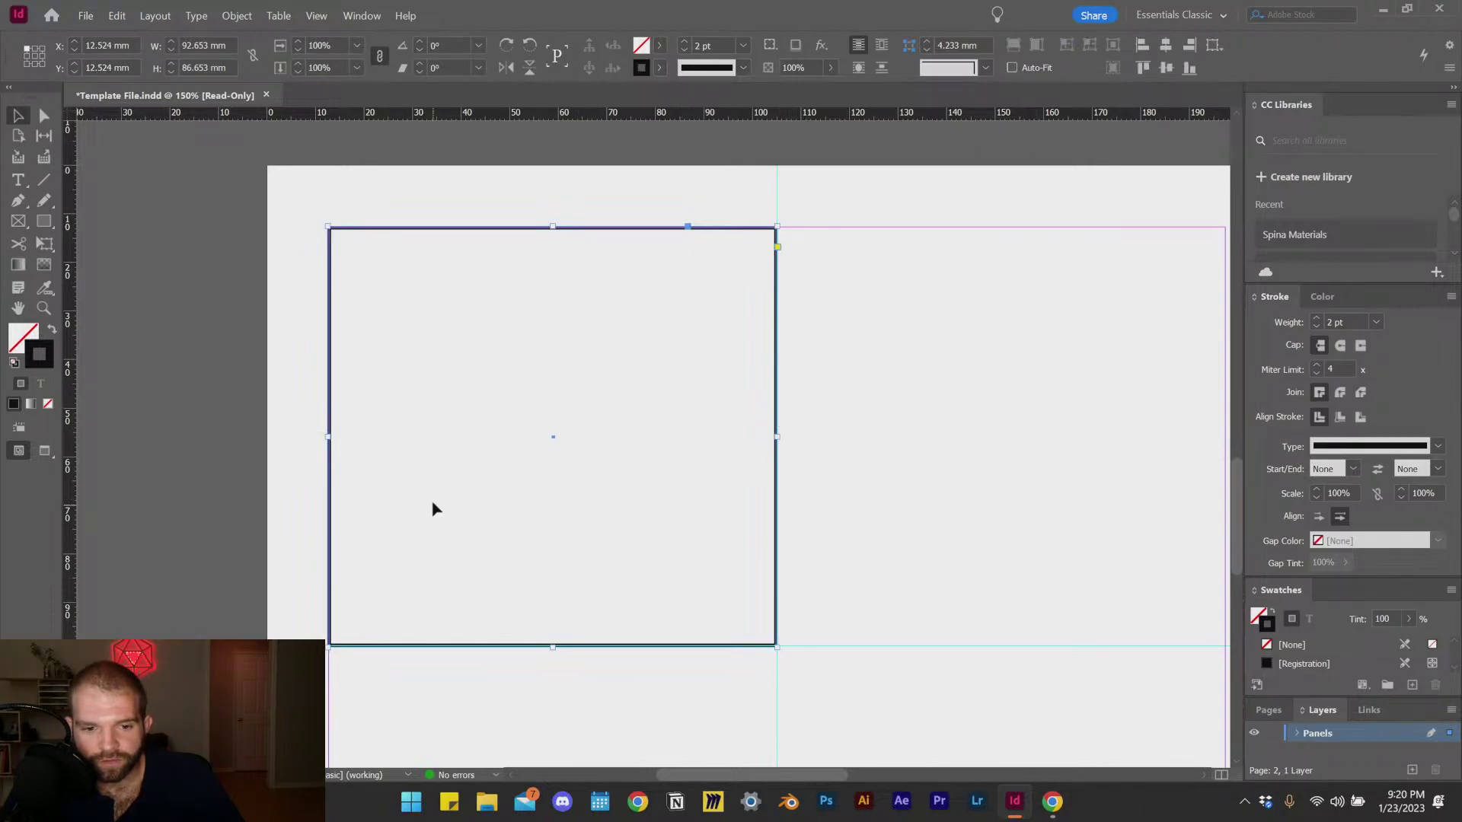
drag(418, 474, 667, 478)
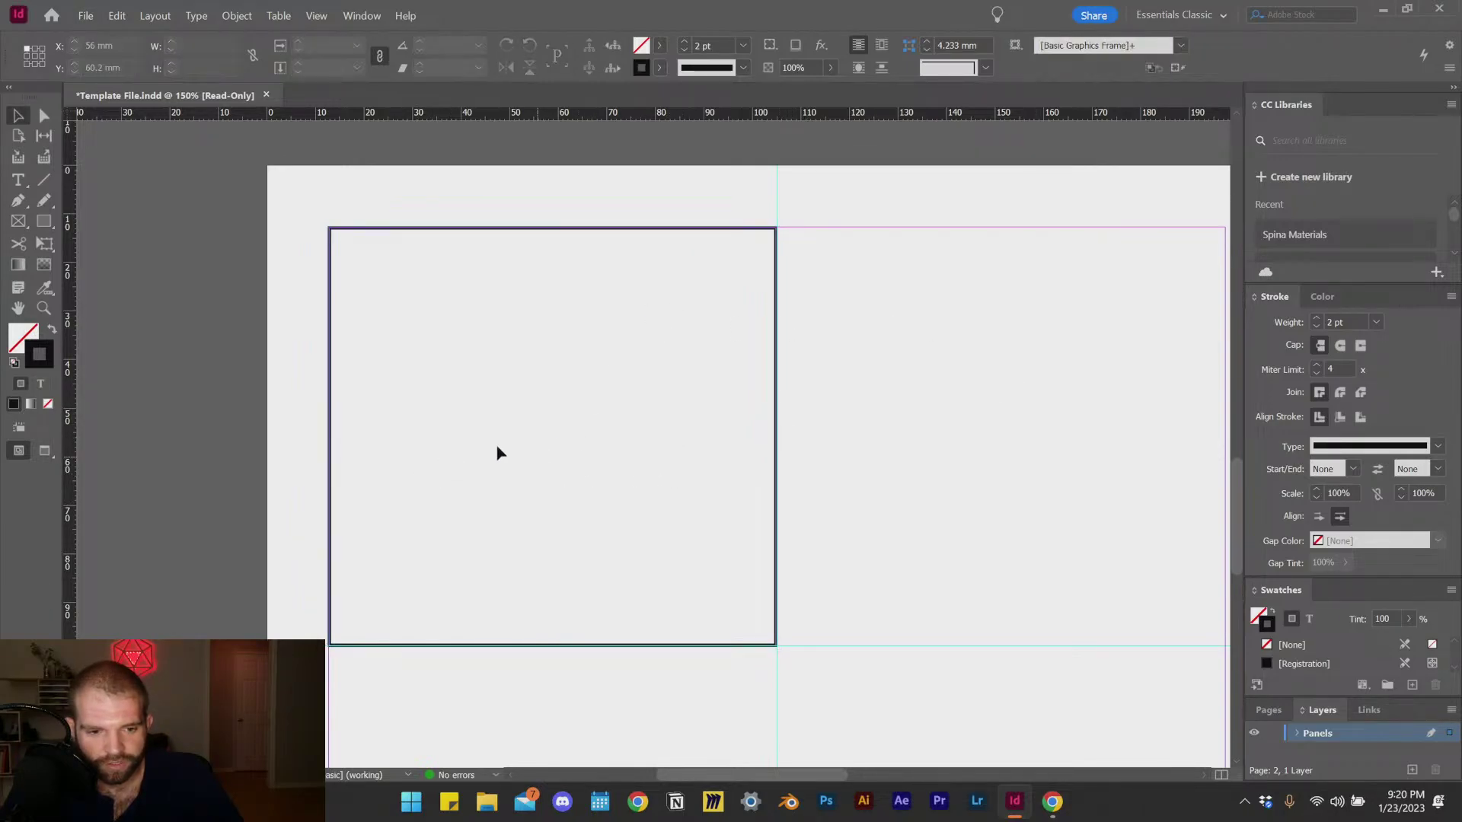
drag(332, 448, 780, 491)
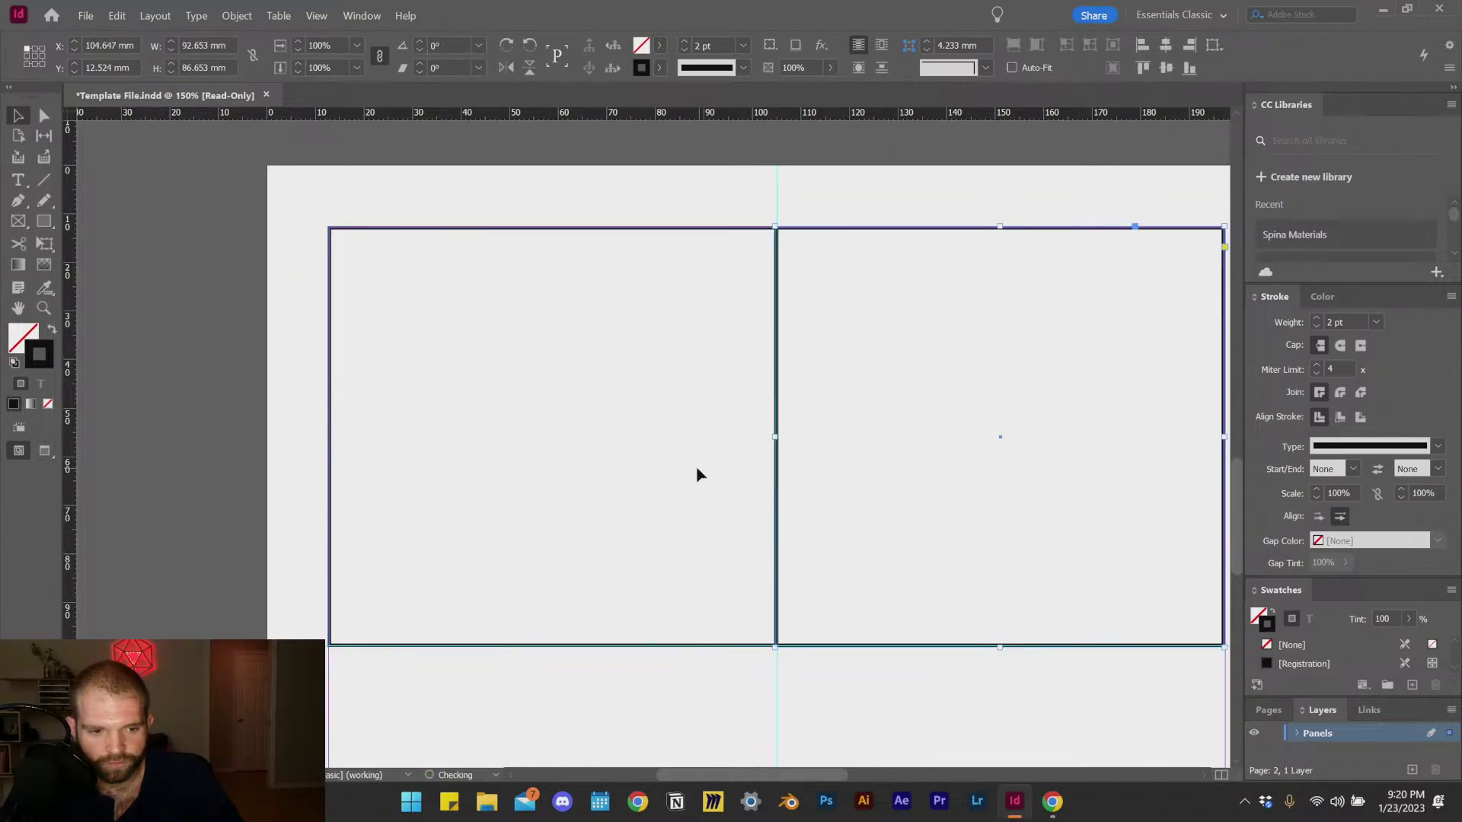
Step: Check how the two panels' shared edge meets on the vertical guide, and undo the duplication and the 2 pt stroke change
click(719, 242)
scroll(806, 323, up, 1)
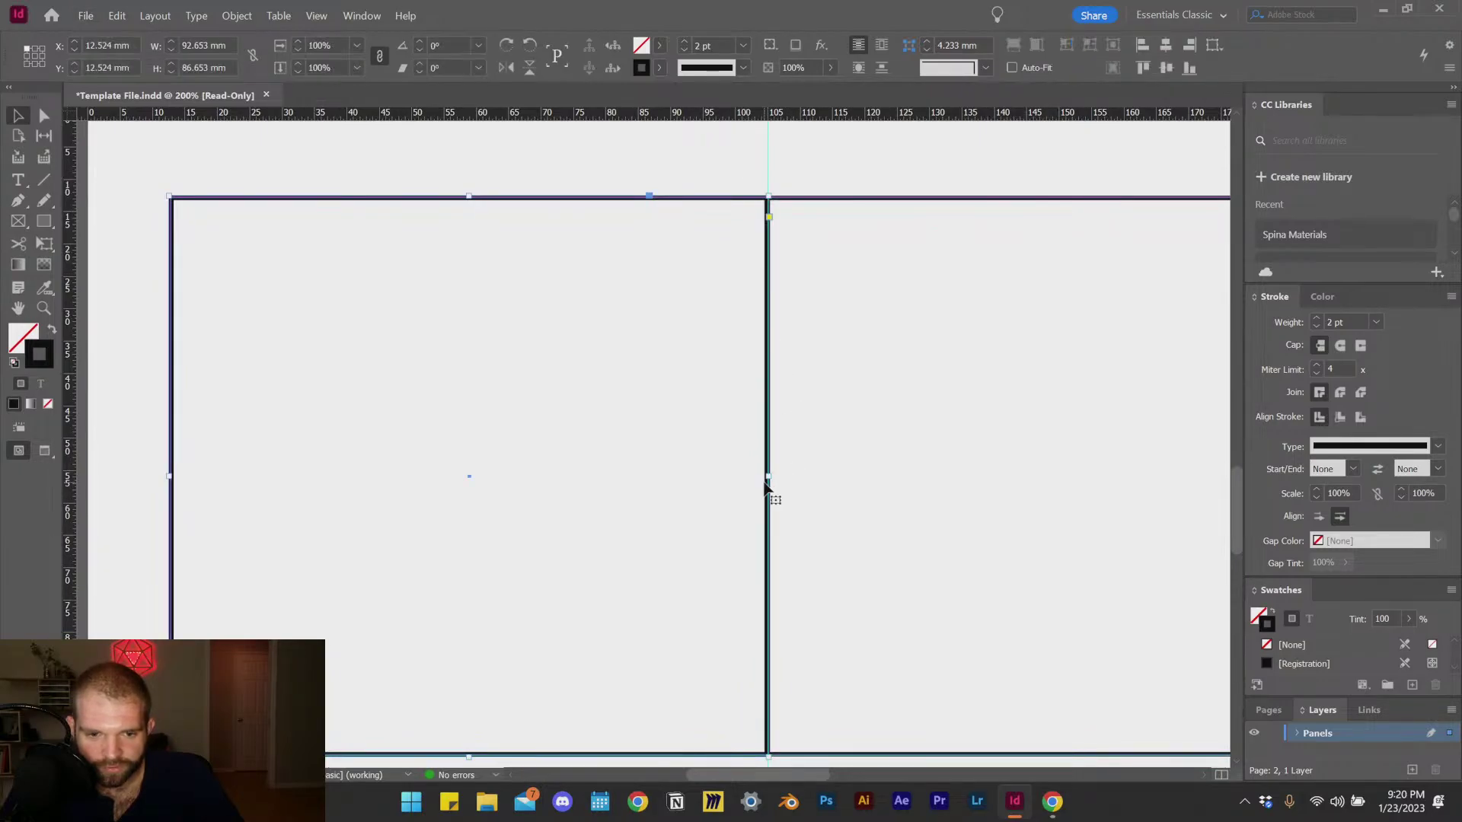
mouse_move(768, 476)
mouse_down()
mouse_move(754, 477)
mouse_move(767, 478)
mouse_up()
click(861, 495)
key(ctrl+a)
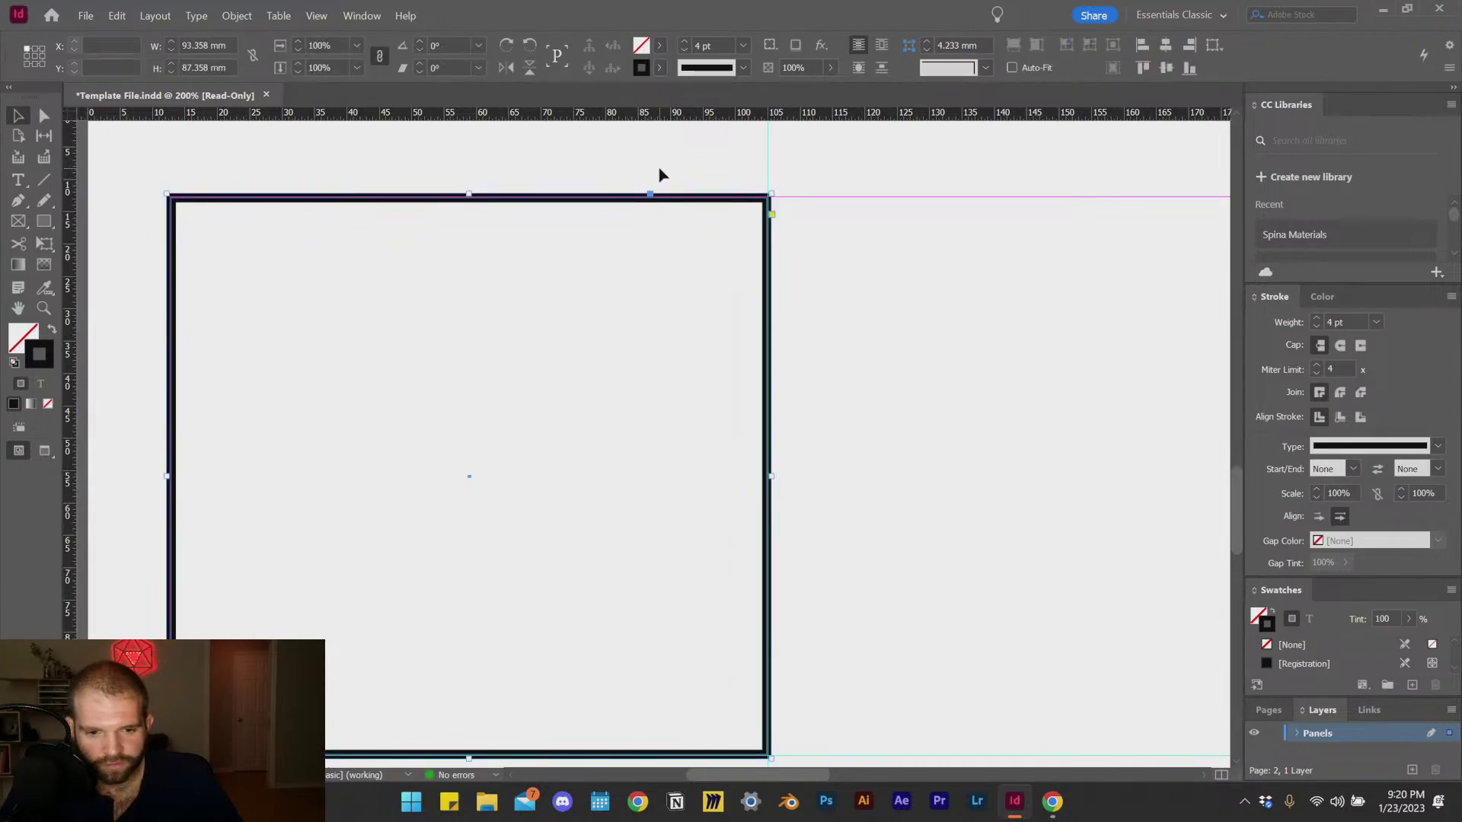
Step: Restore the 2 pt stroke and the duplicated upper-right panel, and nudge the upper-left panel left to X 11.112 mm
key(ctrl+z)
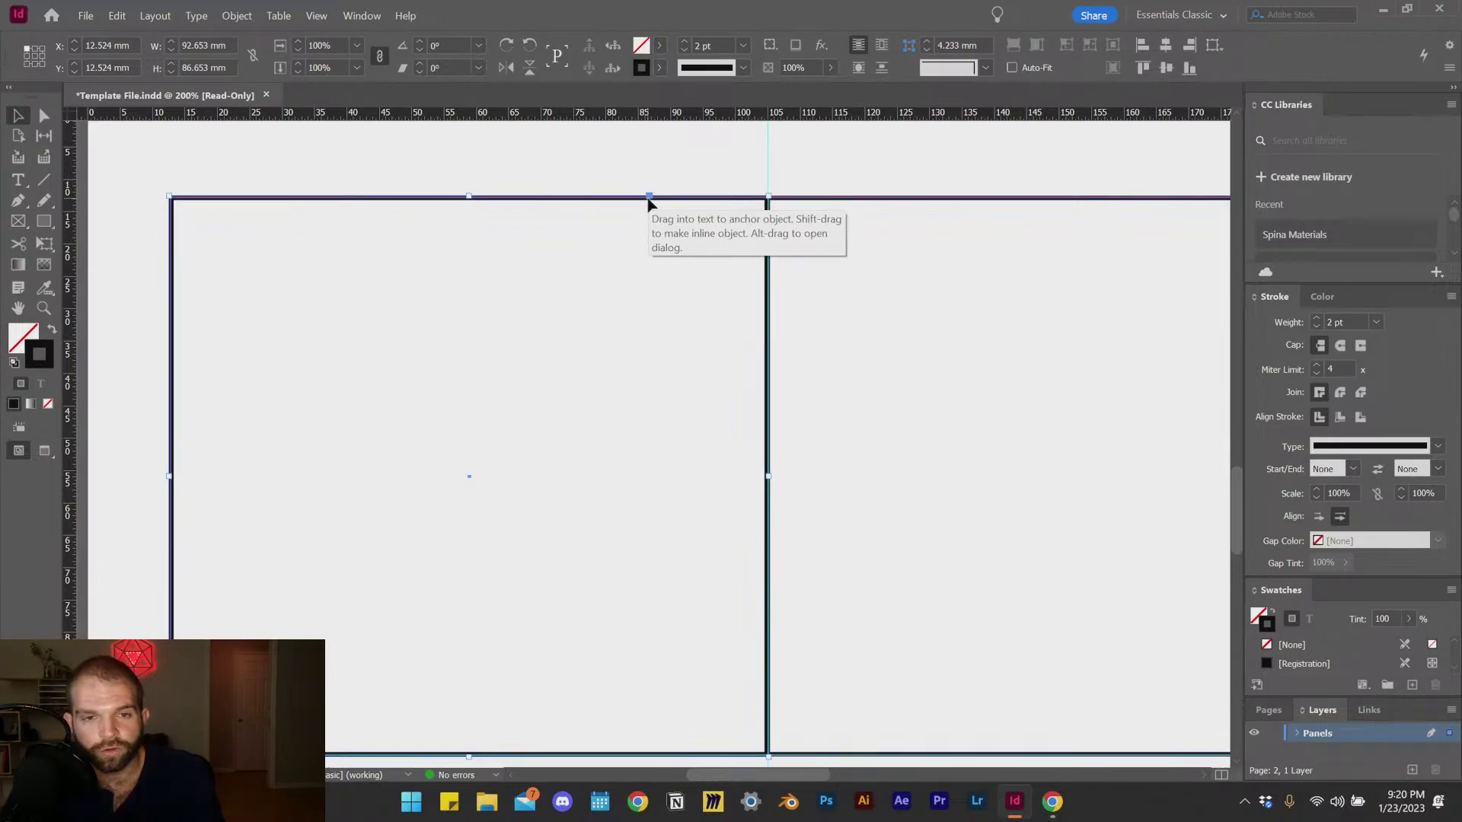
key(Left)
key(Left)
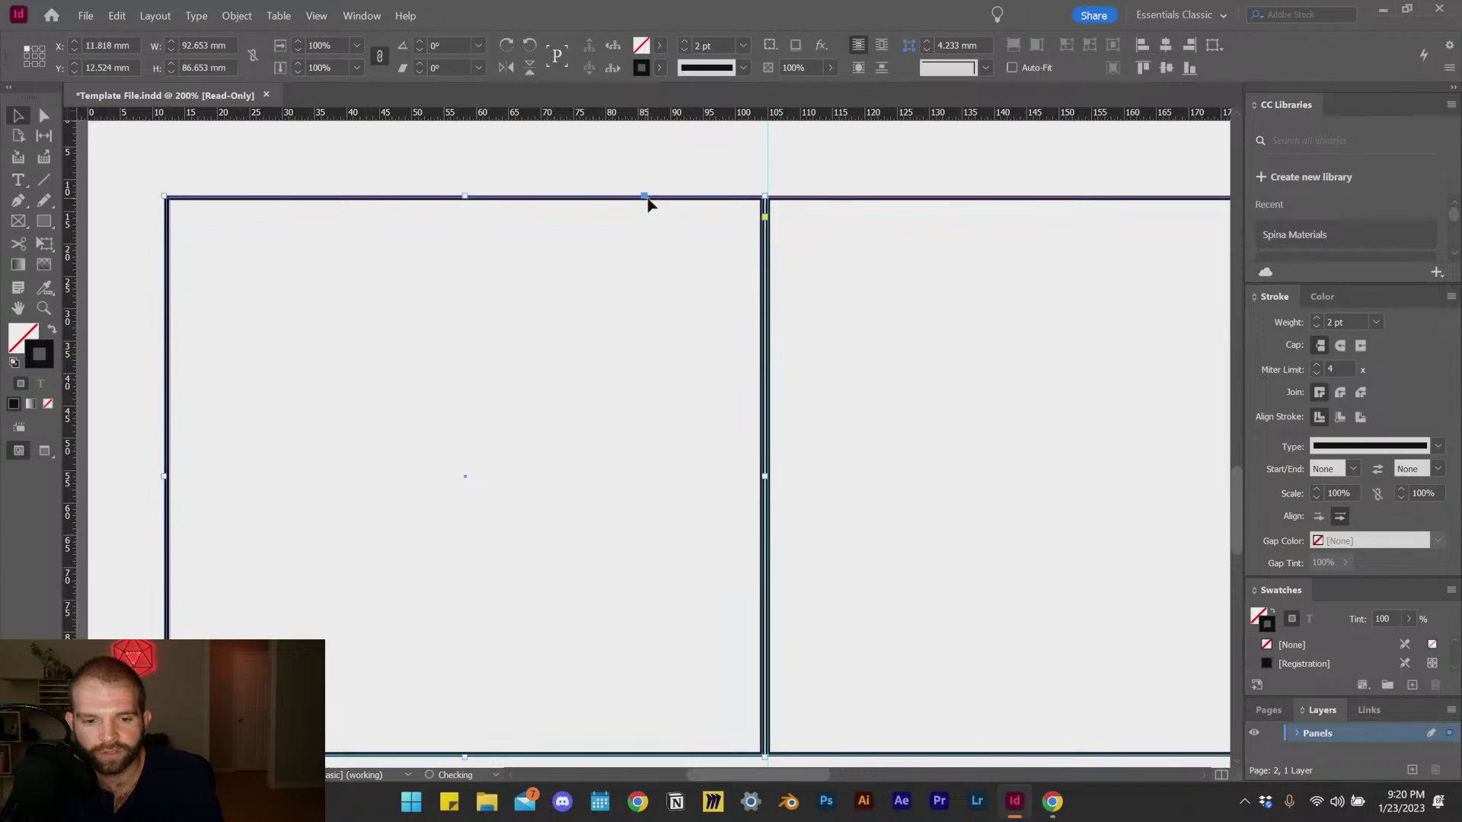
key(Left)
key(Left)
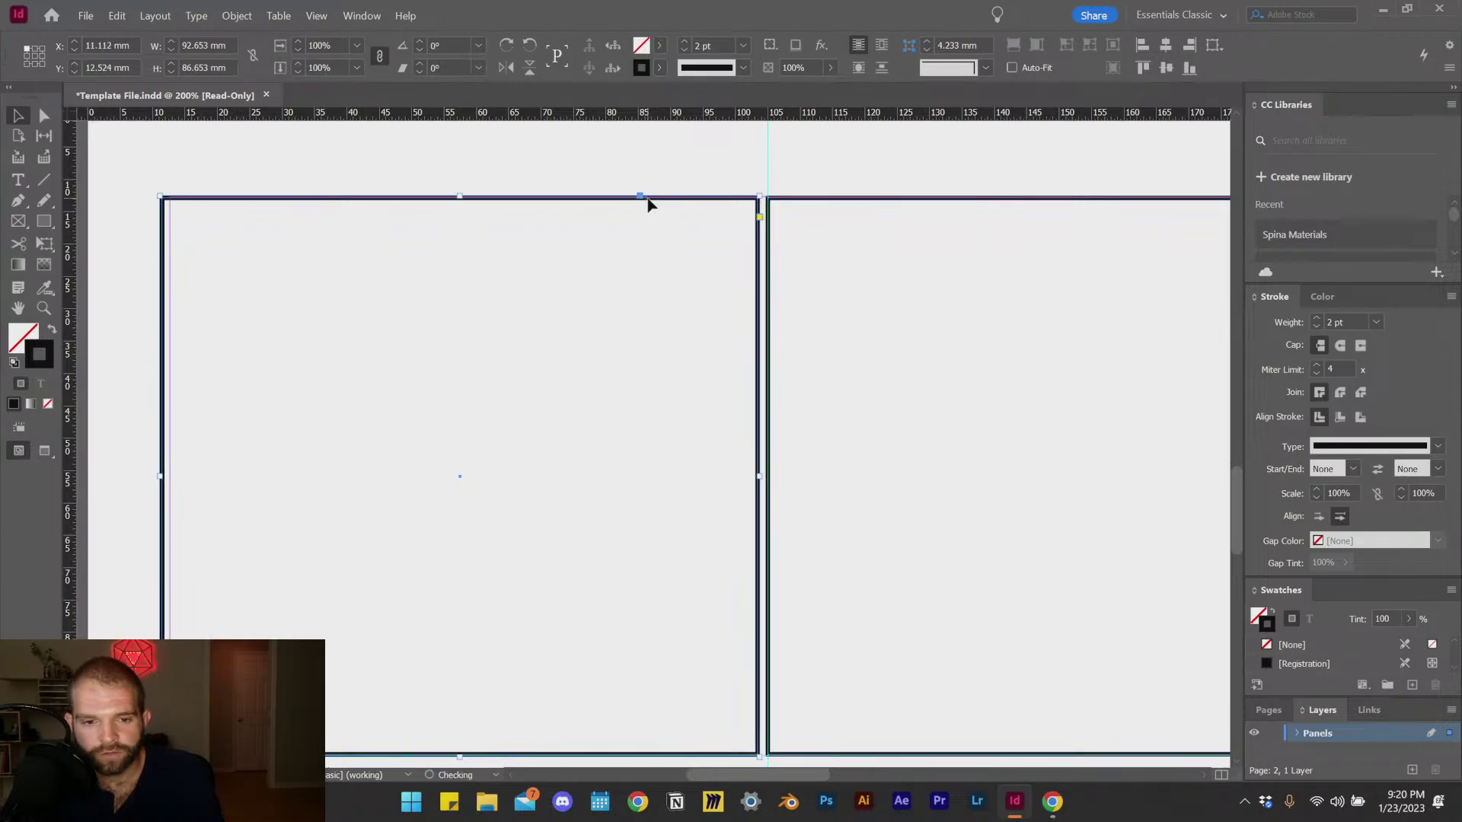
click(631, 332)
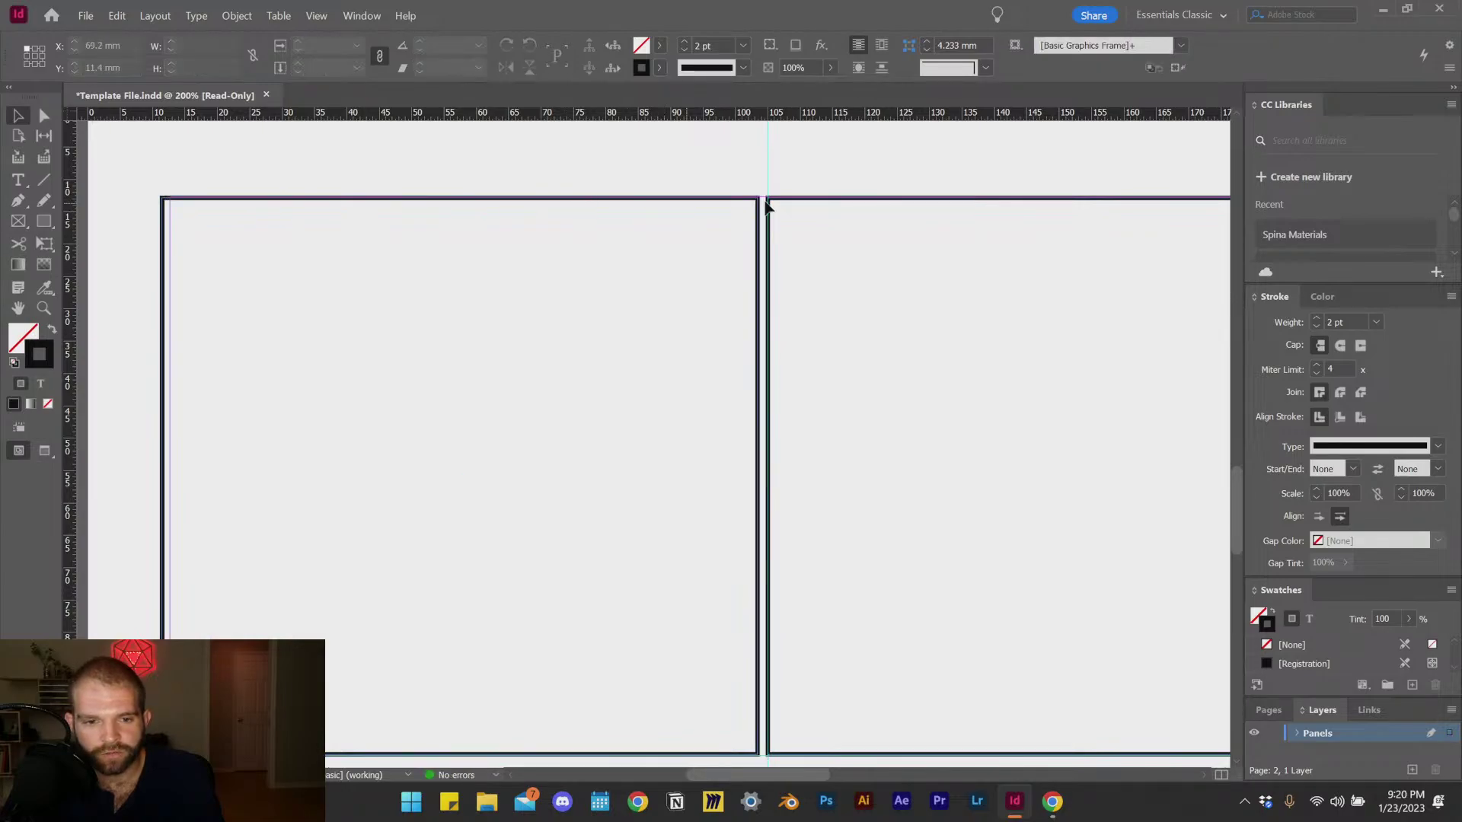
Step: Resize the upper-left panel by pulling its left edge in to the left margin, and deselect it
click(162, 349)
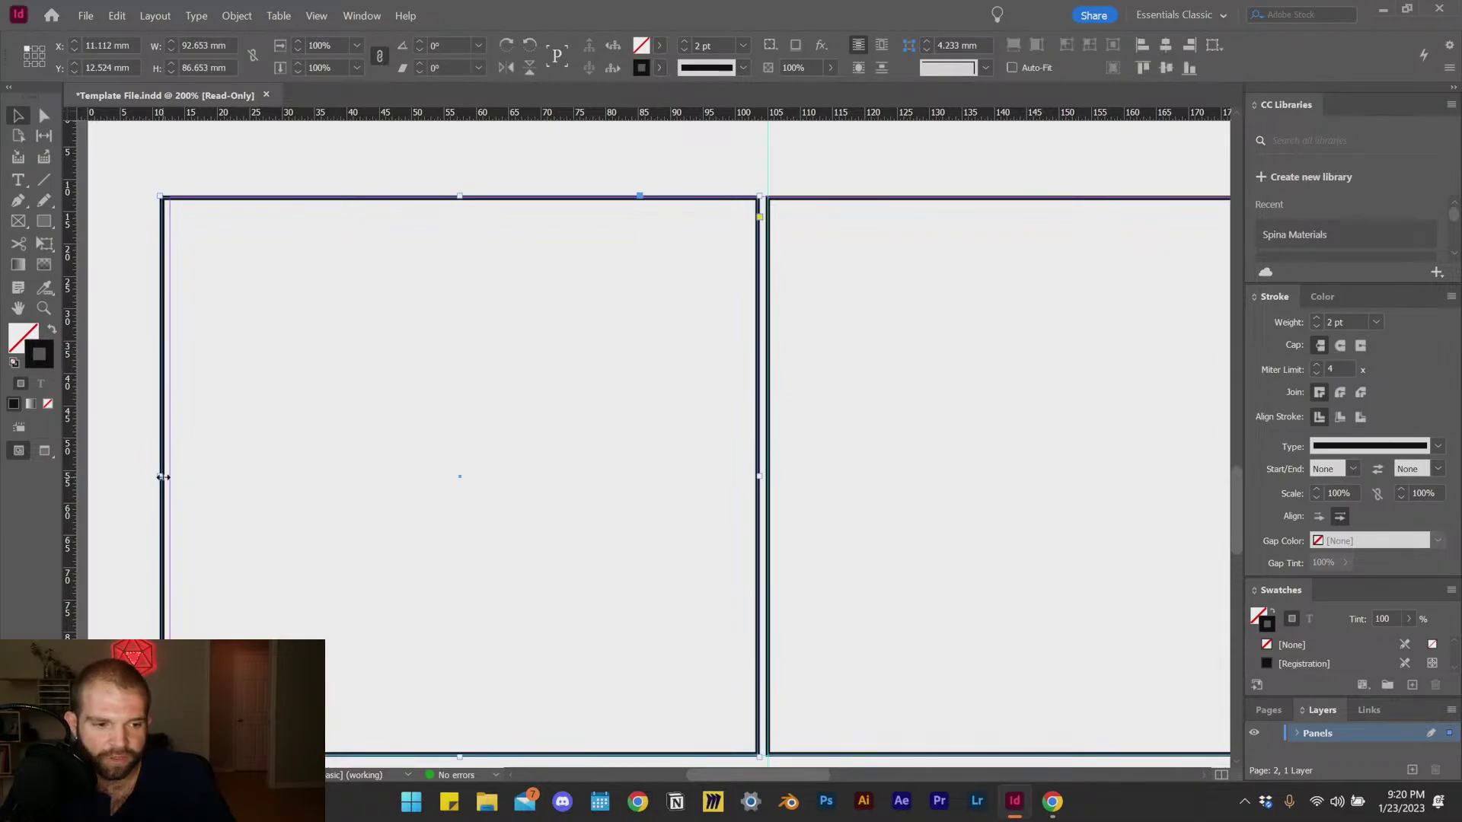
drag(162, 477, 172, 477)
click(344, 454)
scroll(482, 591, down, 1)
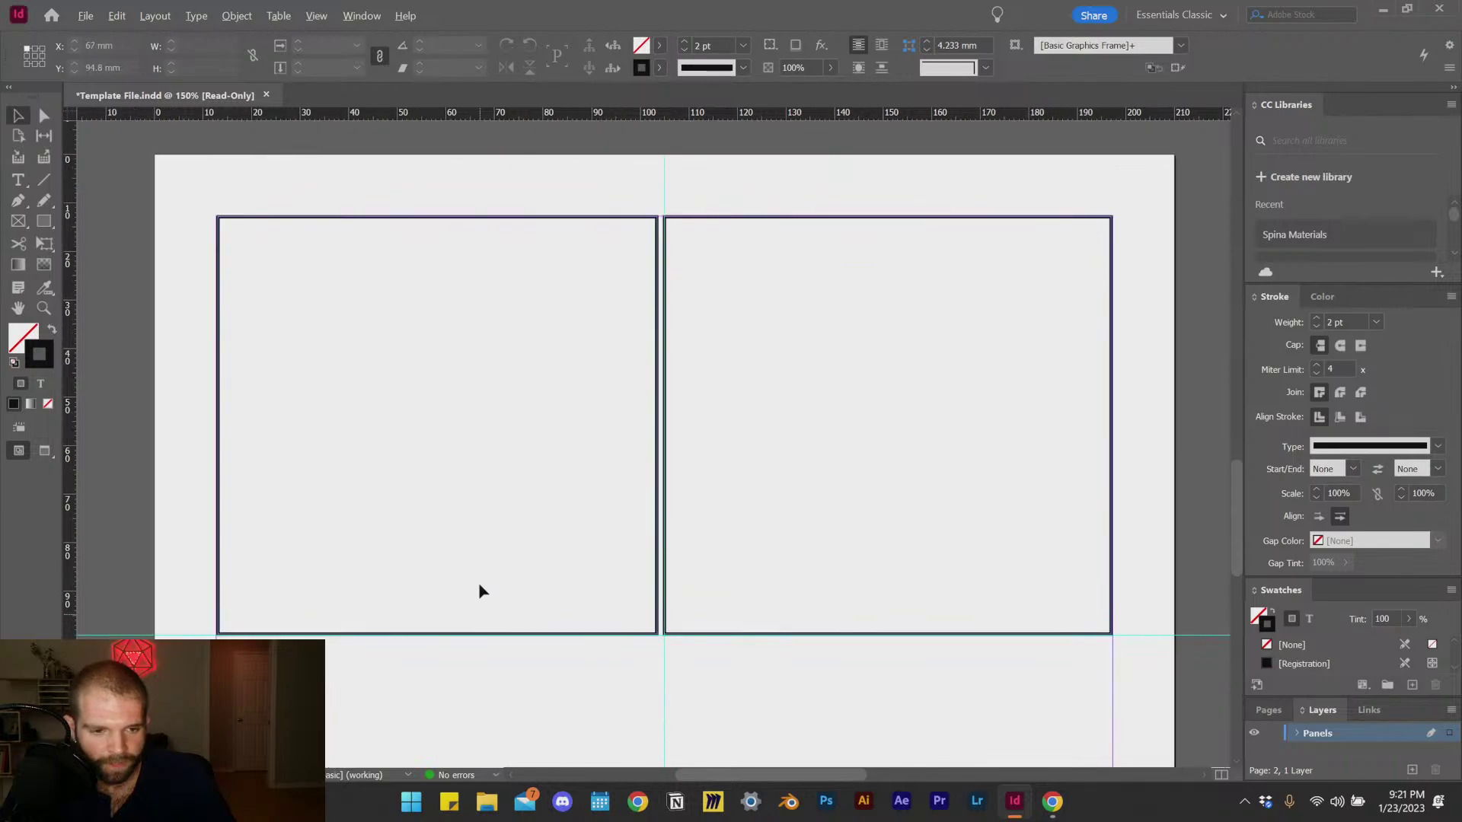
Step: Replace the upper-right panel with a duplicate of the resized upper-left panel, aligned to the right margin
click(872, 635)
key(Delete)
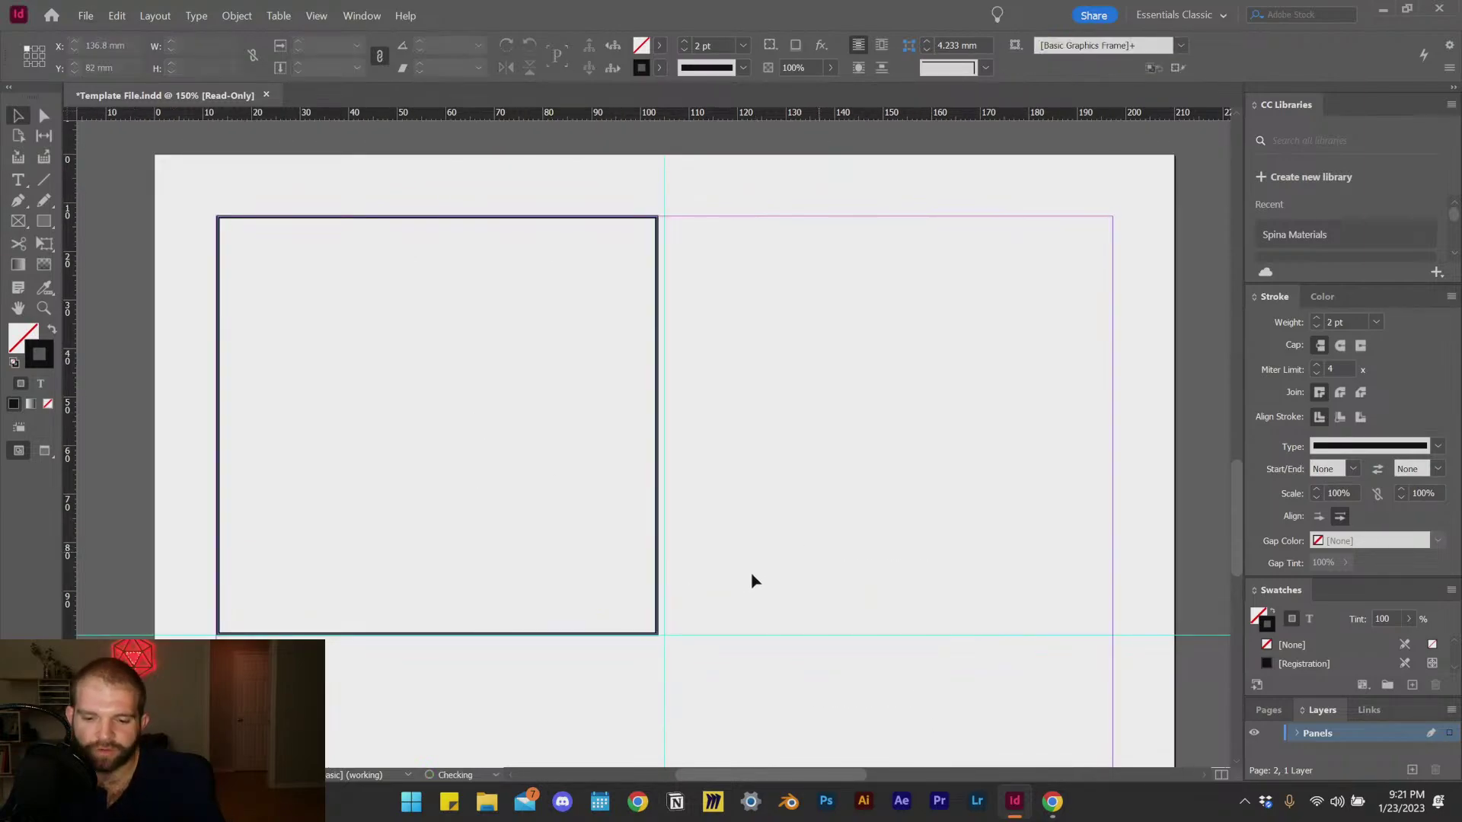
drag(602, 635, 1050, 639)
click(599, 458)
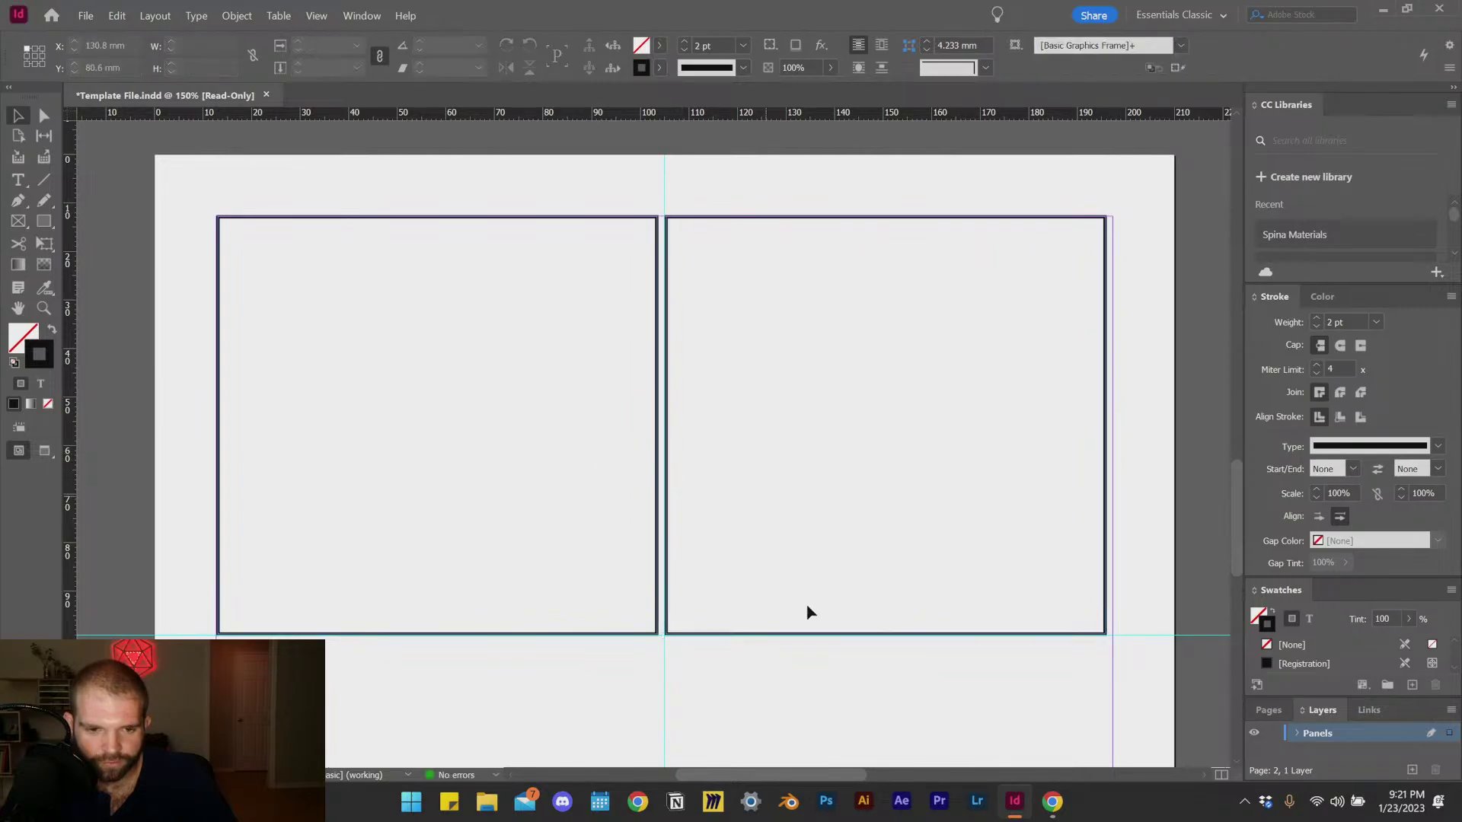
drag(1110, 597, 1116, 597)
click(1142, 558)
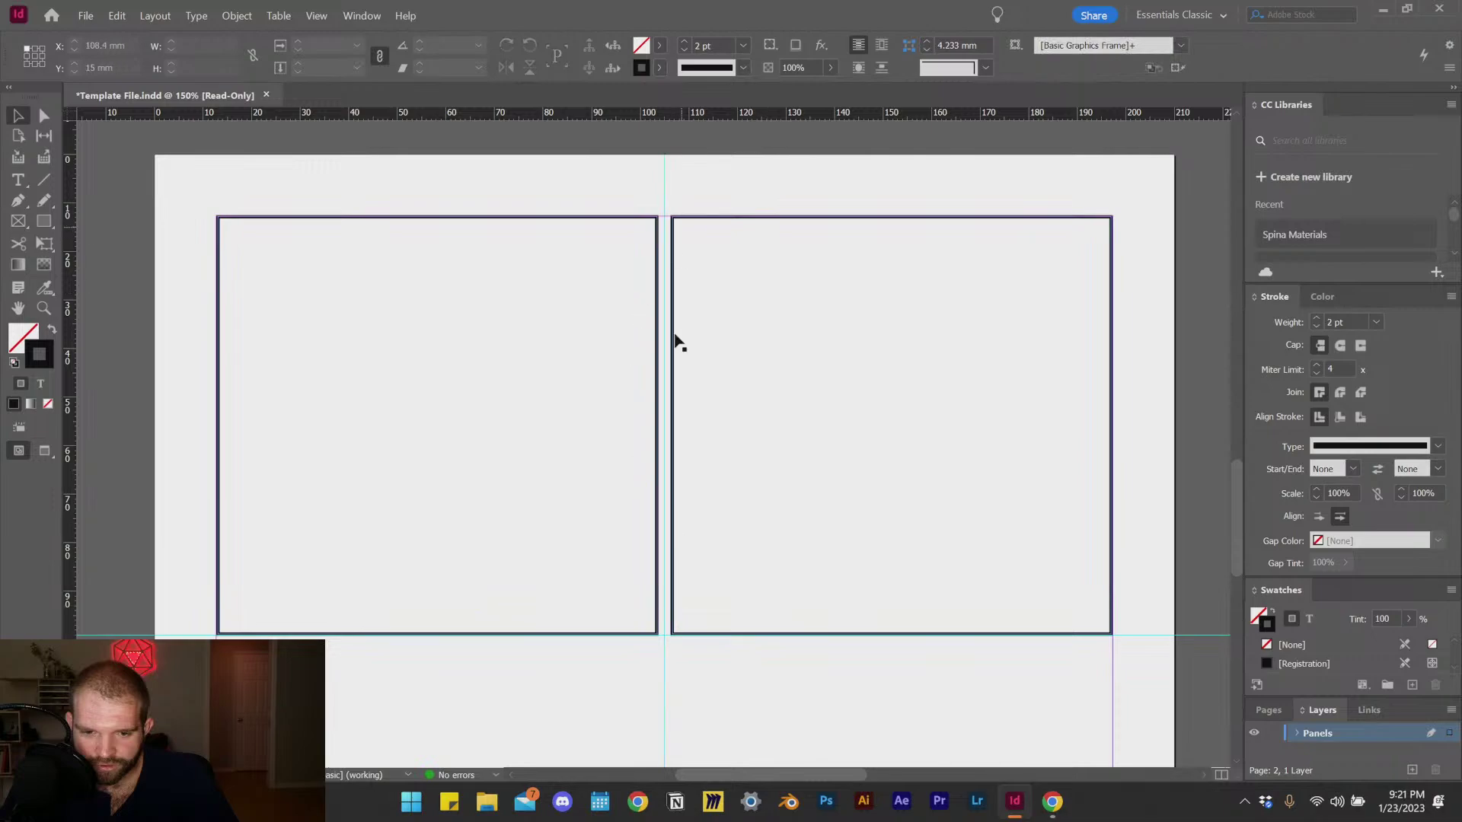
Step: Duplicate both top-row panels straight down into the middle row at Y 105.174 mm, leaving a gutter below the horizontal guide
scroll(659, 389, down, 2)
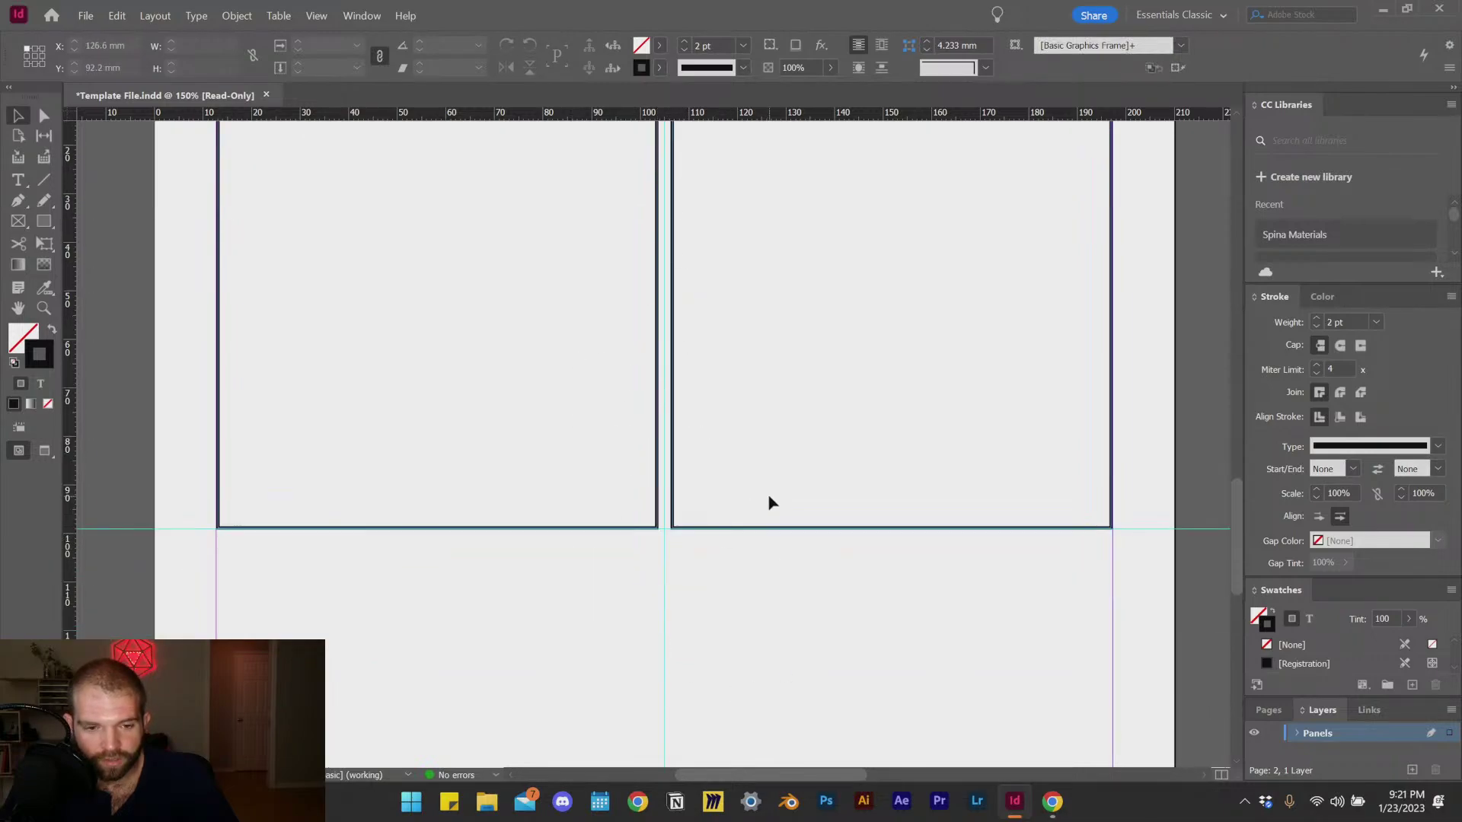
scroll(771, 500, up, 2)
scroll(694, 247, down, 4)
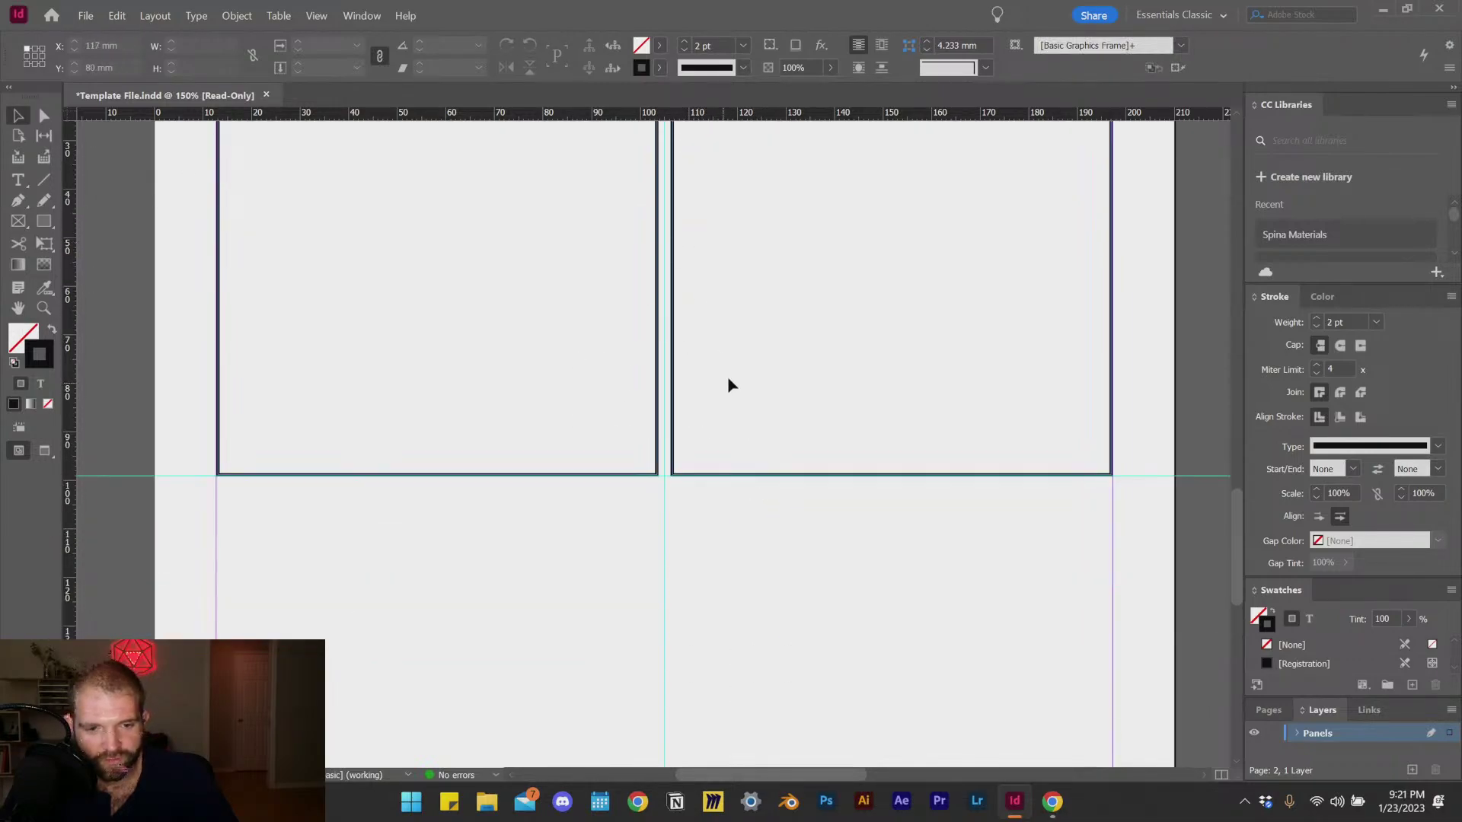
scroll(699, 300, down, 2)
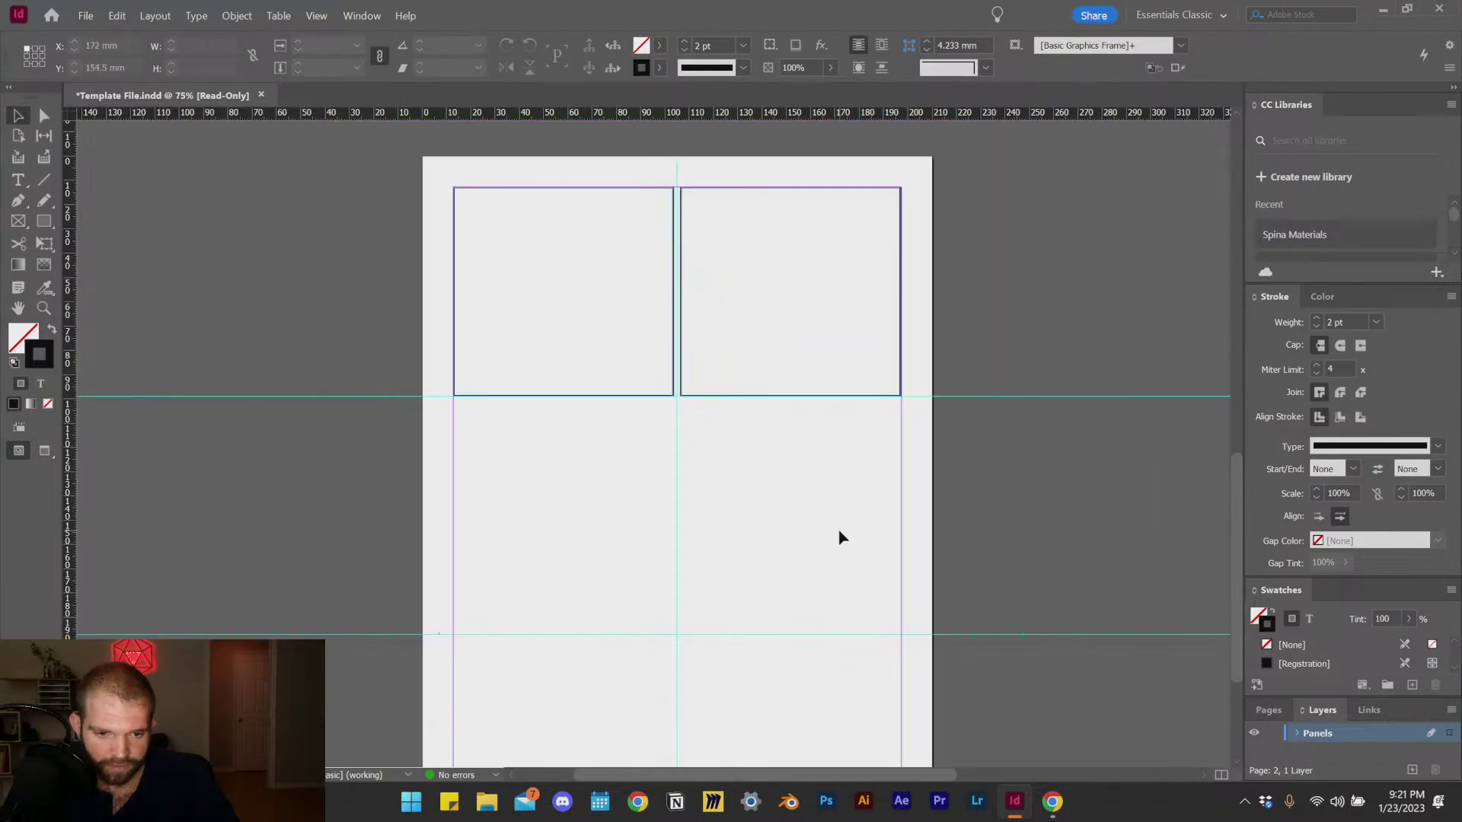
scroll(677, 412, up, 1)
click(502, 310)
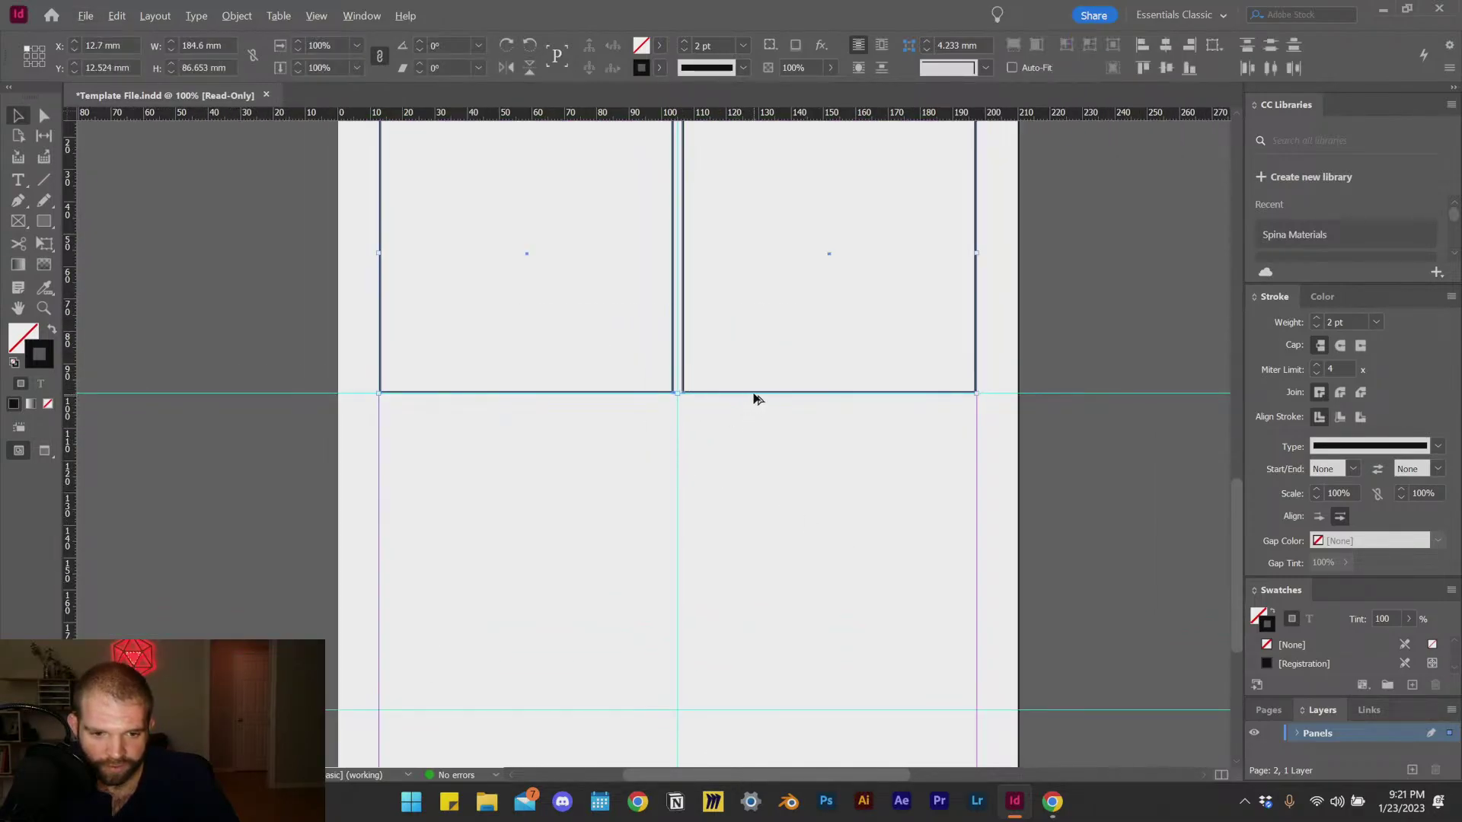
drag(754, 396, 771, 696)
click(339, 477)
Step: Extend the bottom edge of both middle-row panels down to the second horizontal guide, making them 91.826 mm high
scroll(434, 454, up, 2)
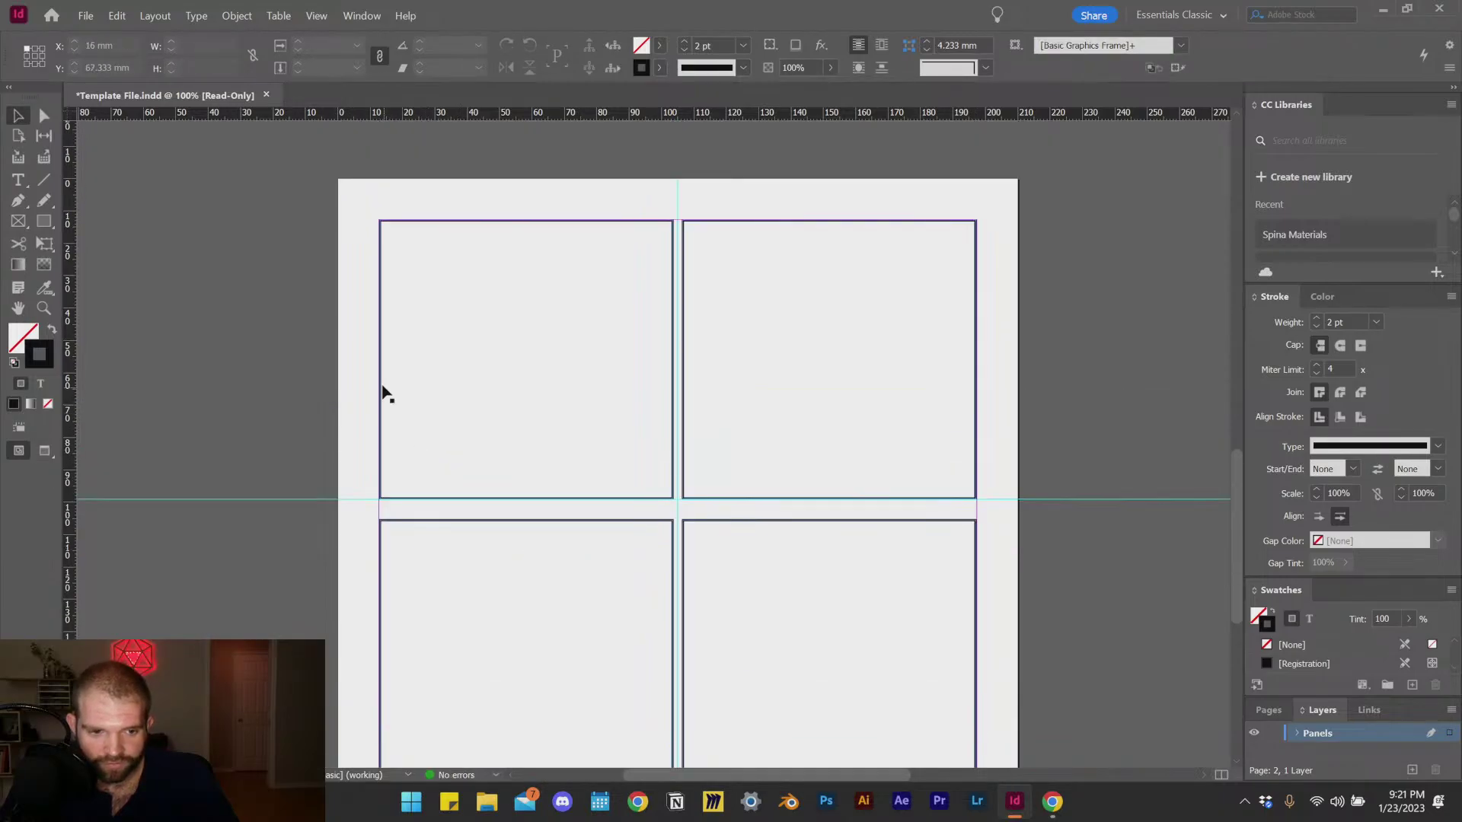
scroll(373, 473, down, 2)
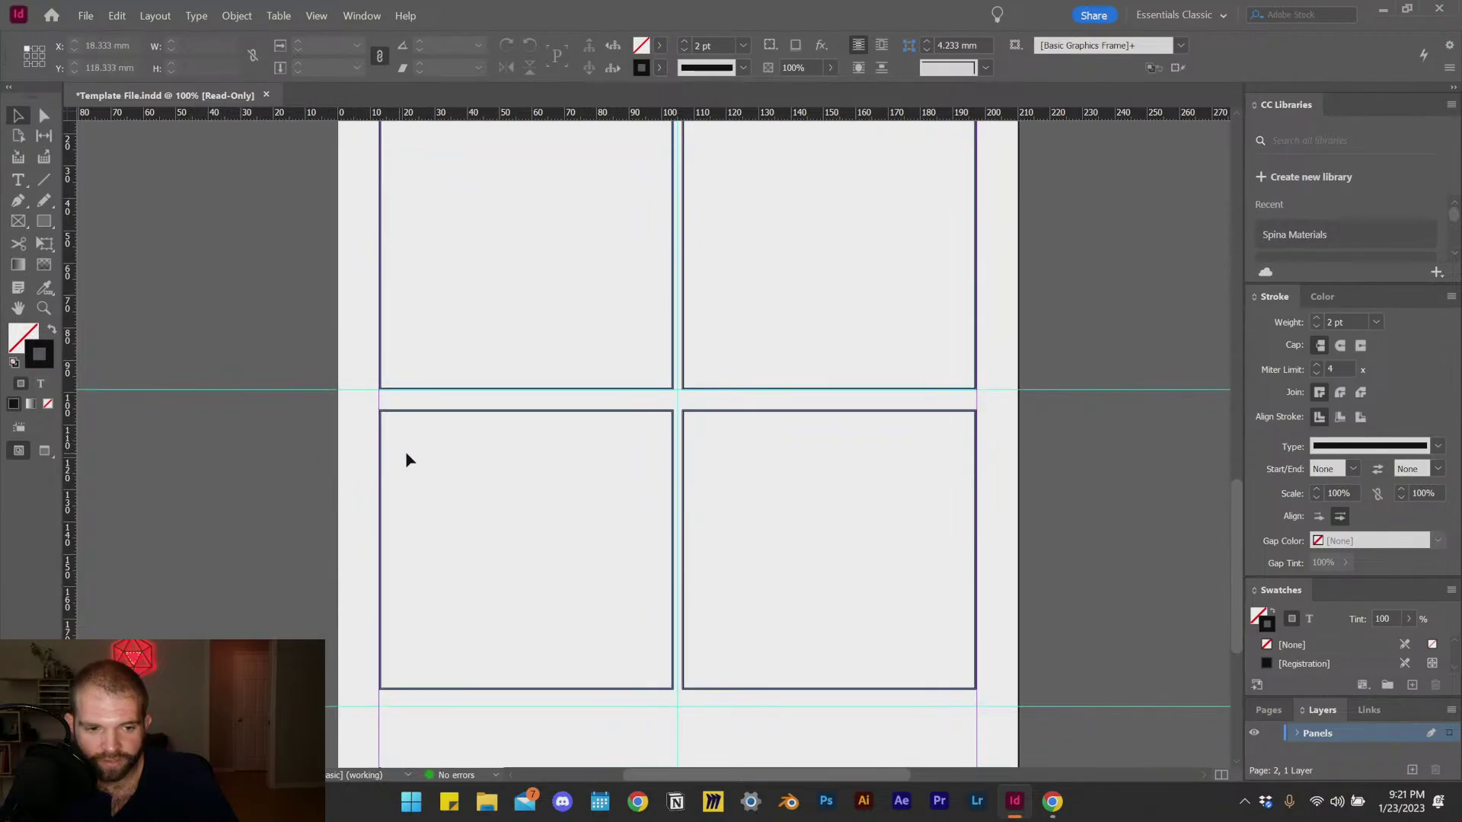
scroll(396, 450, up, 1)
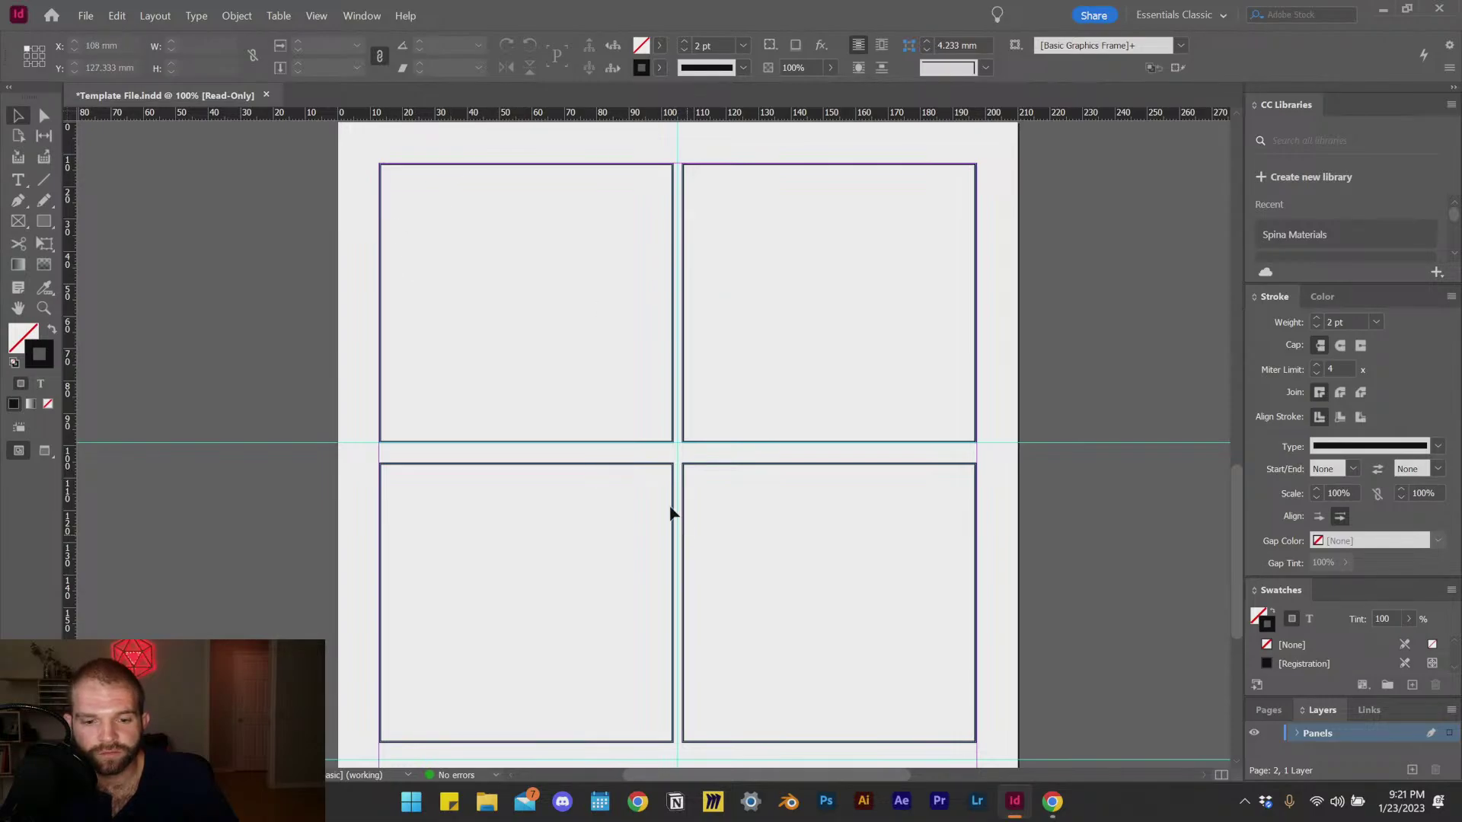
scroll(670, 514, down, 2)
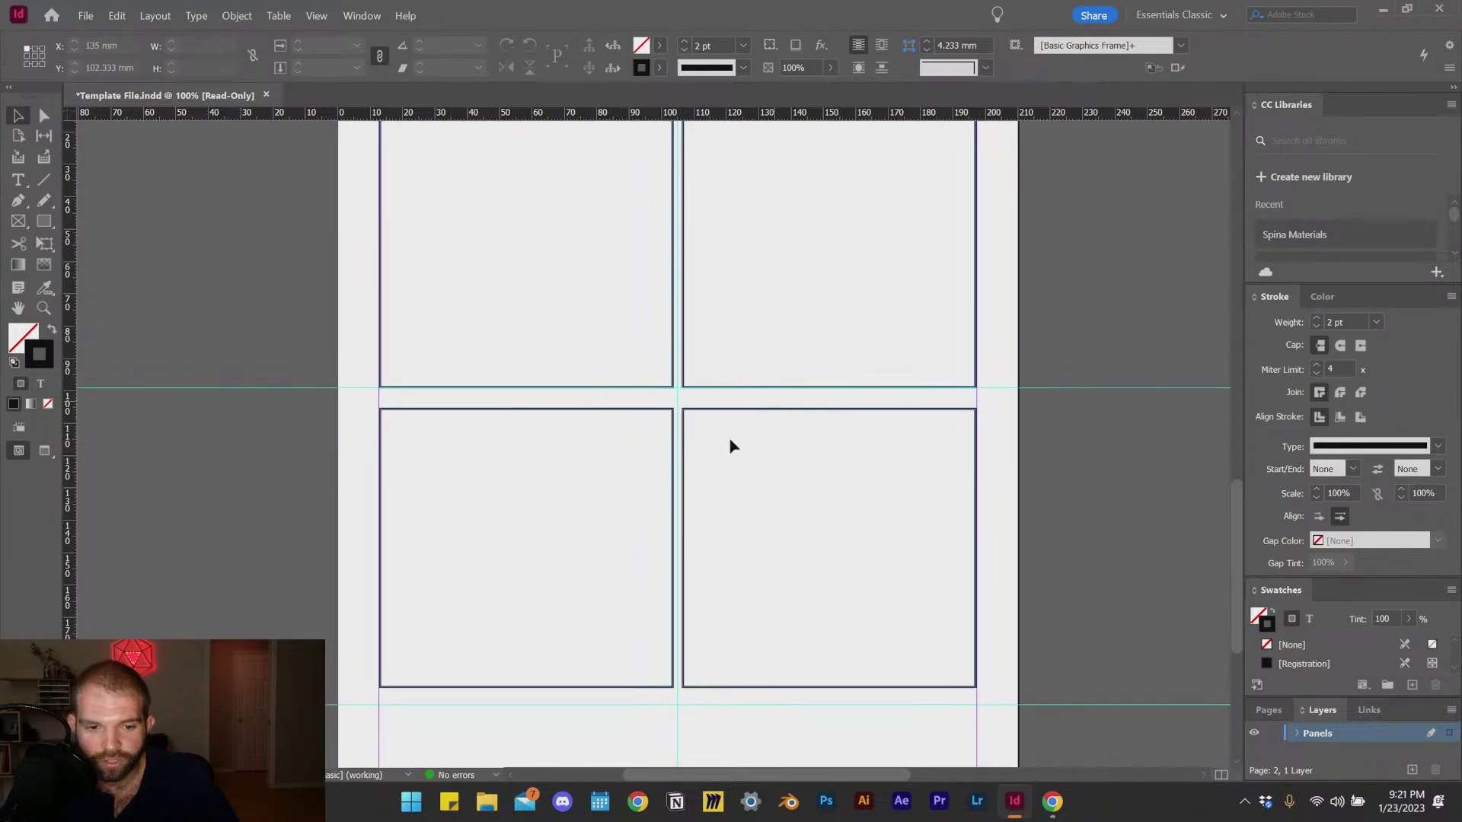
scroll(708, 453, up, 1)
scroll(655, 411, down, 3)
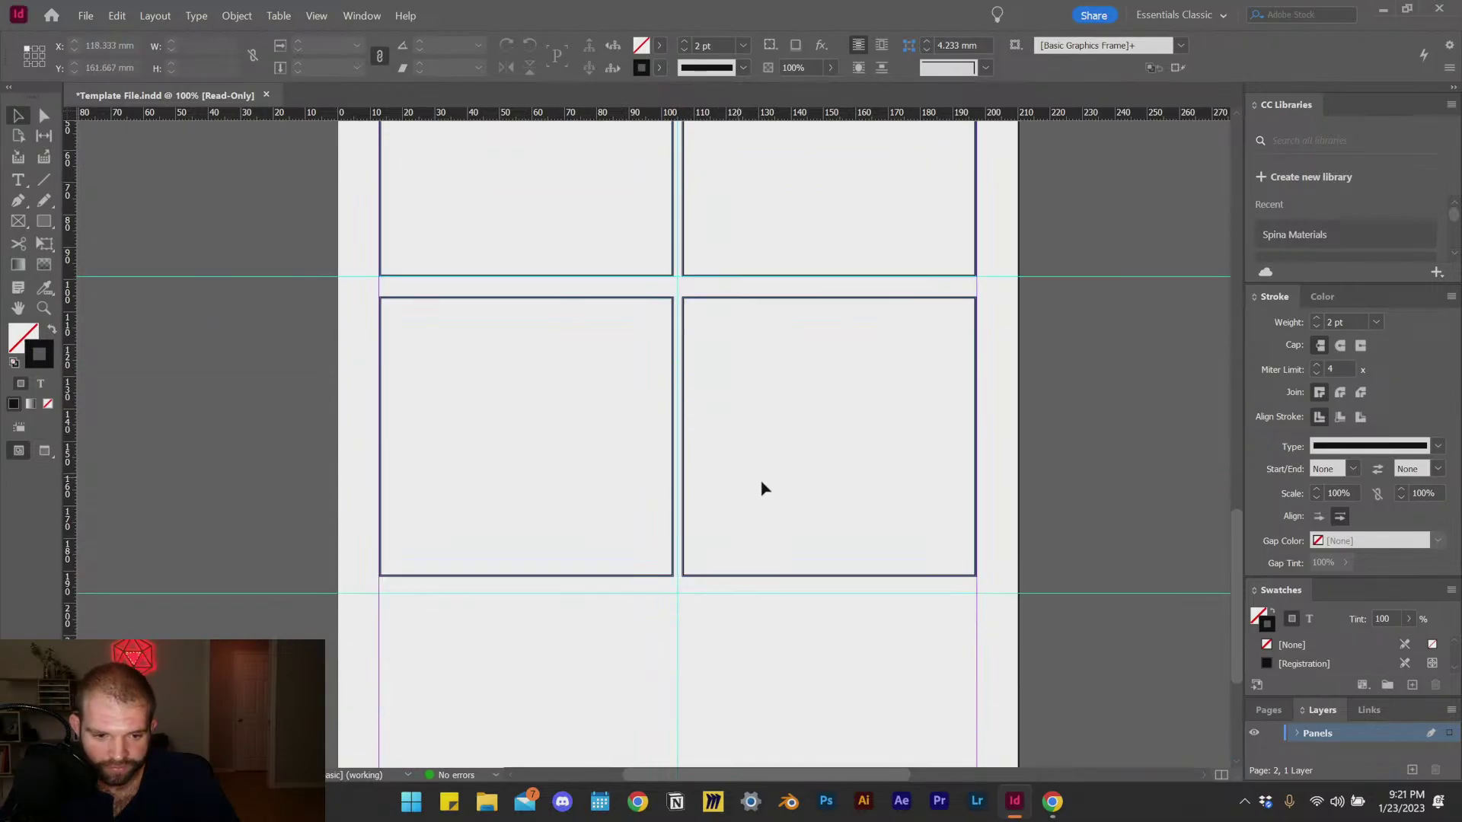
click(545, 468)
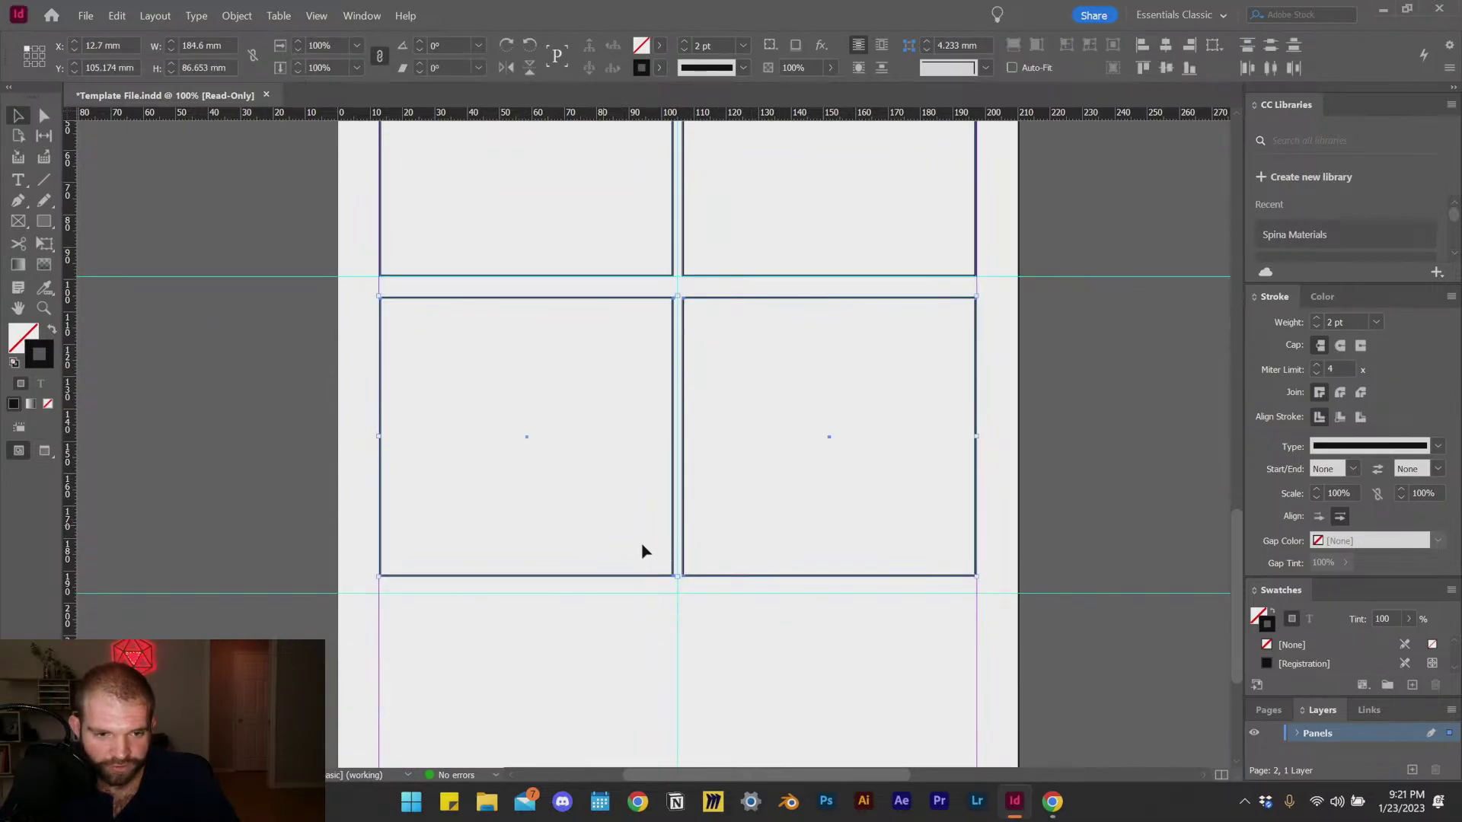
drag(800, 648, 526, 480)
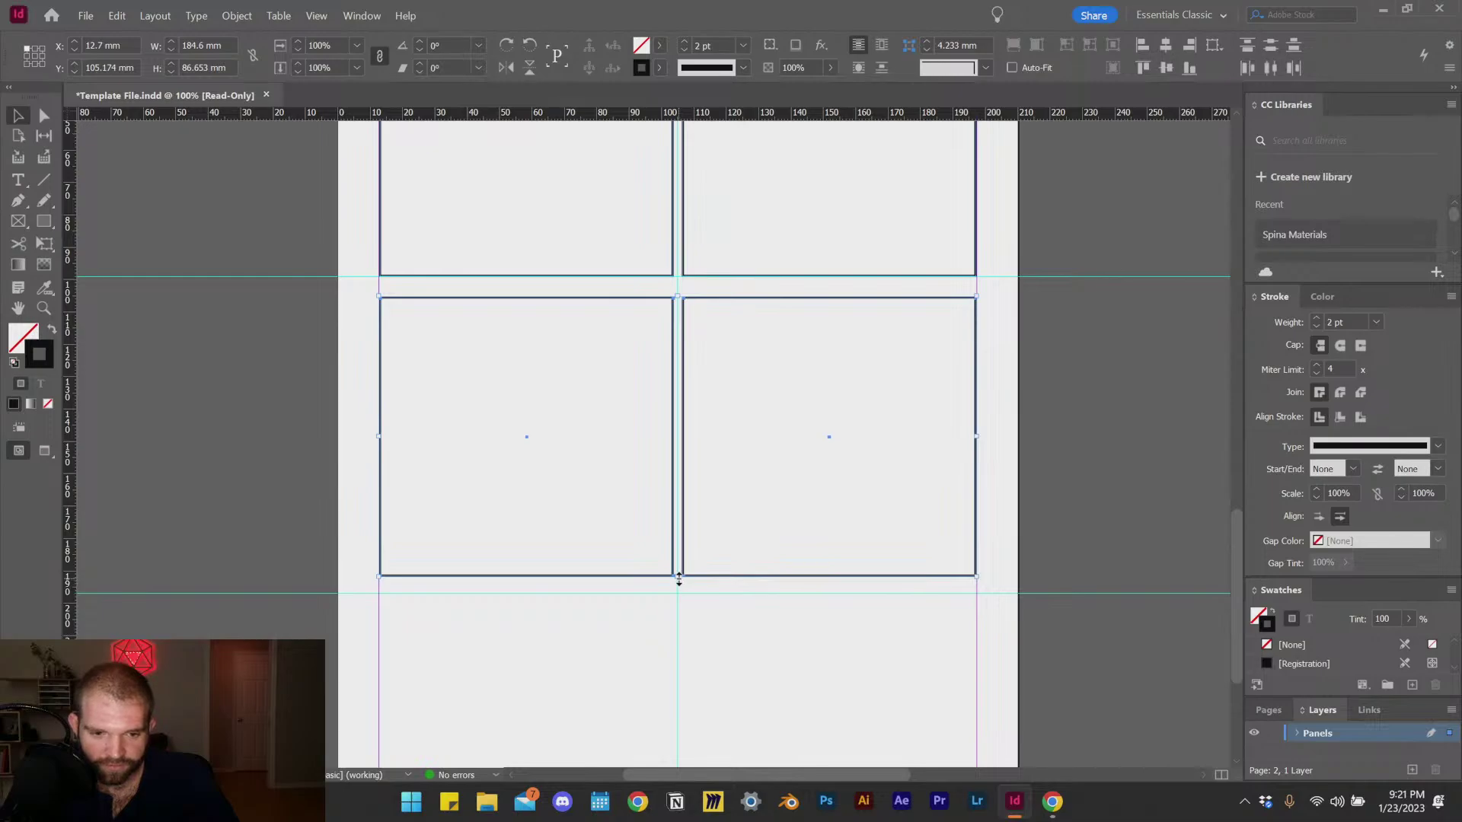
drag(679, 580, 679, 593)
click(313, 379)
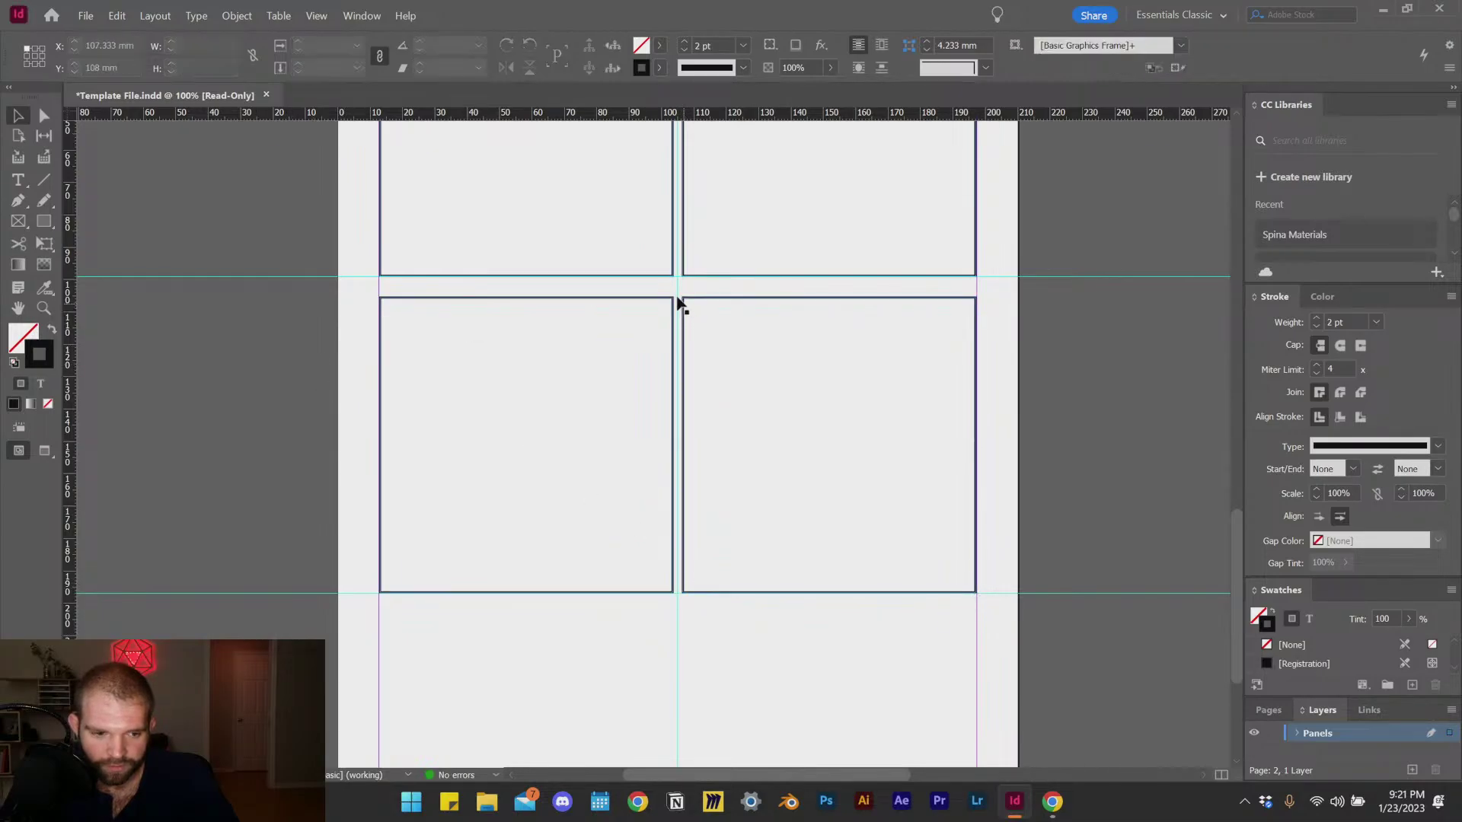
Step: Compare the horizontal gutter between the two panel rows with the vertical gutter across the page
scroll(644, 437, up, 3)
key(z)
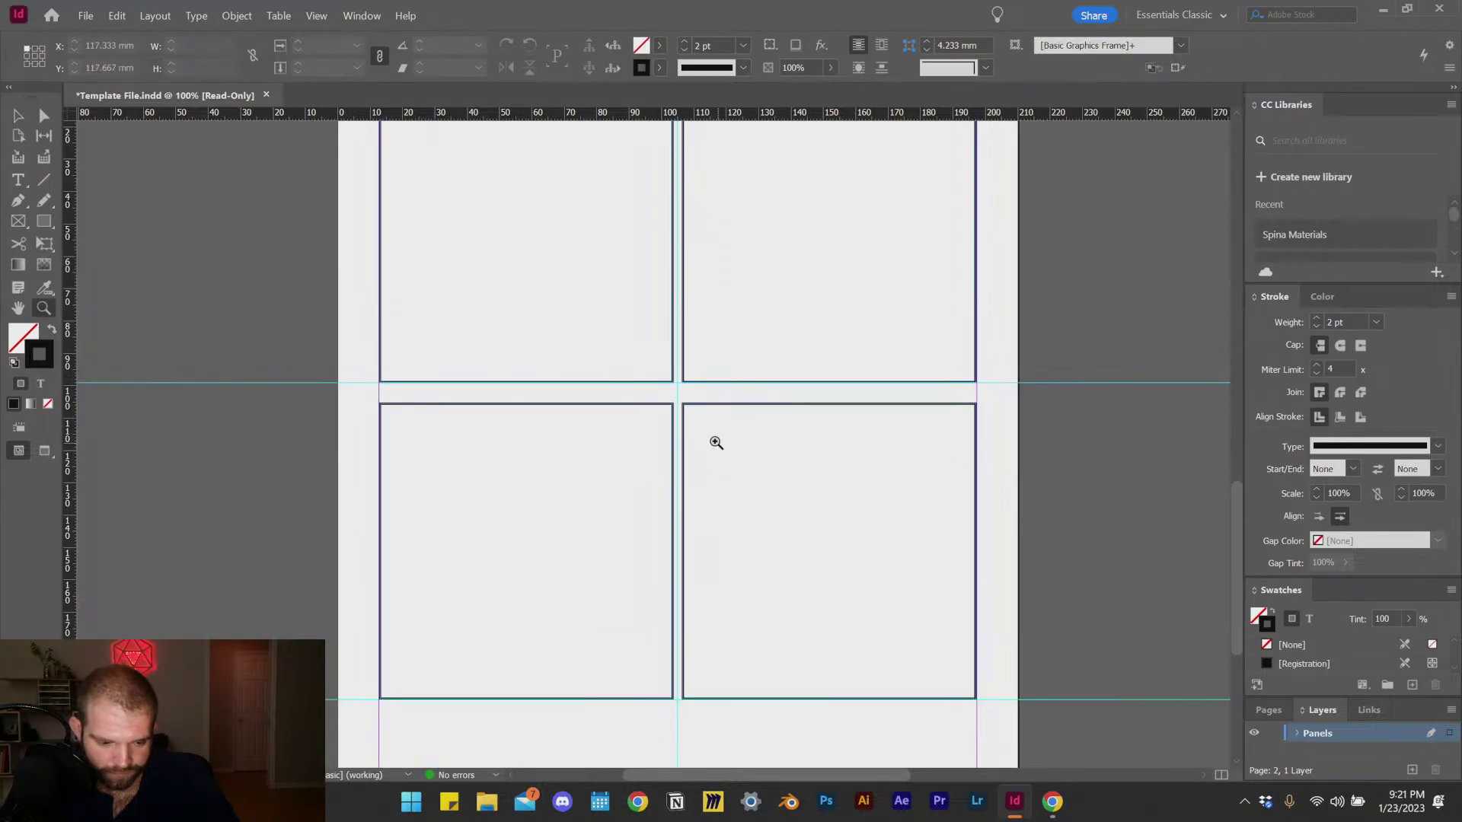
click(264, 431)
key(ctrl+0)
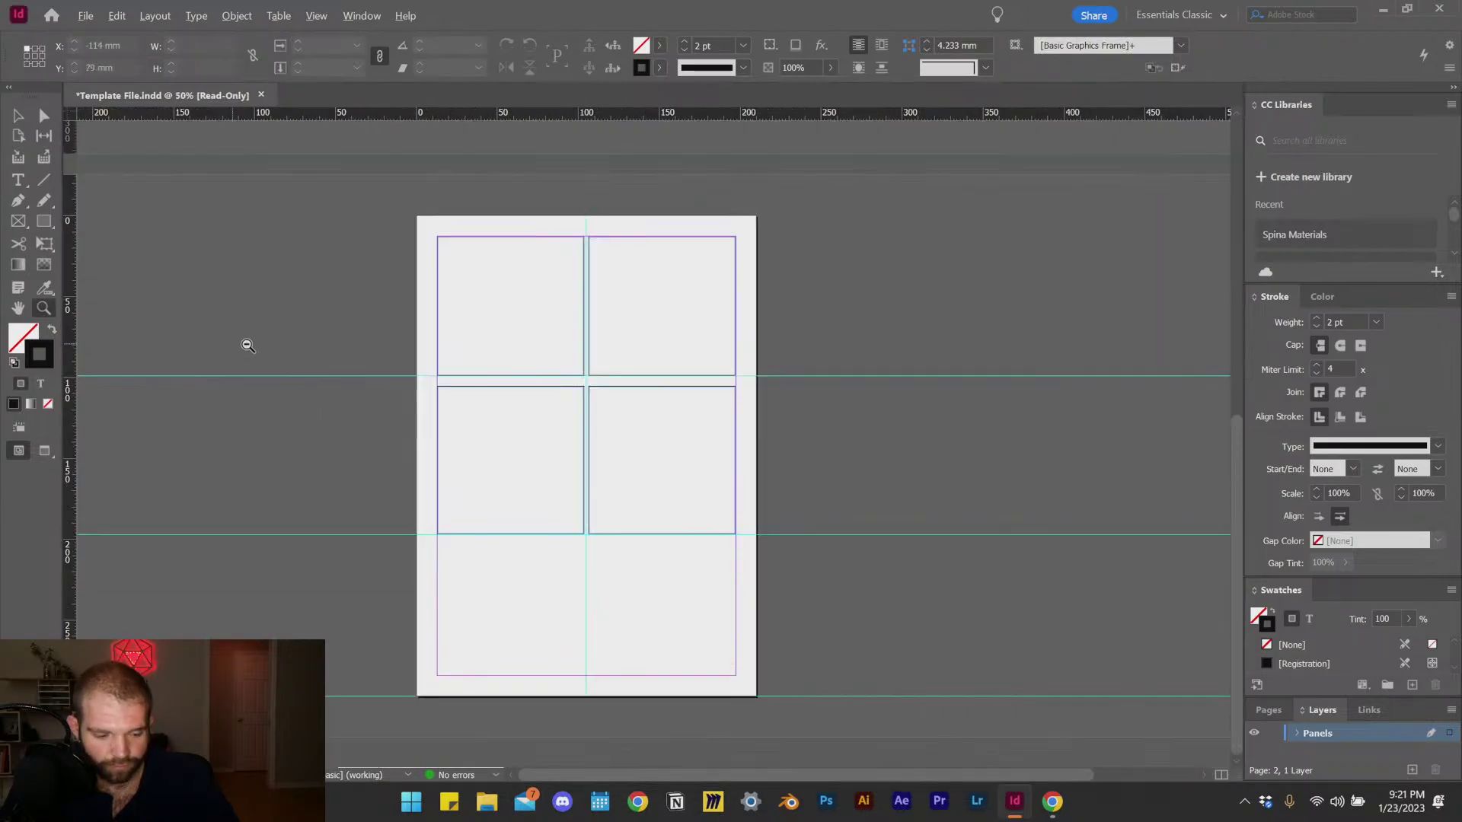
key(ctrl+equal)
key(v)
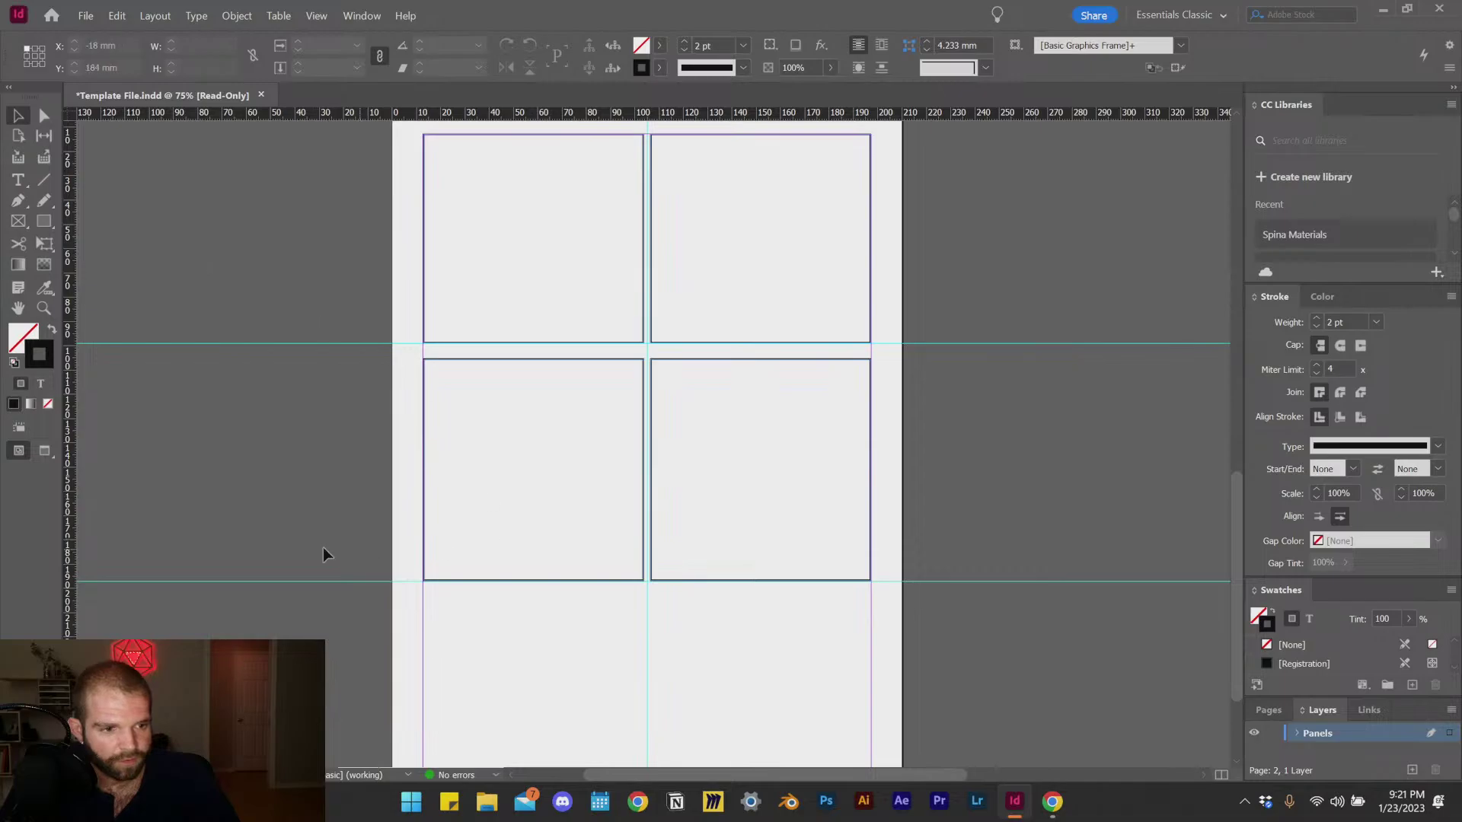
key(ctrl+equal)
key(ctrl+minus)
scroll(600, 414, up, 2)
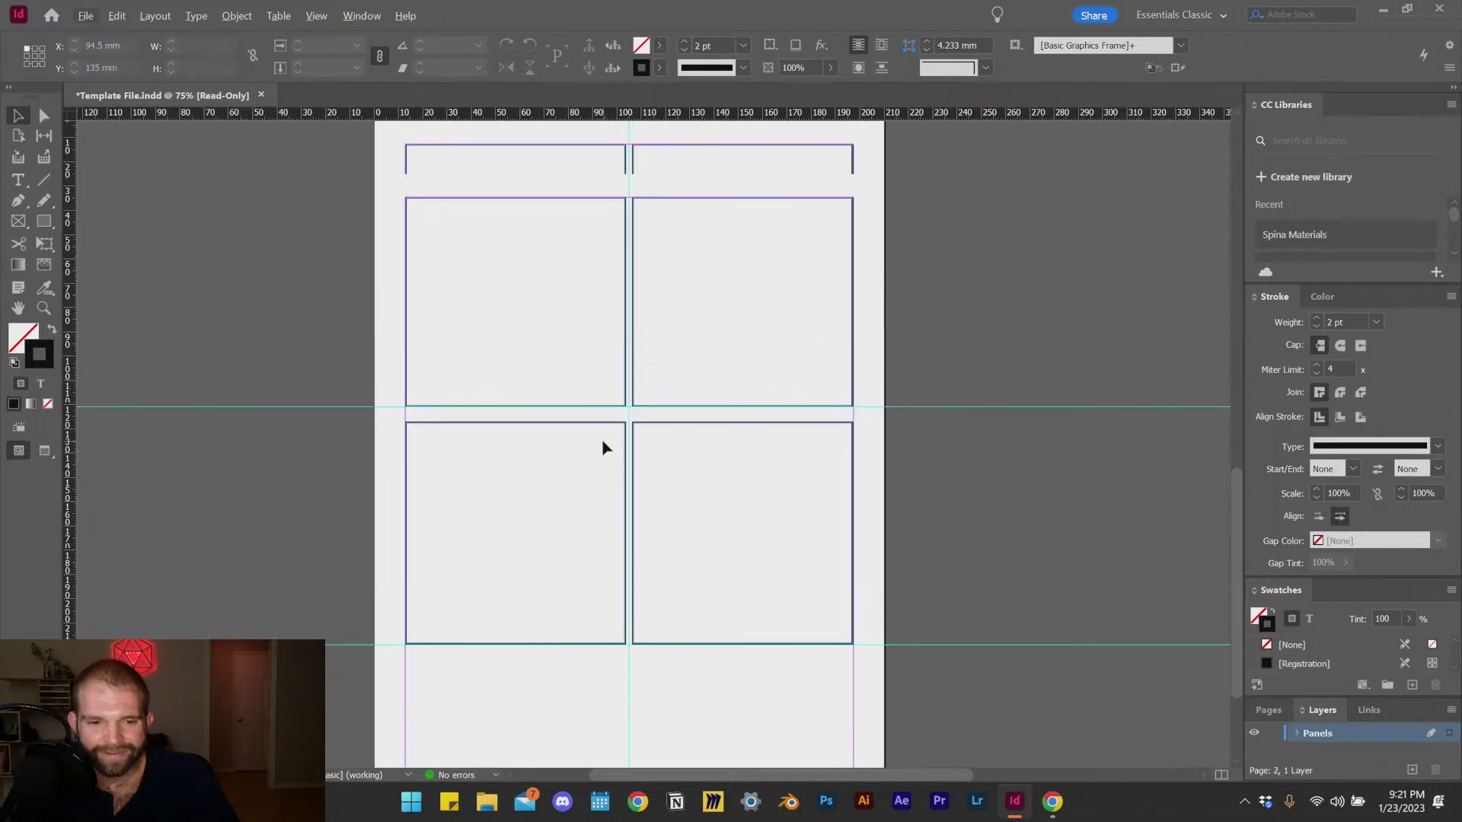
key(ctrl+equal)
Step: Move both middle-row panels up together to Y 101.469 mm to narrow the gutter below the top row
drag(728, 527, 558, 555)
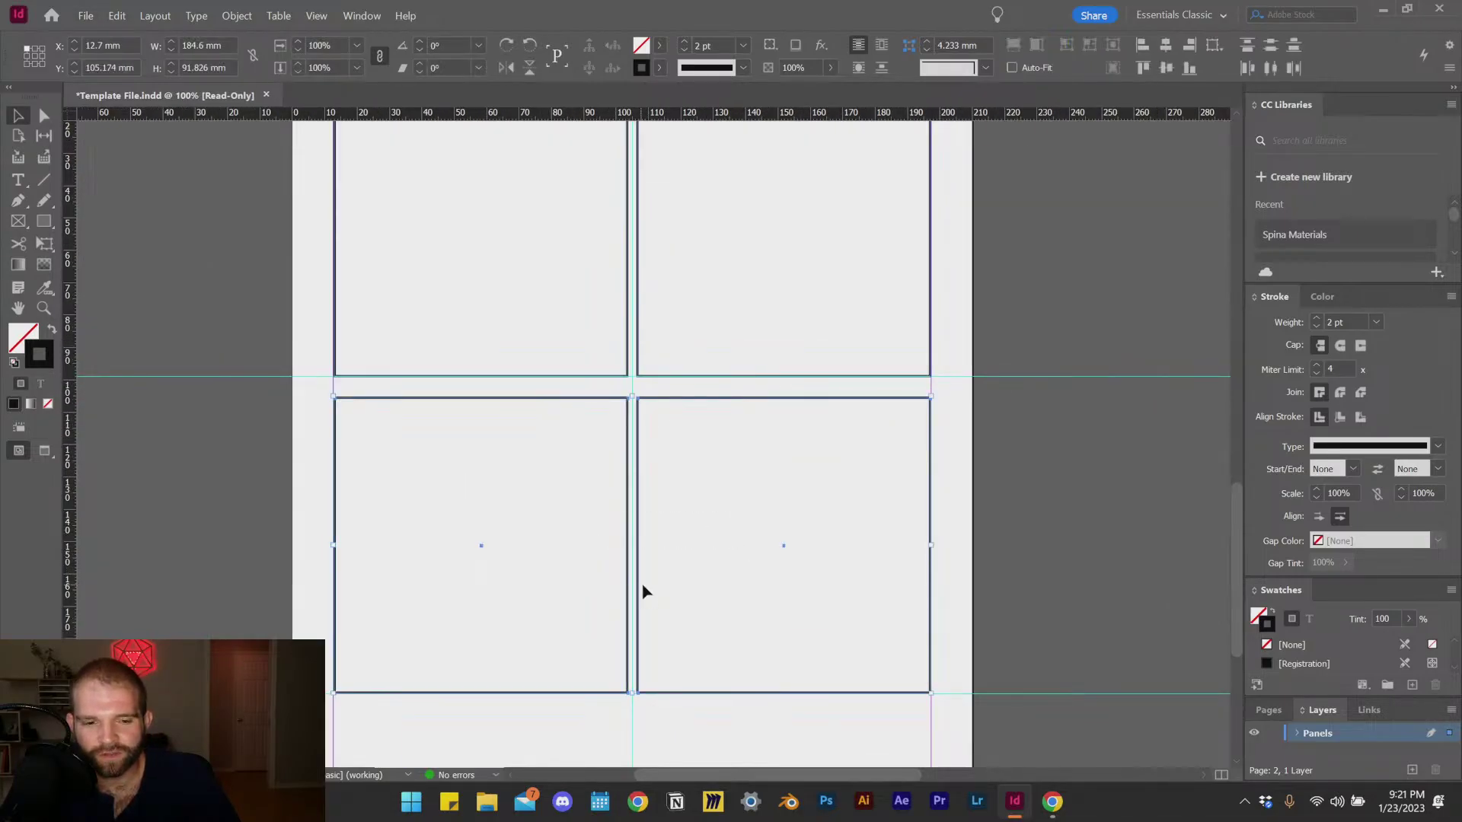
drag(637, 593, 635, 583)
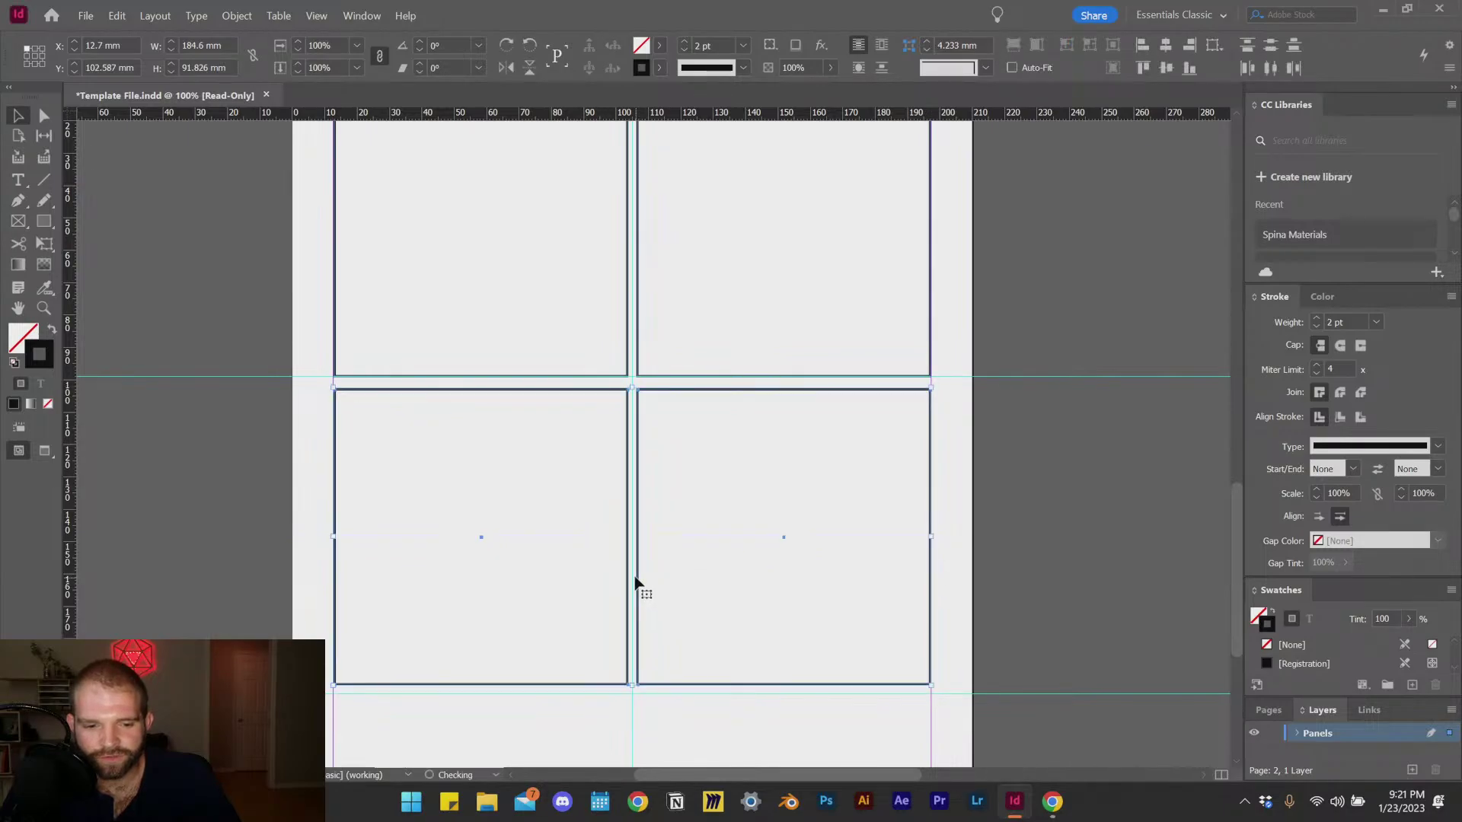
click(251, 498)
drag(733, 562, 659, 542)
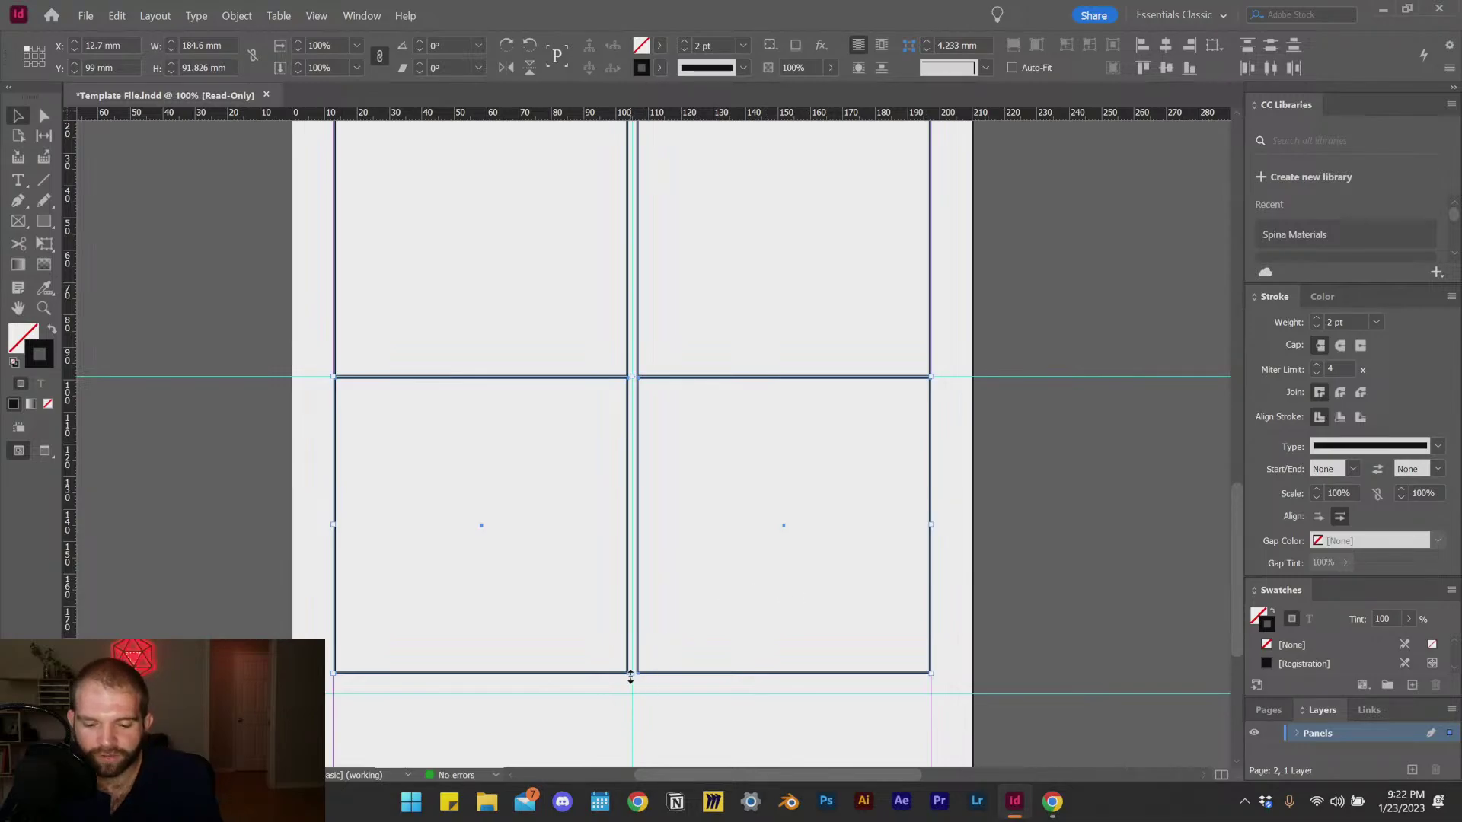
key(Down)
key(Down)
key(Down)
key(Down)
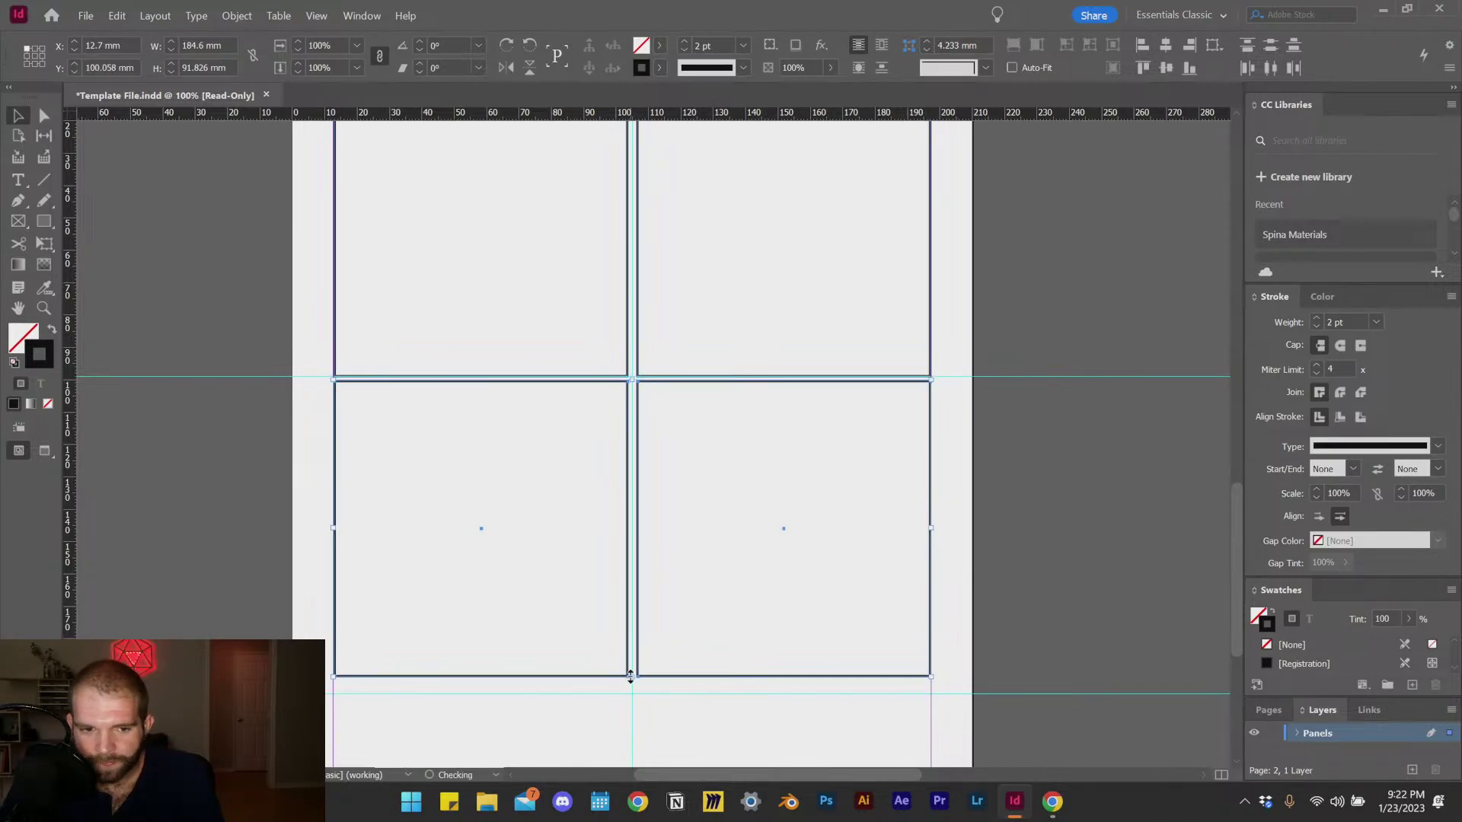
key(Down)
key(Down)
key(Down)
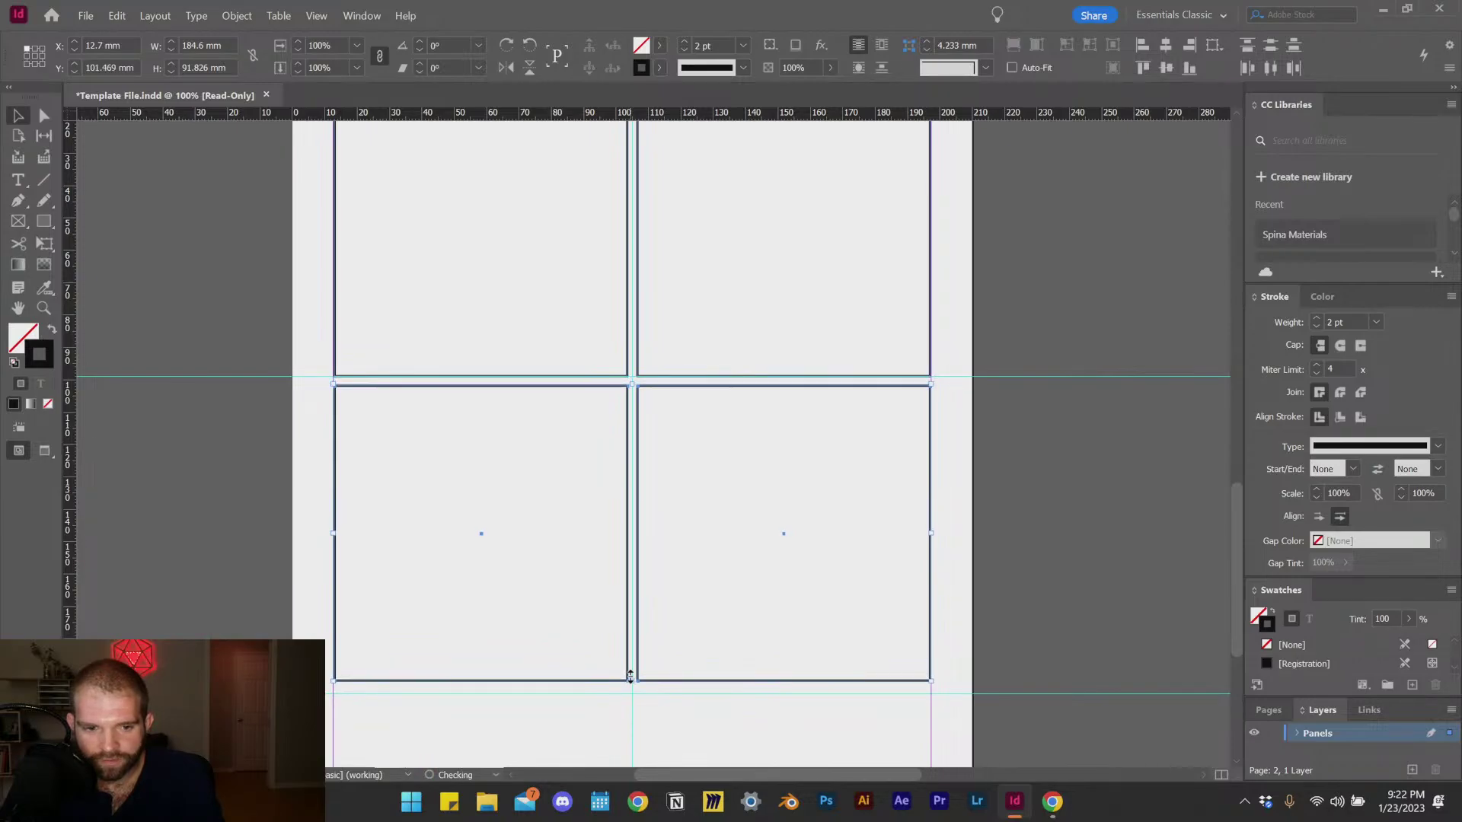
click(282, 592)
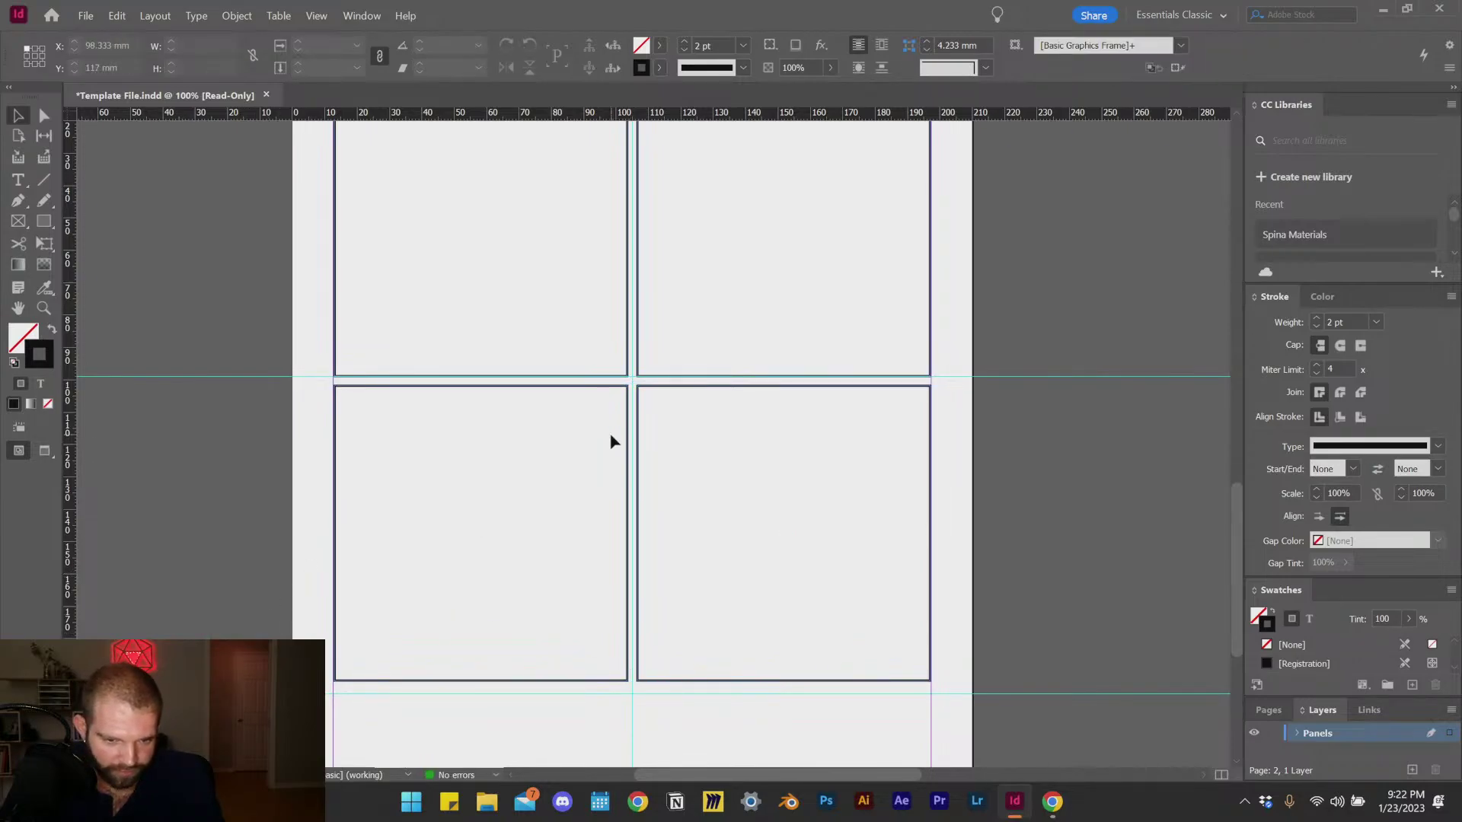
Step: Try to place a copy of the middle-row panels in the empty bottom row, and undo it
scroll(609, 487, up, 1)
scroll(678, 594, down, 5)
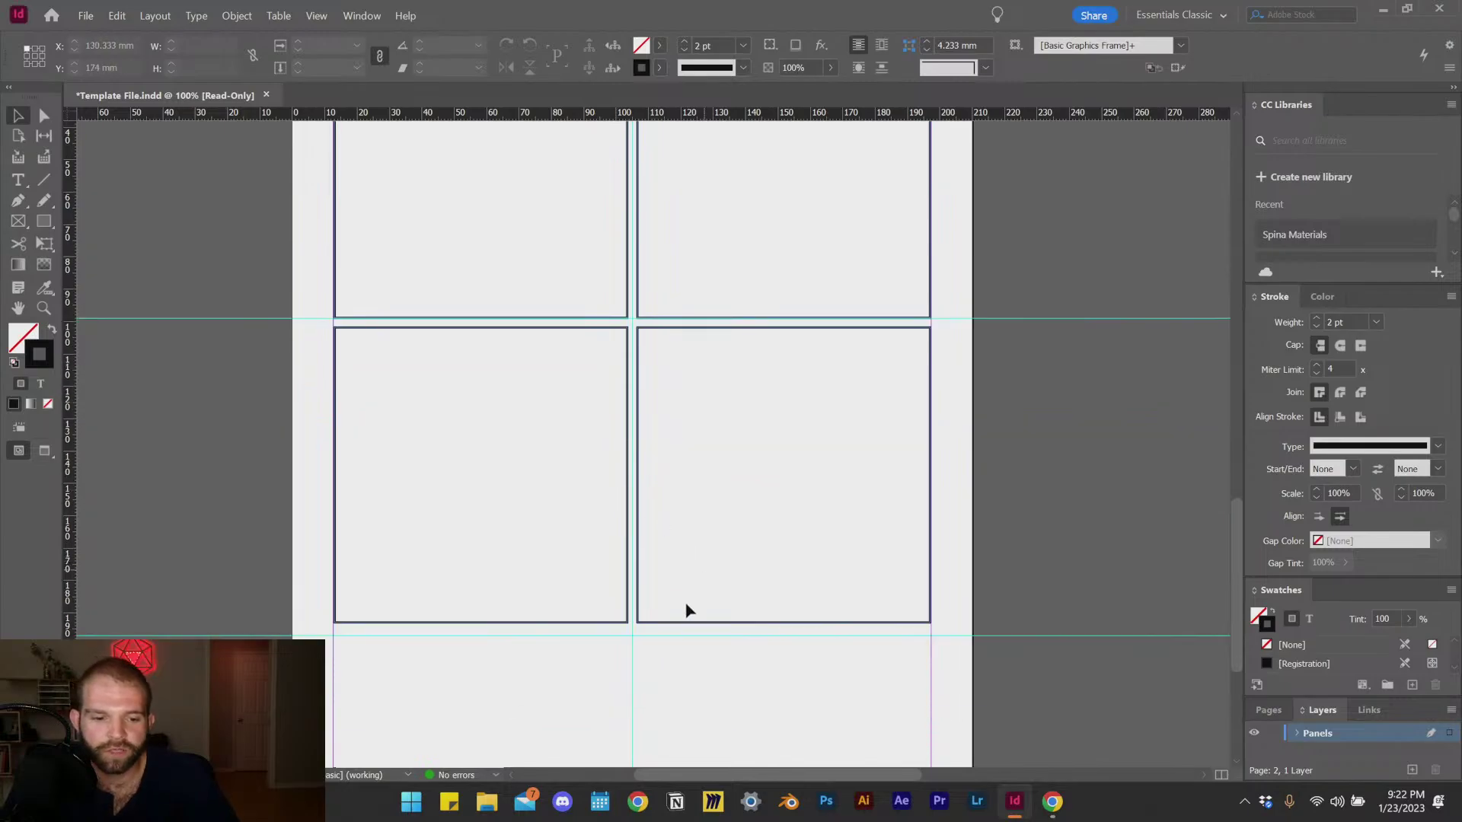
scroll(689, 520, down, 1)
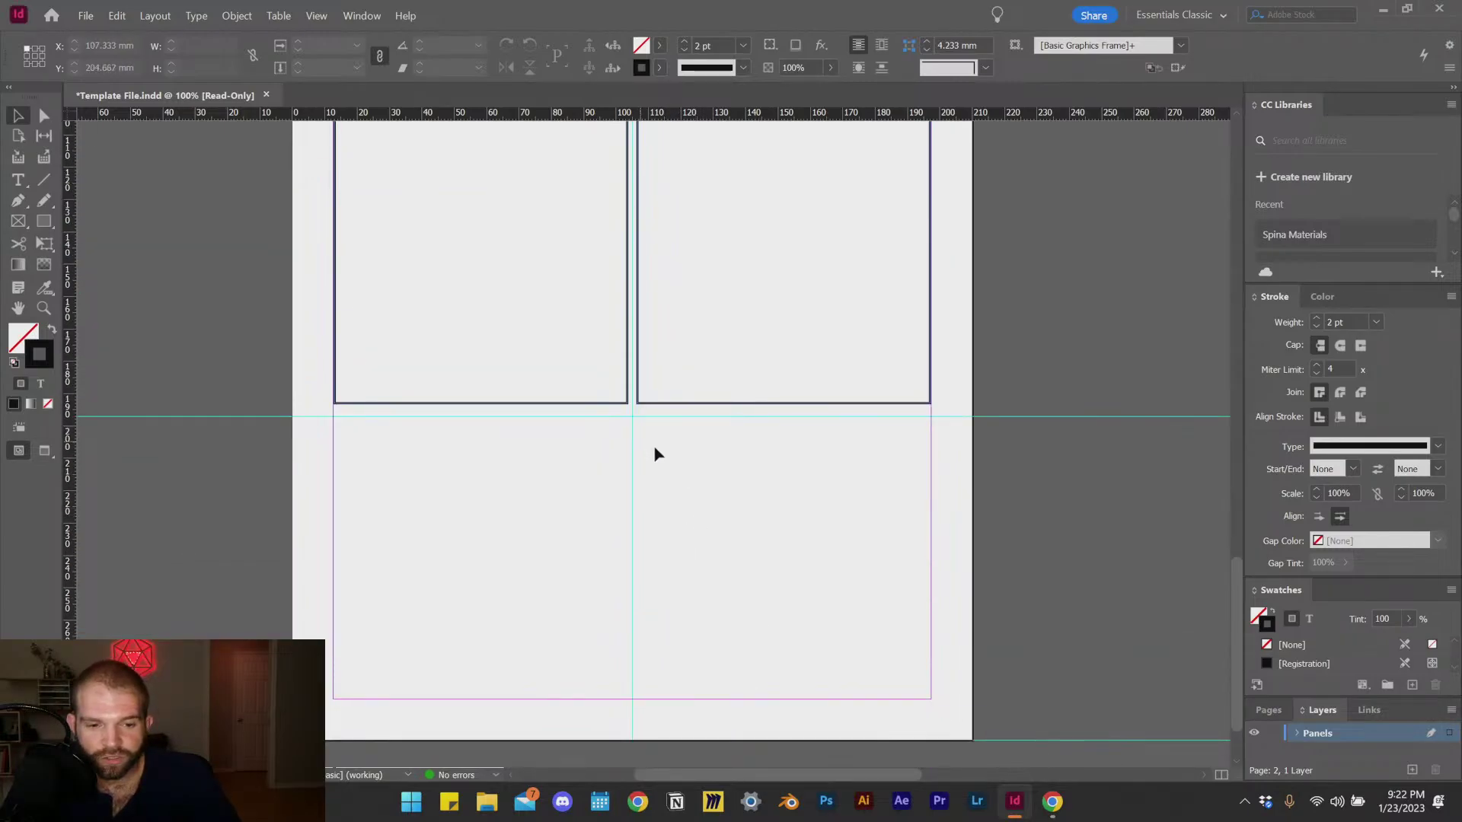
drag(655, 455, 738, 712)
key(ctrl+z)
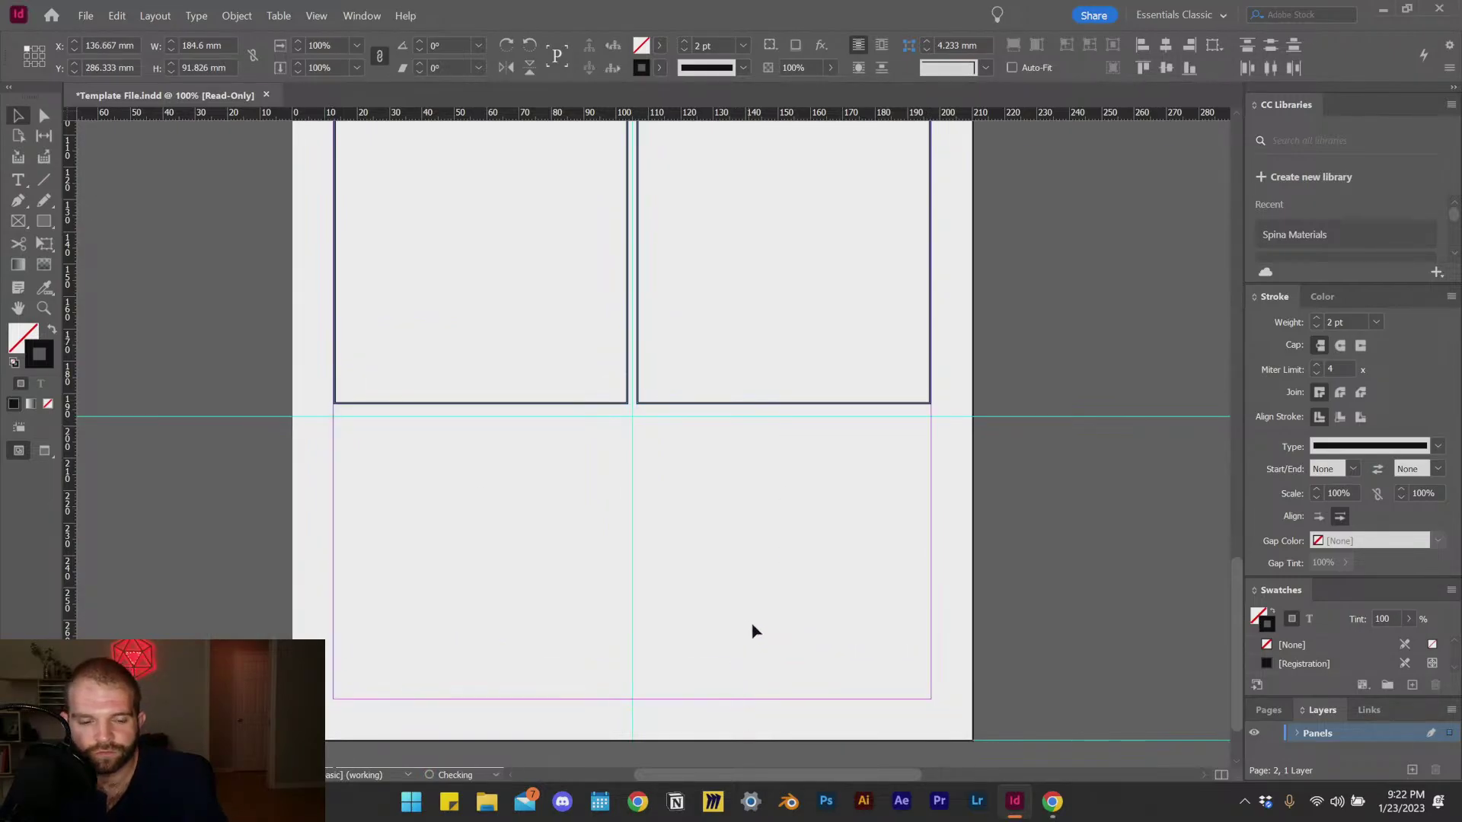
Step: Place a copy of both top-row panels in the empty bottom row, just below the middle-row panels
scroll(747, 571, up, 4)
click(481, 237)
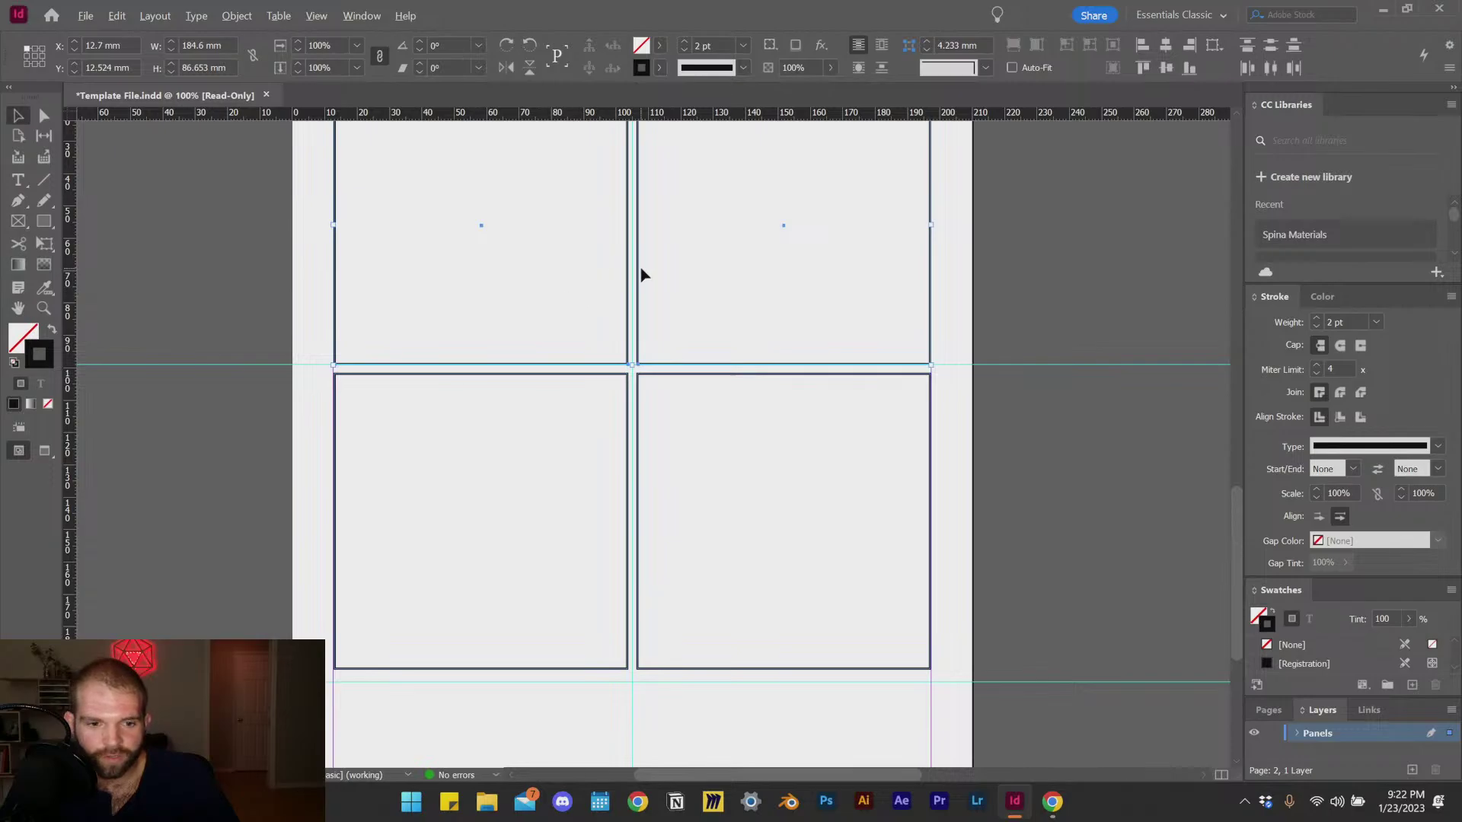
drag(639, 275, 640, 543)
key(Down)
key(Down)
key(Down)
key(Down)
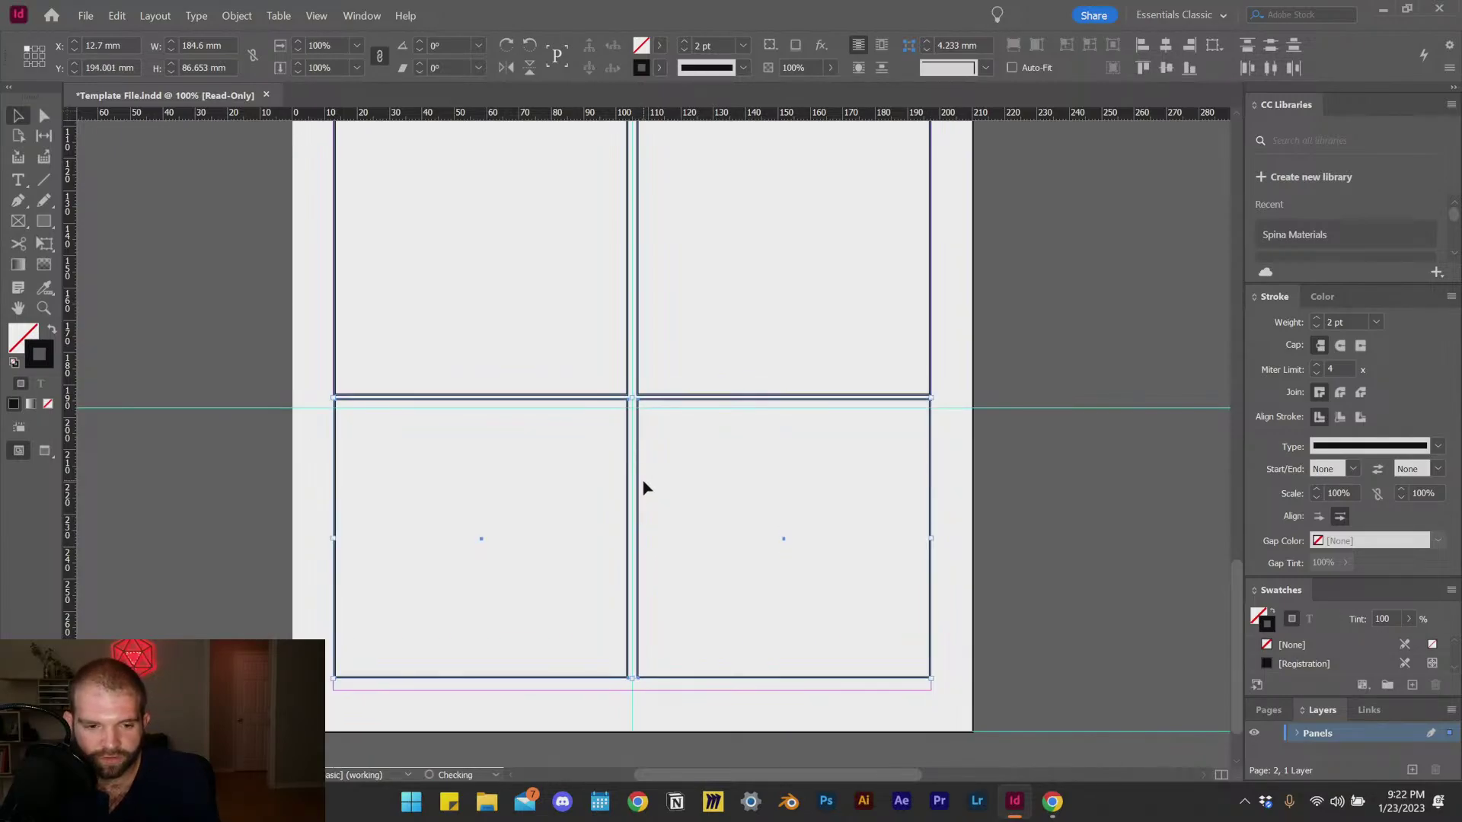
Step: Nudge both bottom-row panels down to Y 195.765 mm to widen the gutter below the middle row
key(Down)
key(Down)
key(Down)
key(Down)
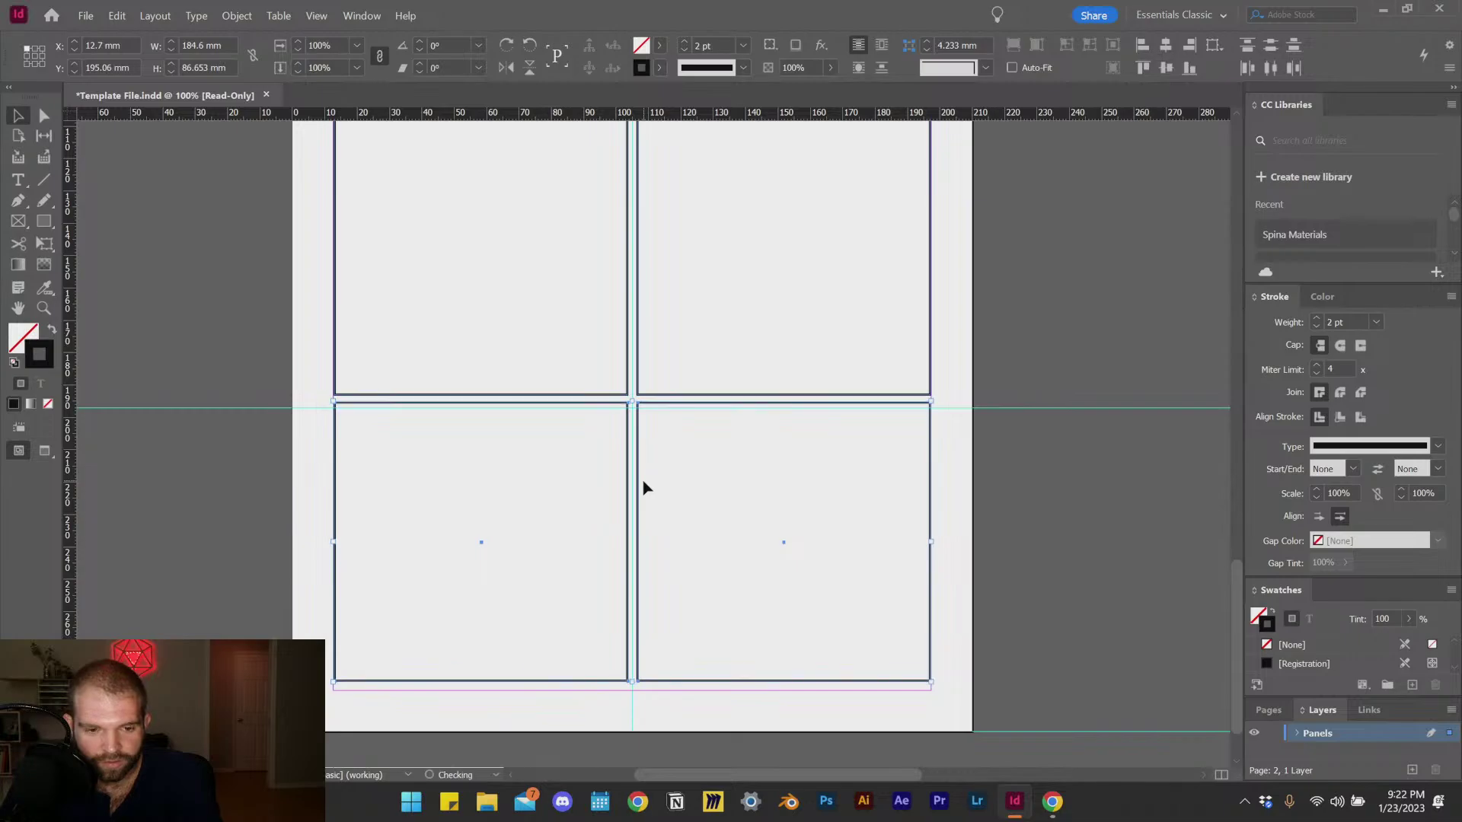
click(1039, 446)
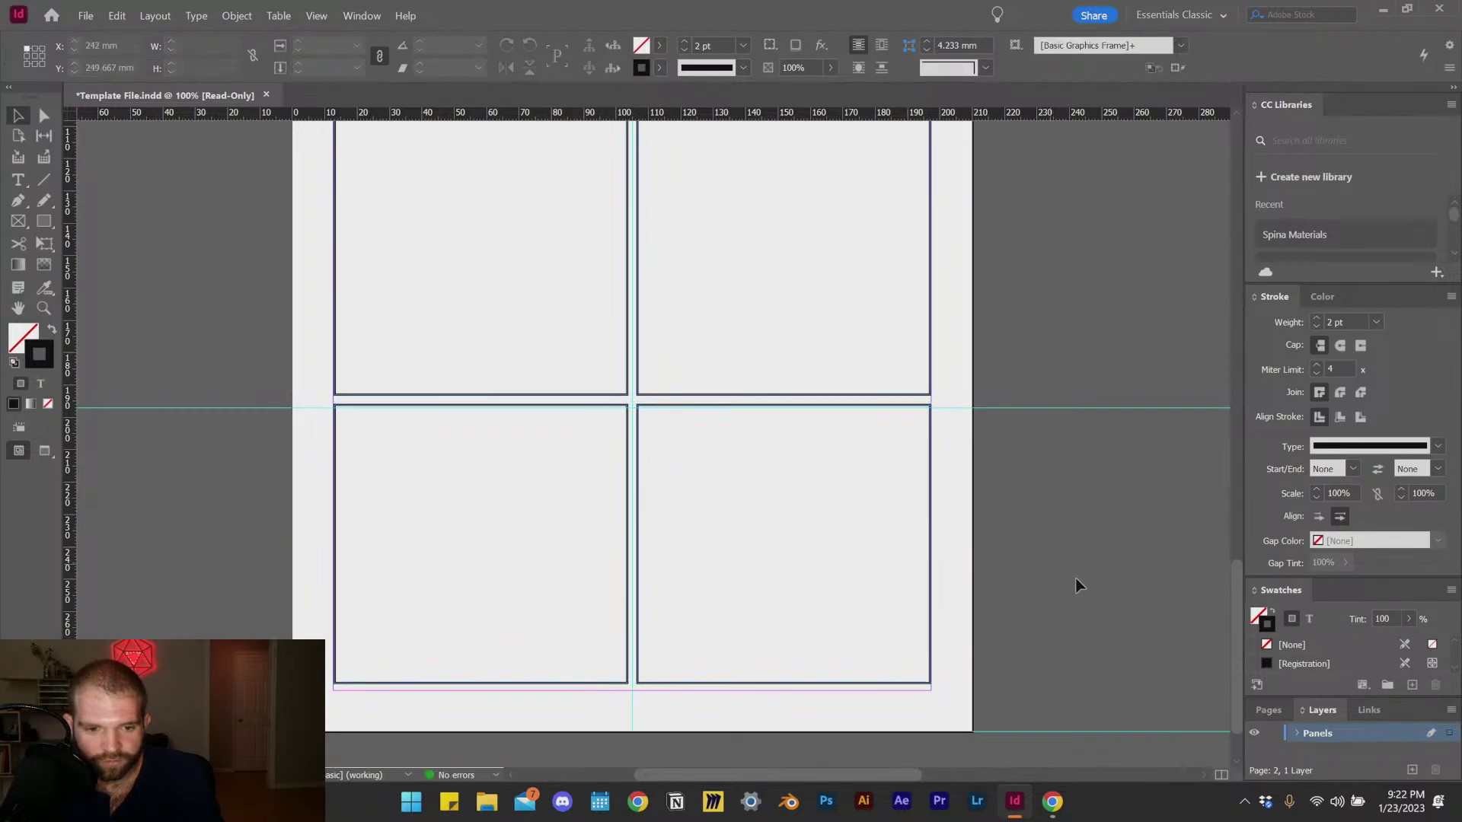
click(529, 496)
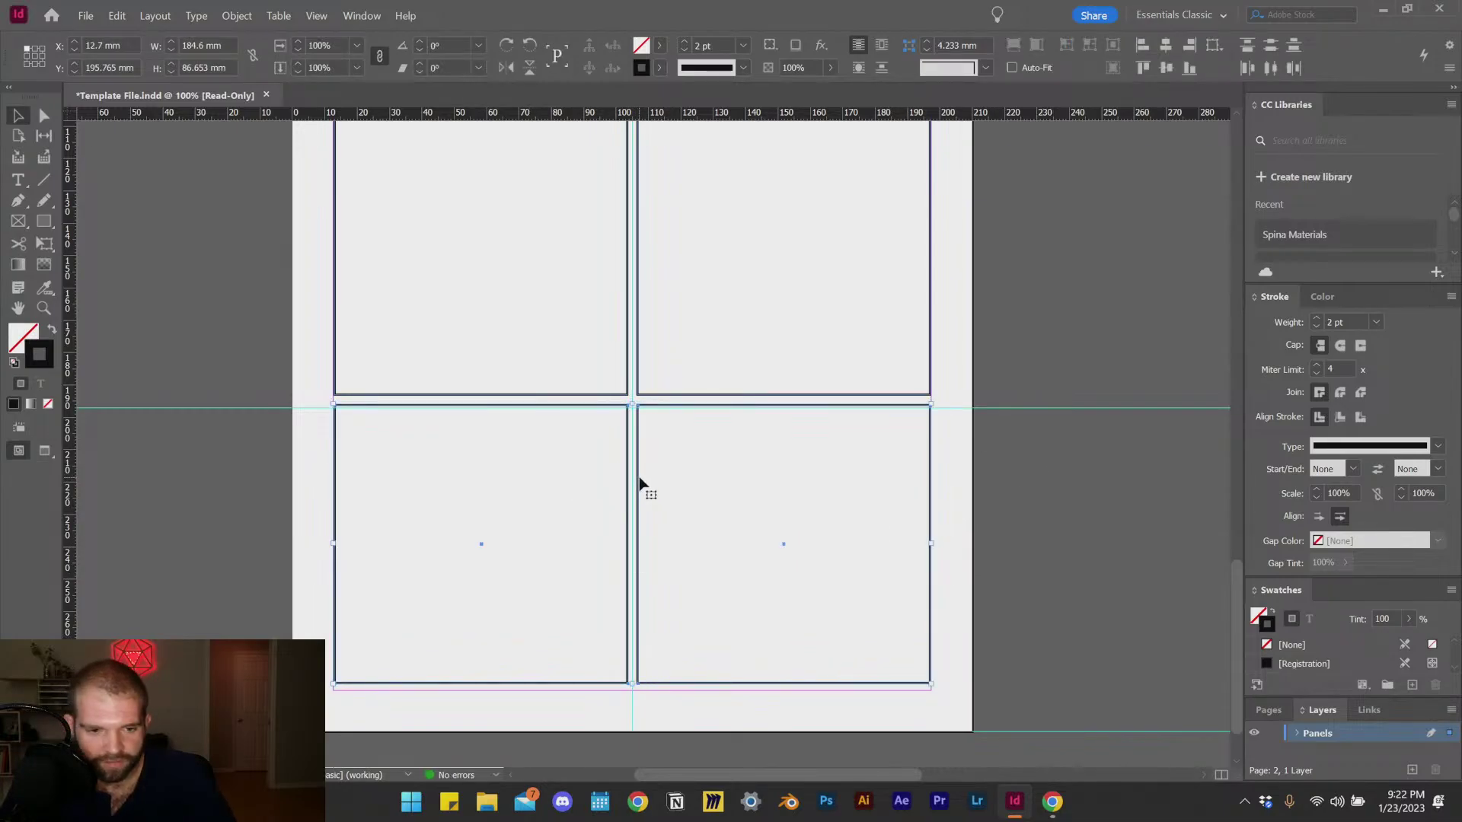
drag(640, 483, 642, 487)
click(678, 411)
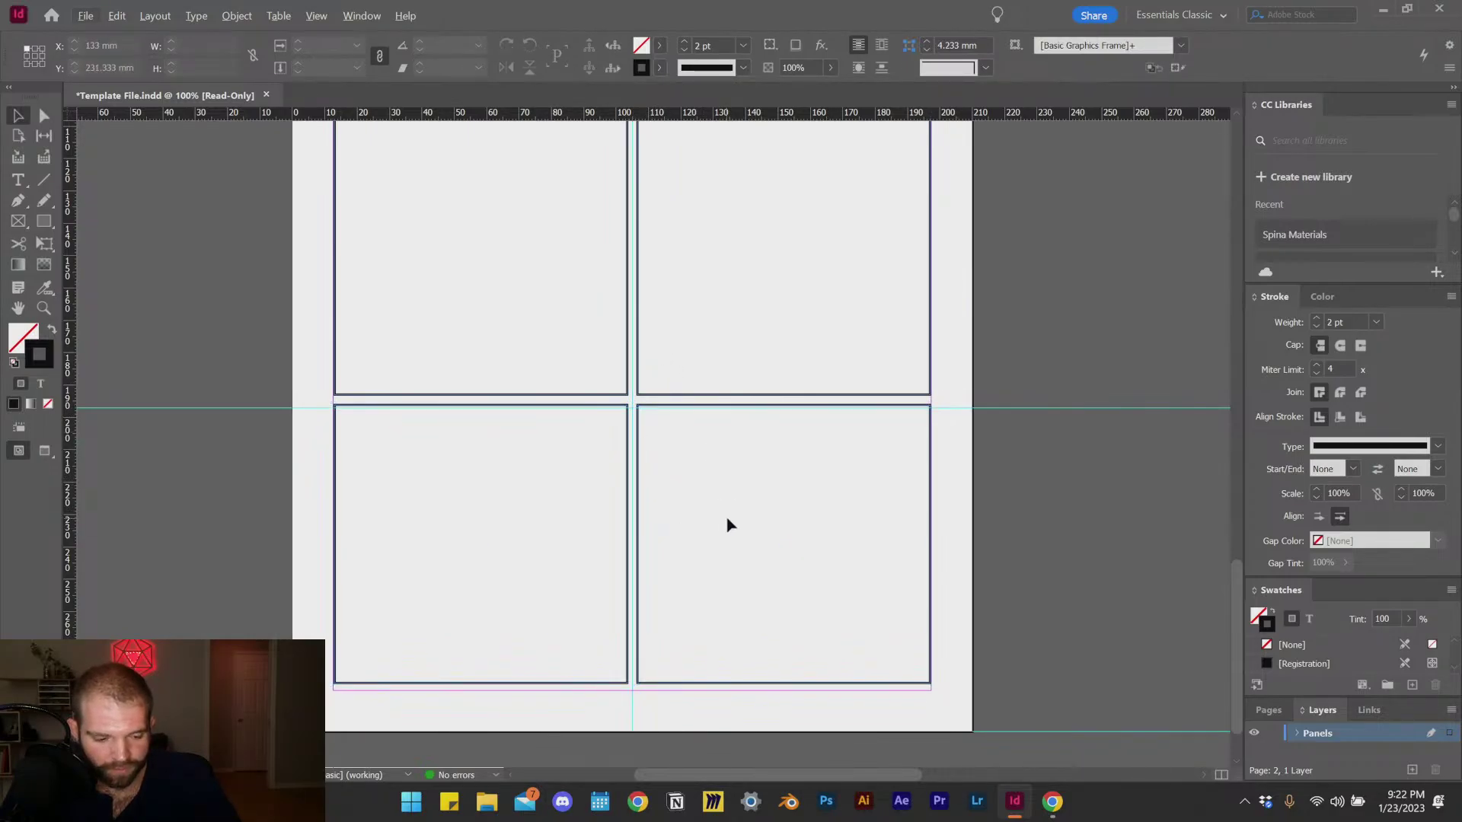
Step: Add a horizontal page guide along the top edge of the middle-row panels
scroll(663, 541, up, 4)
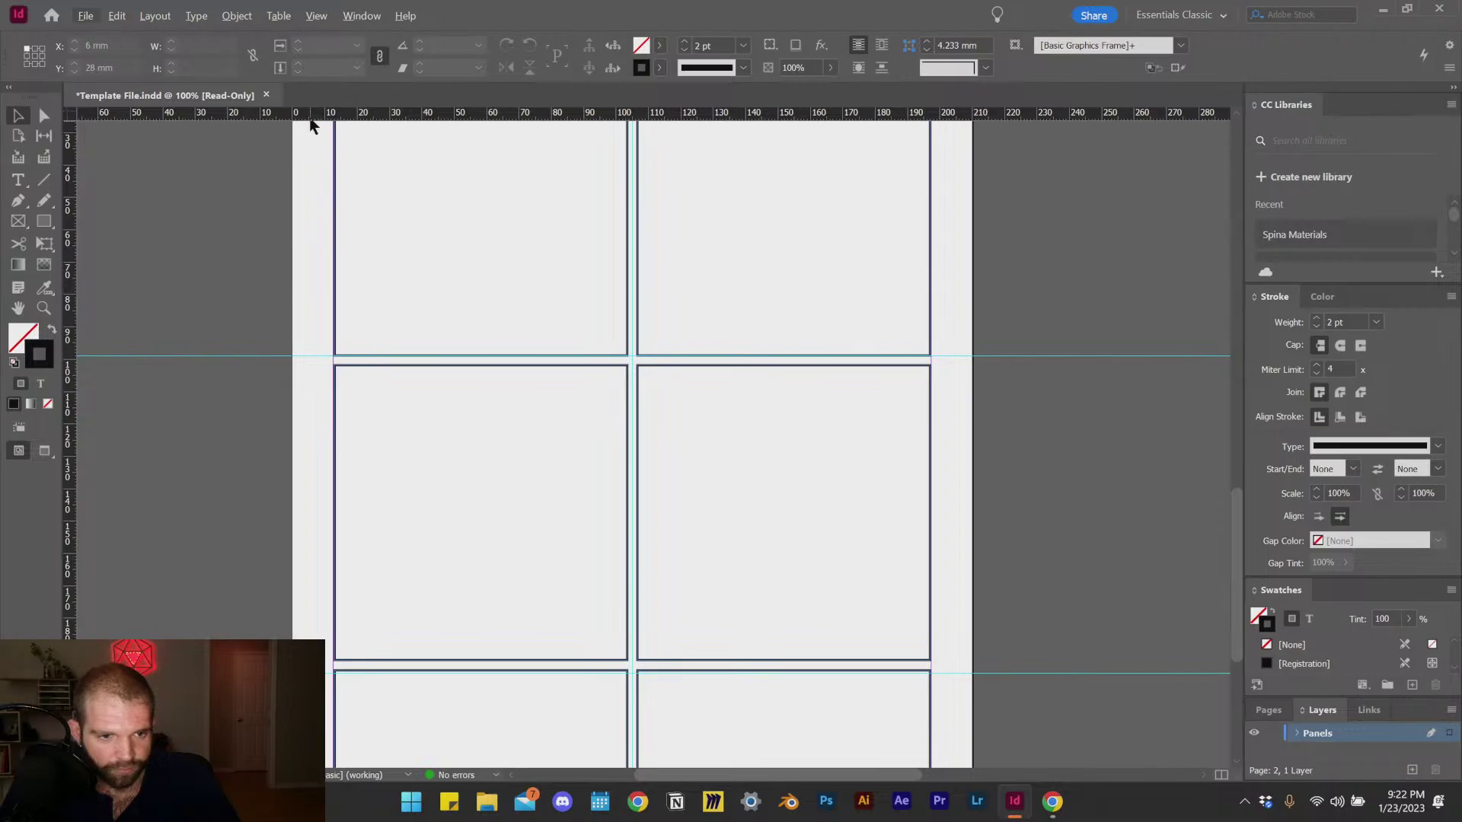
drag(313, 114, 308, 362)
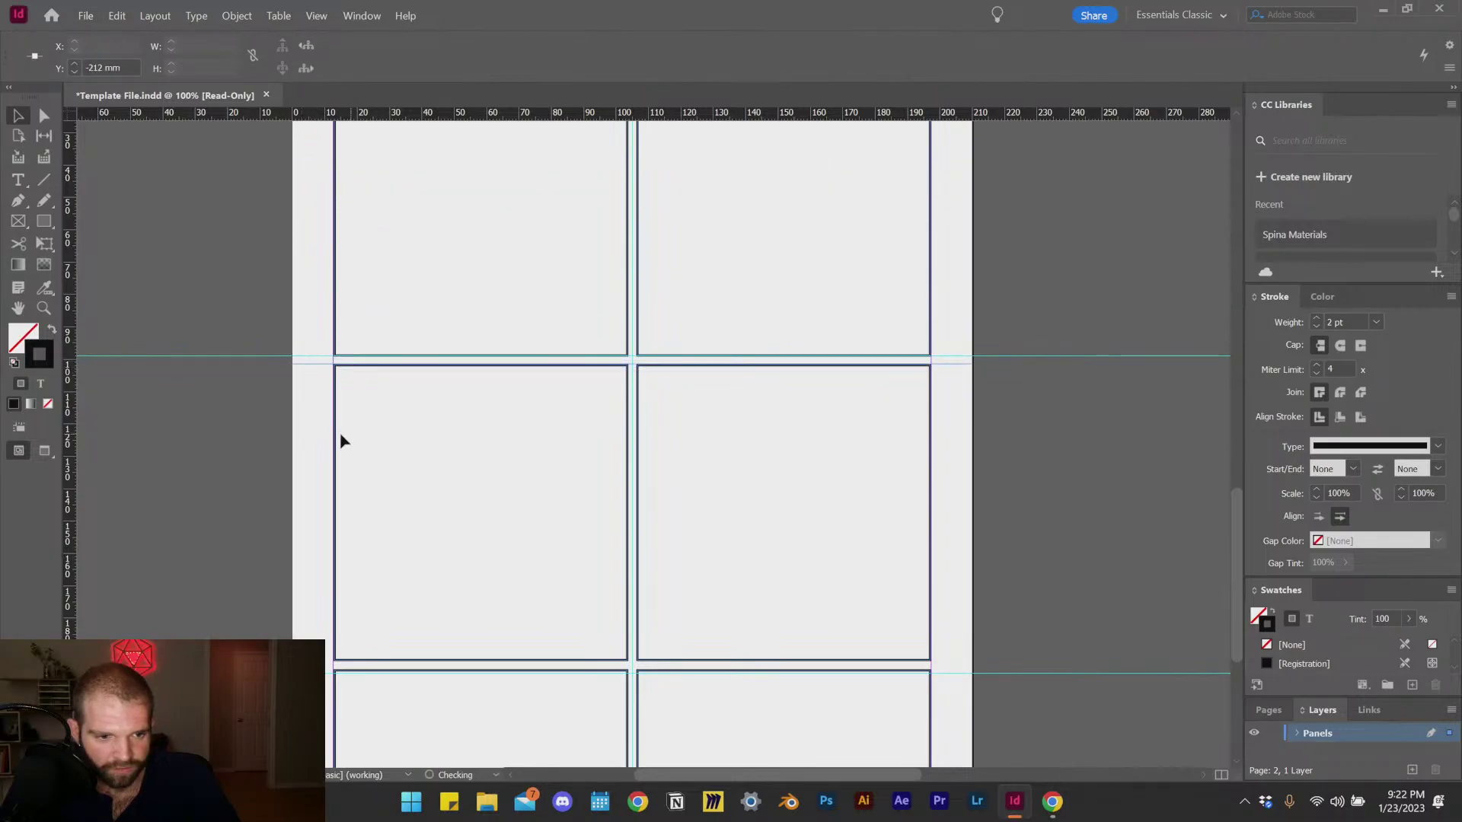
click(274, 438)
Step: Move both bottom-row panels down to Y 197 mm so their top edge sits on the second horizontal guide
scroll(510, 381, down, 4)
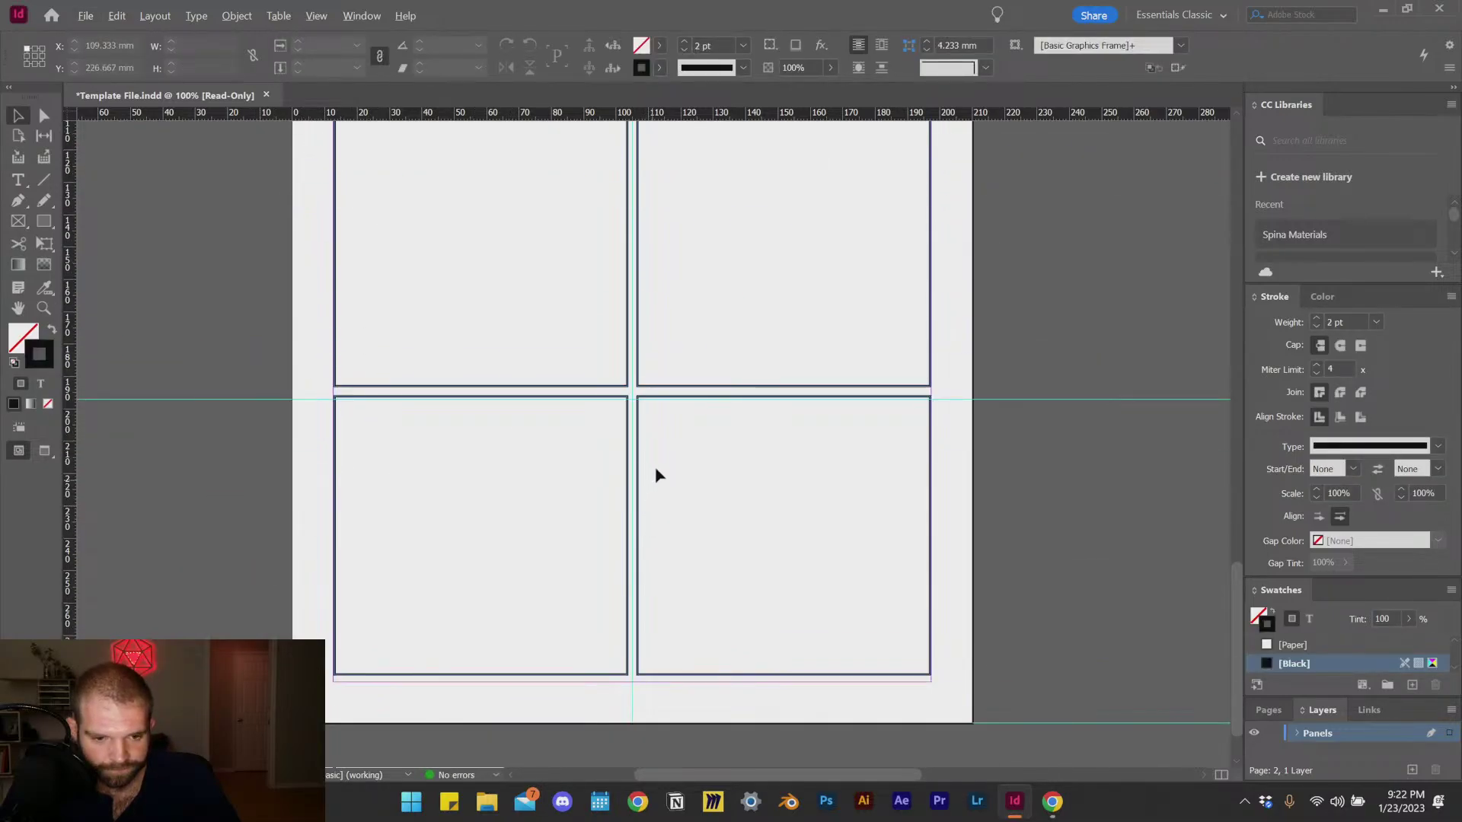
scroll(647, 495, up, 1)
click(618, 531)
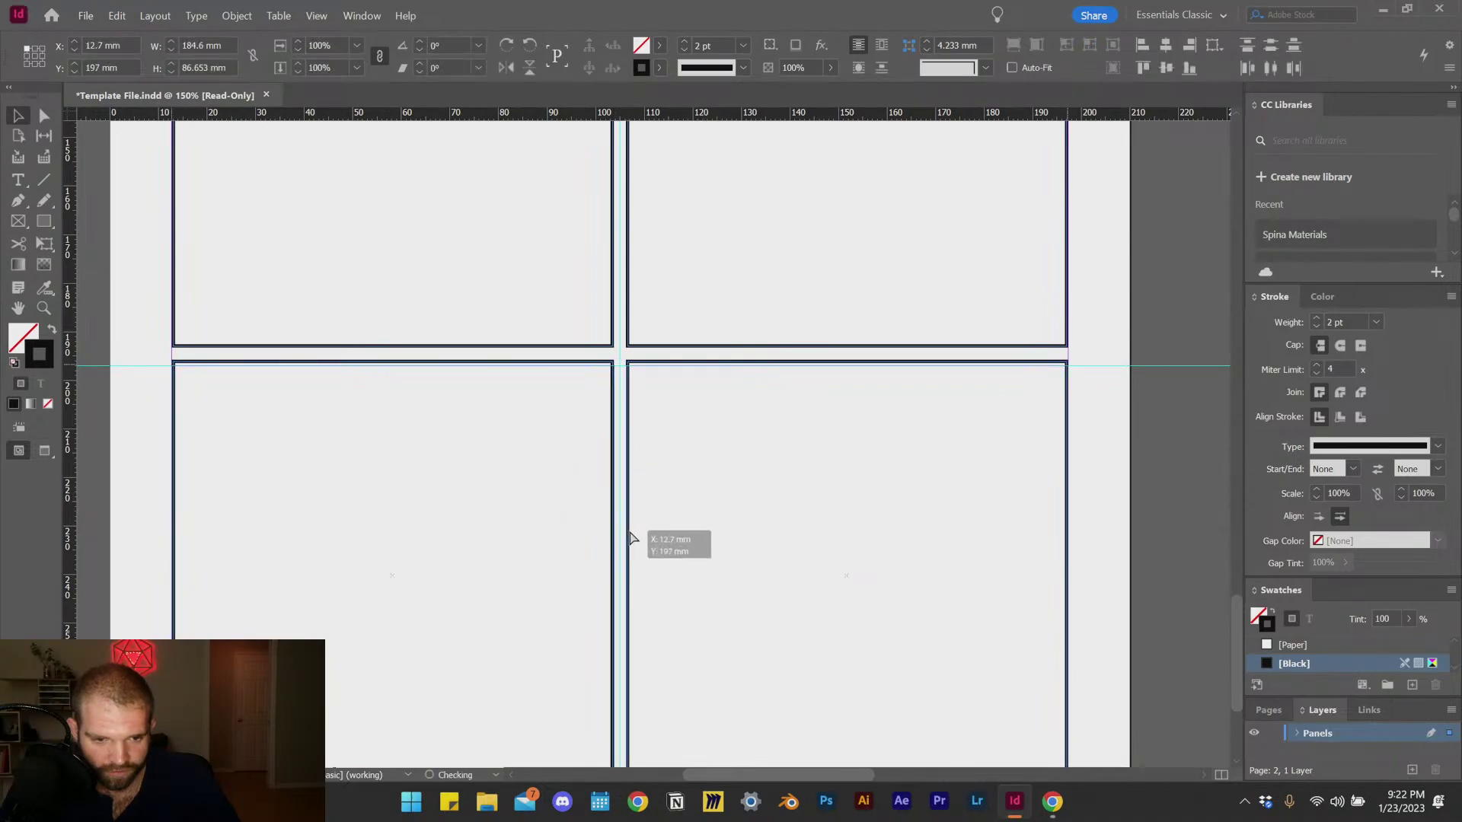
click(775, 505)
scroll(664, 430, down, 1)
scroll(668, 432, up, 1)
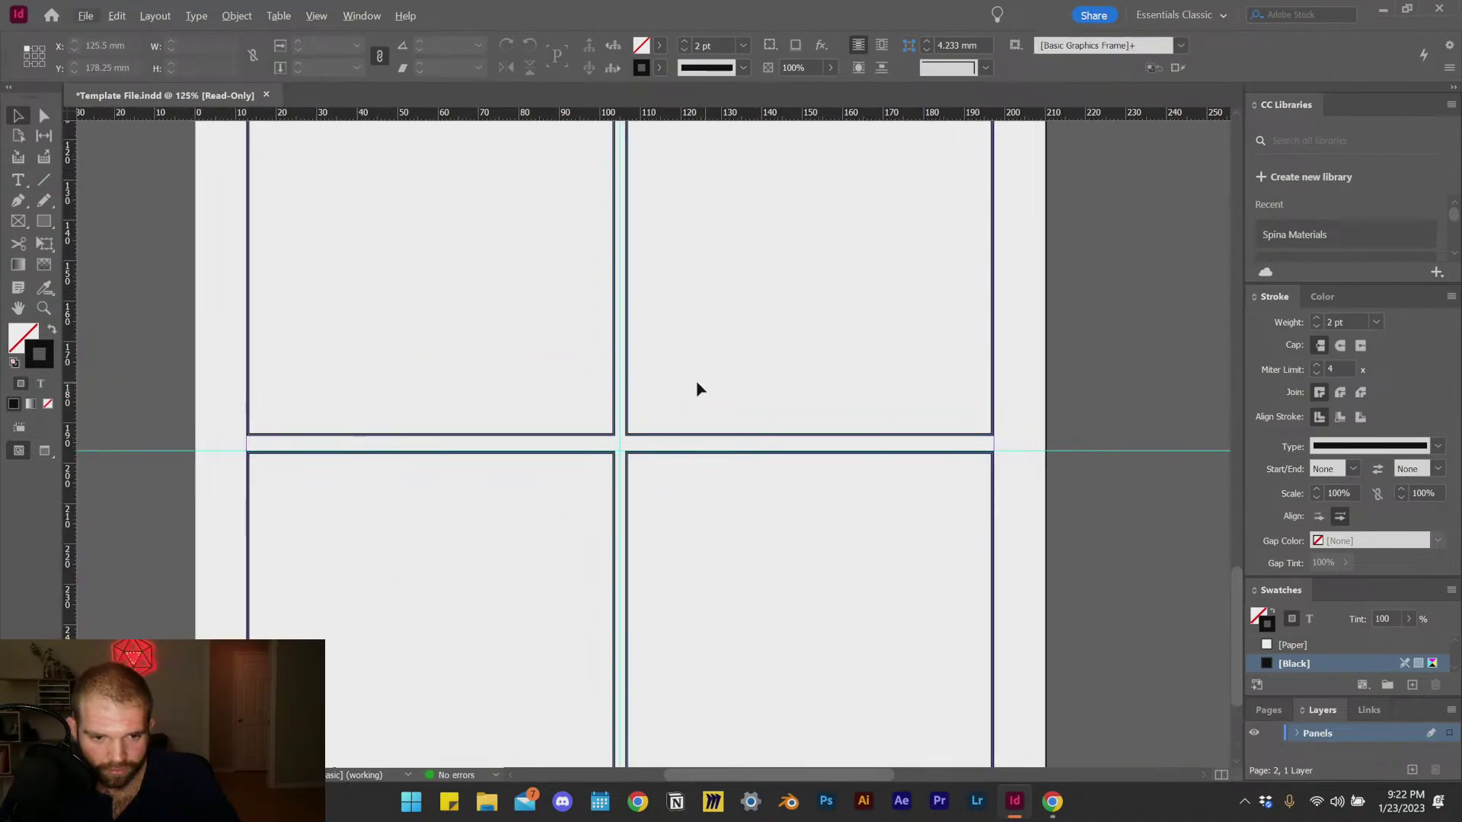
Step: Extend the bottom edge of both middle-row panels down to the second horizontal guide, making them 95.531 mm high
click(605, 431)
scroll(614, 520, down, 2)
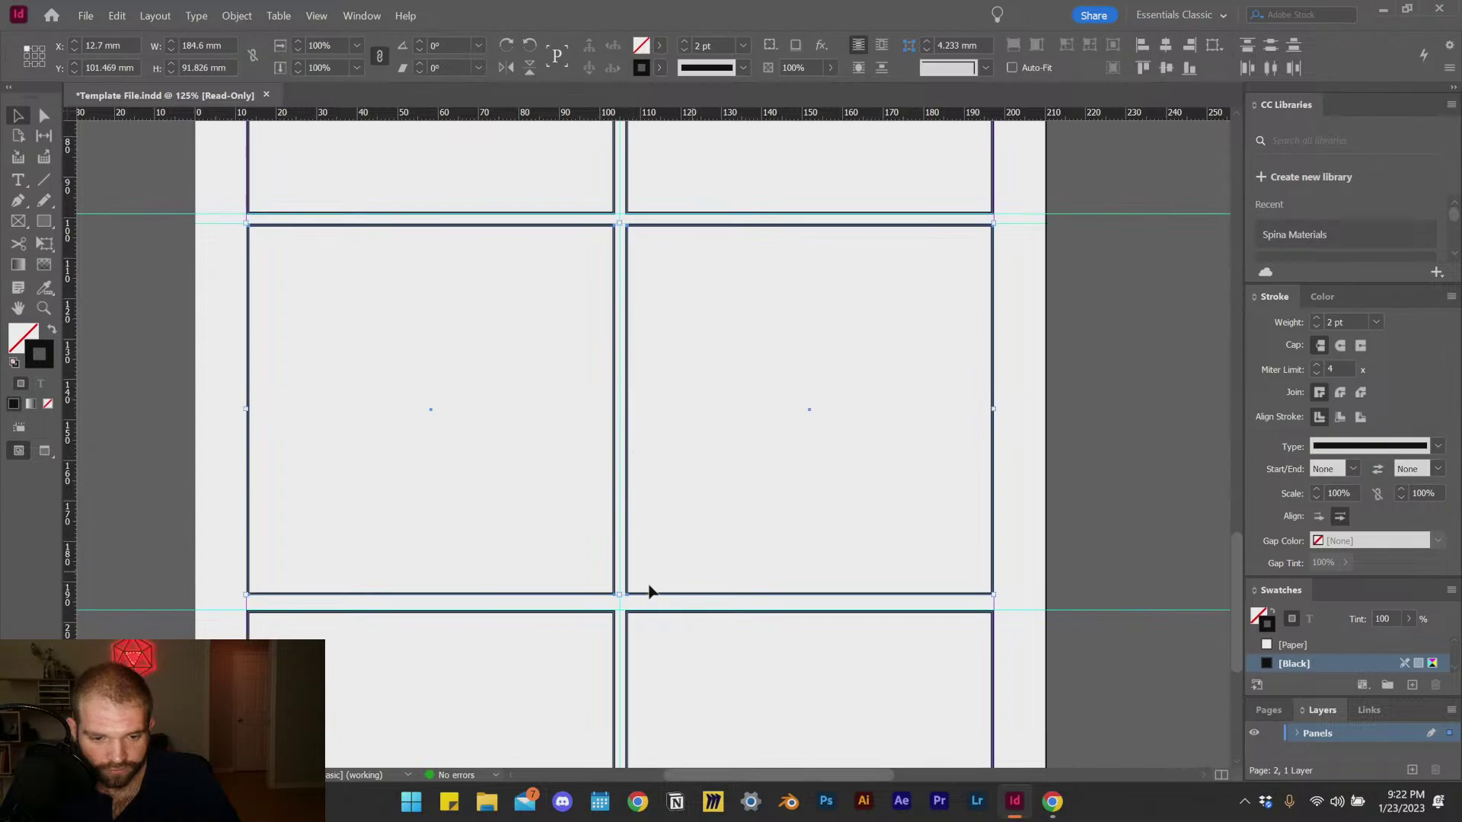
drag(618, 594, 618, 609)
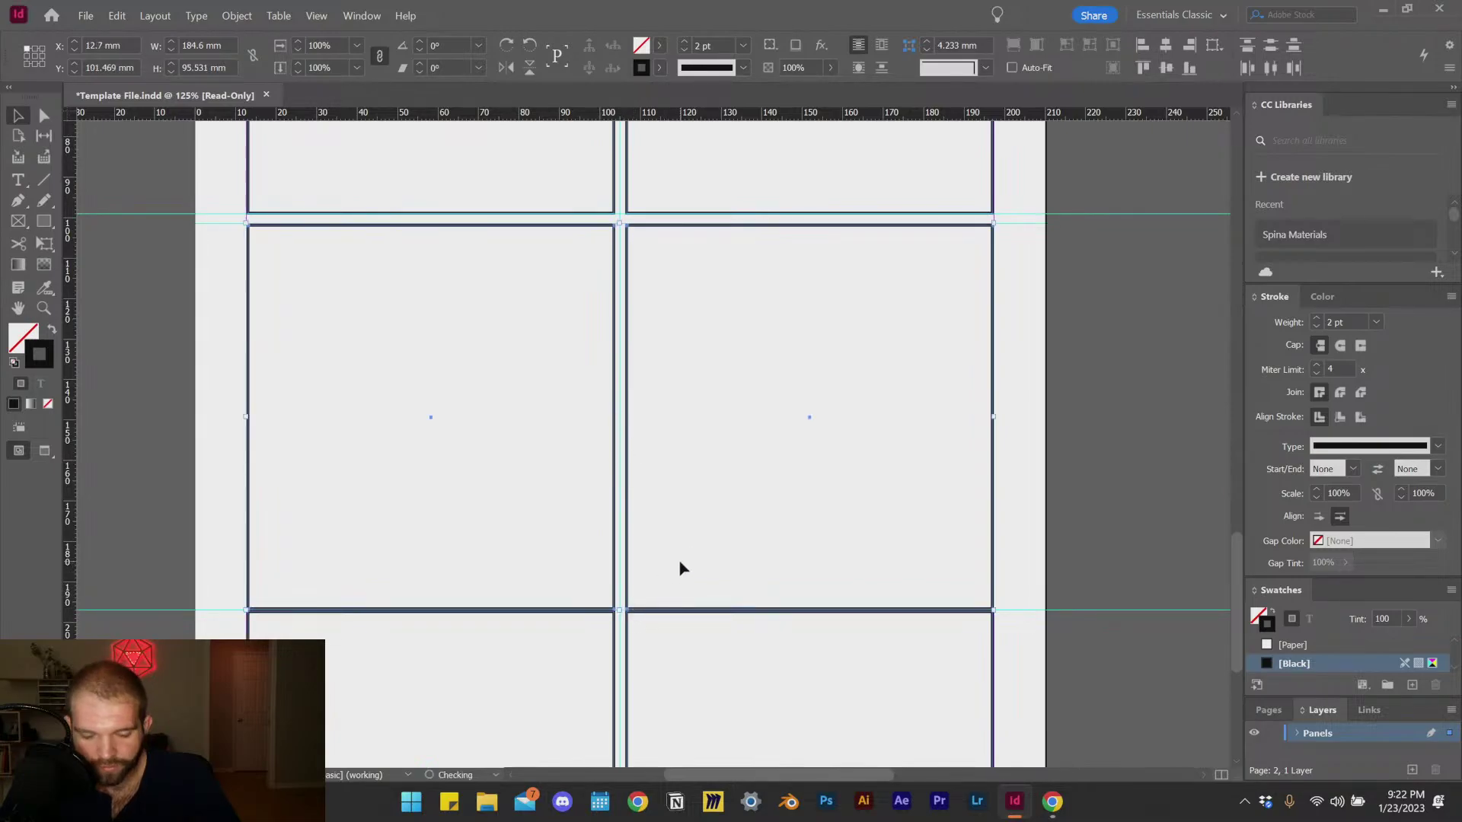
Step: Nudge both middle-row panels up to Y 98.647 mm to open a gutter above the bottom row
key(Up)
key(Up)
key(Up)
key(Up)
key(Up)
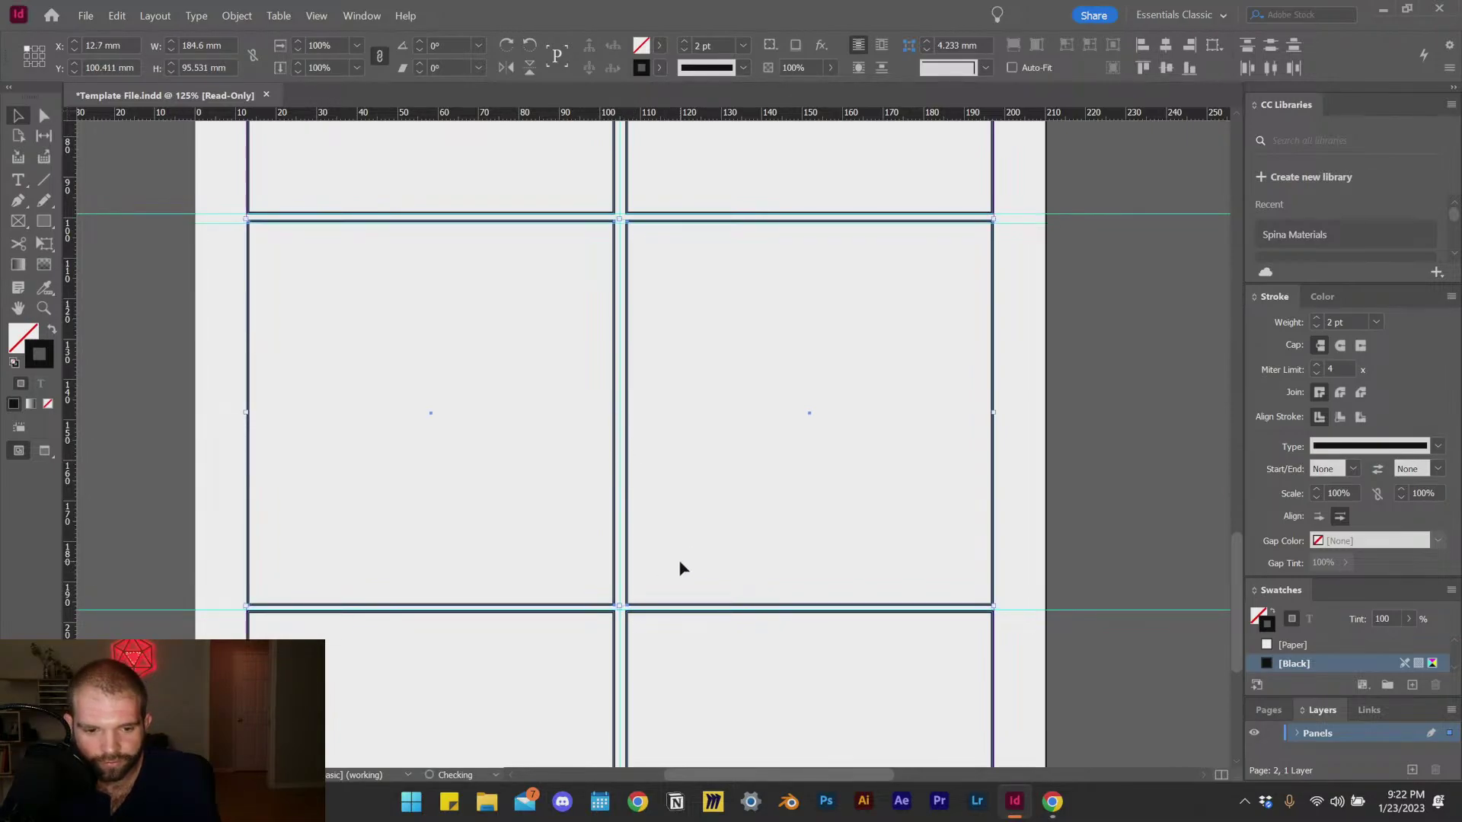
key(Up)
key(Up)
key(Up)
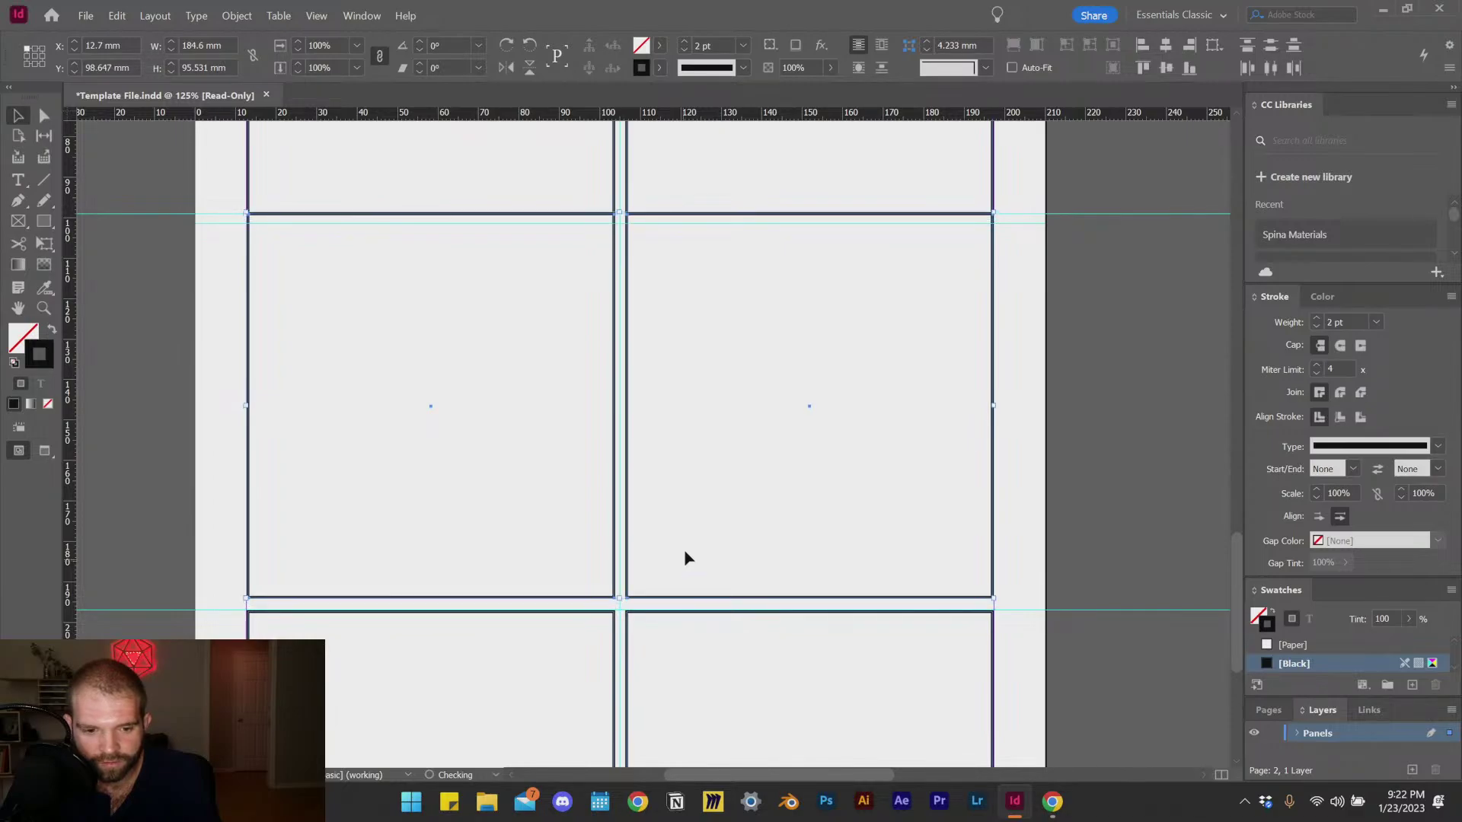
Step: Lower the top edge of both middle-row panels to the page guide at Y 101.469 mm, making them 92.708 mm high
click(719, 413)
drag(719, 413, 533, 284)
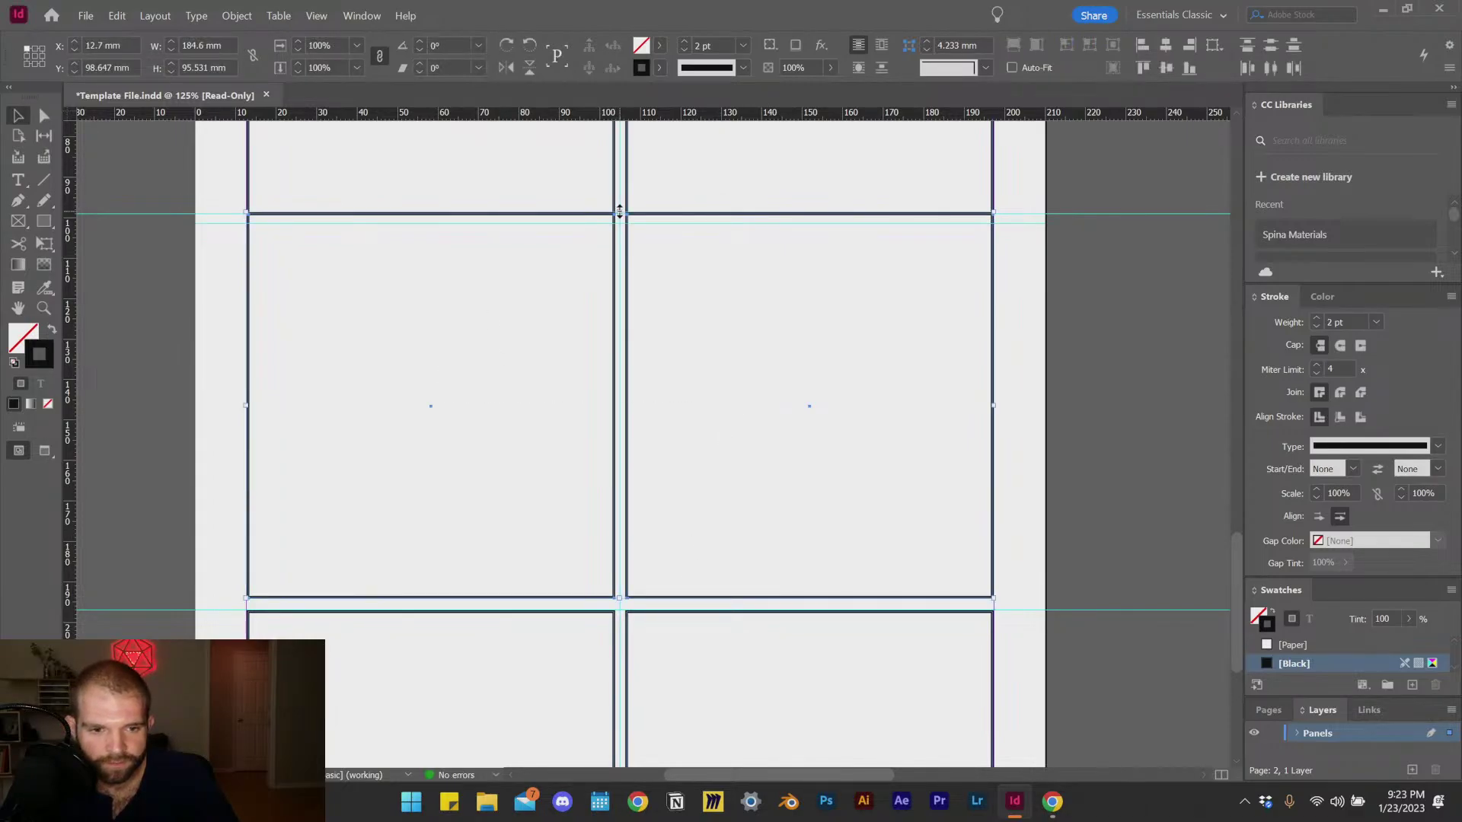
drag(619, 211, 259, 226)
Step: Add a horizontal page guide along the bottom edge of the middle-row panels
click(186, 333)
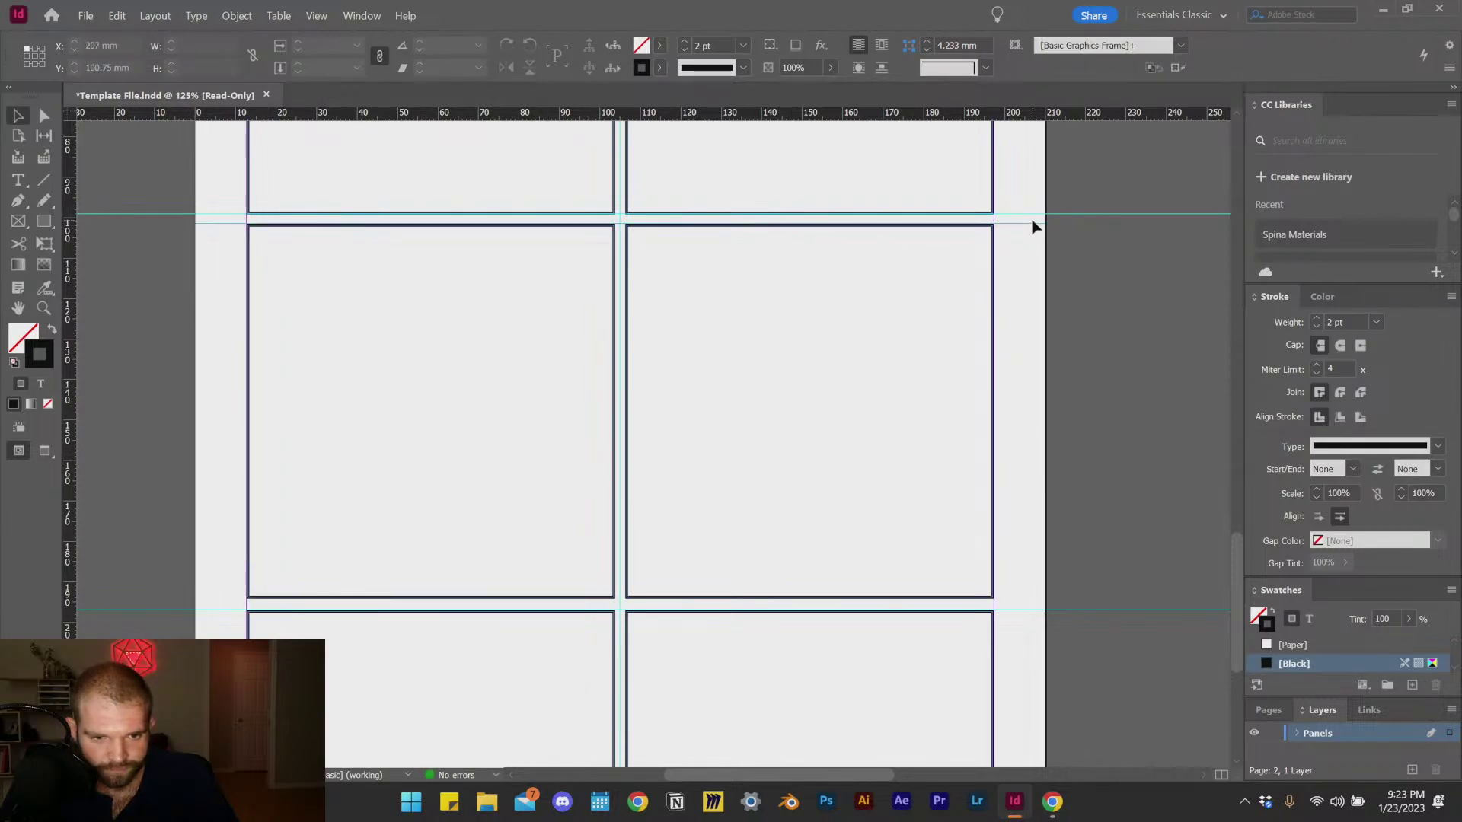
drag(624, 328, 404, 330)
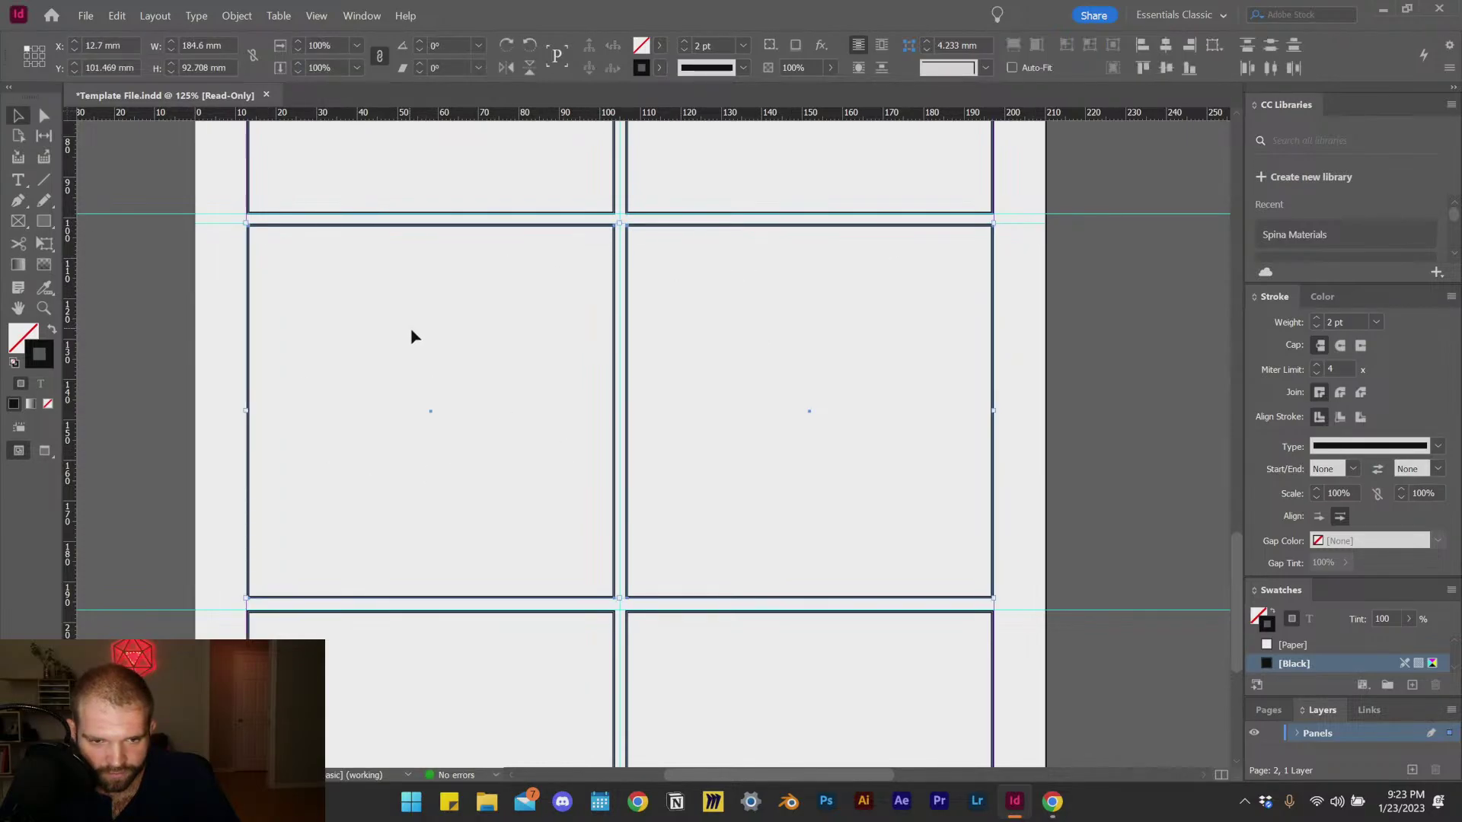
click(205, 297)
drag(256, 114, 659, 376)
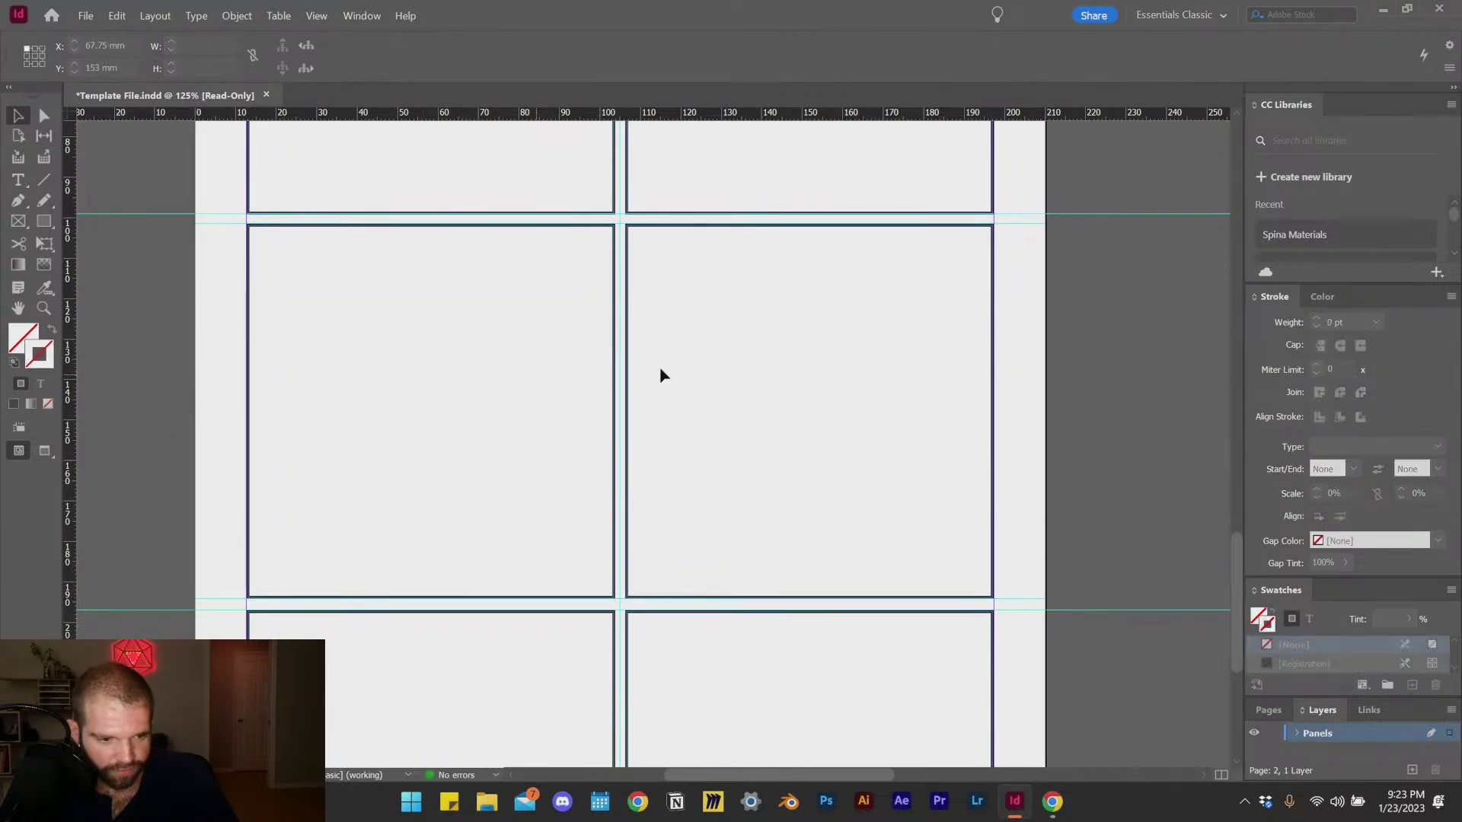
Step: Nudge both middle-row panels down to Y 101.822 mm and pull their bottom edge back up to the guide there
key(Down)
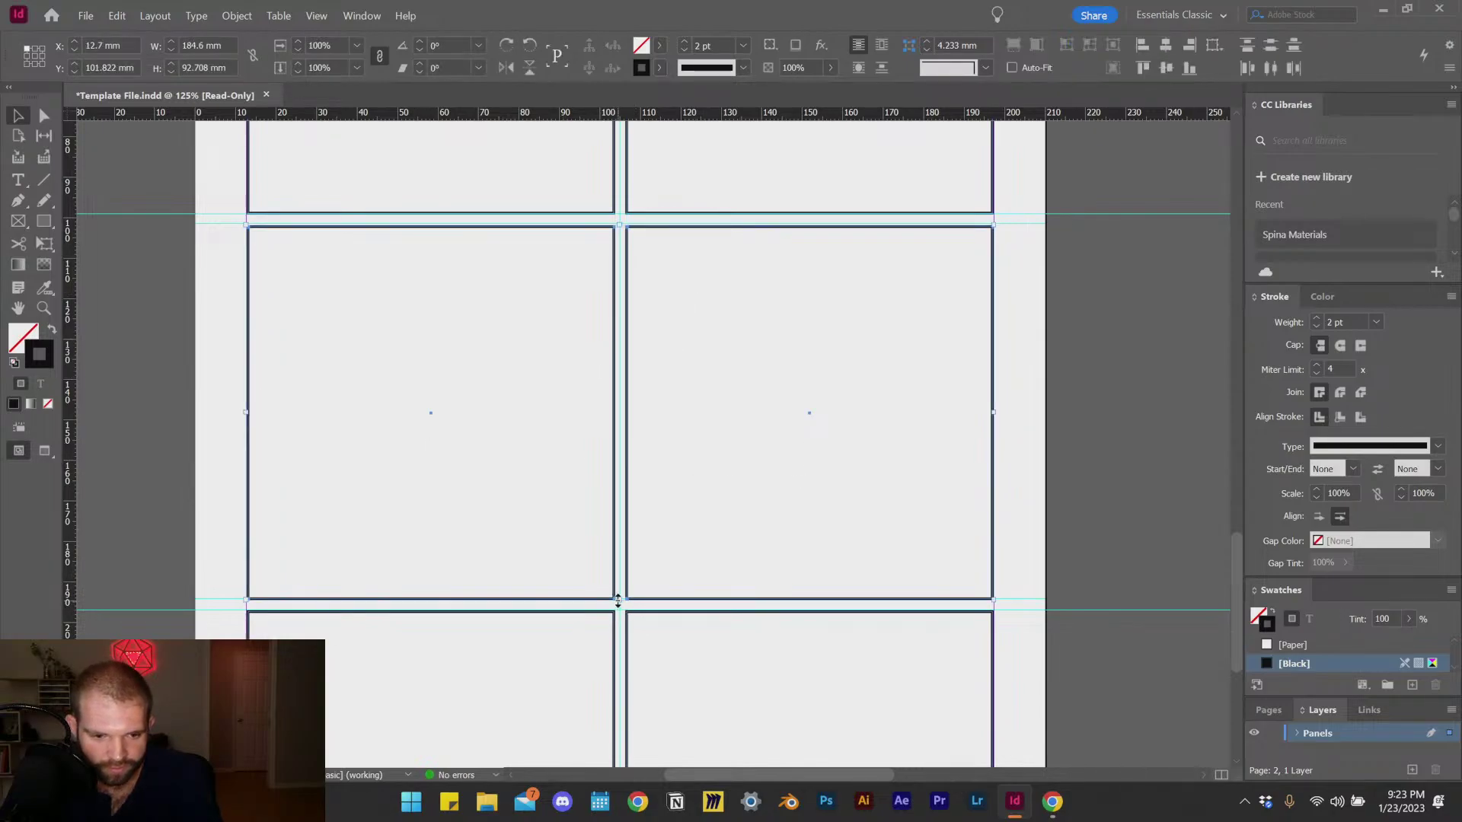
drag(620, 601, 625, 598)
key(ctrl+shift+a)
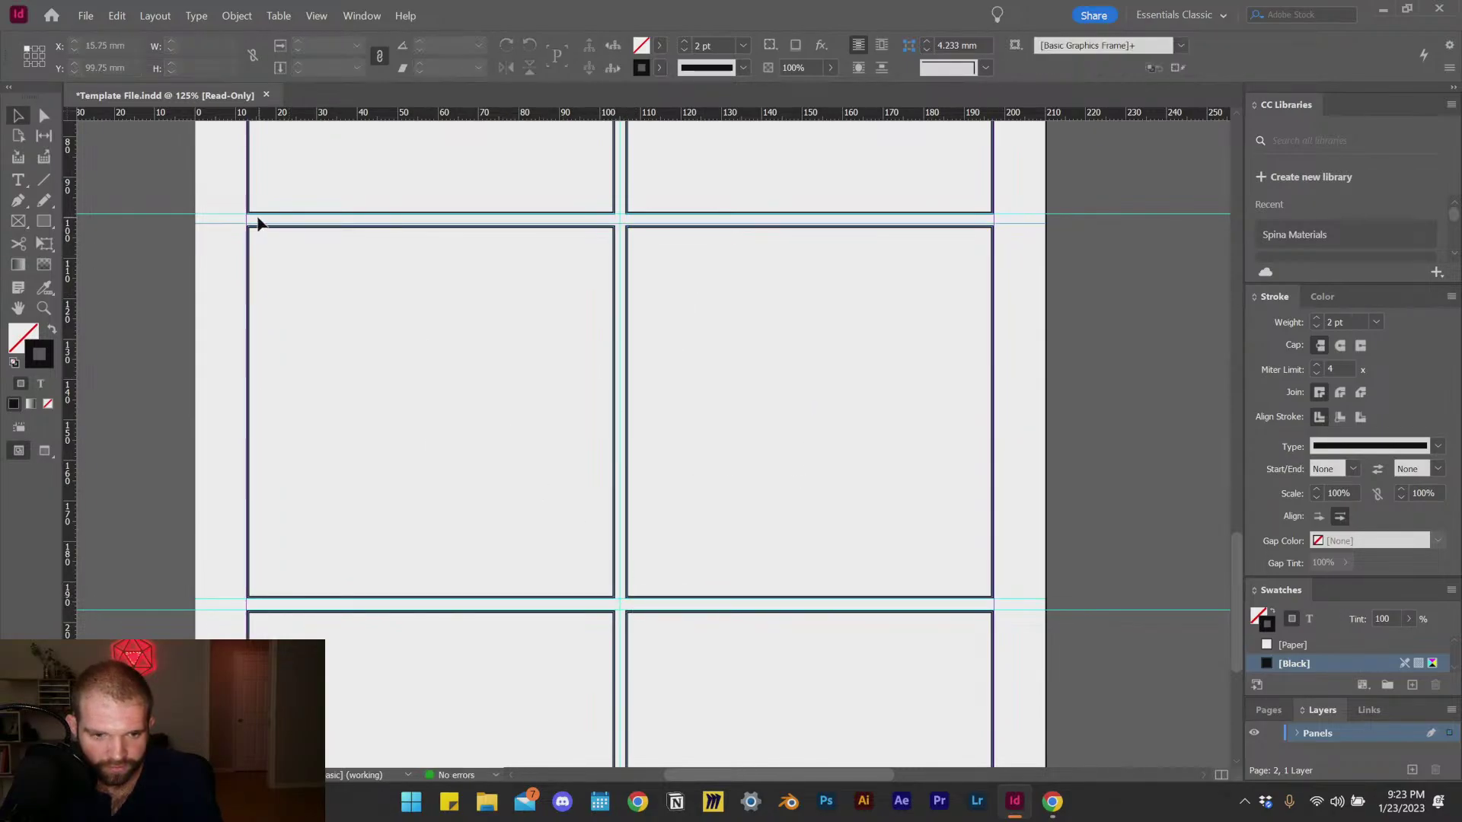
Step: Shift the page guide below the top row down to the adjusted top edge of the middle-row panels
drag(233, 226, 275, 228)
key(ctrl+shift+a)
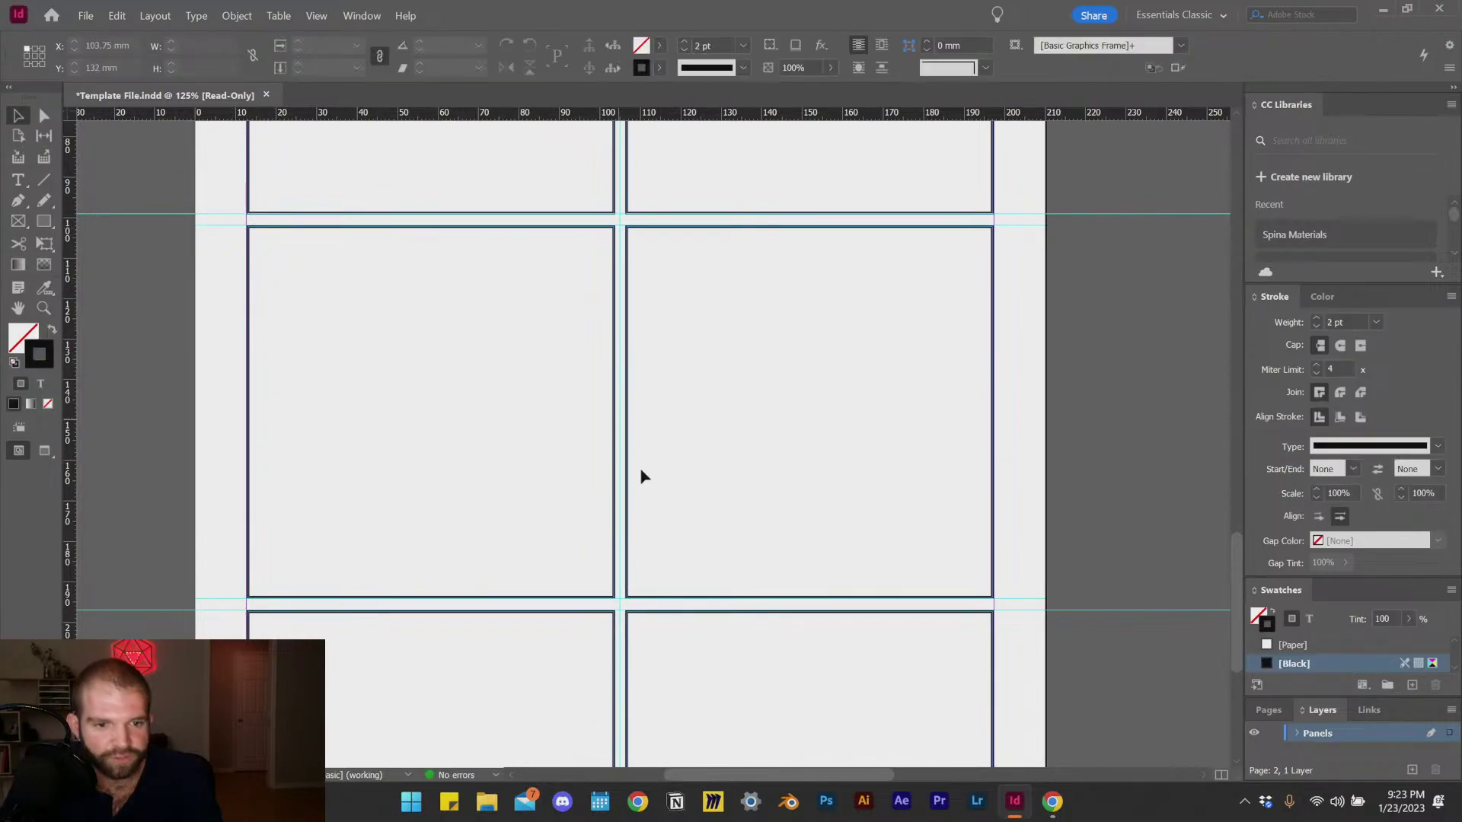
scroll(743, 480, down, 3)
scroll(579, 503, up, 2)
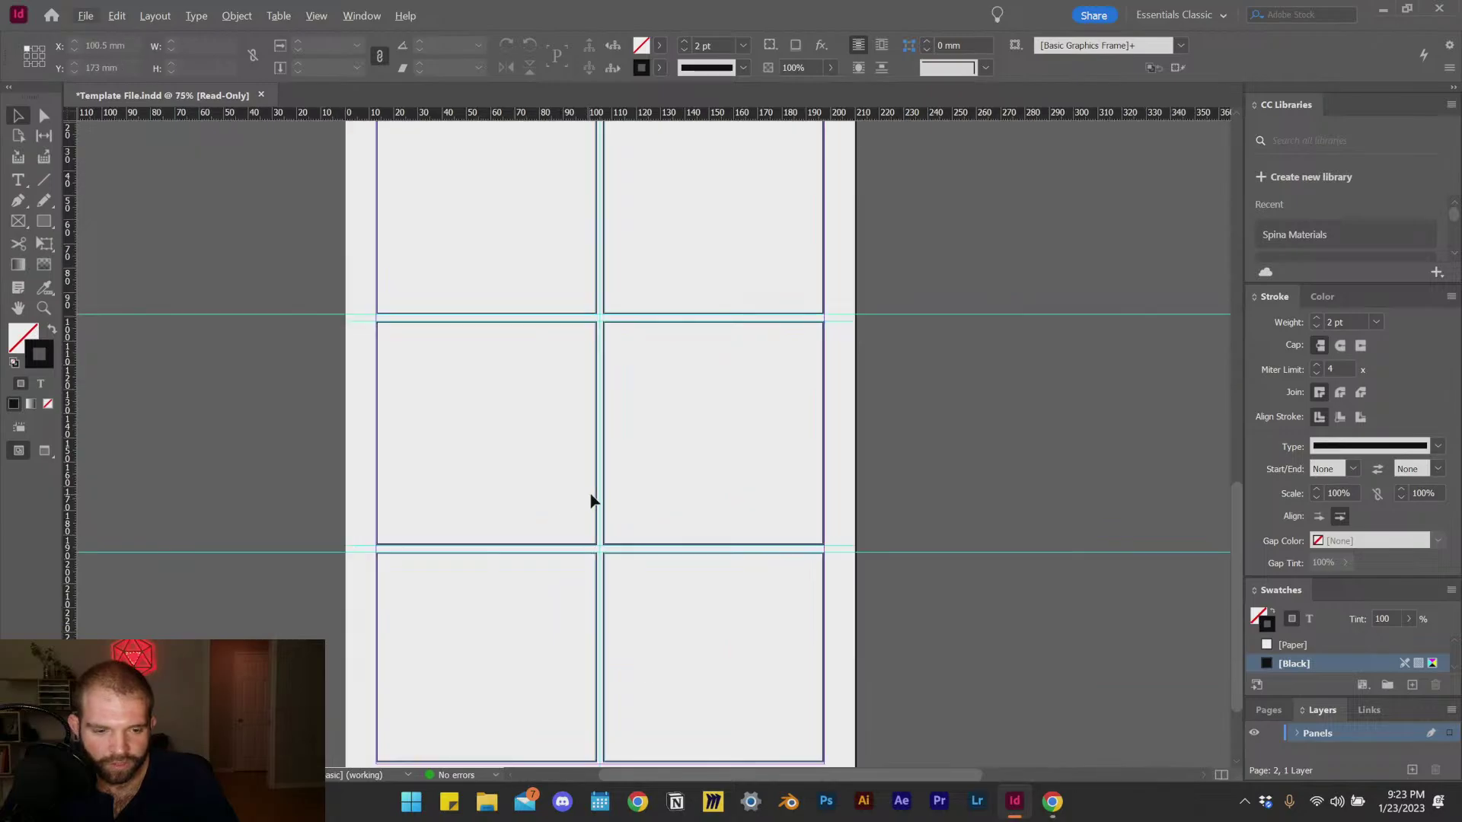
Step: Try to save the document over the existing Template File.indd
key(ctrl+shift+s)
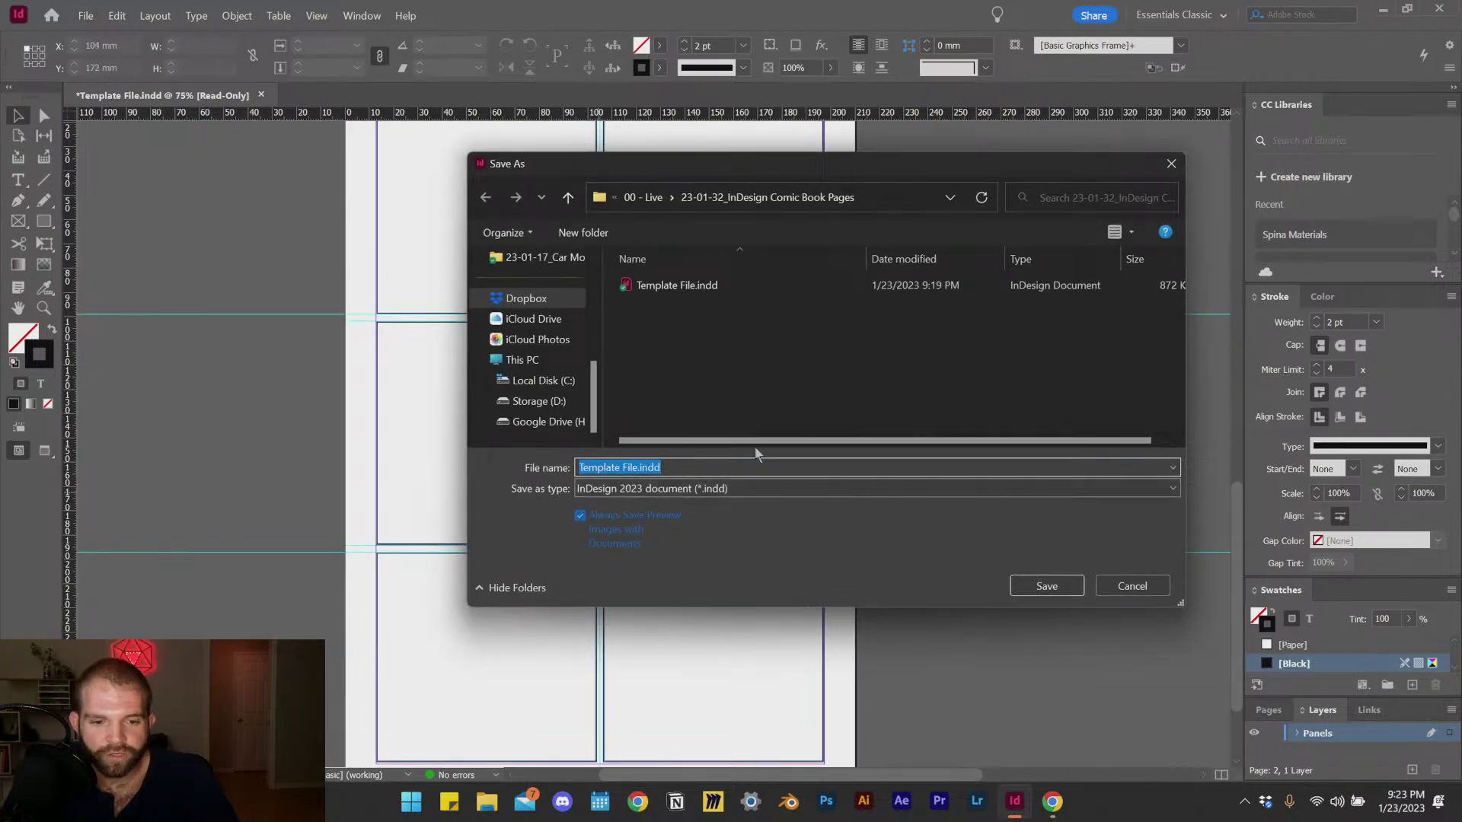
click(1047, 586)
click(778, 404)
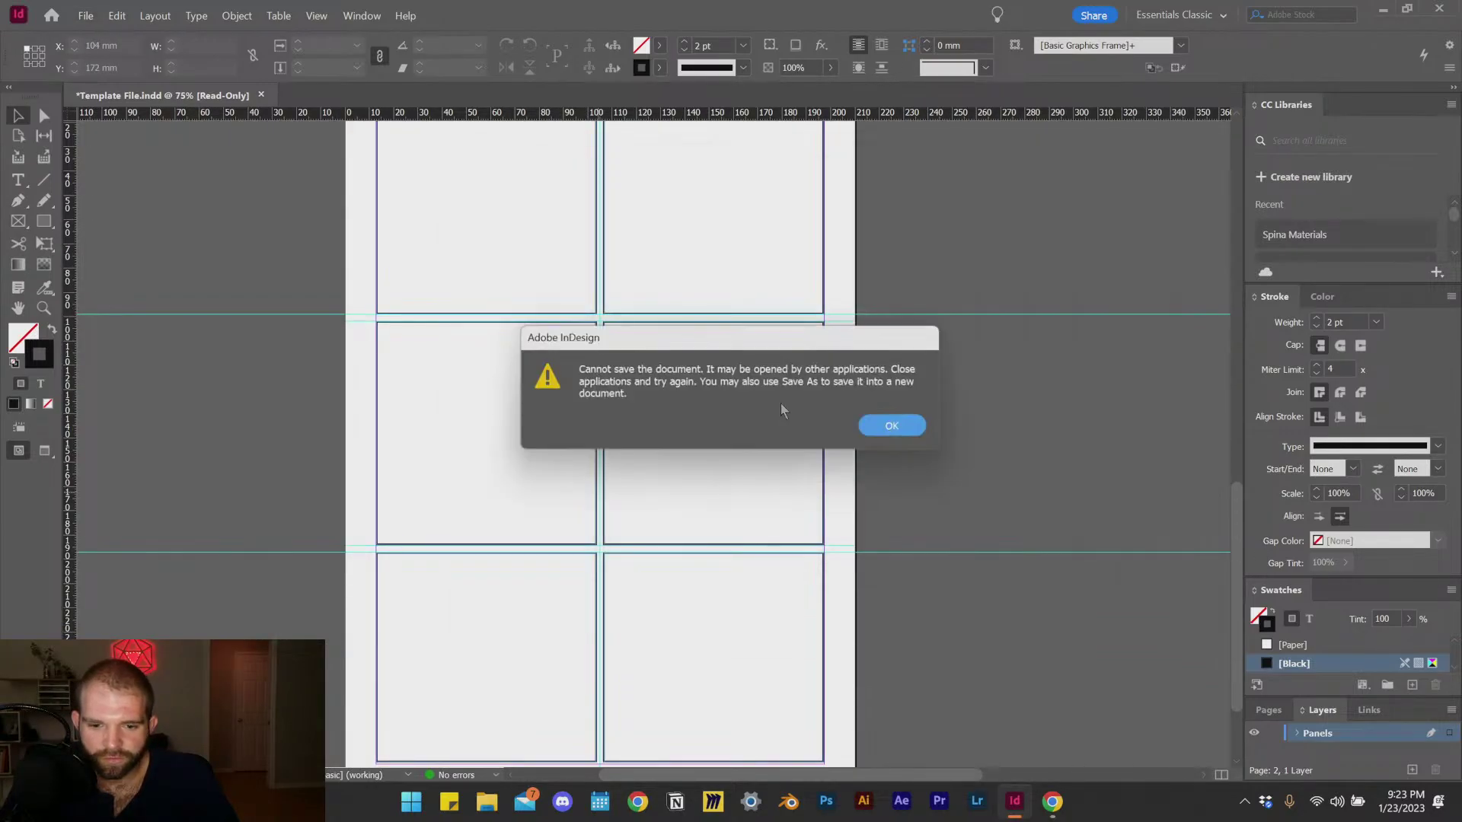
click(895, 429)
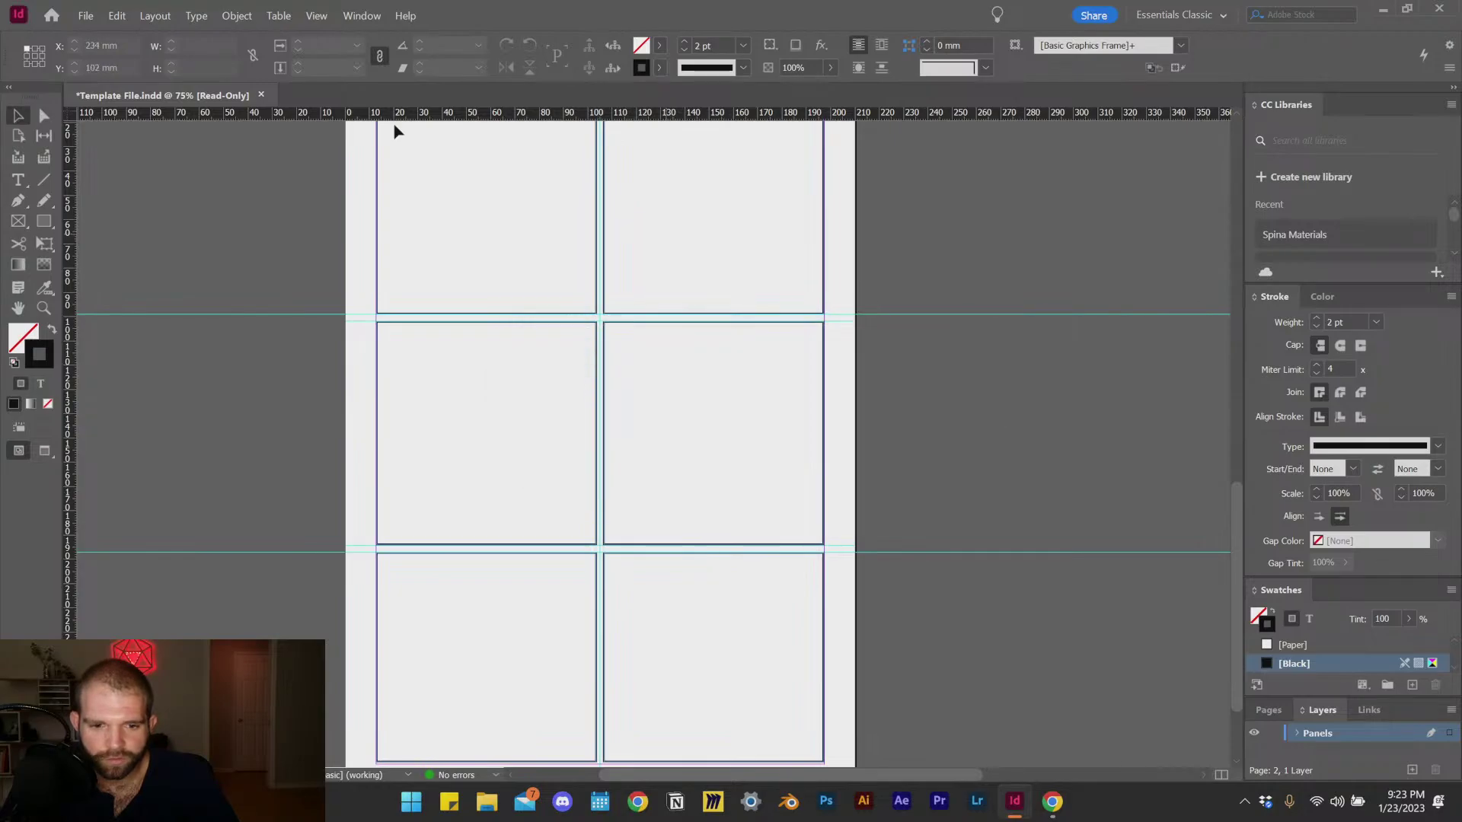
Step: Save the document in the same folder under the new name Template File 2
click(85, 15)
click(162, 166)
click(634, 467)
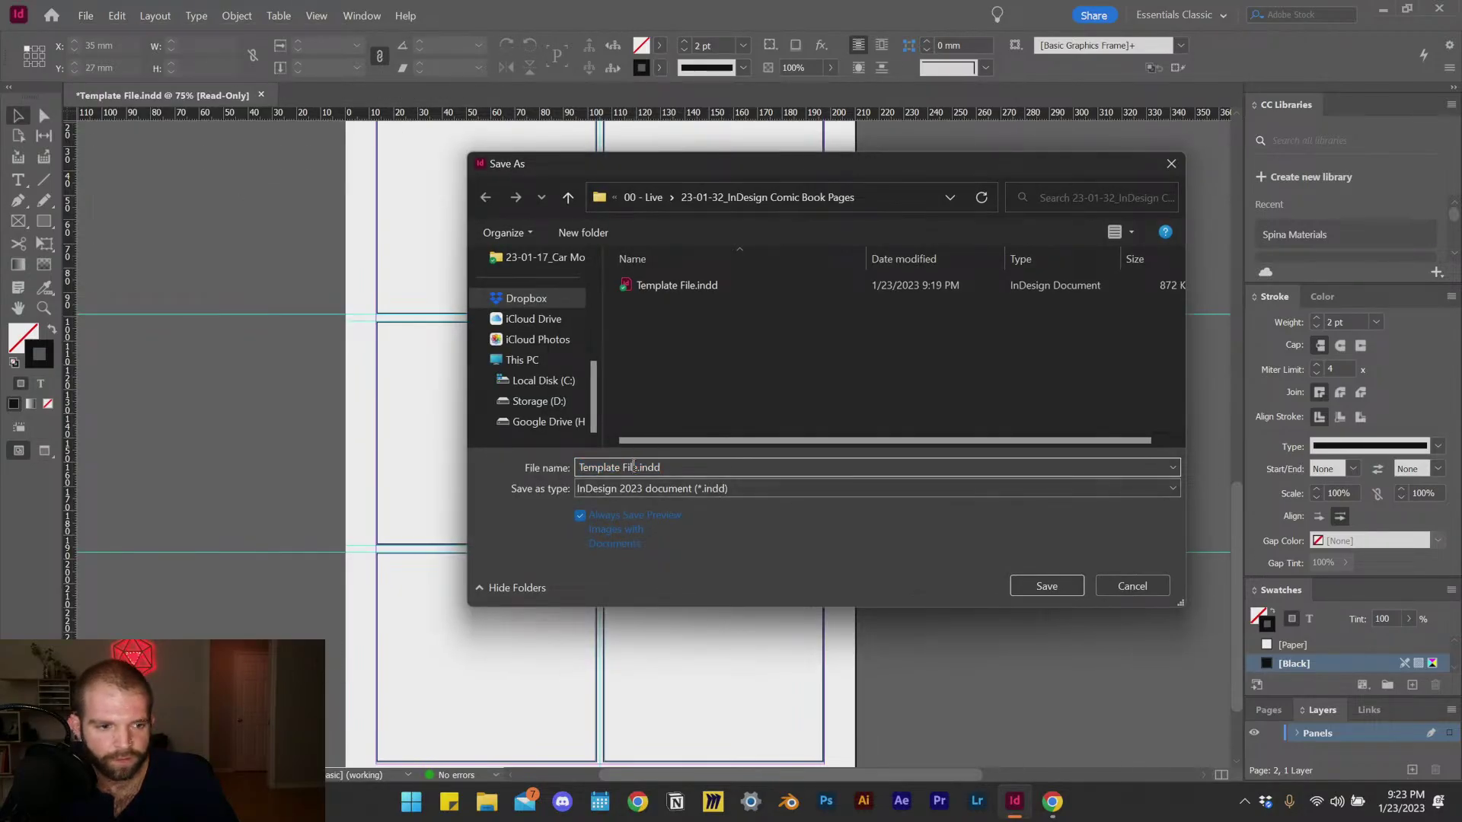
key(Return)
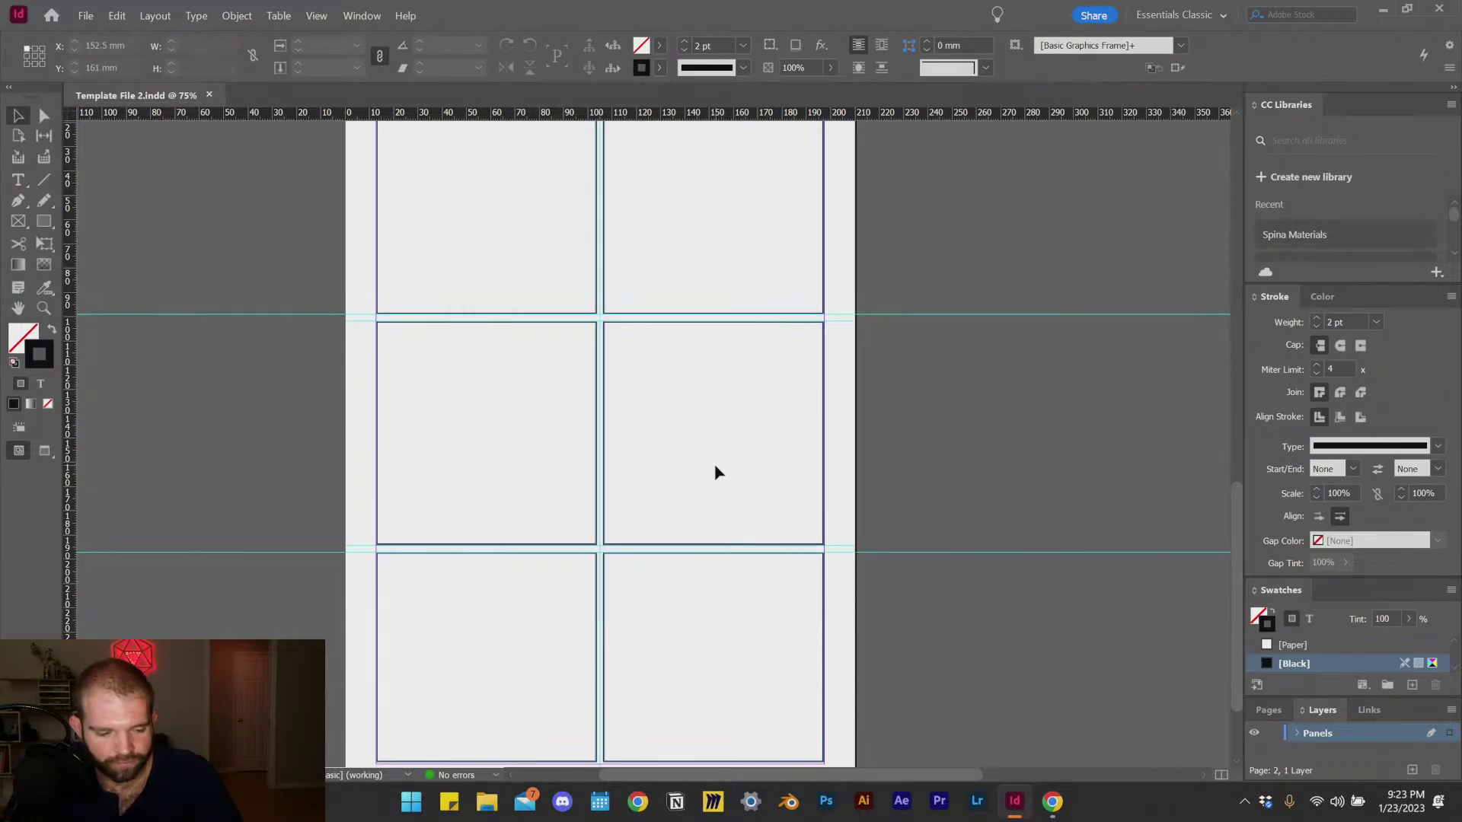
scroll(882, 468, up, 2)
scroll(598, 467, down, 3)
scroll(543, 449, up, 1)
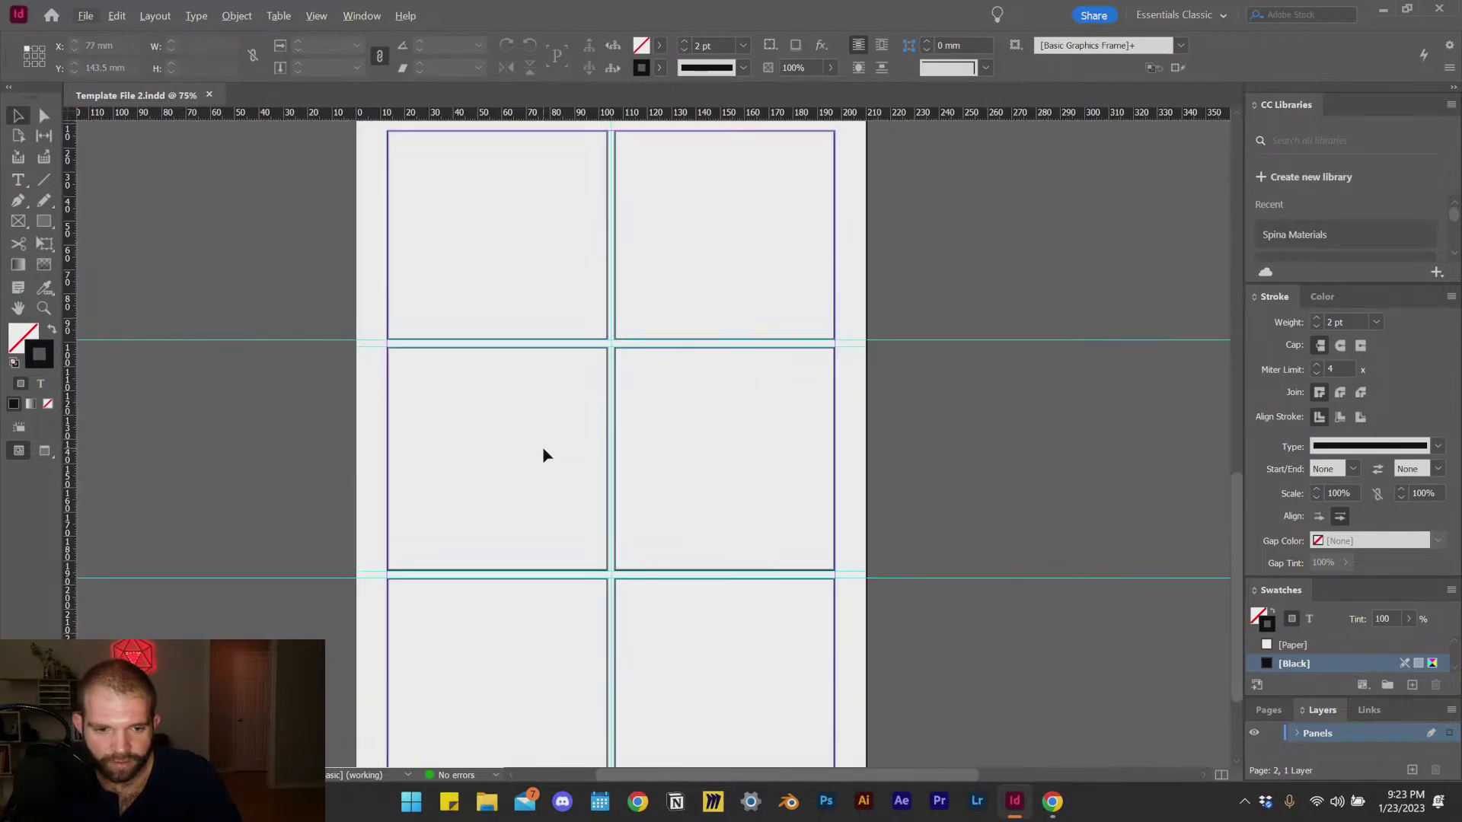
scroll(544, 450, down, 1)
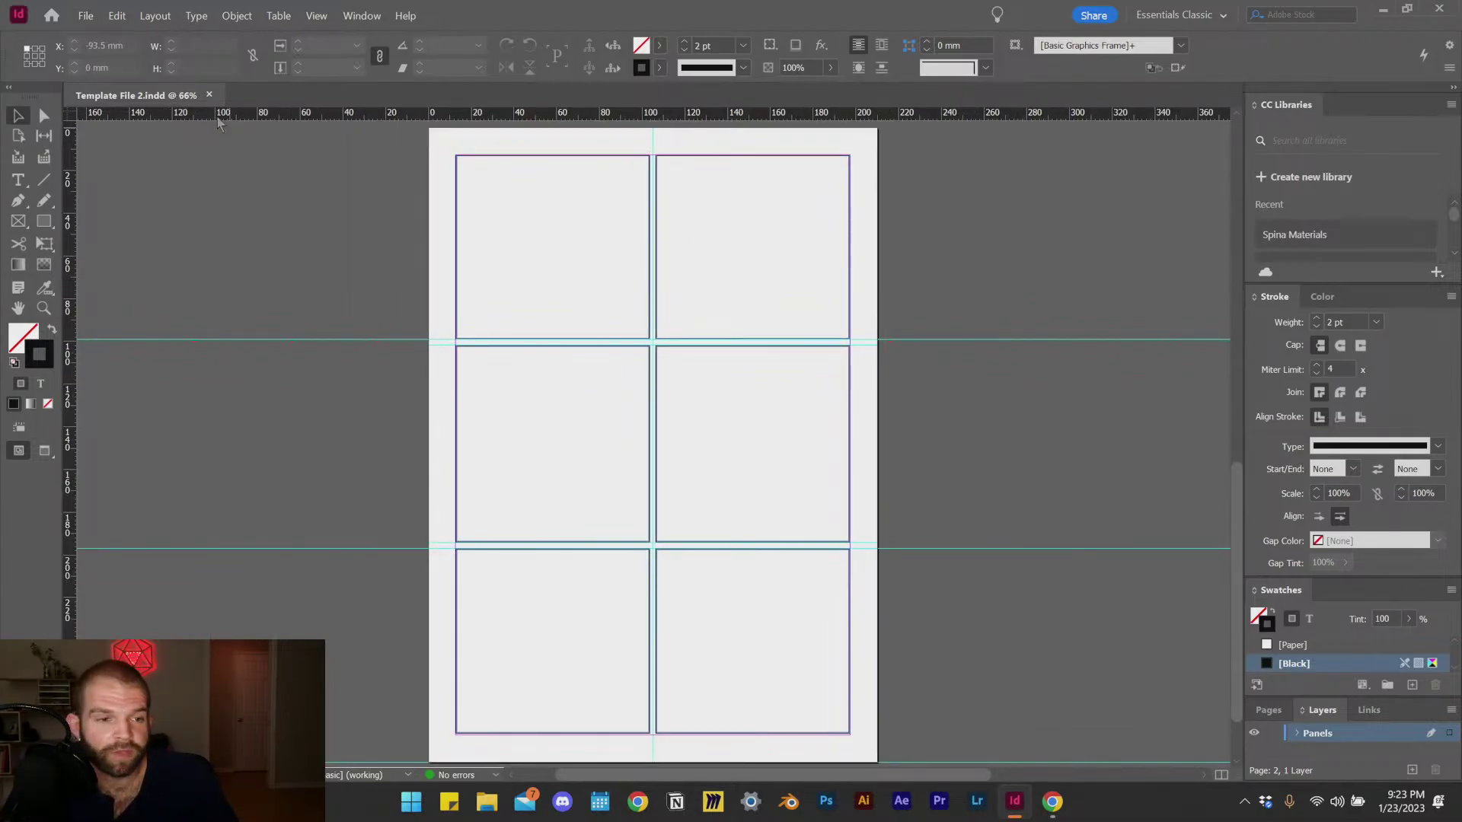
click(238, 16)
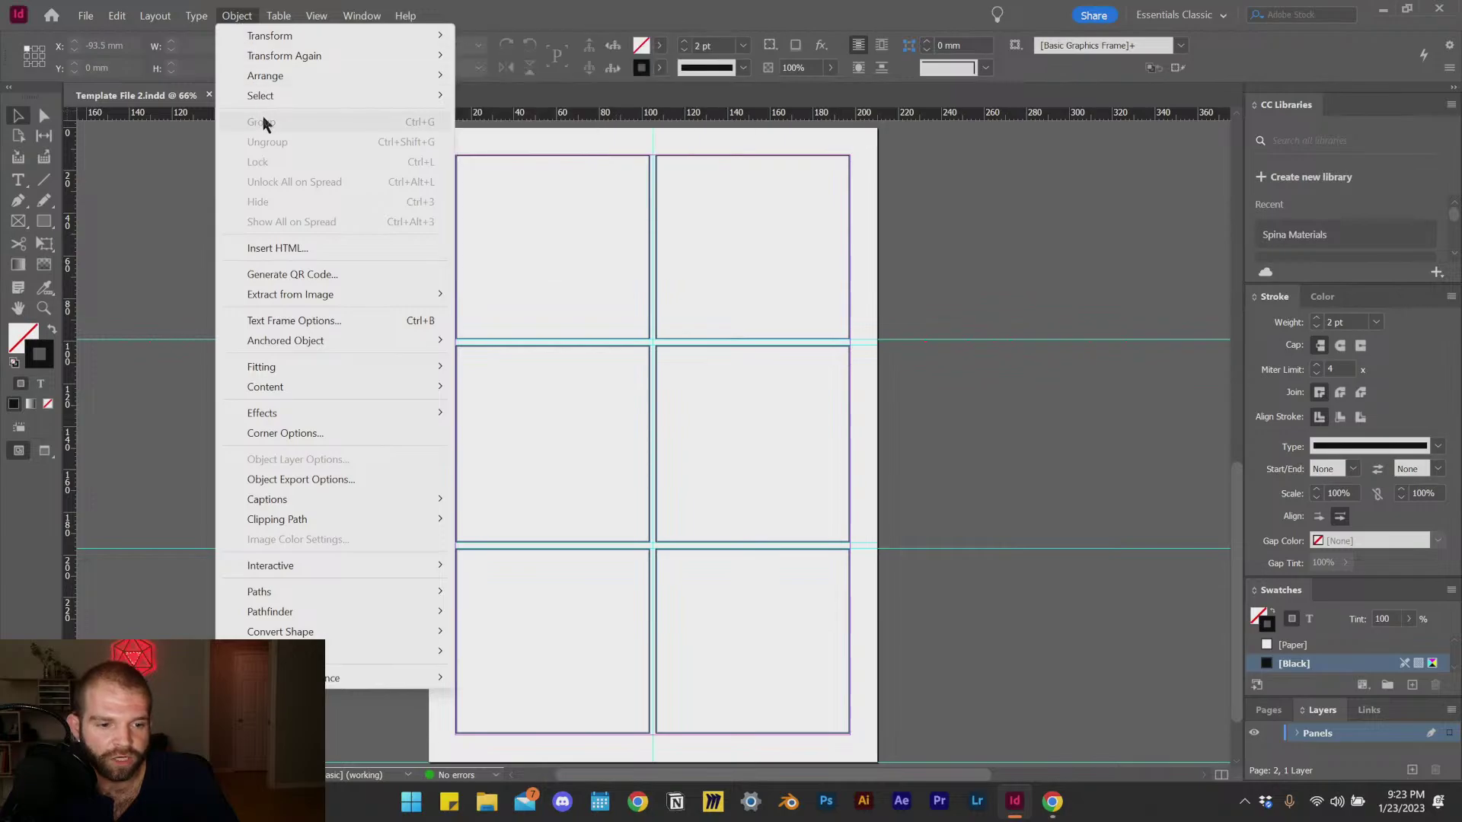
mouse_move(288, 47)
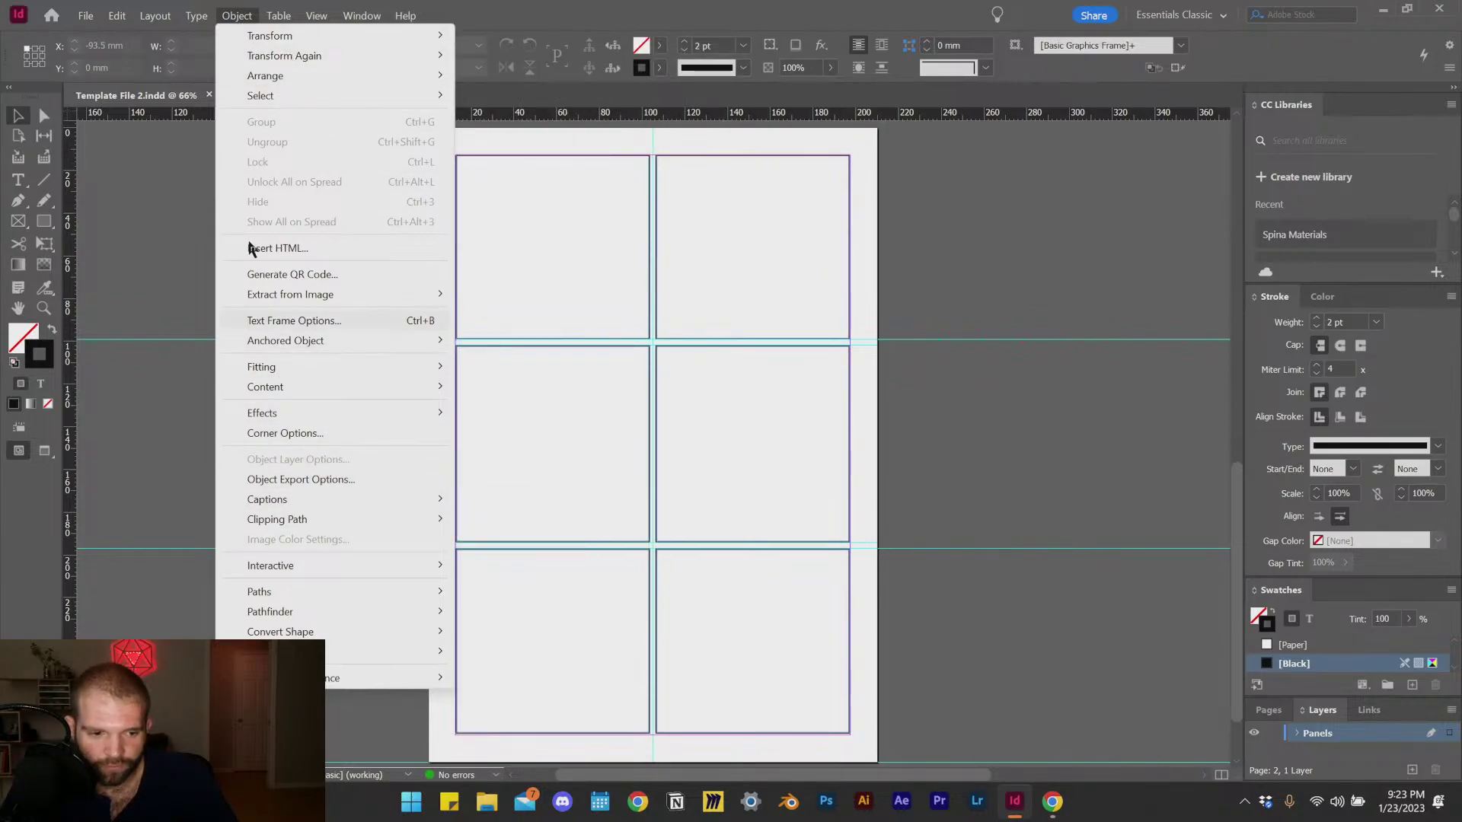
mouse_move(144, 27)
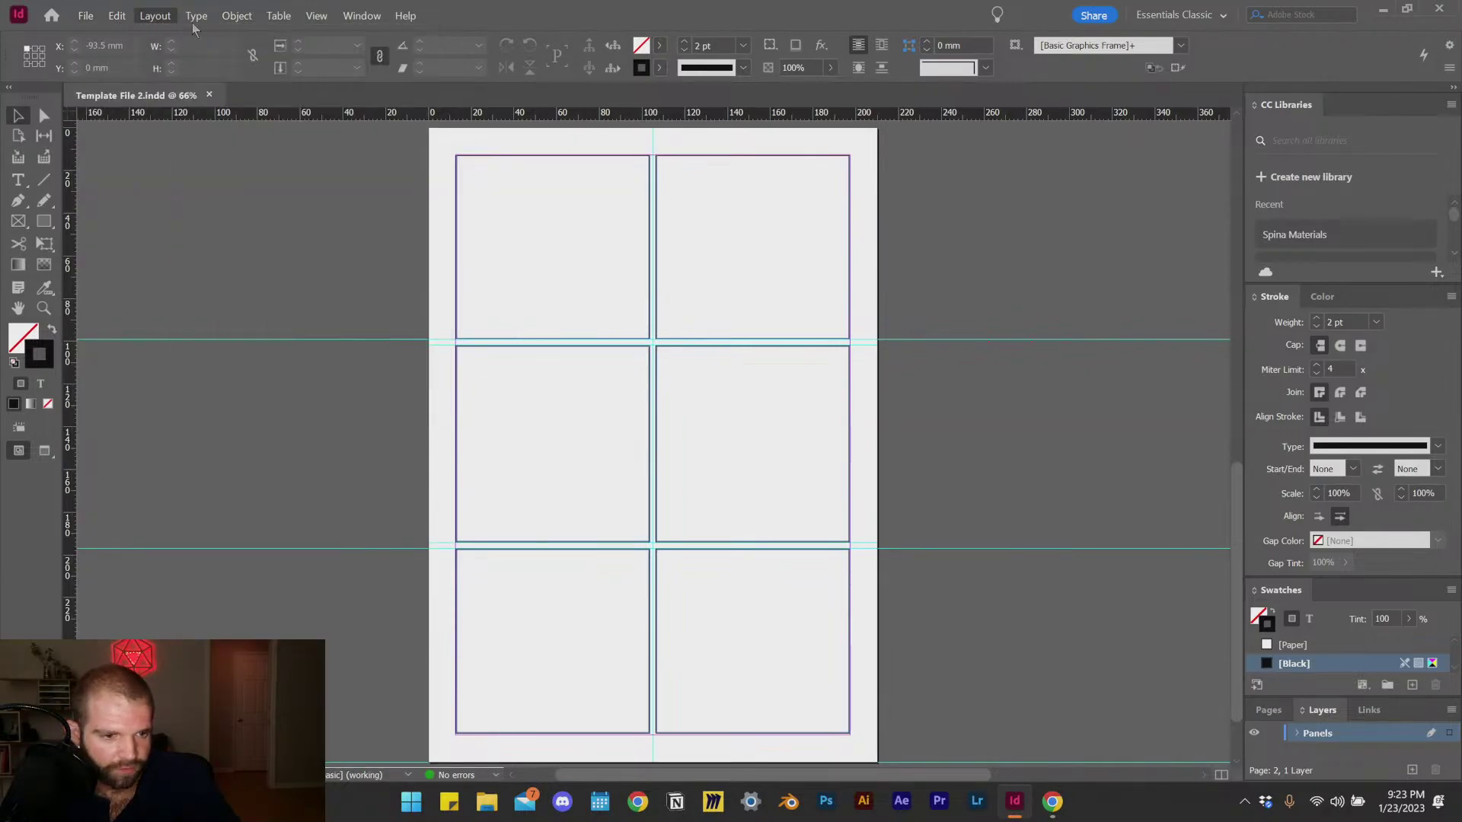
mouse_move(236, 25)
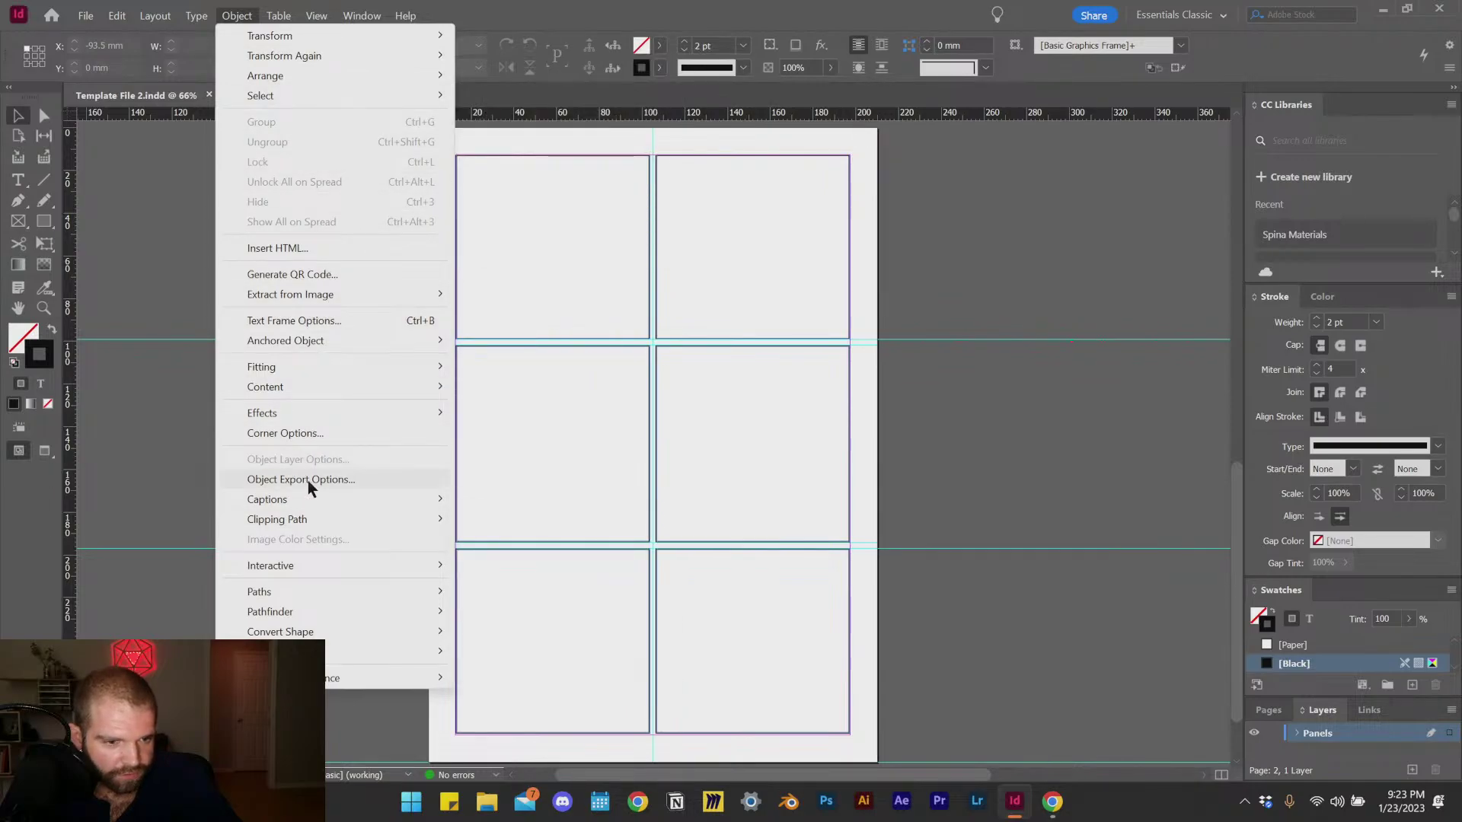
mouse_move(189, 22)
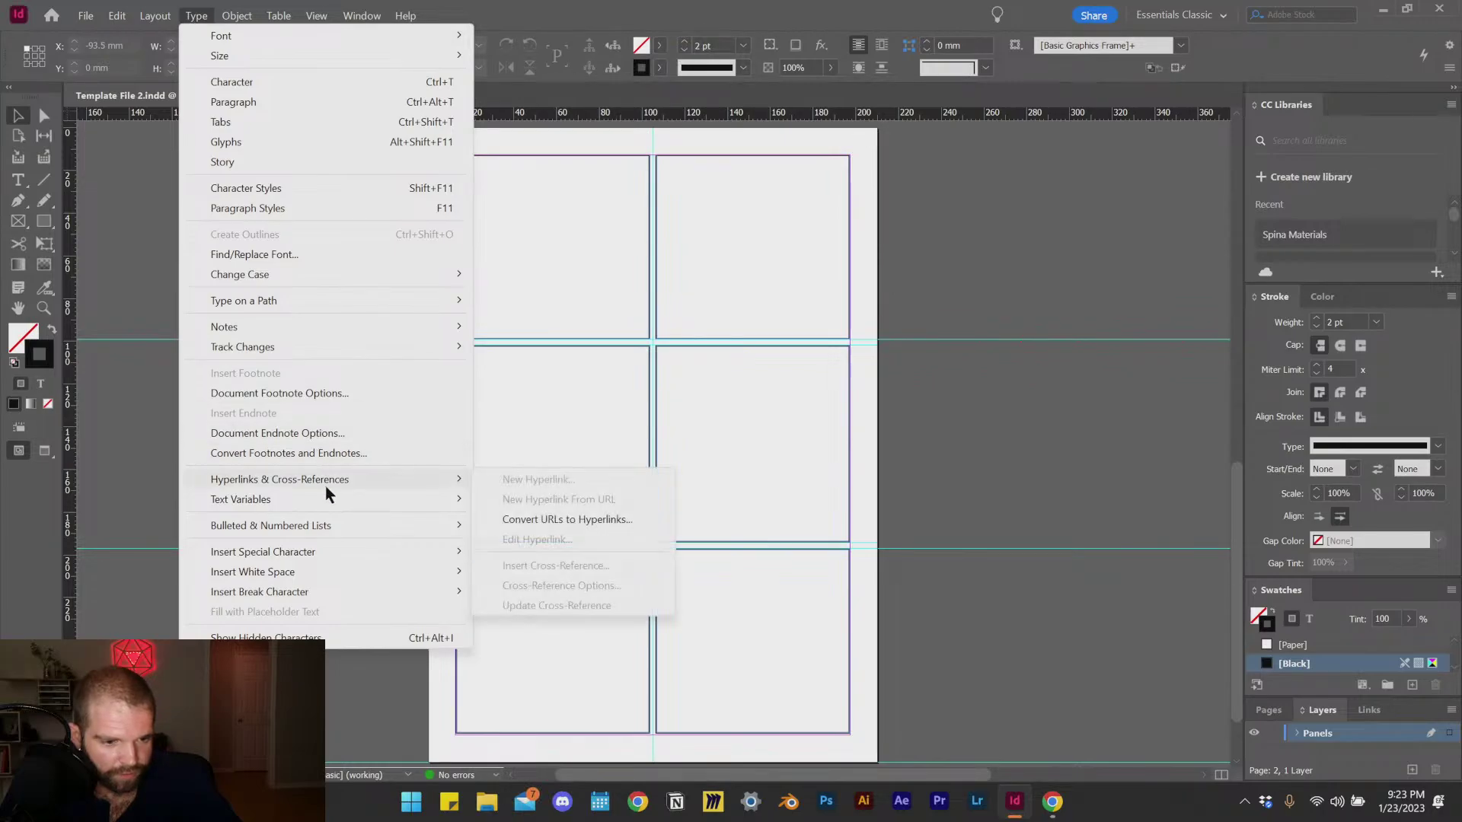
mouse_move(377, 551)
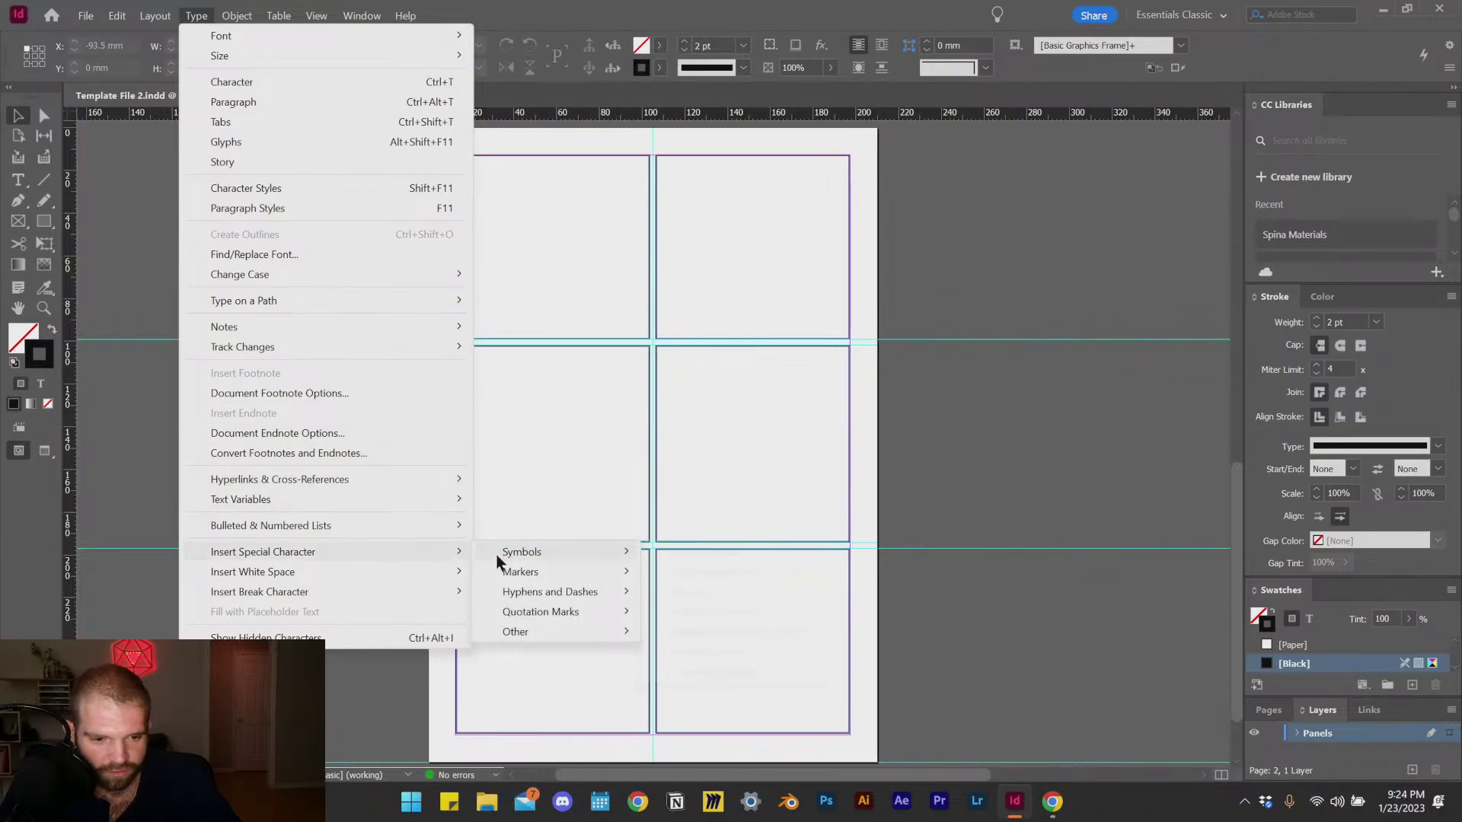
mouse_move(555, 591)
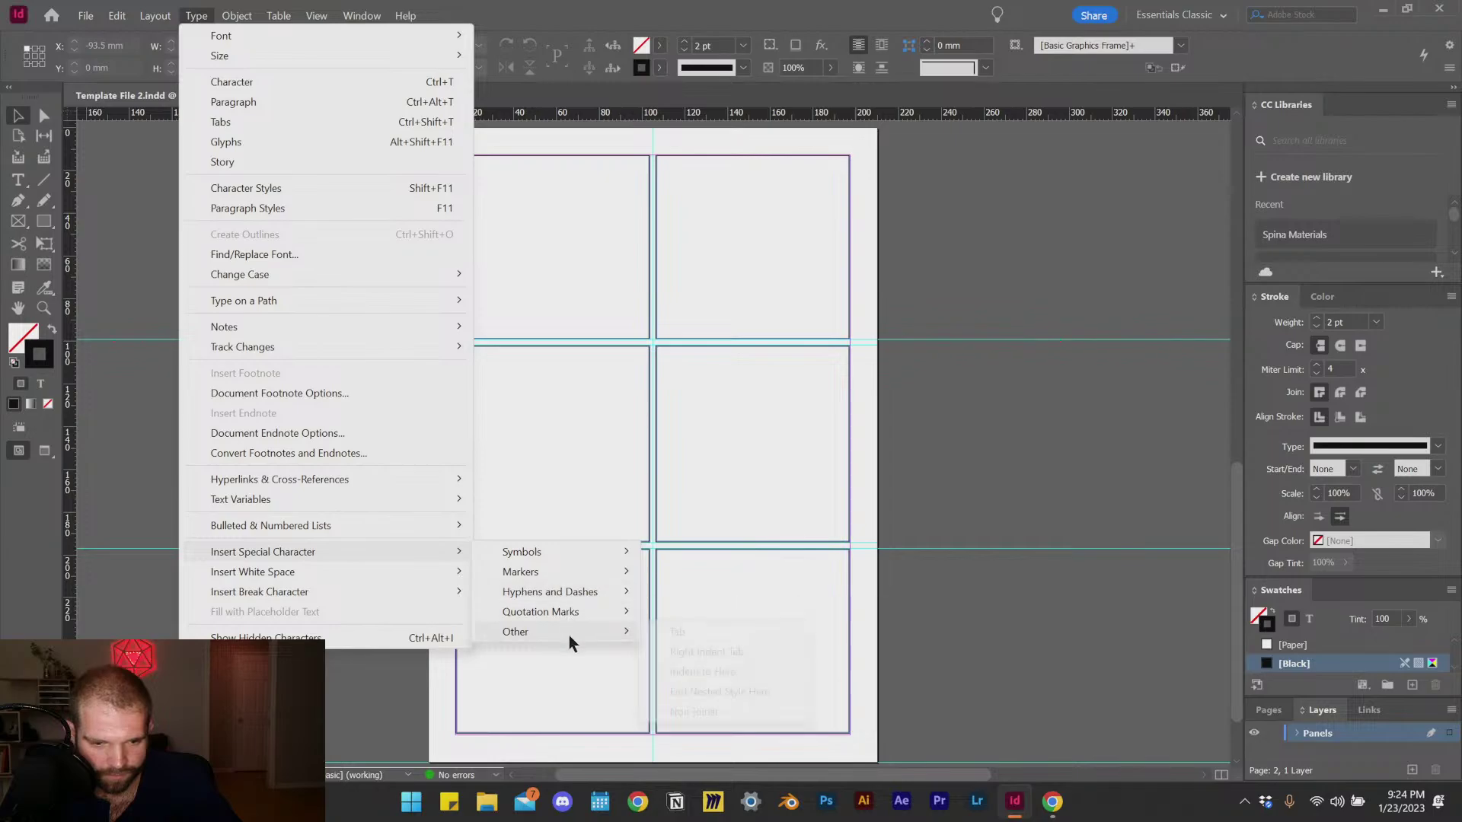
mouse_move(358, 587)
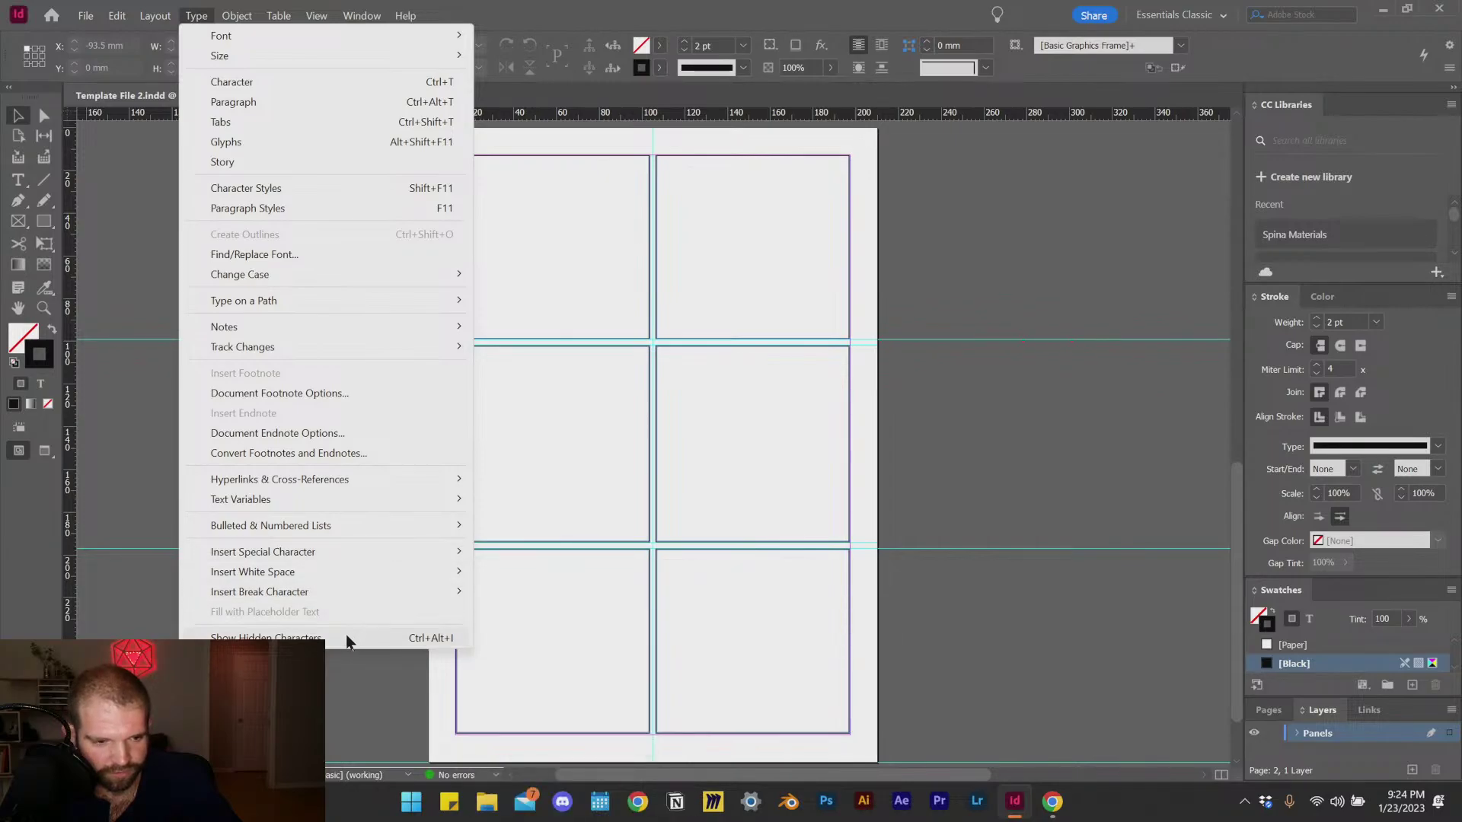
mouse_move(299, 481)
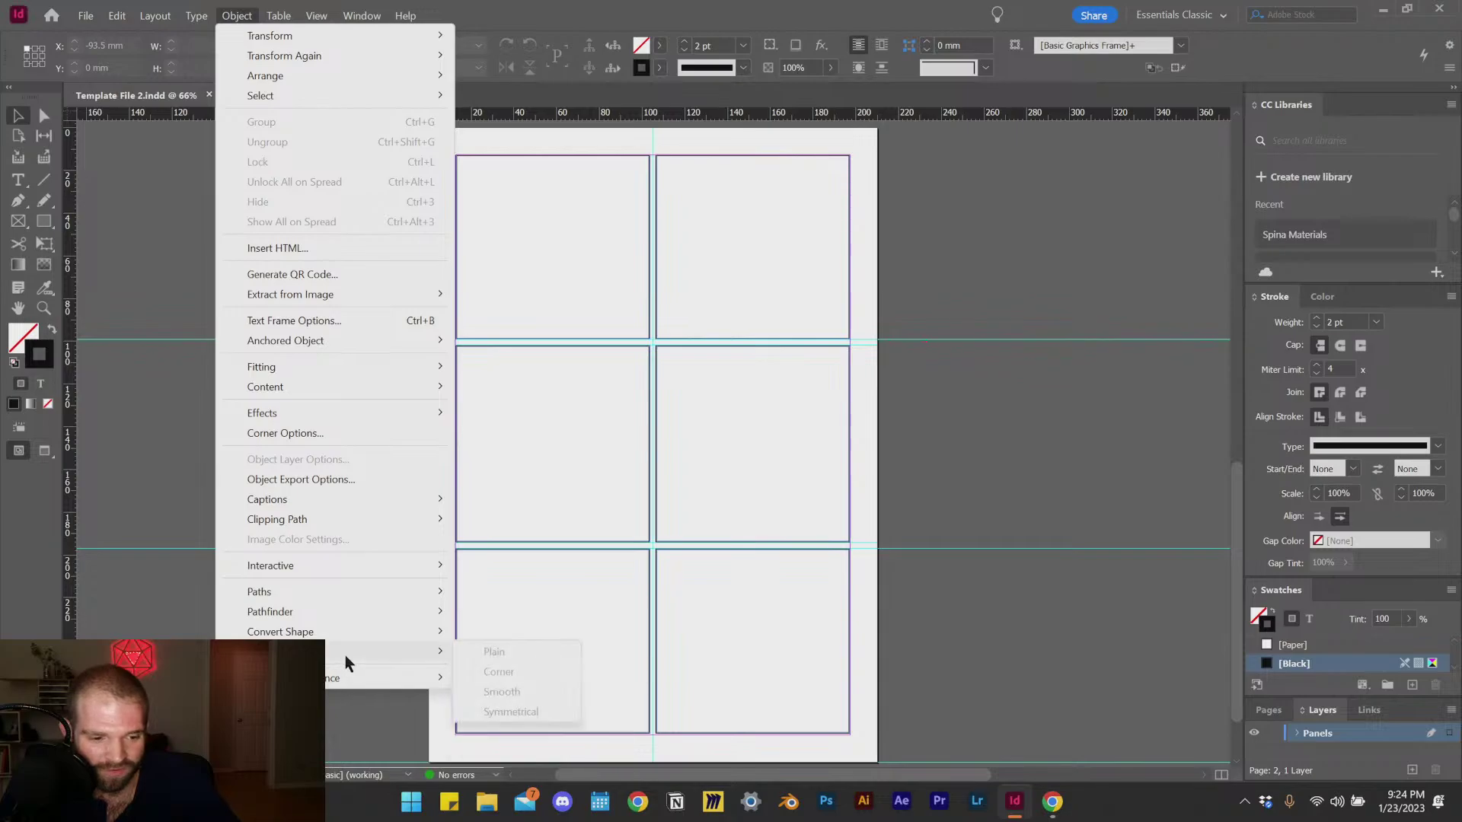
mouse_move(315, 592)
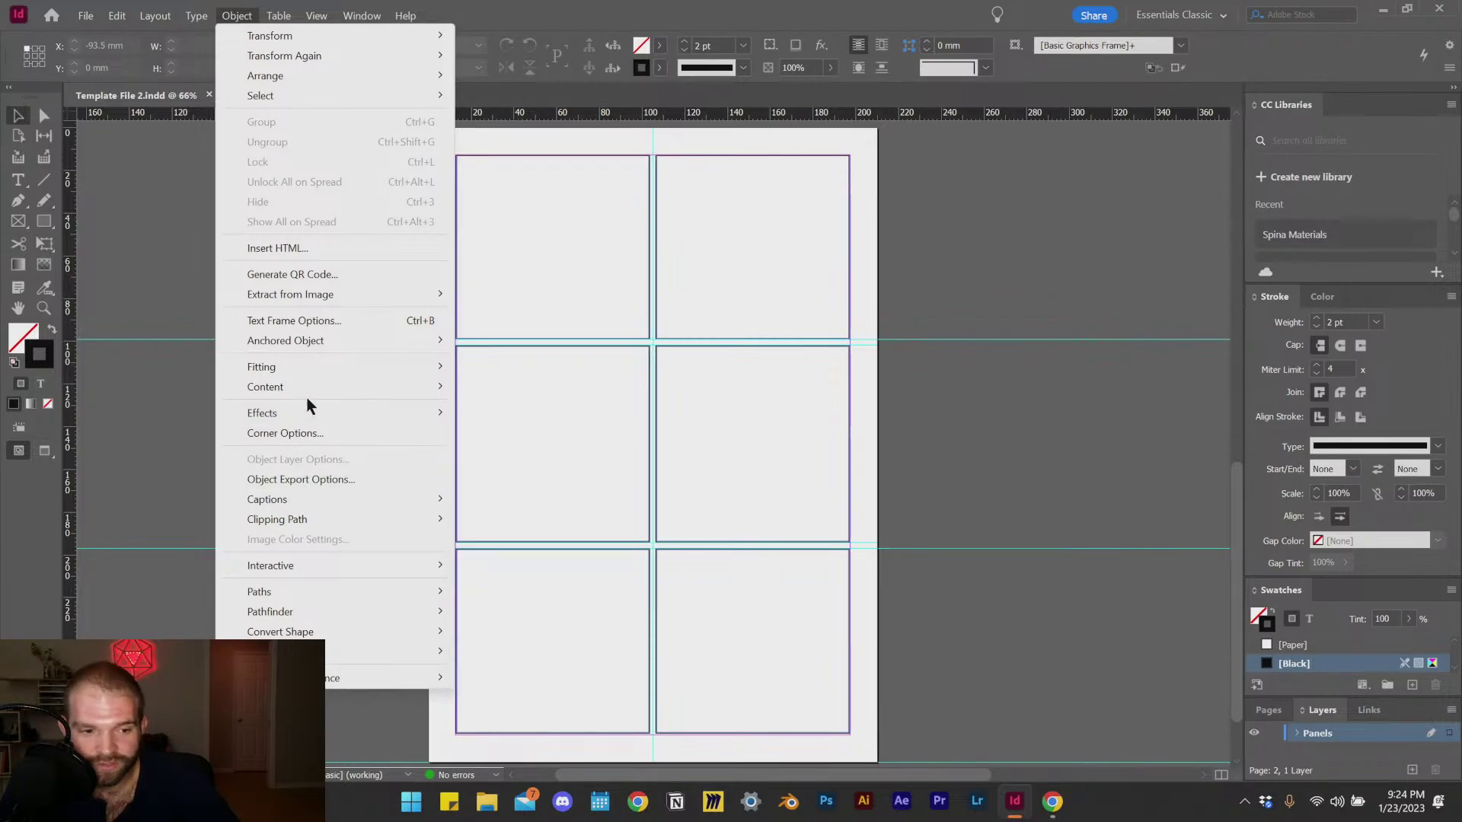
mouse_move(313, 377)
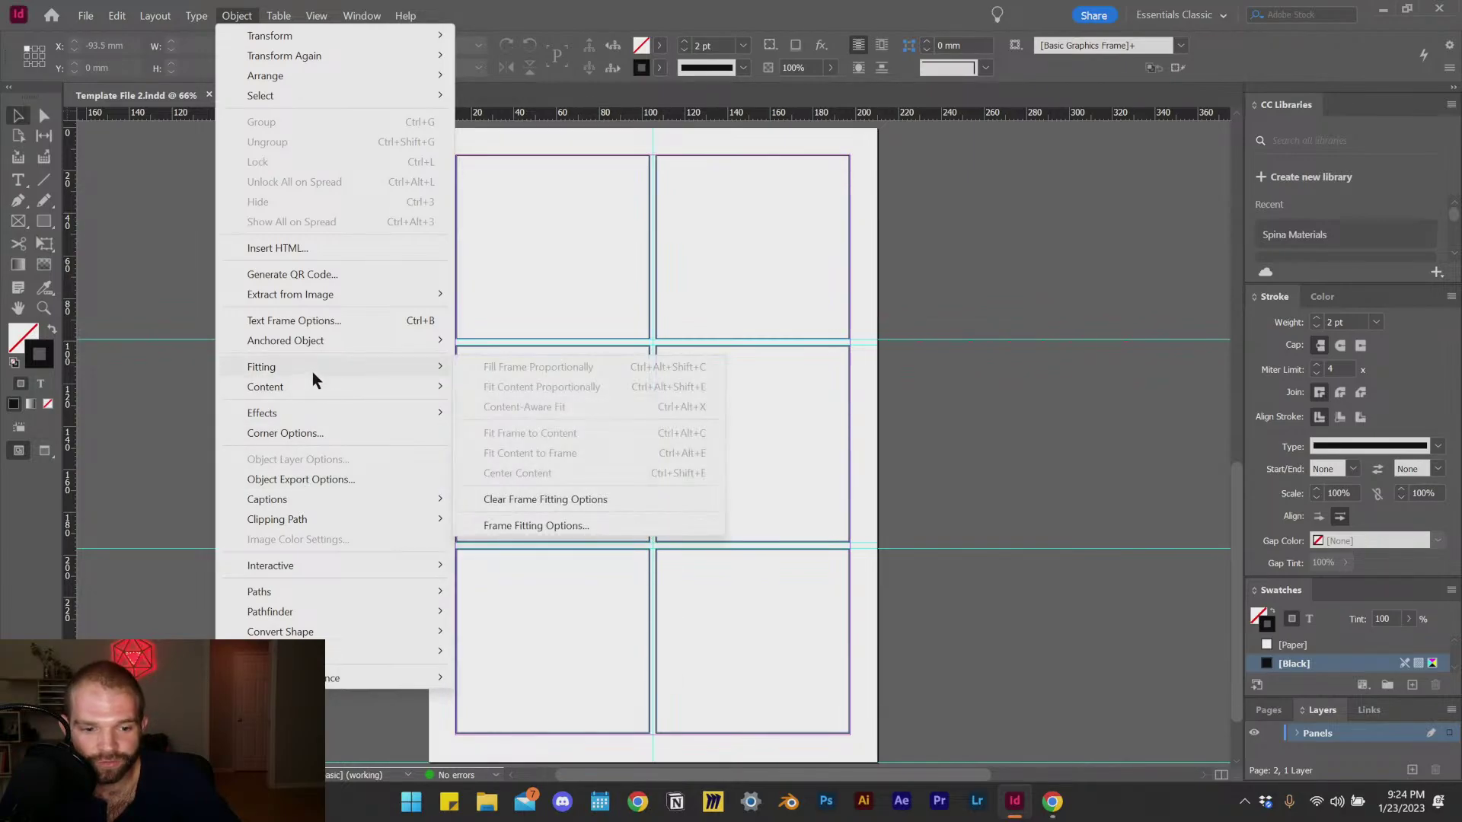
mouse_move(313, 344)
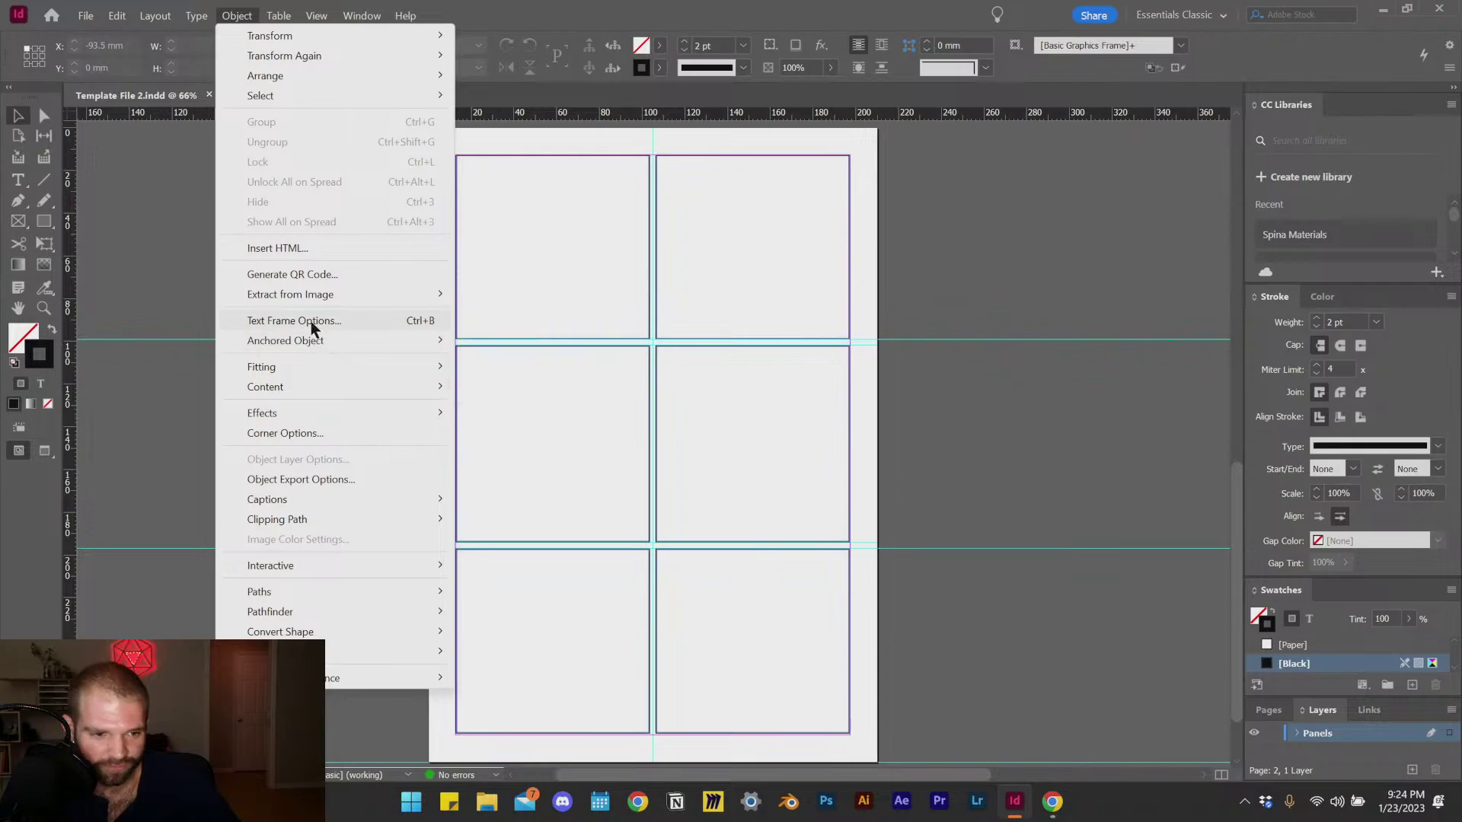
mouse_move(277, 28)
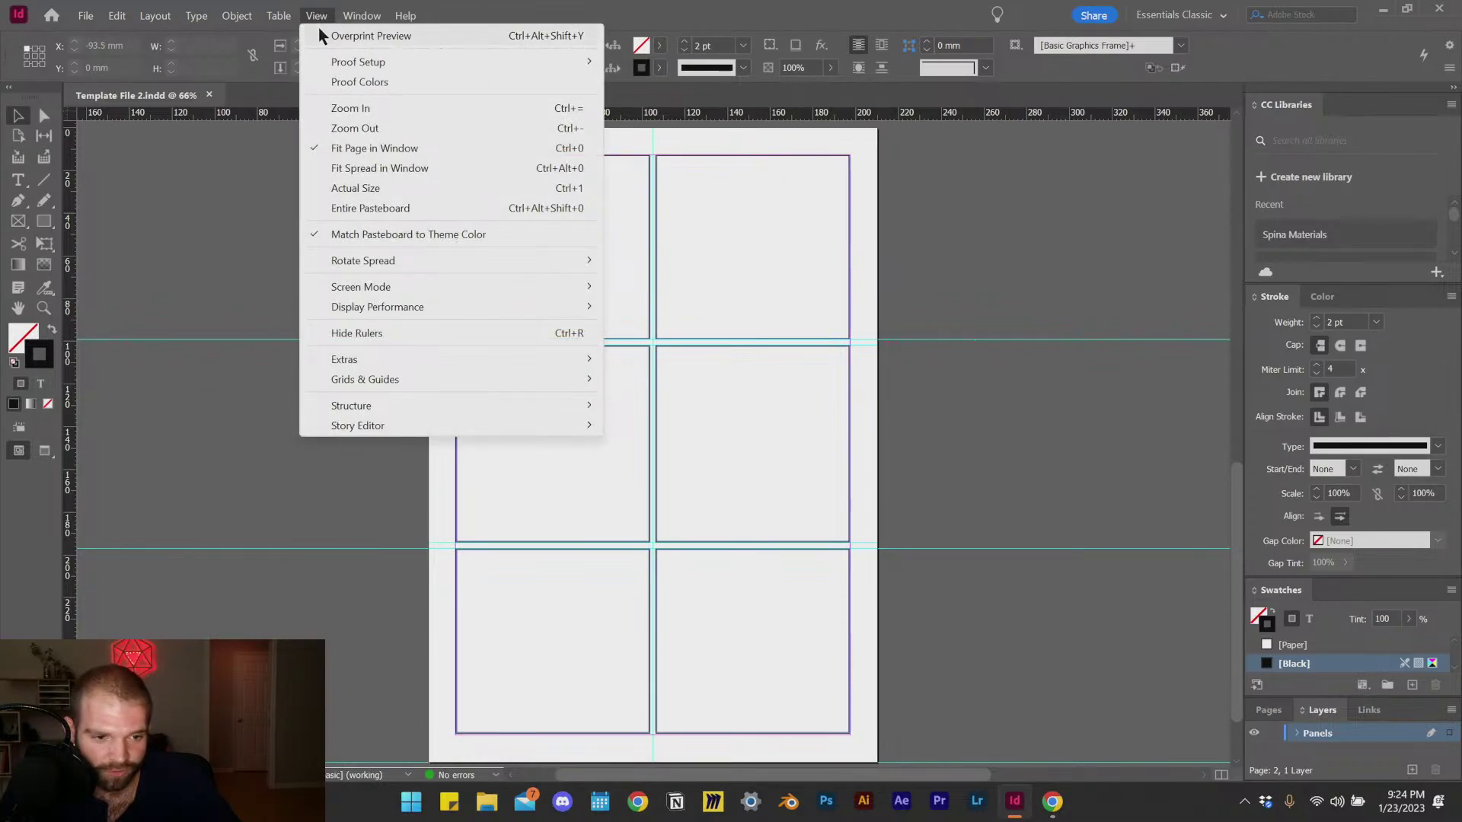
mouse_move(143, 21)
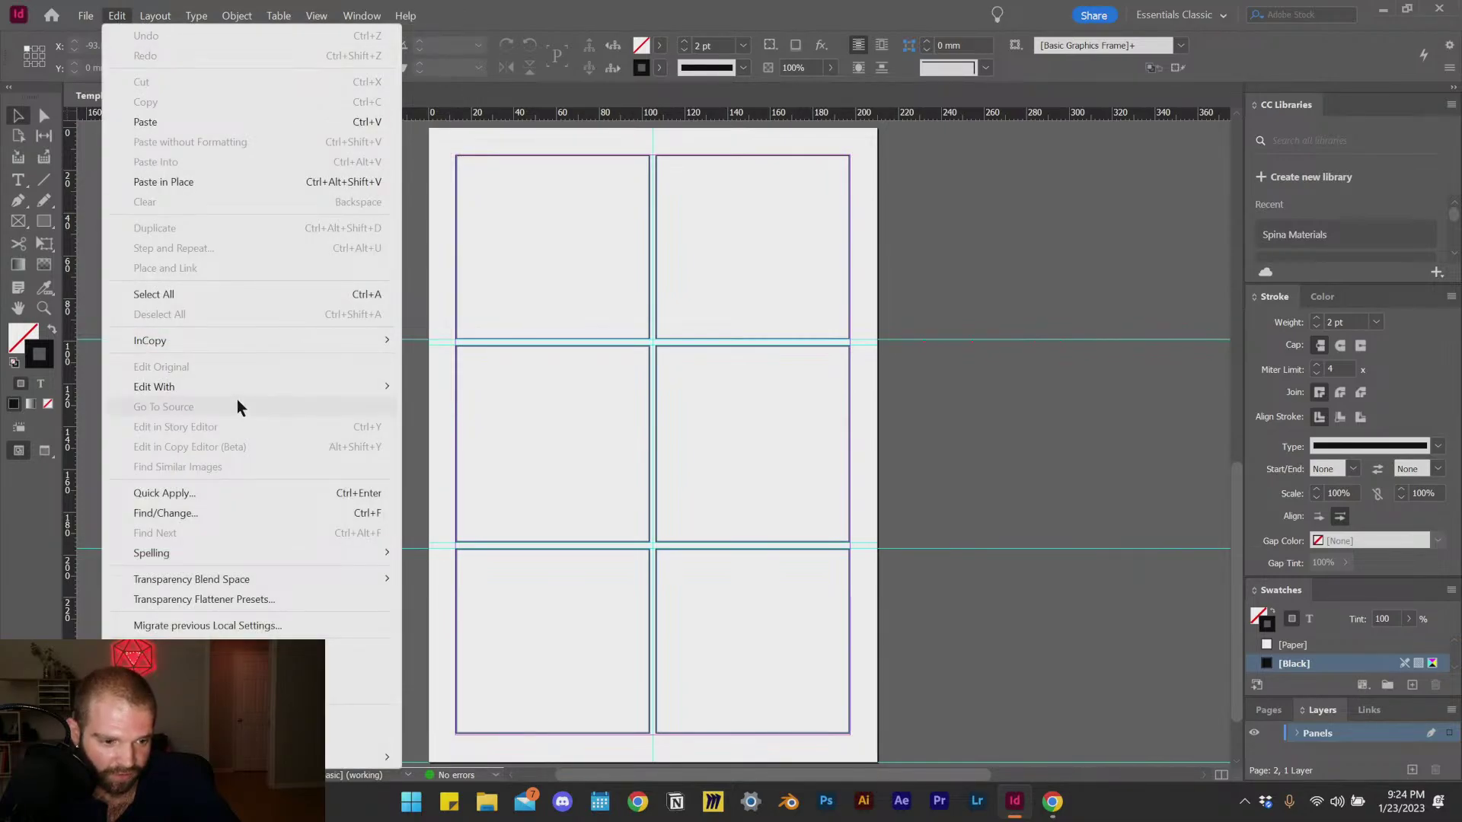
key(Escape)
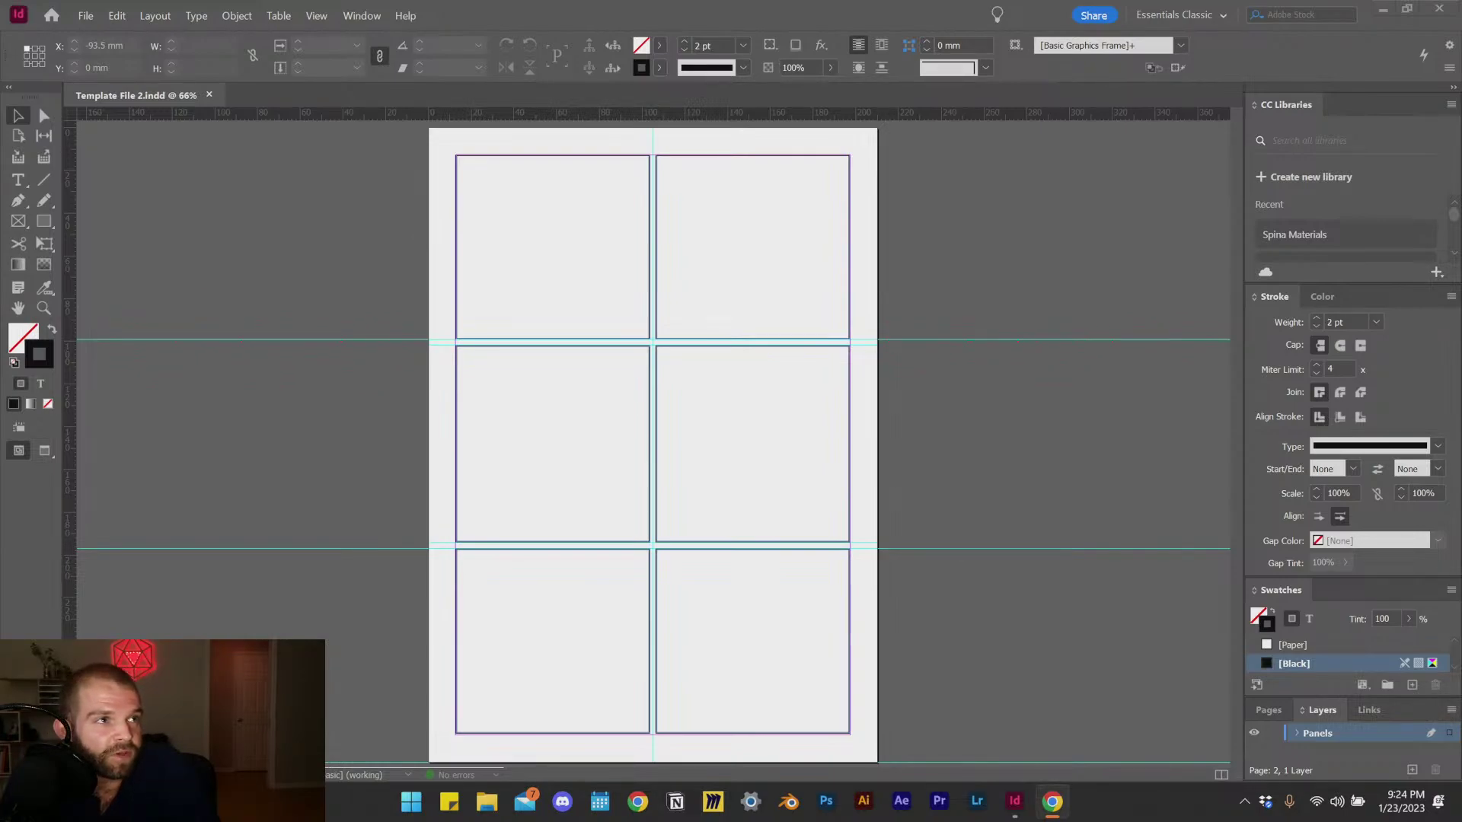
Step: Check which page number markers are offered among the insertable special characters
click(243, 17)
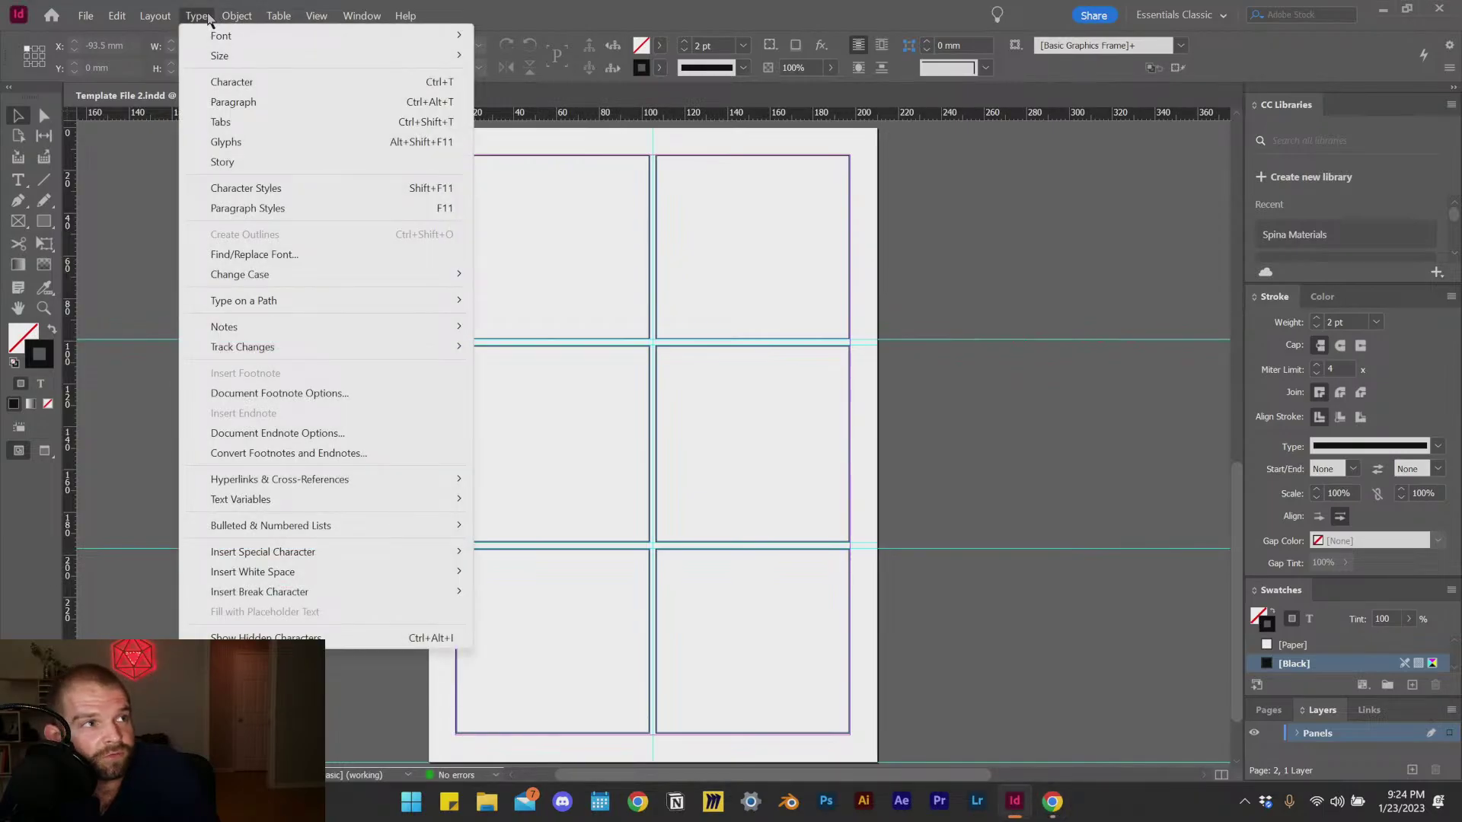
mouse_move(304, 550)
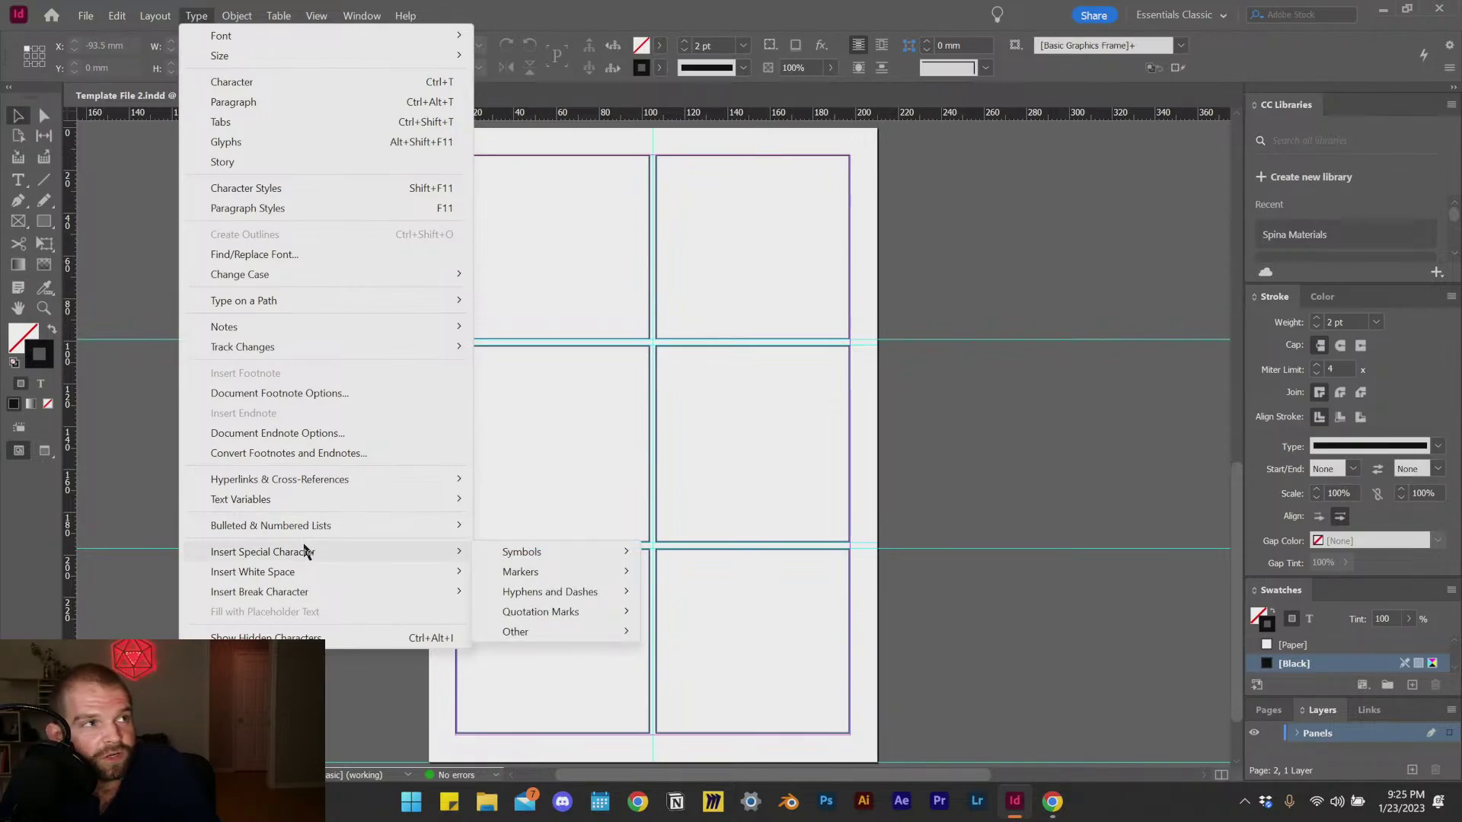
mouse_move(316, 583)
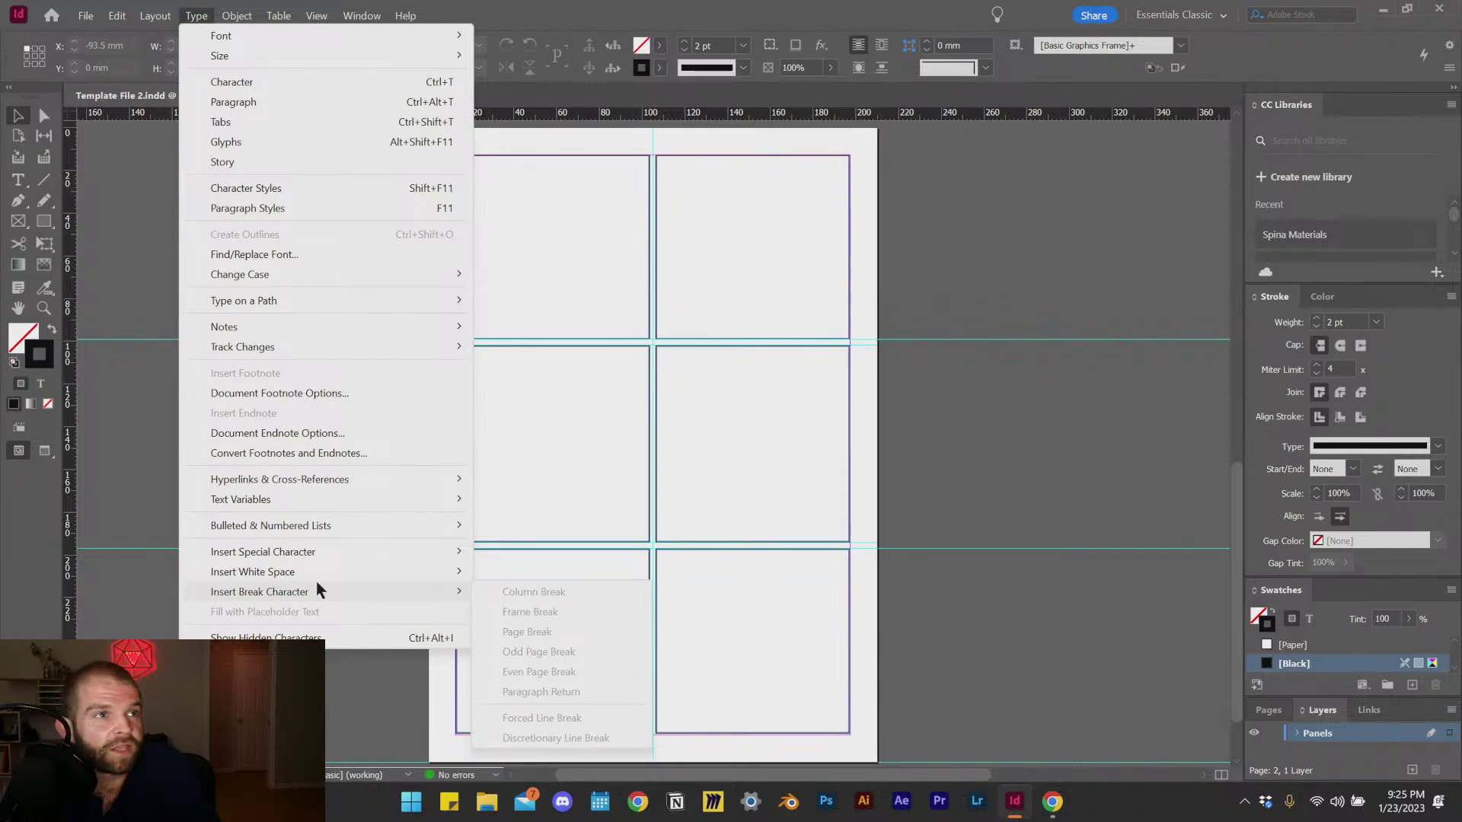
mouse_move(426, 551)
mouse_move(492, 546)
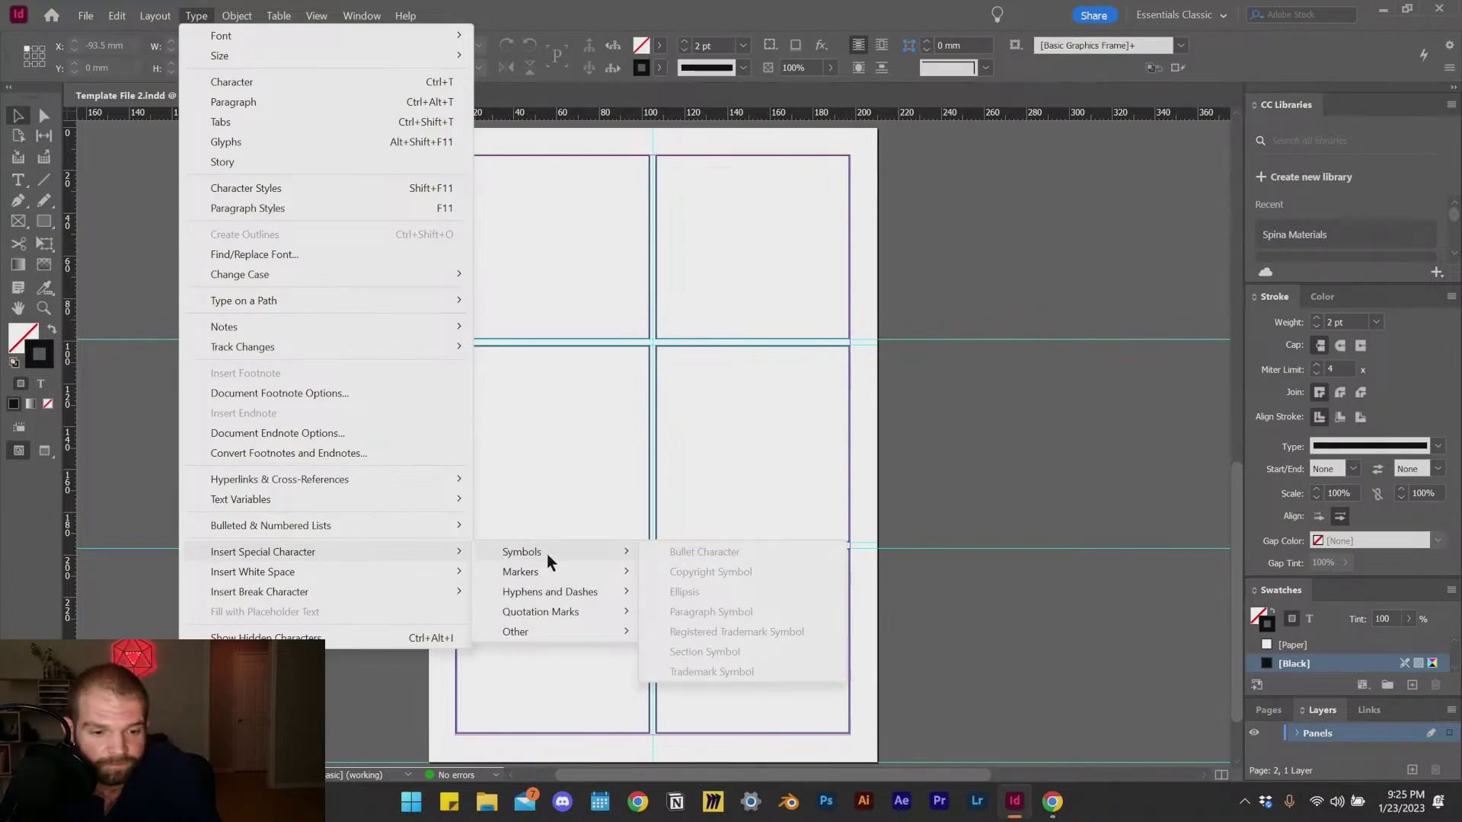
mouse_move(563, 575)
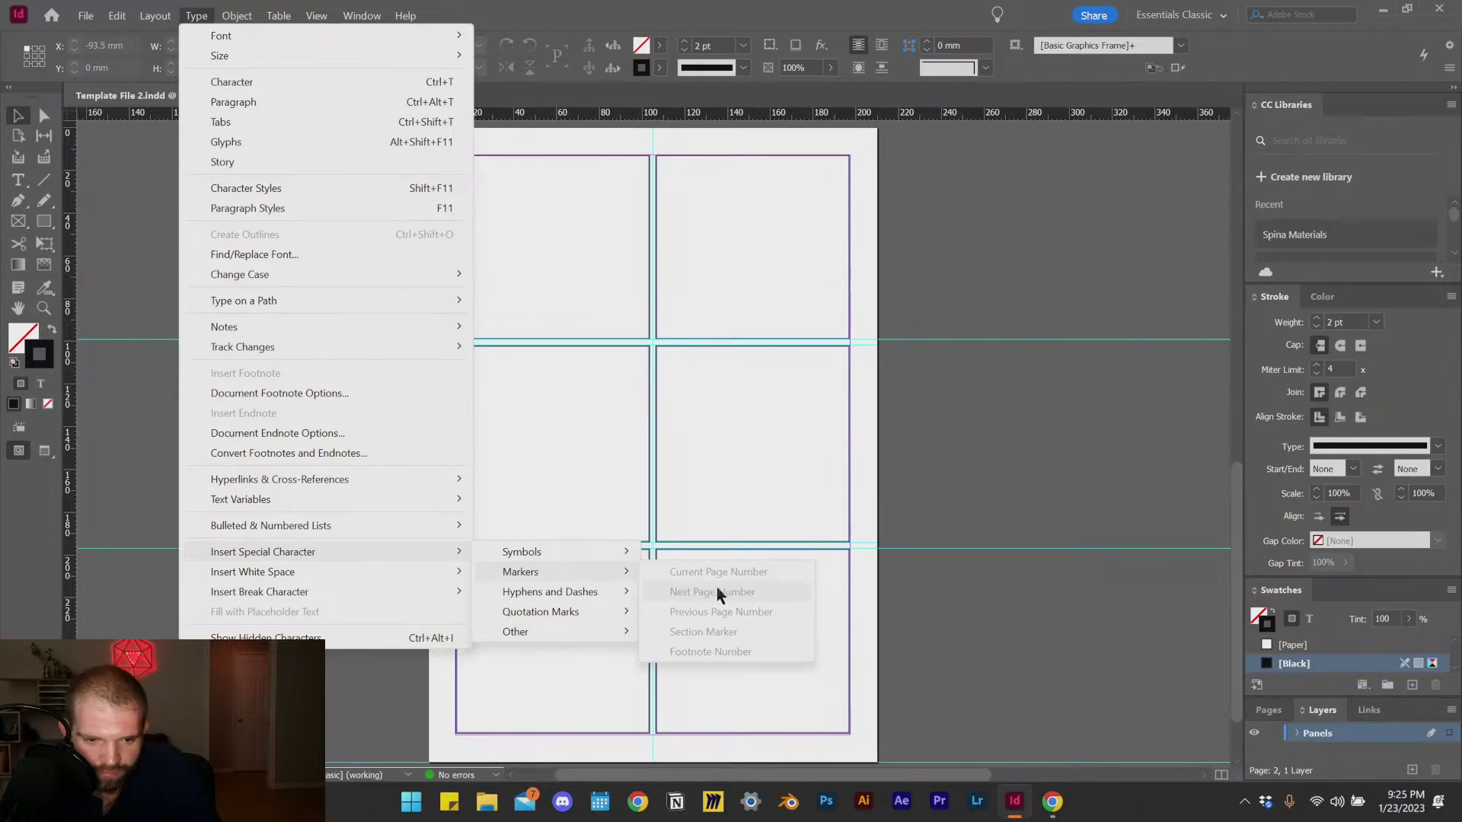
click(1018, 606)
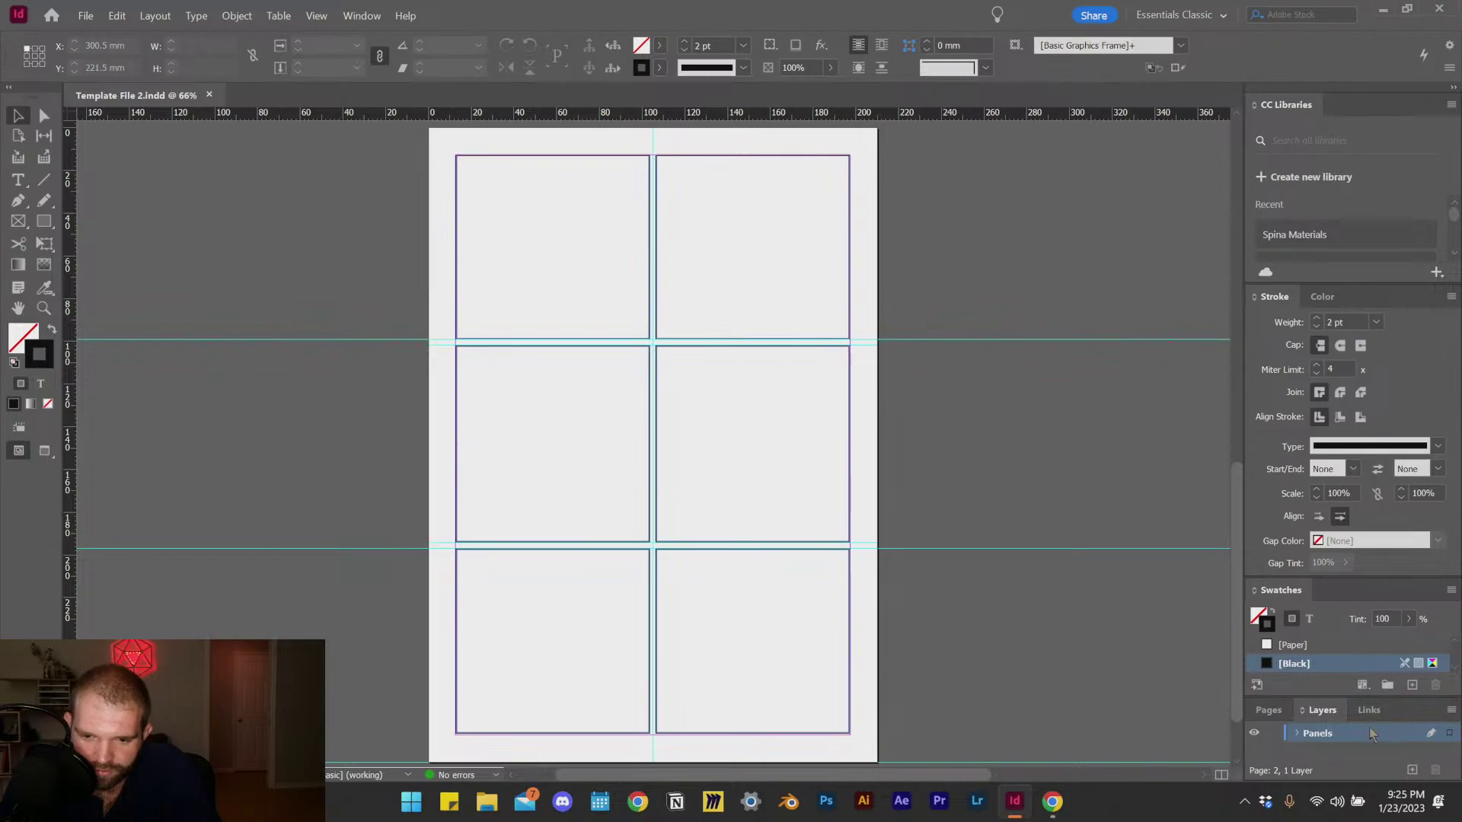
Step: Add a new layer above the Panels layer, keeping its default name
click(1413, 771)
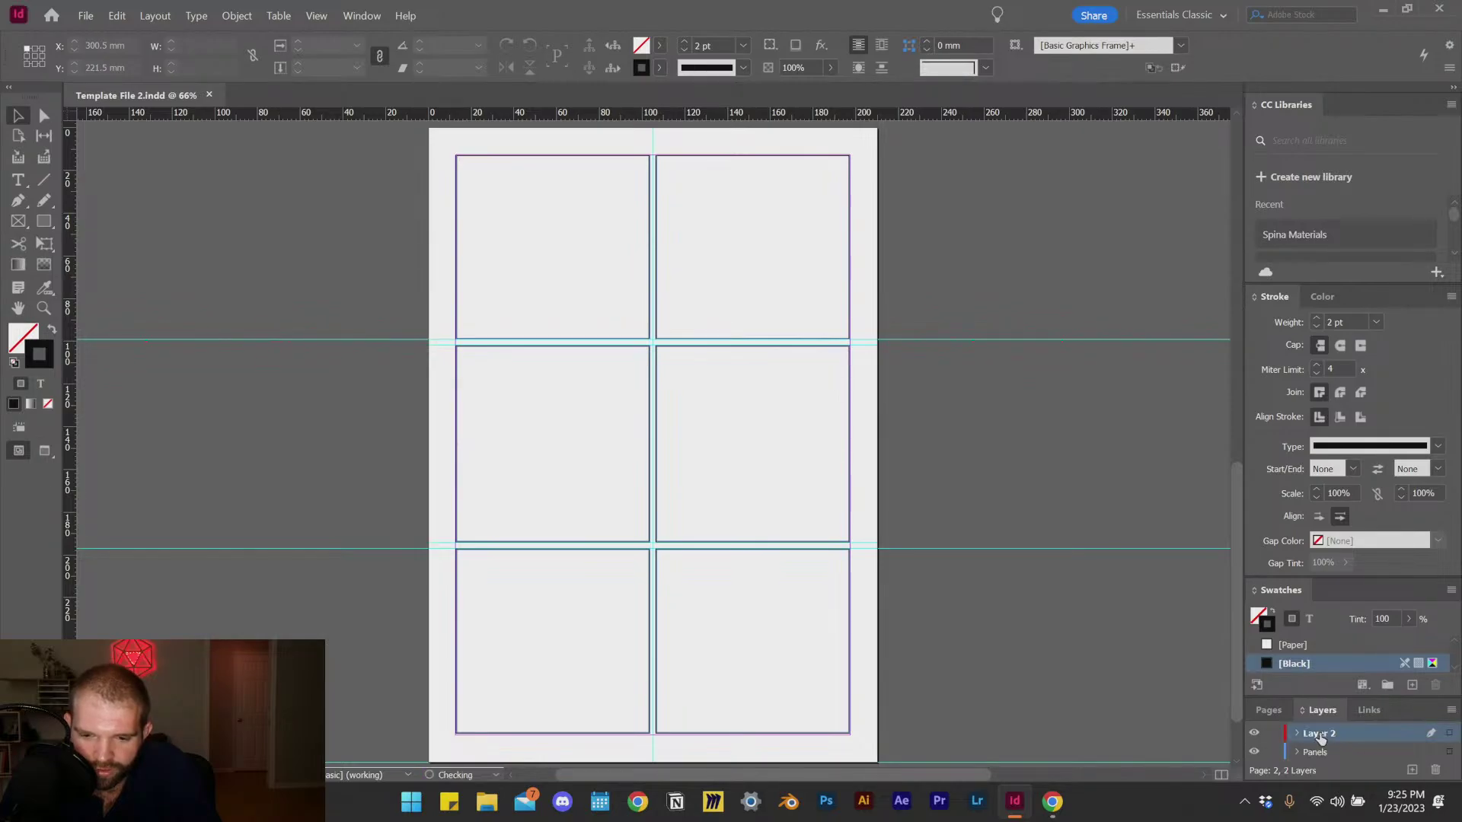
double_click(1320, 737)
click(857, 377)
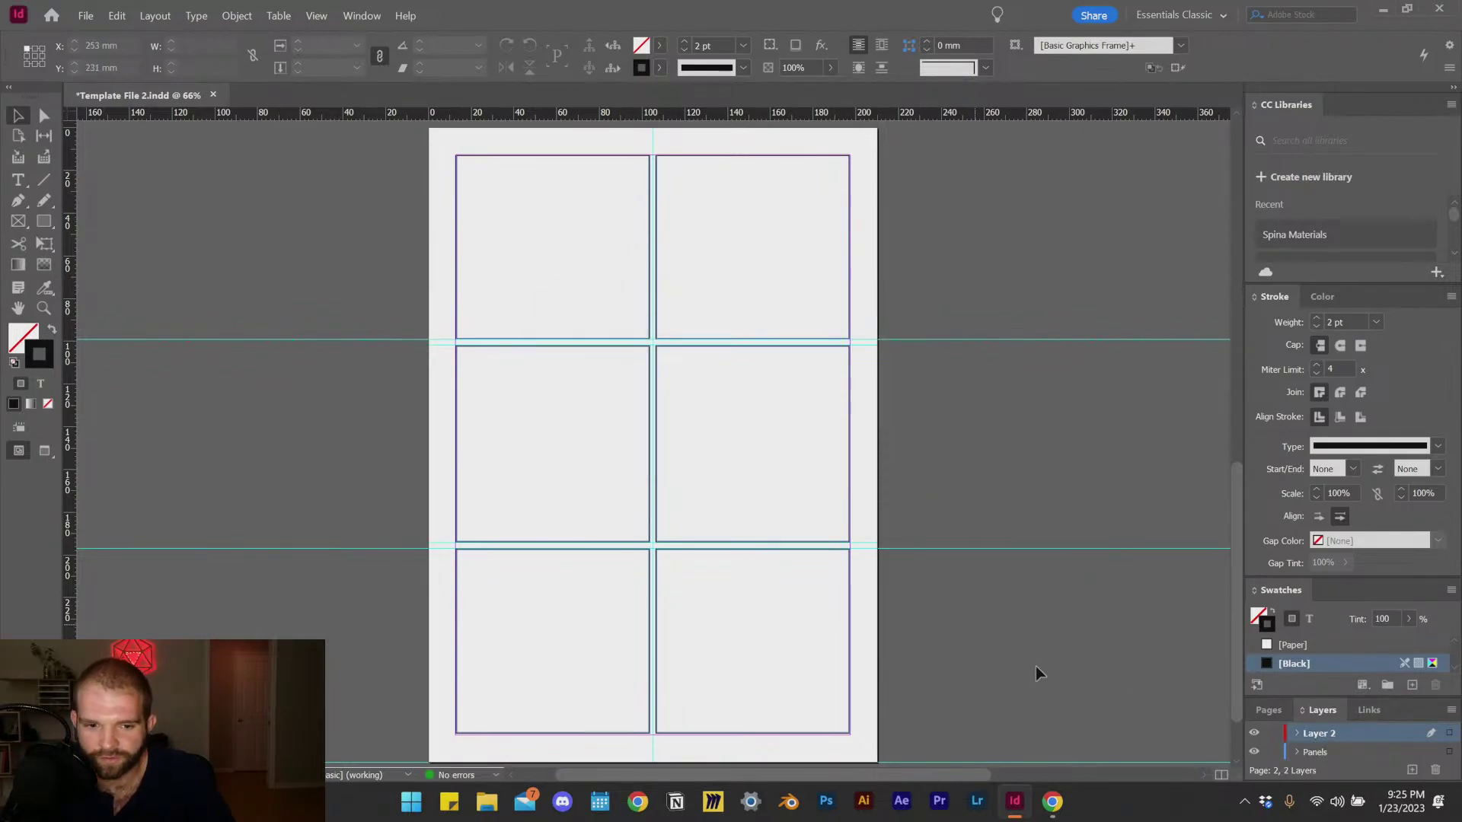
Step: Display the page thumbnails, collapse the extra stroke options, and enlarge the area listing the parent and document pages
scroll(1310, 646, up, 2)
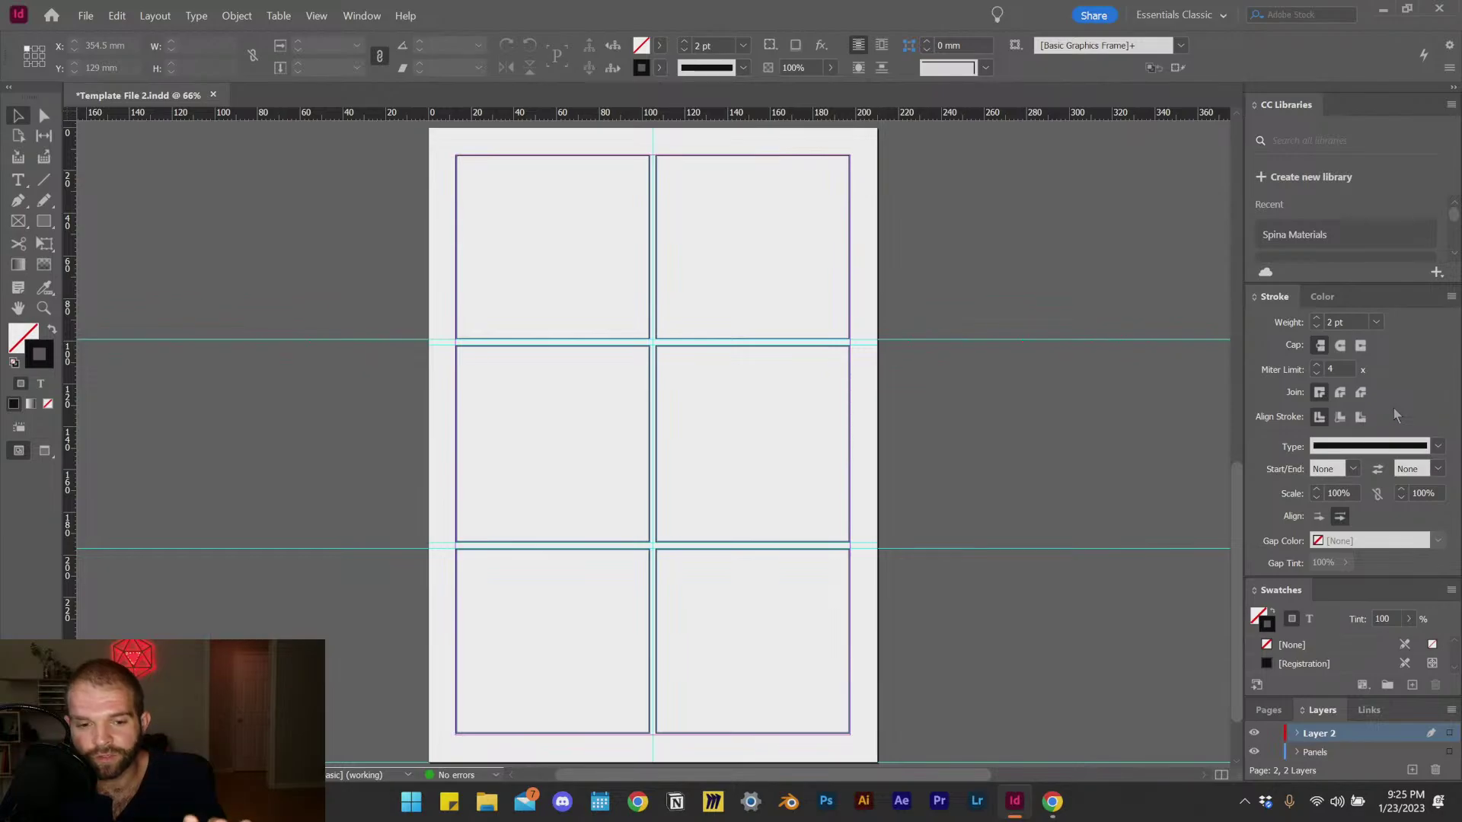
click(1268, 709)
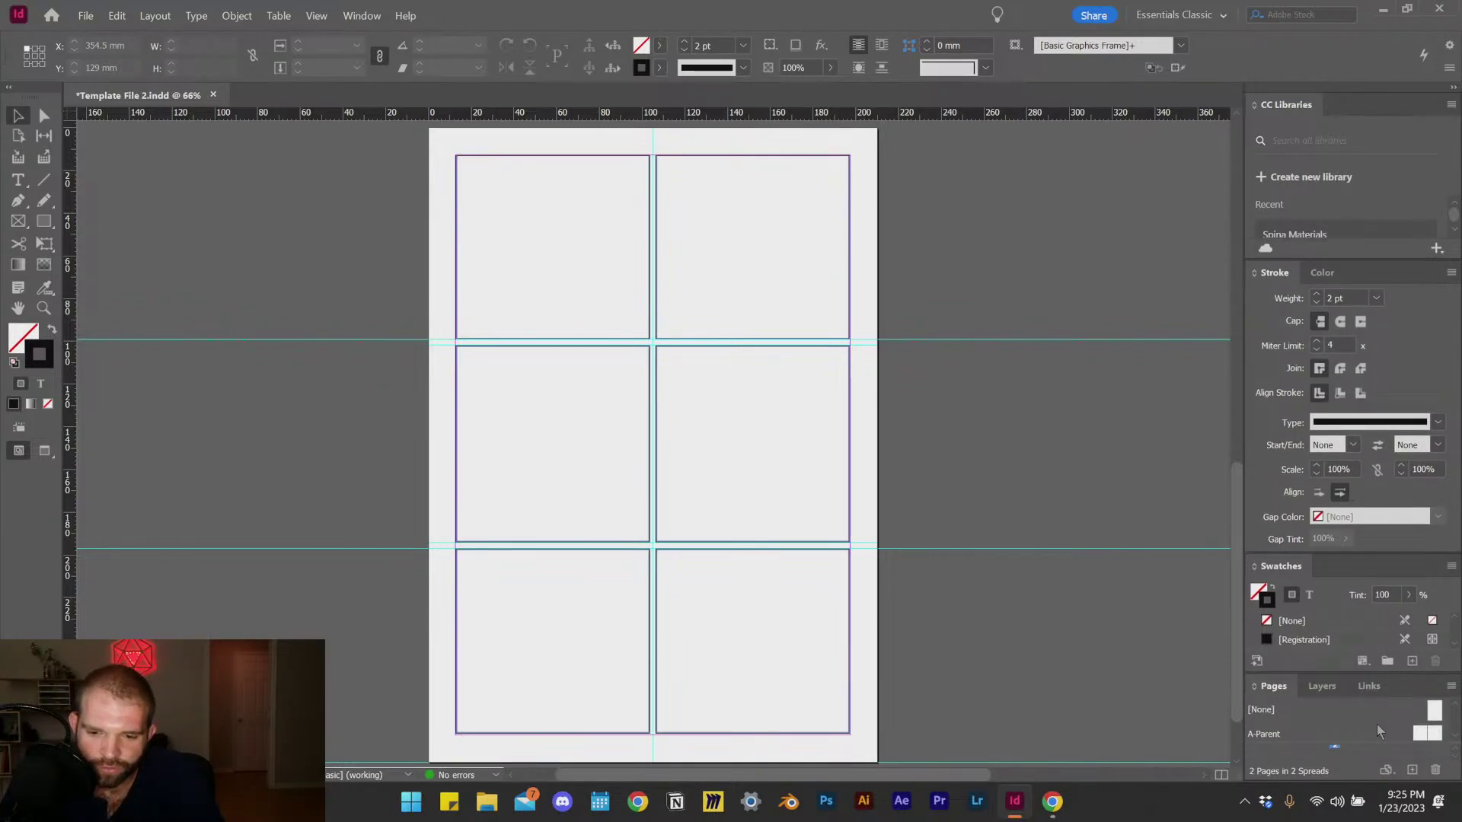
click(1451, 273)
click(1418, 276)
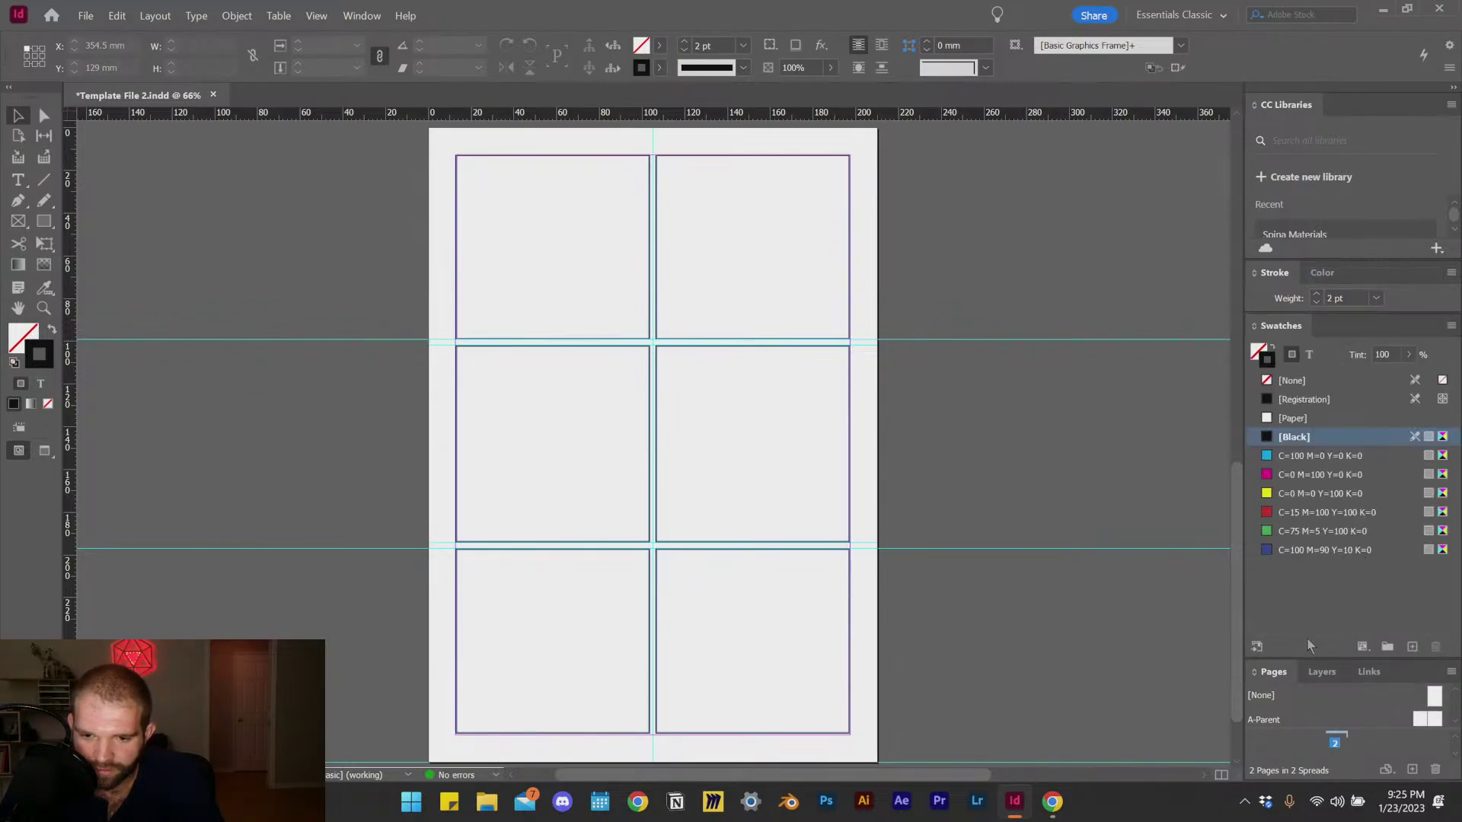
drag(1334, 603, 1332, 530)
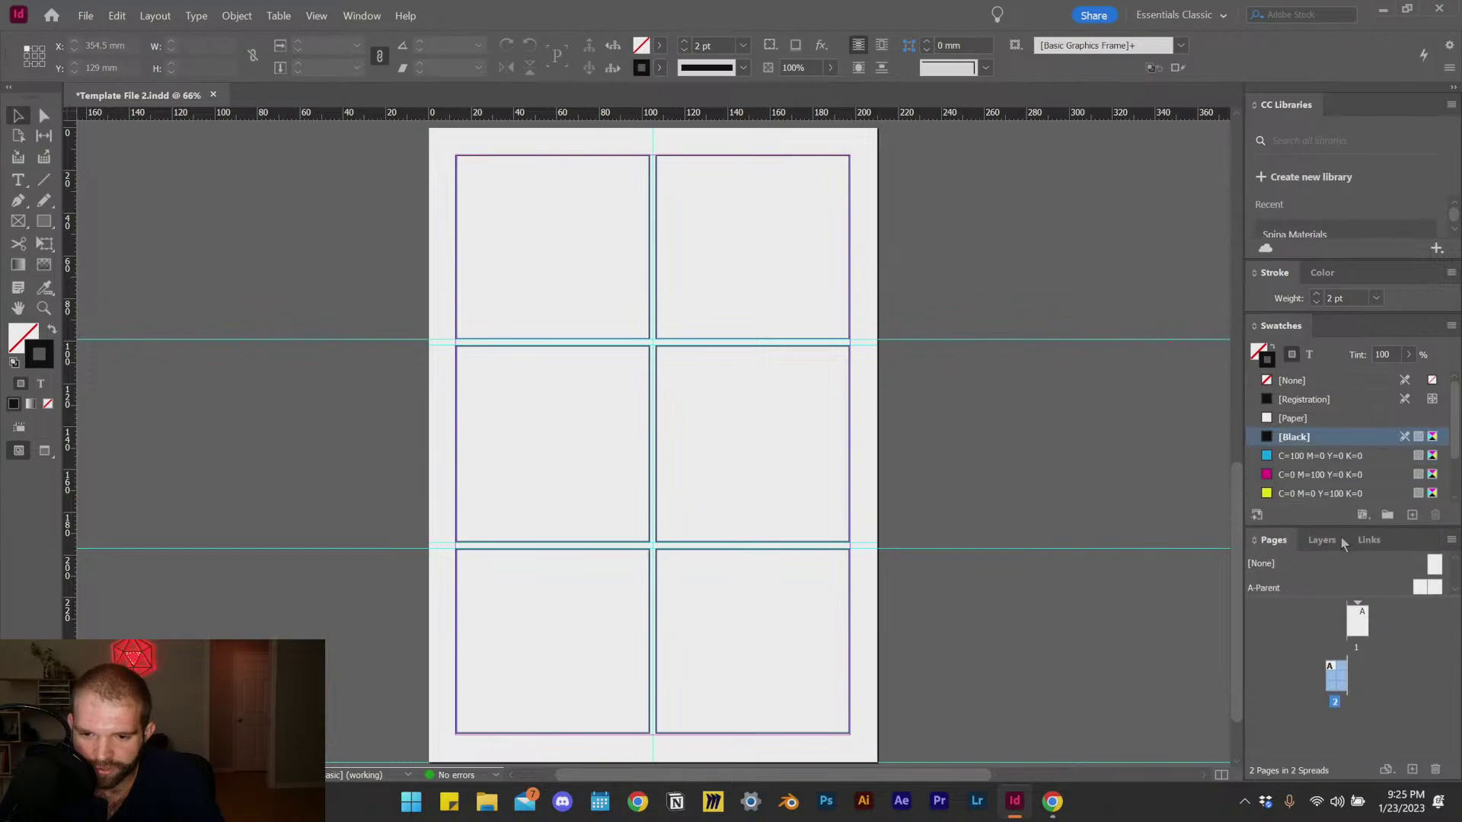
click(1419, 634)
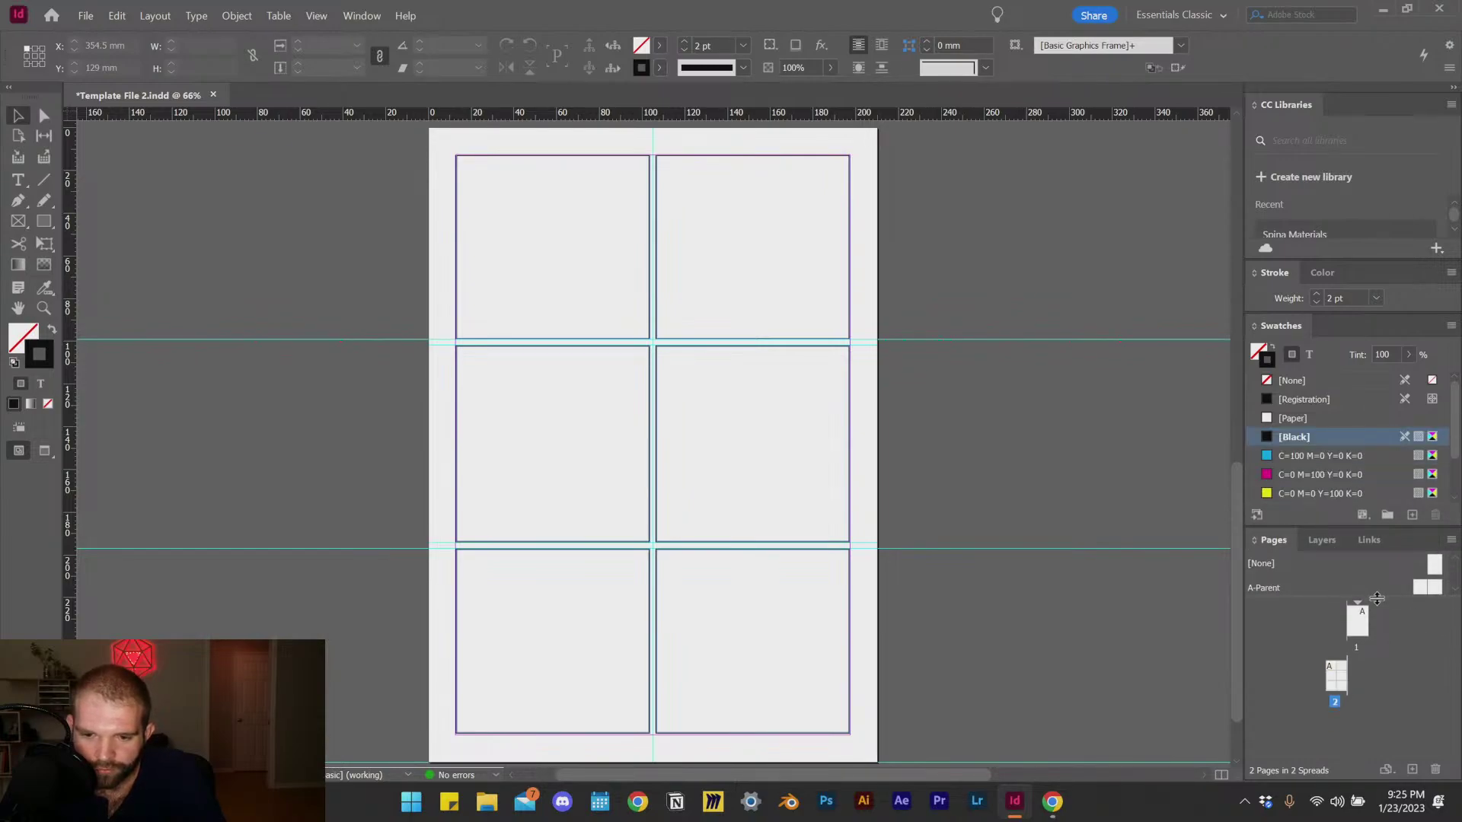
drag(1377, 599, 1382, 621)
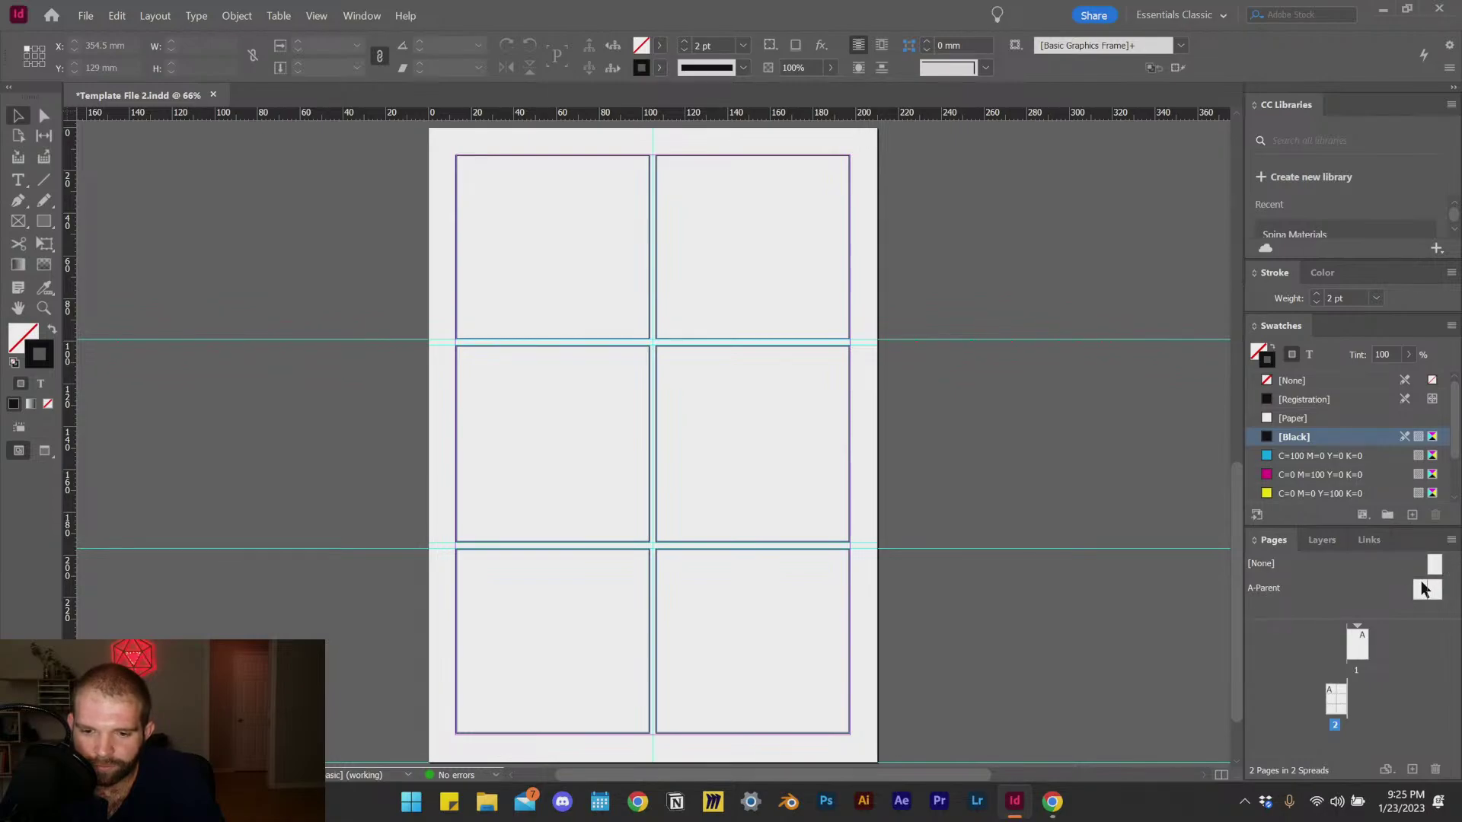
Step: Open the A-Parent spread for editing and bring its left page into view
click(1425, 596)
double_click(1279, 589)
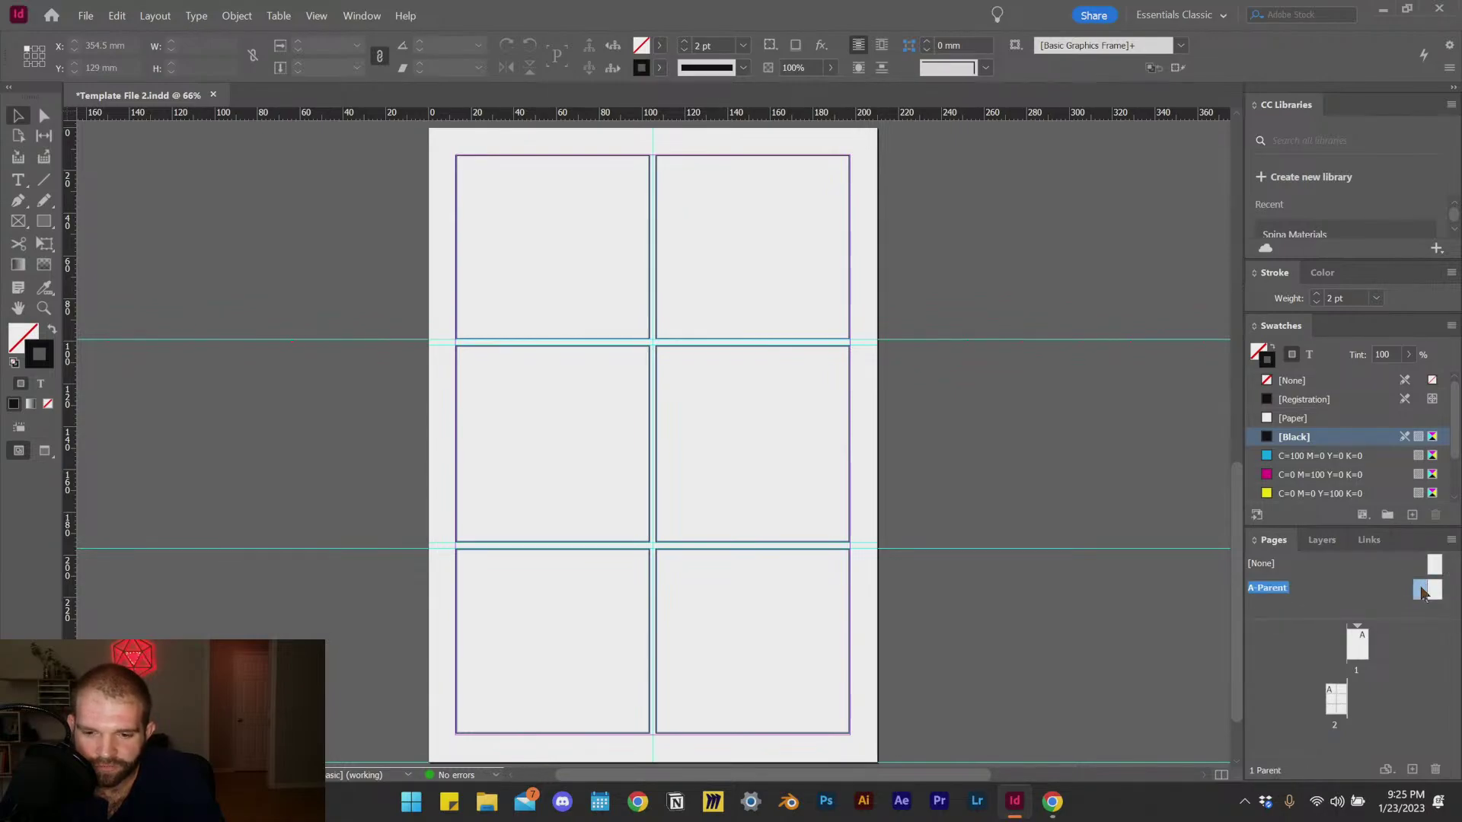
scroll(685, 514, down, 1)
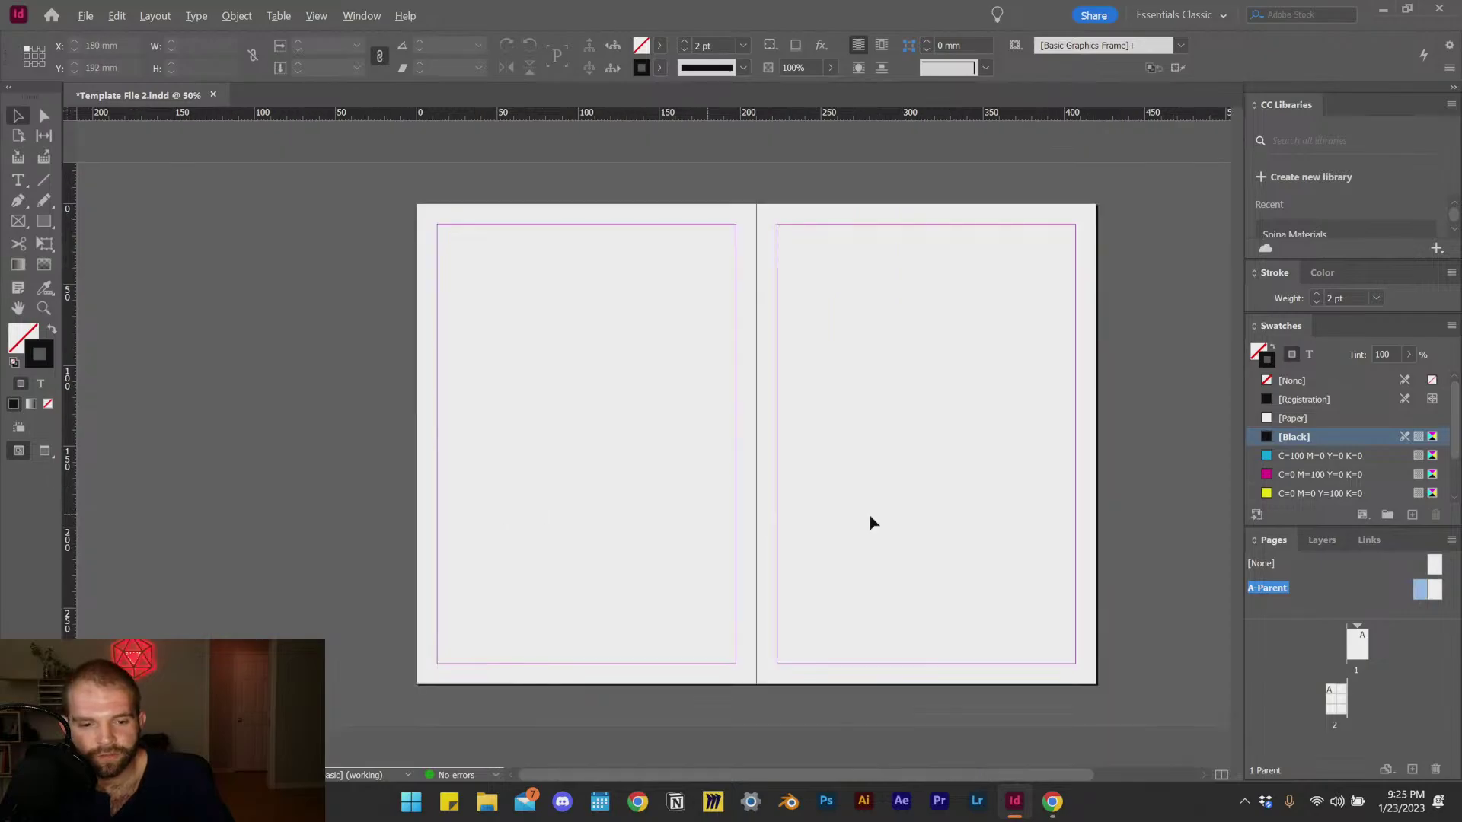
scroll(870, 515, up, 2)
scroll(659, 551, down, 2)
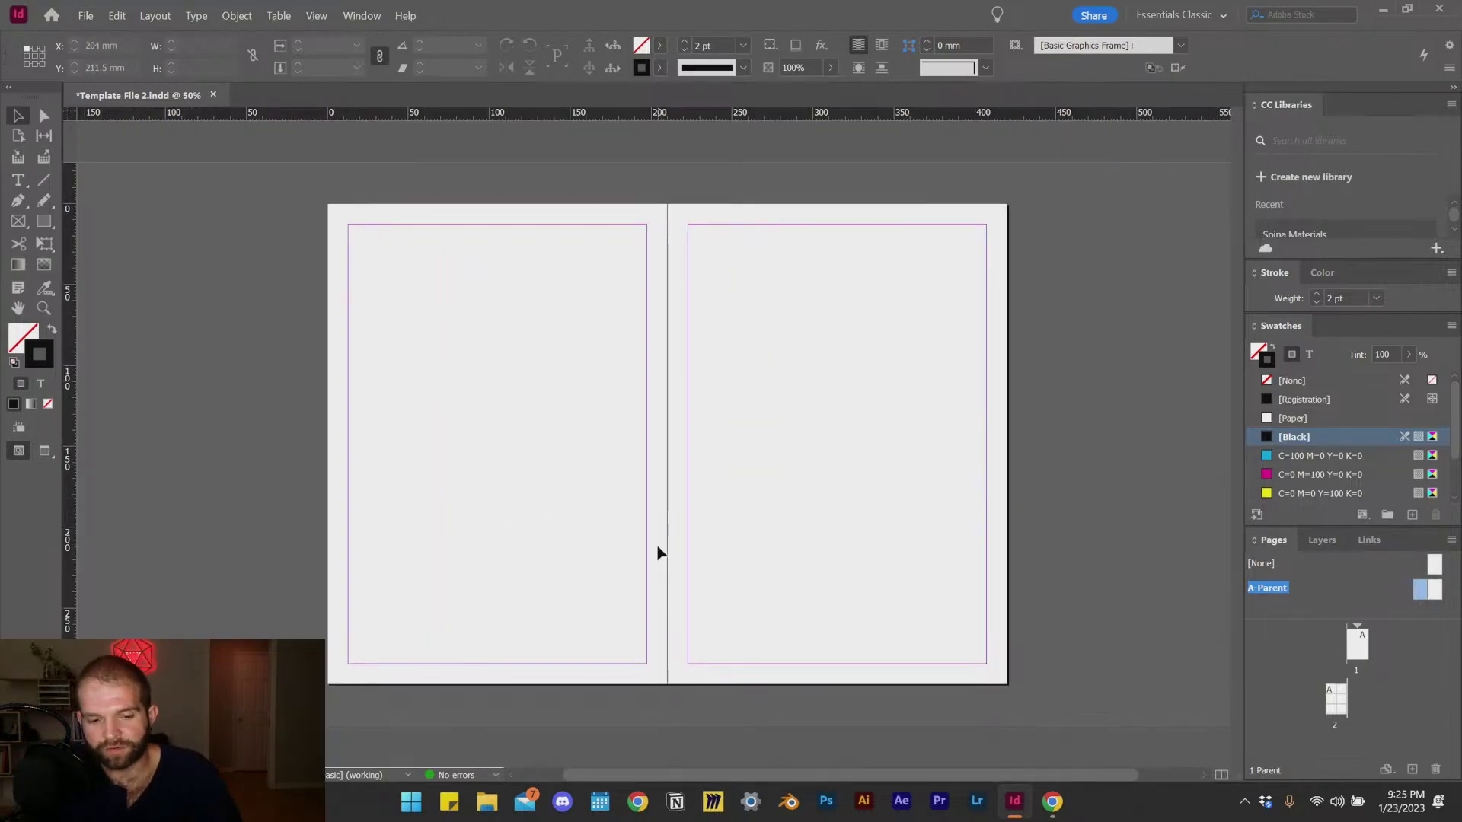
scroll(660, 551, up, 1)
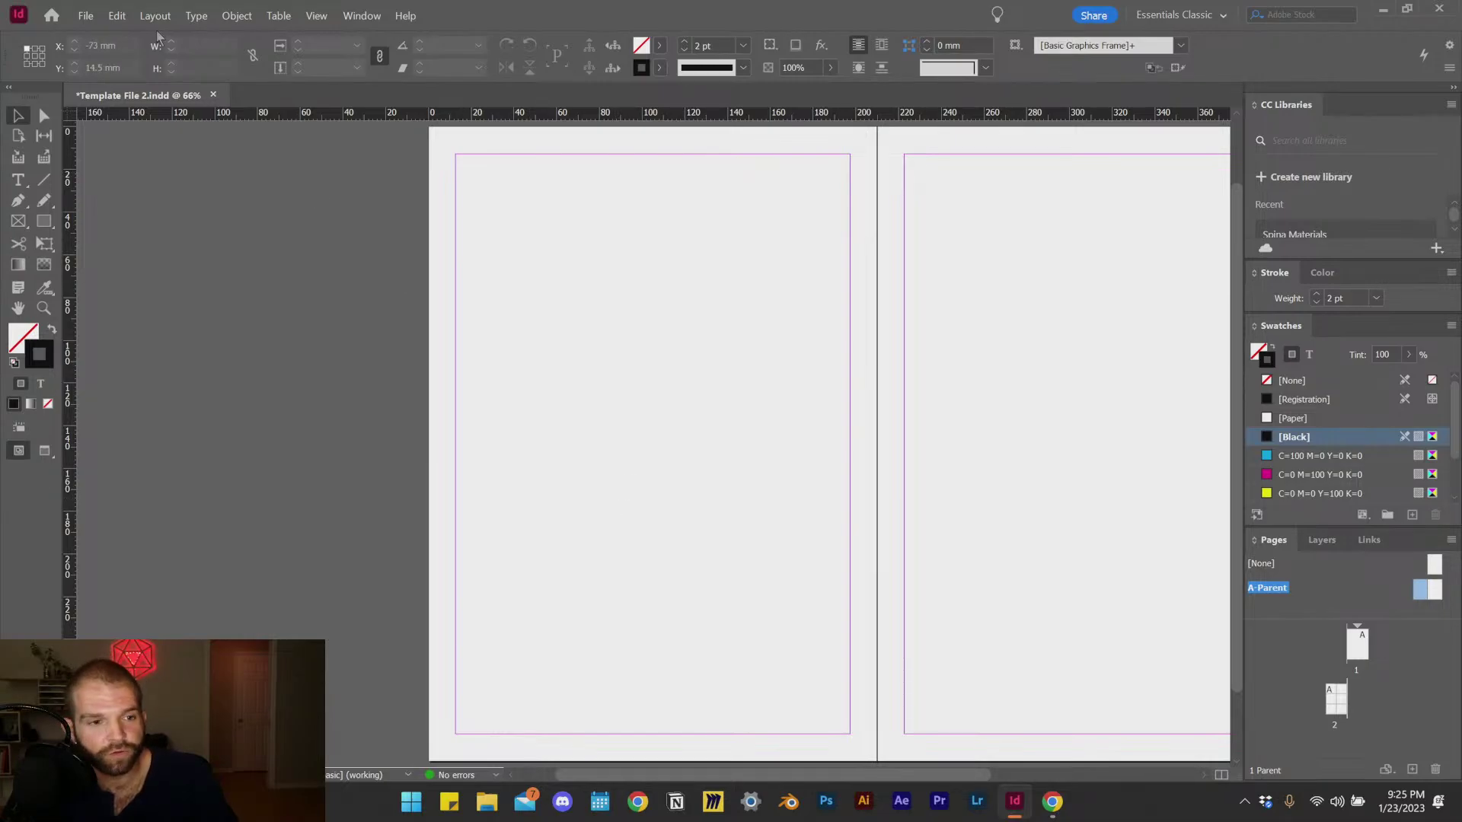
click(197, 16)
mouse_move(343, 549)
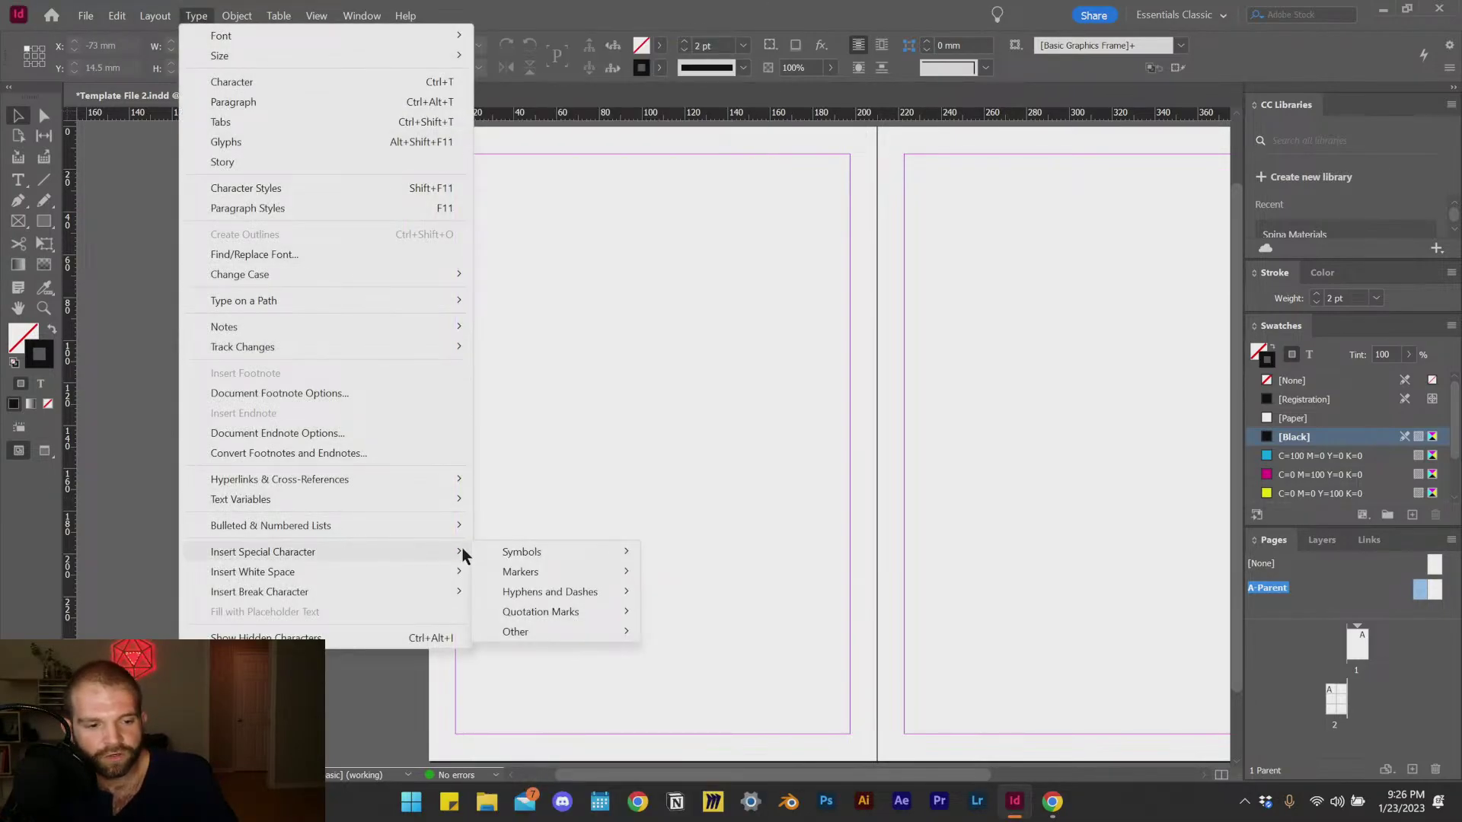
click(680, 458)
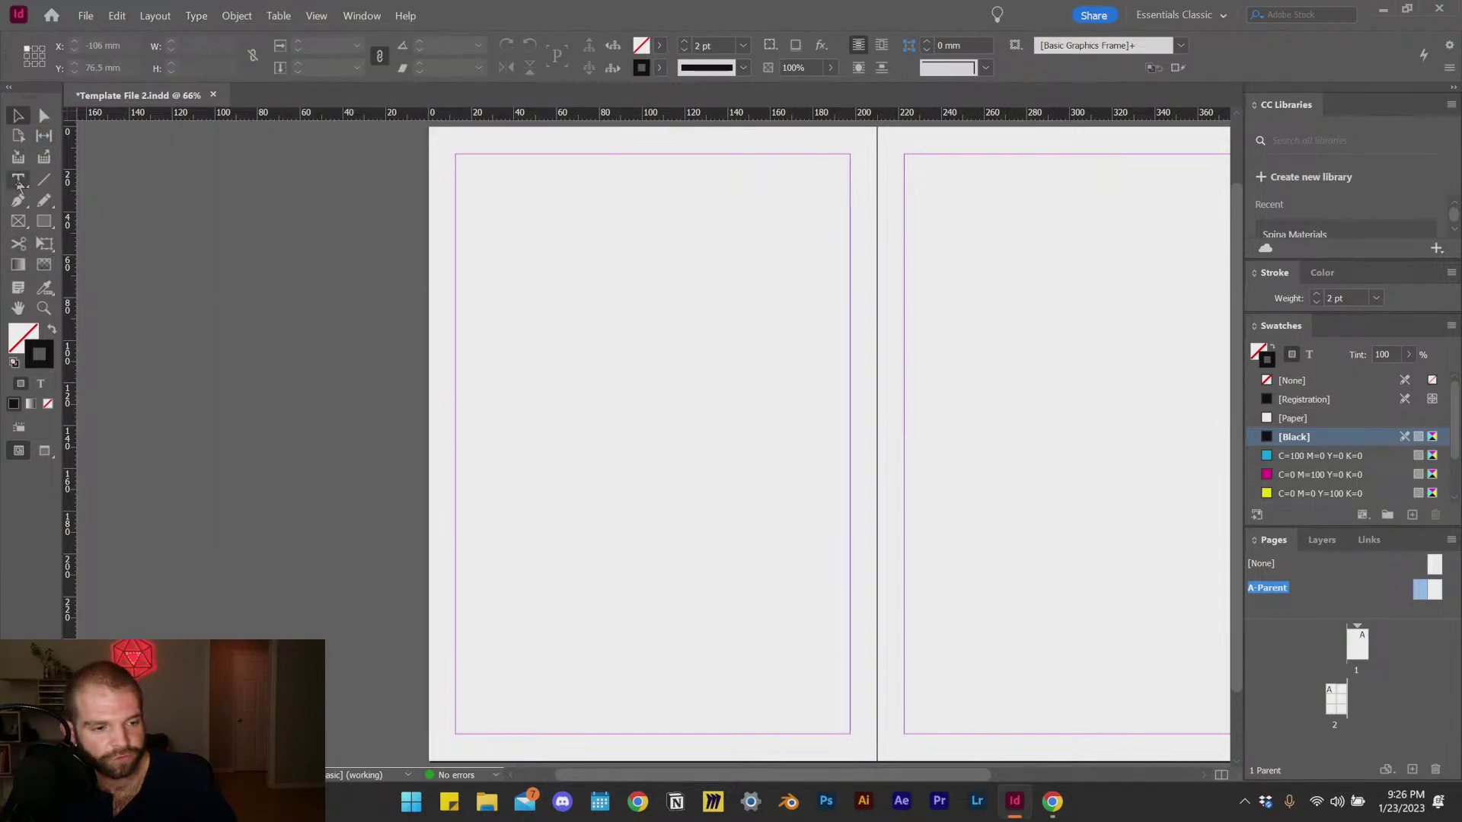
Step: Create a text frame about 15 × 15 mm in the left parent page's lower-left corner and insert the Current Page Number marker
click(18, 180)
drag(439, 725, 471, 757)
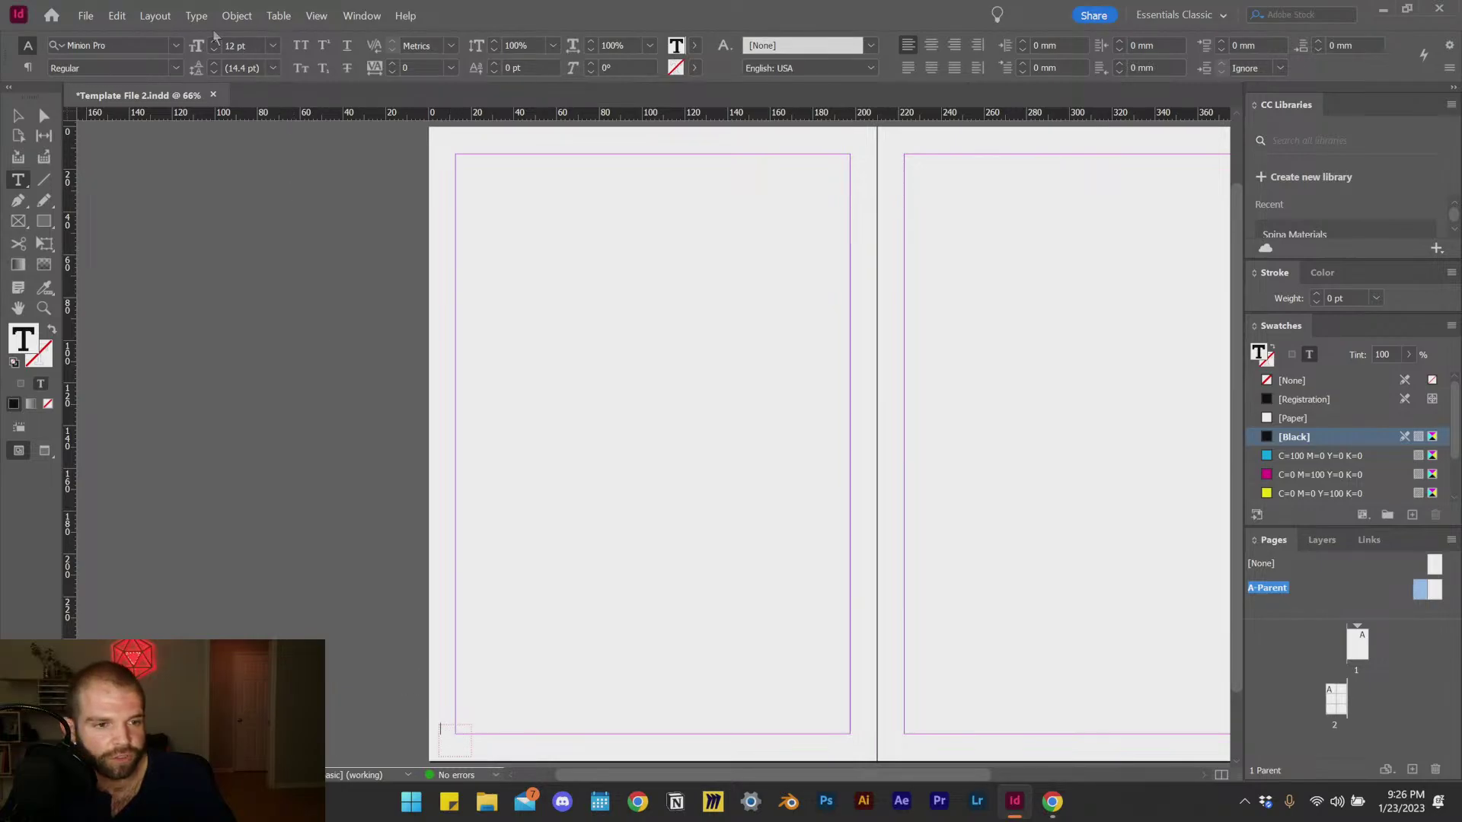
click(155, 16)
mouse_move(196, 16)
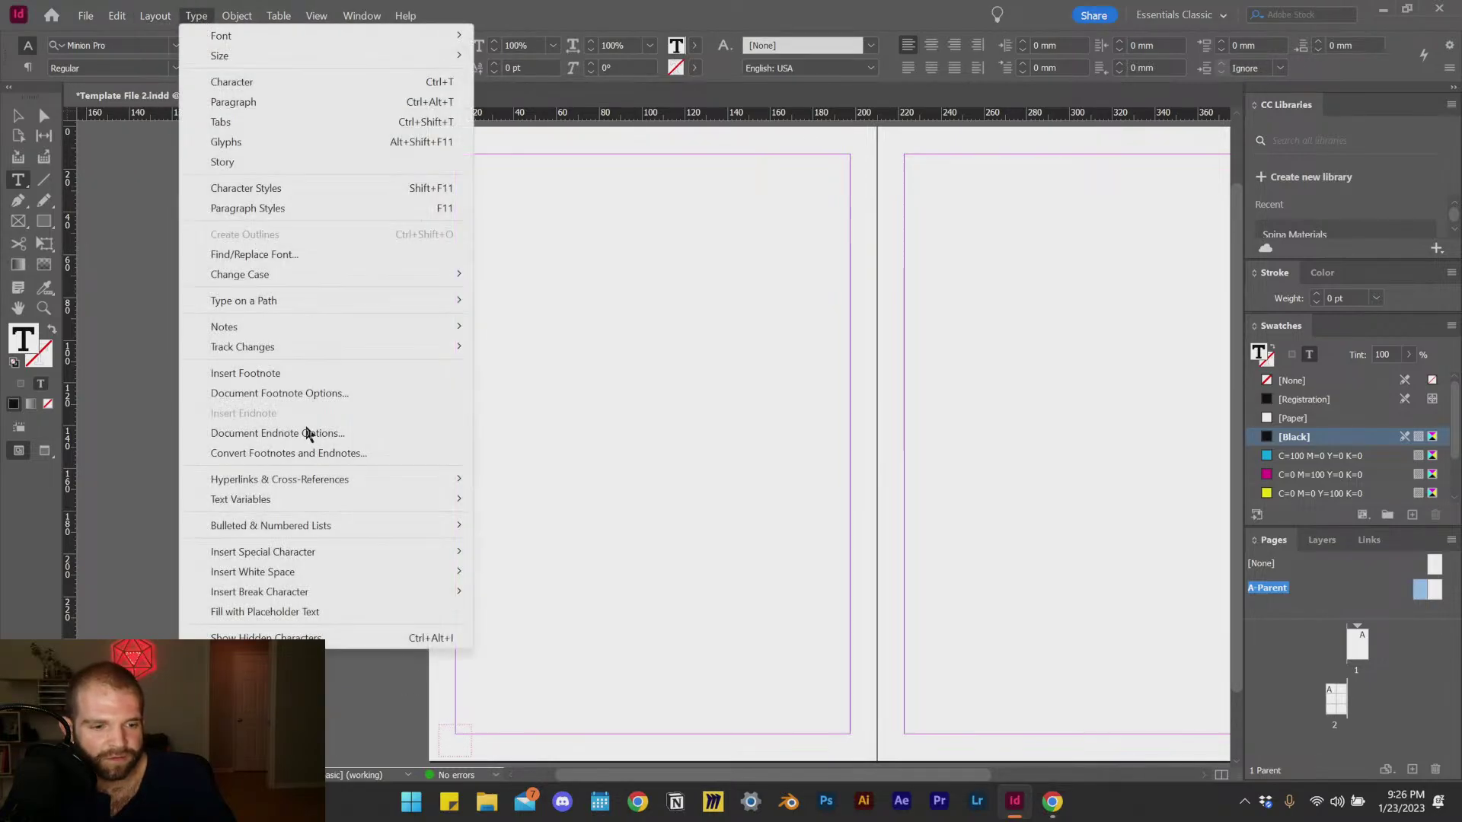
mouse_move(332, 537)
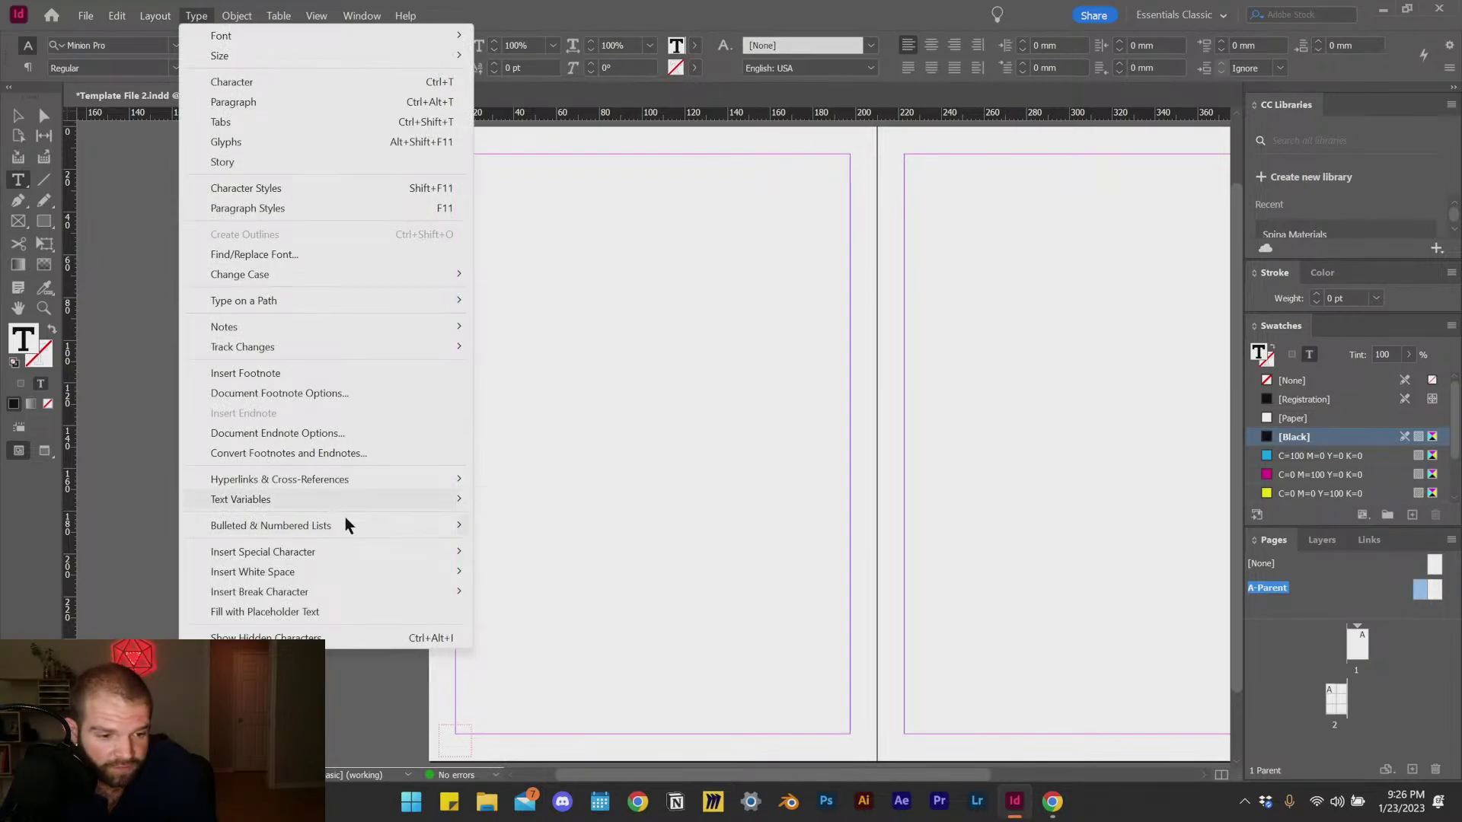
mouse_move(553, 545)
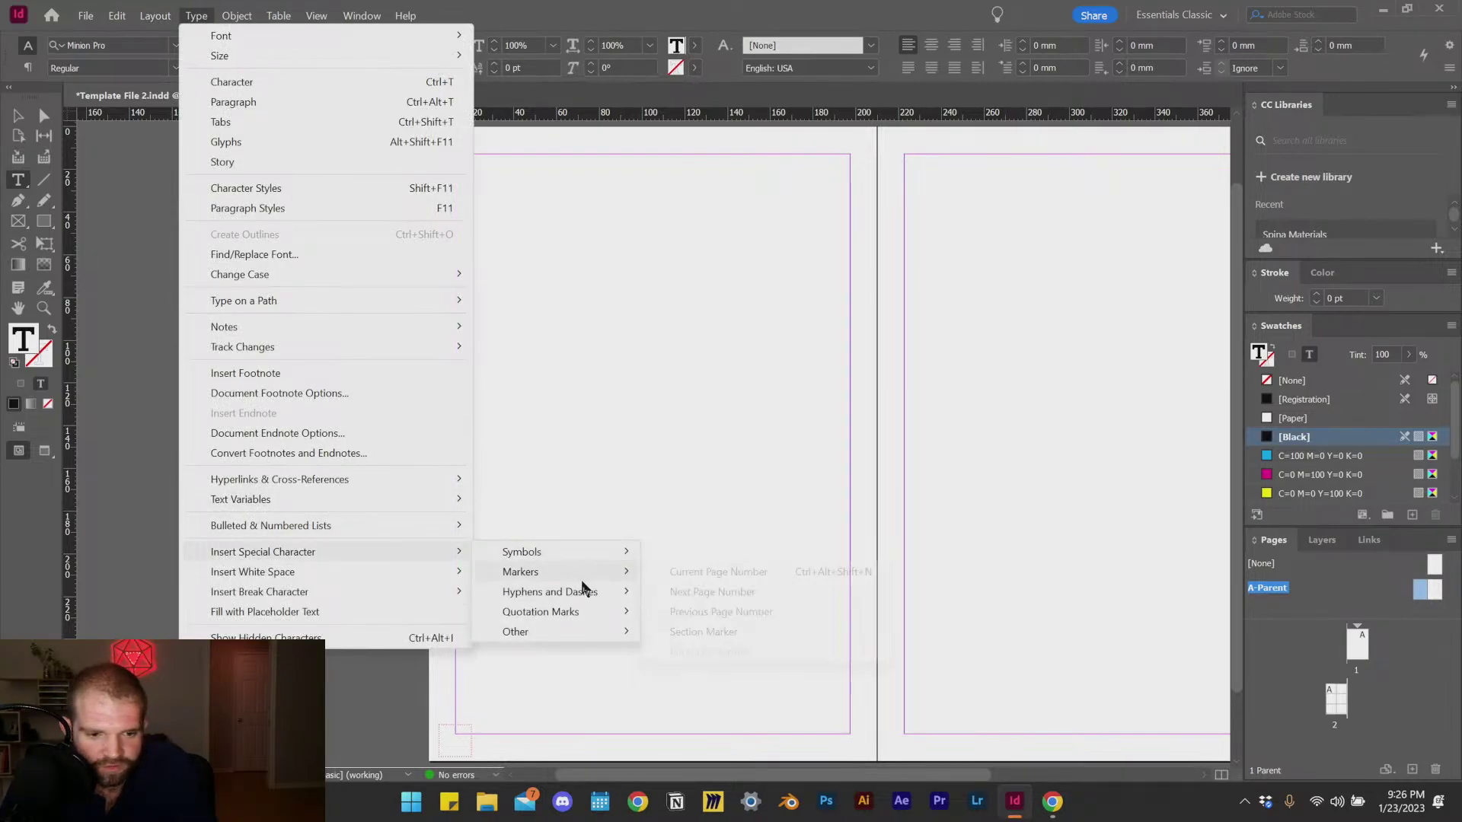
mouse_move(586, 571)
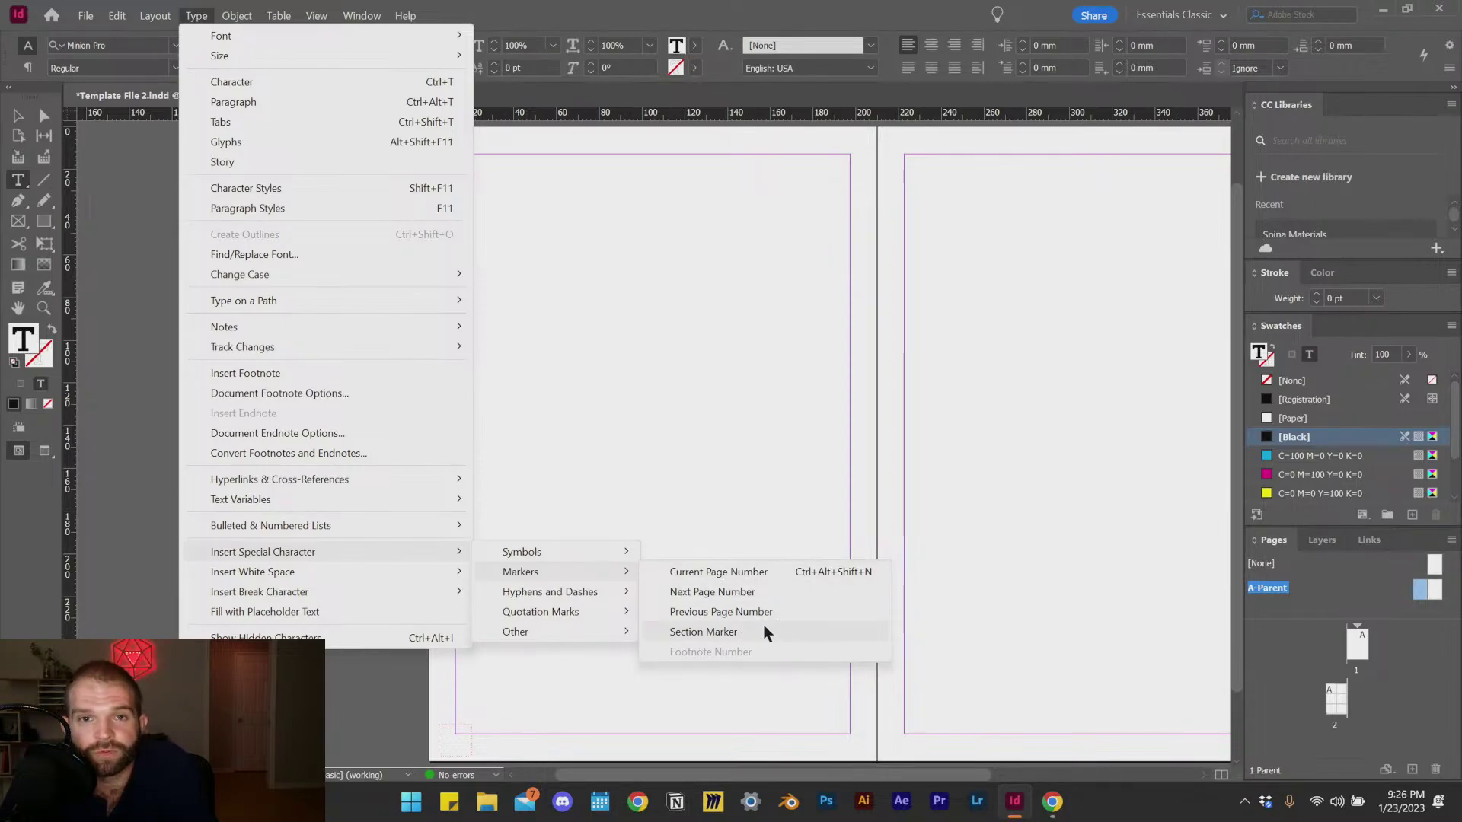
click(778, 573)
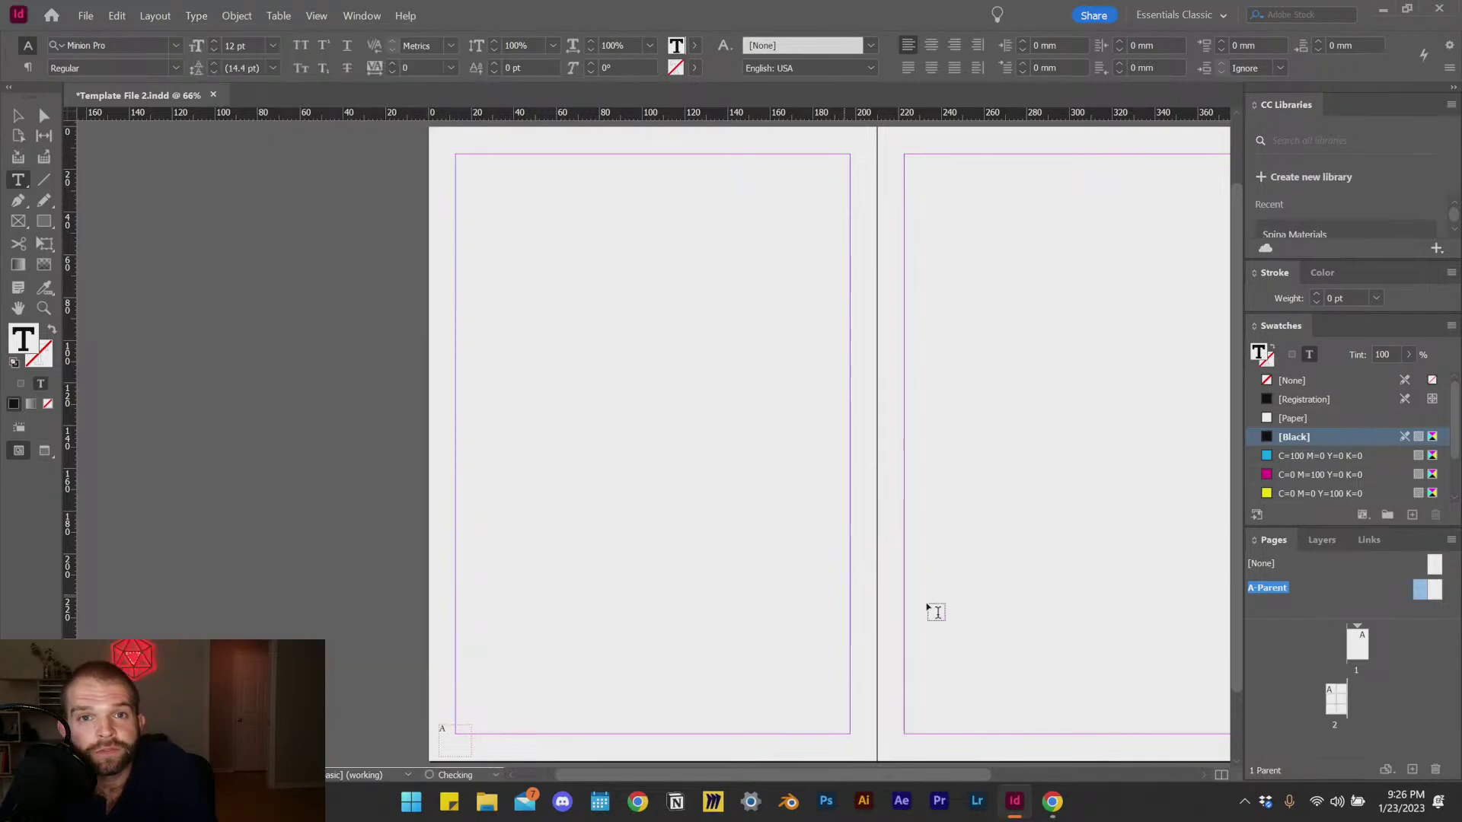
Step: Shorten the page number frame from its upper edge to a height of about 7.9 mm
click(19, 116)
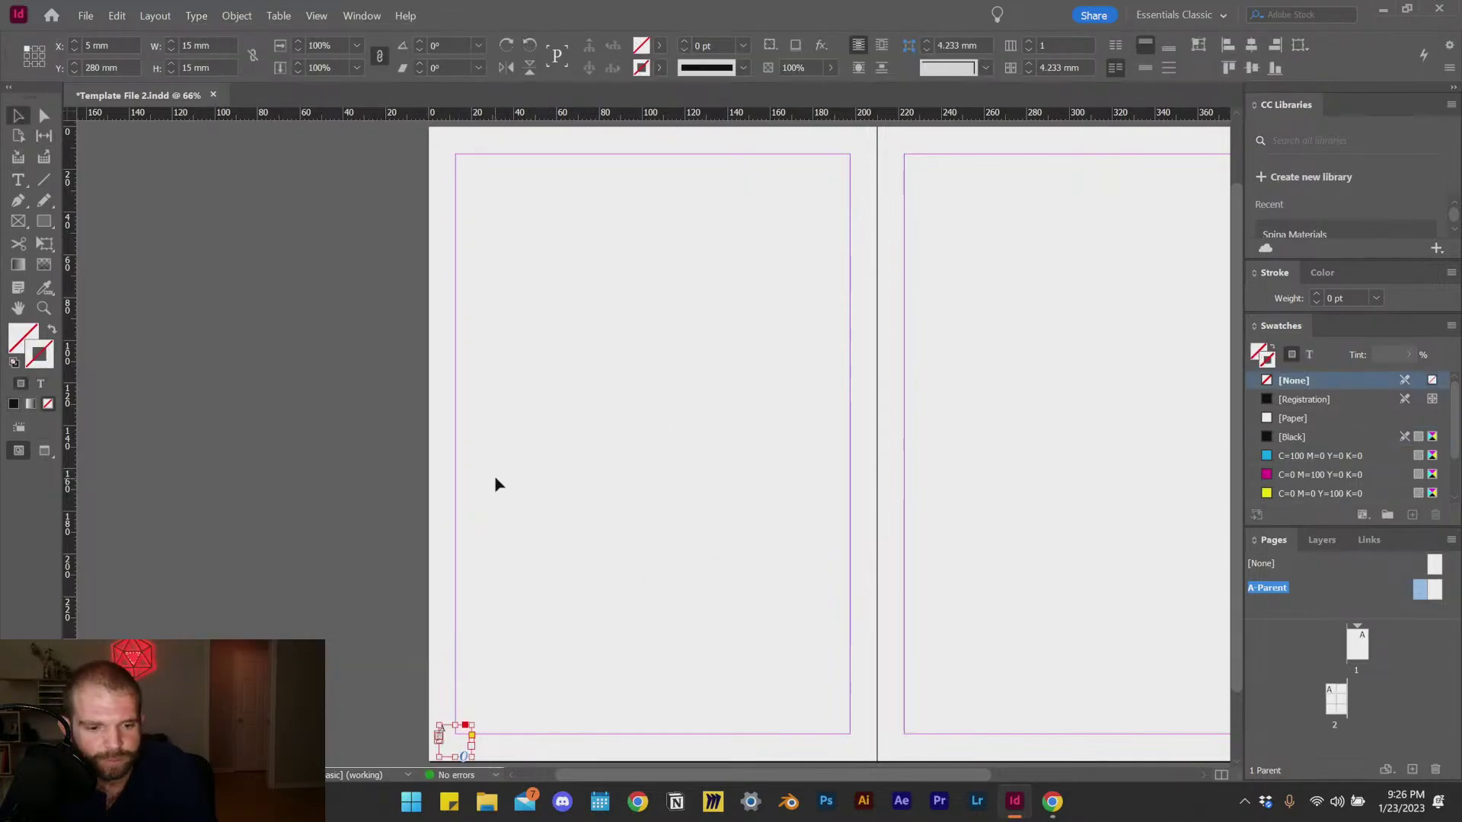
key(ctrl+=)
key(ctrl+=)
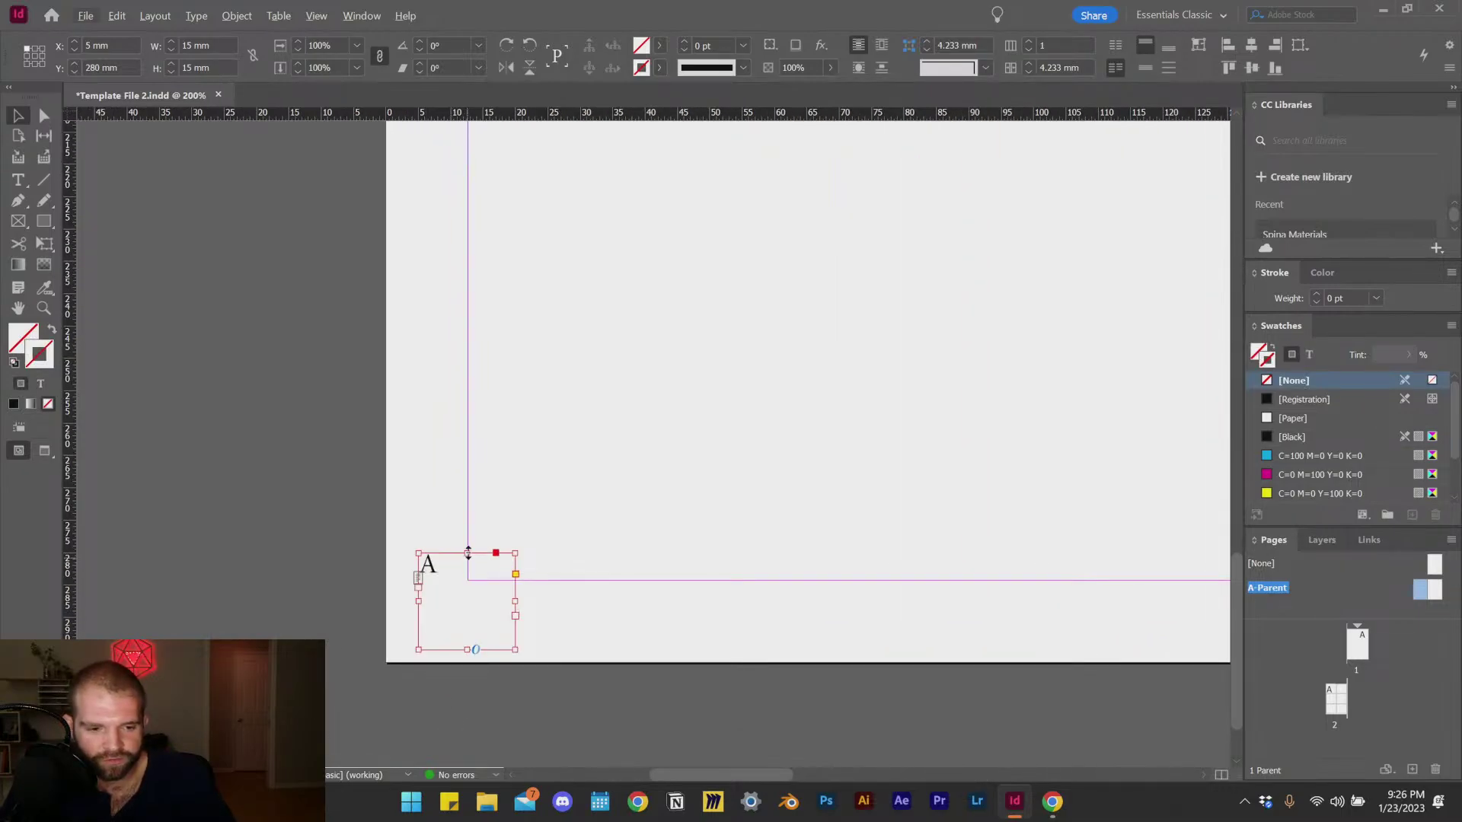
drag(467, 552, 367, 607)
Step: Set the page number marker's font to Roboto Condensed Bold
double_click(439, 613)
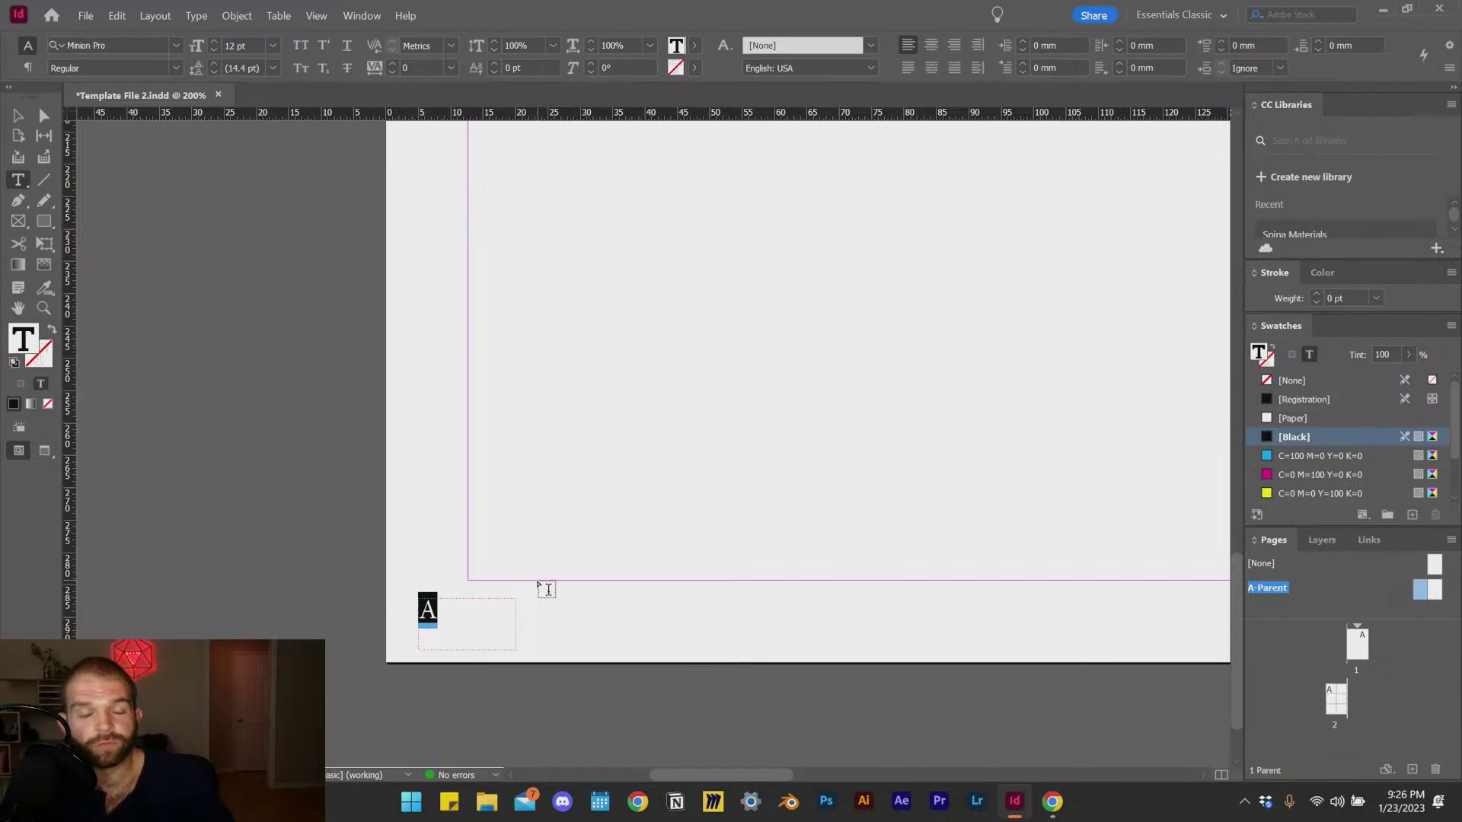
drag(427, 613, 421, 598)
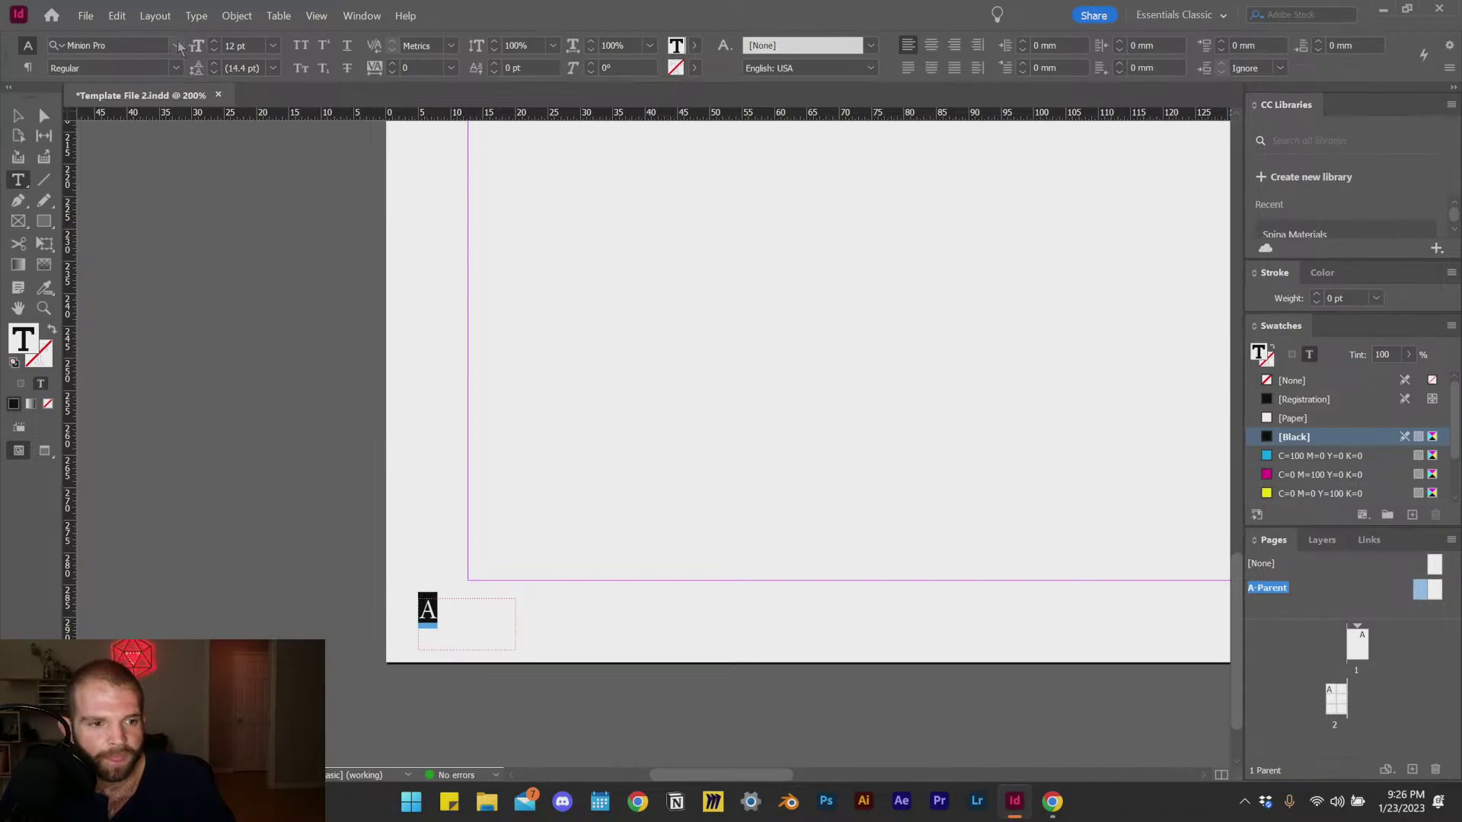
click(153, 42)
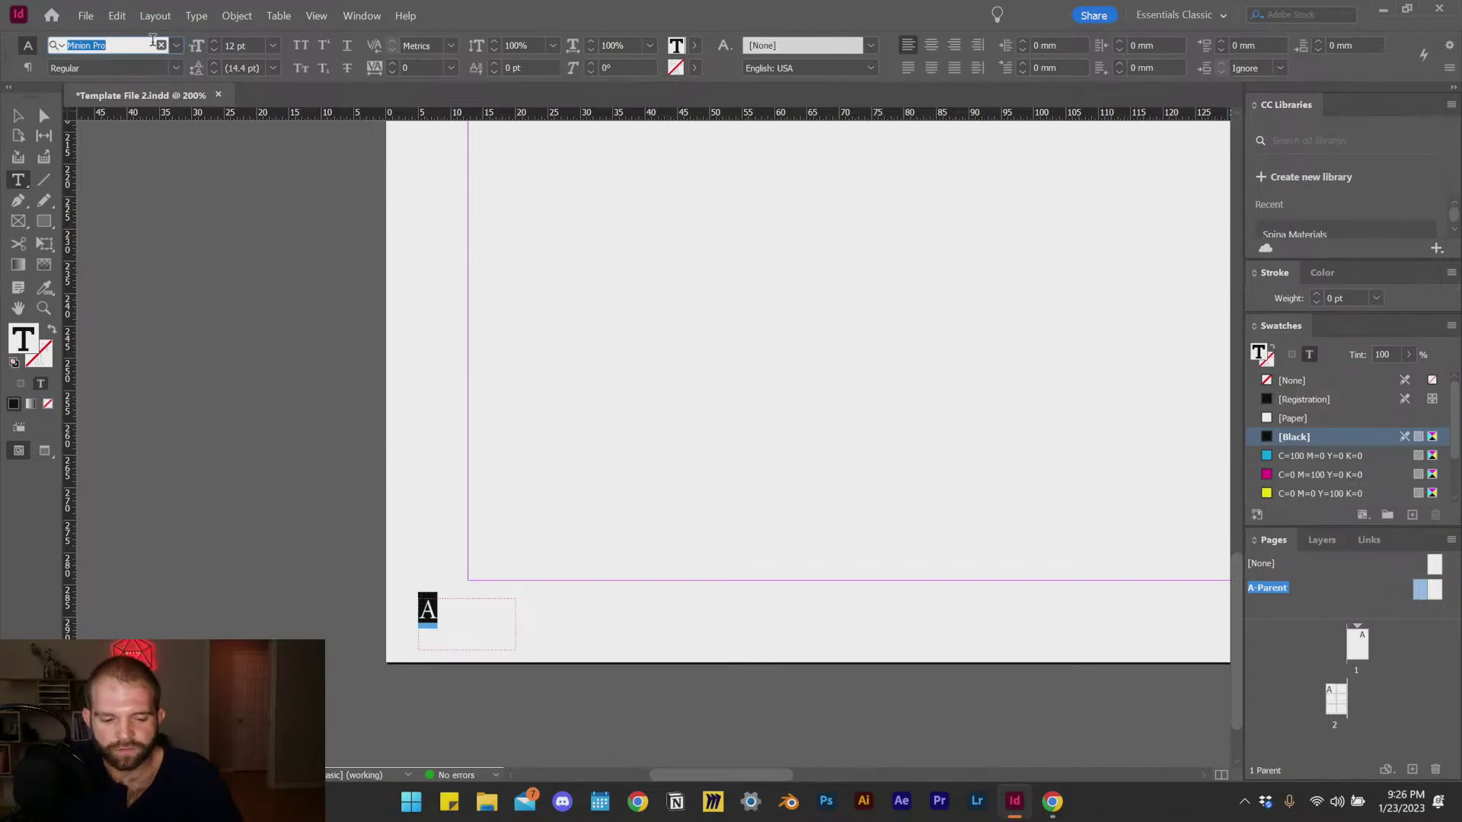
text(Roboto)
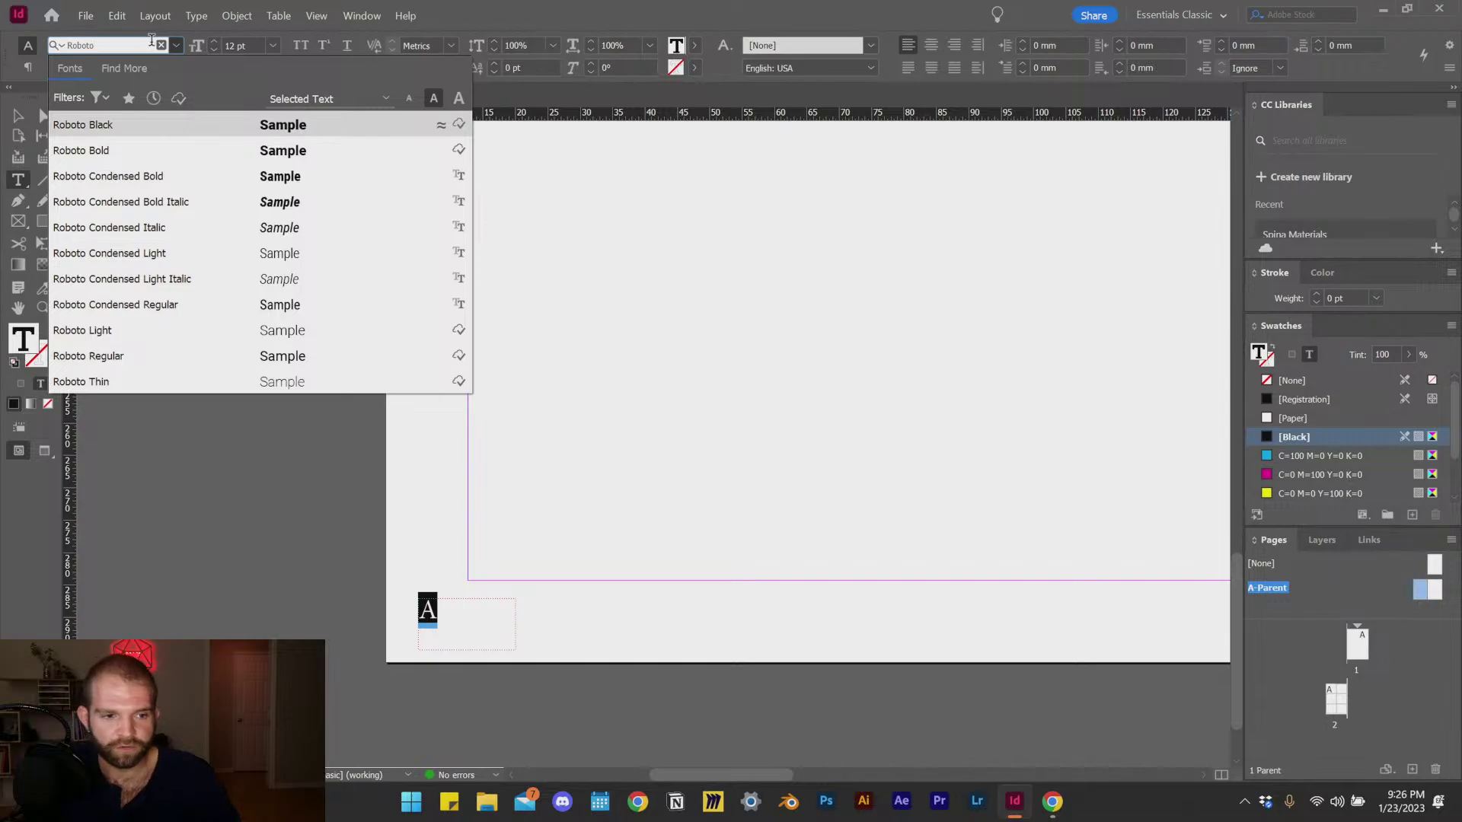
click(157, 178)
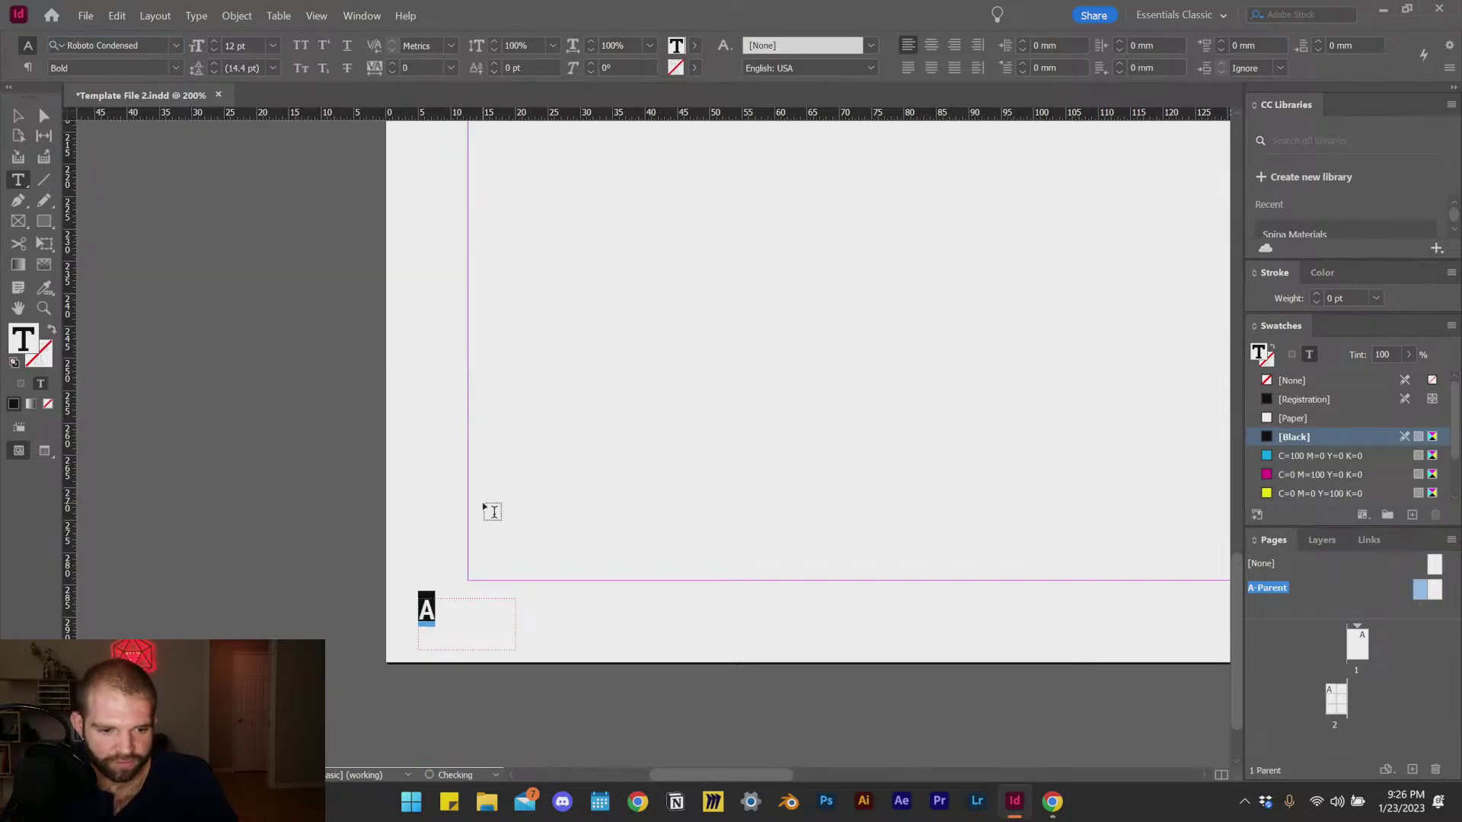
key(Escape)
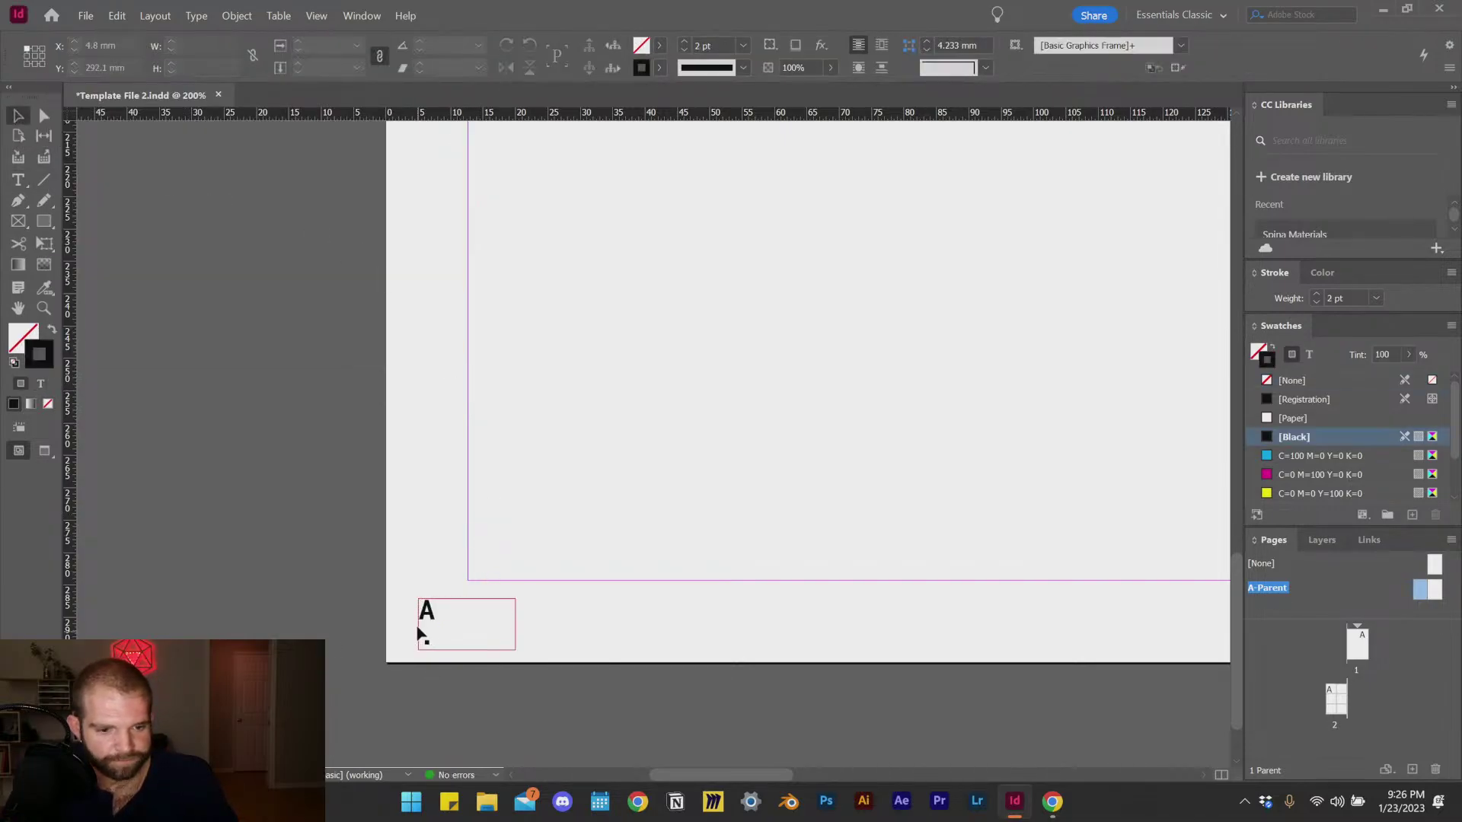
Step: Narrow the page number frame from its right edge to a width of about 3.6 mm
click(418, 632)
drag(516, 625, 434, 623)
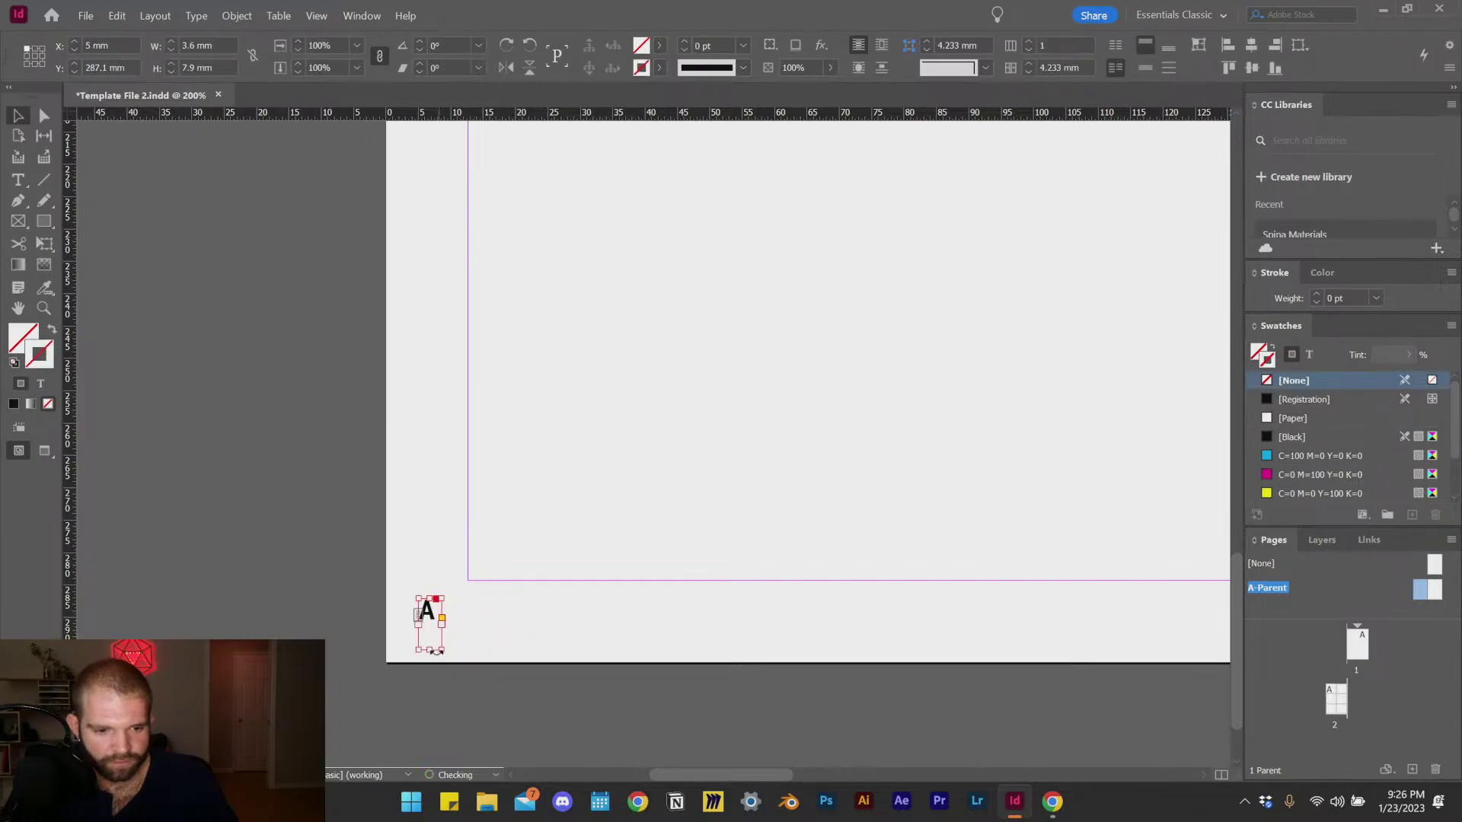
click(573, 606)
Step: Duplicate the page number frame along the left page's lower margin at about X 81.8 mm
scroll(330, 594, down, 4)
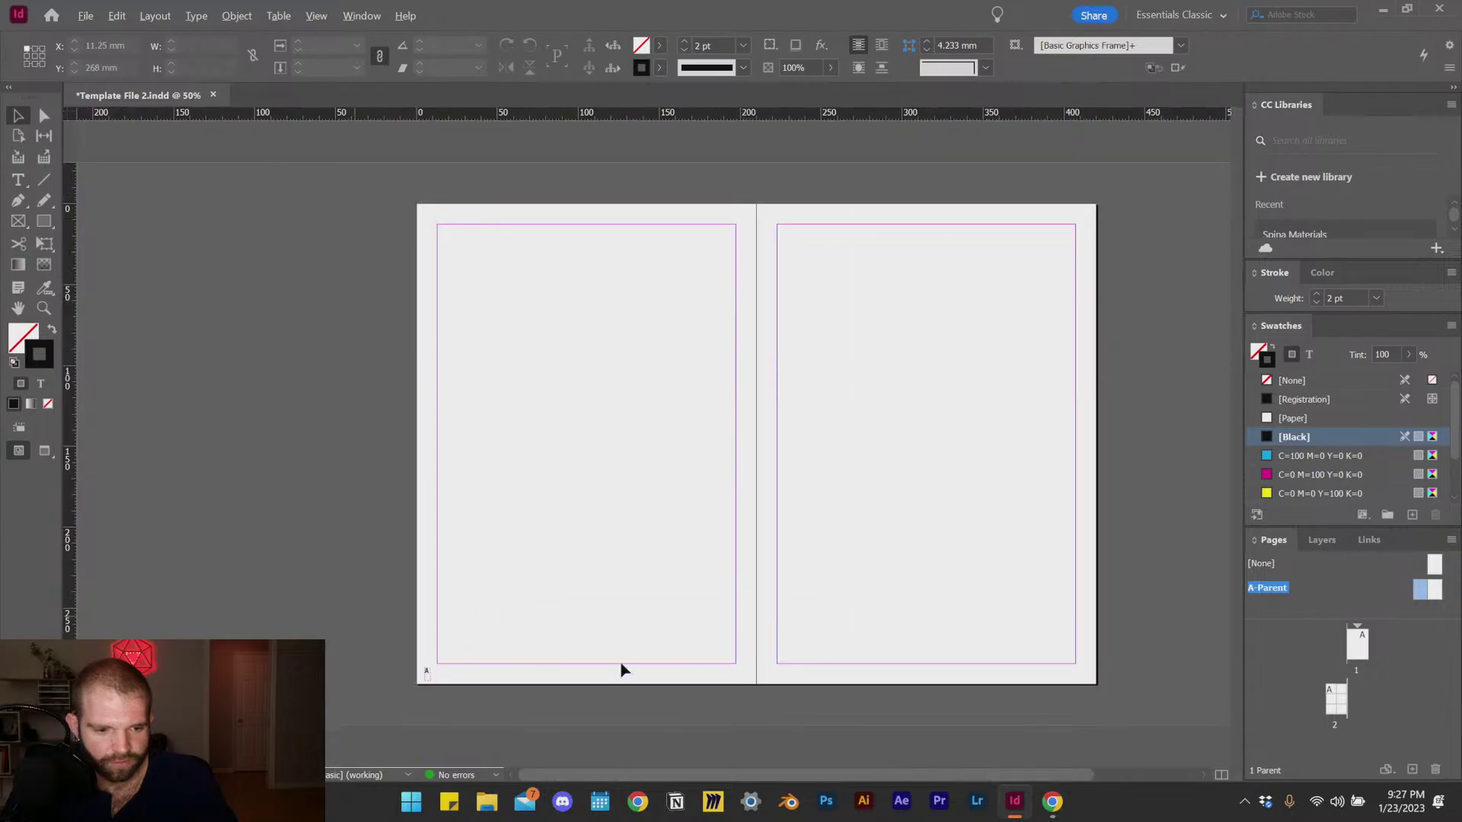
scroll(440, 669, up, 2)
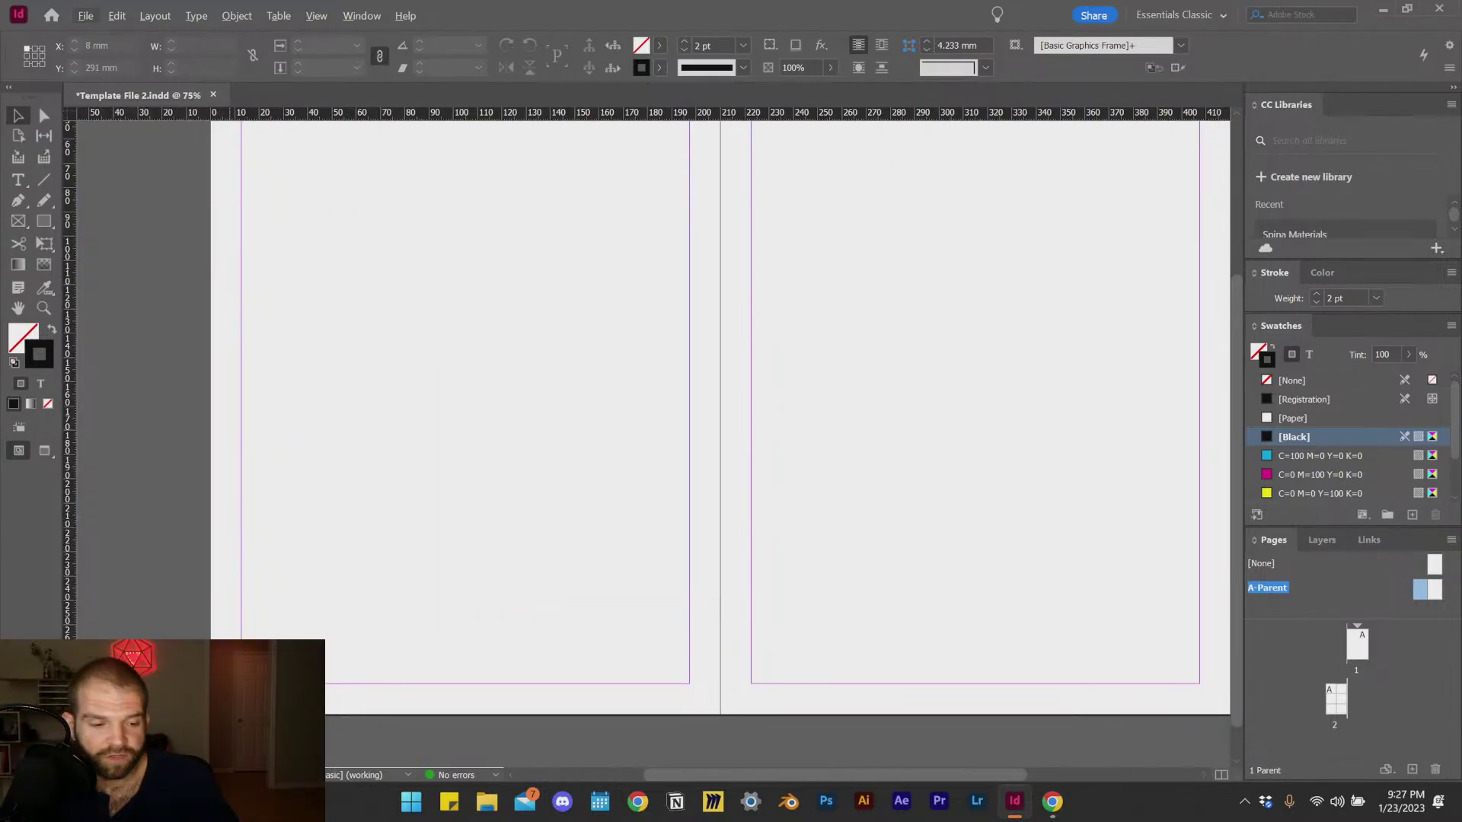
click(227, 705)
scroll(225, 708, up, 3)
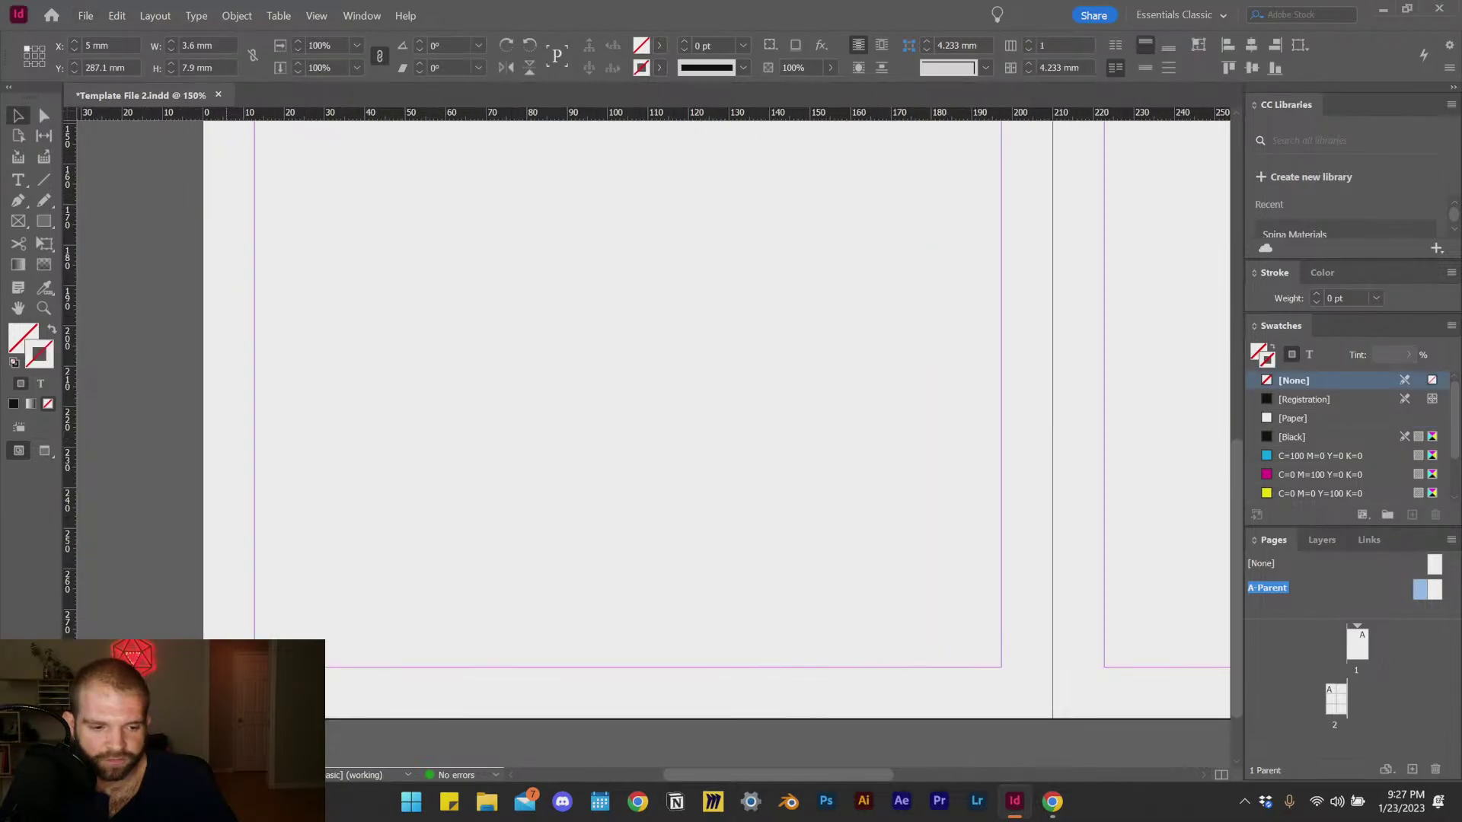
drag(227, 697, 601, 693)
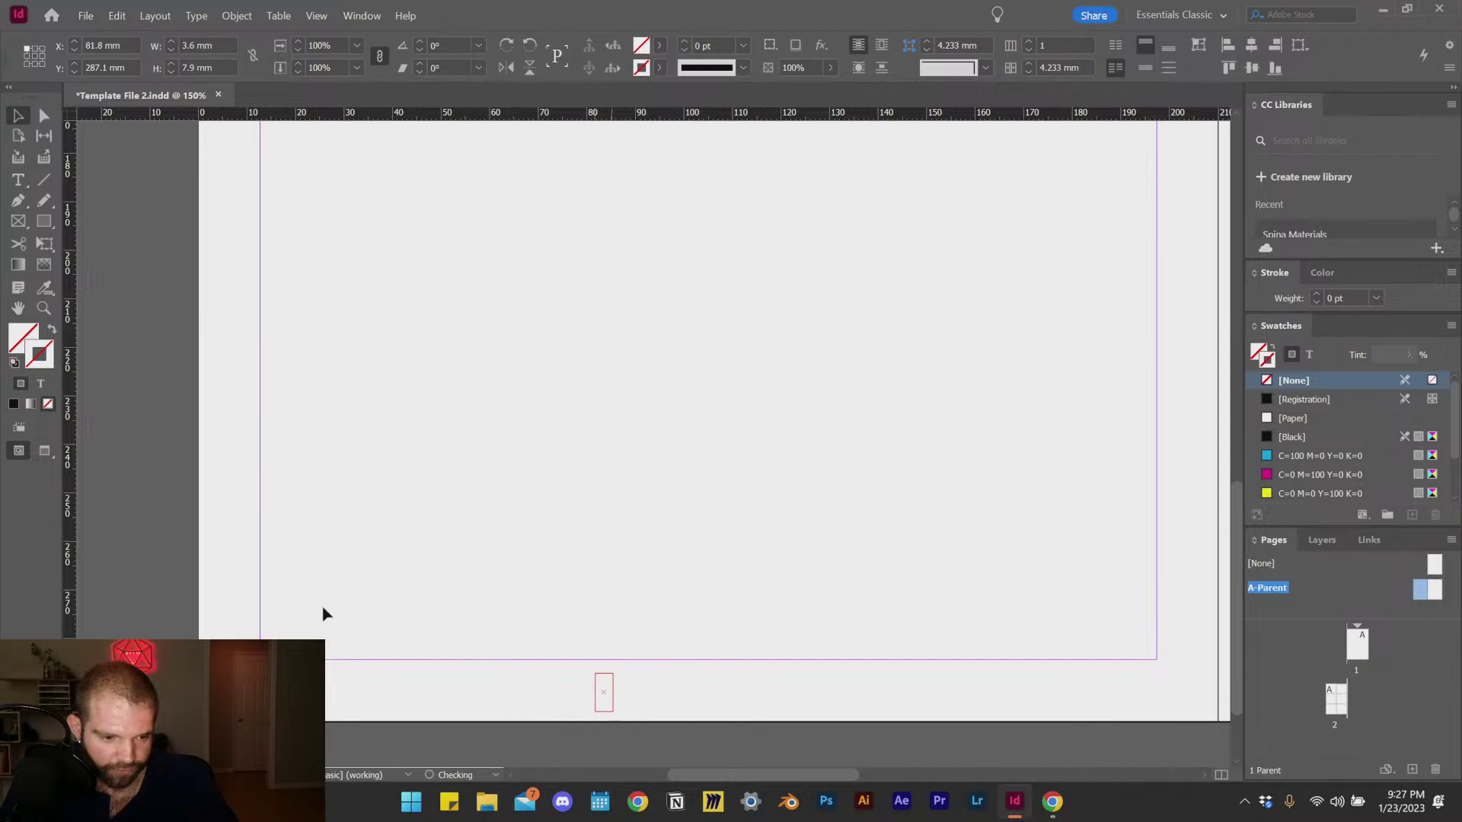
scroll(596, 684, up, 2)
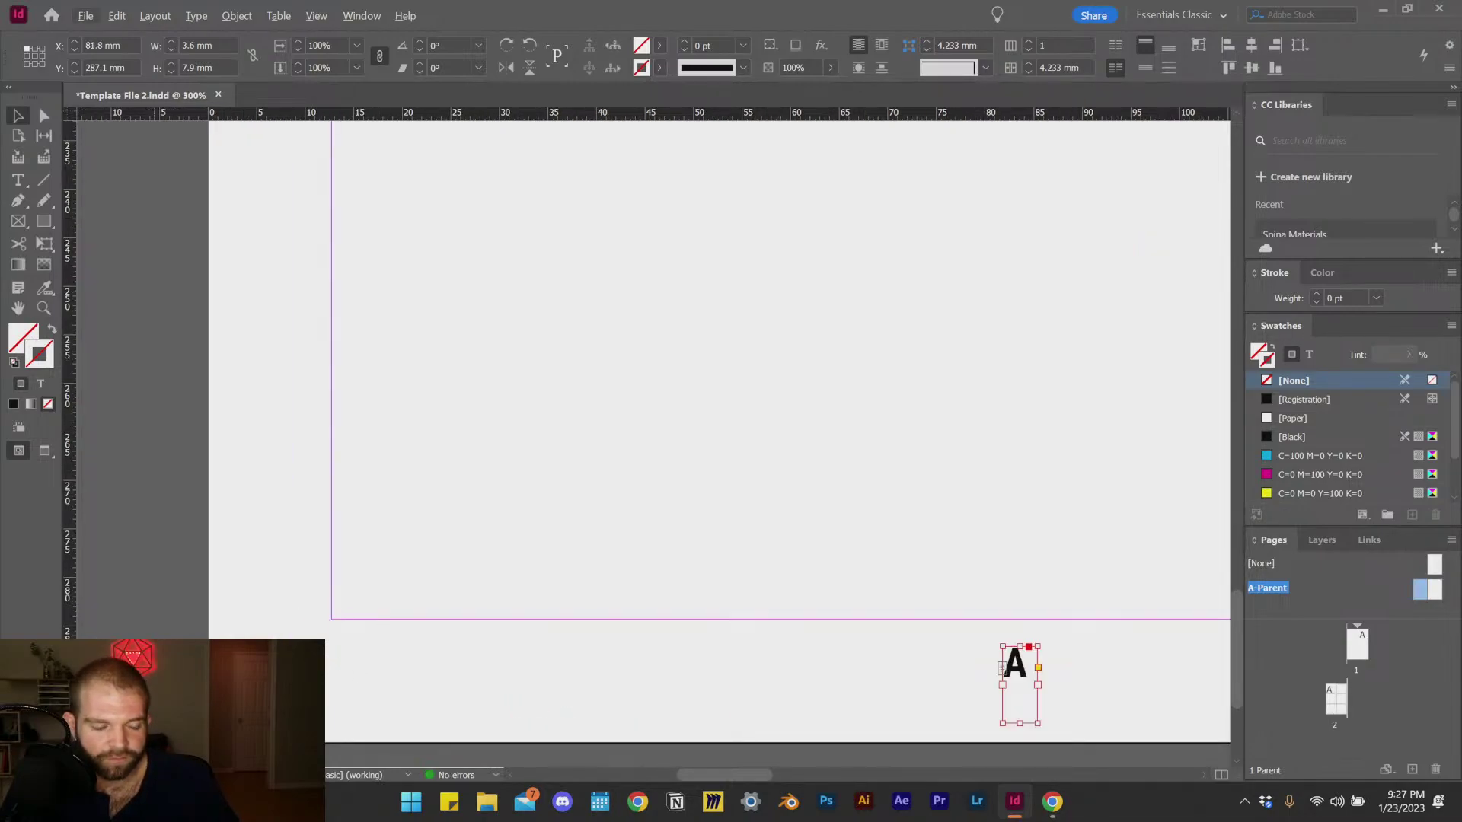
drag(1013, 670, 328, 666)
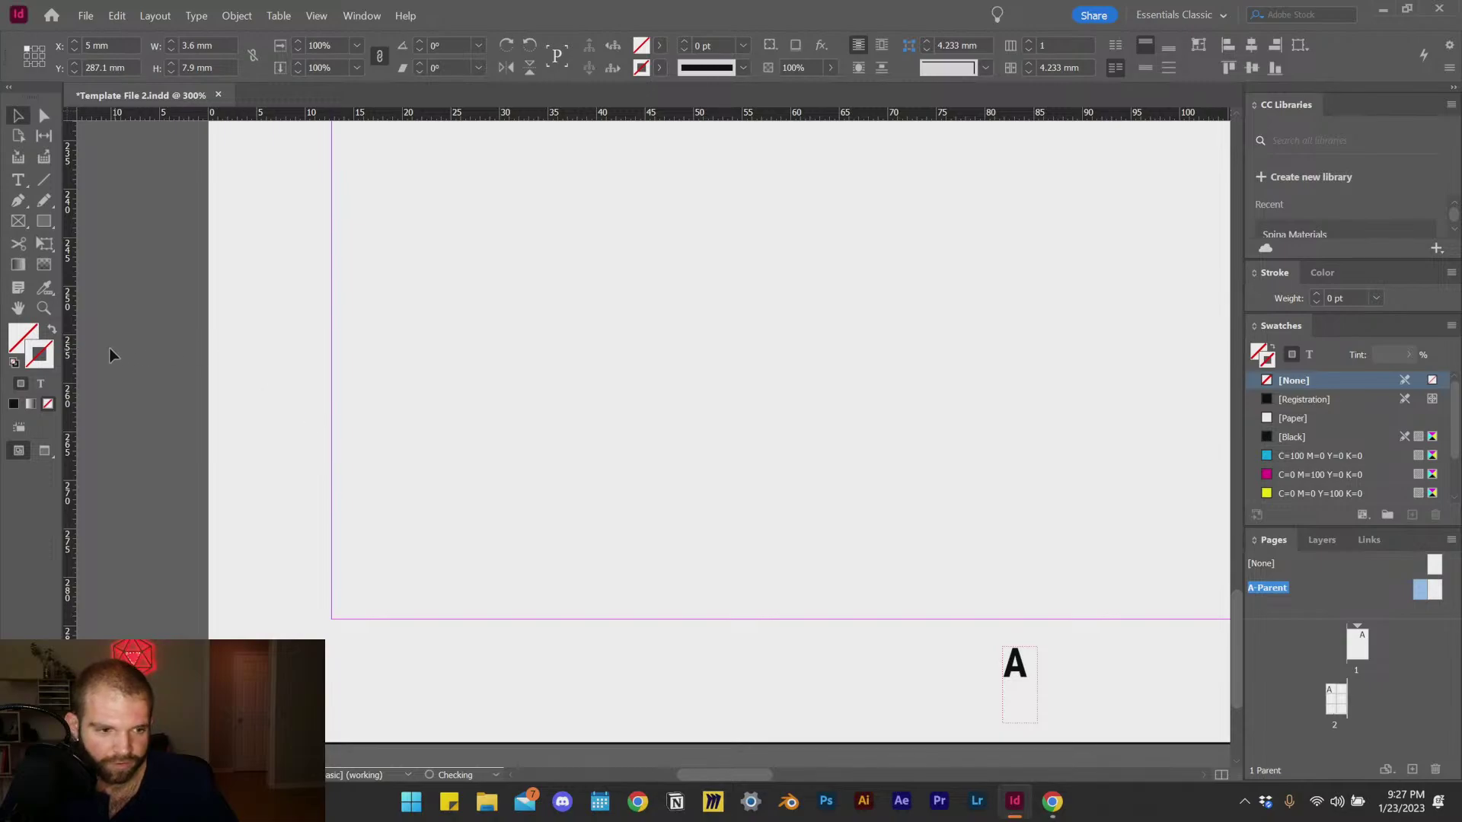
Step: Add a vertical guide on the left page's outer margin and align the original page number frame's left edge with it
drag(72, 365, 332, 537)
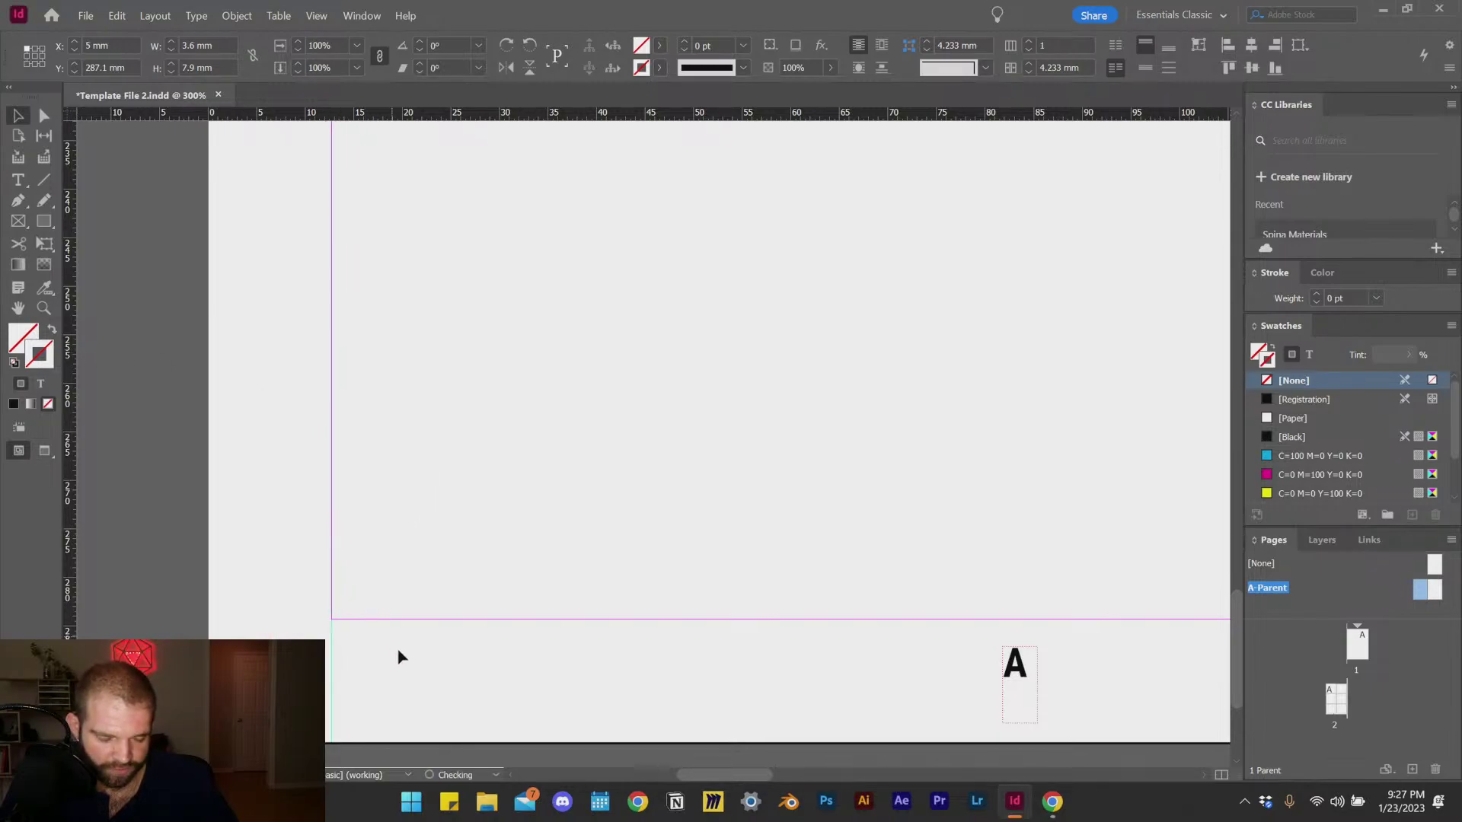
drag(284, 690, 358, 689)
click(427, 666)
Step: Delete the extra page number copy in the left page's lower margin
scroll(206, 624, down, 3)
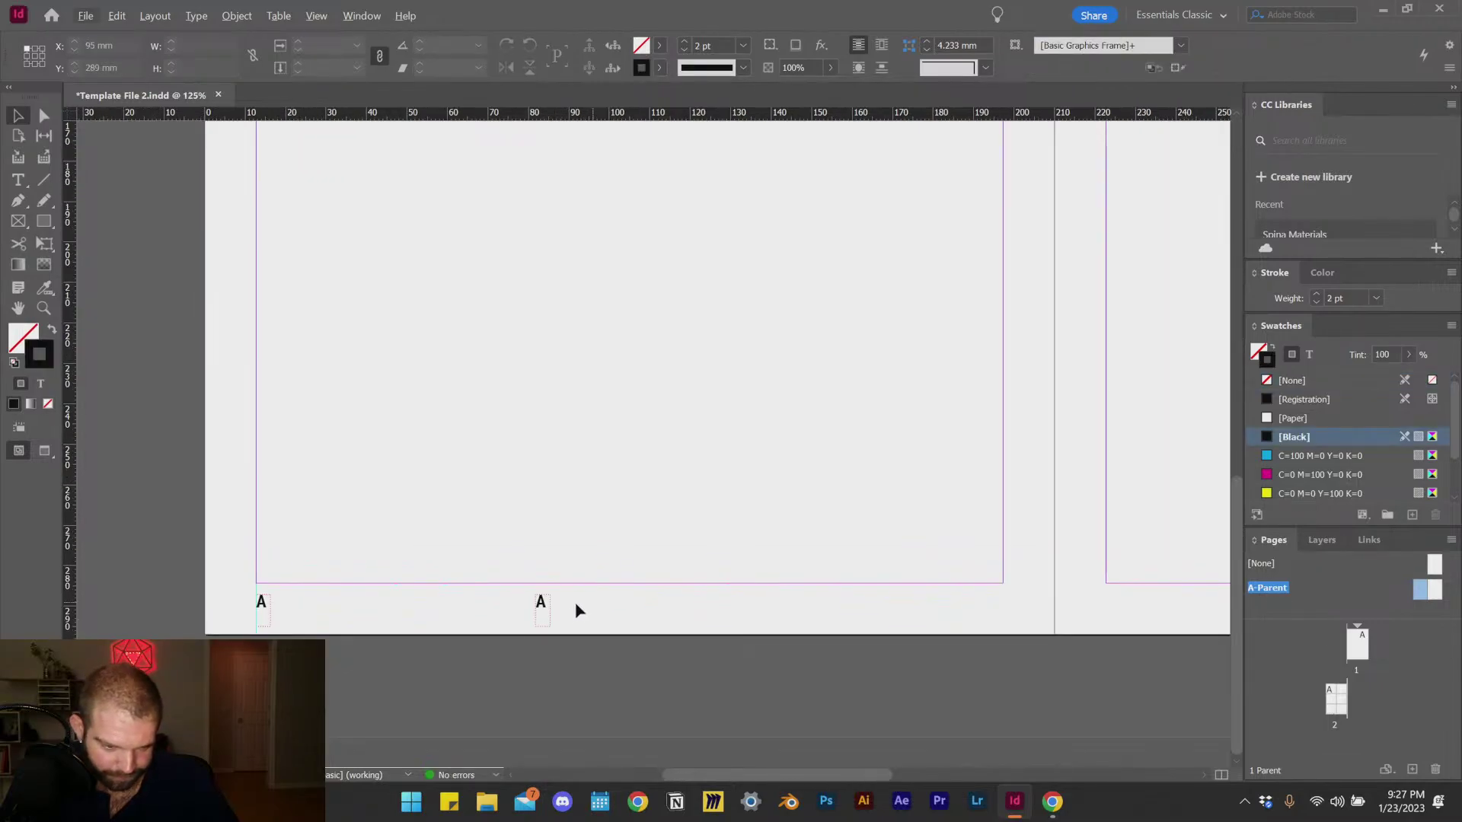
click(541, 605)
key(Delete)
Step: Duplicate the left page number into the right parent page's lower-right corner at about X 401.2 mm, keeping the same height
scroll(259, 624, down, 1)
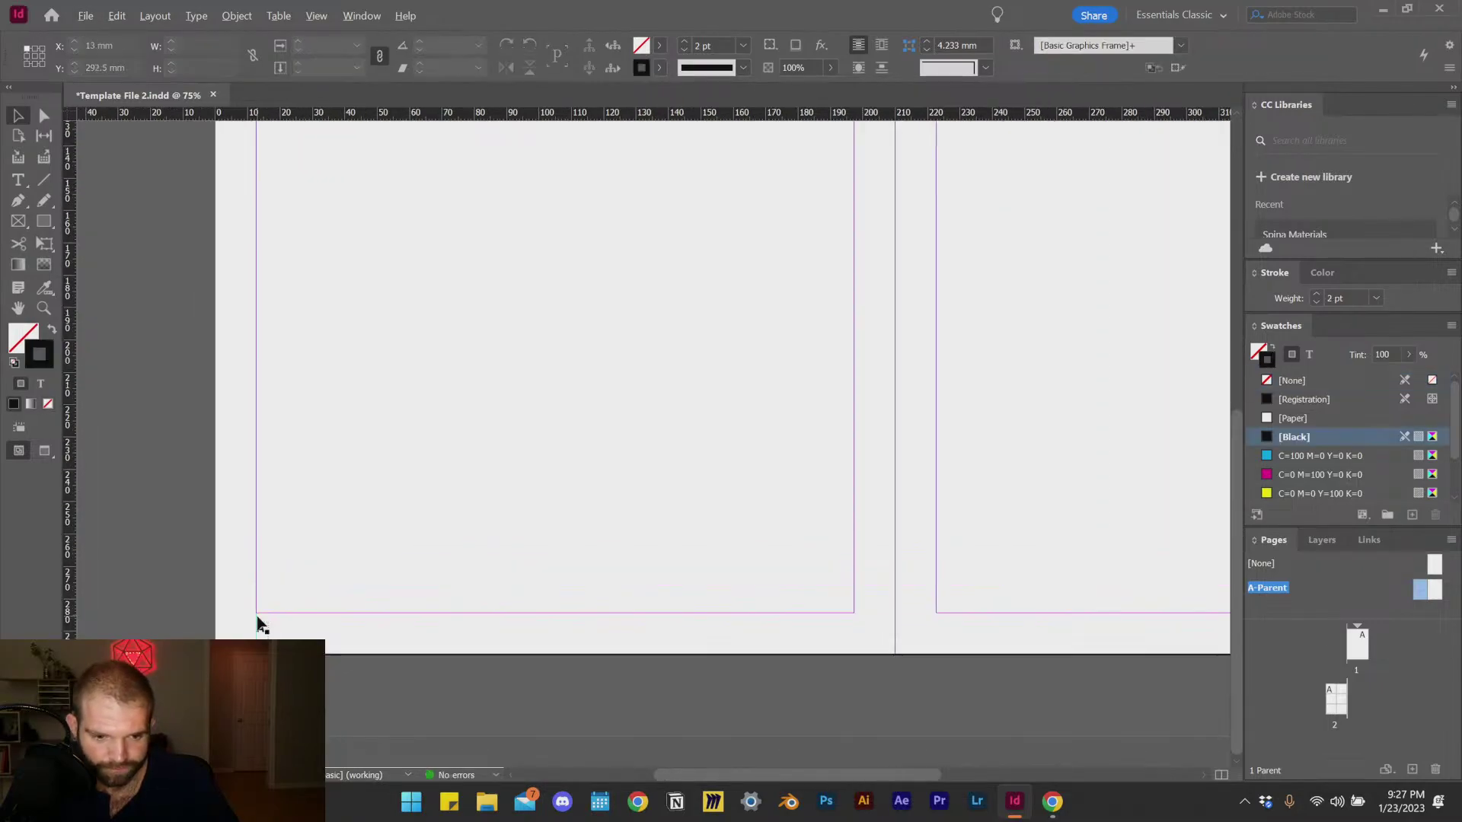
scroll(584, 666, down, 1)
scroll(695, 649, down, 1)
scroll(921, 685, up, 1)
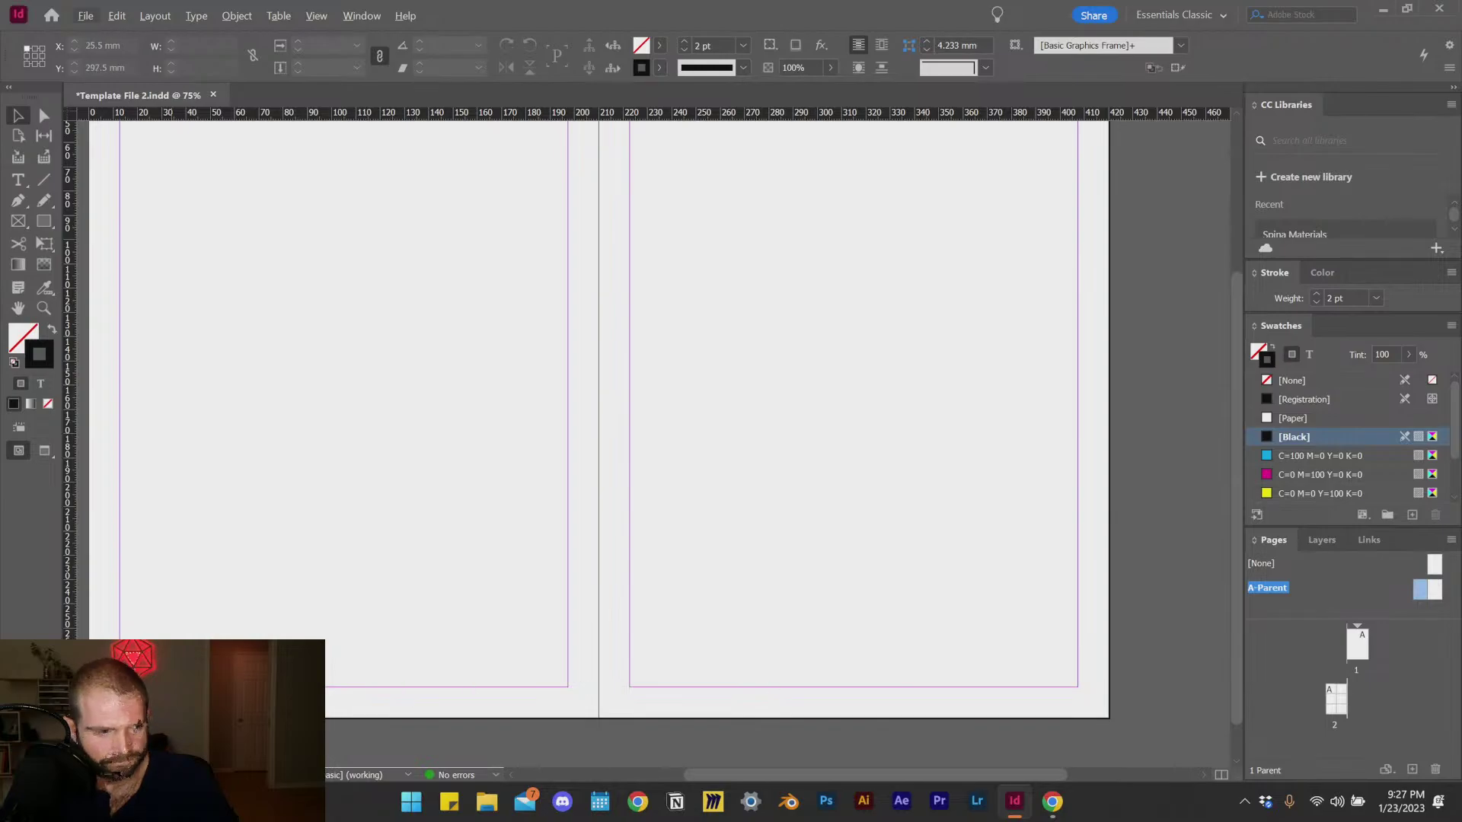
click(127, 706)
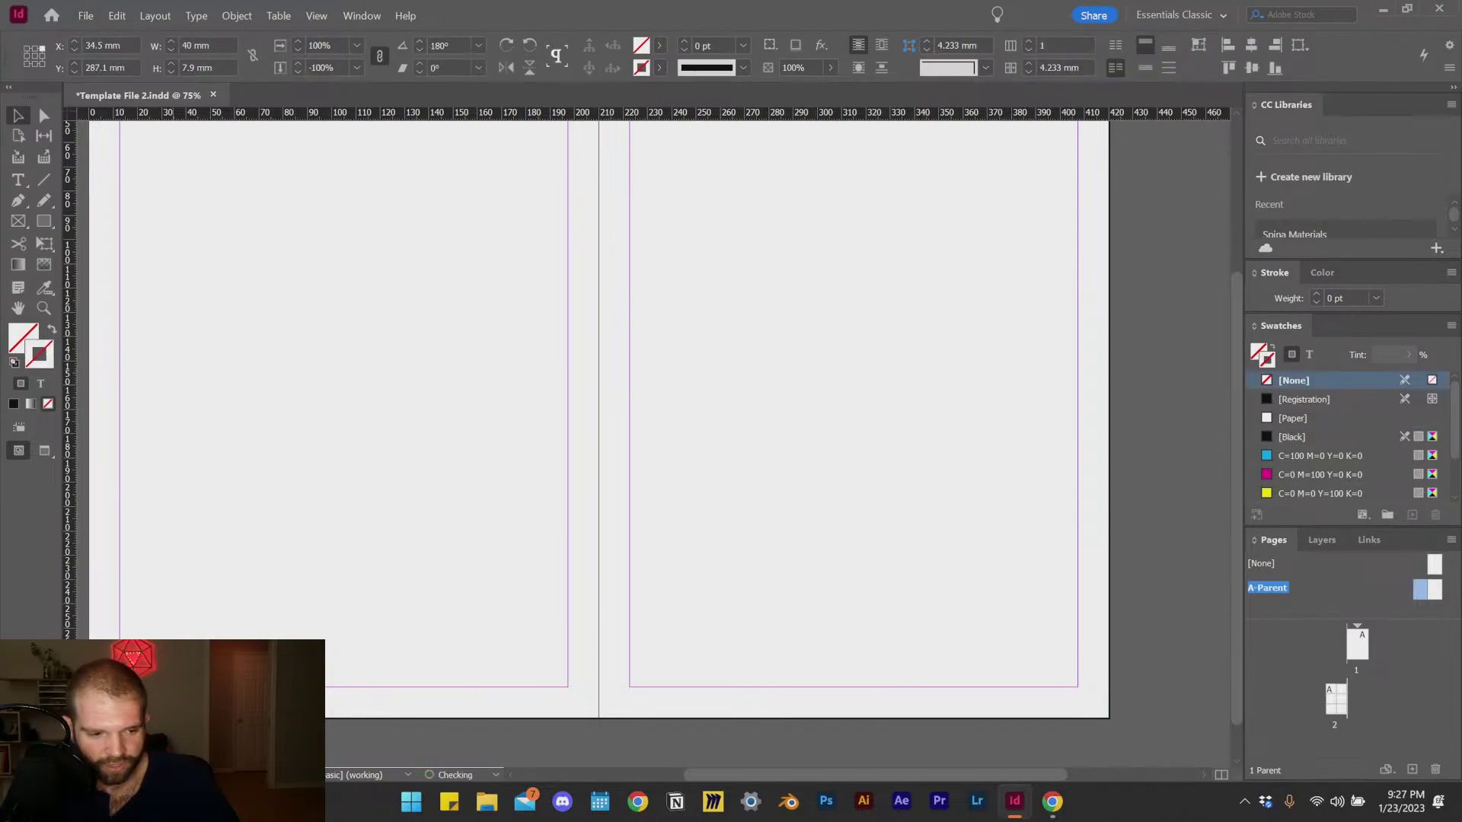
click(119, 712)
scroll(119, 711, up, 1)
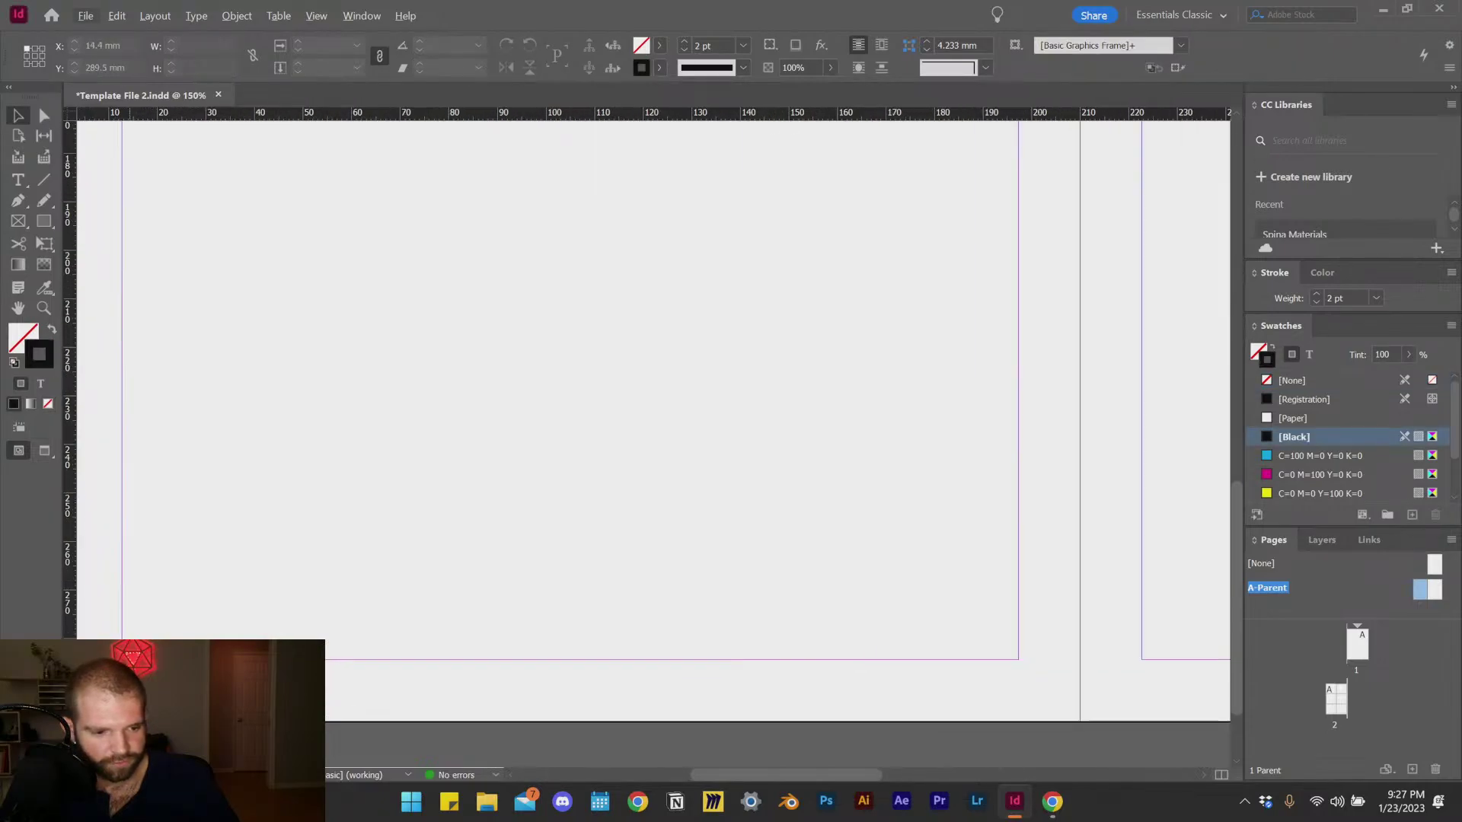
drag(300, 699, 1238, 702)
drag(1238, 704, 539, 689)
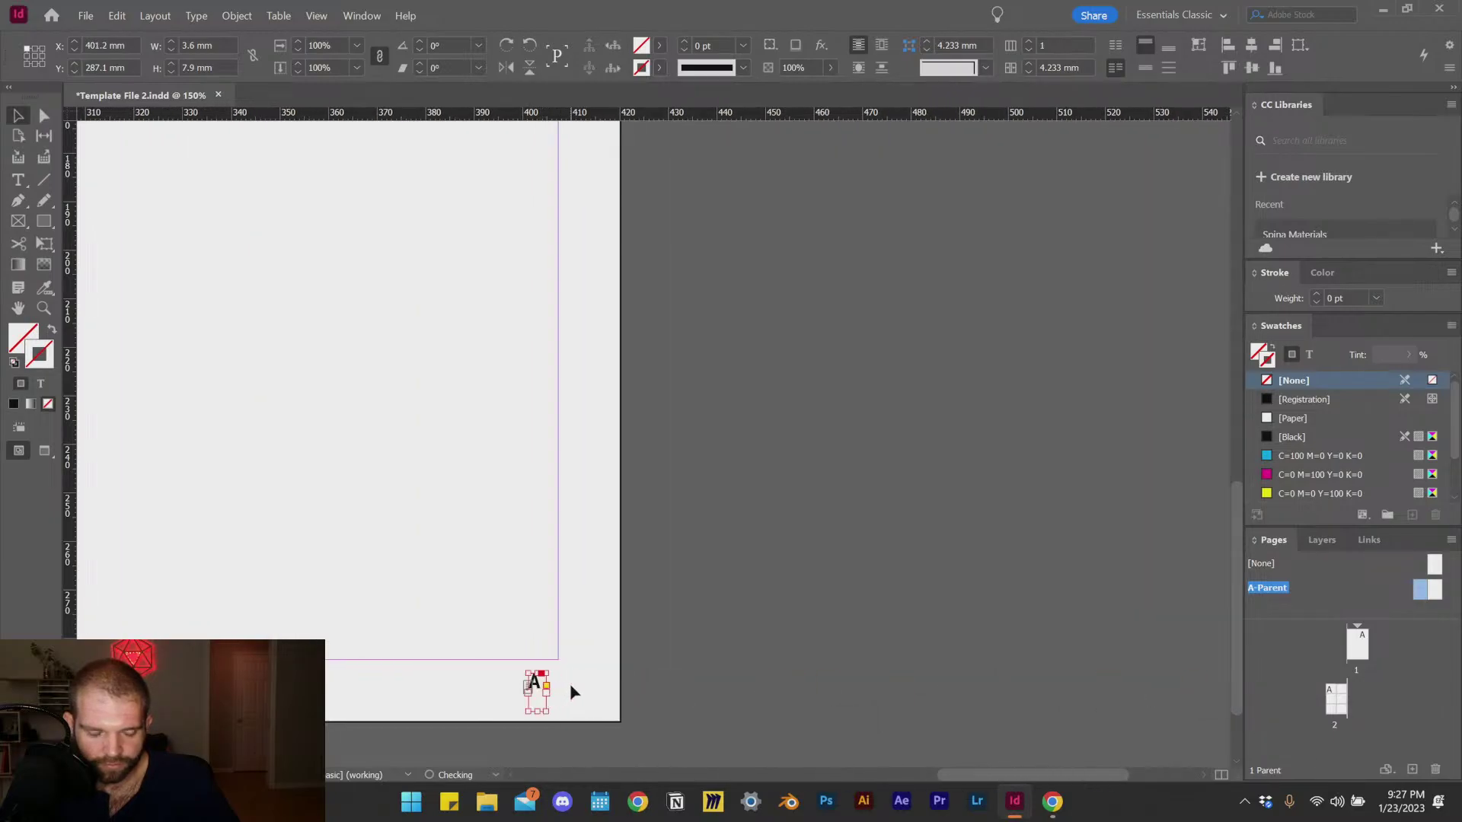
Step: Add a vertical guide along the right page's outer margin beside the page number
scroll(525, 688, up, 3)
click(743, 656)
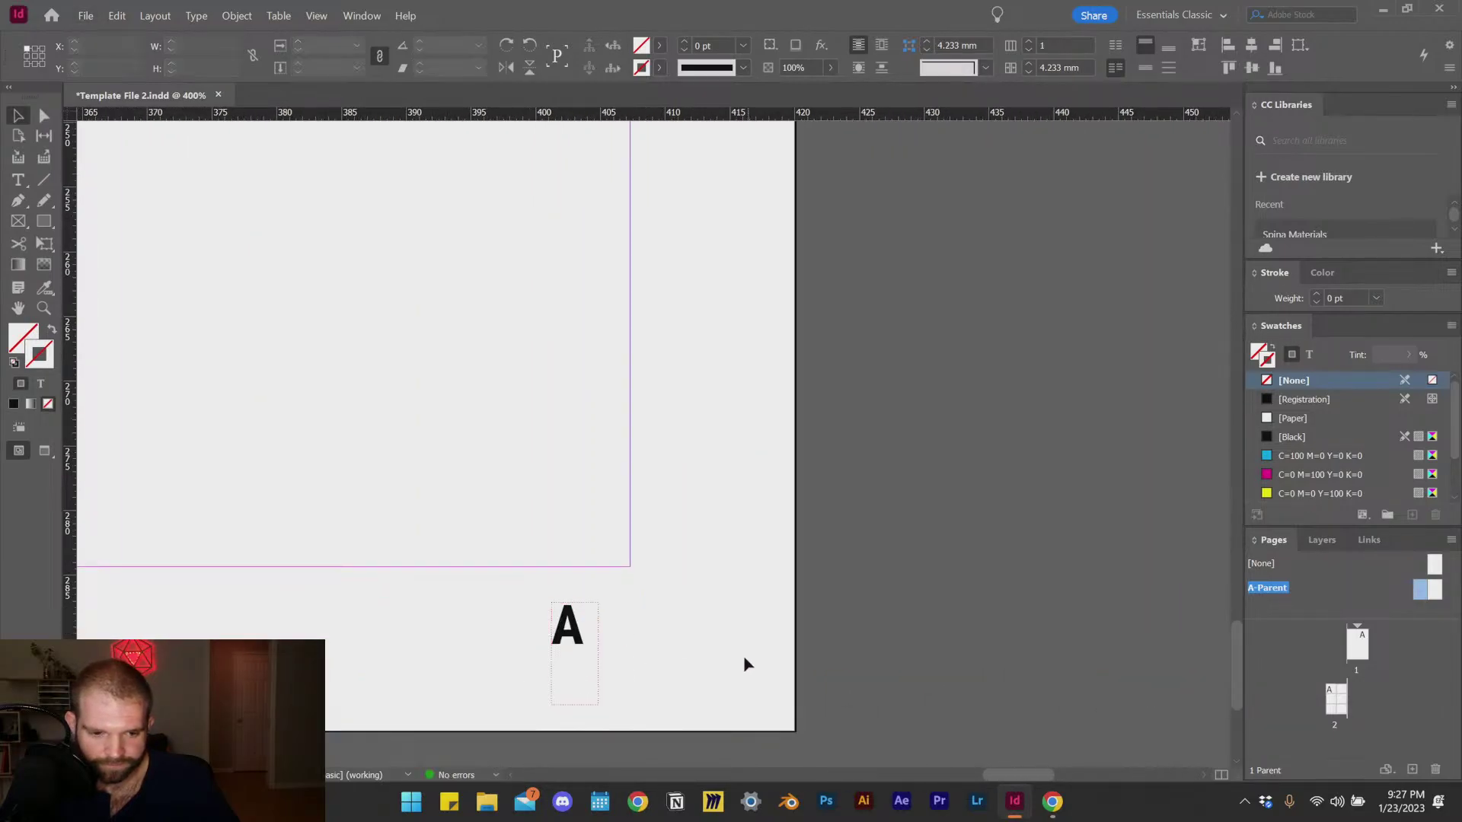
scroll(537, 641, left, 2)
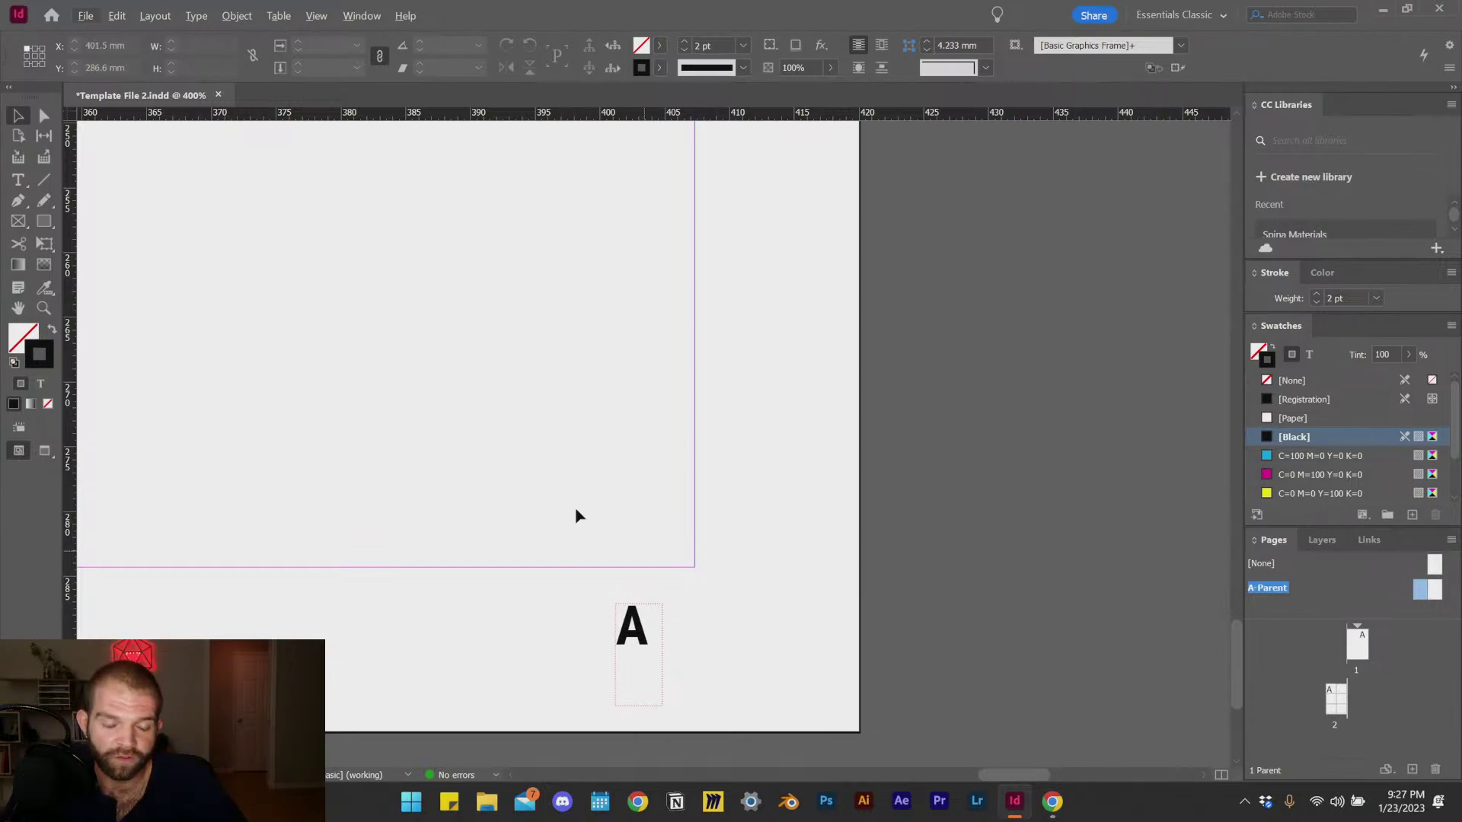
drag(73, 378, 695, 559)
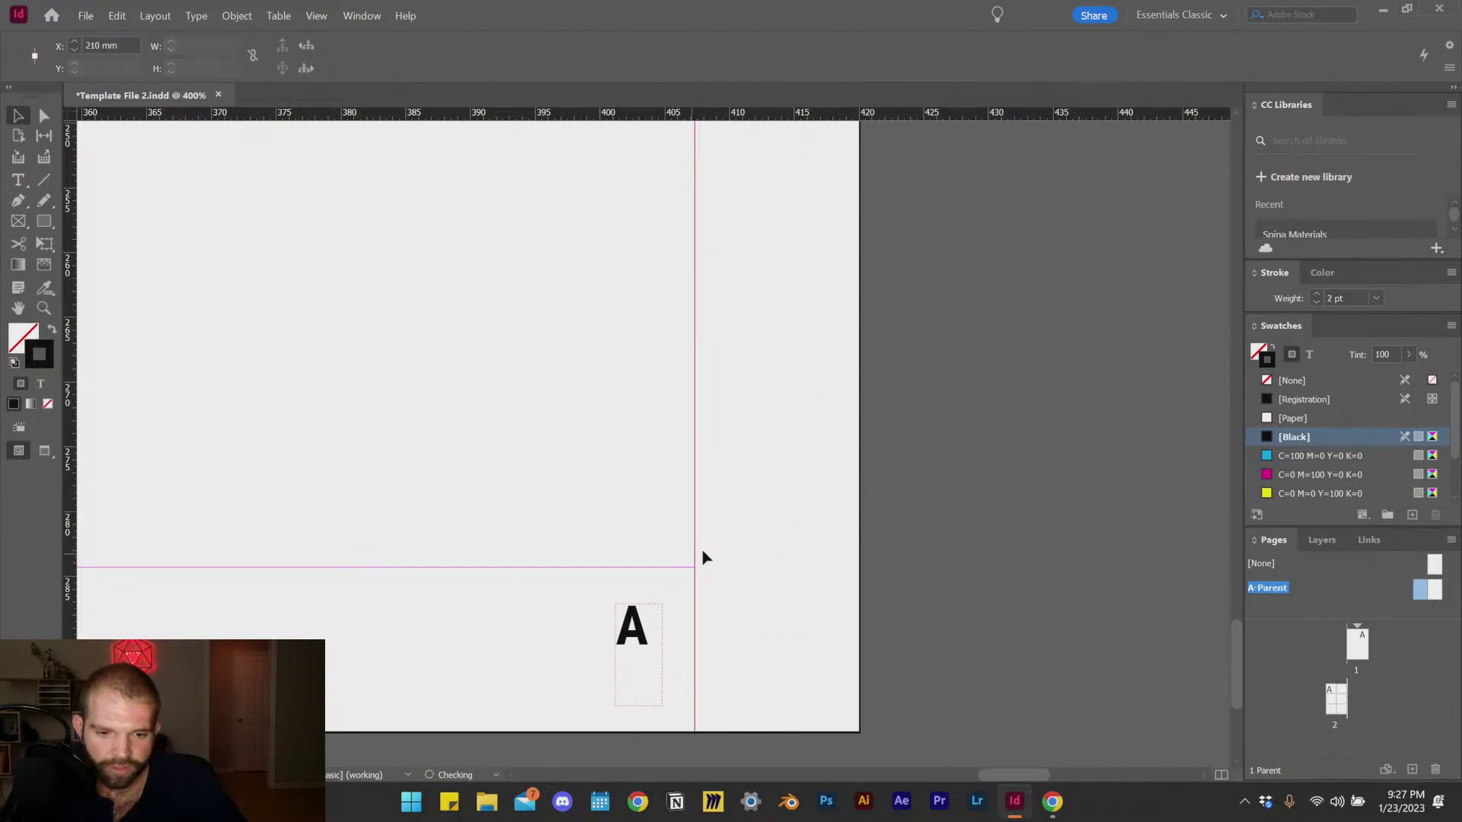
Step: Right-align the page number text inside the frame on the right parent page
double_click(640, 648)
drag(648, 635, 604, 636)
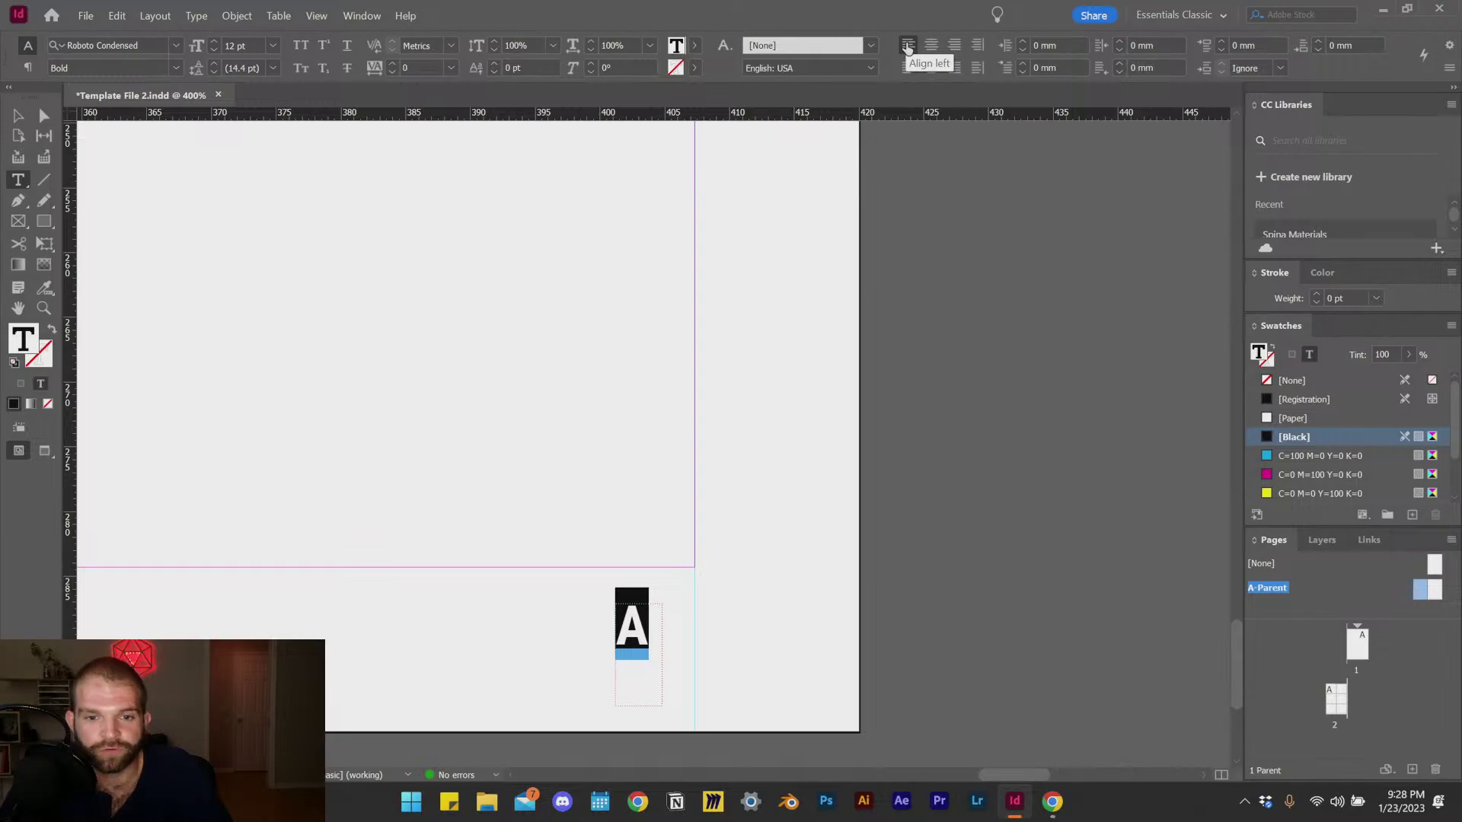
click(953, 47)
click(19, 116)
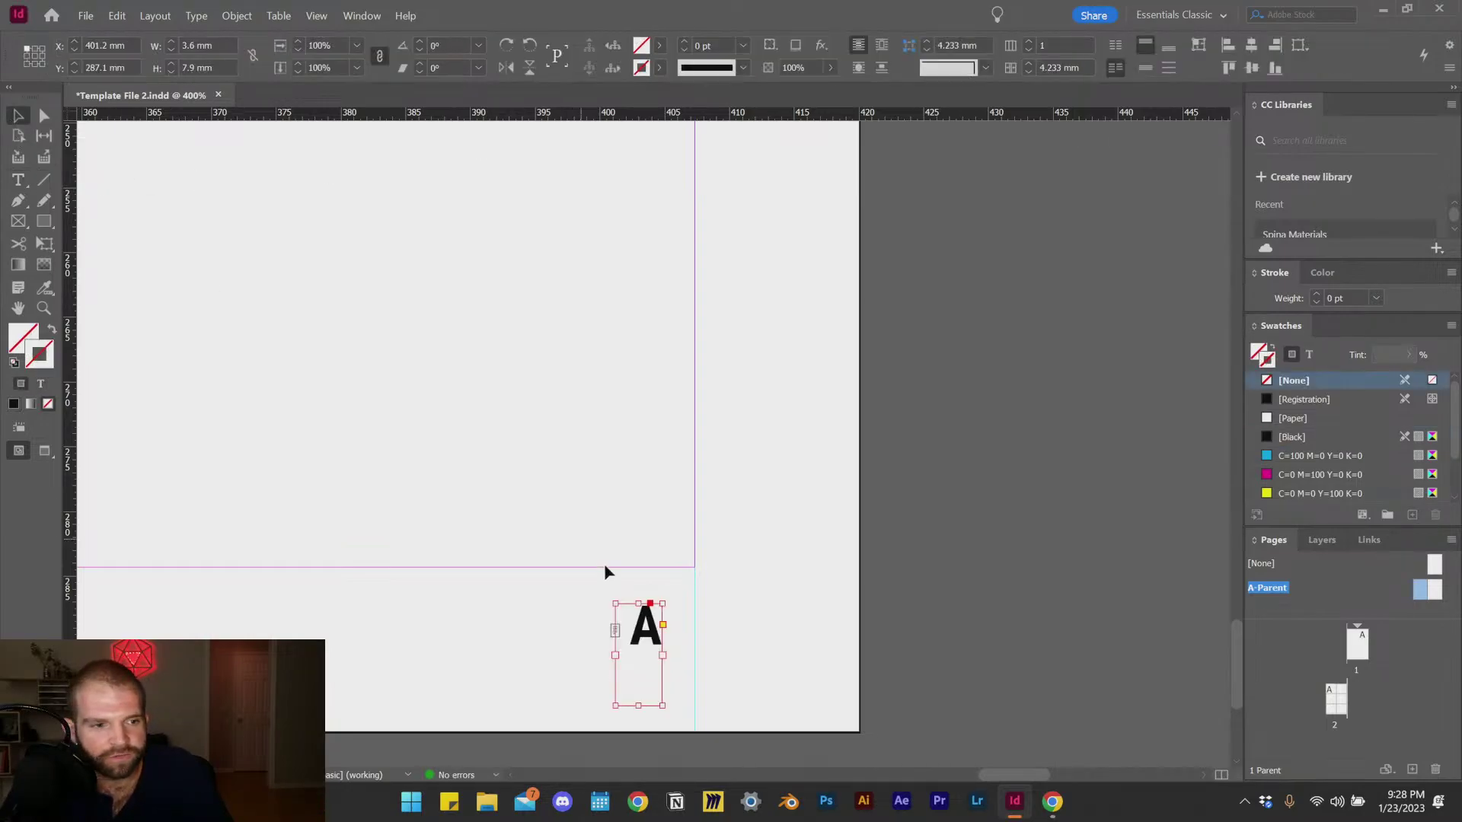
Step: Move the right page's number frame so its right edge meets the outer margin guide
drag(645, 631, 678, 628)
click(908, 623)
scroll(907, 623, down, 6)
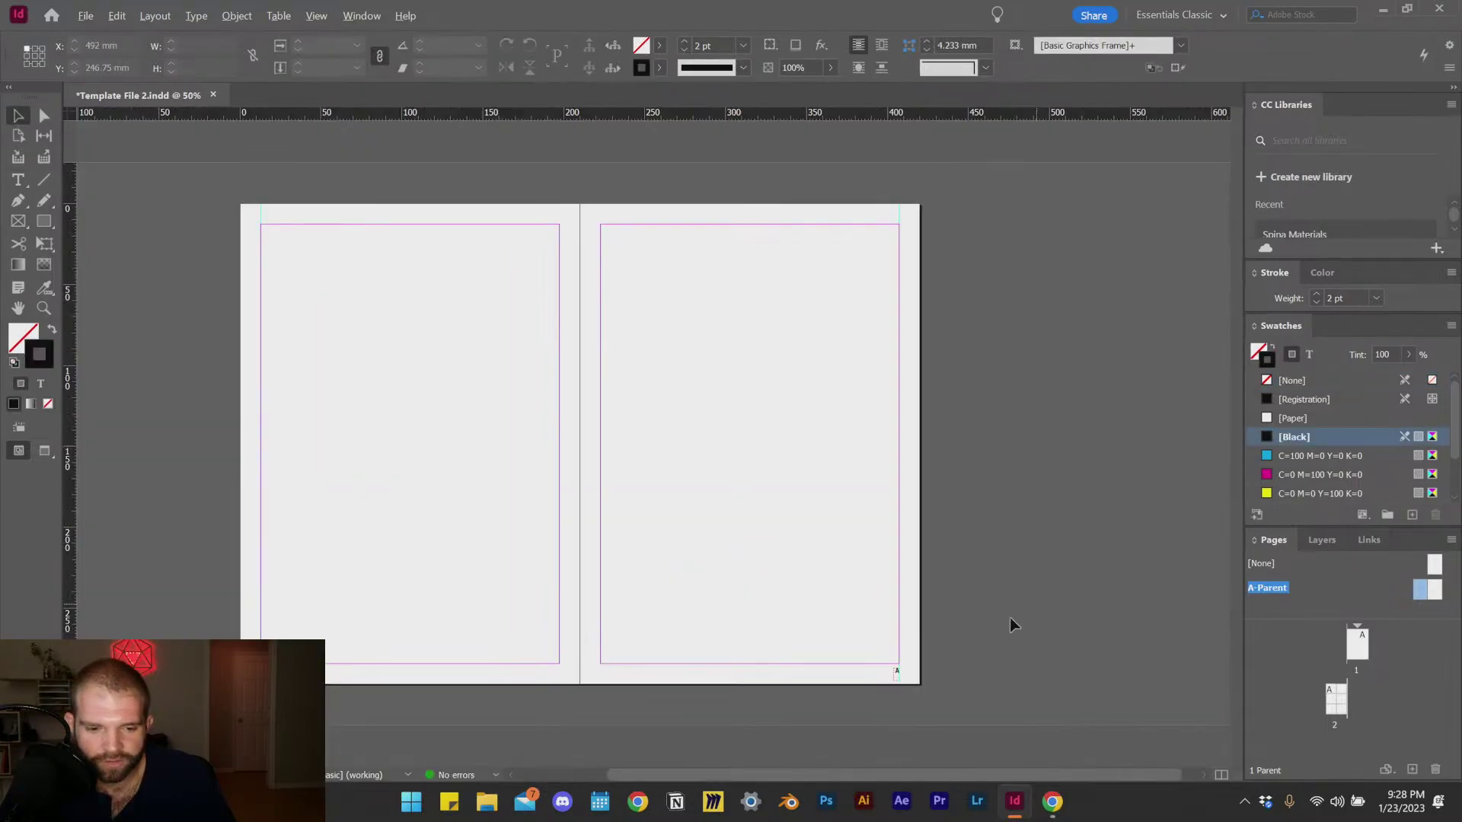
scroll(1009, 619, up, 1)
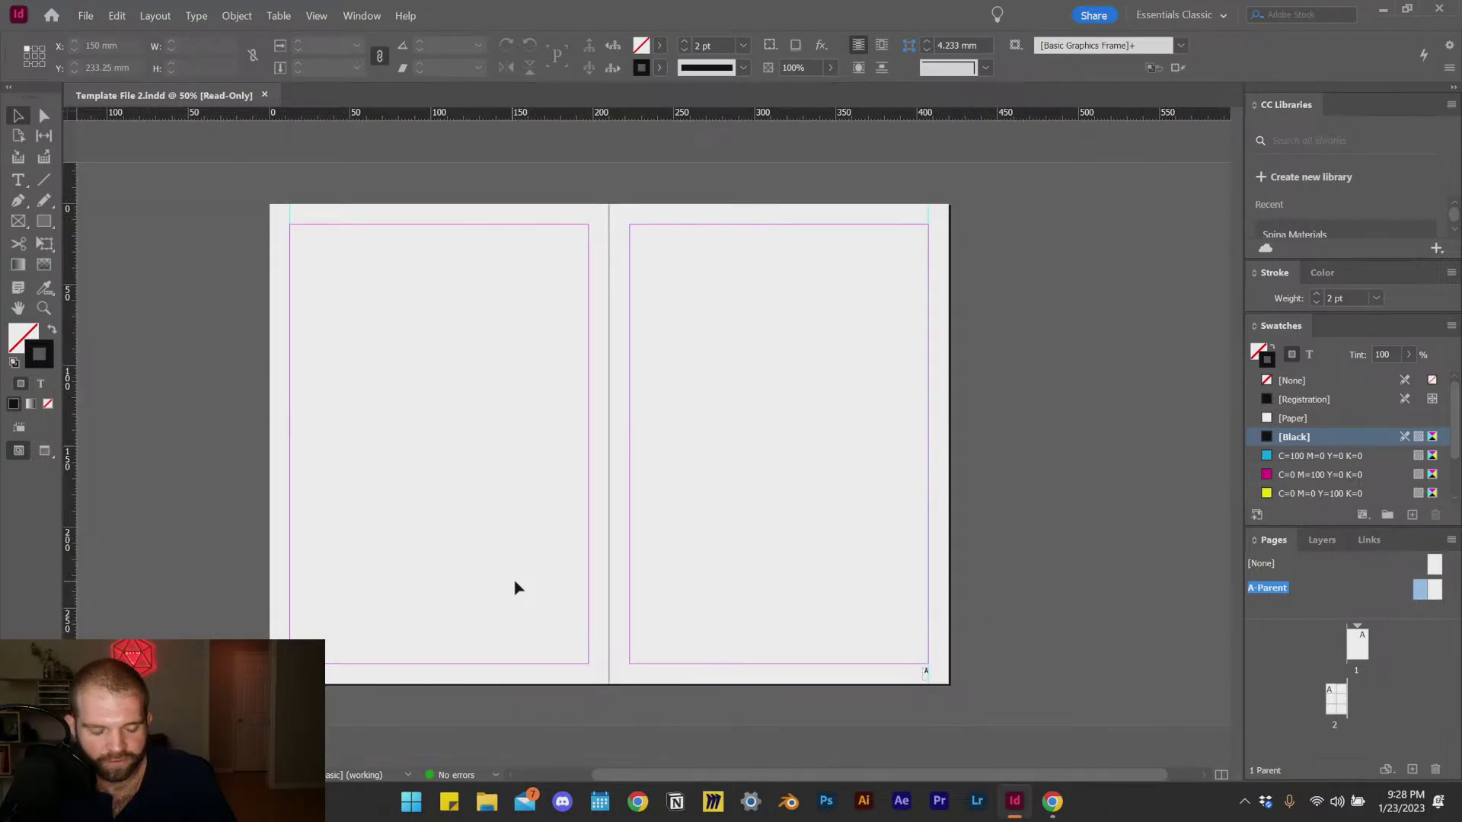
Step: Duplicate the left parent page's number frame into the top margin at about X 12.7 mm, Y 2.8 mm, flush with the outer guide
scroll(519, 583, up, 1)
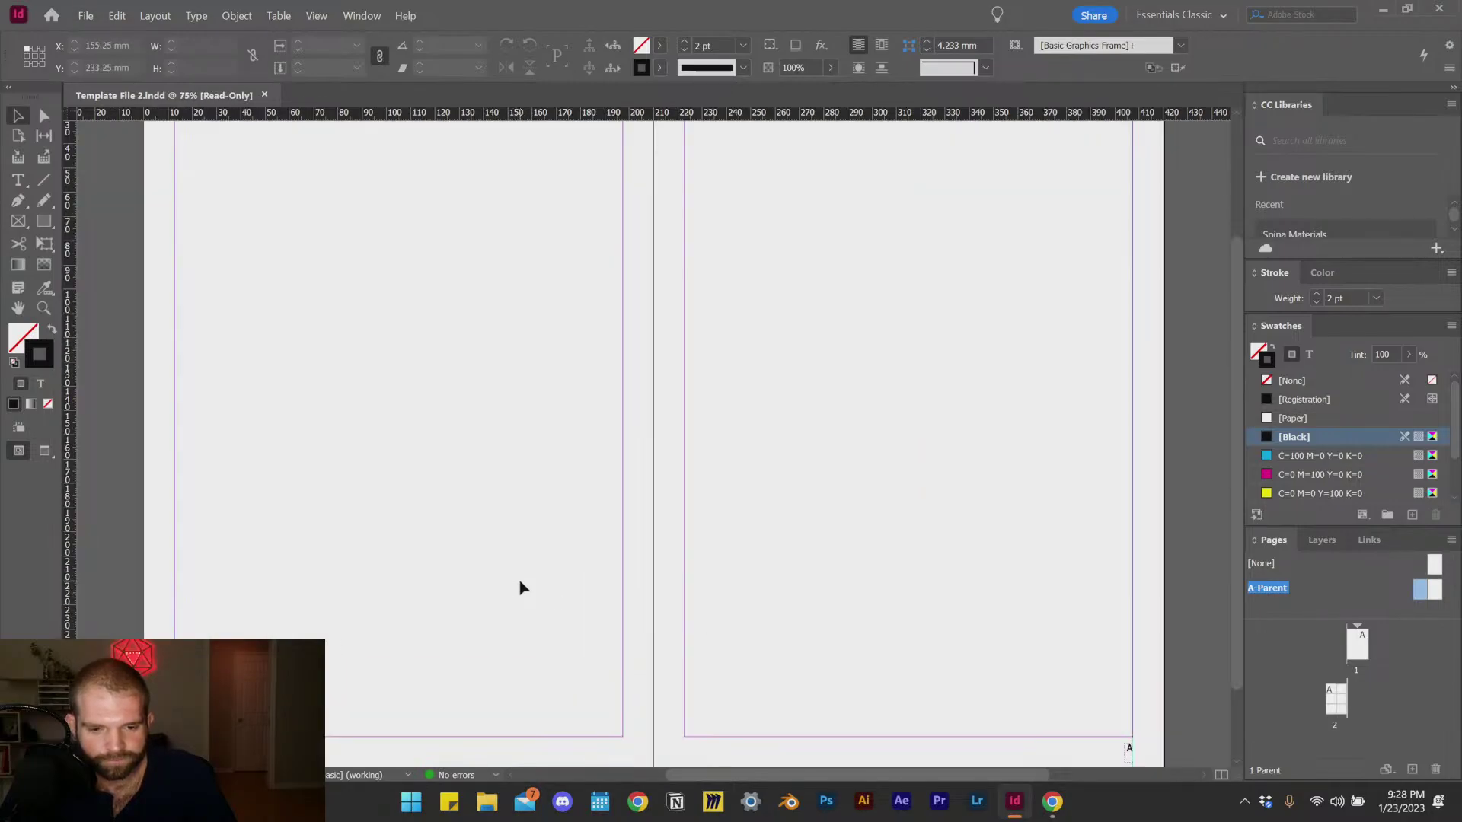
scroll(533, 587, down, 1)
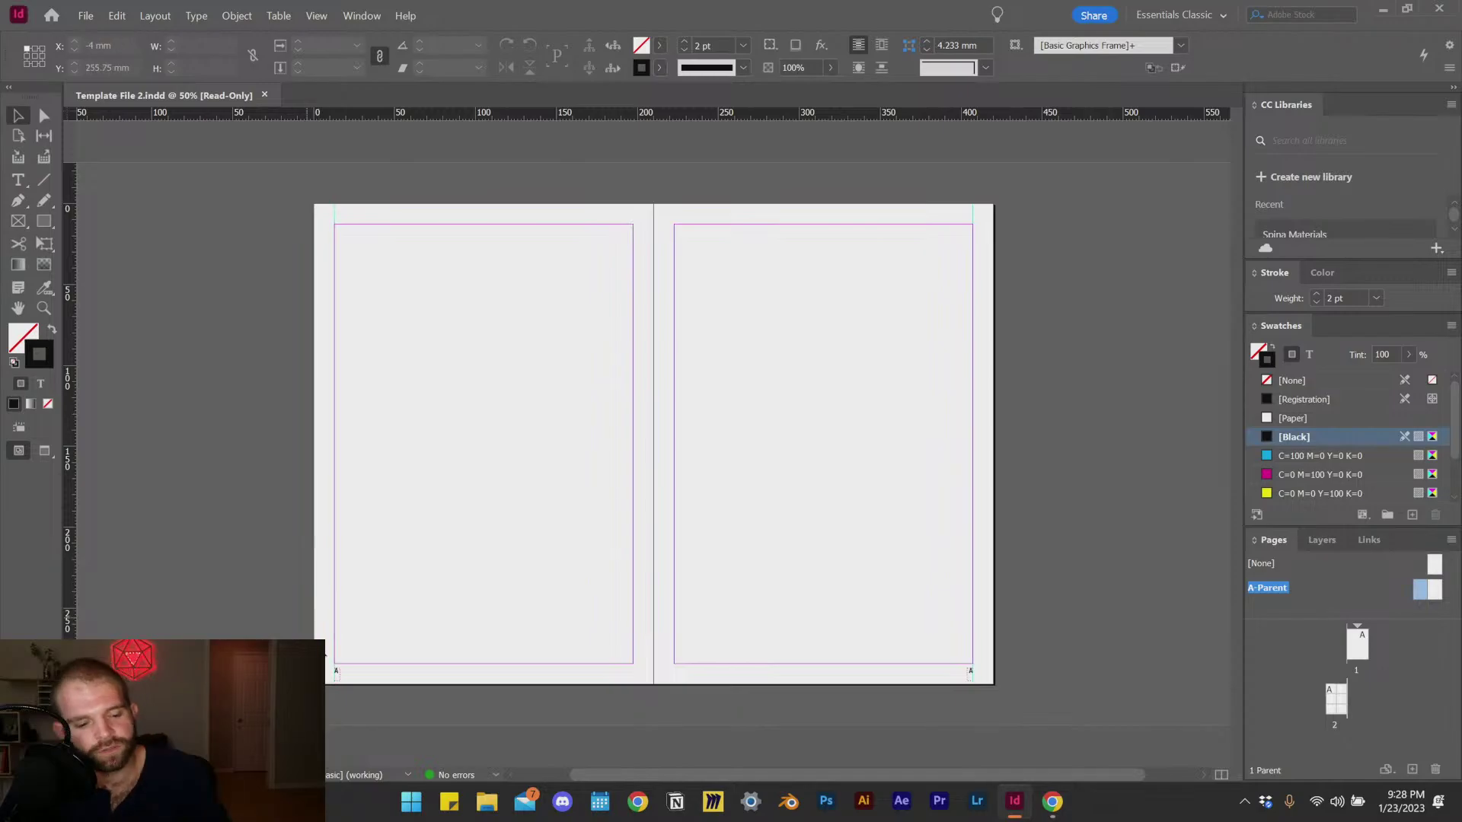
scroll(332, 670, up, 2)
mouse_move(336, 701)
mouse_down()
mouse_move(385, 607)
mouse_move(376, 121)
mouse_move(375, 255)
mouse_move(363, 259)
mouse_up()
scroll(363, 258, up, 4)
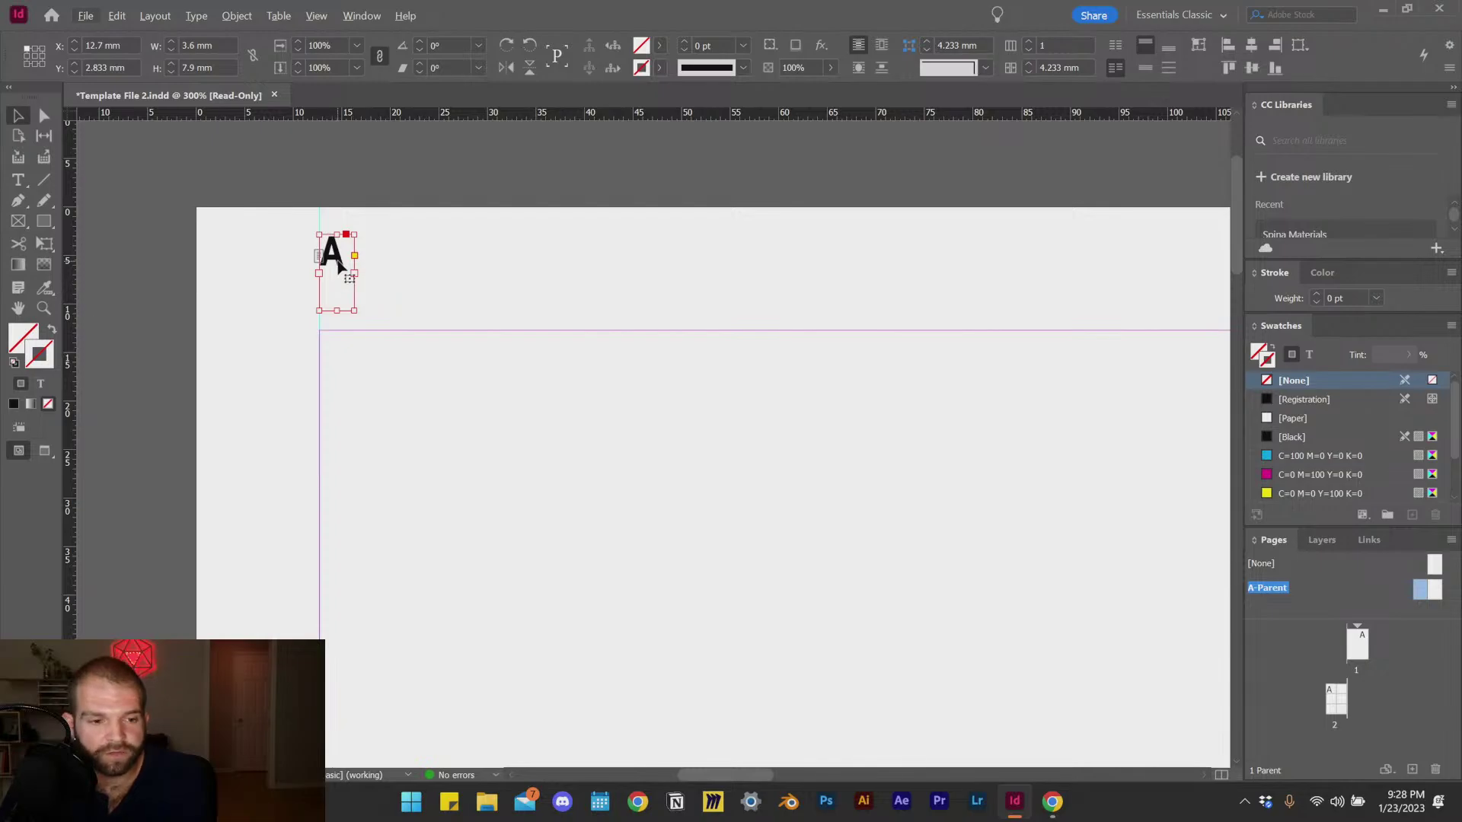
Step: Replace the text in the left page's top margin frame with "Issue # 1"
double_click(343, 259)
key(BackSpace)
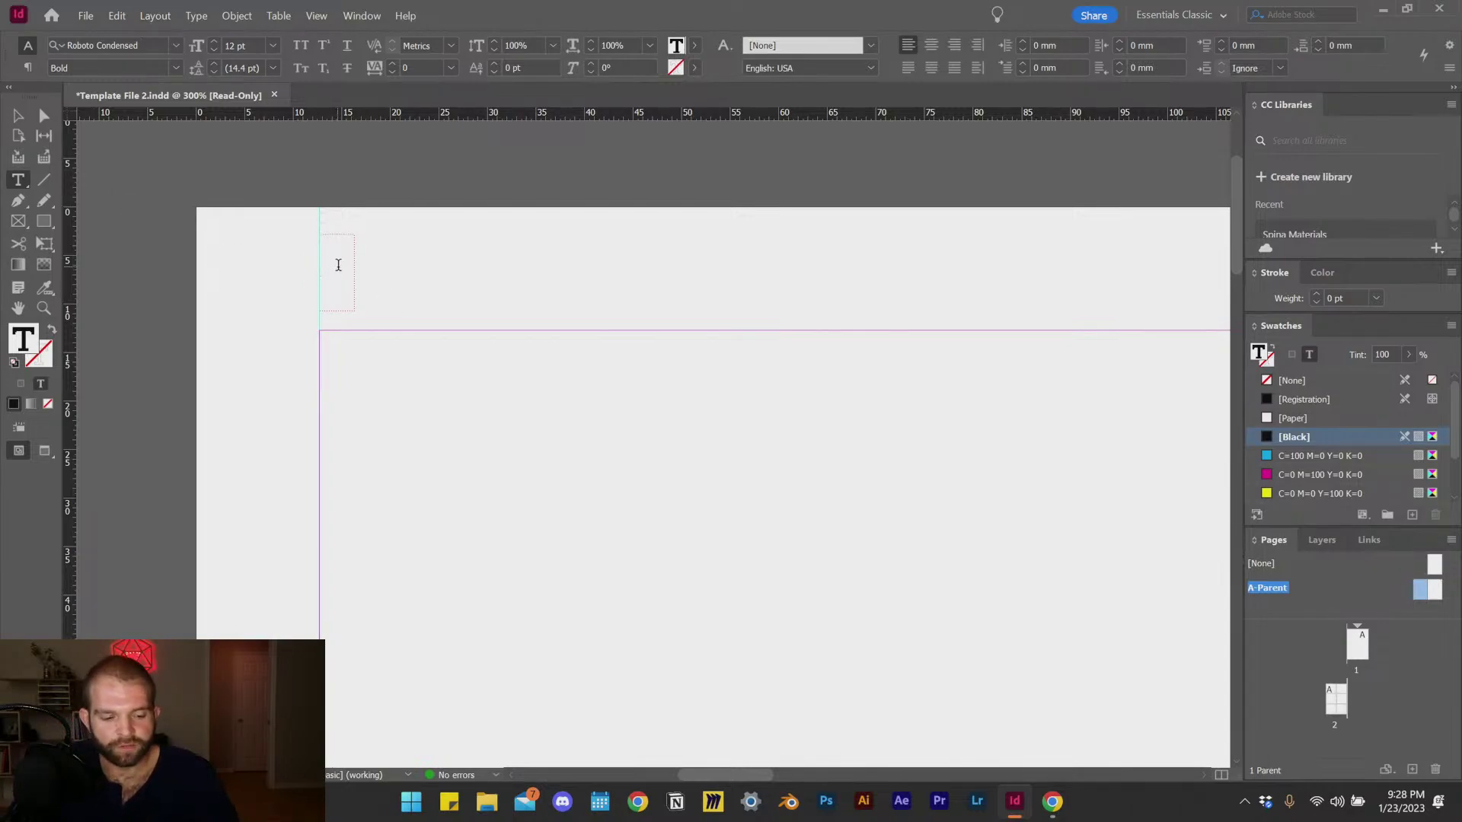
text(I)
key(BackSpace)
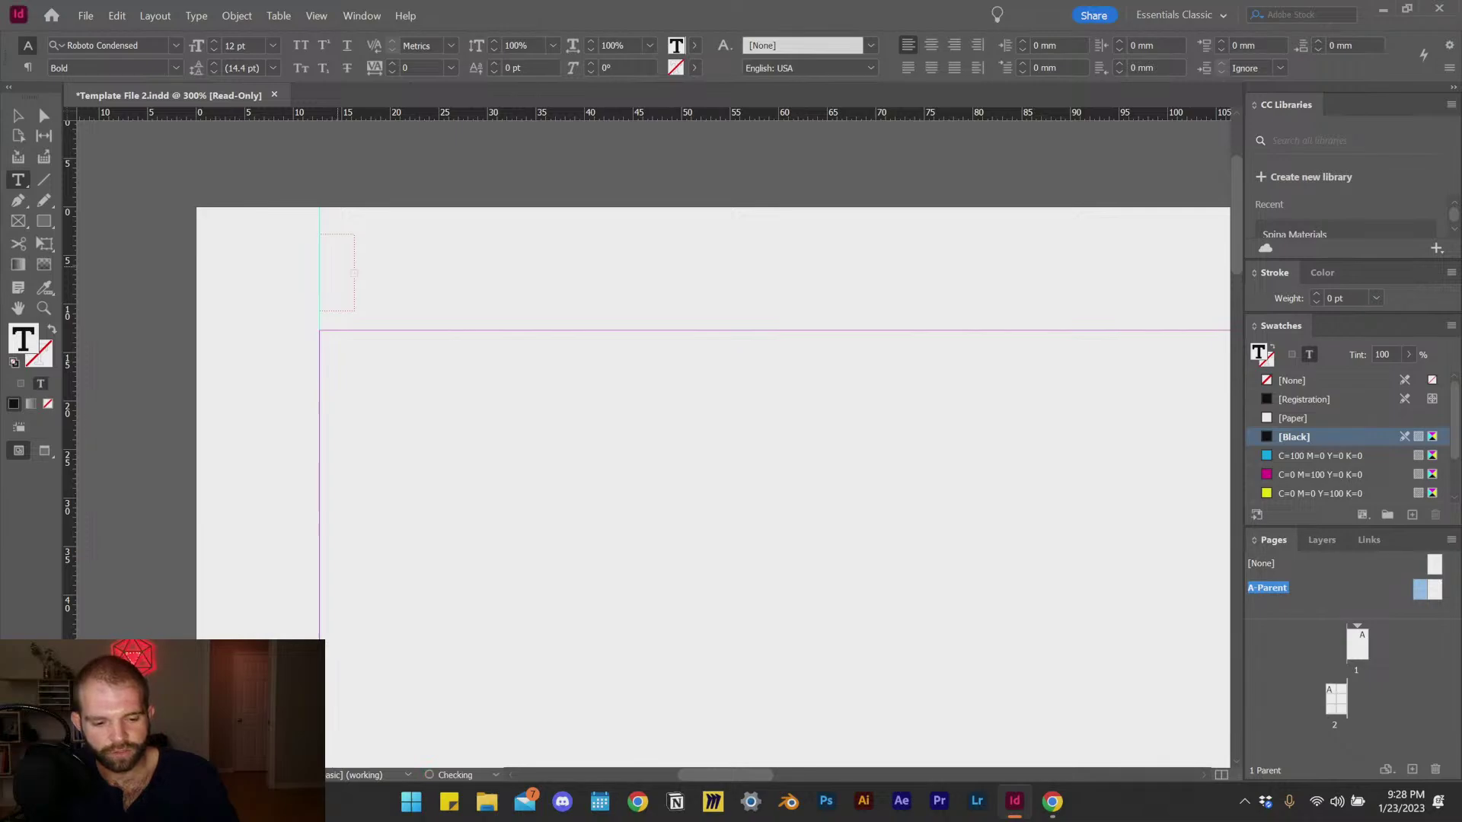
key(Escape)
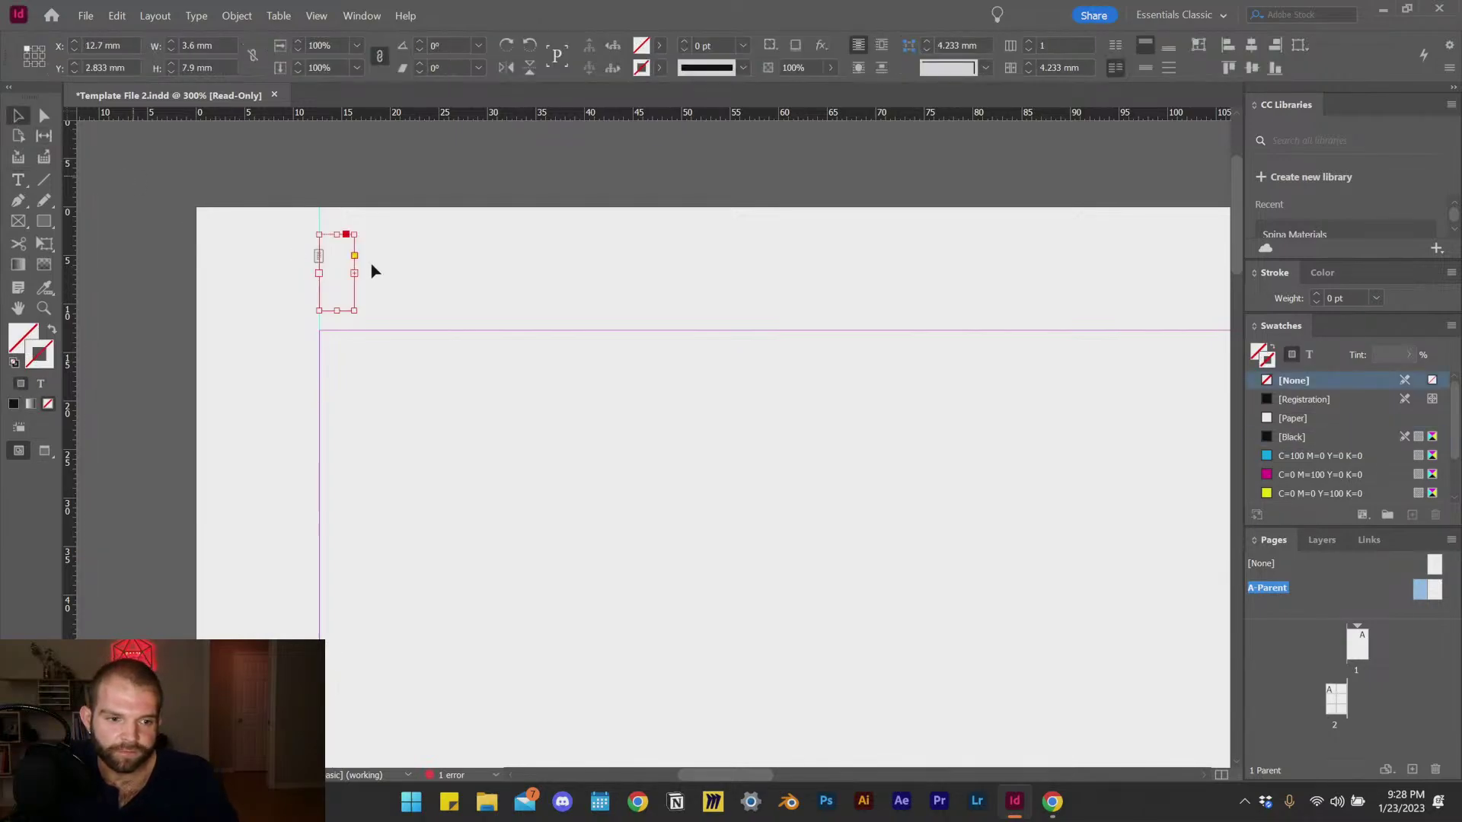
Step: Widen the left page's top margin text frame to about 17.1 mm so the whole issue label fits
click(550, 286)
click(319, 294)
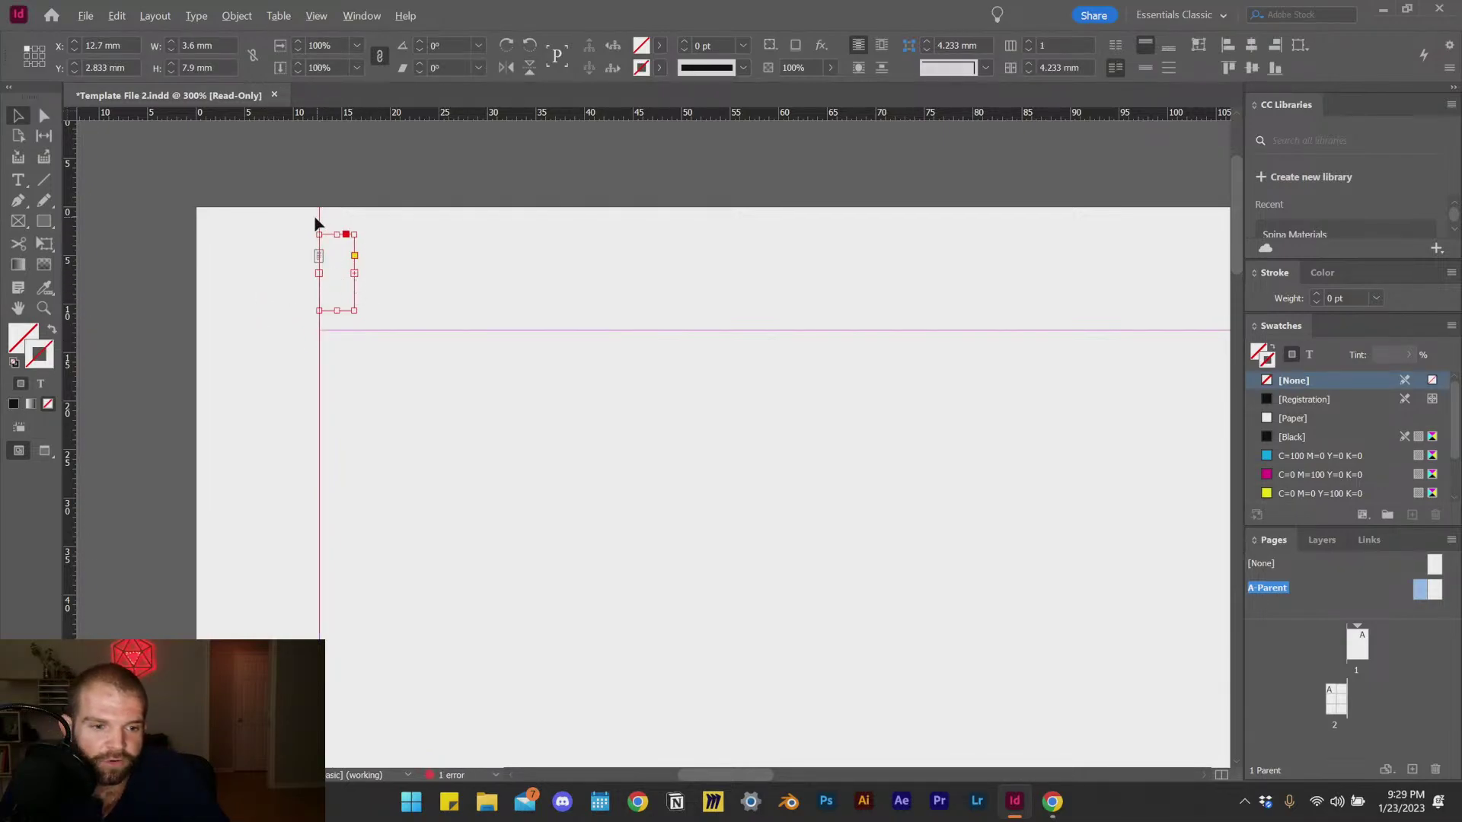
scroll(318, 223, up, 5)
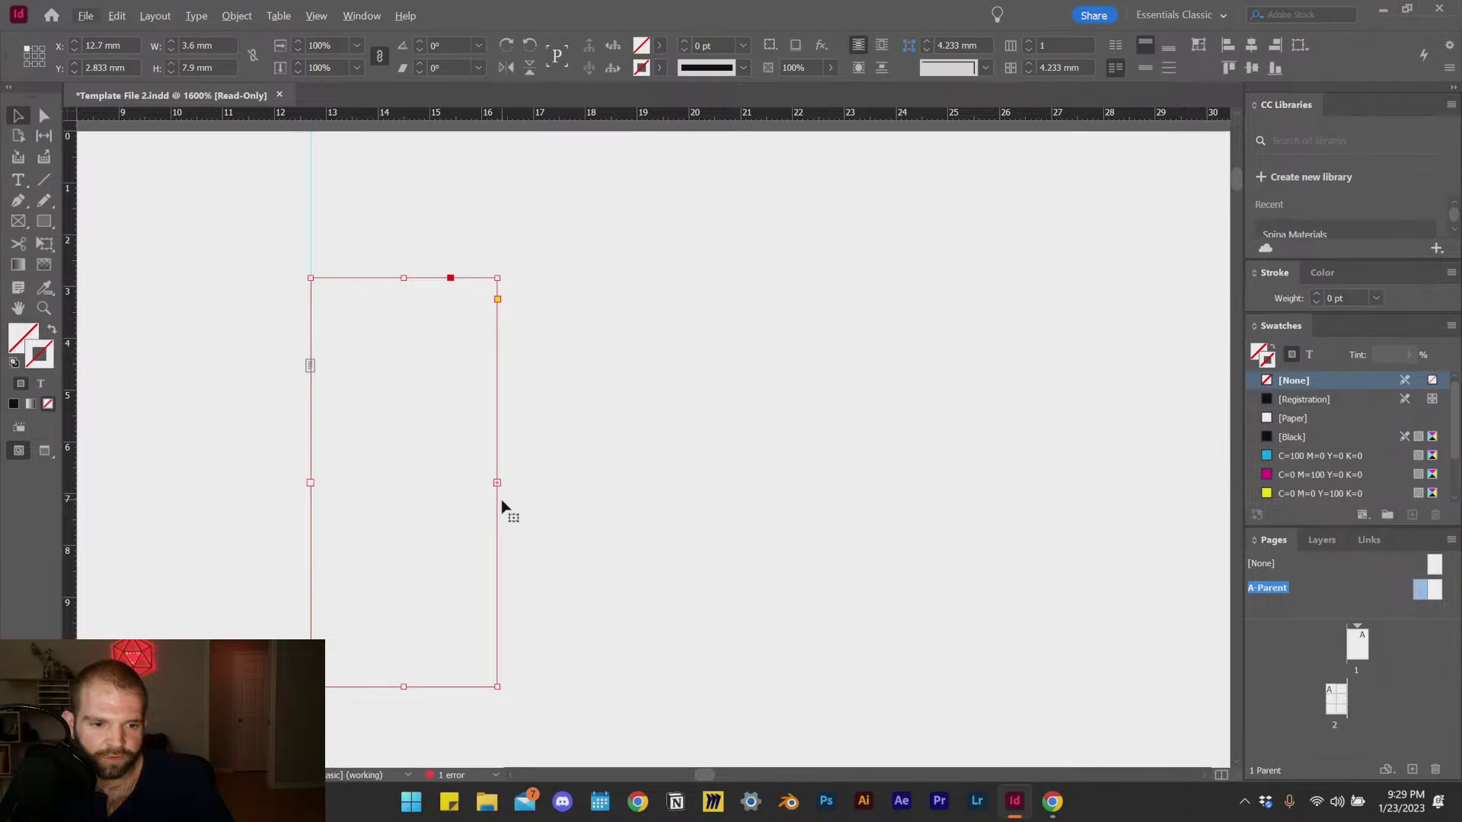
drag(497, 483, 1196, 483)
scroll(346, 457, down, 3)
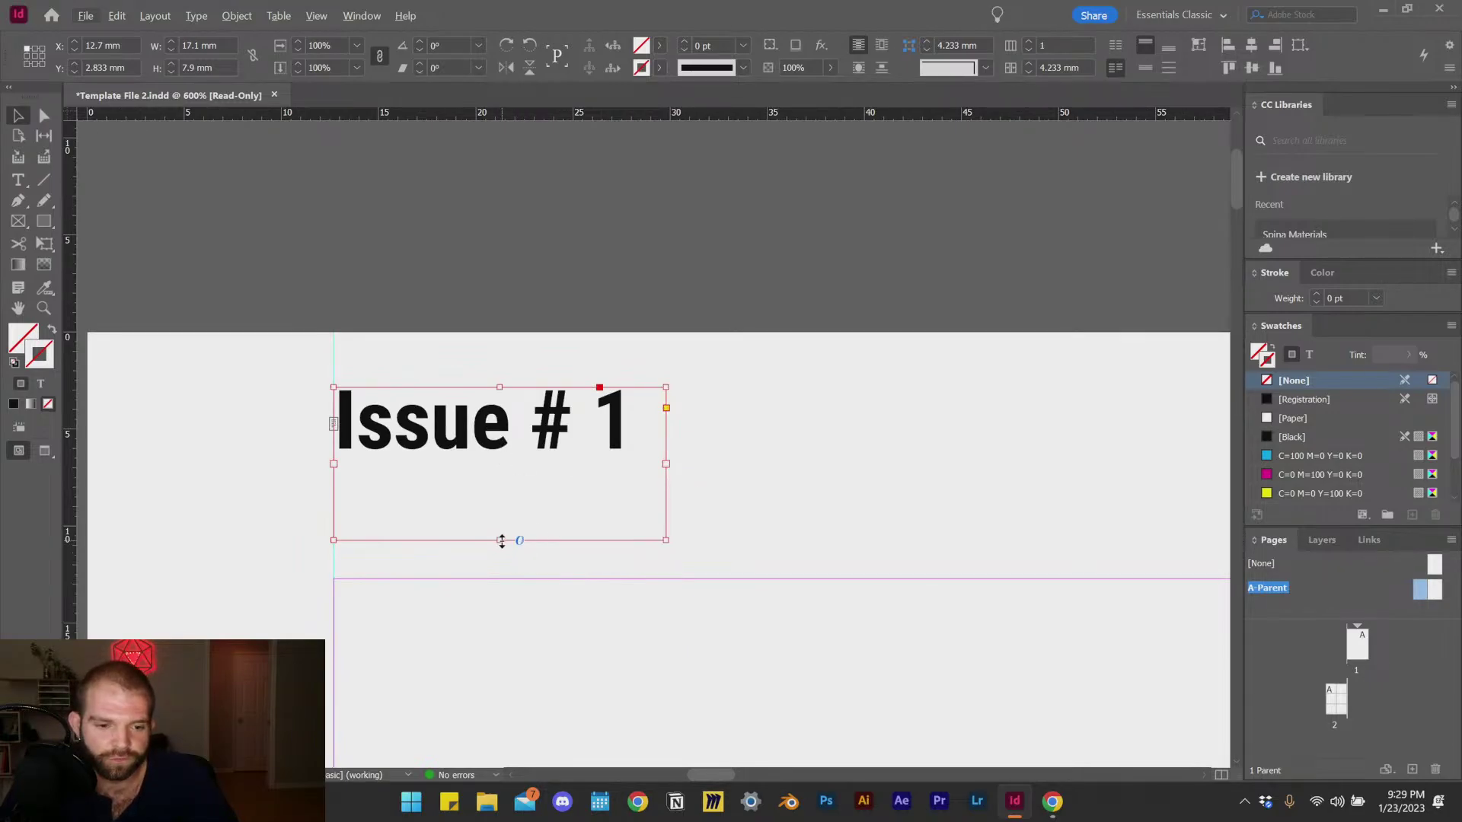
scroll(373, 445, down, 1)
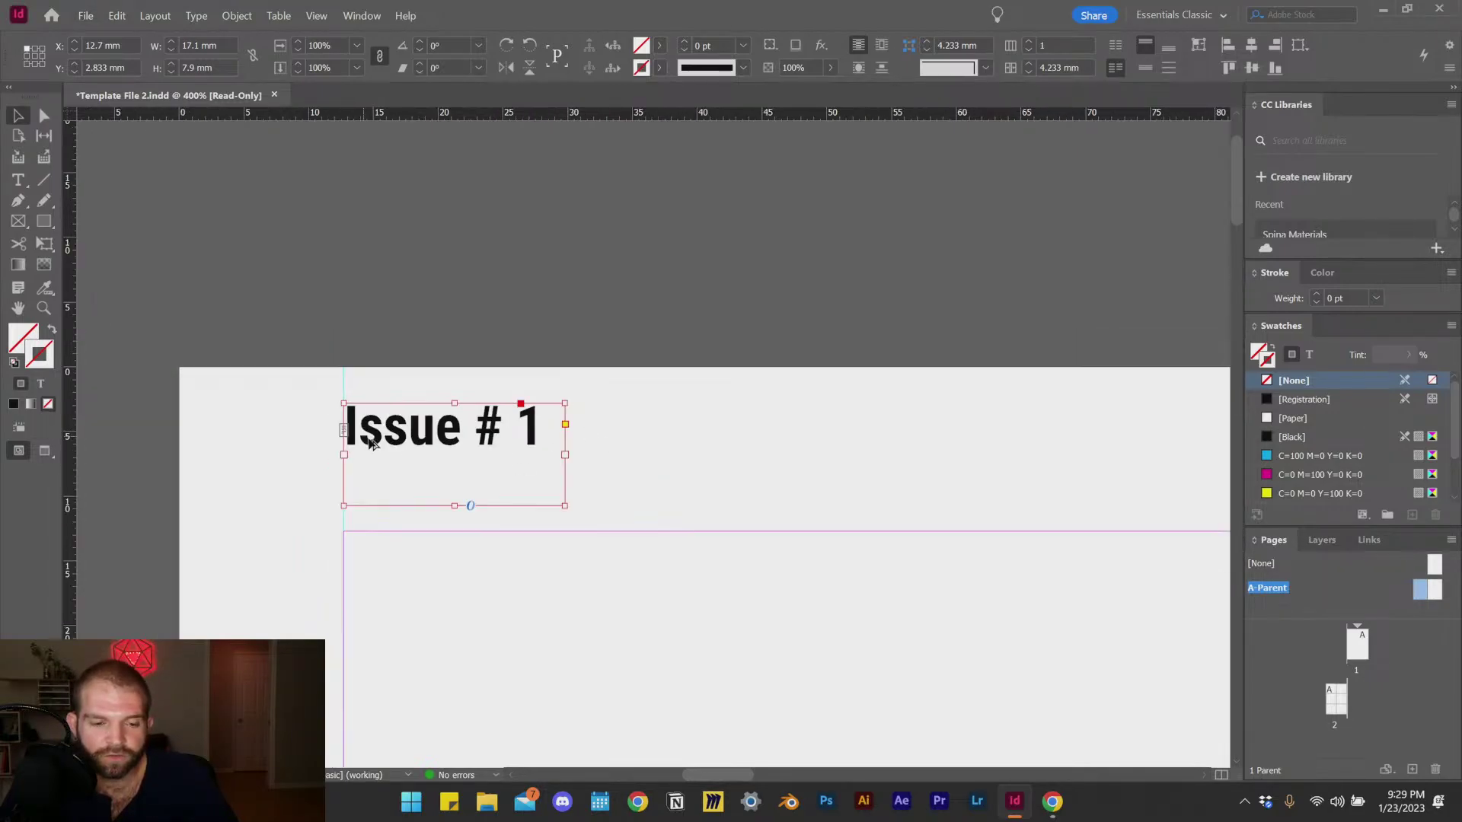
Step: Check the text, paragraph and frame options for a way to align the issue label vertically within its frame
double_click(466, 432)
key(ctrl+a)
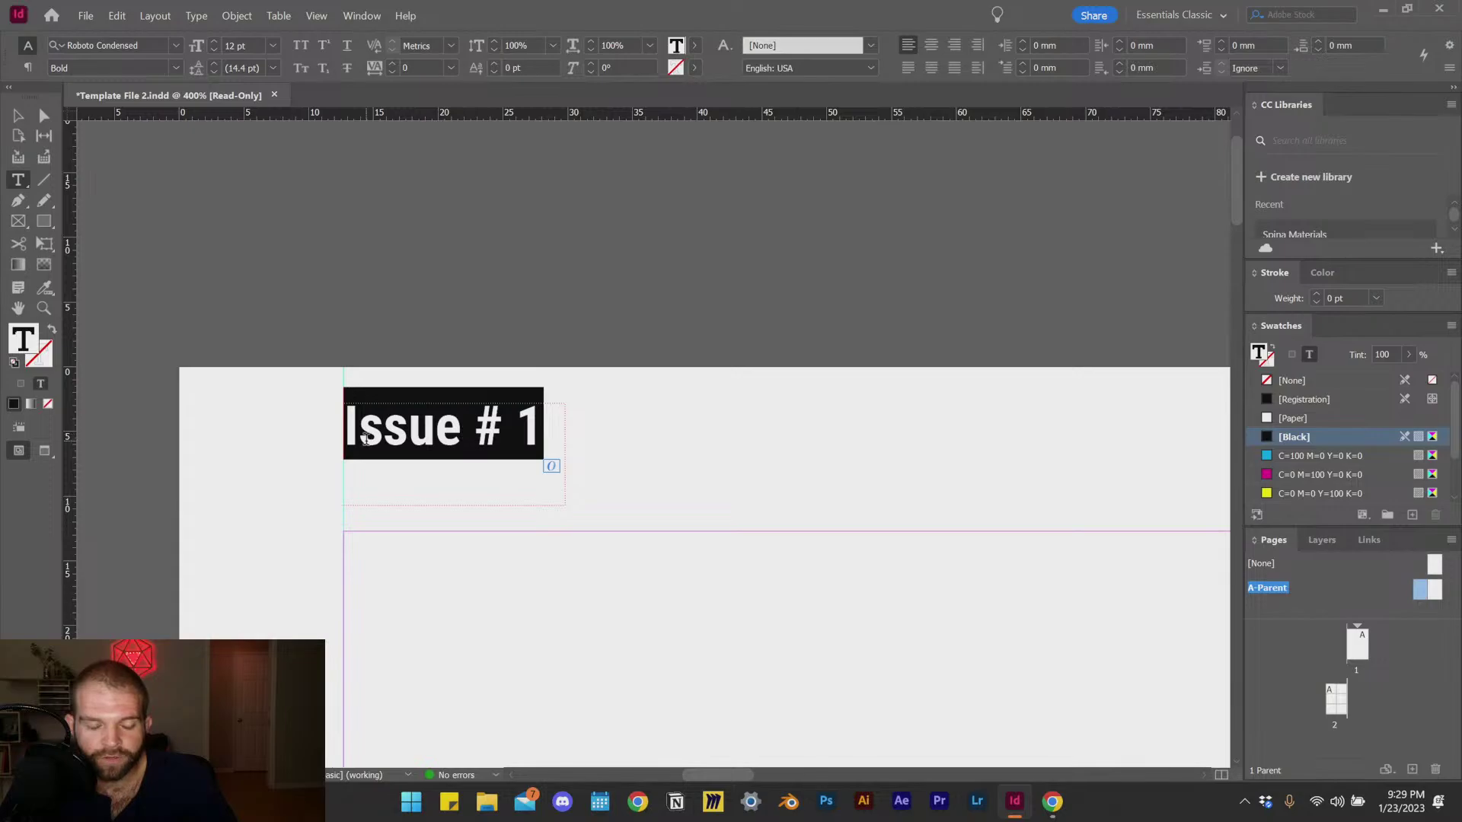
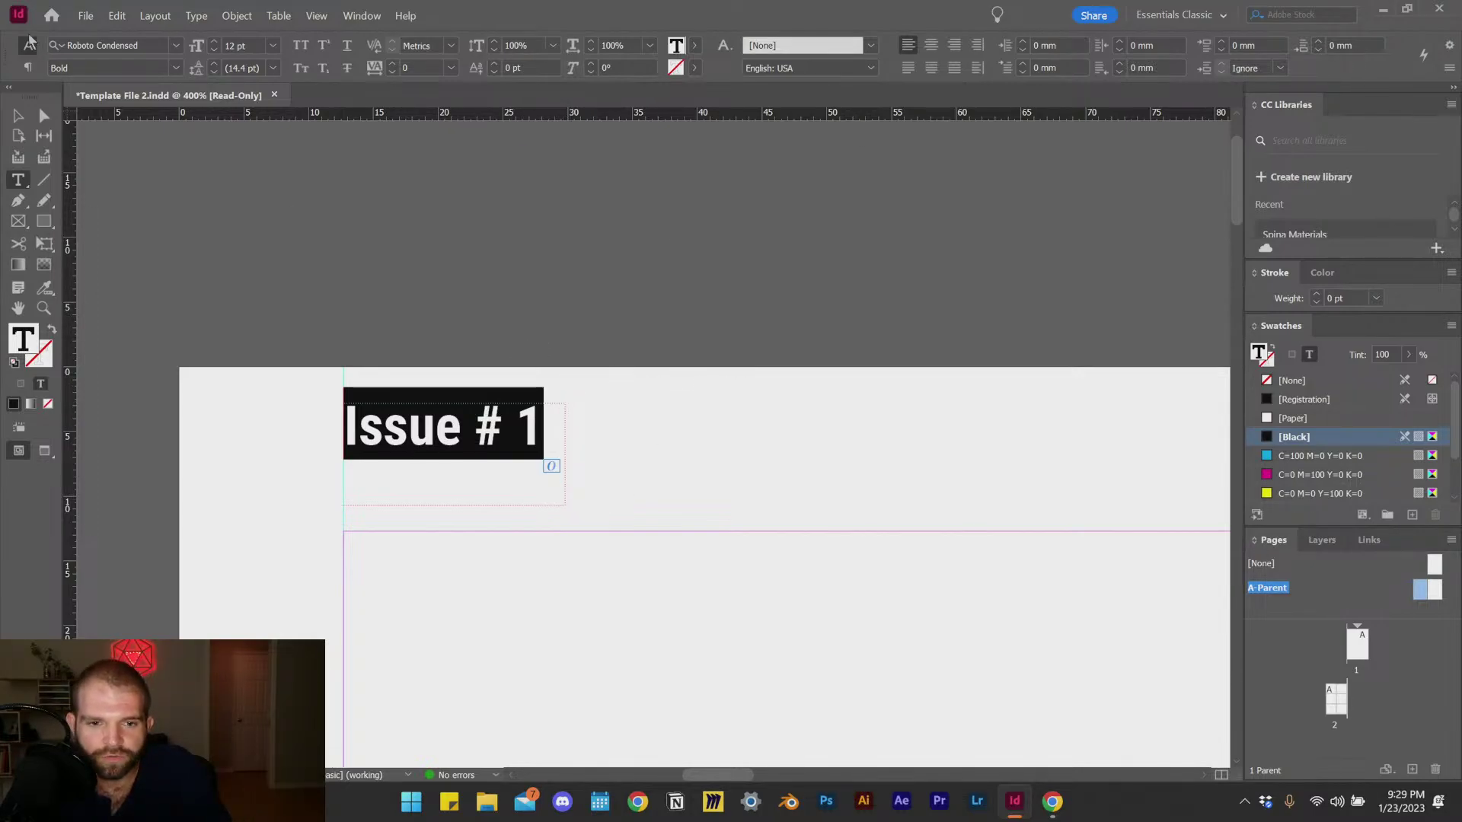
click(18, 116)
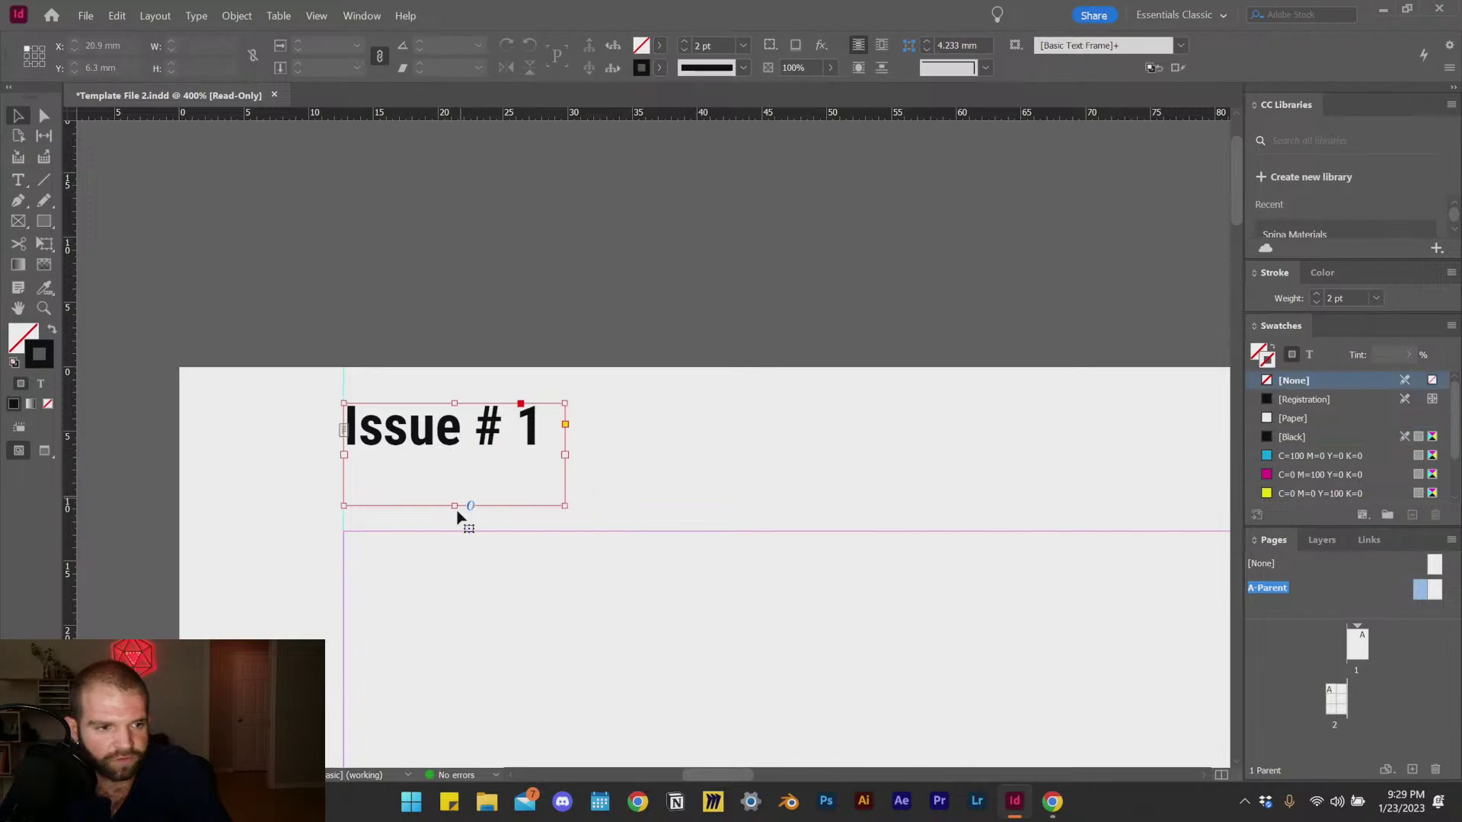
mouse_move(460, 504)
mouse_down()
mouse_move(467, 630)
mouse_move(455, 575)
mouse_move(421, 571)
mouse_move(427, 491)
mouse_move(439, 506)
mouse_up()
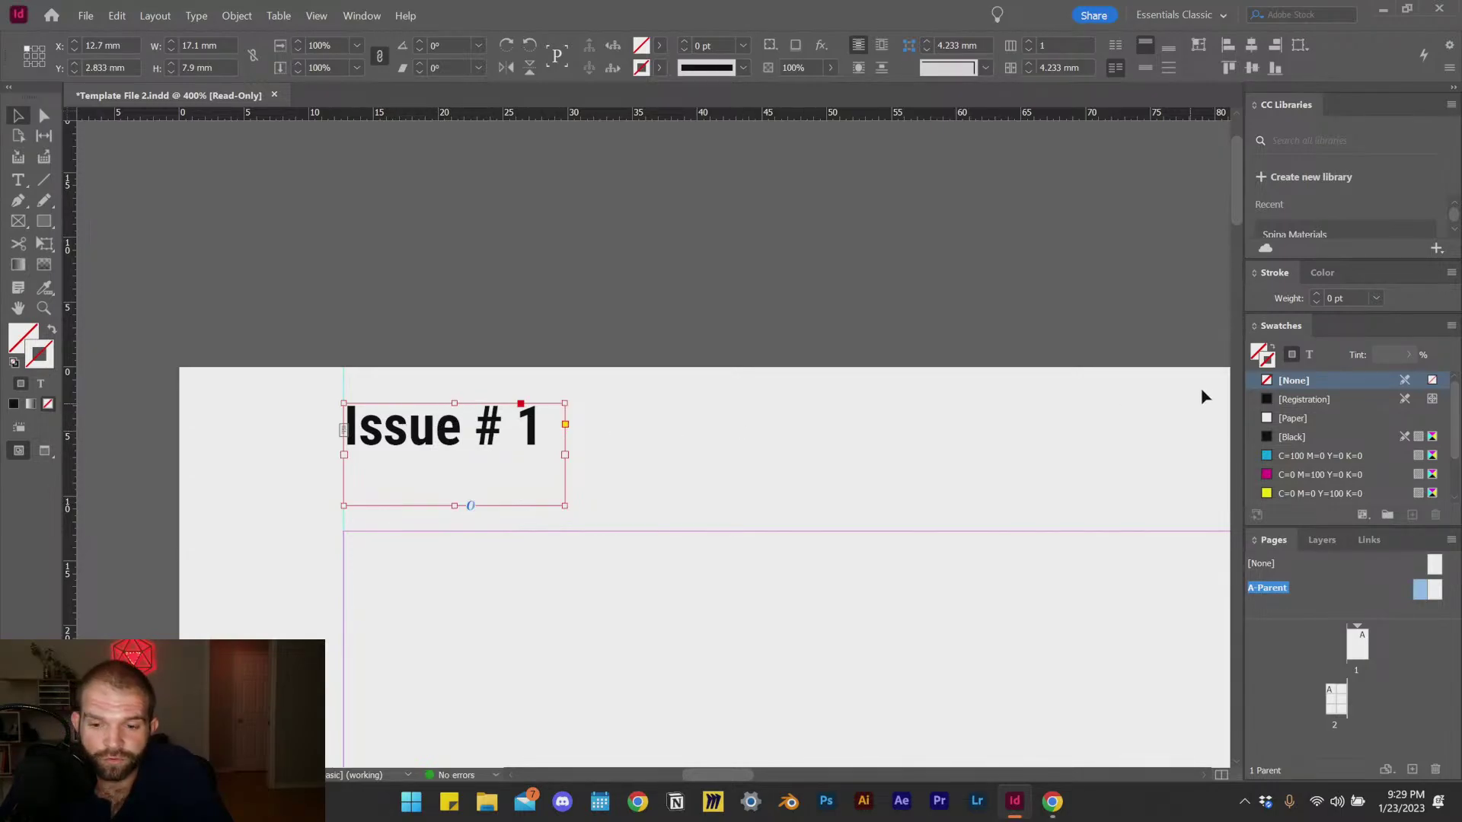
click(362, 15)
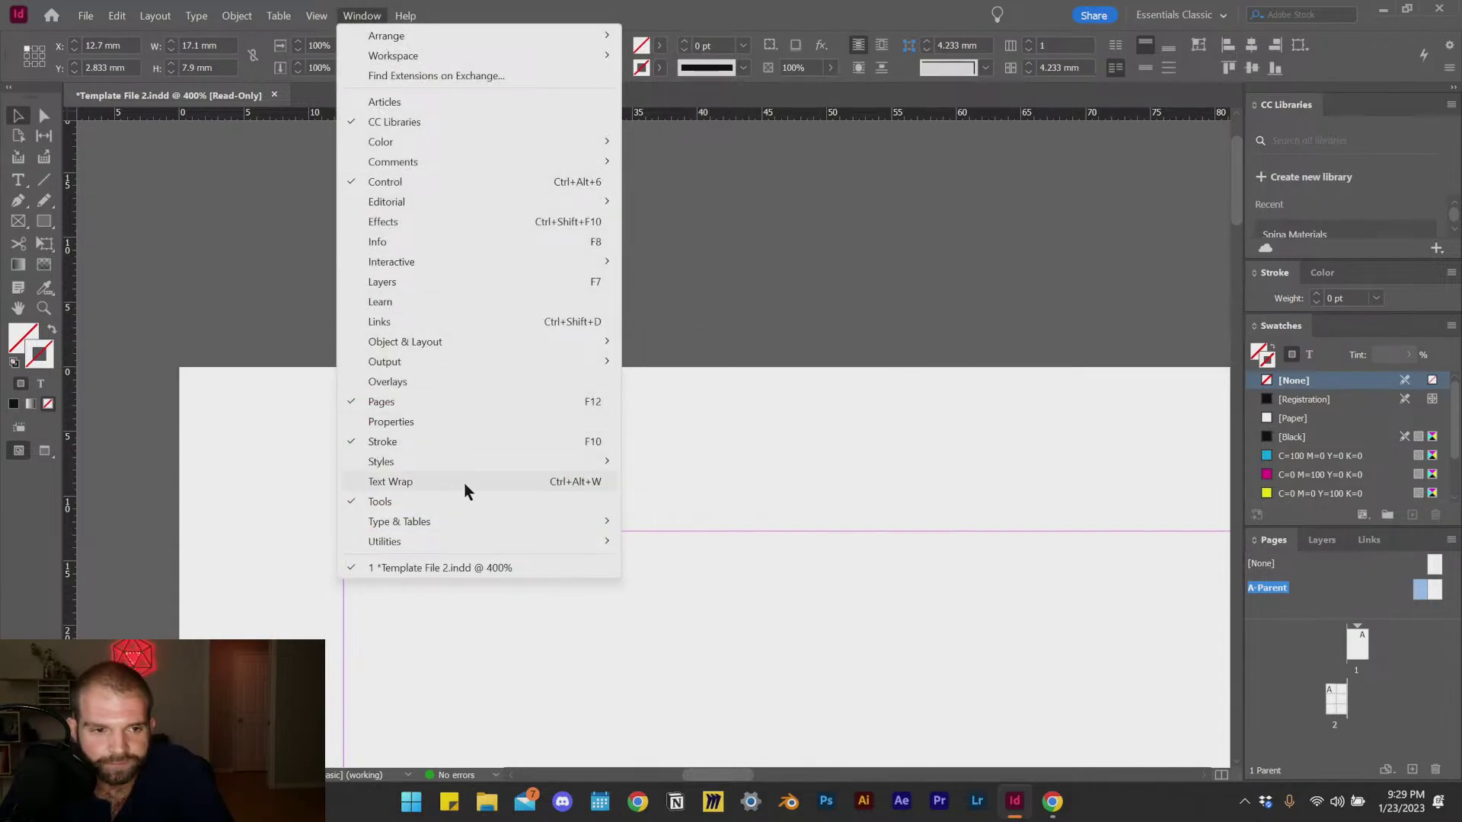
mouse_move(469, 524)
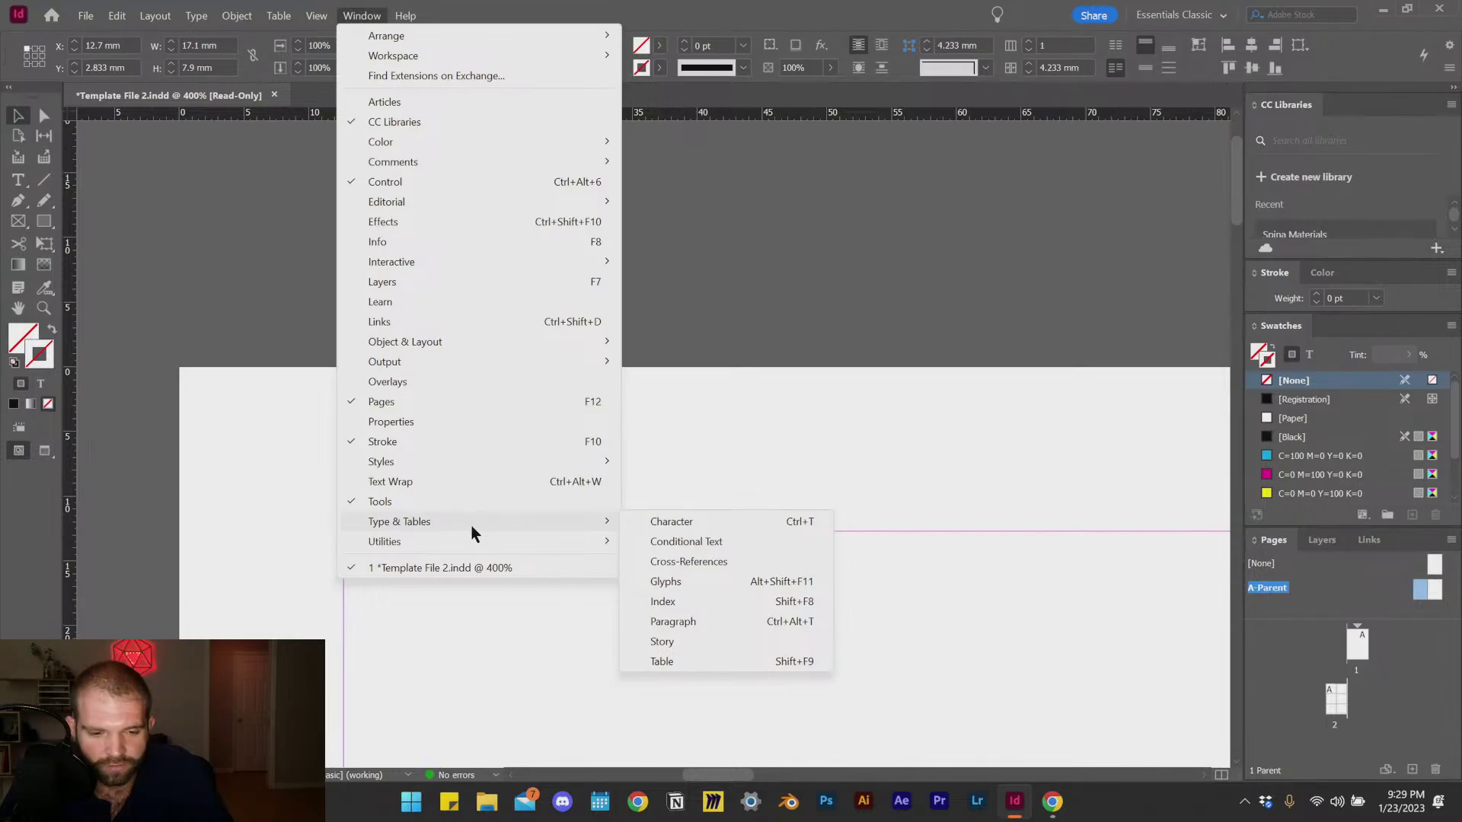
click(673, 621)
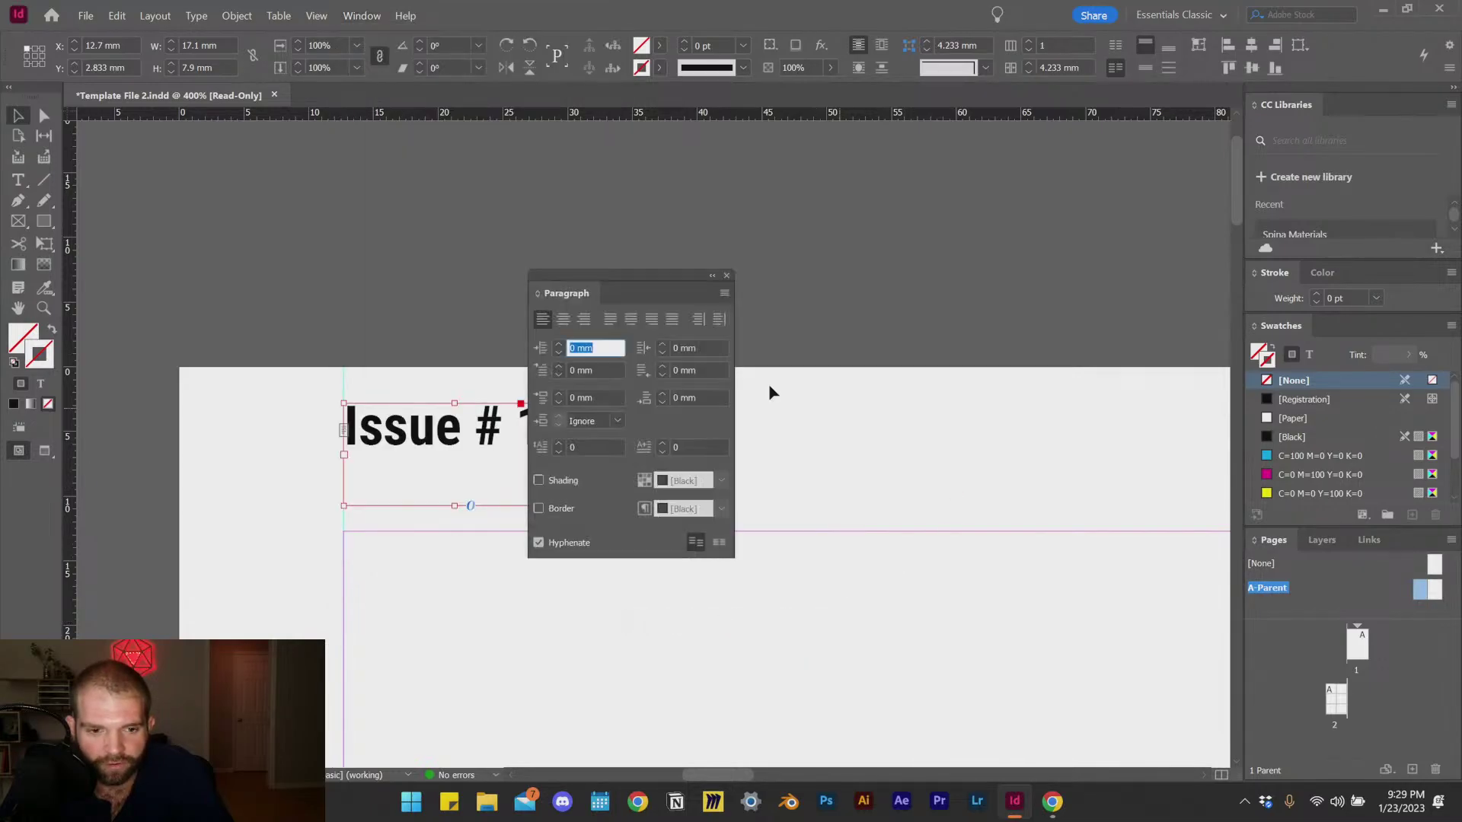
drag(658, 299, 922, 245)
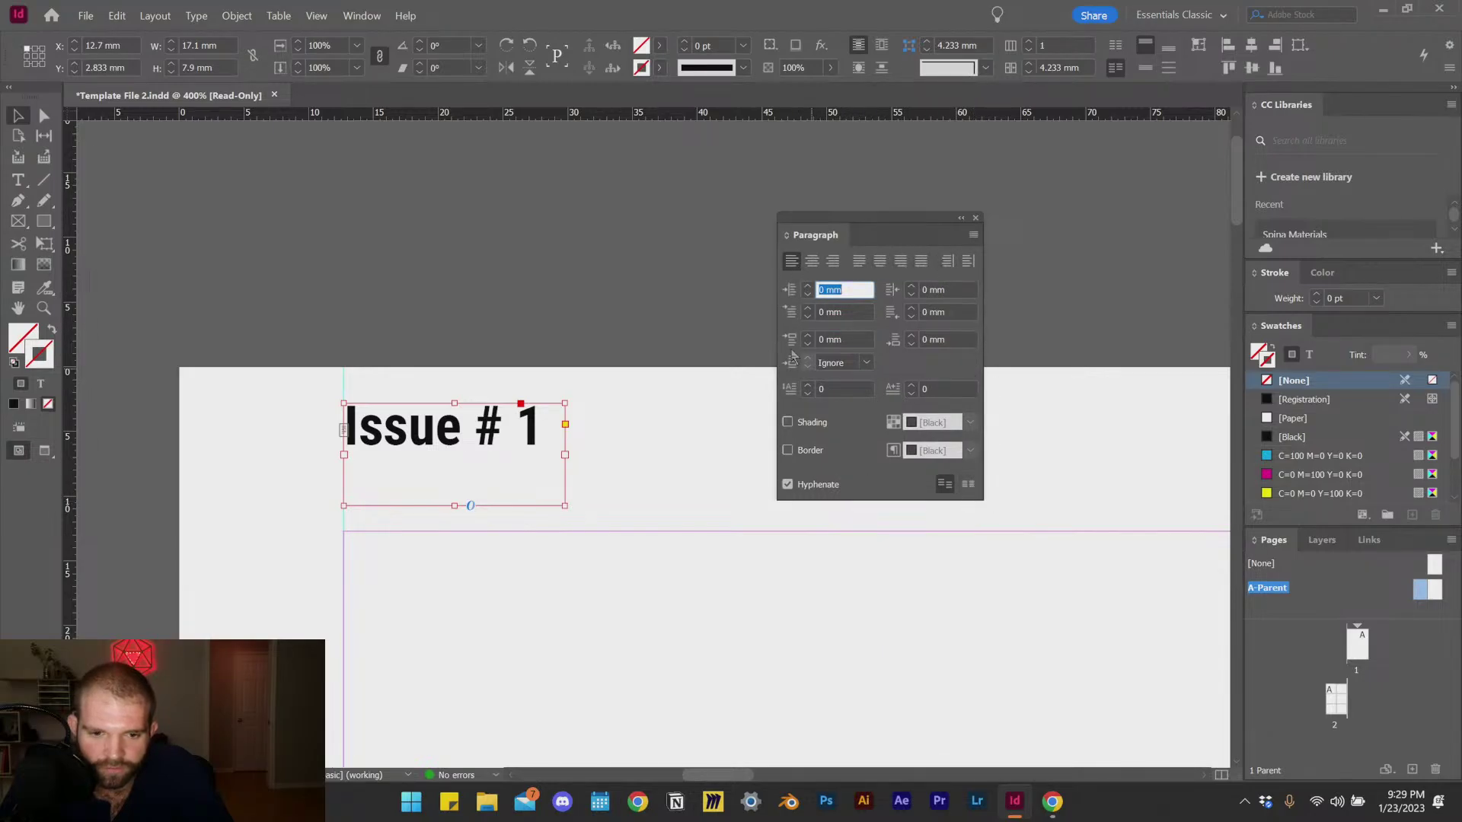
click(976, 219)
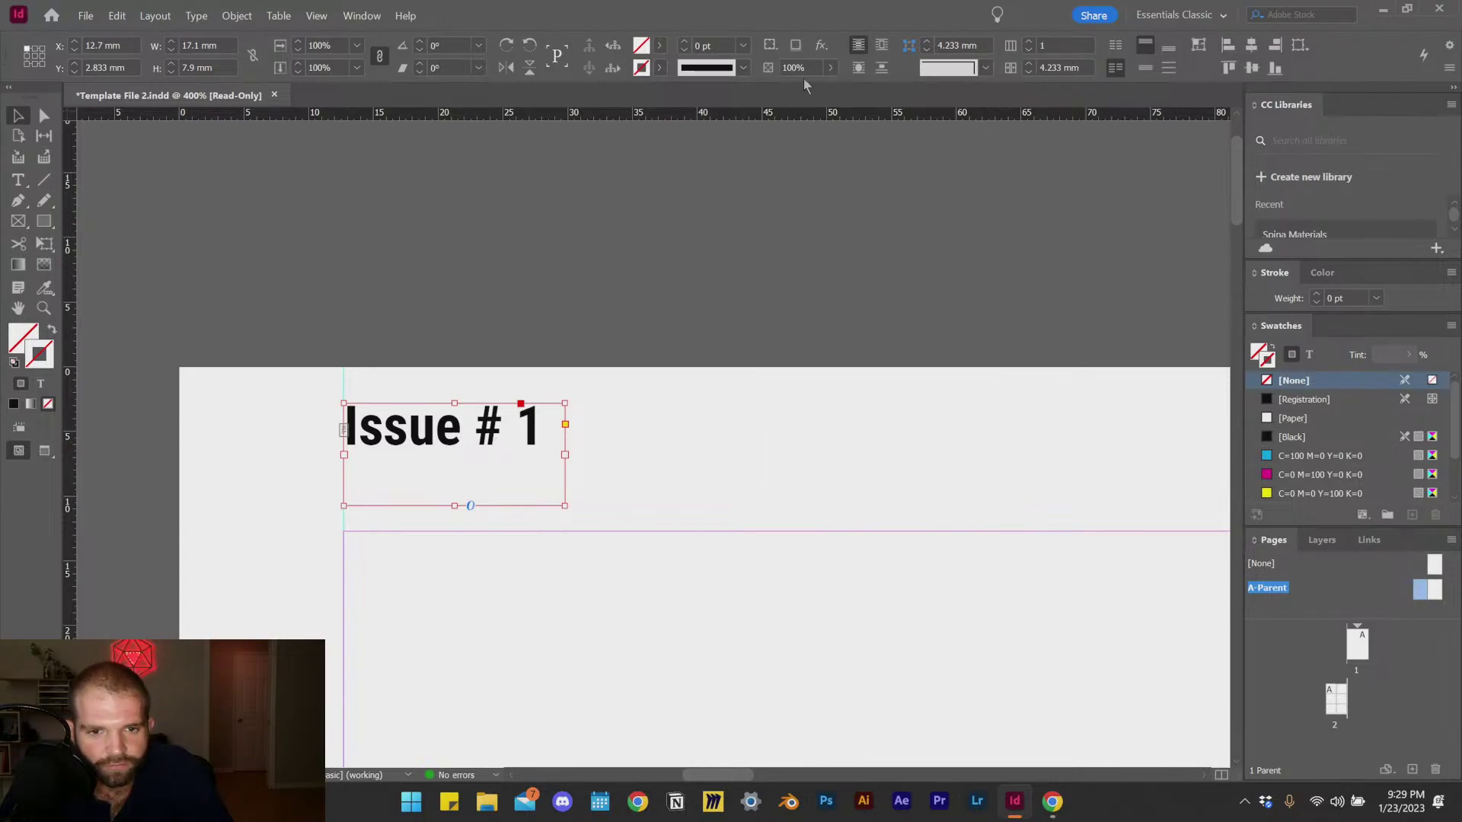
click(699, 330)
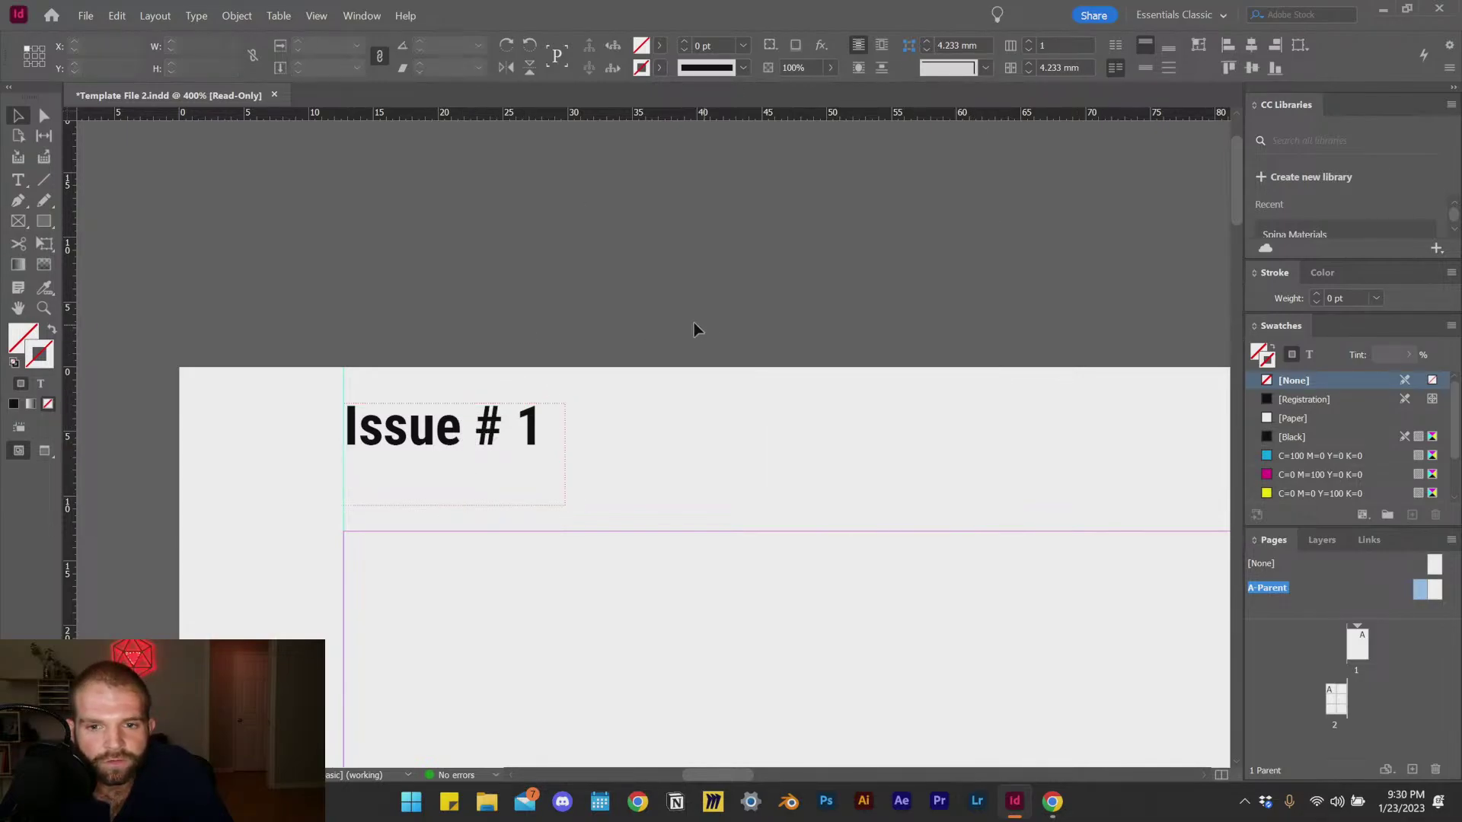
click(424, 417)
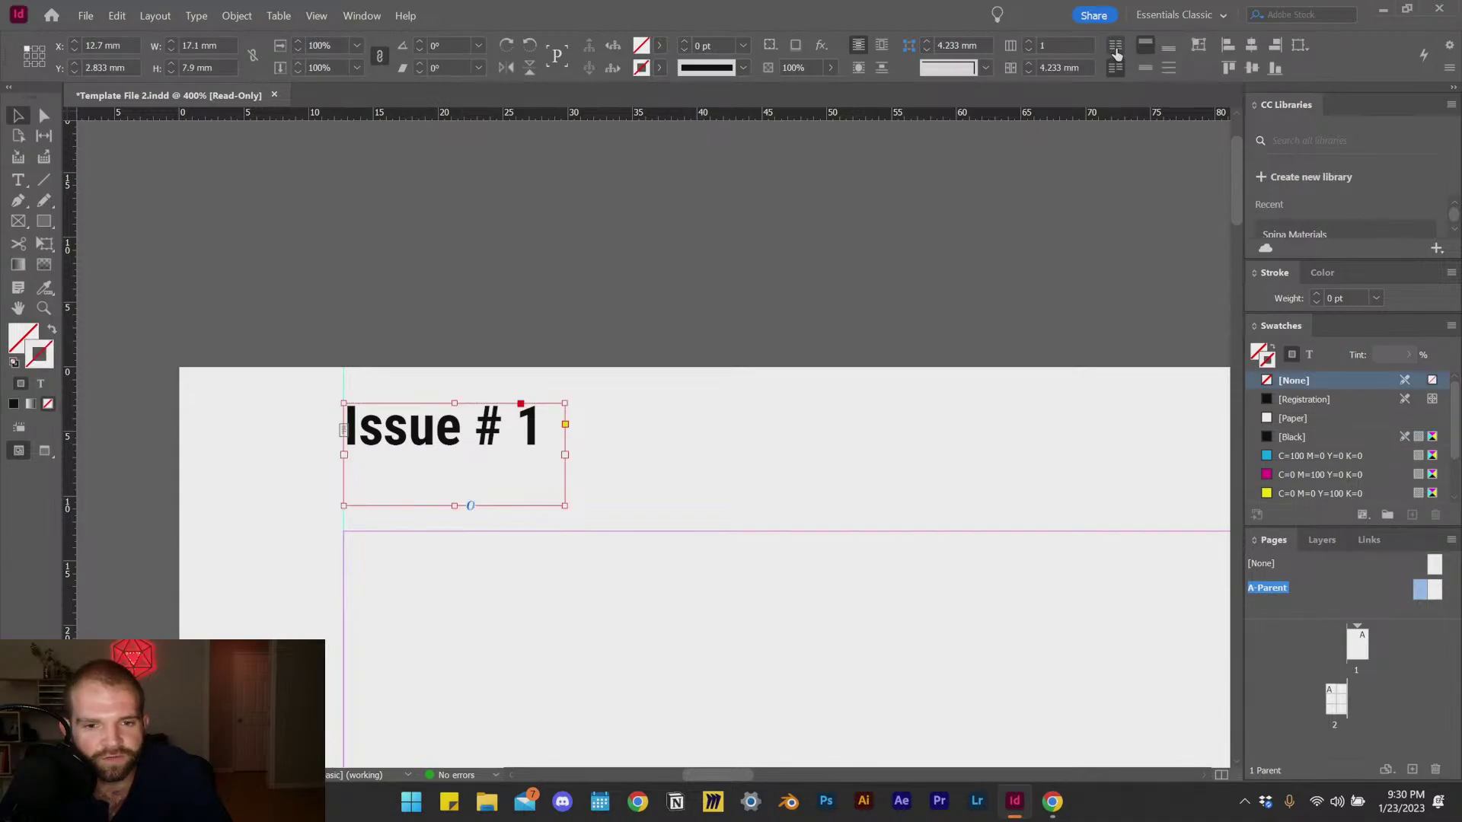
click(546, 343)
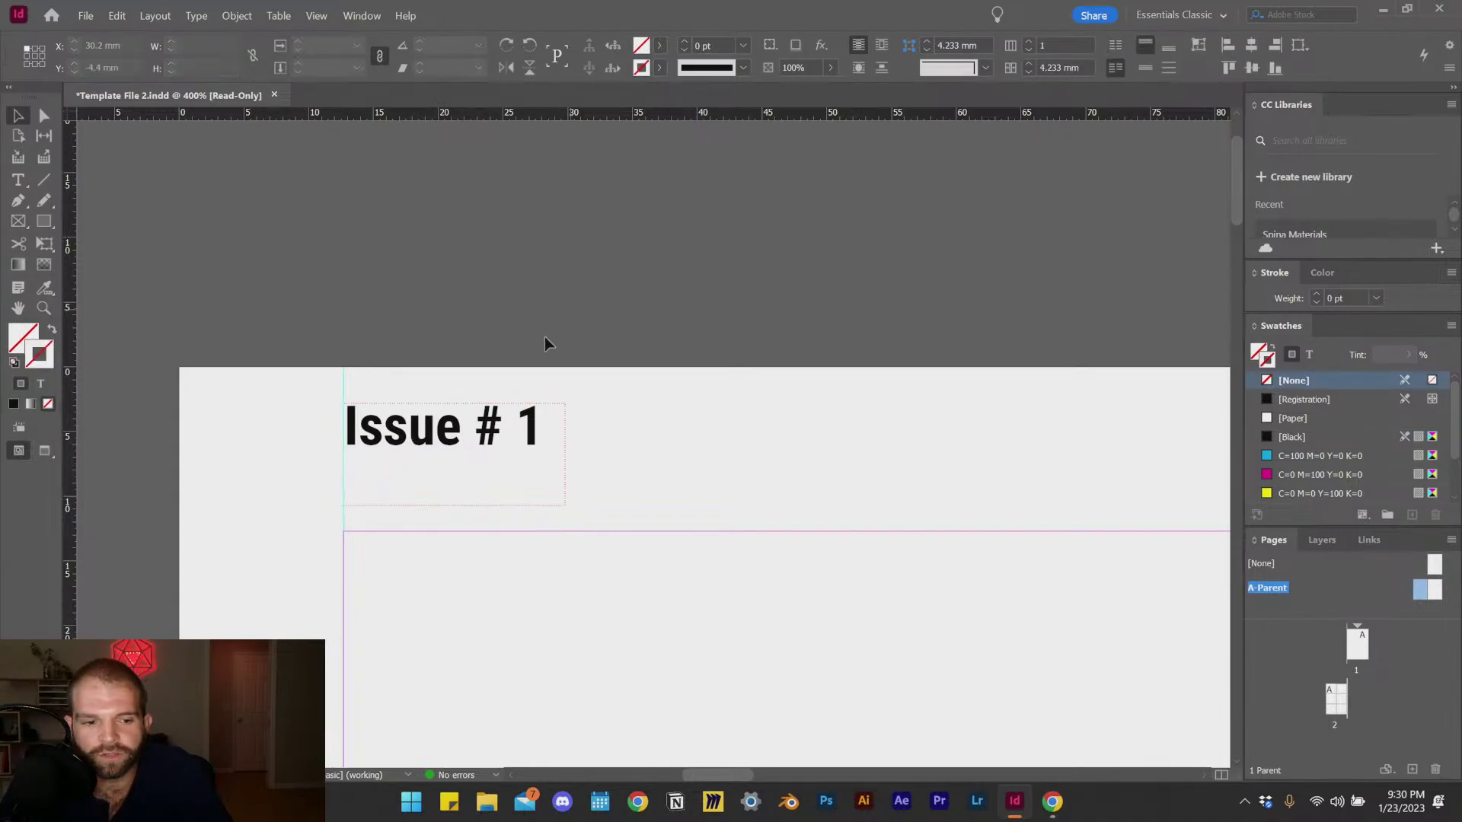
click(445, 432)
triple_click(443, 428)
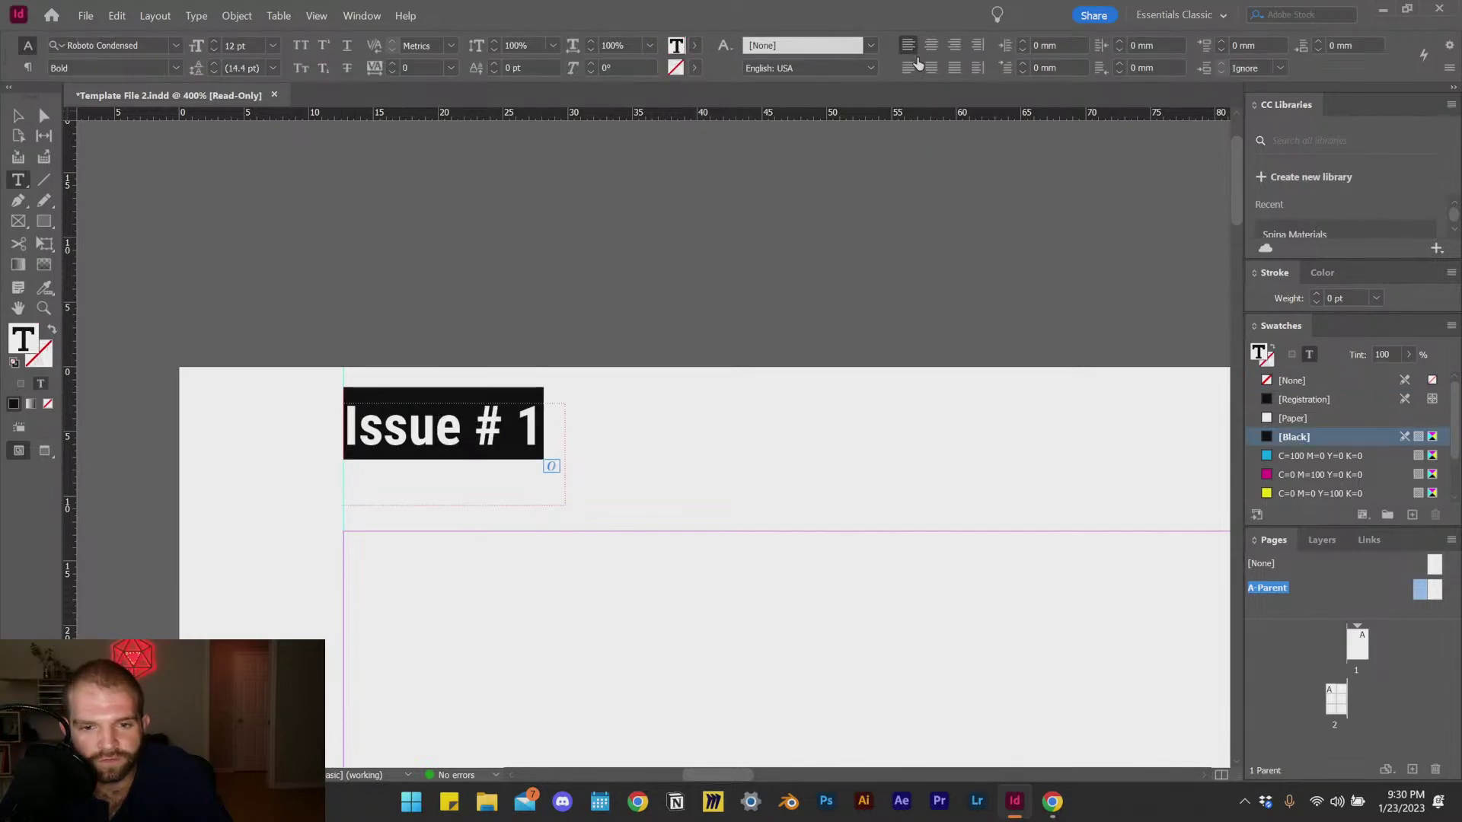
key(Escape)
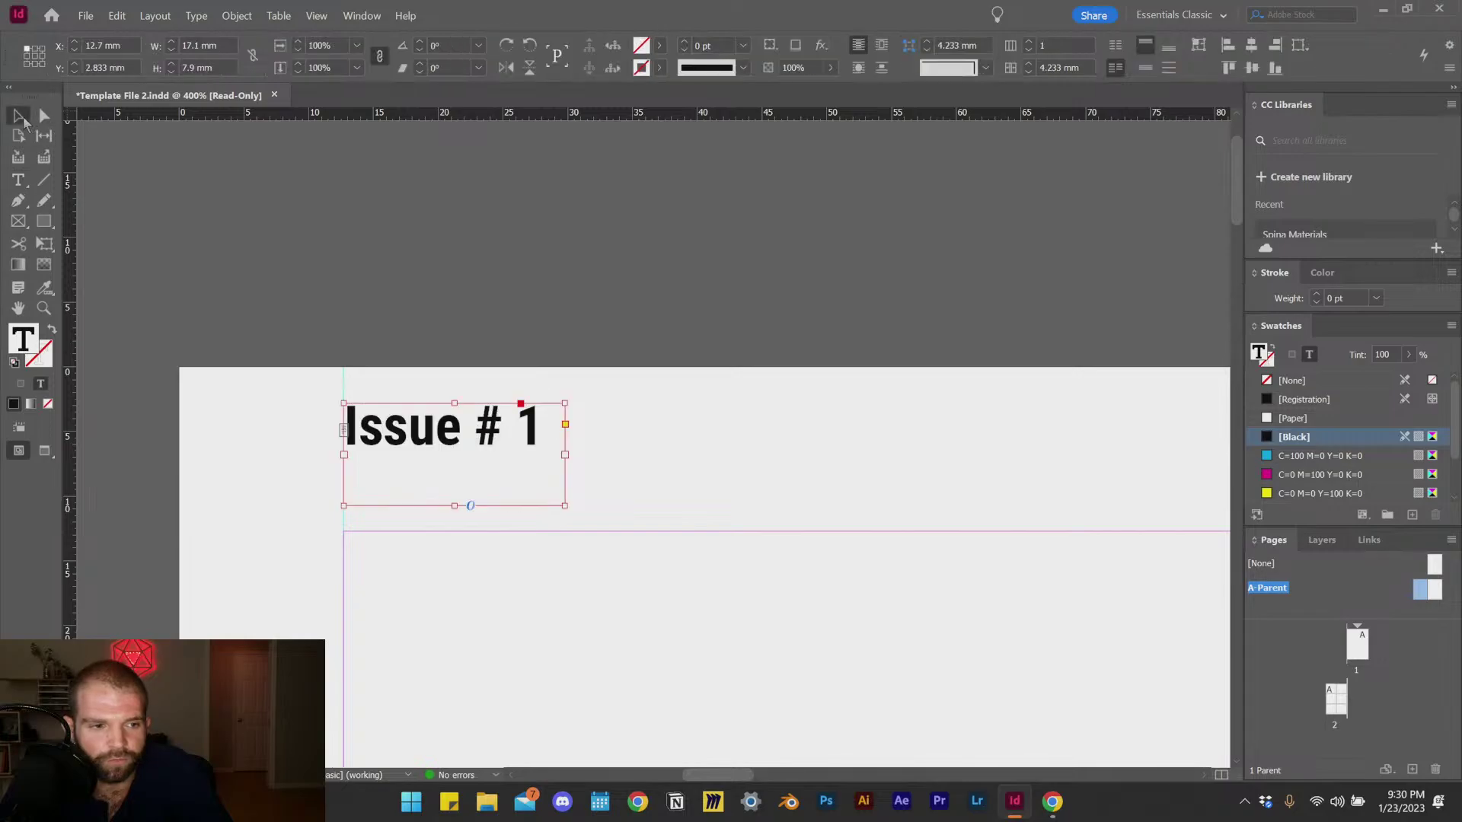
click(411, 323)
Step: Center the "Issue # 1" text vertically in its frame and shorten the frame to about 7.2 mm high
click(429, 439)
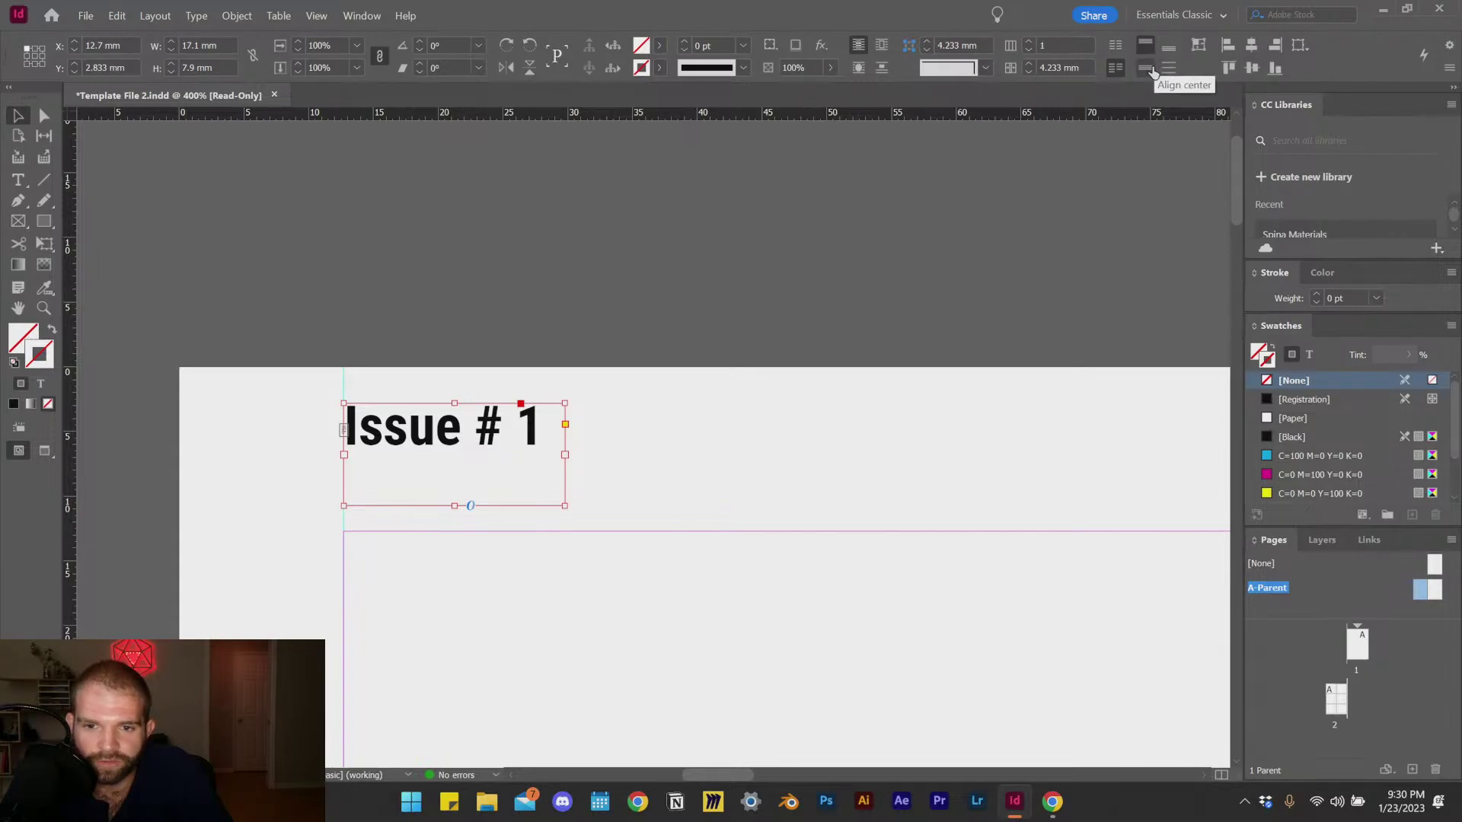
click(1152, 72)
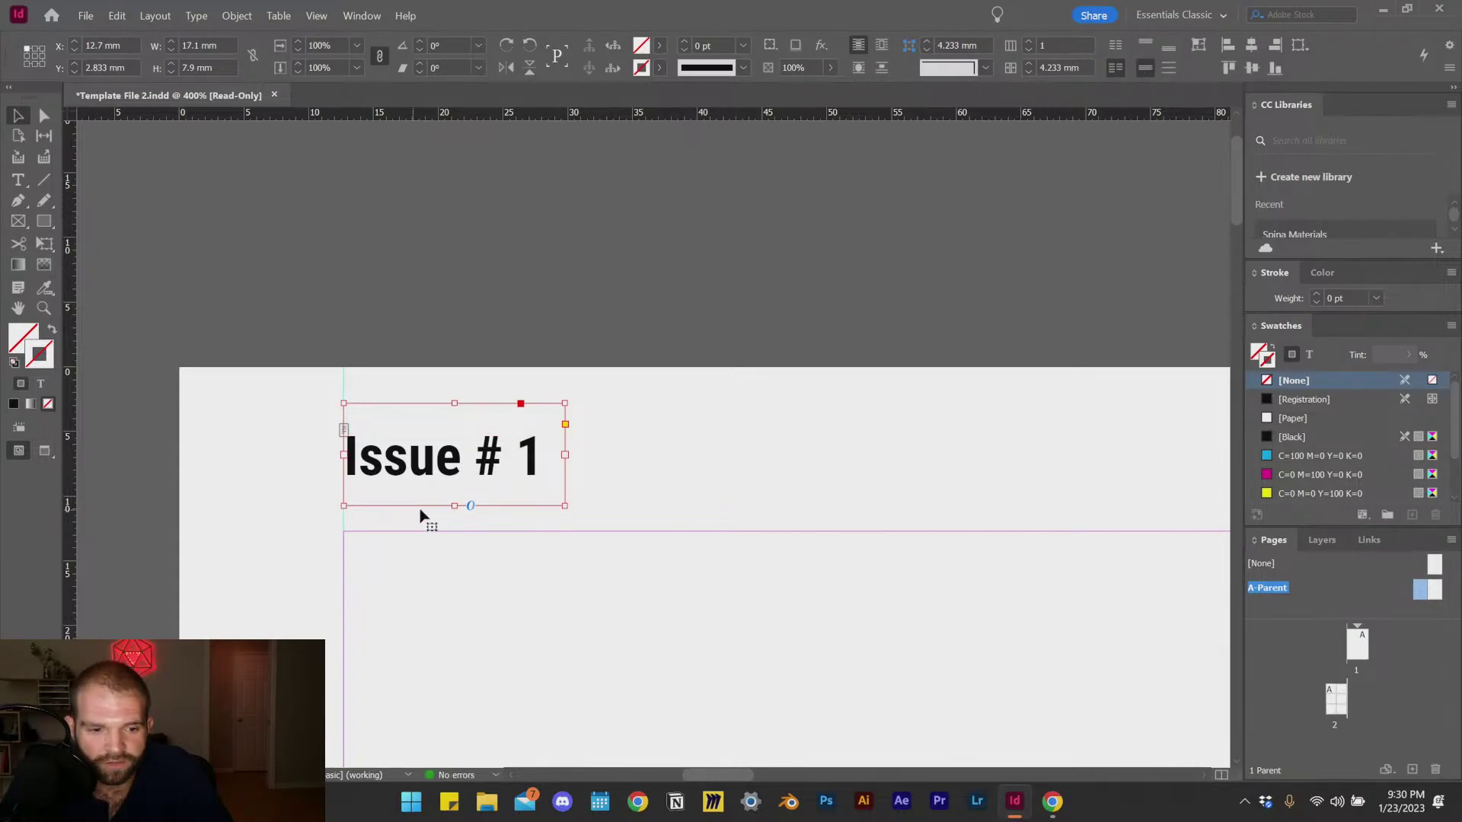
drag(454, 506, 455, 497)
click(788, 418)
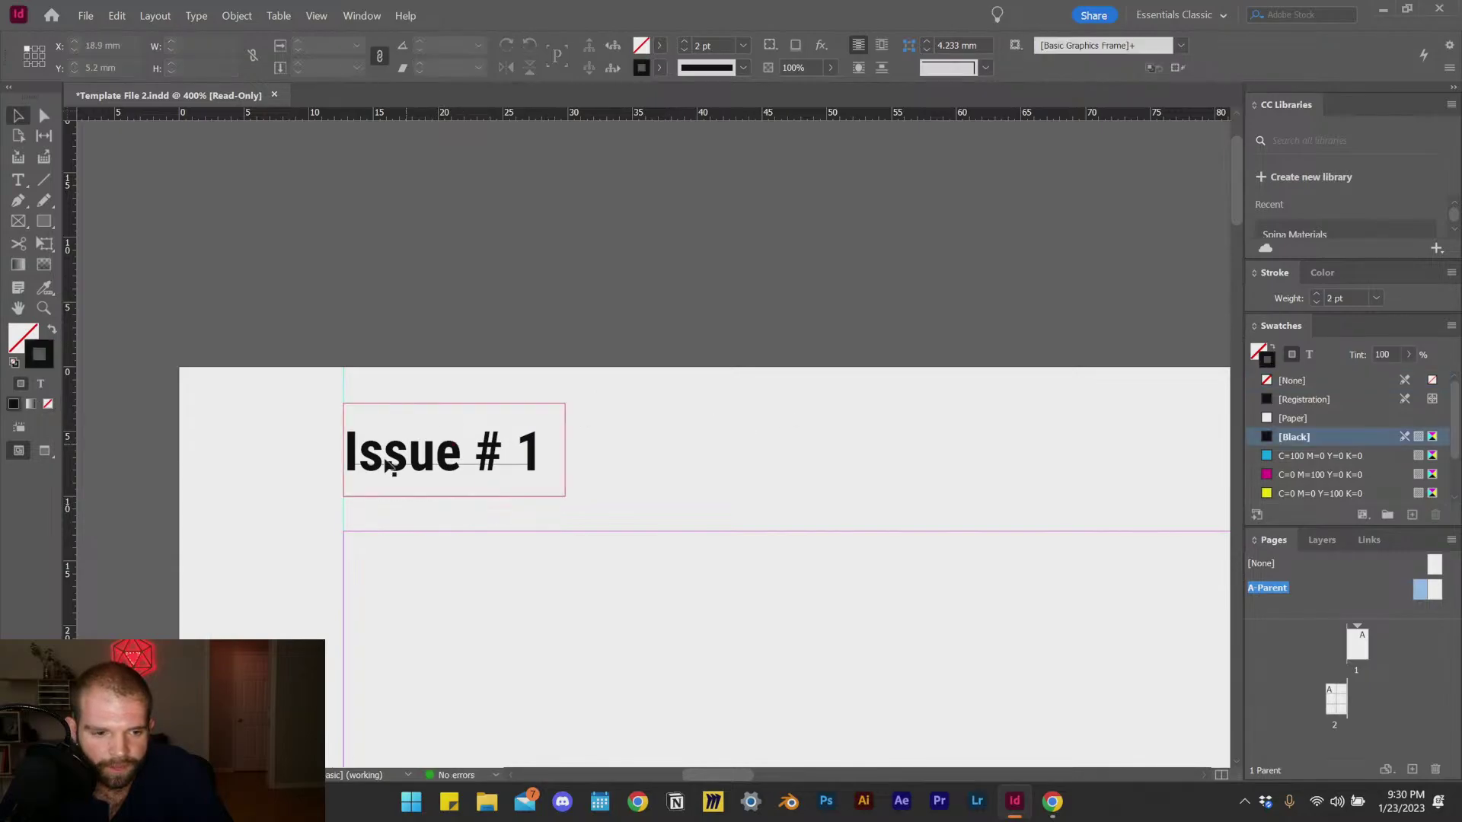
click(441, 460)
click(275, 443)
Step: Duplicate the issue label into the right parent page's top margin at about X 390.2 mm, ending at the outer margin guide
key(ctrl+alt+0)
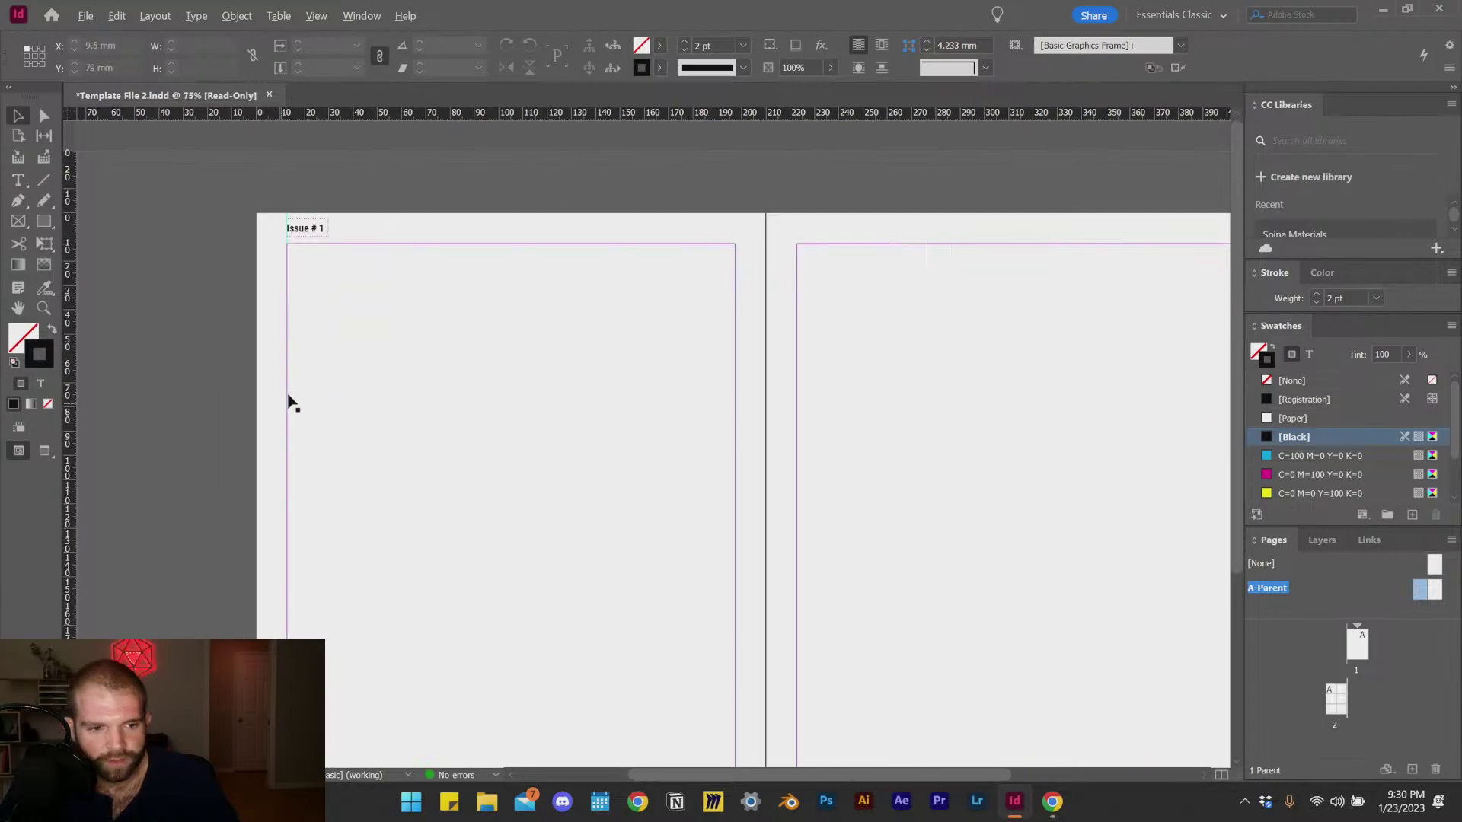
scroll(1066, 205, up, 1)
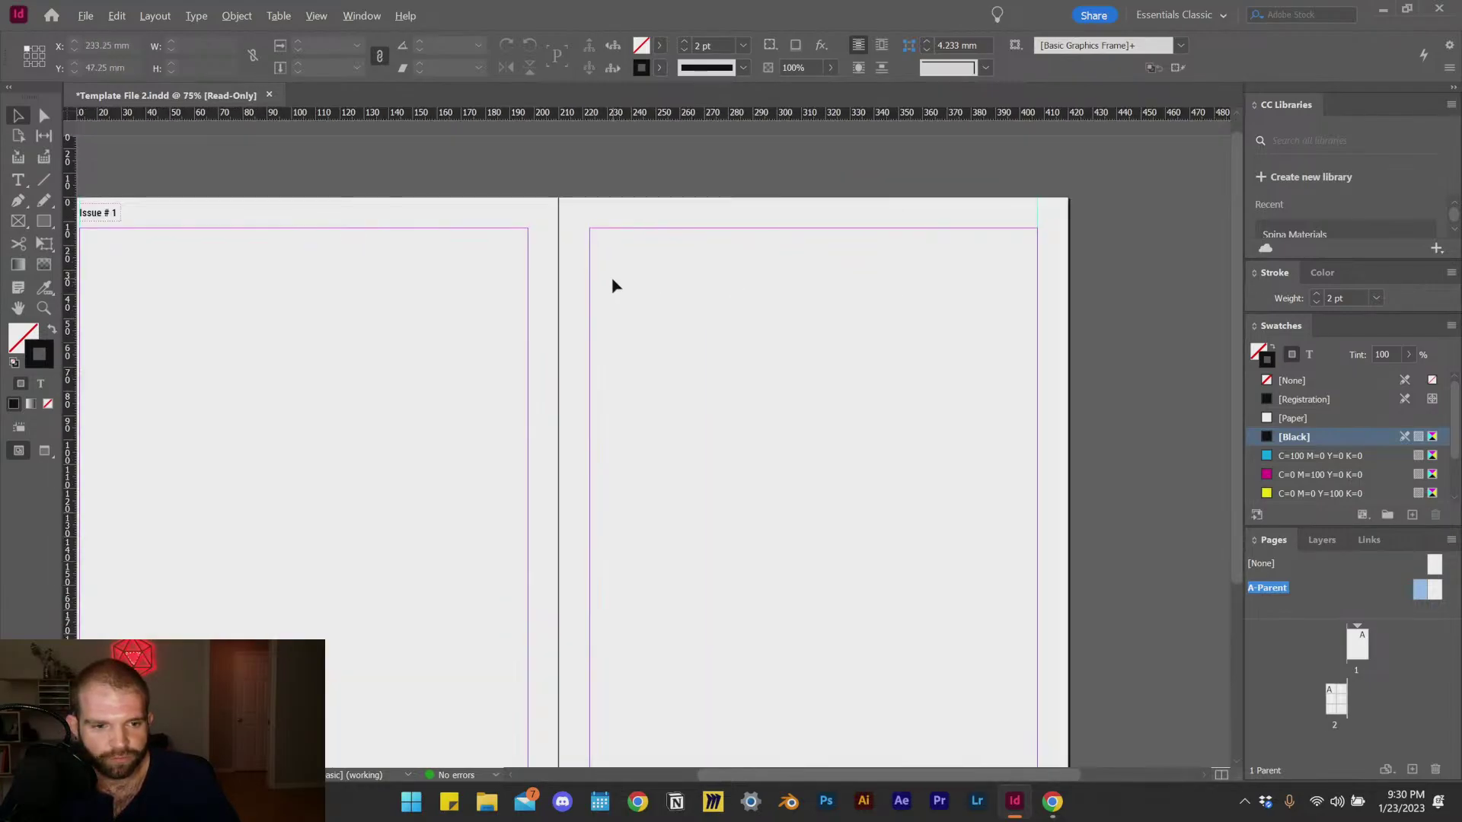
drag(295, 327, 1031, 197)
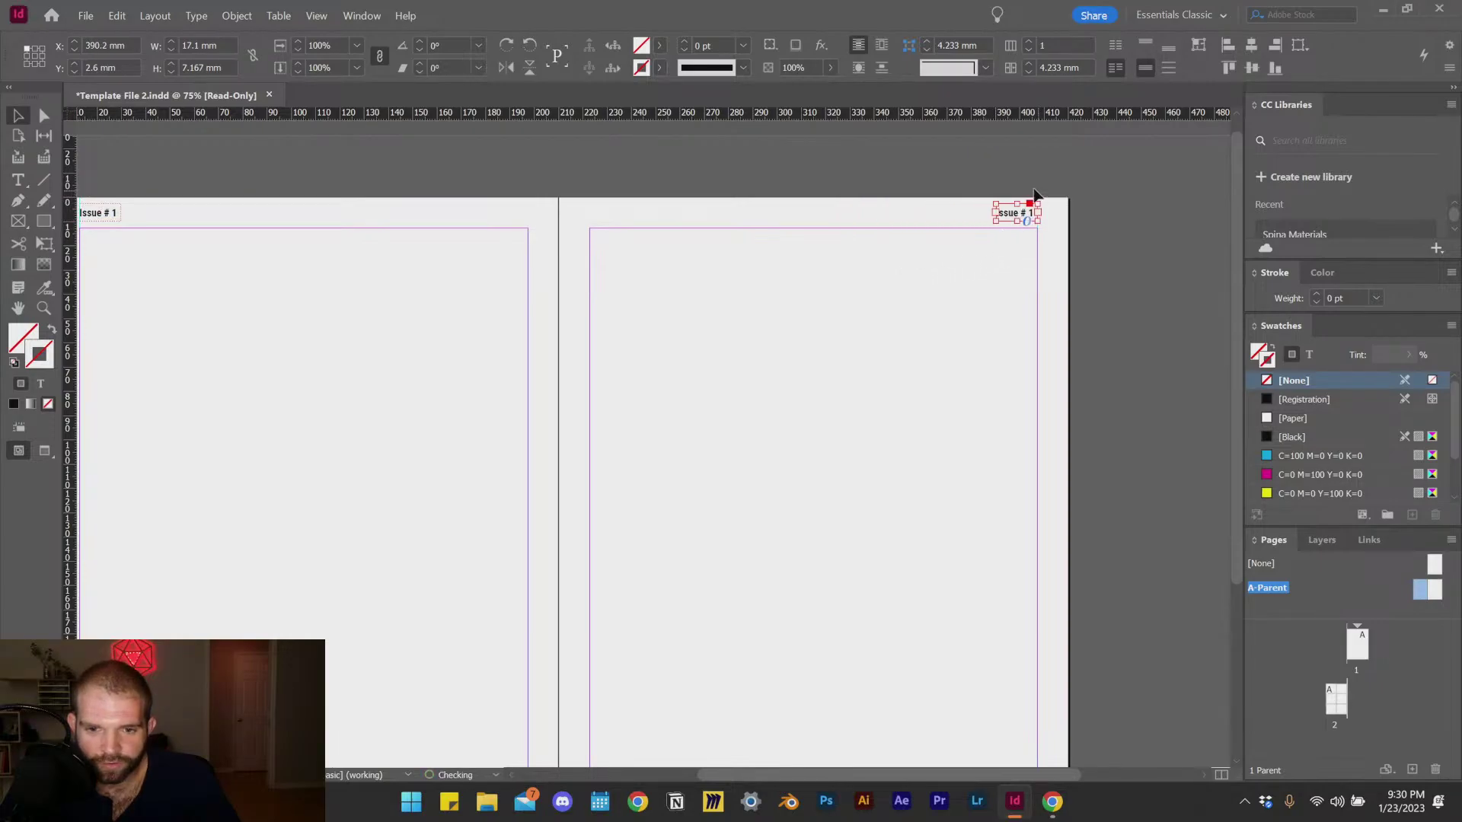
Step: Right-align the duplicated label text inside its frame on the right parent page
scroll(1028, 214, up, 4)
scroll(1026, 230, up, 2)
scroll(1013, 251, down, 1)
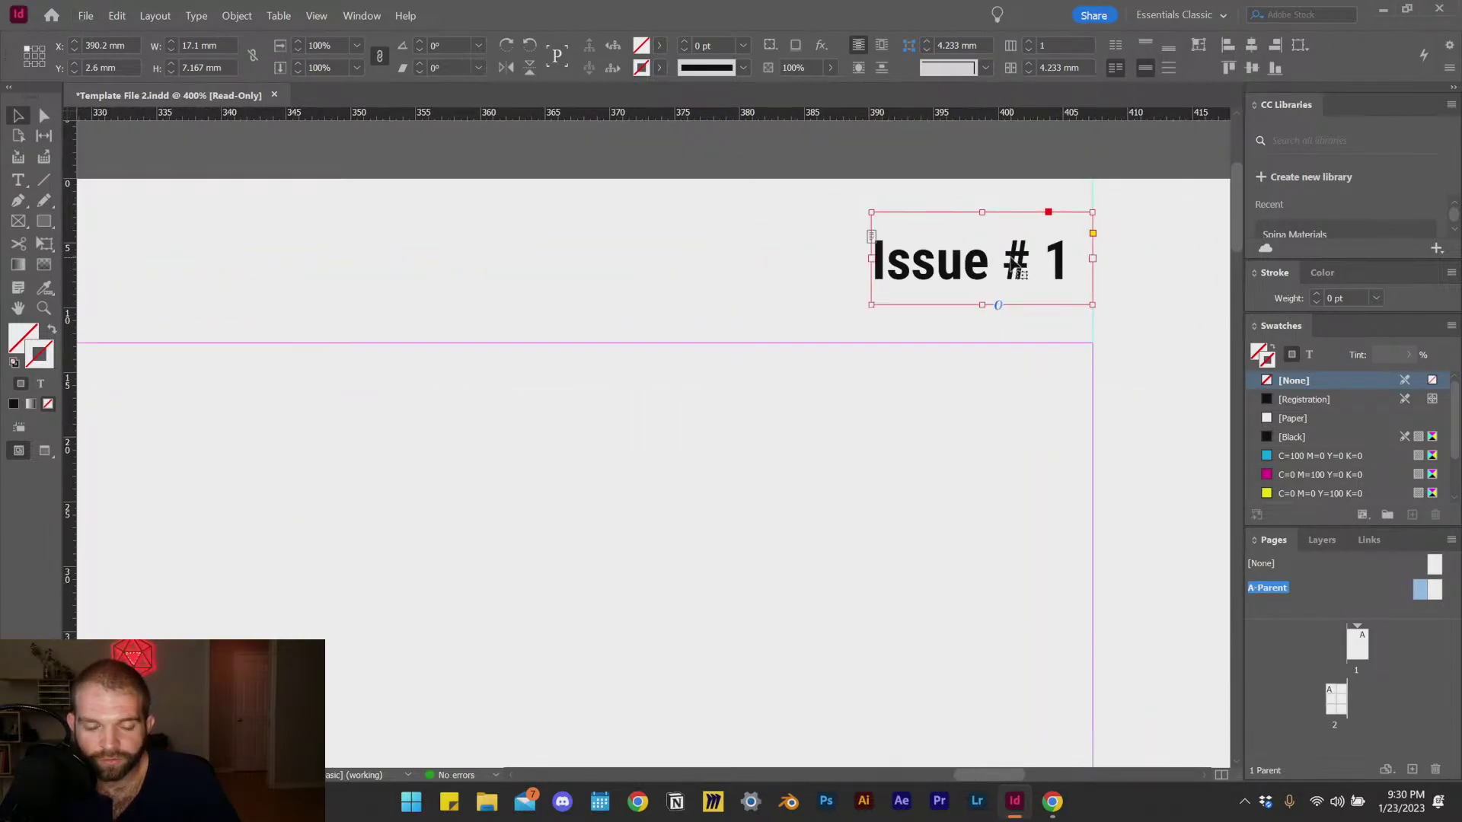
double_click(1009, 259)
triple_click(1009, 259)
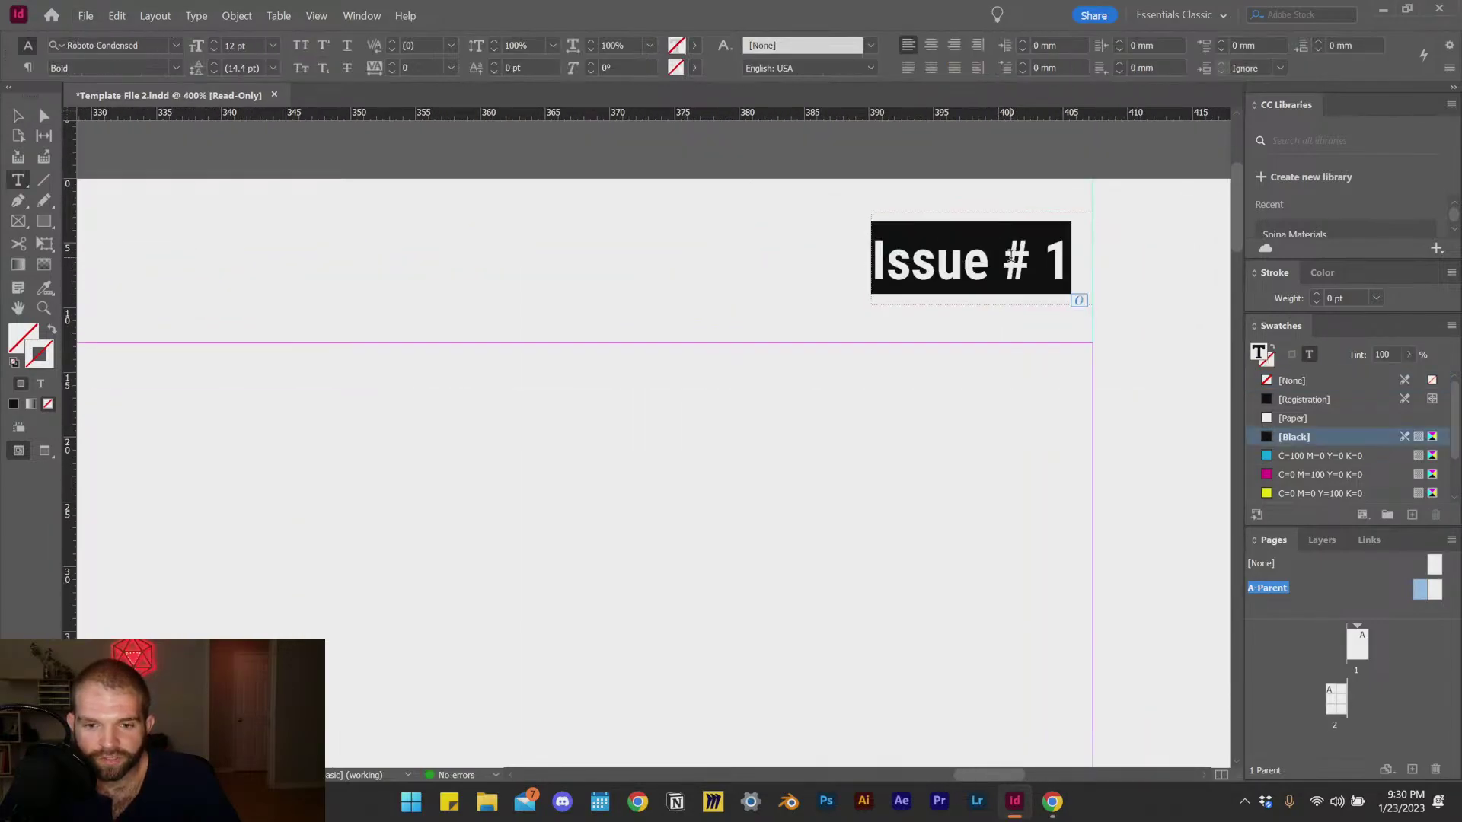
click(954, 45)
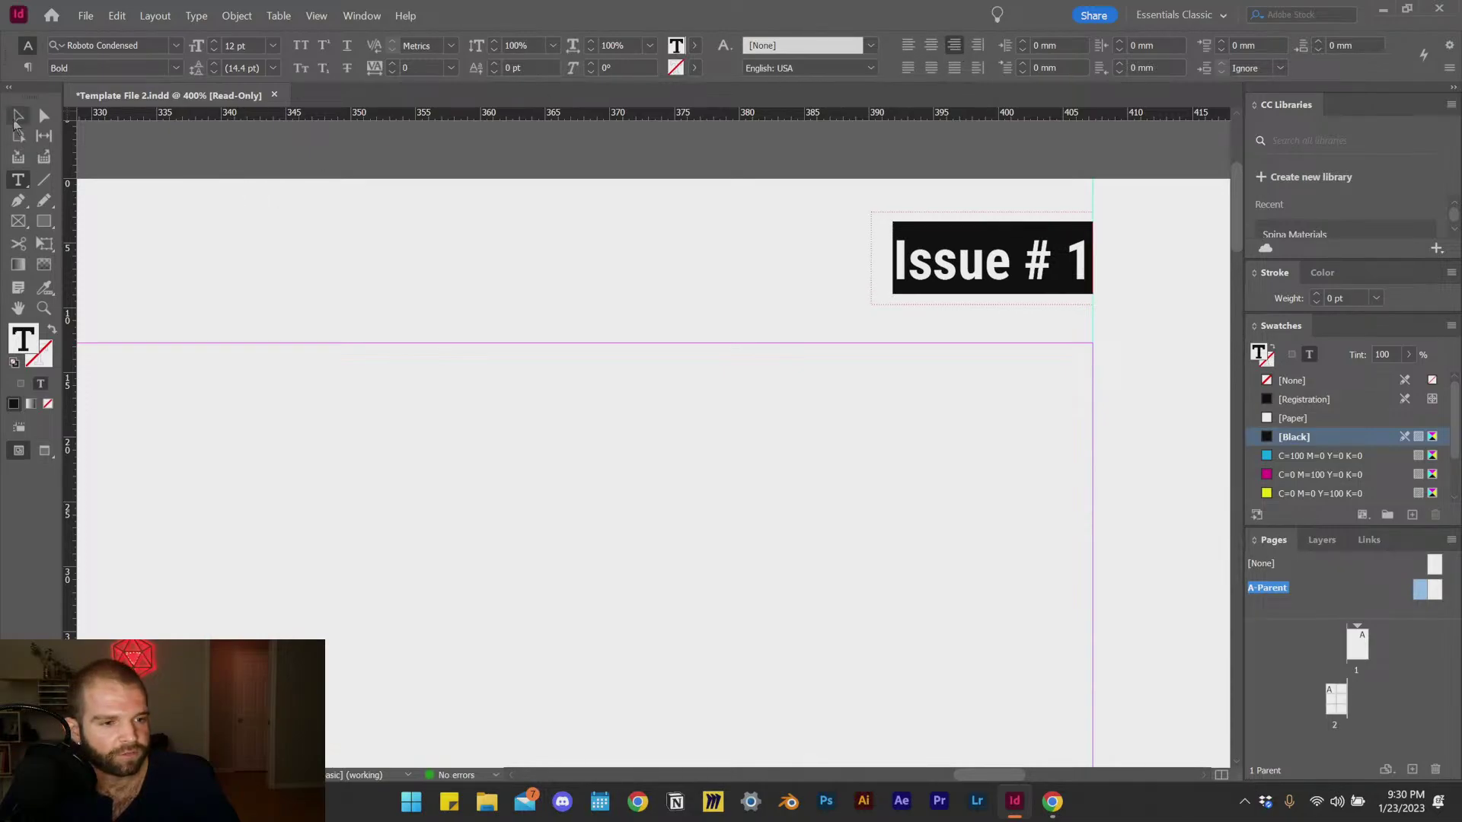
Step: Replace the right parent page's header text with "Chapter Name" and widen its frame inward from the outer margin guide to fit the text
triple_click(969, 241)
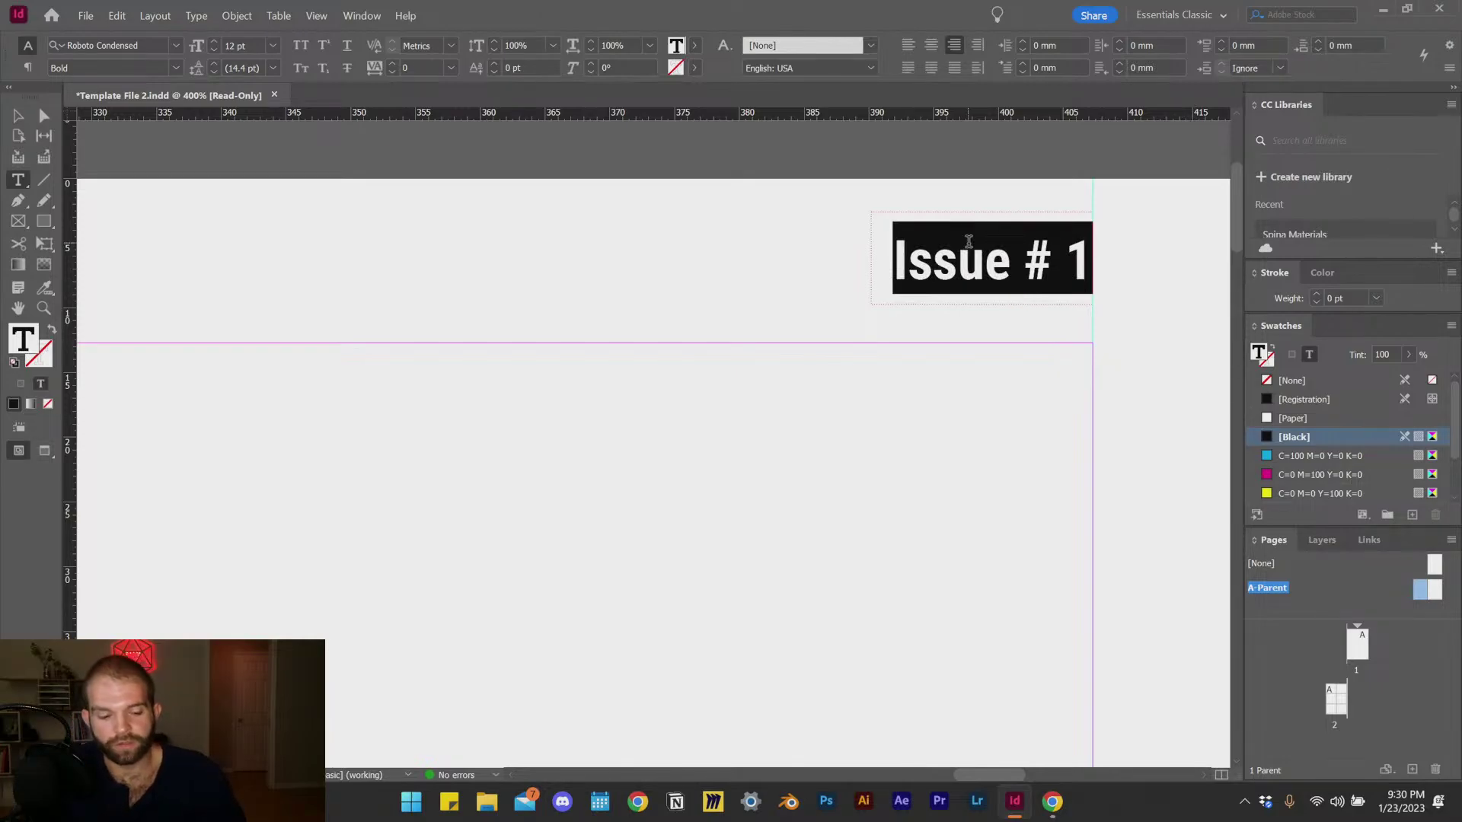
text(Chapte)
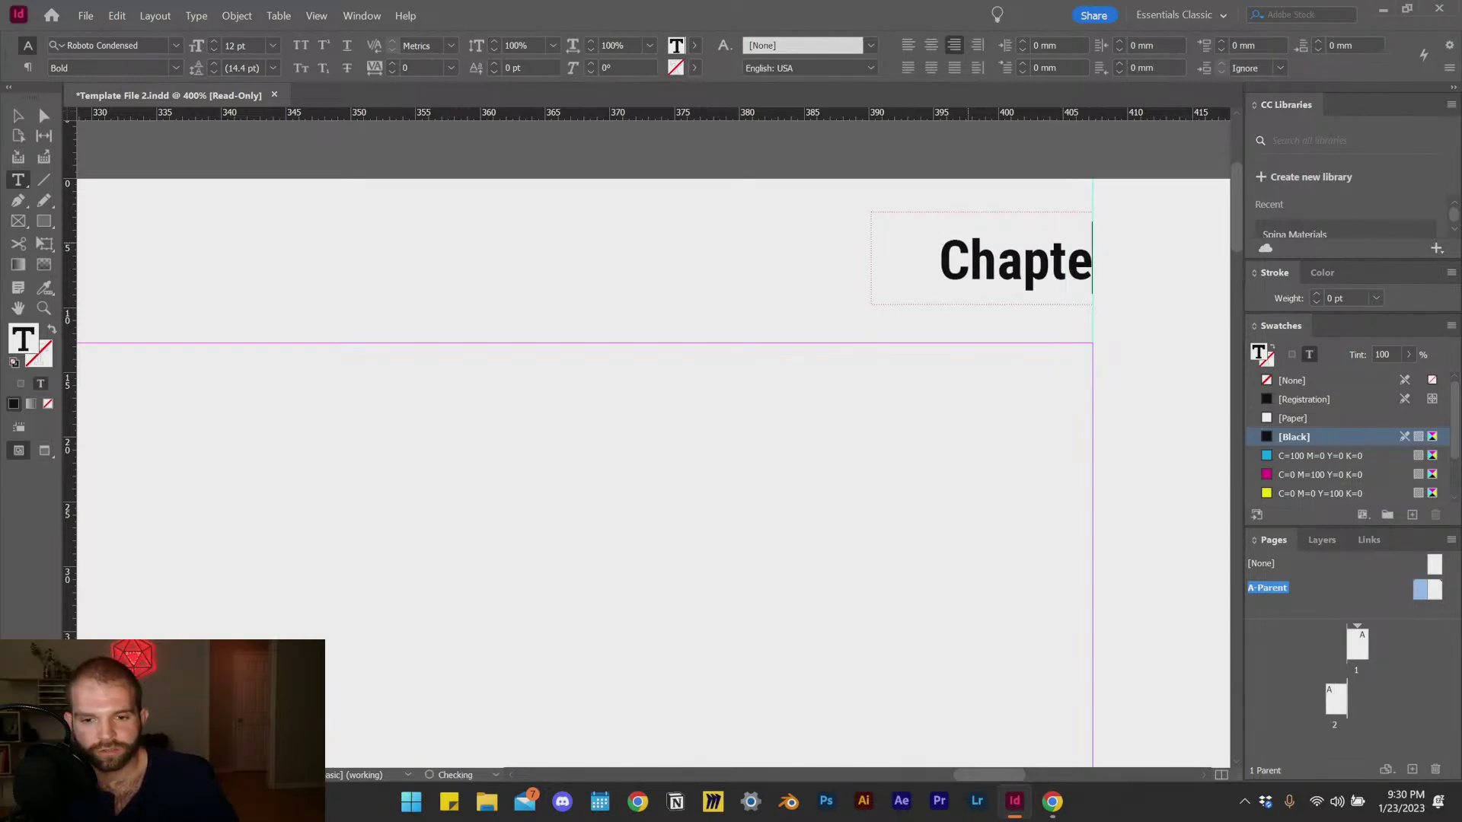
text(r Num)
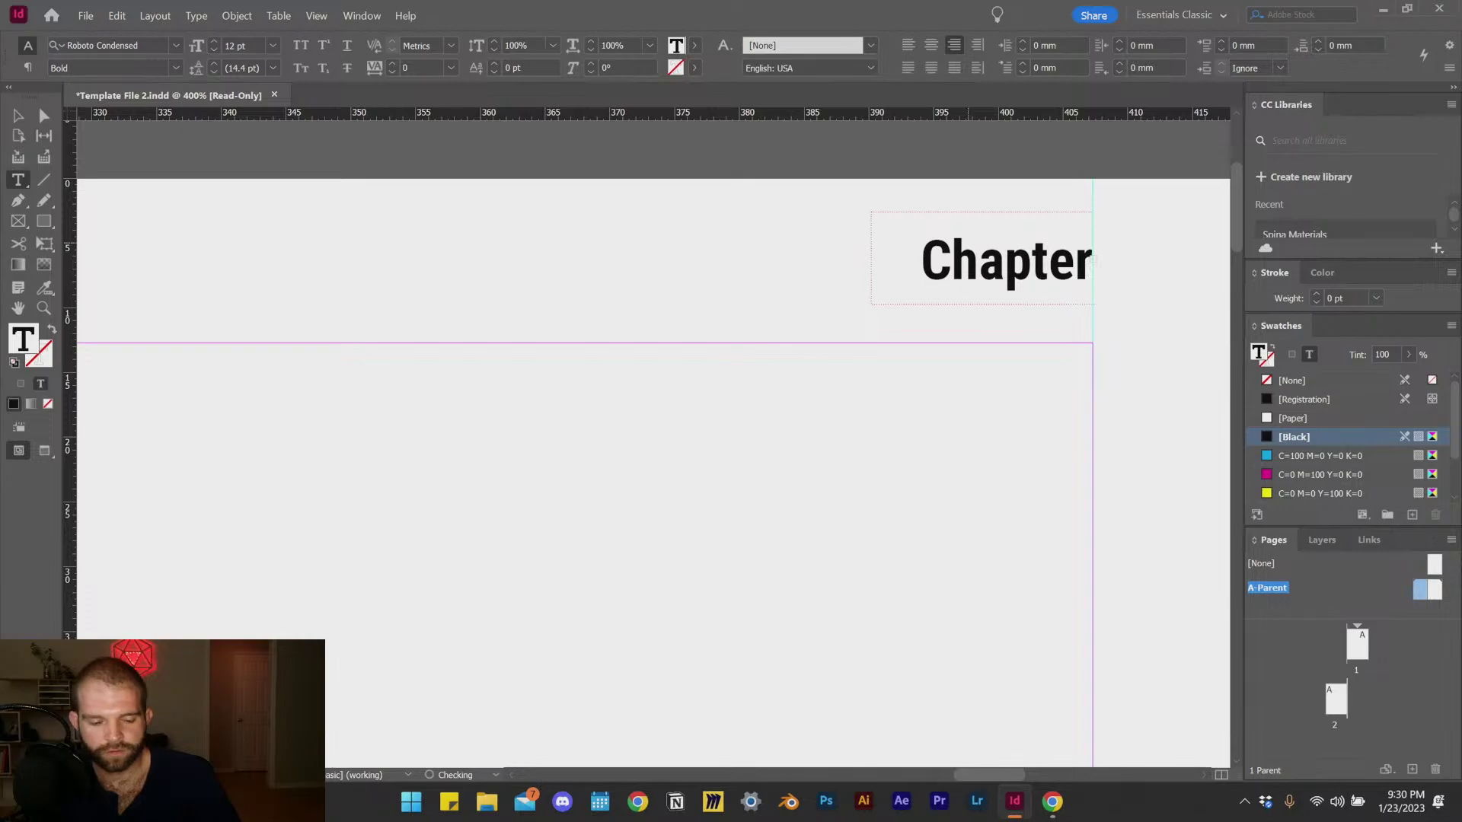
click(18, 115)
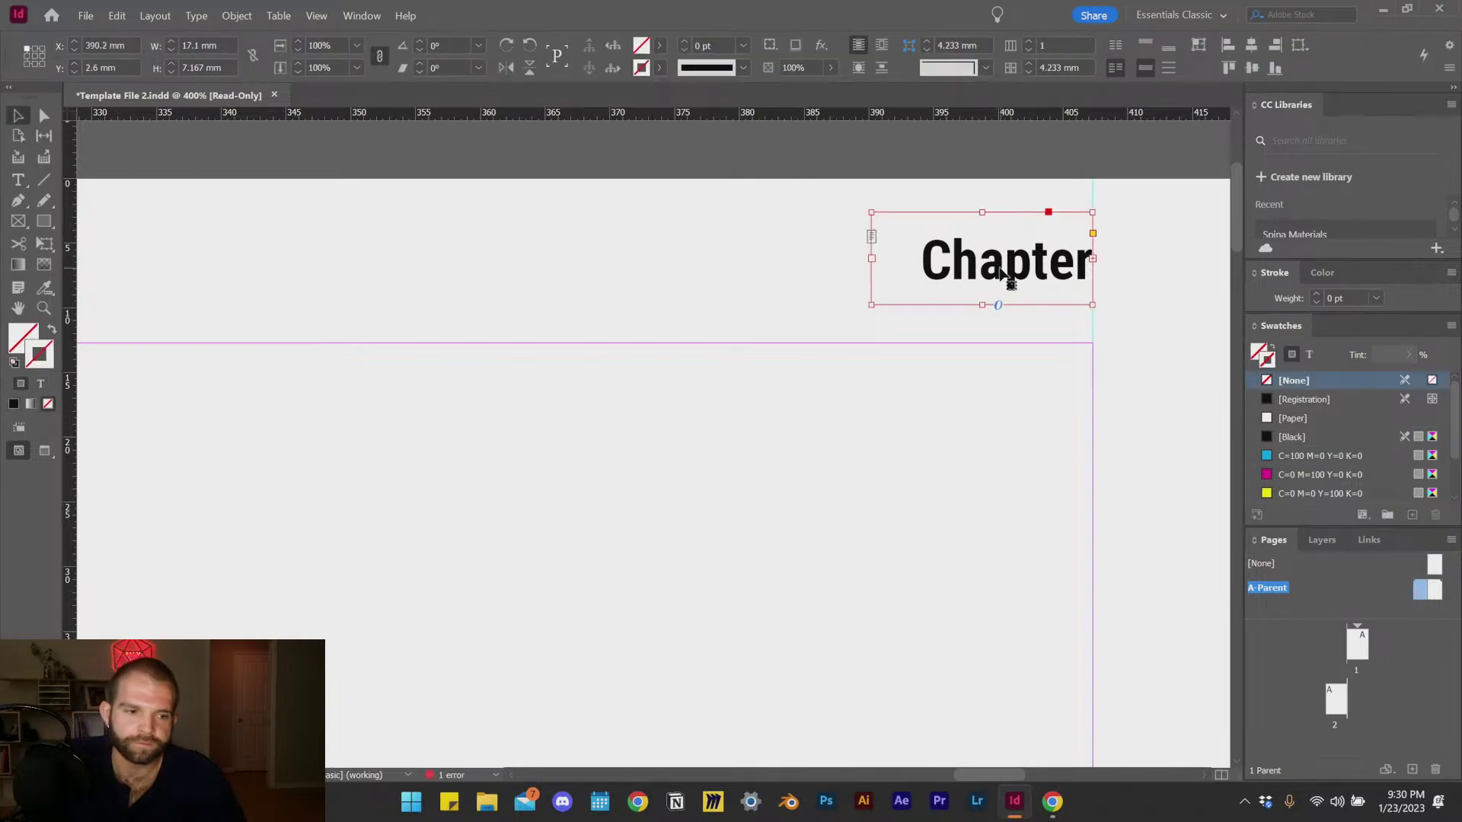
drag(1003, 272, 1093, 267)
click(838, 316)
Step: Save the document in the same folder under the new name "Template File 3"
key(ctrl+minus)
key(ctrl+minus)
key(ctrl+minus)
key(ctrl+minus)
key(ctrl+minus)
key(ctrl+minus)
key(ctrl+minus)
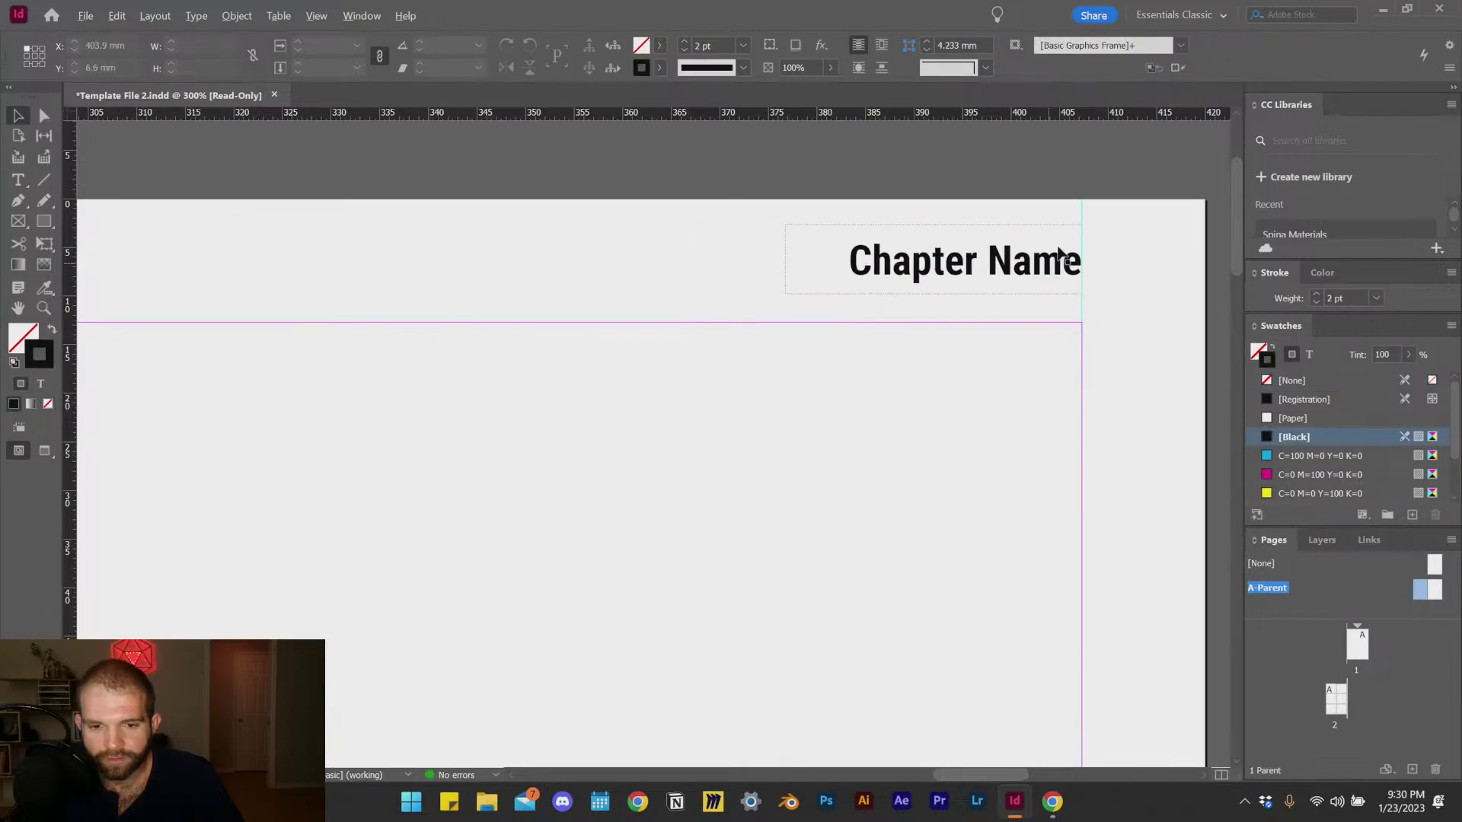
key(ctrl+equal)
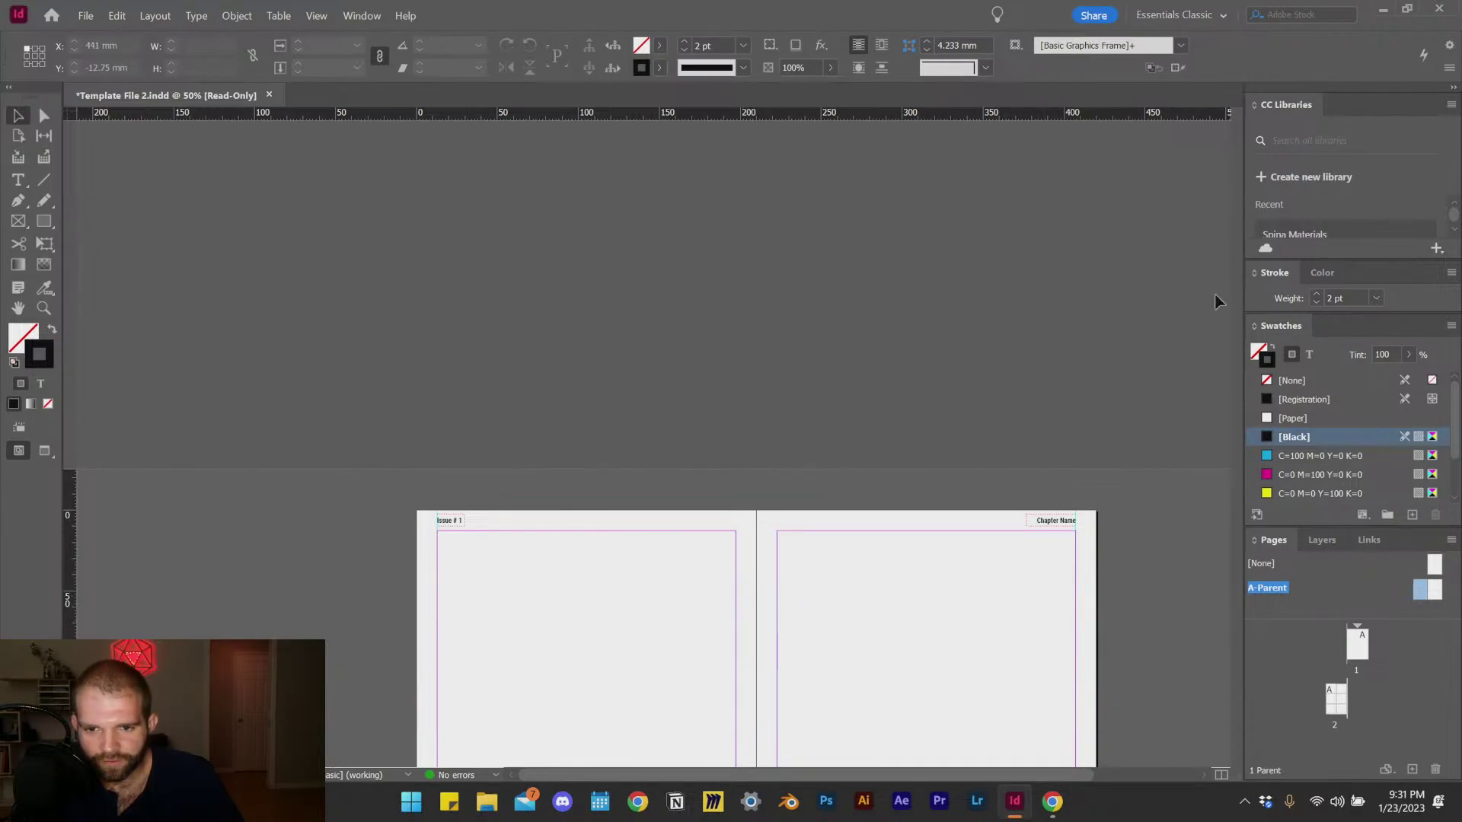
key(ctrl+0)
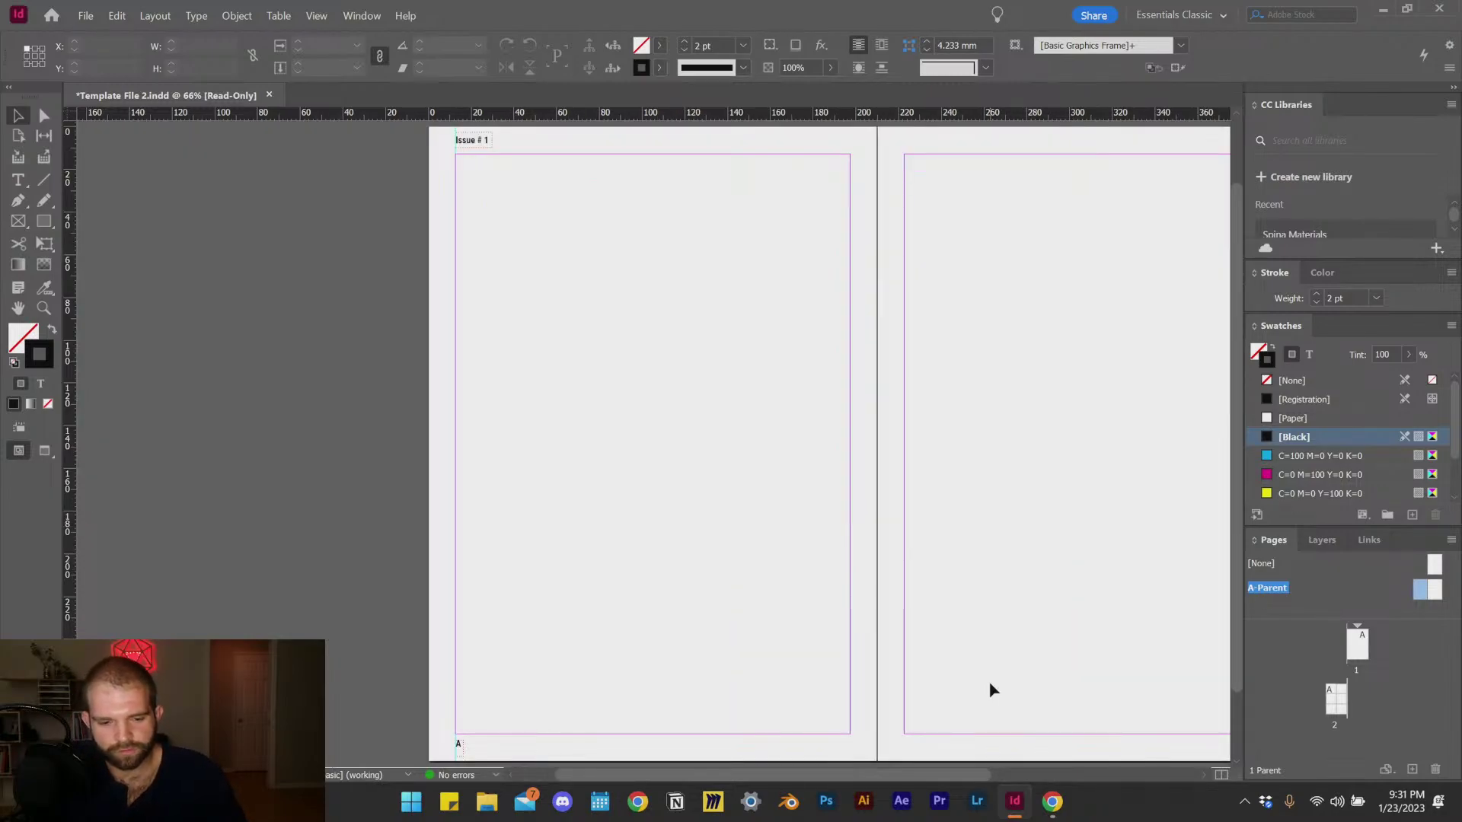
key(ctrl+shift+s)
click(663, 466)
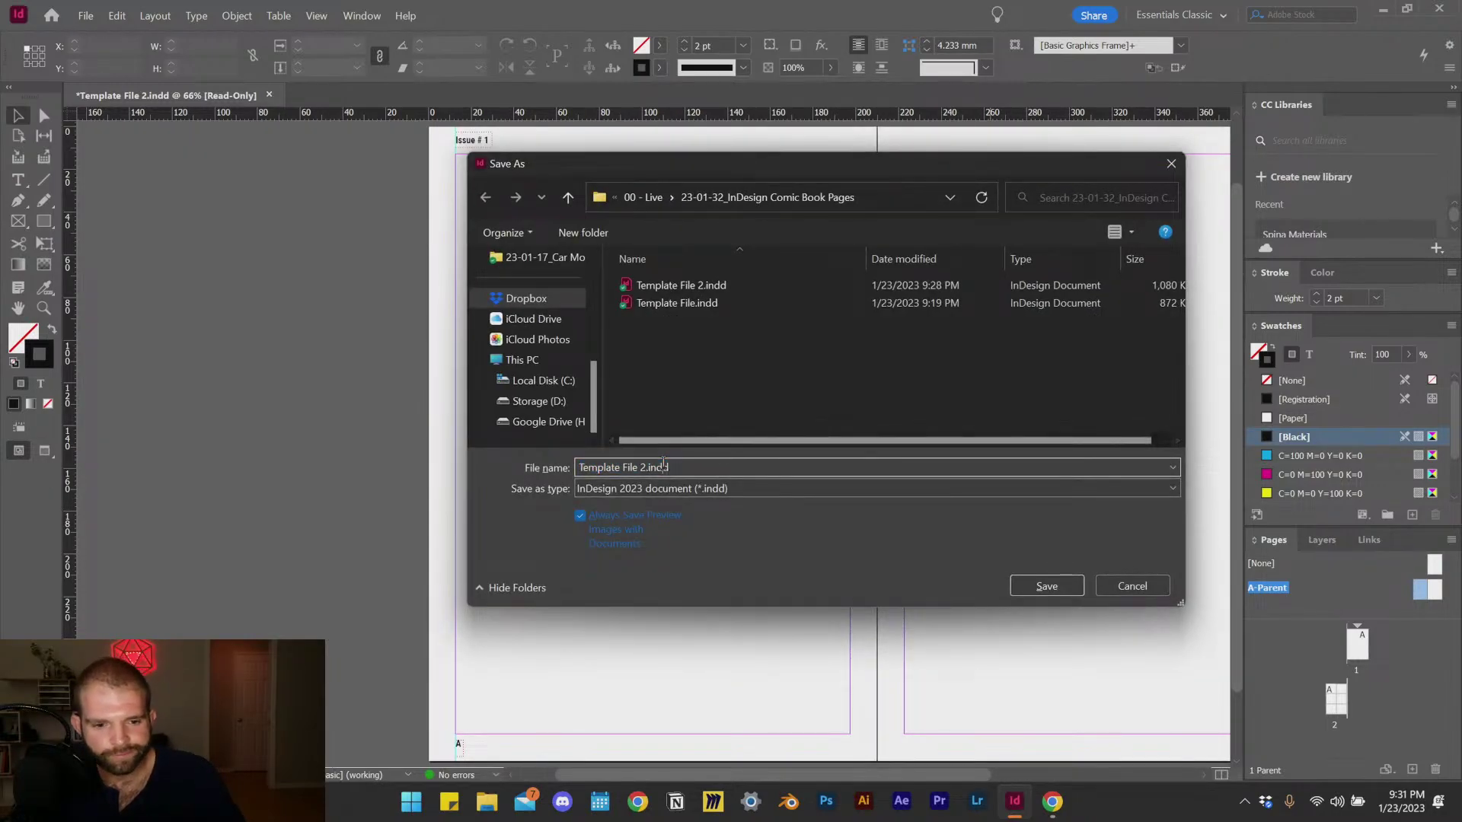
drag(642, 467, 836, 465)
text(3)
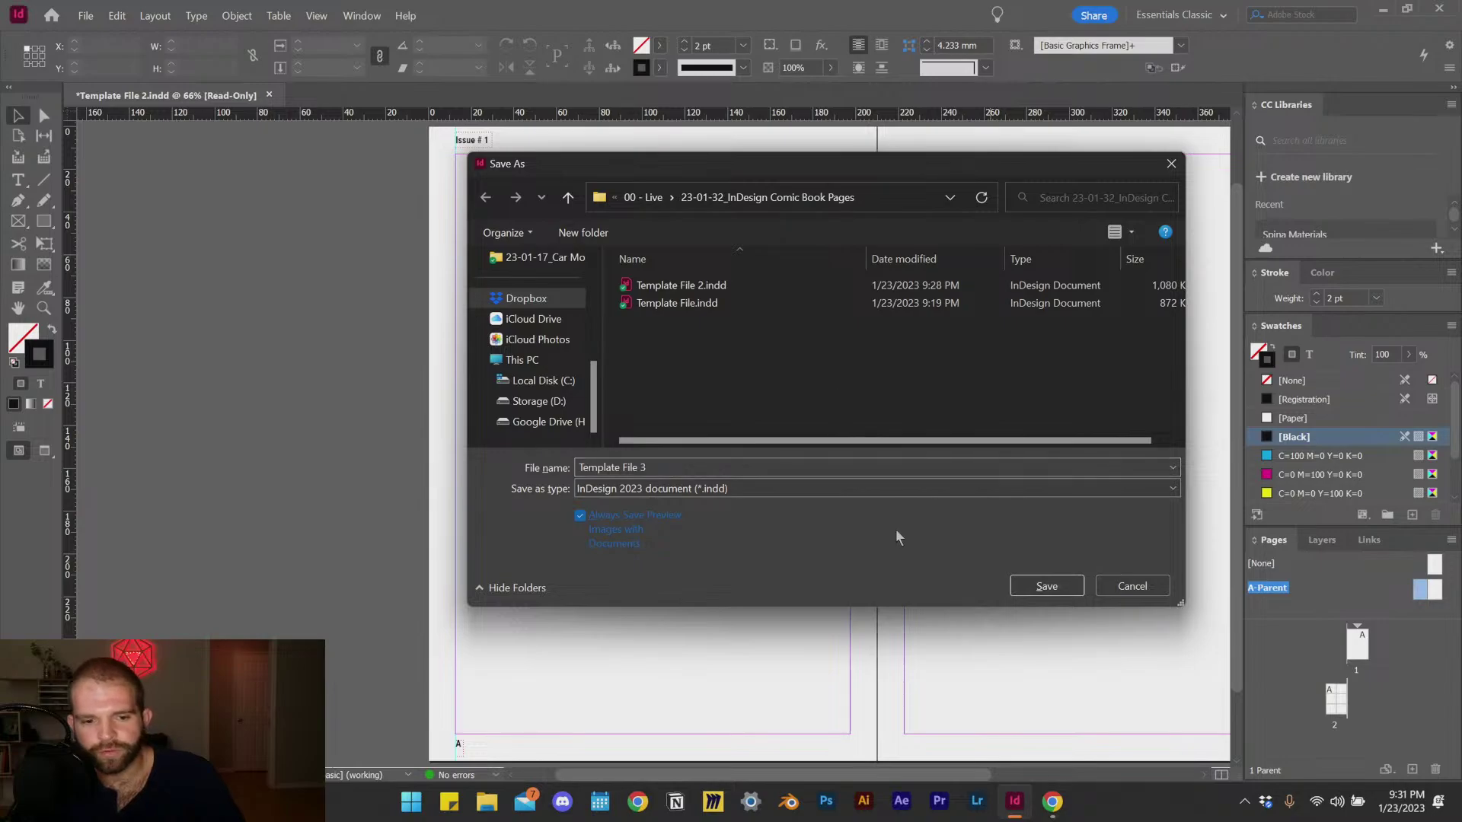
click(1056, 588)
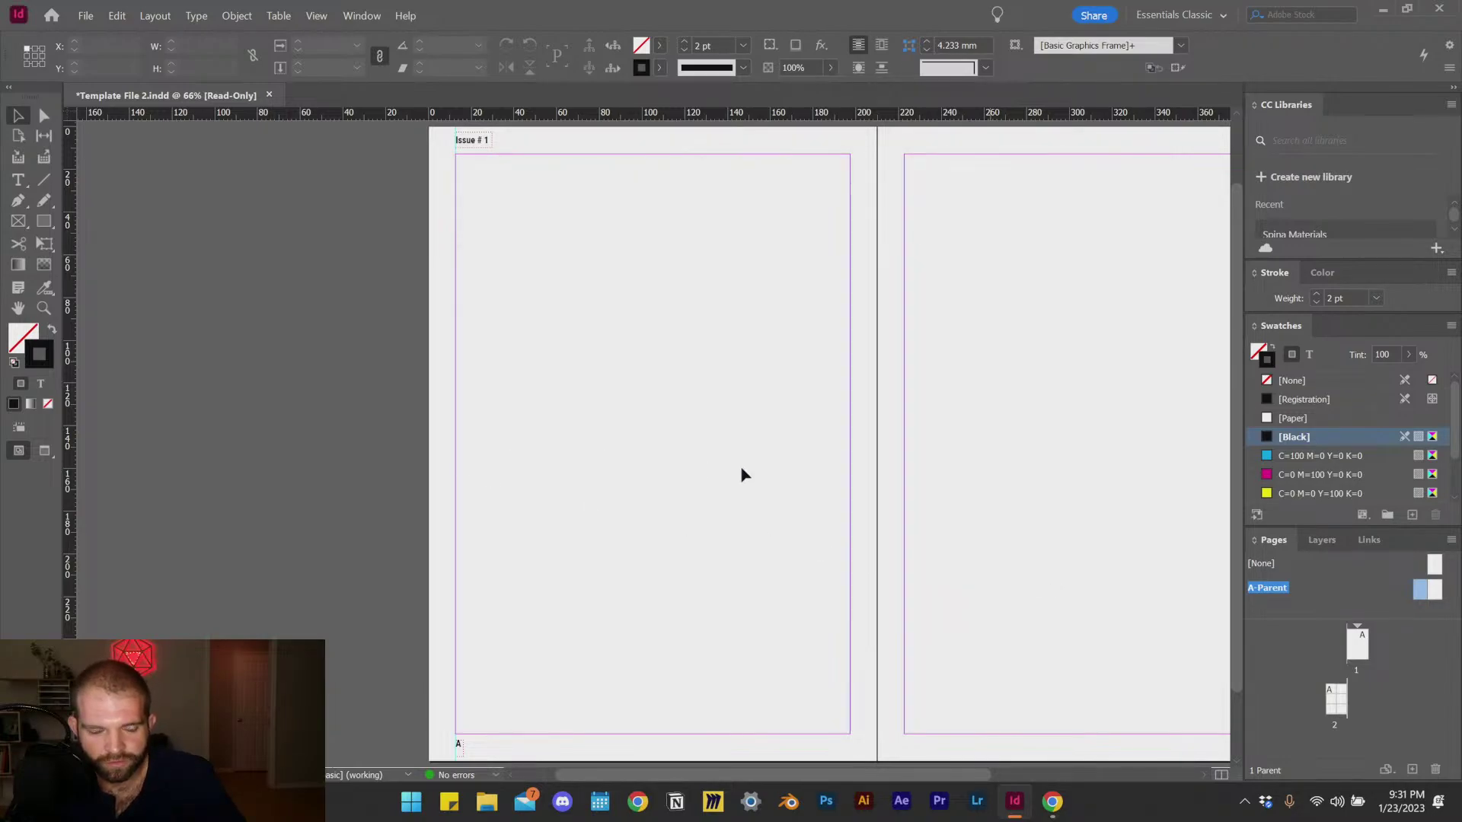
Step: Examine the parent spread and pages 1 and 2 to check the headers, page numbers and panel frames
scroll(559, 486, right, 5)
scroll(556, 487, left, 2)
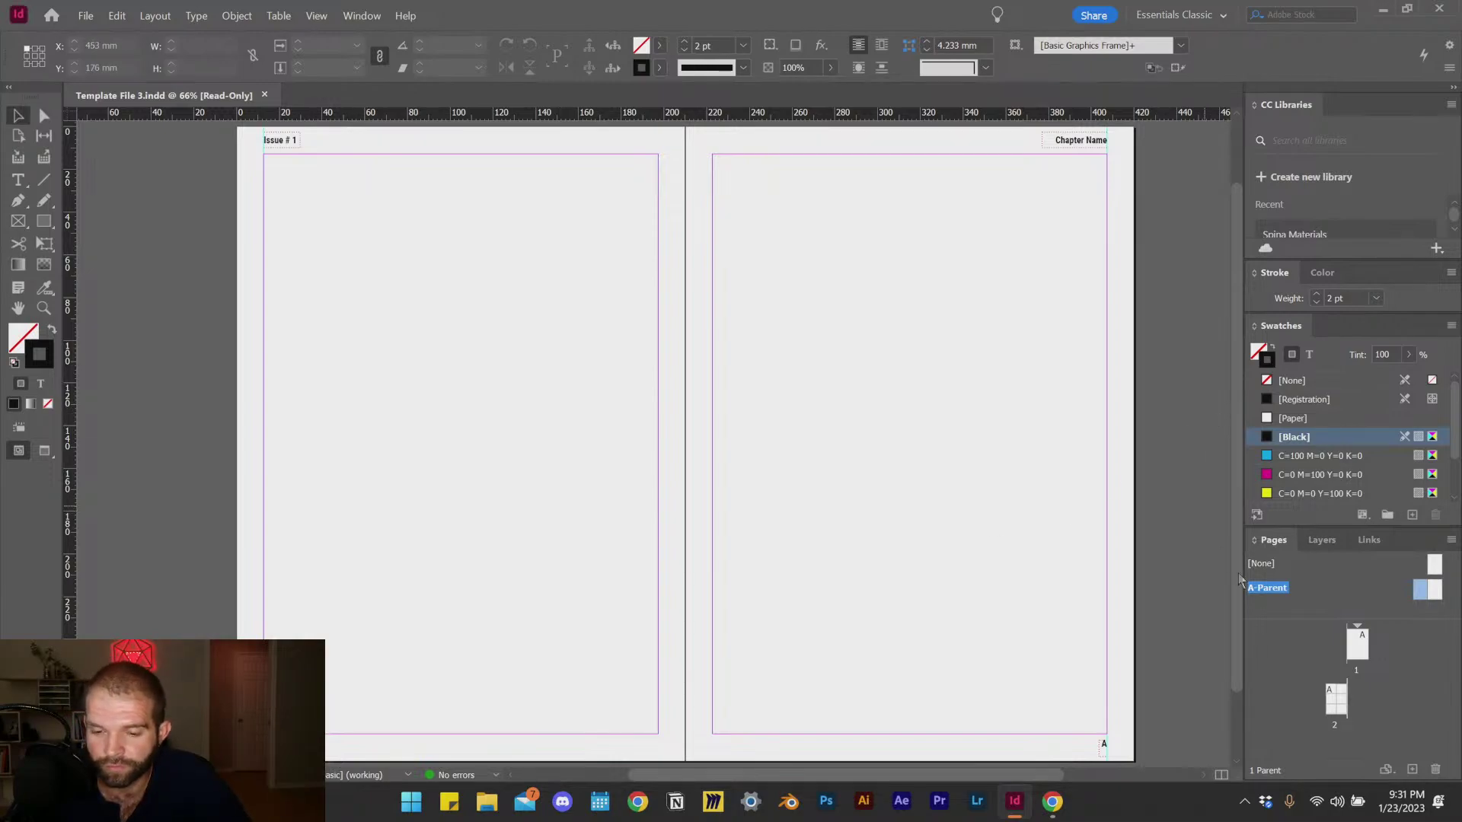
double_click(1357, 644)
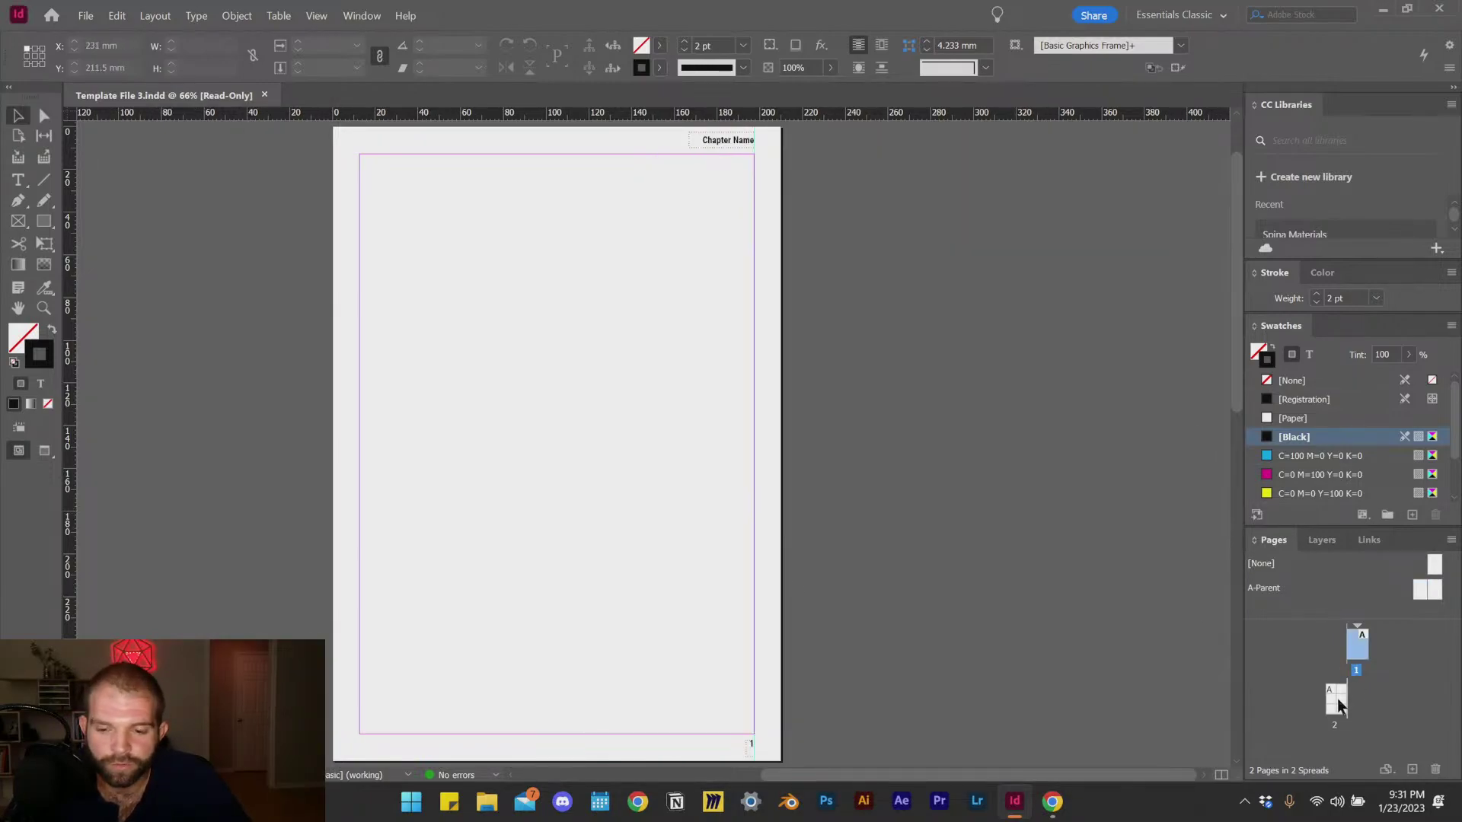
scroll(720, 434, down, 7)
scroll(888, 501, left, 4)
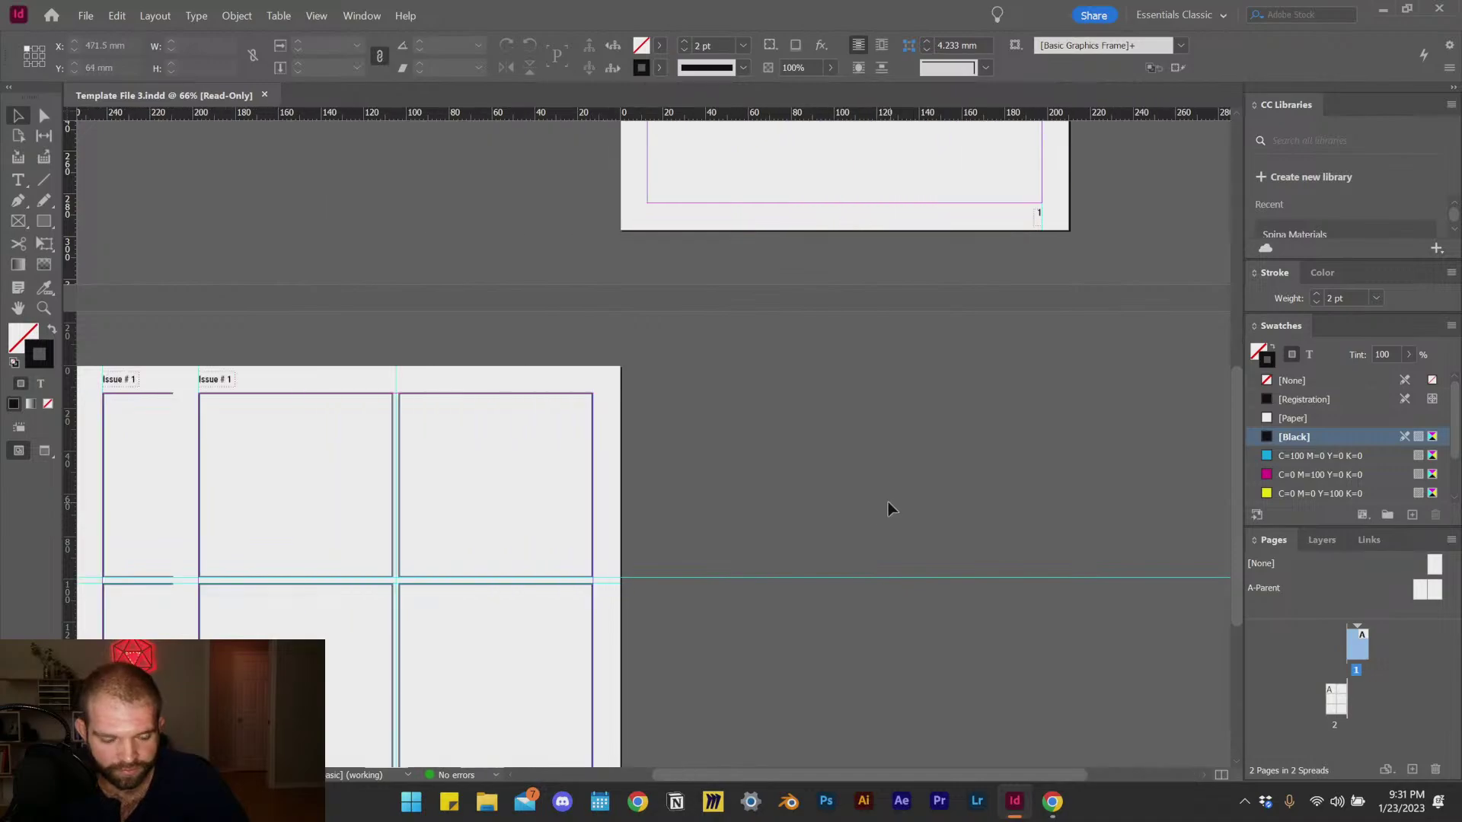
scroll(888, 501, down, 3)
scroll(855, 496, left, 5)
scroll(855, 495, down, 1)
scroll(750, 522, right, 4)
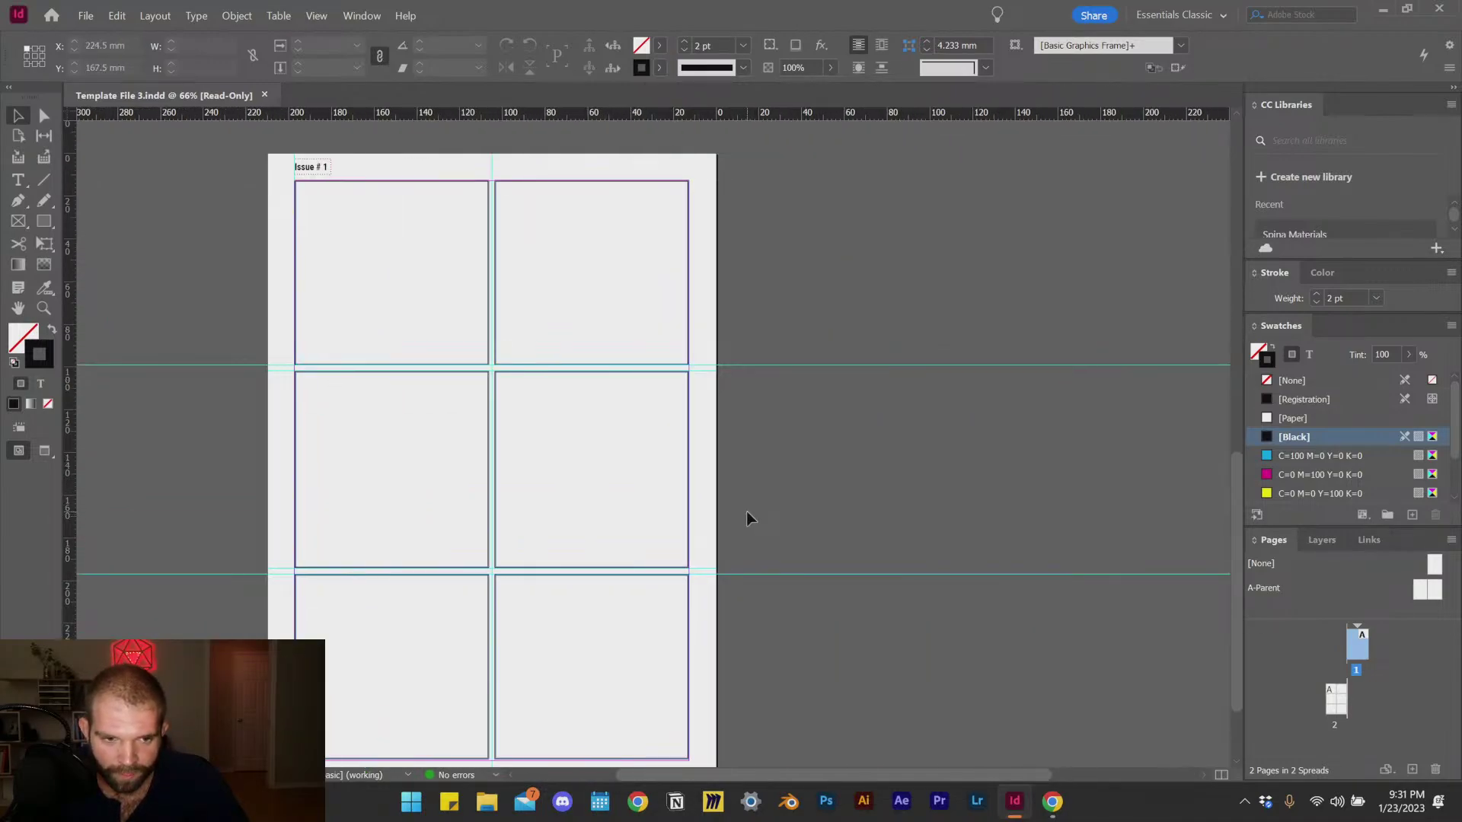
scroll(742, 517, down, 1)
scroll(528, 685, up, 2)
scroll(545, 577, down, 2)
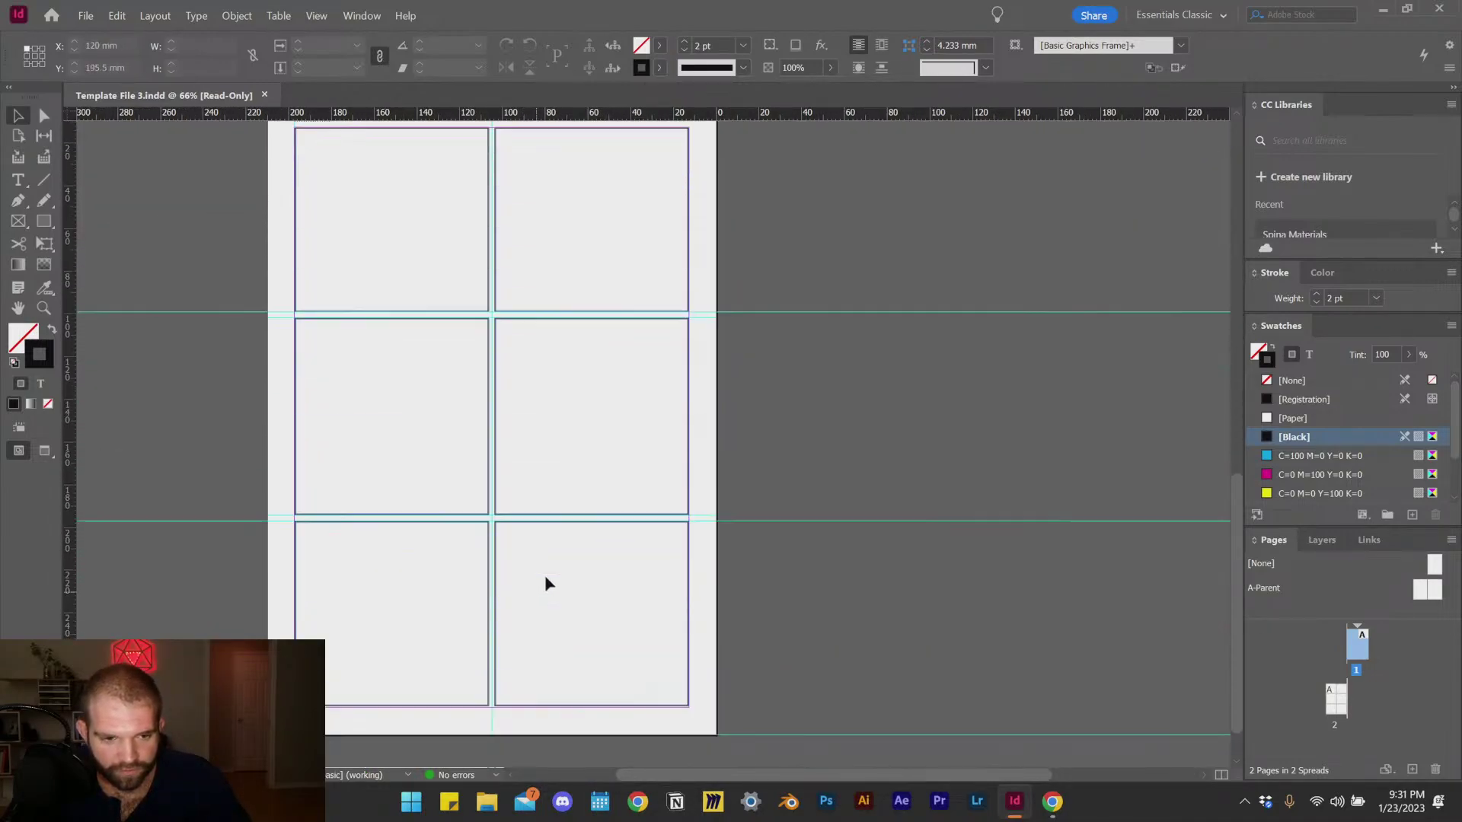
scroll(545, 577, up, 1)
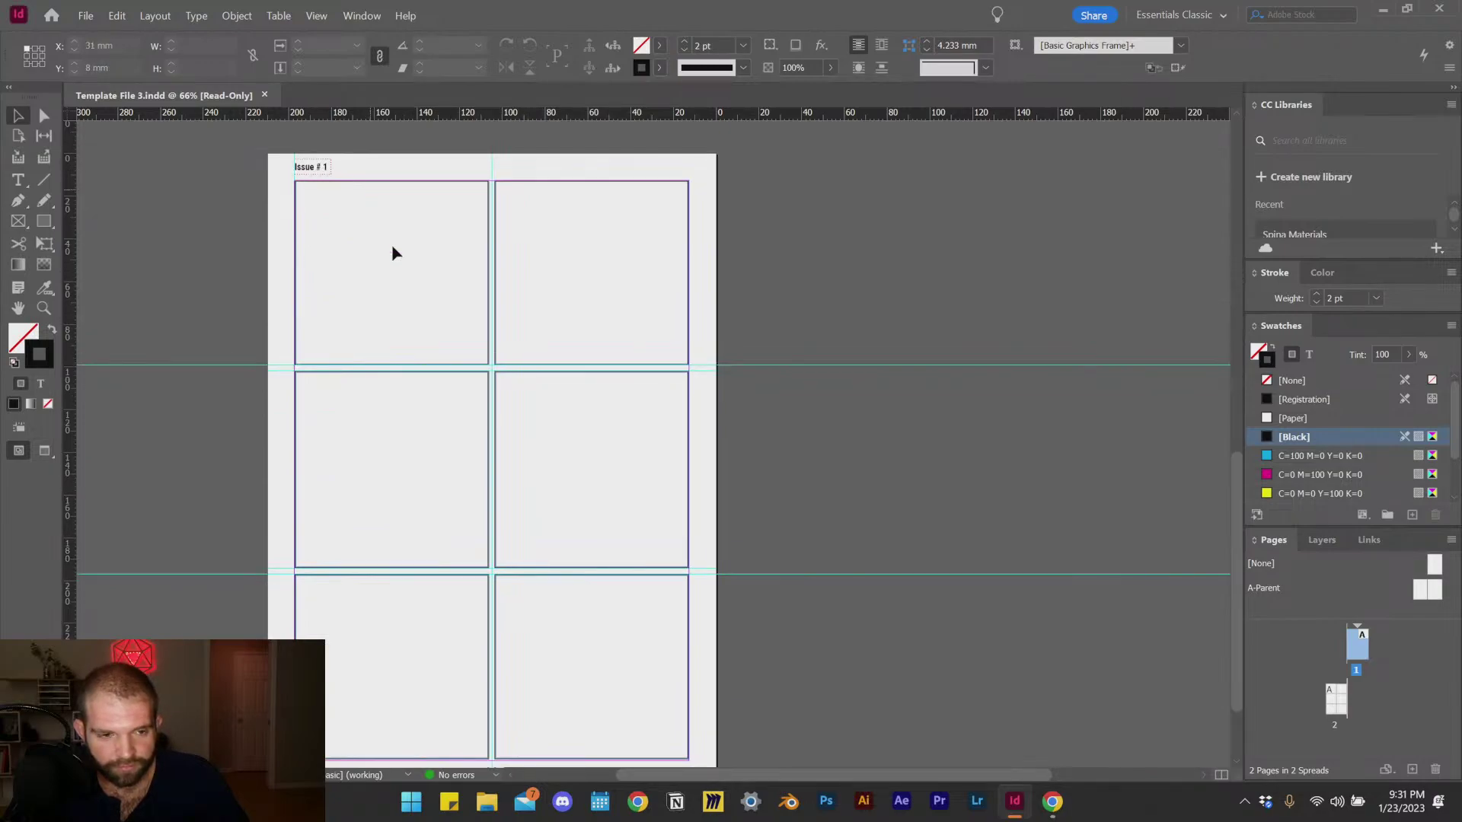
scroll(373, 588, down, 2)
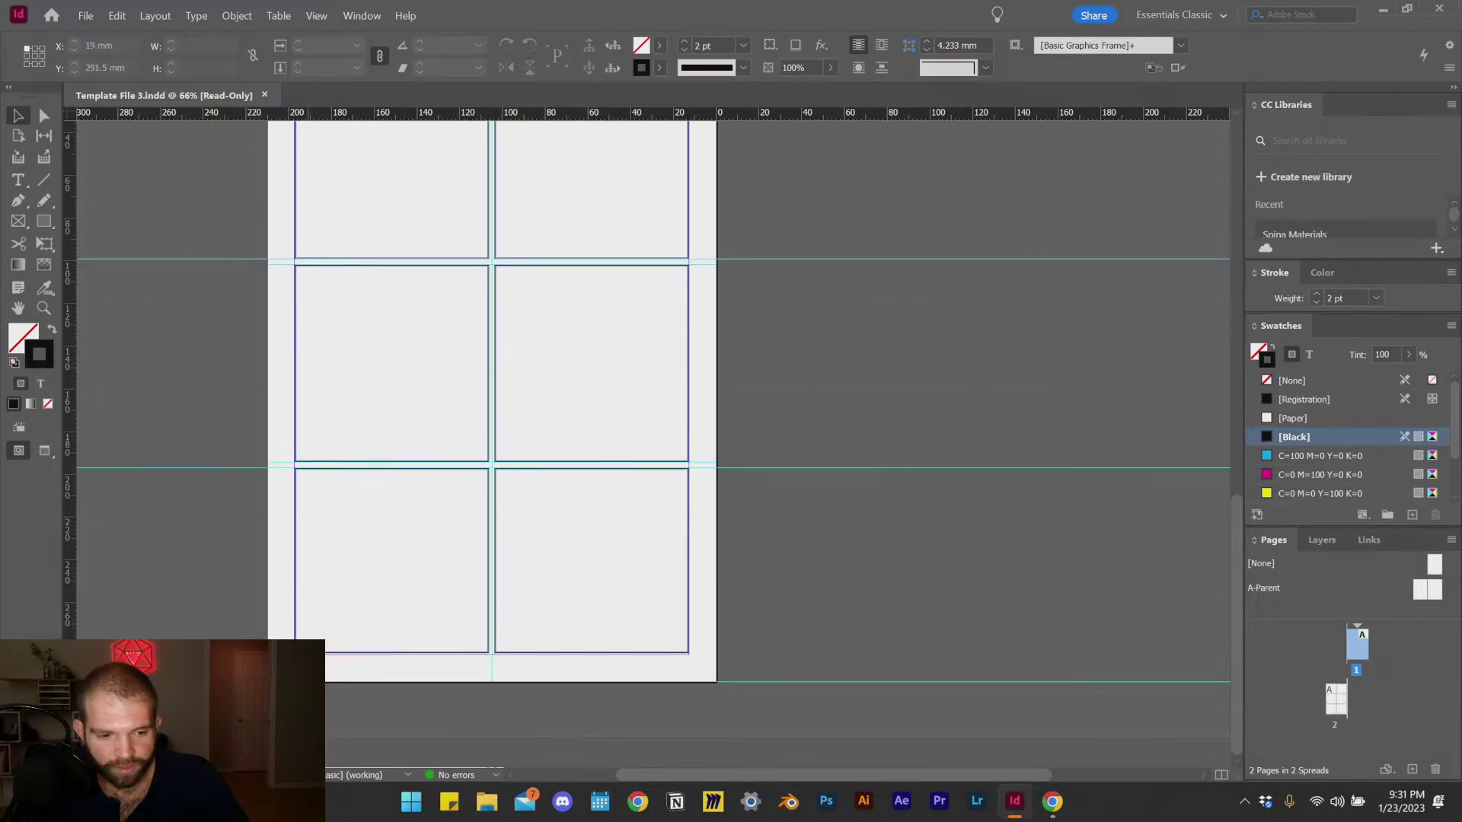
scroll(515, 685, up, 1)
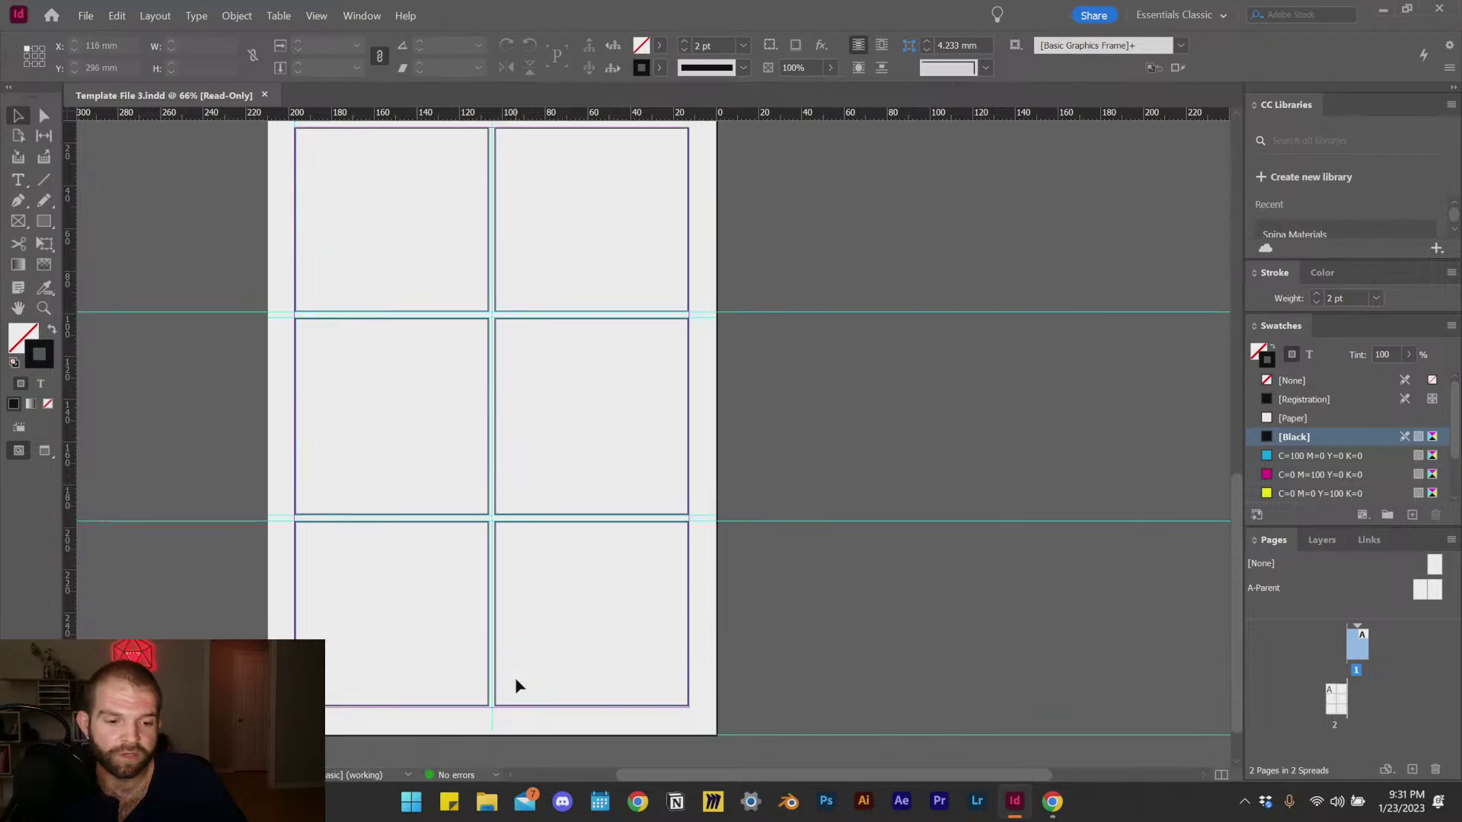
scroll(516, 685, up, 1)
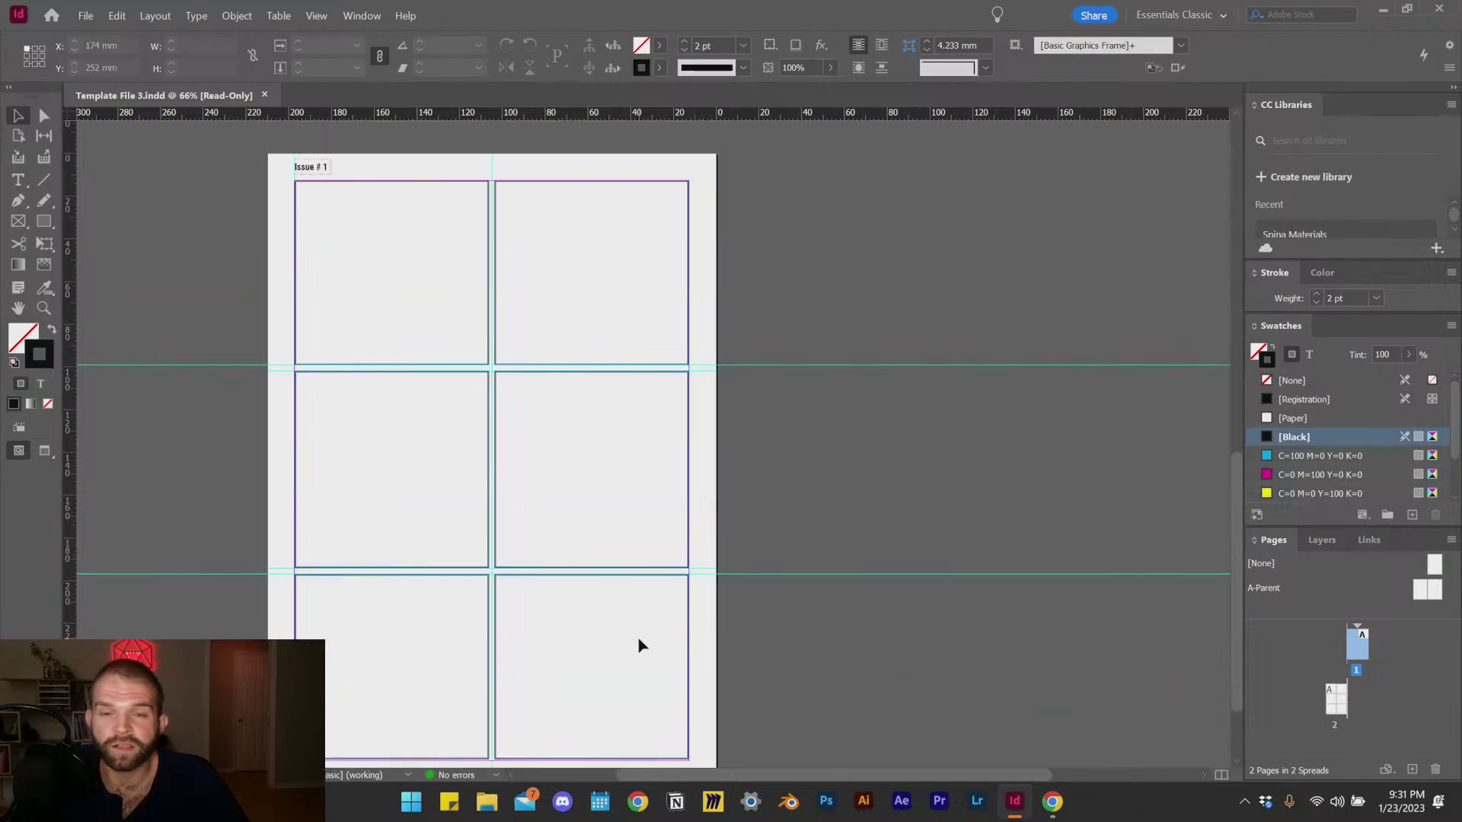
Step: Add a new page 3 after page 2 with A-Parent applied, forming a facing spread with page 2
click(1336, 705)
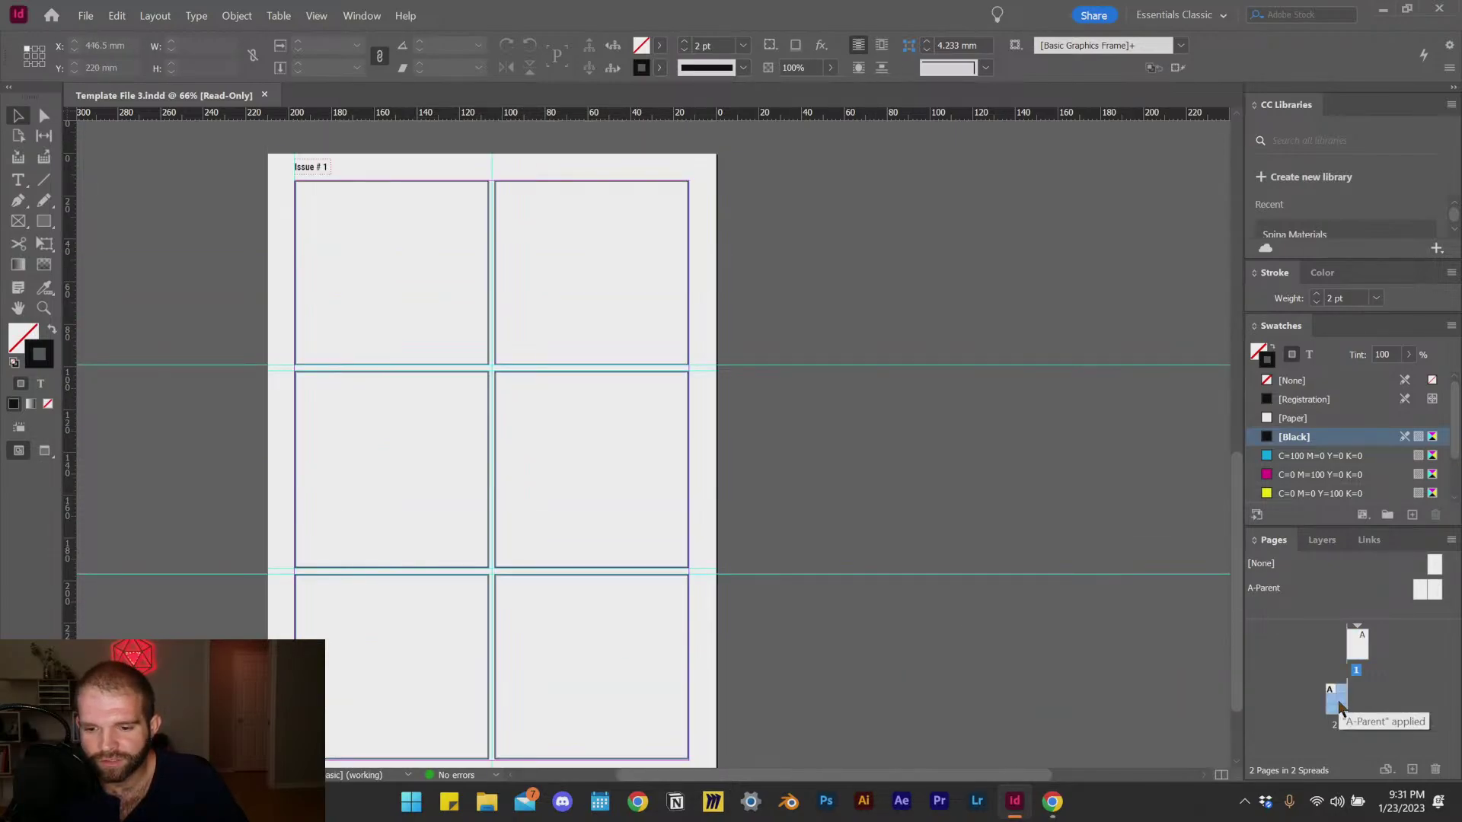
click(1413, 769)
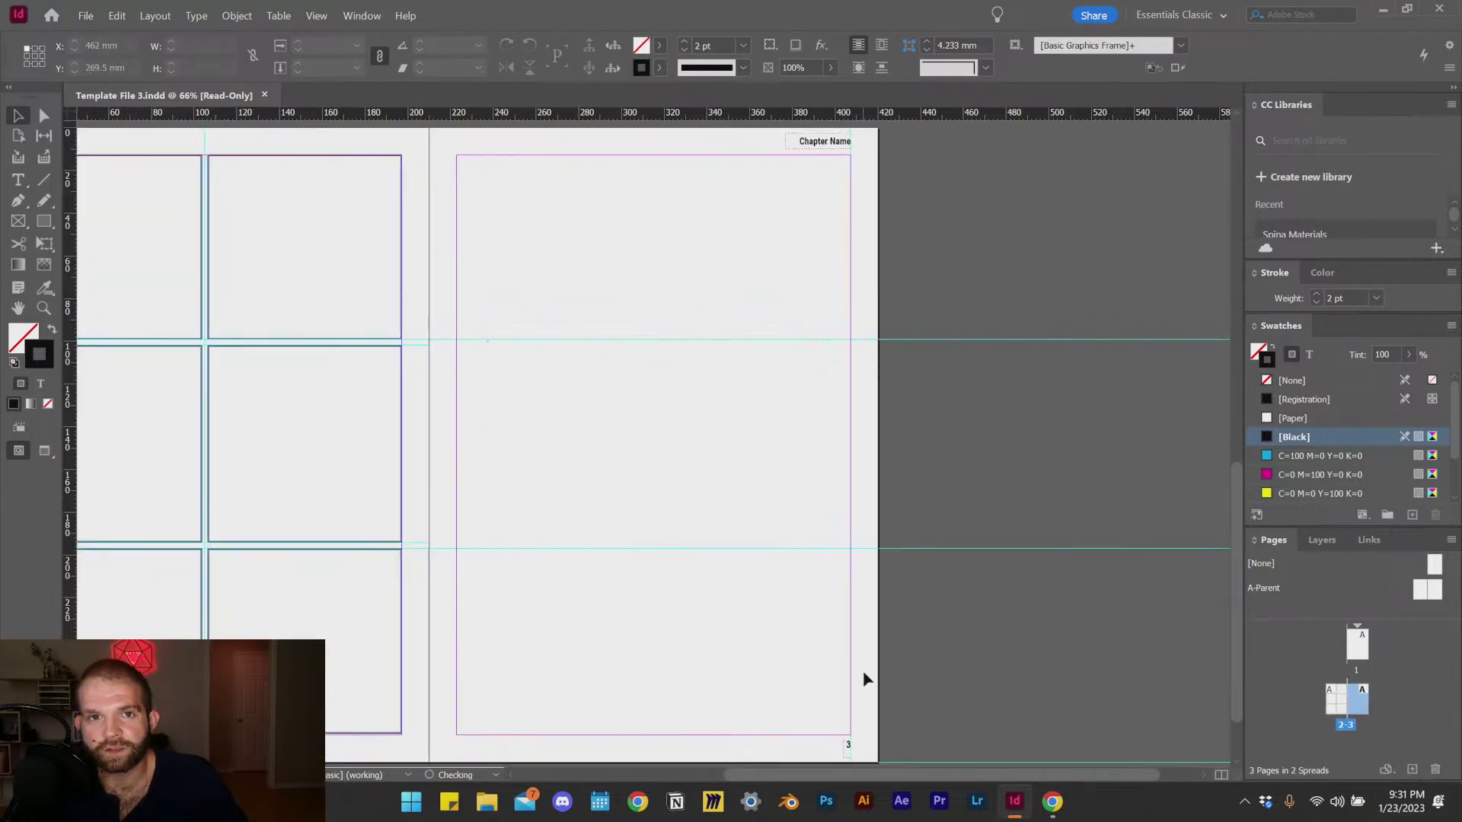
scroll(1040, 645, down, 1)
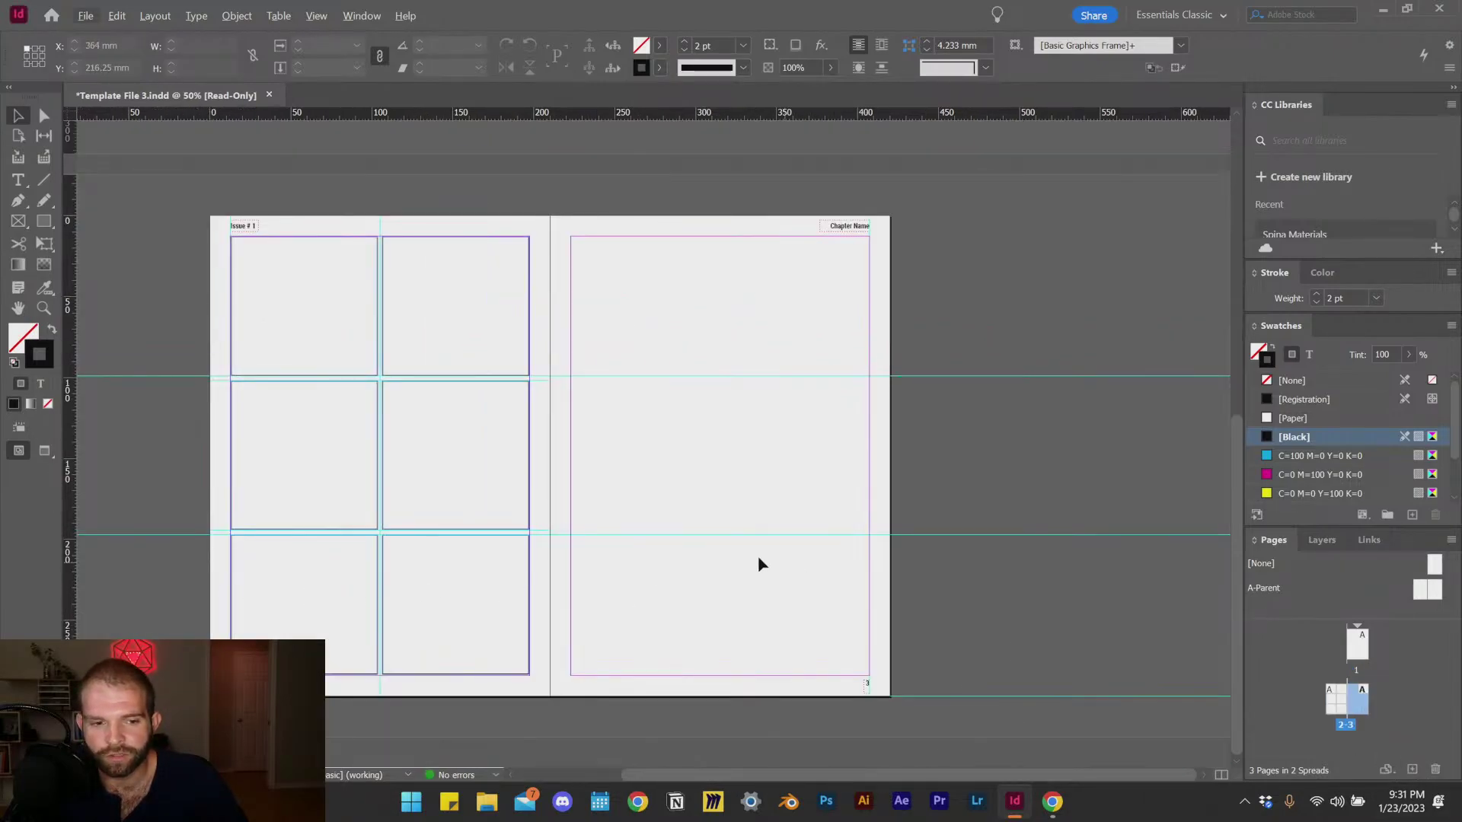
scroll(754, 558, left, 3)
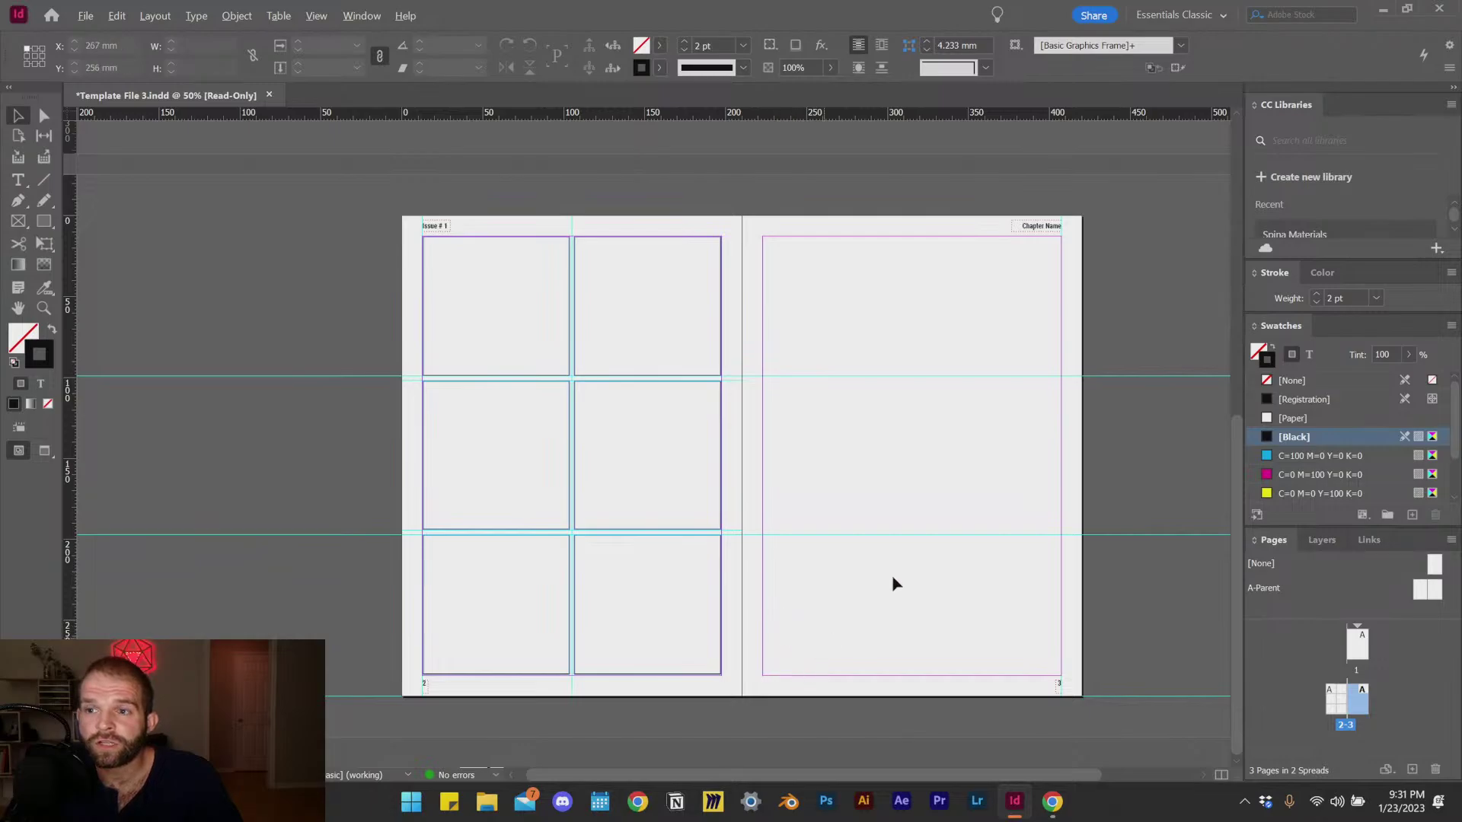
scroll(1005, 503, up, 2)
scroll(1019, 506, down, 2)
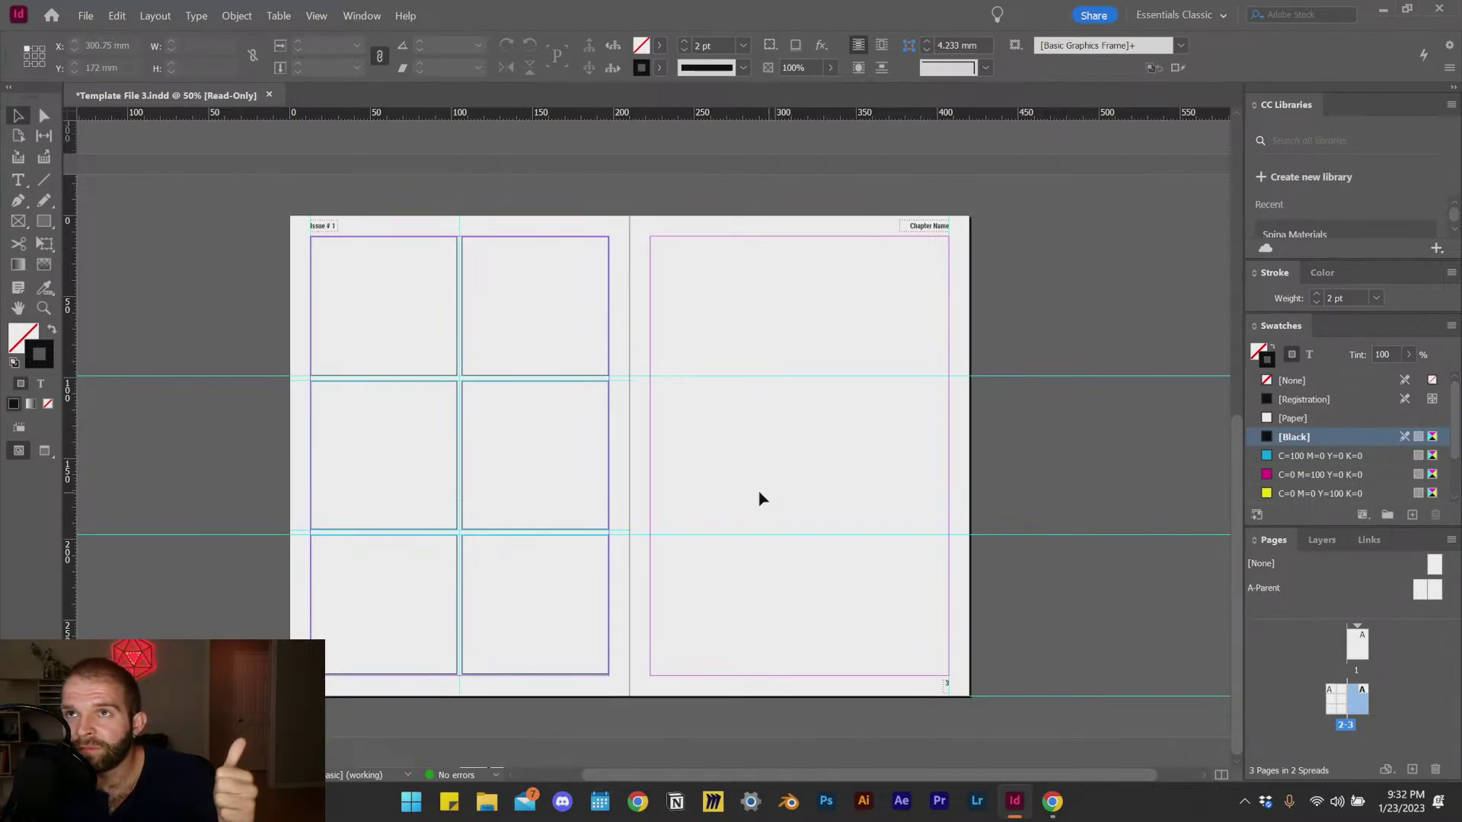
key(ctrl+shift+s)
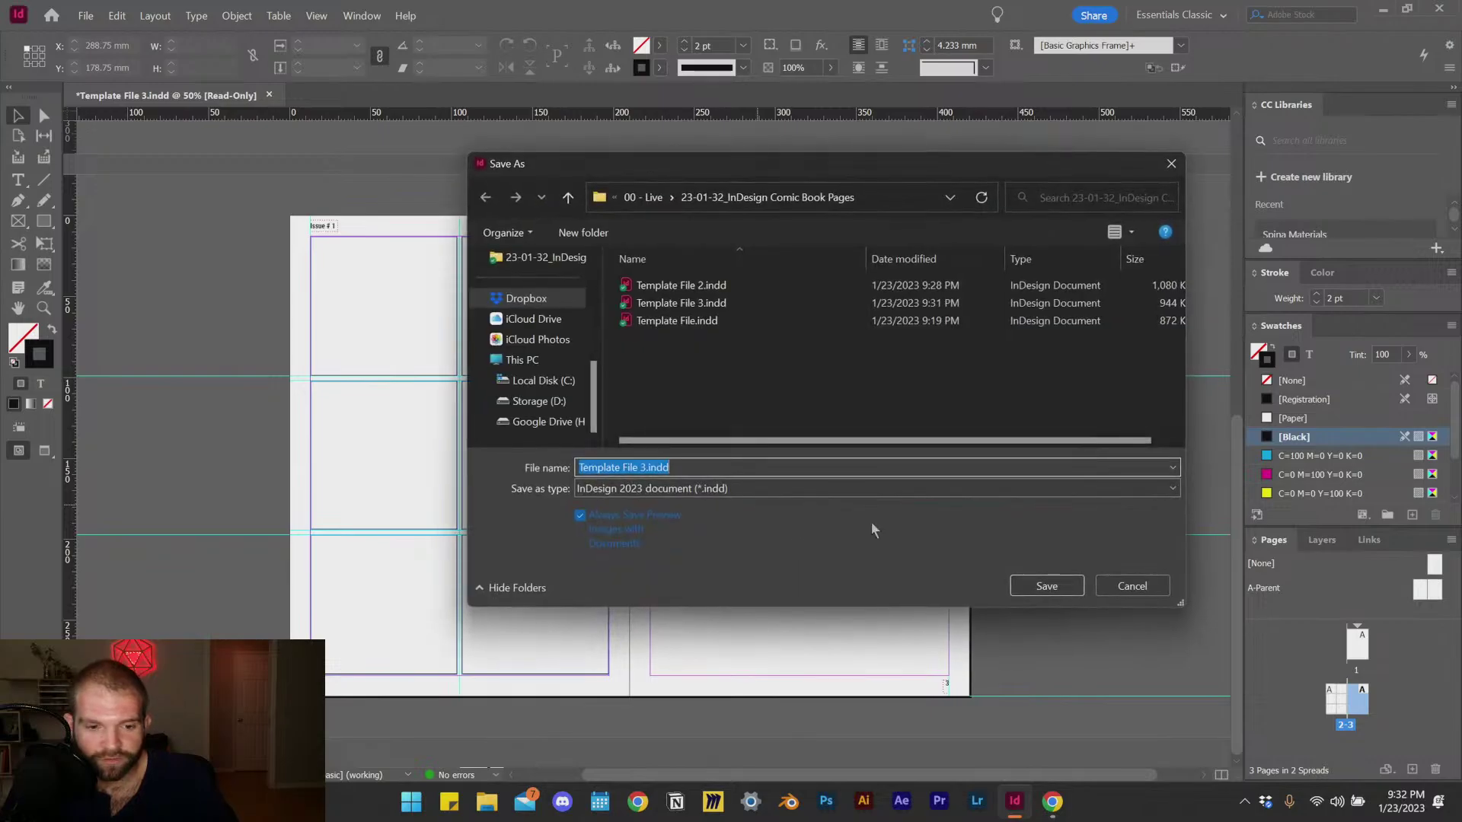
click(636, 468)
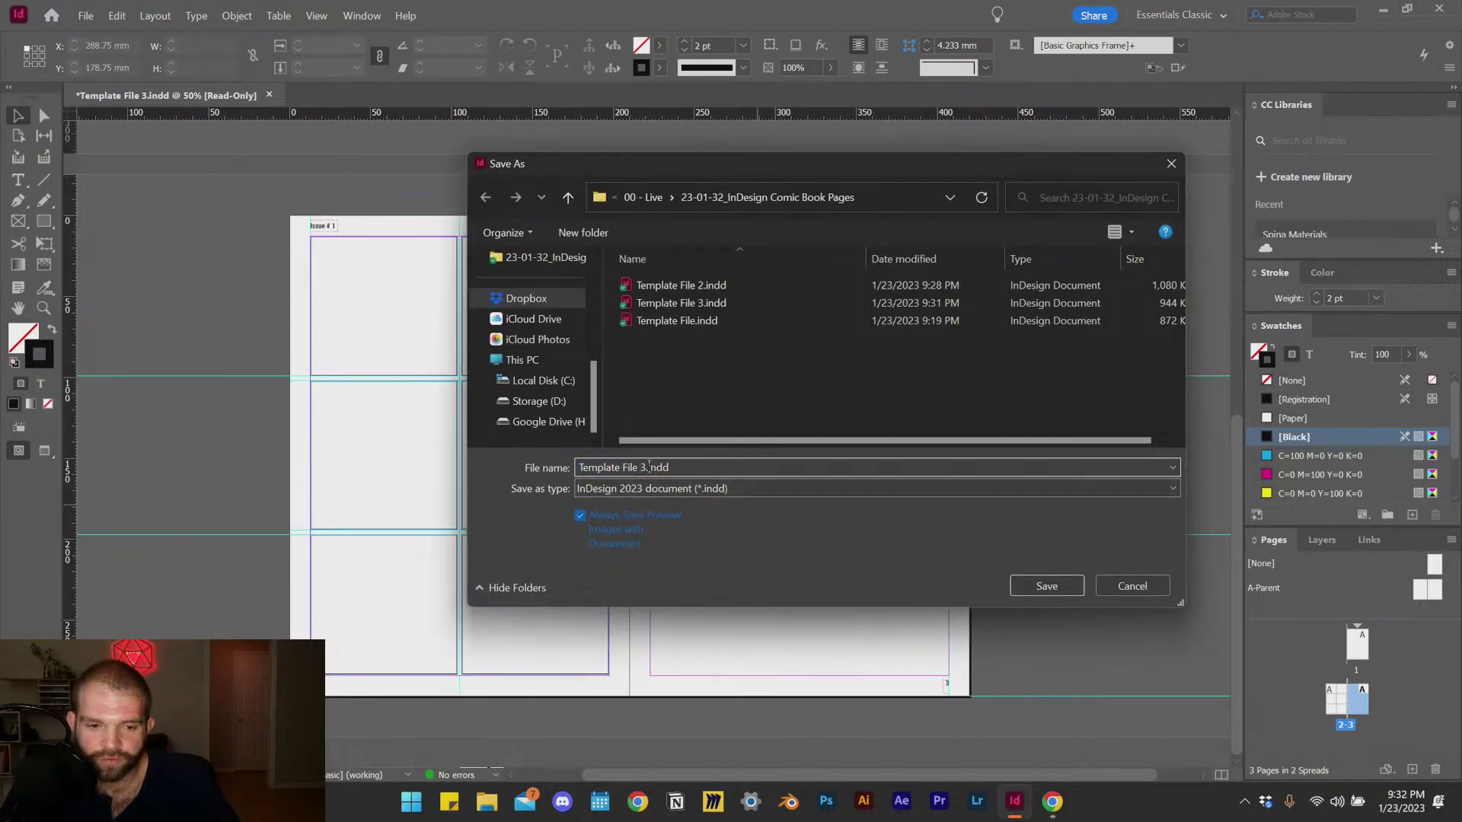
drag(647, 468, 883, 469)
click(1132, 586)
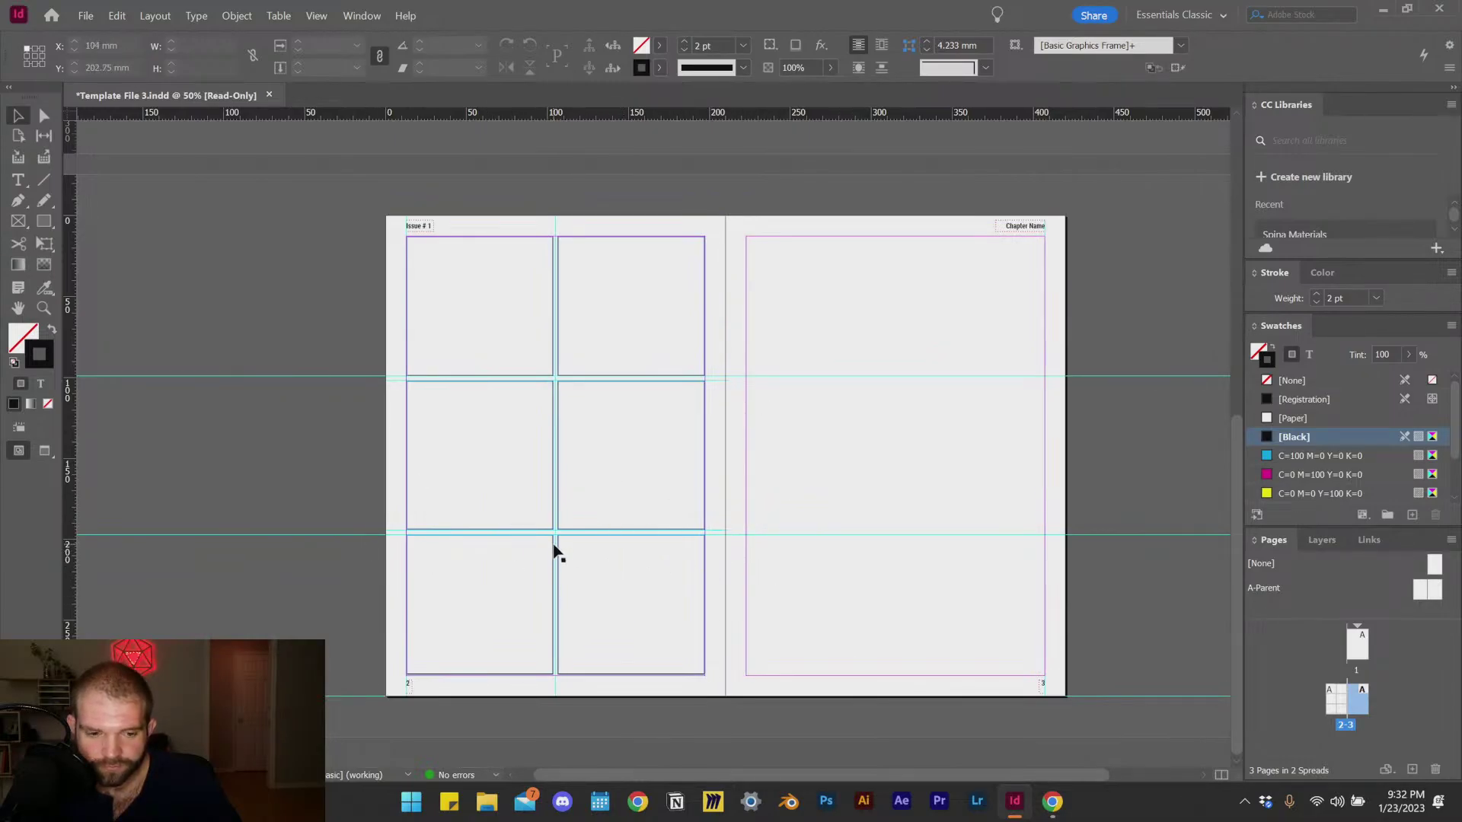
Step: Stretch the two bottom panel frames on page 2 down to the bottom margin guide
drag(902, 594, 388, 331)
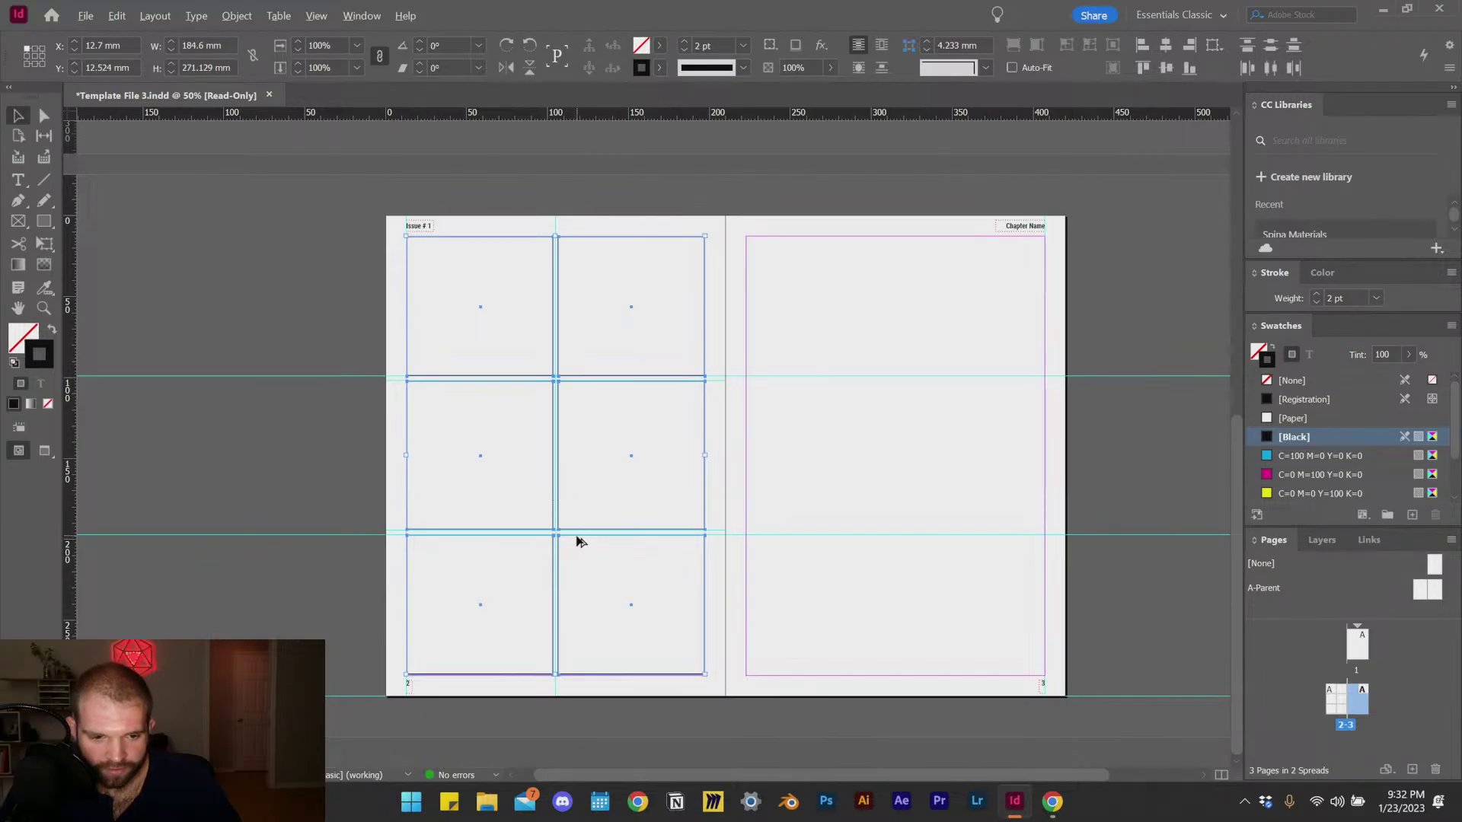
click(640, 632)
scroll(579, 699, up, 3)
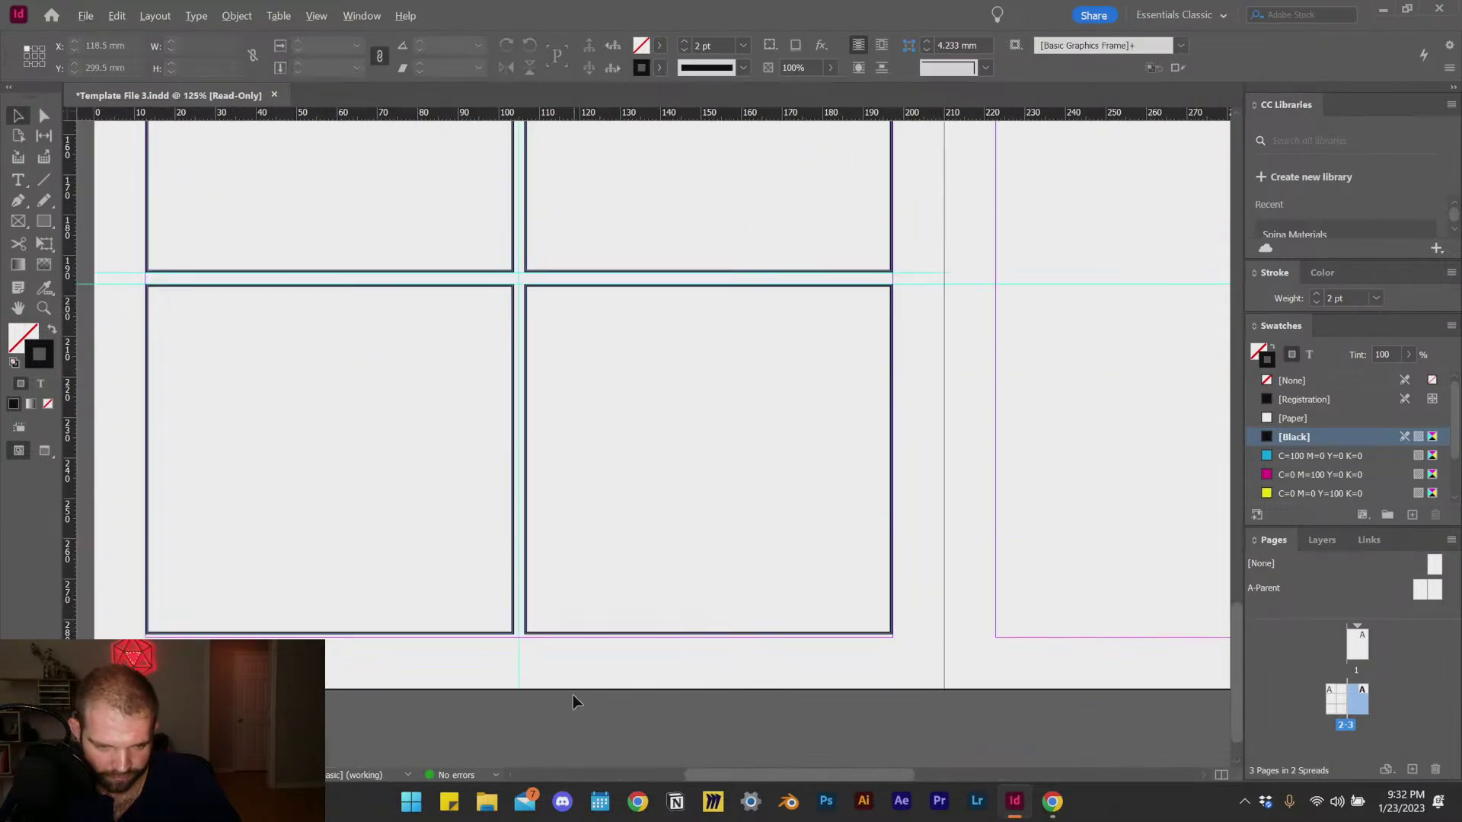
click(527, 649)
scroll(435, 589, down, 3)
Step: Duplicate all six panel frames from page 2 onto page 3, aligned within that page's margins
key(ctrl+a)
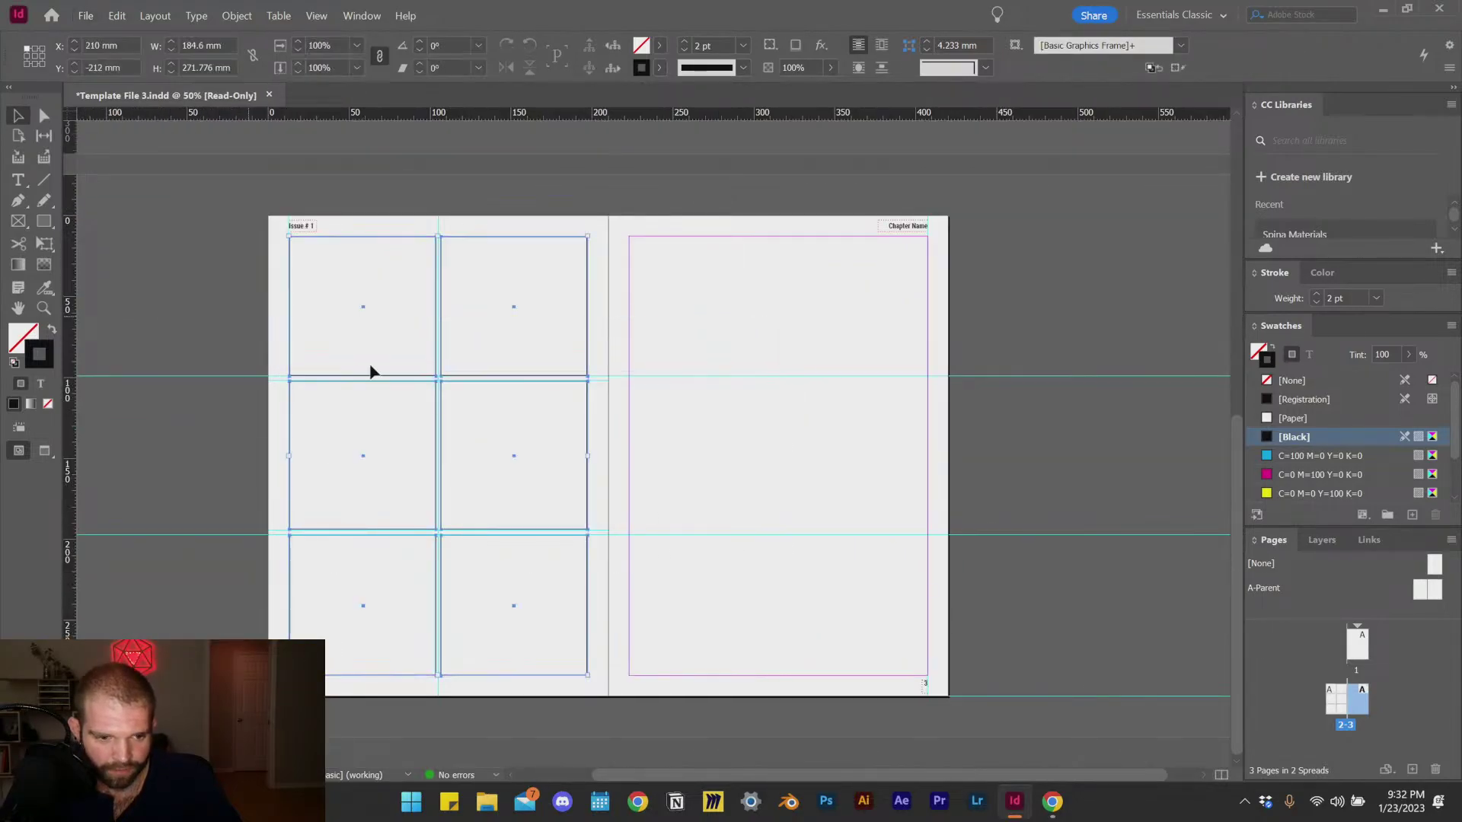
drag(476, 537, 816, 559)
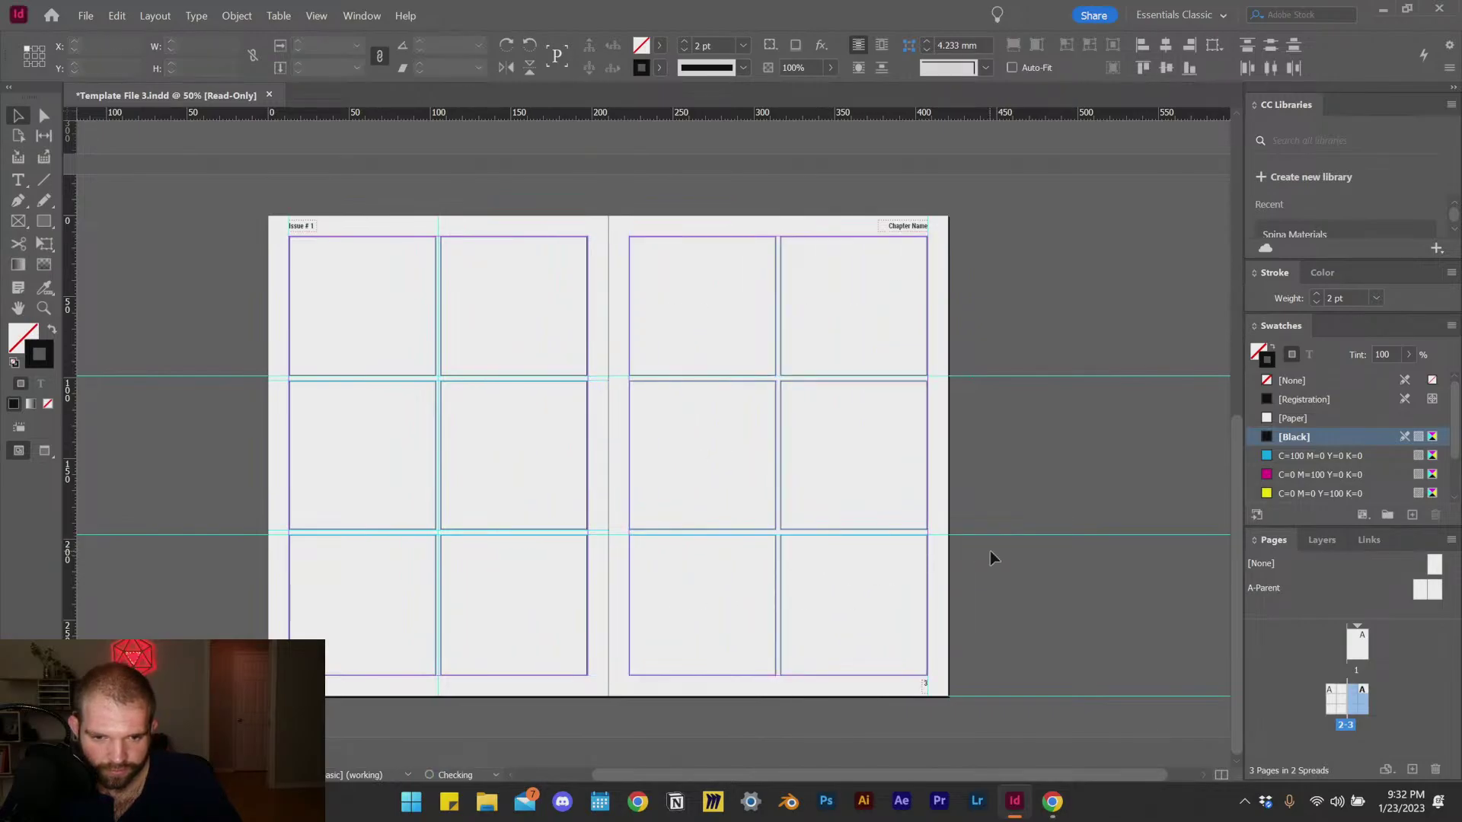
click(894, 614)
scroll(883, 609, left, 2)
key(ctrl+s)
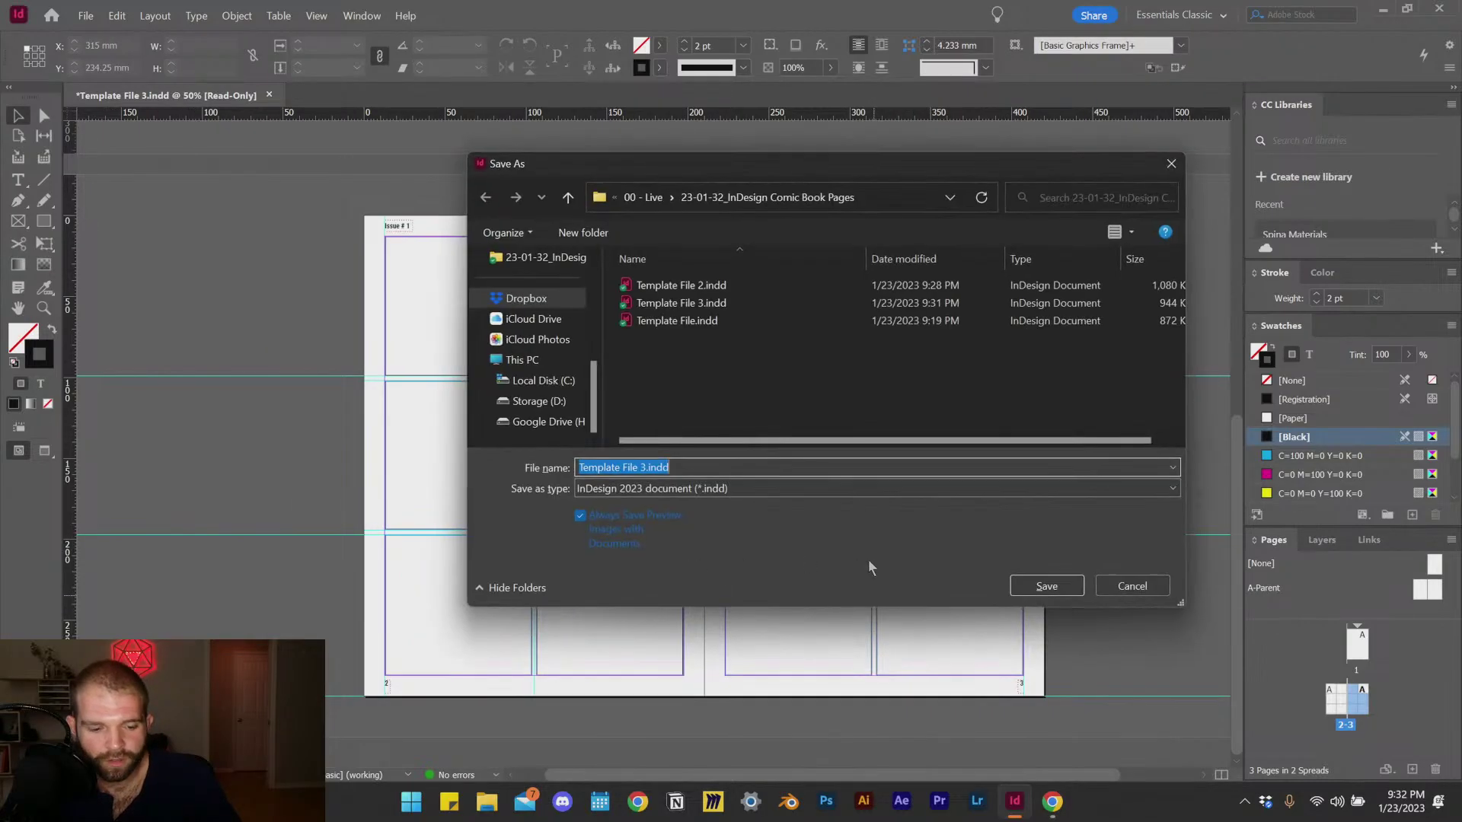
click(1139, 589)
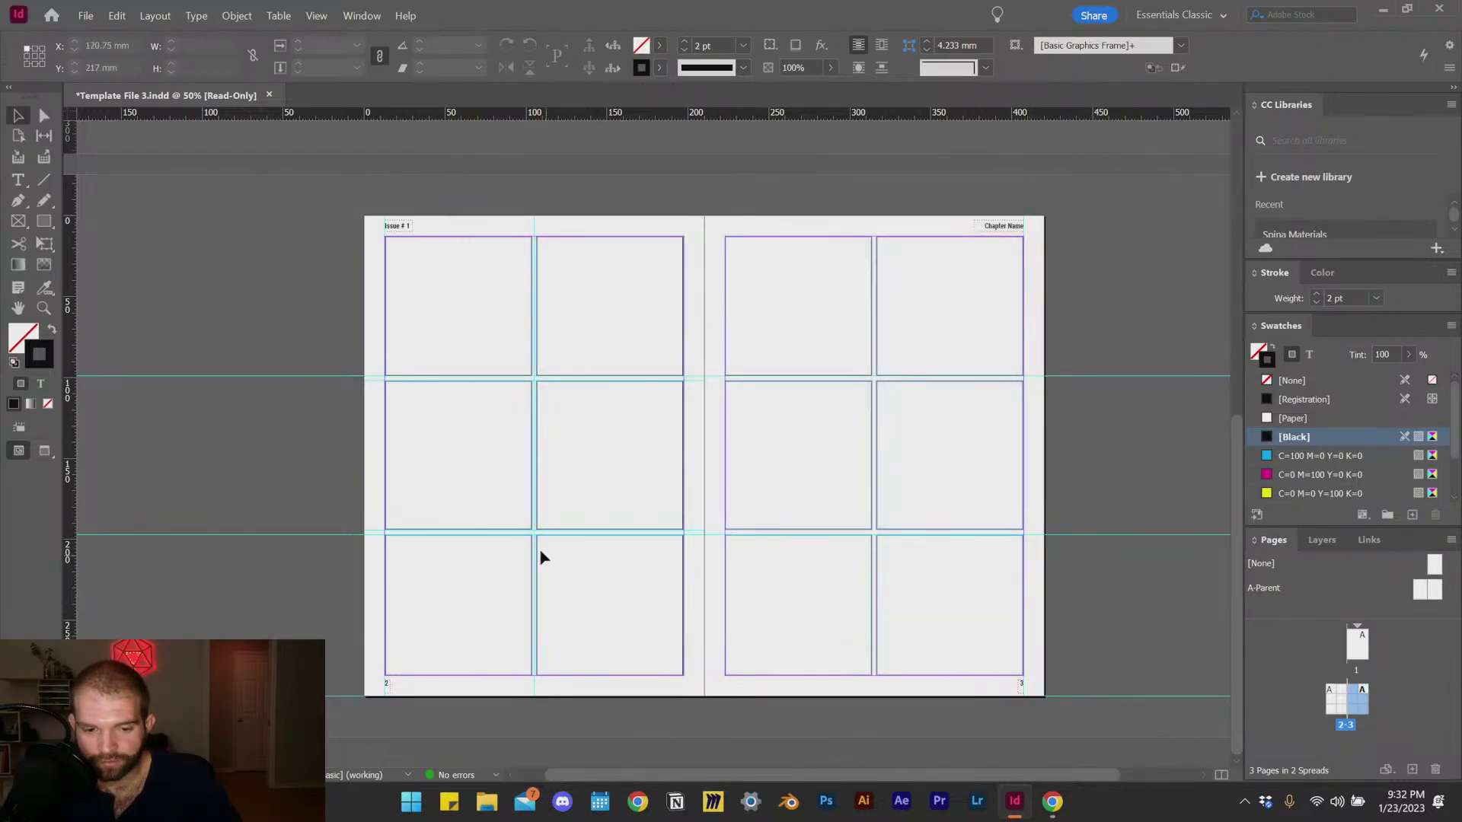
Step: Switch to File Explorer and open the 00 - Concept Art folder inside 00 - TheVisualMode's 00 - TVM Playground folder
click(487, 809)
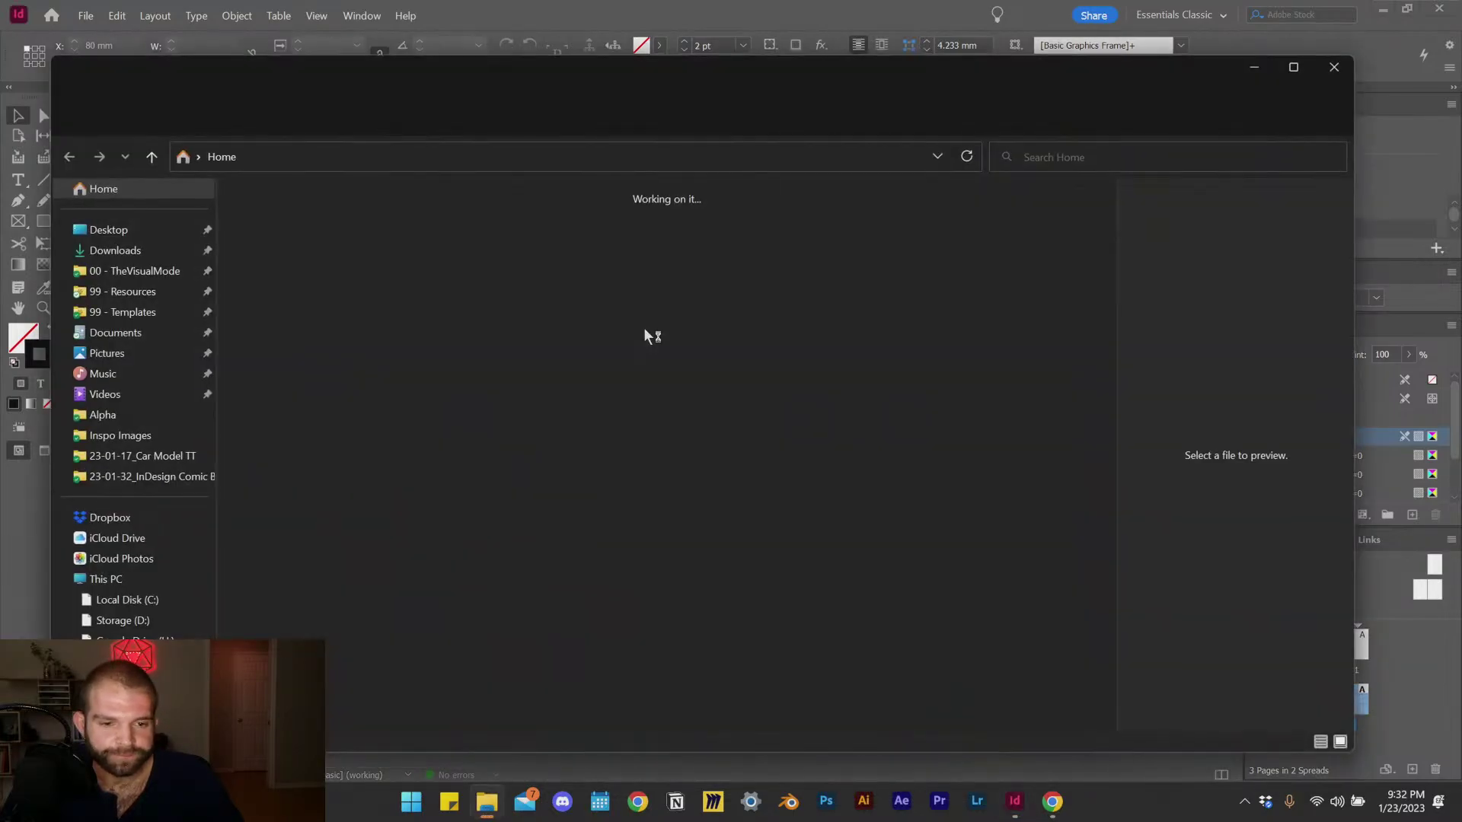
drag(685, 145, 740, 249)
click(114, 445)
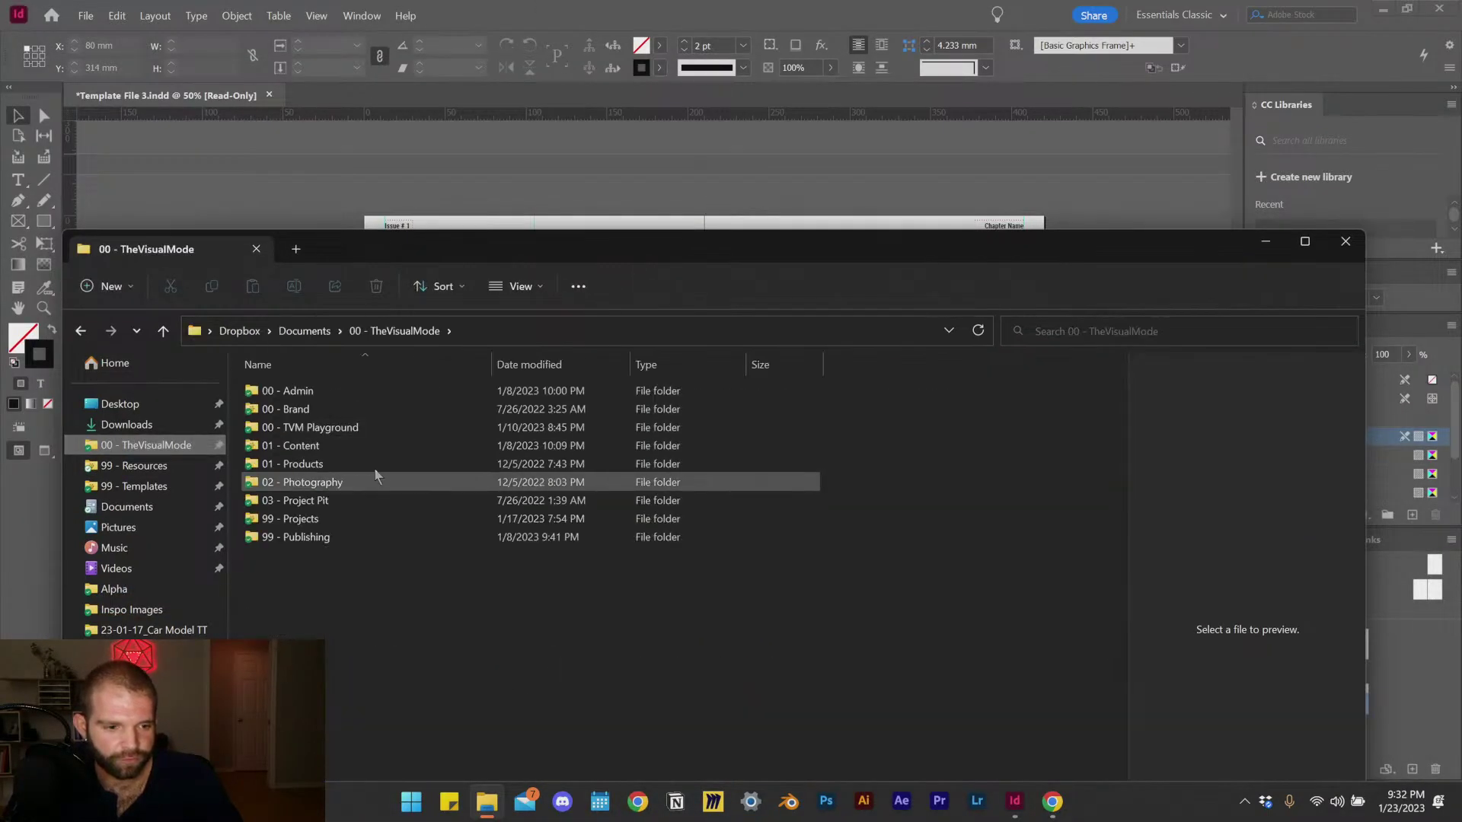
double_click(345, 432)
scroll(442, 578, down, 2)
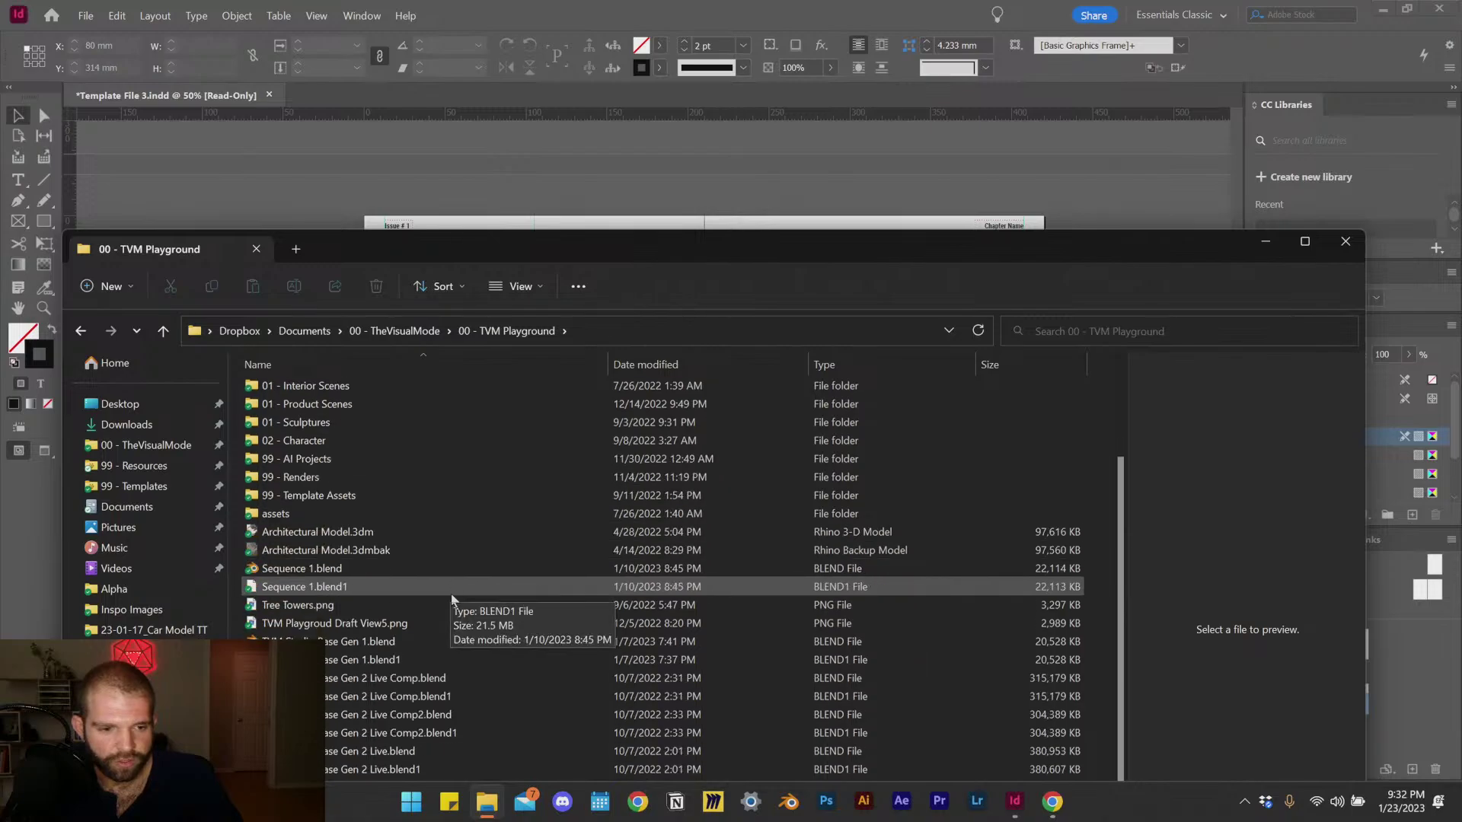
scroll(347, 371, up, 3)
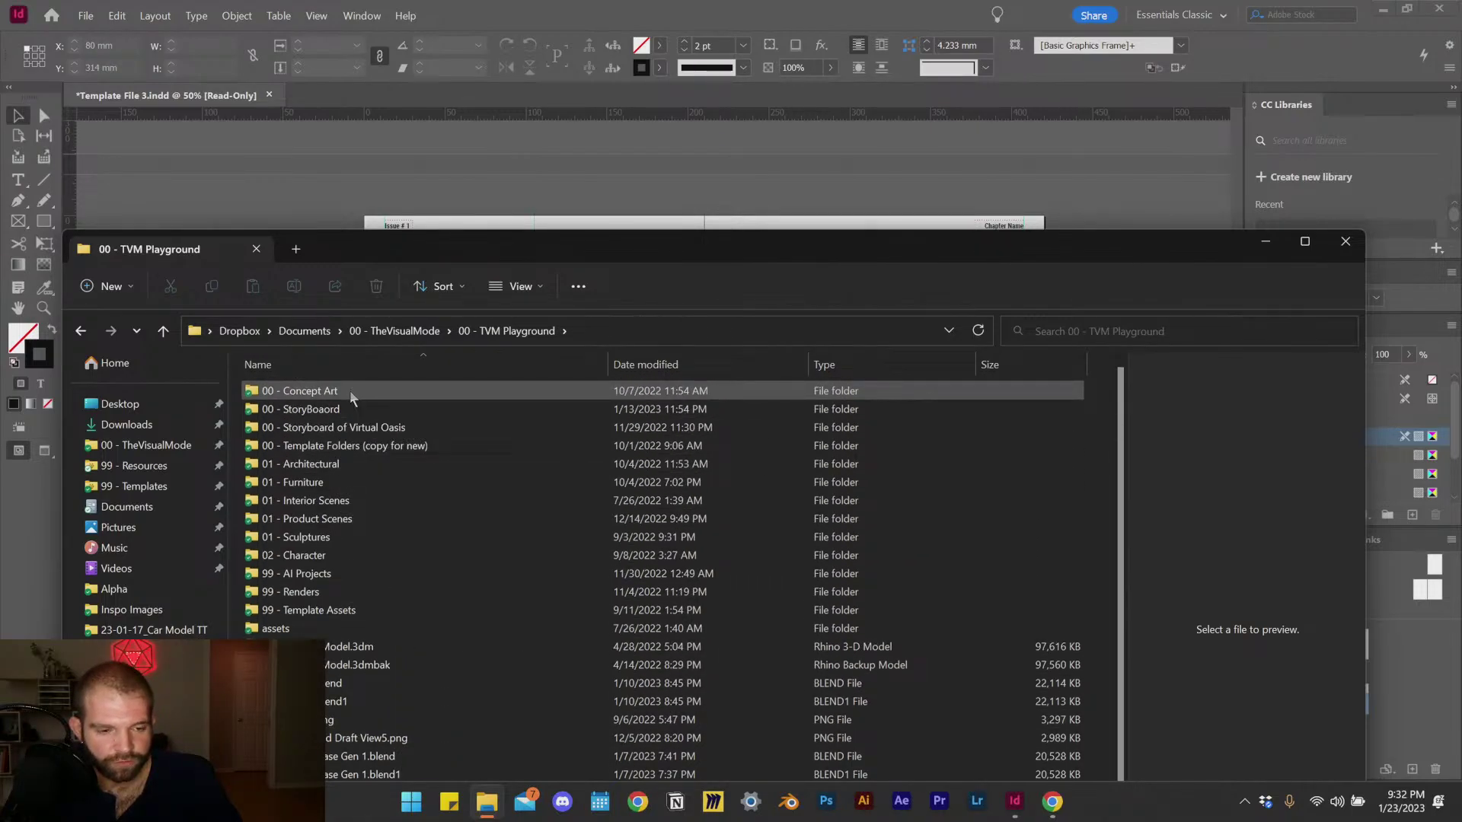
double_click(349, 390)
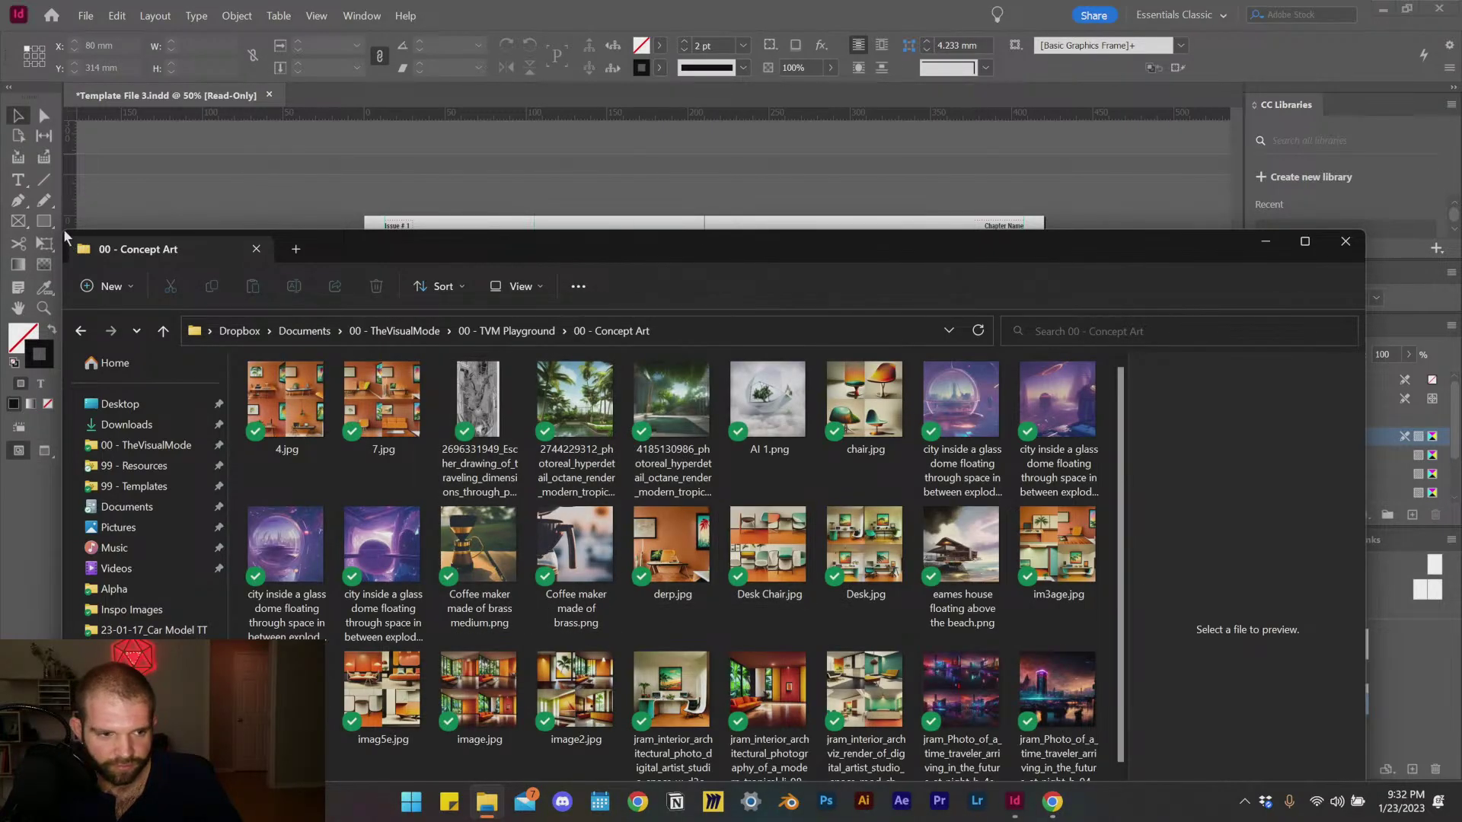
Step: Resize the File Explorer window beside the spread and browse the concept art thumbnails for usable panel images
drag(62, 230, 527, 69)
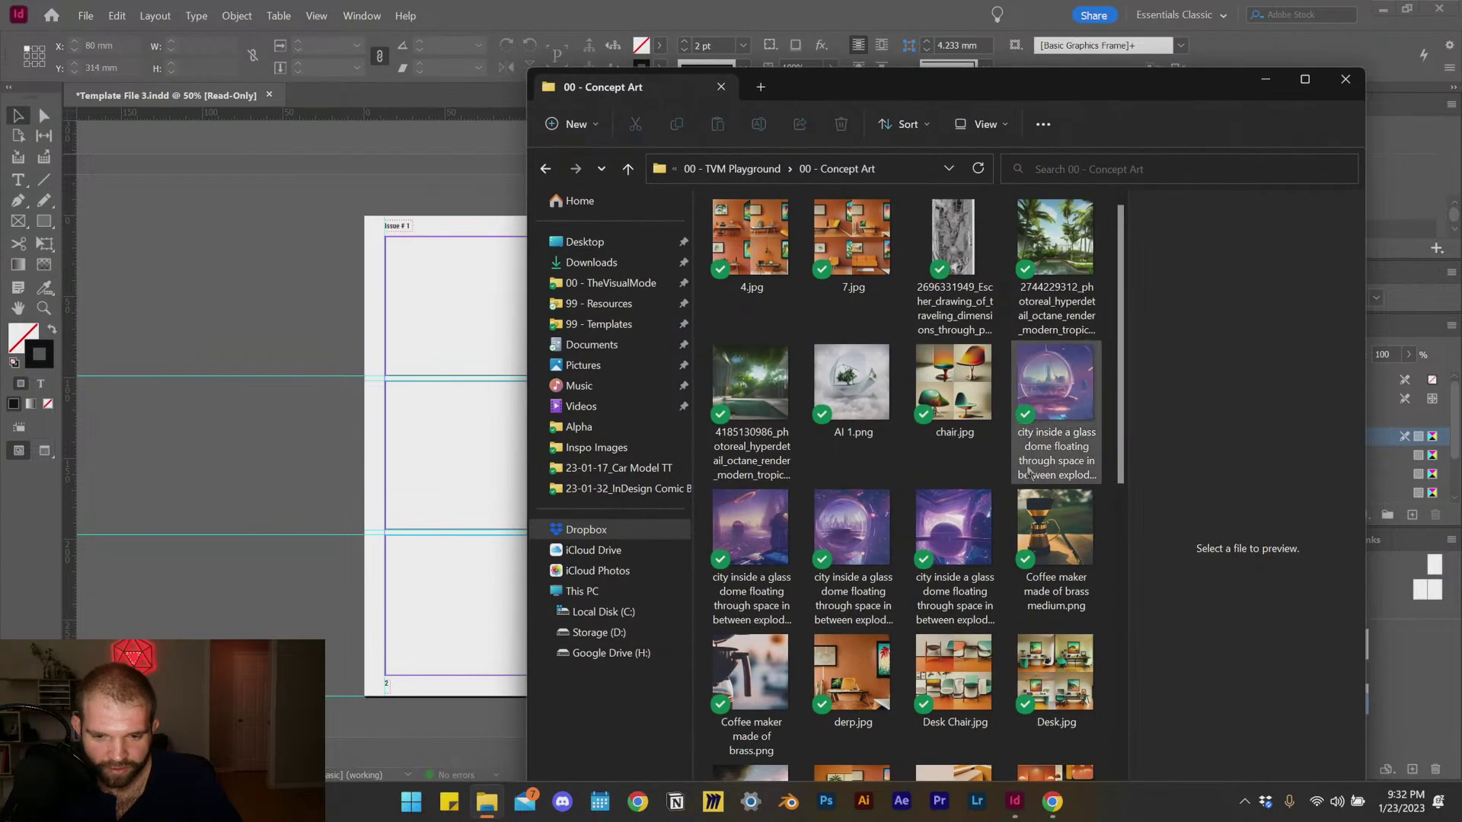
scroll(826, 629, down, 15)
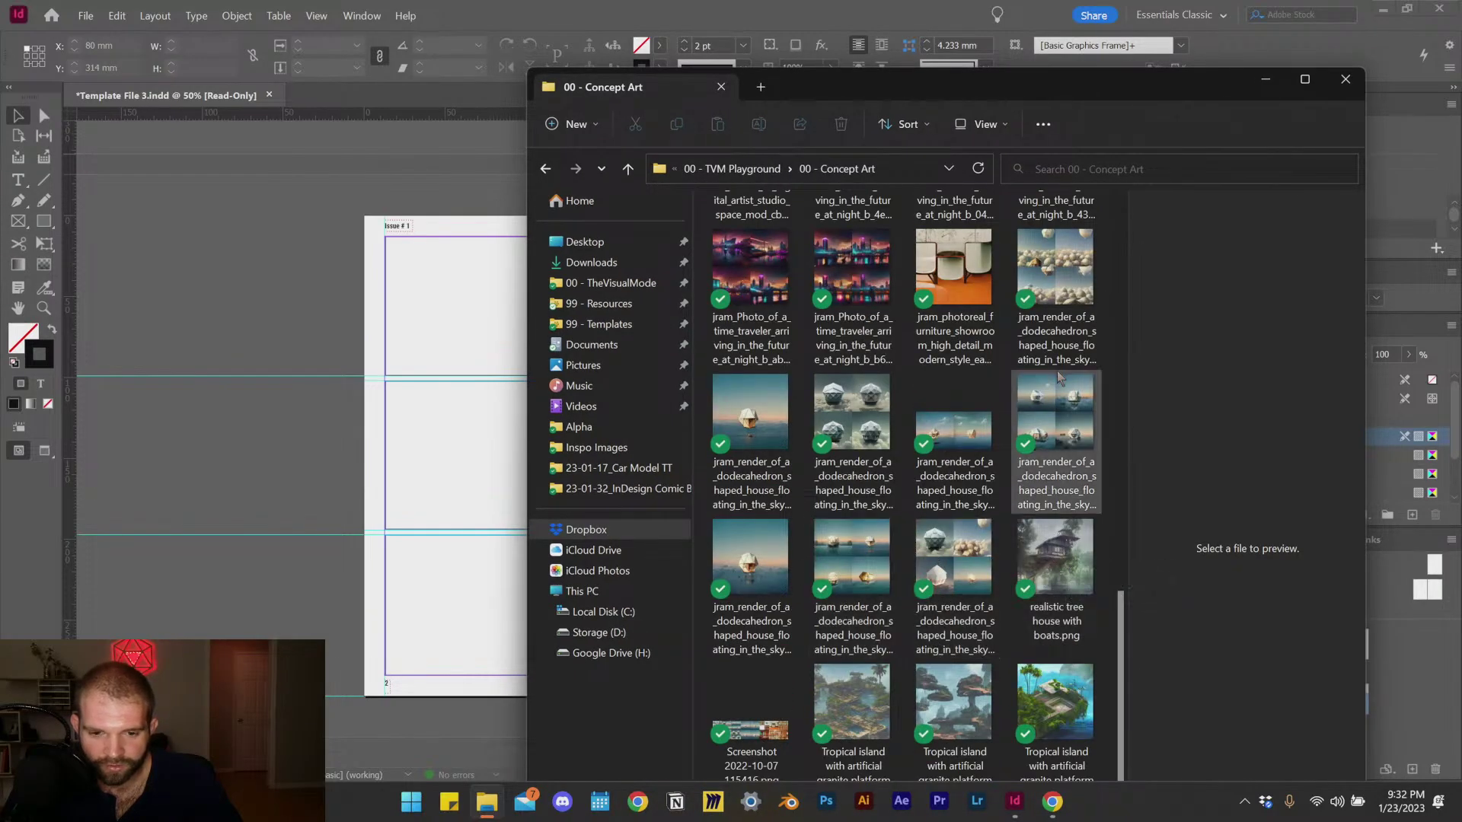
scroll(969, 644, up, 10)
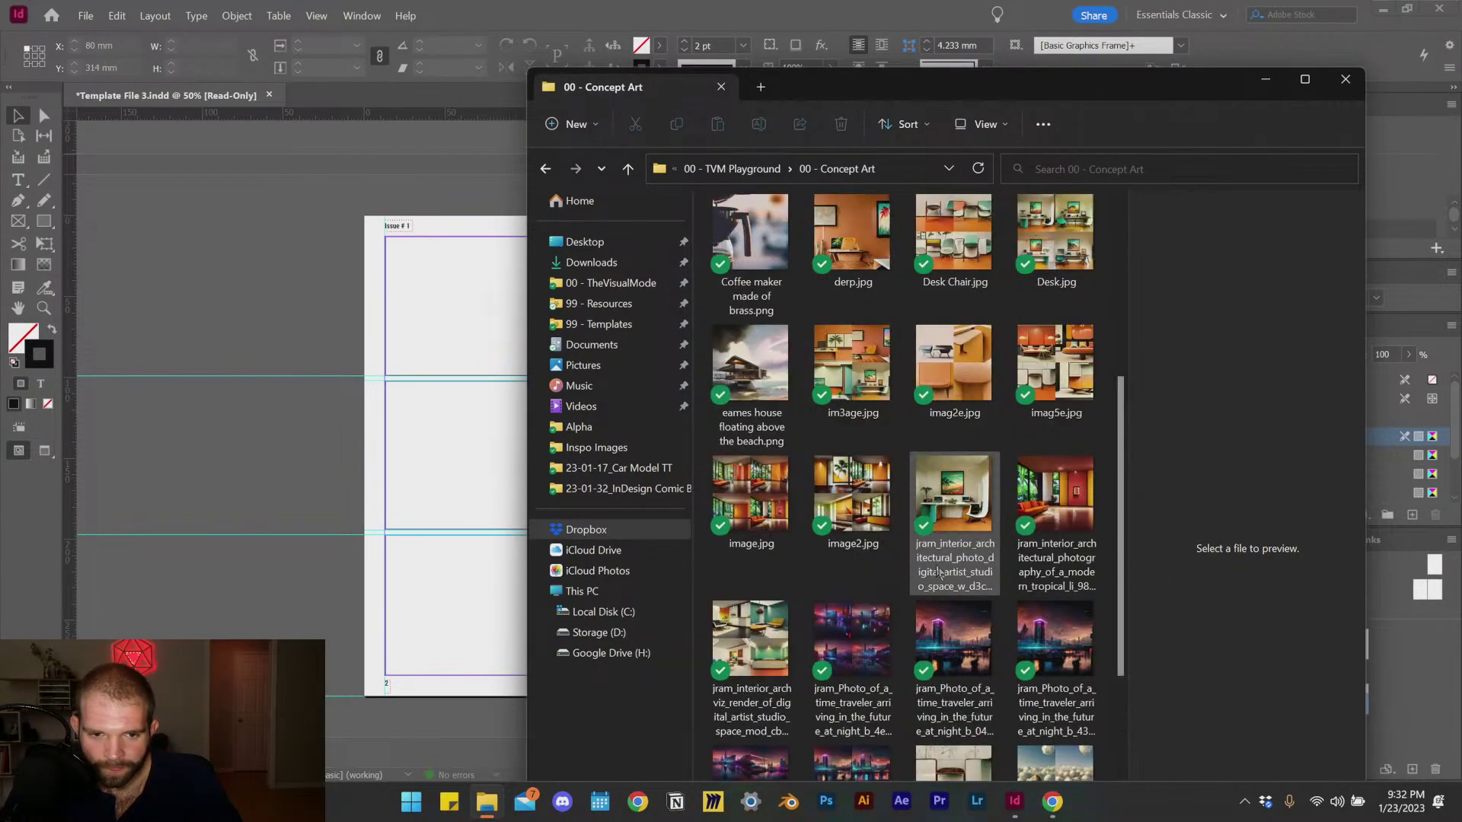
click(754, 169)
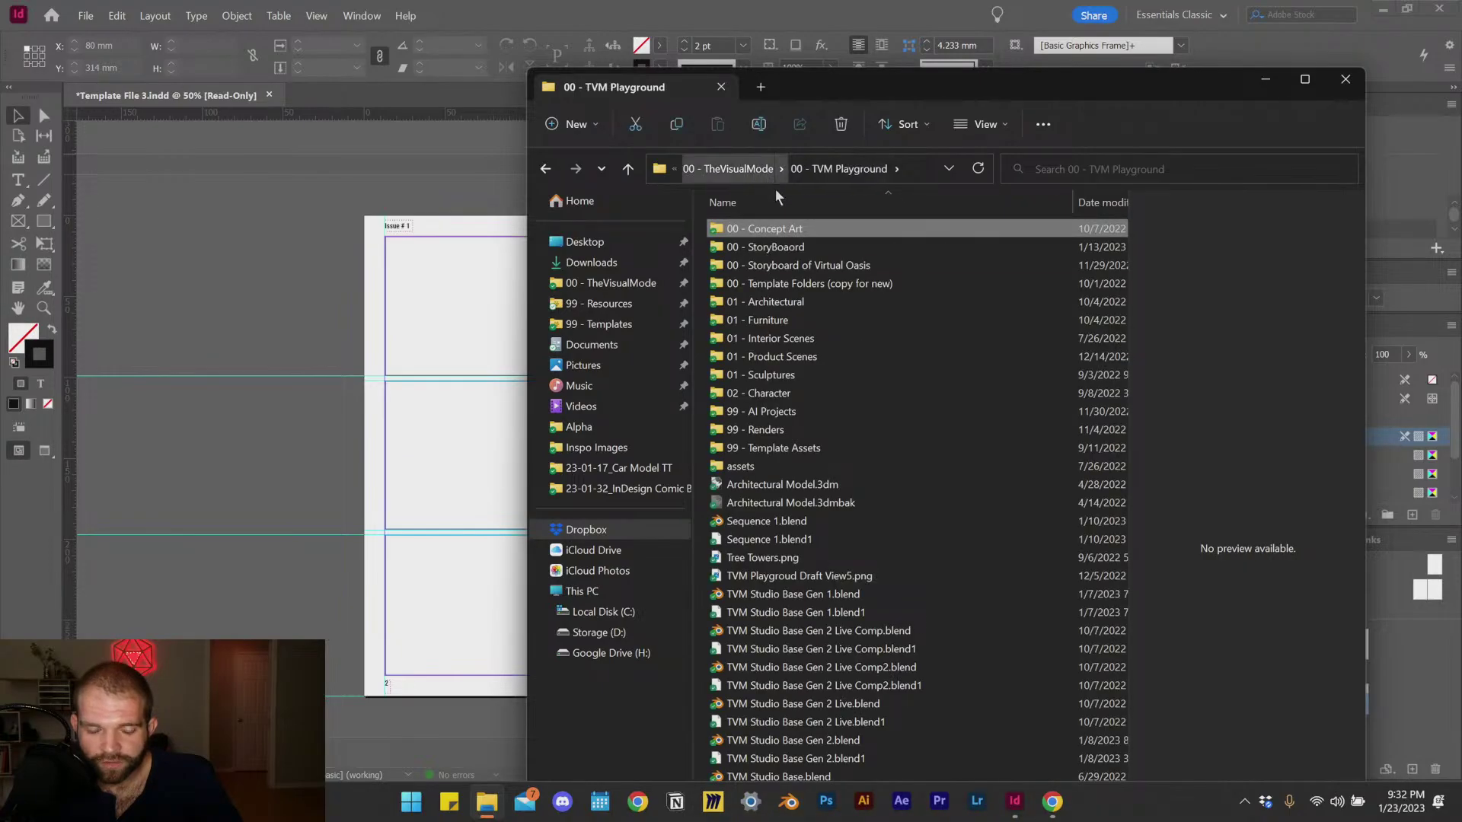
double_click(790, 232)
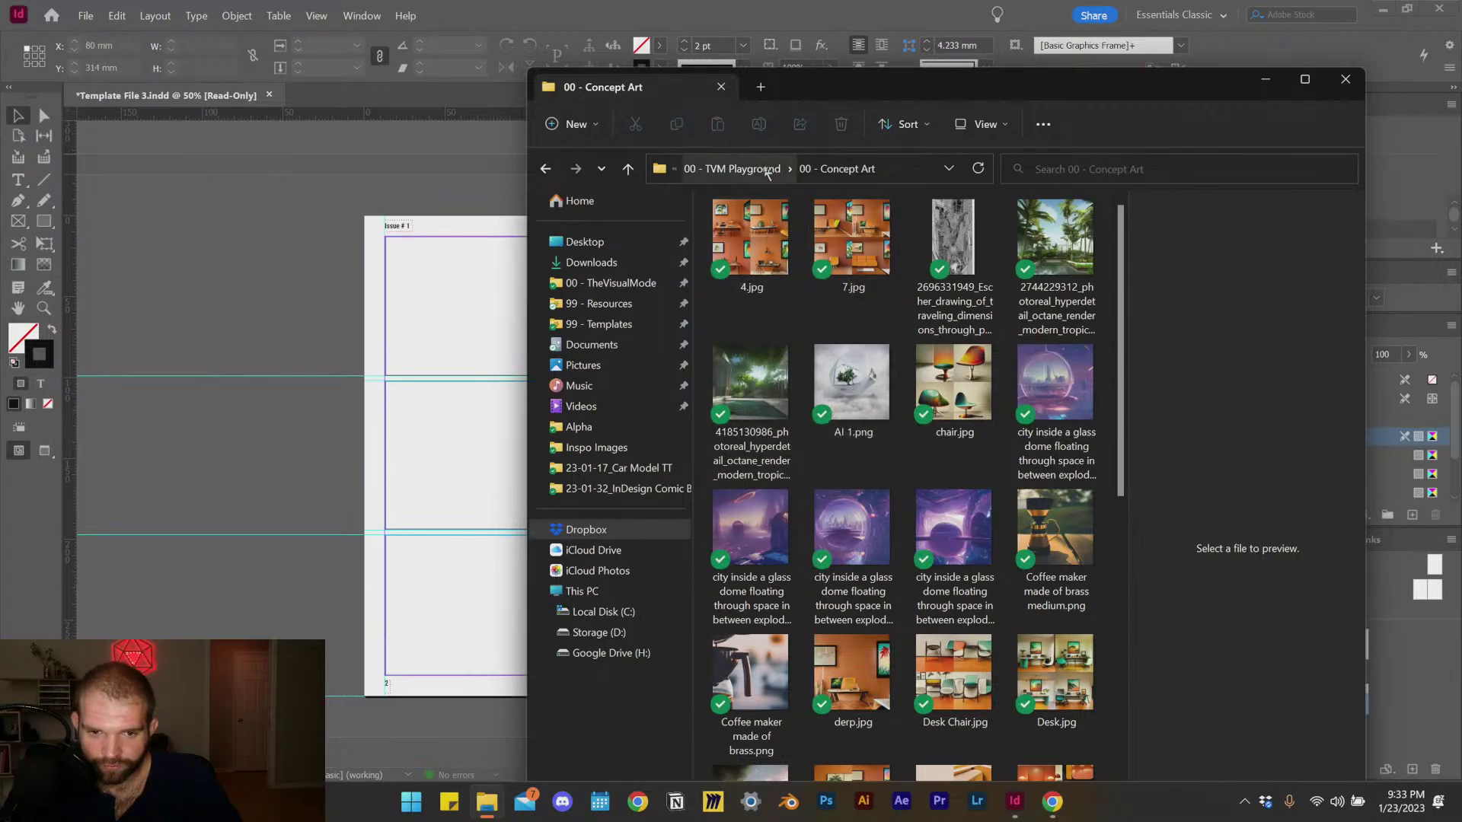
Step: Open the 00 - Storyboard of Virtual Oasis folder in TVM Playground and preview Entrypoint.png
click(731, 168)
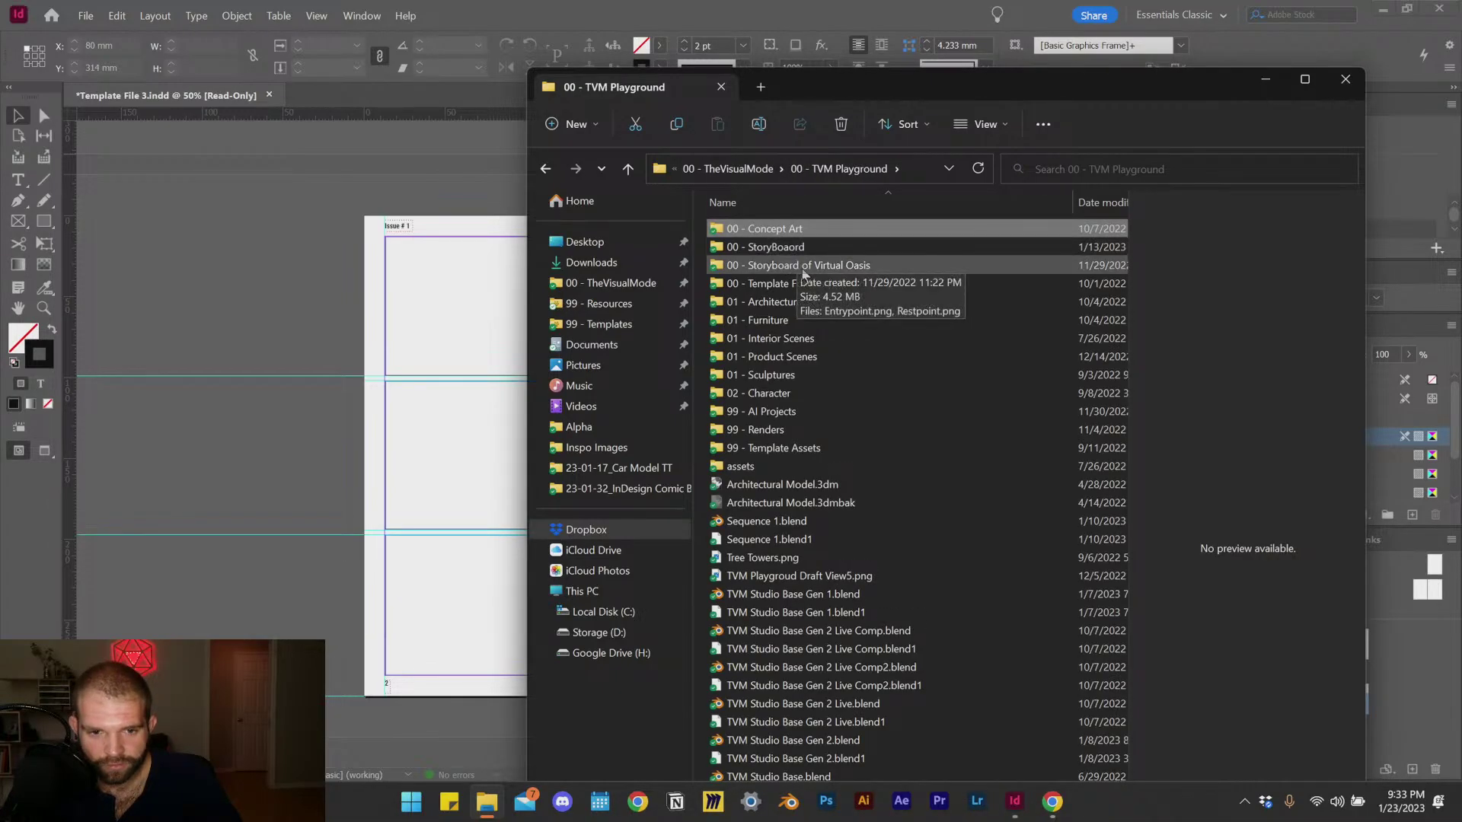
double_click(801, 265)
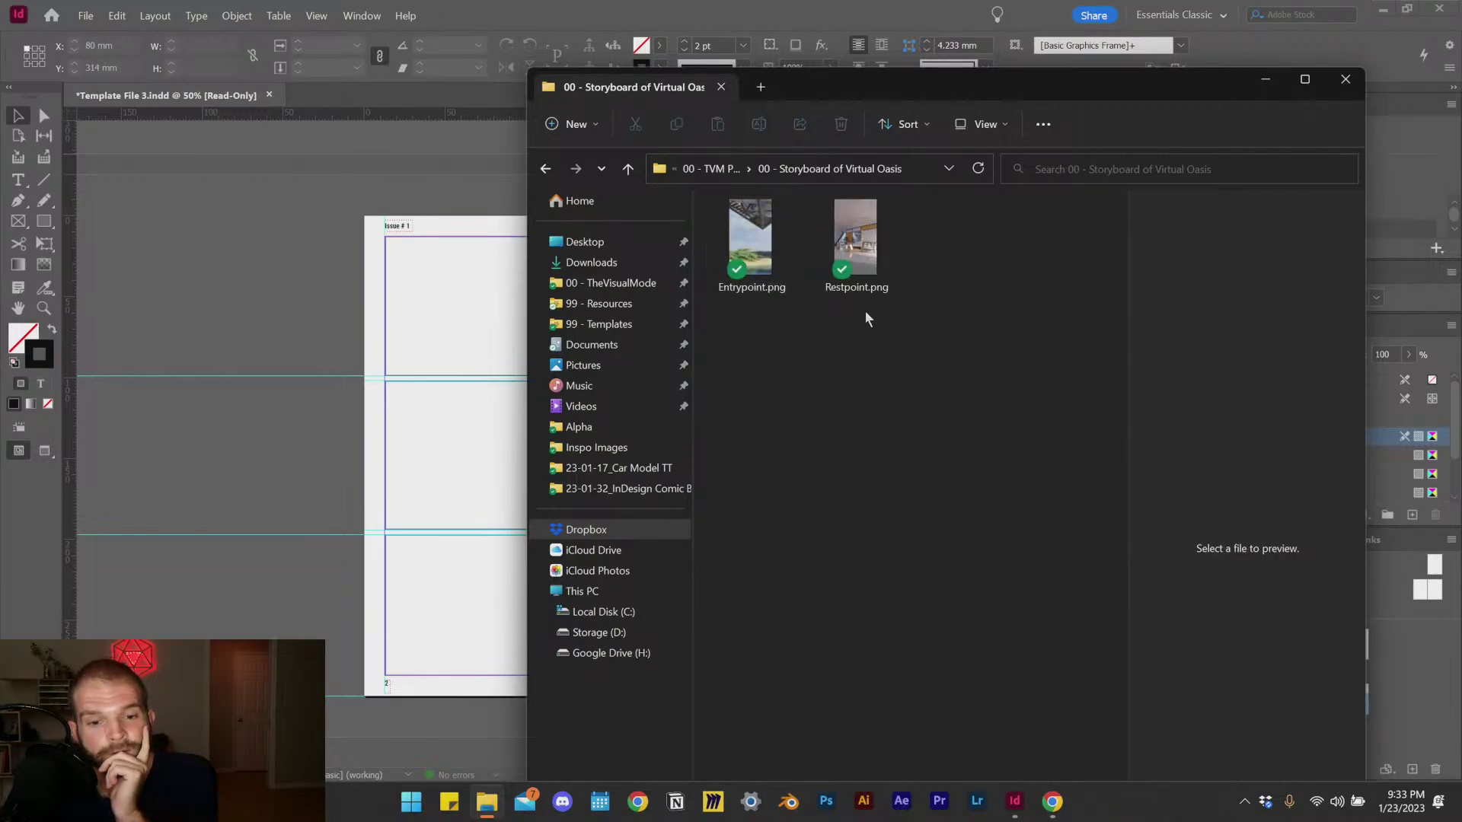
click(747, 290)
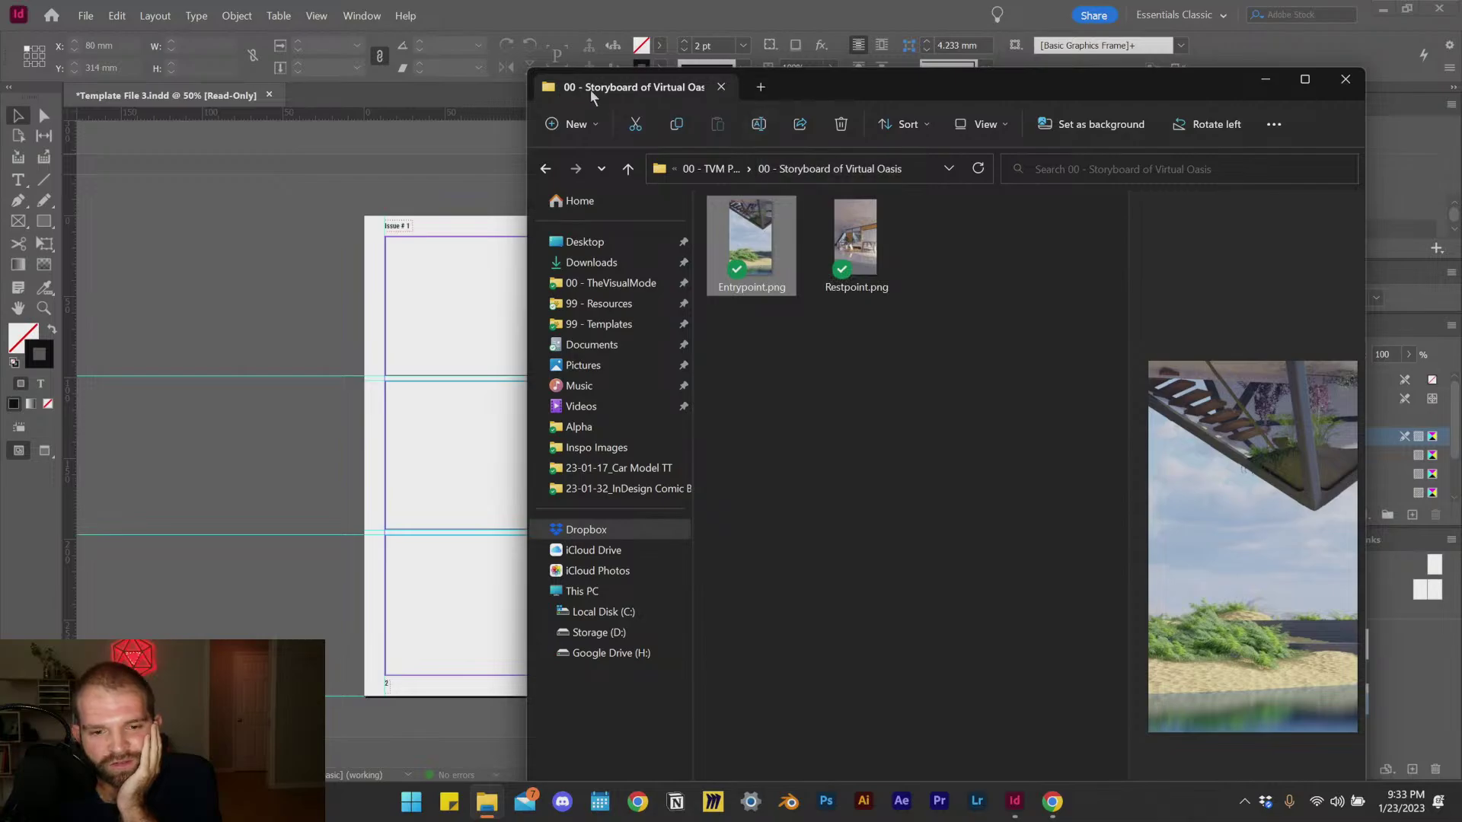
drag(865, 71, 903, 49)
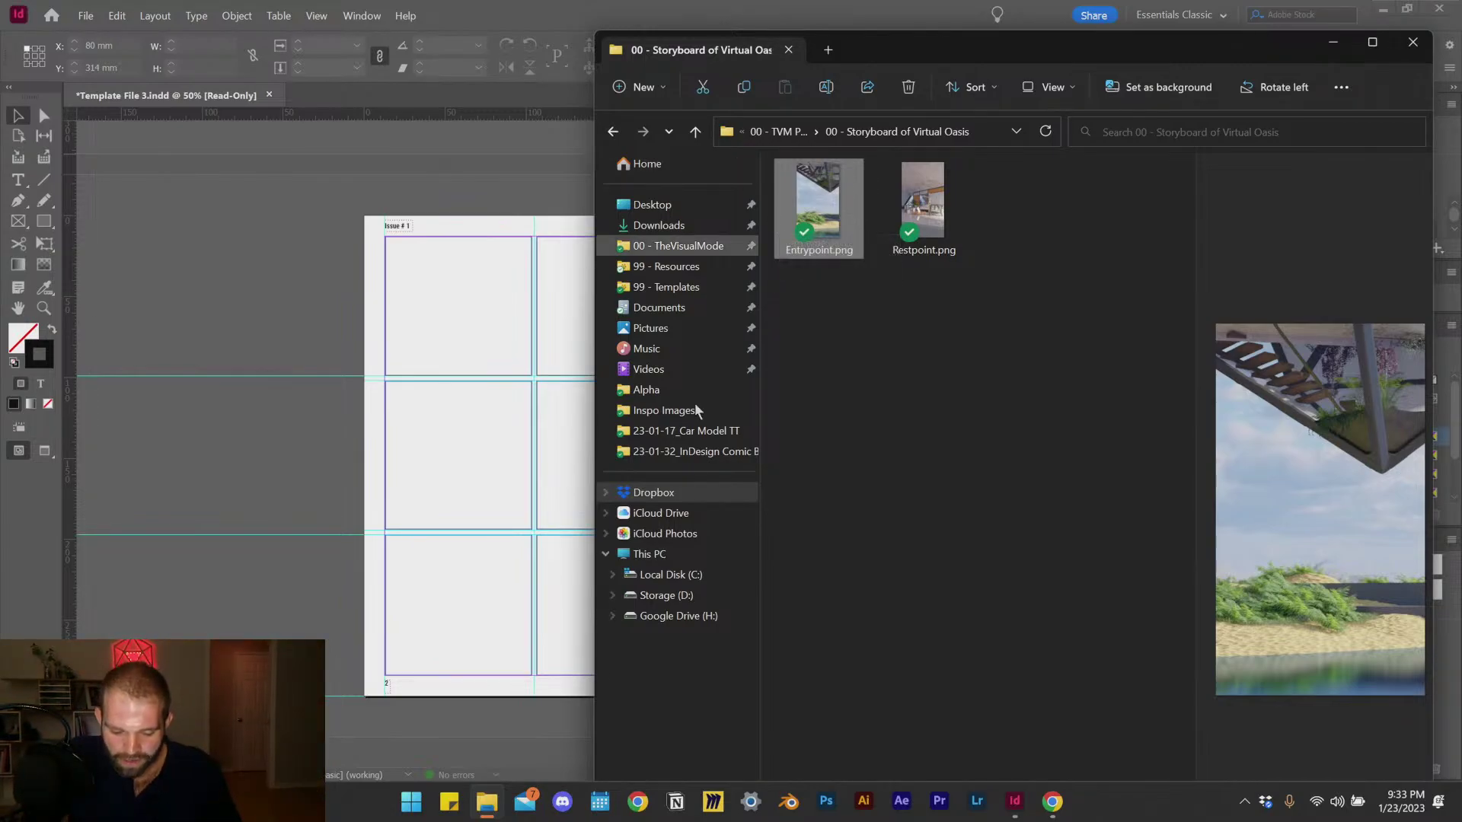
Step: Open AirPlay Screen Mirroring Receiver to view the mirrored storyboard sketches, and return to the InDesign spread
key(super)
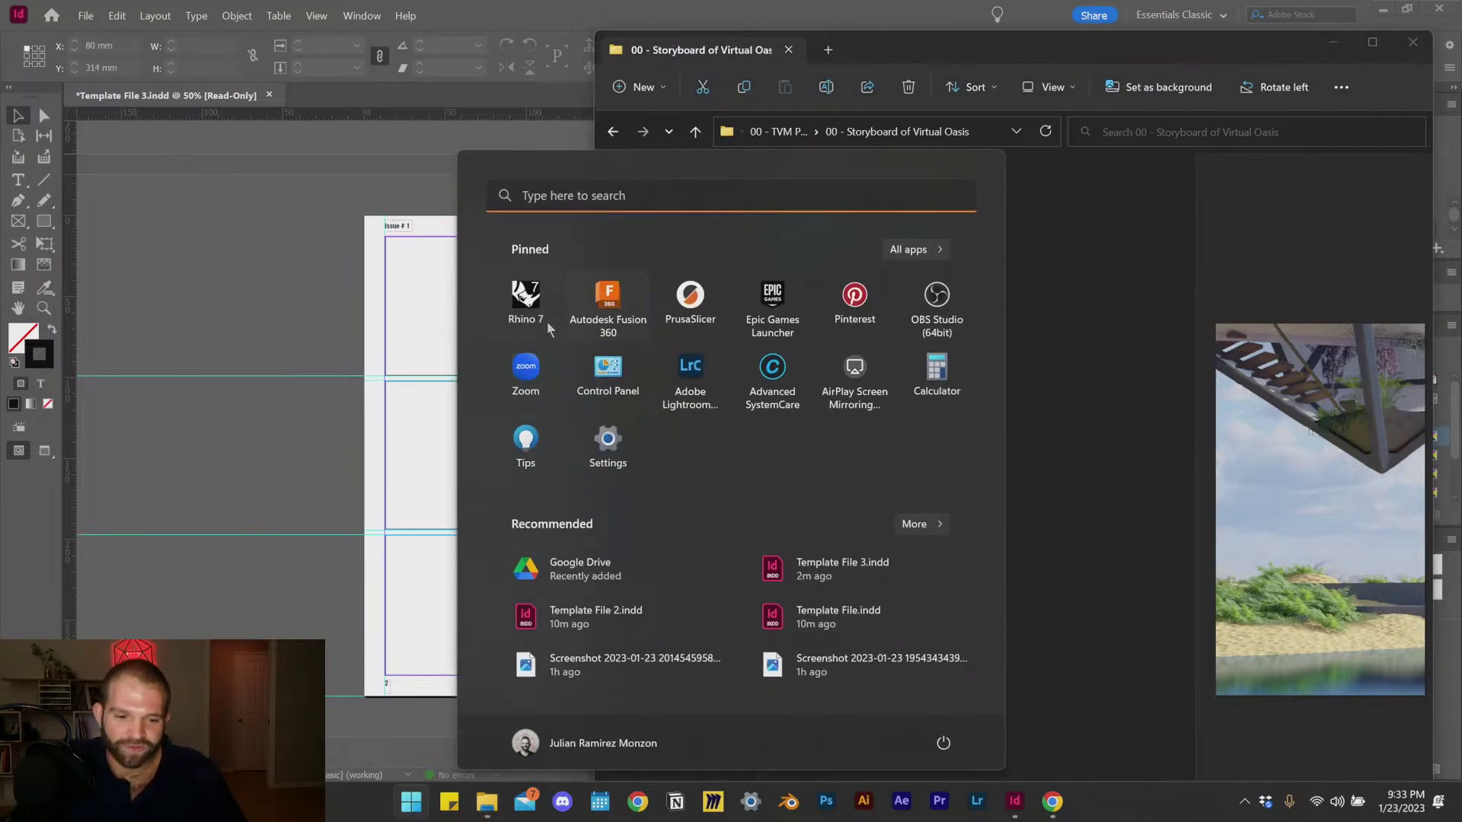
click(855, 374)
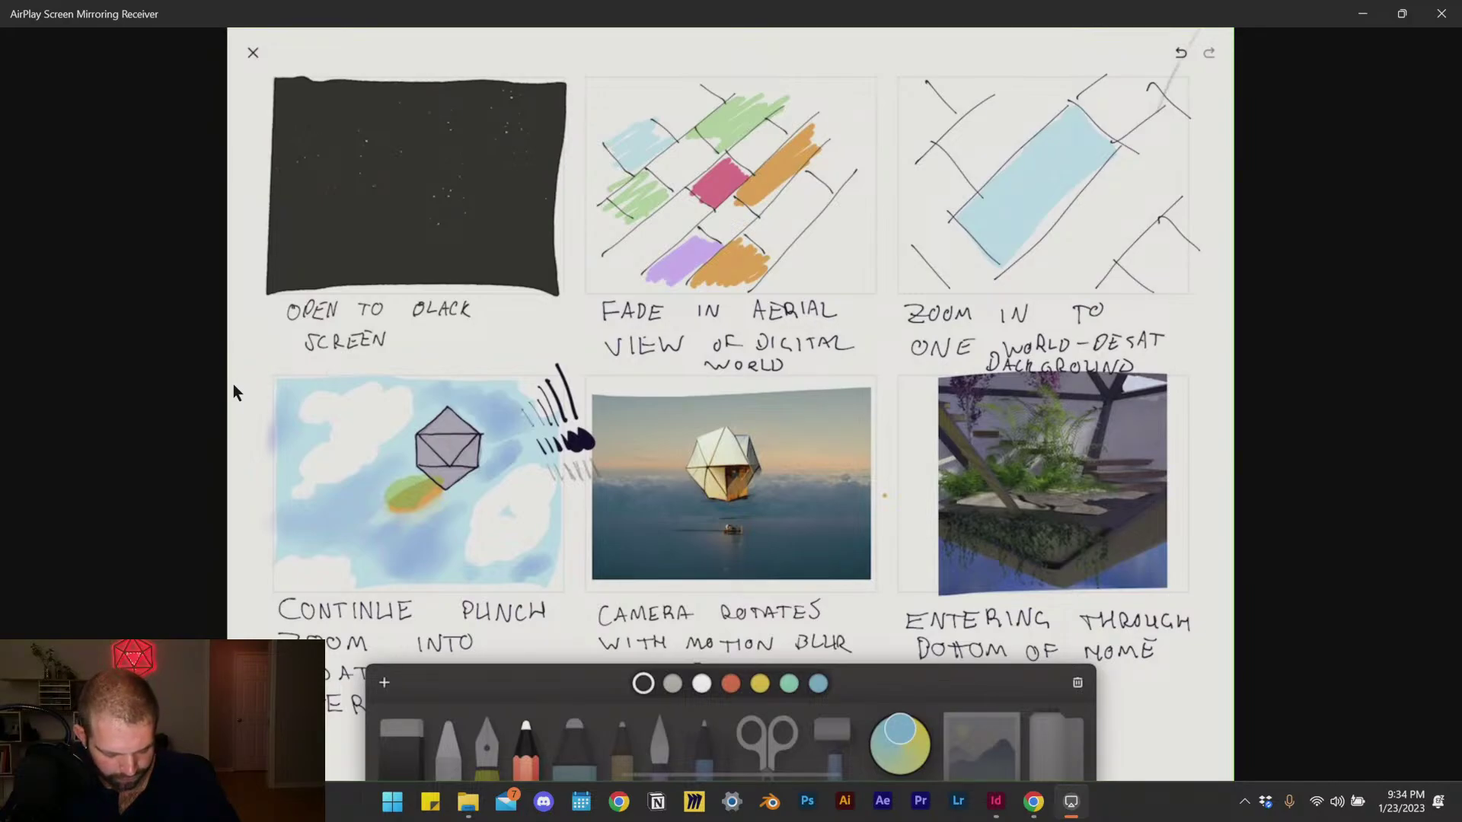
mouse_move(257, 353)
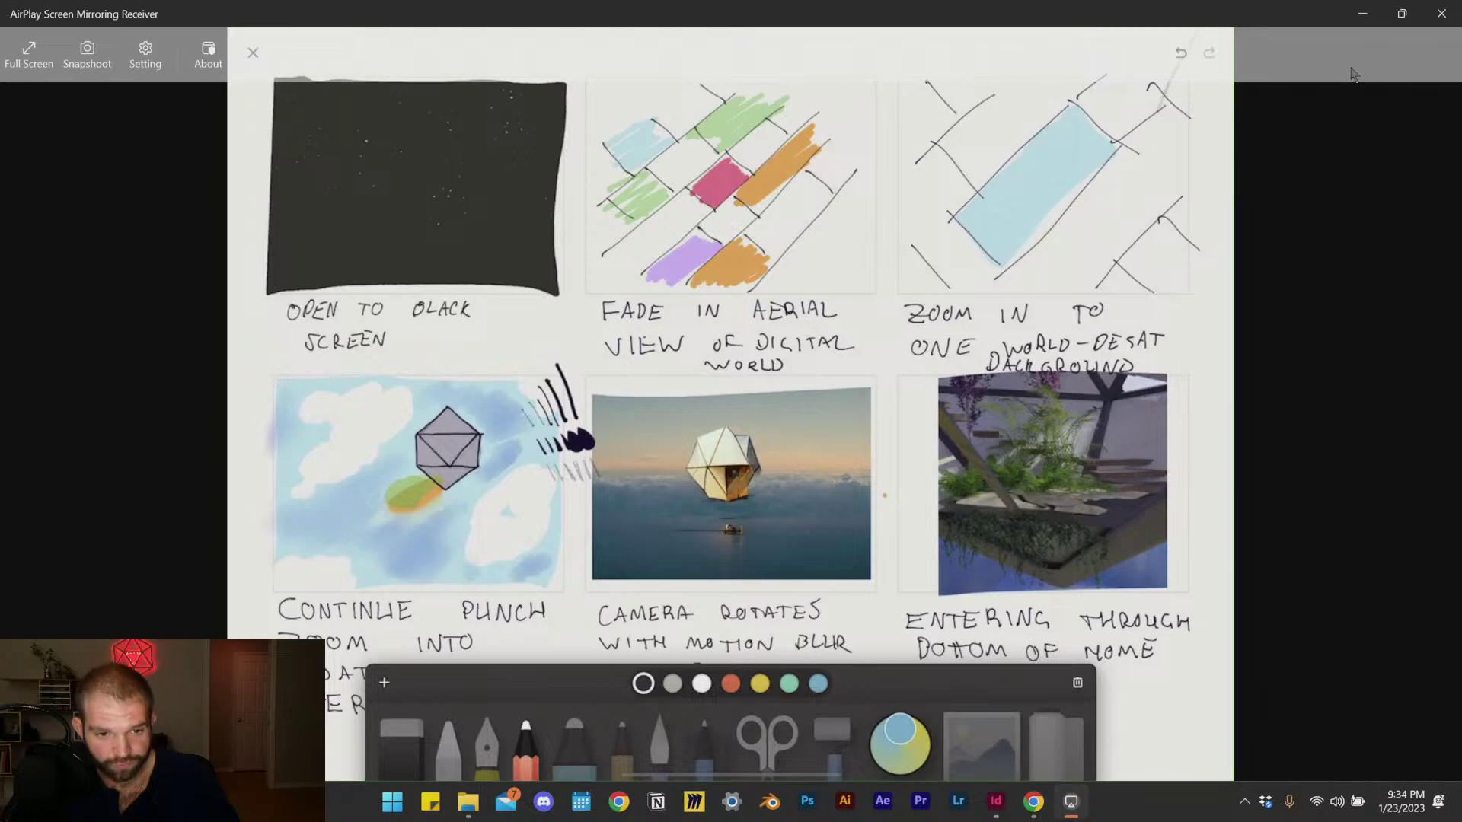
click(1363, 14)
click(327, 438)
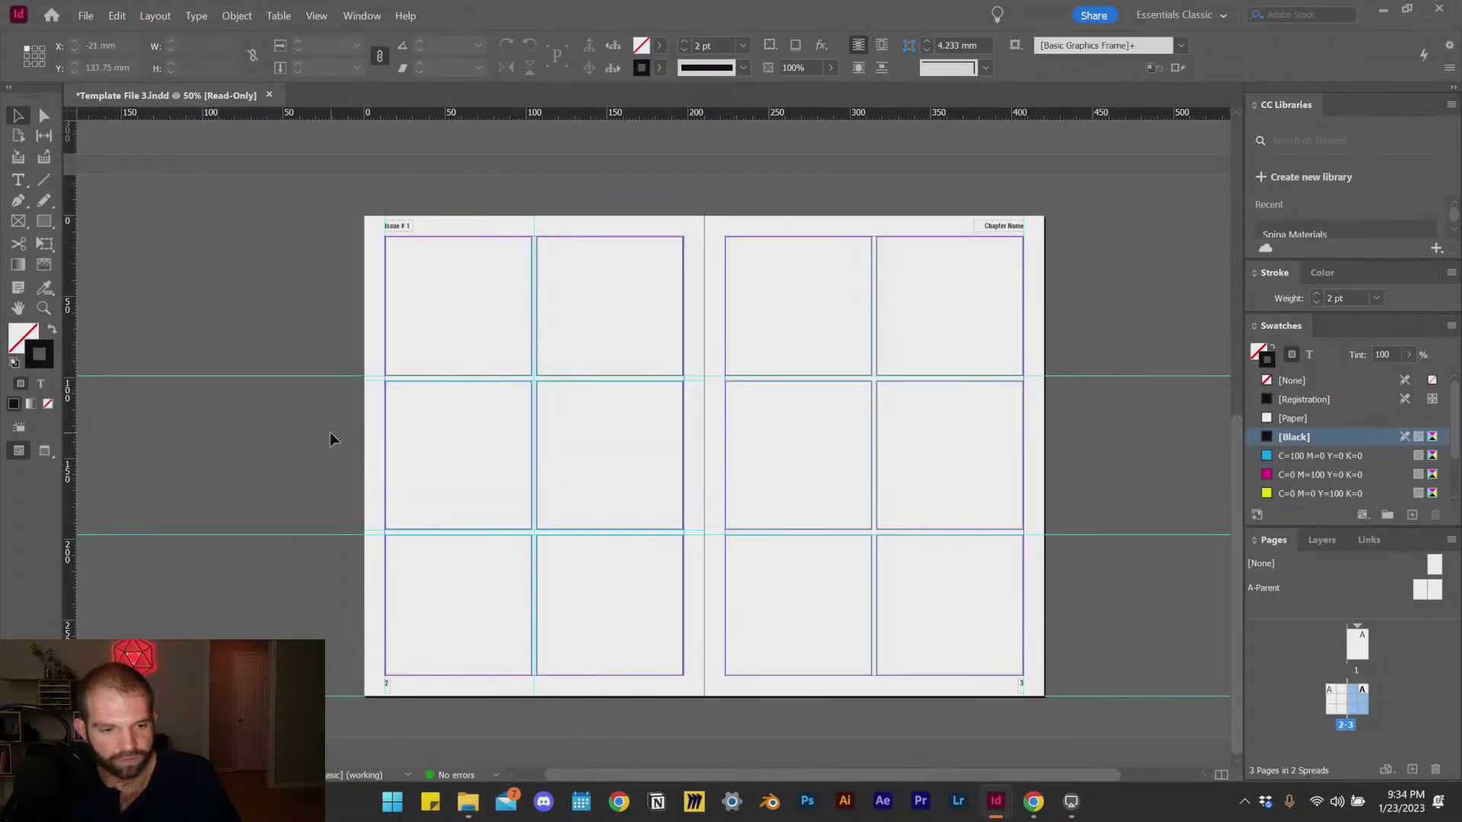
Step: Save the document as Spread 1 Mockup in the 23-01-32_InDesign Comic Book Pages folder
key(ctrl+s)
drag(640, 467, 838, 463)
drag(729, 464, 516, 478)
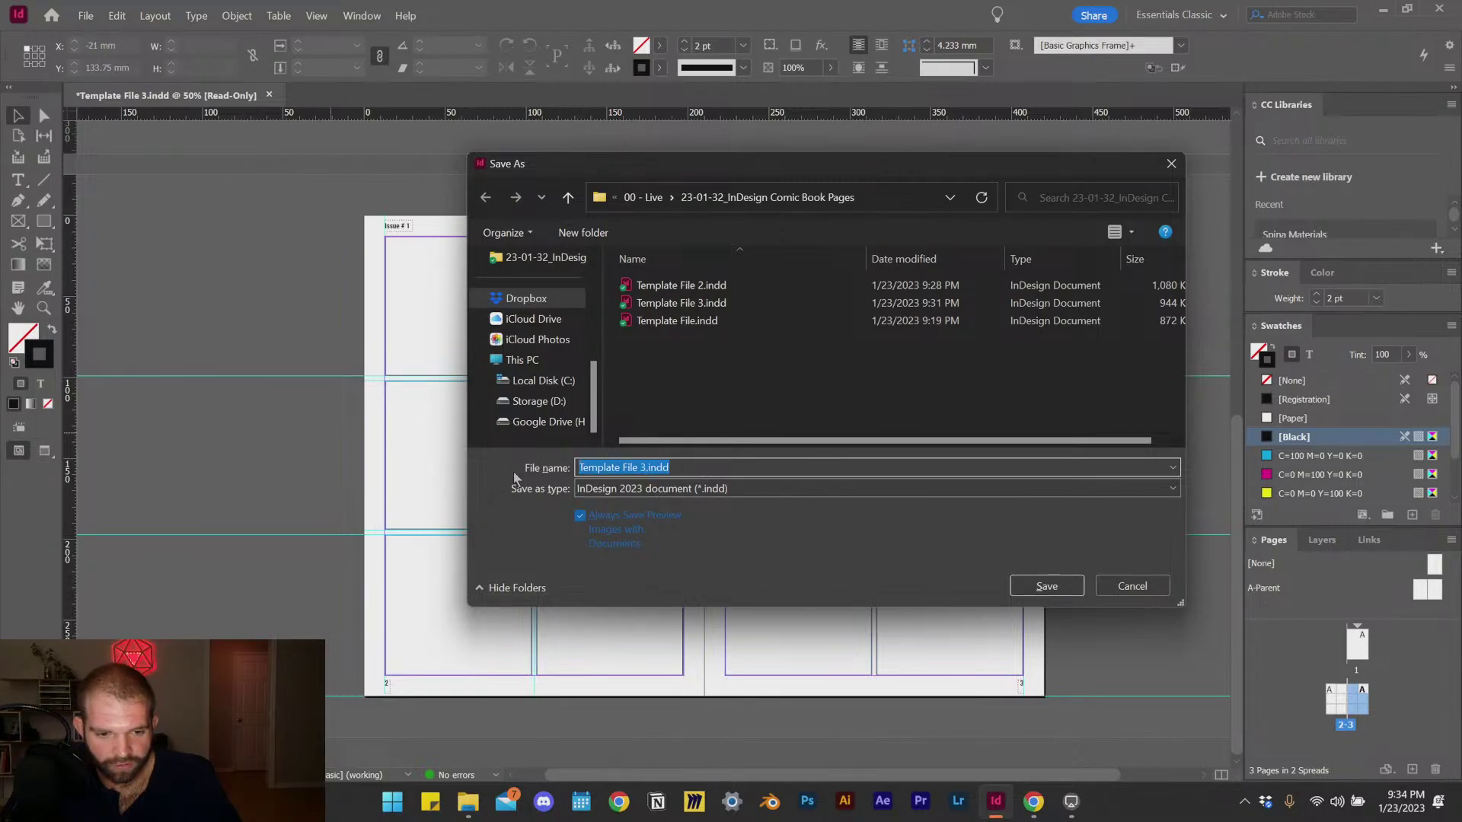
text(Page)
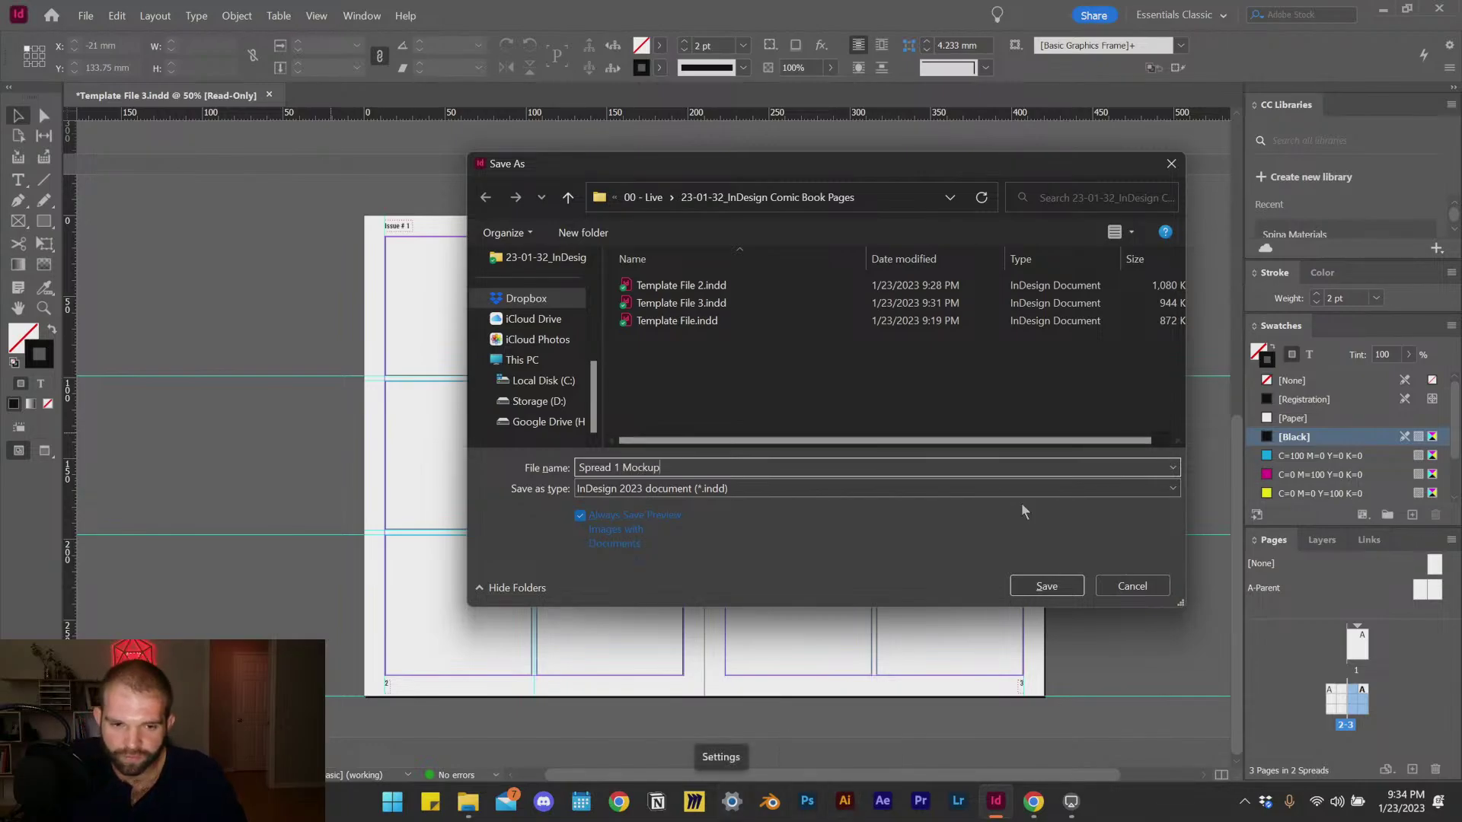
click(1047, 586)
Step: Draw a rectangle frame about 91 by 86 mm exactly over the top-left panel on page 2
mouse_move(466, 805)
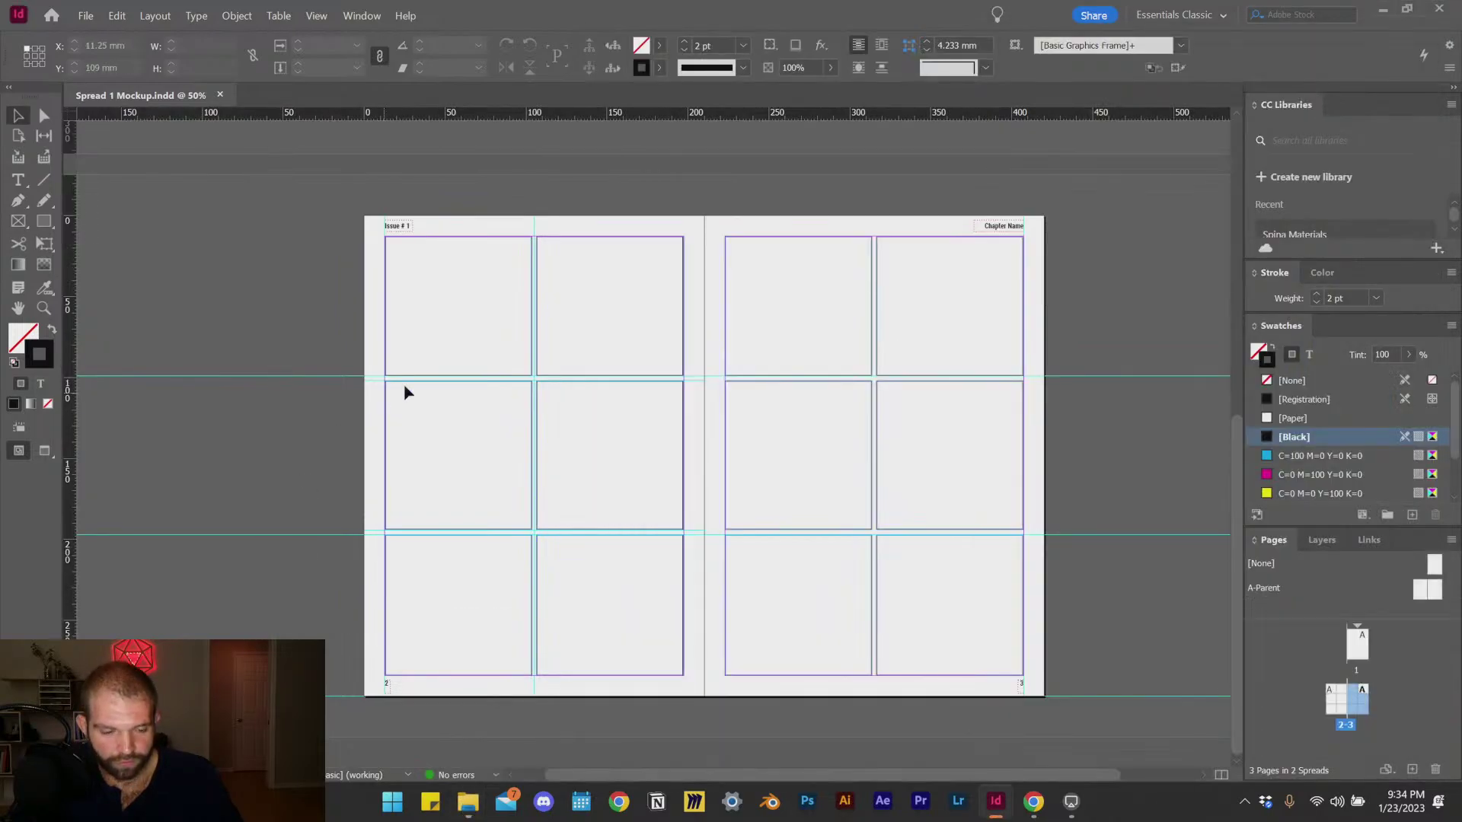
scroll(376, 249, up, 3)
click(44, 221)
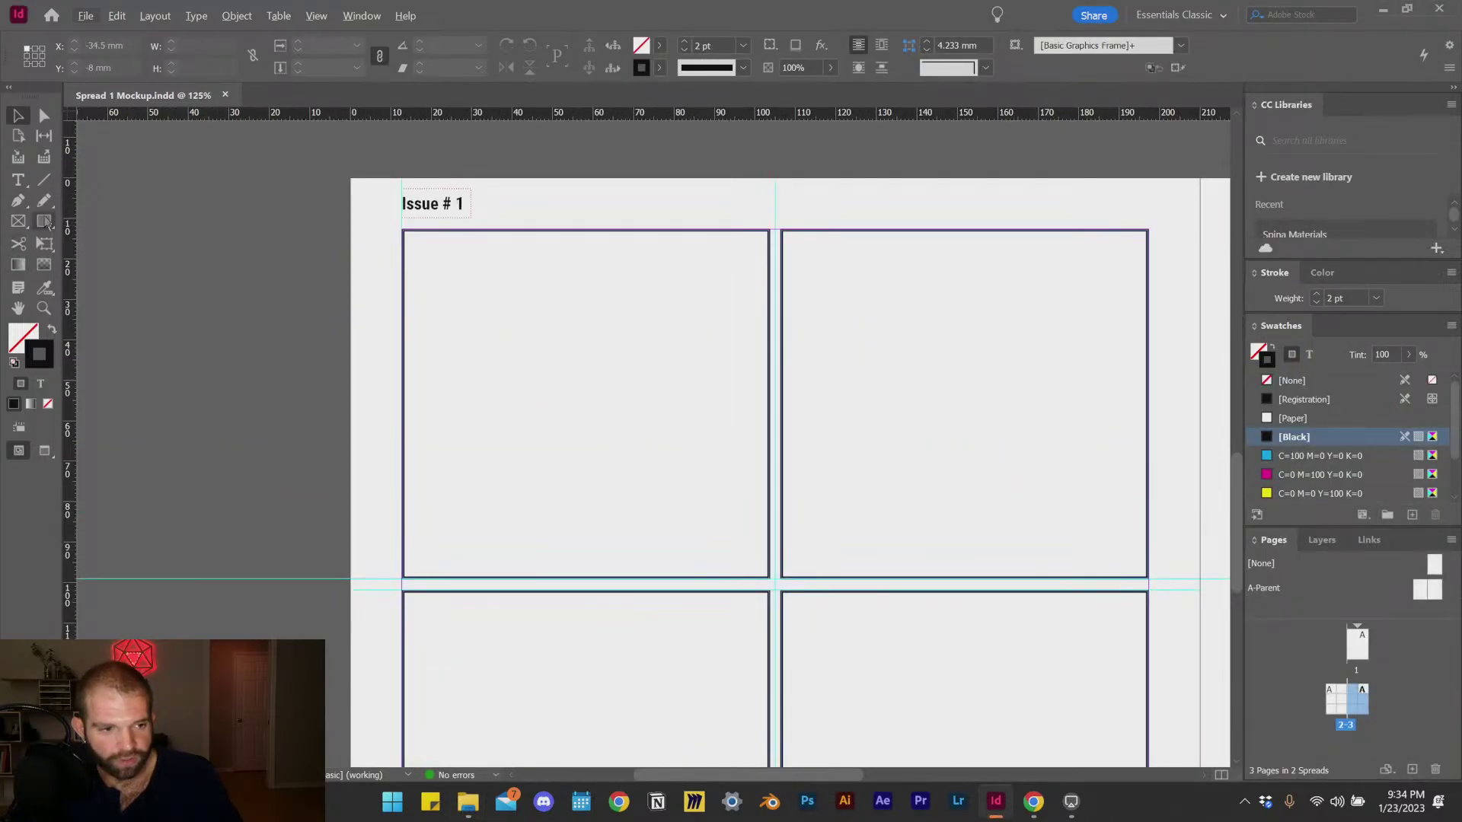
drag(405, 233, 769, 578)
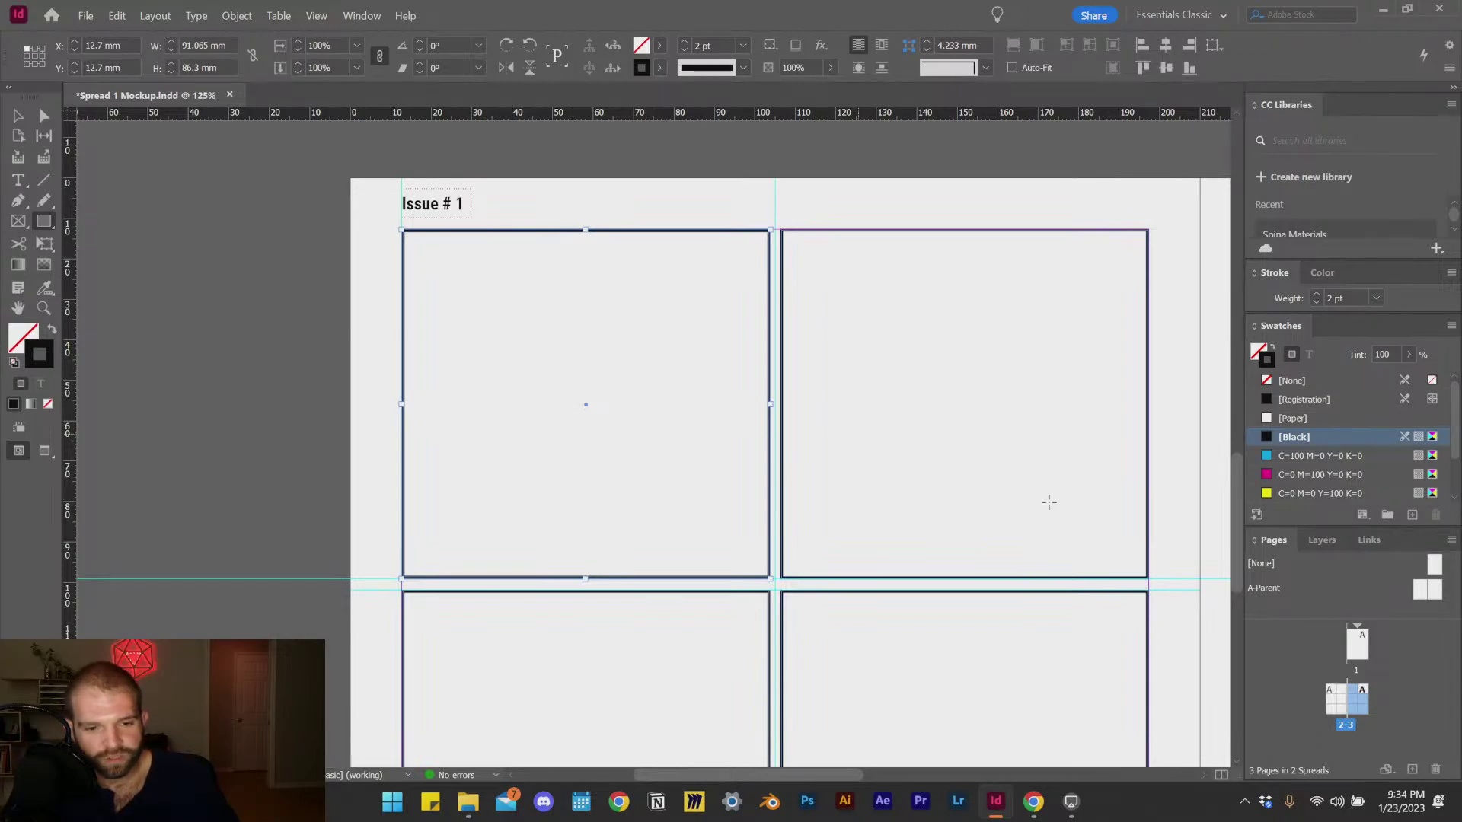
Step: Move the newly drawn rectangle from the Panels layer to Layer 2
click(1322, 540)
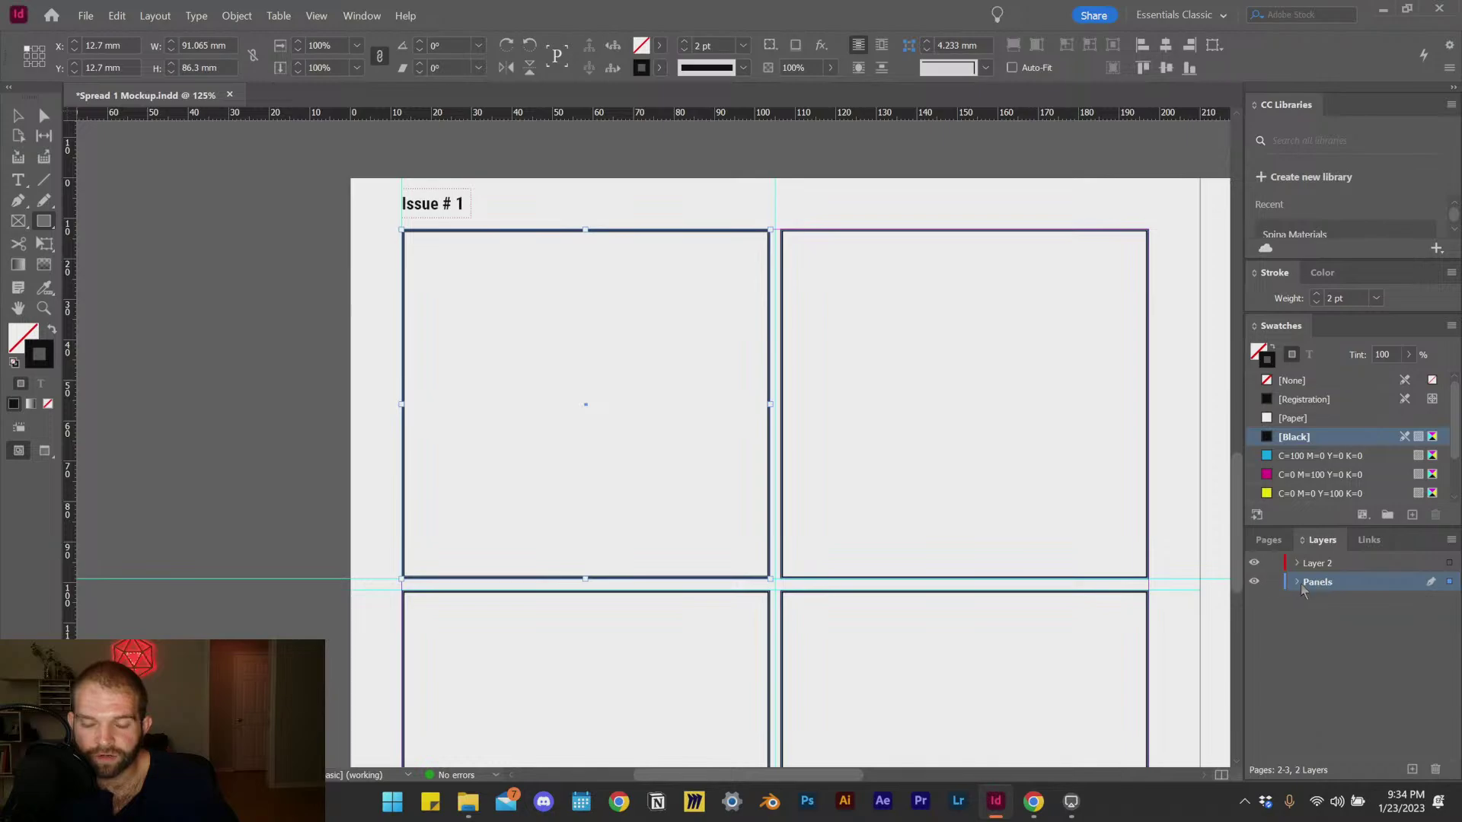
click(1324, 569)
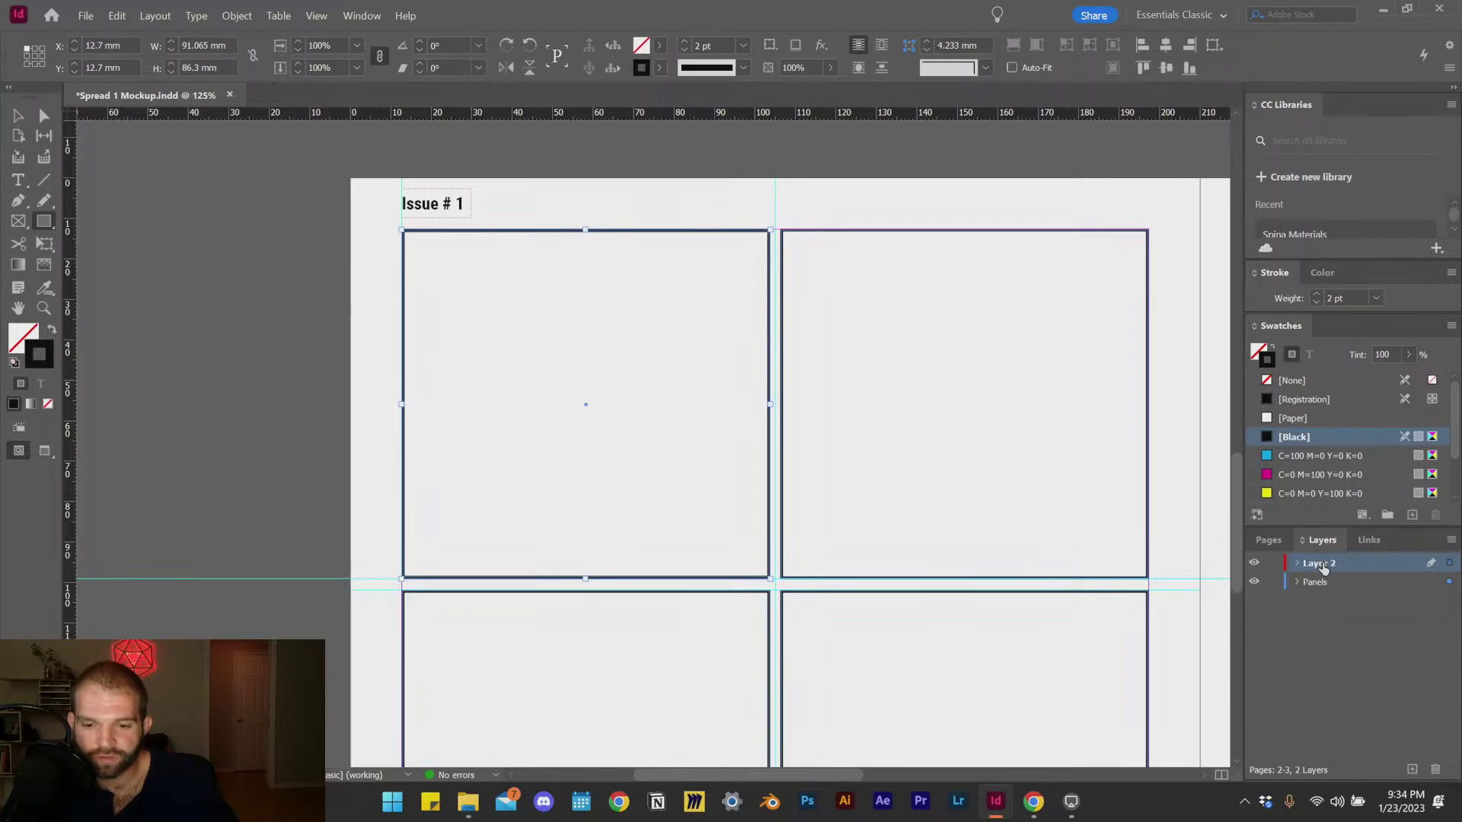
click(1297, 582)
scroll(1374, 623, up, 1)
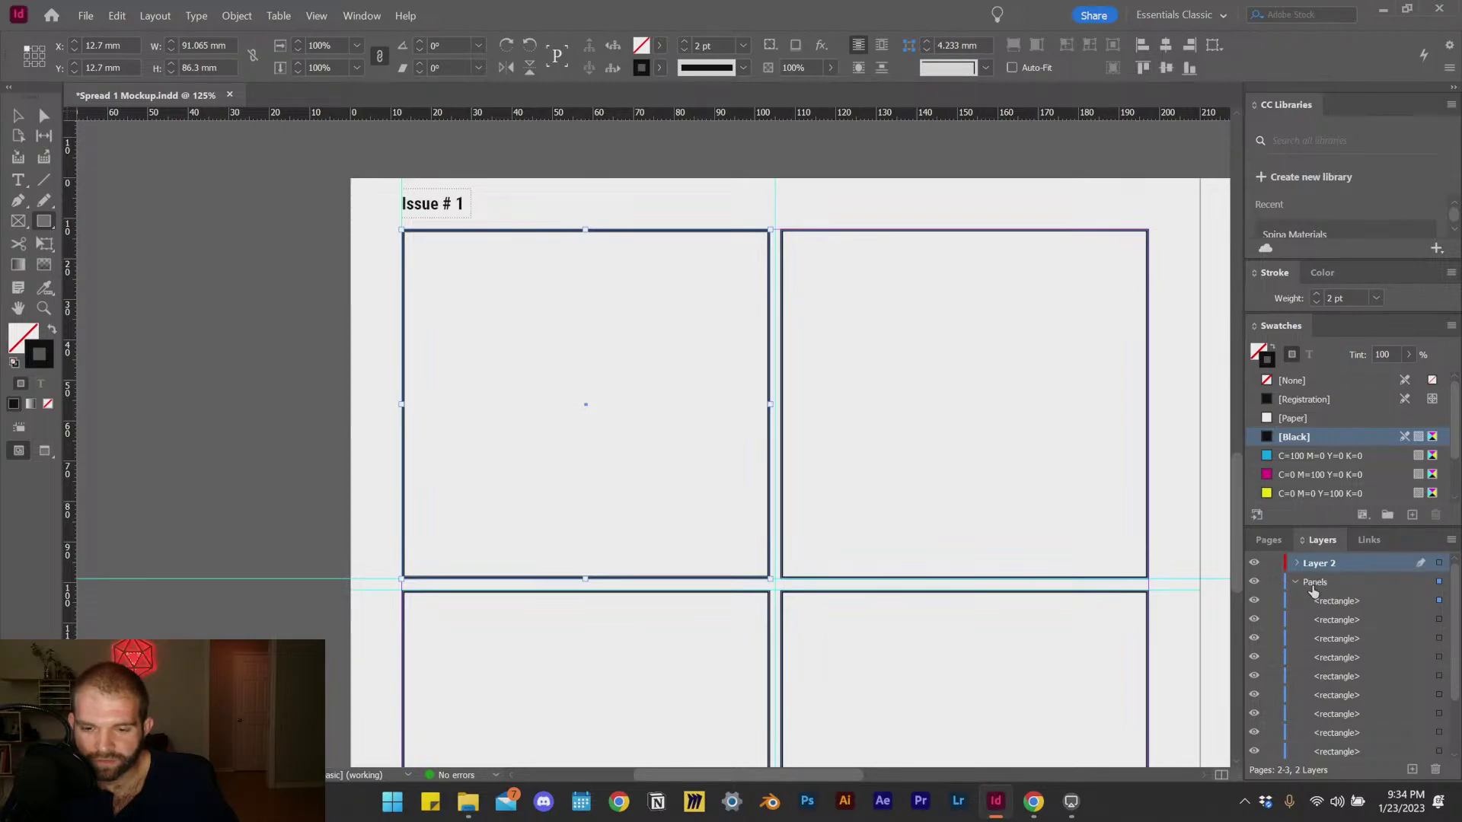
scroll(1299, 588, down, 1)
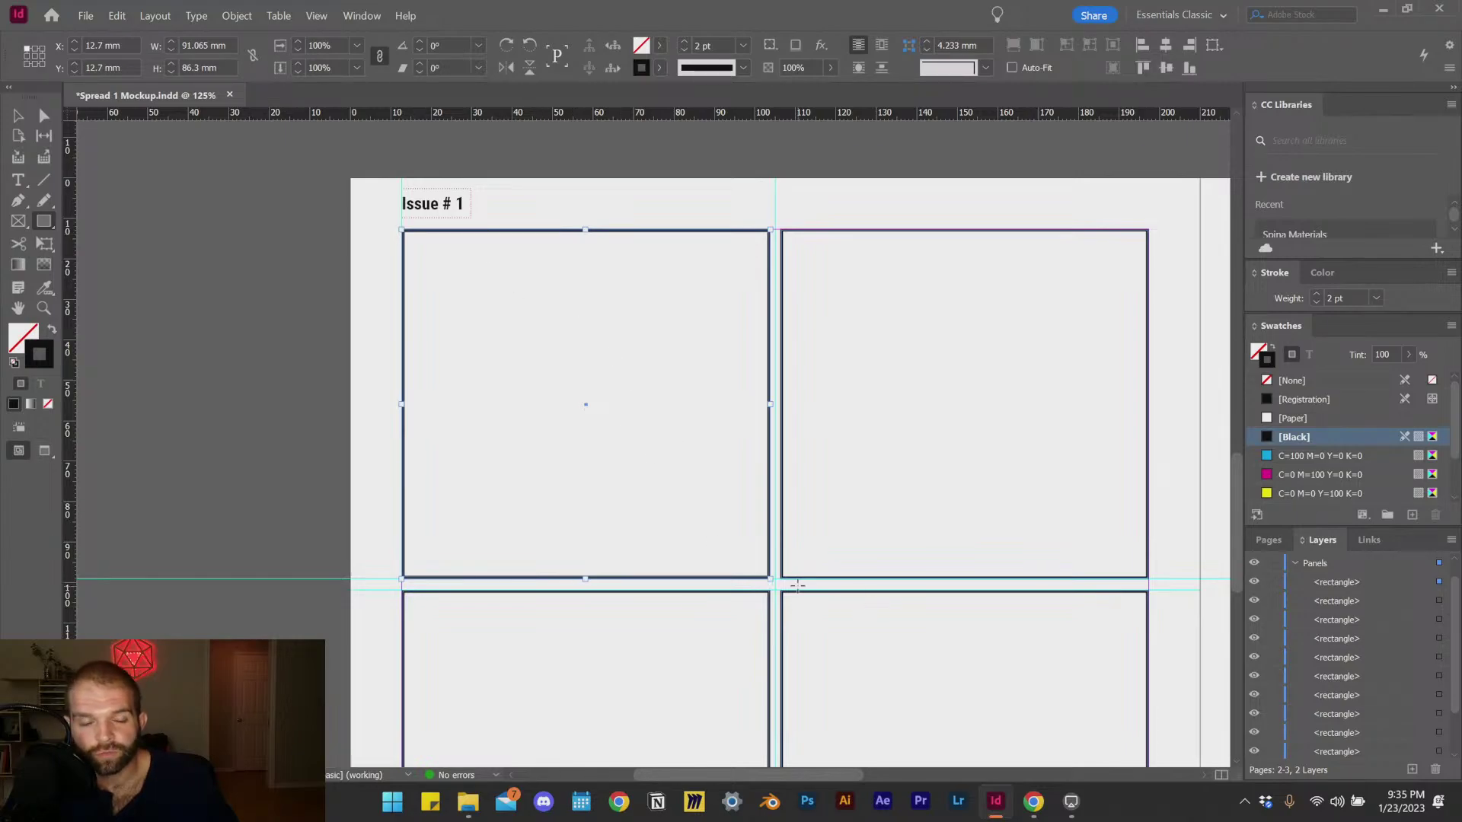
scroll(1371, 590, up, 1)
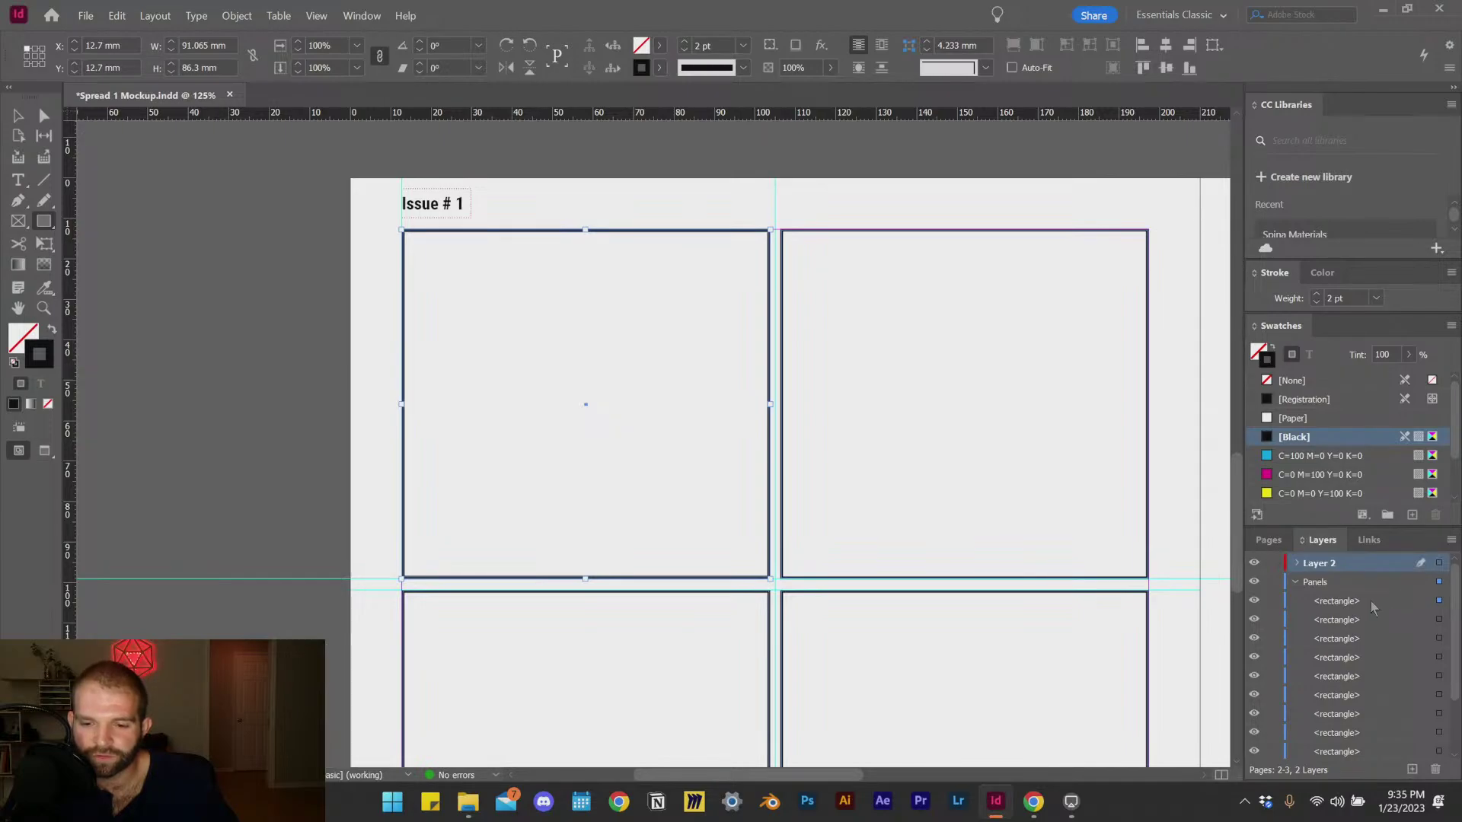
click(1373, 606)
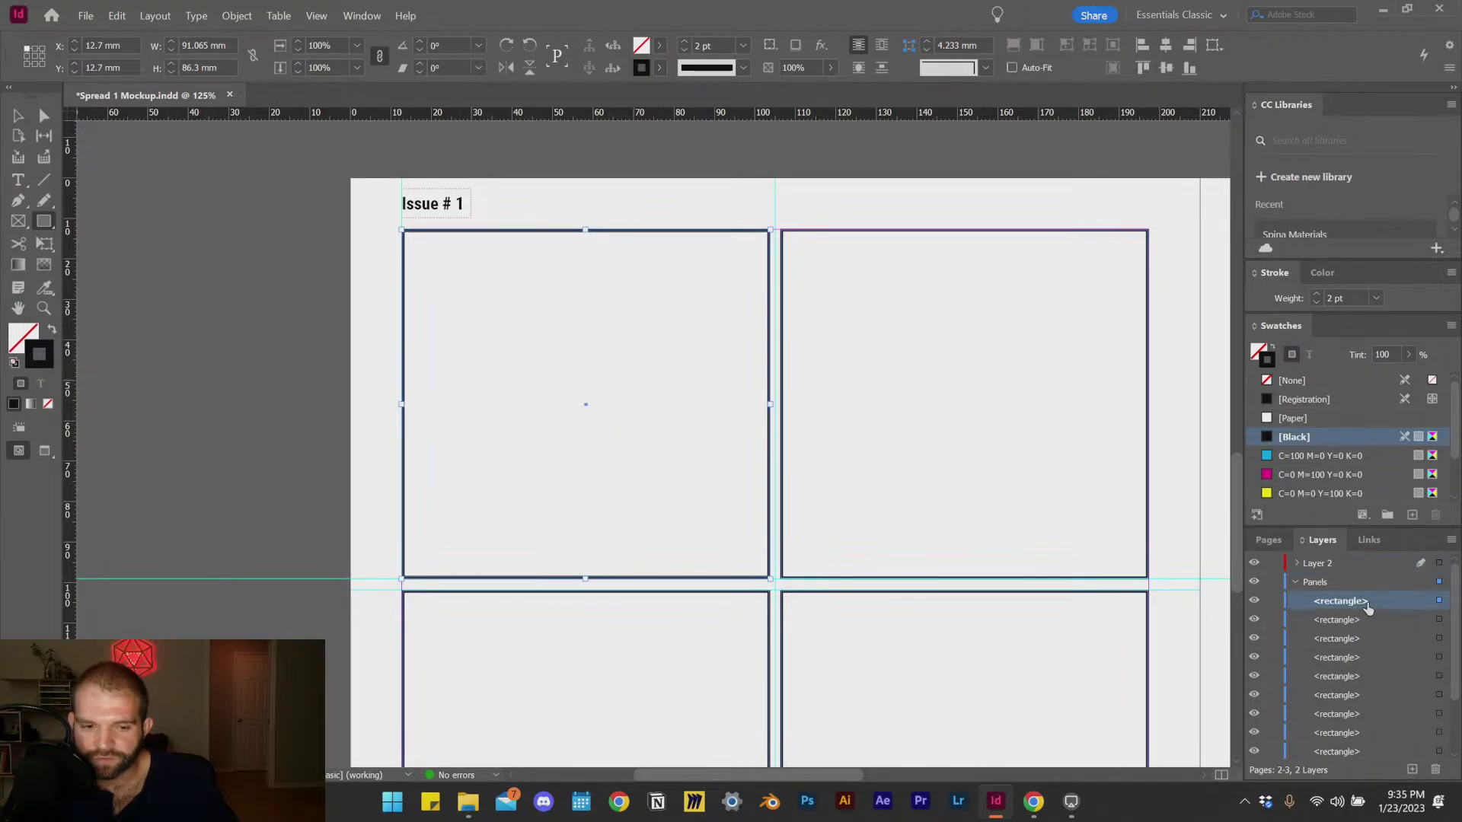
drag(1369, 608, 1364, 573)
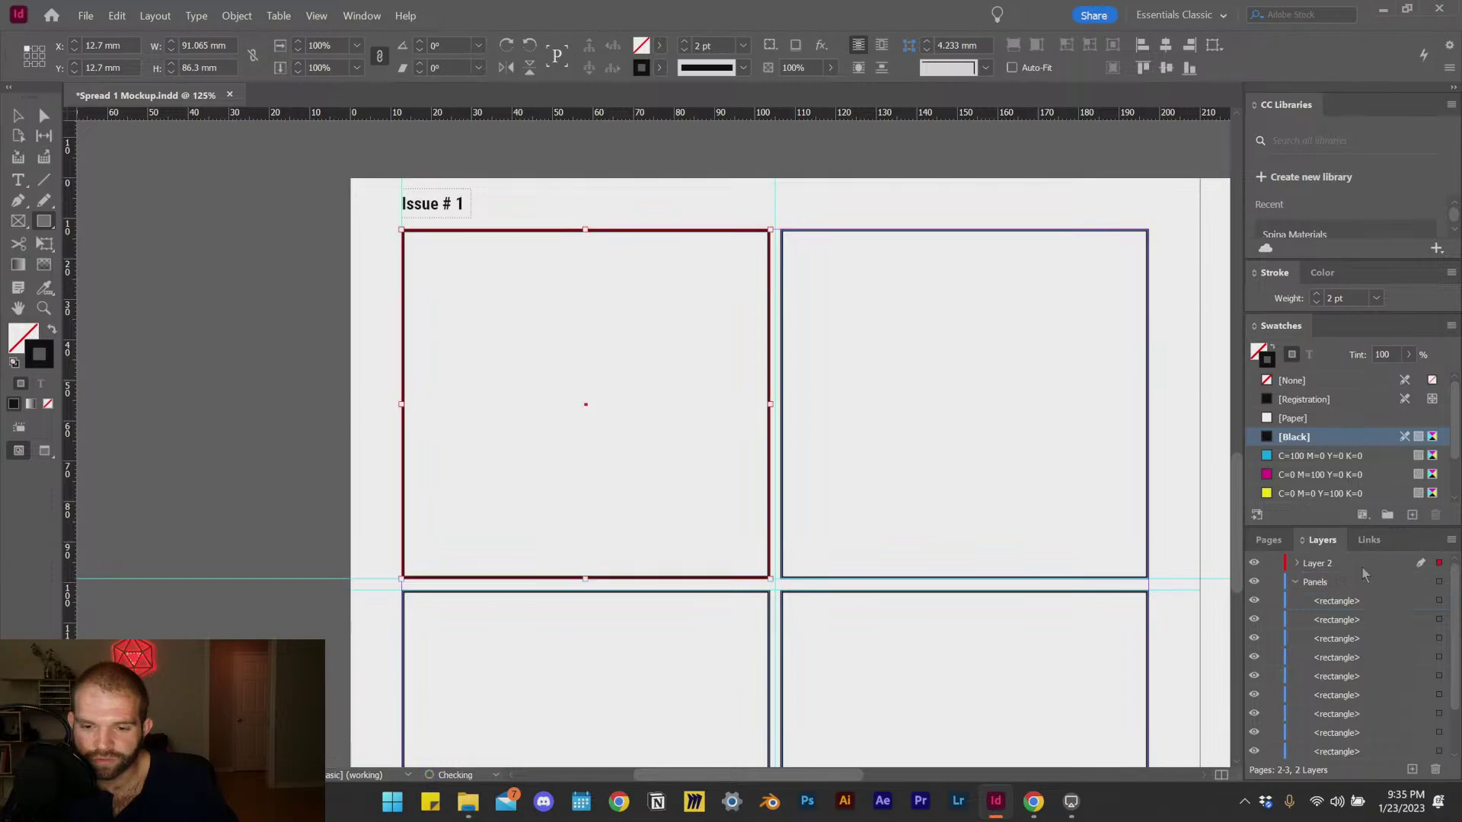
Step: Collapse the Panels layer and briefly hide it to check the rectangle on Layer 2, leaving both layers visible
click(1297, 583)
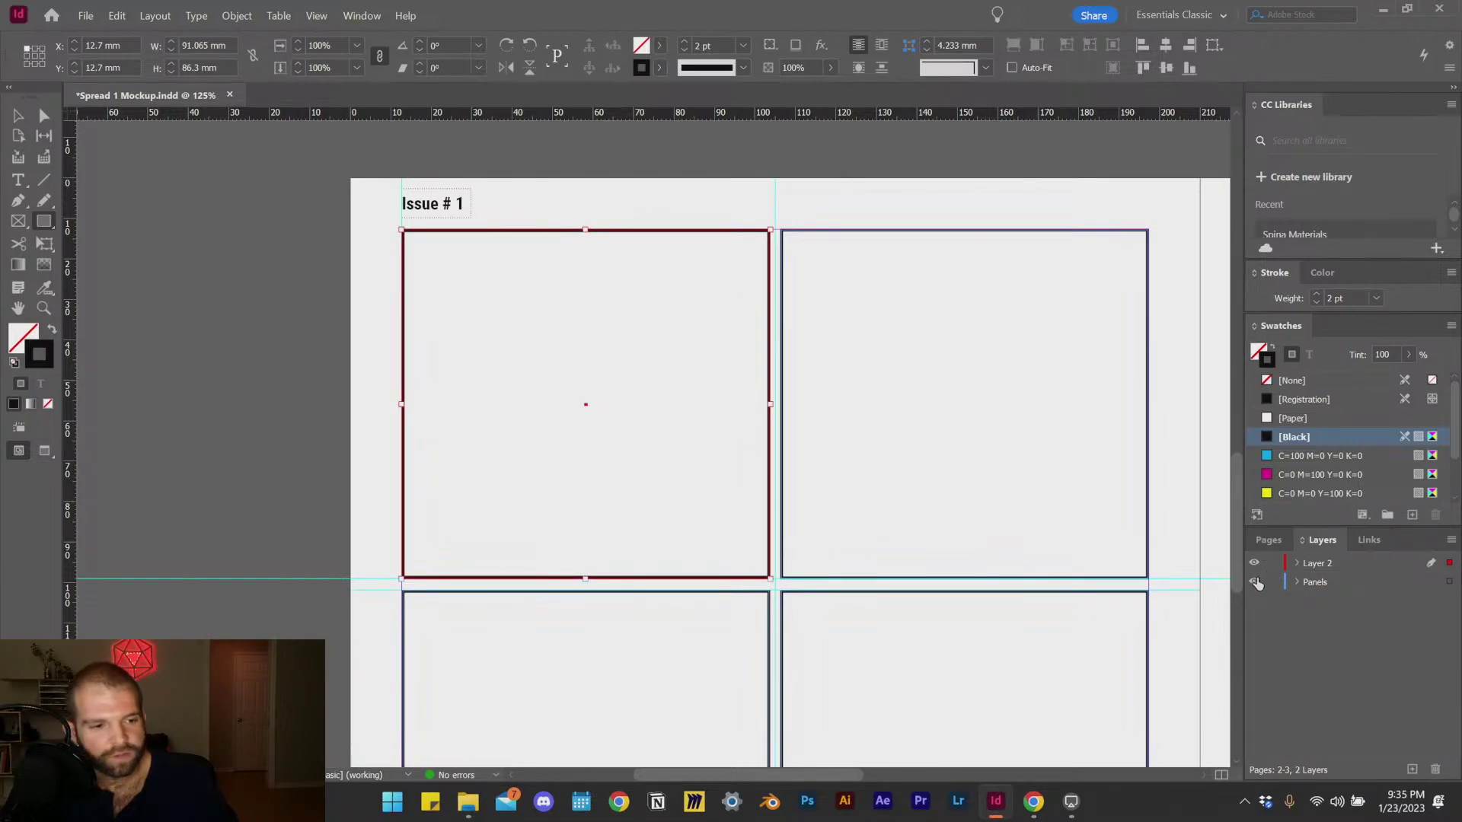
click(1255, 583)
click(1316, 565)
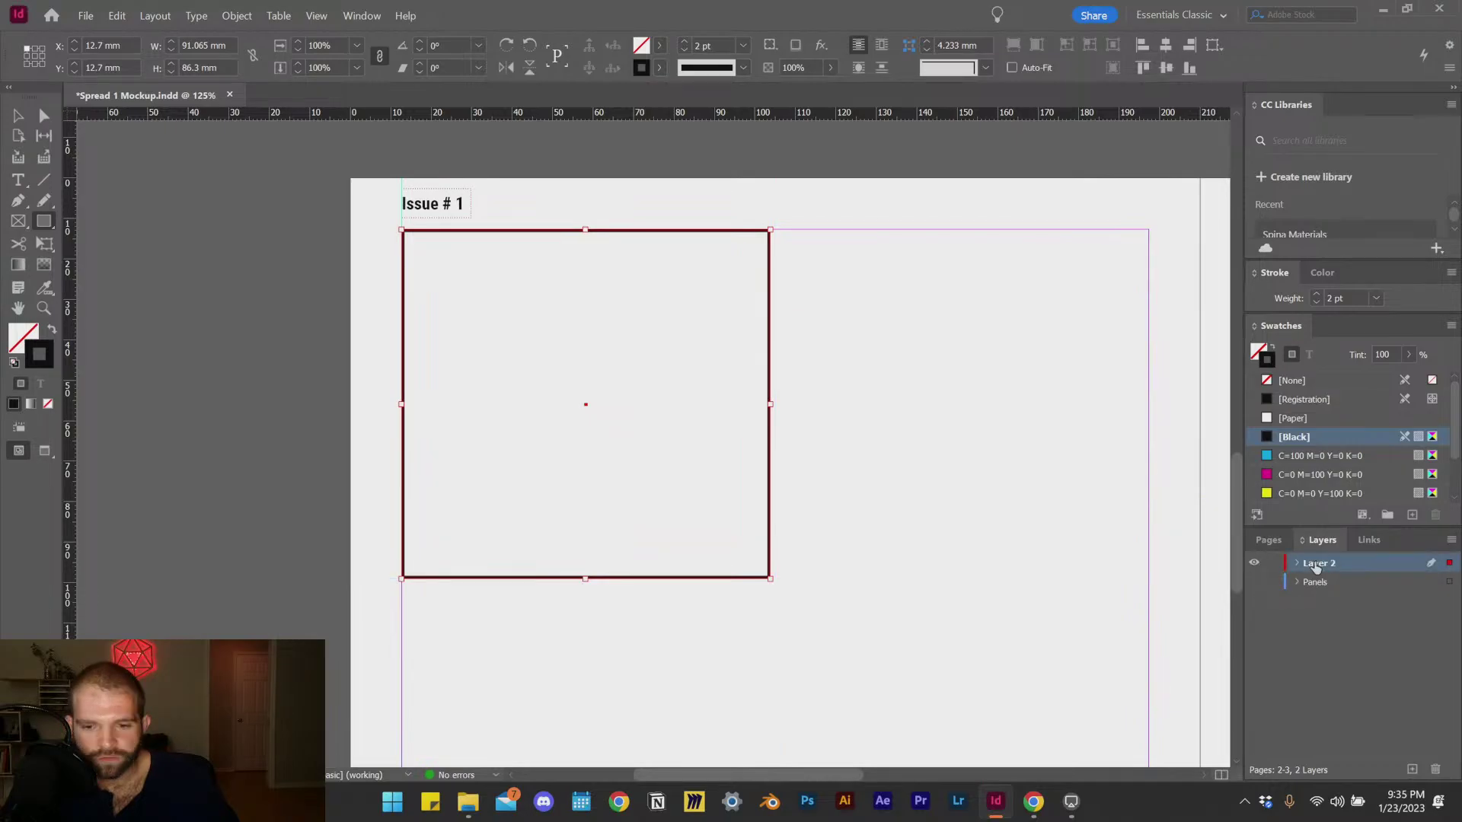
click(1255, 582)
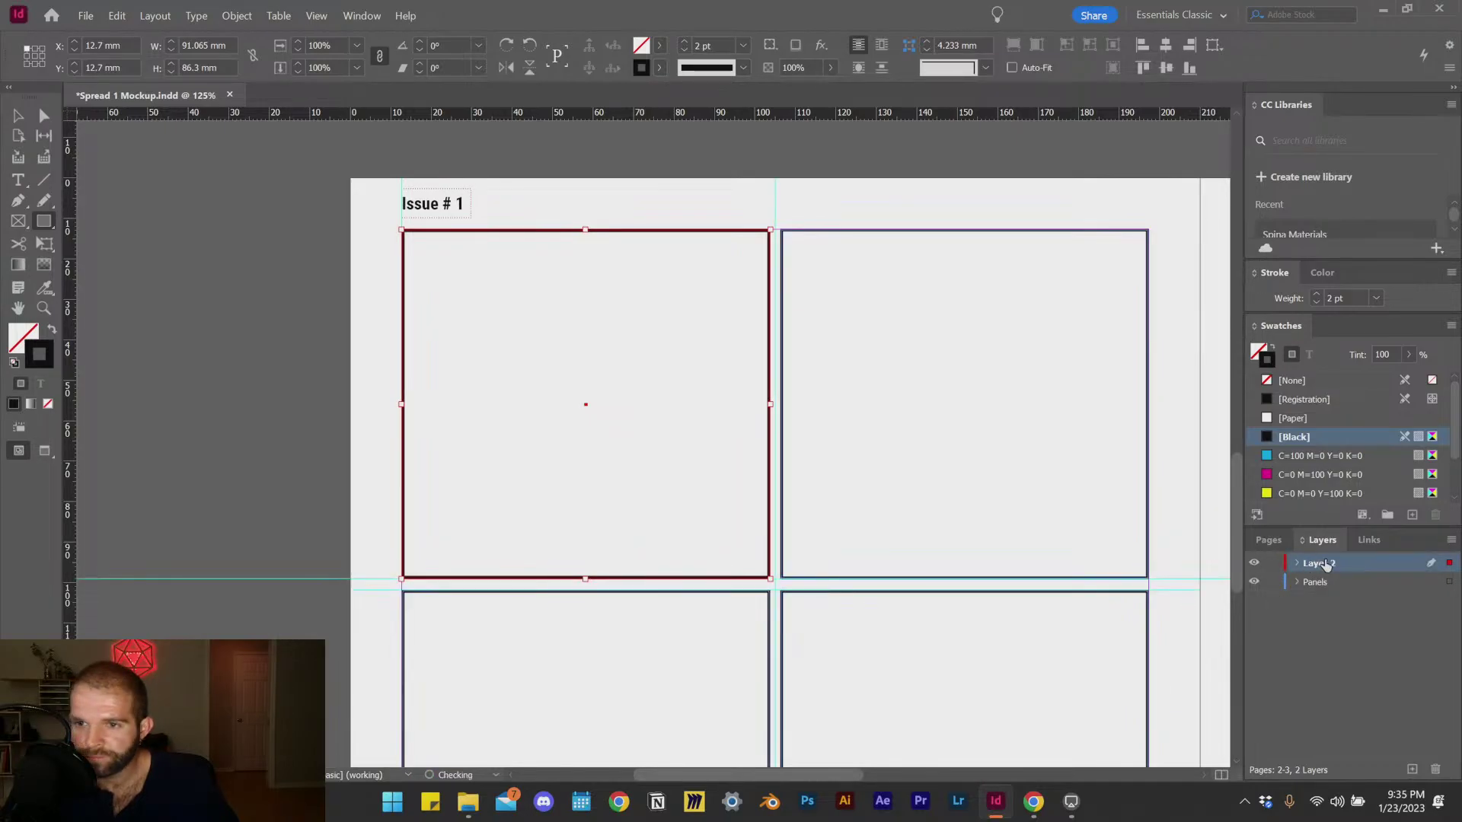
double_click(1317, 563)
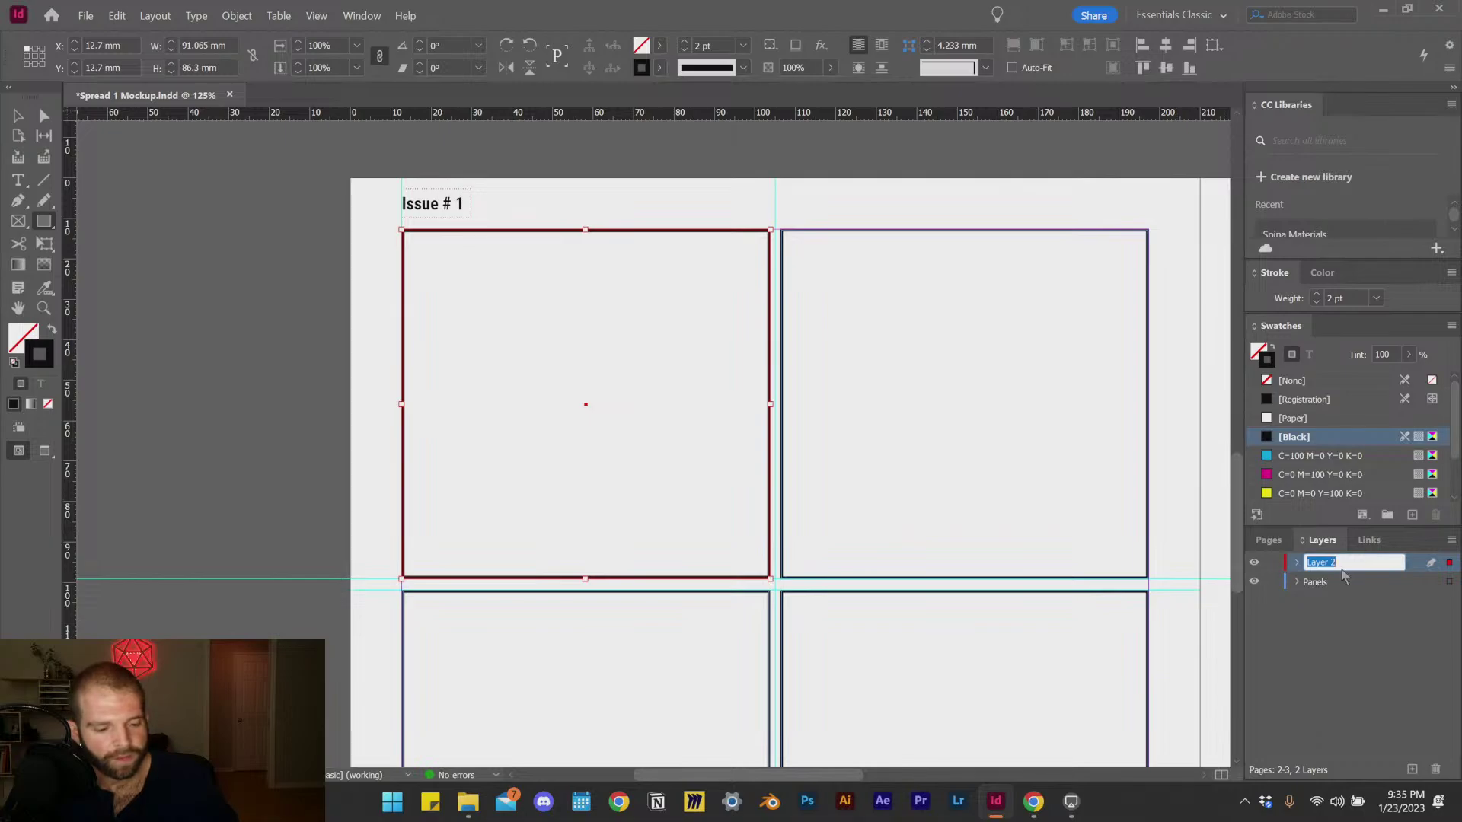
click(1329, 602)
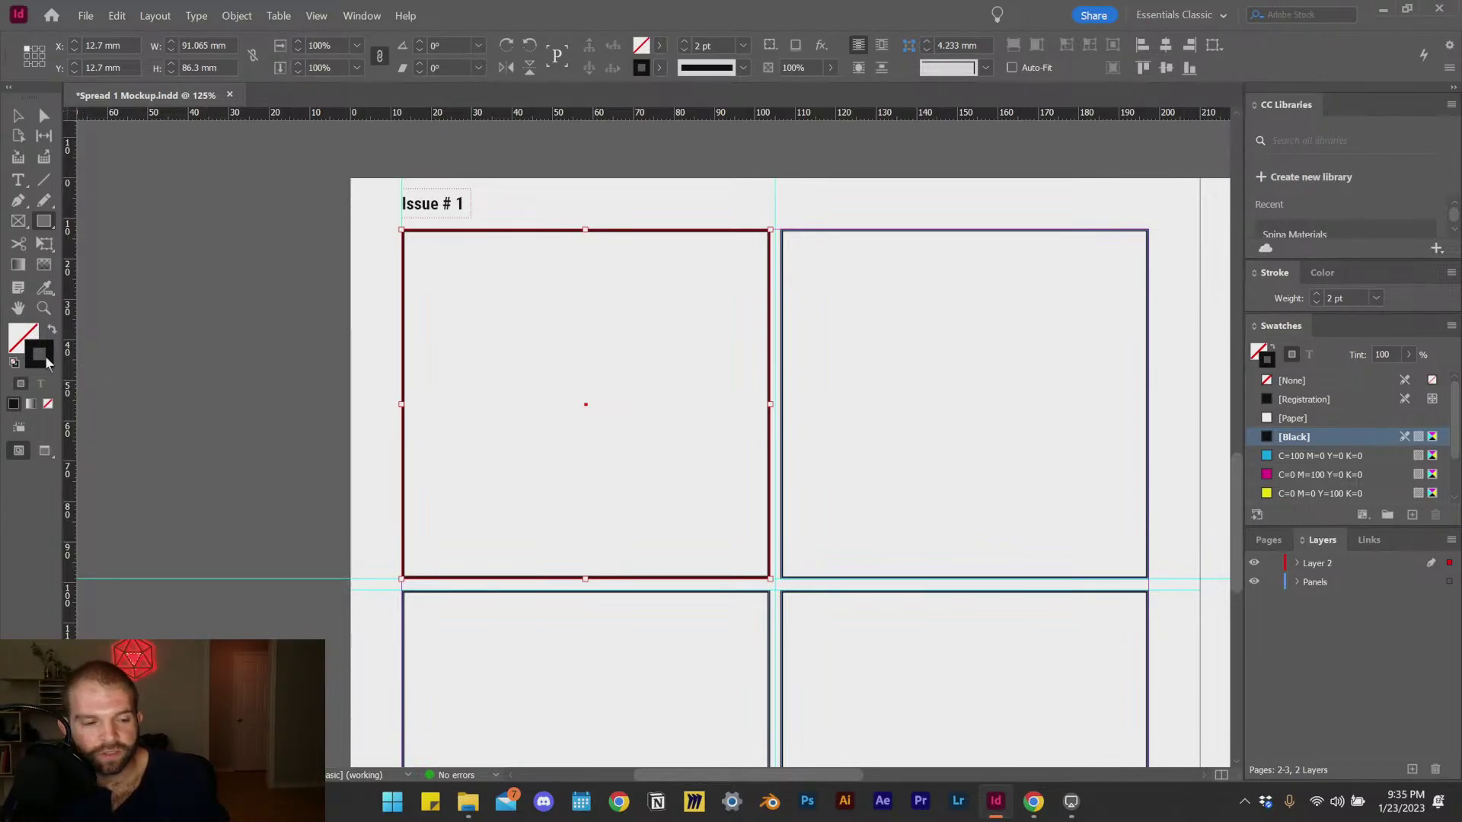
Step: Swap the fill and stroke of the Layer 2 rectangle to make it solid black with no stroke, and deselect it
click(19, 337)
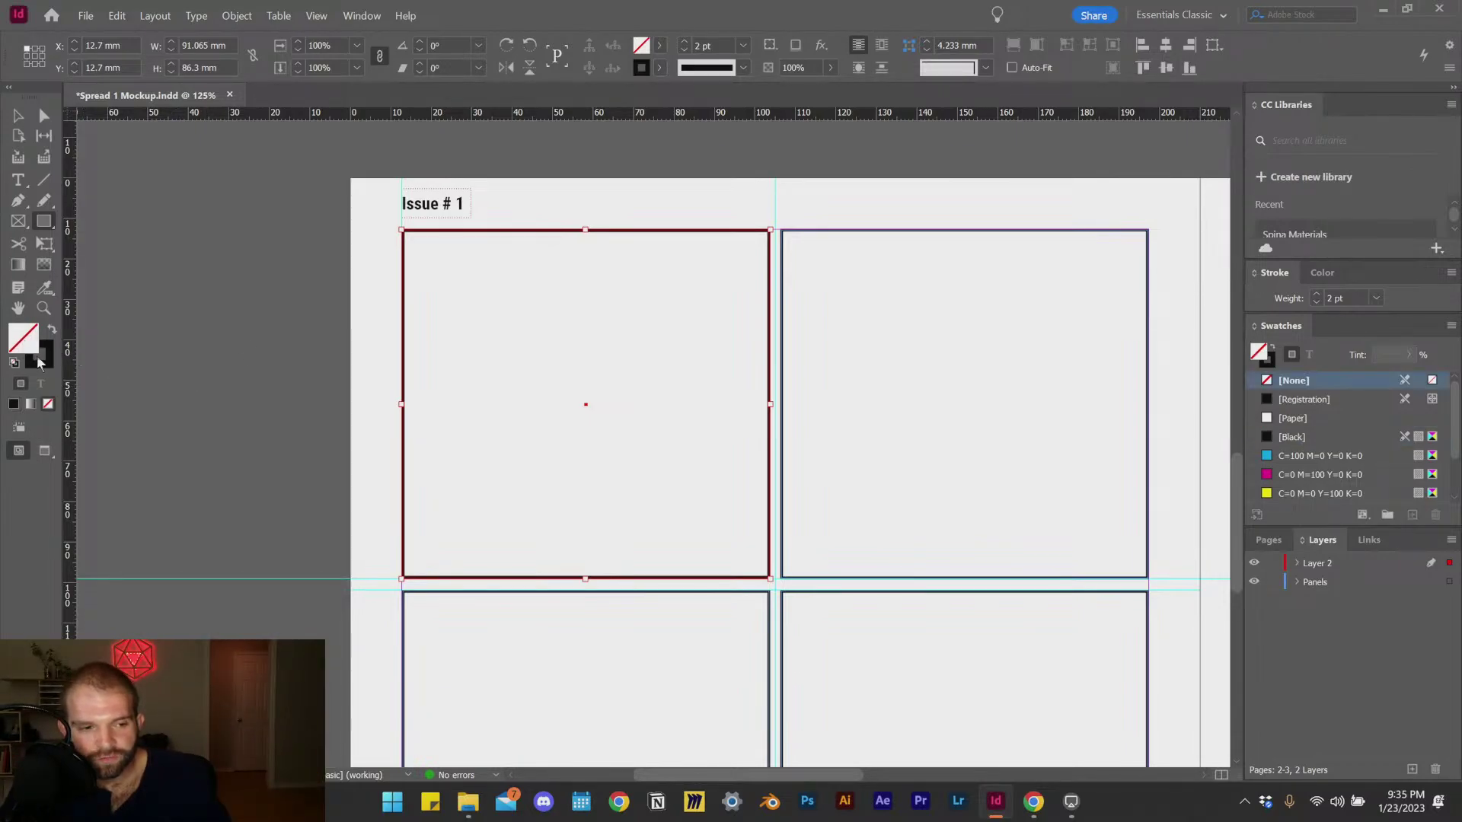
click(42, 365)
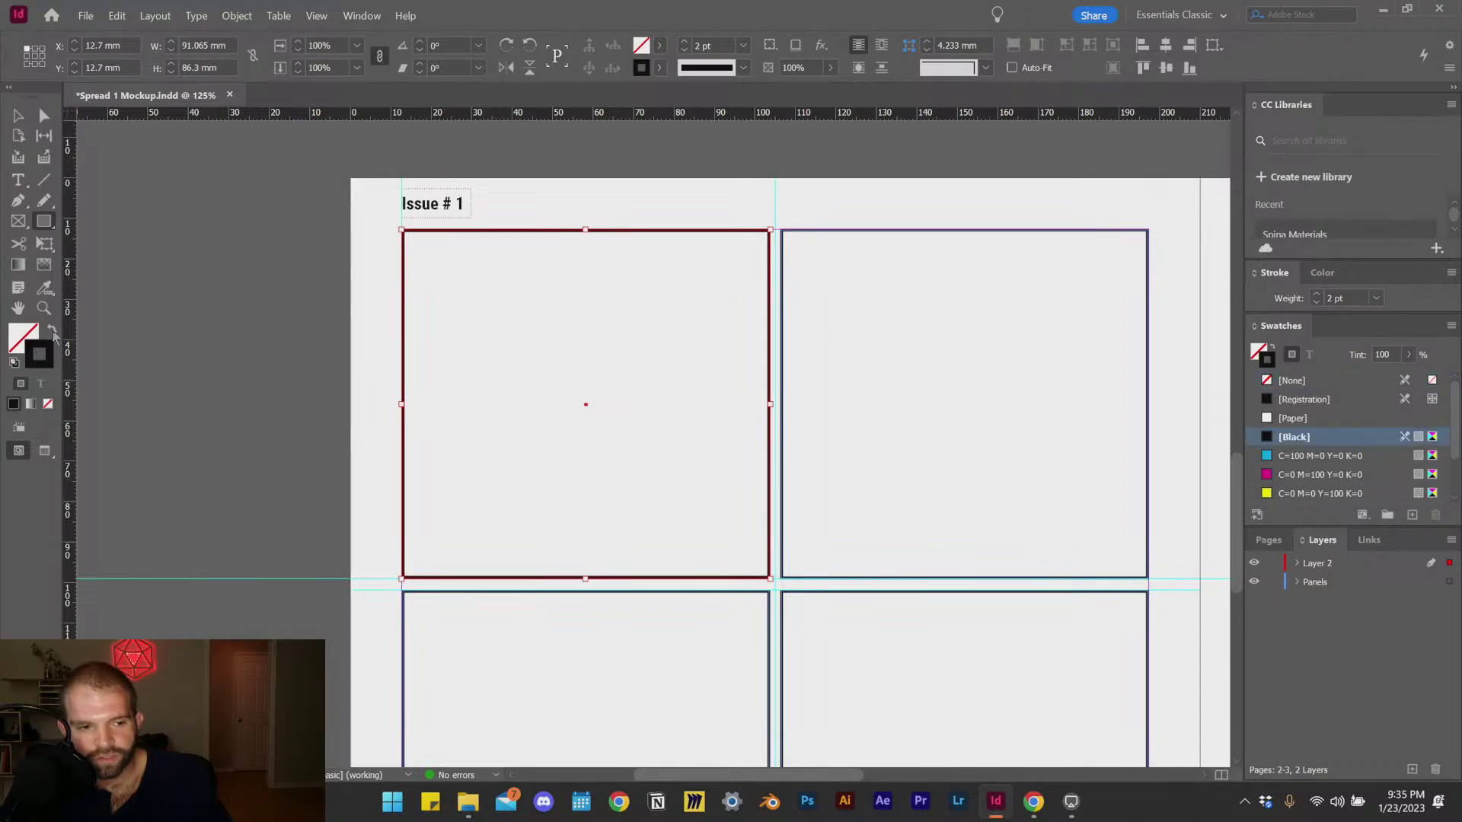
click(52, 329)
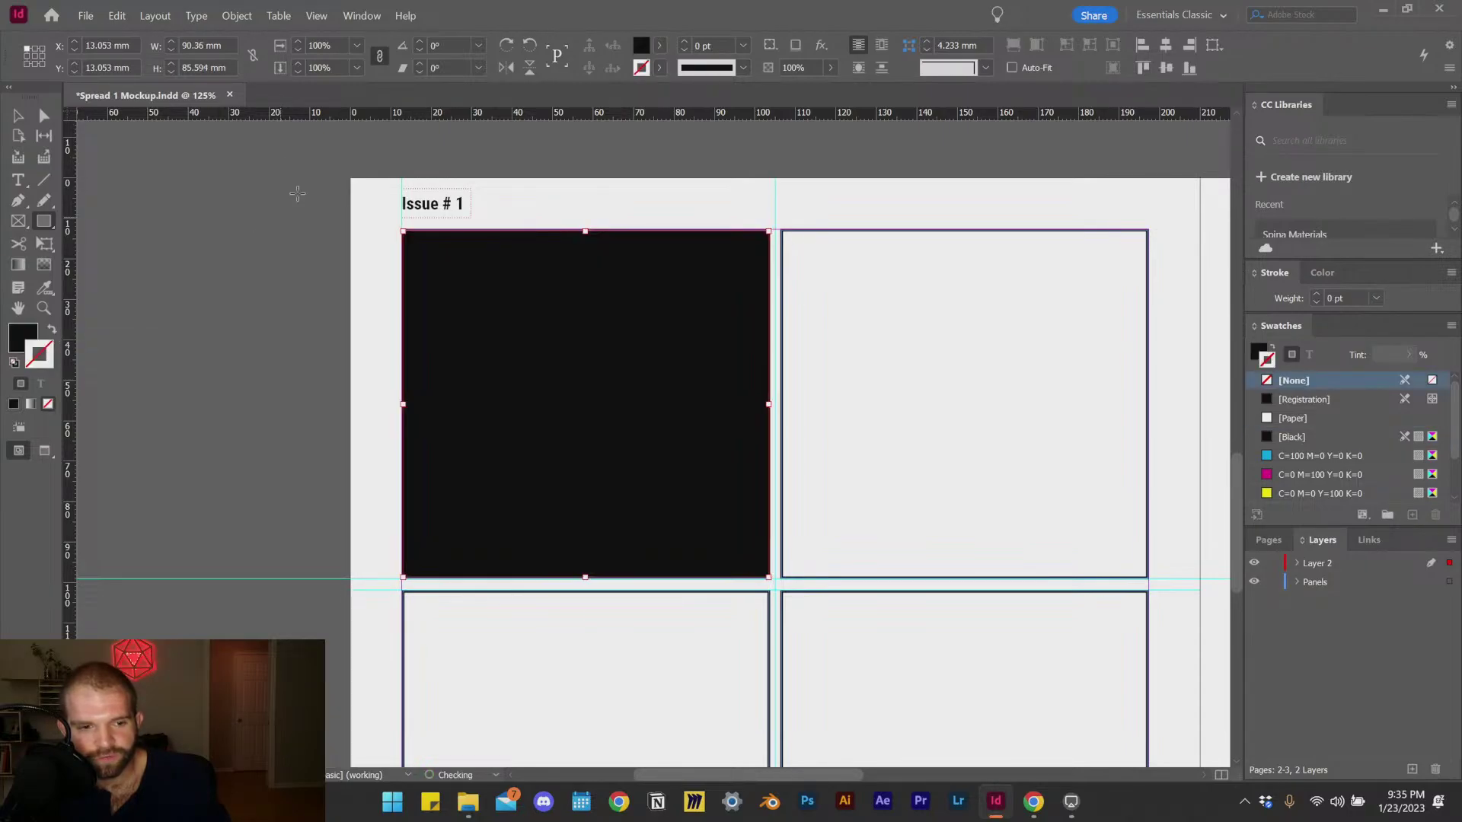
click(206, 228)
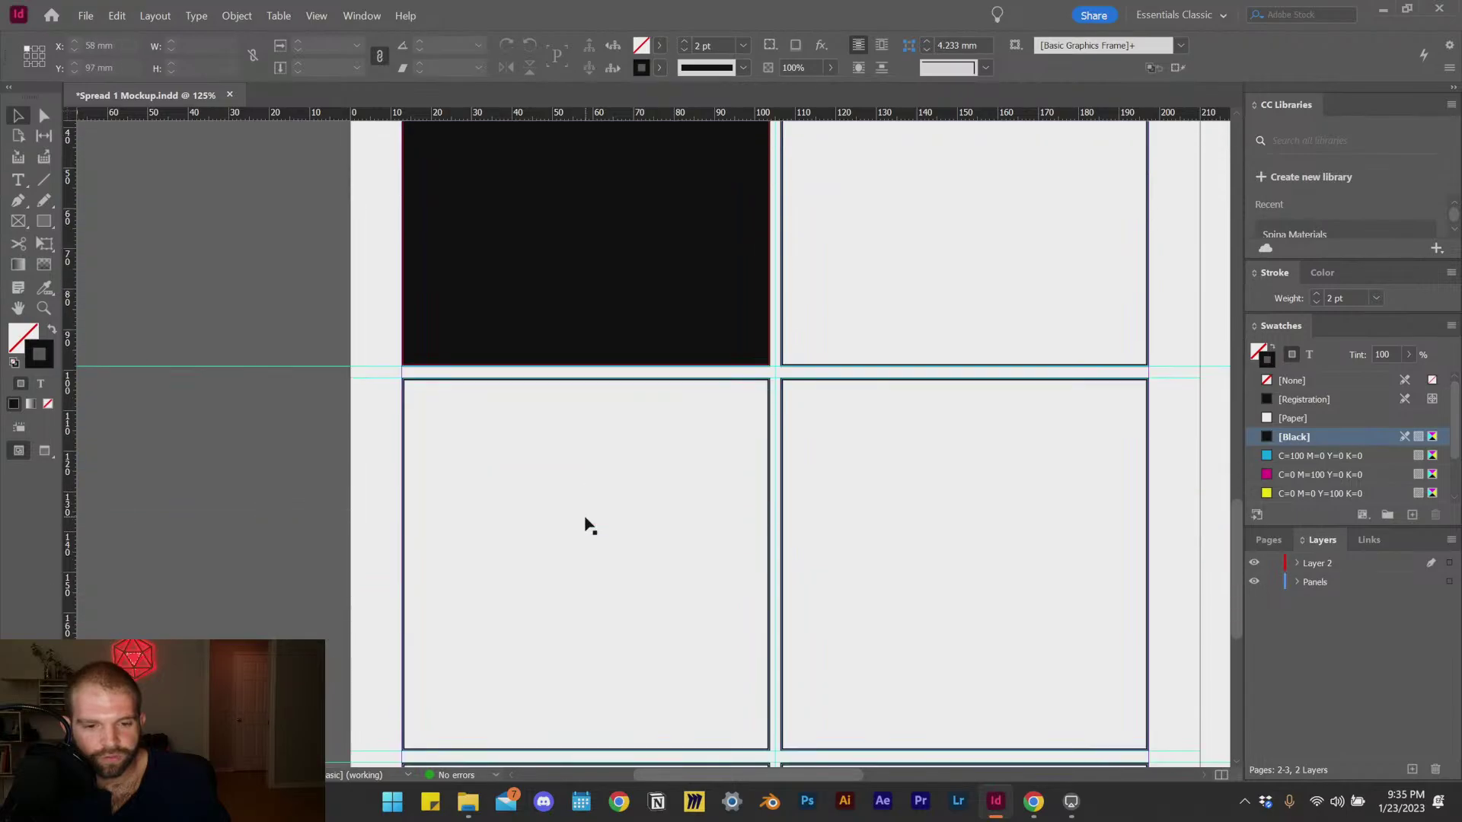
scroll(584, 523, down, 2)
scroll(611, 576, up, 1)
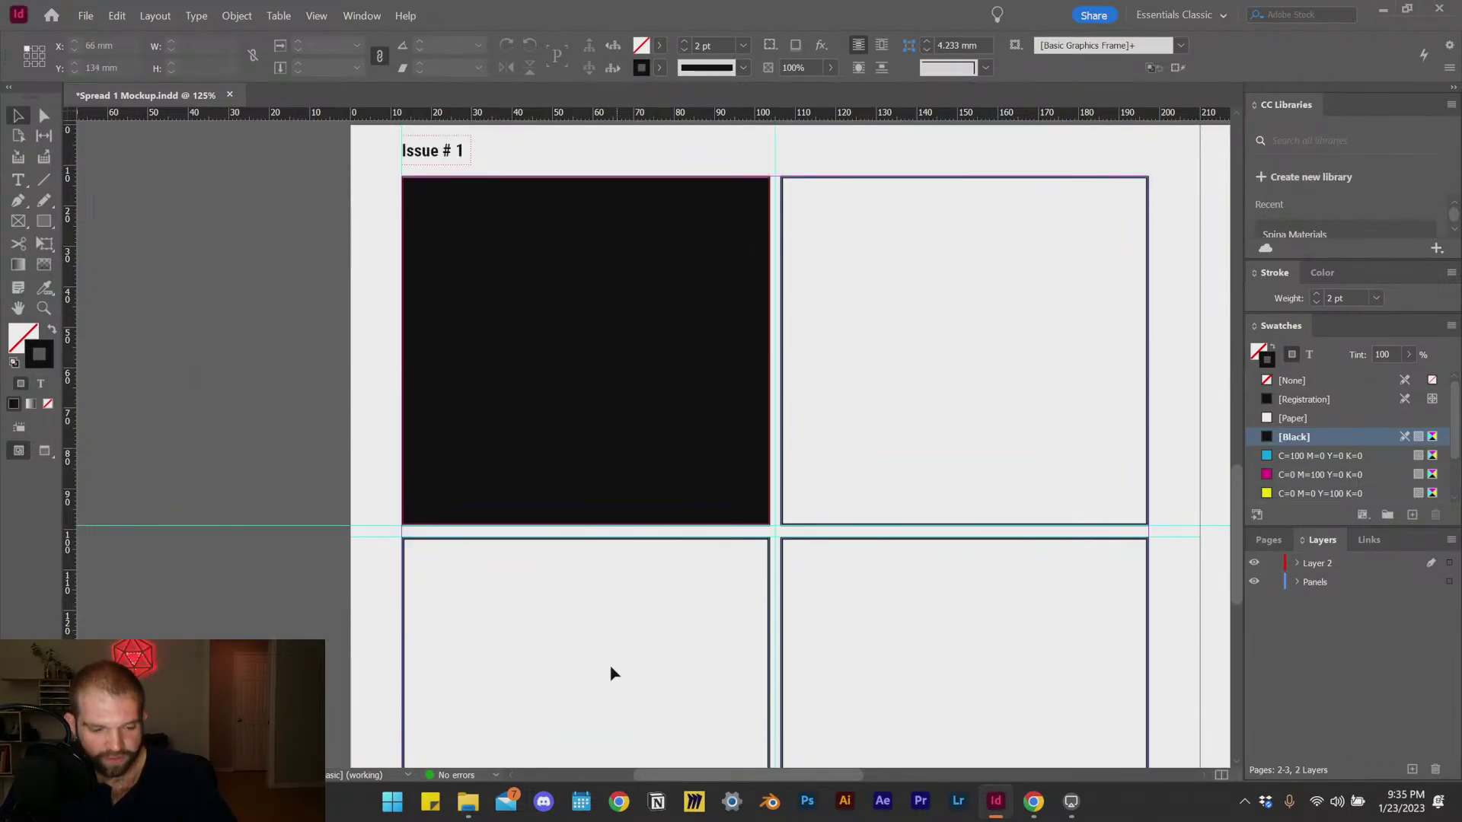
Step: In File Explorer, browse to 01 - Content > 00 - Live > 23-01-11_DreamTExtures Part 2 and select 0015.jpg
click(470, 806)
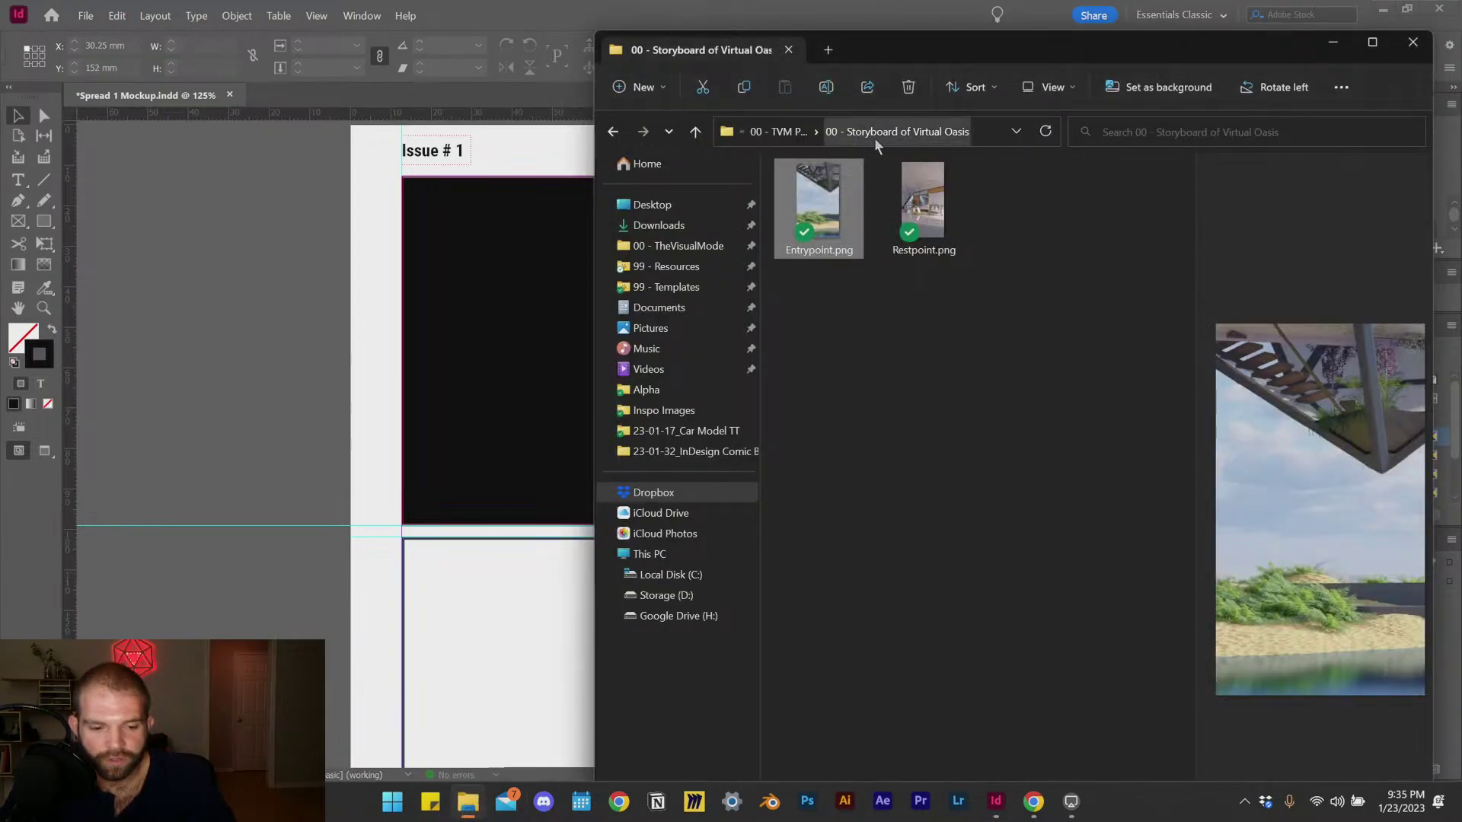
click(794, 134)
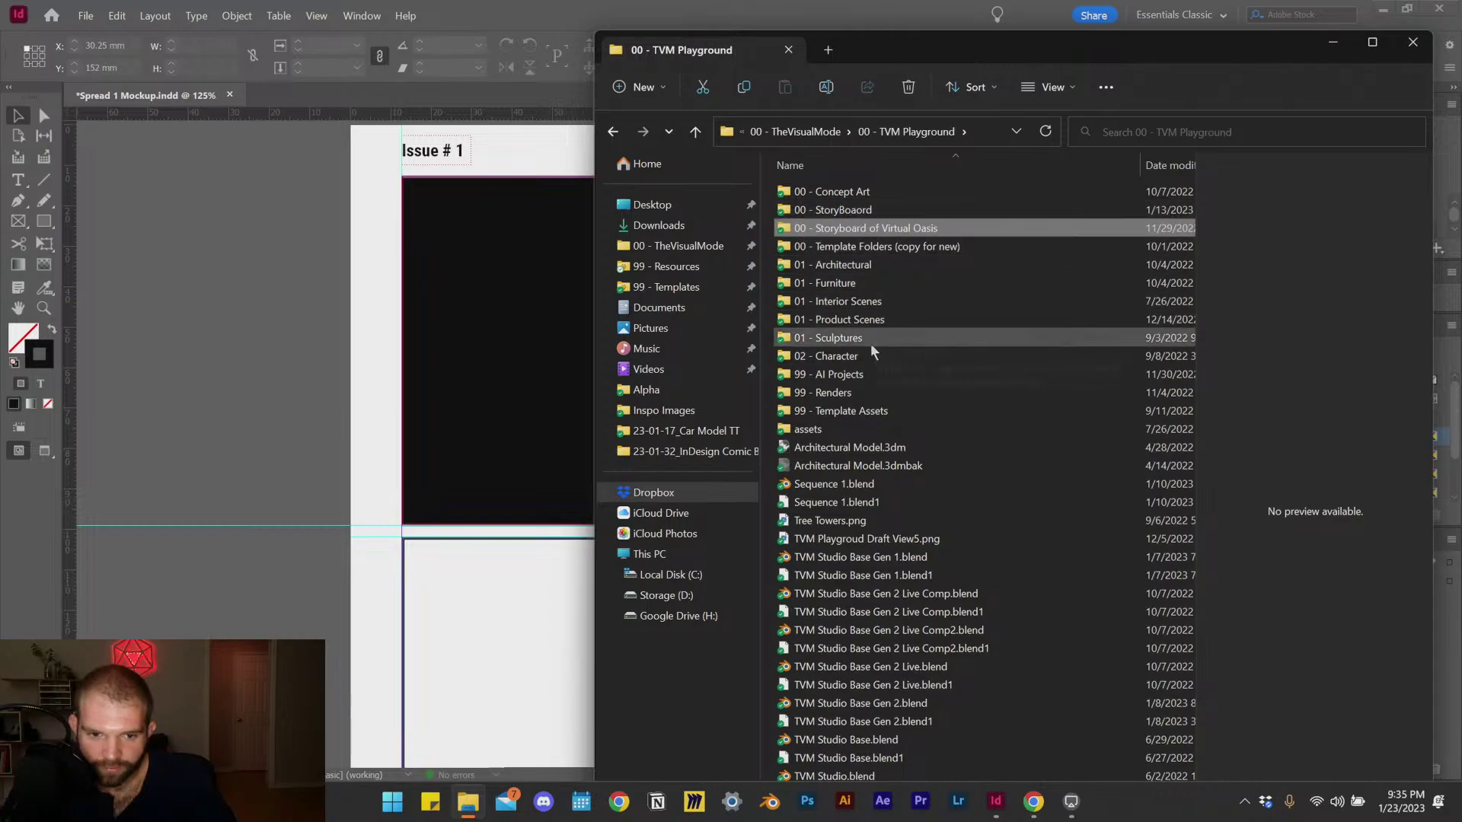
click(832, 135)
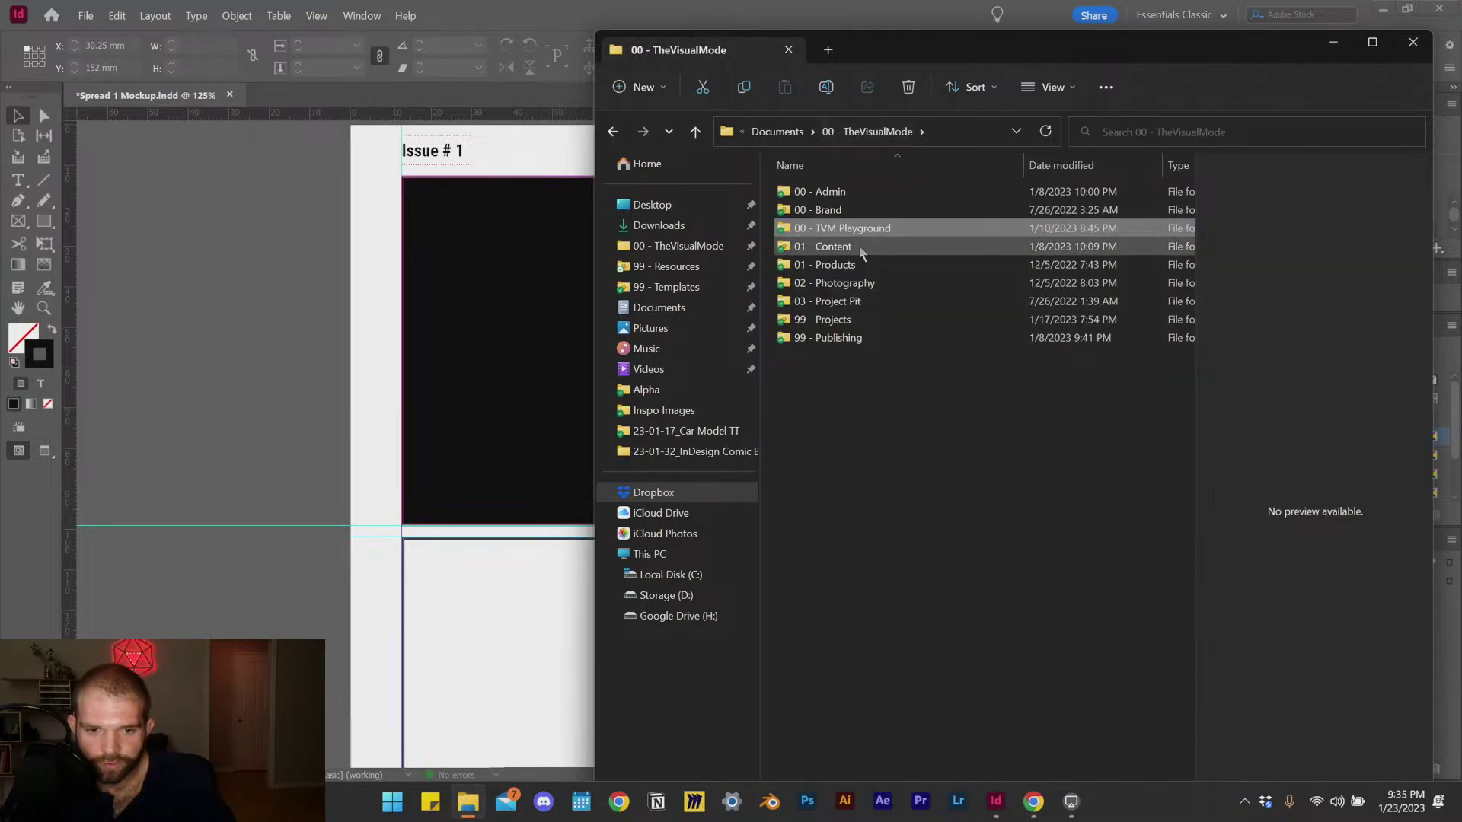
double_click(861, 242)
double_click(876, 192)
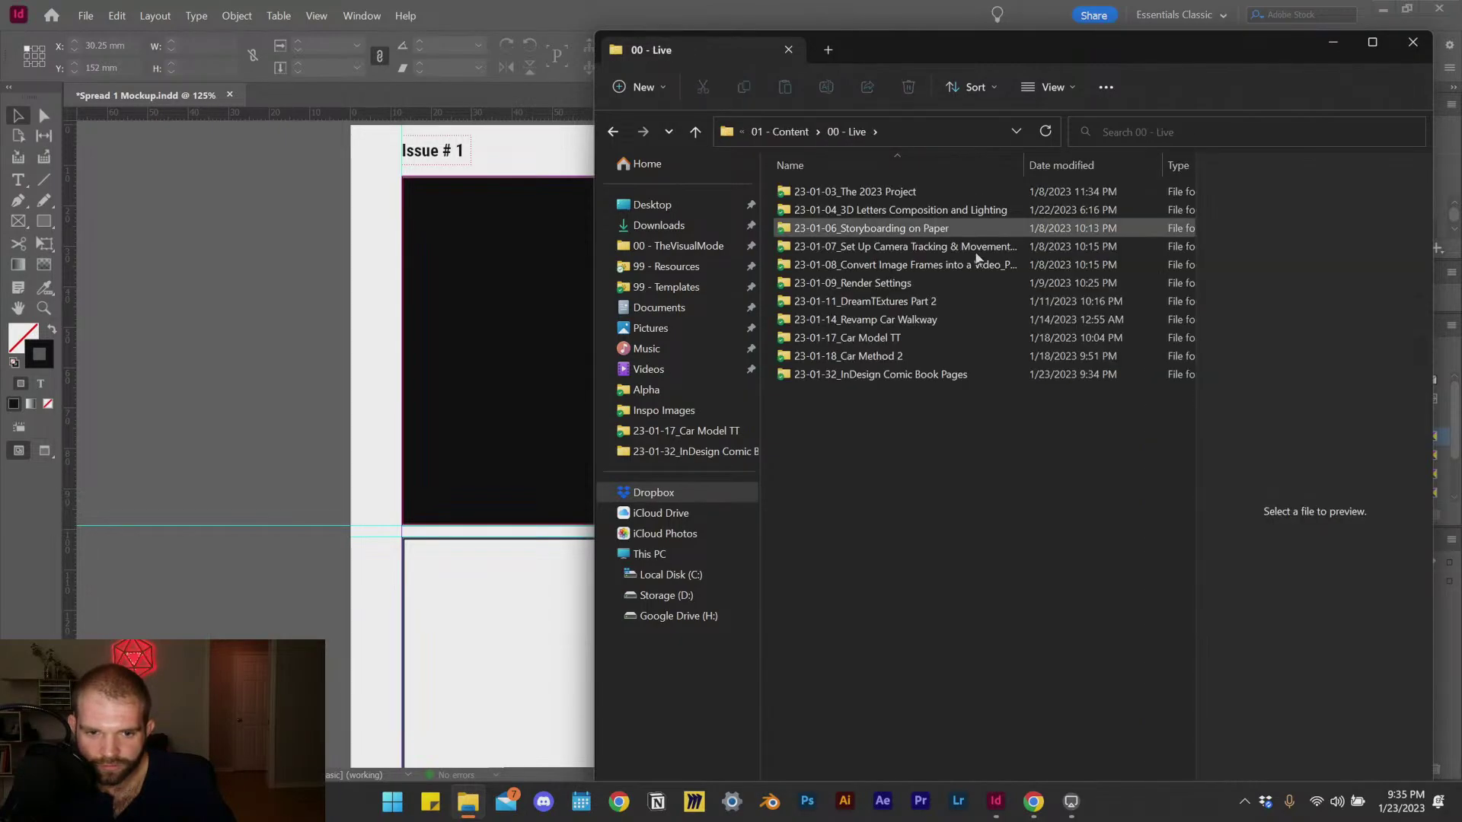
drag(1024, 165, 1131, 165)
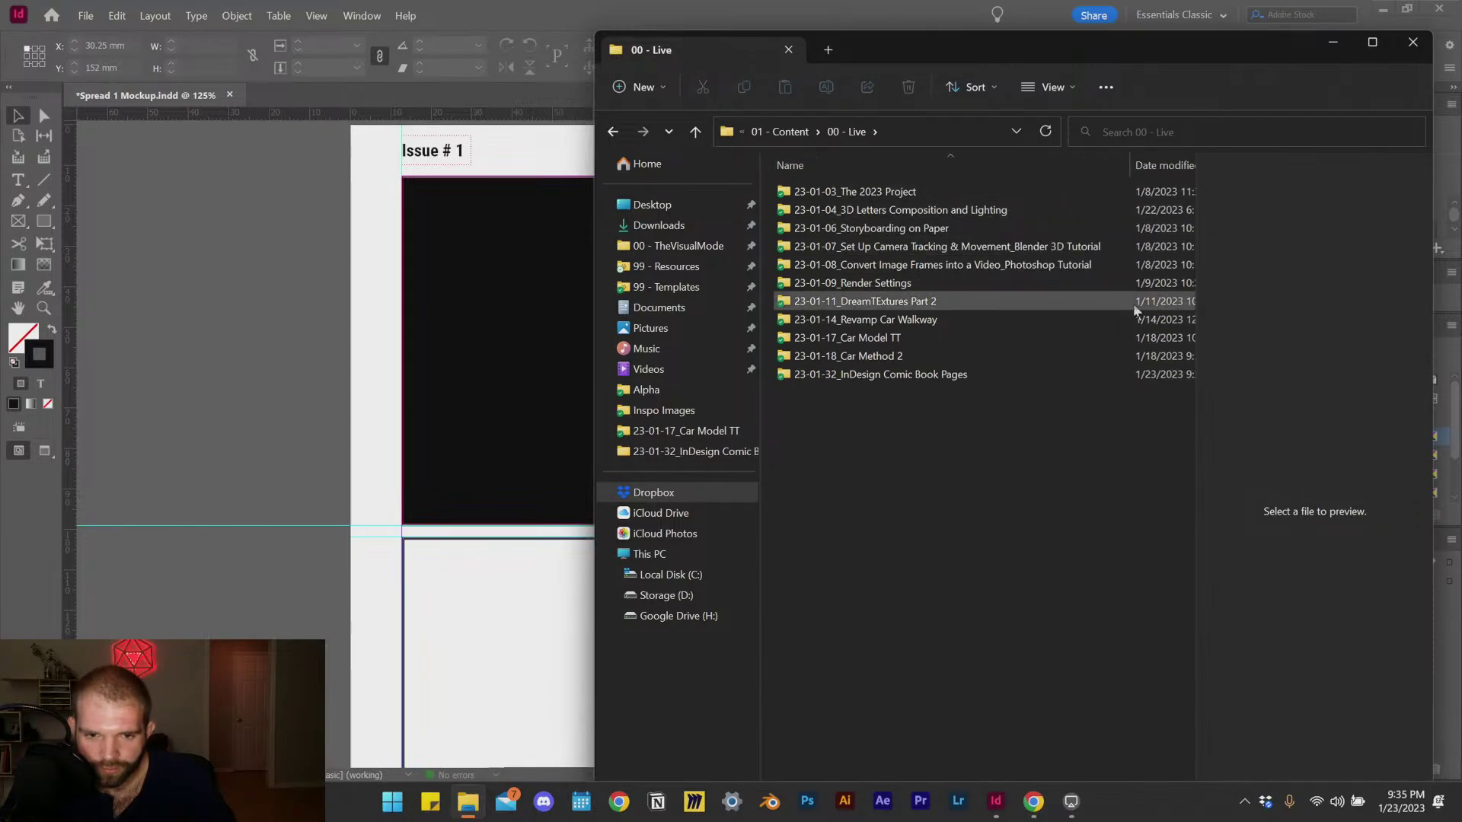
double_click(929, 303)
click(818, 212)
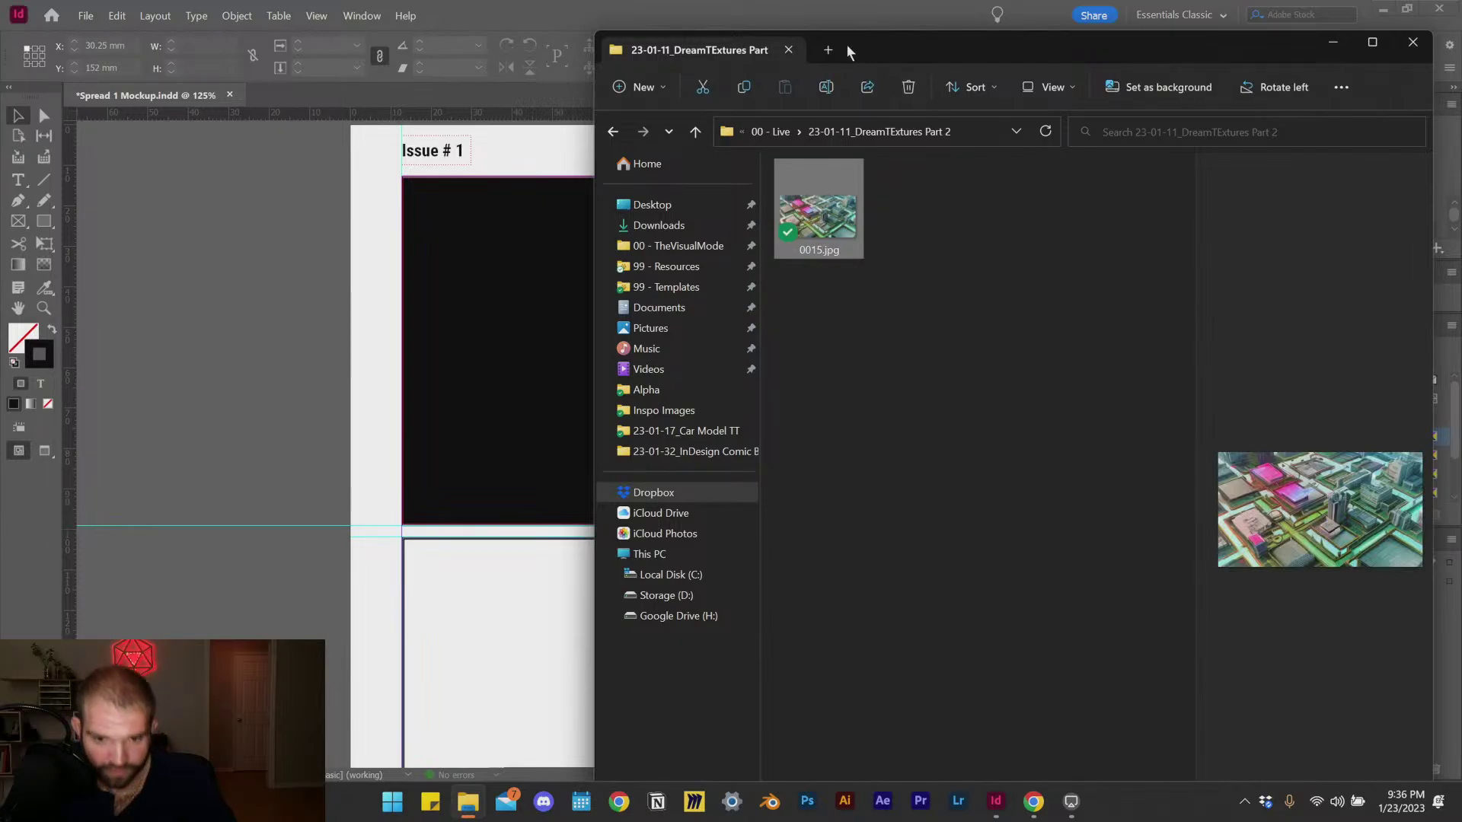
Step: Move the File Explorer window aside and place 0015.jpg into the empty panel beside the black one on page 2
drag(847, 50, 1111, 103)
mouse_move(1081, 266)
mouse_down()
mouse_move(969, 295)
mouse_move(1074, 251)
mouse_up()
drag(1126, 103, 1320, 119)
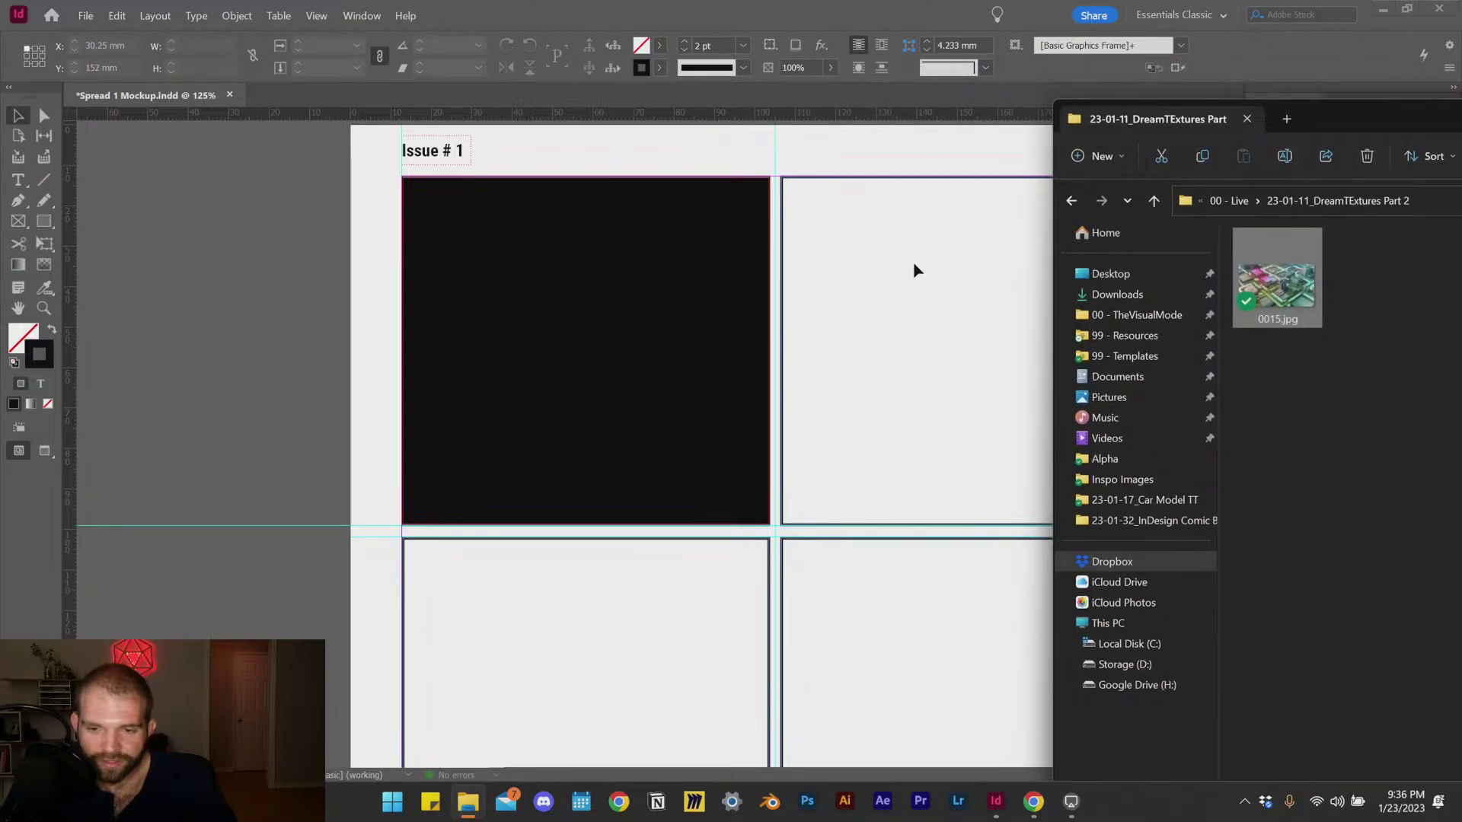
drag(1292, 296, 921, 357)
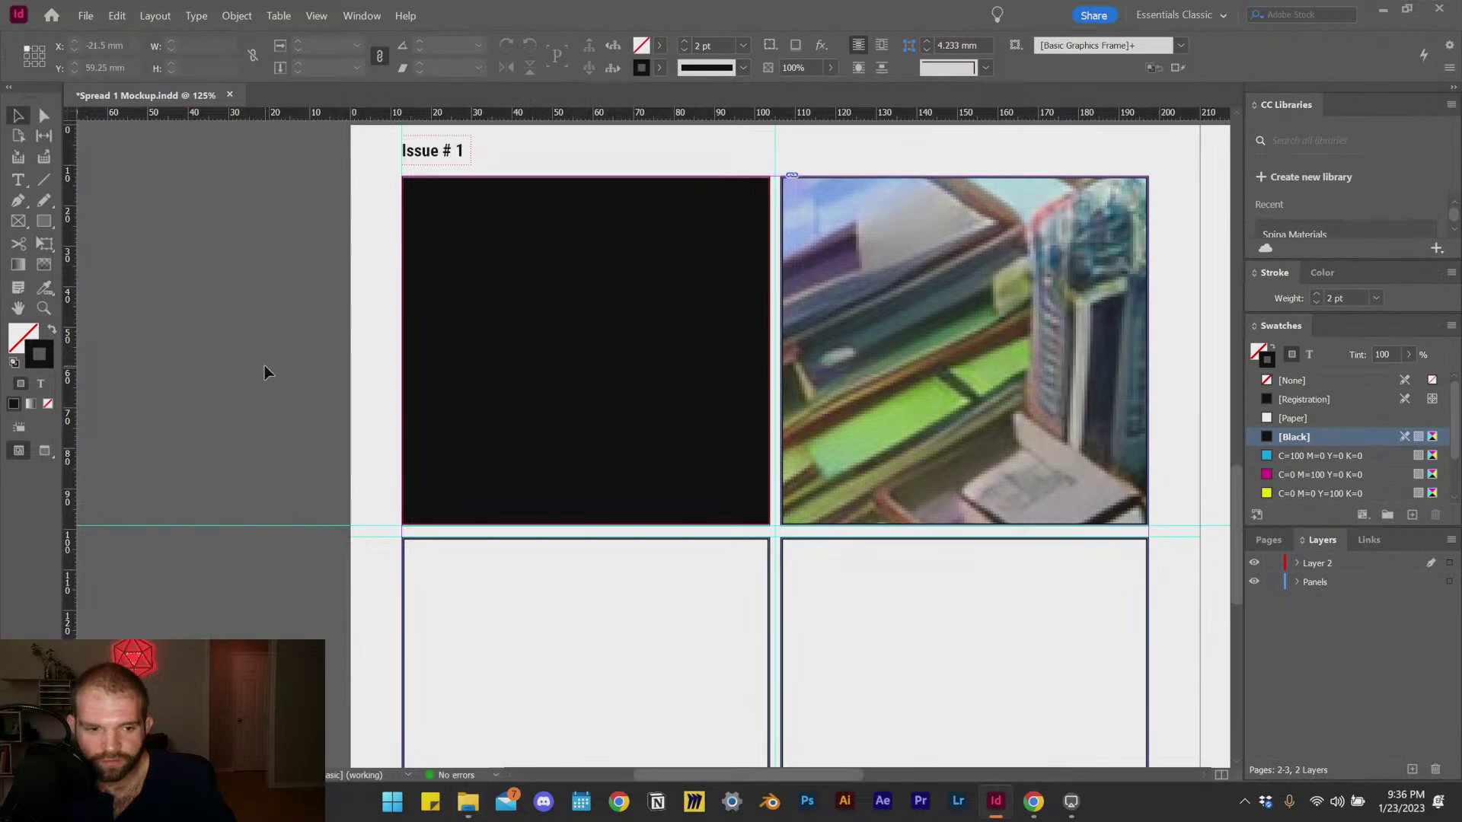
Step: Select the placed city image inside its panel and shrink it proportionally about its center so more of the city fits the frame
key(ctrl+minus)
key(ctrl+minus)
key(ctrl+minus)
key(ctrl+equal)
key(ctrl+equal)
key(ctrl+equal)
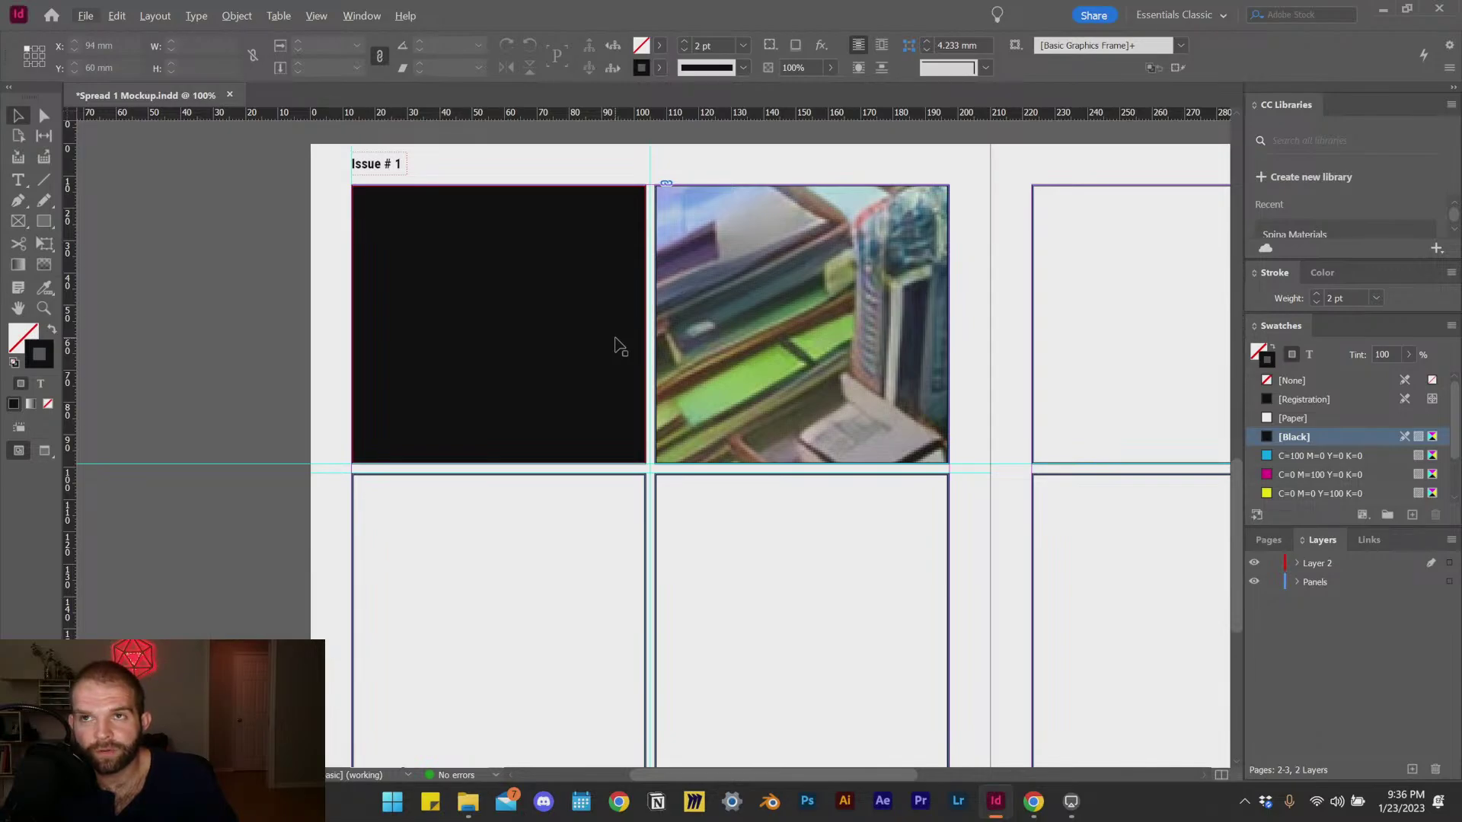
click(799, 320)
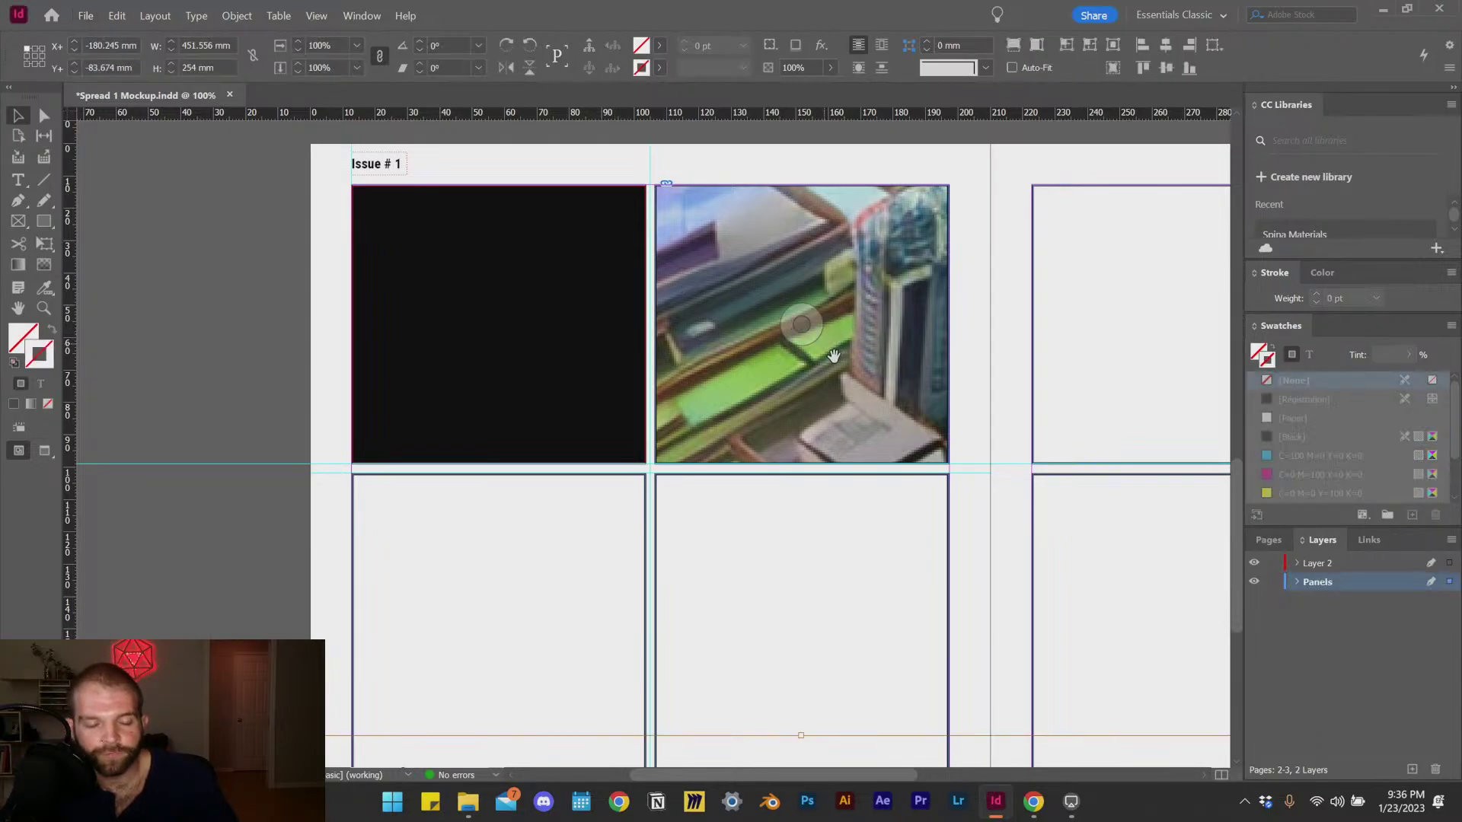
key(ctrl+minus)
key(ctrl+minus)
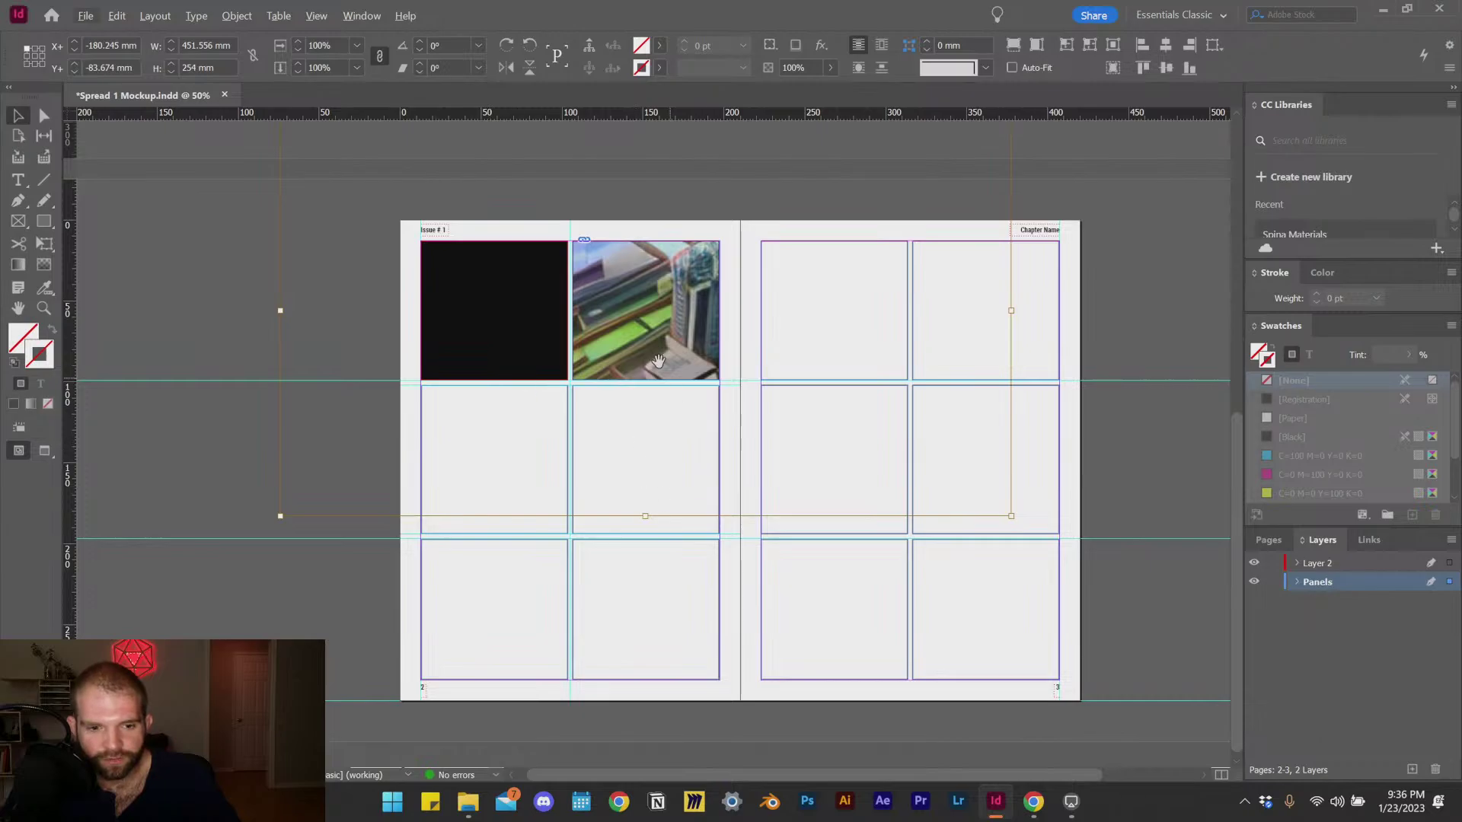
scroll(686, 396, up, 3)
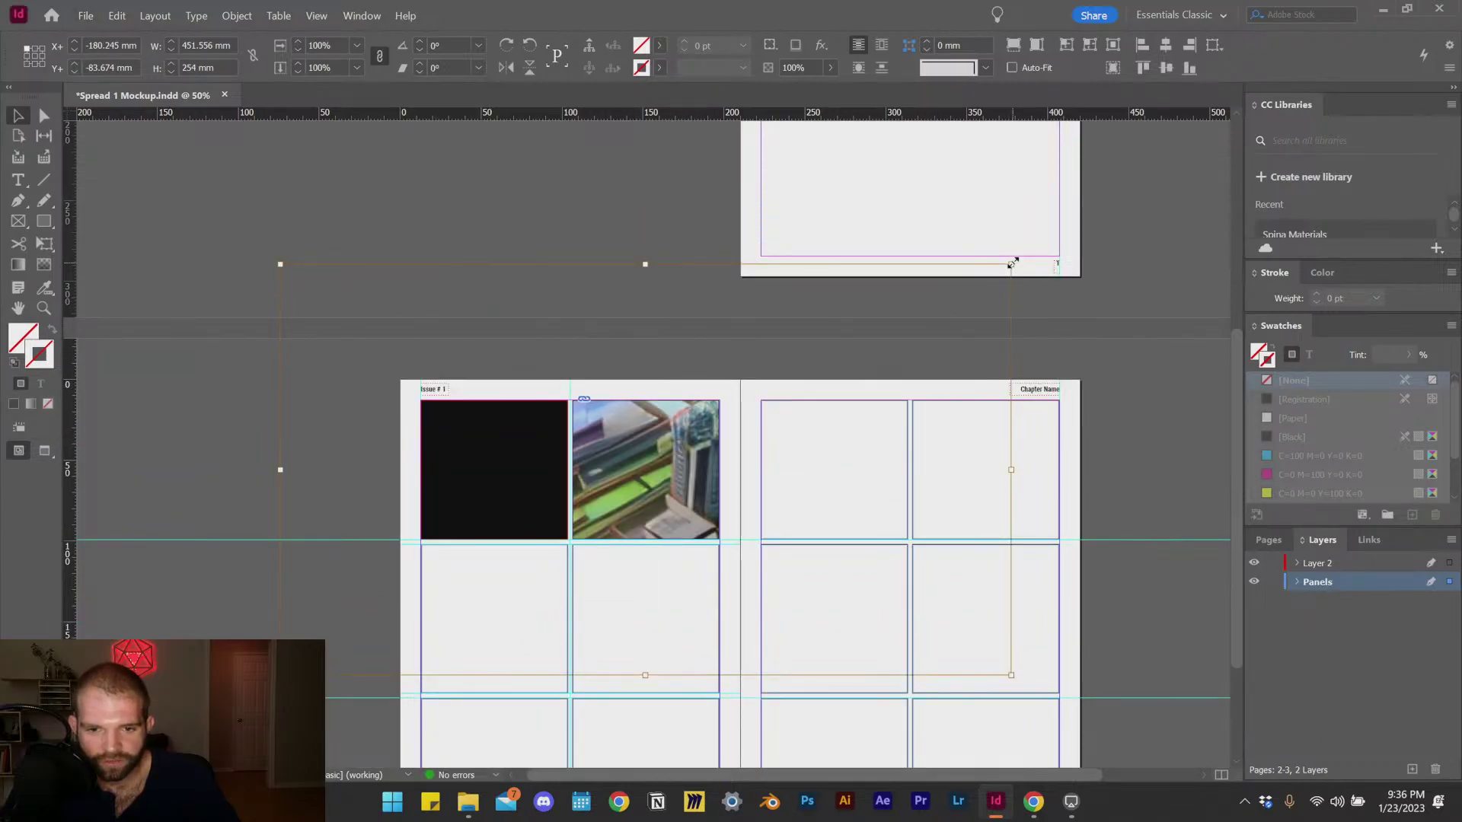
drag(1011, 263, 783, 416)
key(ctrl+equal)
key(ctrl+equal)
key(ctrl+equal)
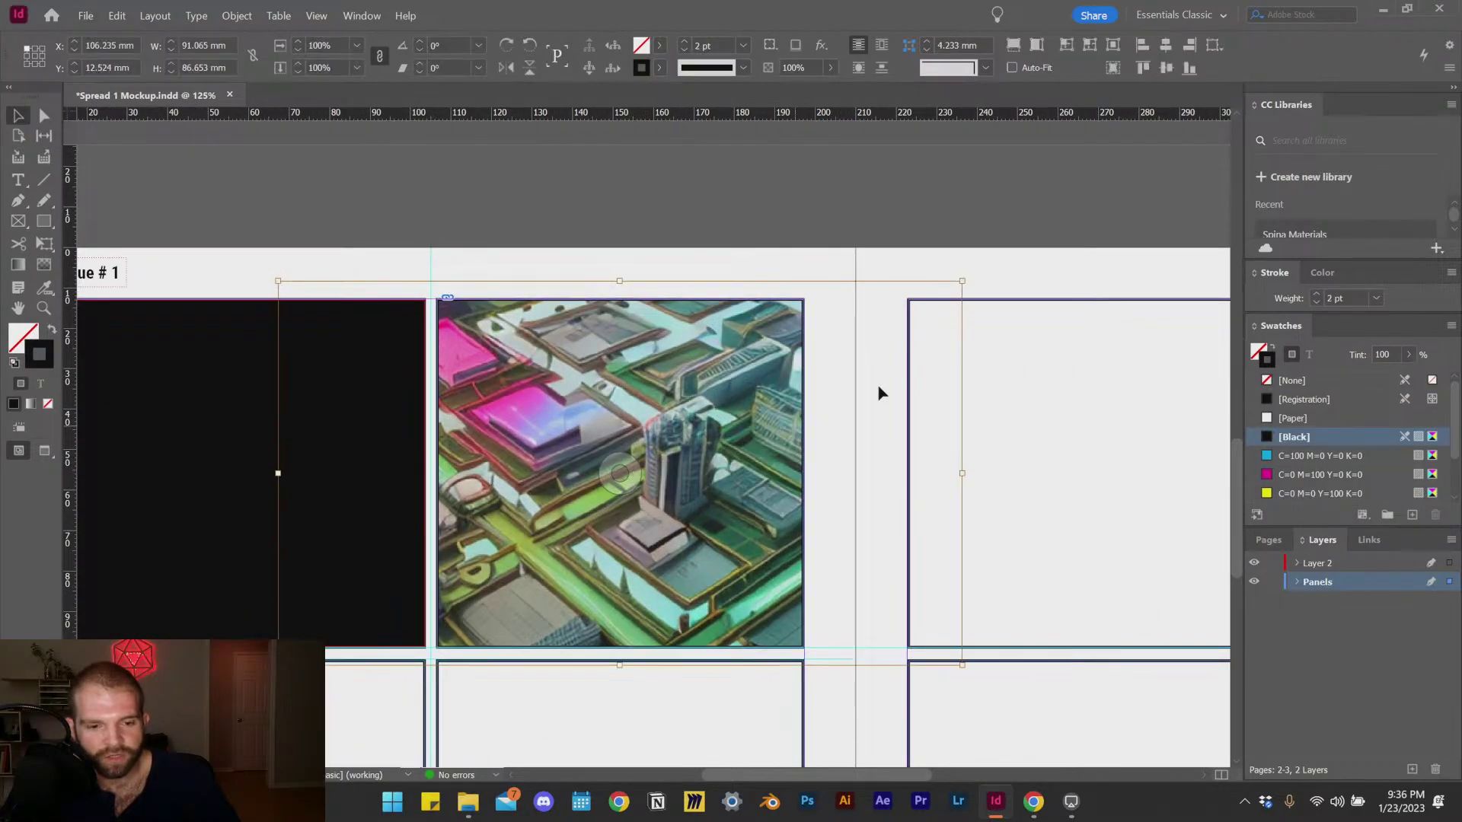
Step: Refine the city image's size to about 155 by 87 mm, shift it slightly left within the panel, and deselect it
drag(962, 282, 934, 297)
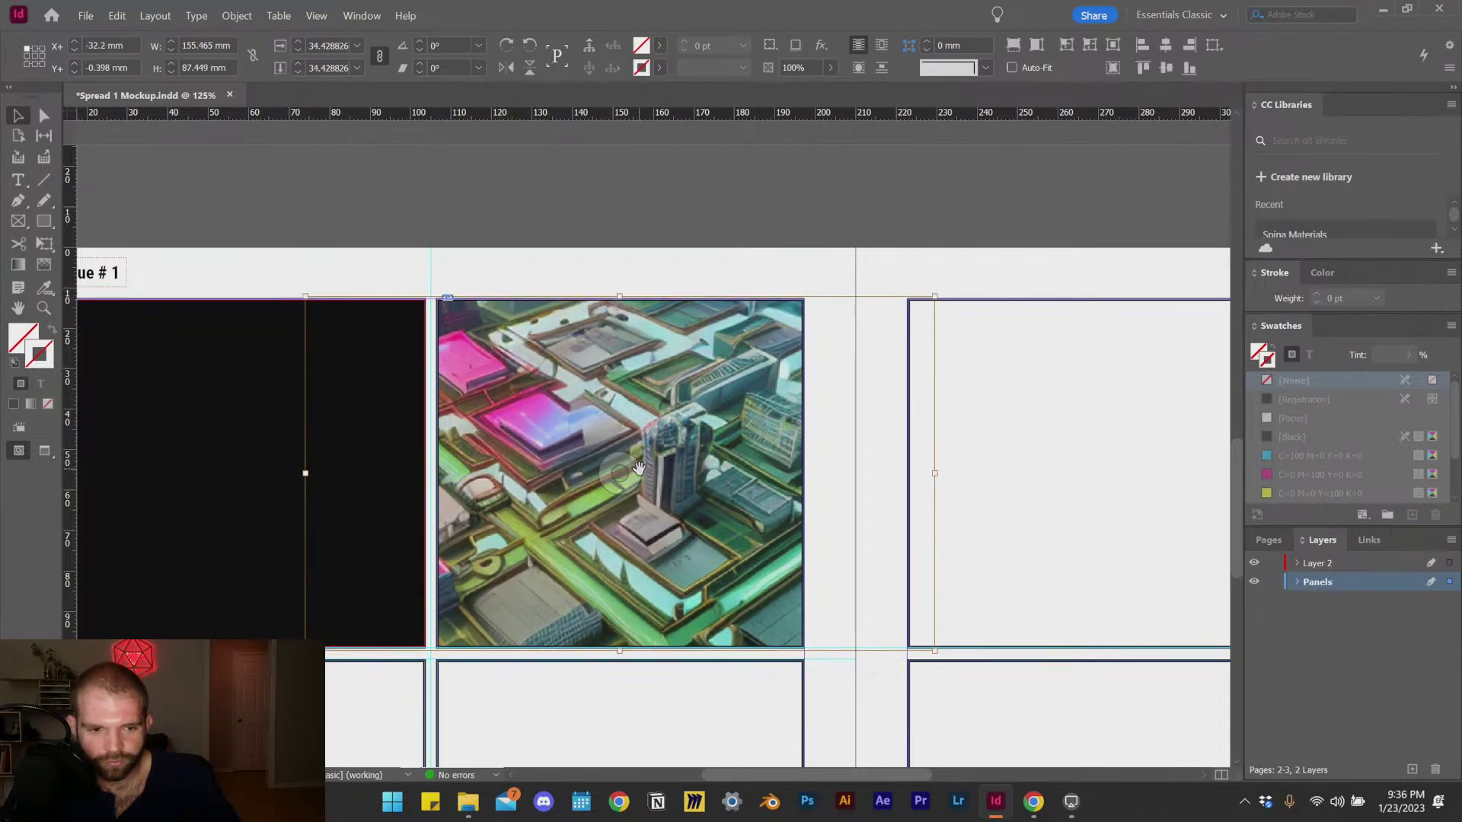
drag(638, 468, 632, 466)
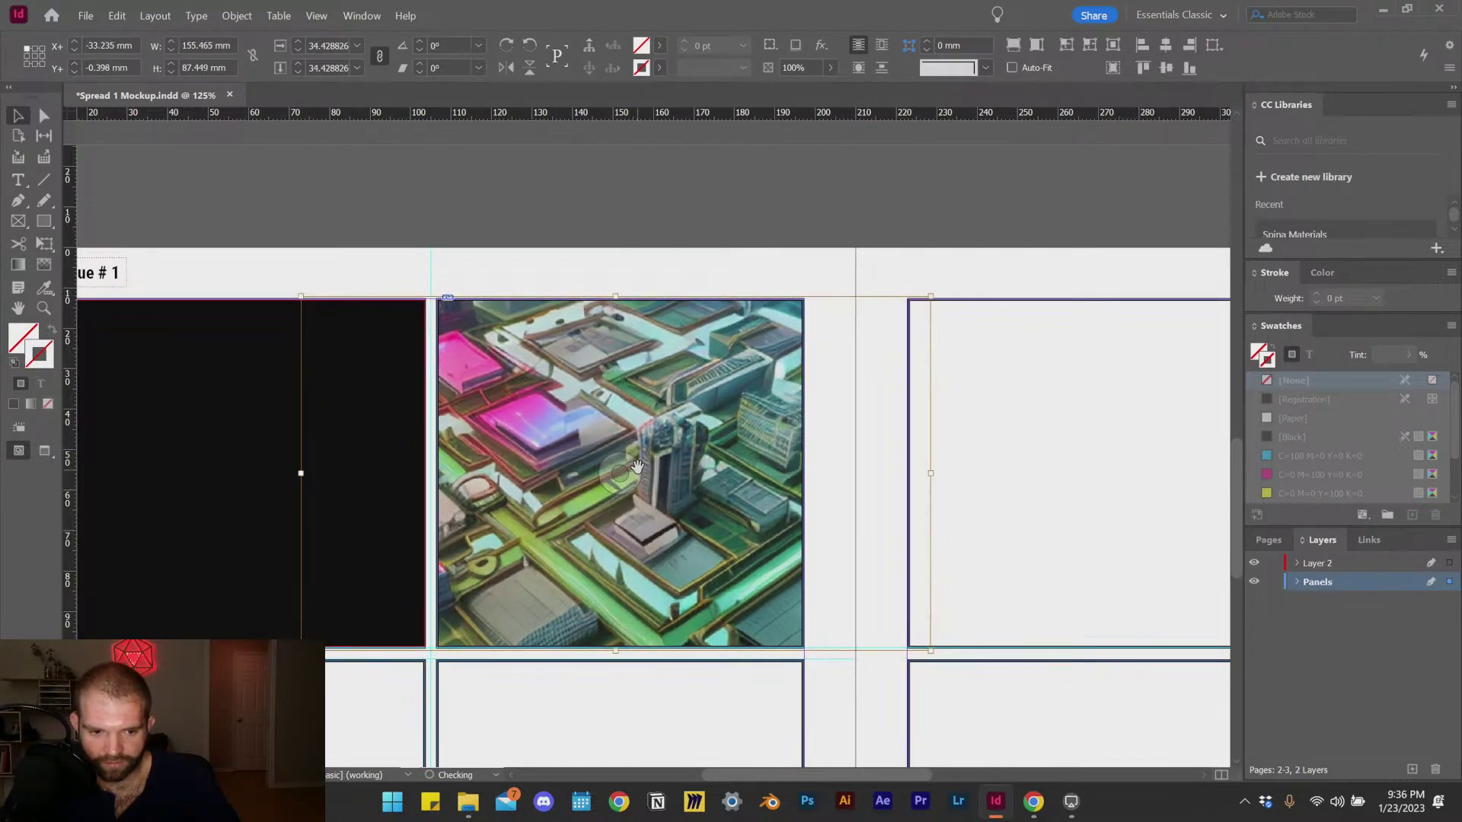
click(571, 252)
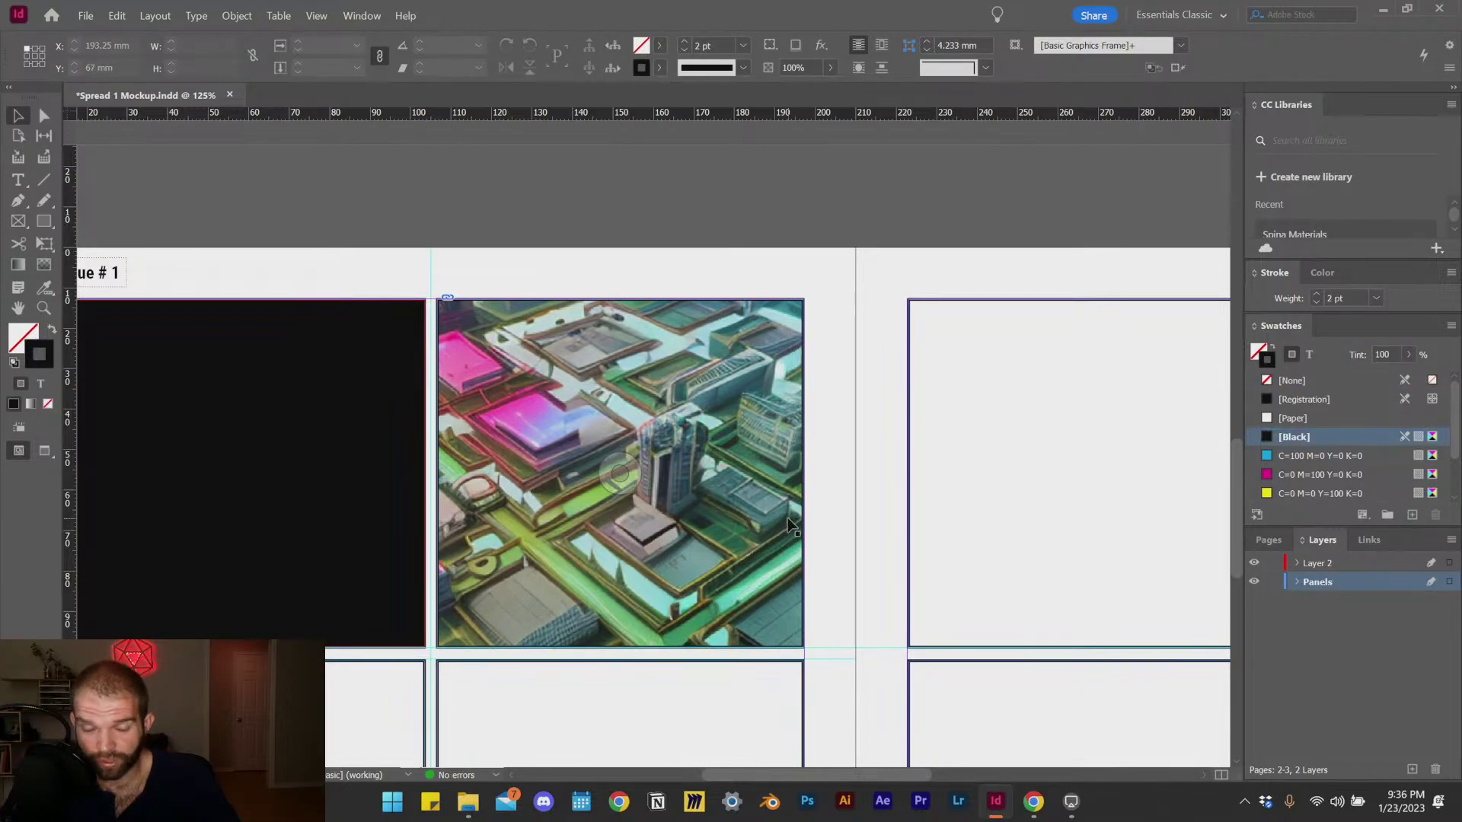
Step: Save the document and review the black panel and city image panel on page 2
key(ctrl+s)
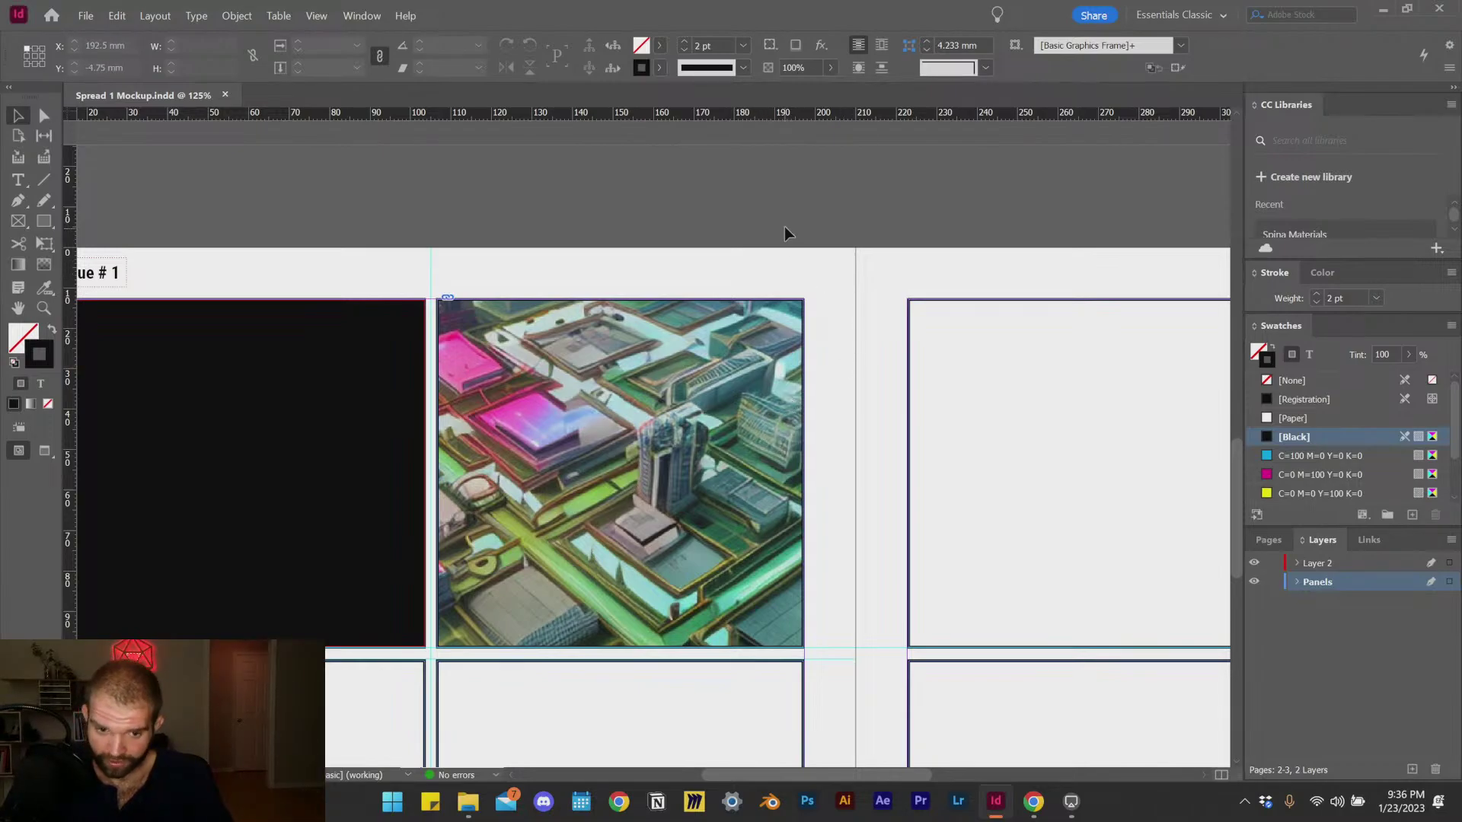
scroll(881, 228, down, 4)
scroll(587, 441, up, 4)
scroll(652, 472, up, 3)
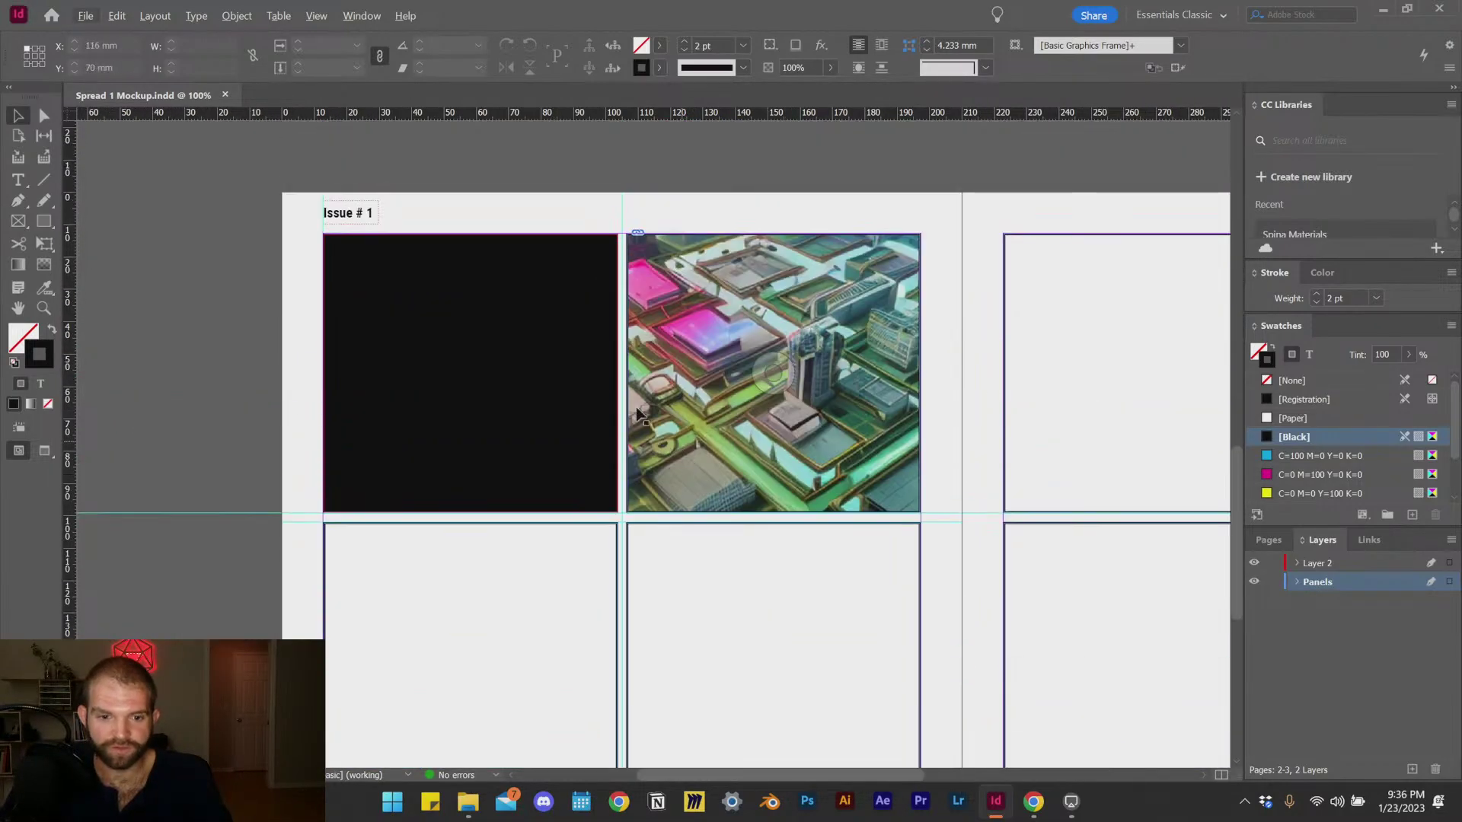
scroll(711, 355, down, 1)
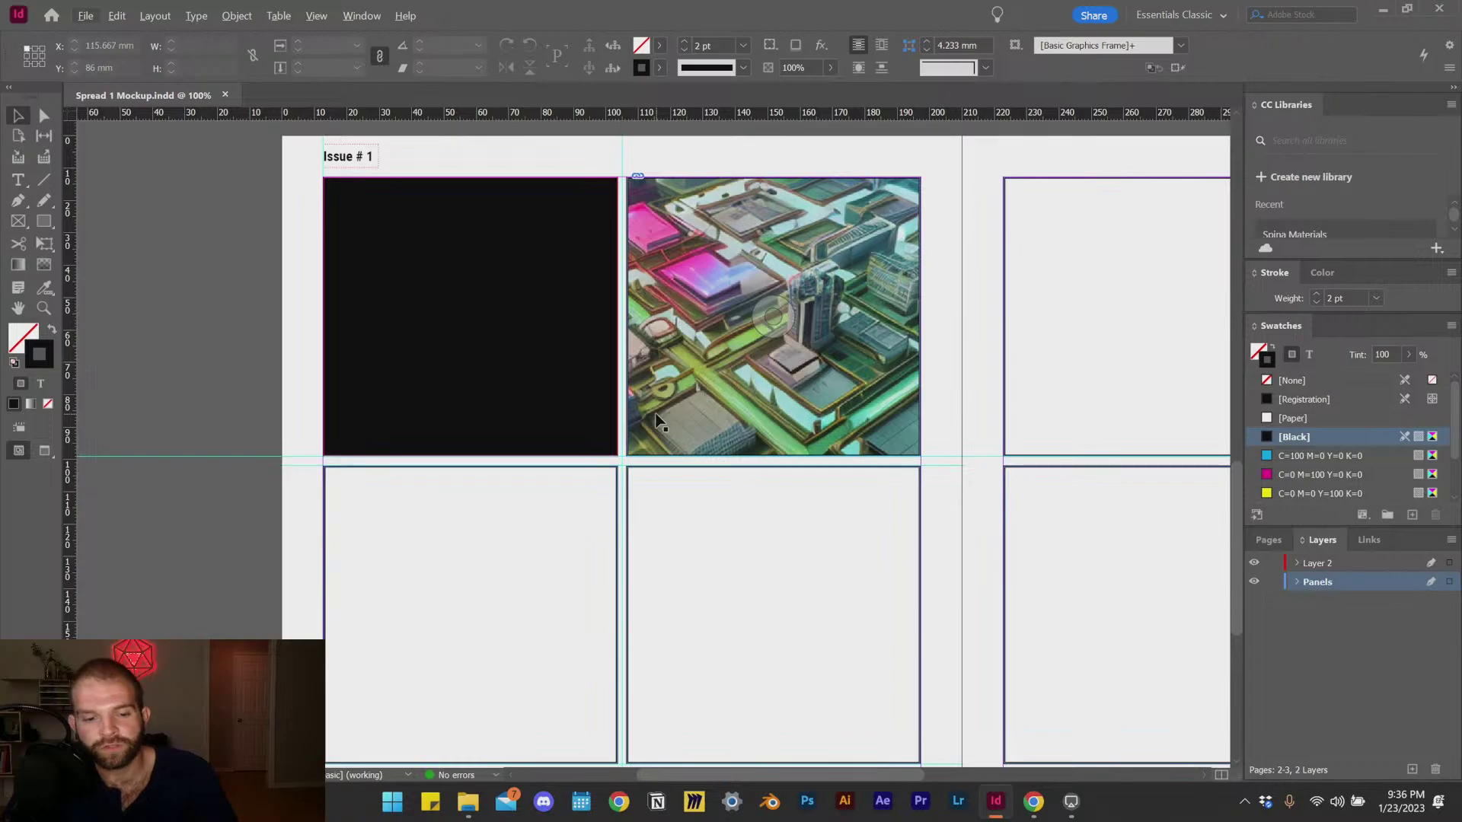
scroll(610, 528, down, 1)
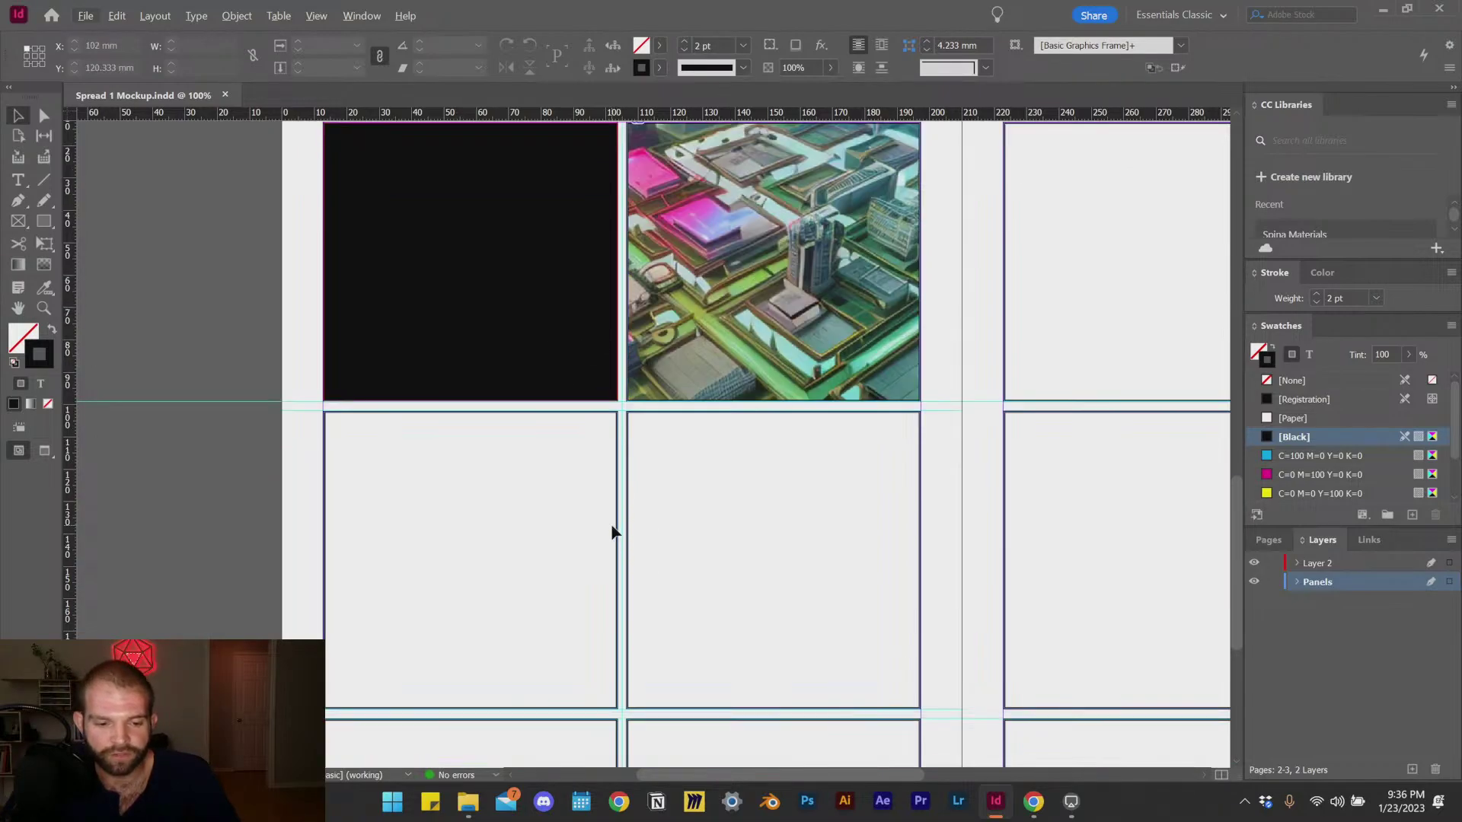
scroll(598, 514, up, 1)
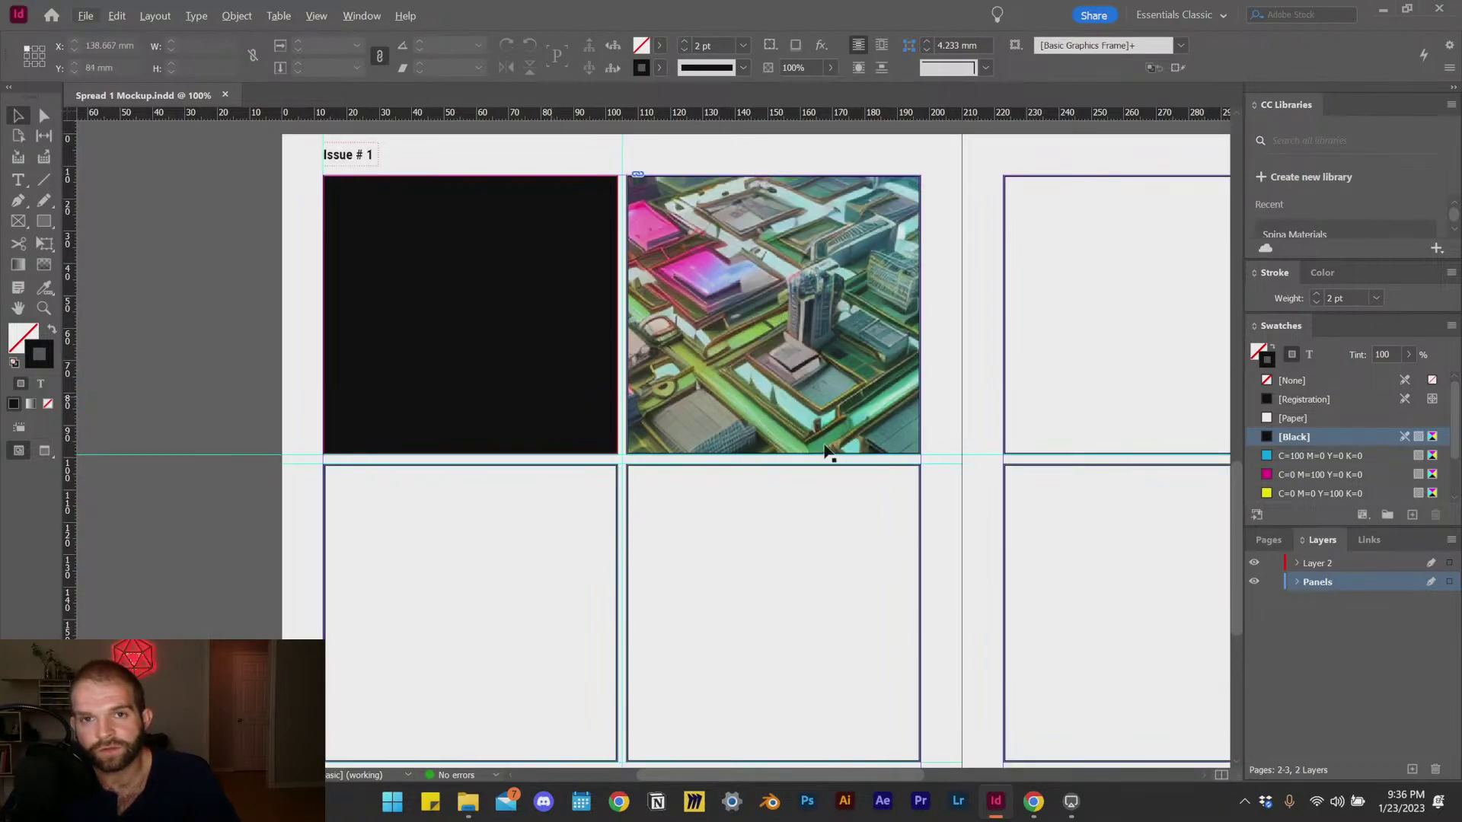
scroll(601, 634, down, 1)
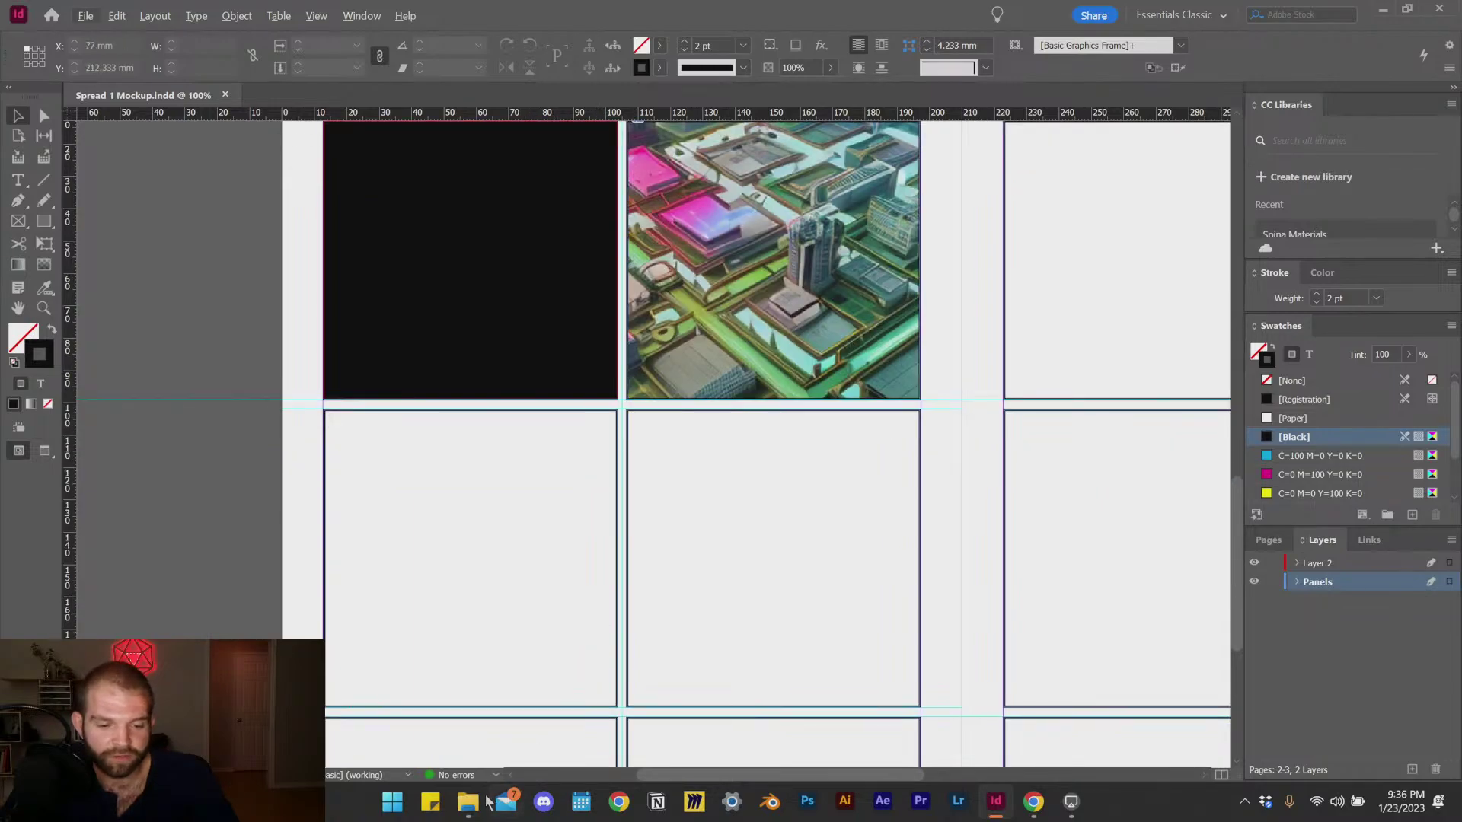
Step: Return to File Explorer, go up to the 00 - Live folder, and move the window fully into view
mouse_move(475, 812)
click(468, 708)
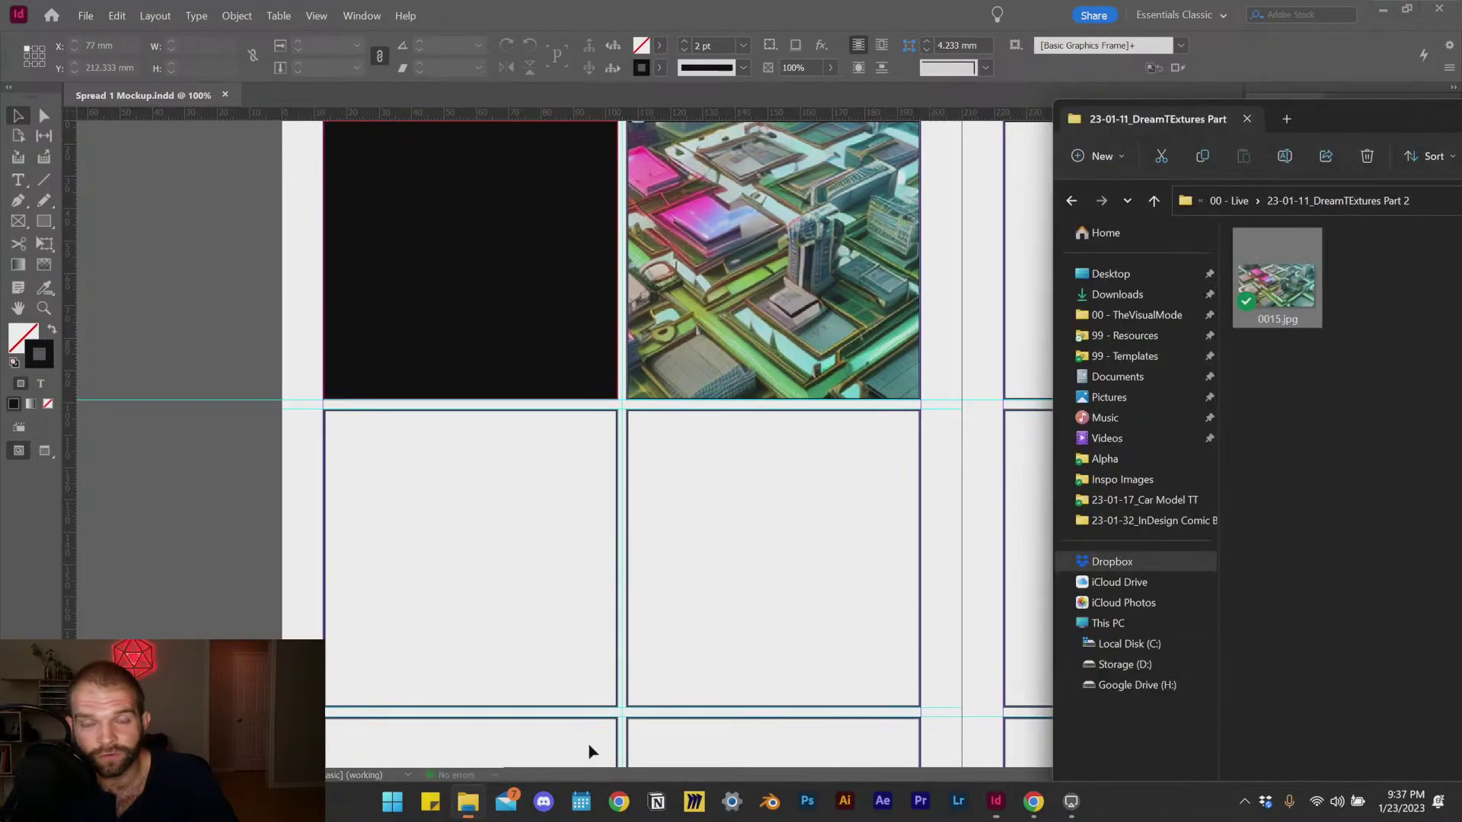
click(1240, 202)
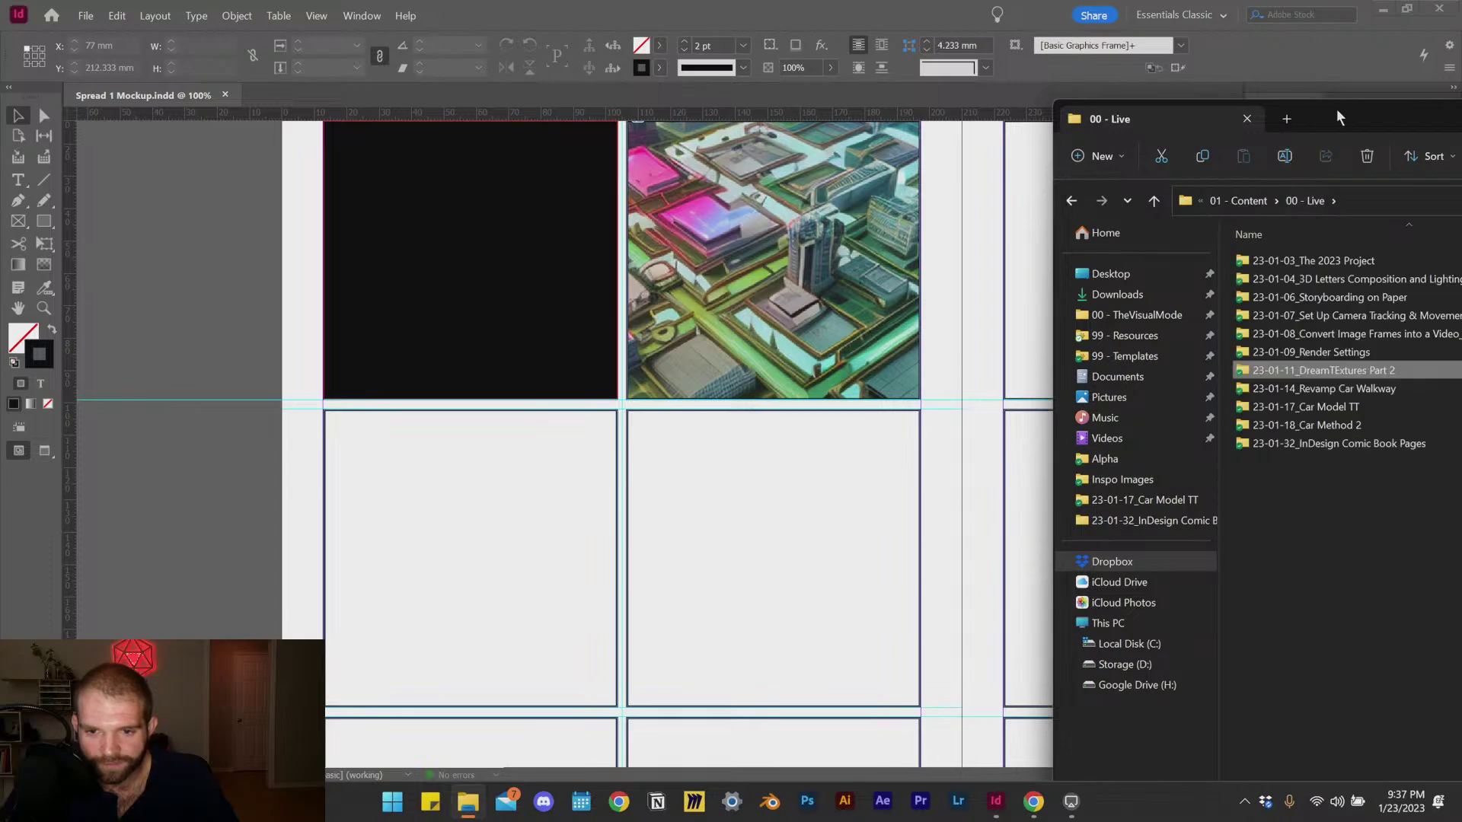
drag(1337, 114, 881, 72)
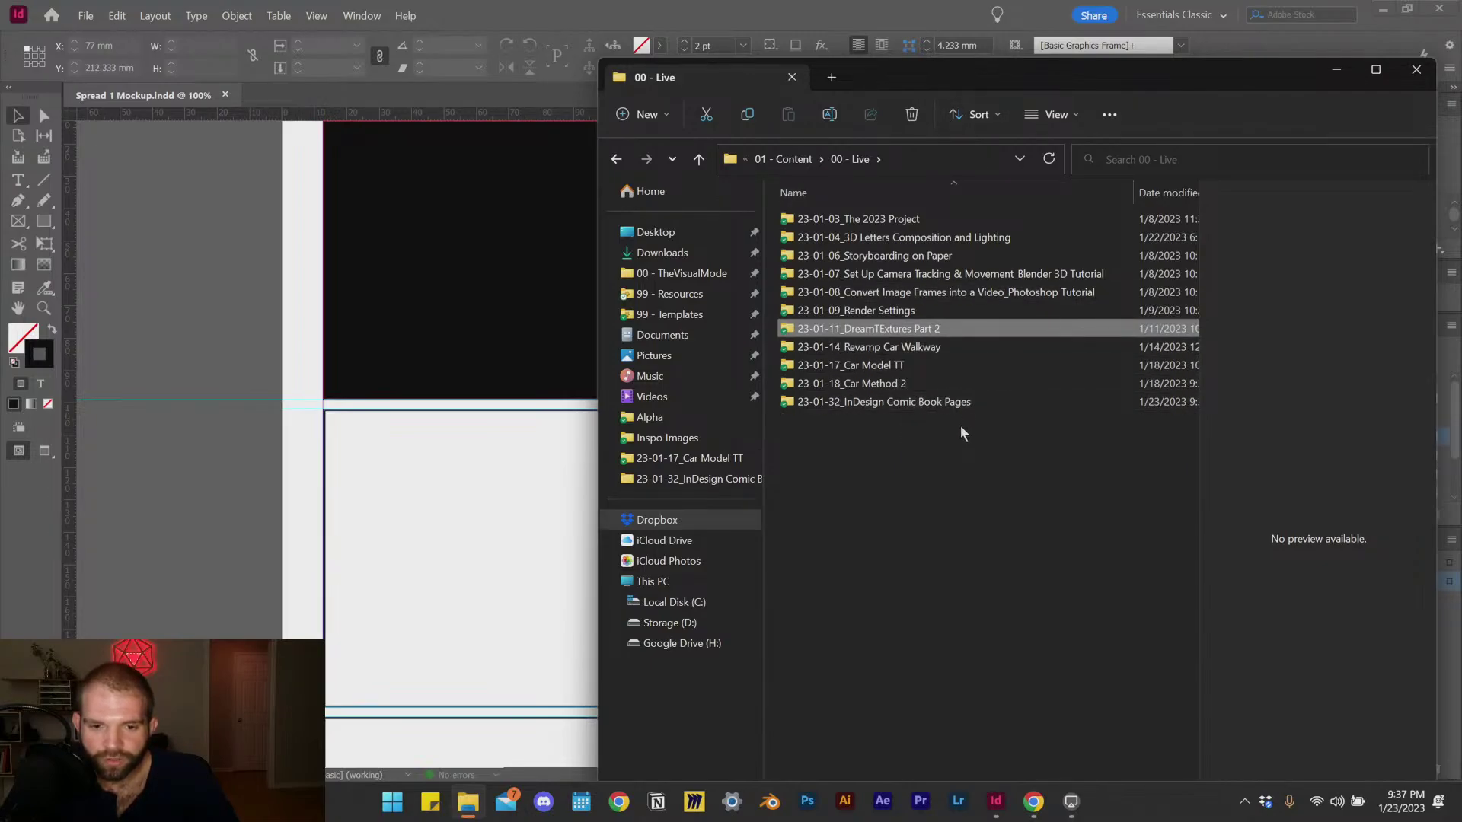
Step: Open Blender and check its list of recent files for a usable scene
click(770, 801)
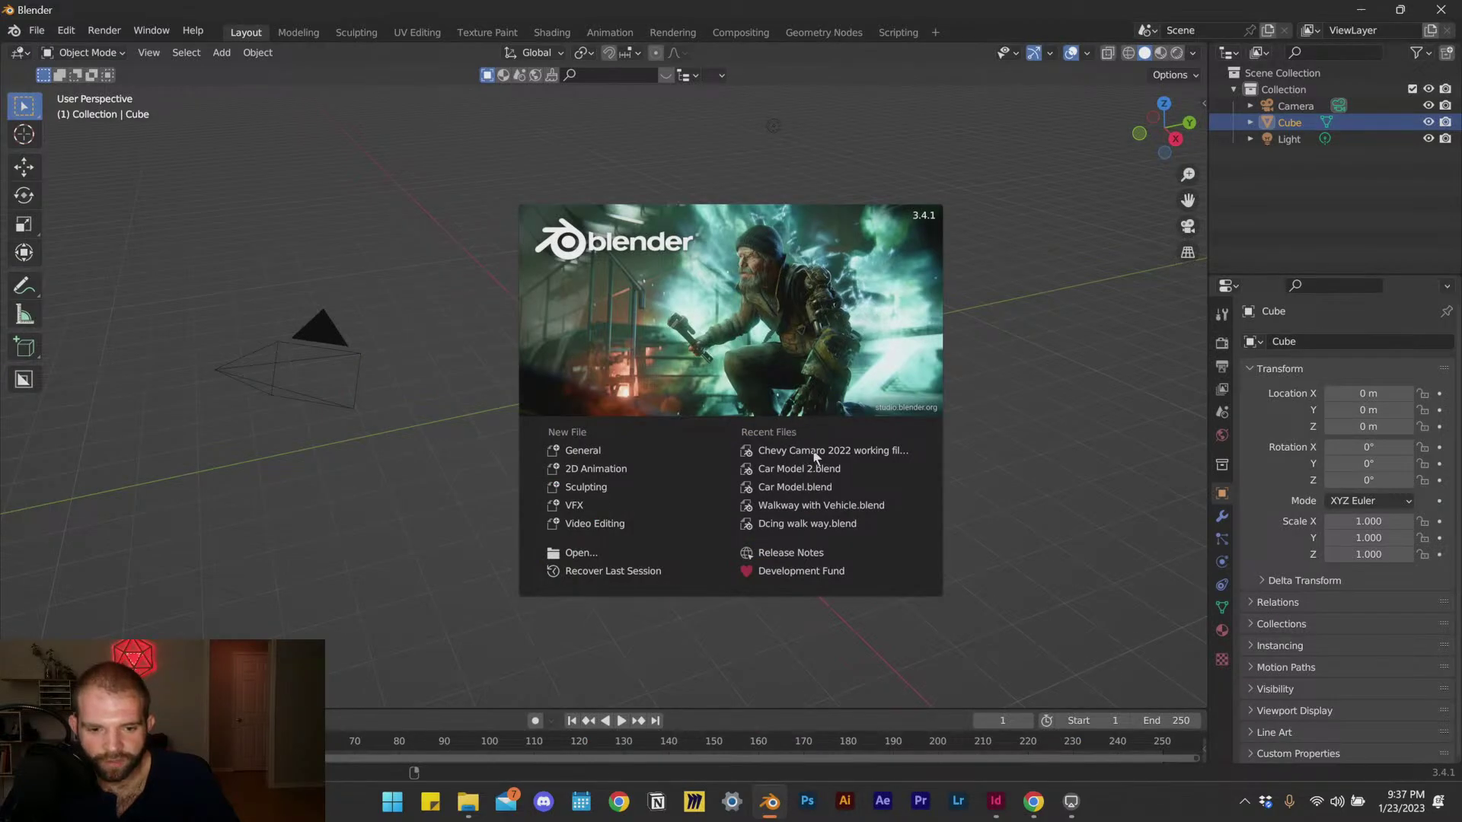
click(36, 32)
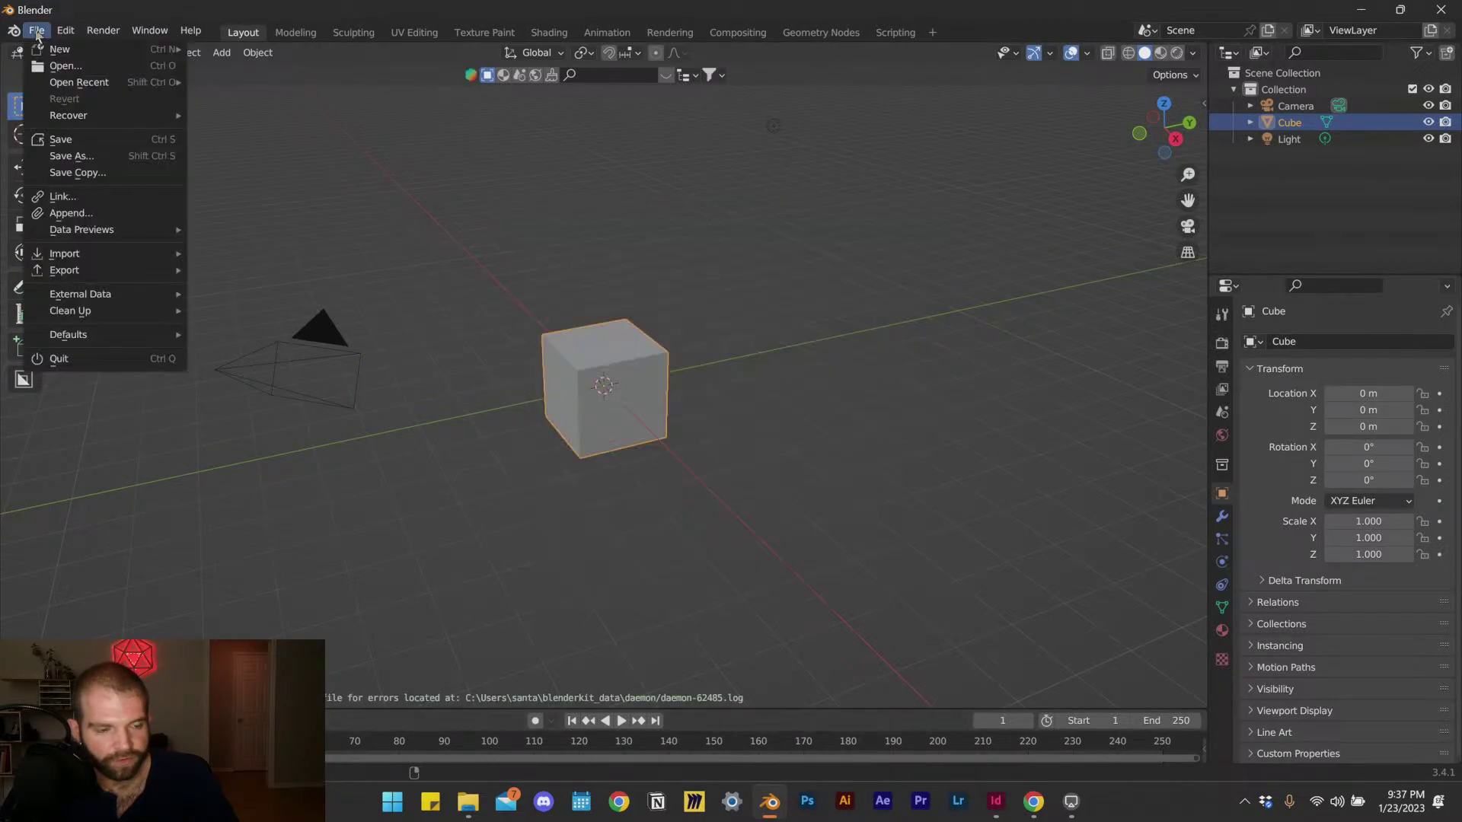
mouse_move(114, 84)
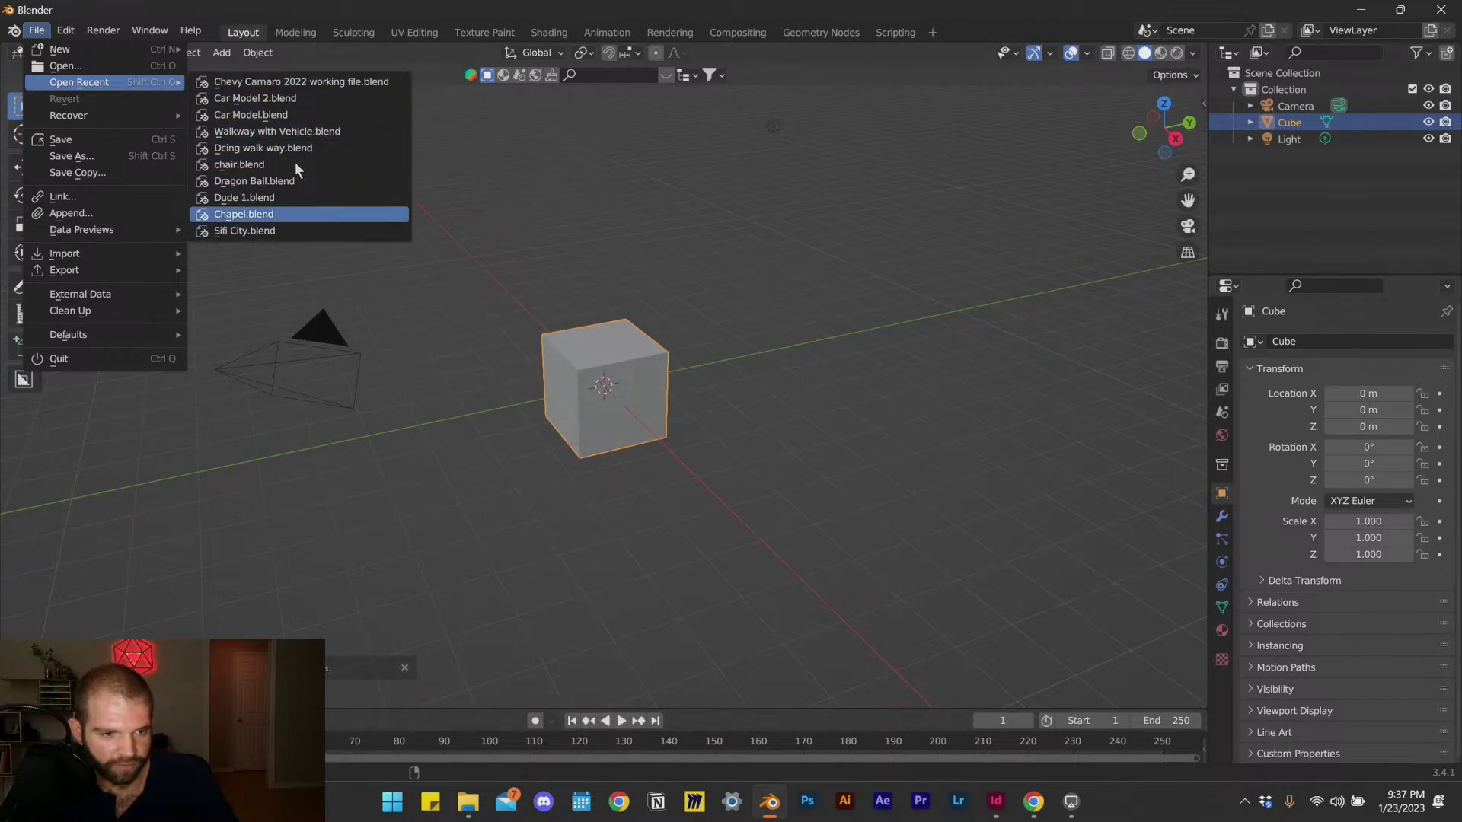
click(655, 620)
Step: Return to File Explorer, go to the 00 - TVM Playground folder inside 00 - TheVisualMode, and sort its contents by date modified, newest first
click(468, 803)
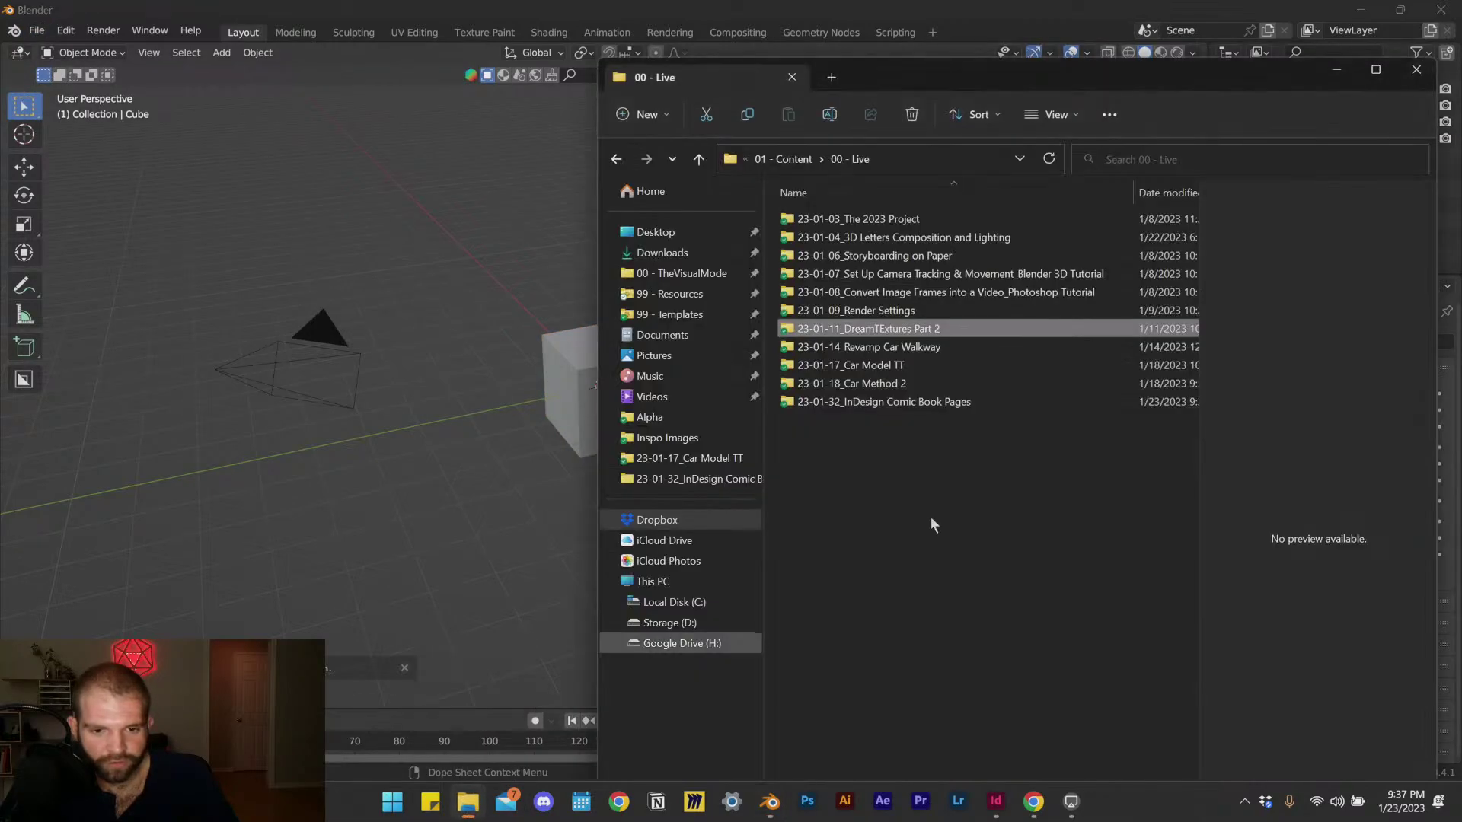
click(804, 160)
click(807, 163)
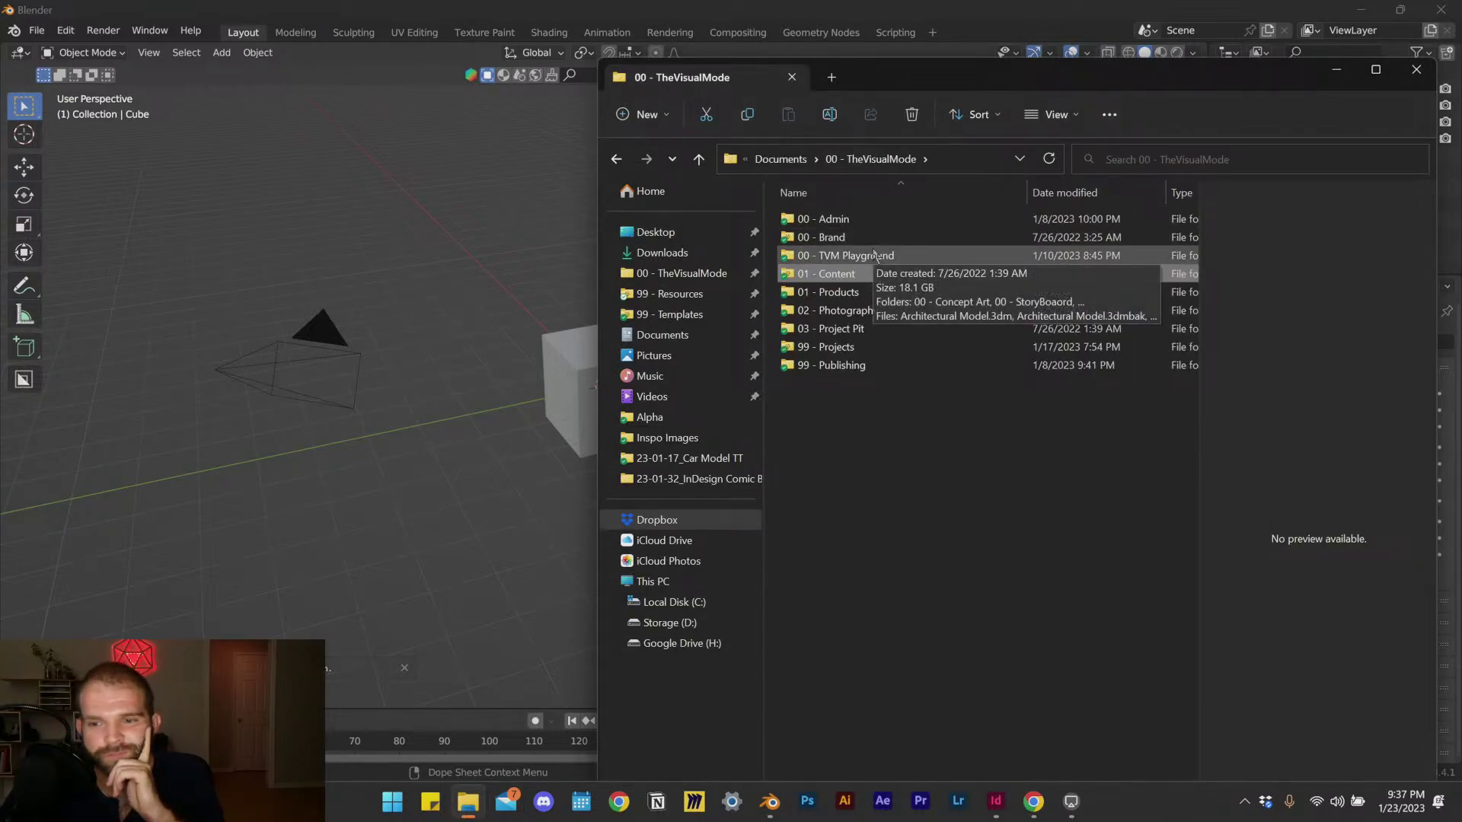
double_click(881, 259)
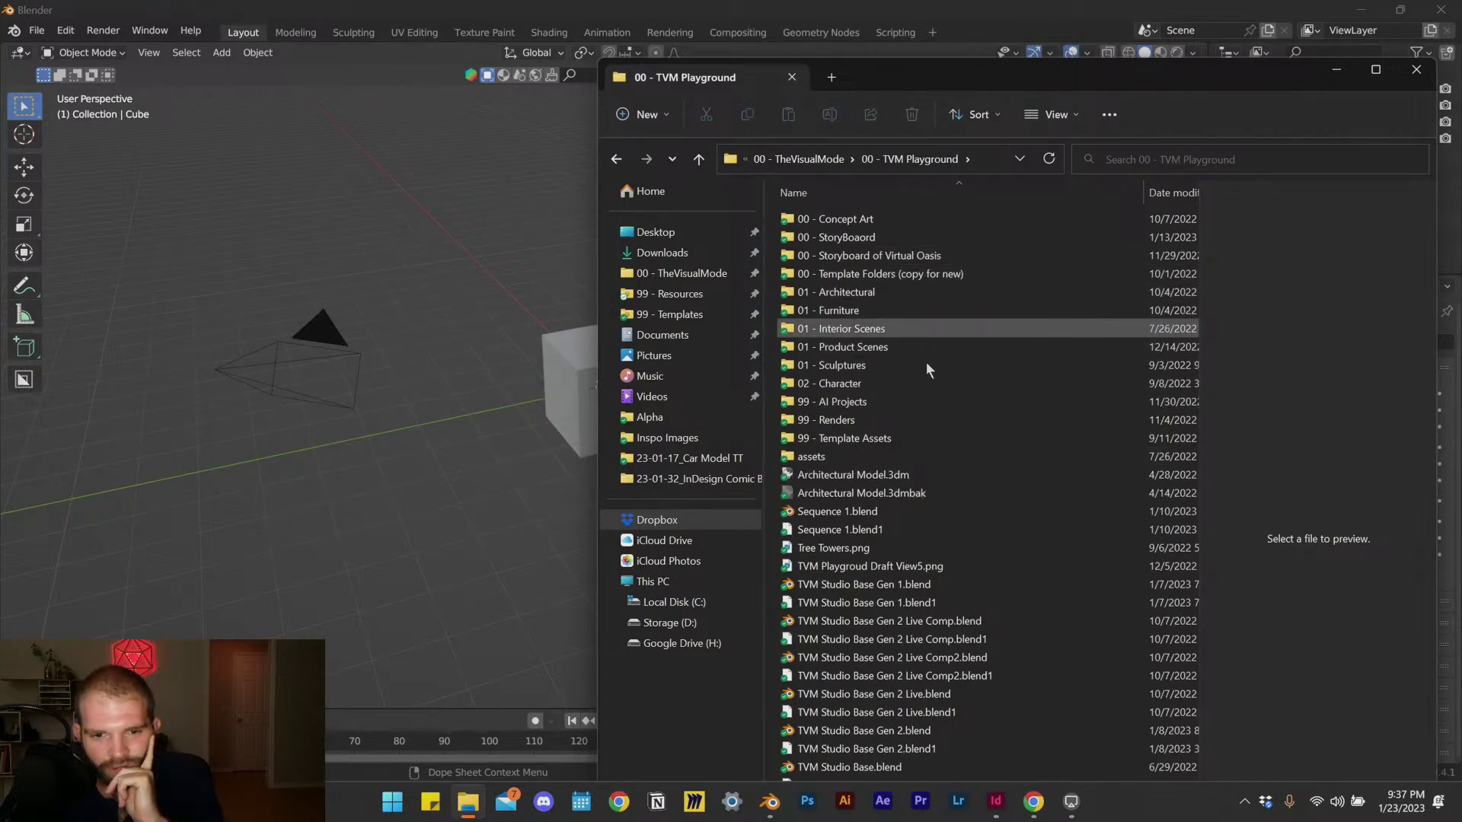
click(1174, 194)
click(984, 220)
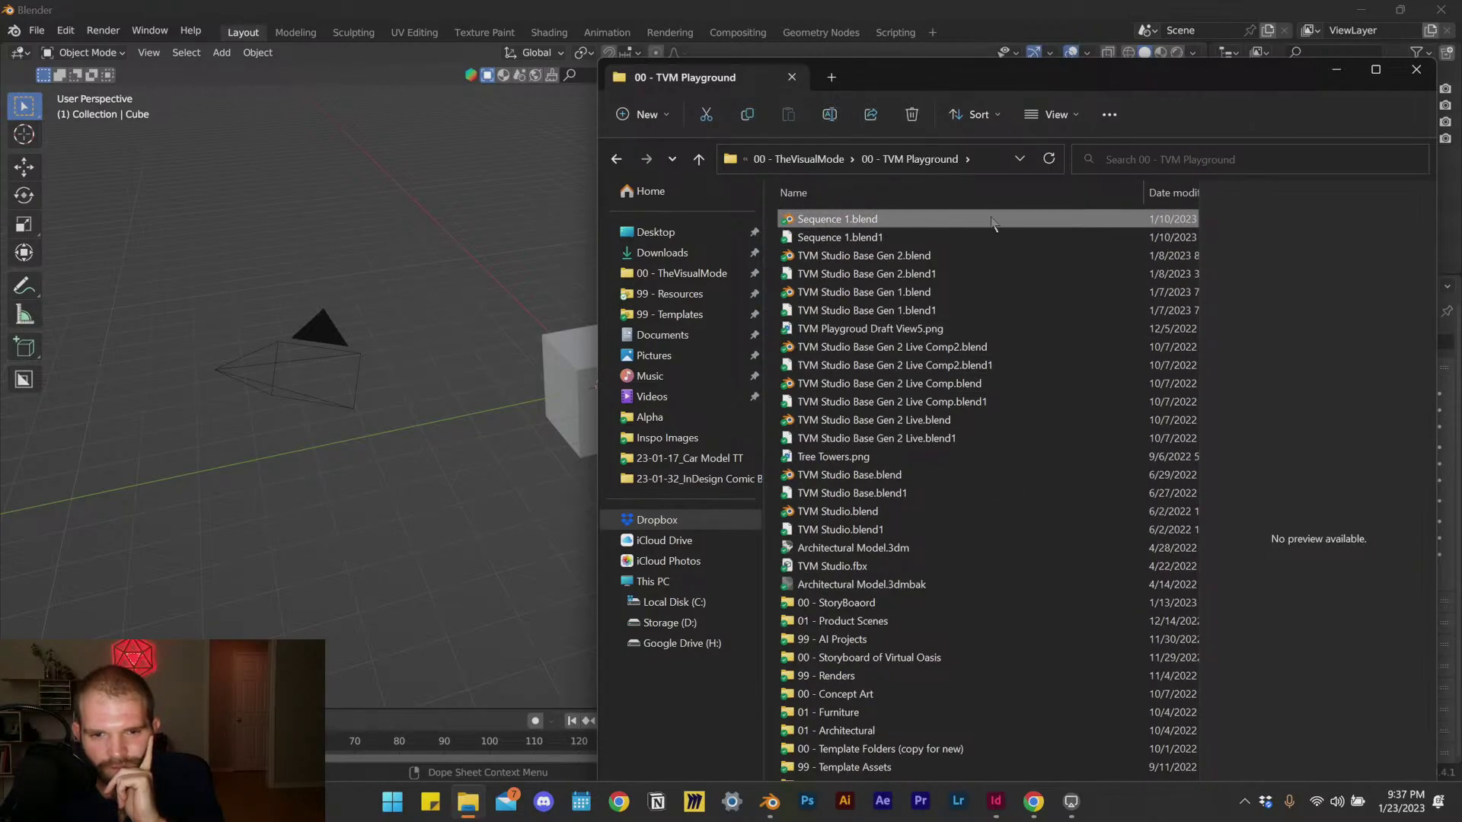
Step: Open TVM Studio Base Gen 2.blend in the running Blender window, discarding changes to the untitled scene
click(966, 258)
drag(901, 262, 453, 303)
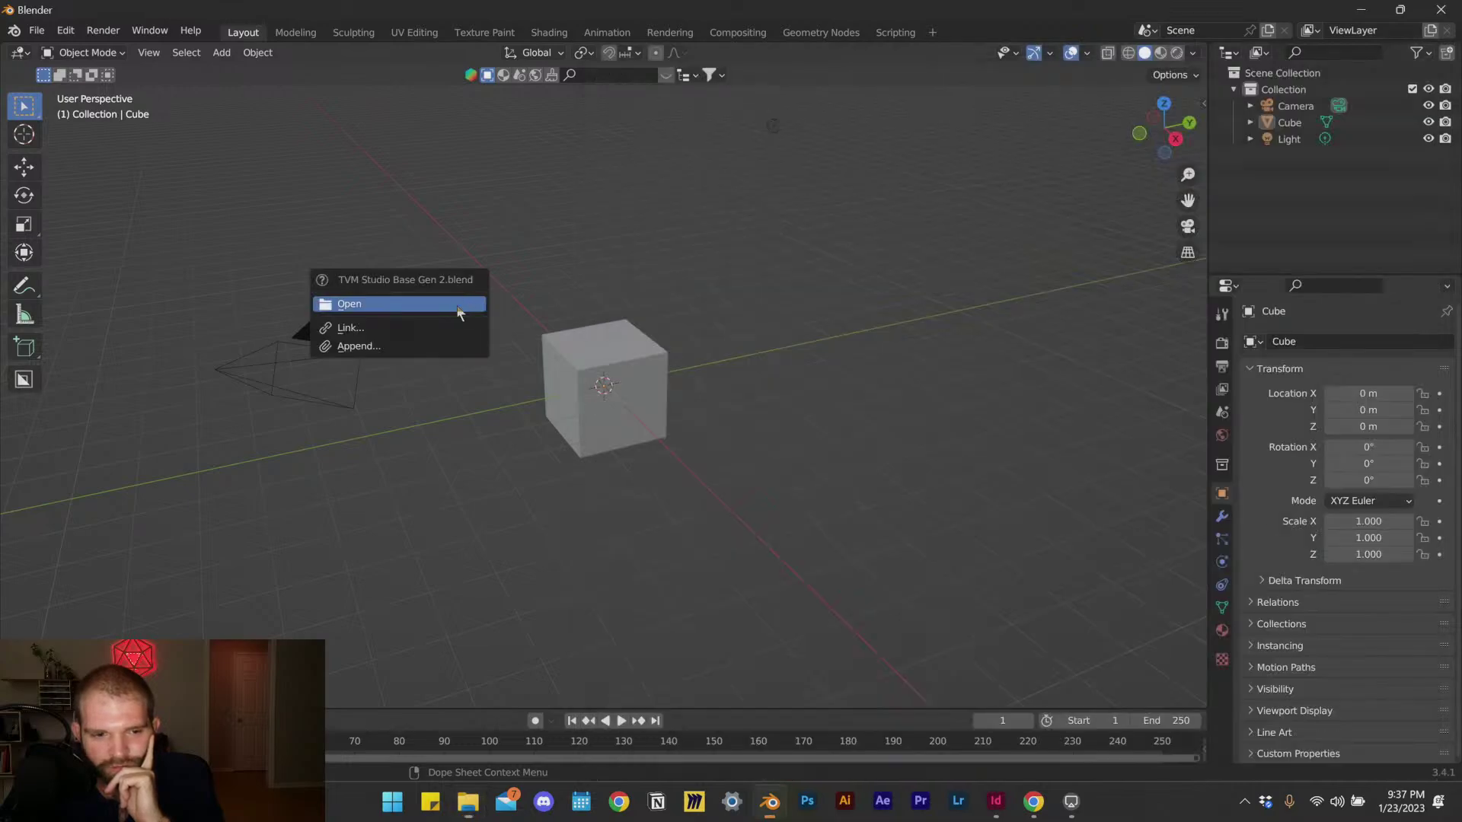
click(460, 304)
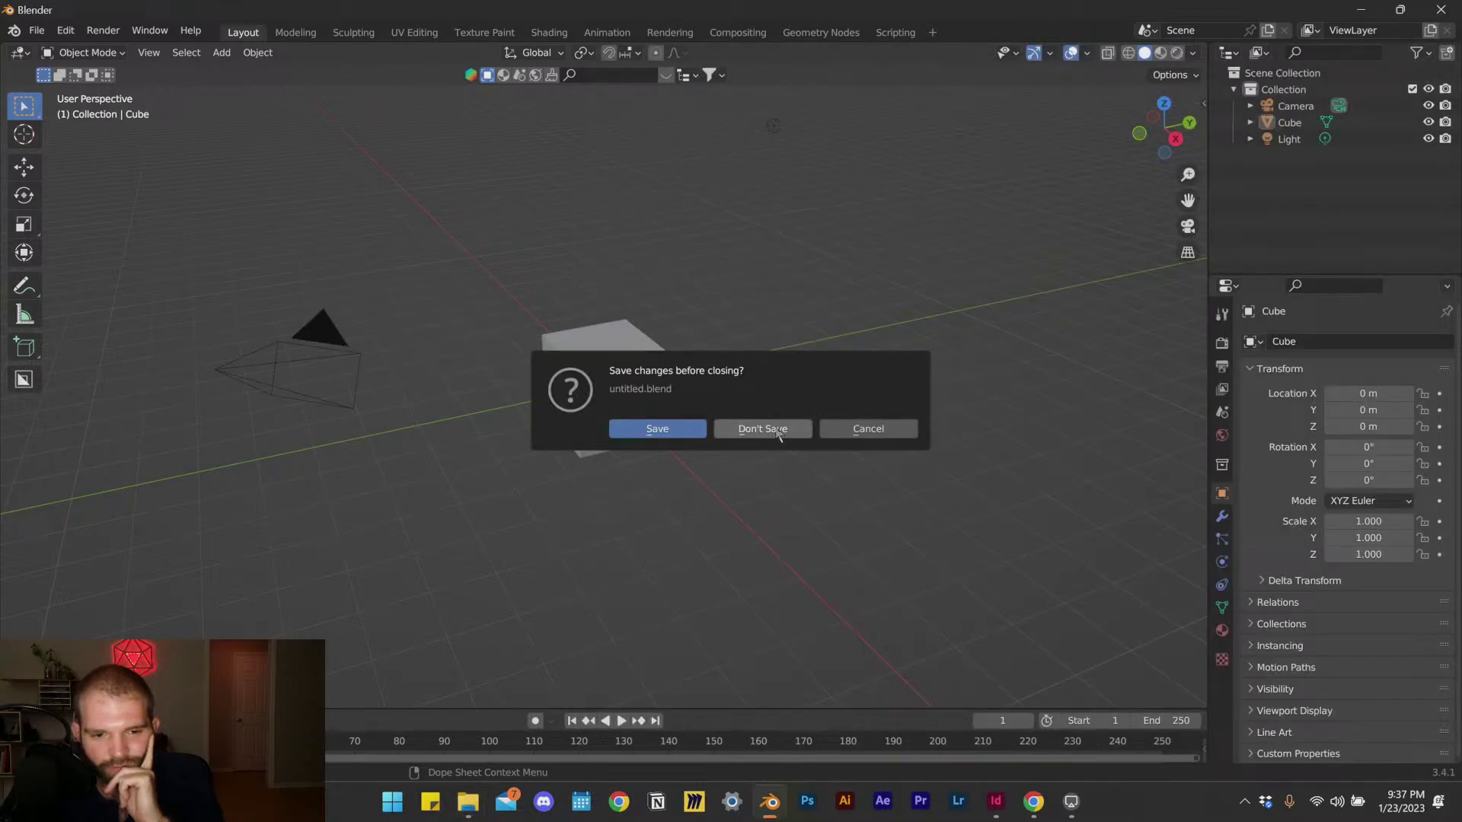
Step: Launch an additional Blender 3.4.1 instance
mouse_move(771, 816)
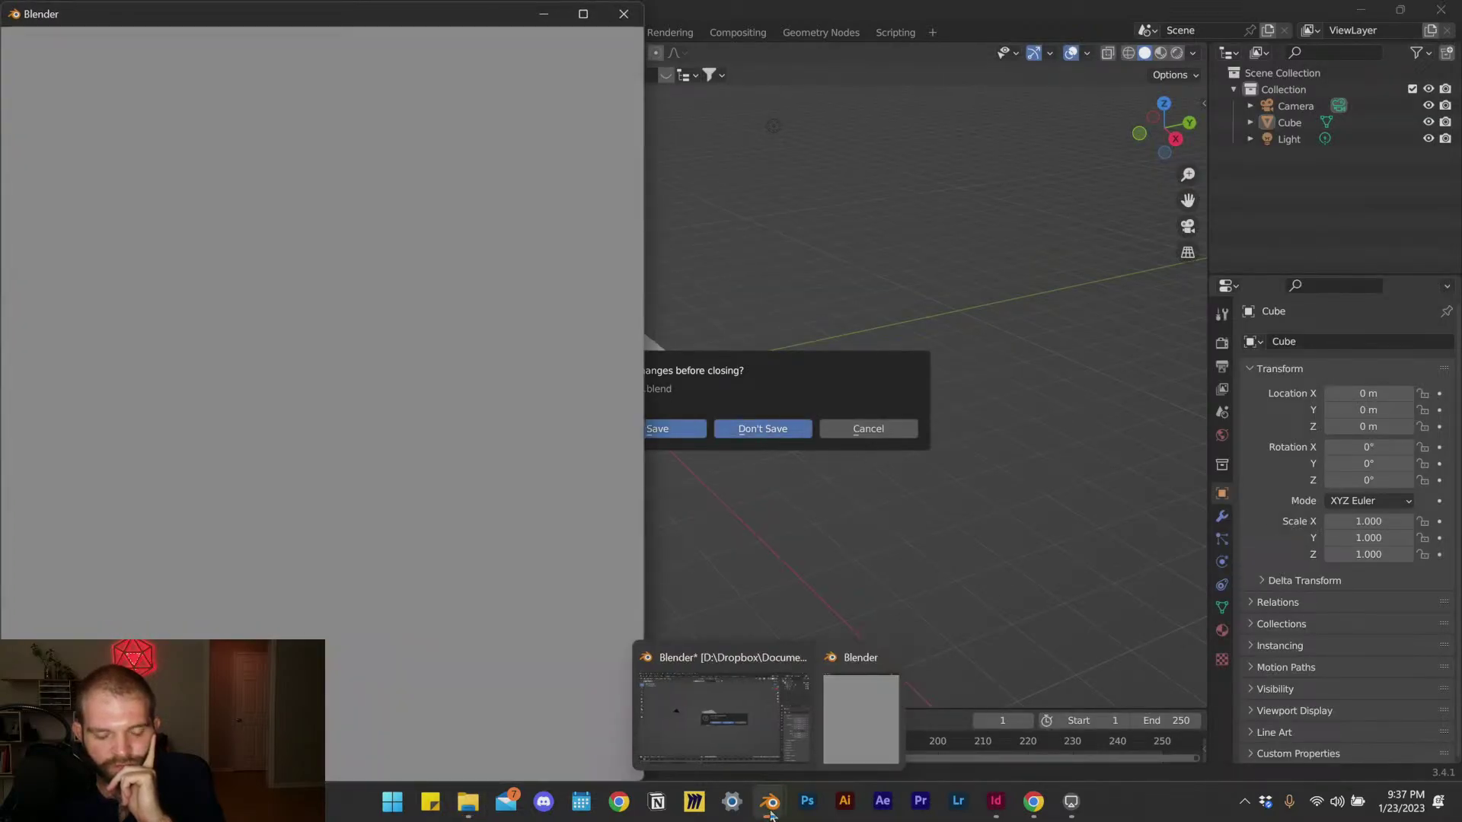
right_click(771, 816)
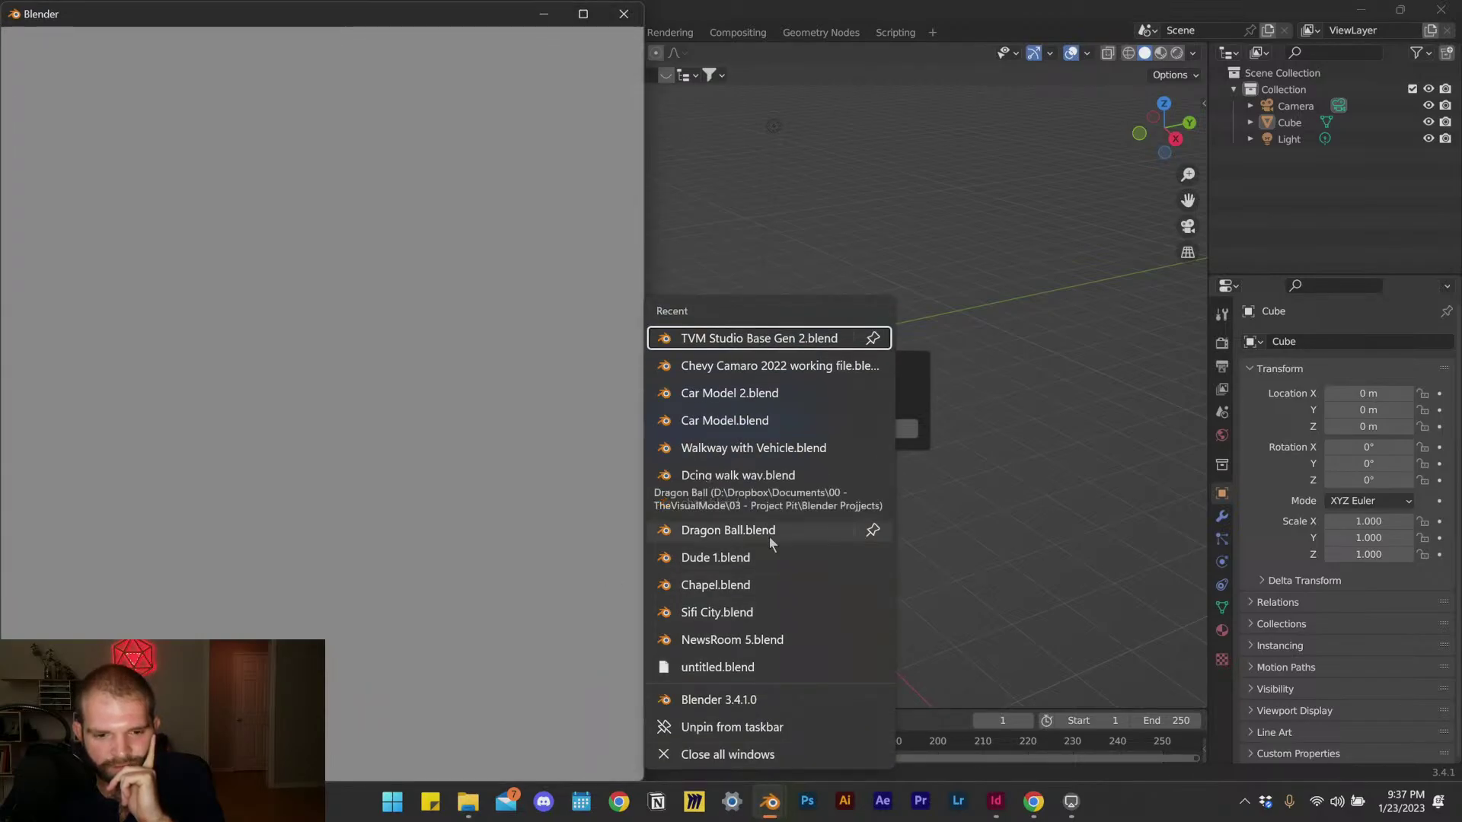
click(738, 706)
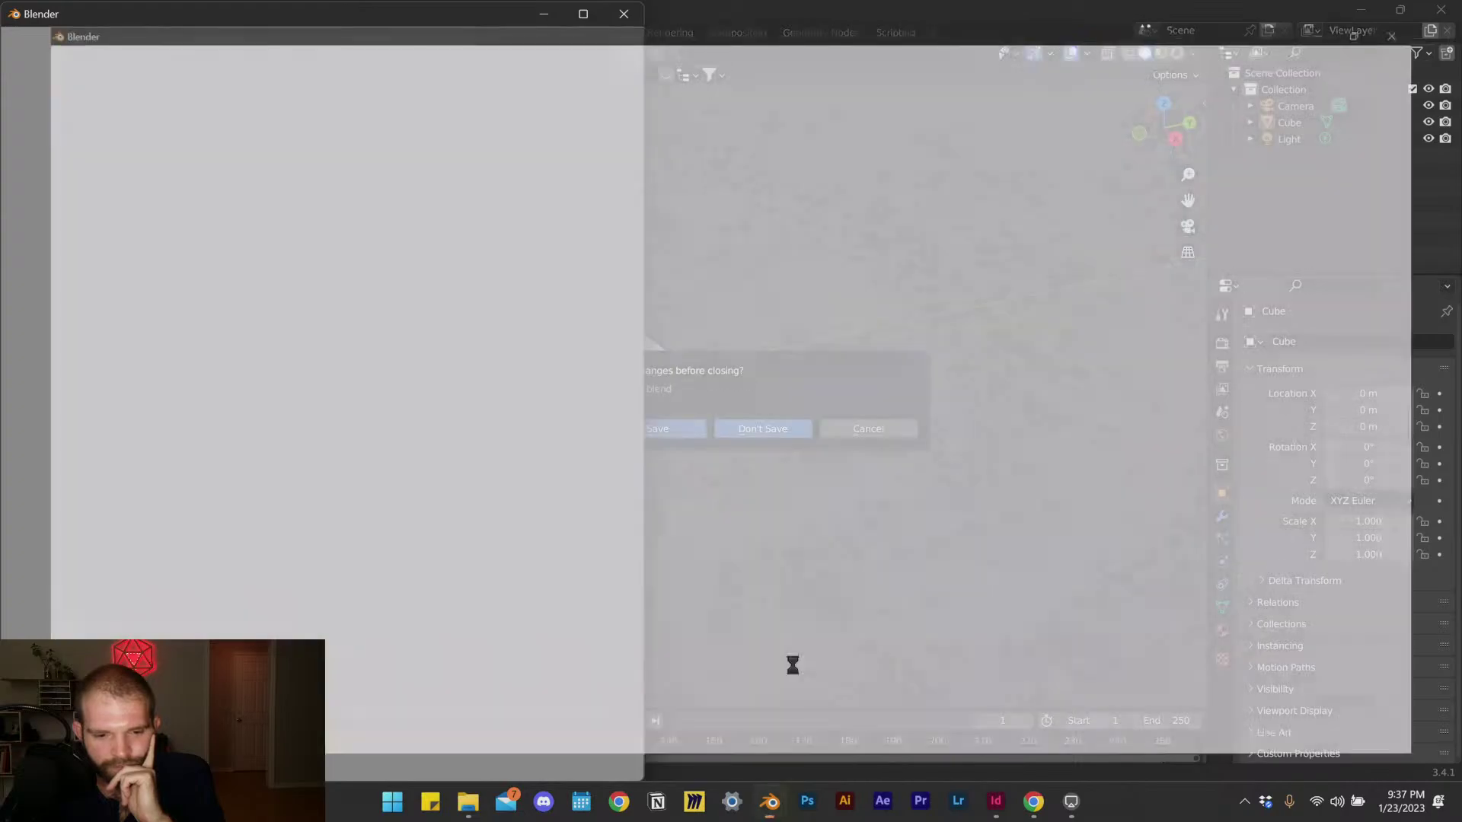
Step: Open Sequence 1.blend from the 00 - TVM Playground folder in the new Blender instance
click(466, 811)
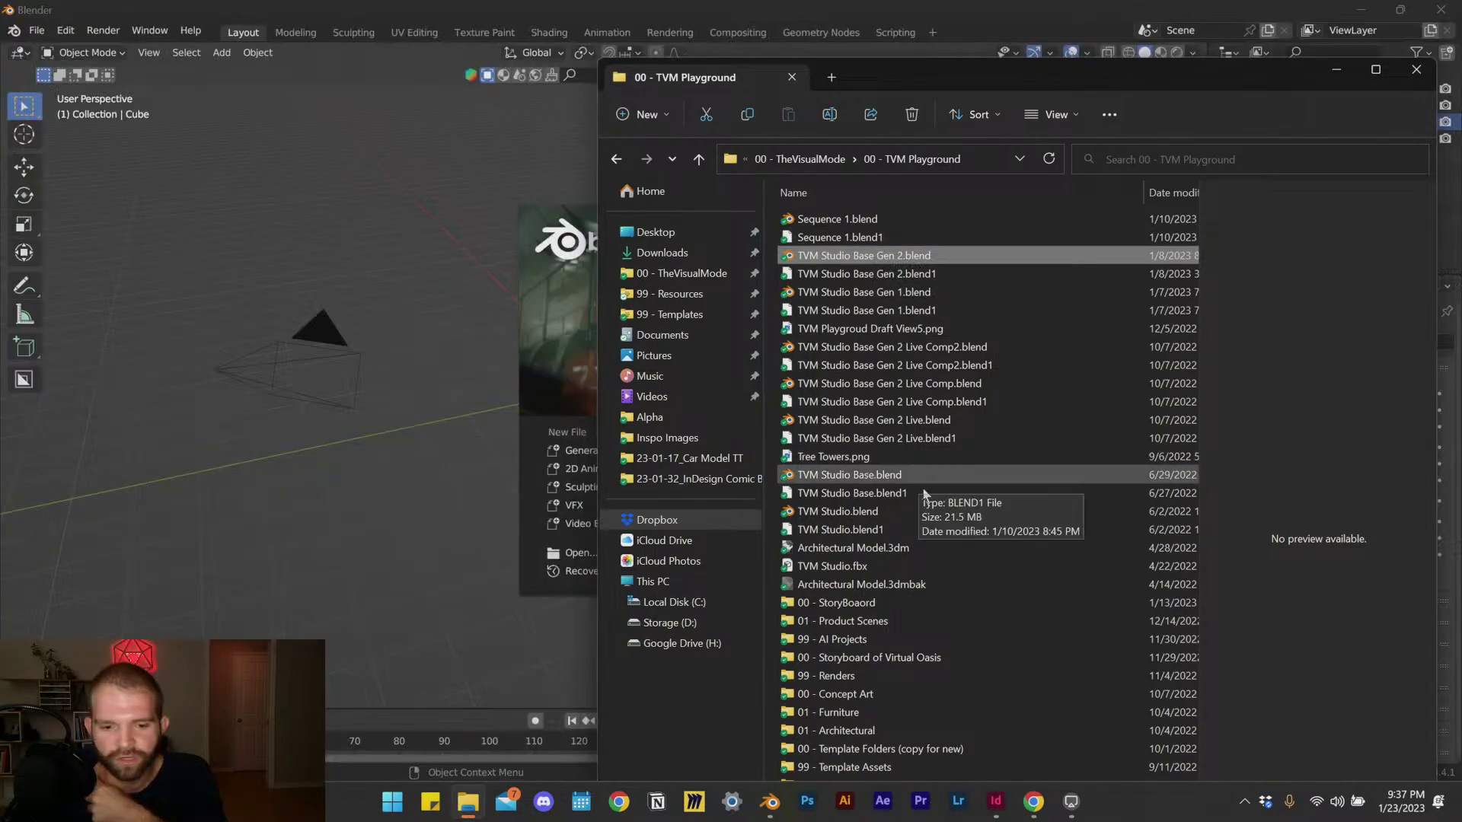
click(901, 219)
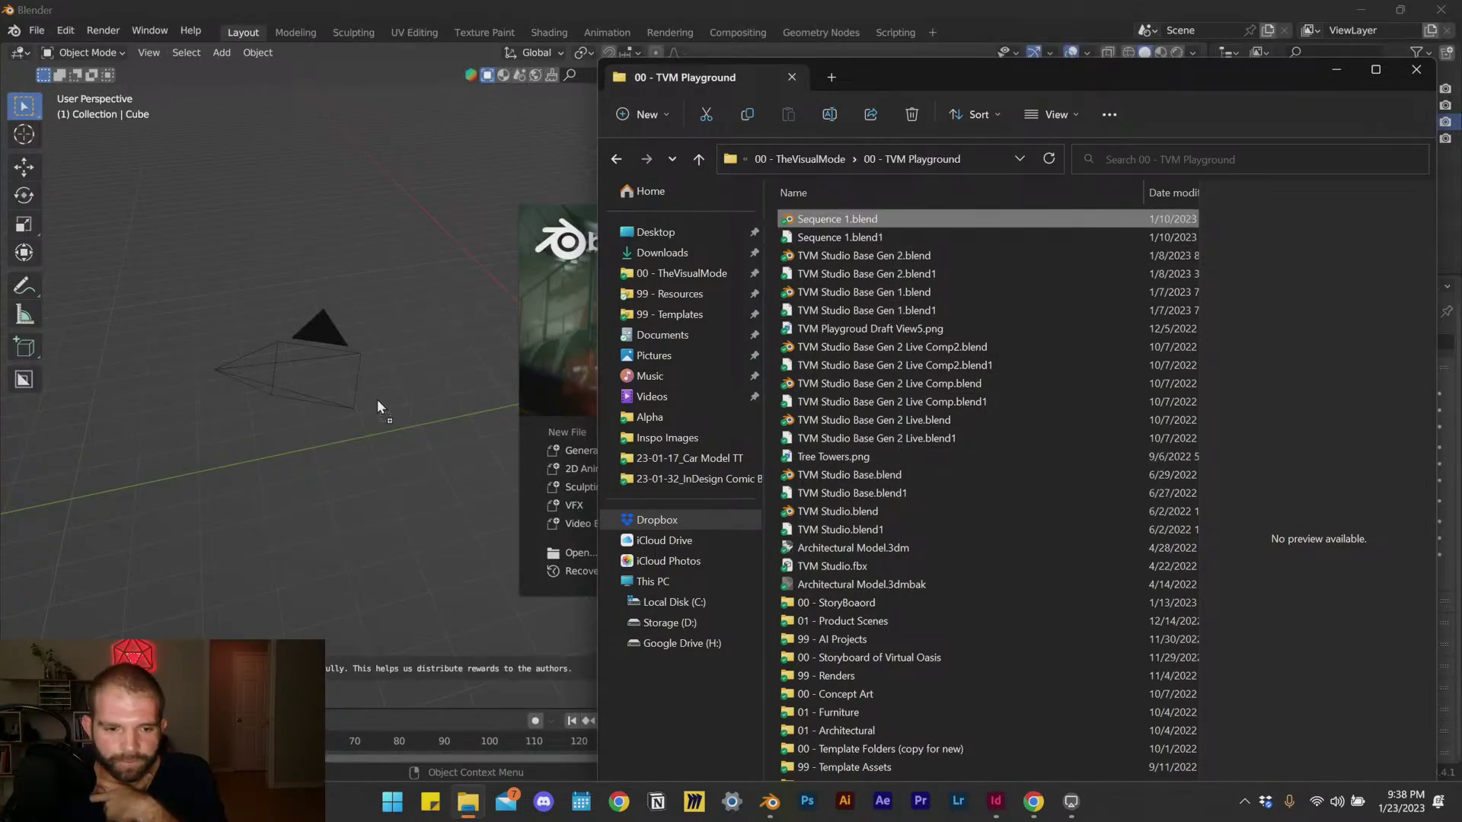
drag(351, 501, 375, 358)
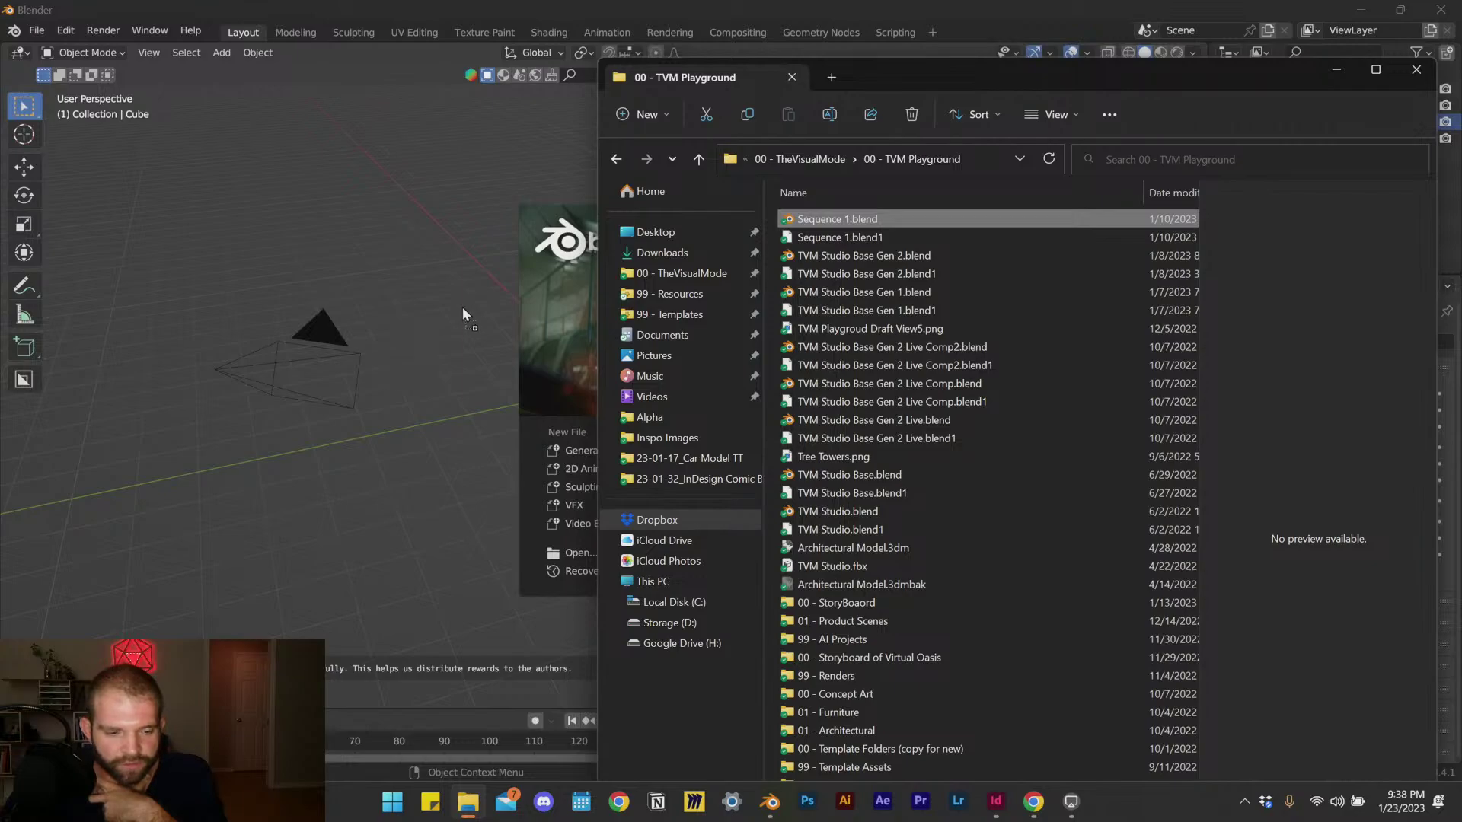
drag(463, 308, 460, 309)
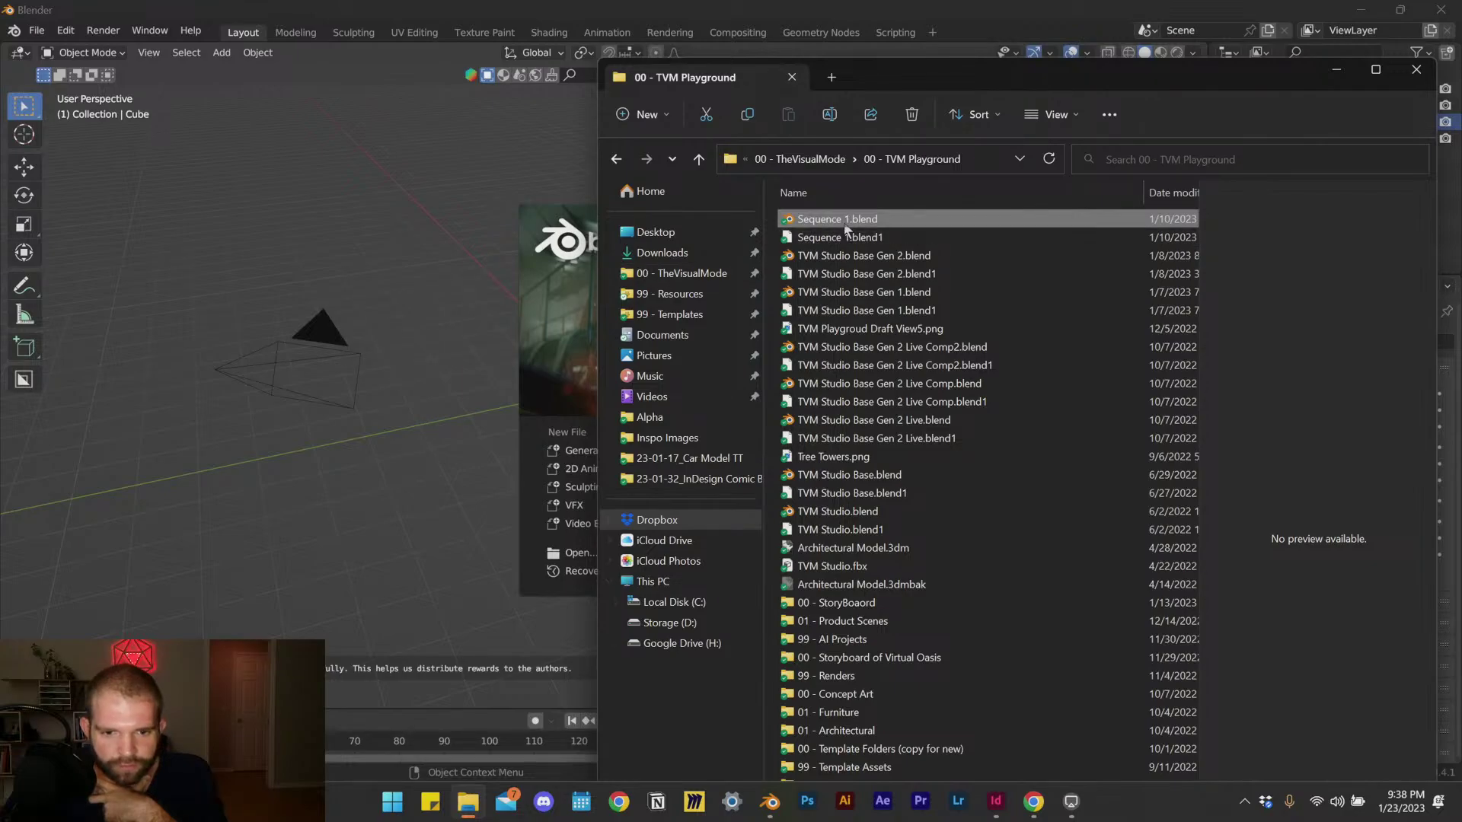
drag(845, 228, 339, 344)
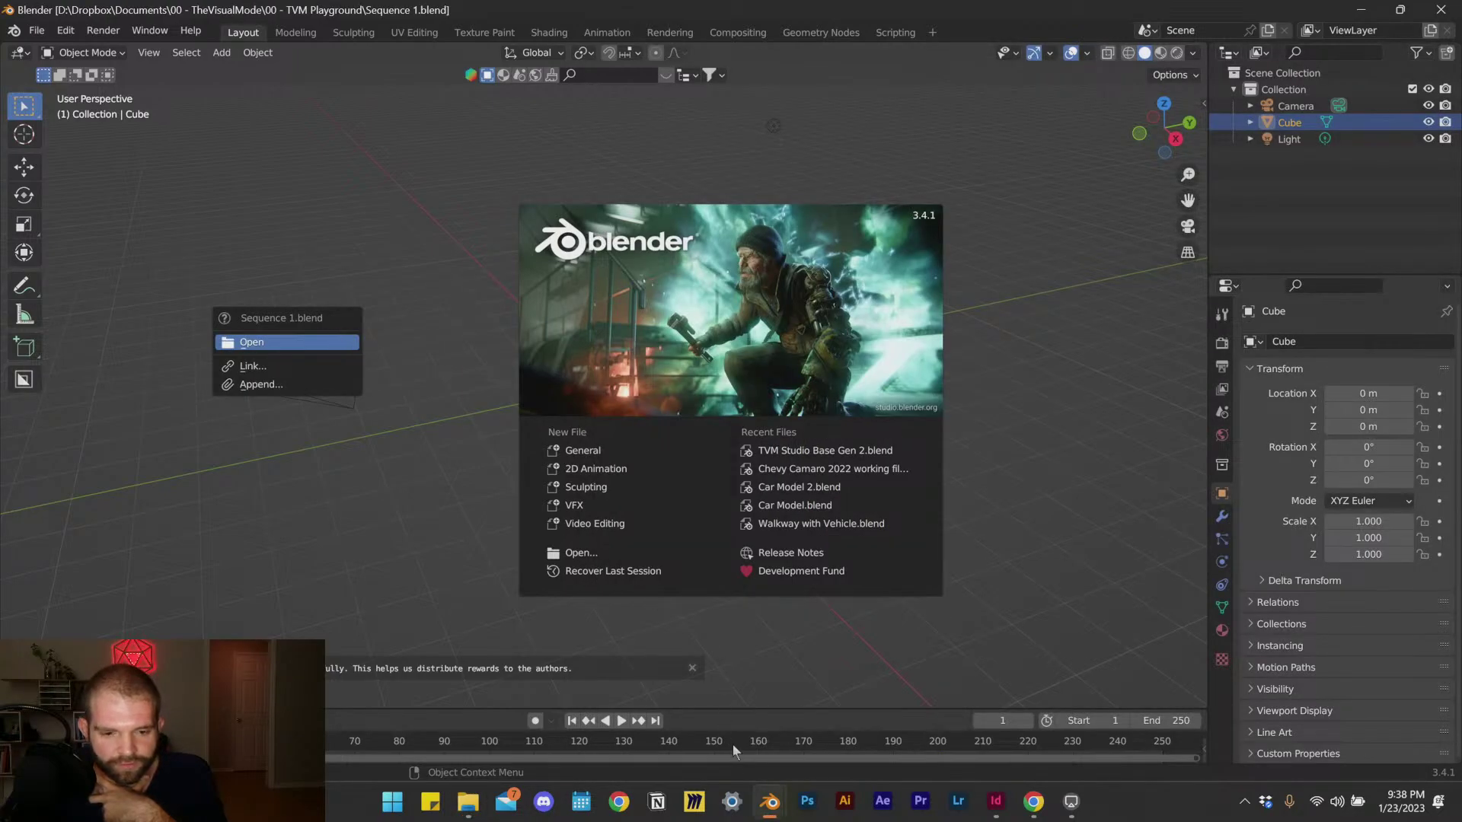
Step: Switch to the Blender window with TVM Studio Base Gen 2.blend and examine the block city model in perspective
click(583, 728)
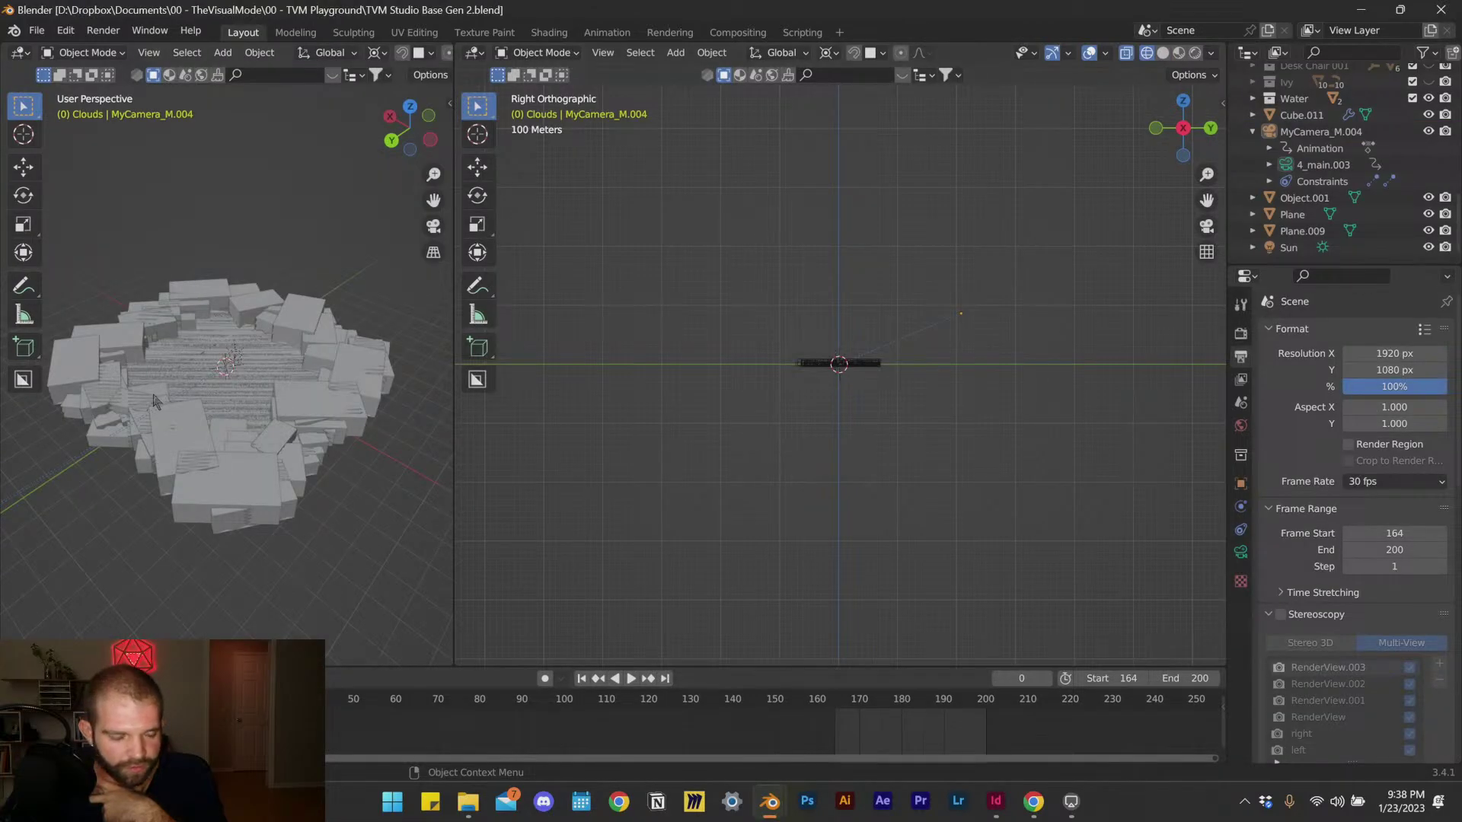
drag(410, 125, 411, 123)
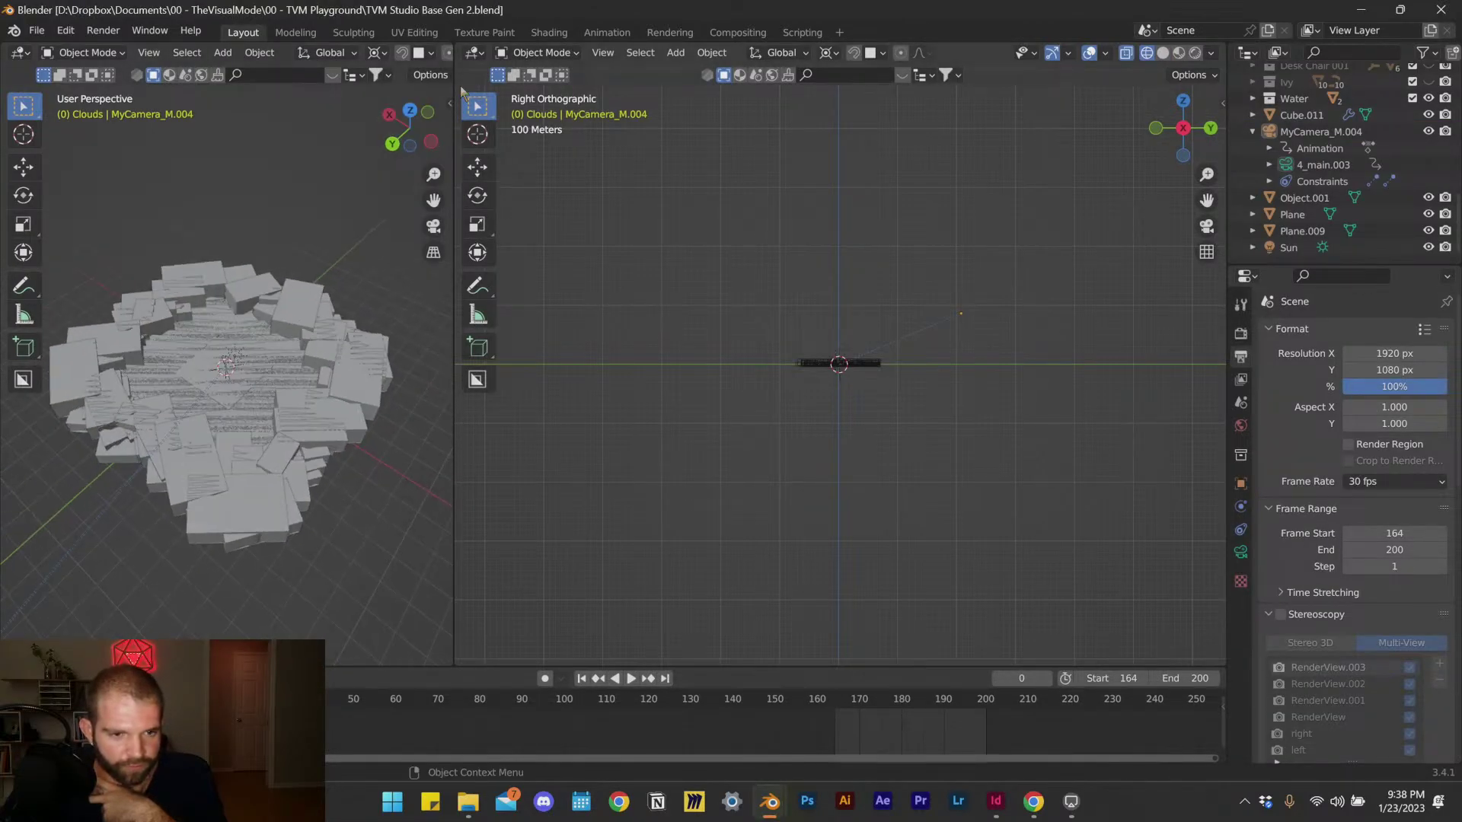
Step: Merge the two 3D viewports into a single perspective view and look over the scene and its collections
drag(448, 48, 582, 182)
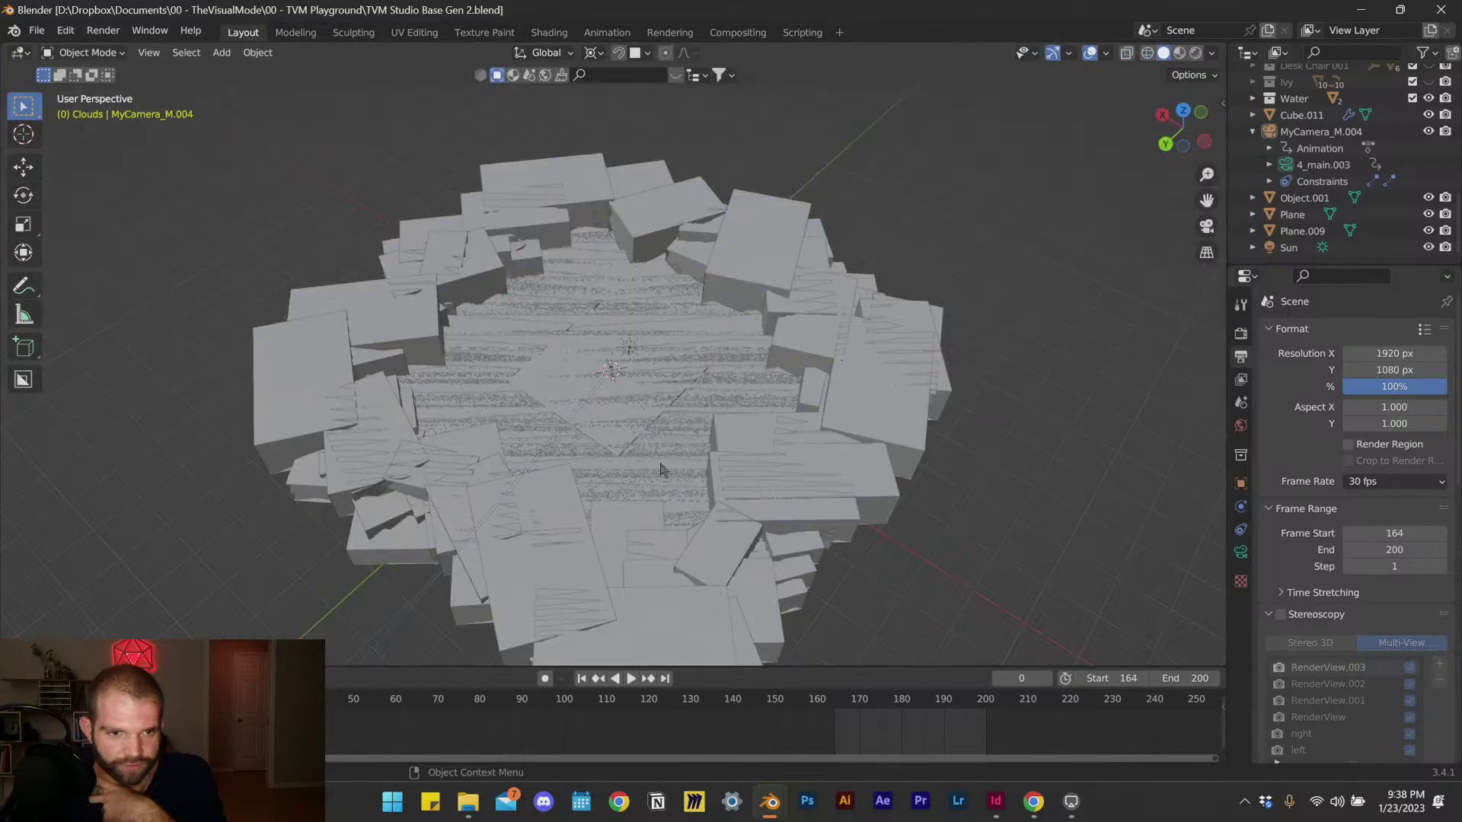
scroll(607, 409, up, 5)
scroll(607, 409, down, 8)
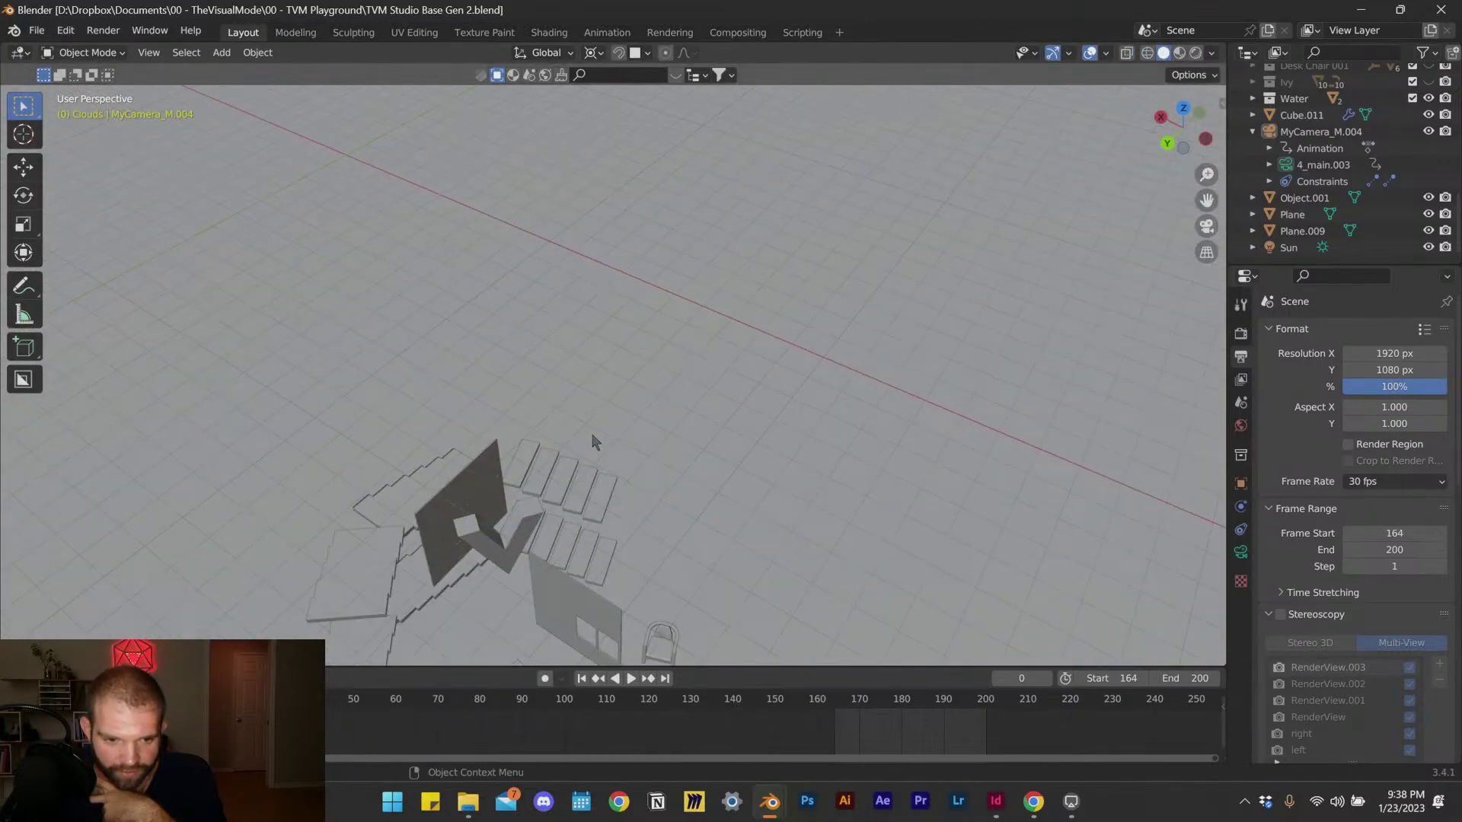
scroll(551, 423, down, 3)
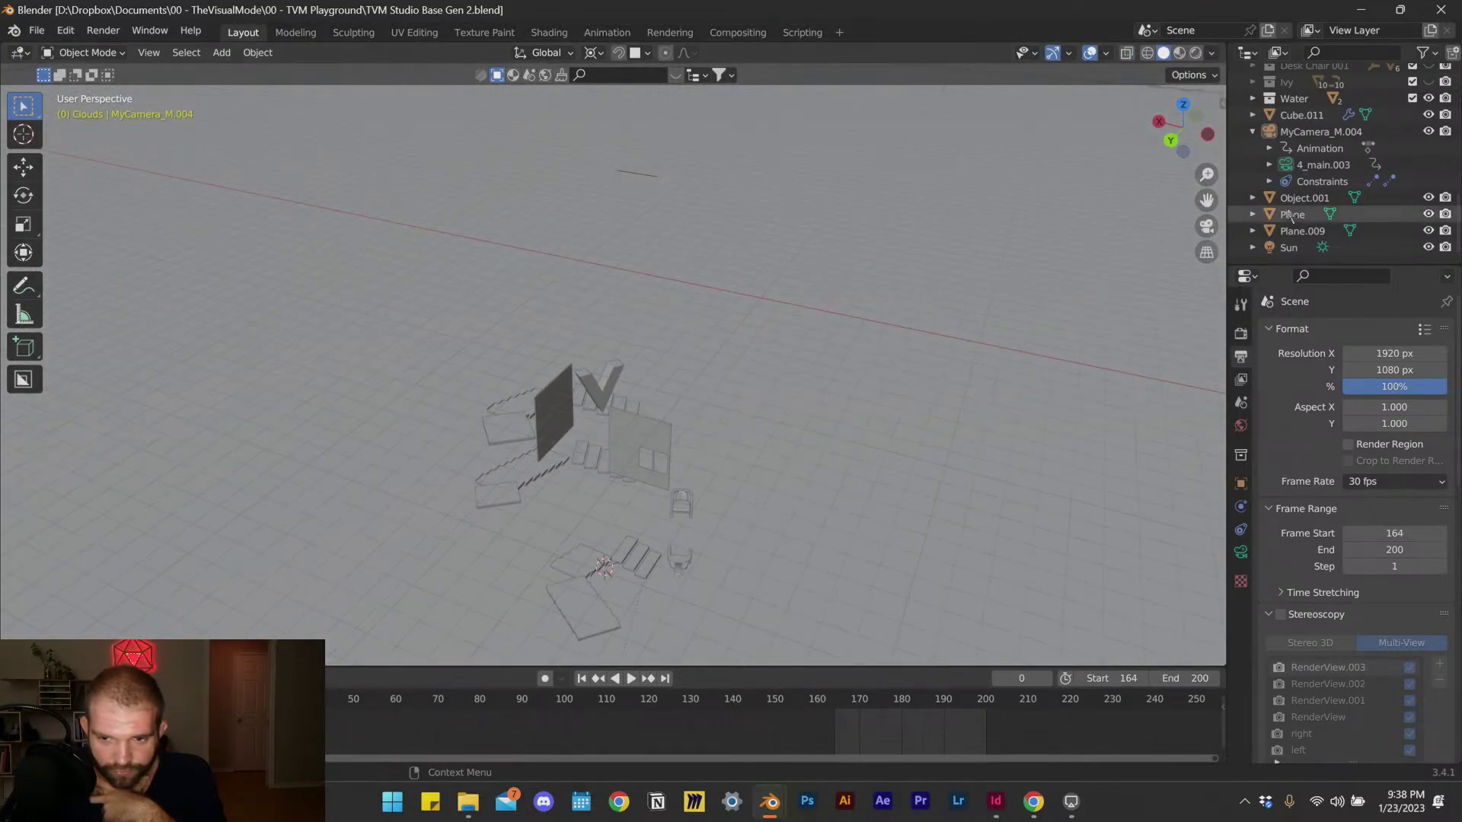
scroll(1396, 137, up, 5)
scroll(1392, 148, up, 2)
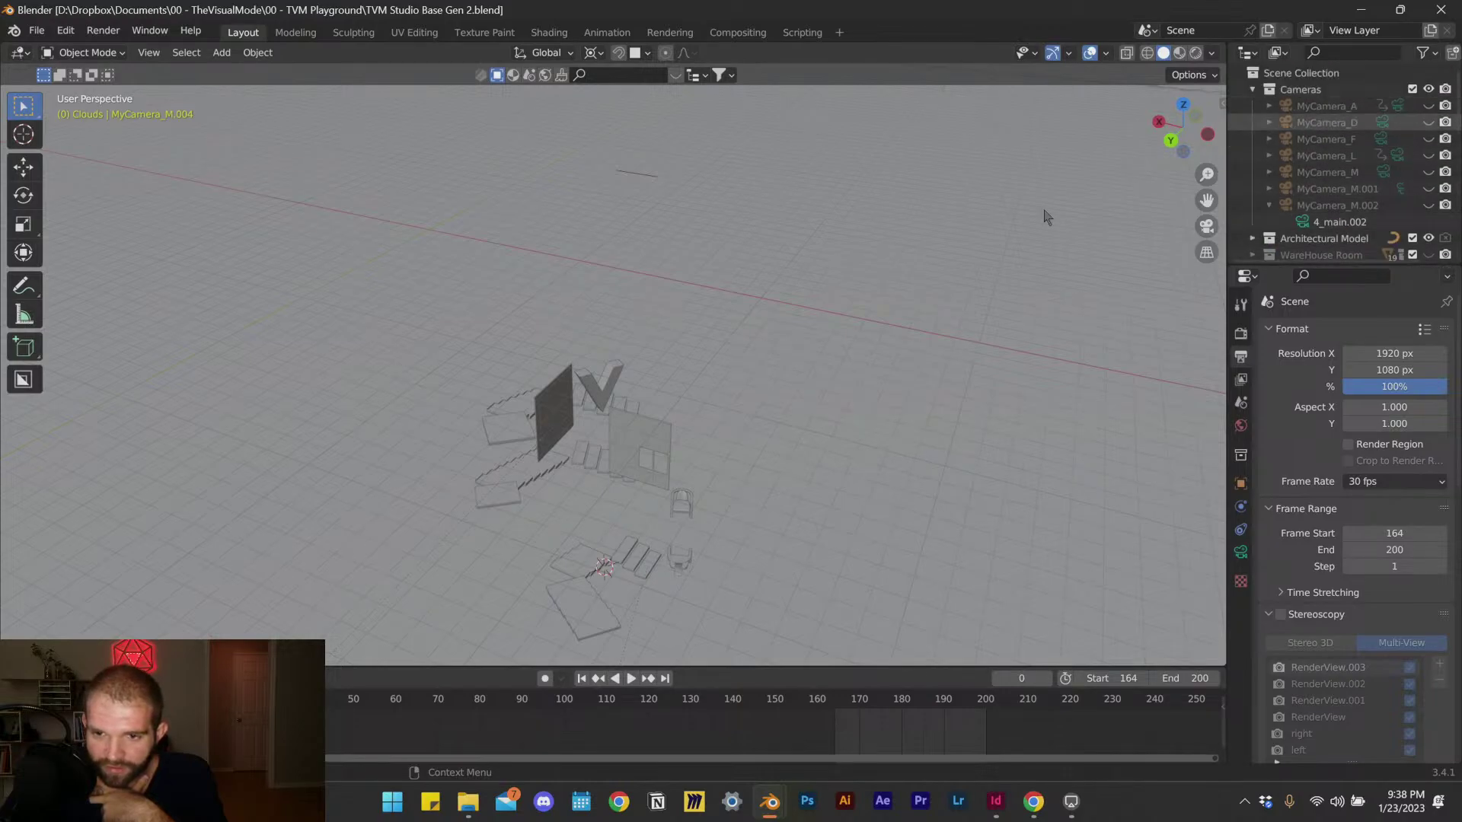
scroll(624, 426, down, 6)
scroll(624, 427, down, 4)
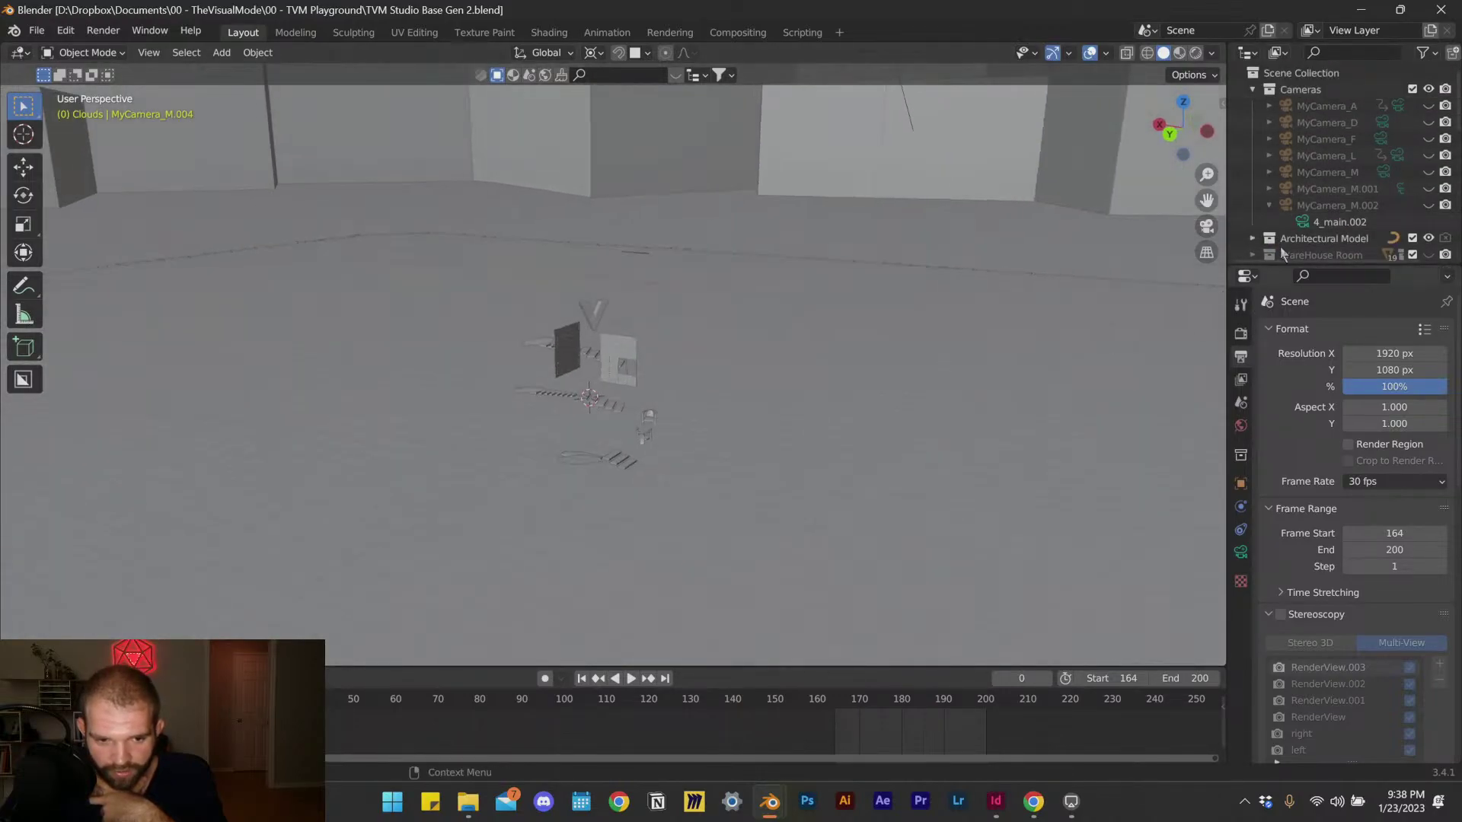
scroll(1340, 175, down, 5)
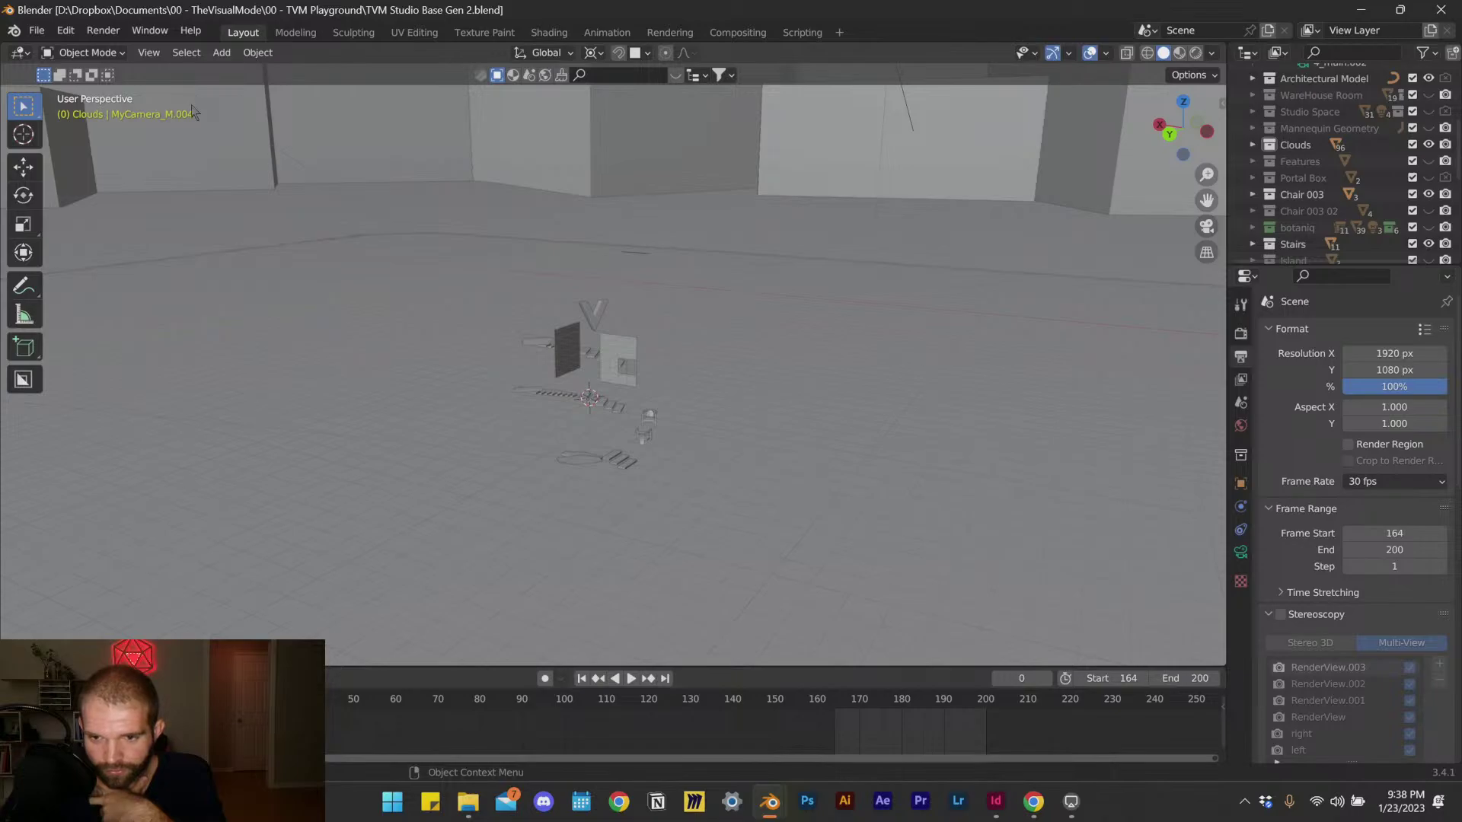
Step: Set the render resolution scale to 50% and save the file
click(1394, 387)
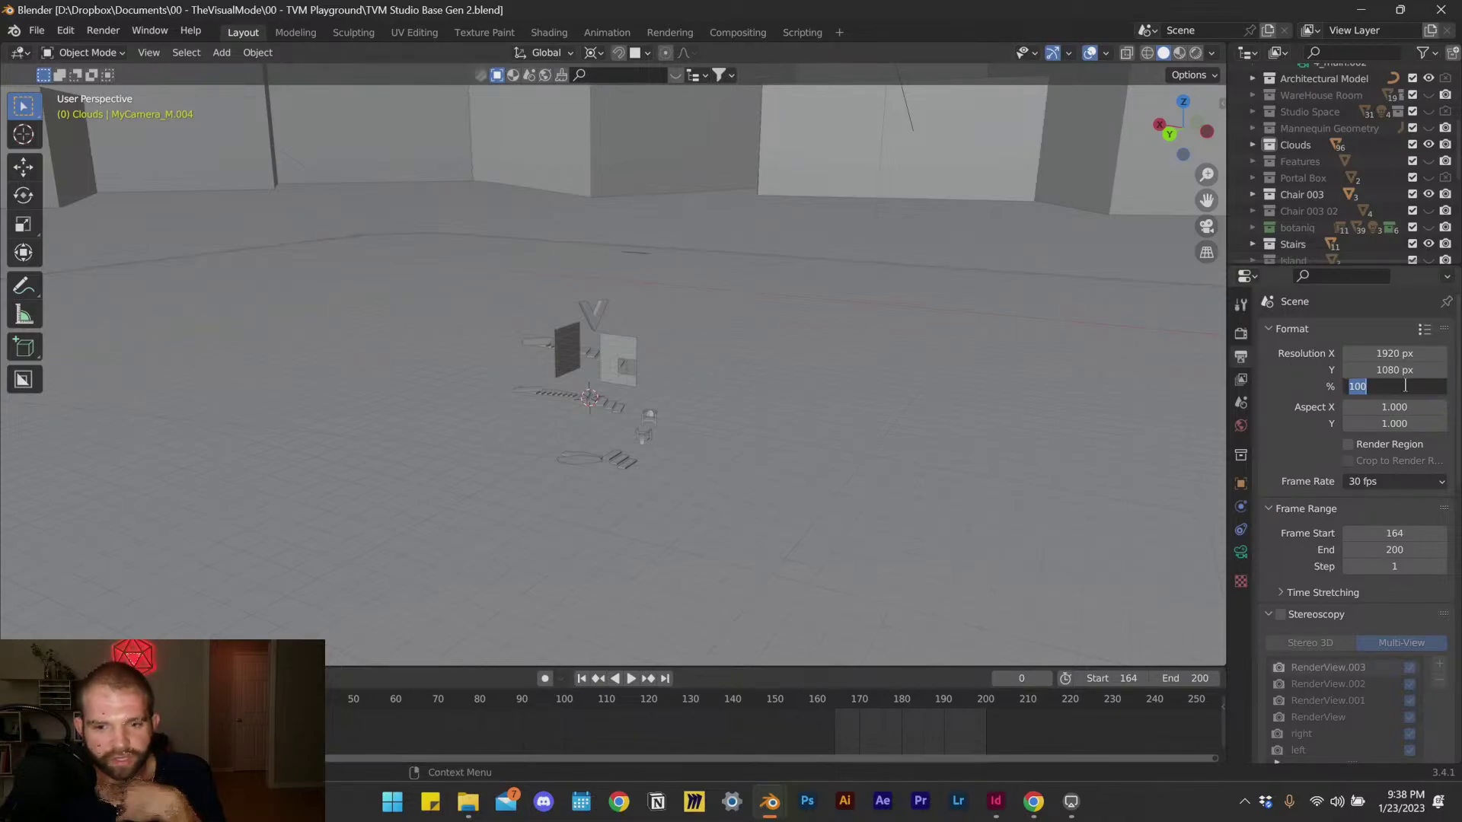
text(50)
key(Return)
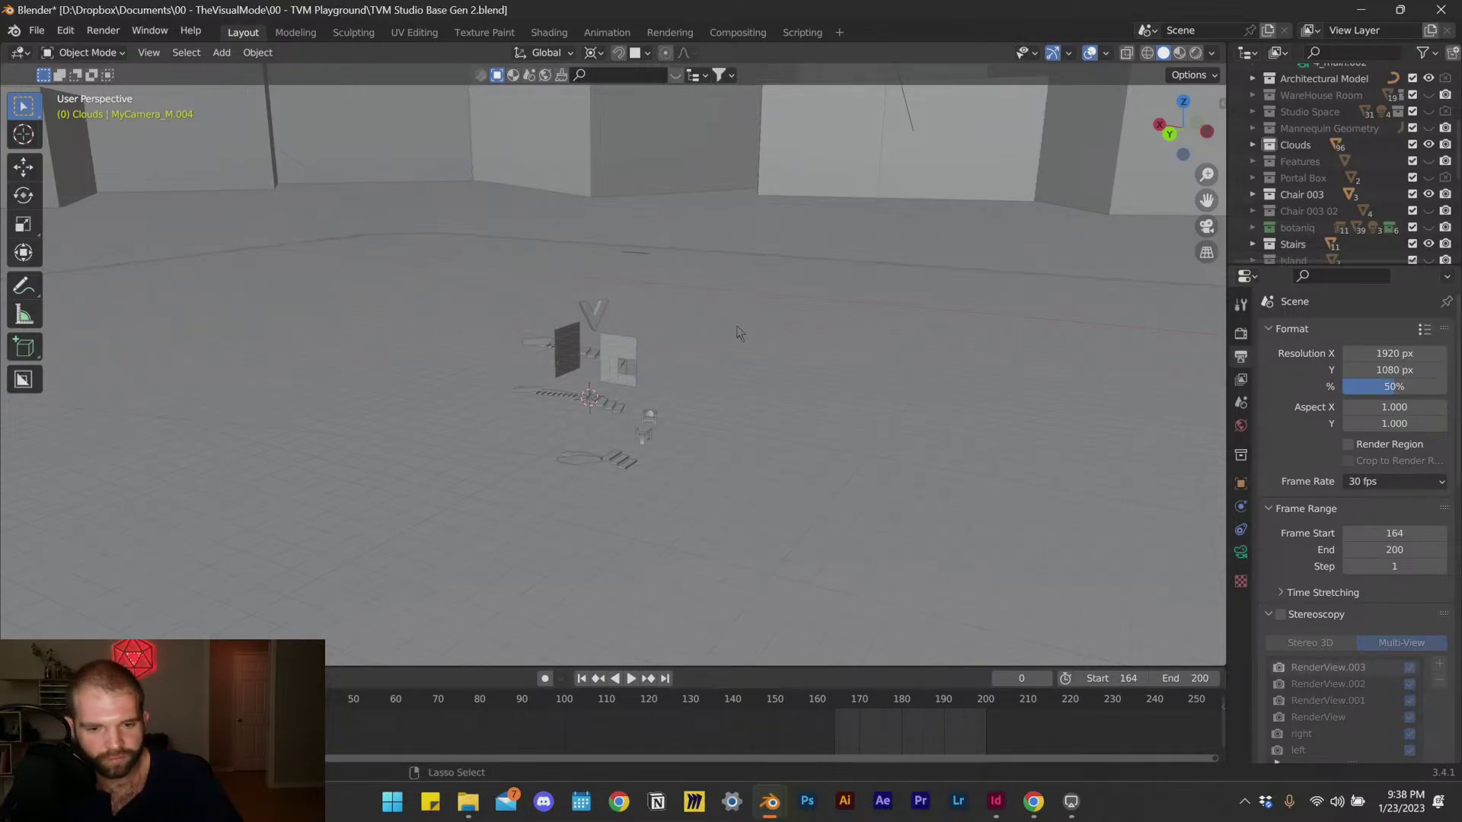
key(ctrl+s)
Step: Render a still image of the scene and maximize the render window
click(103, 31)
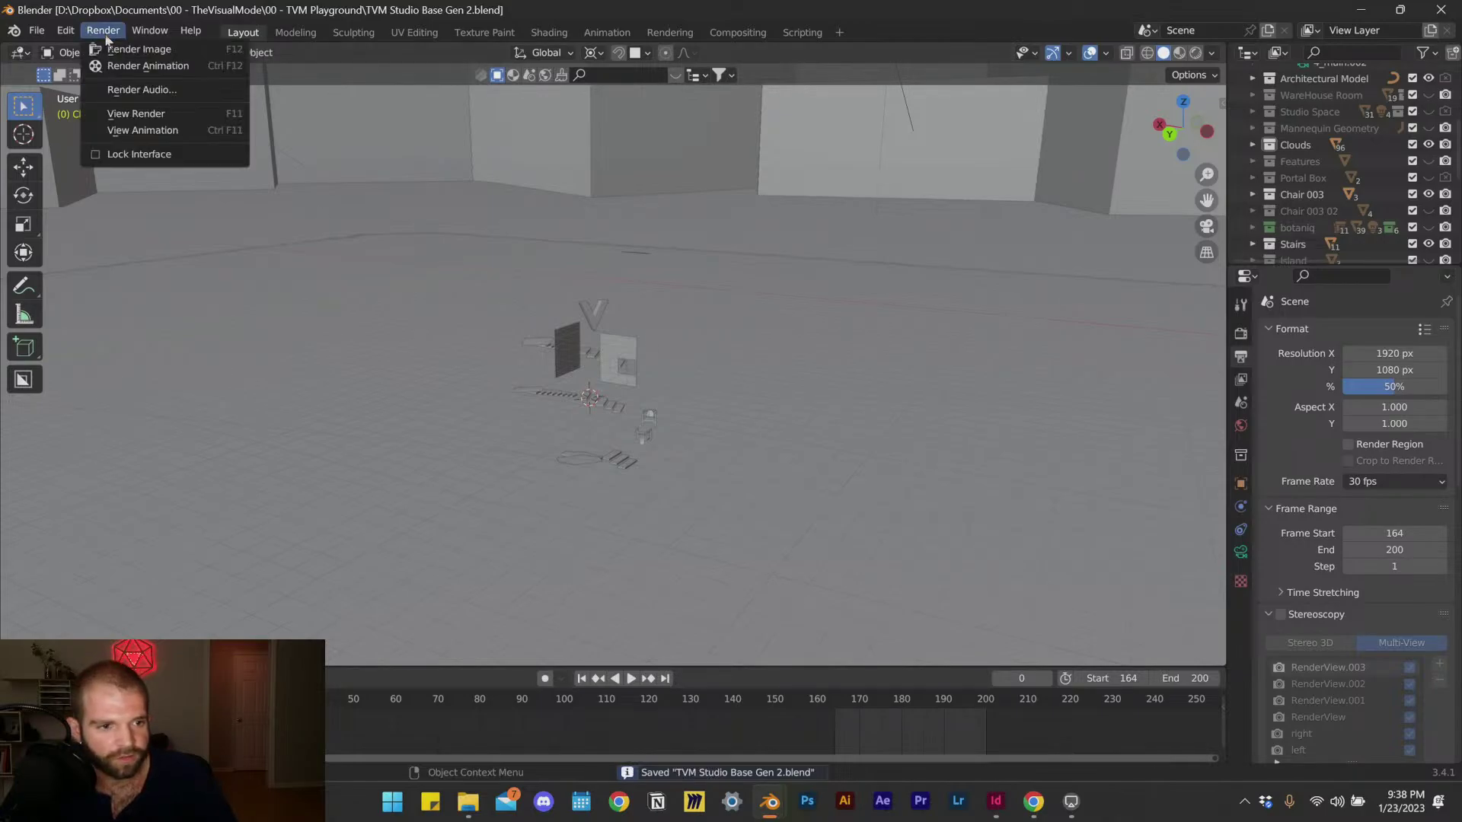
click(122, 49)
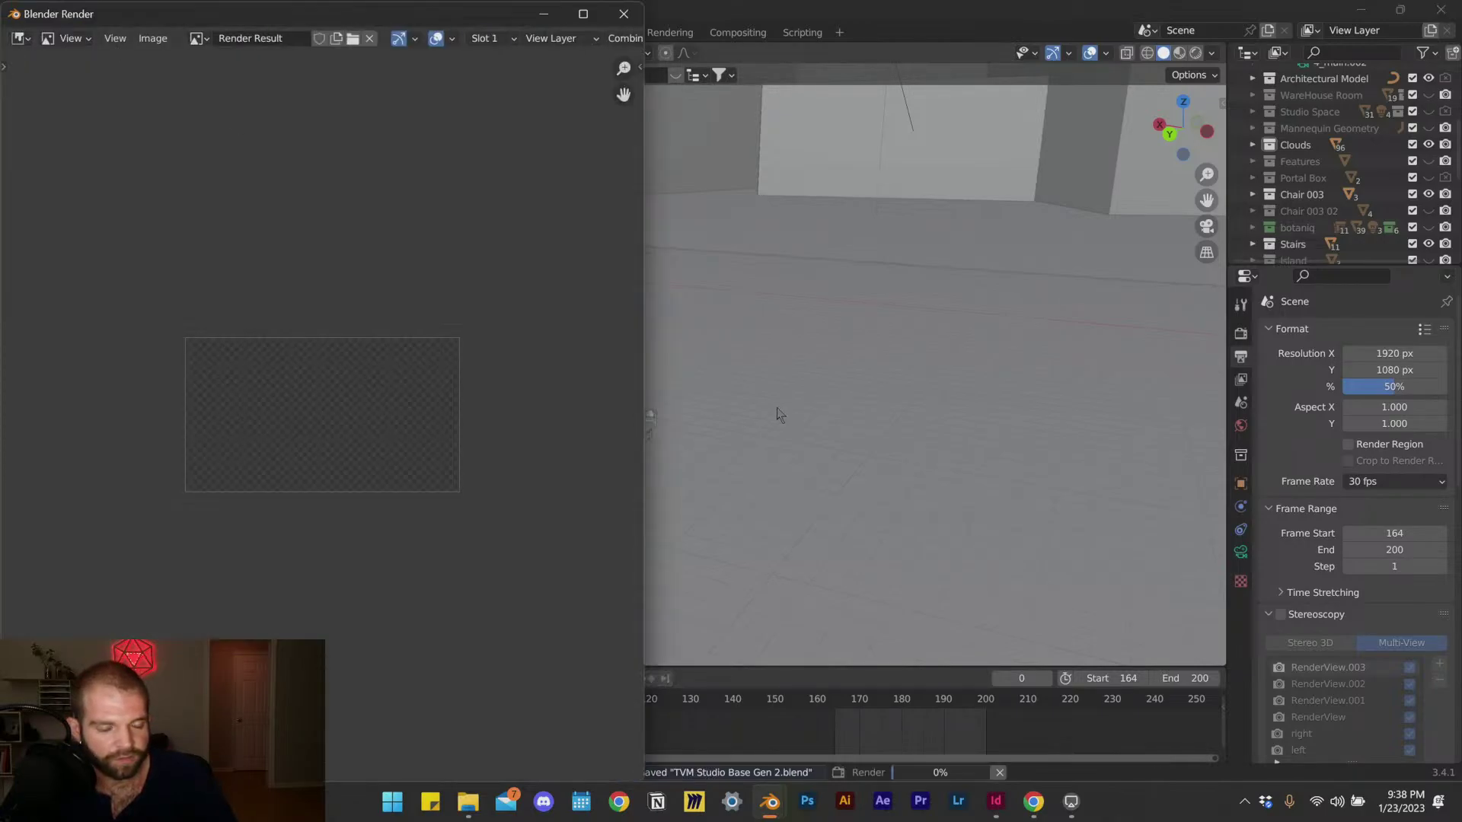
click(583, 14)
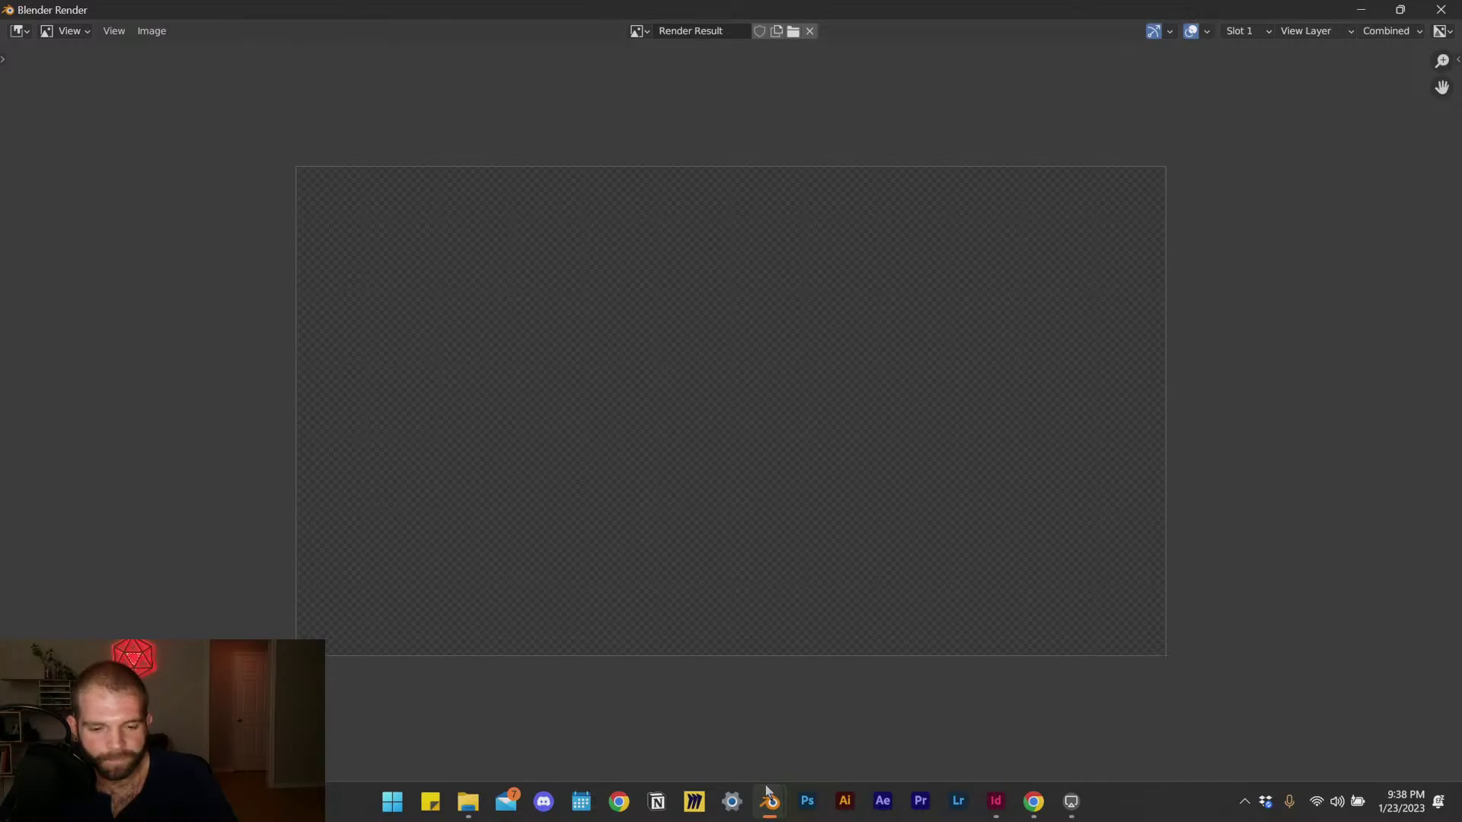
Step: Switch to the Blender window with Sequence 1.blend and display the scene through the camera in Rendered shading
mouse_move(767, 789)
click(924, 697)
scroll(737, 455, down, 3)
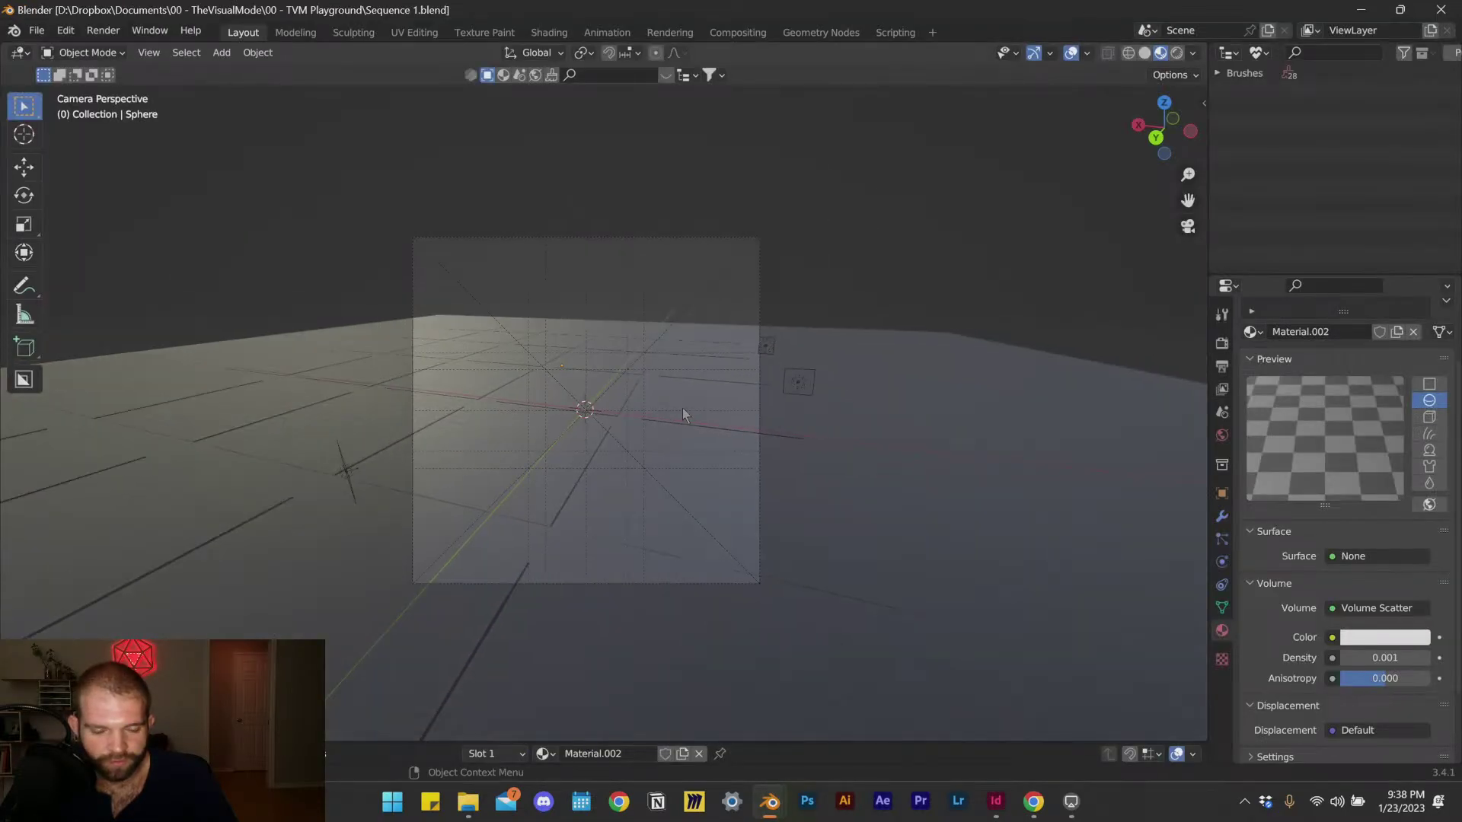
drag(737, 456, 658, 421)
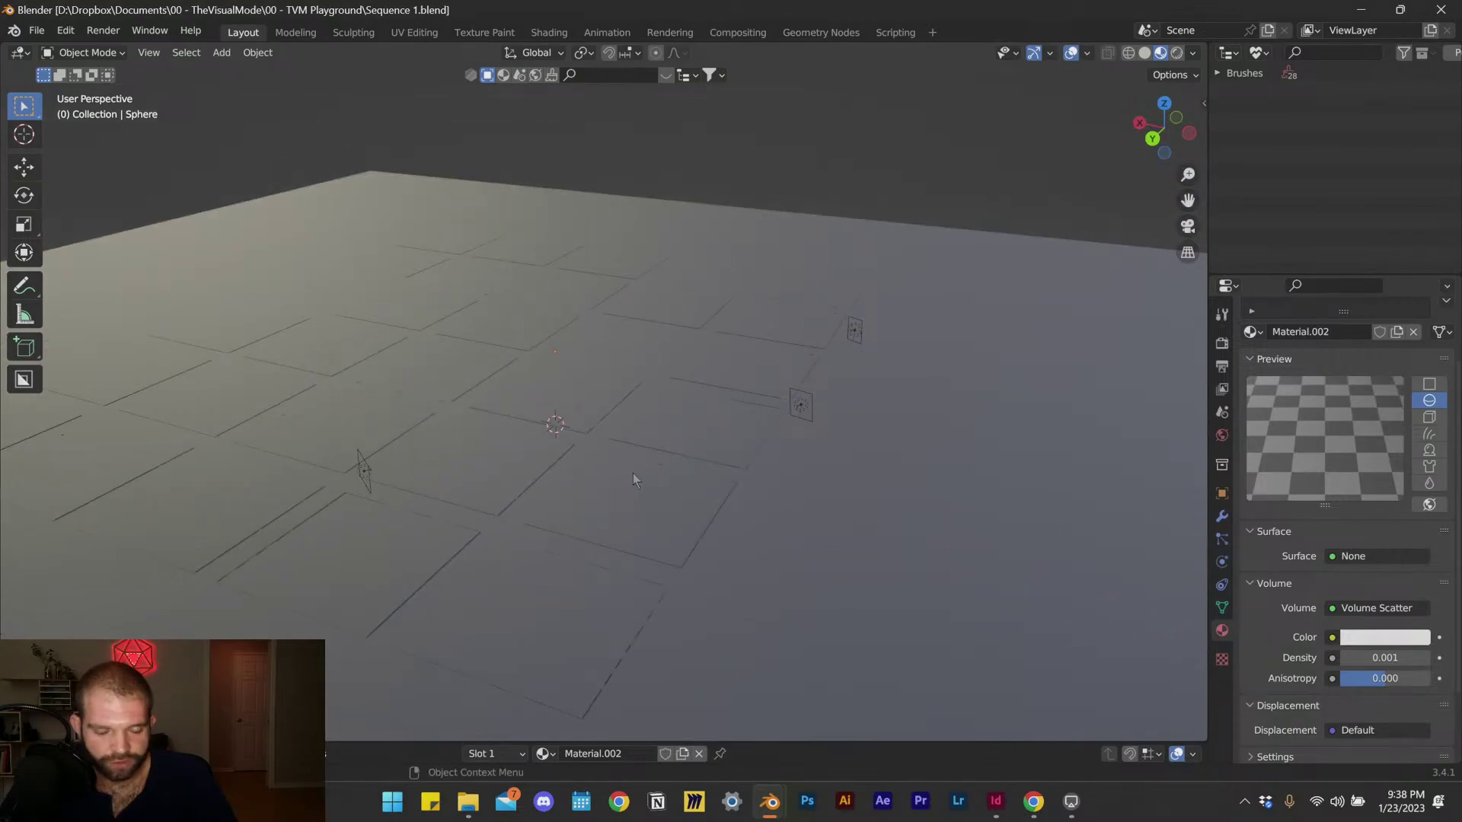
key(z)
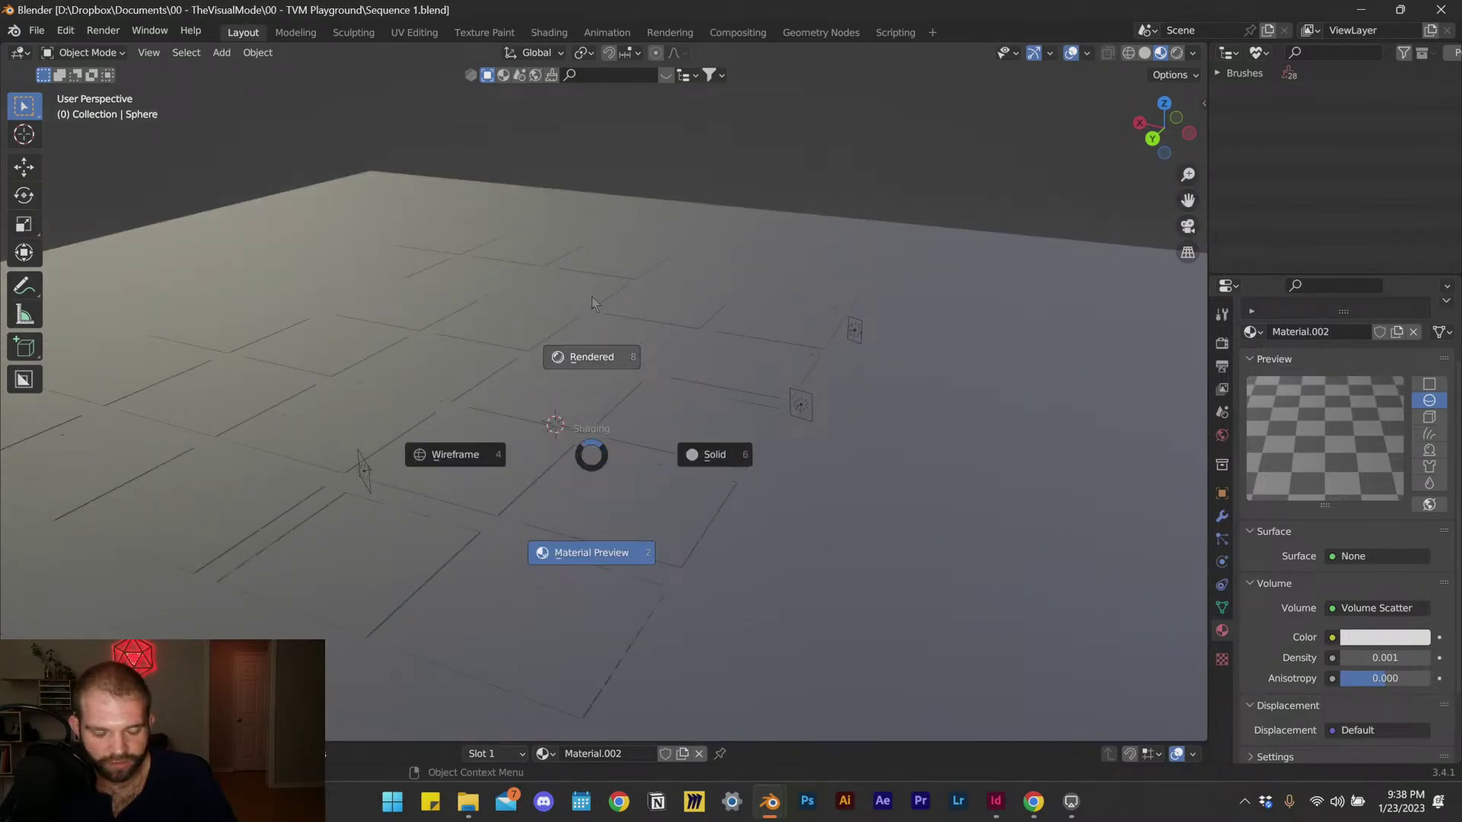
click(611, 578)
key(z)
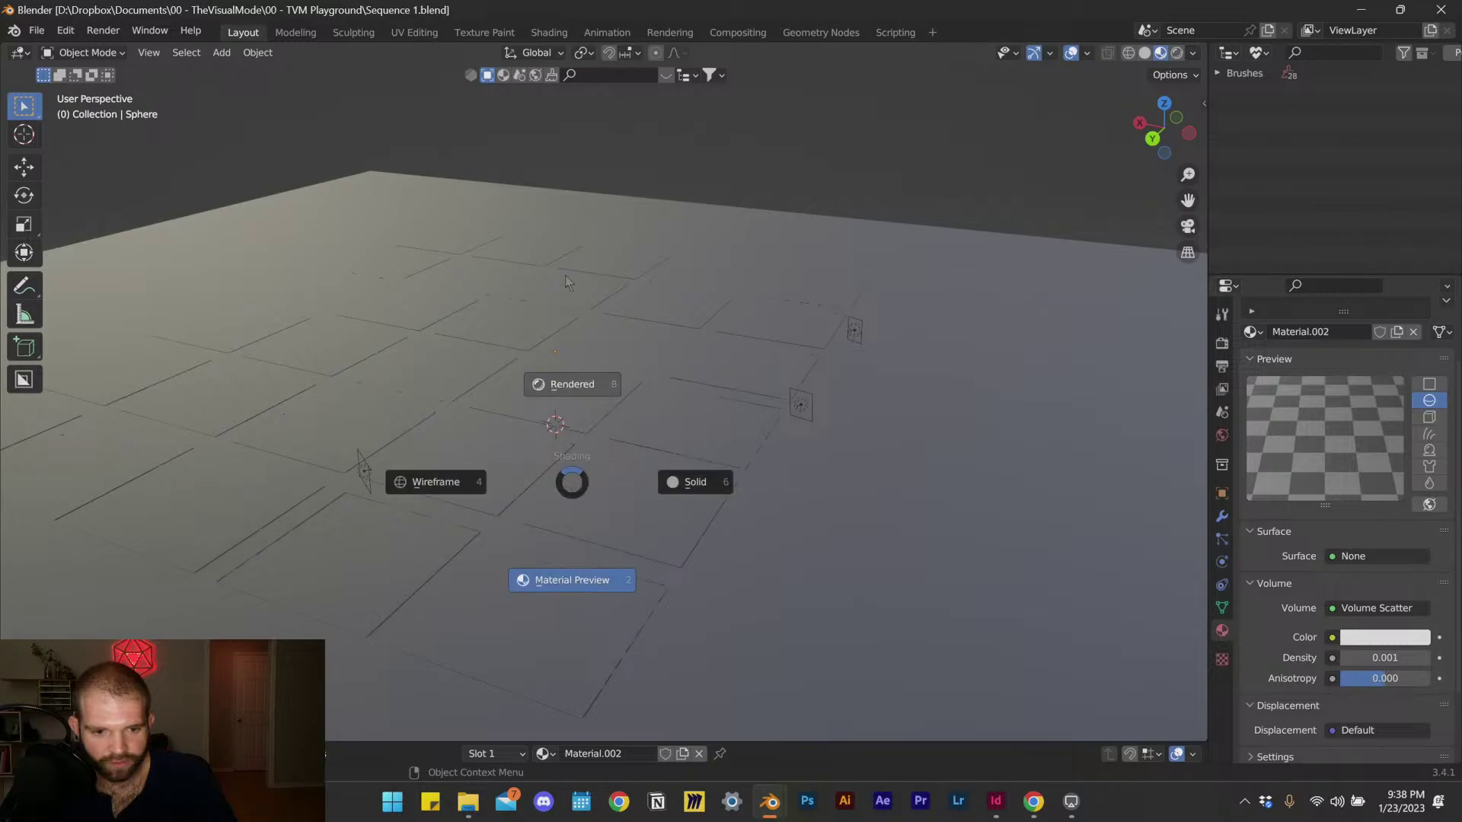
click(565, 277)
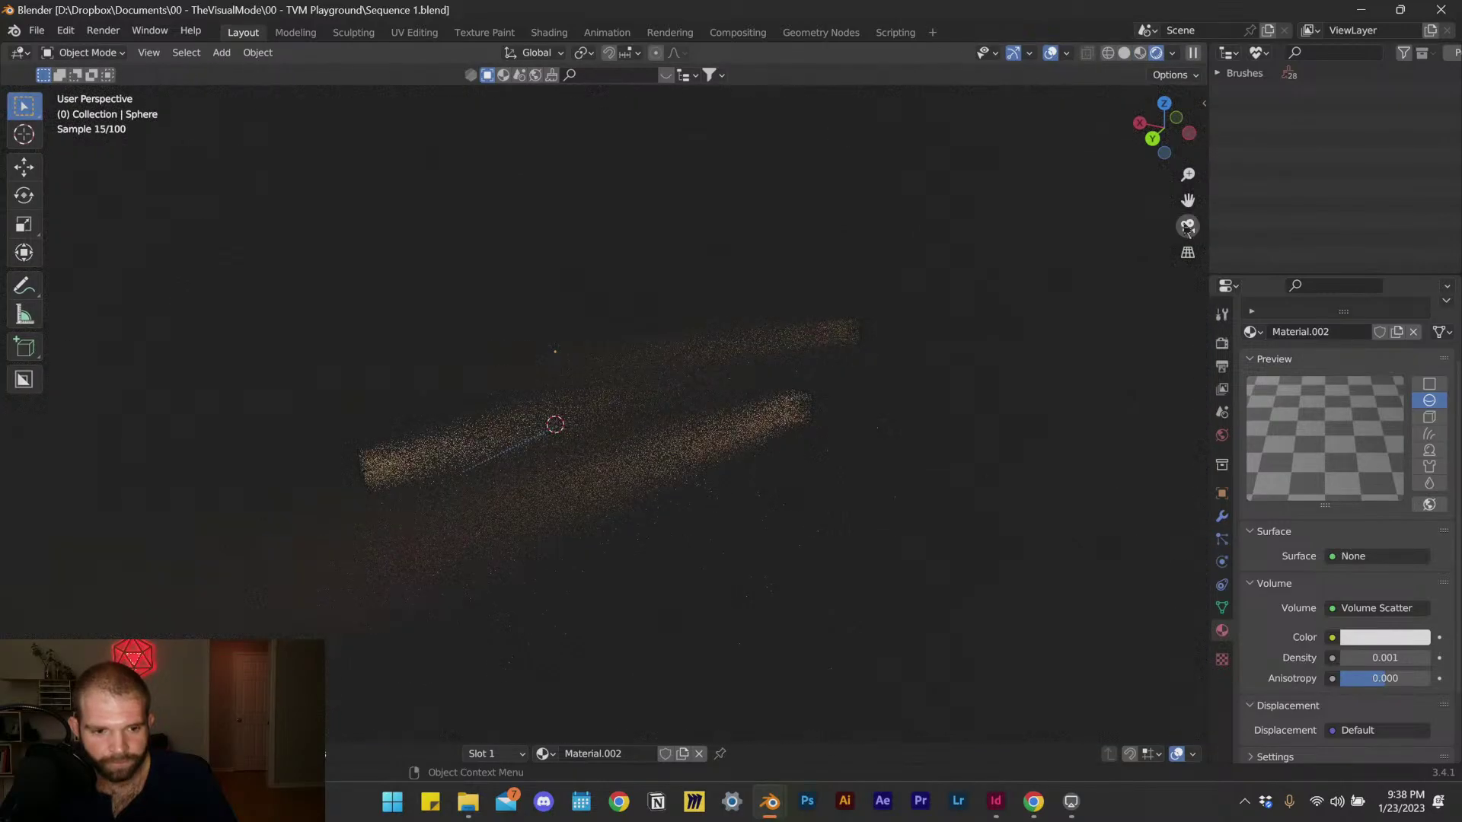
click(1187, 226)
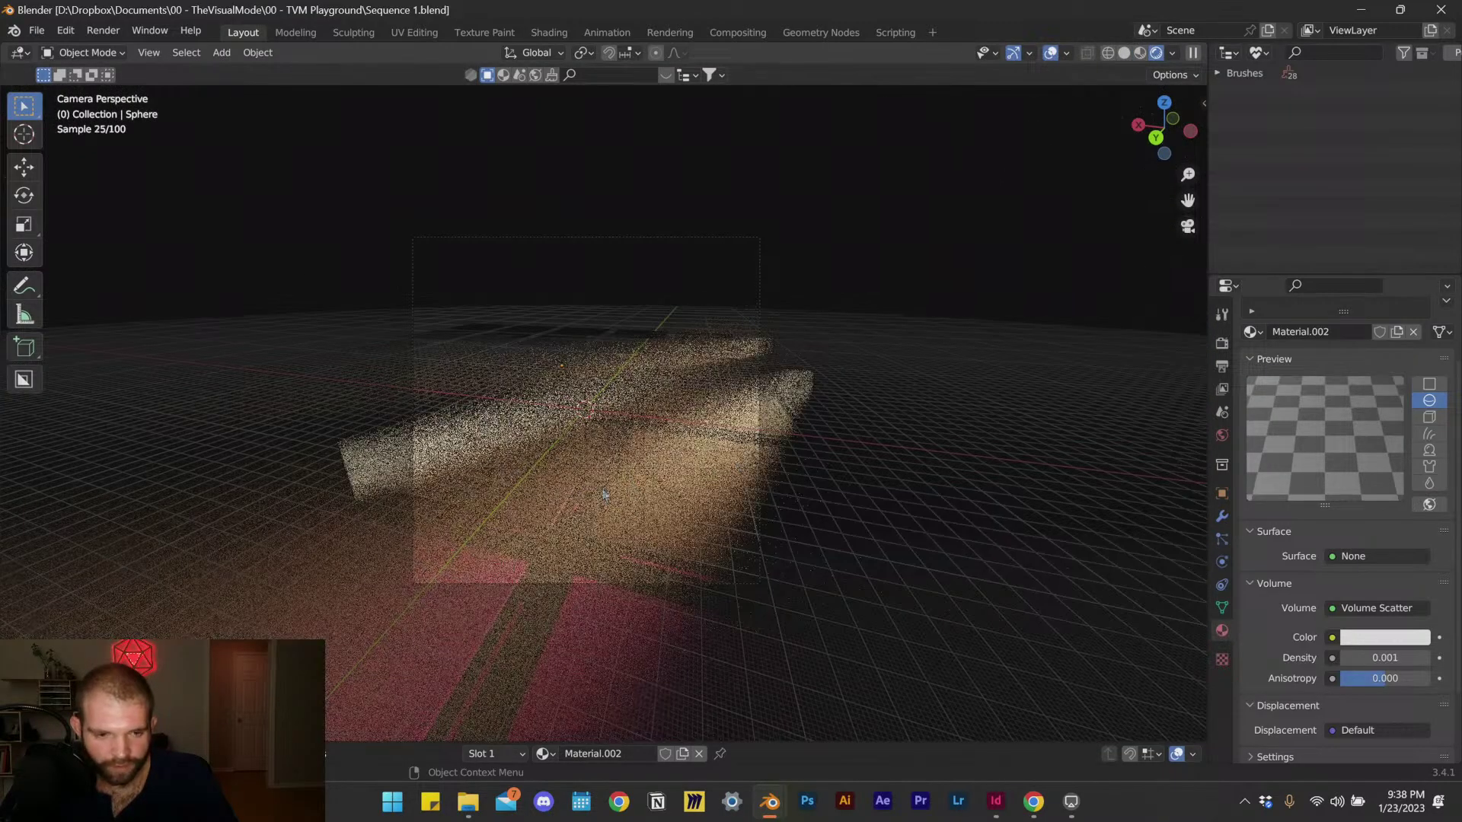
Step: Hide the three orange area lights one after another in the camera view
click(821, 367)
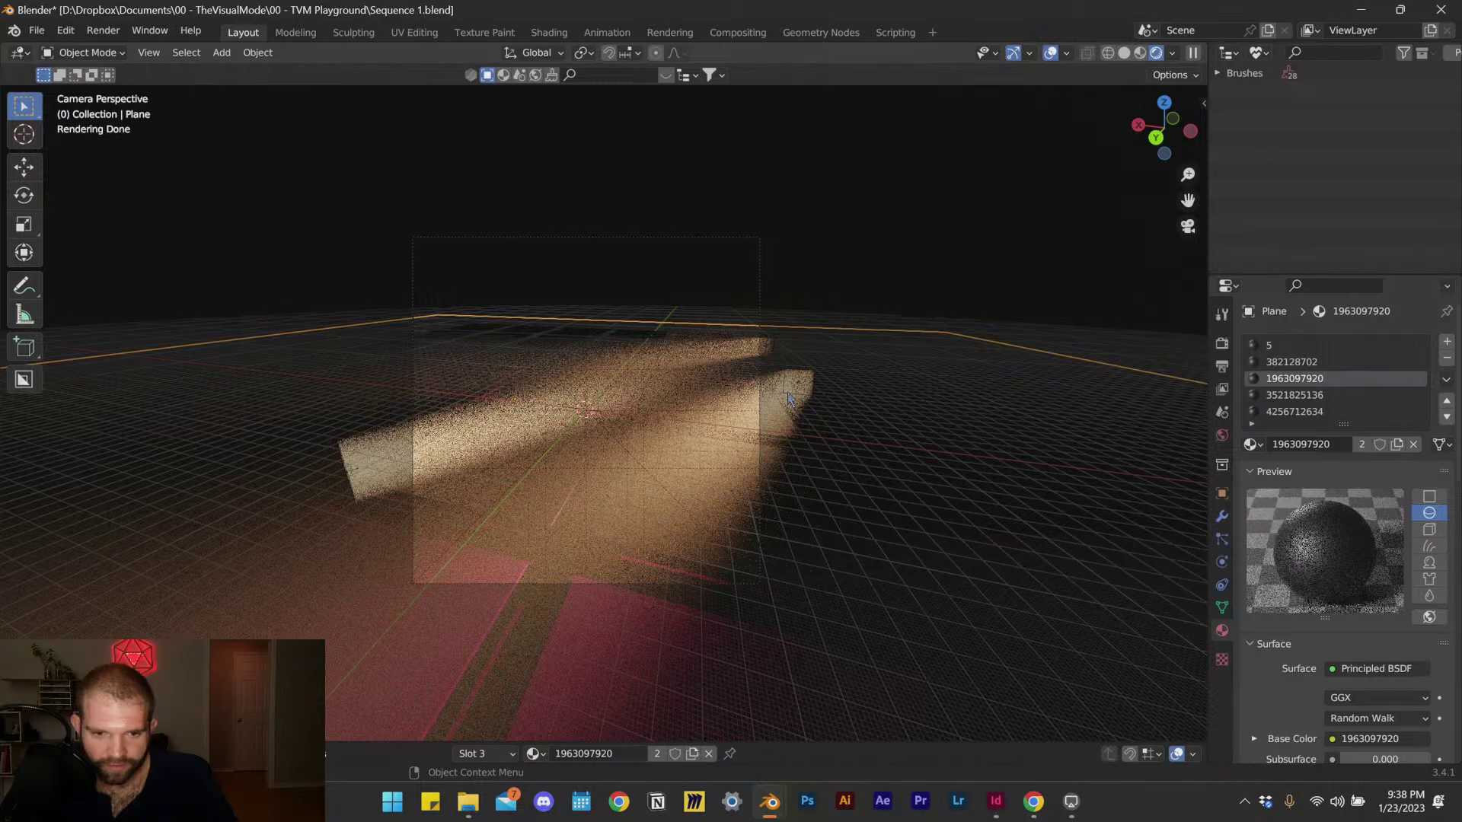
click(789, 397)
key(h)
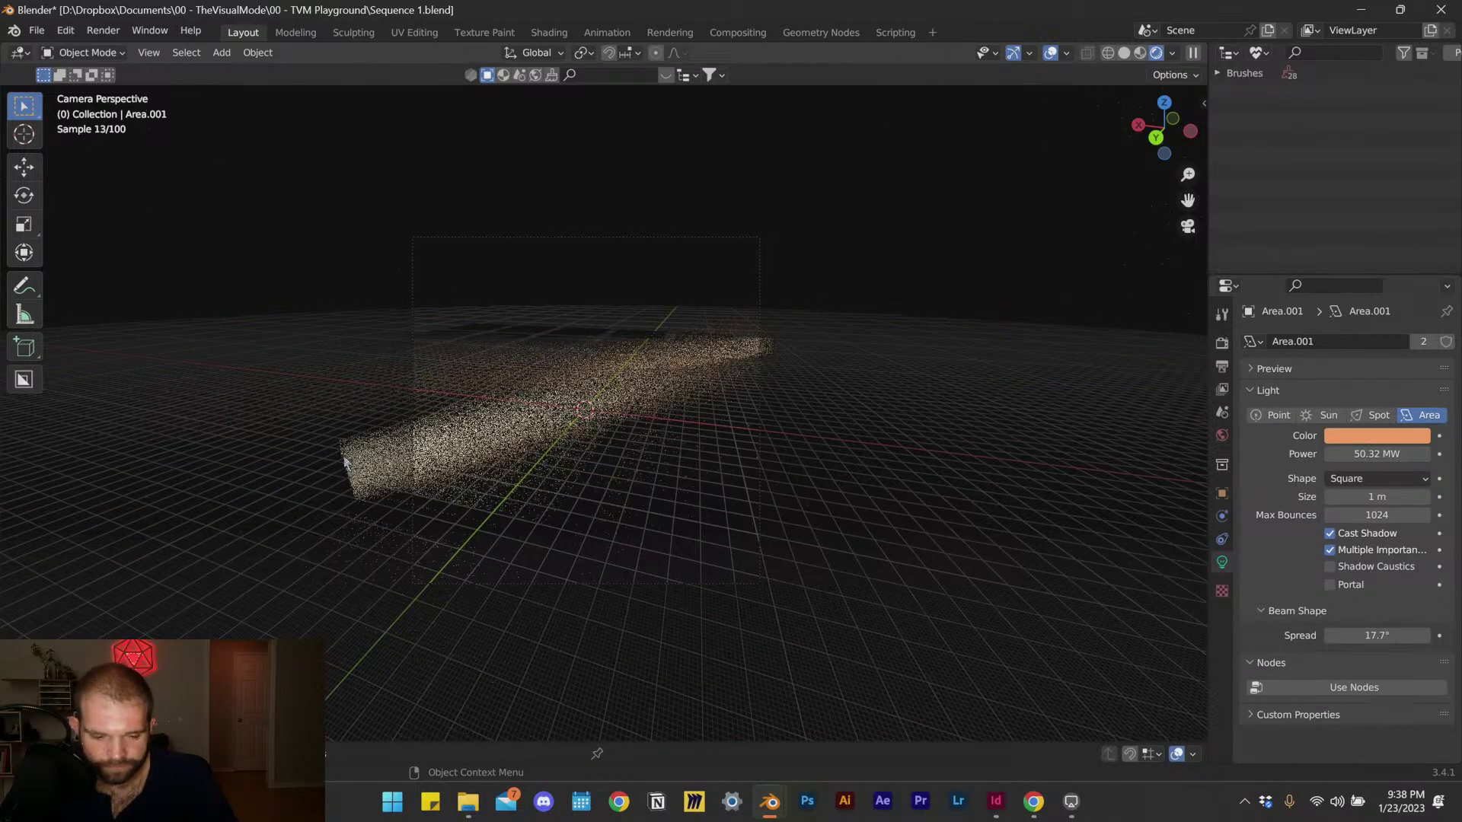
click(404, 428)
key(h)
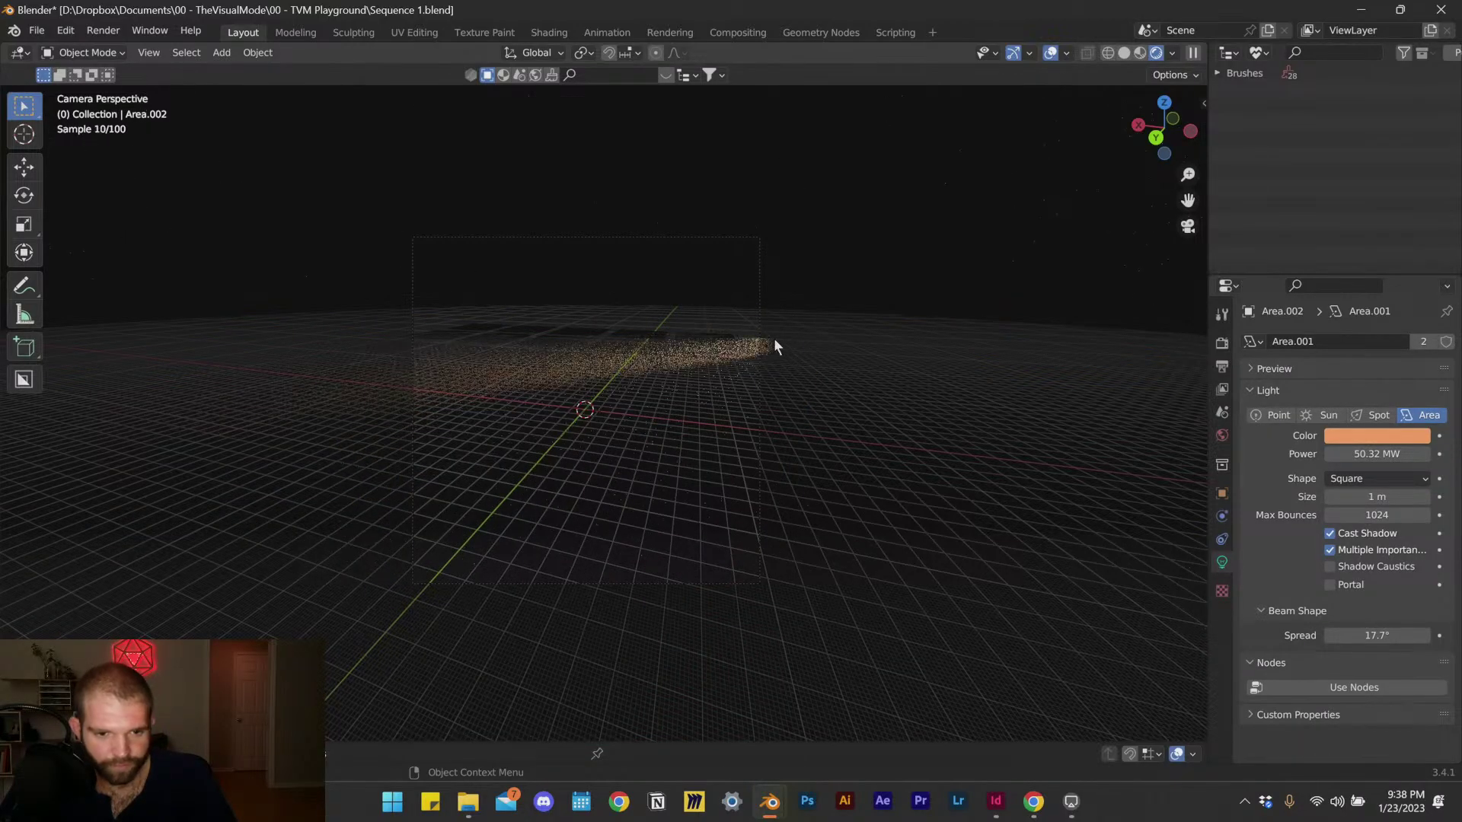
click(782, 357)
key(h)
key(KP_0)
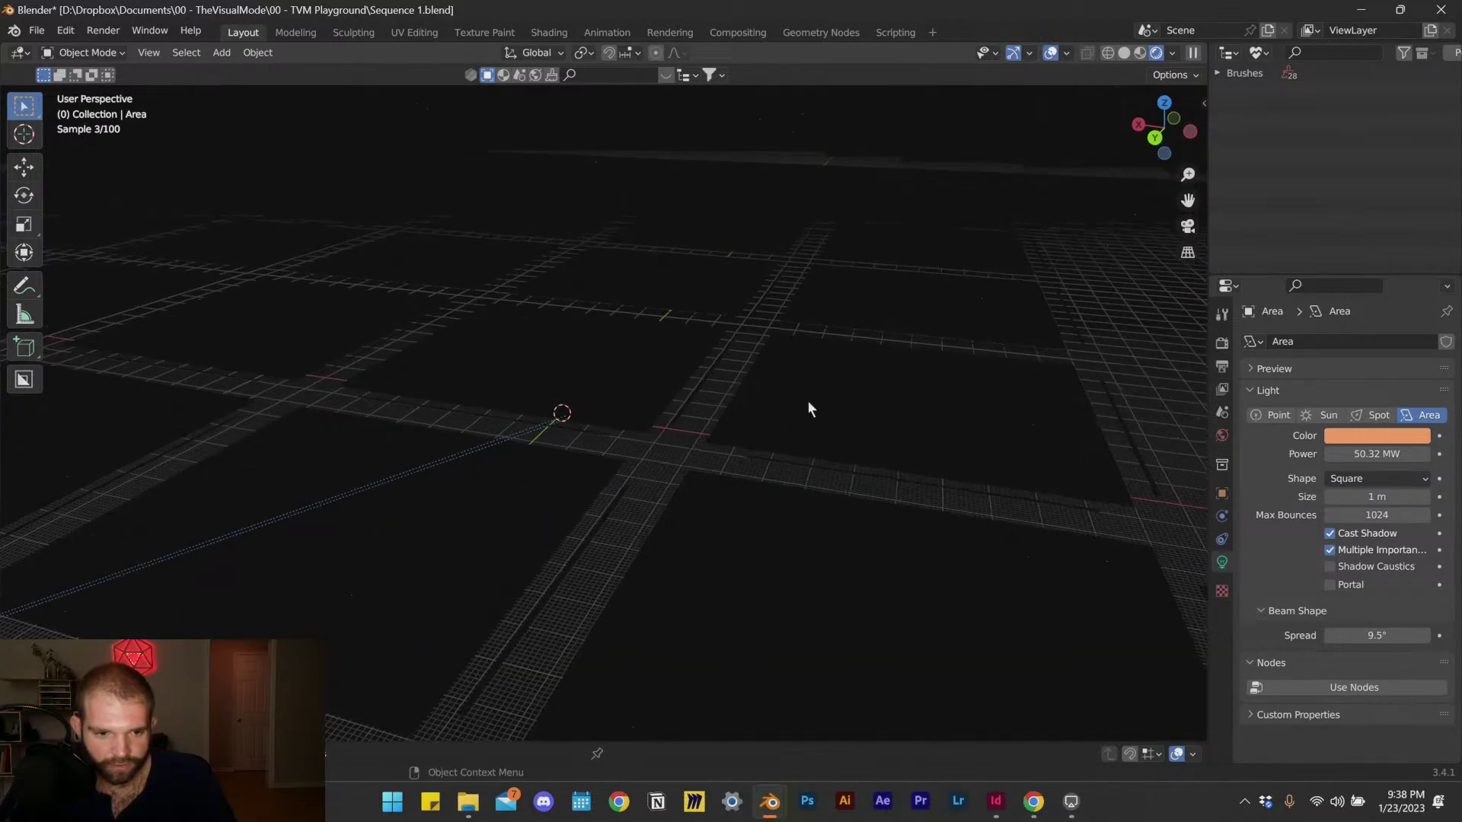
drag(807, 401, 731, 448)
click(1176, 229)
click(729, 238)
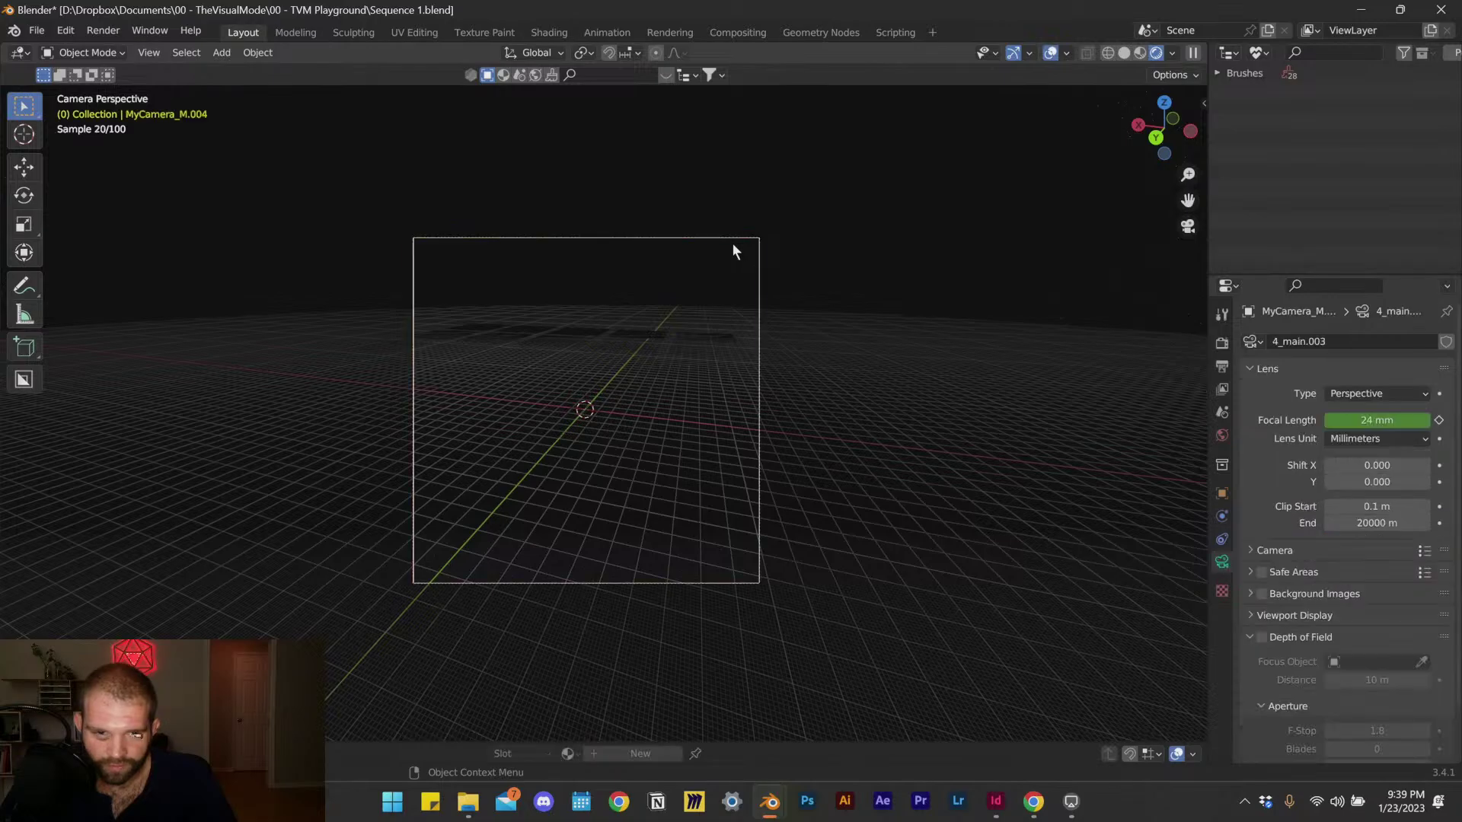
key(g)
key(z)
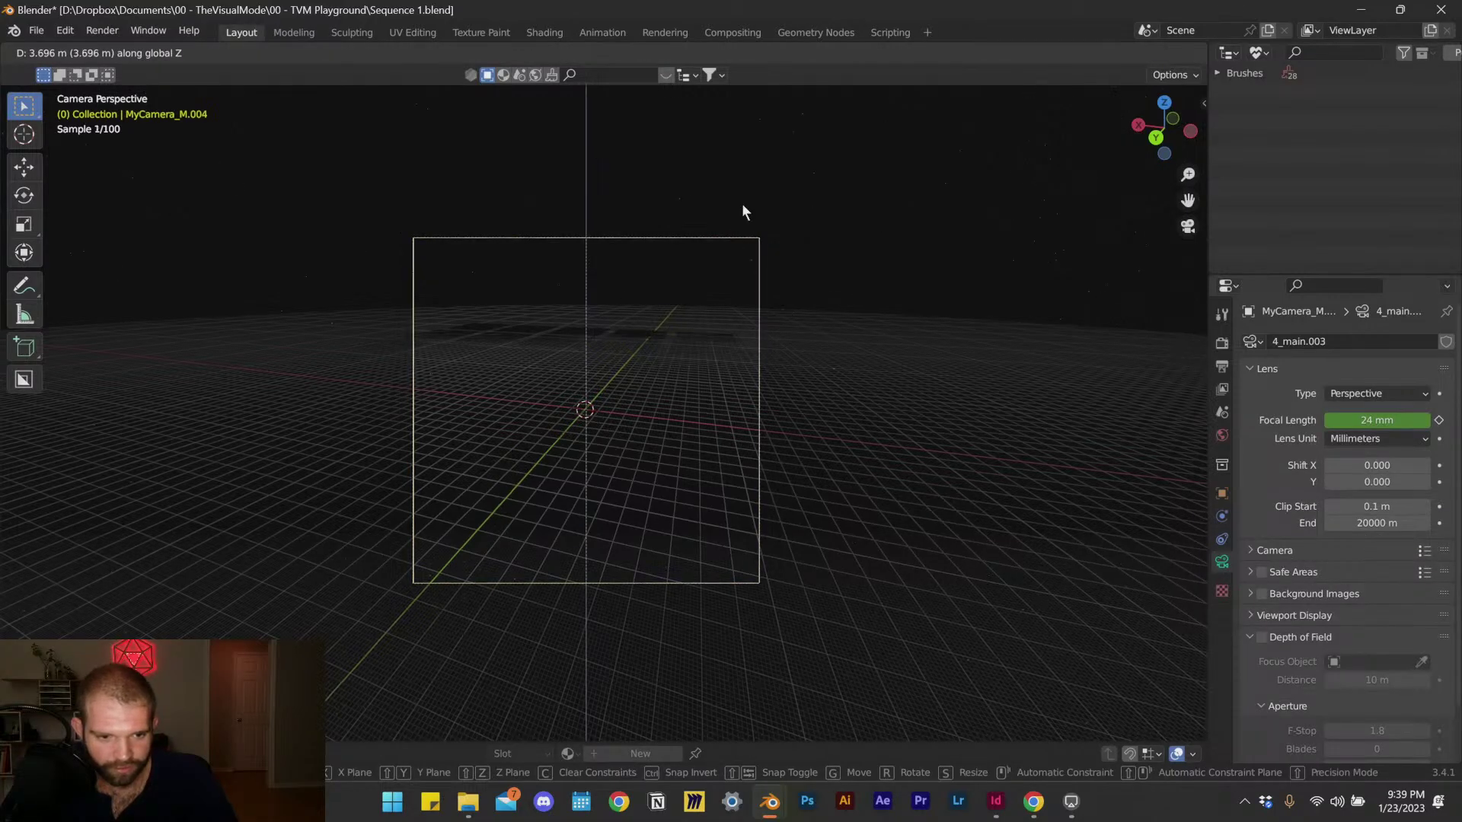
key(Escape)
click(600, 393)
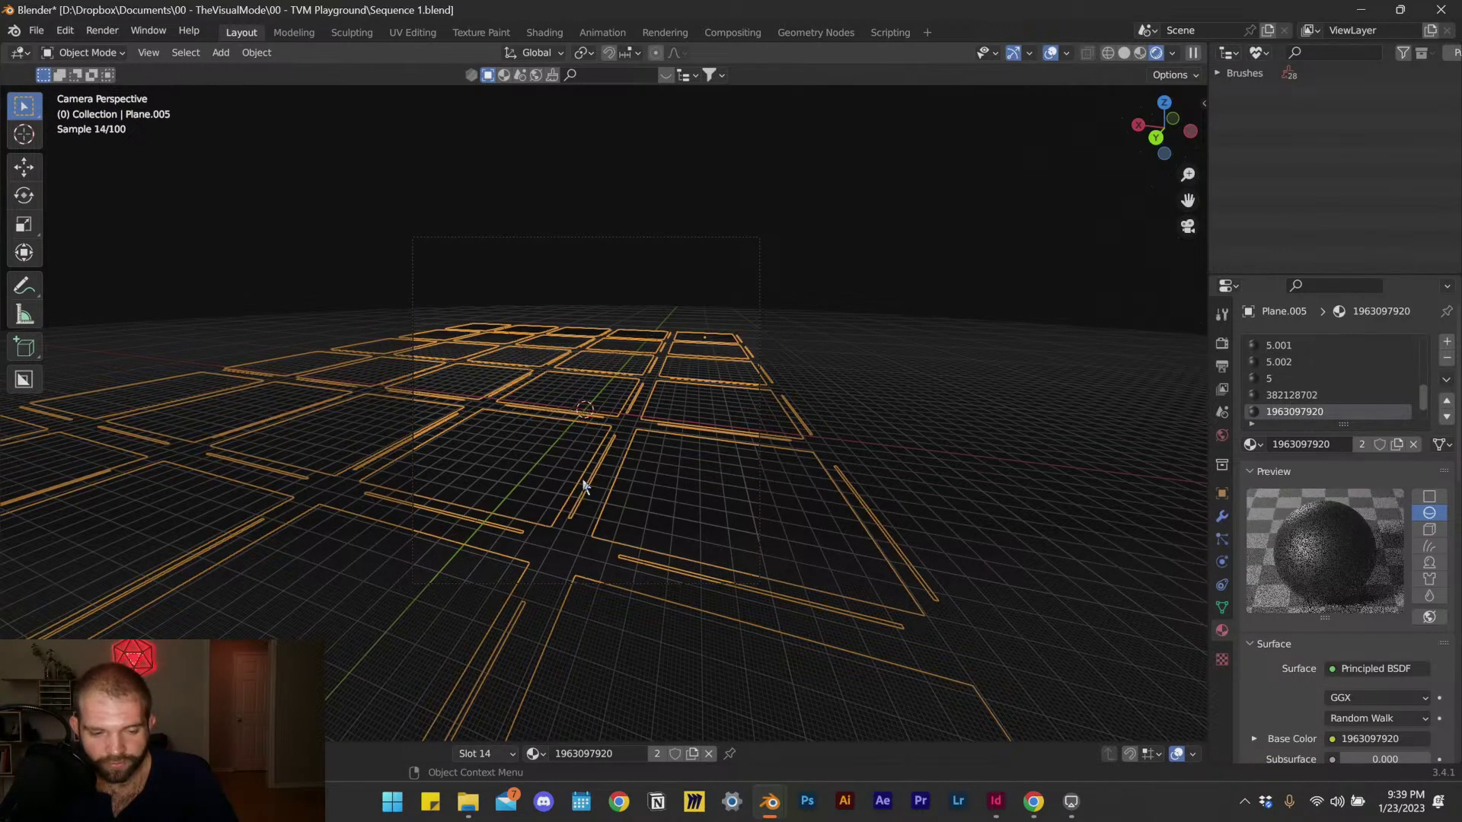
scroll(1329, 381, down, 2)
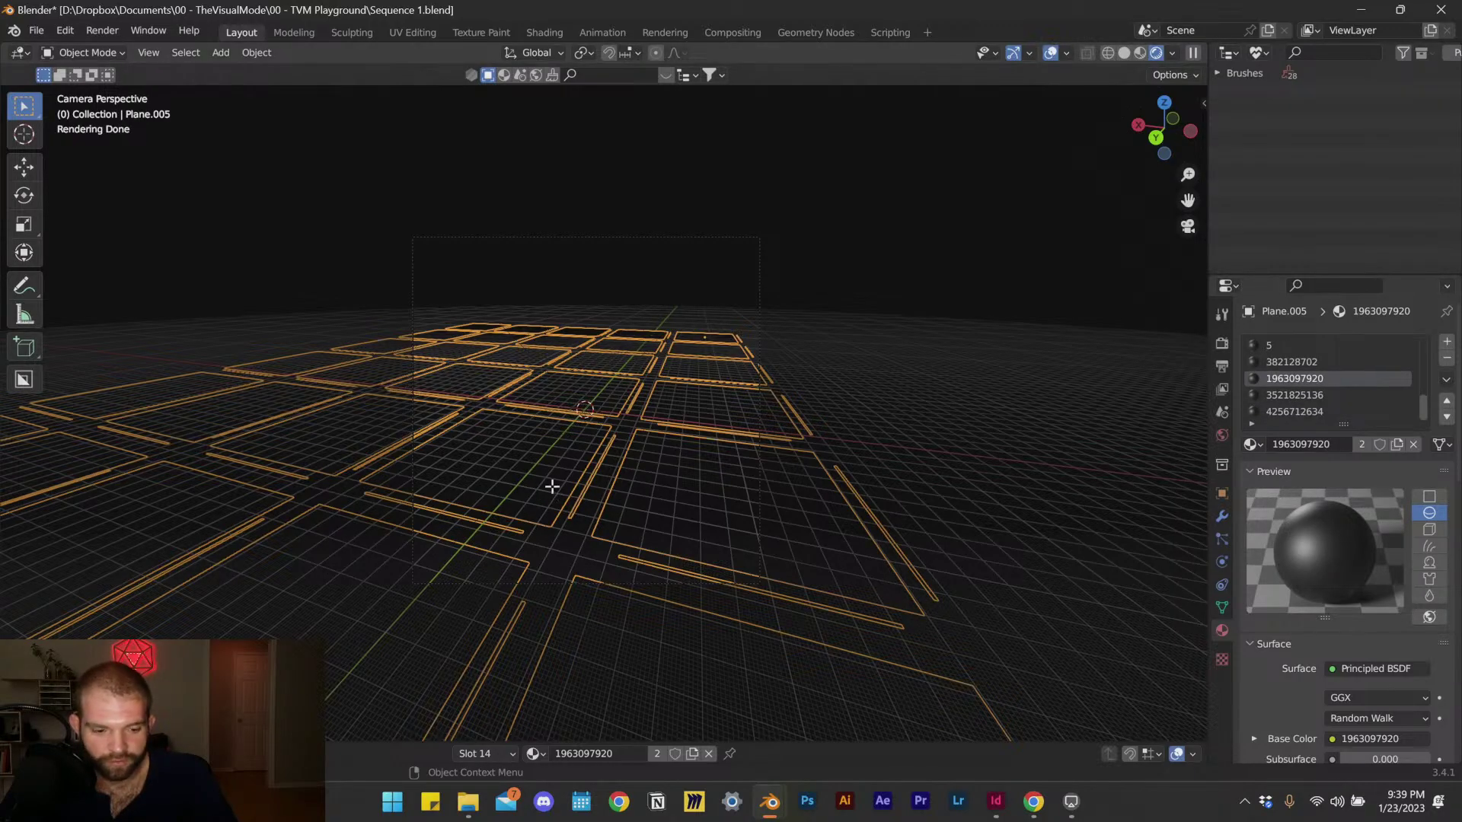
key(Tab)
click(716, 463)
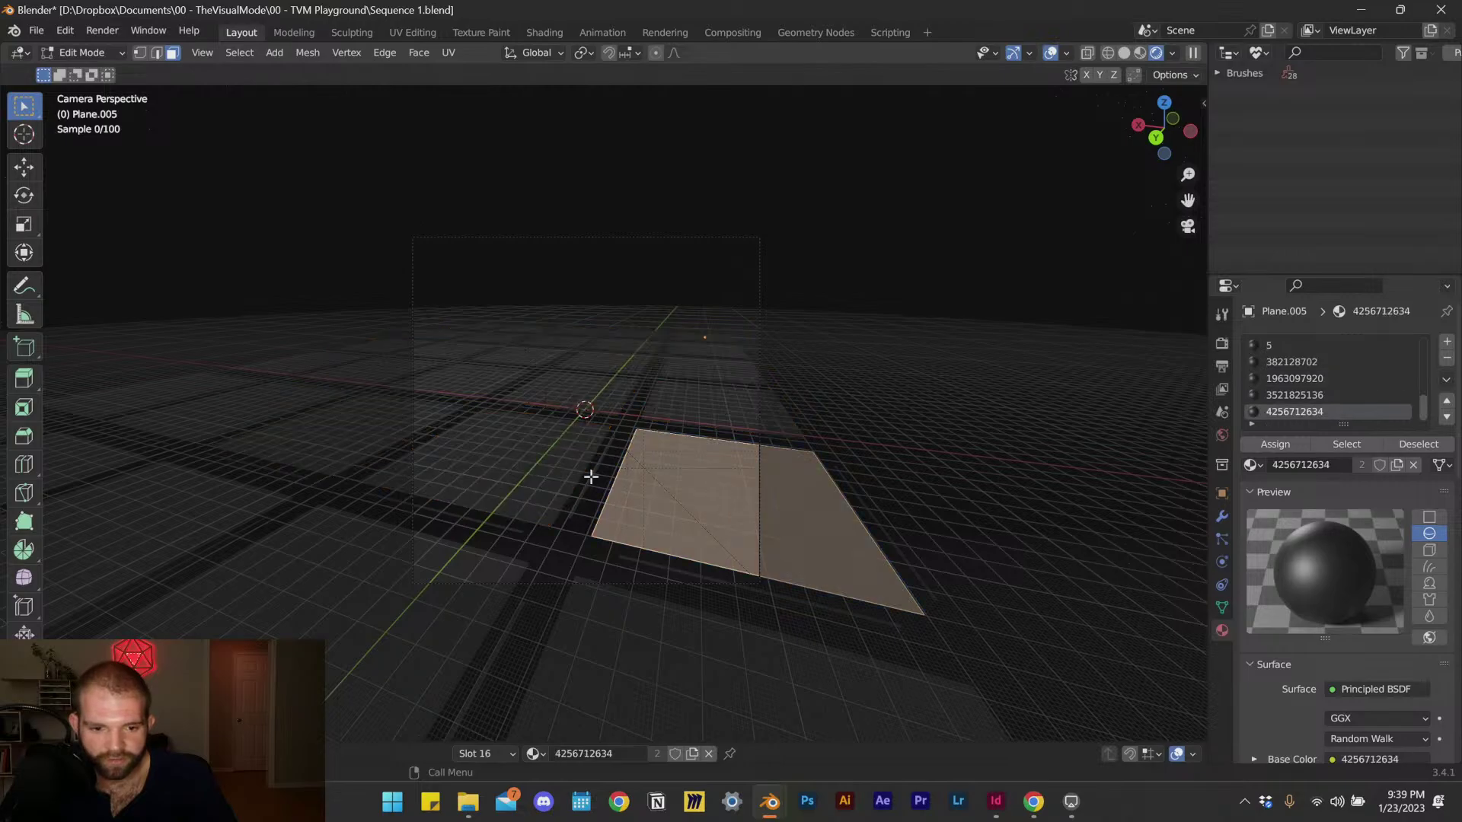
double_click(1339, 415)
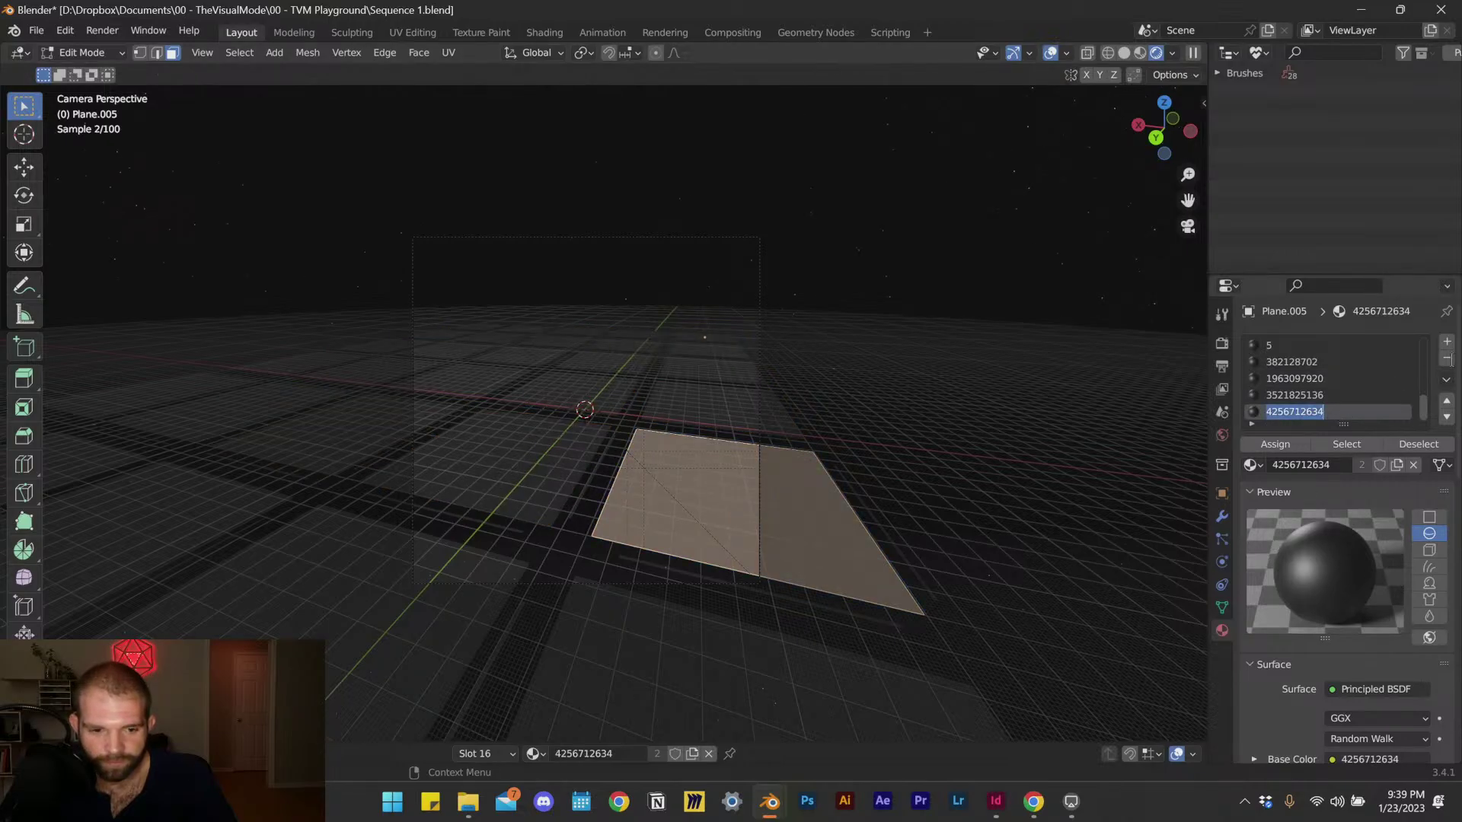
click(1446, 359)
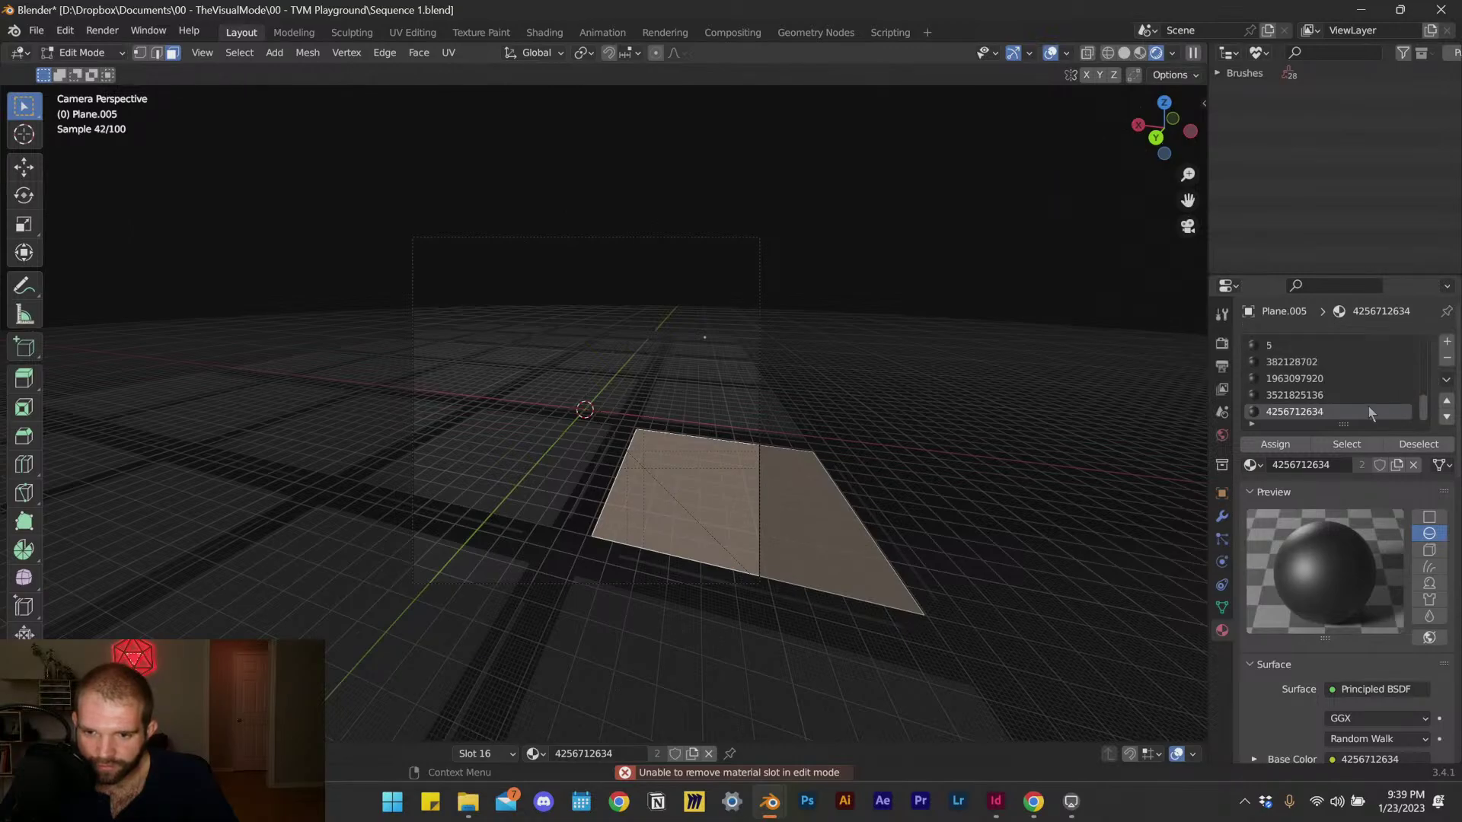
Step: Remove all material slots from the tiled floor mesh in Object Mode except Material and Material.001
key(Tab)
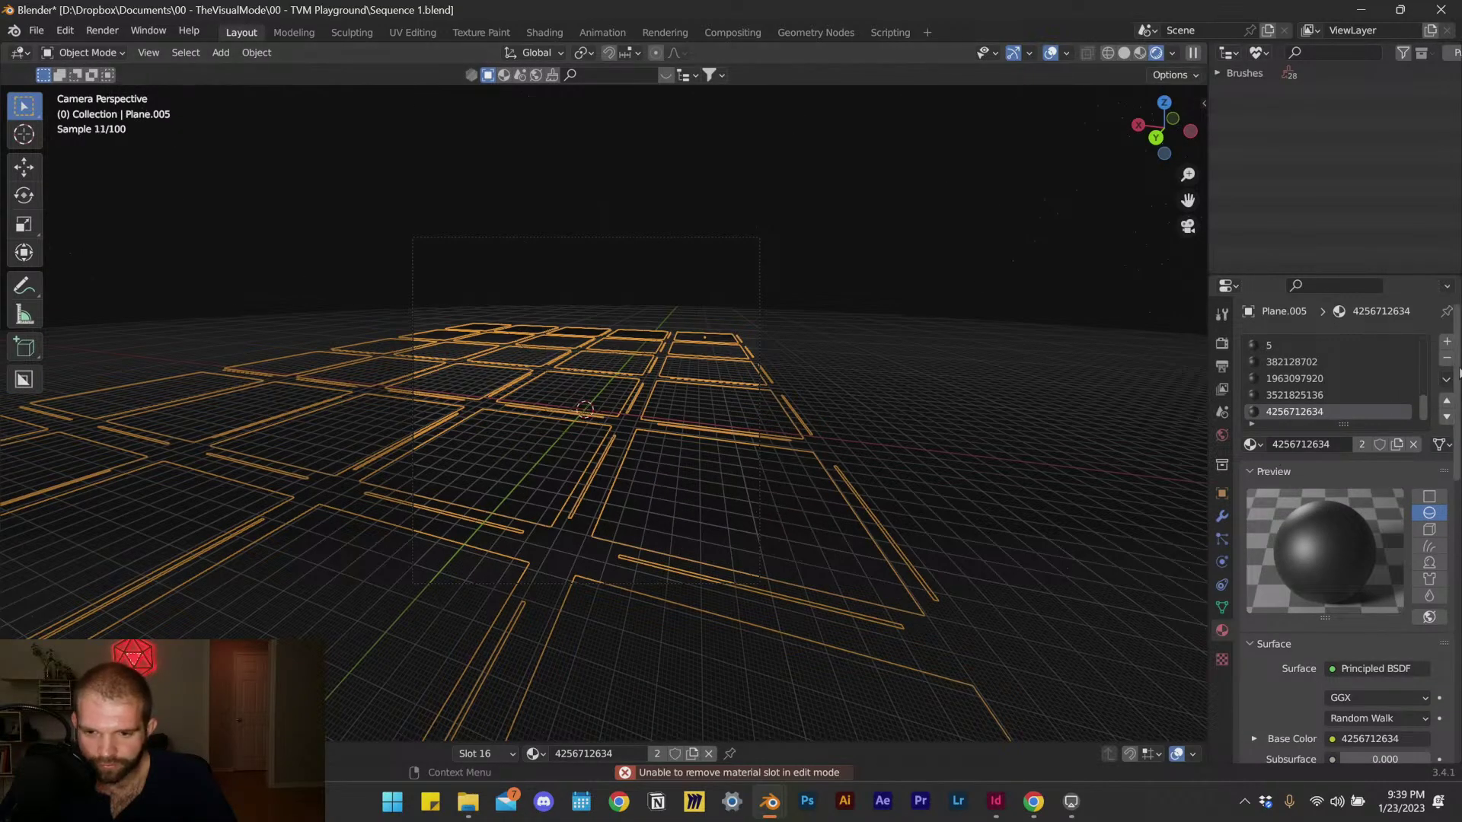
click(1447, 361)
click(1447, 361)
click(1447, 361)
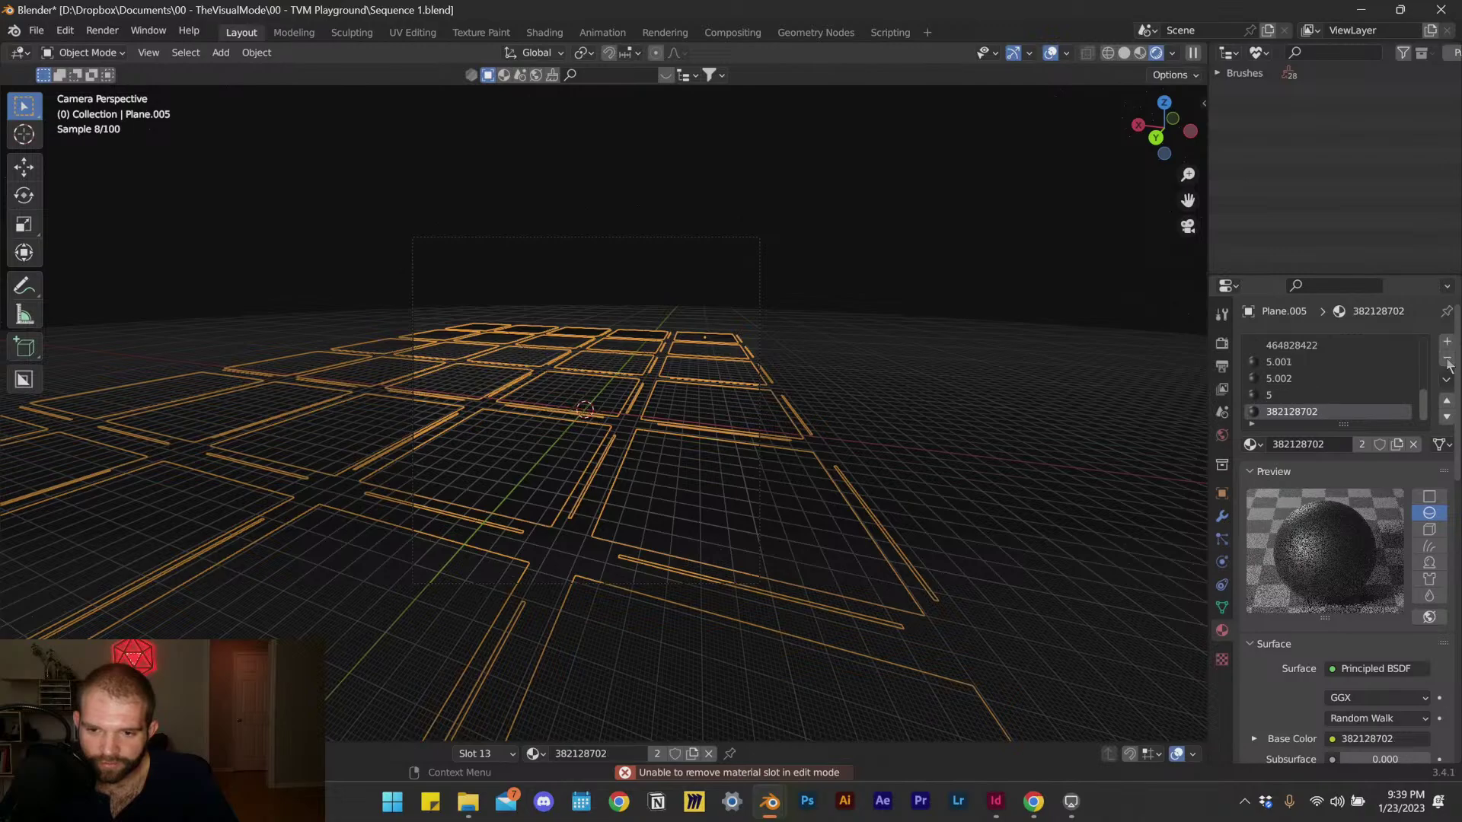
click(1448, 362)
click(1448, 361)
click(1448, 362)
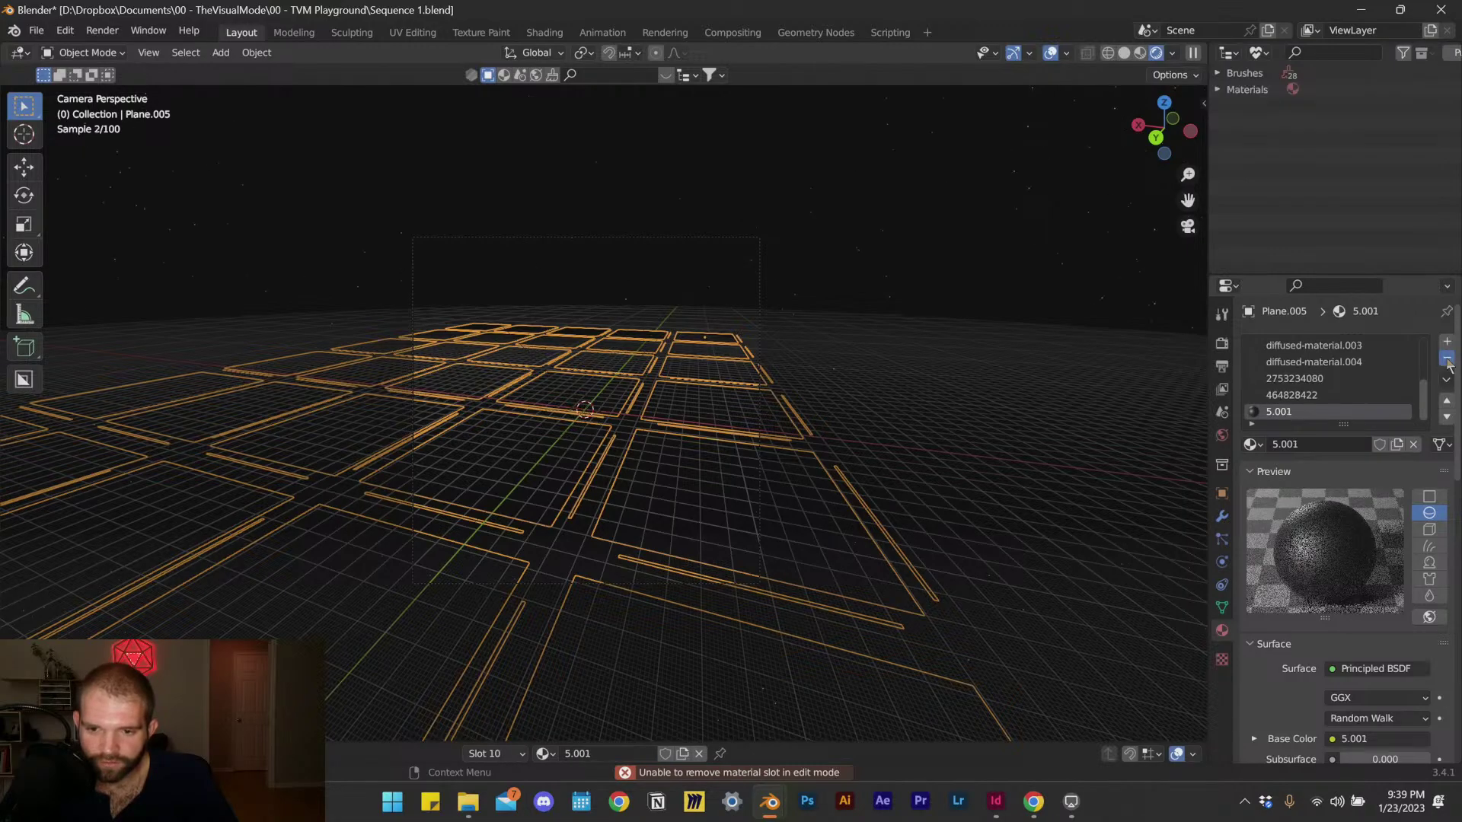
click(1448, 362)
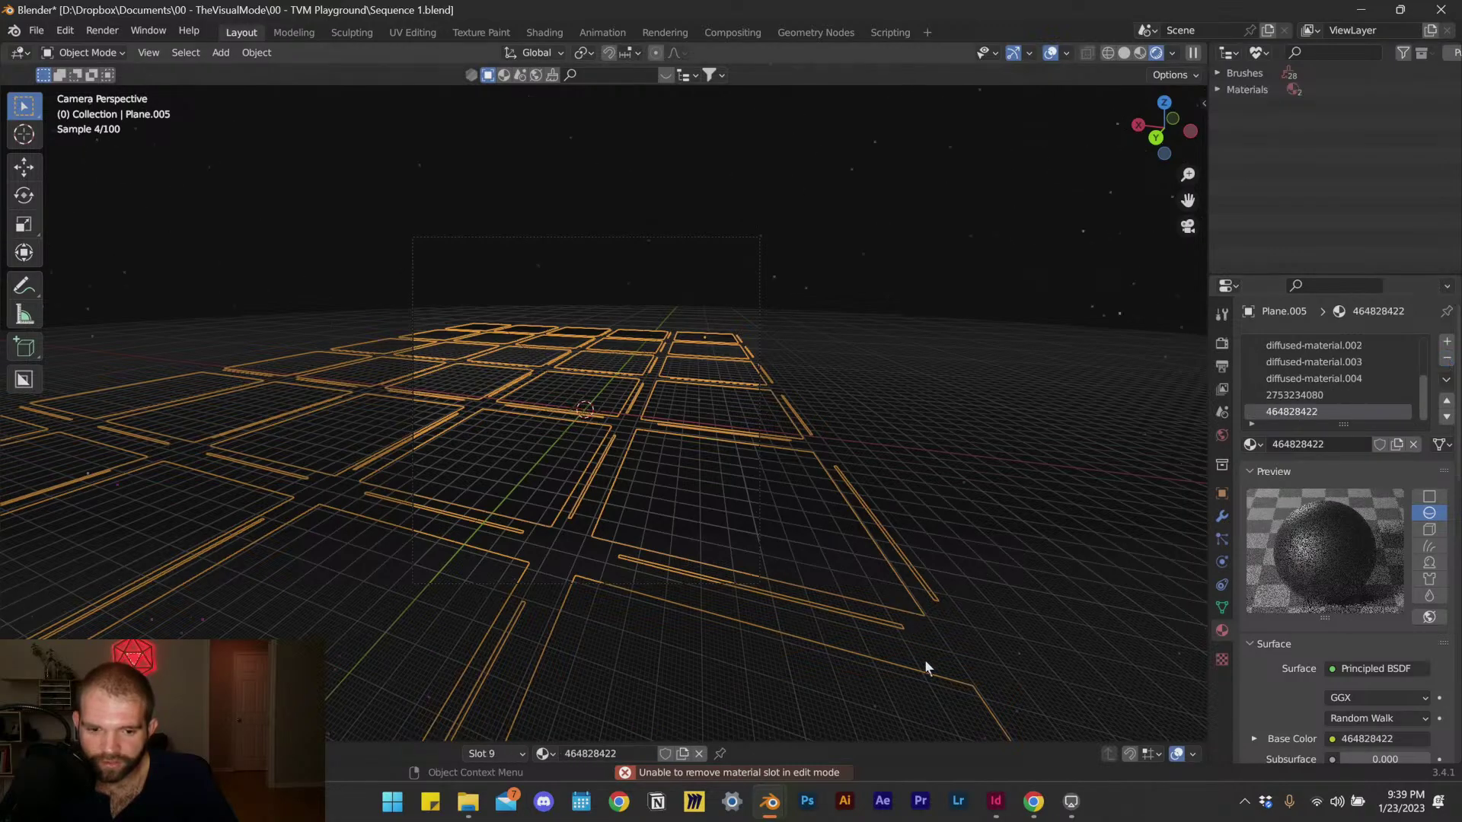
click(1447, 361)
click(1448, 361)
click(1448, 361)
click(1447, 361)
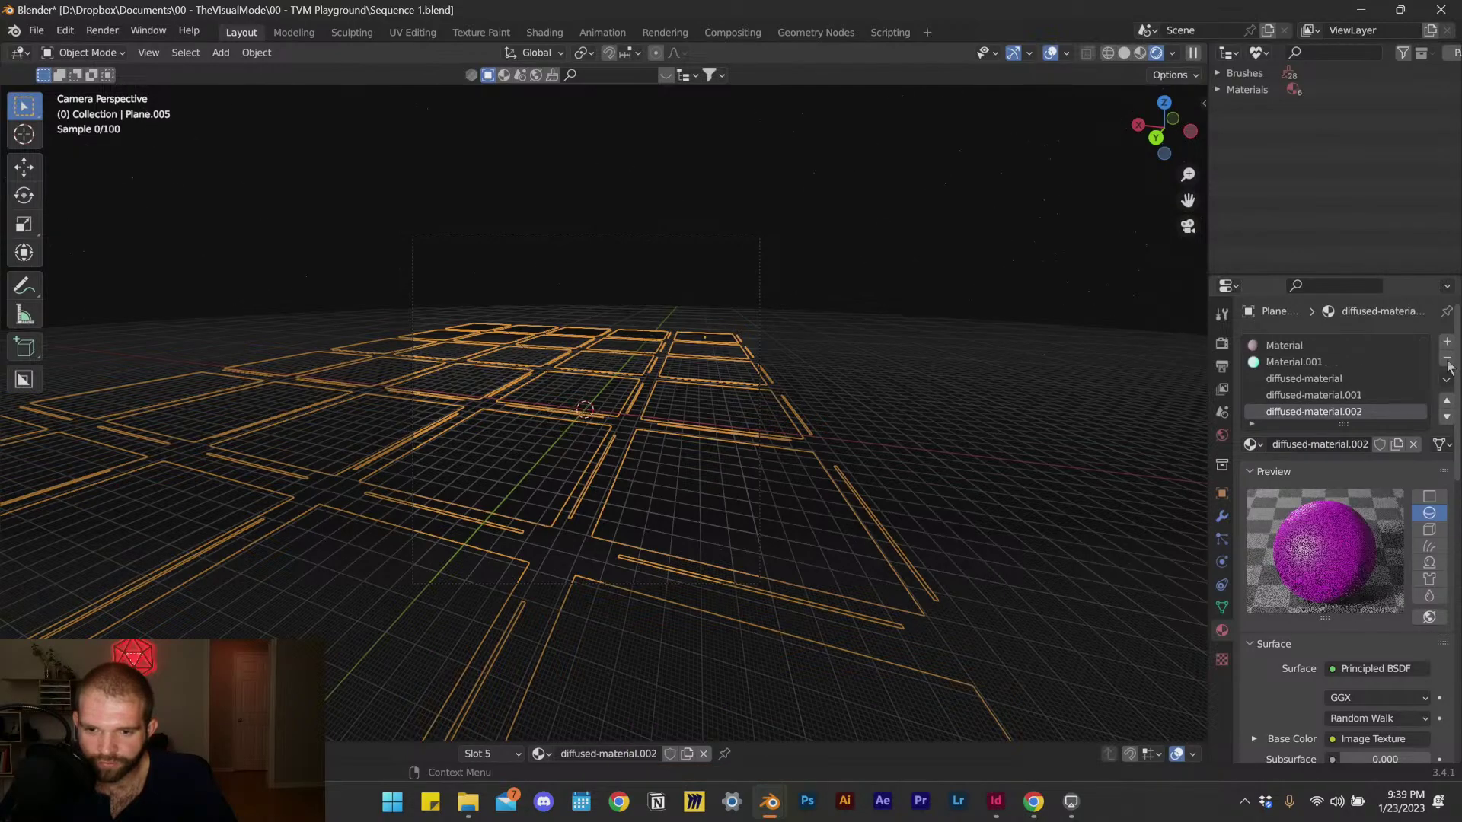
click(1447, 361)
click(1448, 361)
click(1448, 361)
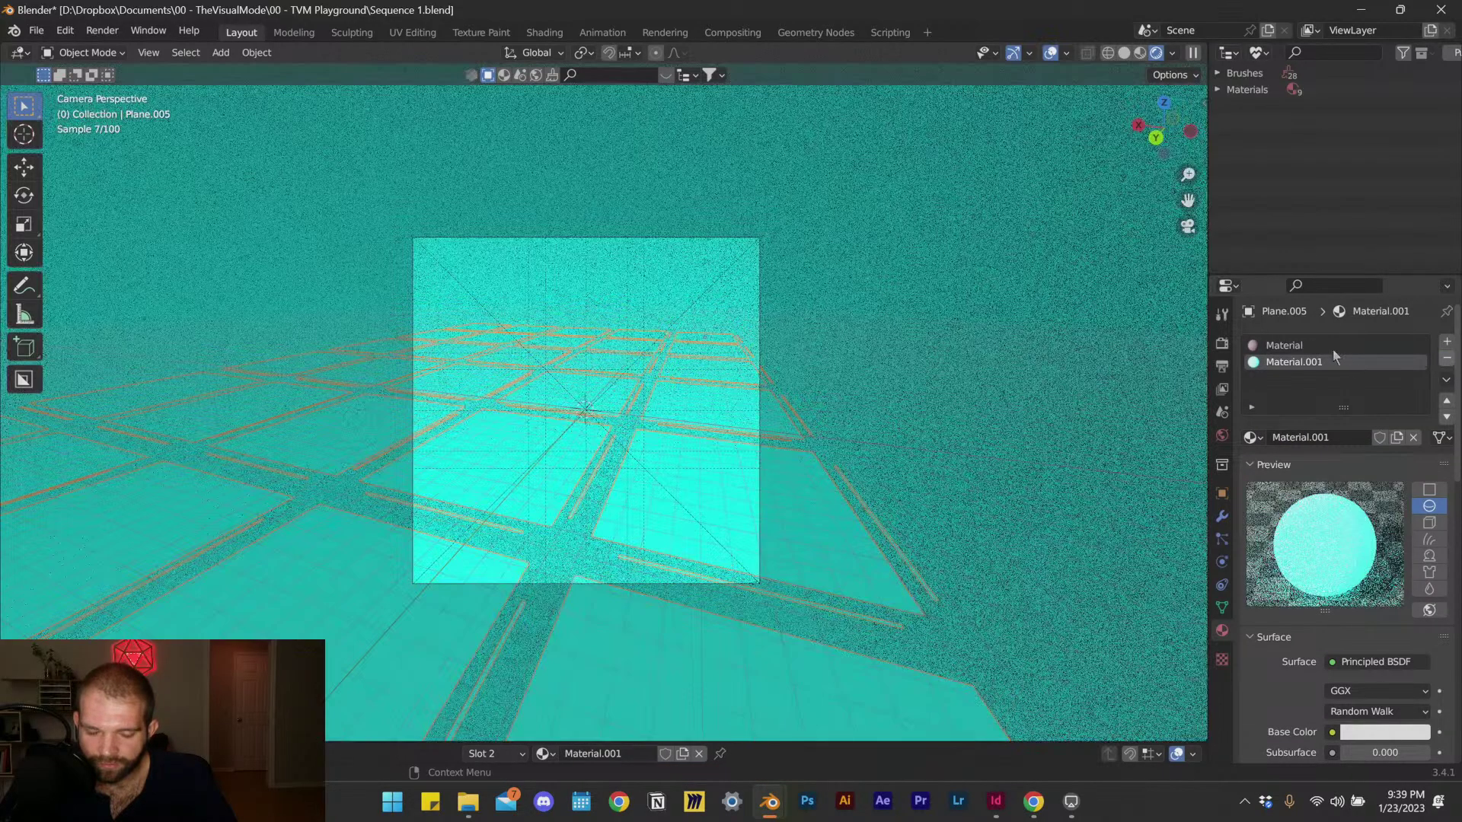
Step: Remove the material slot named Material from the tiled floor mesh
double_click(1271, 347)
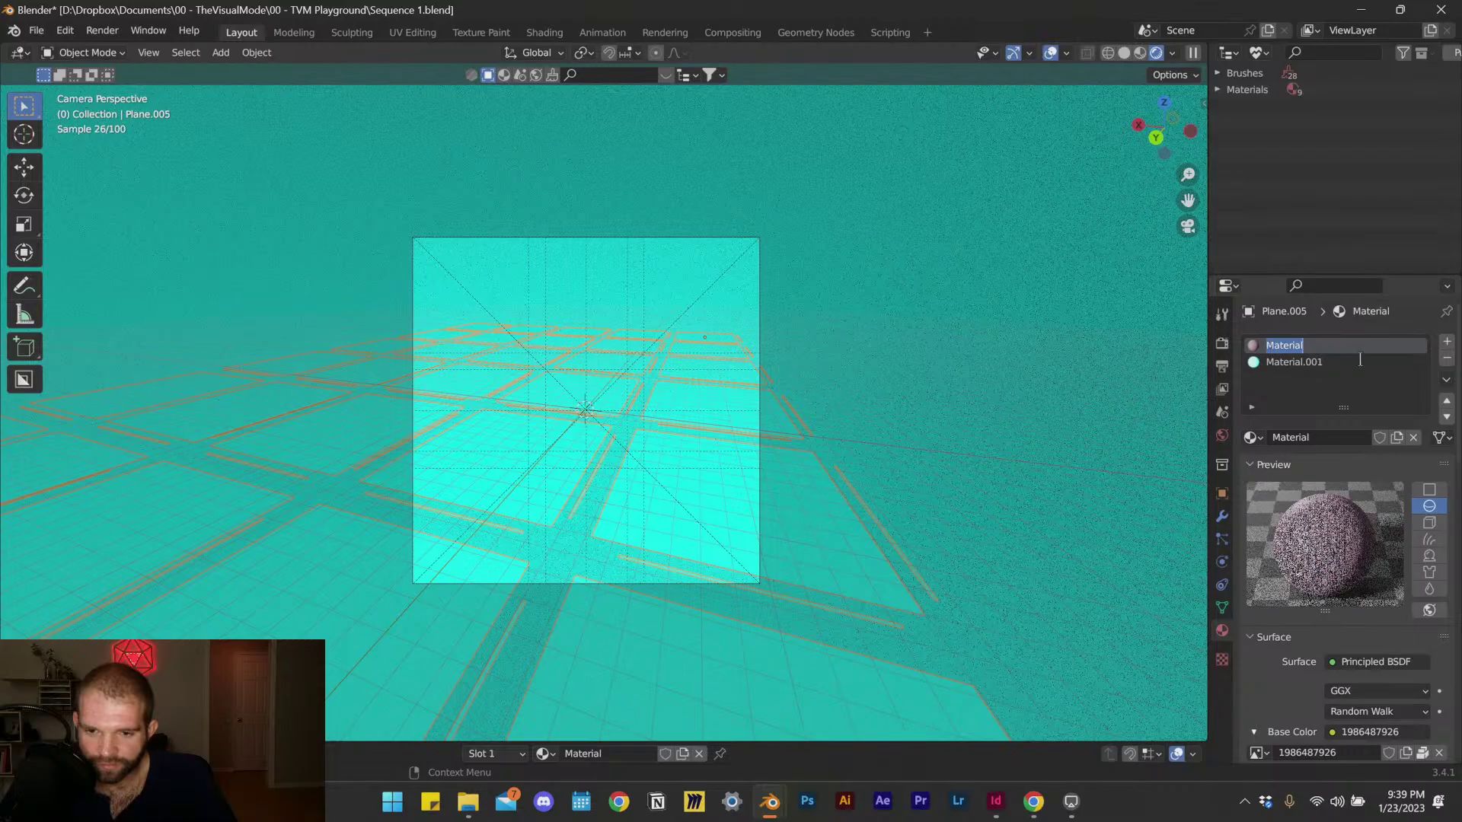
key(Return)
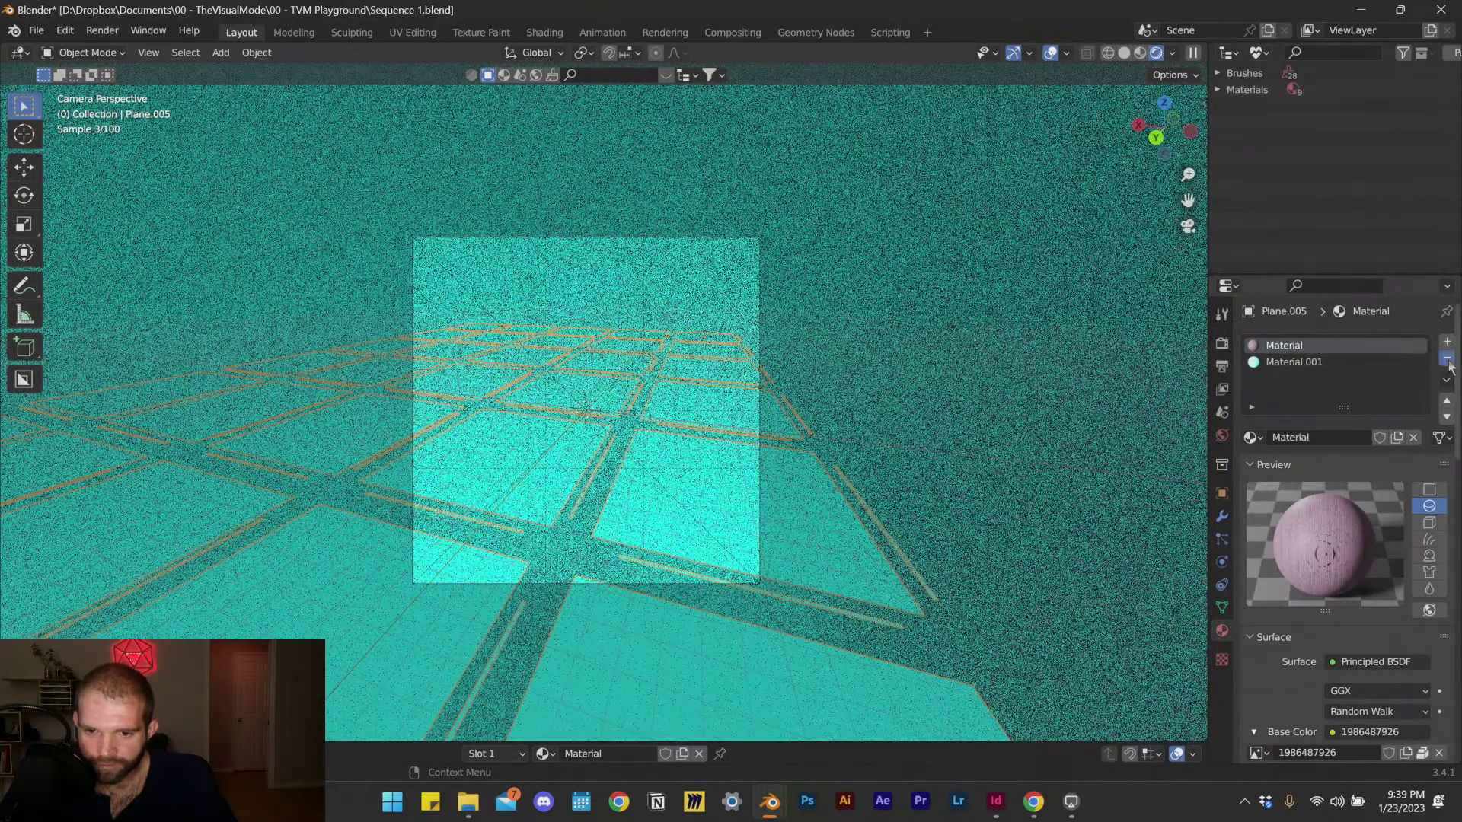
click(1448, 359)
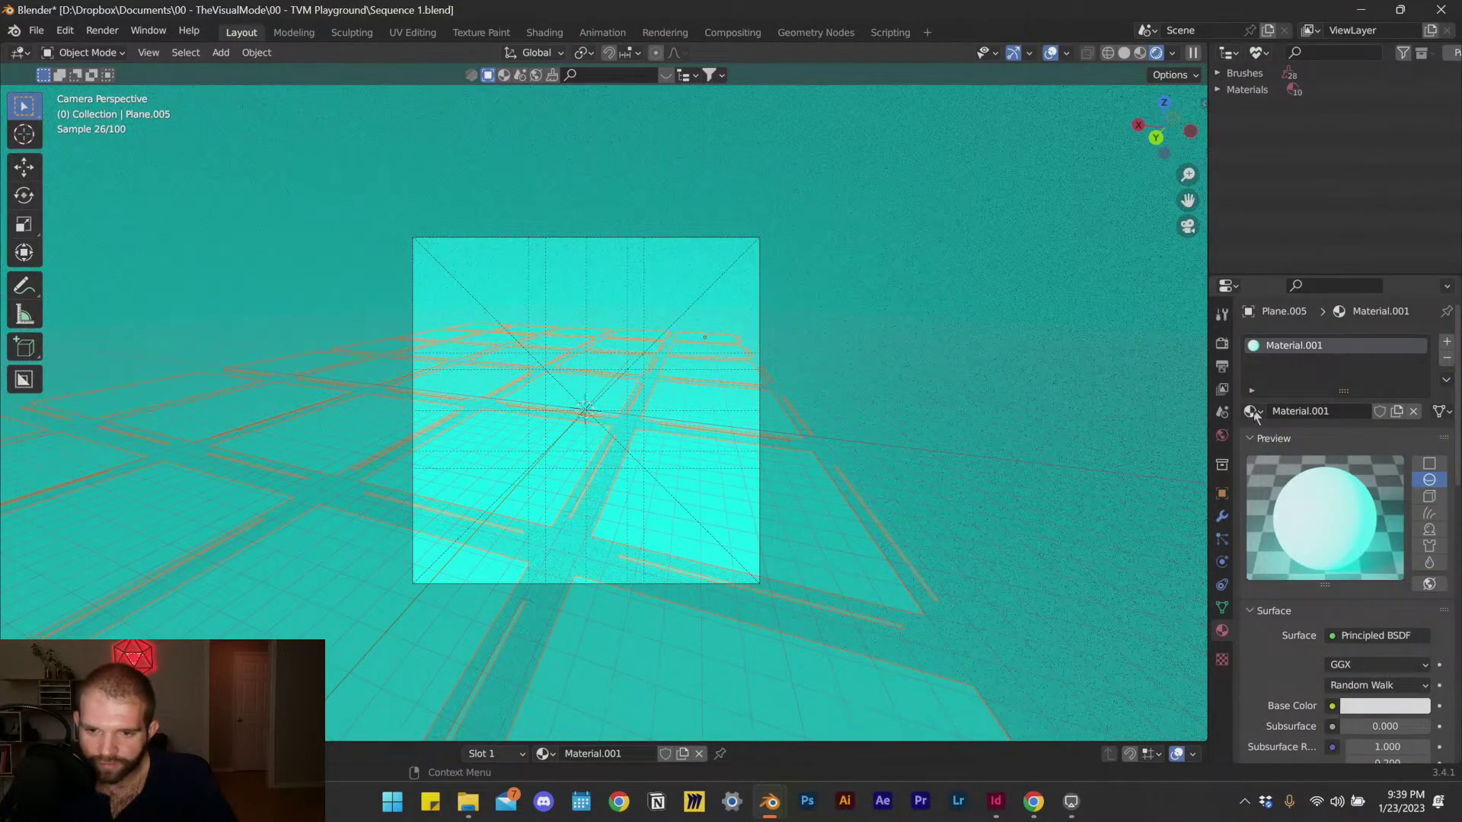
click(1222, 435)
click(1222, 632)
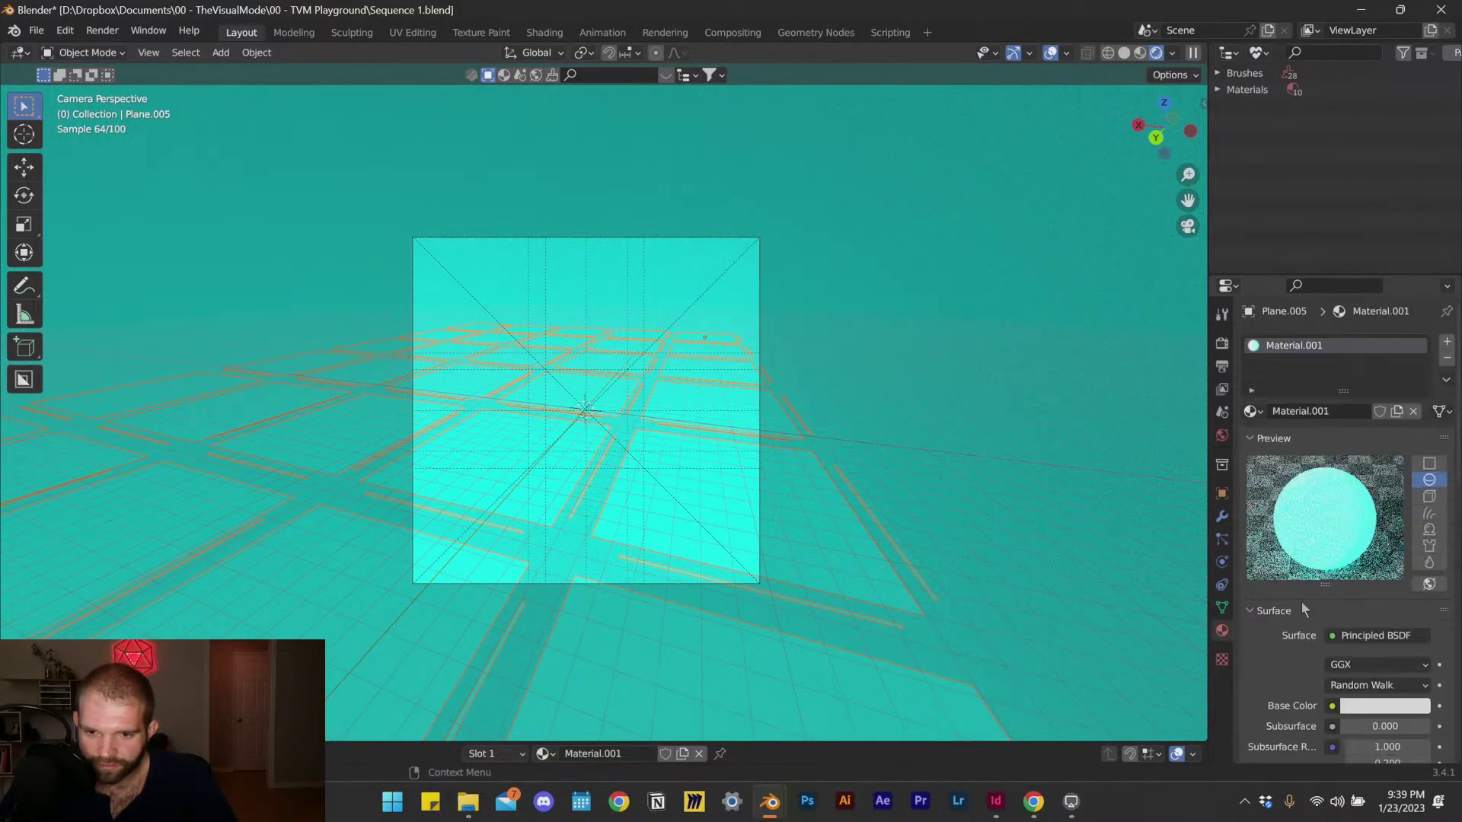
Step: Add a second material slot to the floor mesh, link Material.001 to it, and make it an independent copy
click(1447, 342)
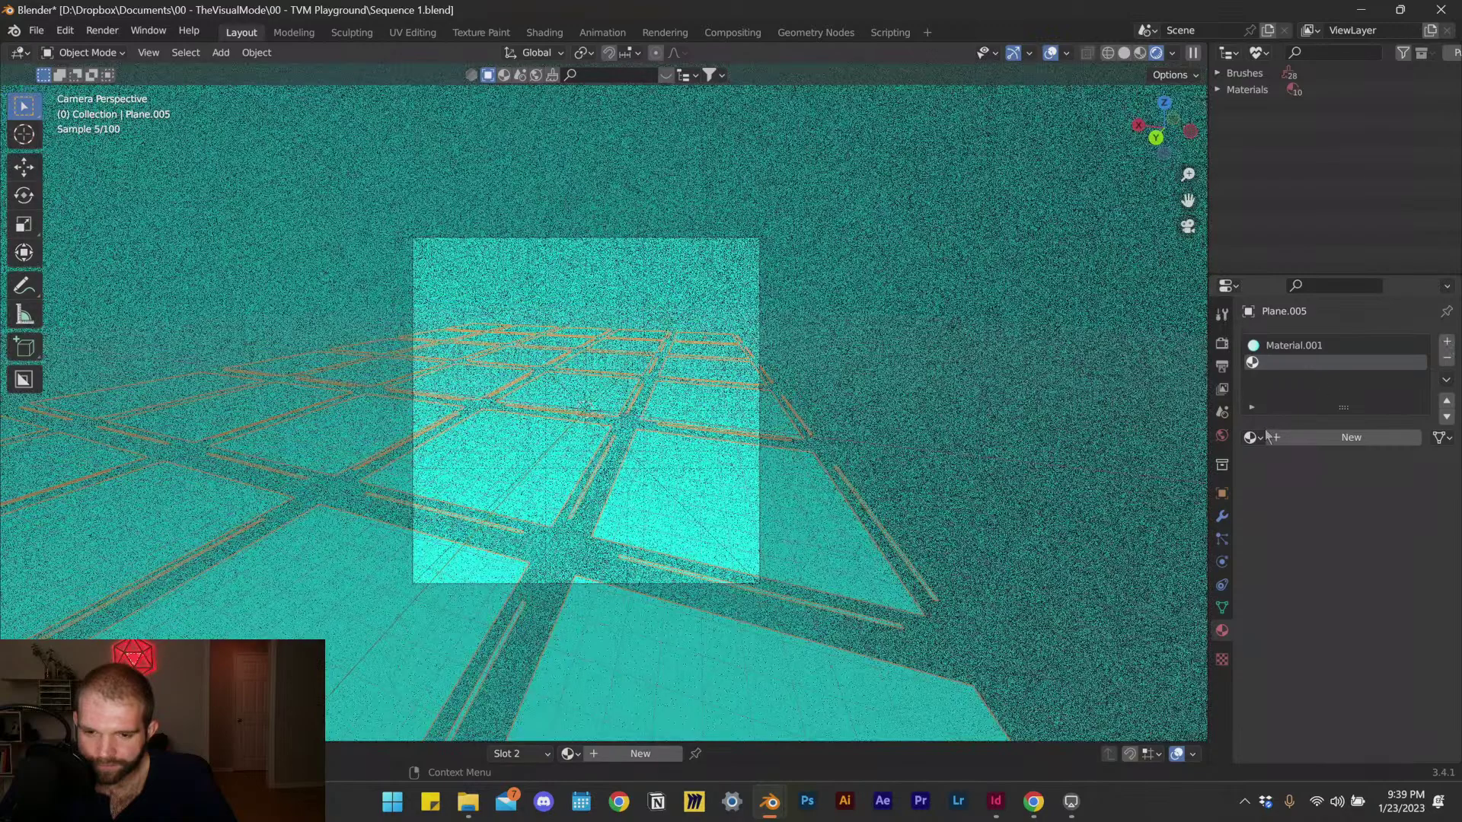
click(1251, 437)
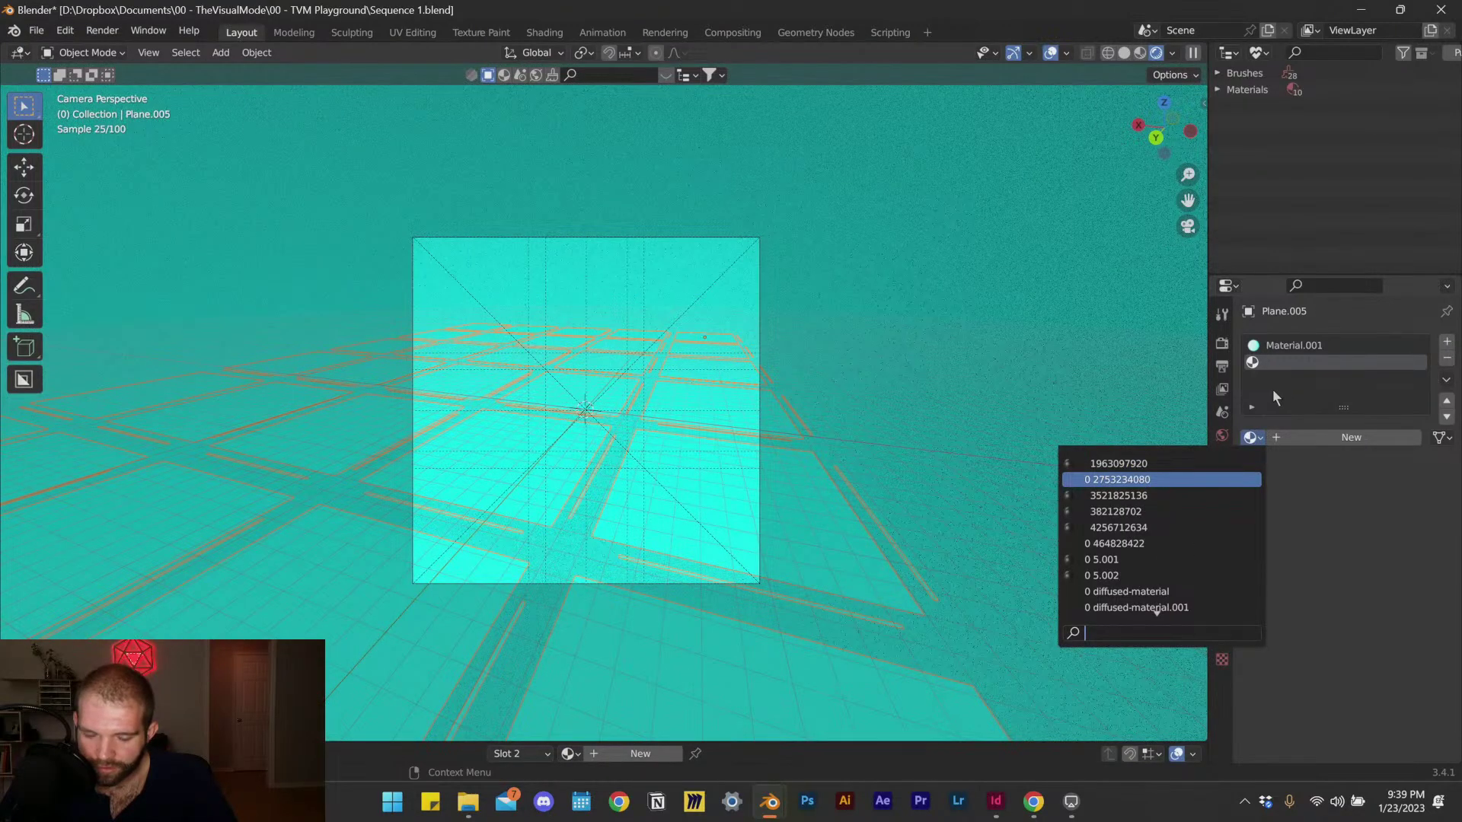
click(1253, 439)
text(mat)
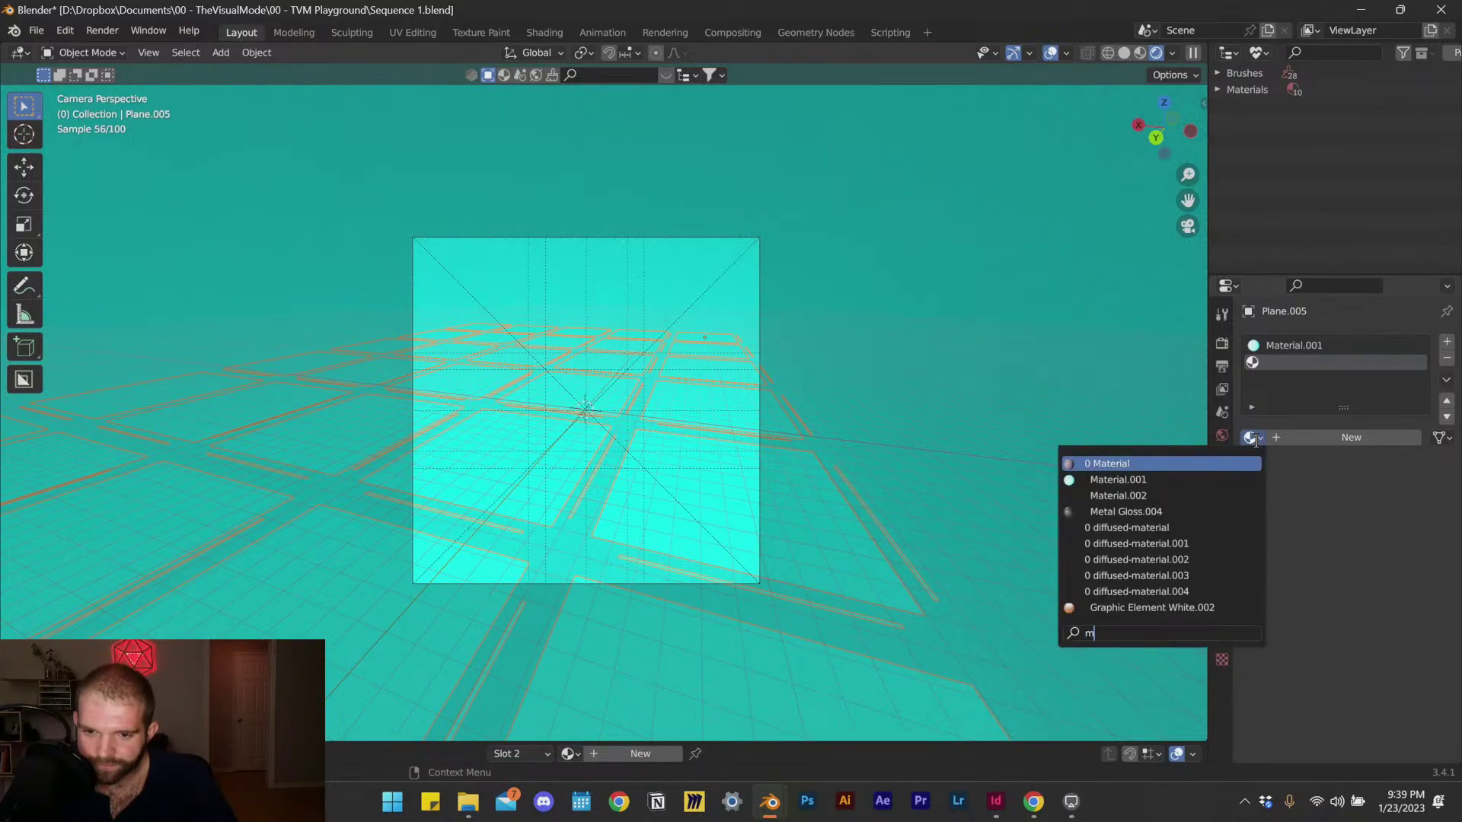
click(1213, 480)
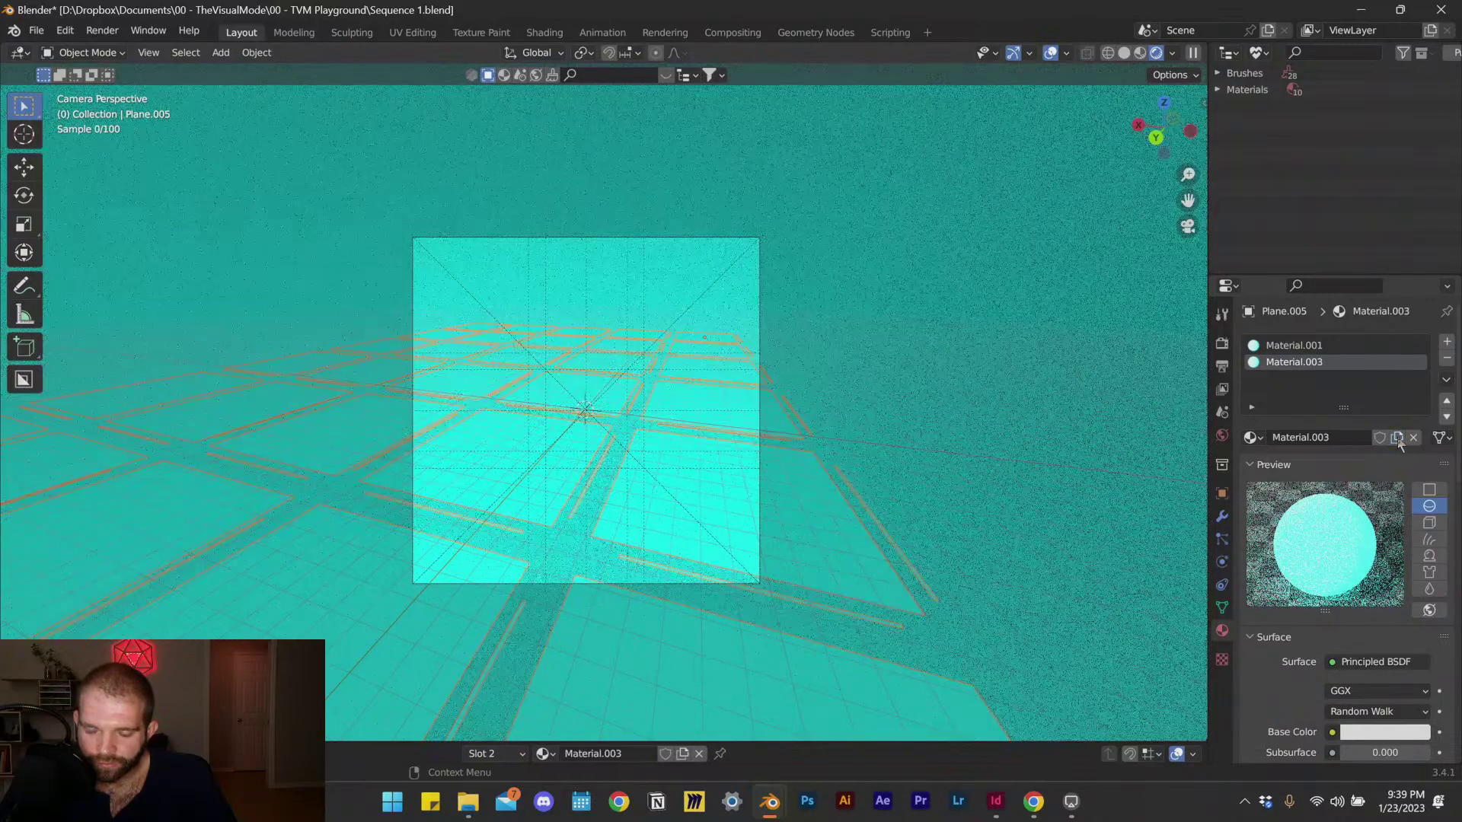
click(1398, 438)
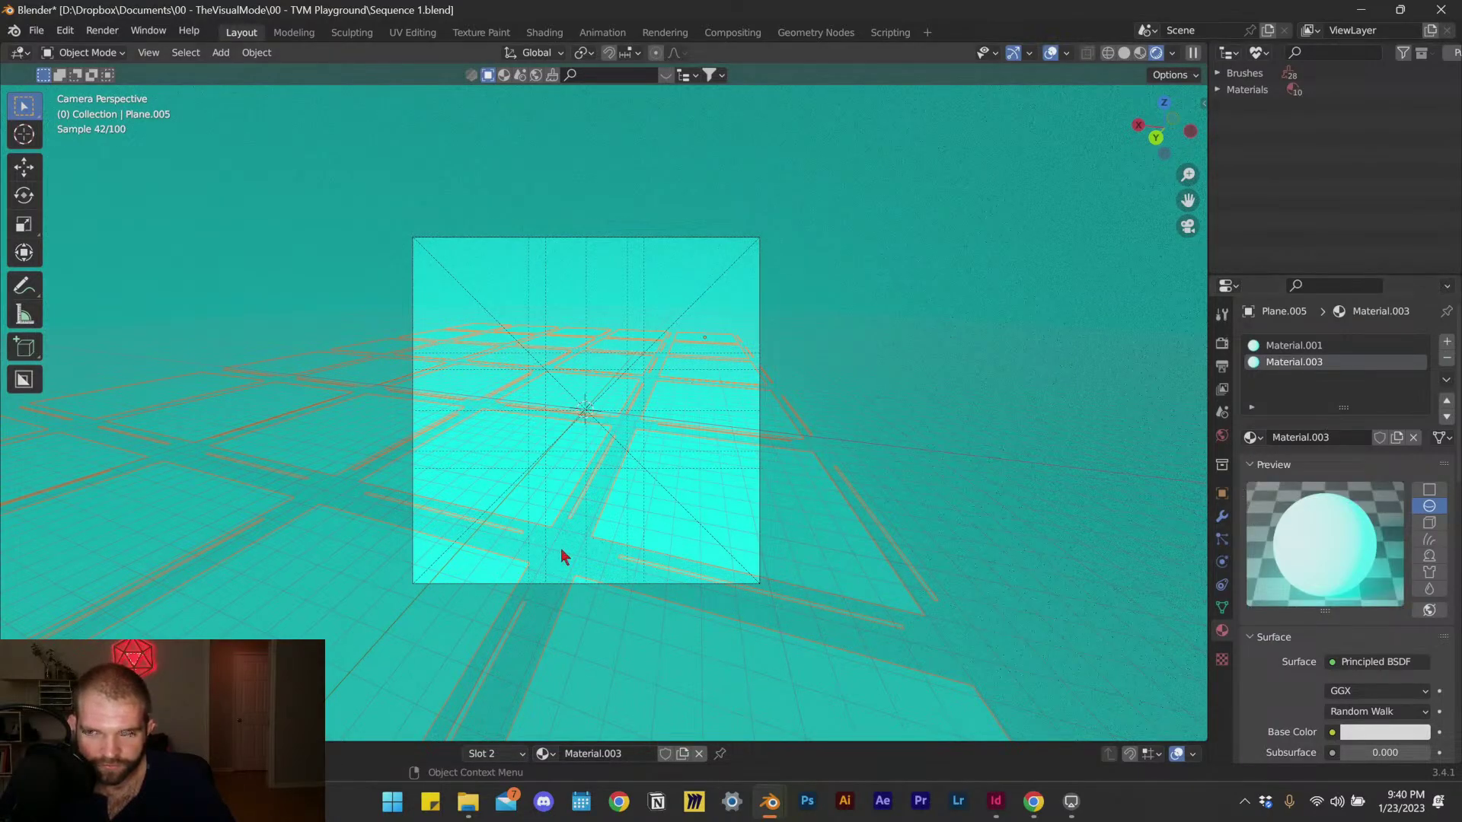
Step: Open the tiled floor mesh in Edit Mode and set Material.003's emission colour to magenta, hue 0.830 and saturation 0.911
click(593, 245)
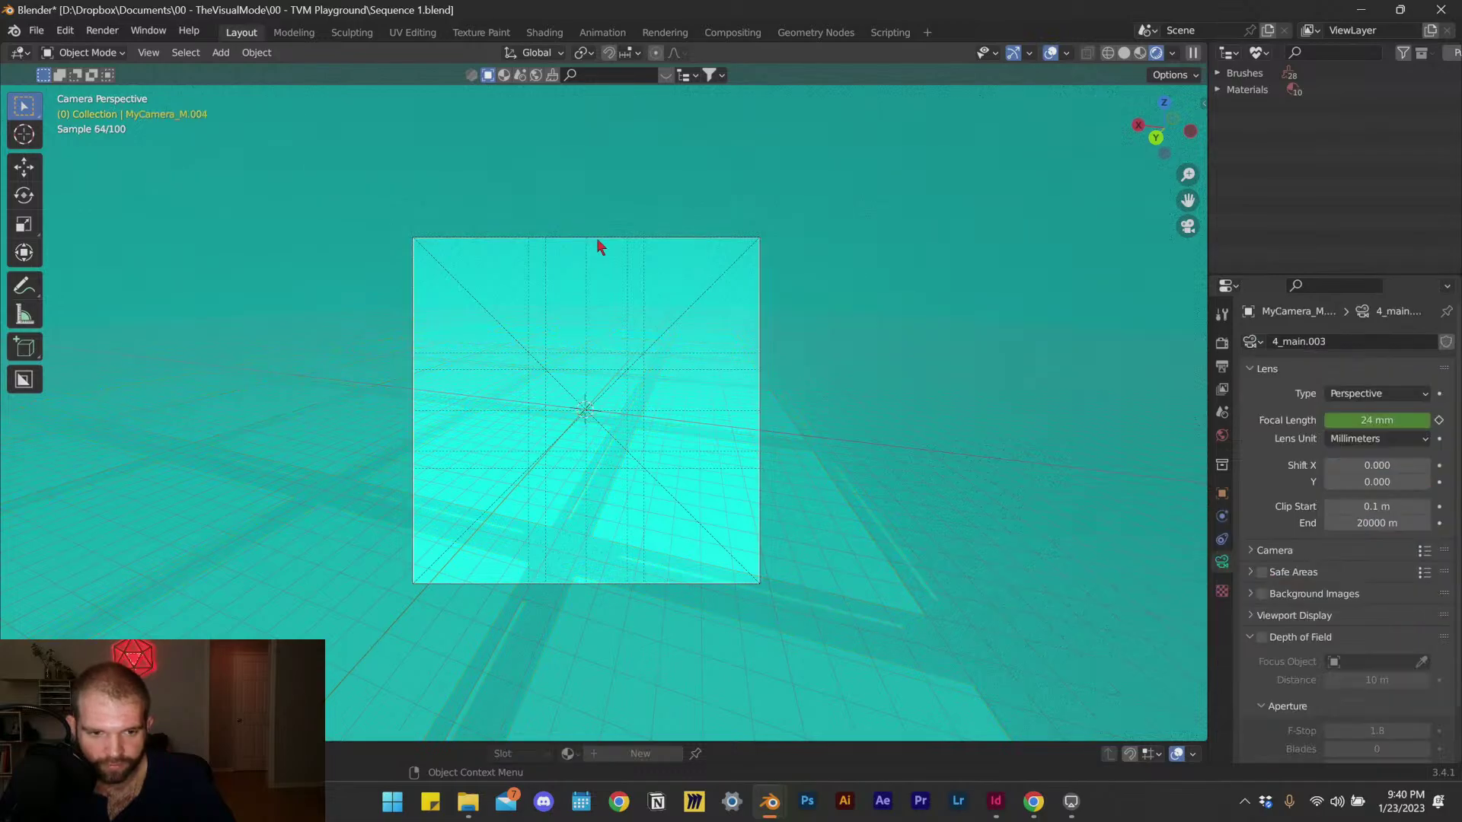
click(714, 478)
key(Tab)
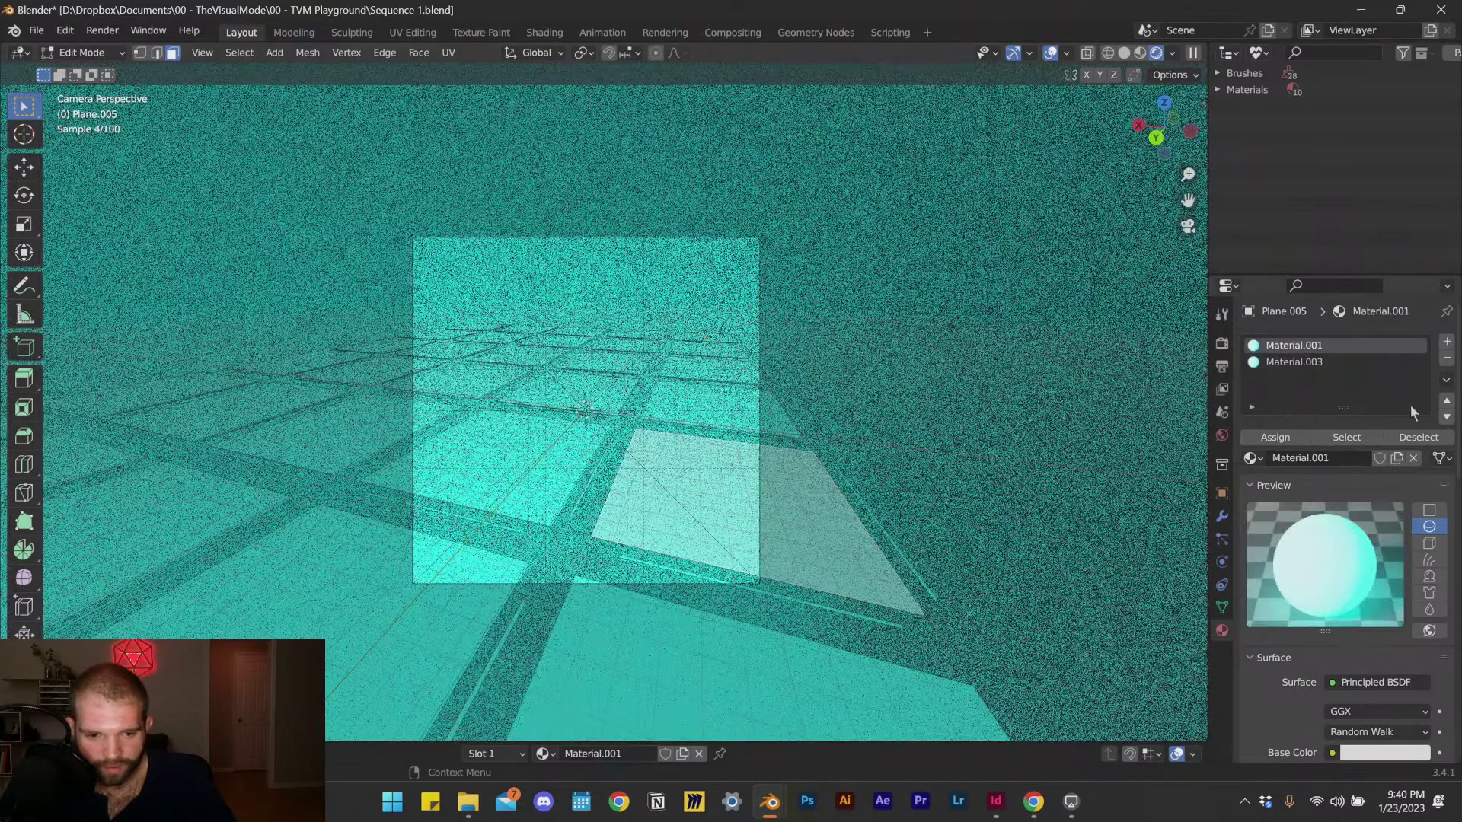
click(1363, 362)
scroll(1355, 533, down, 1)
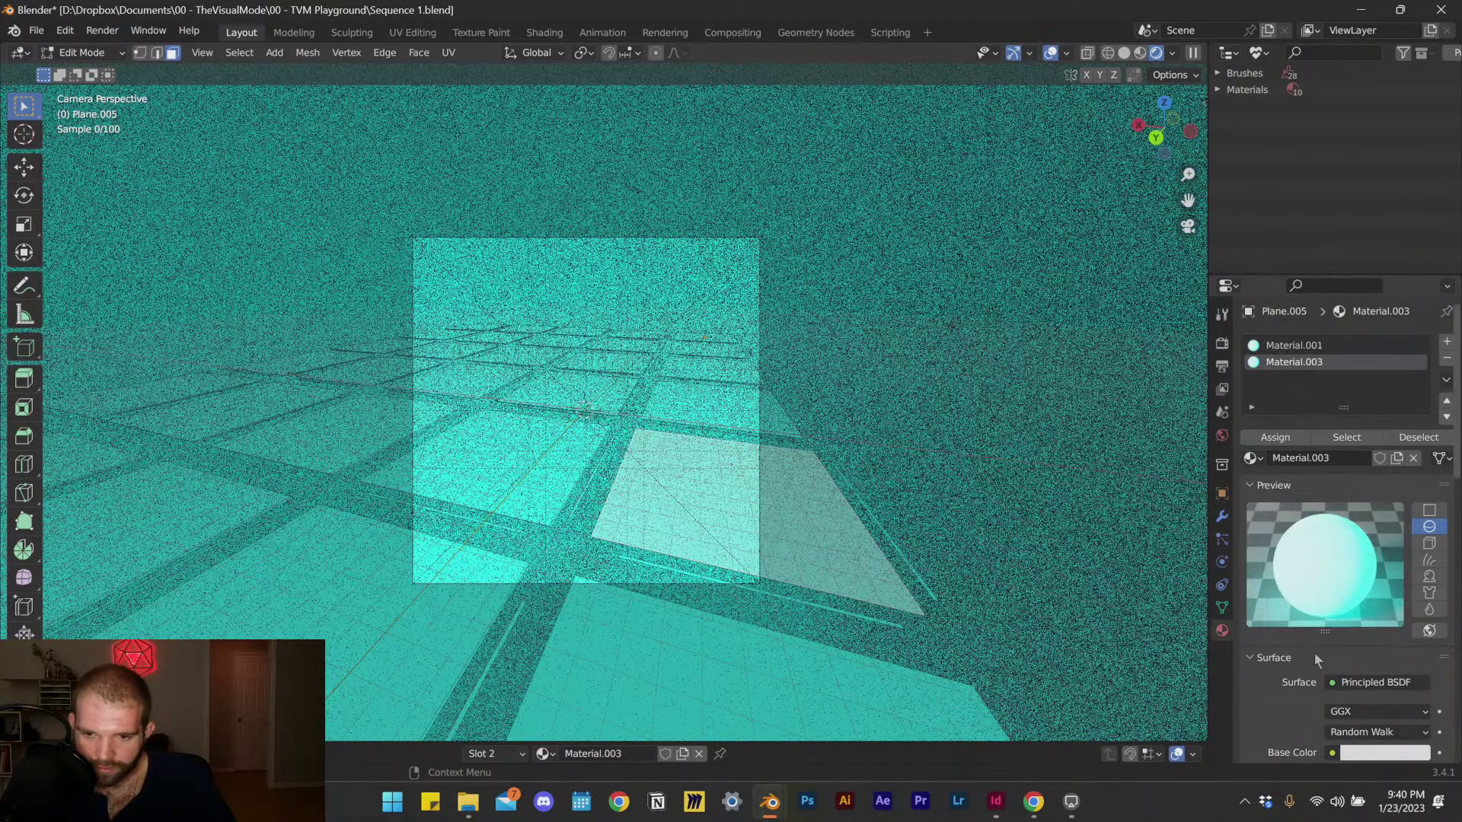
scroll(1318, 656, down, 15)
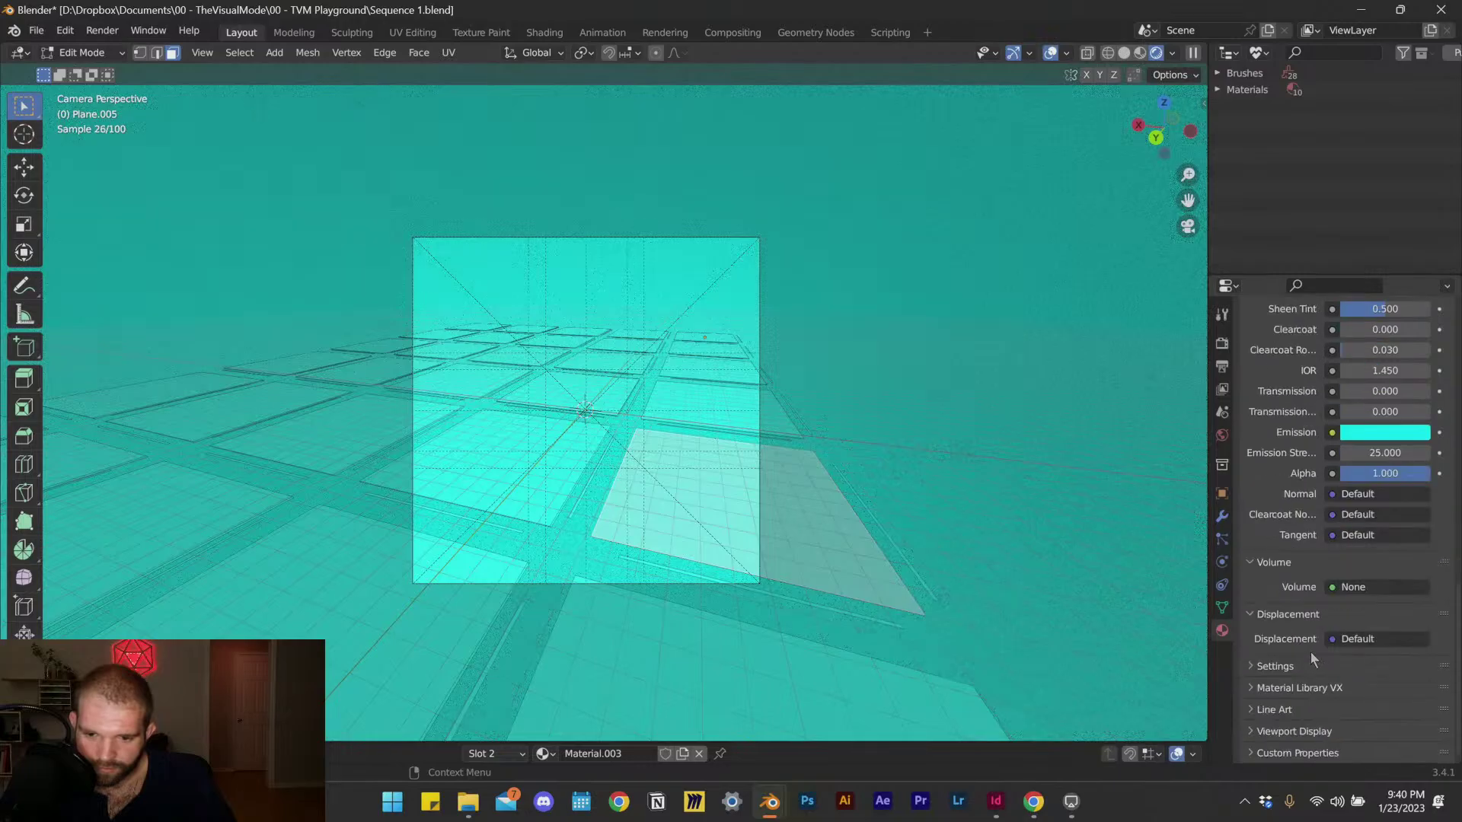
click(1371, 436)
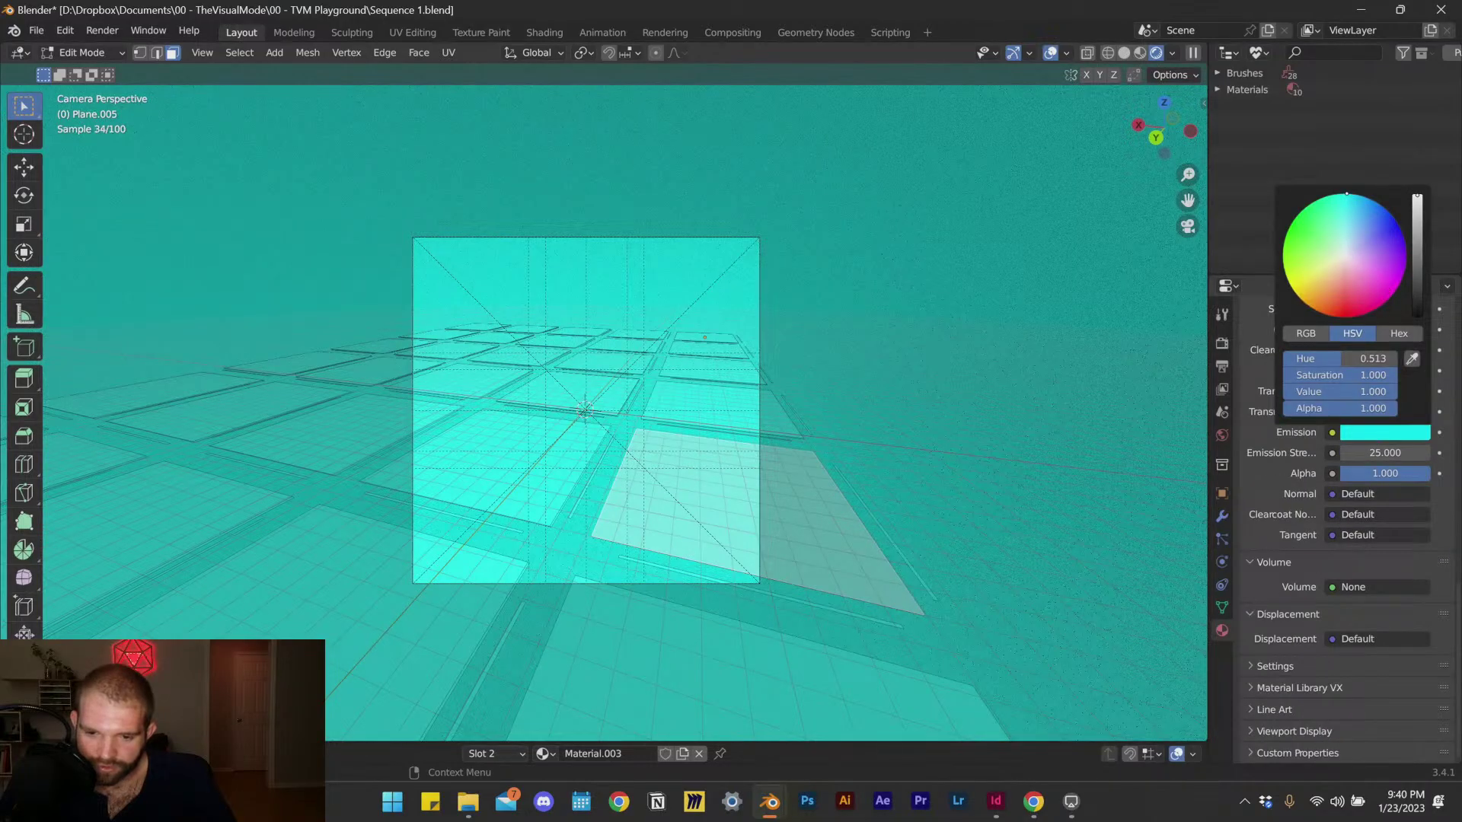
click(1366, 260)
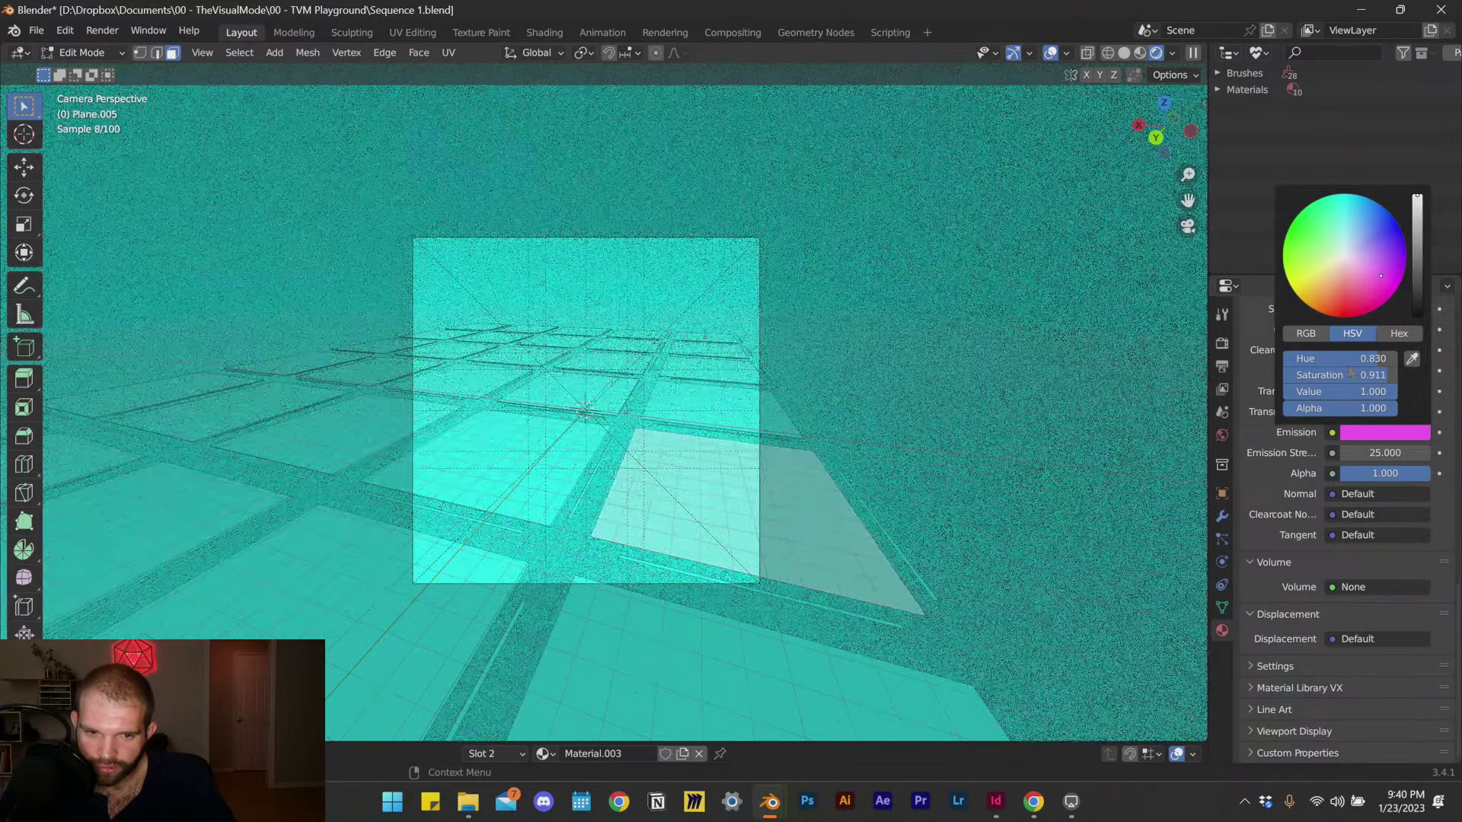
Step: Assign Material.003 to the selected tile face and set its emission strength to 5
scroll(1286, 429, up, 5)
scroll(1285, 428, up, 15)
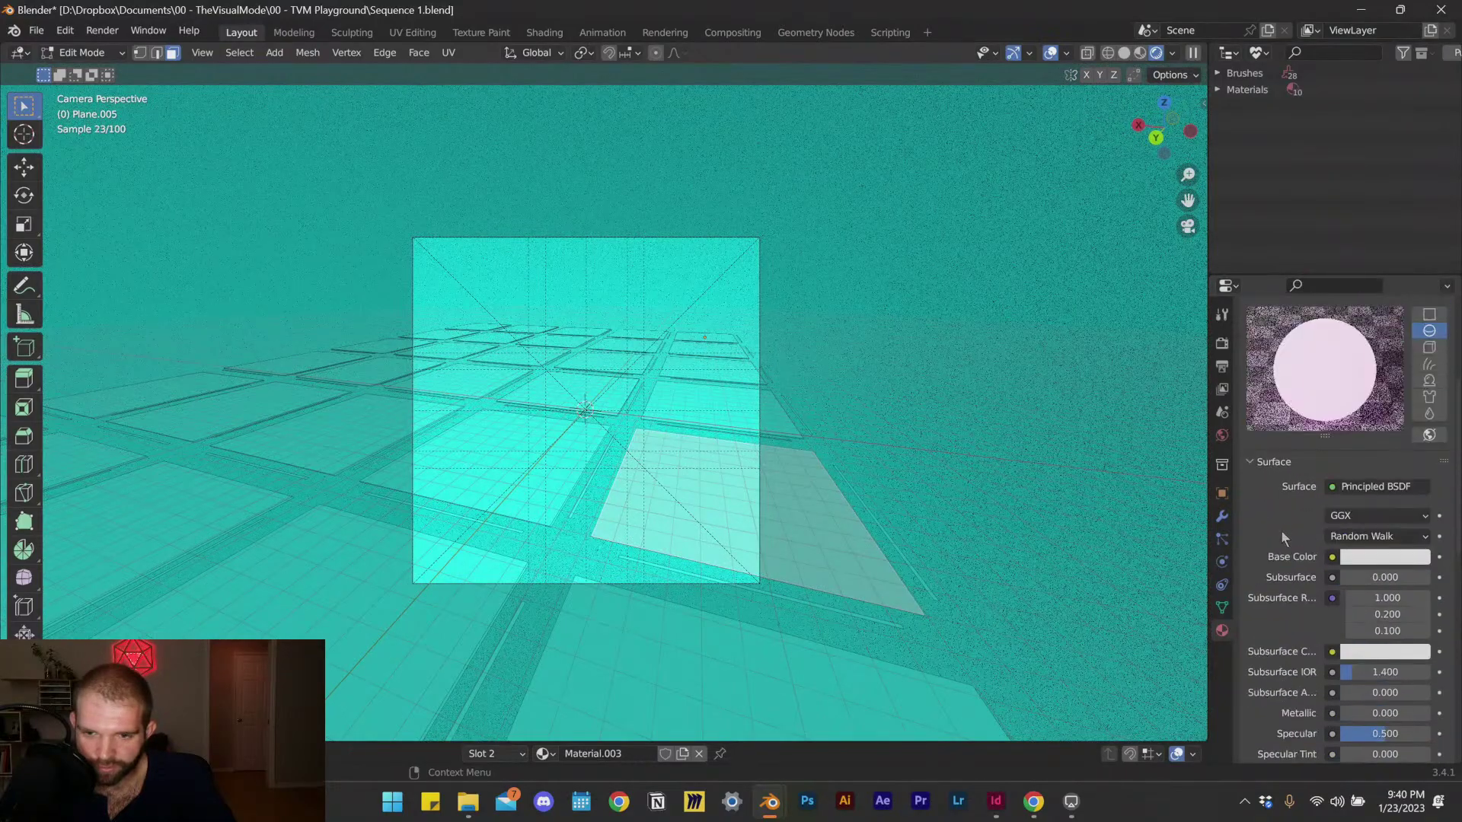
click(1290, 360)
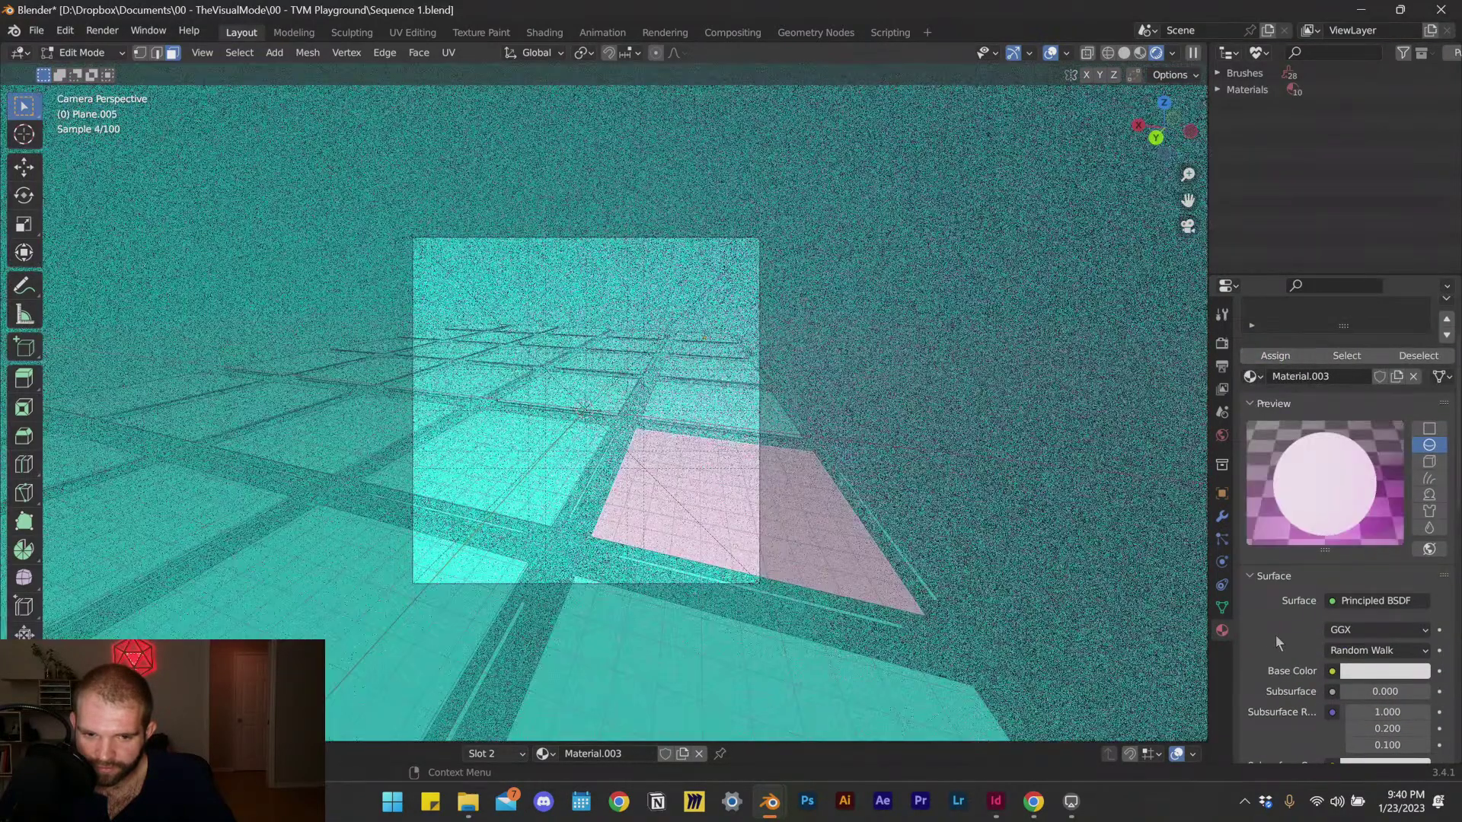
scroll(1287, 632, down, 18)
click(1380, 521)
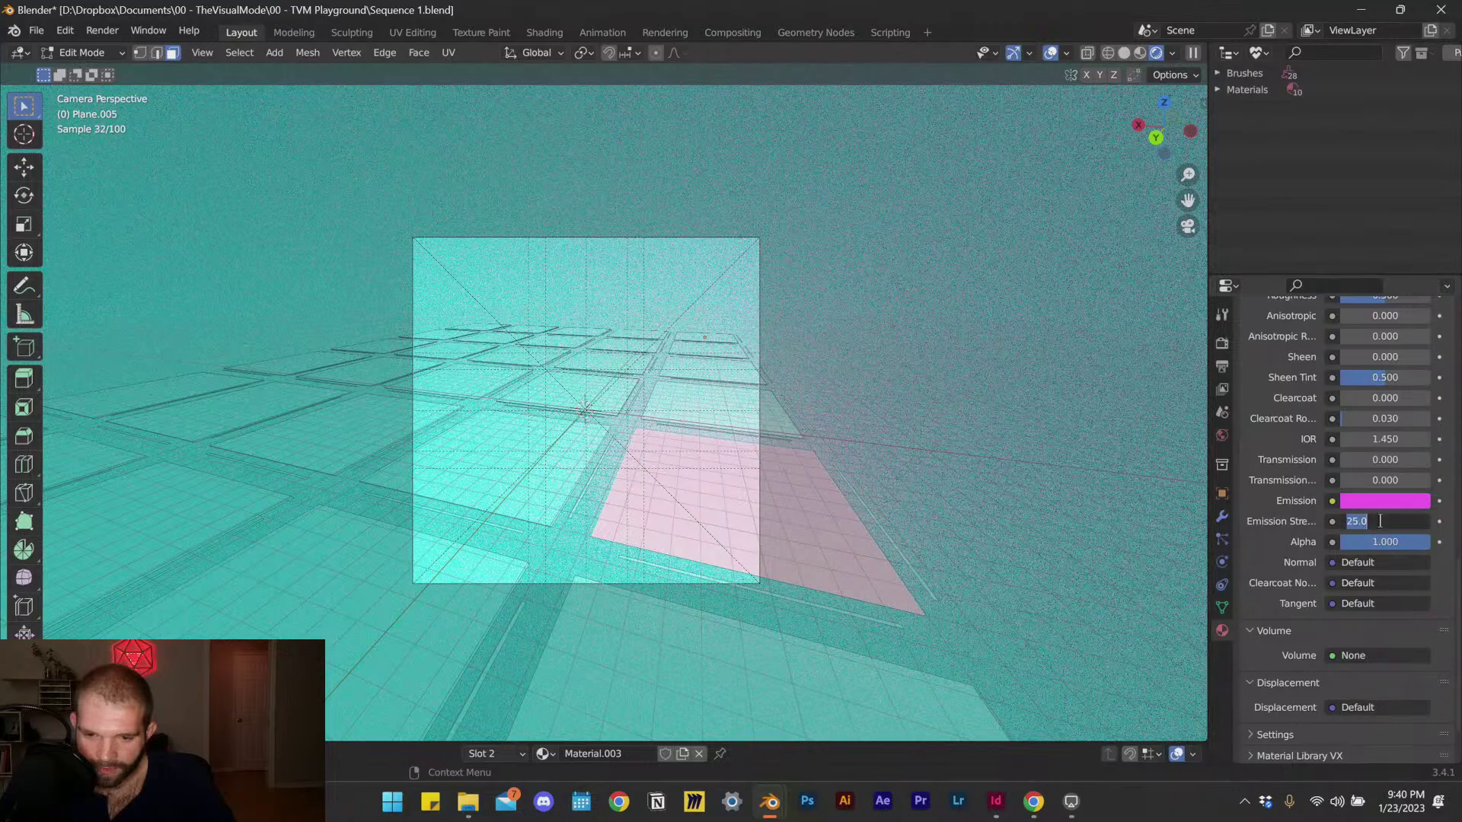
text(5)
key(Return)
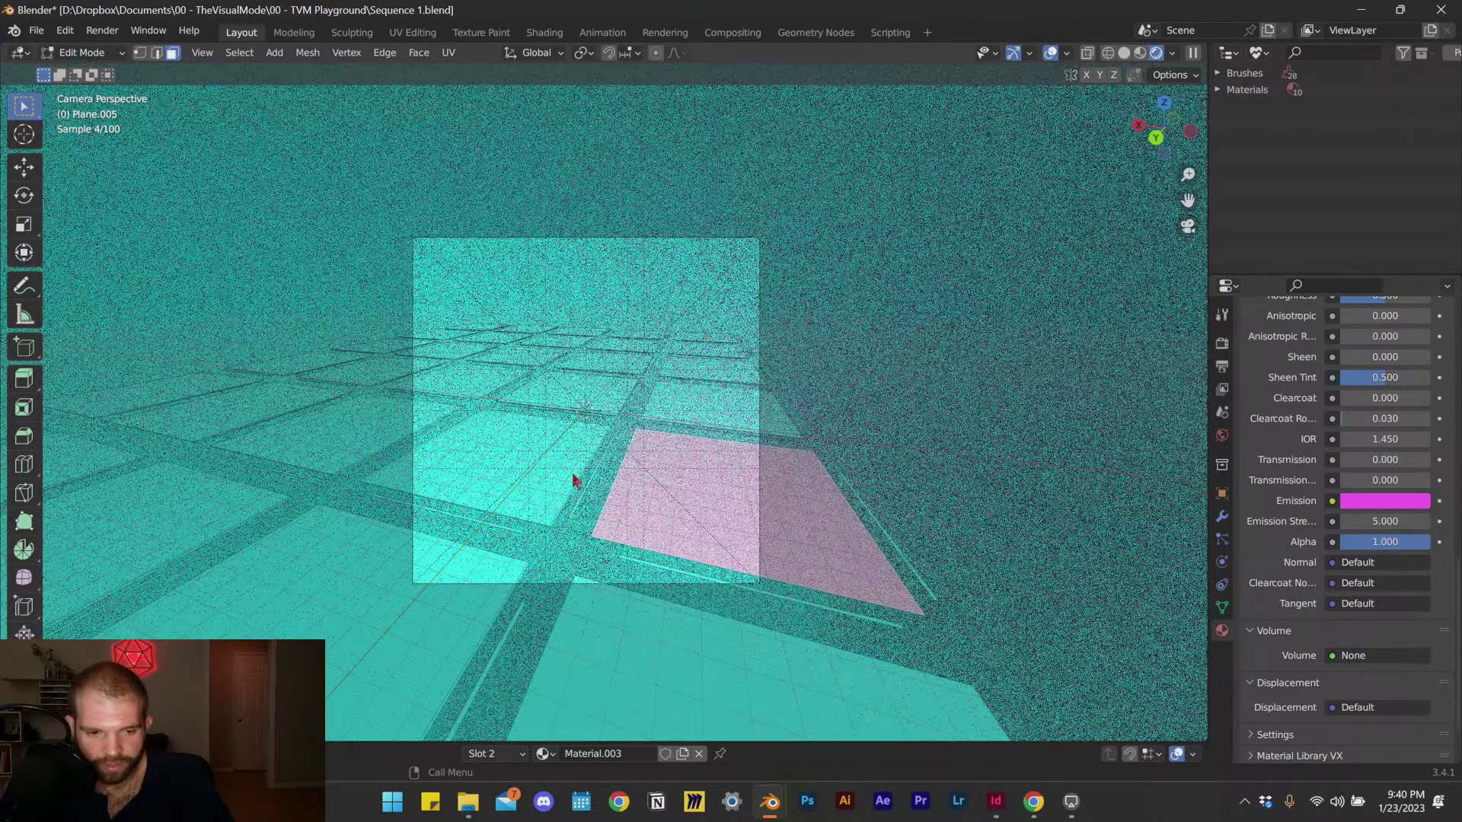
Step: Show the scene in wireframe, switch to Spread 1 Mockup.indd in InDesign, and bring the whole two-page panel spread into view
key(z)
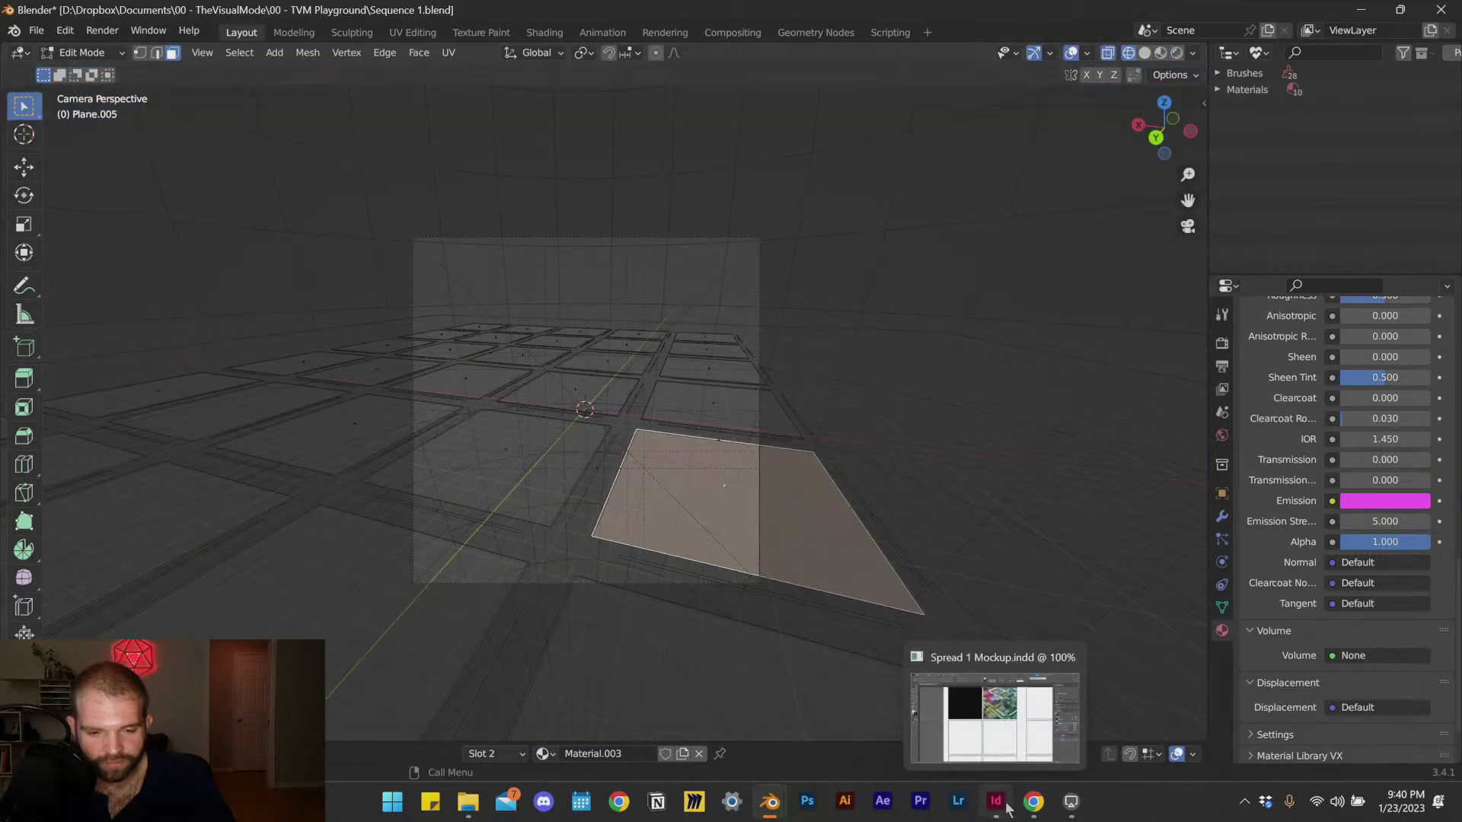
click(996, 801)
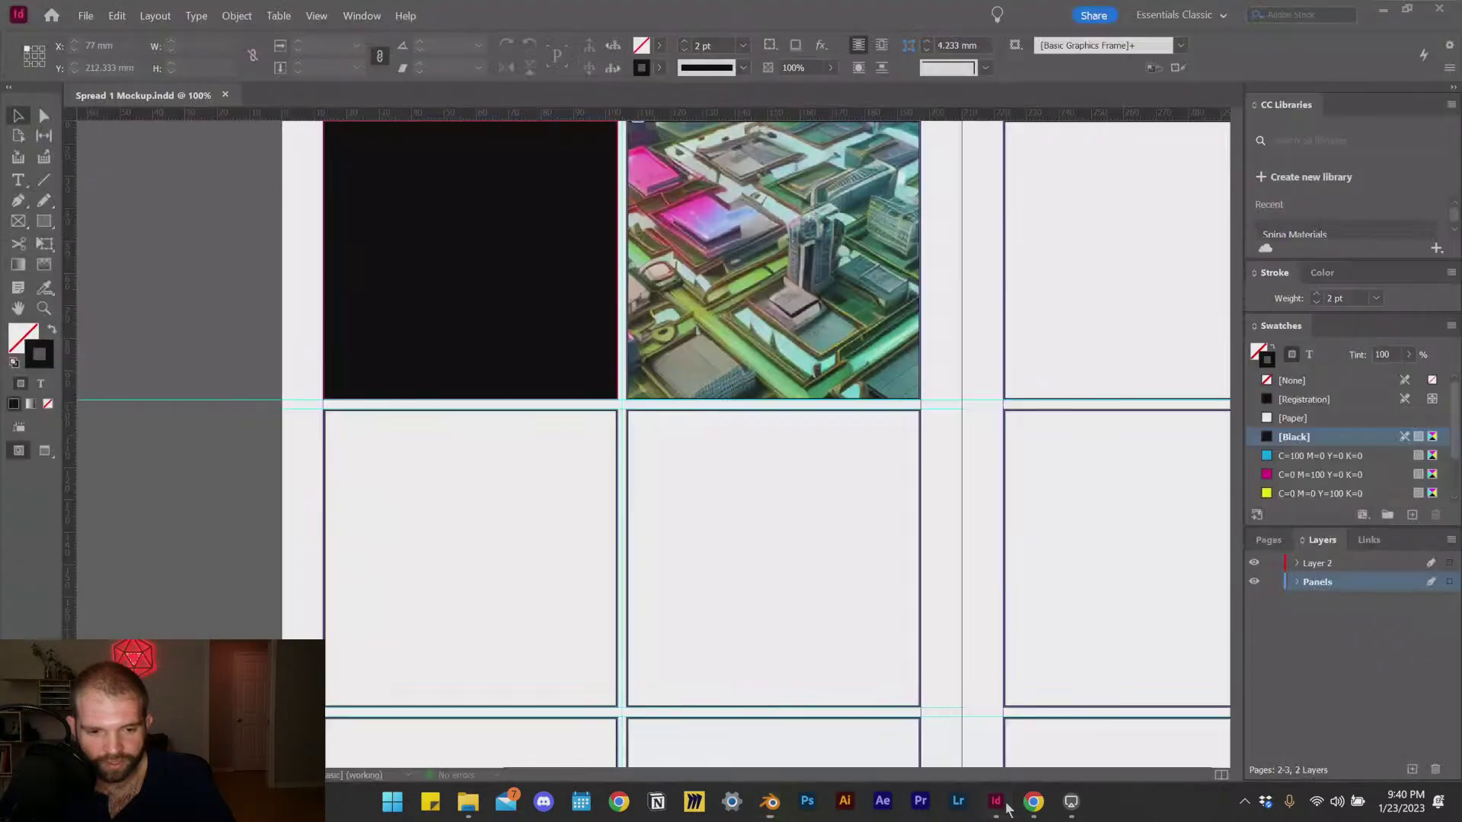
scroll(480, 442, down, 3)
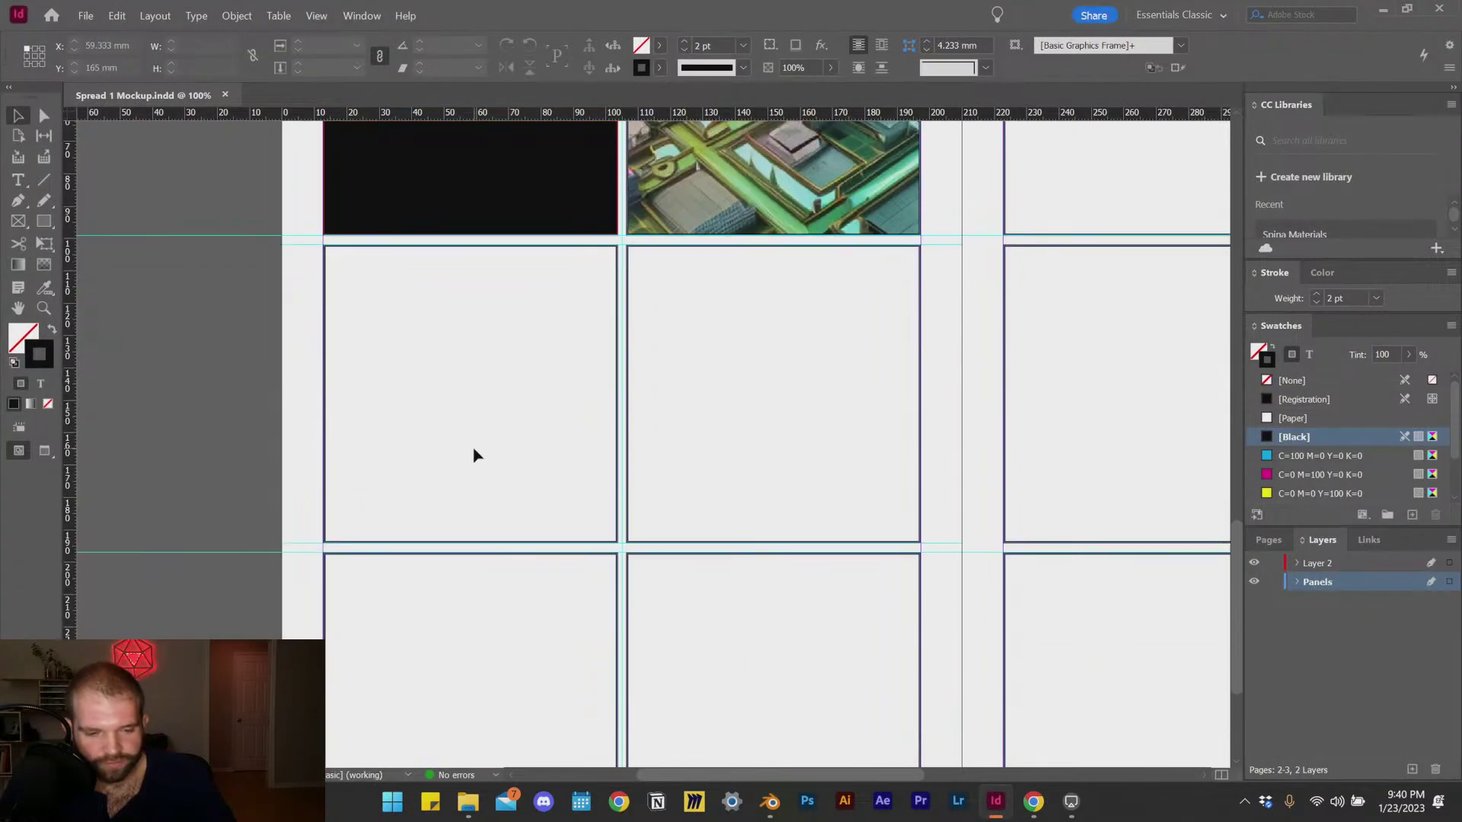
scroll(457, 456, down, 2)
scroll(533, 533, up, 1)
scroll(708, 441, down, 2)
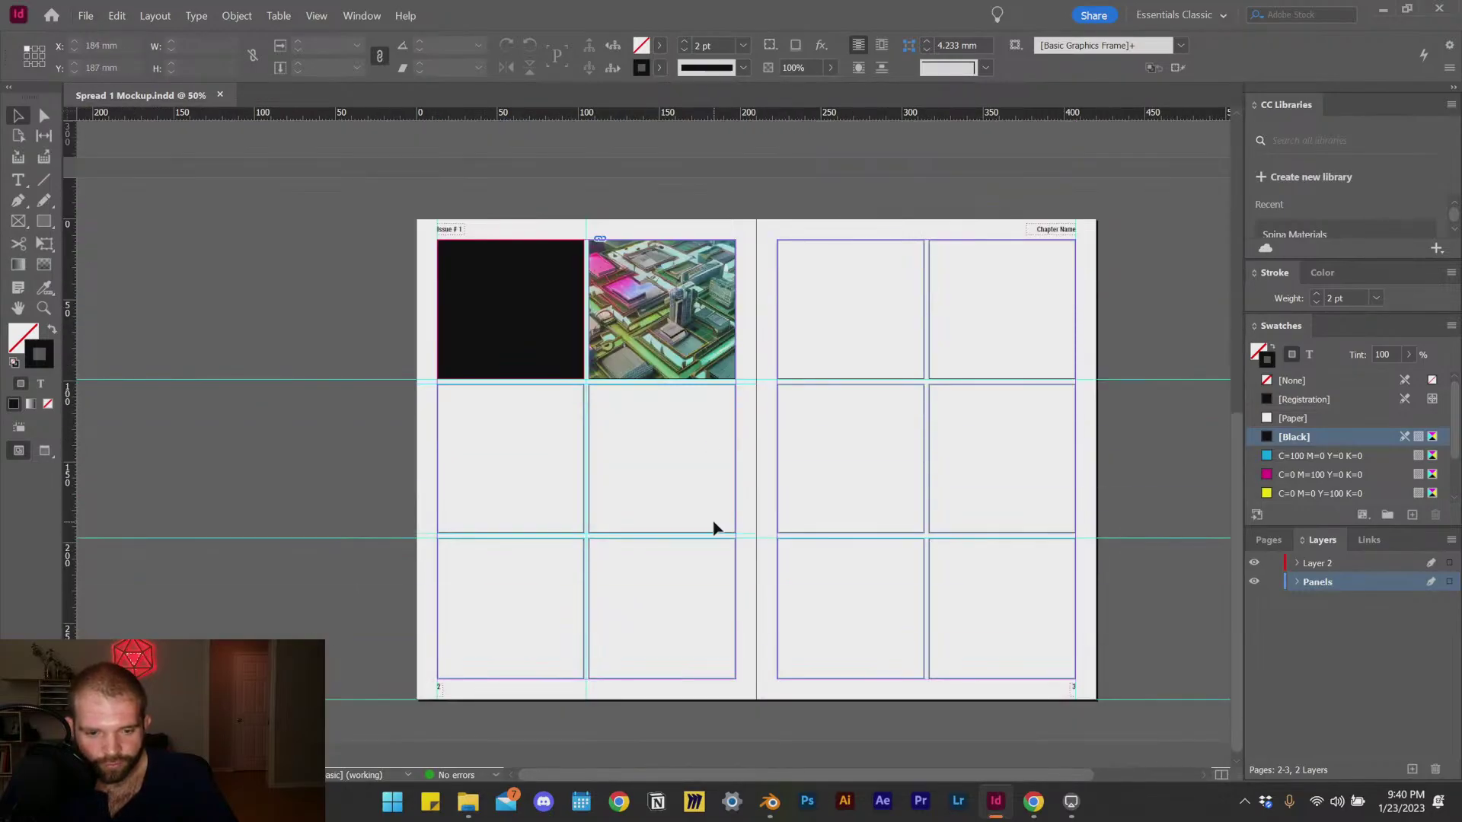
scroll(806, 548, down, 1)
scroll(744, 597, up, 1)
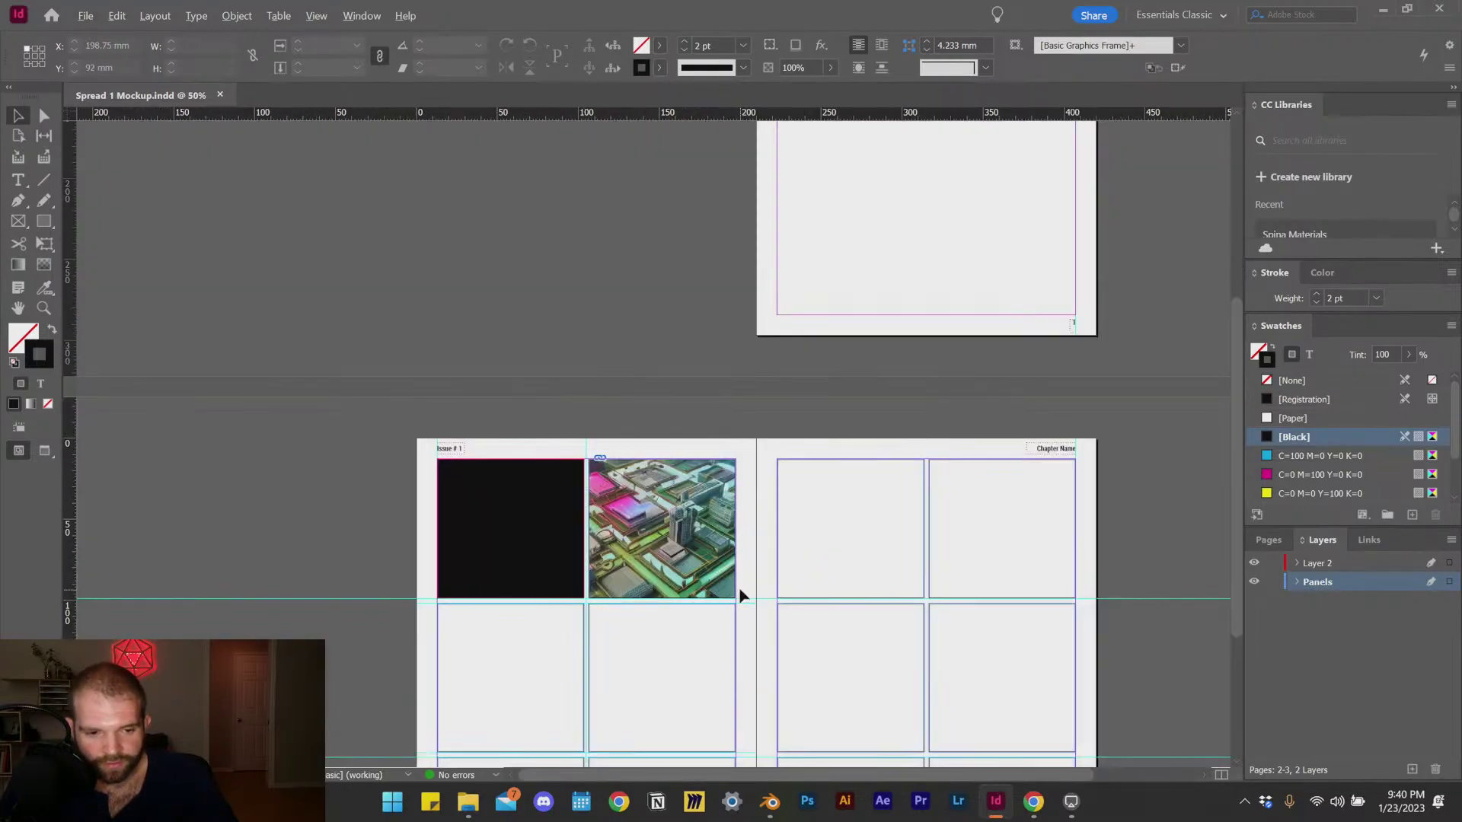
scroll(617, 453, down, 3)
scroll(585, 493, right, 1)
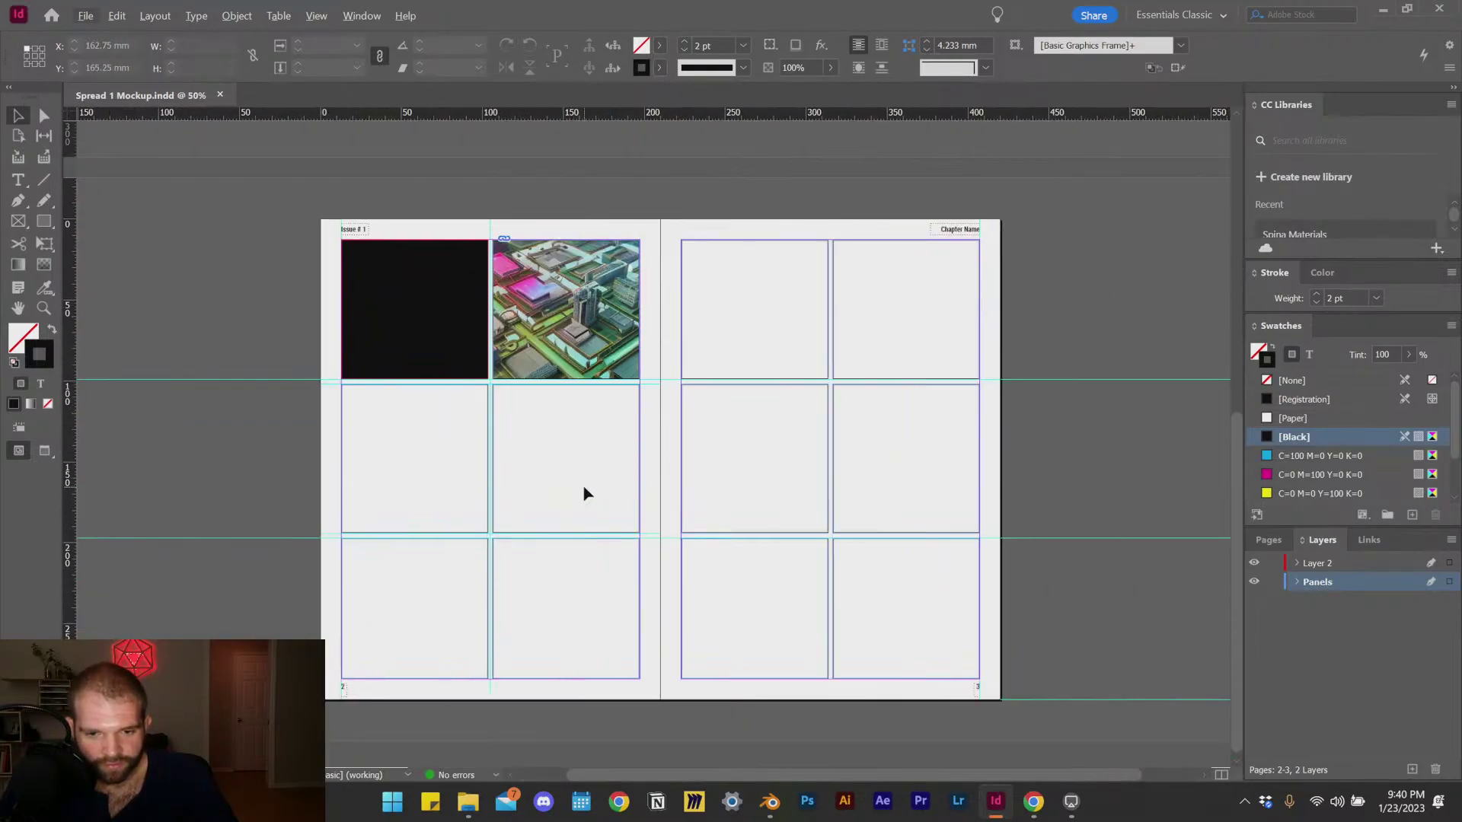
Step: Create a new parent page named Title with prefix B and 1 page
click(1276, 541)
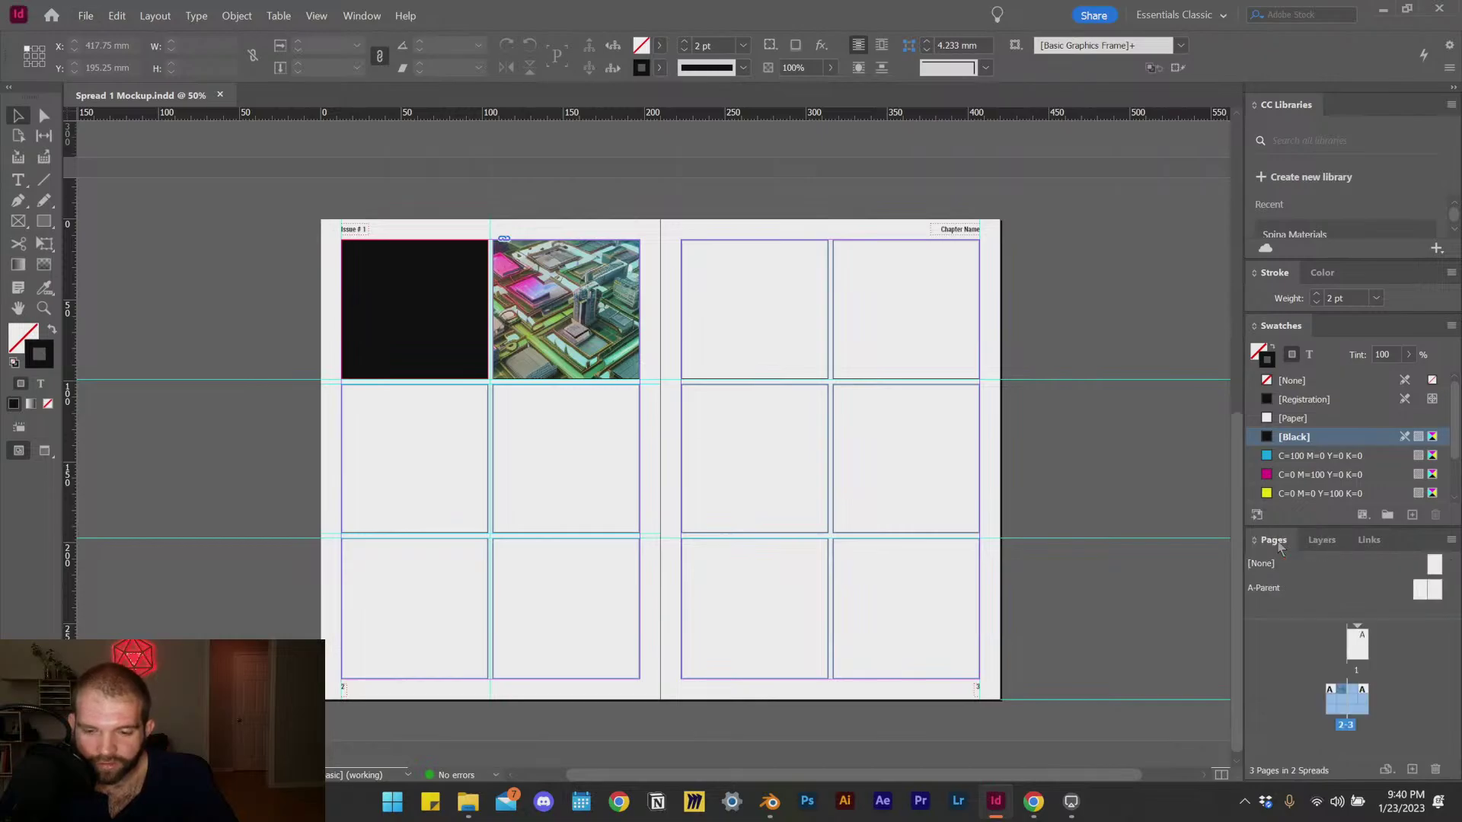
click(1420, 591)
right_click(1420, 595)
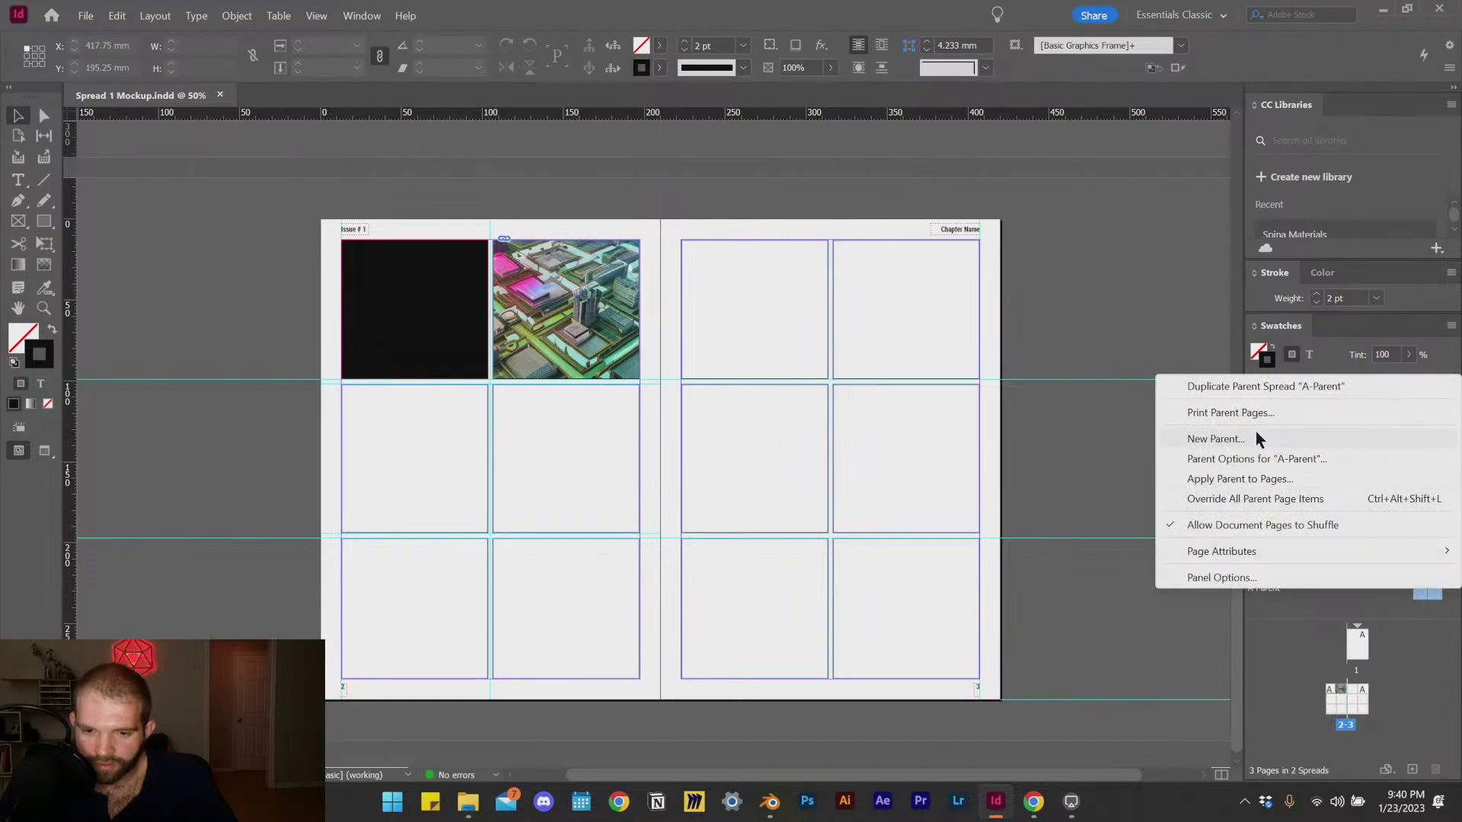
click(1256, 441)
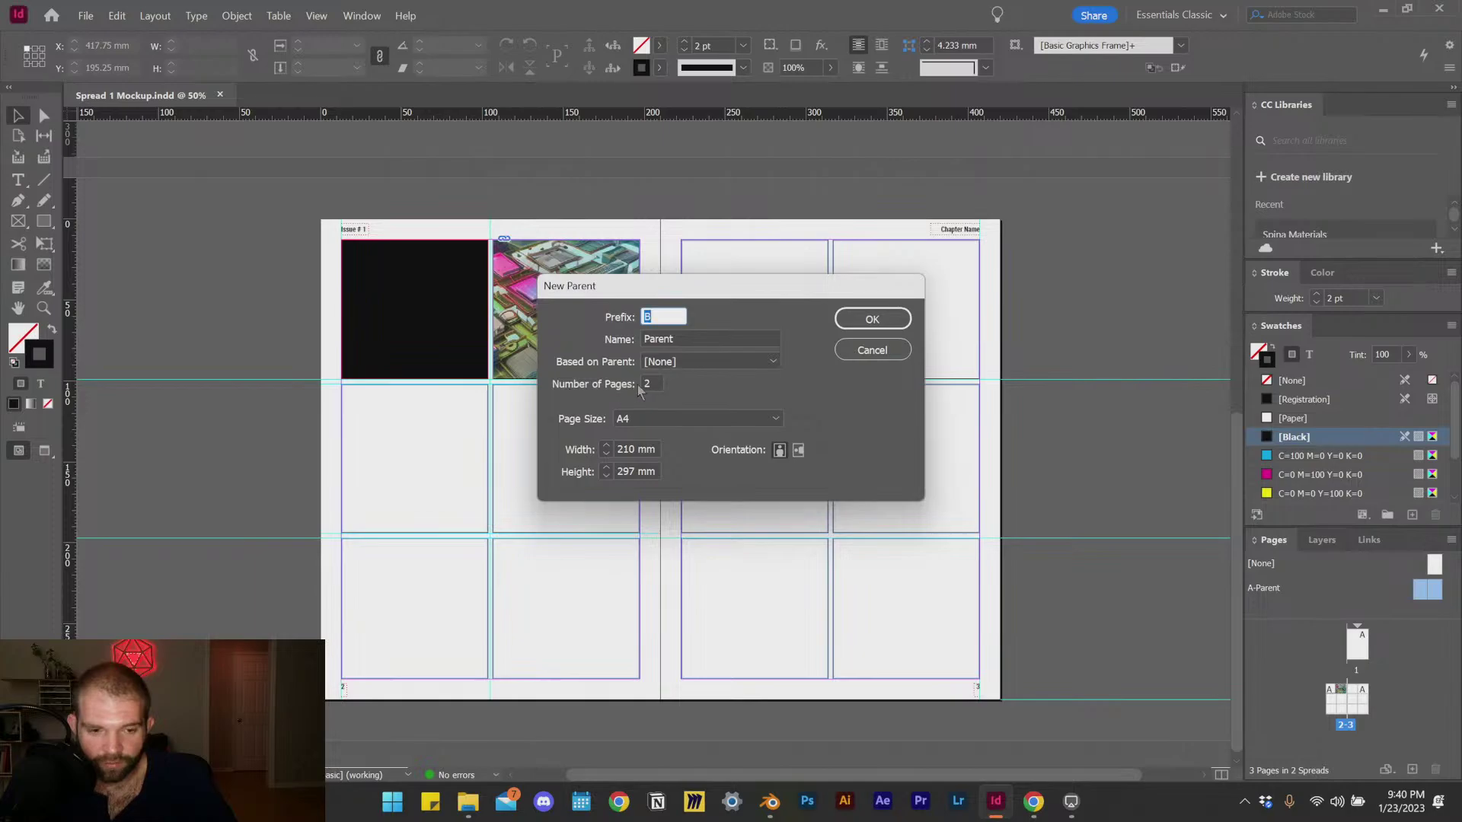
double_click(657, 382)
text(1)
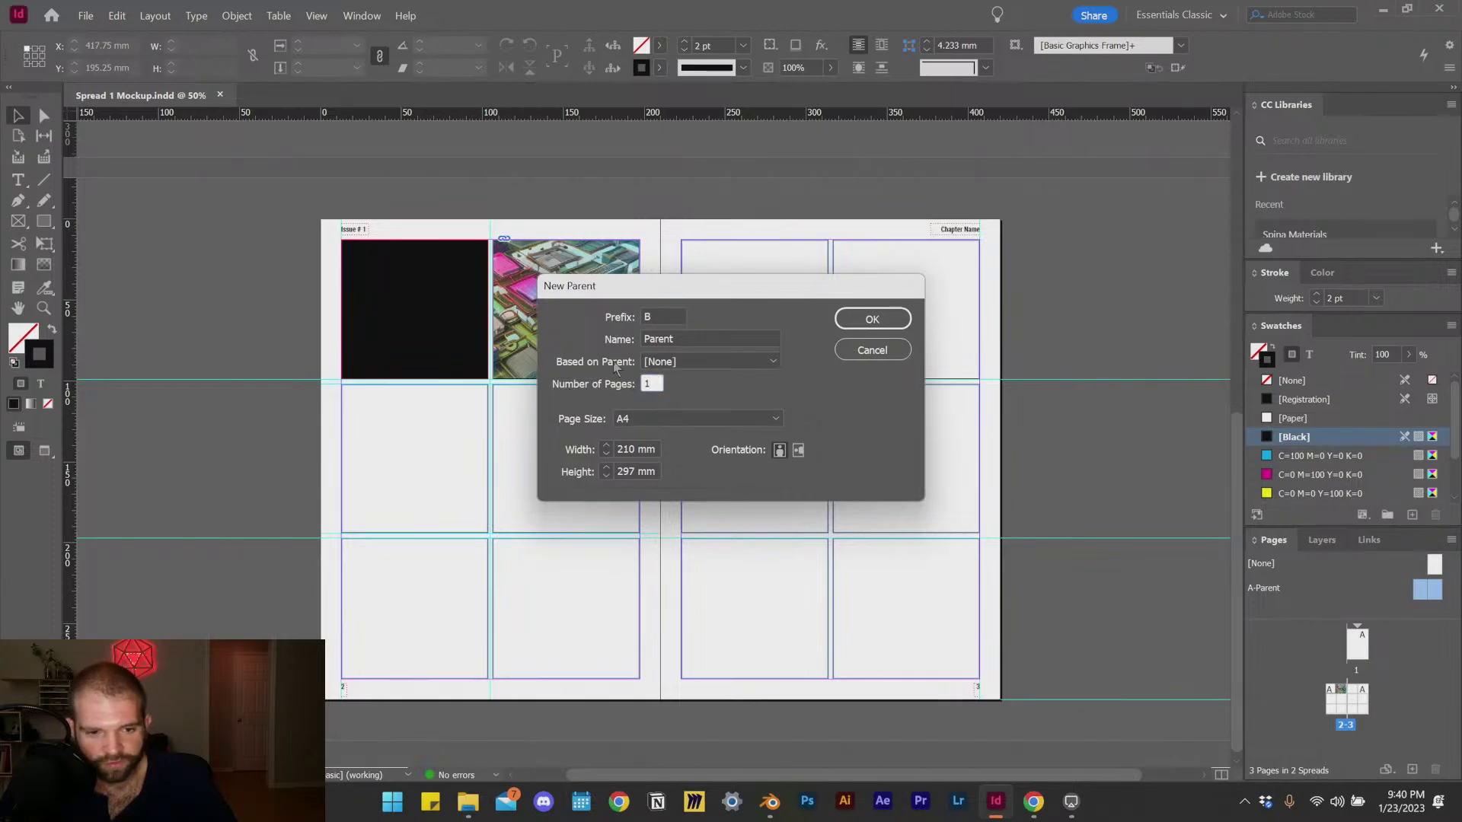
double_click(691, 338)
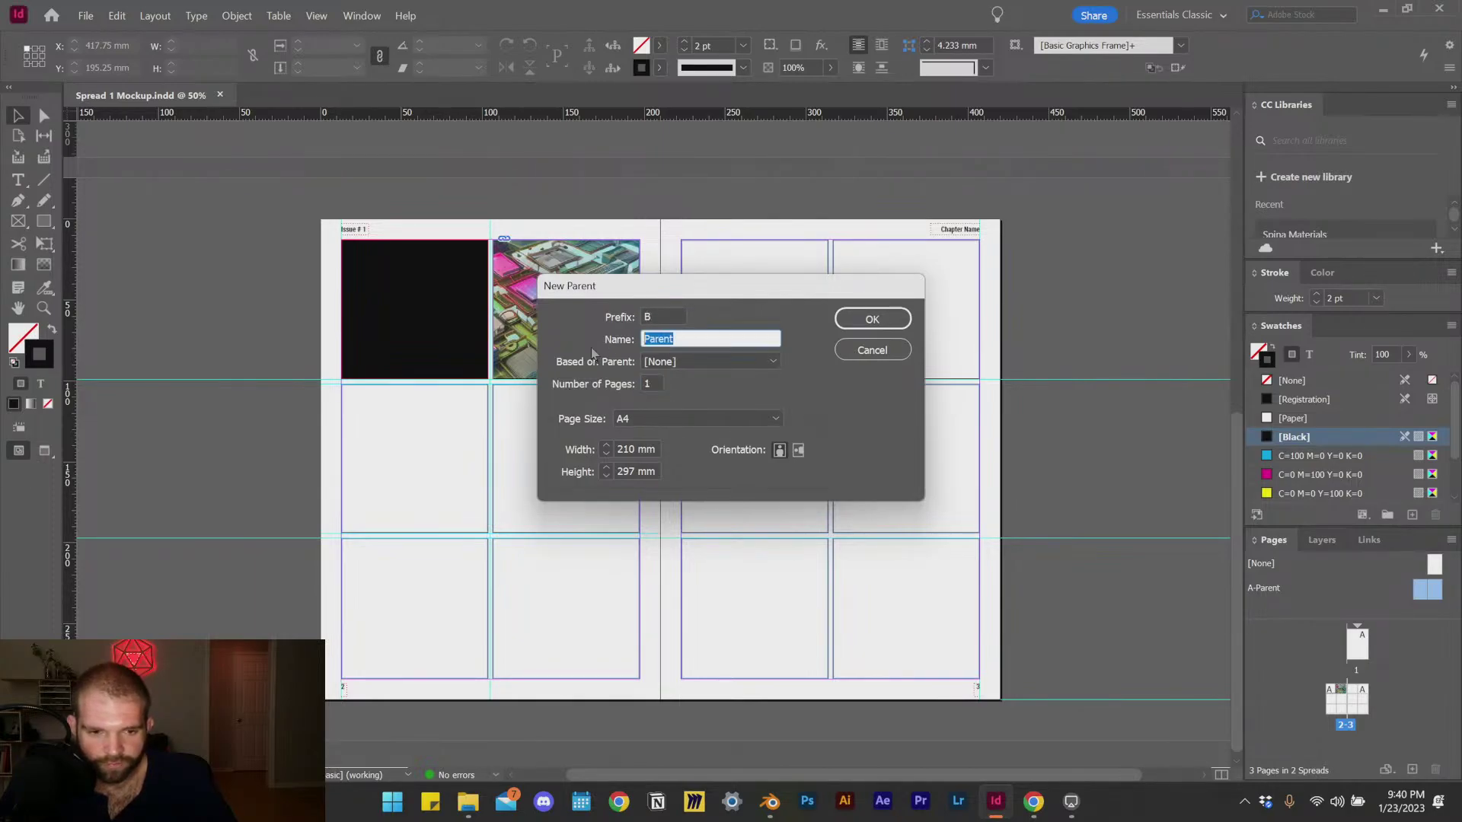
text(Titl)
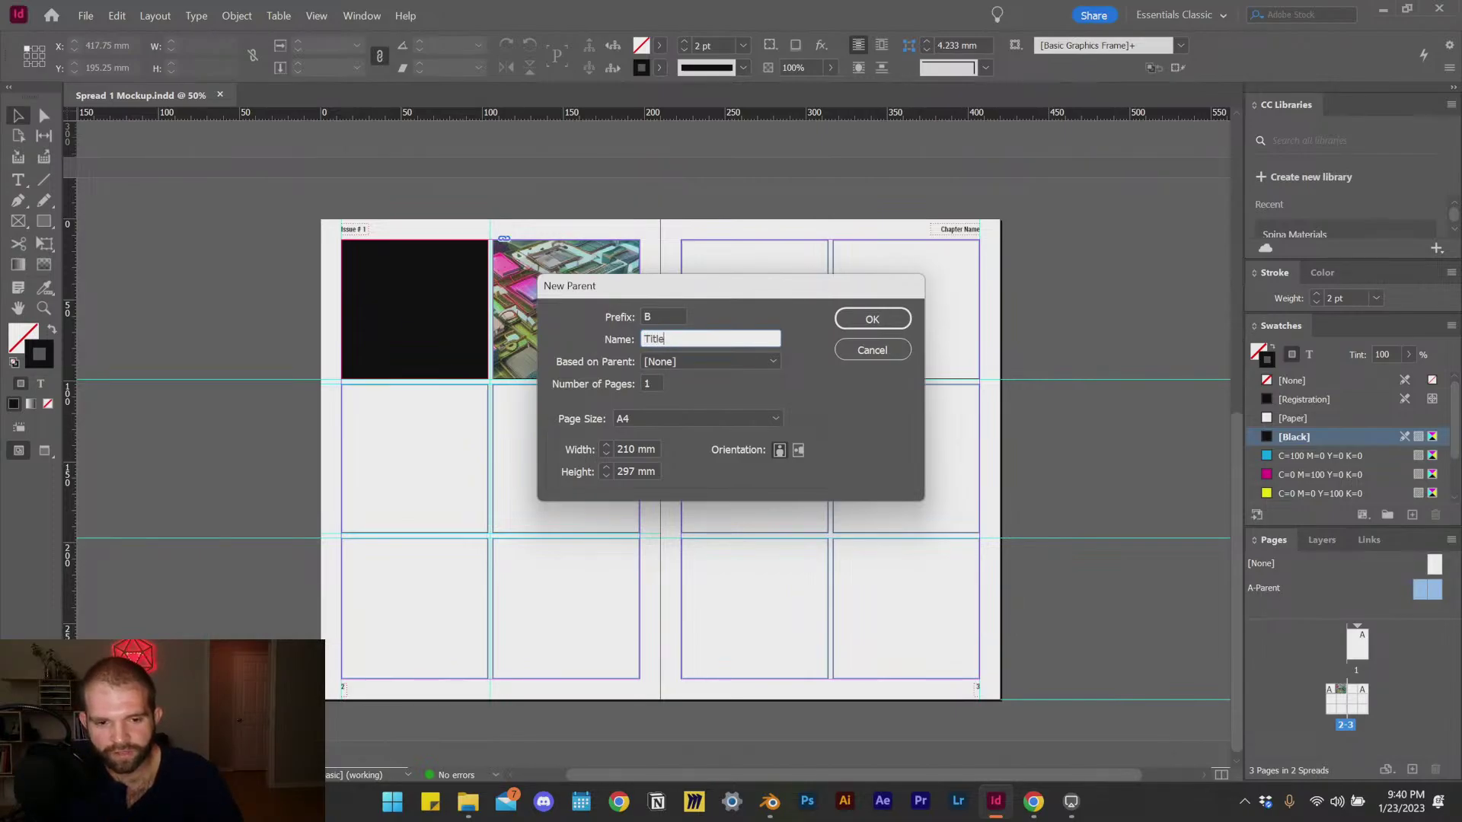
text(e)
click(873, 319)
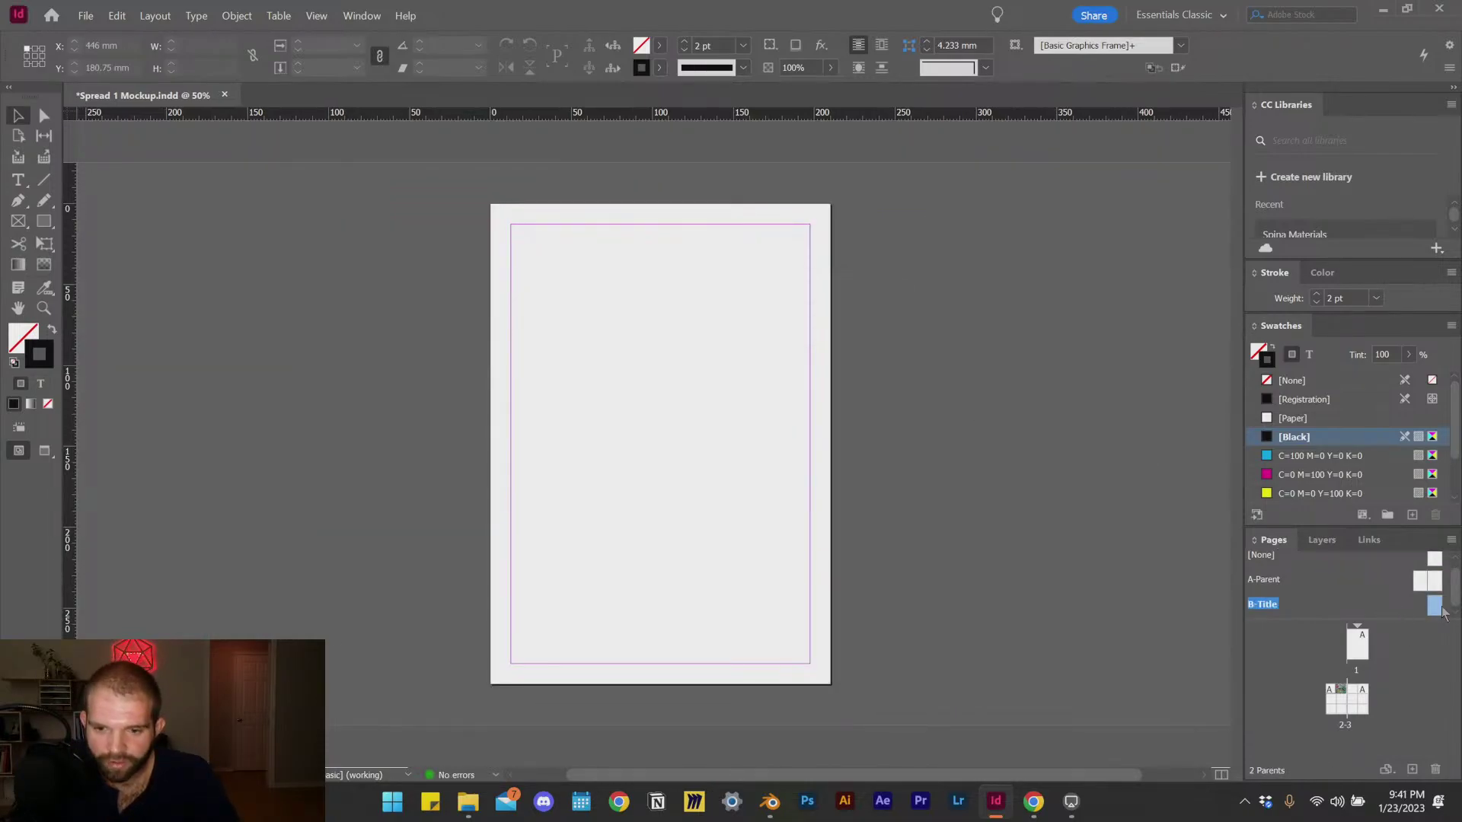
drag(1441, 613, 1417, 579)
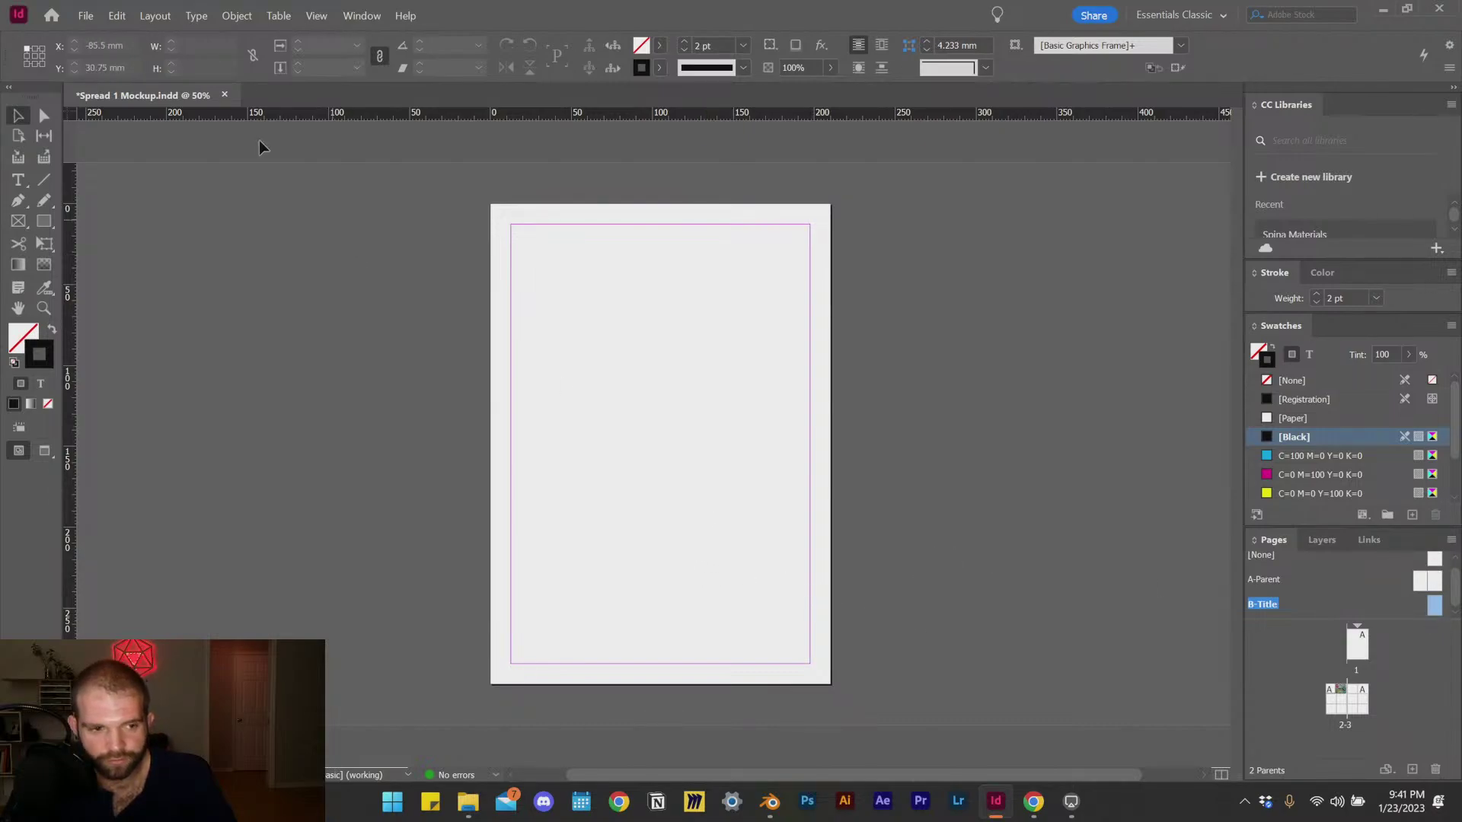
Step: Add vertical and horizontal guides through the Title parent page's centre, plus a vertical guide on either side, the second at 152.25 mm
drag(70, 174, 660, 406)
drag(632, 114, 692, 450)
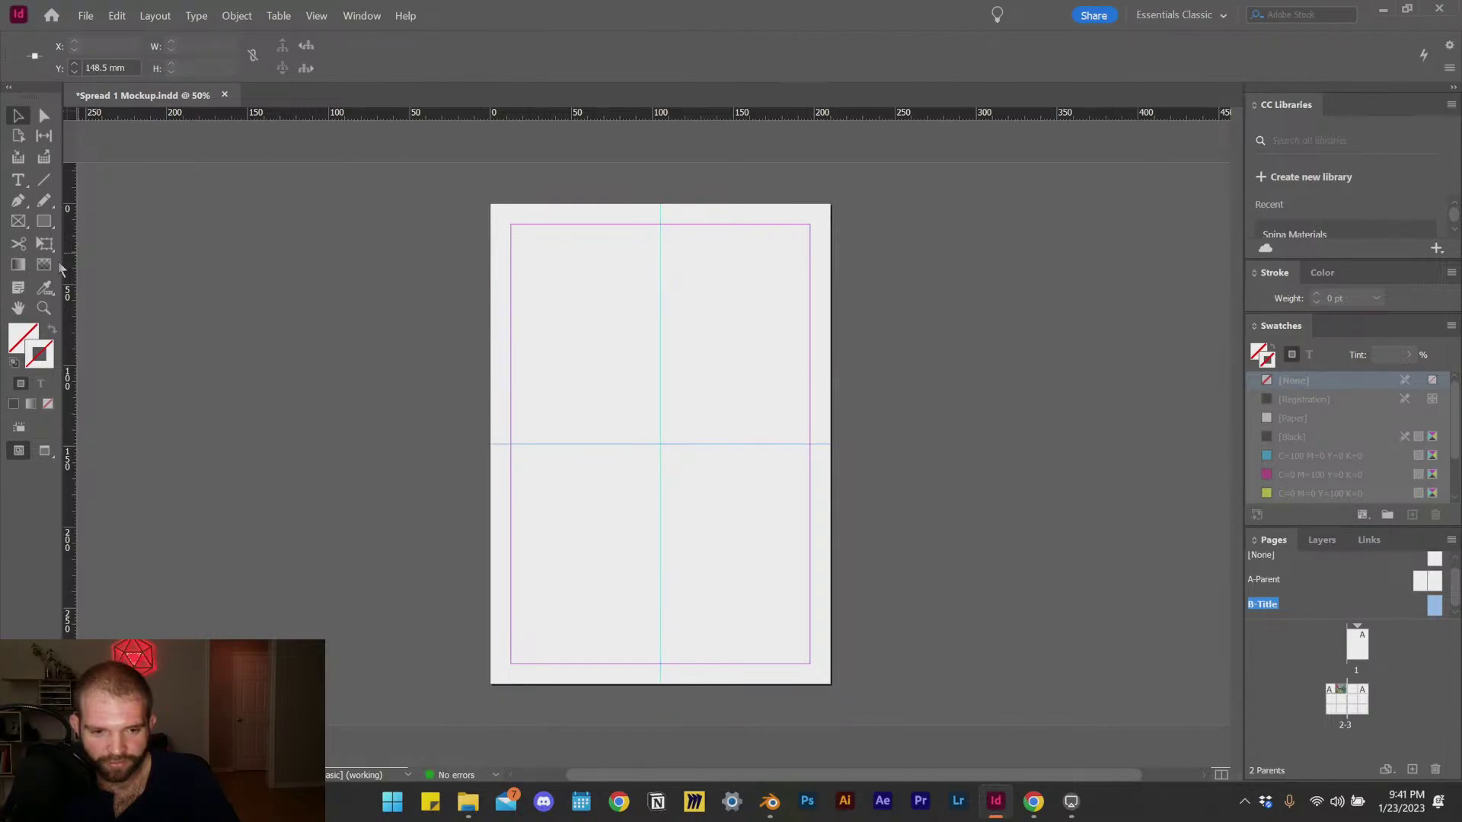
drag(72, 270, 585, 387)
drag(70, 305, 736, 373)
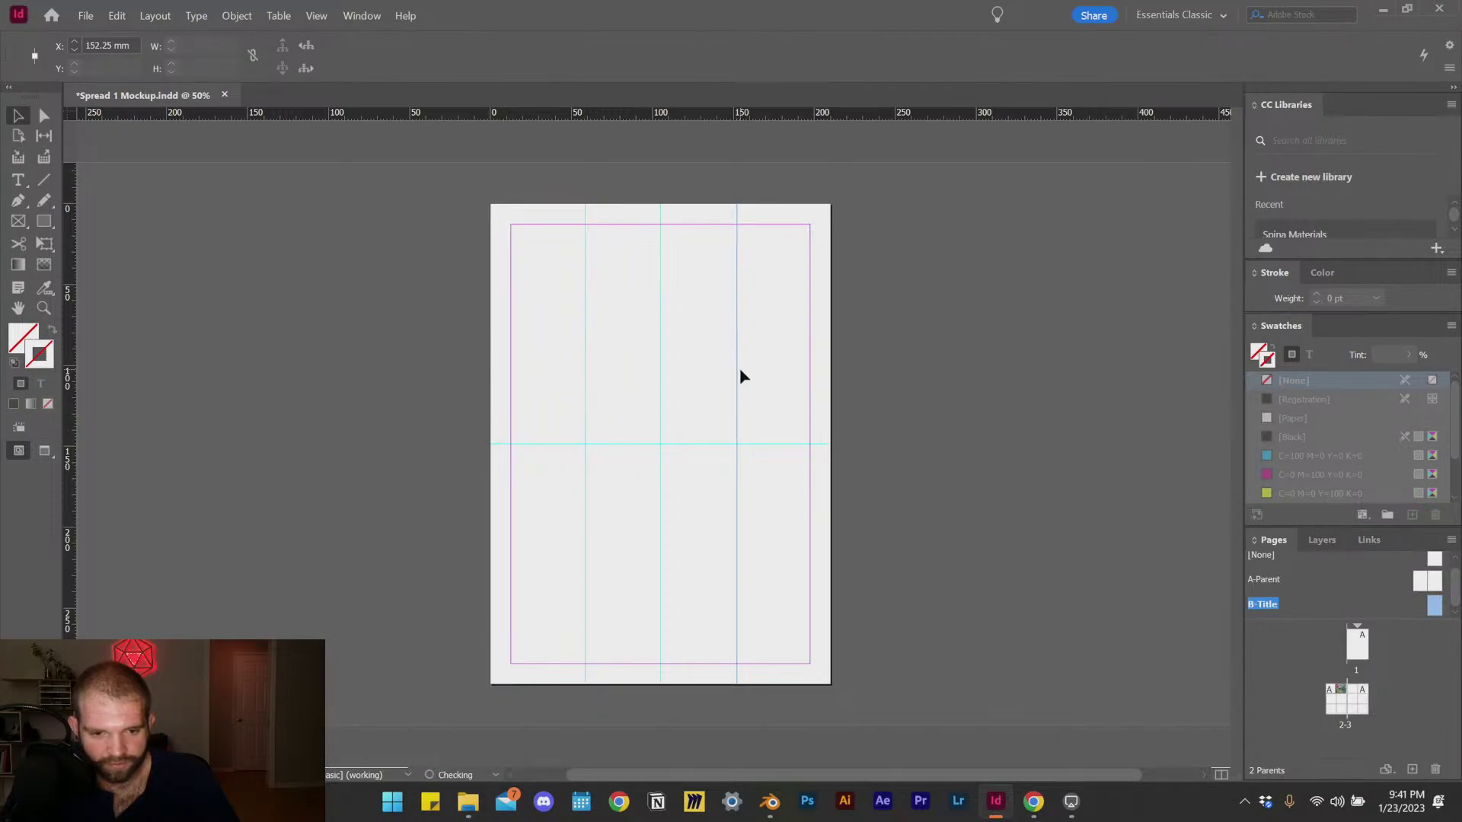
Step: Add two horizontal guides to the Title parent page, one midway above and one midway below the centre guide
click(863, 380)
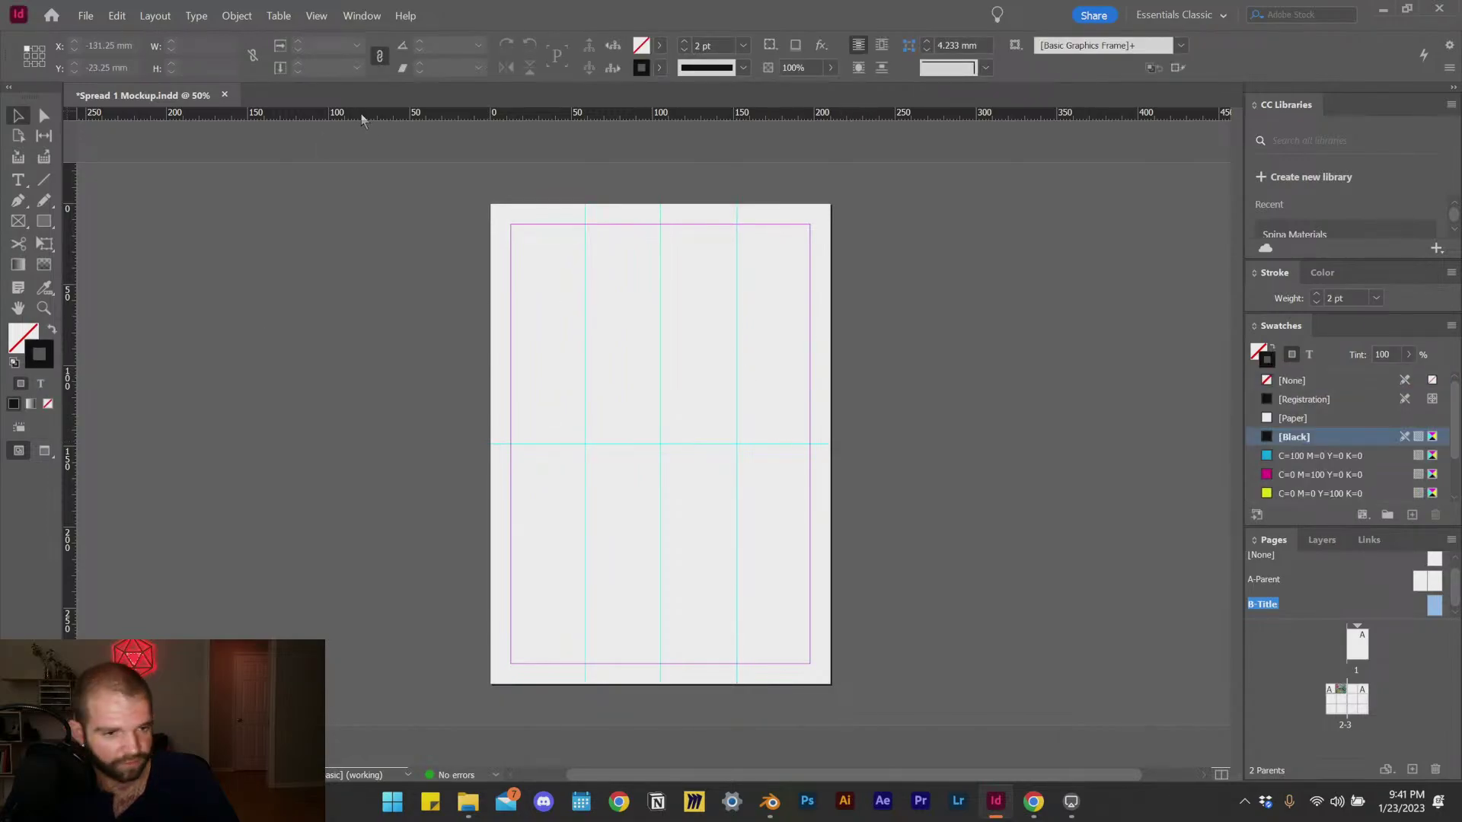
drag(362, 120, 545, 328)
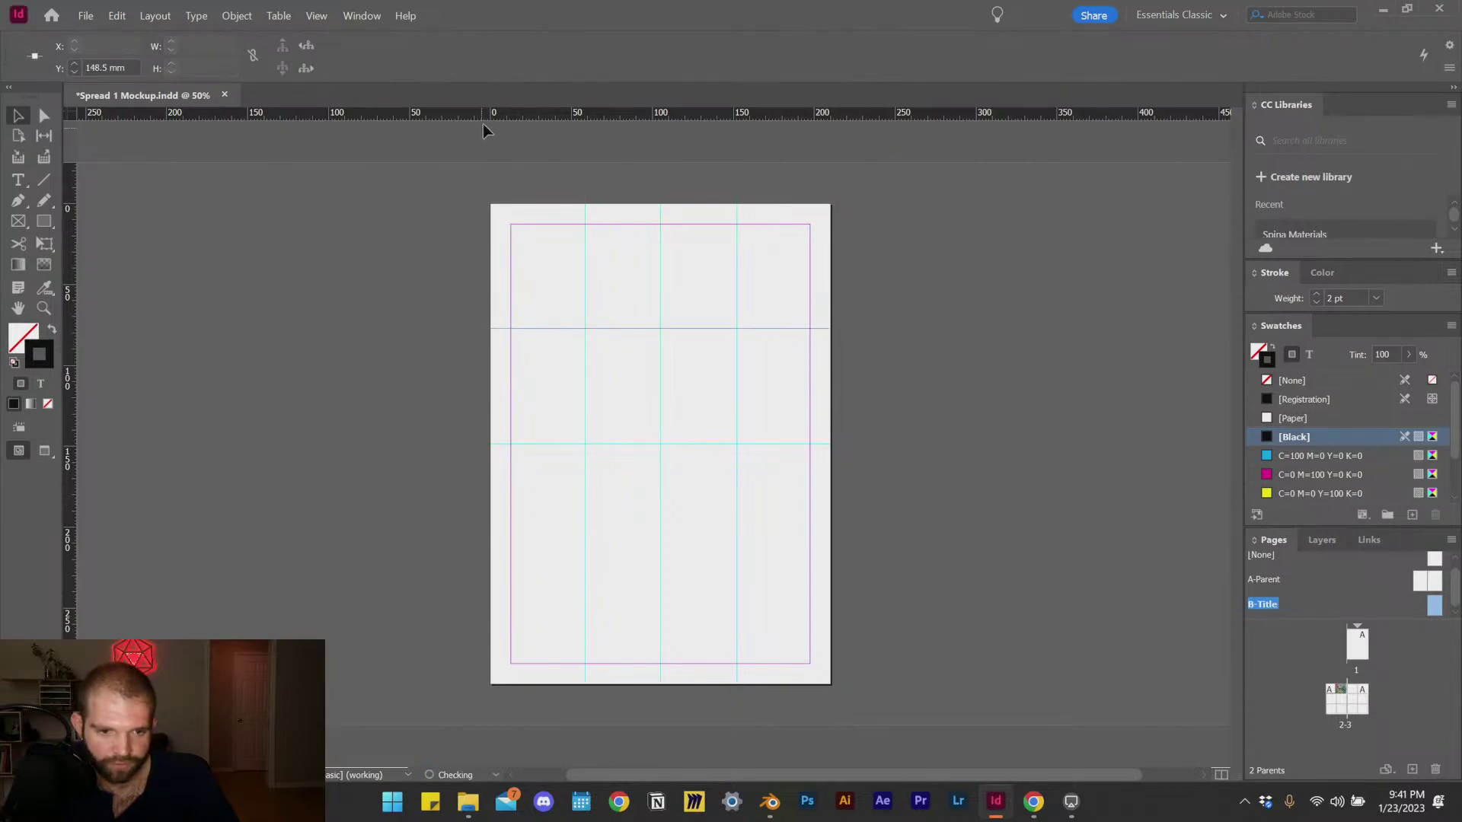
drag(485, 116, 558, 559)
click(914, 506)
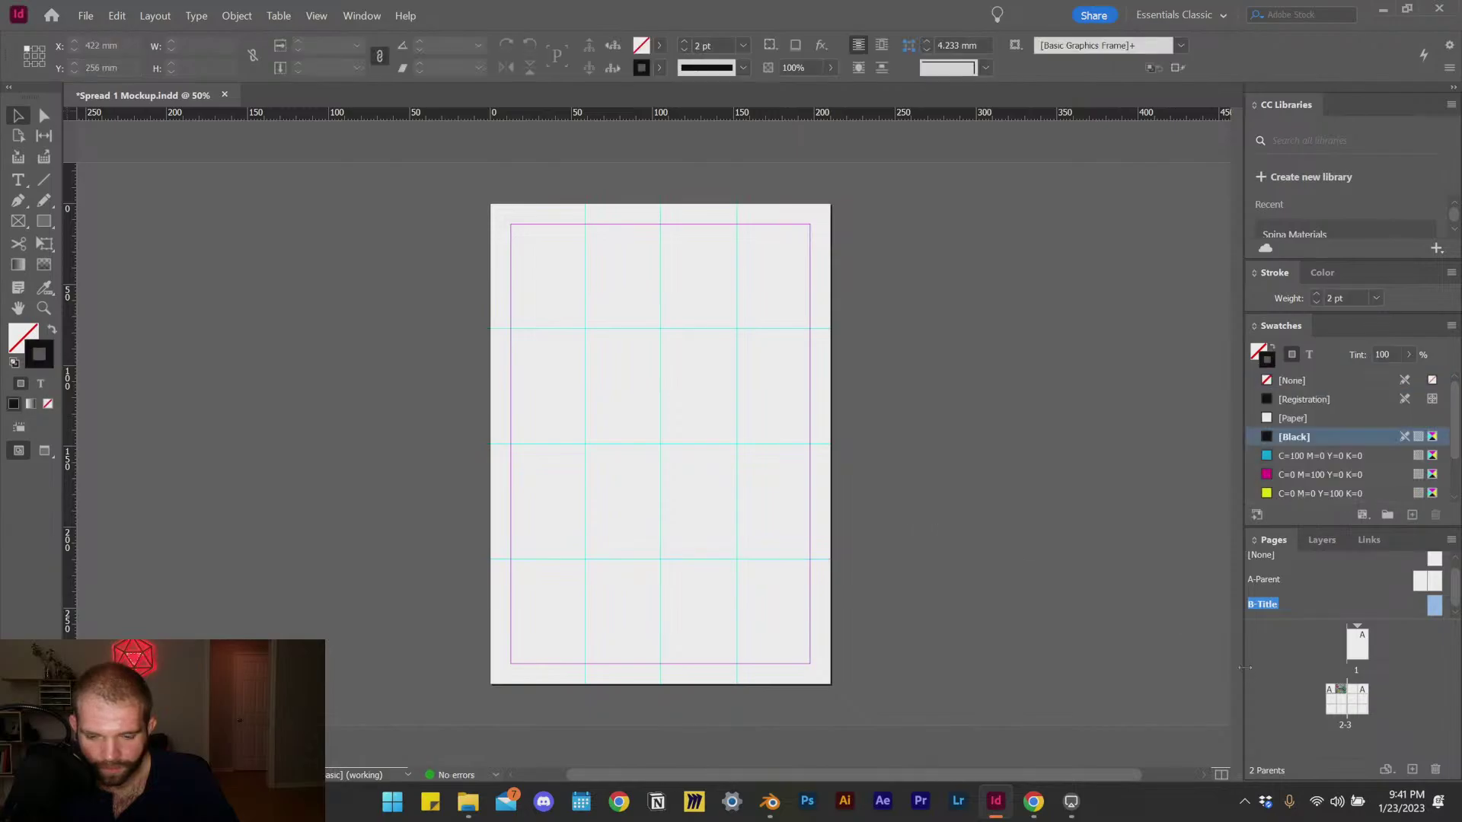
Step: Apply the B-Title parent to page 1
double_click(1355, 649)
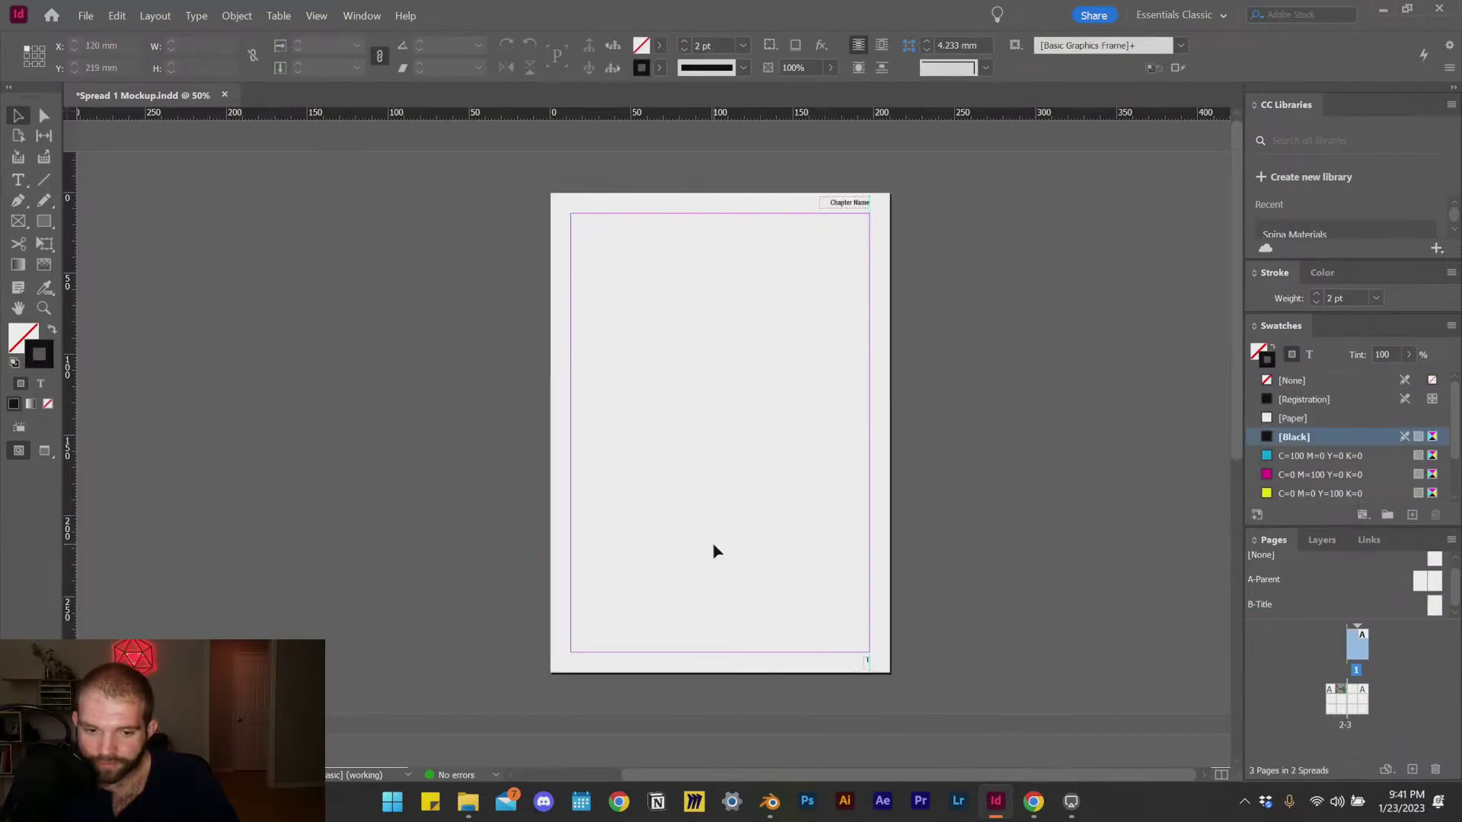
scroll(768, 553, down, 6)
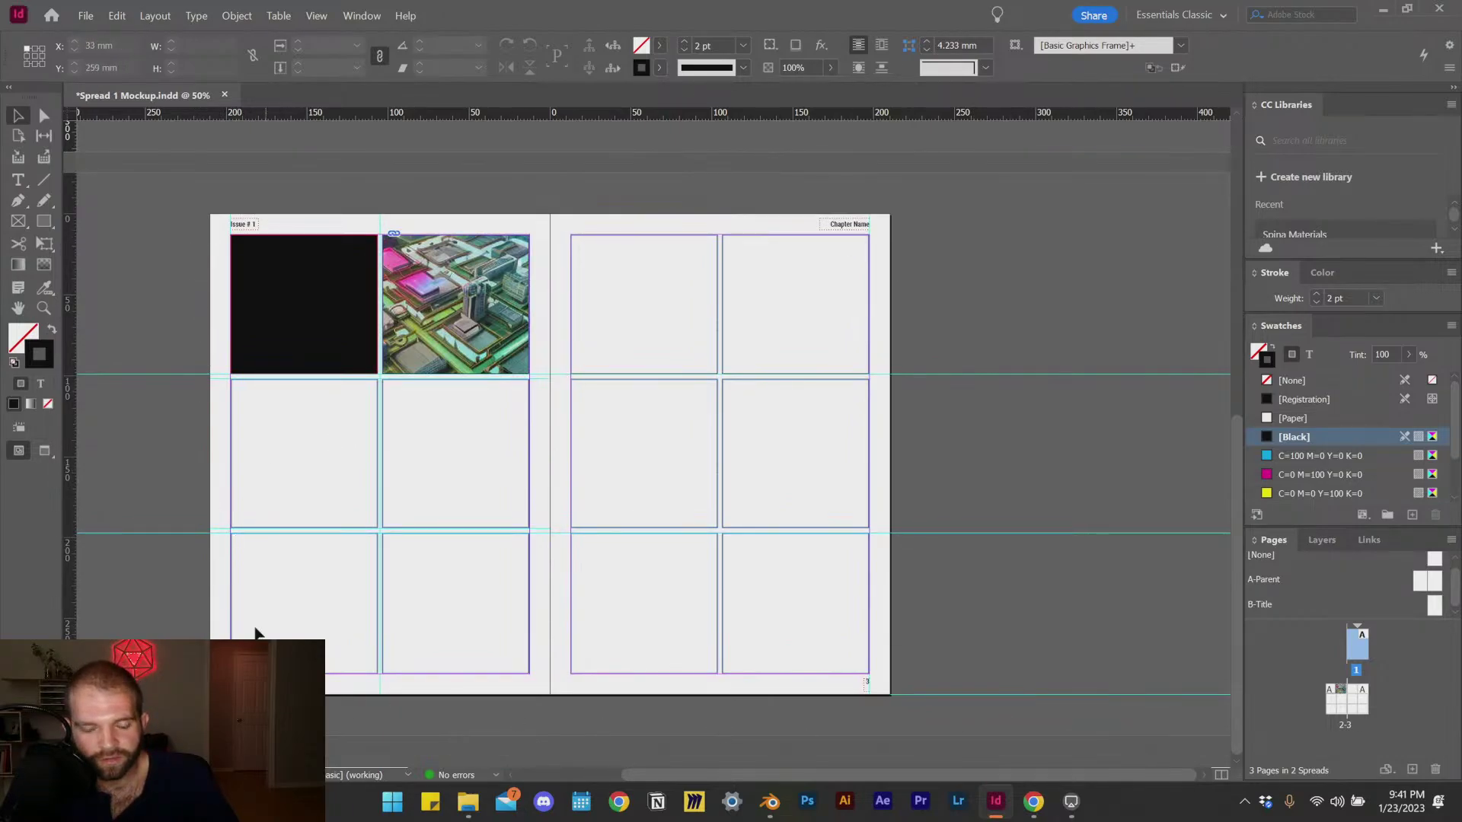
scroll(578, 615, up, 6)
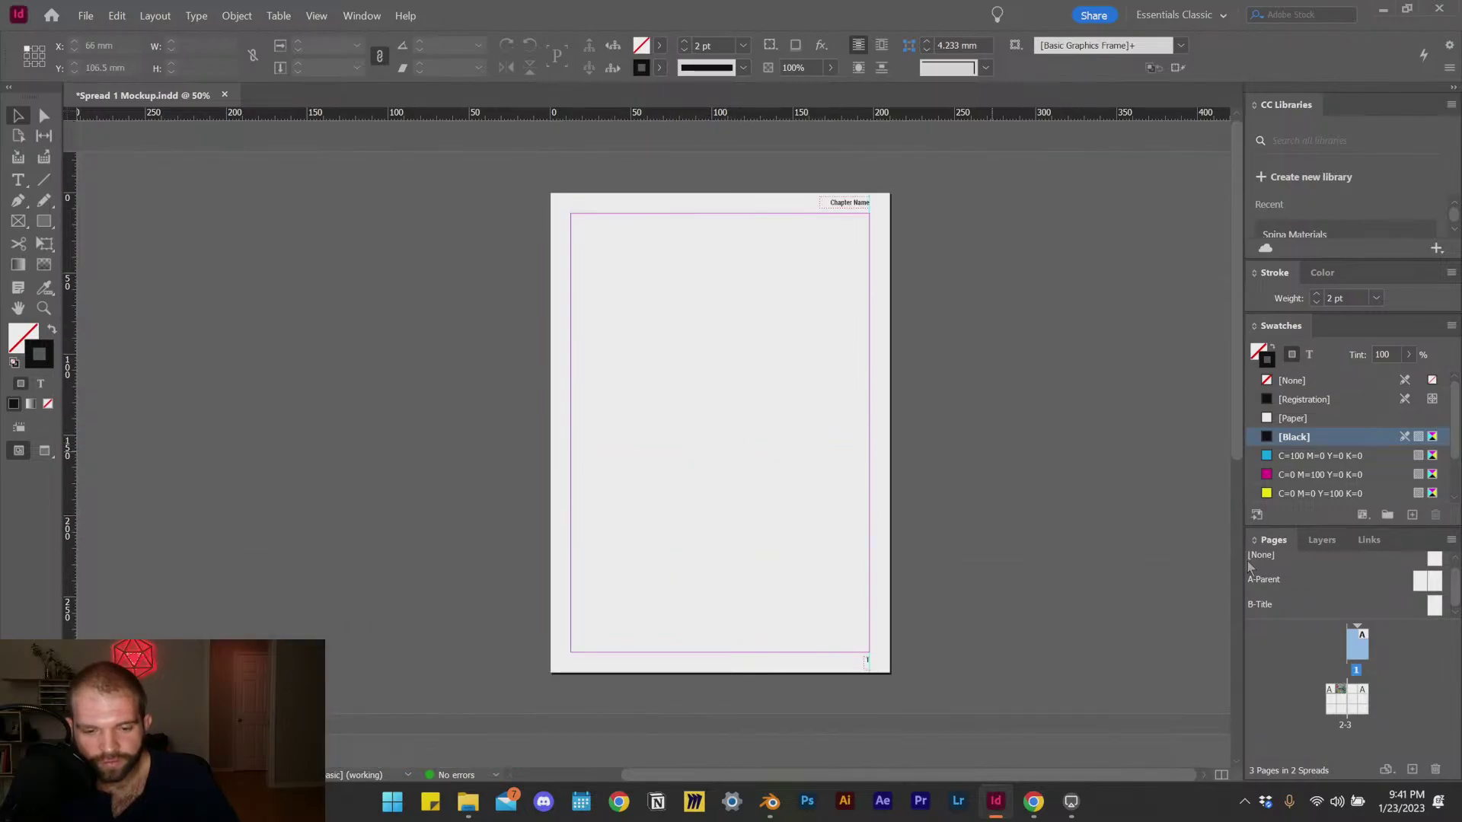
scroll(1320, 598, up, 1)
scroll(558, 483, down, 5)
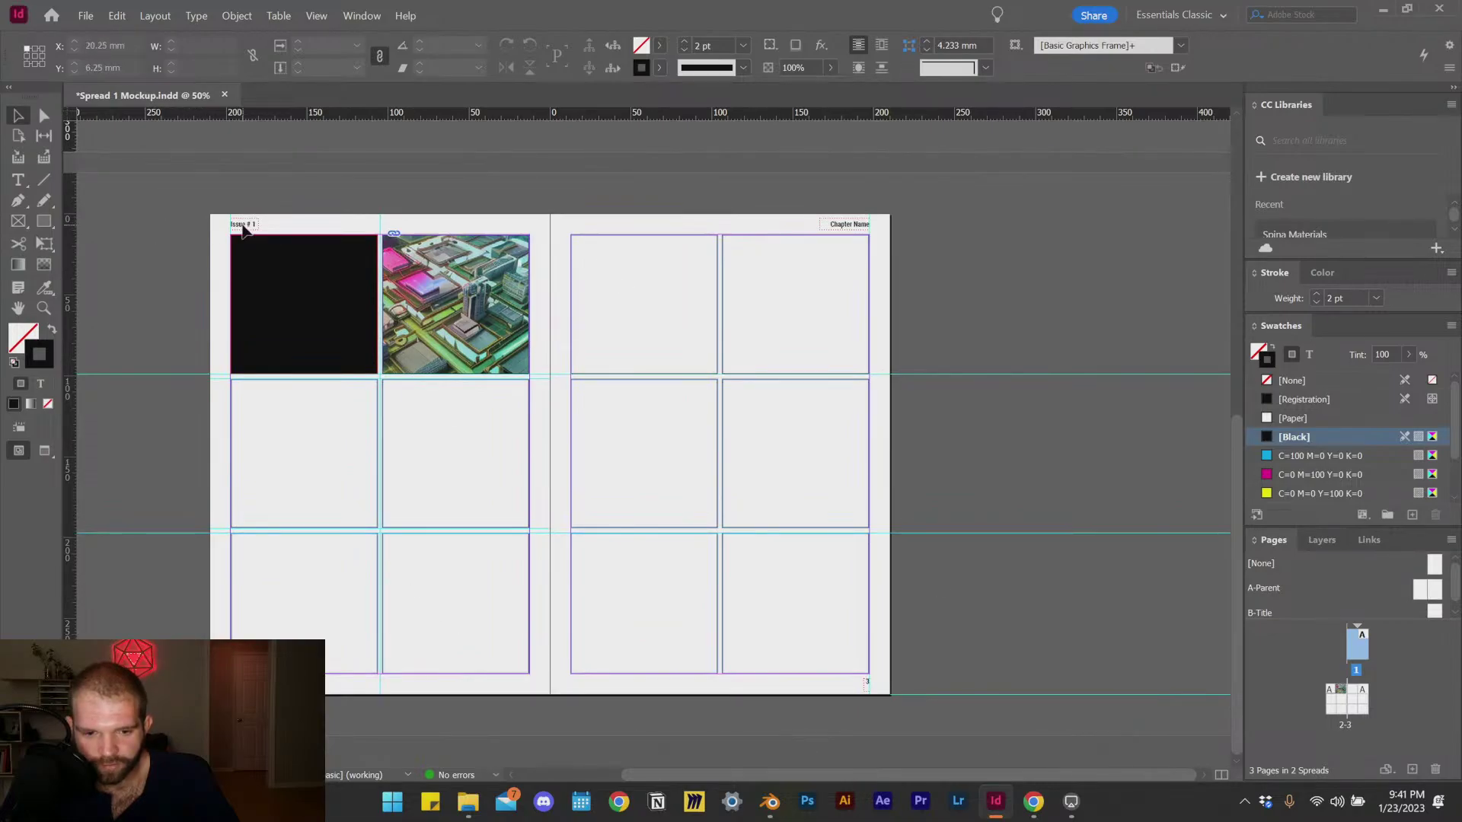
scroll(496, 594, up, 6)
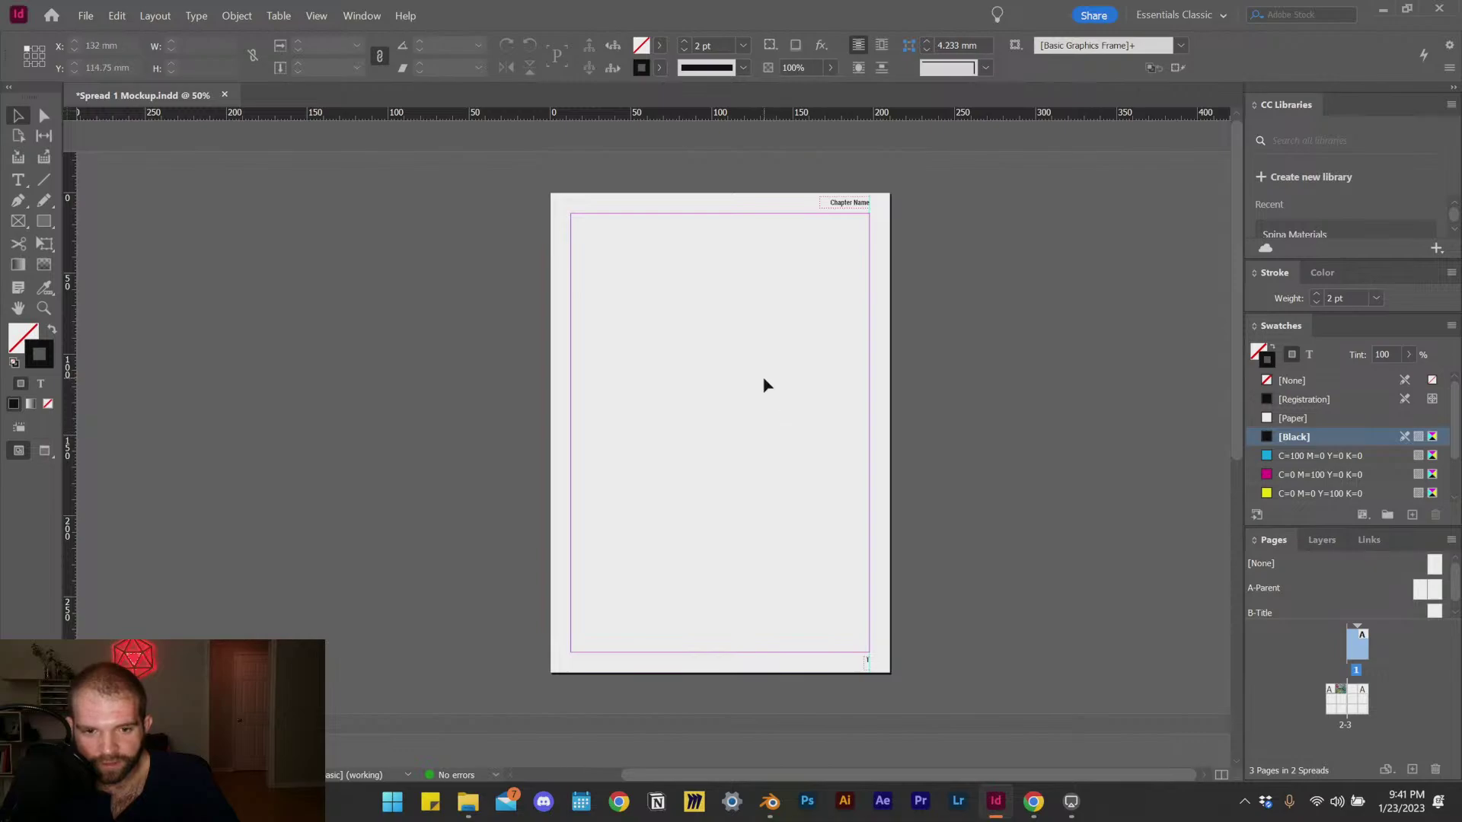
click(1431, 610)
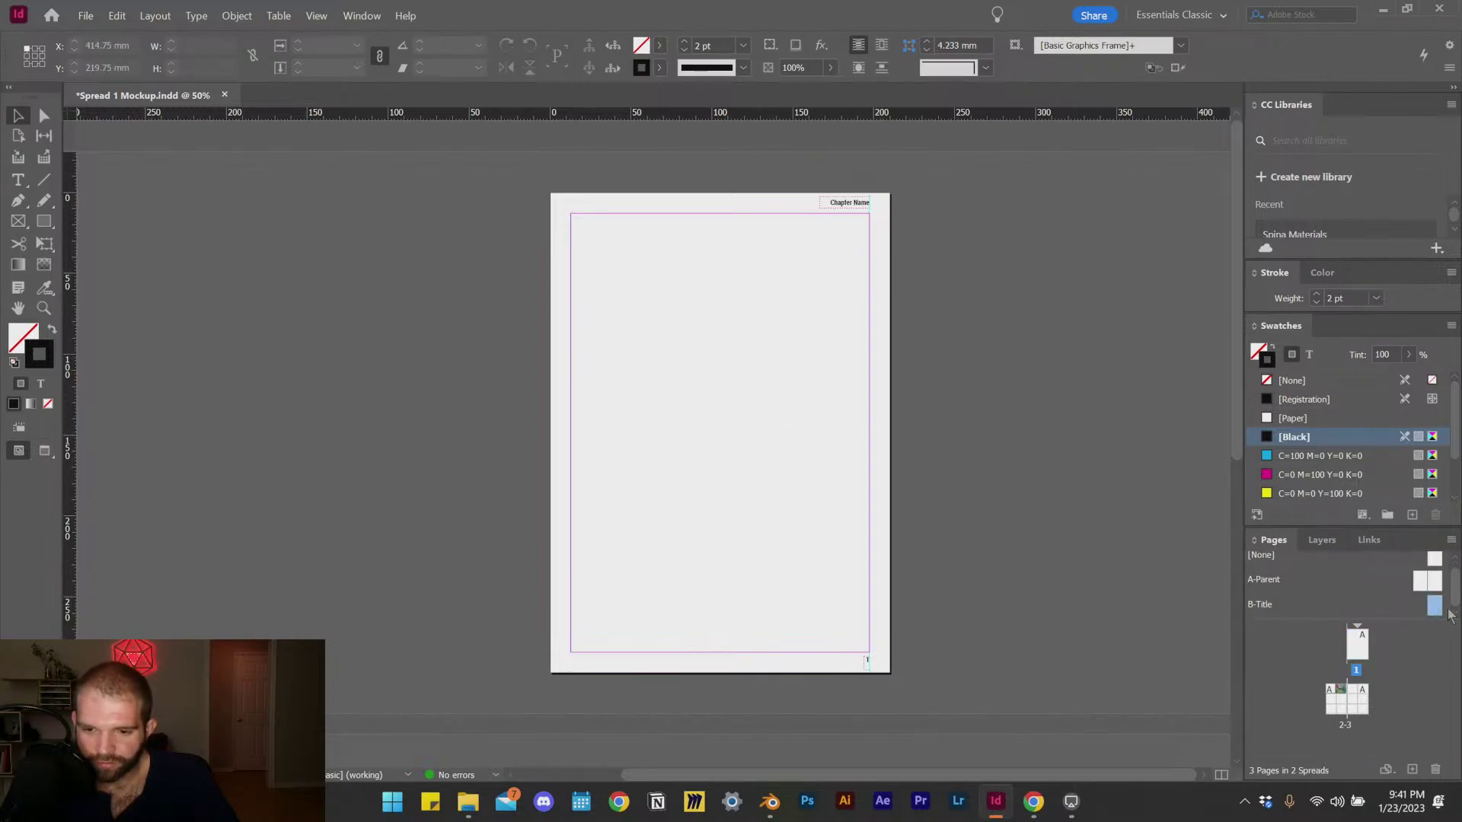
right_click(1435, 613)
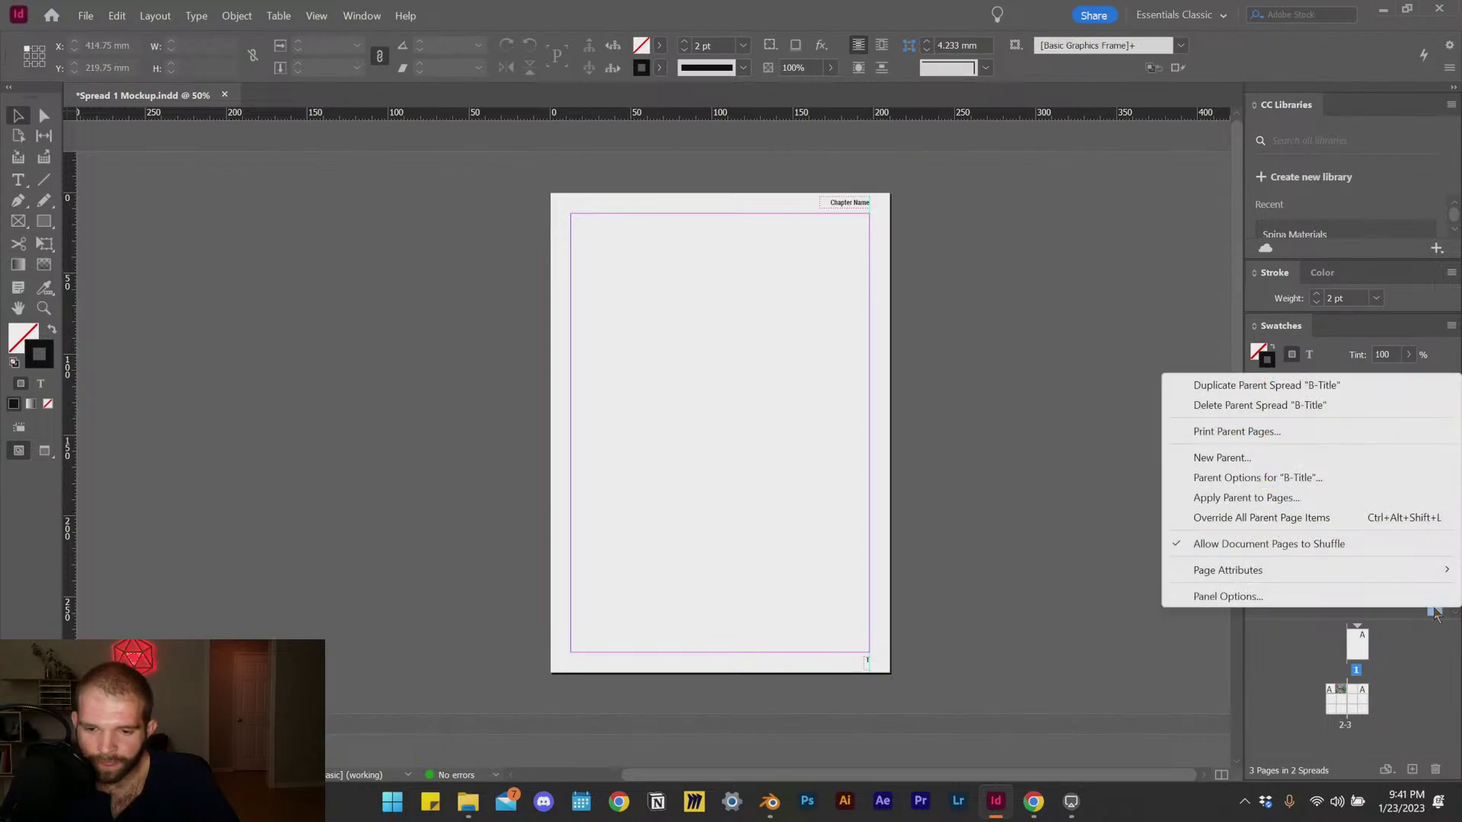
click(1293, 502)
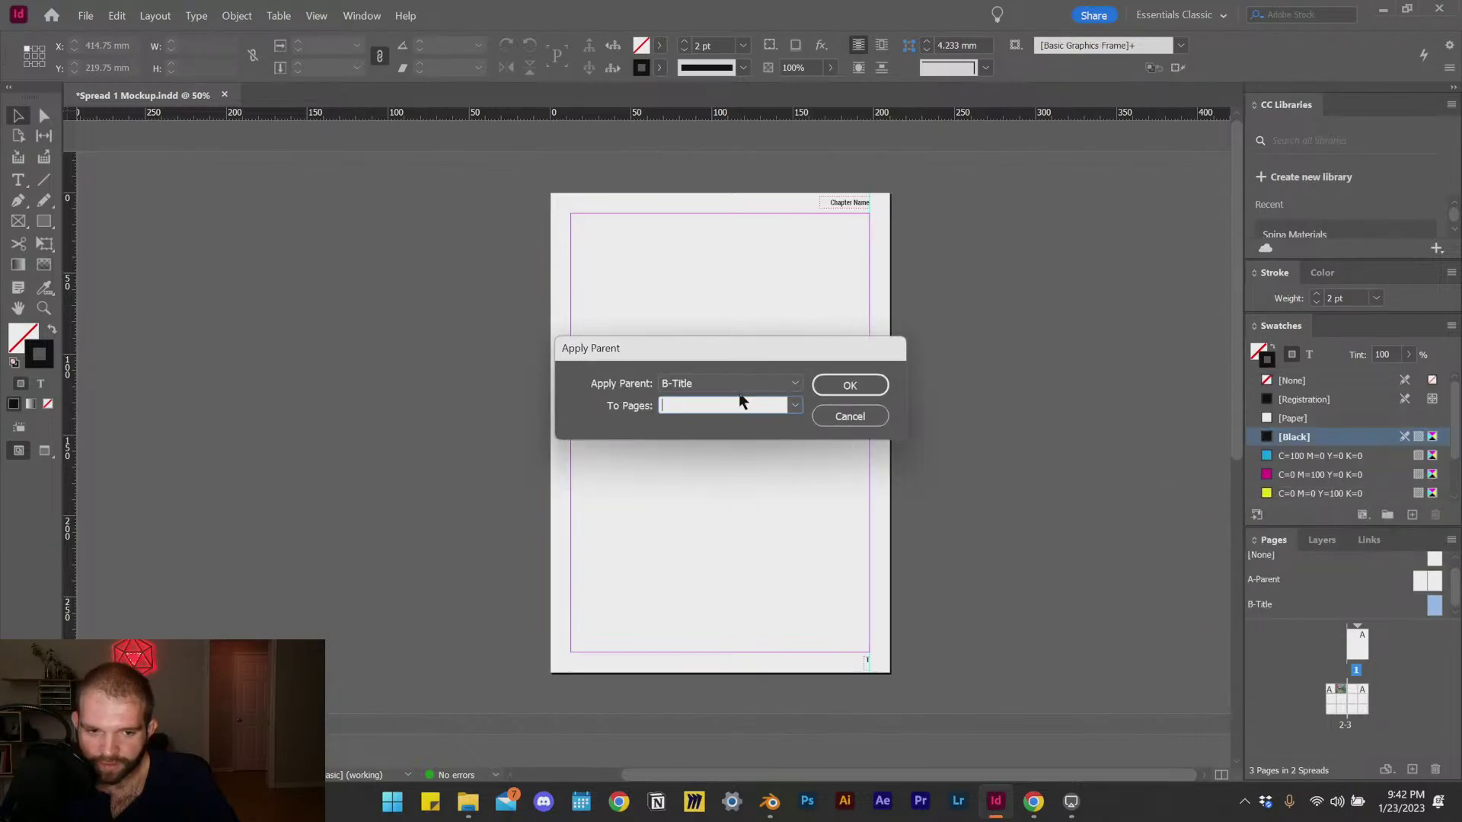
click(851, 386)
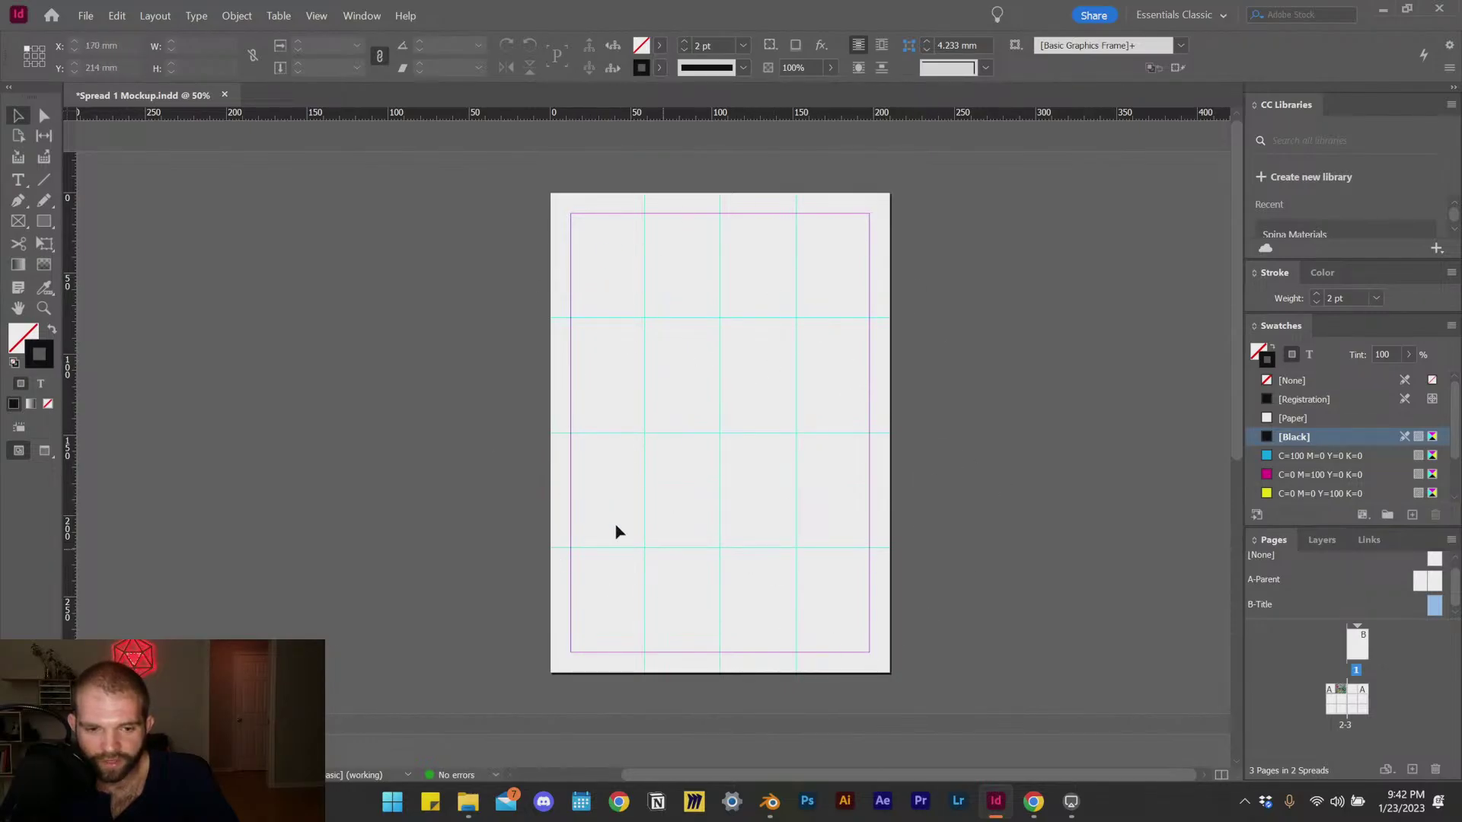
Step: Insert two new pages based on the B-Title parent directly after page 1
scroll(615, 523, down, 5)
scroll(714, 524, down, 1)
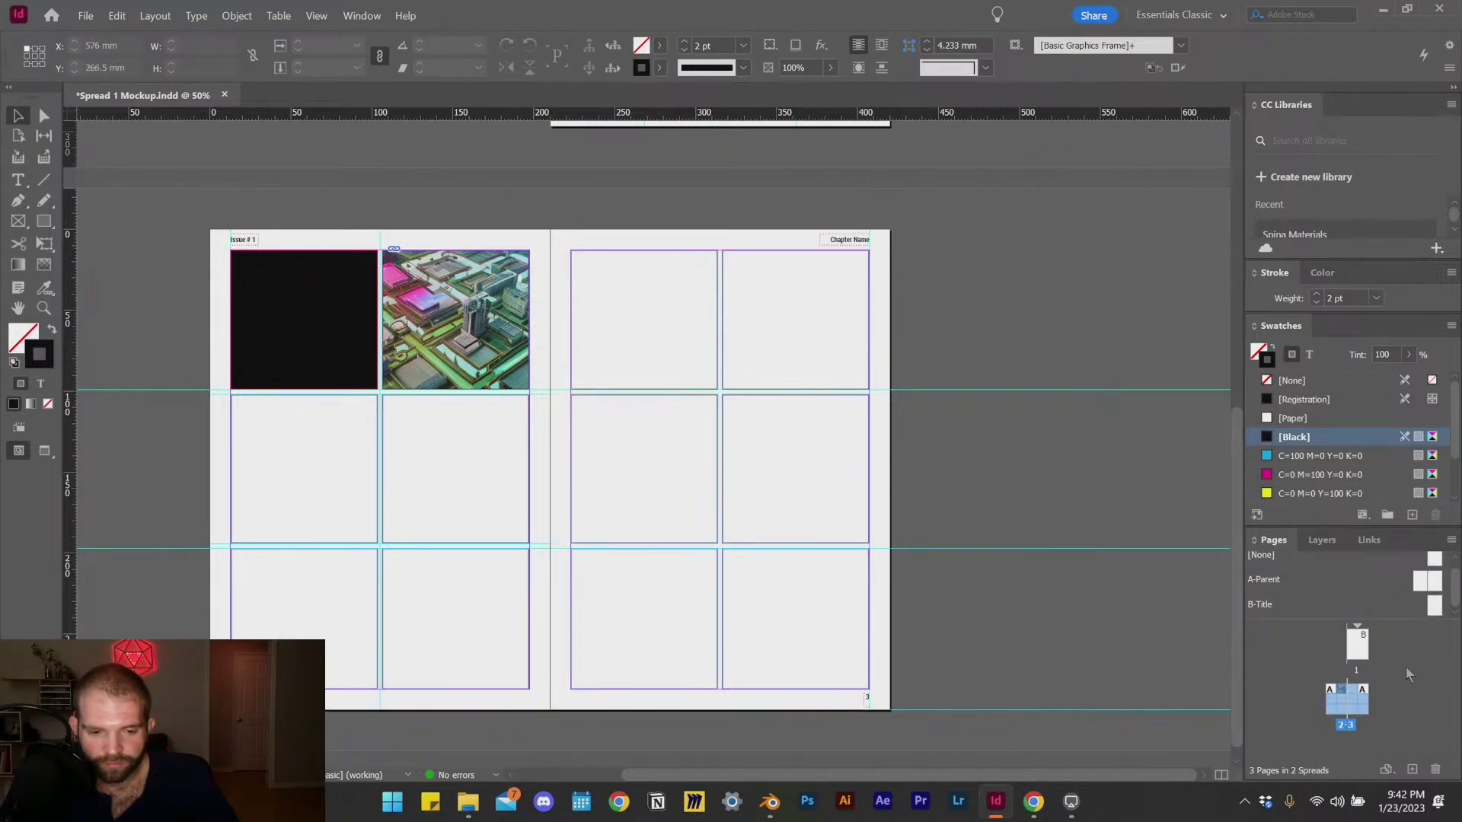
click(1360, 646)
double_click(1362, 648)
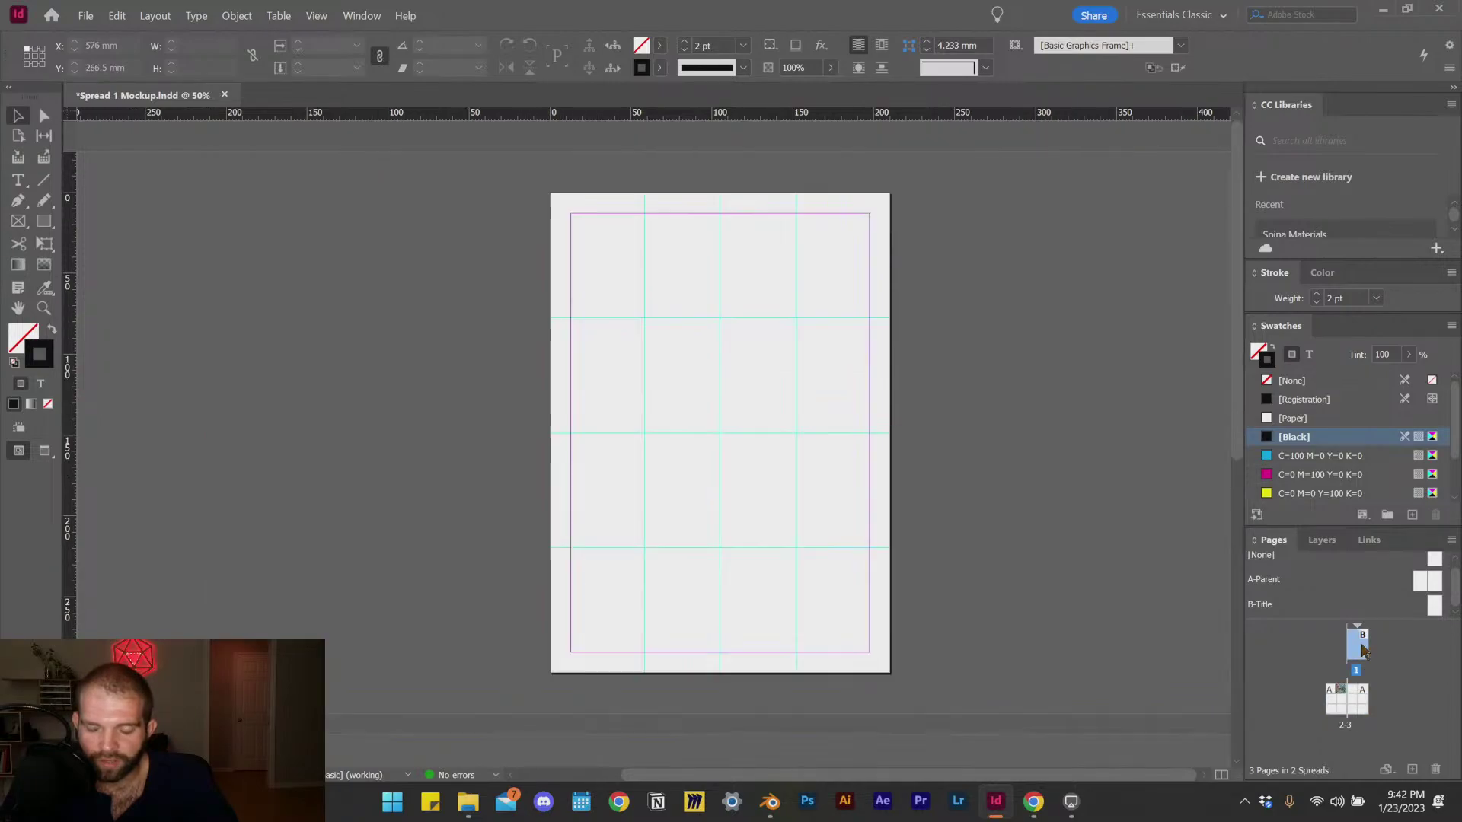
click(1413, 770)
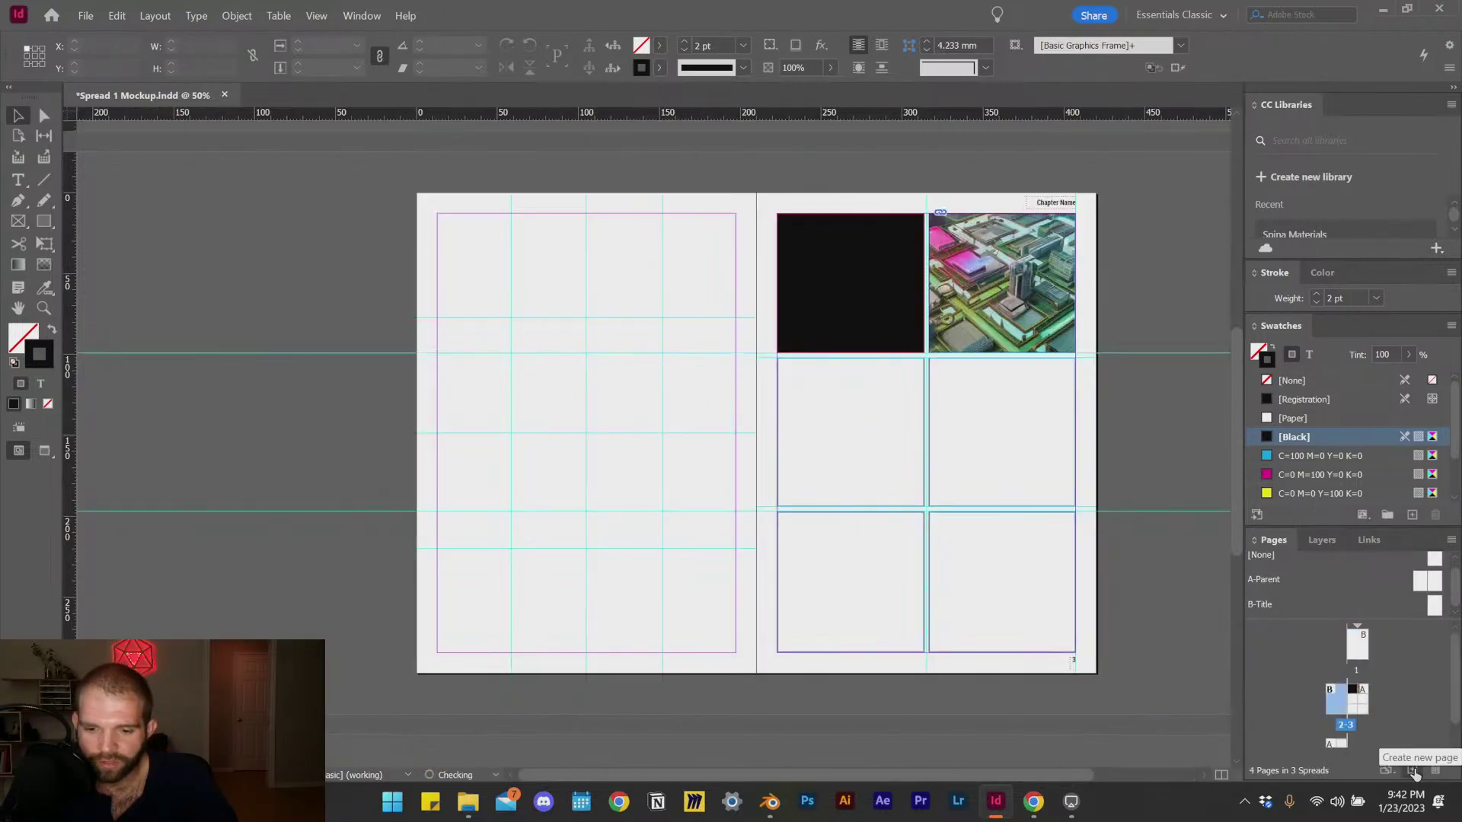
click(1413, 770)
Step: Review the sequence of title pages and the panel spread, checking the guides on pages 2 and 3
scroll(947, 548, down, 6)
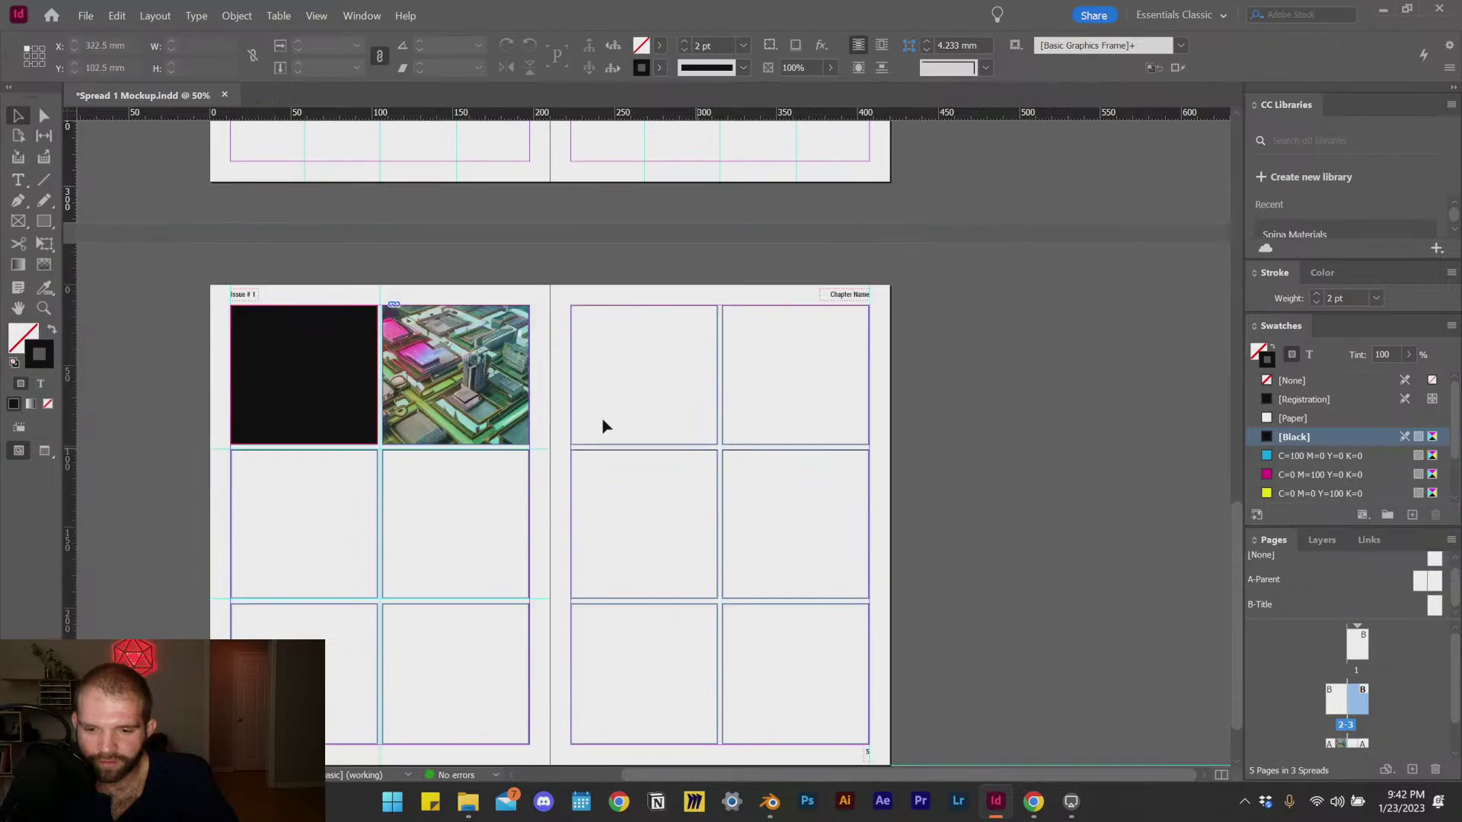
scroll(700, 326, down, 1)
scroll(887, 548, up, 10)
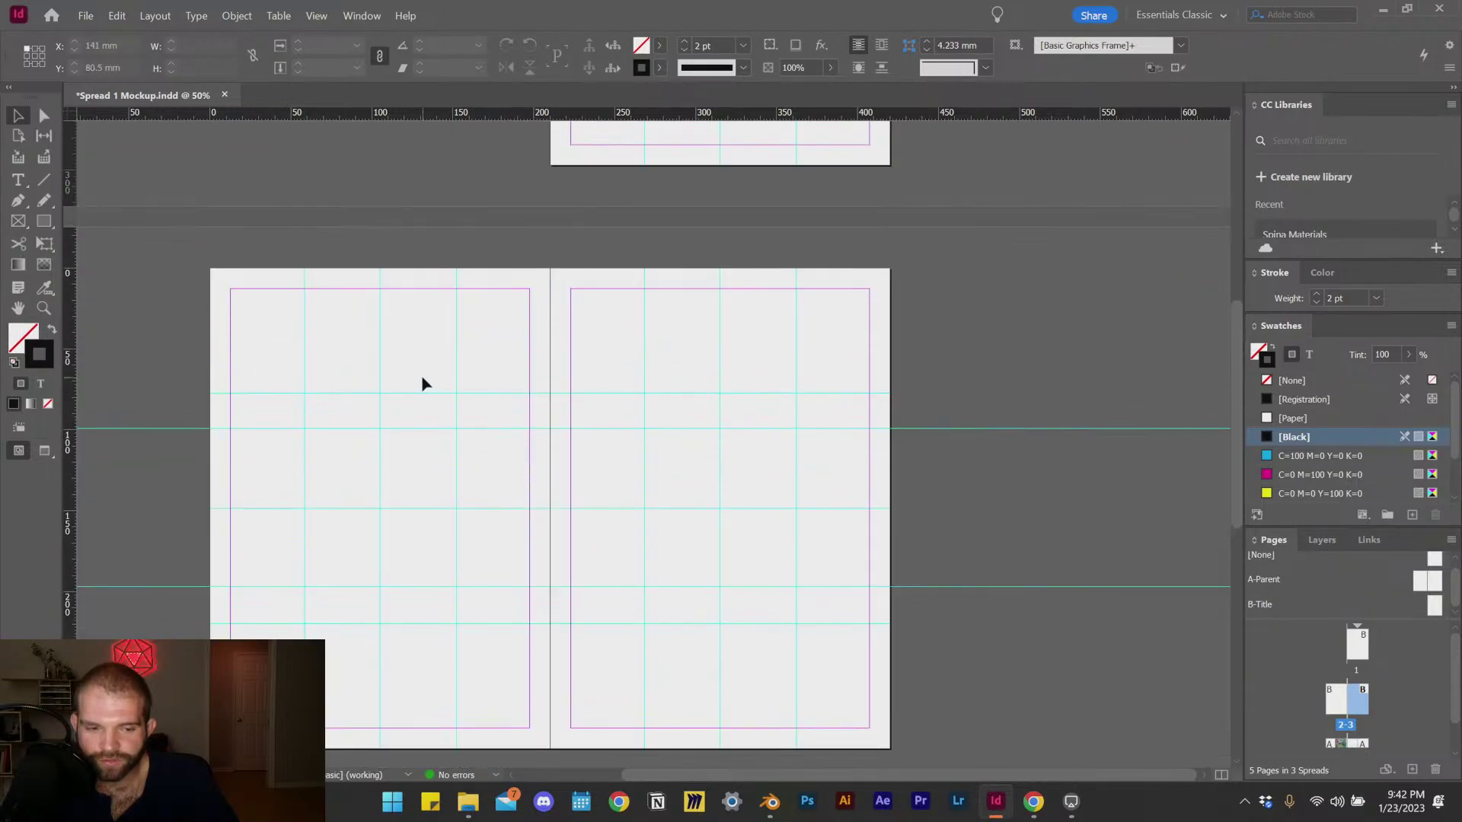
scroll(1003, 547, down, 1)
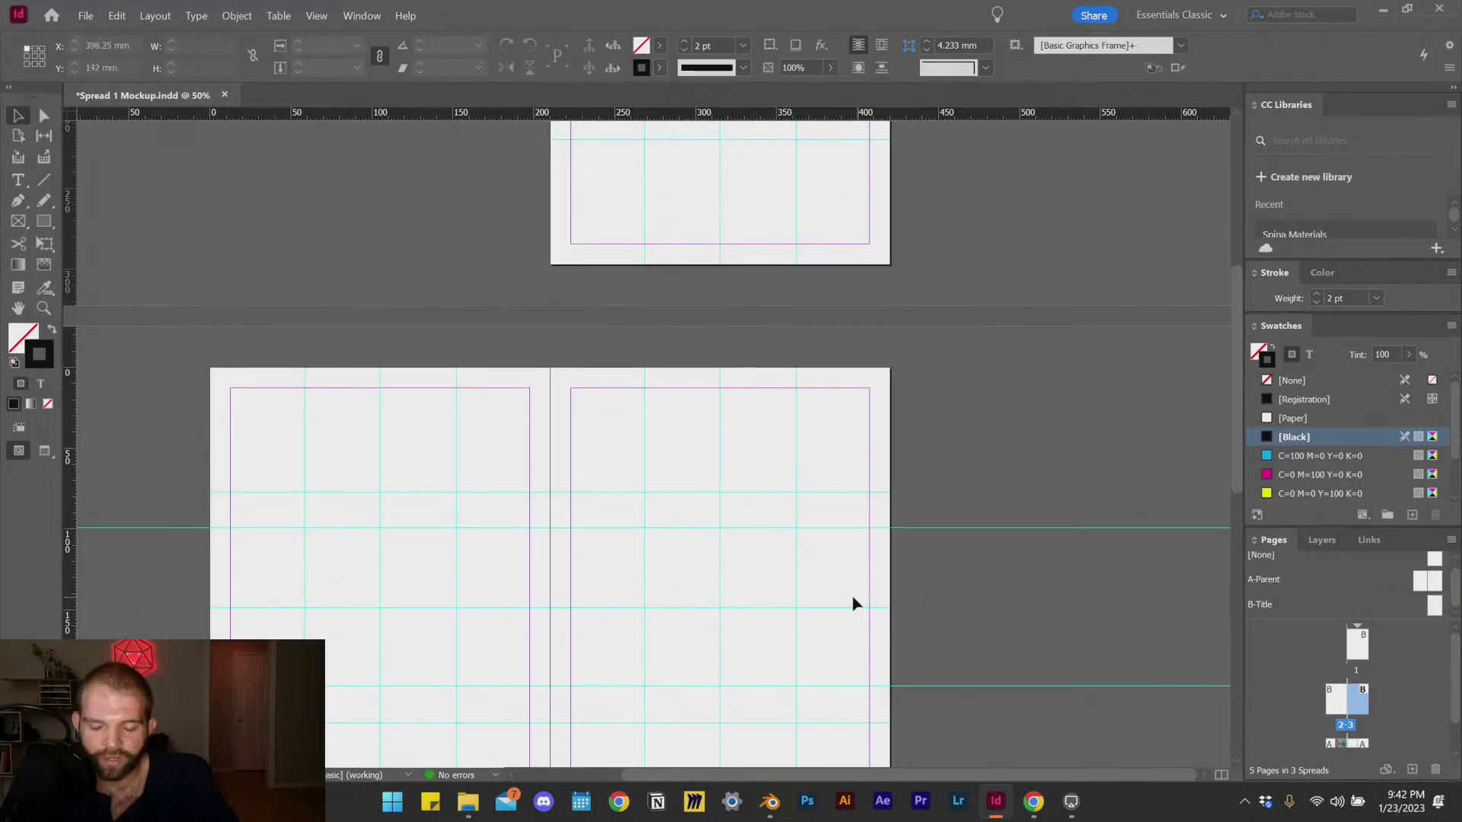
scroll(855, 601, down, 4)
scroll(830, 567, up, 3)
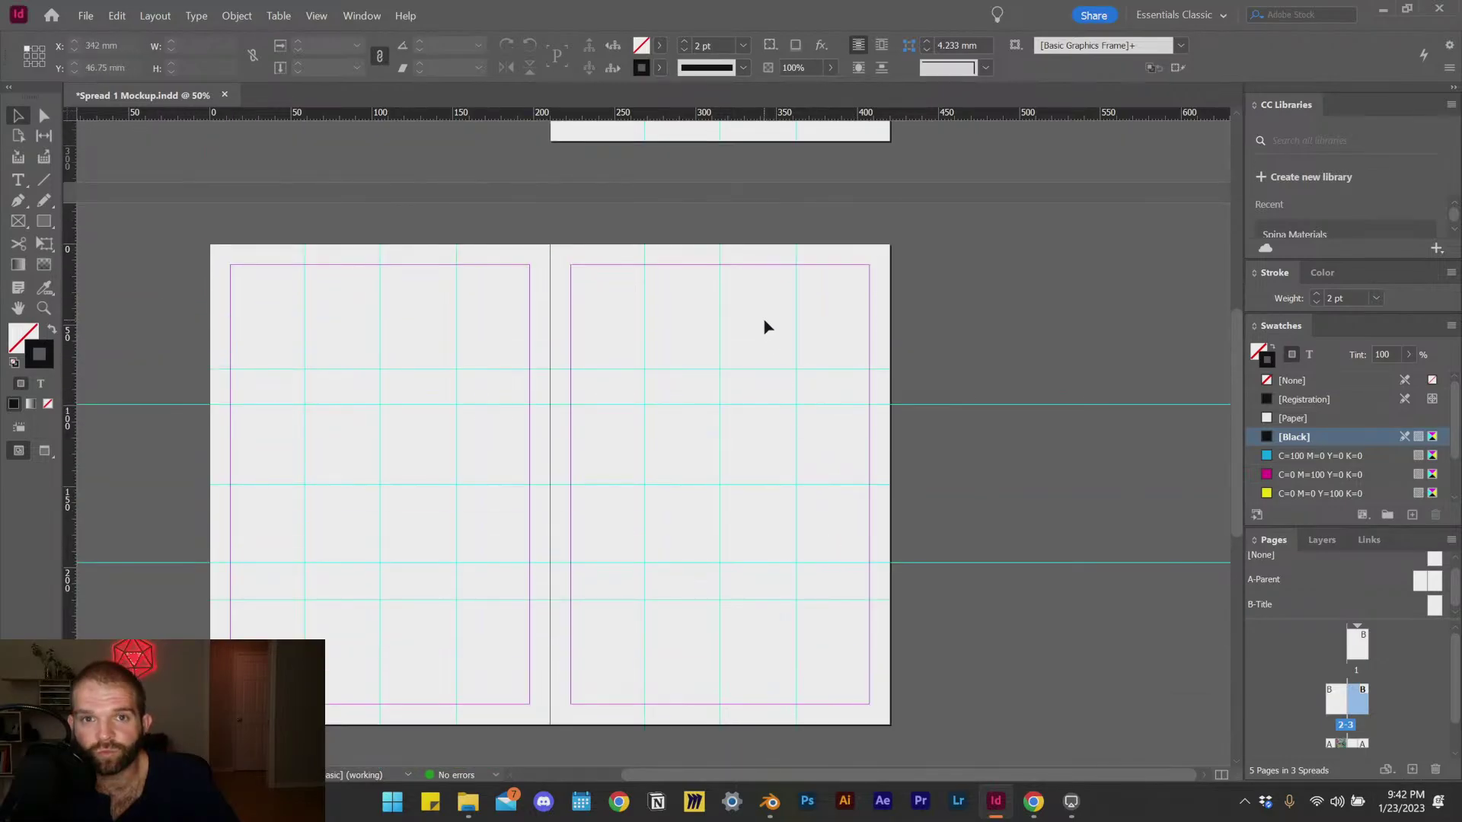
scroll(766, 327, up, 6)
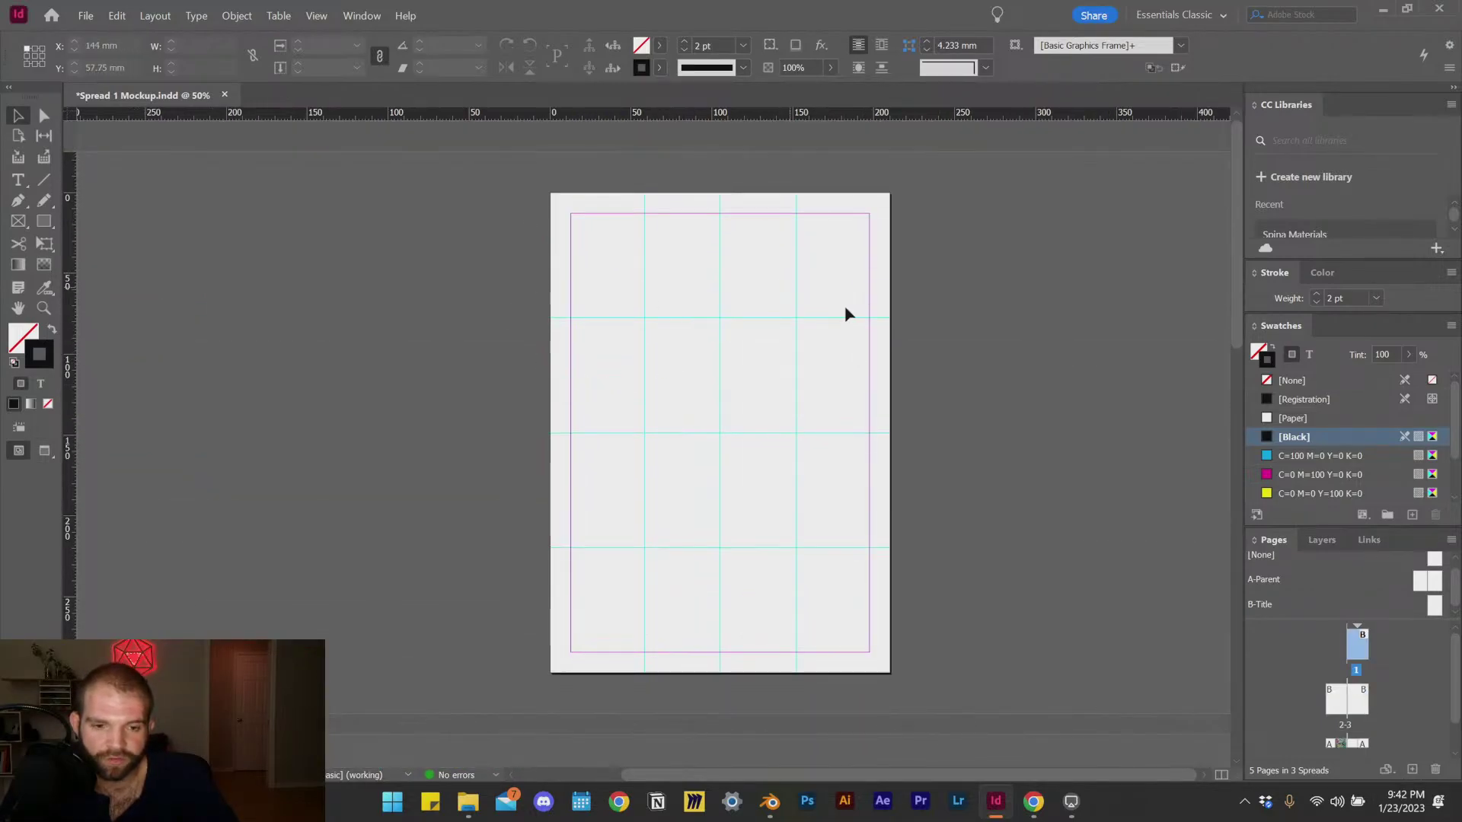
scroll(793, 382, down, 1)
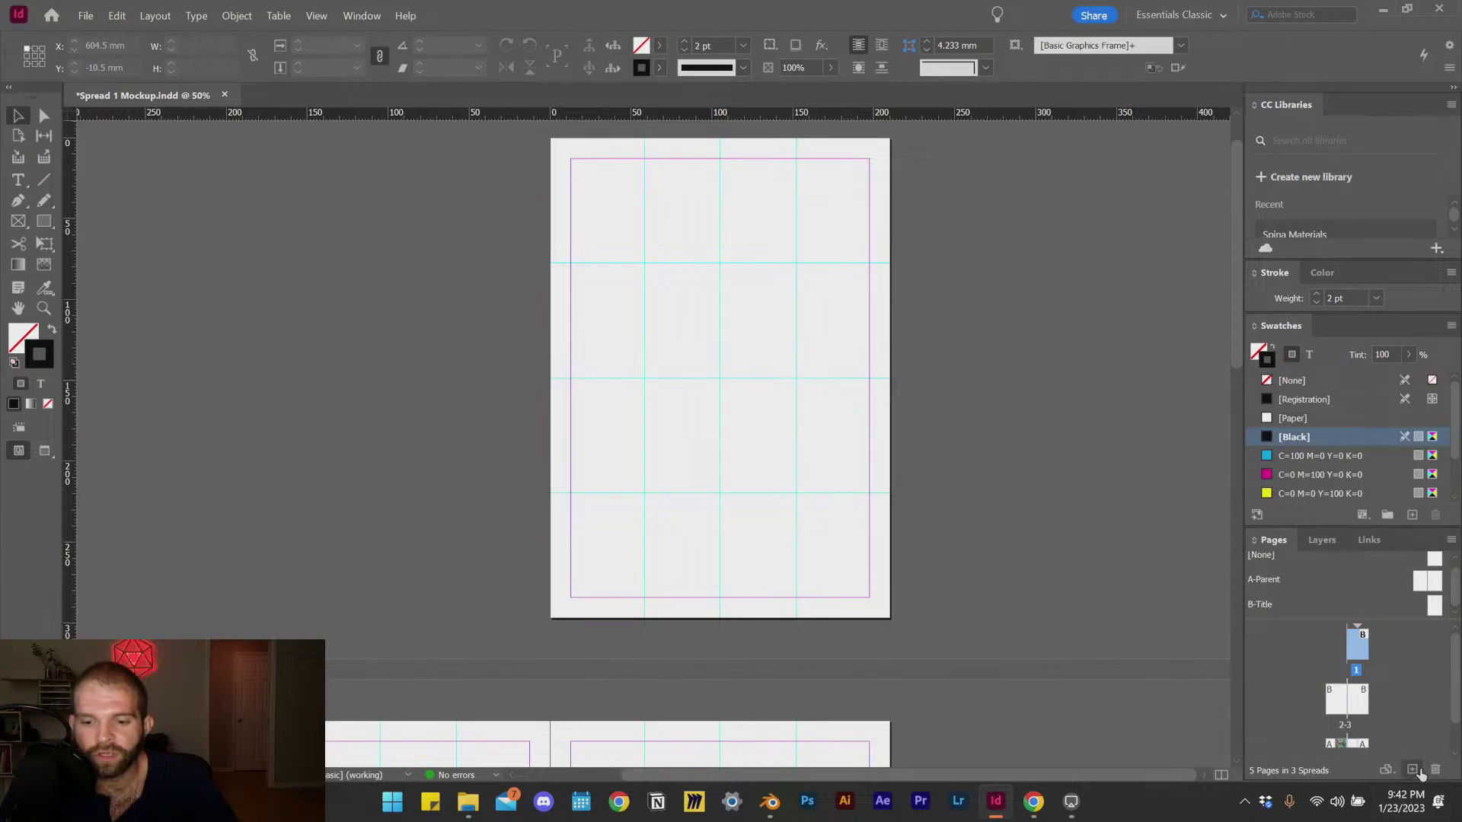
Step: Add two new A-Parent pages after the panel spread on pages 4-5
scroll(552, 497, down, 5)
scroll(385, 447, down, 4)
scroll(221, 500, up, 2)
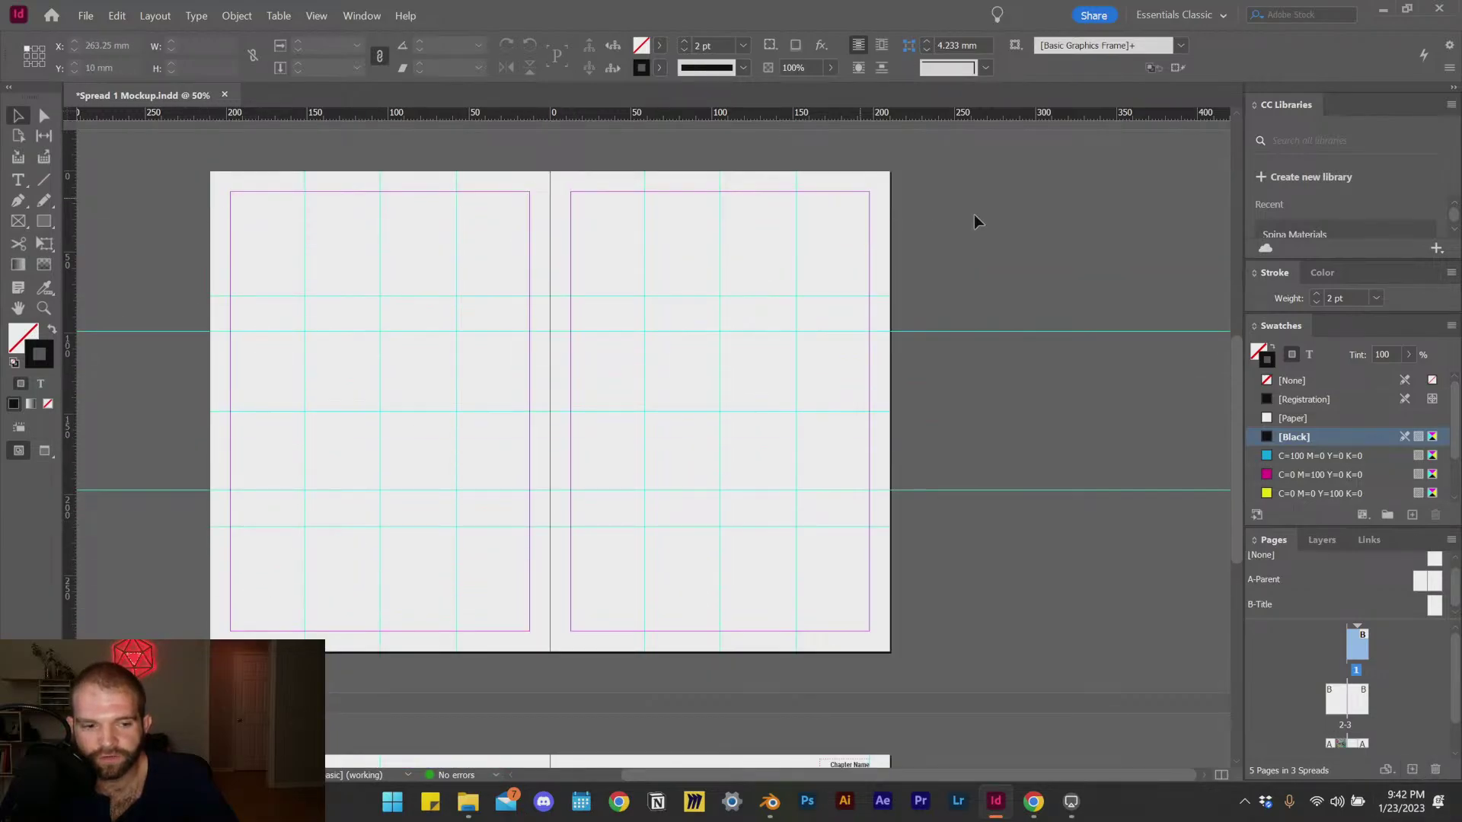
scroll(523, 524, down, 8)
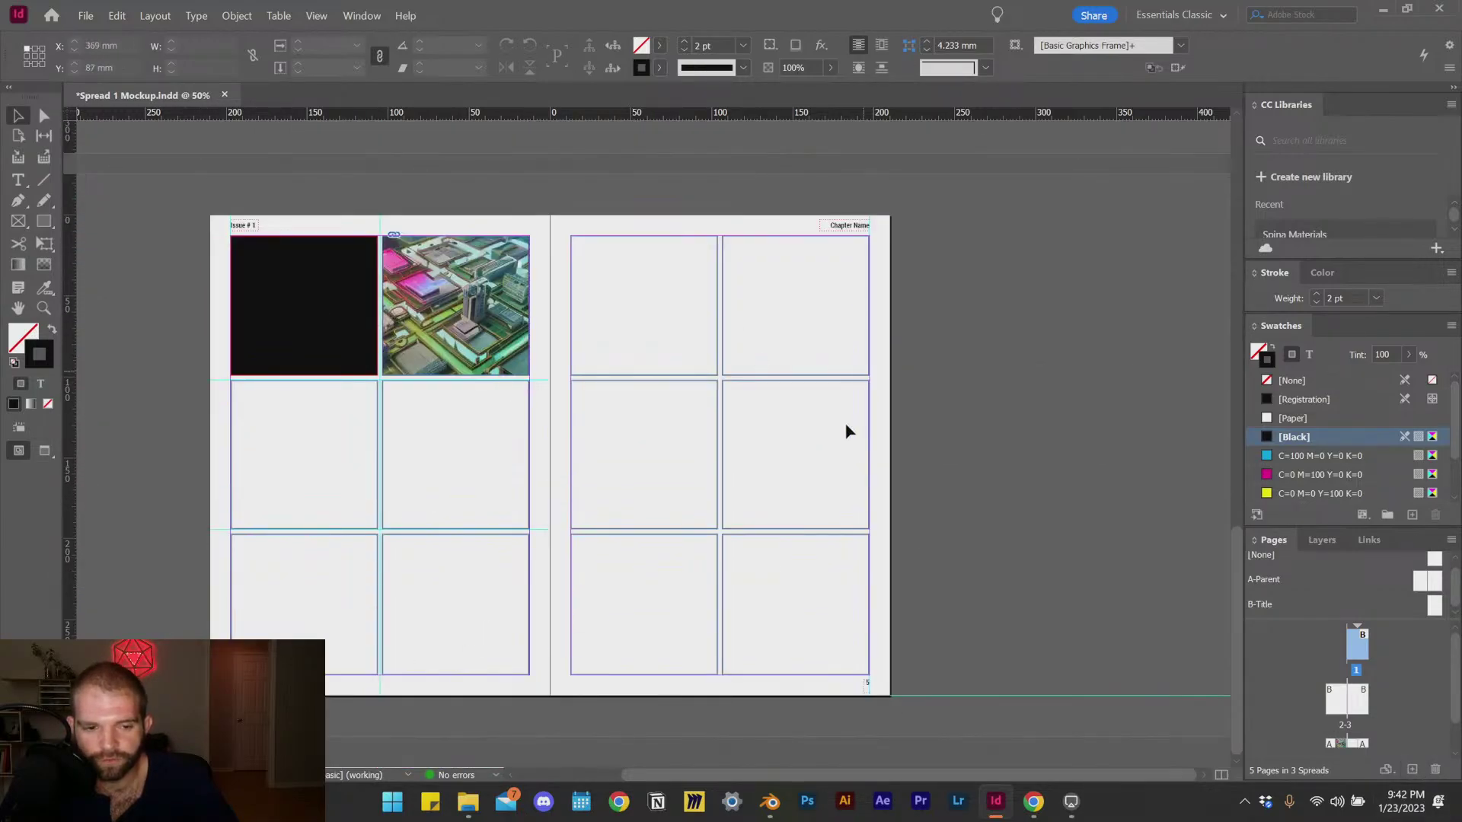
click(883, 648)
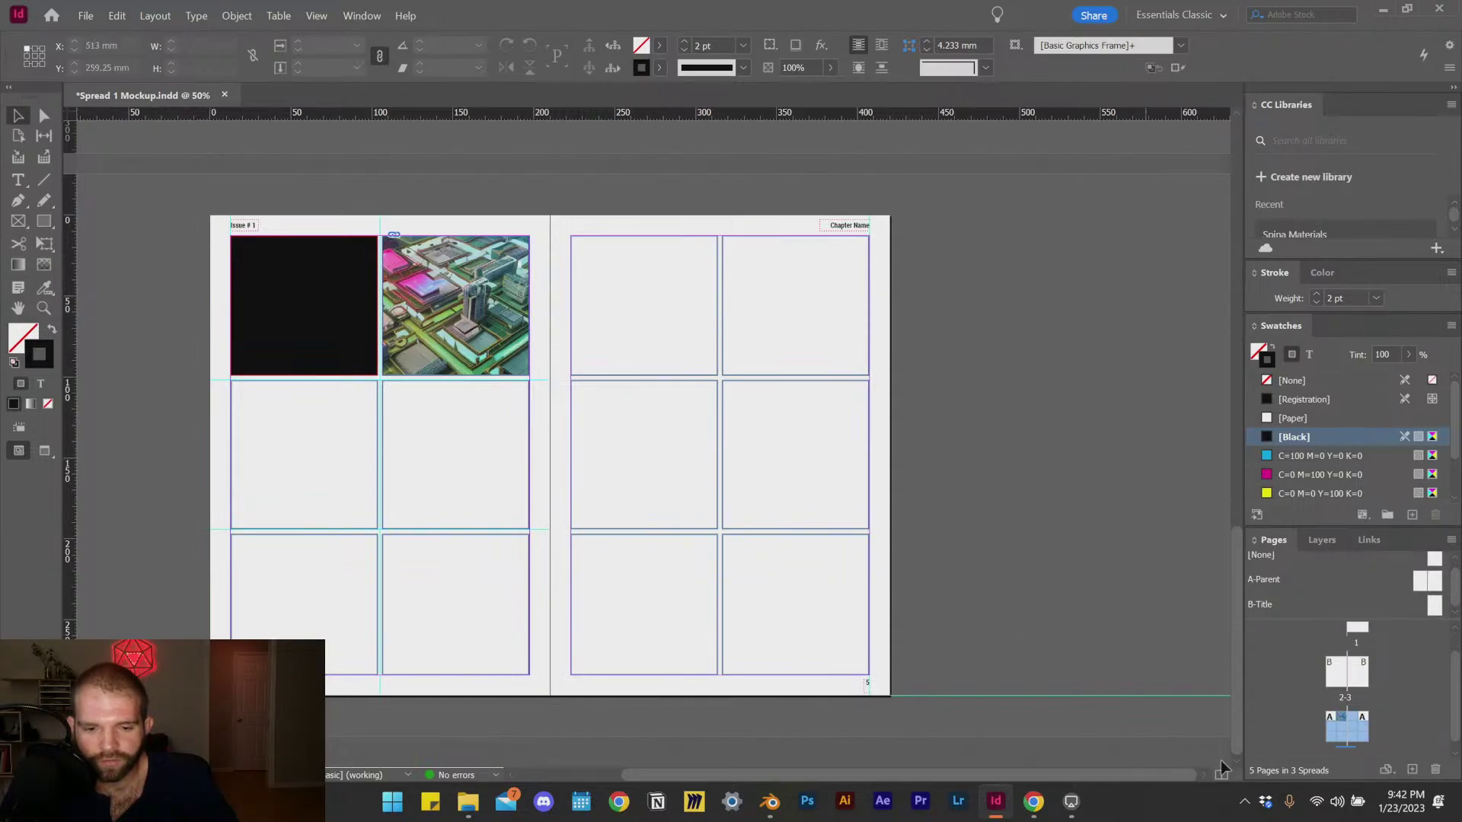
click(1413, 769)
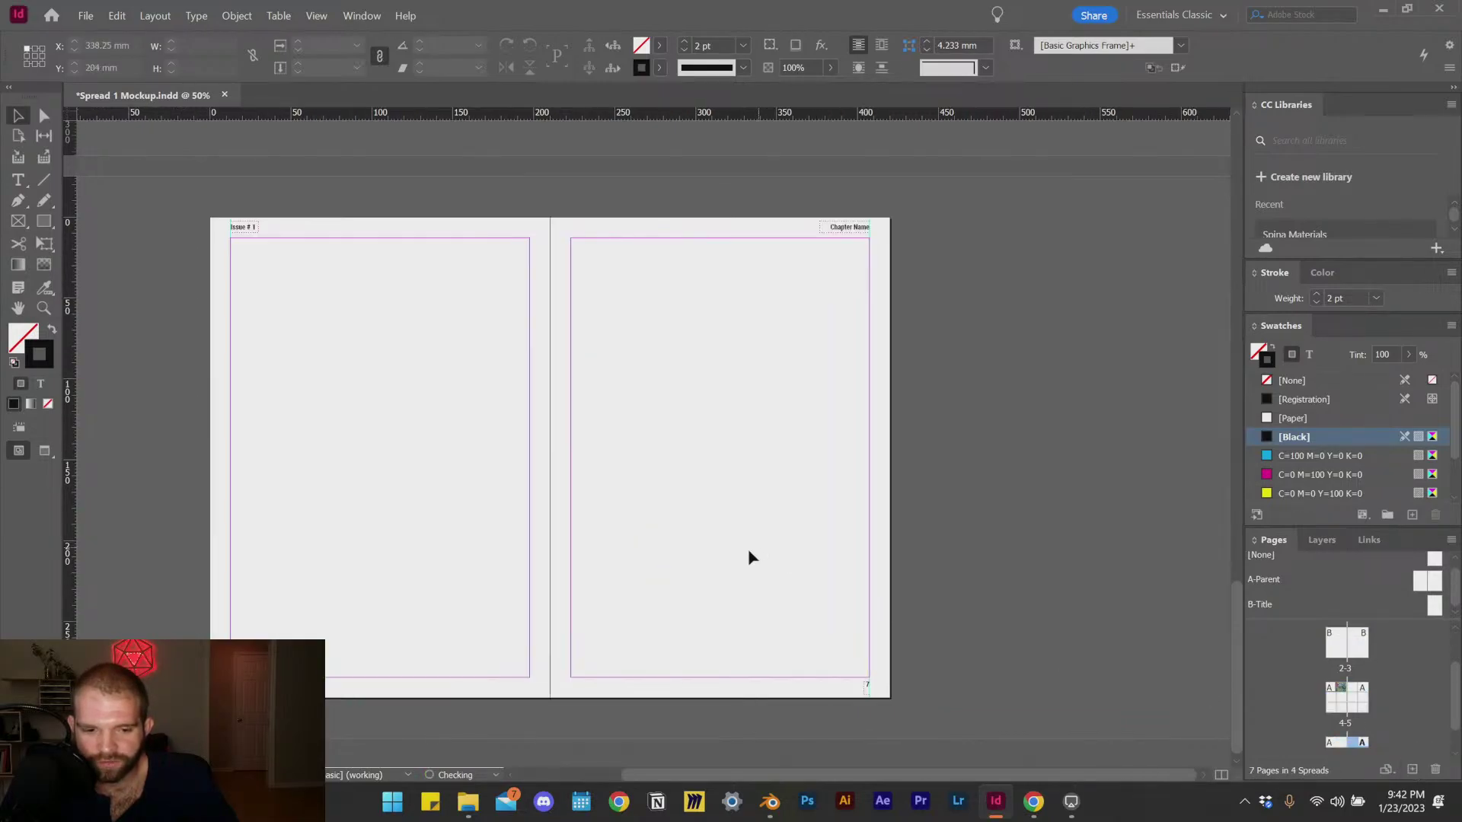
Step: Review all four spreads of the document, comparing the title pages, the panel spread and the new end spread
scroll(591, 524, up, 10)
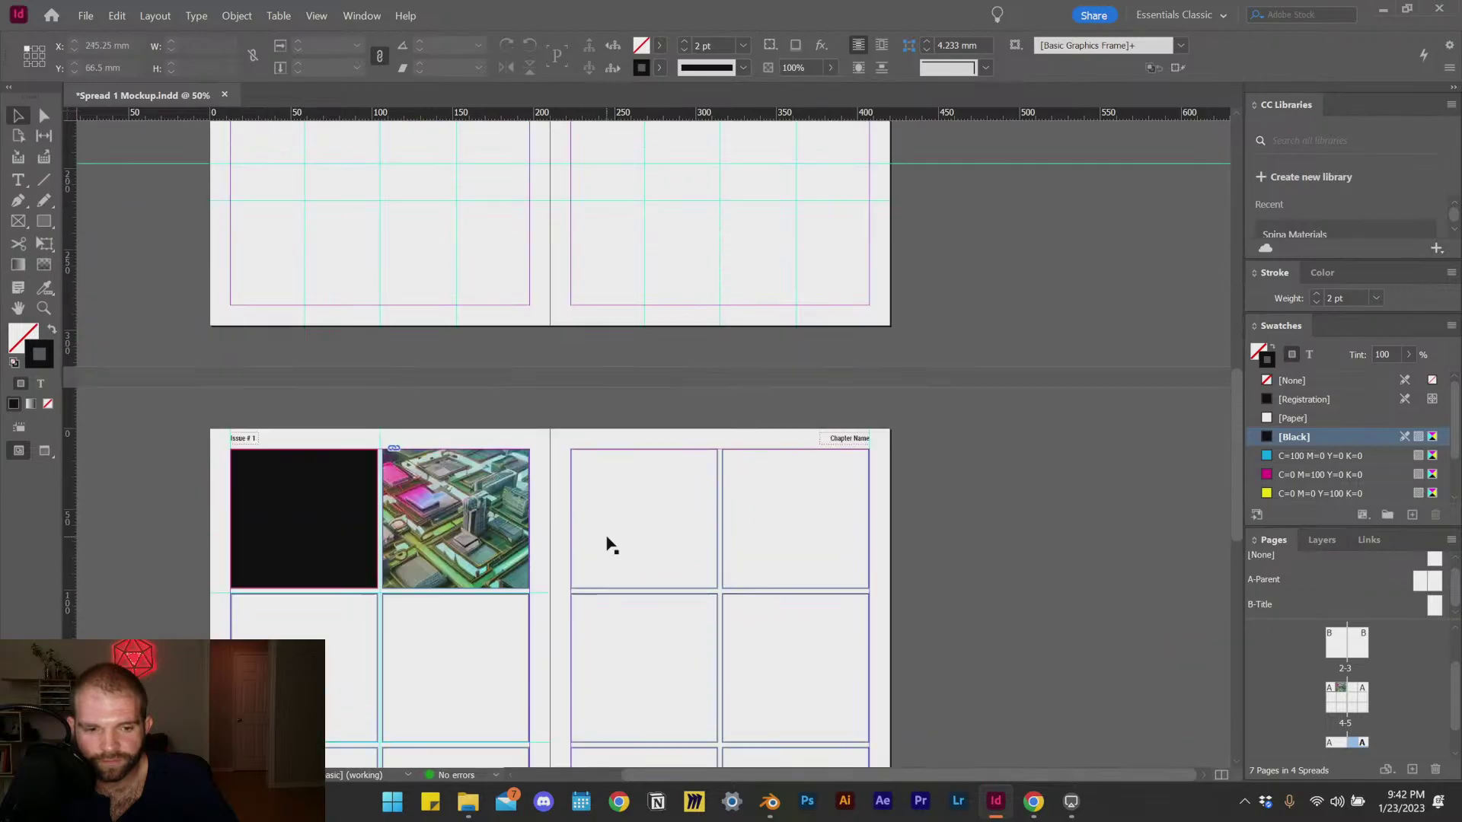
scroll(632, 507, down, 10)
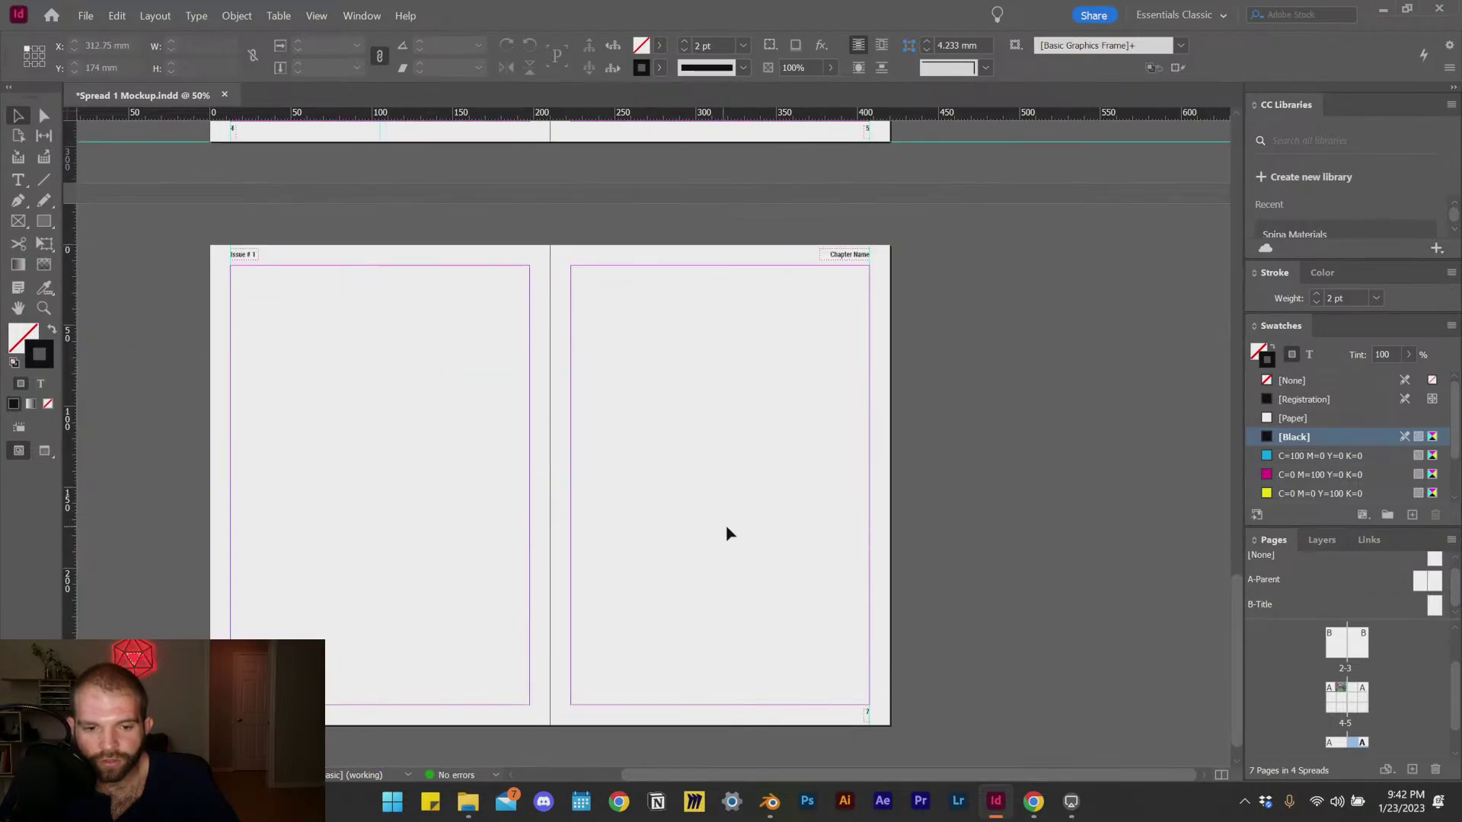
scroll(685, 495, up, 1)
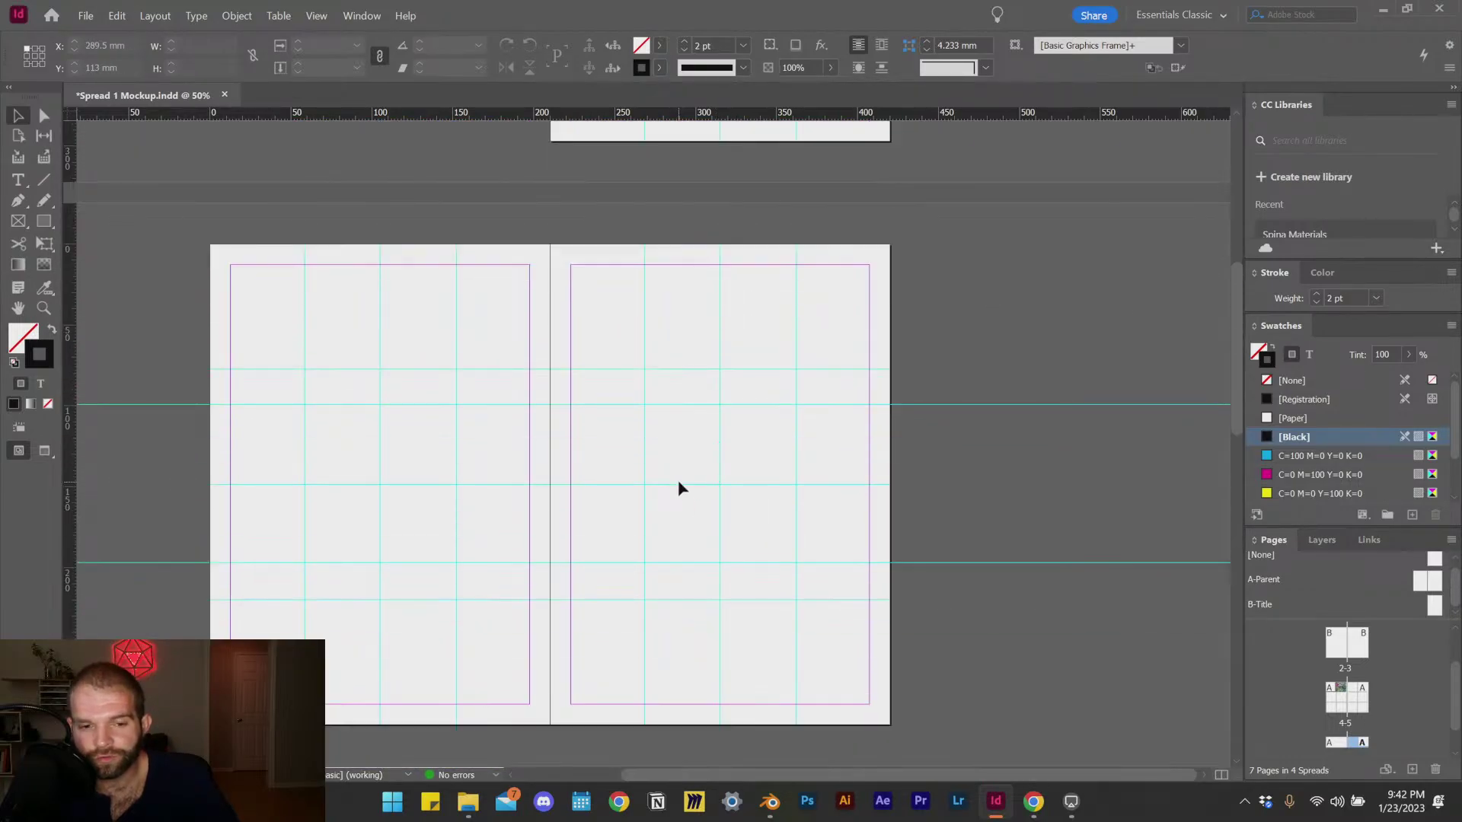
scroll(671, 274, up, 6)
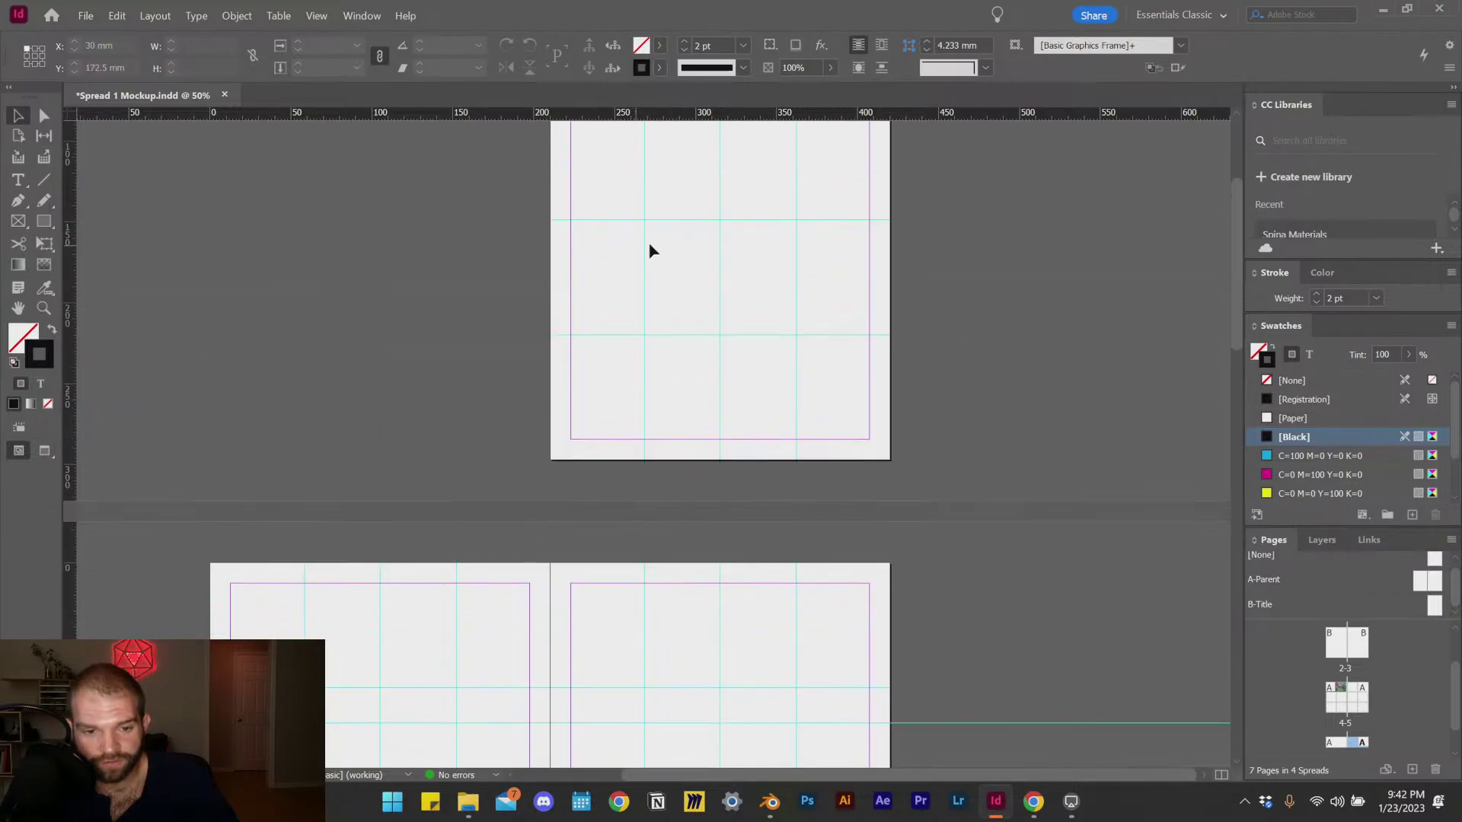
scroll(671, 320, down, 6)
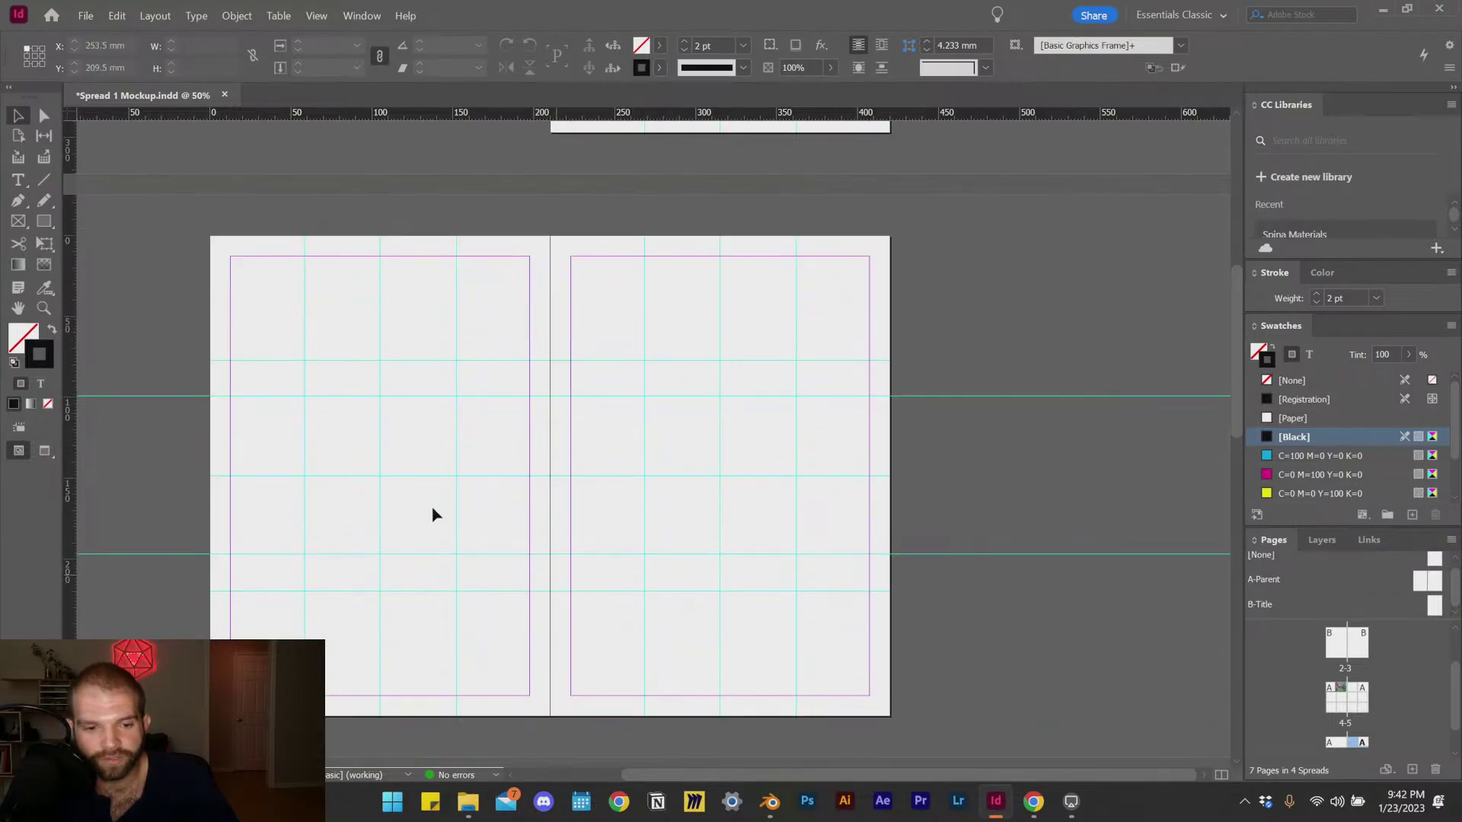
scroll(666, 513, up, 10)
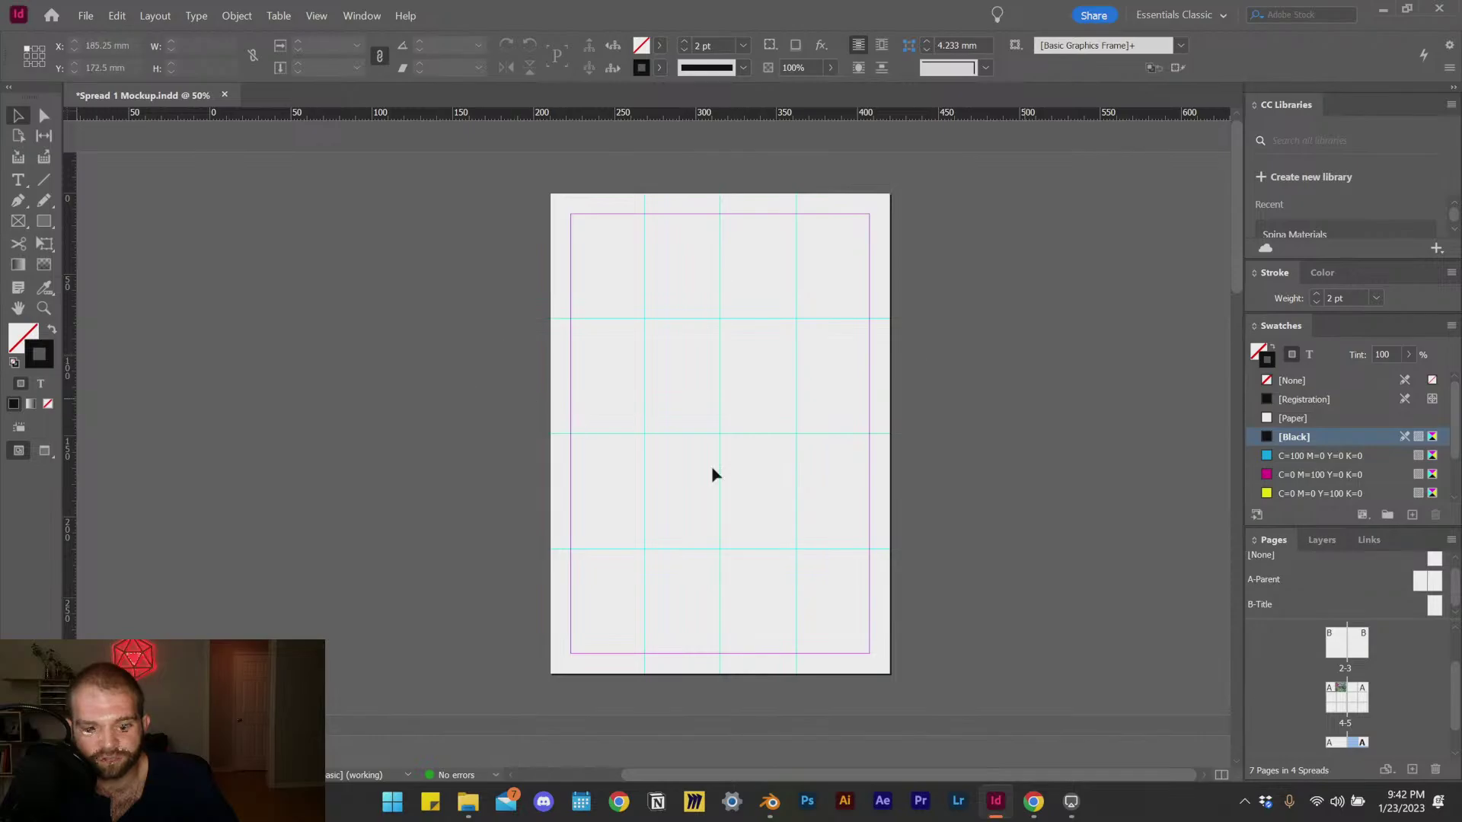
scroll(613, 409, down, 10)
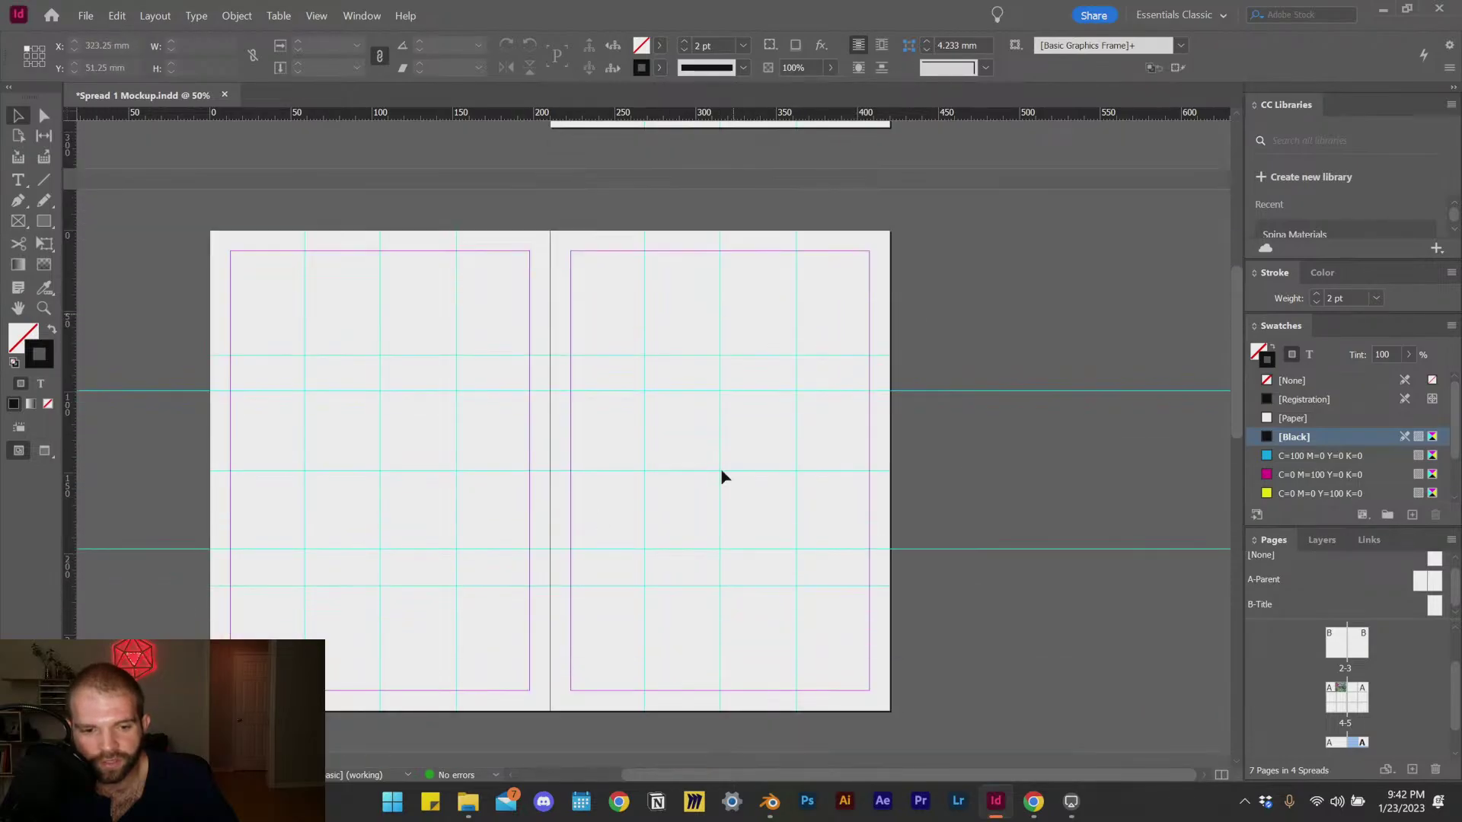
scroll(714, 438, down, 12)
scroll(725, 483, up, 12)
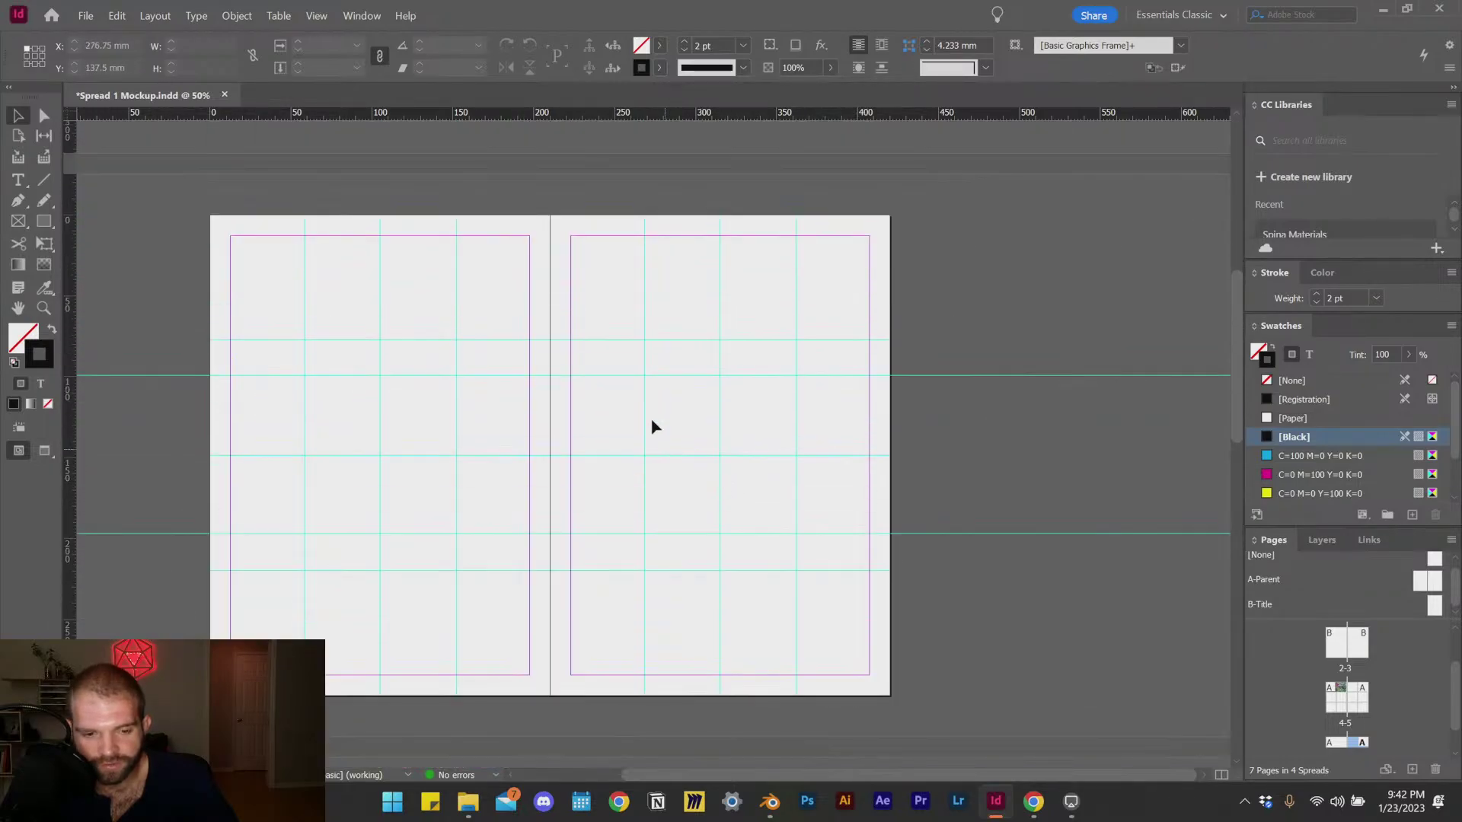
Step: Apply the A-Parent page to pages 2-3
click(653, 424)
scroll(1341, 663, up, 2)
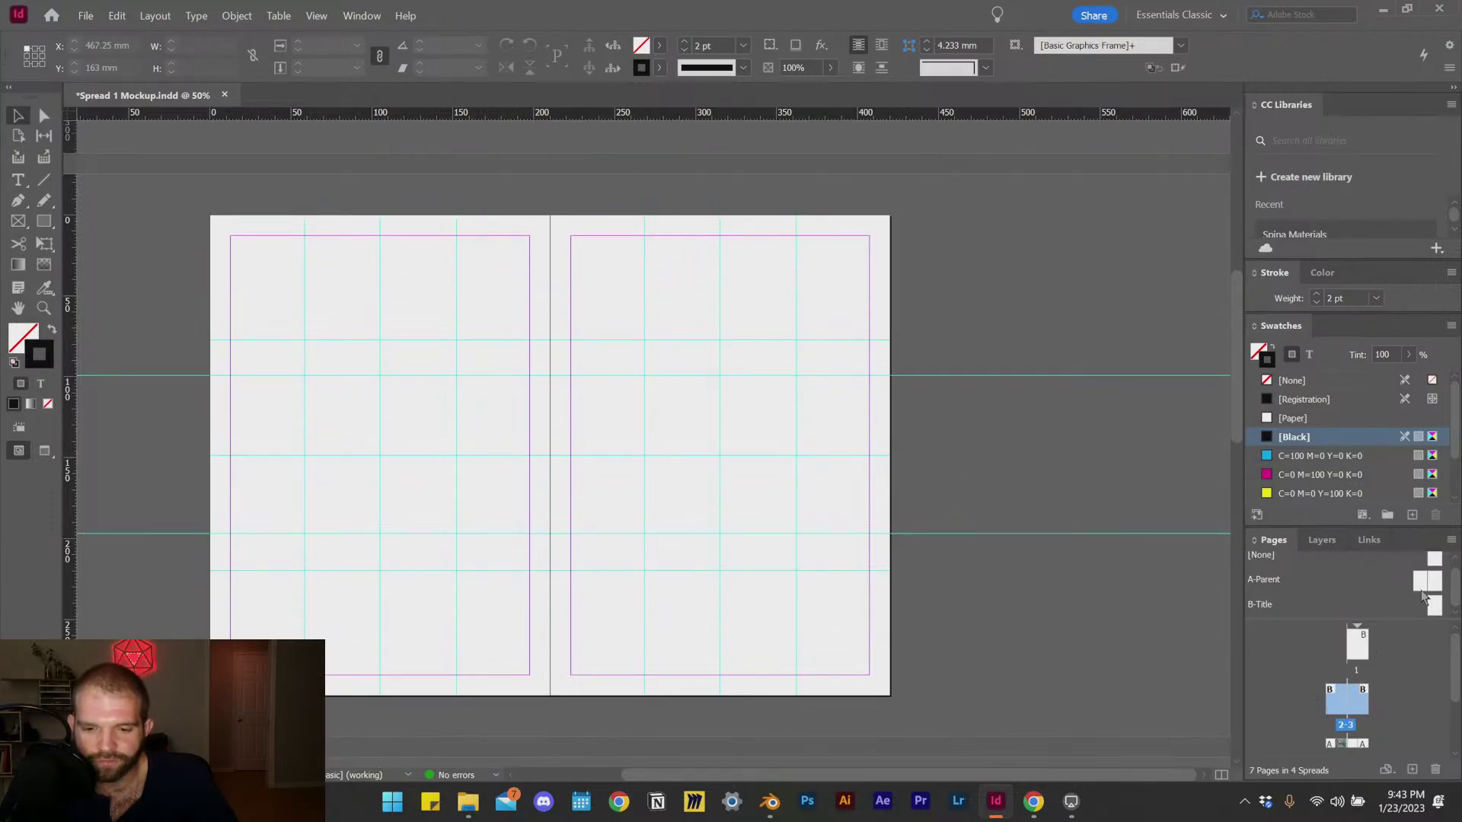
click(1421, 588)
right_click(1421, 590)
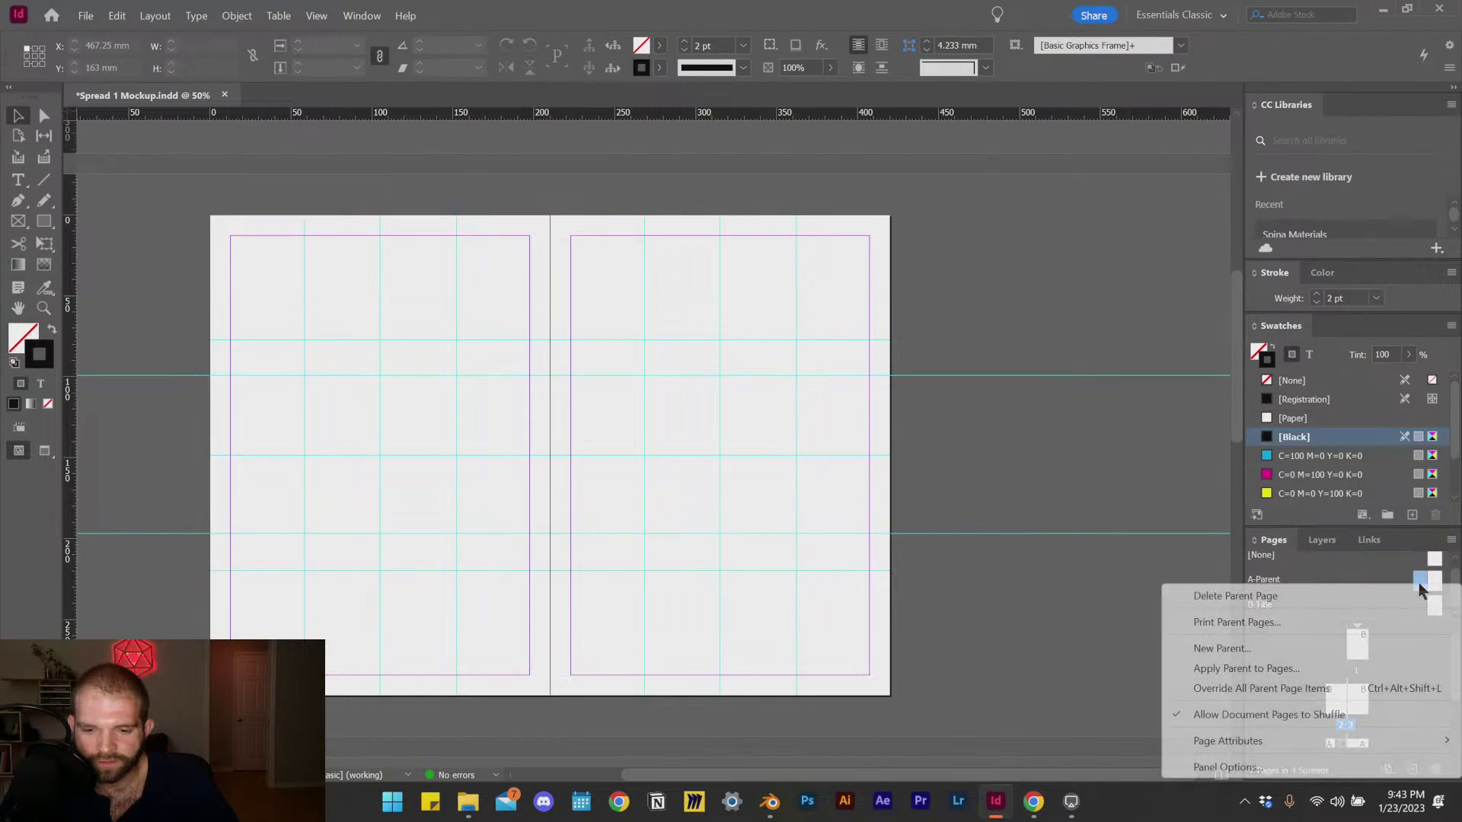
click(1268, 670)
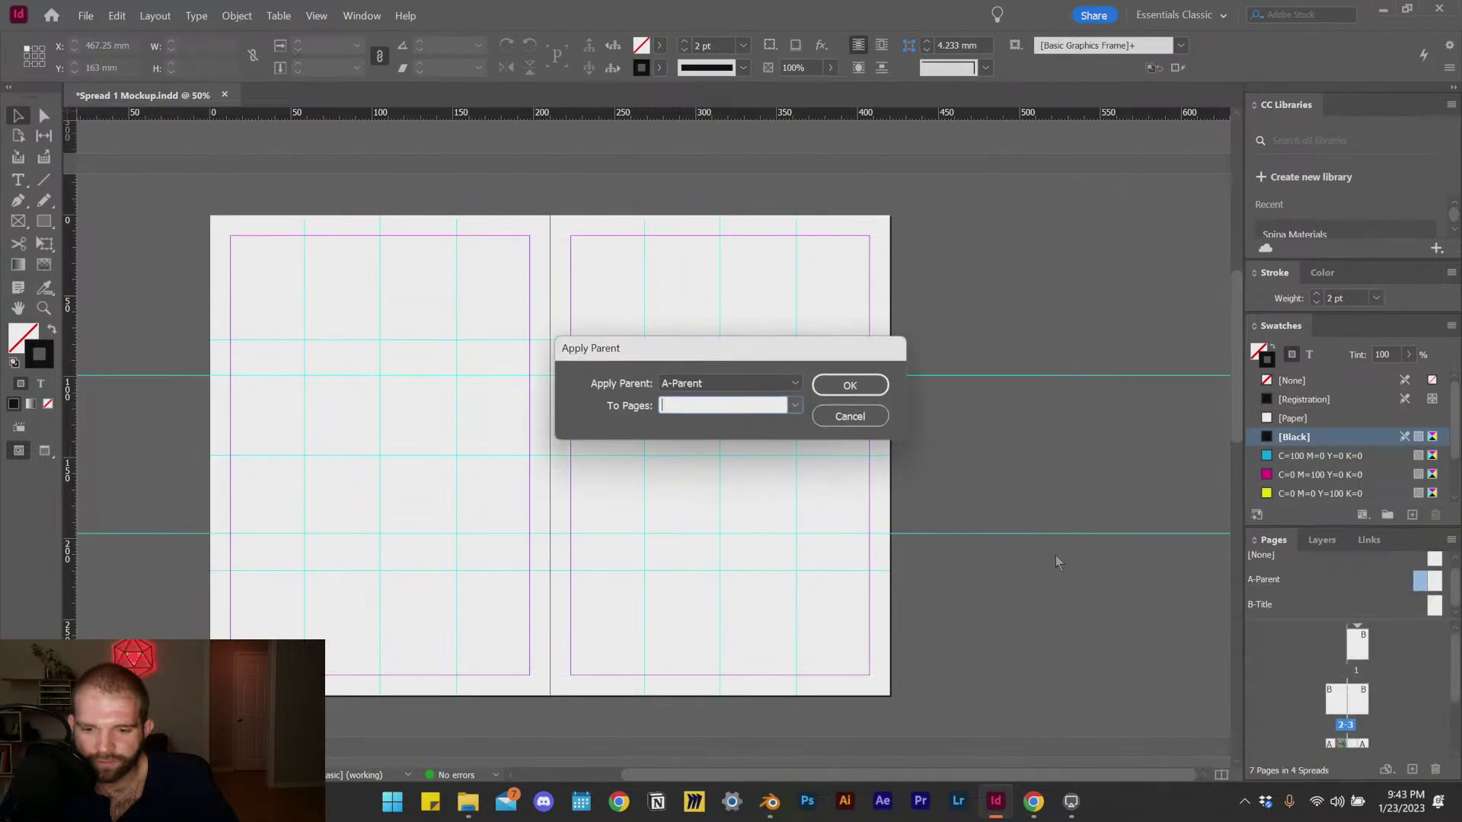
click(789, 408)
click(759, 404)
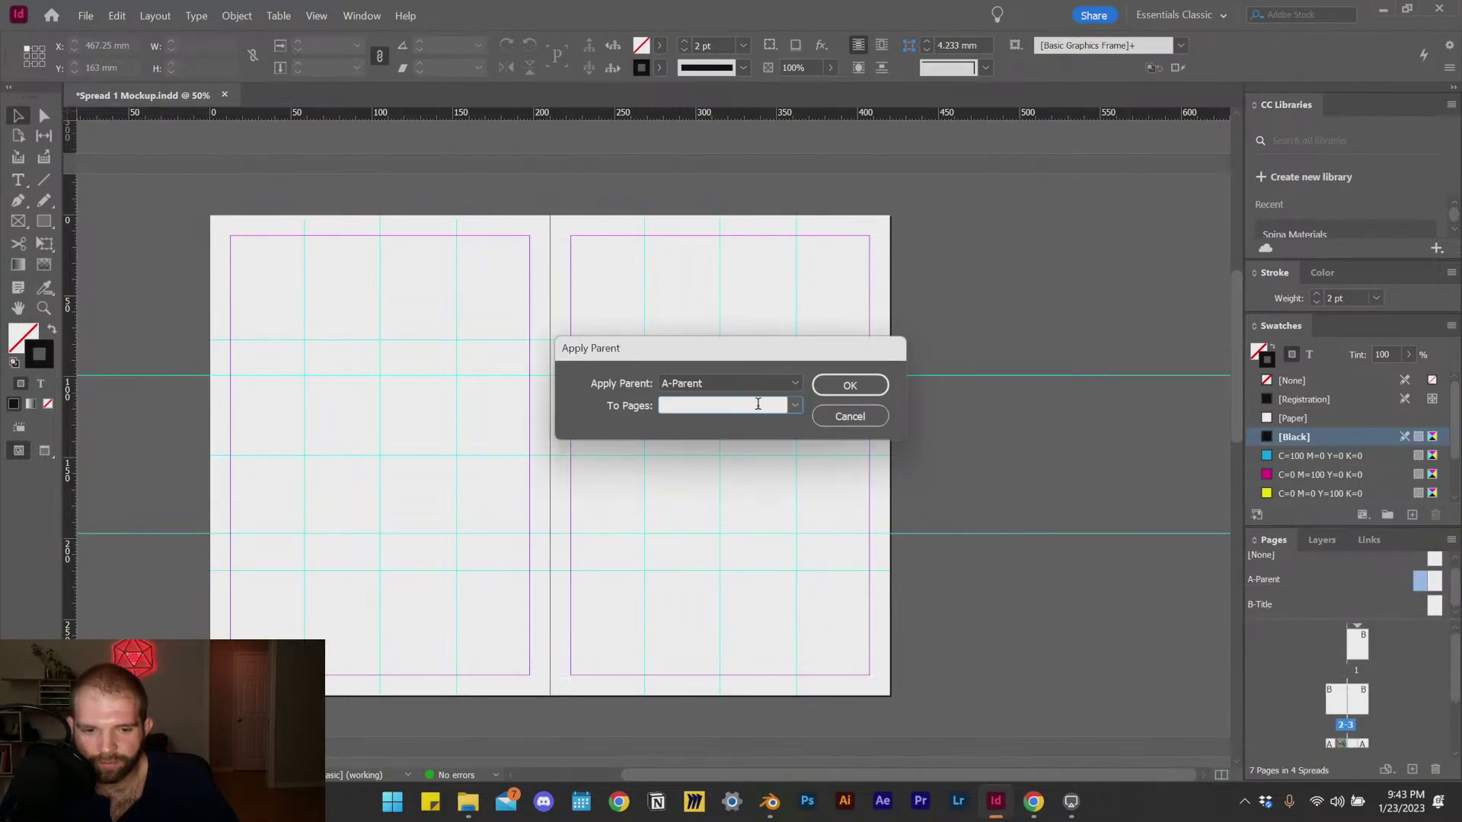
text(2-3)
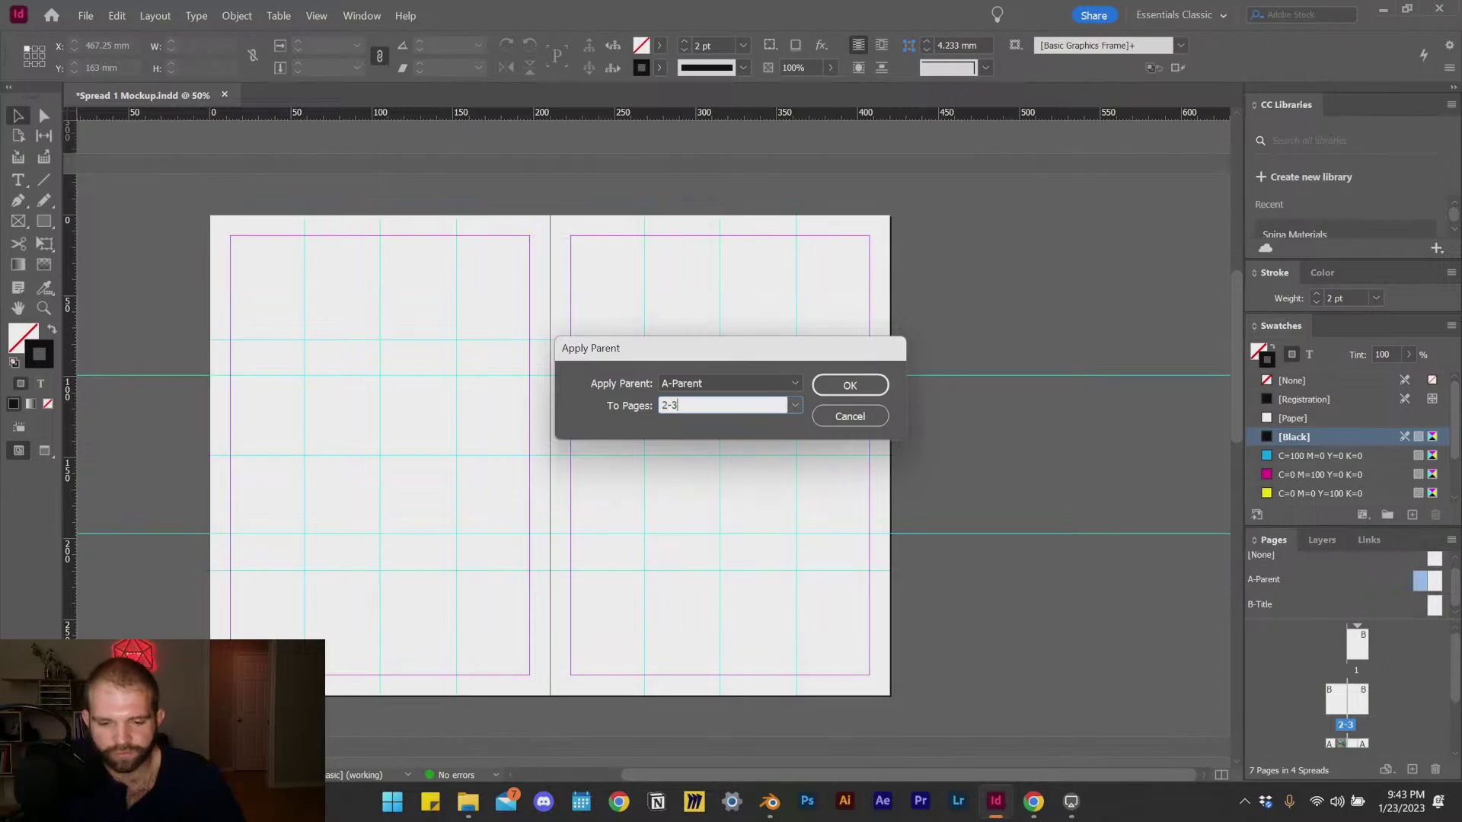
click(871, 383)
scroll(644, 447, up, 6)
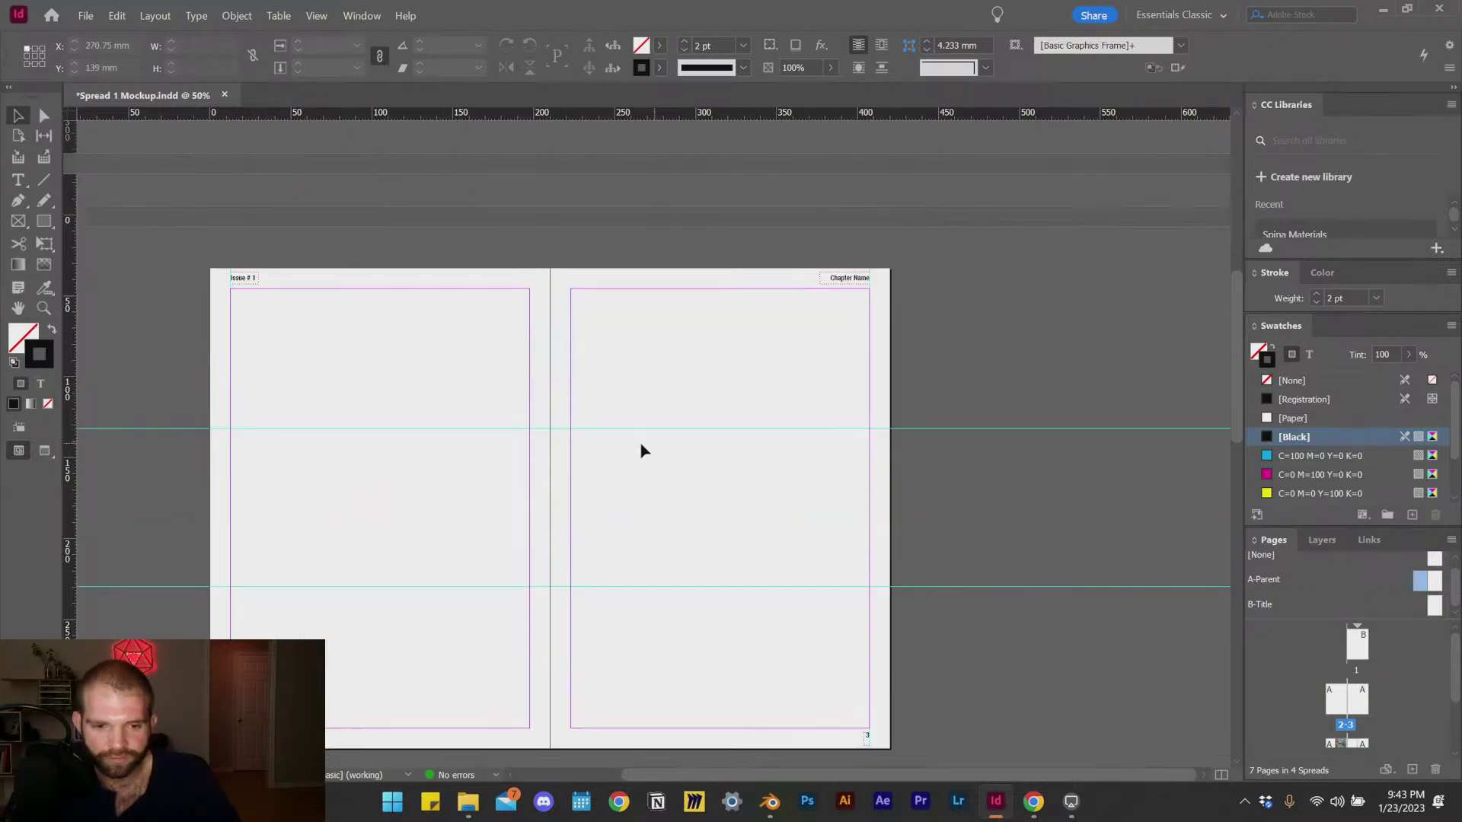
scroll(712, 421, down, 9)
scroll(699, 431, up, 6)
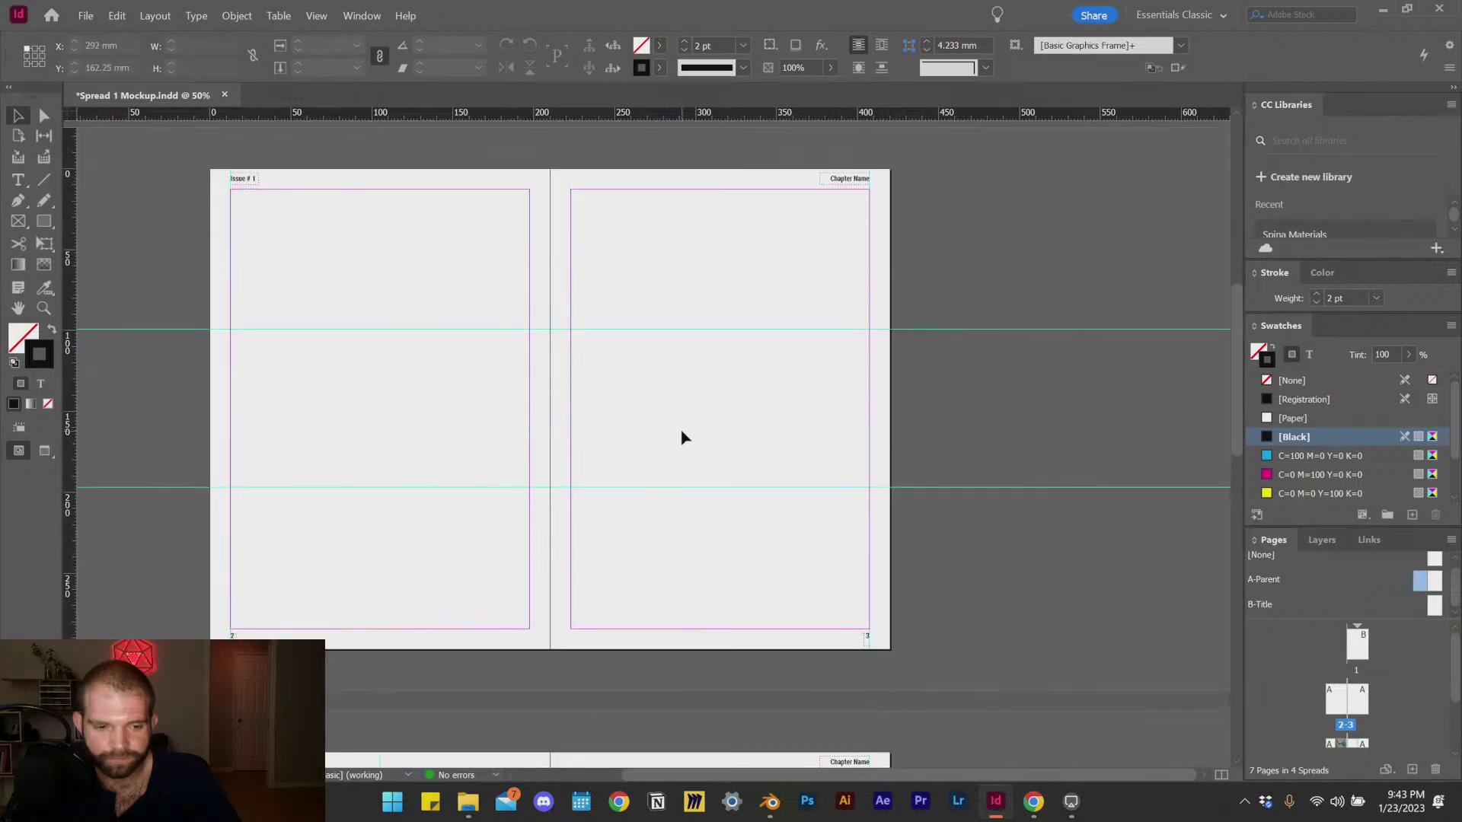
Step: Switch to File Explorer and open the 23-01-04_3D Letters Composition and Lighting folder within 01 - Content, 00 - Live
click(468, 801)
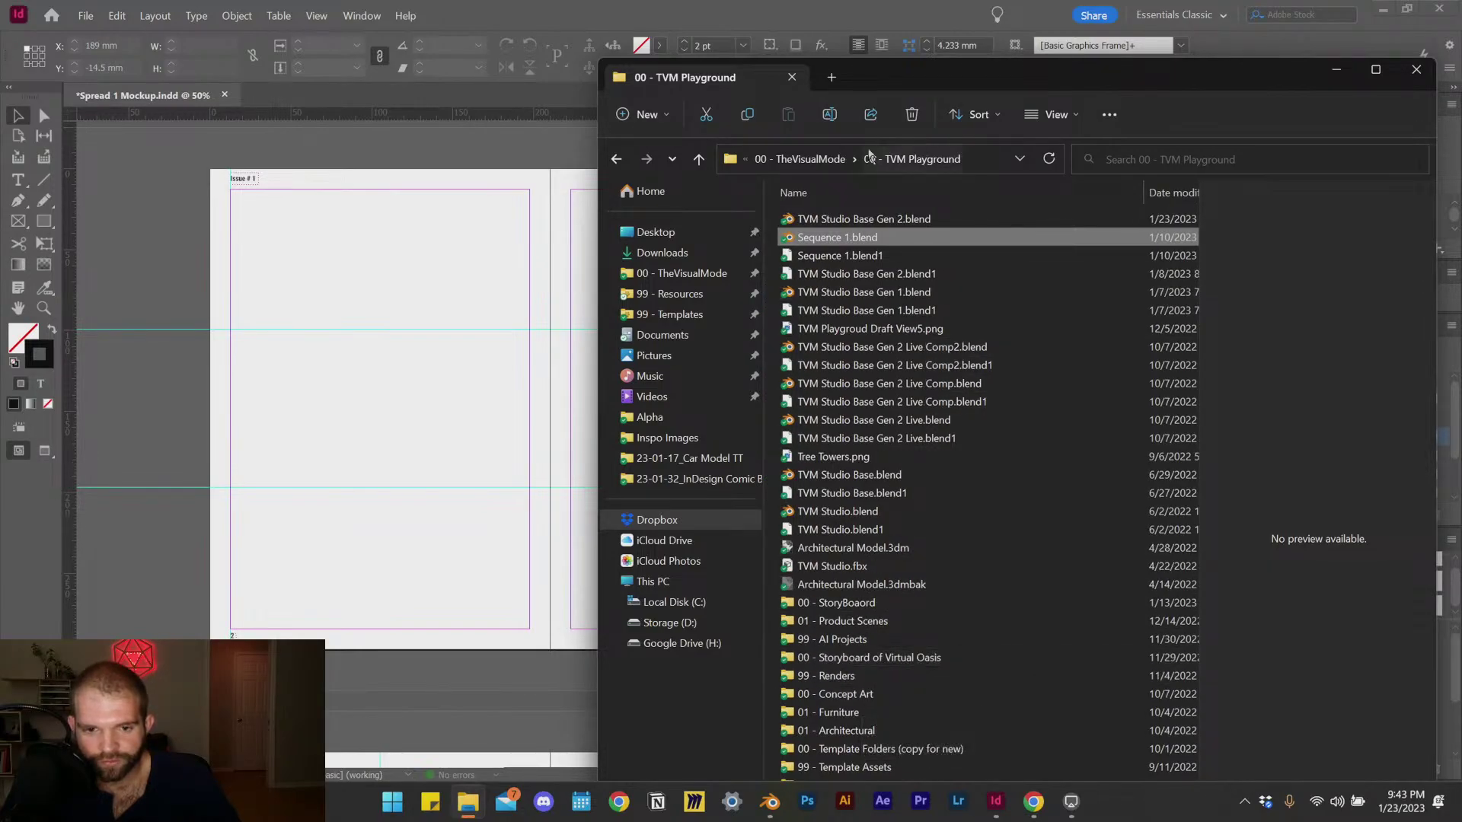
click(834, 163)
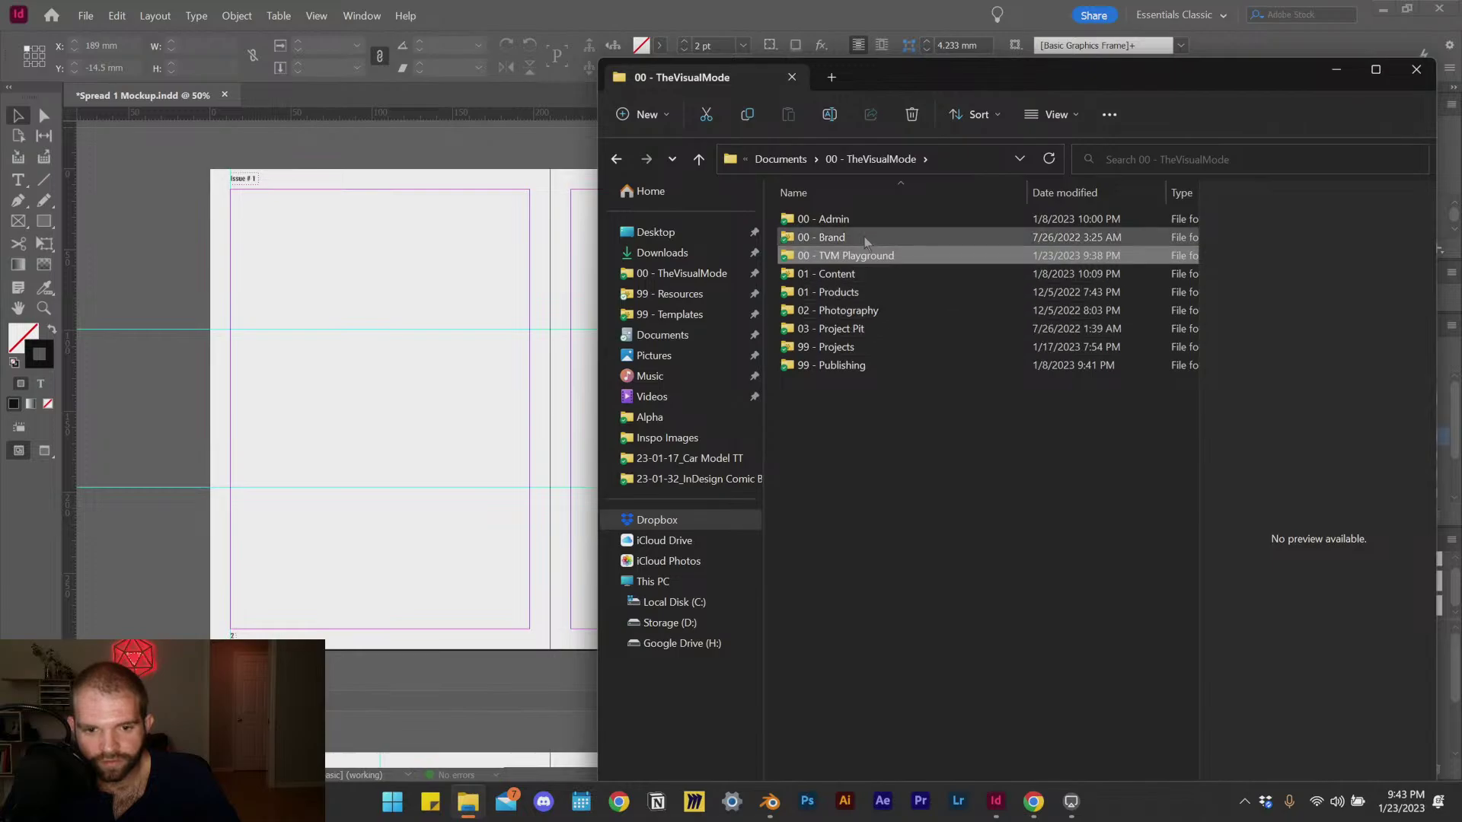
double_click(860, 279)
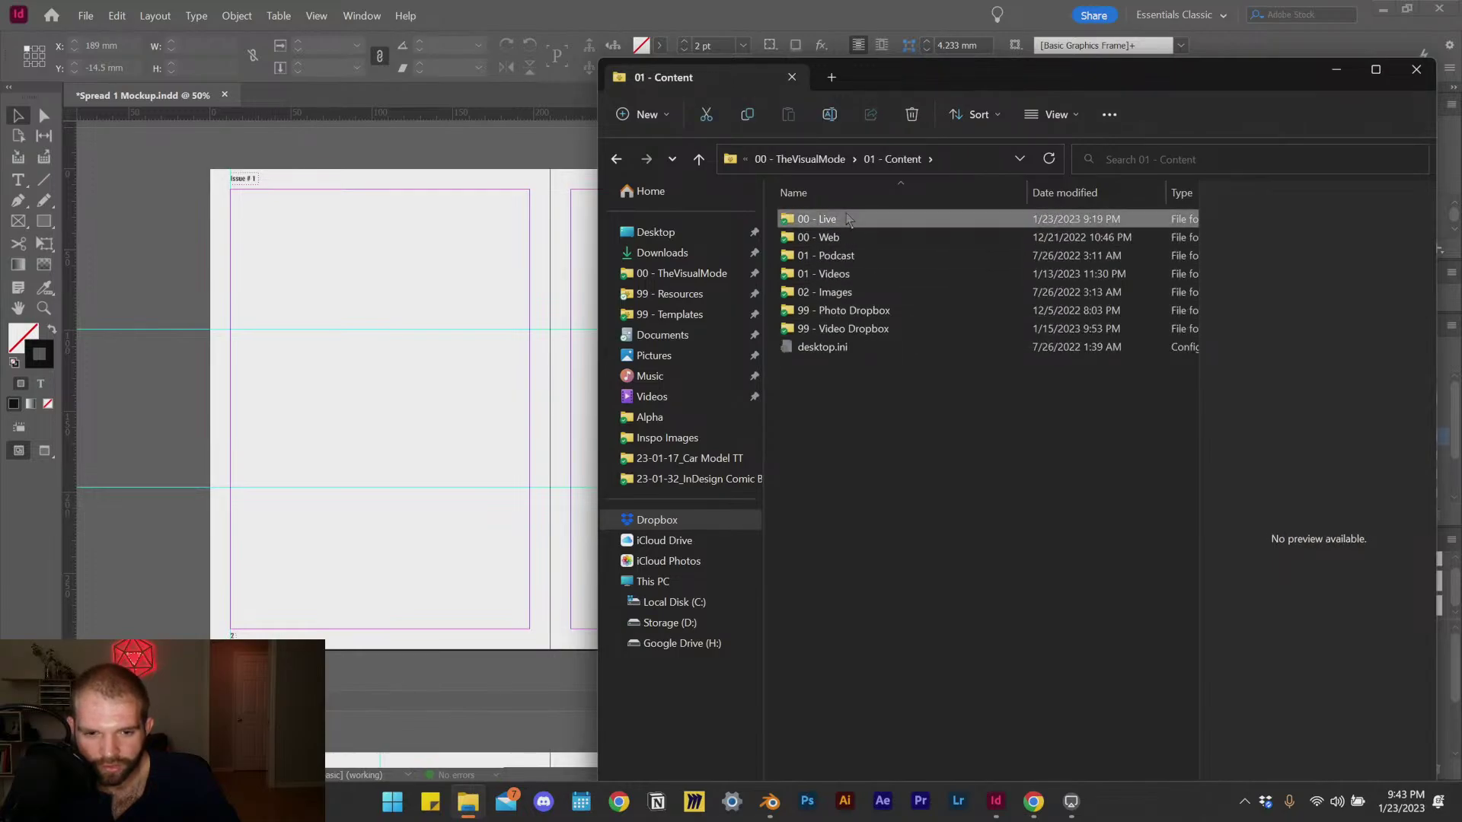
double_click(811, 219)
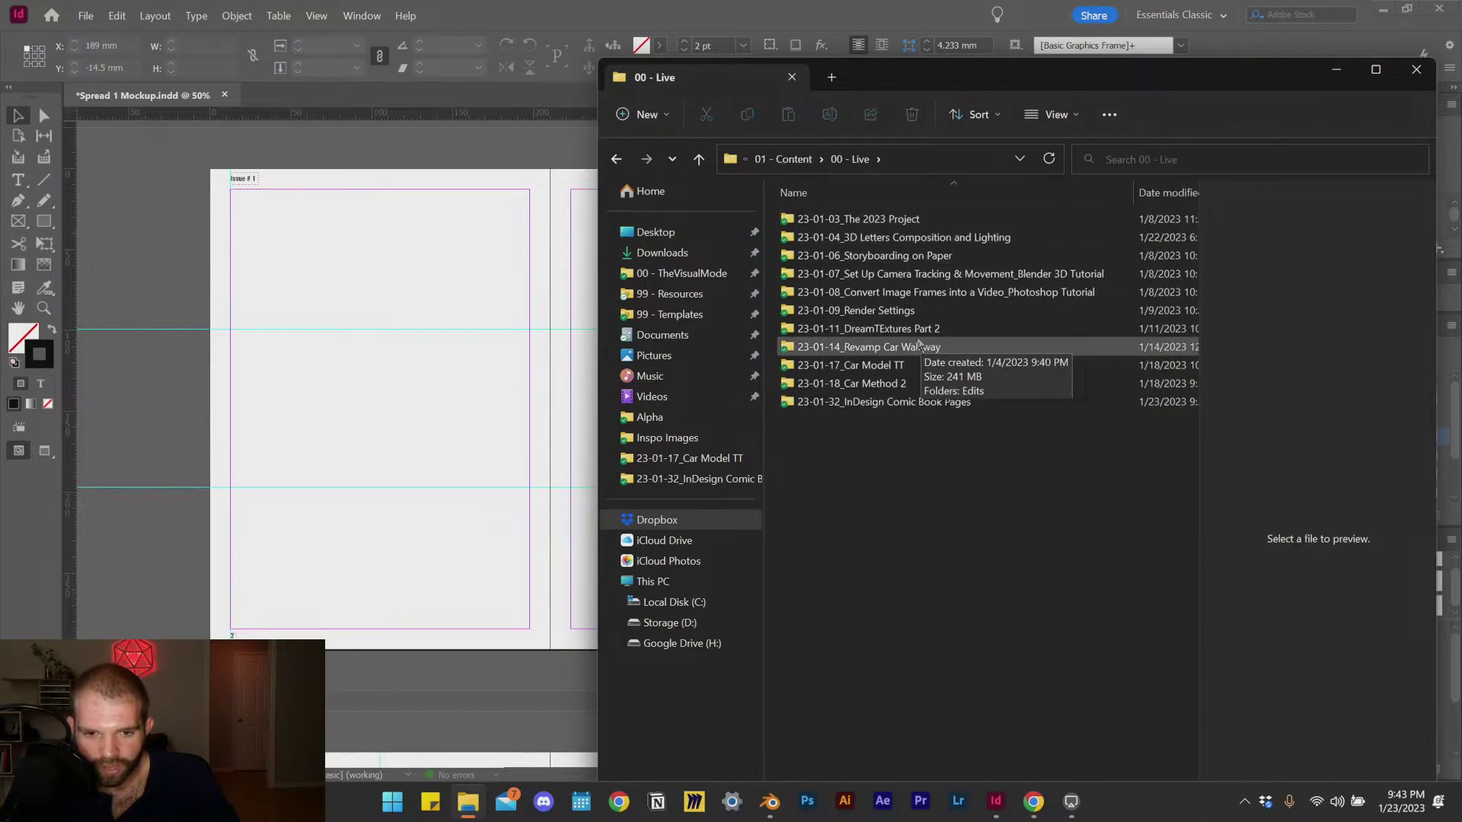
double_click(961, 239)
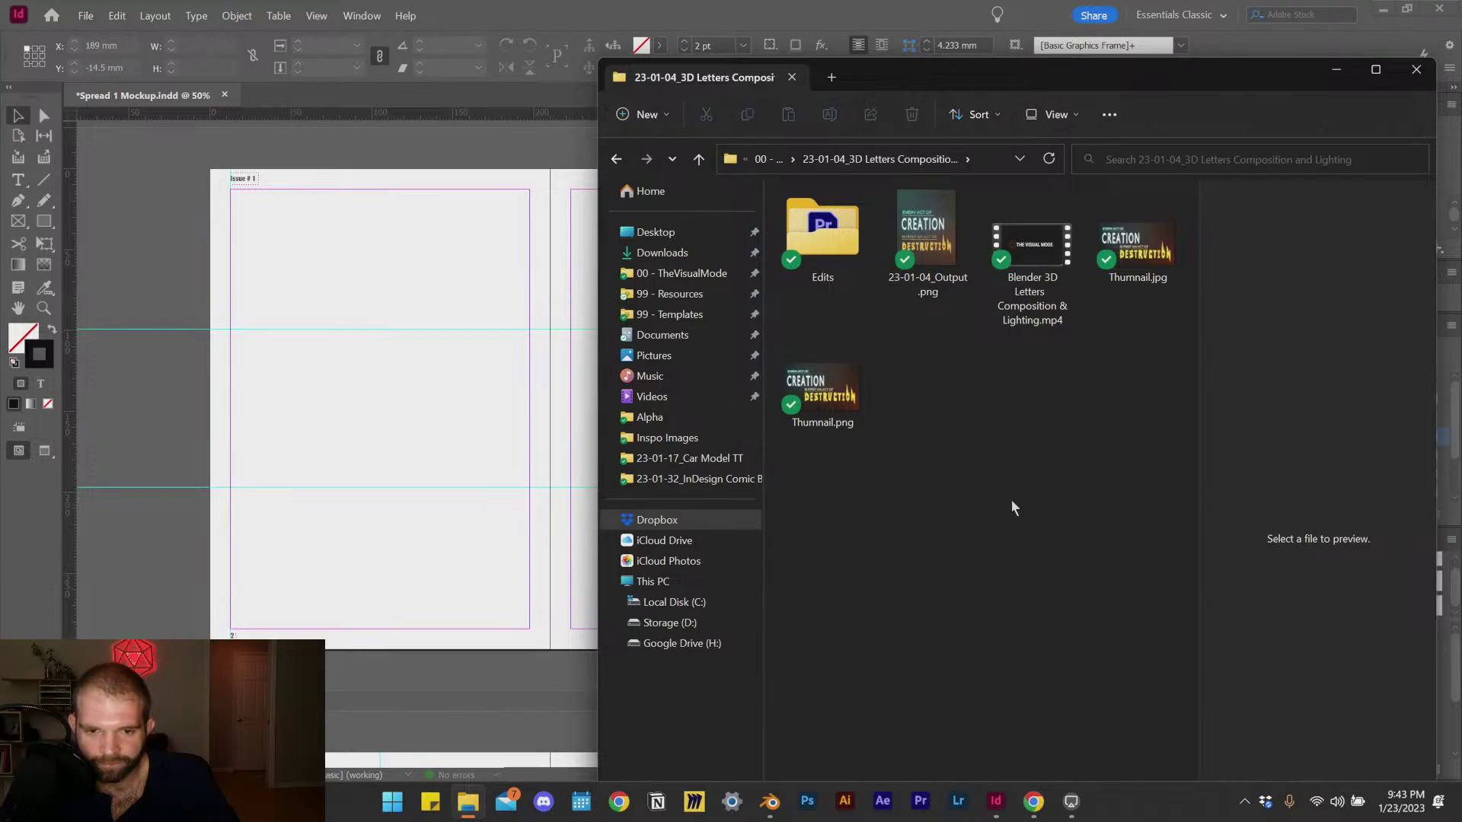
Step: Place 23-01-04_Output.png on page 2 at about 210 by 272 mm and align it with the page's upper-left corner
click(923, 293)
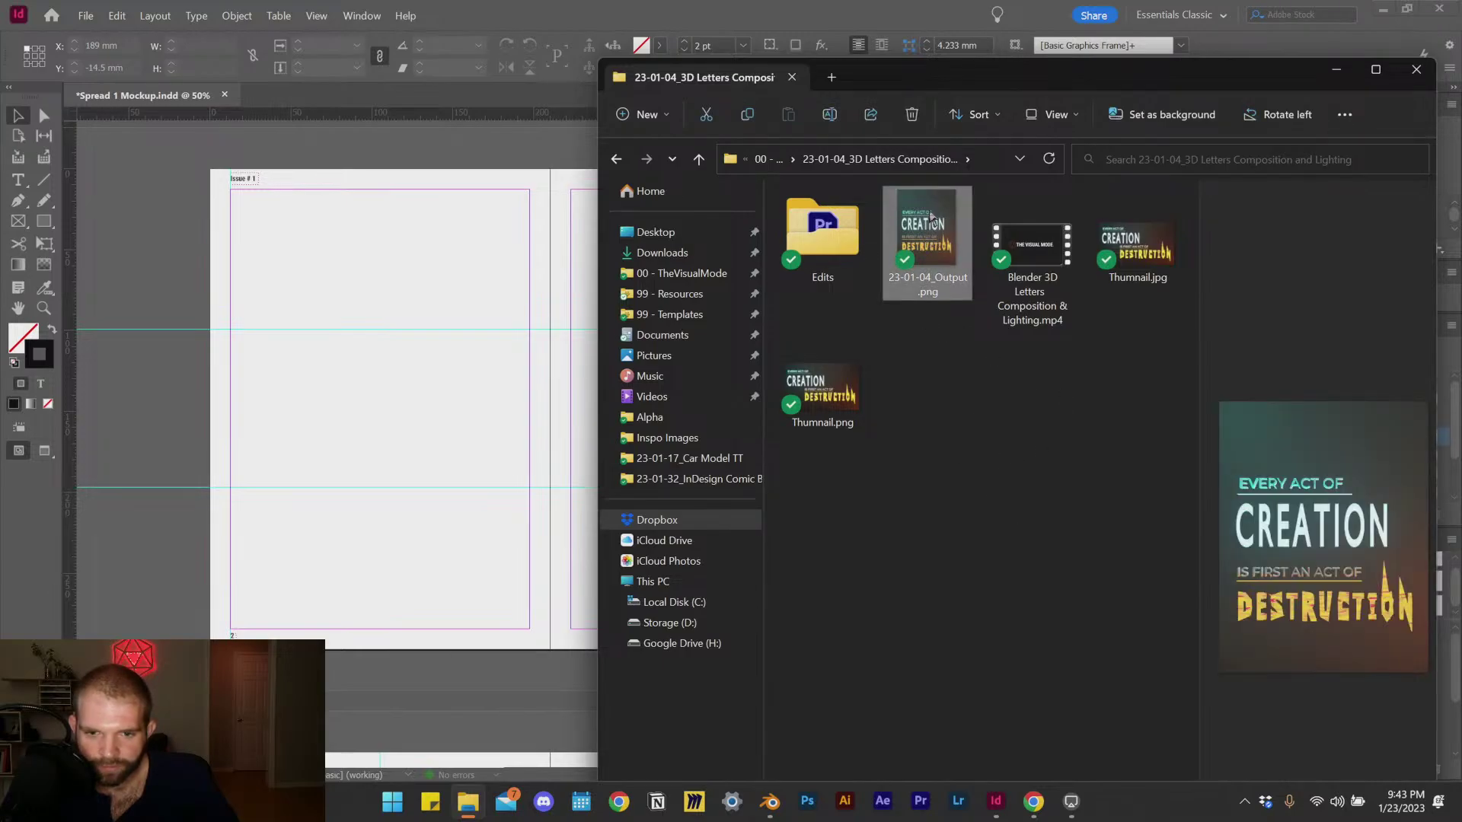
drag(930, 217, 533, 635)
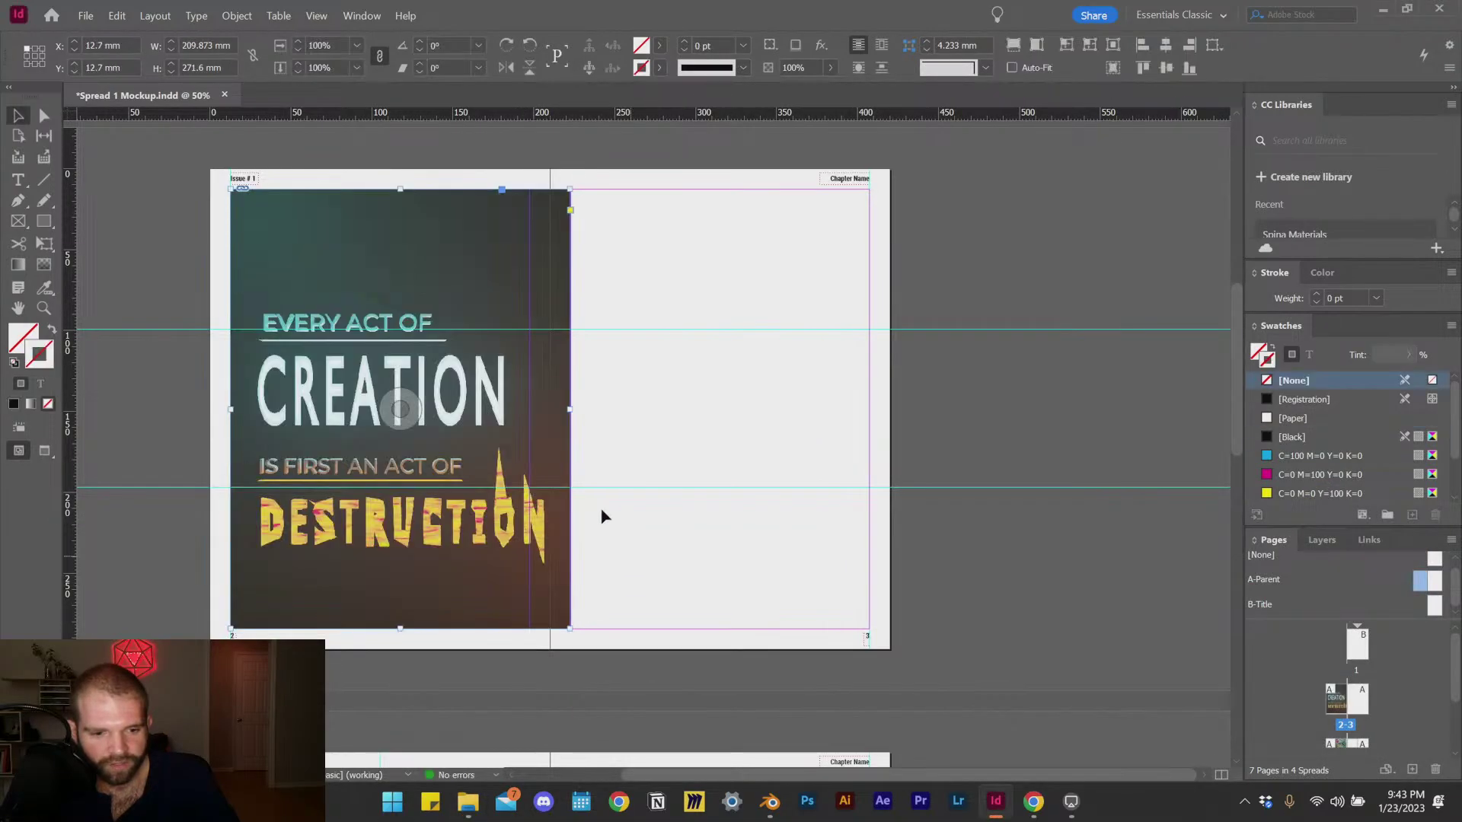
drag(396, 461, 373, 442)
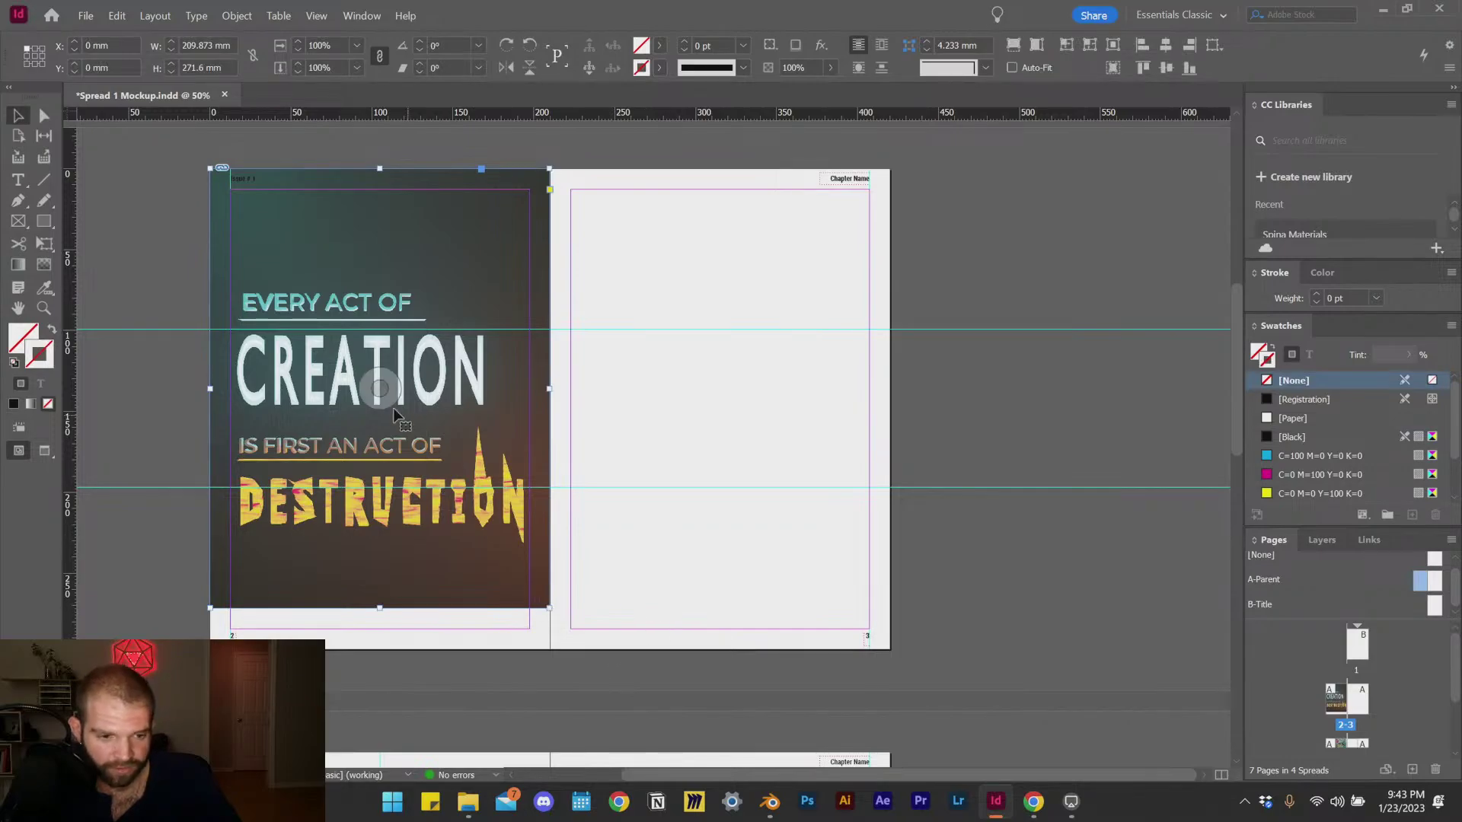
click(675, 565)
Step: Try placing Thumnail.jpg across the spread of pages 2-3, and undo both image placements
click(468, 801)
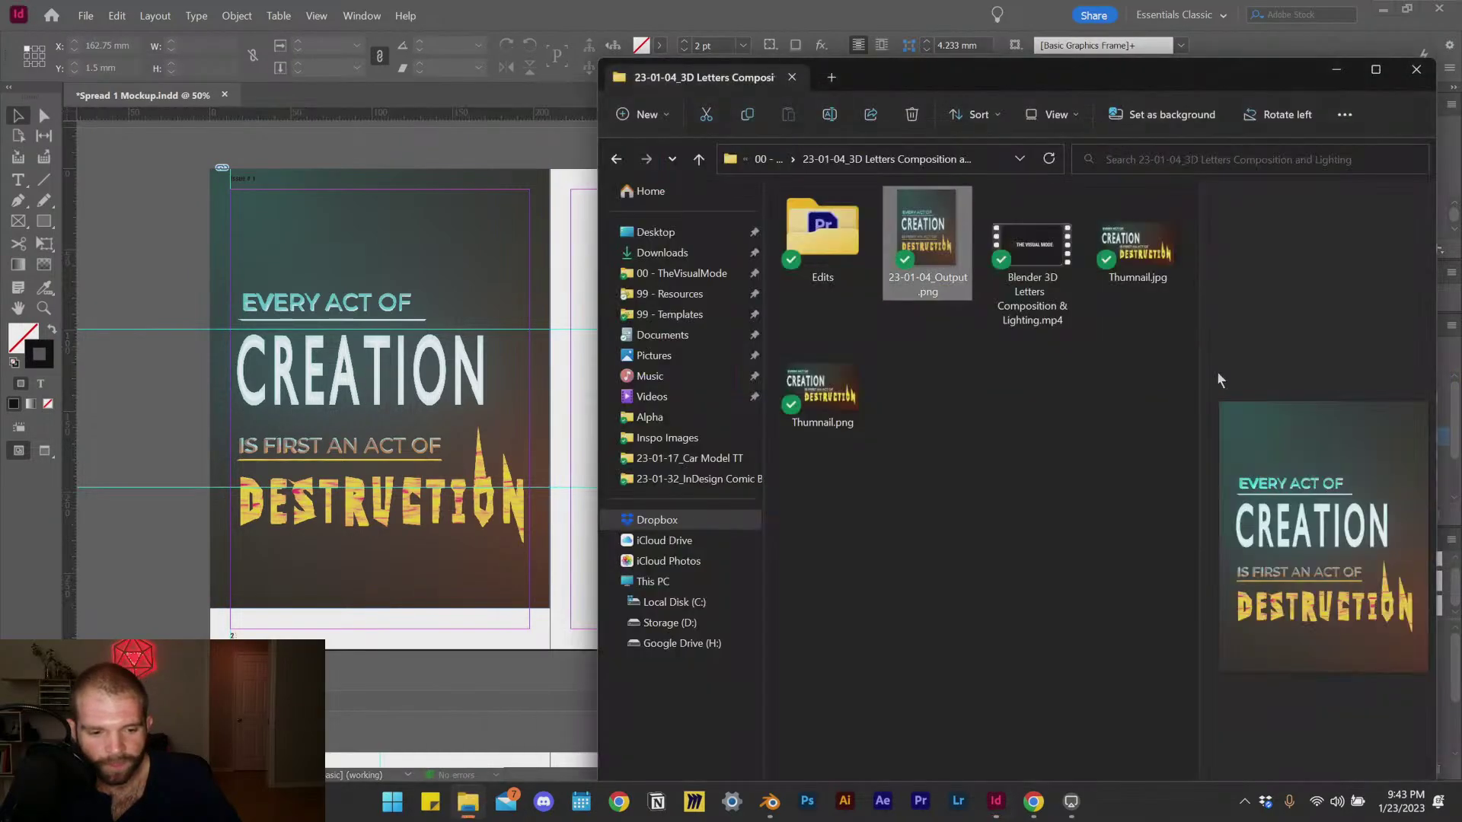
click(1137, 238)
drag(1145, 254, 579, 405)
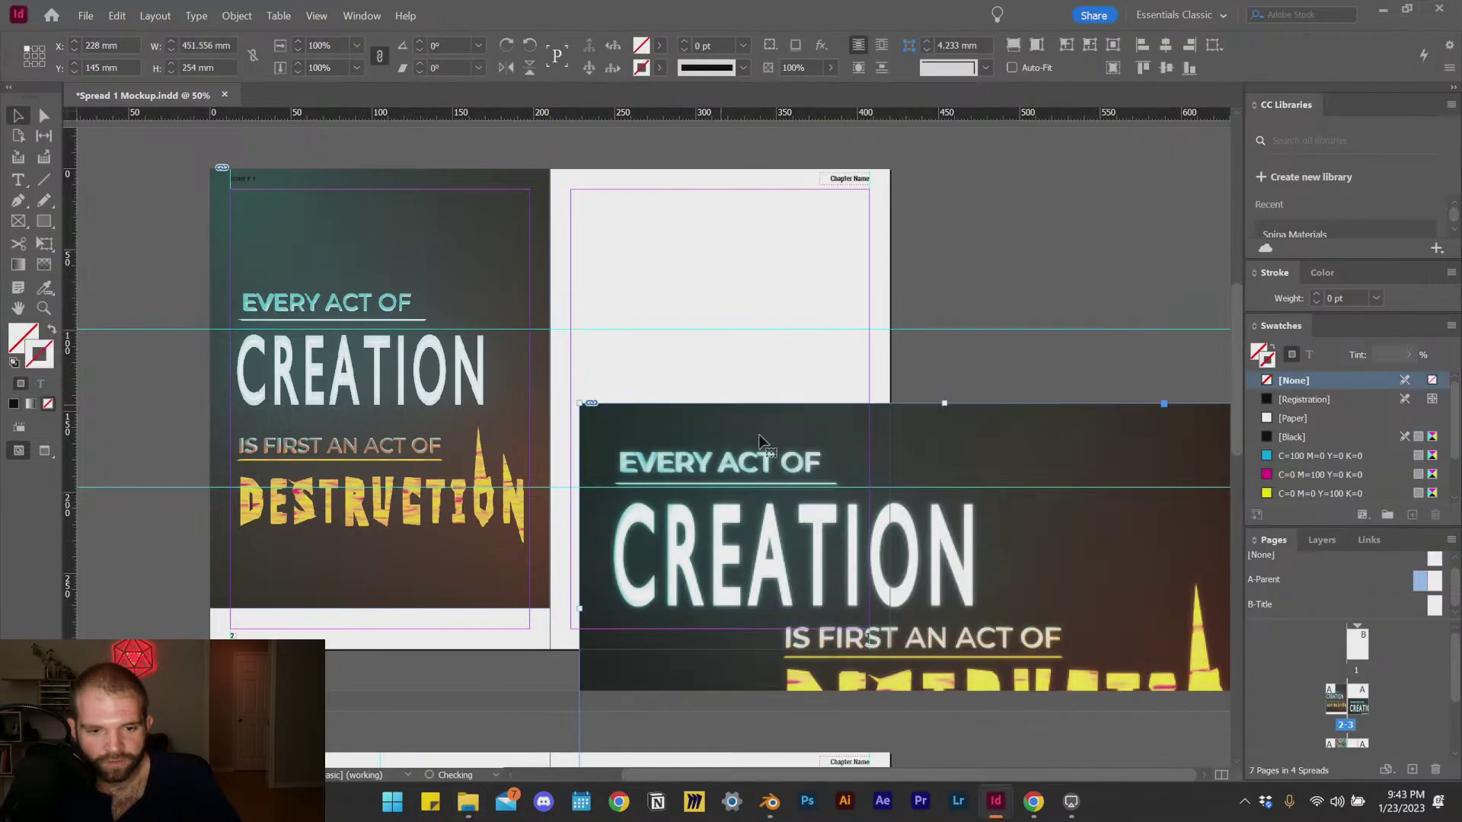
drag(1033, 554, 743, 337)
drag(831, 340, 856, 385)
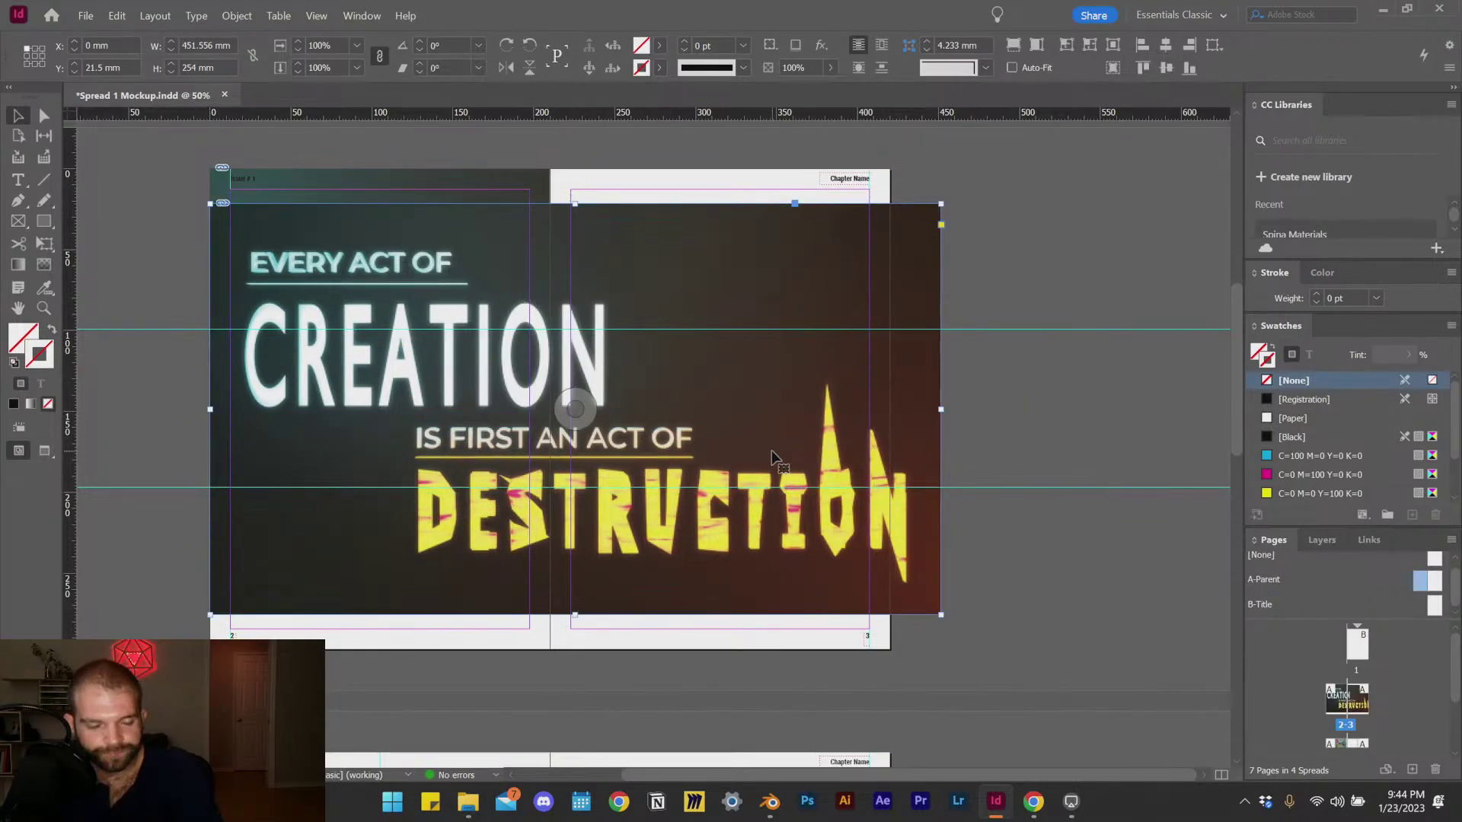
key(ctrl+z)
key(ctrl+z)
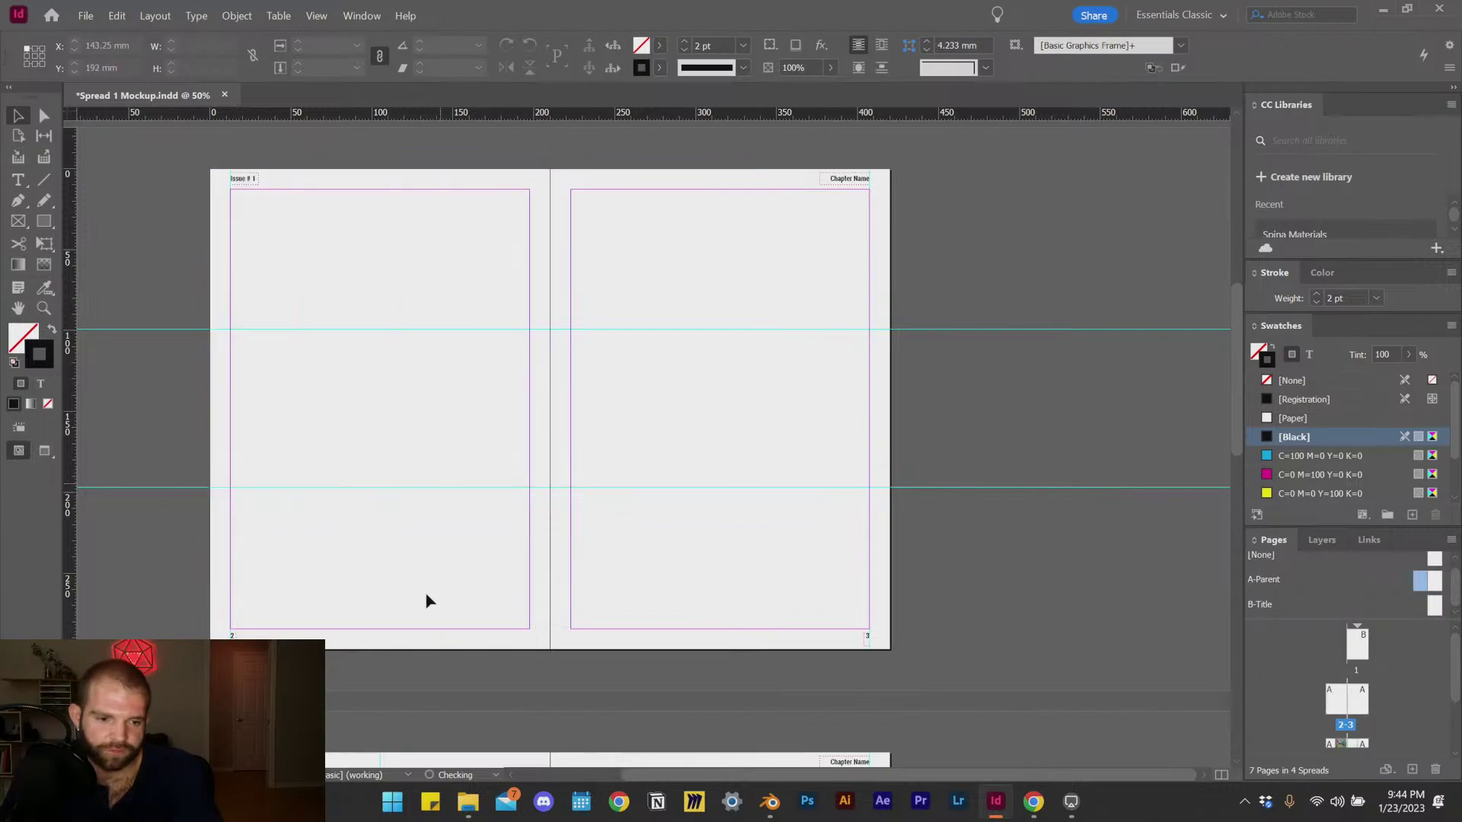
Step: Place 23-01-04_Output.png from page 2's upper-left corner at full page height, about 229.5 by 297 mm
click(467, 801)
click(928, 239)
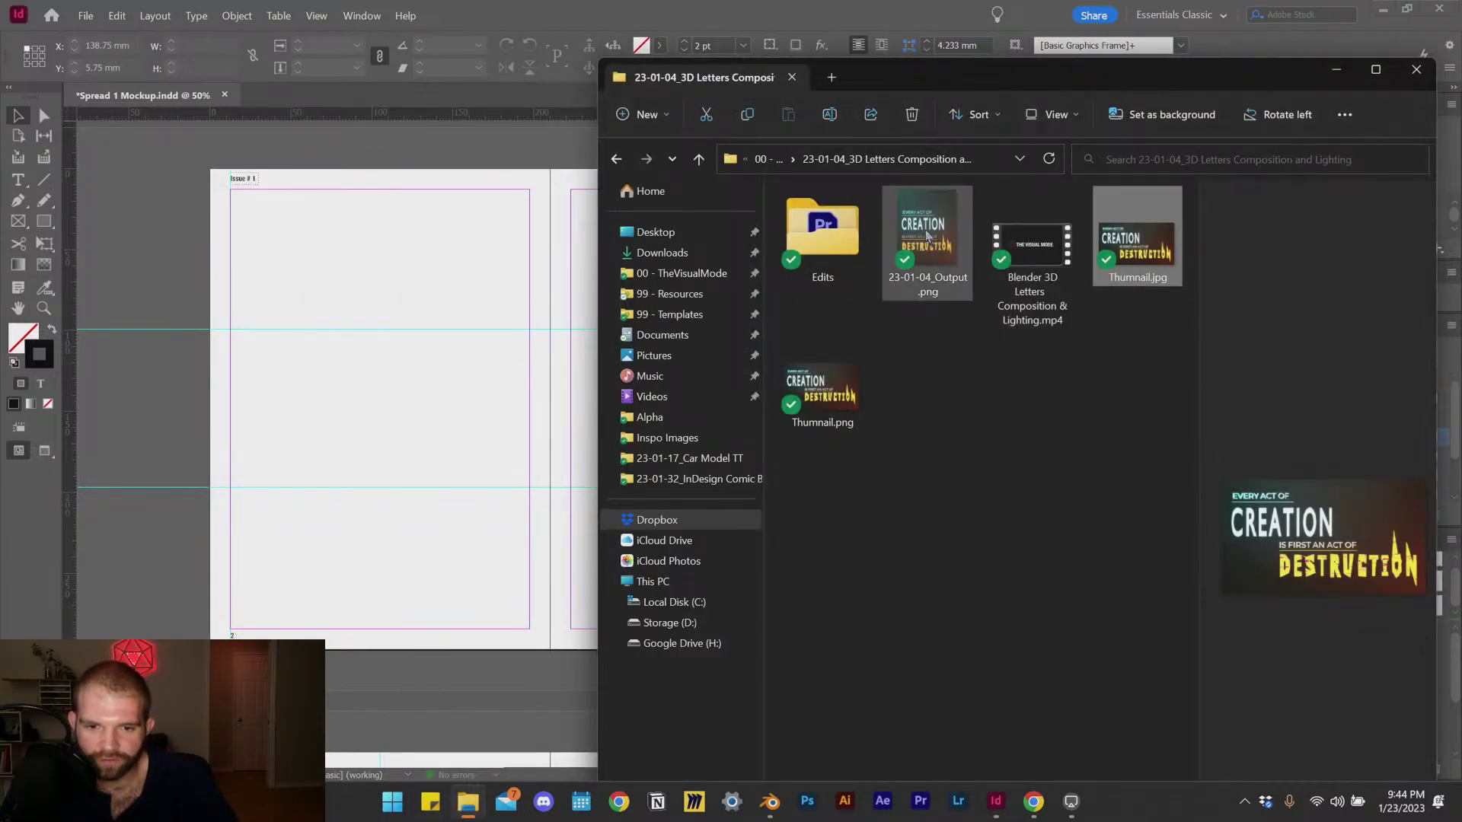
drag(915, 230, 522, 651)
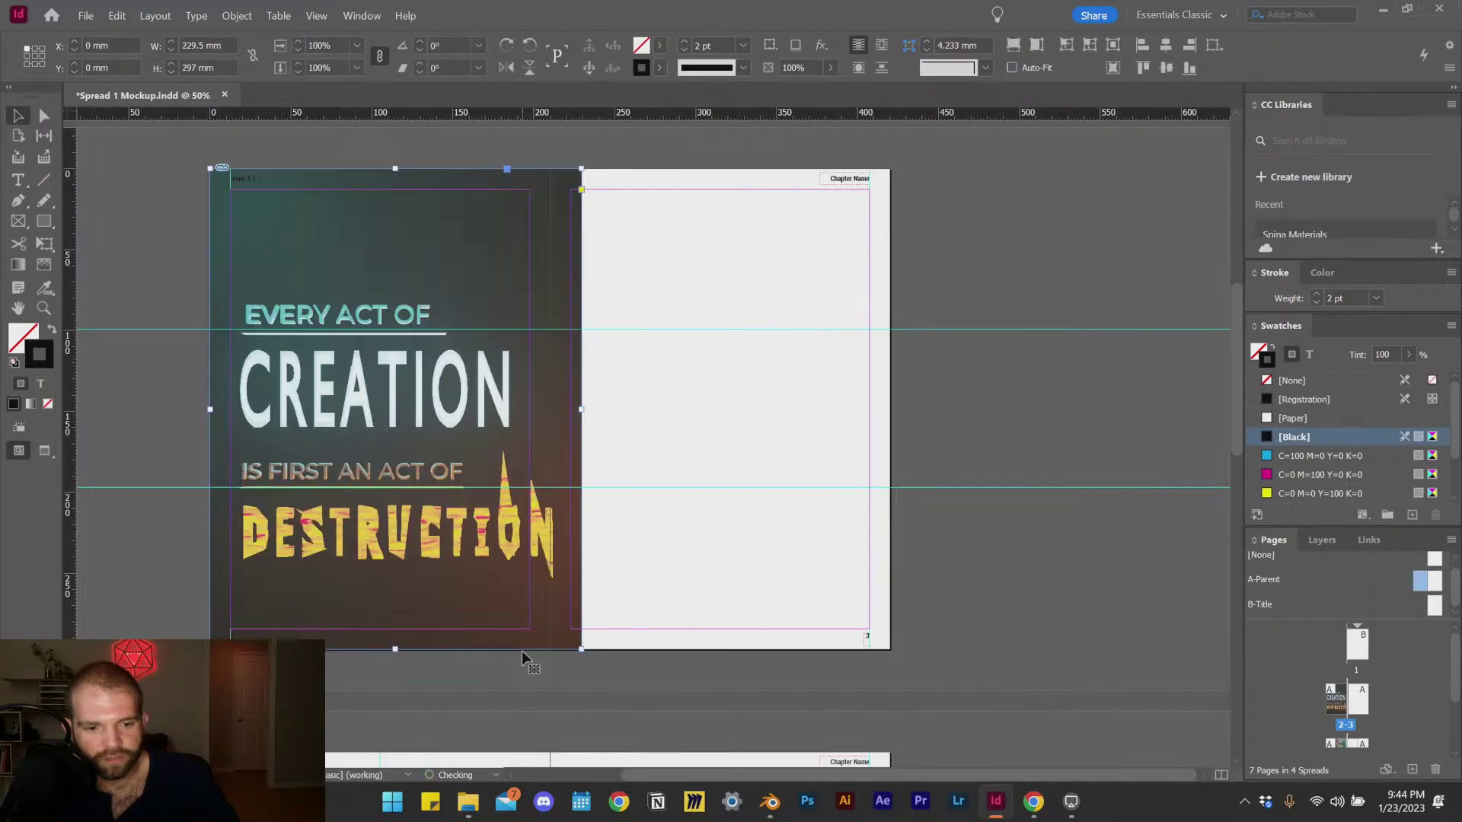
click(676, 480)
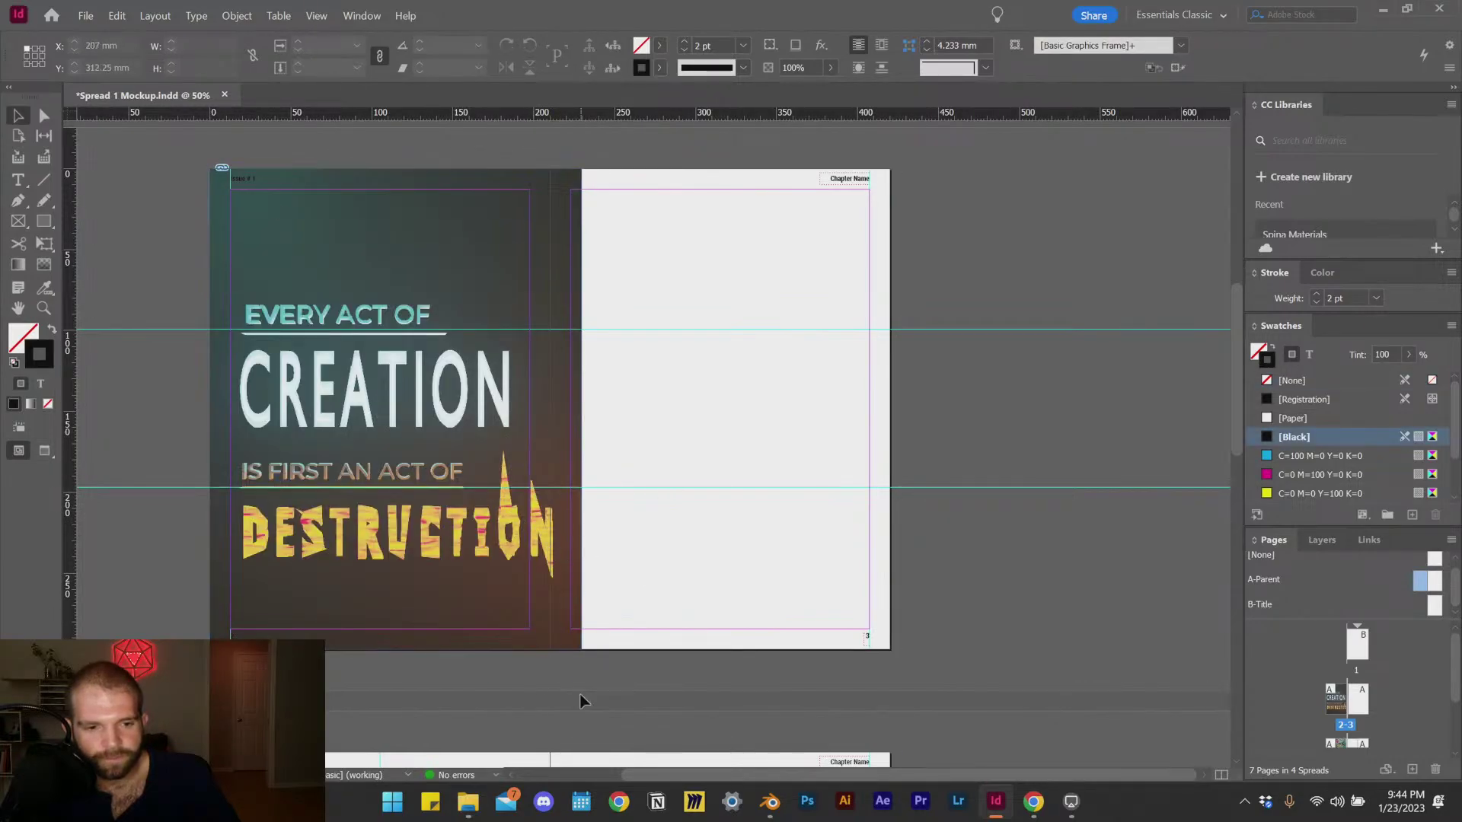
Step: Place Thumnail.jpg over pages 2-3 at about 452 by 254 mm and position it near X -25.5 mm, Y 25 mm
click(468, 808)
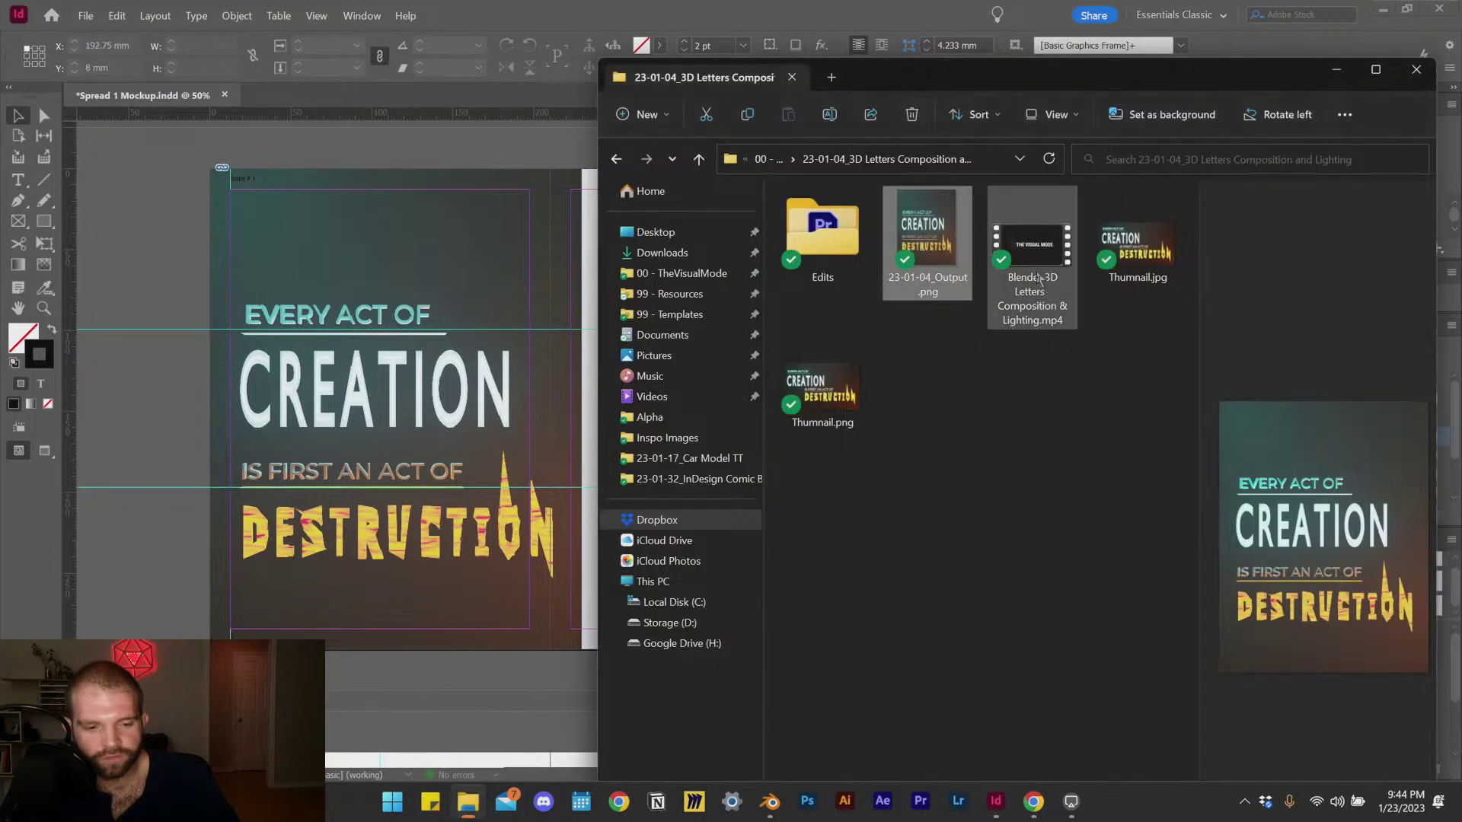
drag(1137, 244, 366, 241)
drag(133, 309, 133, 309)
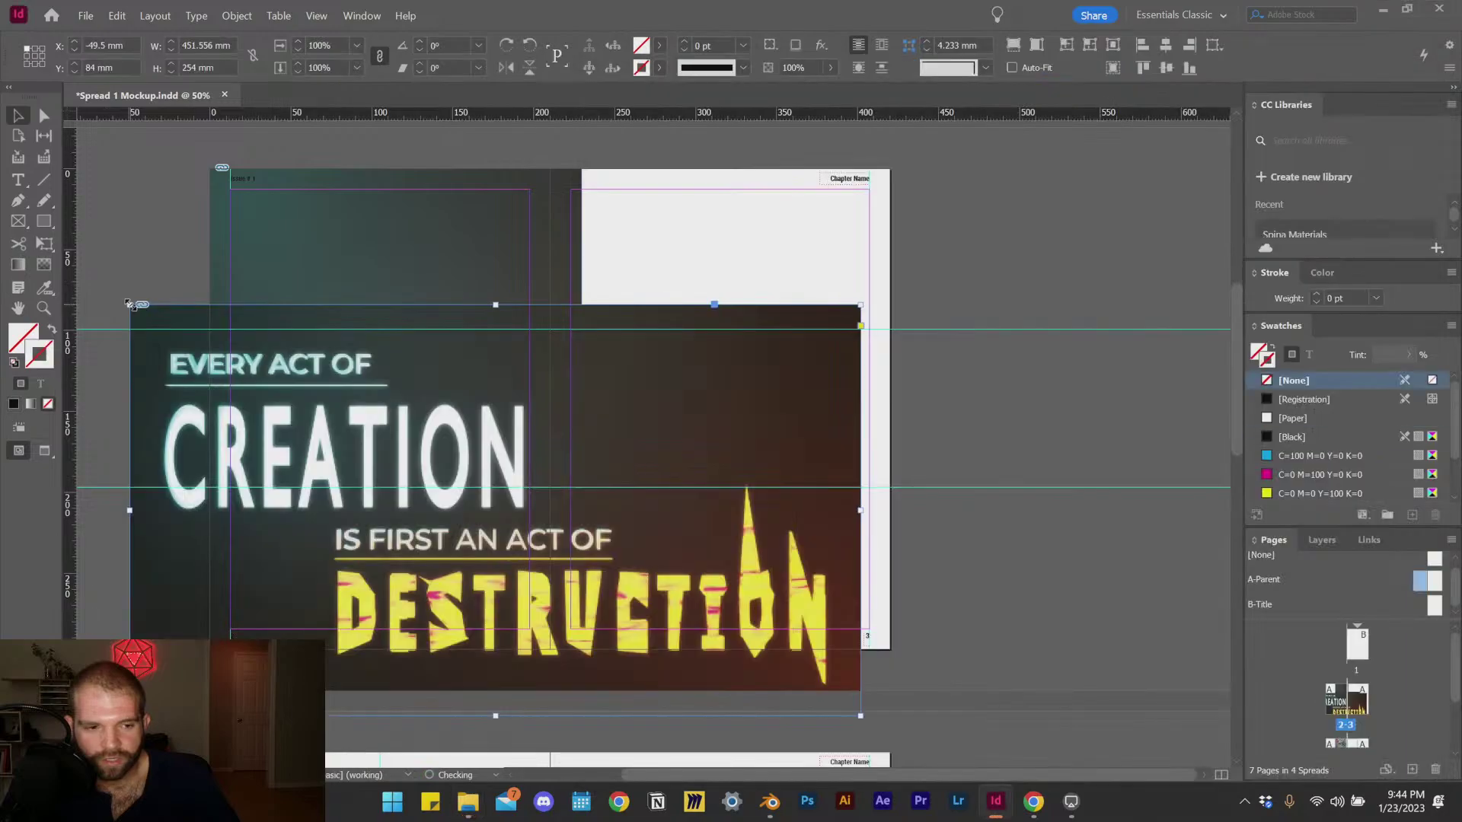
drag(766, 507, 758, 508)
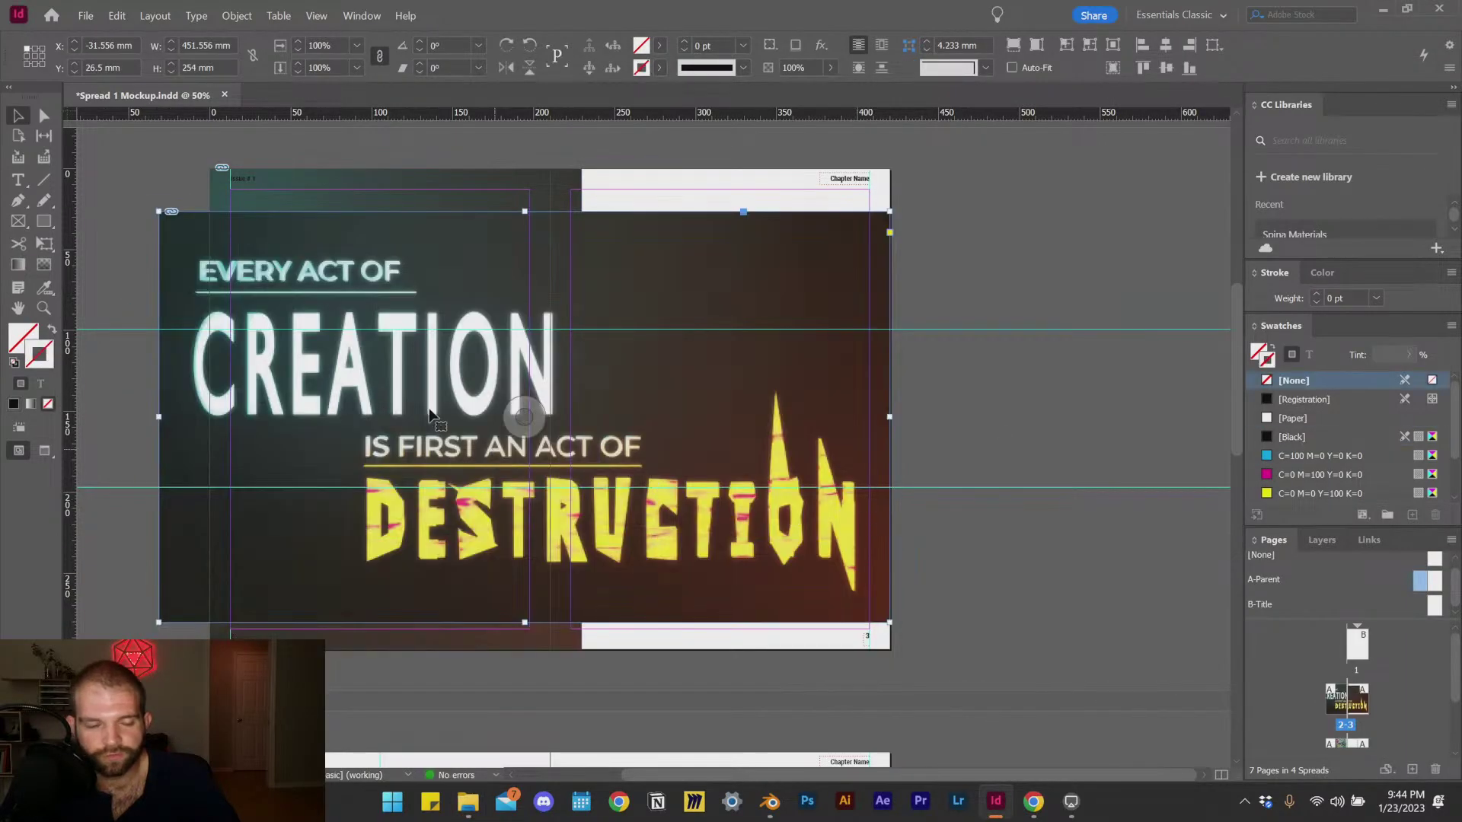
click(751, 668)
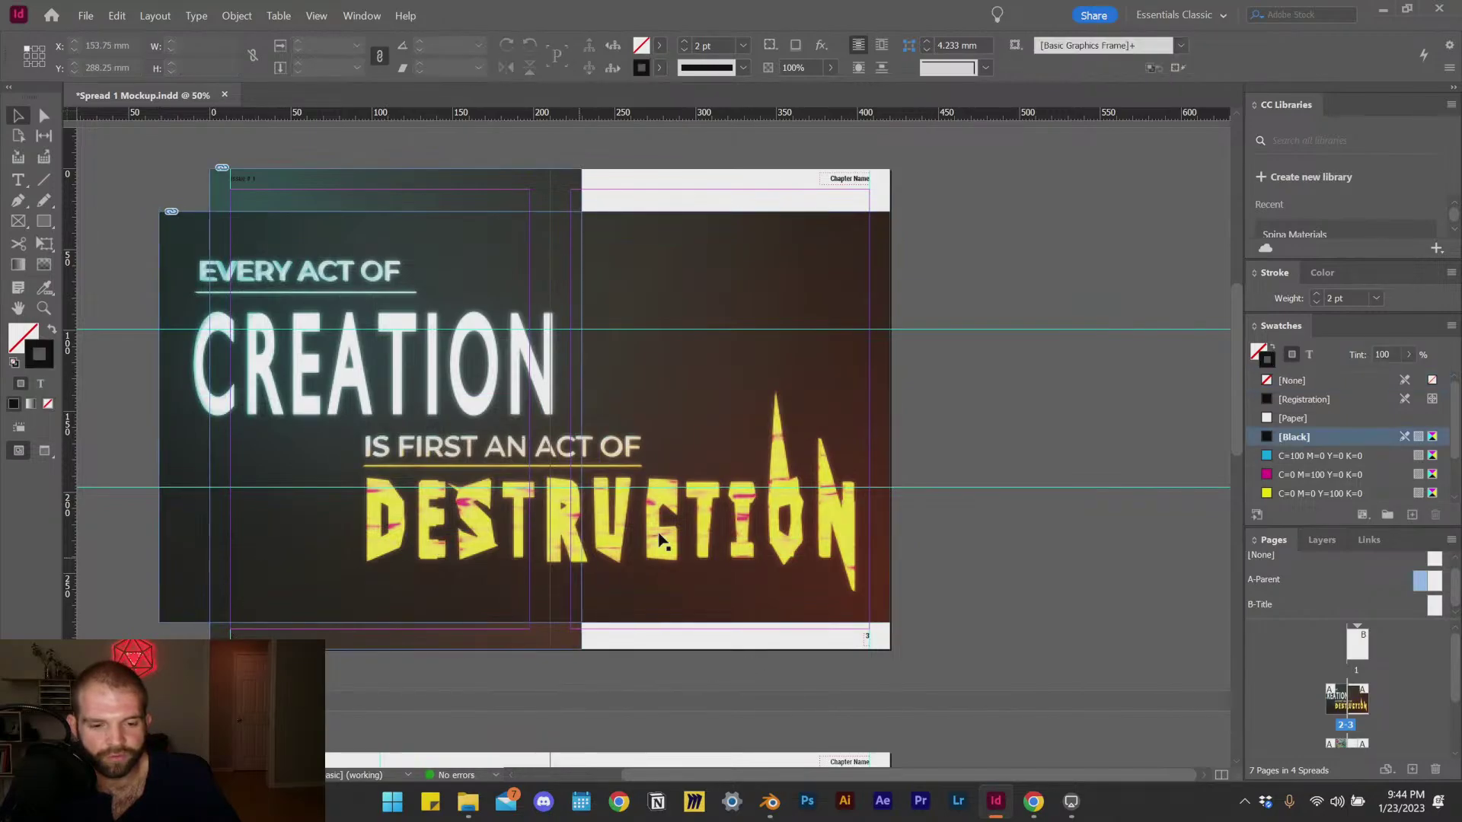
drag(757, 523, 756, 553)
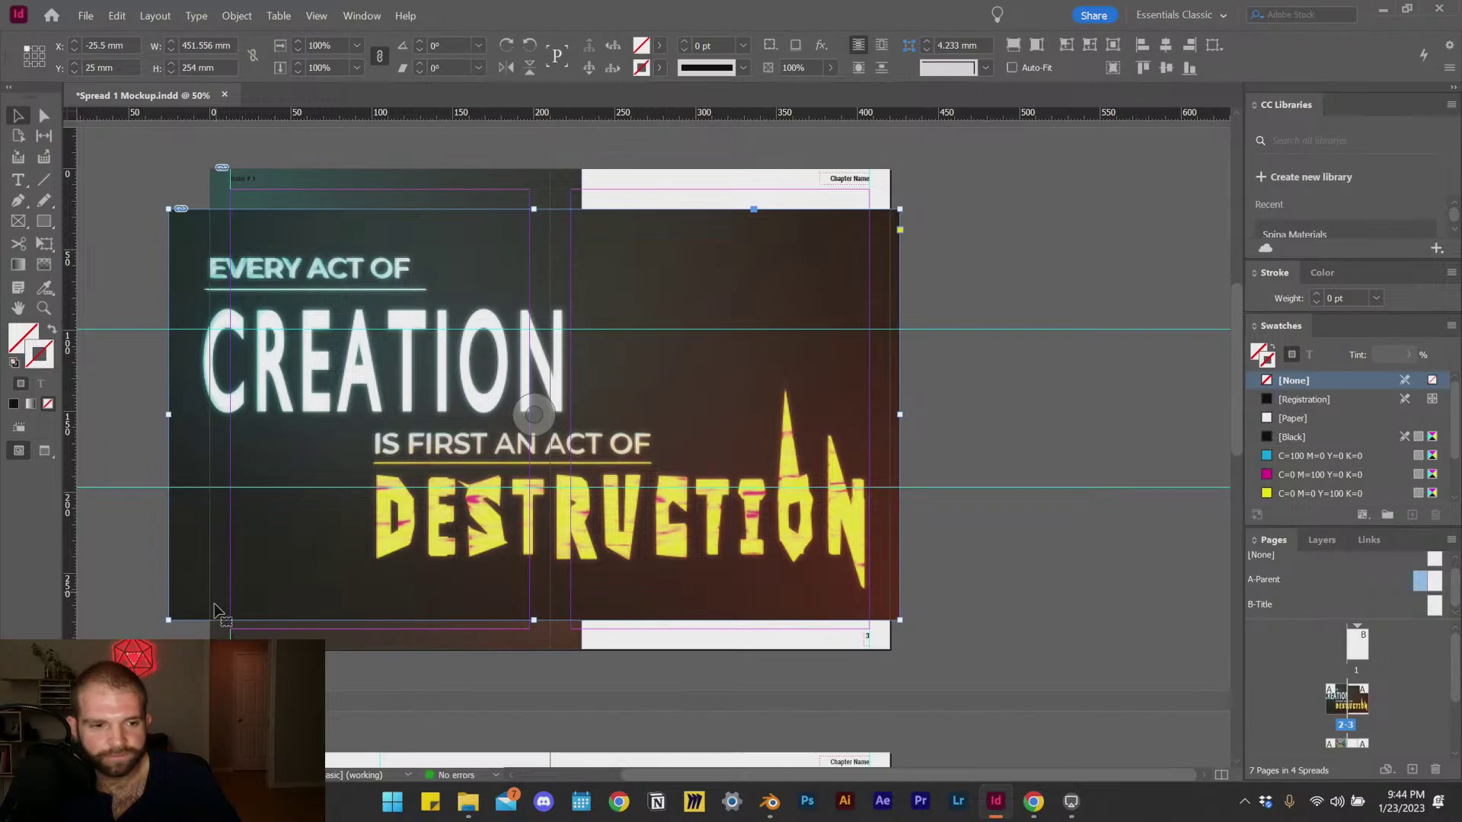
Step: Try cropping the Thumnail.jpg frame from its lower-left corner to the lower horizontal guide, and undo the crop
drag(169, 620, 491, 488)
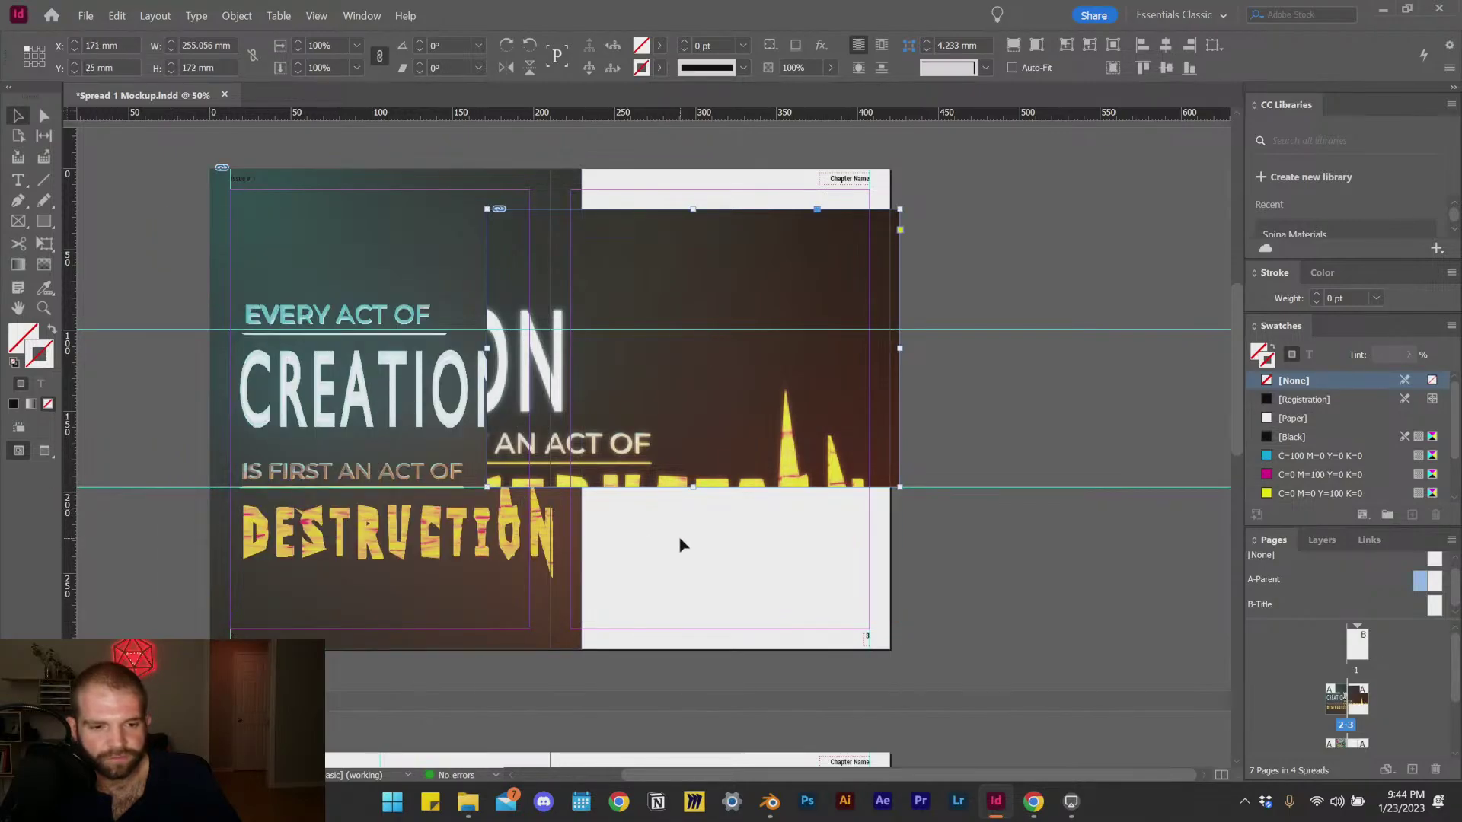
key(ctrl+z)
Step: Compare the free image placement on pages 2-3 with the panel frames on pages 4-5
scroll(678, 510, down, 5)
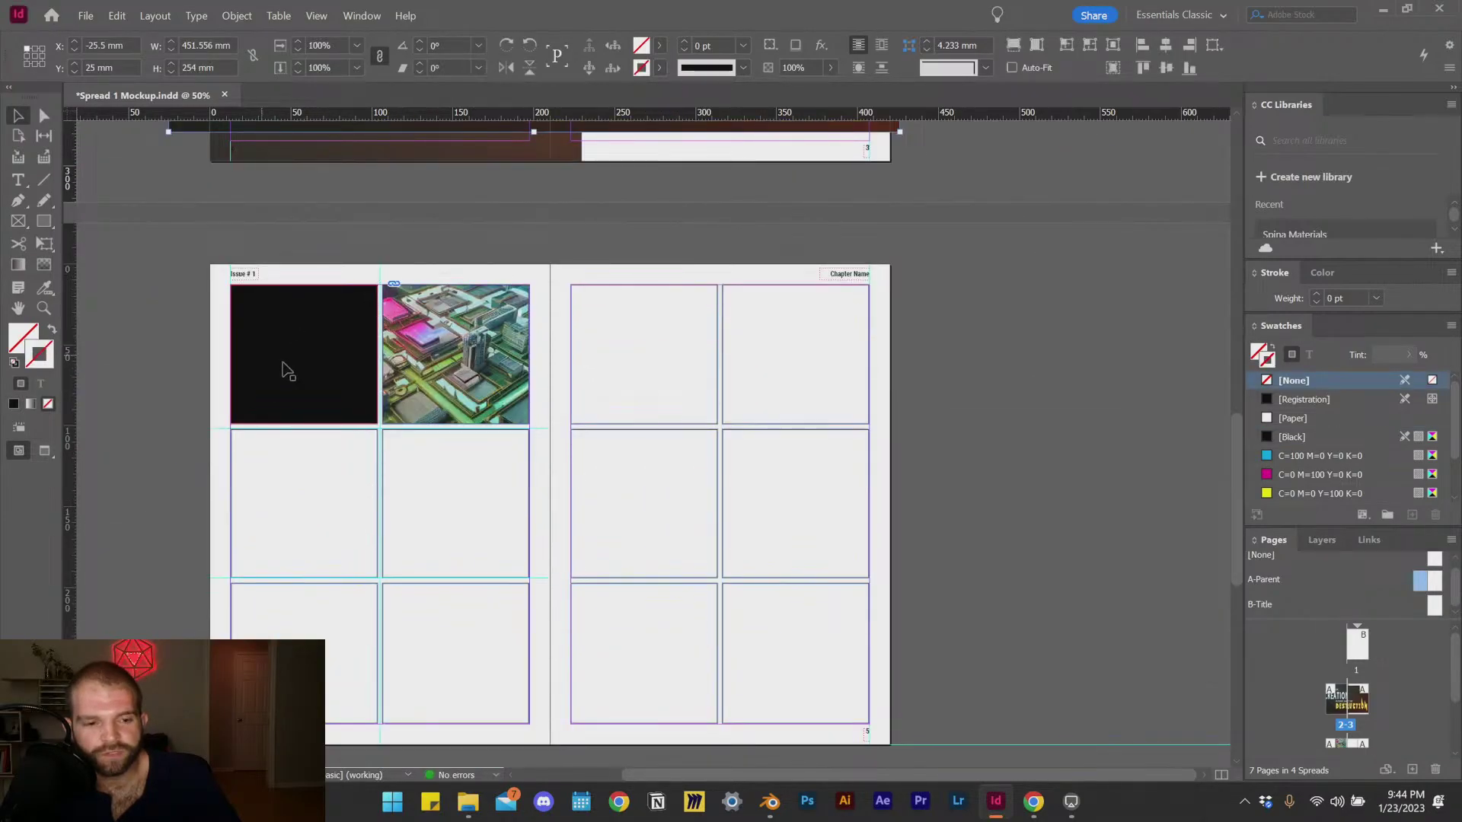
scroll(396, 411, up, 5)
scroll(401, 419, up, 2)
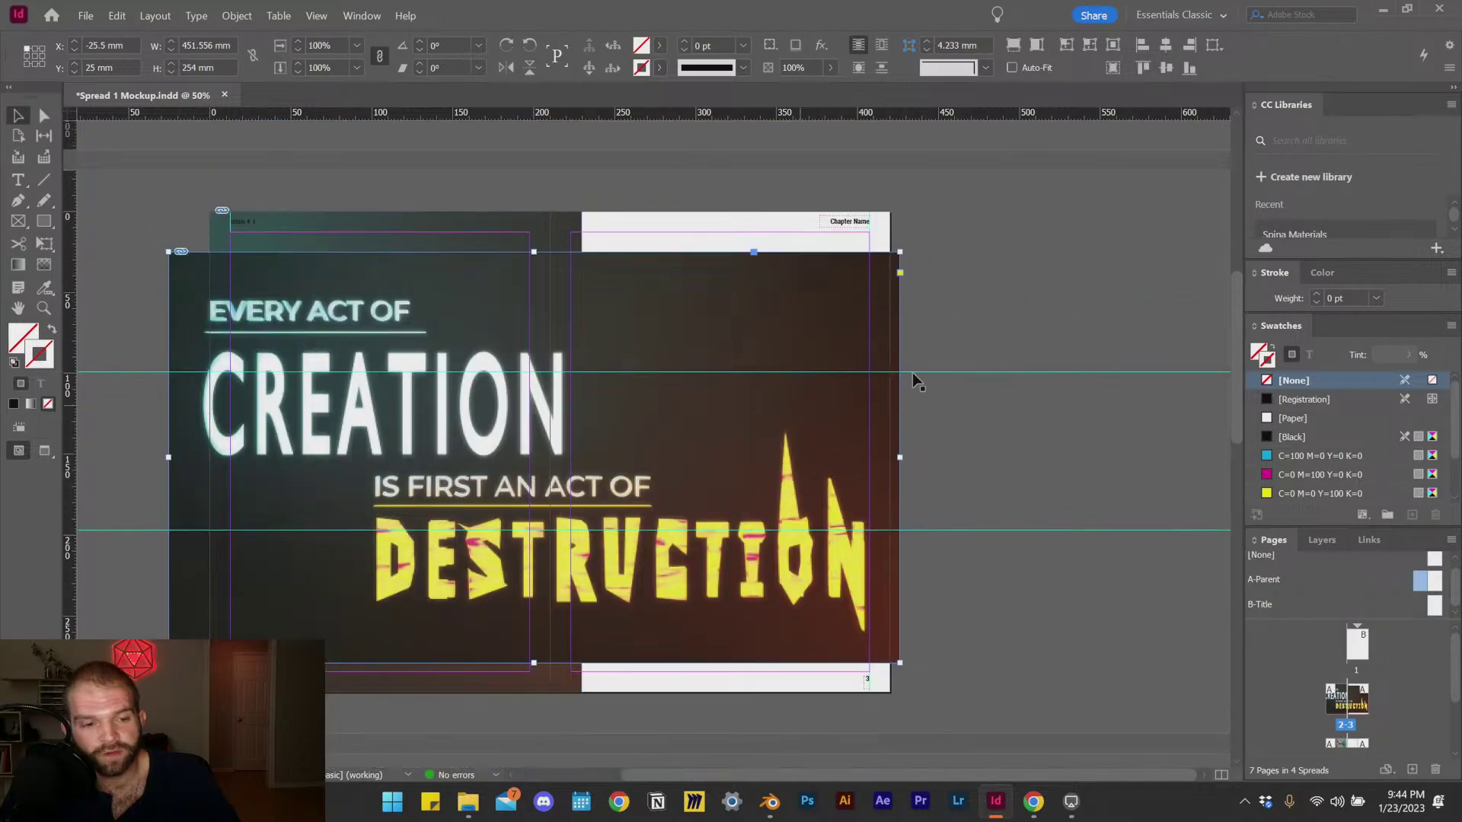
click(910, 372)
click(903, 392)
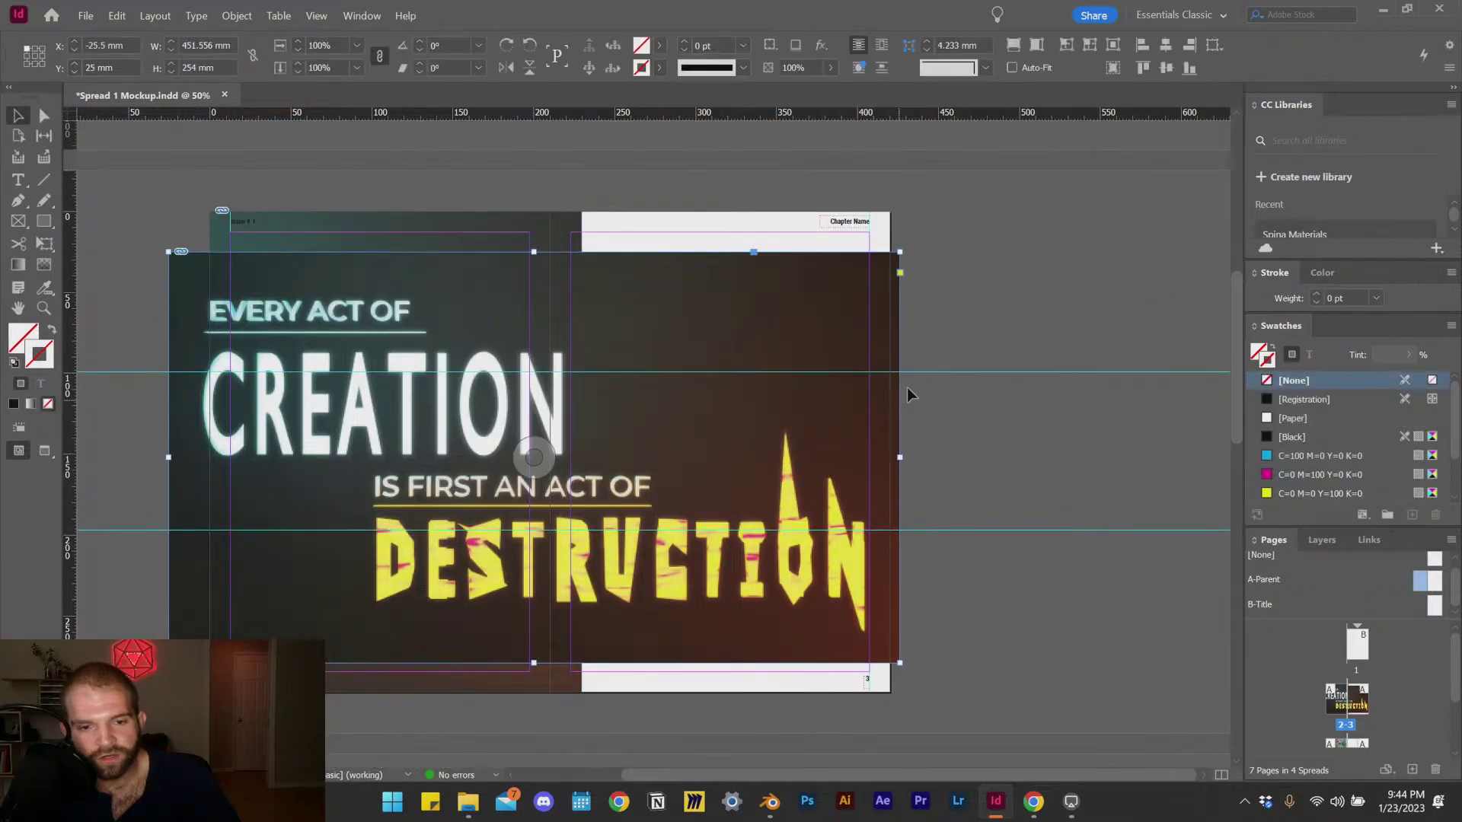
scroll(508, 448, down, 10)
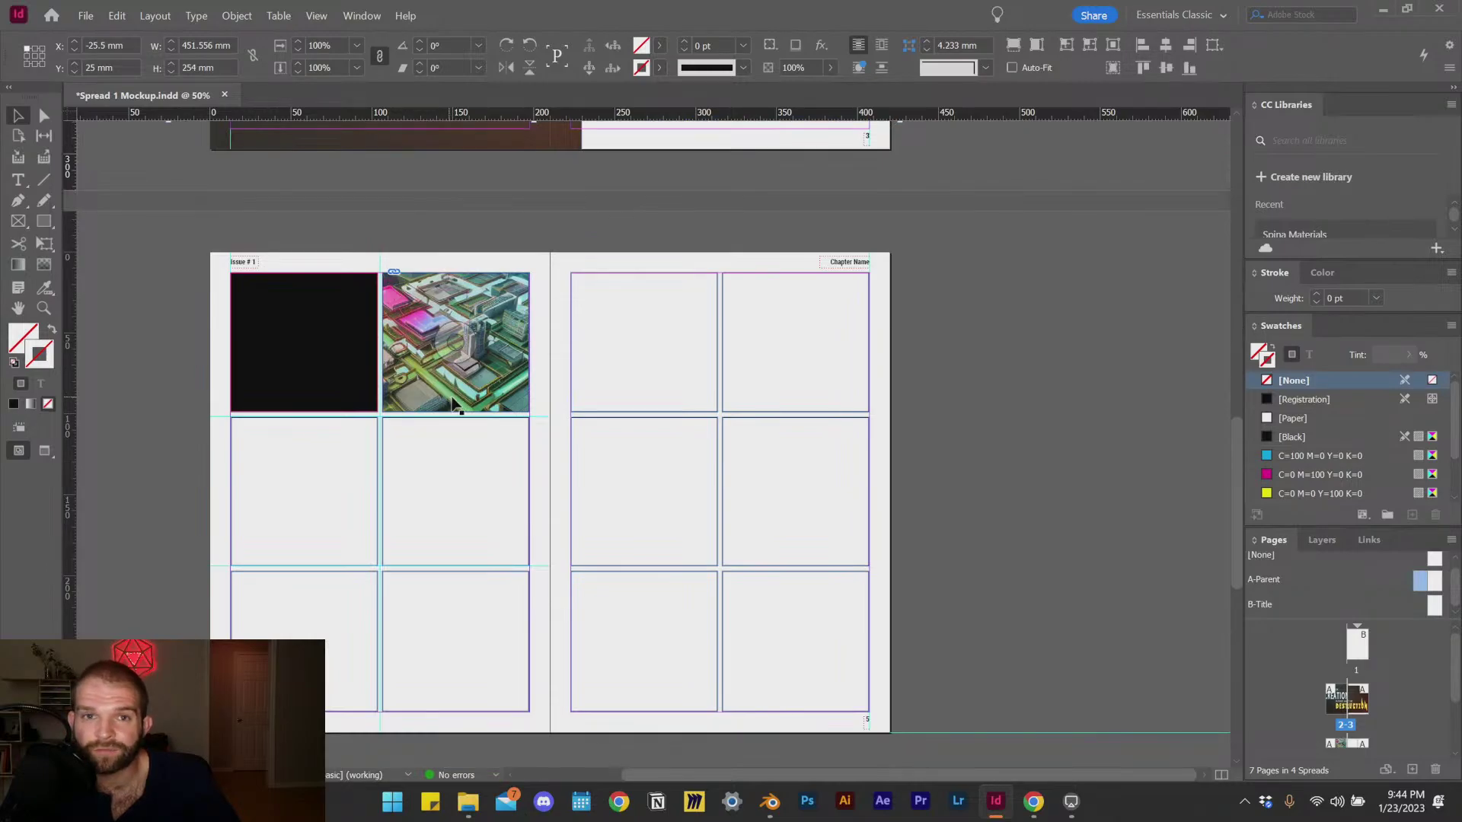
scroll(472, 440, up, 8)
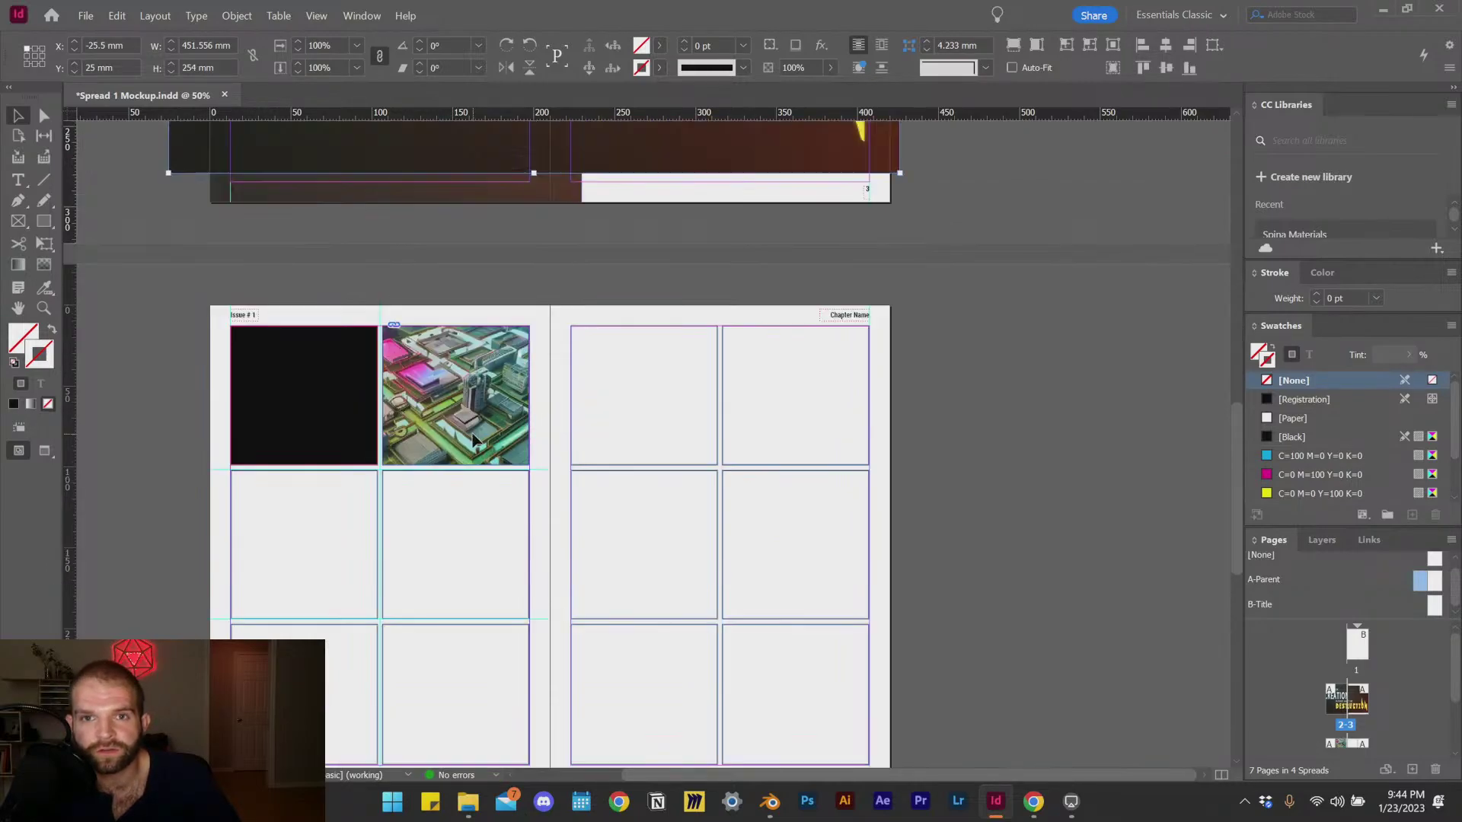
scroll(476, 452, down, 4)
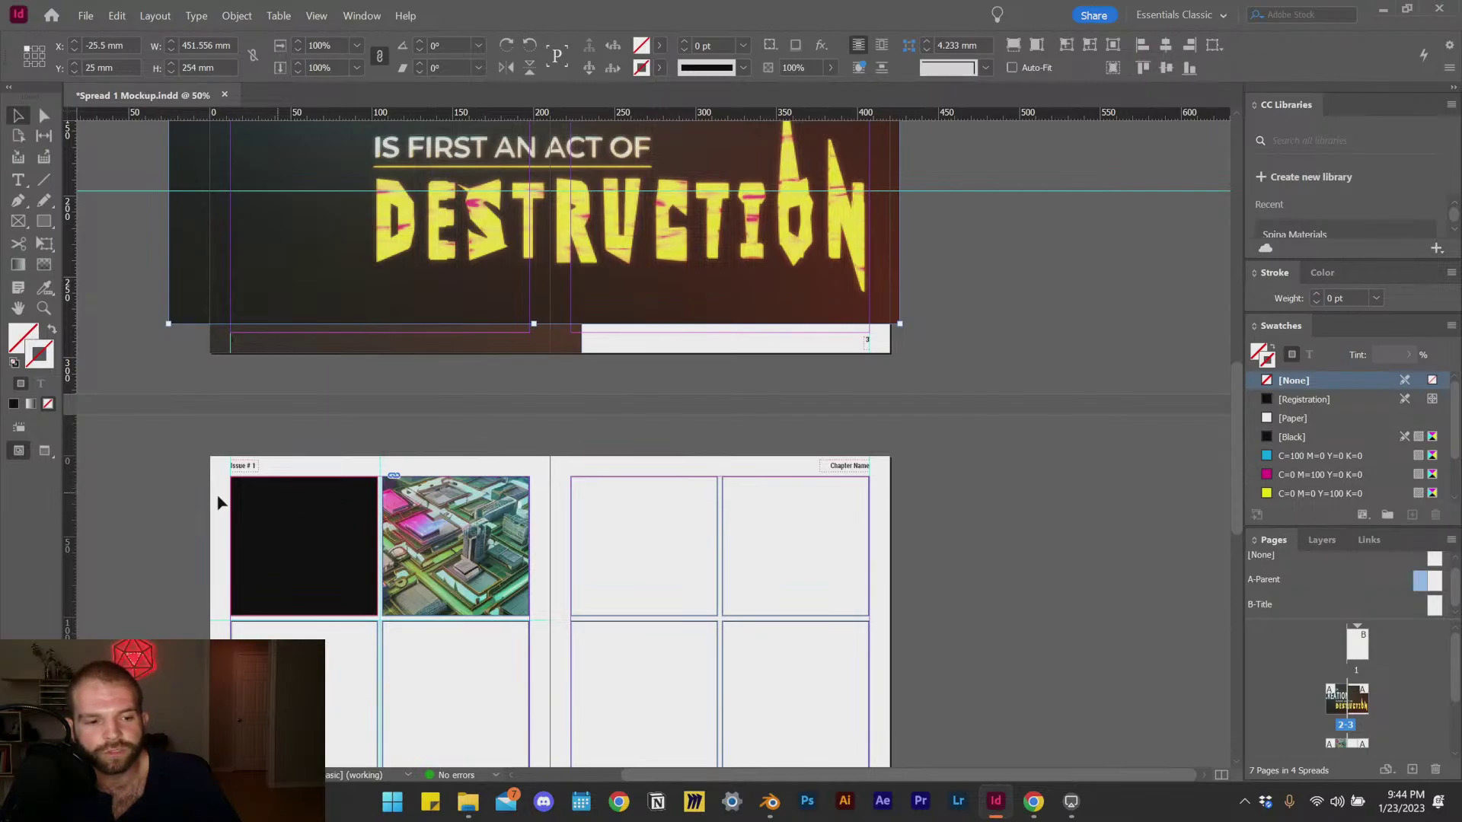
scroll(206, 496, up, 2)
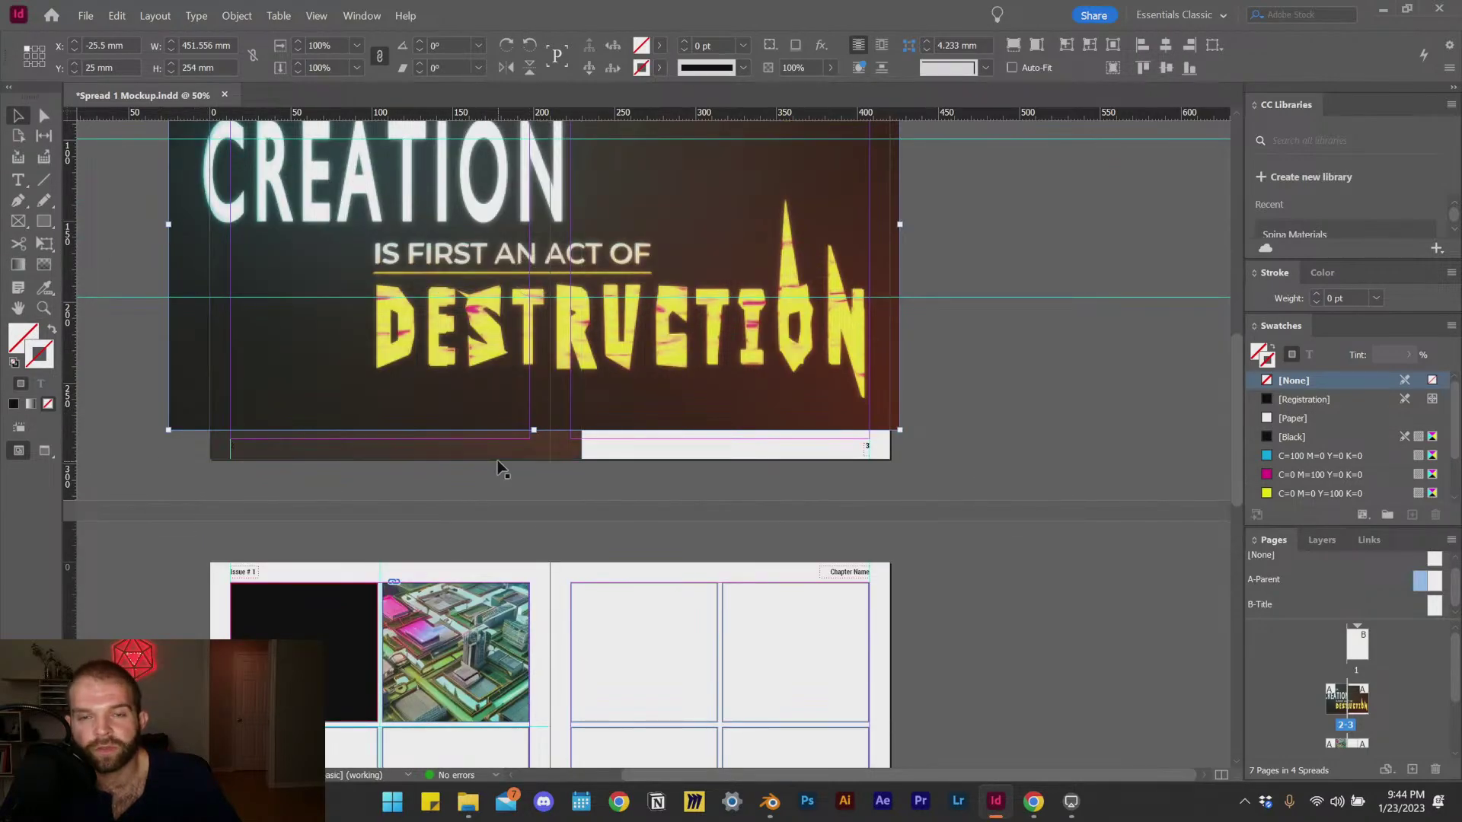
Step: Try cropping the Thumnail.jpg frame on pages 2-3 inward from its lower-left corner, and undo the crop
click(564, 496)
scroll(564, 496, up, 5)
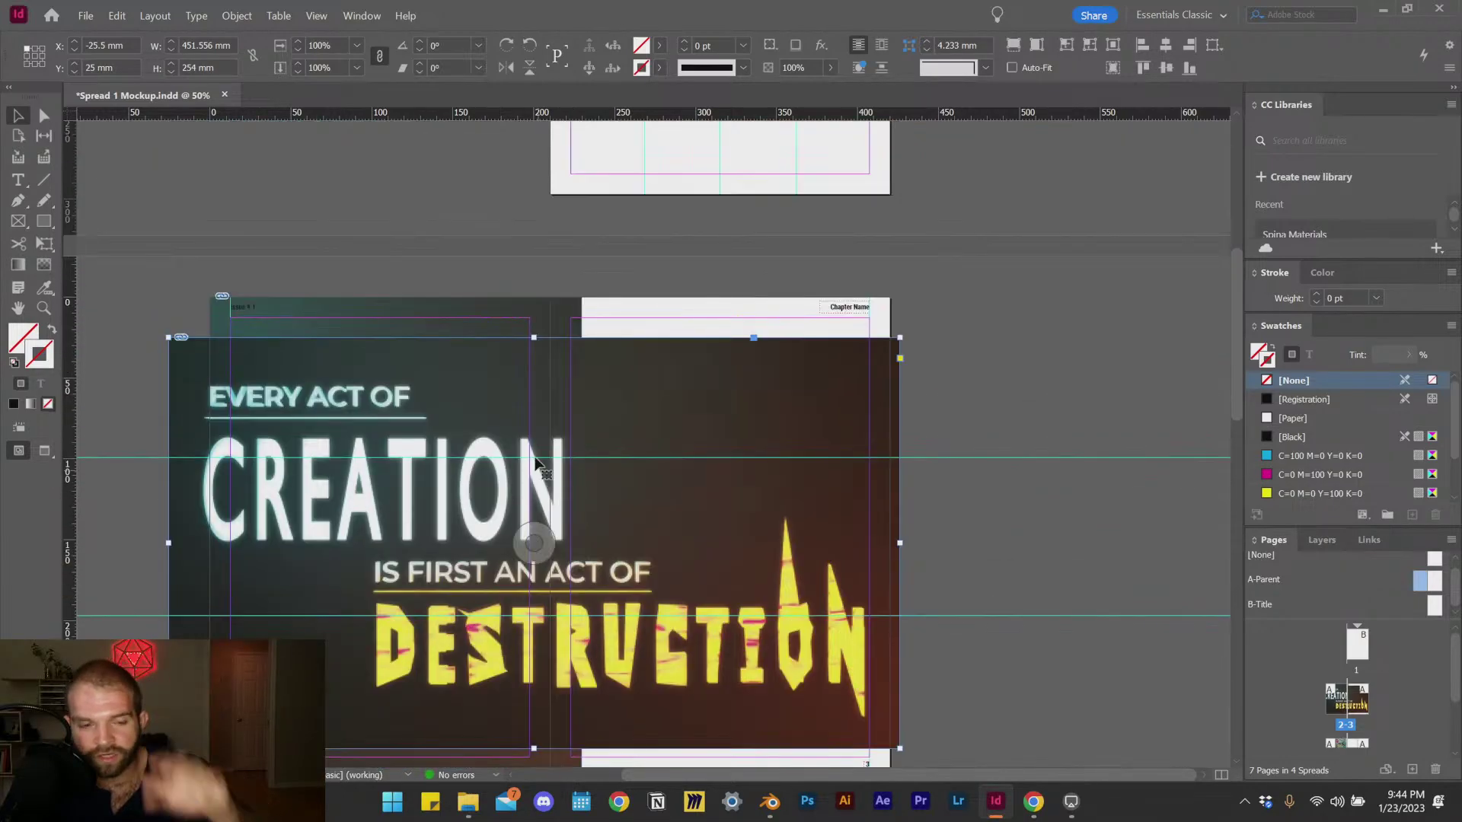
scroll(731, 446, down, 2)
click(678, 362)
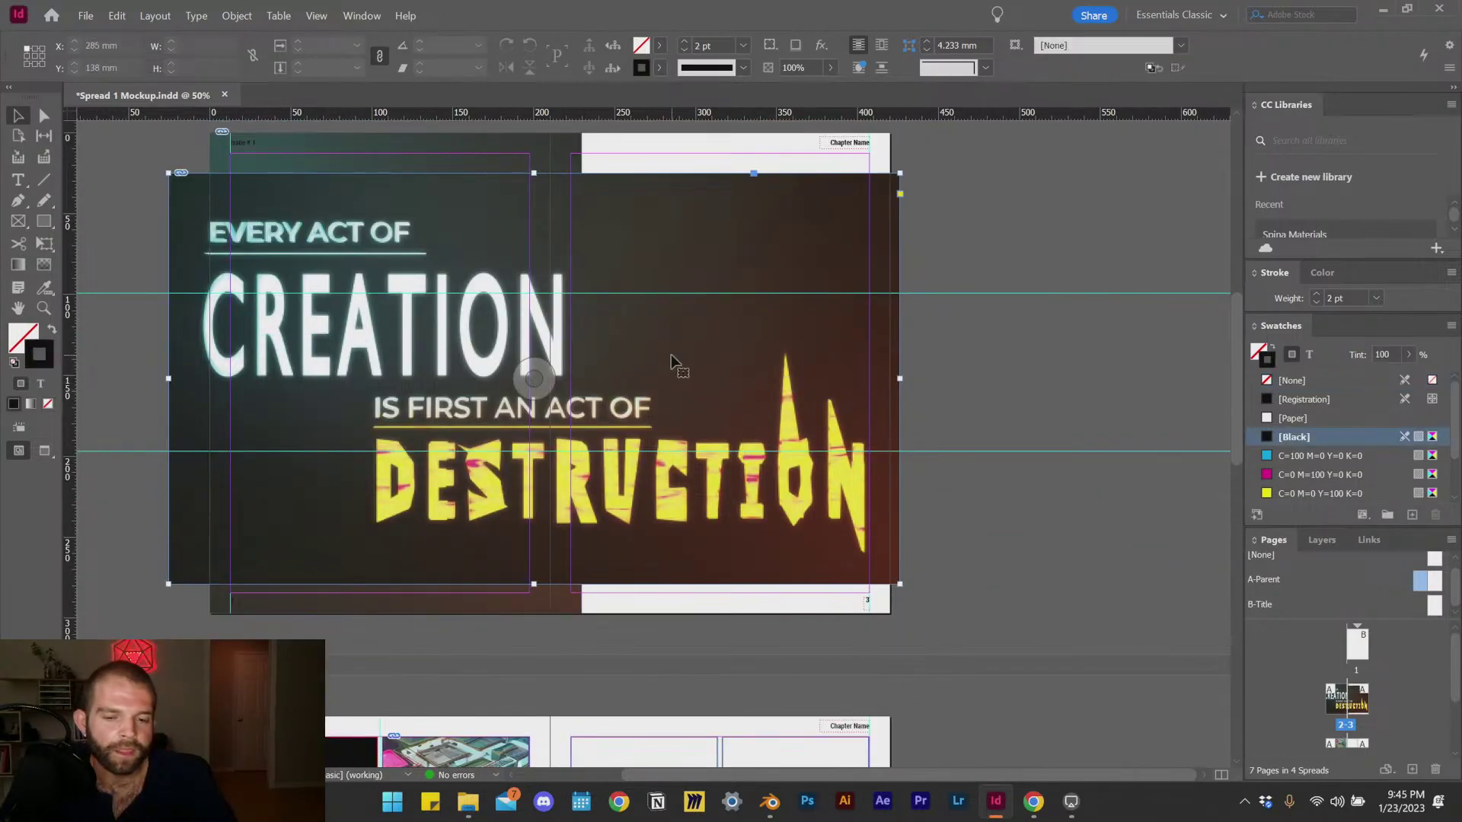
drag(169, 585, 448, 483)
key(ctrl+z)
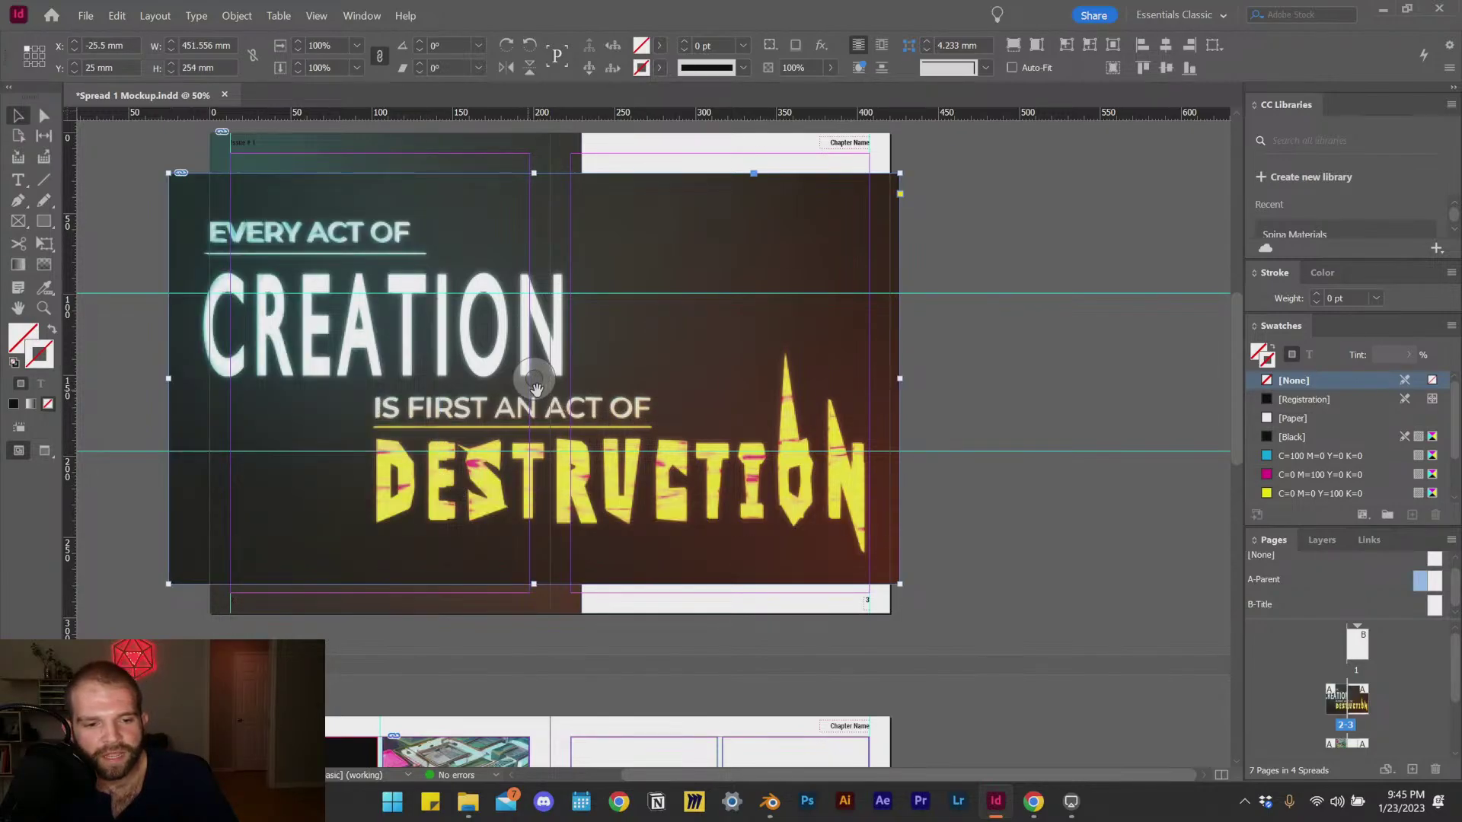
Step: Try scaling only the image content inside the Thumnail.jpg frame to about 337 by 190 mm, and undo the scaling
click(531, 379)
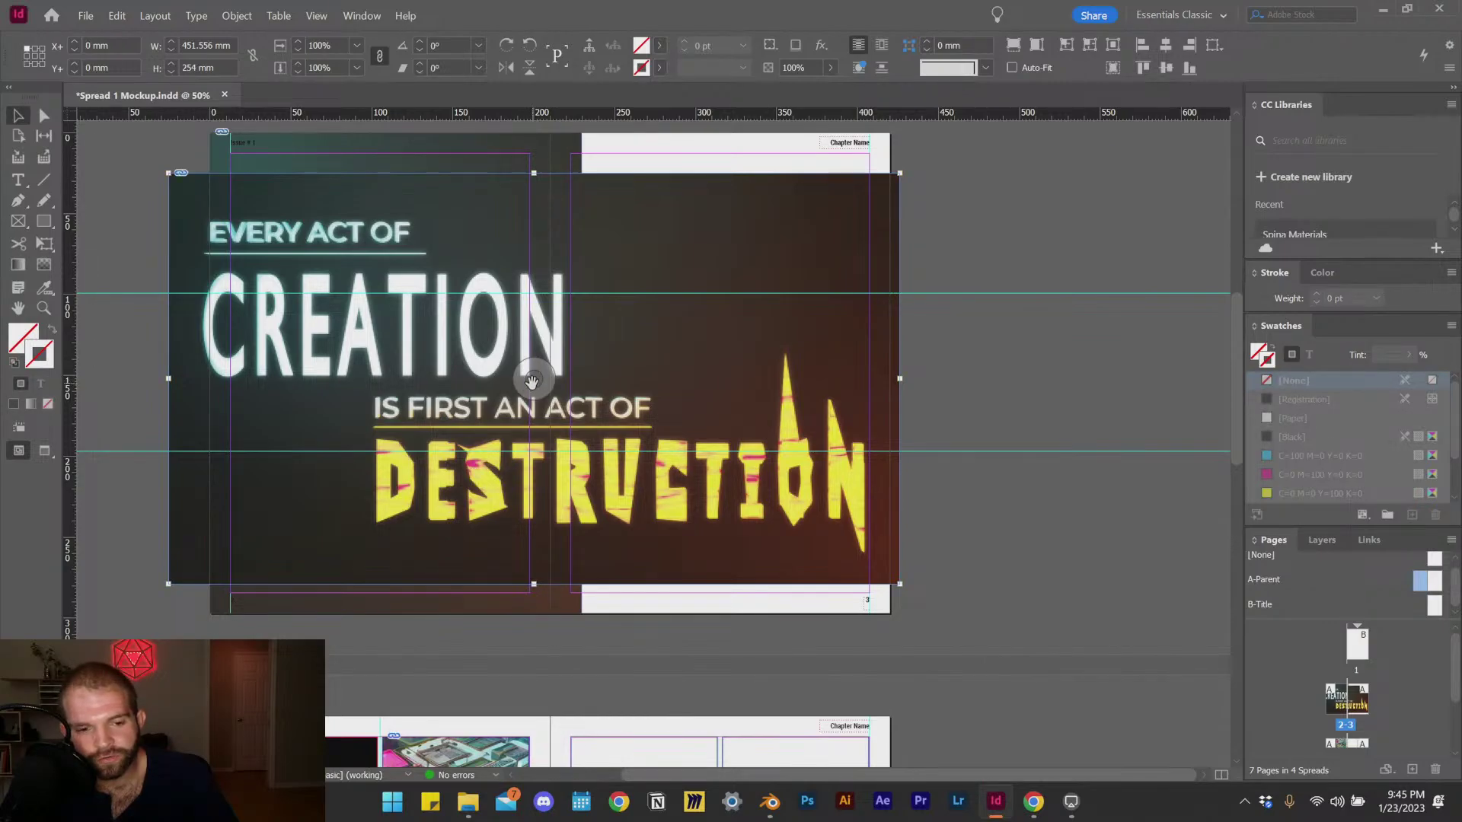
drag(168, 585, 354, 480)
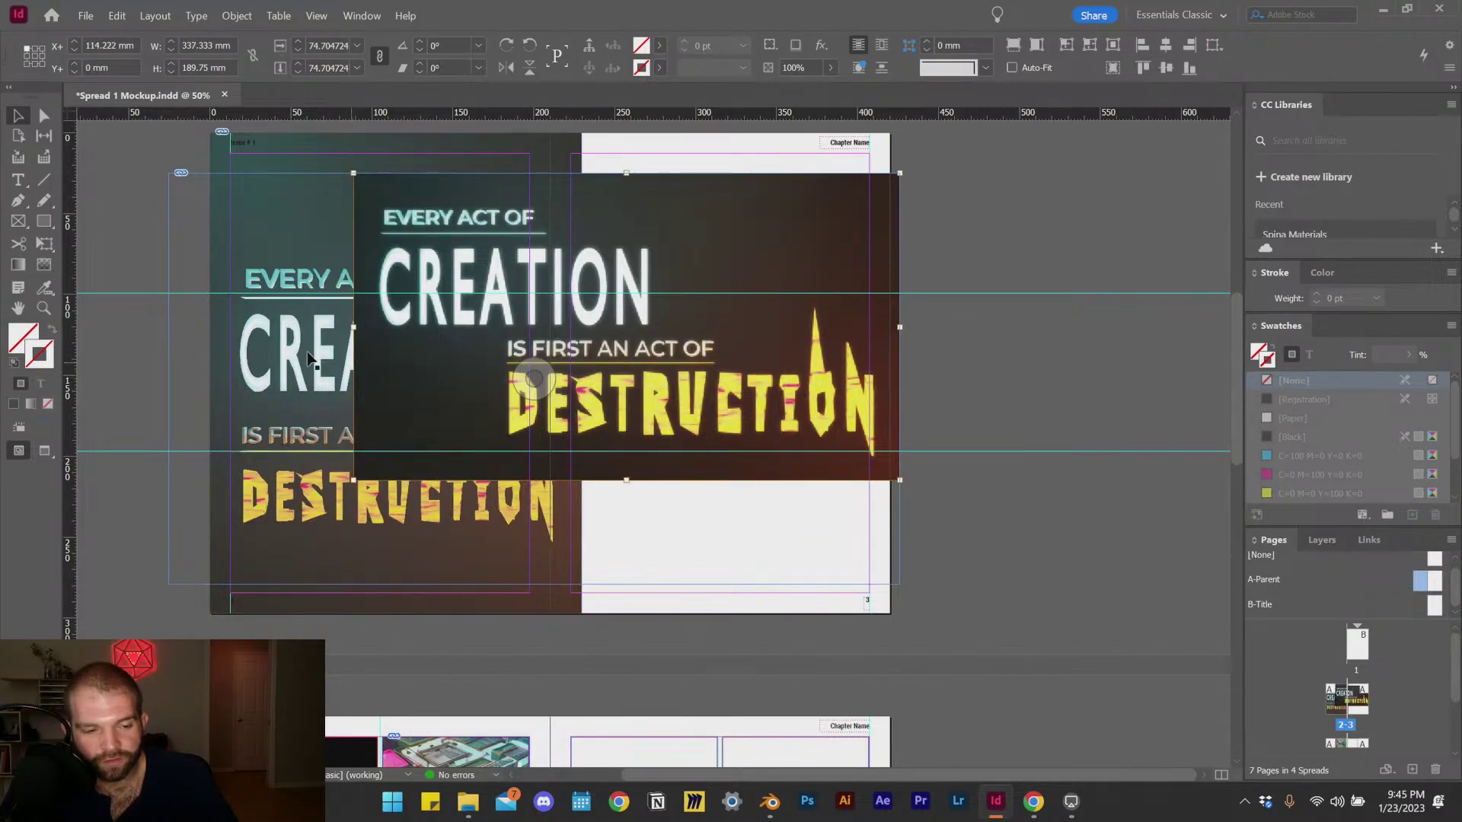
scroll(180, 336, up, 1)
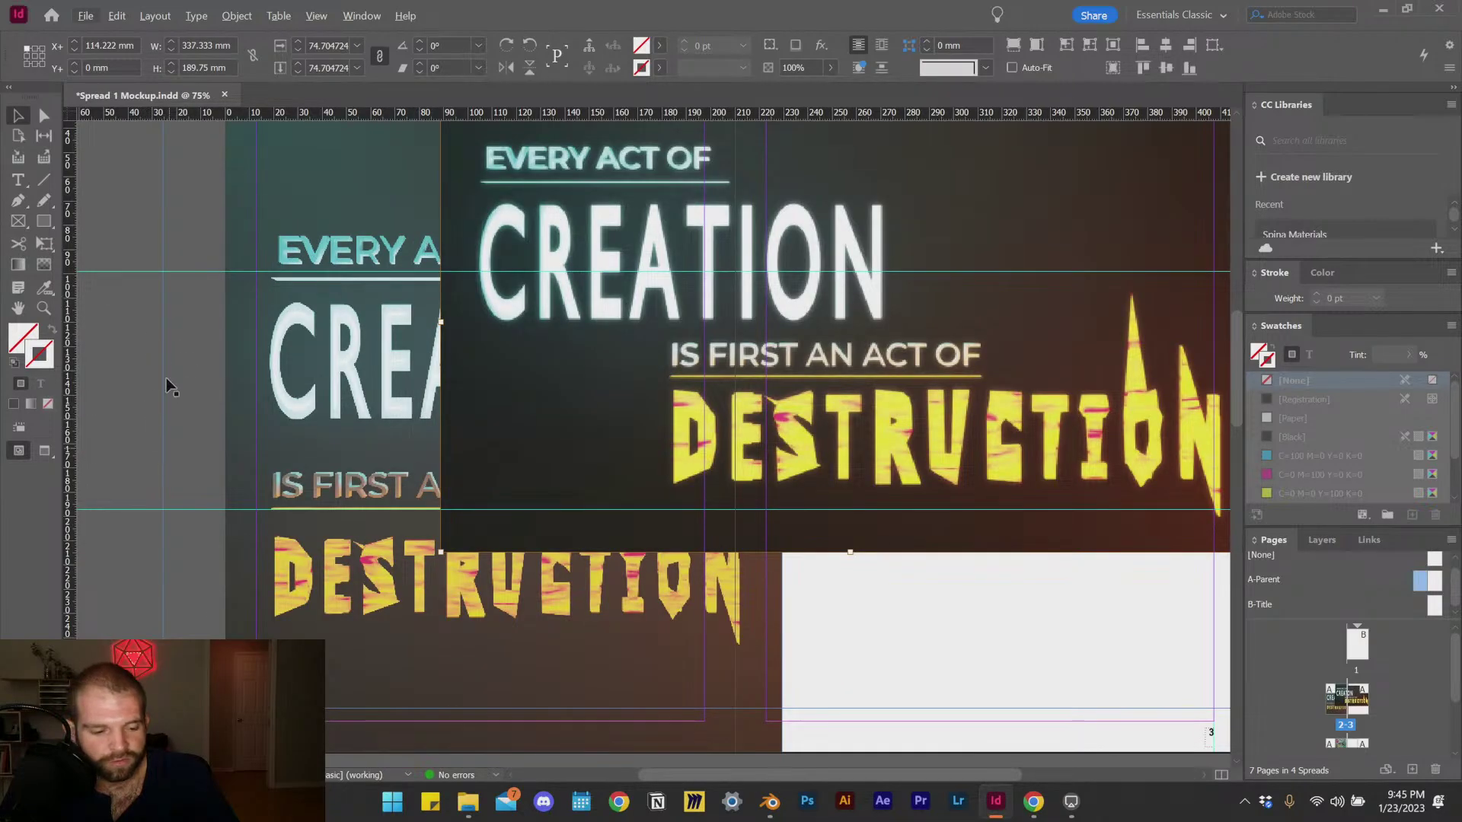
scroll(173, 486, down, 1)
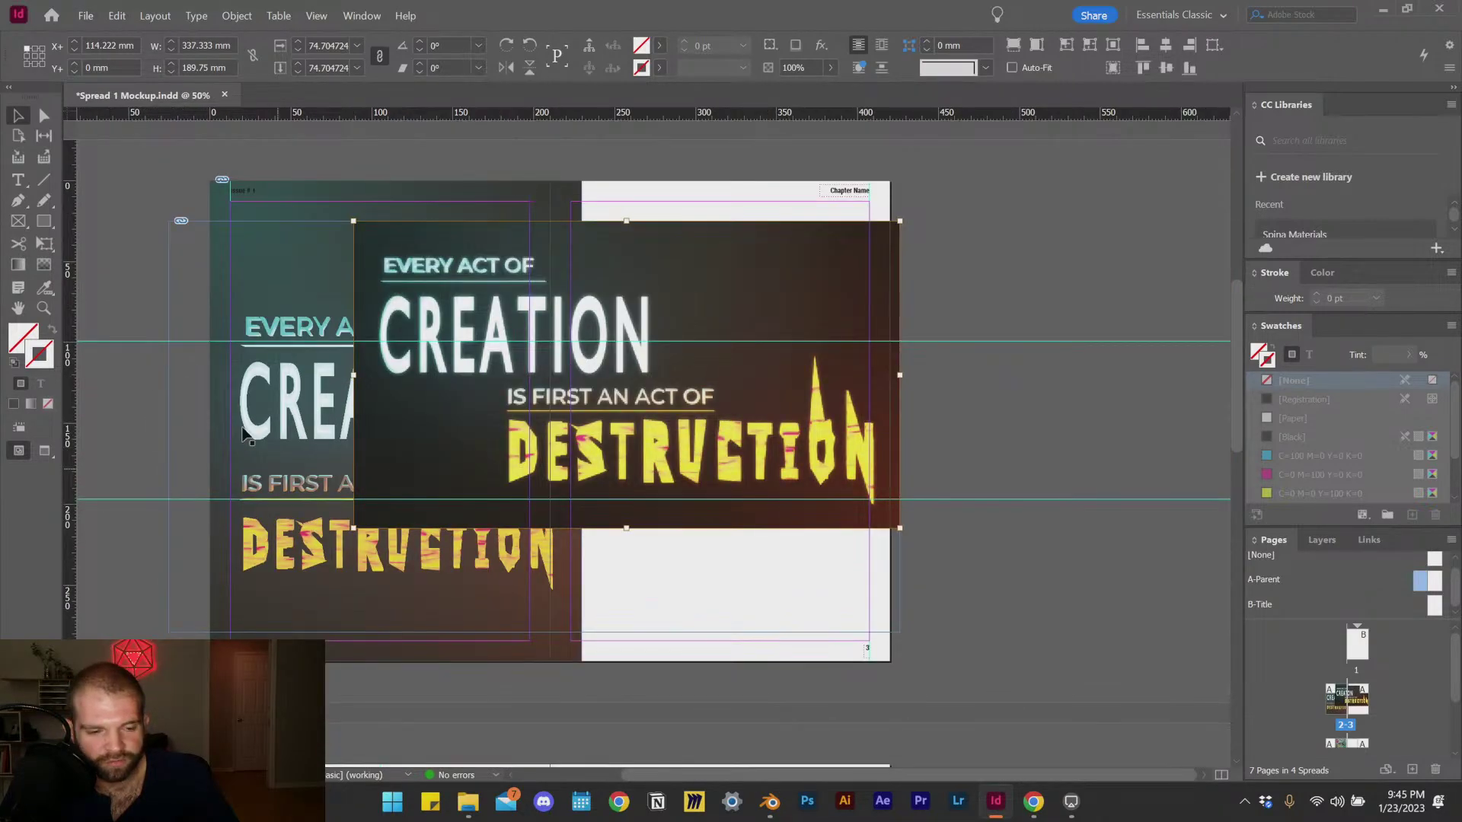
click(988, 301)
key(ctrl+z)
click(953, 385)
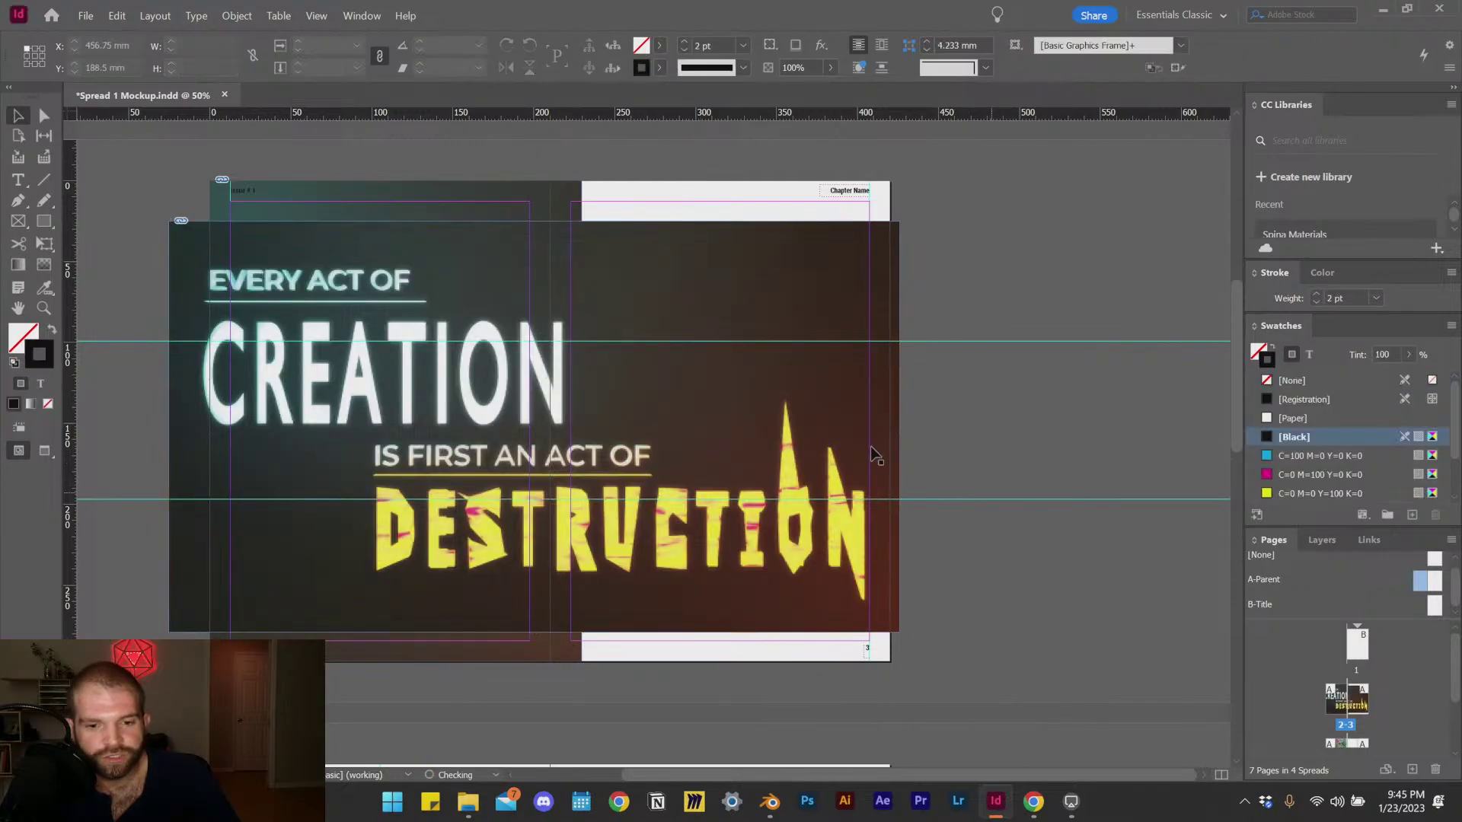
Step: Try scaling the Thumnail.jpg frame and image together without keeping proportions to about 177 by 185 mm, and undo it
click(868, 448)
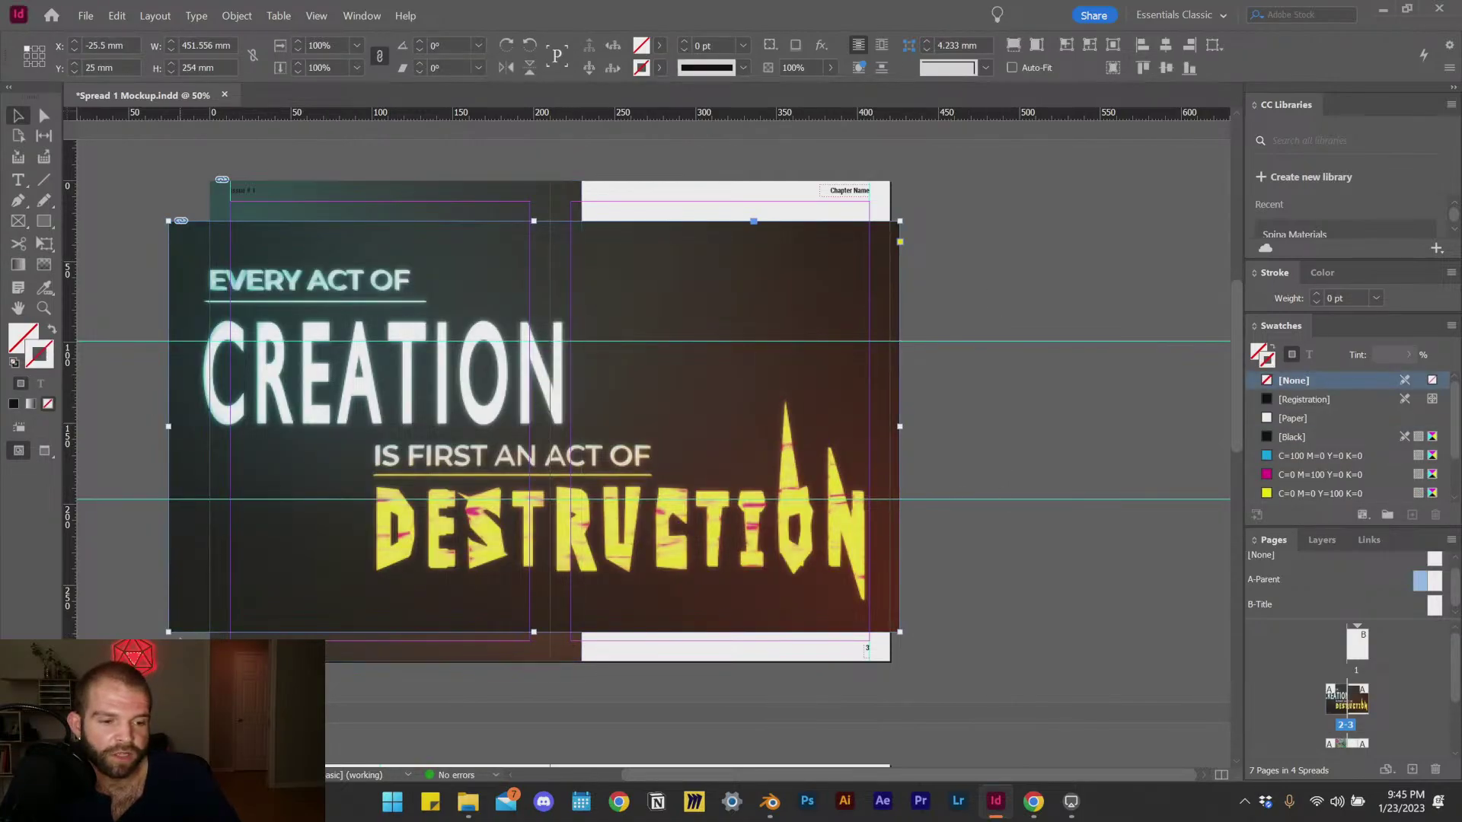
drag(168, 631, 650, 528)
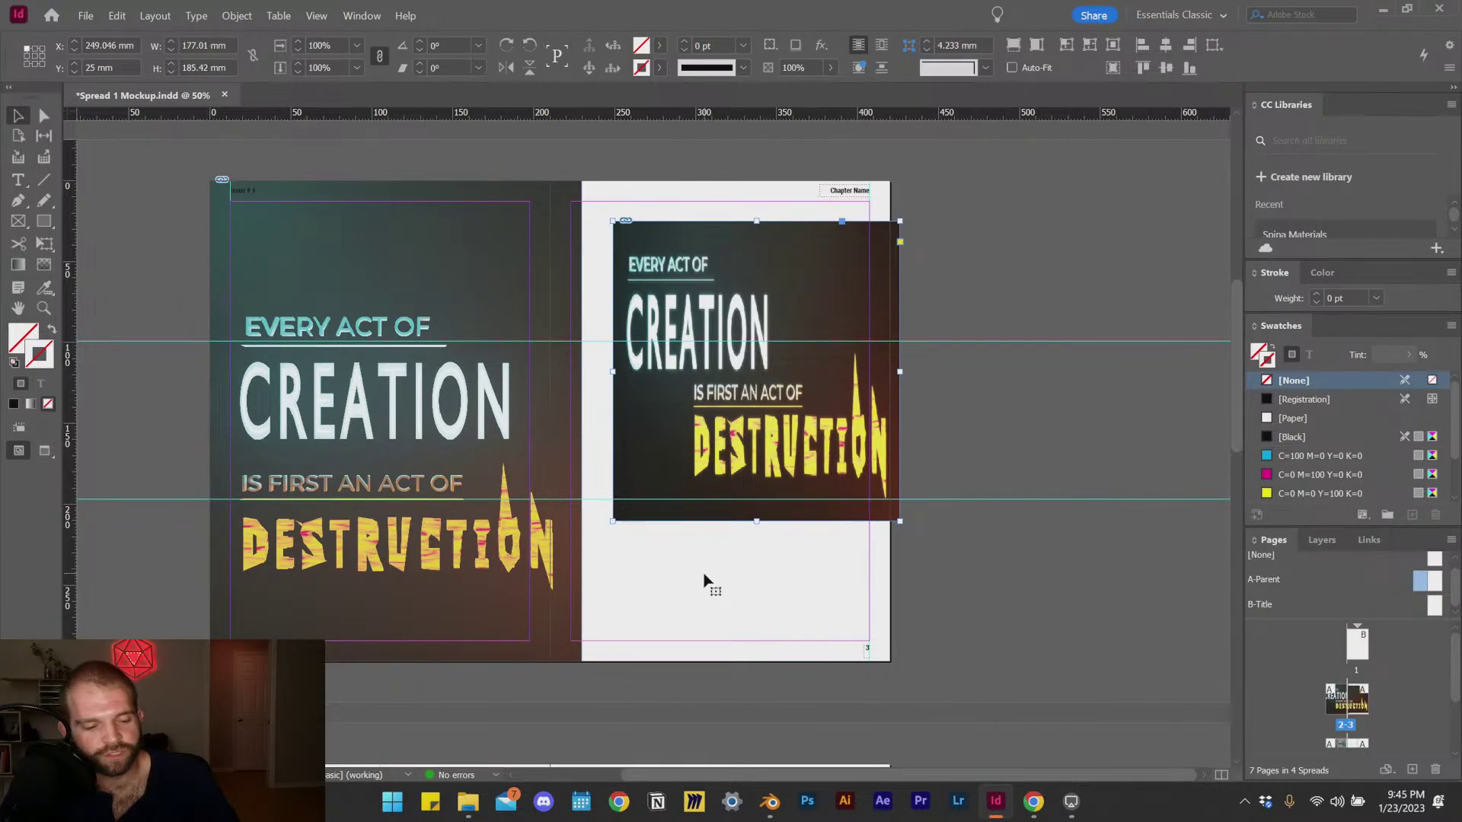
key(ctrl+z)
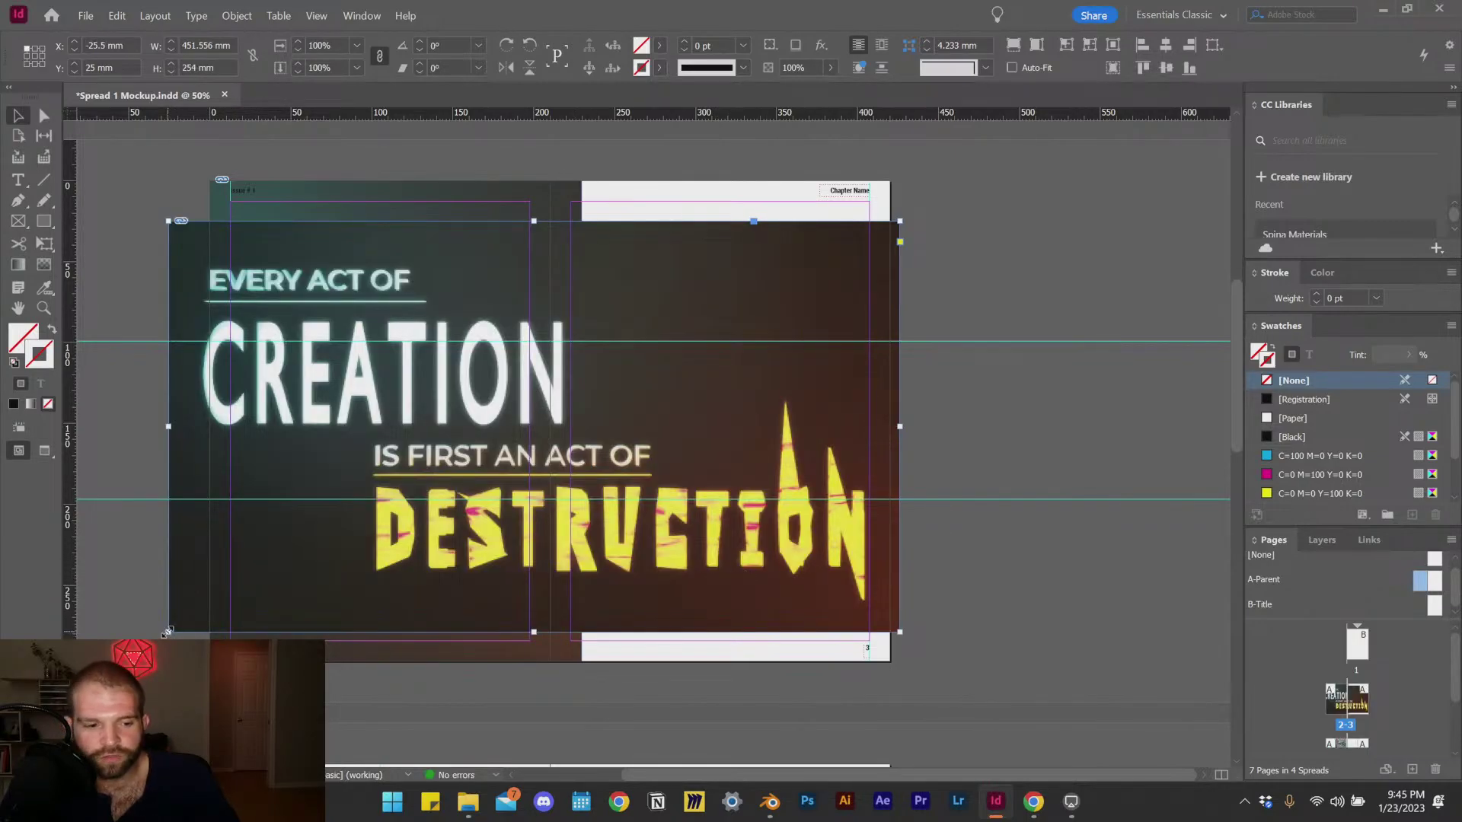
Step: Scale Thumnail.jpg and its frame proportionally to 420 by 236.25 mm so it spans pages 2-3 between the outer page edges
mouse_move(166, 632)
mouse_down()
mouse_move(189, 606)
mouse_move(290, 587)
mouse_move(274, 602)
mouse_move(182, 627)
mouse_move(555, 428)
mouse_move(481, 448)
mouse_move(238, 596)
mouse_move(198, 588)
mouse_move(210, 588)
mouse_move(169, 631)
mouse_up()
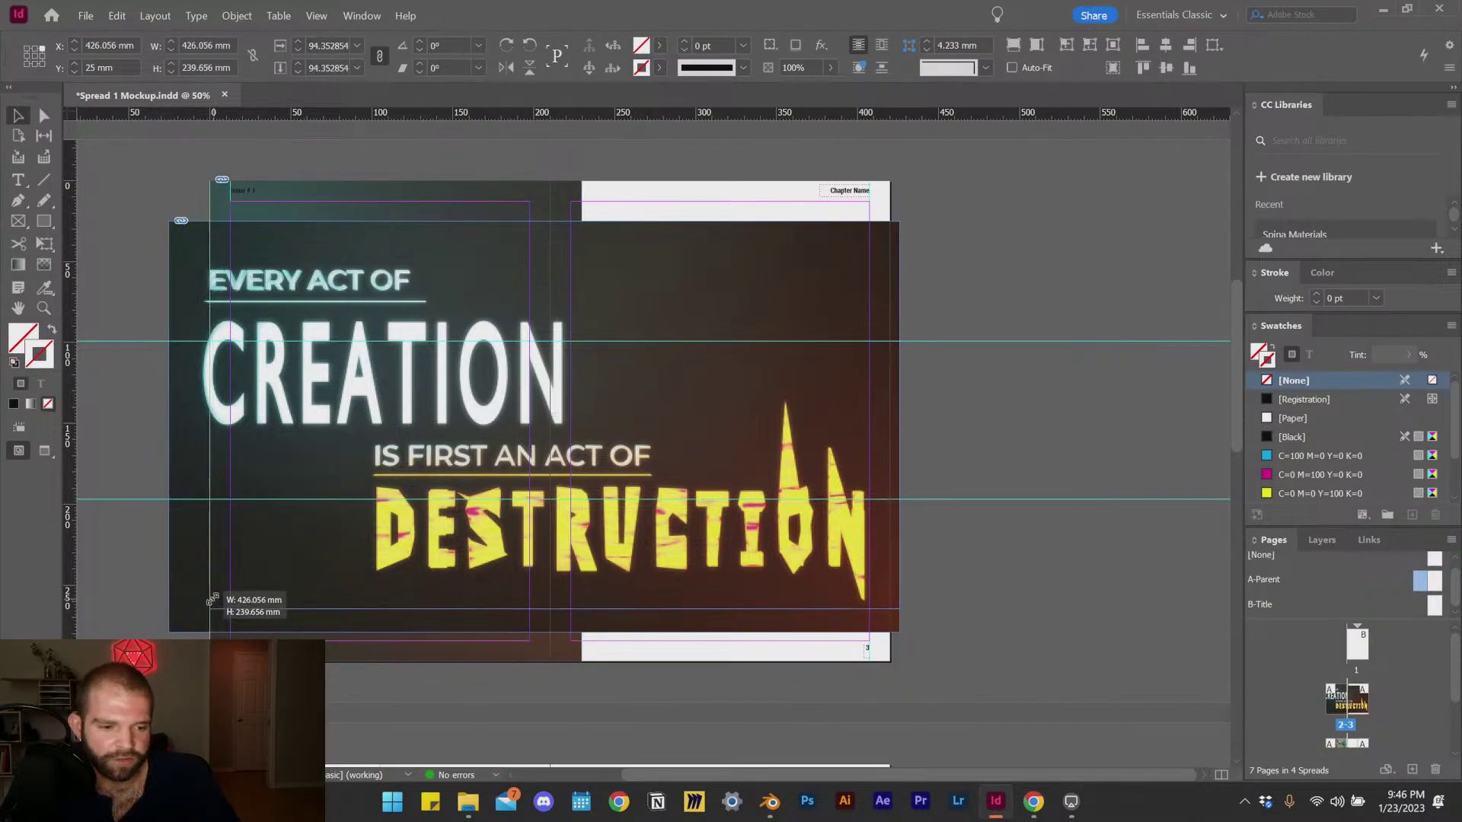
key(ctrl+z)
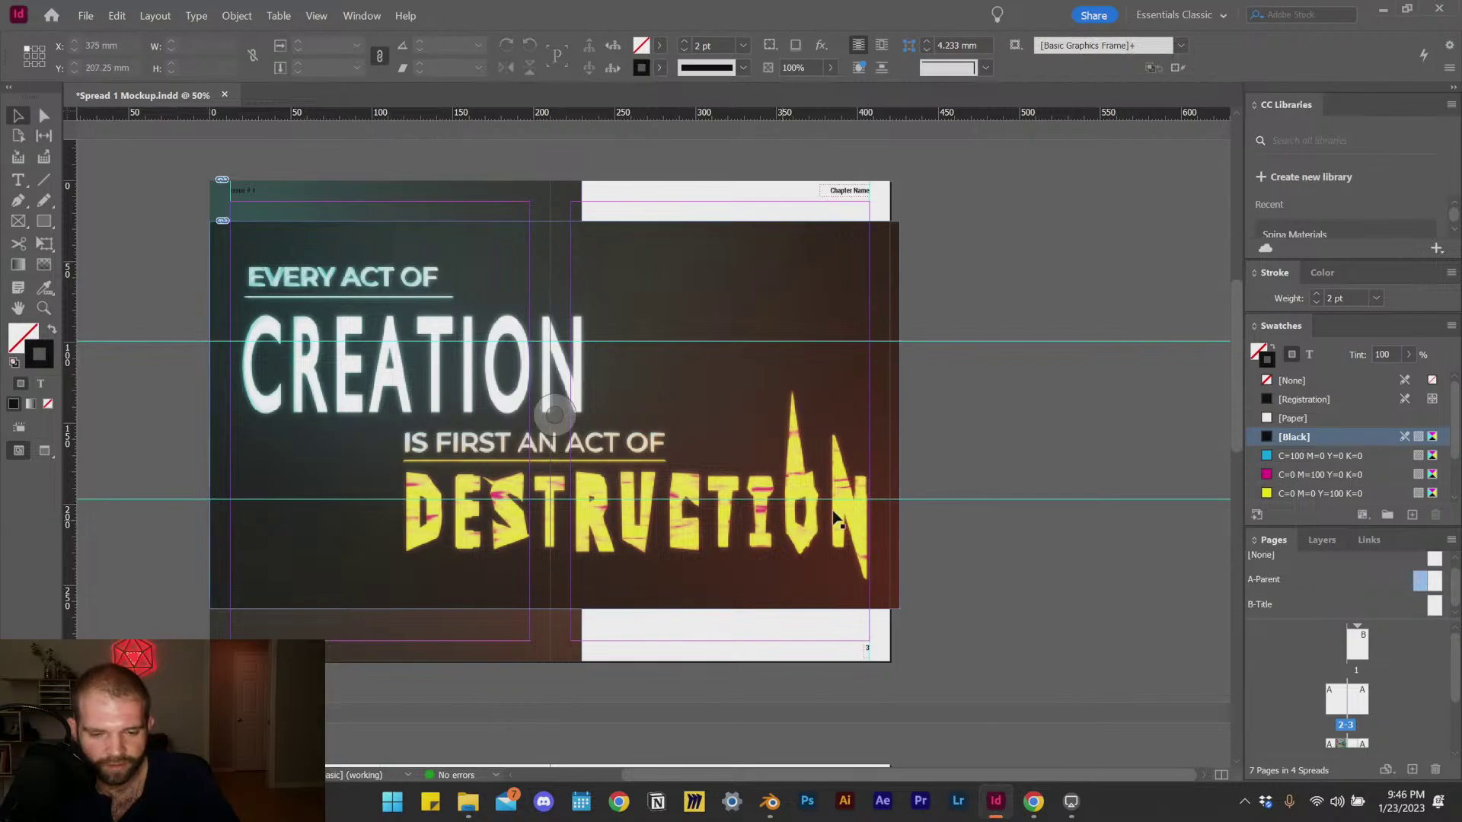
drag(900, 608, 889, 603)
click(618, 661)
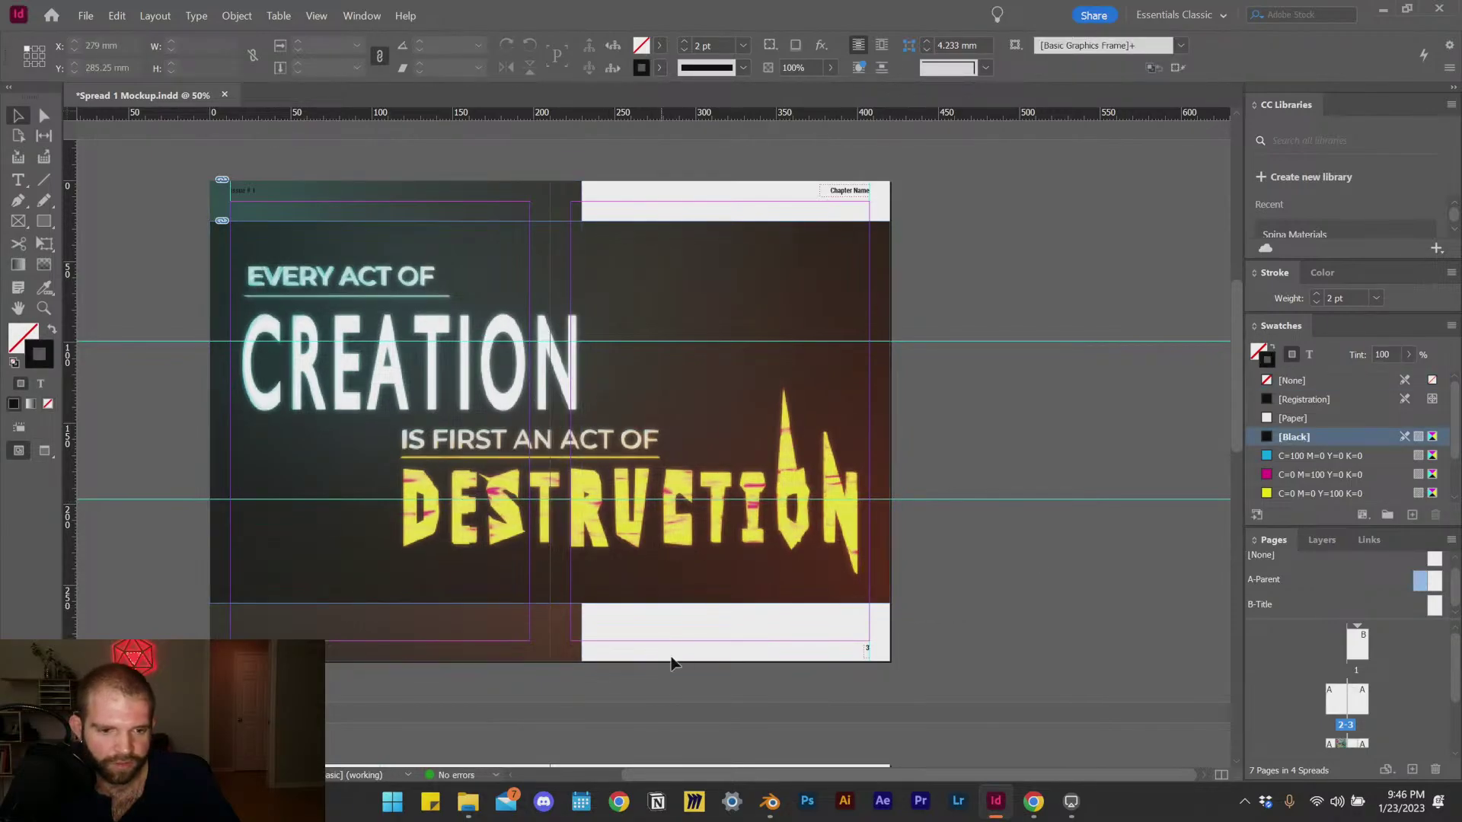
Step: Move Thumnail.jpg aside to uncover the page 2 image, and reposition it across pages 2-3 flush with the outer page edges
scroll(510, 434, up, 2)
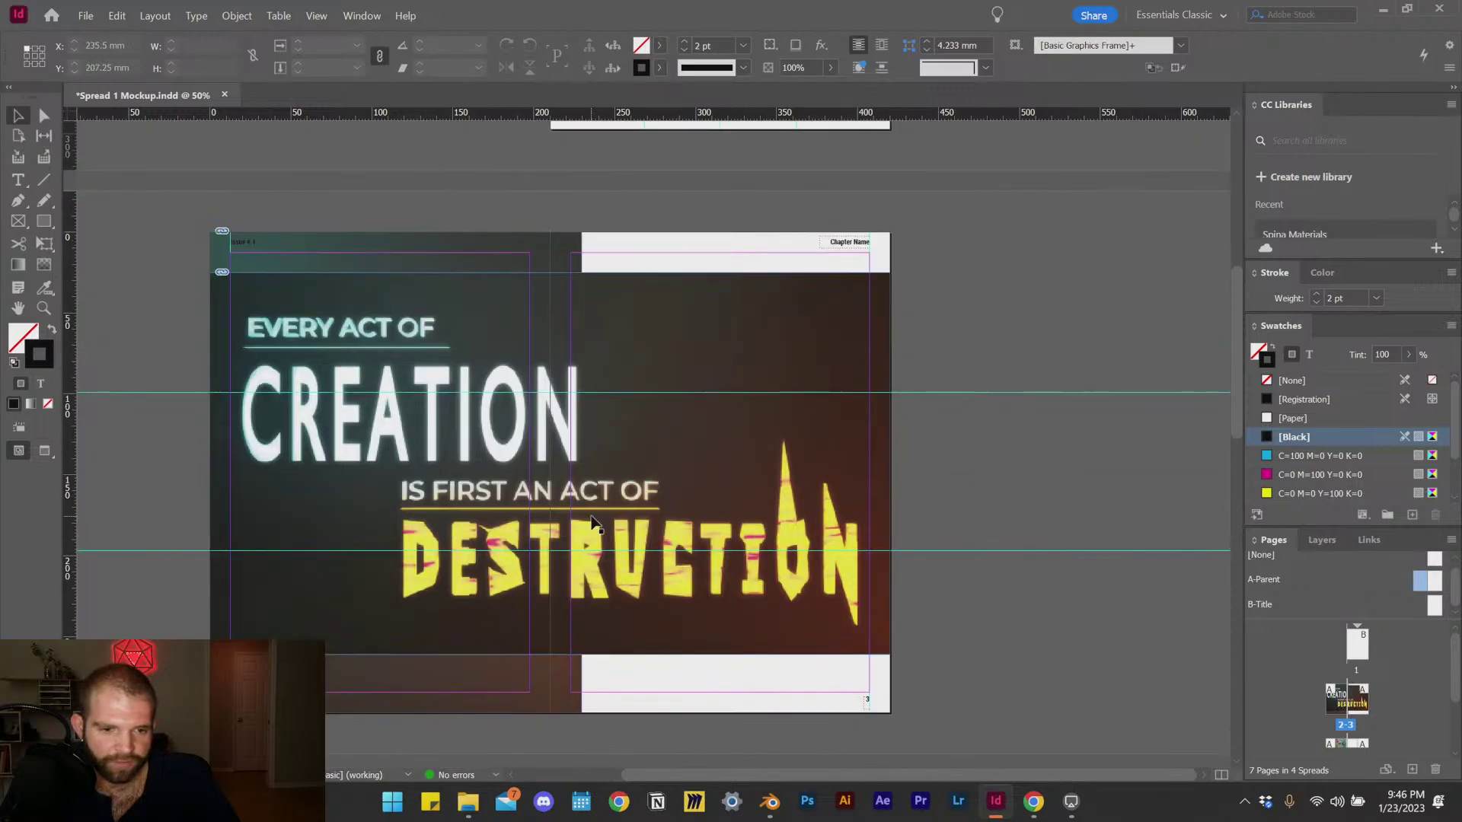
click(456, 258)
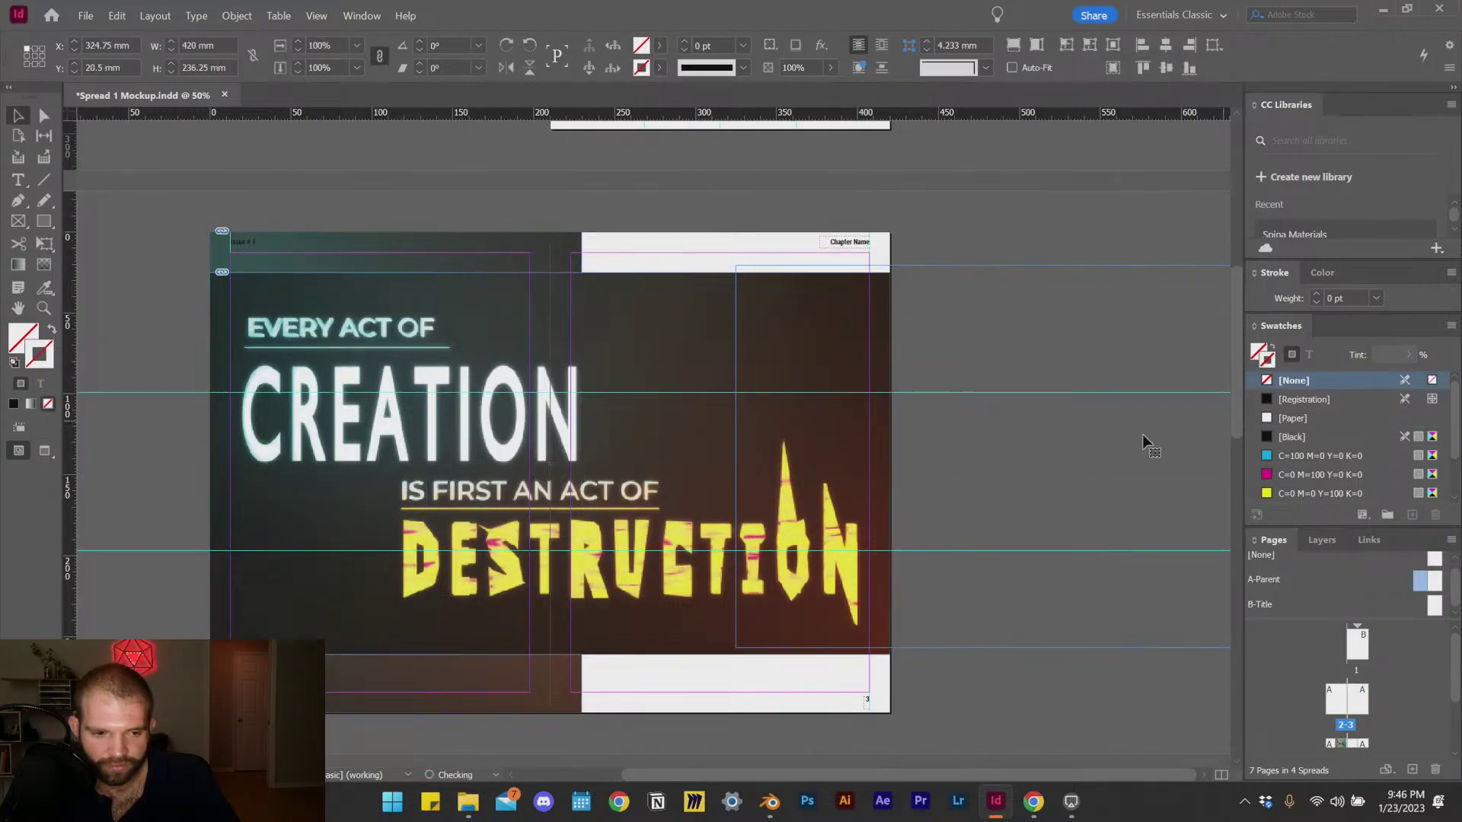
key(ctrl+z)
click(615, 576)
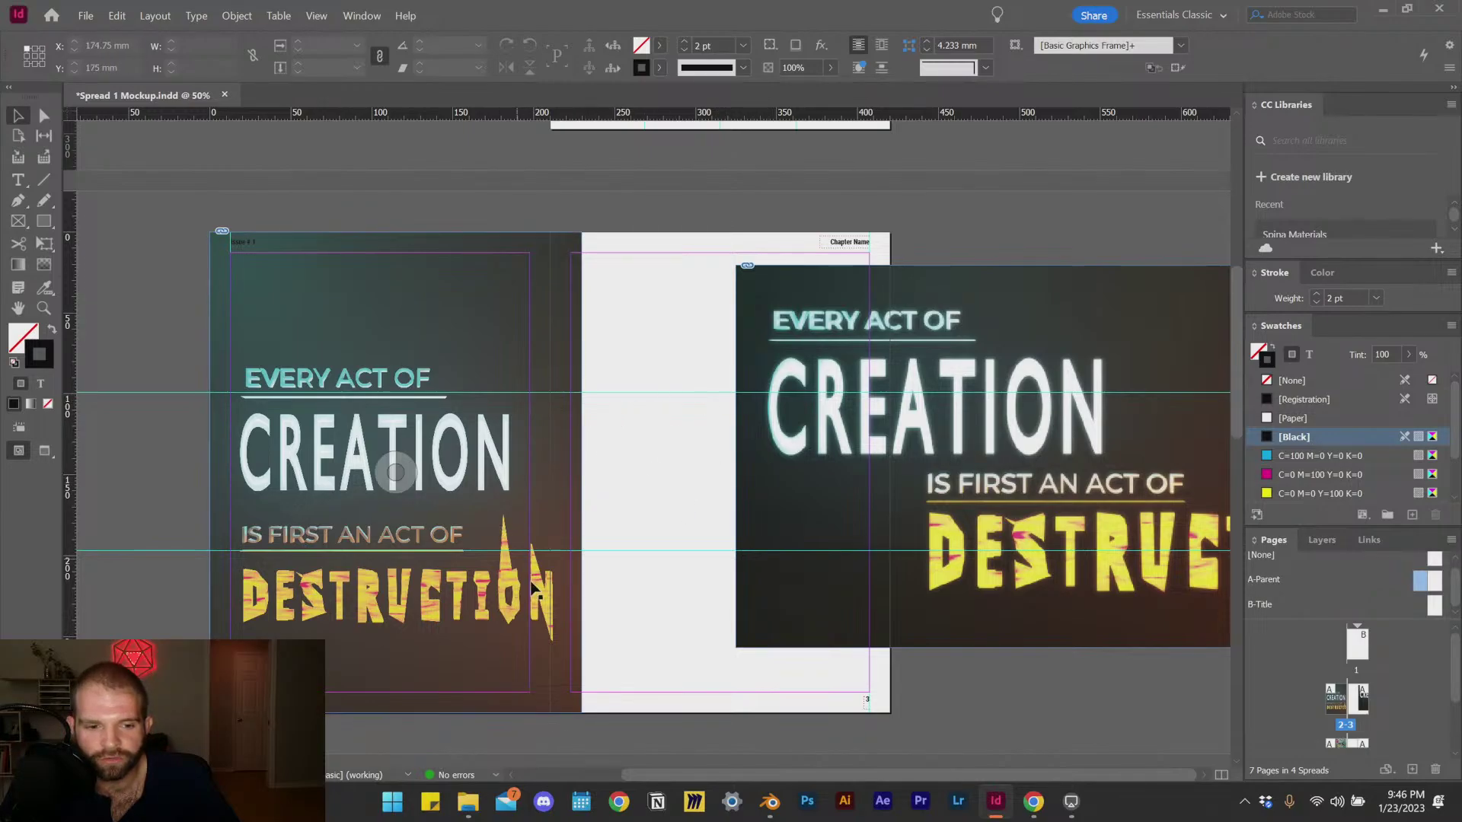
click(378, 511)
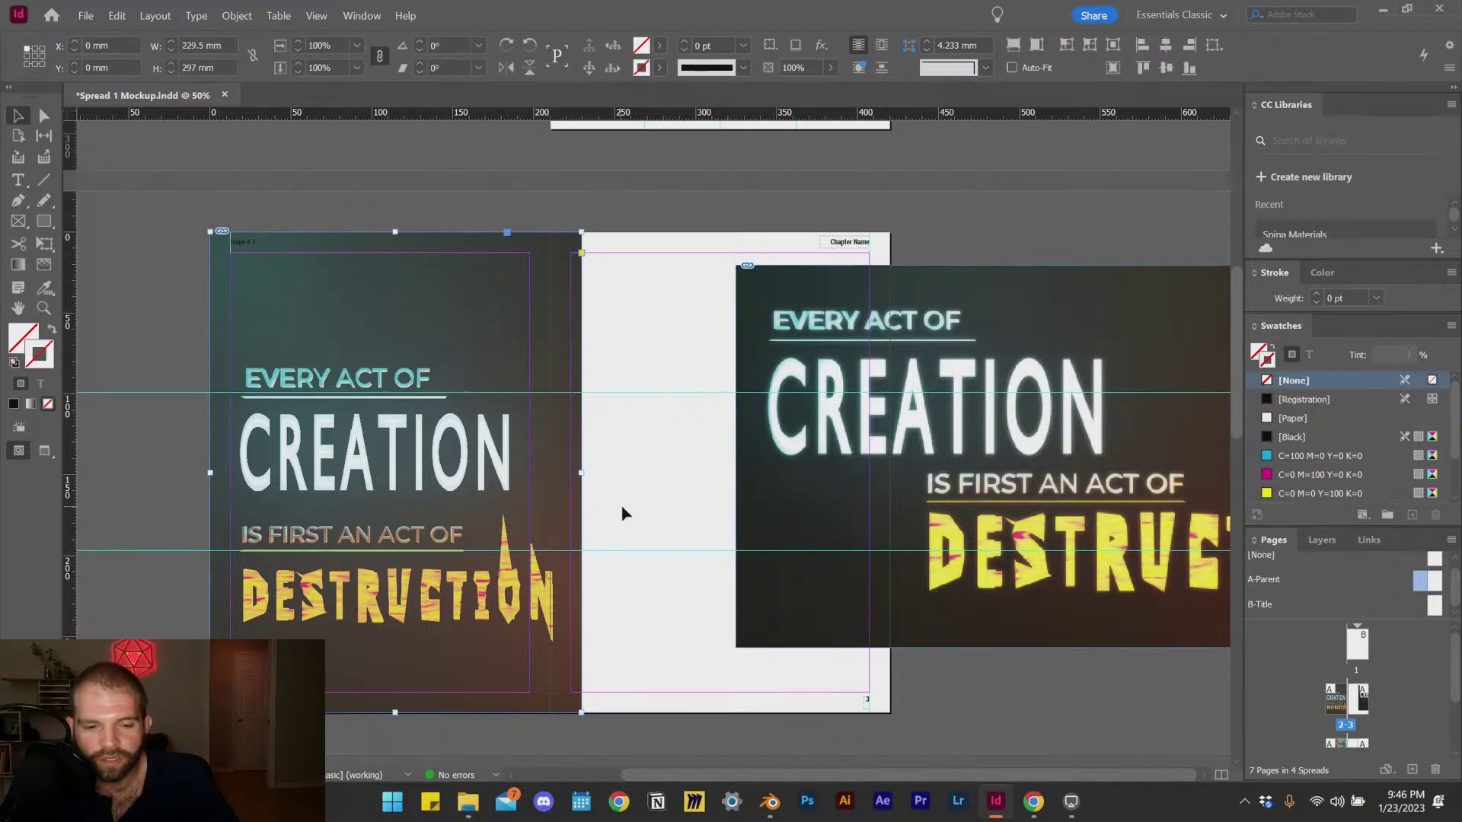
drag(952, 522, 433, 549)
click(998, 555)
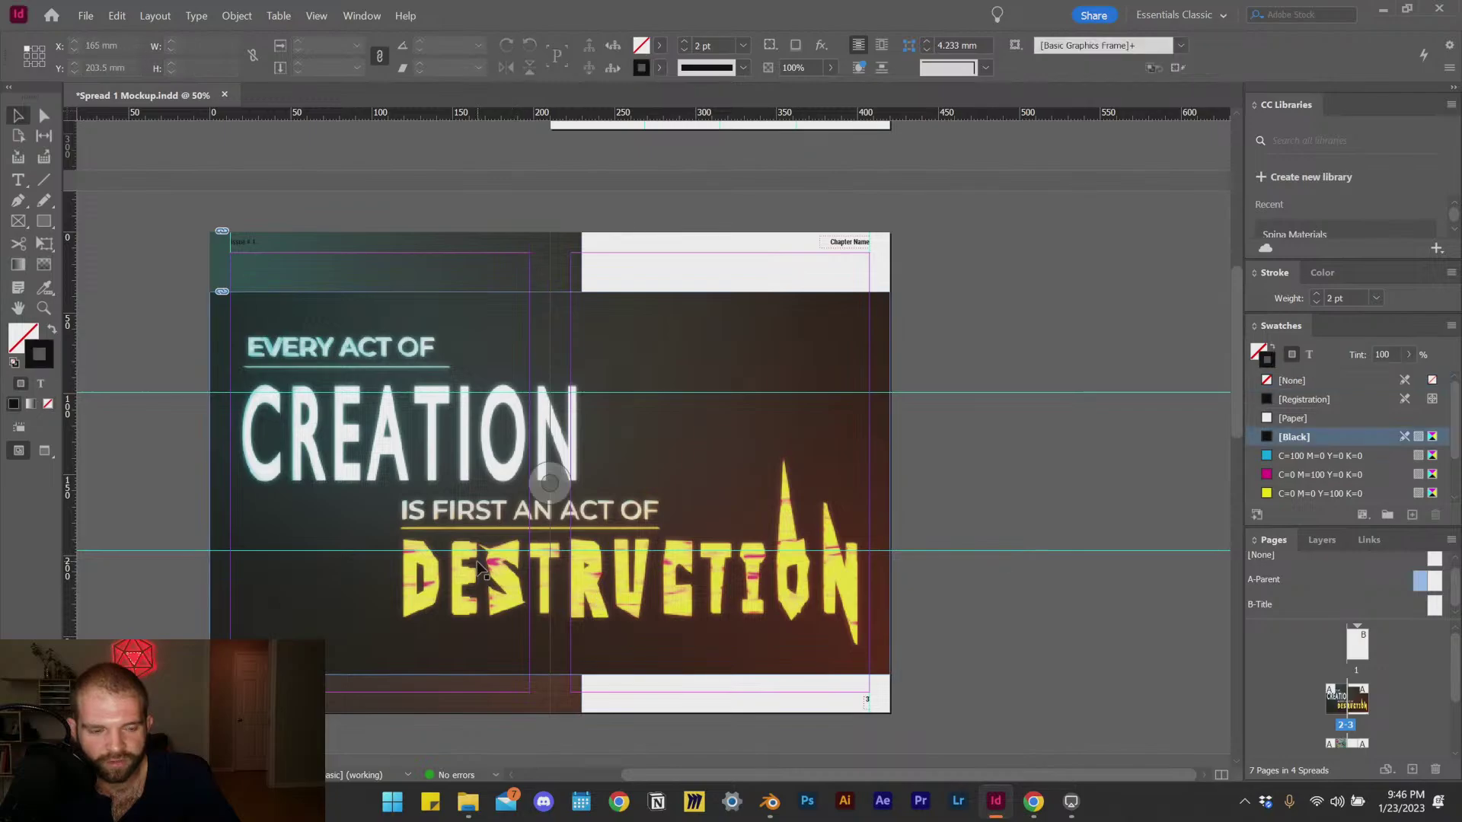
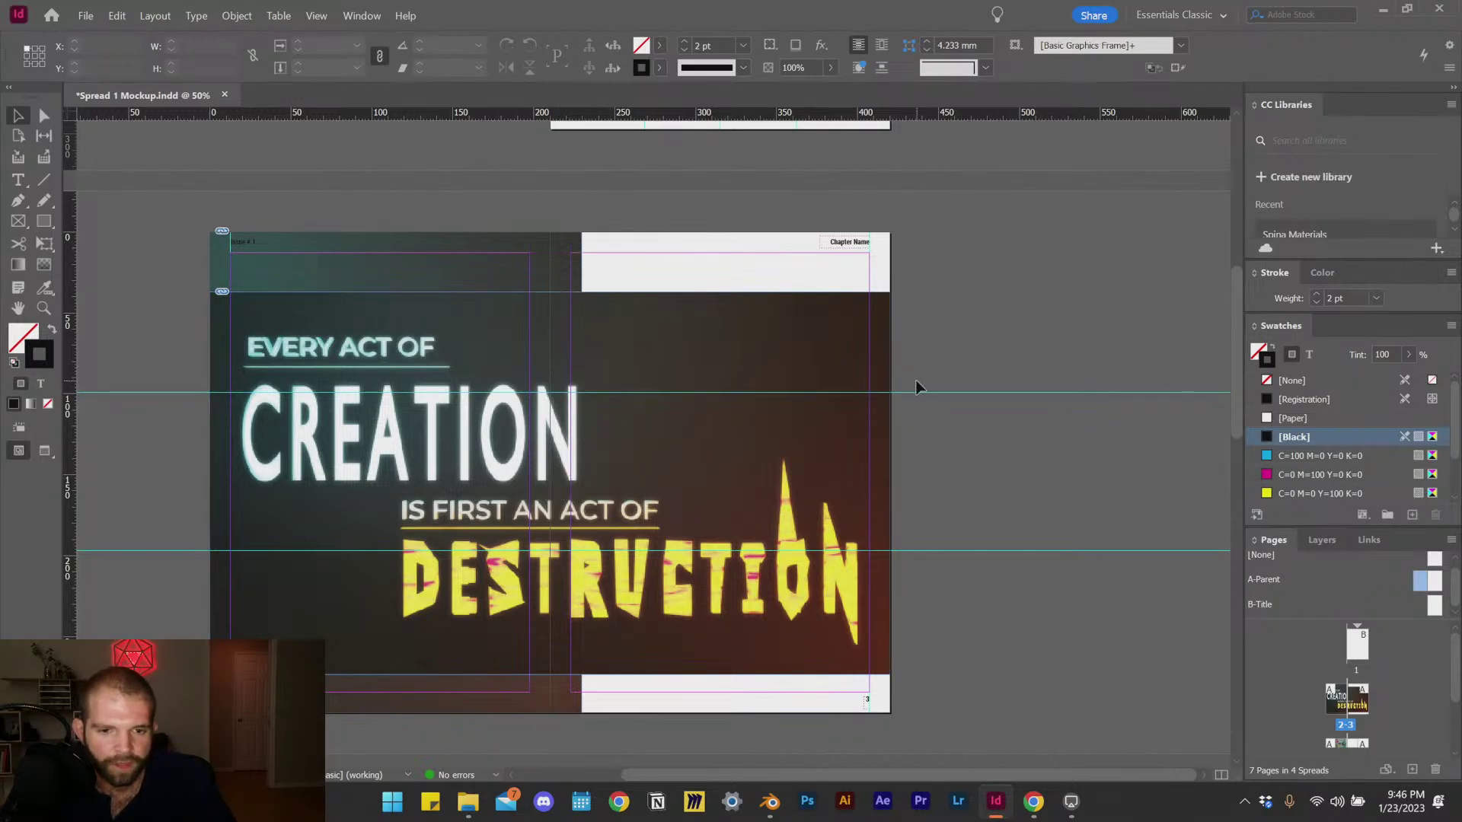
Step: Create a new layer named Bckgrounds and place it beneath the Panels layer
click(513, 265)
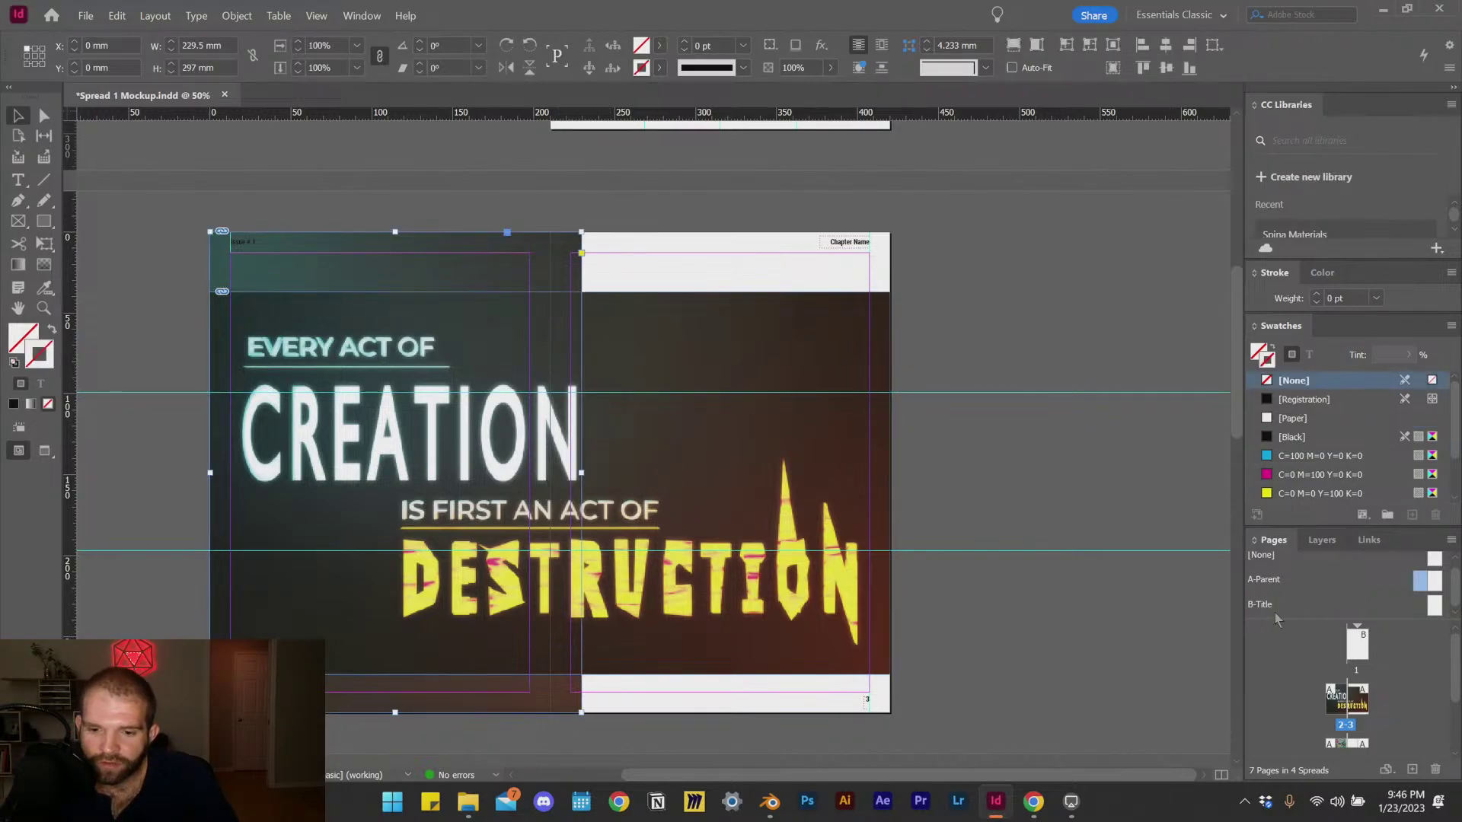
click(1322, 540)
click(1380, 684)
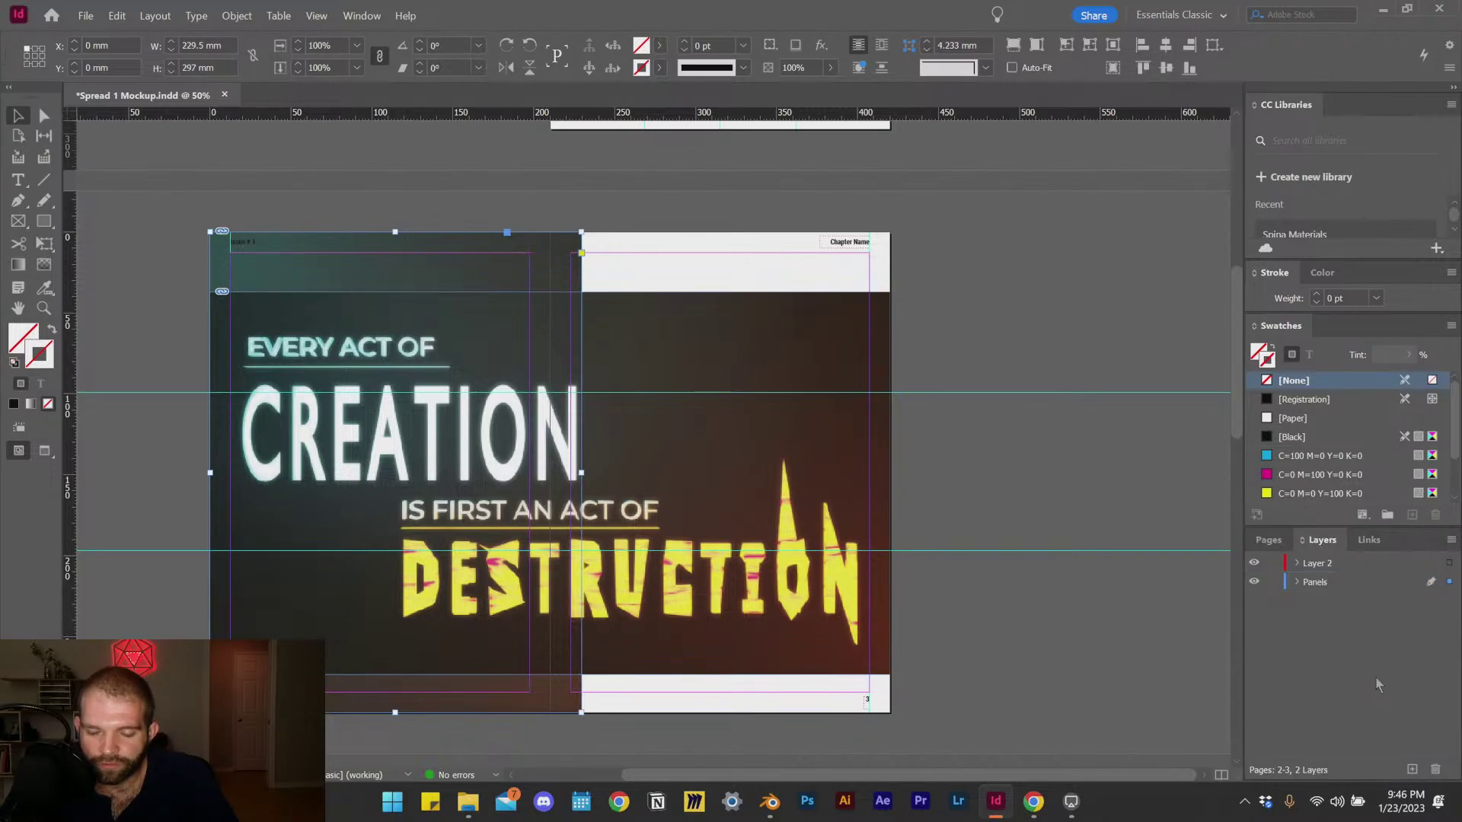
click(1413, 770)
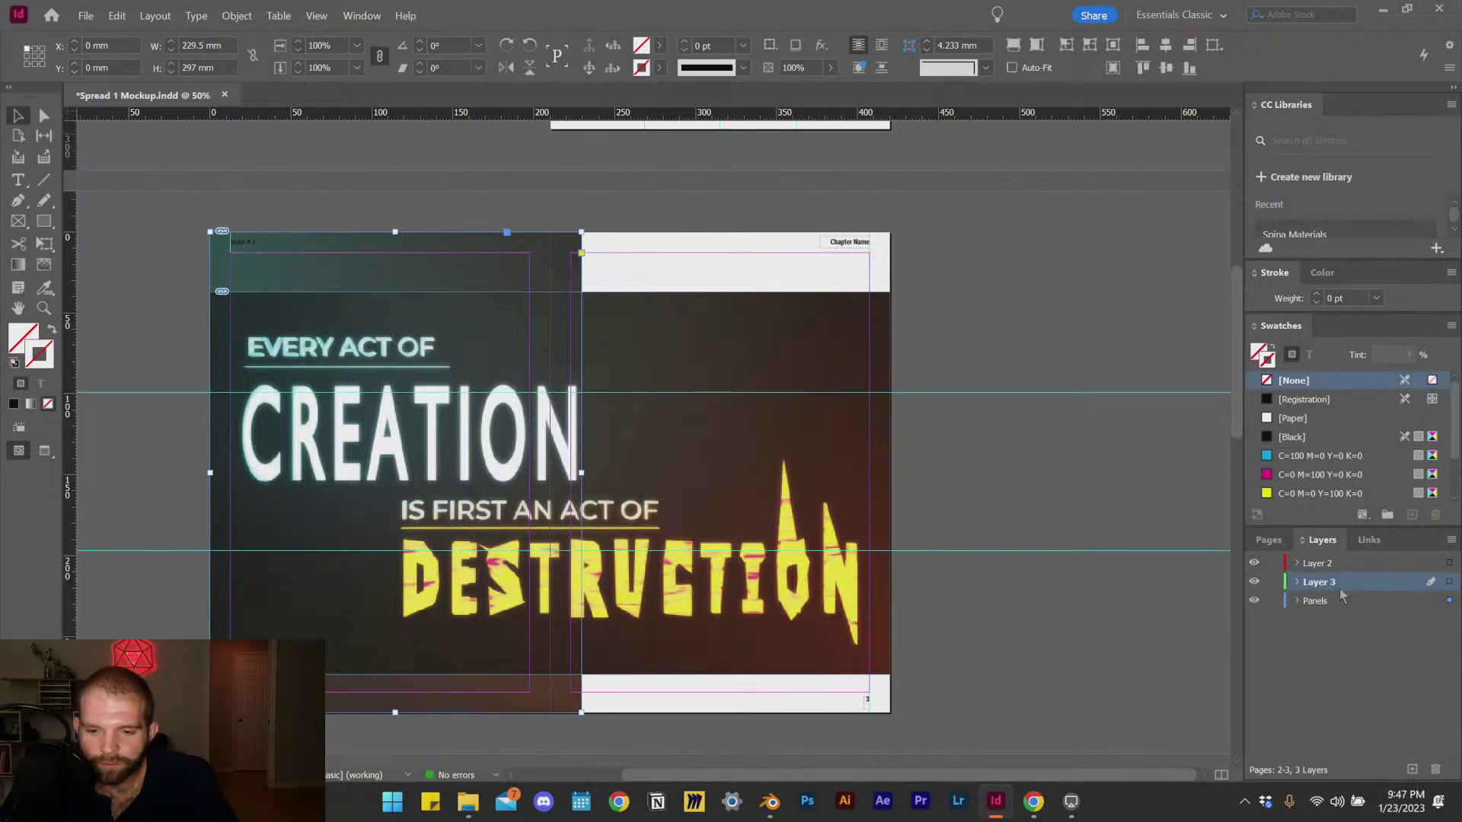
drag(1331, 626, 1329, 617)
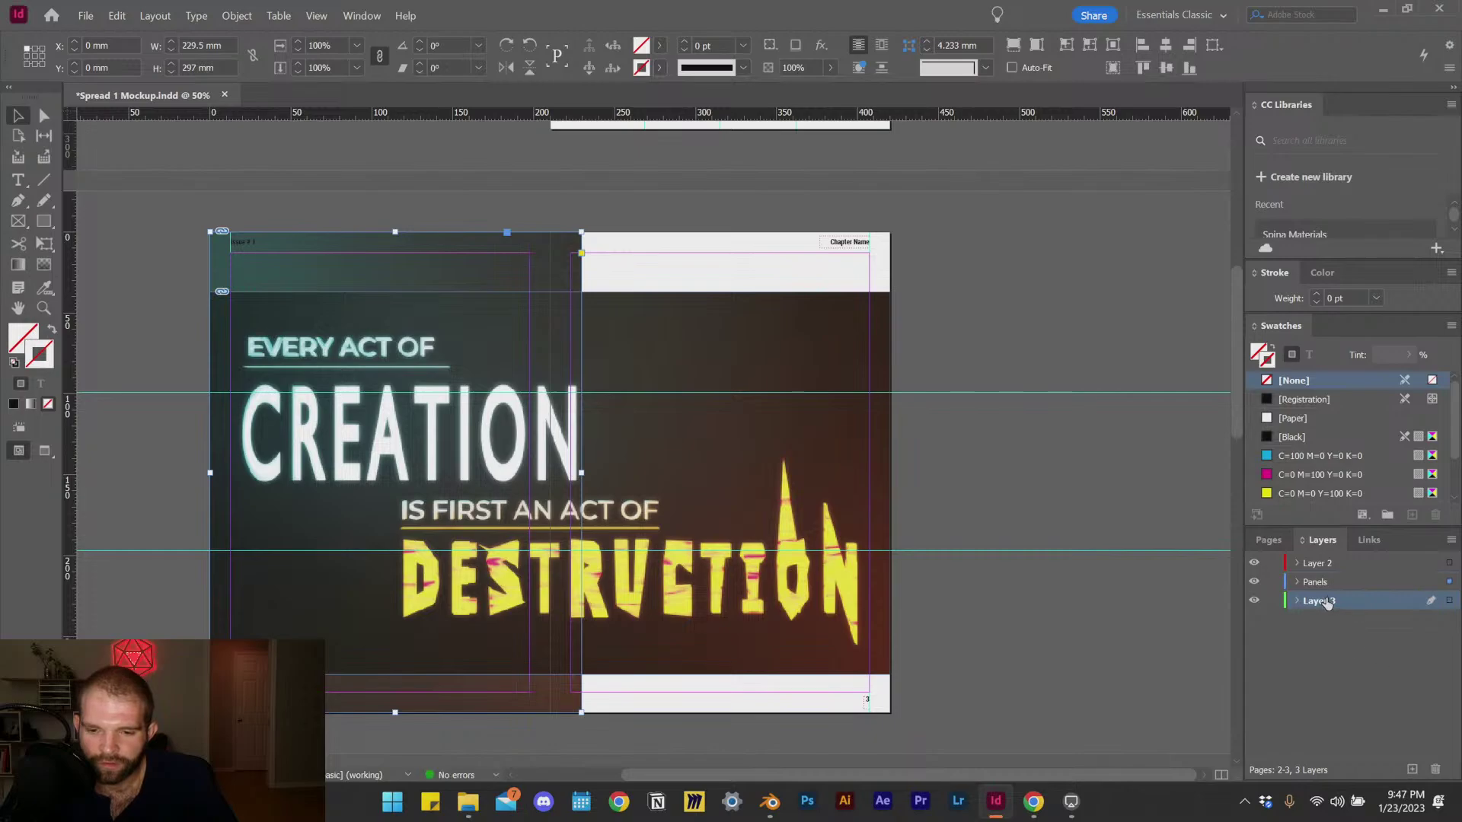
double_click(1326, 601)
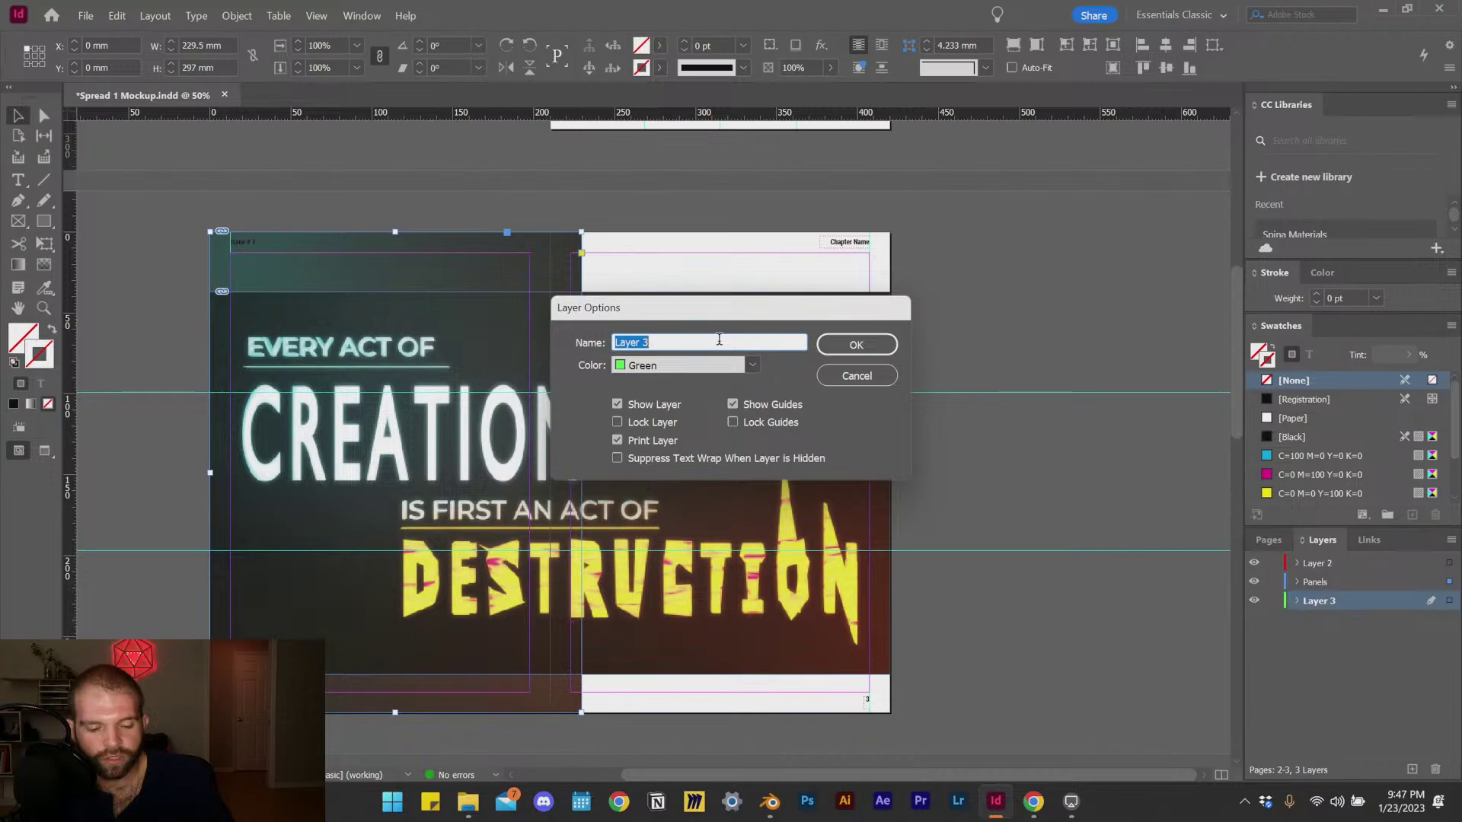
text(Bckgrounds)
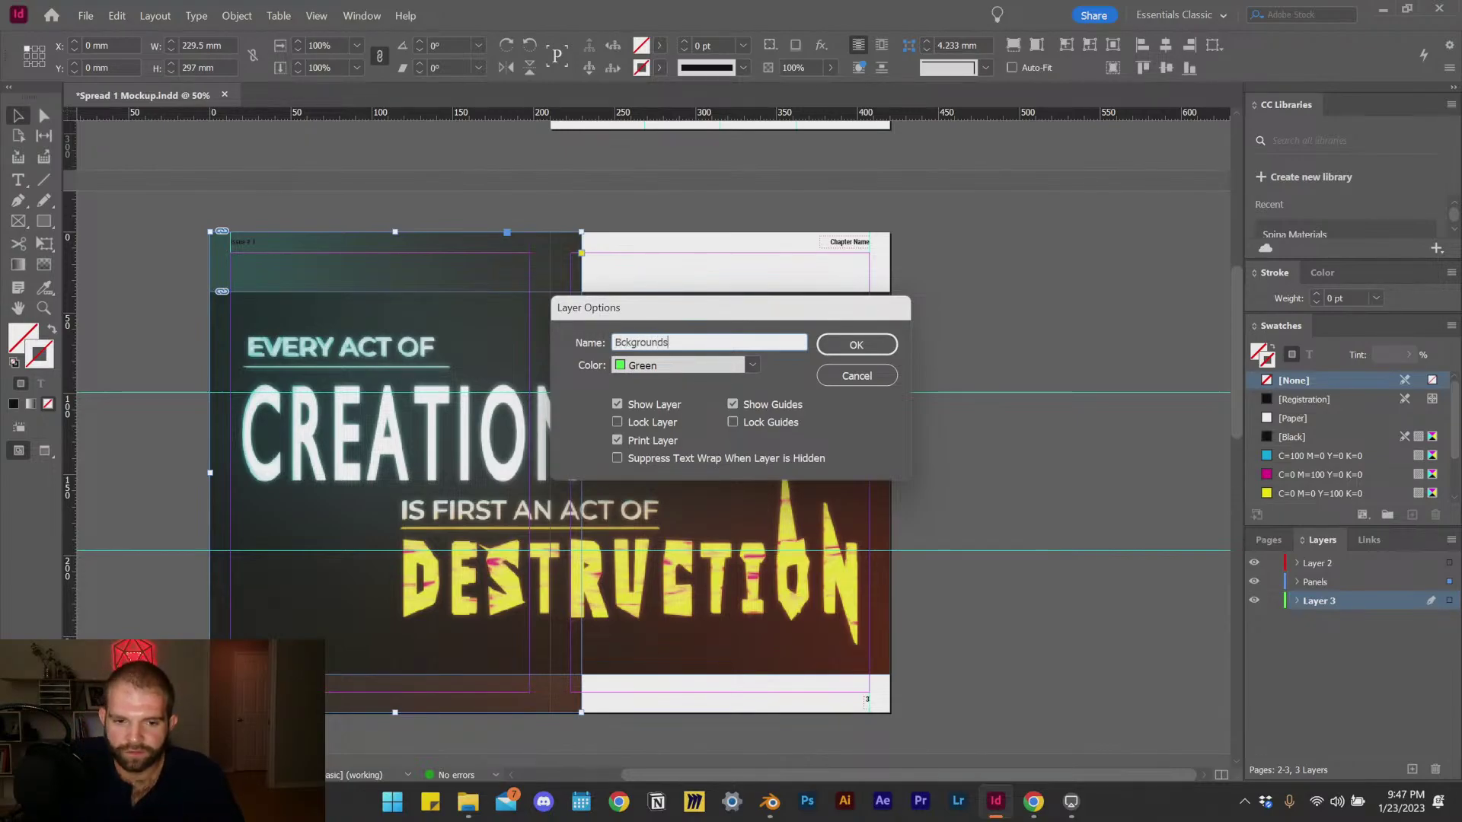
click(891, 344)
click(1019, 497)
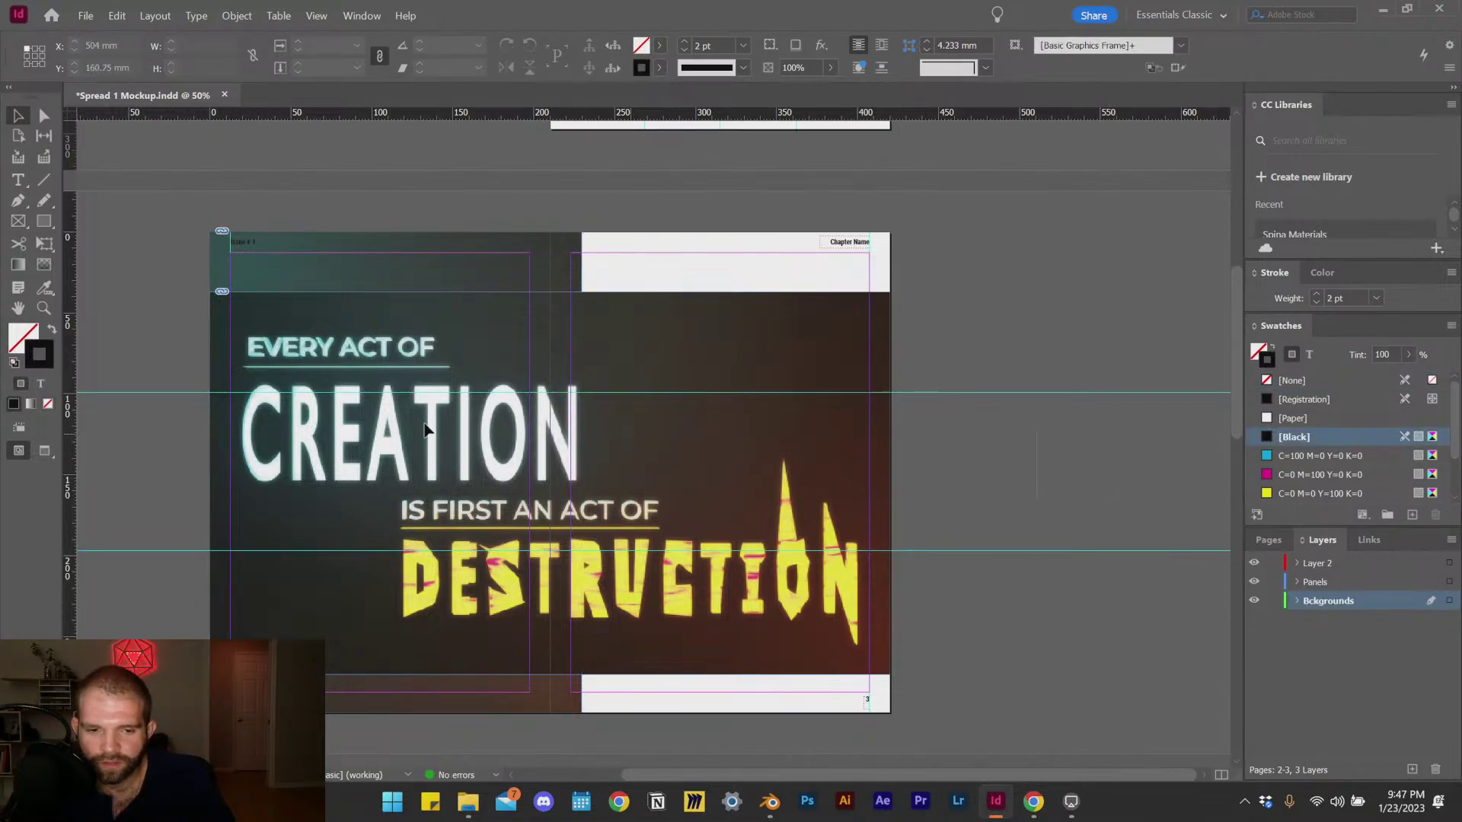
Step: Transfer Thumnail.jpg and 23-01-04_Output.png from the Panels layer to the Bckgrounds layer
click(395, 473)
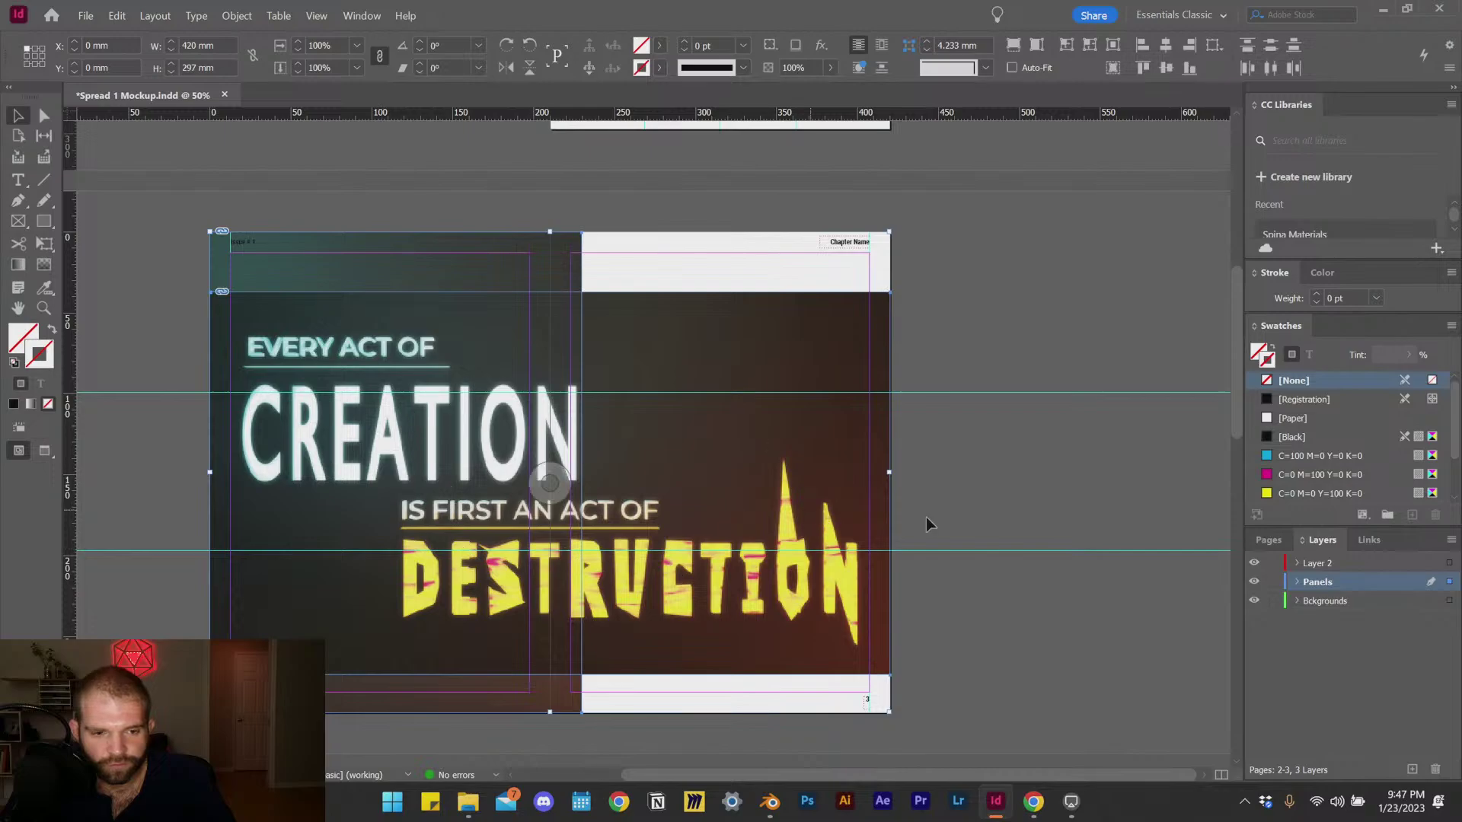
click(1296, 584)
click(1297, 584)
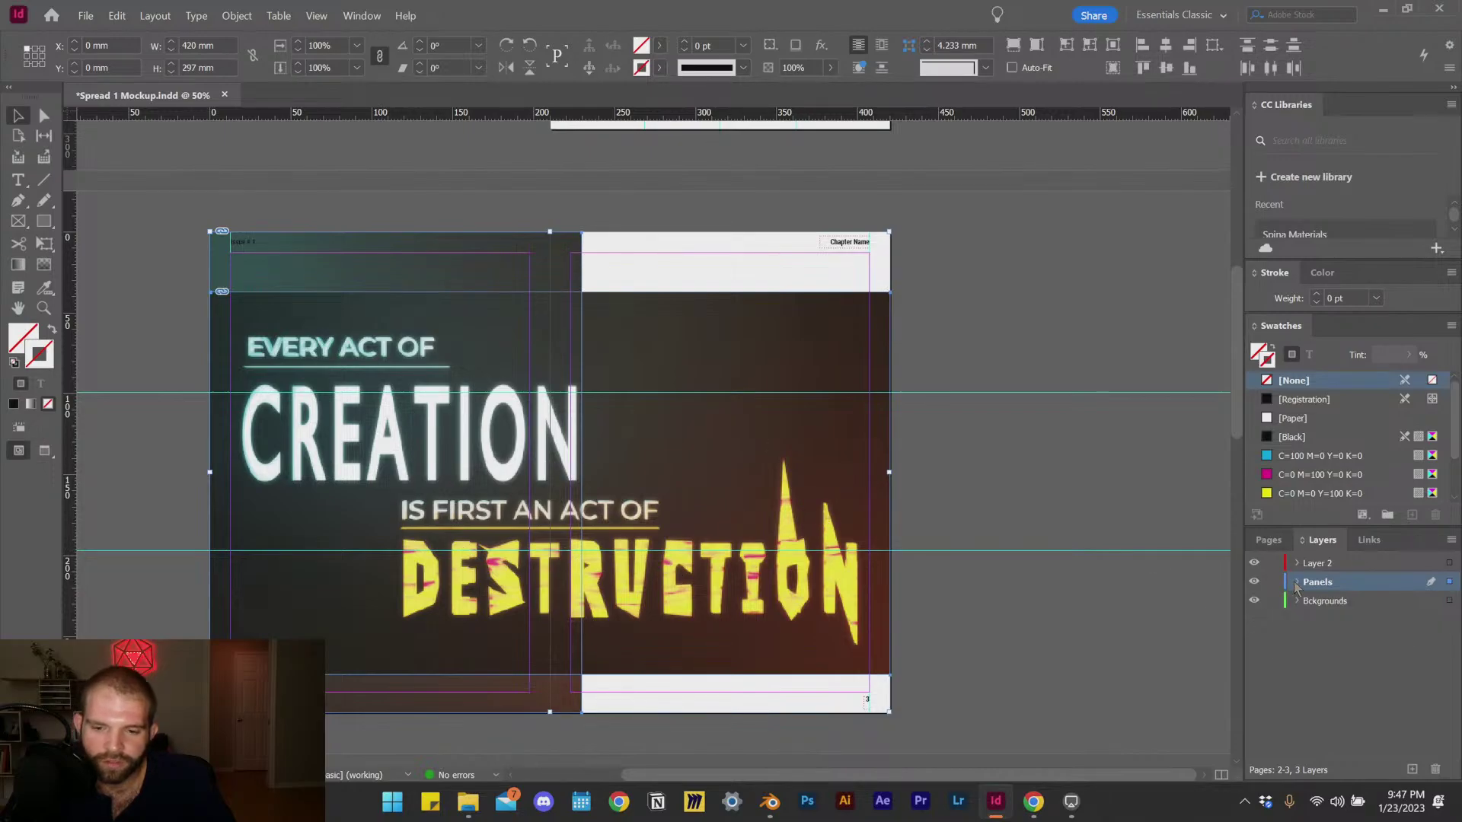
click(1297, 583)
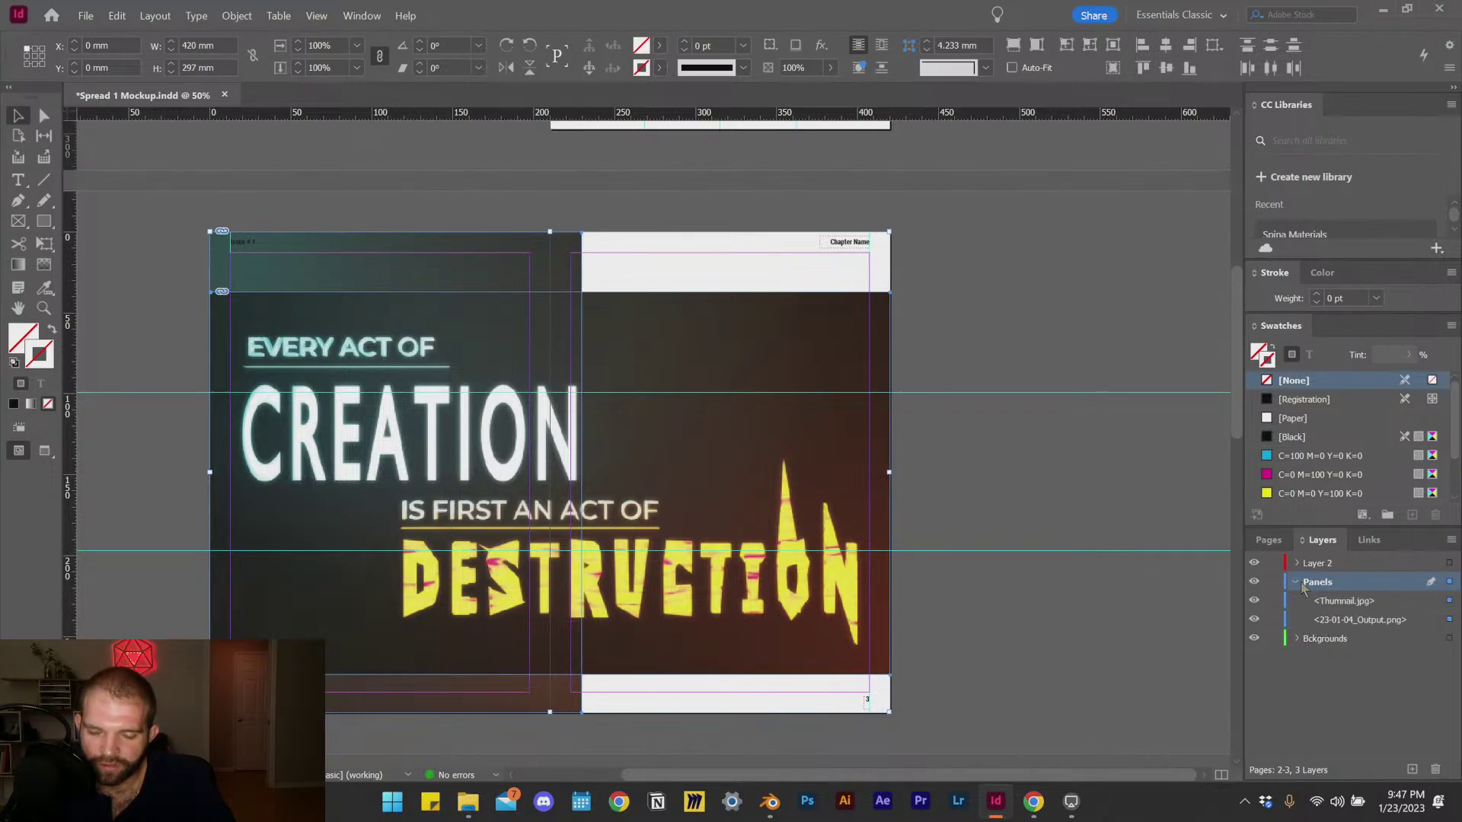
click(1340, 606)
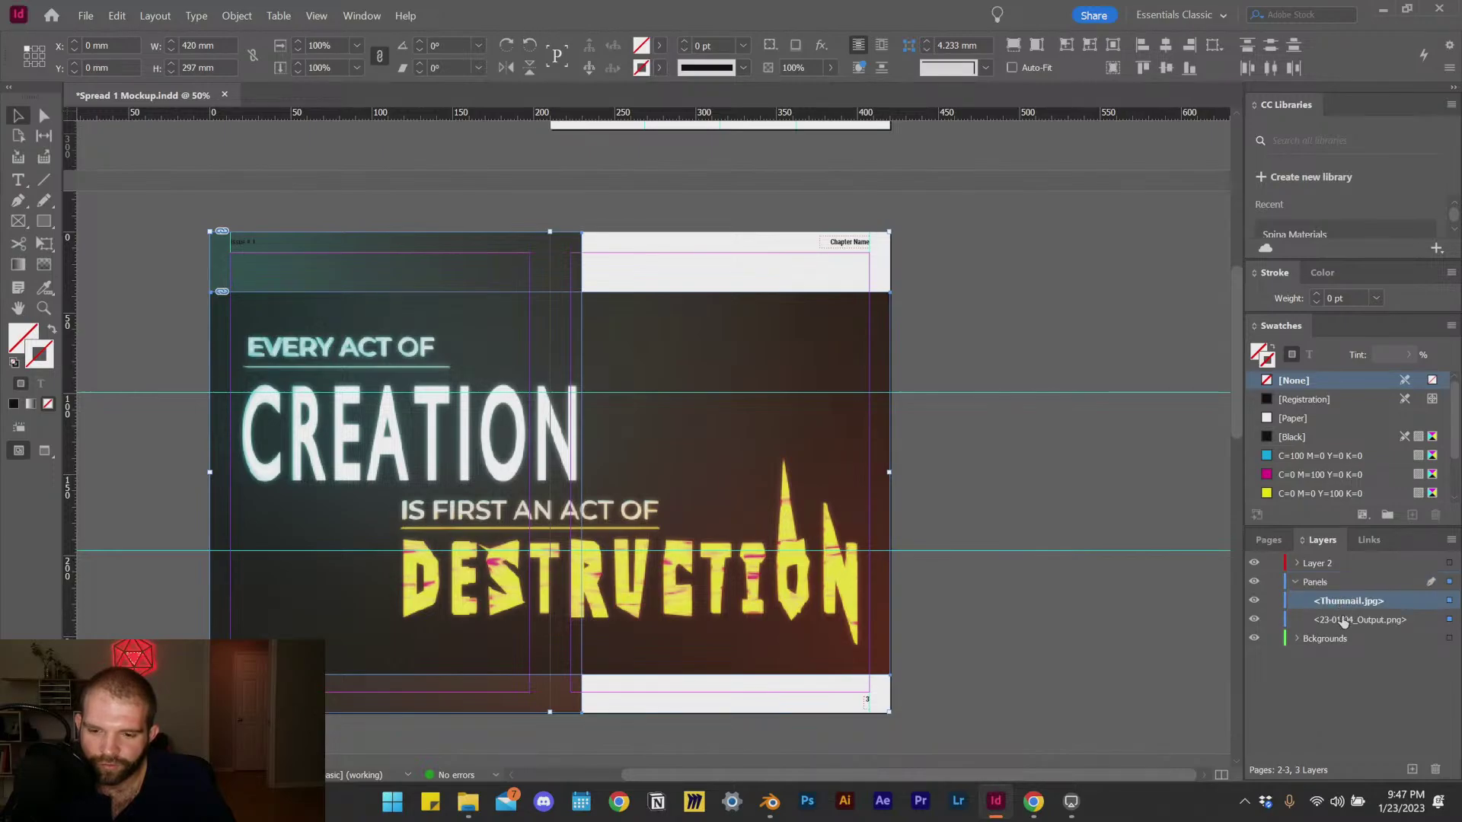
shift+click(1344, 621)
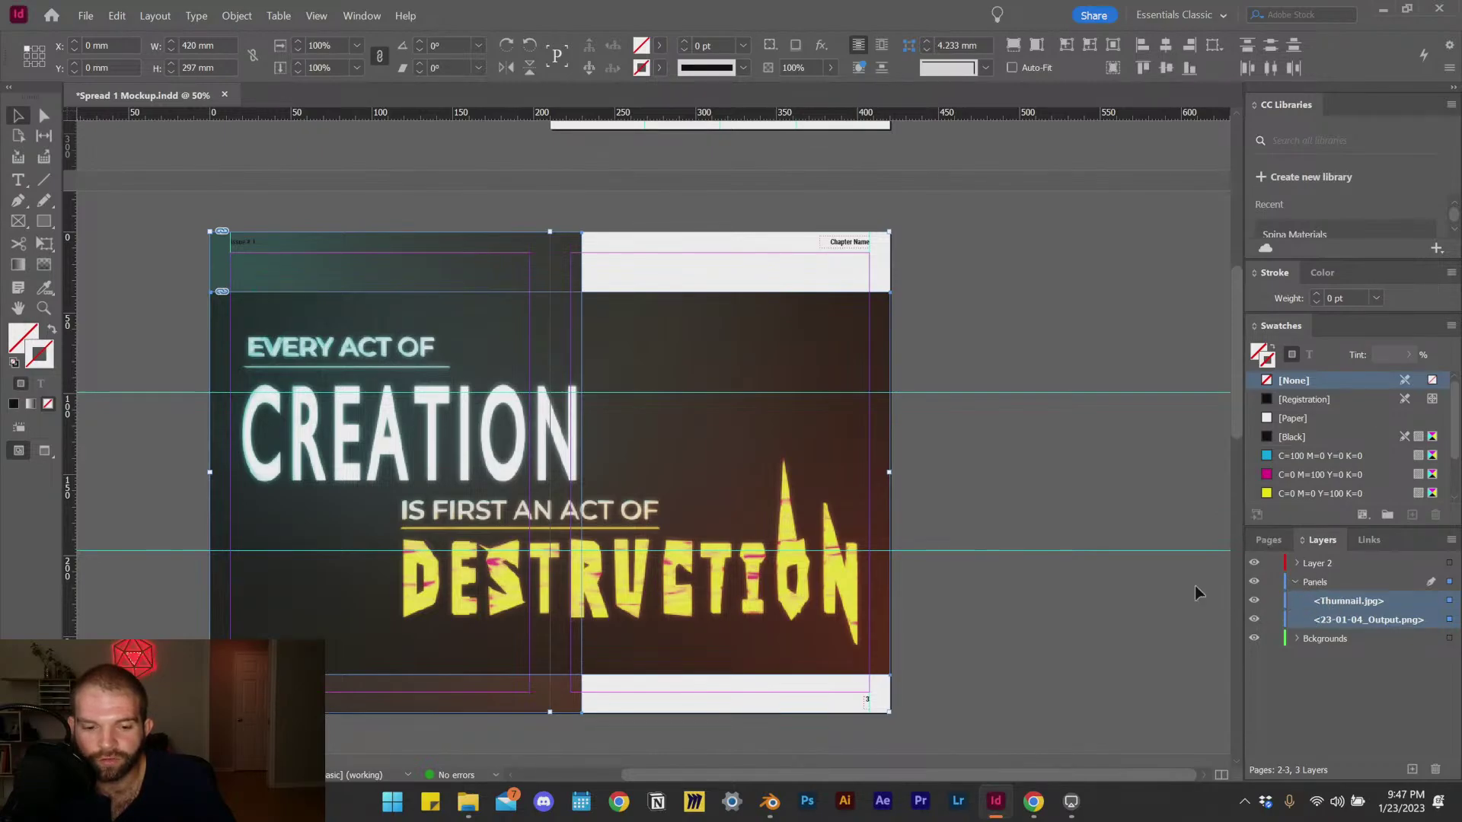
drag(1333, 615, 1335, 654)
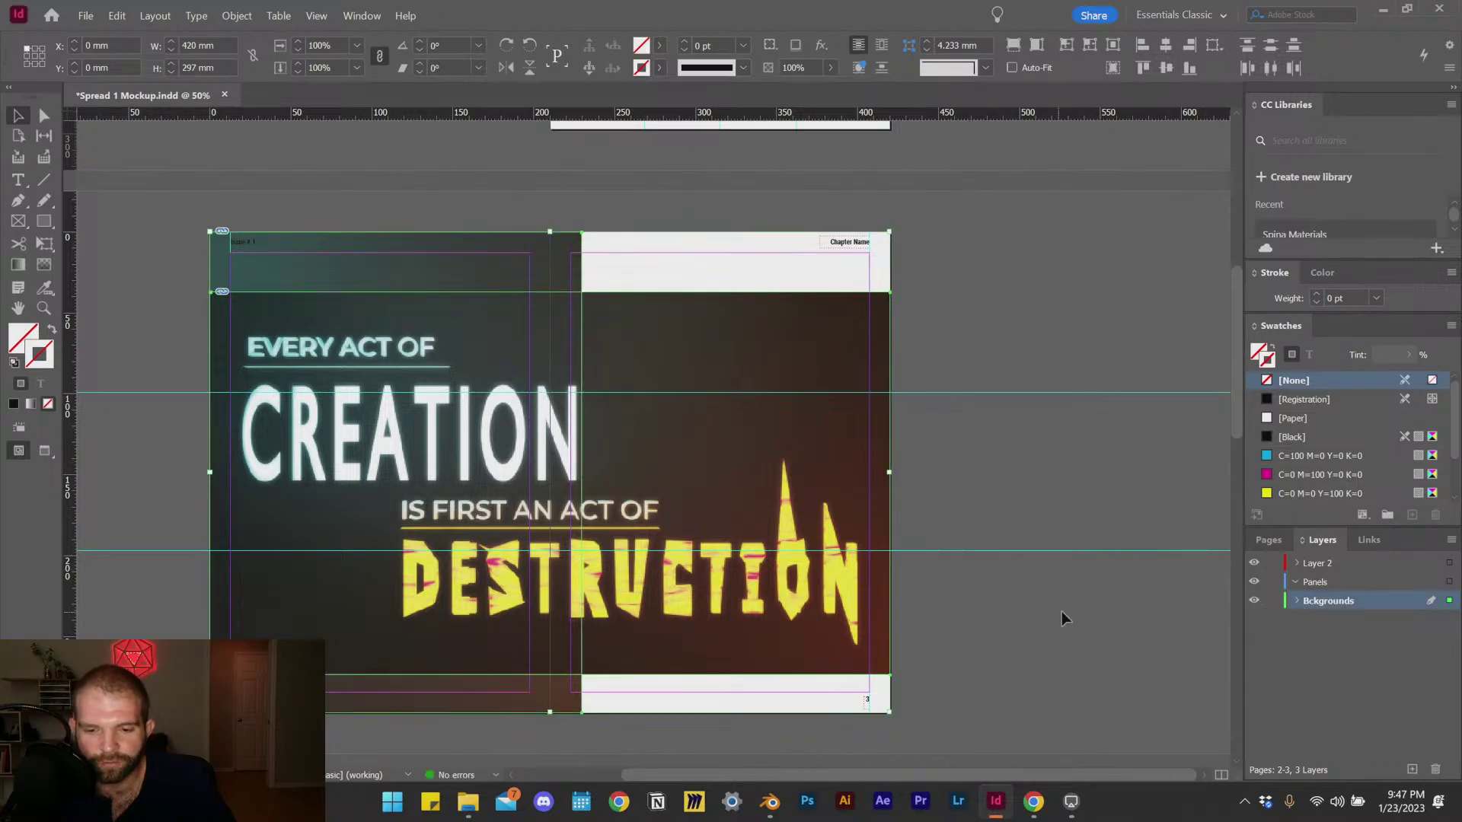
click(1018, 610)
Step: Hide and reshow the Bckgrounds layer to check its images, and expand its contents
click(1255, 601)
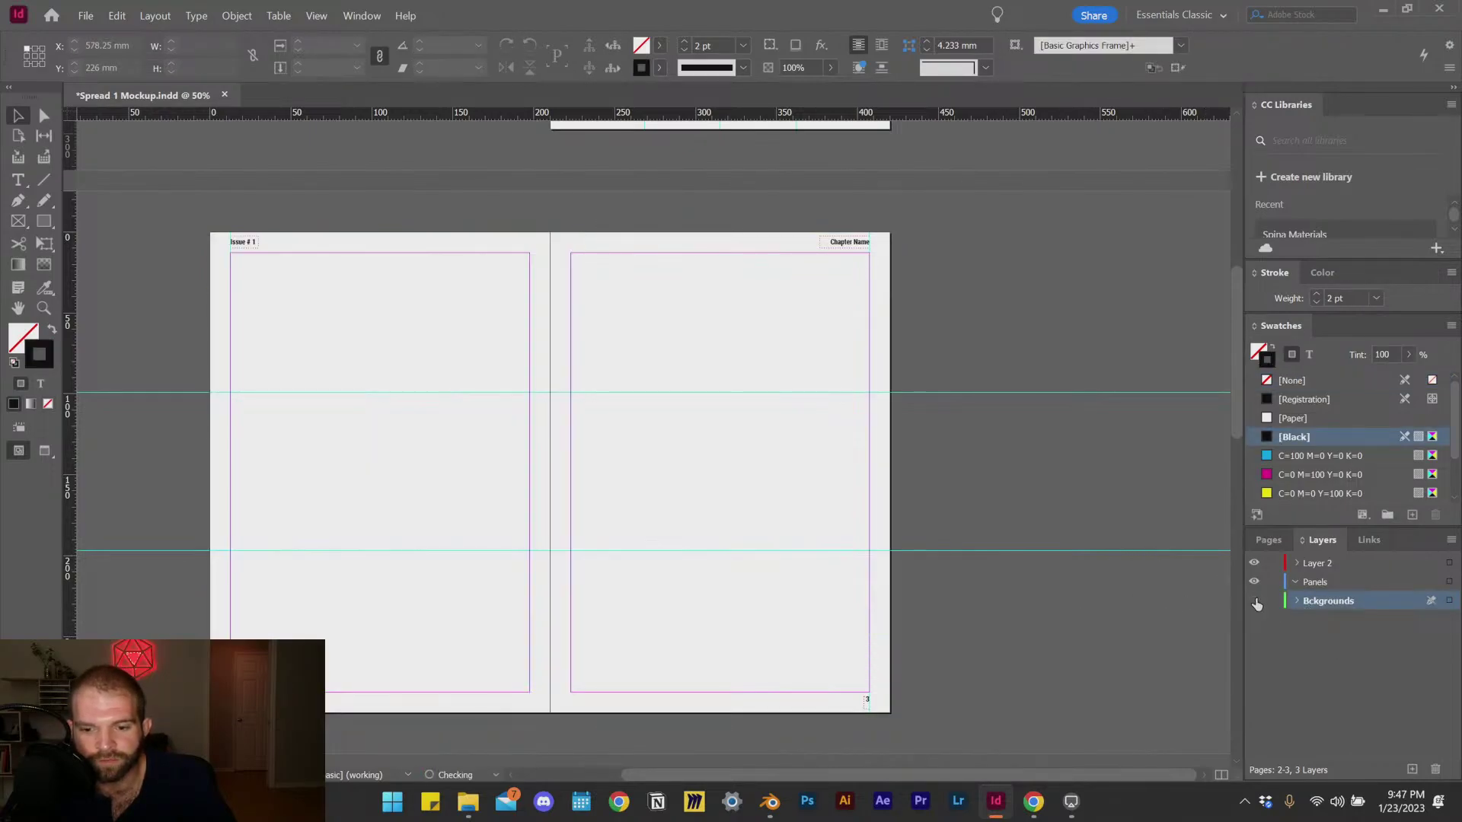
click(1255, 601)
click(1298, 603)
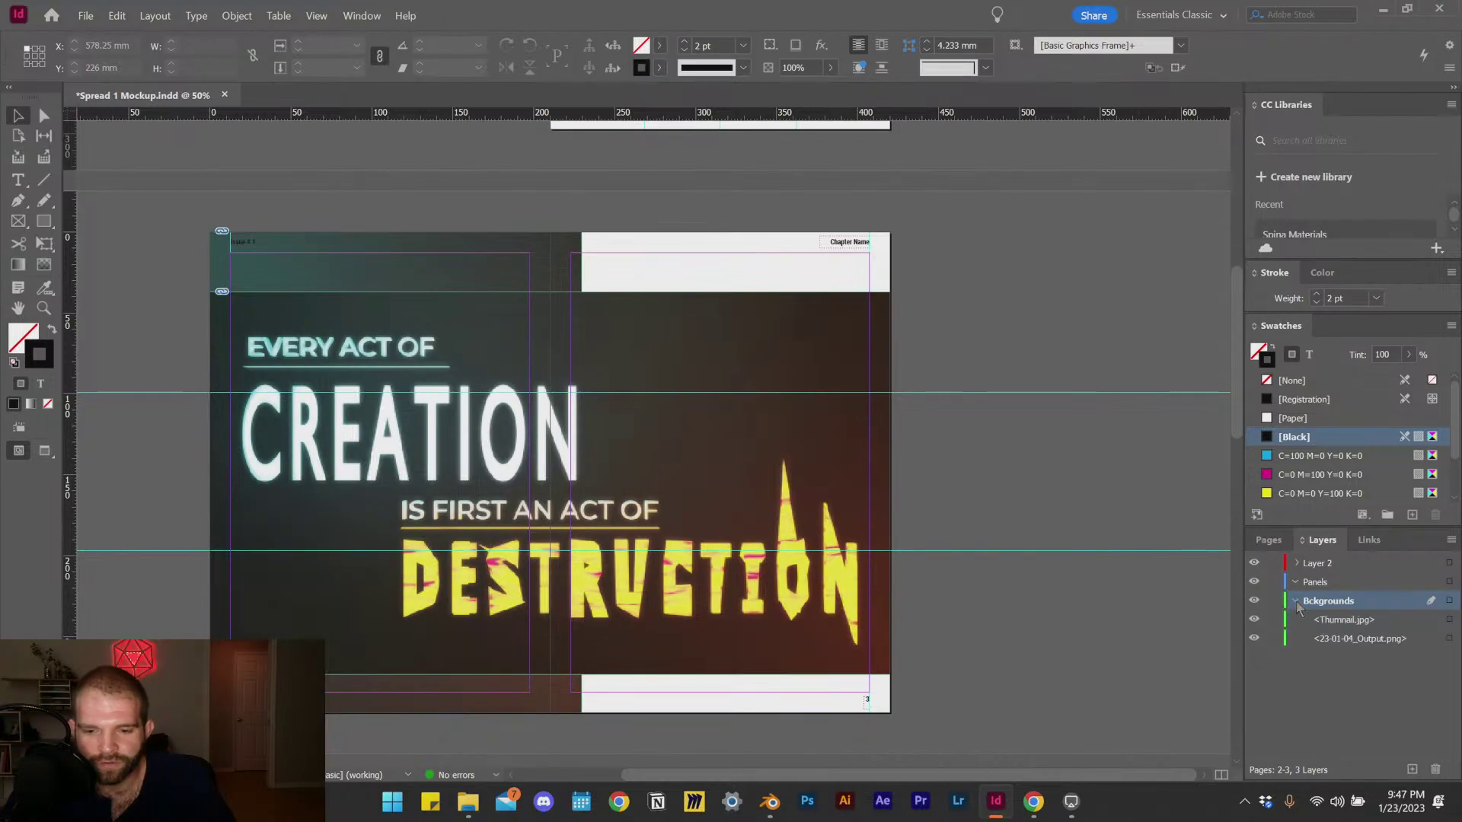
Step: Hide 23-01-04_Output.png in the Bckgrounds layer
click(1316, 643)
click(1254, 639)
click(1254, 640)
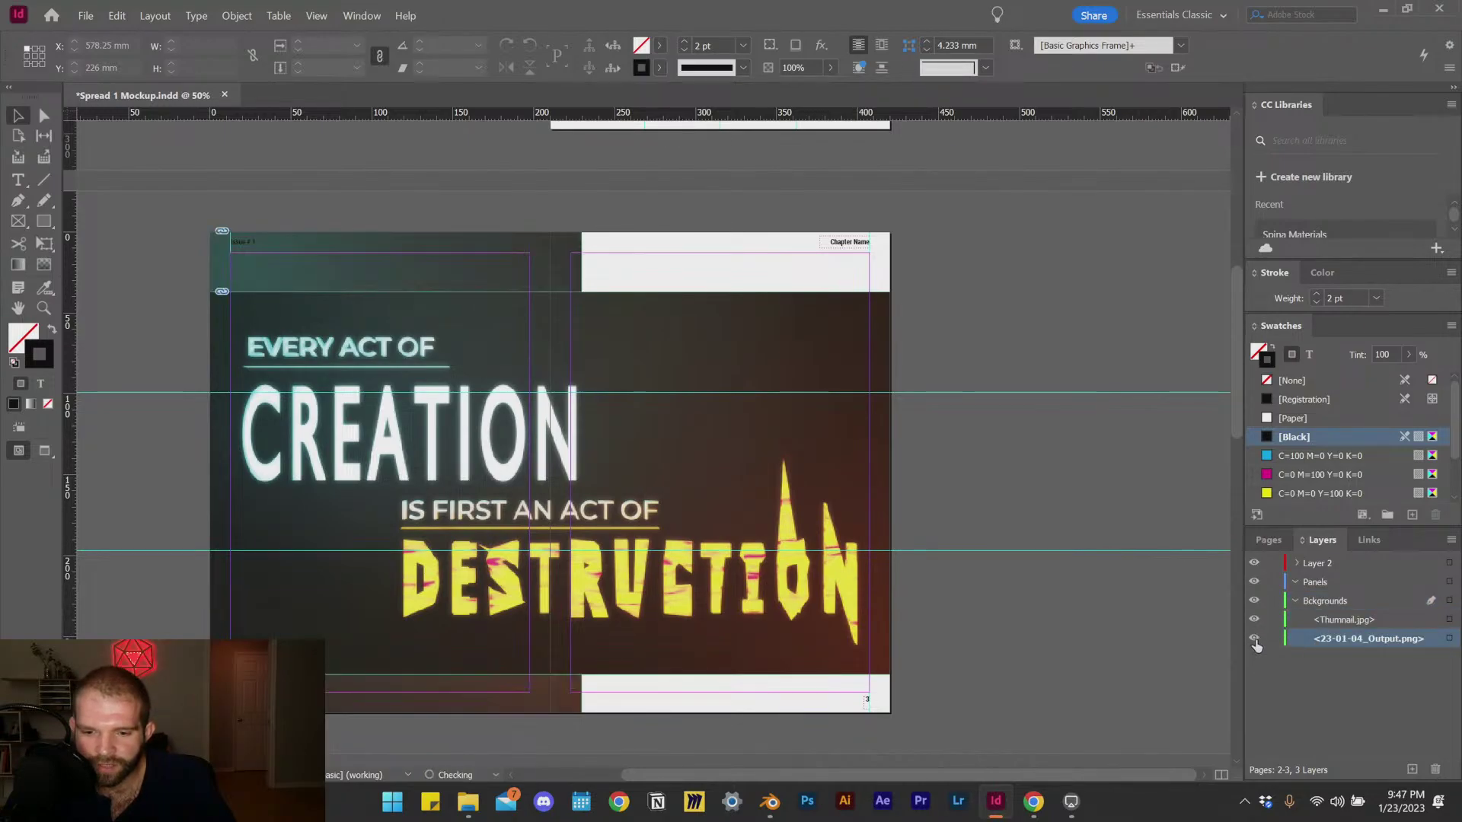
click(1254, 640)
click(1297, 602)
Step: Duplicate Thumnail.jpg in place across pages 2-3 and review both copies in the Bckgrounds layer
click(760, 457)
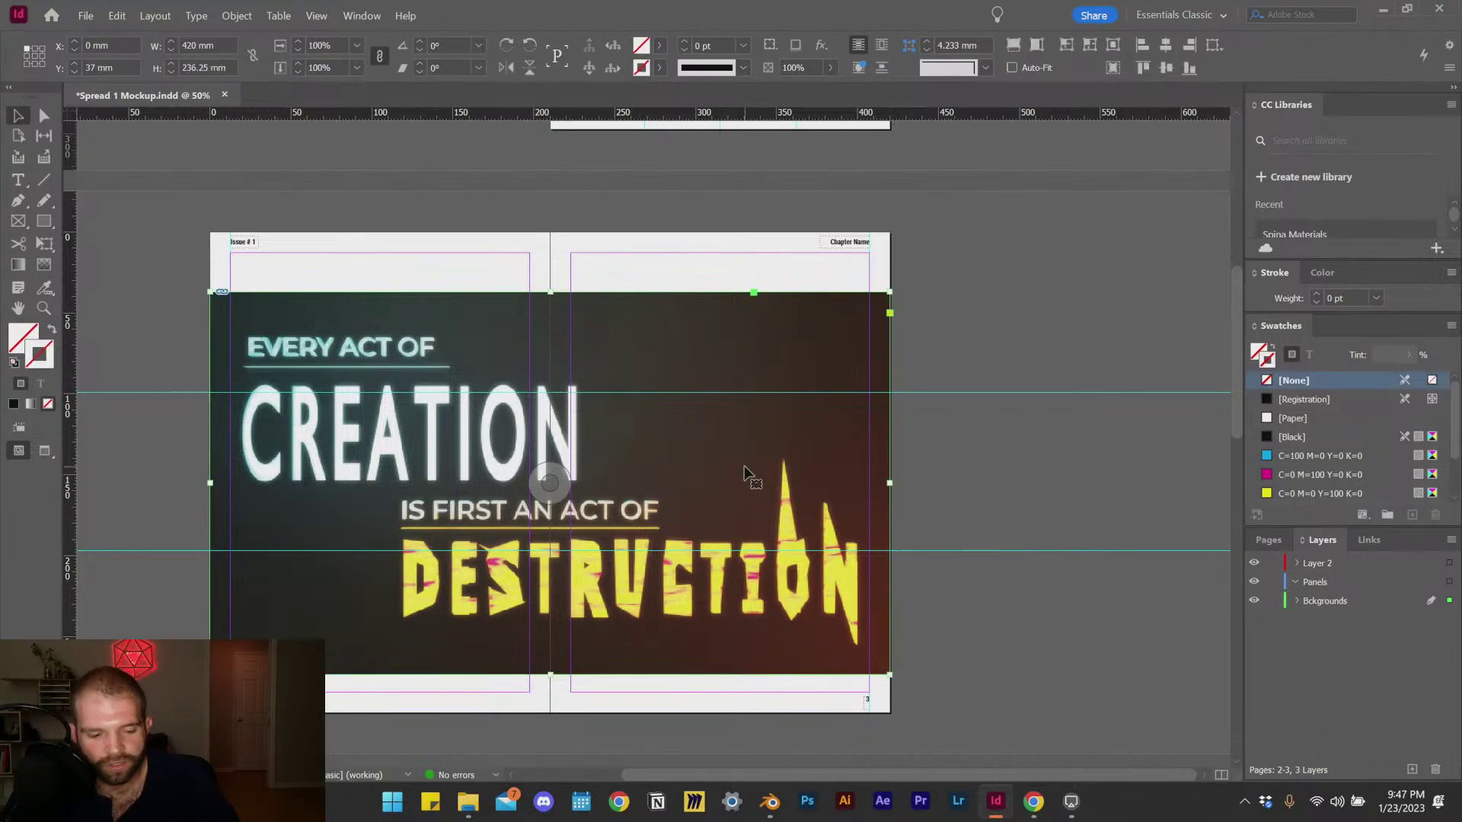
drag(745, 473, 716, 500)
click(1297, 602)
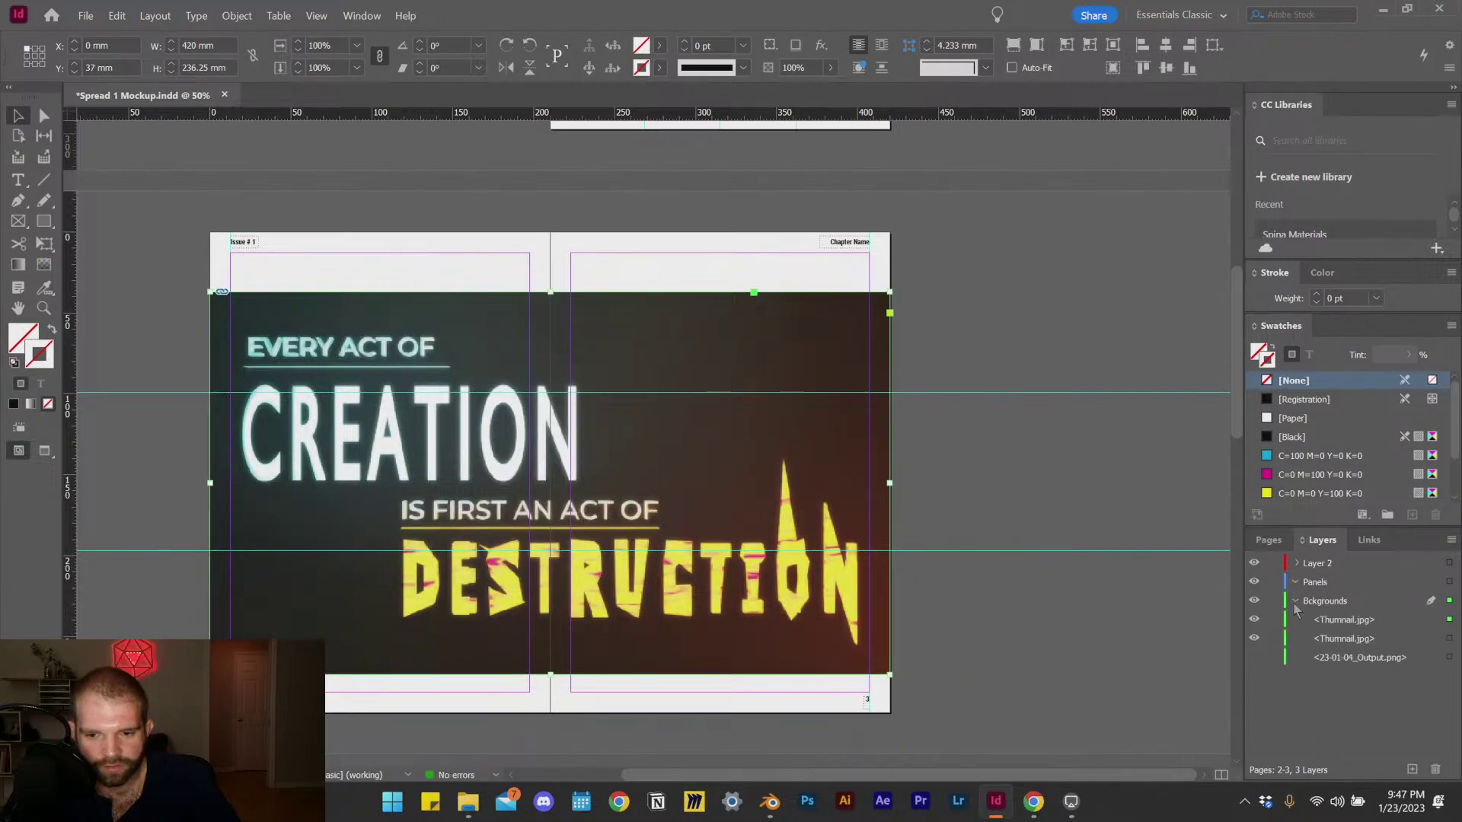
click(1352, 639)
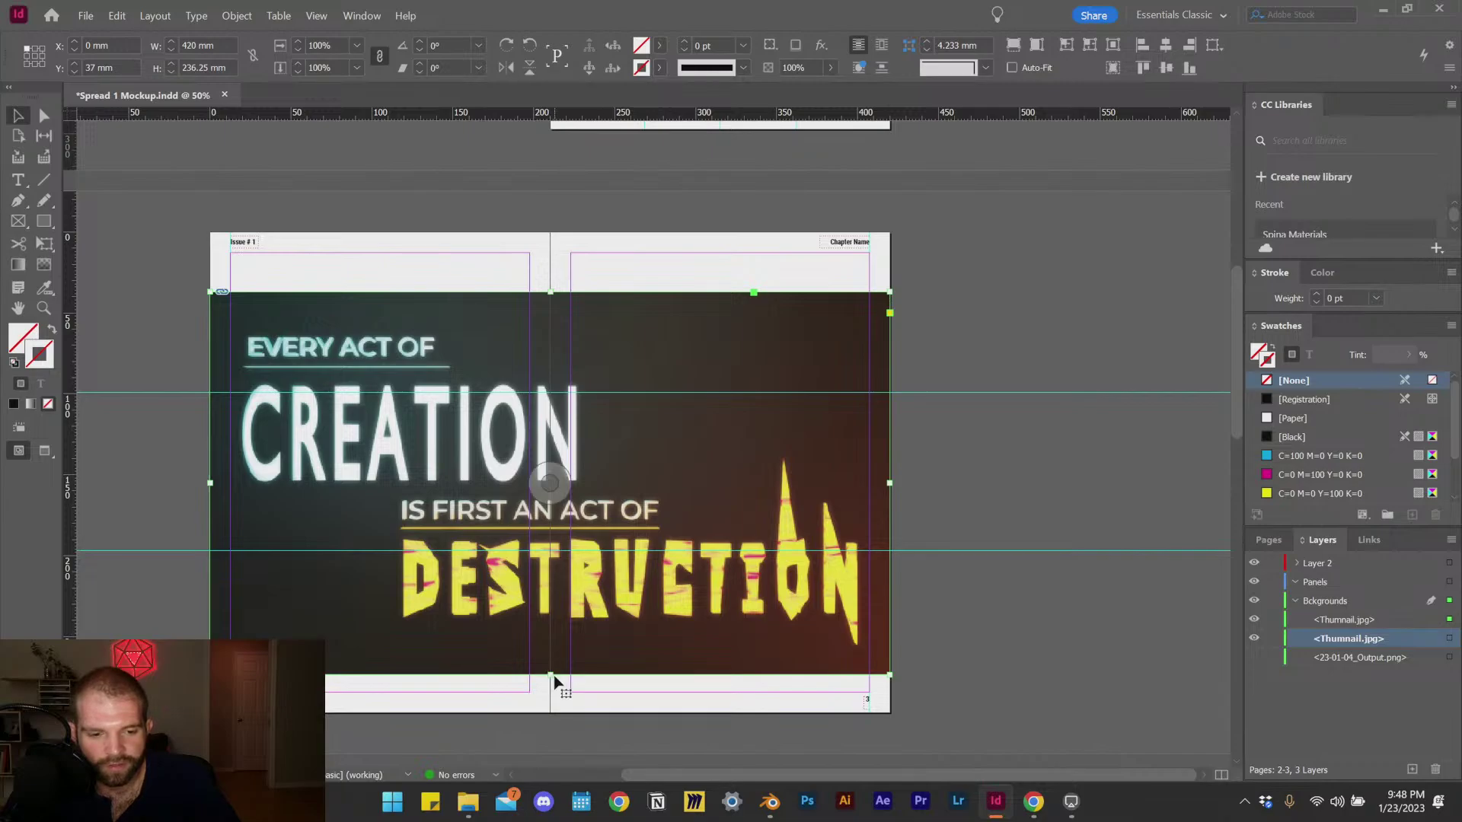
Step: Stretch one Thumnail.jpg copy down to the lower page edge, 260 mm tall, and place it beneath the other copy
drag(552, 674, 552, 713)
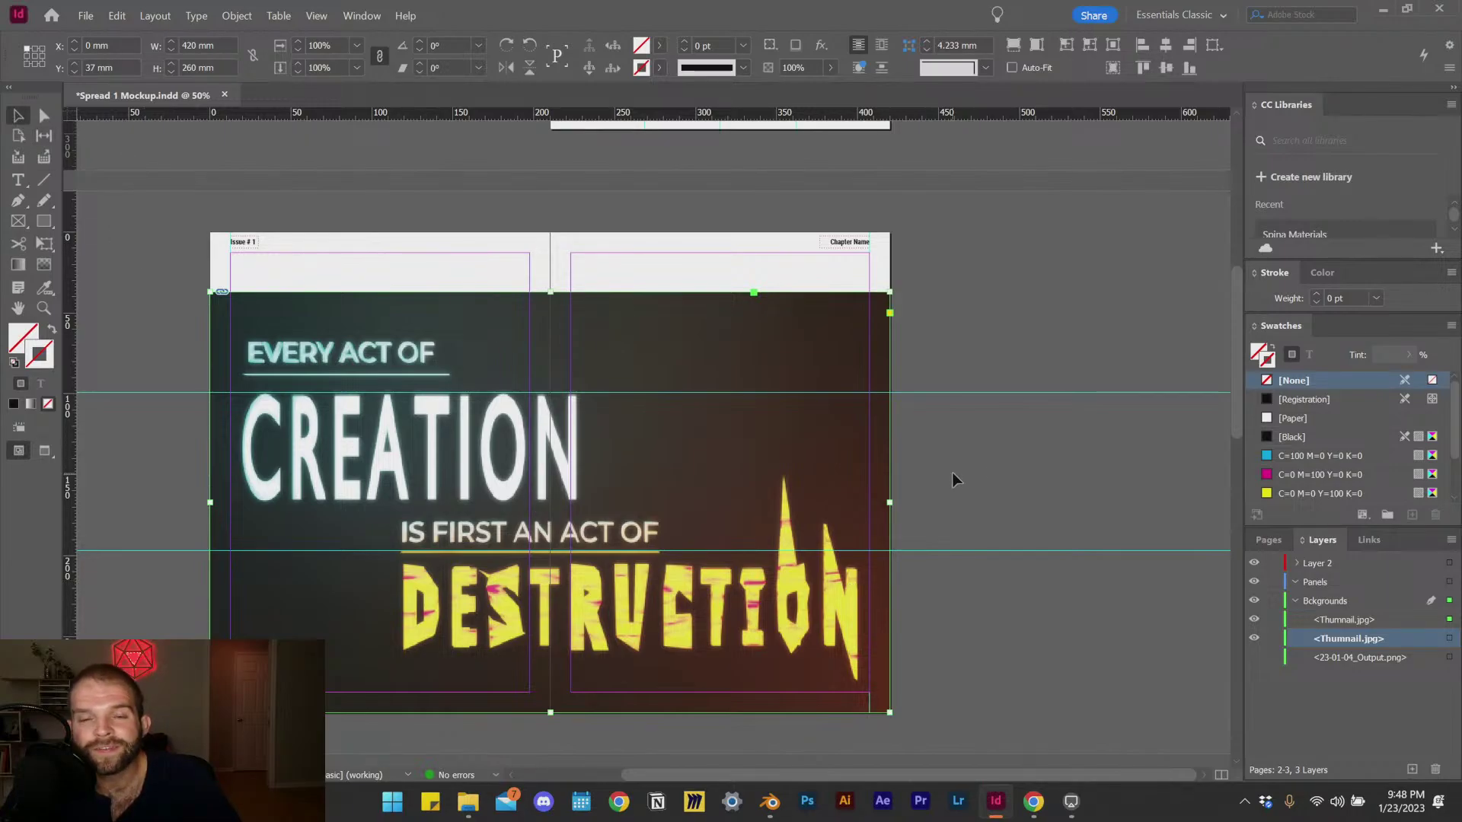
click(973, 485)
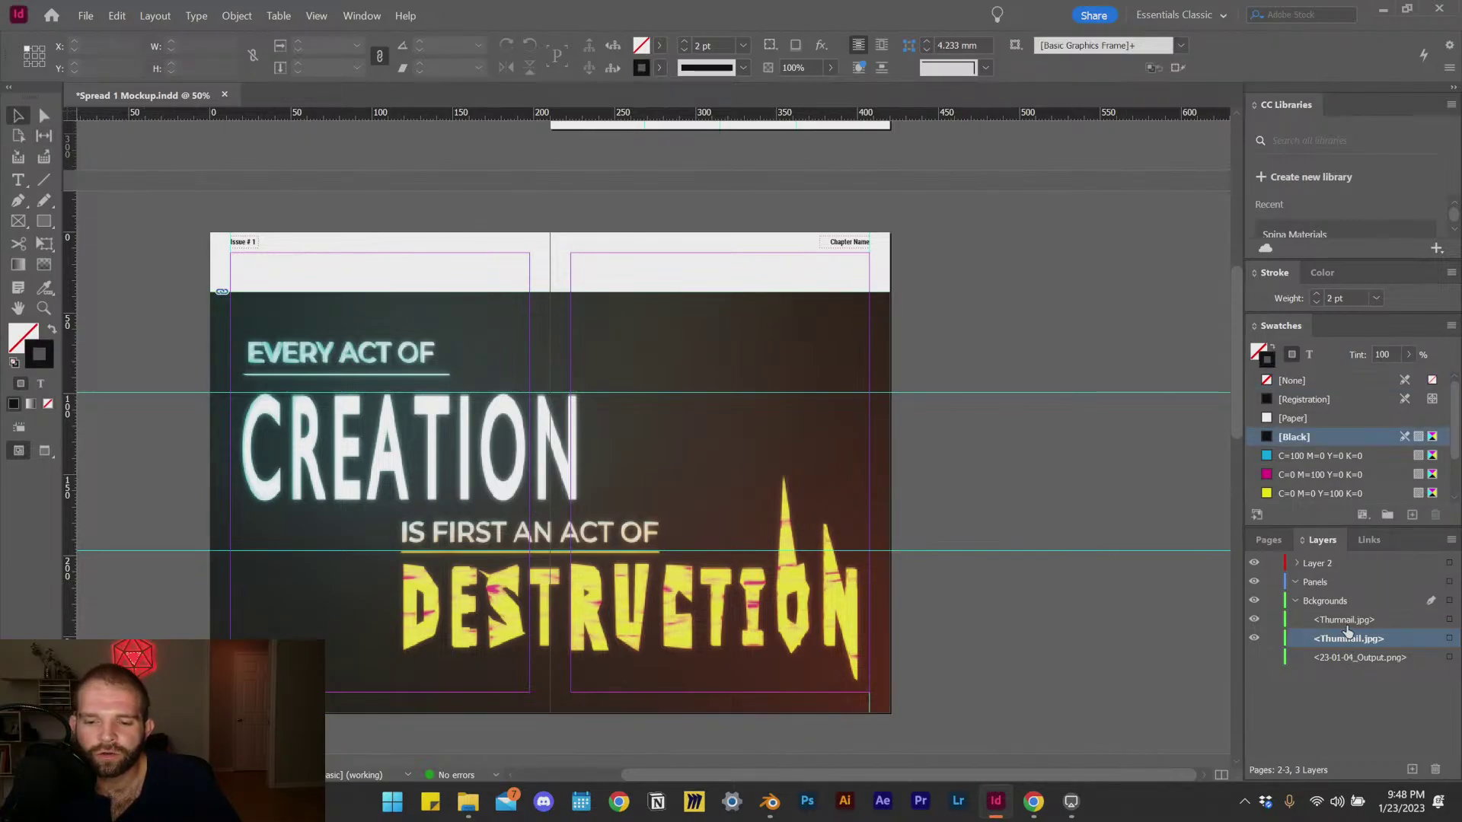
mouse_move(1346, 631)
mouse_down()
mouse_move(1348, 617)
mouse_move(1350, 644)
mouse_move(1350, 617)
mouse_move(1351, 643)
mouse_up()
click(1341, 624)
click(1253, 620)
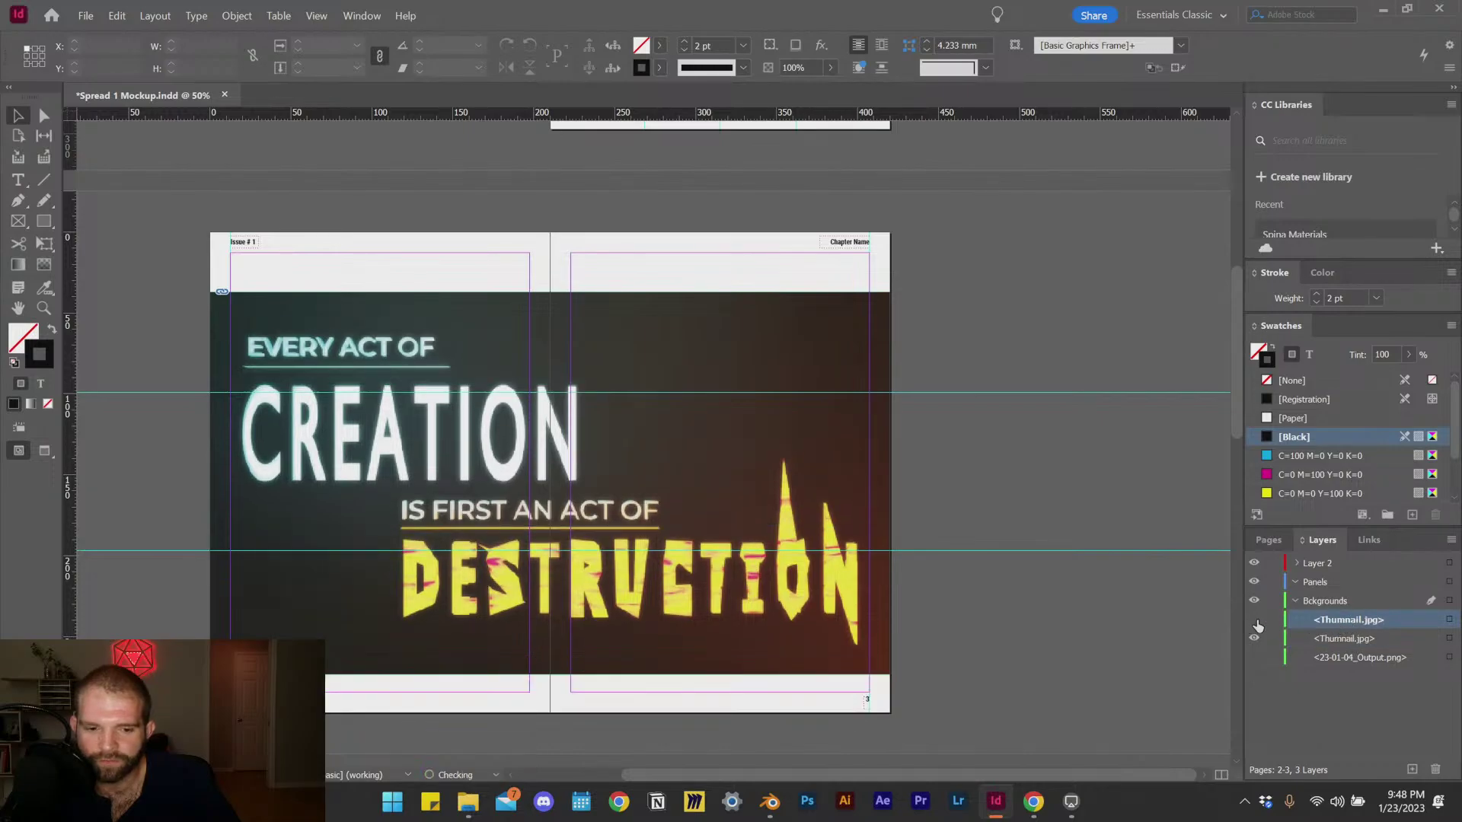
click(1253, 619)
click(1337, 638)
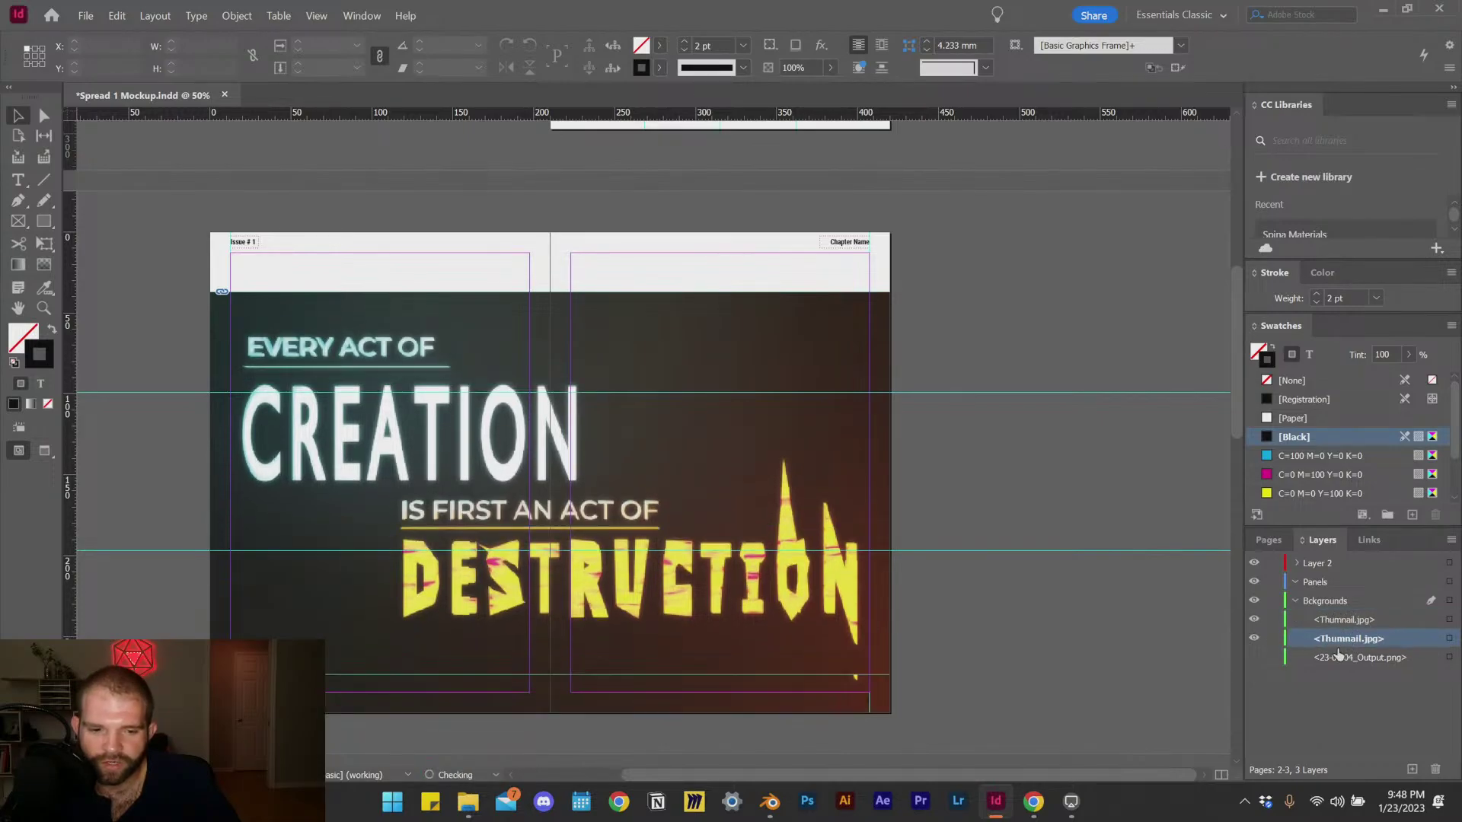
Step: Select the rear and front Thumnail.jpg copies in turn and look at the arrange options for the front copy
click(777, 698)
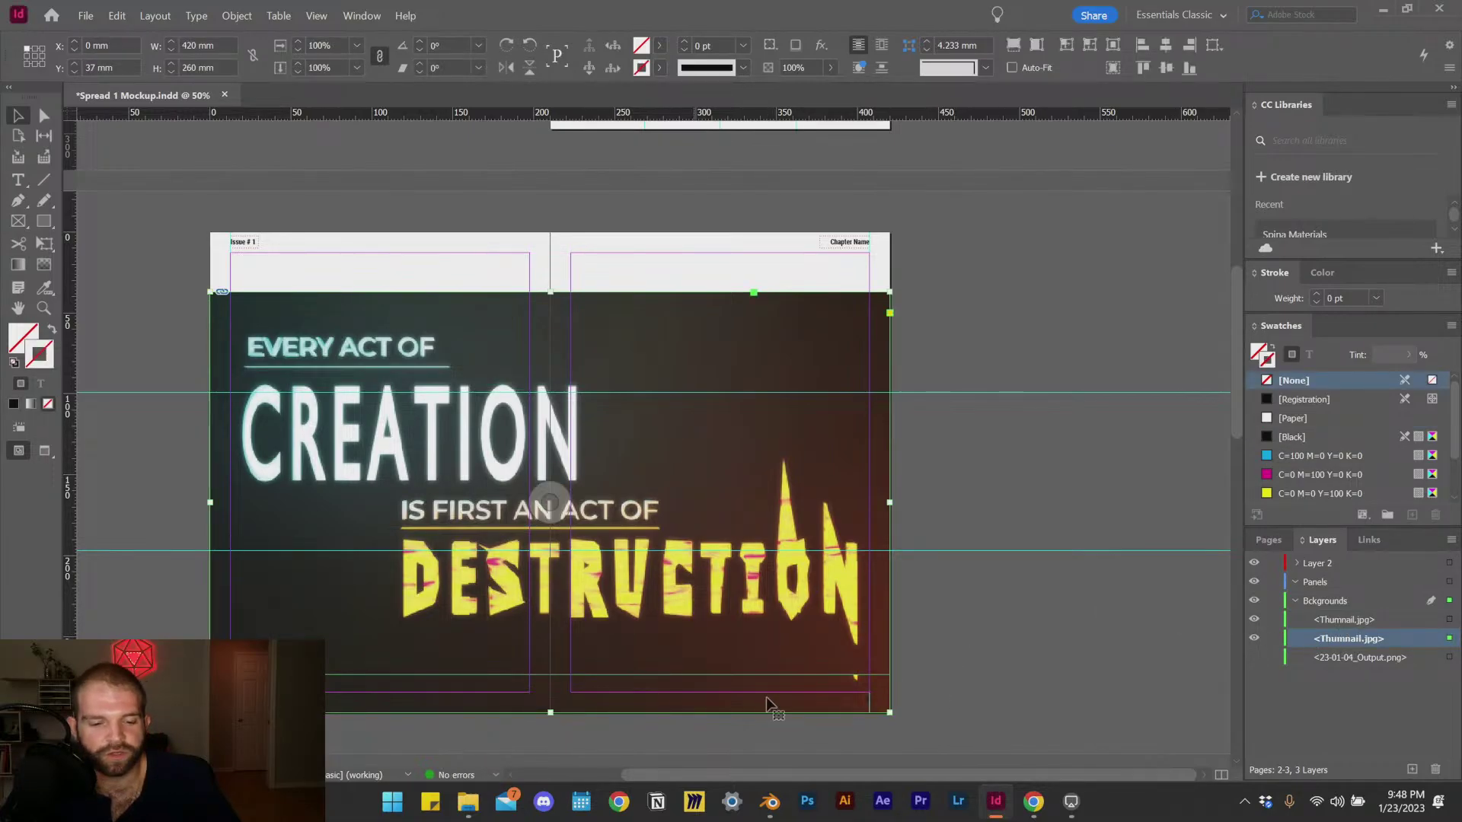
drag(551, 712, 553, 712)
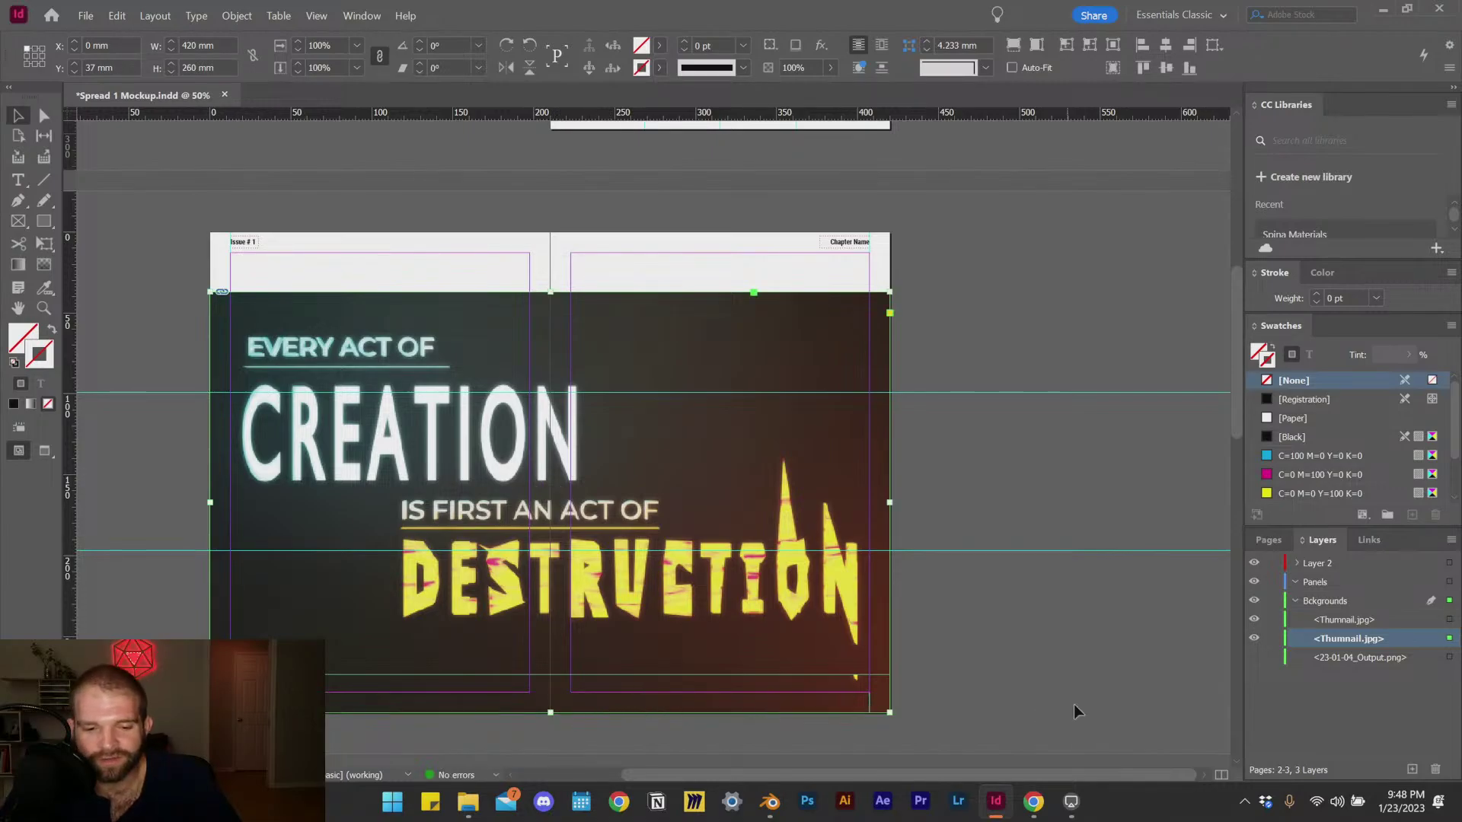
click(913, 692)
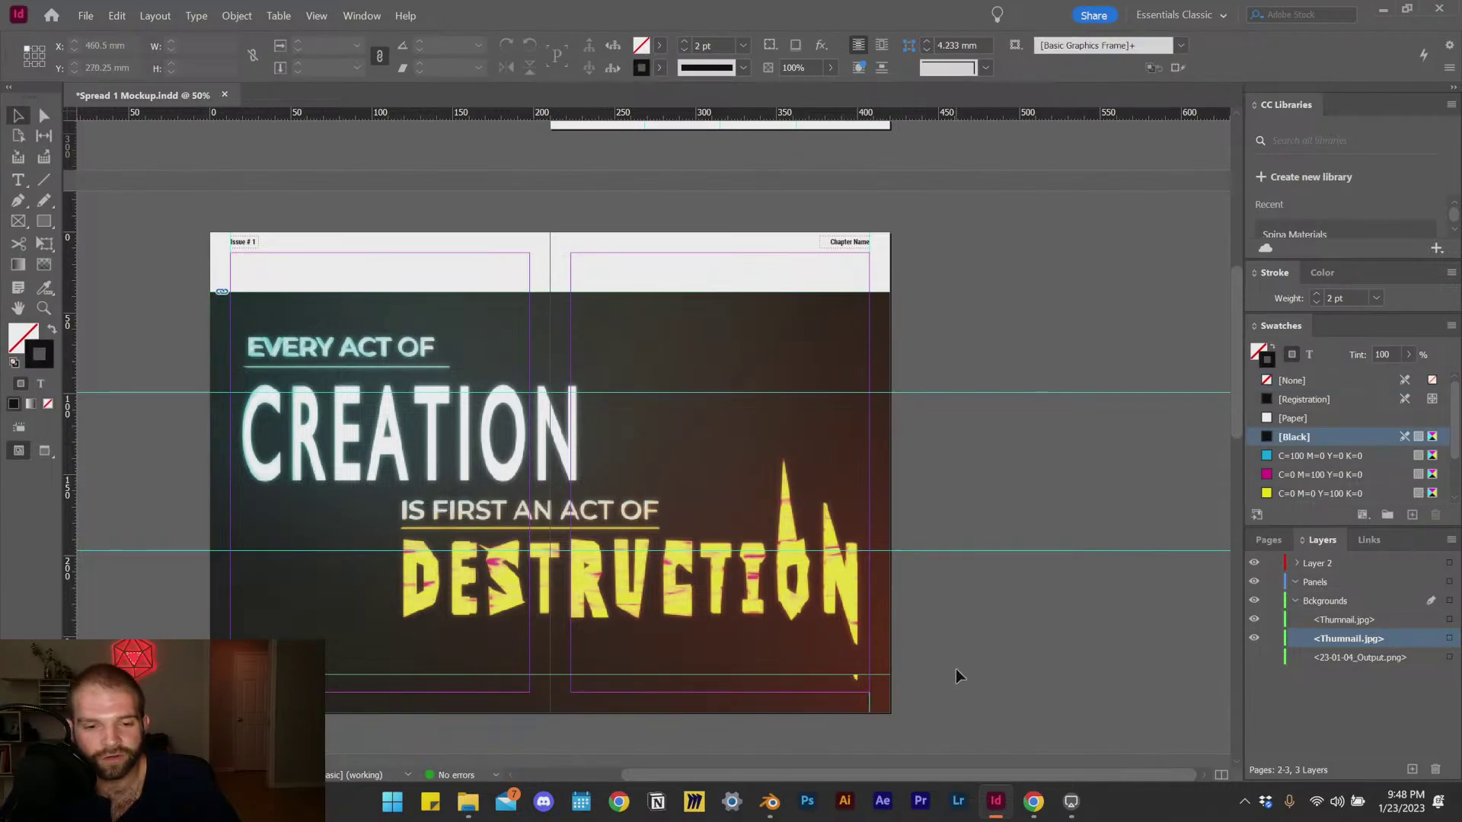
click(719, 697)
drag(550, 712, 551, 675)
right_click(683, 424)
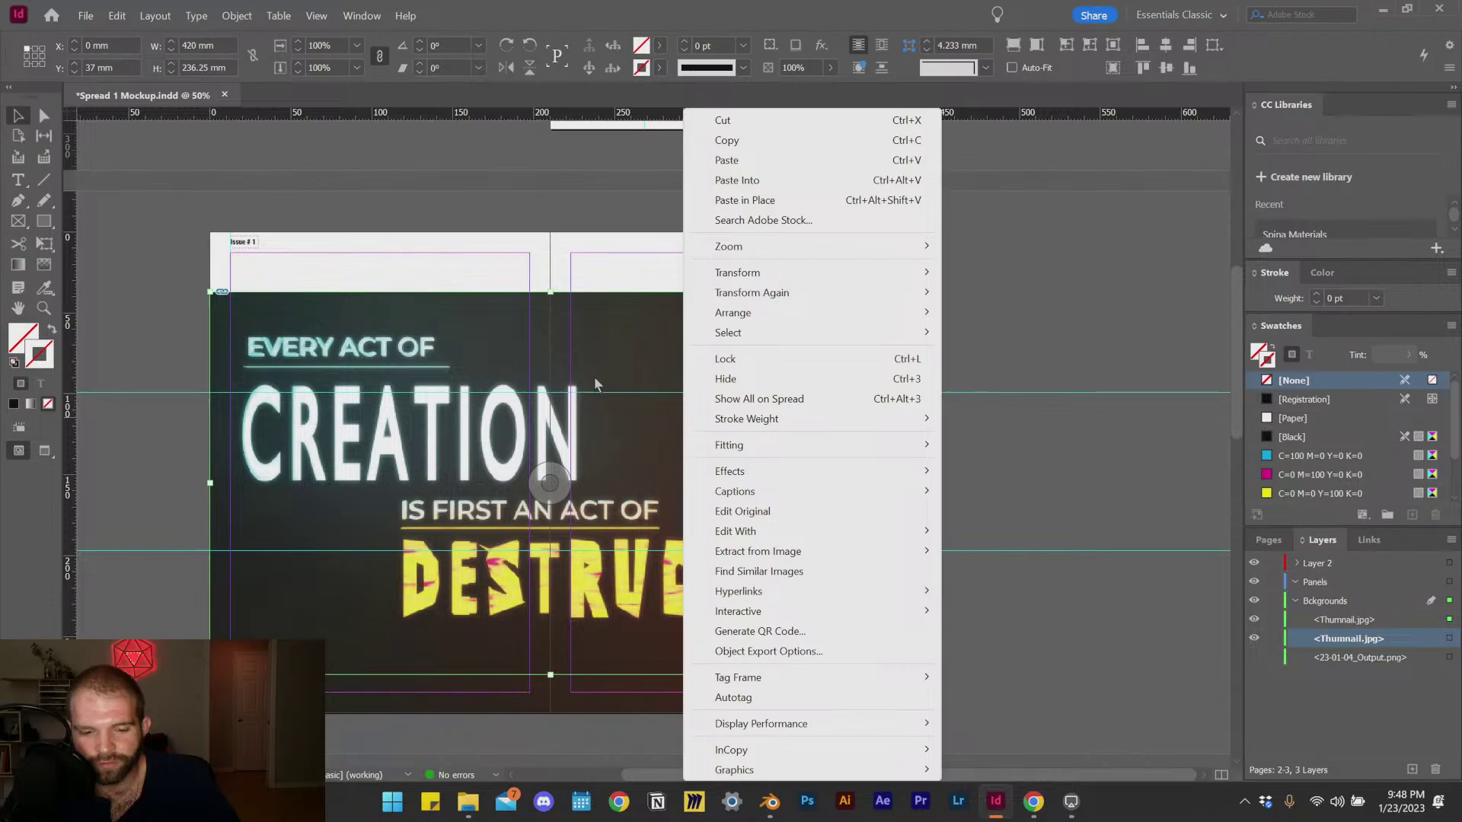
mouse_move(825, 315)
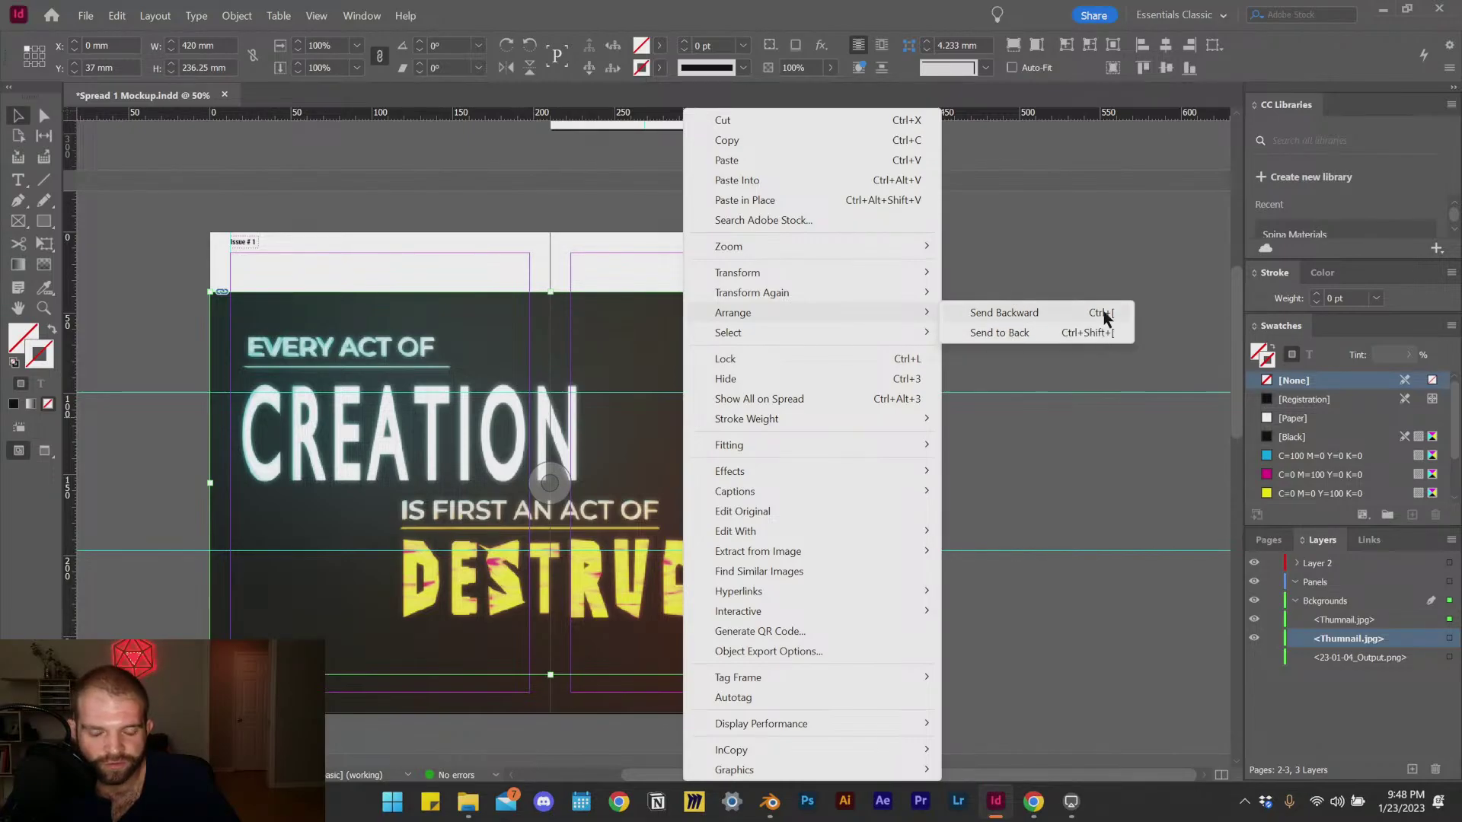
click(1089, 253)
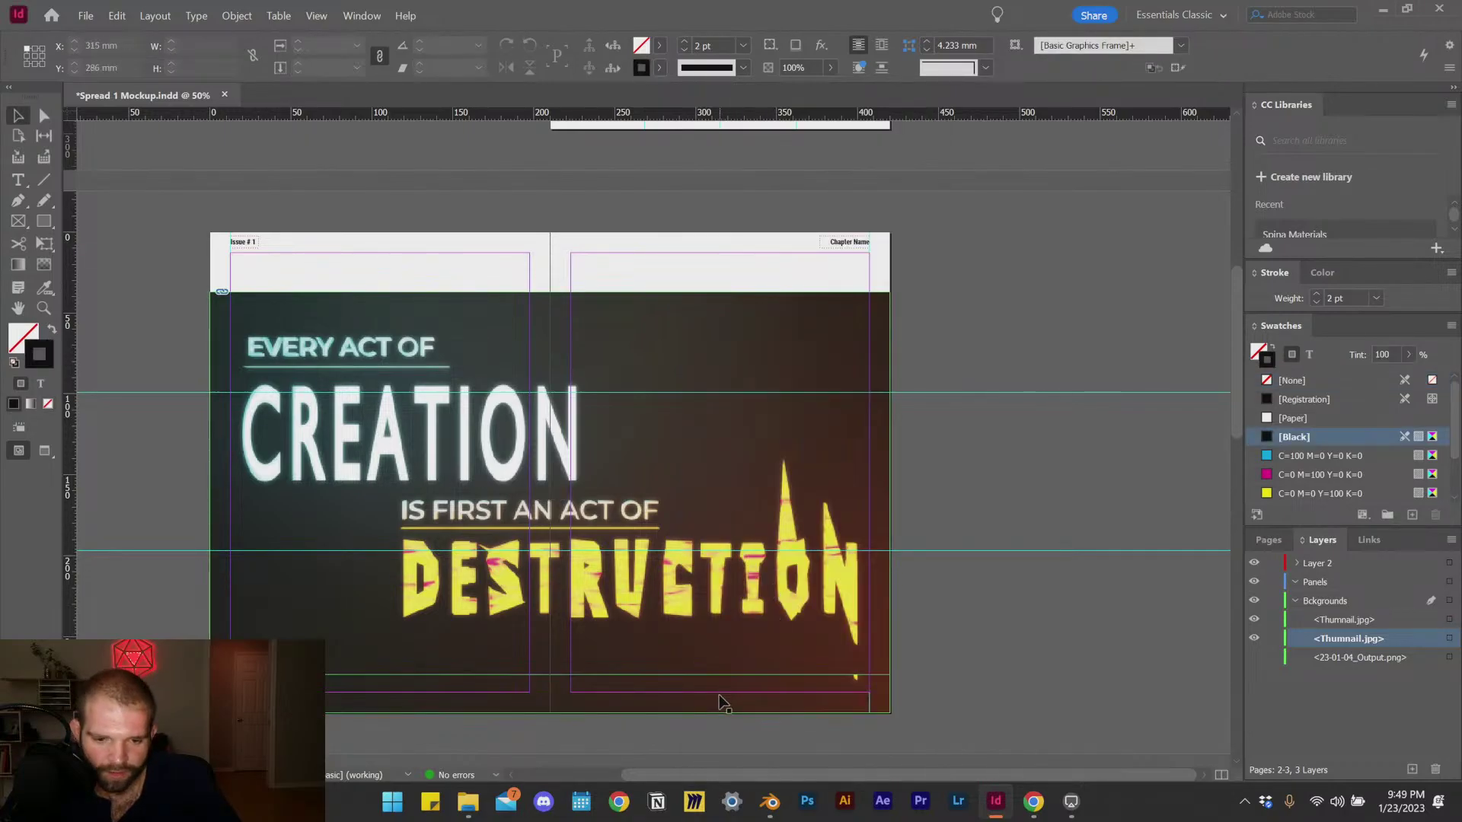
Step: Extend the rear Thumnail.jpg copy up to the upper page edge, making it 297 mm tall to cover the spread
click(629, 360)
drag(550, 293, 563, 228)
click(1071, 294)
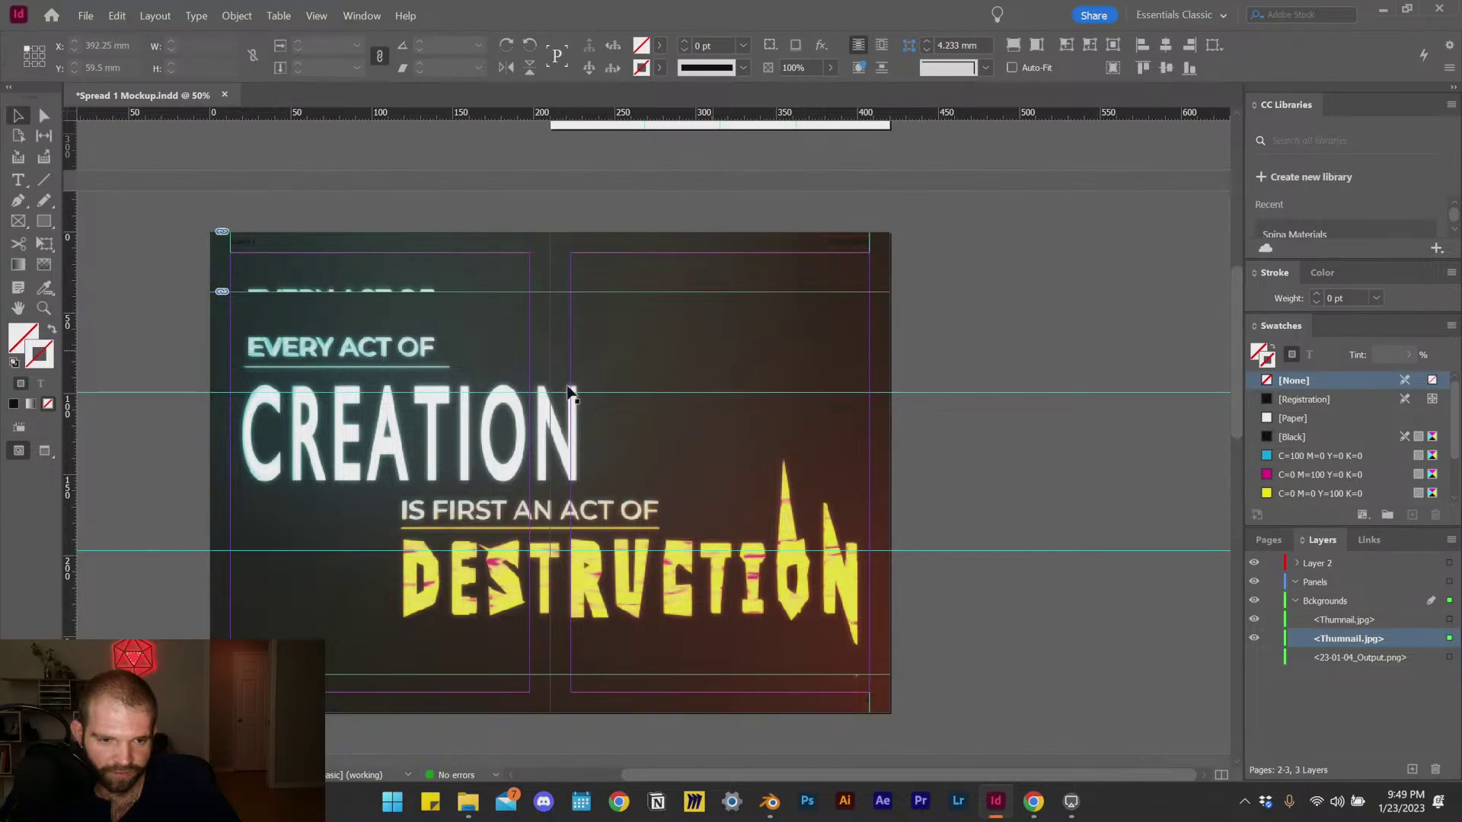
Step: Enlarge the front Thumnail.jpg frame vertically, with its upper edge at 30 mm and a height of 248.5 mm
click(626, 361)
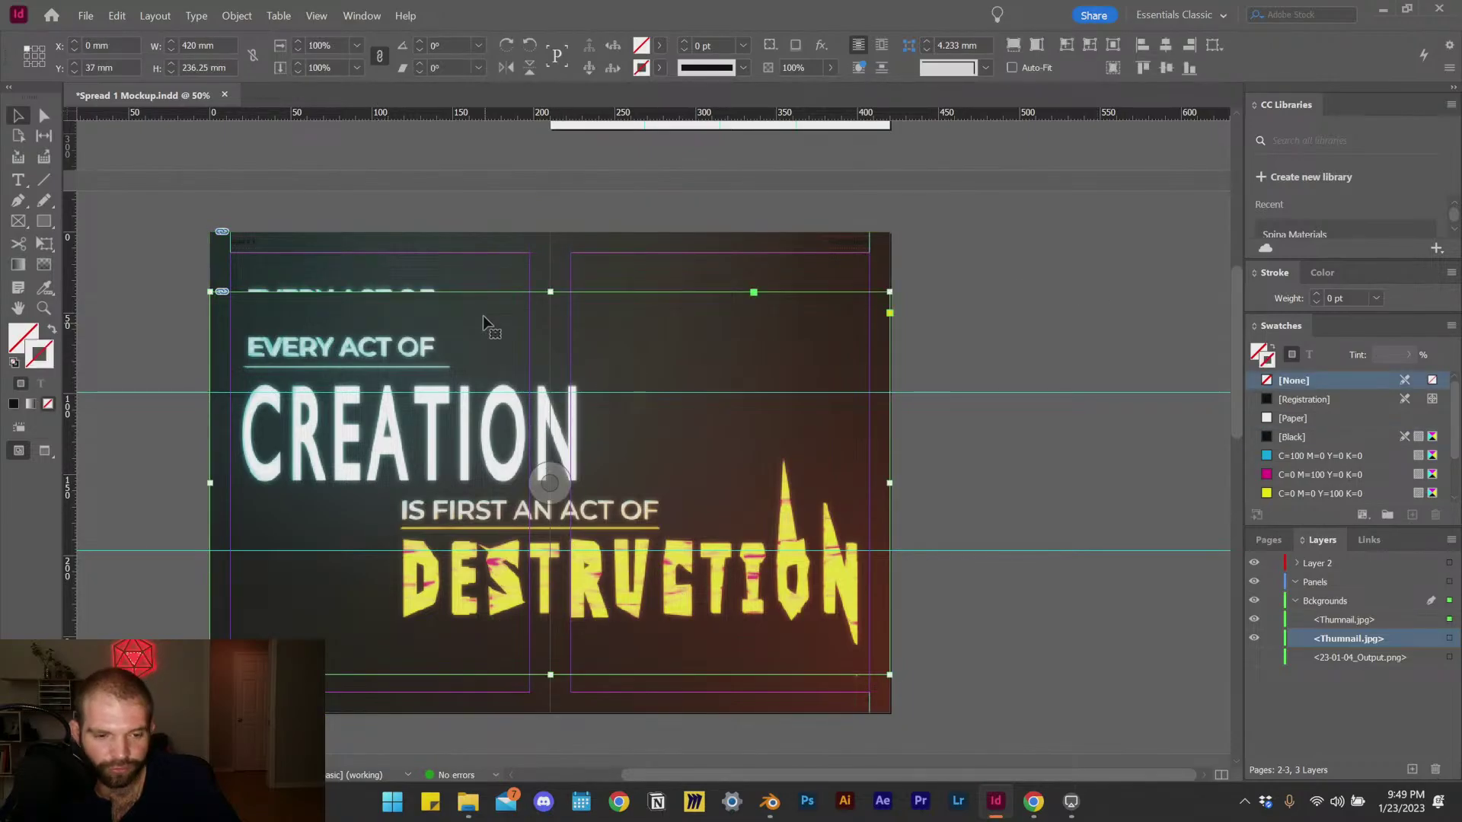
drag(551, 292, 551, 281)
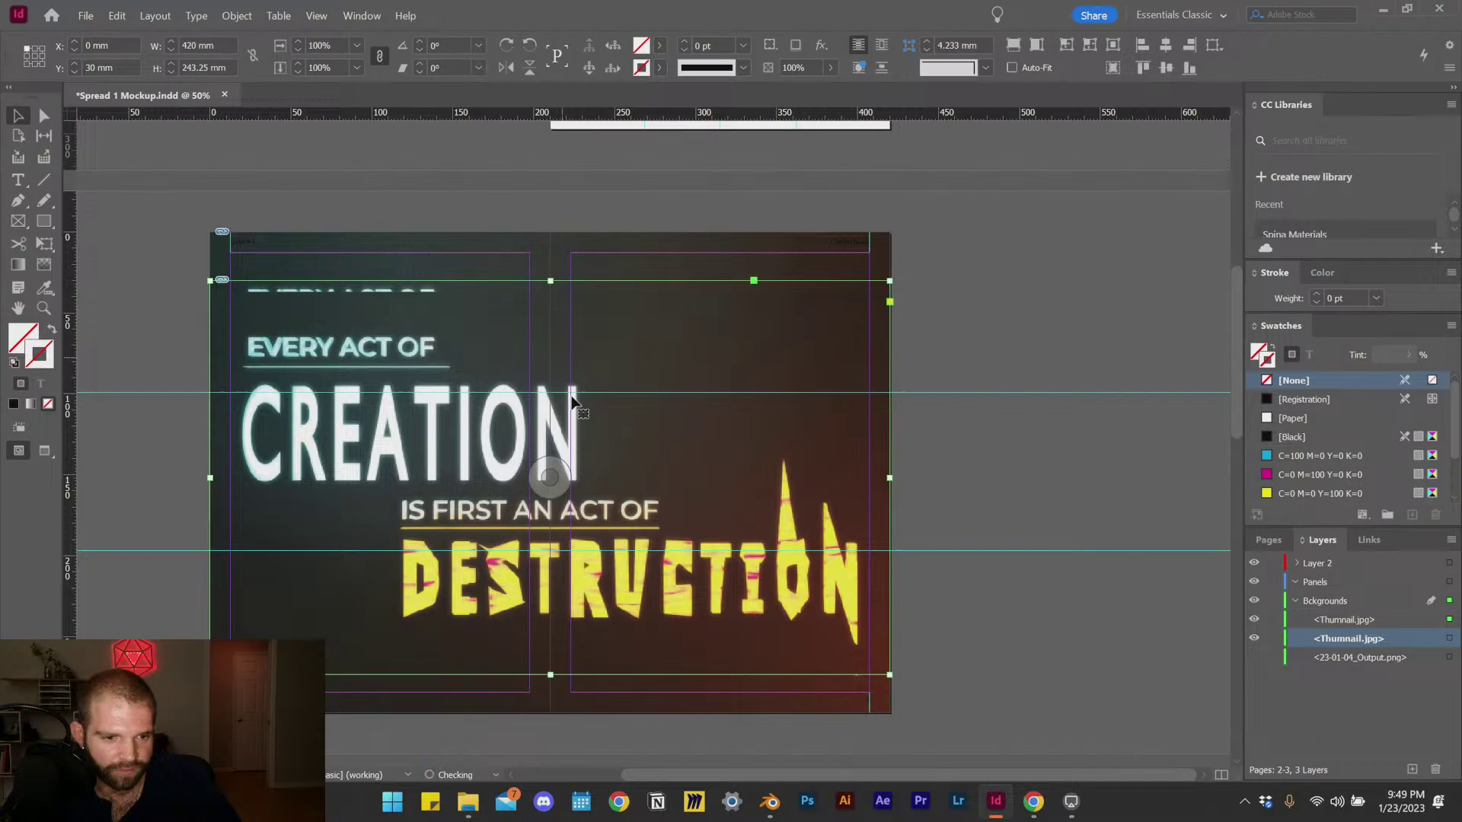
click(550, 478)
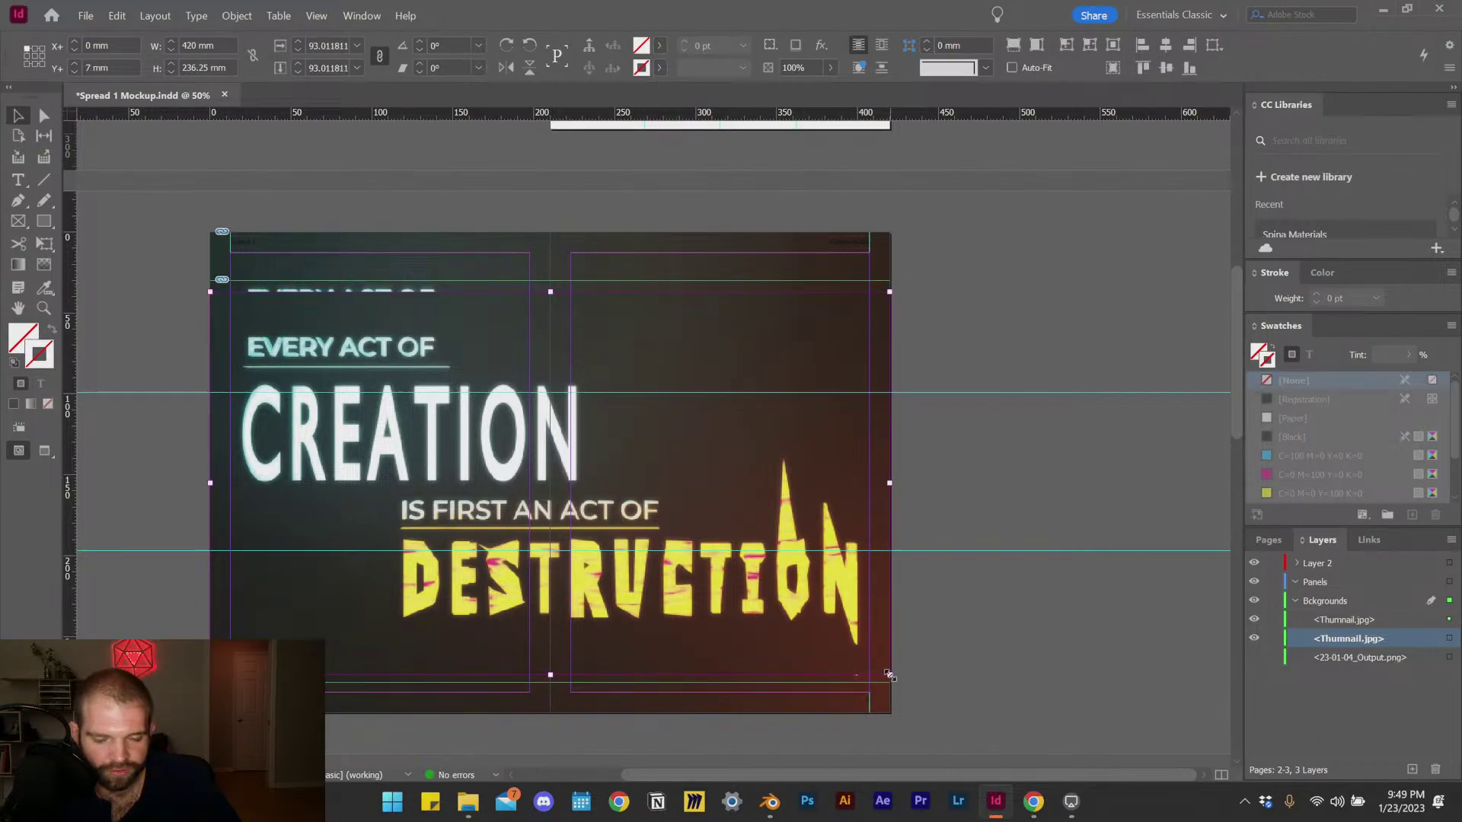
click(996, 451)
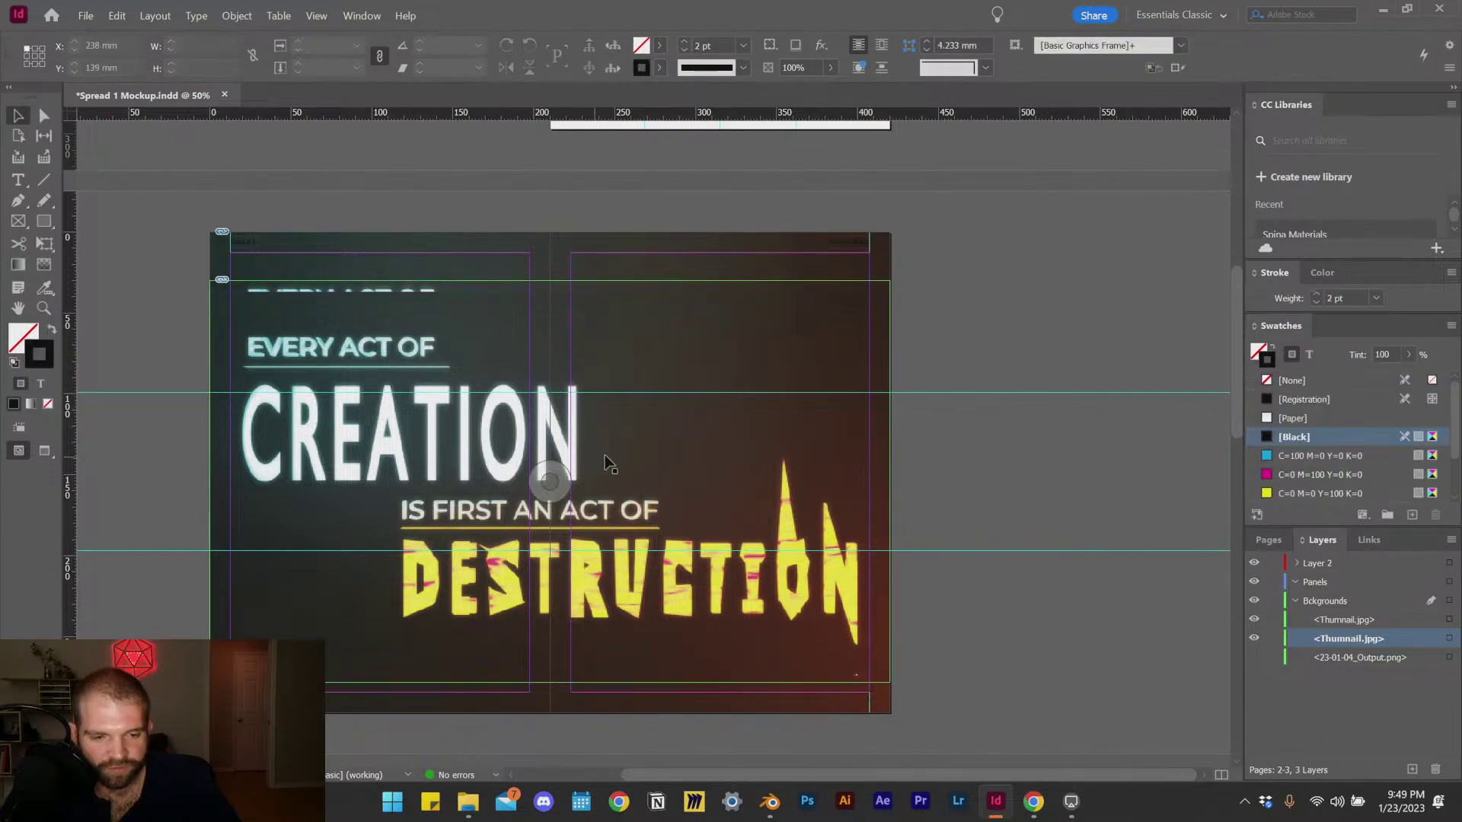
Step: Try to resize the image inside the front Thumnail.jpg frame, and undo the change
click(517, 376)
drag(888, 675, 886, 675)
key(ctrl+z)
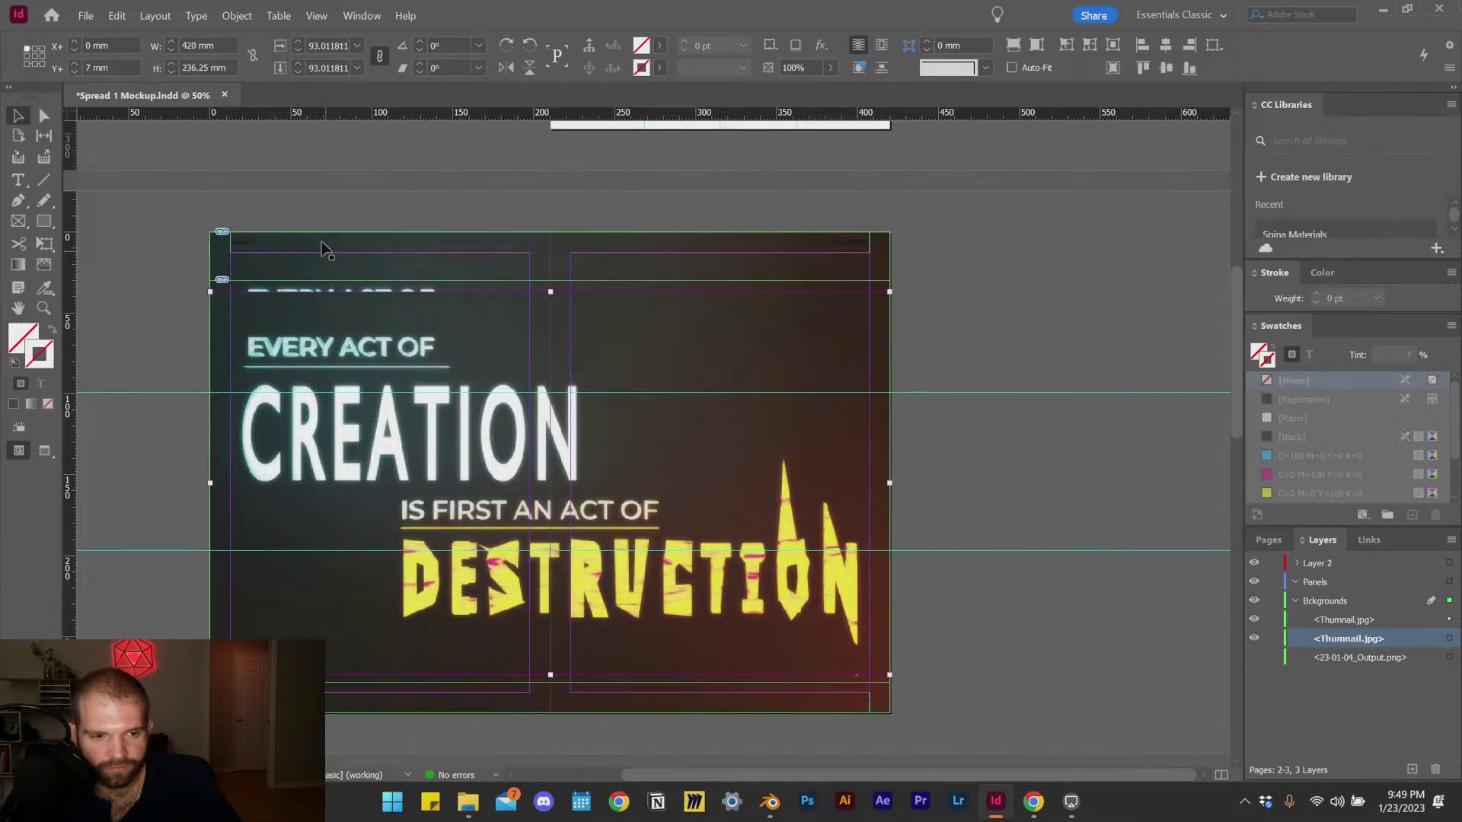
Step: Select both Thumnail.jpg copies in turn and examine where they overlap along the front frame's upper and lower edges
scroll(251, 295, up, 3)
scroll(409, 248, down, 2)
scroll(408, 247, down, 1)
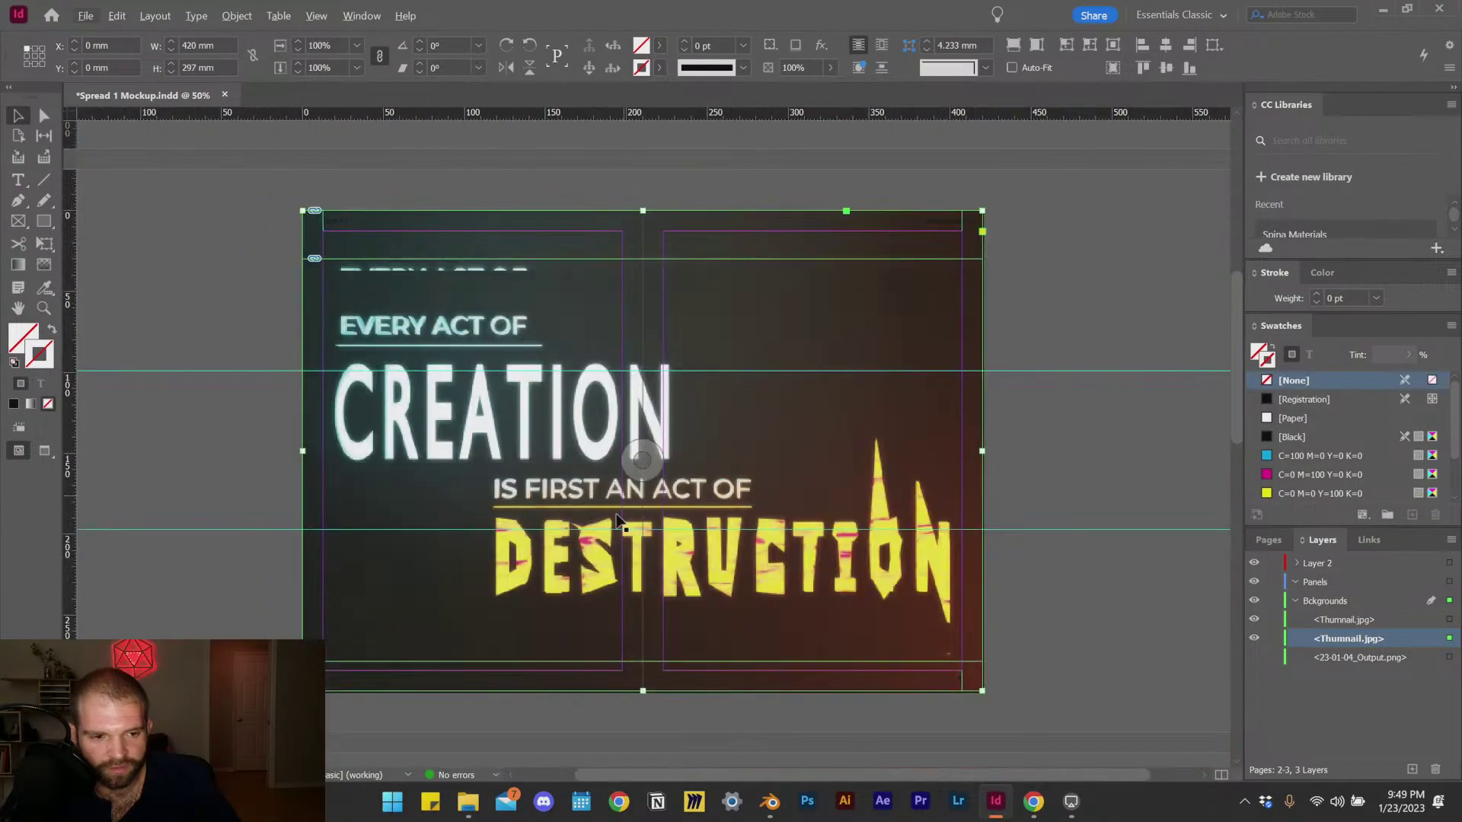
click(731, 388)
click(731, 389)
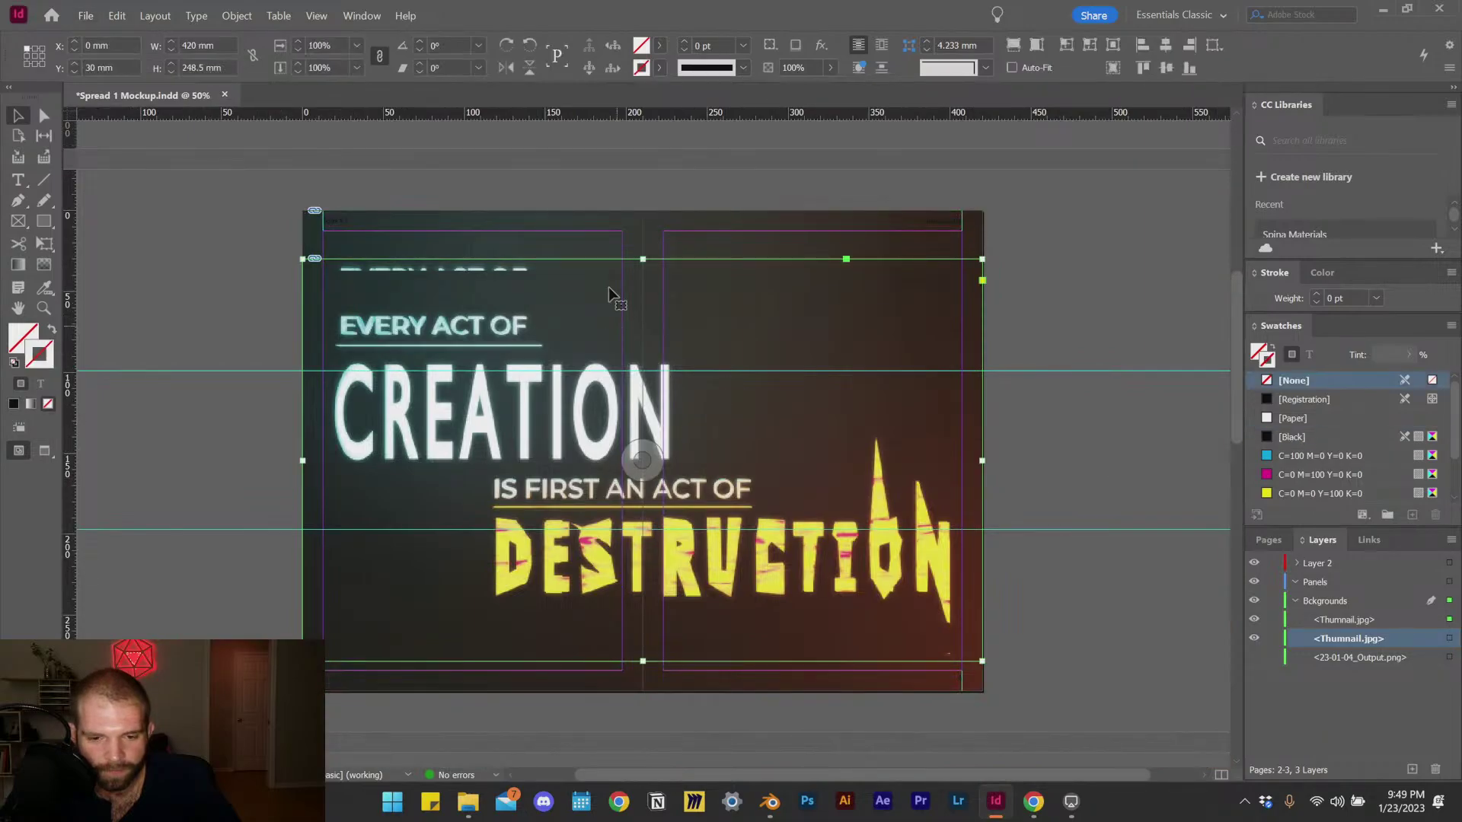
scroll(373, 263, up, 3)
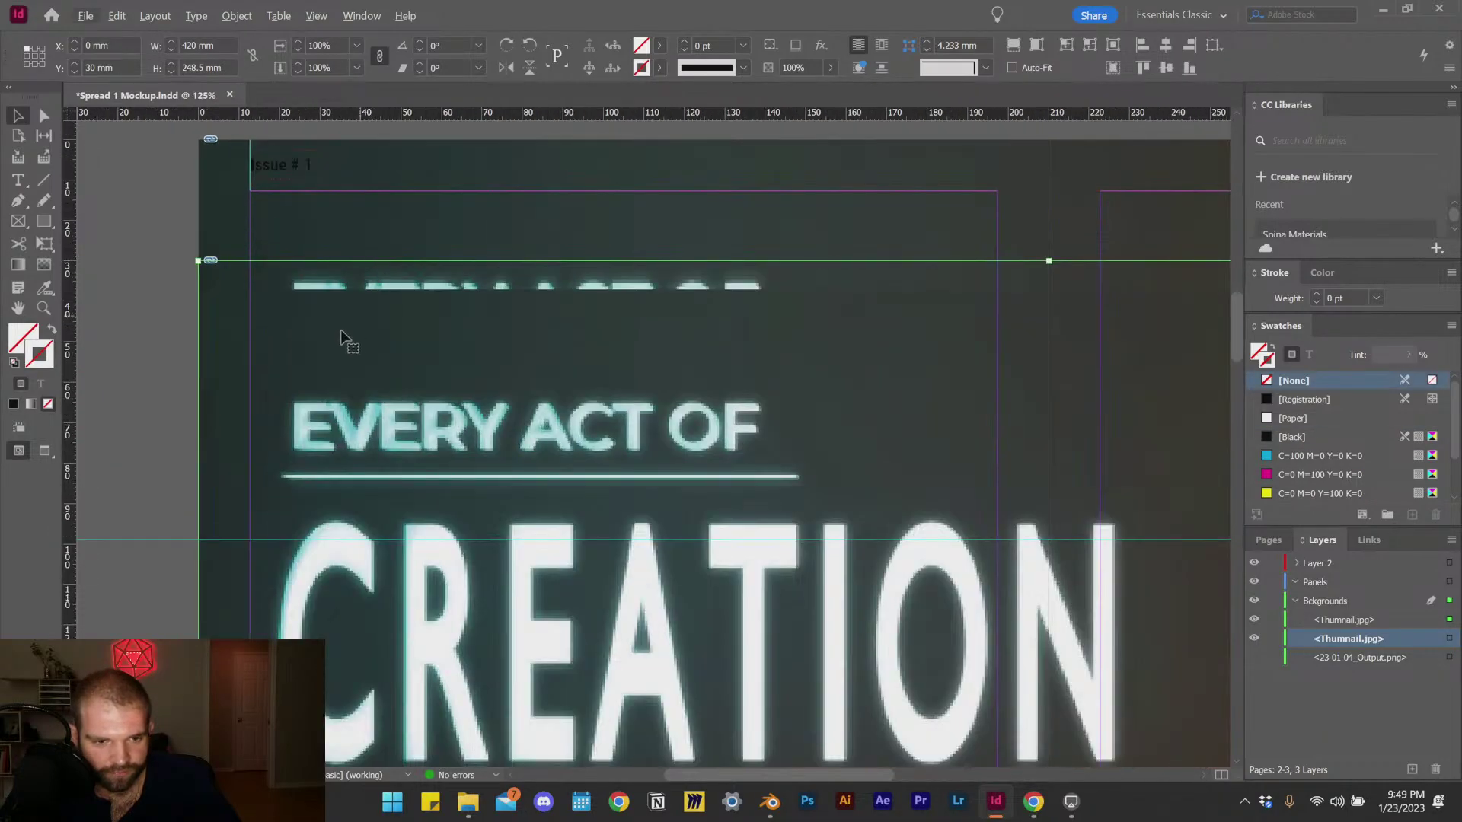
scroll(441, 179, down, 3)
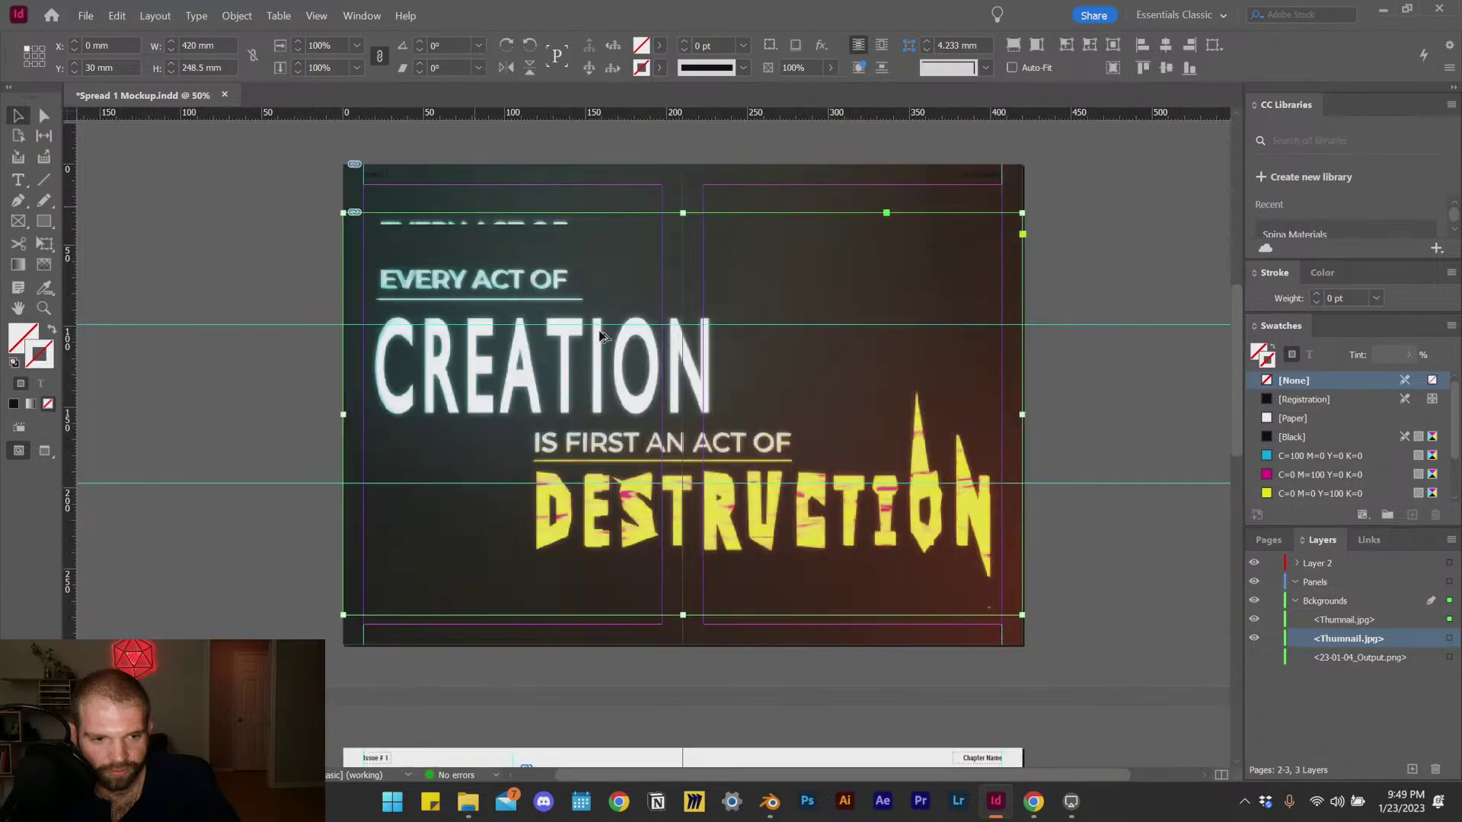
scroll(750, 556, up, 1)
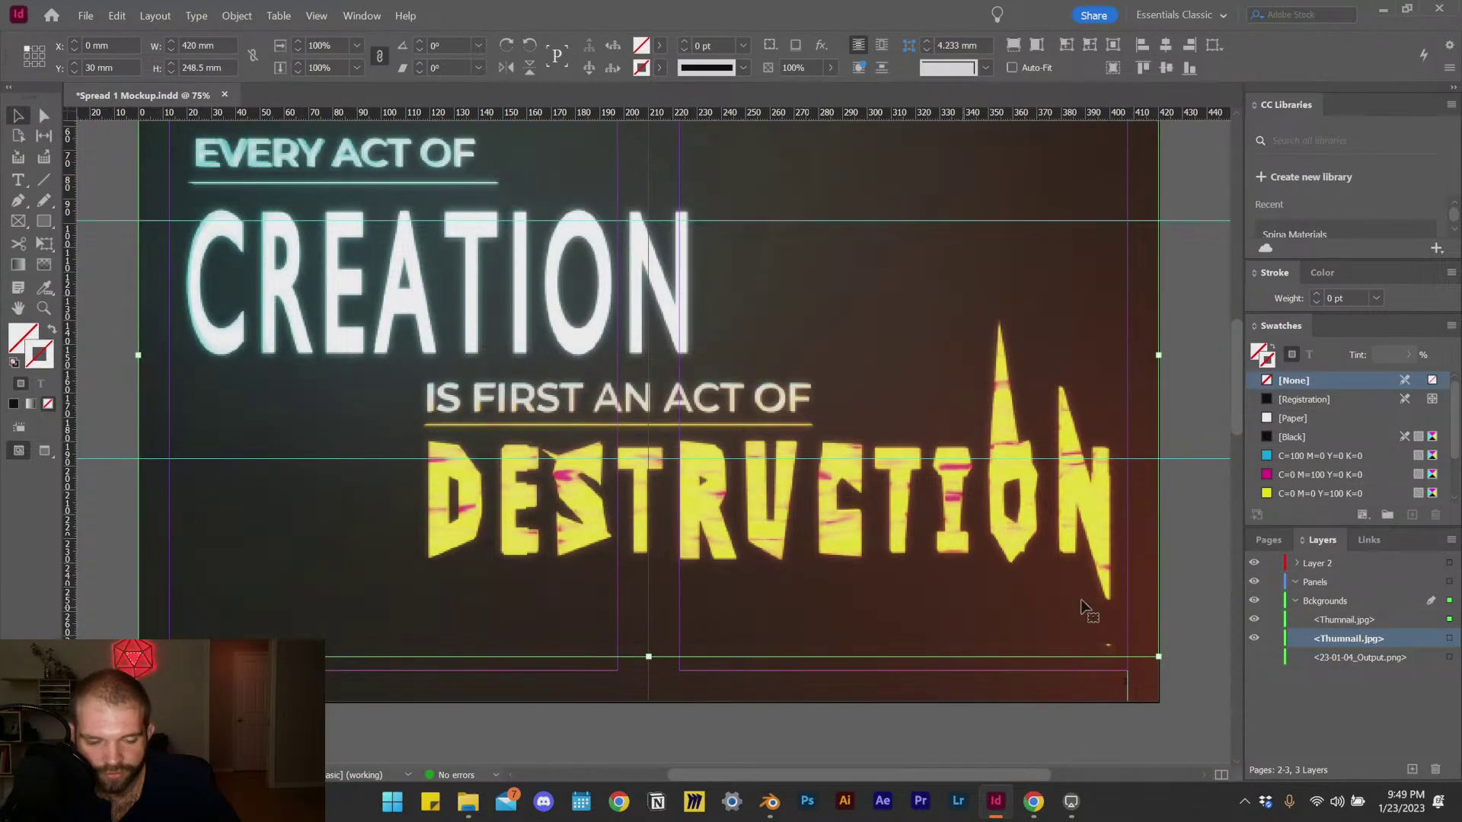
scroll(647, 388, down, 1)
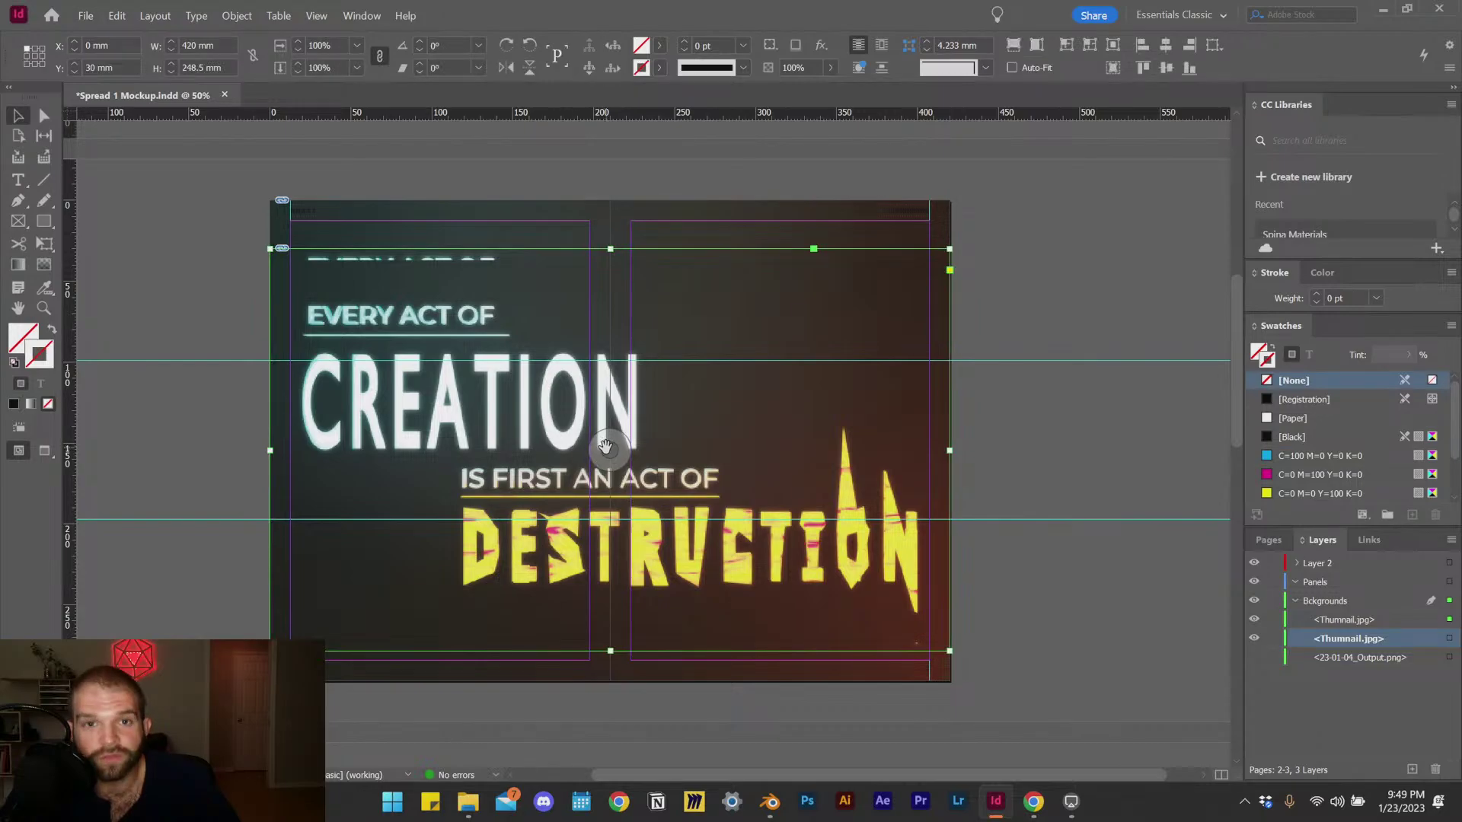
Step: Scale up the image inside the front Thumnail.jpg frame to fill the frame, and adjust the frame's upper edge slightly
click(605, 447)
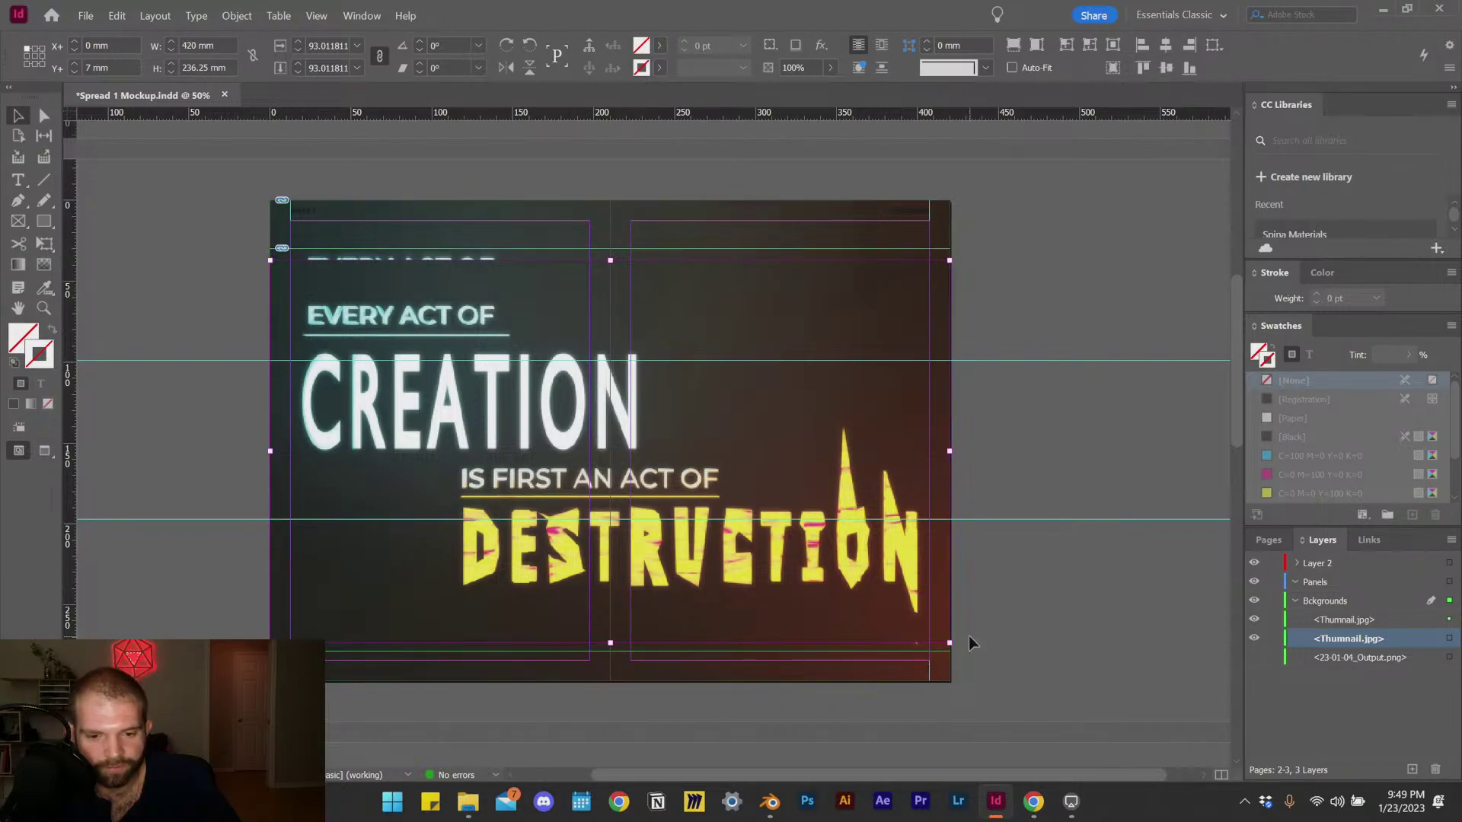
mouse_move(948, 643)
mouse_down()
mouse_move(1046, 782)
mouse_move(944, 629)
mouse_move(987, 656)
mouse_move(1018, 766)
mouse_move(1094, 742)
mouse_move(959, 623)
mouse_move(876, 586)
mouse_move(964, 655)
mouse_move(933, 632)
mouse_move(944, 655)
mouse_up()
click(777, 369)
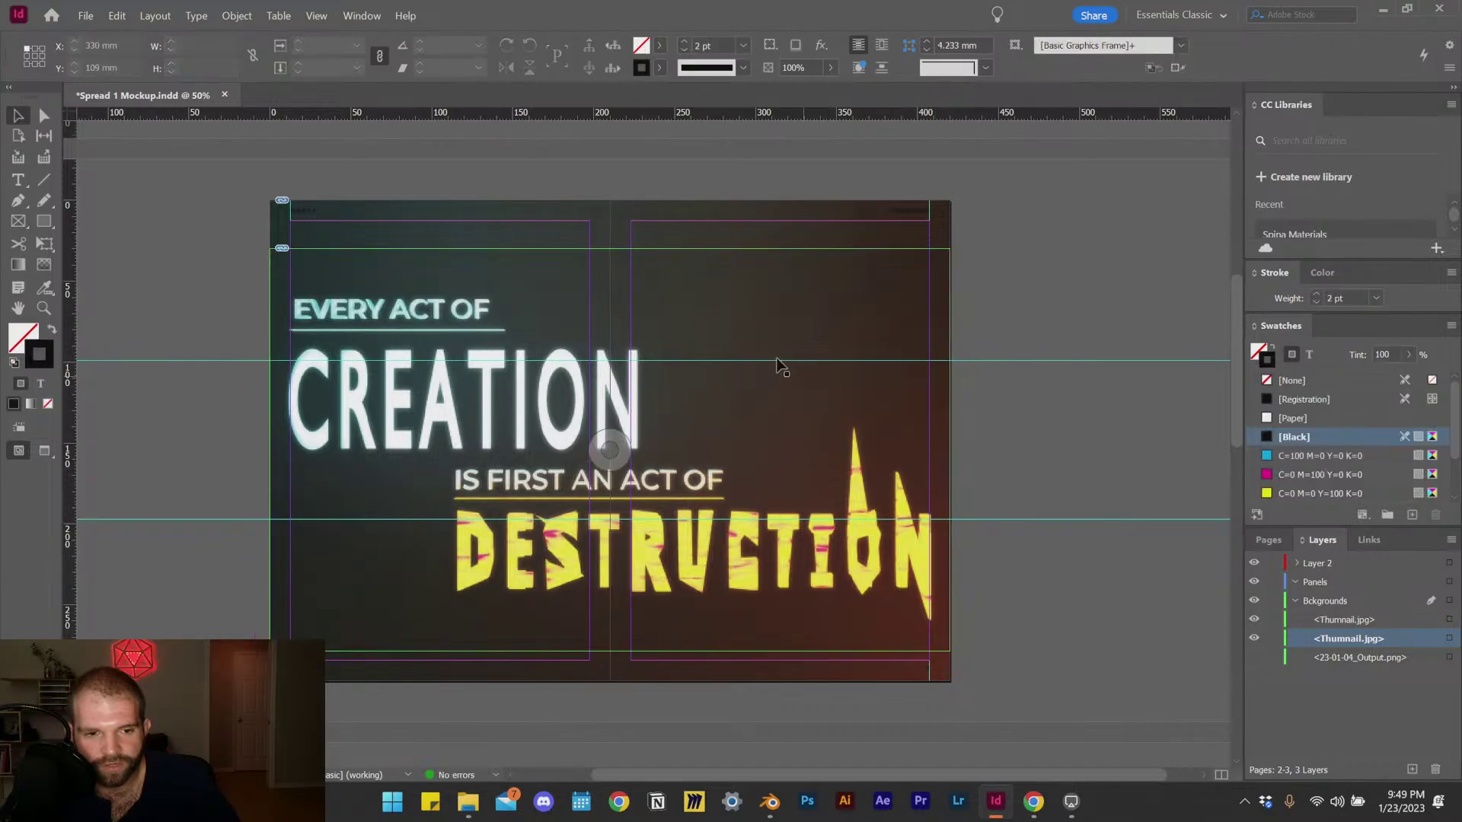
drag(617, 252, 615, 249)
click(907, 277)
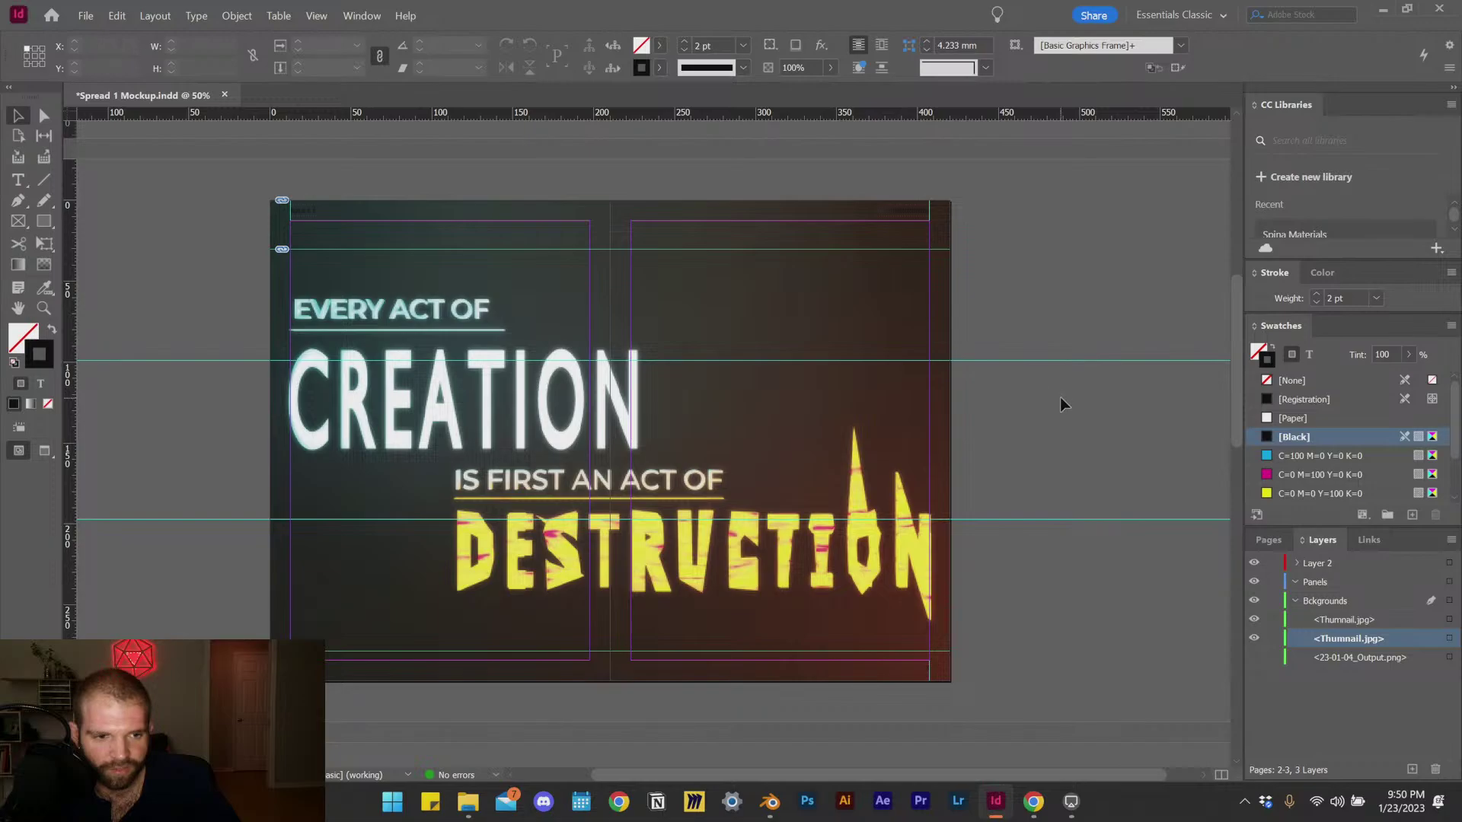
Step: Examine the blended background across pages 2-3, including the page 3 number corner and the outer edges
scroll(1046, 659, up, 6)
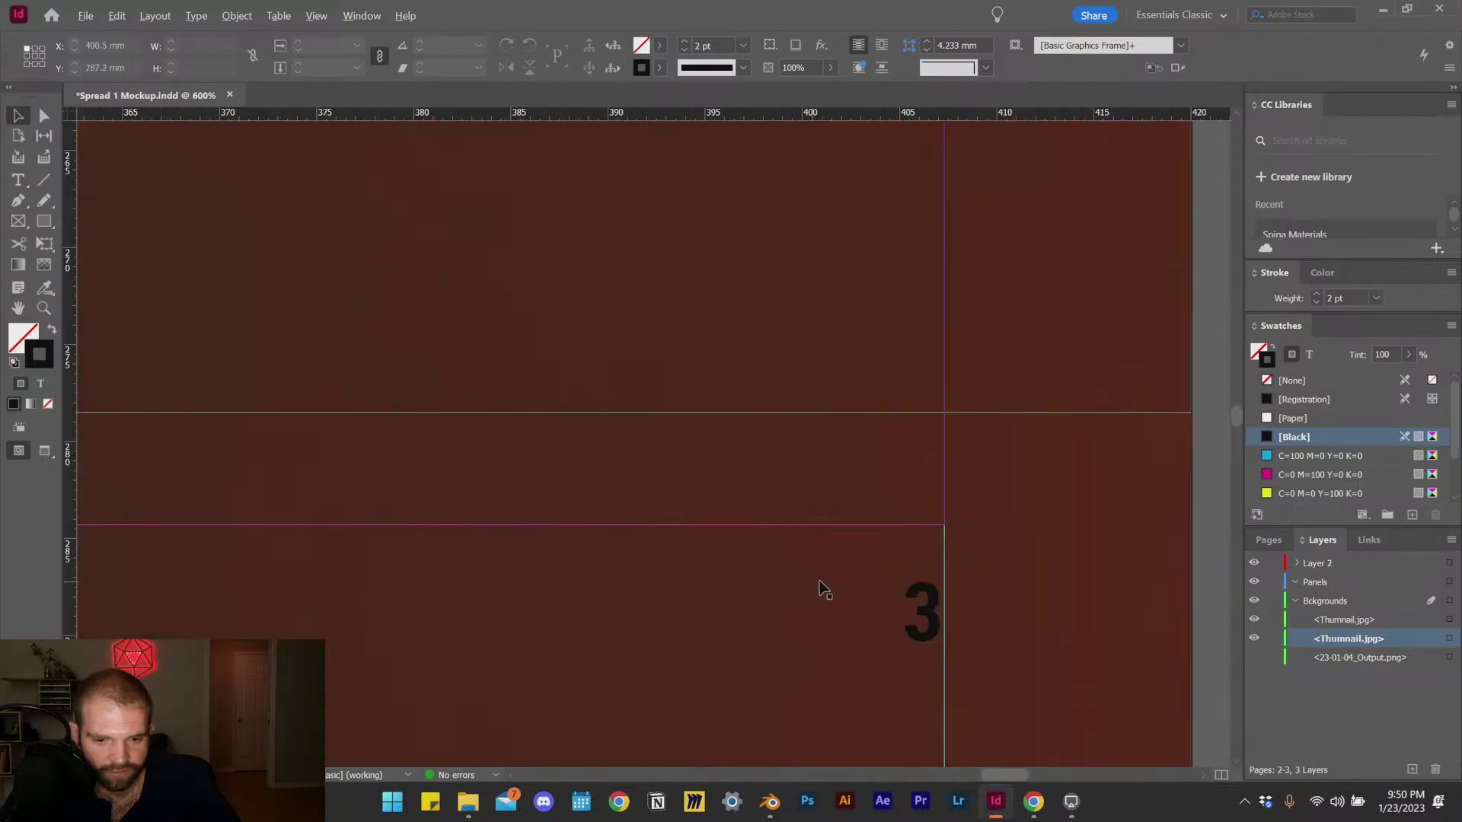
scroll(992, 577, down, 6)
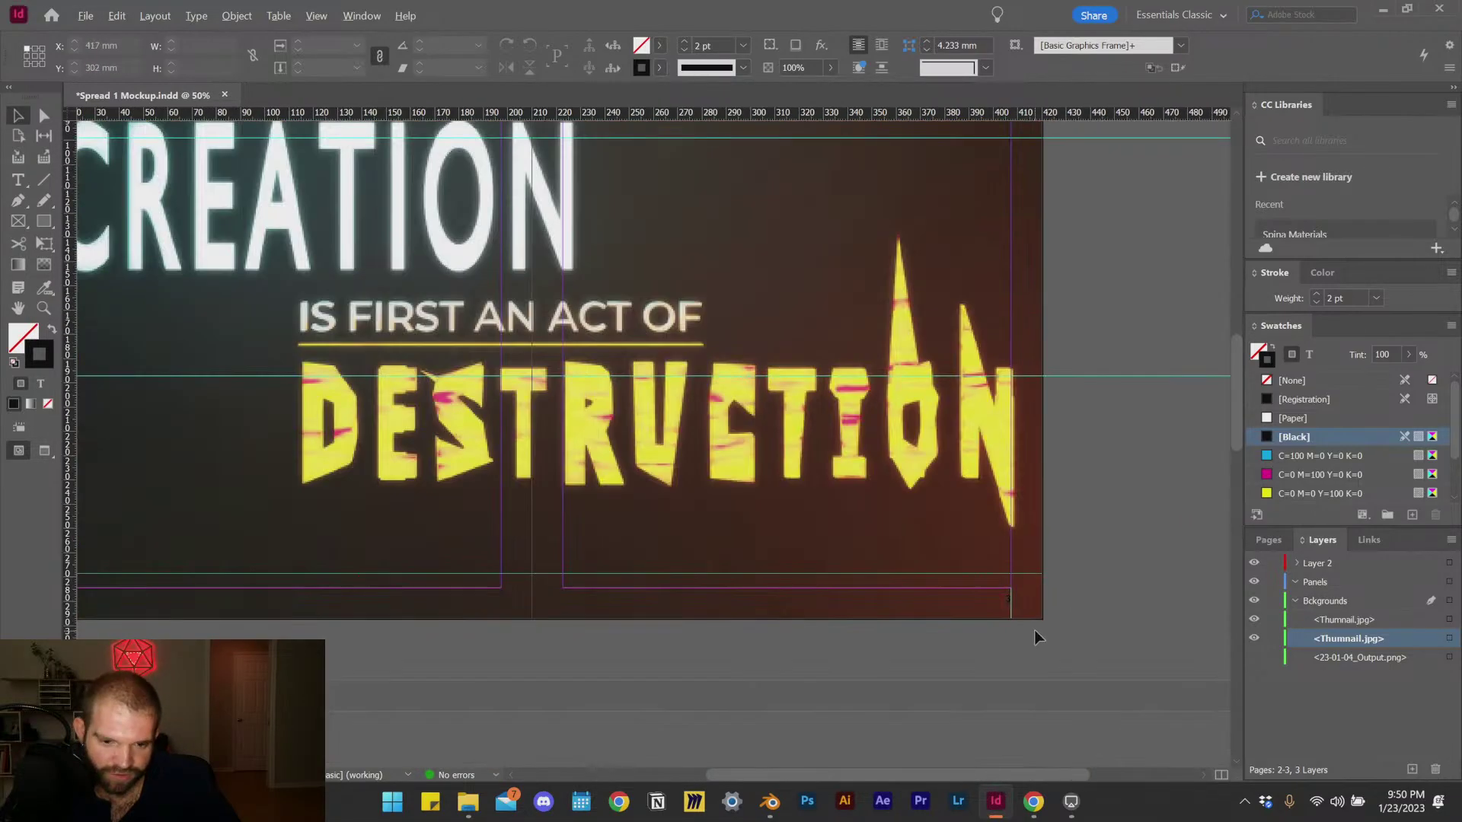
scroll(901, 436, left, 3)
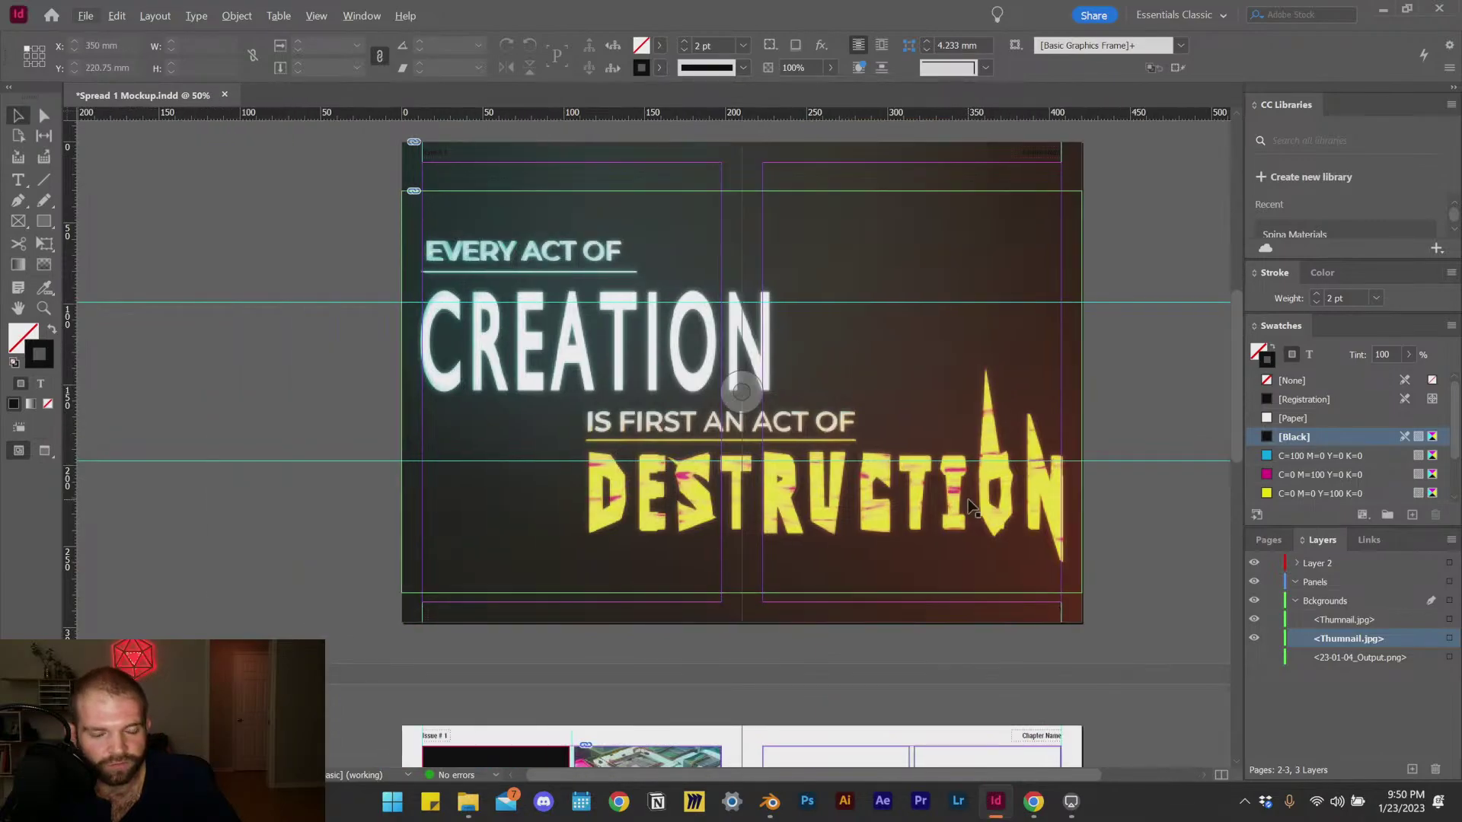
scroll(883, 437, up, 1)
scroll(670, 332, up, 3)
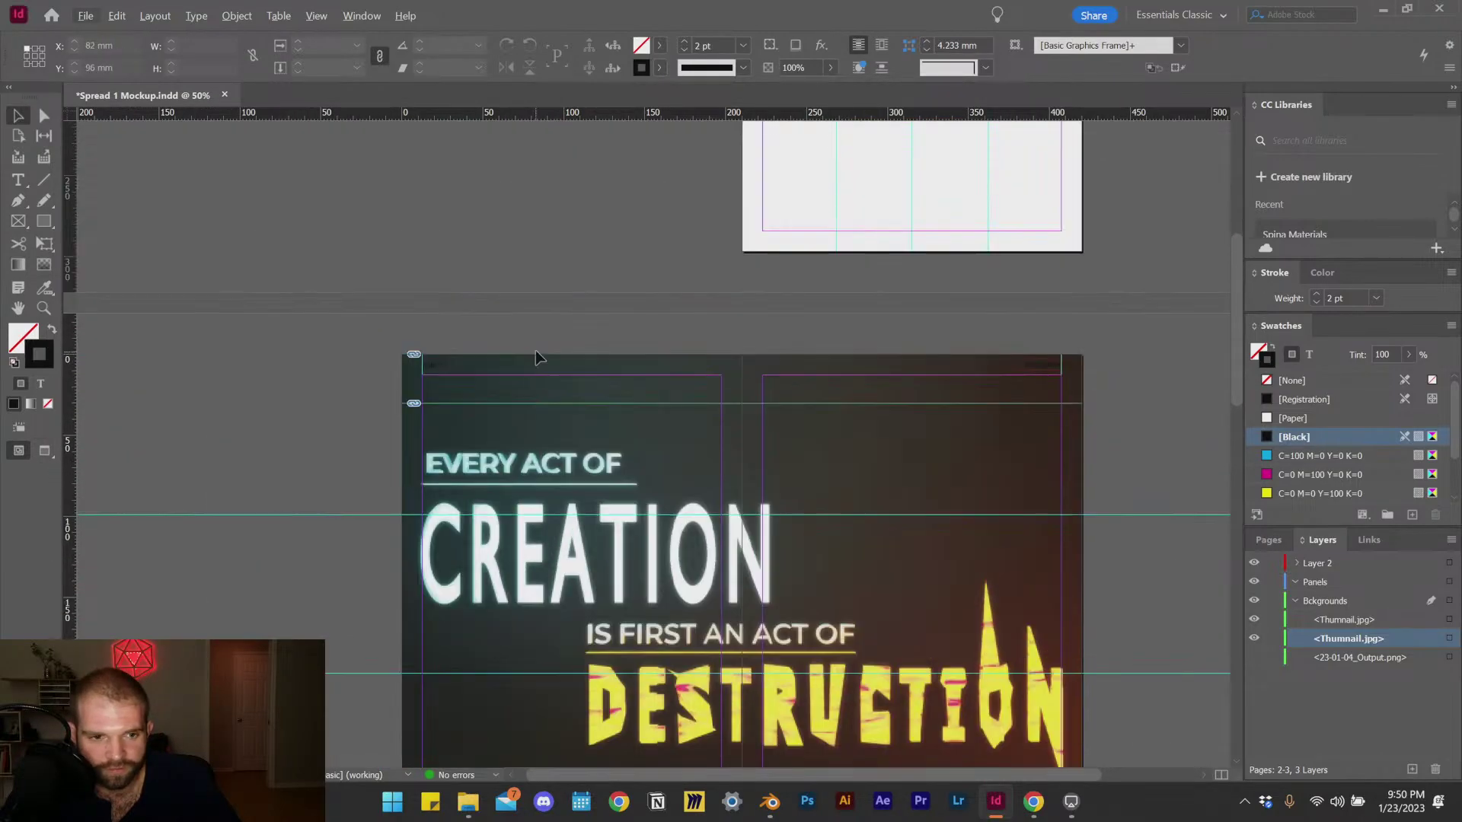
scroll(609, 343, down, 2)
scroll(548, 350, right, 2)
scroll(492, 359, down, 1)
scroll(492, 359, left, 2)
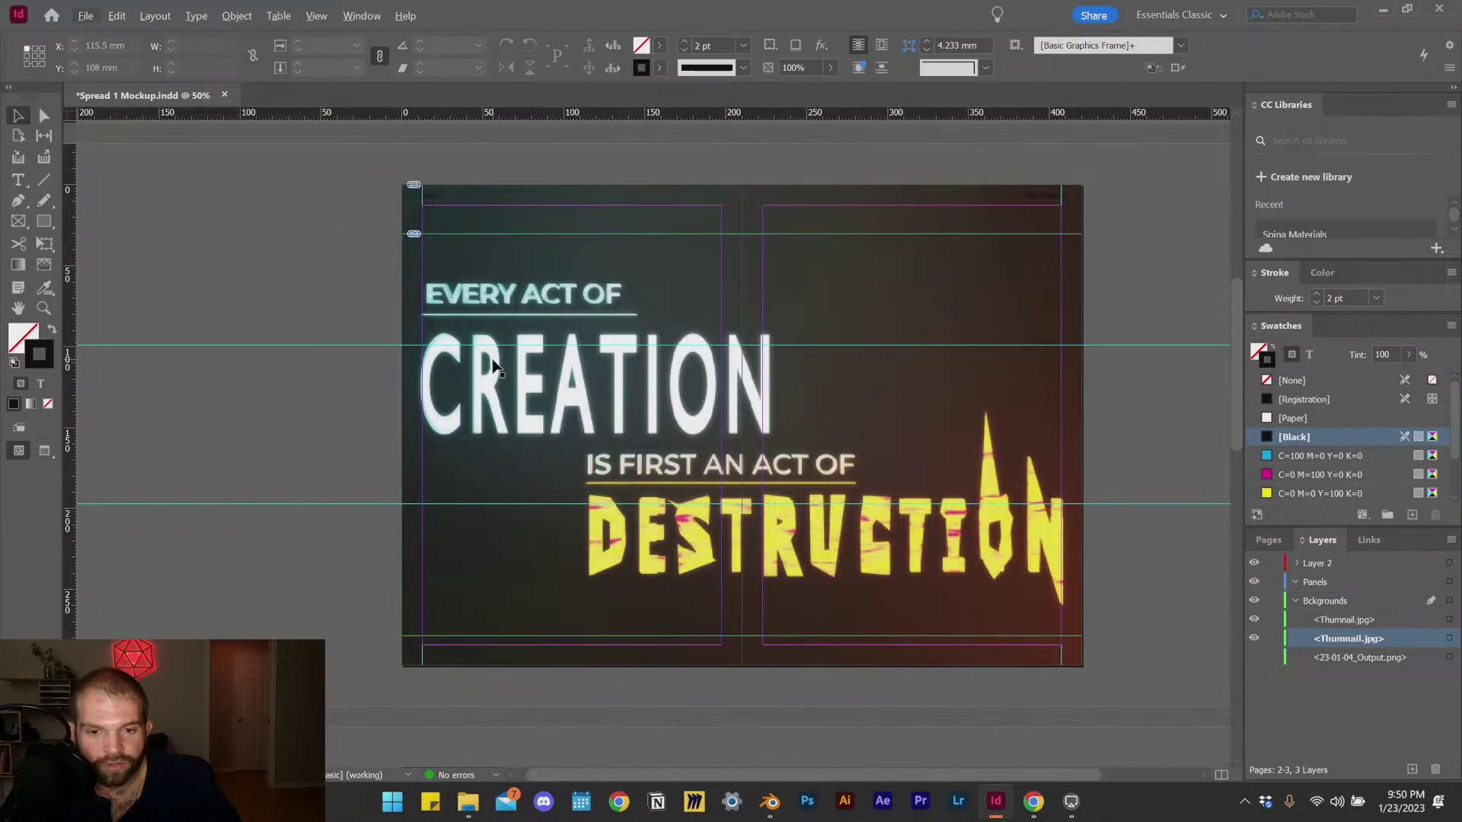
scroll(492, 359, right, 2)
scroll(716, 373, left, 2)
scroll(810, 415, down, 4)
scroll(800, 415, up, 5)
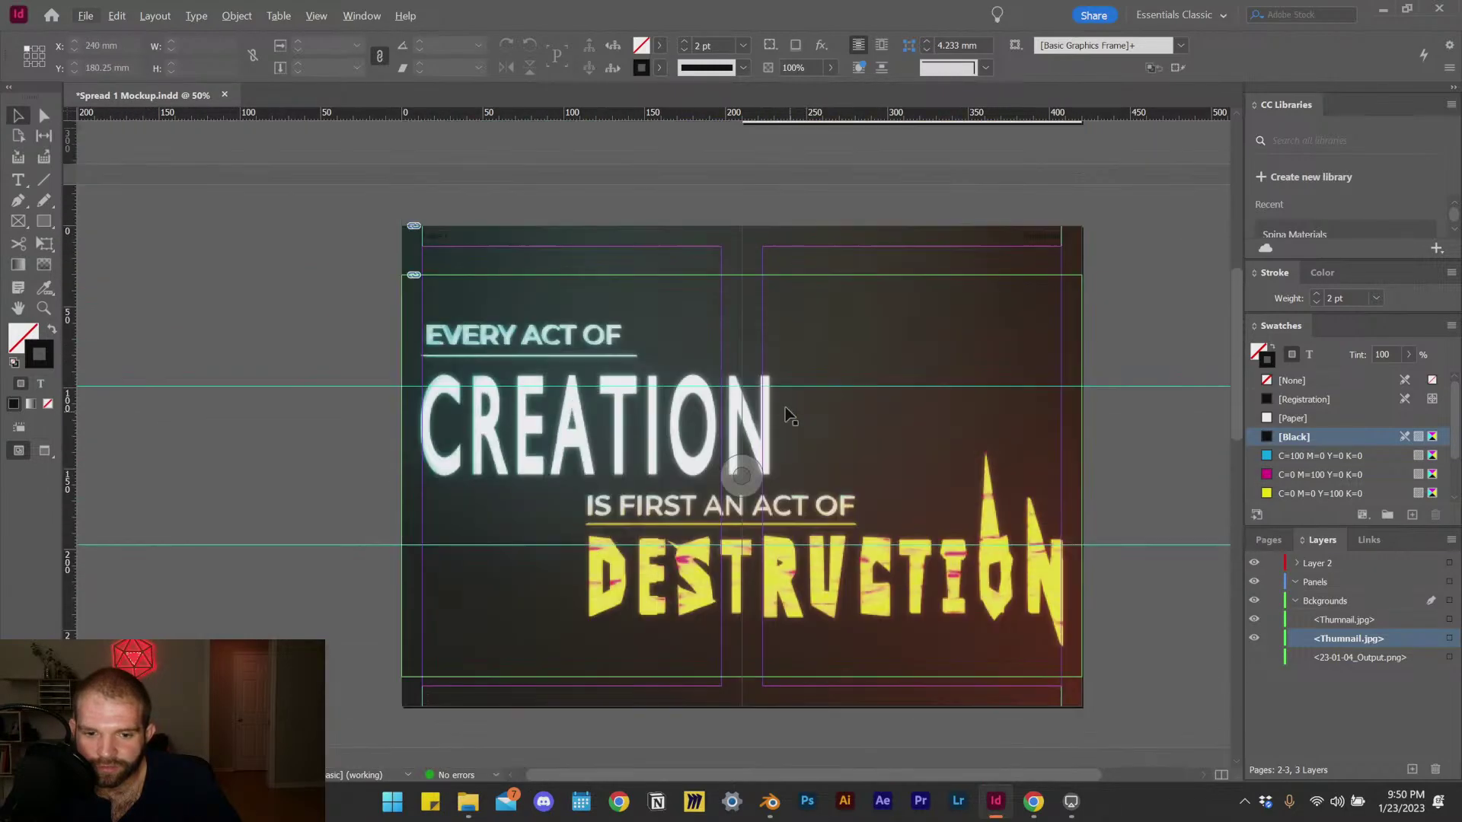
Step: Examine the header and page number corners of the page 2-3 spread, and show the full list of parent pages
scroll(438, 246, up, 4)
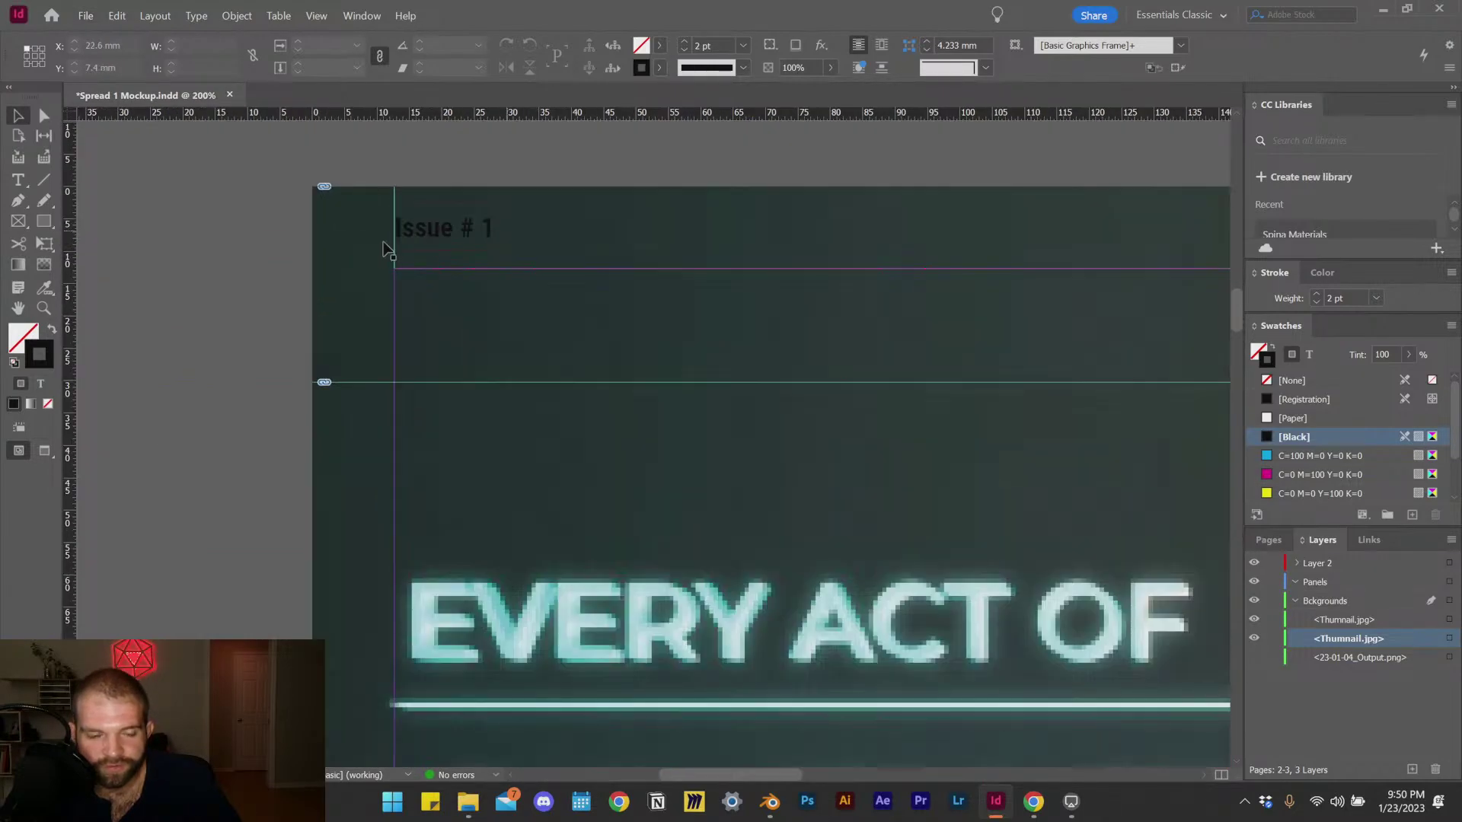
scroll(383, 247, down, 4)
scroll(533, 381, down, 2)
scroll(675, 376, right, 2)
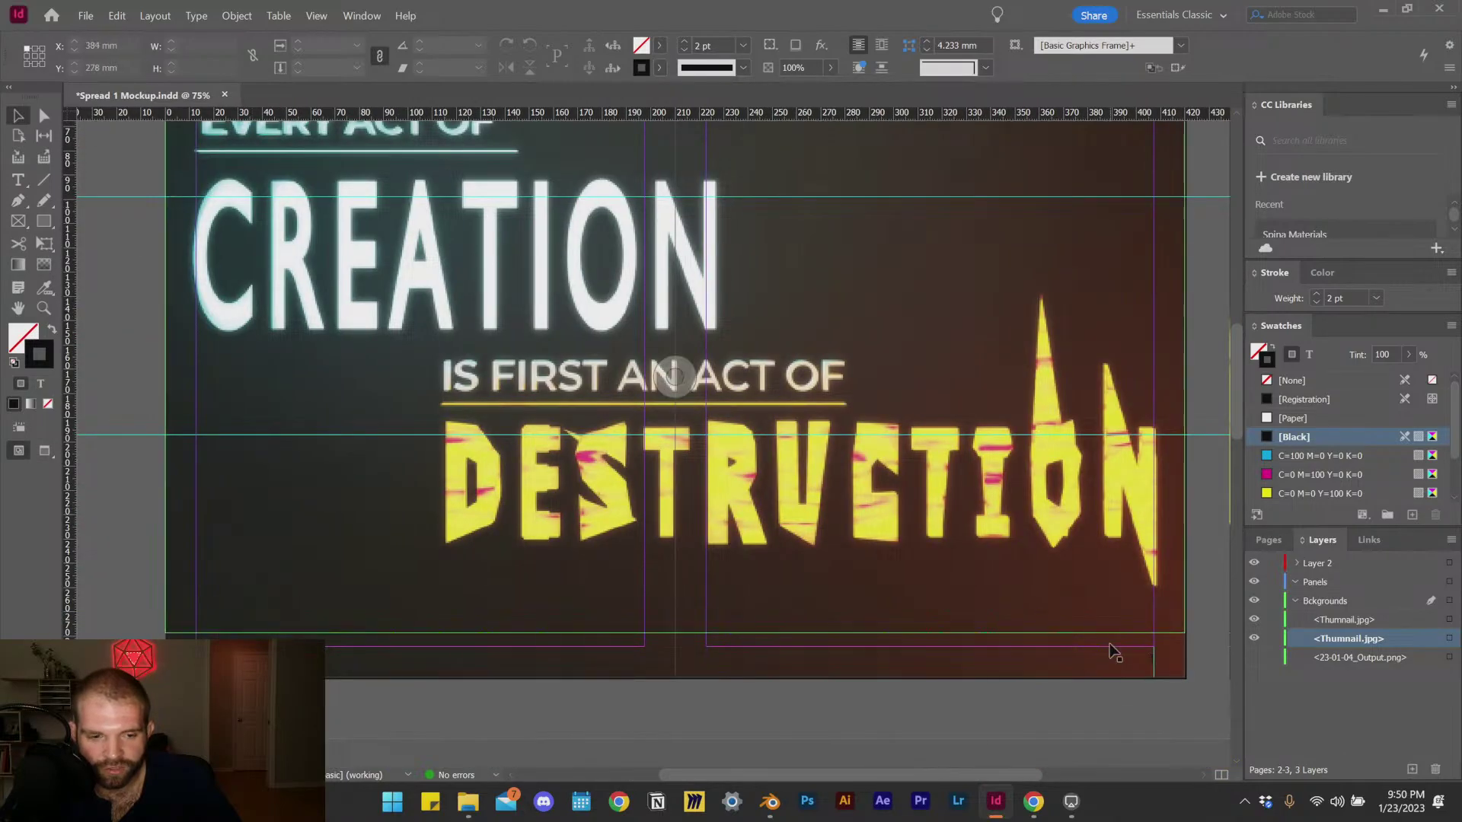
click(1279, 542)
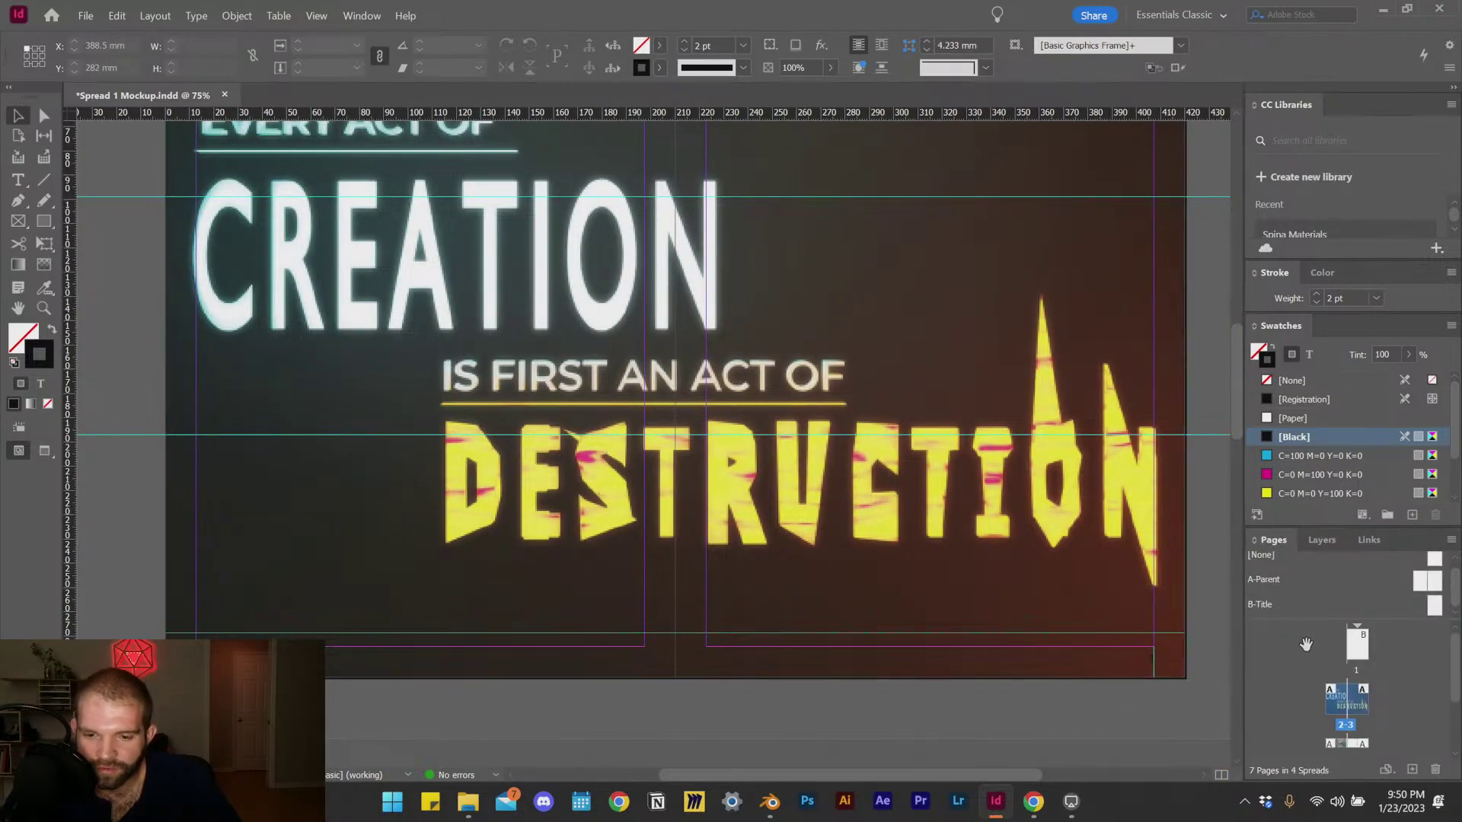
drag(1318, 619, 1320, 659)
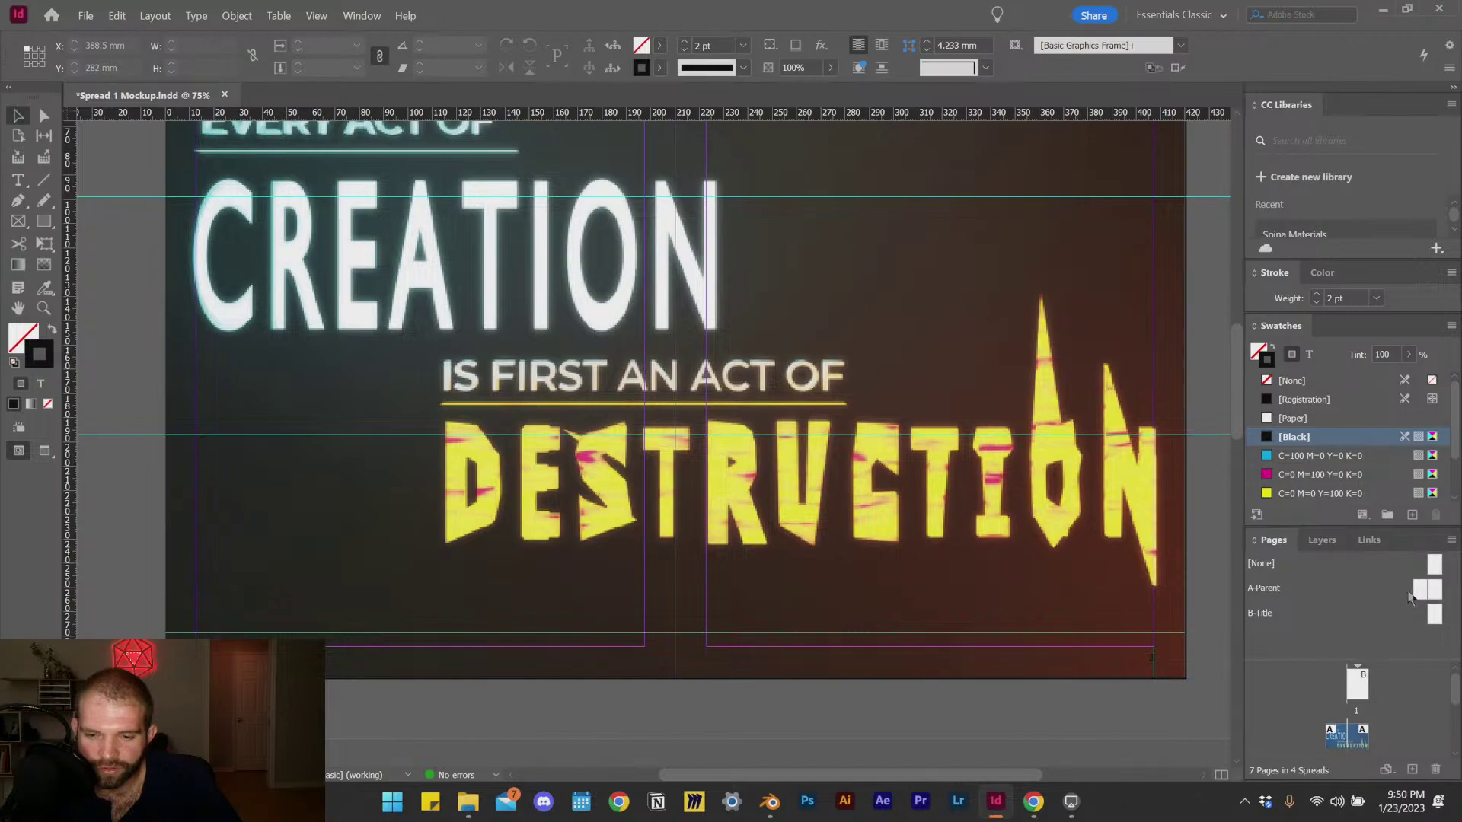
click(1421, 594)
right_click(1421, 594)
click(1421, 594)
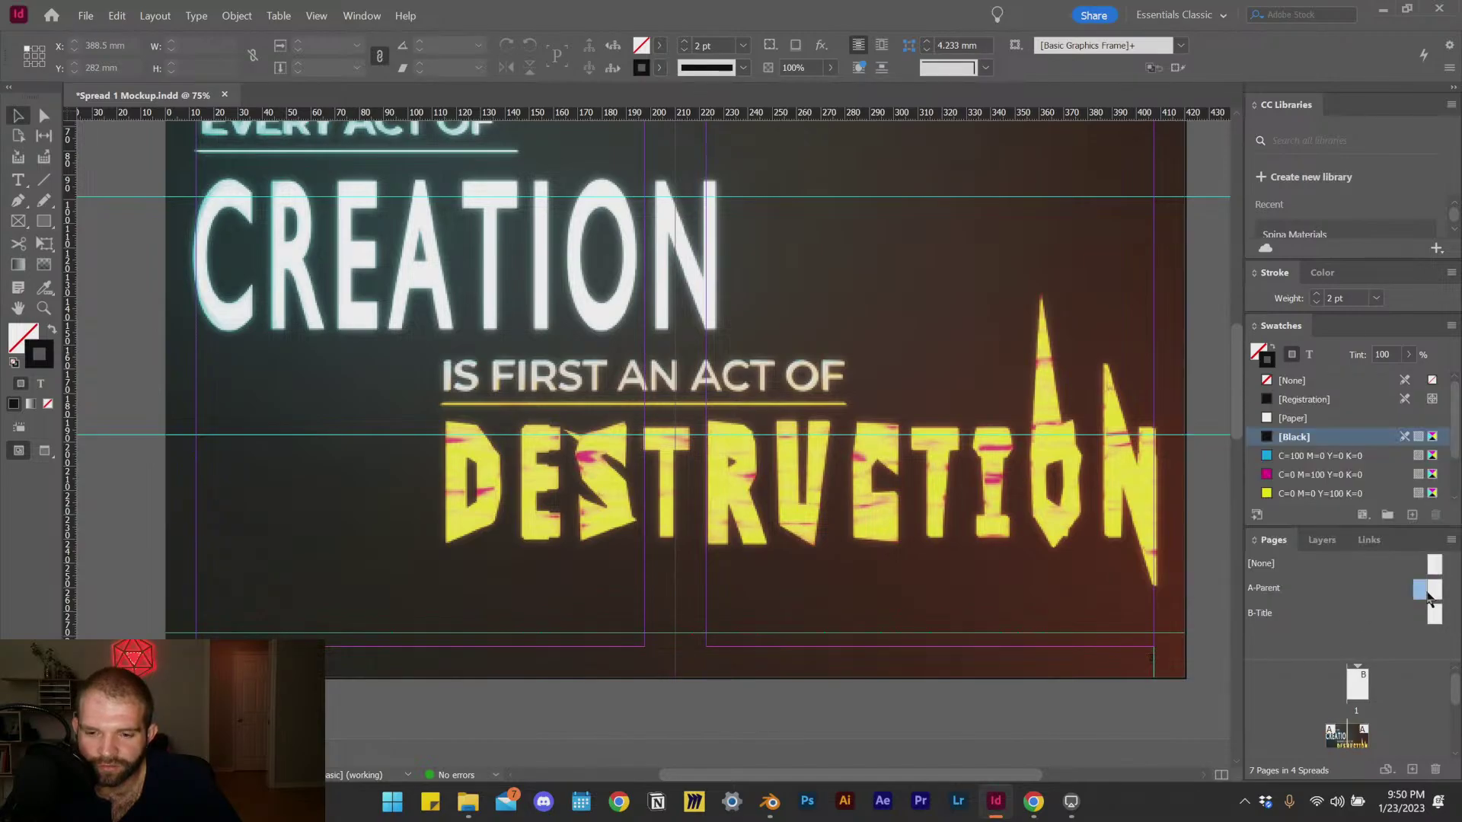
right_click(1421, 594)
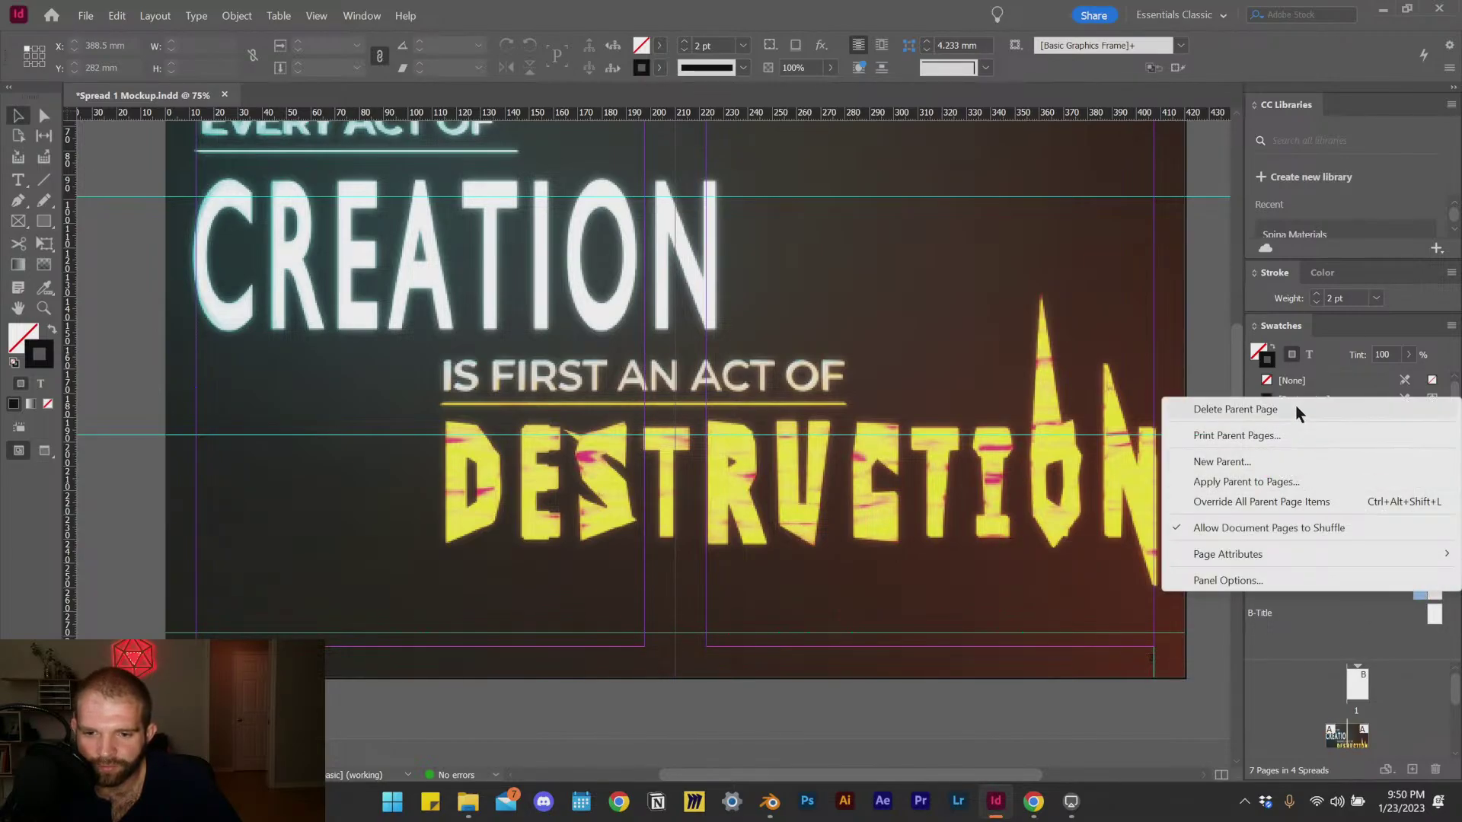
click(1330, 620)
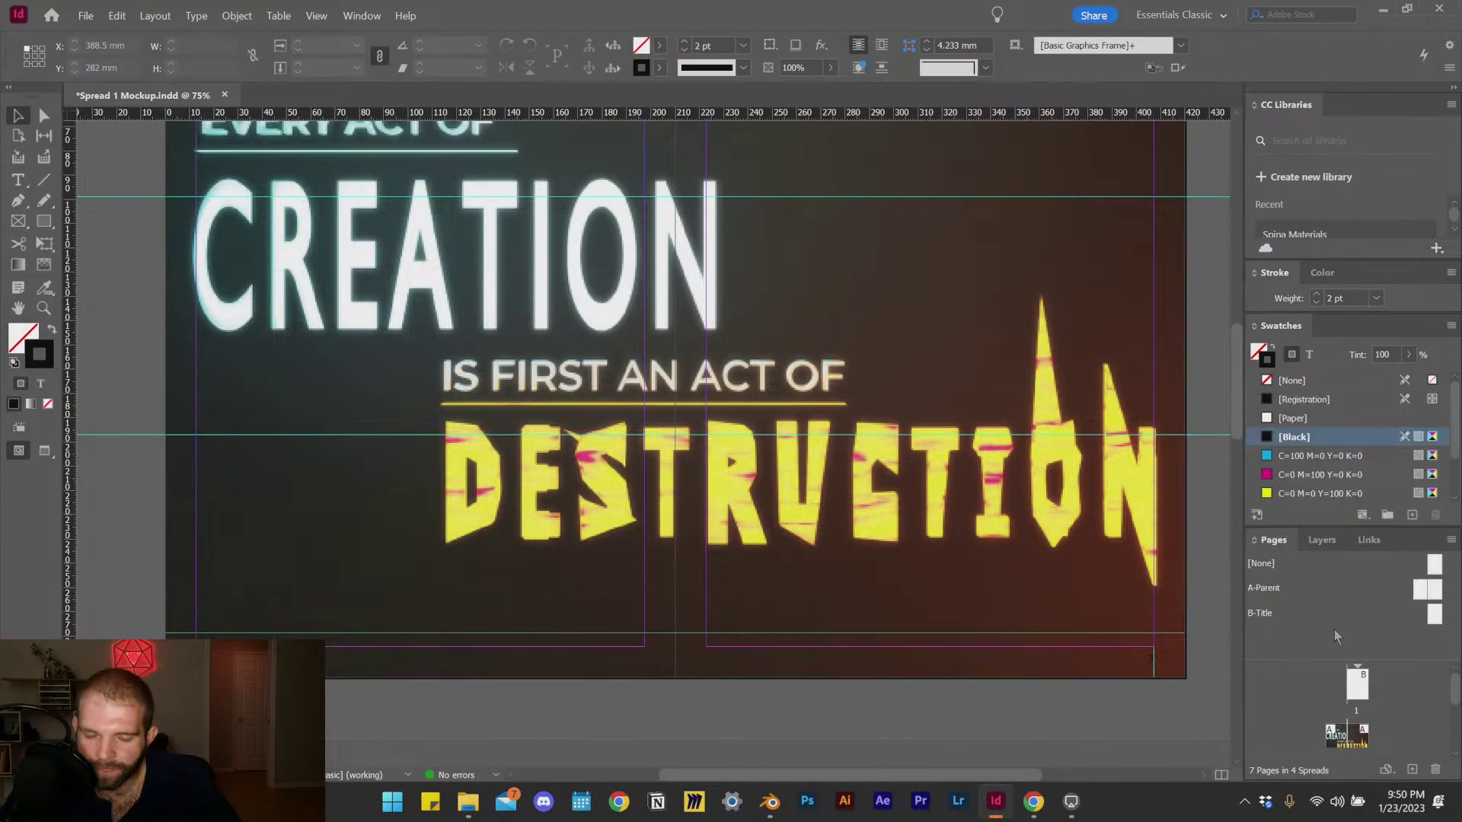
Step: Duplicate the A-Parent spread and open the duplicate's right page for editing
right_click(1429, 594)
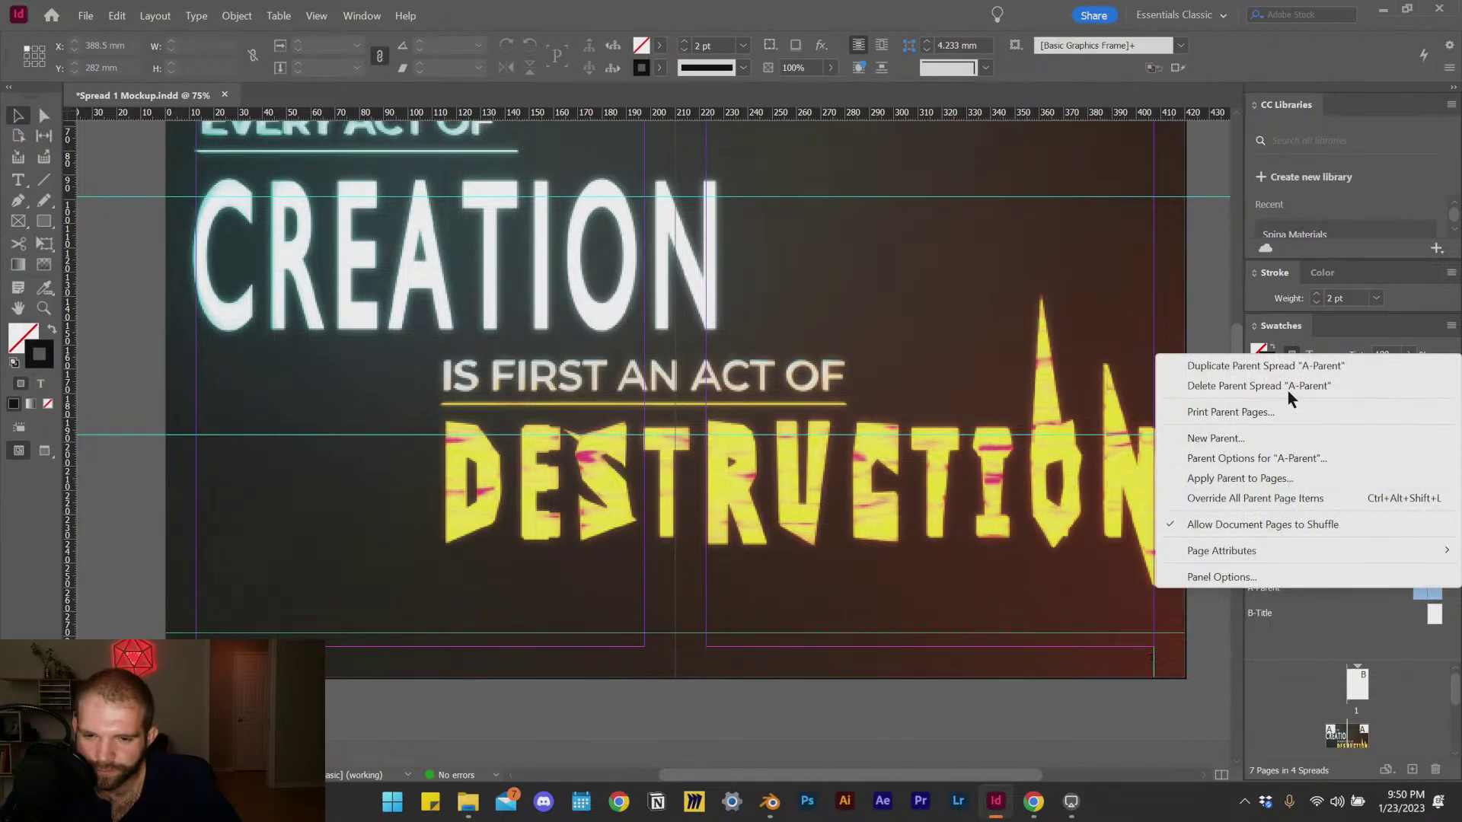
click(1295, 370)
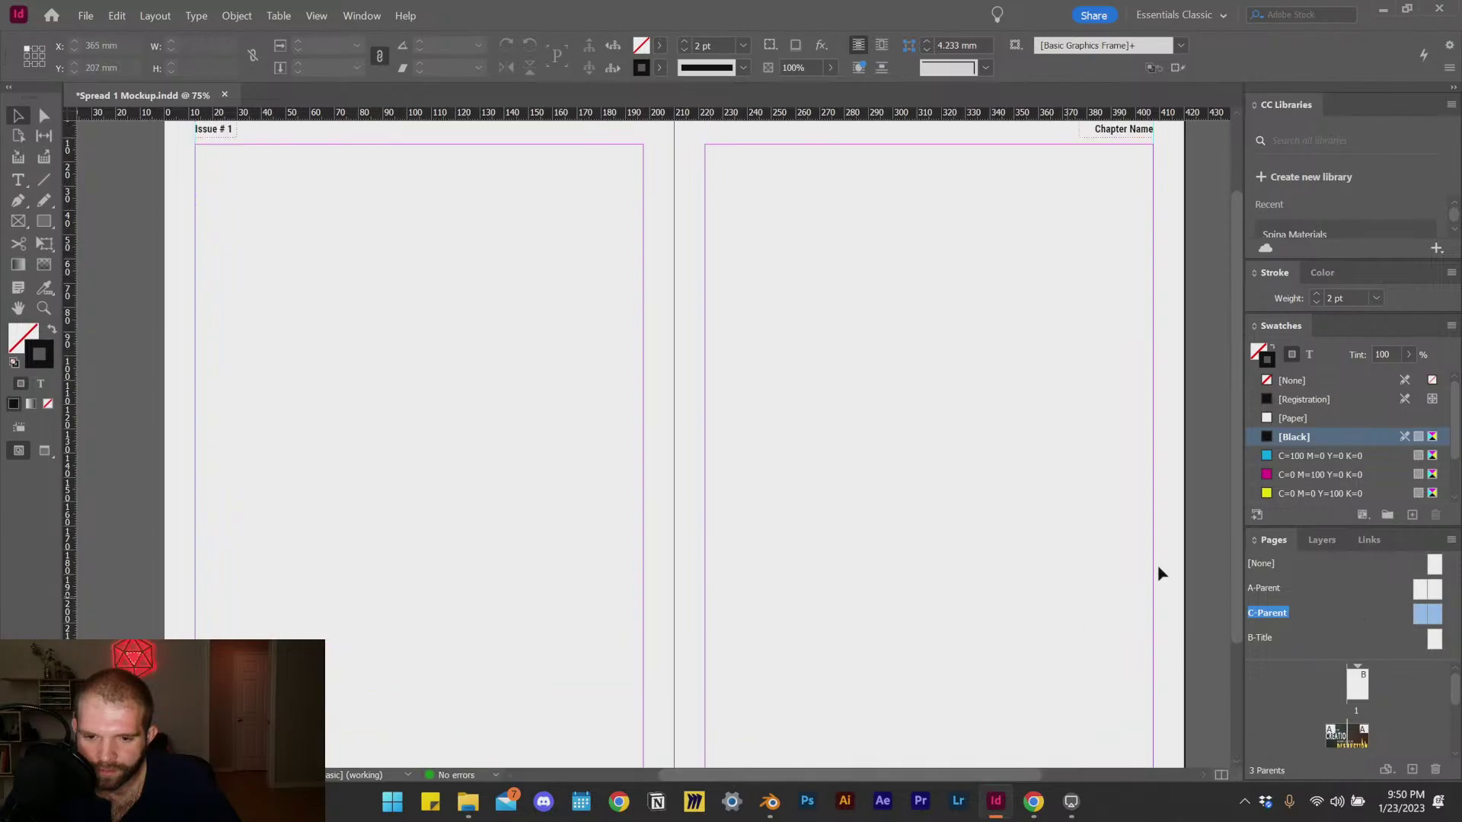
double_click(1428, 618)
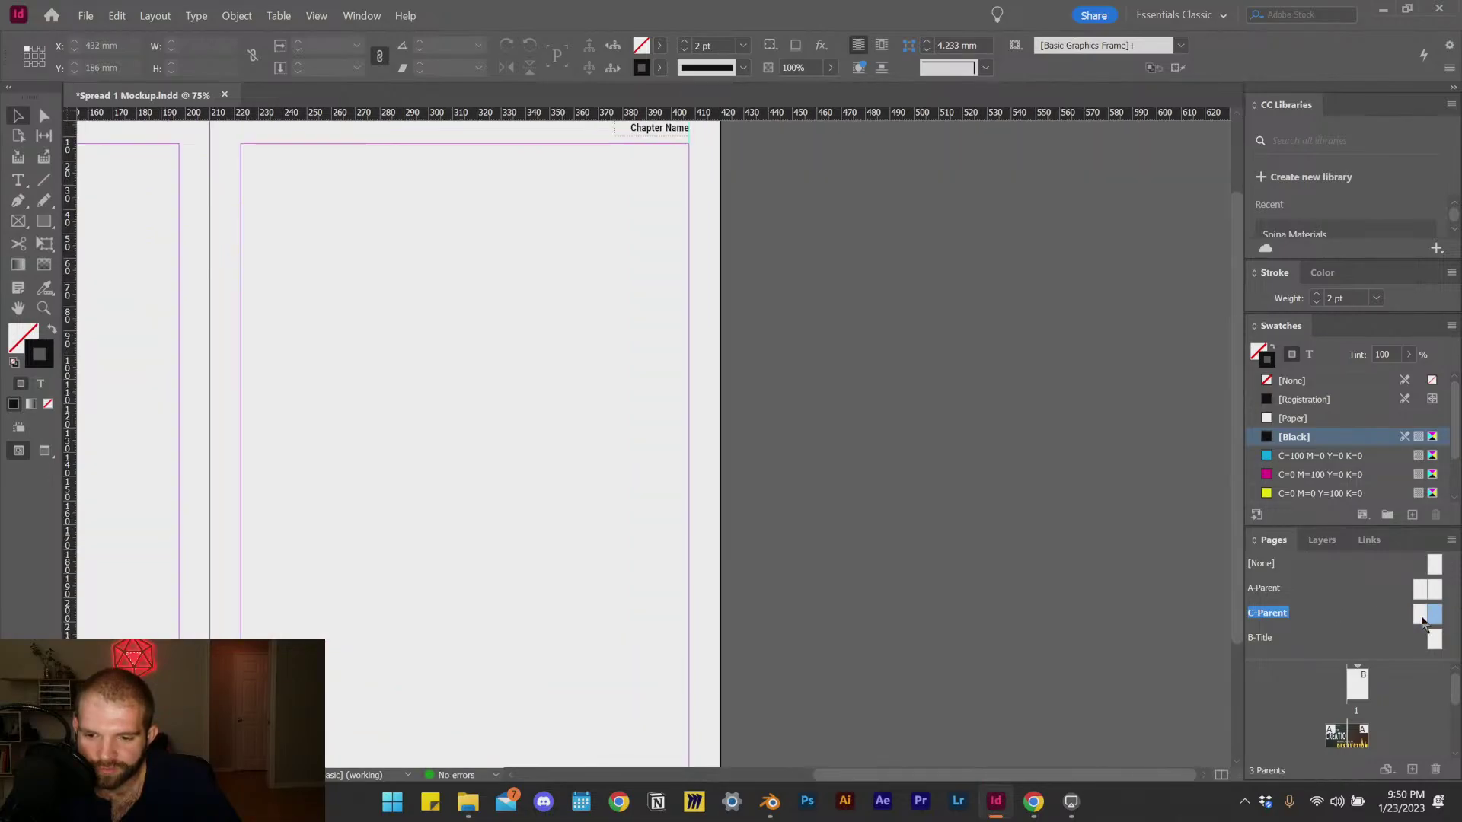
Step: Select the Issue # 1, Chapter Name and page number text frames together on the duplicated parent spread
scroll(1012, 590, down, 3)
scroll(742, 564, up, 2)
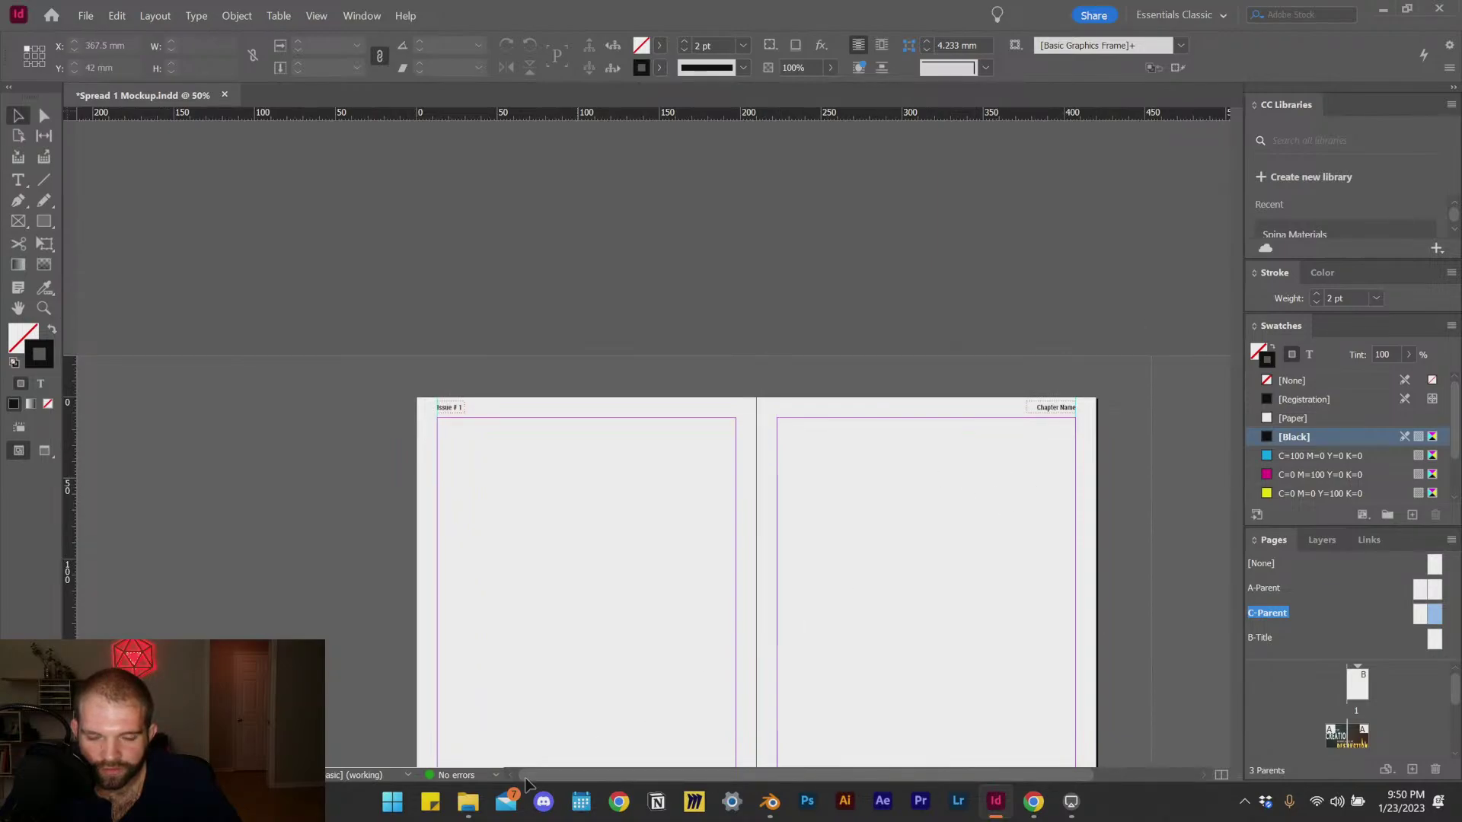
key(ctrl+a)
click(455, 626)
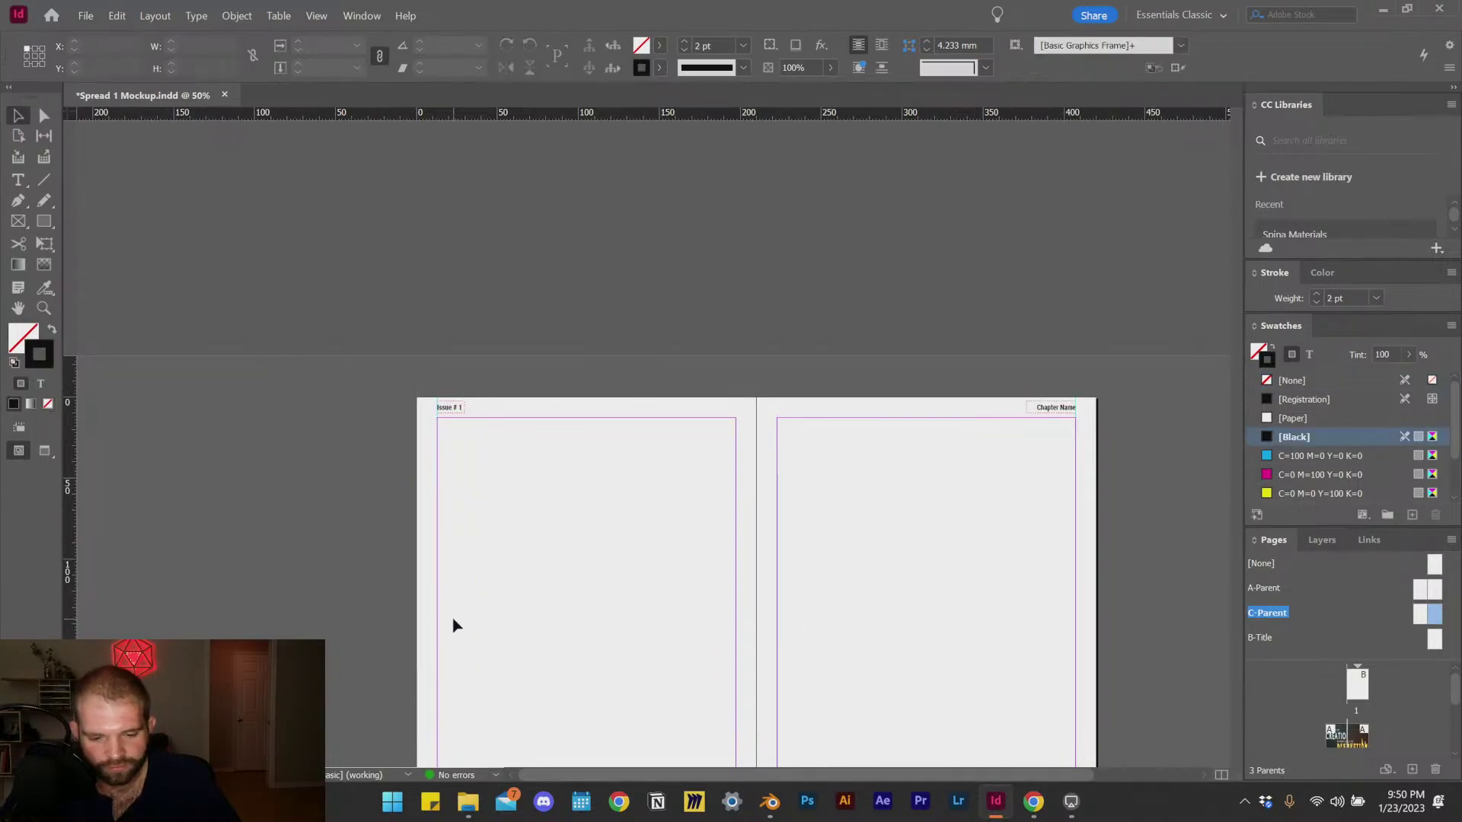
scroll(453, 625, up, 1)
scroll(434, 633, down, 1)
scroll(434, 633, up, 2)
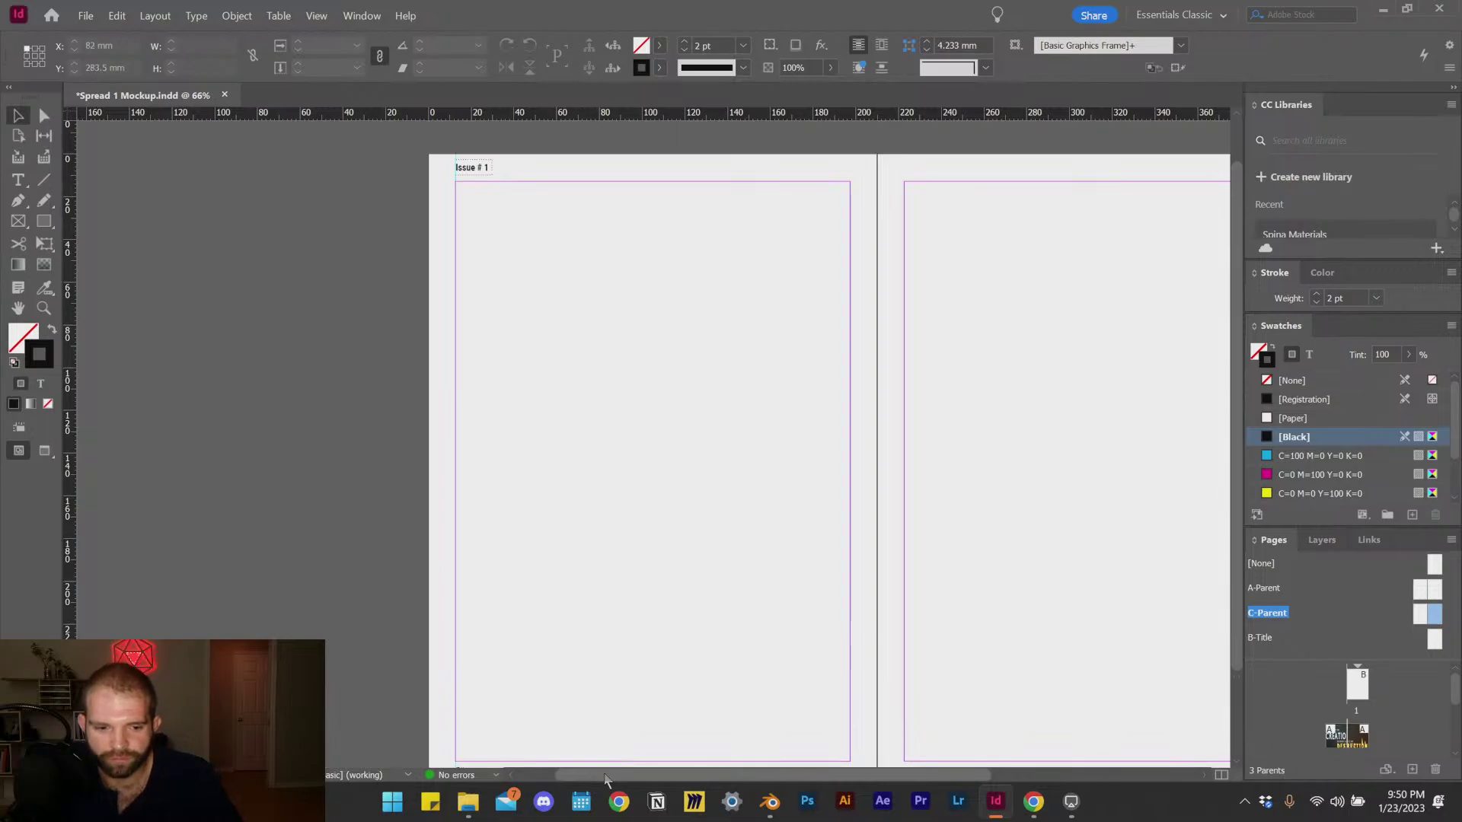
mouse_move(605, 779)
mouse_down()
mouse_move(661, 761)
mouse_move(737, 779)
mouse_move(774, 750)
mouse_up()
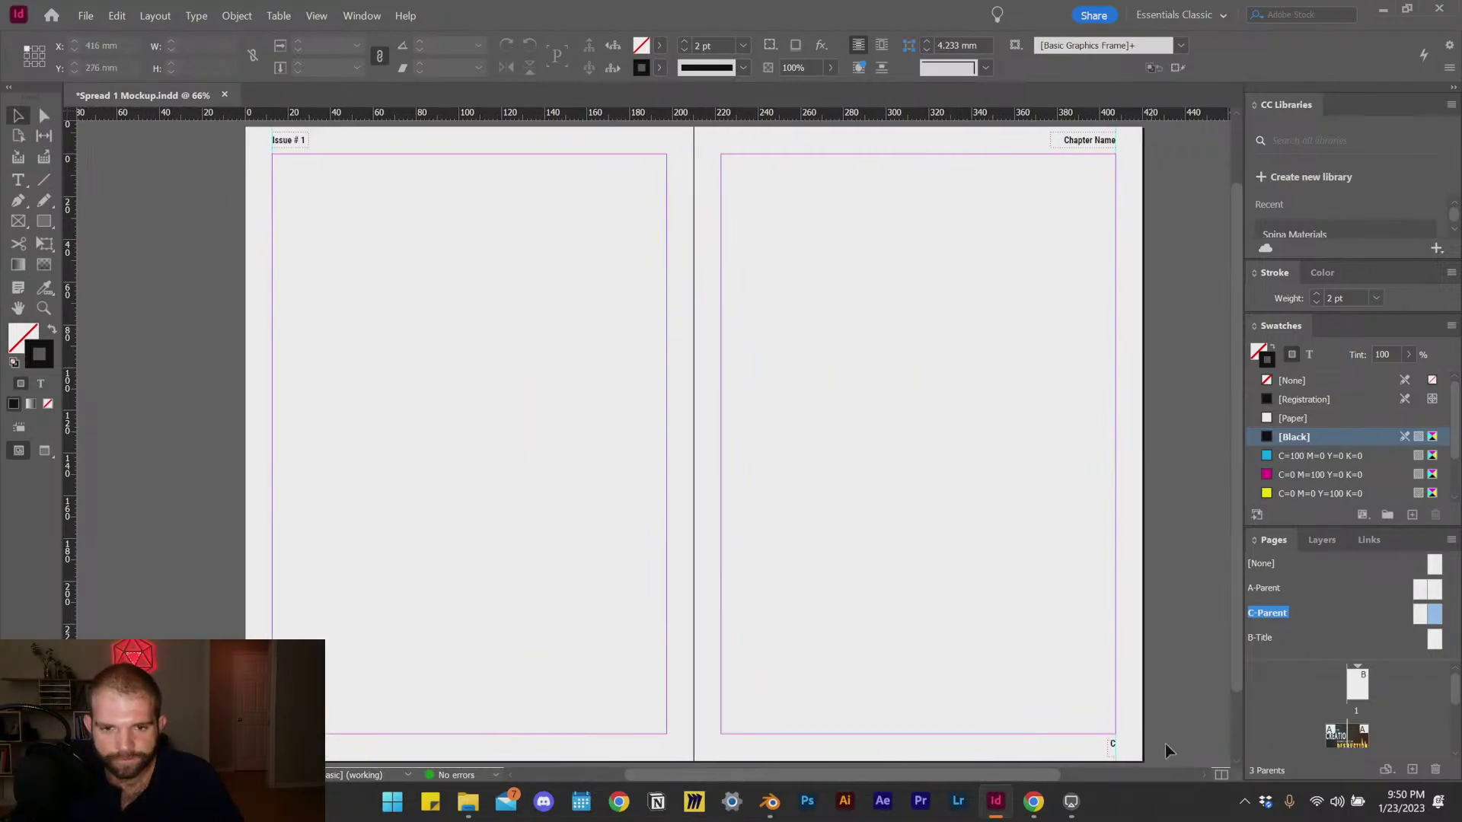
mouse_move(1176, 751)
mouse_down()
mouse_move(574, 513)
mouse_move(251, 258)
mouse_move(192, 138)
mouse_up()
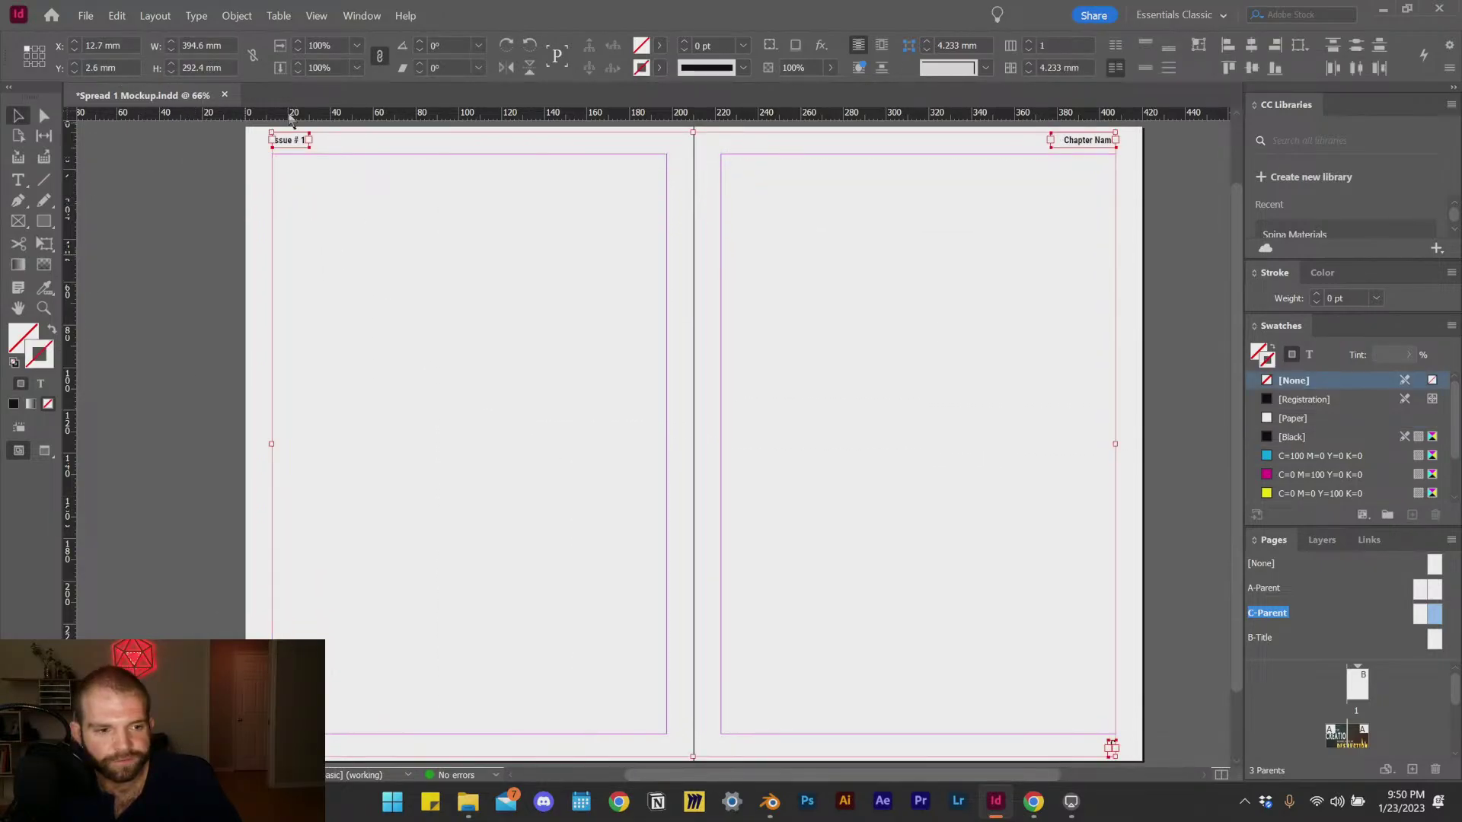
Step: Show the character formatting settings for the selected text frames and place them over the right page
click(346, 20)
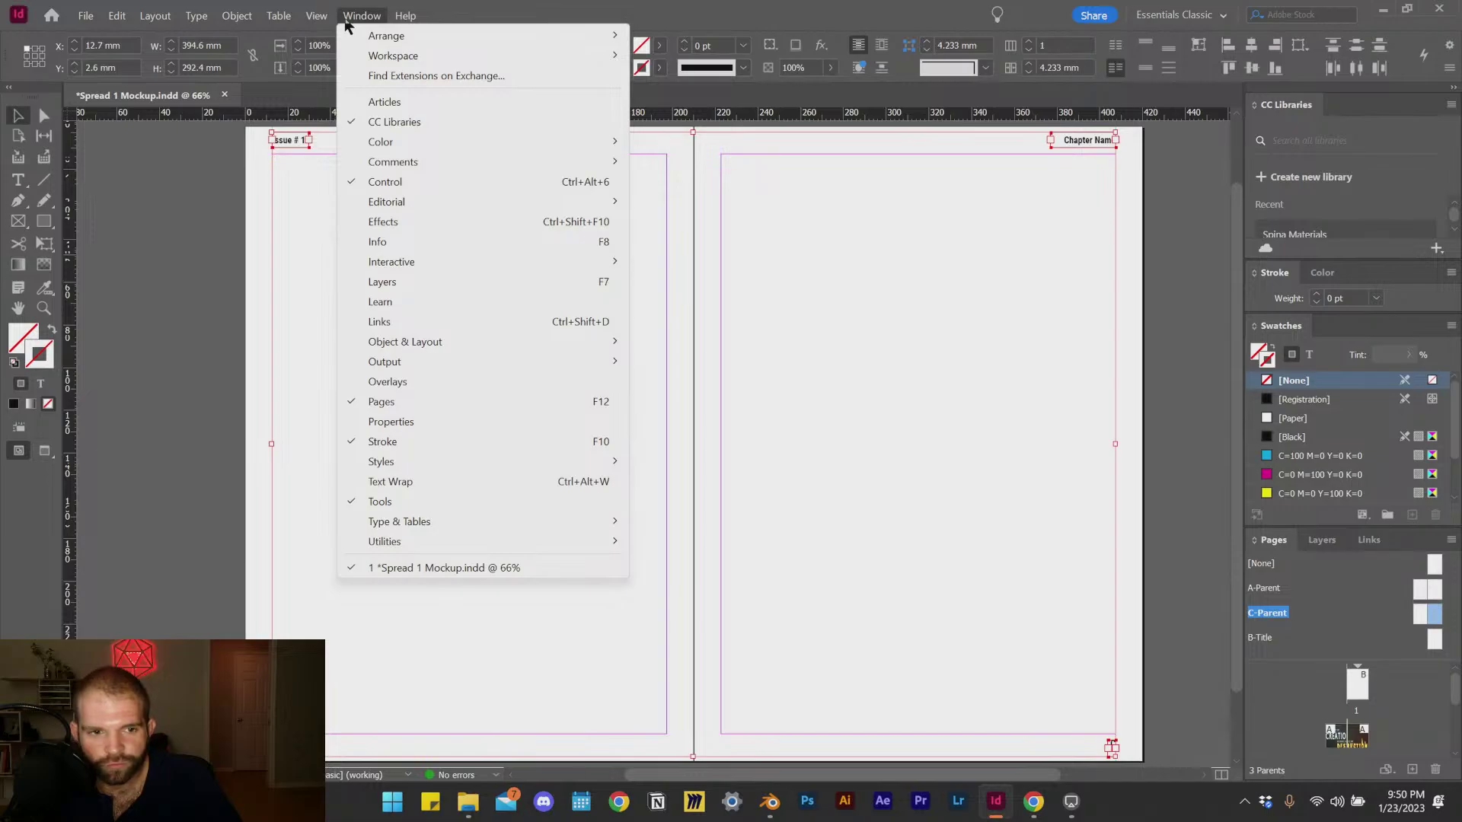
mouse_move(545, 524)
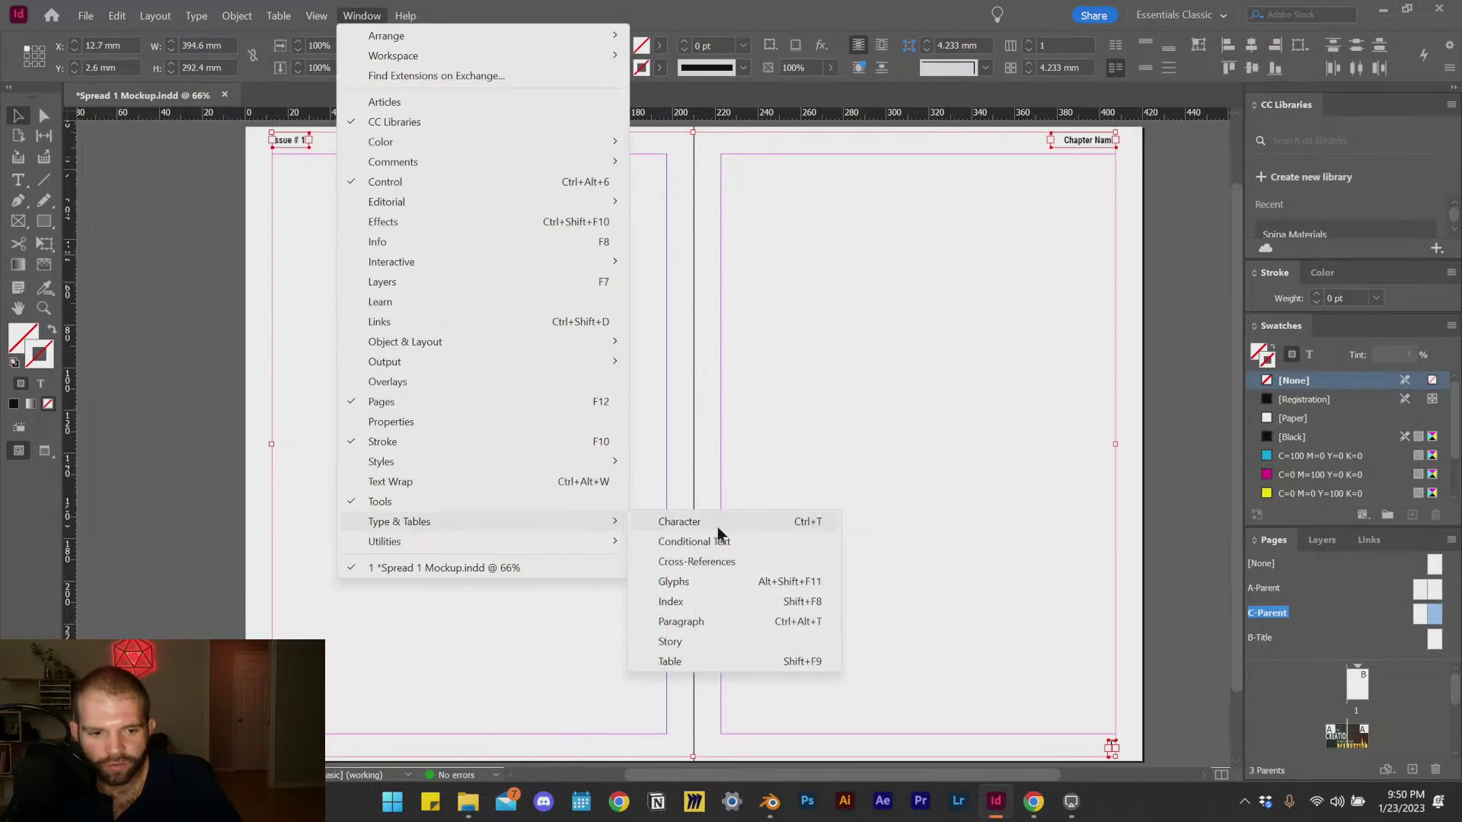
click(680, 522)
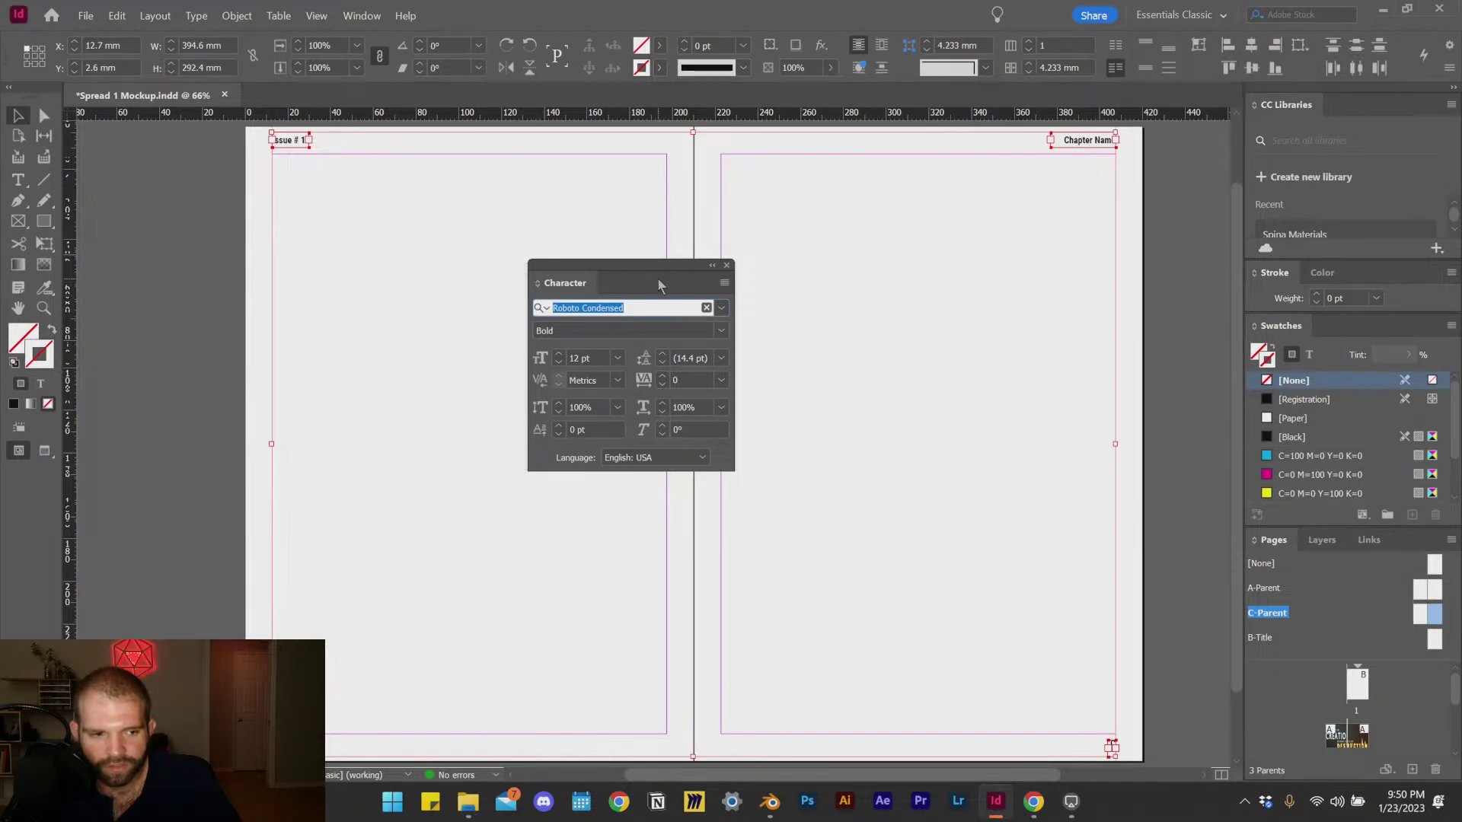
drag(666, 284, 905, 360)
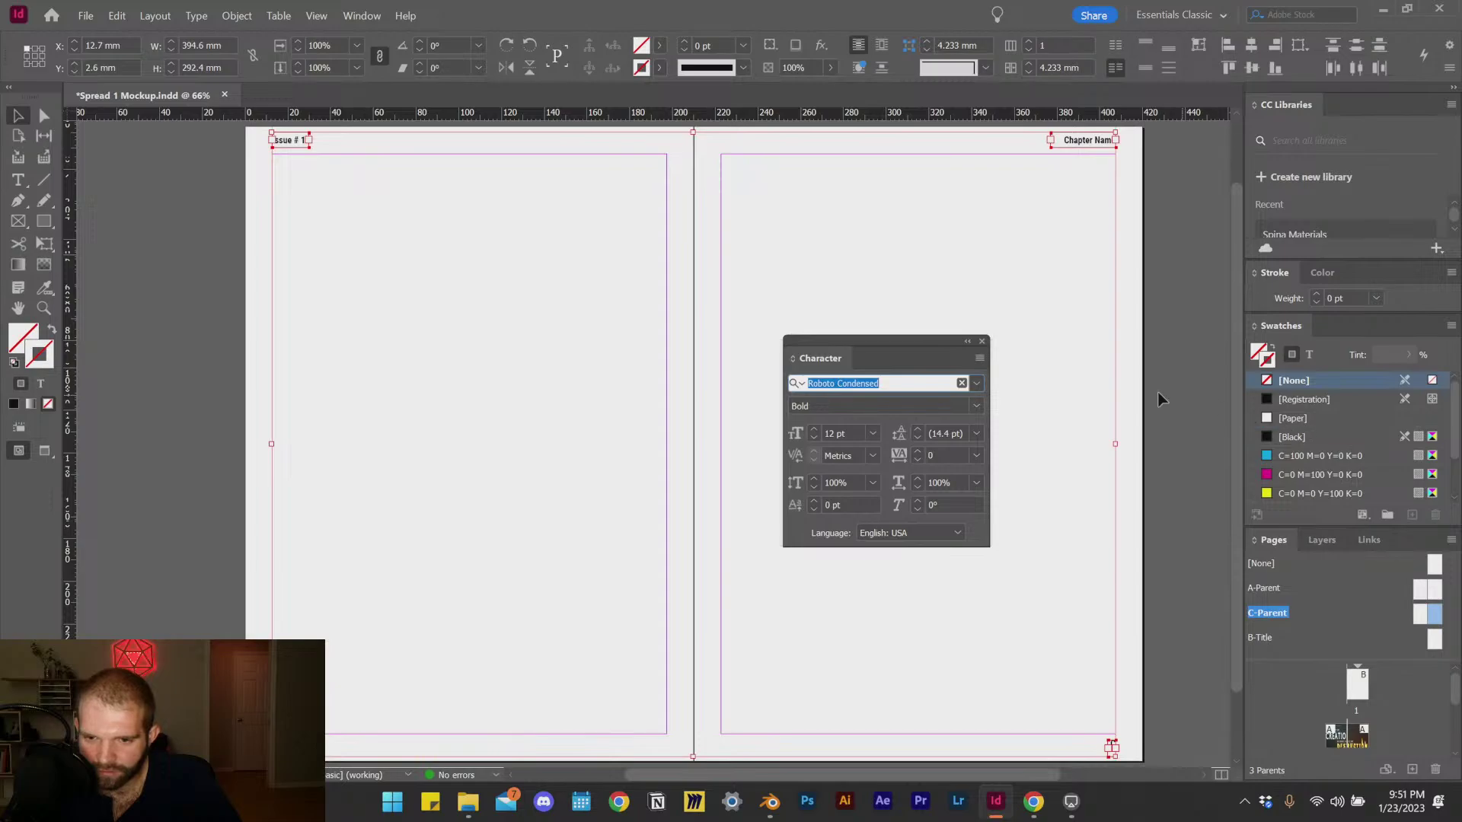
Step: Show the effects and color settings for the selected text frames, and give the swatches list more height
click(352, 20)
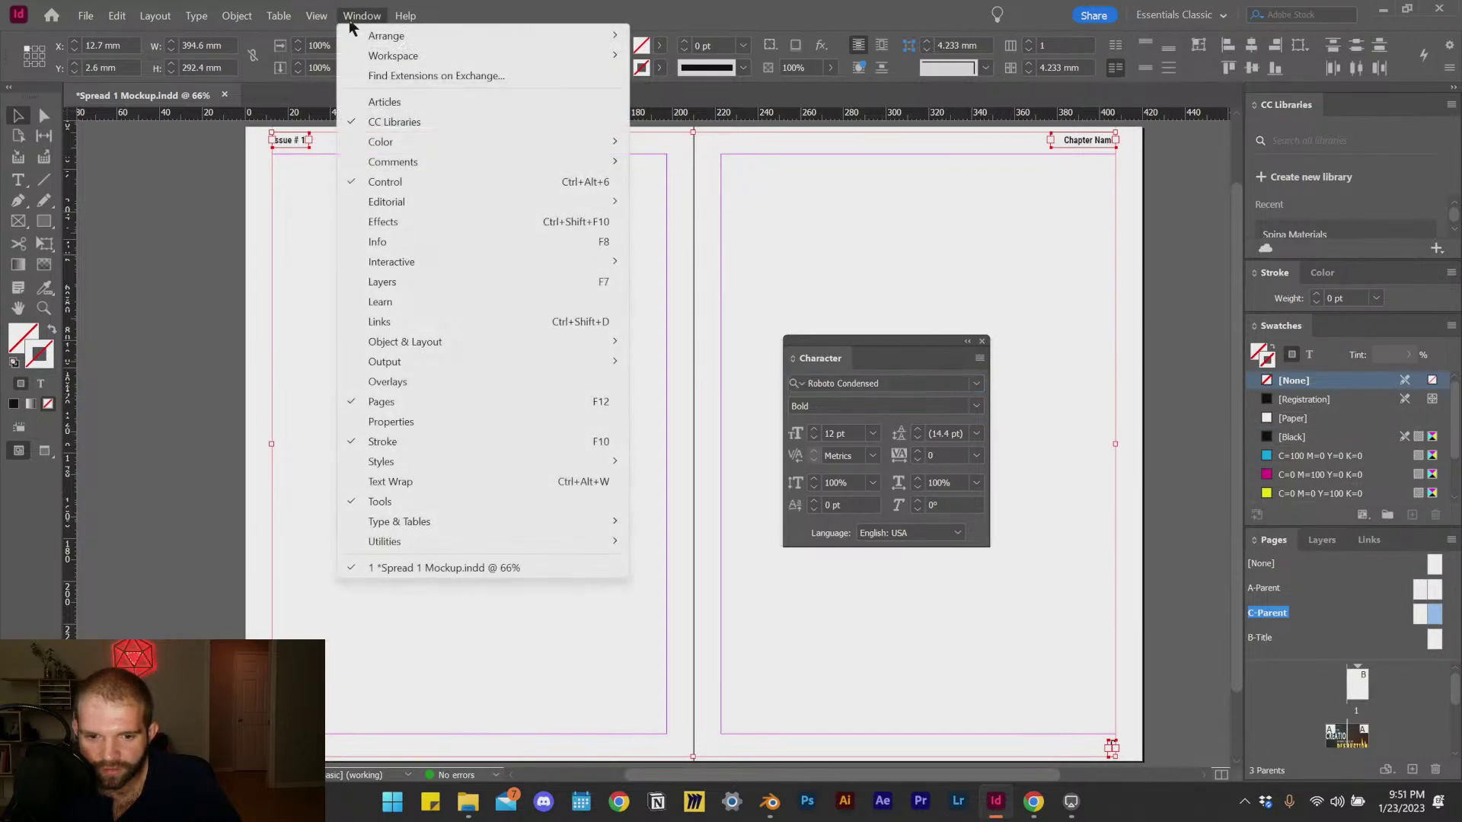
mouse_move(508, 526)
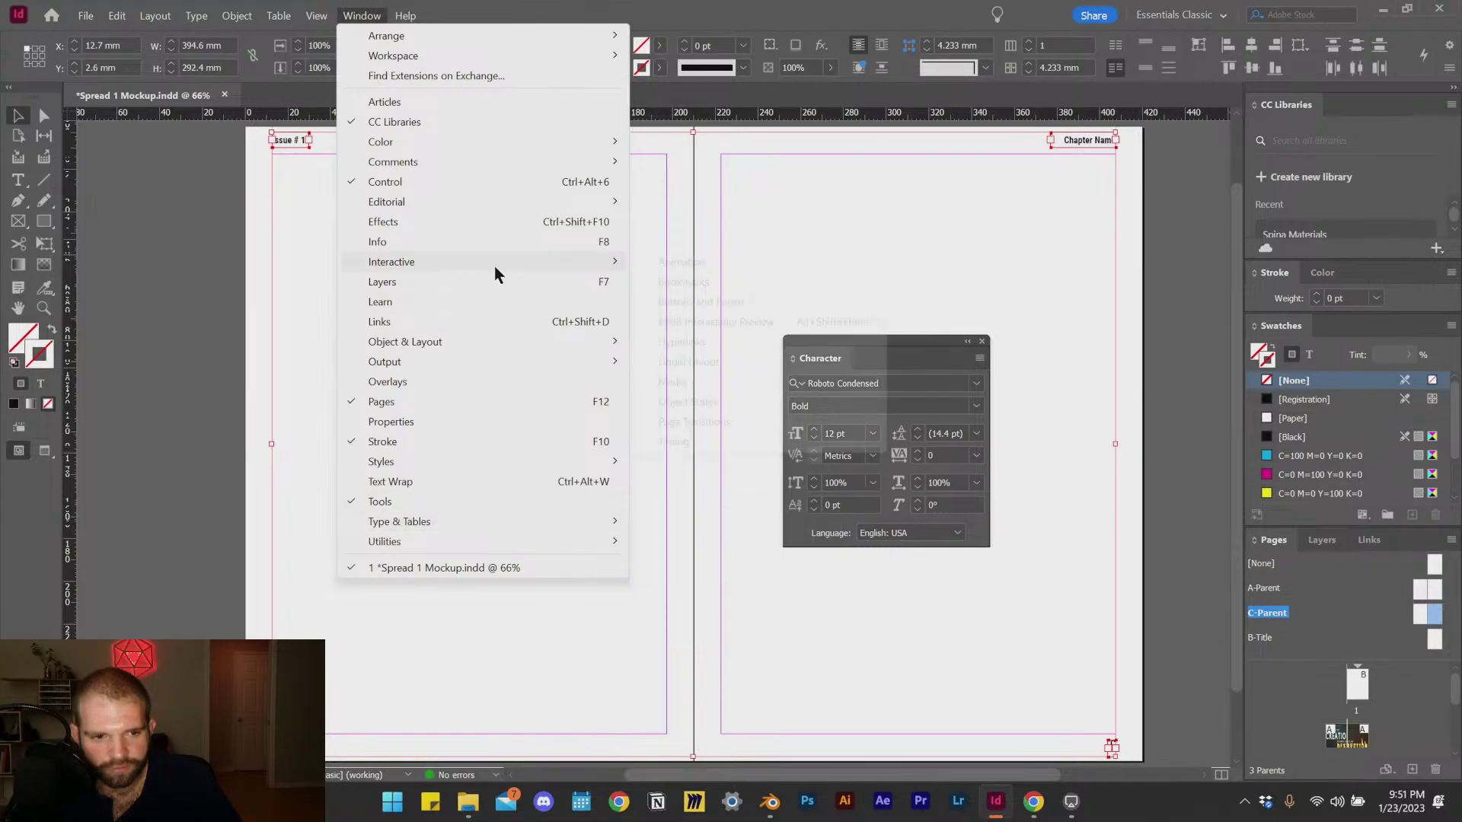
click(504, 222)
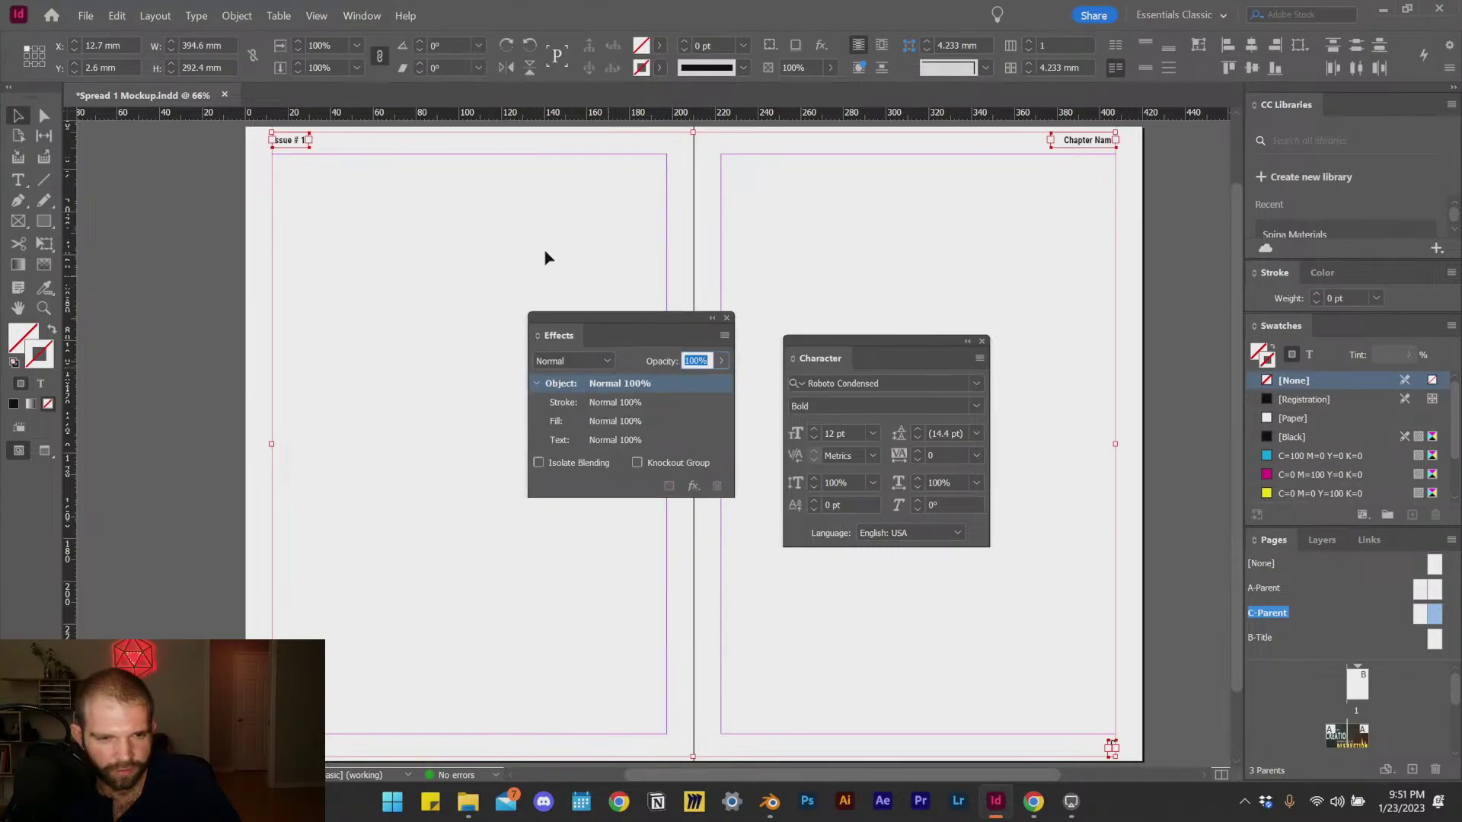
click(361, 18)
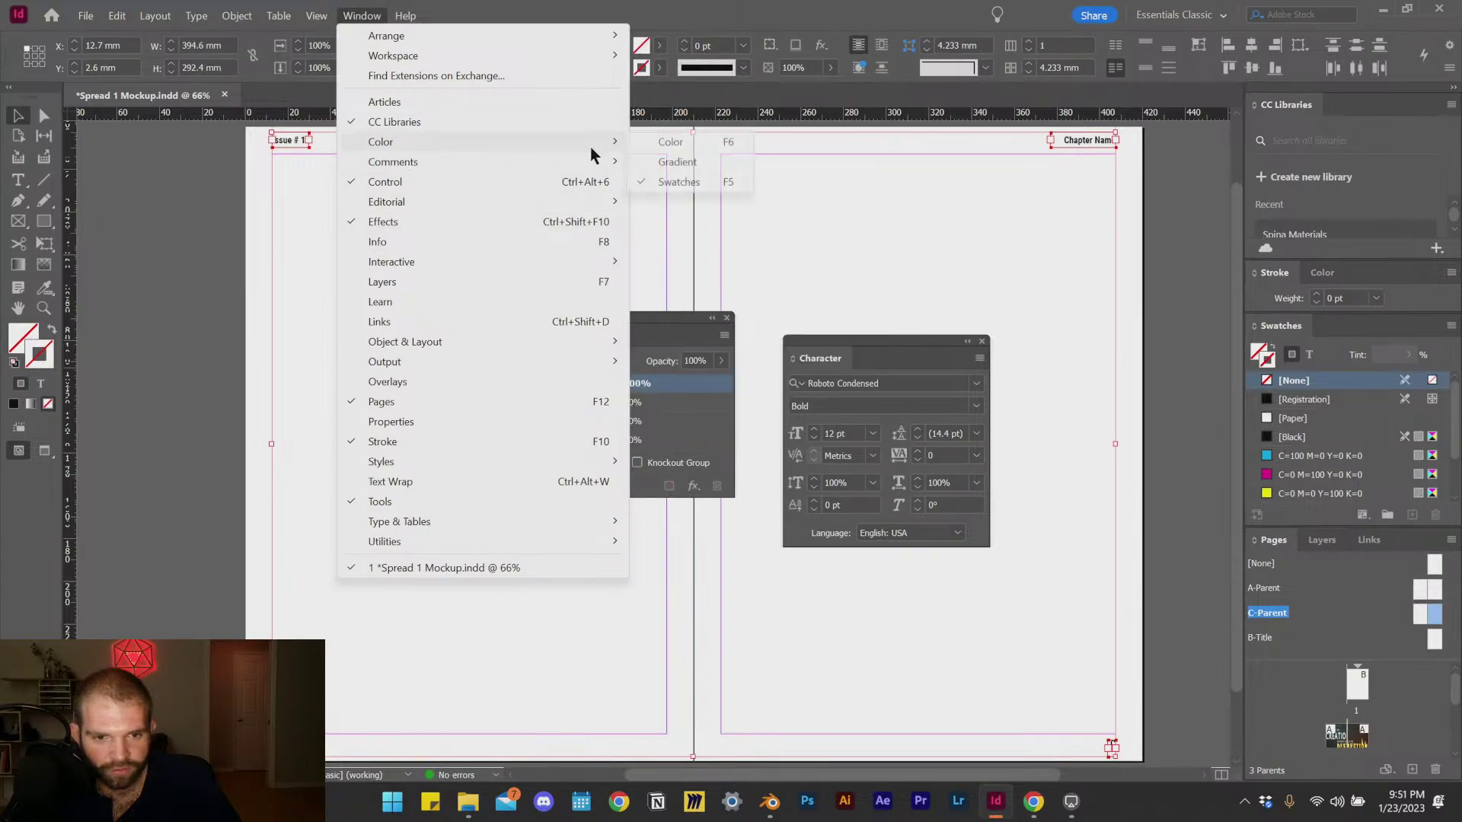
click(722, 142)
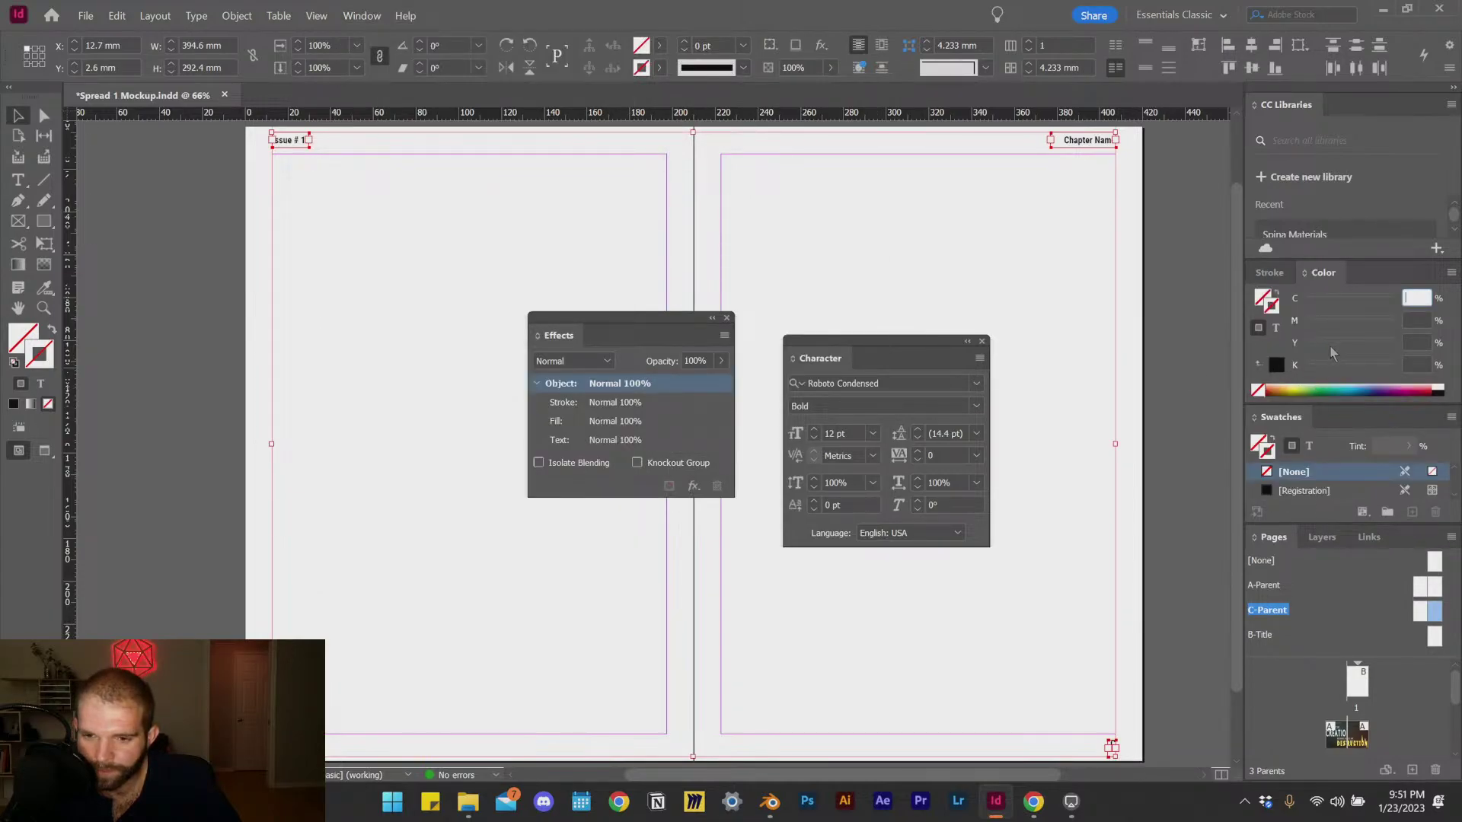
drag(1341, 521, 1331, 594)
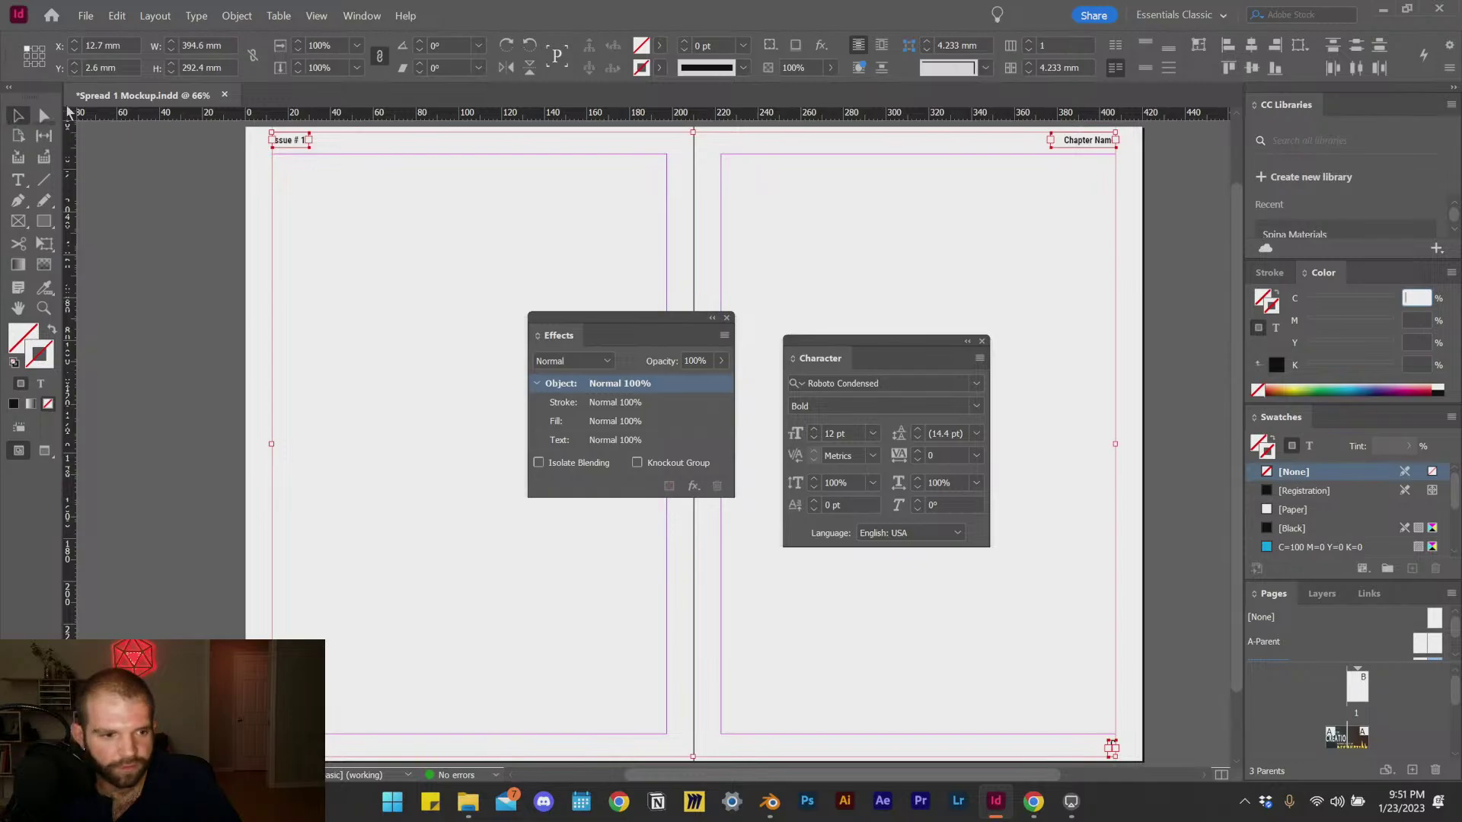
Step: Resize the page number text frame on the duplicated parent's right page to about 8.5 × 3.2 mm, and deselect it
click(370, 16)
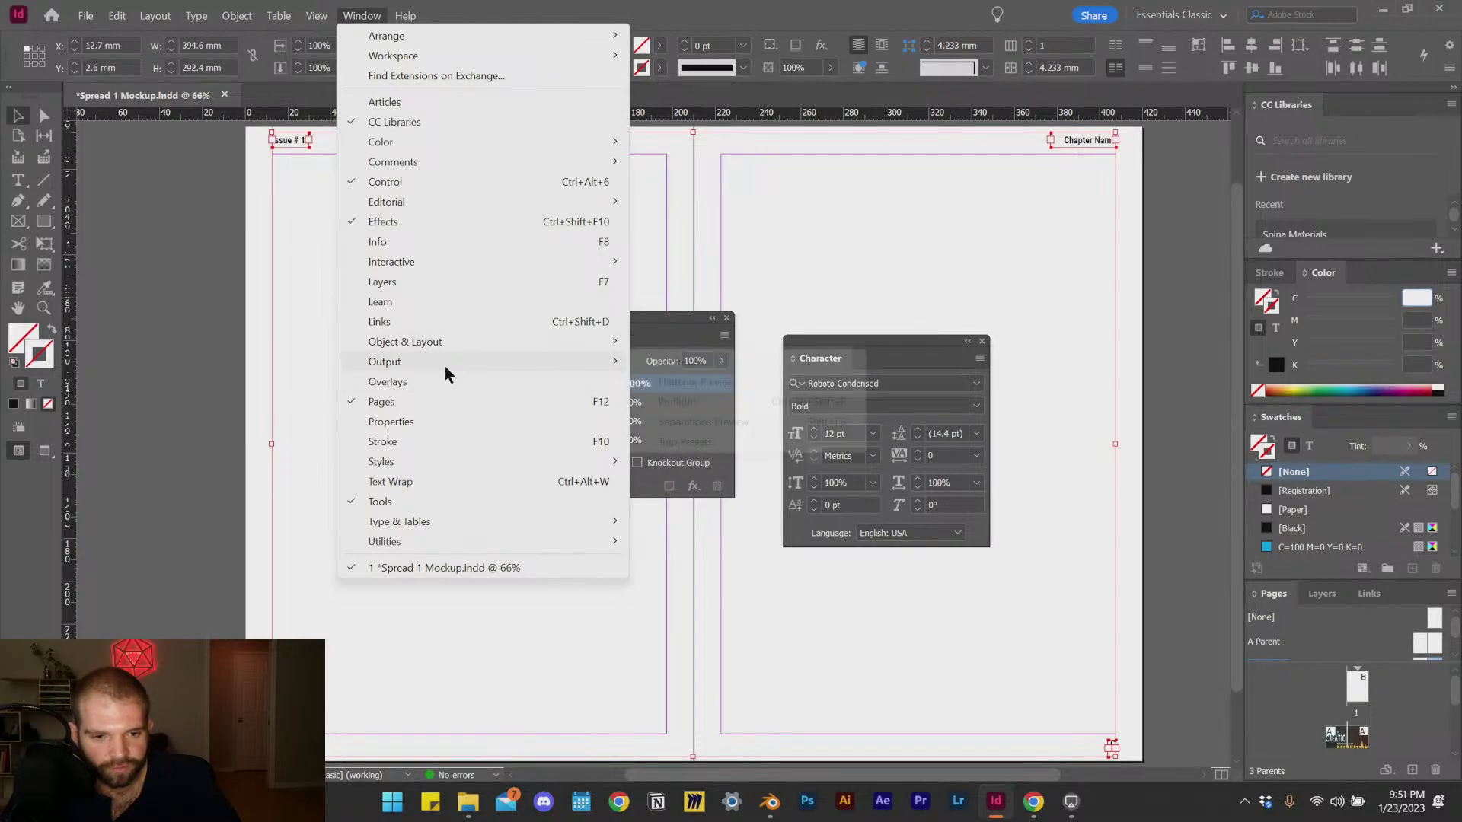
mouse_move(476, 521)
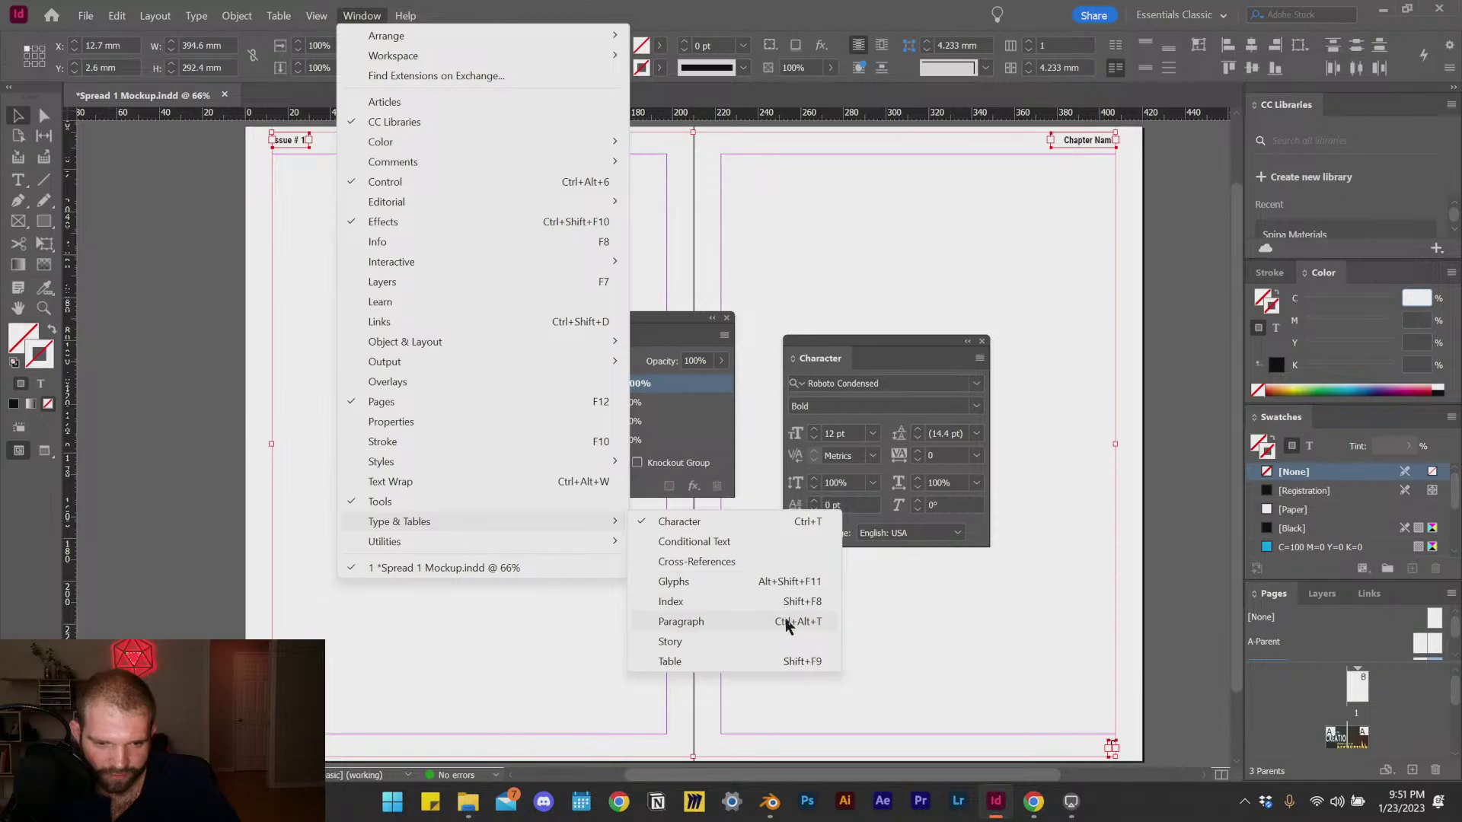
click(19, 108)
click(386, 347)
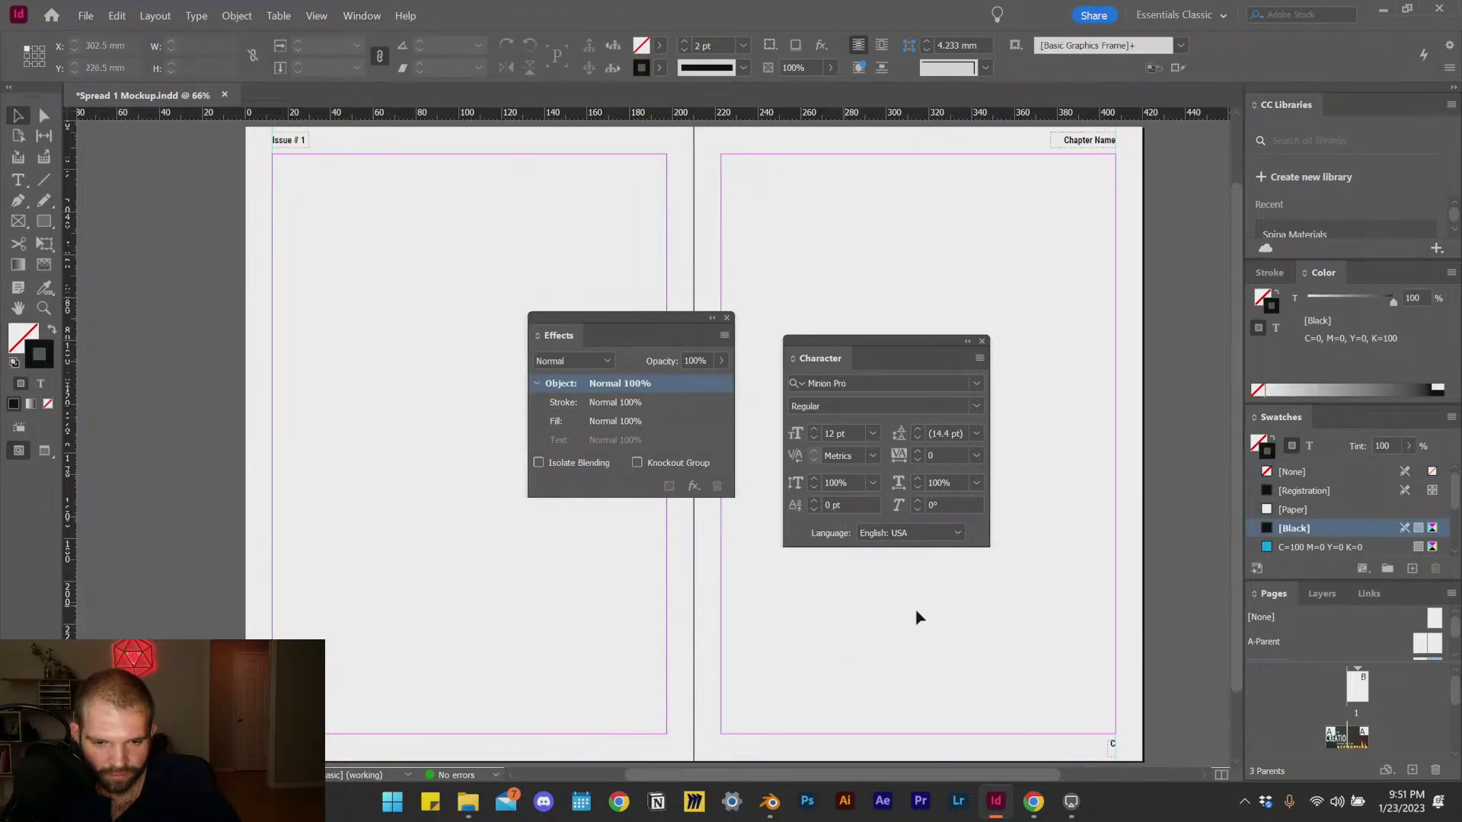
click(1115, 746)
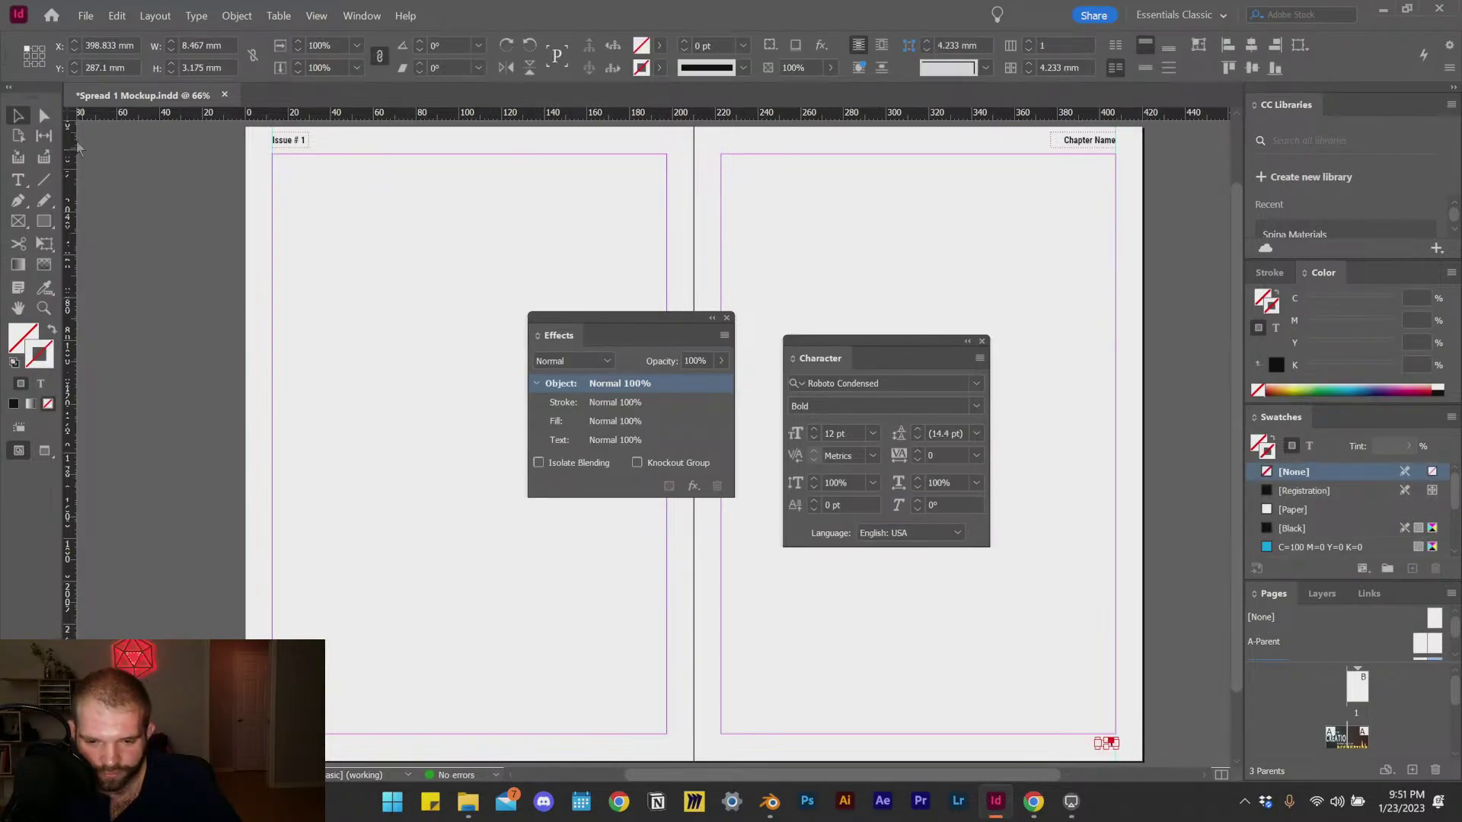
click(326, 353)
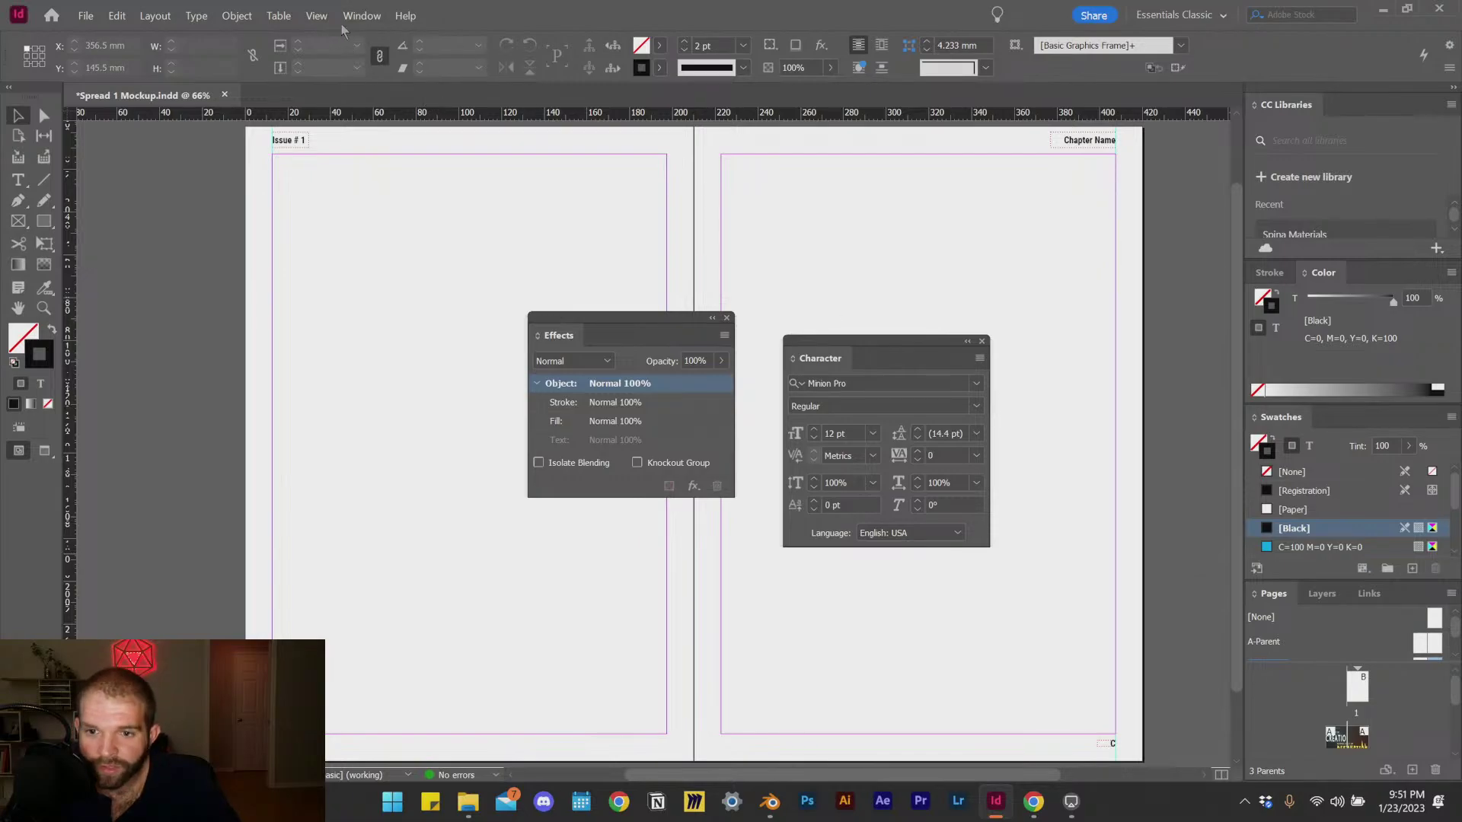
Step: Show the object properties and select the Chapter Name text frame on the right parent page
click(363, 16)
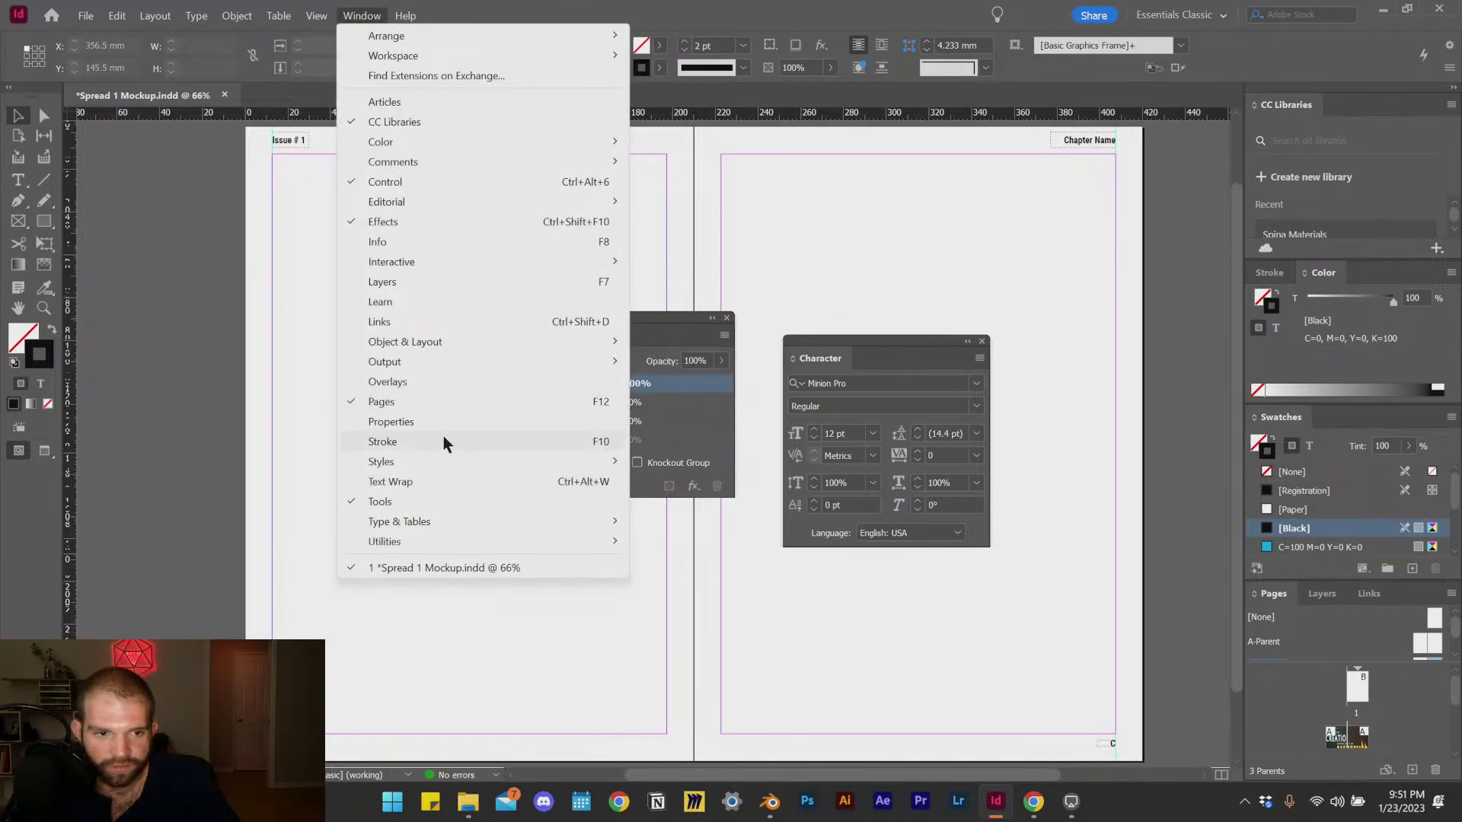
mouse_move(439, 542)
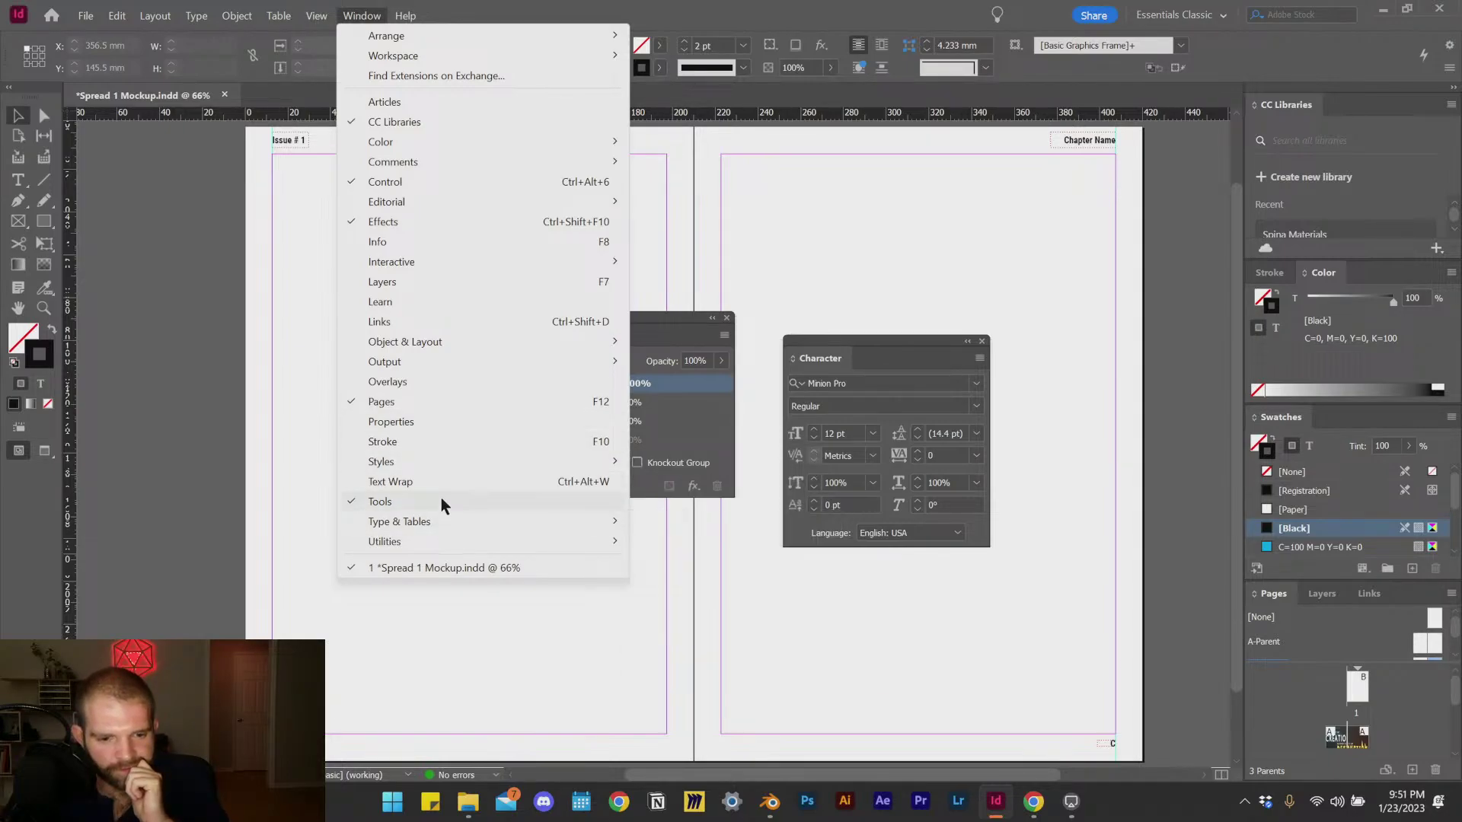
mouse_move(433, 468)
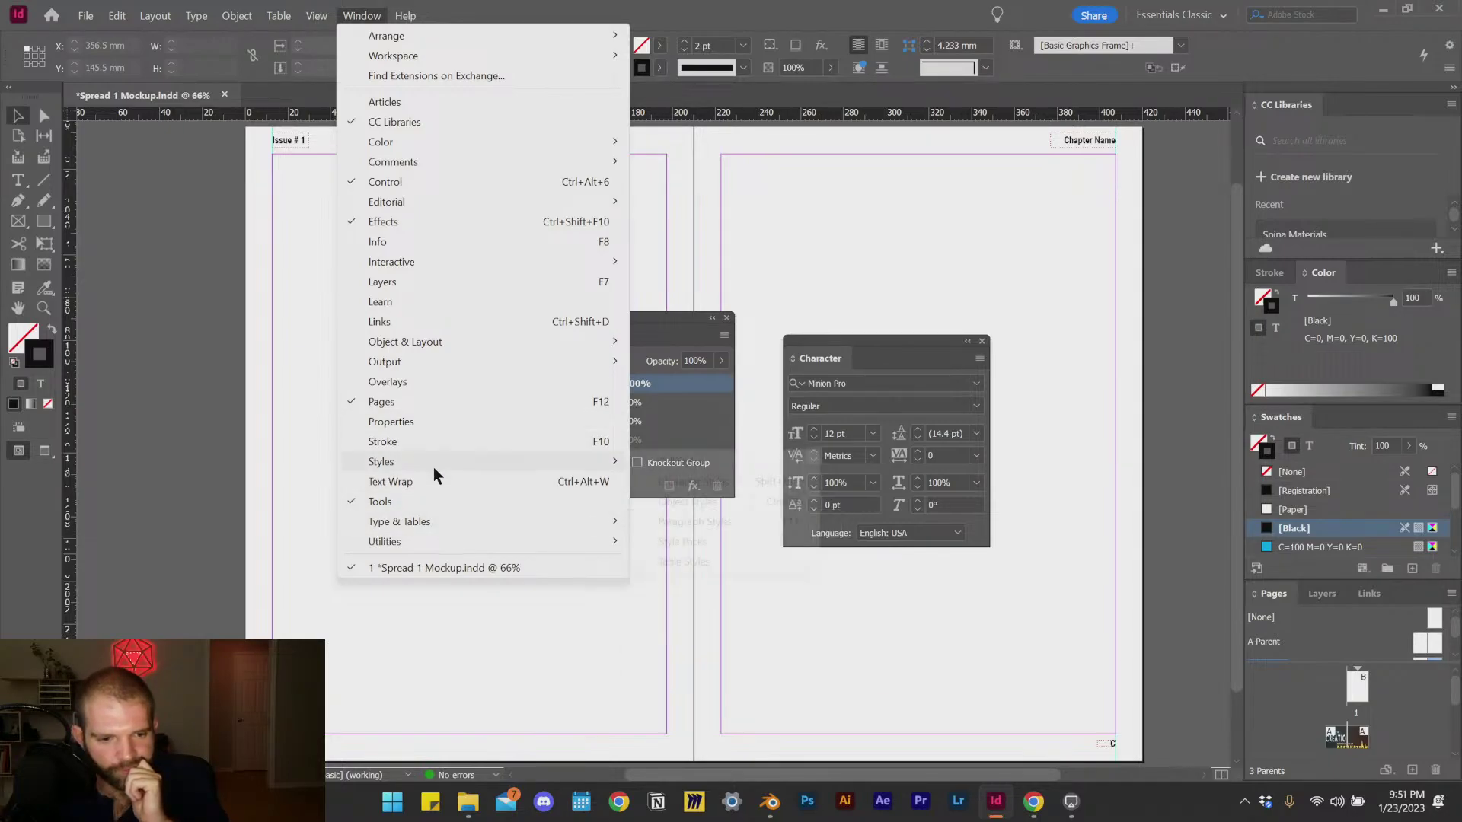
click(424, 424)
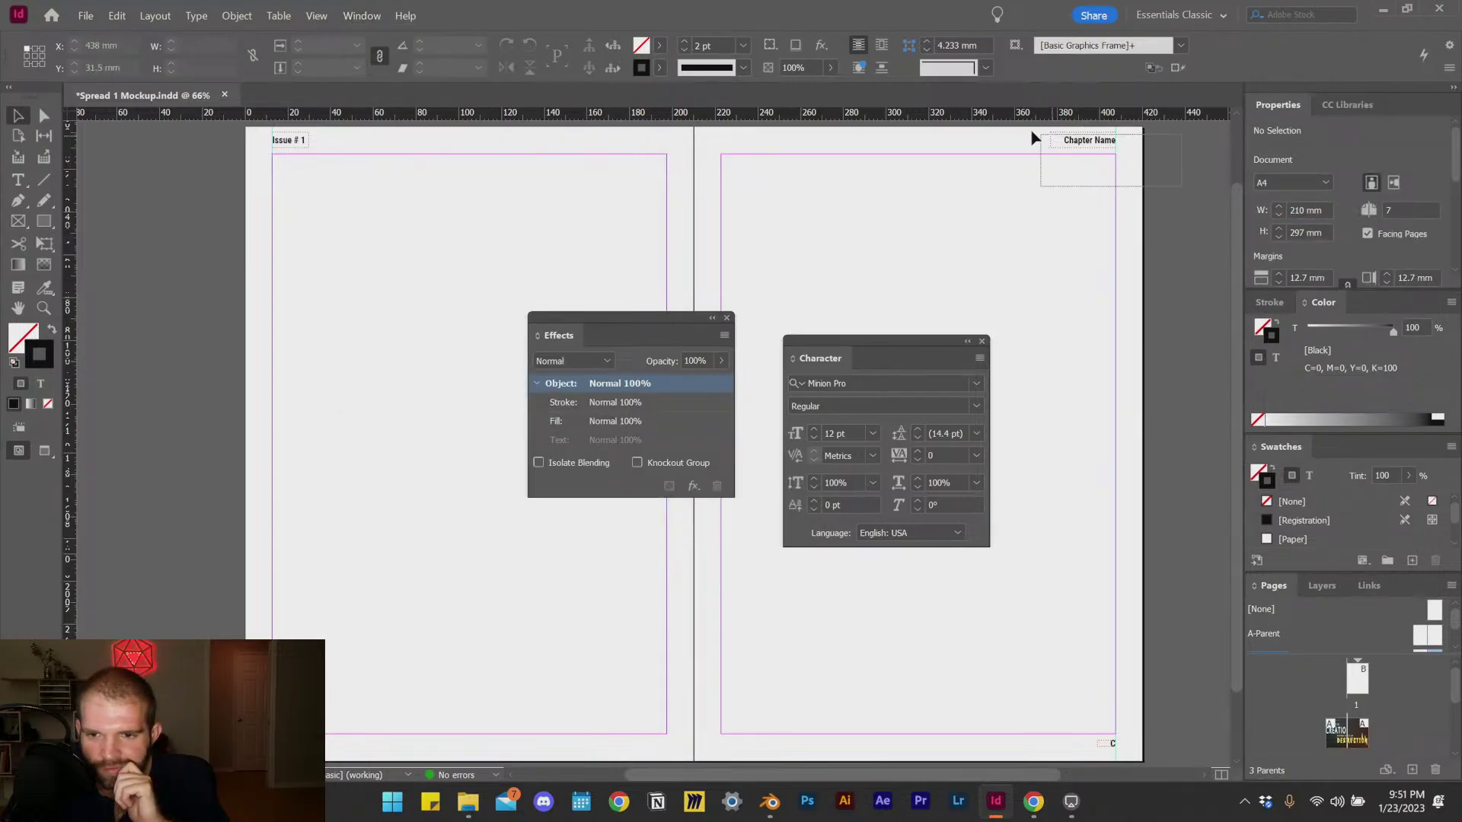
drag(1031, 135, 1124, 194)
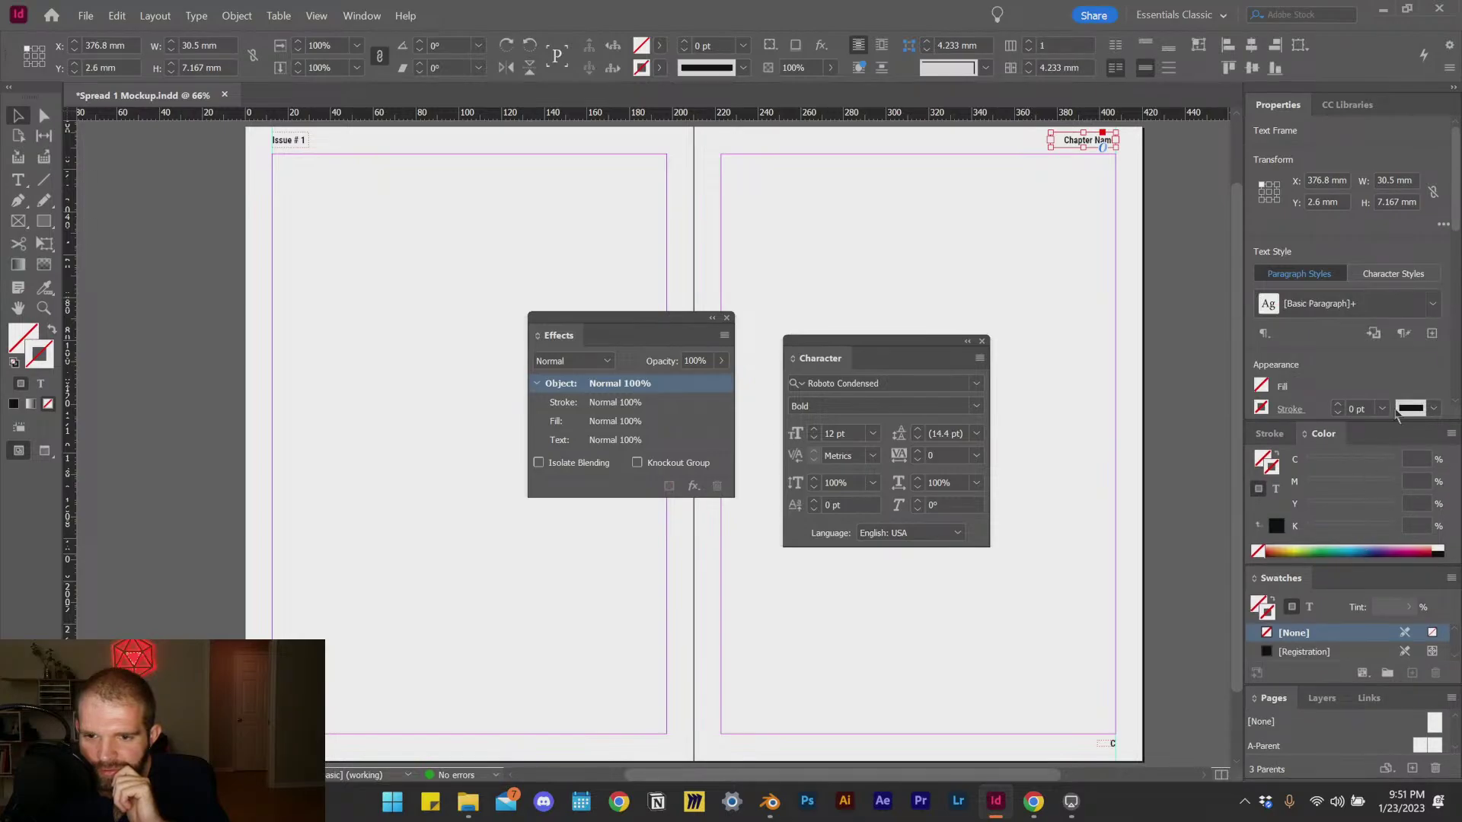
Step: Recolor the Chapter Name text on the right parent page to cyan (C 52, M 0, Y 13, K 0) and deselect it
mouse_move(1456, 210)
mouse_down()
mouse_move(1456, 358)
mouse_move(1426, 200)
mouse_up()
triple_click(1101, 142)
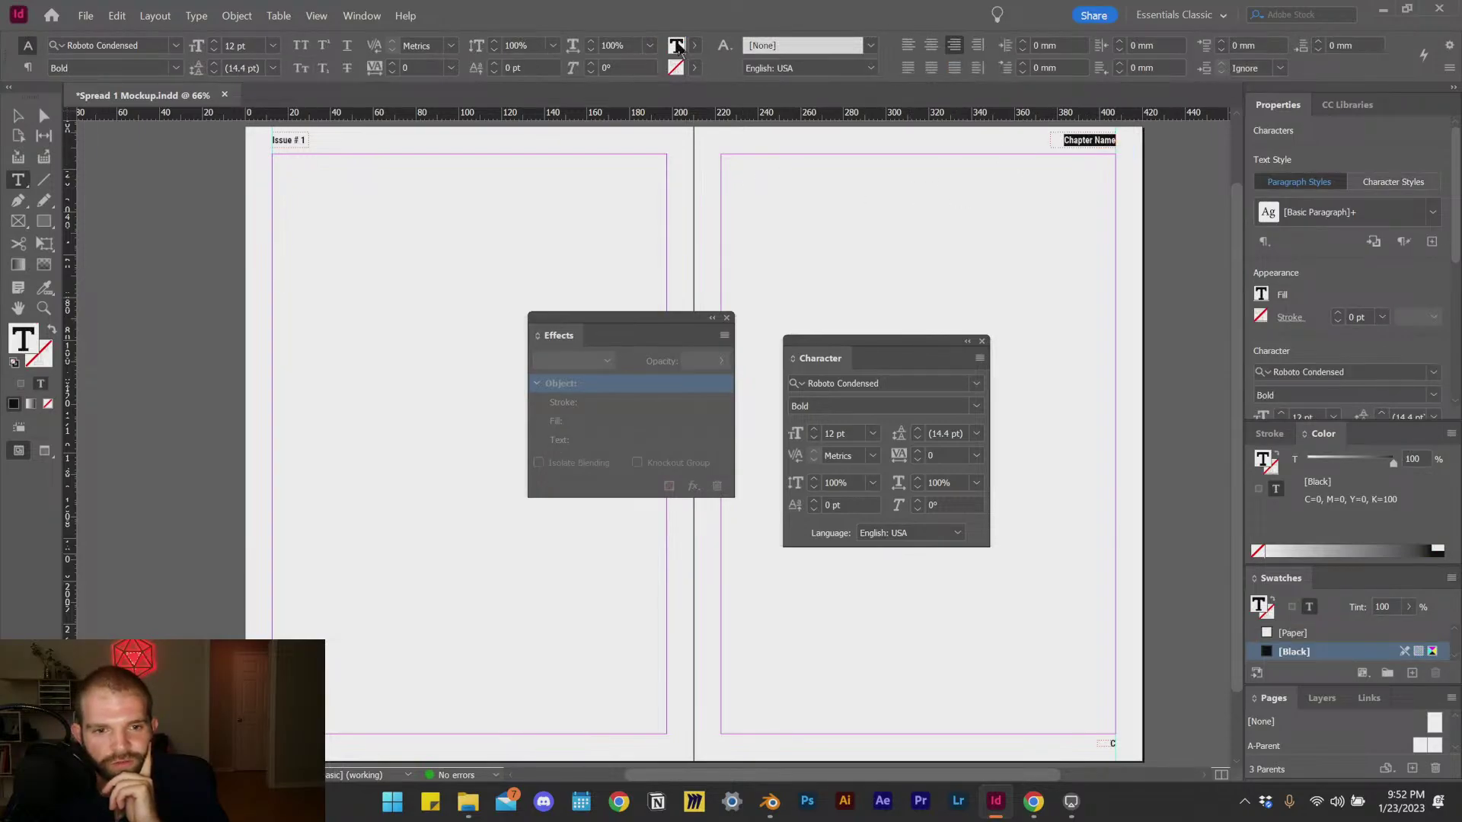
double_click(23, 344)
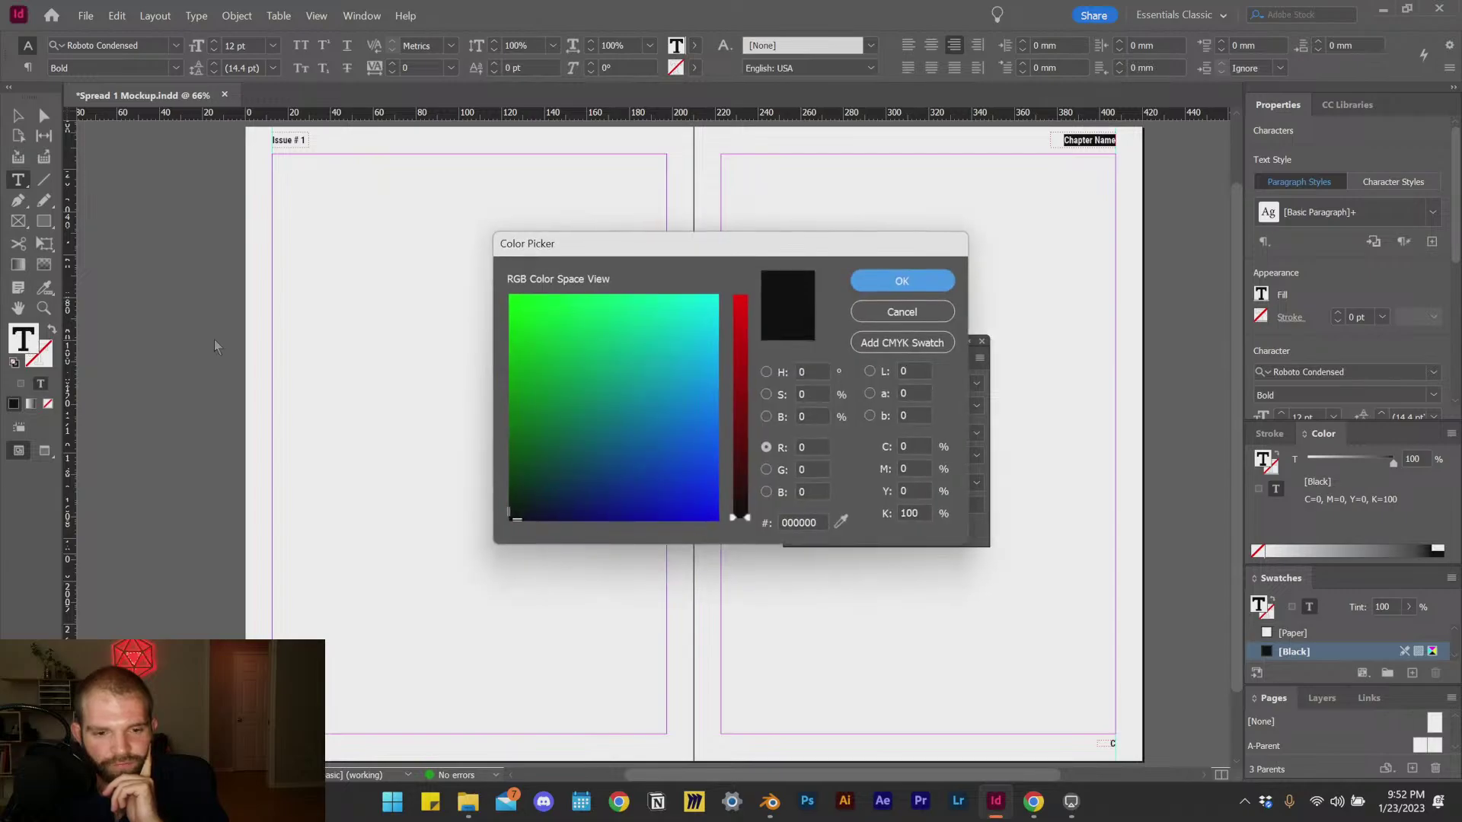
drag(581, 402, 717, 302)
click(899, 281)
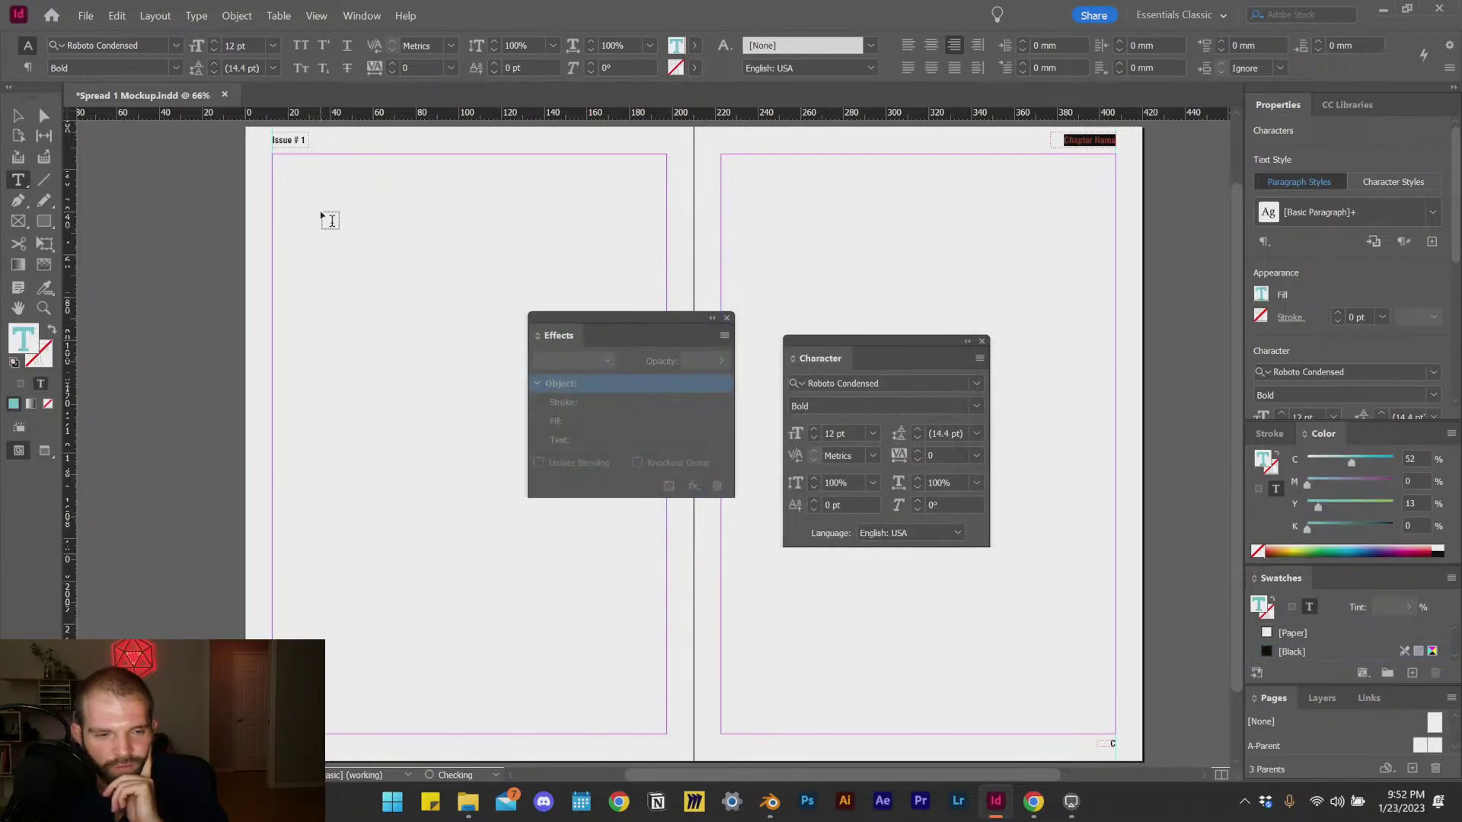
key(Escape)
click(320, 246)
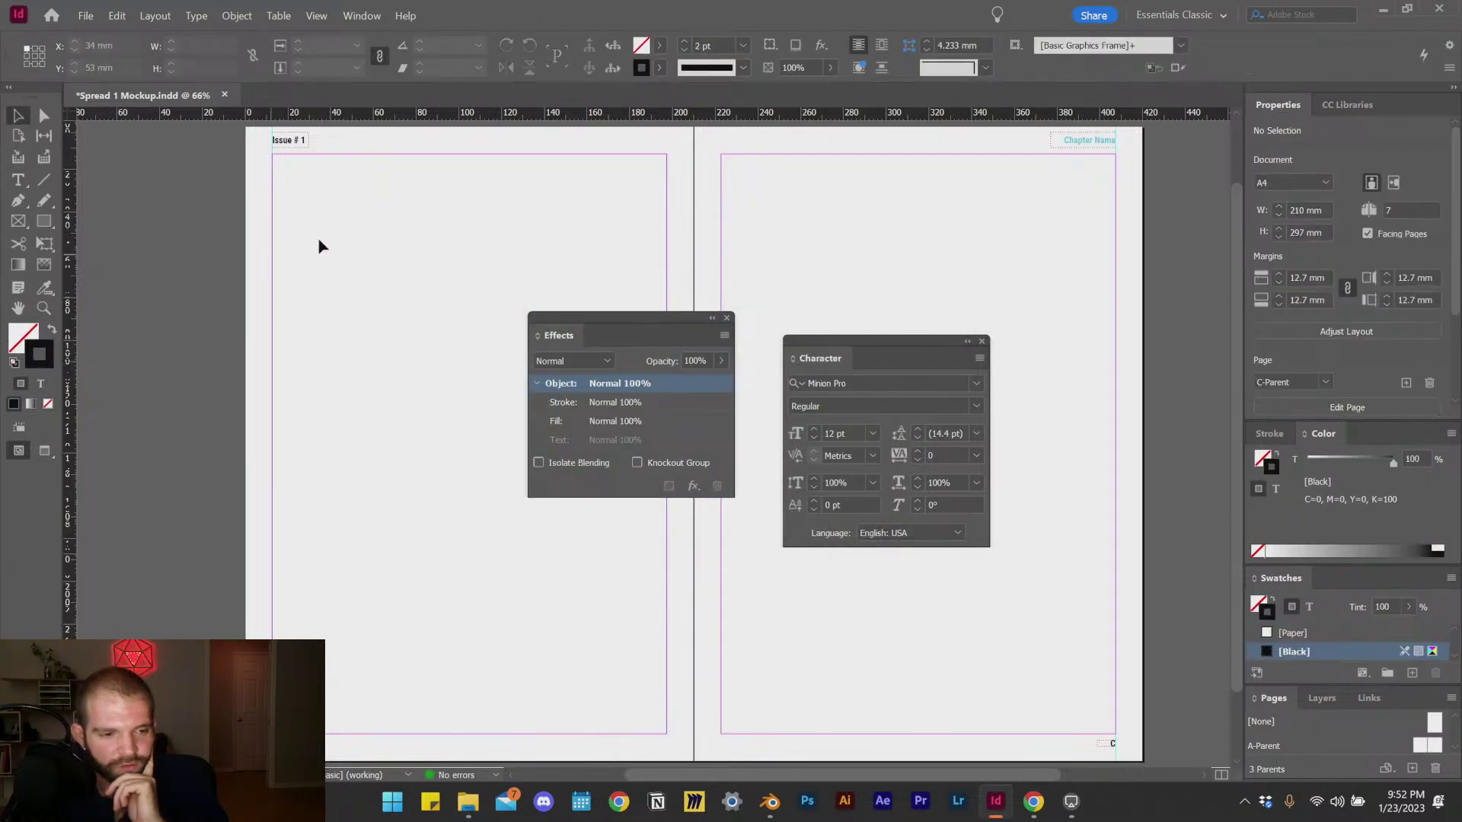
Step: Recolor the Issue # 1 header text on the left parent page to near-white
triple_click(290, 140)
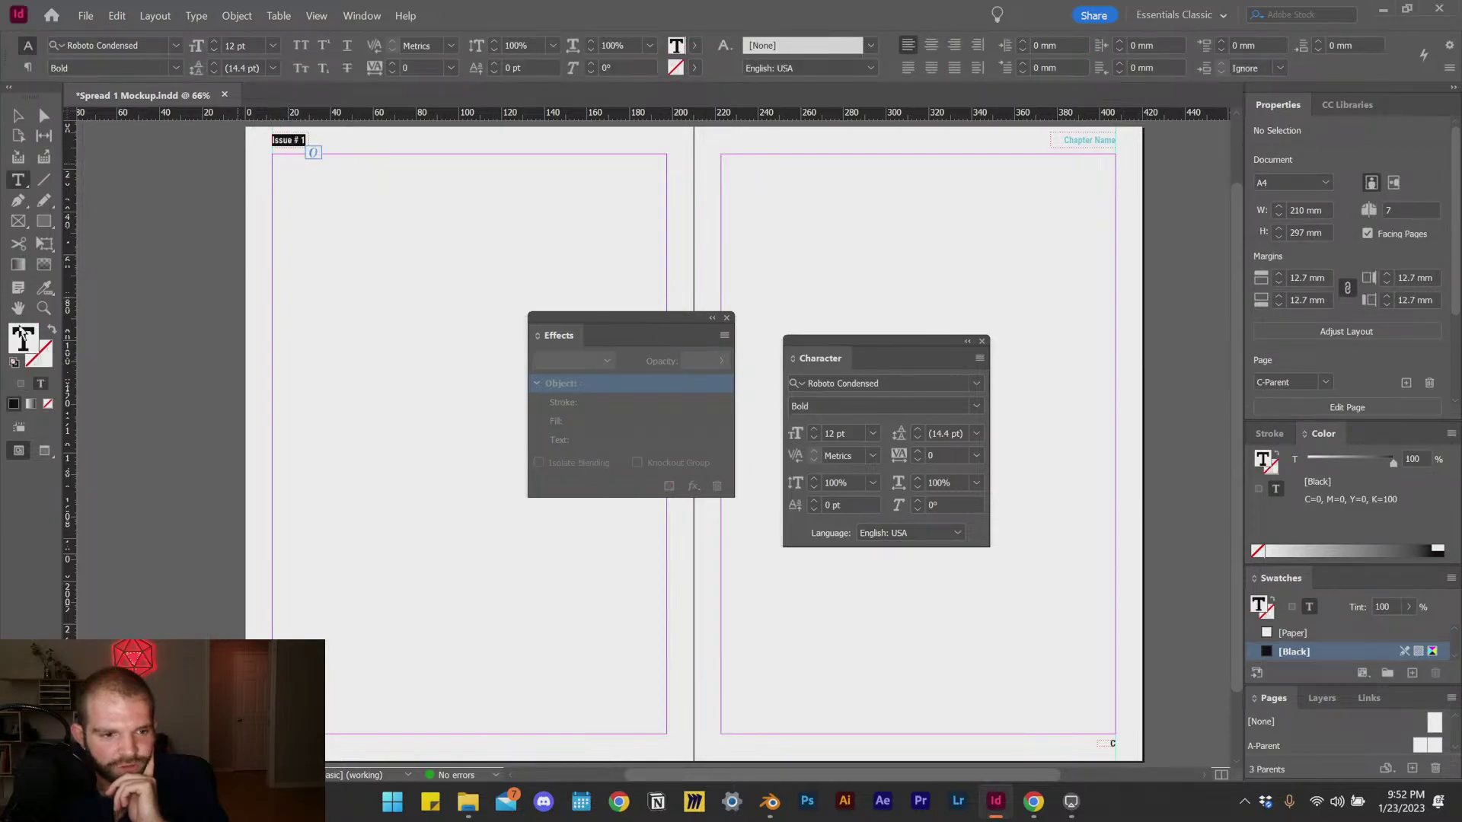
double_click(21, 332)
click(717, 297)
click(750, 318)
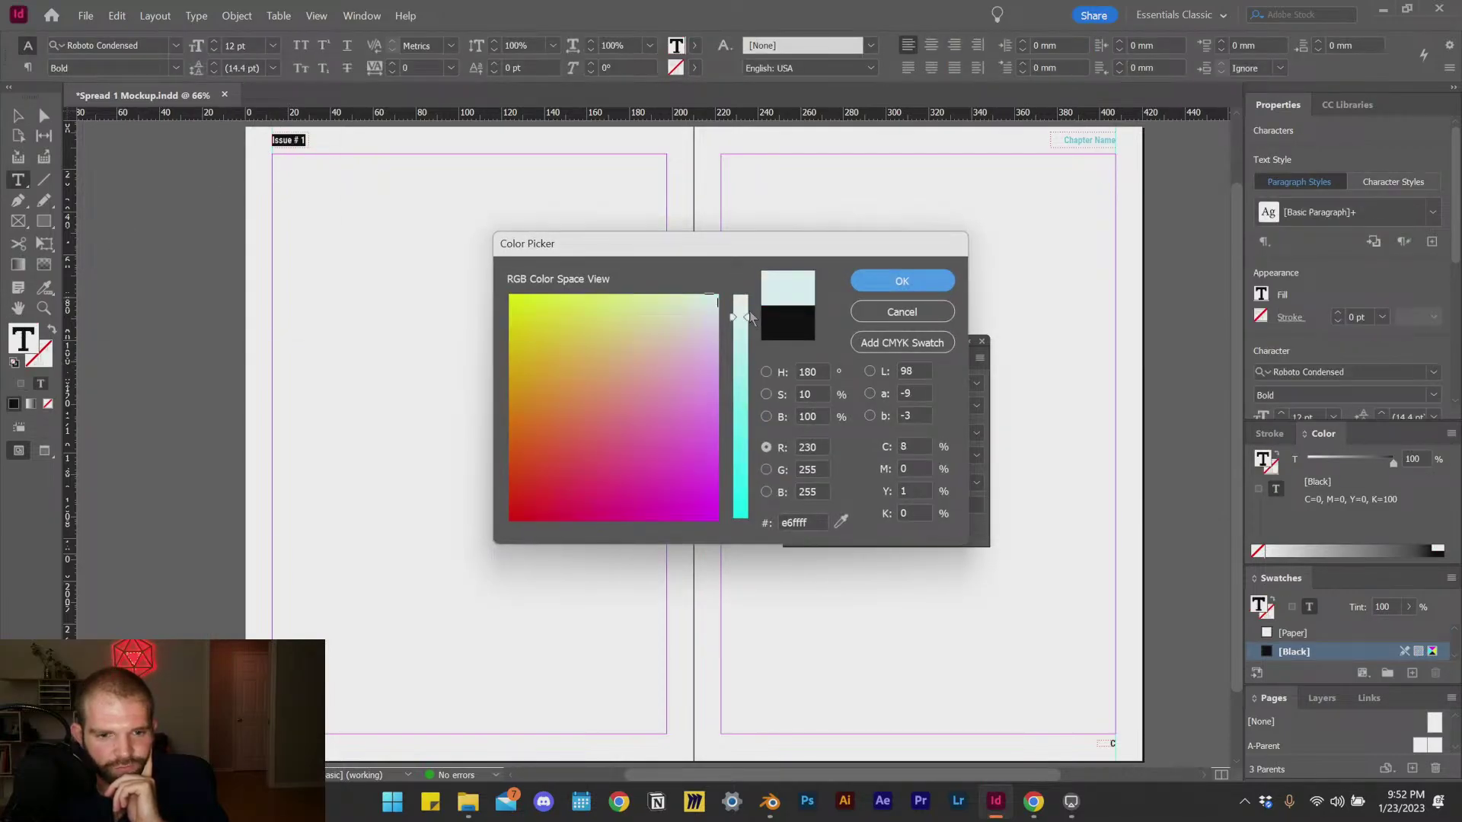
click(902, 281)
key(Escape)
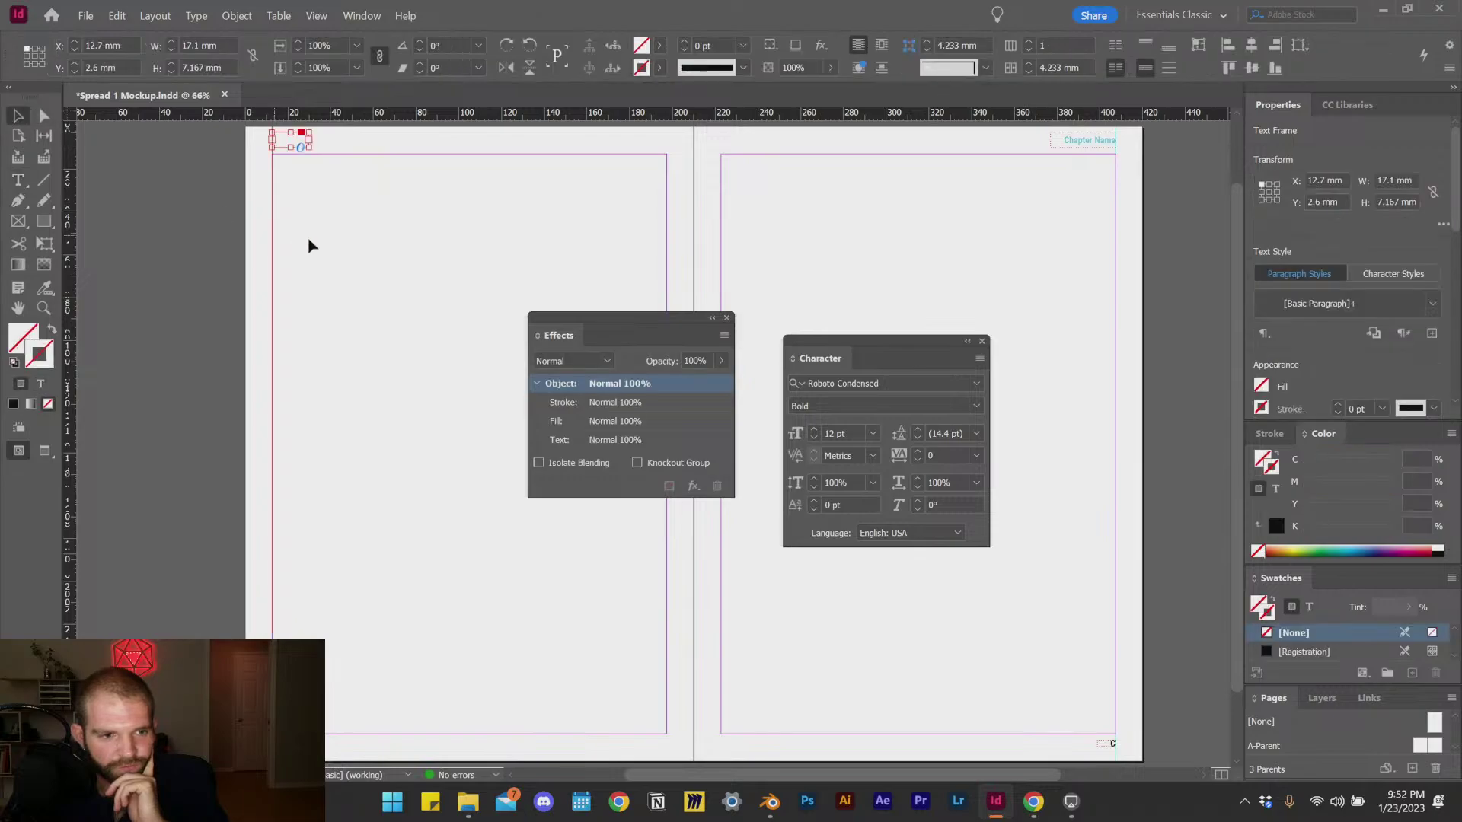
Step: Recolor the page number marker at the foot of the left parent page to white (#ffffff) and leave text editing
scroll(328, 328, down, 1)
click(347, 411)
click(1106, 665)
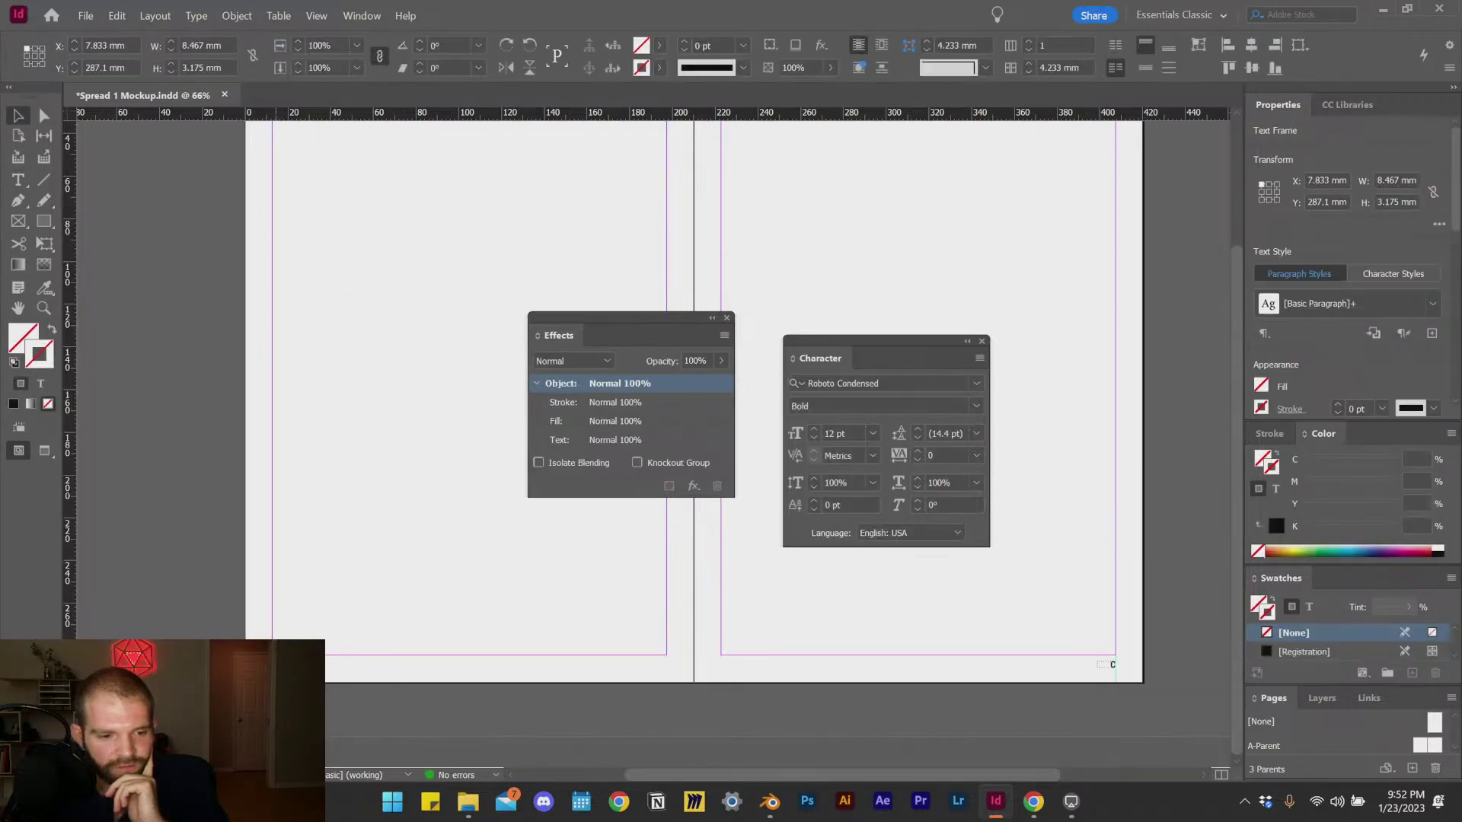
click(309, 590)
scroll(290, 594, up, 5)
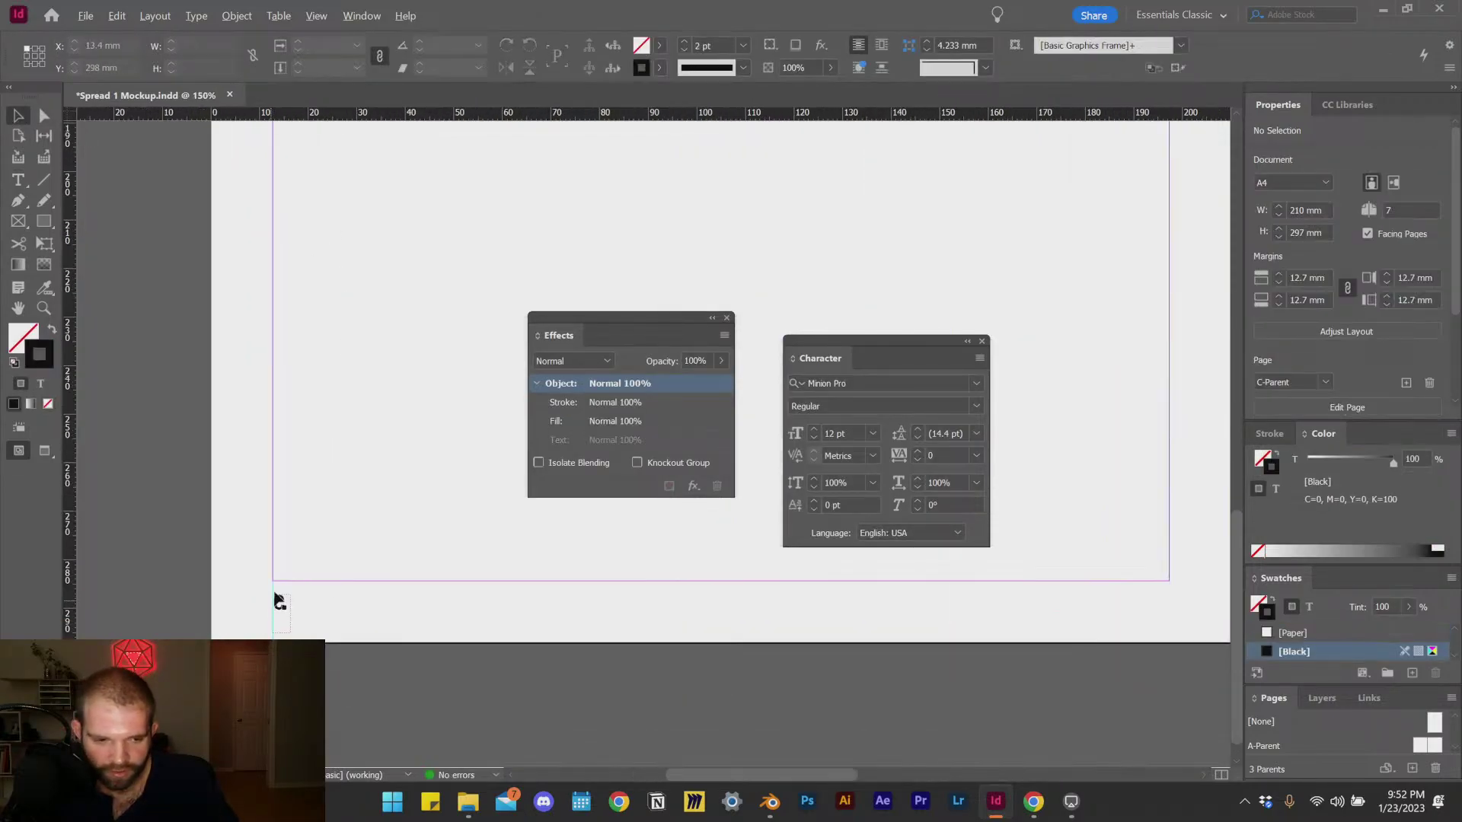
double_click(284, 623)
double_click(33, 344)
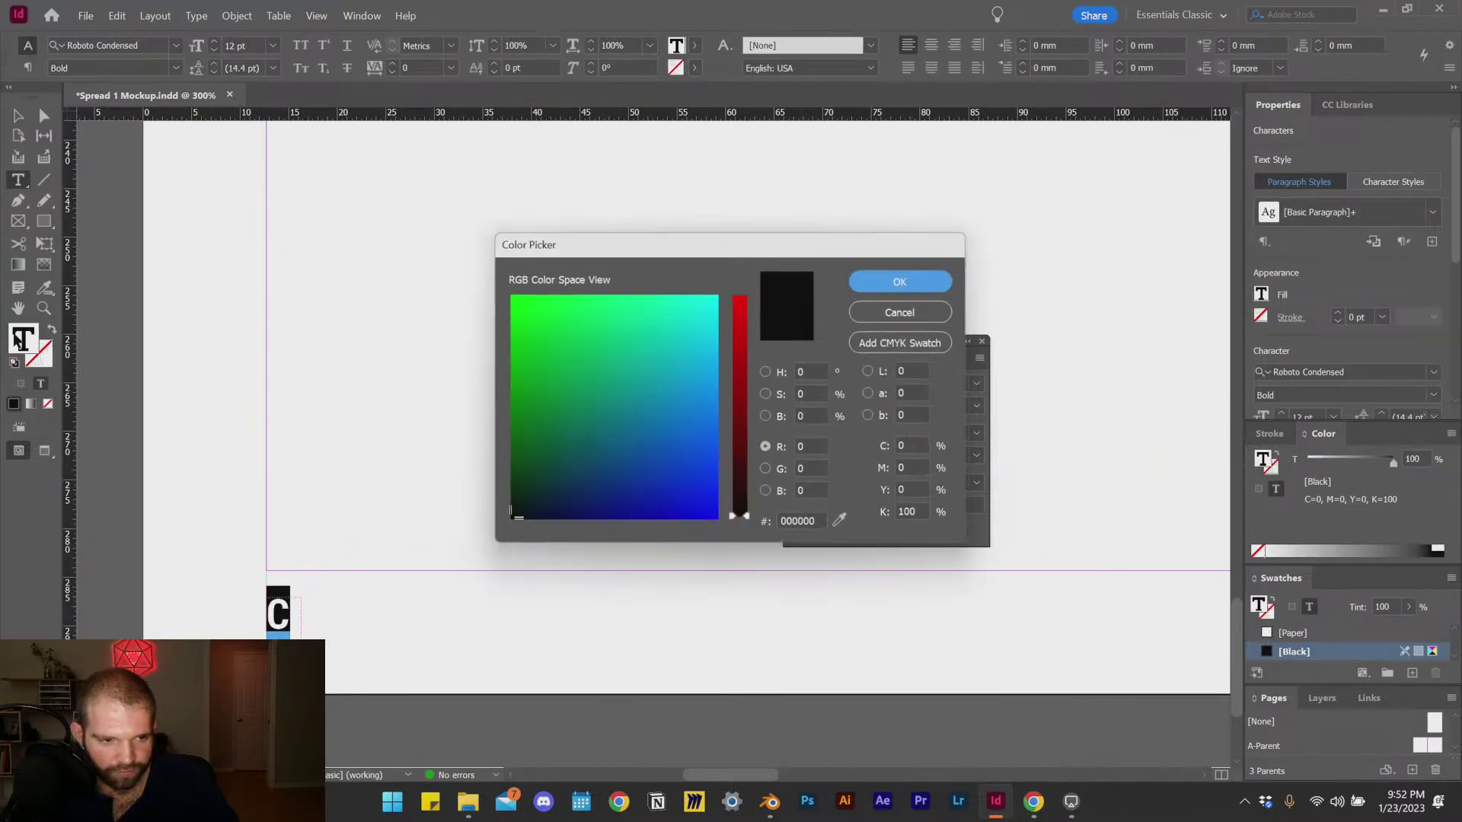
drag(709, 305, 762, 312)
drag(740, 495, 772, 251)
click(903, 281)
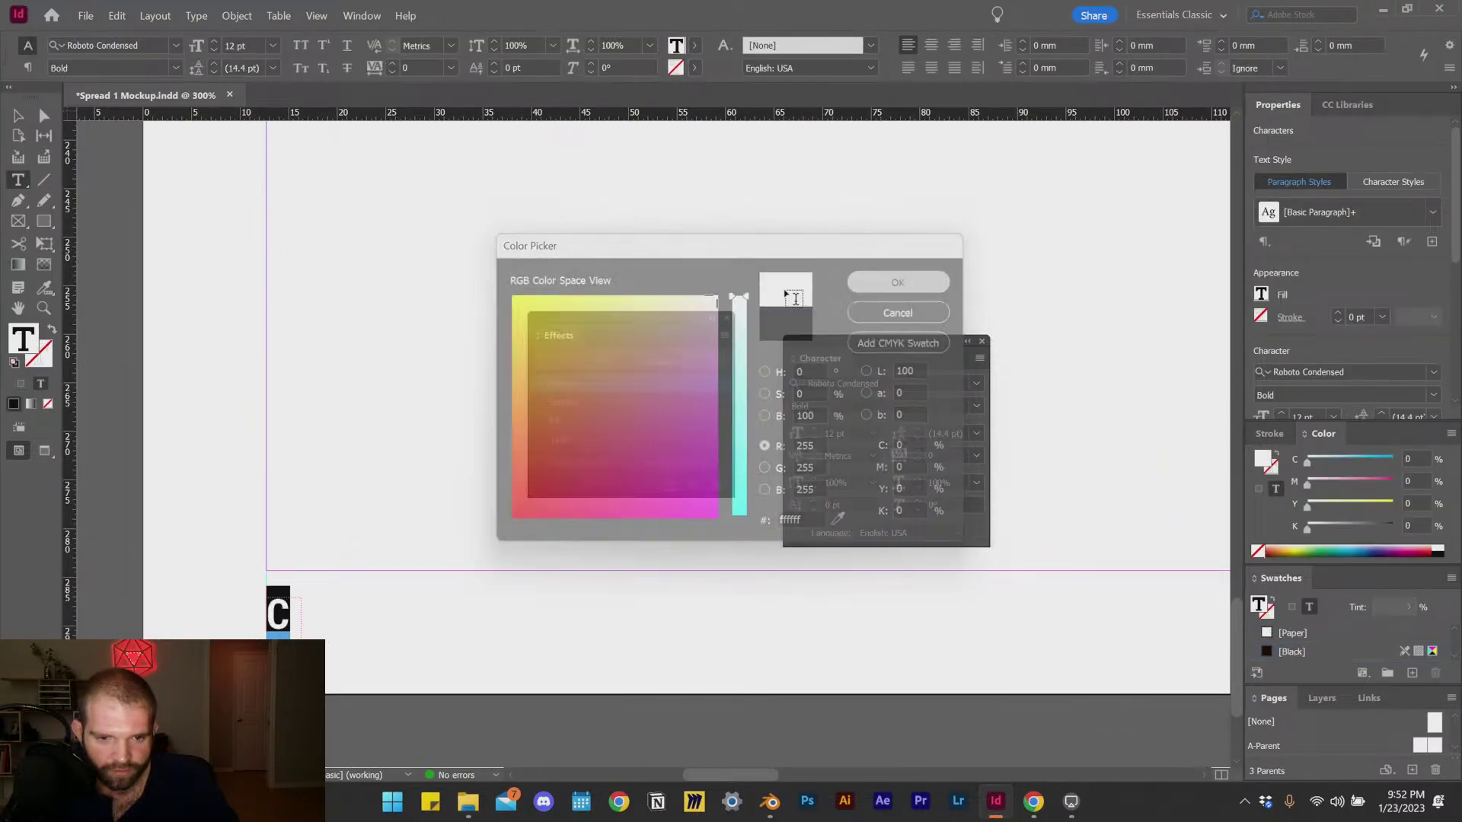
key(ctrl+shift+F10)
click(19, 115)
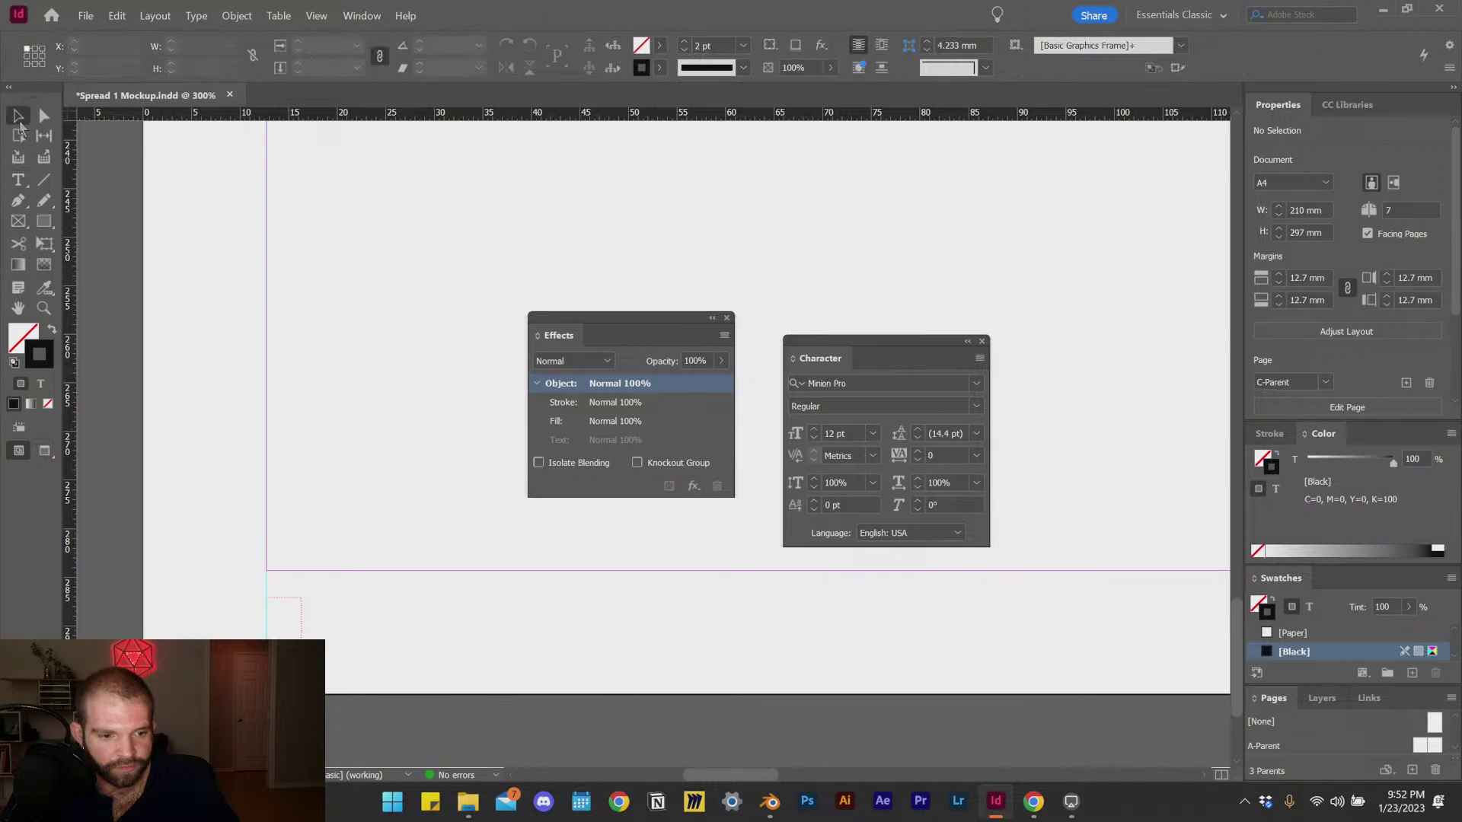
Step: Check the fill color of the left parent page's page number marker, and deselect it
double_click(278, 624)
key(ctrl+a)
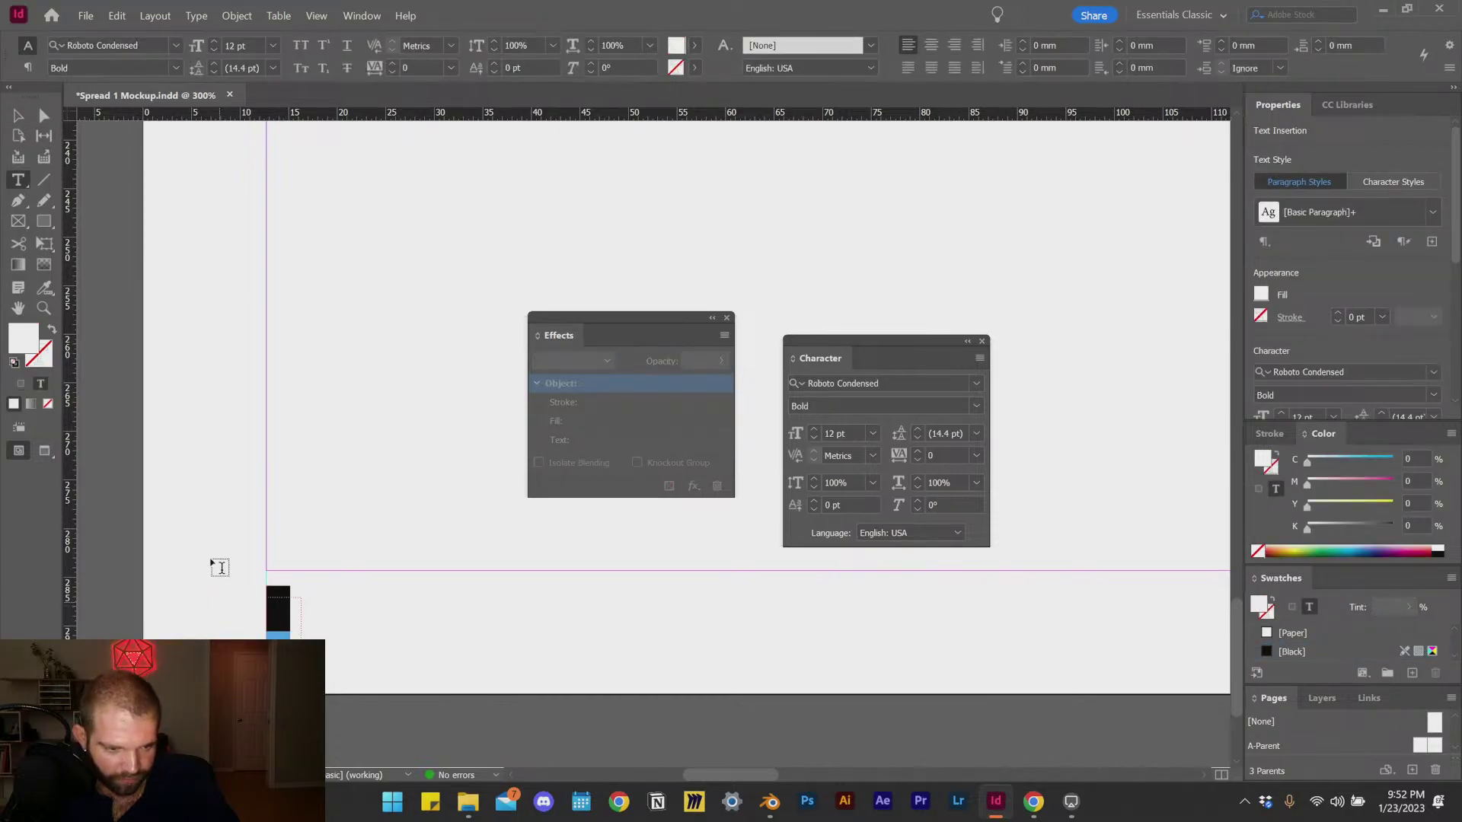
click(20, 115)
click(221, 364)
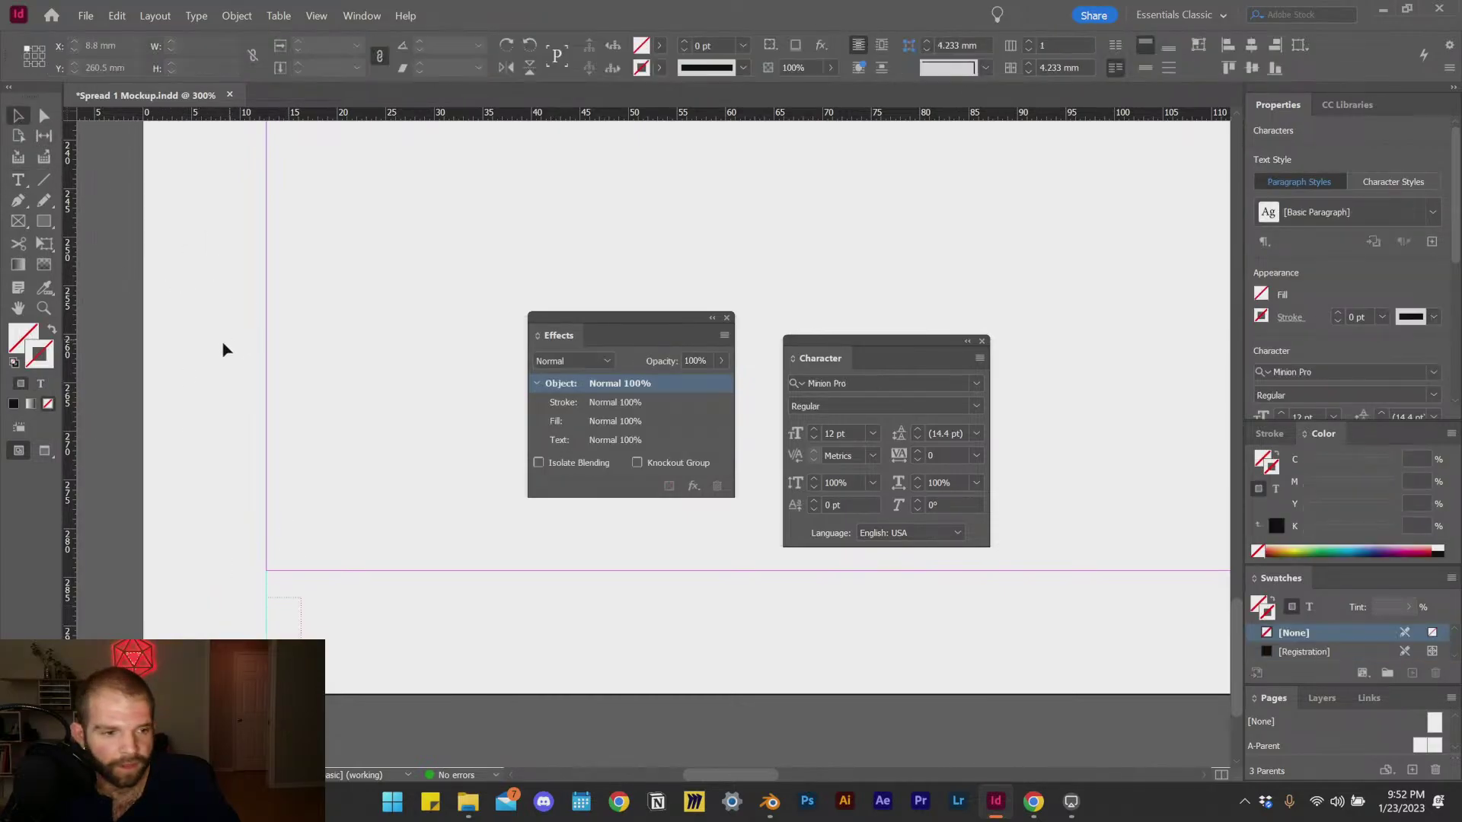
Step: Close the floating Effects and Character settings to clear the view of the parent spread
key(ctrl+minus)
key(ctrl+minus)
key(ctrl+minus)
key(ctrl+minus)
key(ctrl+minus)
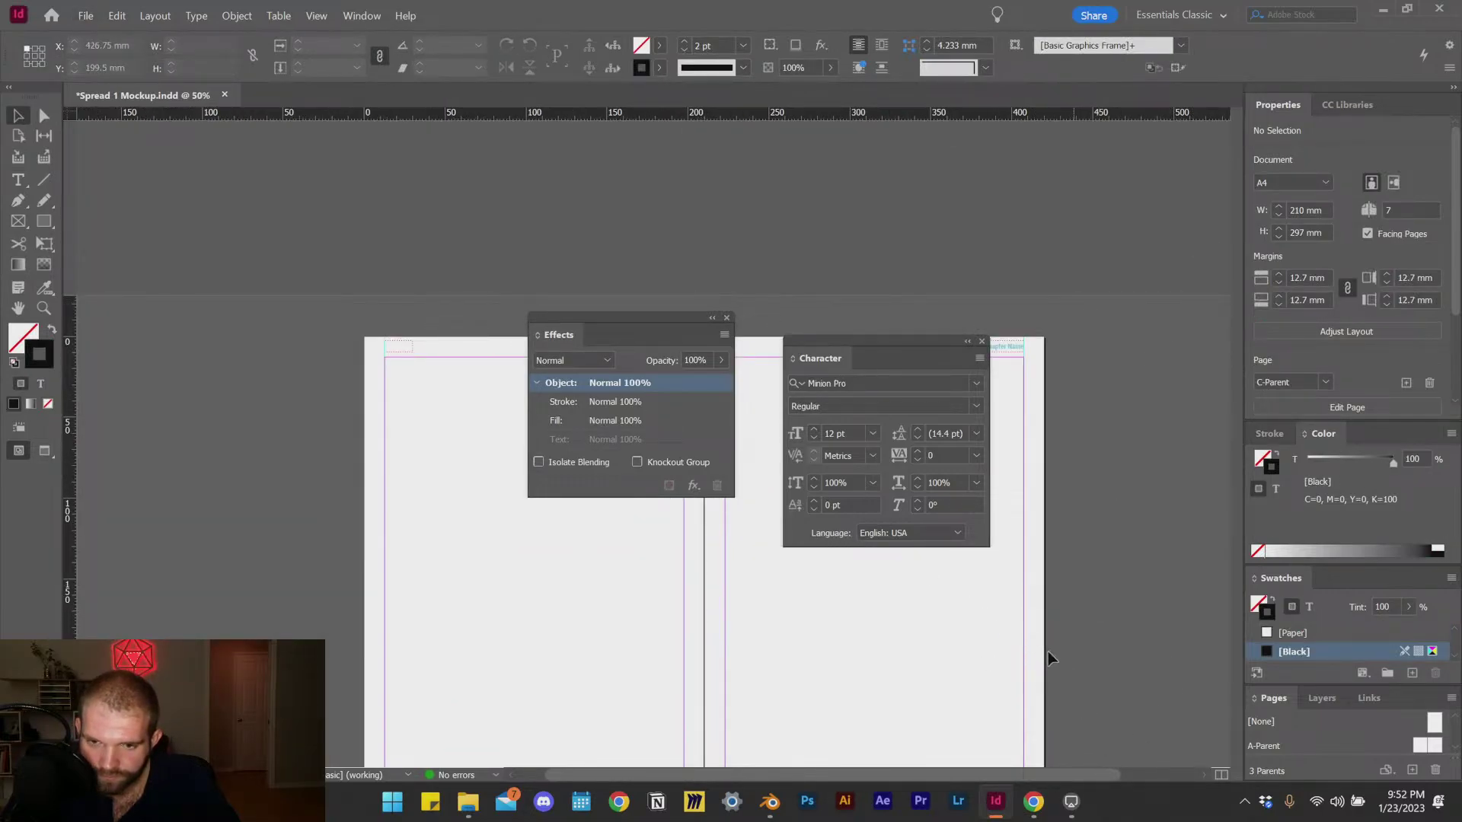
key(ctrl+equal)
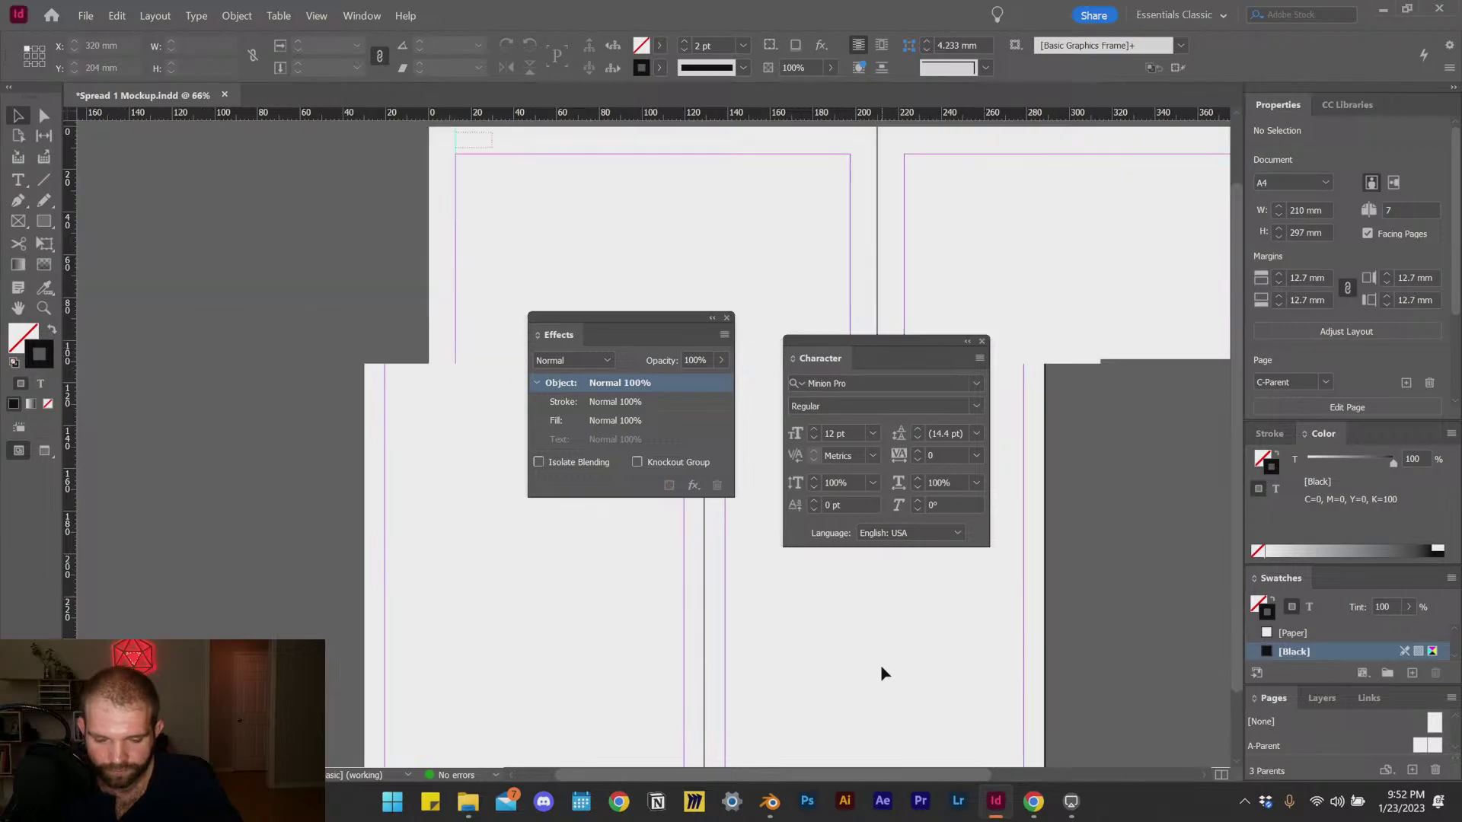
click(727, 318)
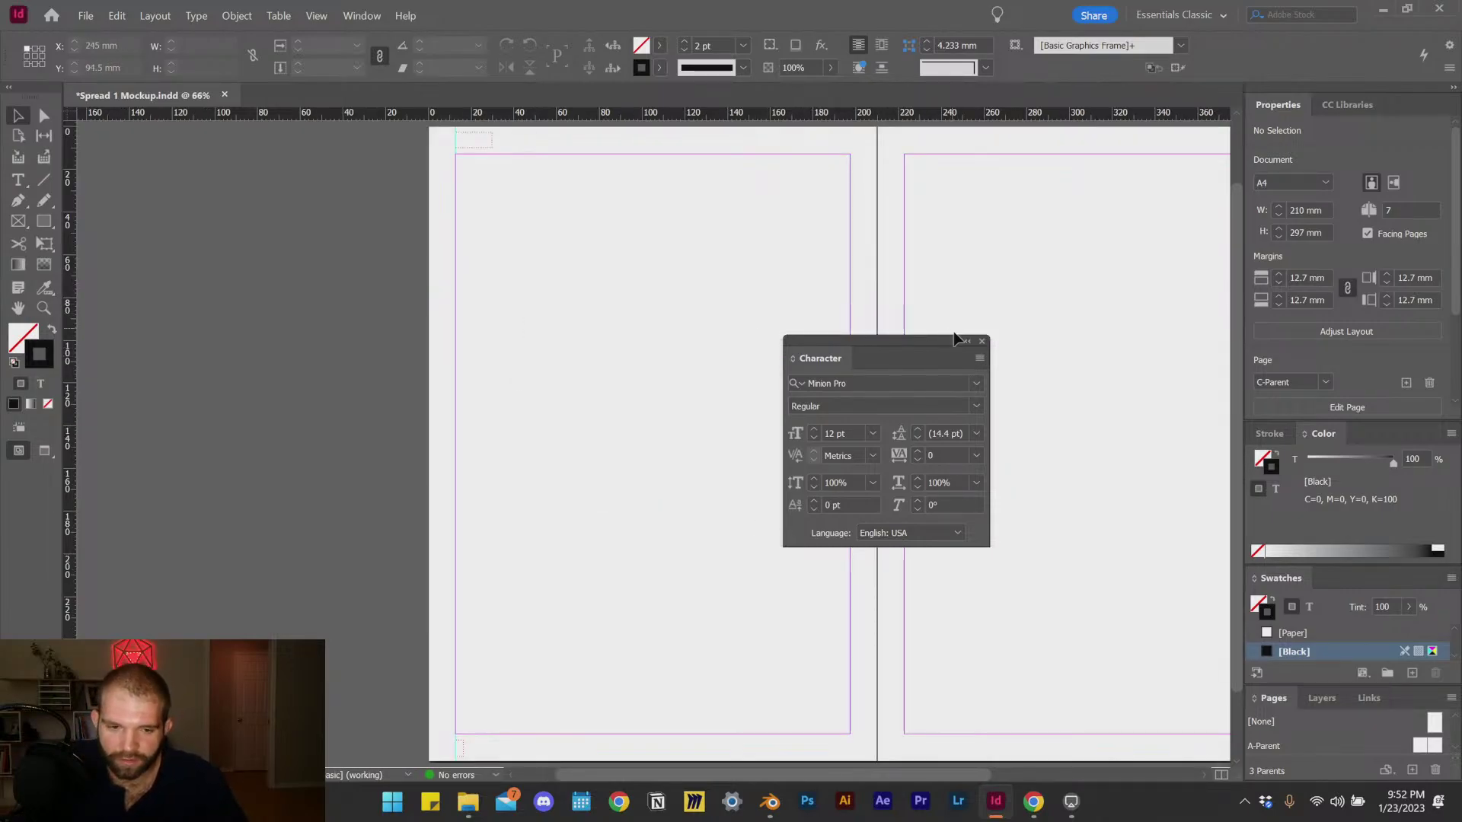
click(982, 341)
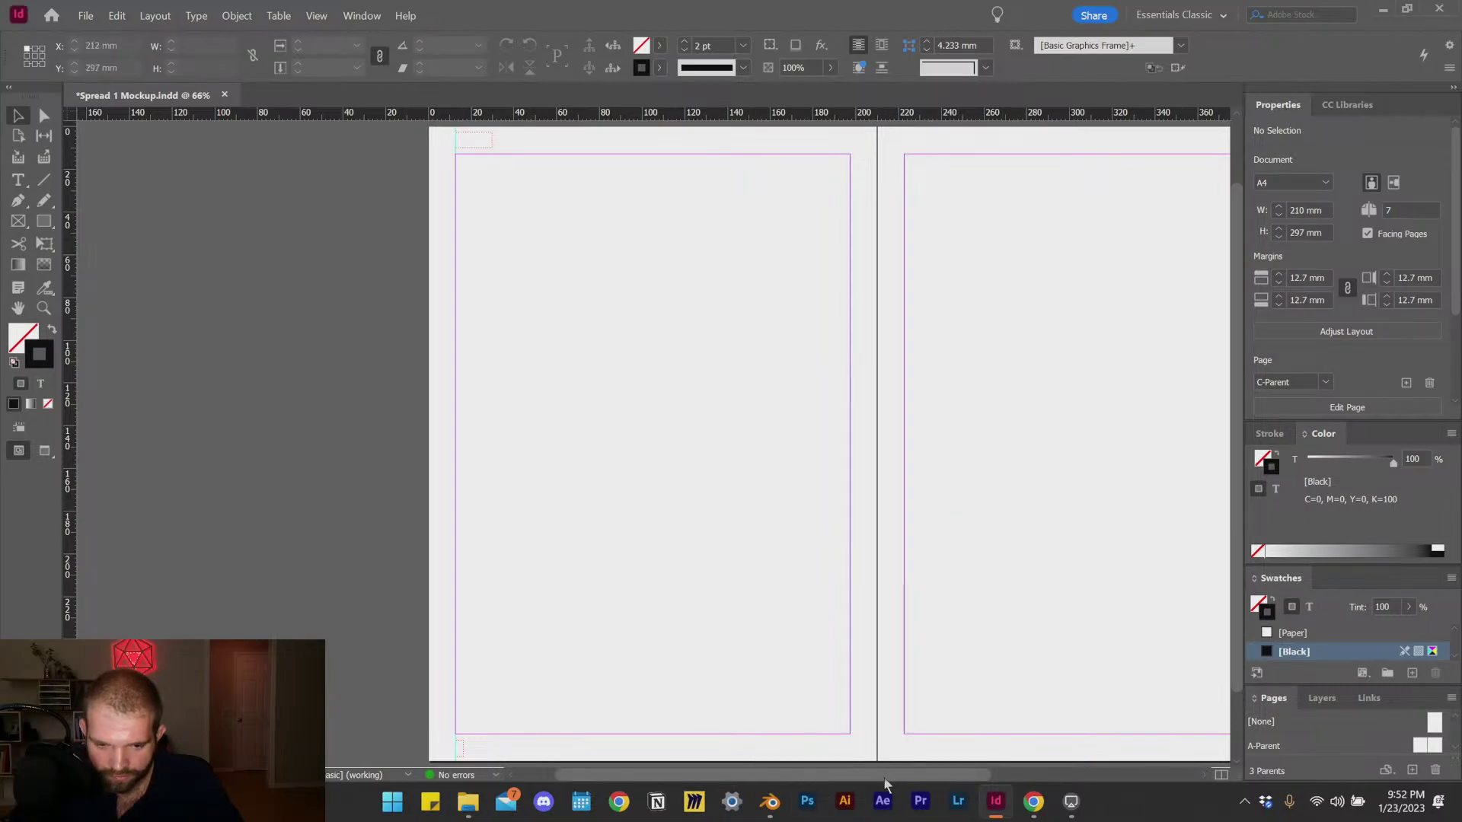
Step: Recolor the page number marker at the foot of the right parent page to white and deselect its frame
drag(883, 777, 1040, 777)
alt+scroll(916, 752, up, 5)
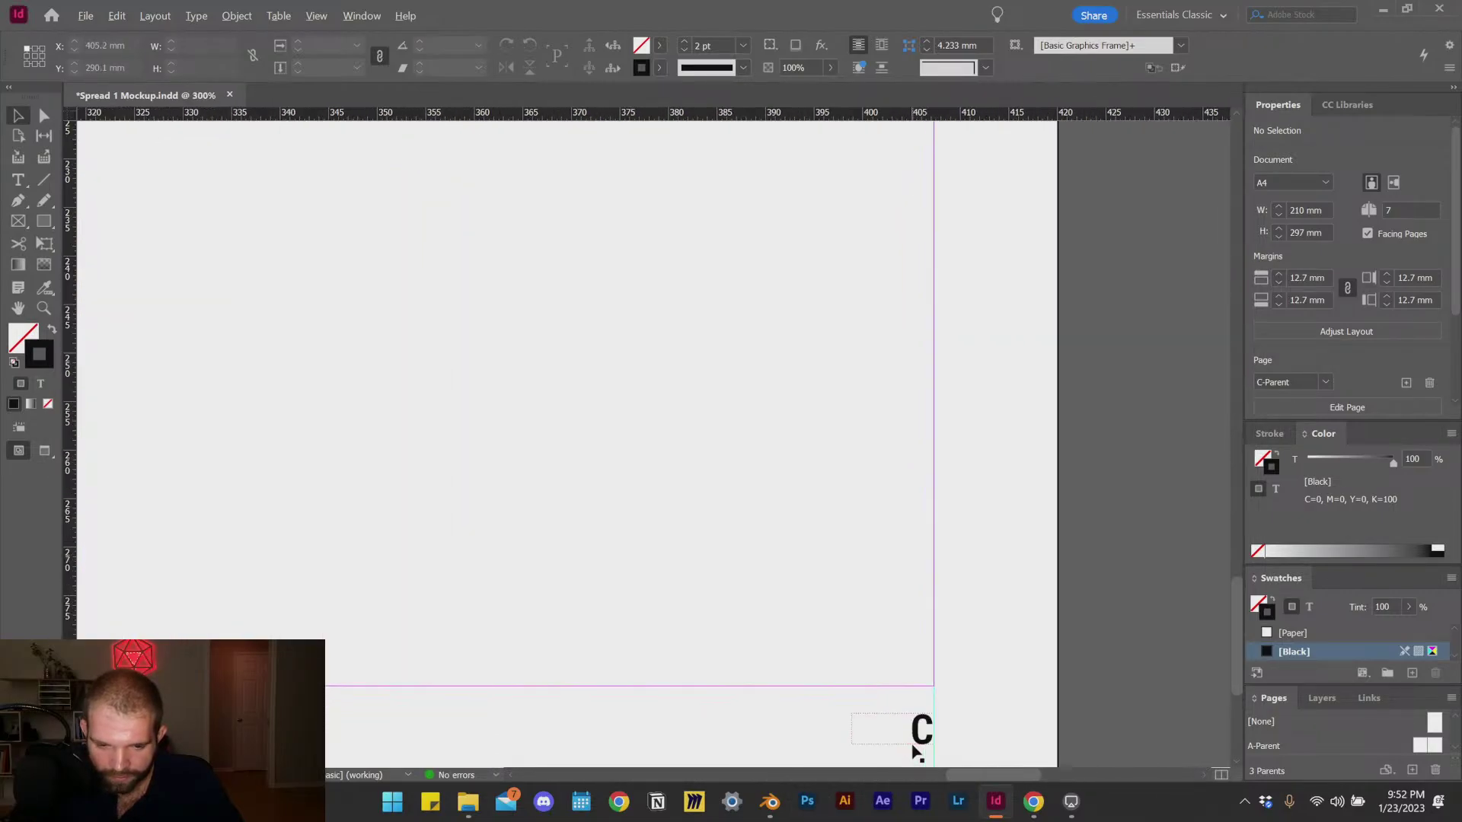
alt+scroll(917, 753, up, 2)
double_click(929, 712)
key(ctrl+a)
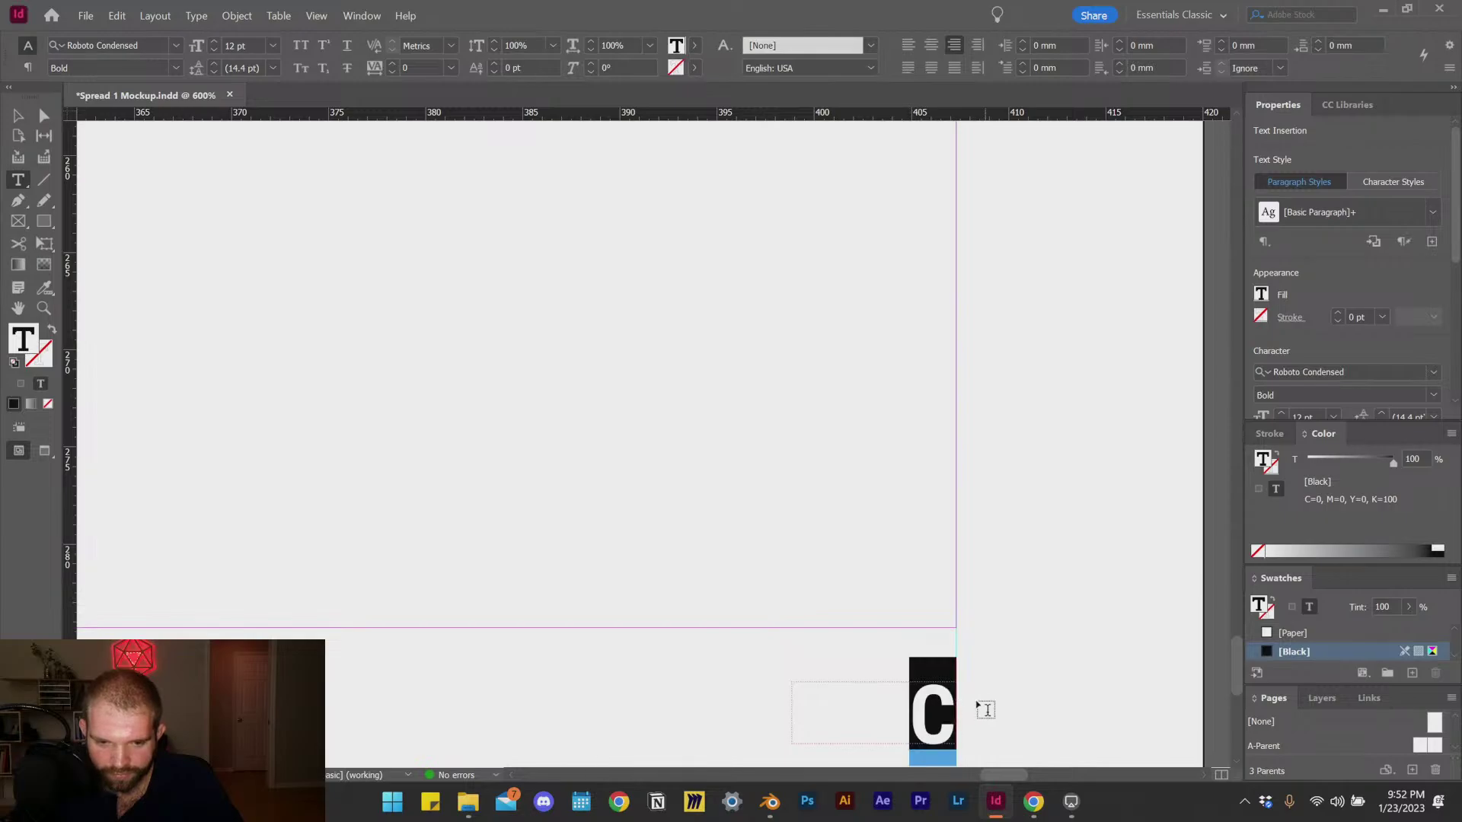
double_click(28, 342)
drag(556, 347, 752, 298)
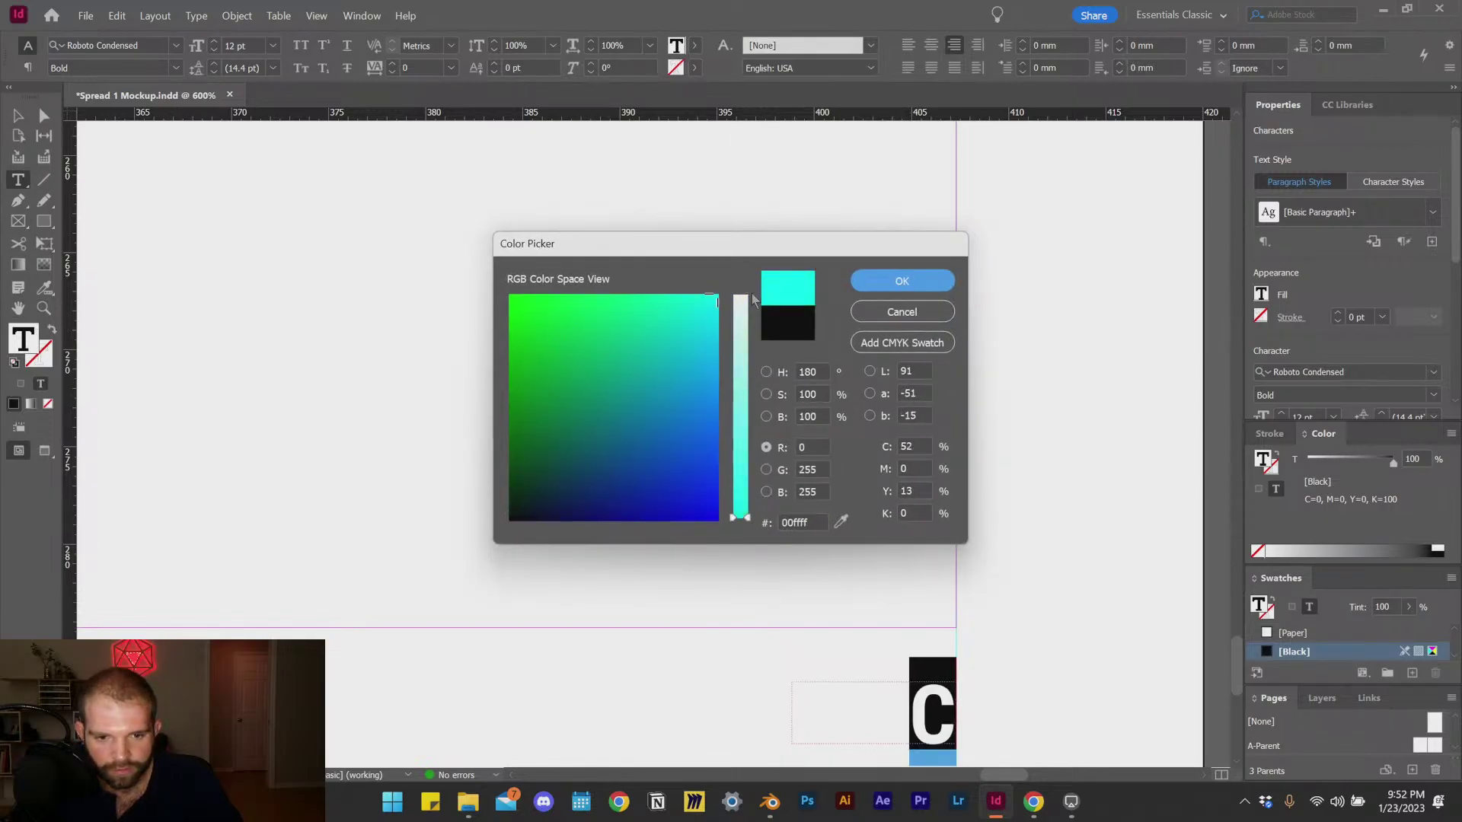
click(745, 298)
key(Return)
key(Escape)
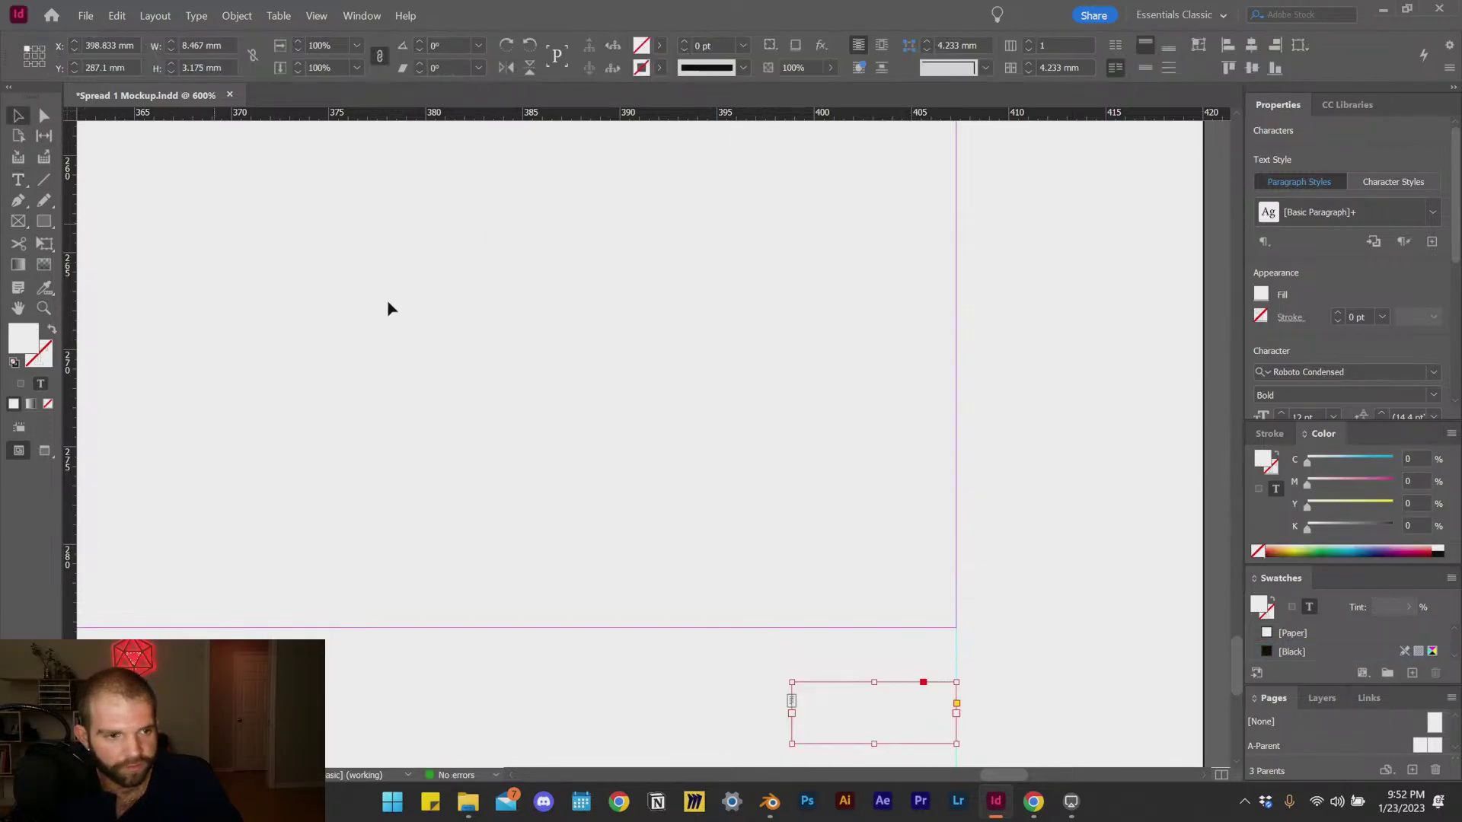
click(387, 309)
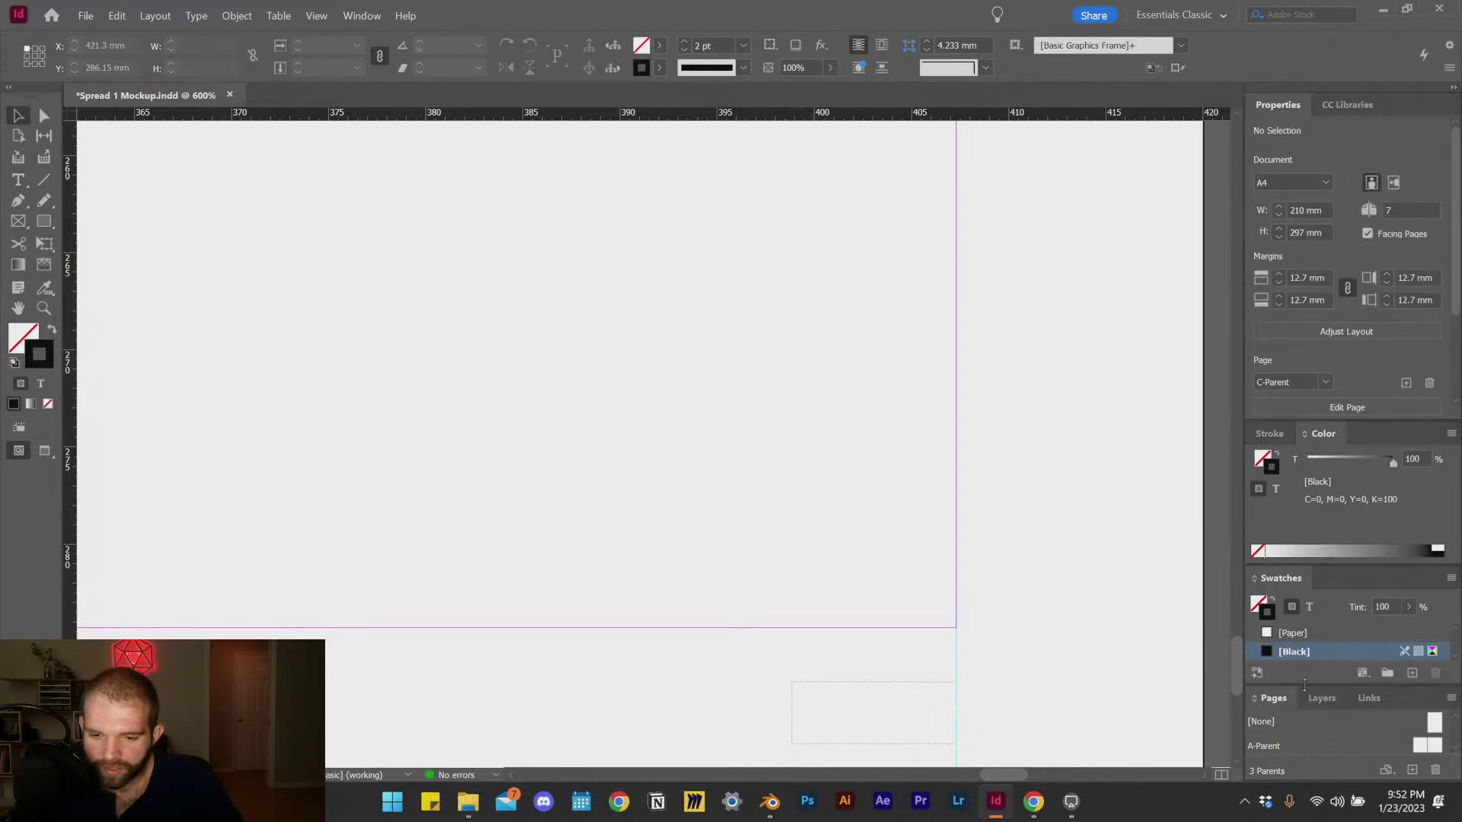
Step: Give the pages list more height, display spread 2-3, and extend the parent list to show all parents
drag(1304, 685, 1306, 556)
double_click(1339, 717)
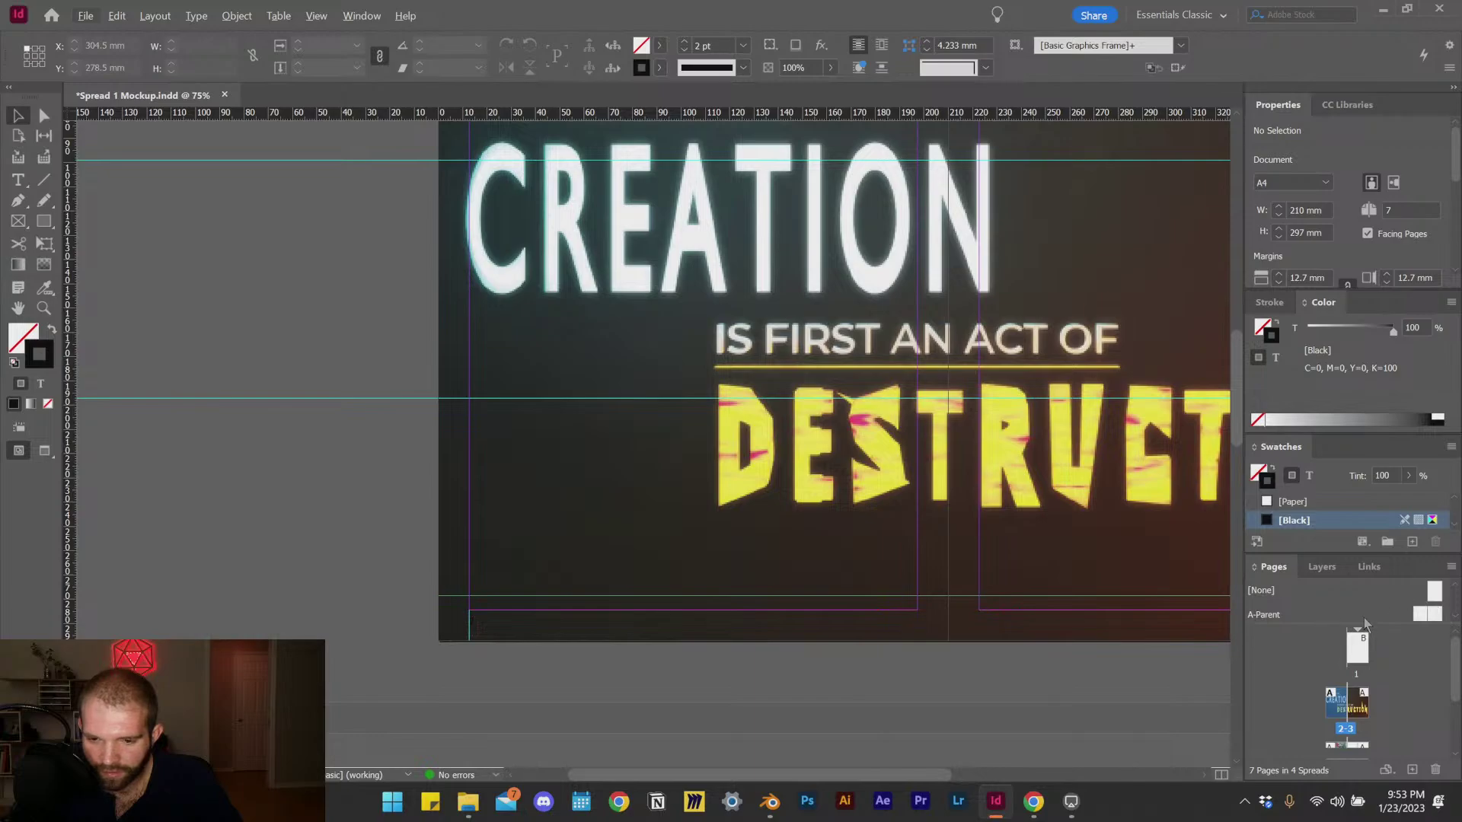
drag(1372, 623, 1372, 694)
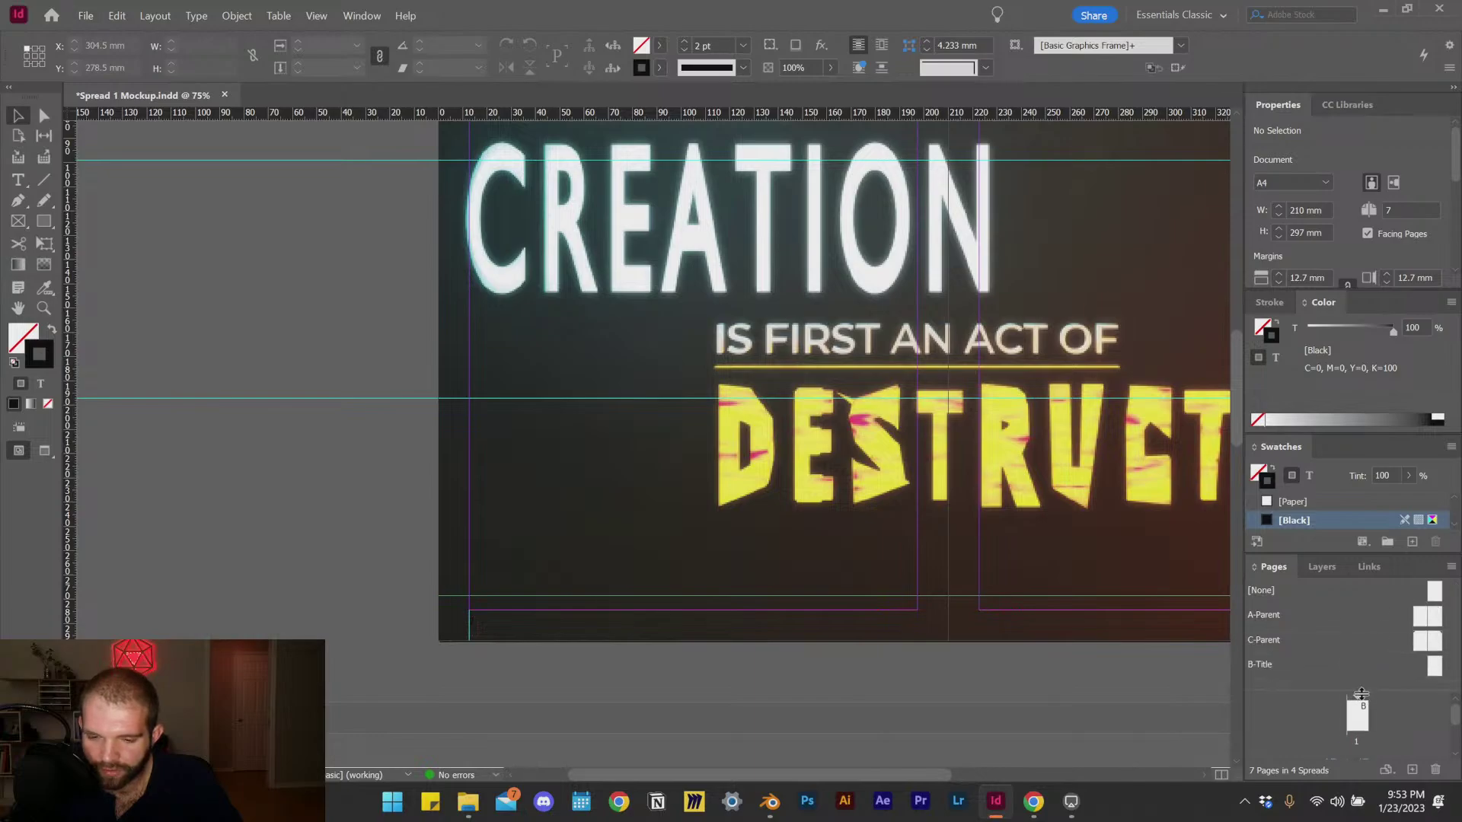
Step: Apply C-Parent to pages 2-3
right_click(1439, 648)
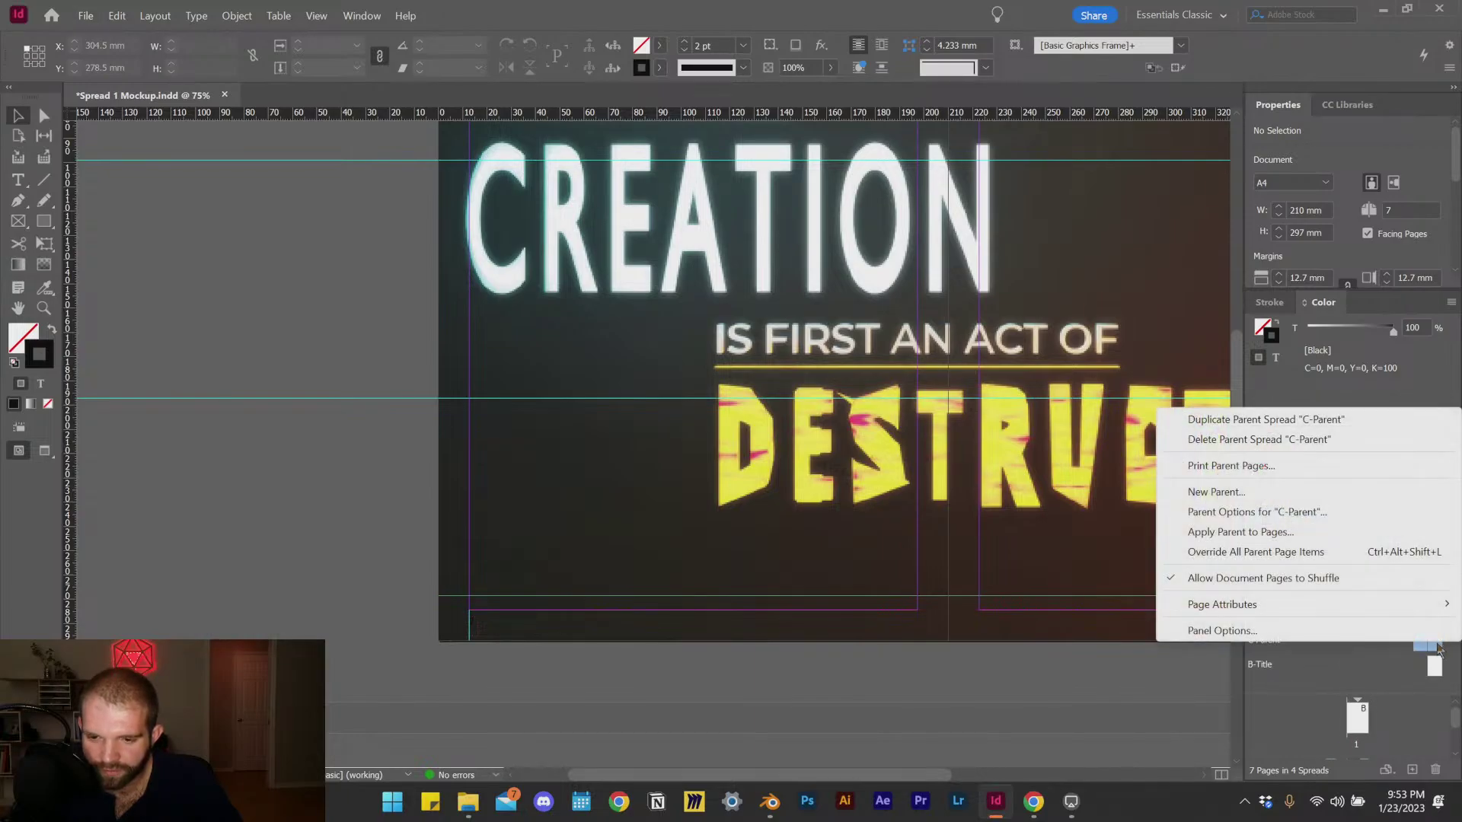
click(1253, 533)
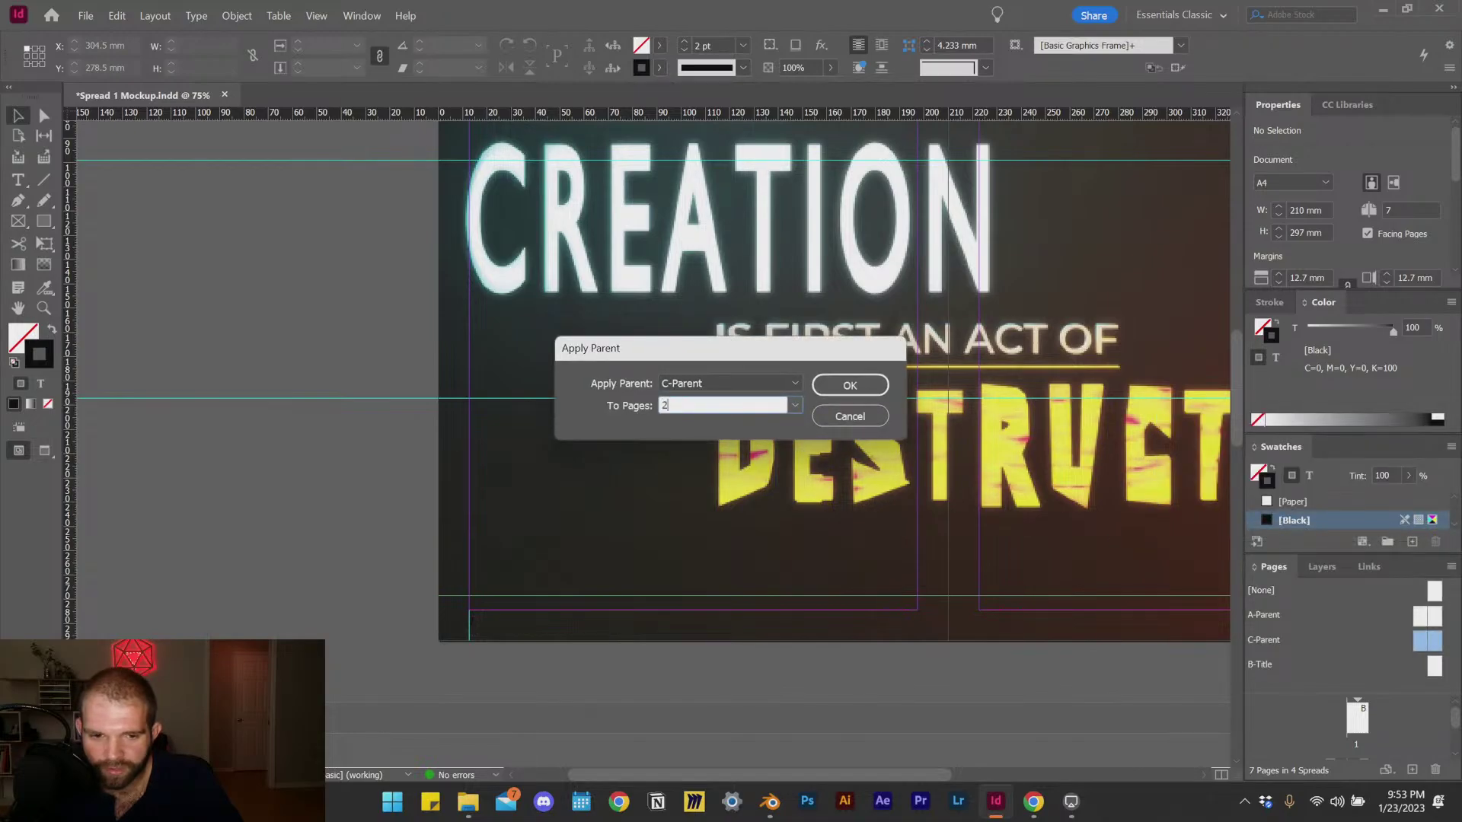
text(2-3)
click(829, 386)
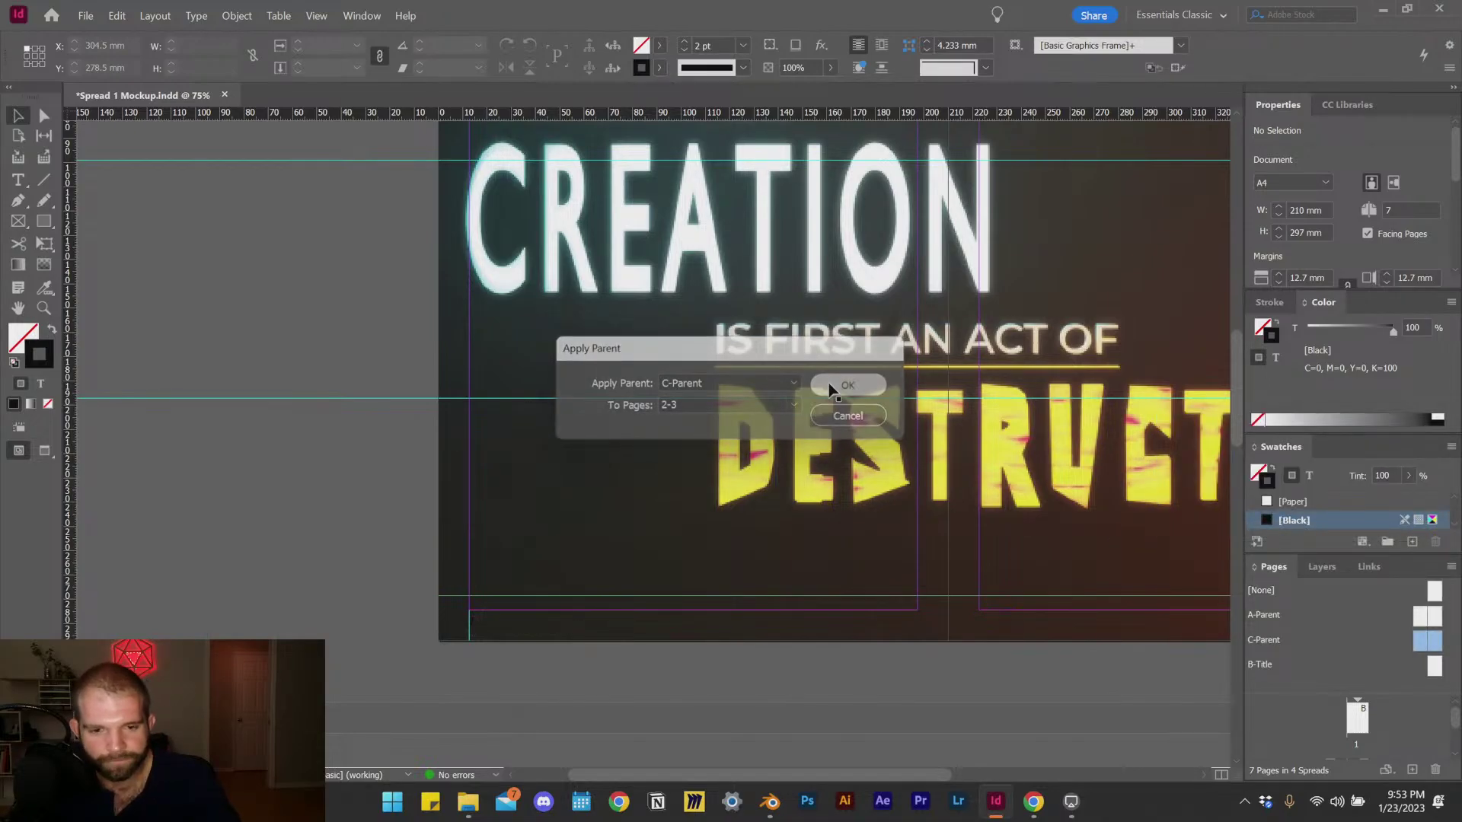
Step: Examine the header and page number text on spread 2-3 for legibility and color against the dark background
click(236, 398)
scroll(291, 576, down, 4)
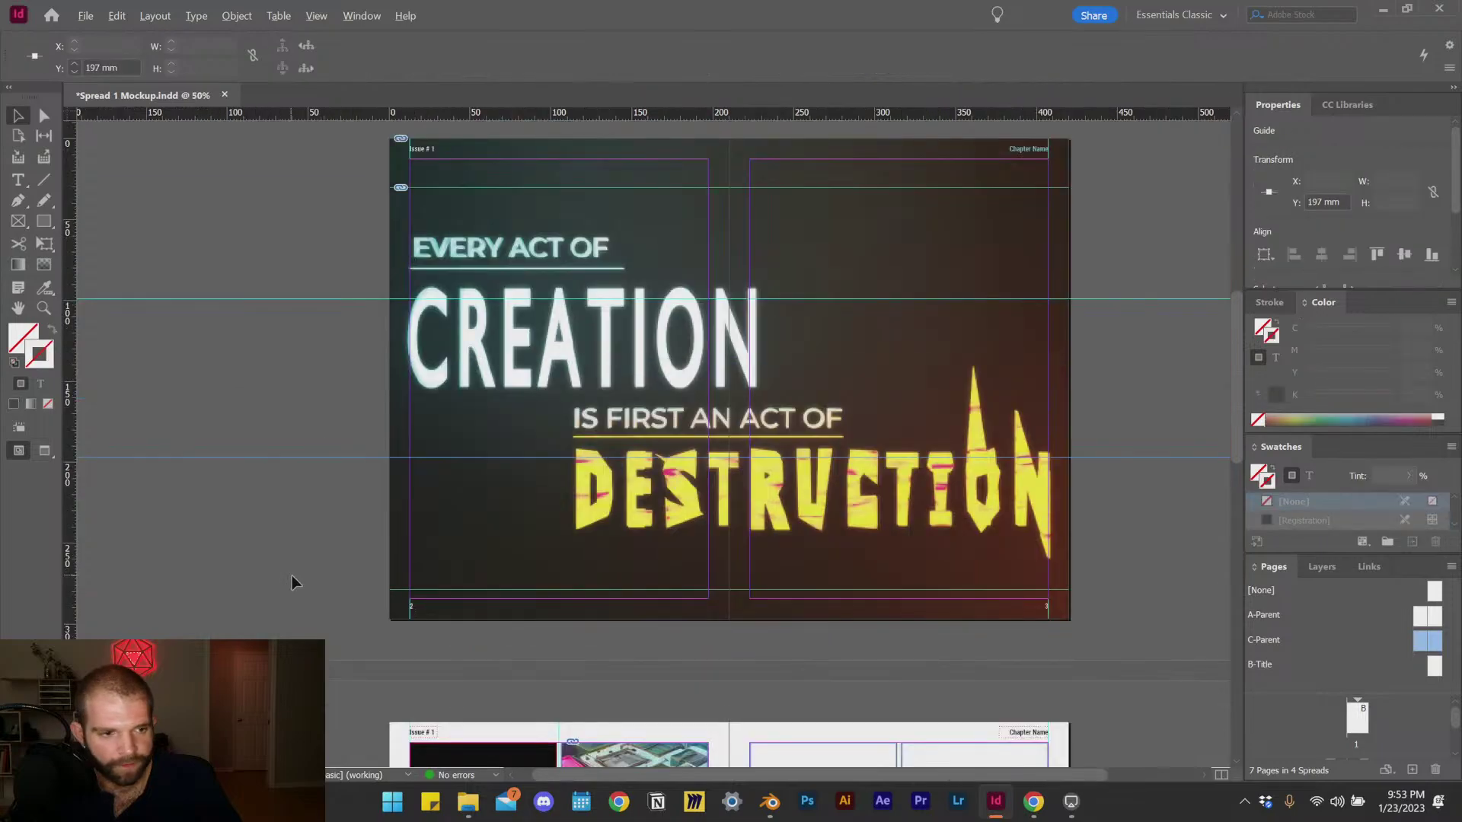
scroll(714, 400, up, 4)
scroll(714, 392, up, 3)
scroll(747, 434, down, 2)
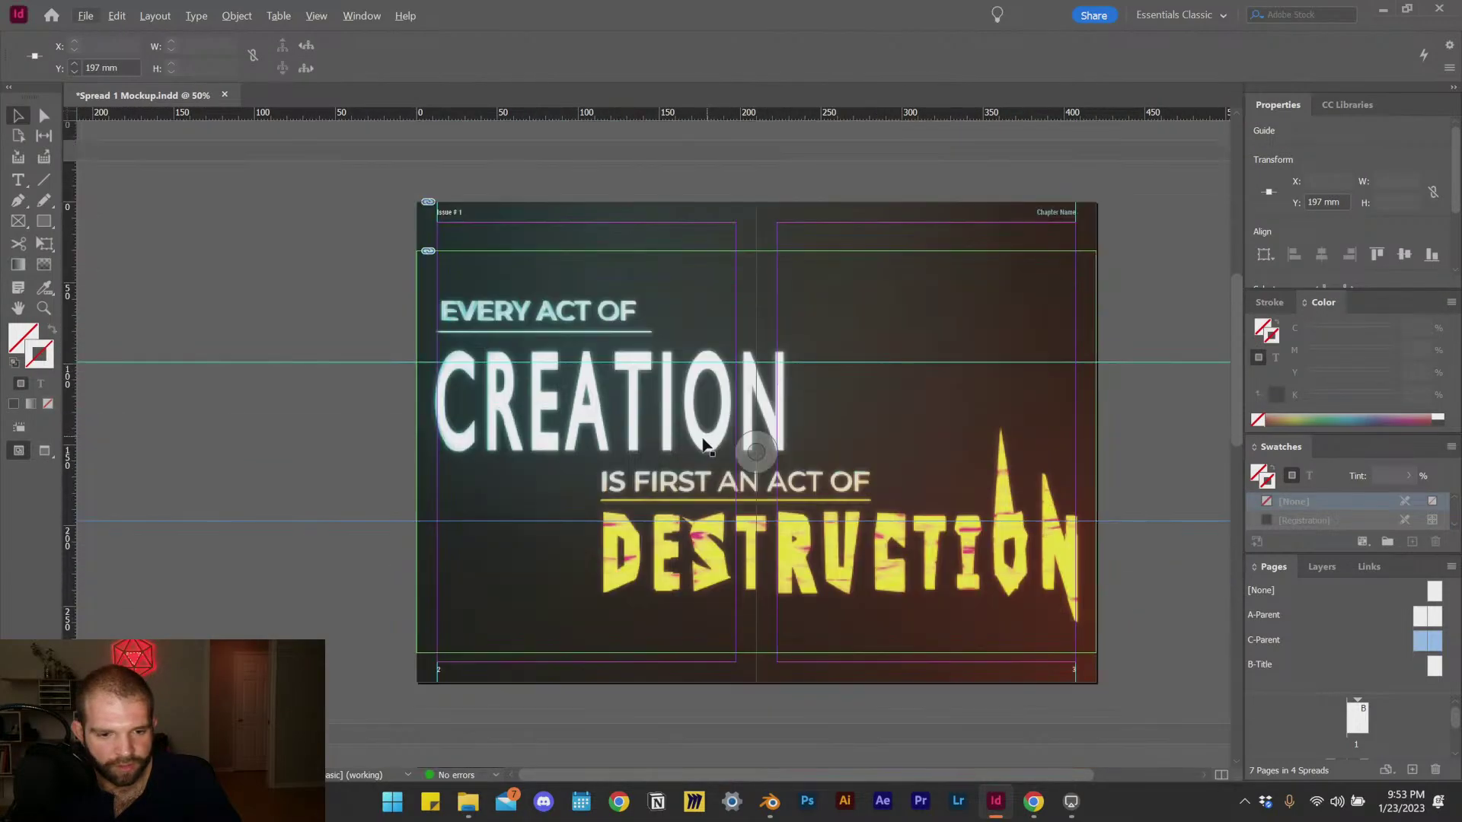
scroll(683, 457, right, 2)
scroll(661, 451, left, 1)
click(914, 330)
click(1026, 237)
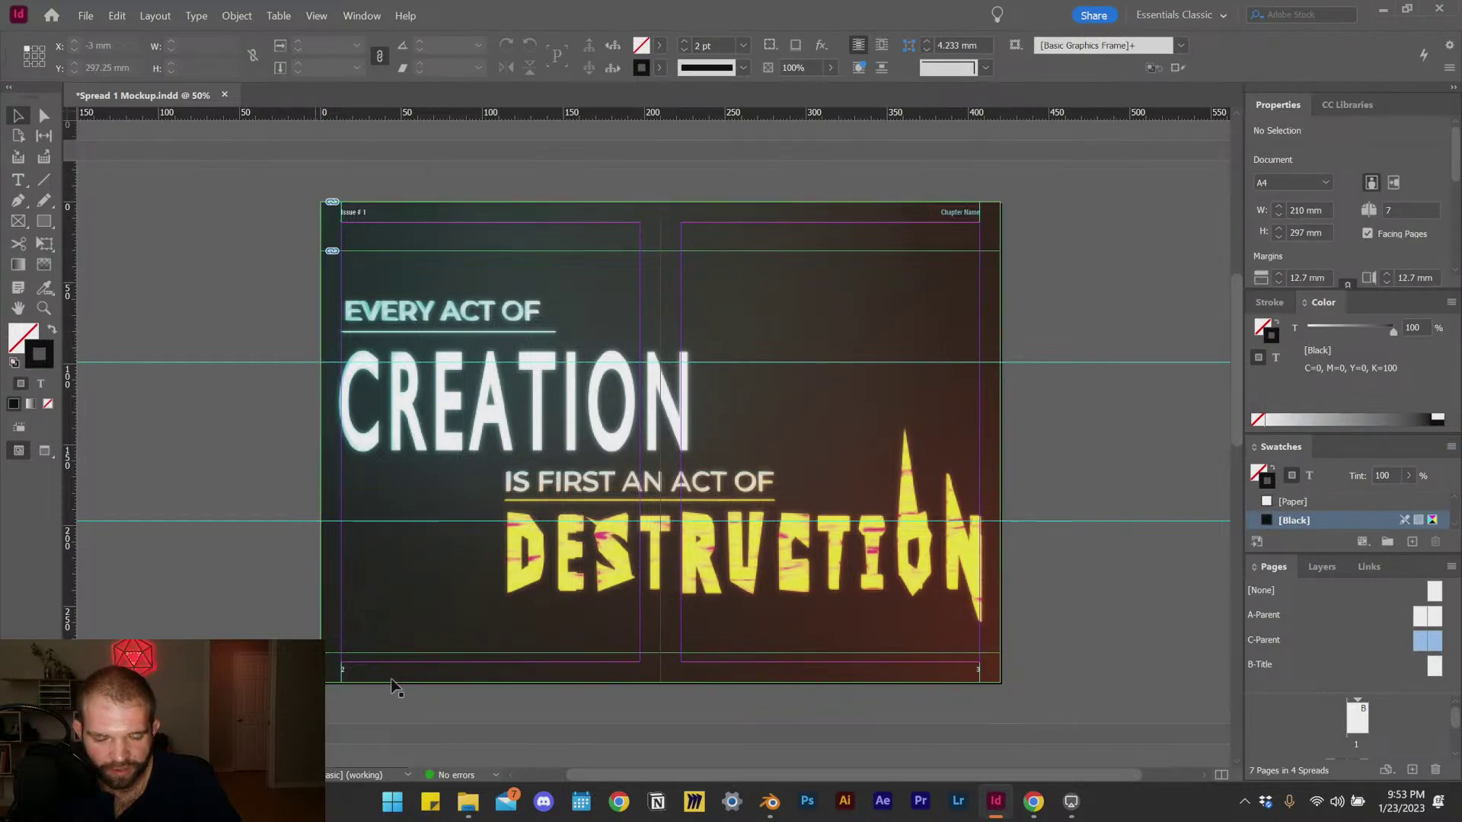
scroll(958, 175, up, 3)
scroll(958, 179, up, 1)
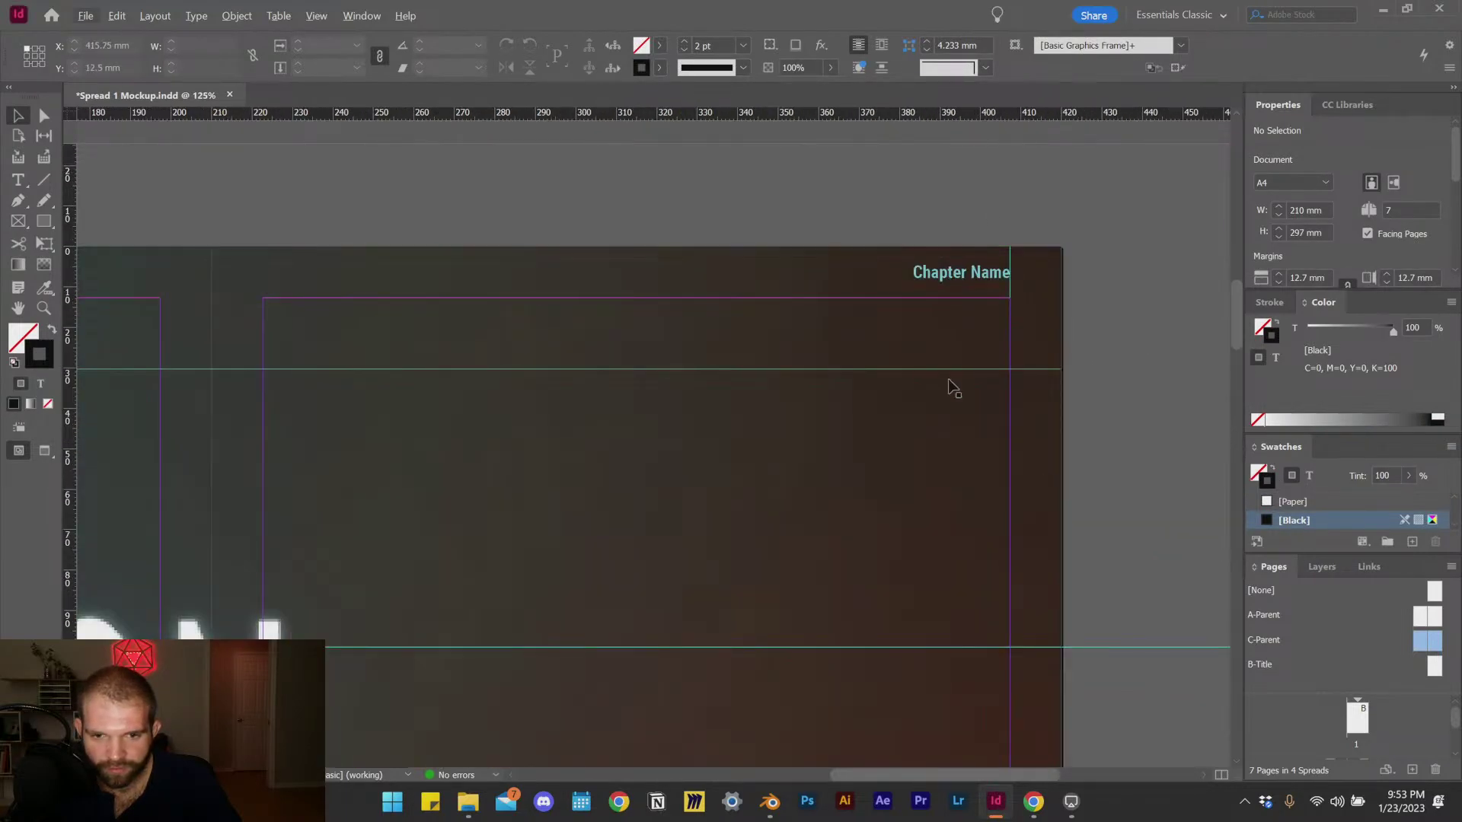
Step: Recolor the Chapter Name header text on the right page of C-Parent to white and deselect its frame
double_click(1426, 641)
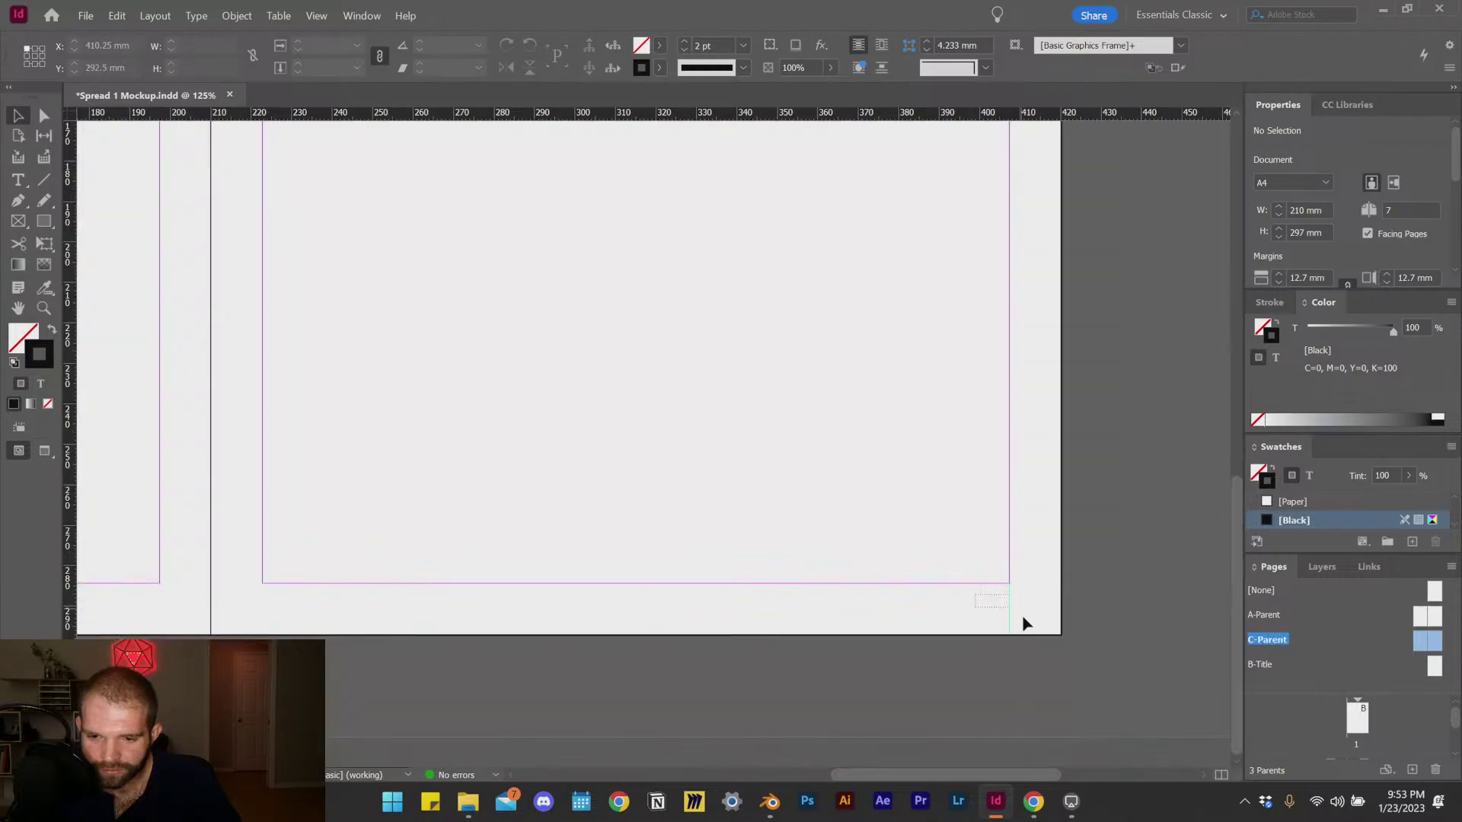
scroll(1025, 620, up, 5)
triple_click(974, 286)
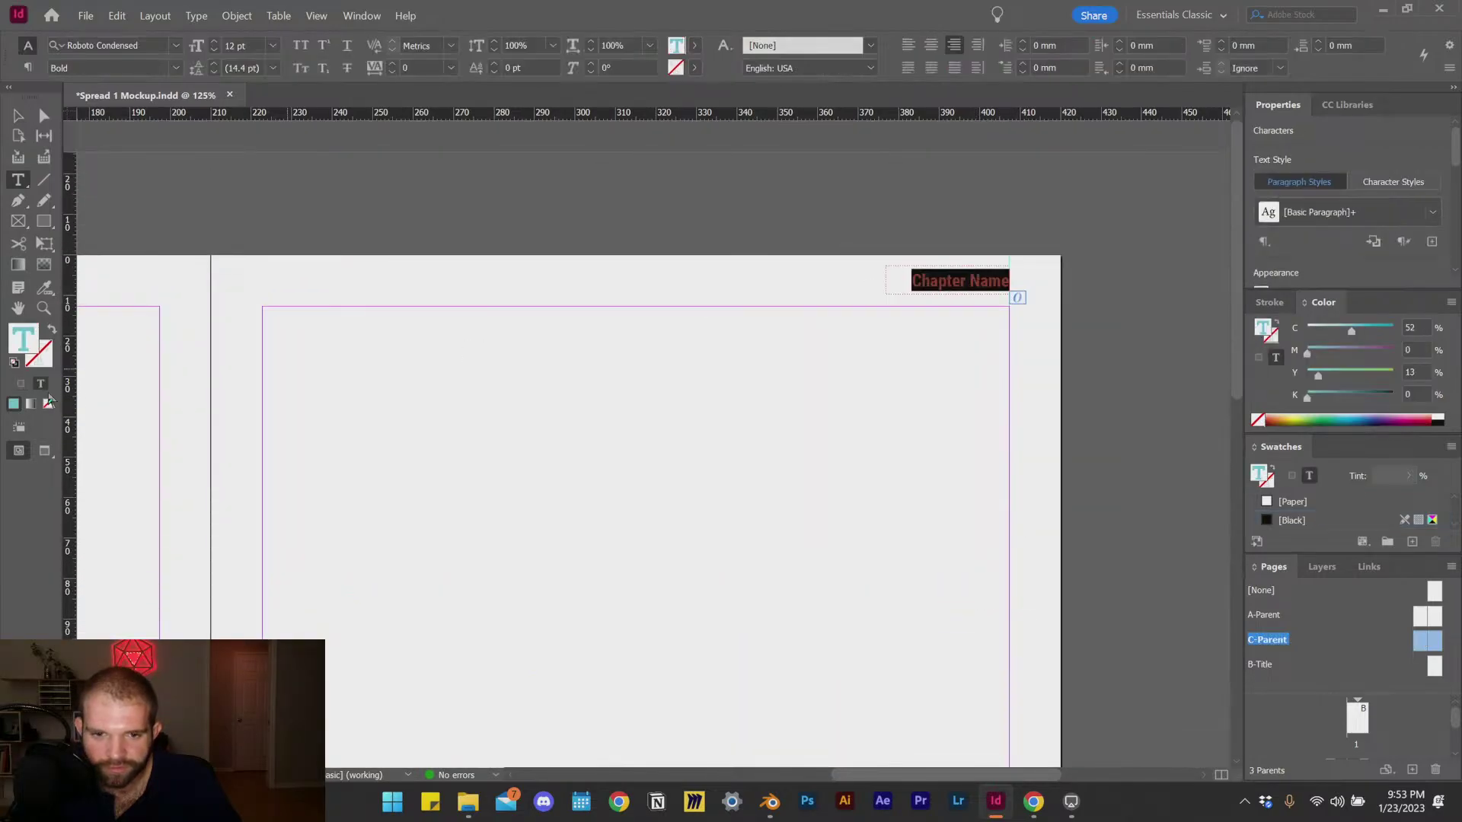
double_click(21, 343)
drag(740, 364, 739, 298)
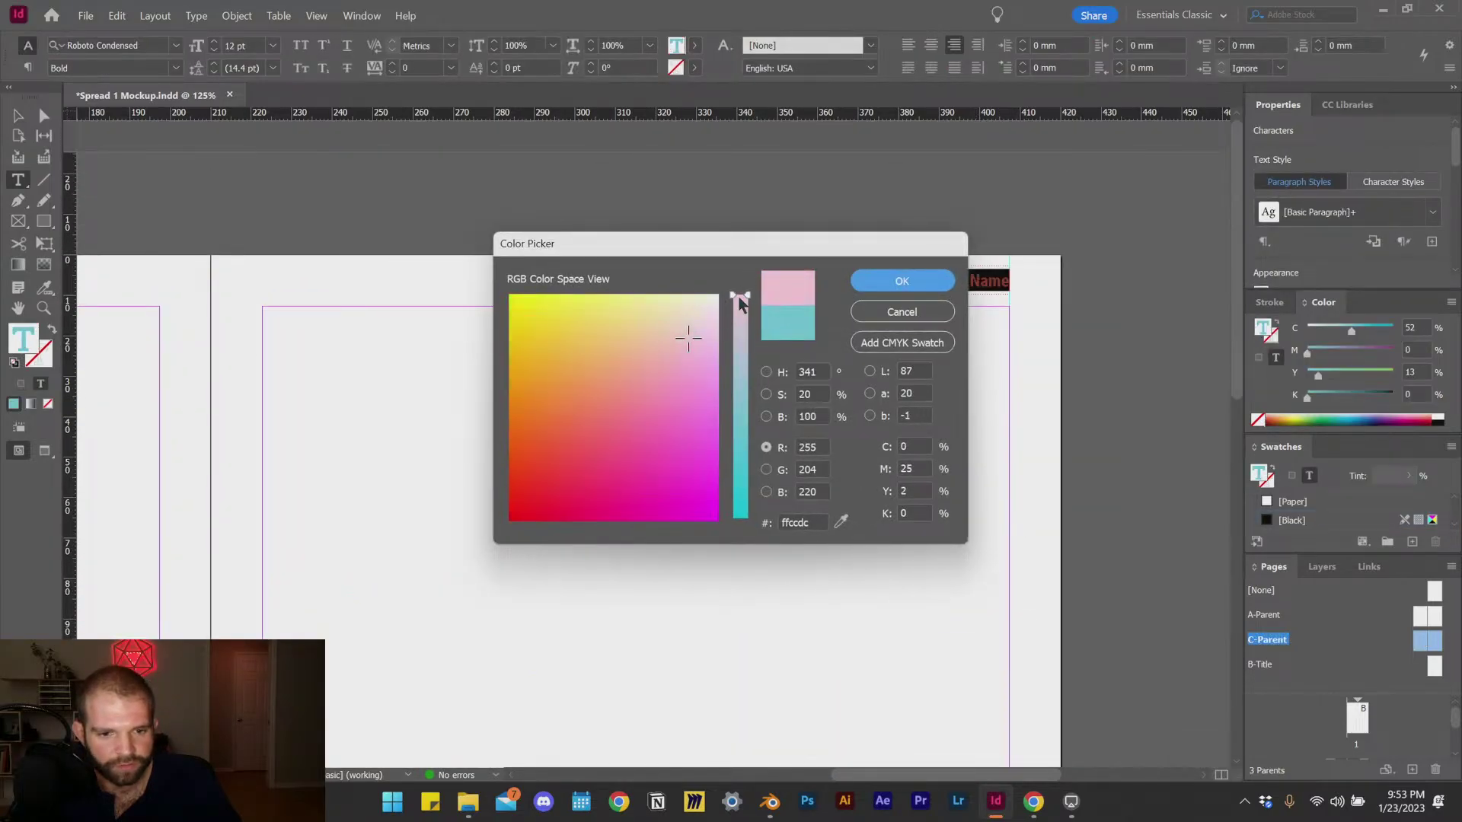
click(904, 281)
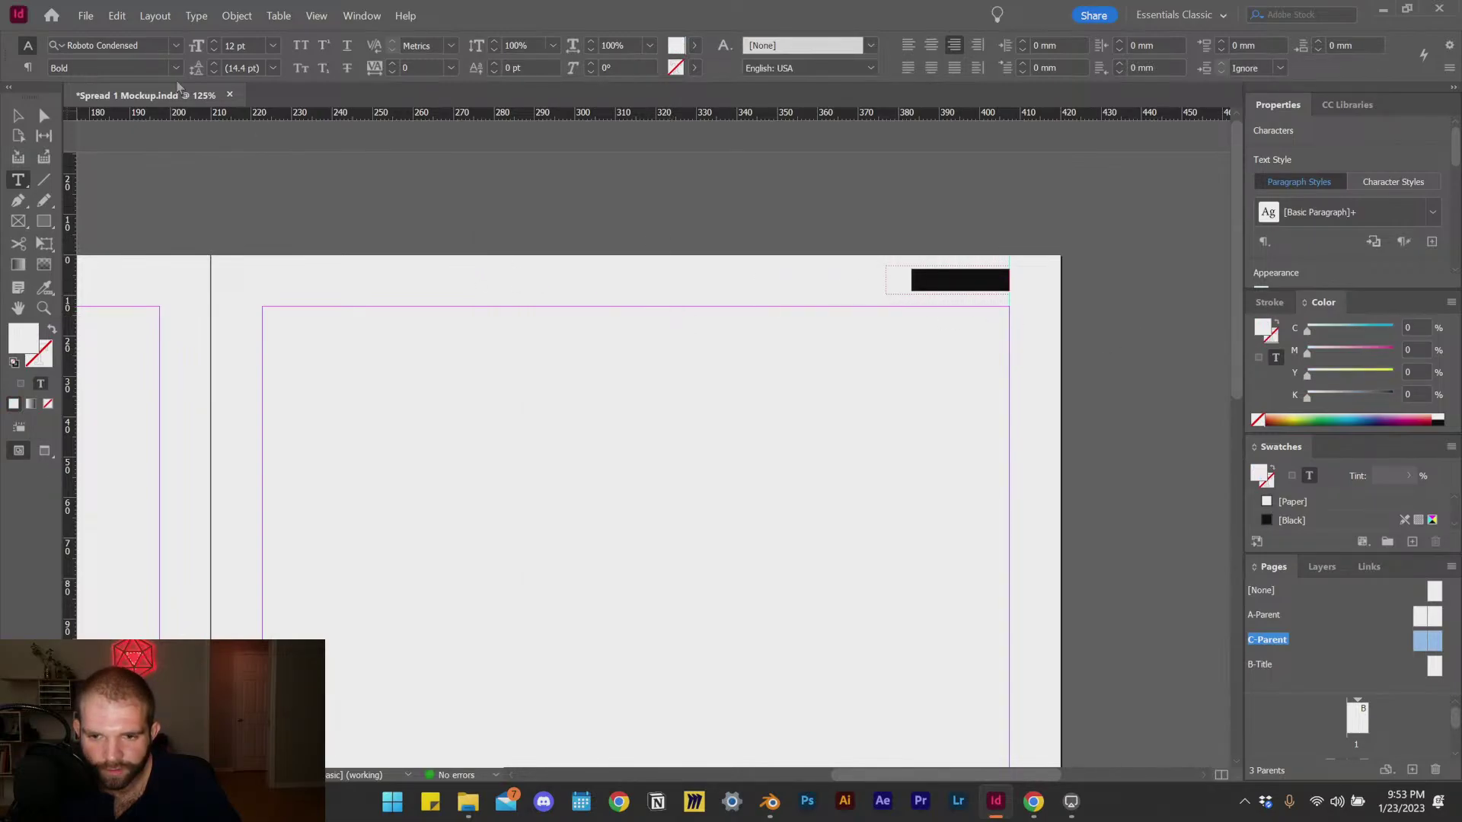
key(Escape)
click(971, 322)
scroll(972, 321, down, 1)
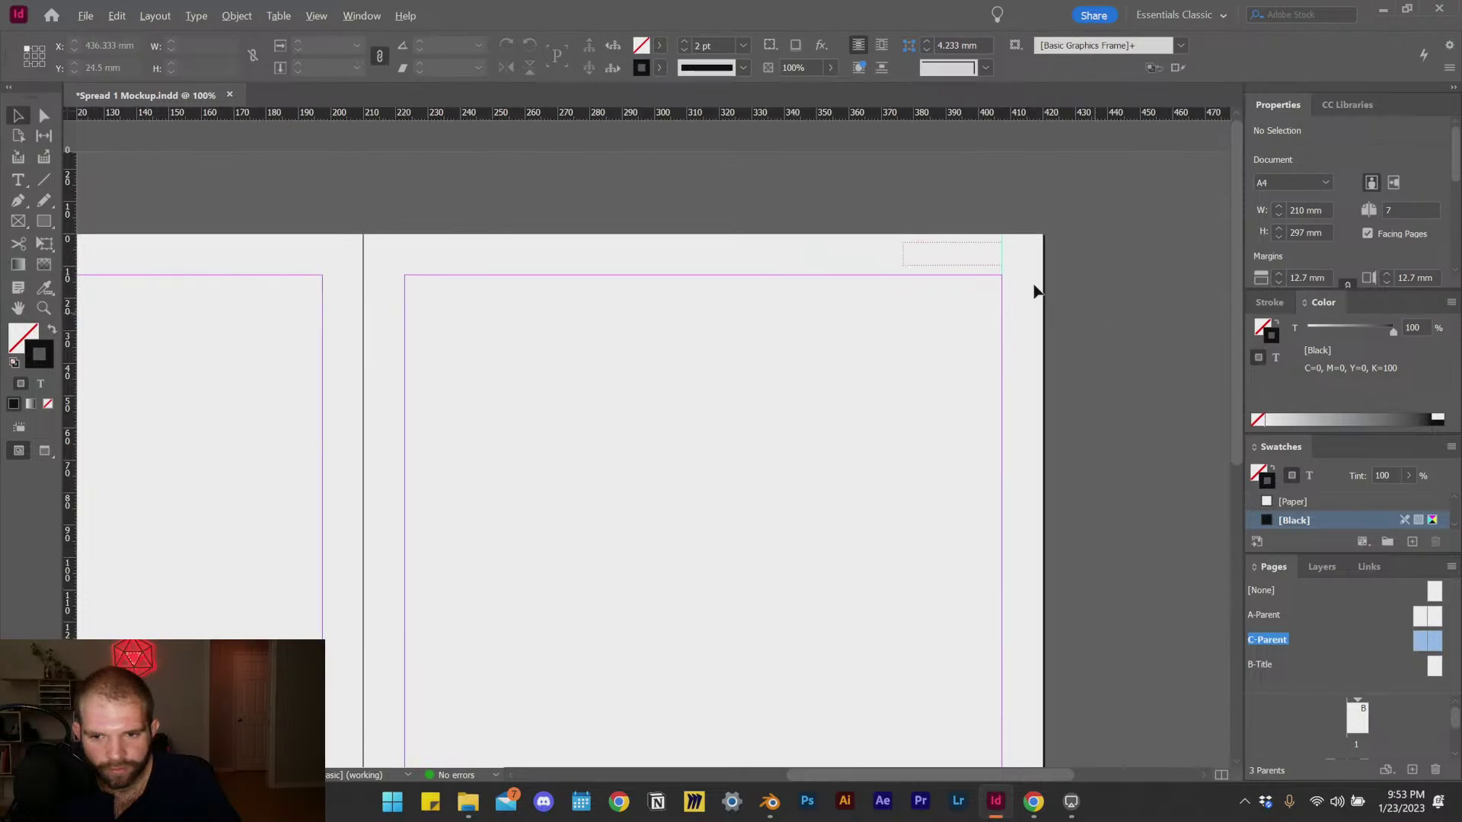
Step: Inspect the stroke weight of the Chapter Name frame on C-Parent, deselect it and save the document
key(ctrl+a)
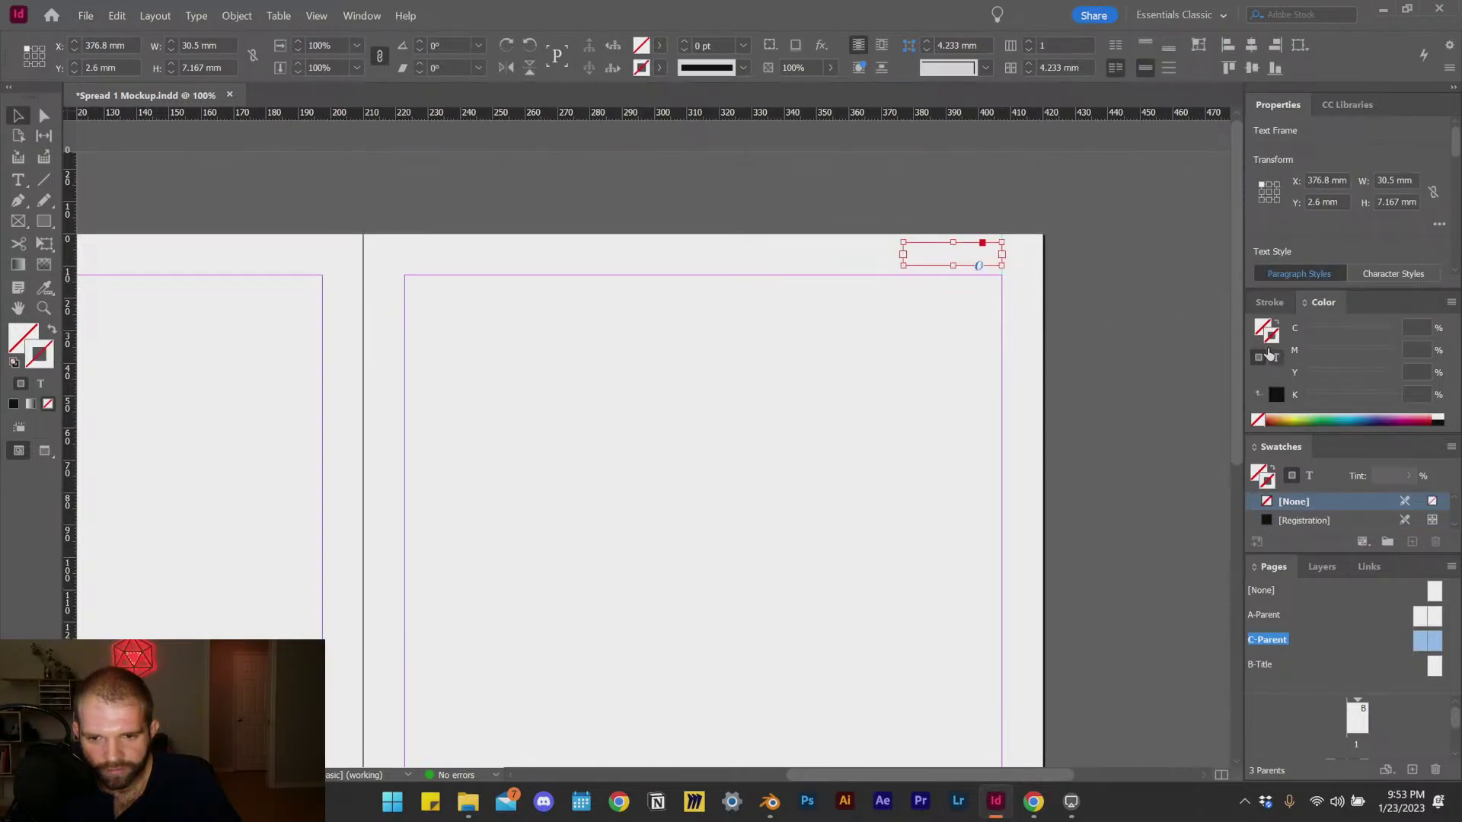
click(1270, 303)
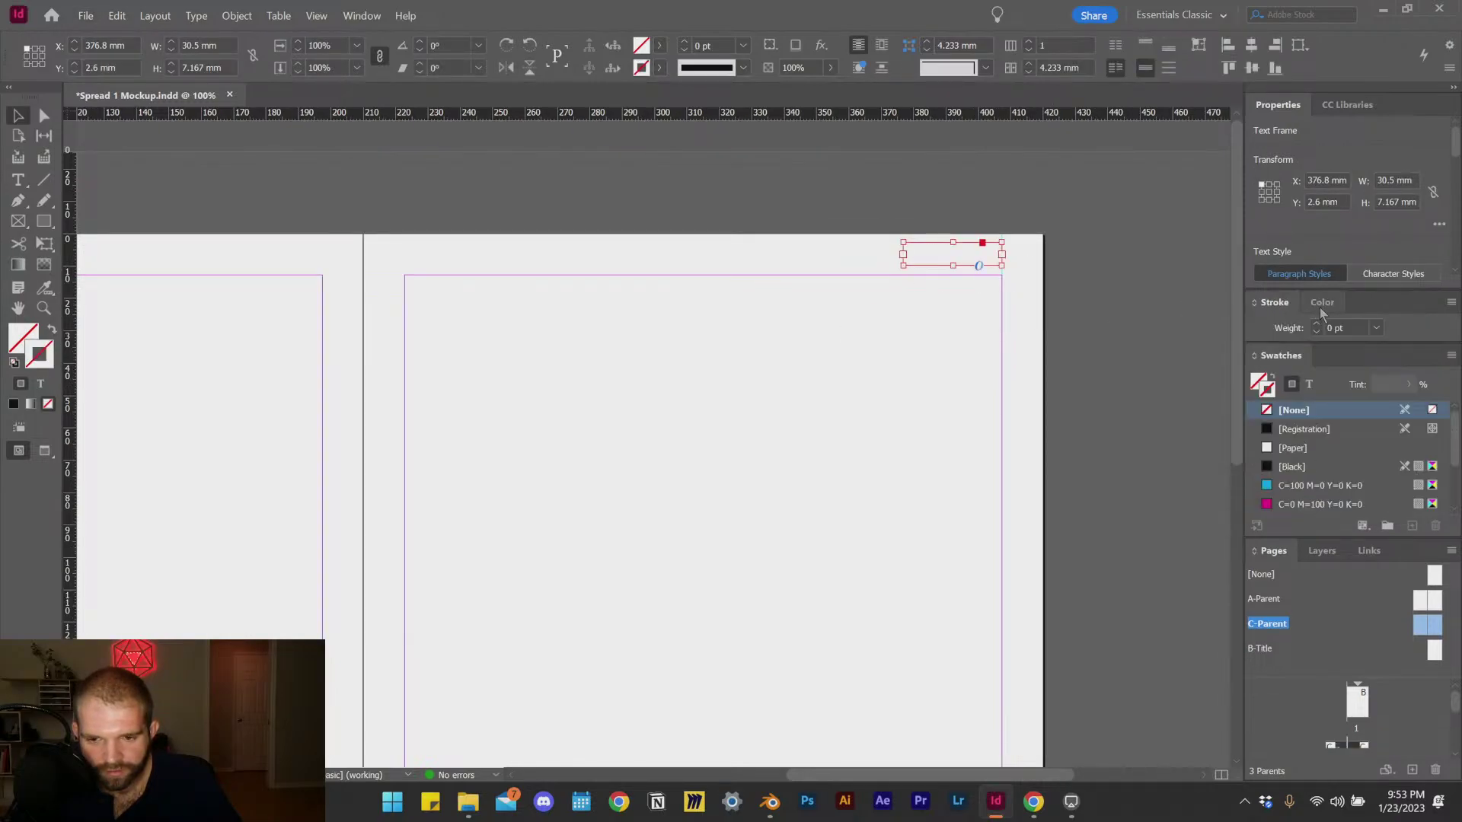
scroll(1332, 432, down, 2)
scroll(1332, 432, up, 2)
click(992, 284)
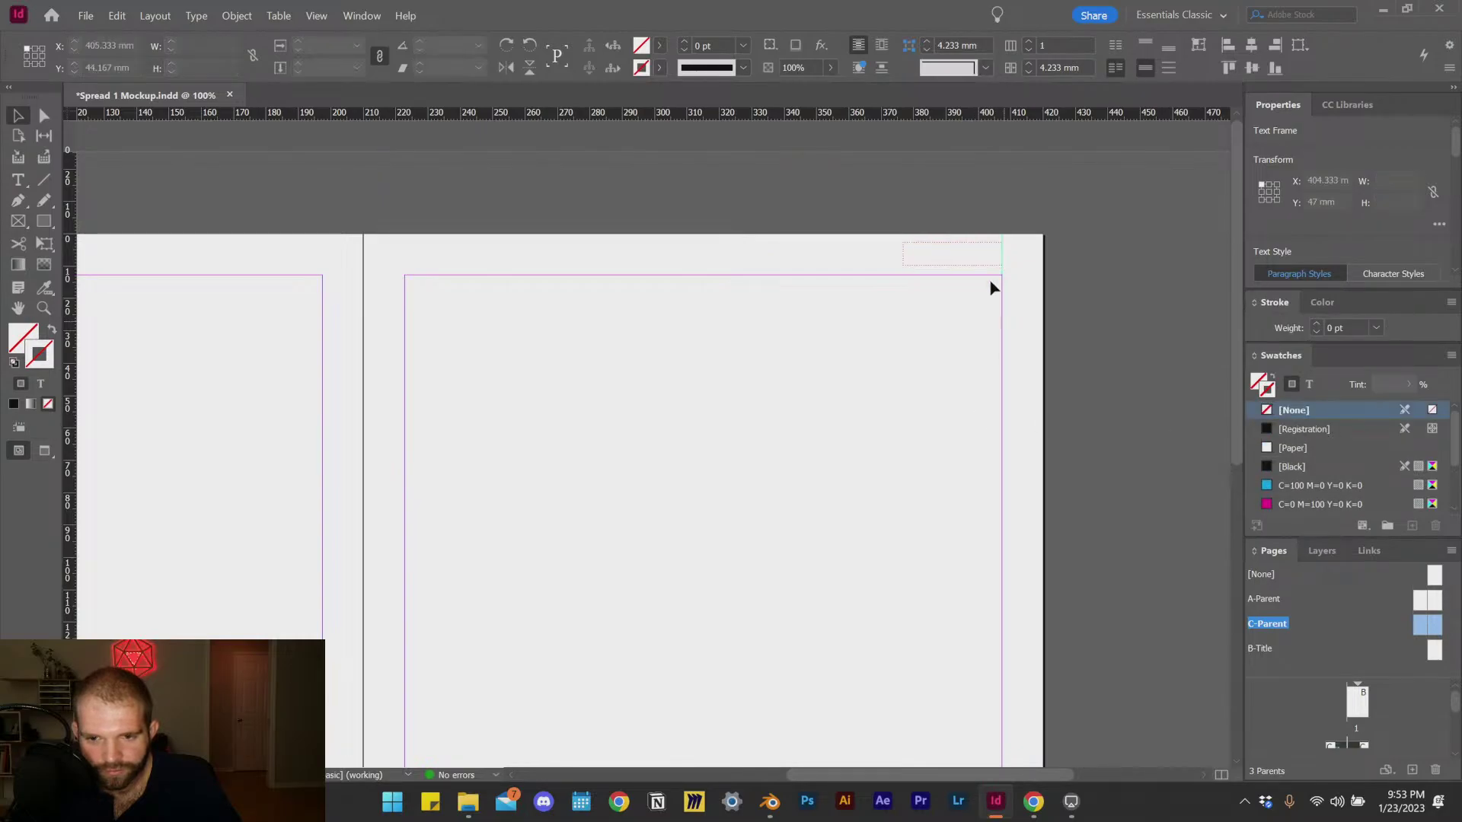
scroll(1012, 282, down, 2)
key(ctrl+equal)
key(ctrl+s)
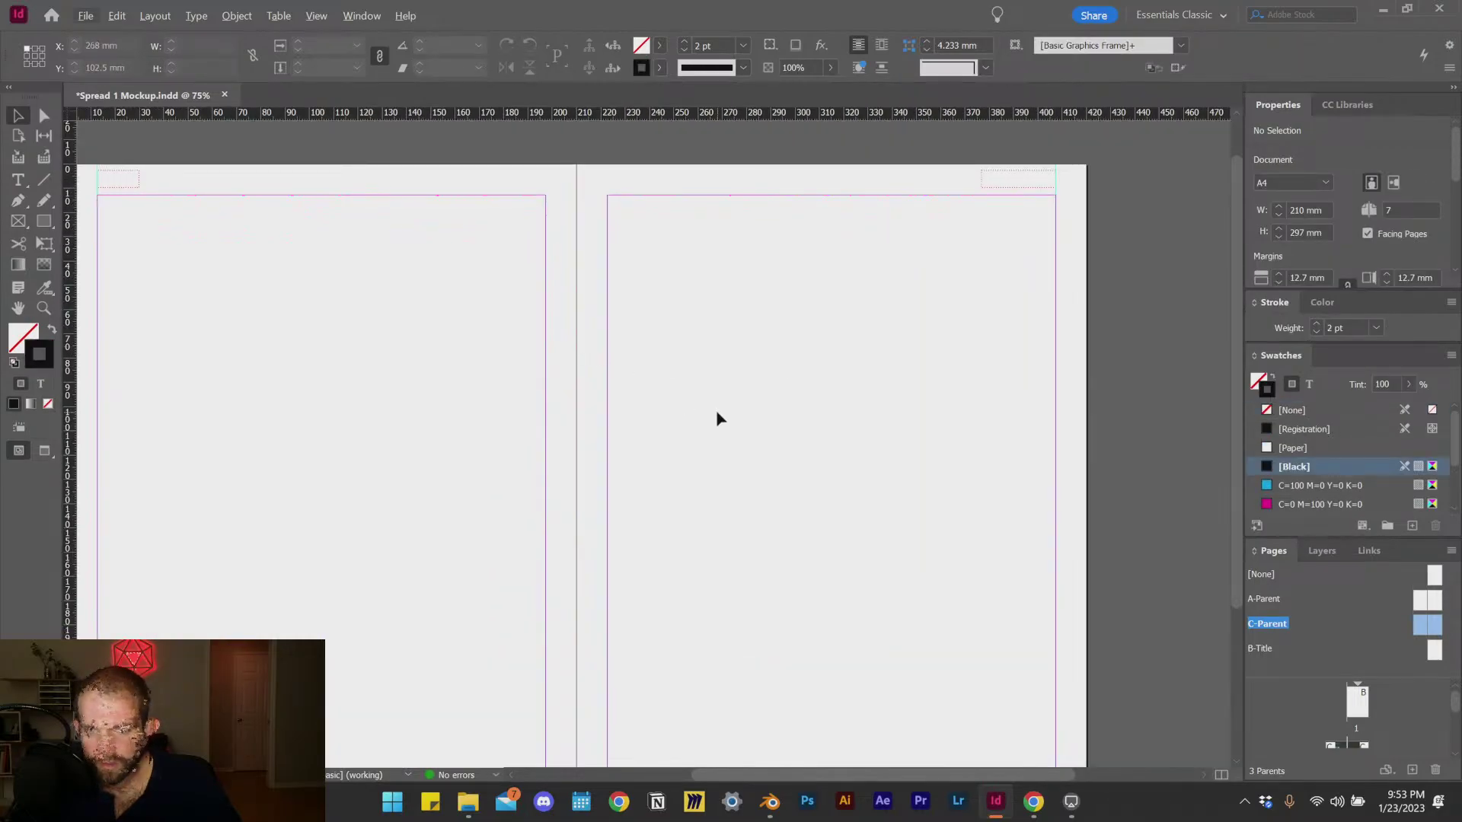
key(ctrl+minus)
key(ctrl+equal)
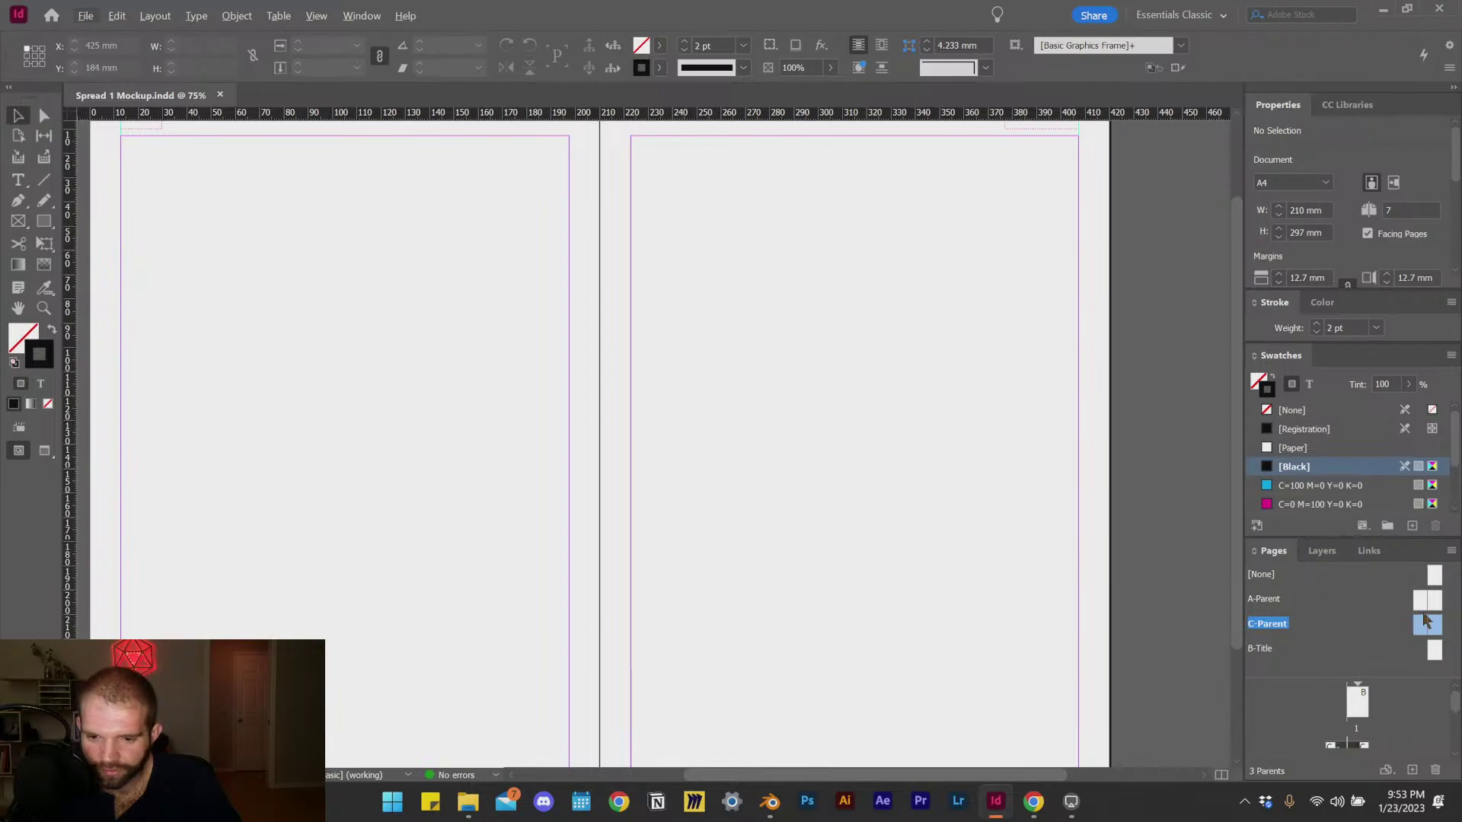
Step: Compare the headers and page numbers on dark spread 2-3 with those on the panel spread 4-5
double_click(1363, 709)
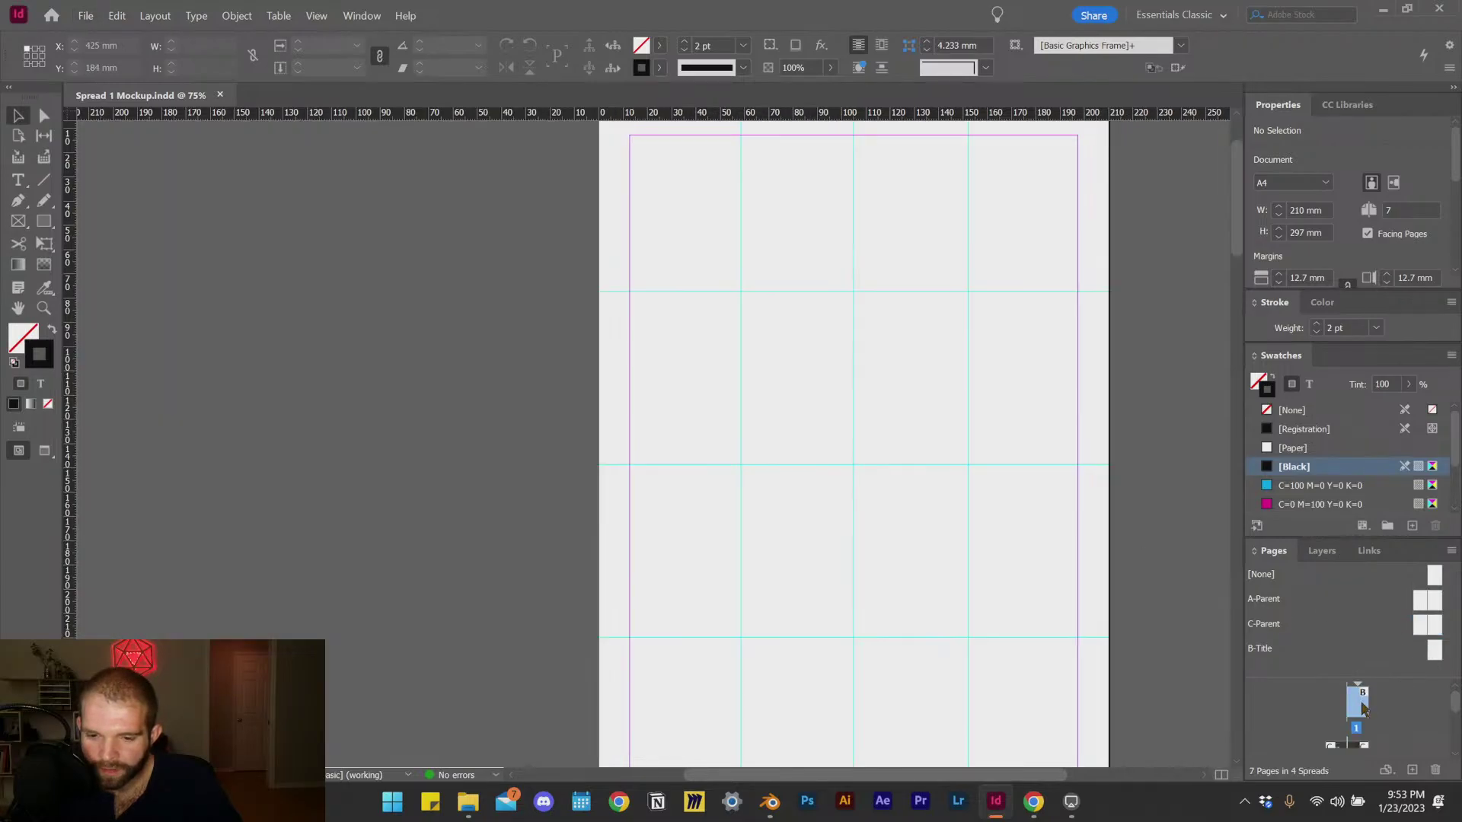
key(ctrl+minus)
key(ctrl+minus)
key(ctrl+minus)
scroll(609, 343, down, 3)
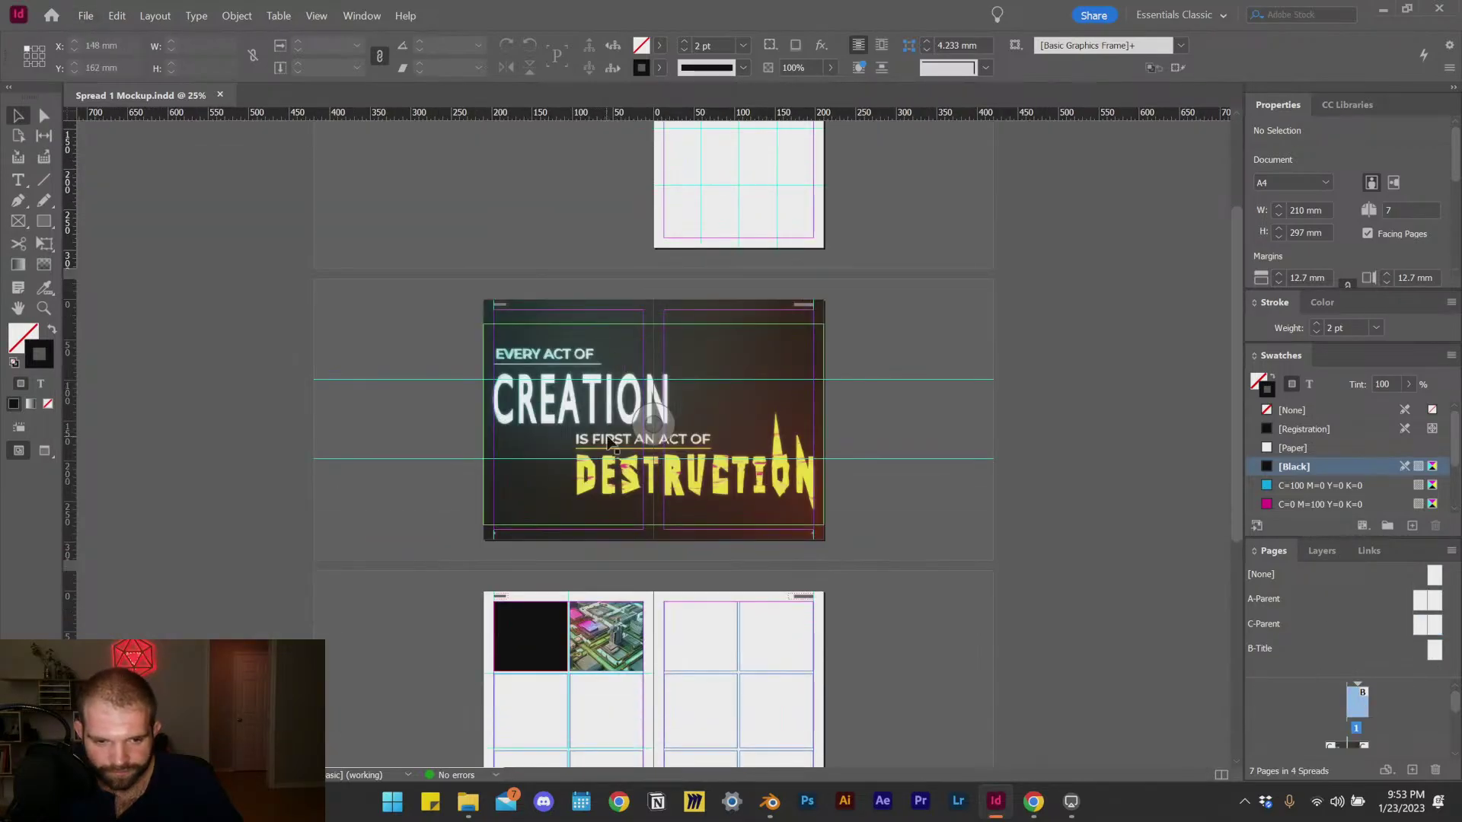
key(ctrl+equal)
key(ctrl+equal)
key(ctrl+equal)
key(ctrl+minus)
scroll(541, 396, down, 5)
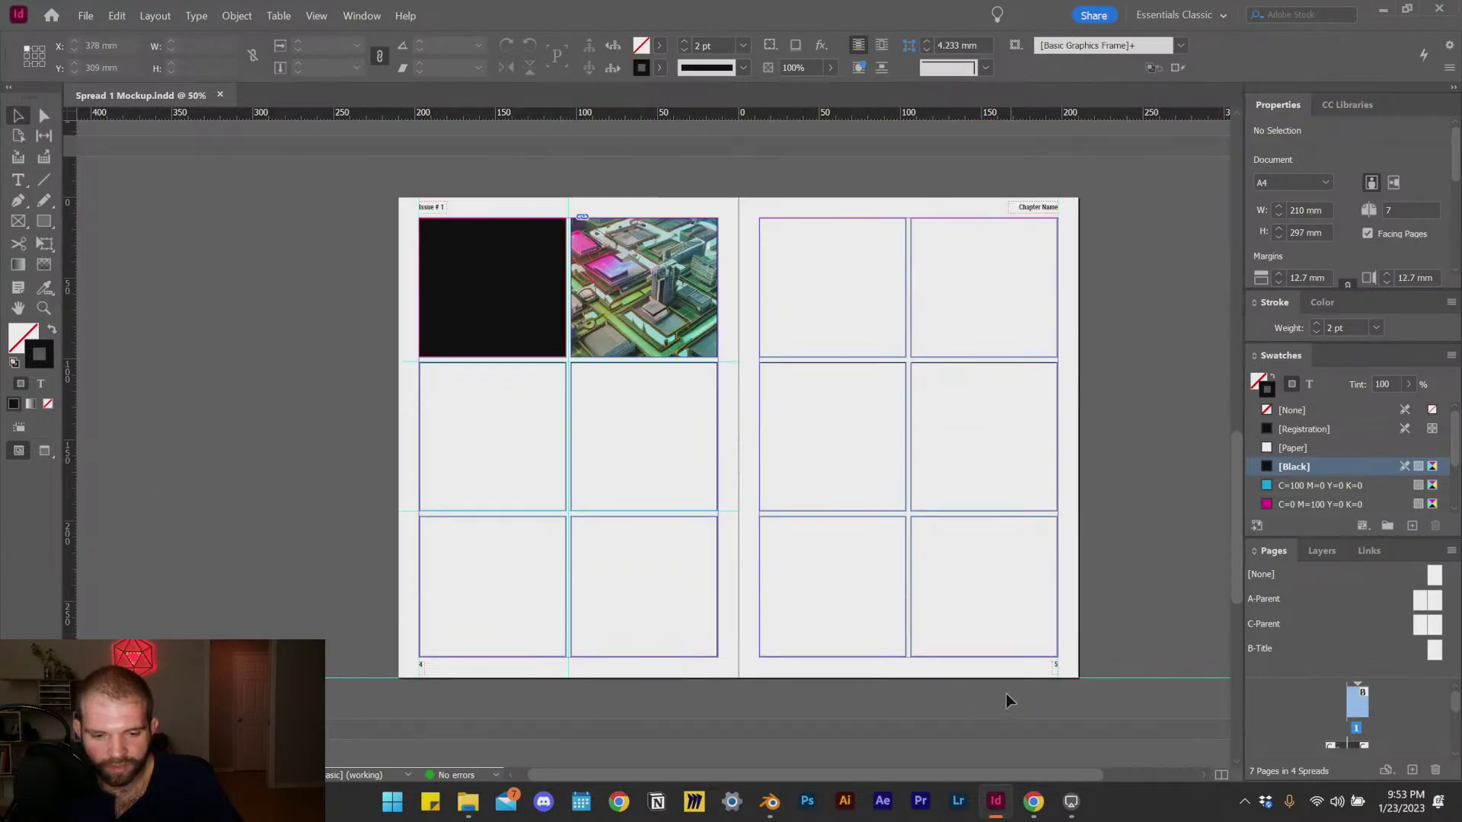
scroll(1005, 689, up, 5)
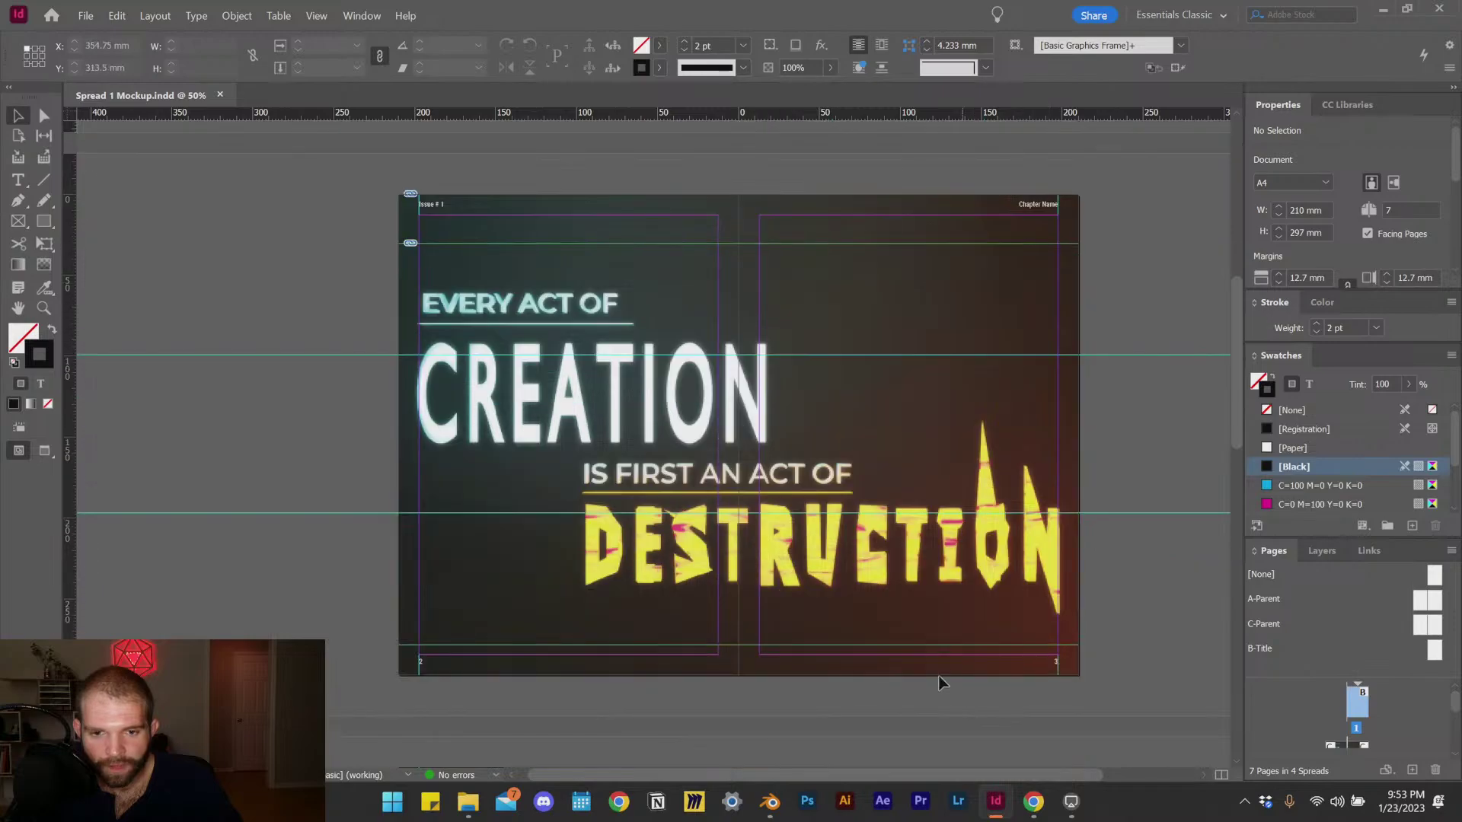
scroll(942, 683, down, 5)
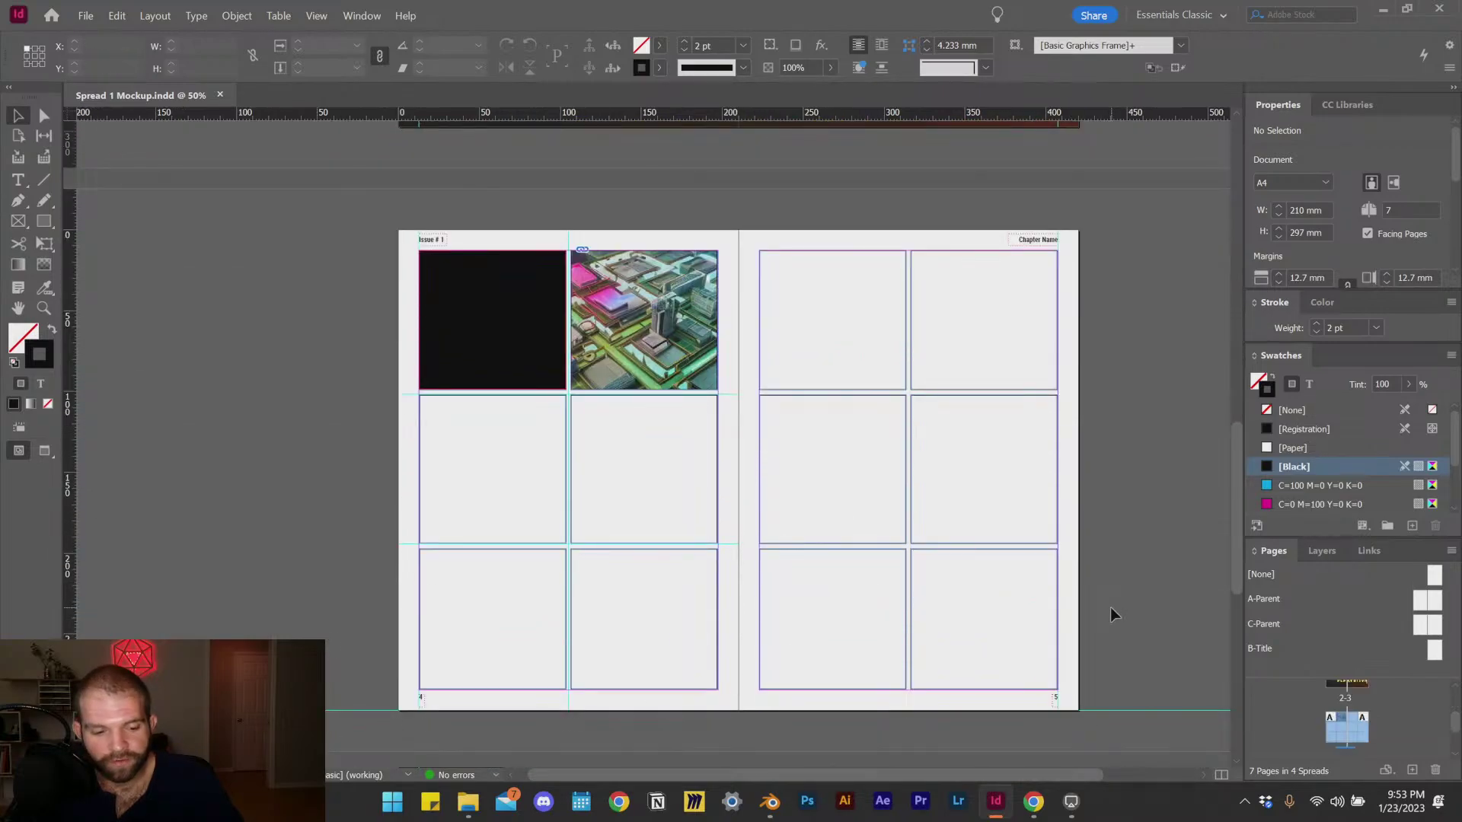
scroll(1110, 607, up, 5)
scroll(1066, 583, down, 5)
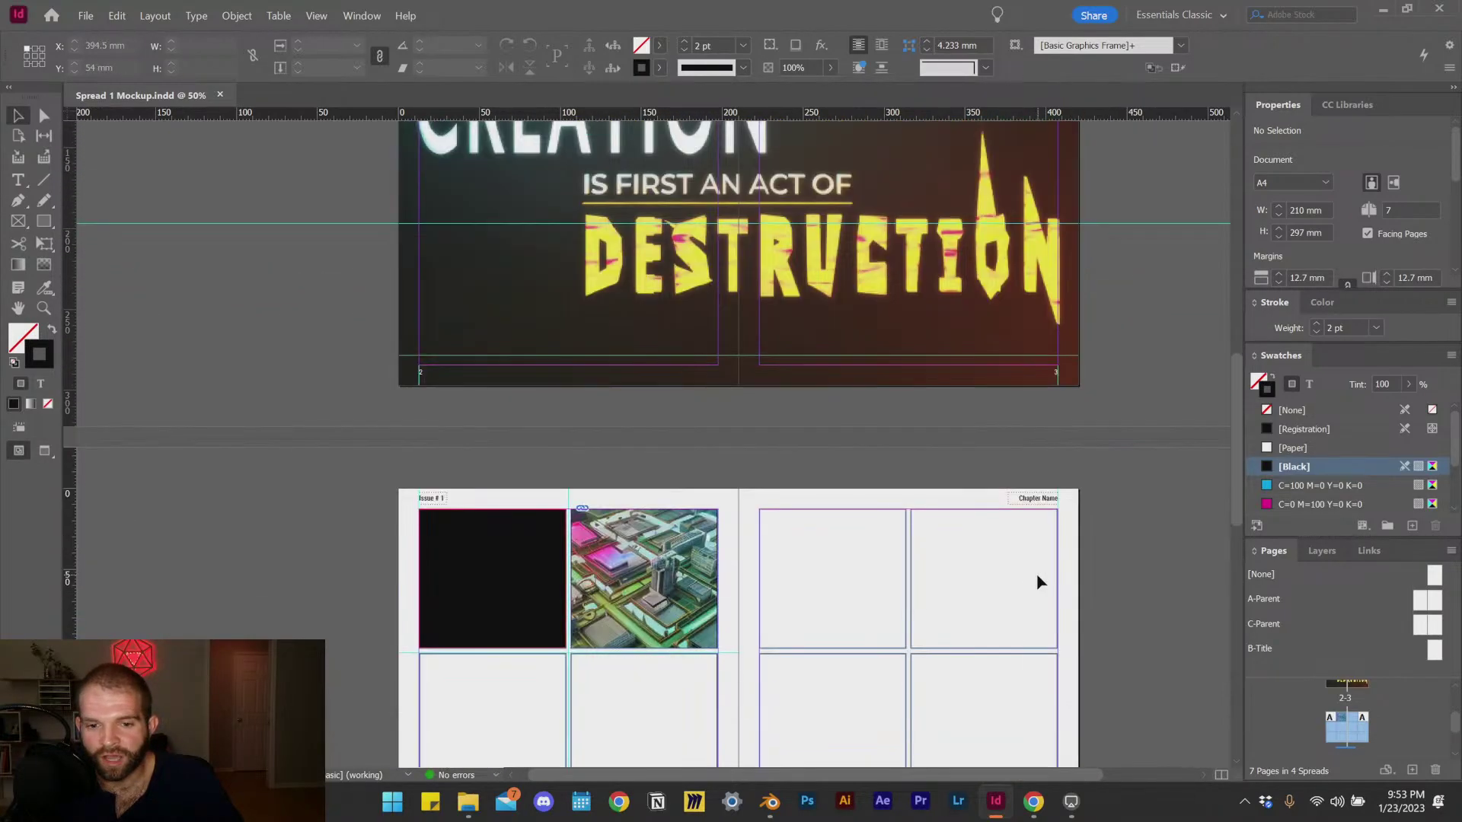
Step: Zoom in on page 4's city image, collapse the Panels layer, and toggle the Layer 2 rectangle's visibility to identify it
scroll(601, 553, up, 2)
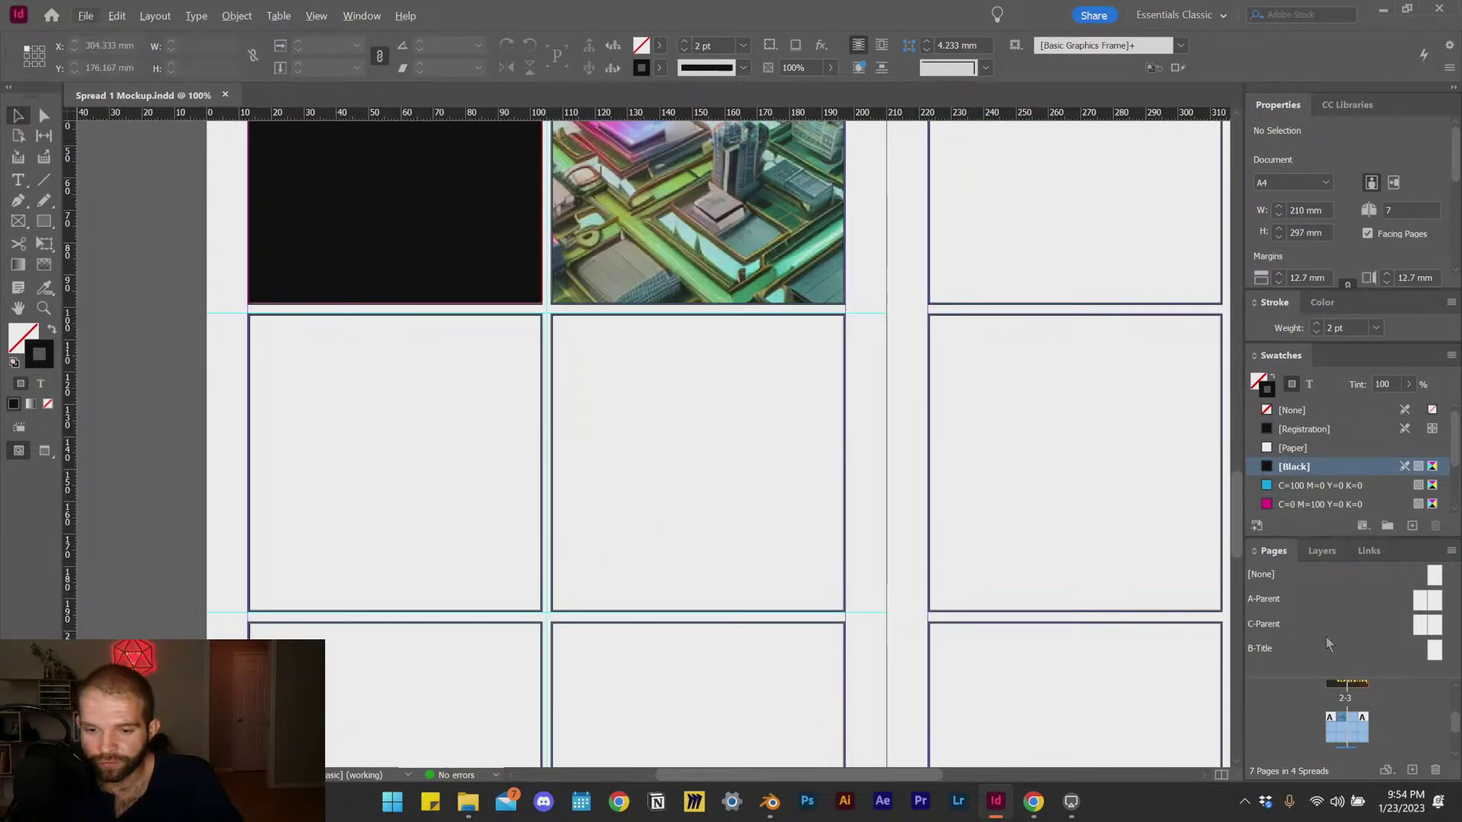
scroll(1432, 716, up, 1)
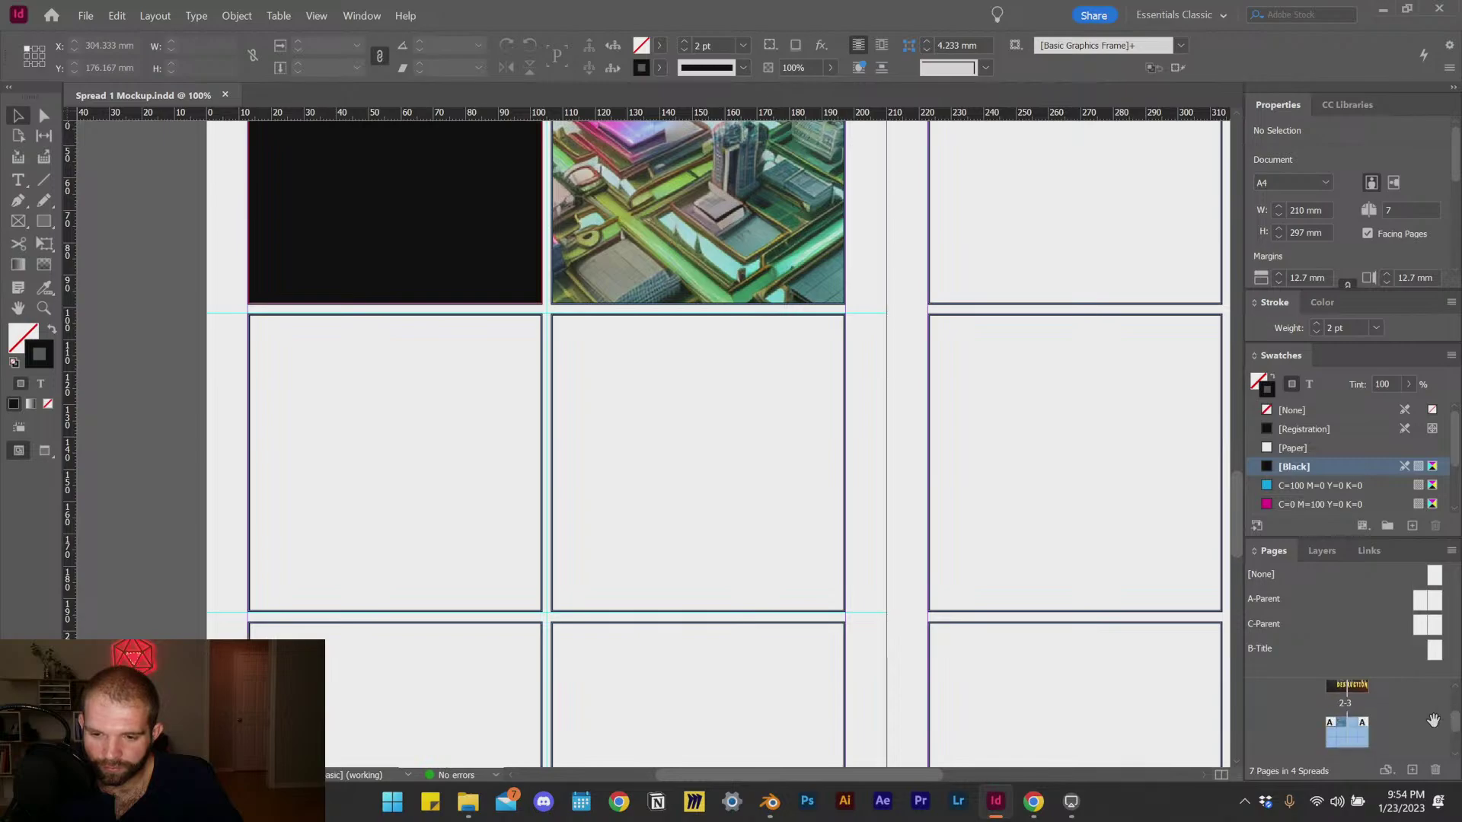
scroll(653, 396, up, 3)
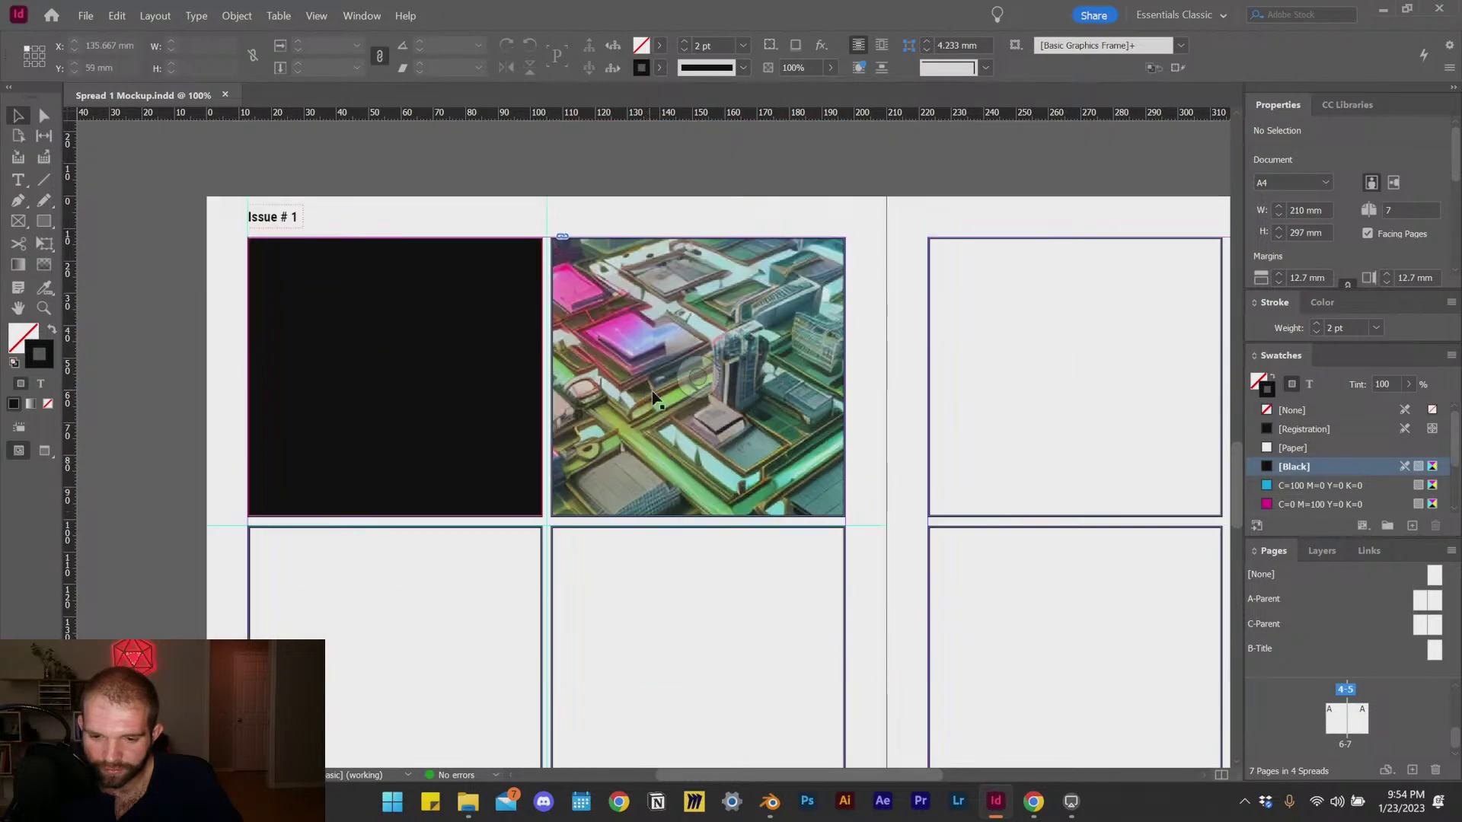
scroll(653, 396, up, 2)
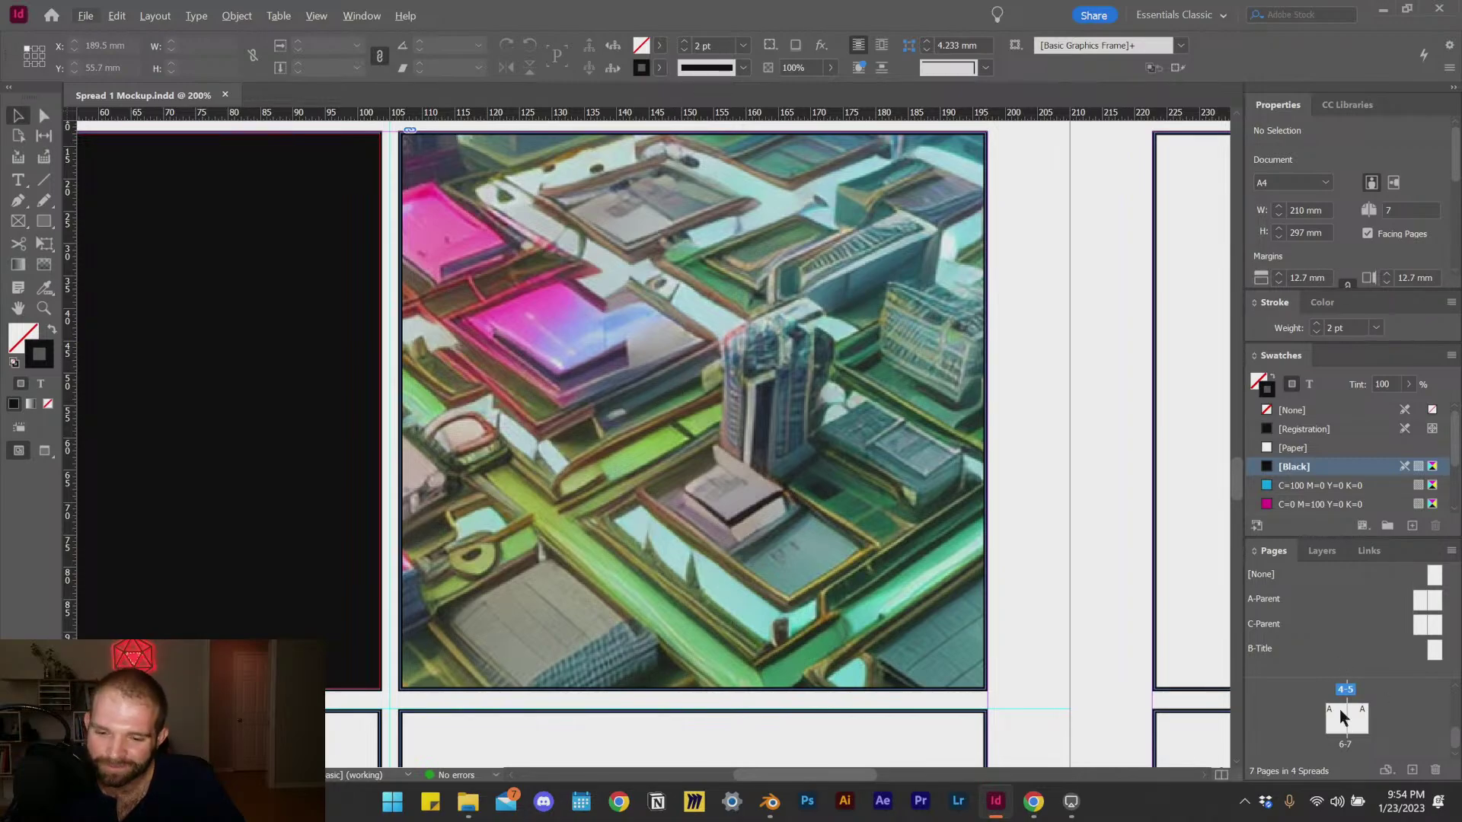
click(1322, 550)
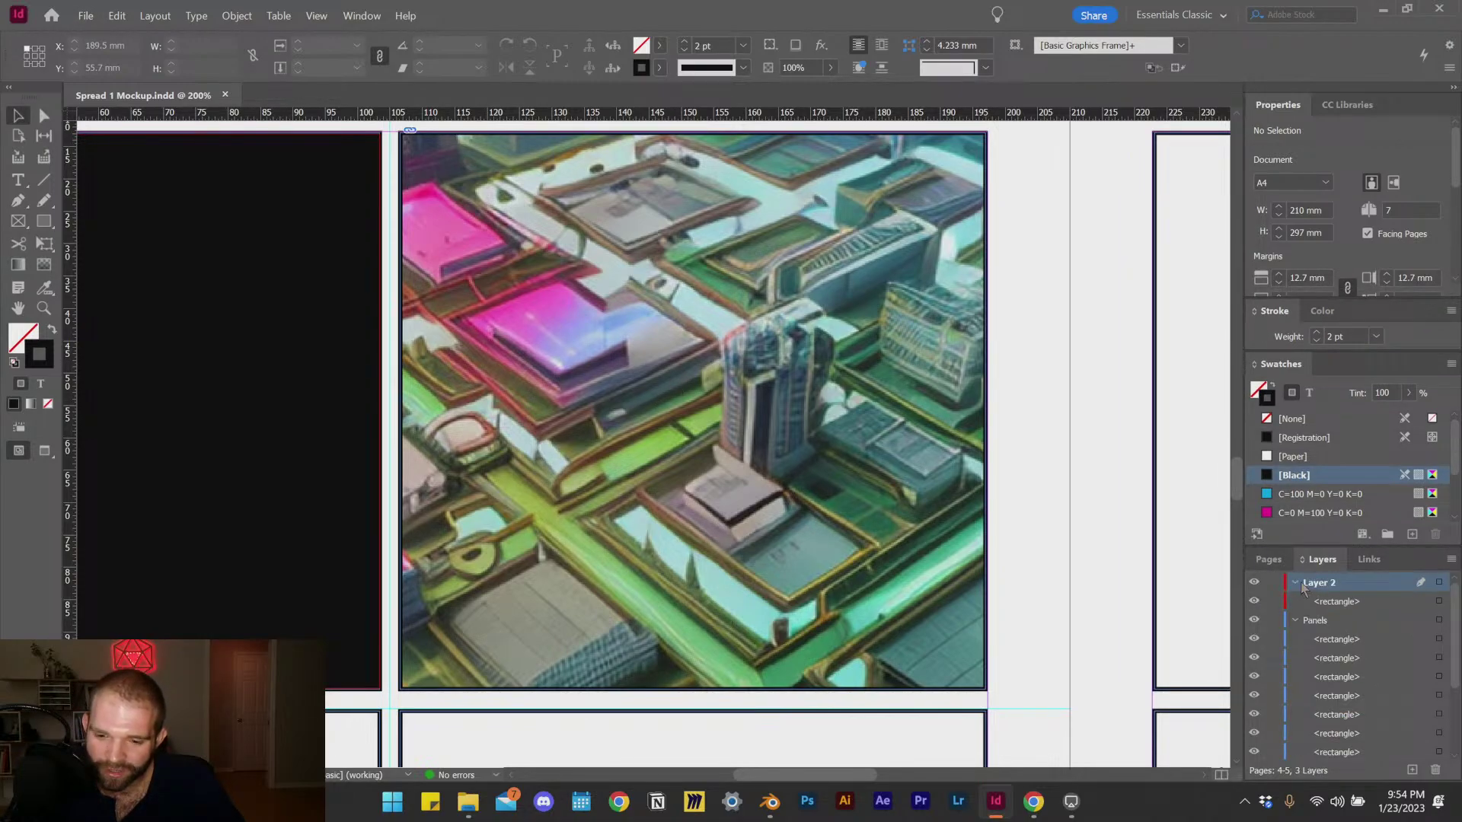
click(1296, 584)
click(1296, 584)
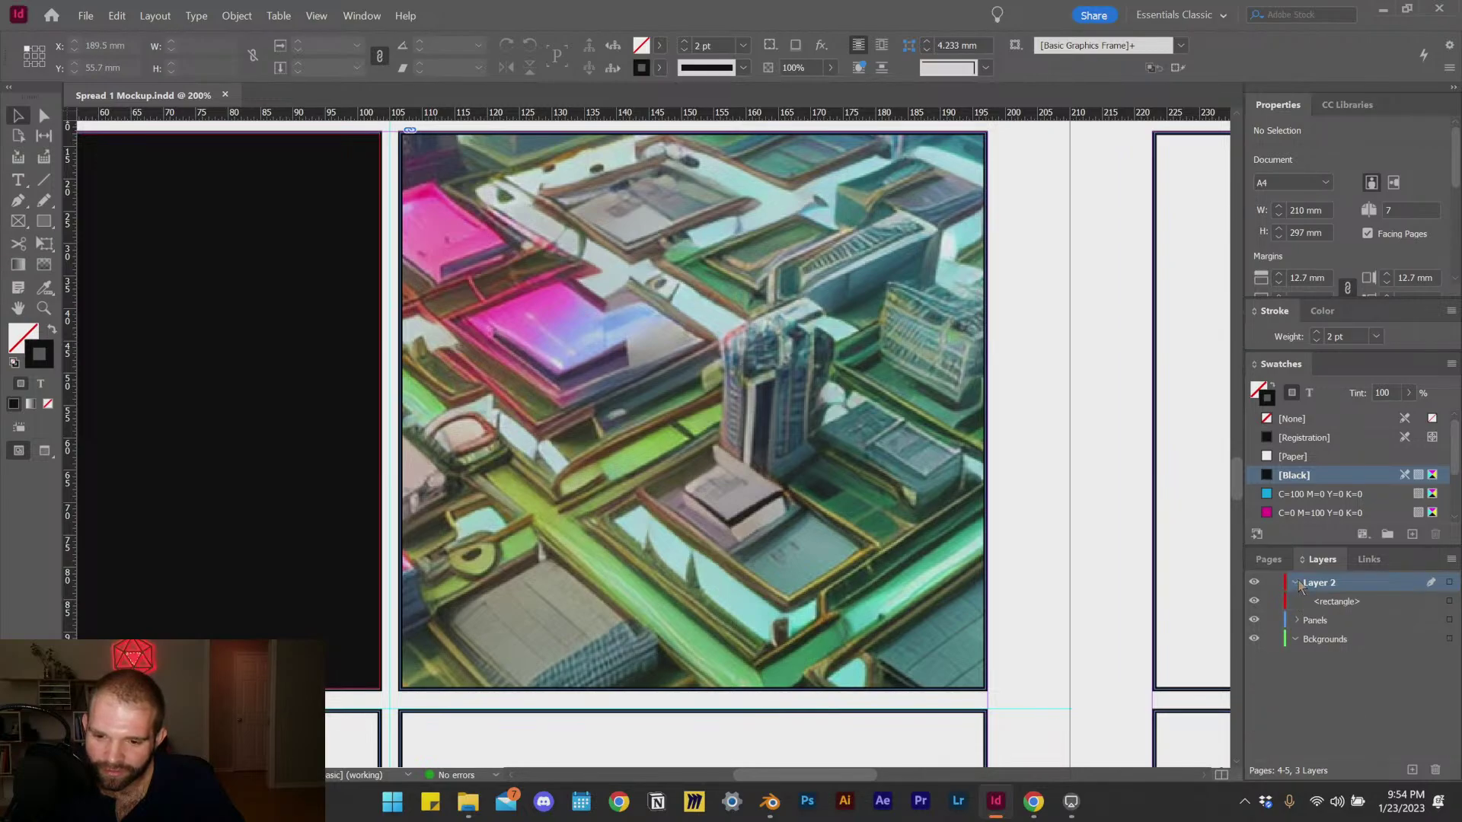
click(1323, 602)
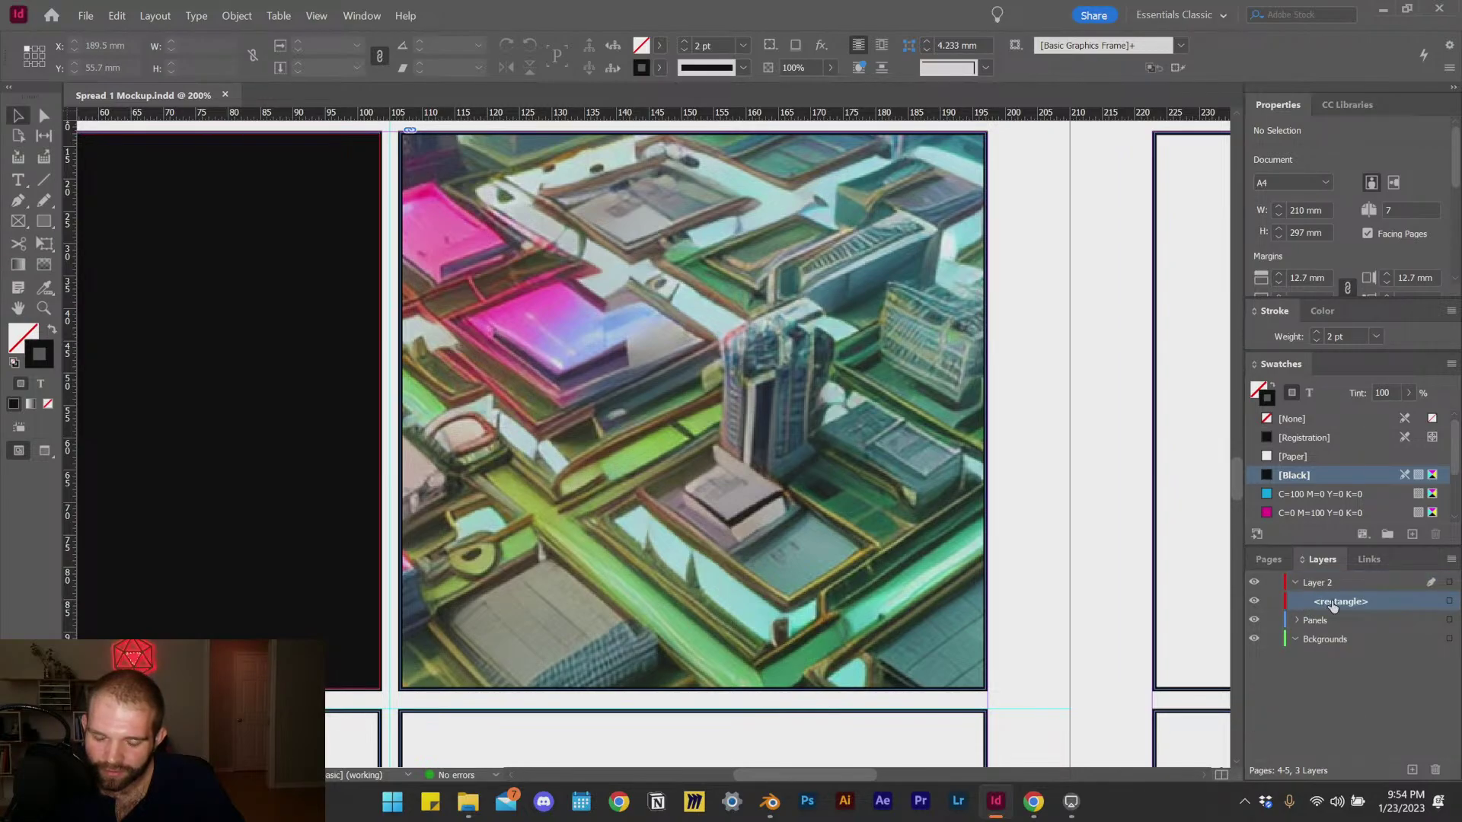
click(1254, 602)
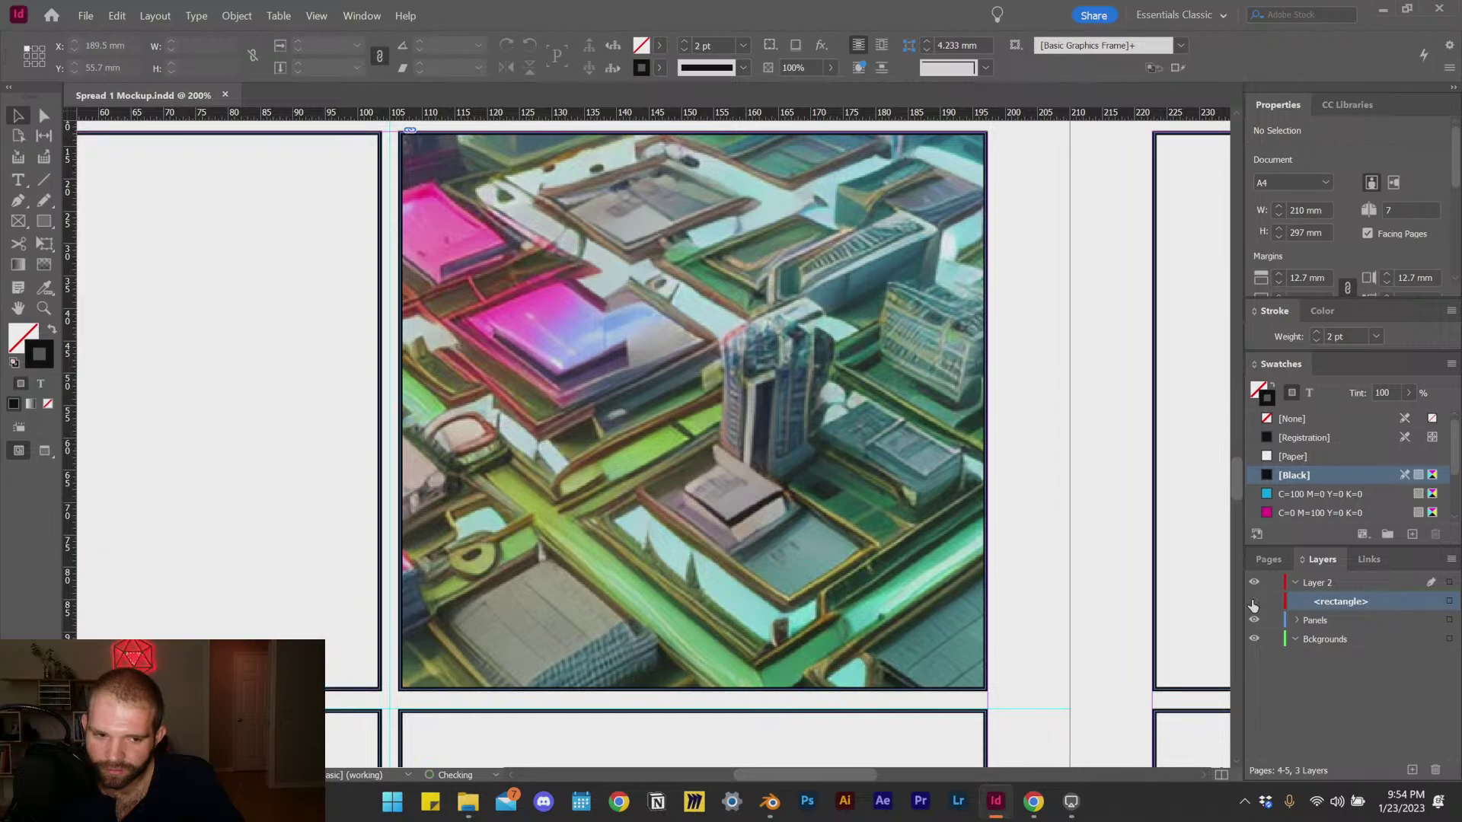
click(1254, 602)
Step: Rename Layer 2 as Placeholders
double_click(1325, 602)
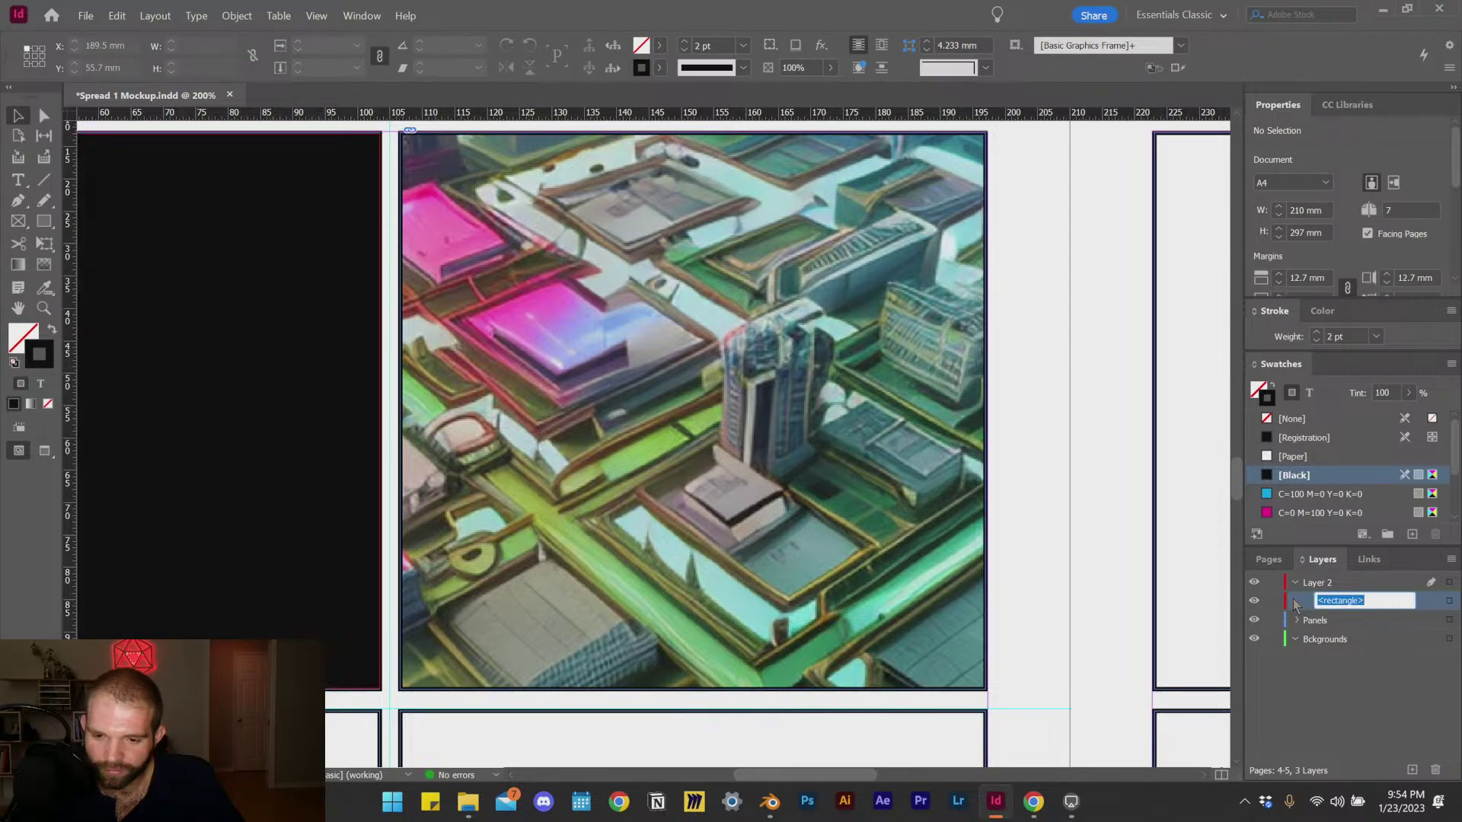
double_click(1321, 583)
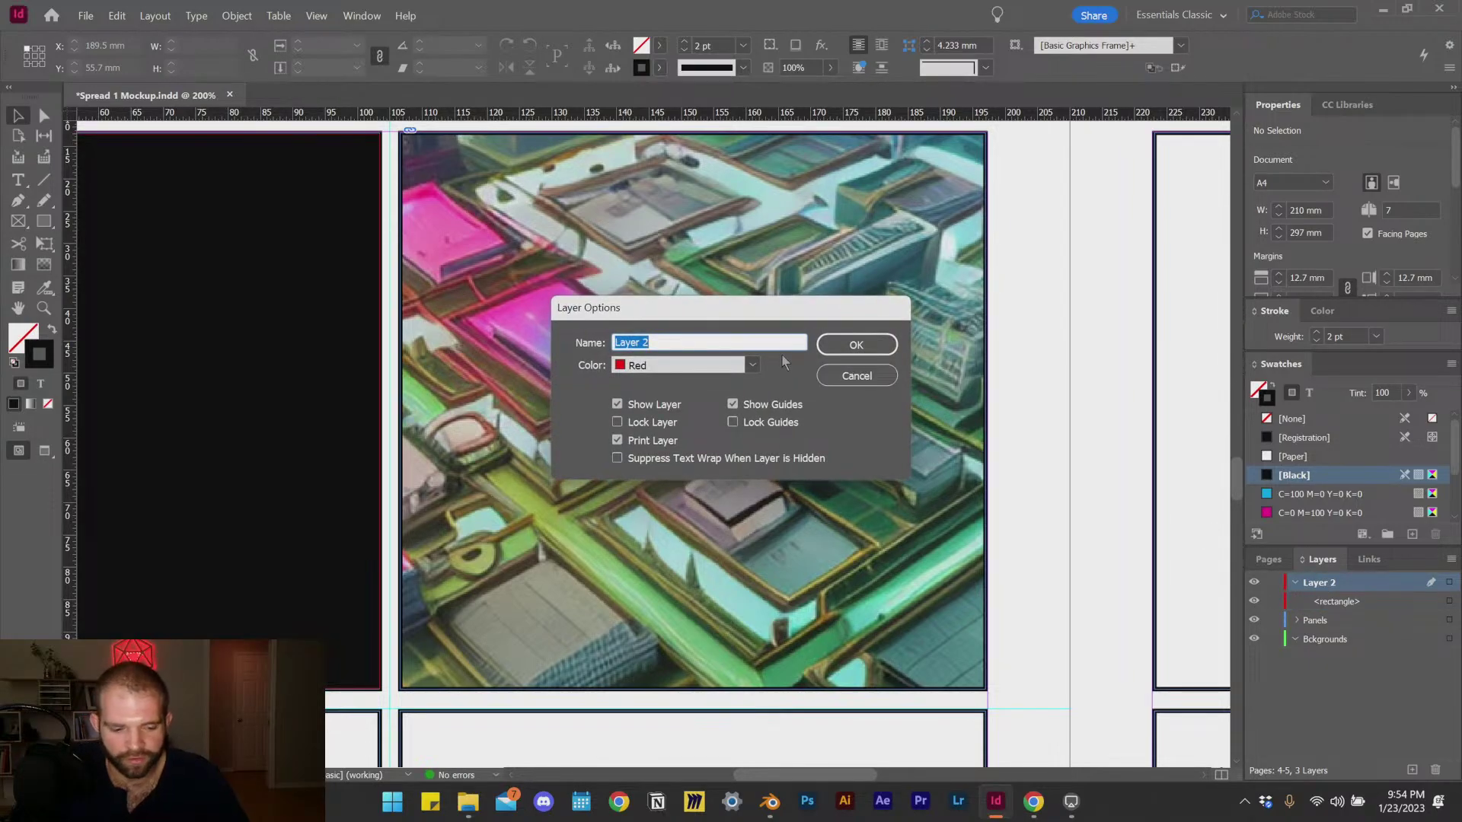
text(Placeholders)
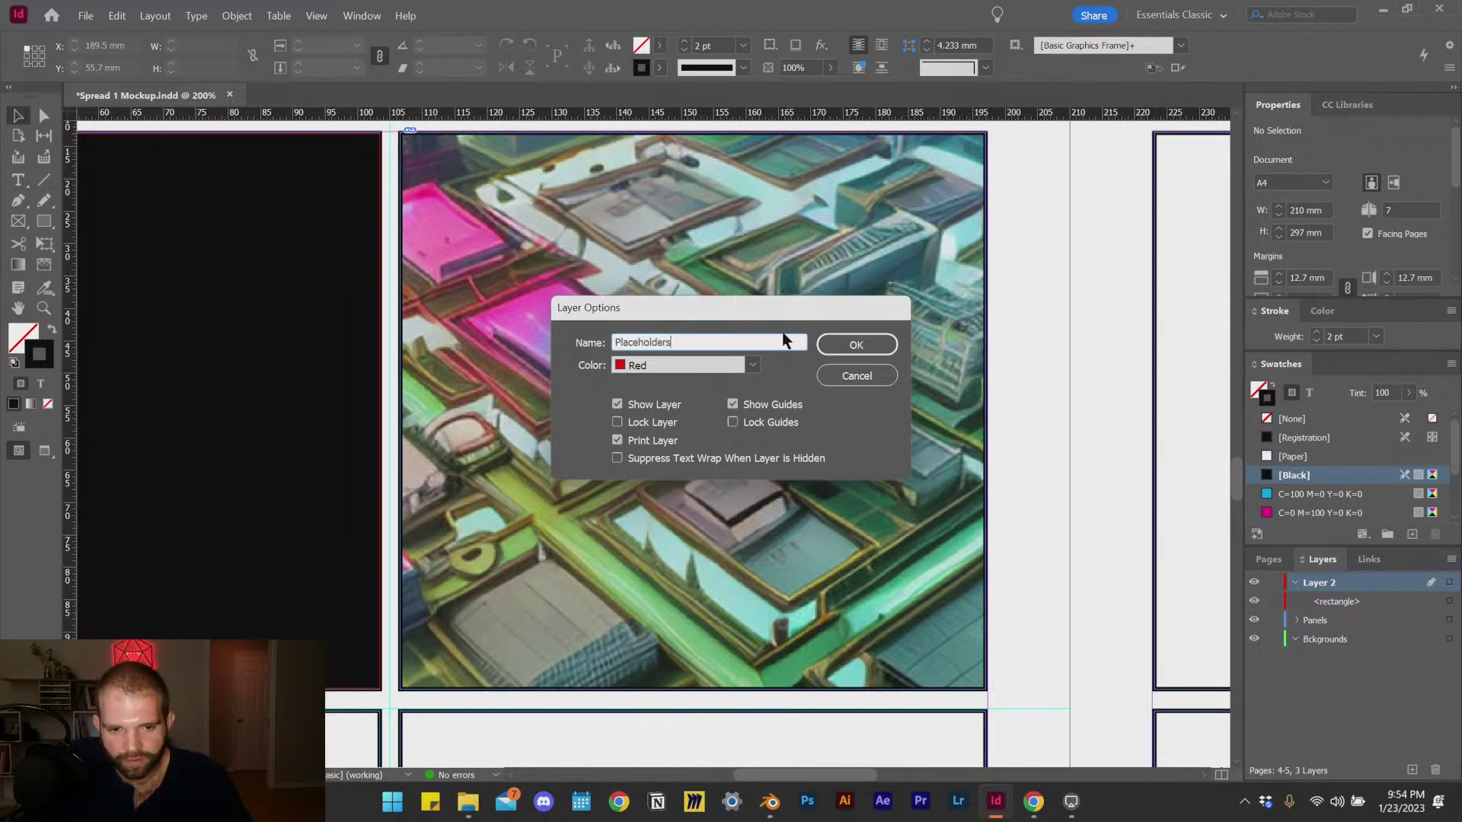
click(851, 344)
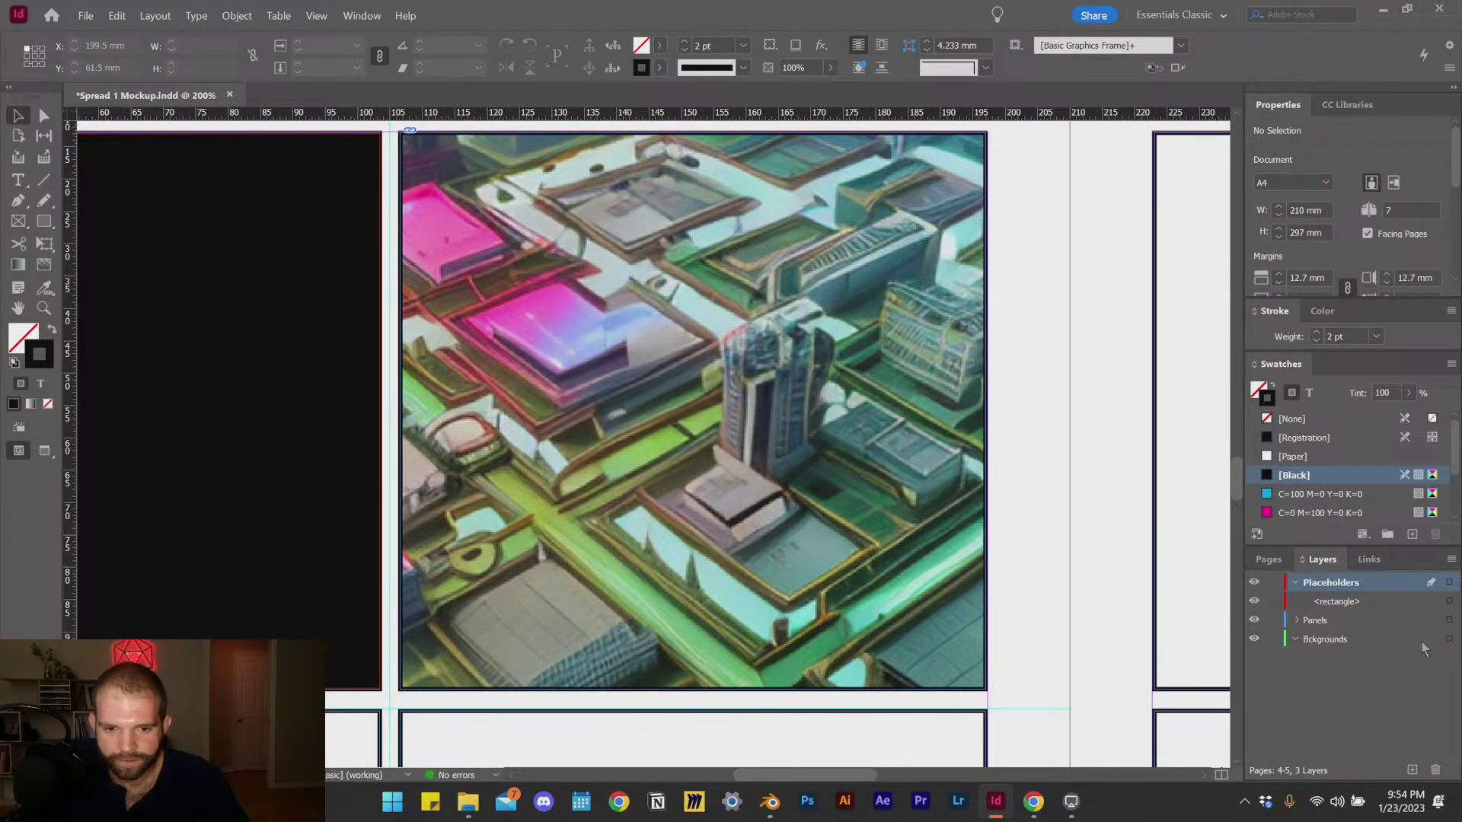
Step: Add a new layer above Placeholders and name it Text Bubbles
click(1411, 767)
click(1295, 602)
double_click(1325, 583)
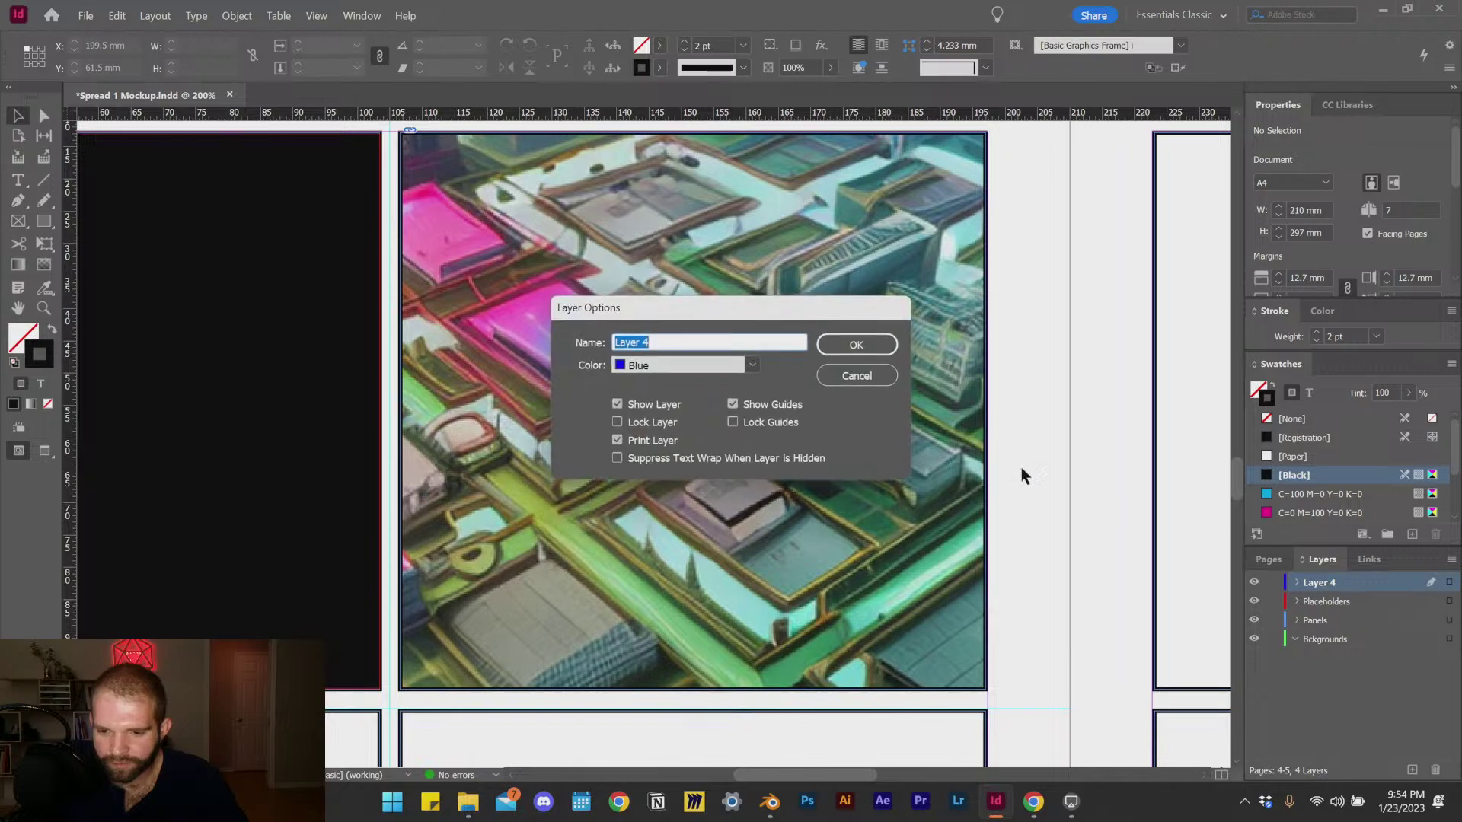
text(Text Bubbles)
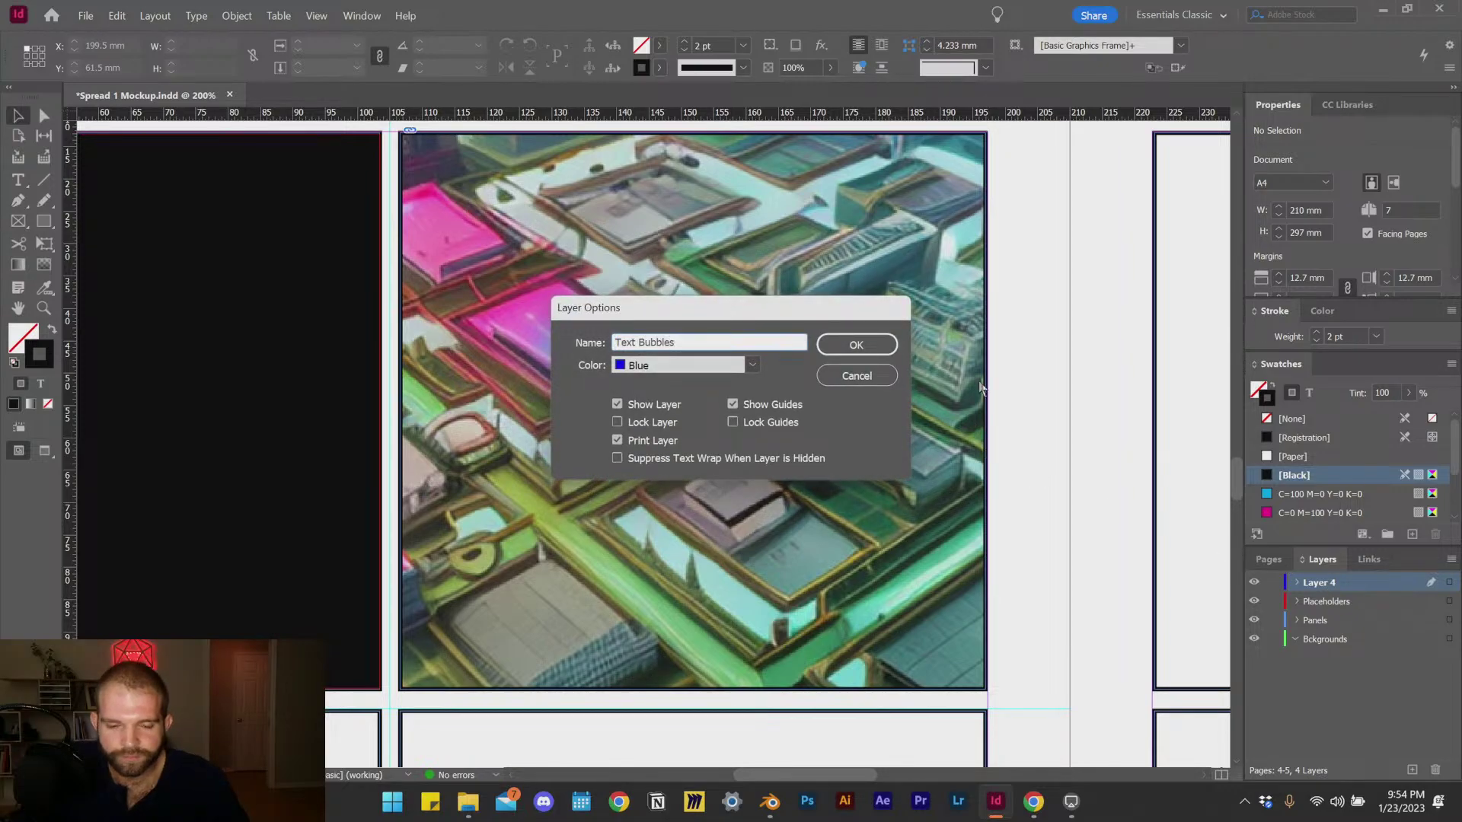
click(856, 344)
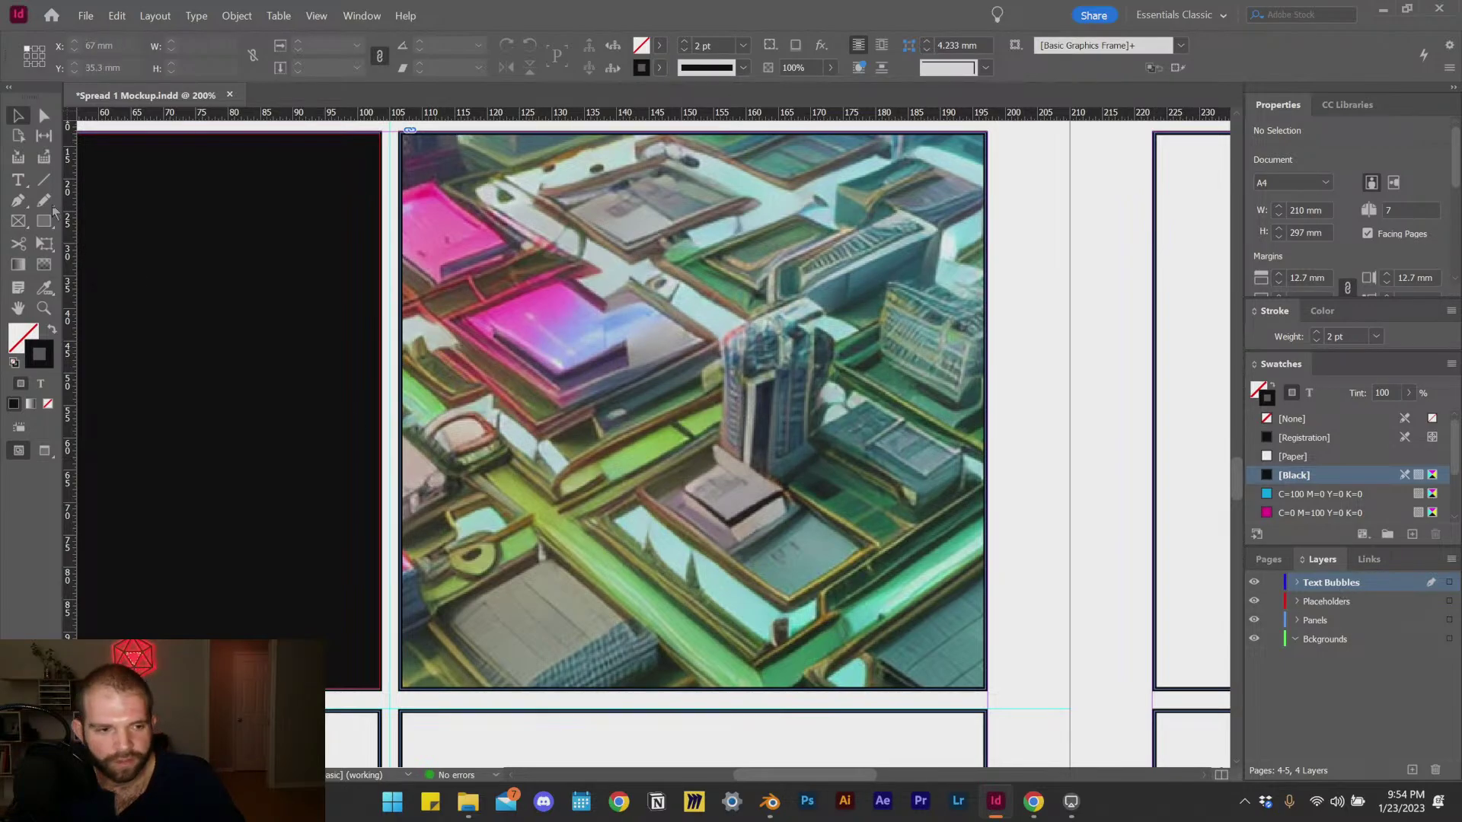
Step: Draw an unfilled rectangle with a black outline, about 41 by 28 mm, over the upper-left part of page 4's city image
drag(43, 221, 105, 241)
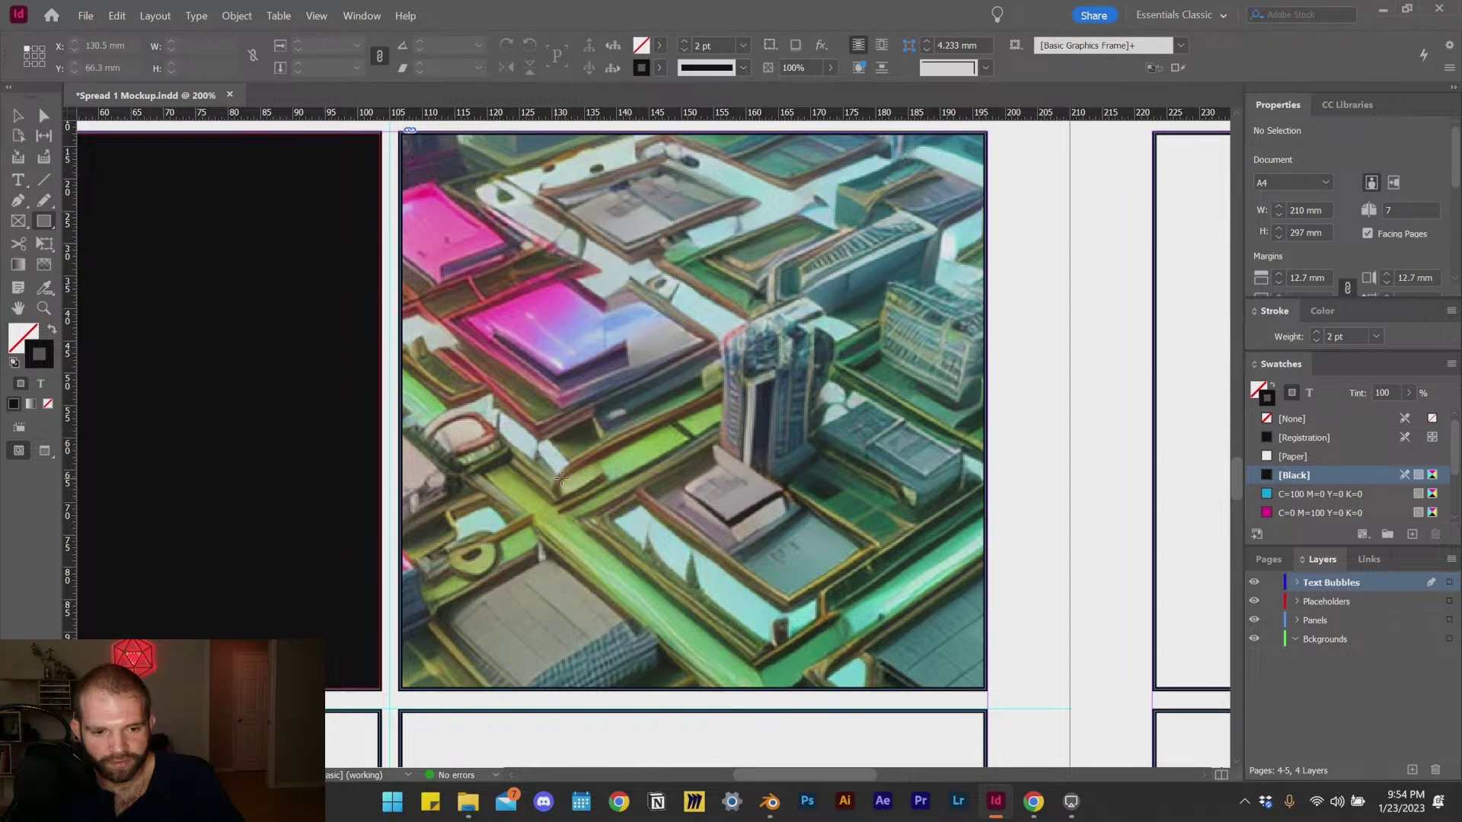
drag(460, 393, 766, 614)
click(17, 116)
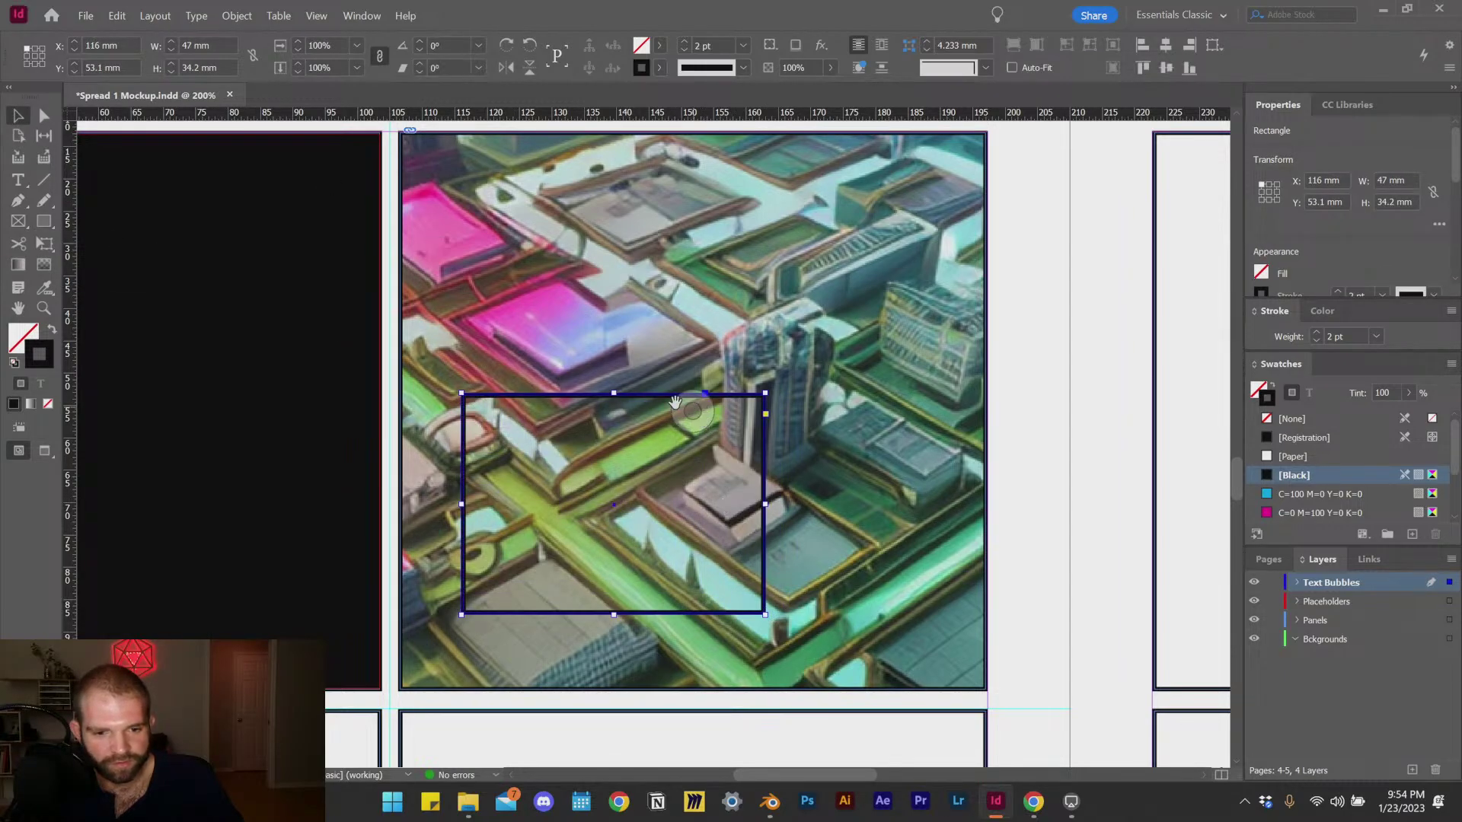
drag(647, 395, 610, 164)
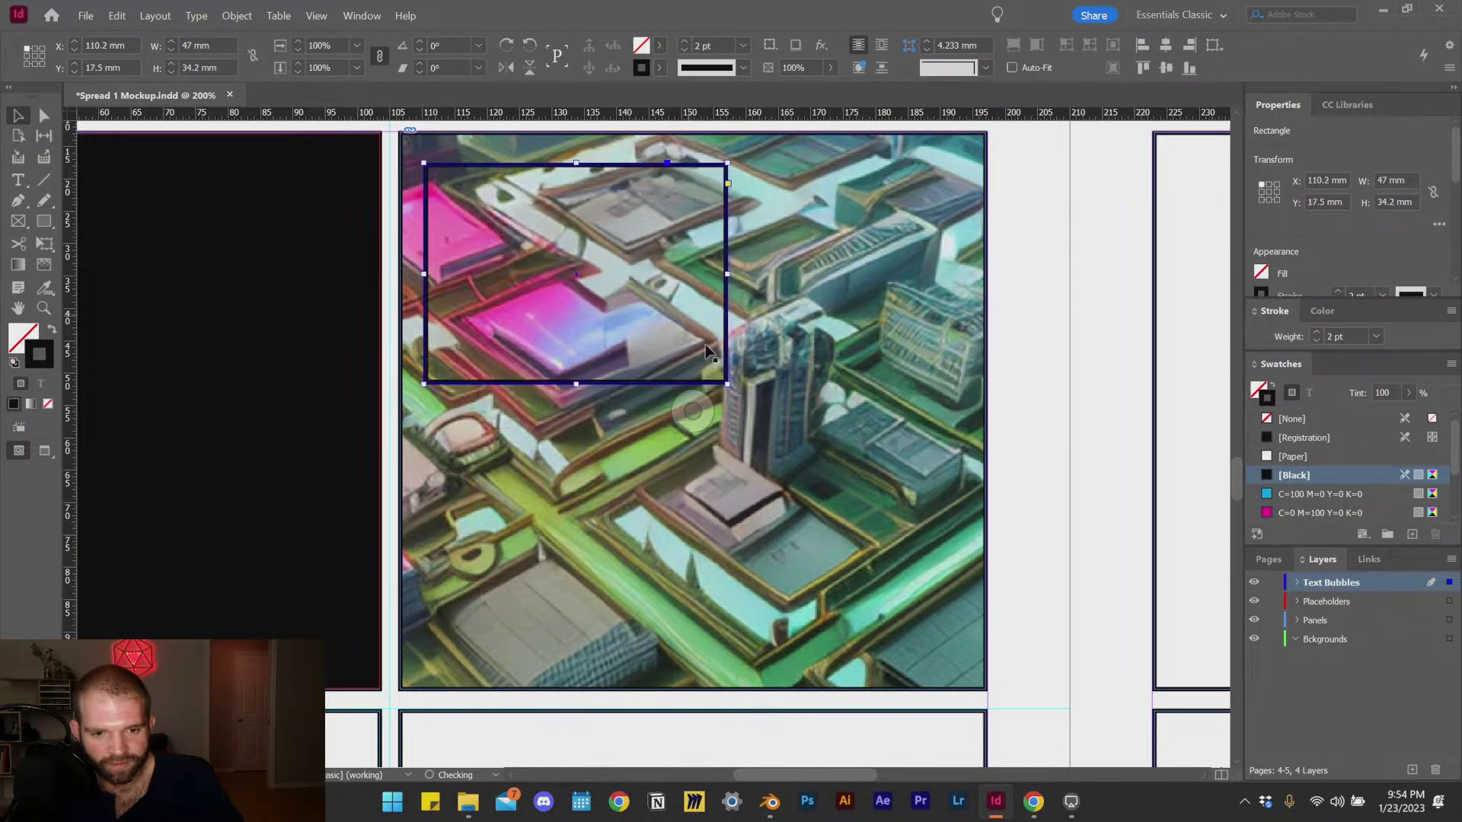
drag(728, 383, 686, 342)
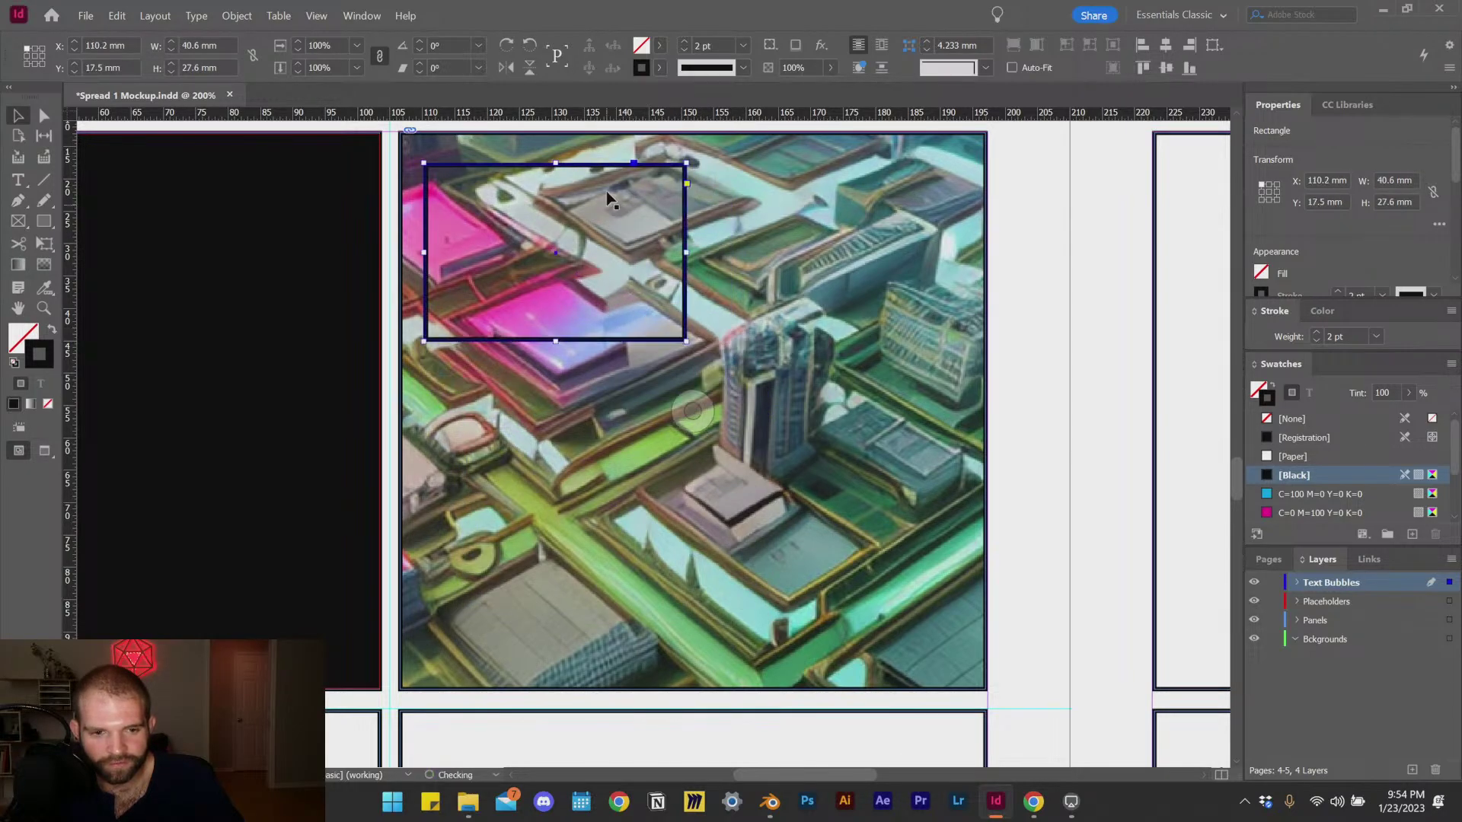
Step: Move the outlined rectangle to the lower-left part of page 4's city image and enlarge it to about 43 by 29 mm
drag(610, 199, 613, 498)
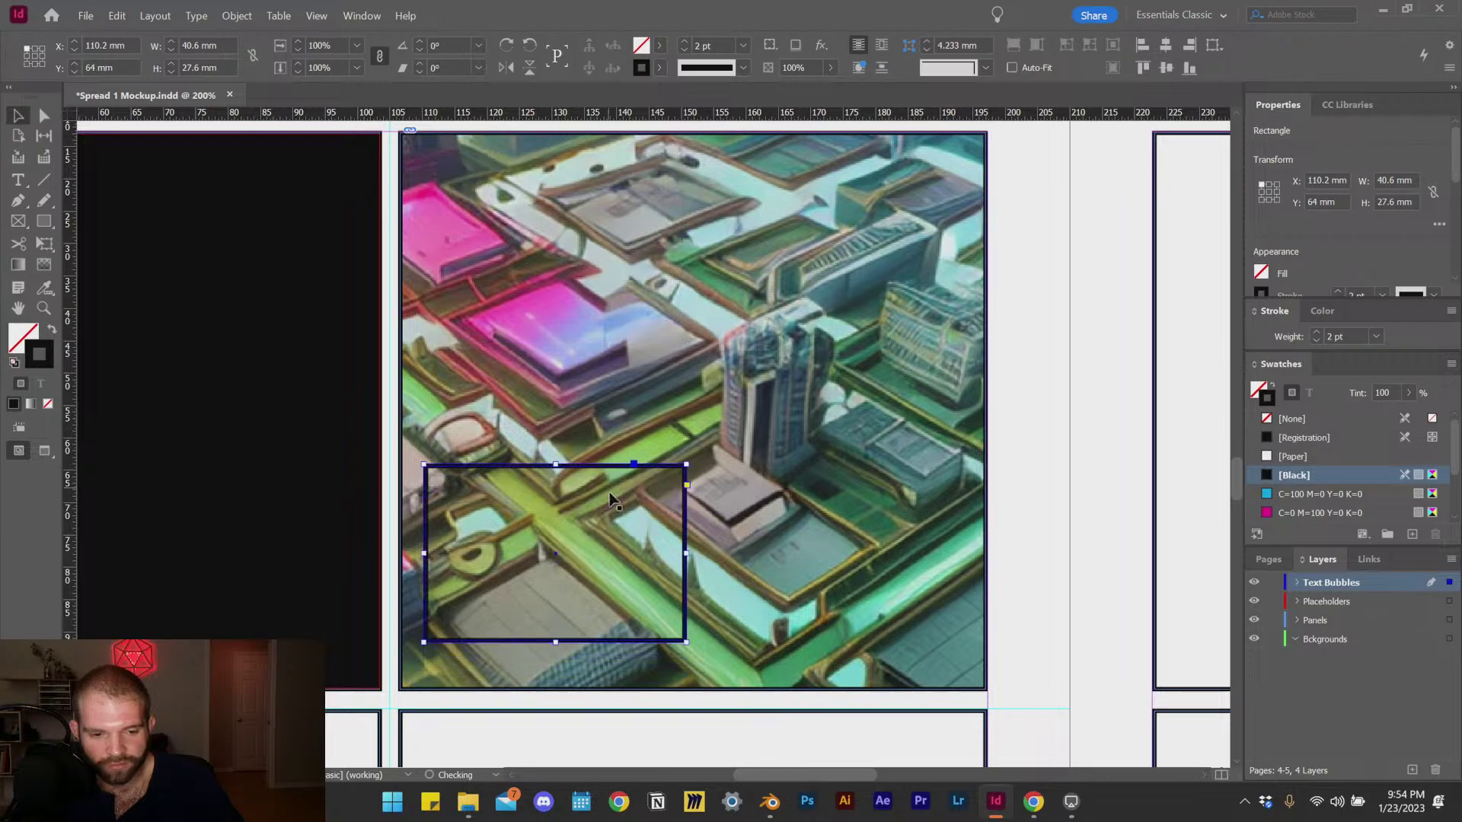
drag(686, 554, 701, 554)
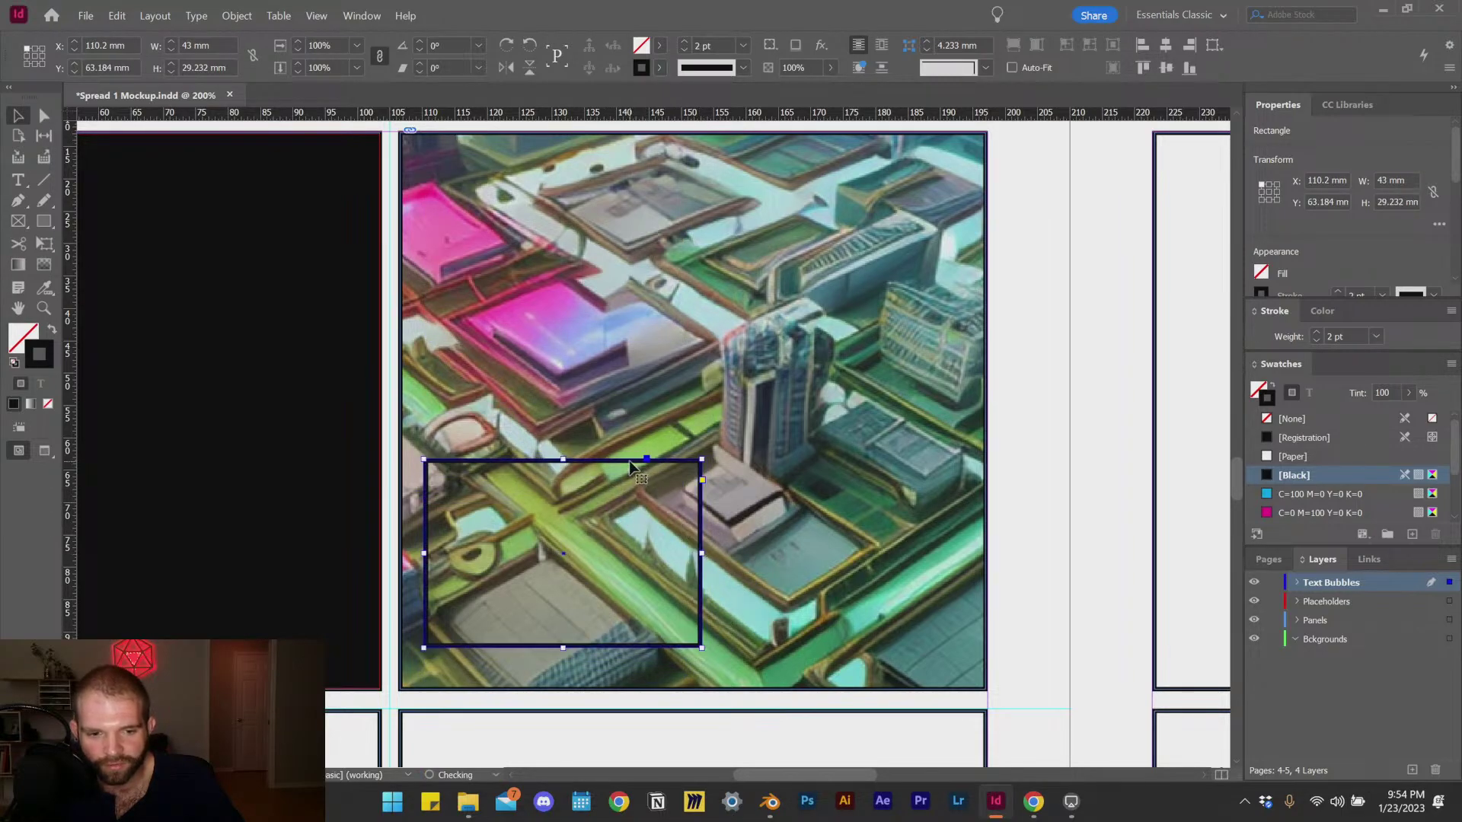
drag(628, 461, 629, 472)
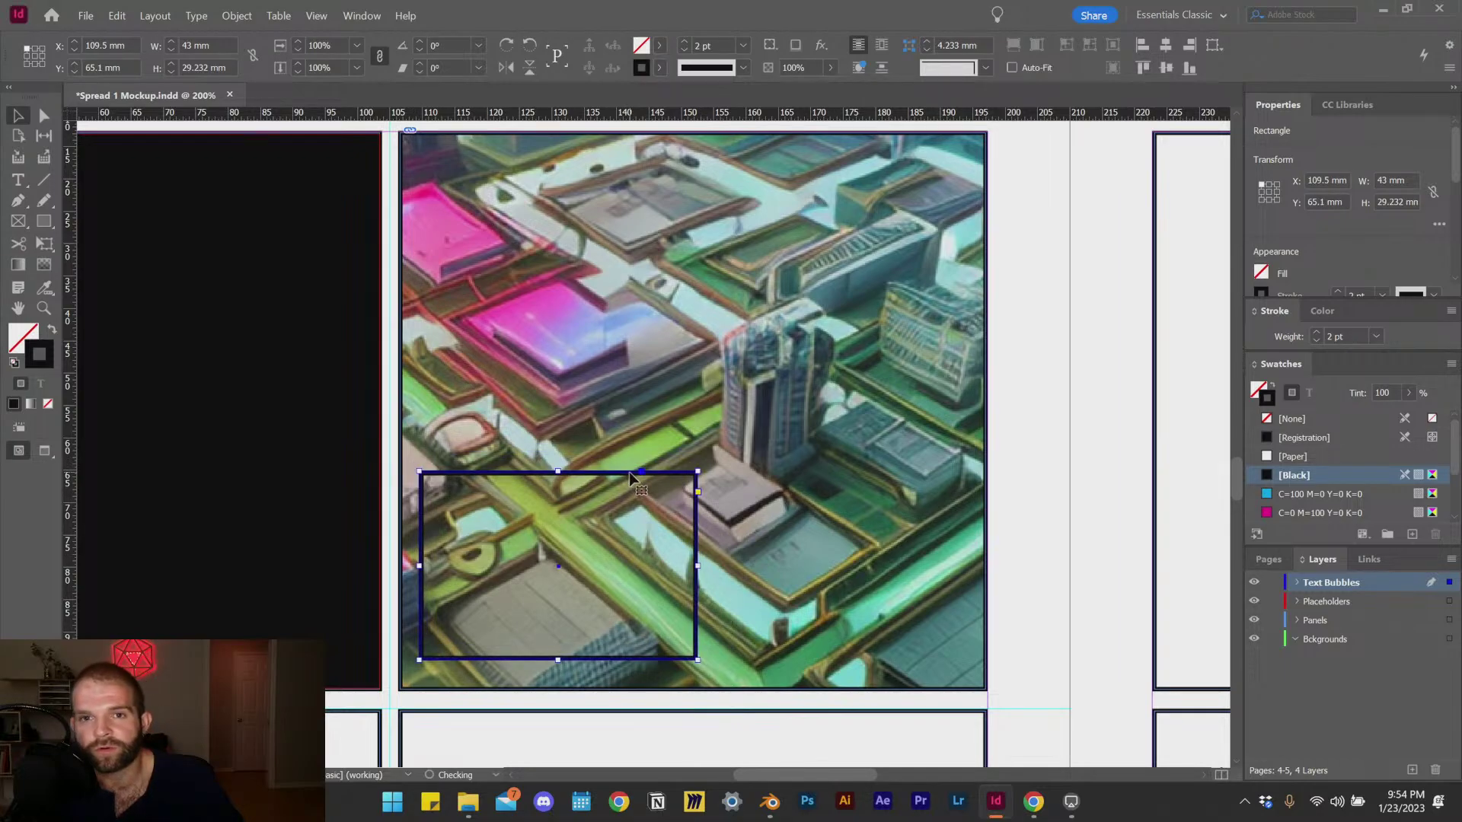
Step: Fill the text bubble rectangle with white
click(25, 334)
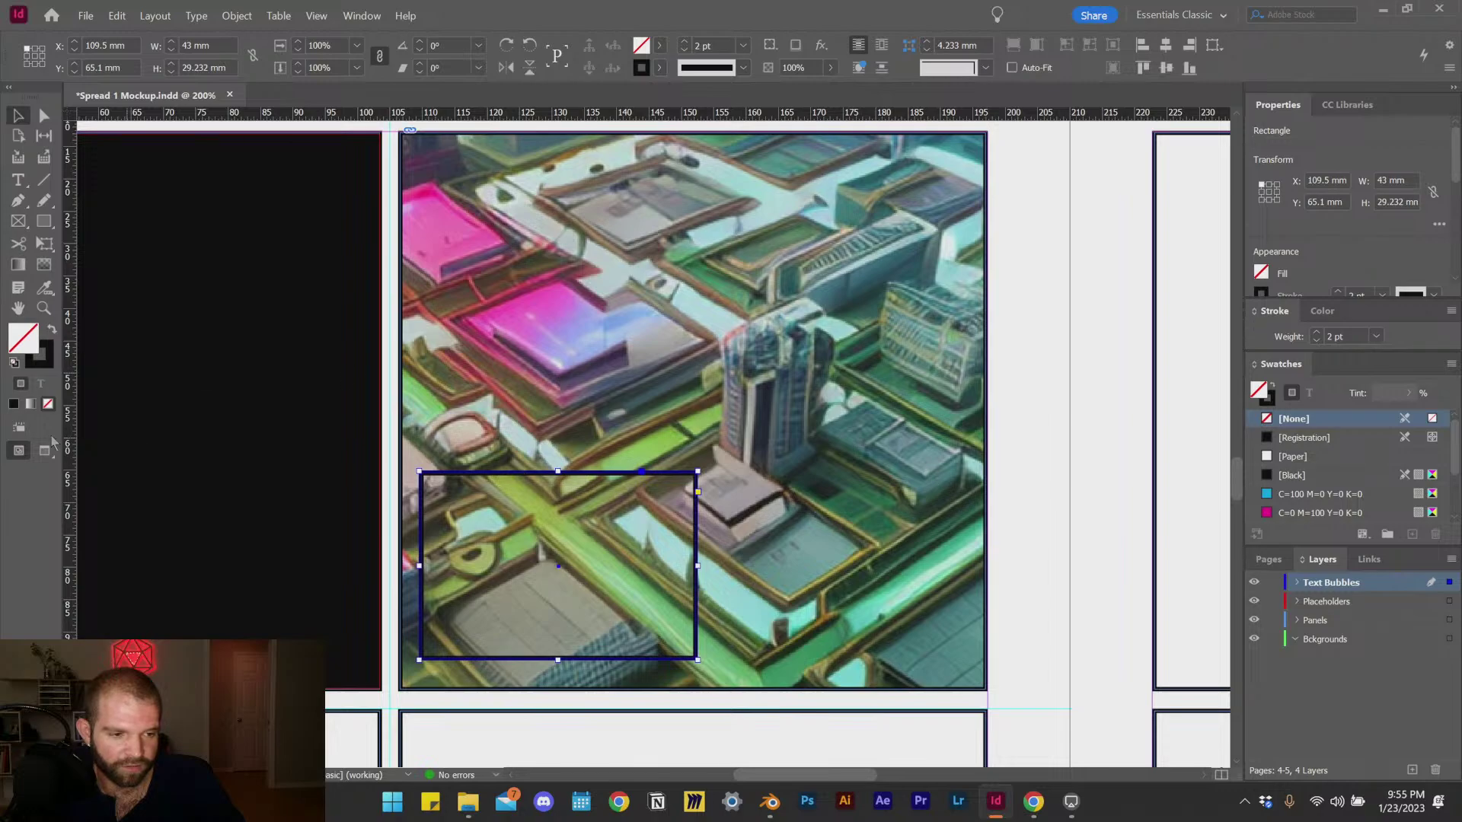
double_click(25, 352)
click(591, 404)
drag(591, 404, 715, 297)
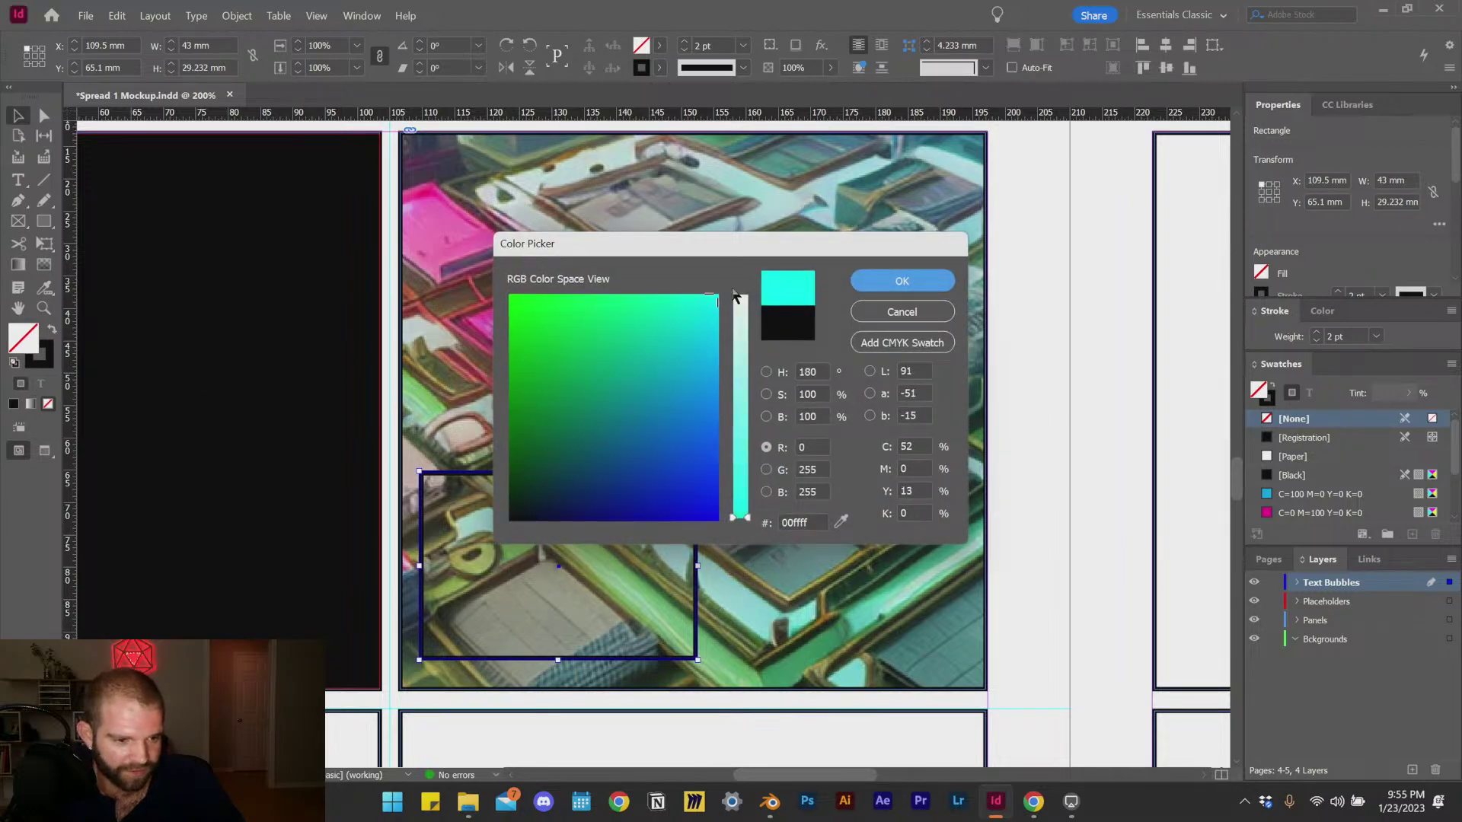
click(740, 294)
click(894, 283)
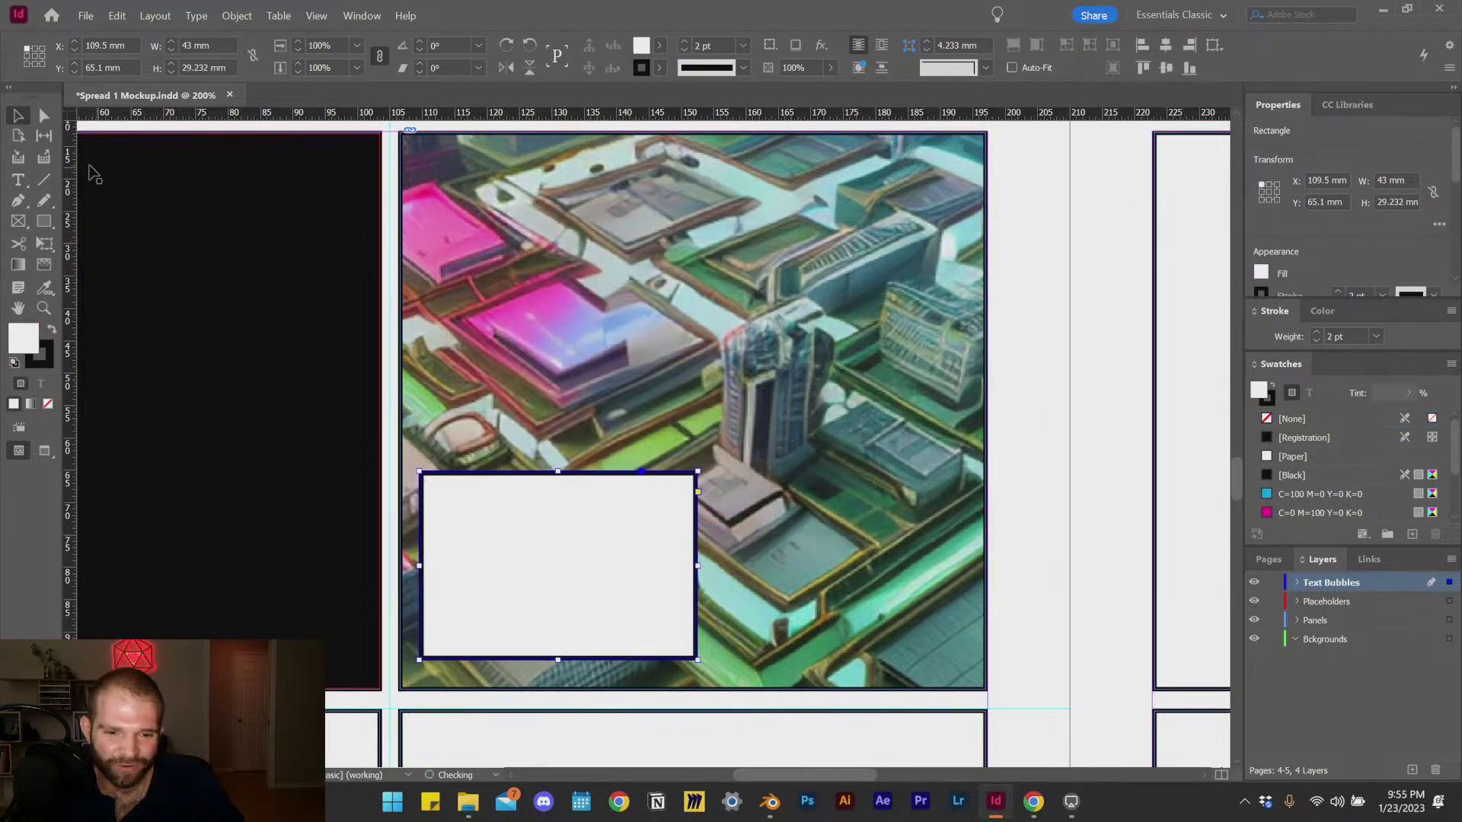
click(1011, 531)
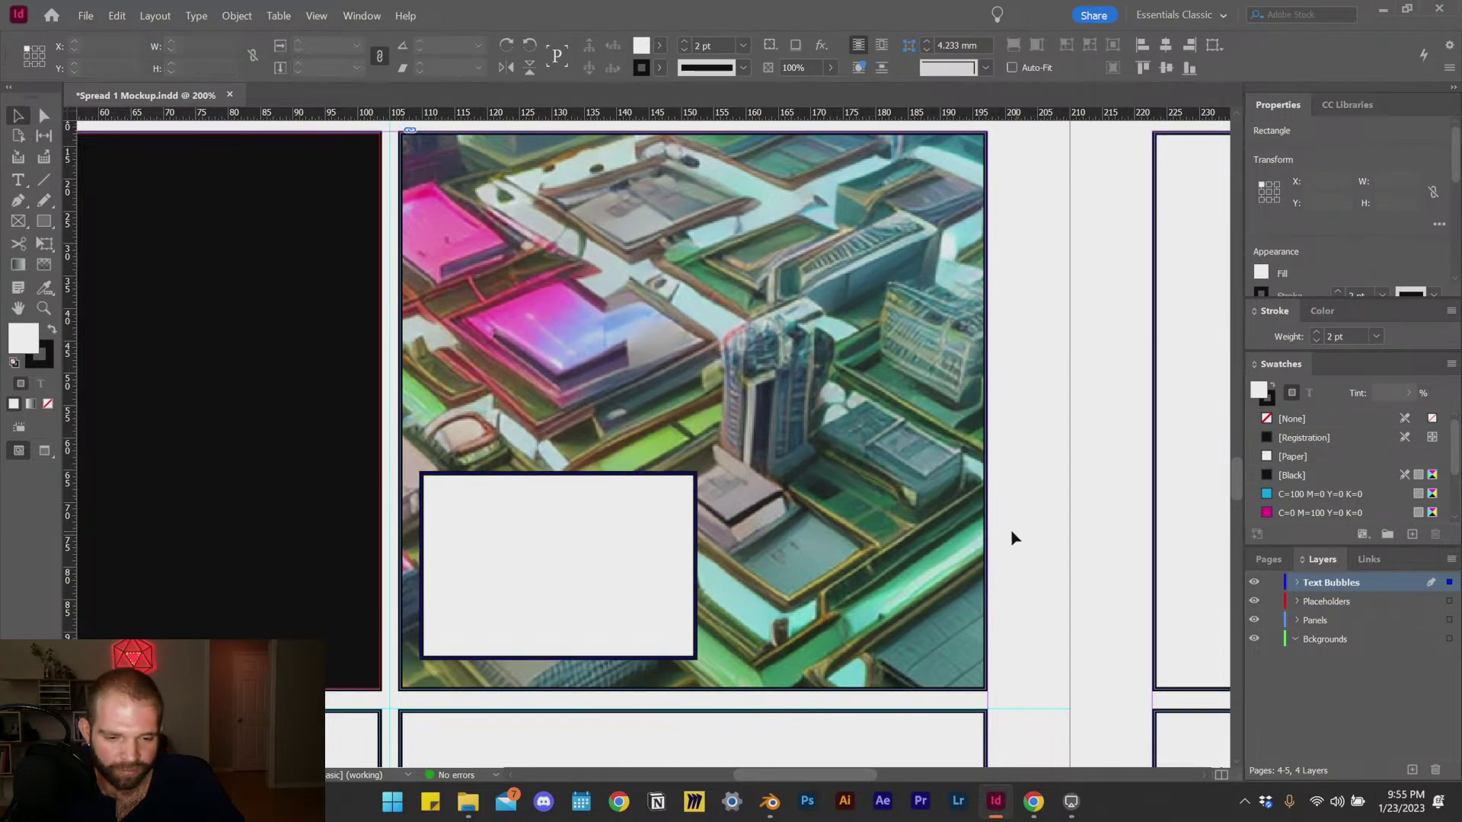
Step: Reduce the white rectangle's black outline to a 1 pt stroke weight
scroll(619, 648, up, 1)
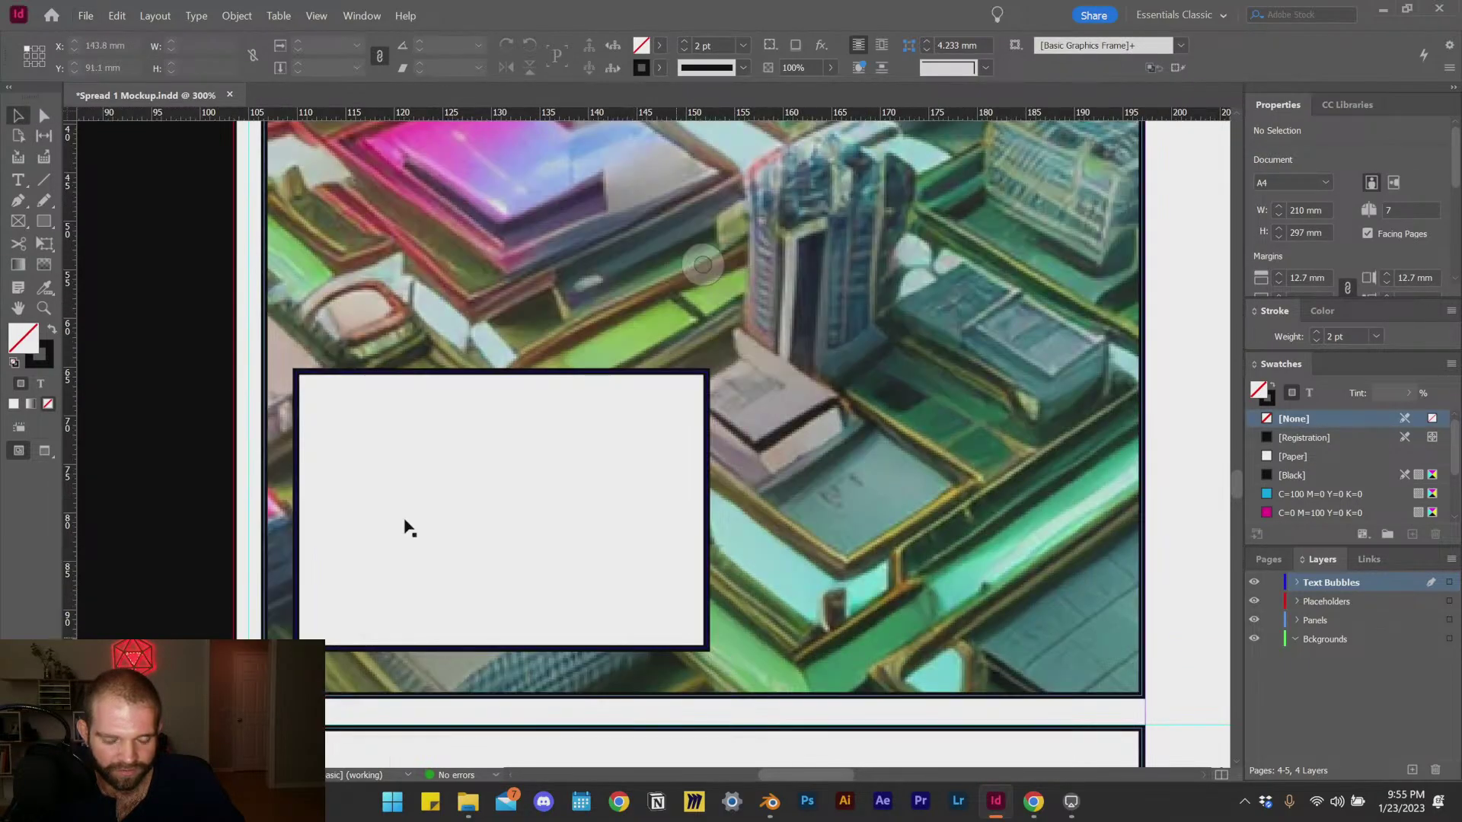
click(661, 646)
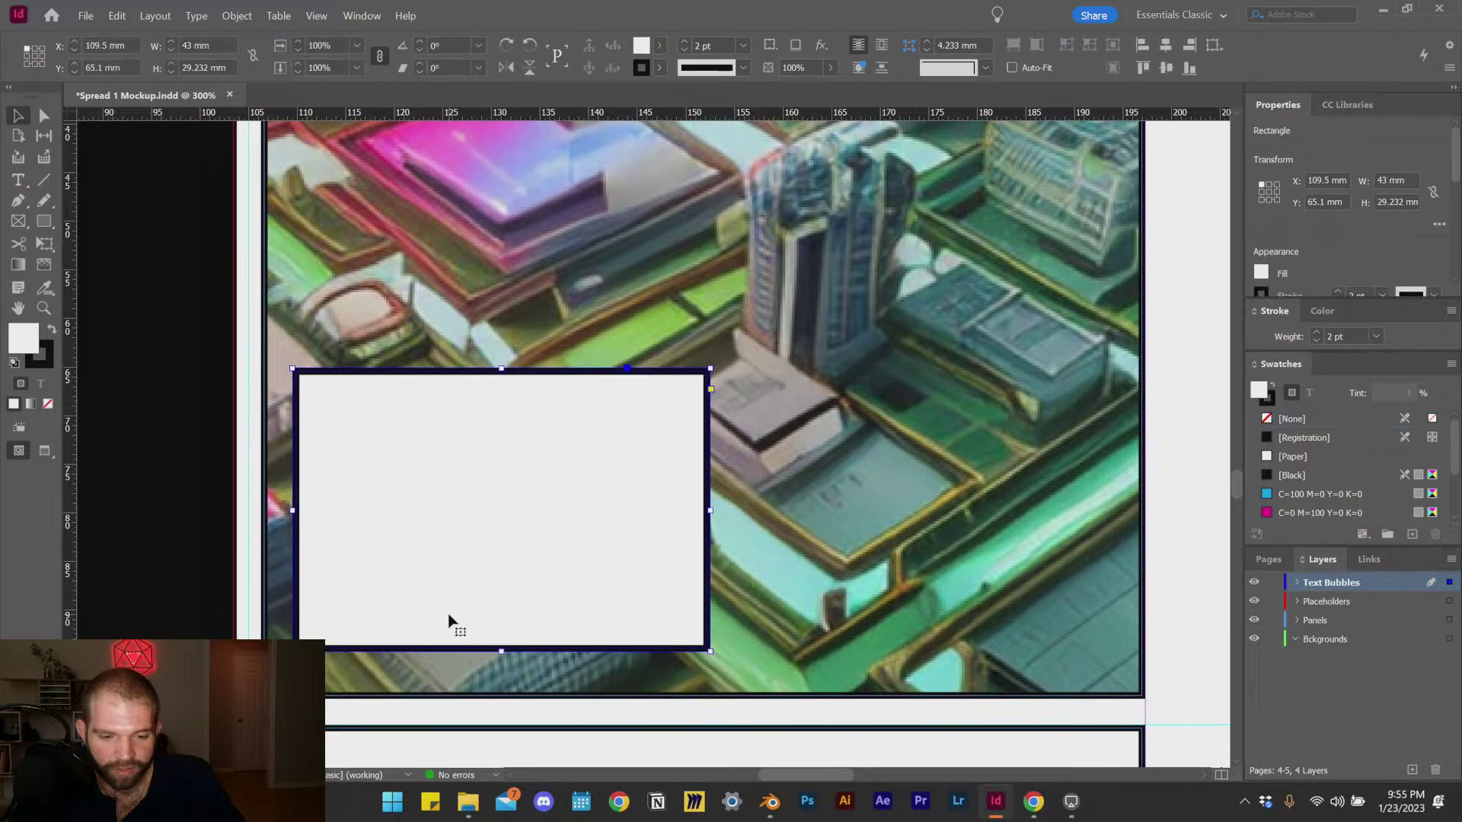
click(38, 359)
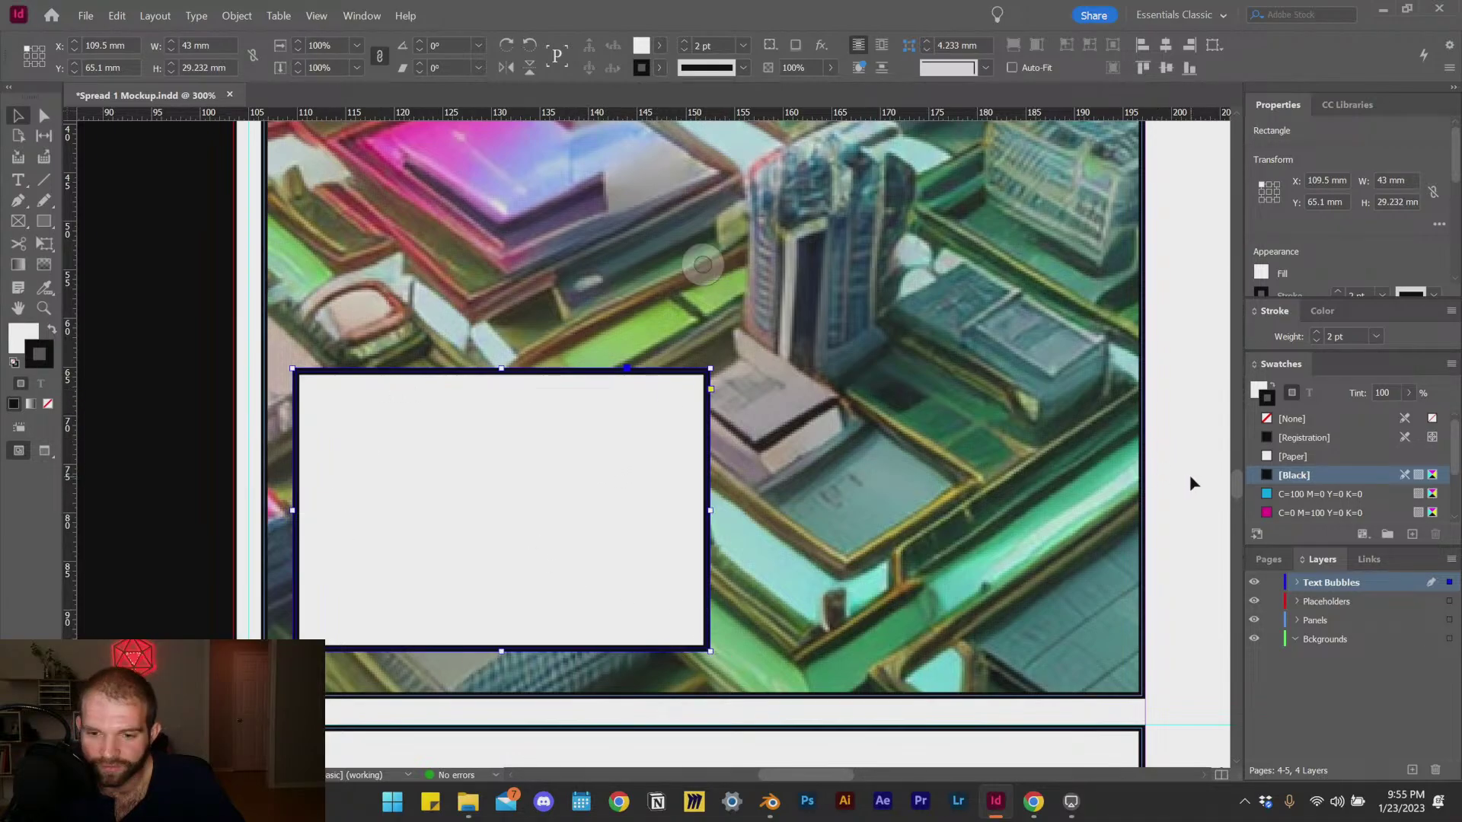
click(1376, 337)
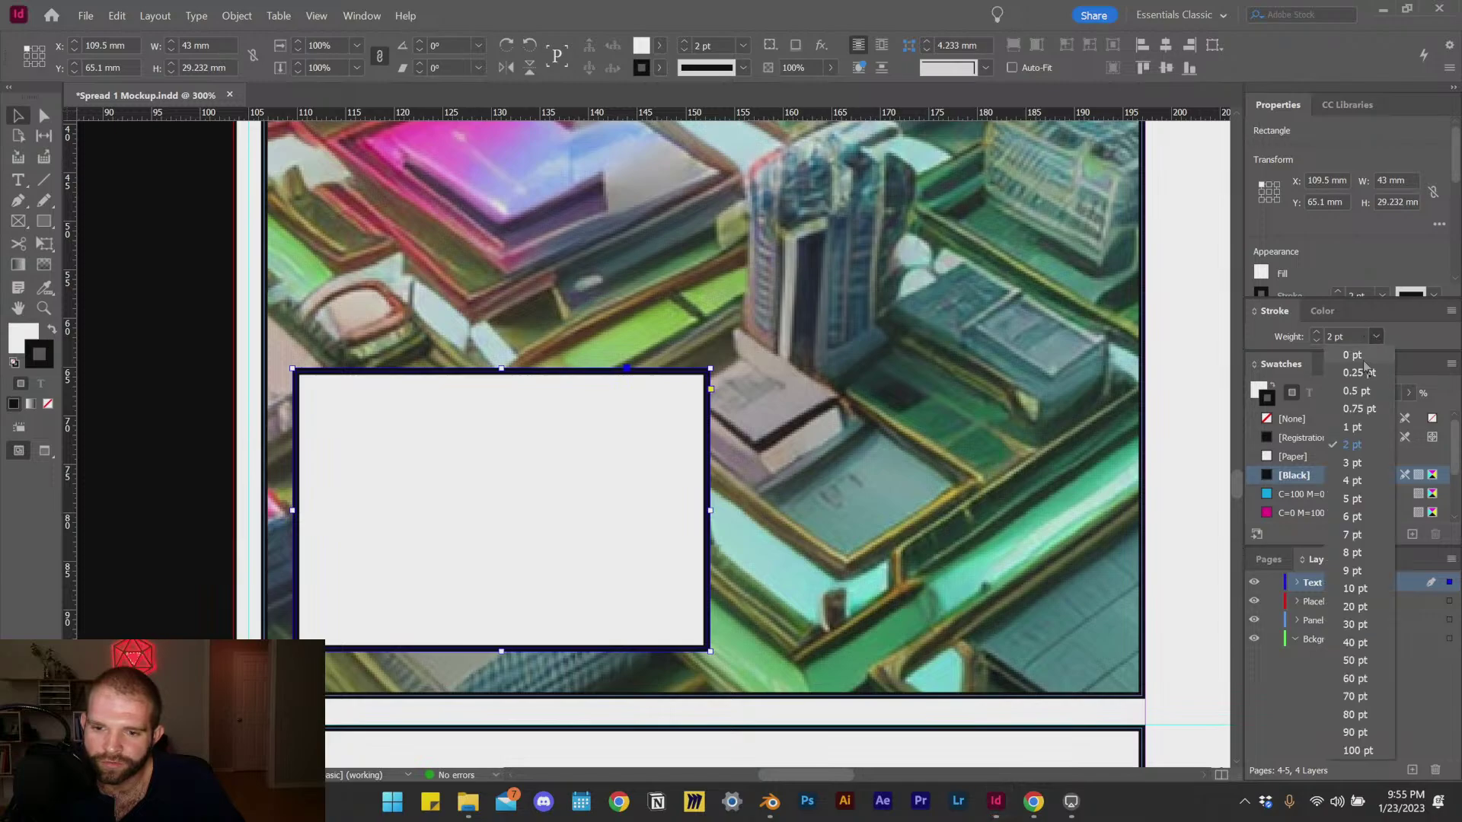
click(1375, 415)
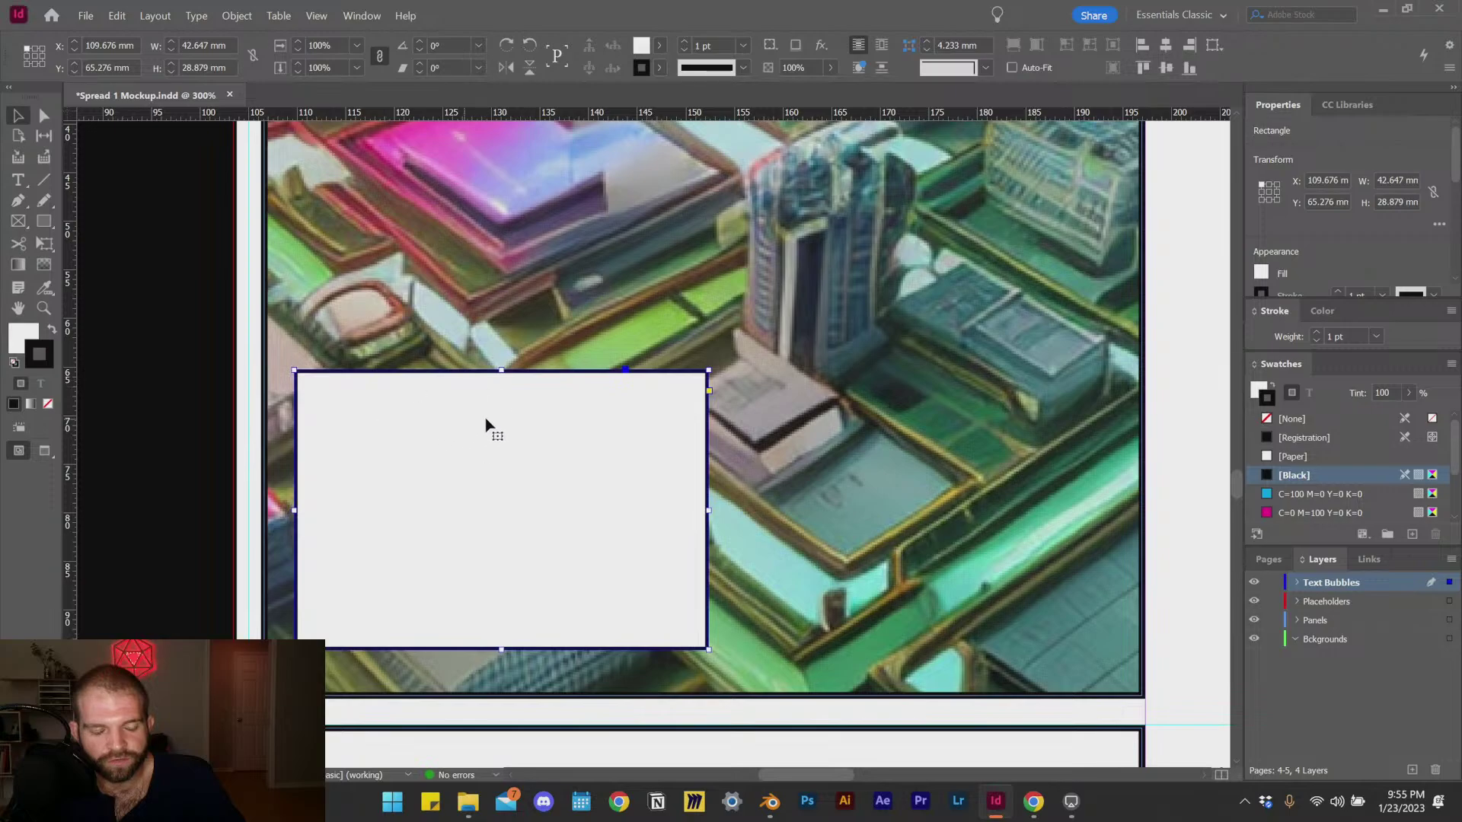
Step: Draw a closed triangle with the Pen tool, about 14 by 14 mm, rising from the right part of the rectangle's upper edge
click(19, 201)
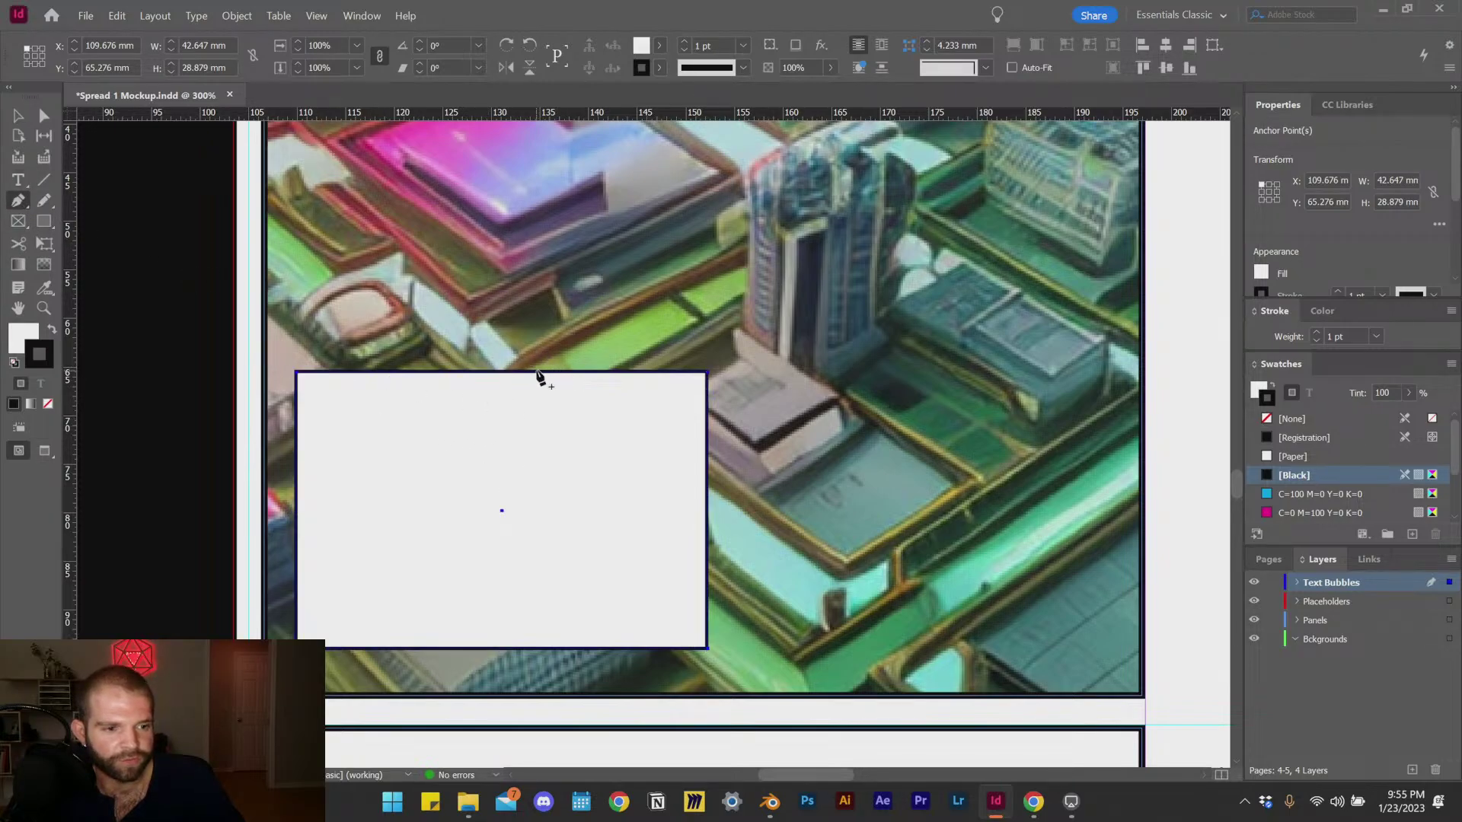
click(17, 204)
click(76, 220)
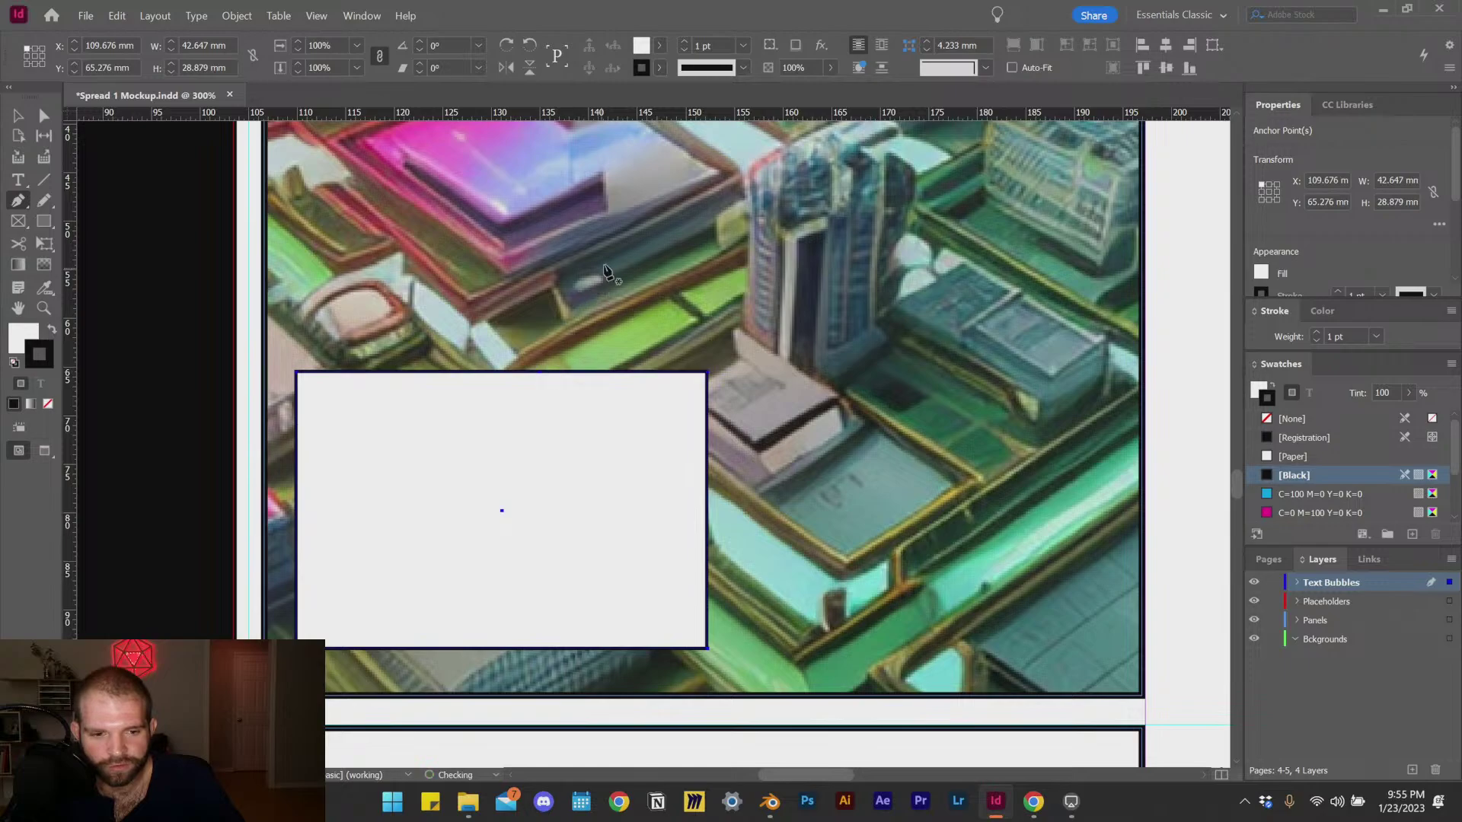
click(630, 247)
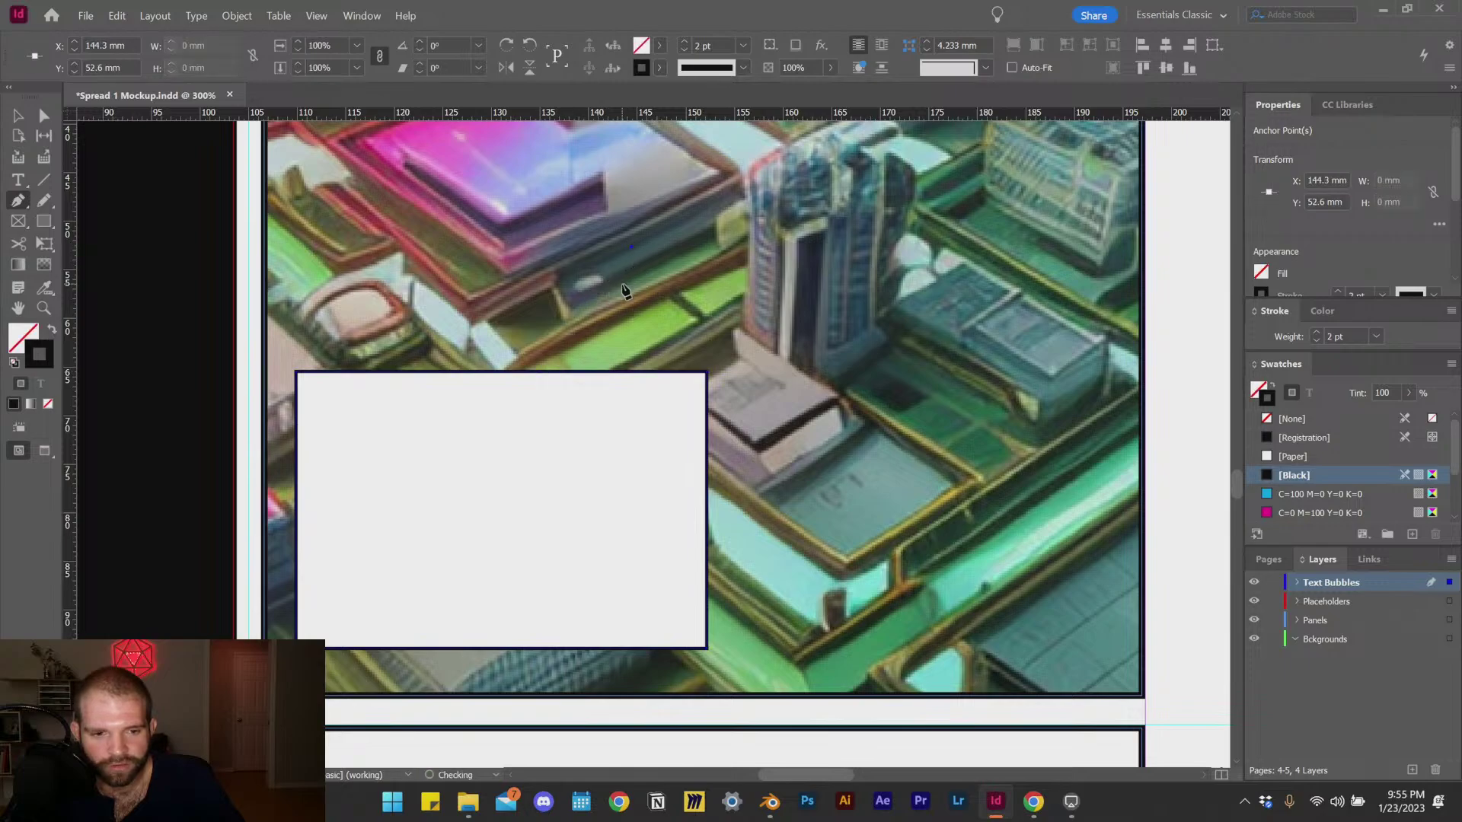
click(545, 371)
click(669, 373)
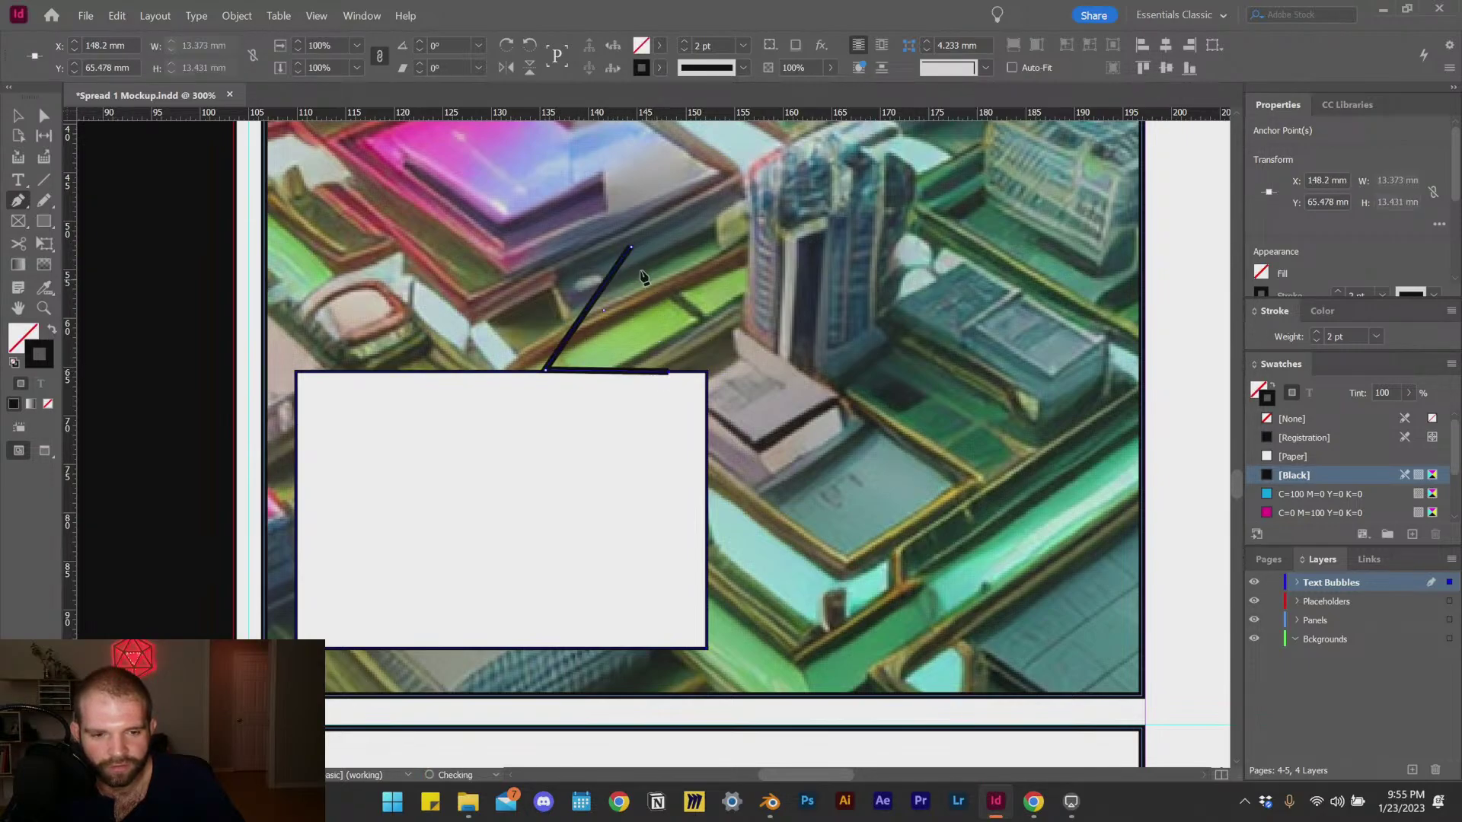
click(631, 247)
click(19, 115)
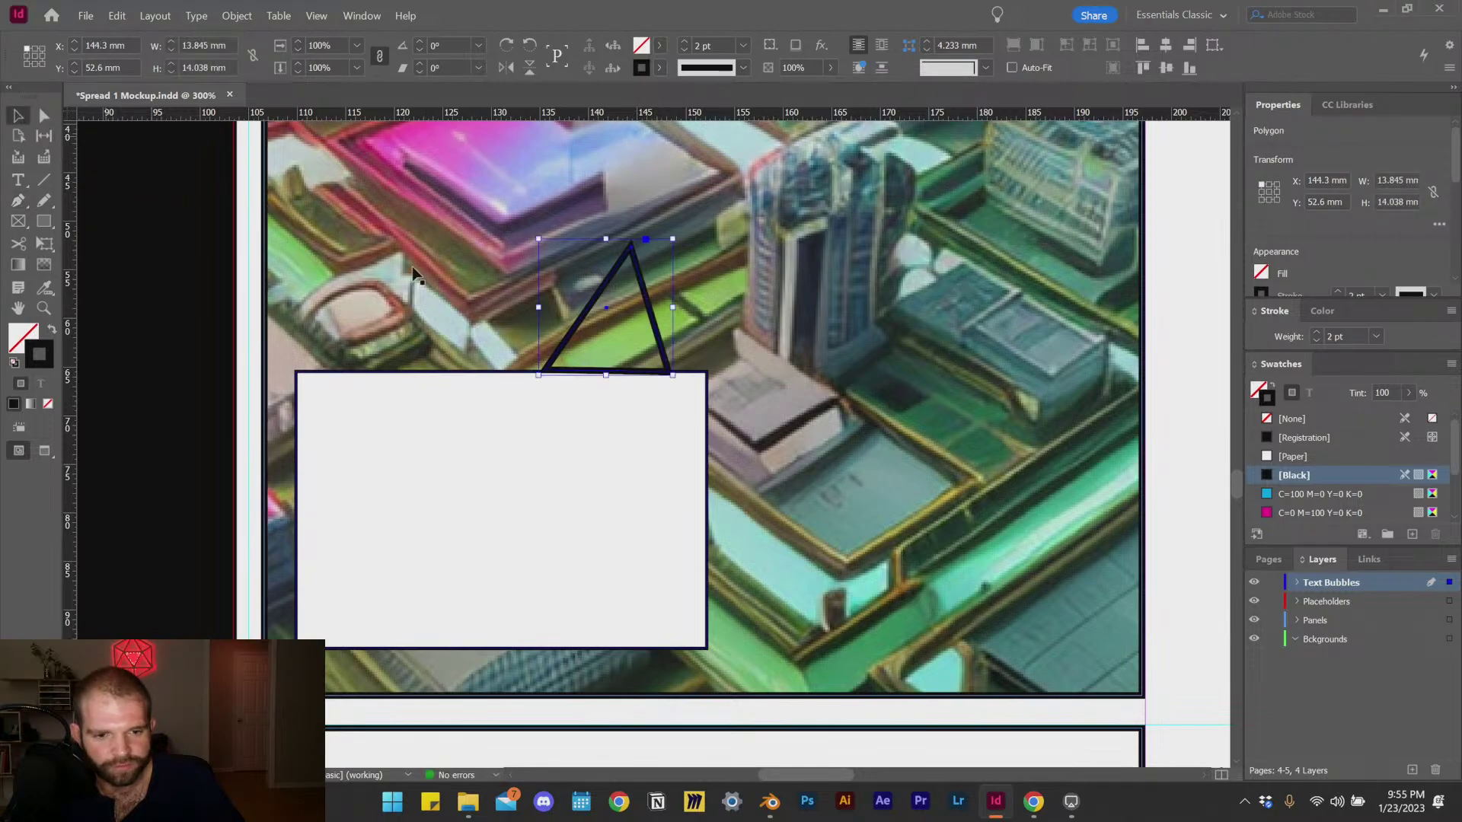
Step: Nudge the triangle down so its base overlaps the rectangle, and group the two shapes
drag(658, 341, 659, 347)
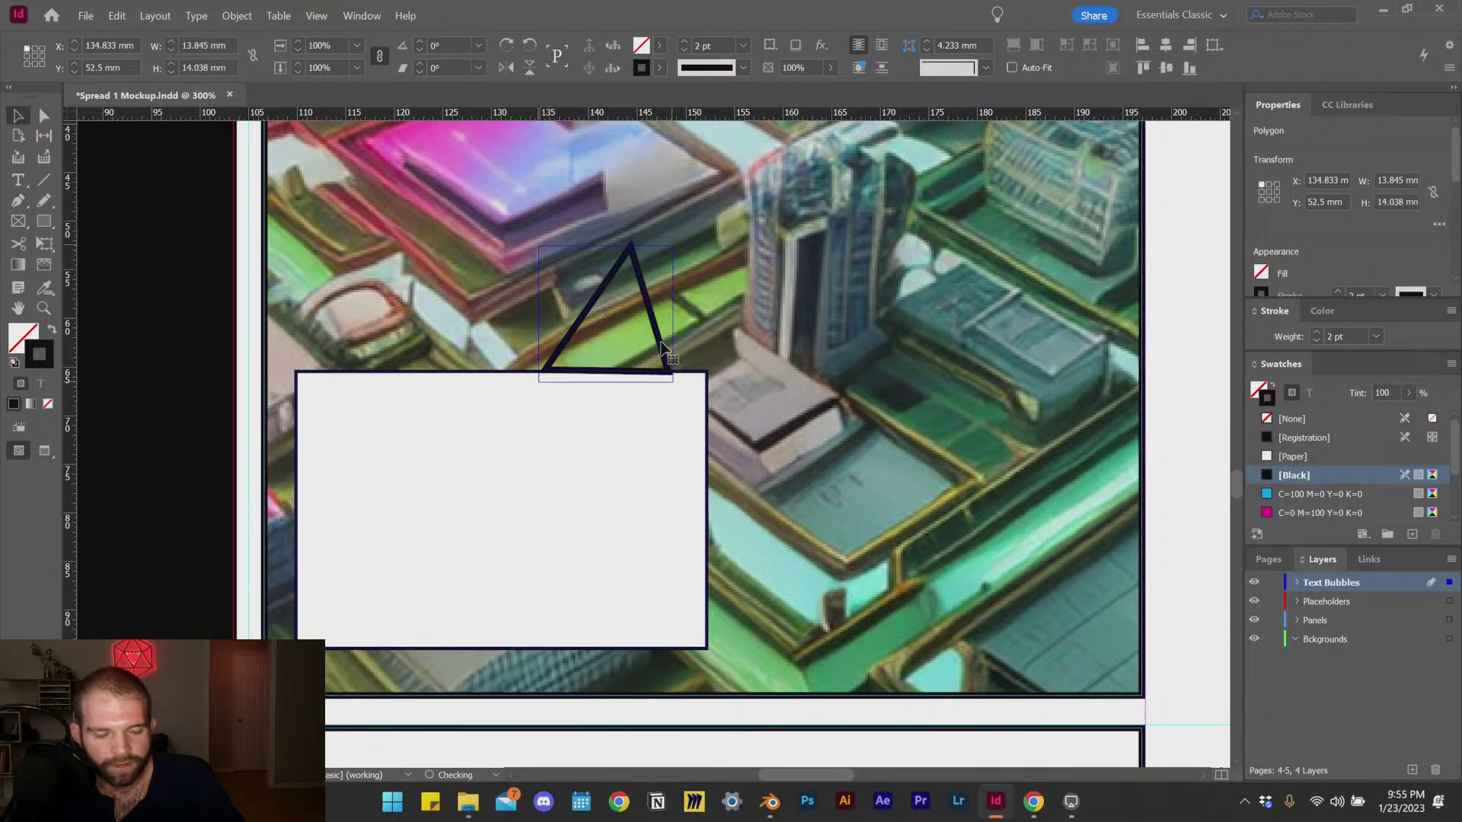
shift+click(433, 425)
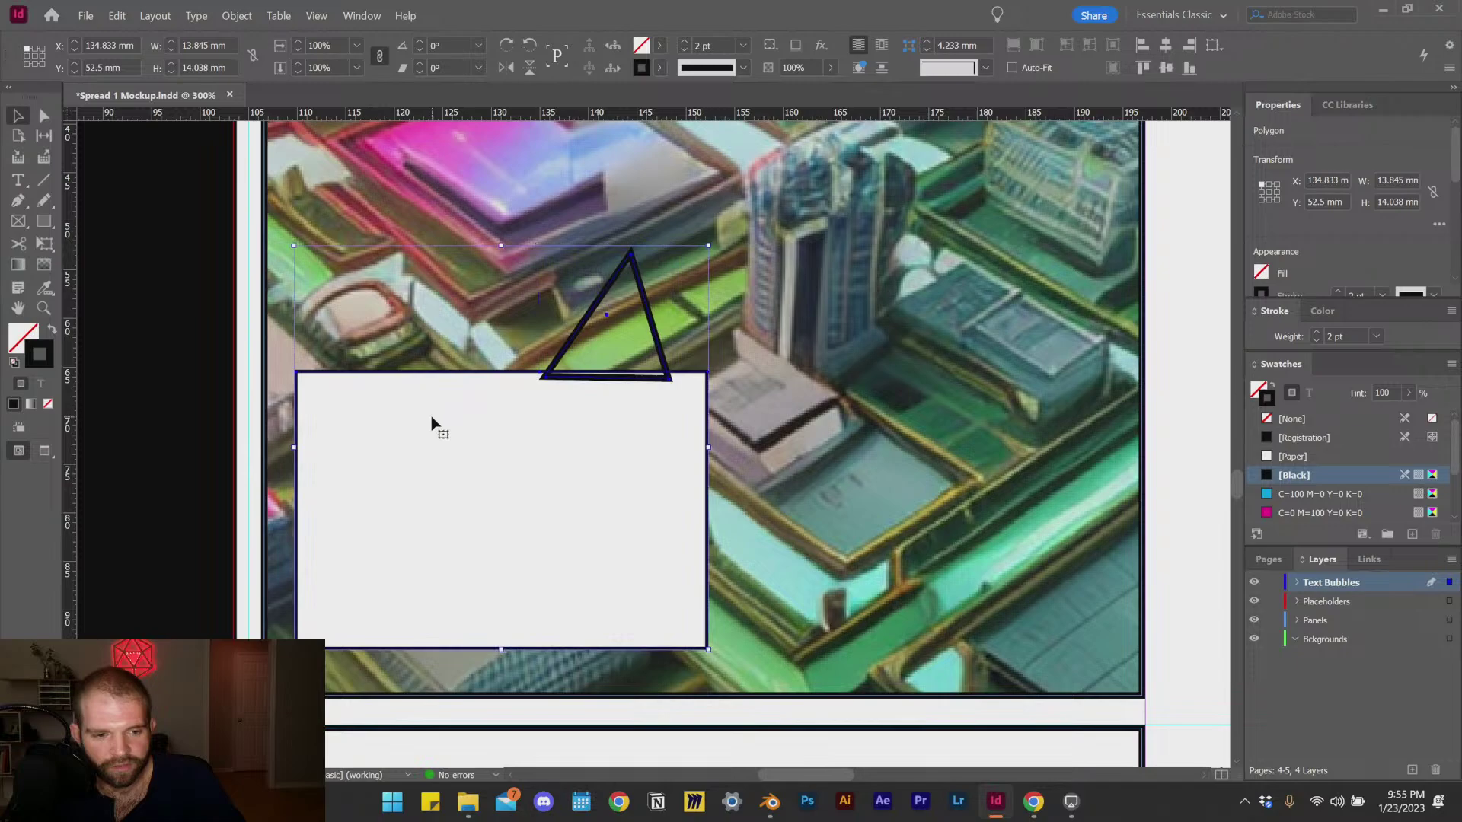
right_click(593, 415)
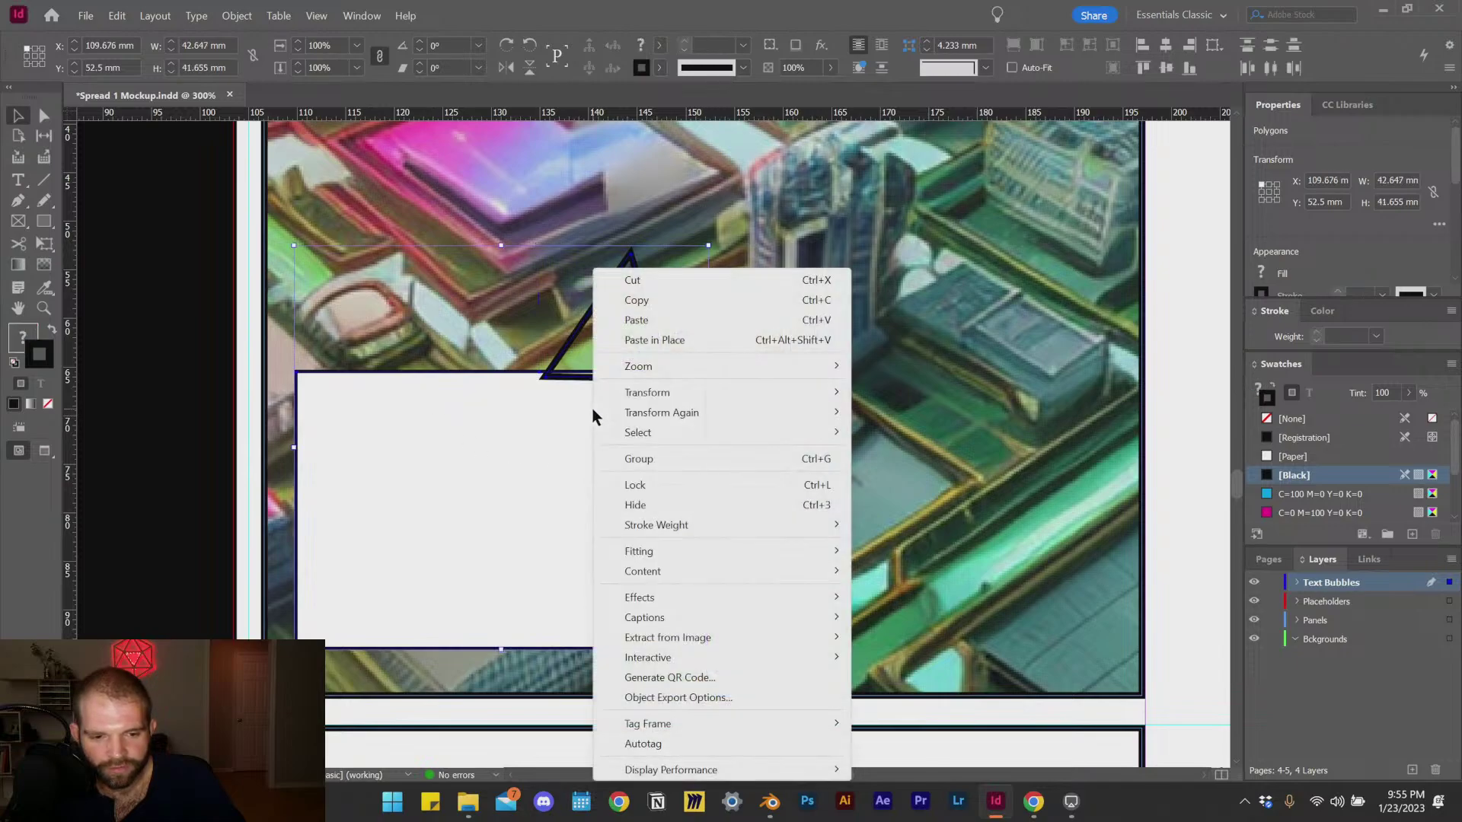
click(674, 460)
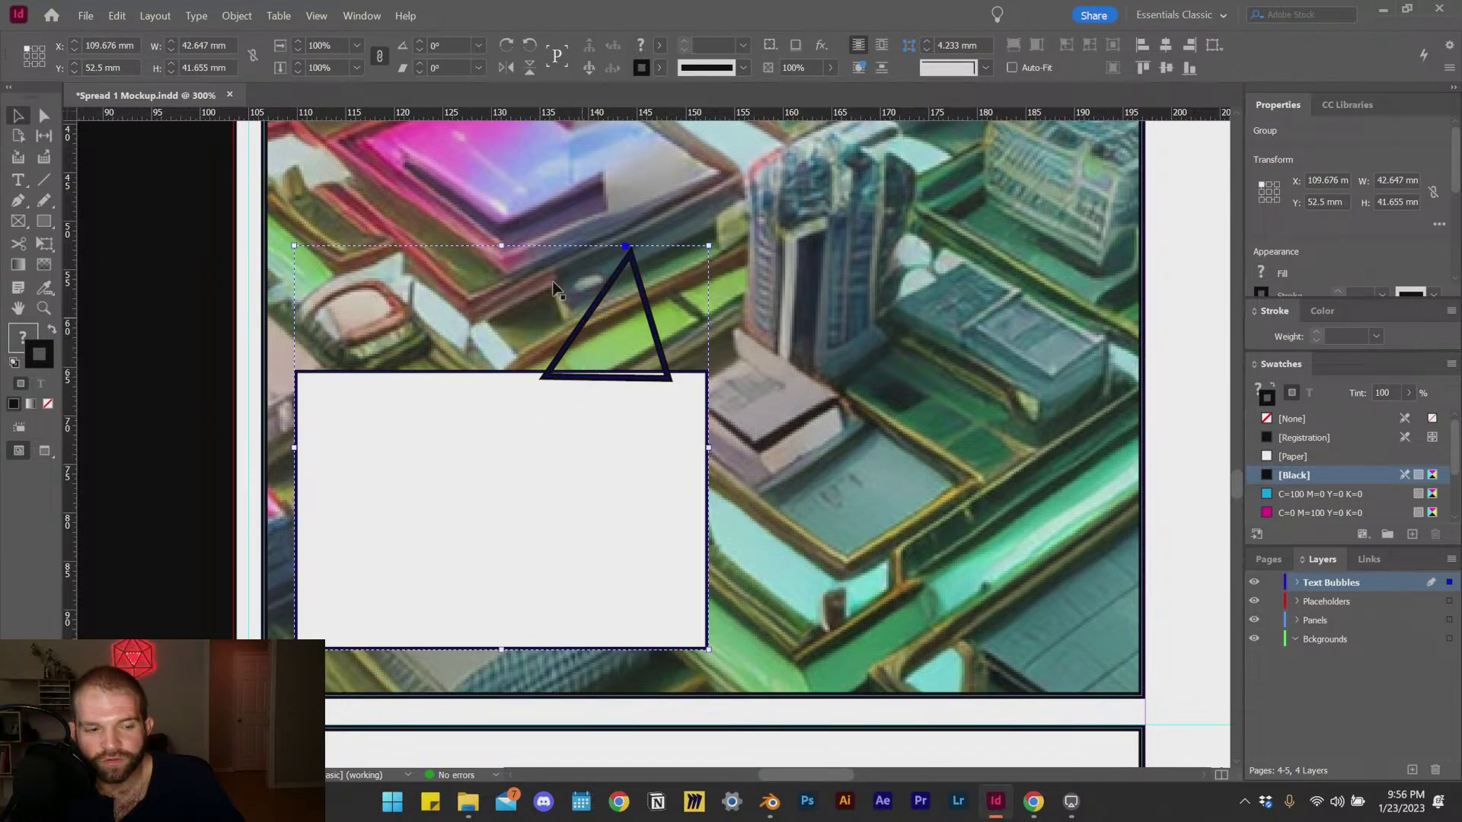
Step: Remove the outlines from both the rectangle and the triangle inside the group
double_click(581, 417)
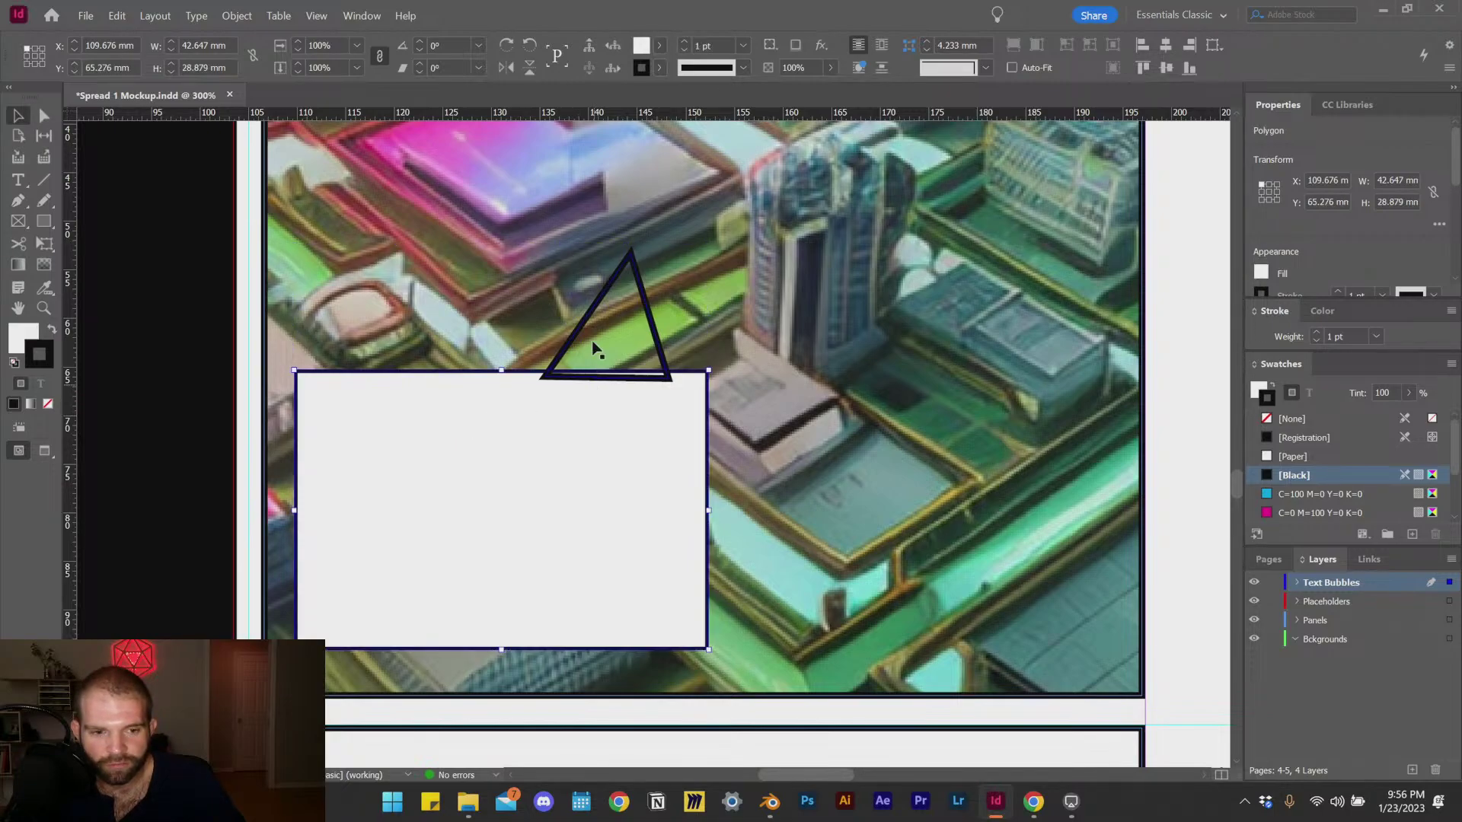
click(654, 320)
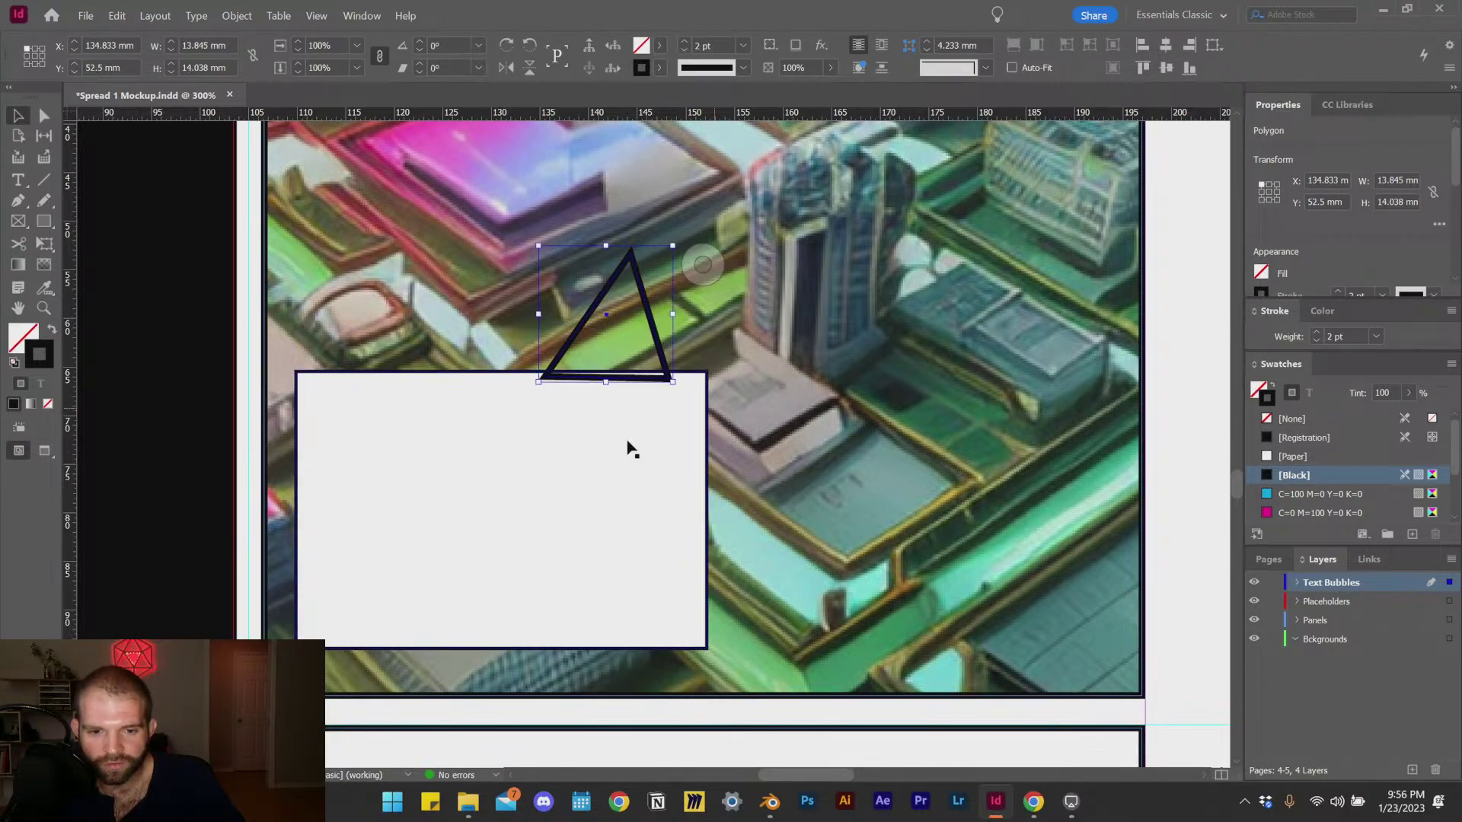
click(600, 496)
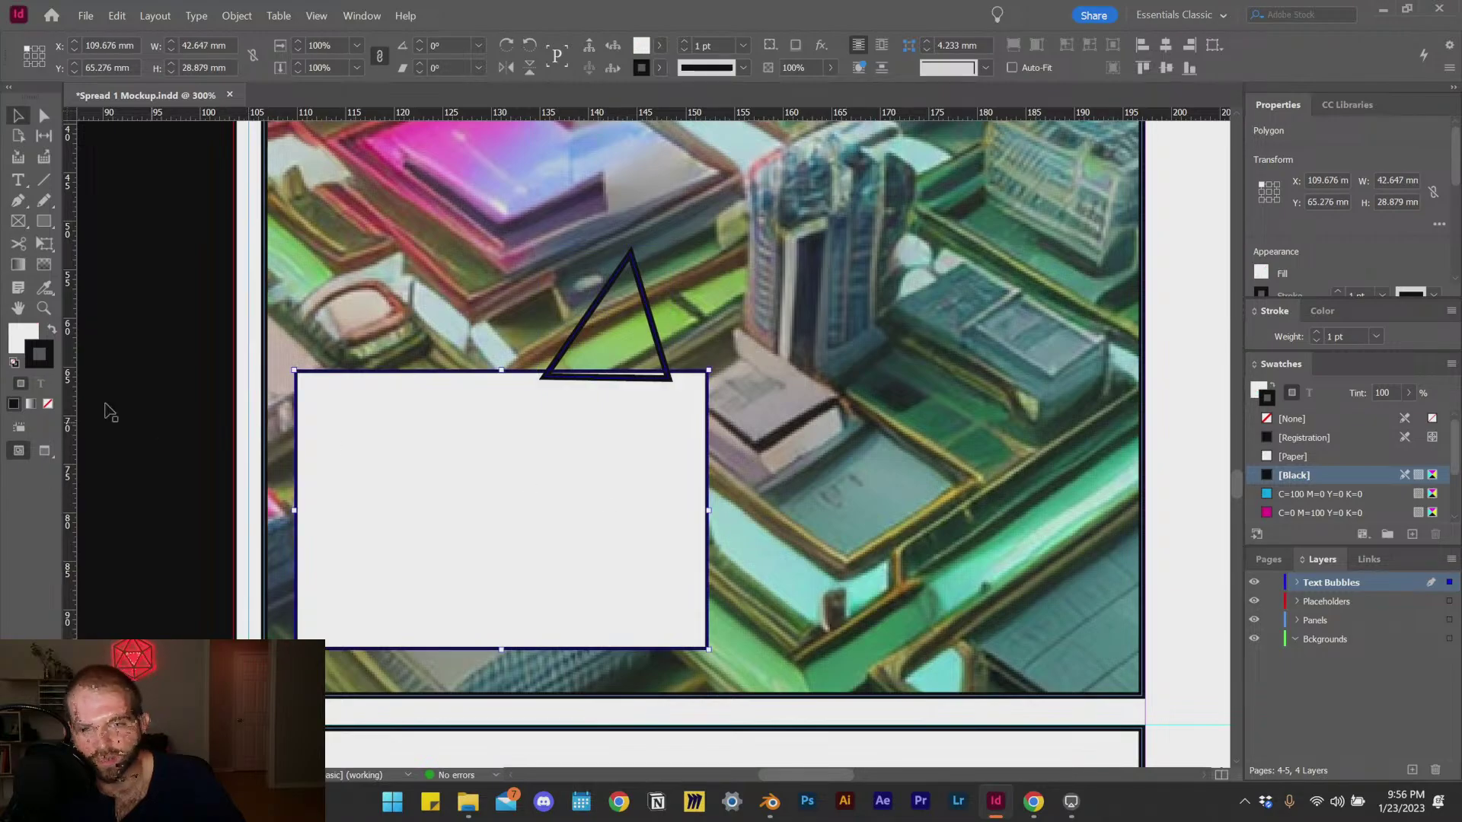
click(47, 405)
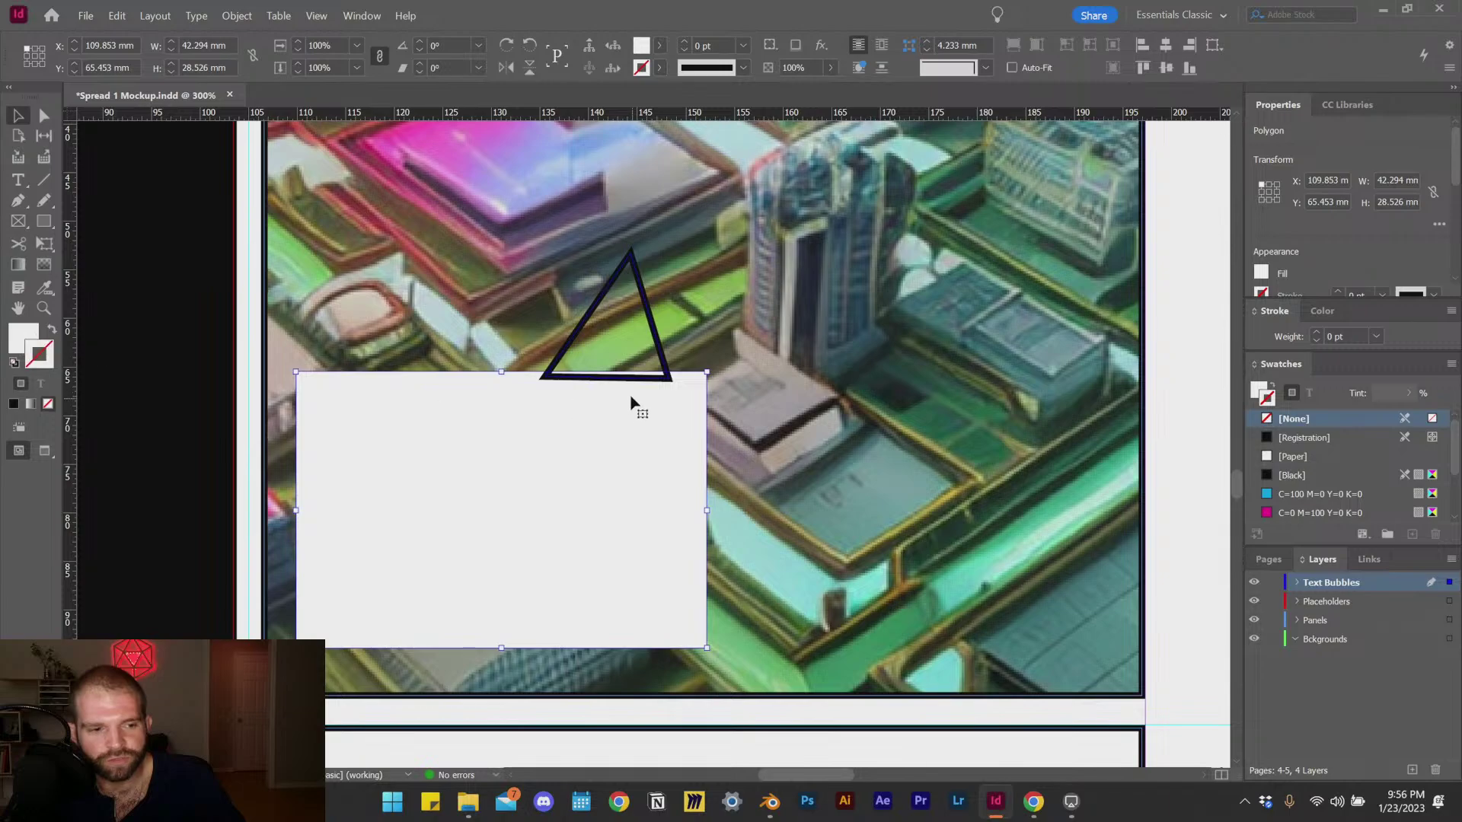
click(577, 335)
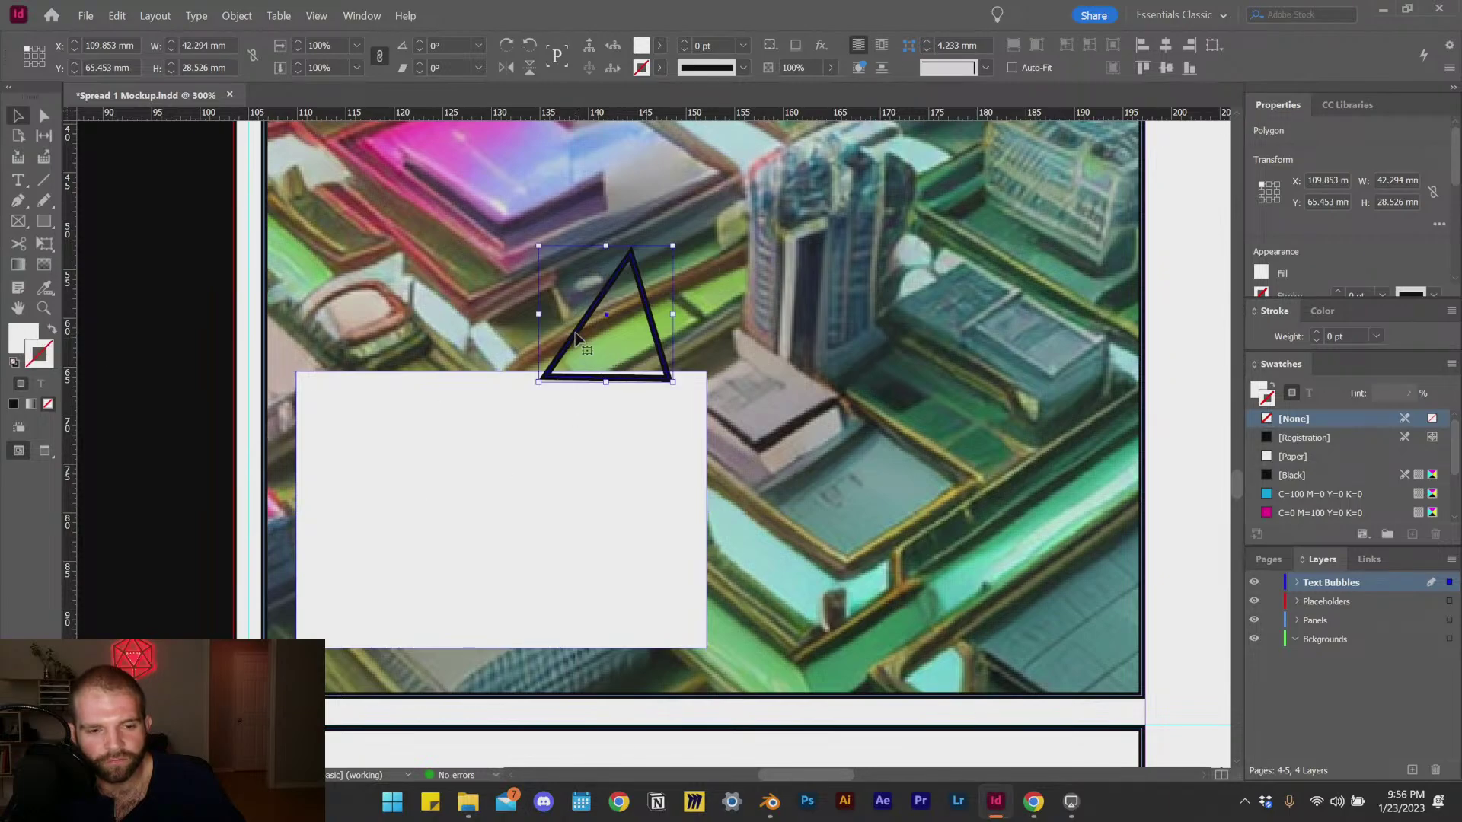
click(47, 404)
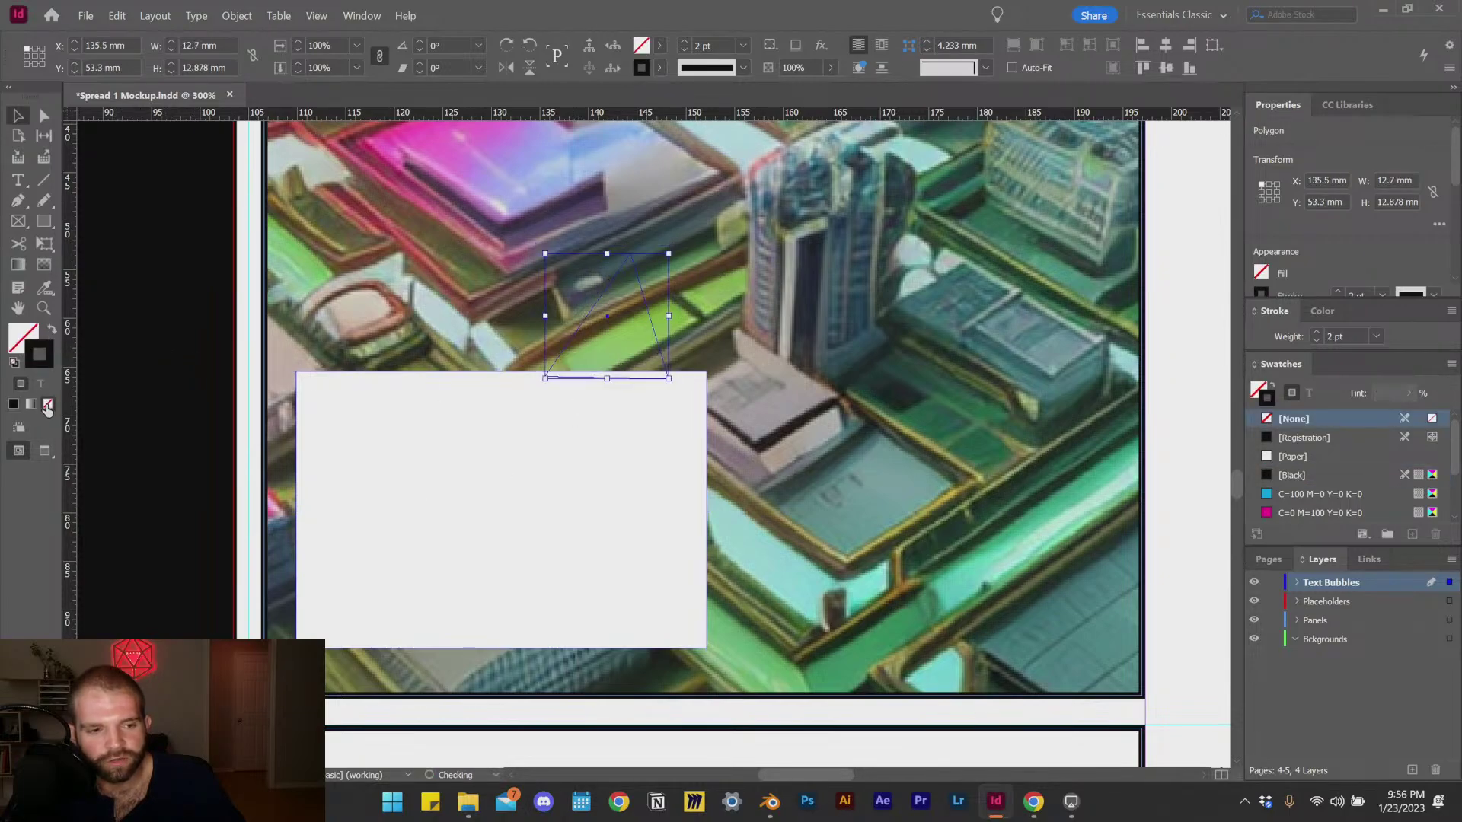
Step: Fill the triangle with white, using the [Paper] swatch to match the rectangle
double_click(19, 343)
drag(643, 364, 737, 300)
click(739, 297)
click(916, 281)
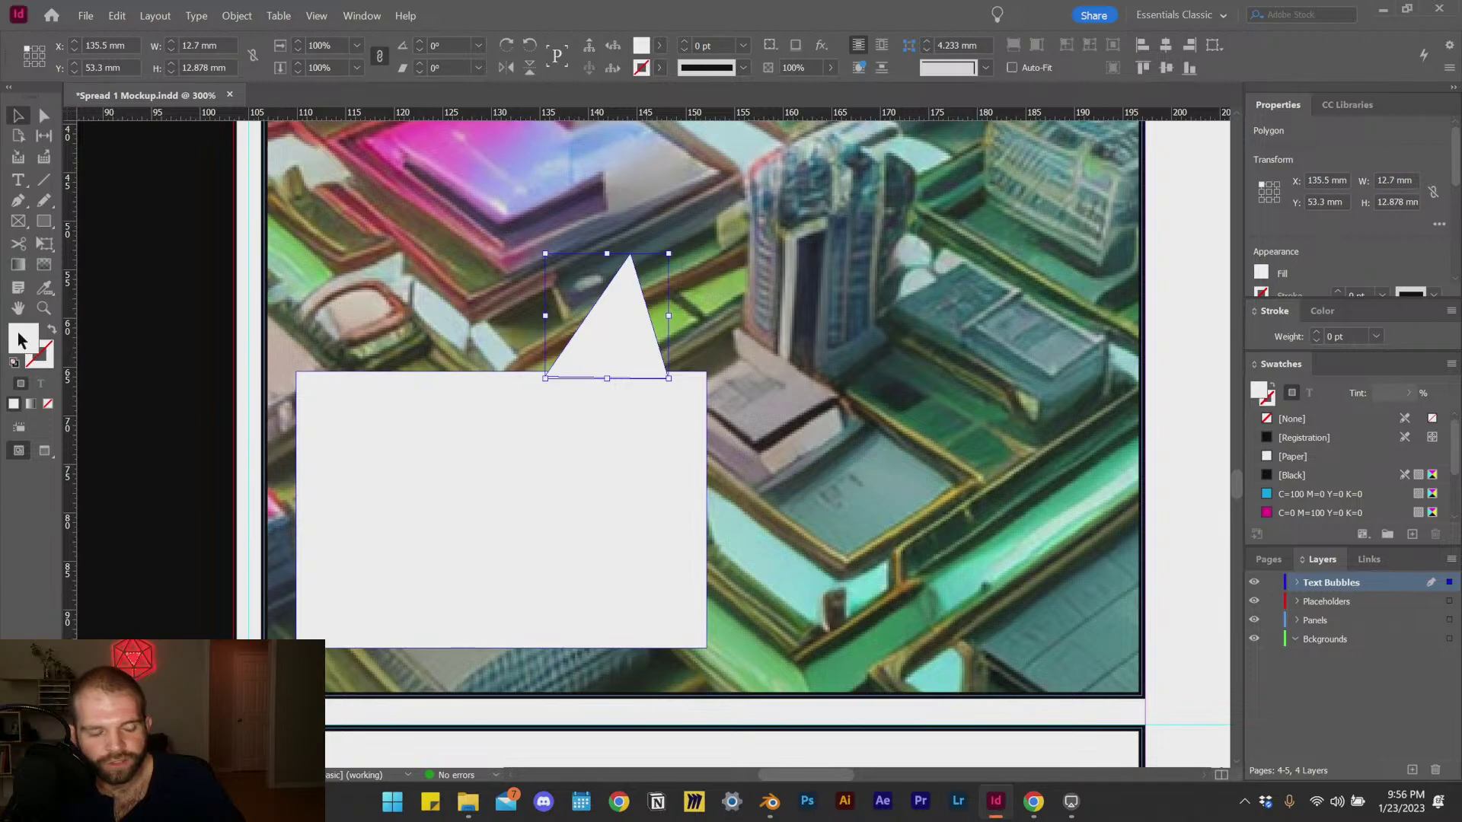
click(1298, 456)
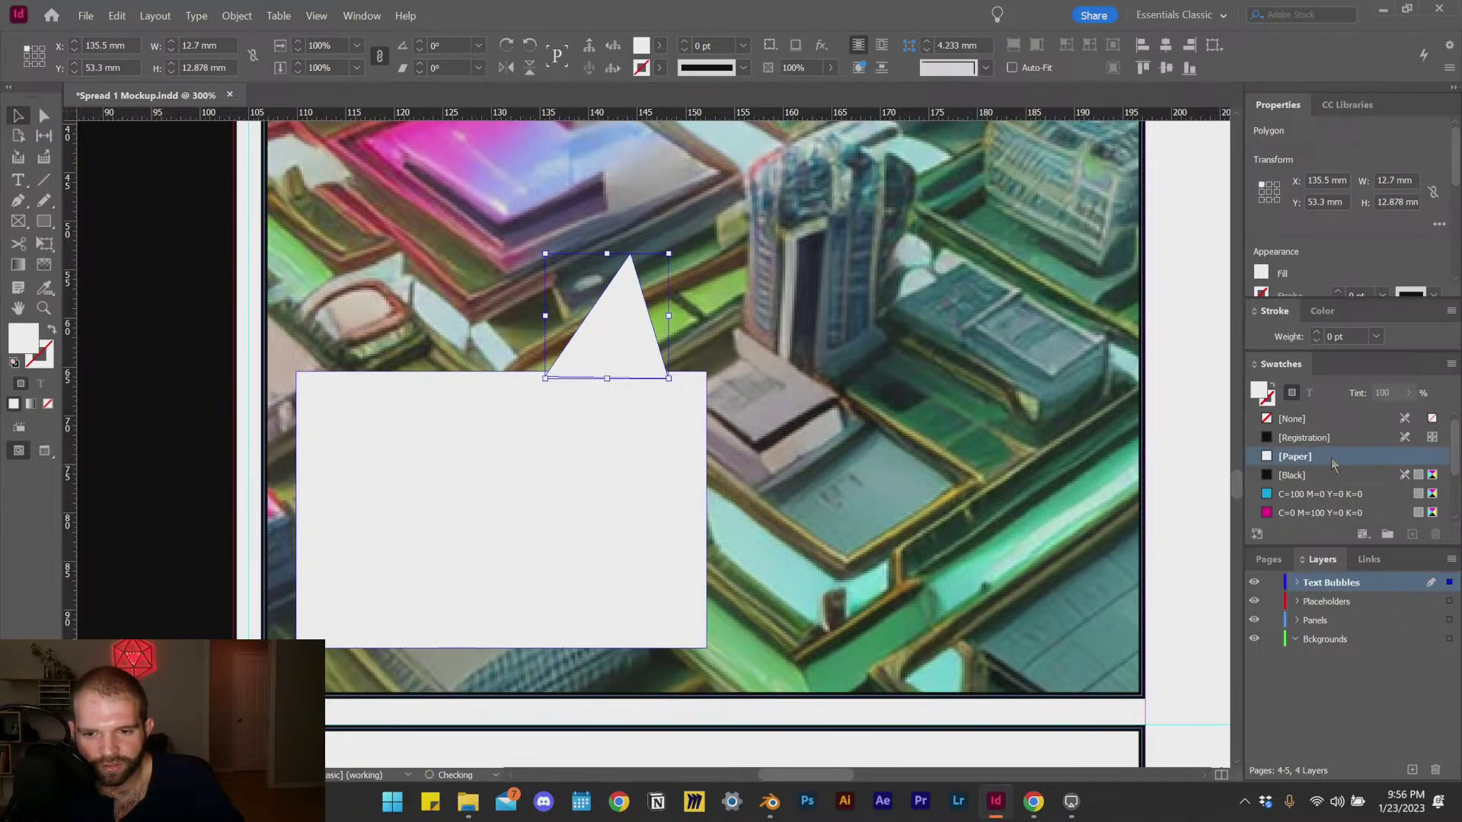
click(681, 473)
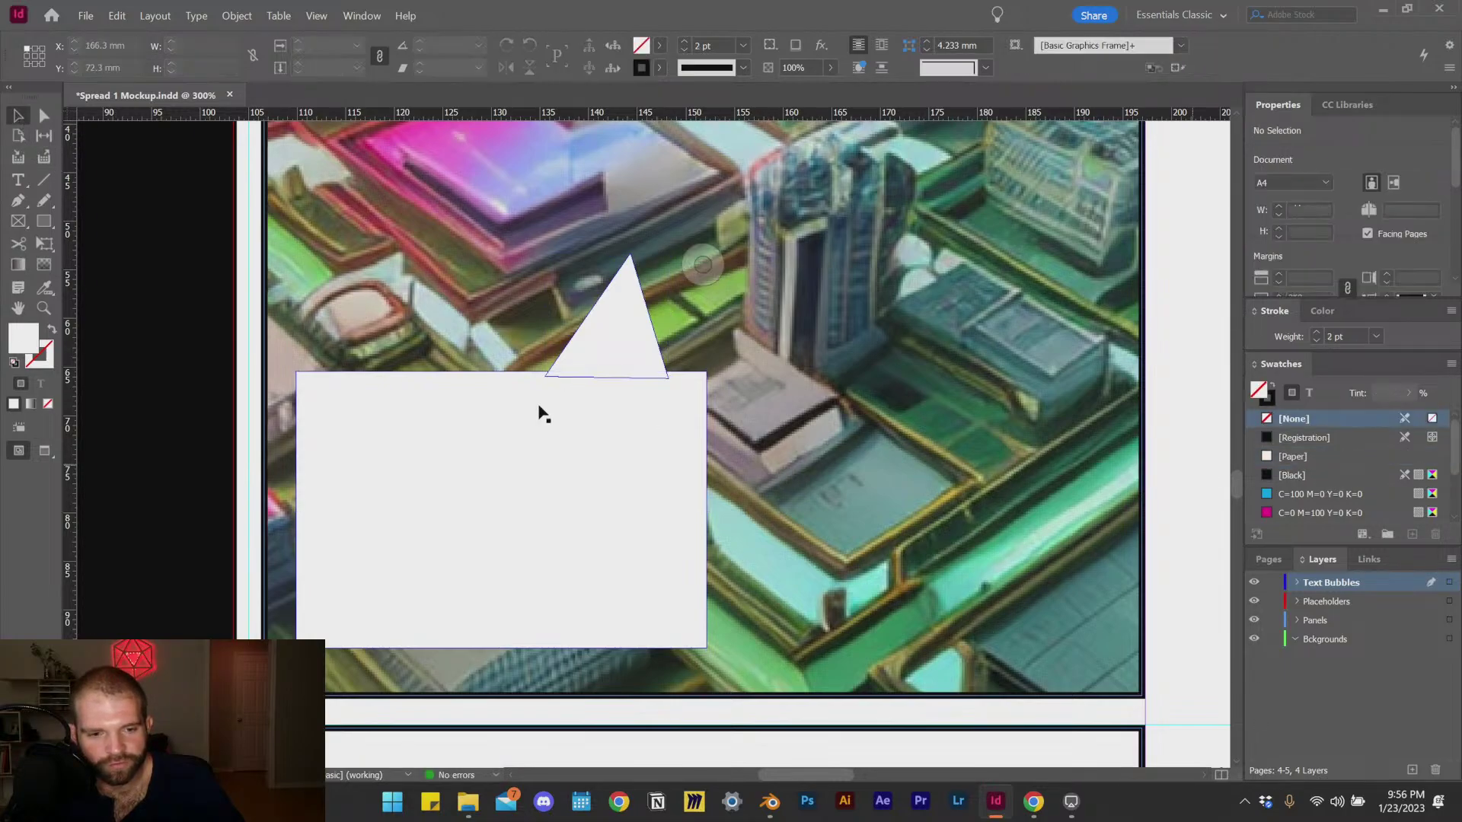
Step: Shift the triangle about 1.3 mm right within the group, and move the whole text bubble near the city image's lower-left corner
shift+click(627, 353)
key(ctrl+g)
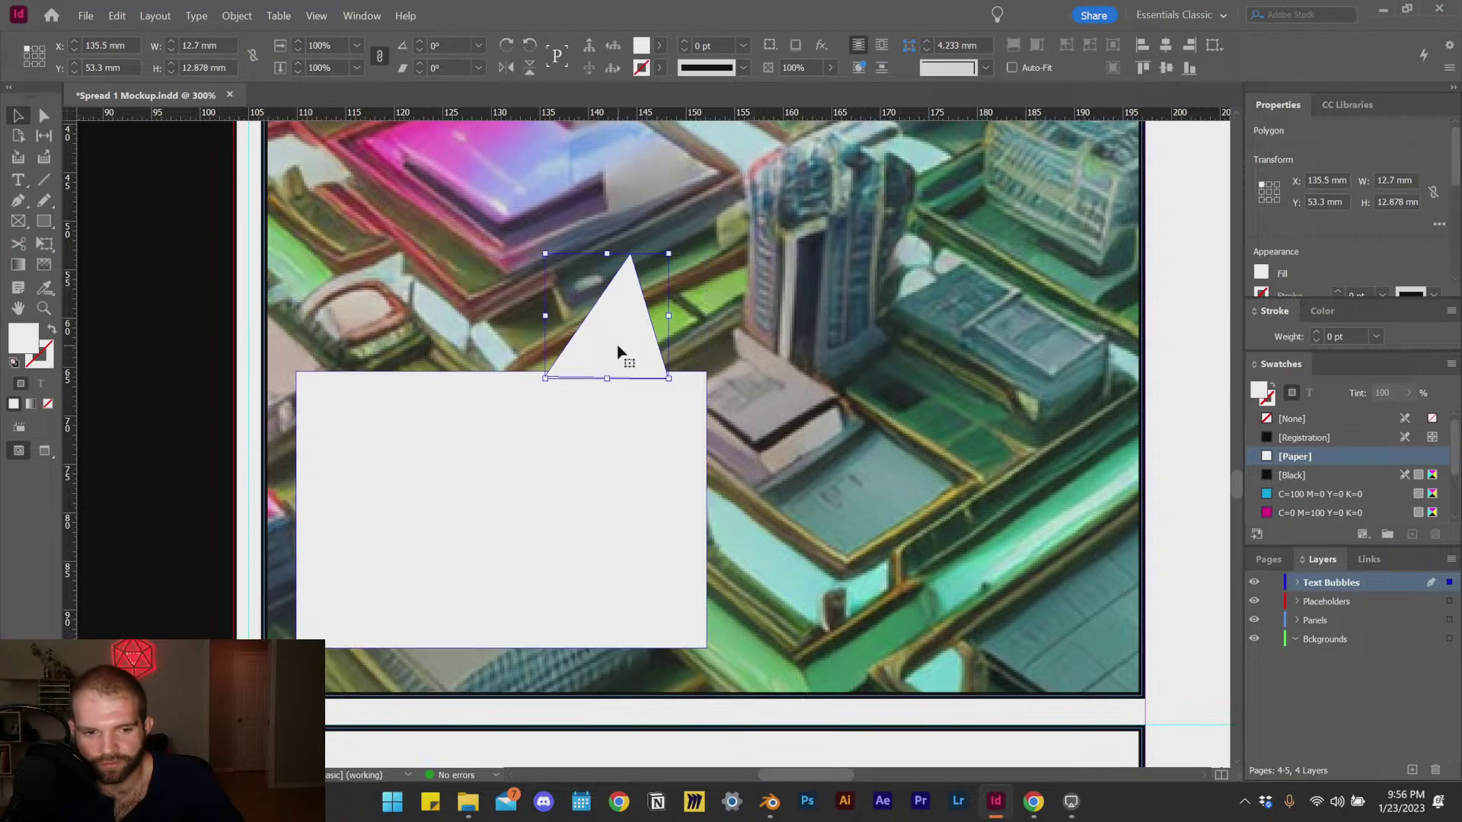
double_click(642, 358)
drag(642, 357, 656, 356)
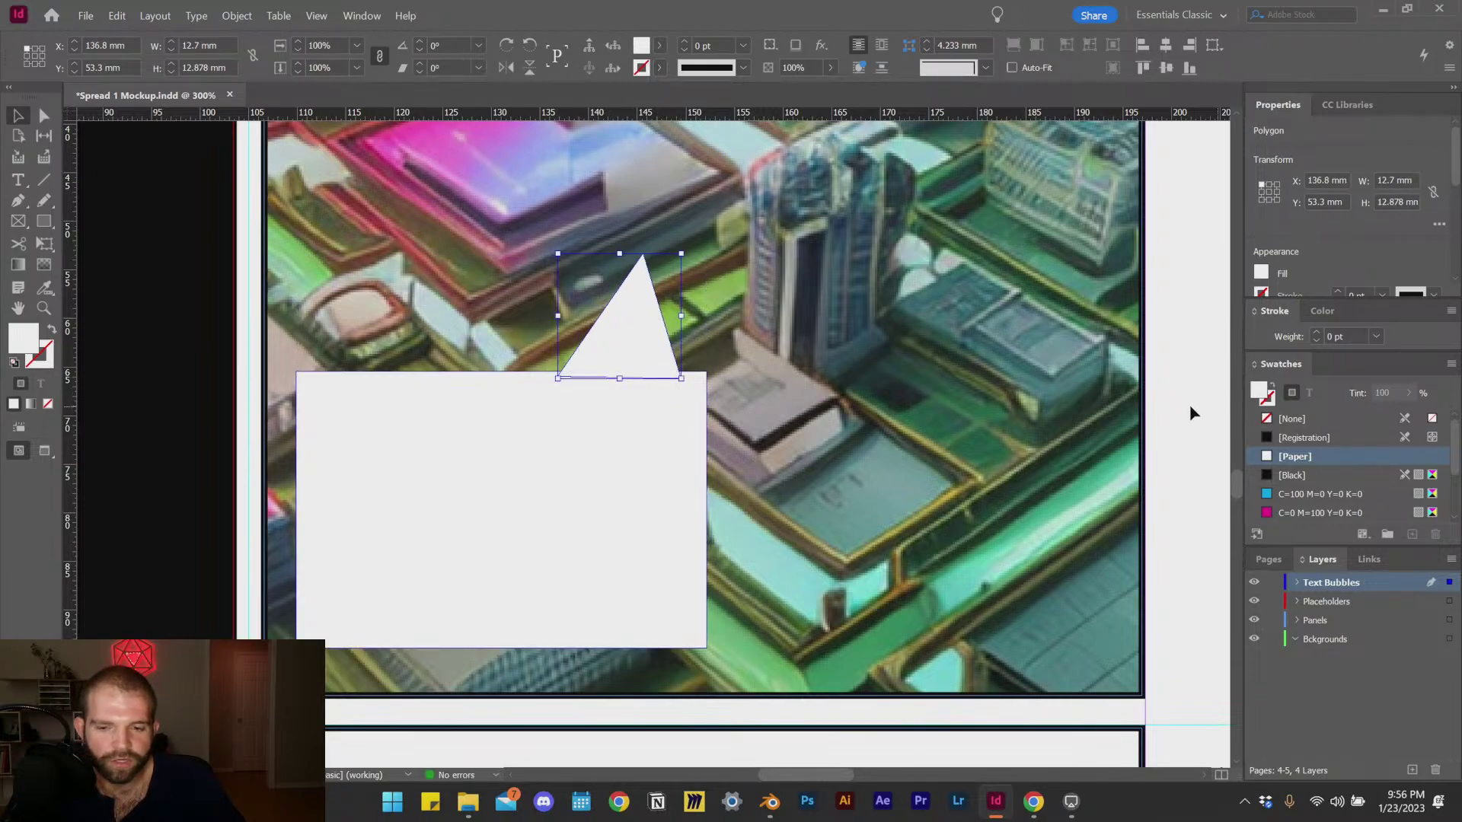
click(1189, 410)
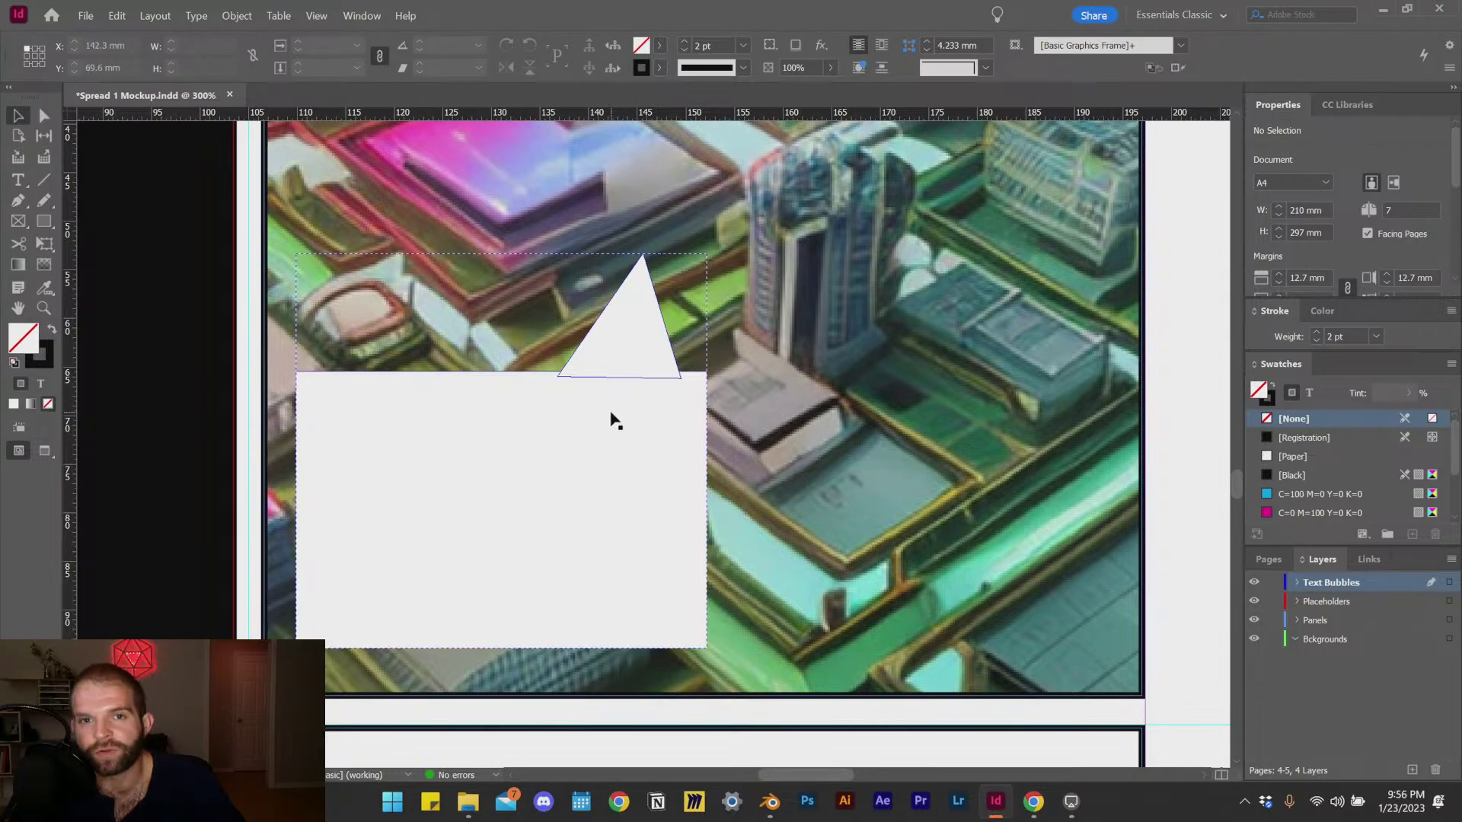
drag(628, 347, 747, 287)
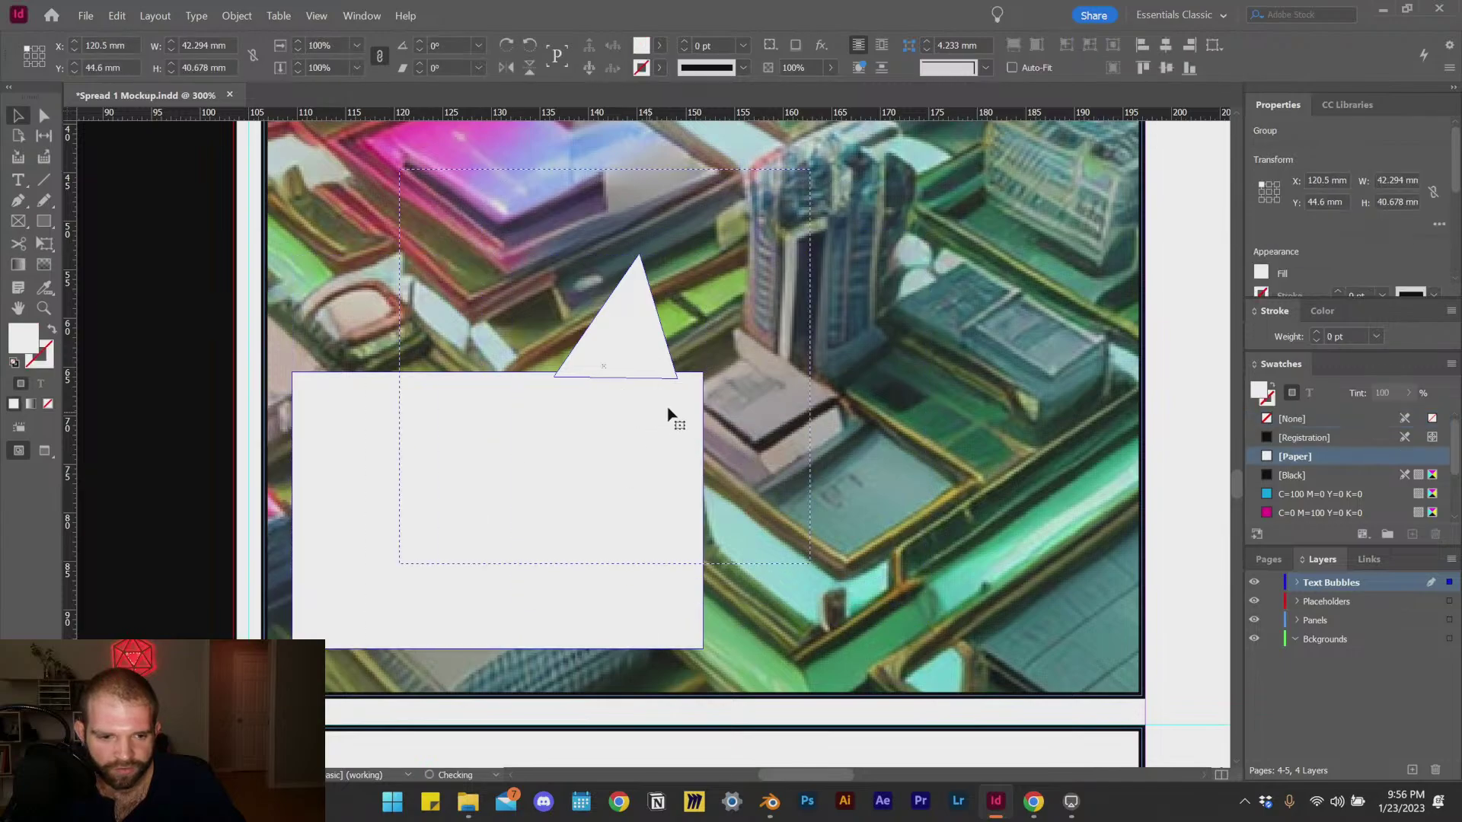
drag(668, 414, 552, 515)
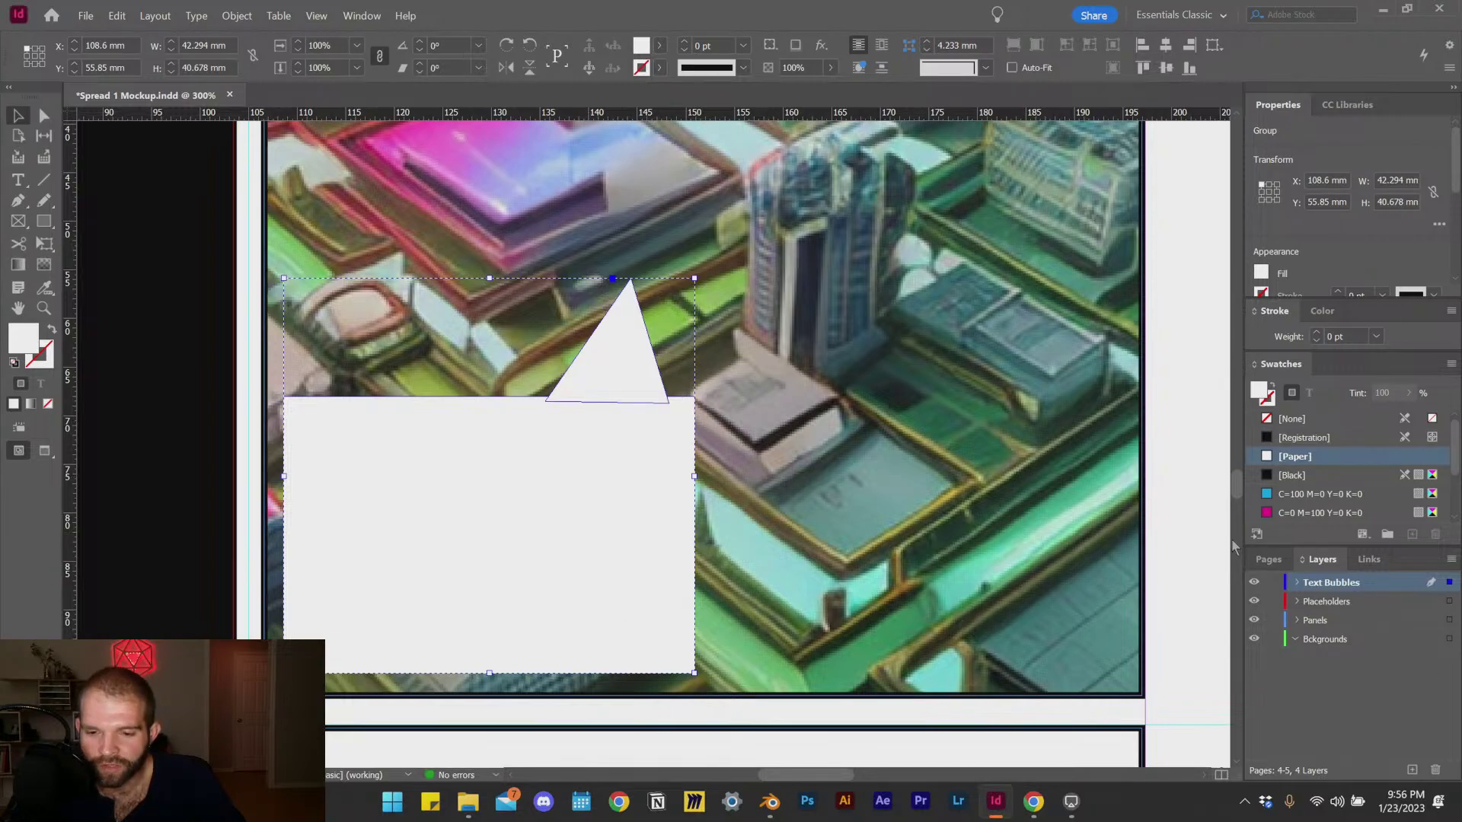
Step: Show the Effects panel and dock it alongside Swatches
scroll(884, 393, up, 3)
scroll(529, 327, down, 5)
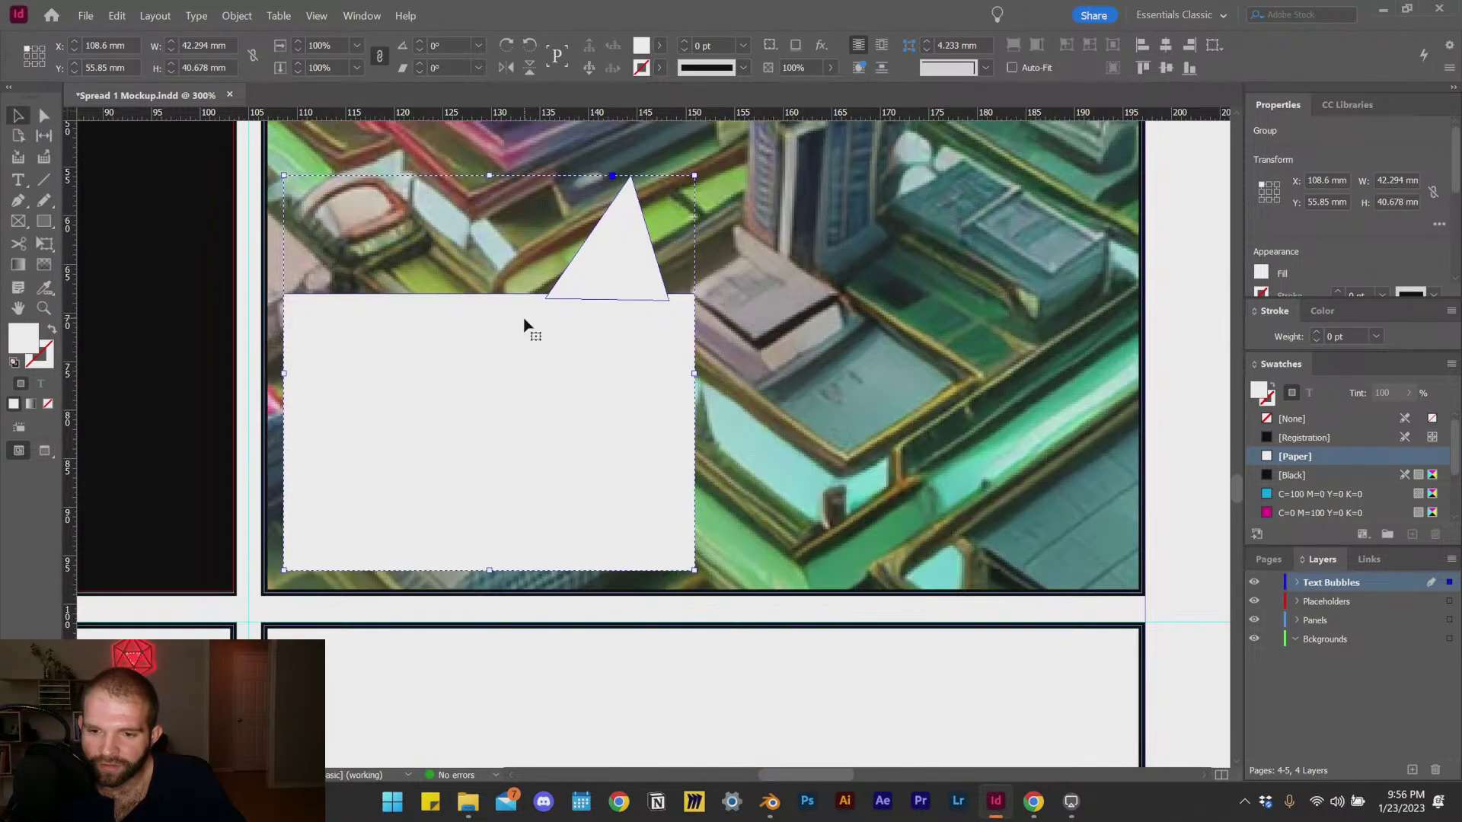
scroll(702, 385, up, 1)
click(361, 15)
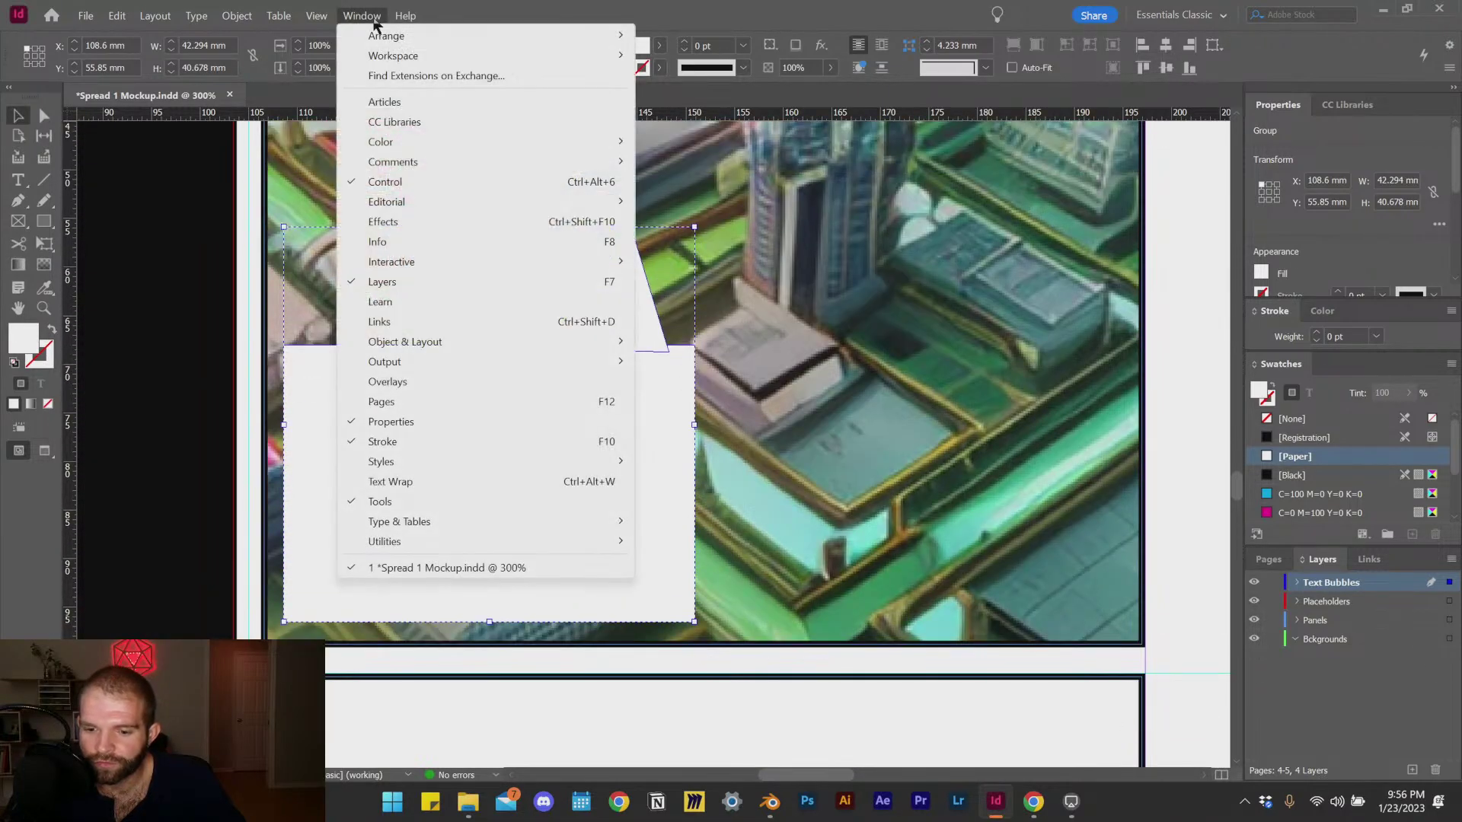
click(407, 222)
drag(609, 319, 1367, 369)
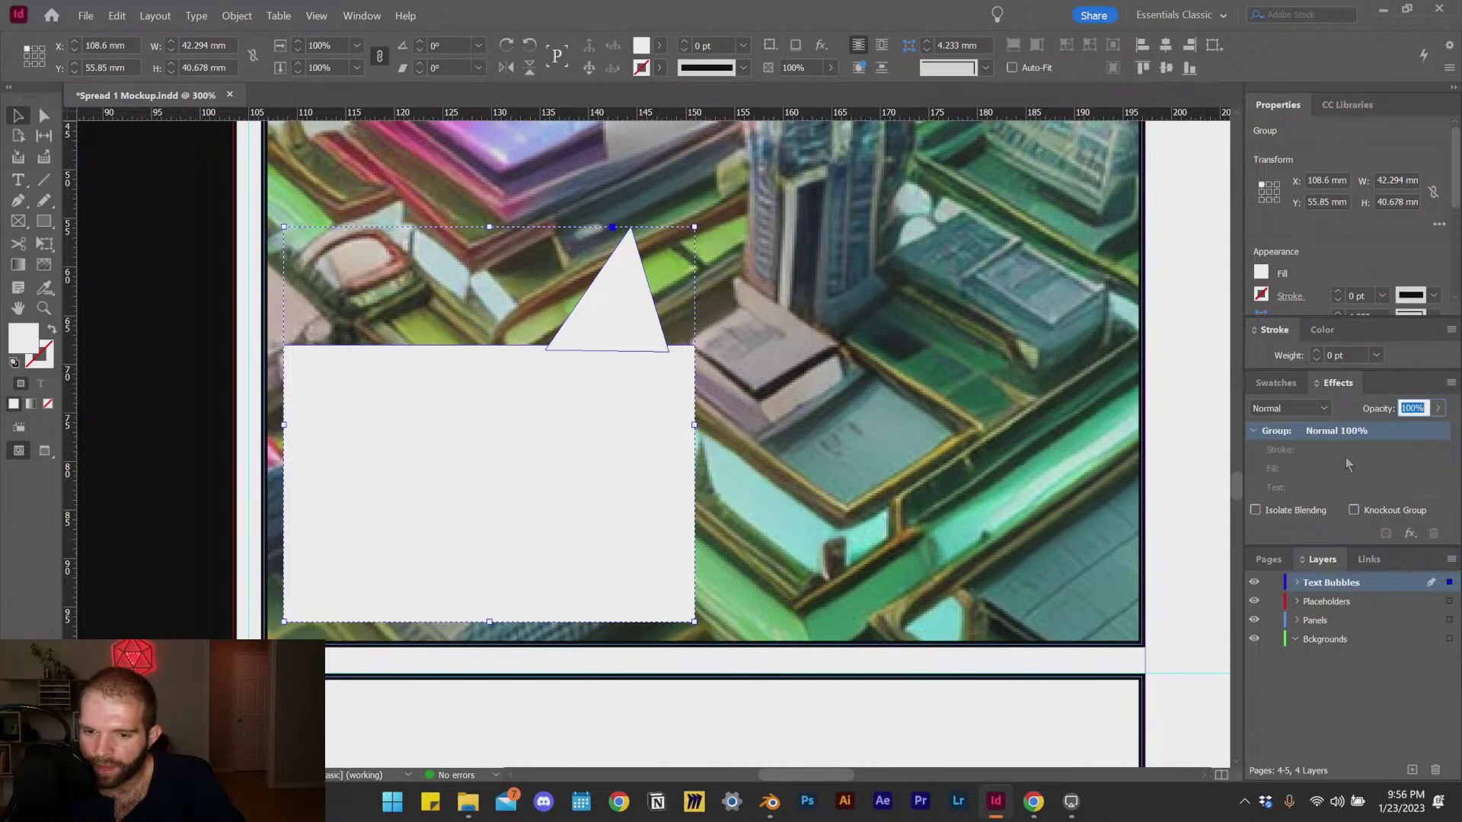
Step: Add an Outer Glow effect to the text bubble group and set its blending mode to Normal
click(1410, 535)
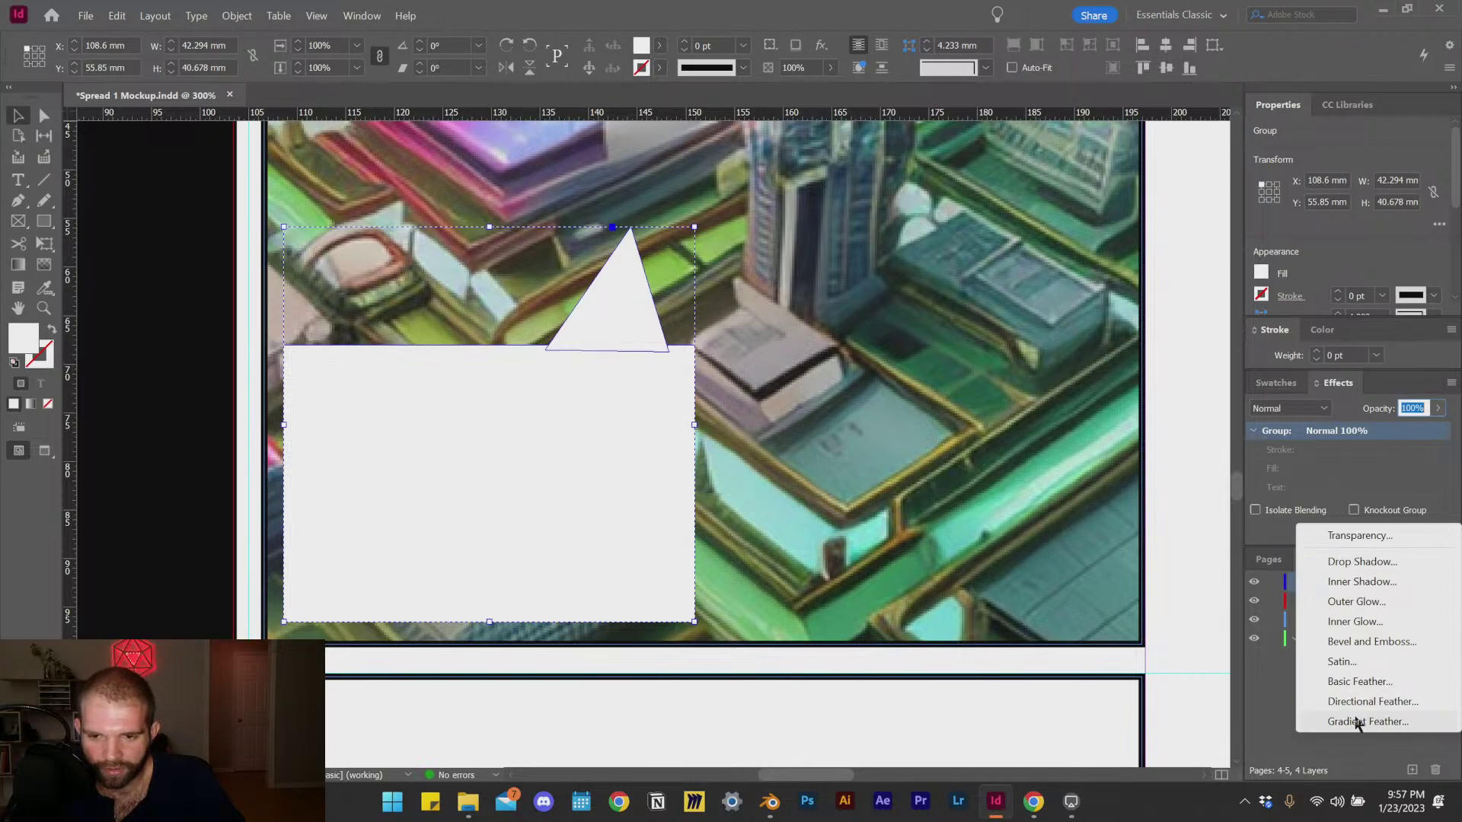
click(1364, 602)
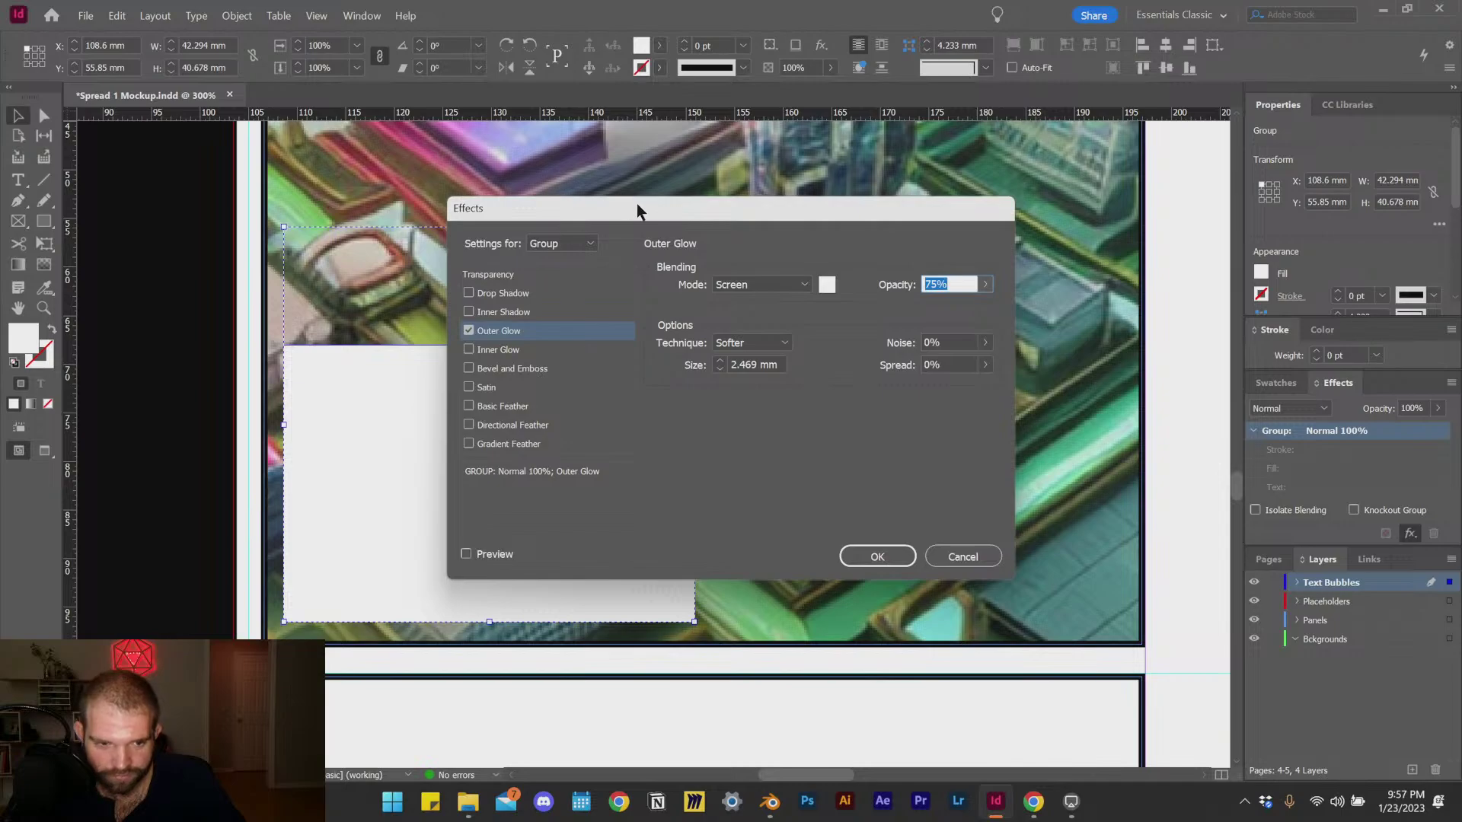
drag(637, 206, 920, 205)
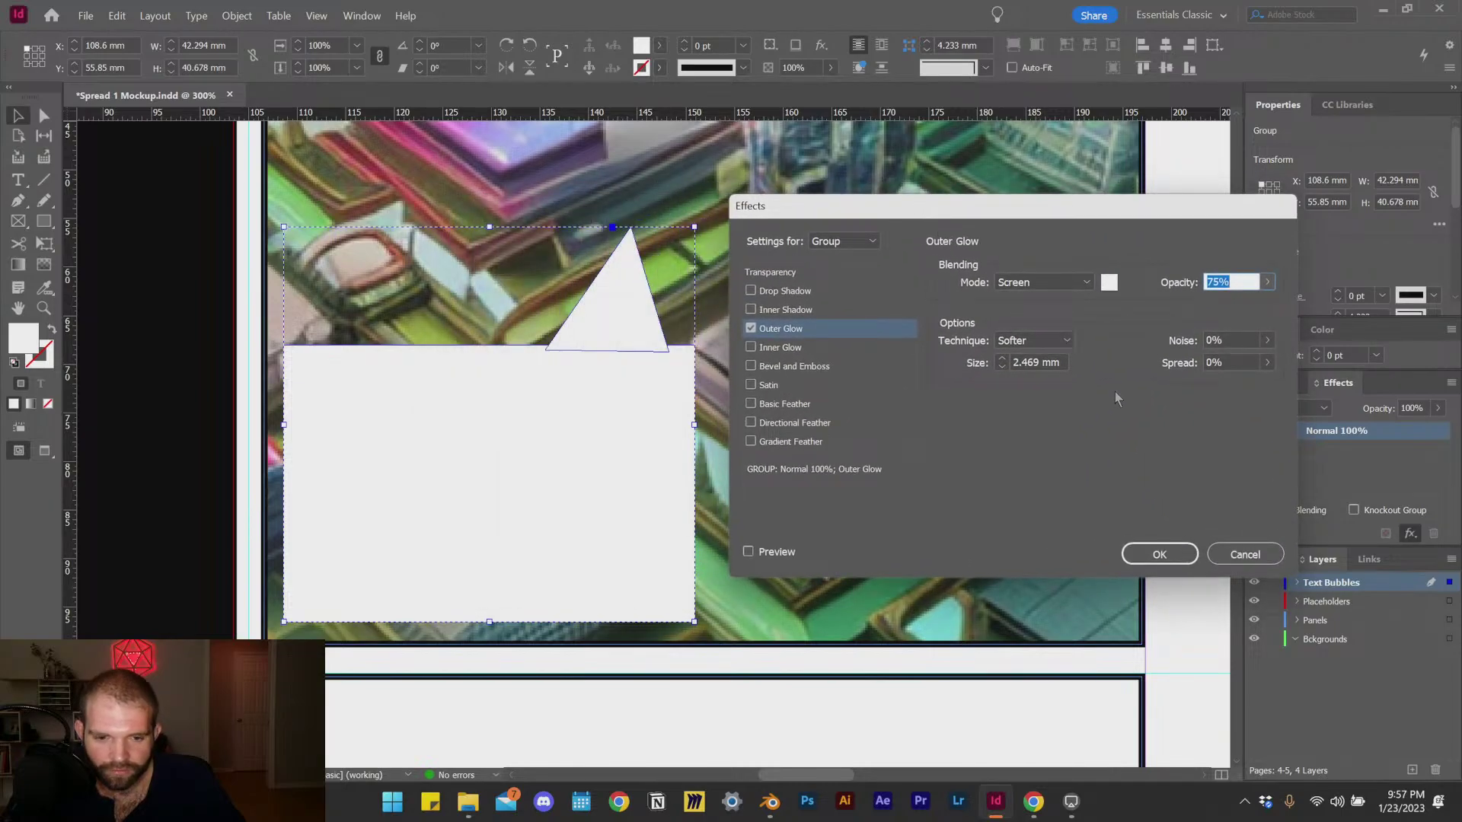
click(1076, 284)
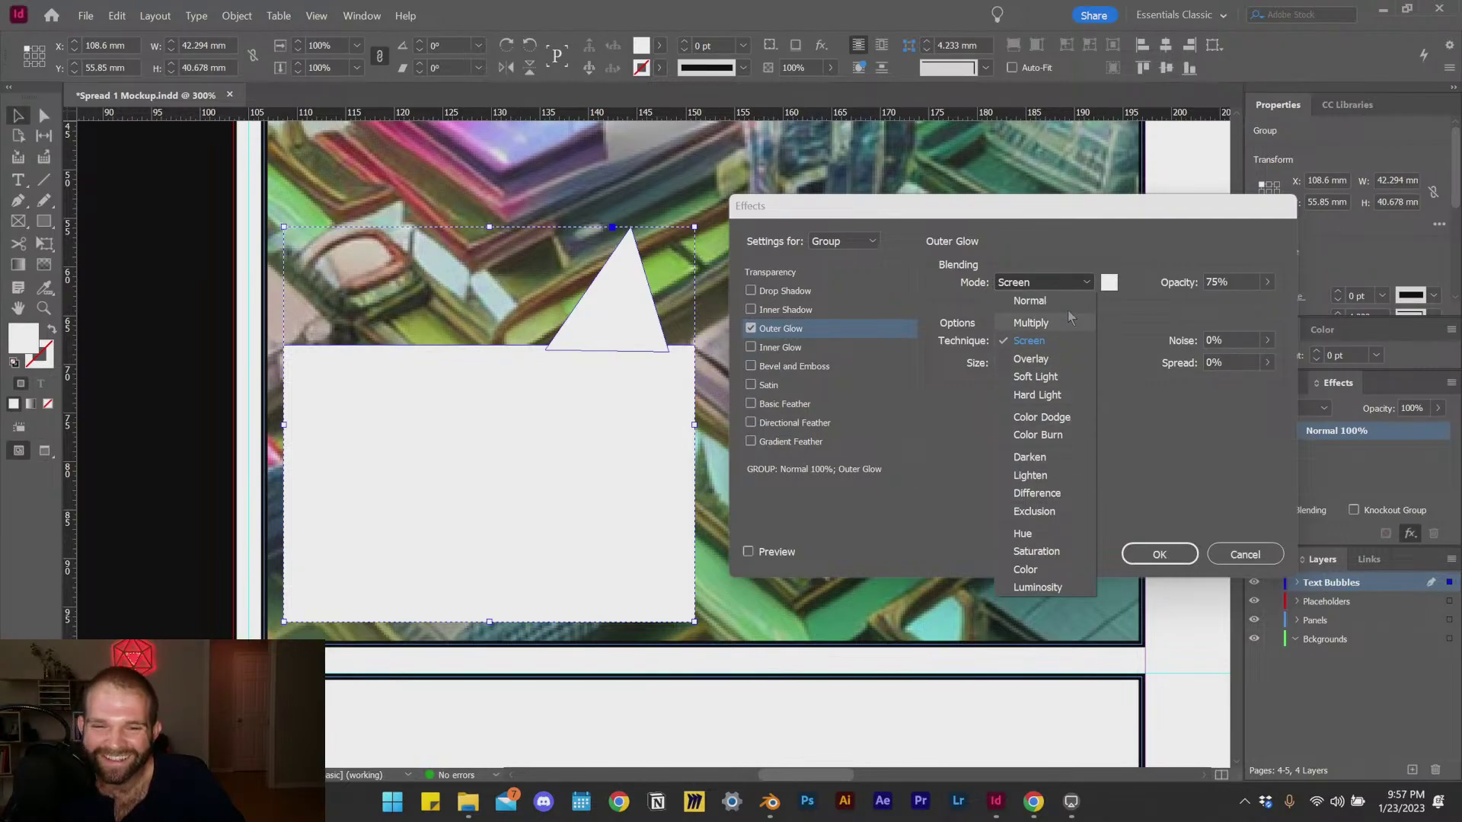
click(1035, 302)
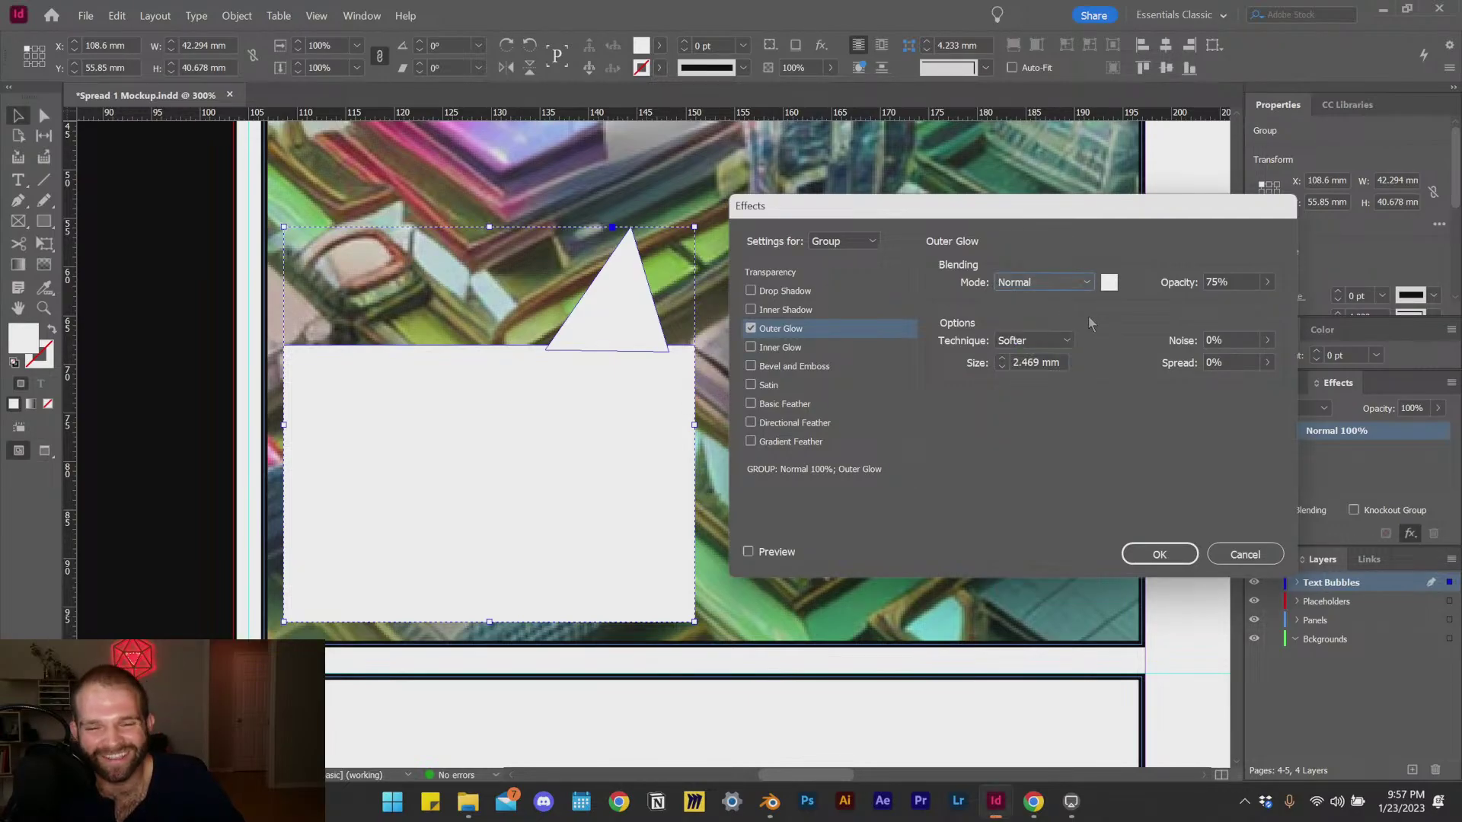
Step: Set the outer glow's color to [Black] and its opacity to 100%
click(1109, 282)
click(726, 375)
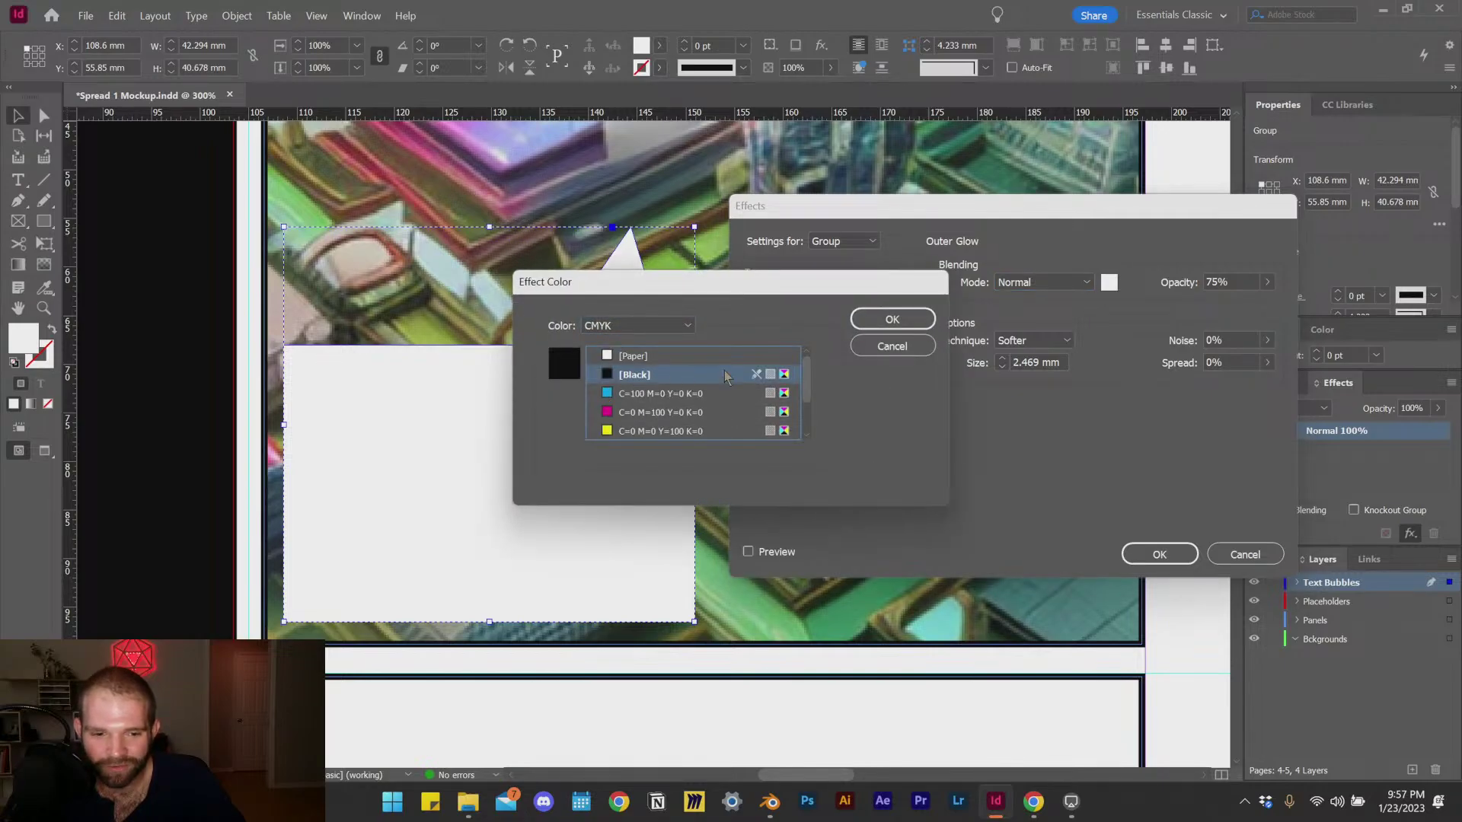
click(885, 319)
click(1267, 283)
click(1268, 303)
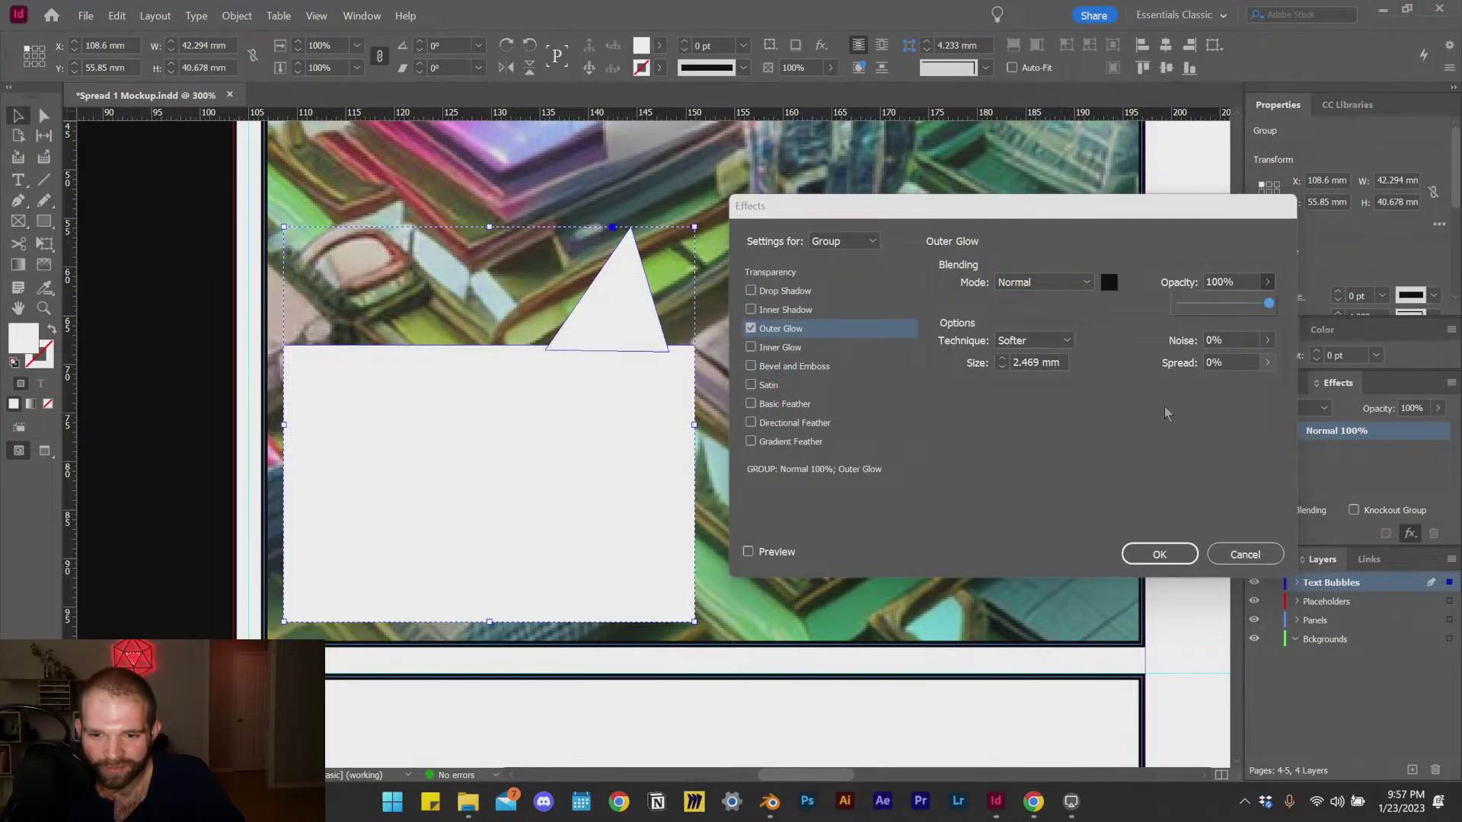
Step: Switch the outer glow technique to Precise and turn on the effect preview
click(1046, 343)
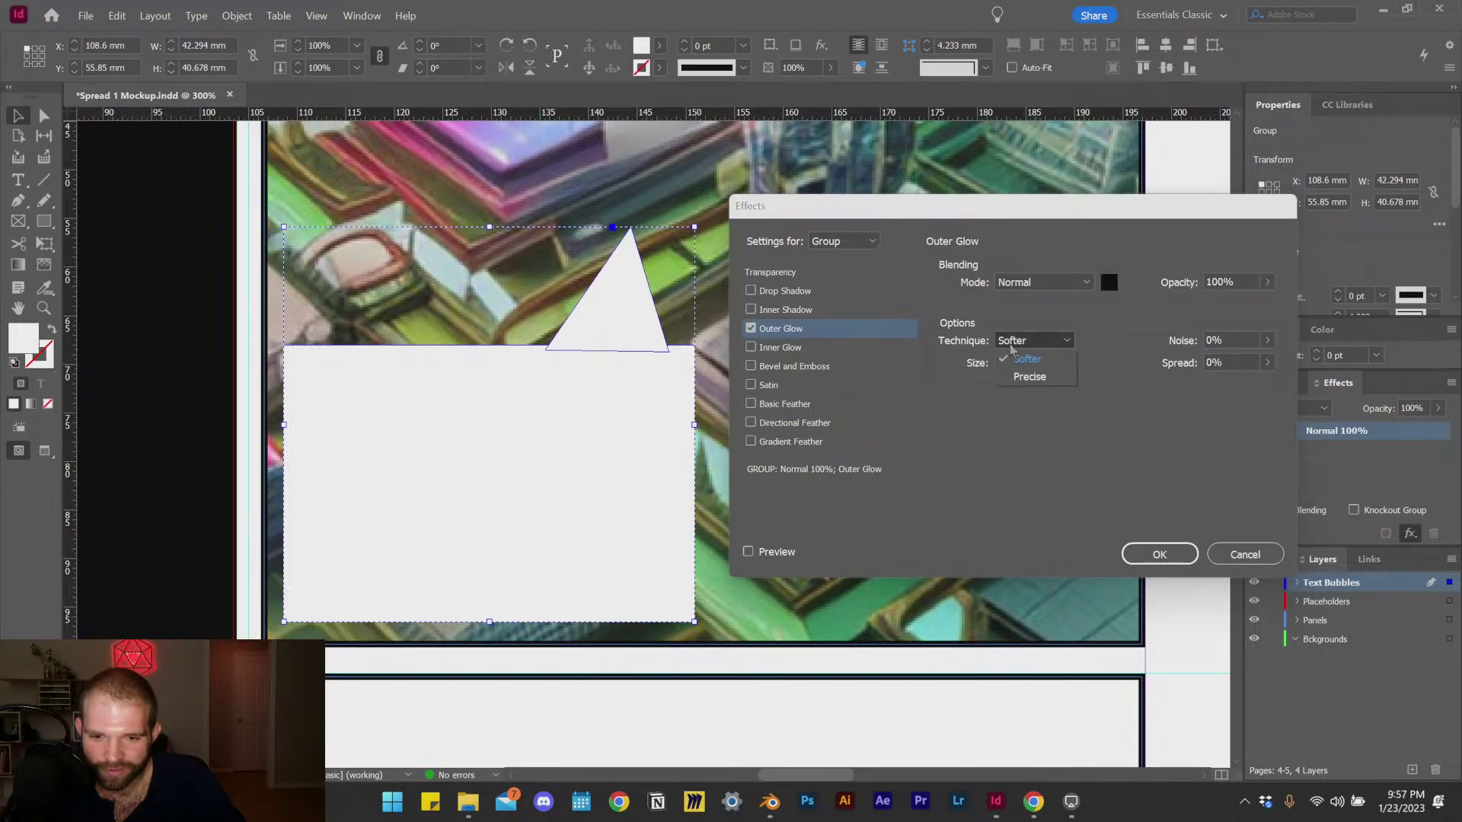
click(1029, 378)
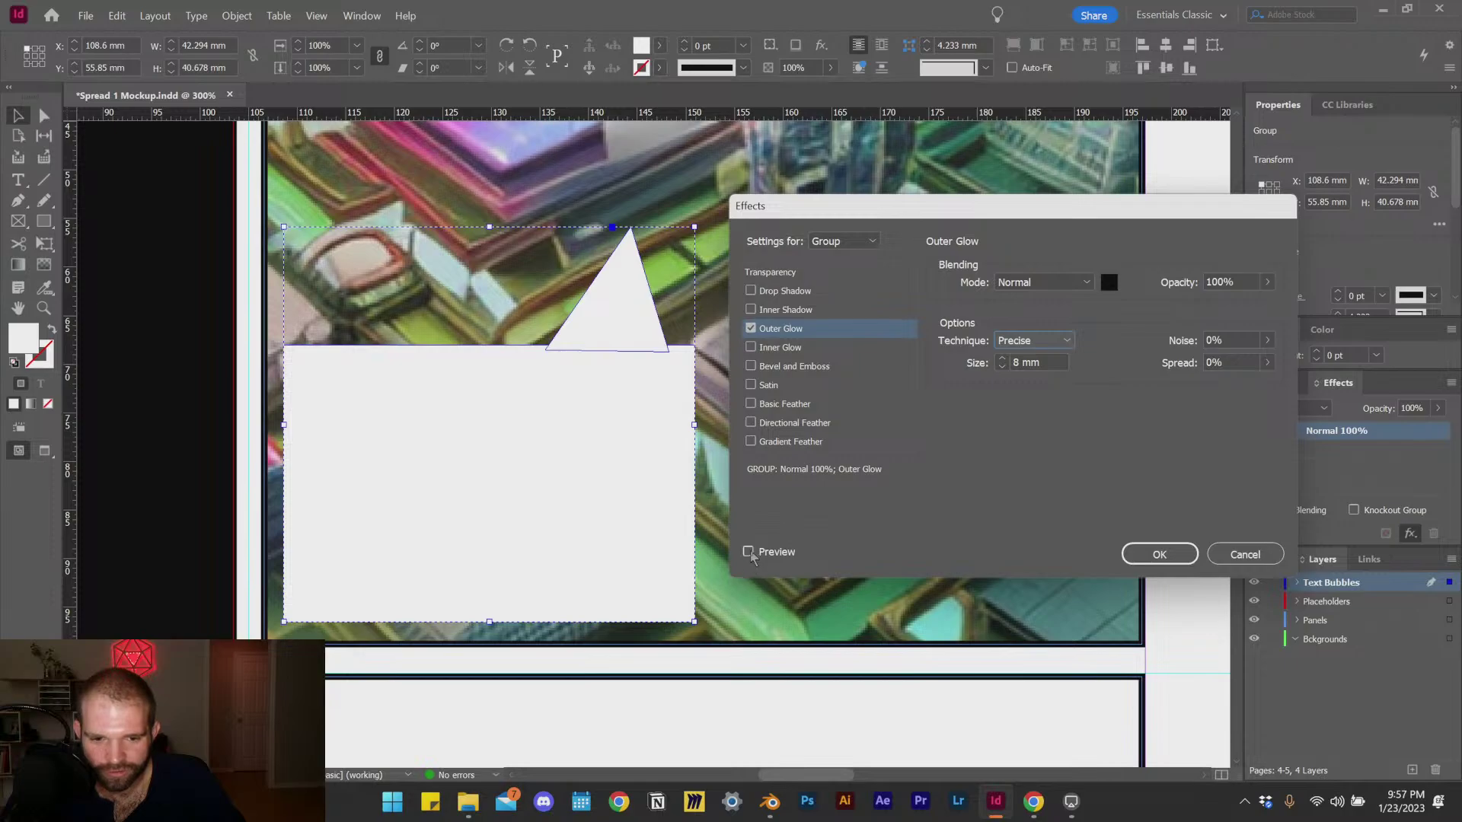
click(748, 552)
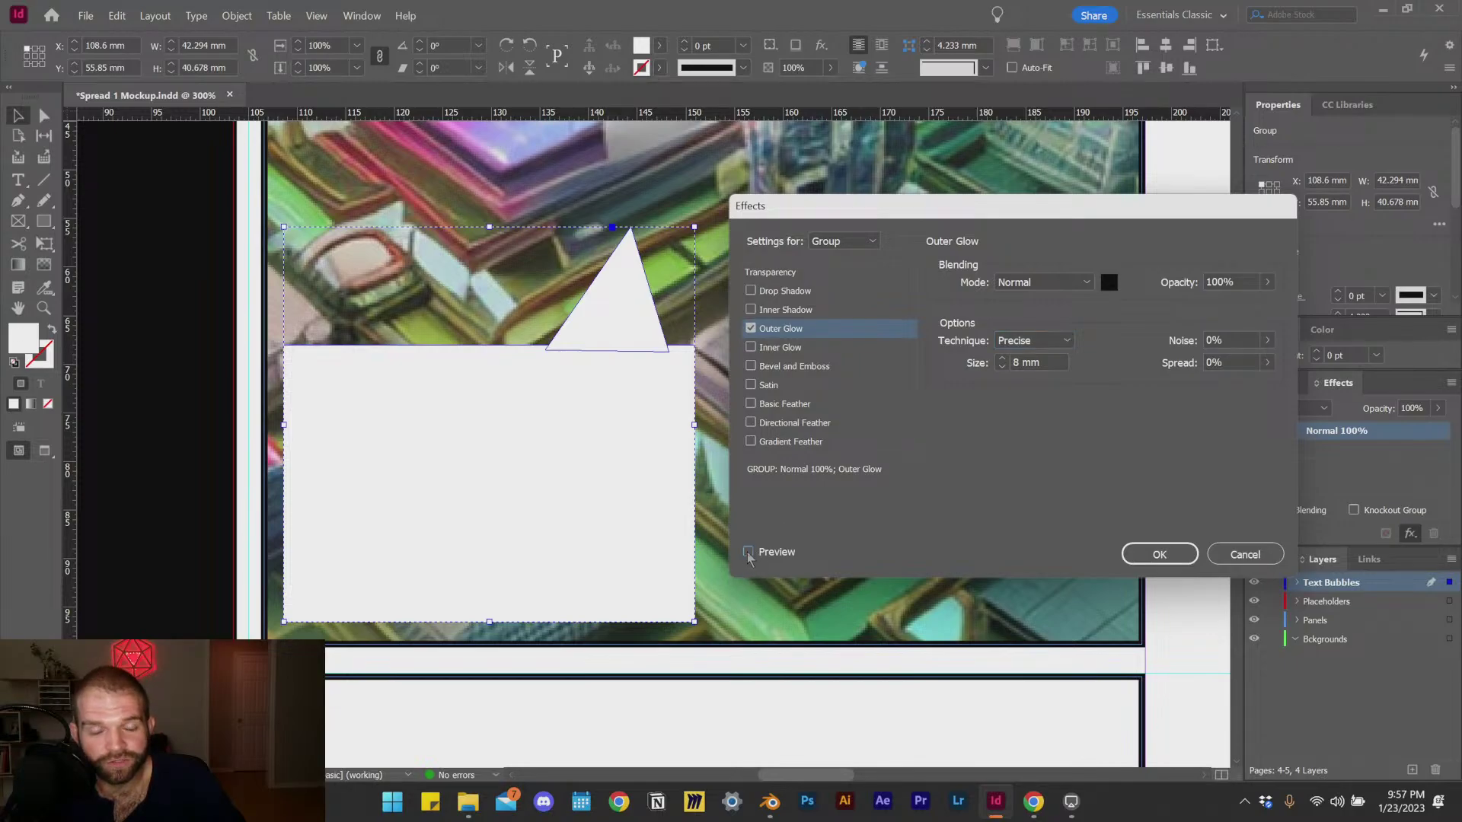
Step: Try smaller and larger outer glow sizes, ending at 6 mm
click(1002, 368)
click(1001, 368)
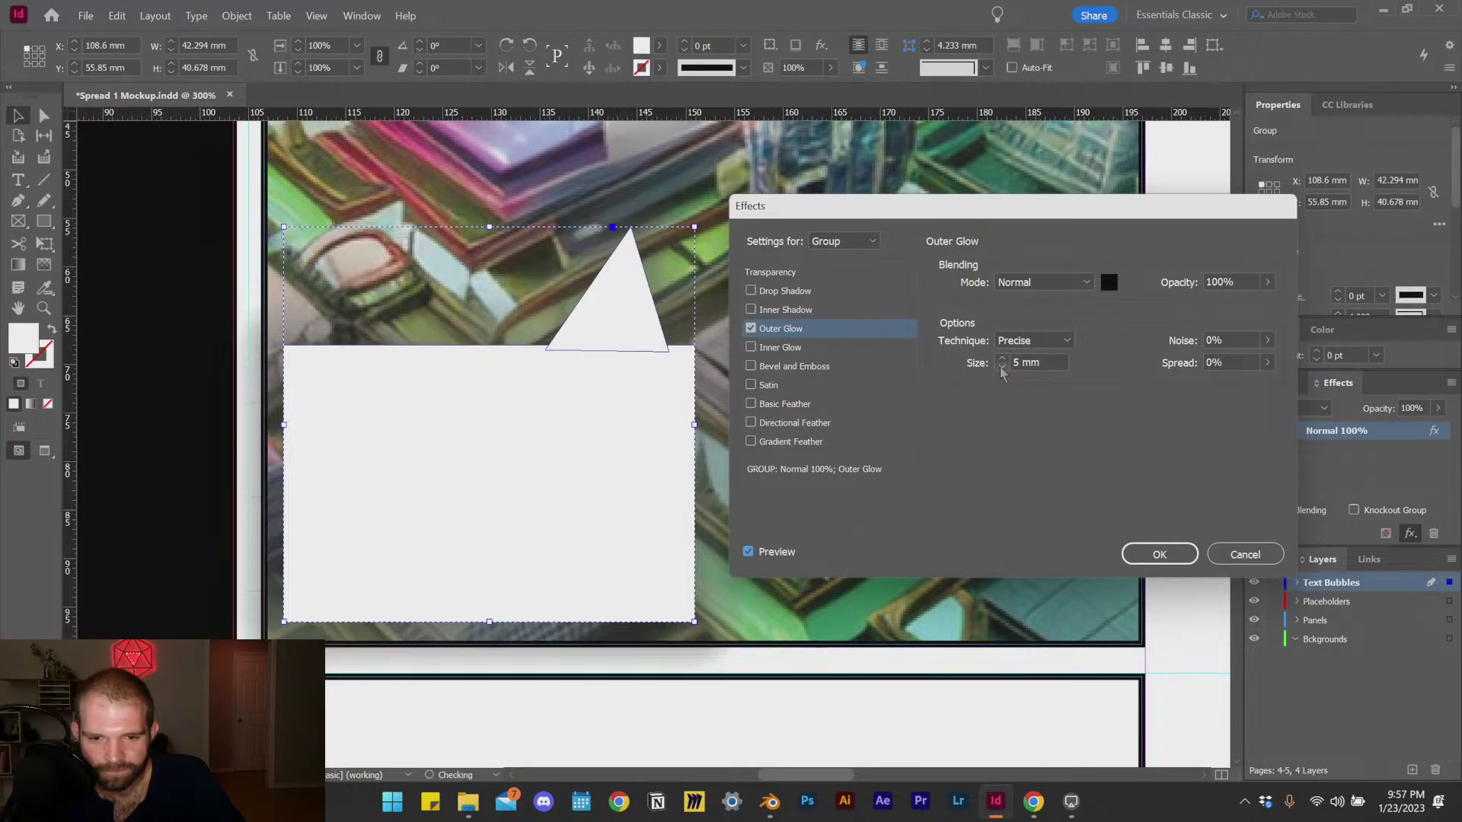
click(1001, 368)
click(1001, 368)
click(1004, 358)
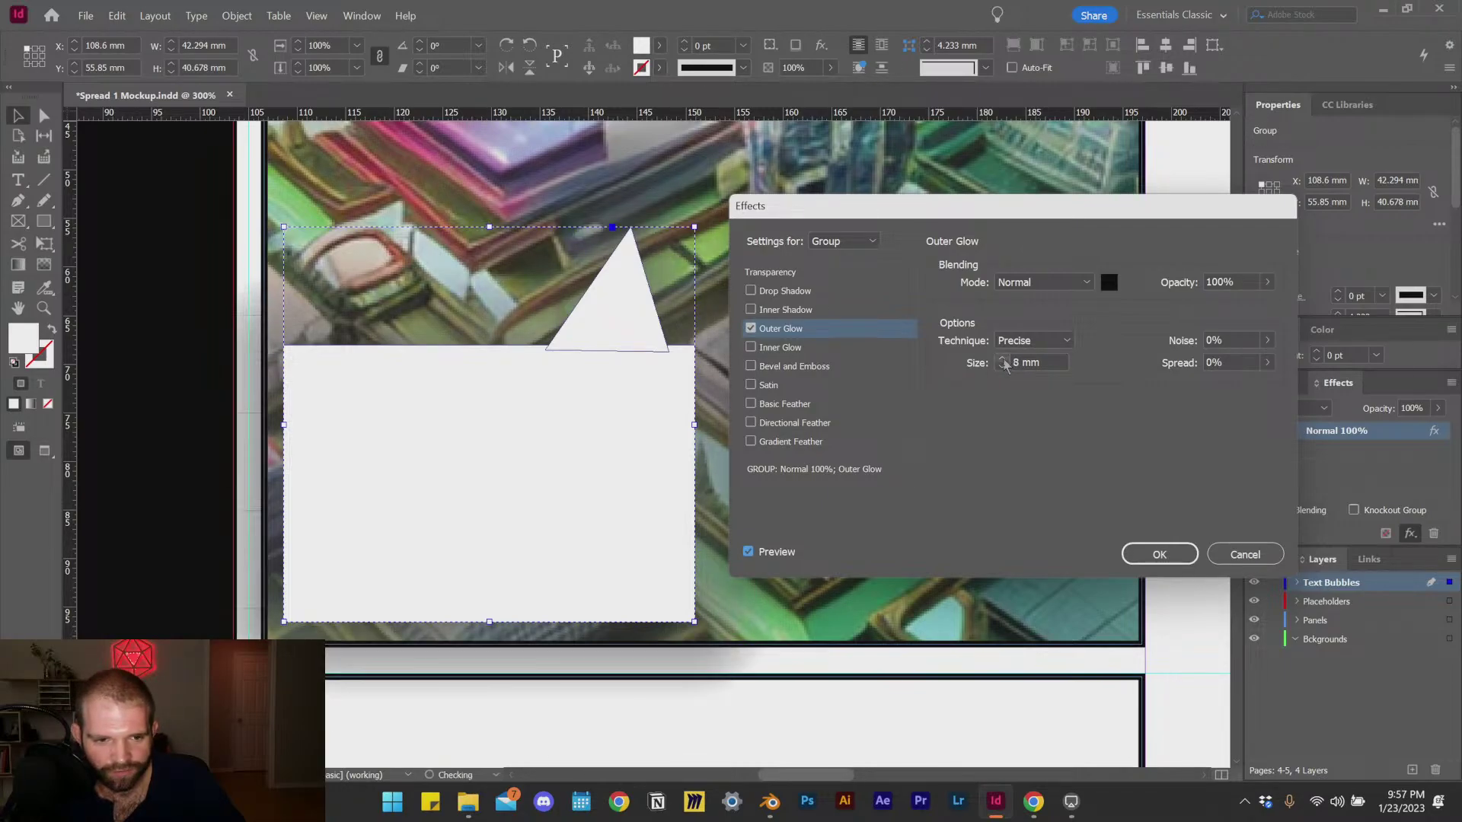
click(1004, 358)
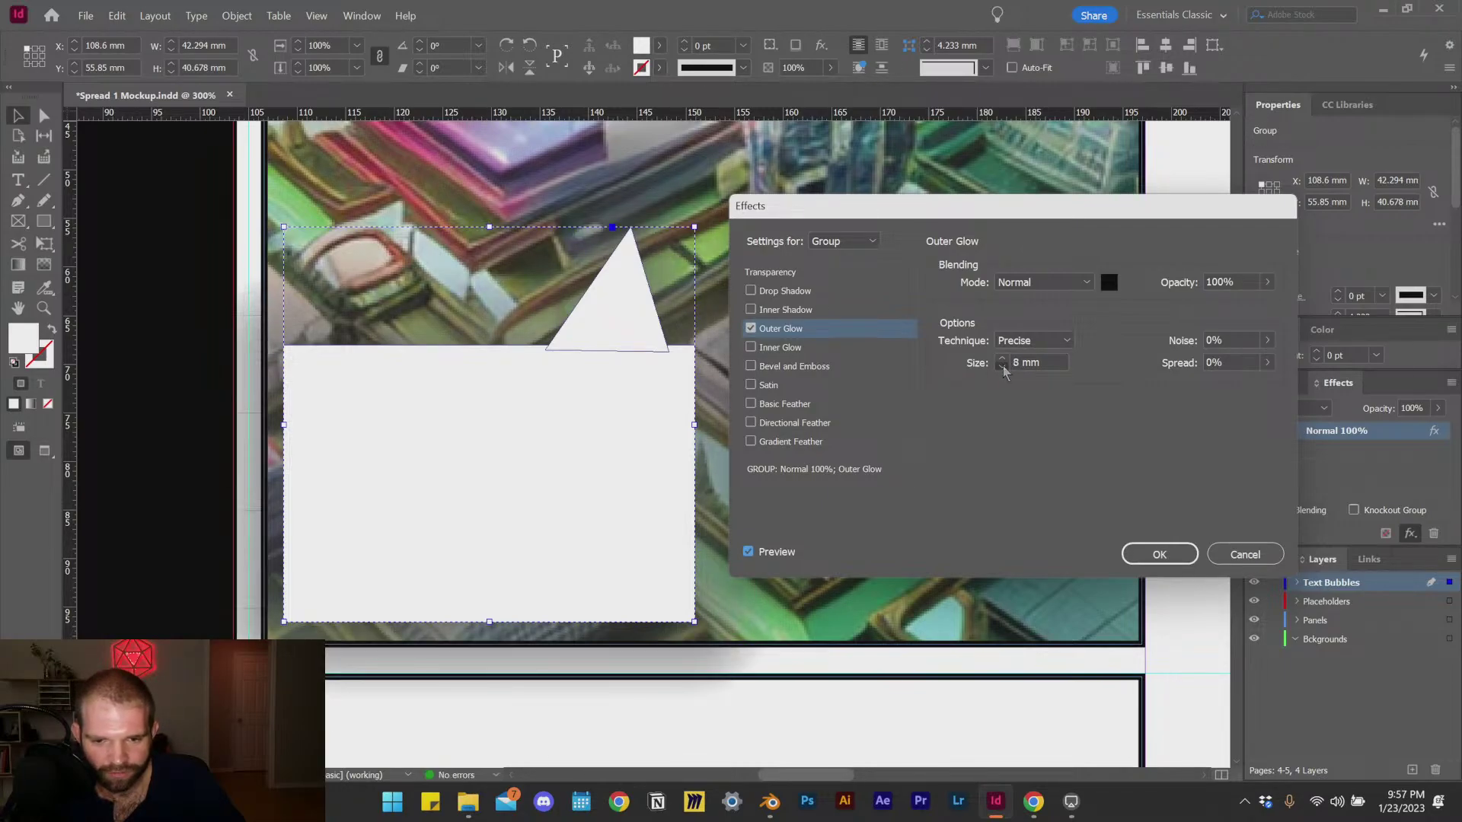
Step: Raise the outer glow's spread to 100% for a solid, hard-edged outline
click(1268, 364)
drag(1191, 385, 1297, 394)
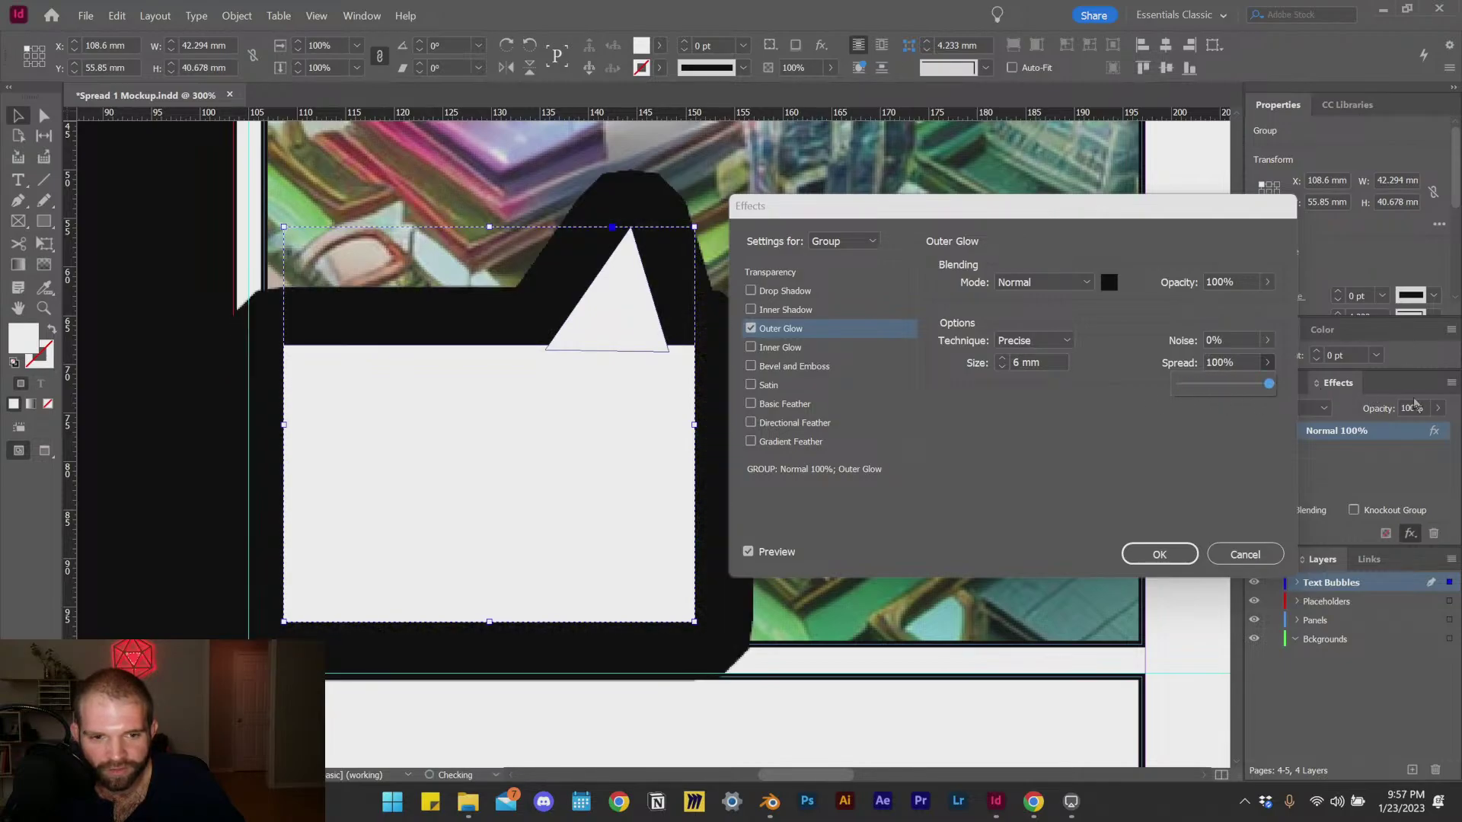
click(1143, 433)
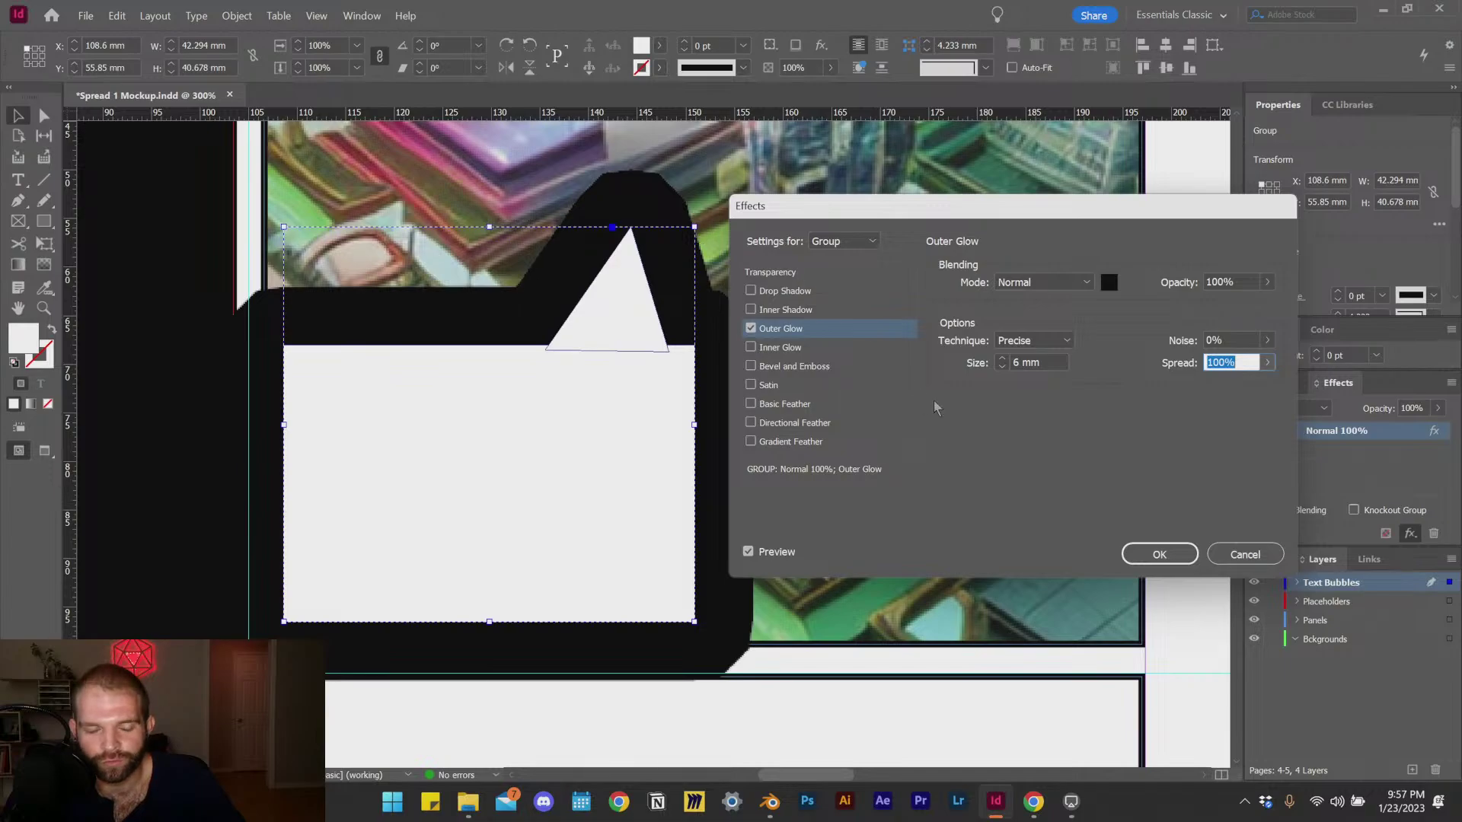
Step: Set the outer glow size to 0.5 mm for a thin outline and apply the effect
click(1002, 367)
click(1001, 367)
click(1001, 367)
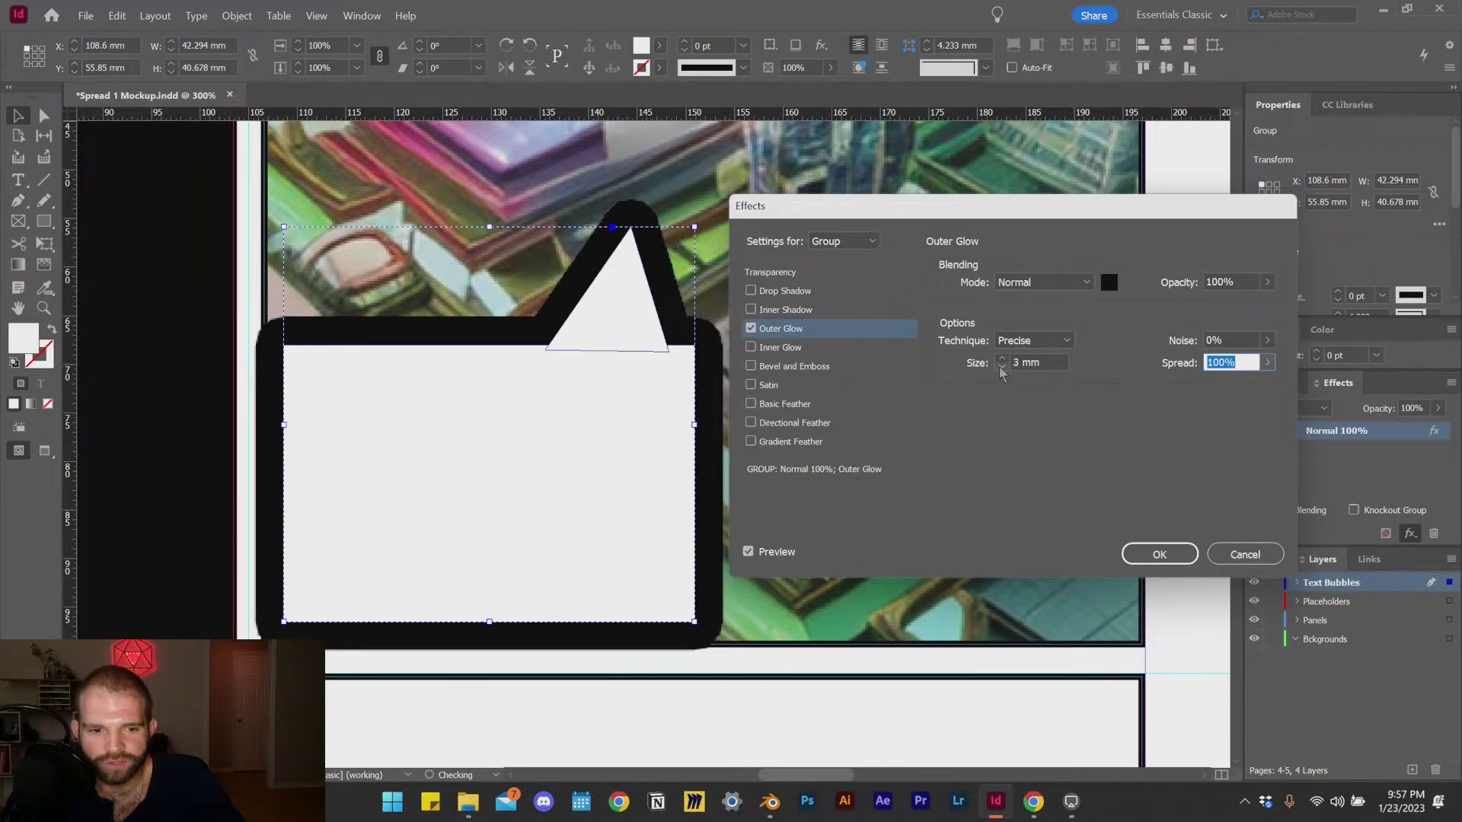
click(1001, 367)
click(1002, 367)
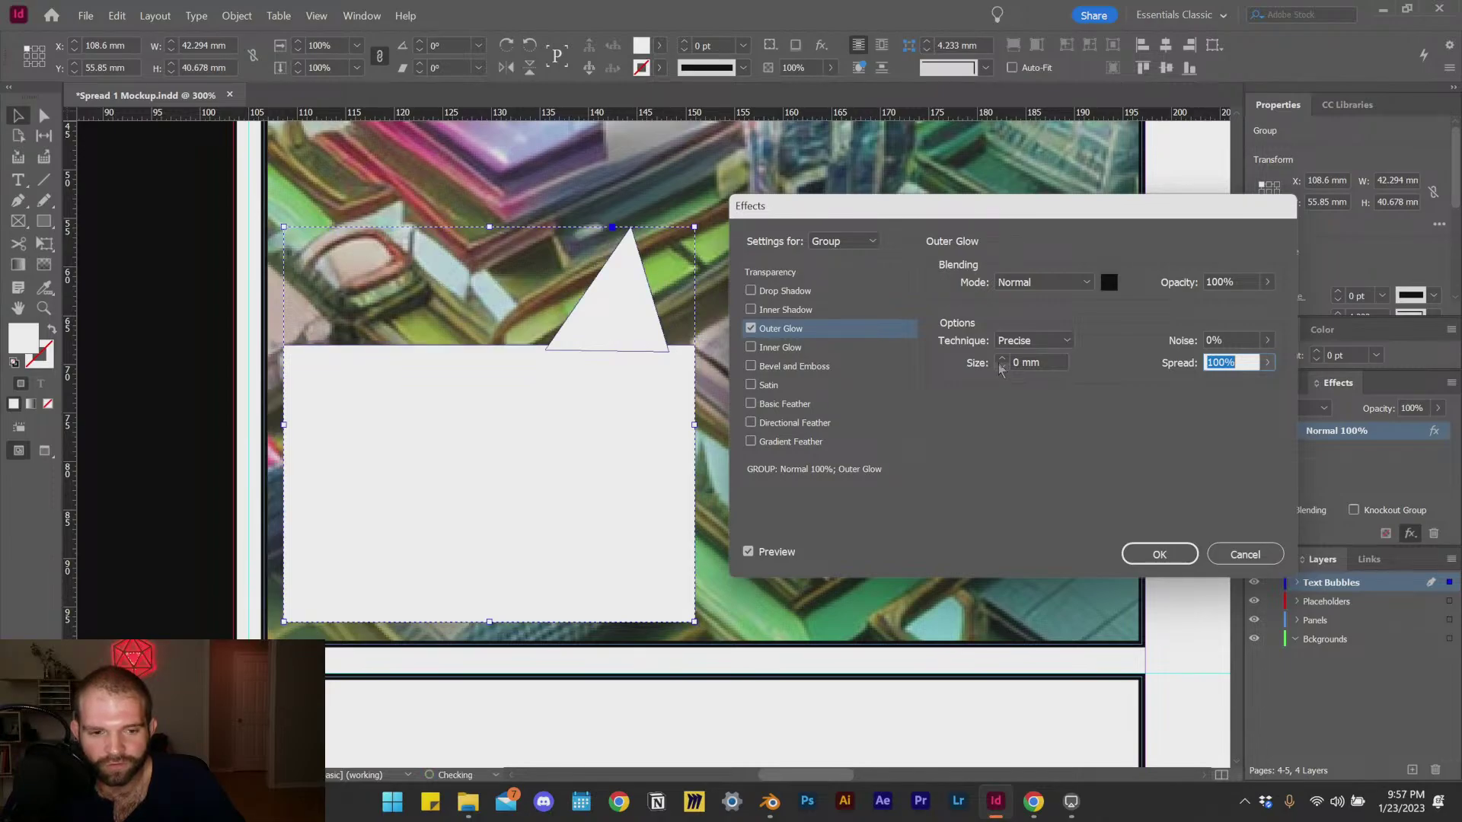
click(1052, 363)
double_click(1051, 362)
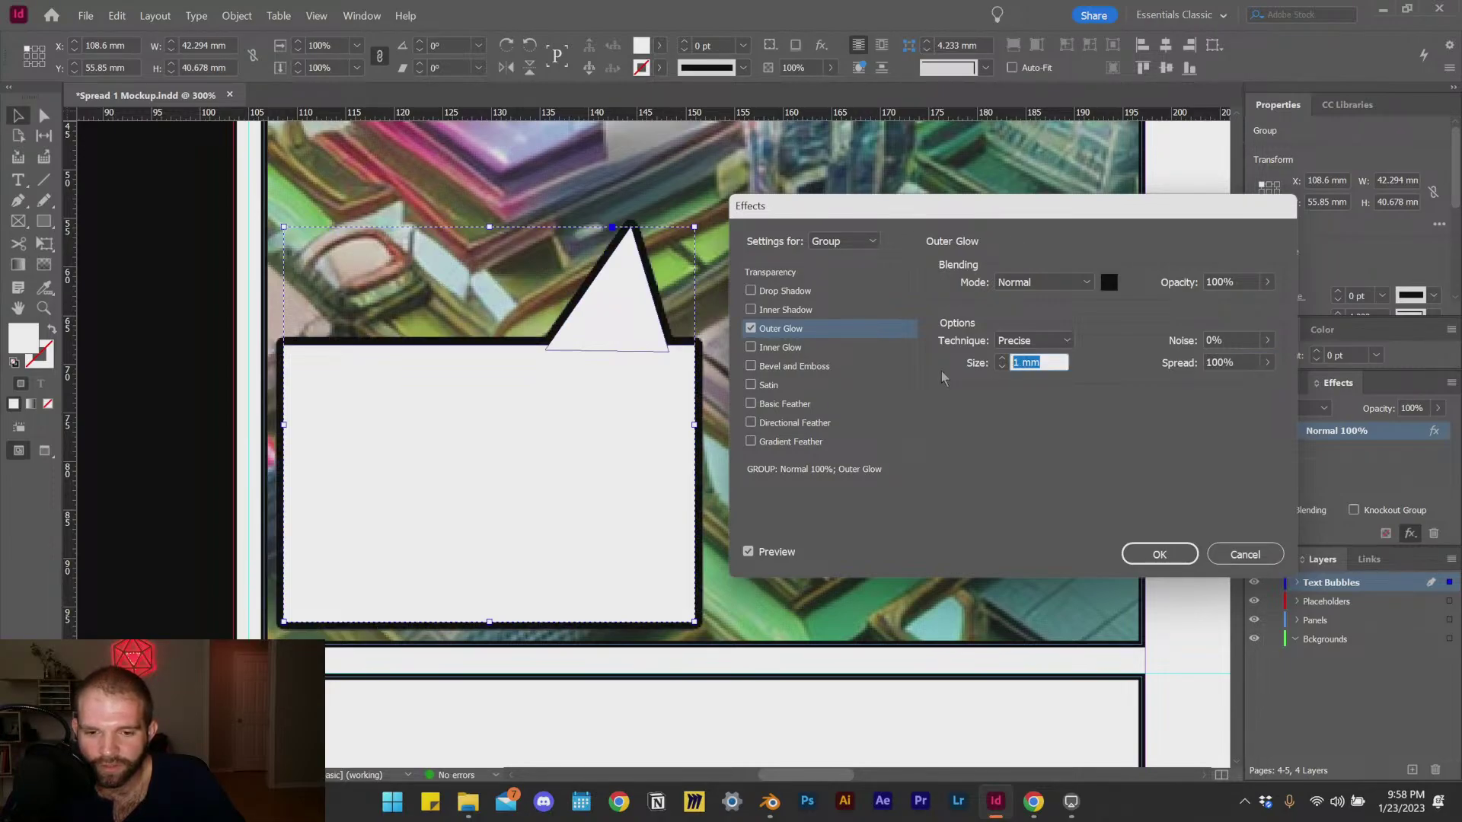
key(BackSpace)
text(.5)
key(Return)
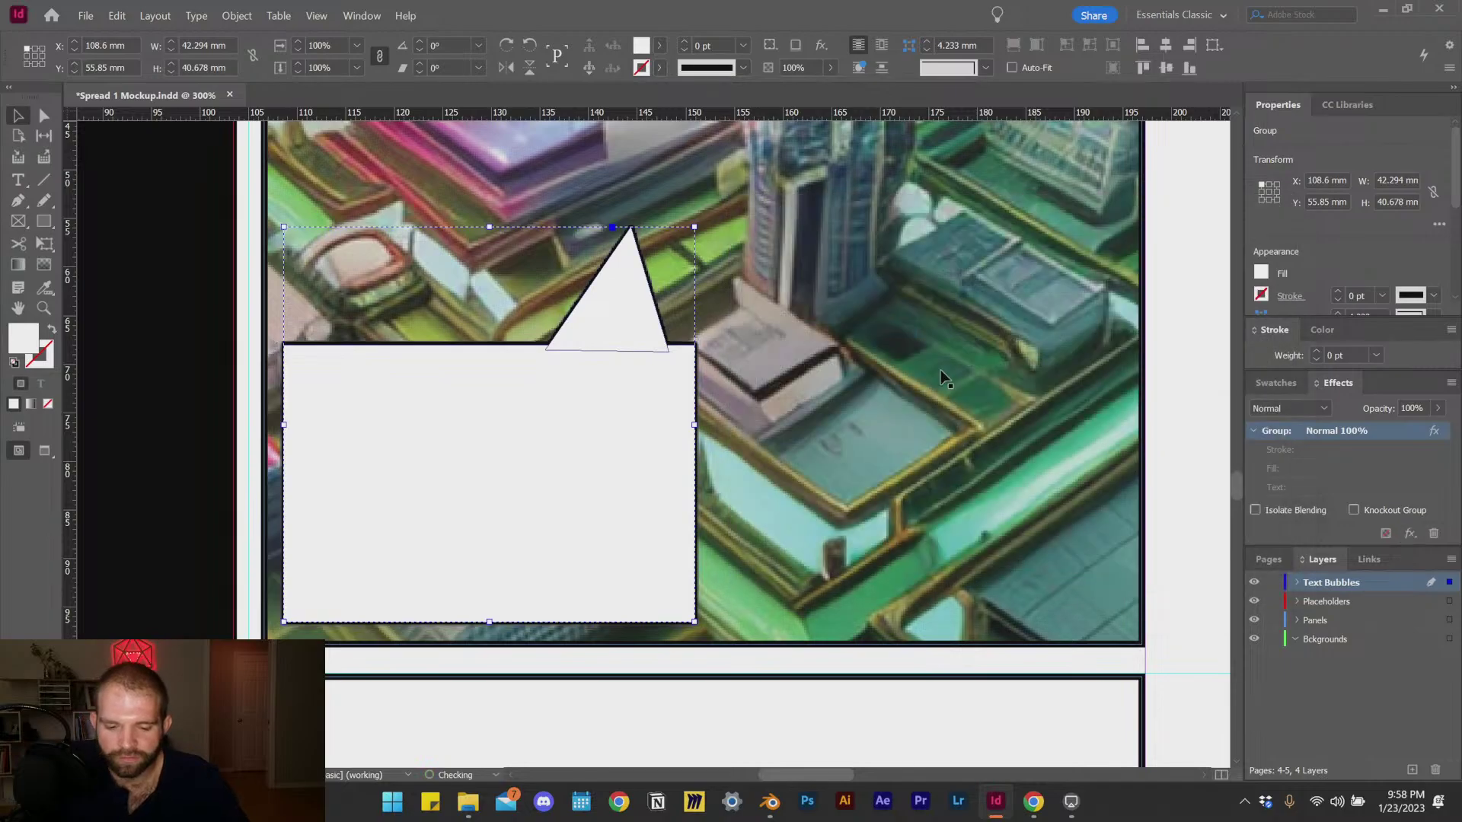
Step: Try moving the bubble's rectangle apart from the triangle within the group, and undo the move
click(44, 116)
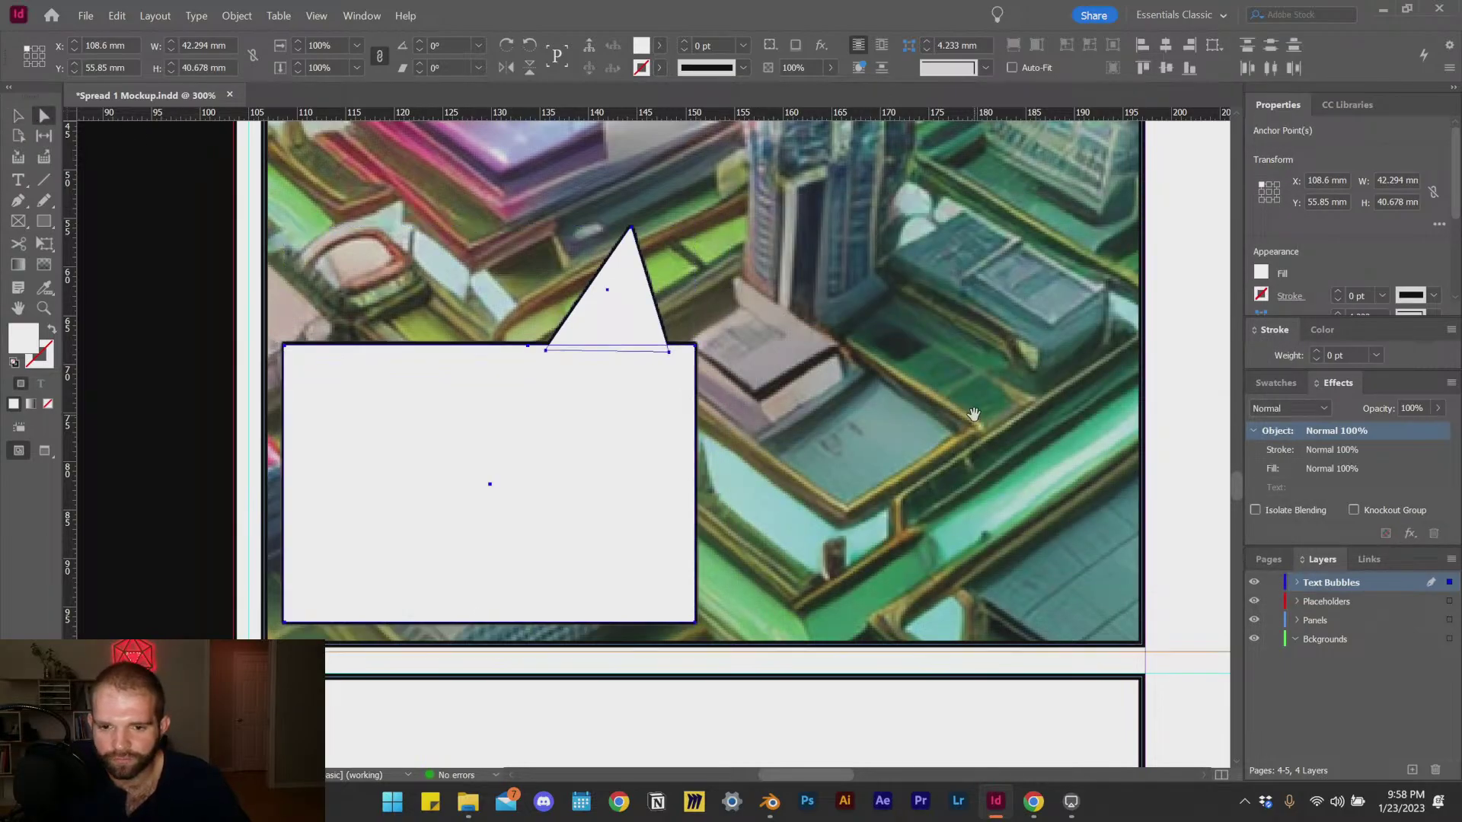
click(1185, 450)
drag(983, 522, 924, 579)
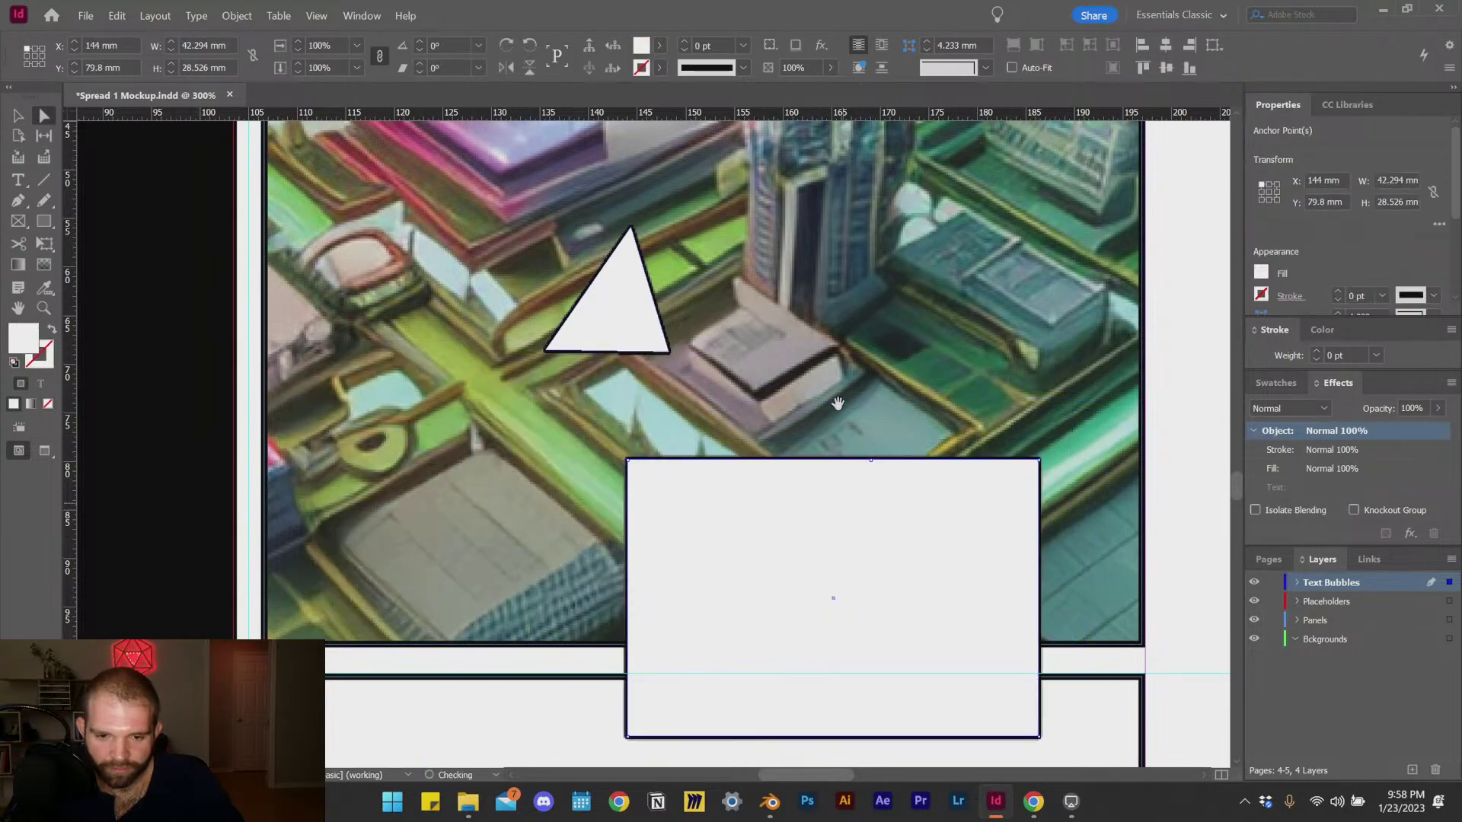
scroll(846, 317, down, 3)
scroll(849, 447, up, 3)
key(ctrl+z)
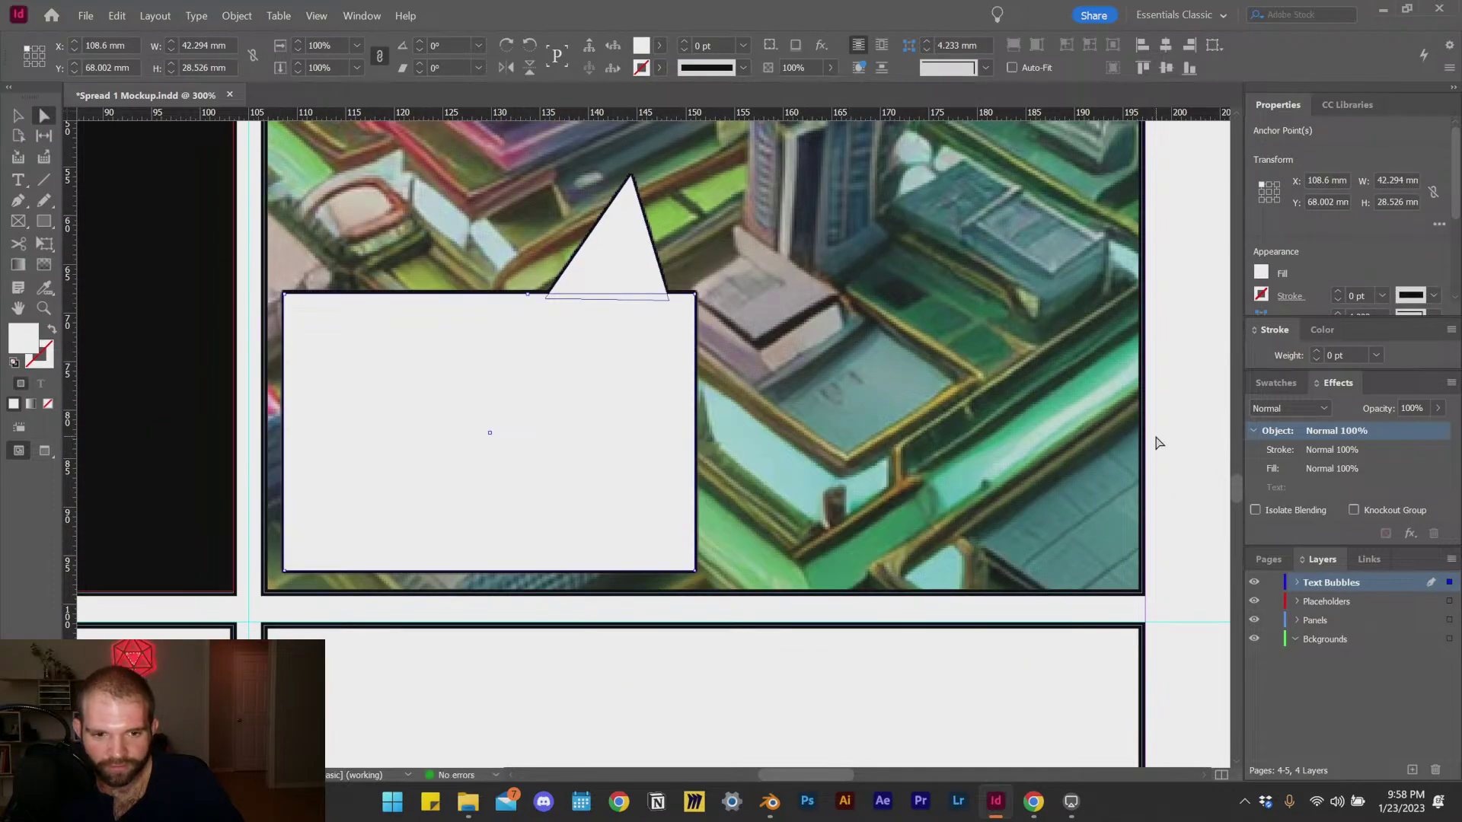
click(1186, 452)
click(17, 116)
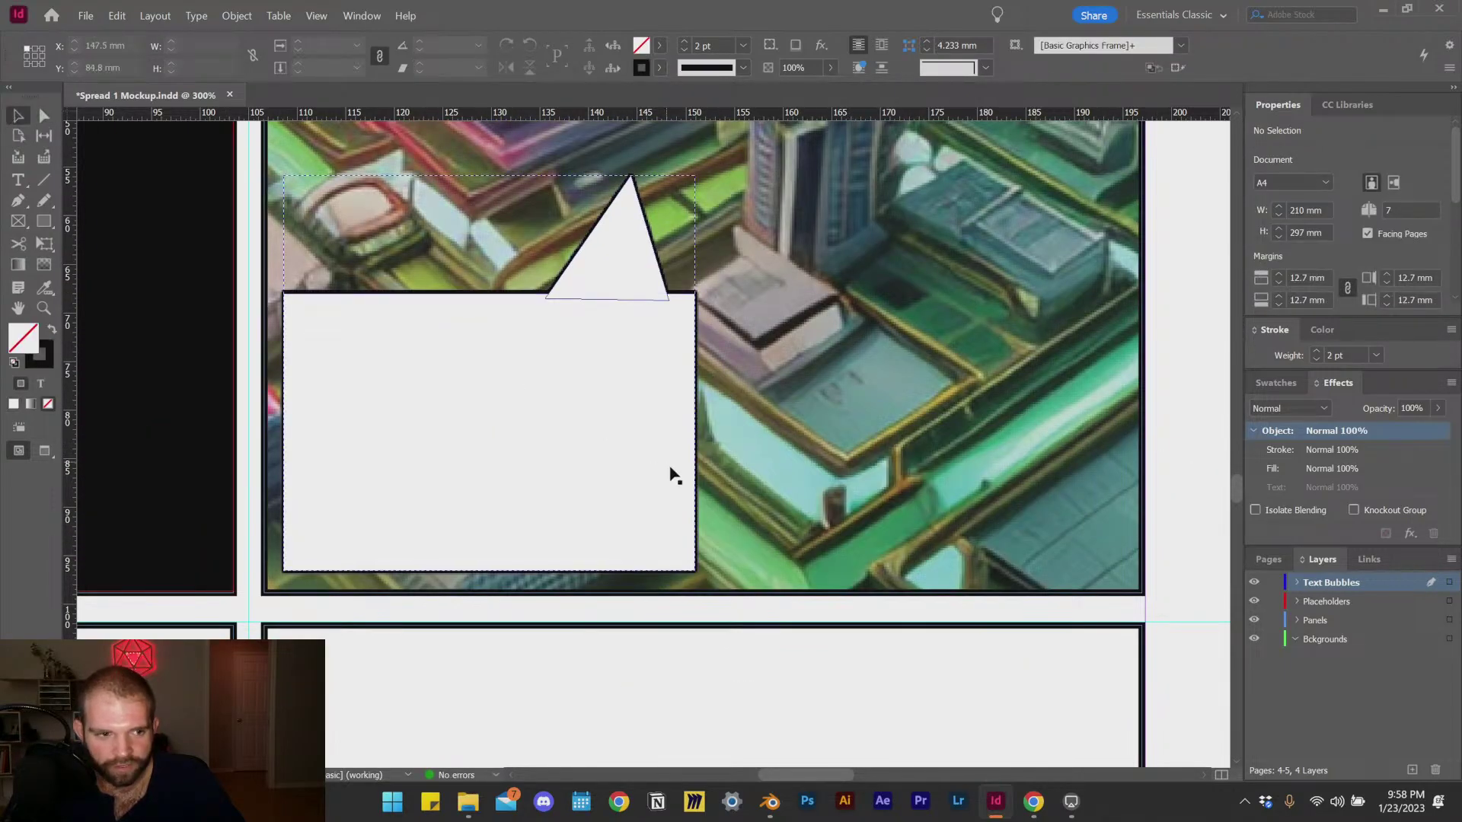
Step: Move the whole text bubble into the empty panel below the city image, at about X 132.3 mm, Y 112.5 mm
click(672, 457)
key(ctrl+1)
drag(682, 372, 741, 554)
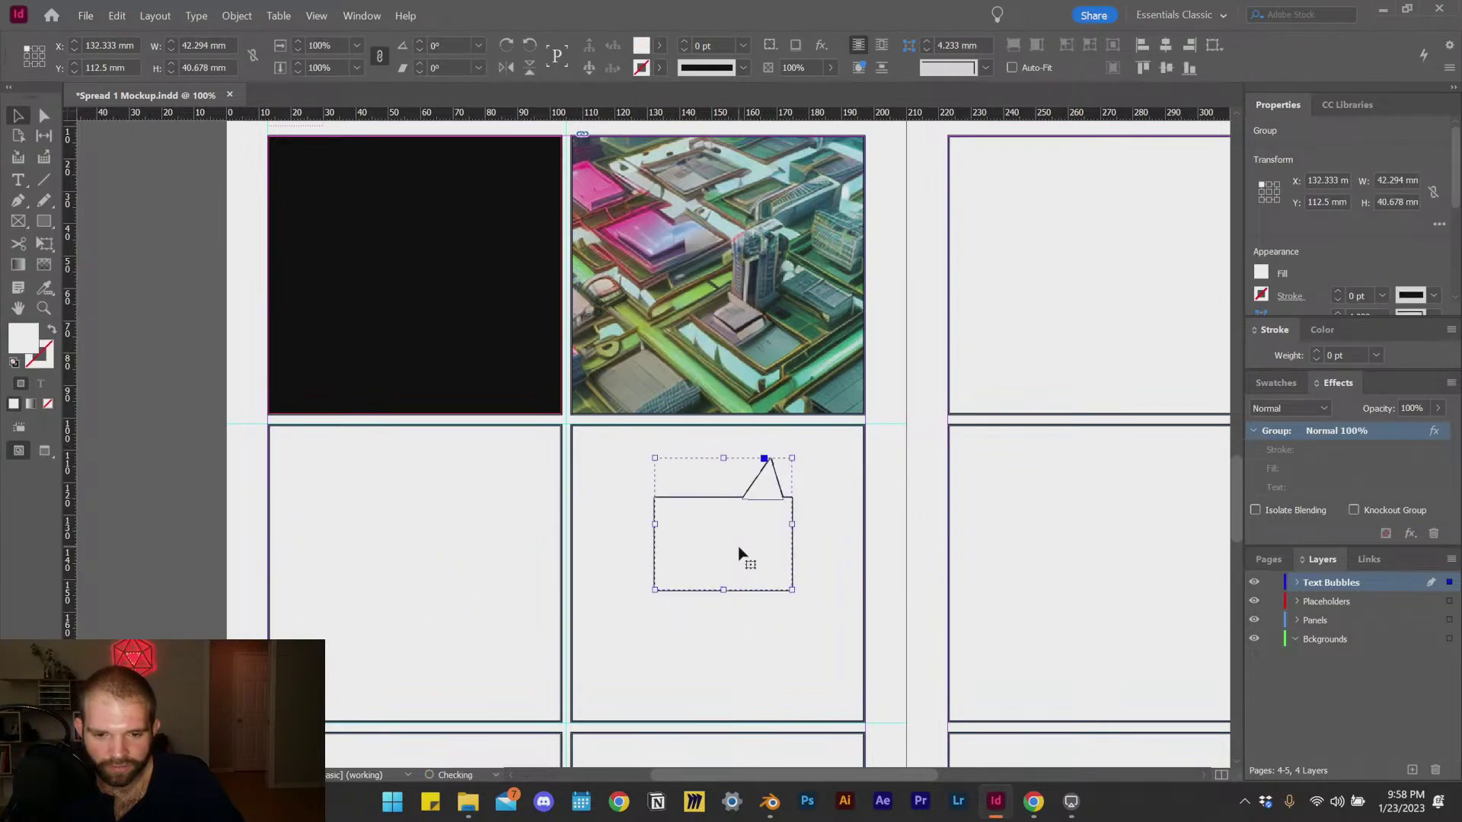
click(591, 569)
Step: Slide only the triangle along the rectangle's upper edge to near its left corner, at about X 133.3 mm
scroll(744, 515, up, 4)
scroll(727, 432, down, 2)
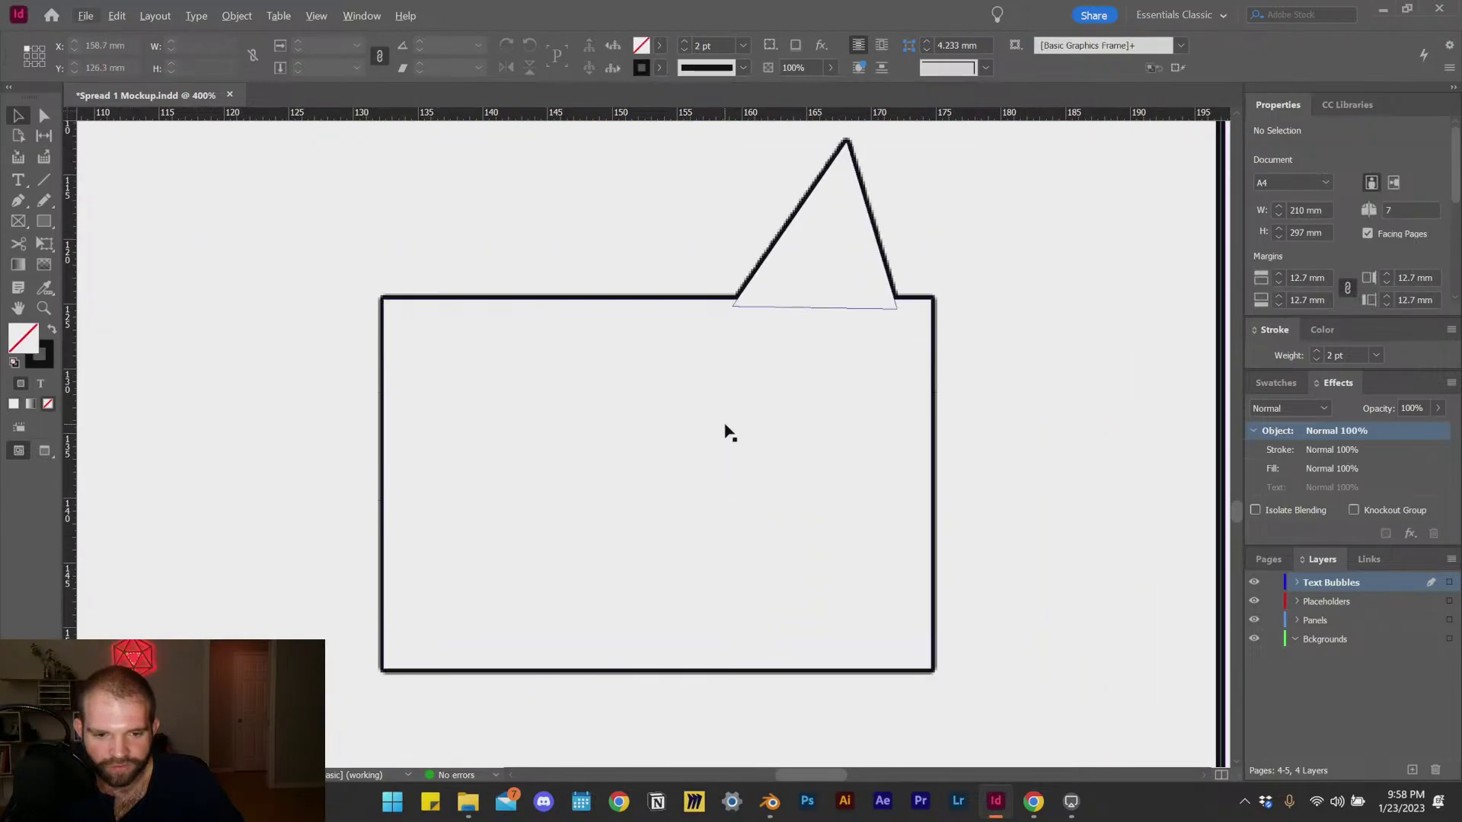
click(43, 115)
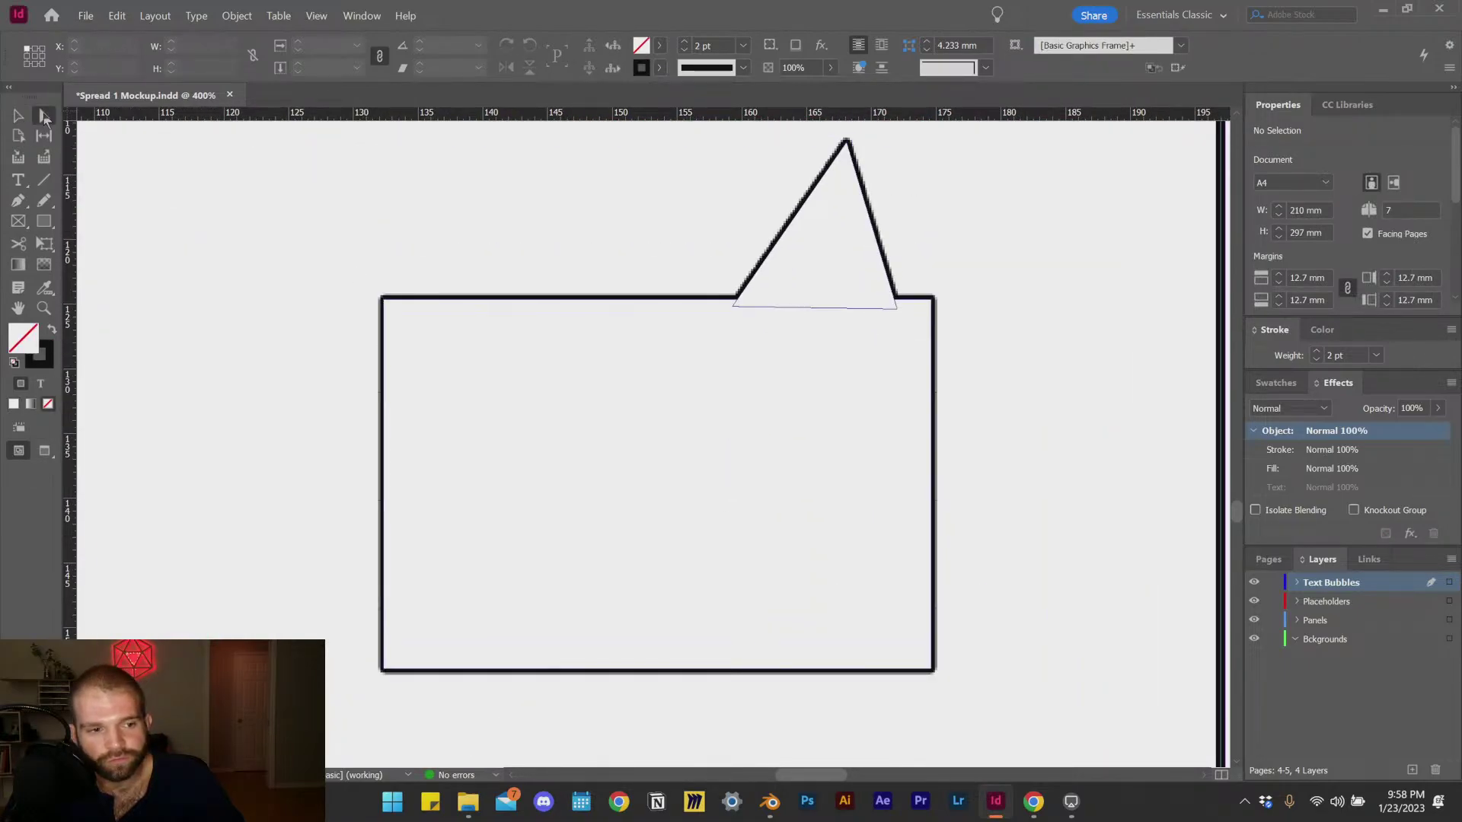
drag(824, 237, 478, 287)
click(597, 320)
scroll(571, 418, down, 2)
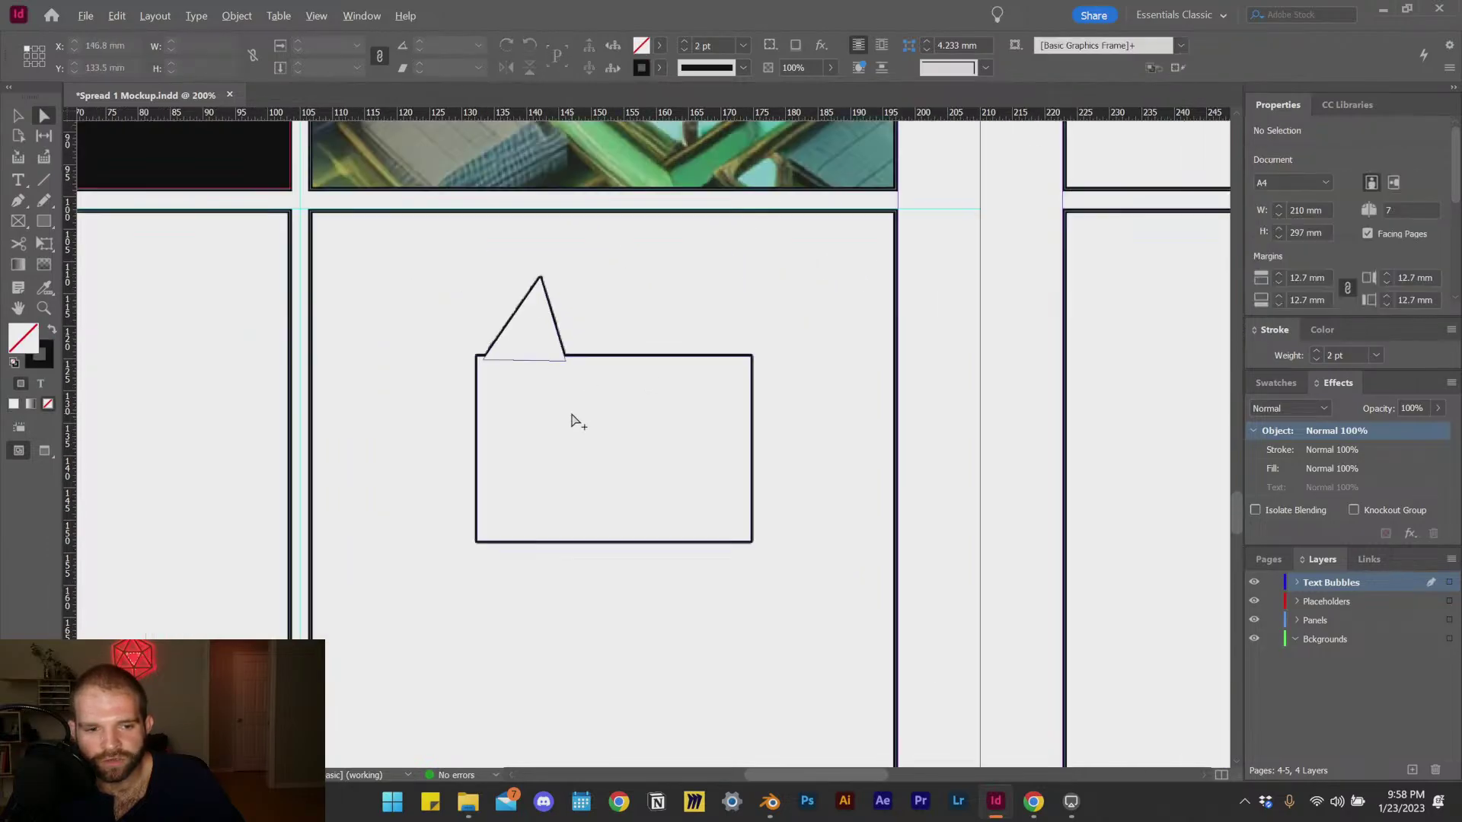
Step: Pull the triangle's tip up and left to about X 126.3 mm, Y 109.4 mm so the pointer slants outward
scroll(537, 316, up, 1)
scroll(535, 315, up, 2)
click(539, 364)
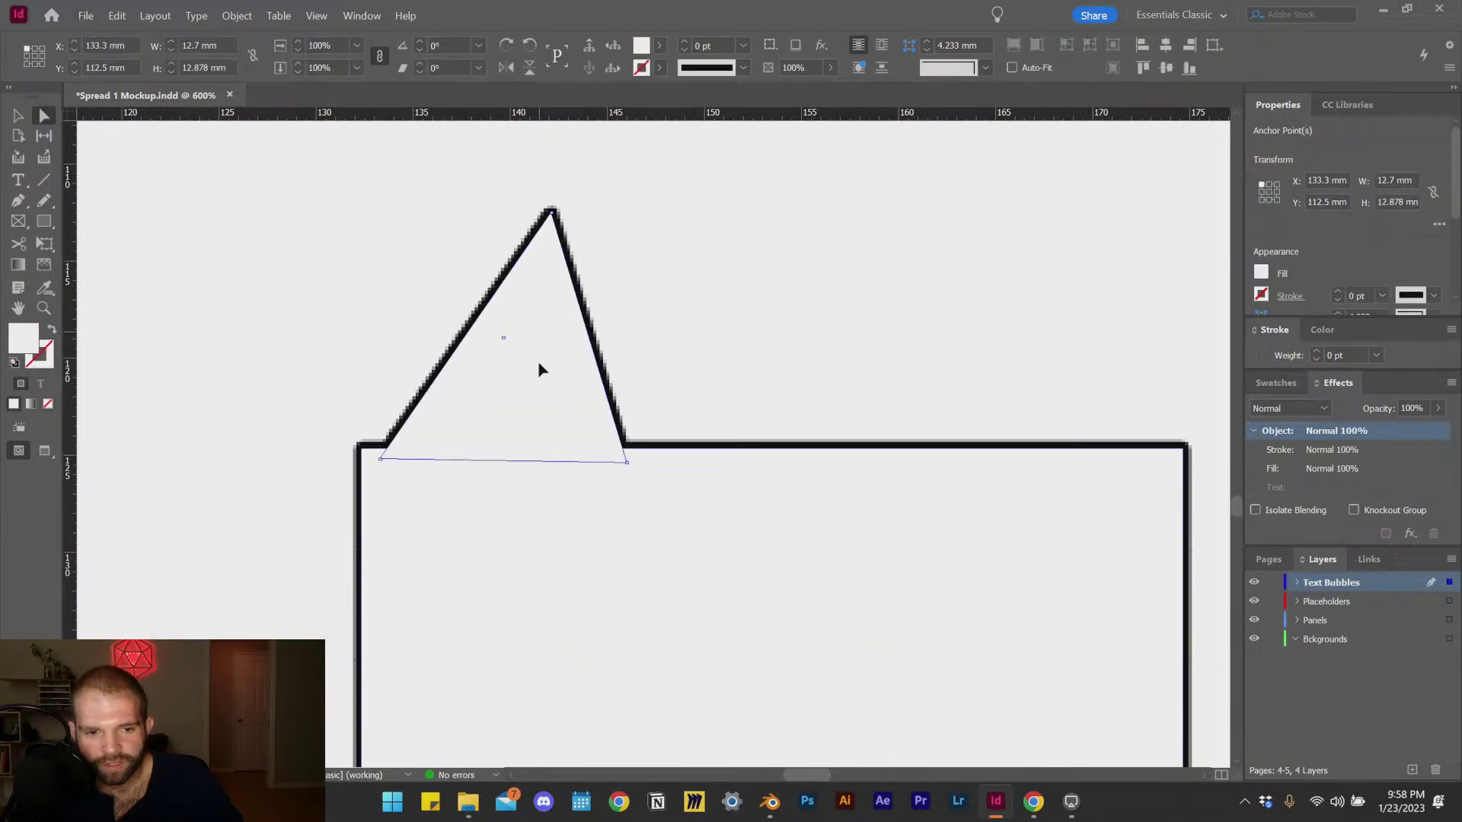
click(551, 214)
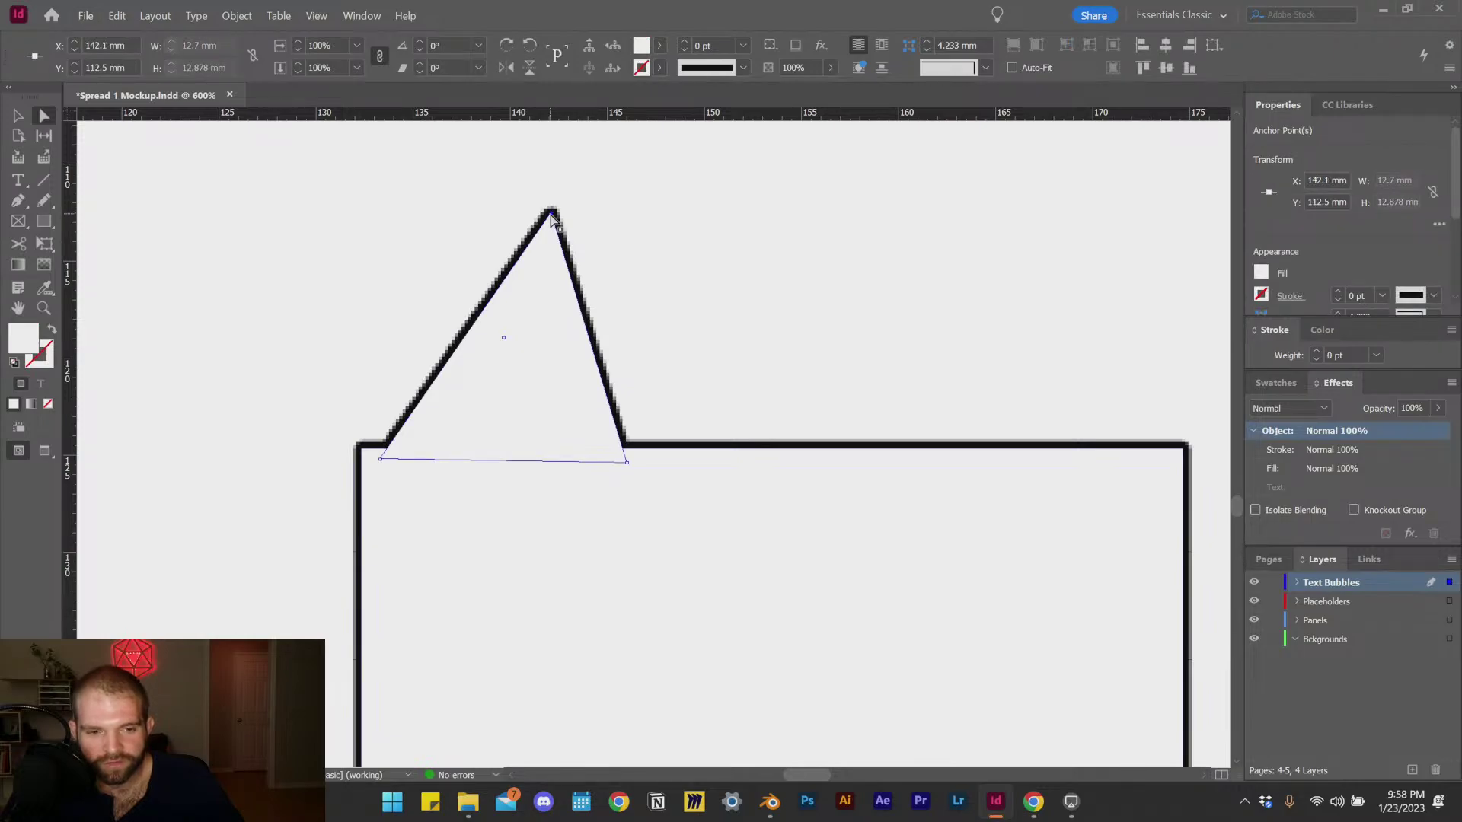
drag(550, 216, 240, 150)
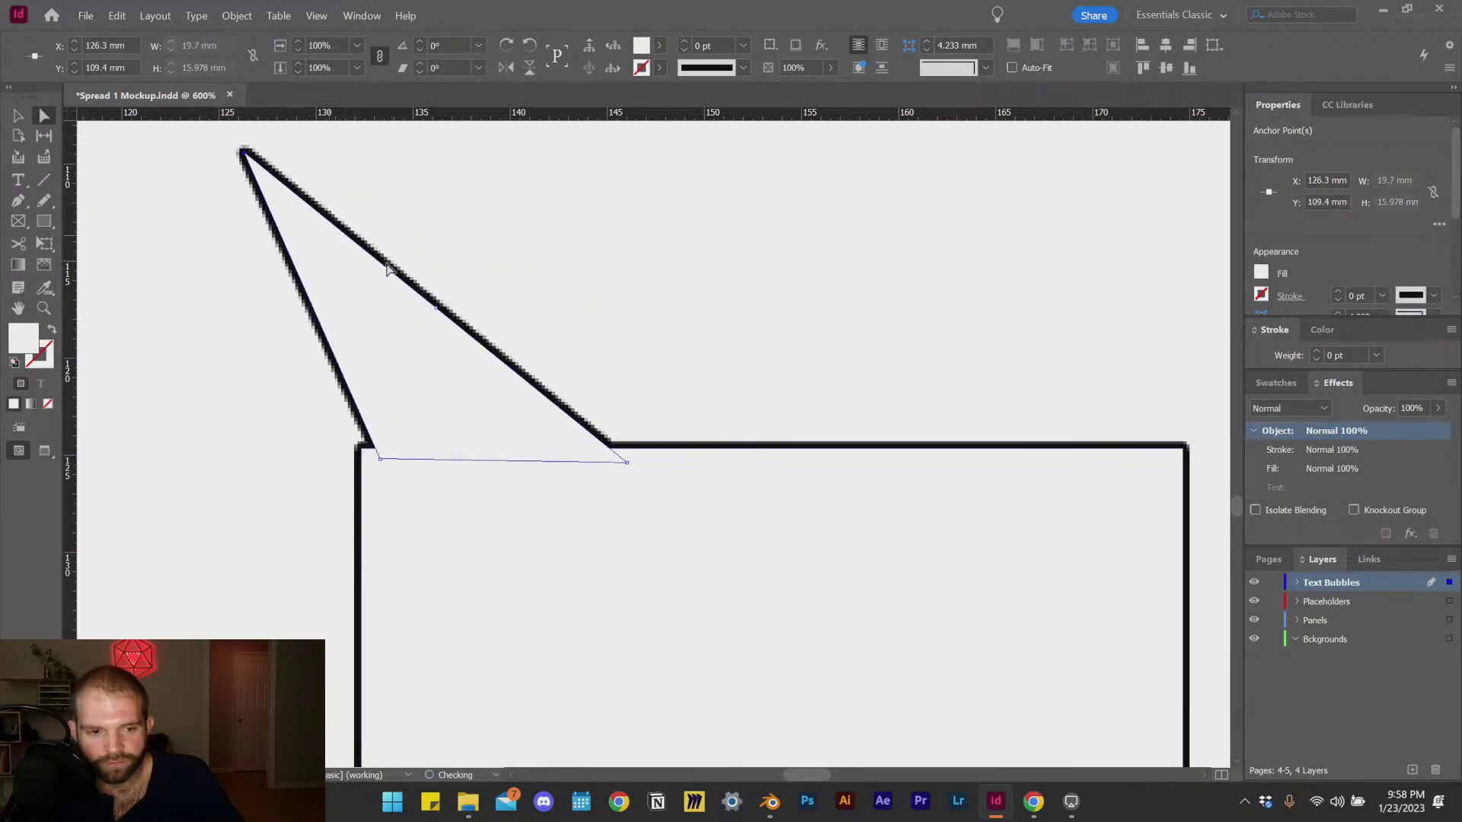
scroll(499, 433, down, 5)
click(411, 414)
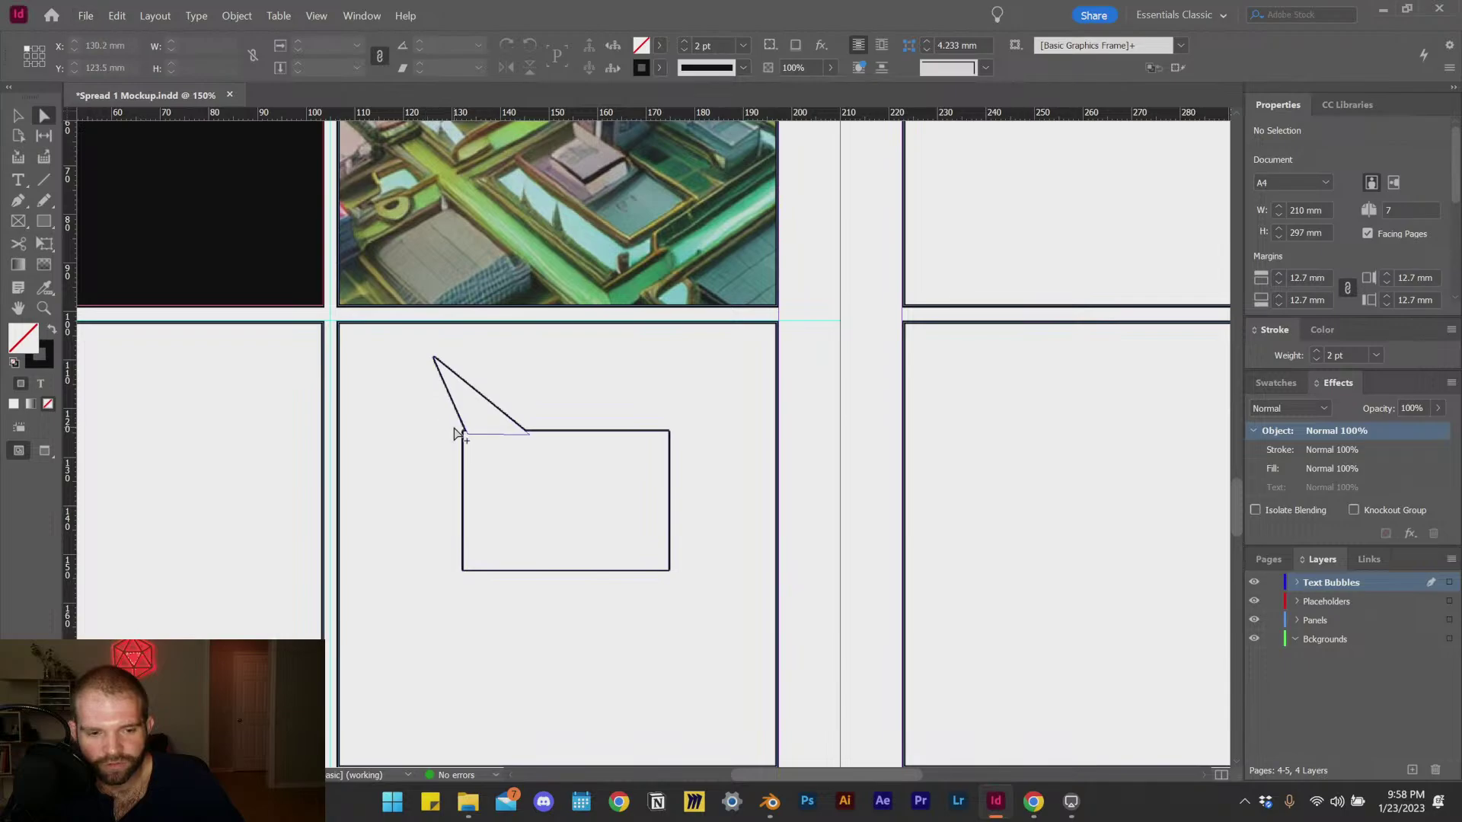
Step: Shift the triangle slightly left so its base lines up with the rectangle's left edge
scroll(461, 429, up, 3)
click(515, 425)
drag(515, 424, 503, 425)
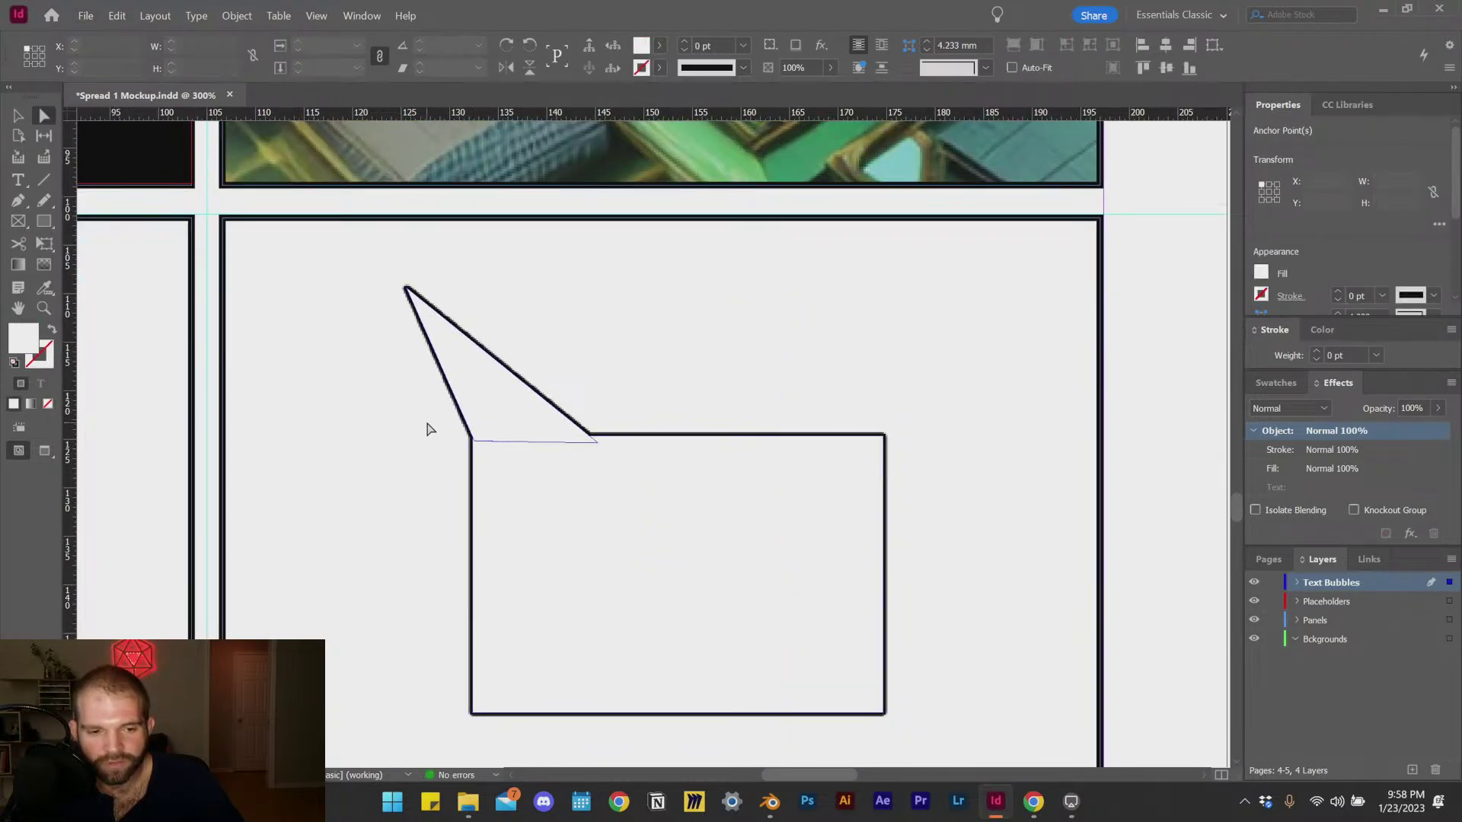
Step: Pull both base corners of the triangle inward and up onto the rectangle's upper edge, with the right corner at about X 144.2 mm, Y 124.5 mm
scroll(822, 380, down, 1)
scroll(792, 358, down, 4)
scroll(757, 466, up, 4)
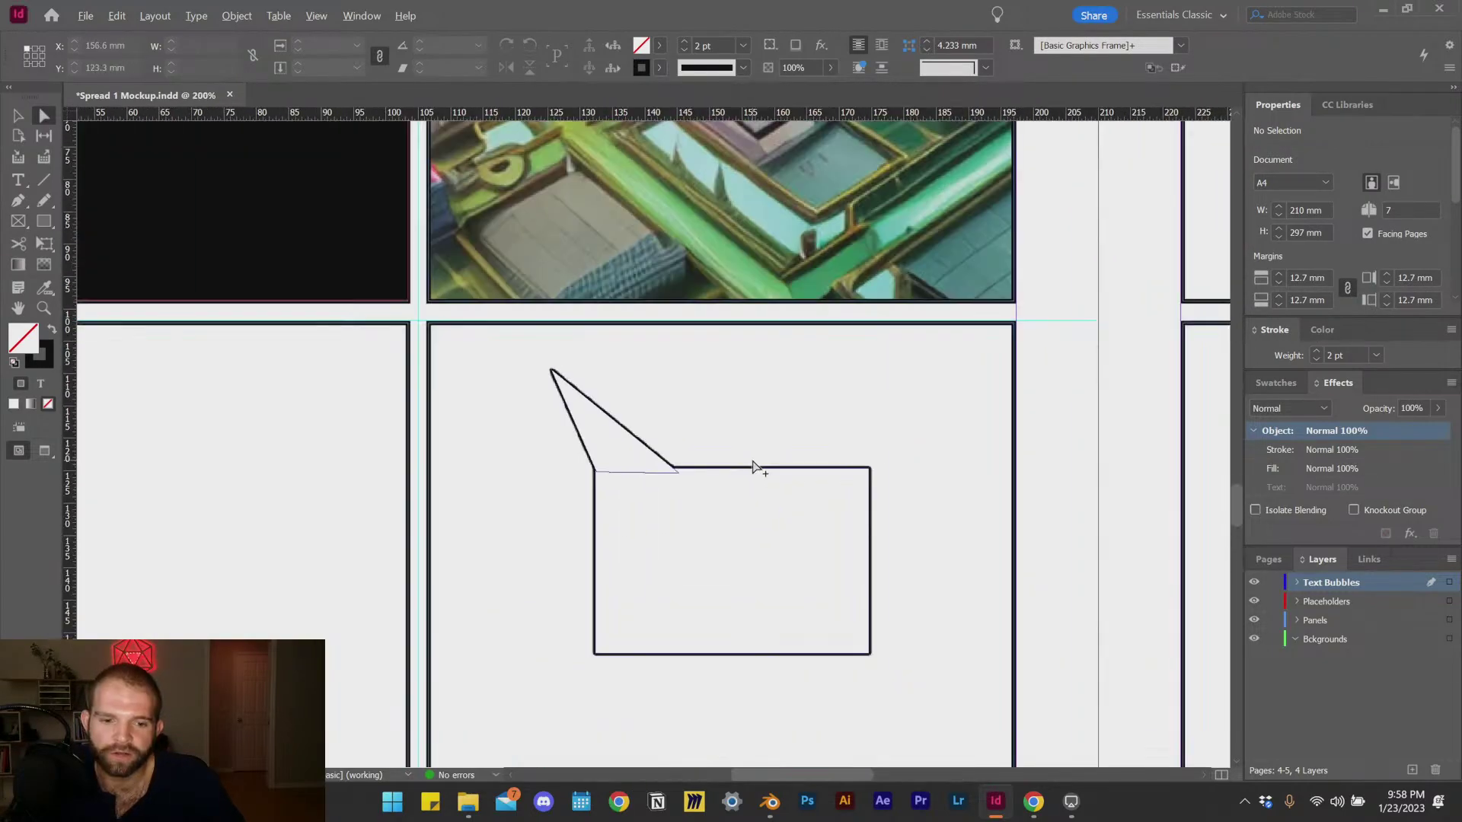
scroll(623, 493, up, 6)
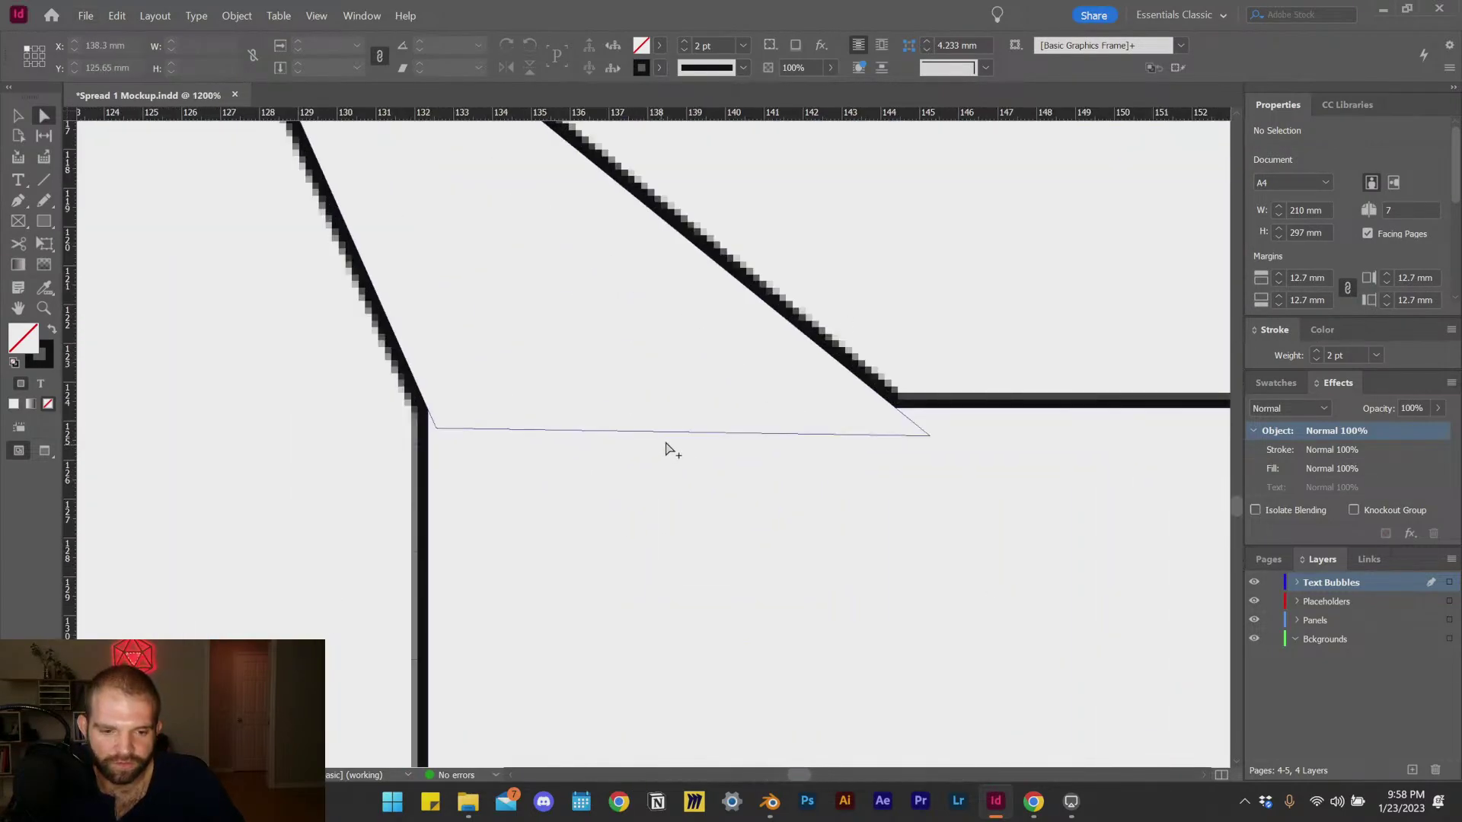
click(438, 431)
drag(438, 431, 460, 404)
drag(930, 435, 888, 402)
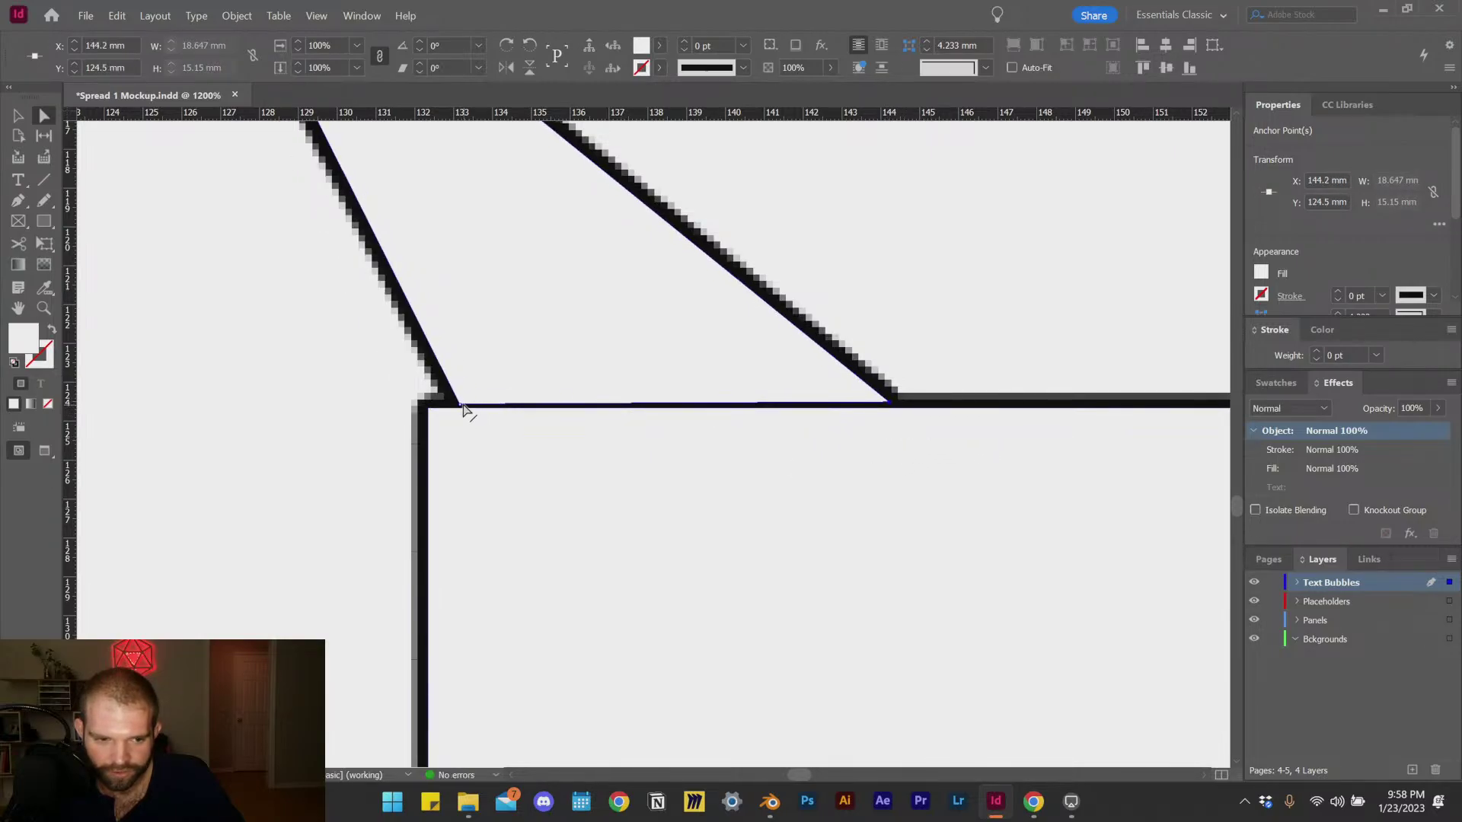
Step: Lower both base corners of the triangle slightly, to about Y 124.7 mm, so the base just overlaps the inside of the rectangle's outline
drag(461, 406, 461, 412)
drag(889, 415, 890, 412)
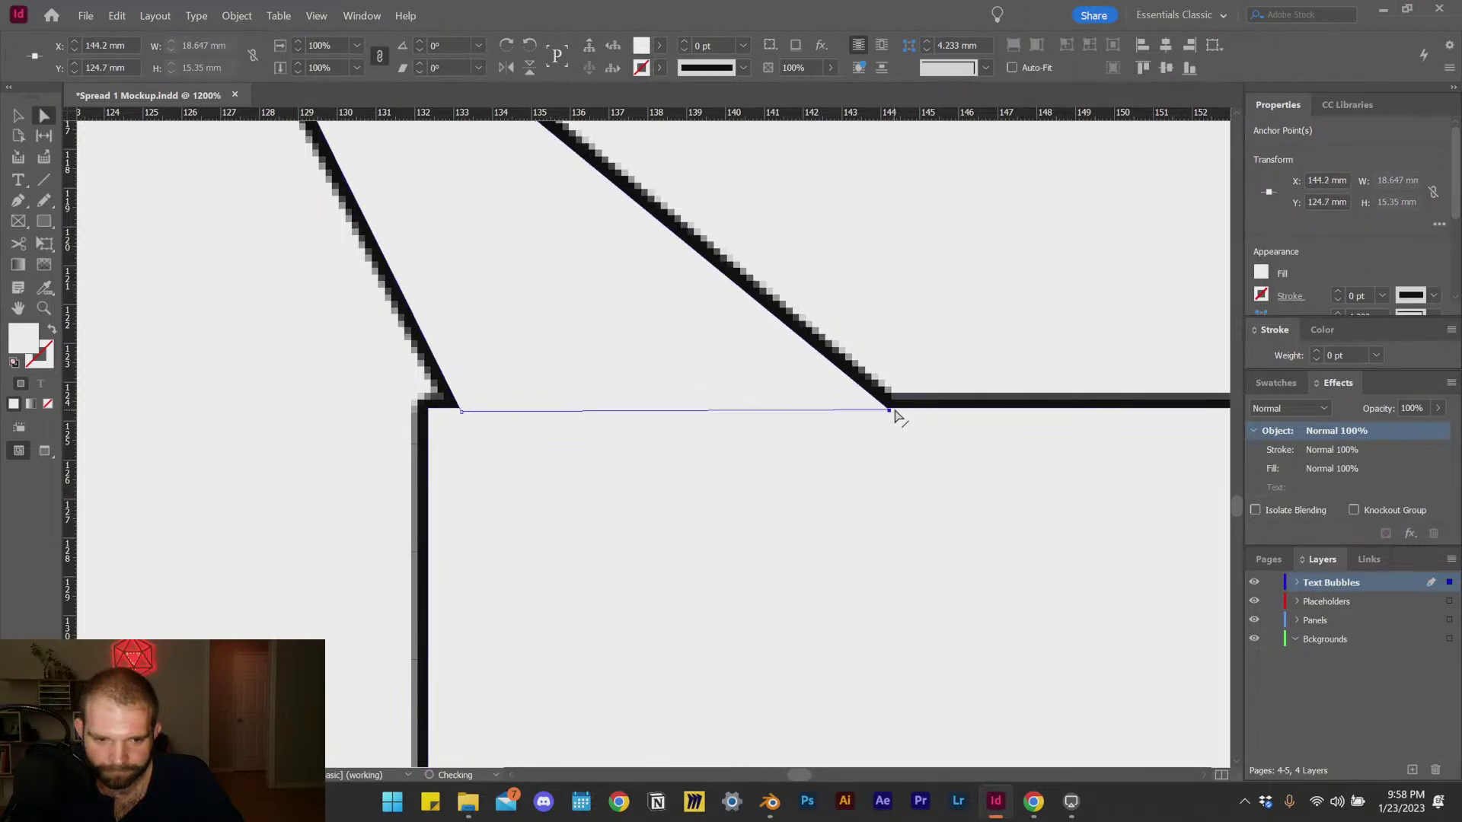
click(18, 115)
click(225, 310)
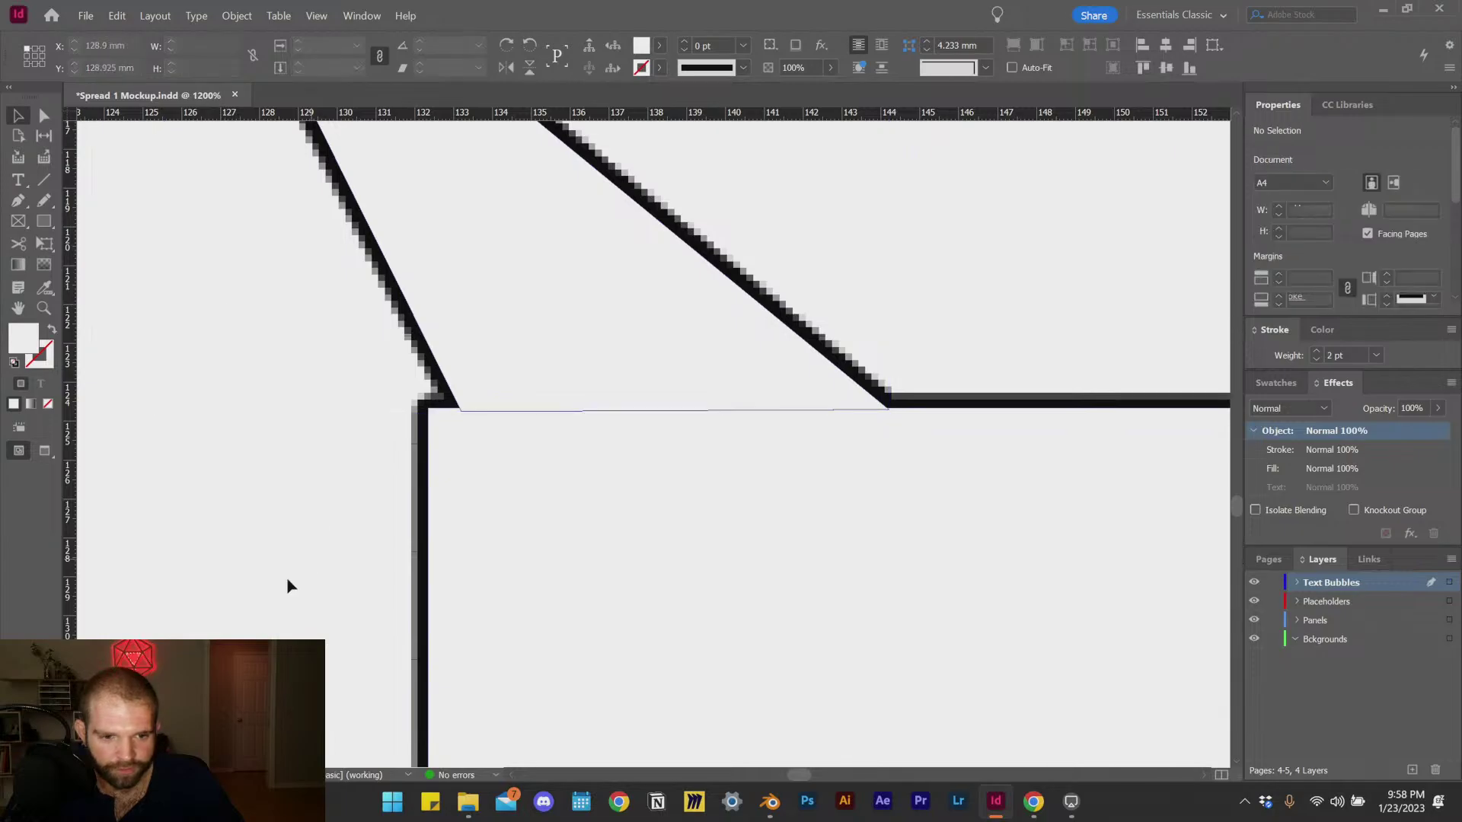
scroll(567, 433, up, 3)
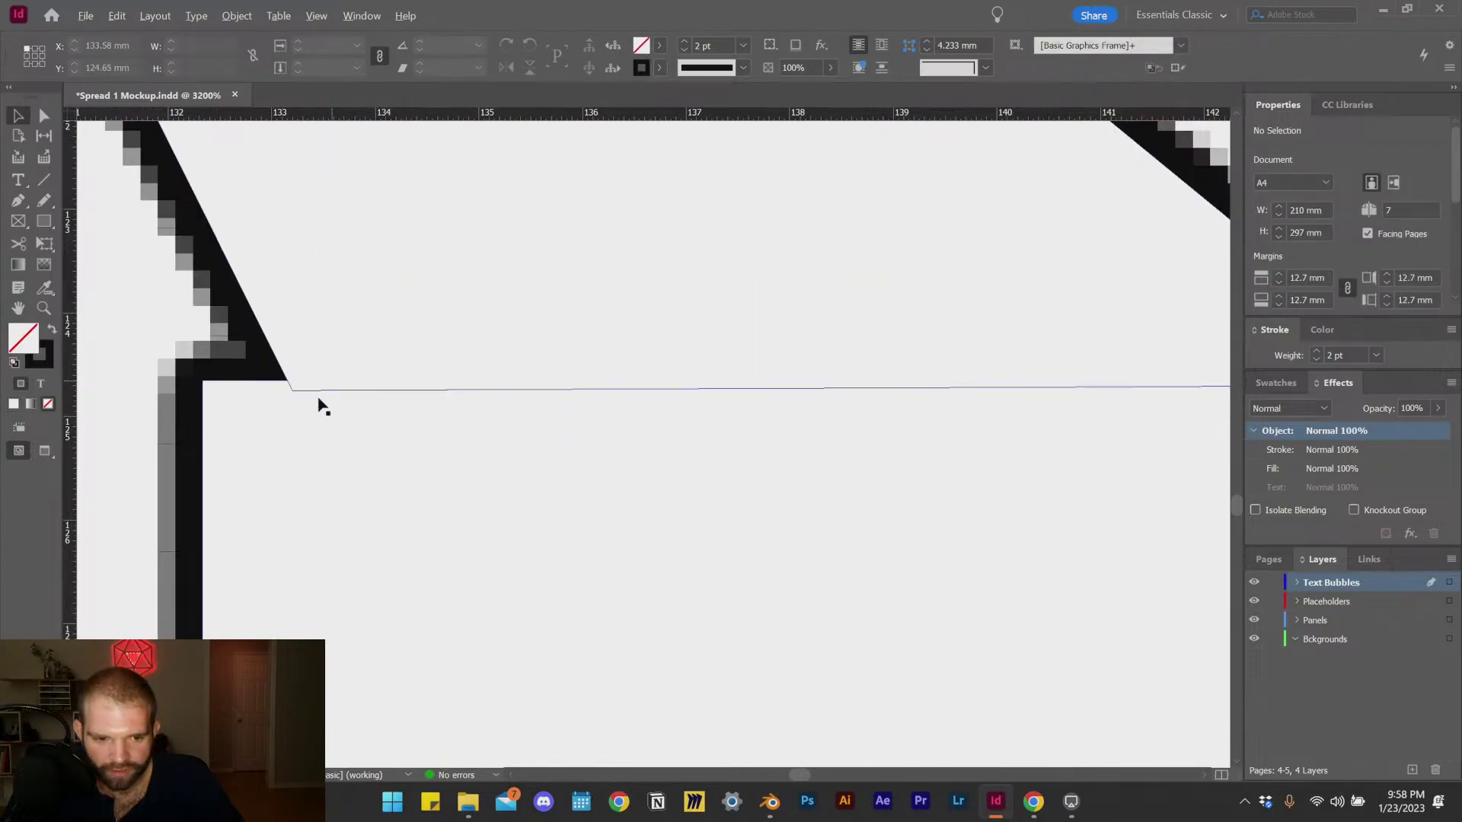
Step: Move the whole text bubble up over the lower left part of the city image, at about X 109 mm, Y 52.5 mm
scroll(319, 399, down, 8)
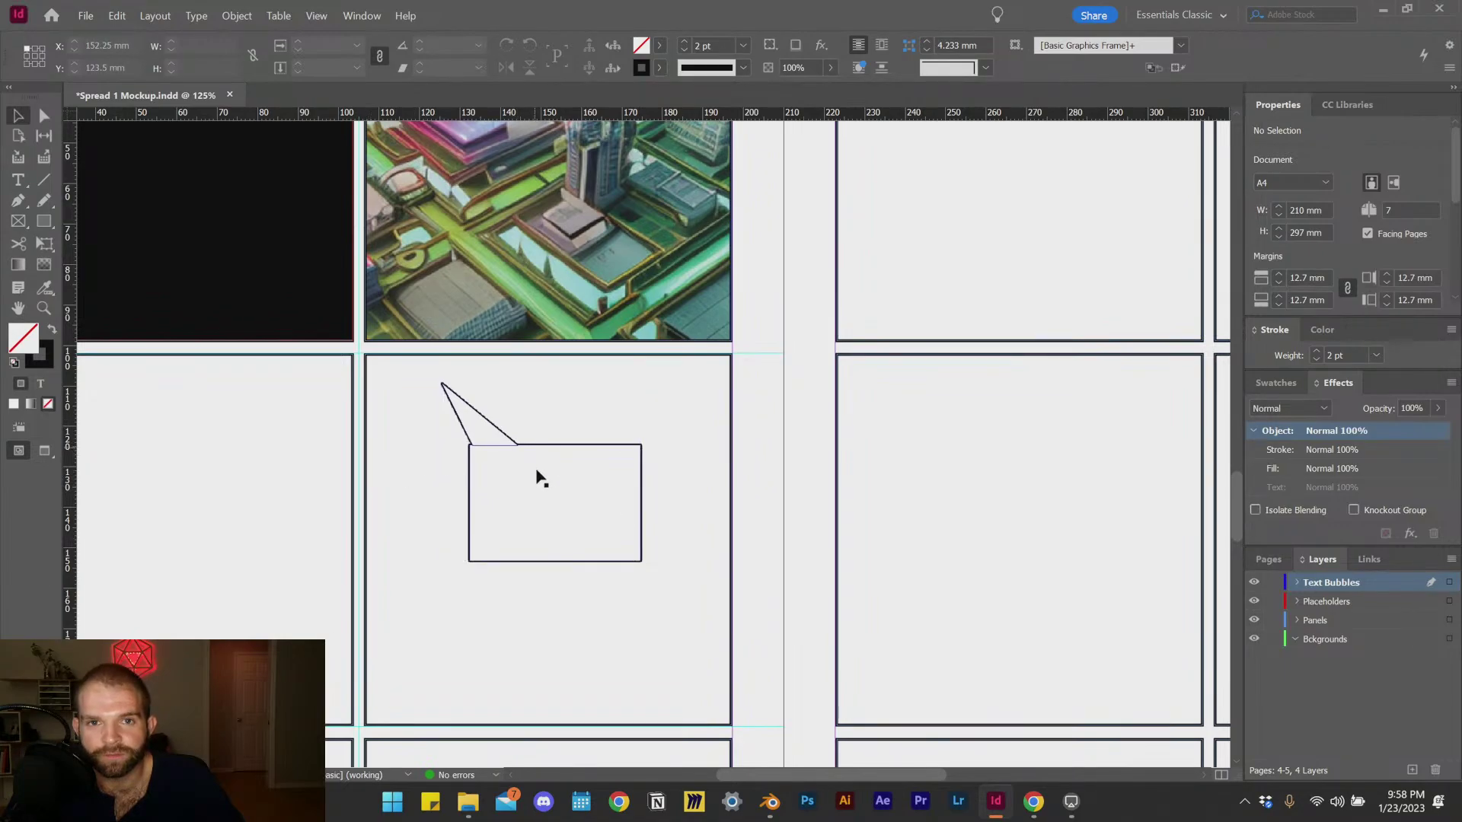
scroll(541, 478, down, 1)
scroll(825, 614, down, 1)
scroll(626, 488, up, 1)
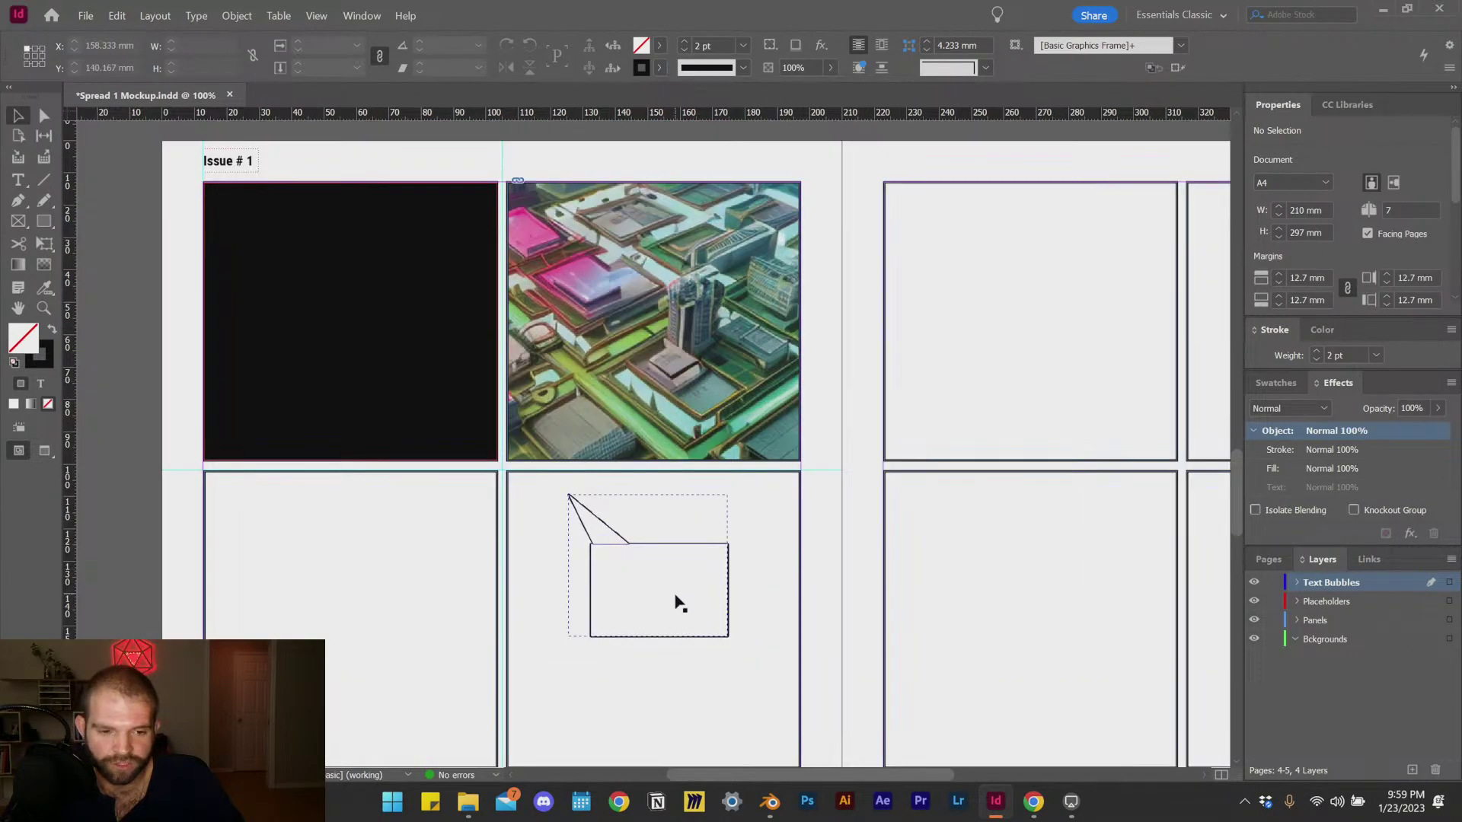
drag(680, 604, 631, 421)
scroll(548, 408, up, 1)
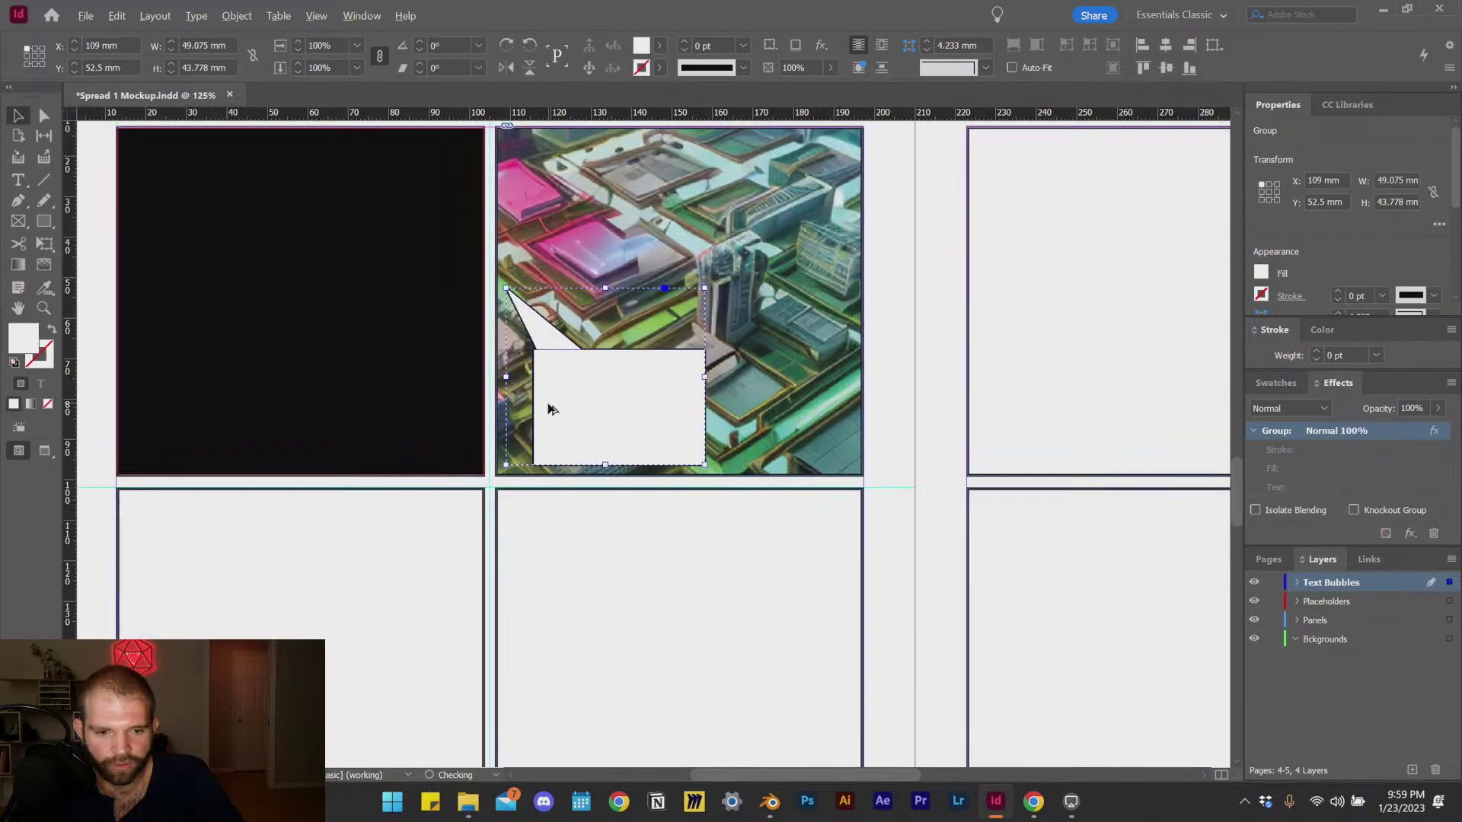
Step: Move the speech bubble to the city panel's lower-left corner with its tail overlapping the black panel, at about X 100.9 mm, Y 54 mm
scroll(591, 414, up, 1)
scroll(702, 450, up, 2)
scroll(693, 472, down, 3)
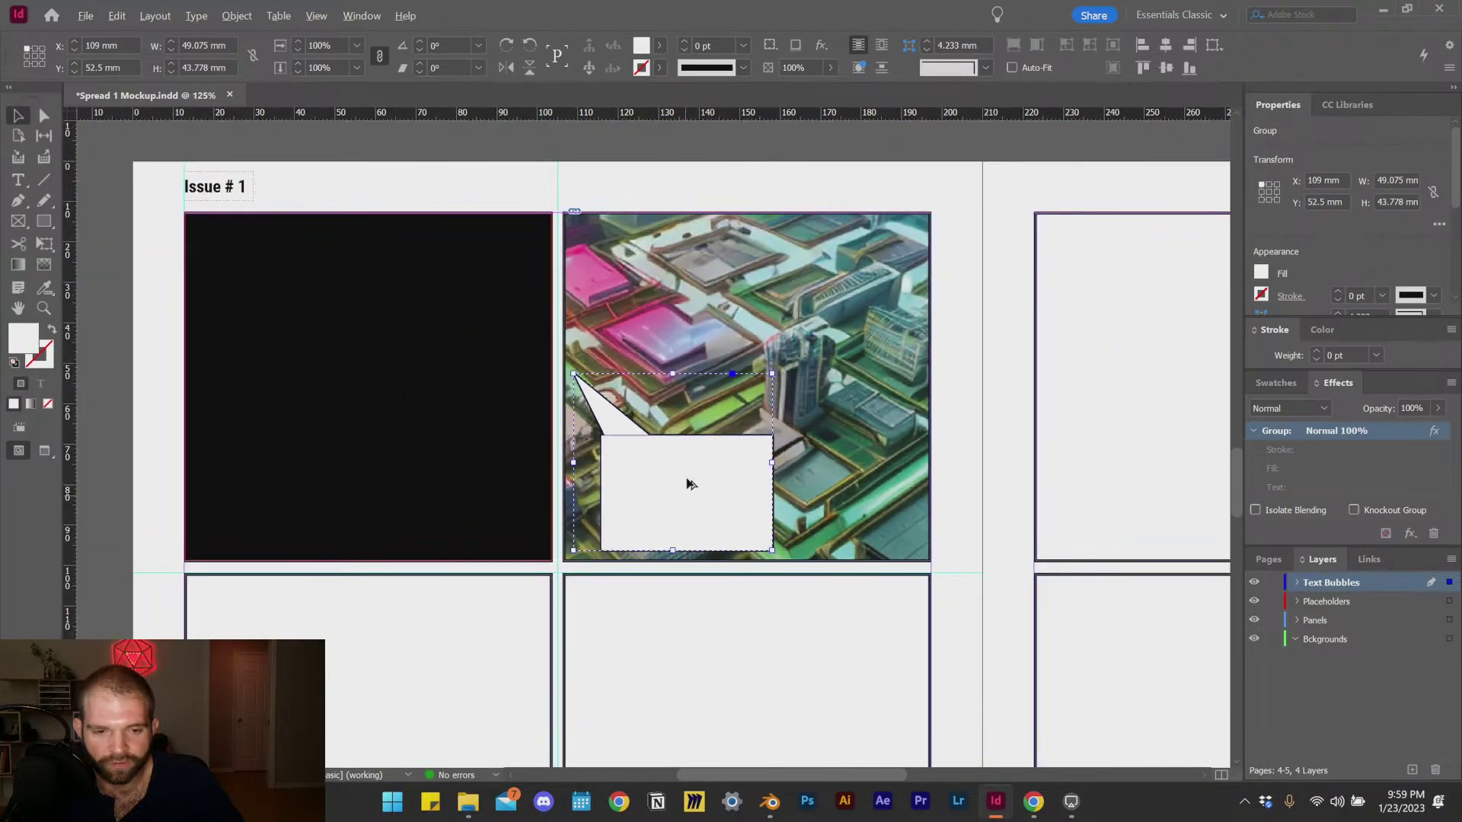
scroll(691, 492, up, 1)
drag(695, 500, 661, 522)
scroll(685, 495, down, 4)
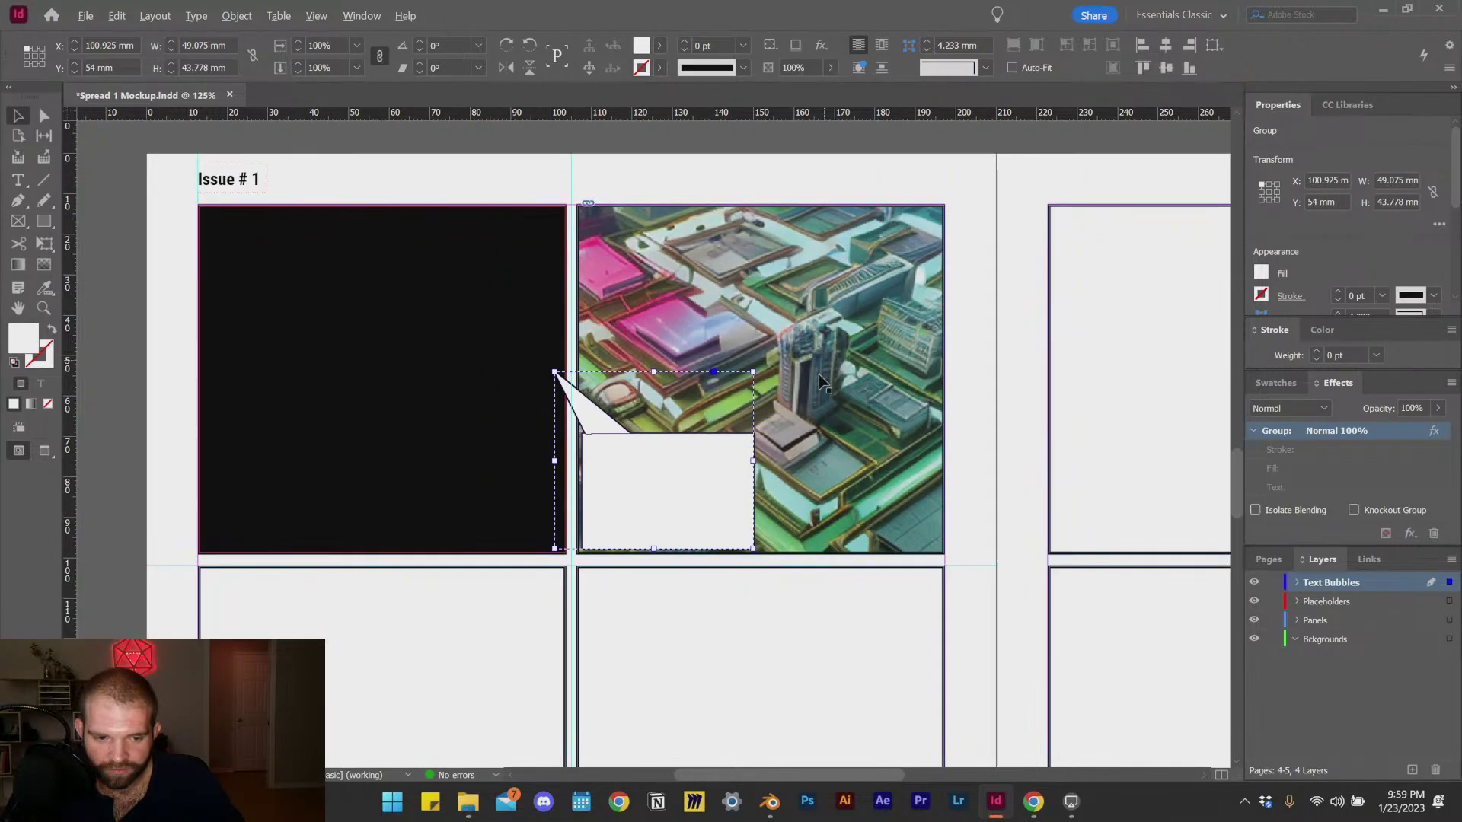
Step: Duplicate the speech bubble into the lower-right area of the first middle-row panel on the facing page
scroll(651, 514, up, 1)
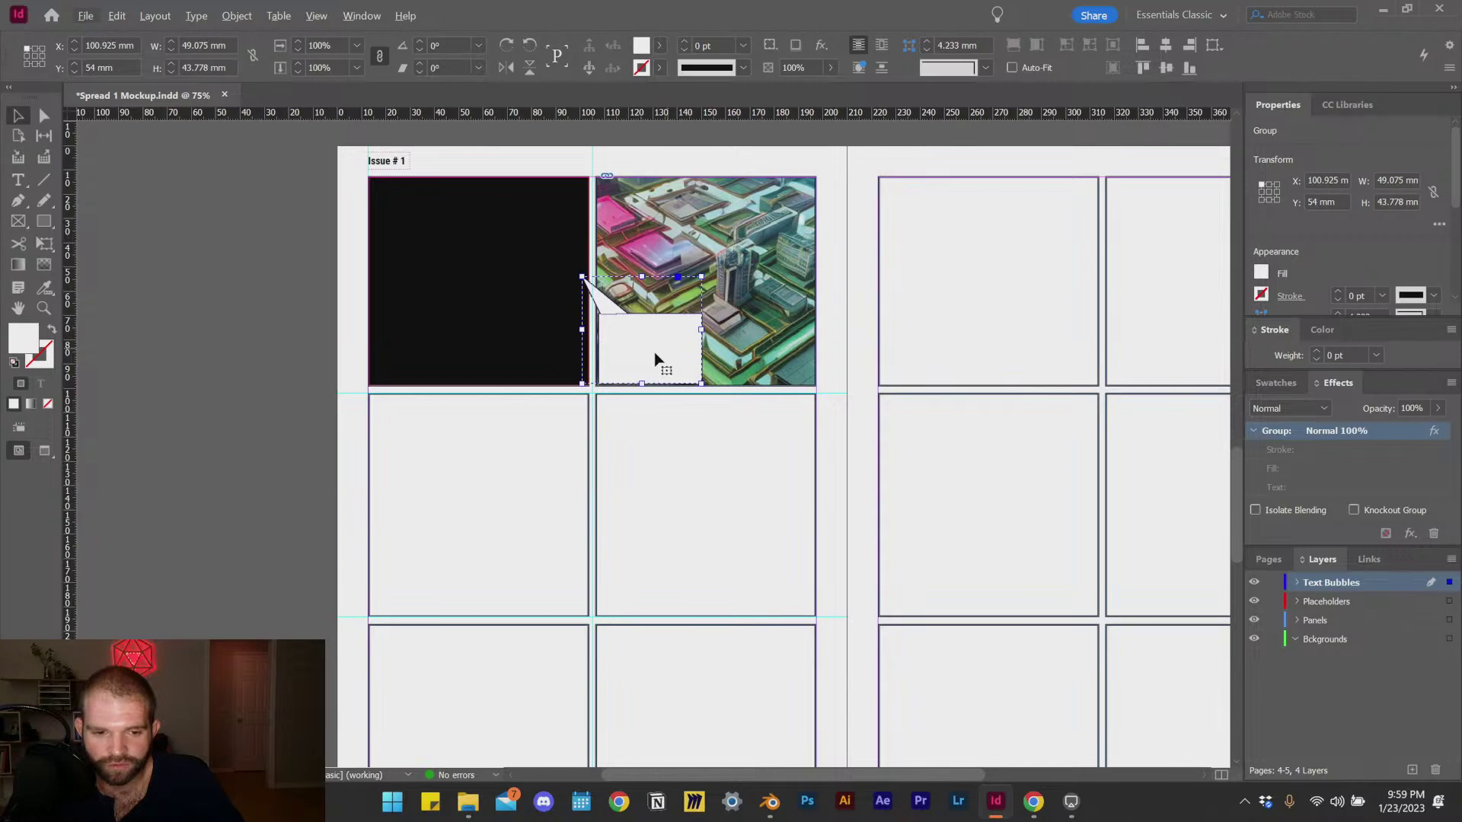
drag(653, 365, 1024, 576)
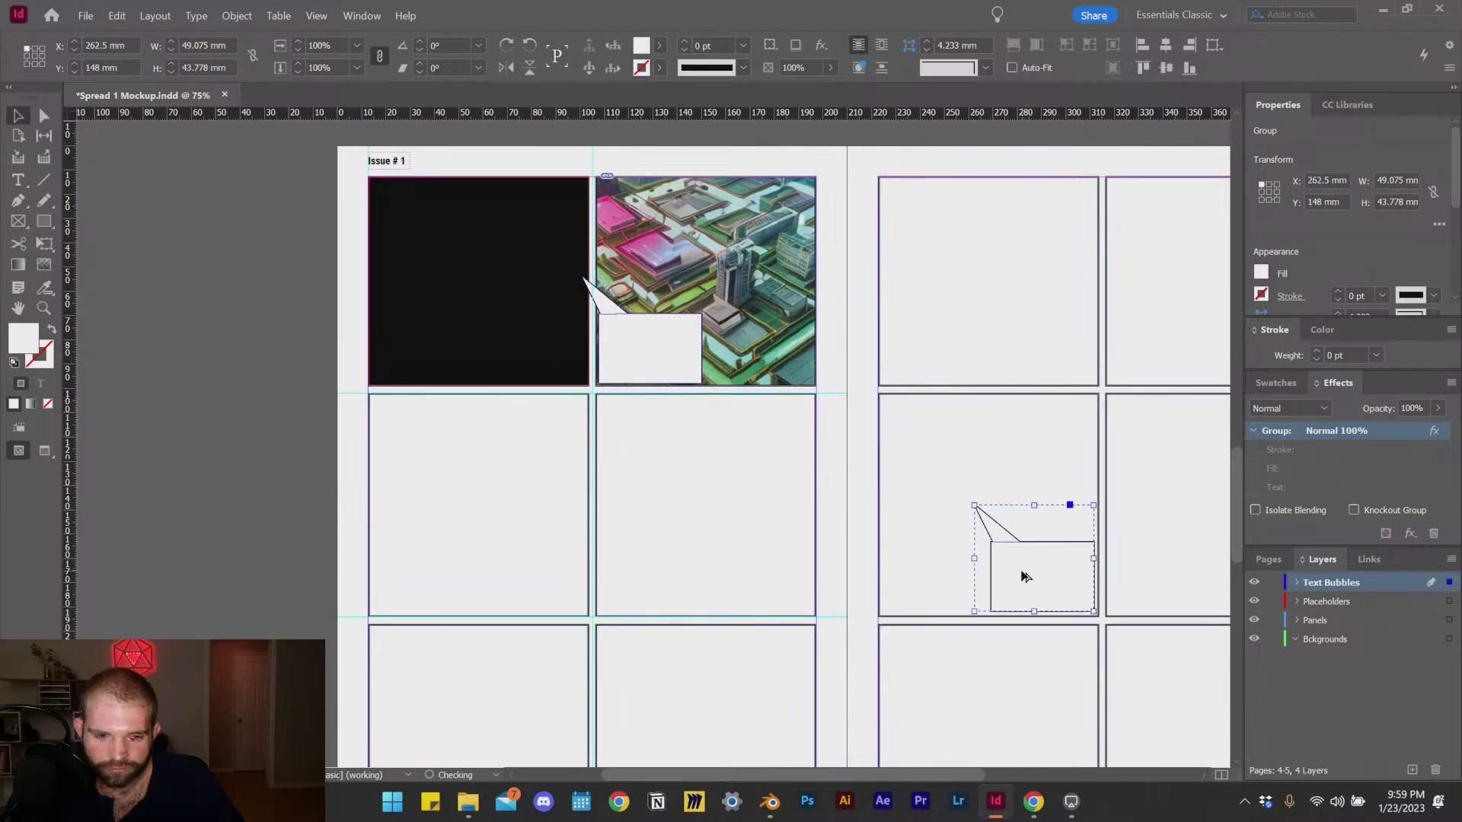
click(943, 432)
Step: Try to ungroup the speech bubble in the city panel
scroll(620, 301, up, 4)
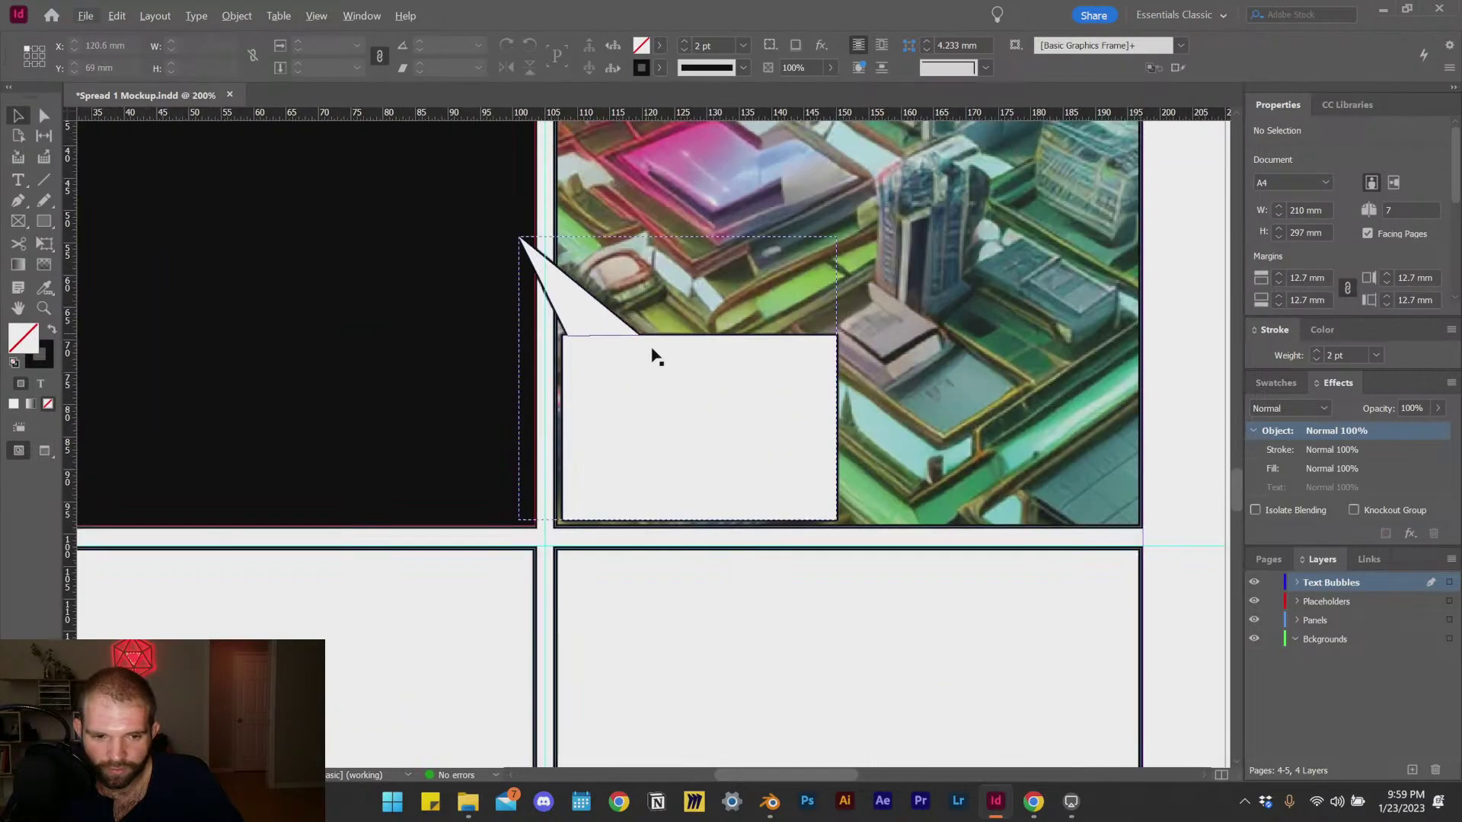
click(652, 355)
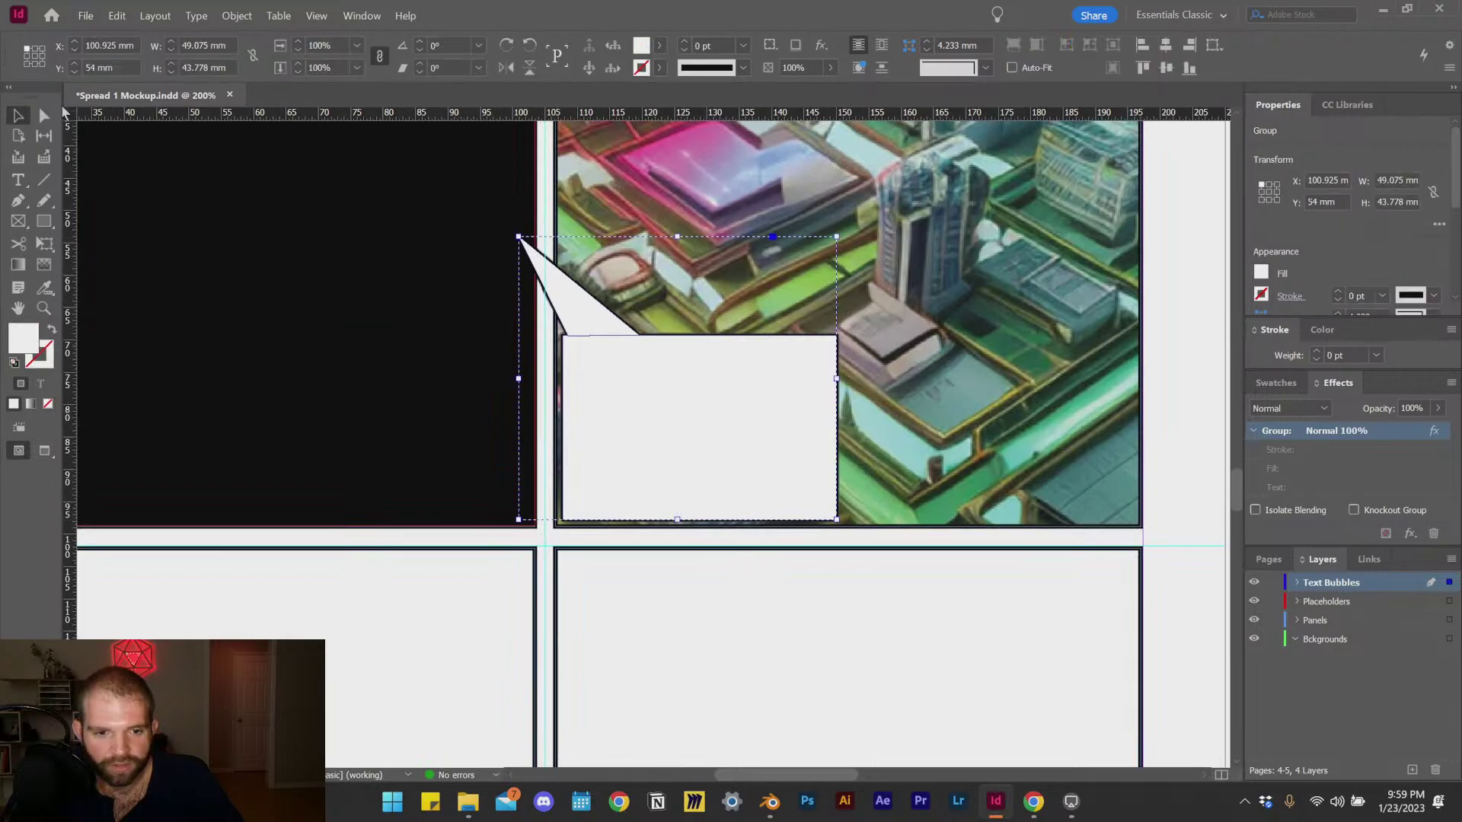
right_click(693, 366)
click(774, 505)
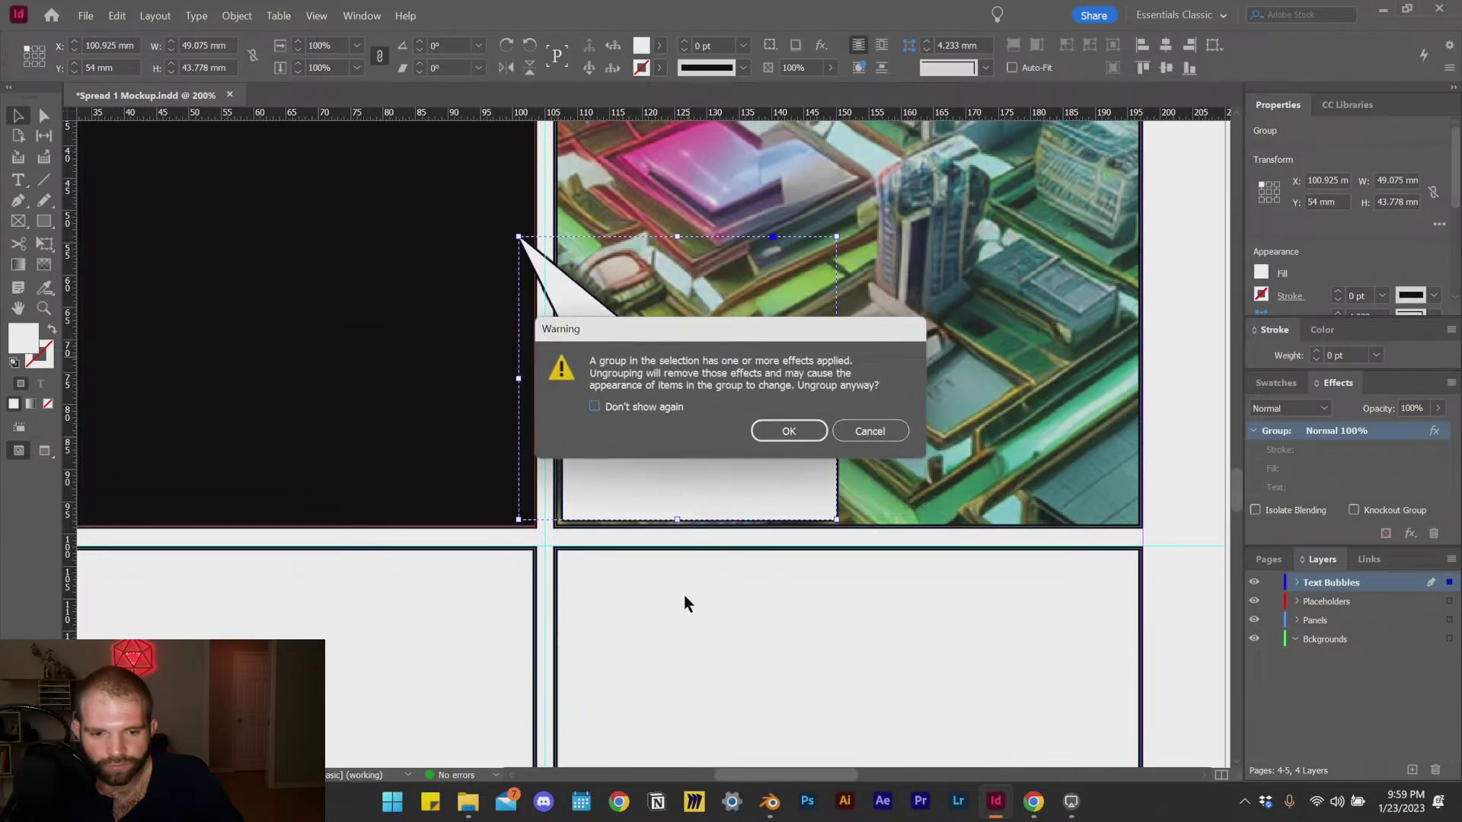
click(785, 432)
click(696, 576)
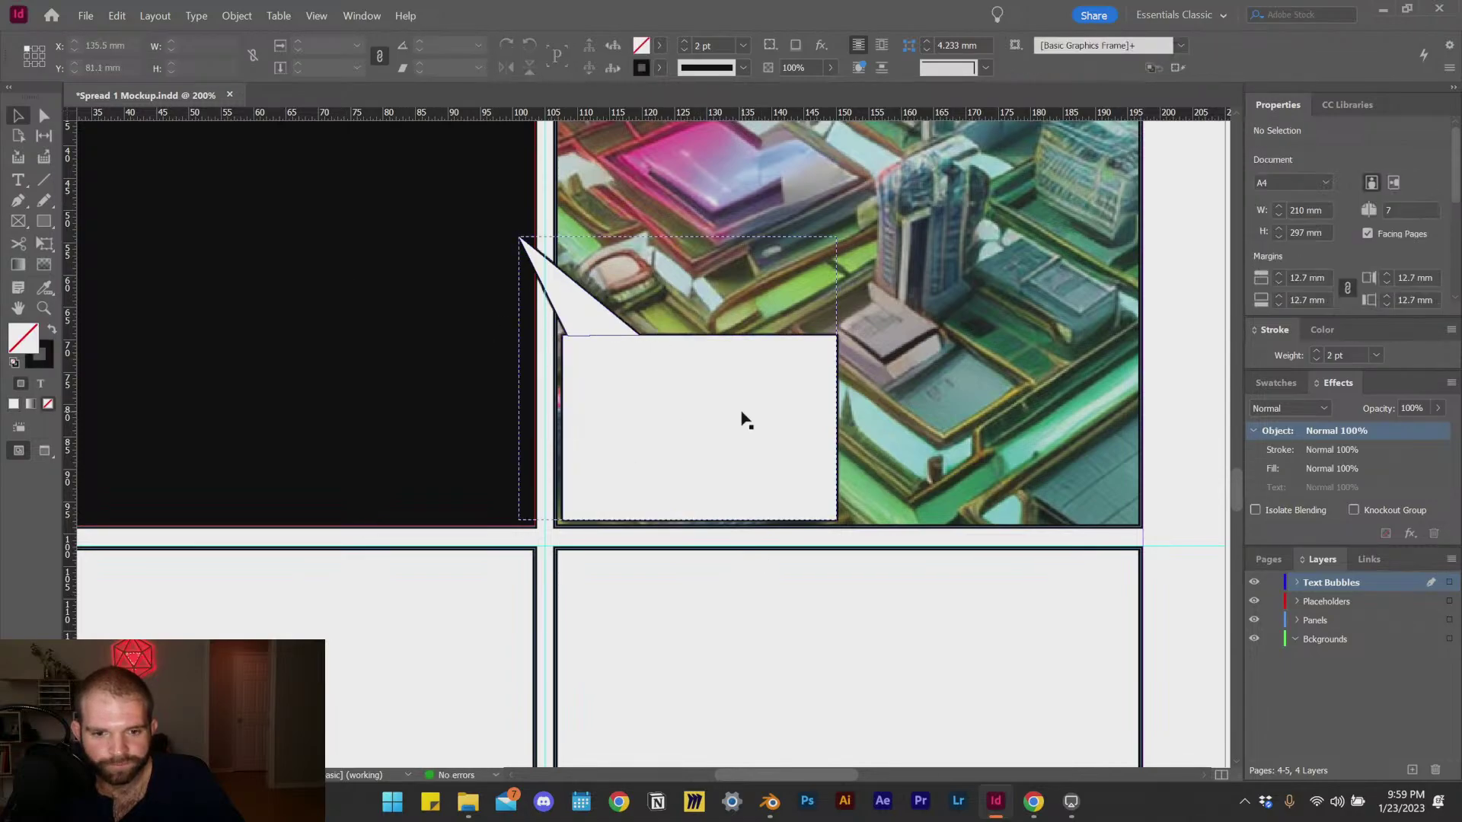
Step: Delete the triangular tail from the speech bubble in the city panel, keeping only its rectangle
click(598, 398)
key(ctrl+=)
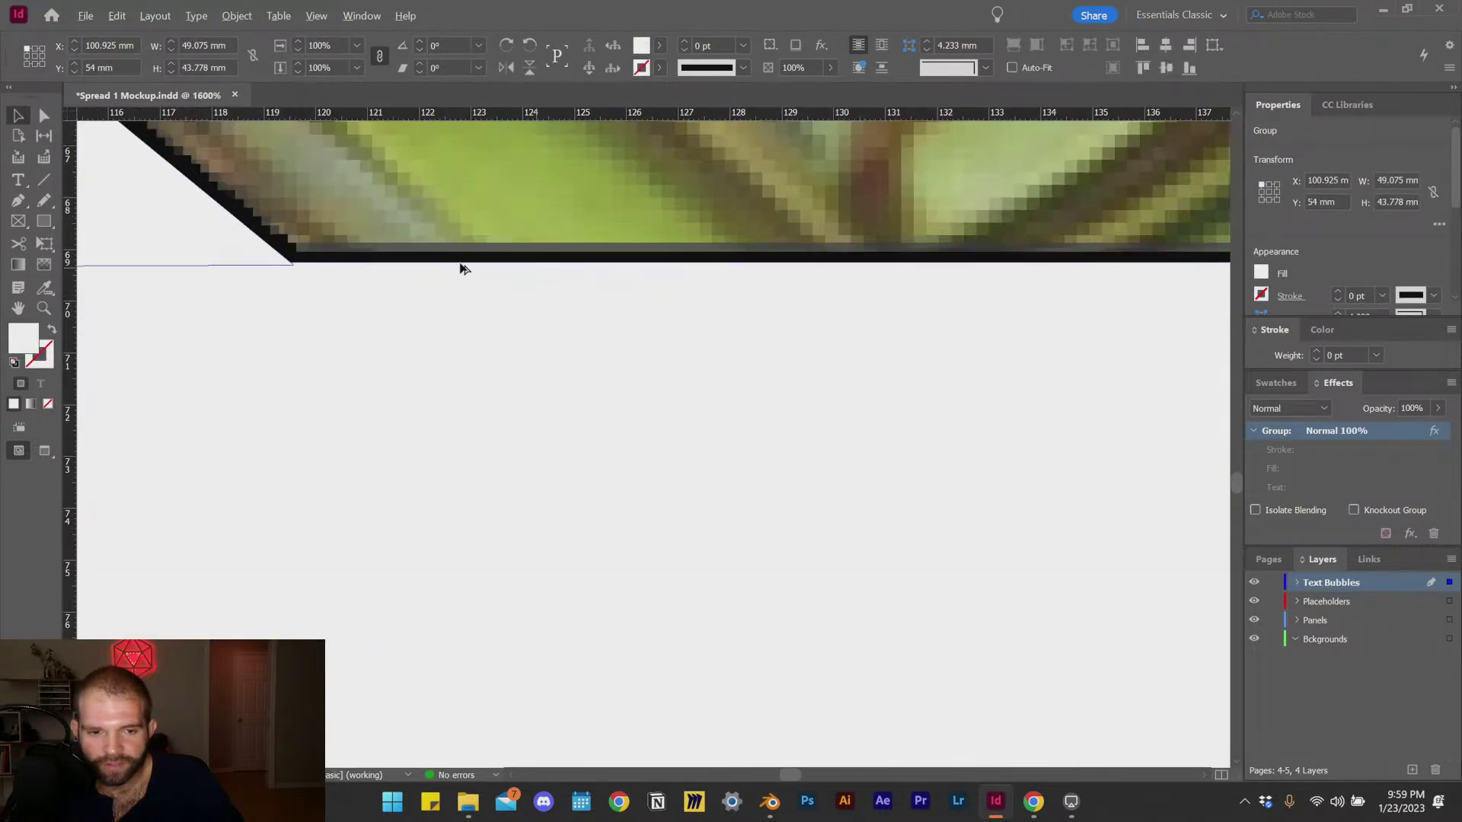
key(ctrl+minus)
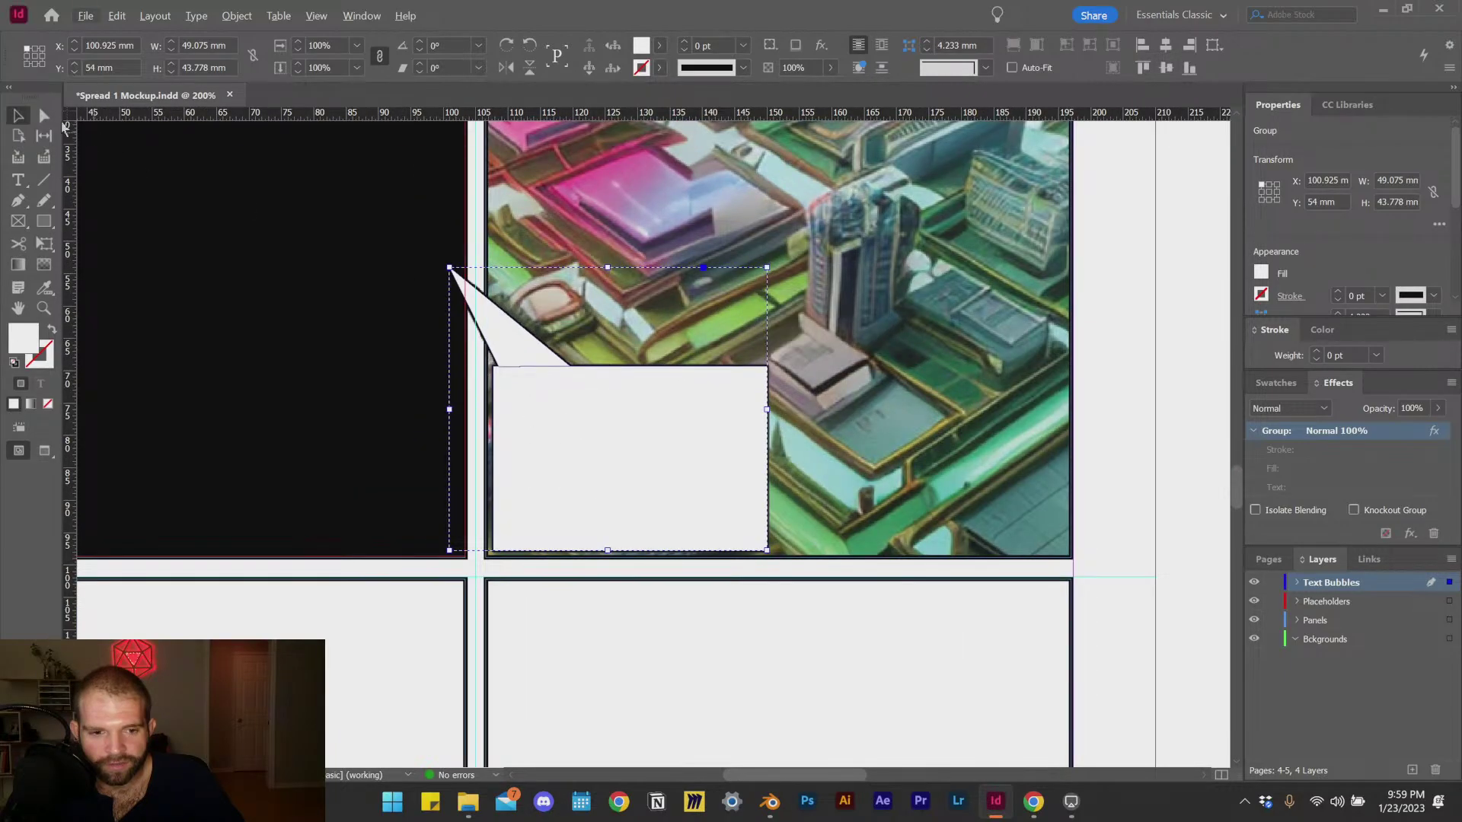
click(44, 116)
click(659, 454)
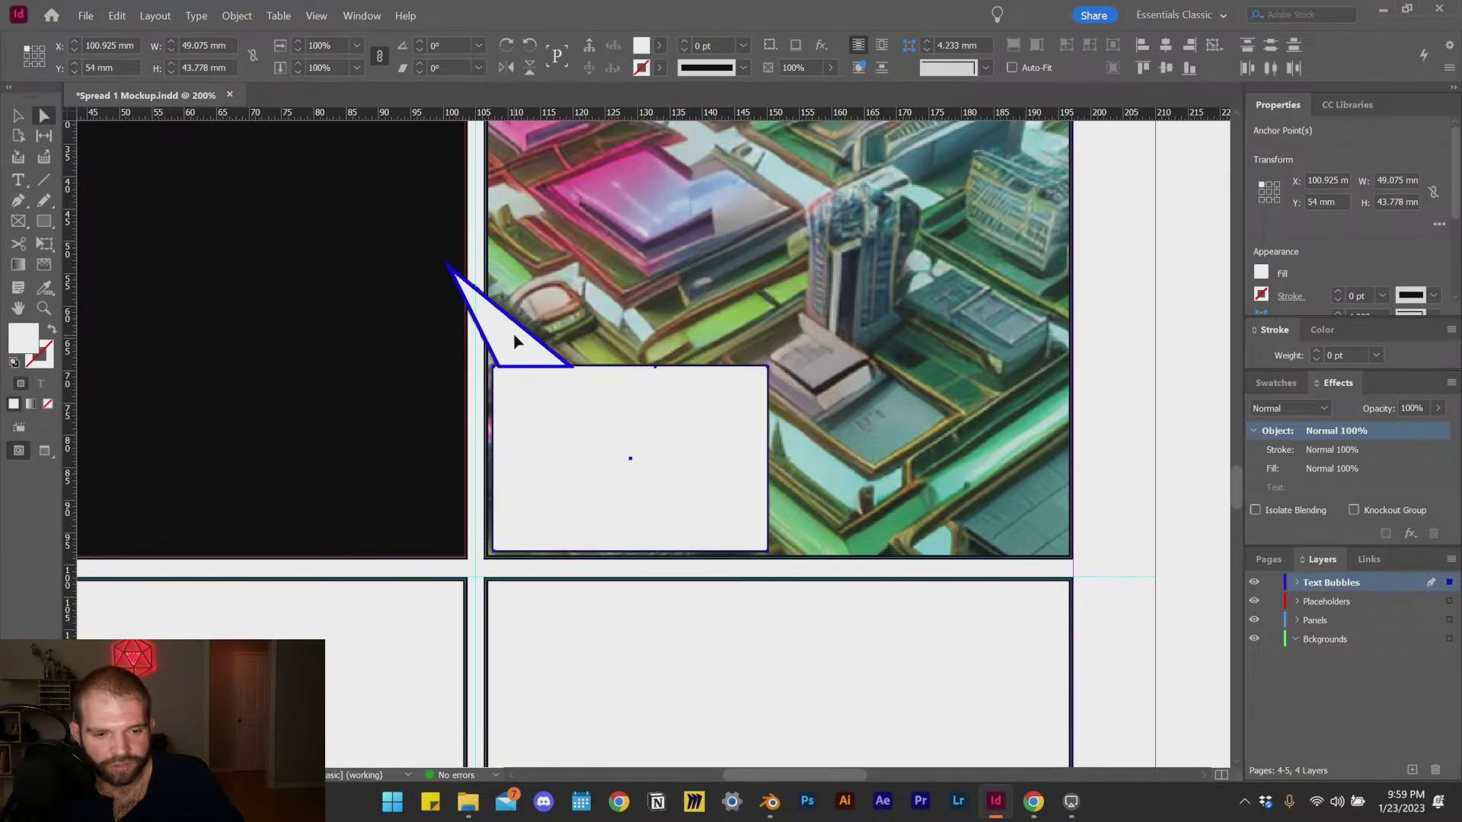
drag(513, 335, 531, 343)
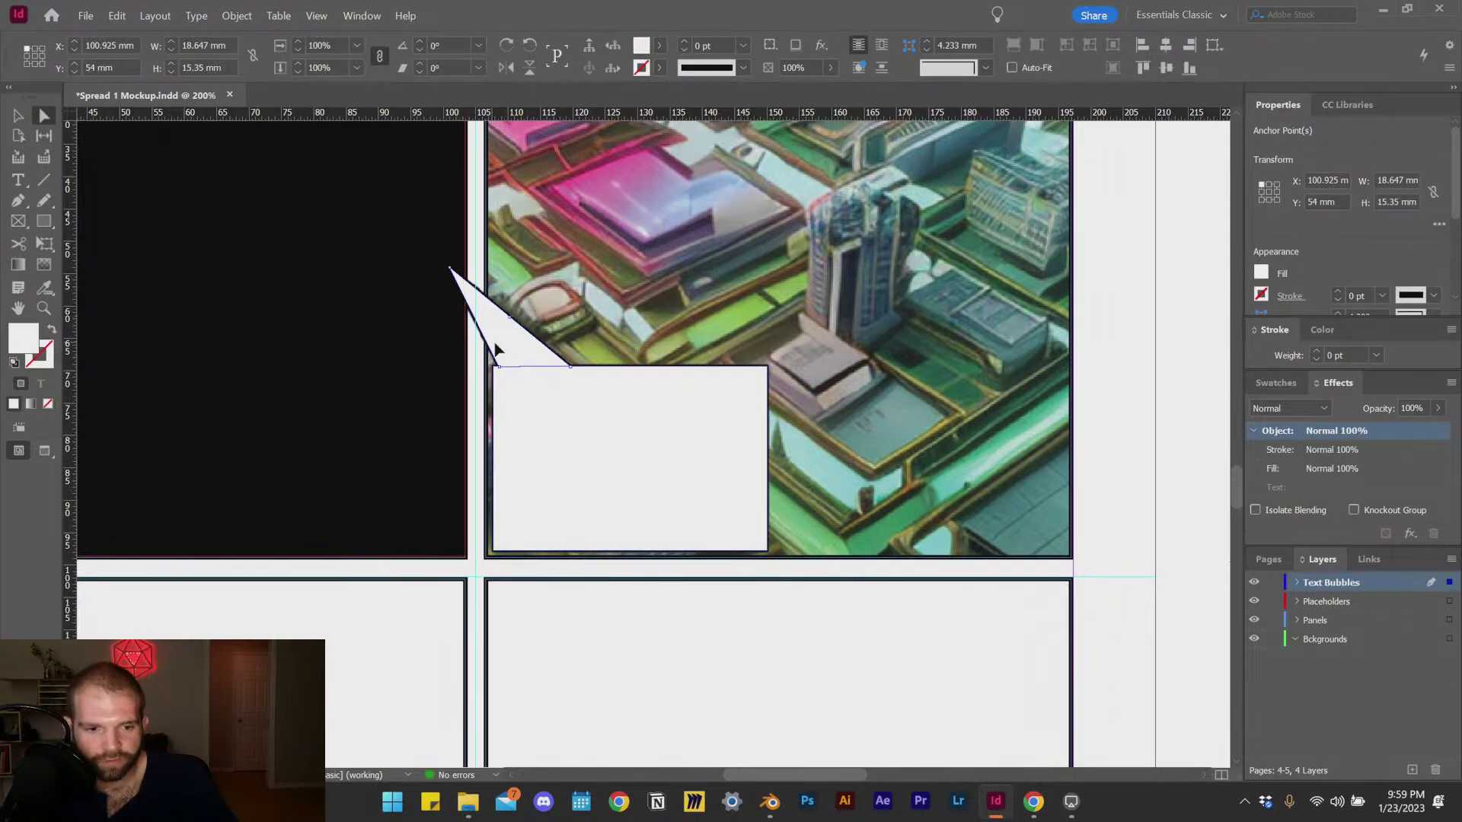
key(Delete)
key(v)
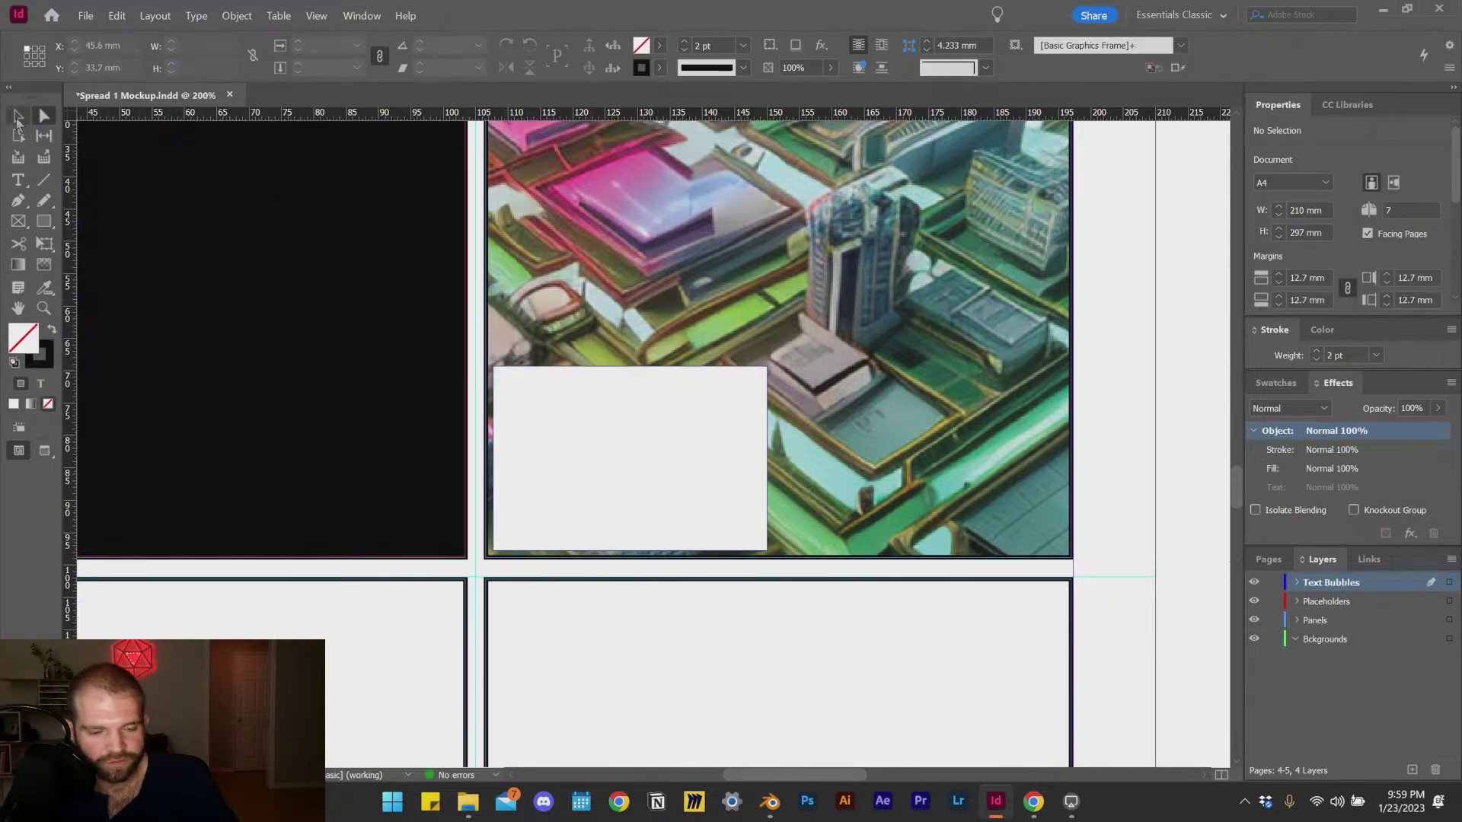
Step: Add an Outer Glow to the rectangle in the city panel with a size of 0.5 mm and a spread of 100%
alt+scroll(746, 392, up, 4)
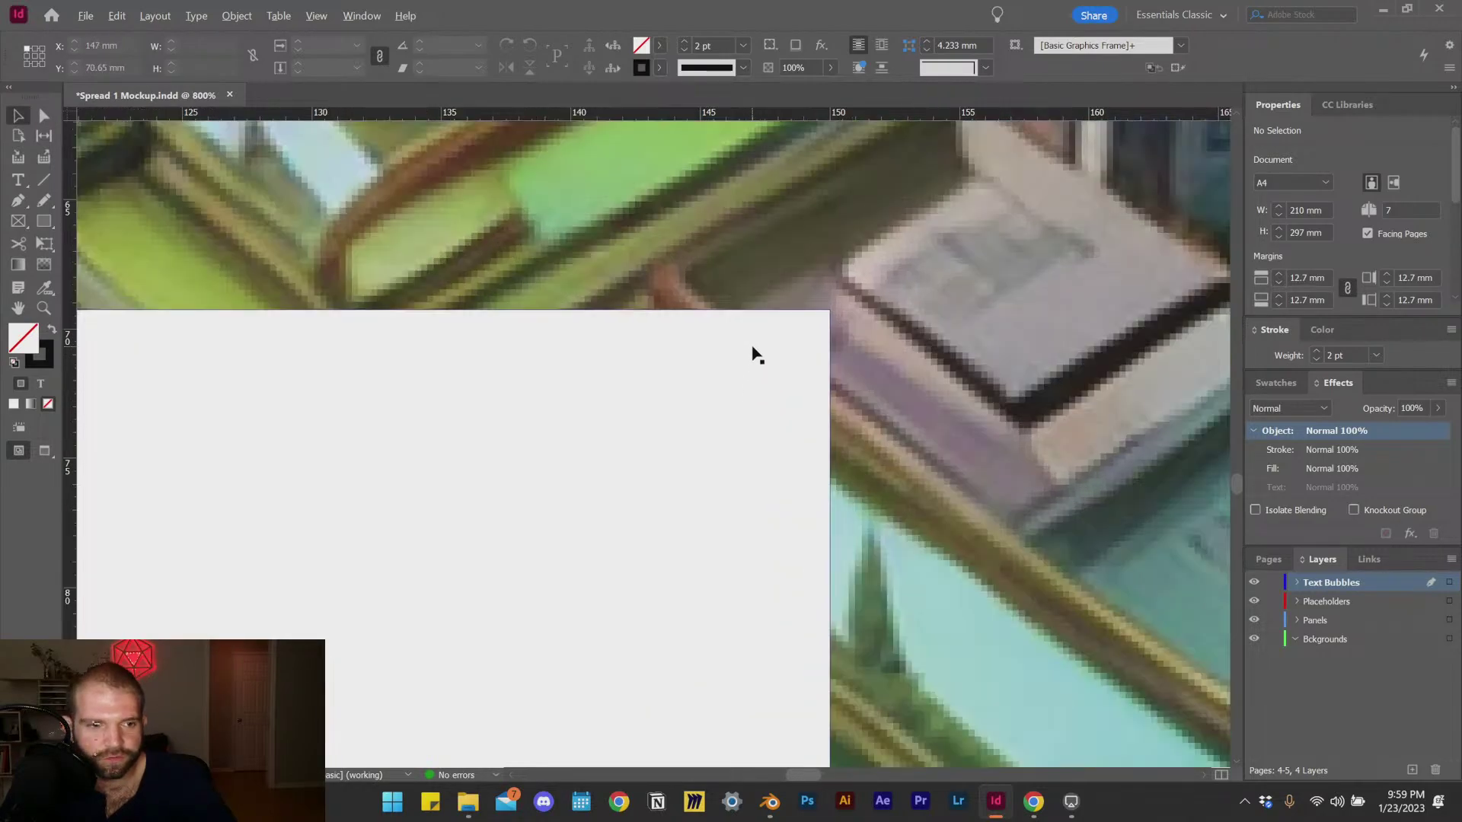
click(762, 362)
alt+scroll(762, 362, down, 2)
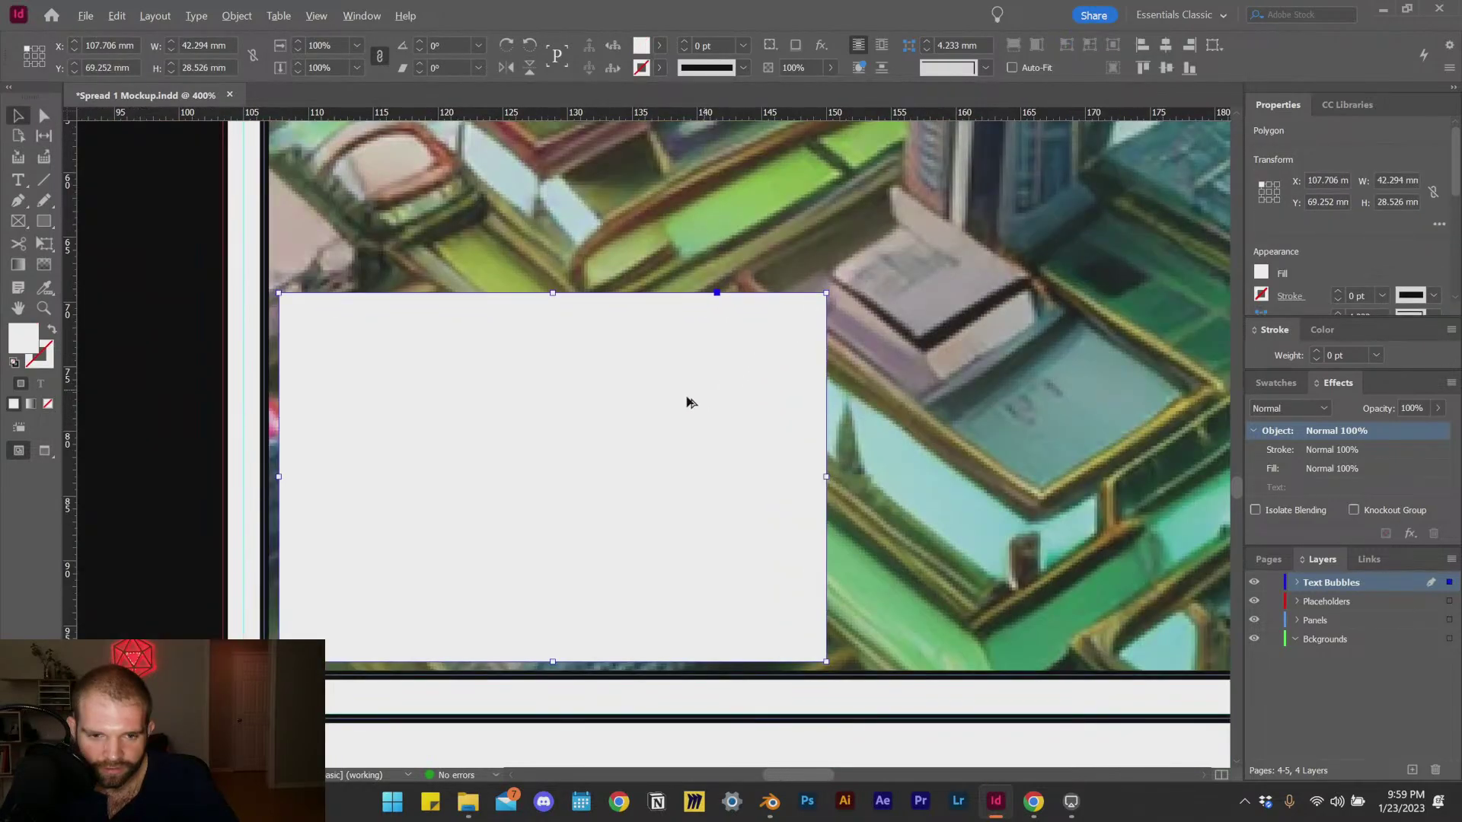
click(1410, 533)
click(1367, 602)
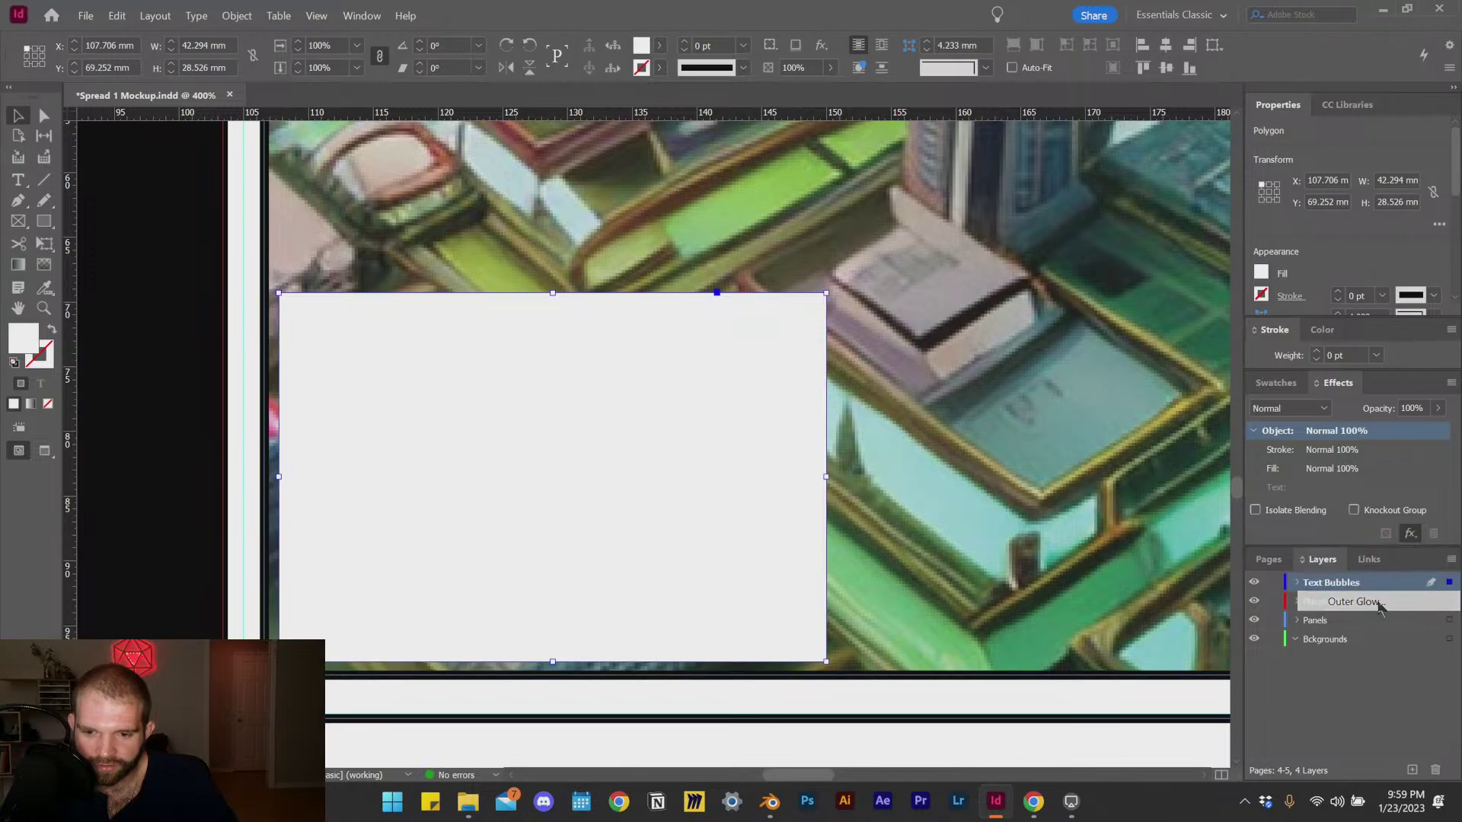
click(1064, 362)
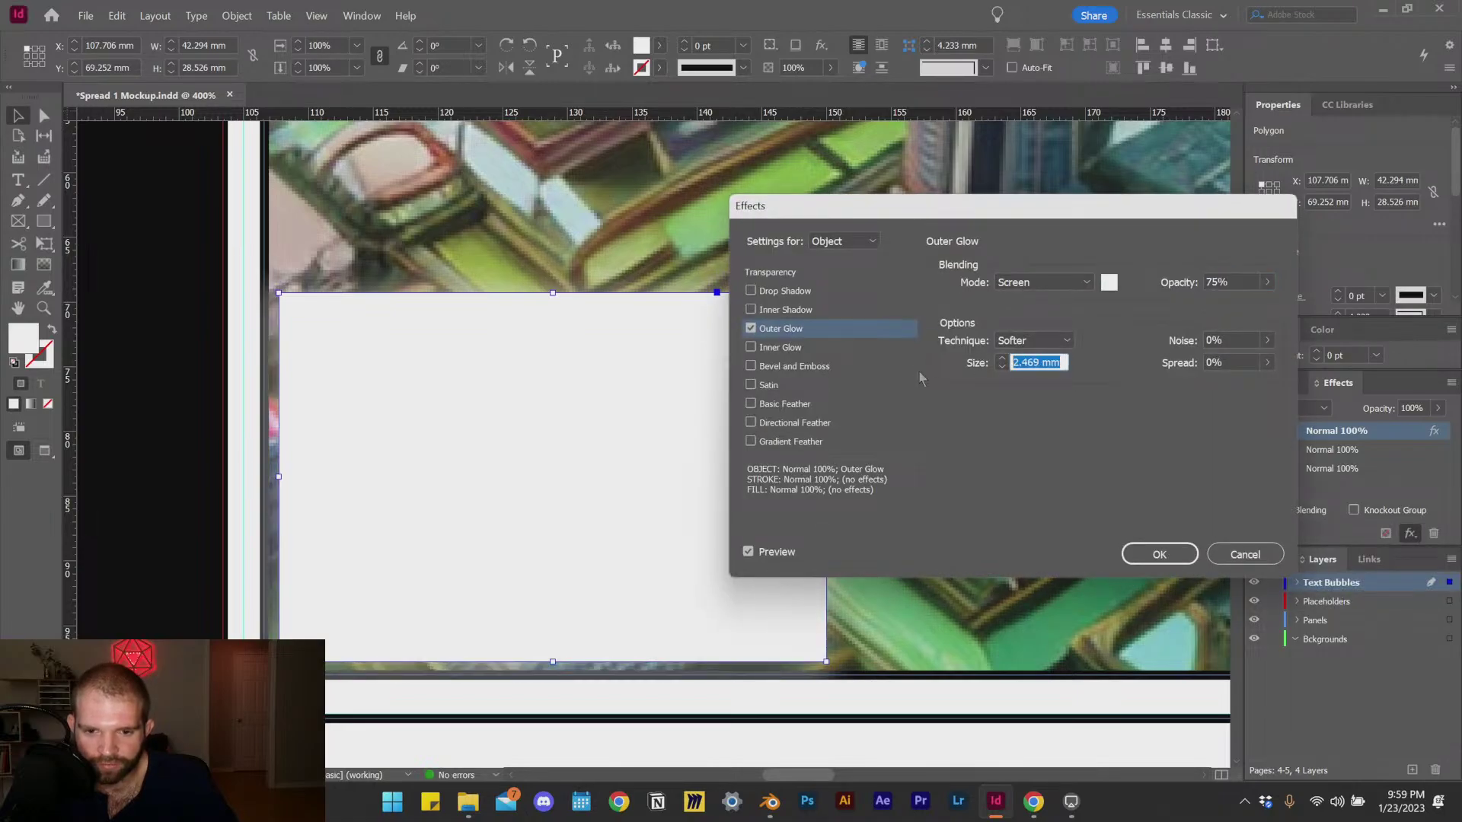
text(.5)
click(1222, 362)
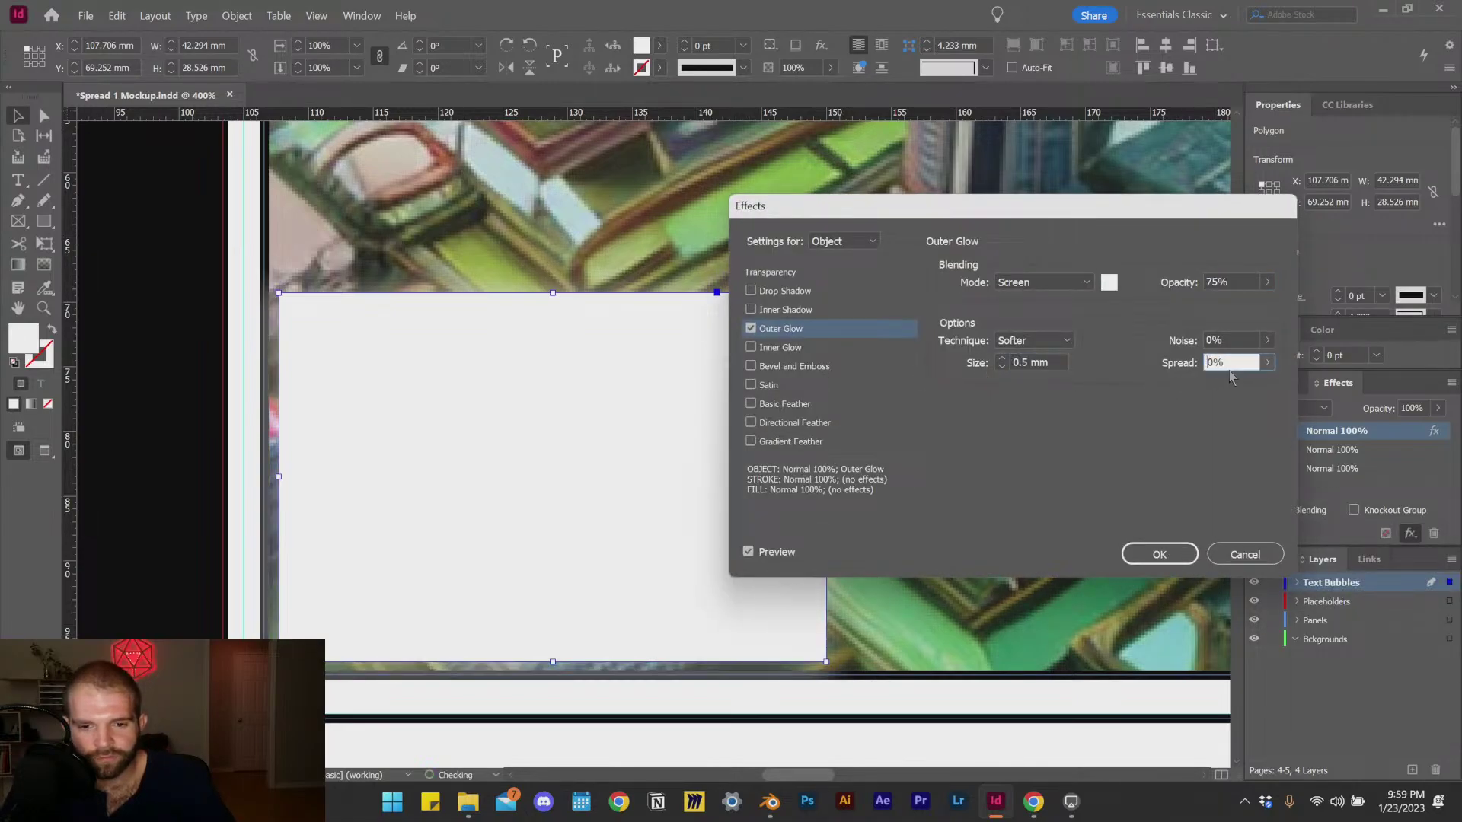
click(1268, 362)
drag(1185, 385, 1273, 390)
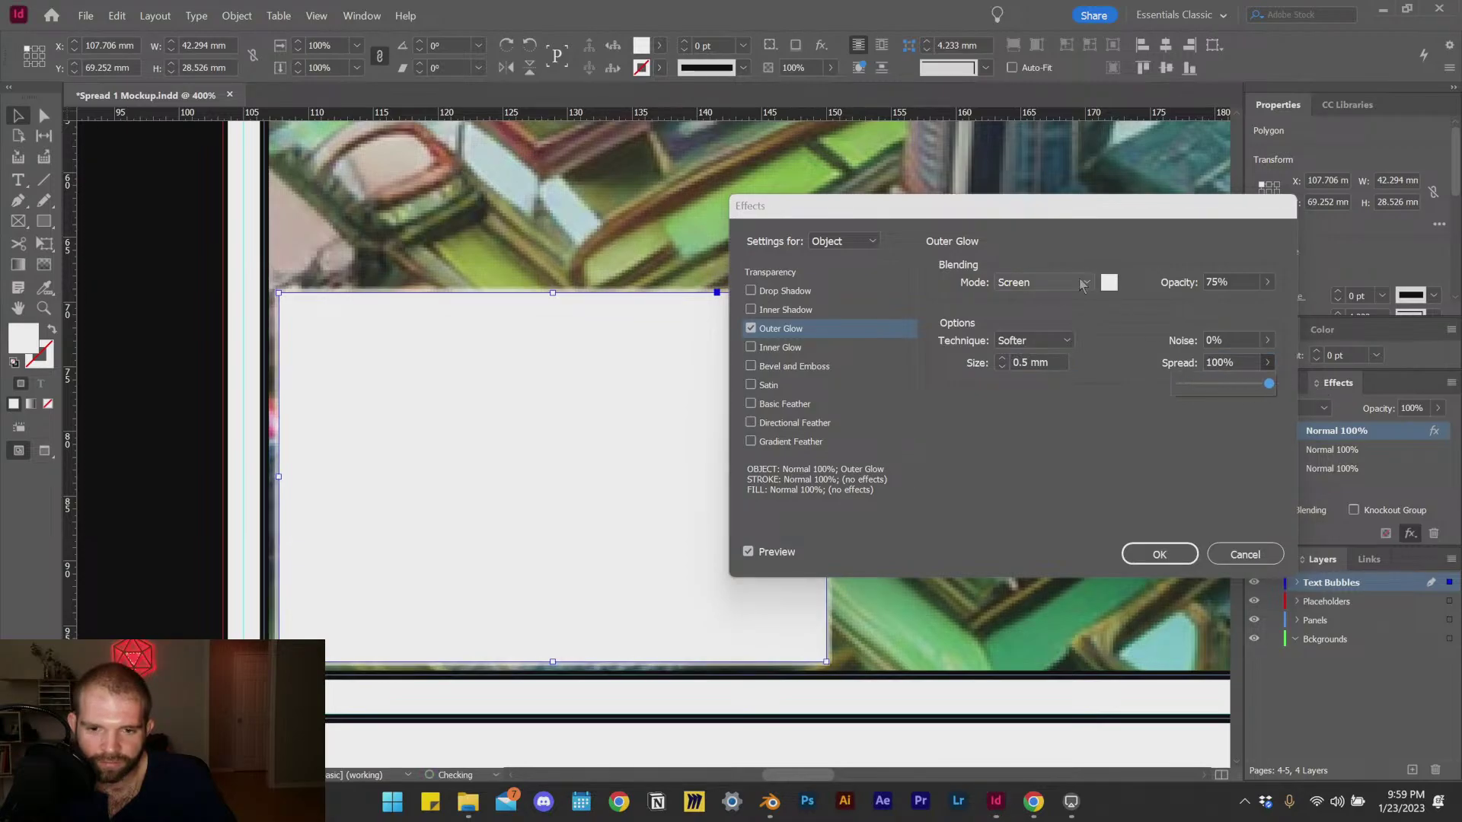
Step: Set the rectangle's outer glow to Normal blending mode, [Black] colour and 100% opacity, and apply it
click(1044, 283)
click(1016, 301)
click(1114, 284)
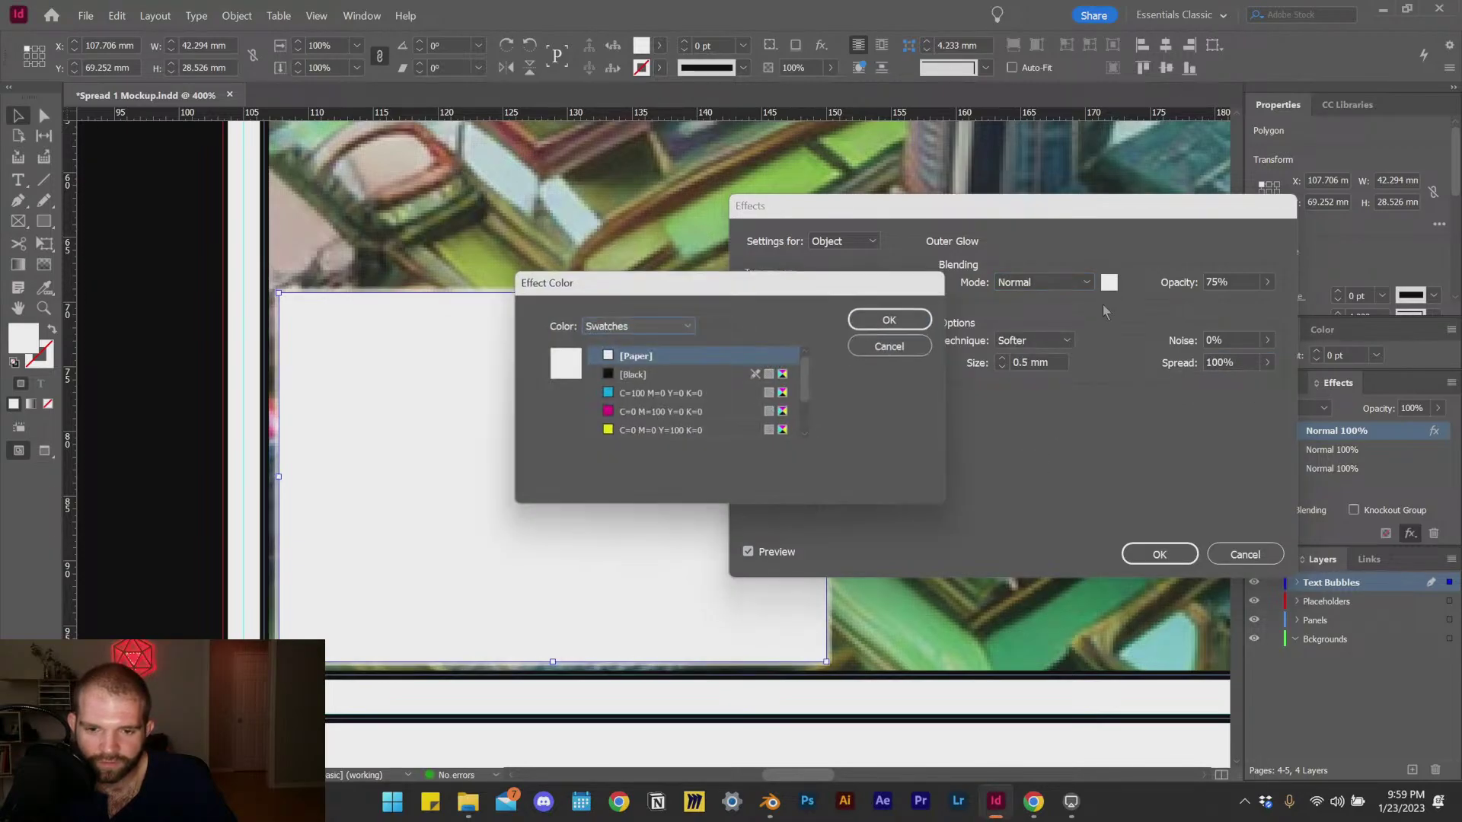
click(634, 373)
click(894, 321)
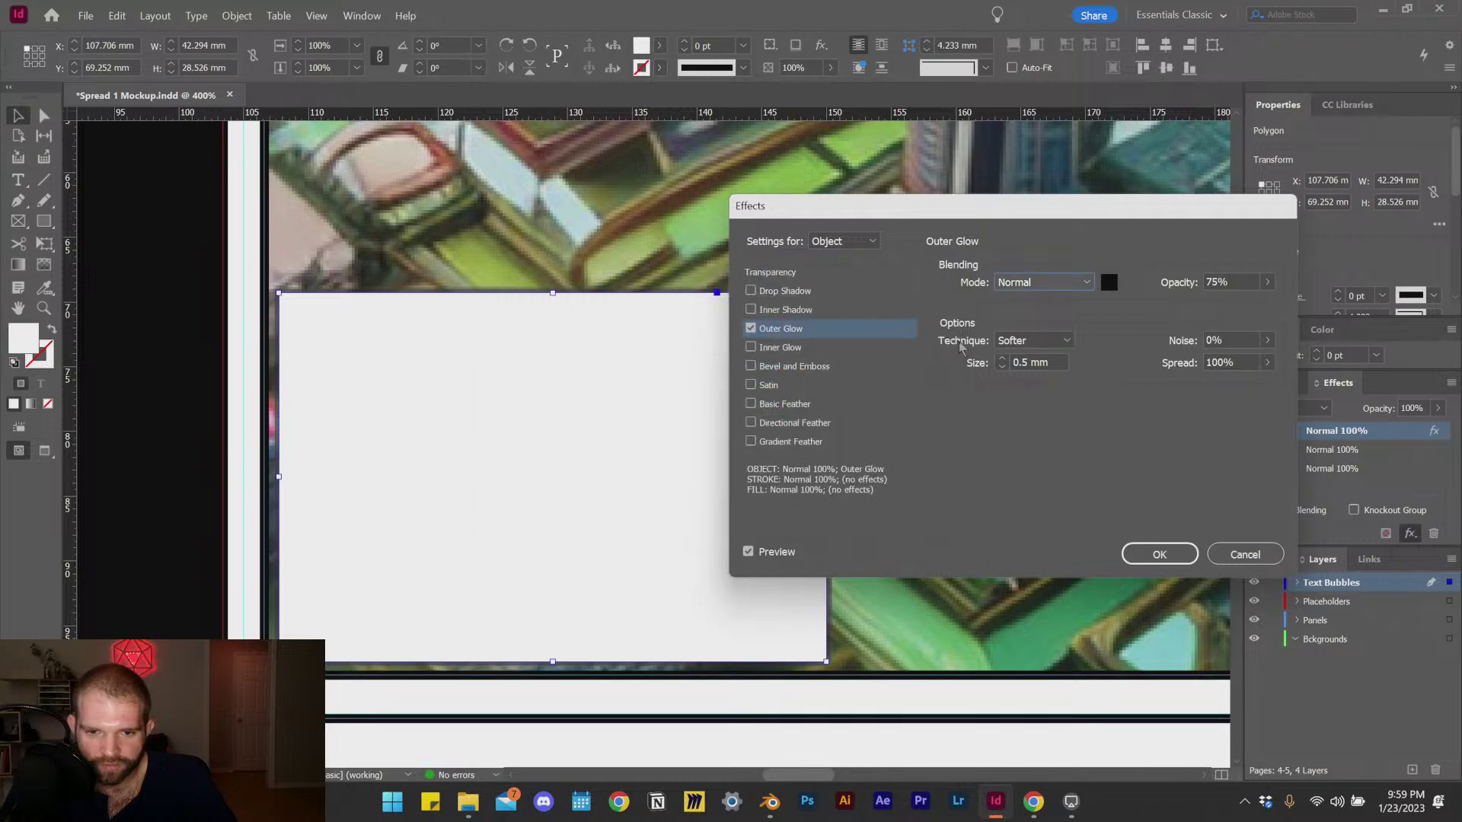
click(1267, 283)
drag(1246, 303, 1275, 303)
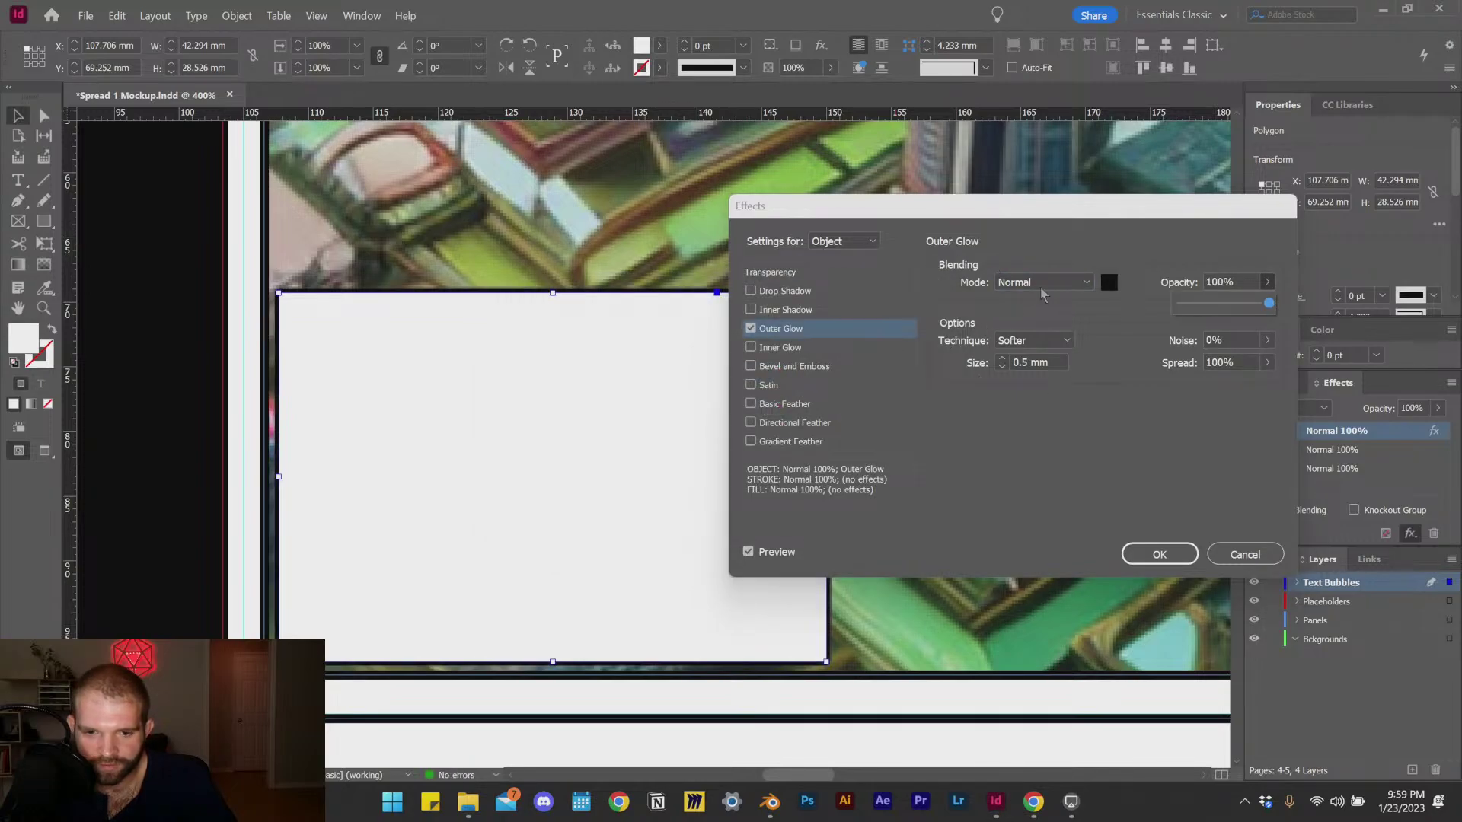
click(1157, 553)
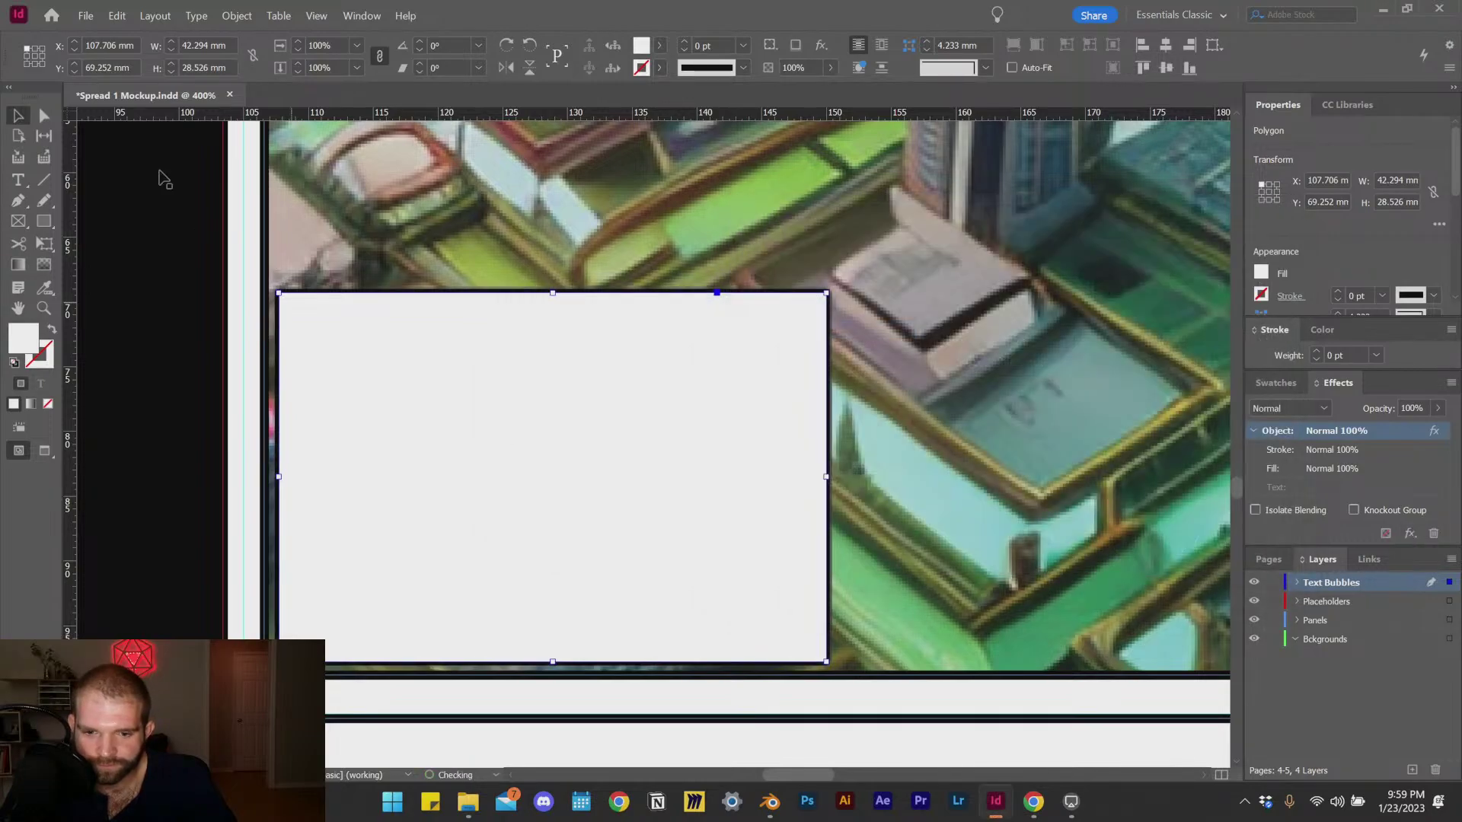
click(531, 289)
Step: Reposition the tailed speech bubble in the facing page's middle-row panel to about X 259.6 mm, Y 146.2 mm
scroll(531, 289, down, 4)
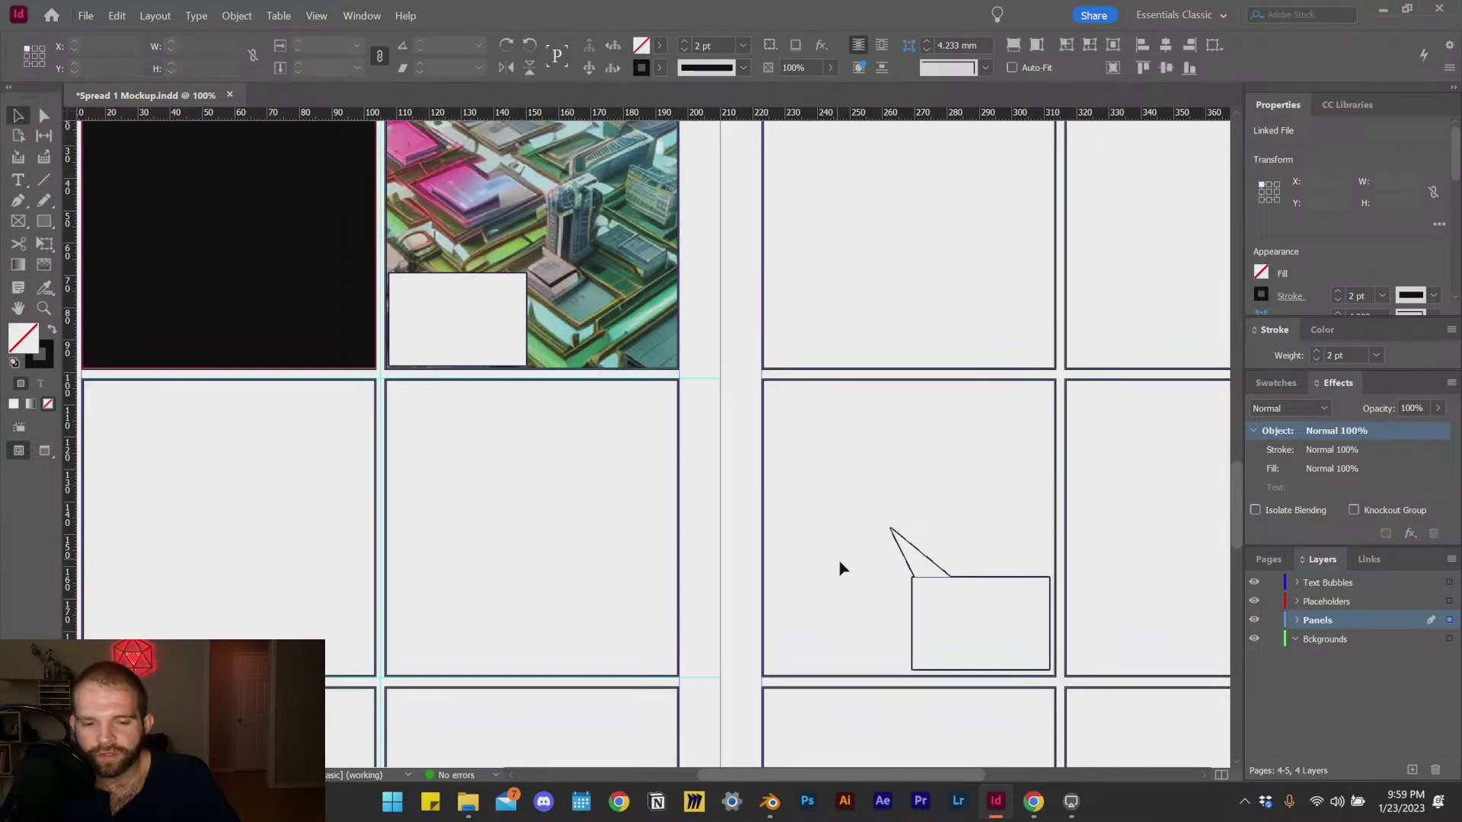
click(840, 565)
scroll(904, 620, up, 1)
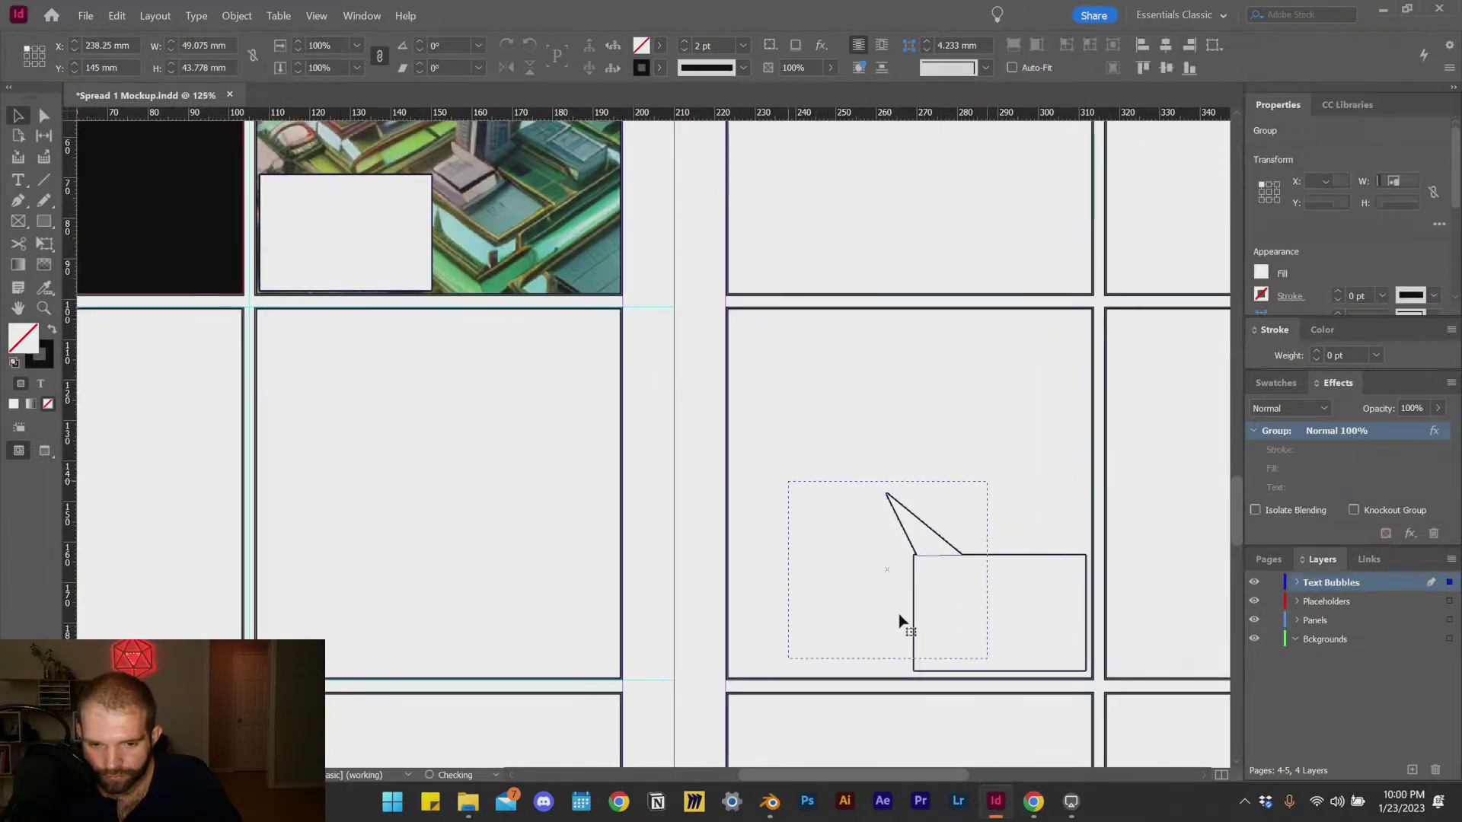
drag(901, 620, 1005, 630)
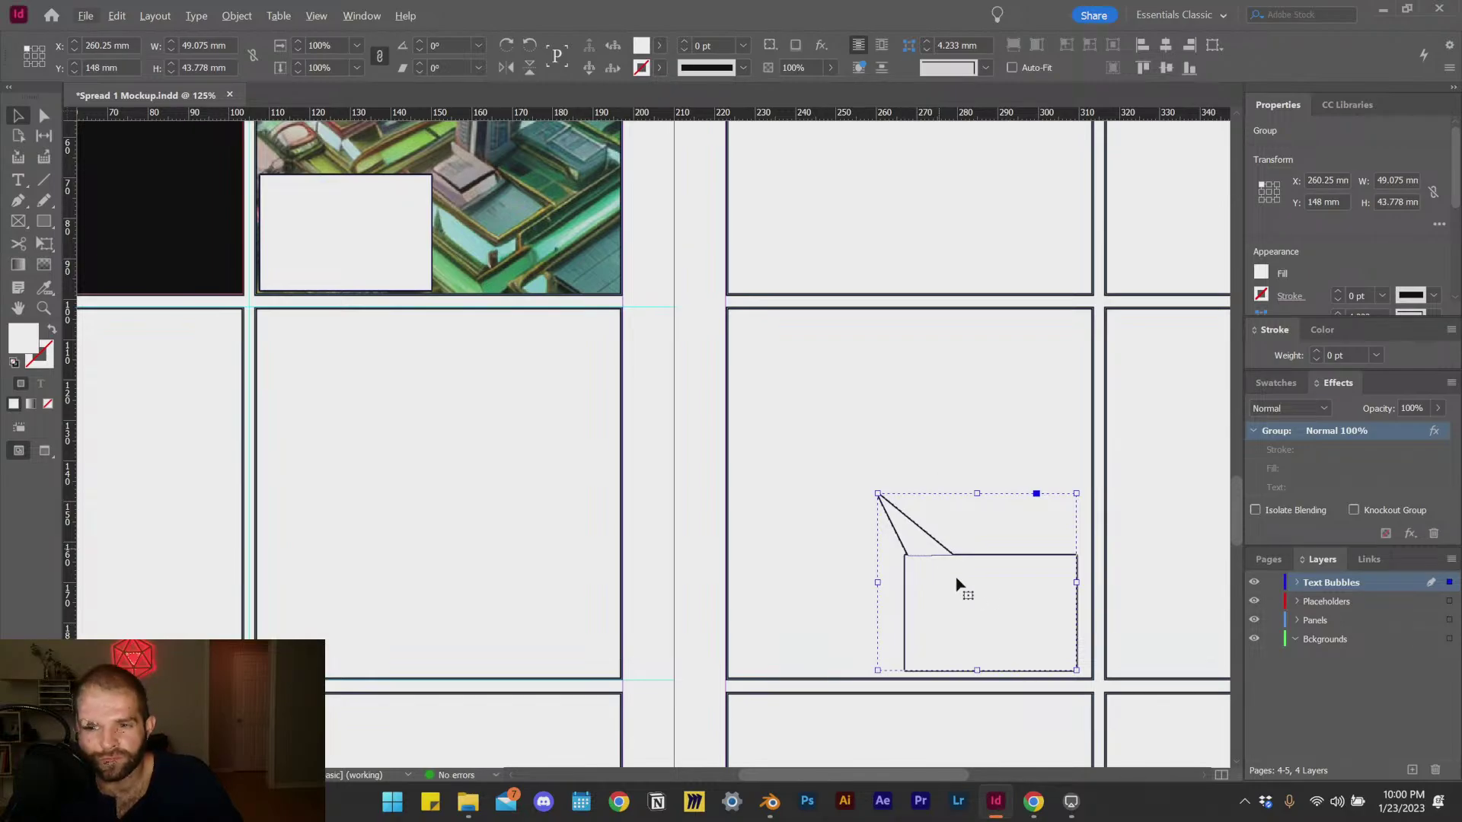
scroll(990, 582, down, 1)
scroll(1013, 567, up, 1)
drag(1007, 524, 1041, 514)
scroll(1015, 516, up, 1)
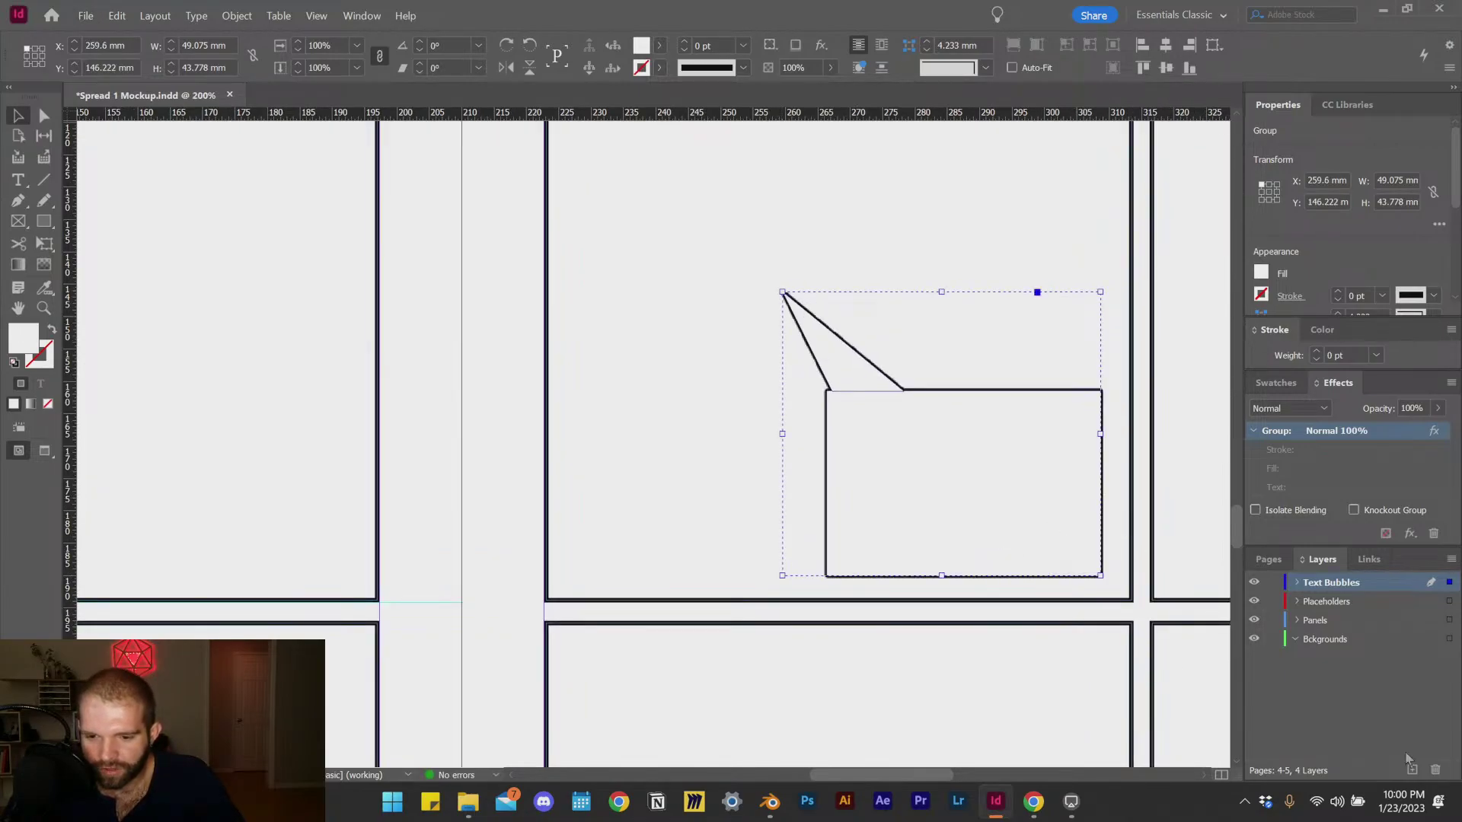
Step: Add a Drop Shadow to the tailed speech bubble group and set its distance to 1 mm
click(1410, 533)
click(1375, 564)
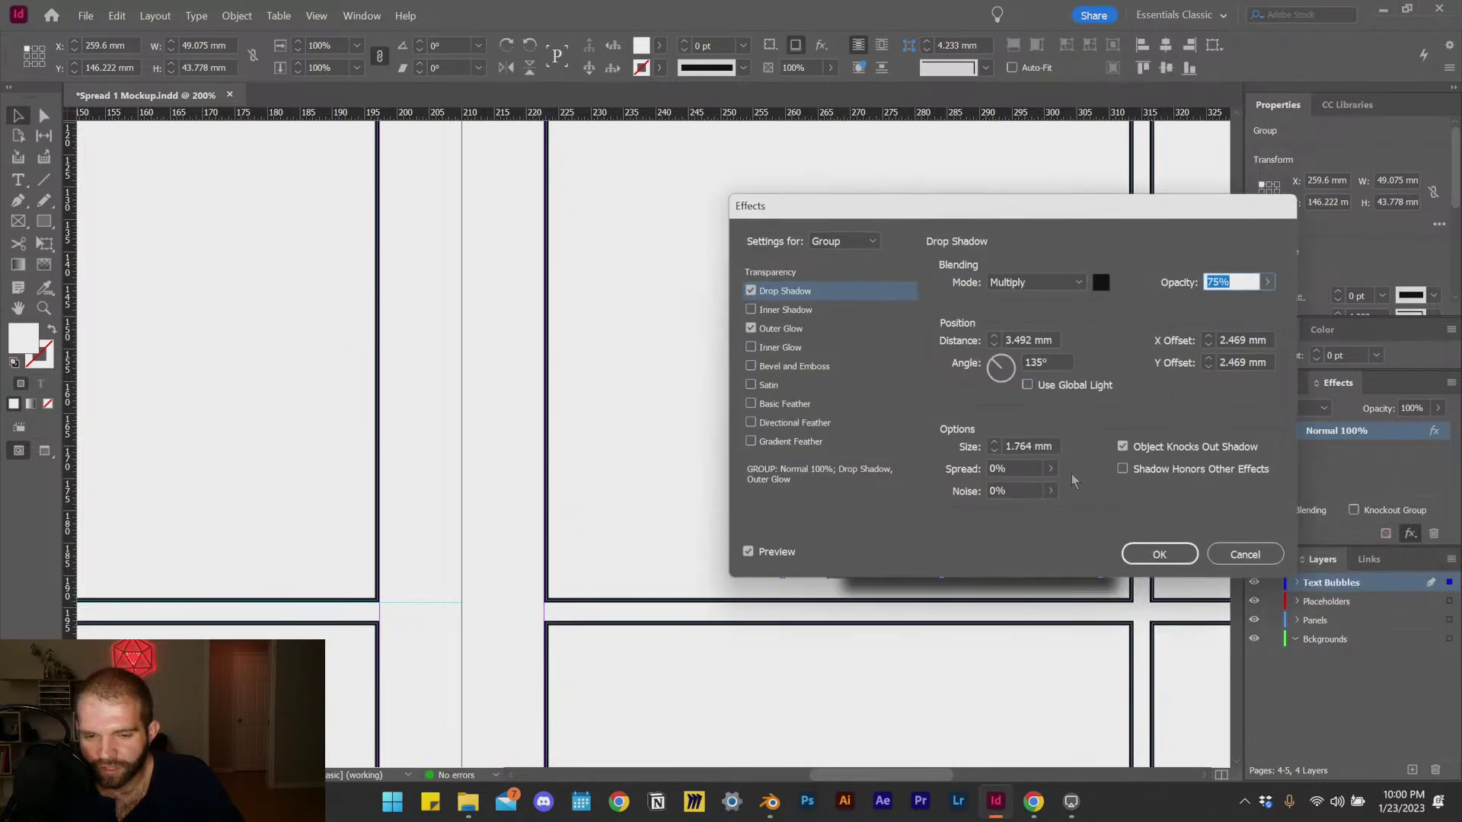
drag(1041, 215, 445, 253)
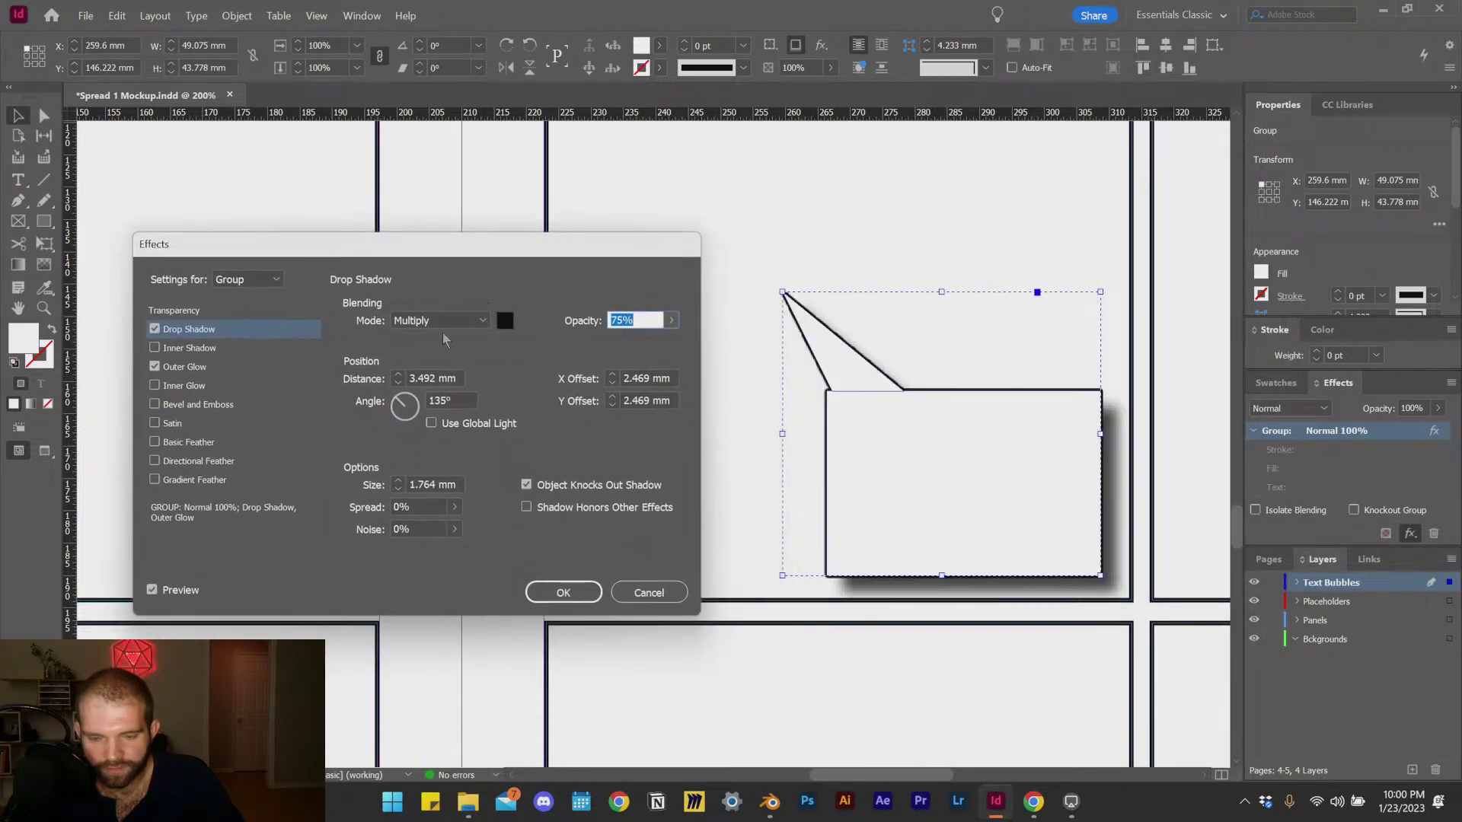
click(397, 383)
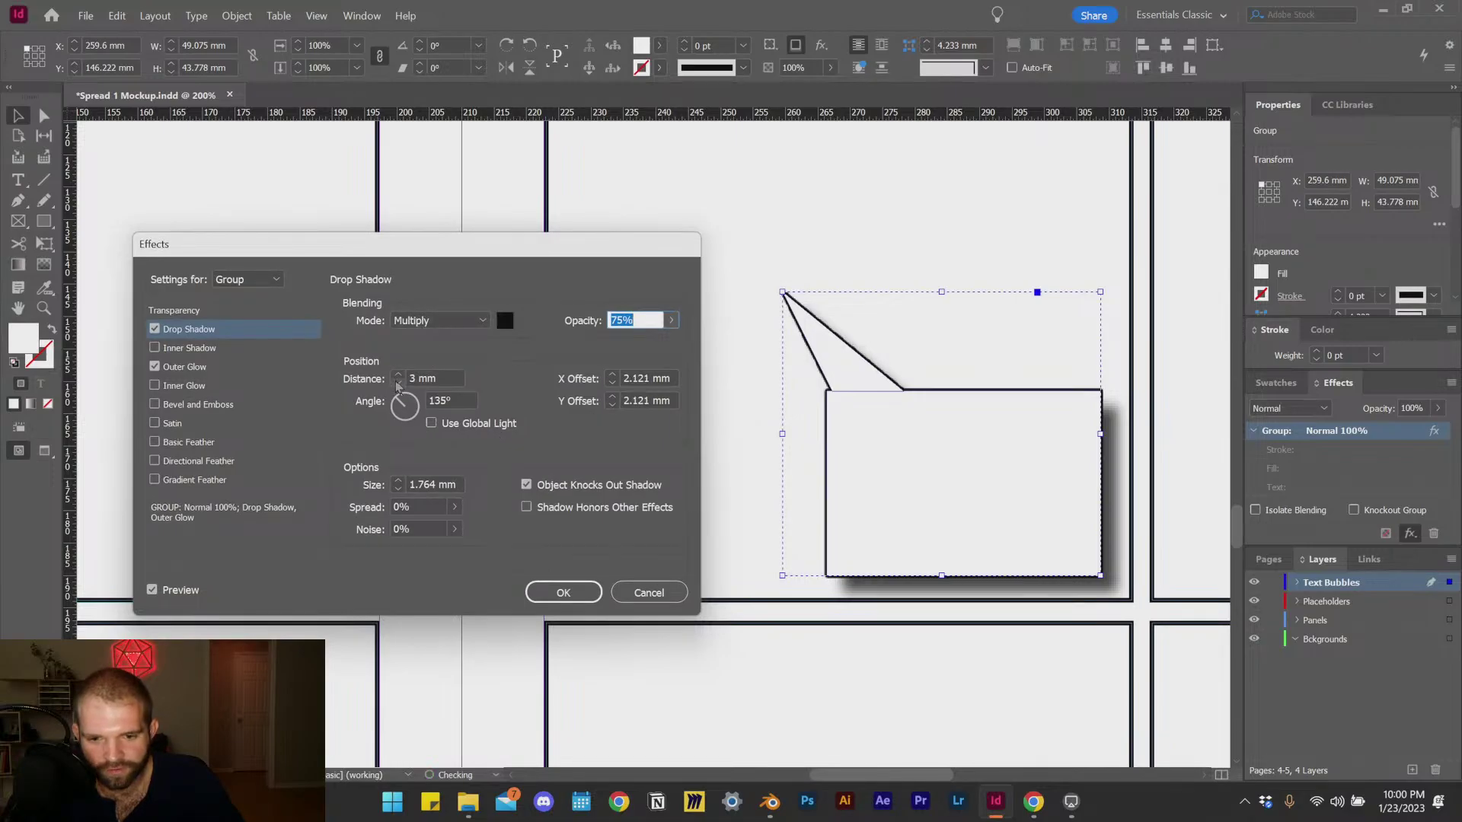
click(397, 383)
click(398, 383)
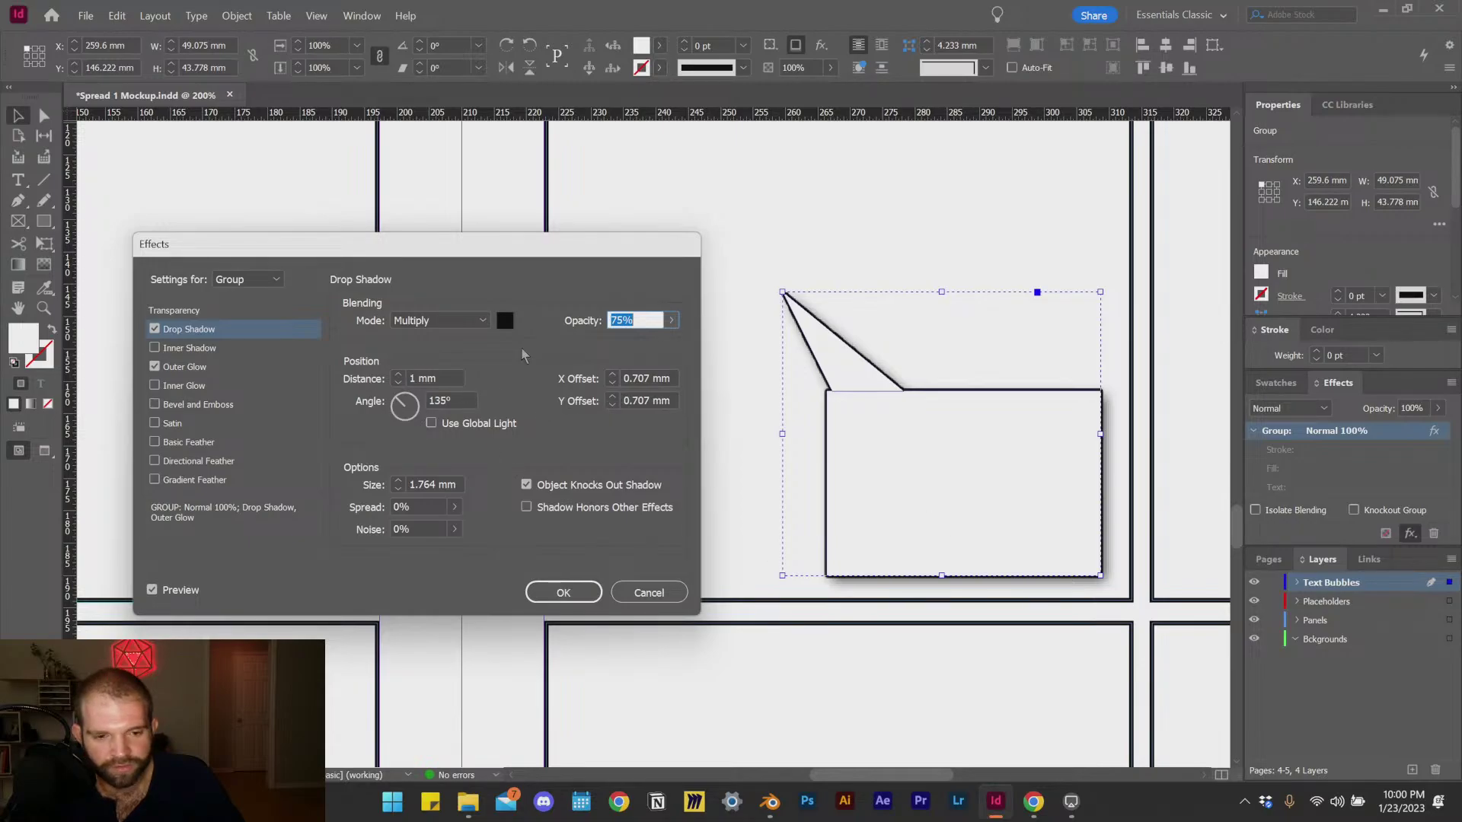
Step: Set the tailed speech bubble's drop shadow to 30% opacity and 2 mm size, and apply it
click(672, 319)
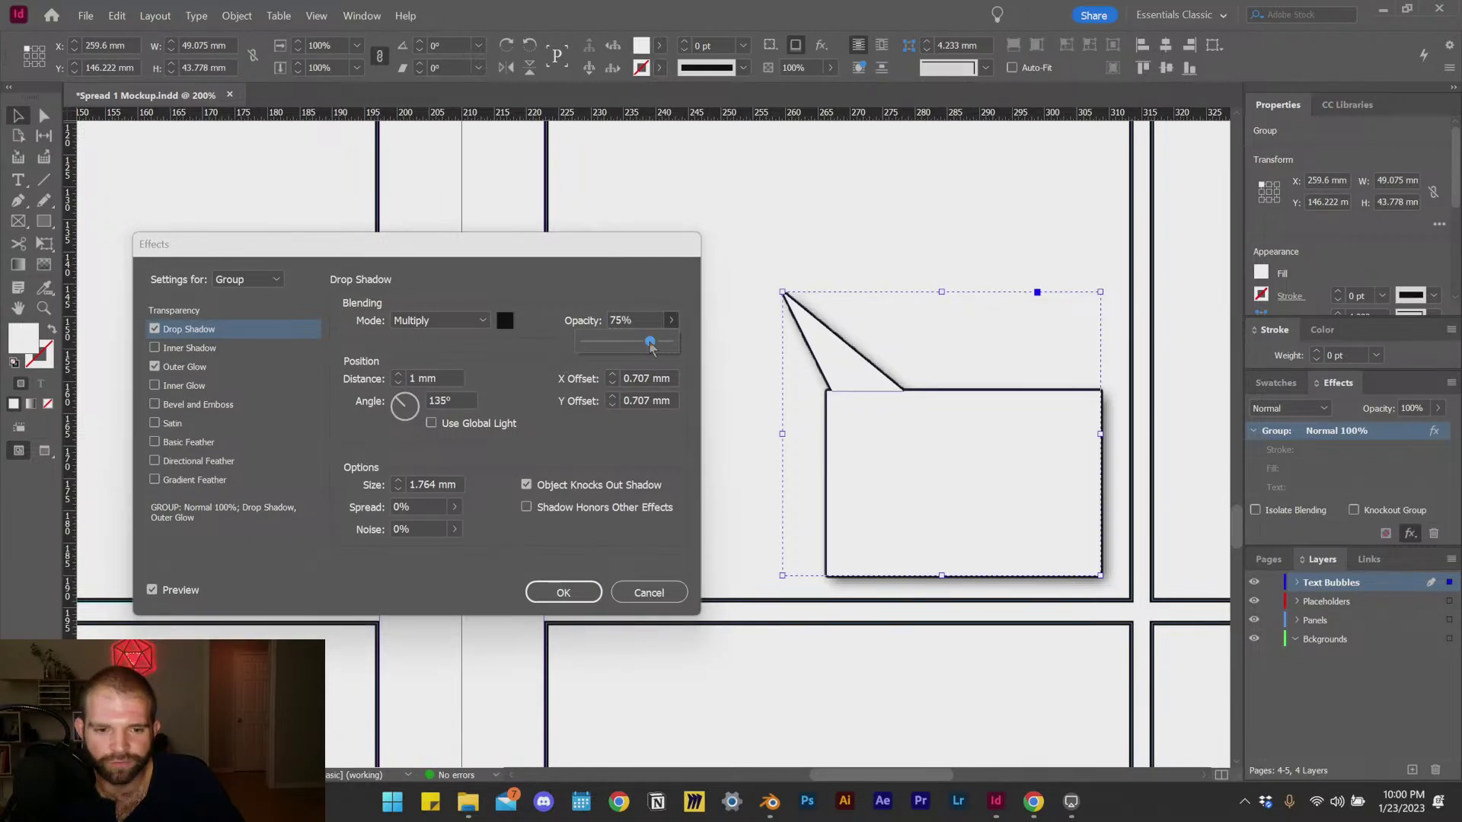
drag(651, 347, 619, 348)
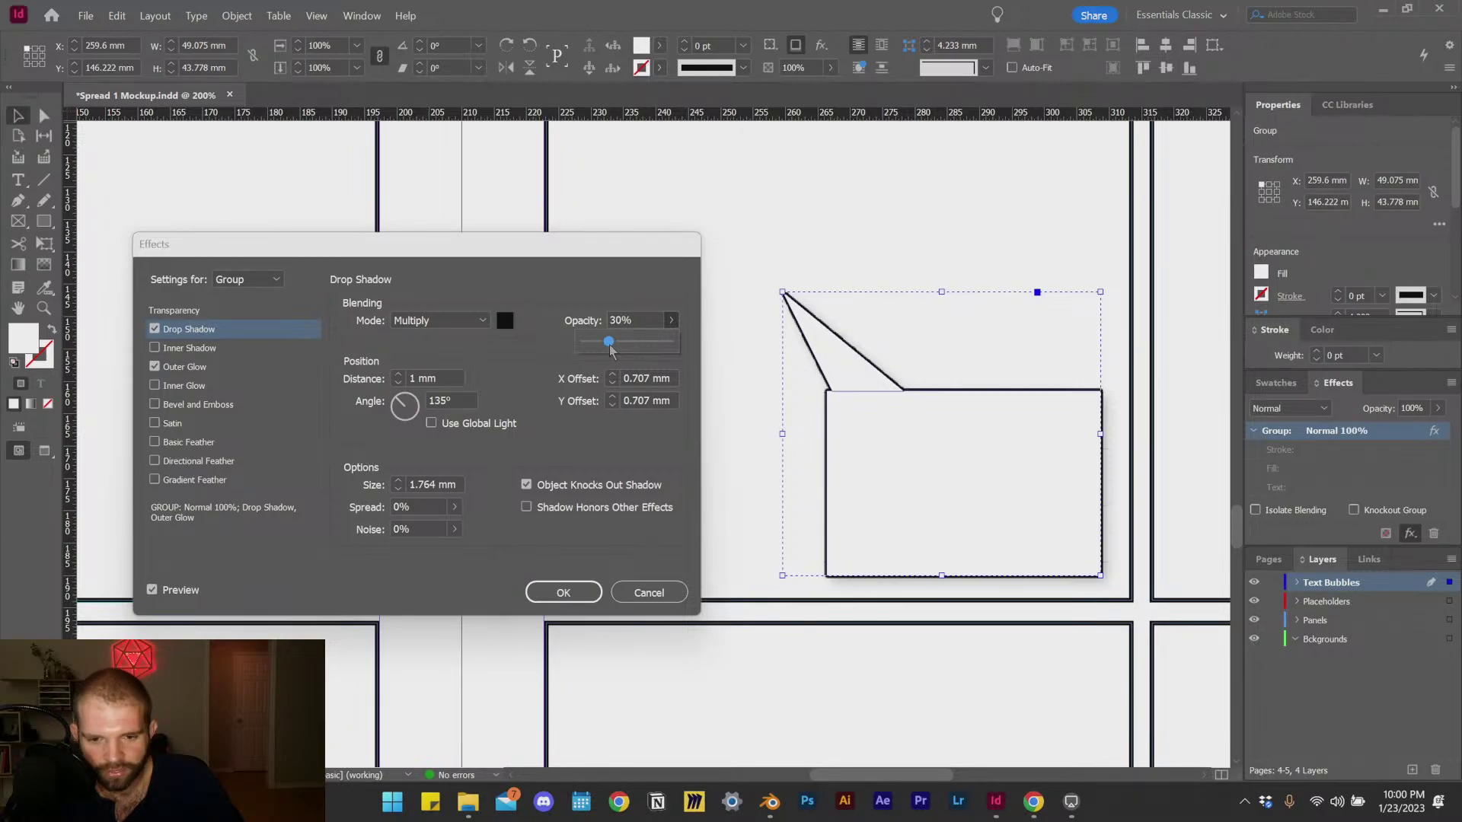
click(531, 354)
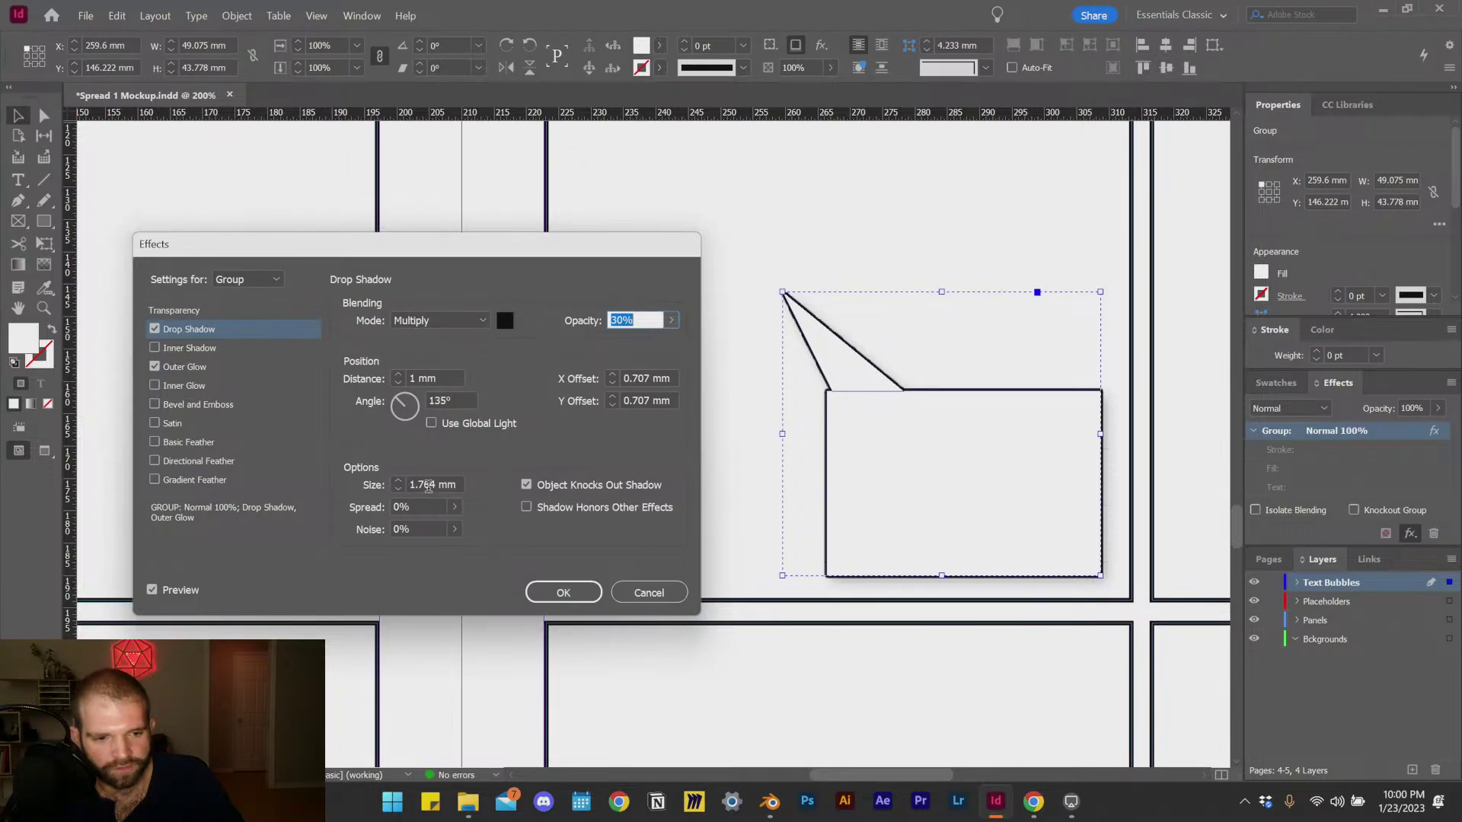
click(398, 484)
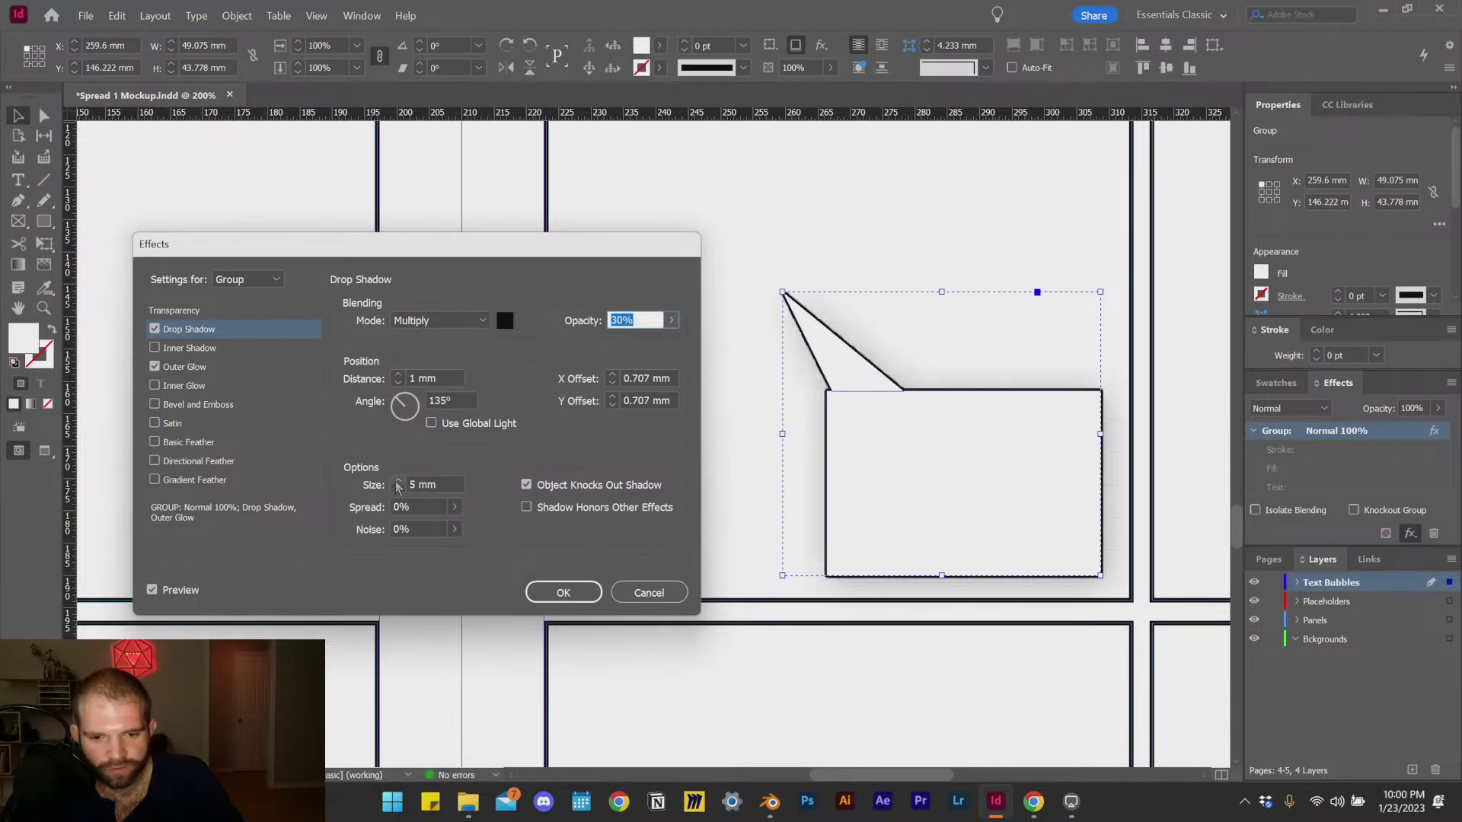
click(396, 492)
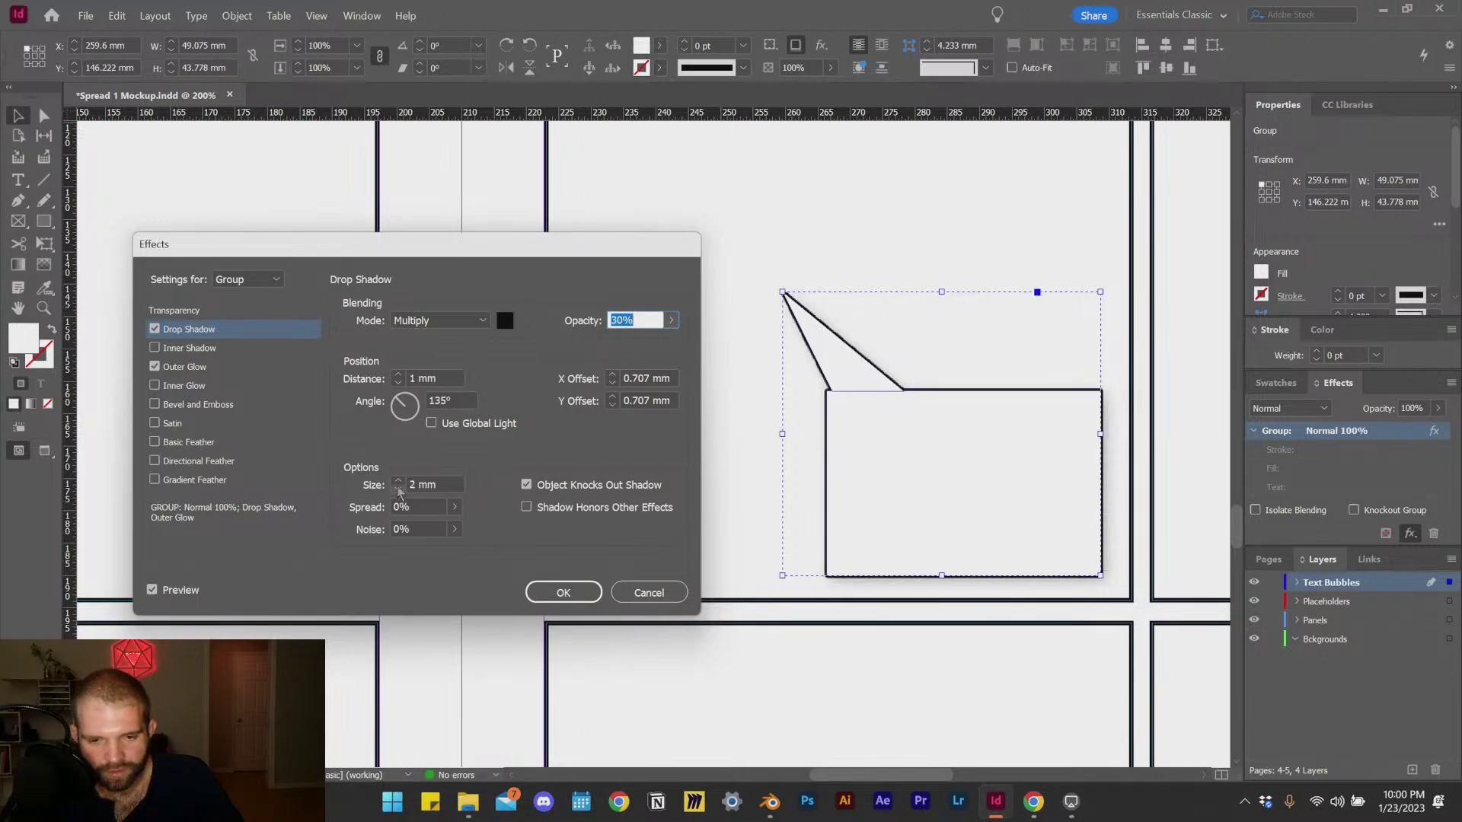
click(397, 482)
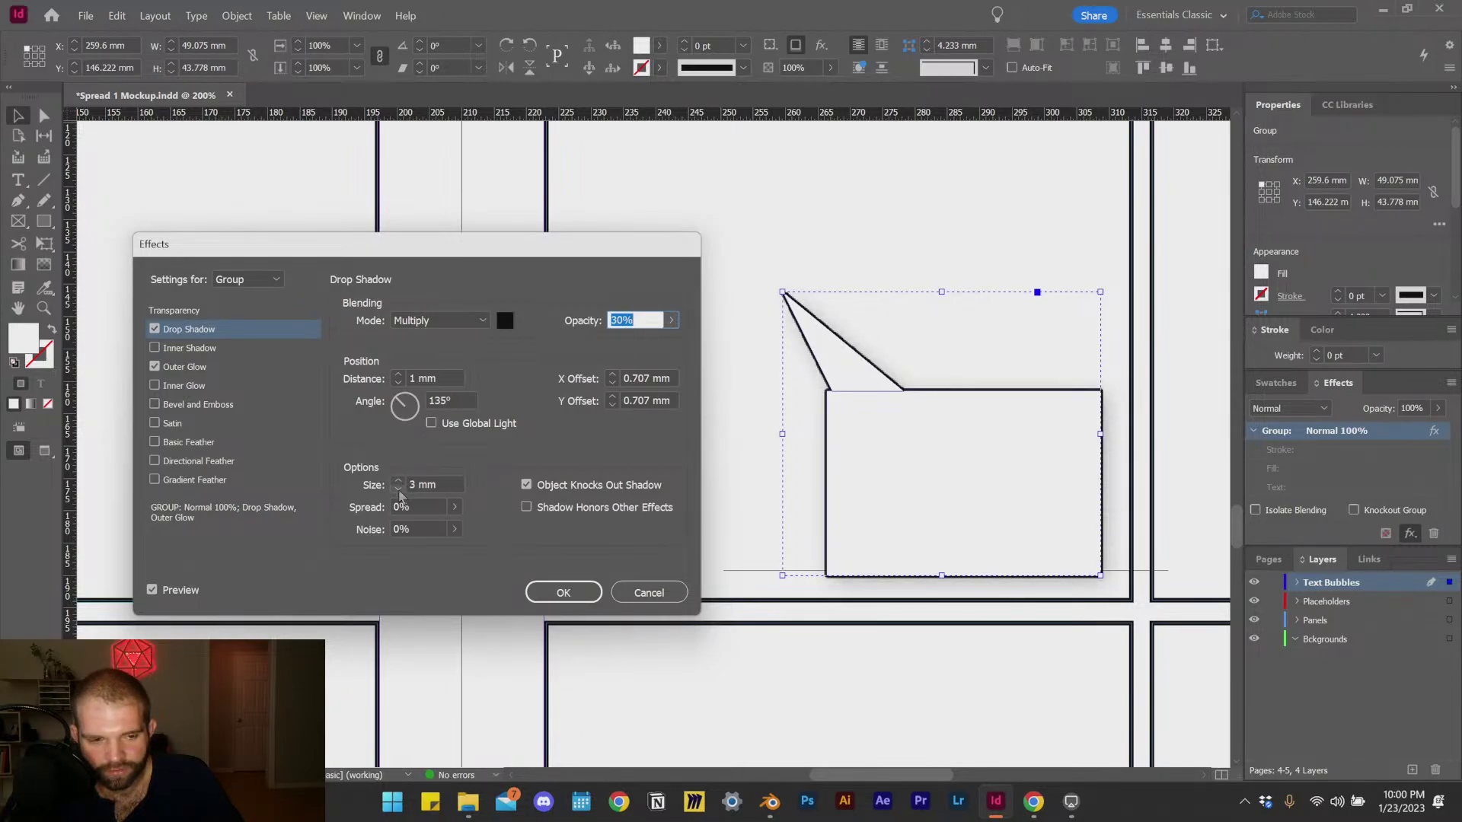
click(564, 593)
click(728, 414)
key(ctrl+1)
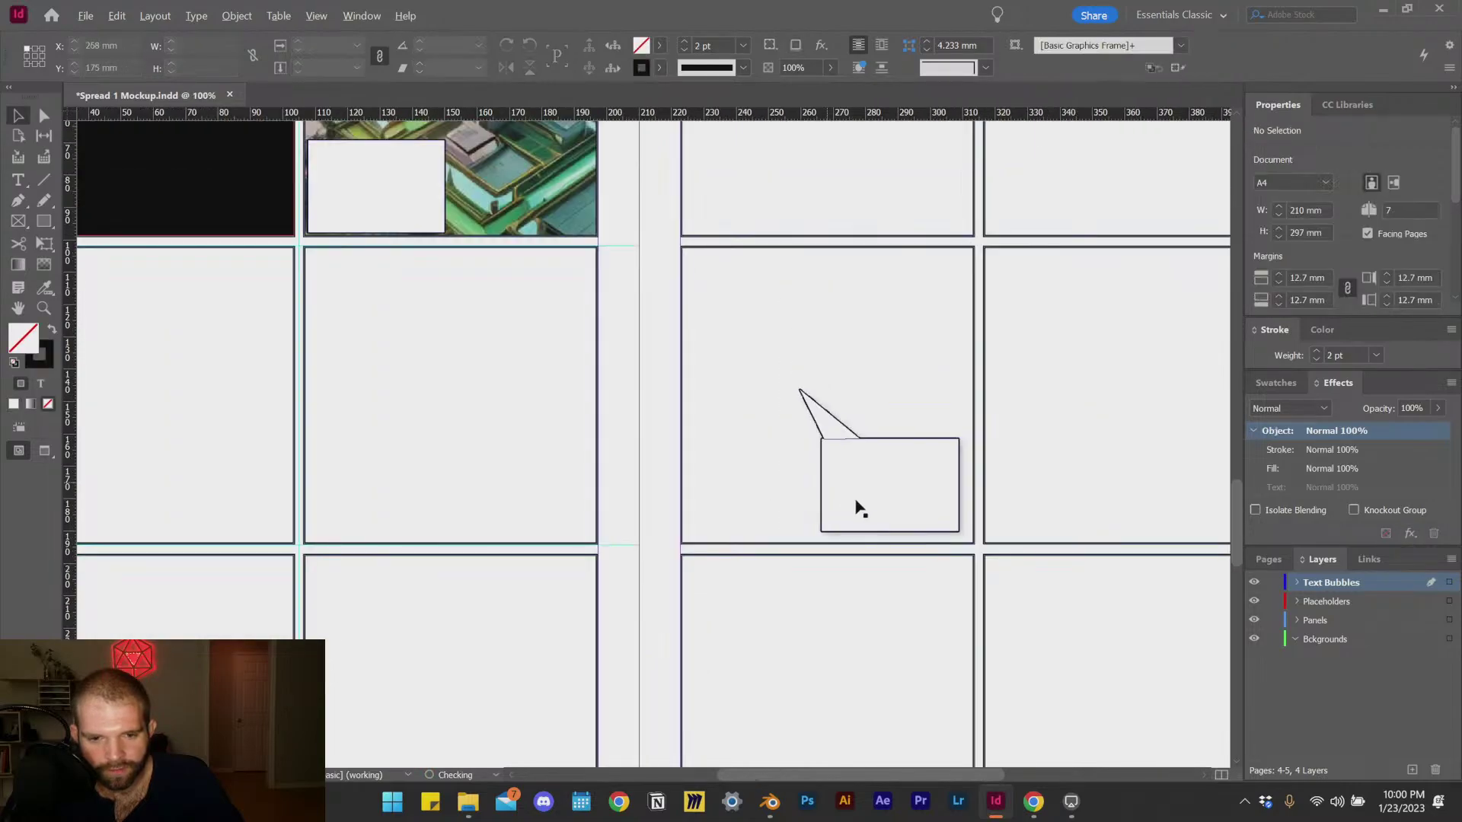
Step: Add a Drop Shadow with 30% opacity to the rectangle in the city panel and apply it
key(h)
drag(861, 509, 539, 339)
click(582, 359)
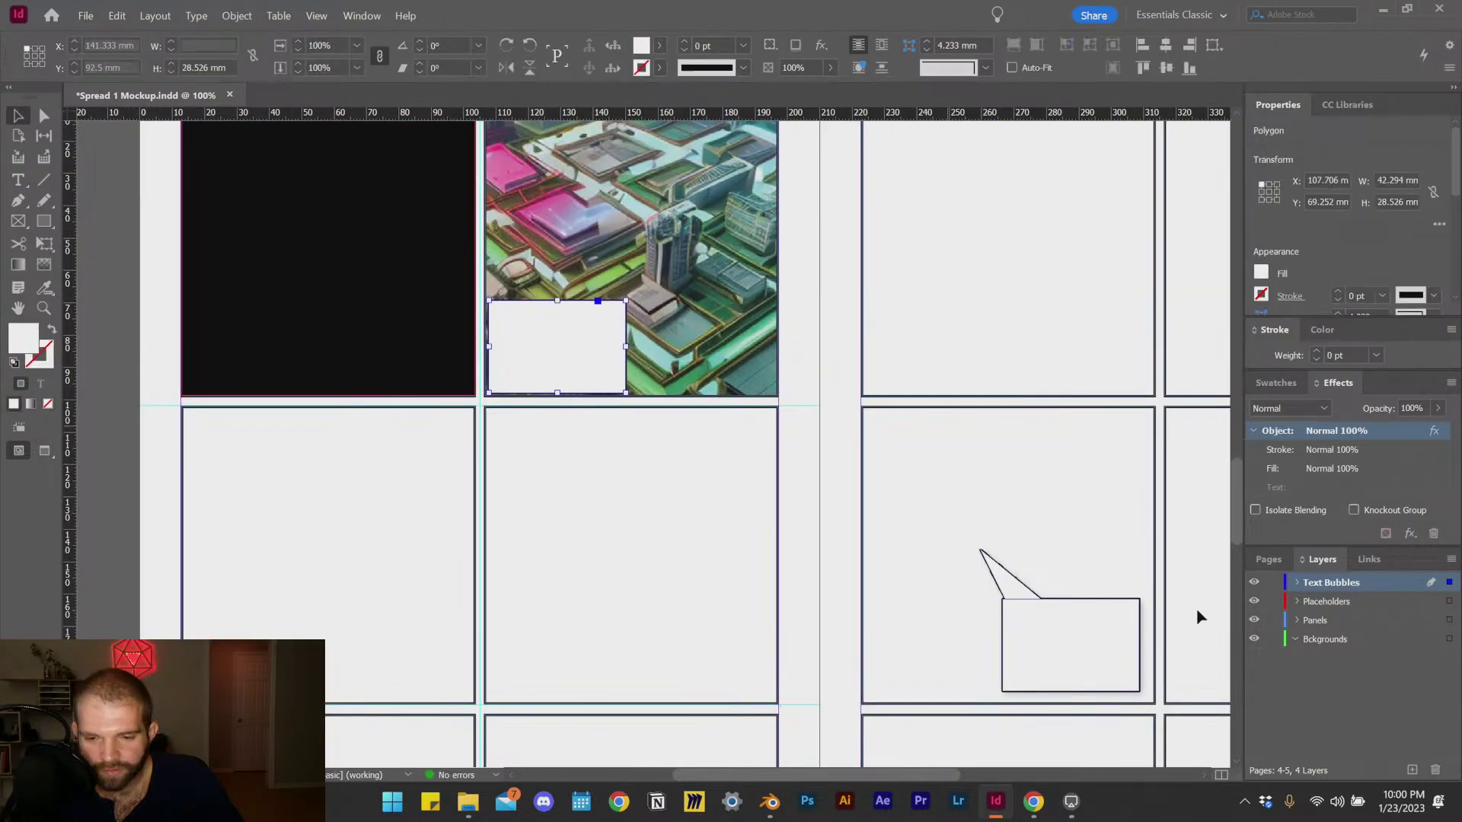
click(1410, 535)
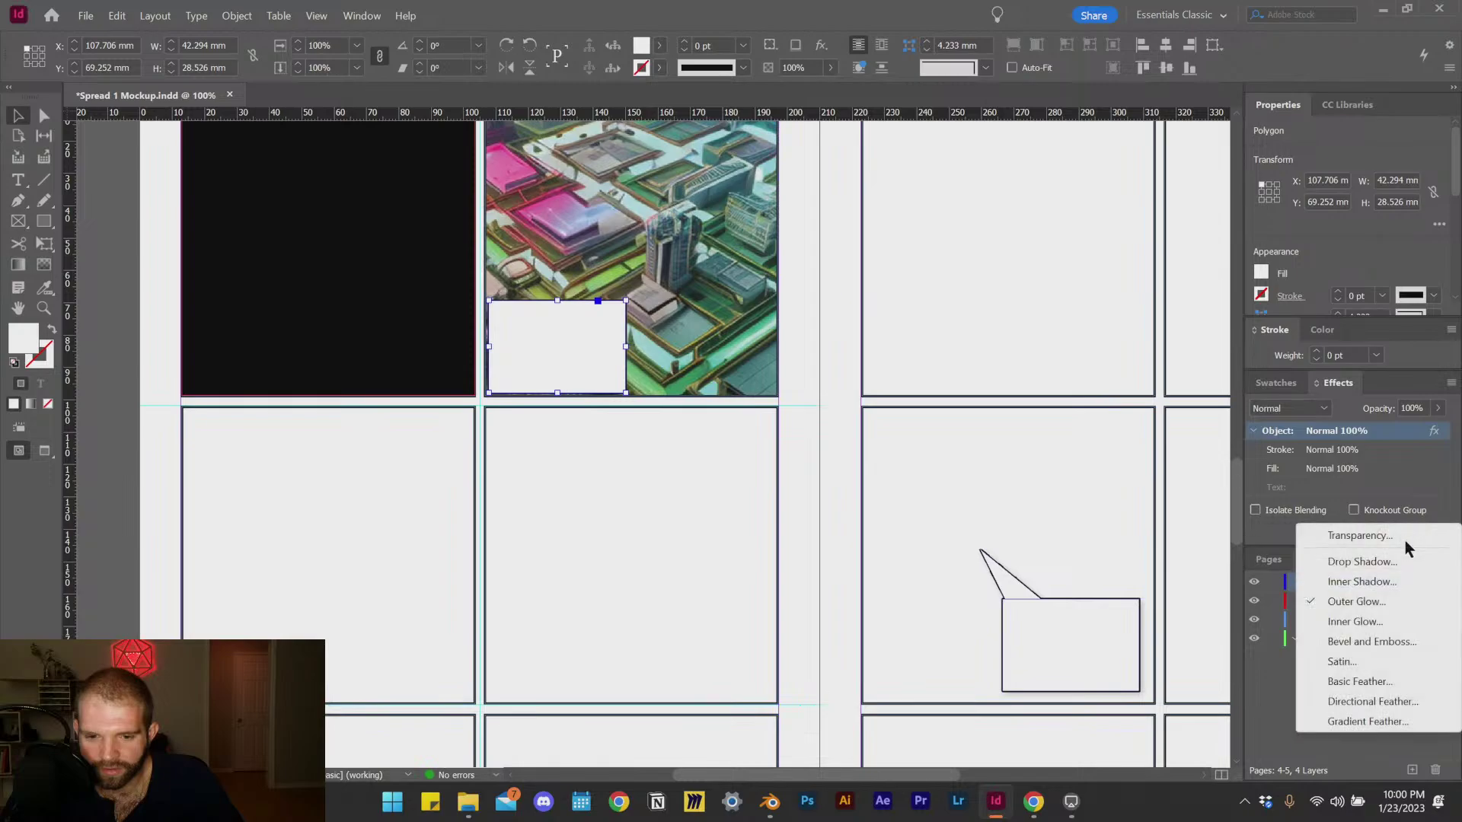
click(1361, 561)
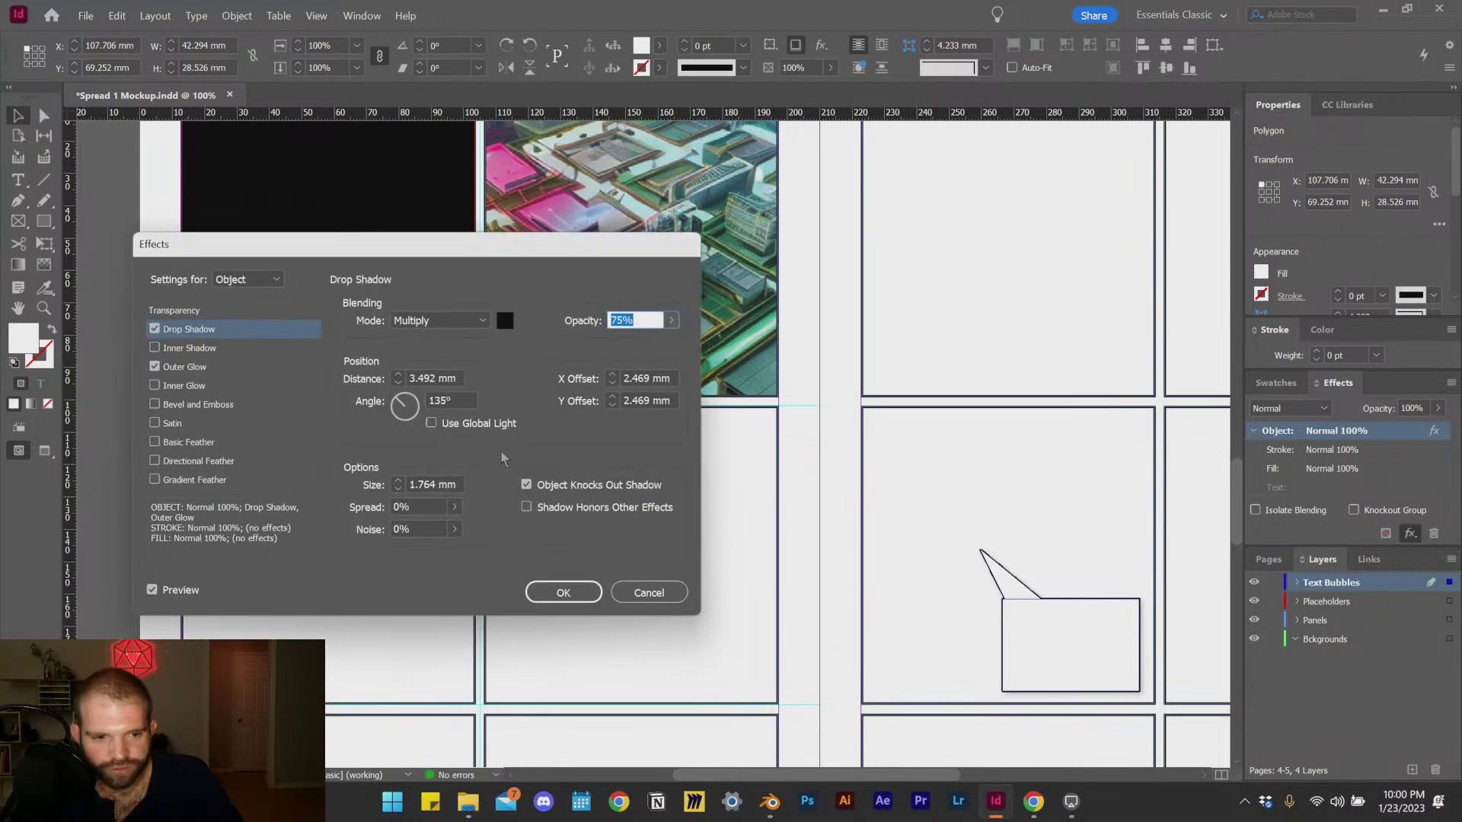
drag(431, 248, 510, 325)
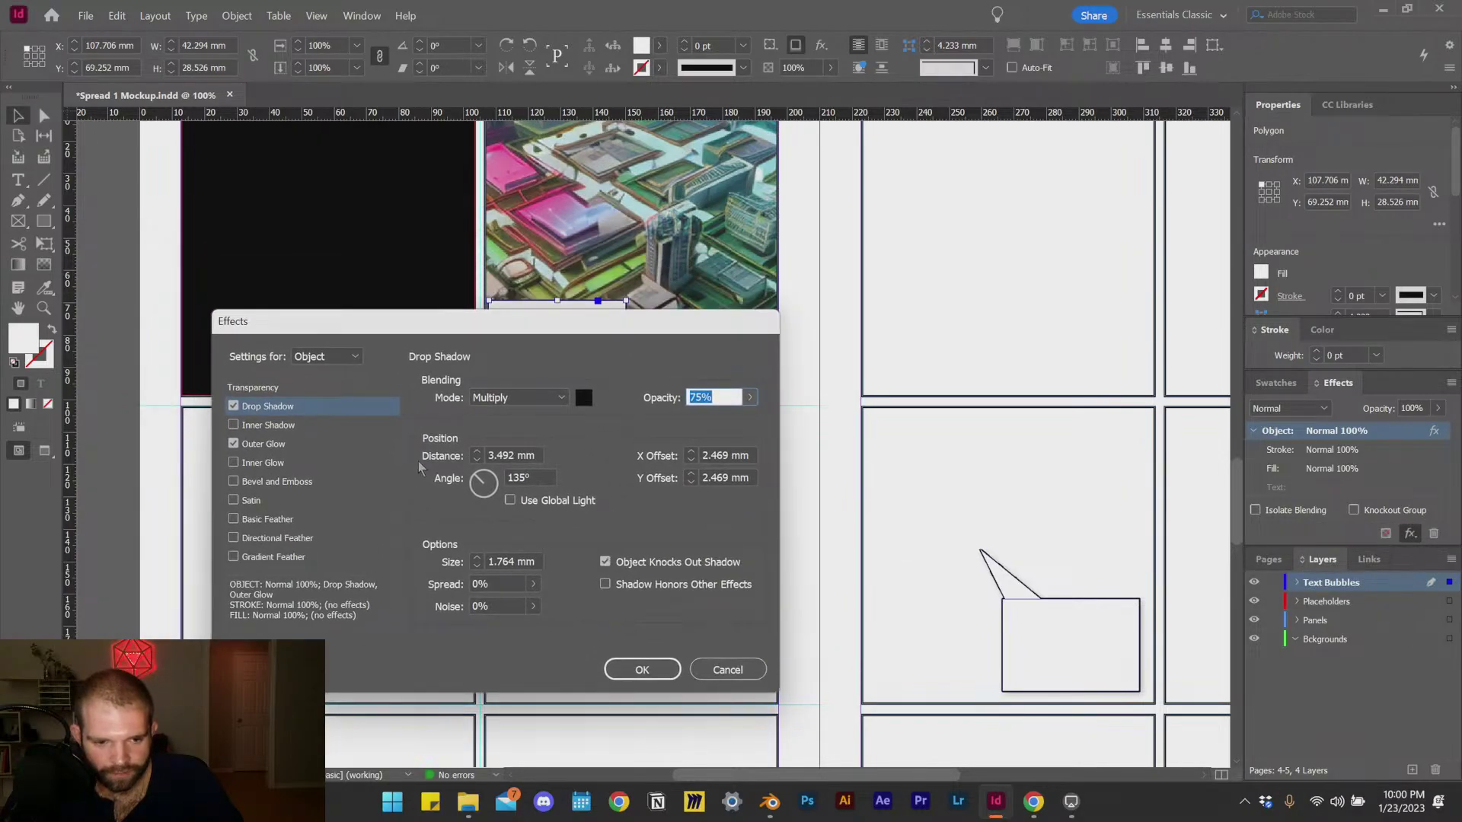
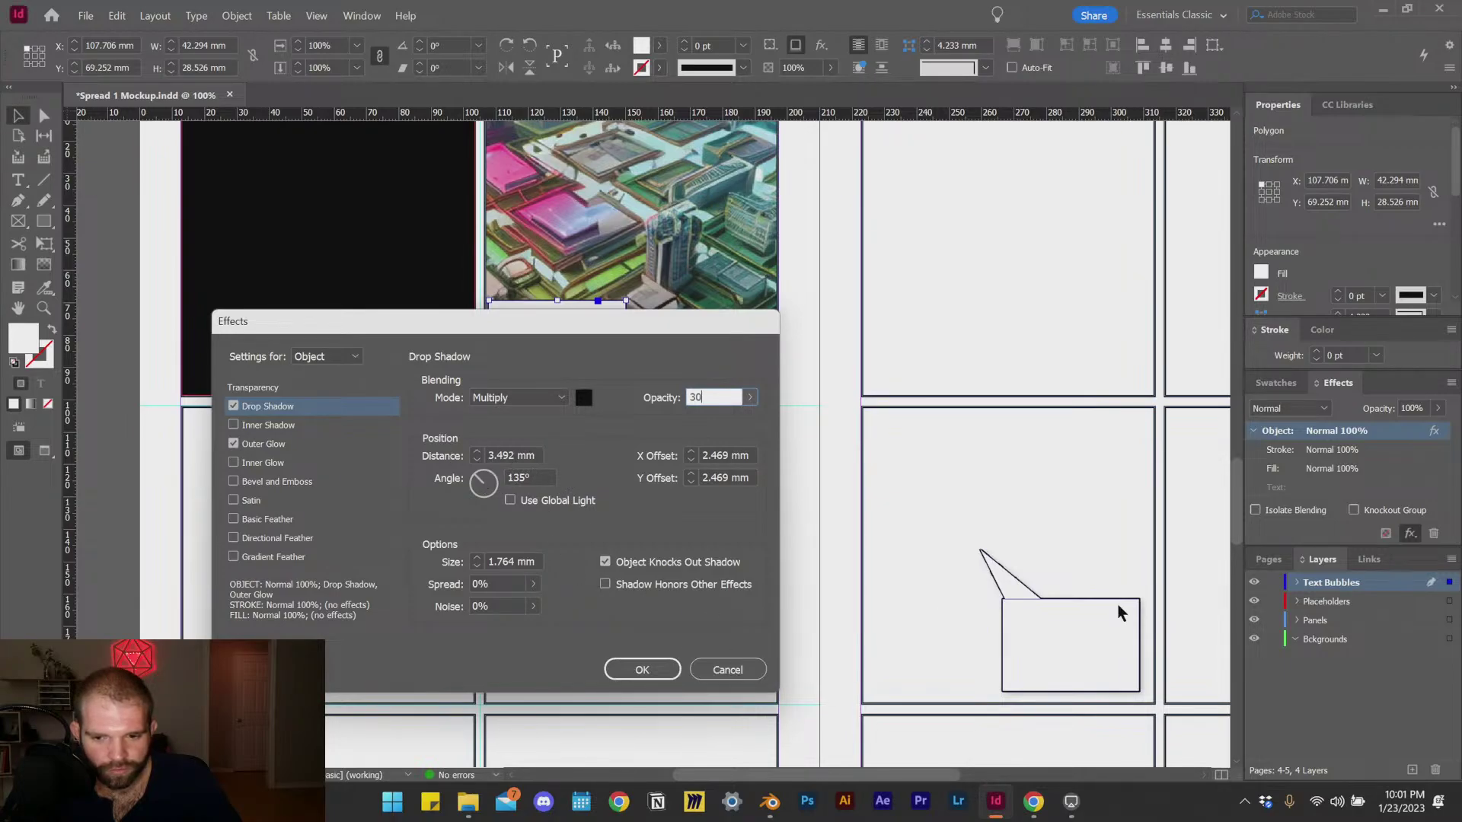
click(643, 670)
Step: Expand the Text Bubbles layer and select the tailed speech bubble's group in it
click(1297, 582)
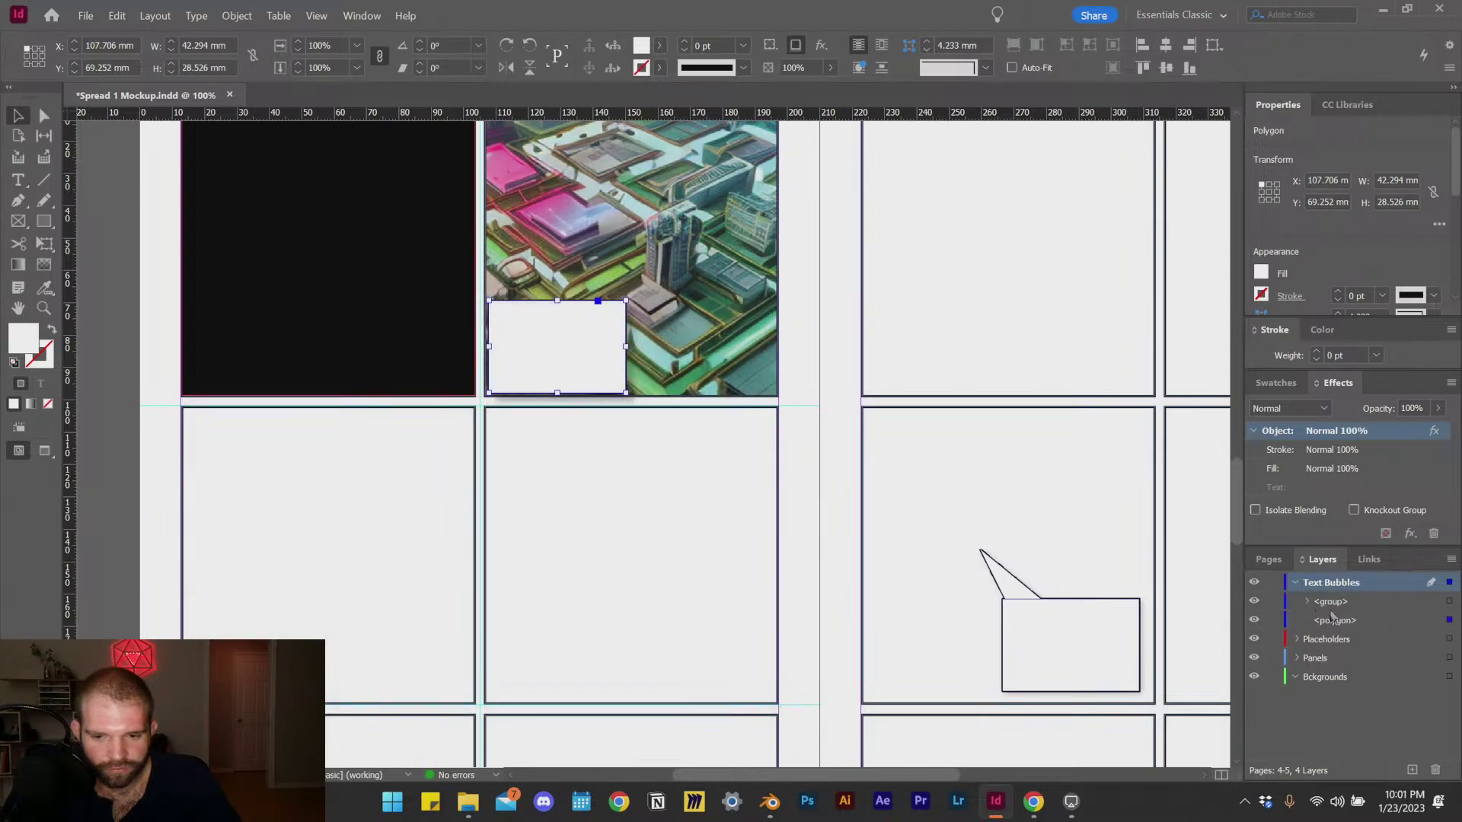
click(1089, 621)
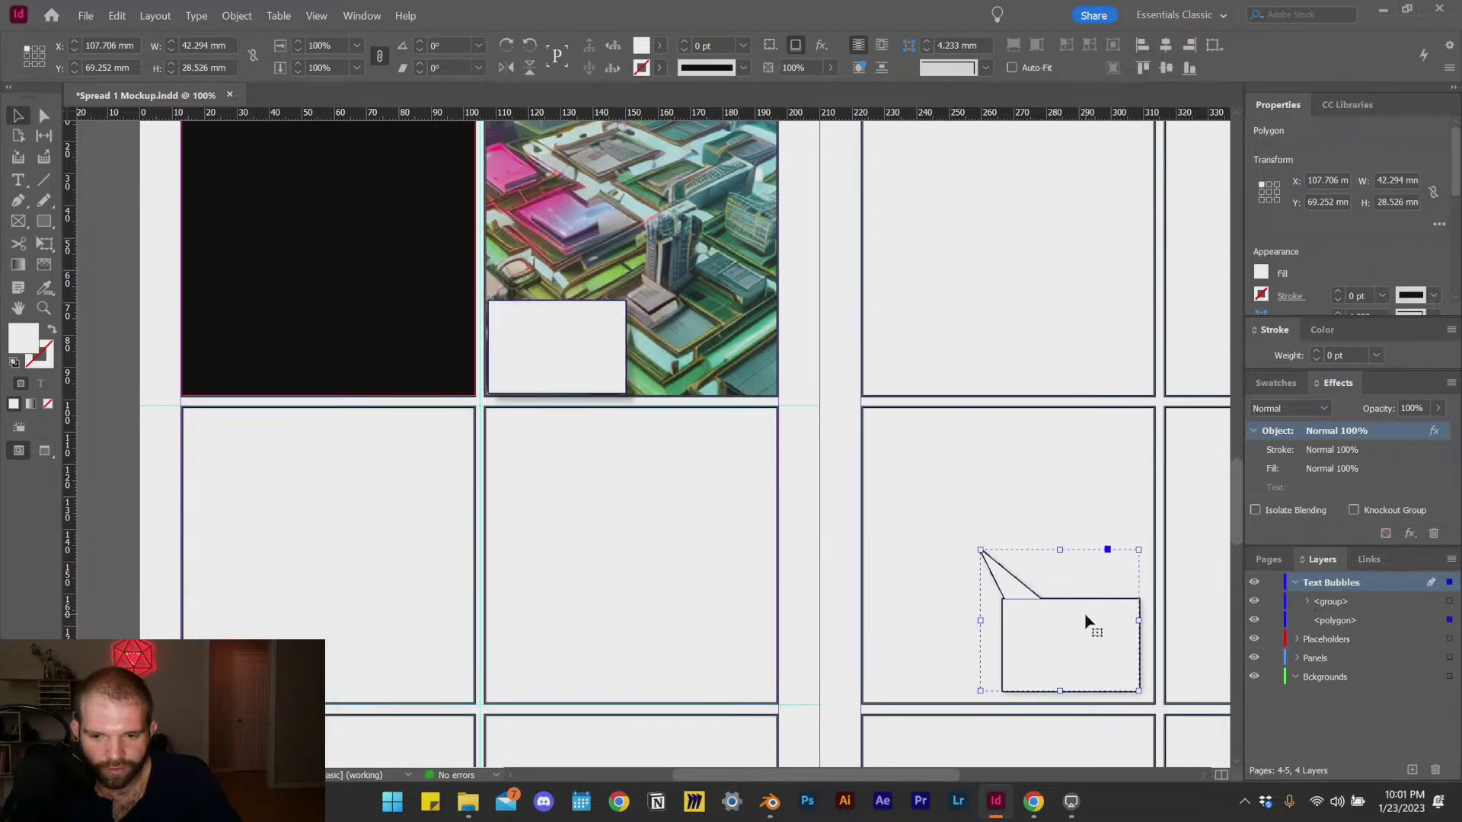
click(1333, 603)
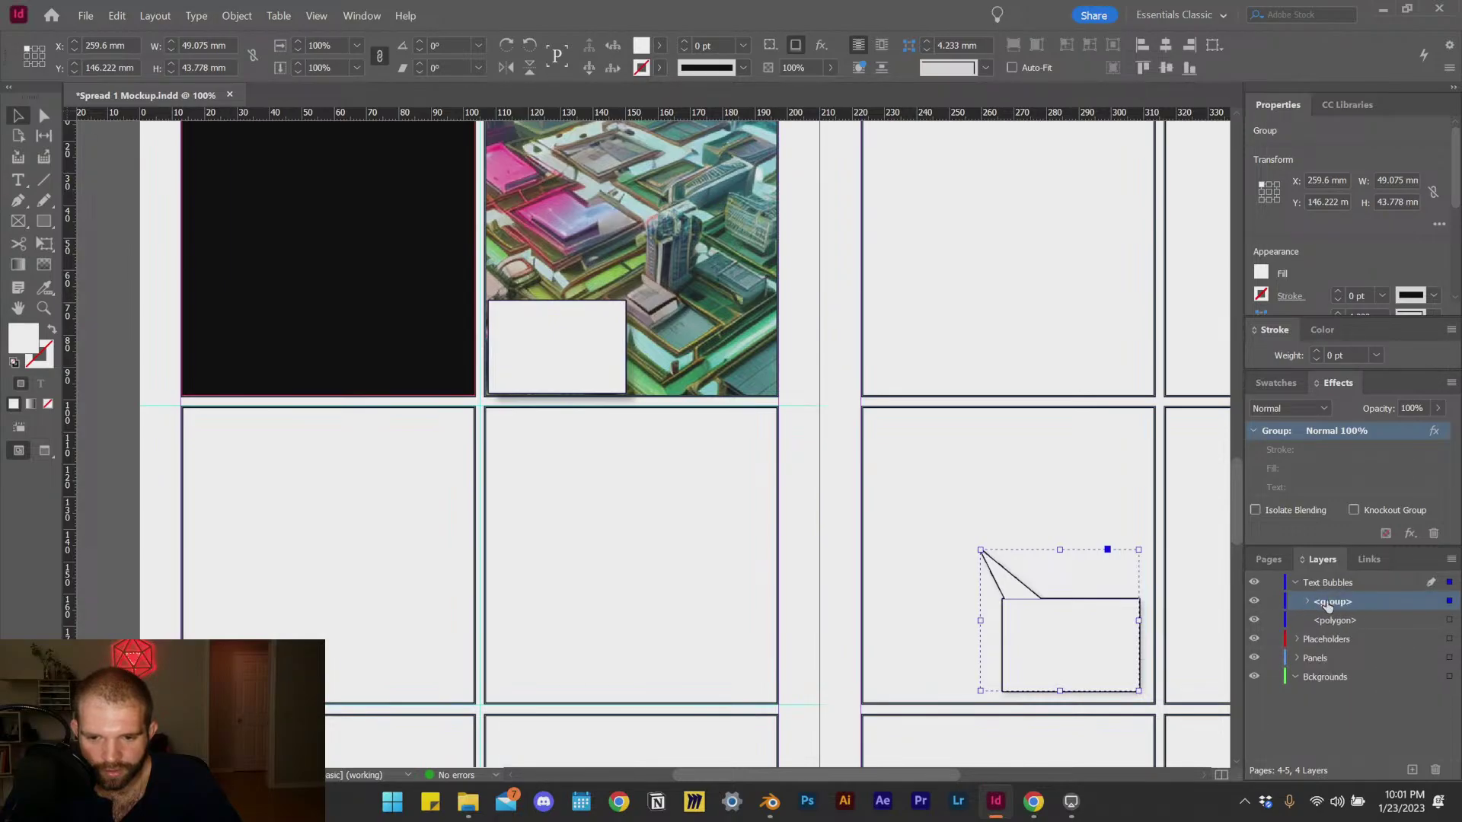
right_click(599, 329)
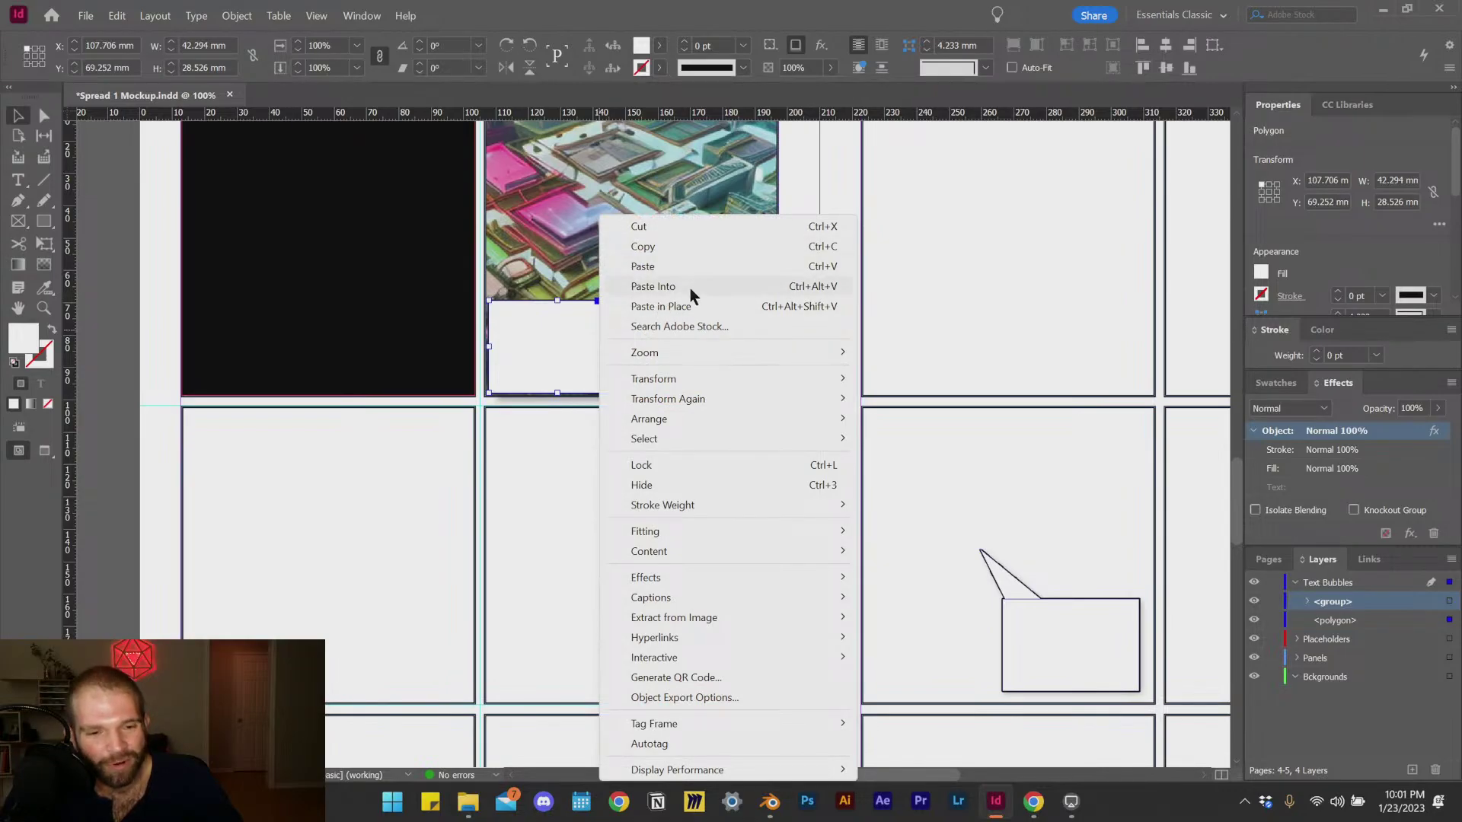
click(527, 485)
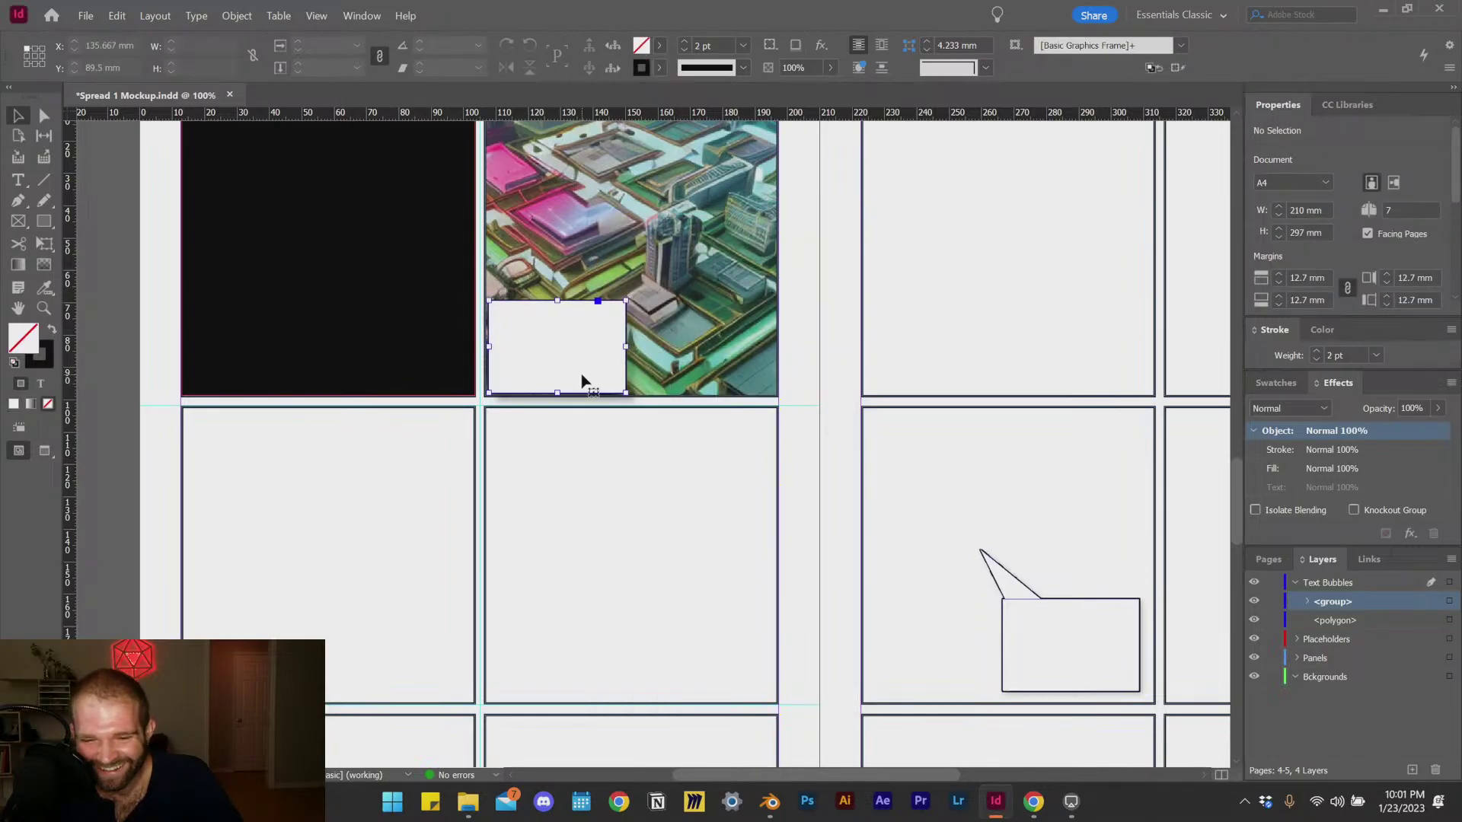
Step: Move the rectangle into the empty panel below the city image, to about X 129.3 mm, Y 116.5 mm
click(556, 390)
scroll(558, 400, up, 3)
drag(576, 457, 652, 609)
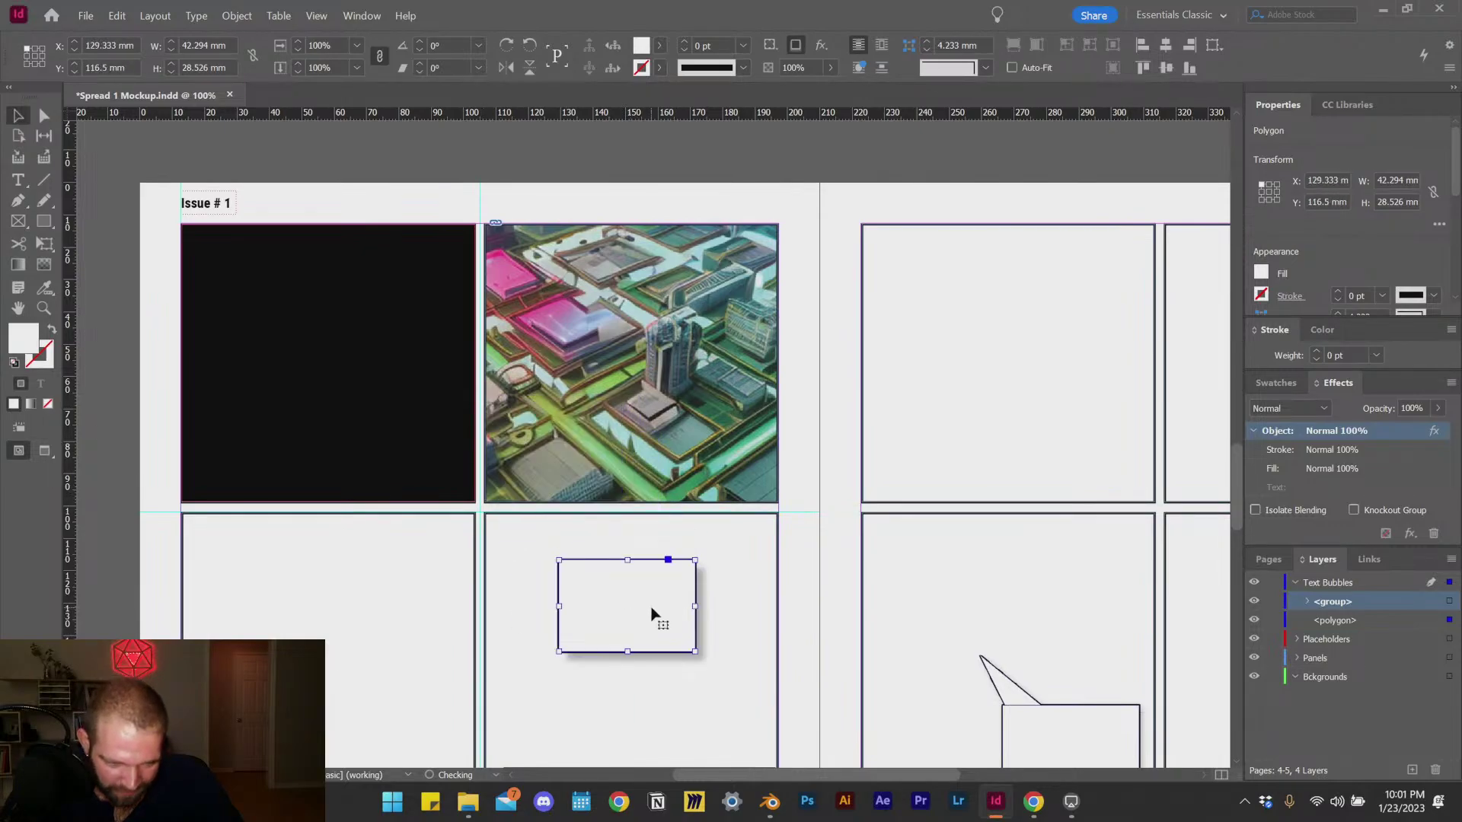
Step: Reopen the rectangle's Drop Shadow settings and set the shadow size to 2 mm
scroll(660, 573, down, 3)
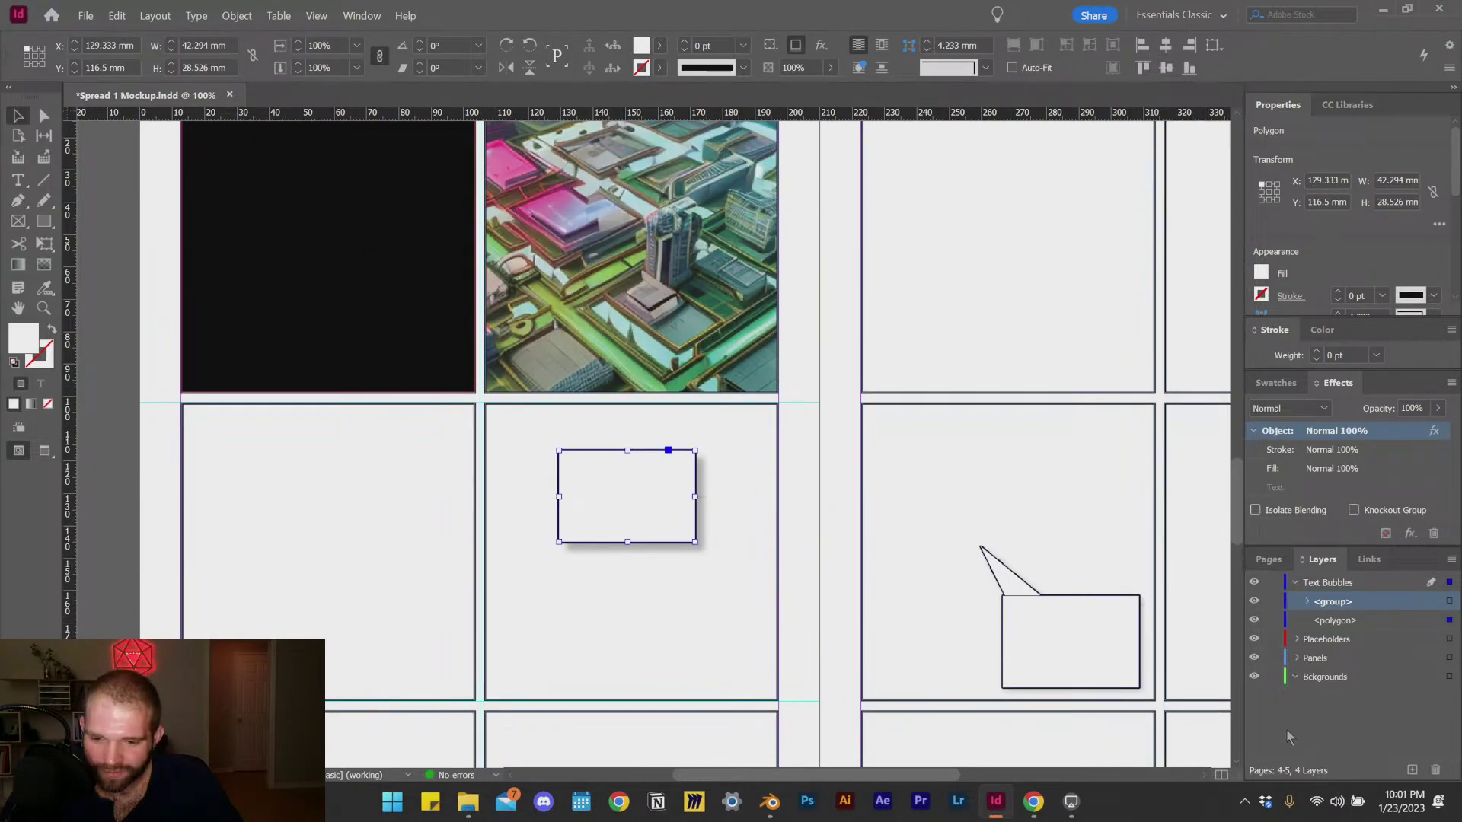
click(1338, 621)
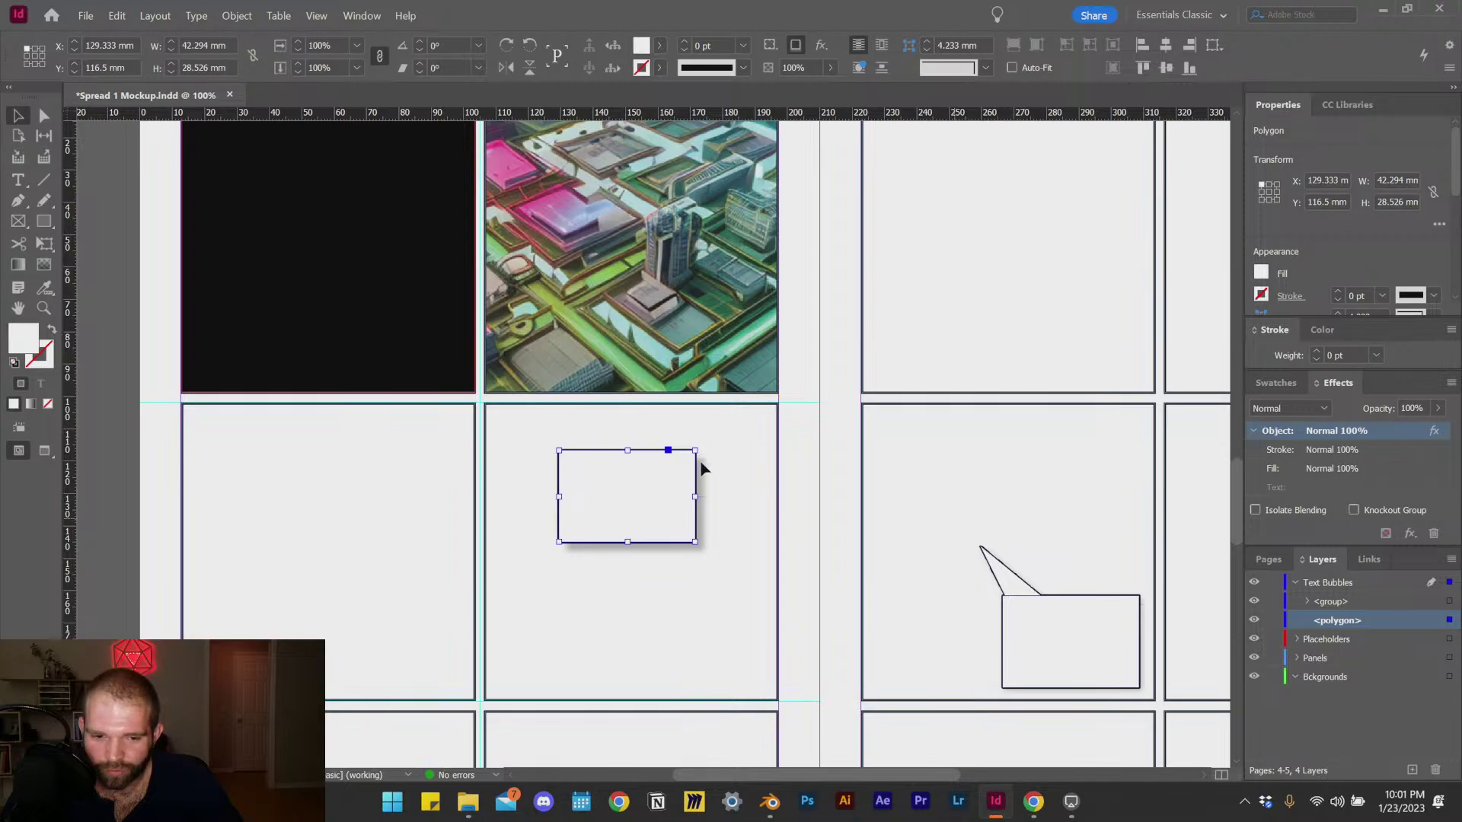
click(1410, 534)
click(1386, 559)
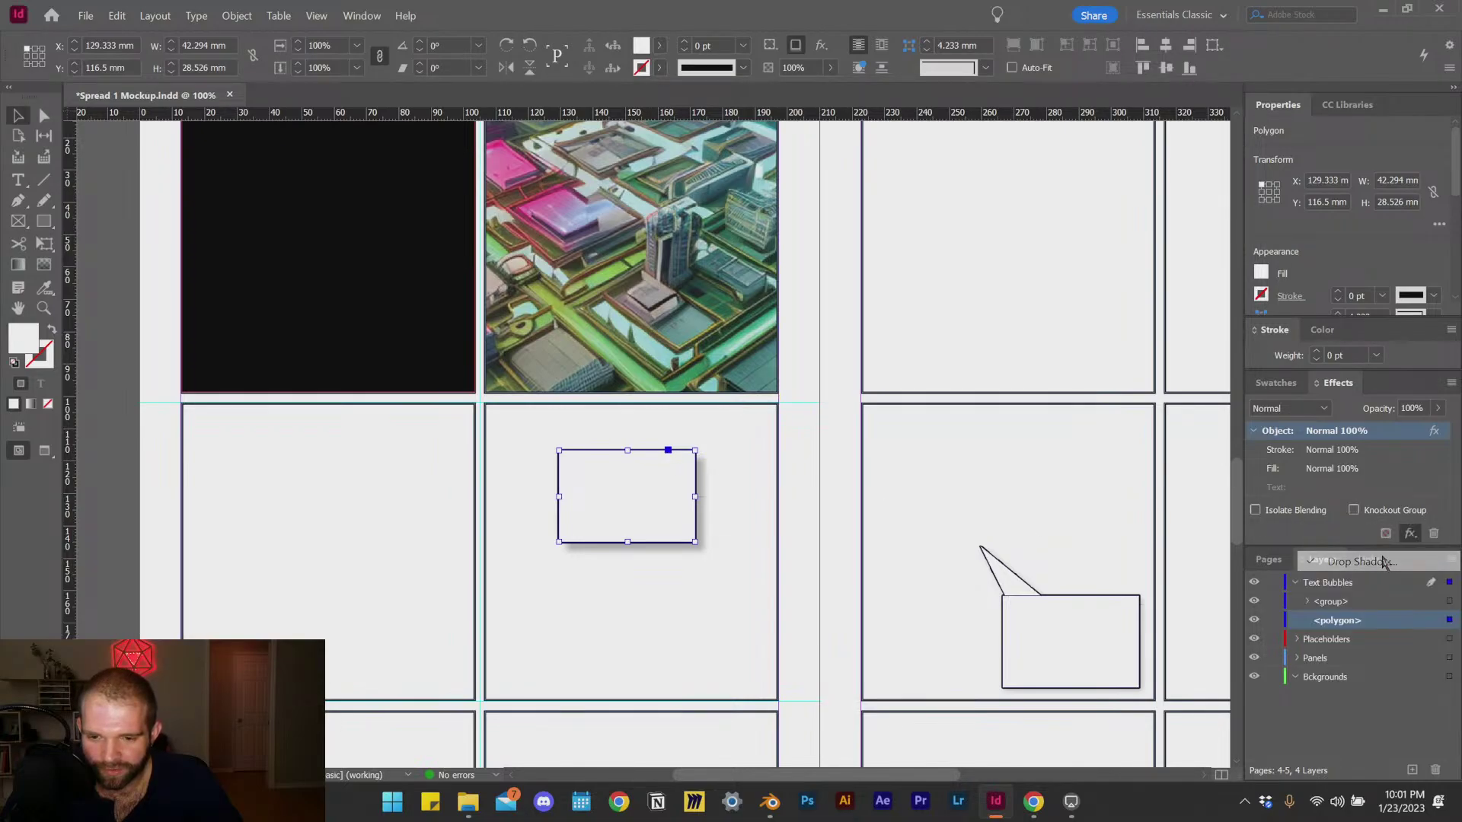
drag(532, 326, 1071, 277)
click(1013, 518)
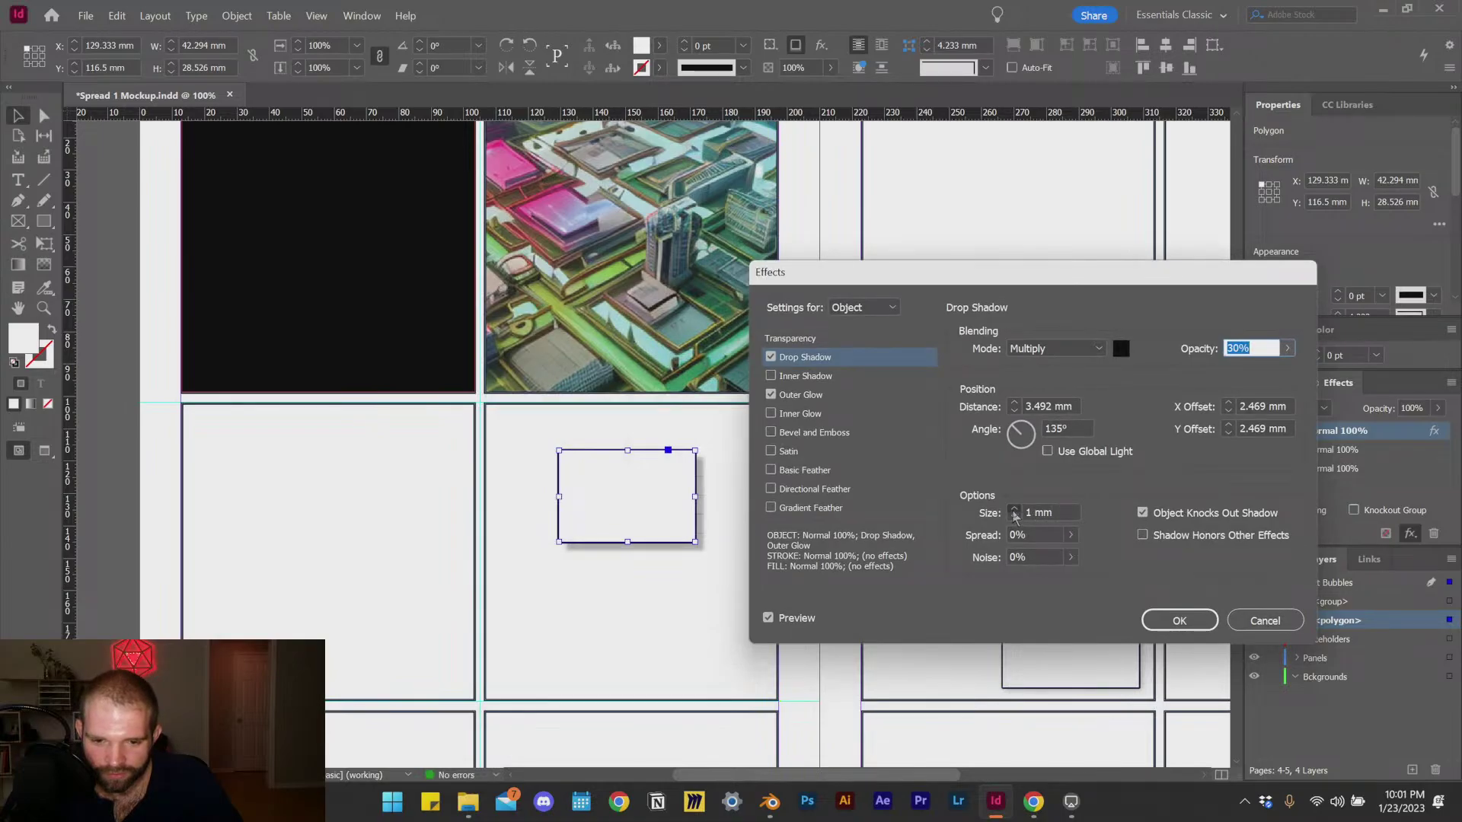
click(1014, 510)
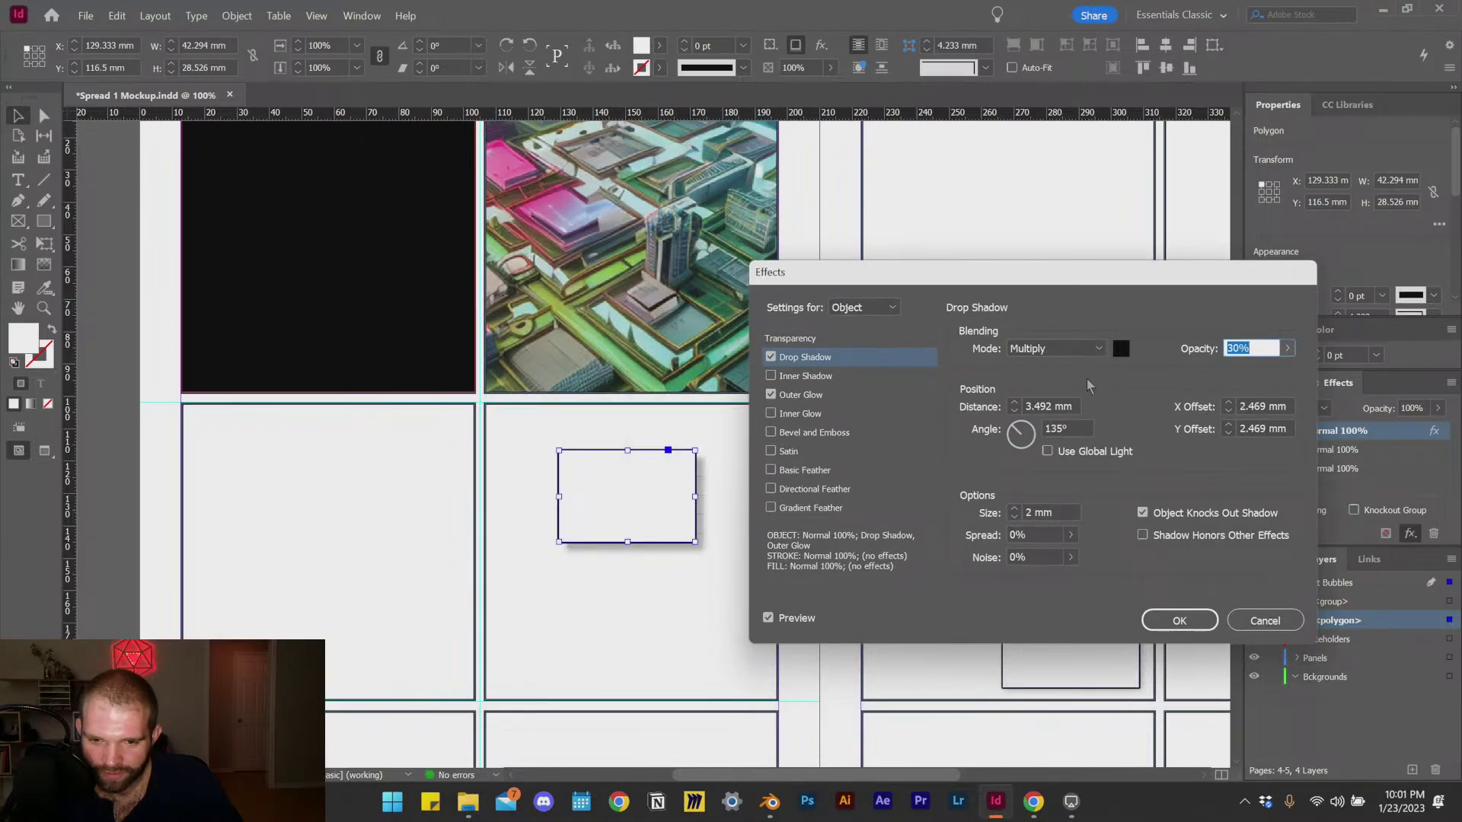
Step: Set the rectangle's shadow distance to 1 mm, enable Use Global Light, and apply the effect
click(1017, 414)
click(1018, 414)
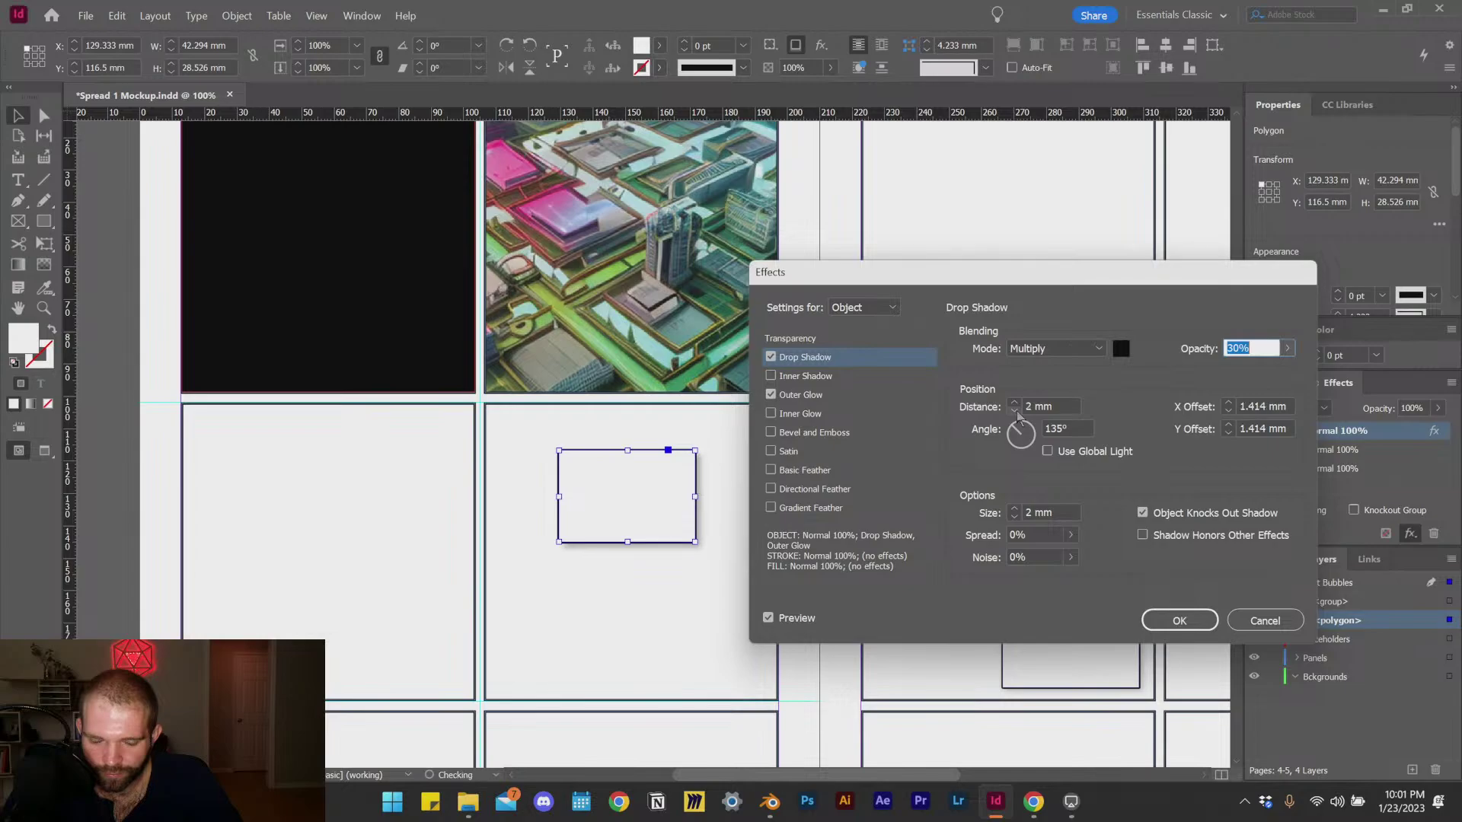
click(1017, 414)
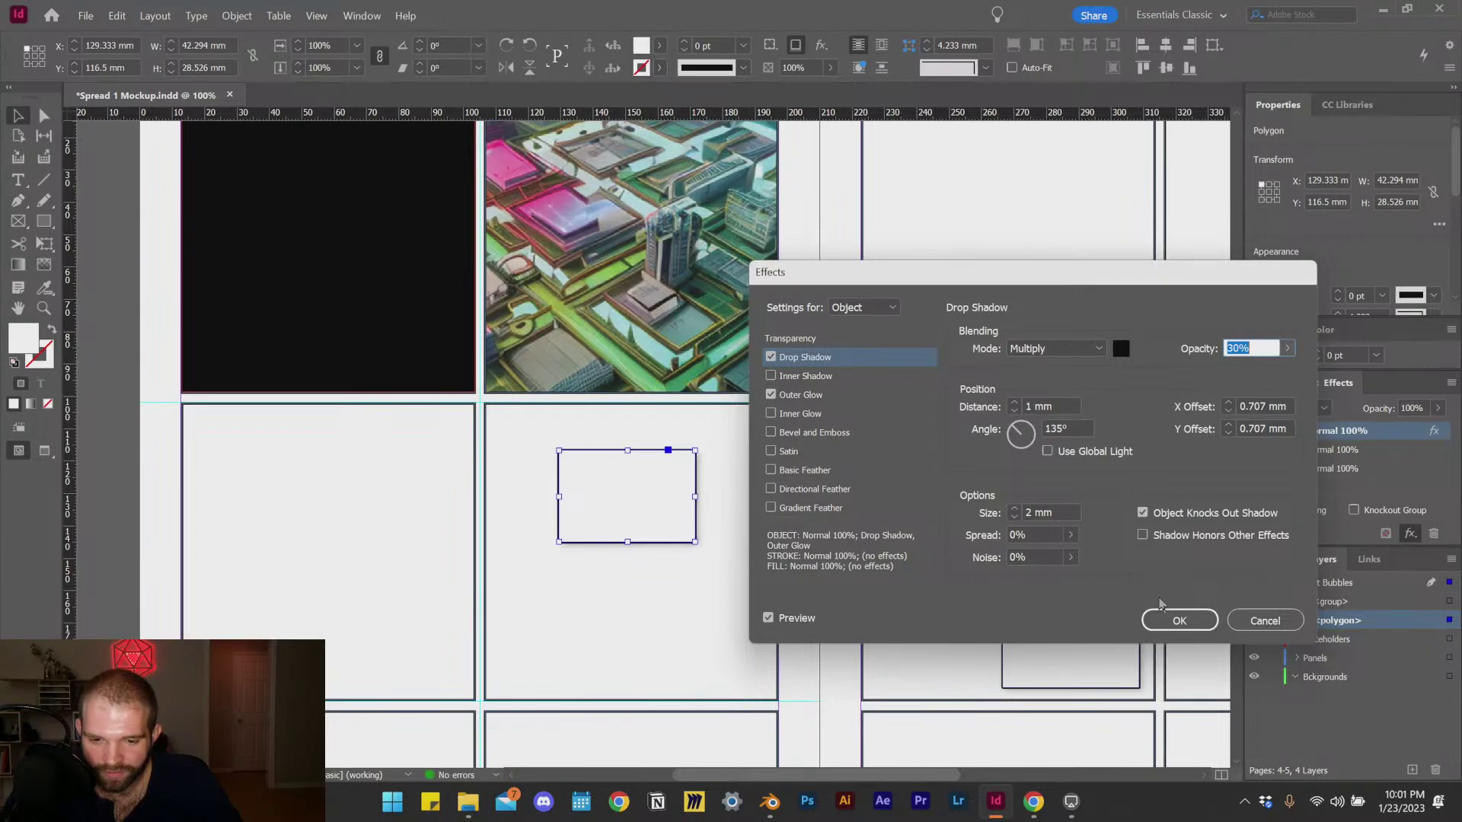
click(1047, 451)
click(1179, 621)
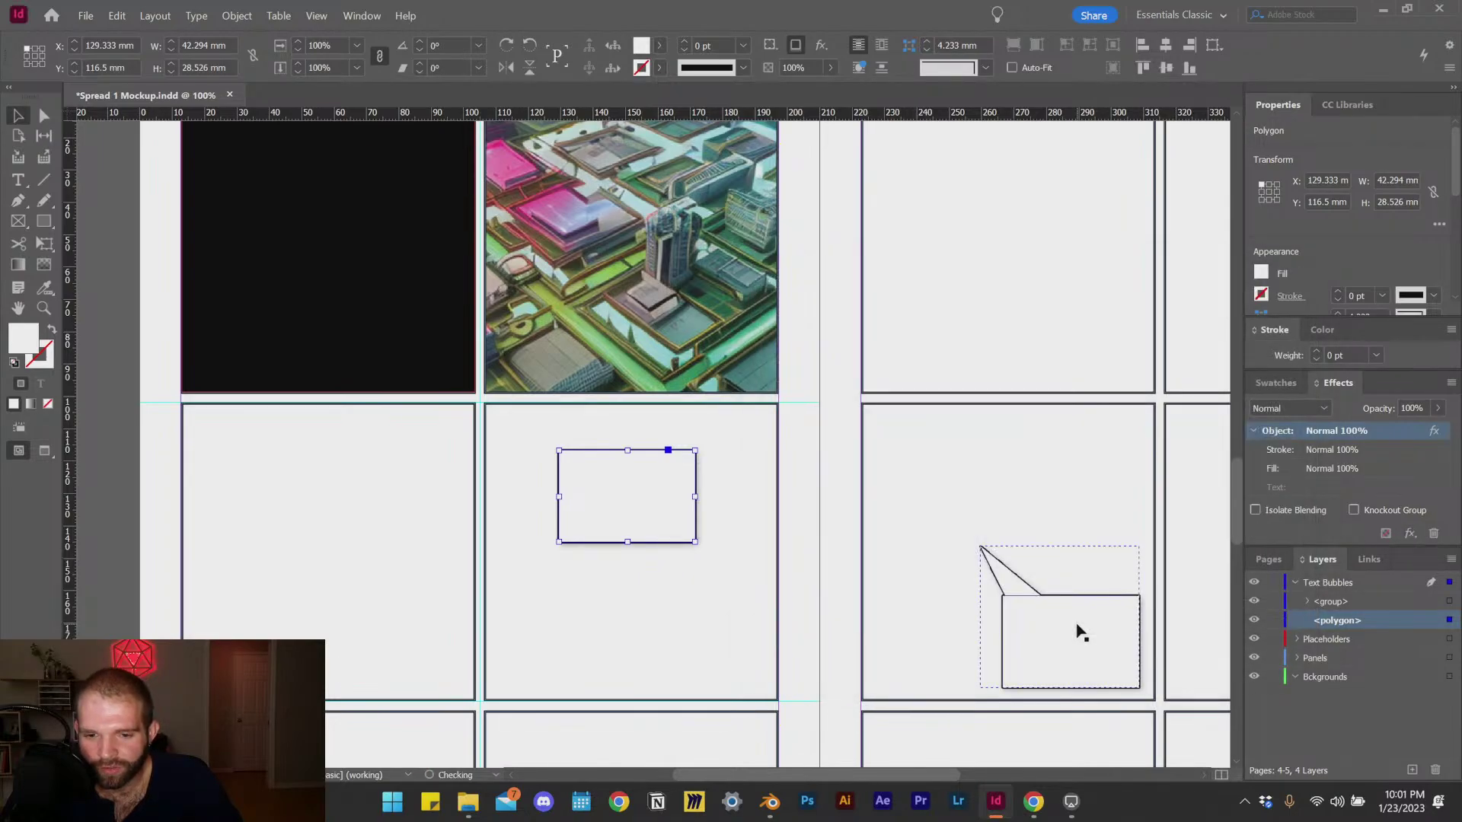
Step: Enable Use Global Light for the tailed speech bubble group's drop shadow and apply it
click(1081, 631)
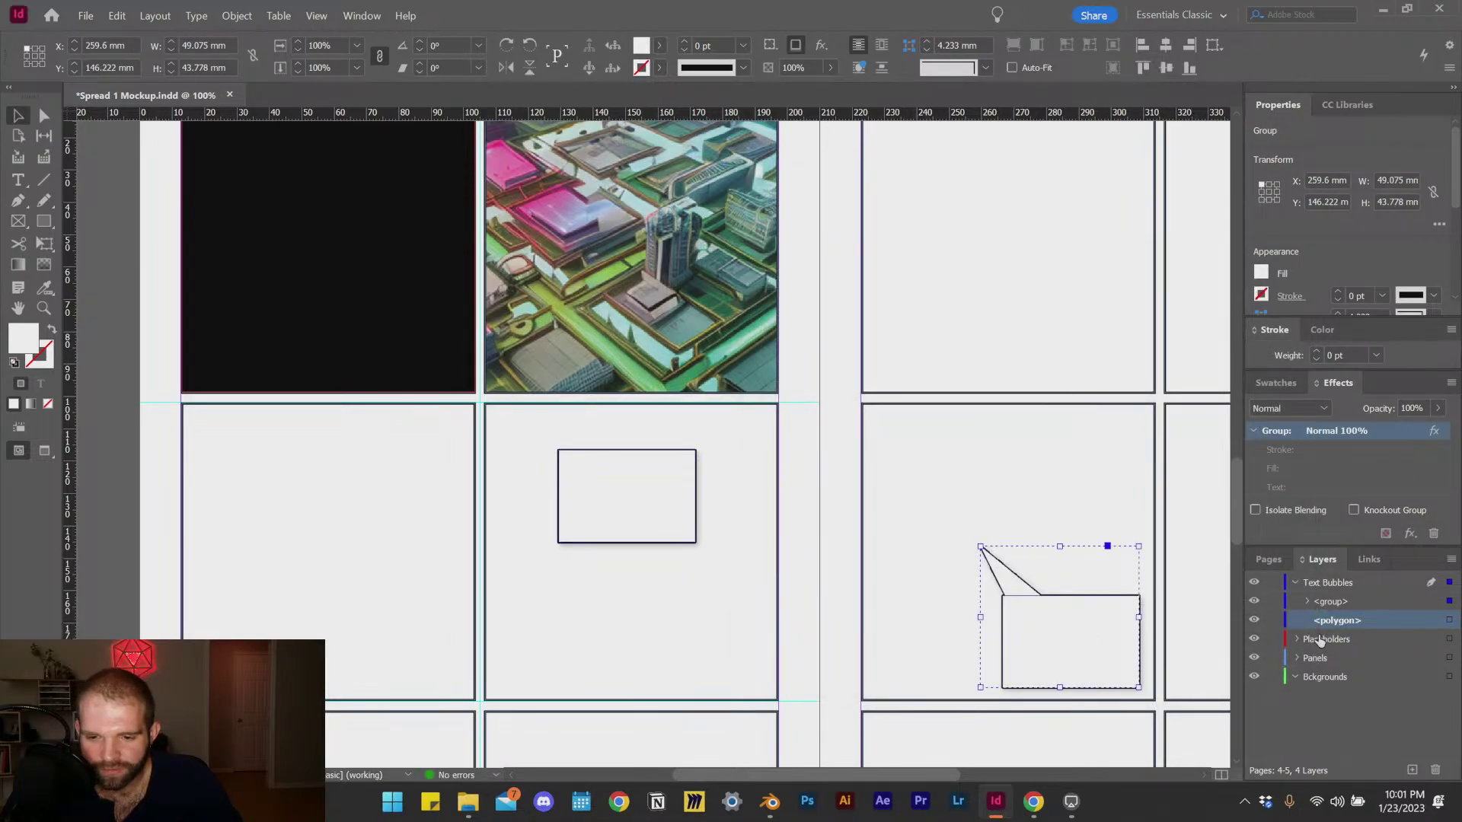
click(1331, 601)
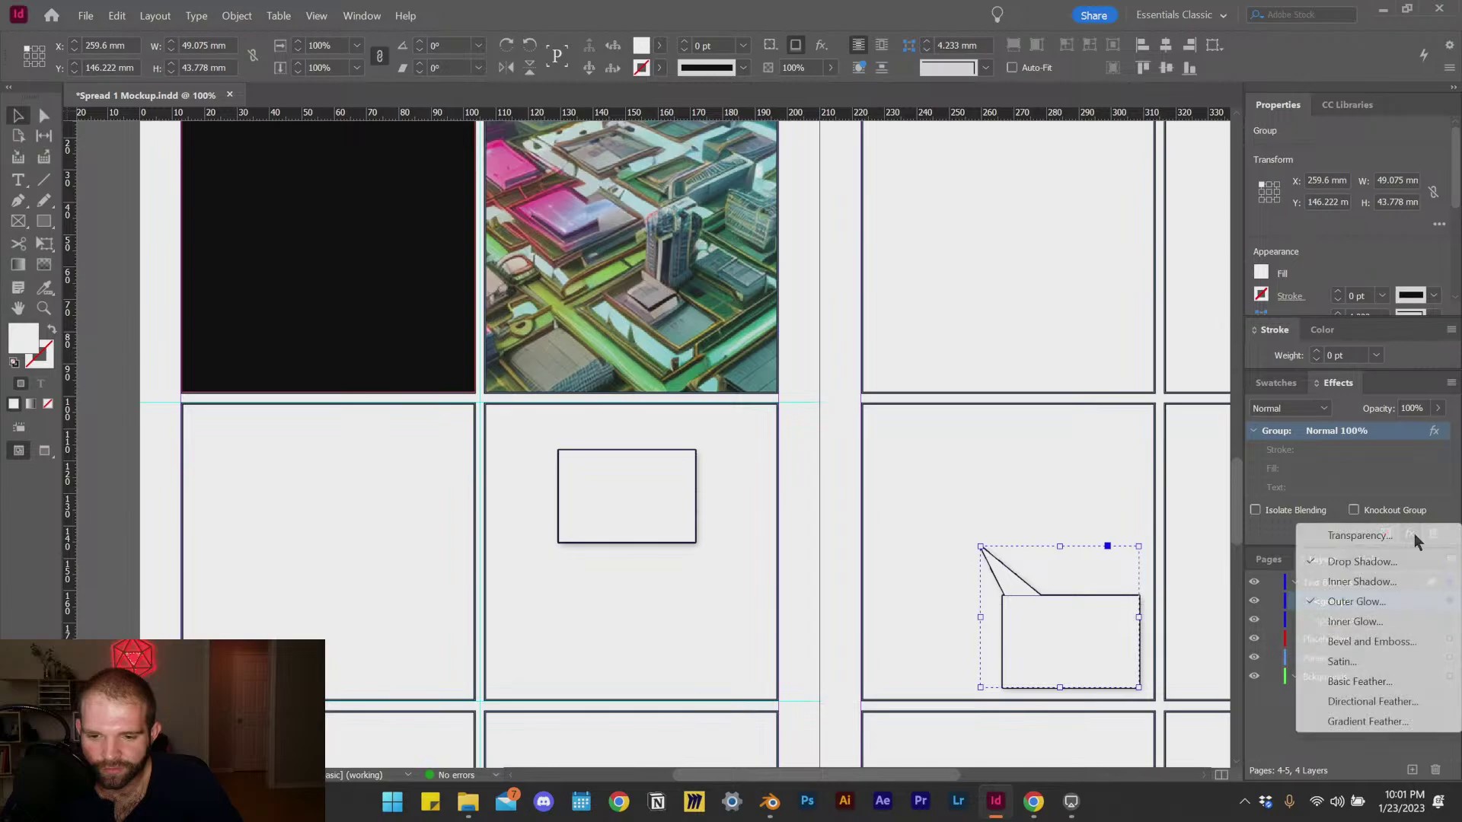
click(1410, 533)
click(1384, 564)
click(1049, 451)
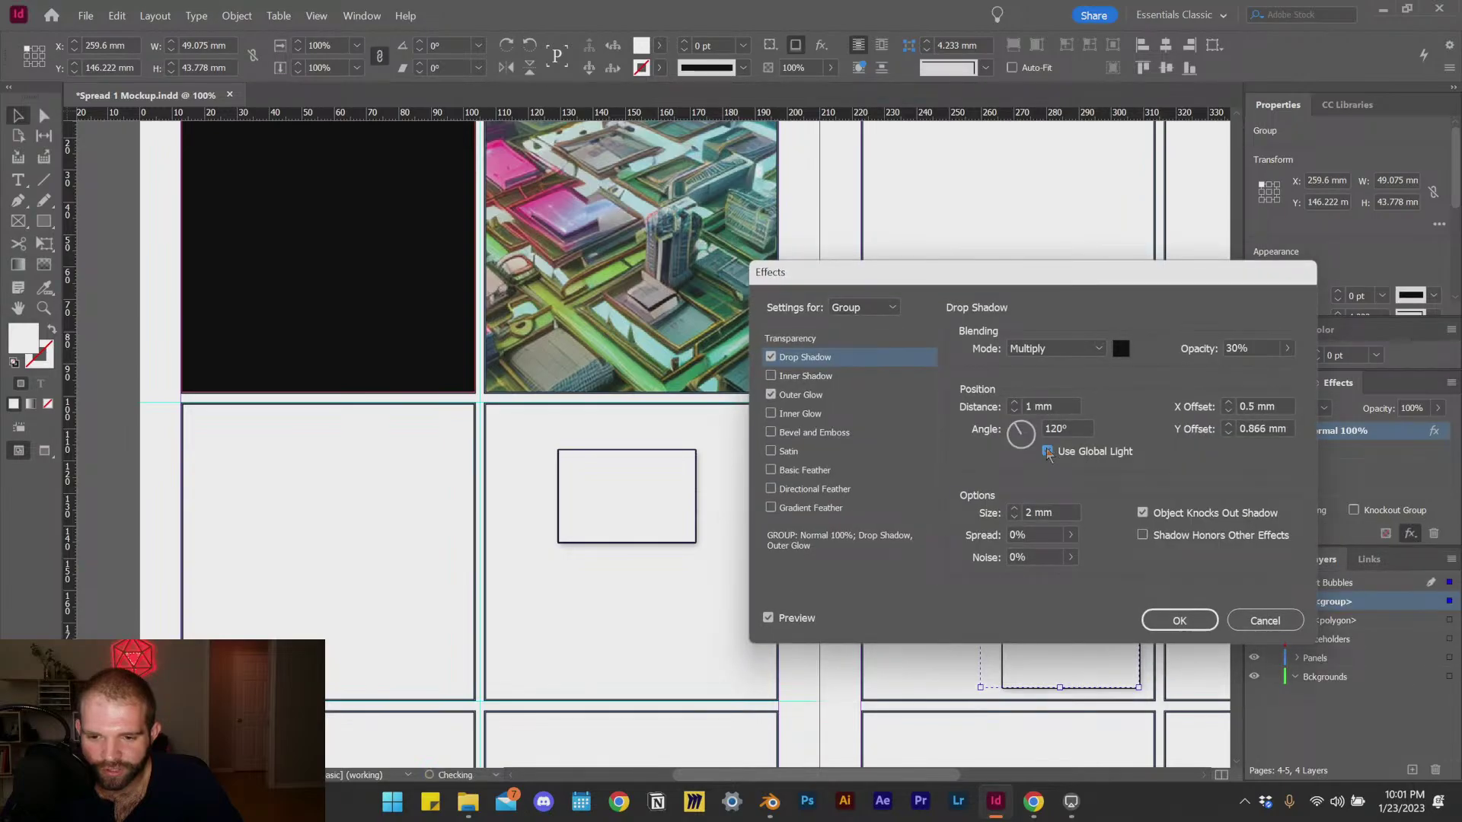
click(1178, 621)
click(911, 516)
Step: Move the tailed speech bubble within its panel to about X 249.6 mm, Y 139 mm
scroll(1054, 578, down, 1)
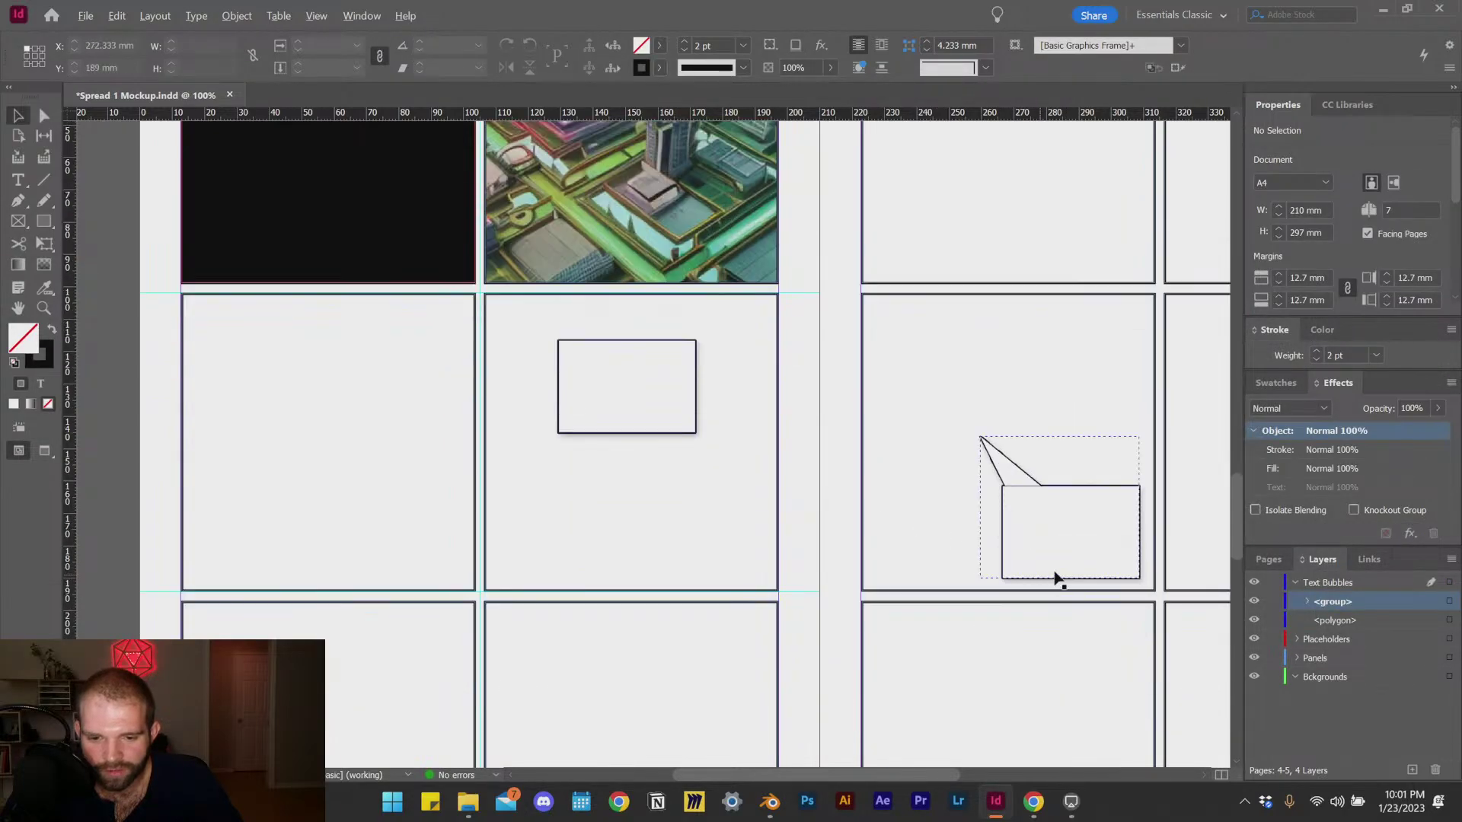
scroll(1118, 554, up, 1)
scroll(1117, 553, up, 1)
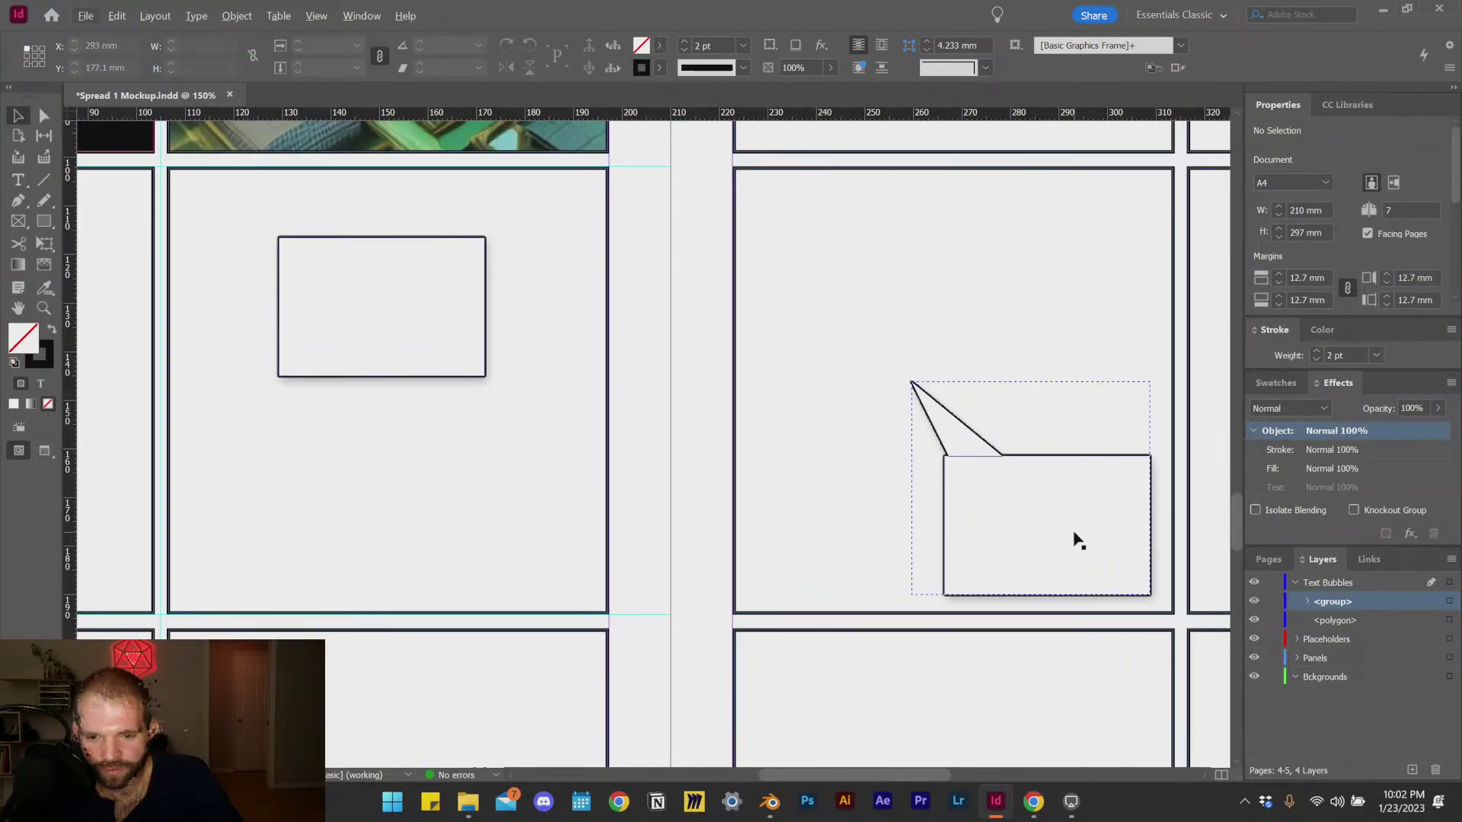
drag(1024, 512, 975, 478)
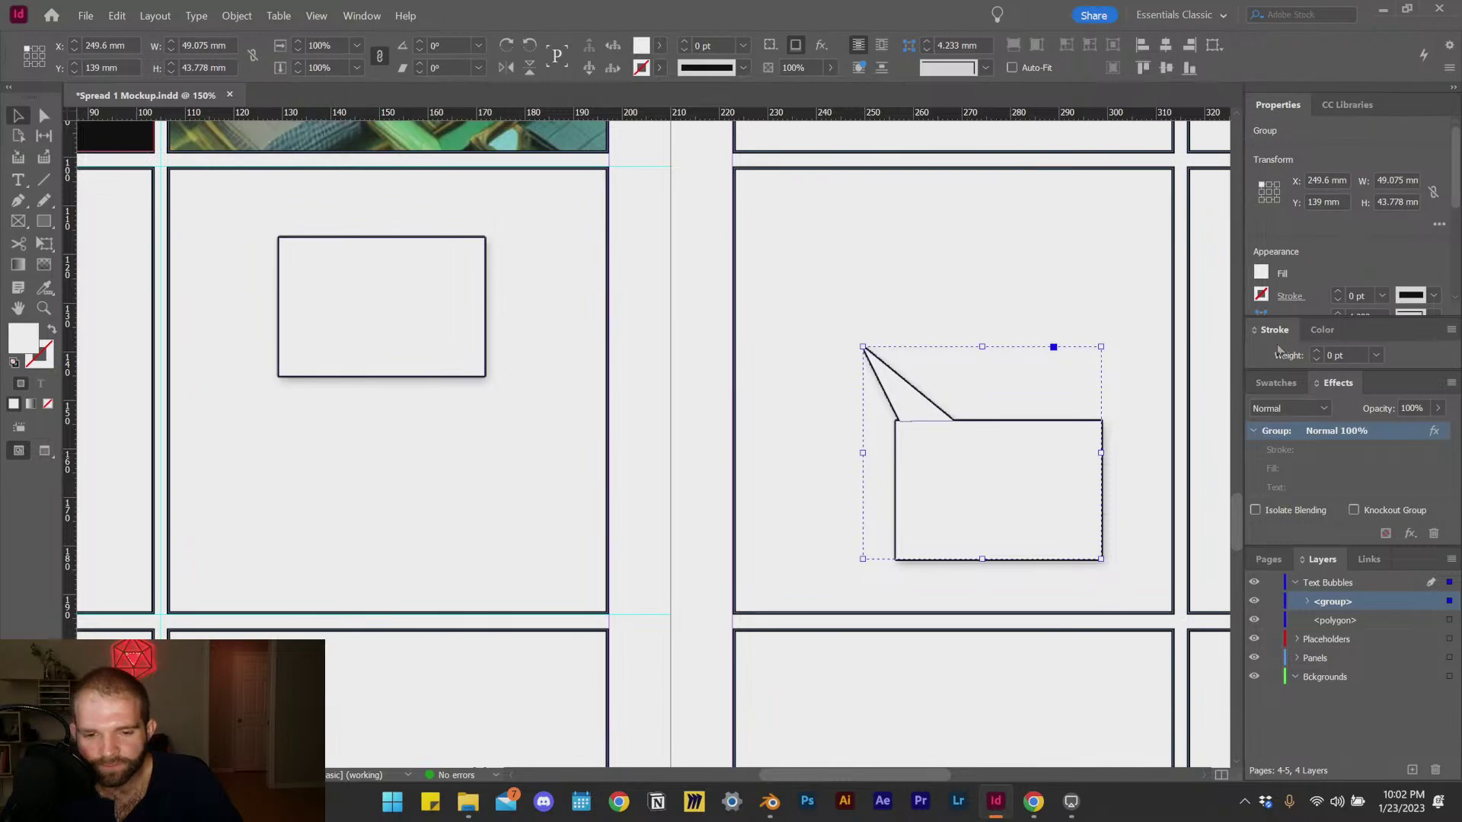
Step: Open the tailed speech bubble group's Drop Shadow settings and try a global light angle of -101°
click(1410, 533)
click(1394, 555)
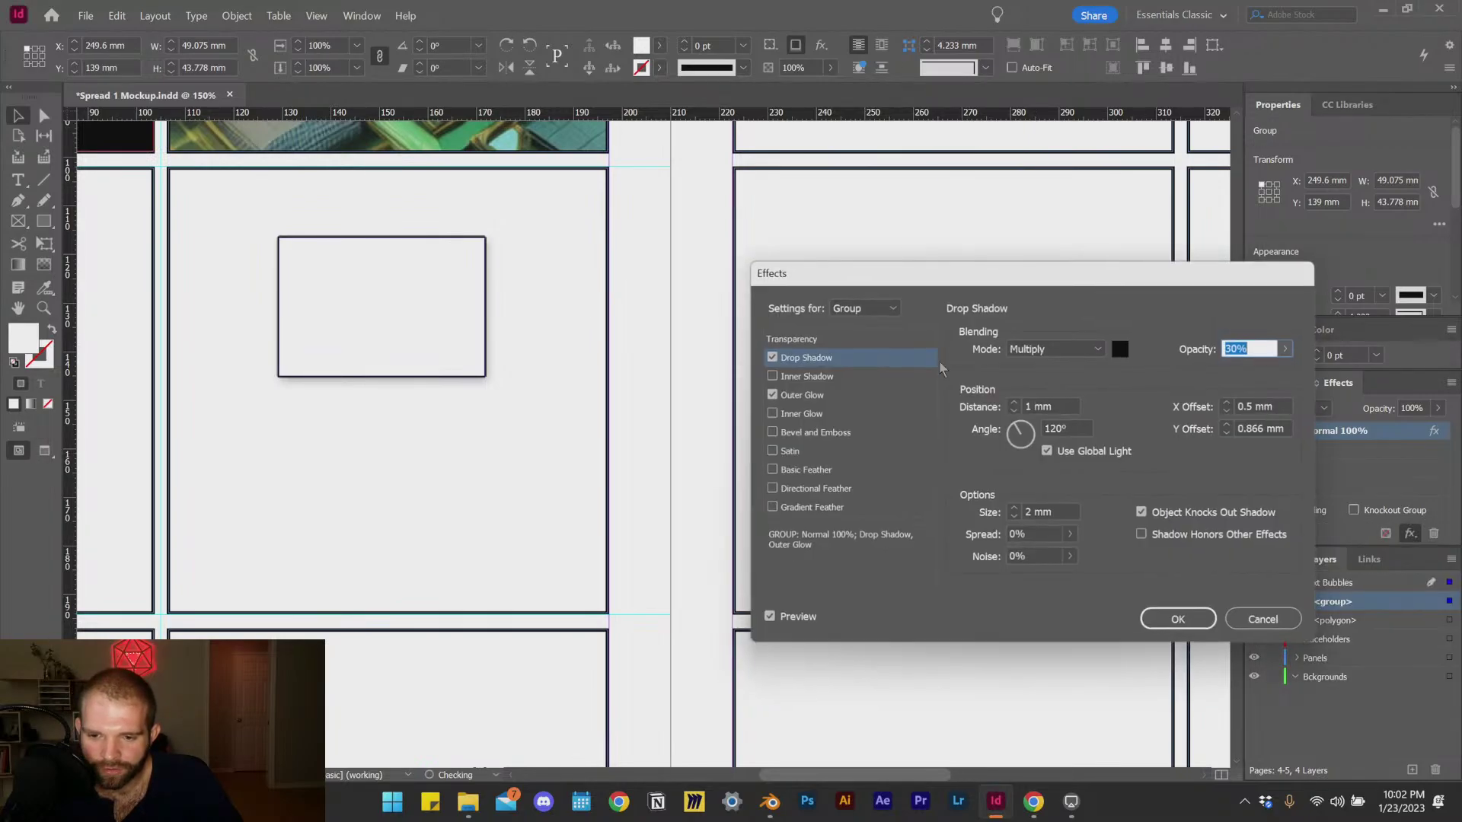
mouse_move(1015, 431)
mouse_down()
mouse_move(1041, 428)
mouse_move(1051, 460)
mouse_move(1017, 460)
mouse_up()
key(Return)
click(868, 431)
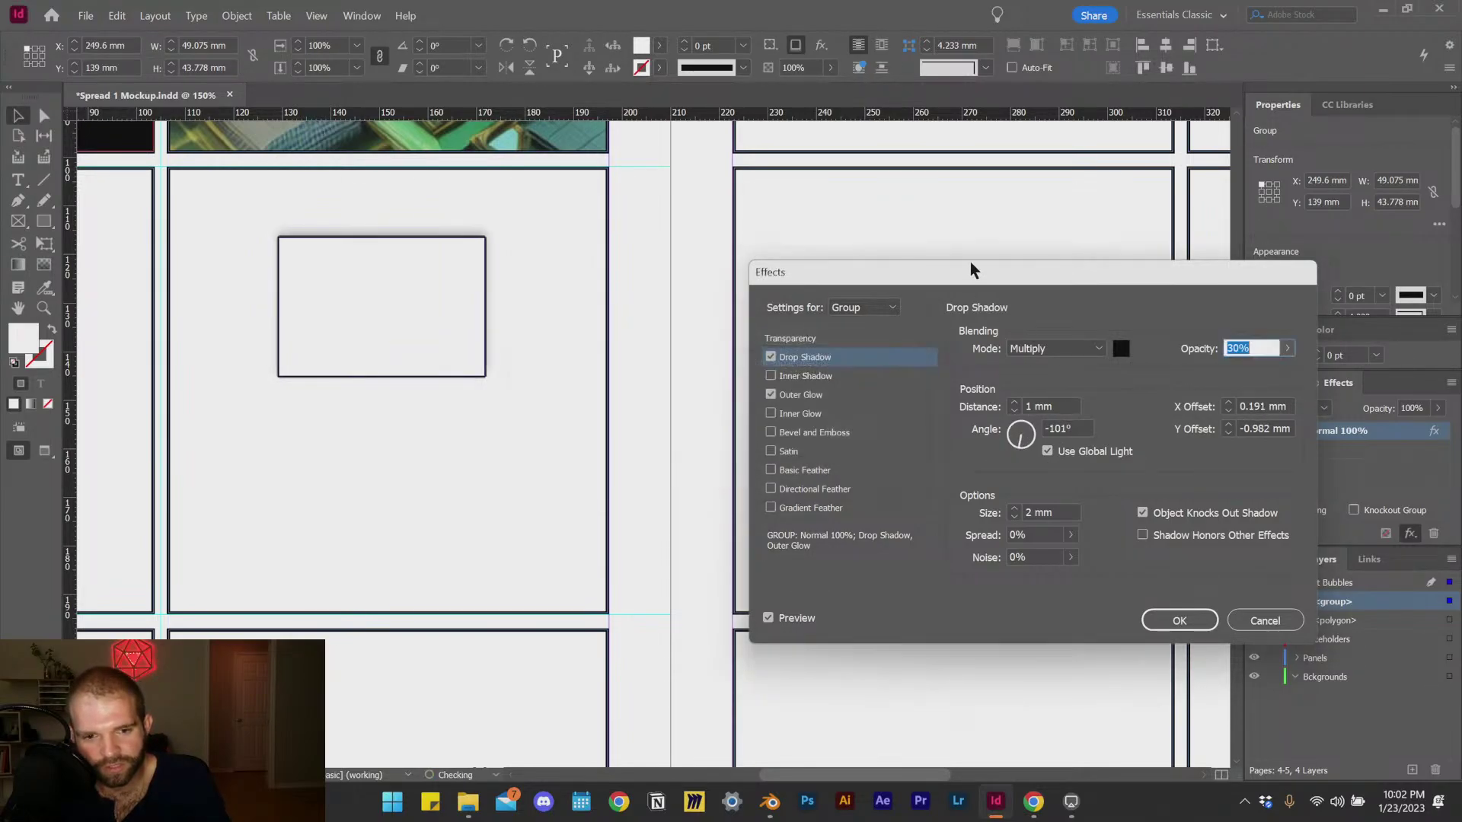
Step: Try a global light angle of -22° in the speech bubble group's Drop Shadow settings
drag(970, 266, 489, 378)
drag(538, 542, 554, 538)
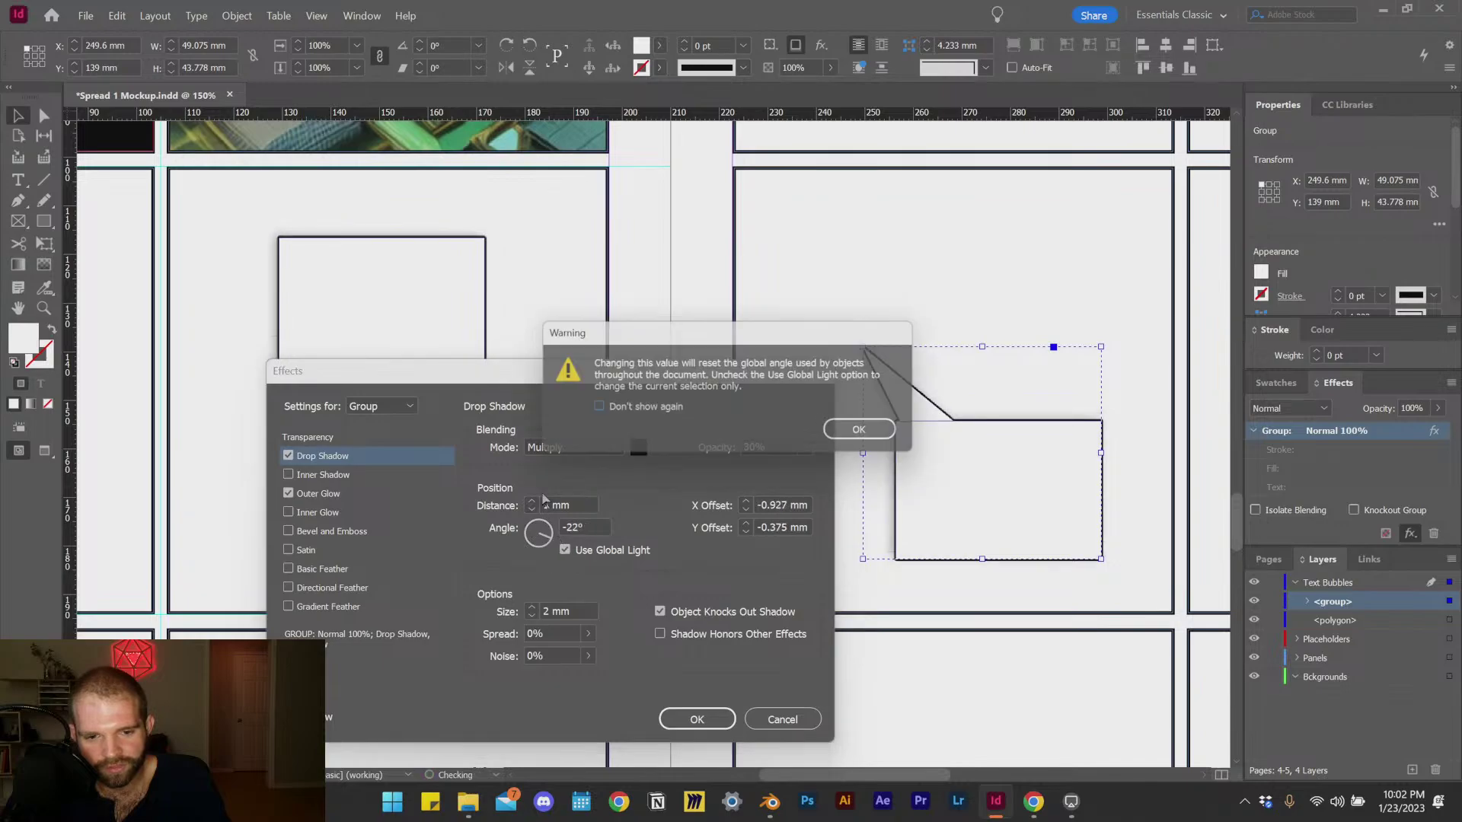
click(862, 432)
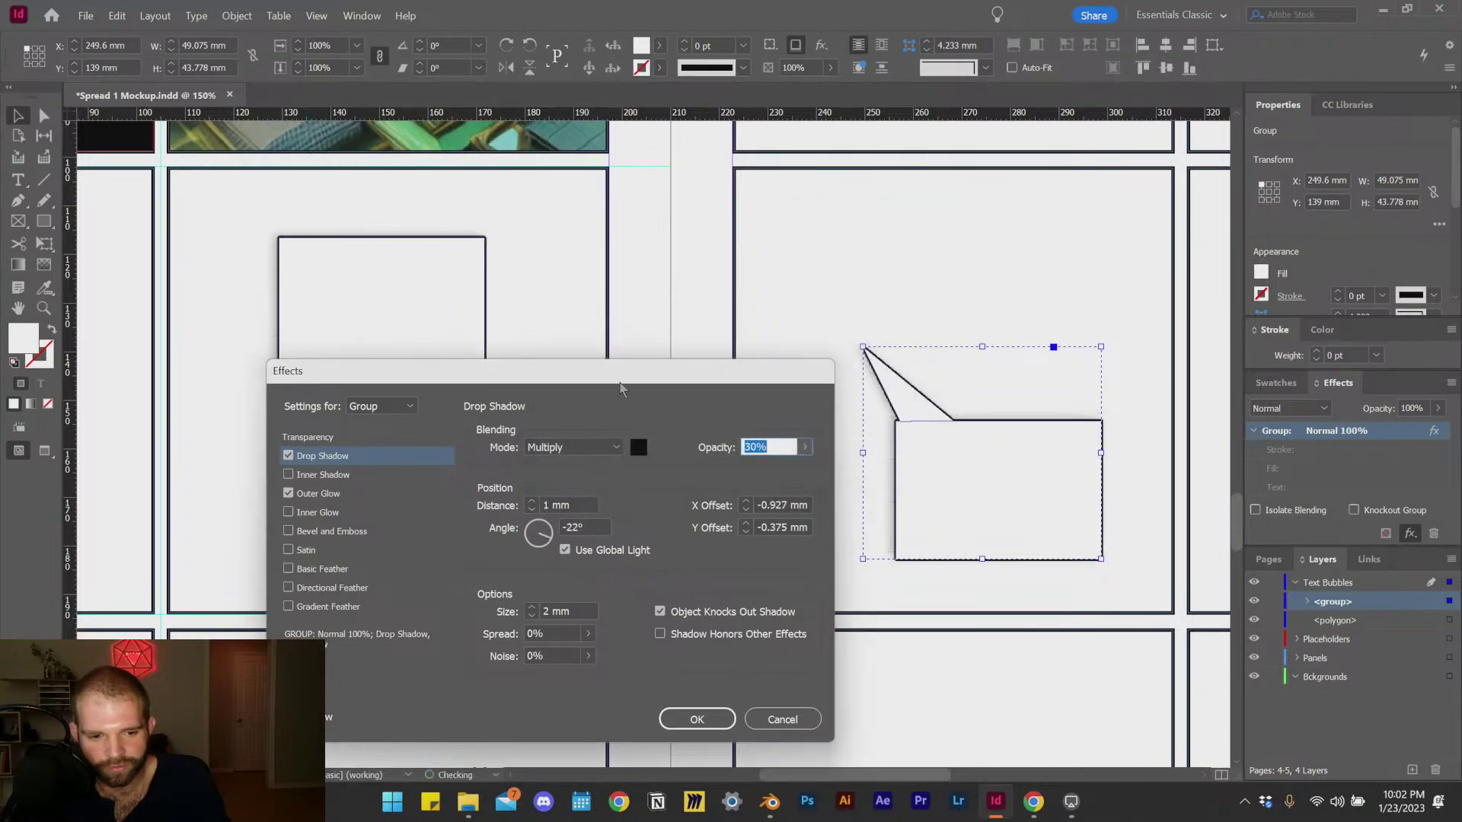
Step: Turn the global light angle so shadows fall to the lower right, apply the drop shadow, and deselect the group
drag(615, 383, 588, 454)
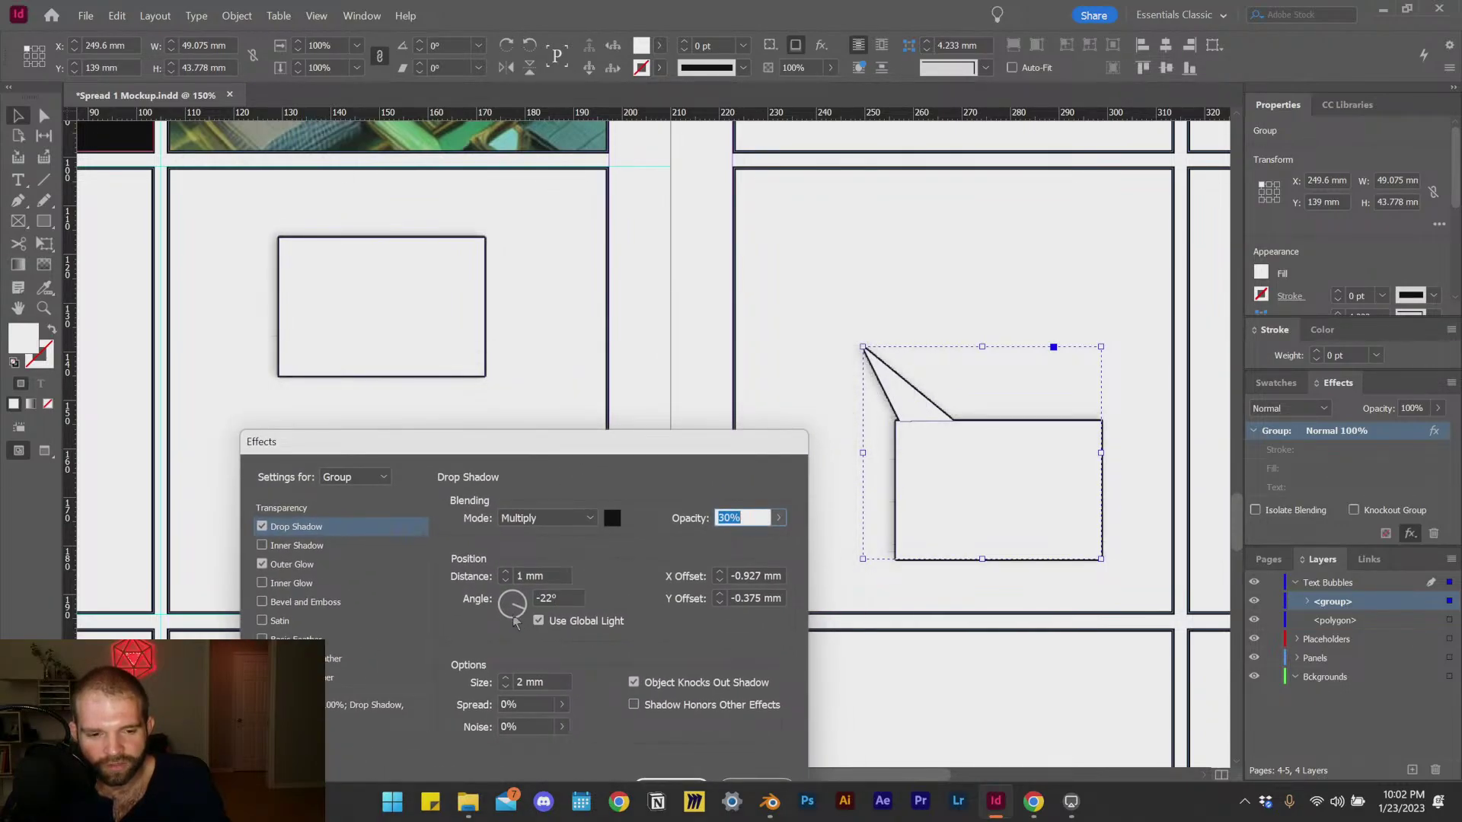
drag(515, 622, 487, 248)
click(555, 391)
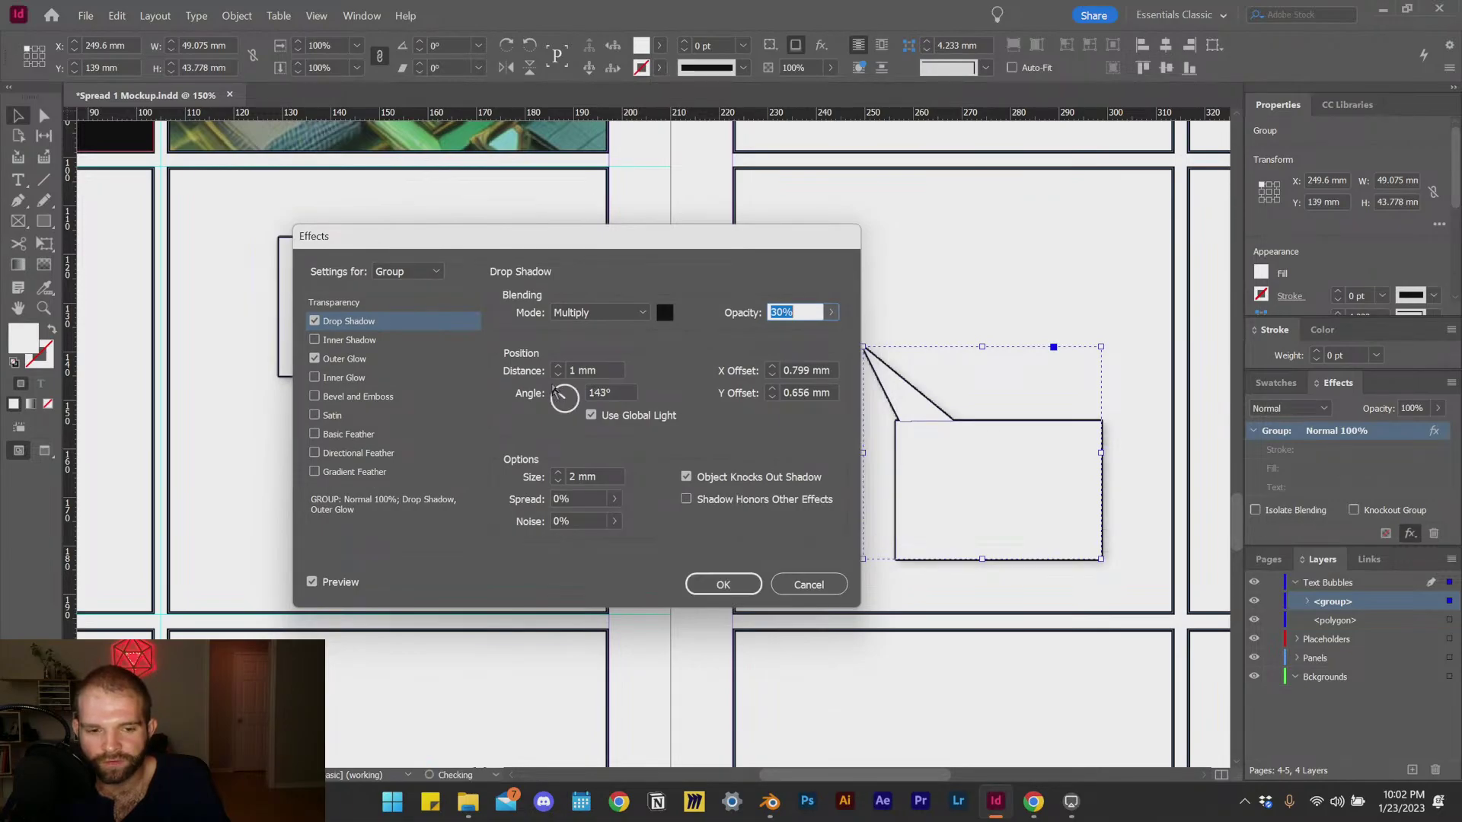
drag(555, 391, 561, 385)
click(723, 585)
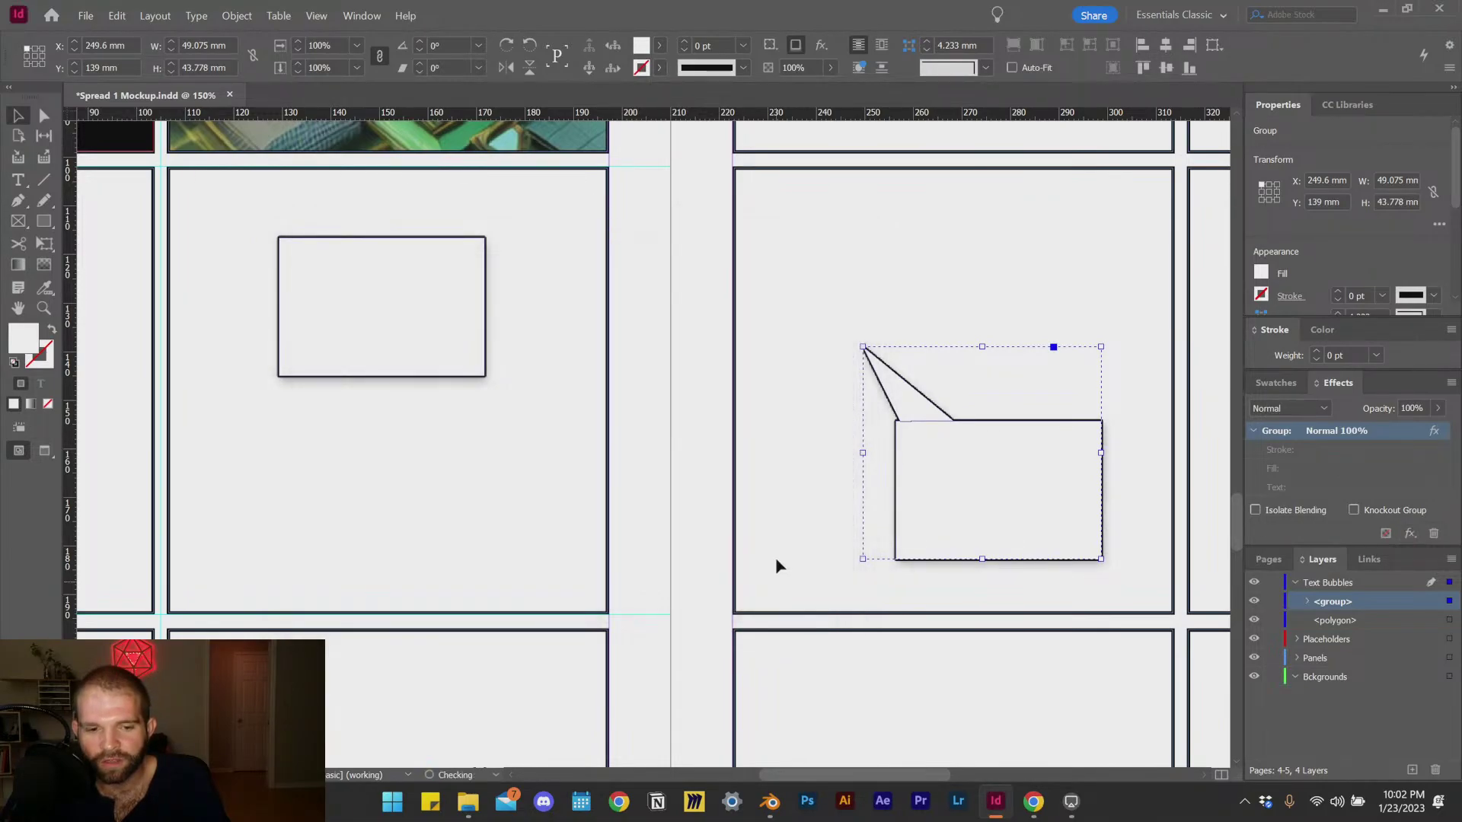
click(506, 436)
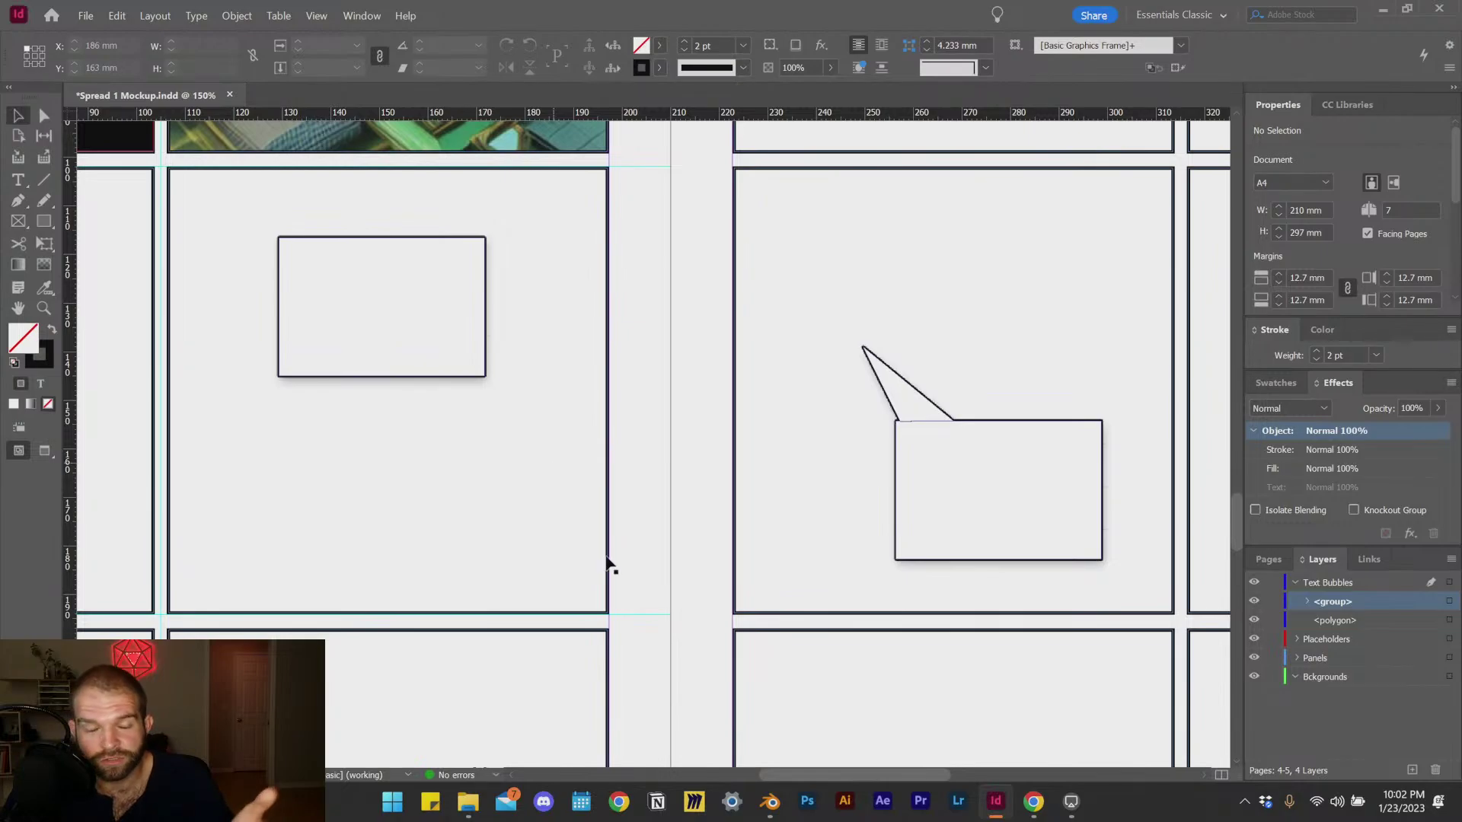
Step: Move the caption rectangle to the city panel's lower-left corner, about X 108.3 mm, Y 67.5 mm, and save the document
scroll(685, 602, down, 2)
scroll(554, 396, up, 1)
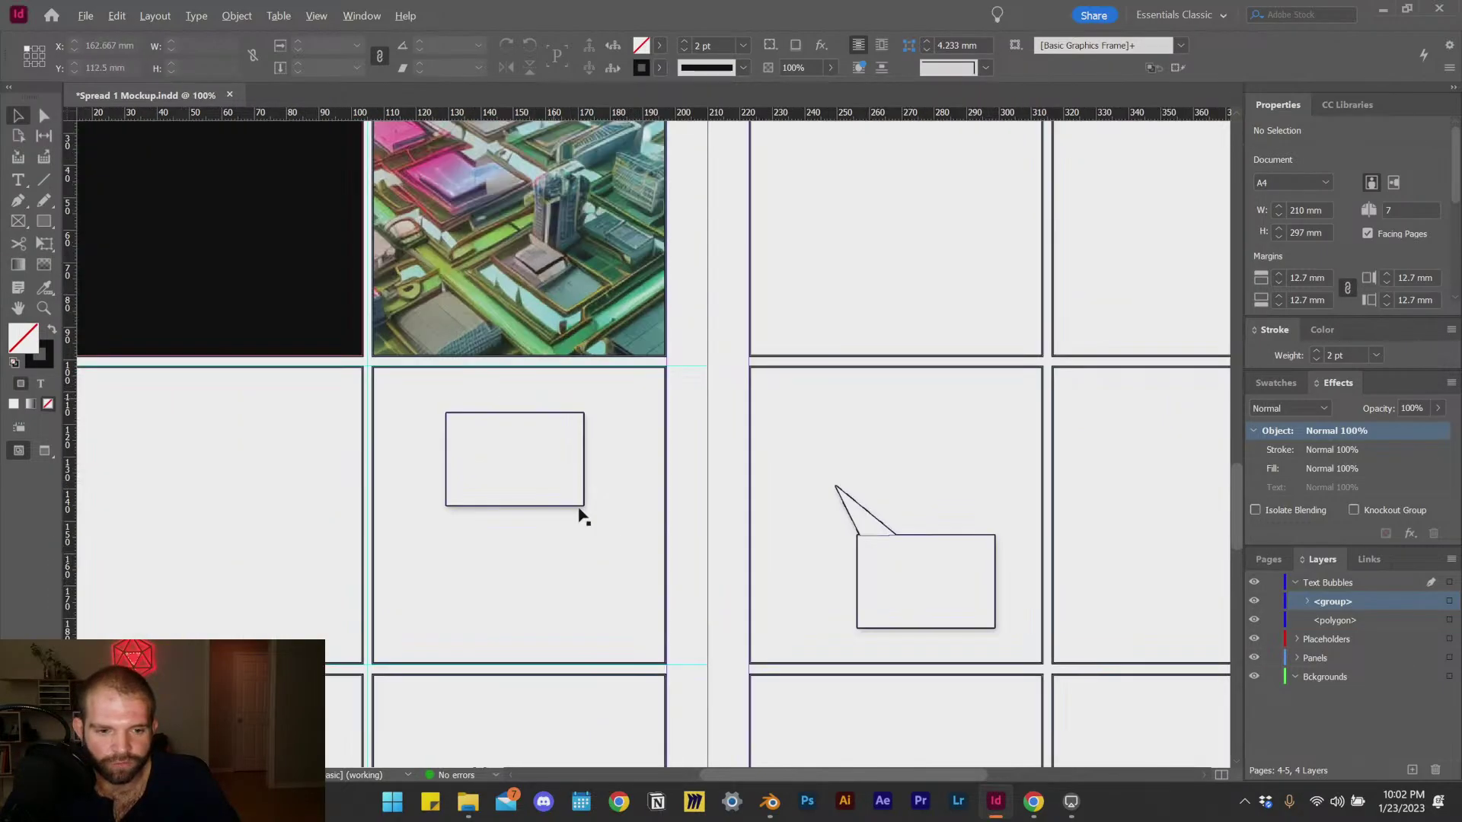
scroll(578, 512, down, 1)
scroll(564, 487, up, 1)
drag(562, 476, 482, 339)
click(533, 555)
scroll(880, 537, down, 1)
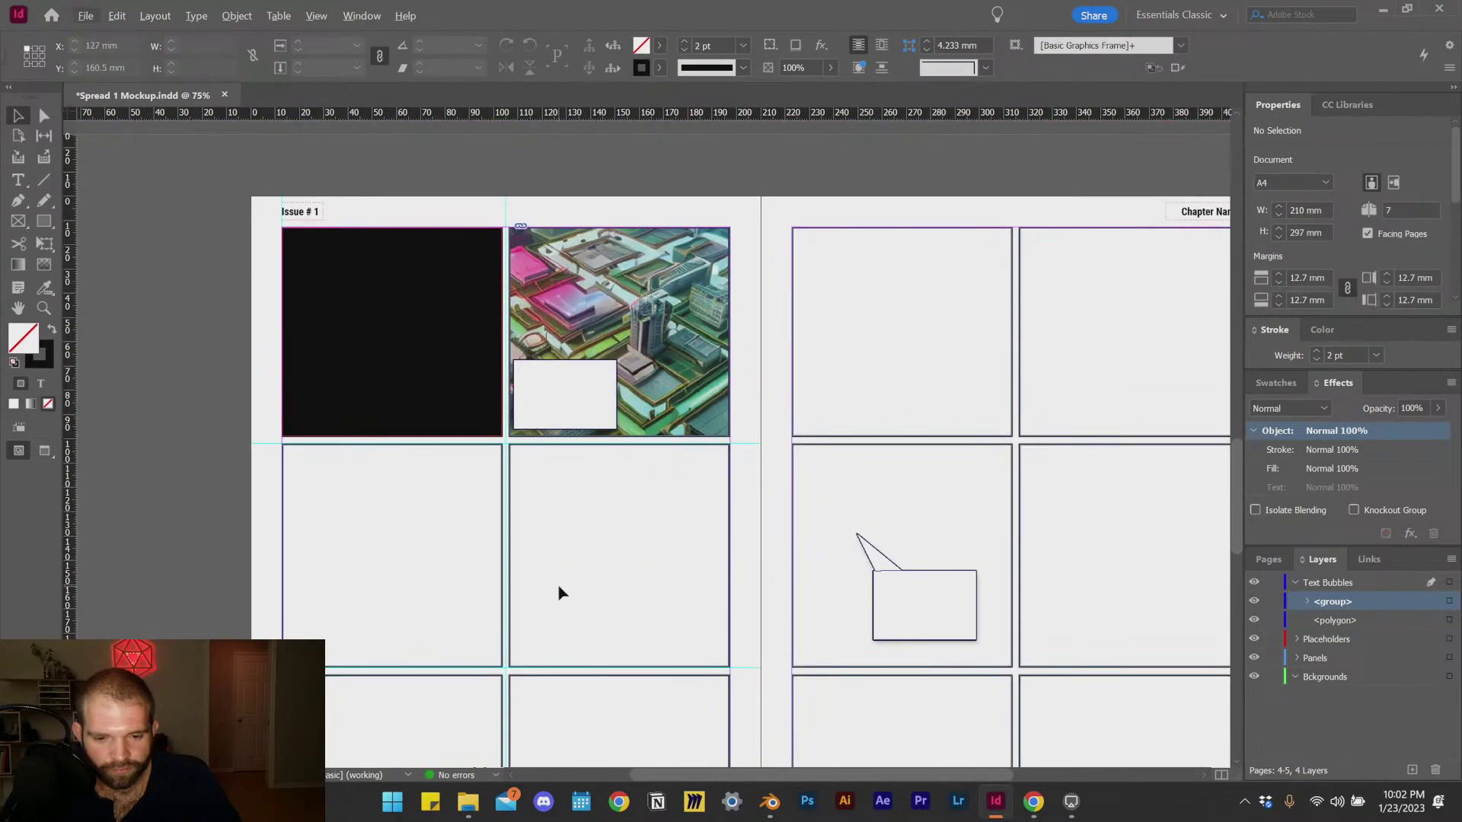
key(ctrl+s)
Step: Create a new layer above Text Bubbles and name it Text
scroll(552, 390, up, 3)
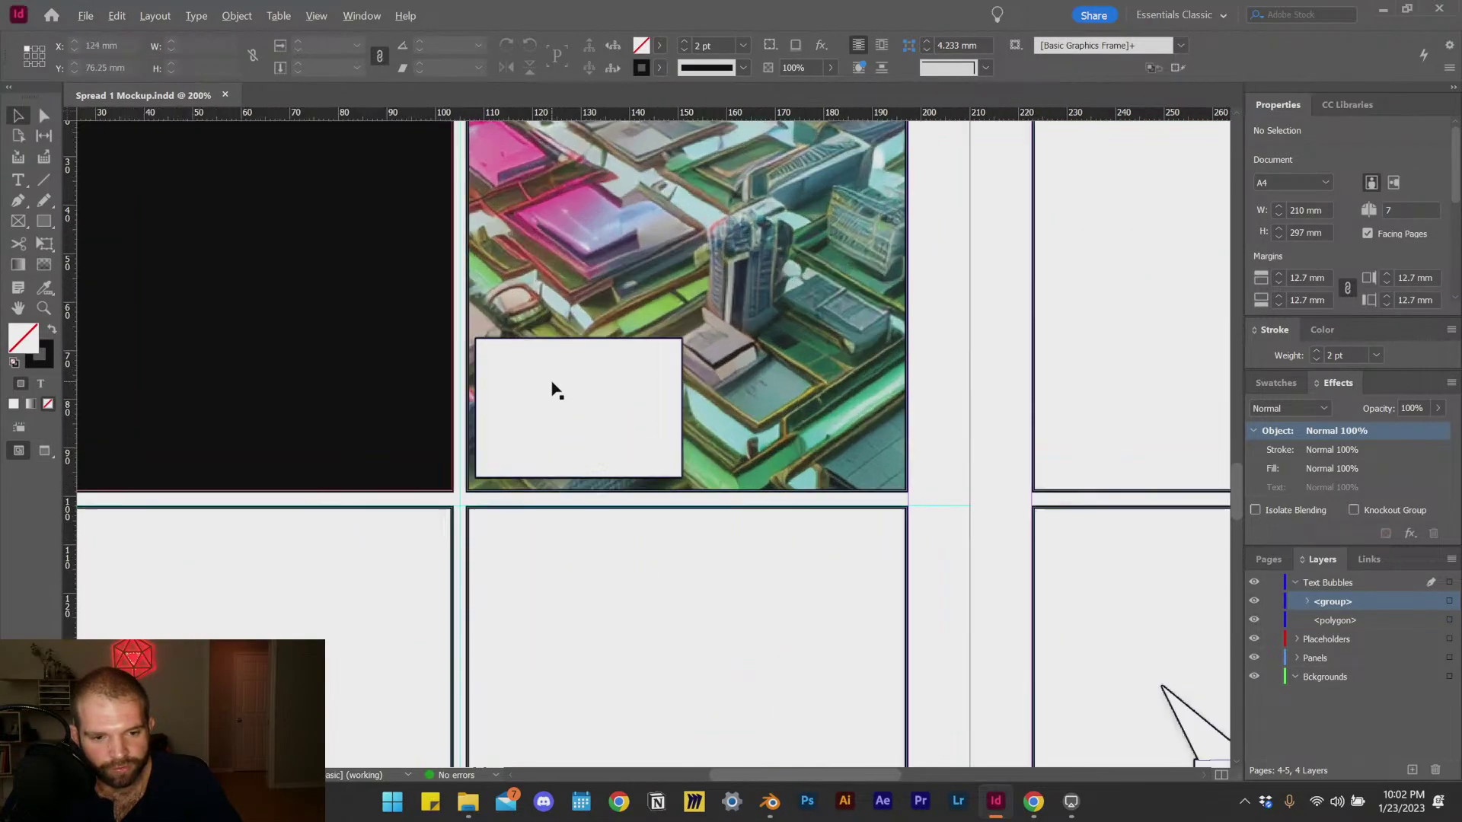
click(558, 391)
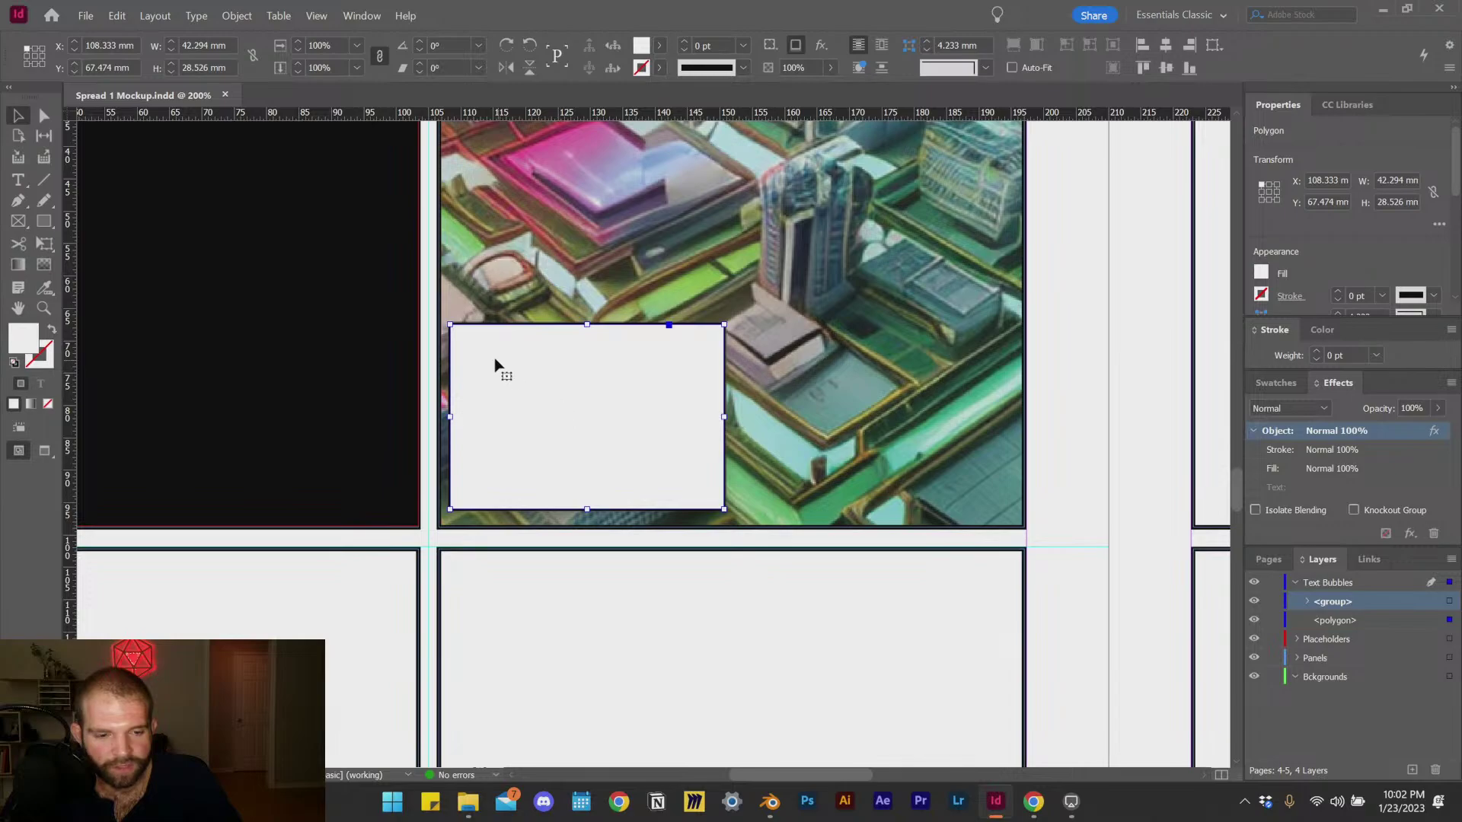
click(643, 604)
click(545, 415)
click(1296, 584)
click(1322, 588)
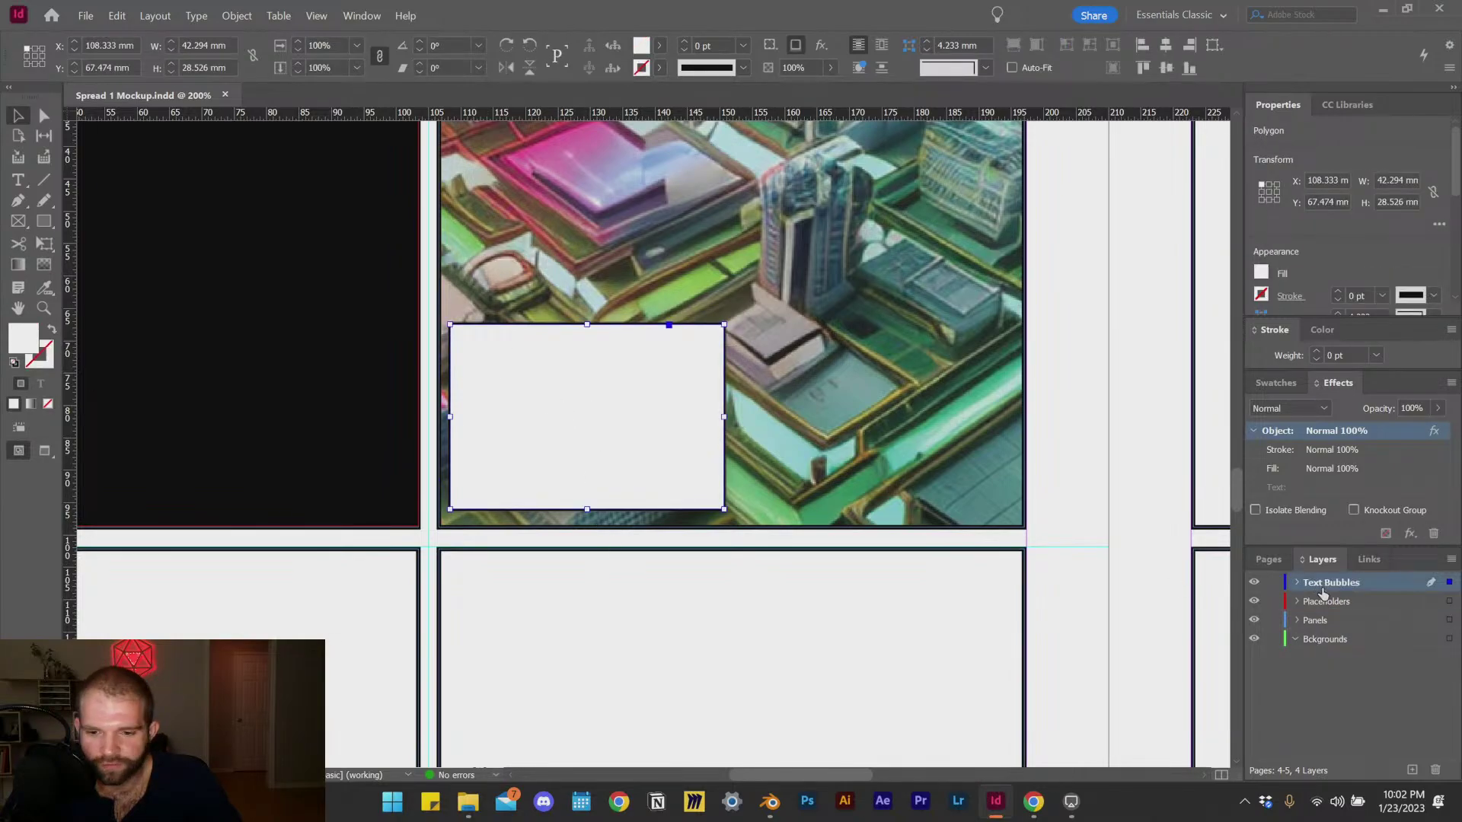
click(1413, 769)
double_click(1325, 584)
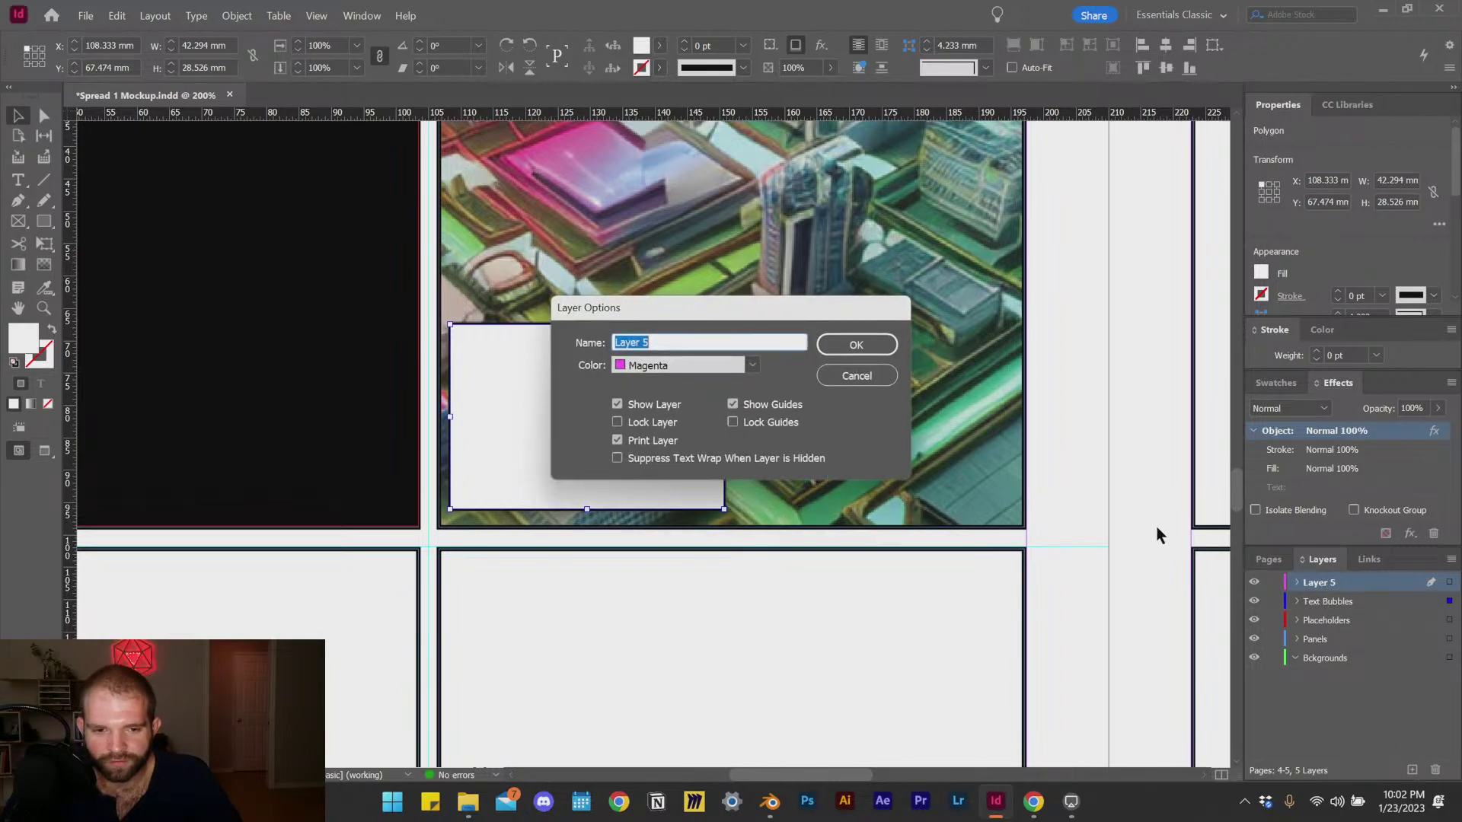
text(Text)
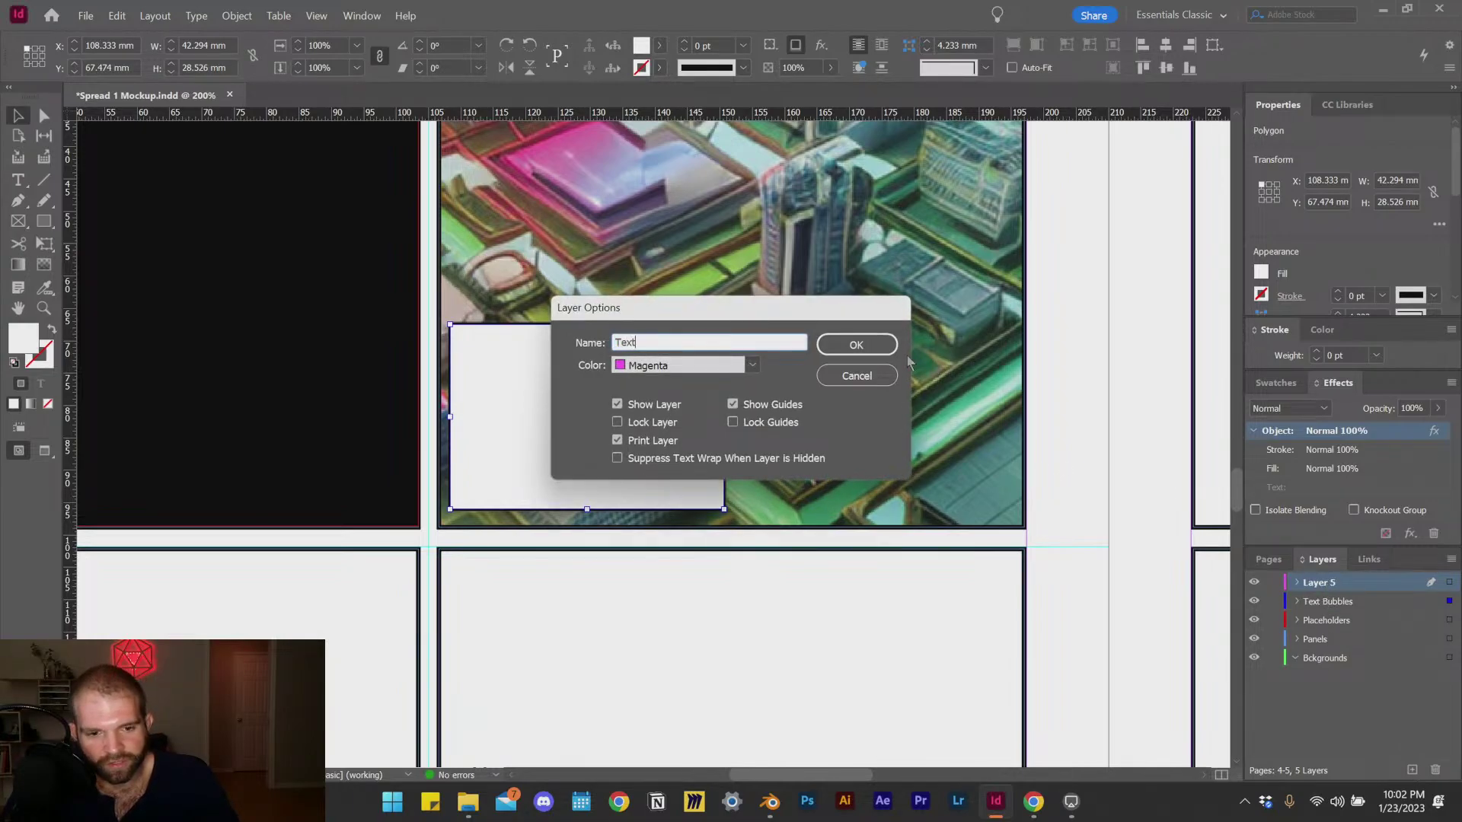
click(883, 344)
Step: Draw a text frame about 40.5 × 25.6 mm inside the caption rectangle and choose Montserrat Medium as its font
key(t)
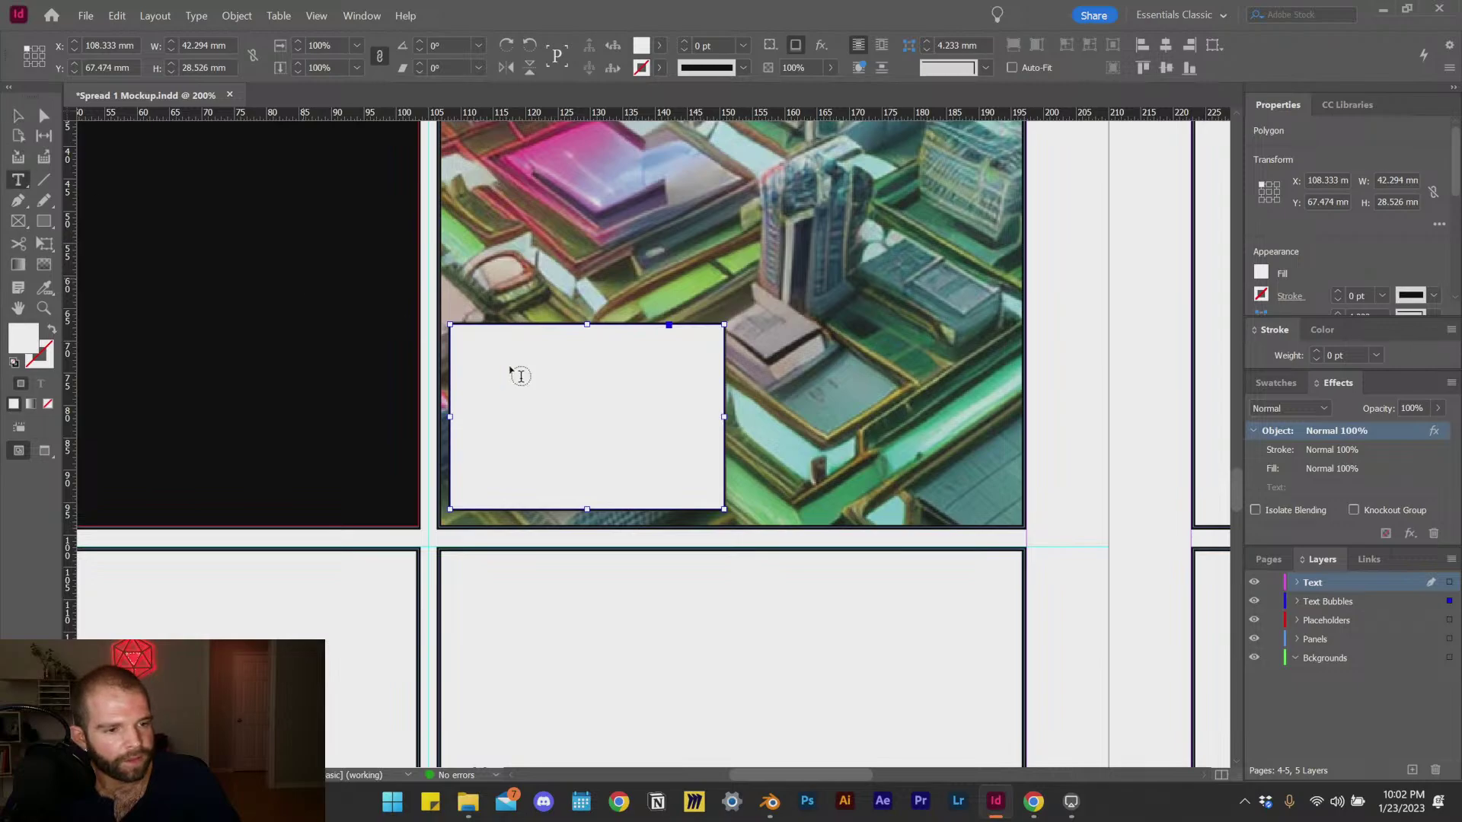
drag(455, 333, 716, 500)
click(120, 45)
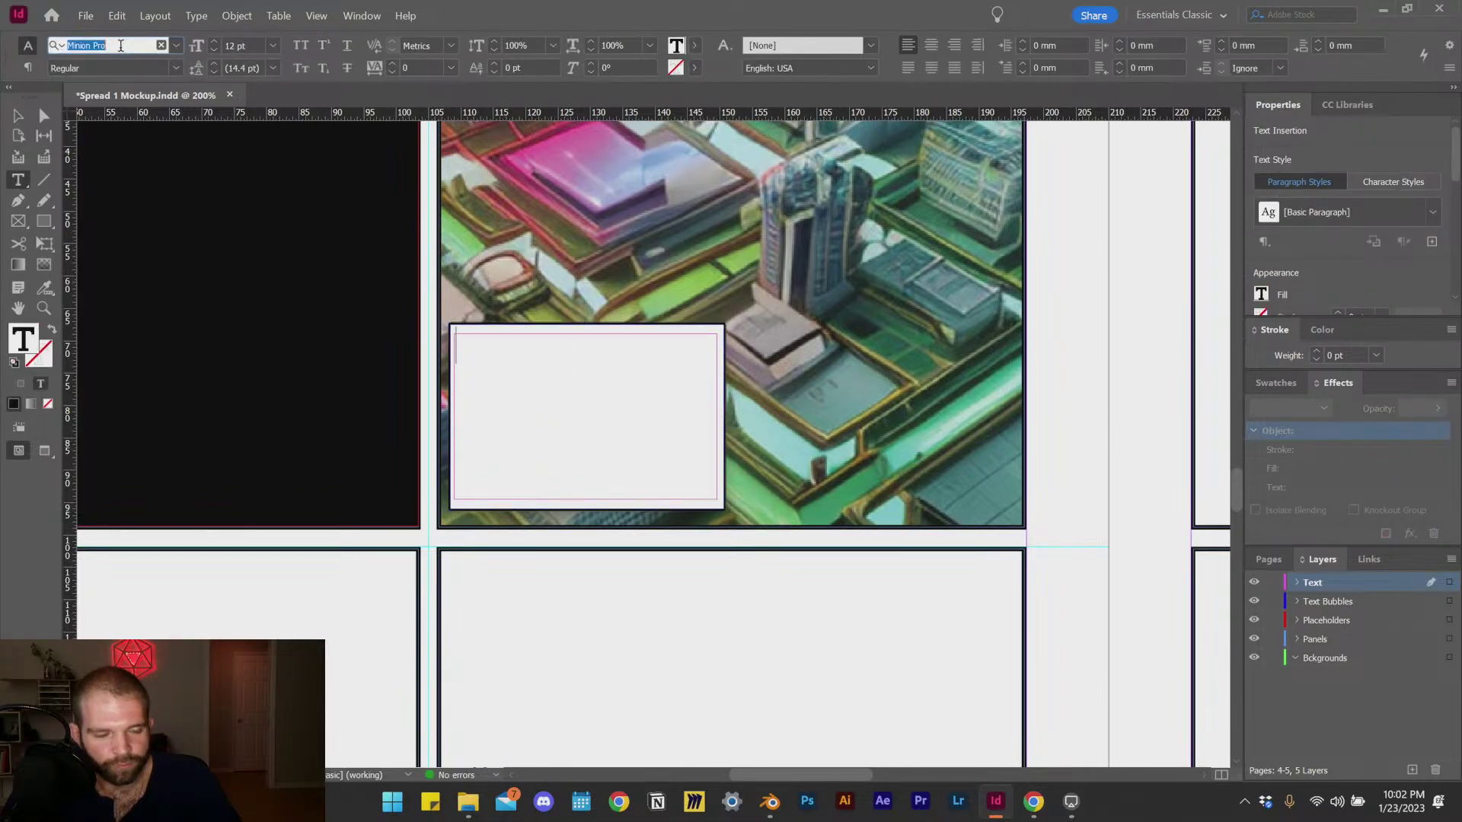
text(mont)
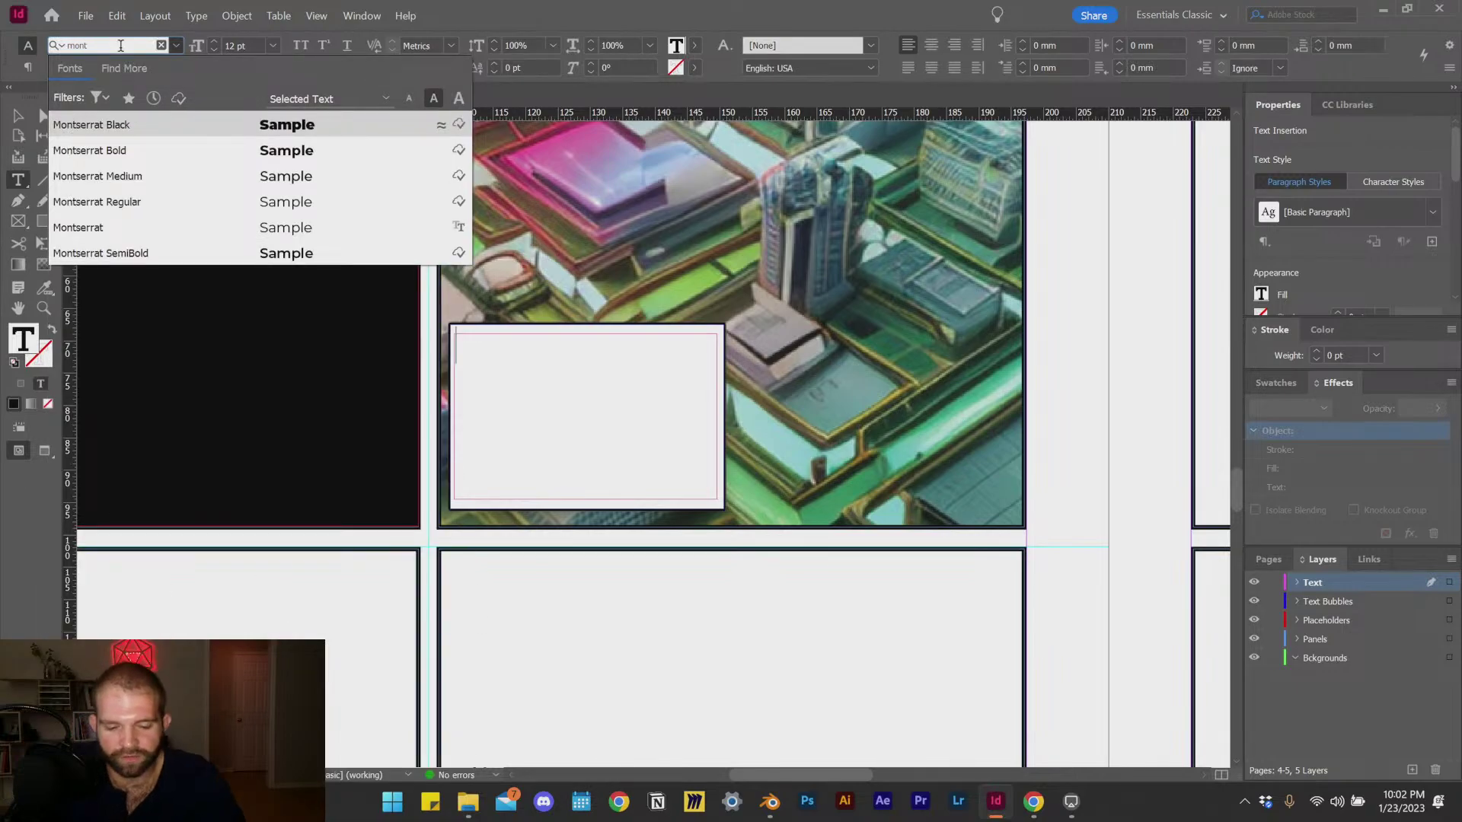
click(171, 178)
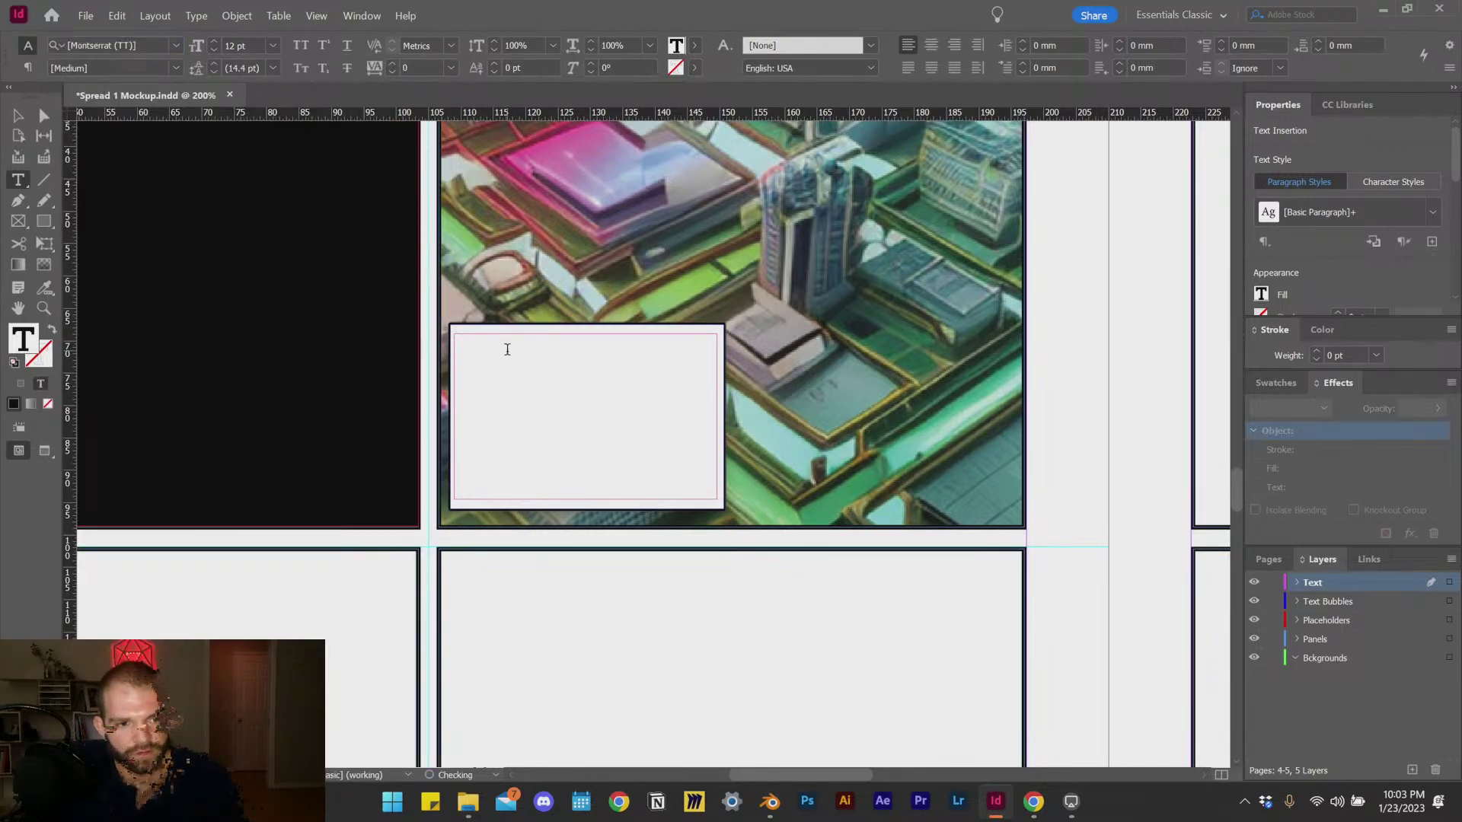
Step: Try out the font with random lowercase and uppercase letters in the caption's text frame and clear them
text(dgsrggrergebebe)
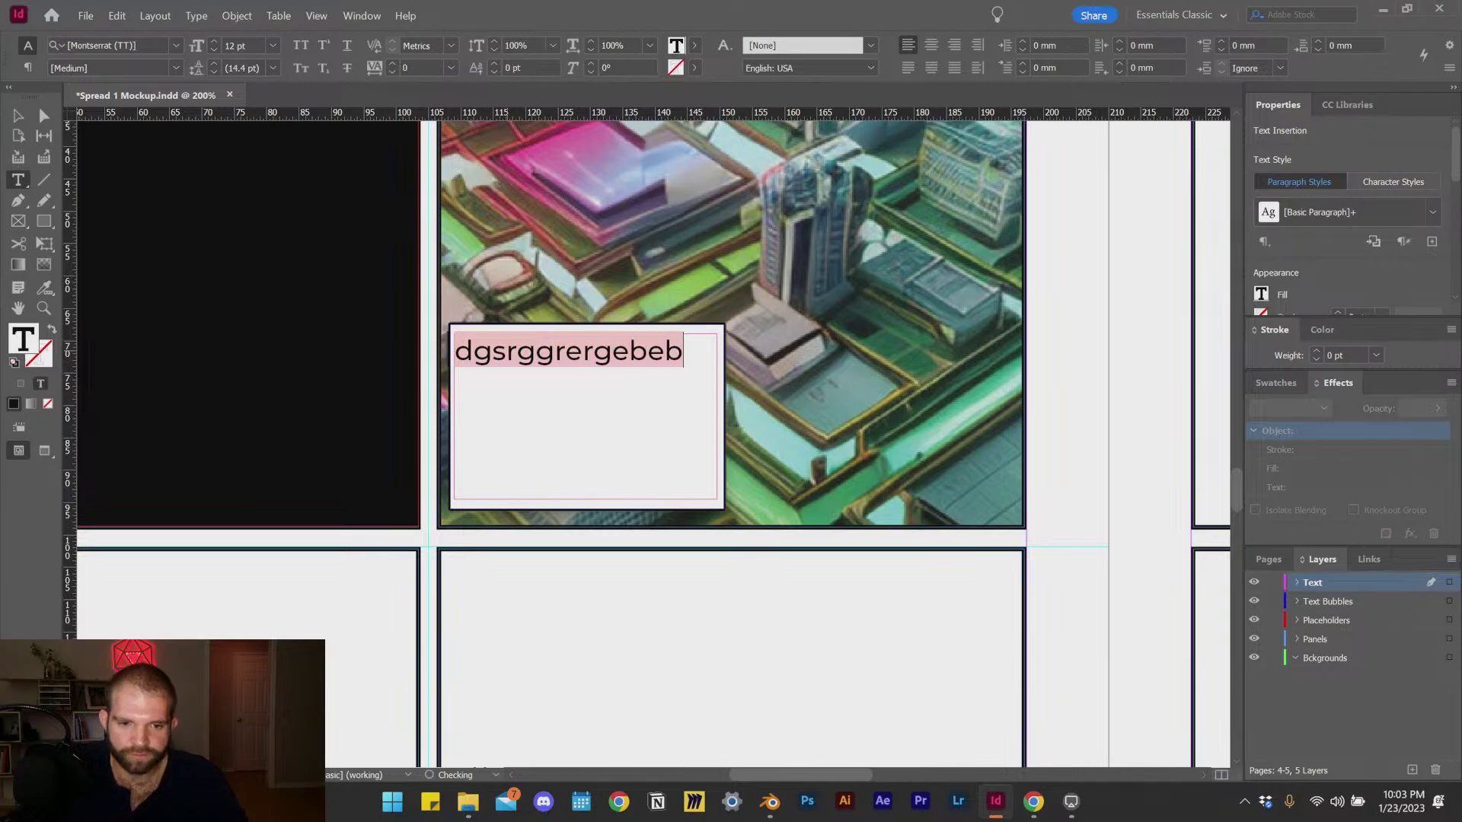
key(BackSpace)
key(BackSpace)
key(BackSpace)
key(BackSpace)
key(BackSpace)
key(BackSpace)
key(BackSpace)
key(BackSpace)
key(BackSpace)
key(BackSpace)
key(BackSpace)
key(BackSpace)
key(BackSpace)
key(BackSpace)
key(BackSpace)
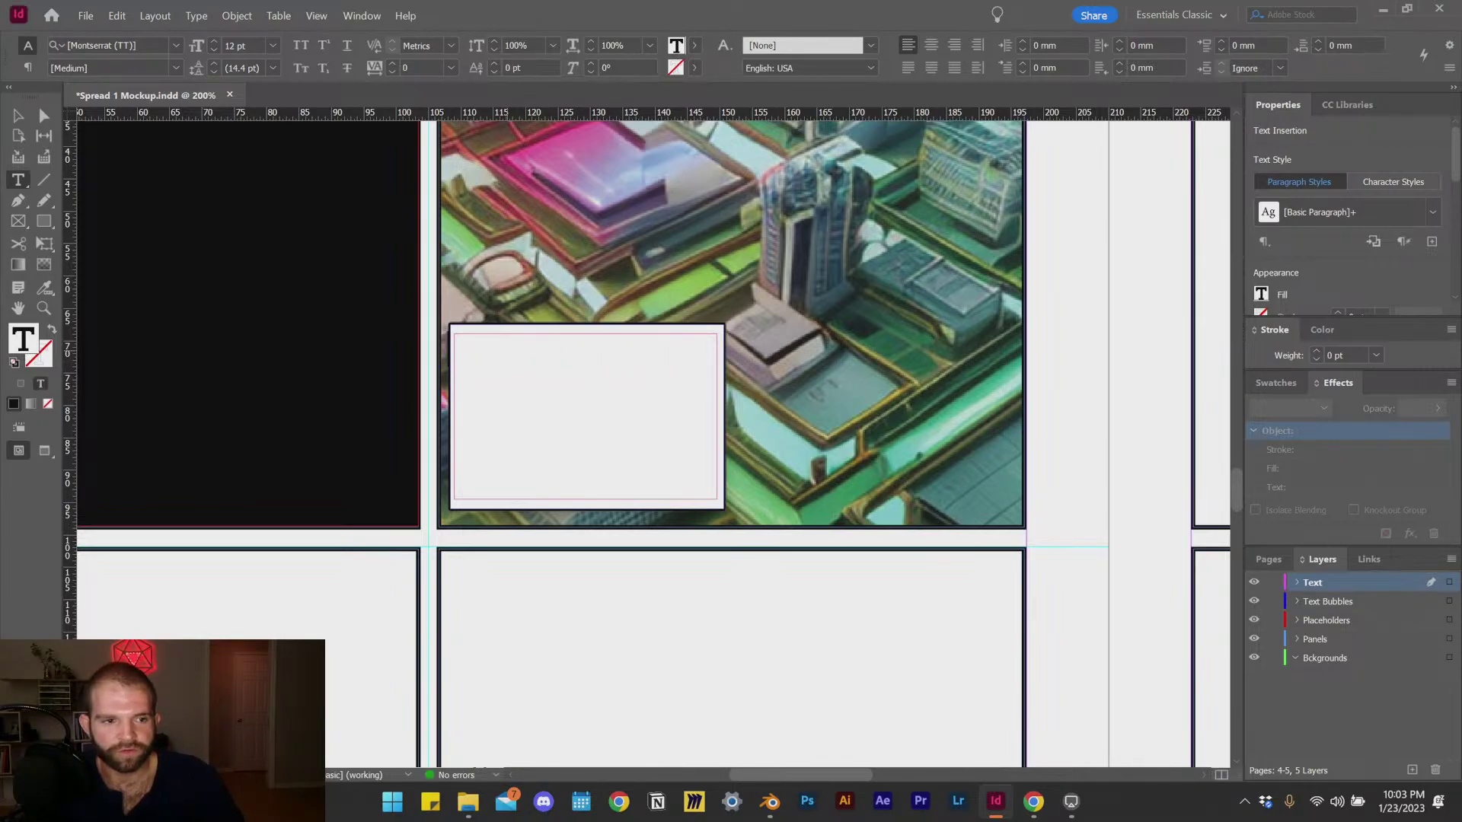
text(RF)
key(BackSpace)
key(BackSpace)
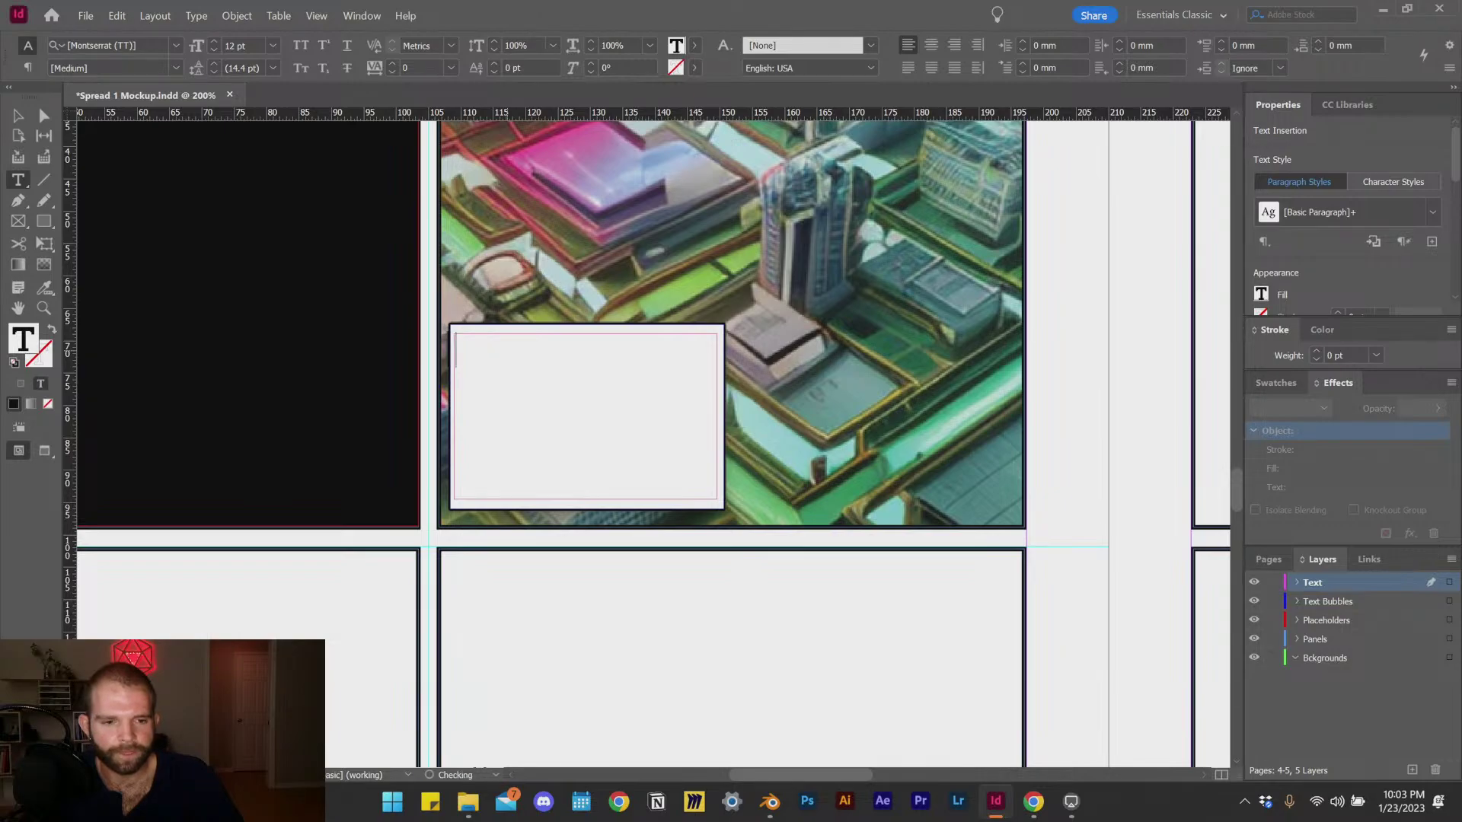
Step: Reassign the installed Montserrat family to the text frame, test it with a few capital letters, and clear them
click(176, 46)
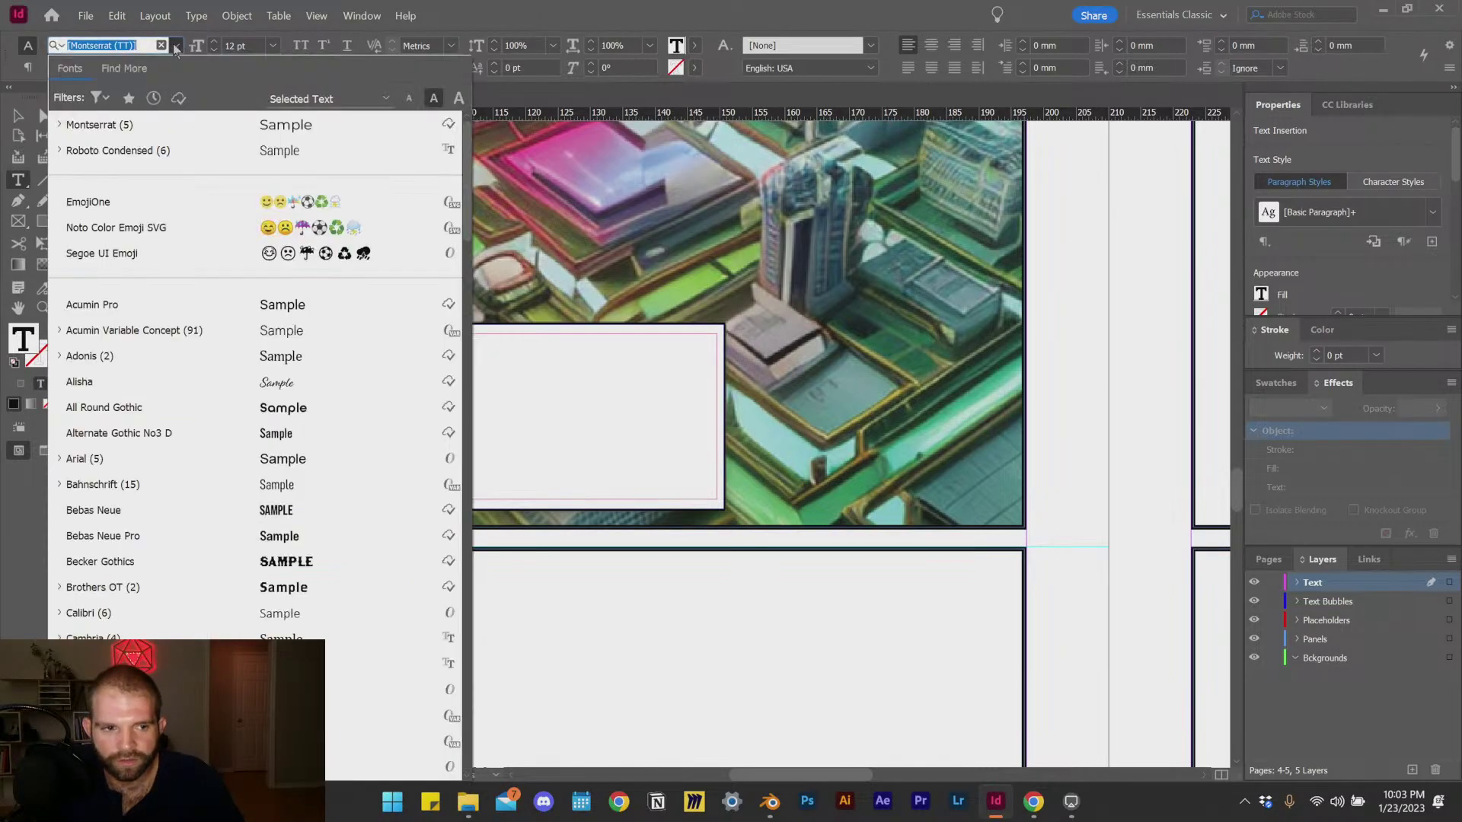
click(110, 134)
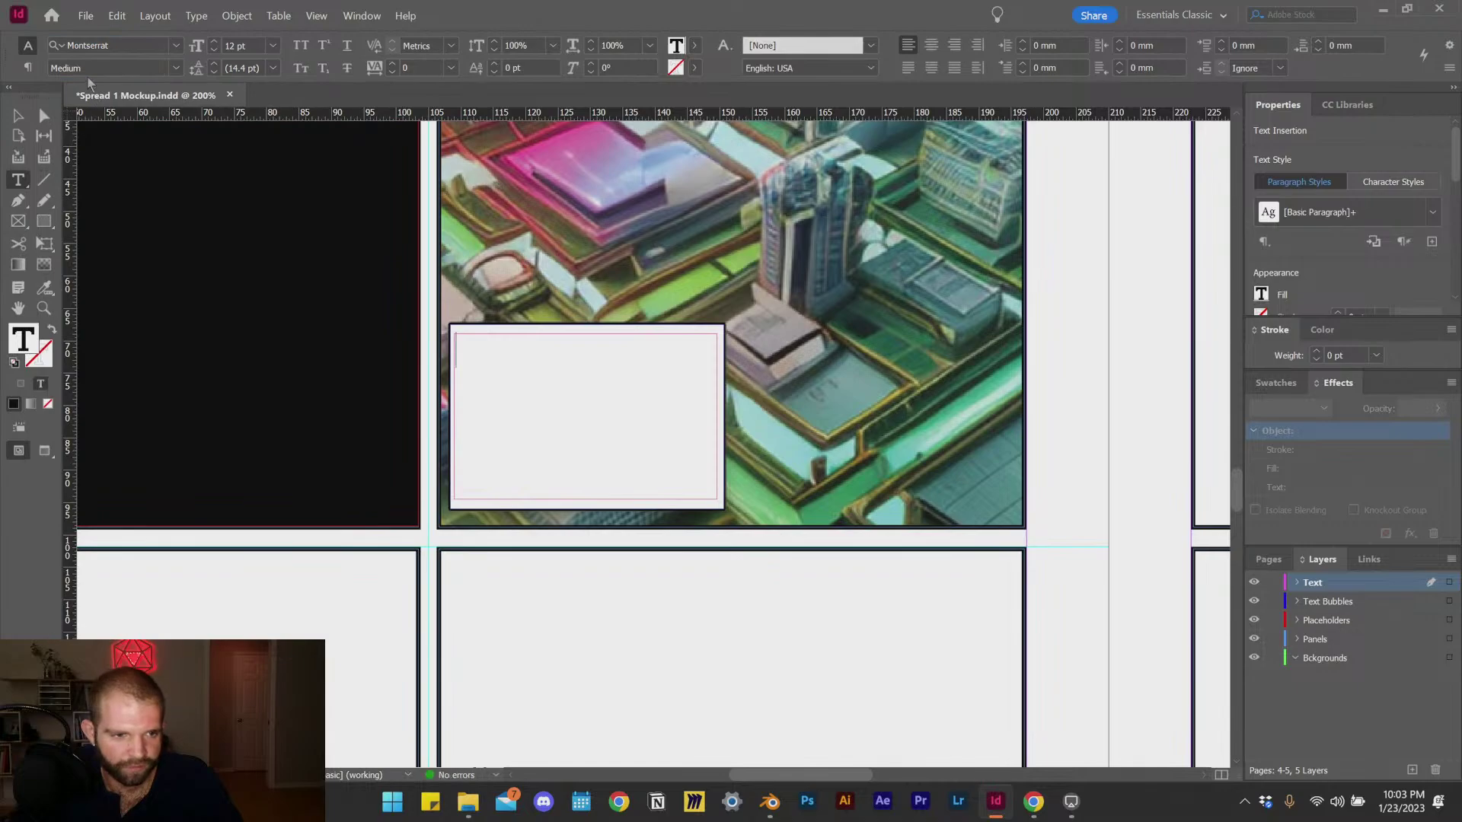
text(SDFWFR)
key(BackSpace)
key(BackSpace)
key(BackSpace)
key(BackSpace)
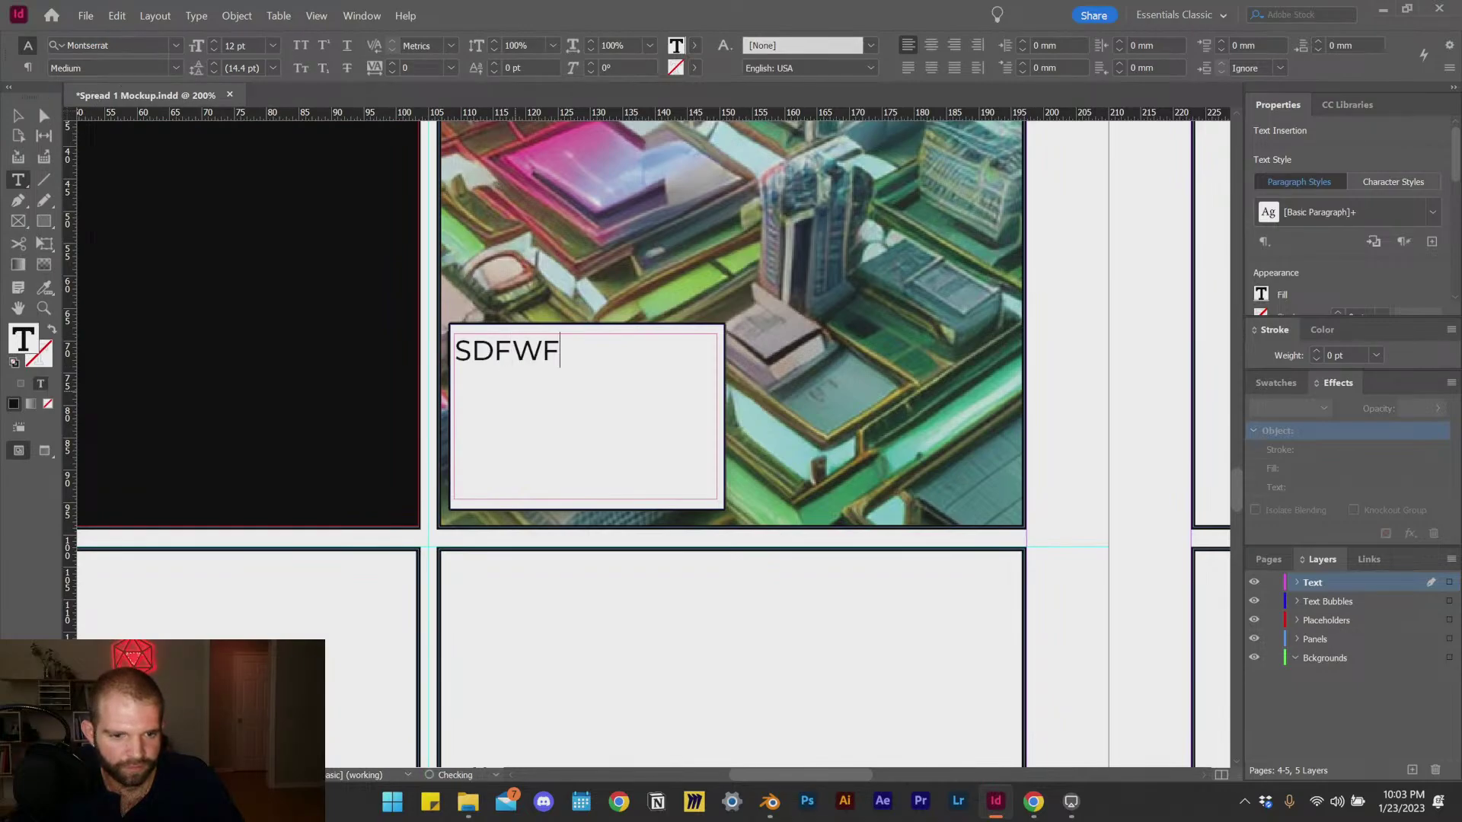
key(BackSpace)
key(BackSpace)
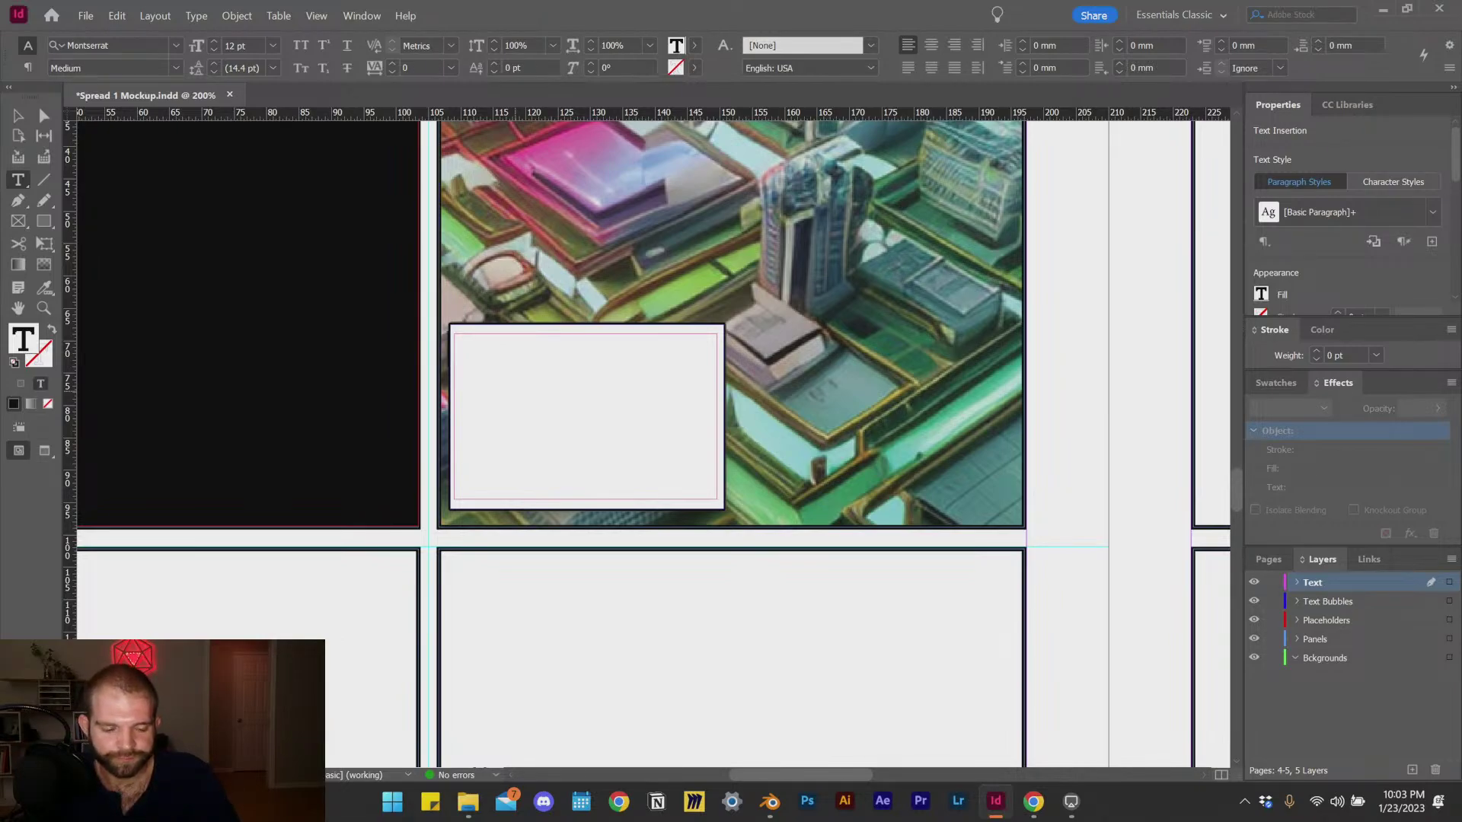
Step: Enter "Place holder text for explaining the frame currently shown here" in the caption's text frame and finish editing with nothing selected
text(Place holder )
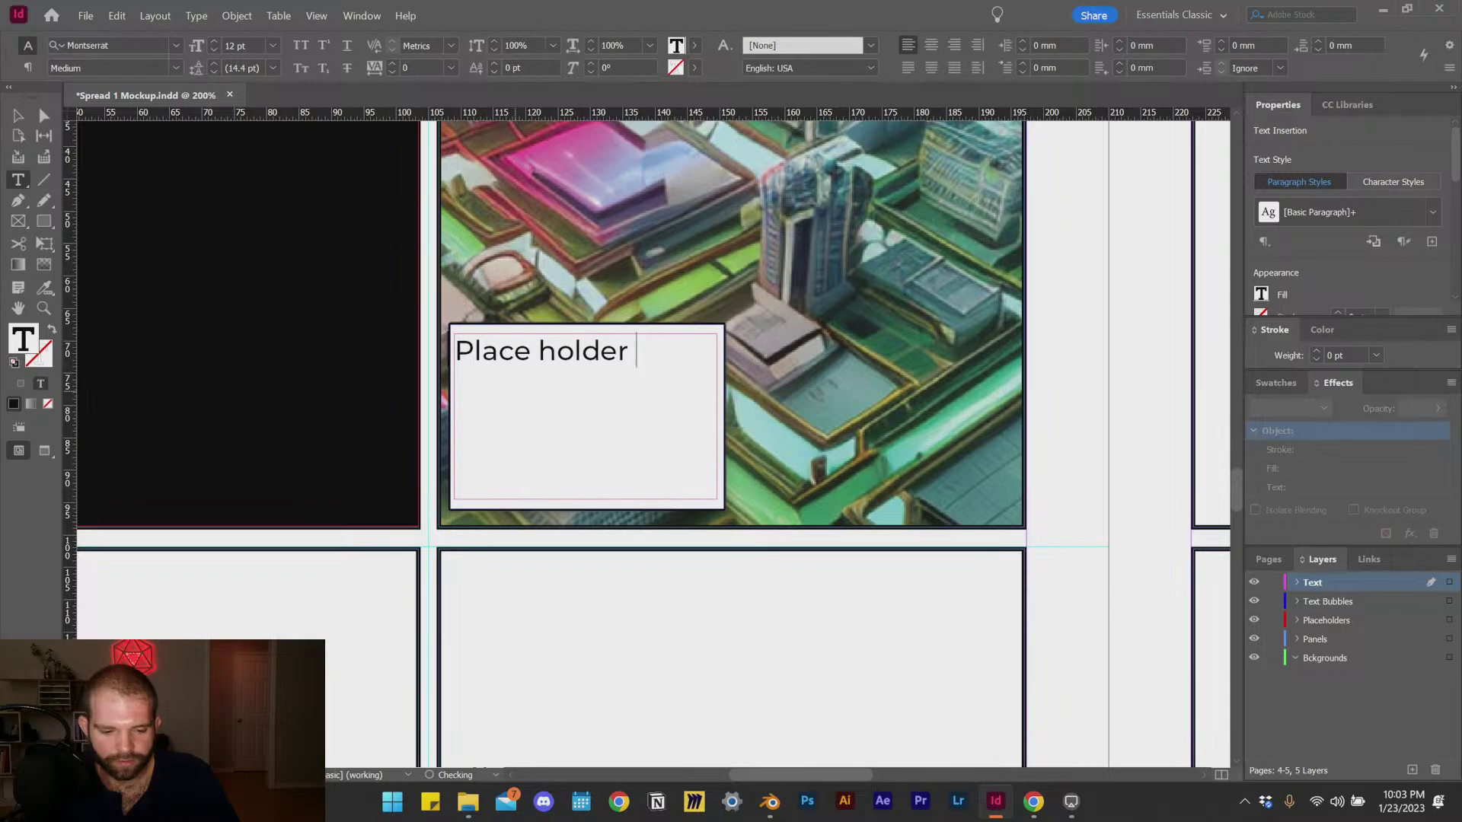
text(text for explai)
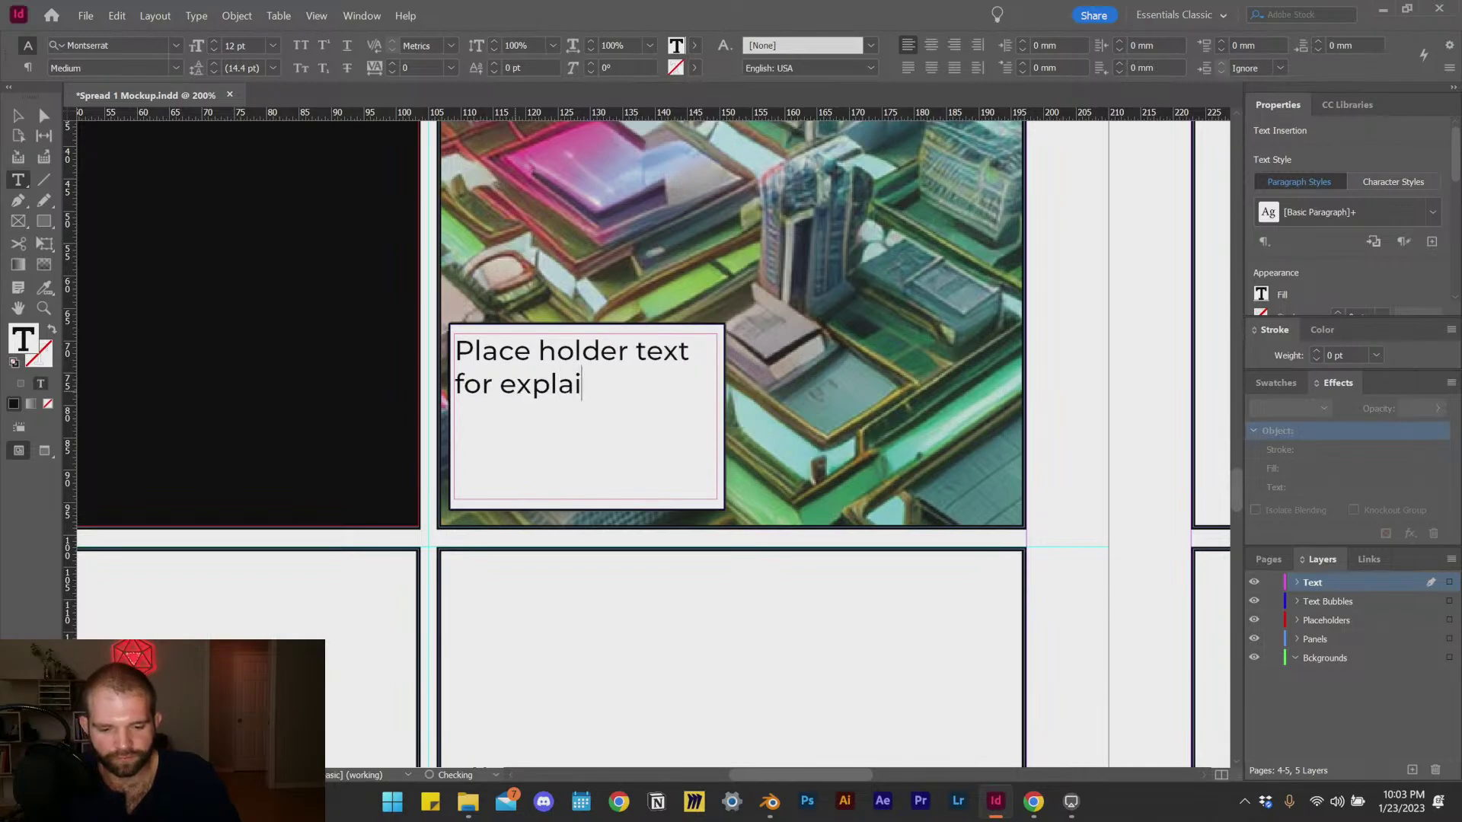
text(ning the fram)
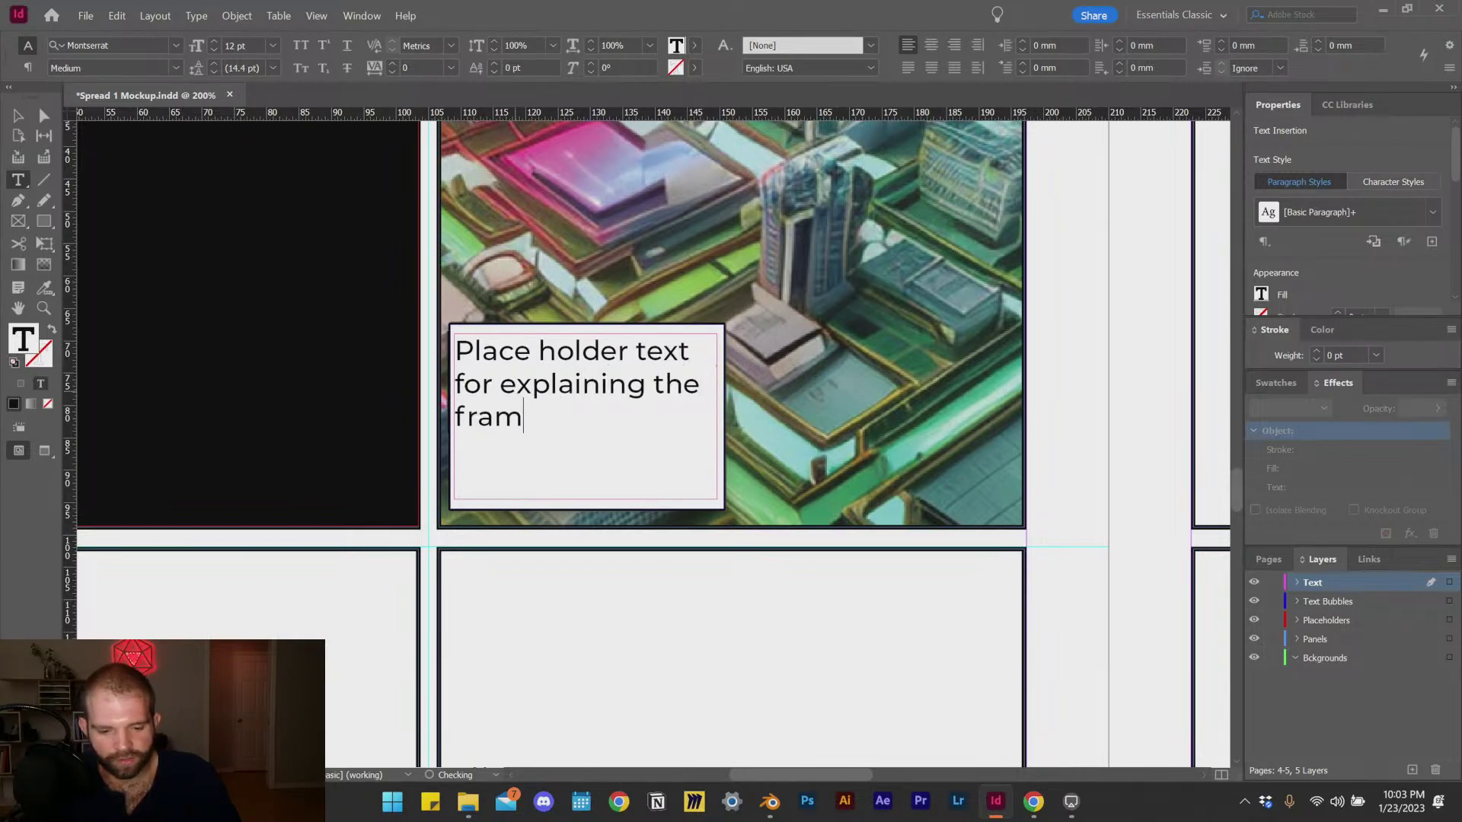
text(e currently )
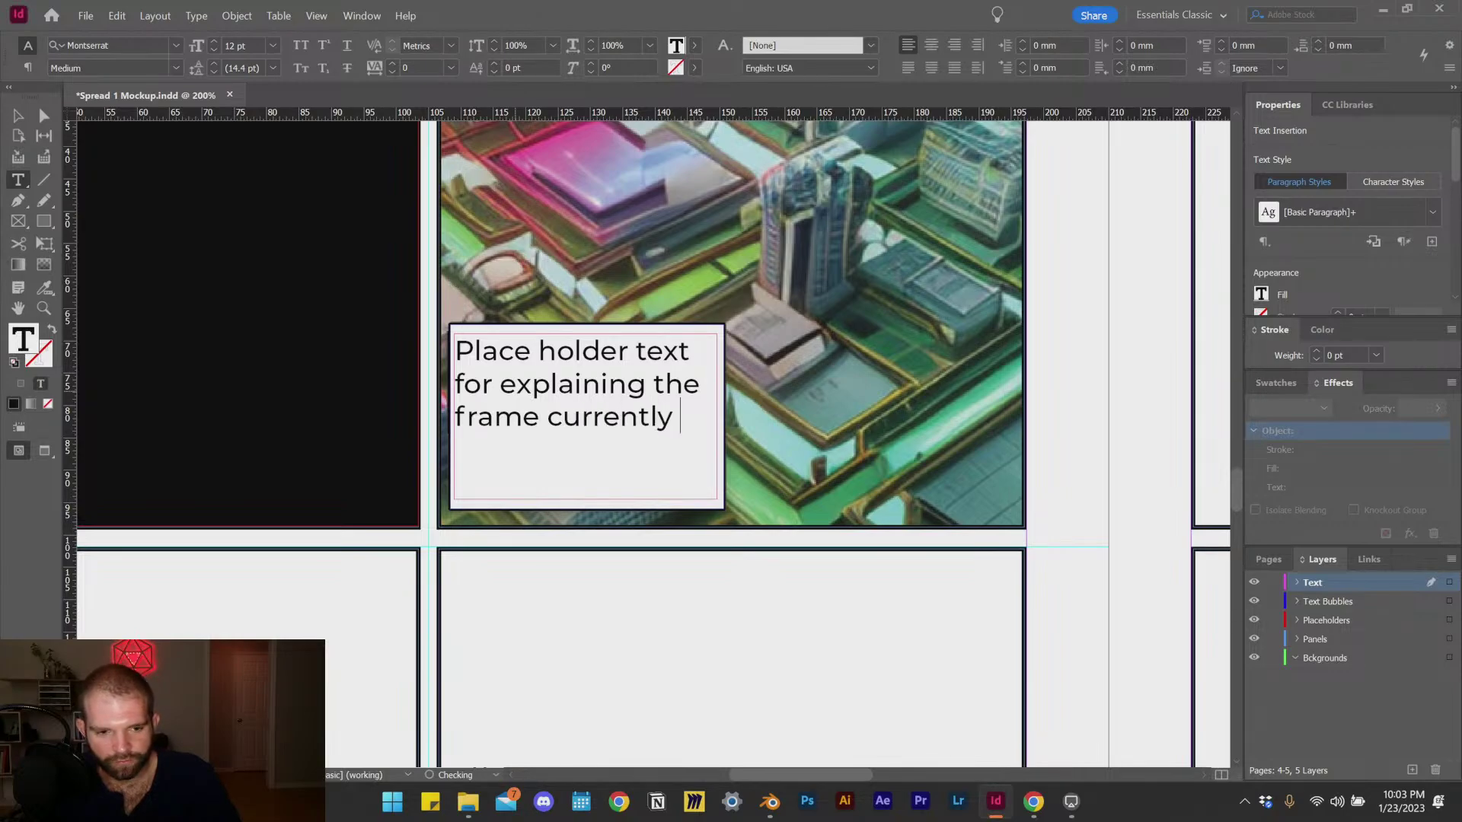
text(hown her)
key(BackSpace)
key(BackSpace)
key(BackSpace)
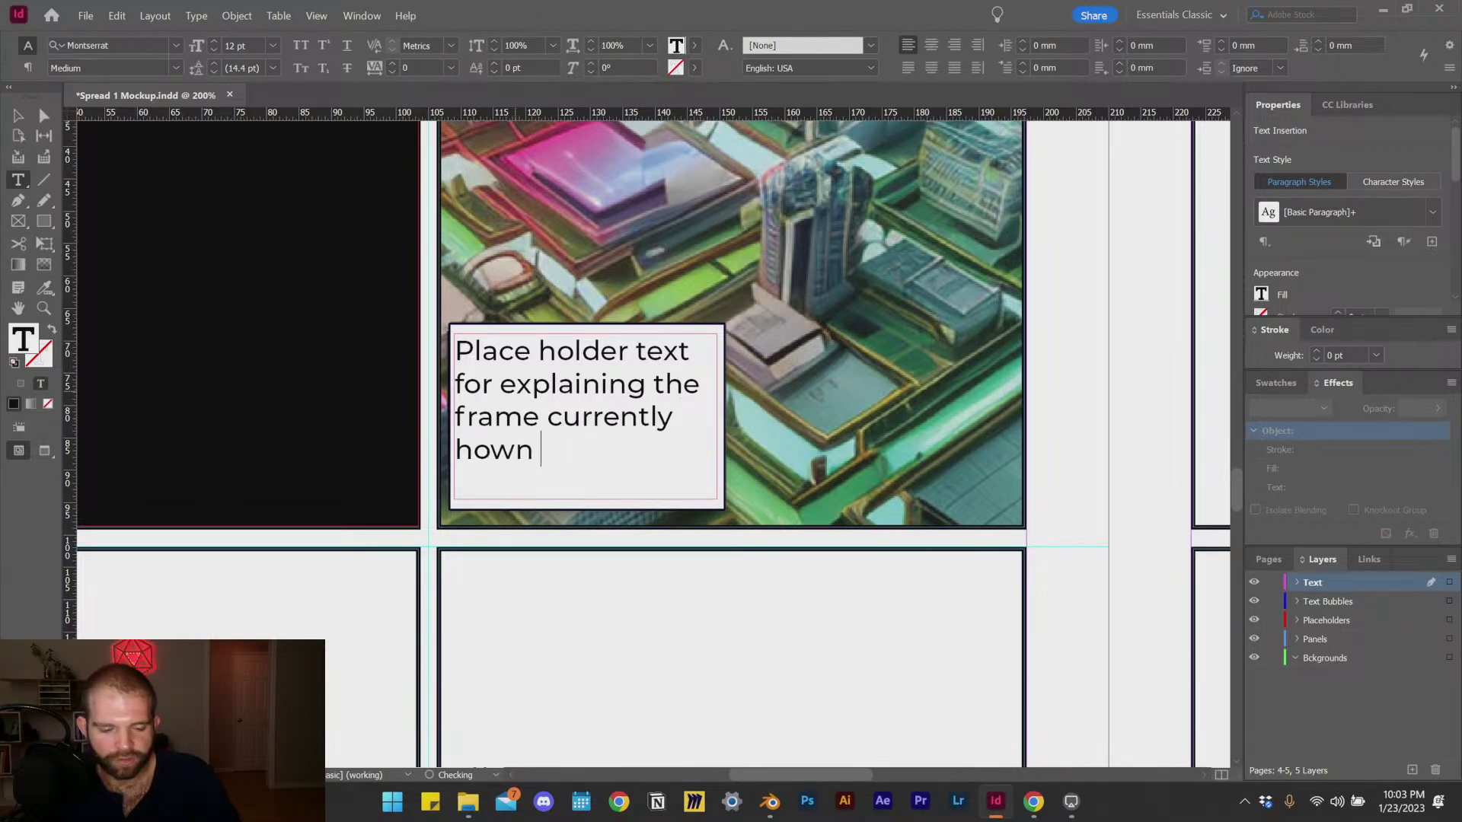
key(BackSpace)
key(BackSpace)
key(BackSpace)
key(BackSpace)
key(BackSpace)
text(shown )
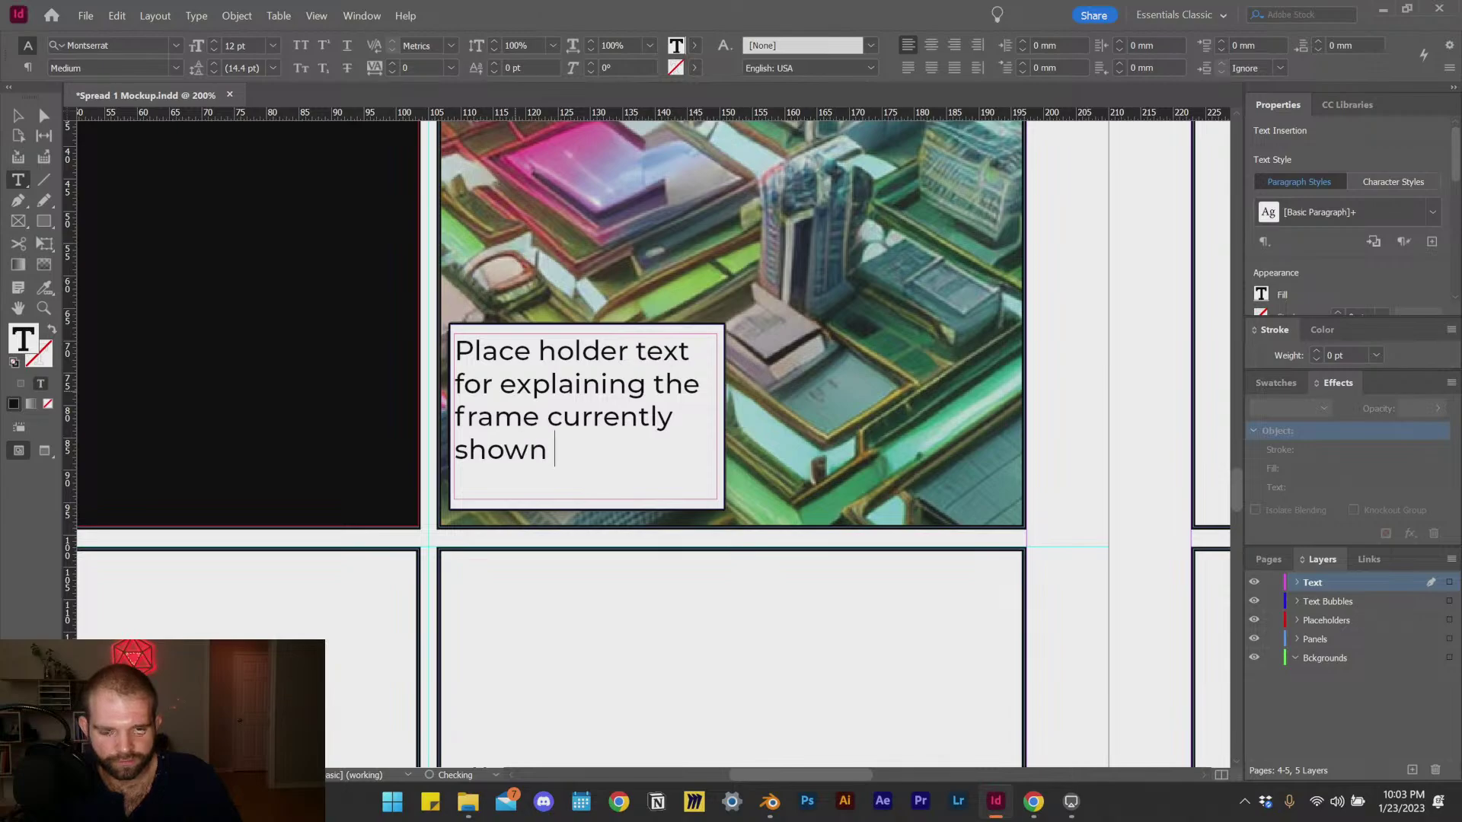
text(here)
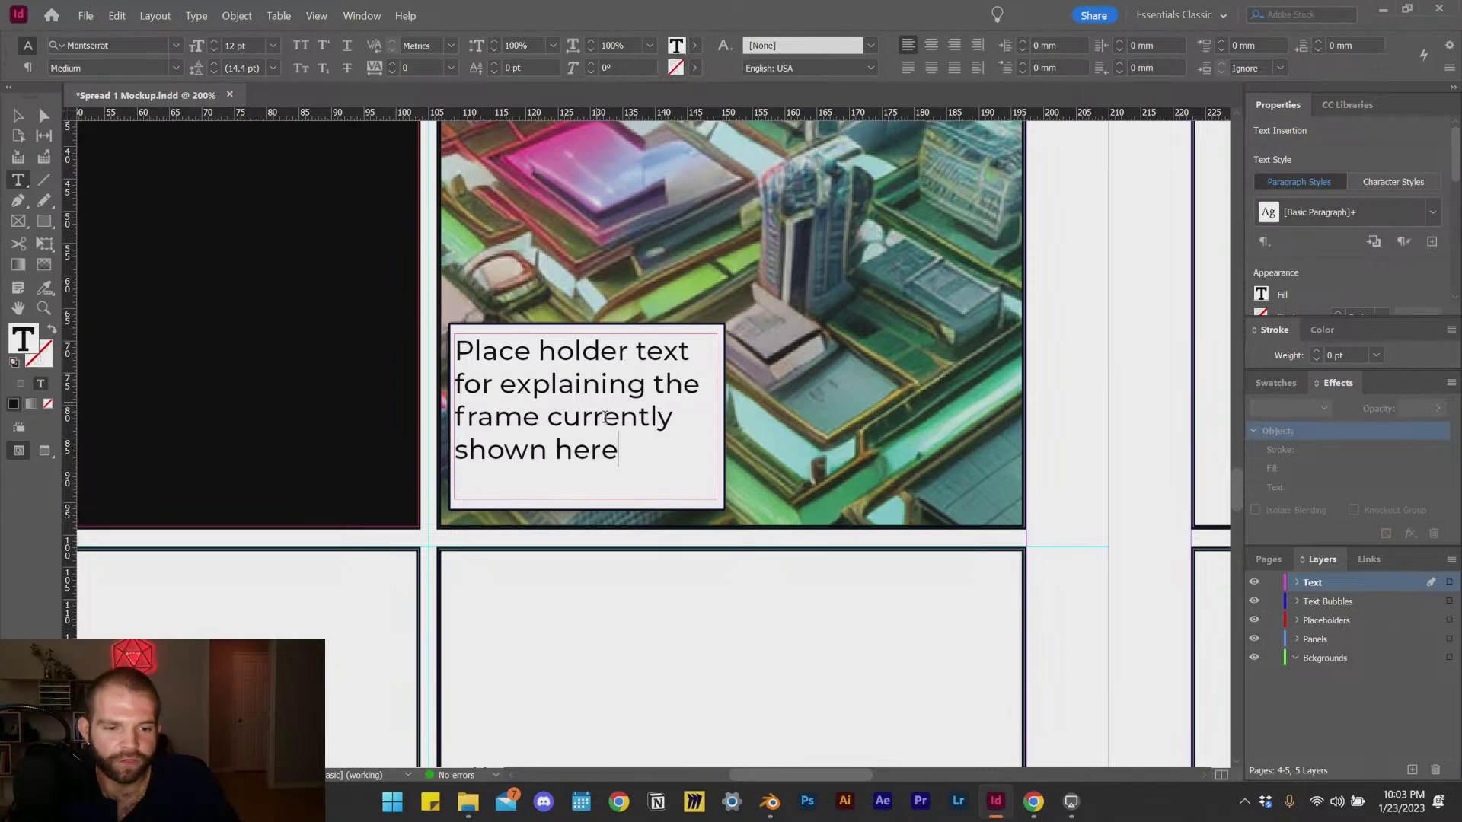
click(19, 115)
scroll(533, 351, down, 3)
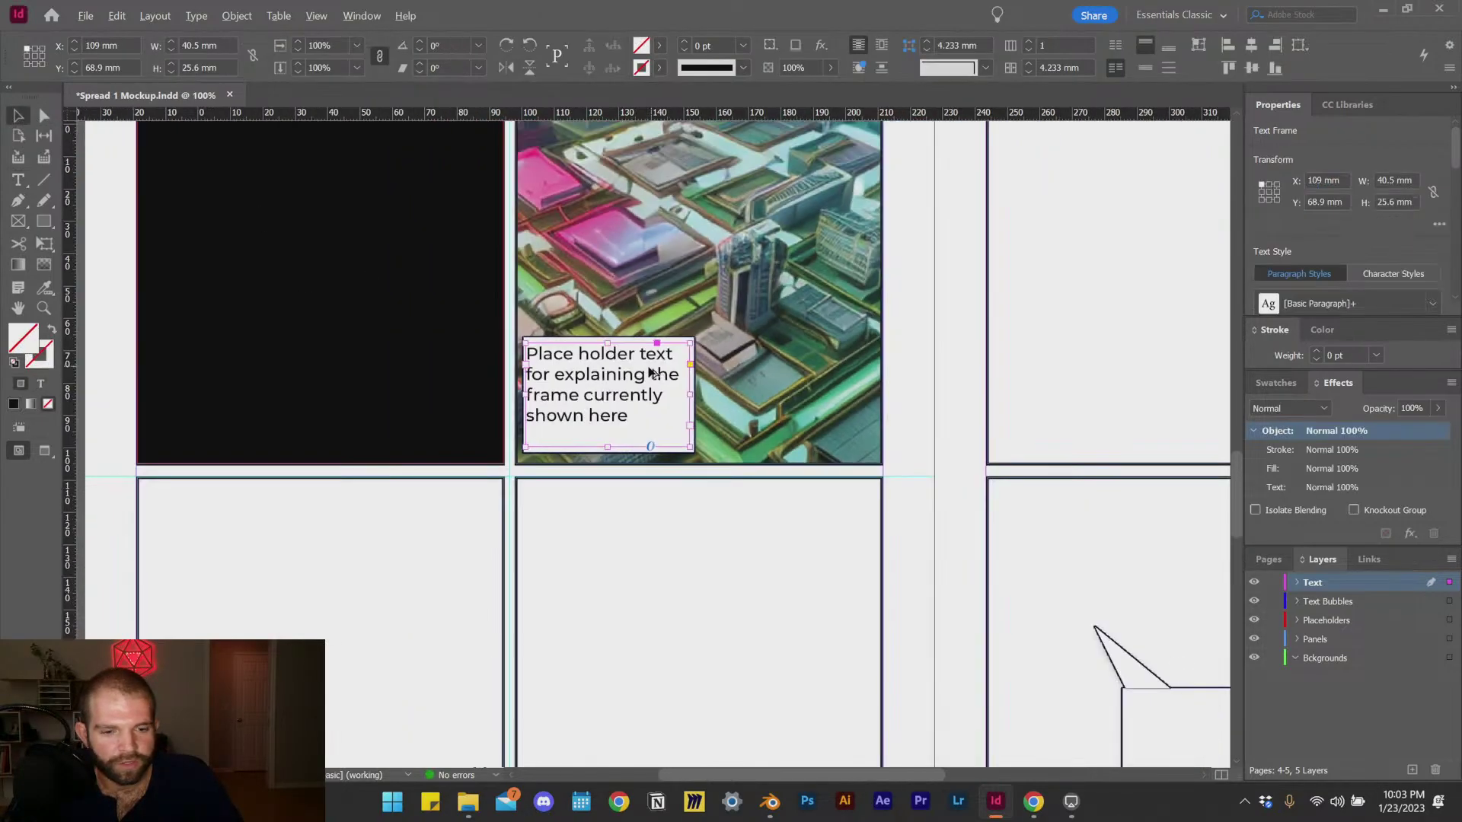
double_click(533, 348)
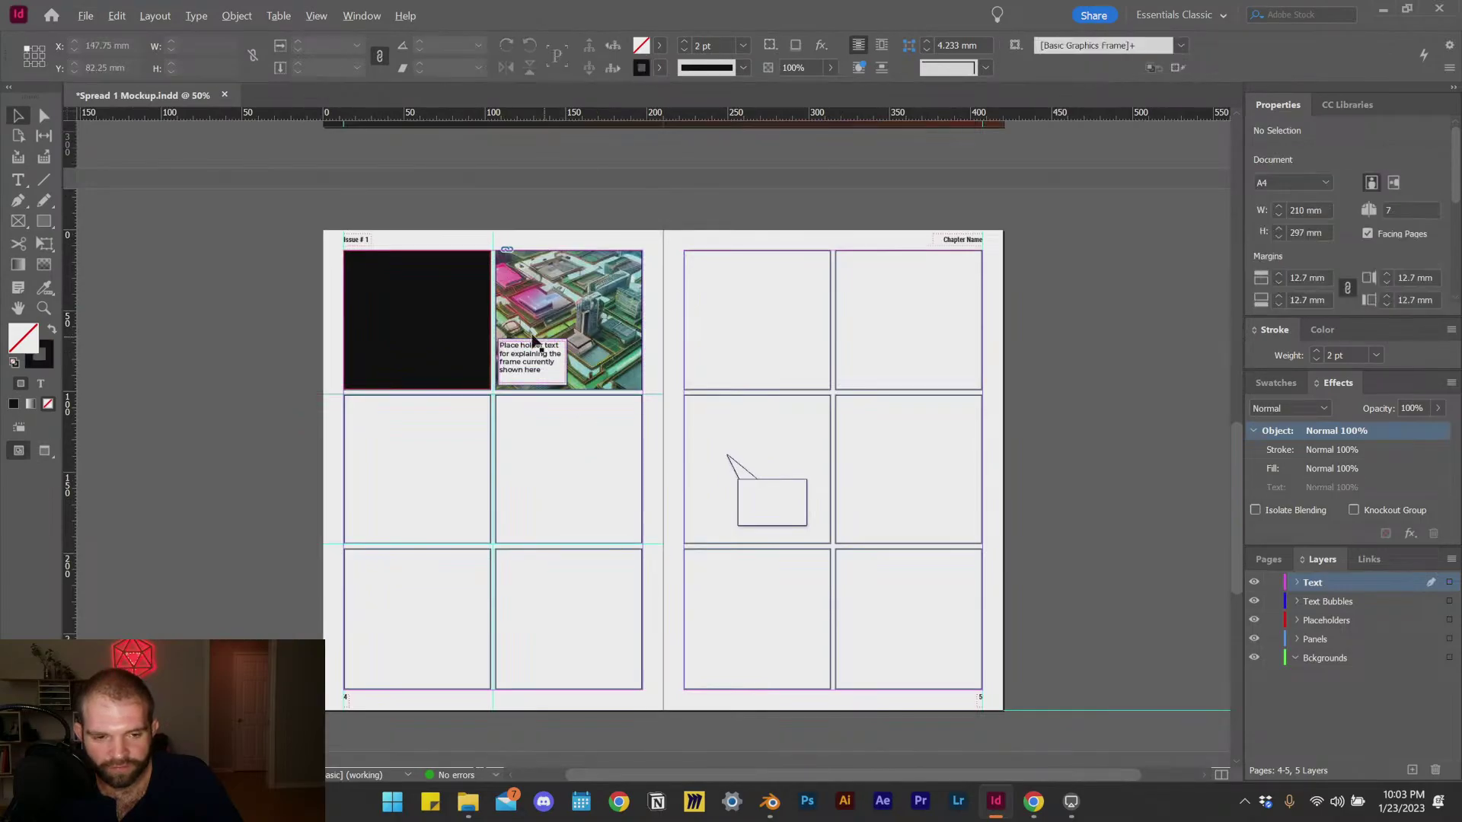
Step: Set all of the caption's placeholder text to a font size of 10 pt and deselect the frame
scroll(533, 349, up, 4)
click(560, 412)
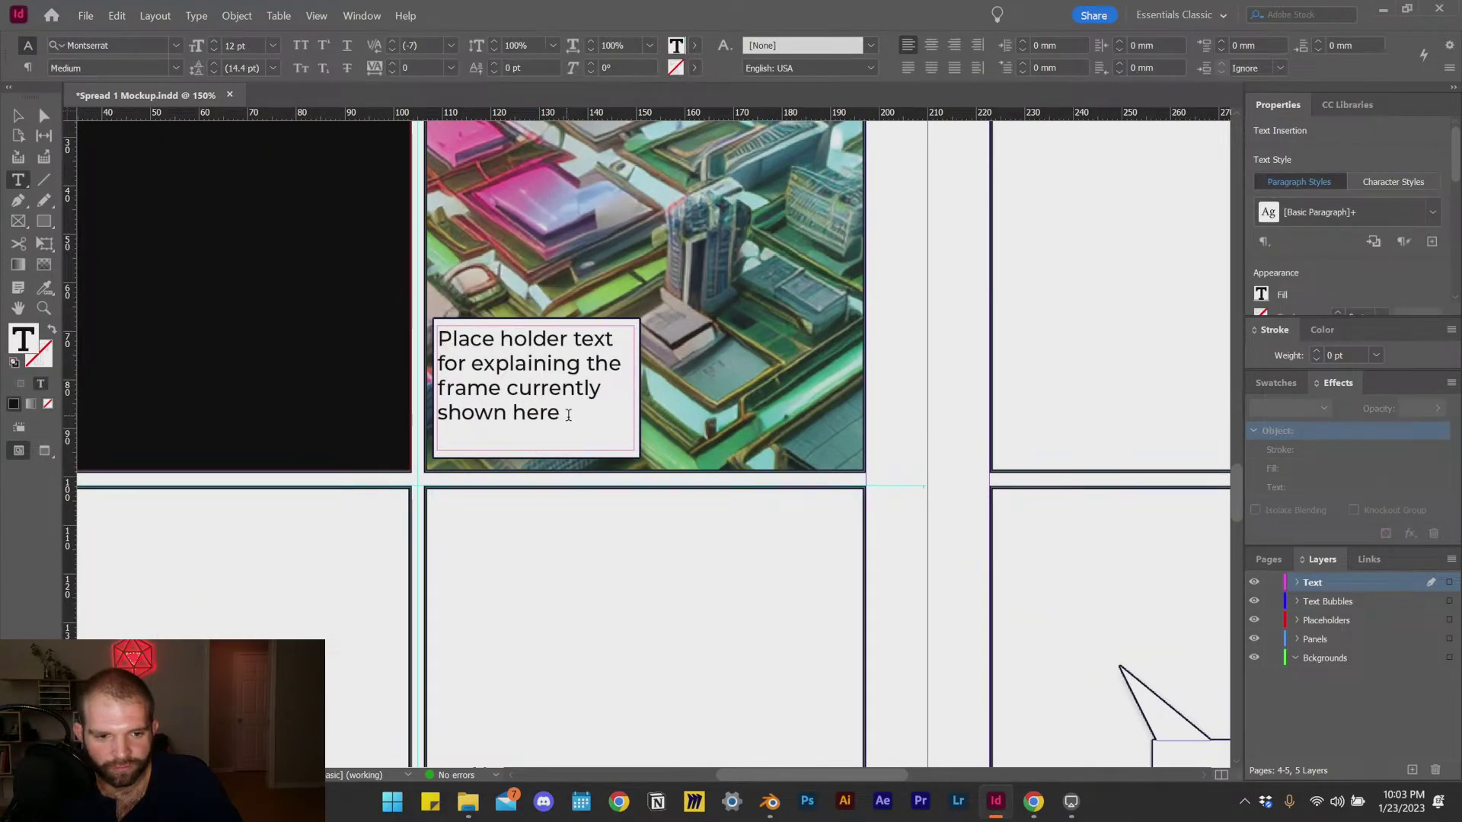
key(ctrl+a)
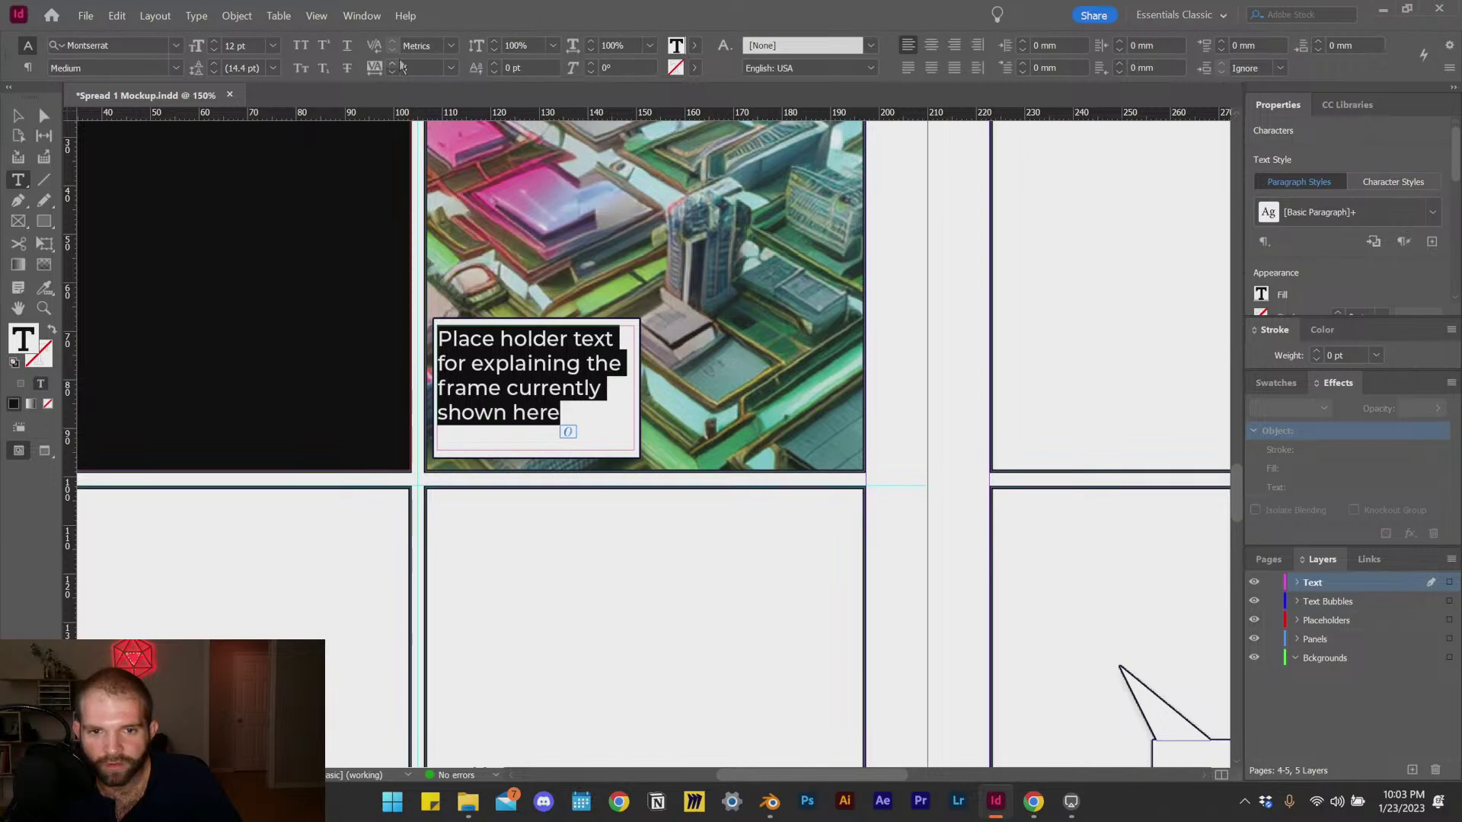
click(272, 46)
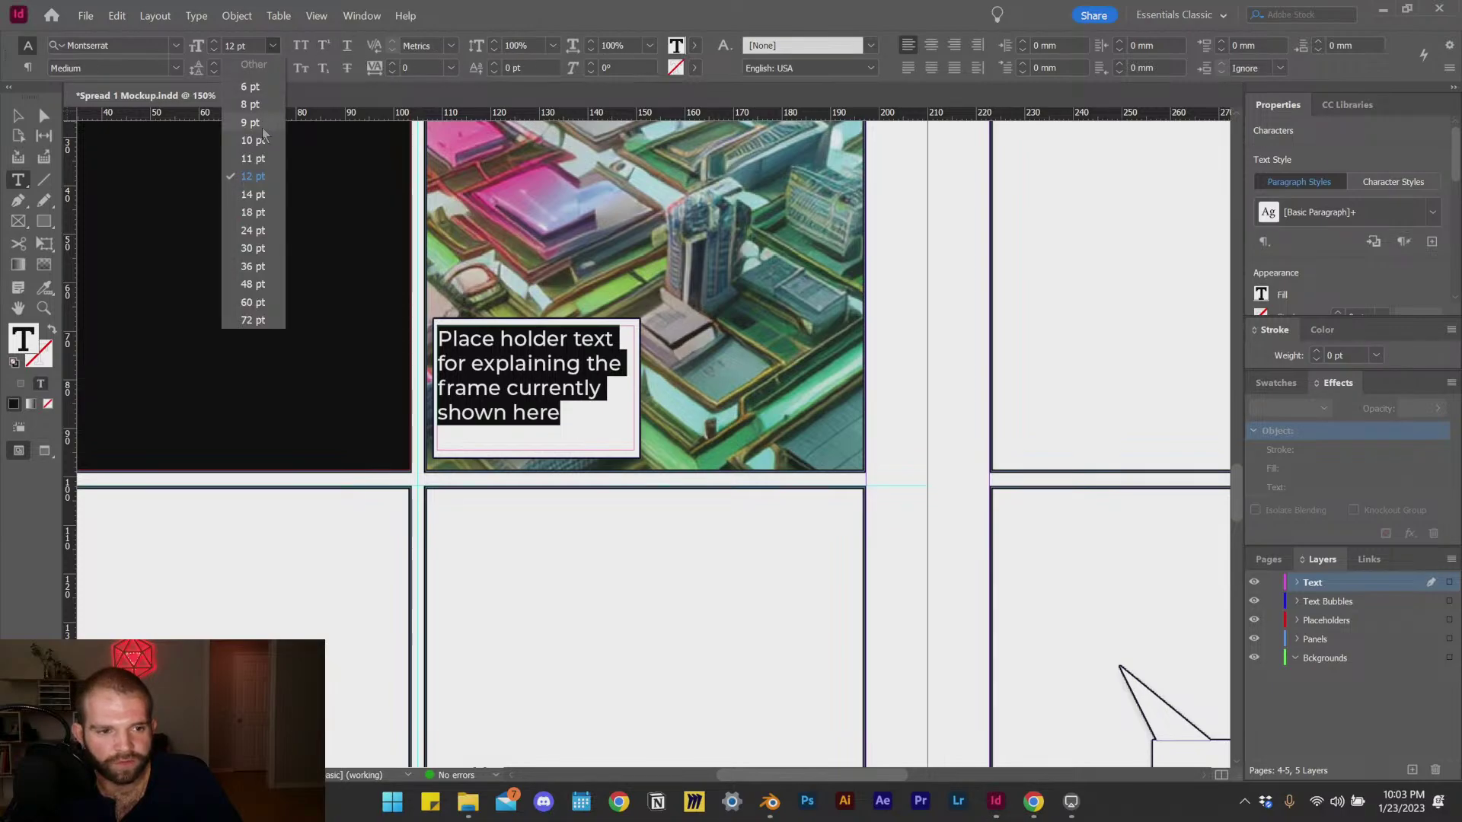
click(244, 137)
click(18, 115)
click(584, 594)
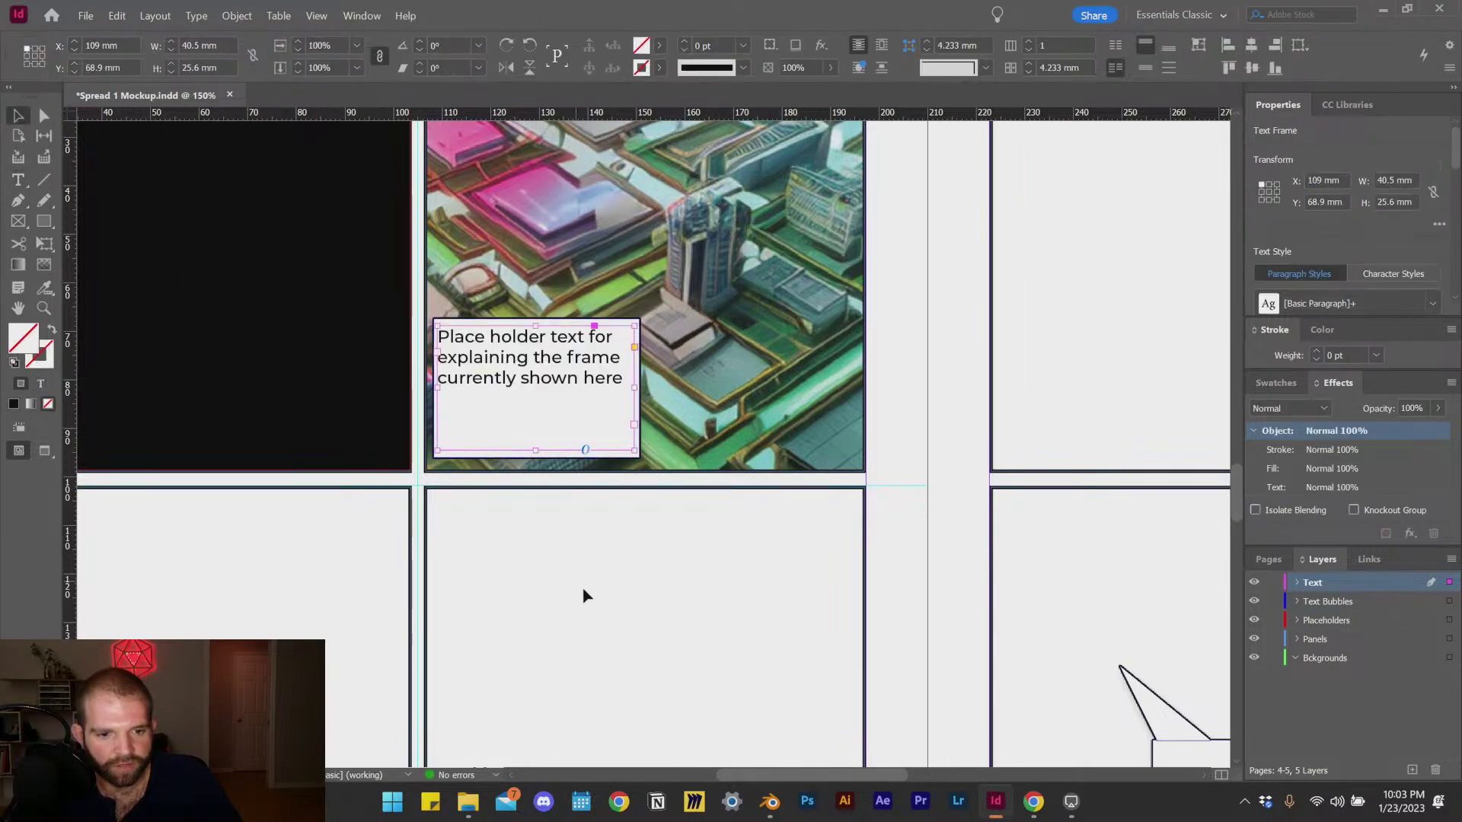
Step: Enlarge the Properties area and look through the caption text frame's character, paragraph and type options
click(502, 377)
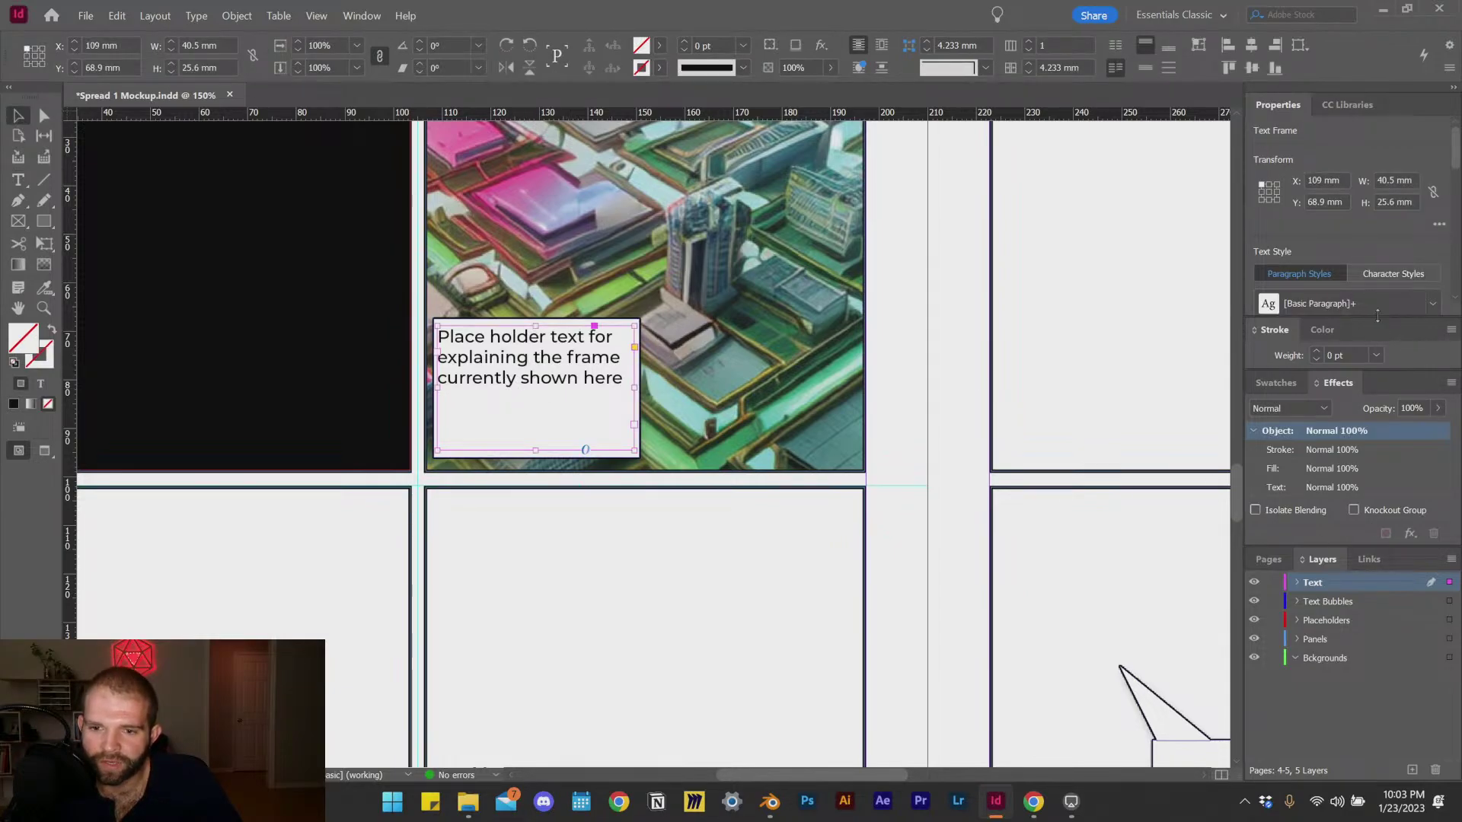
drag(1378, 315, 1371, 468)
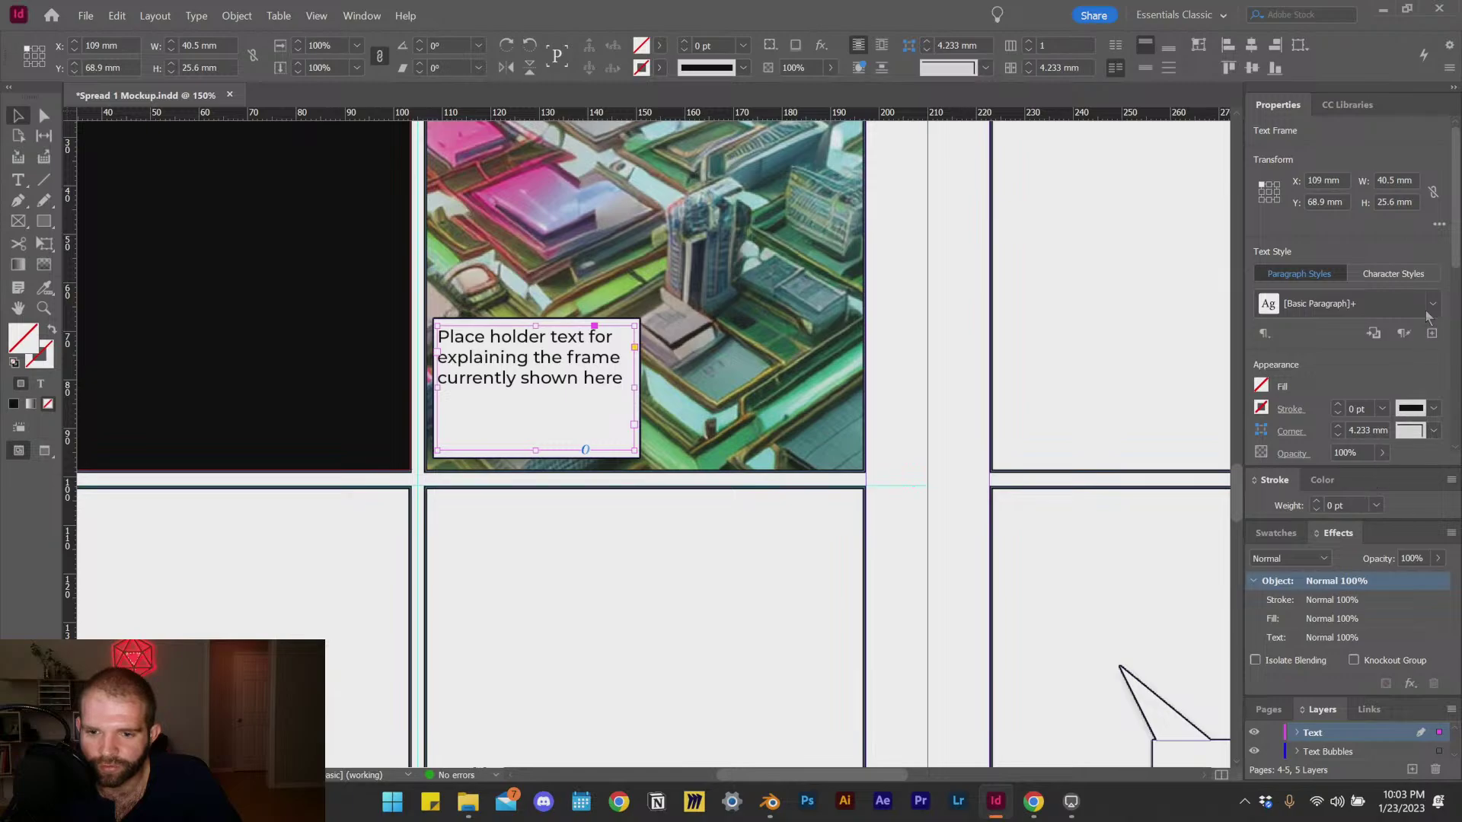
scroll(1454, 255, down, 5)
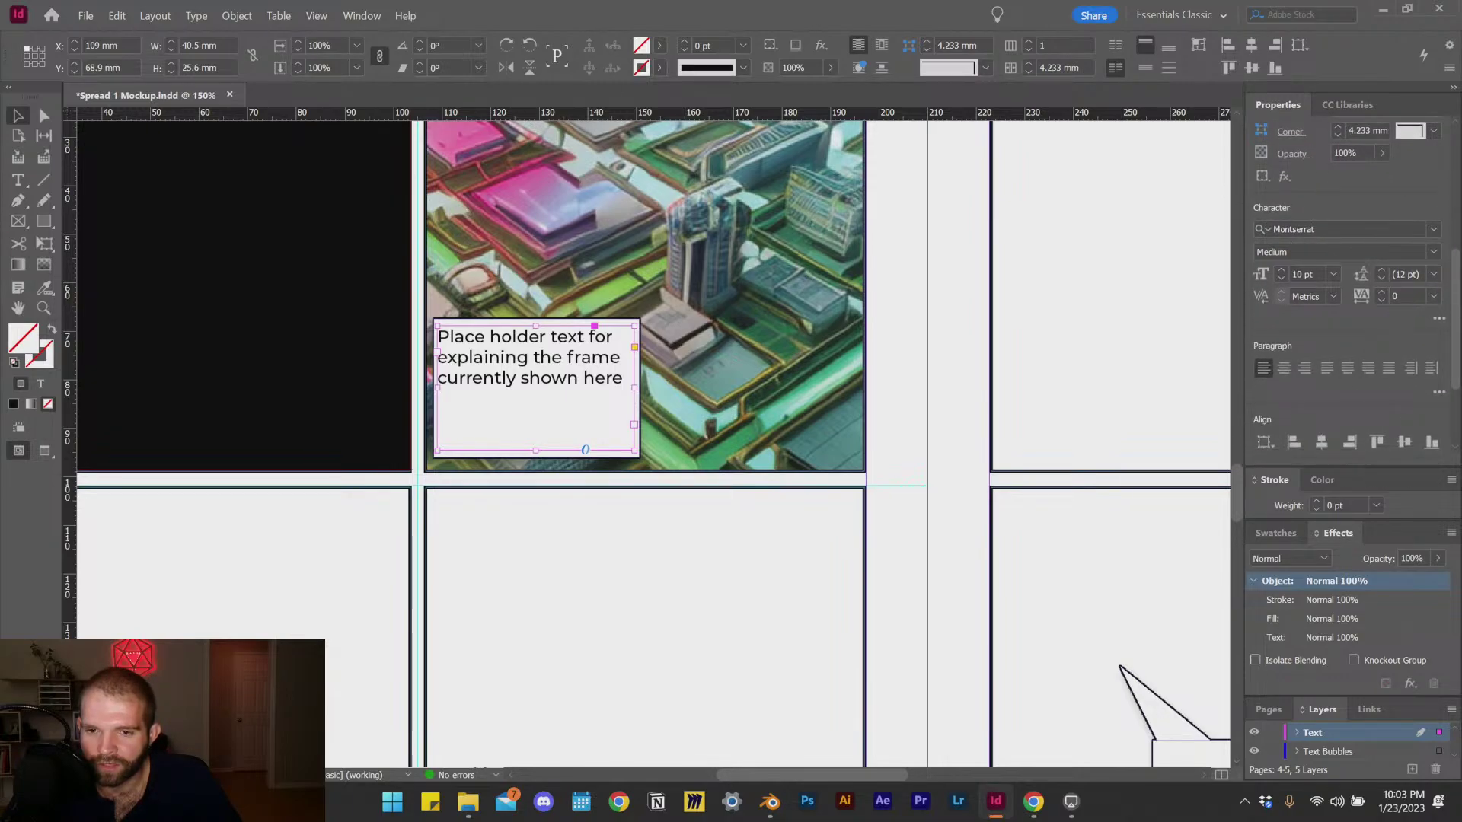
click(359, 16)
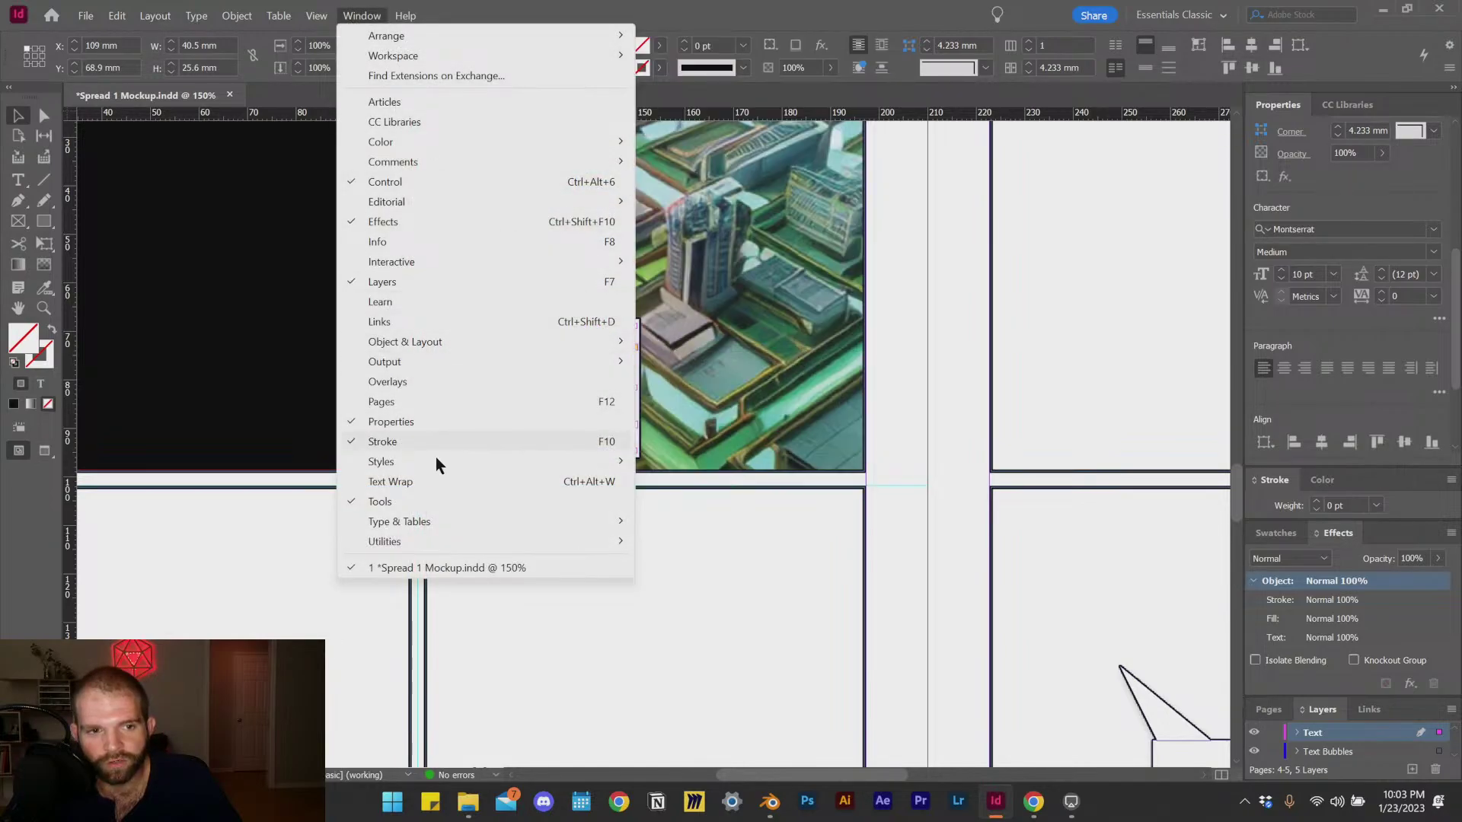
mouse_move(468, 526)
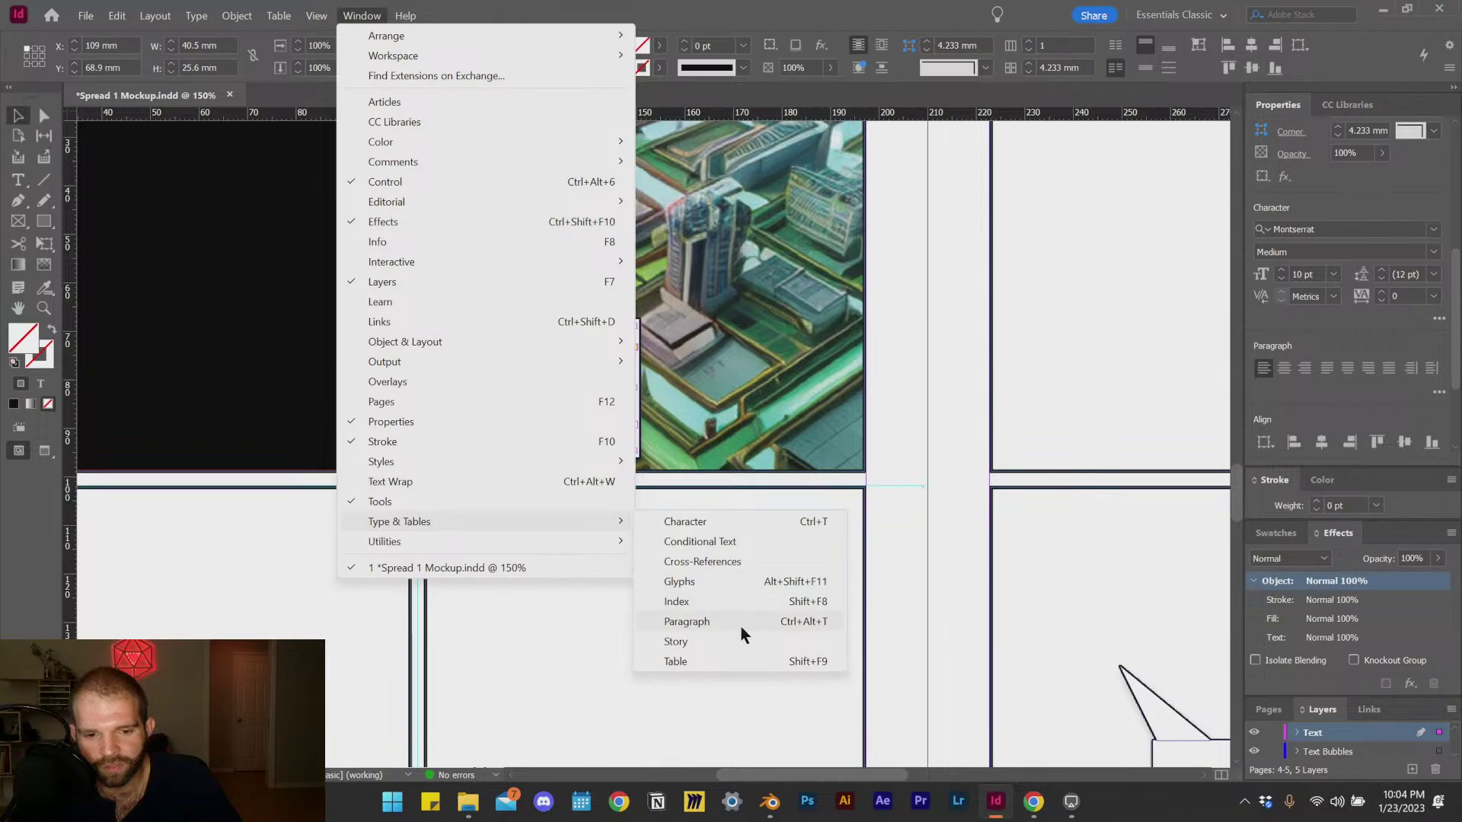
key(Escape)
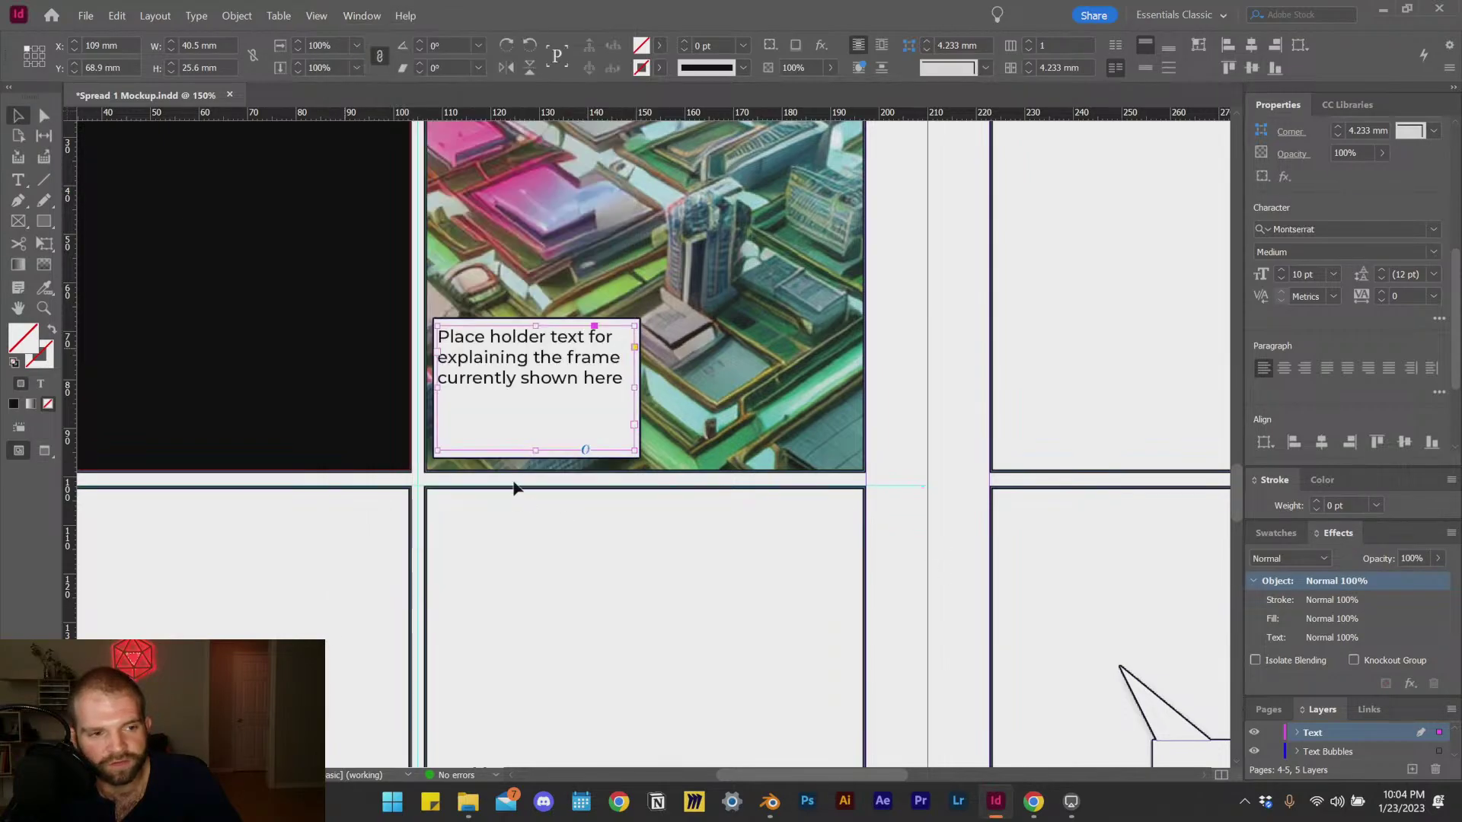
Step: Set all of the caption's placeholder text to a font size of 8 pt and deselect the frame
double_click(591, 381)
triple_click(591, 382)
key(ctrl+a)
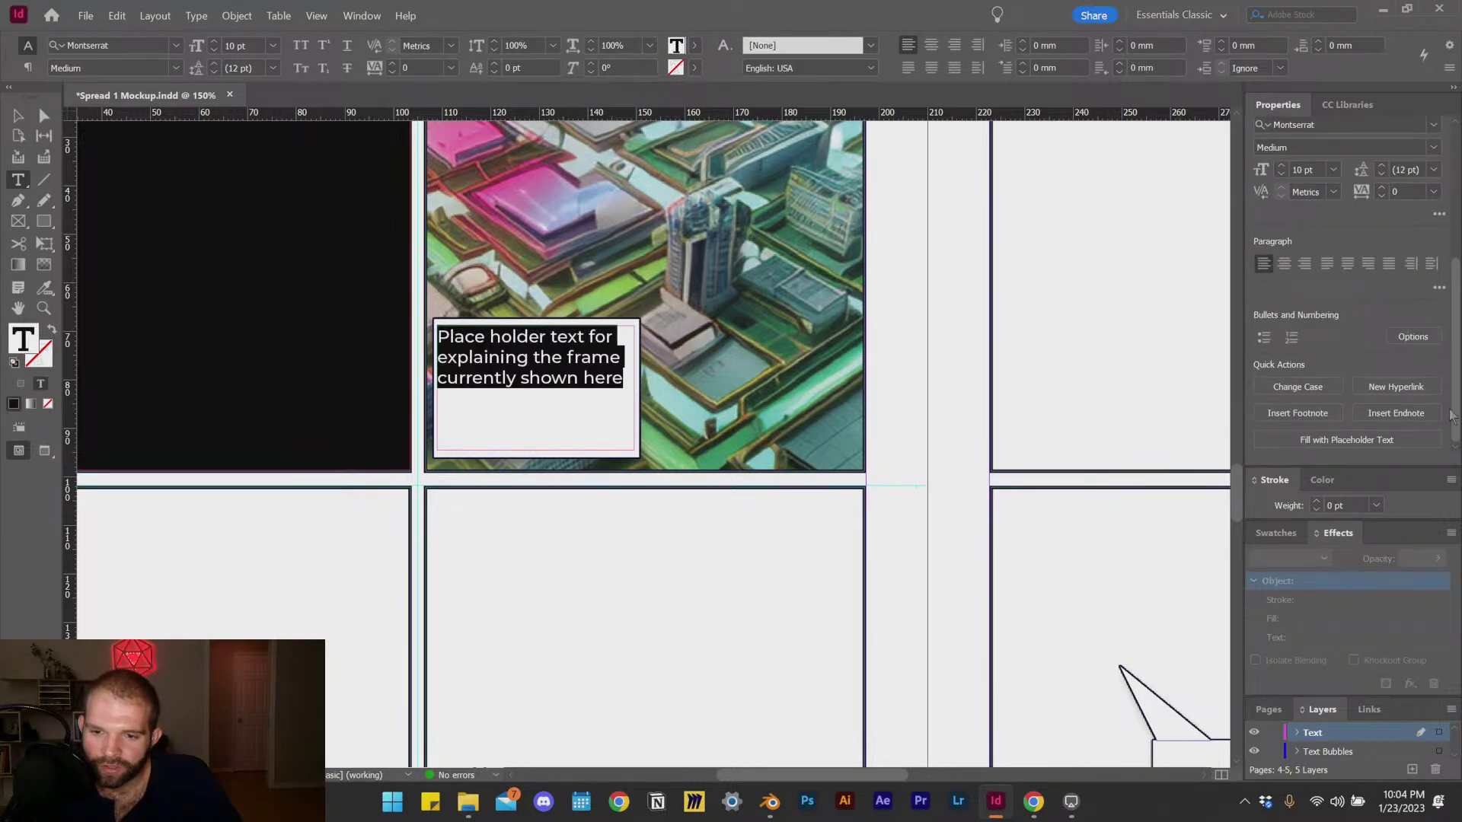
scroll(1340, 305, up, 3)
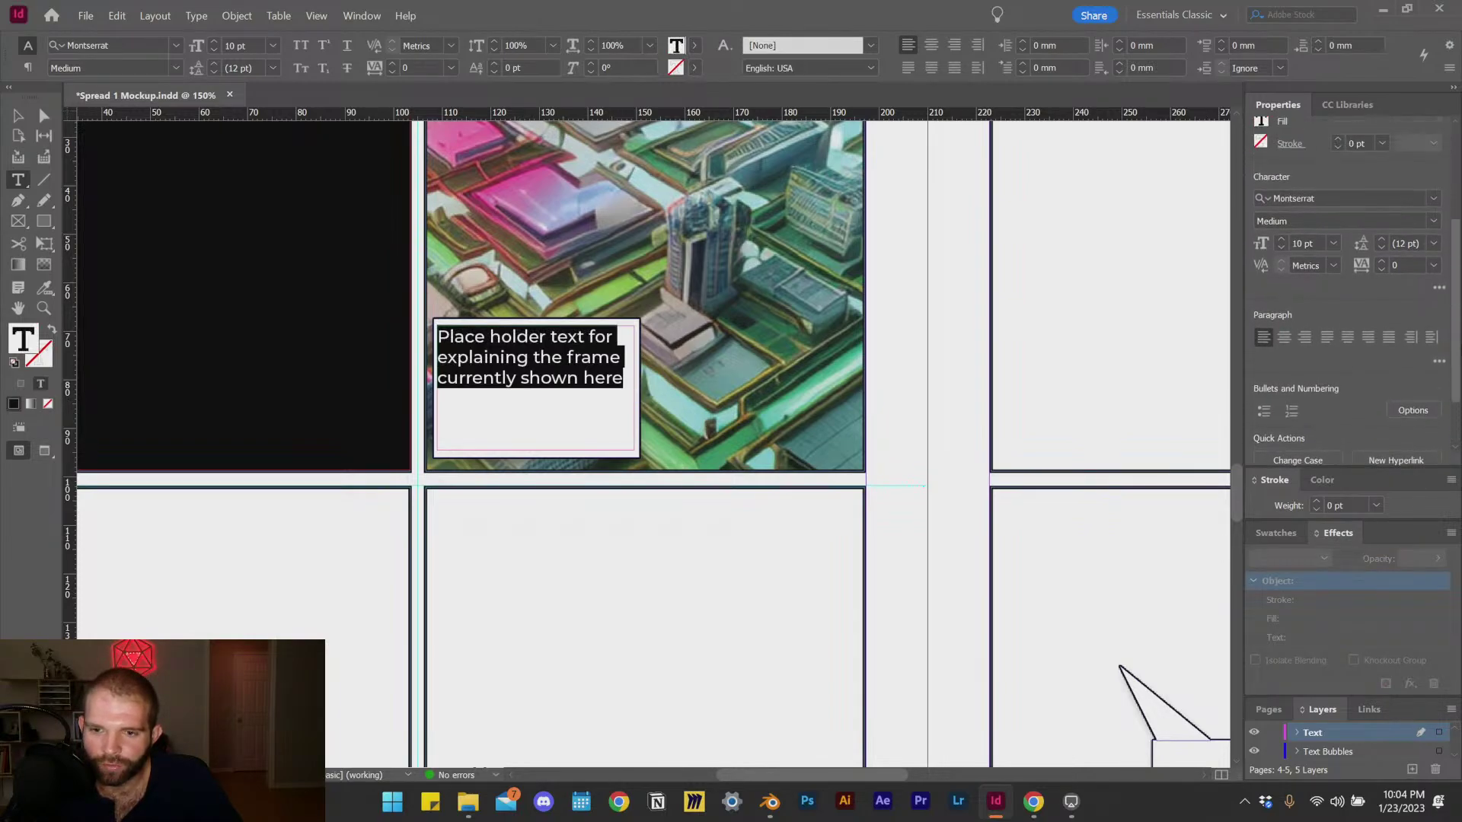
click(1334, 257)
click(1328, 314)
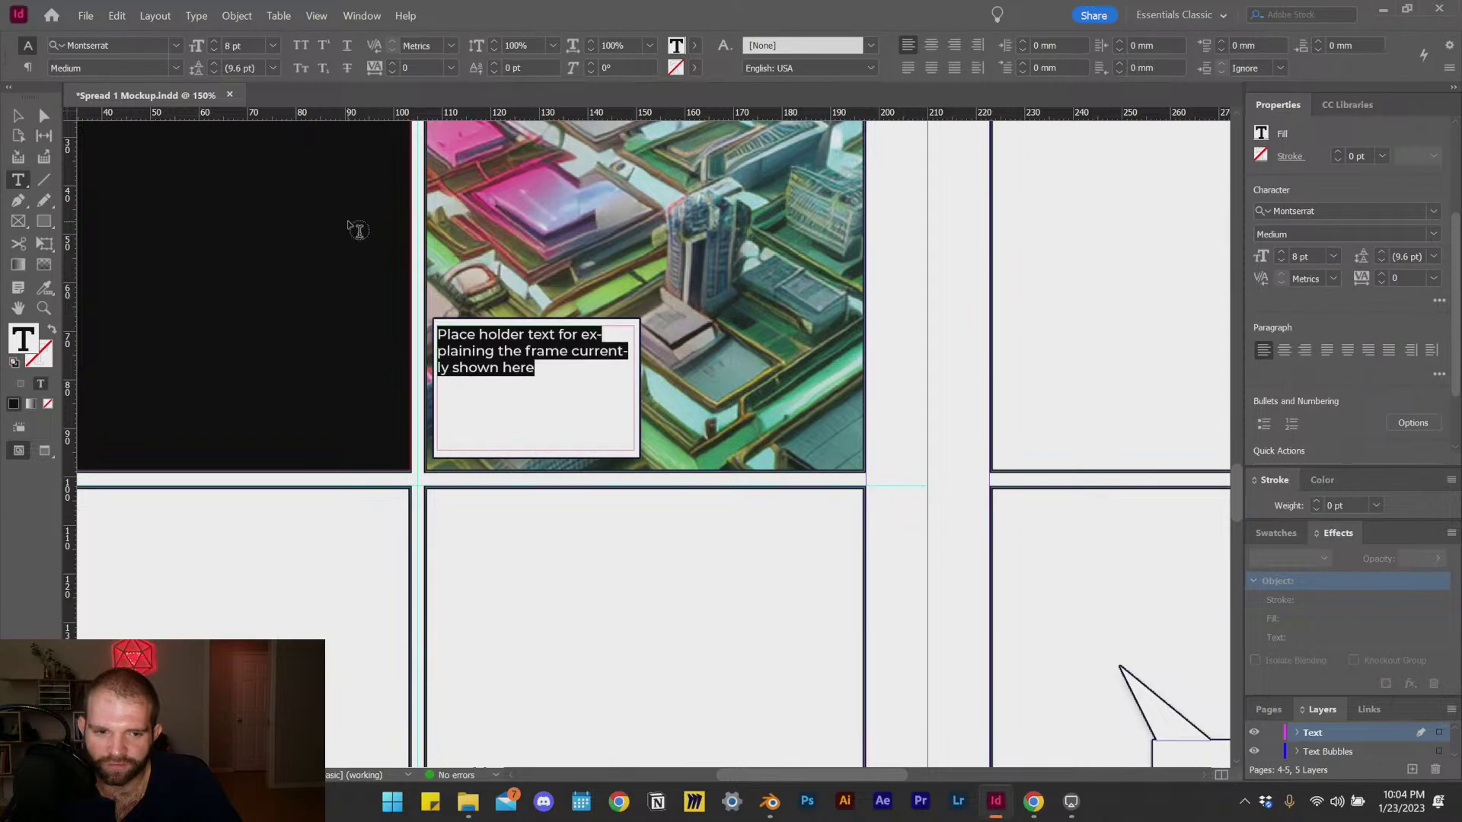
click(19, 115)
click(570, 584)
scroll(663, 369, down, 3)
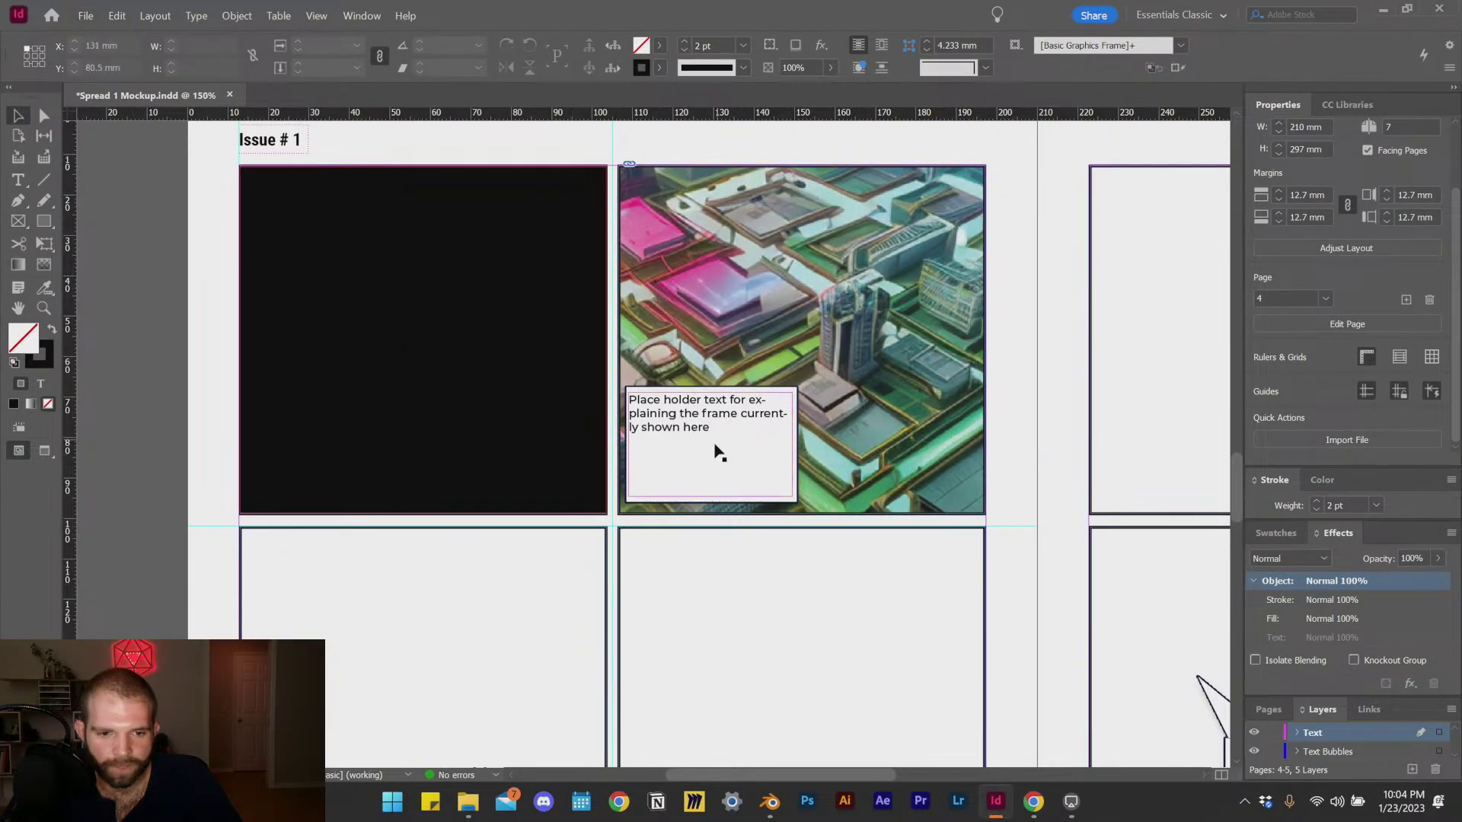
Step: Pull both sides of the caption's text frame inward so it starts at X 110.2 mm and is about 38.6 mm wide
scroll(715, 450, up, 4)
click(623, 427)
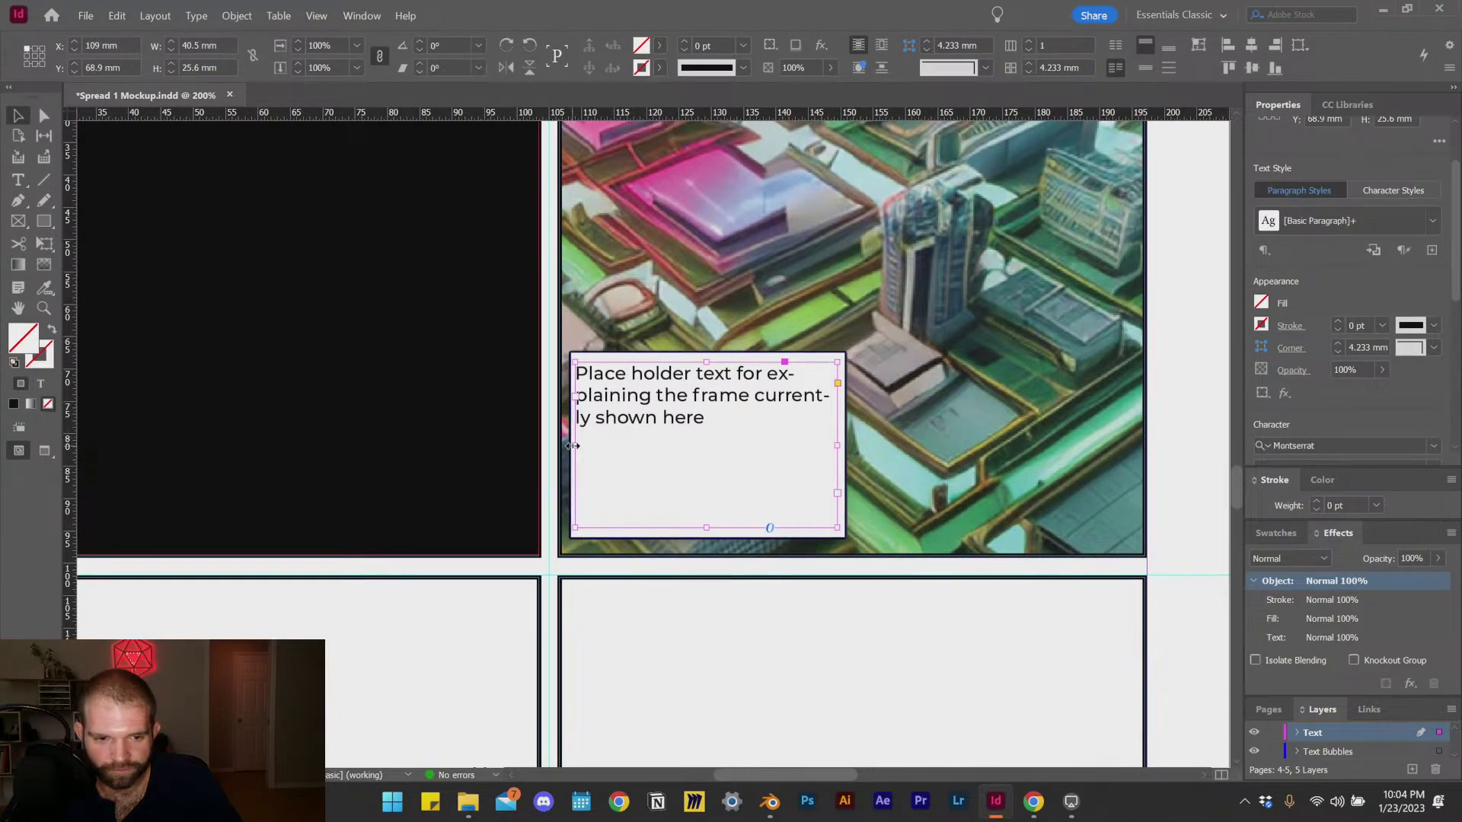
drag(574, 446, 583, 448)
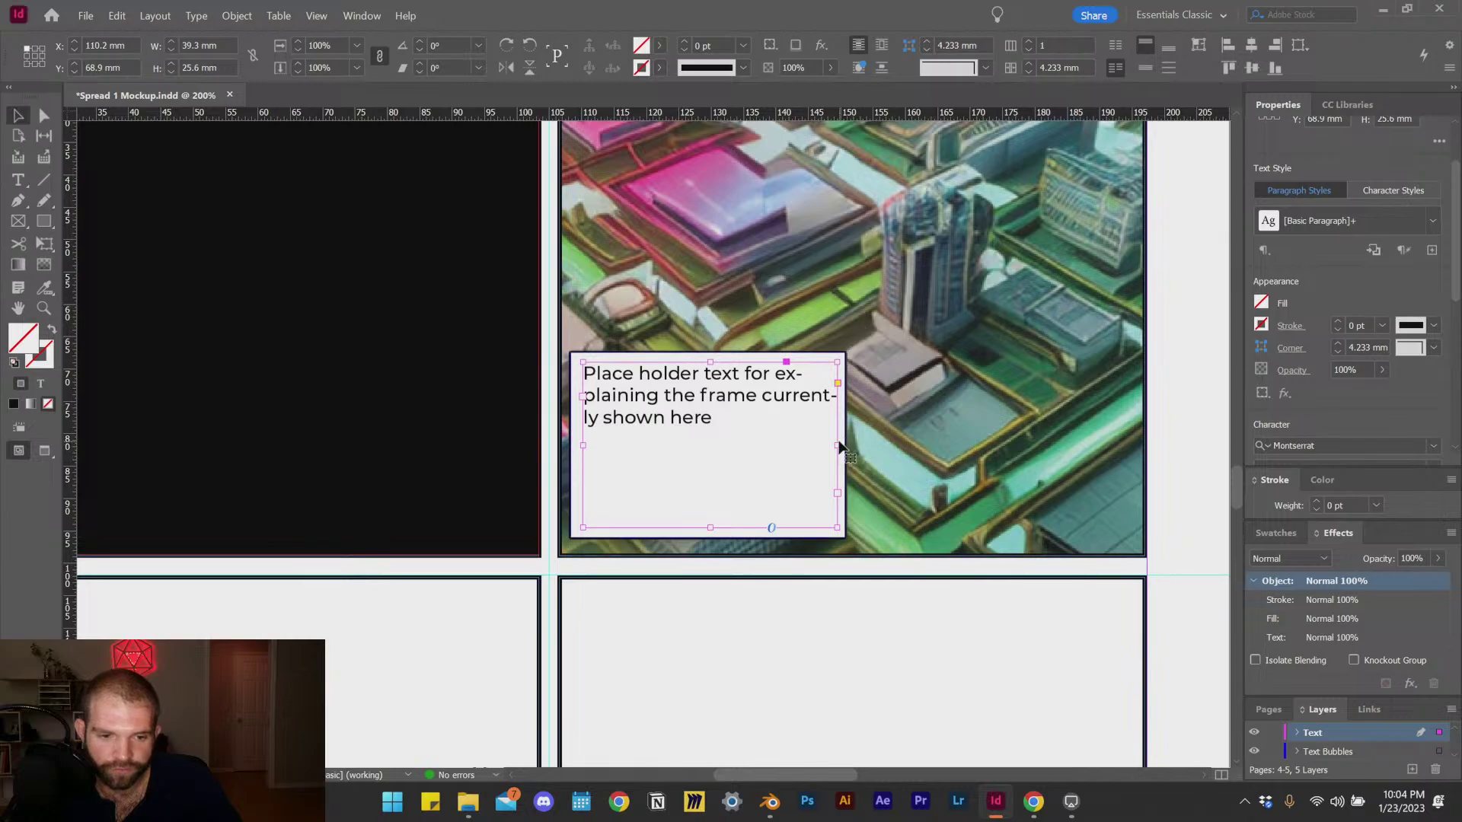
drag(837, 444, 833, 446)
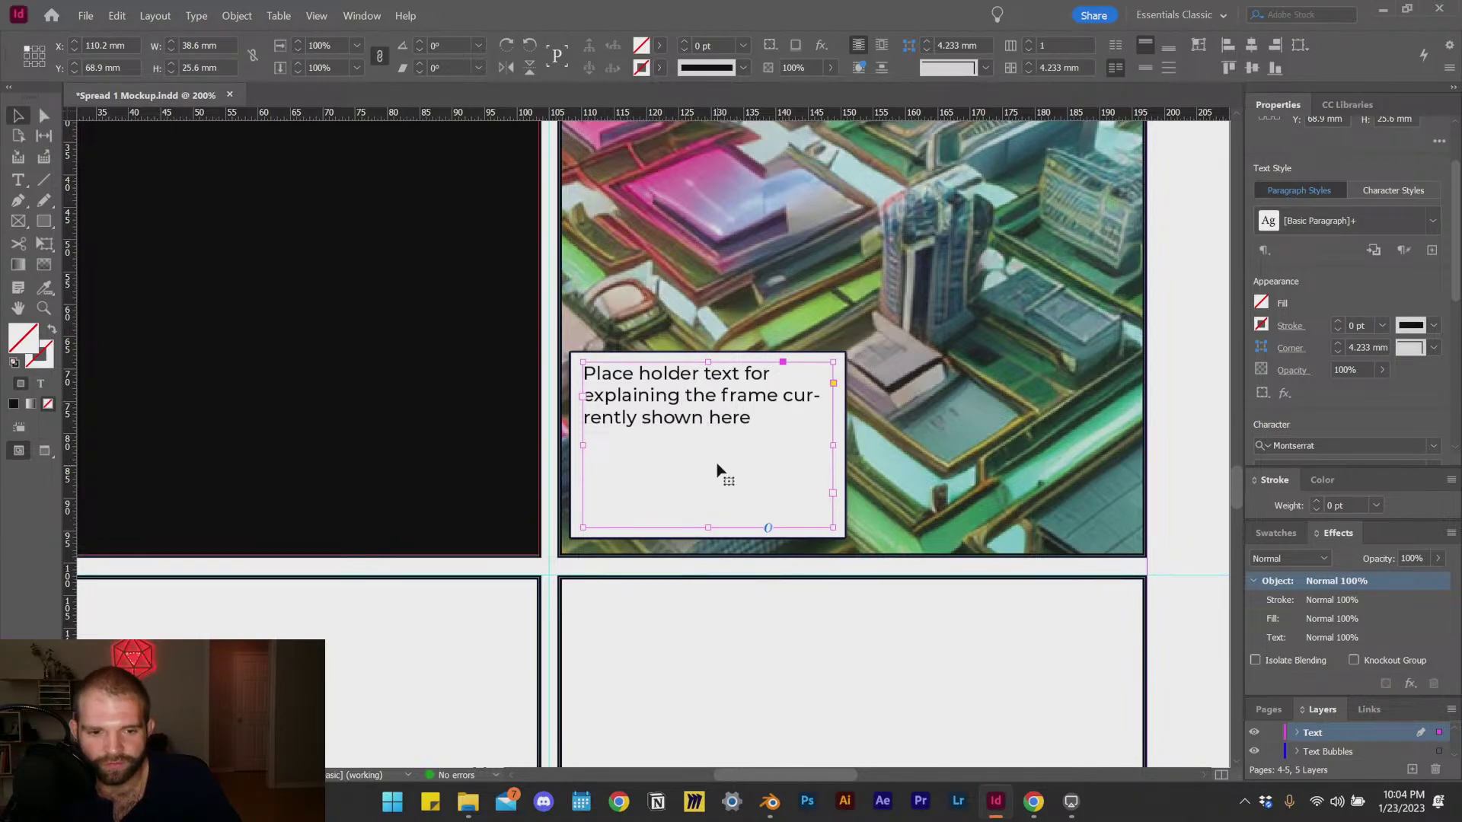
Step: Centre the placeholder text vertically within its text frame and deselect the frame
click(1152, 67)
click(709, 566)
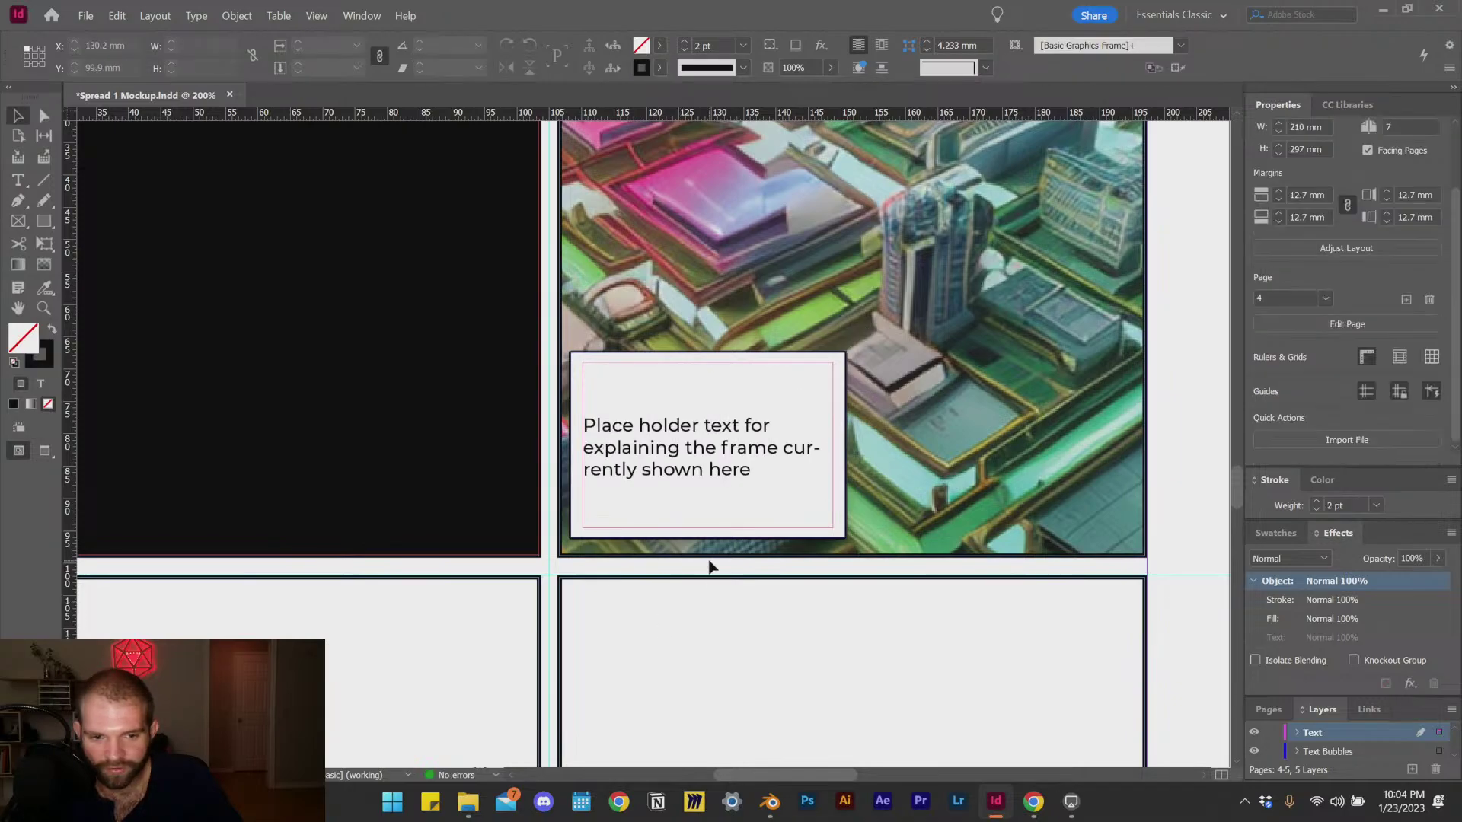
click(667, 442)
click(1144, 65)
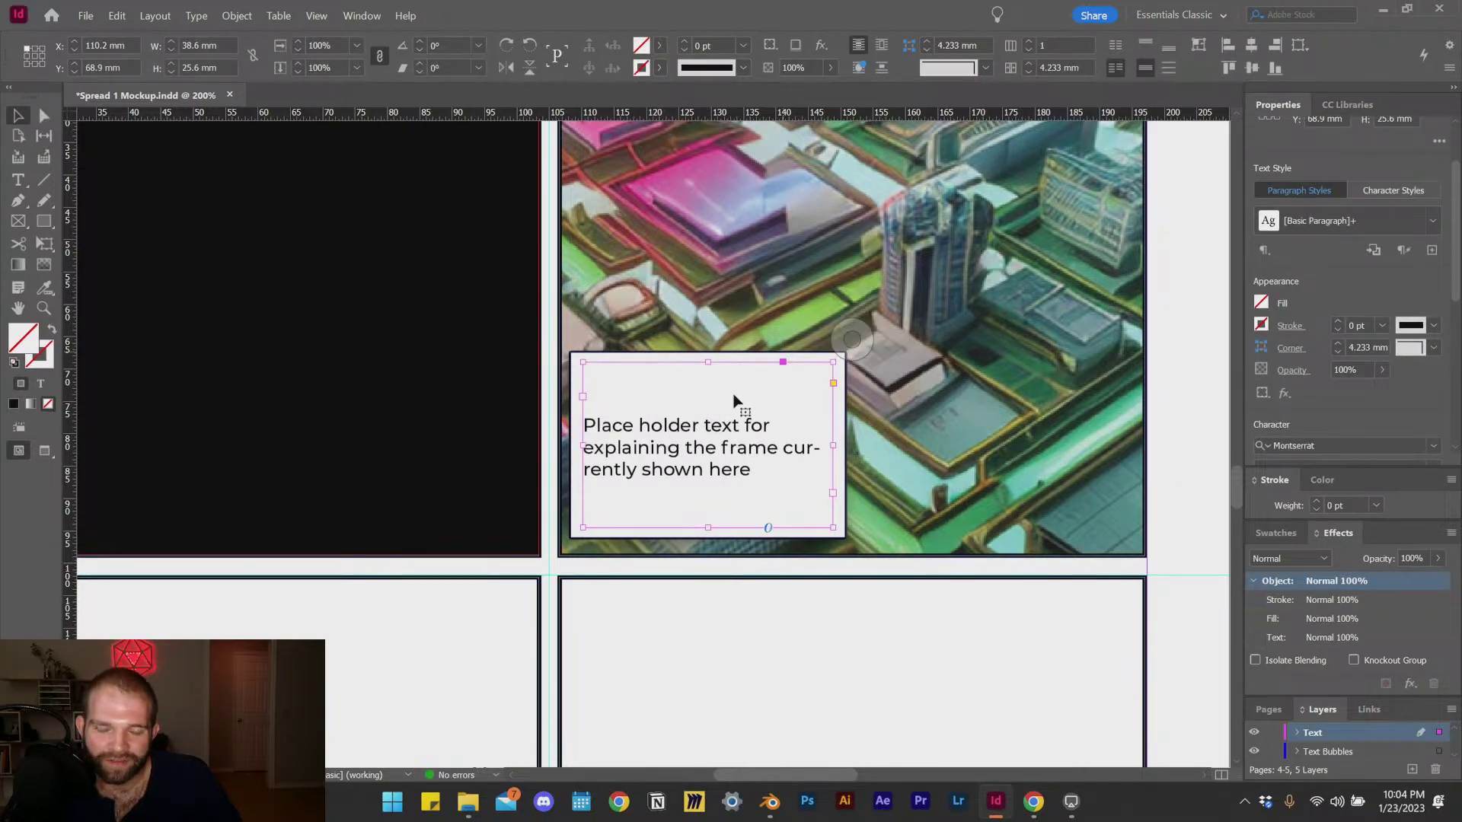
click(774, 607)
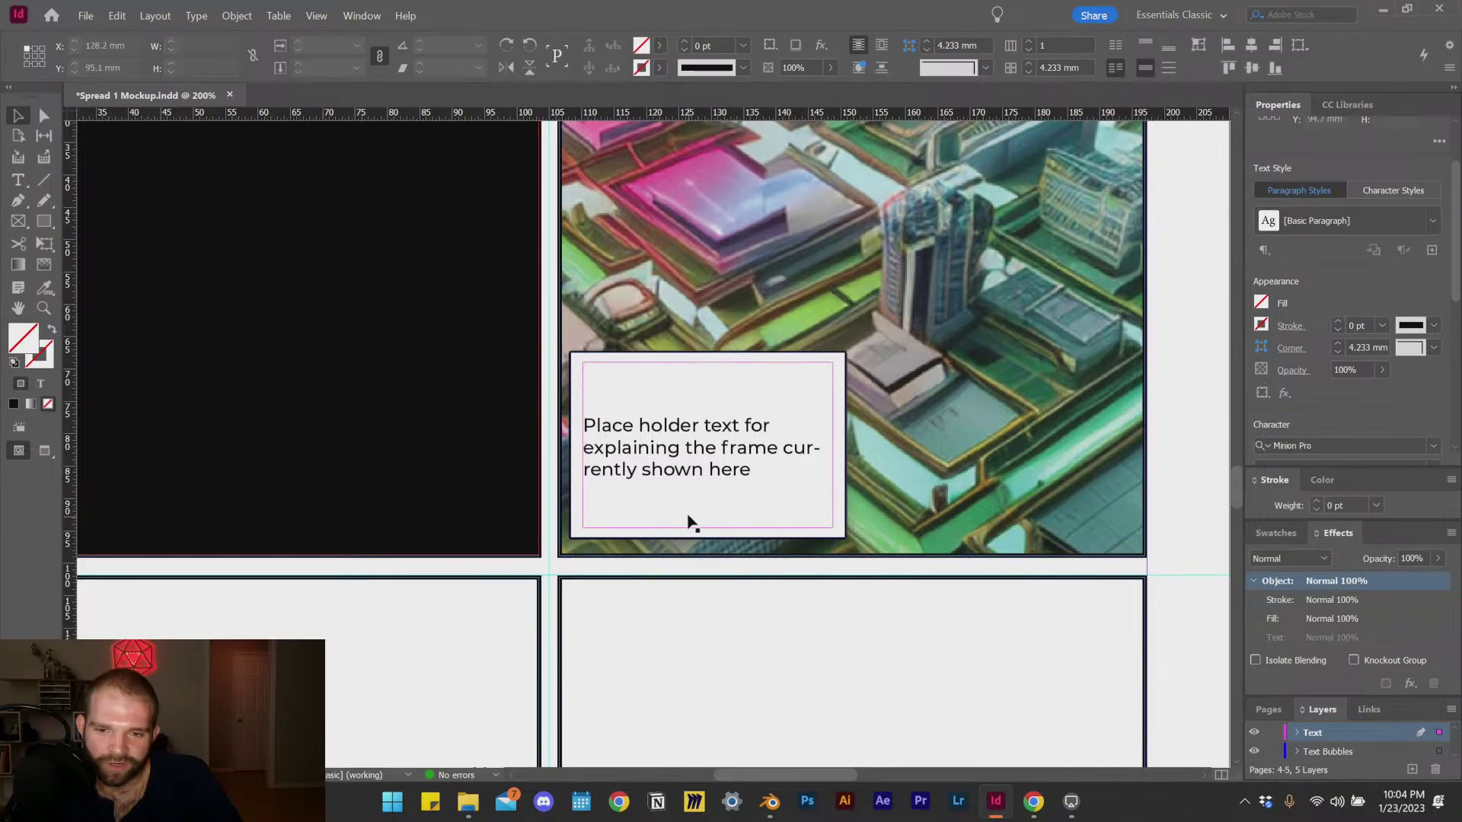
Step: Select the caption rectangle with its text frame and shorten both together from the upper and lower edges
scroll(688, 522, down, 4)
scroll(609, 392, up, 2)
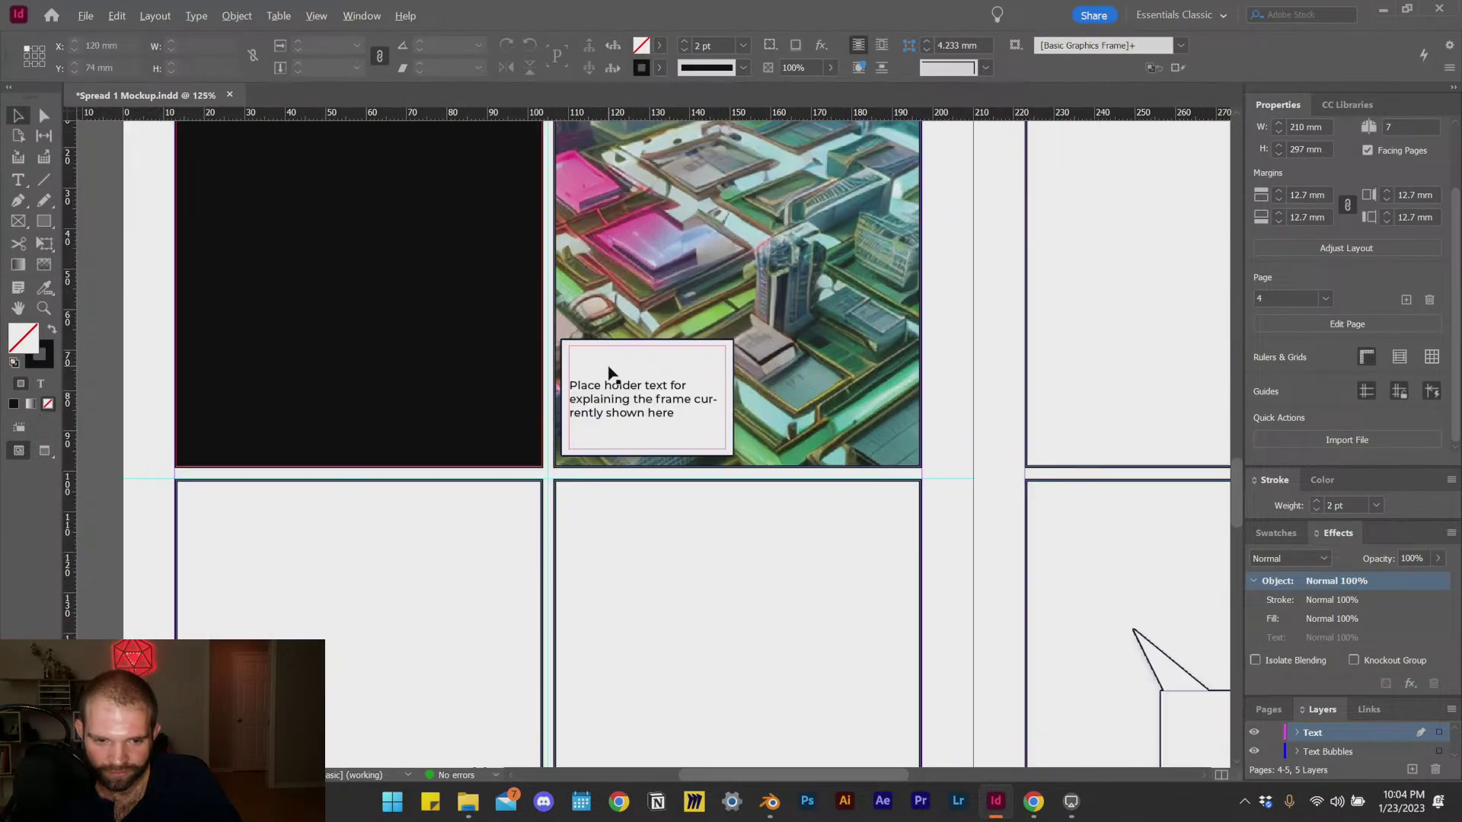
scroll(647, 396, up, 3)
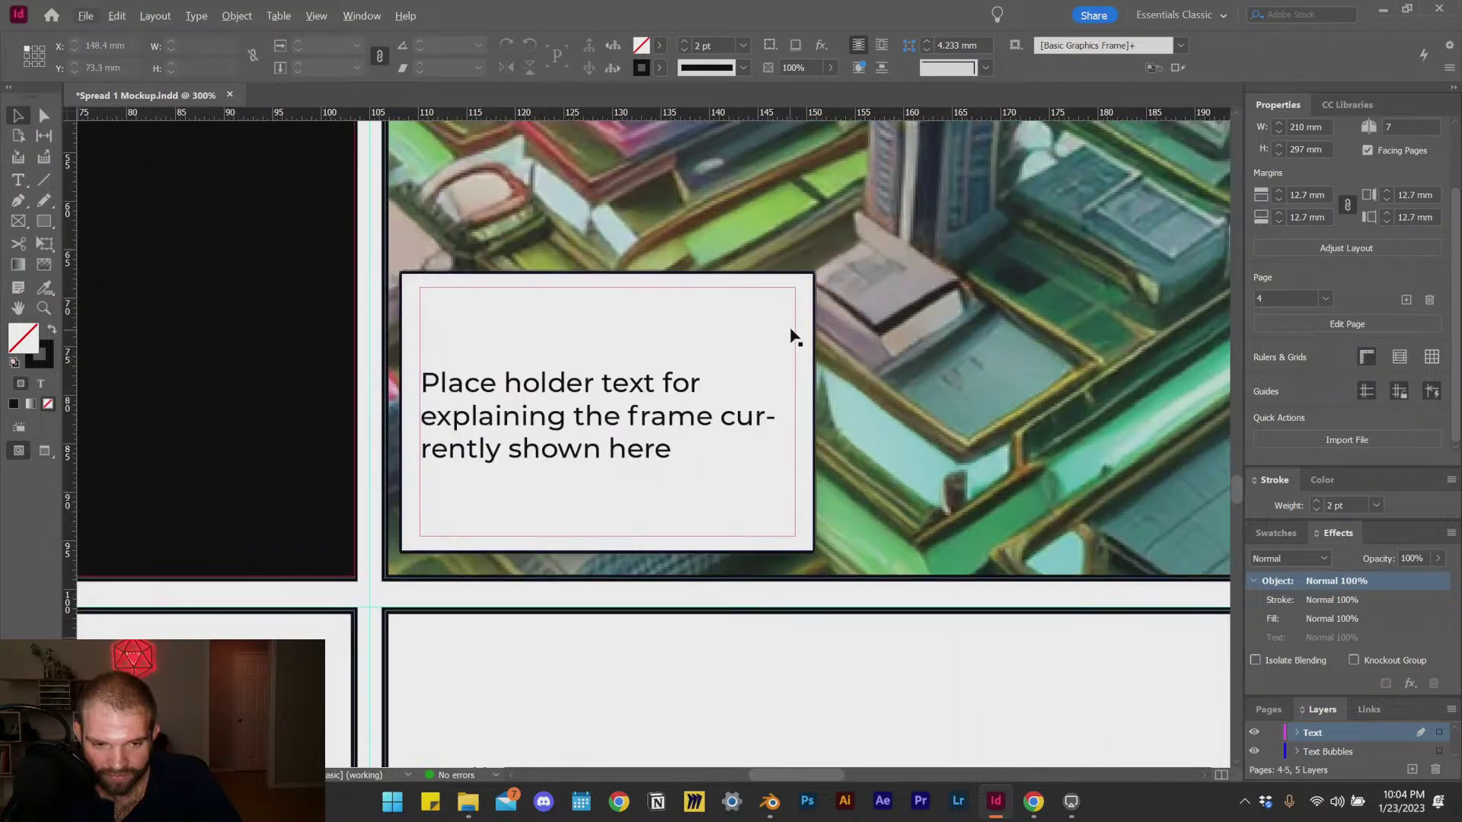
click(794, 324)
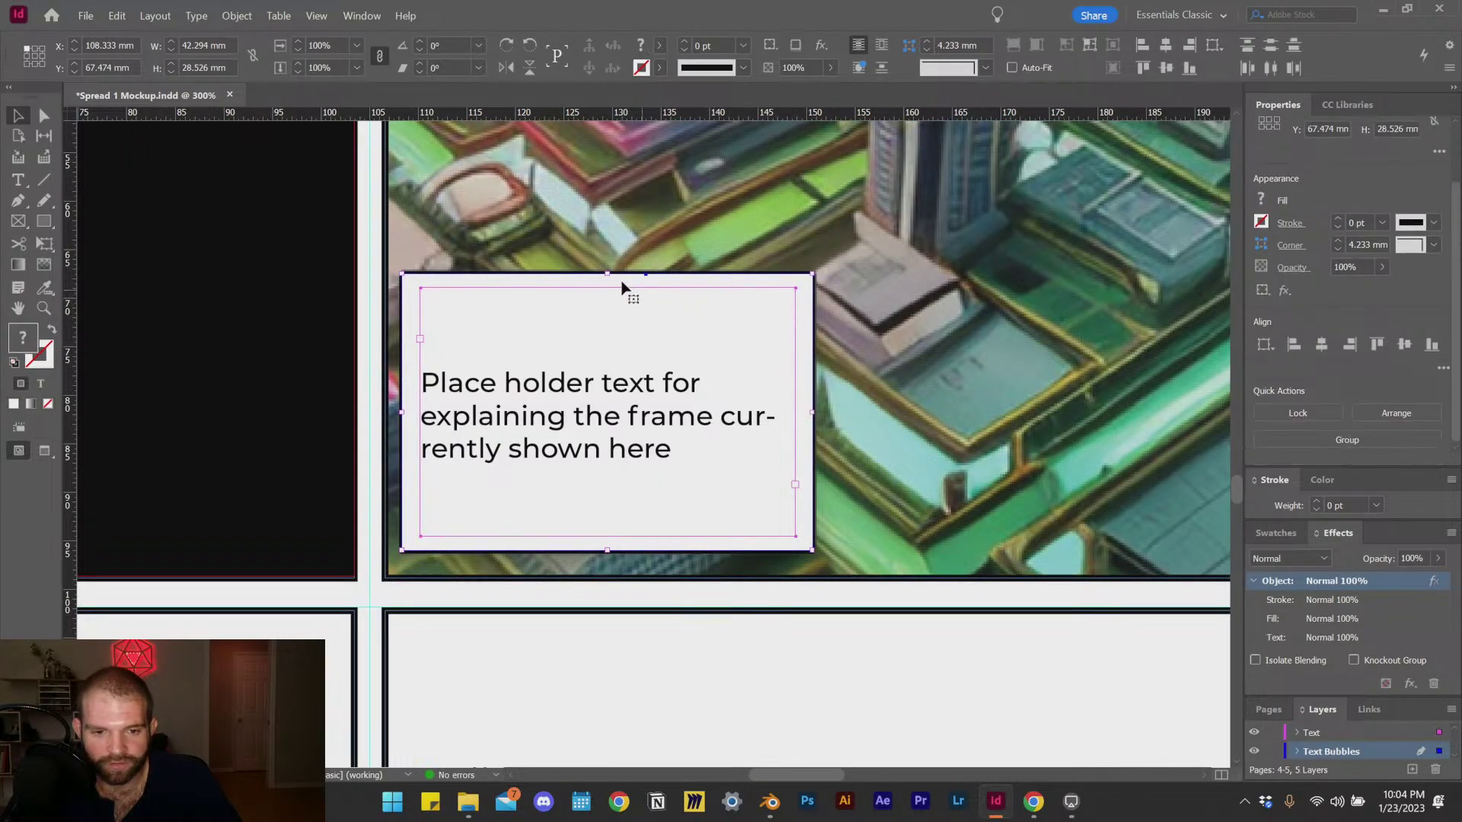
drag(608, 275, 616, 343)
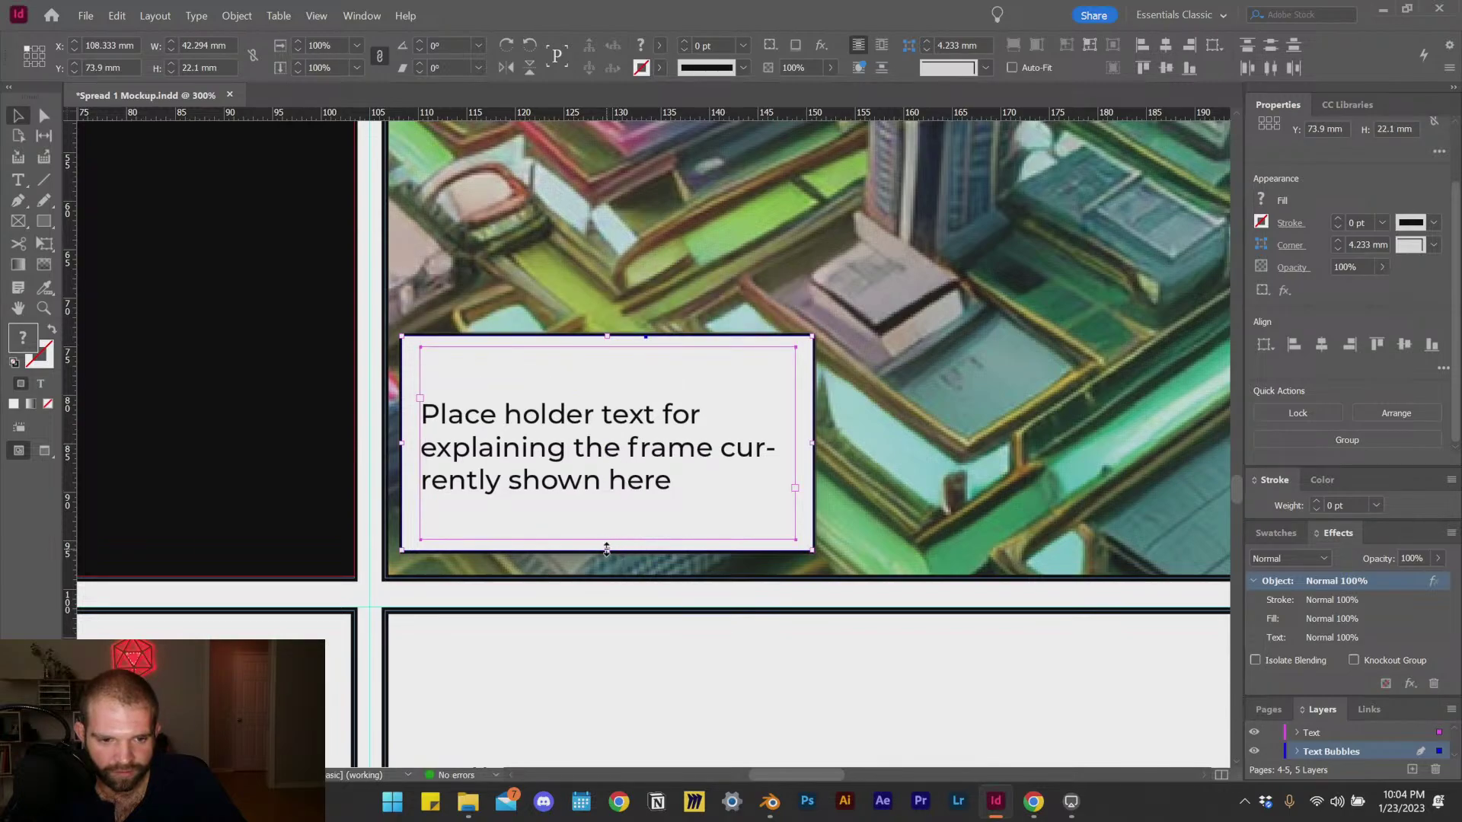
drag(607, 549, 610, 525)
click(661, 690)
Step: Extend the caption rectangle and text frame together slightly downward, making the text frame about 17.6 mm high
scroll(495, 415, down, 1)
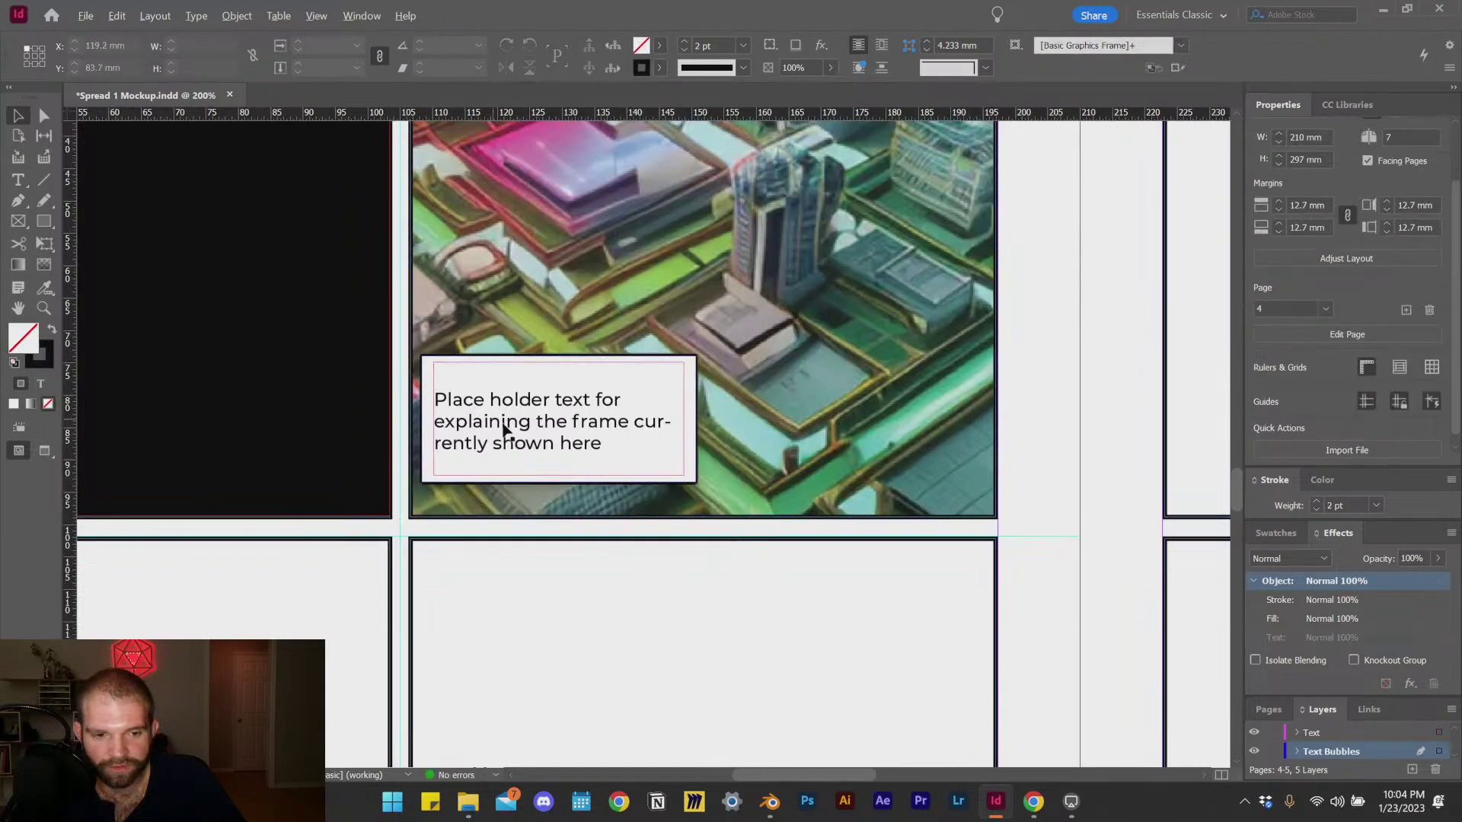
click(517, 430)
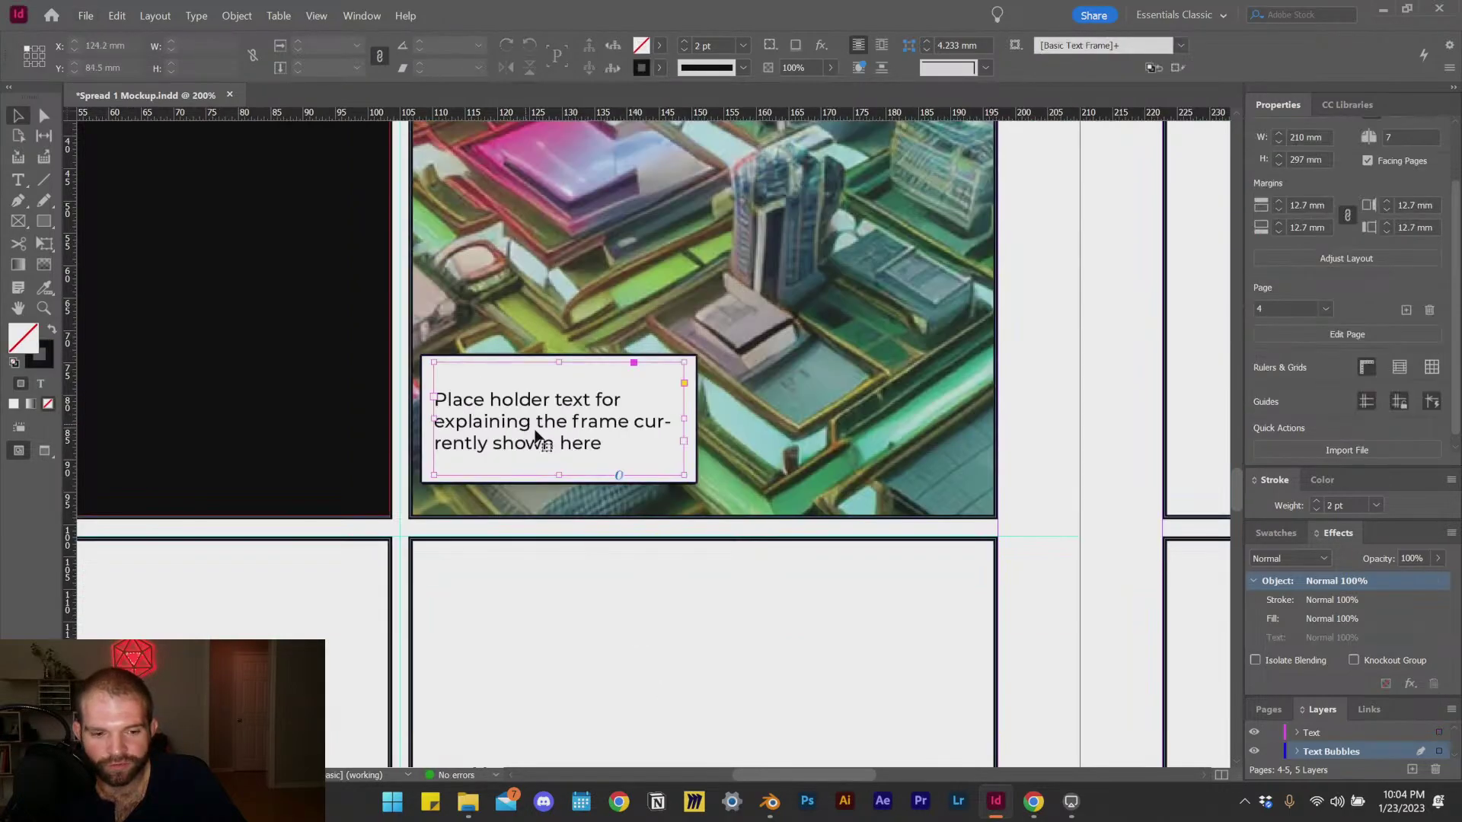
shift+click(695, 472)
mouse_move(560, 481)
mouse_down()
mouse_move(570, 462)
mouse_move(560, 504)
mouse_move(558, 486)
mouse_up()
click(537, 526)
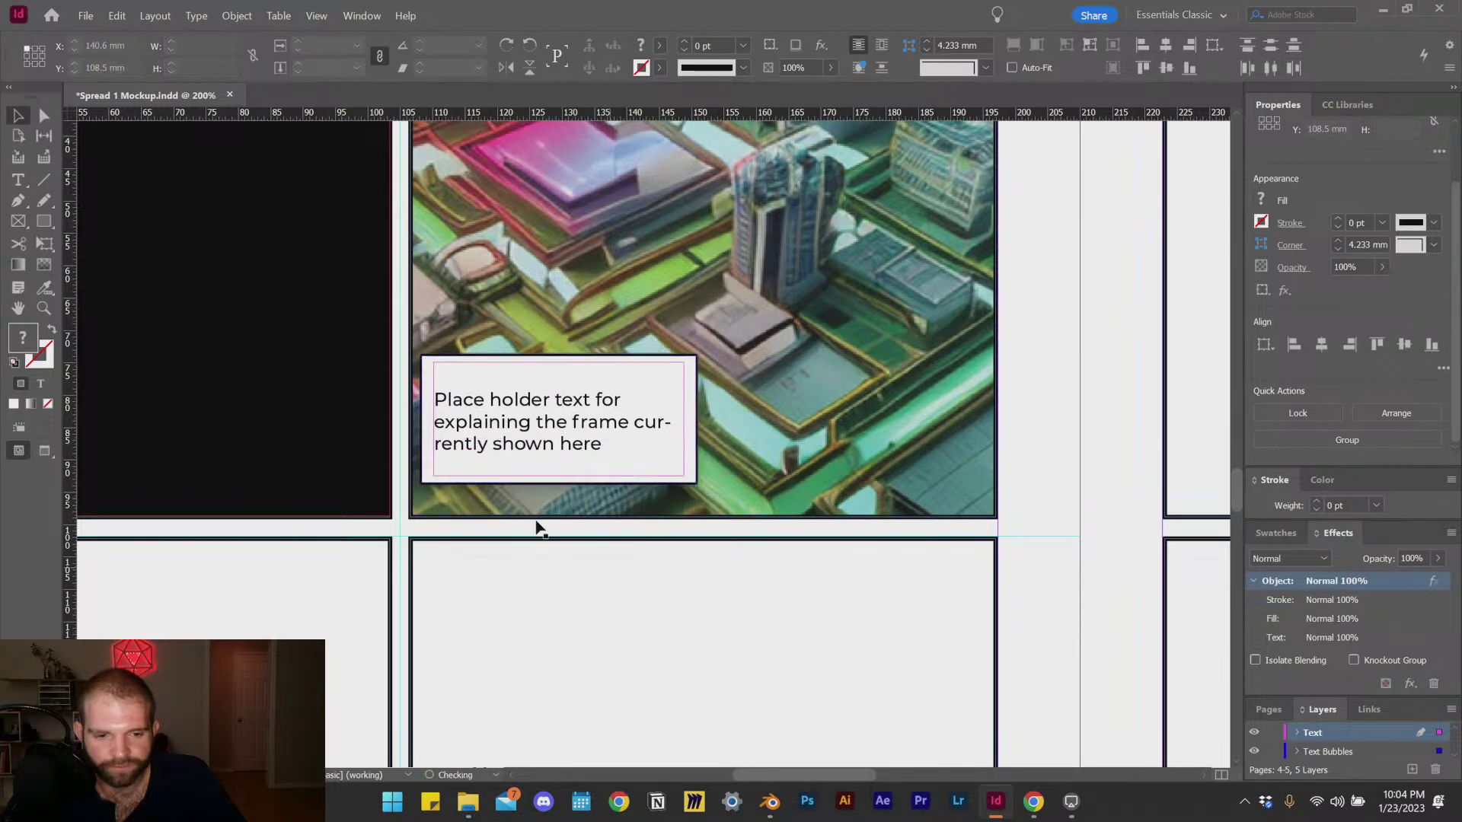
Step: Turn off hyphenation for the caption's text frame in the Paragraph panel and dock that panel beside Stroke and Color
click(539, 419)
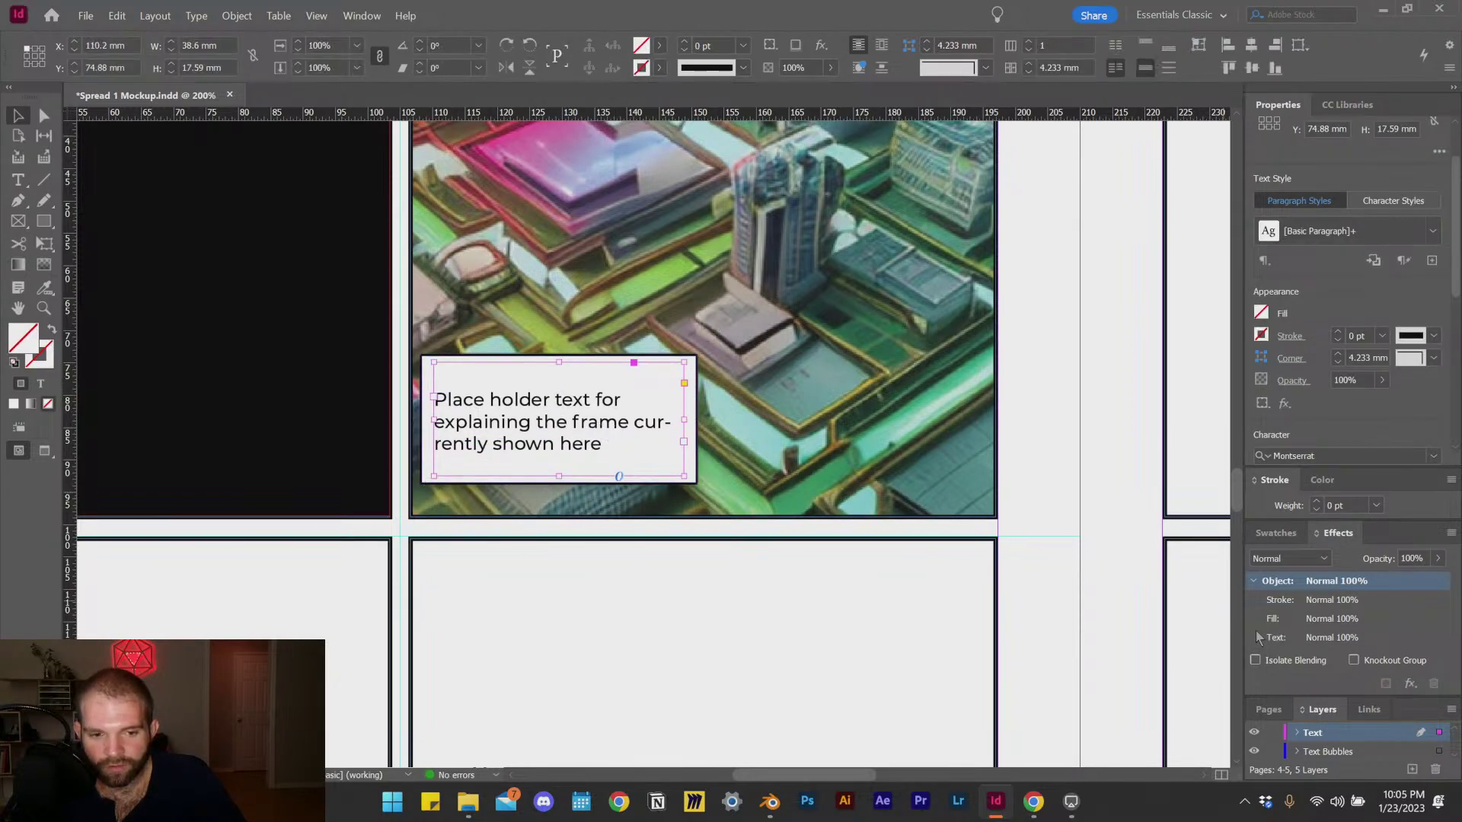
scroll(1400, 405, down, 5)
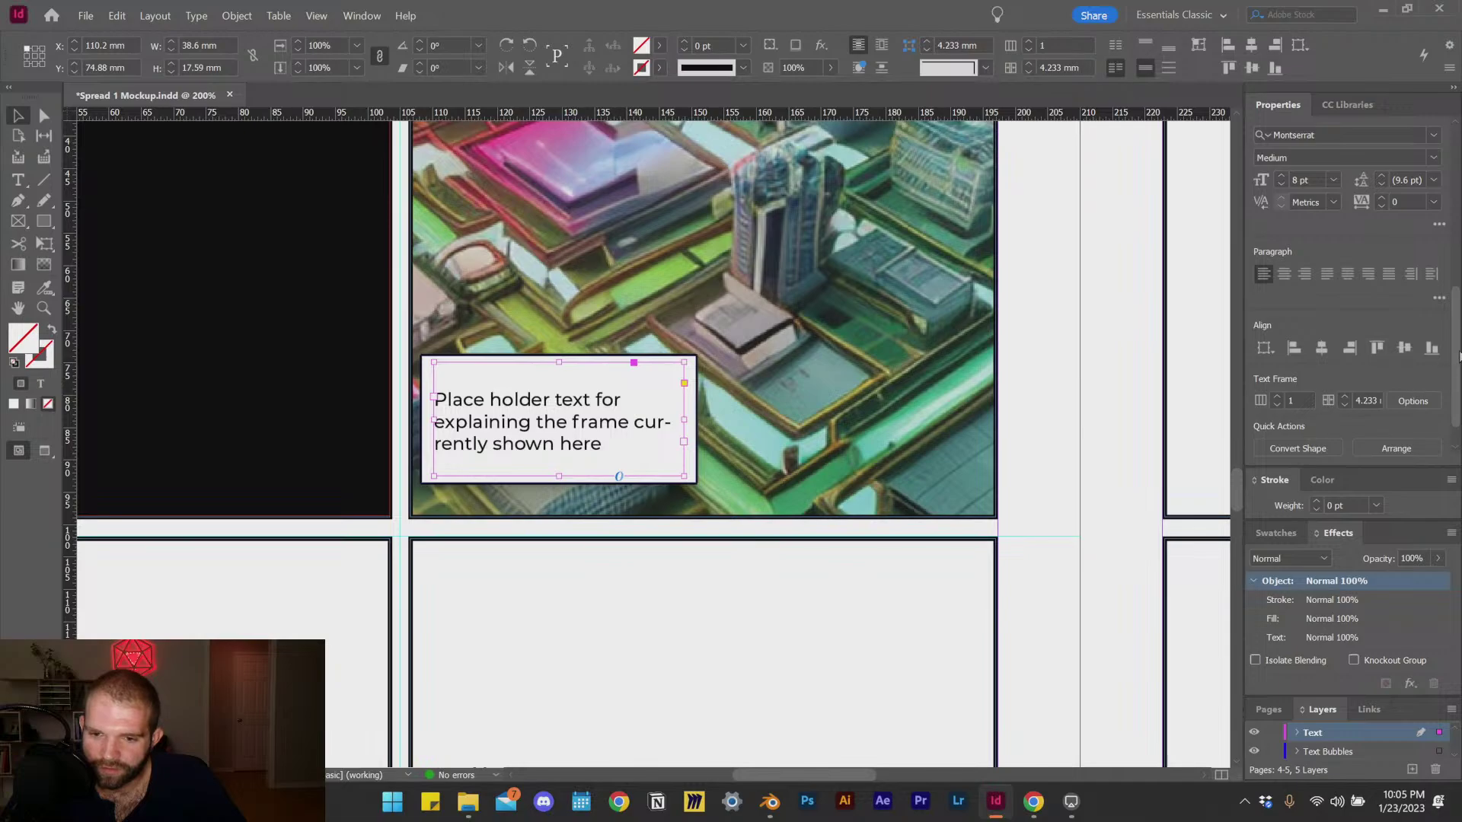
scroll(1456, 356, up, 3)
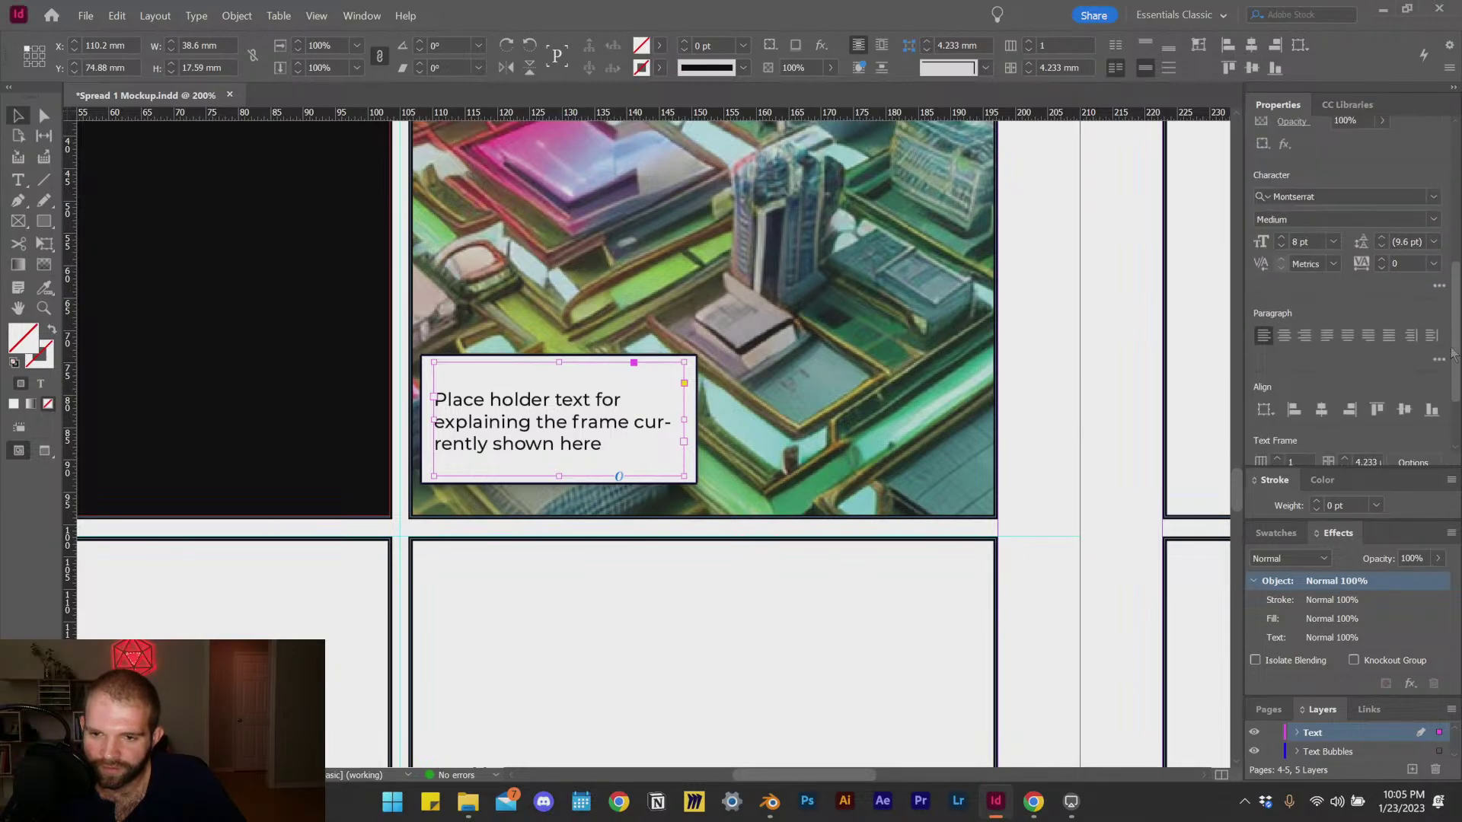
scroll(1451, 381, down, 3)
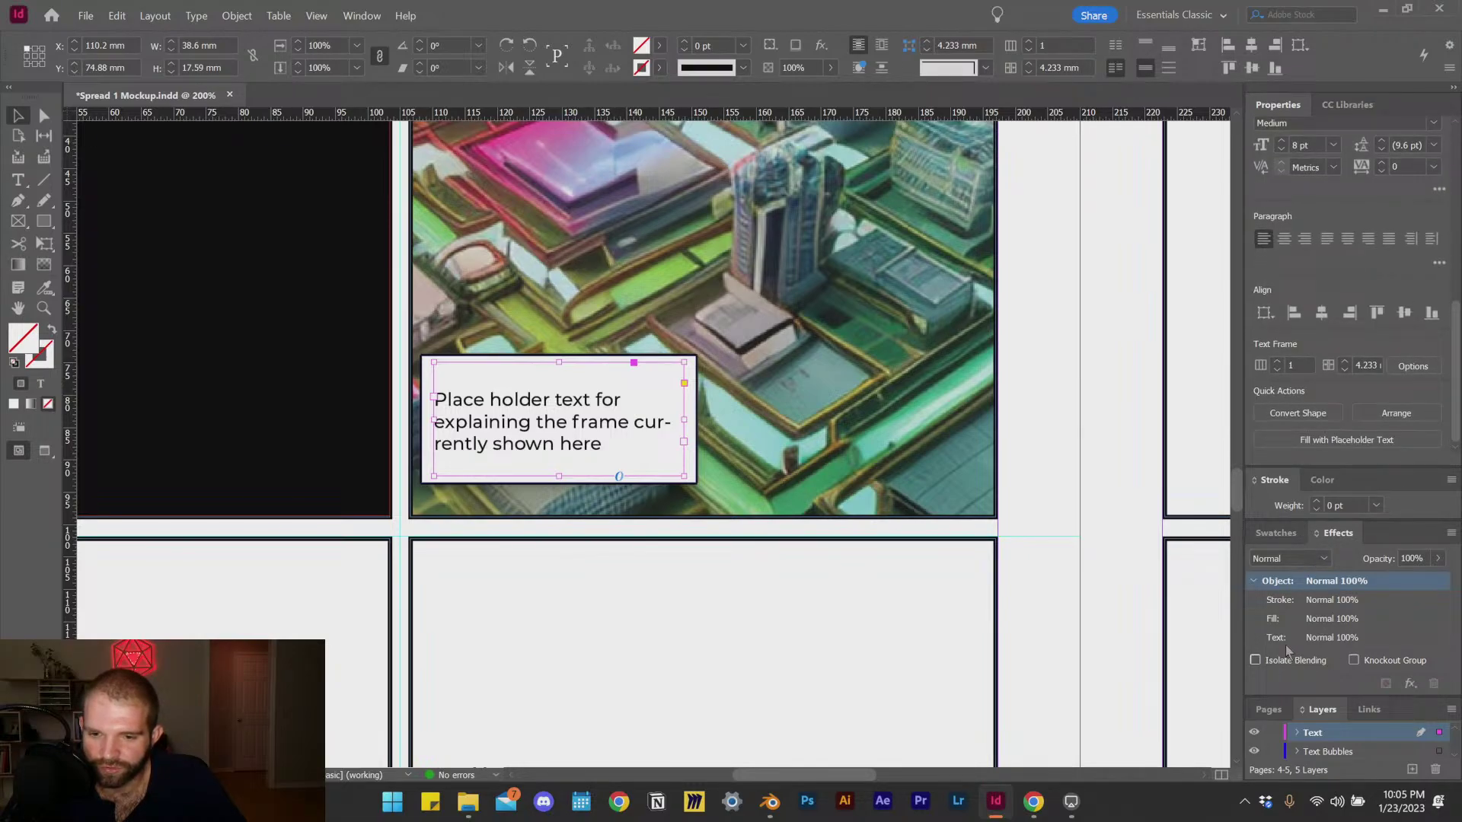
click(363, 17)
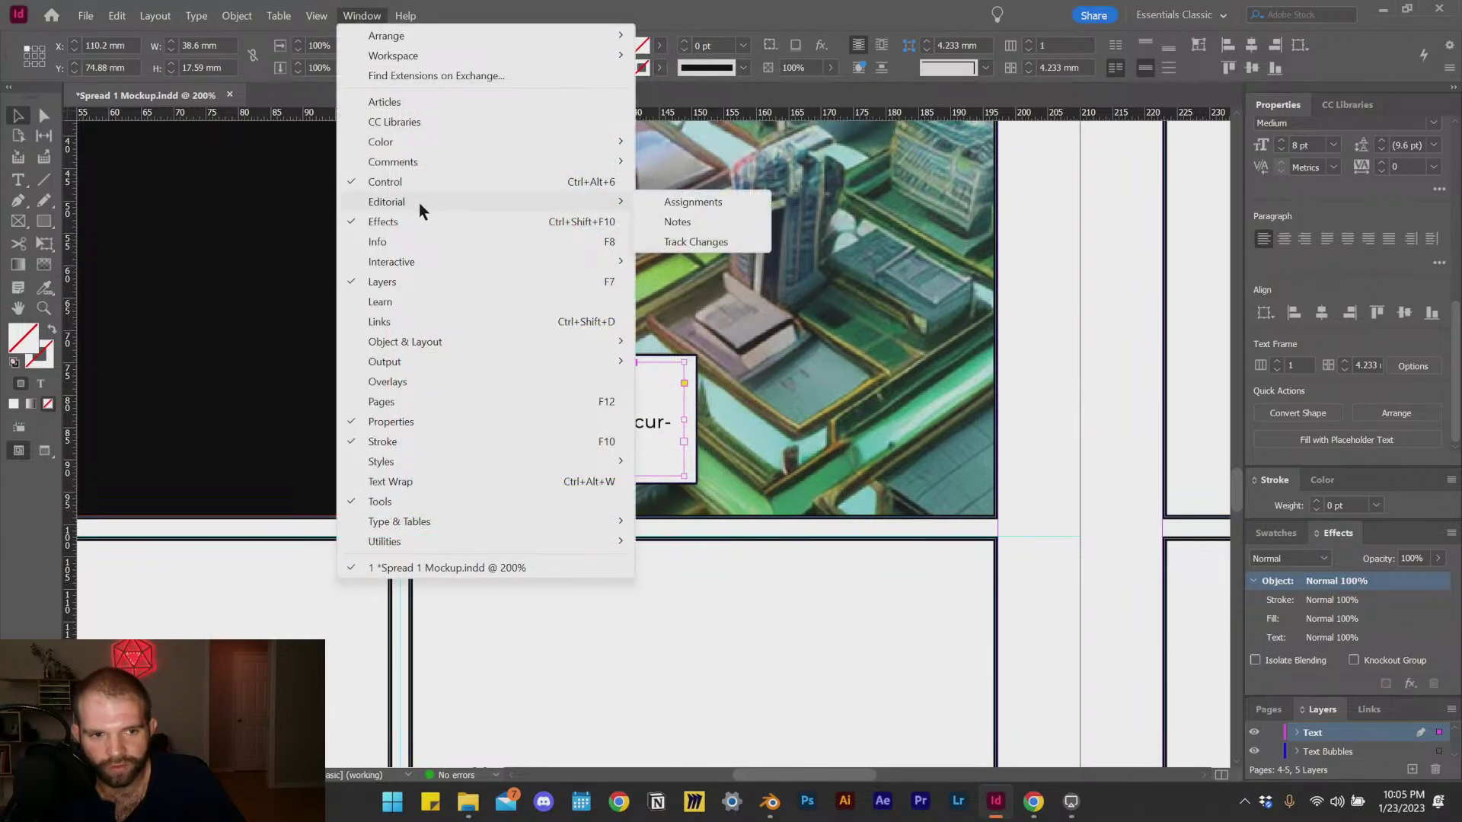
mouse_move(497, 520)
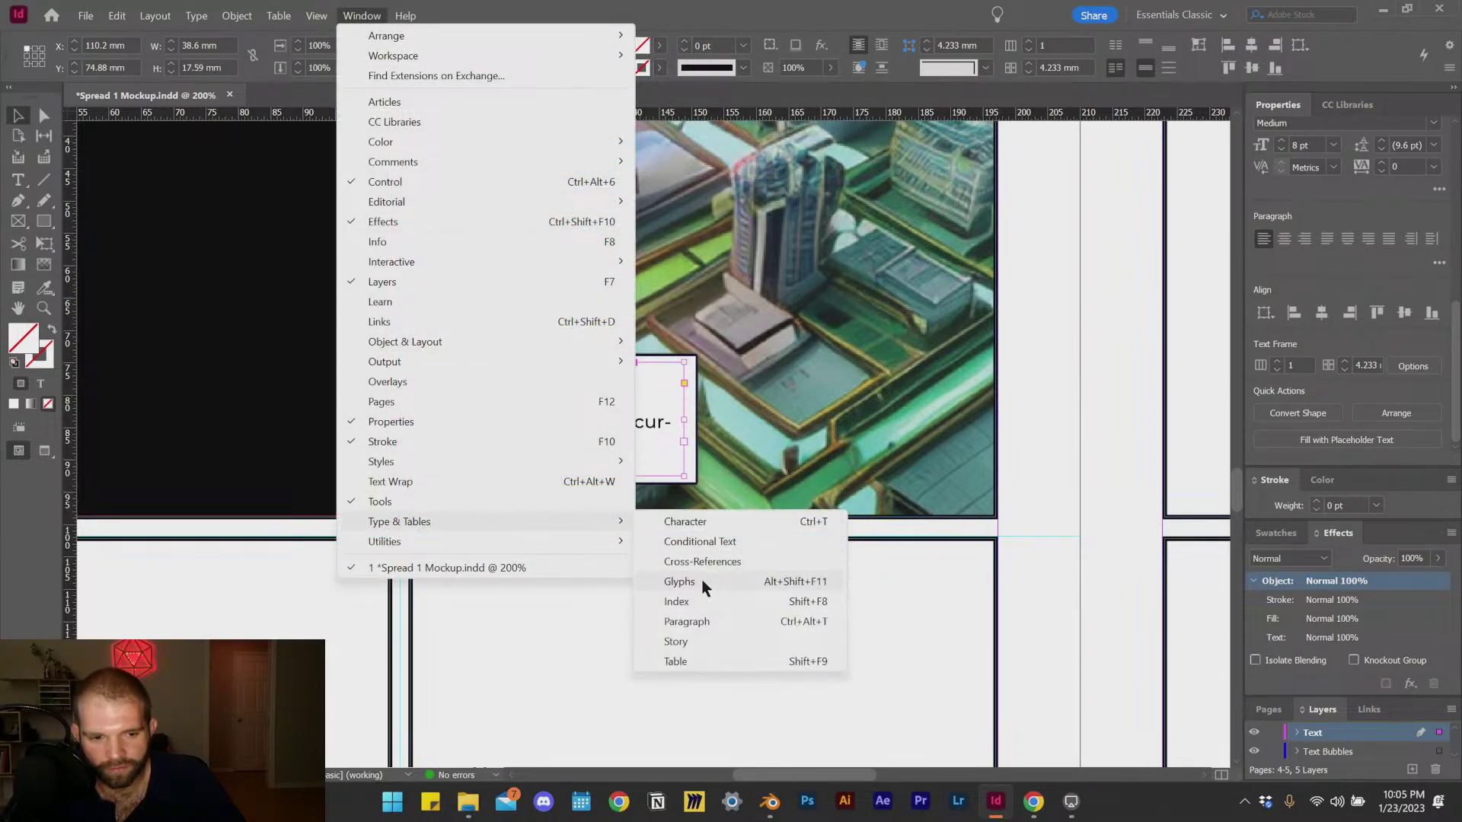
click(714, 620)
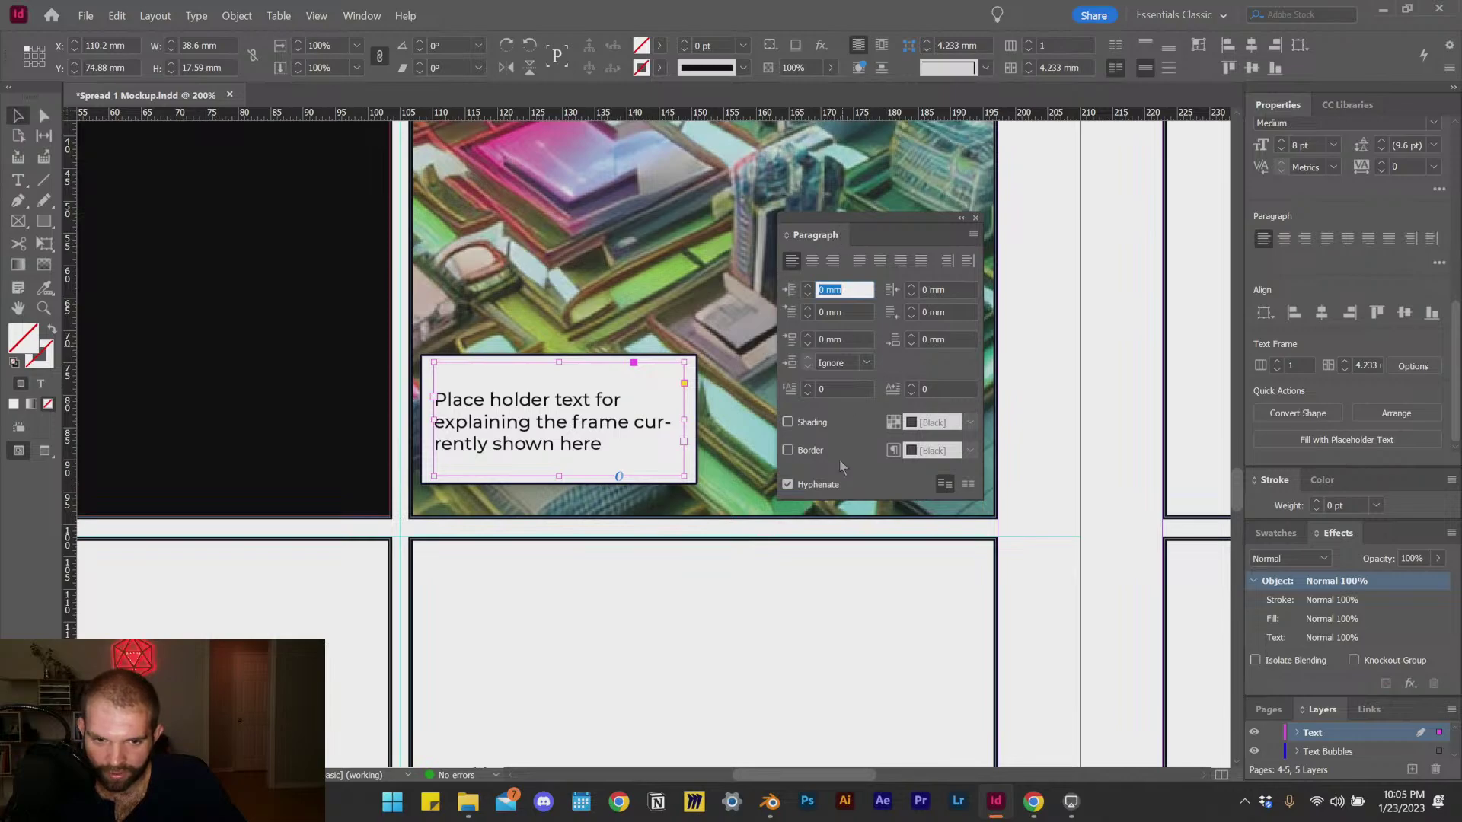
click(787, 485)
mouse_move(836, 237)
mouse_down()
mouse_move(915, 499)
mouse_move(1304, 614)
mouse_move(1337, 446)
mouse_move(1309, 343)
mouse_move(1341, 322)
mouse_move(1345, 220)
mouse_move(1401, 579)
mouse_move(1363, 548)
mouse_move(1371, 491)
mouse_move(1405, 491)
mouse_up()
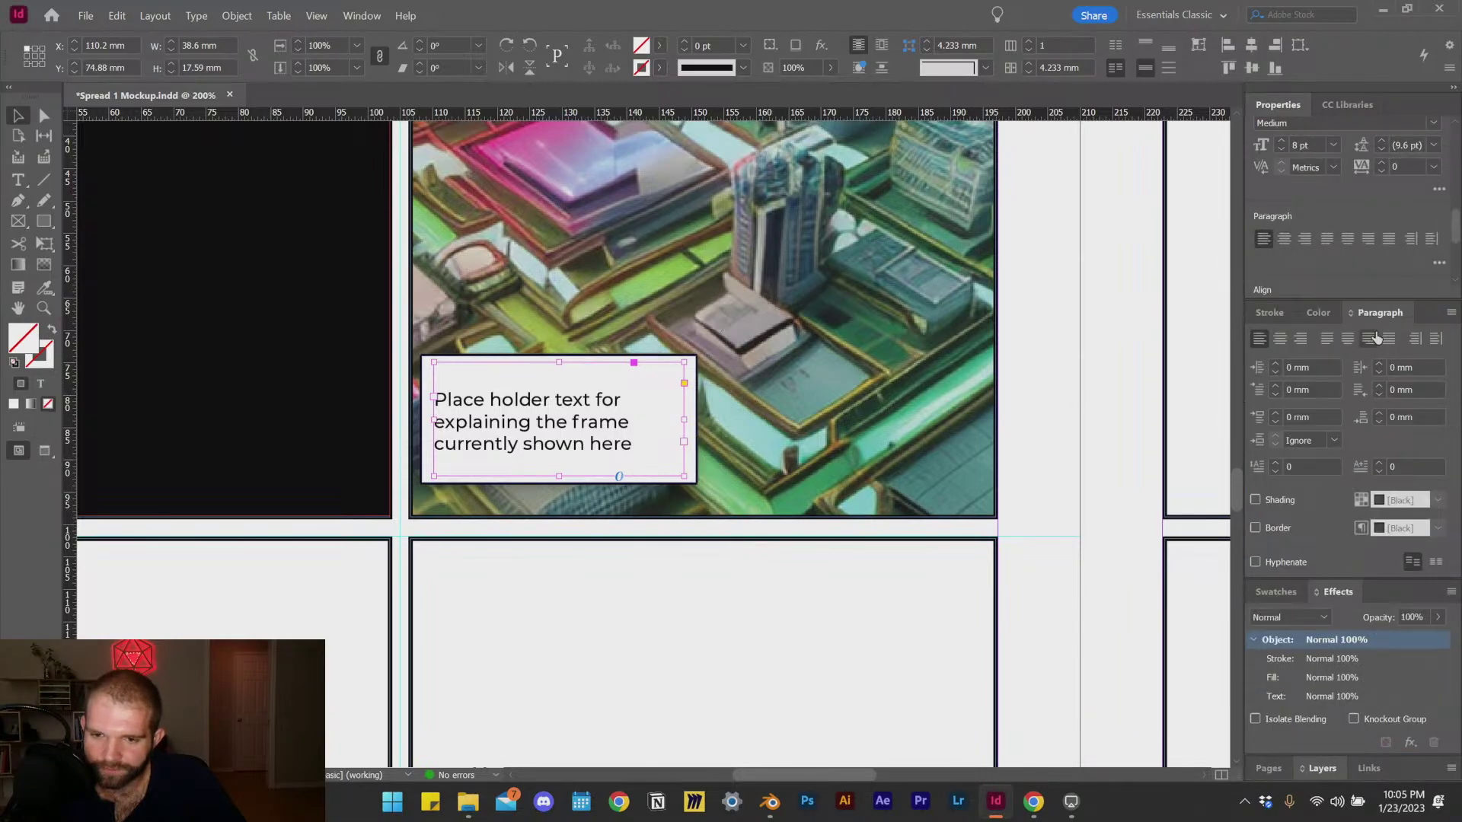
Step: Bring the Stroke settings back into view, deselect the caption's text frame and save the document
click(1291, 314)
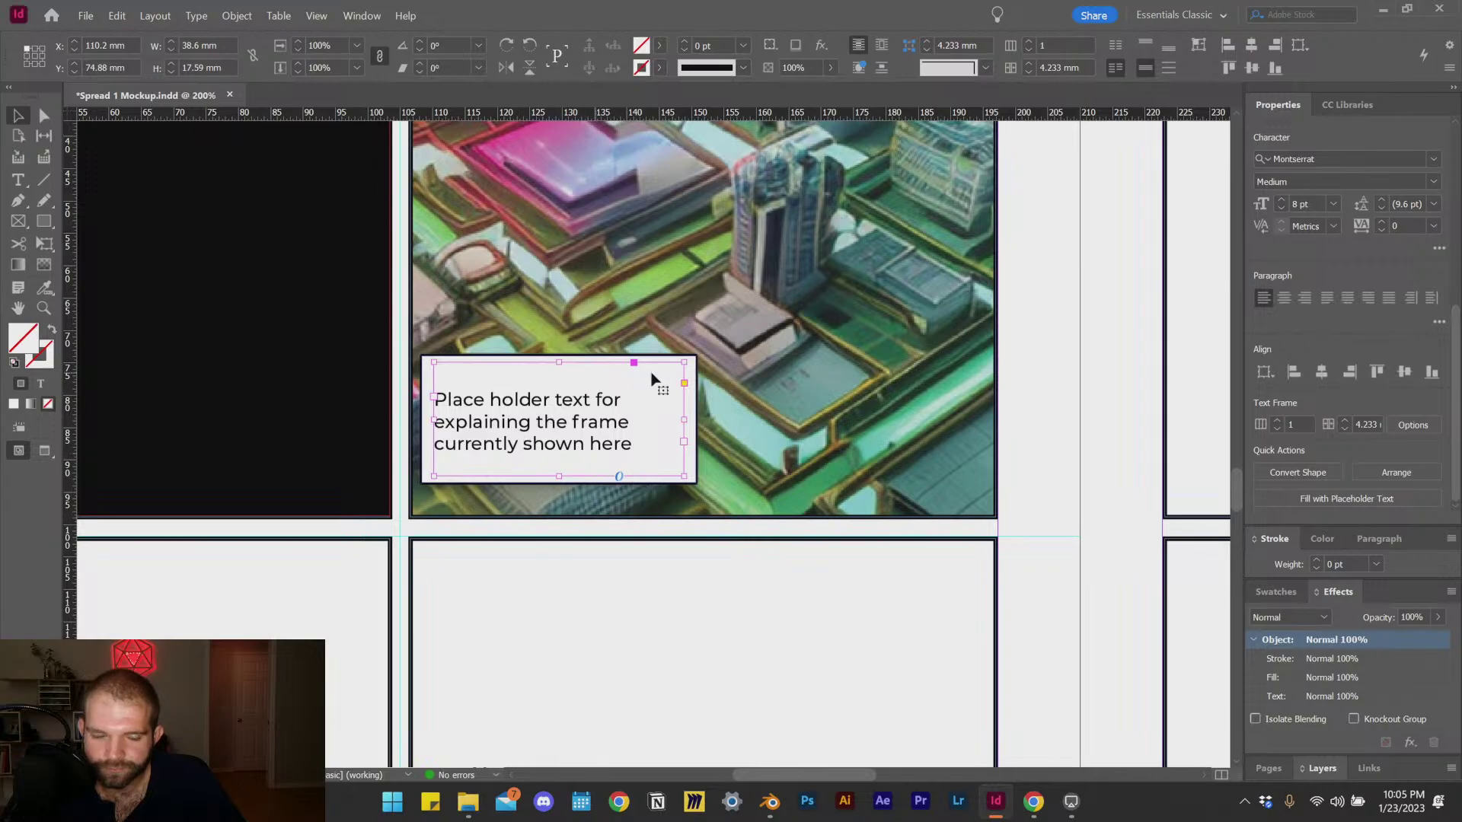
click(656, 640)
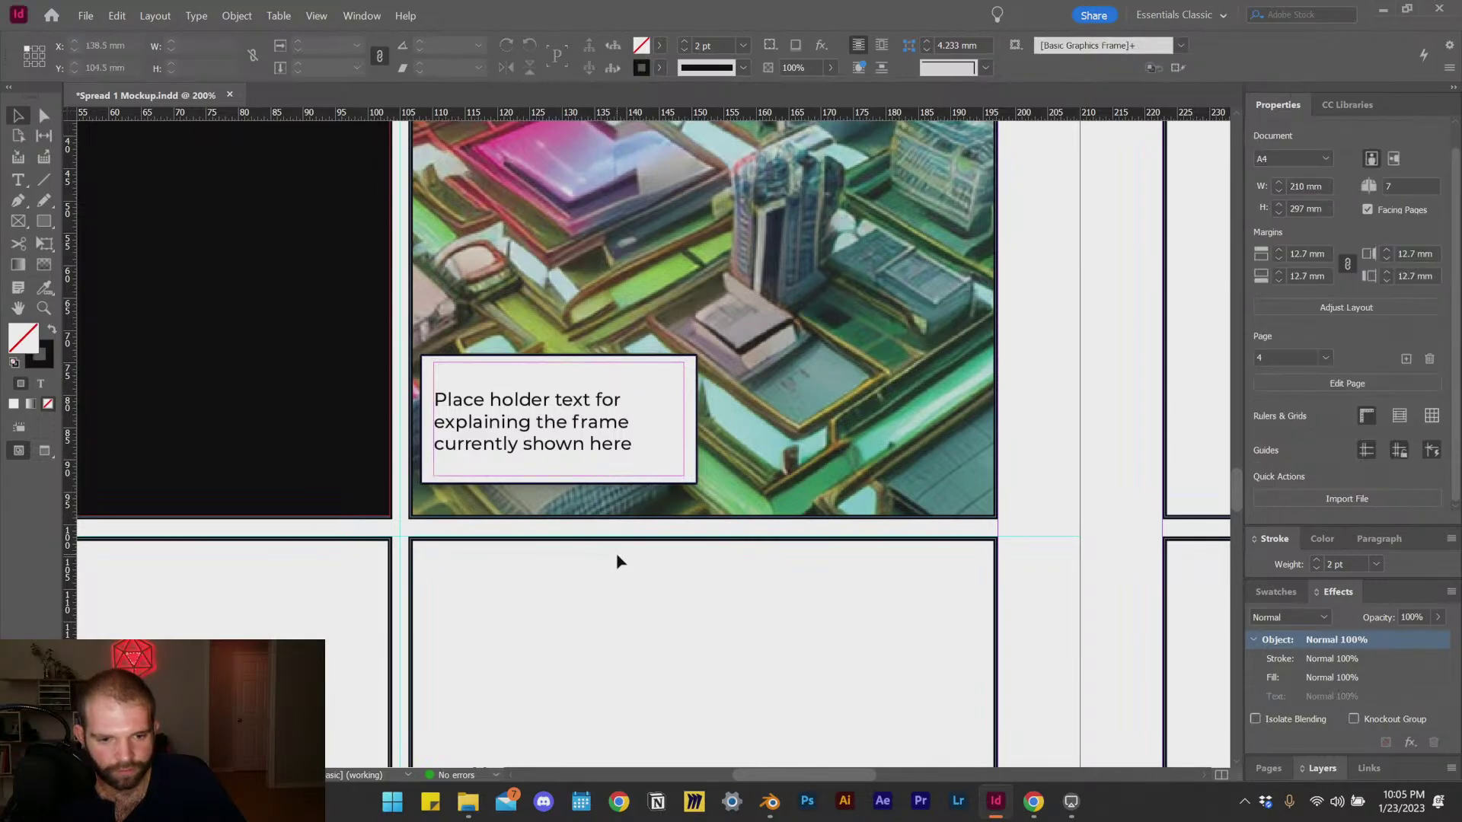
key(ctrl+s)
scroll(887, 341, down, 2)
scroll(887, 342, down, 2)
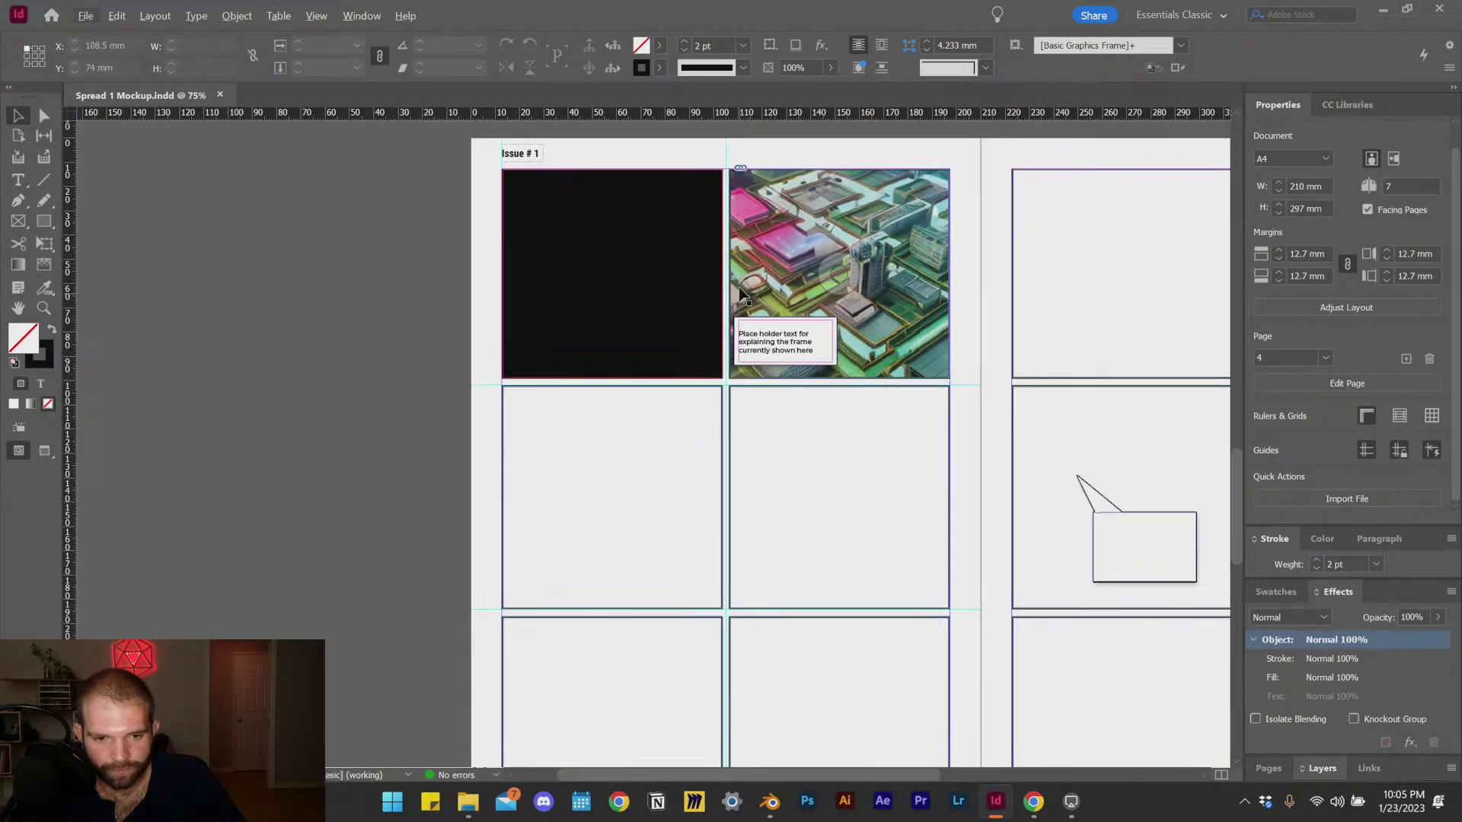
scroll(652, 427, down, 1)
scroll(728, 709, up, 1)
Step: Switch to Blender's TVM Studio Base Gen 2.blend window and inspect its render result and the 3D scene
mouse_move(770, 801)
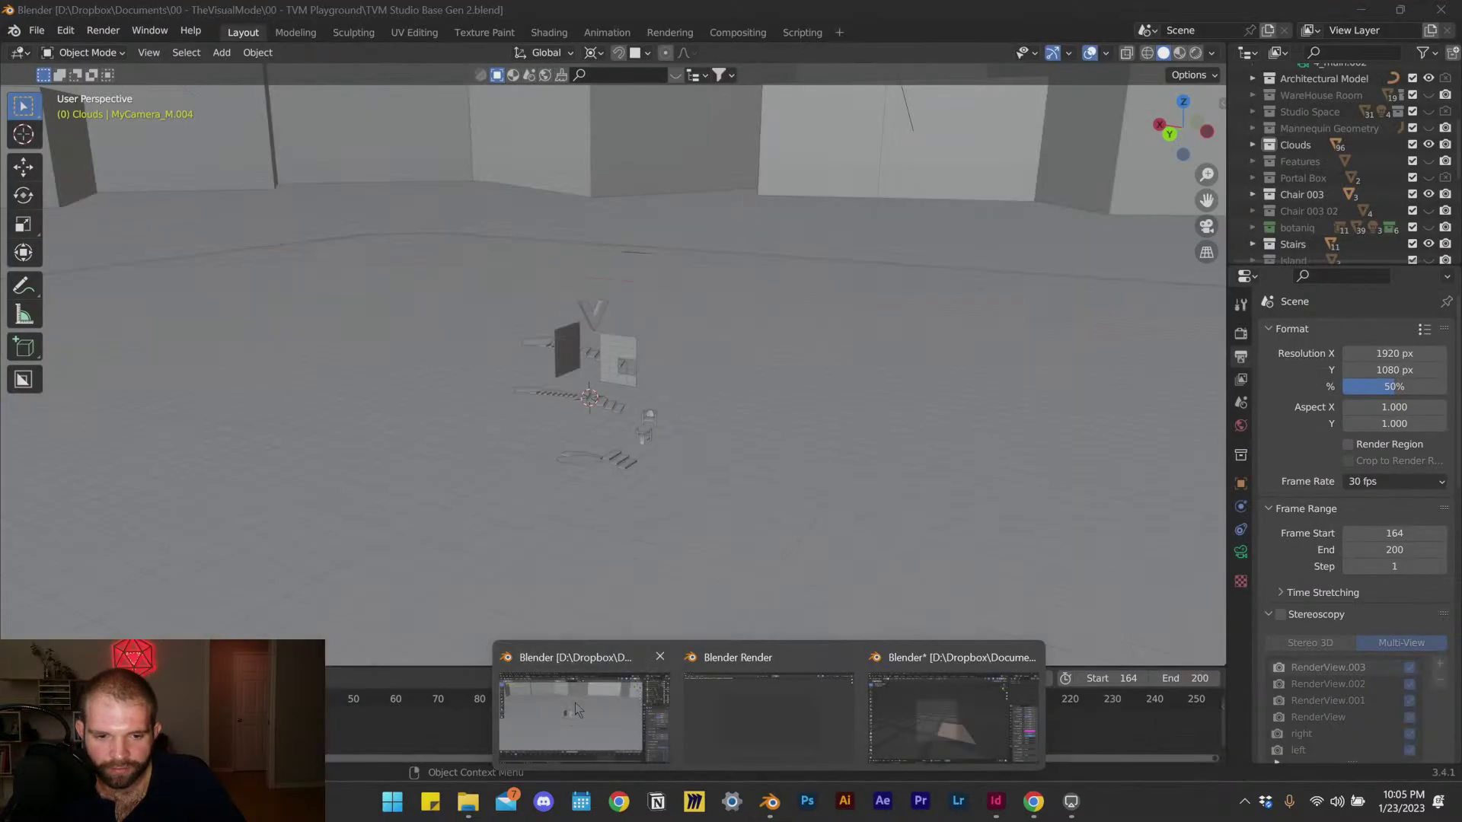
click(576, 706)
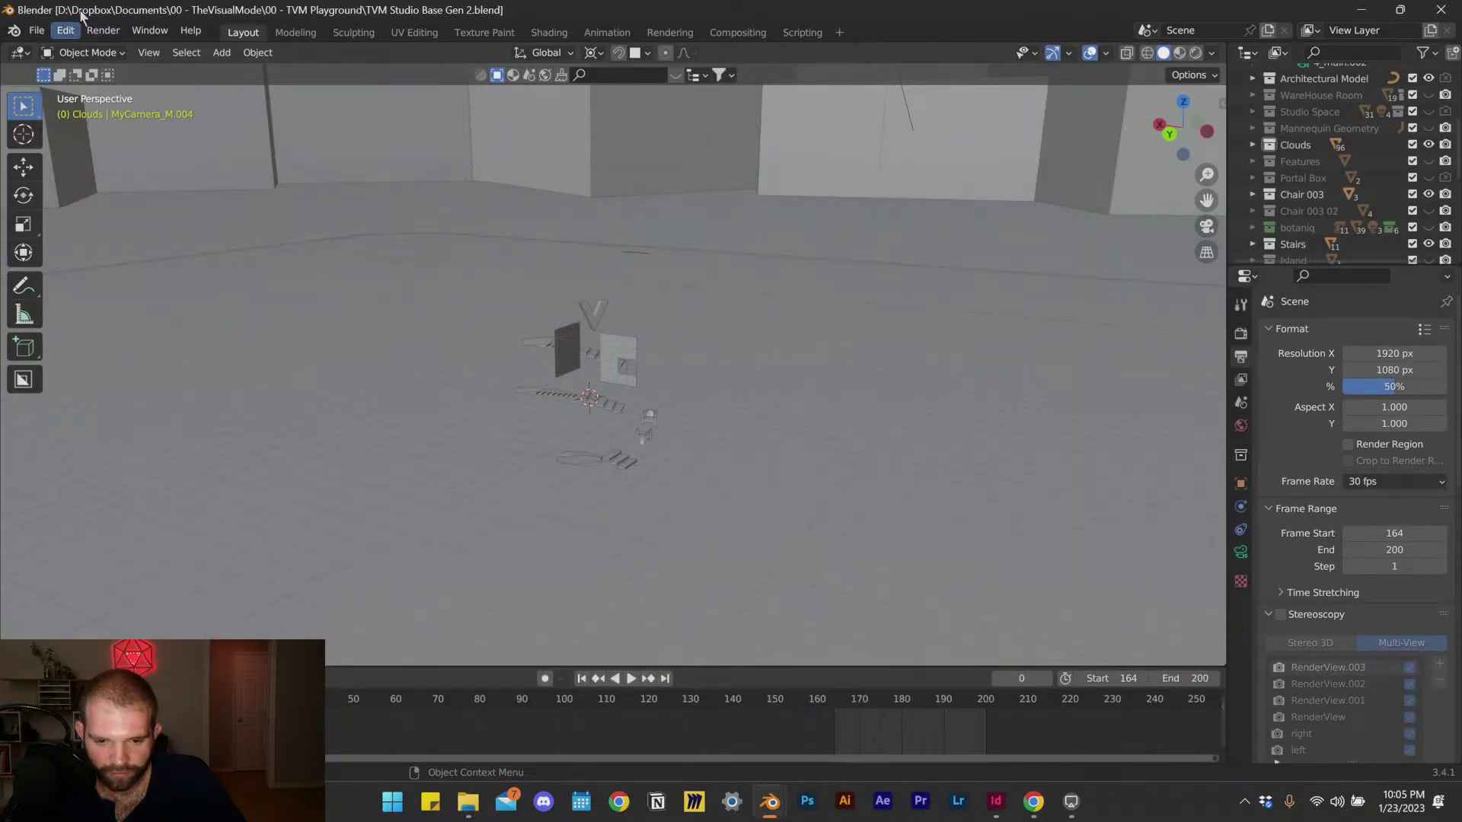
click(120, 32)
click(145, 114)
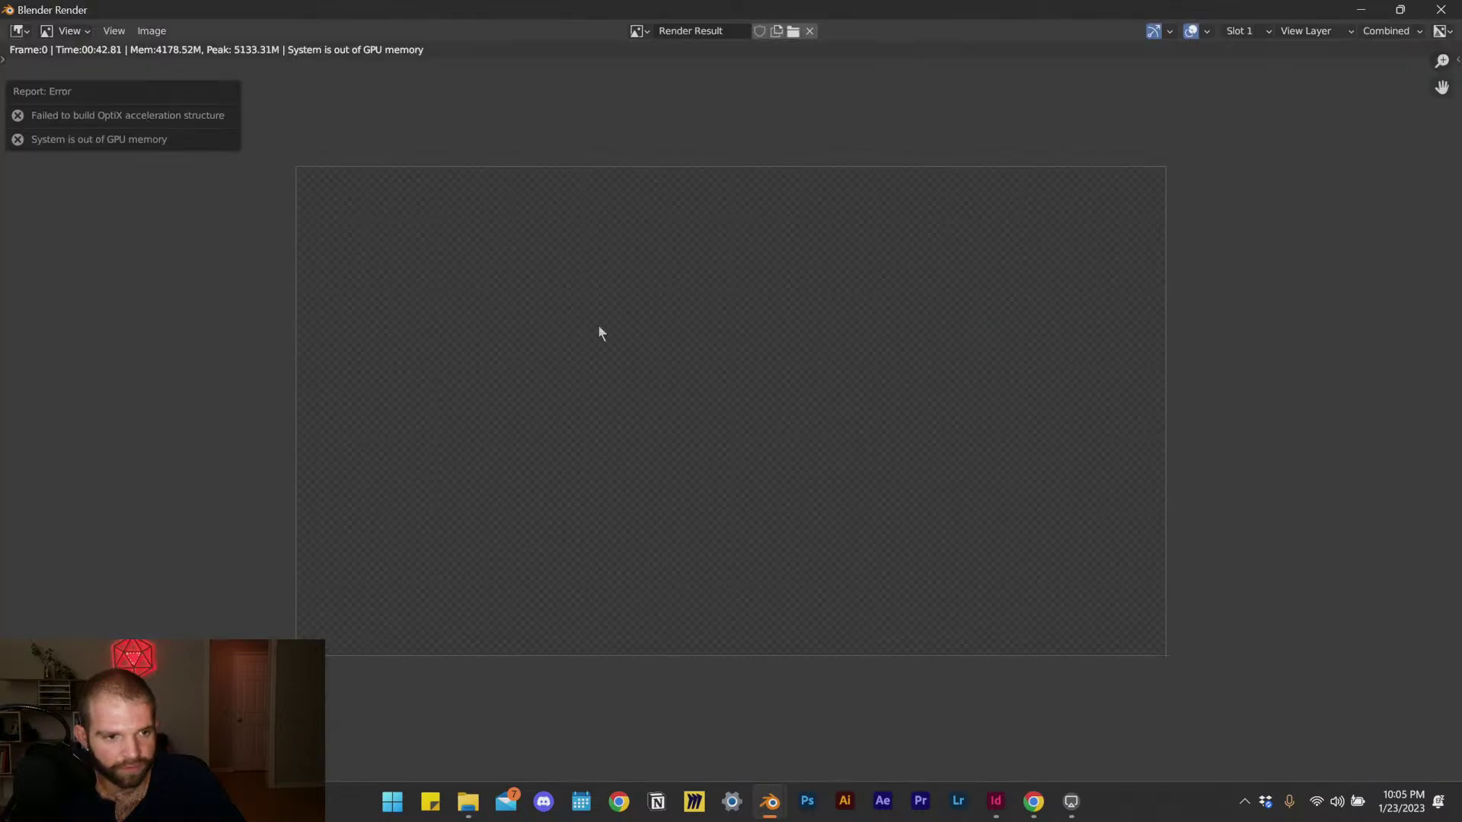
click(1441, 9)
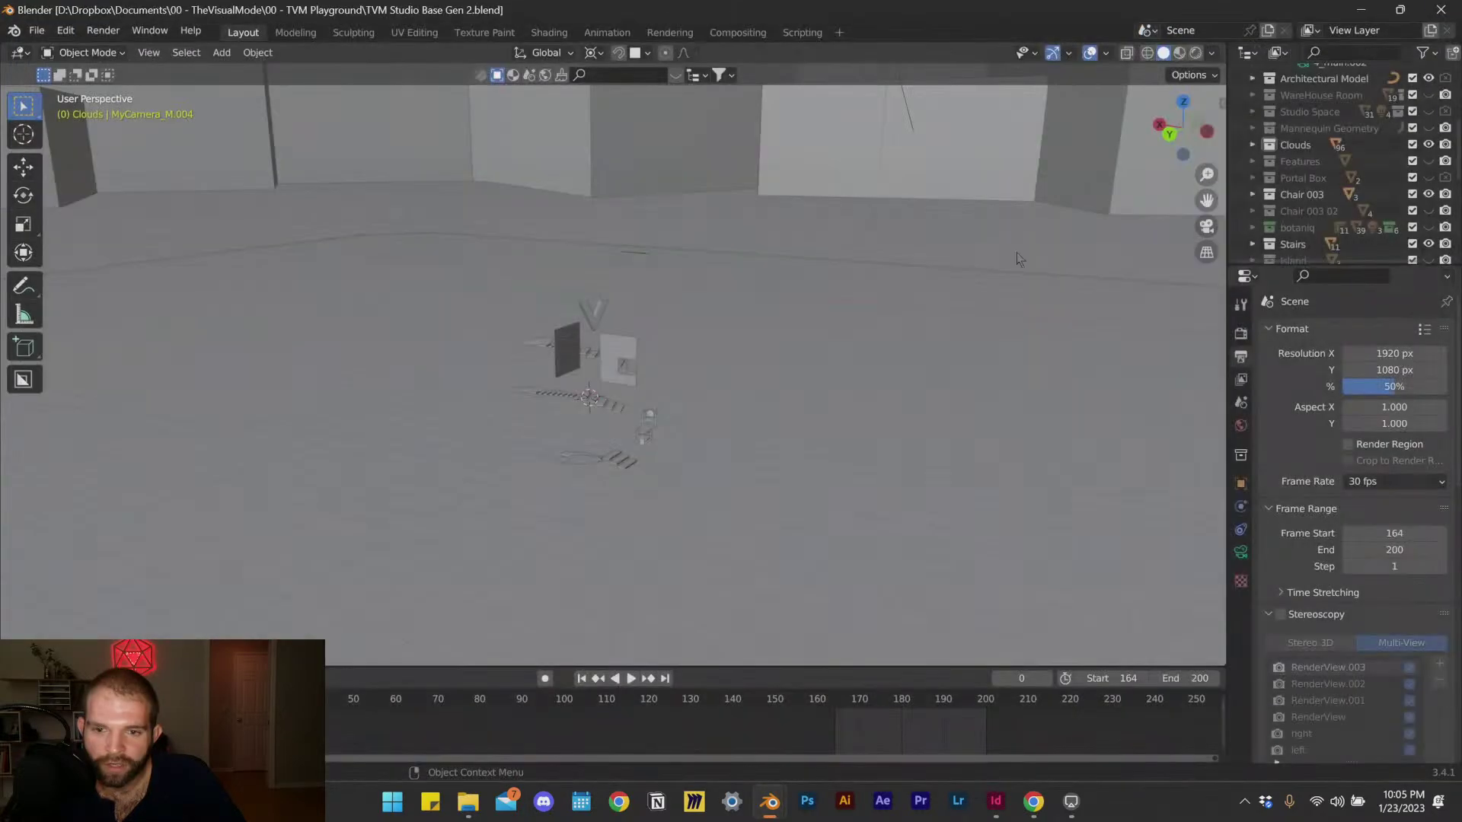
scroll(638, 413, up, 5)
scroll(586, 394, down, 5)
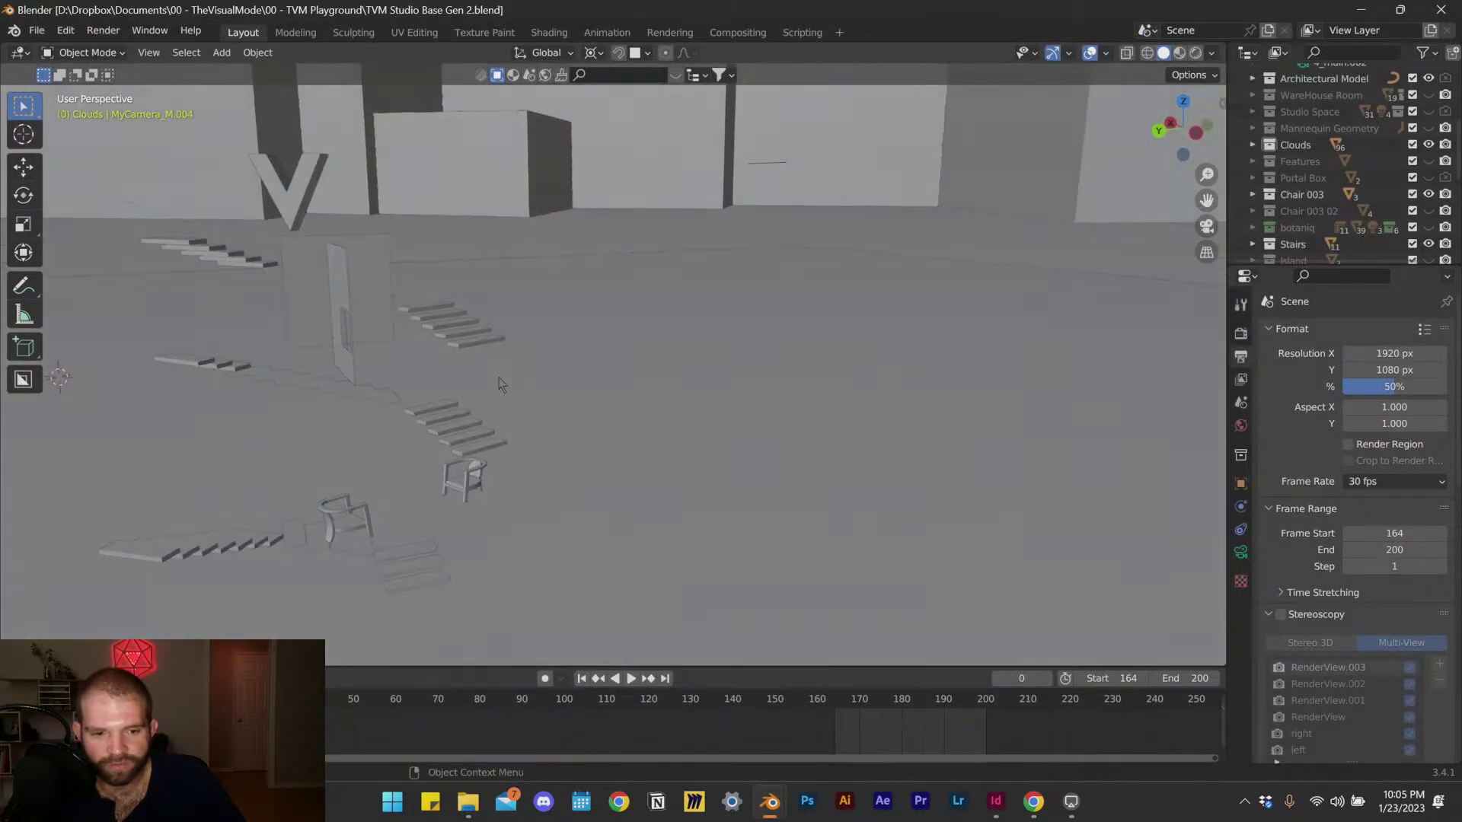
drag(1182, 128, 1245, 108)
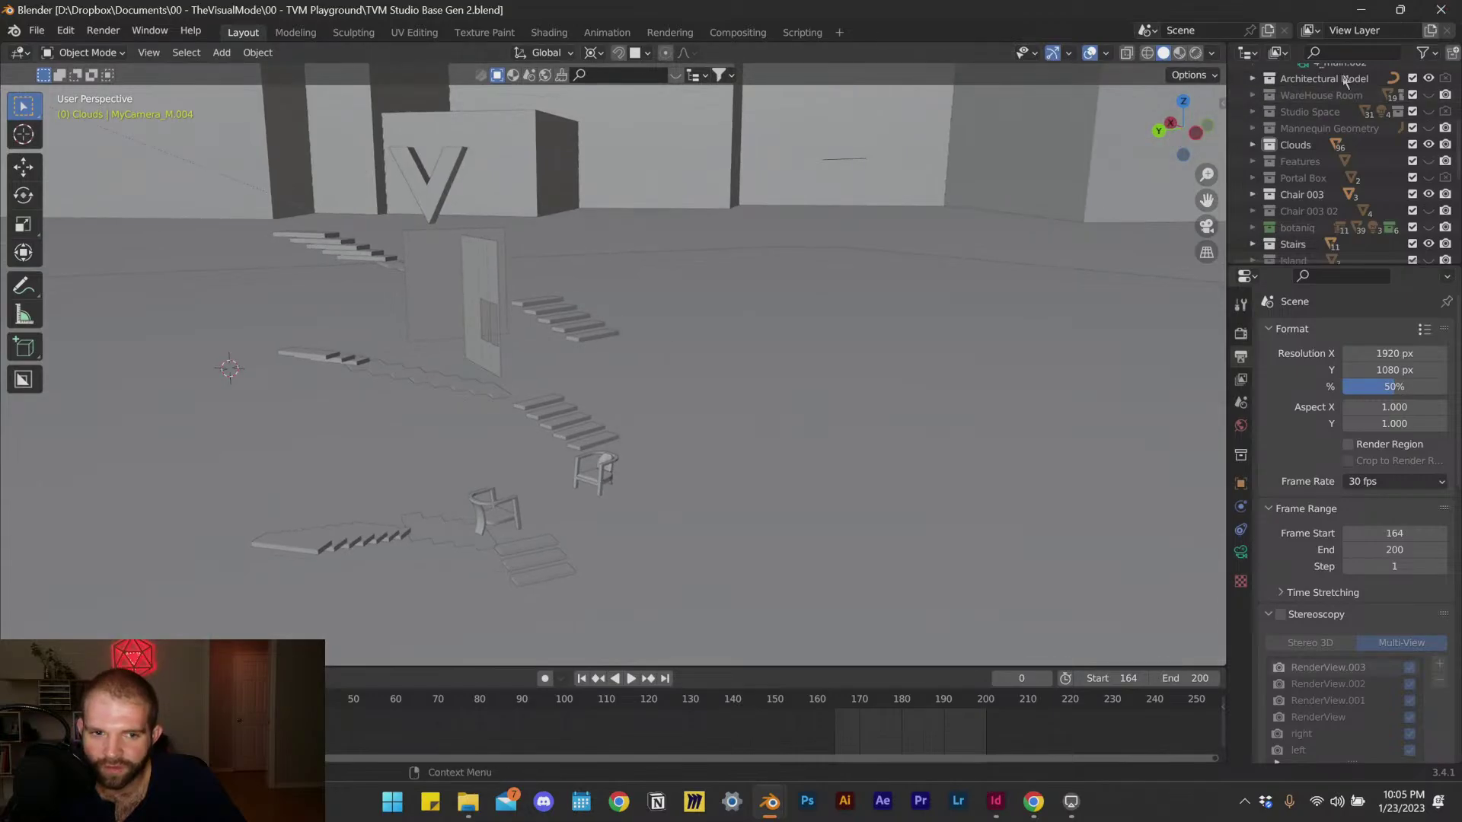
Step: Switch to the Blender window with Sequence 1.blend and close it, saving the changes
mouse_move(773, 807)
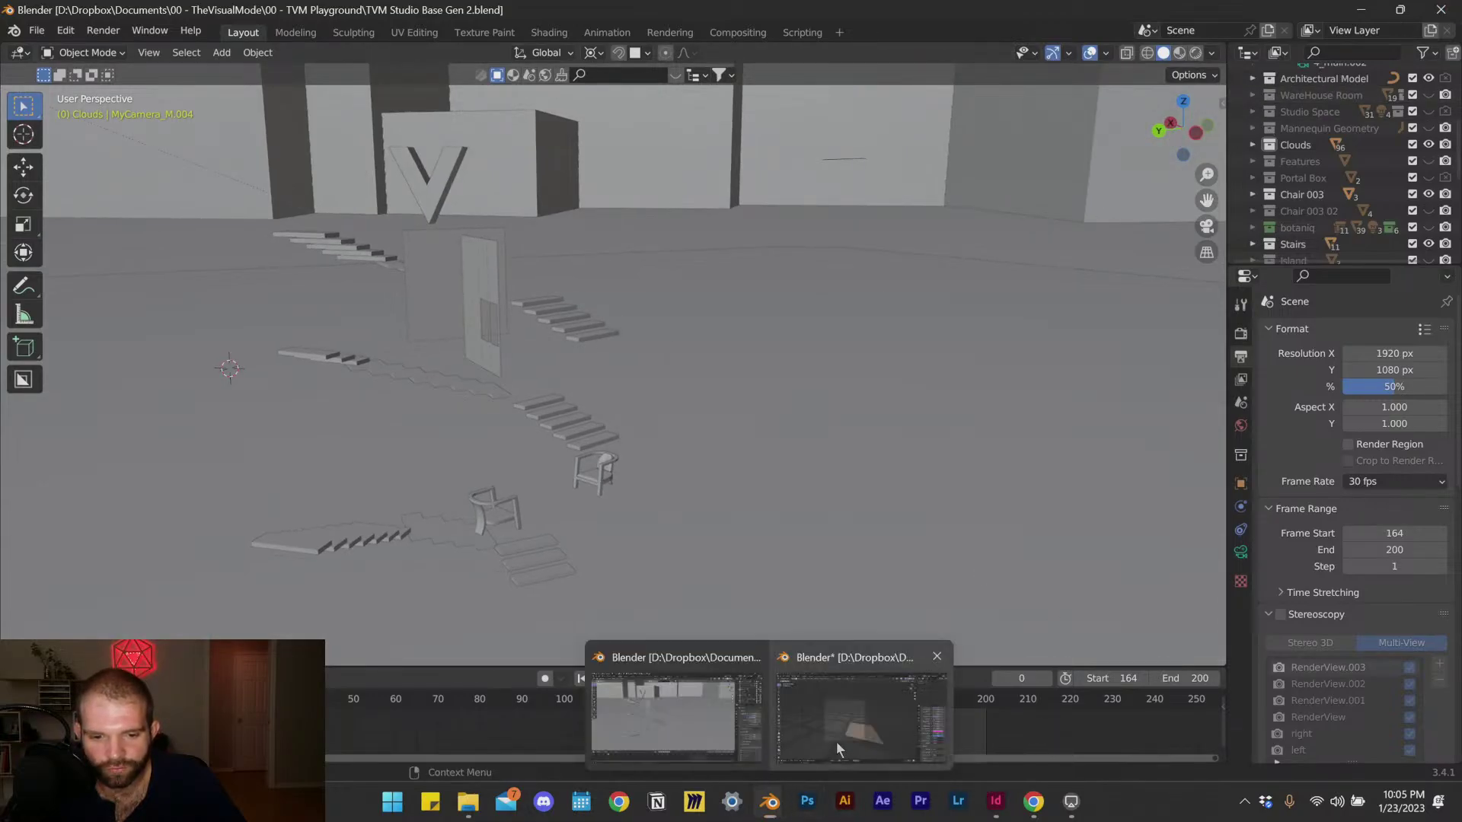
click(836, 742)
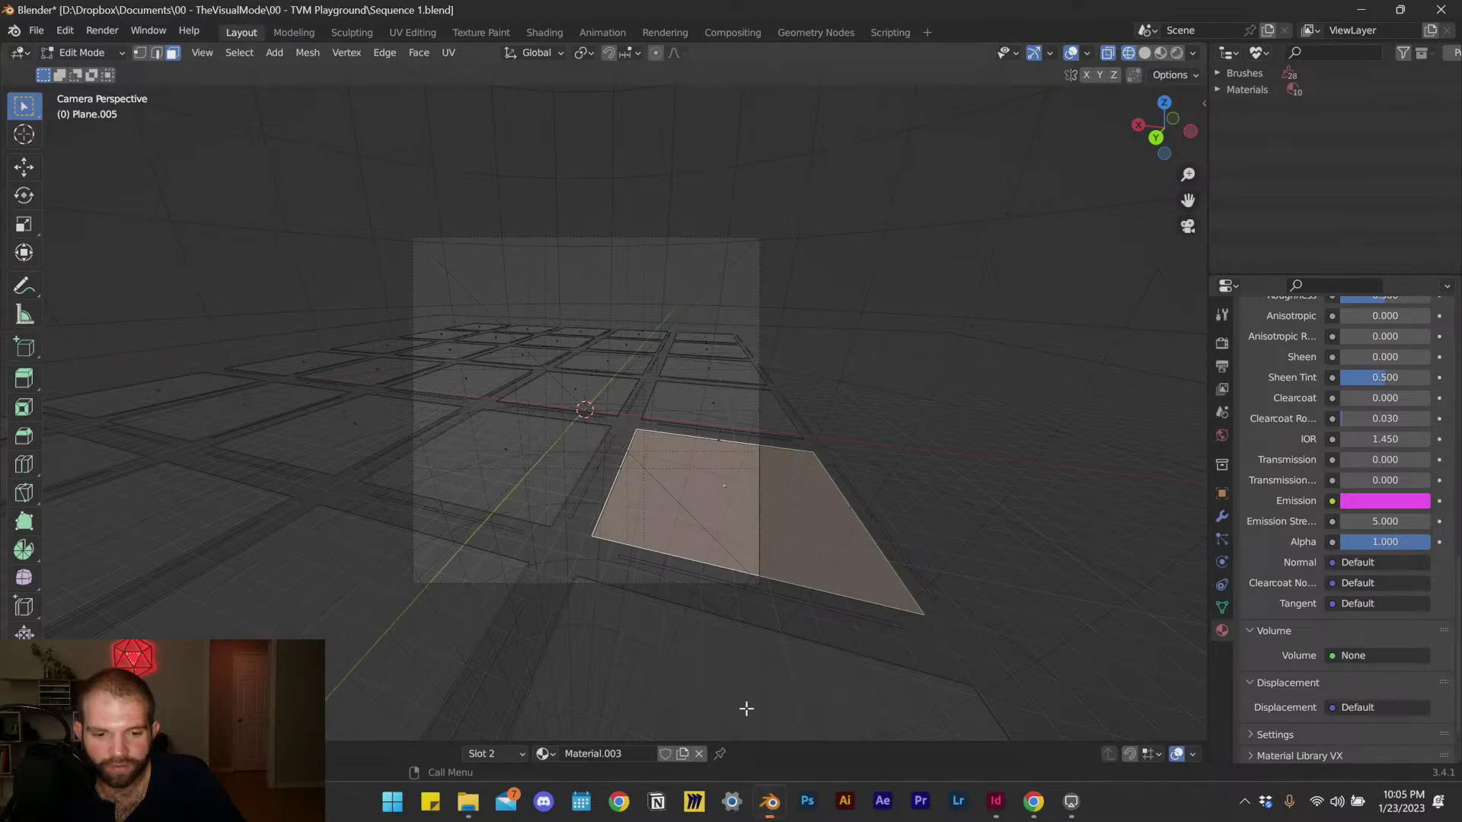
click(1442, 10)
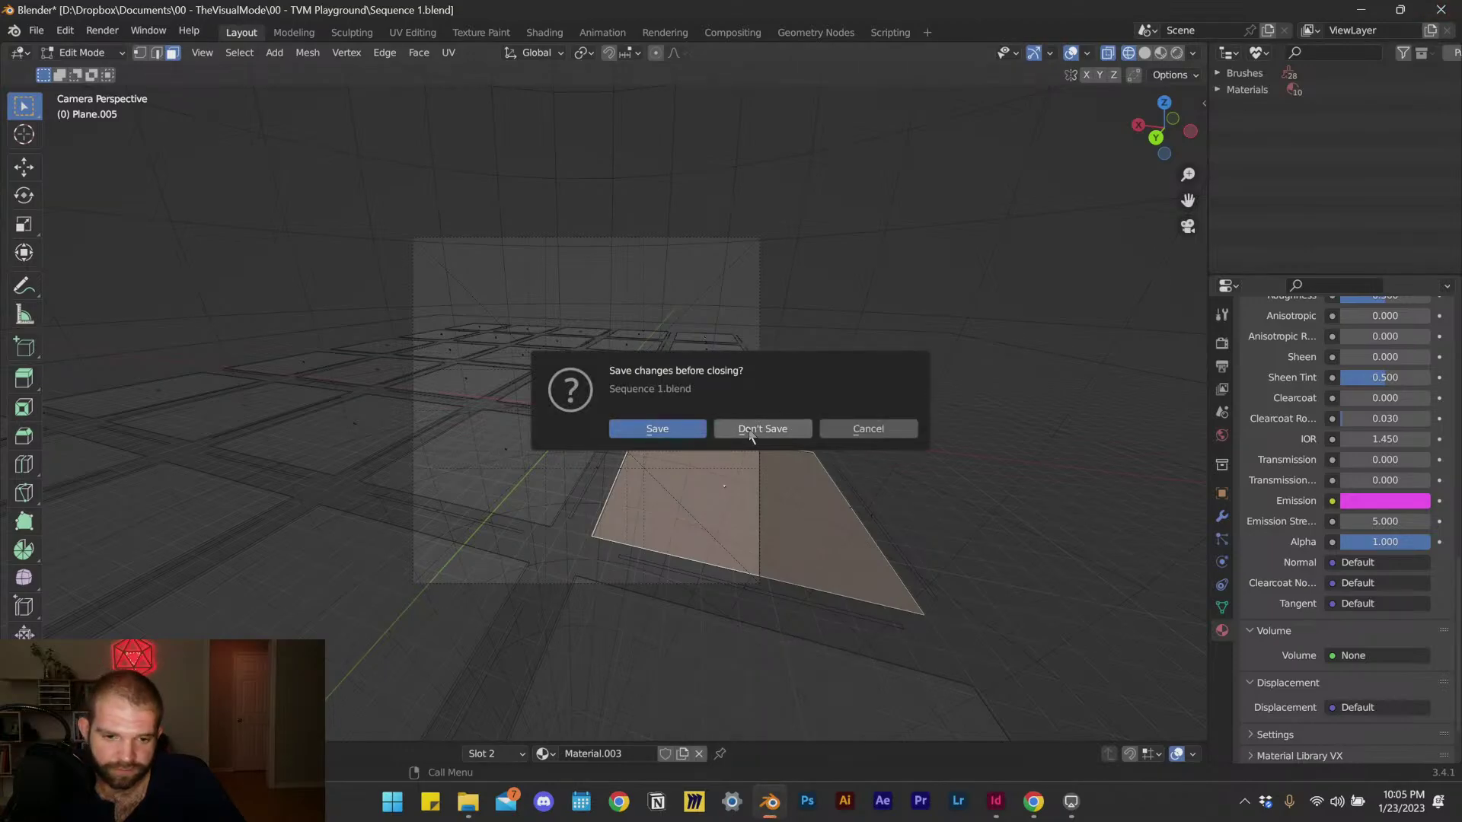
click(646, 428)
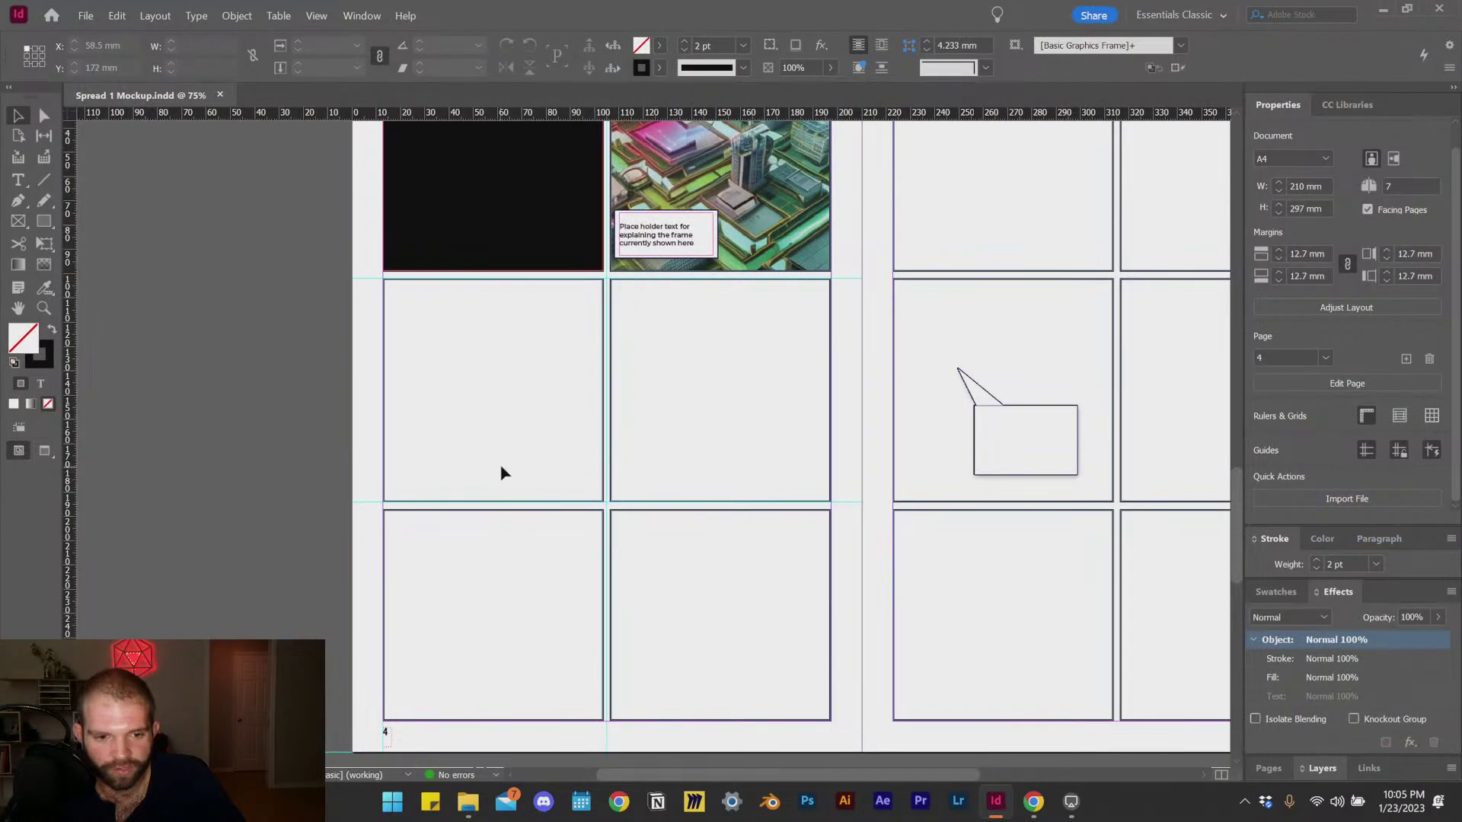
Step: Switch to File Explorer and open the 00 - Concept Art folder inside 00 - TheVisualMode's 00 - TVM Playground folder
scroll(317, 607, down, 1)
click(468, 801)
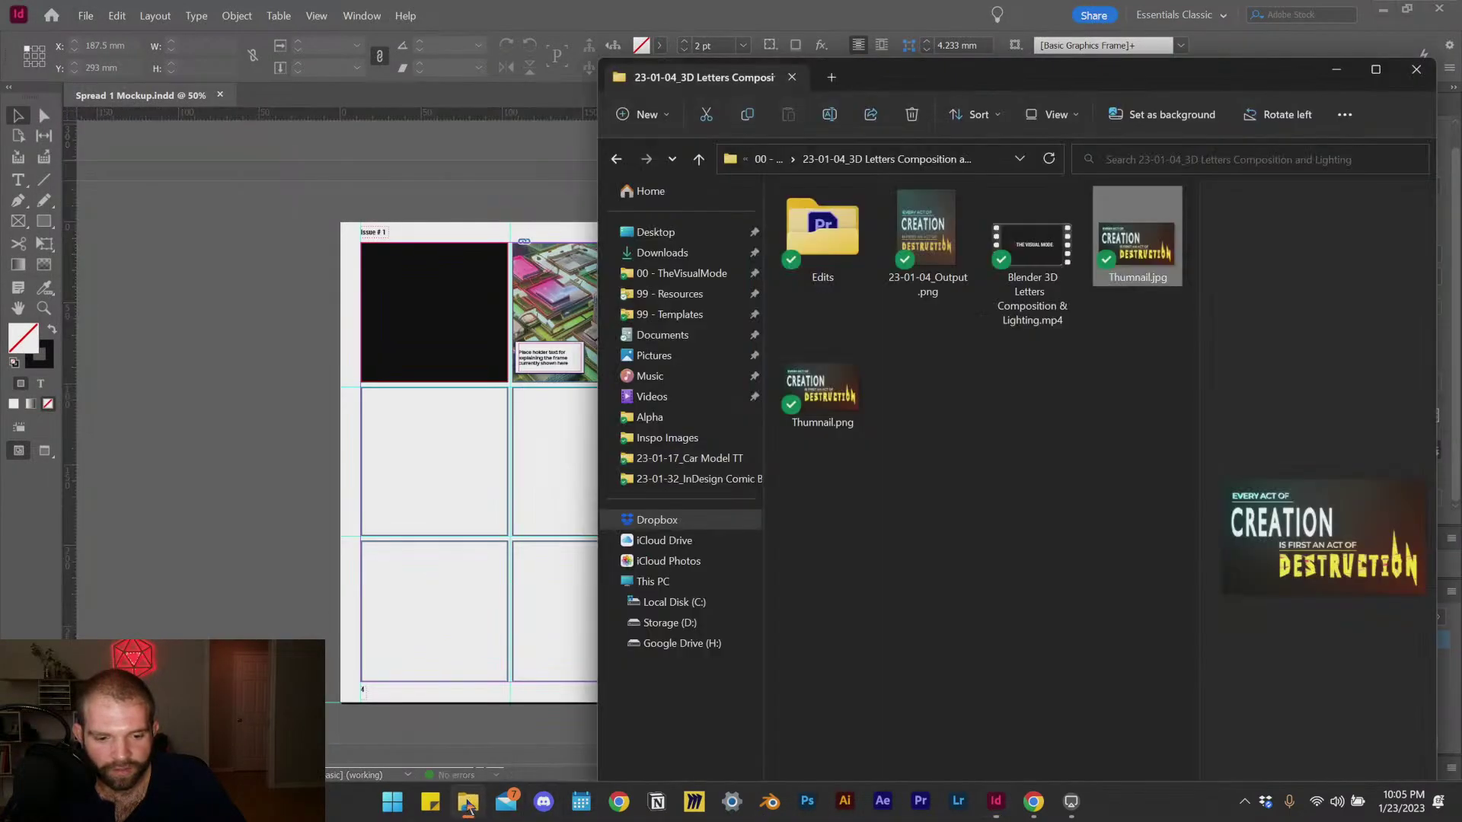
click(769, 161)
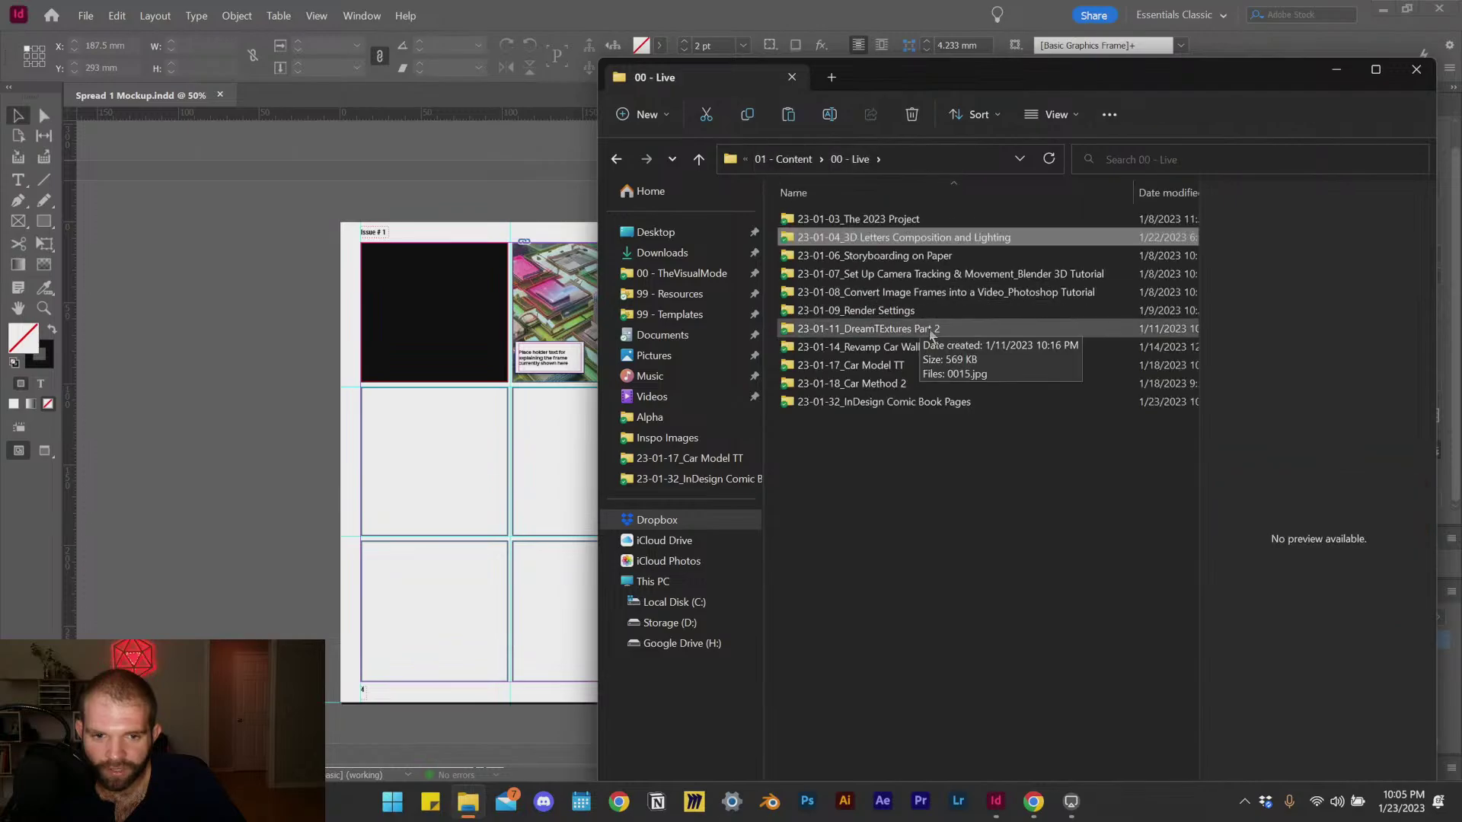
click(779, 160)
click(835, 160)
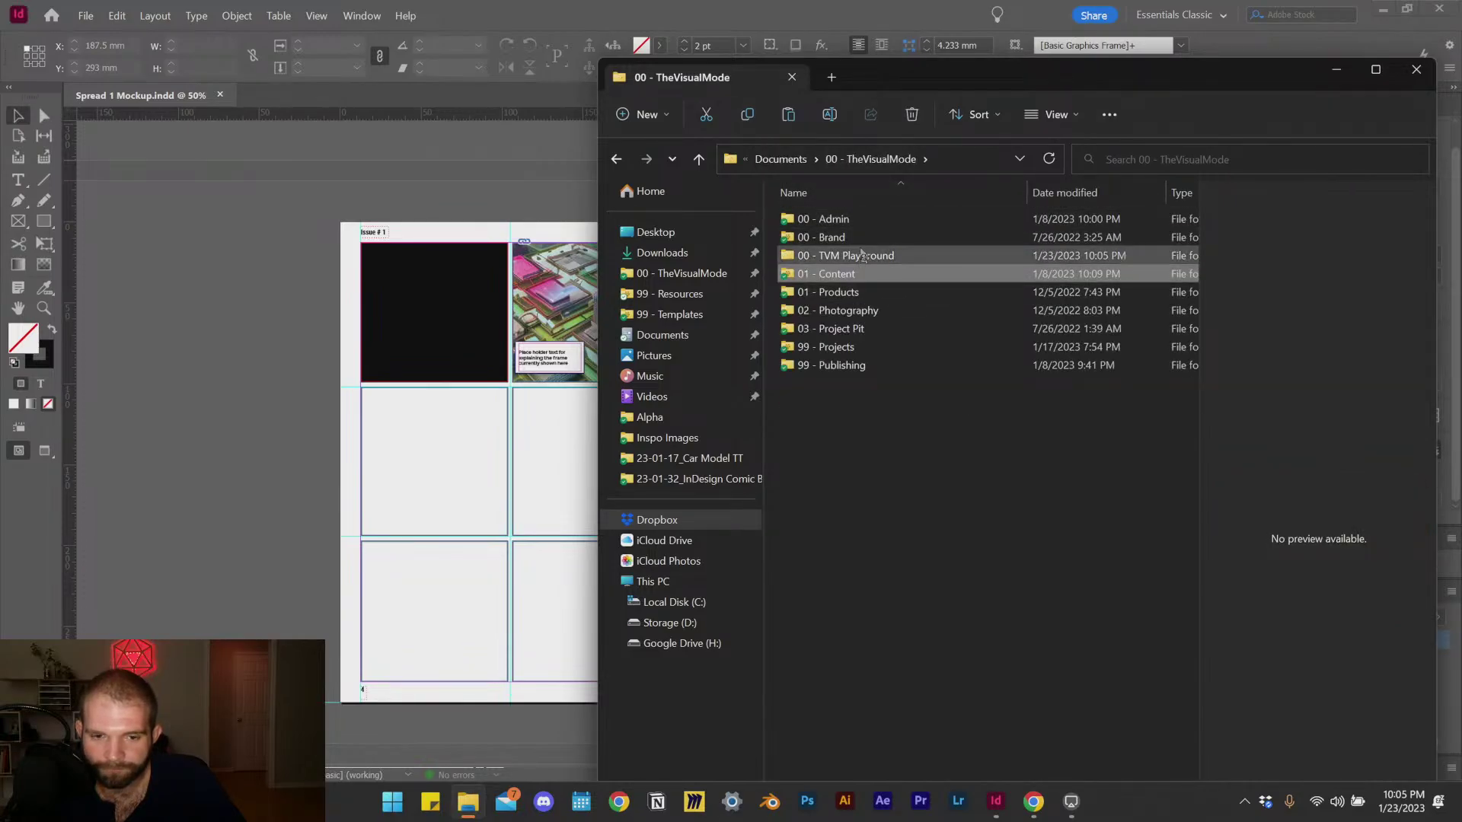
double_click(860, 255)
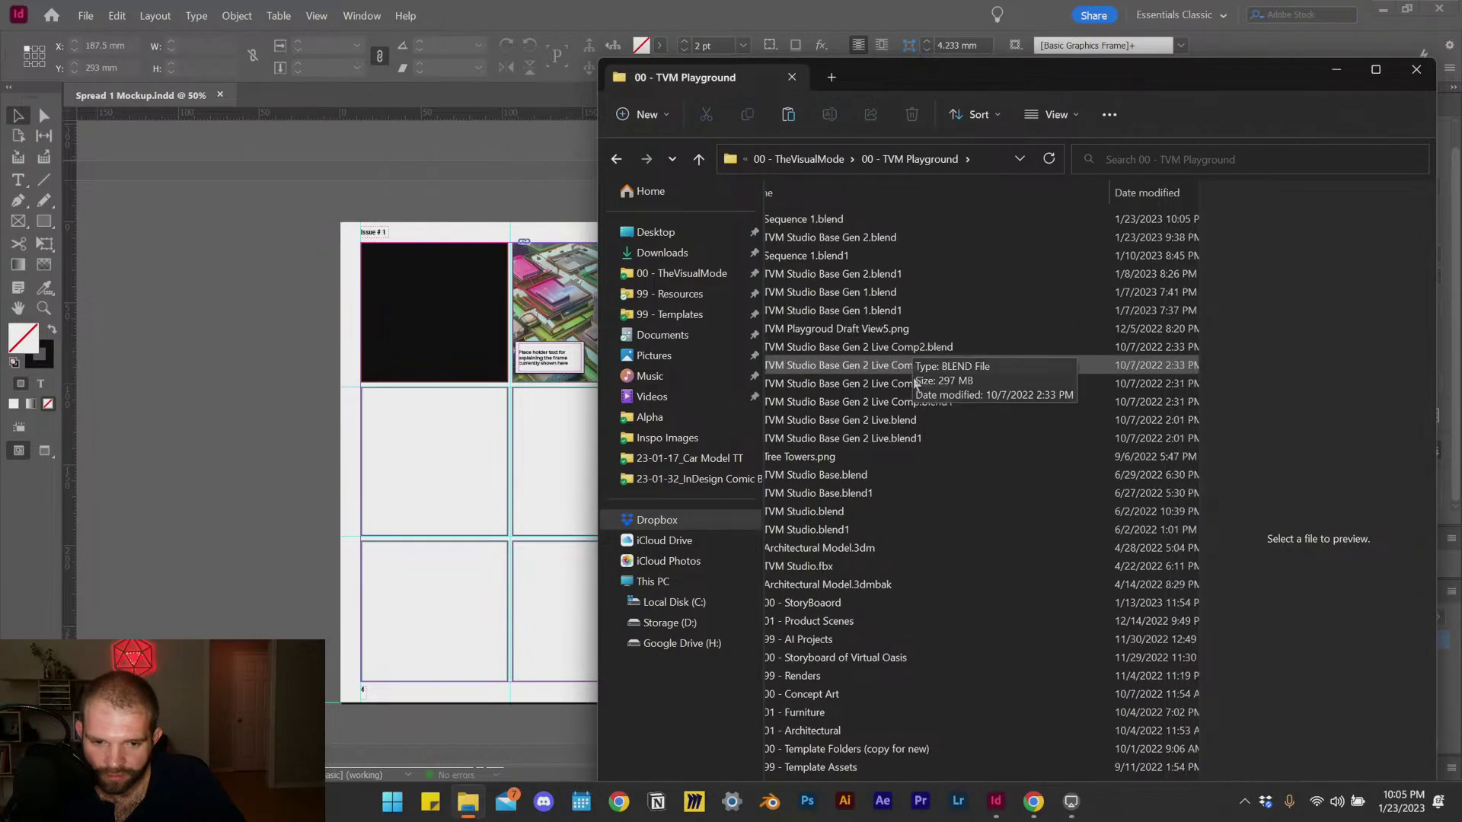
double_click(866, 691)
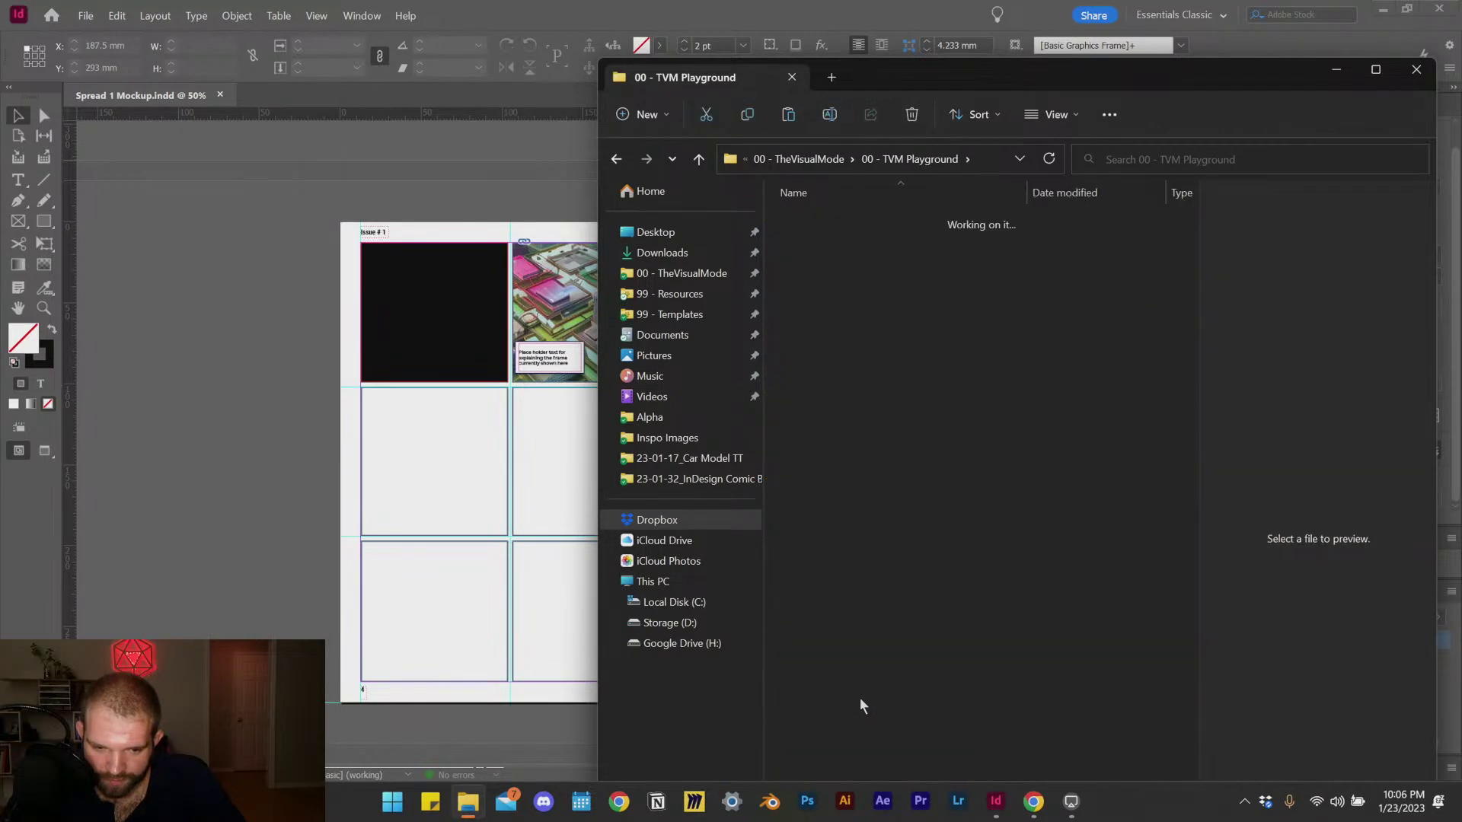
Step: Place the single dodecahedron-shaped house render from the concept art into the left panel of page 4's middle row
scroll(1089, 562, down, 5)
scroll(1089, 561, down, 10)
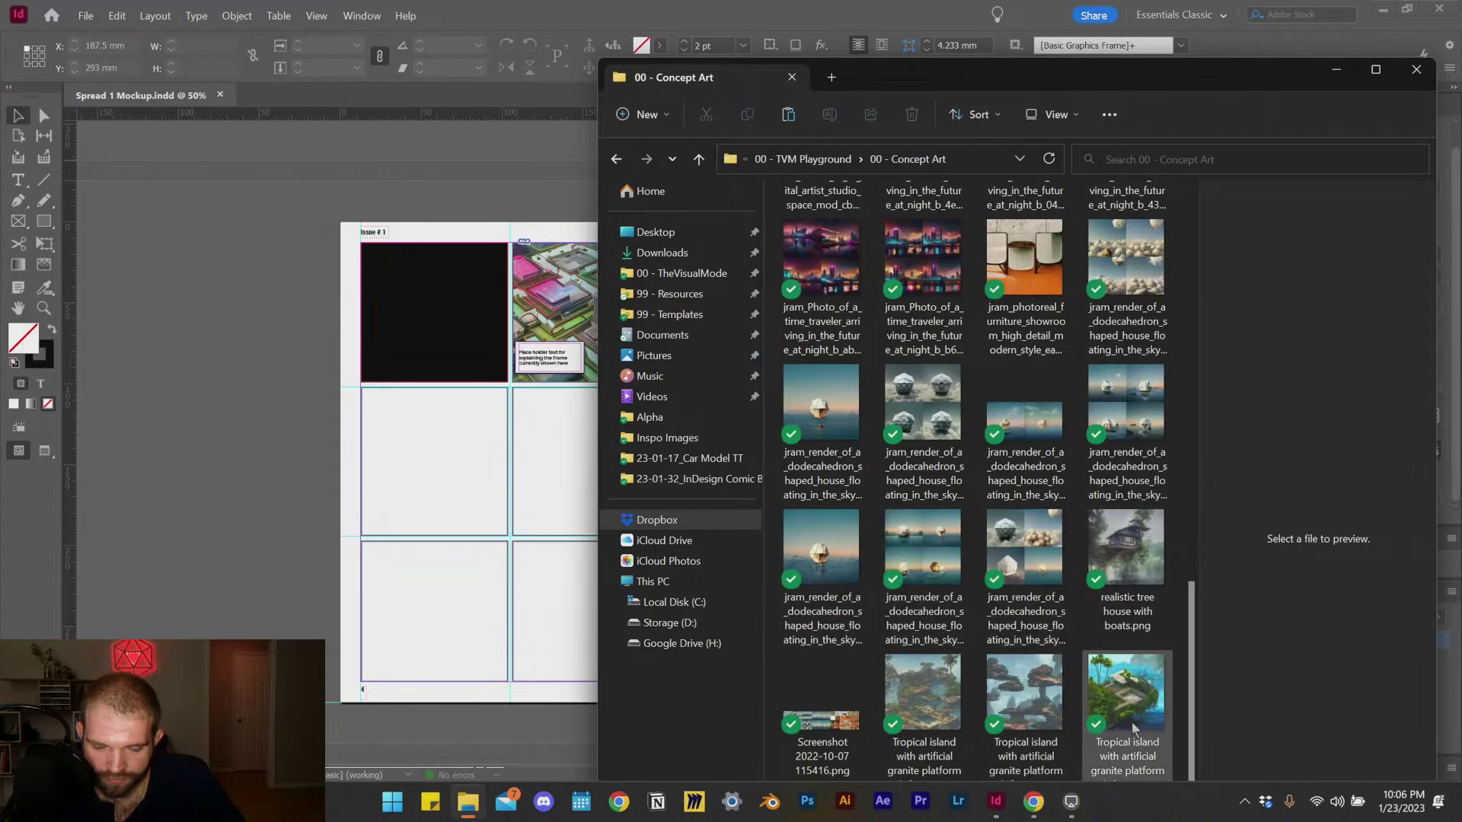
scroll(1128, 709, up, 4)
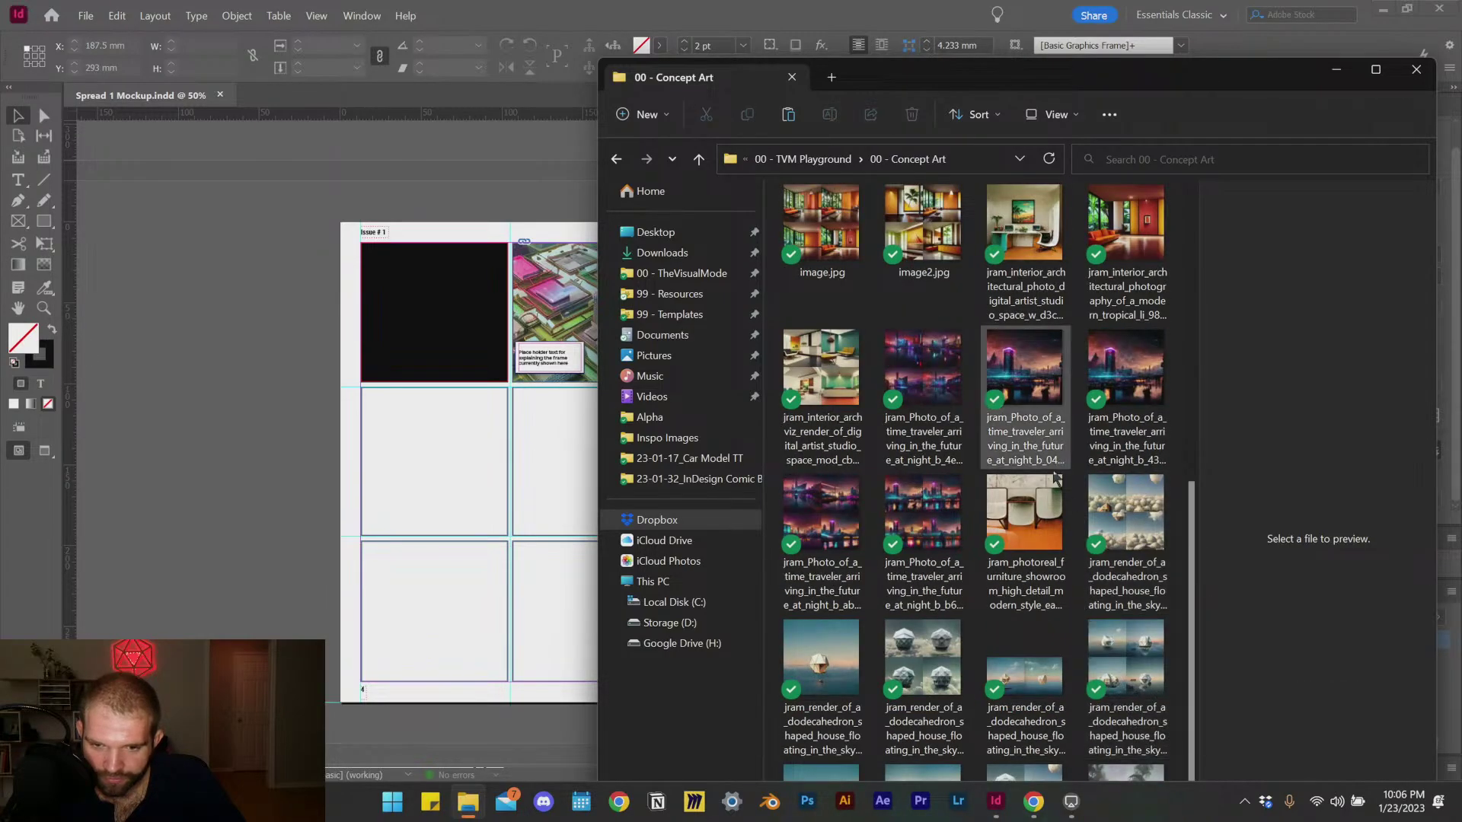
scroll(1051, 609, down, 3)
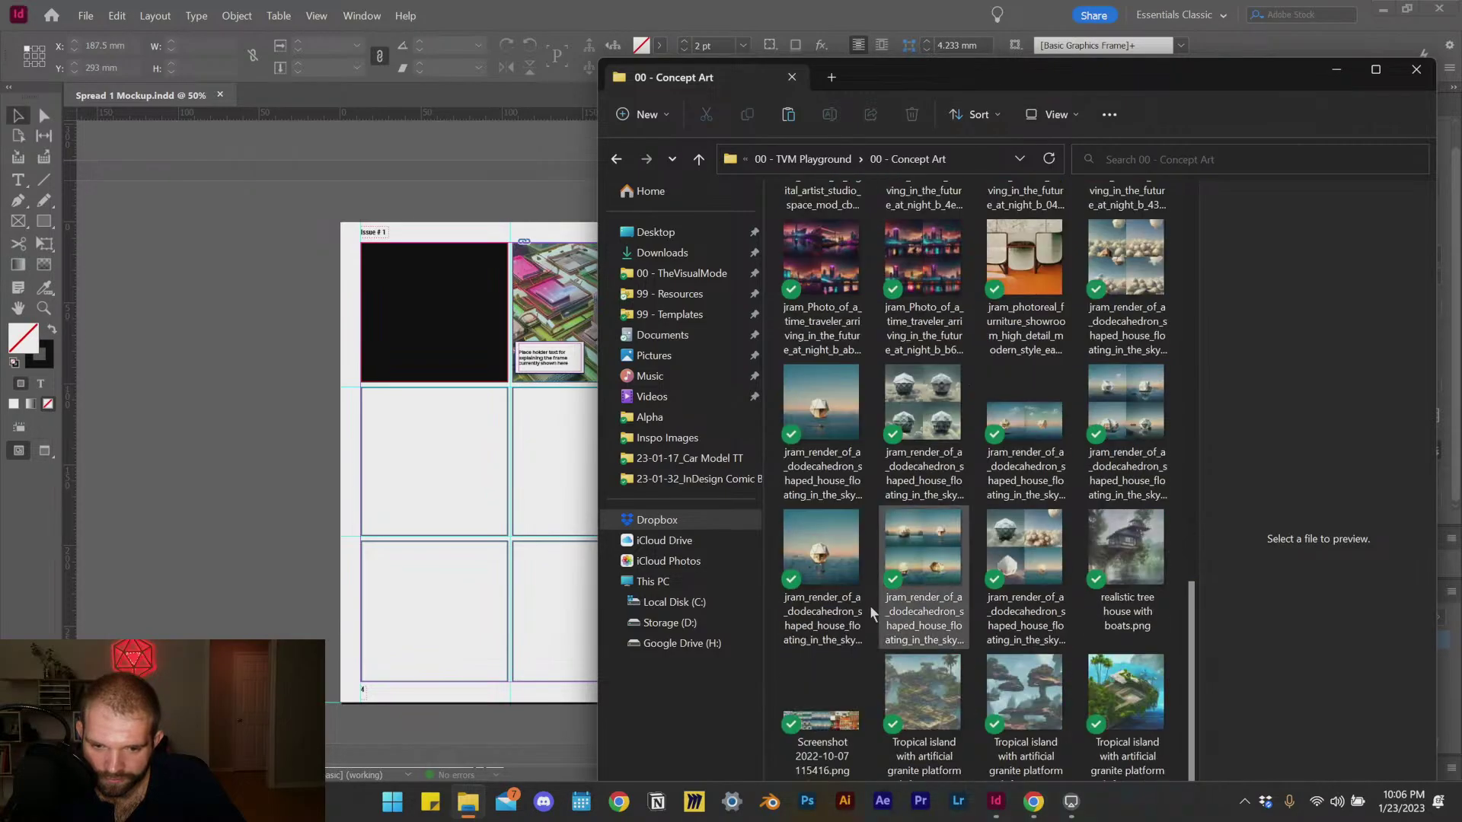
click(836, 448)
click(829, 609)
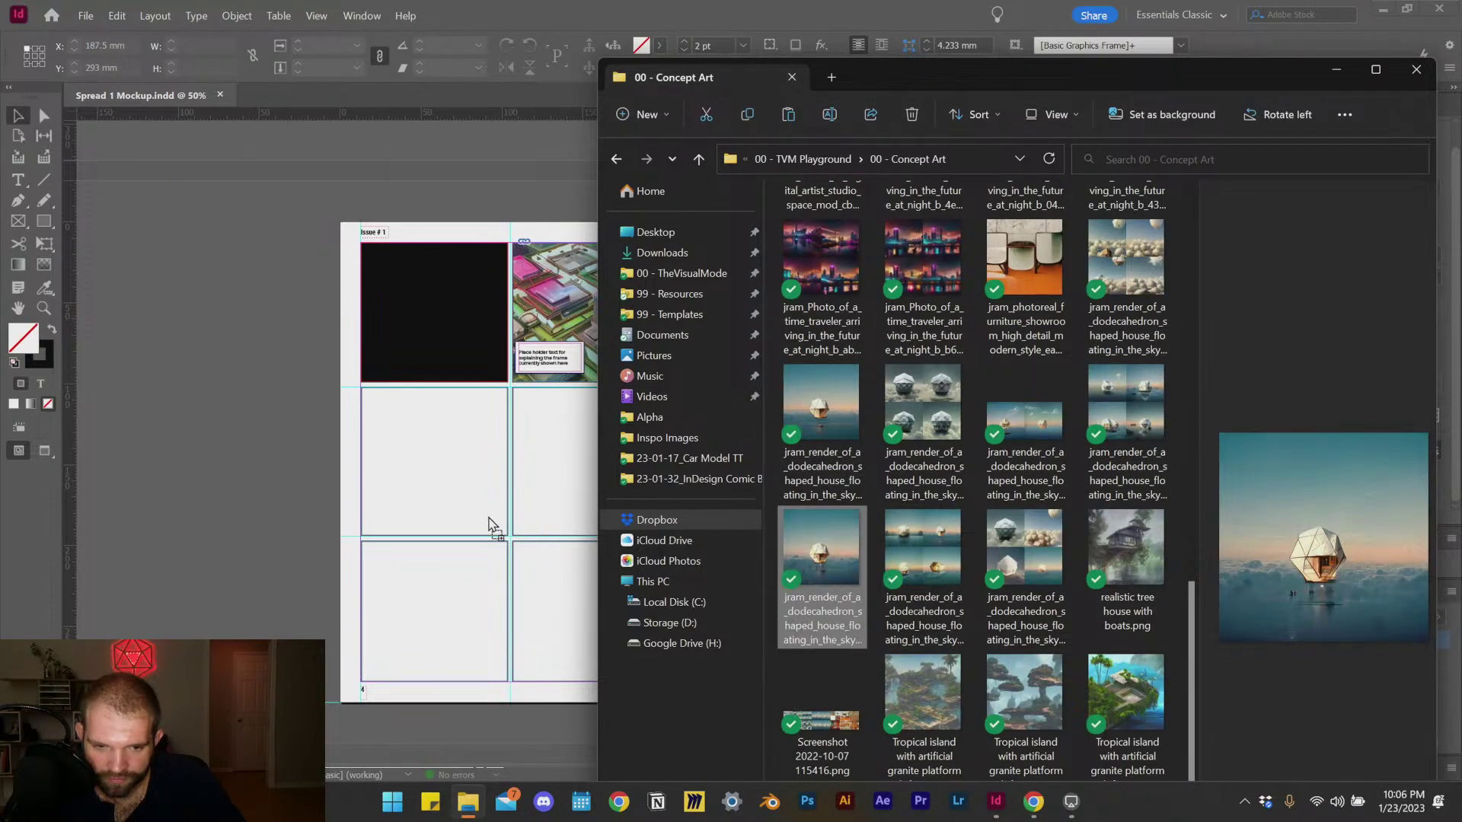
drag(489, 525, 432, 459)
click(315, 455)
scroll(361, 435, up, 3)
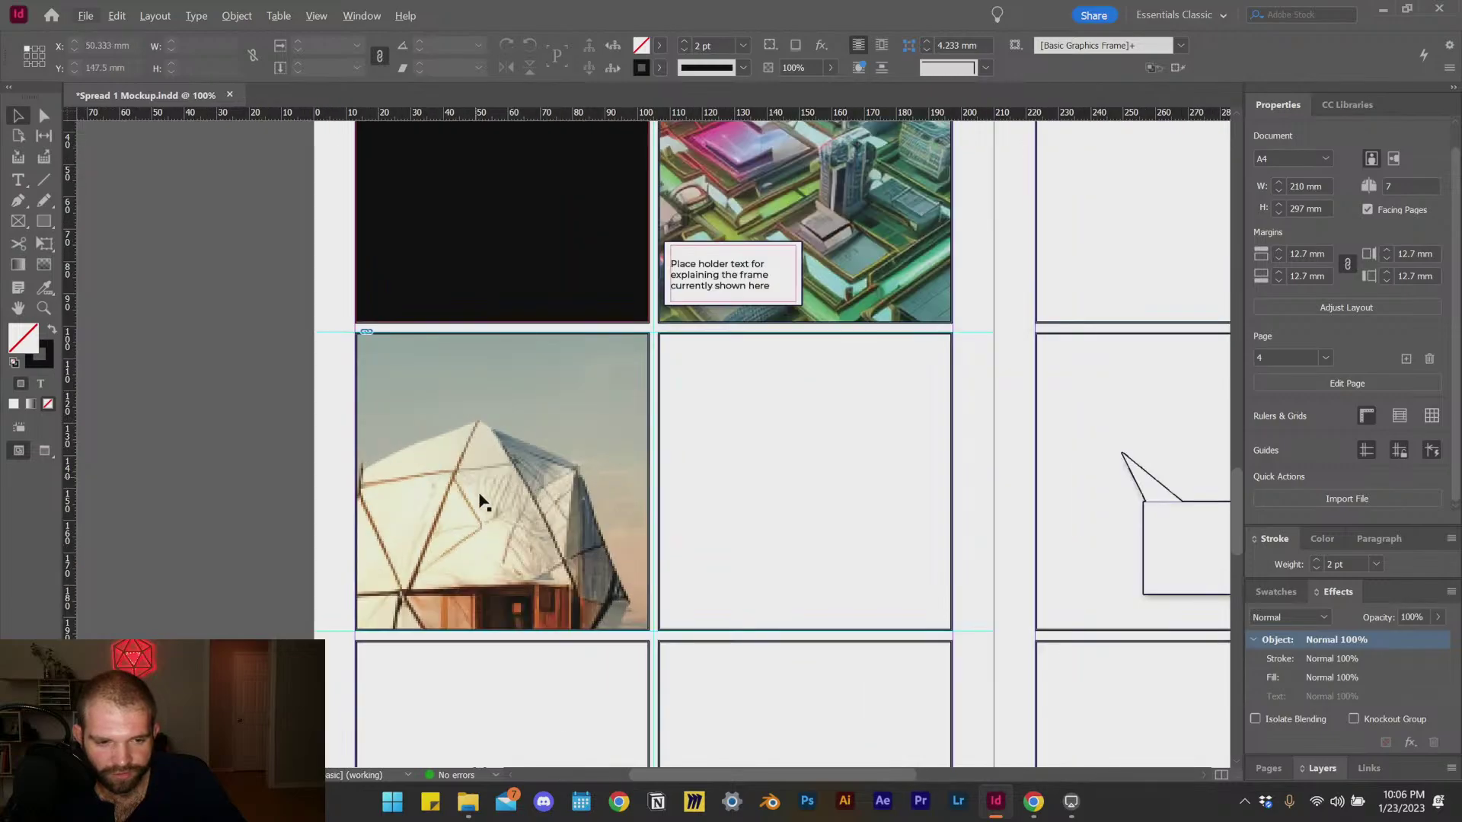
Step: Select the house image inside its frame and scale it down proportionally to about 127.5 mm wide
double_click(491, 516)
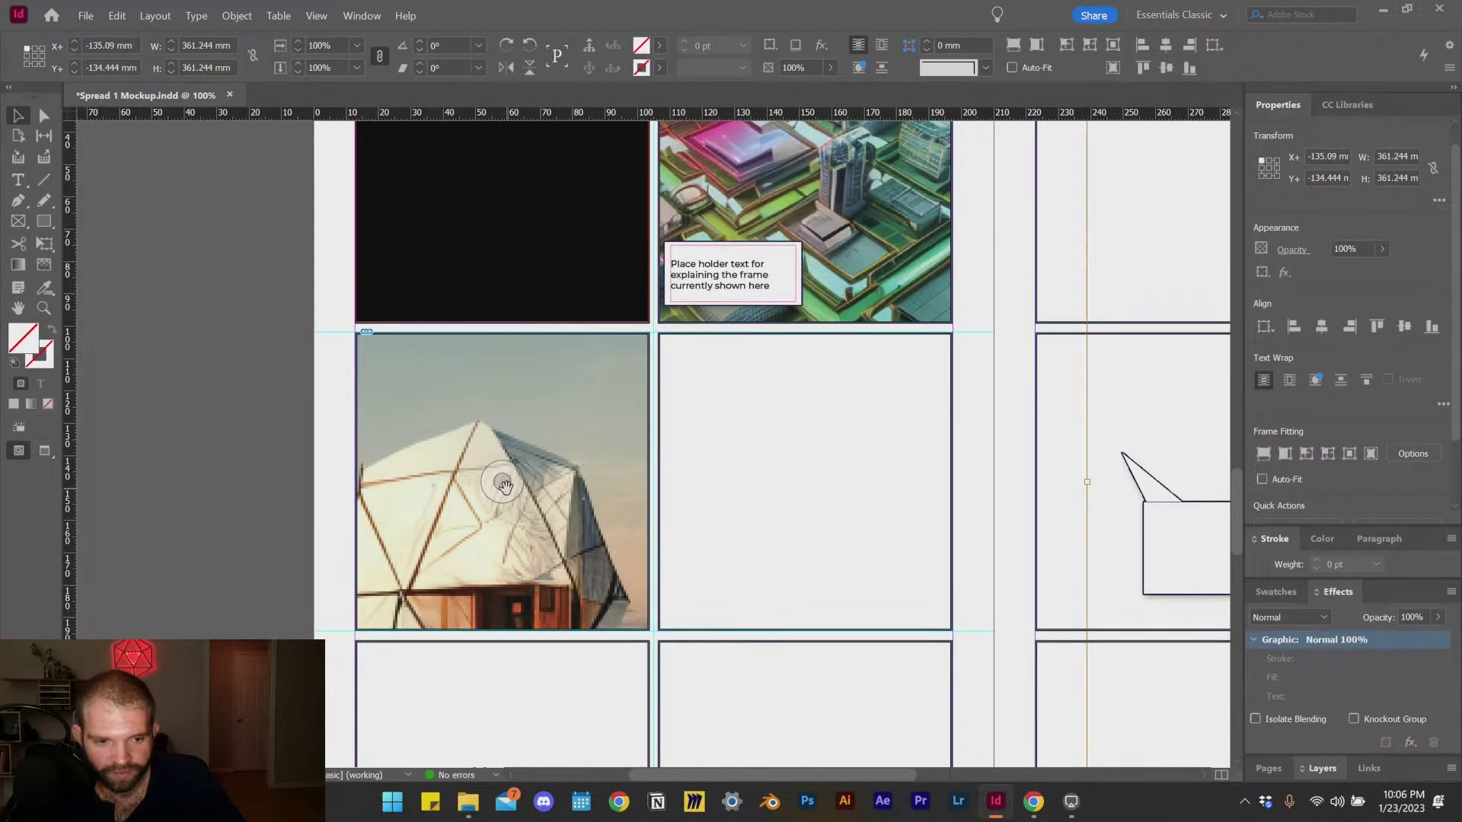
scroll(509, 482, down, 1)
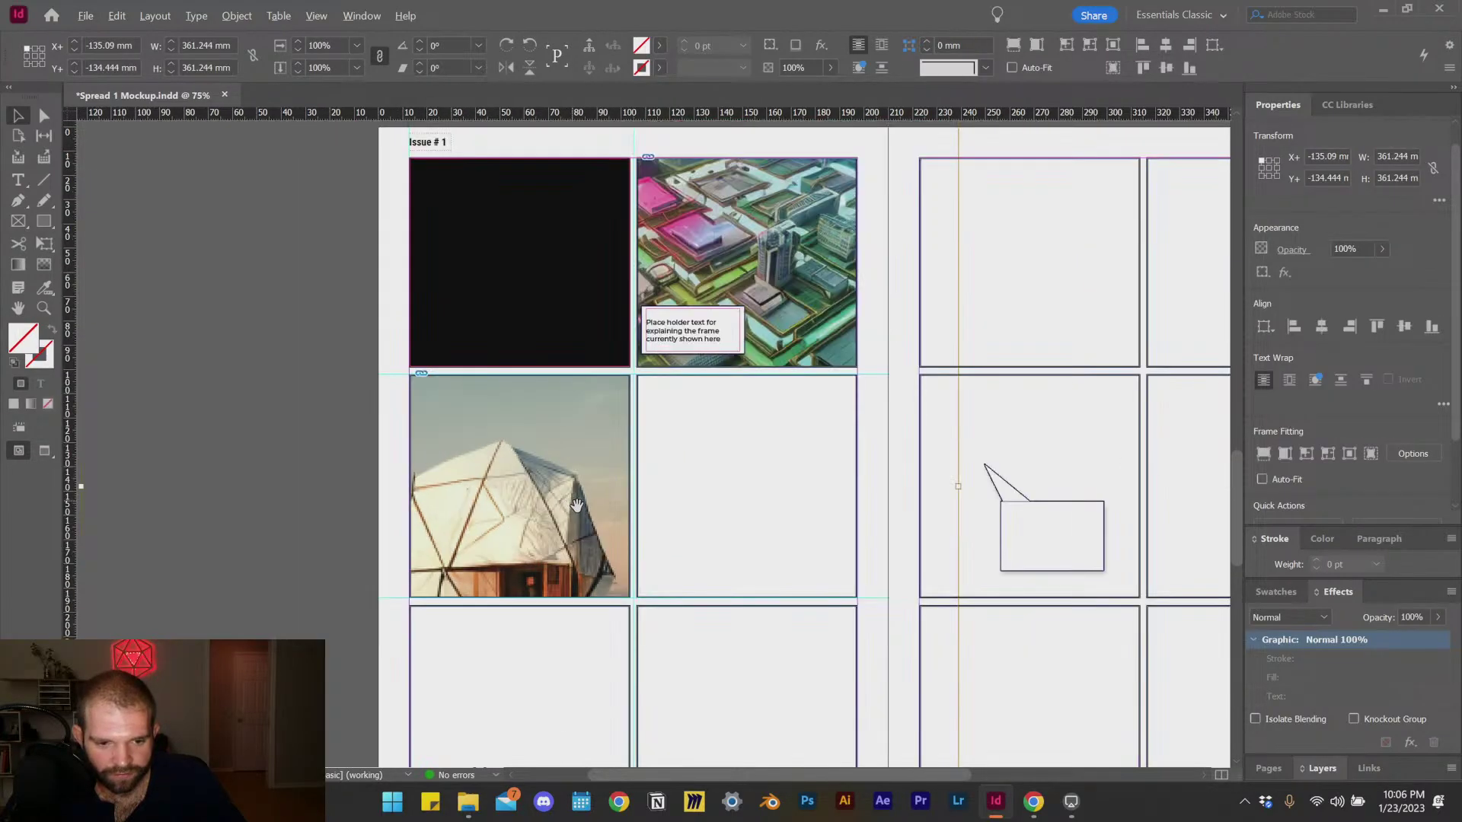
click(378, 504)
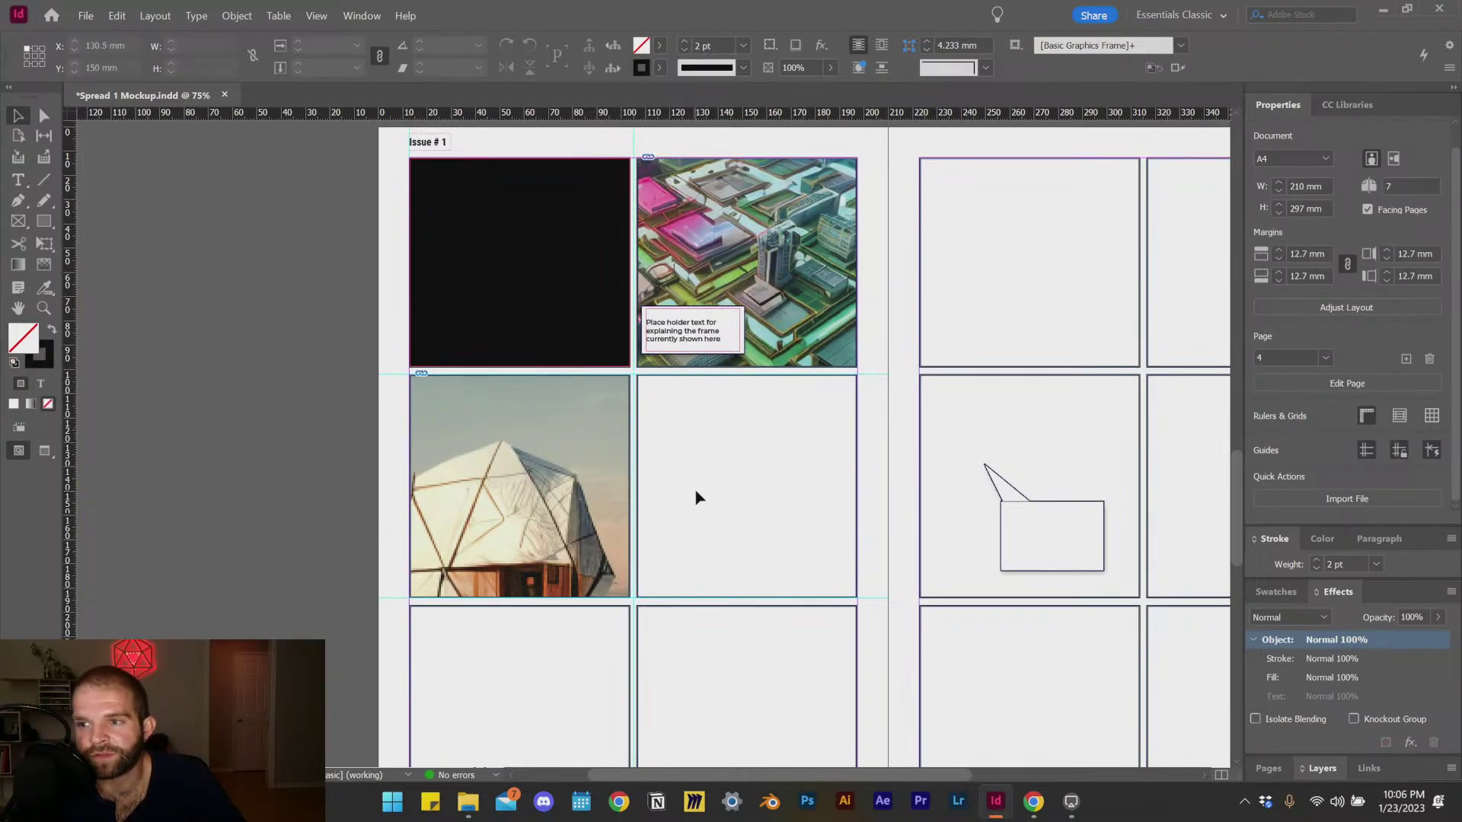
key(space)
drag(728, 597, 537, 501)
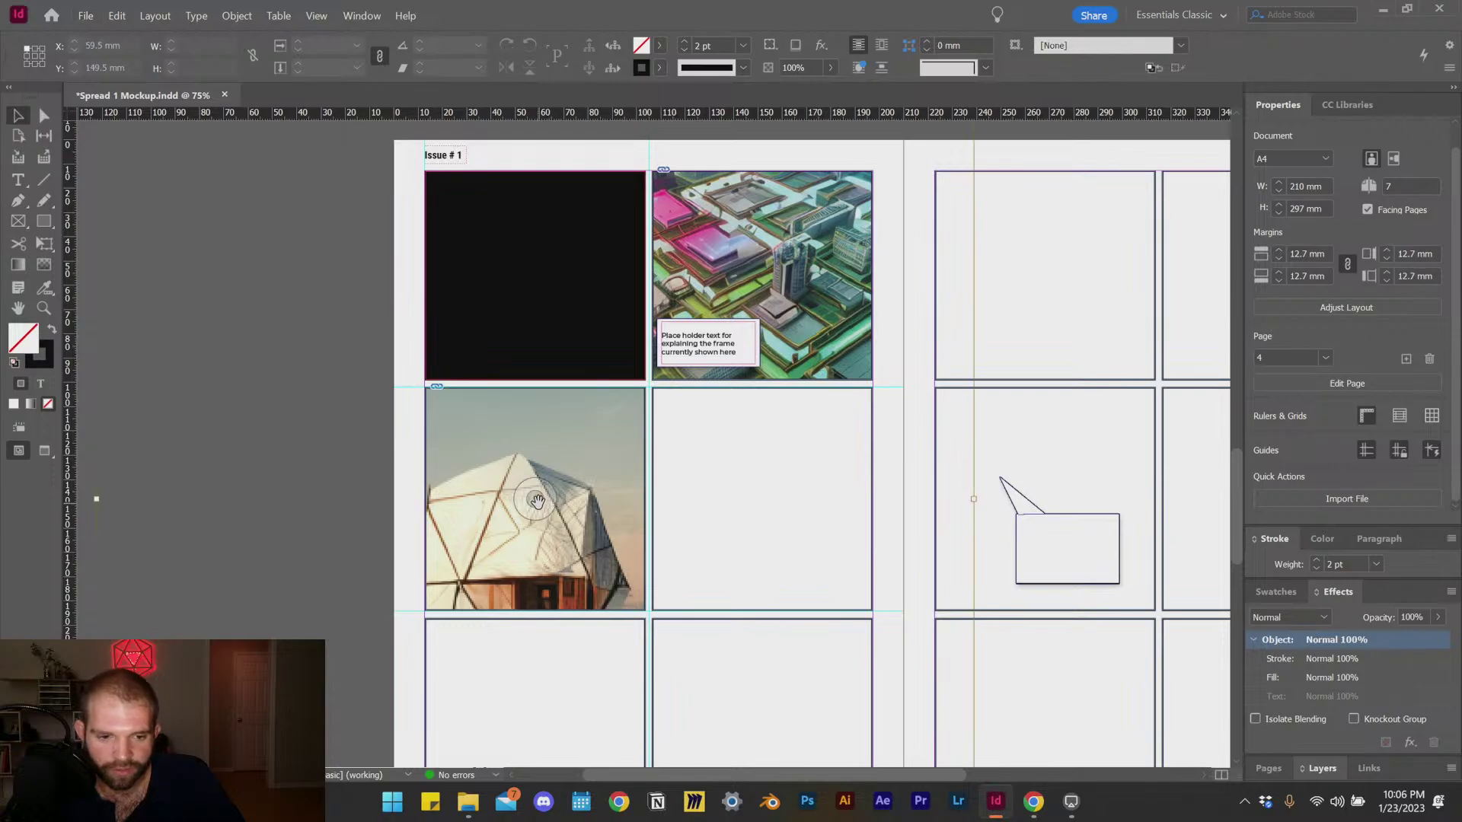
click(537, 500)
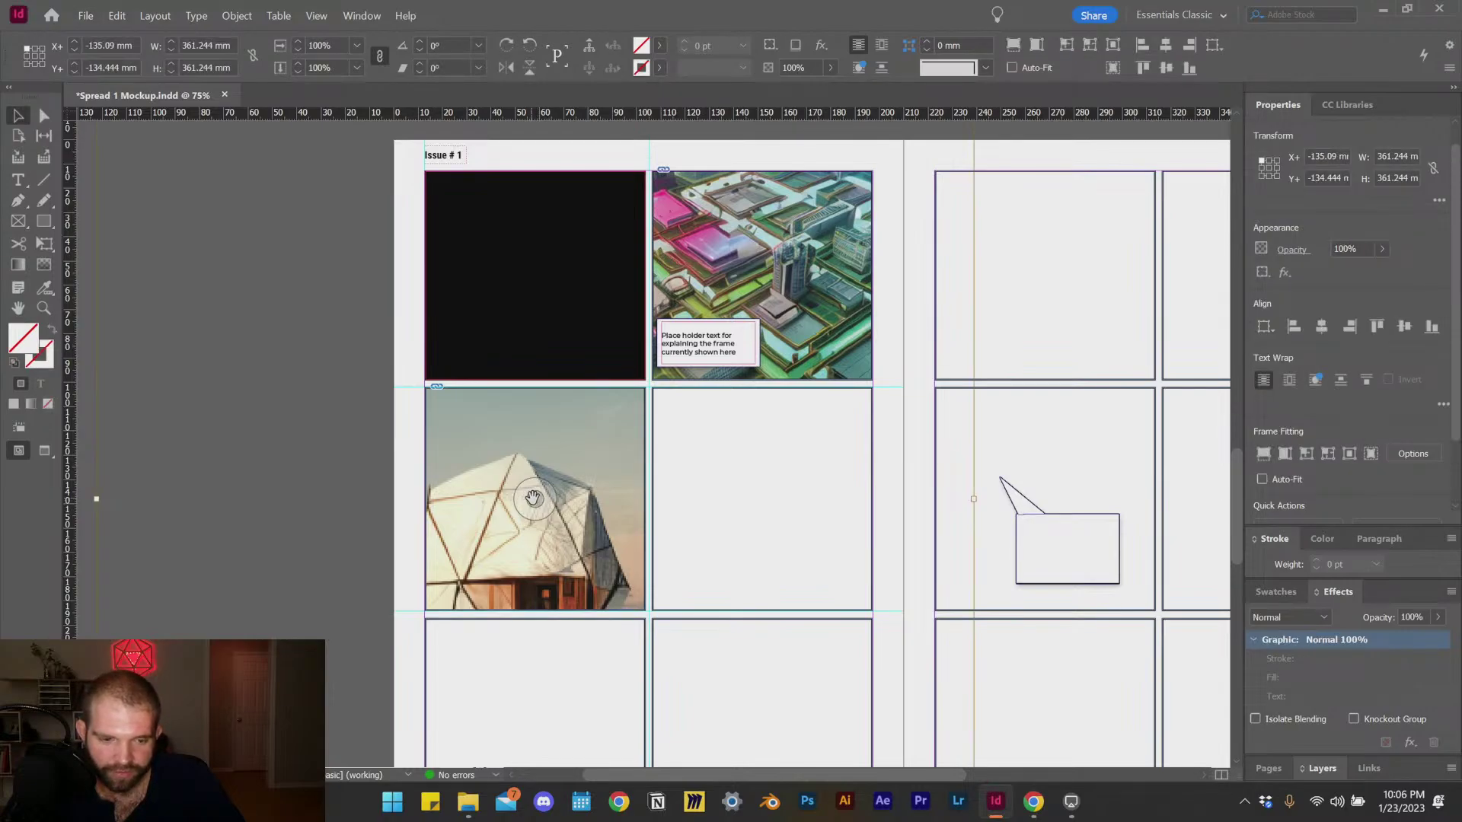
key(ctrl+minus)
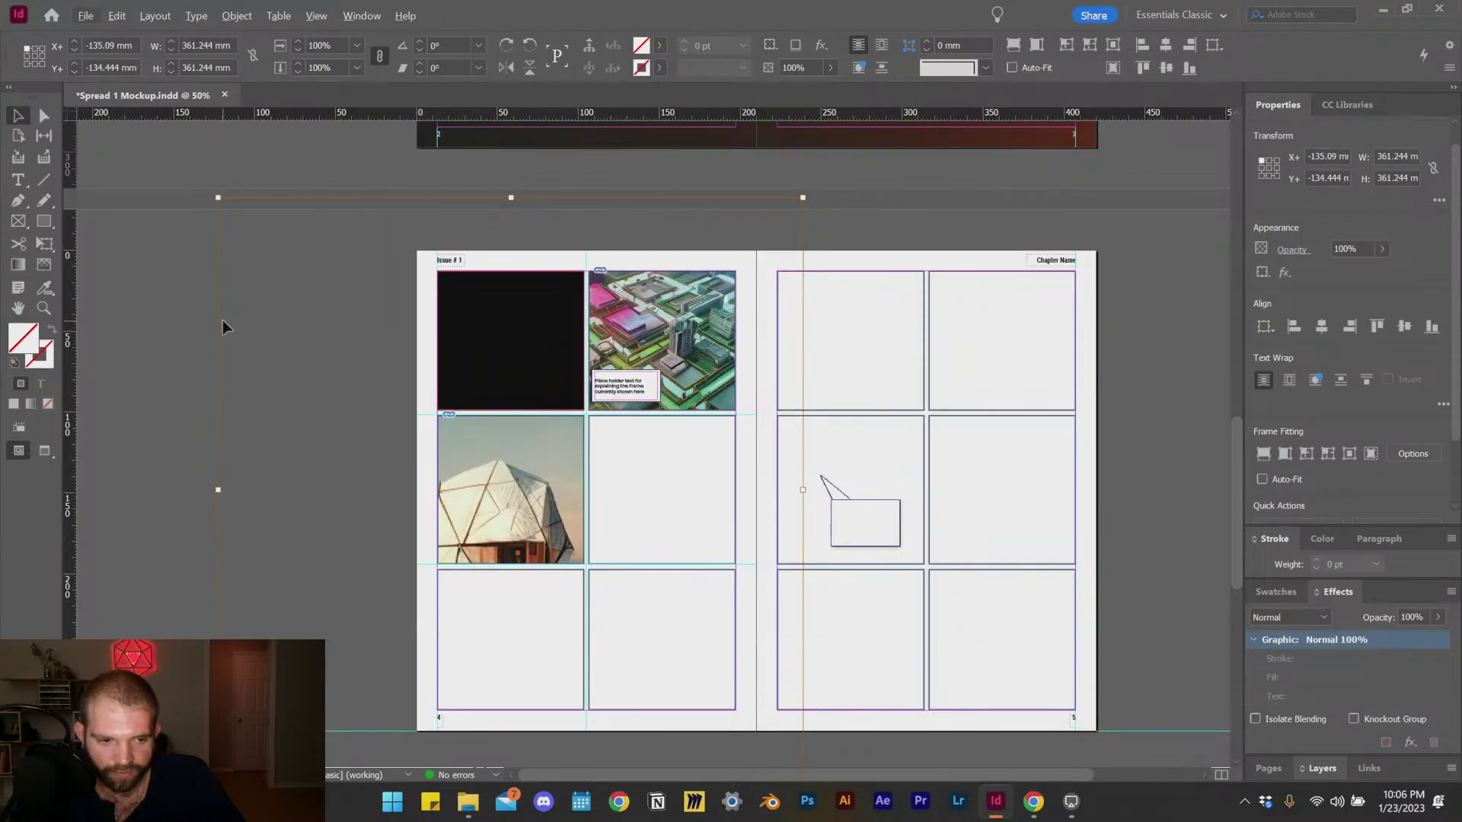
drag(218, 196, 407, 386)
scroll(533, 487, down, 3)
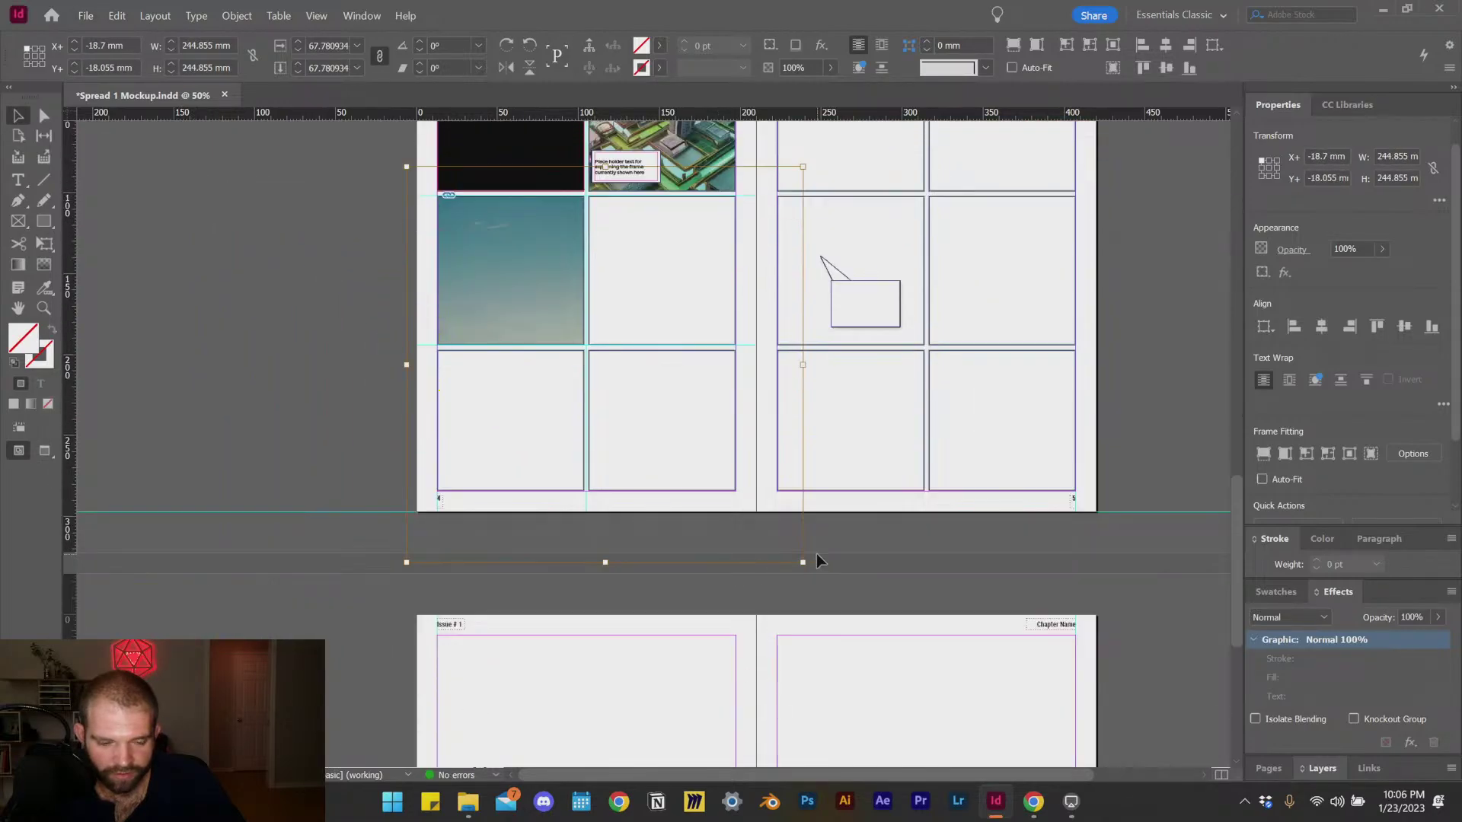
drag(804, 562, 619, 379)
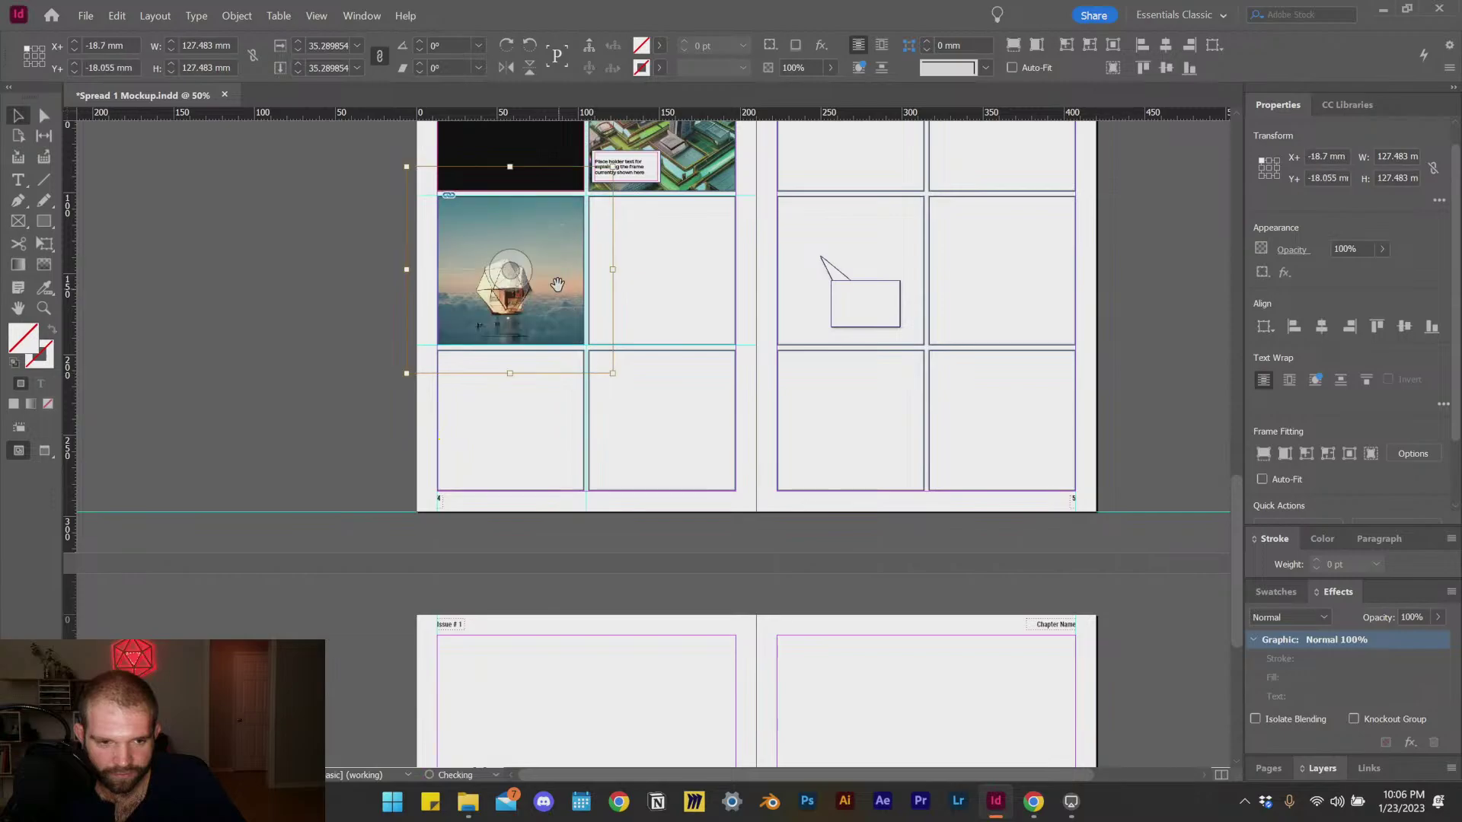
Step: Reduce the house image further to about 117.7 mm wide and move it within its frame so the house sits right of centre
key(ctrl+1)
scroll(579, 426, down, 1)
scroll(620, 574, up, 4)
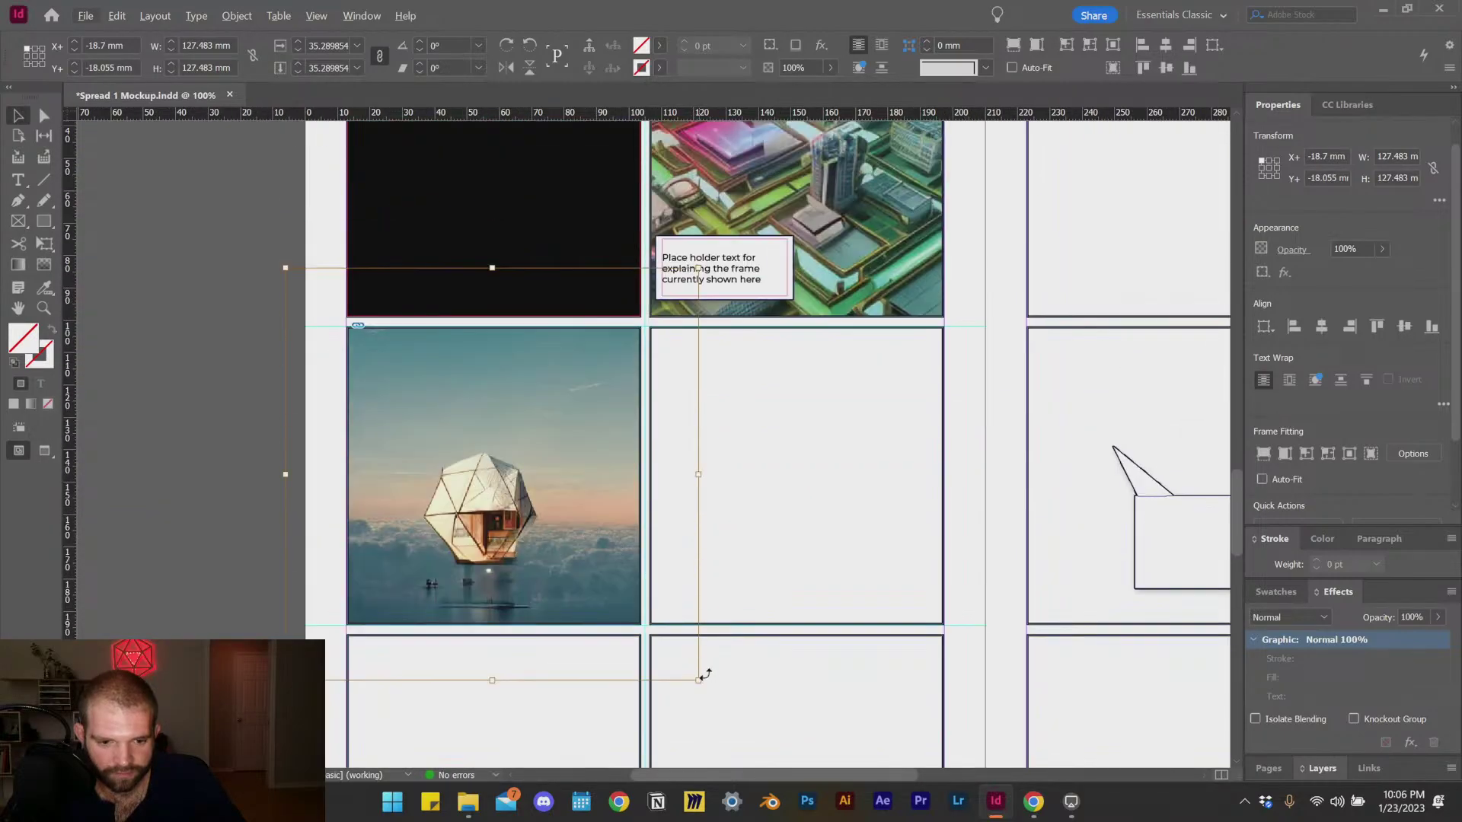
drag(699, 682, 668, 650)
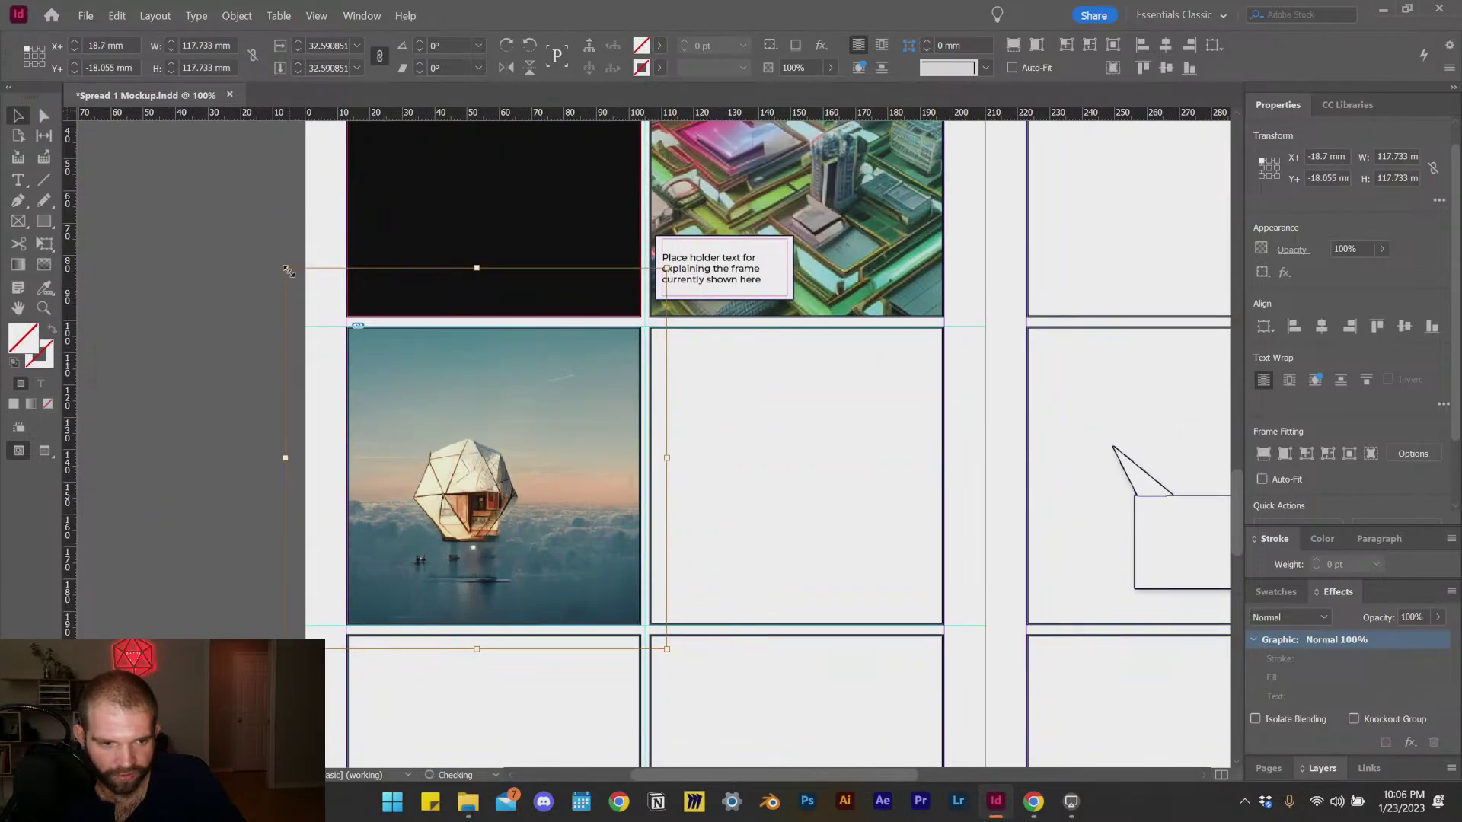
drag(490, 485, 473, 514)
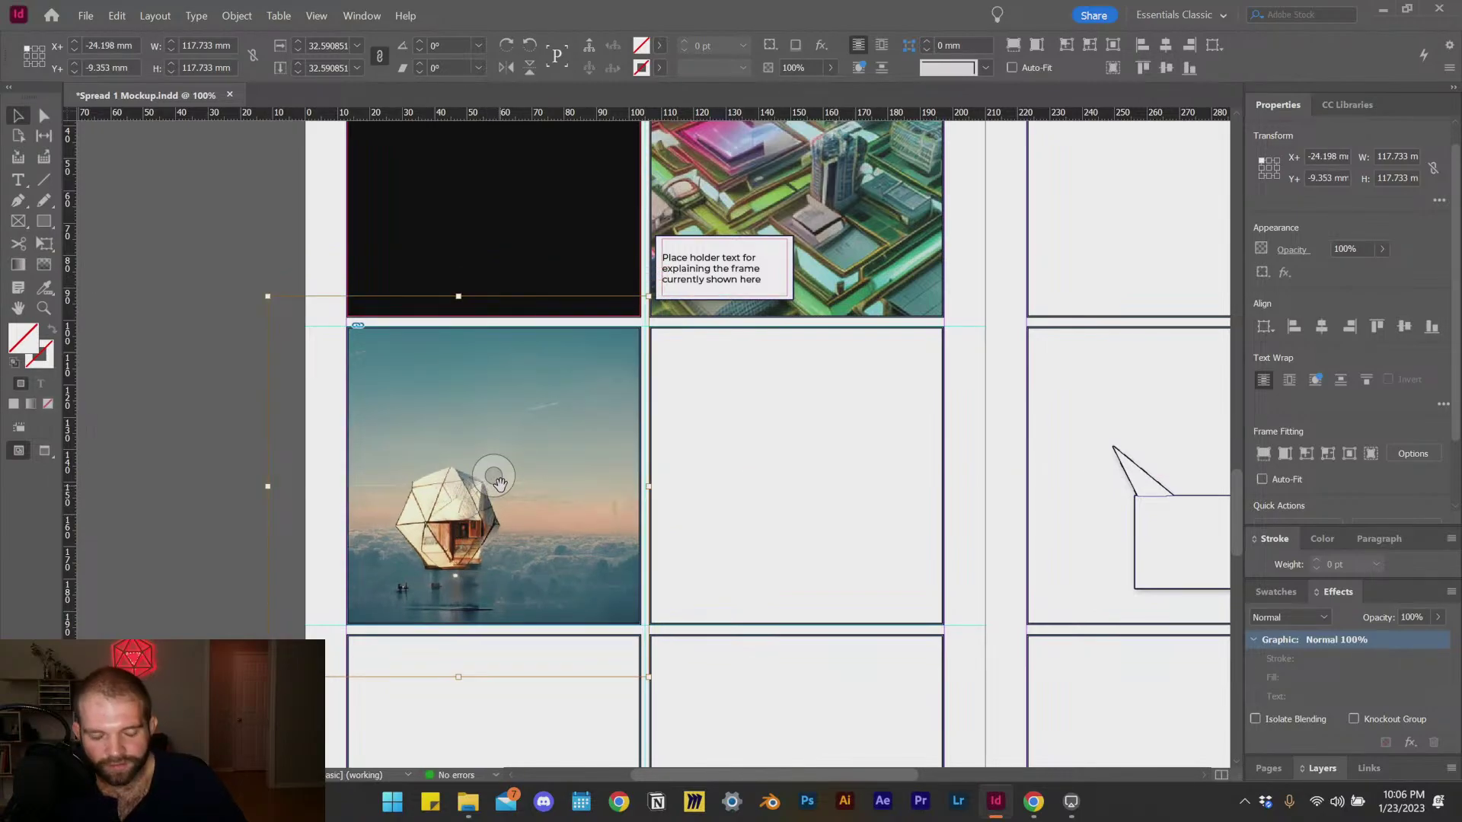
drag(494, 479, 543, 484)
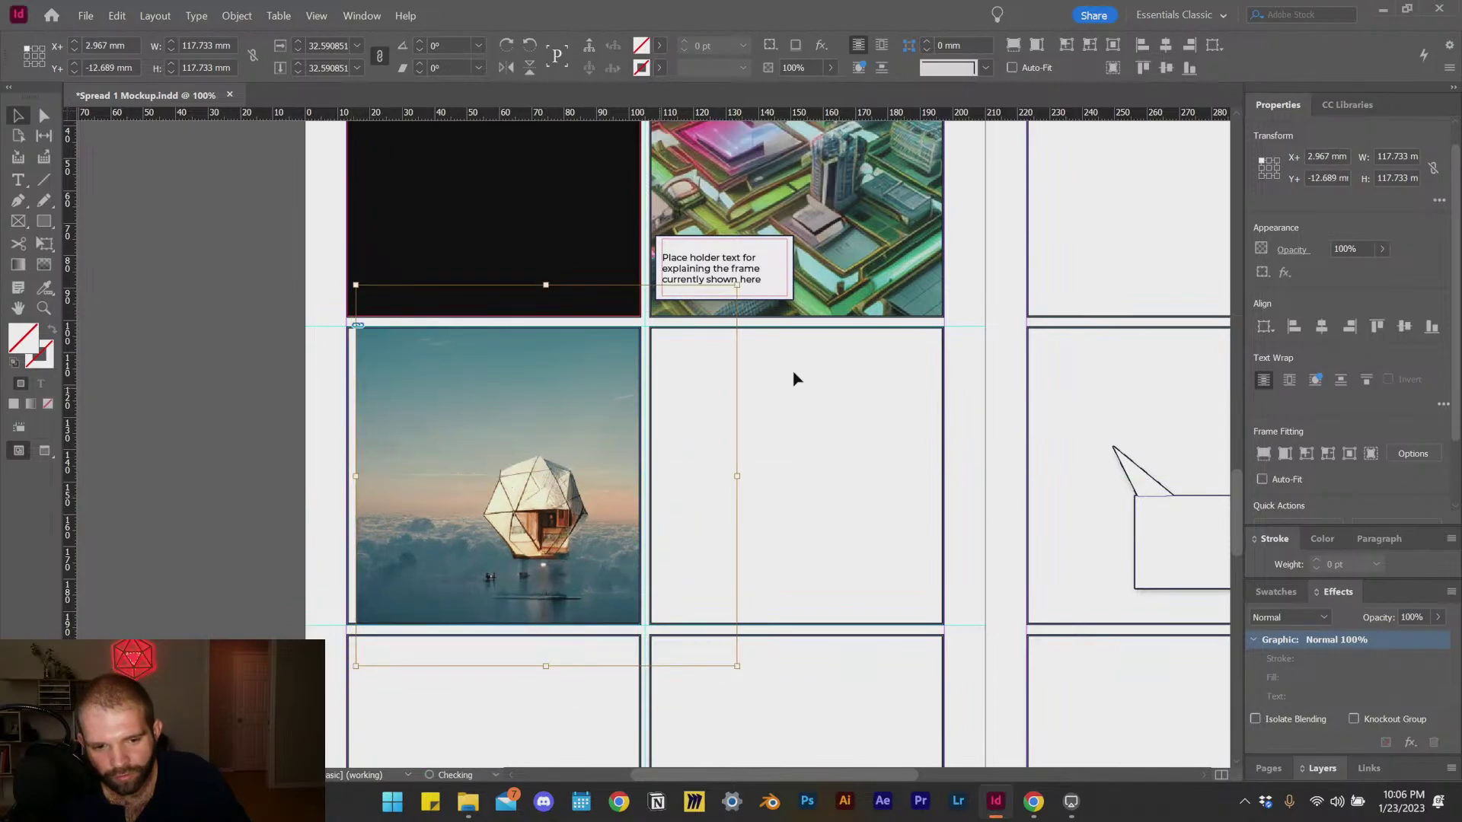
Step: Move the placeholder text frame out of the city panel's caption box into the empty right panel of the middle row
click(793, 252)
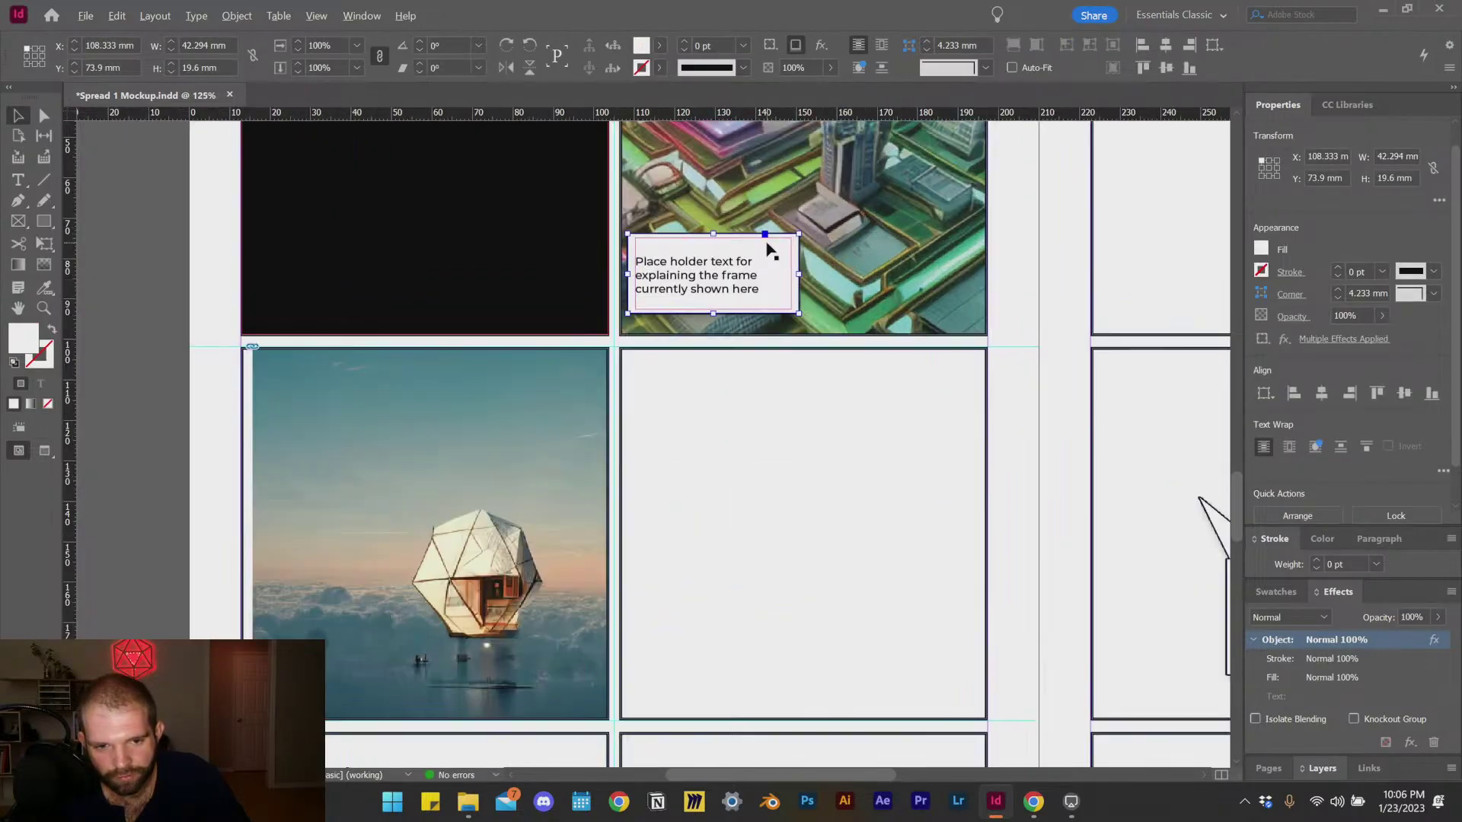
scroll(769, 247, up, 1)
click(754, 427)
scroll(770, 262, up, 1)
click(773, 275)
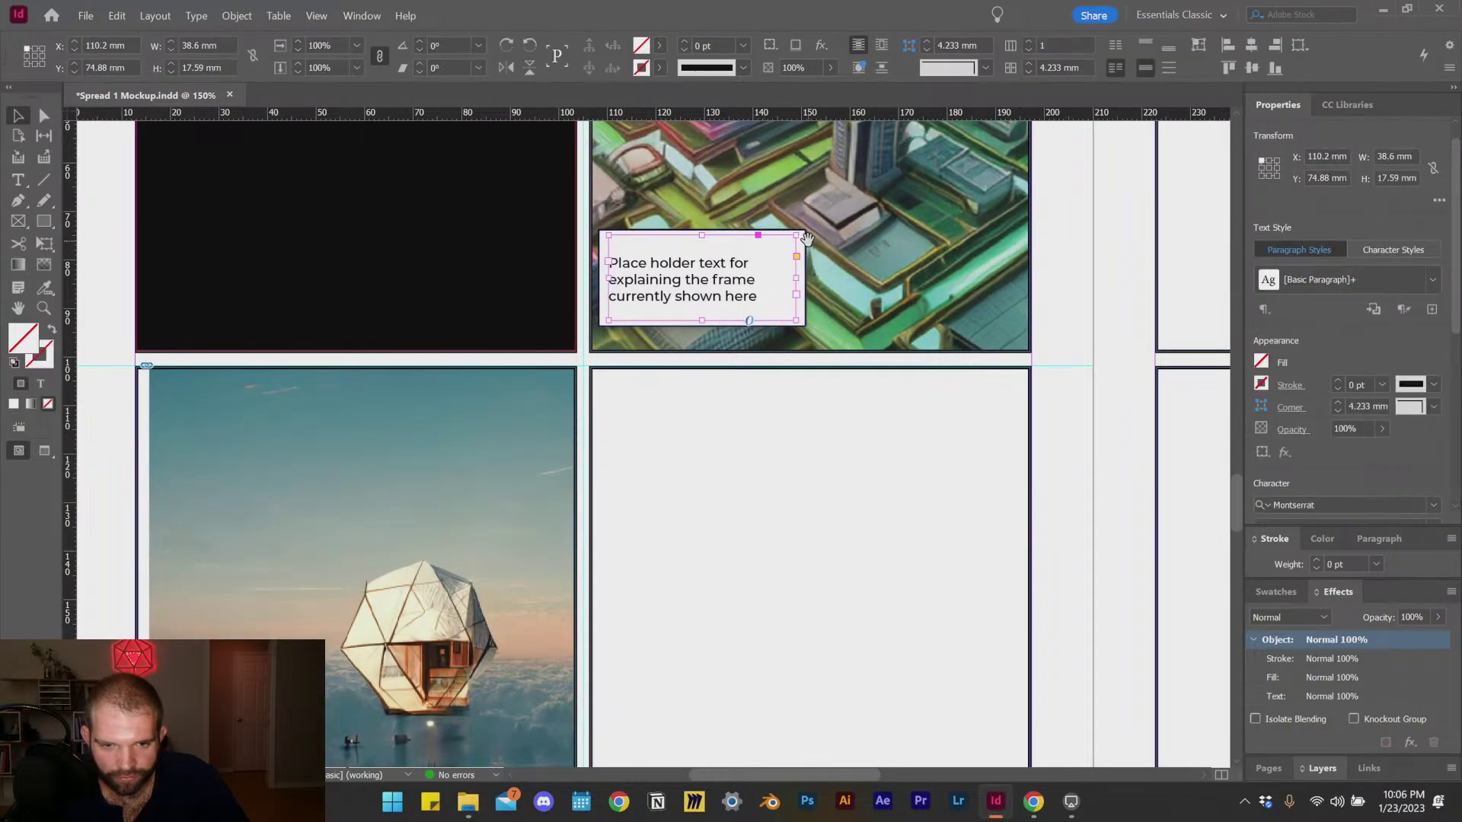
click(808, 283)
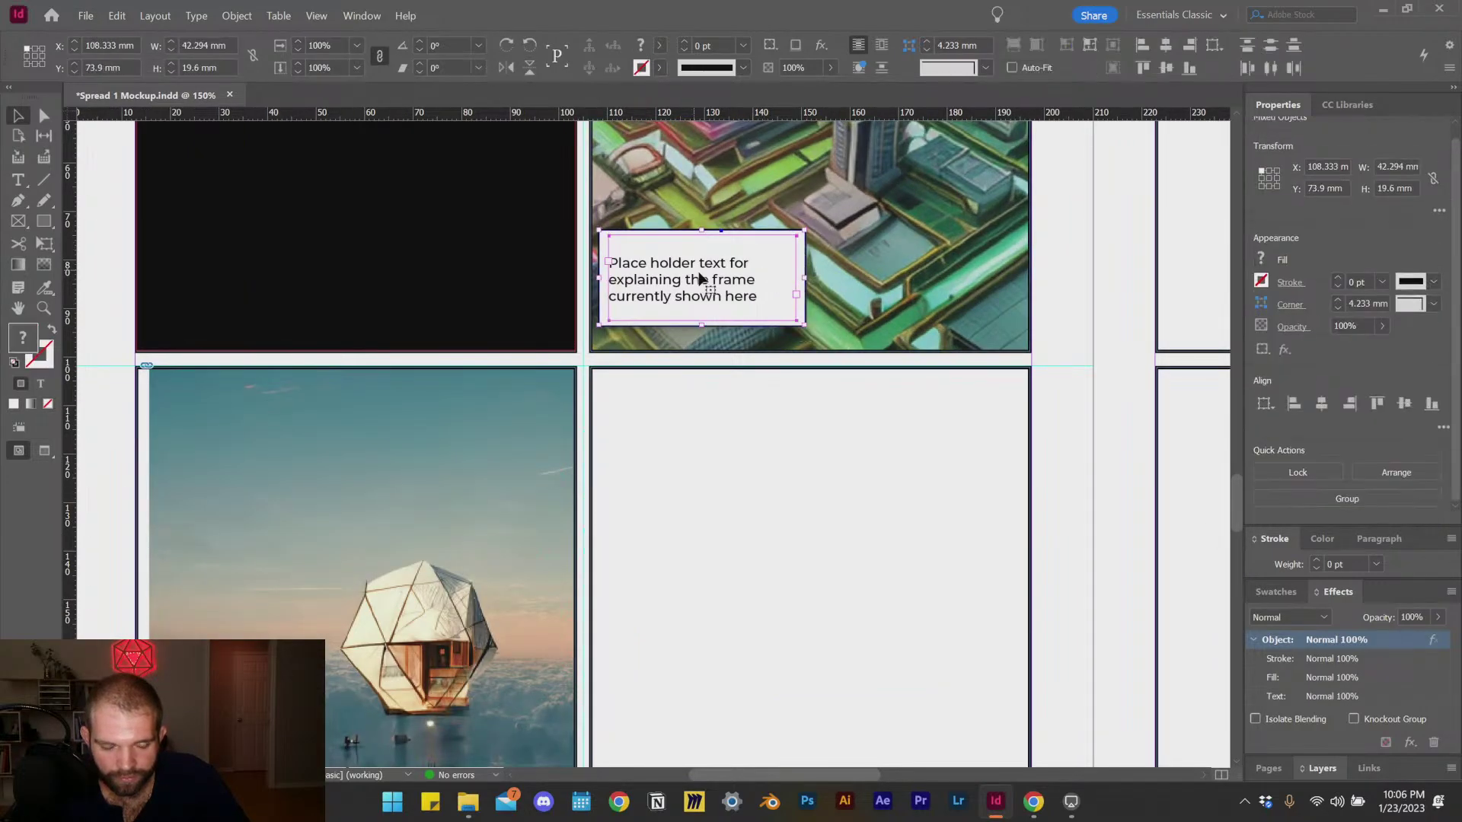
drag(739, 289, 784, 511)
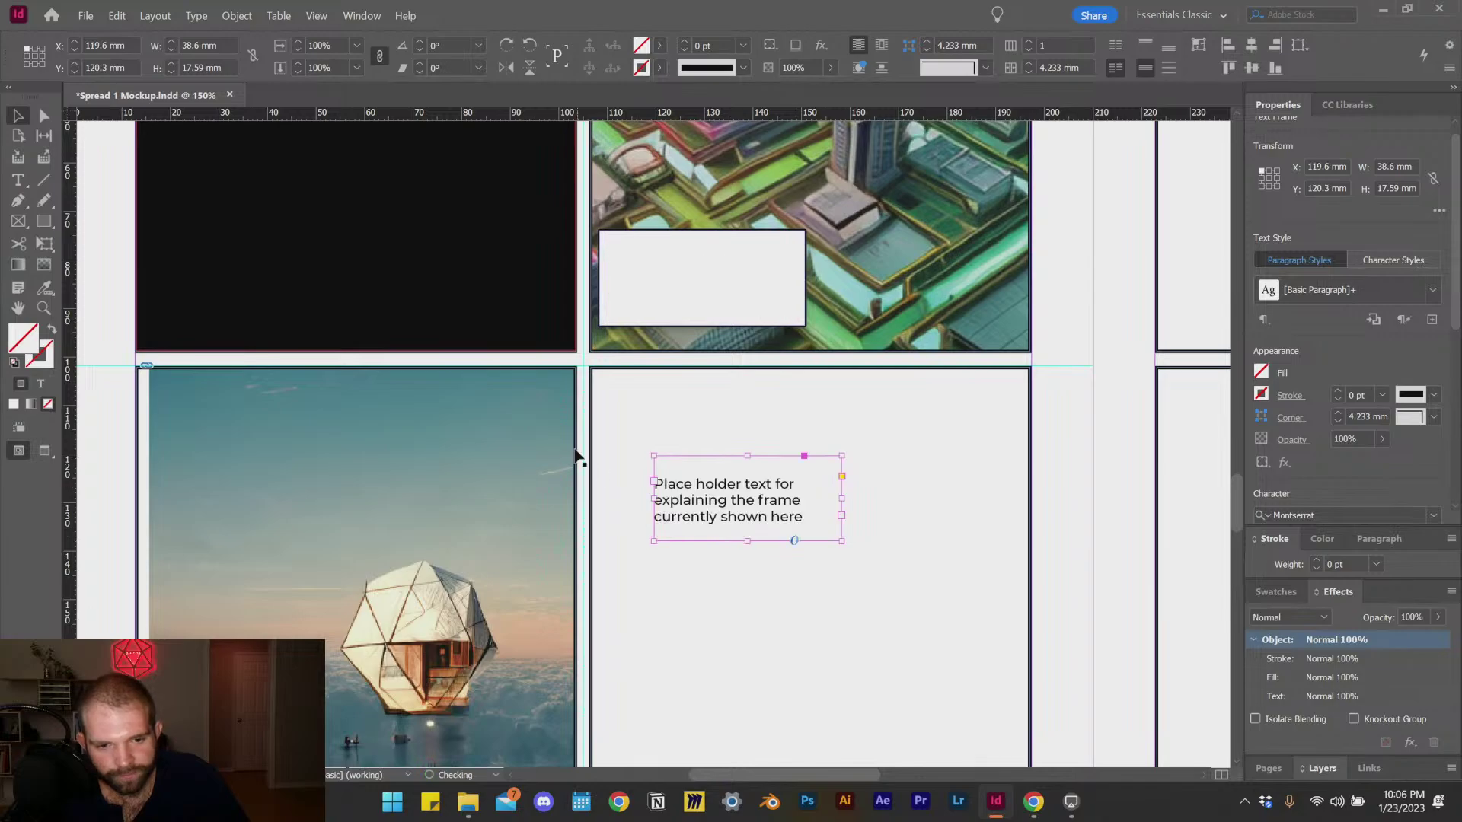
click(683, 281)
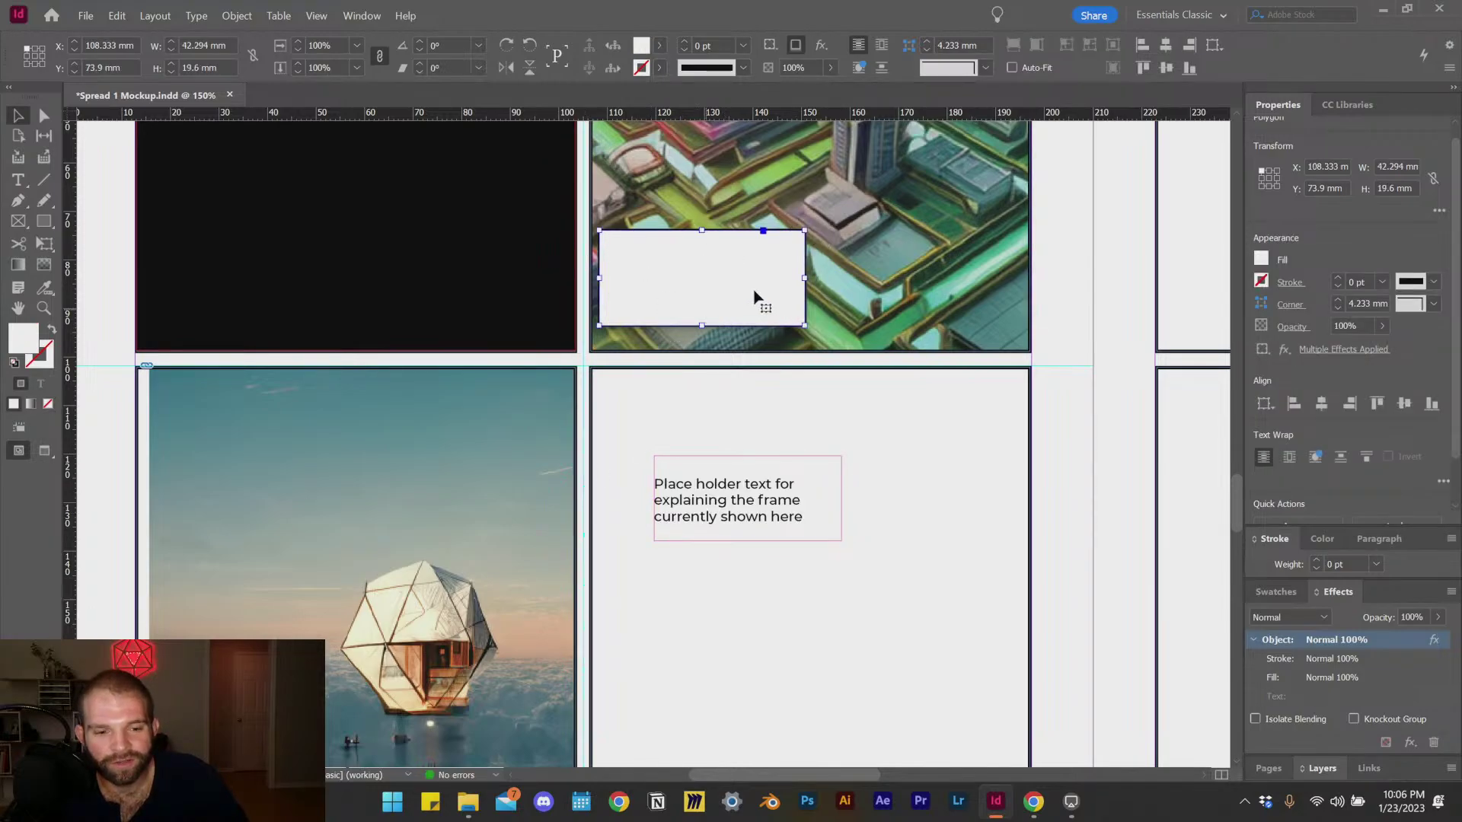
click(712, 496)
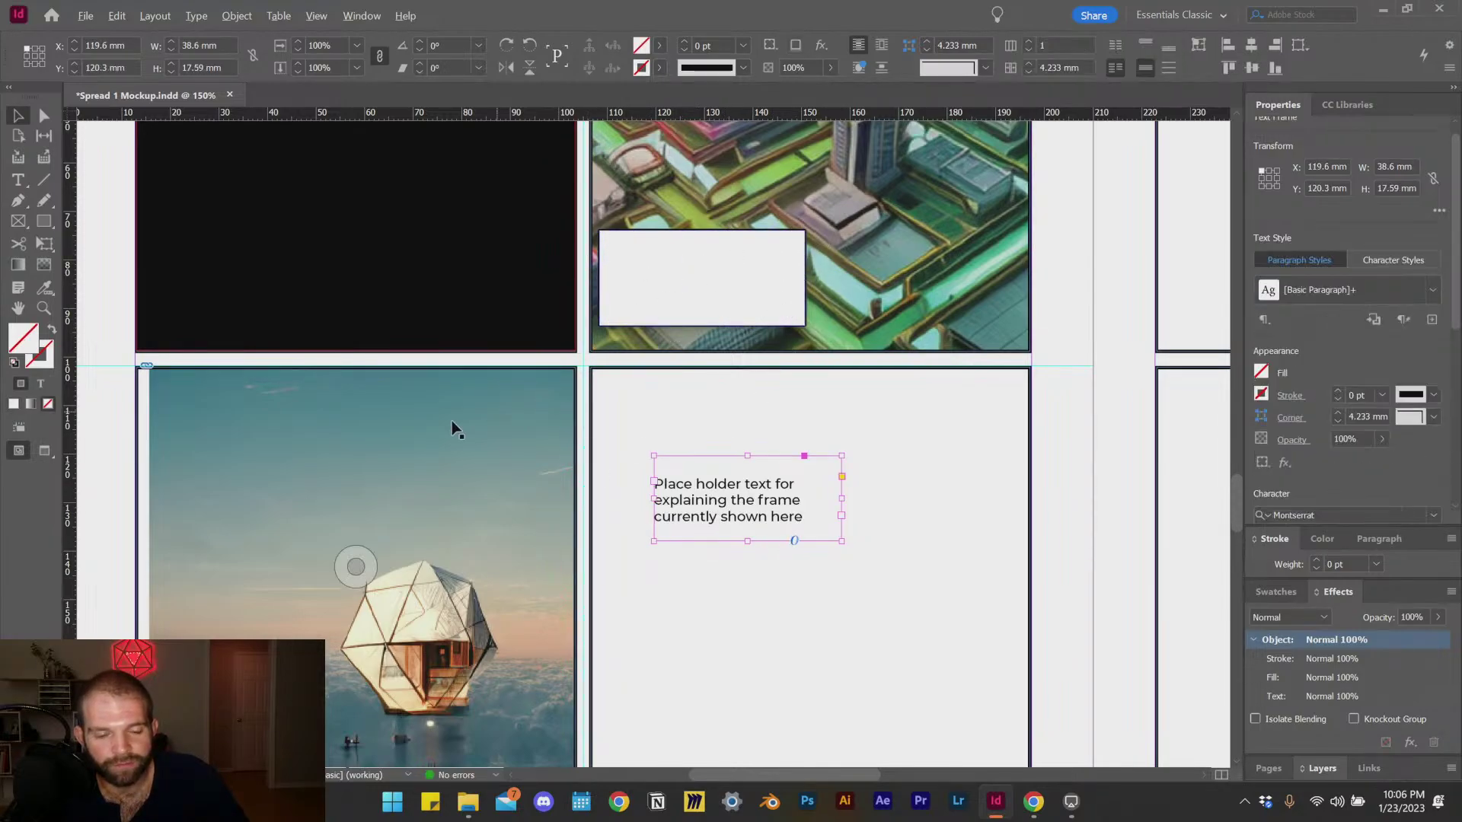
Step: Fill the placeholder text frame with white
scroll(454, 424, down, 1)
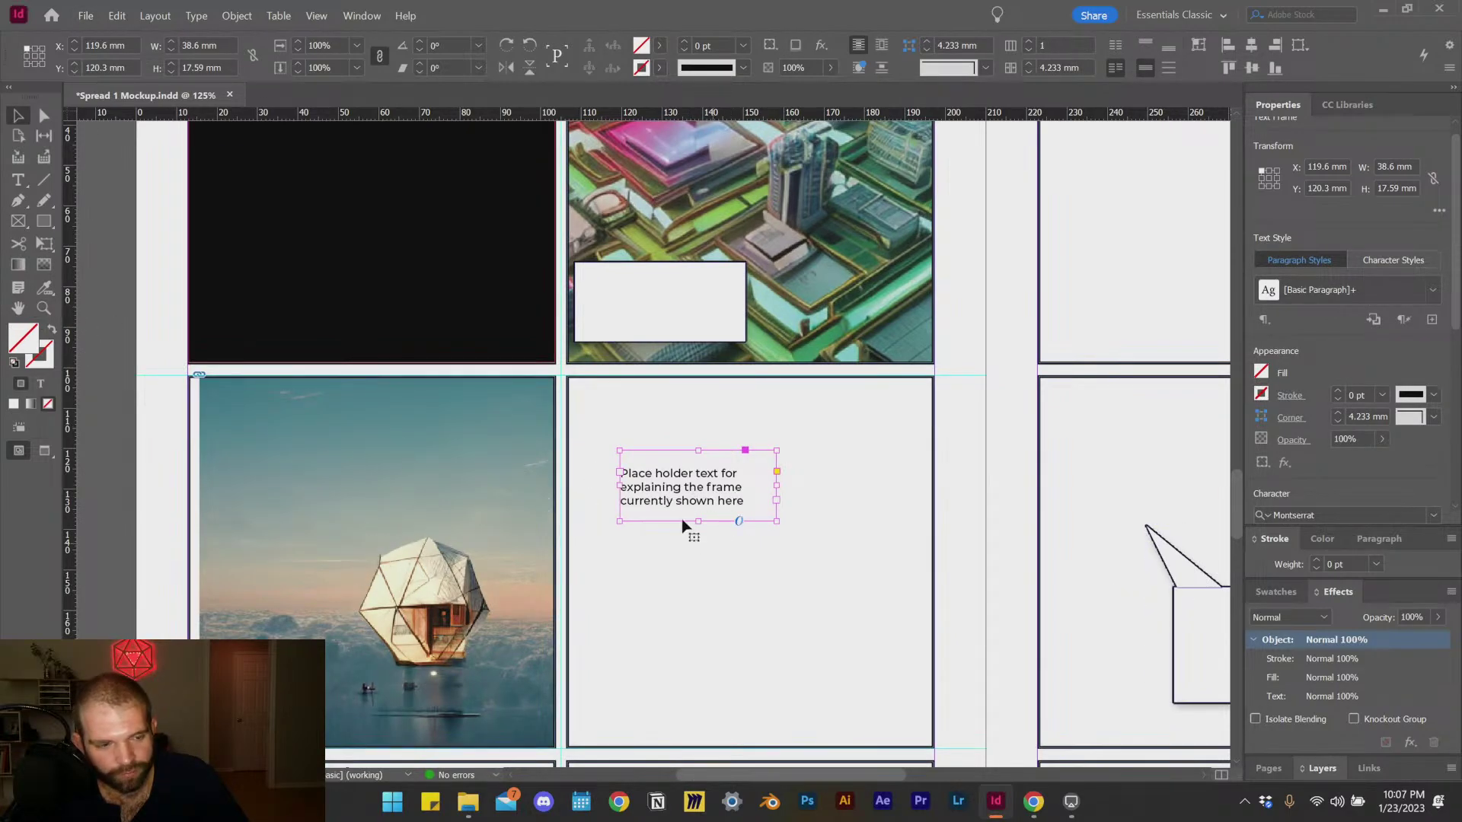
double_click(708, 499)
double_click(671, 474)
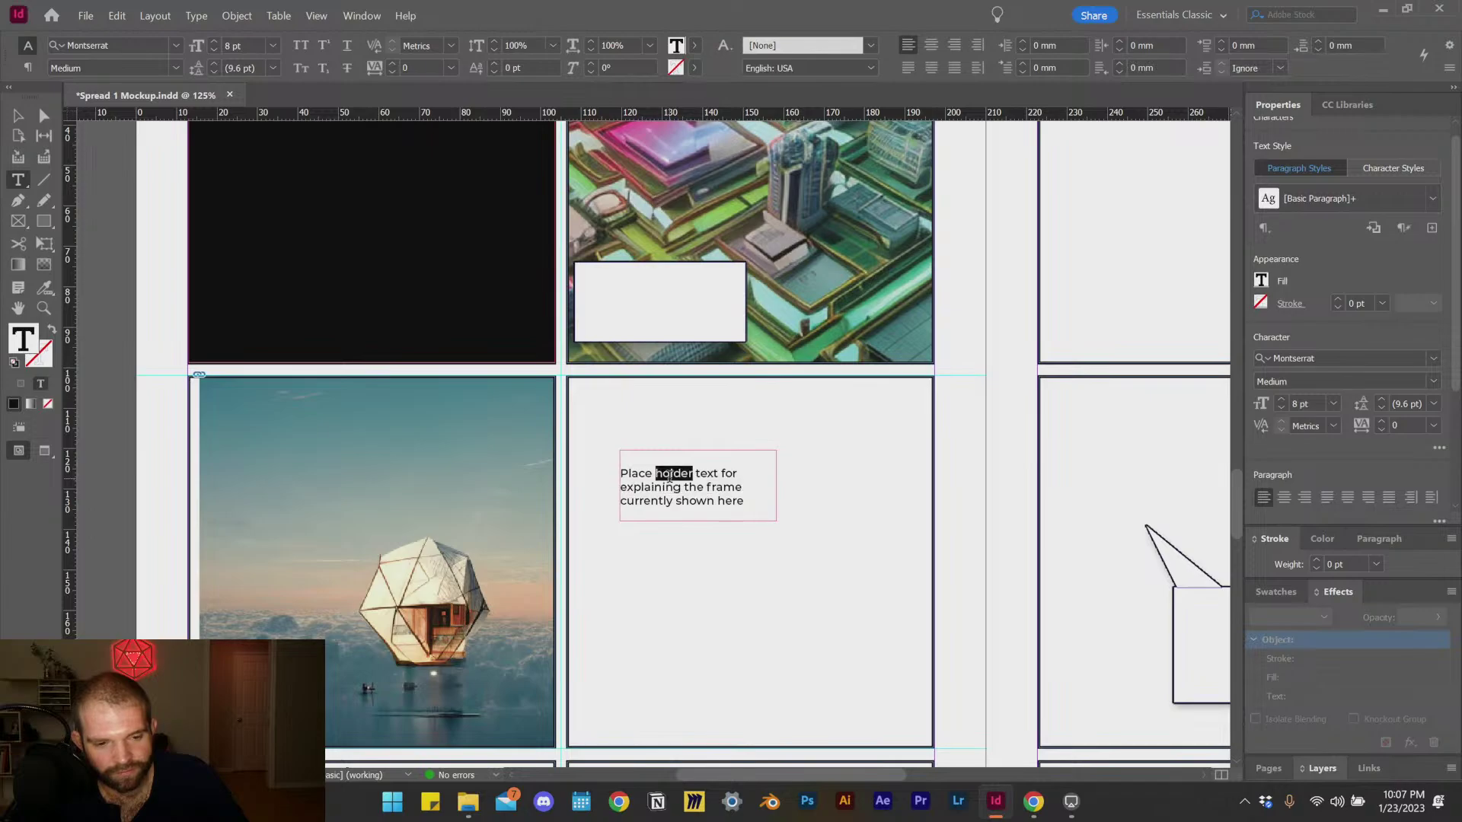
key(Escape)
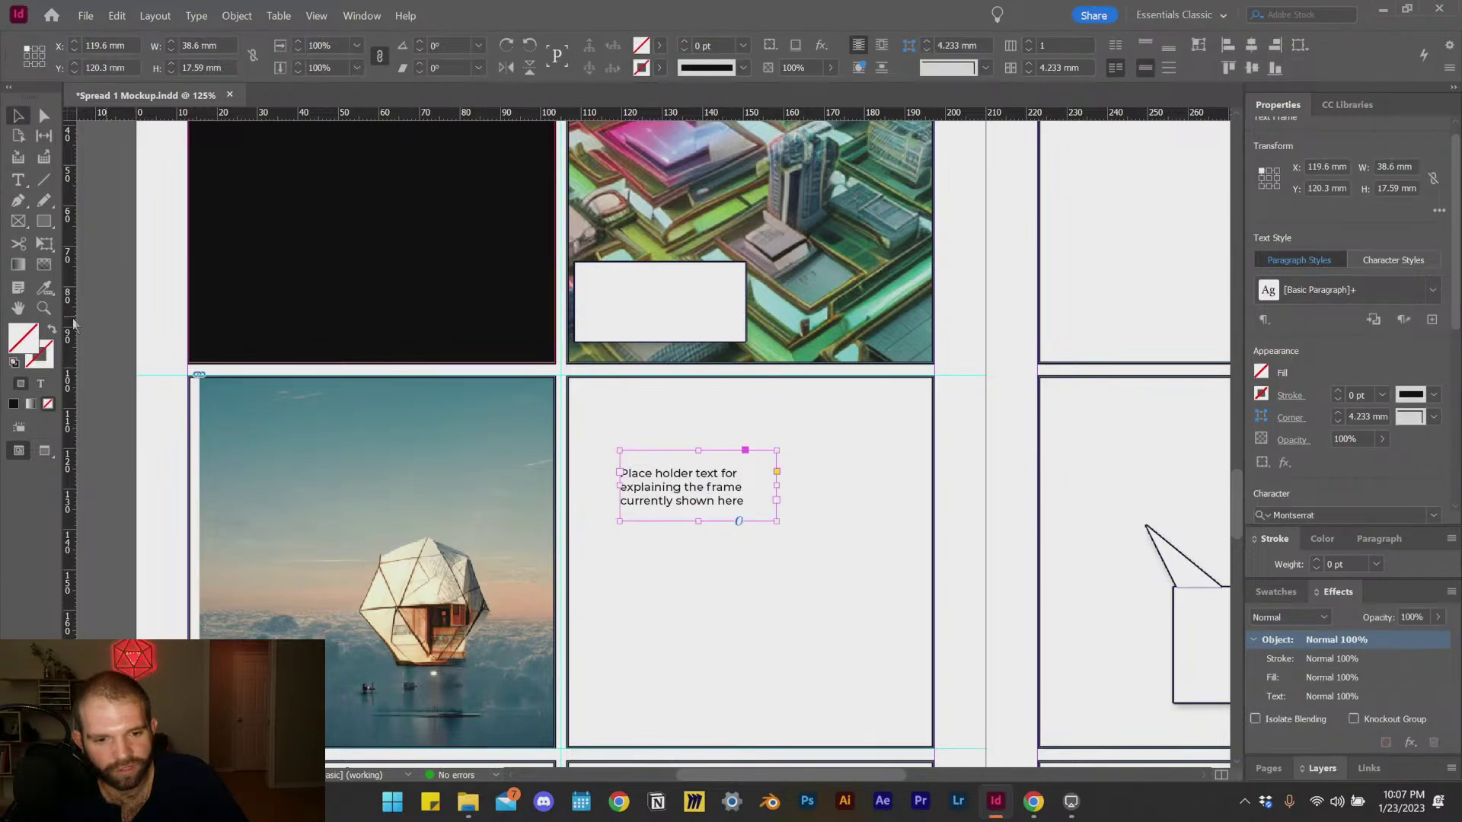
double_click(27, 343)
drag(548, 418, 731, 290)
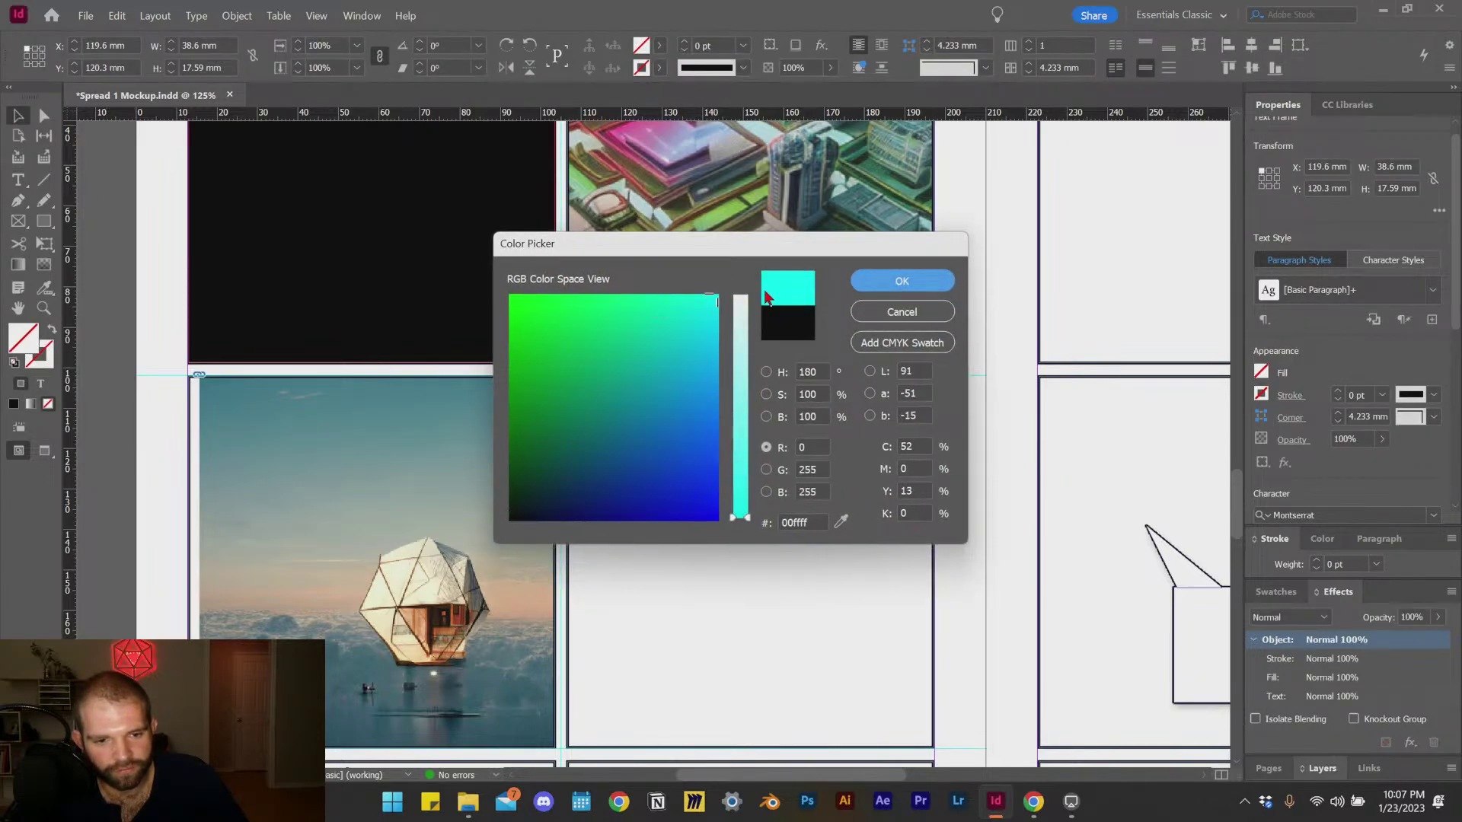
click(739, 297)
click(901, 281)
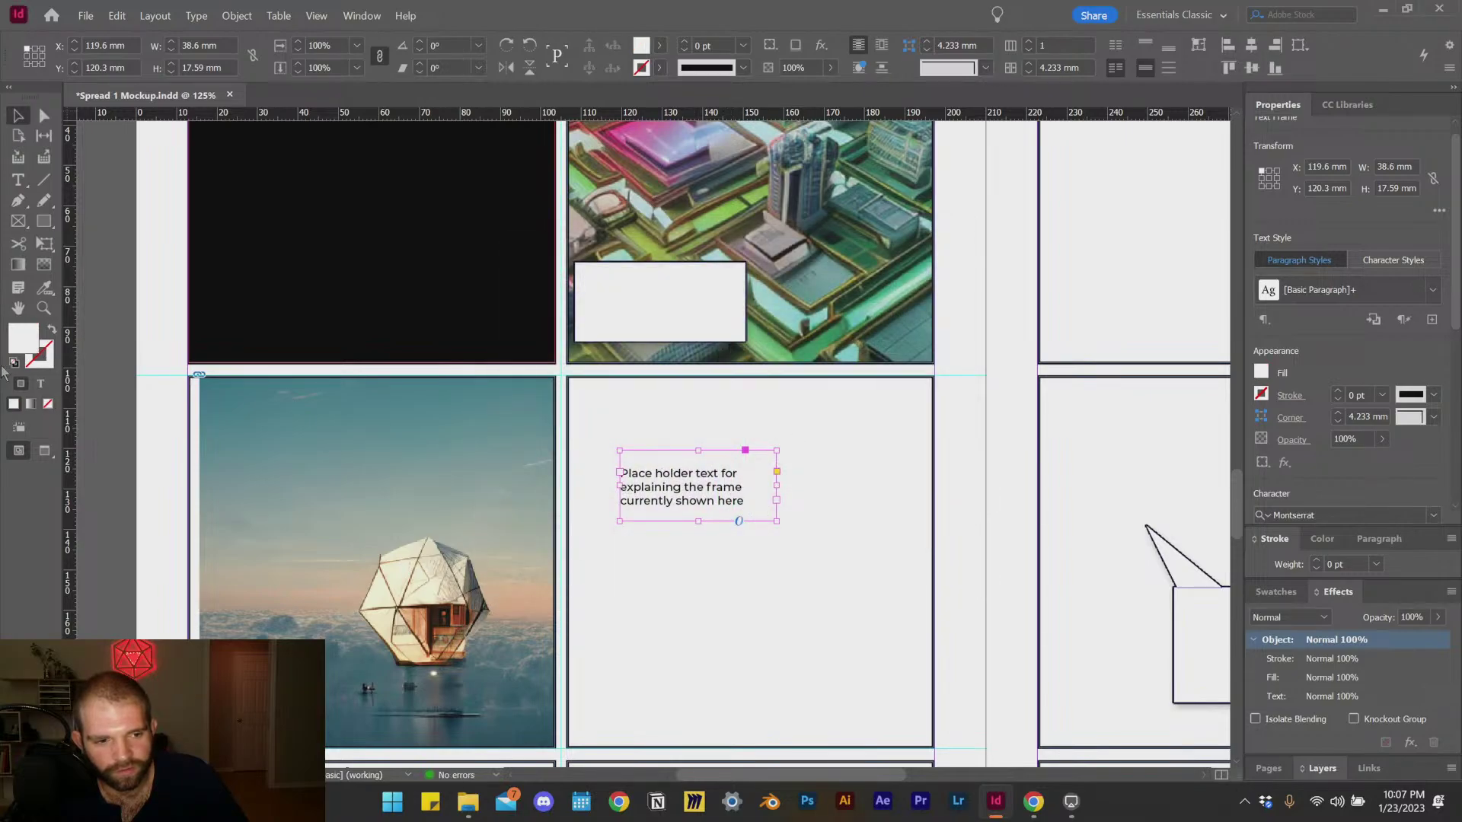
Step: Give the placeholder text frame a black (000000) stroke
double_click(34, 364)
mouse_move(711, 439)
mouse_down()
mouse_move(686, 376)
mouse_move(500, 547)
mouse_up()
drag(740, 297, 739, 518)
click(929, 283)
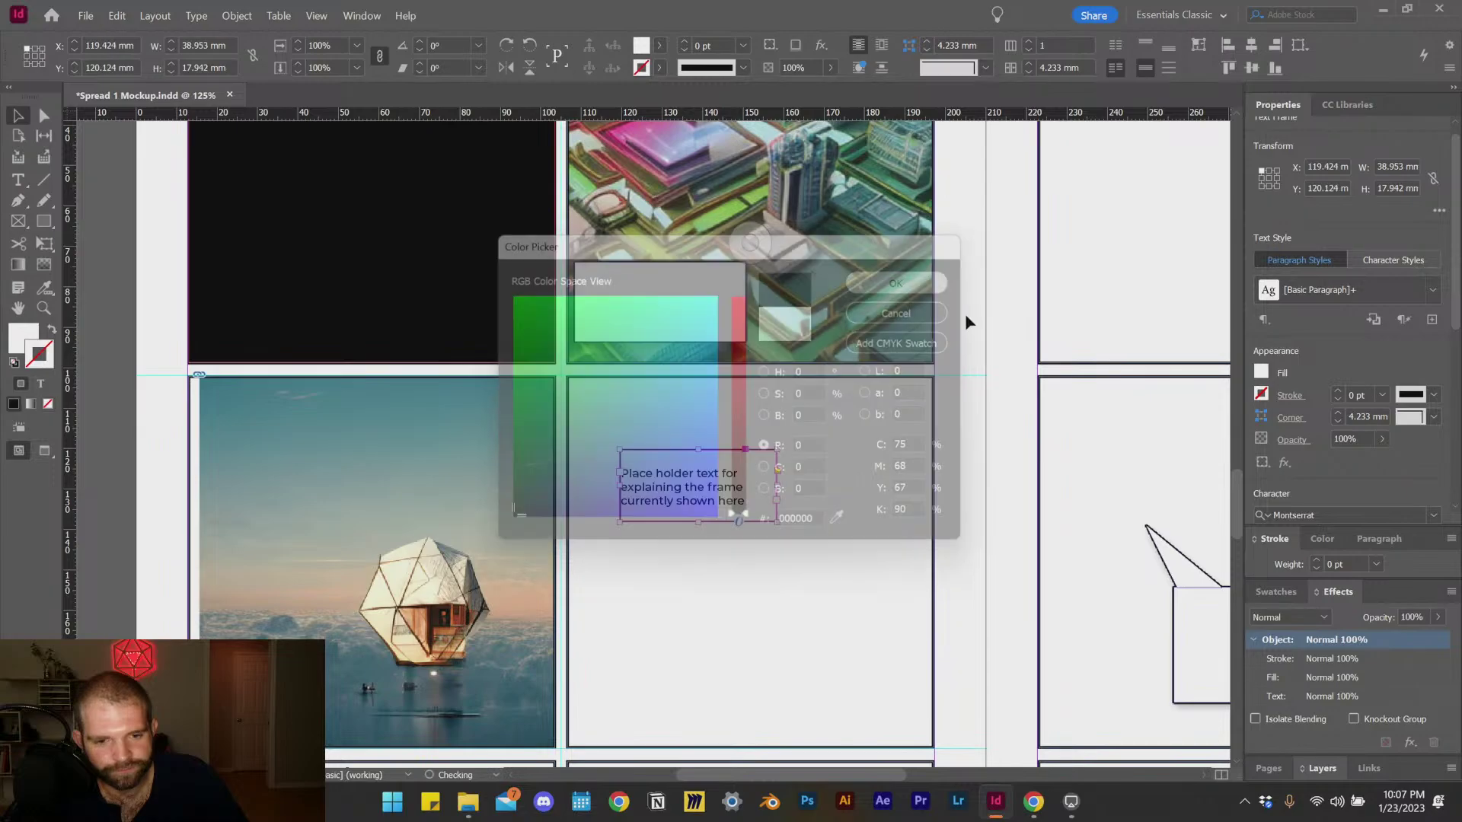
Step: Remove the stroke from the placeholder text frame
click(1325, 538)
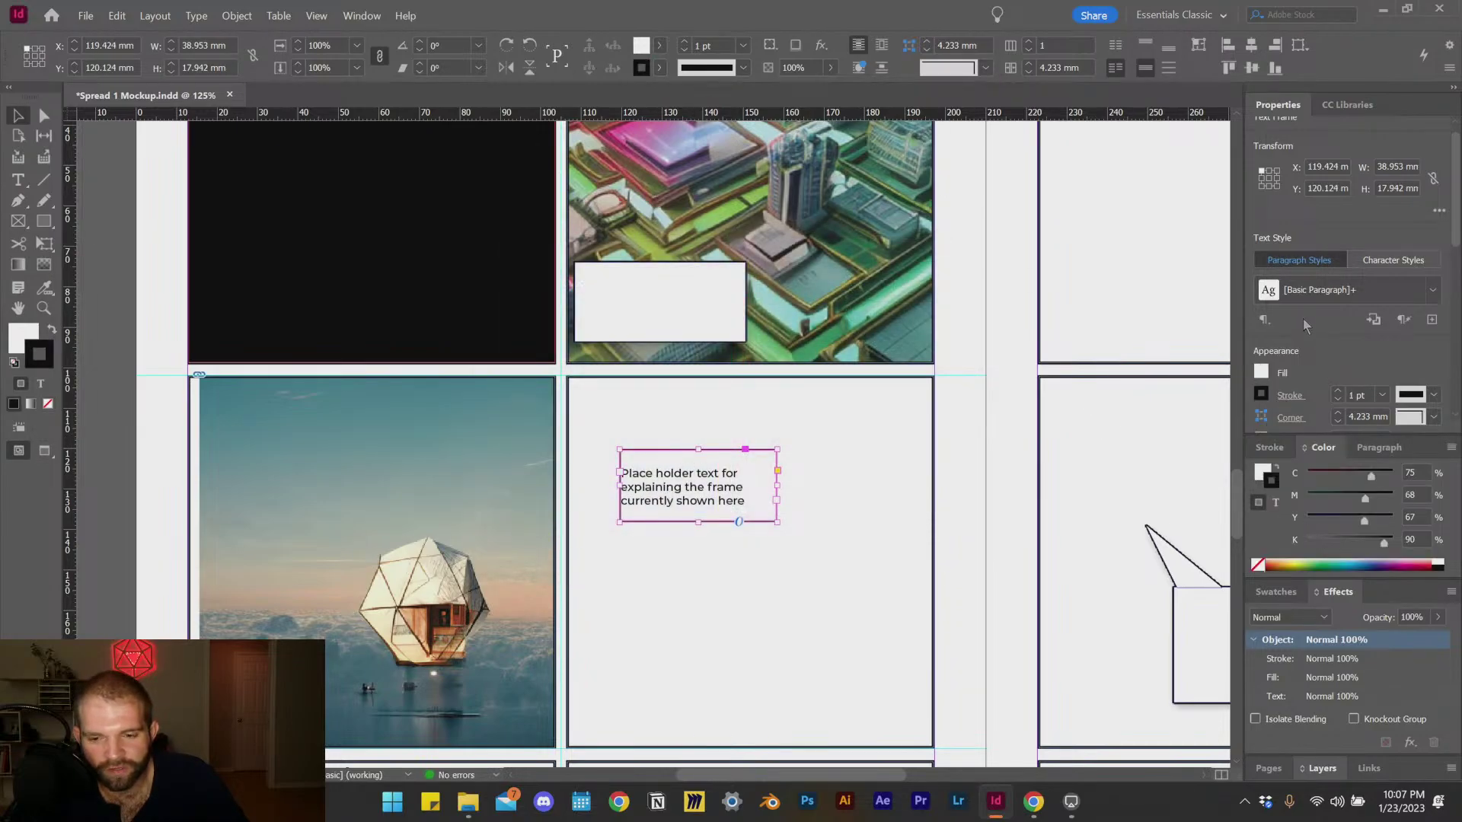
click(1295, 591)
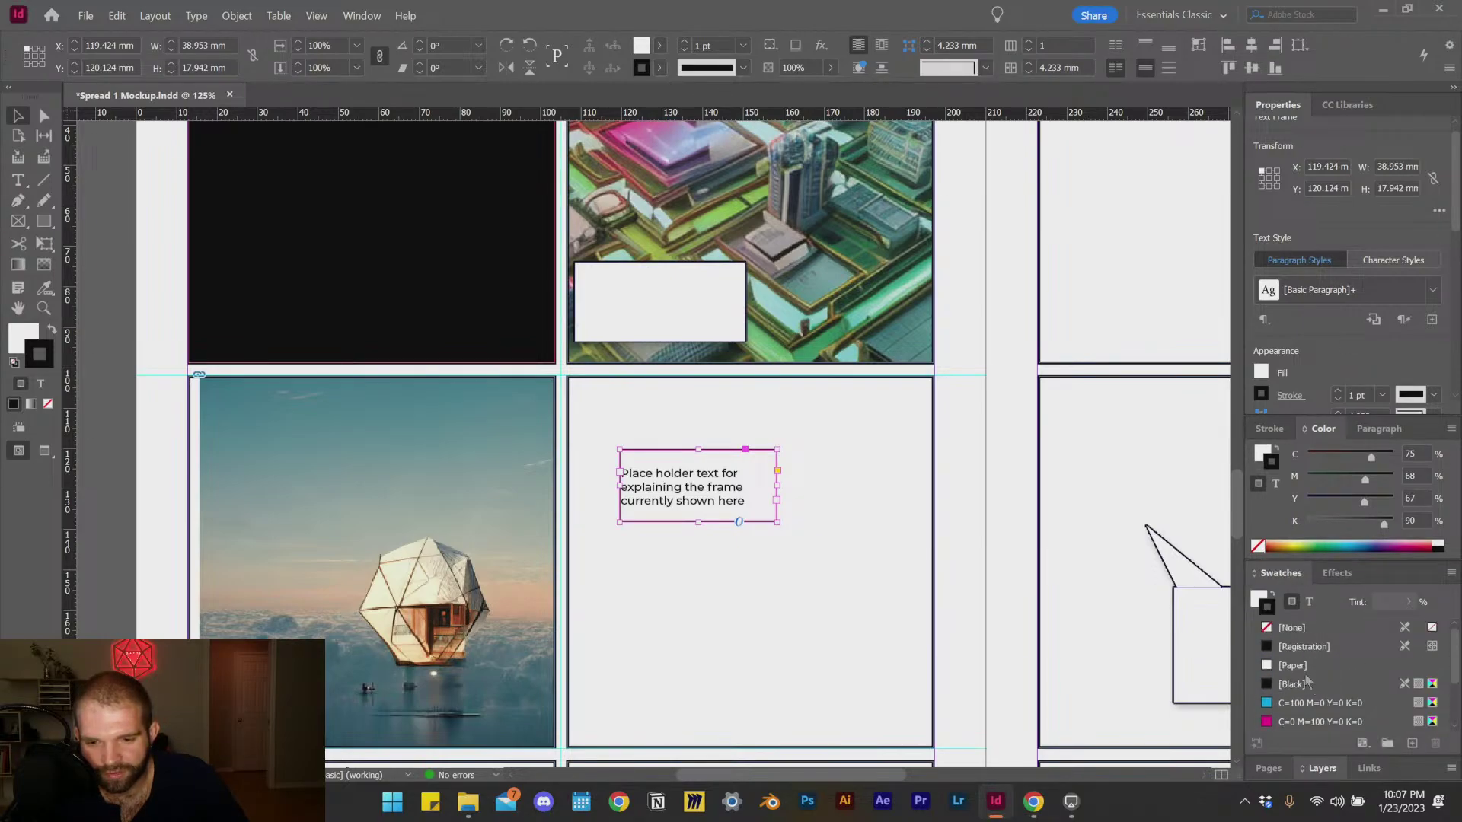
click(894, 521)
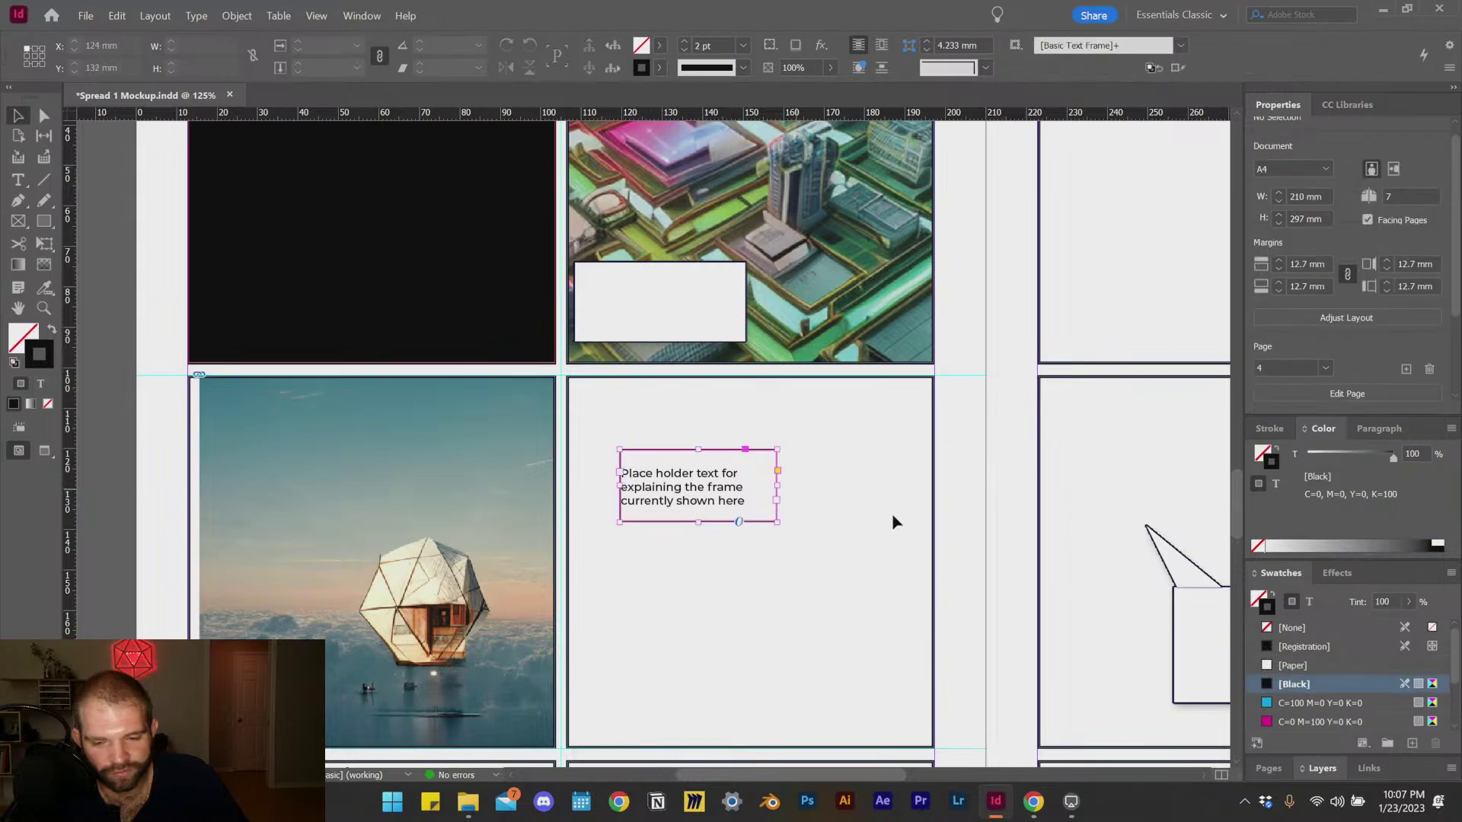
click(685, 487)
click(48, 405)
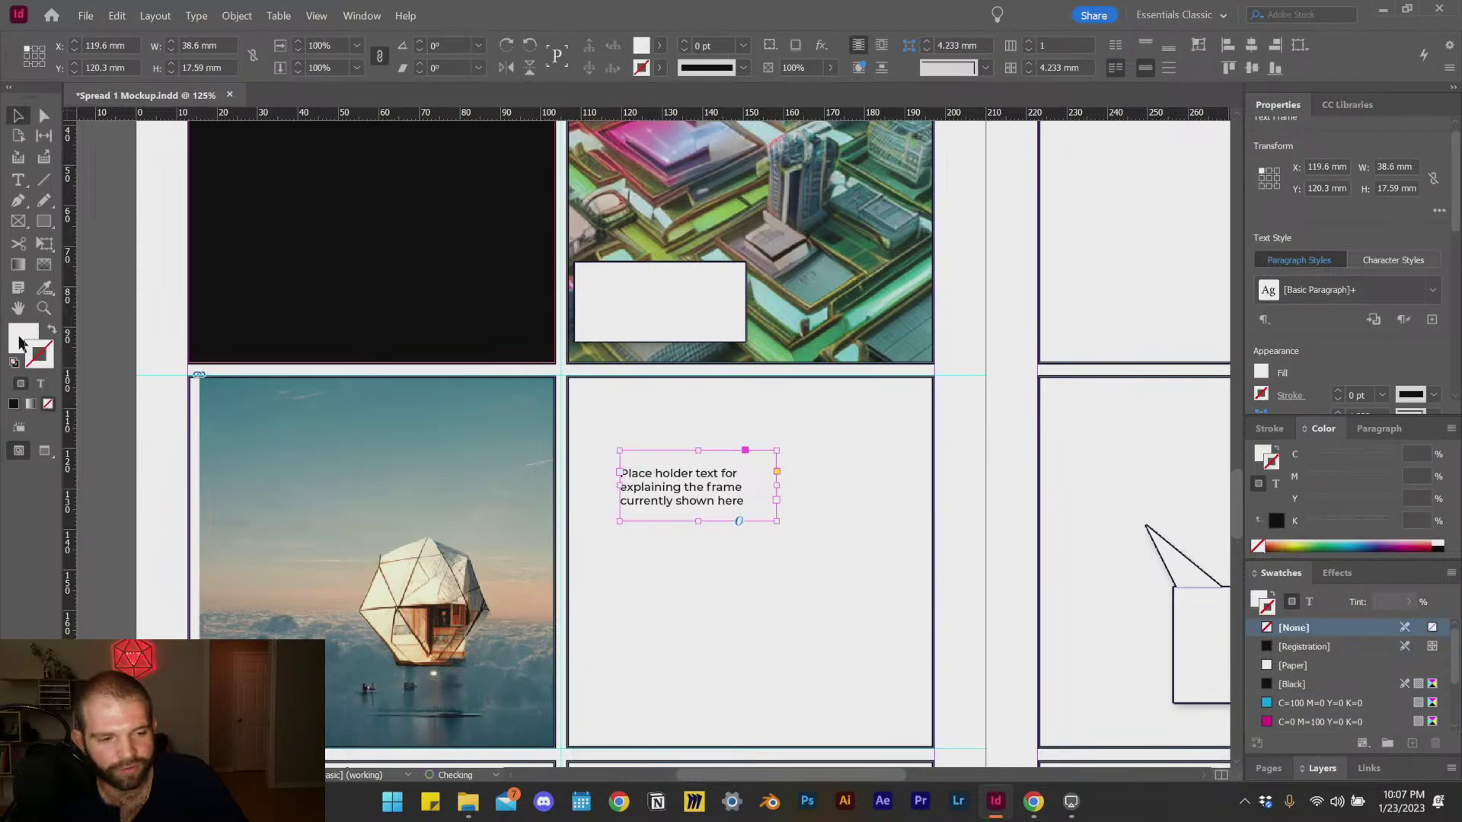
Step: With nothing selected, set the default stroke to [Black] and the default fill to [Paper]
click(735, 565)
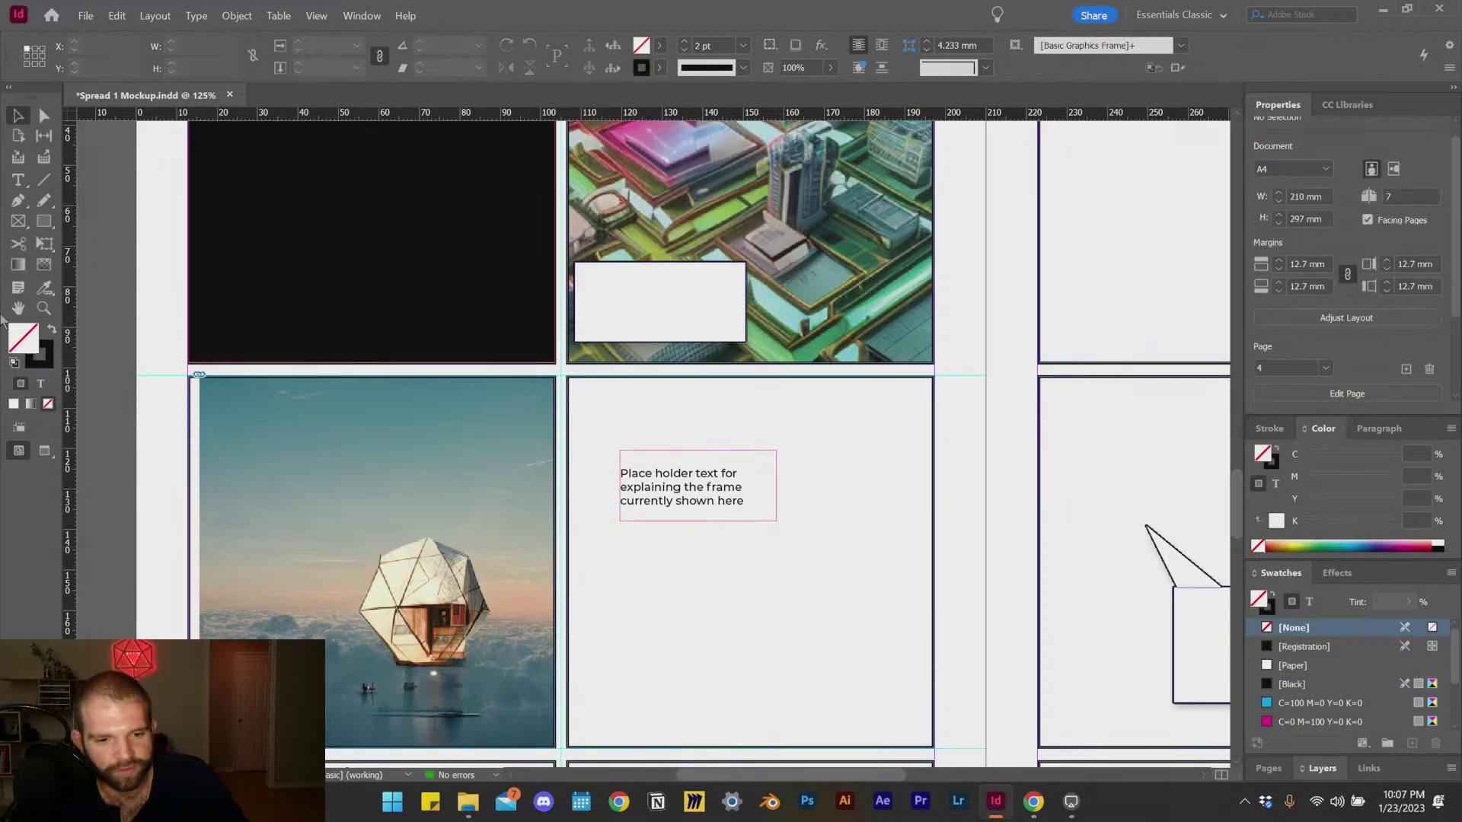
click(48, 404)
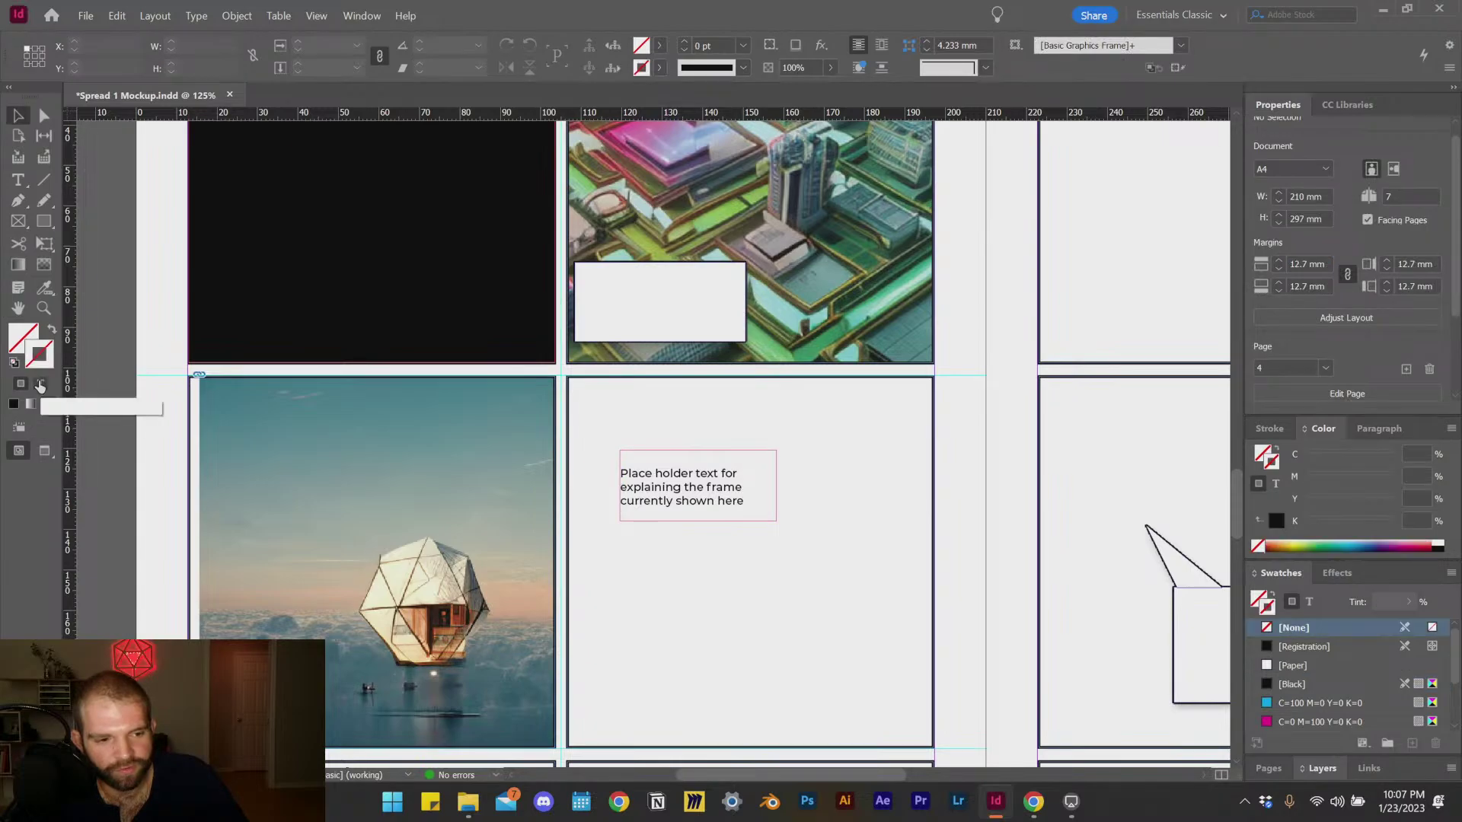
click(1294, 685)
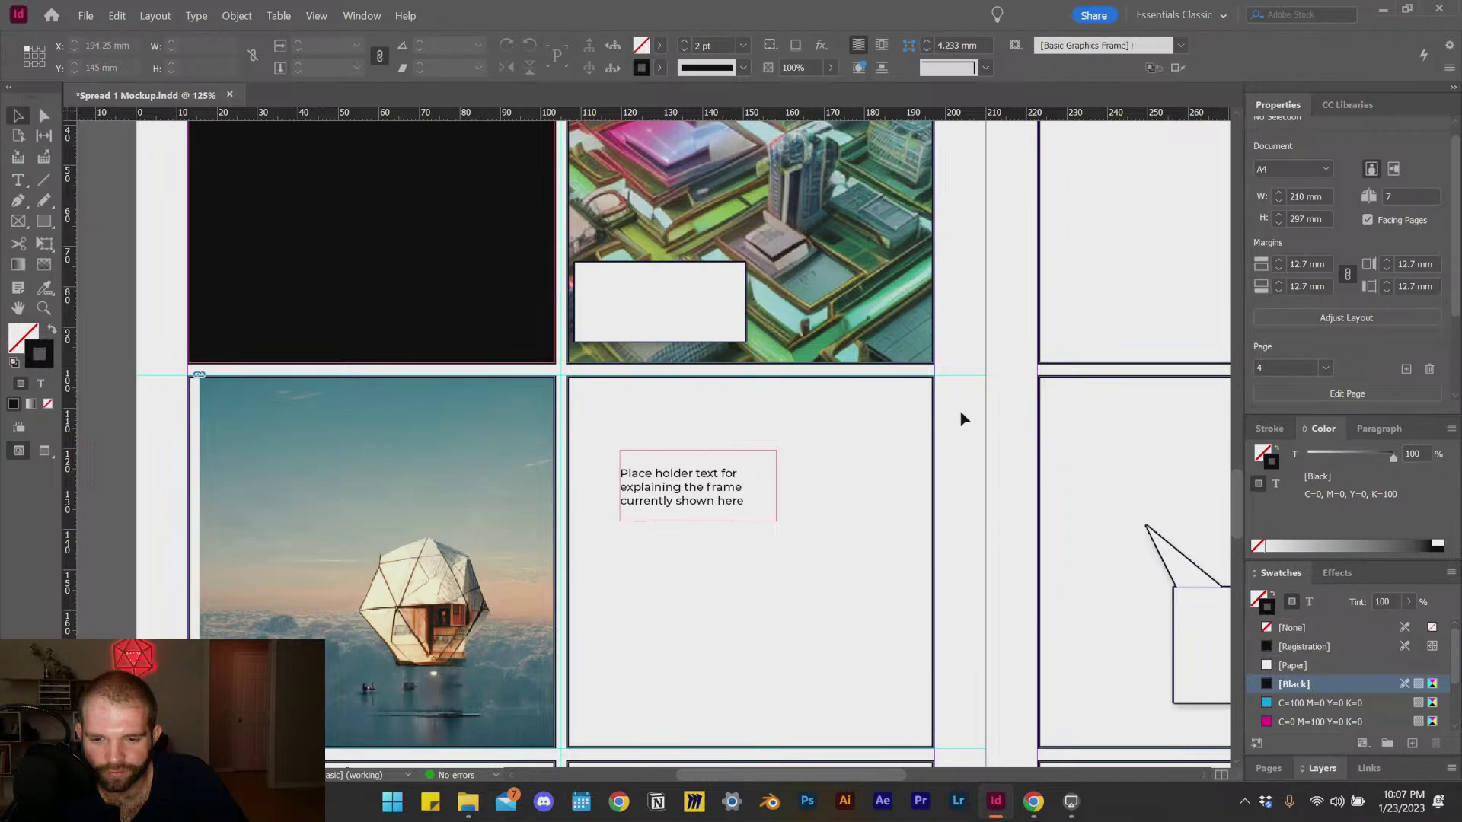
click(27, 339)
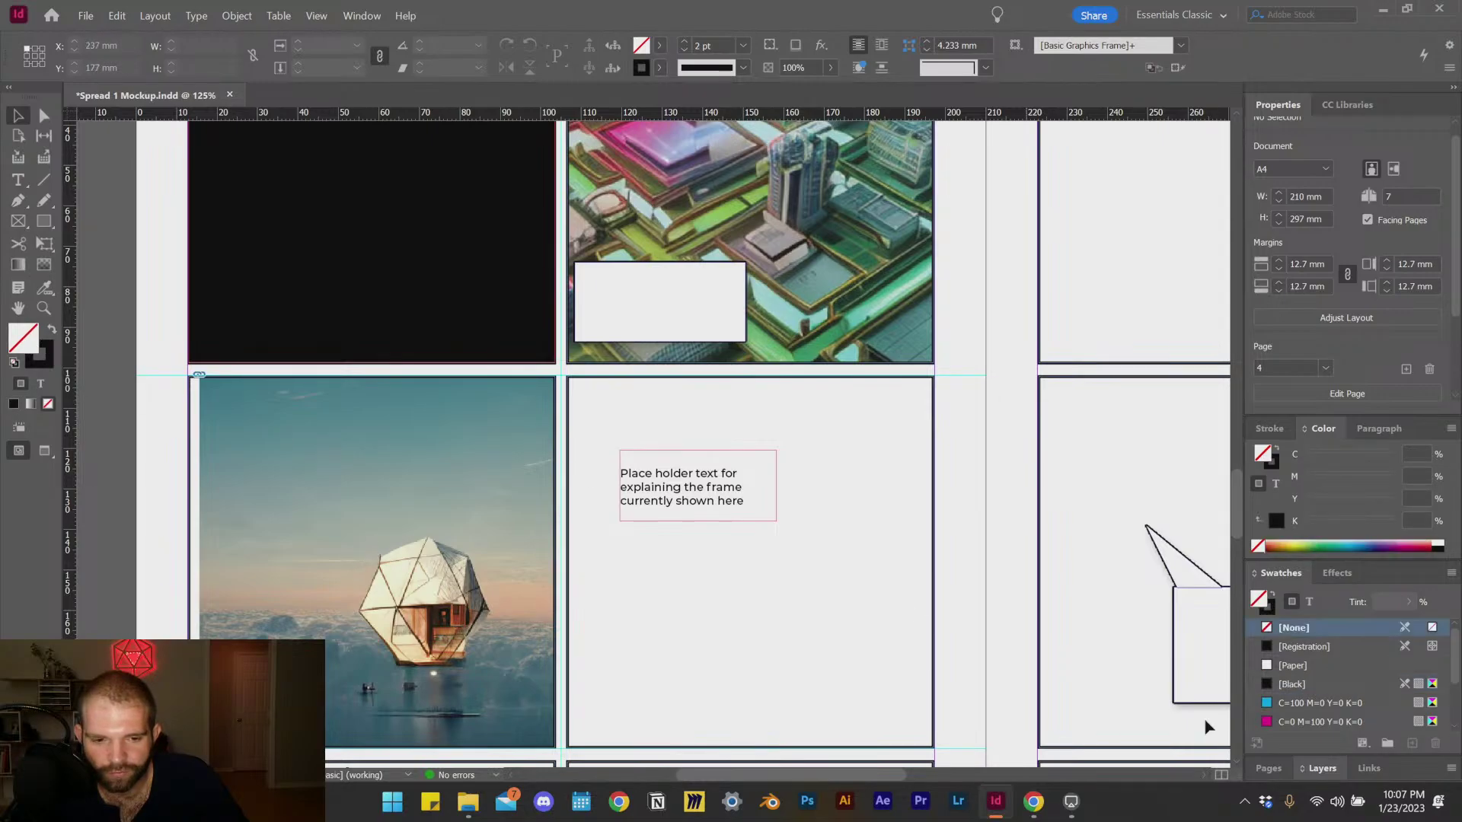
click(1295, 665)
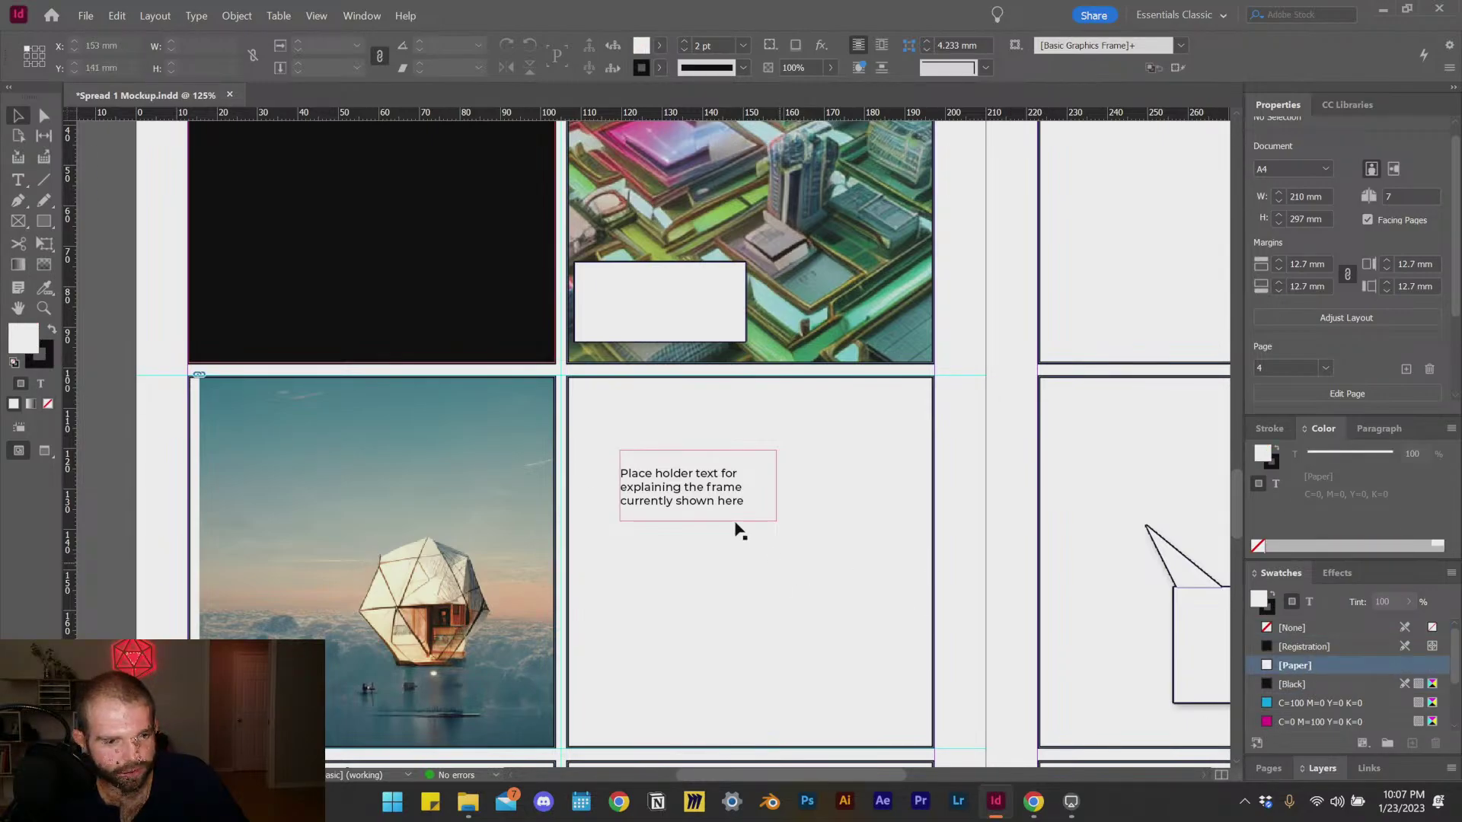
Step: Give the placeholder text frame a [Paper] fill and a 1 pt [Black] stroke, and move it onto the house image's left side
click(701, 506)
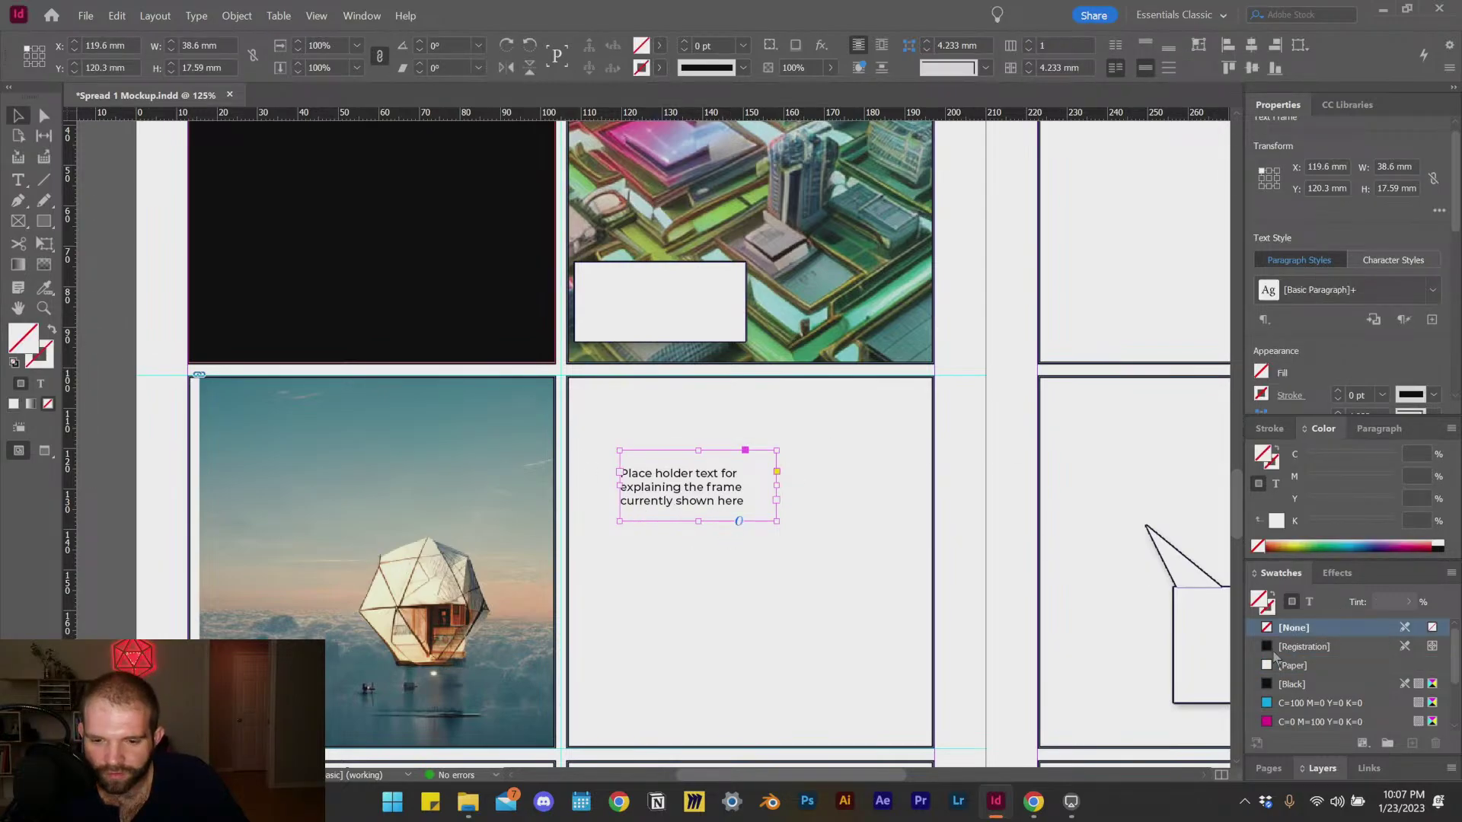
click(1294, 684)
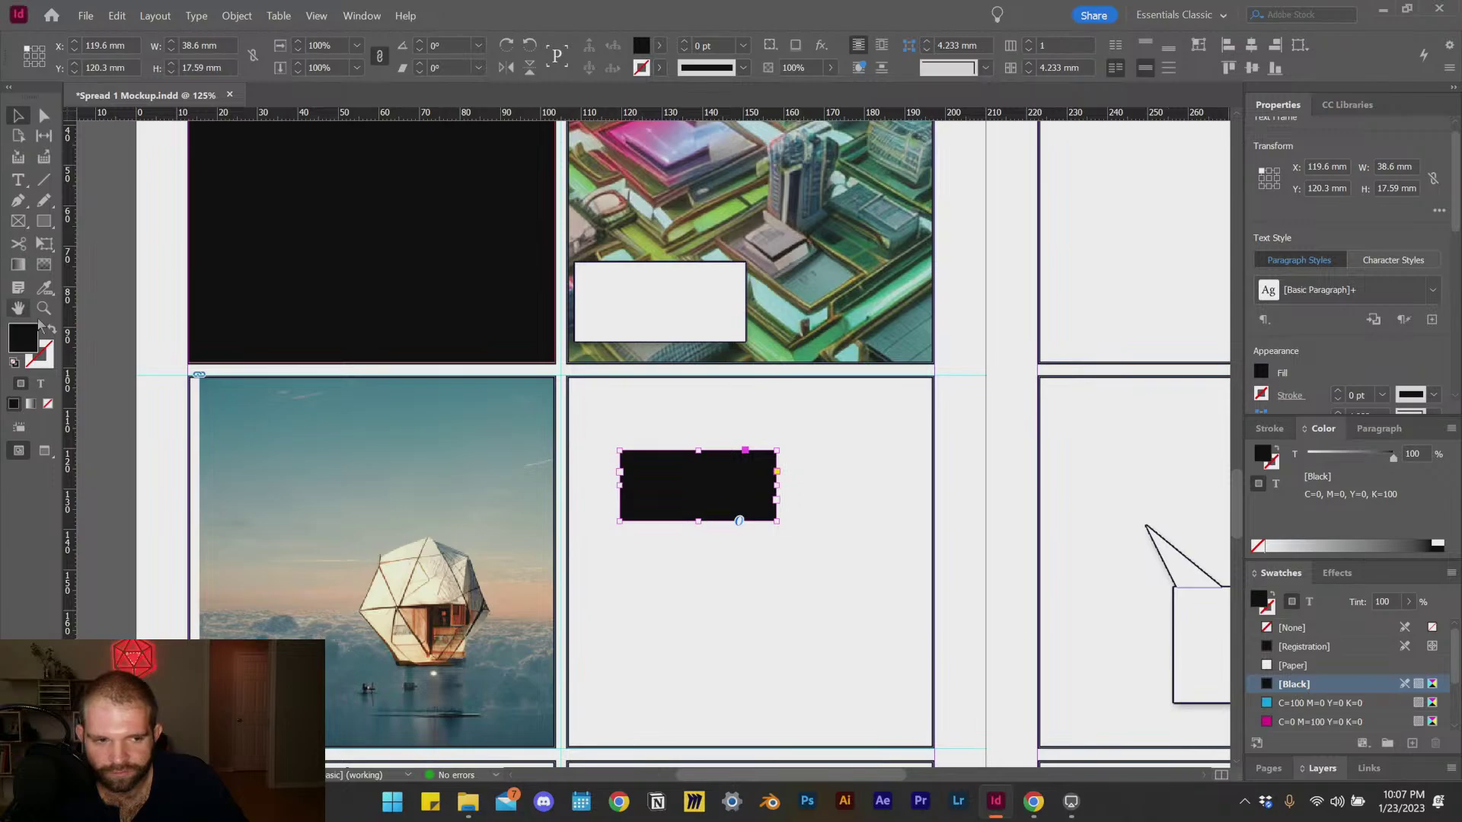
click(52, 327)
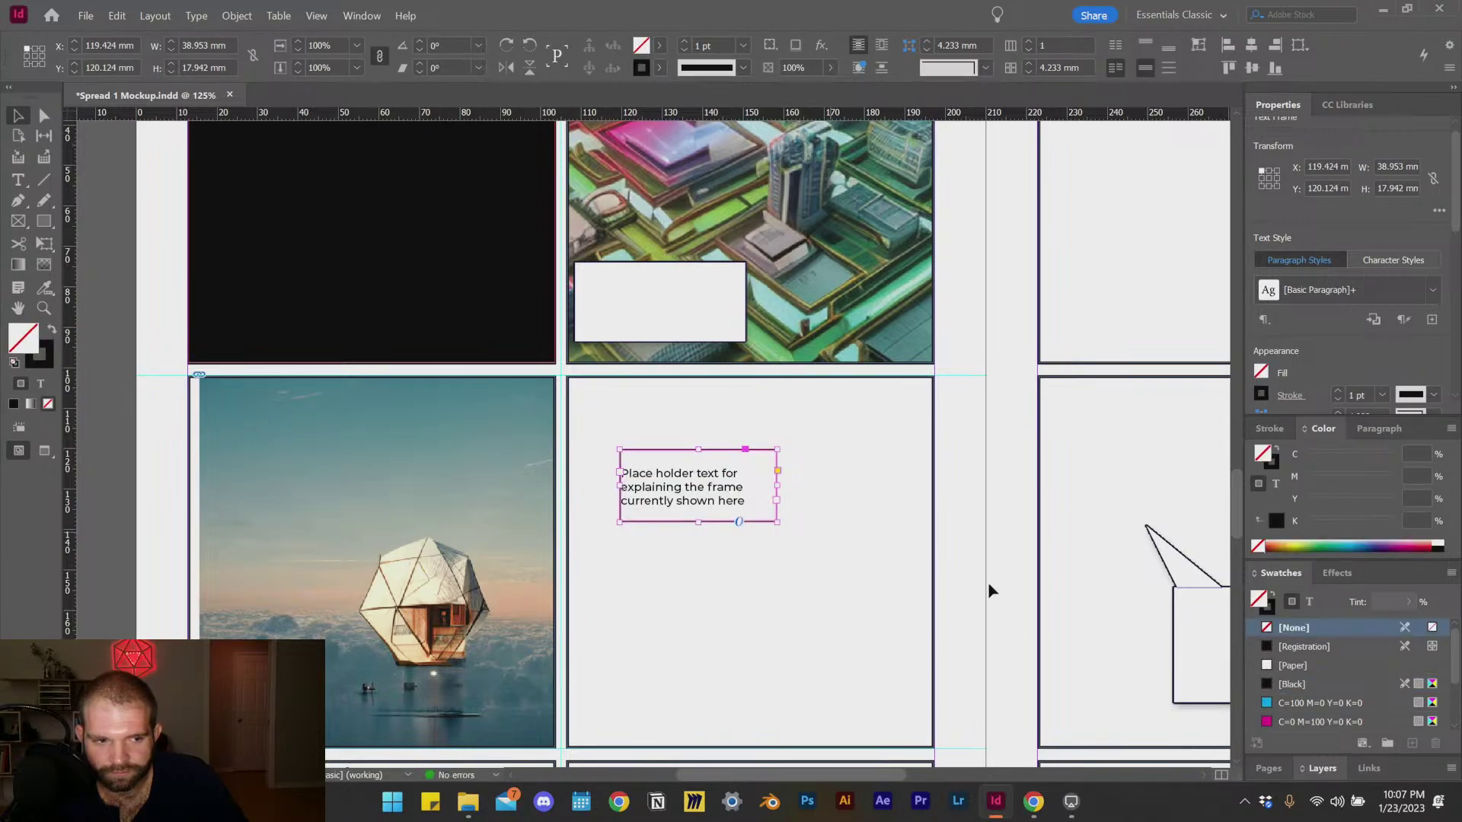
click(1292, 665)
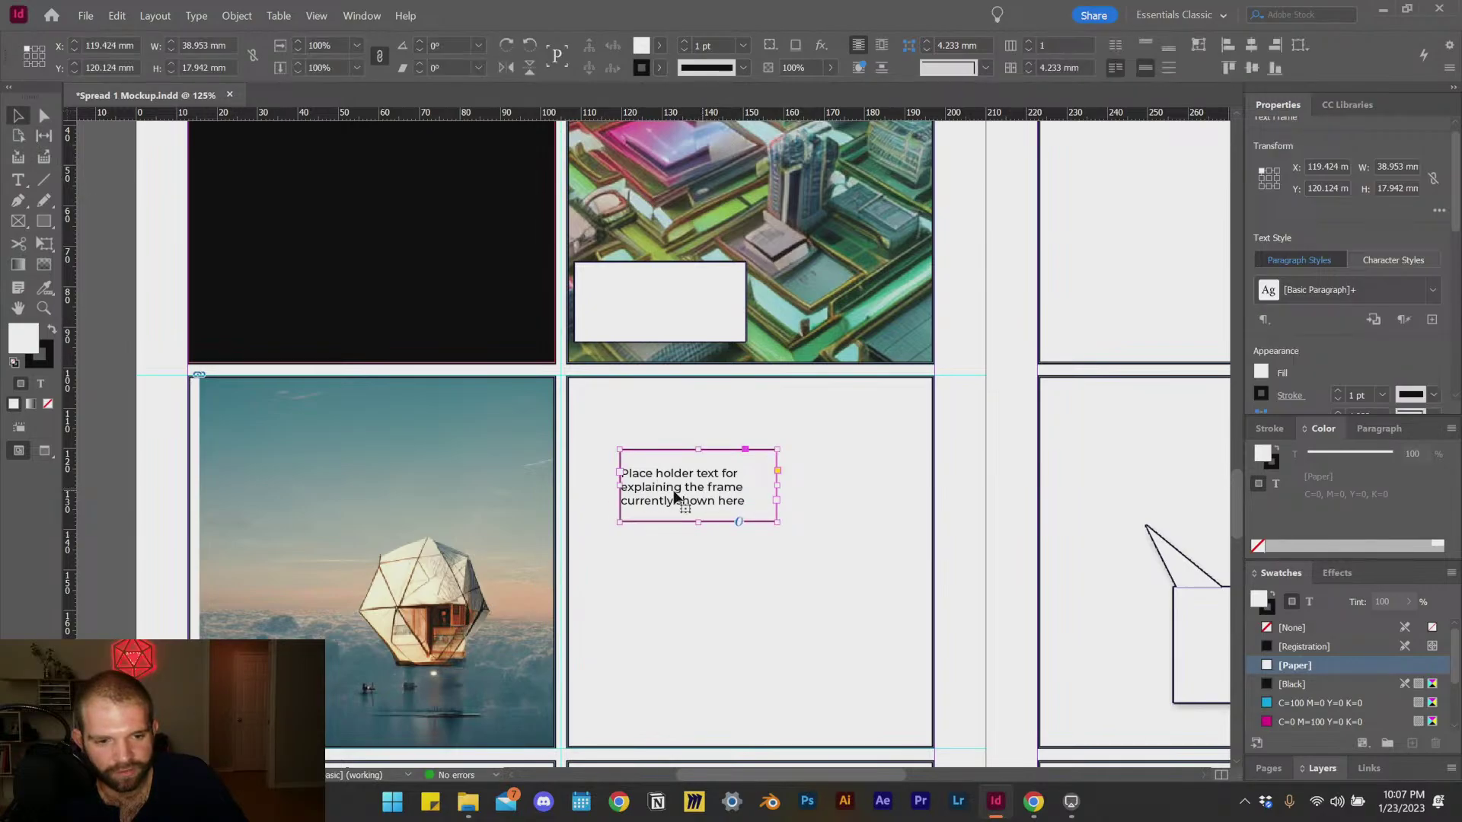
drag(691, 478, 364, 472)
Step: Try placing the facing page's triangular speech-bubble tail on the house caption's upper edge, and undo the move
click(712, 303)
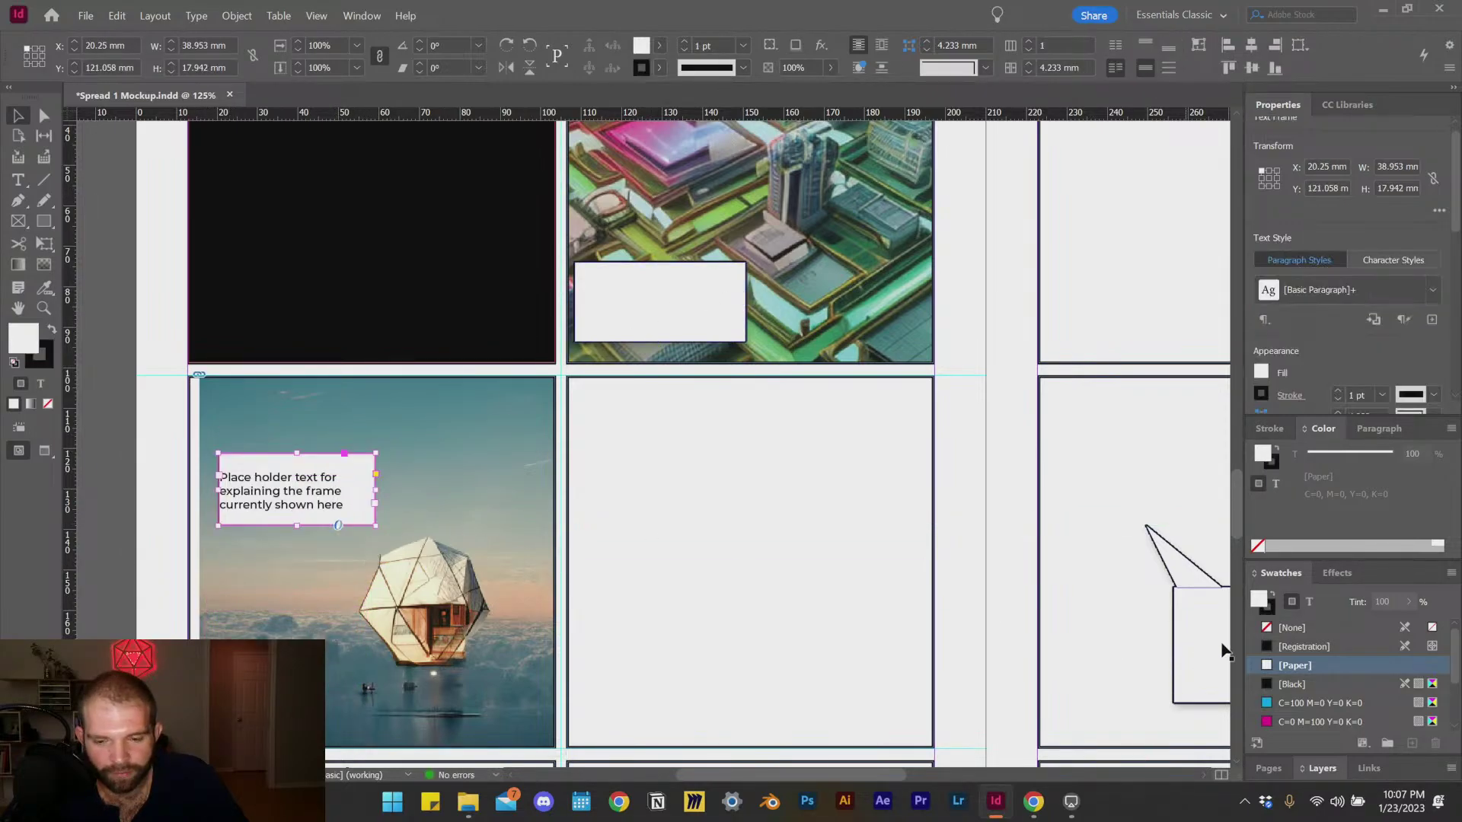
click(1188, 573)
double_click(1189, 574)
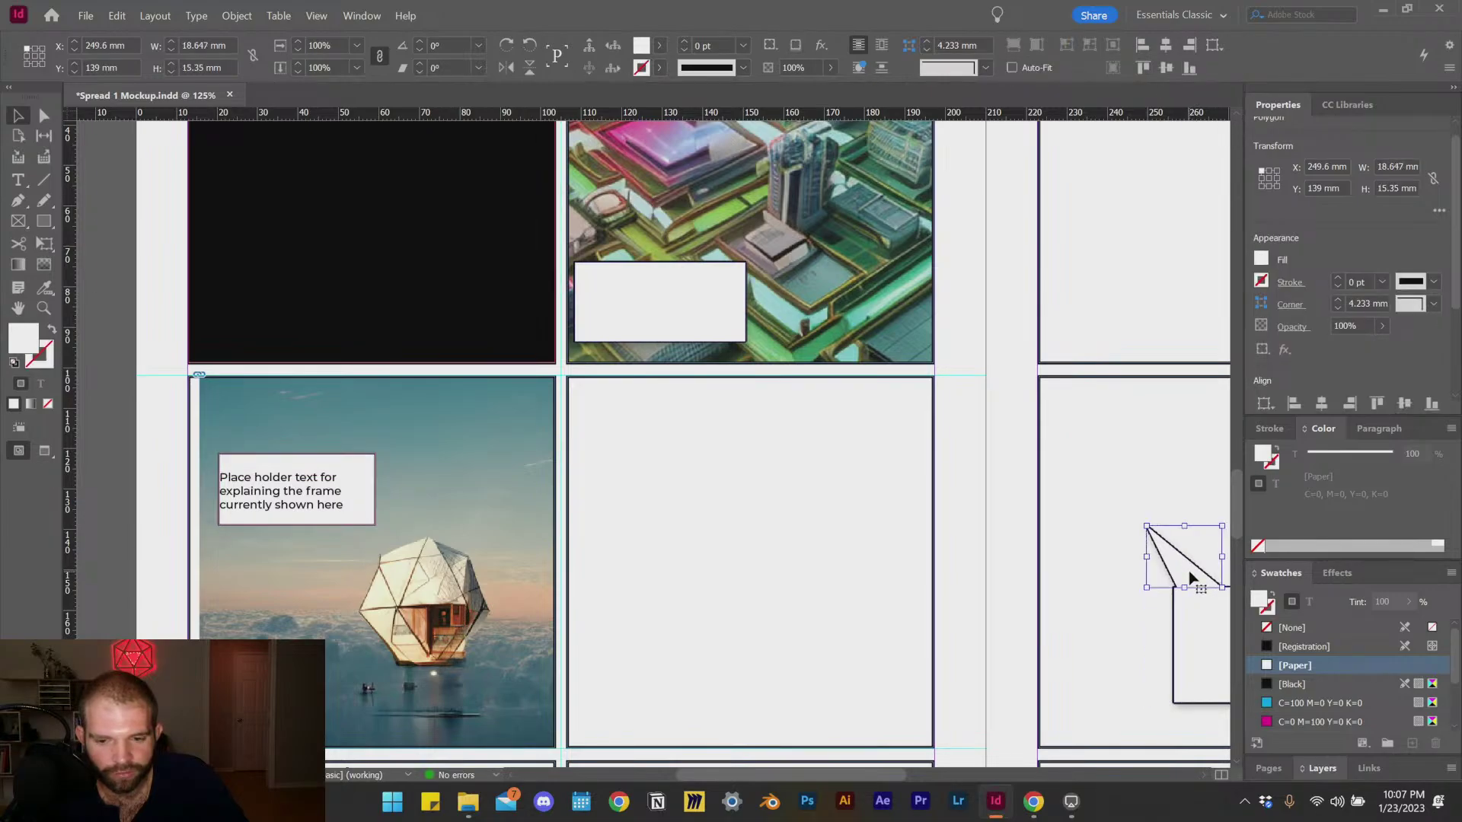
drag(1191, 578, 297, 446)
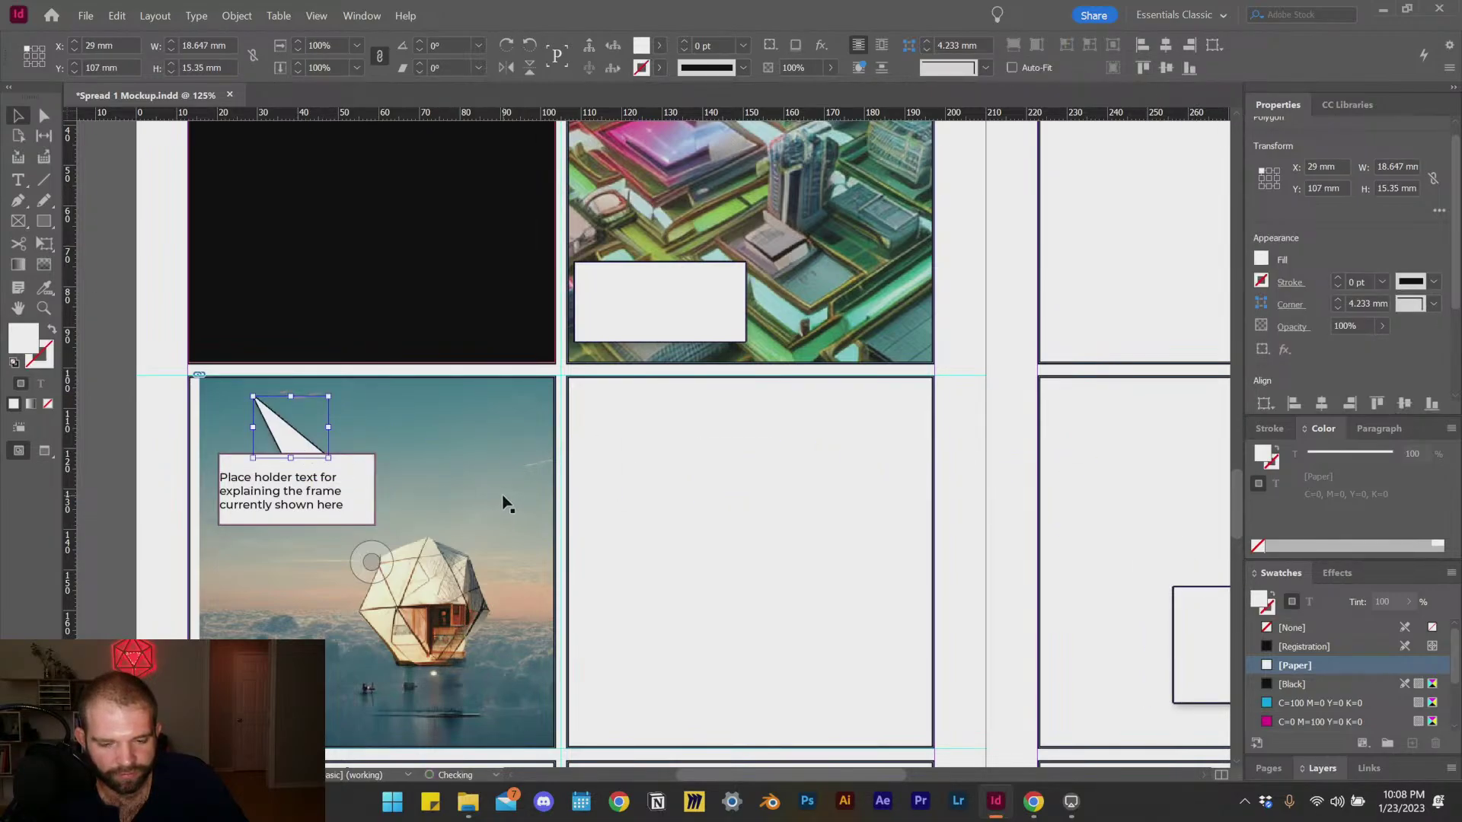
key(ctrl+z)
click(742, 598)
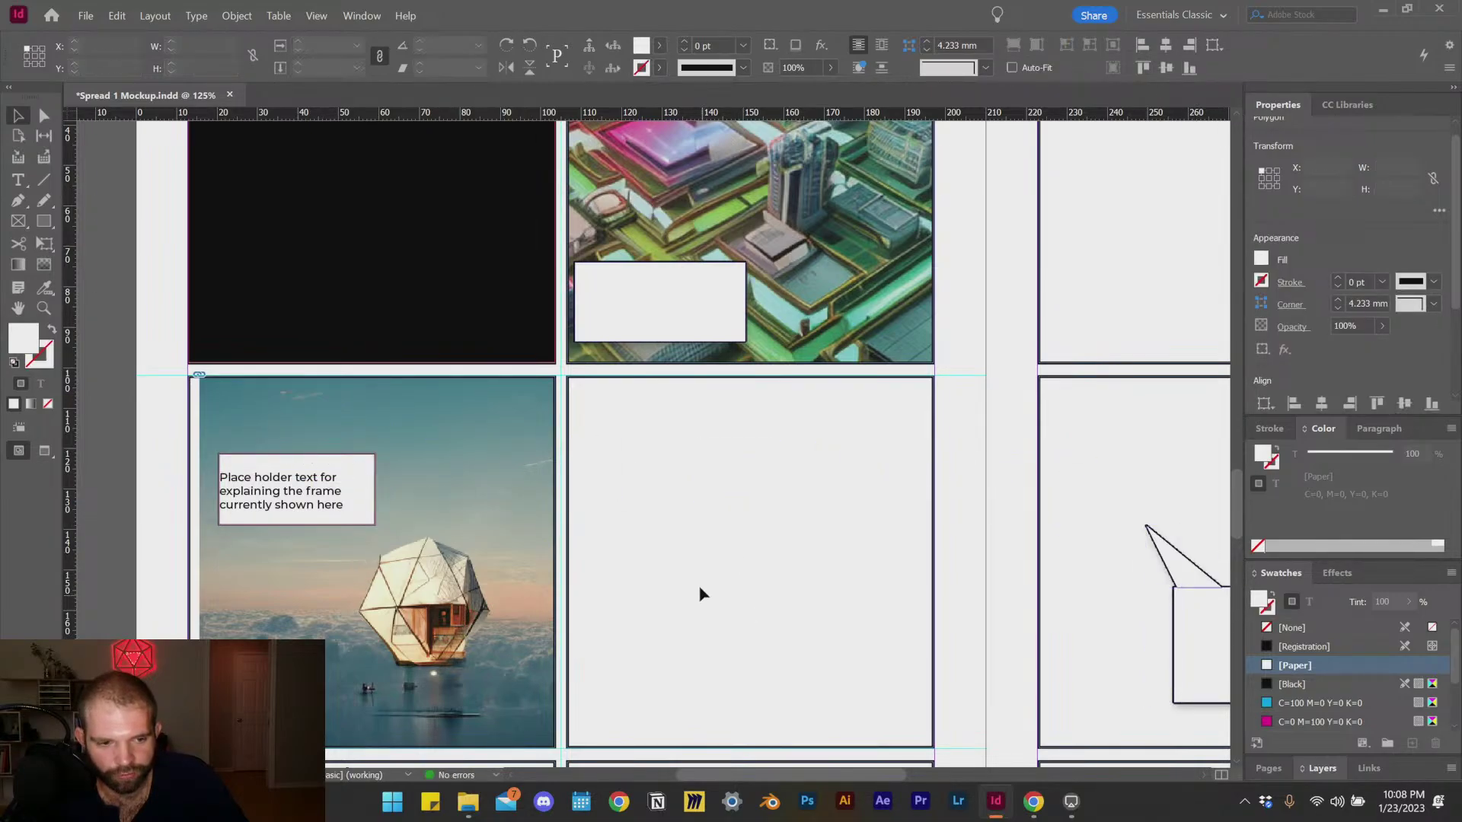
Step: Shift the house panel's caption frame slightly down and right, to X 21.6 mm and Y 122.2 mm
click(307, 512)
scroll(245, 493, up, 3)
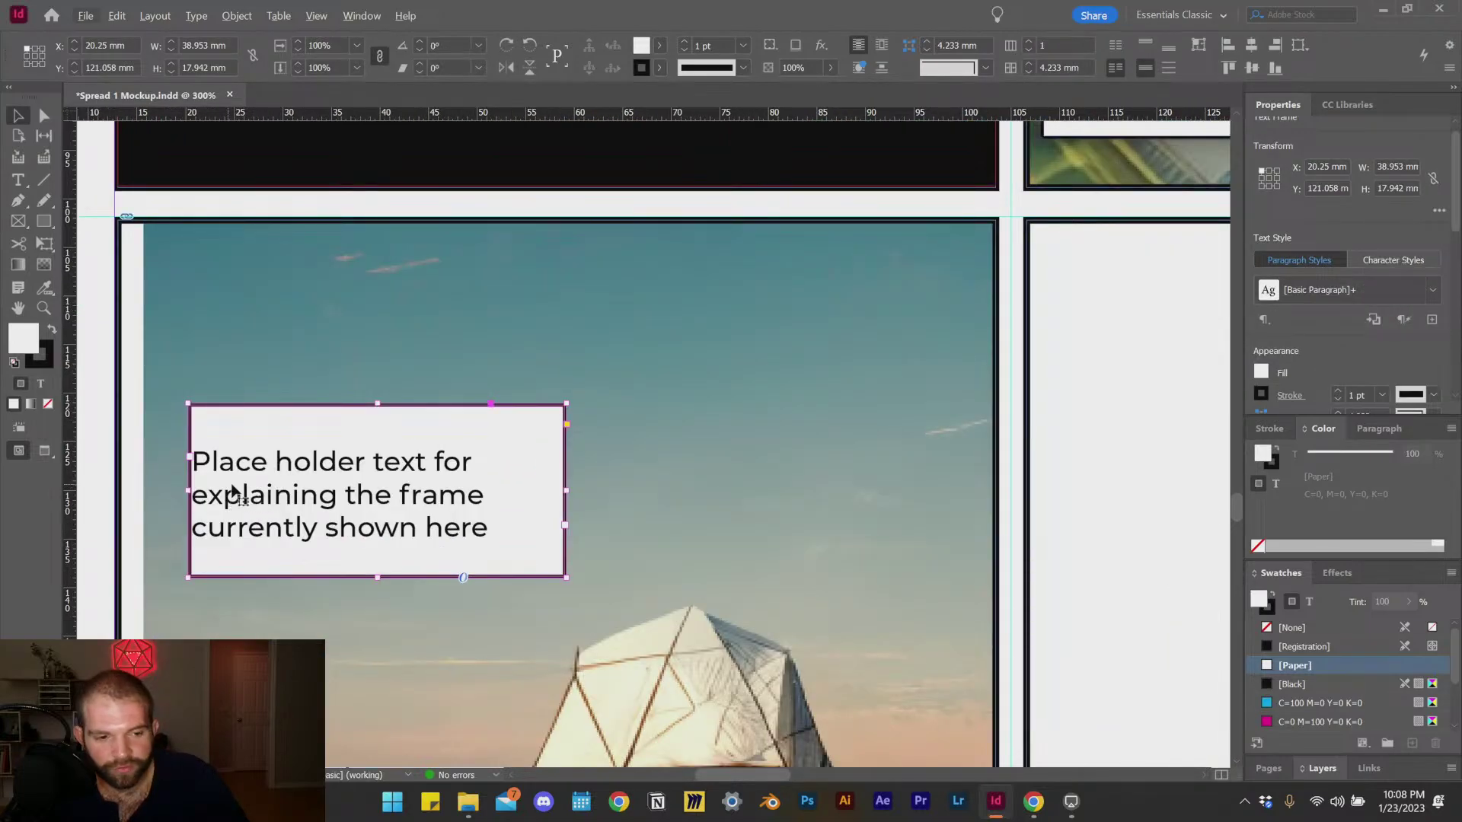
drag(256, 500, 270, 512)
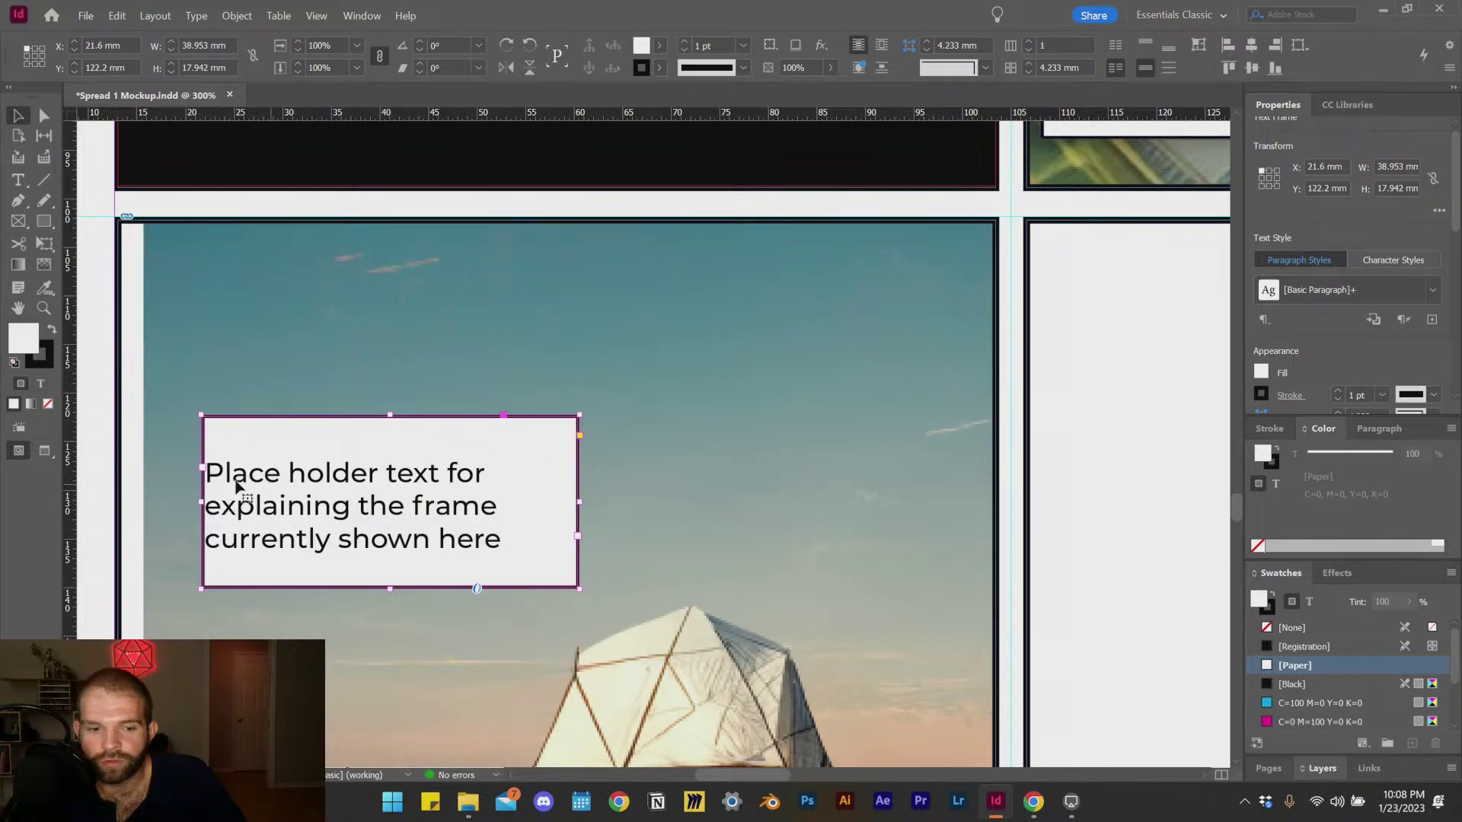
Step: Open the text frame options of the house panel's caption and preview a 4 mm inset spacing on all sides
scroll(219, 487, up, 5)
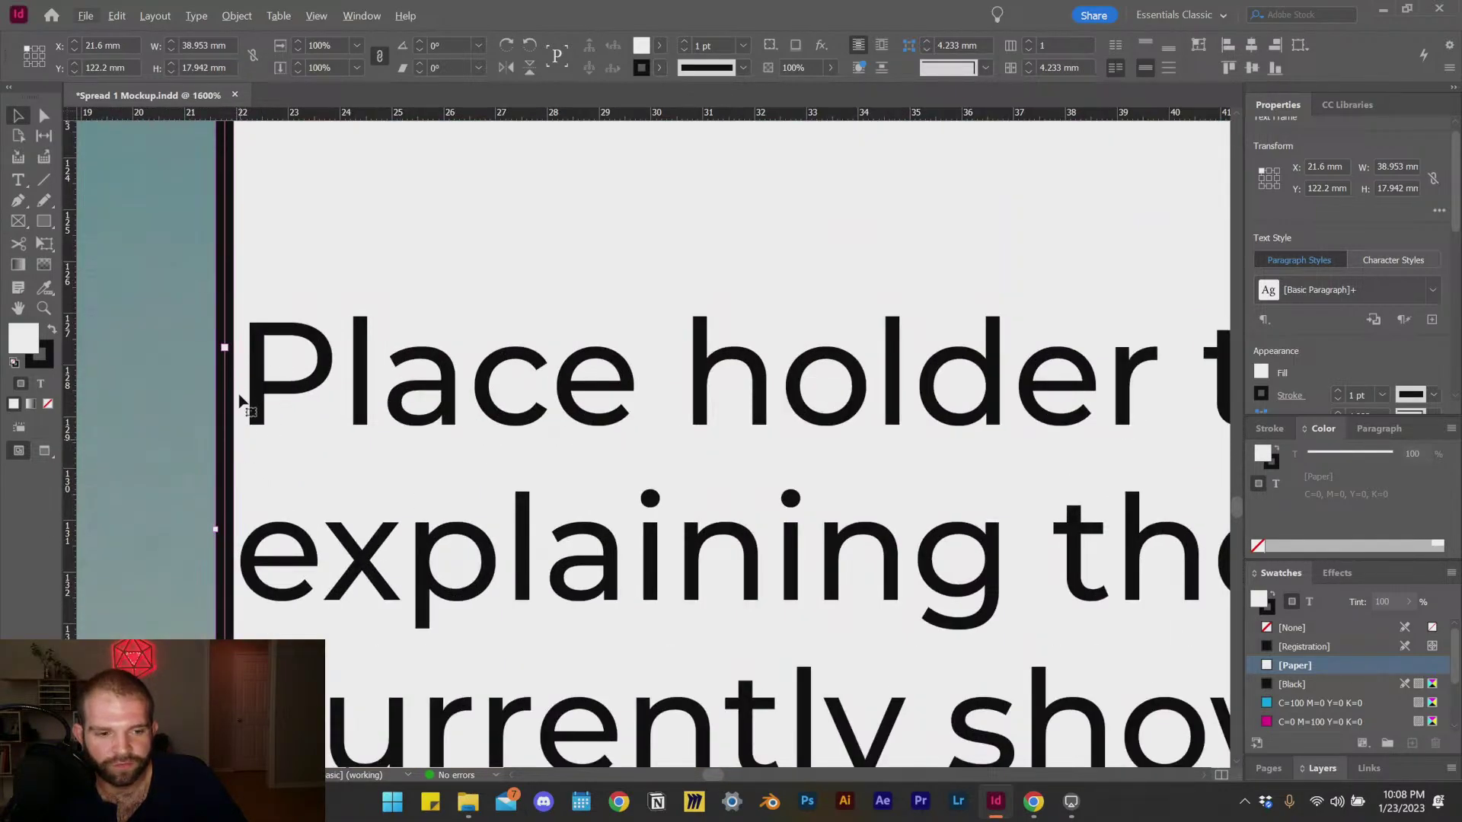
scroll(228, 475, down, 3)
scroll(229, 475, down, 2)
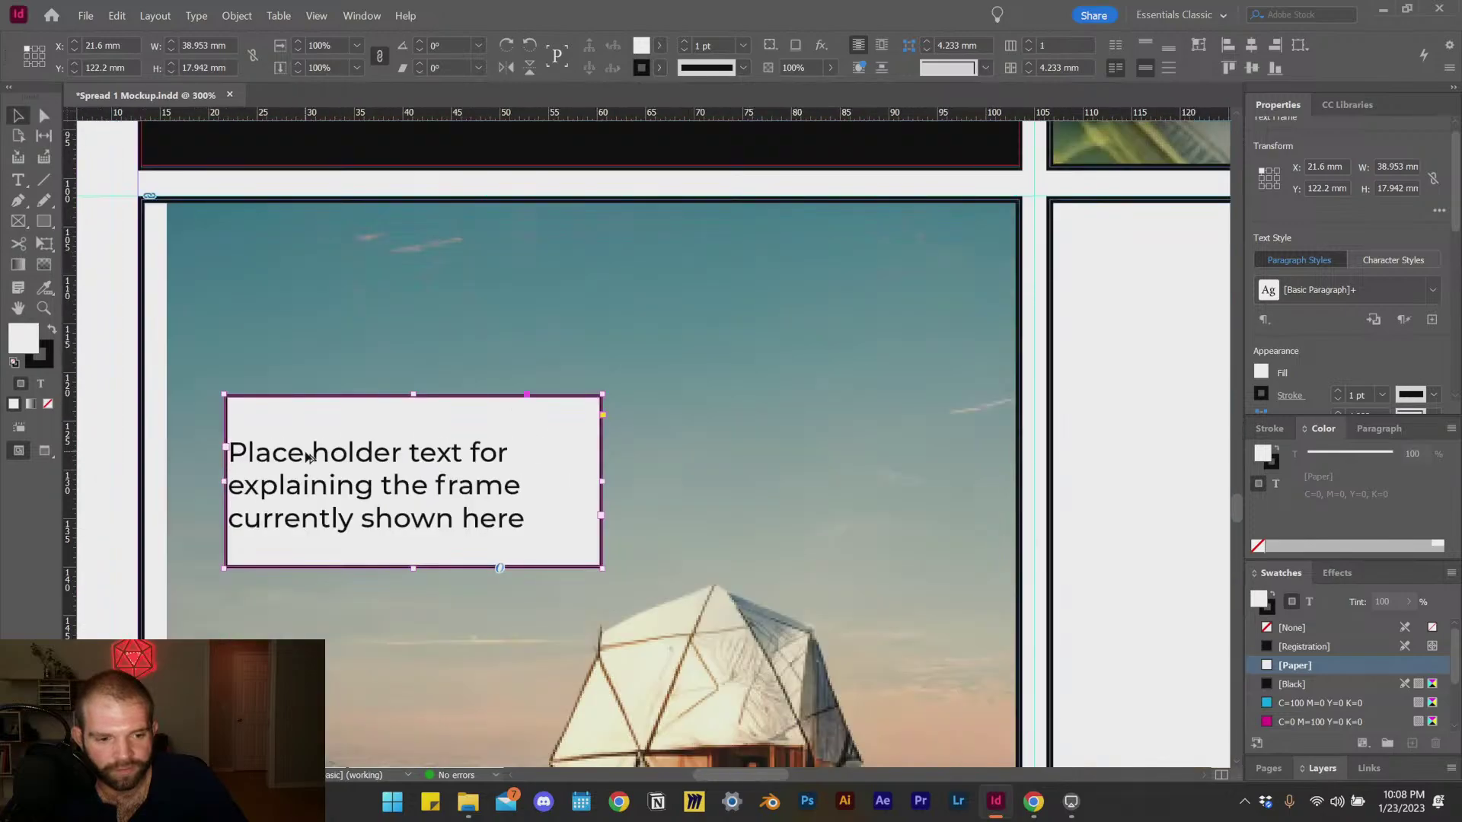
scroll(309, 451, up, 1)
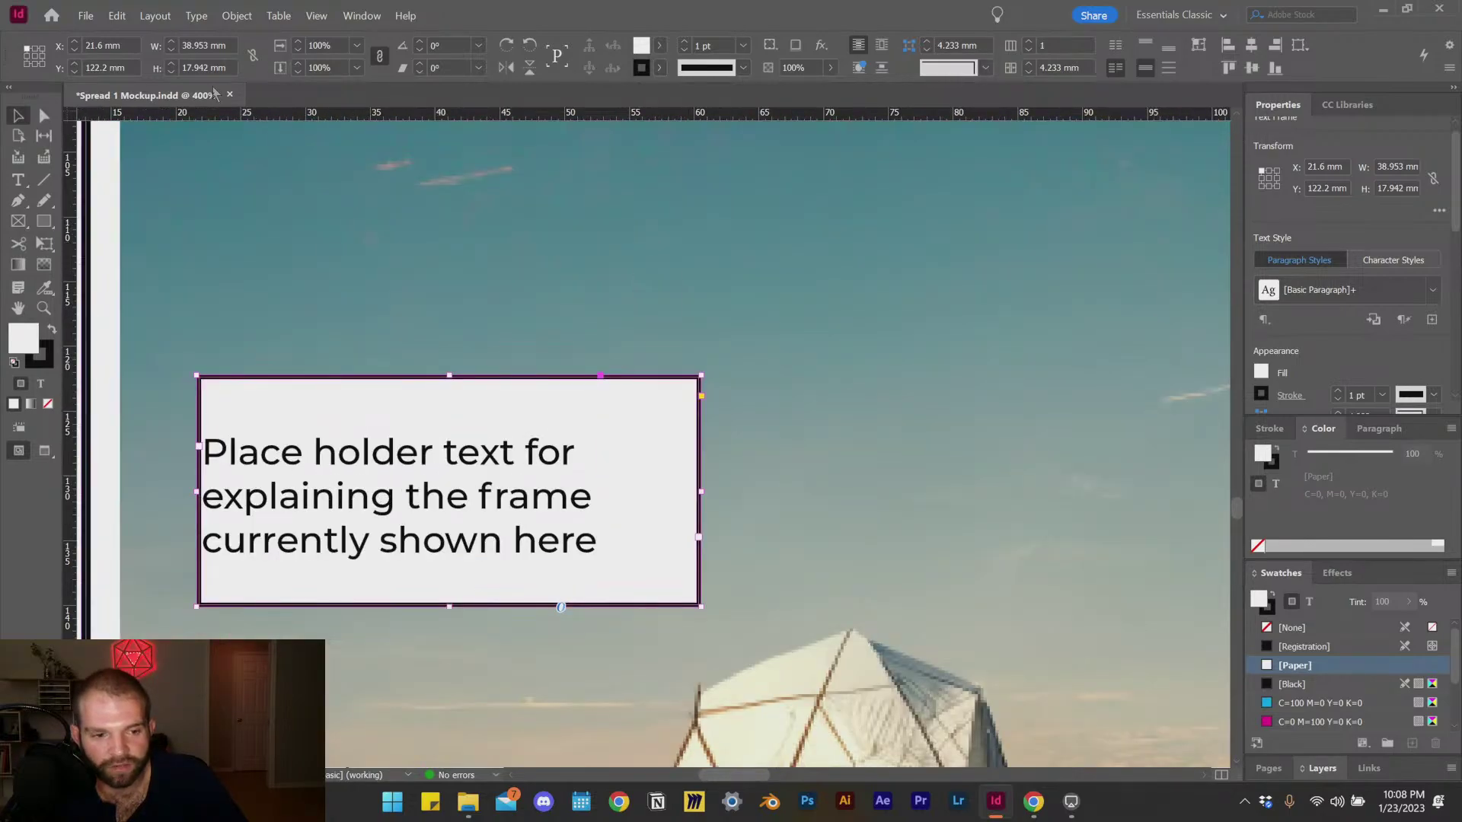
click(195, 15)
mouse_move(237, 15)
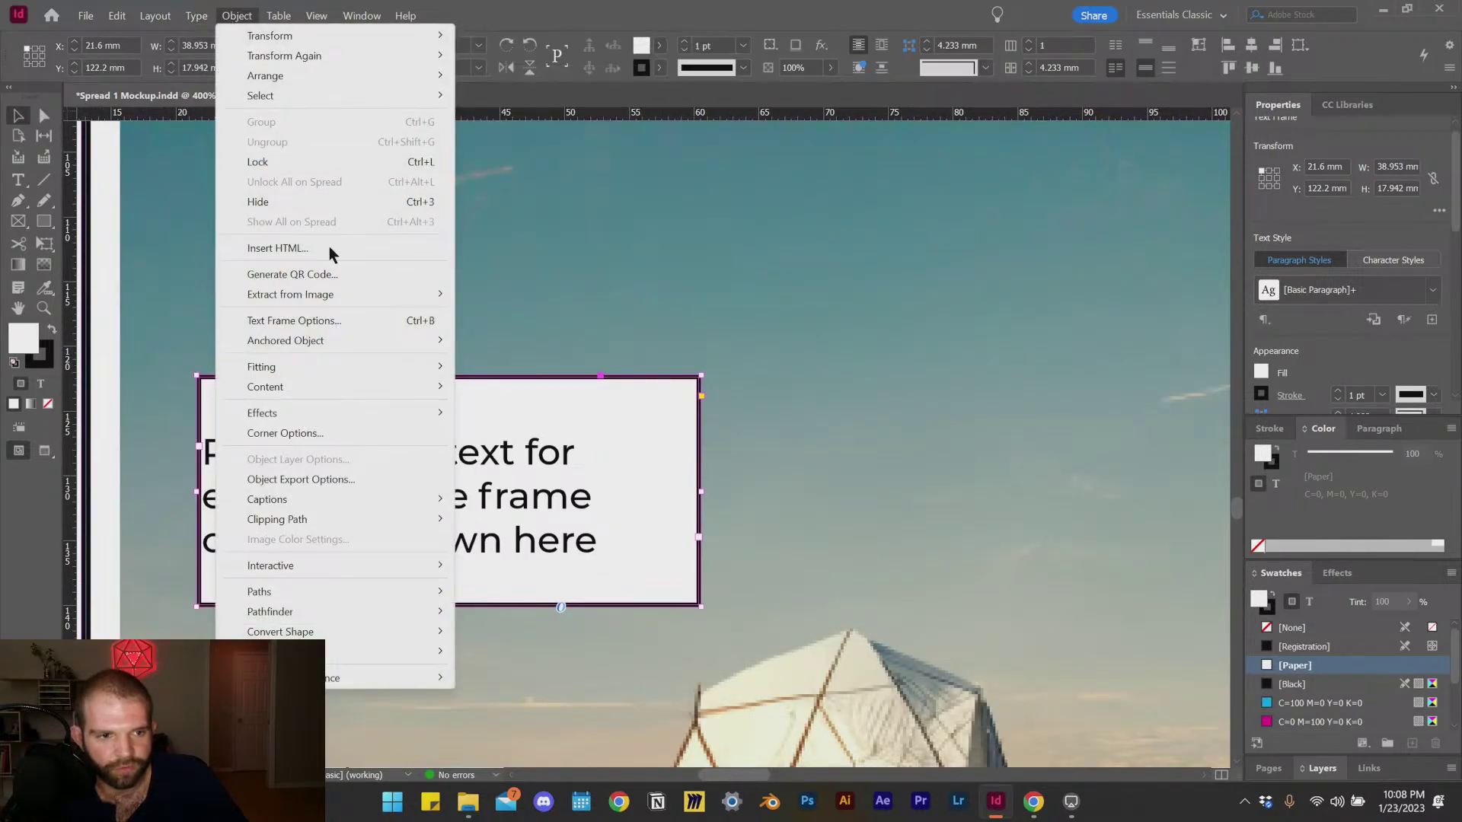
click(339, 327)
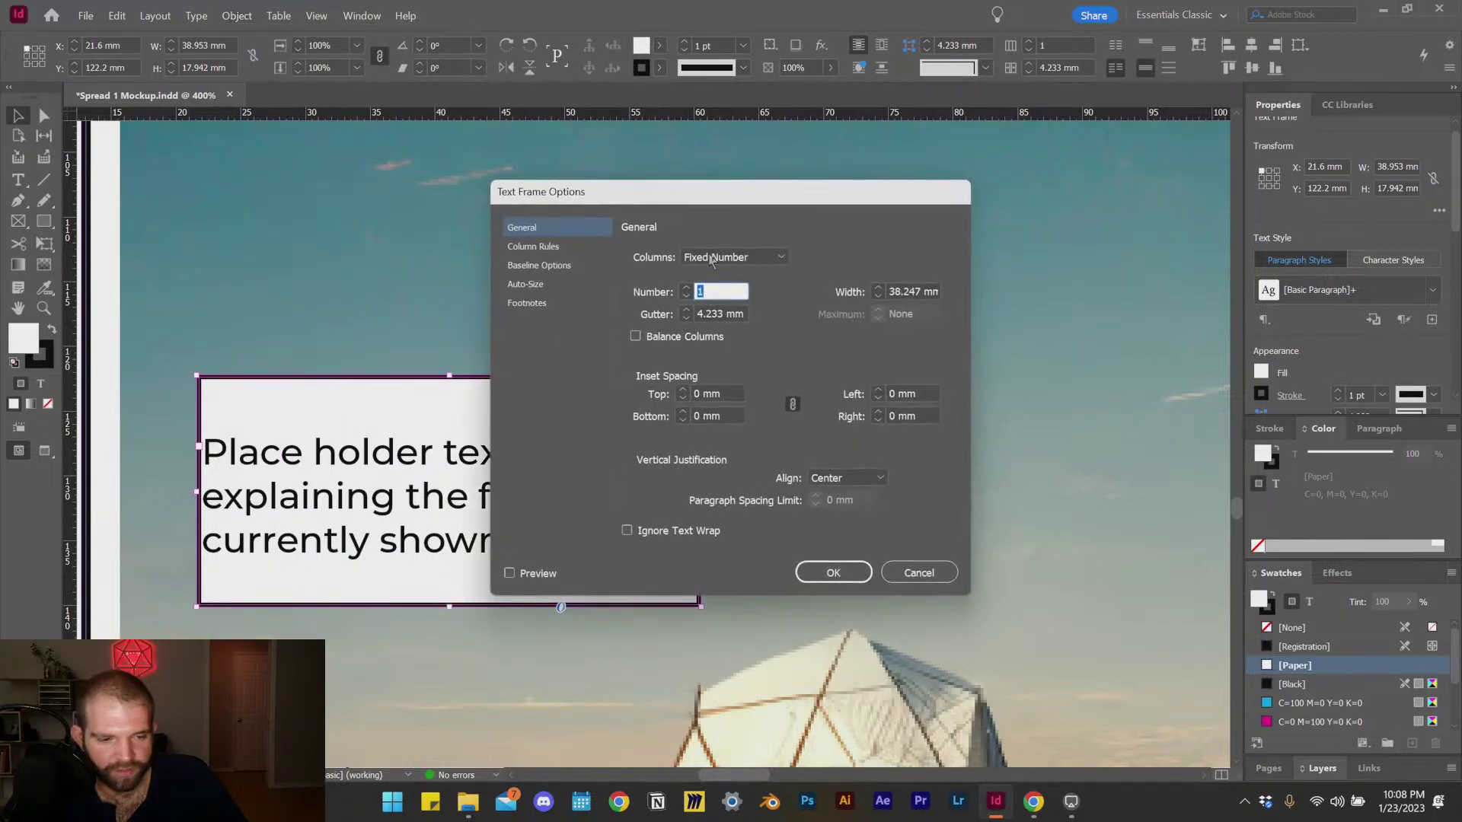
drag(808, 200, 964, 191)
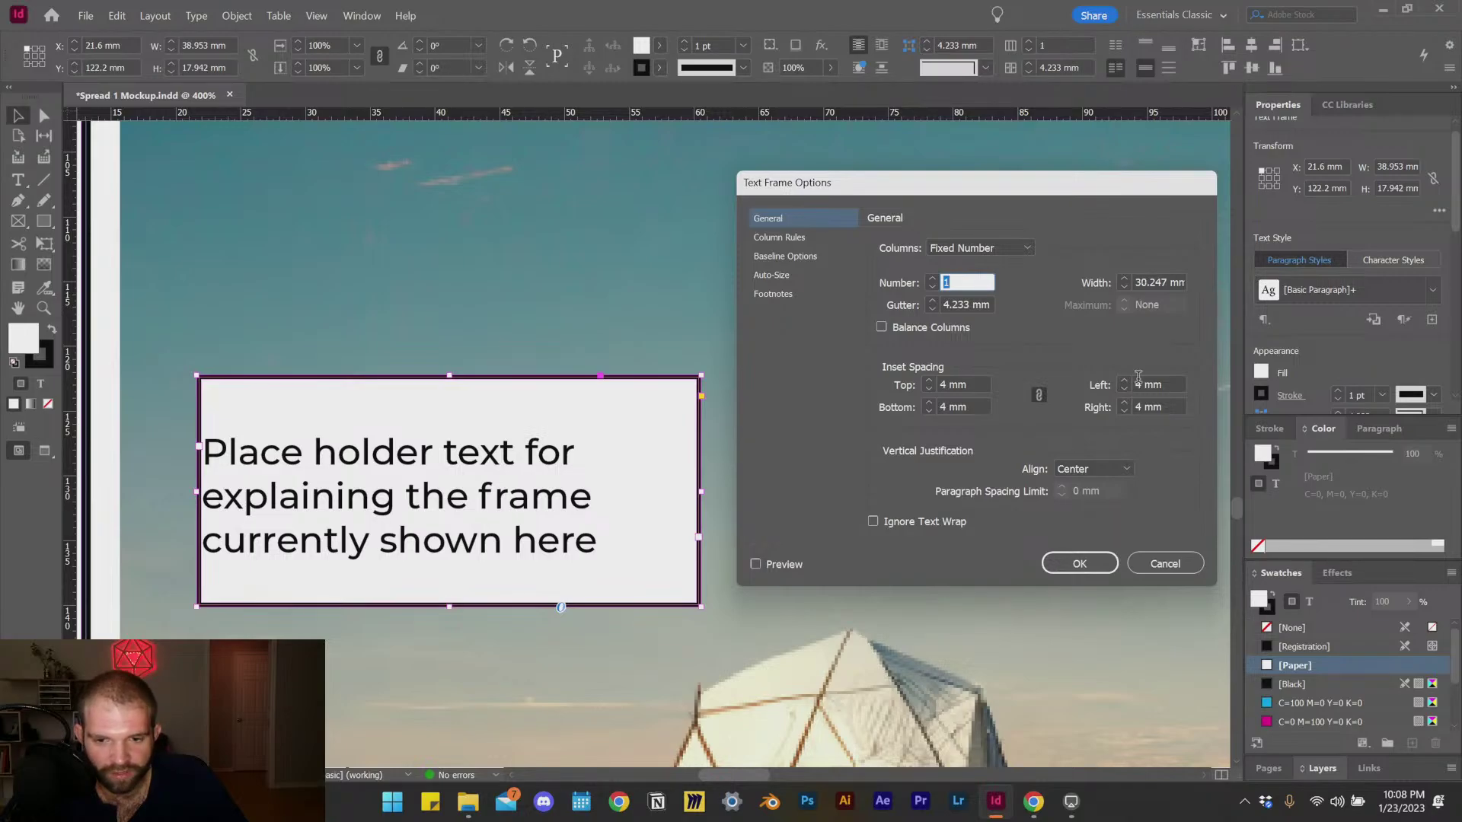
click(766, 573)
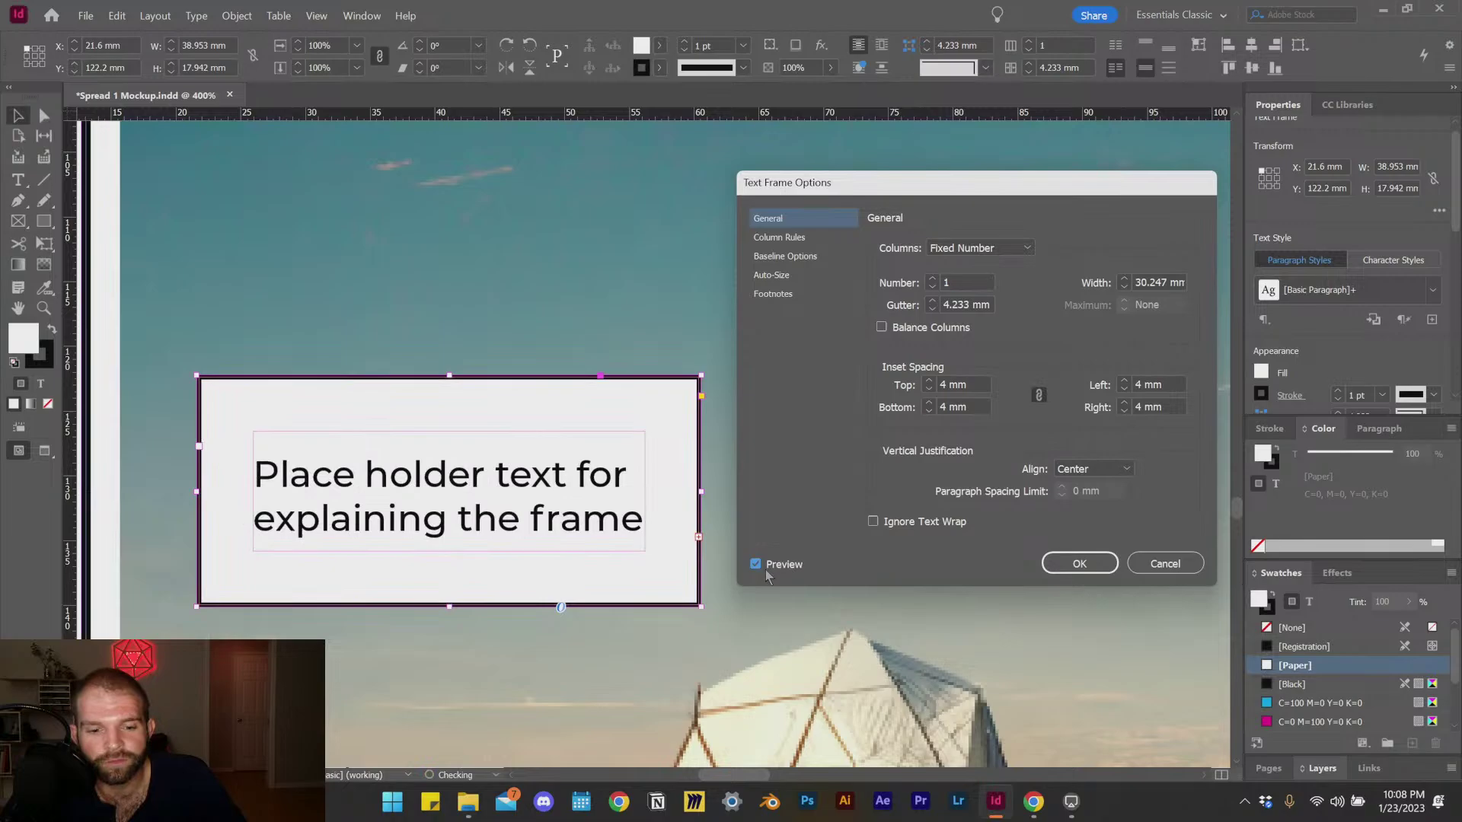
Step: Try inset spacings between 0 and 4 mm for the caption text, and apply 1 mm on all four sides
click(1126, 392)
click(1126, 391)
click(1126, 391)
click(1126, 392)
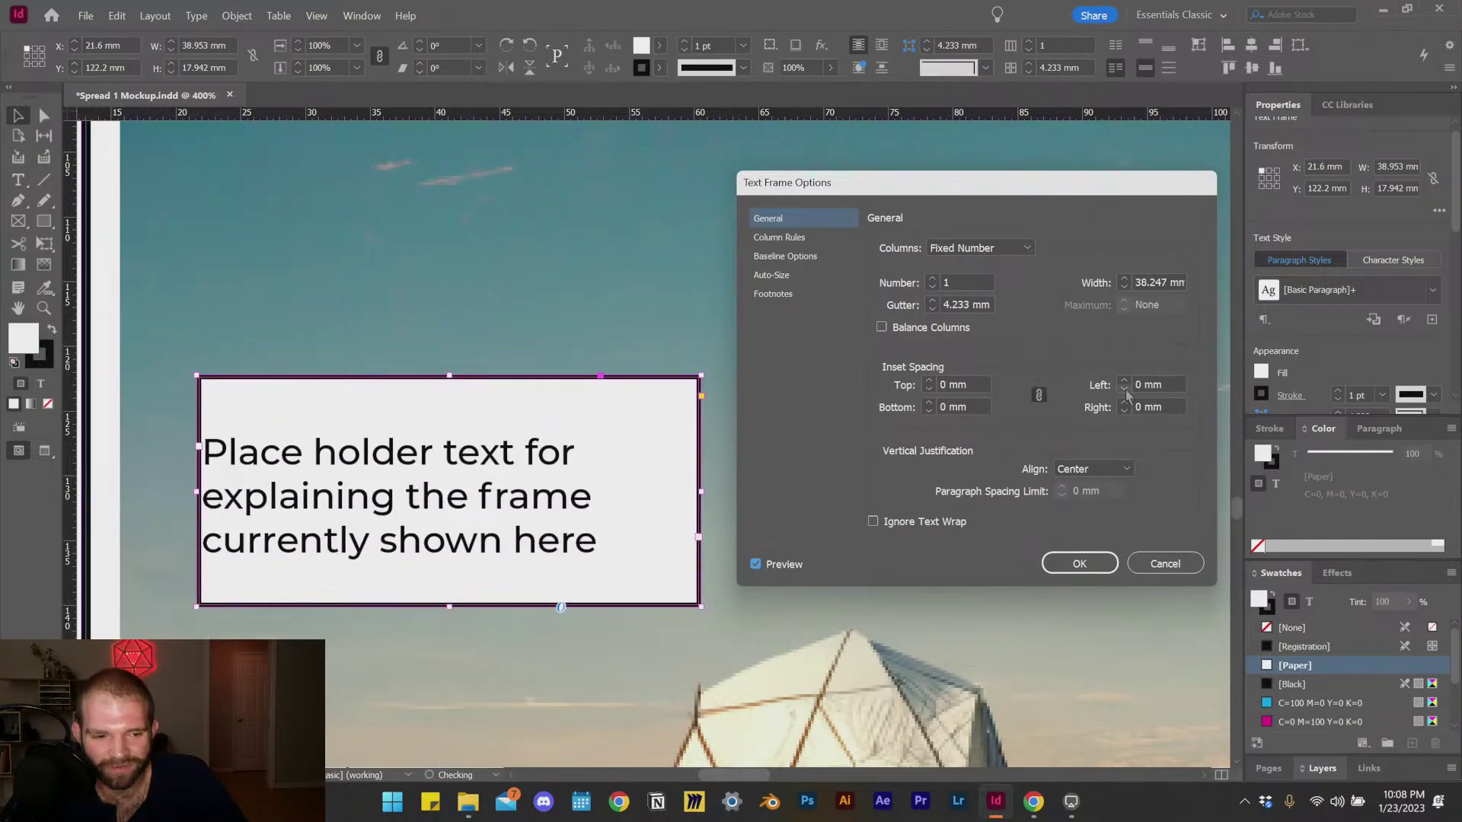
click(1126, 381)
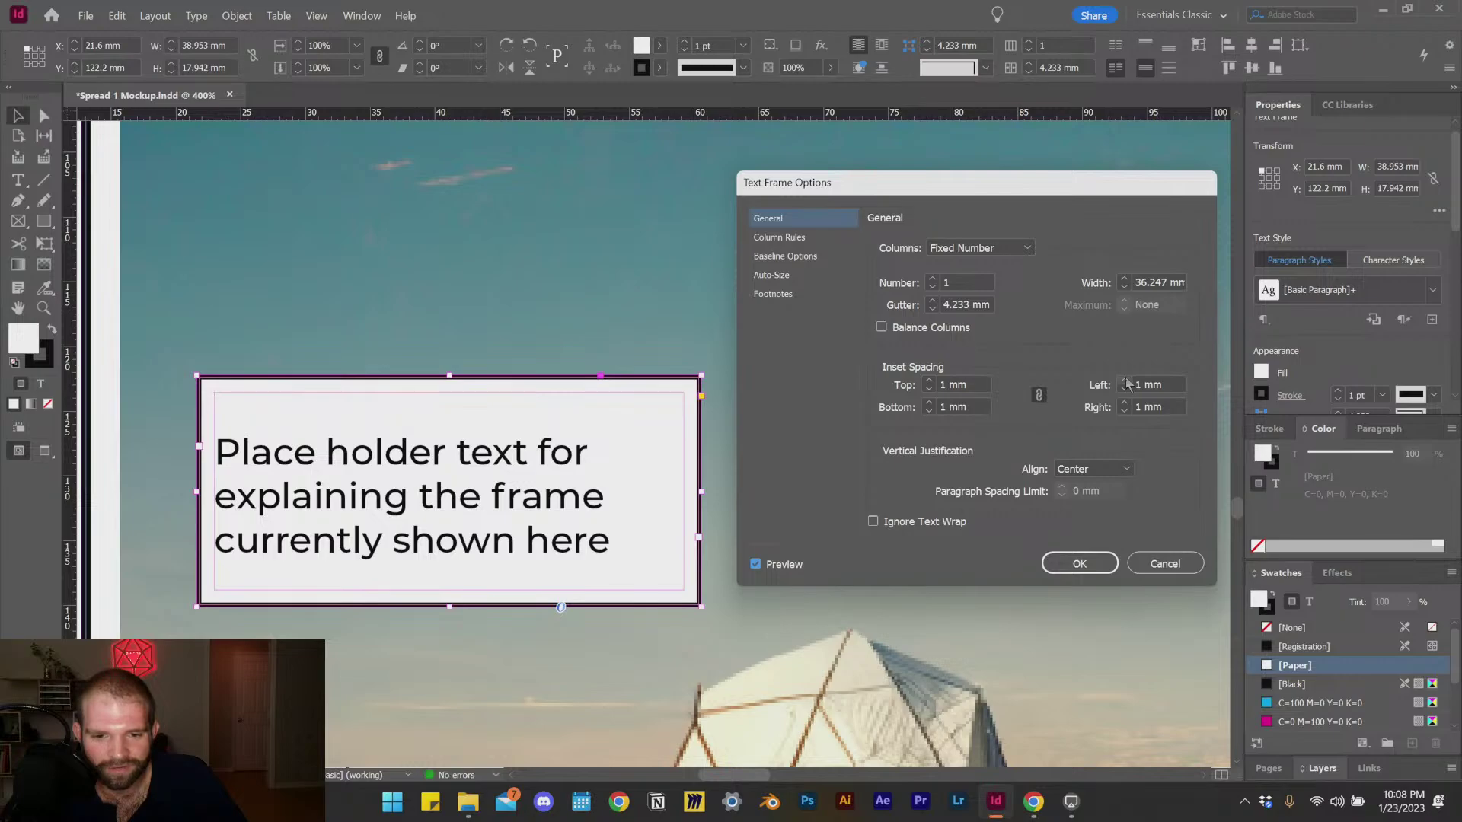
click(1126, 382)
click(1126, 382)
click(1127, 382)
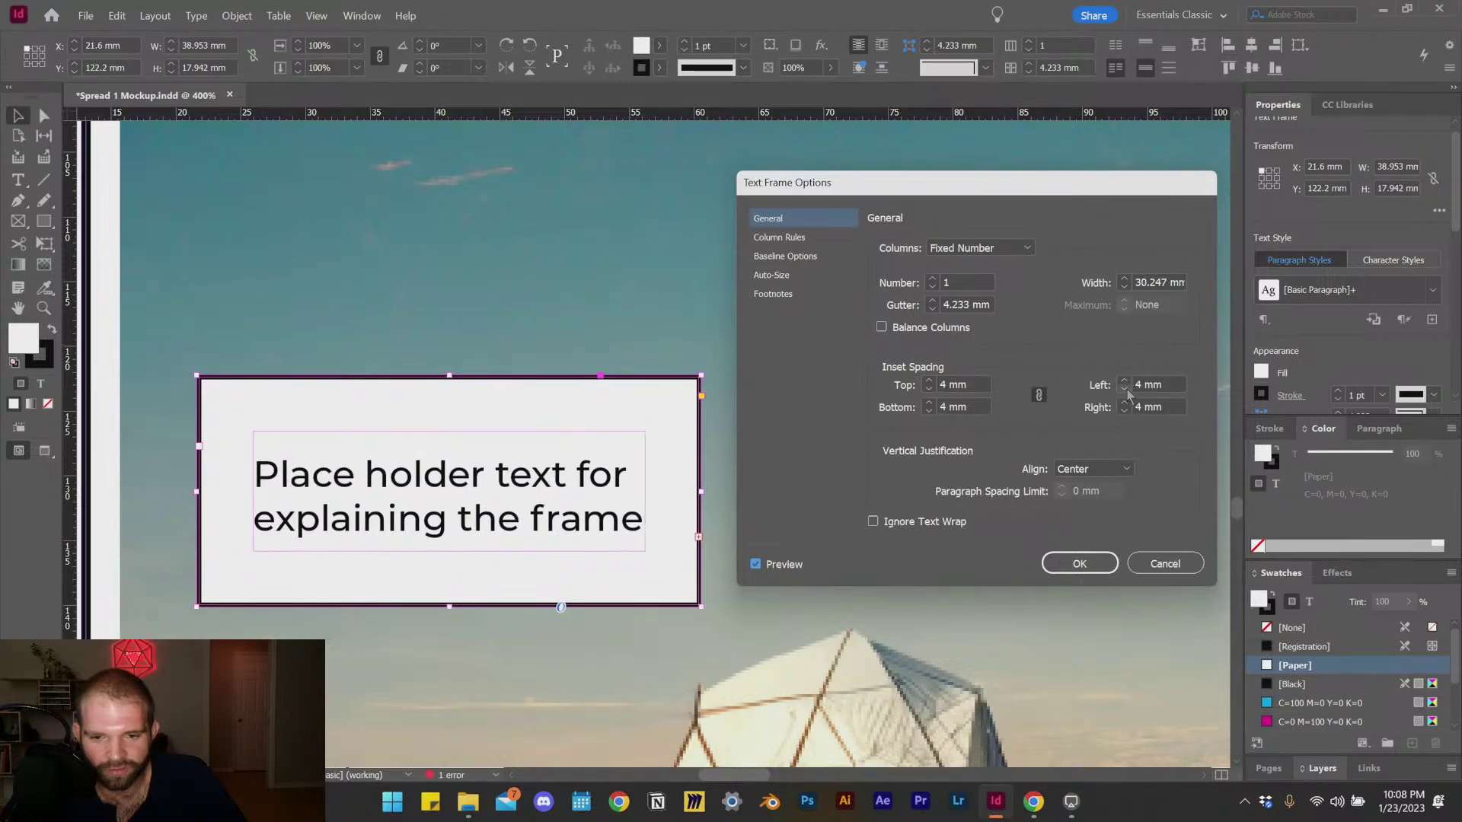
click(1127, 391)
click(1126, 391)
click(1126, 392)
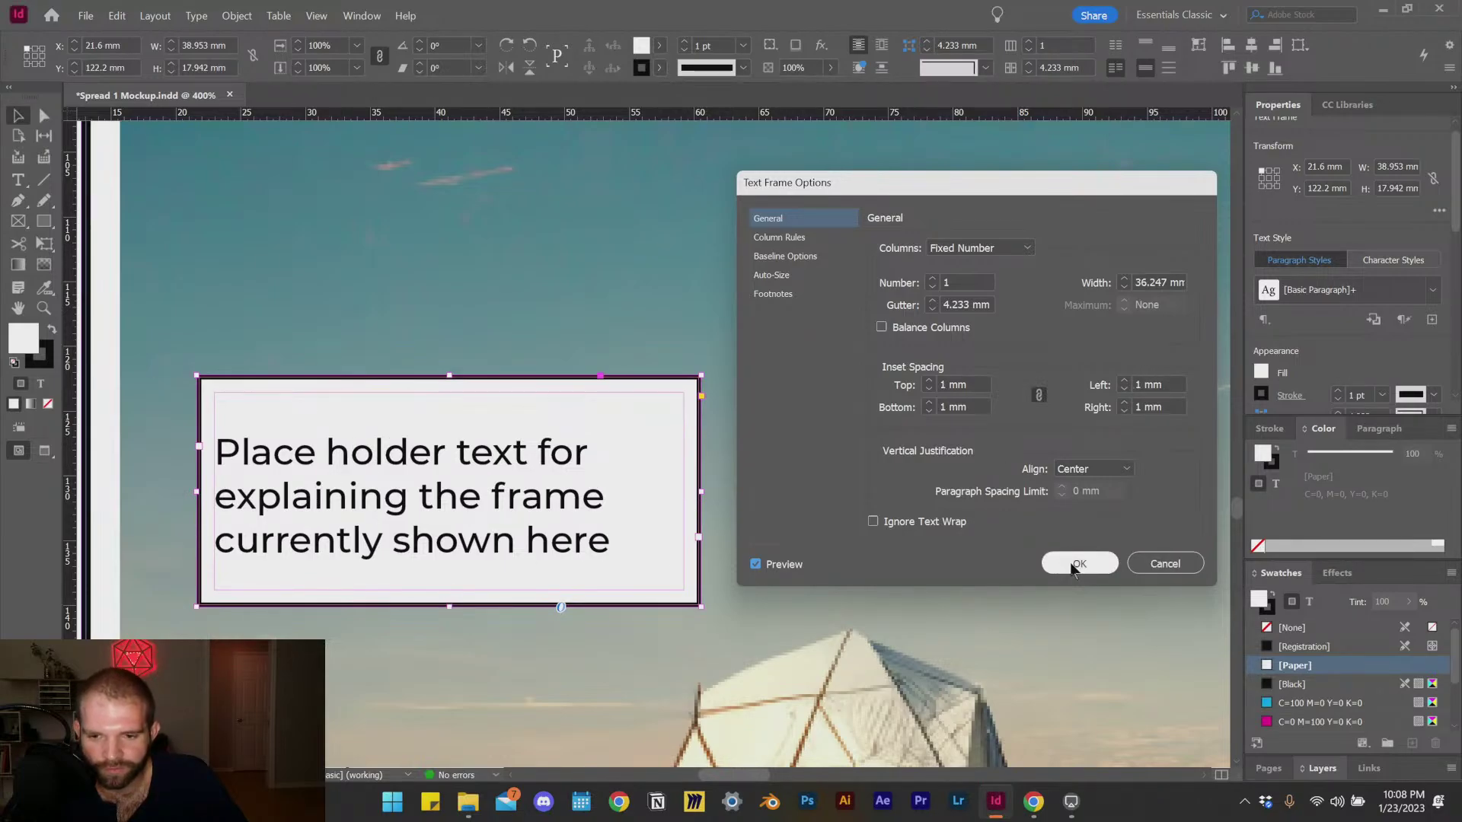
click(1078, 564)
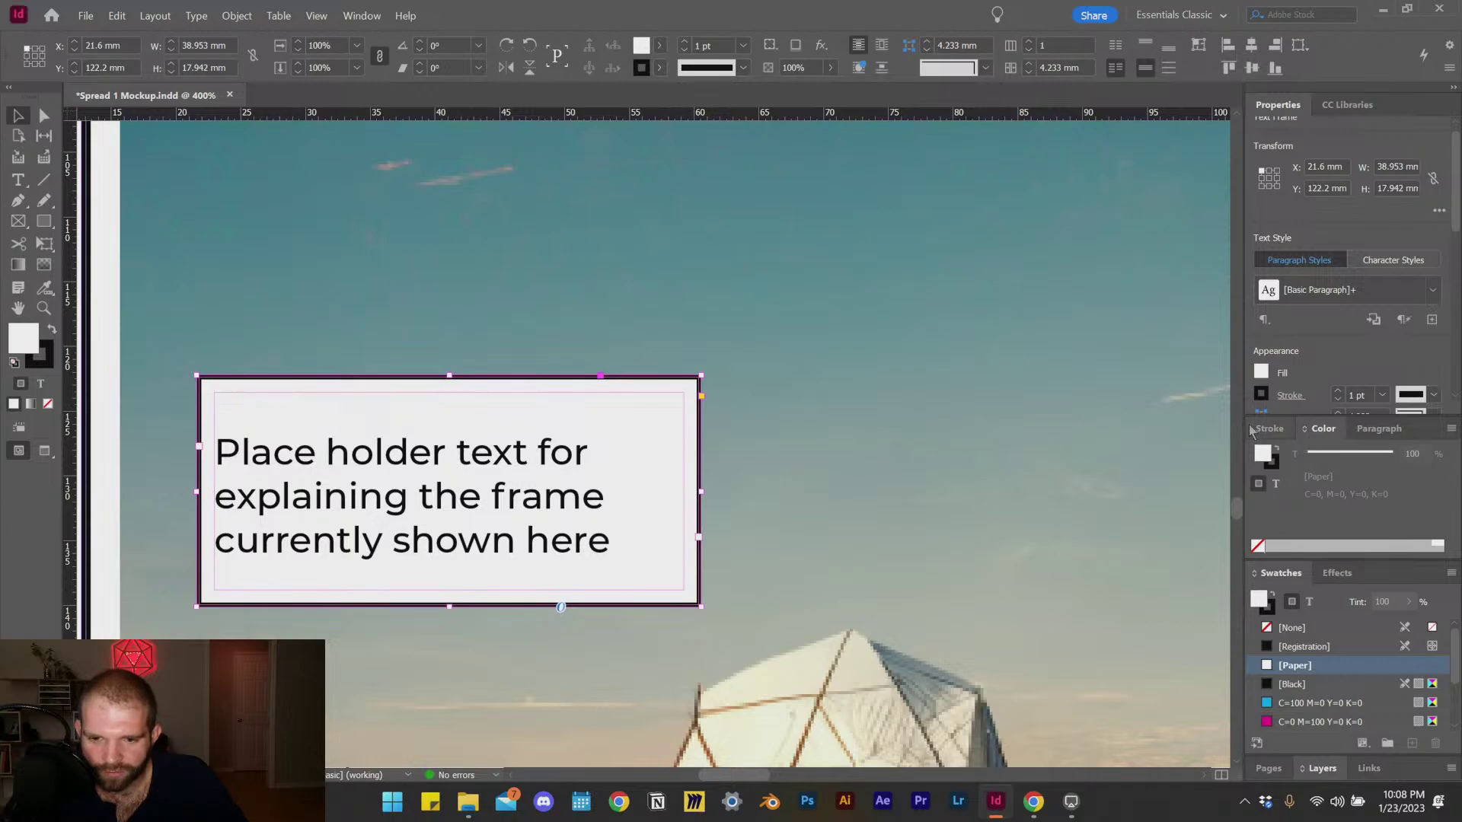
Step: Try a 0.5 pt stroke weight on the house caption frame and check it deselected
click(1269, 428)
click(1295, 470)
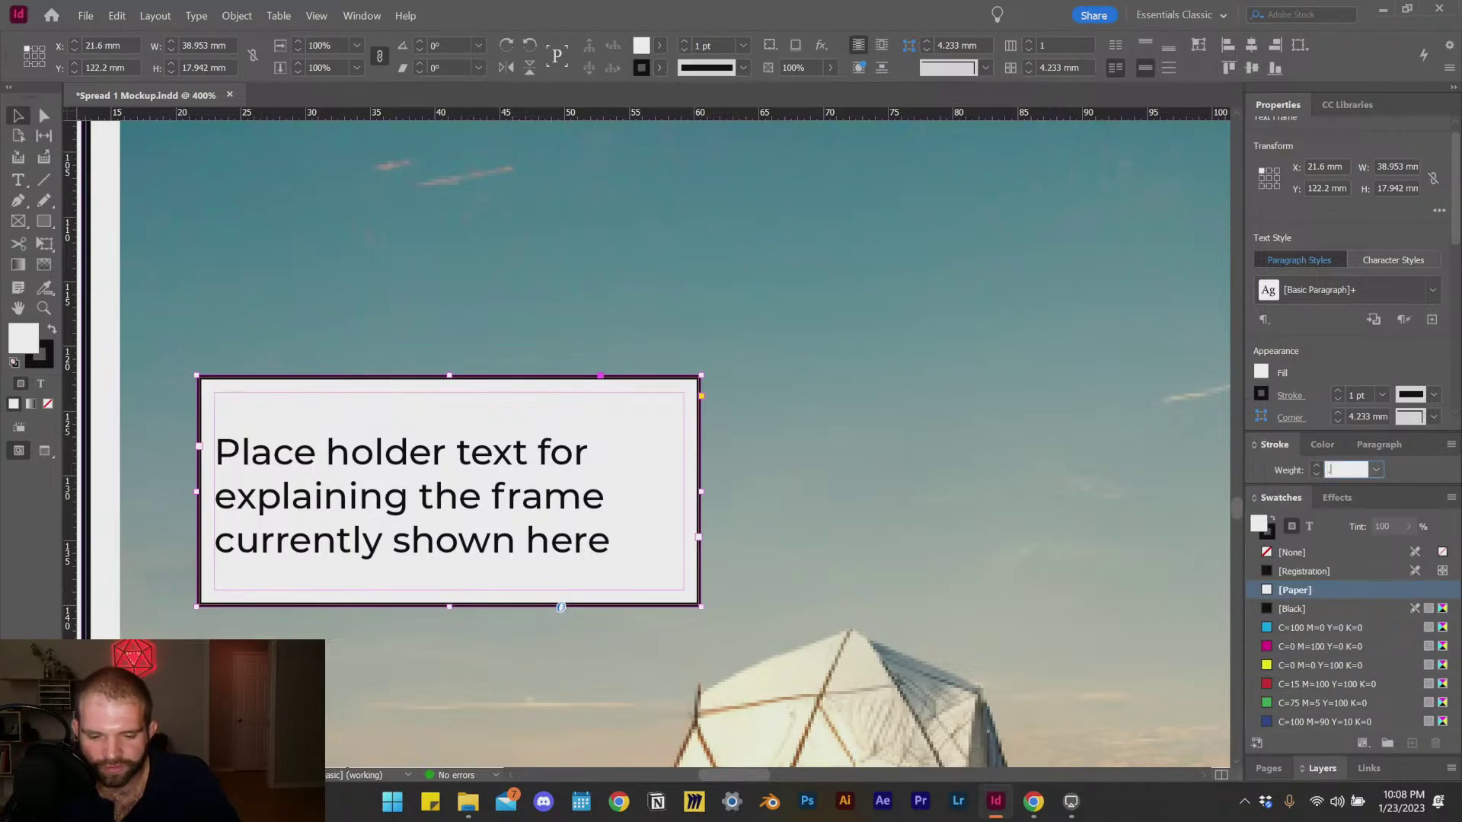
text(.5)
key(Return)
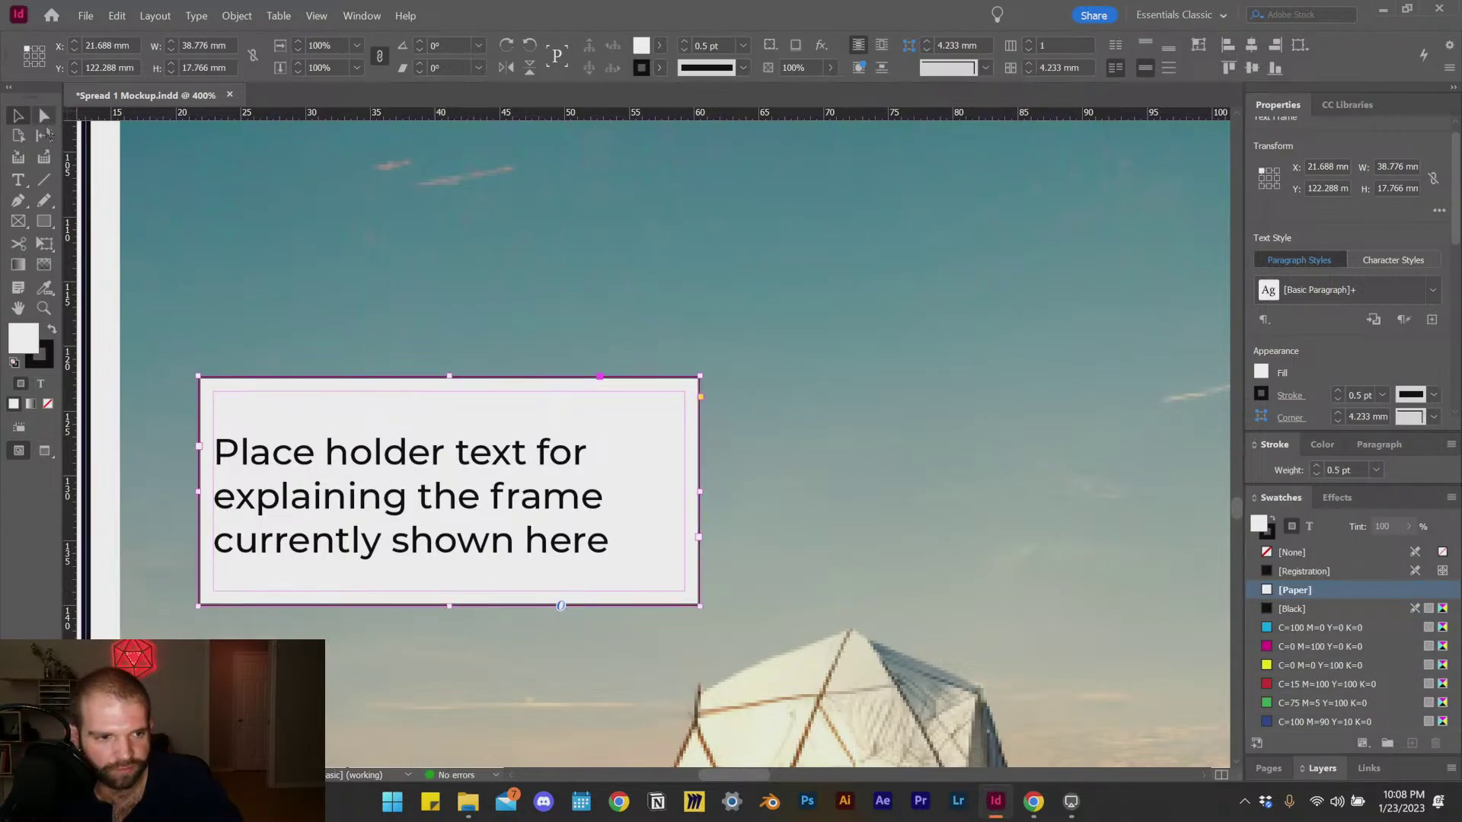
click(536, 416)
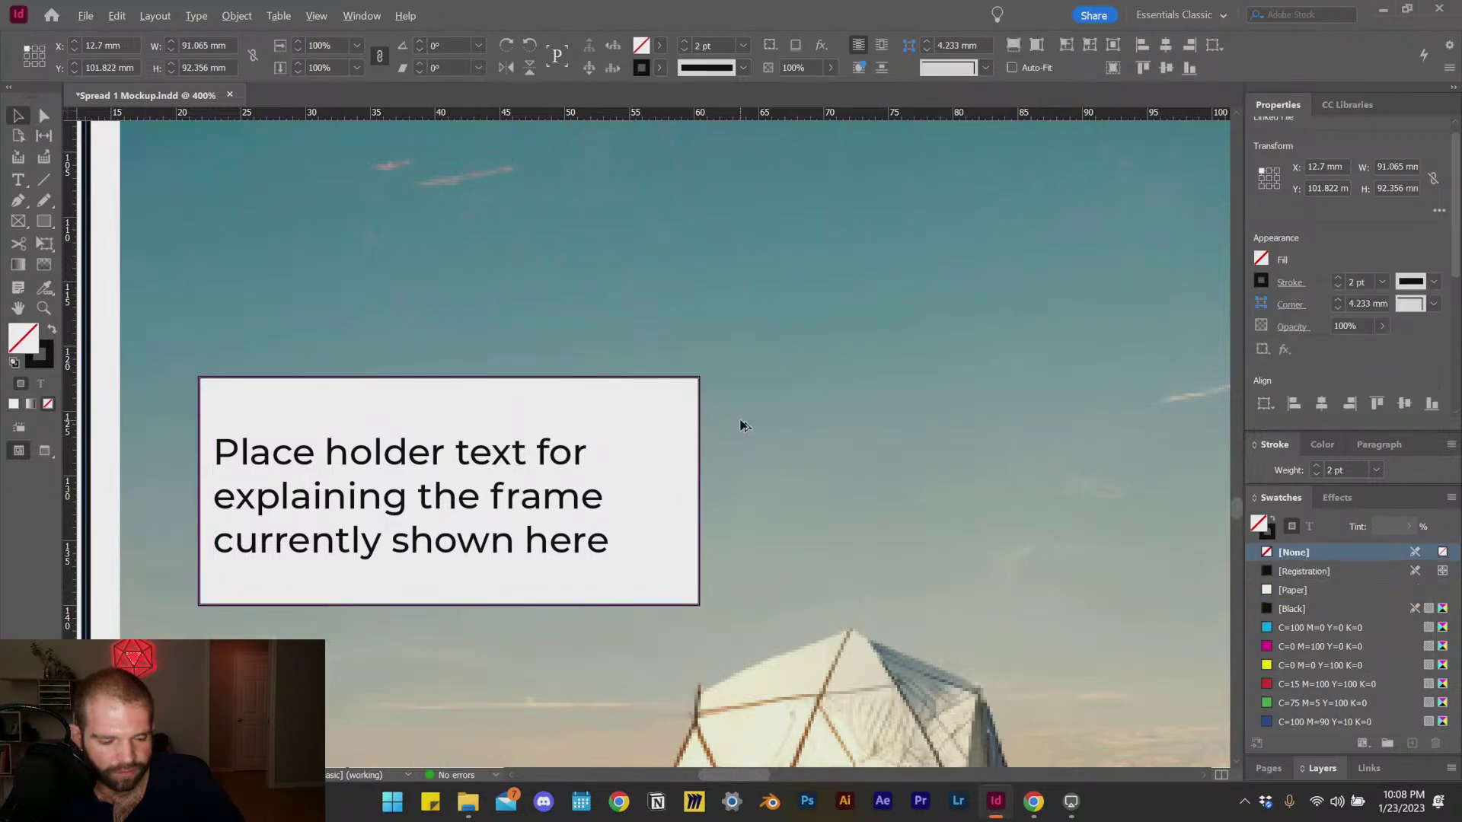
scroll(741, 425, down, 1)
Step: Set the house caption frame's stroke weight to 1 pt and compare it with the panel's border
click(446, 471)
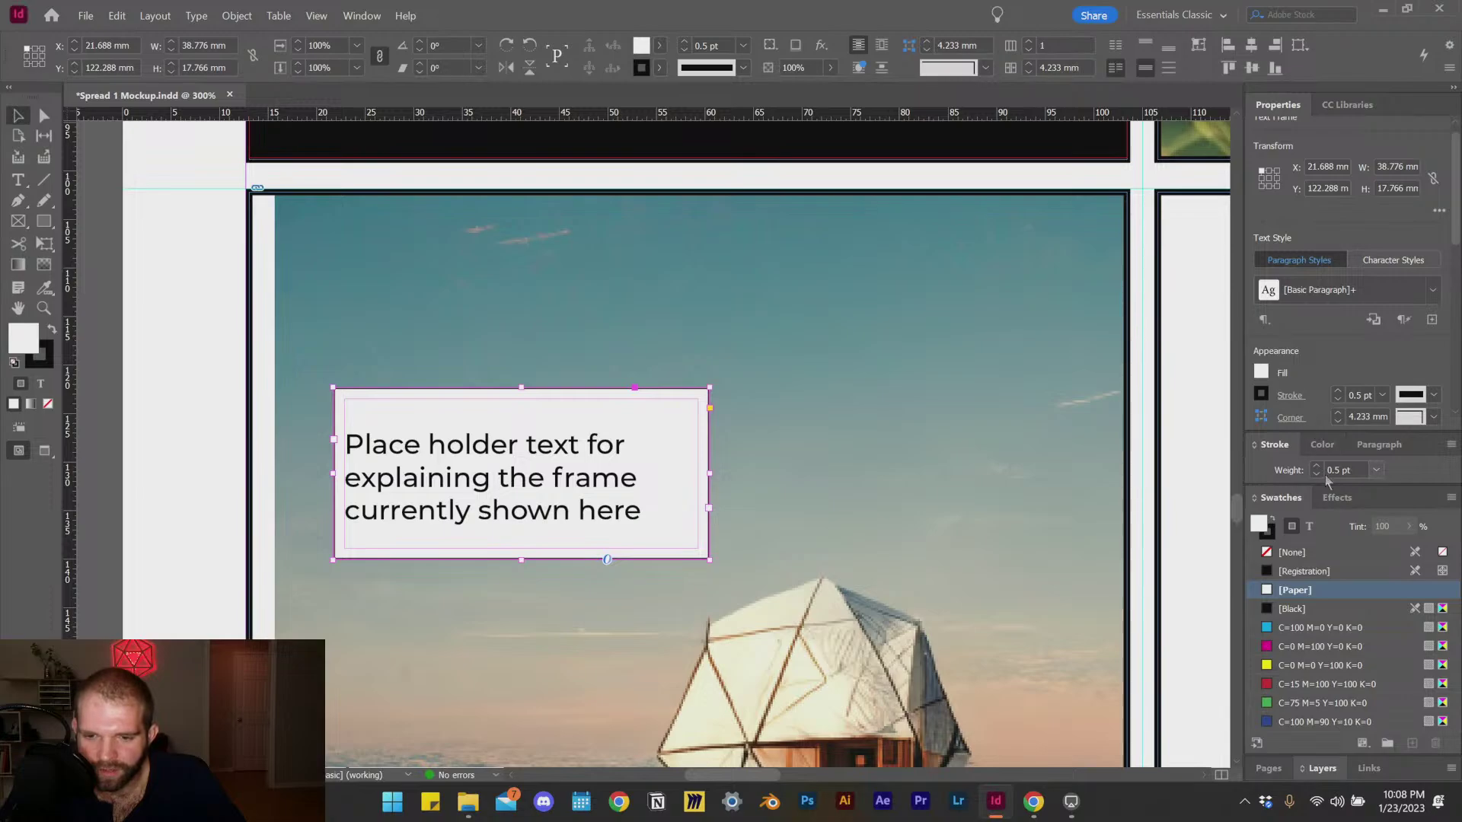
click(1353, 472)
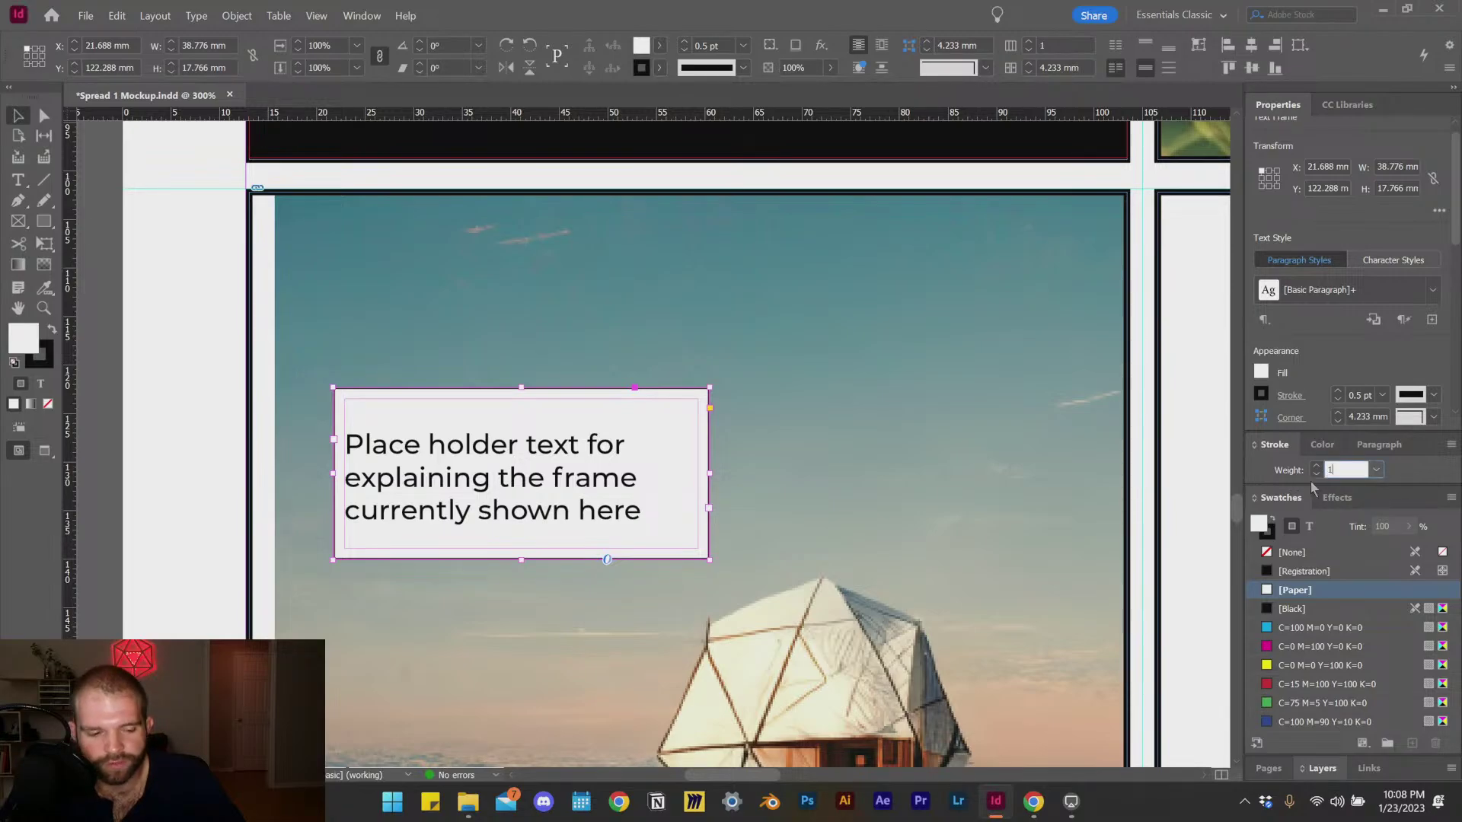
text(2)
key(Return)
click(216, 437)
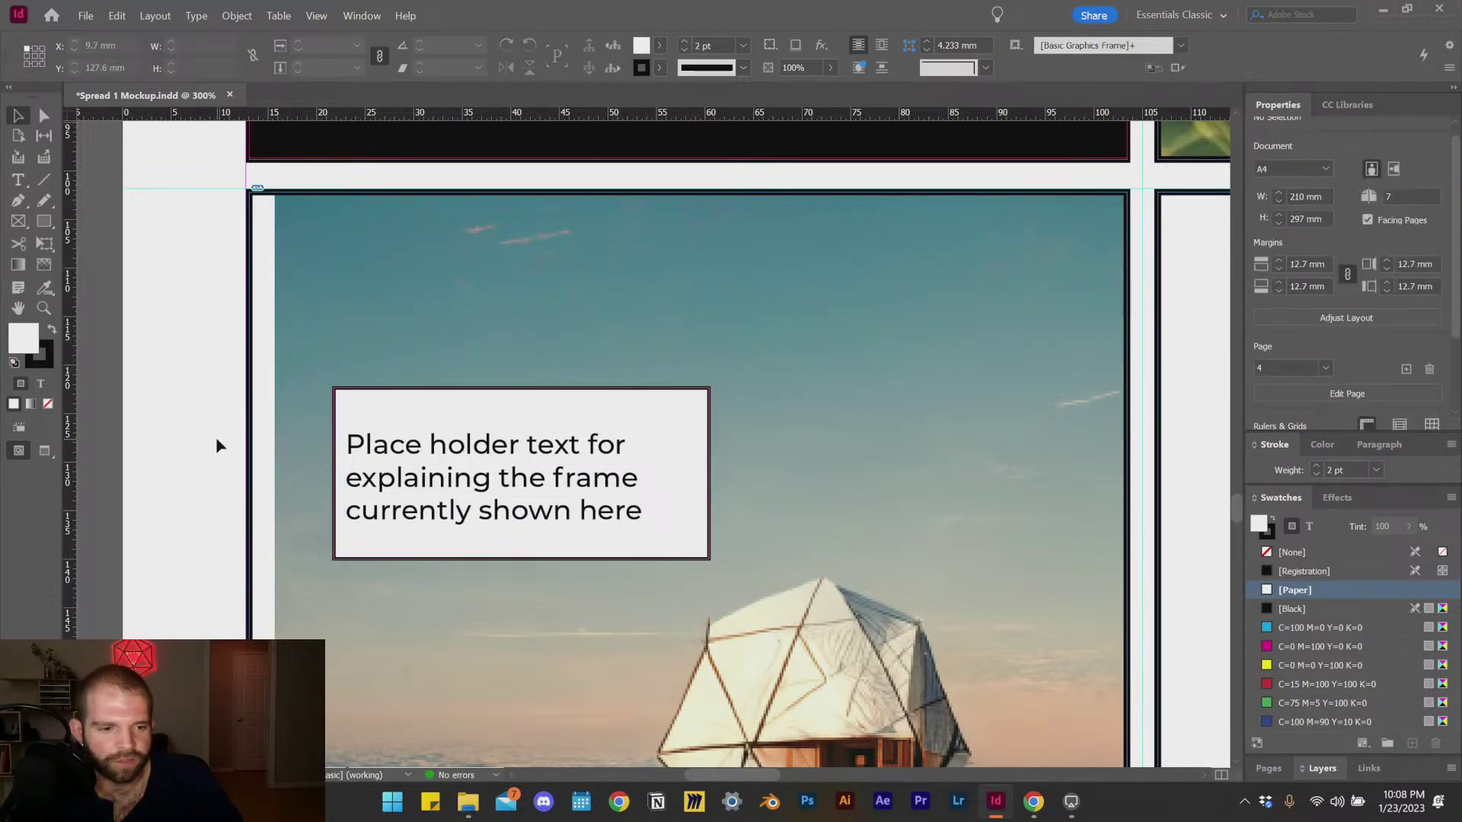
click(253, 455)
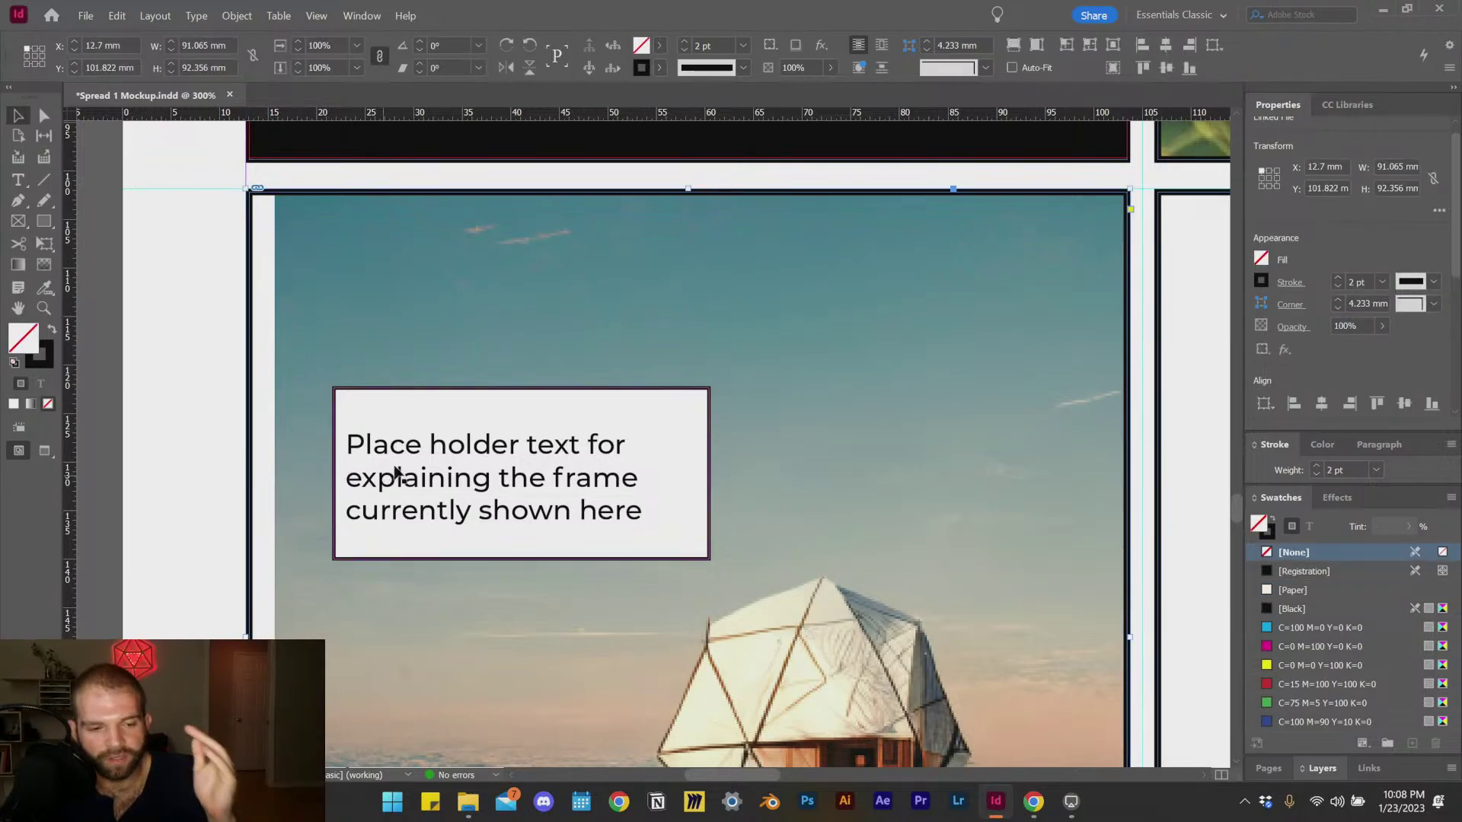
click(393, 469)
click(232, 360)
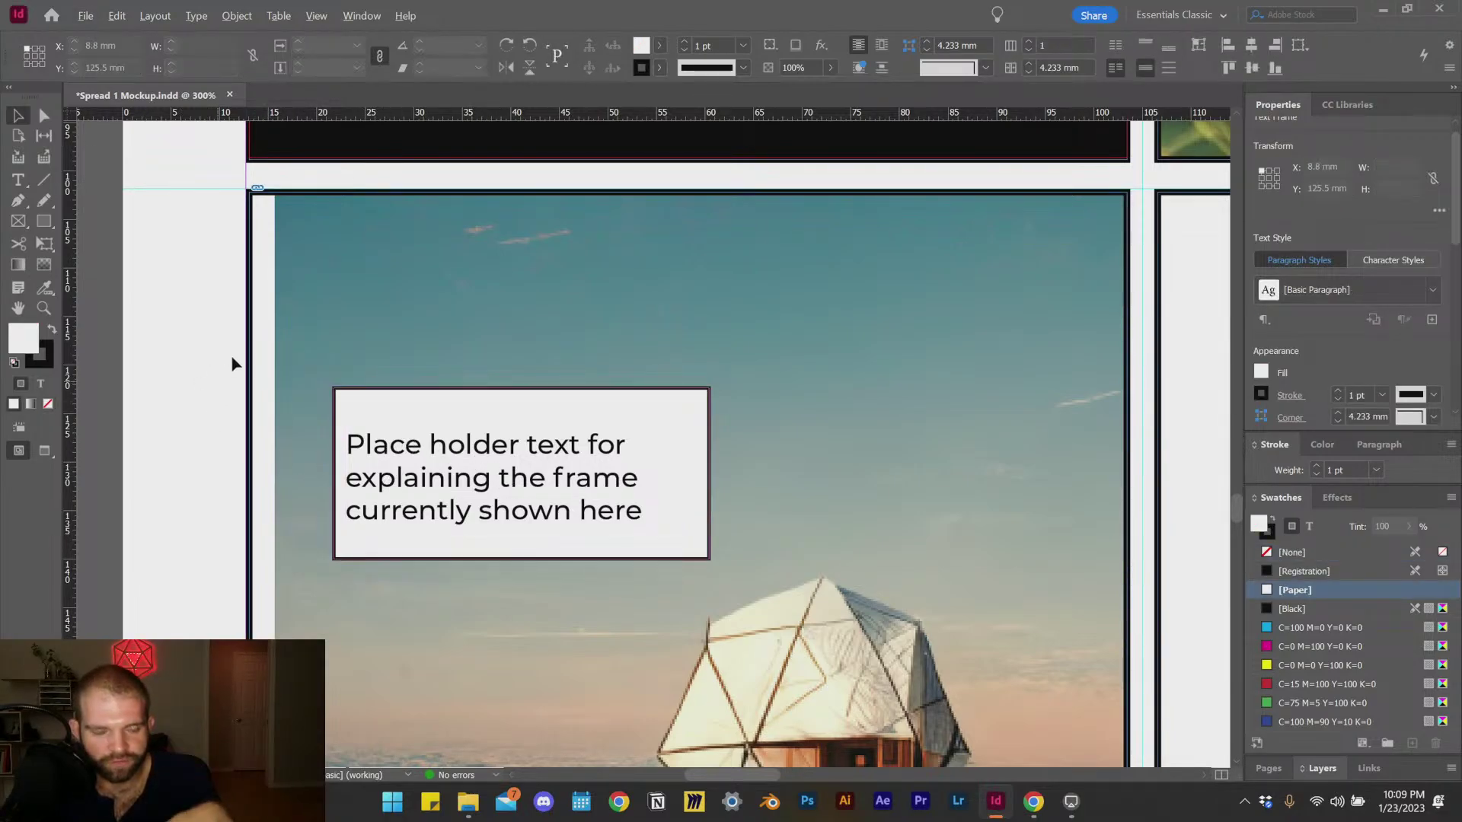
Step: Move the caption frame to the house panel's lower-left corner, at X 17.2 mm and Y 172.3 mm
scroll(231, 355, down, 4)
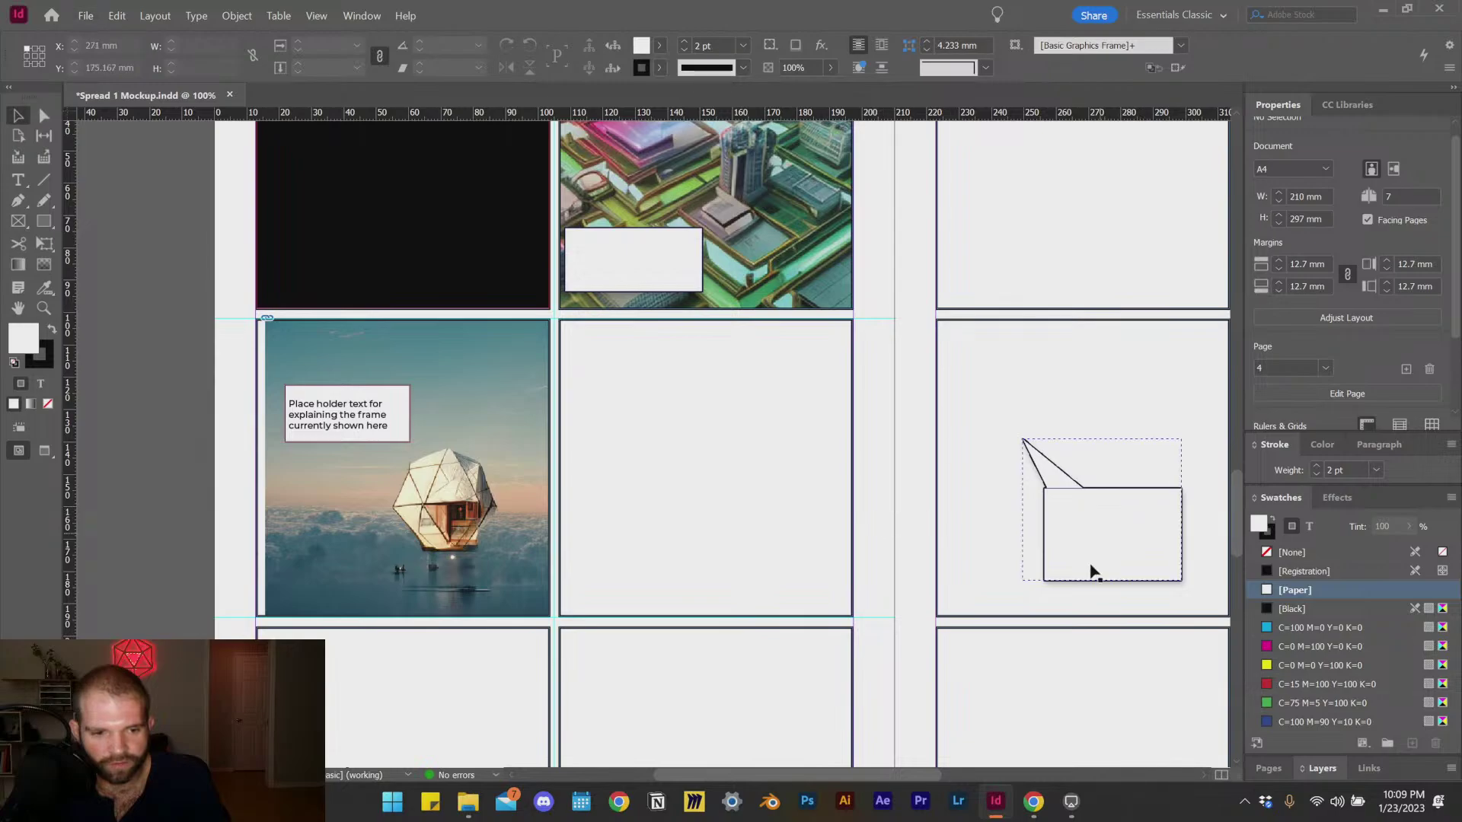
scroll(274, 468, up, 2)
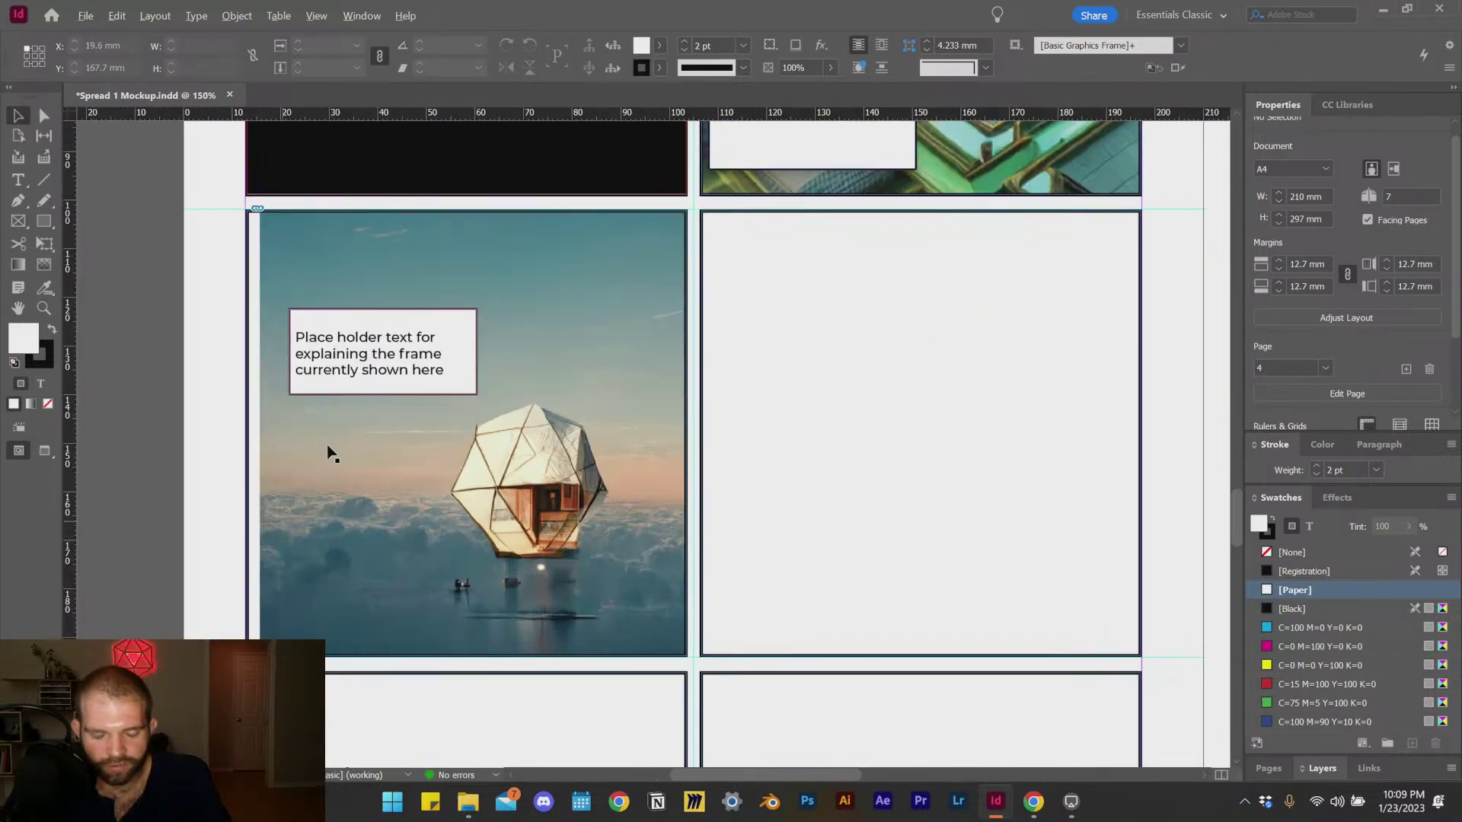
drag(389, 369, 366, 611)
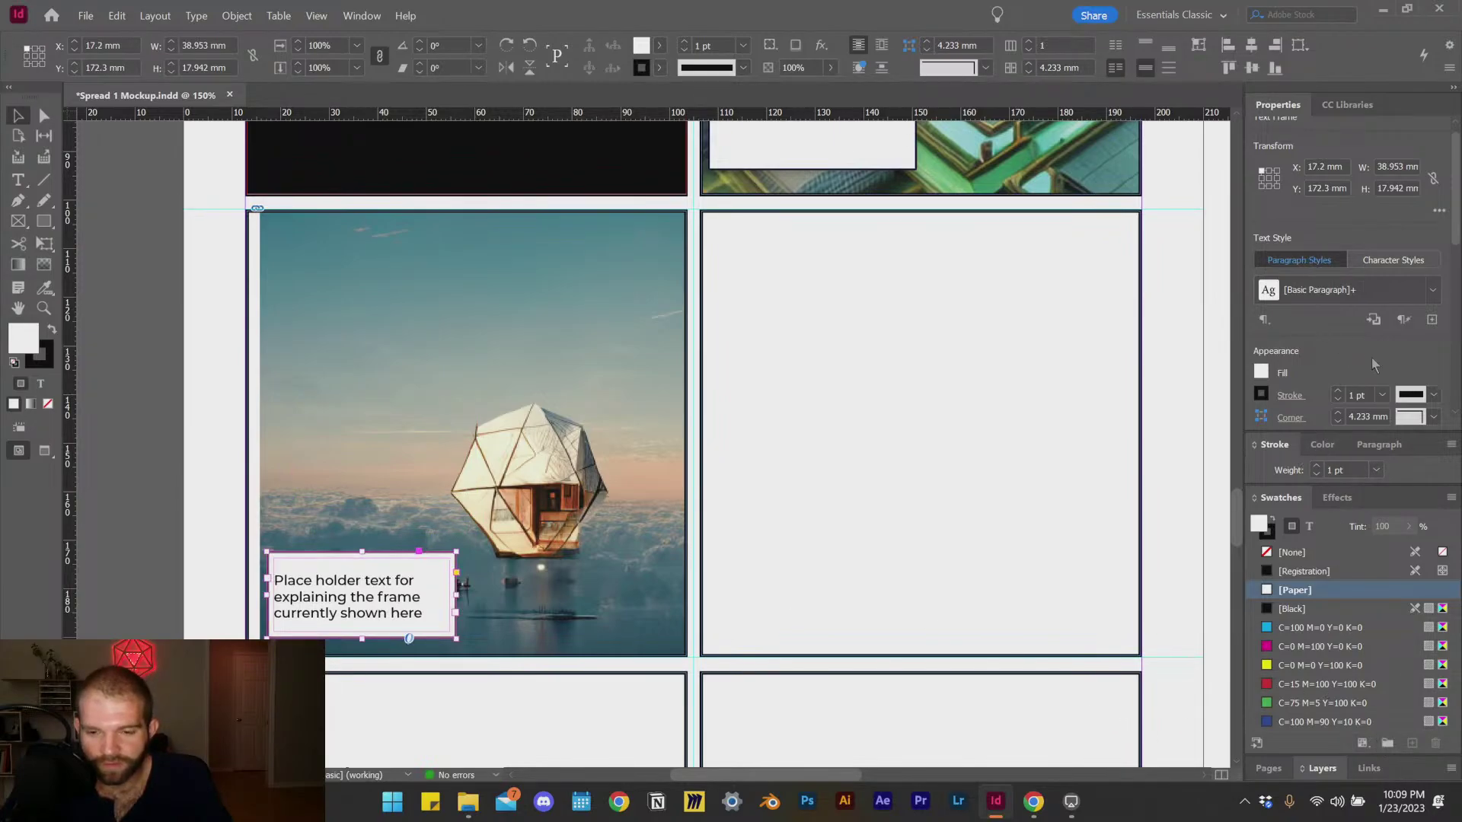
Step: Add a Drop Shadow effect to the house caption frame and keep the frame in view beside the effect settings
click(1337, 497)
click(1410, 744)
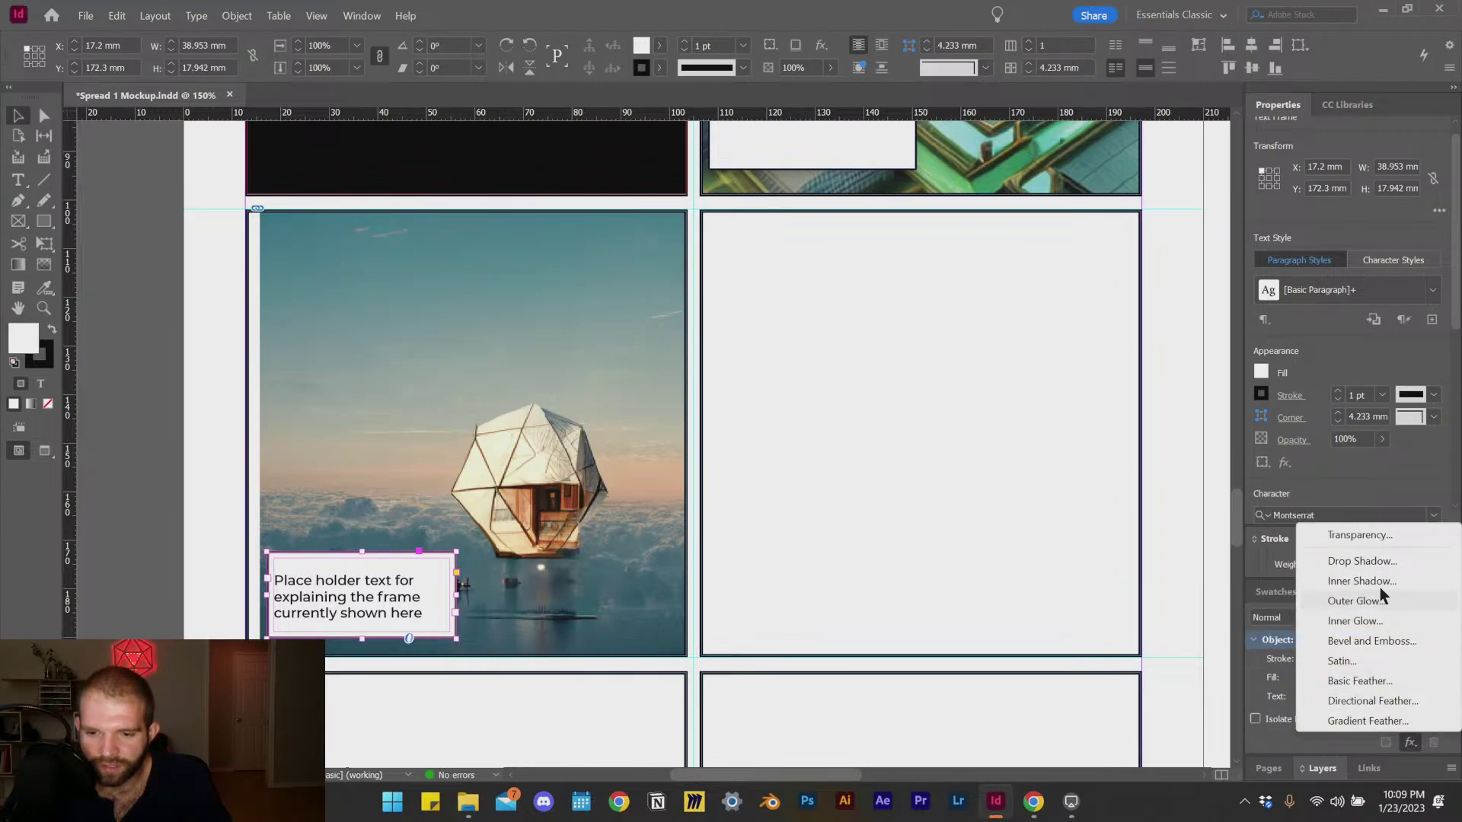
click(1382, 562)
drag(524, 223, 780, 271)
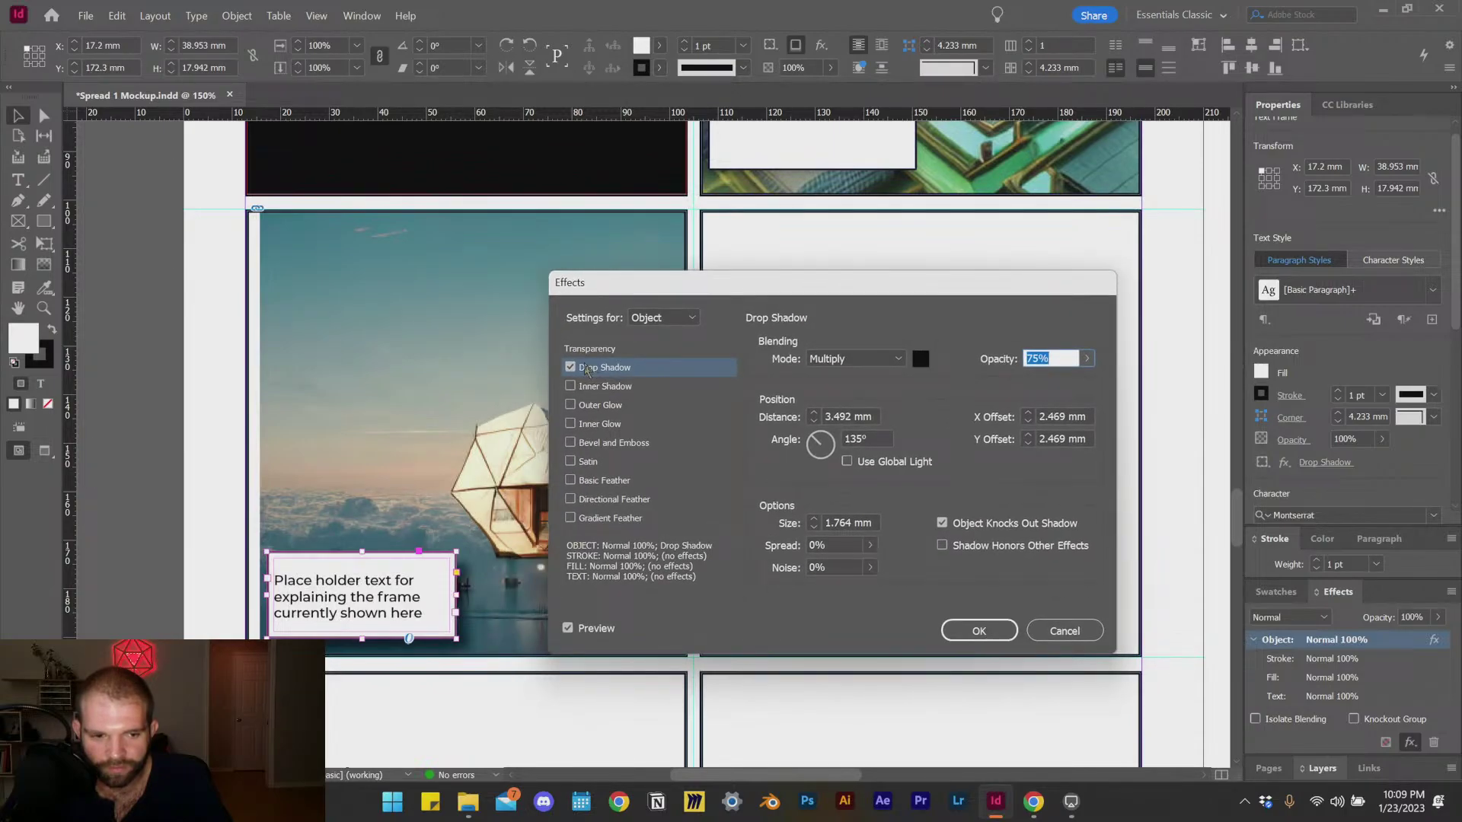
Step: Set the caption's drop shadow to 1 mm distance, 0.5 mm size and 30% opacity, and apply it
double_click(846, 417)
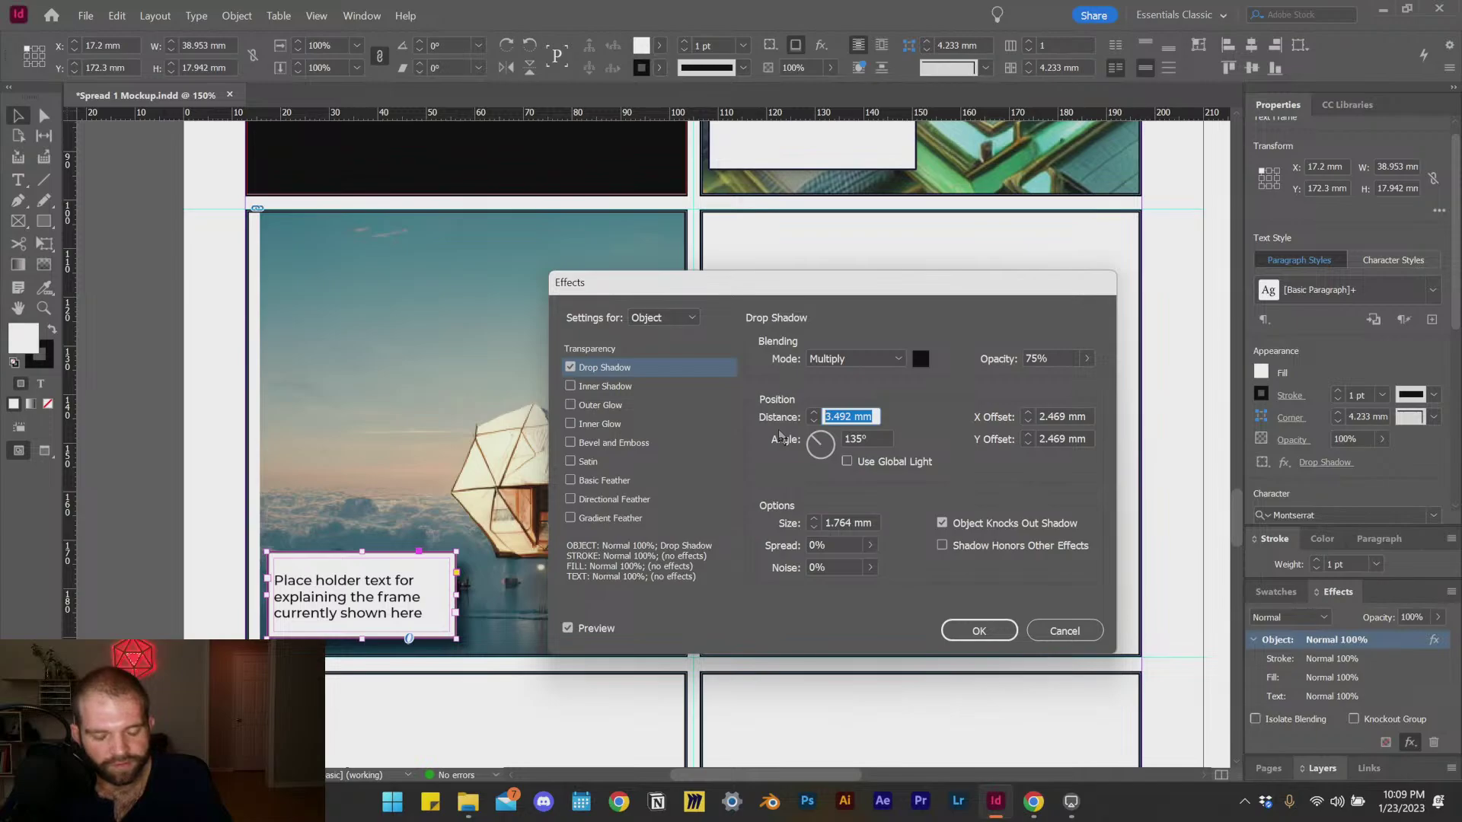
text(1)
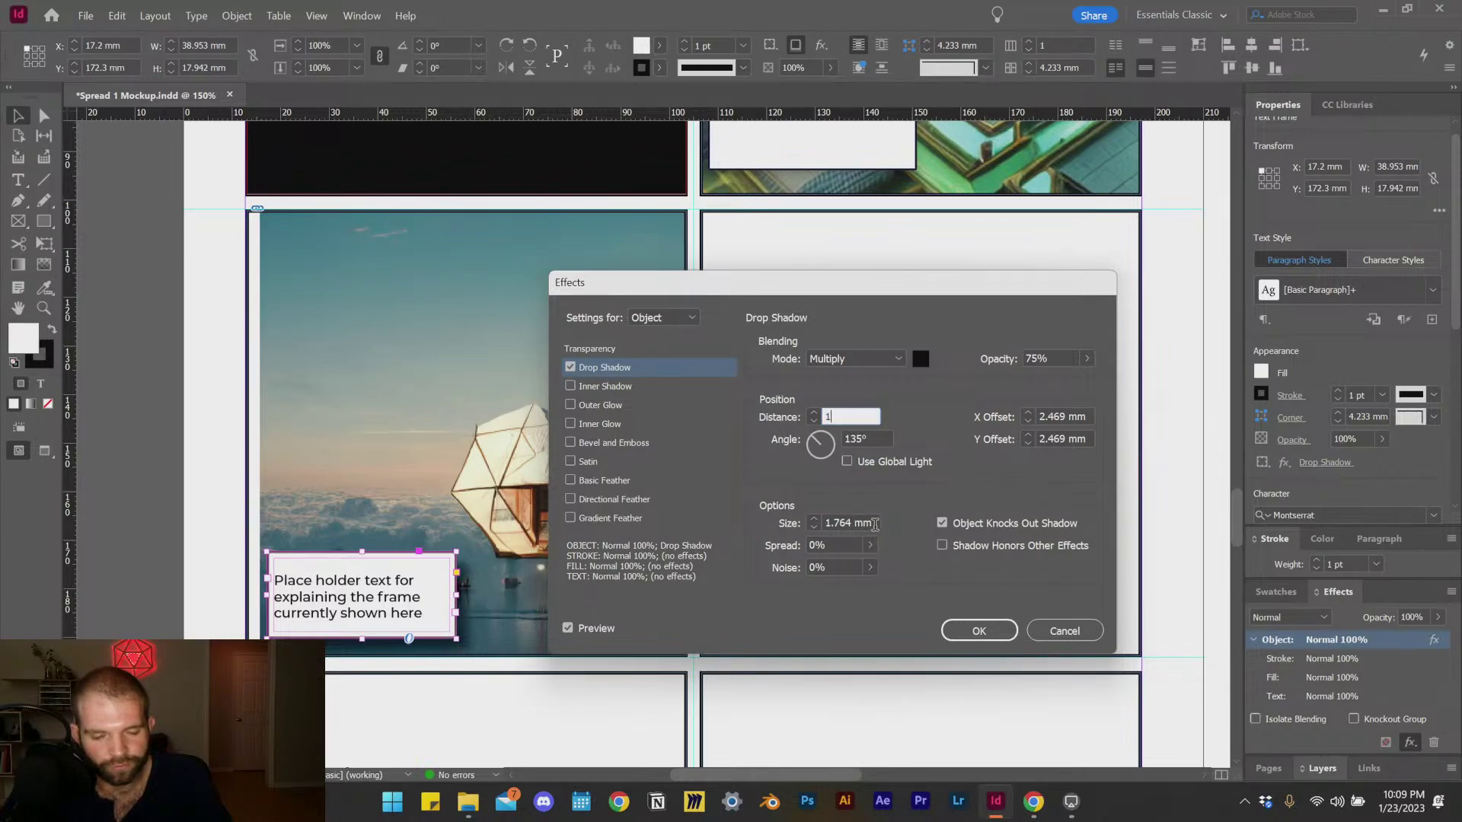
double_click(868, 524)
text(.5)
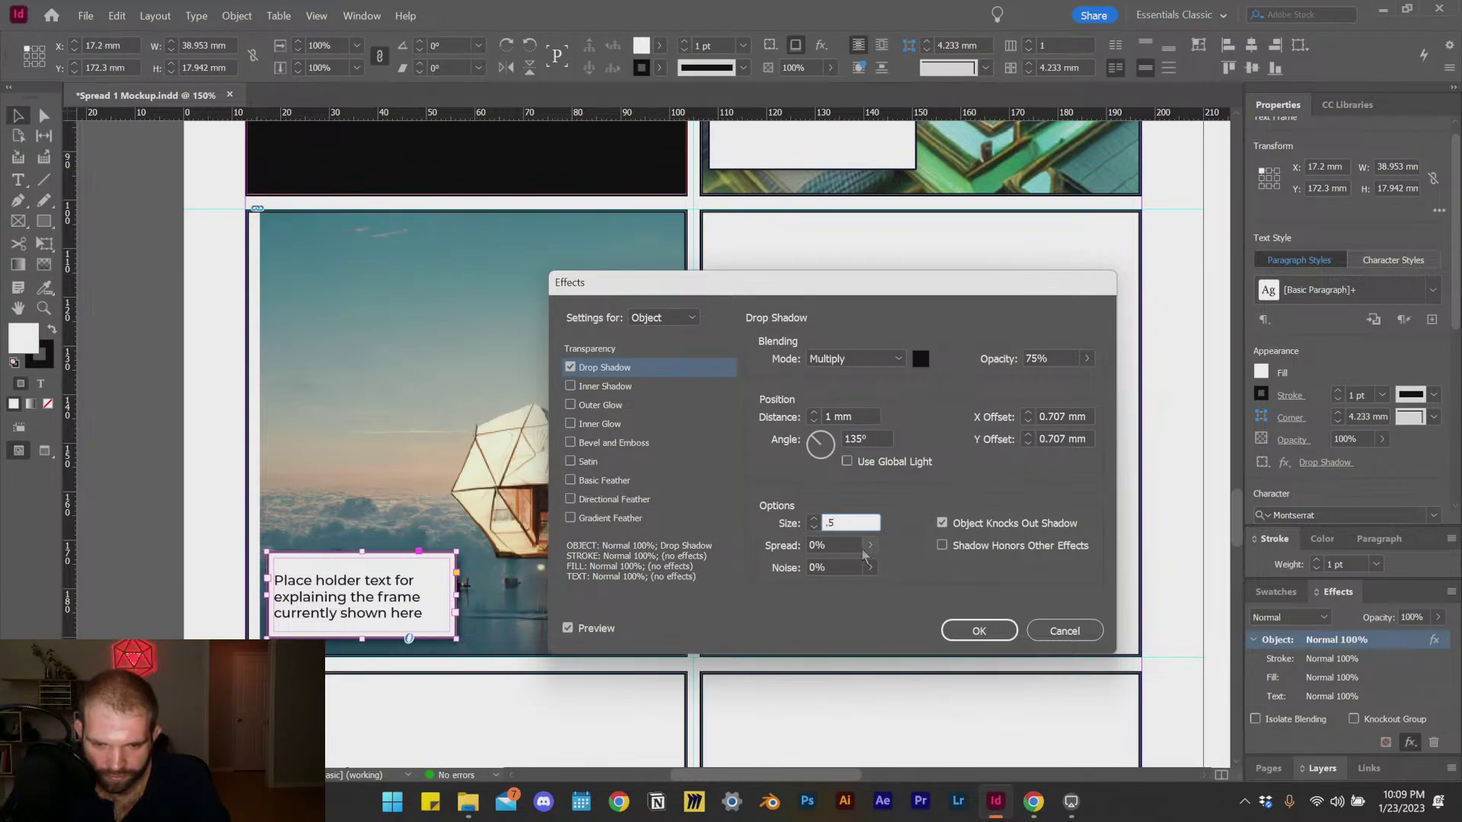
click(829, 546)
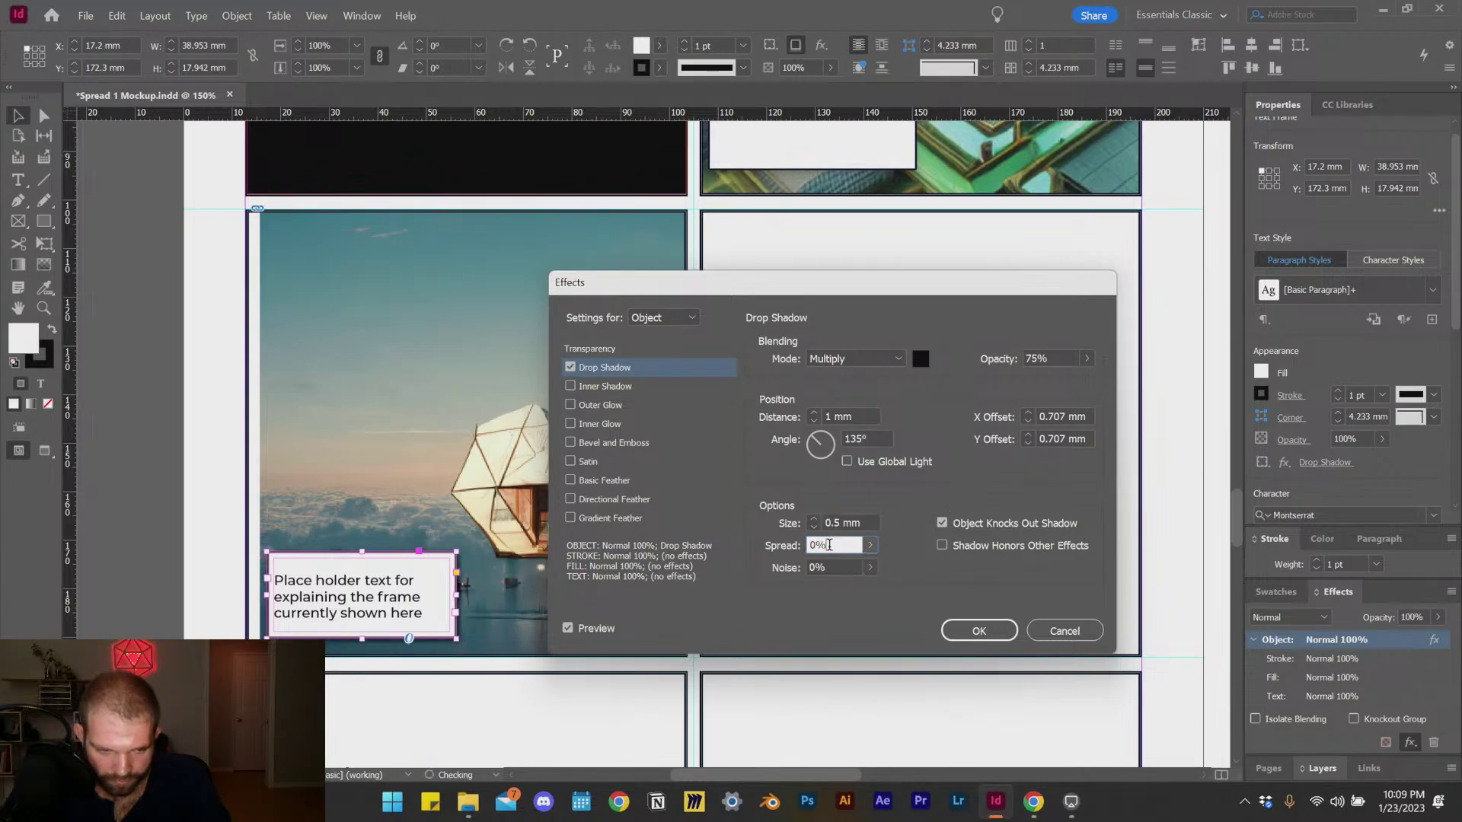
double_click(1055, 363)
click(854, 418)
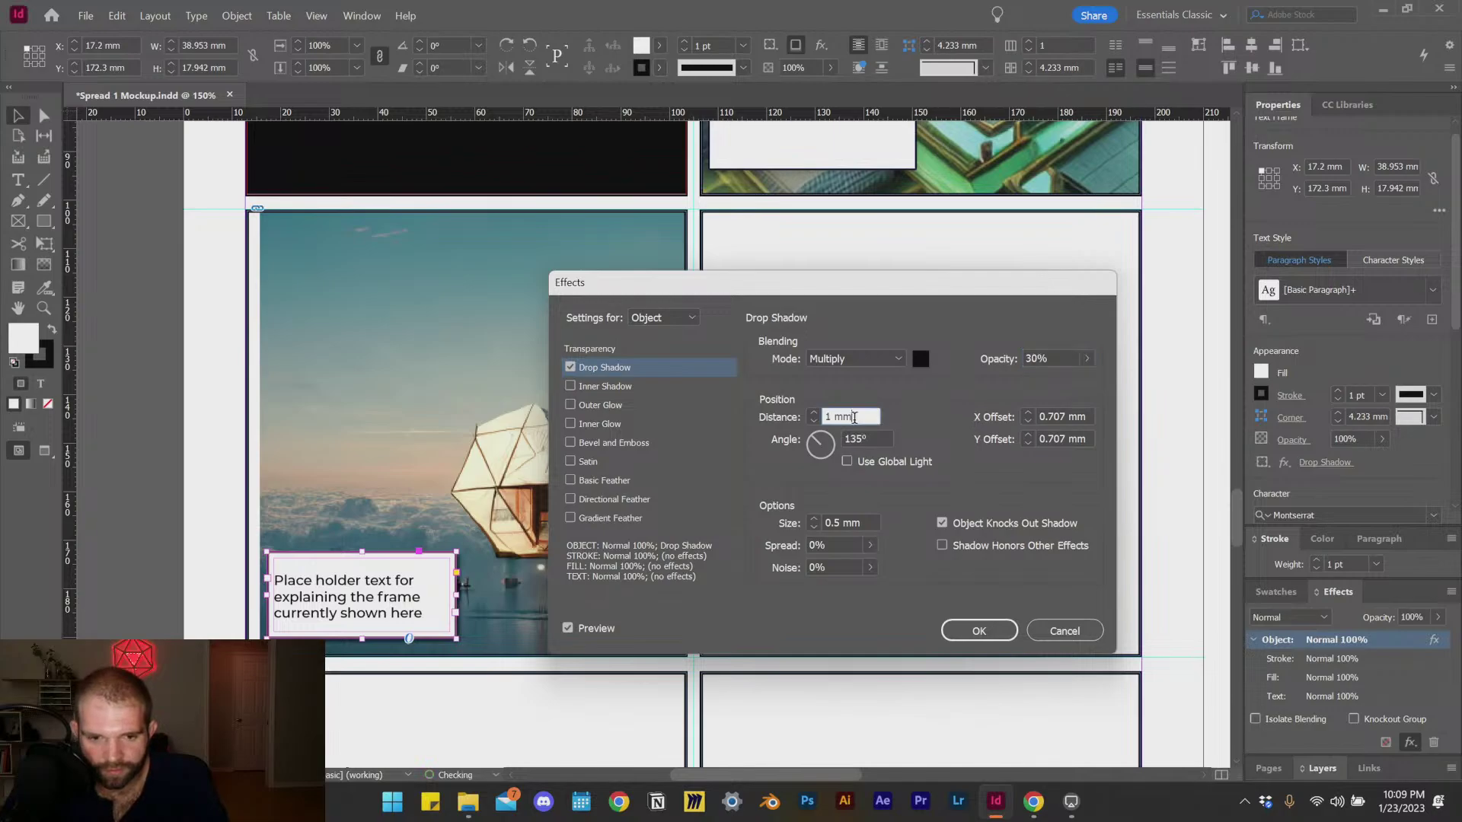
click(977, 631)
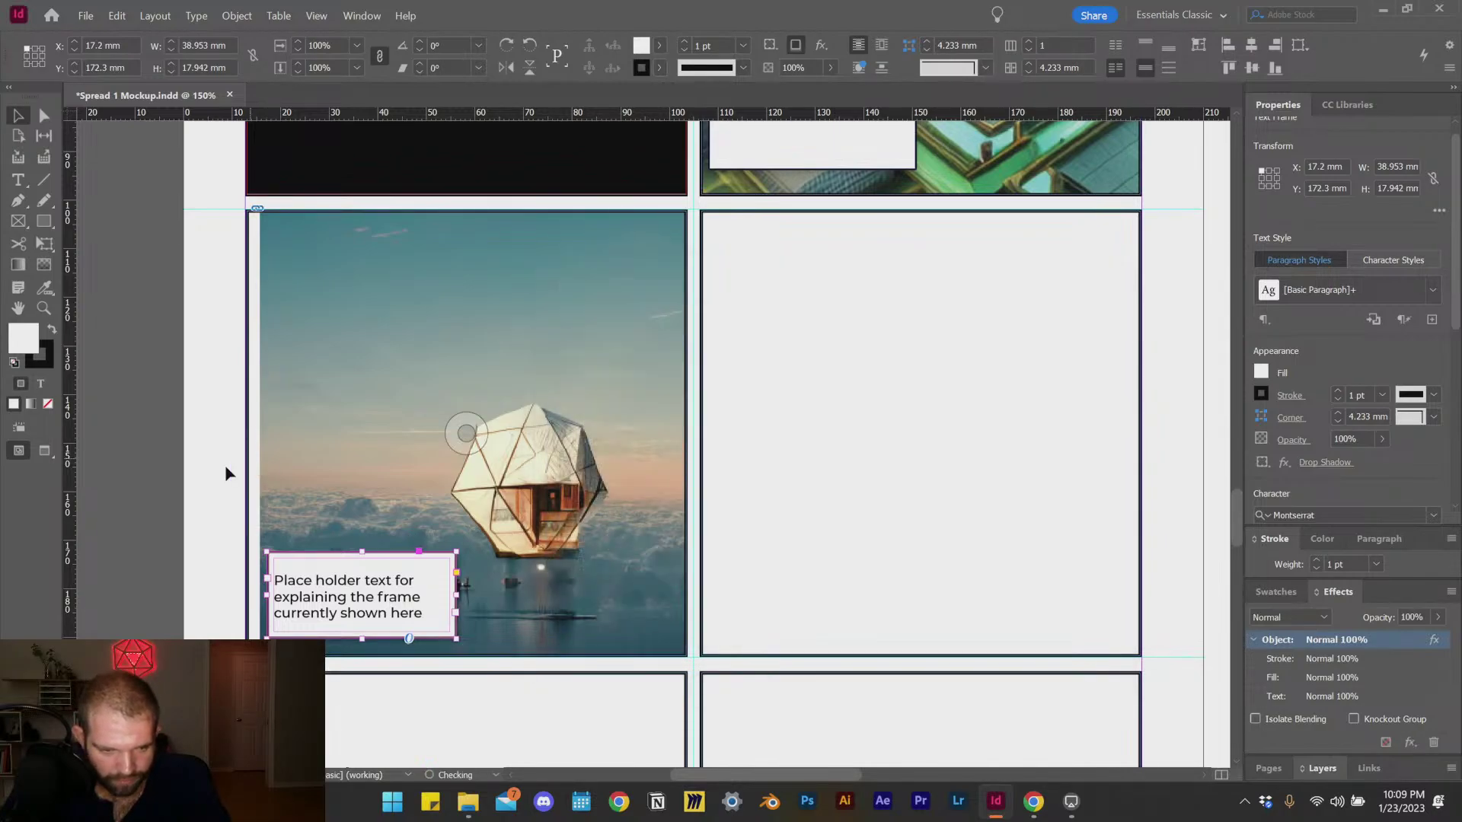
Step: Duplicate the house caption into the empty panel beside it and replace the copy's text with "Change the text that shows in the panel"
drag(375, 597, 936, 368)
click(1012, 550)
double_click(937, 370)
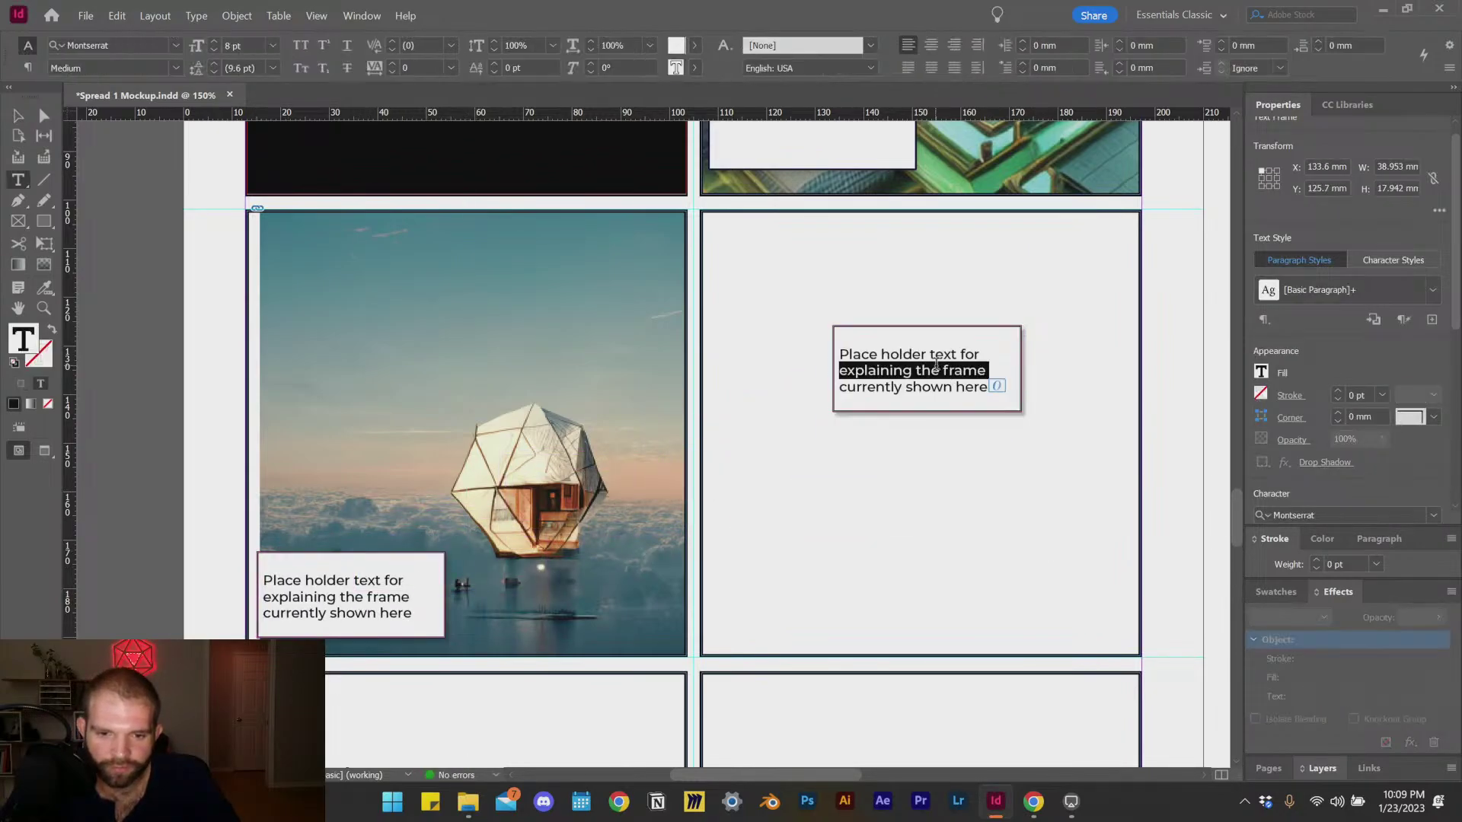
drag(840, 370, 988, 389)
key(ctrl+a)
text(Cha)
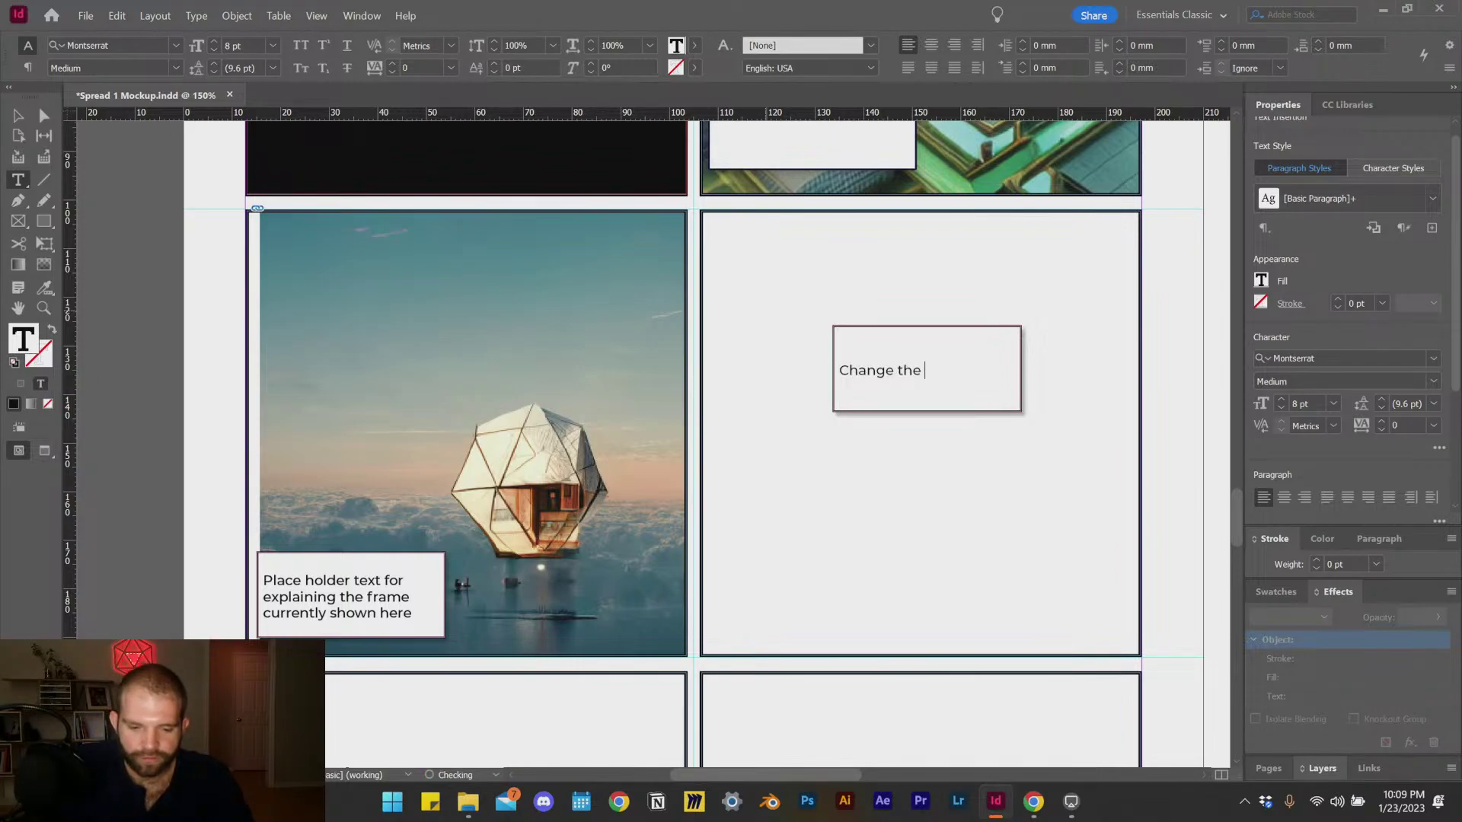
text(nge the text that shows in the)
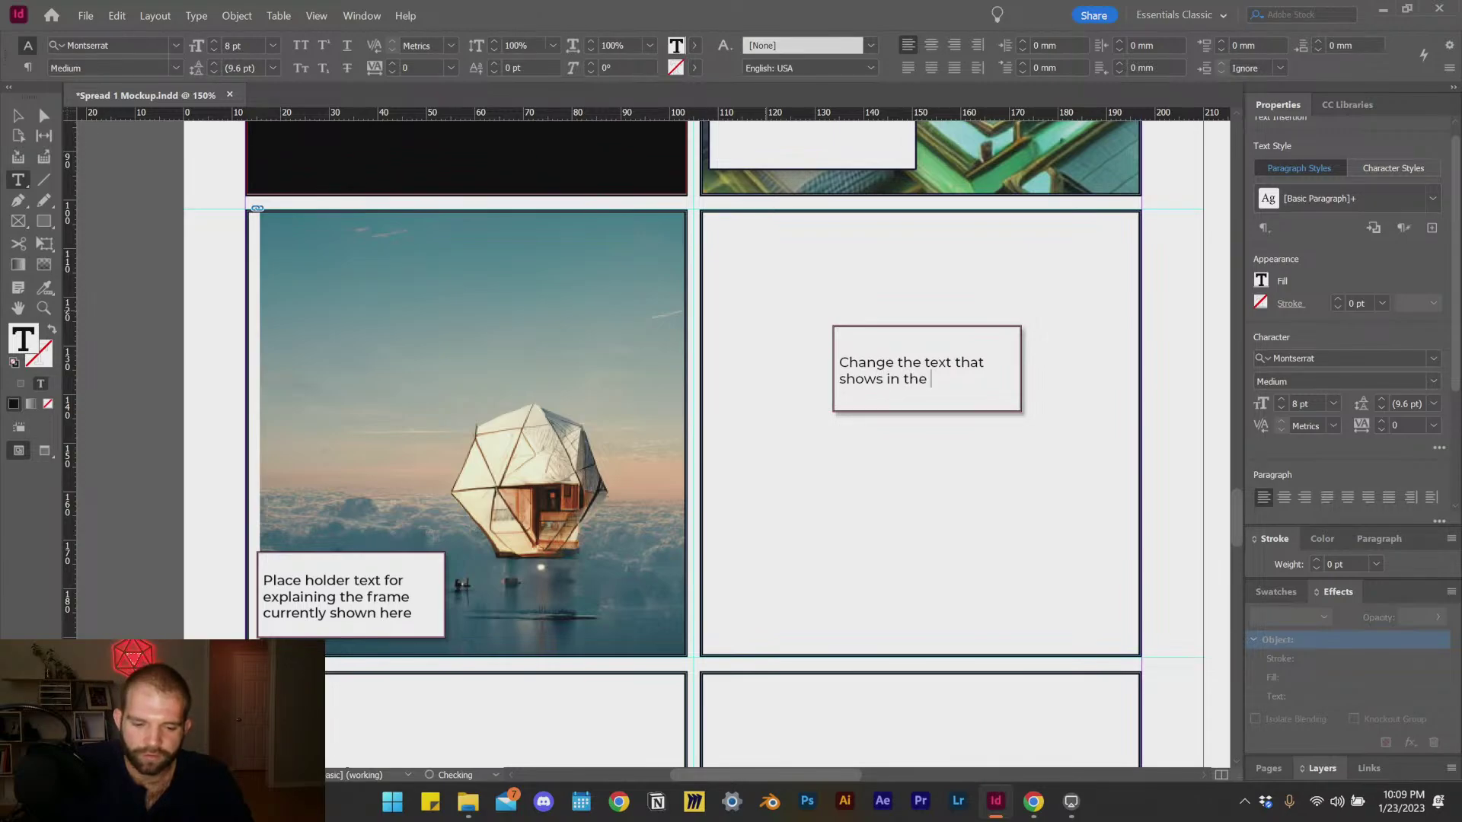
text( panel)
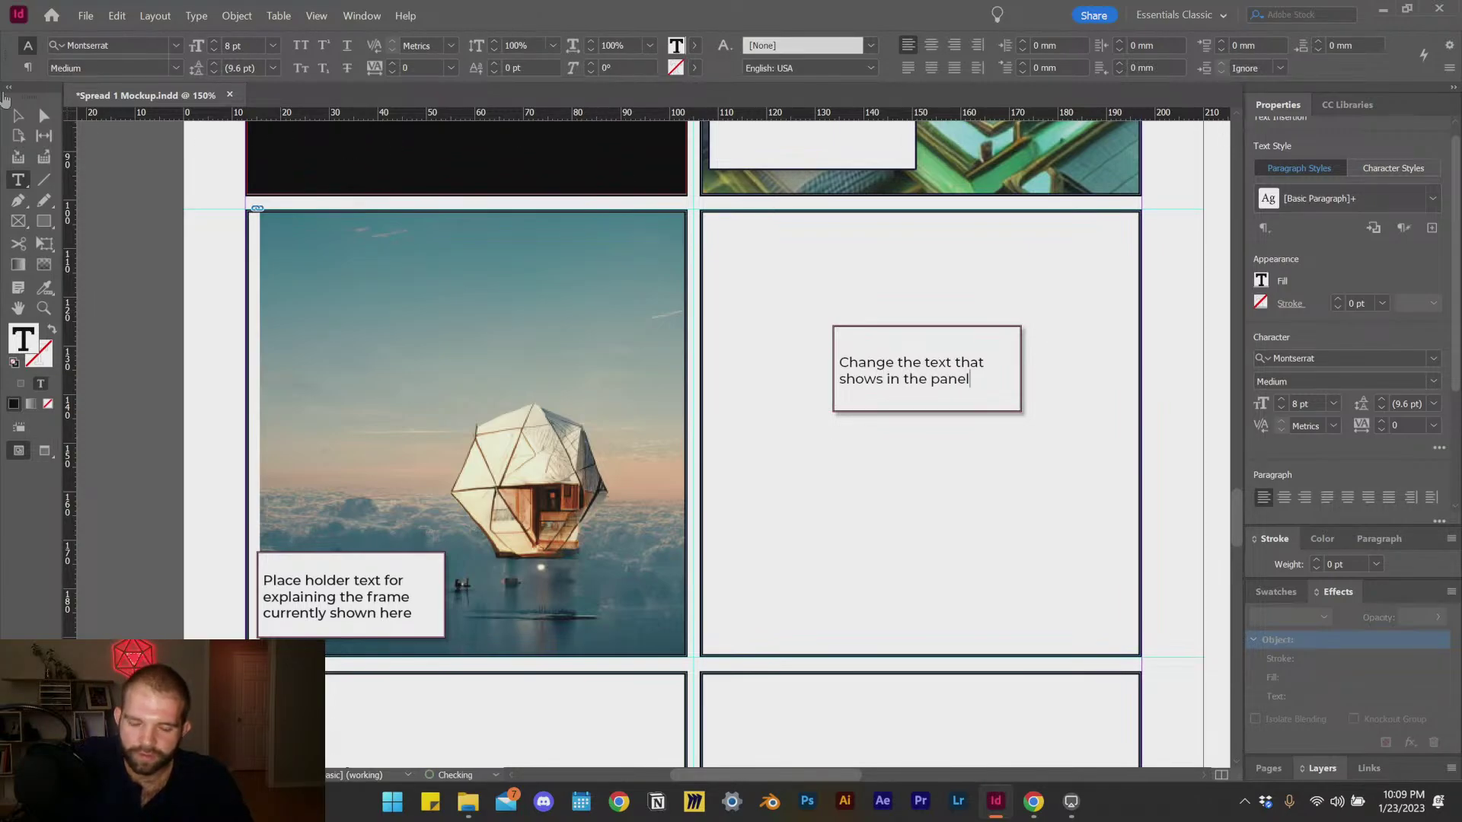
Step: Move the house caption to X 27.2 mm, Y 170.1 mm and shift the copied caption slightly up and right within its empty panel
key(Escape)
click(466, 432)
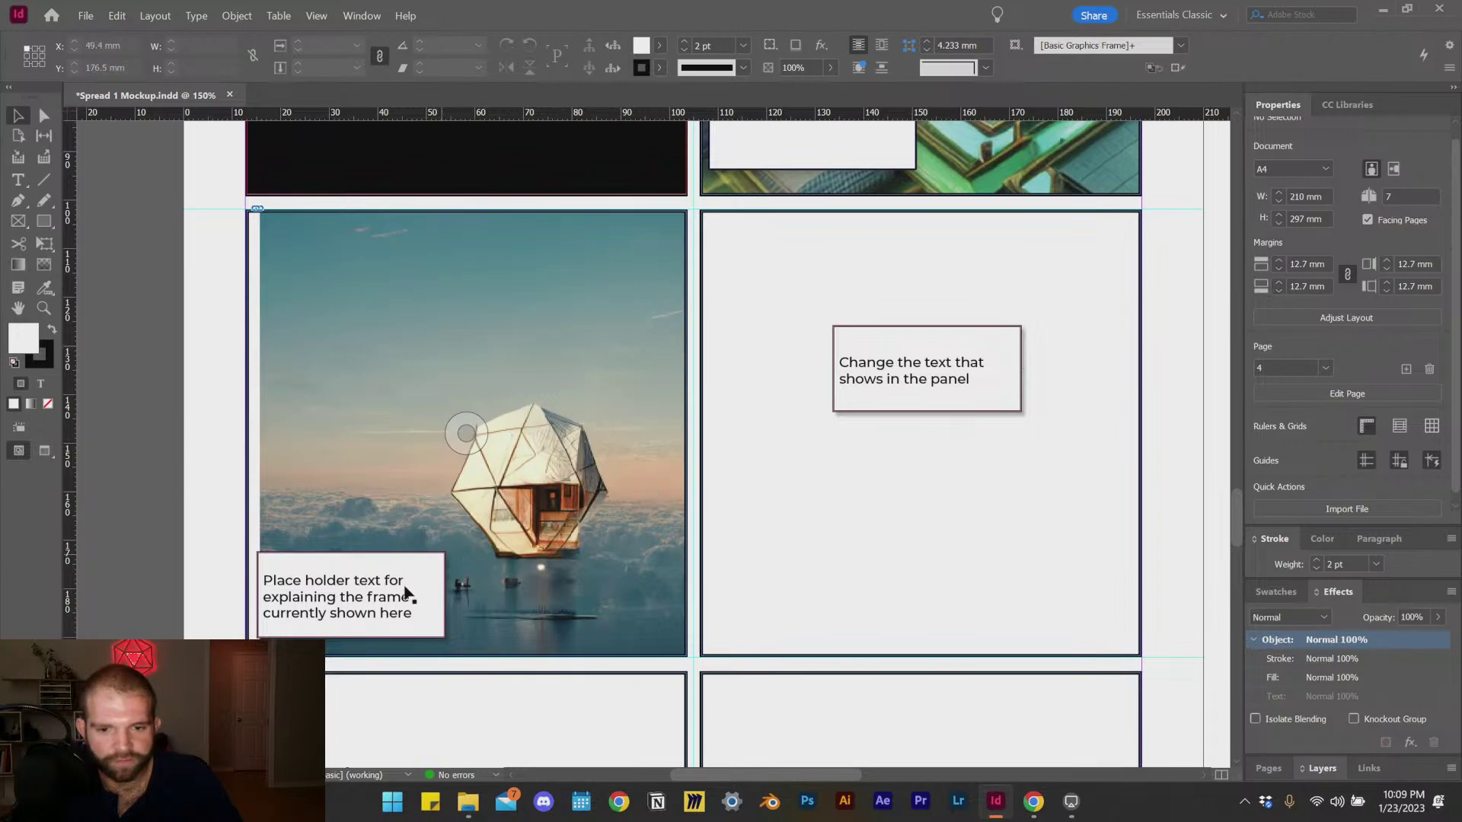
drag(986, 391, 1008, 386)
click(974, 417)
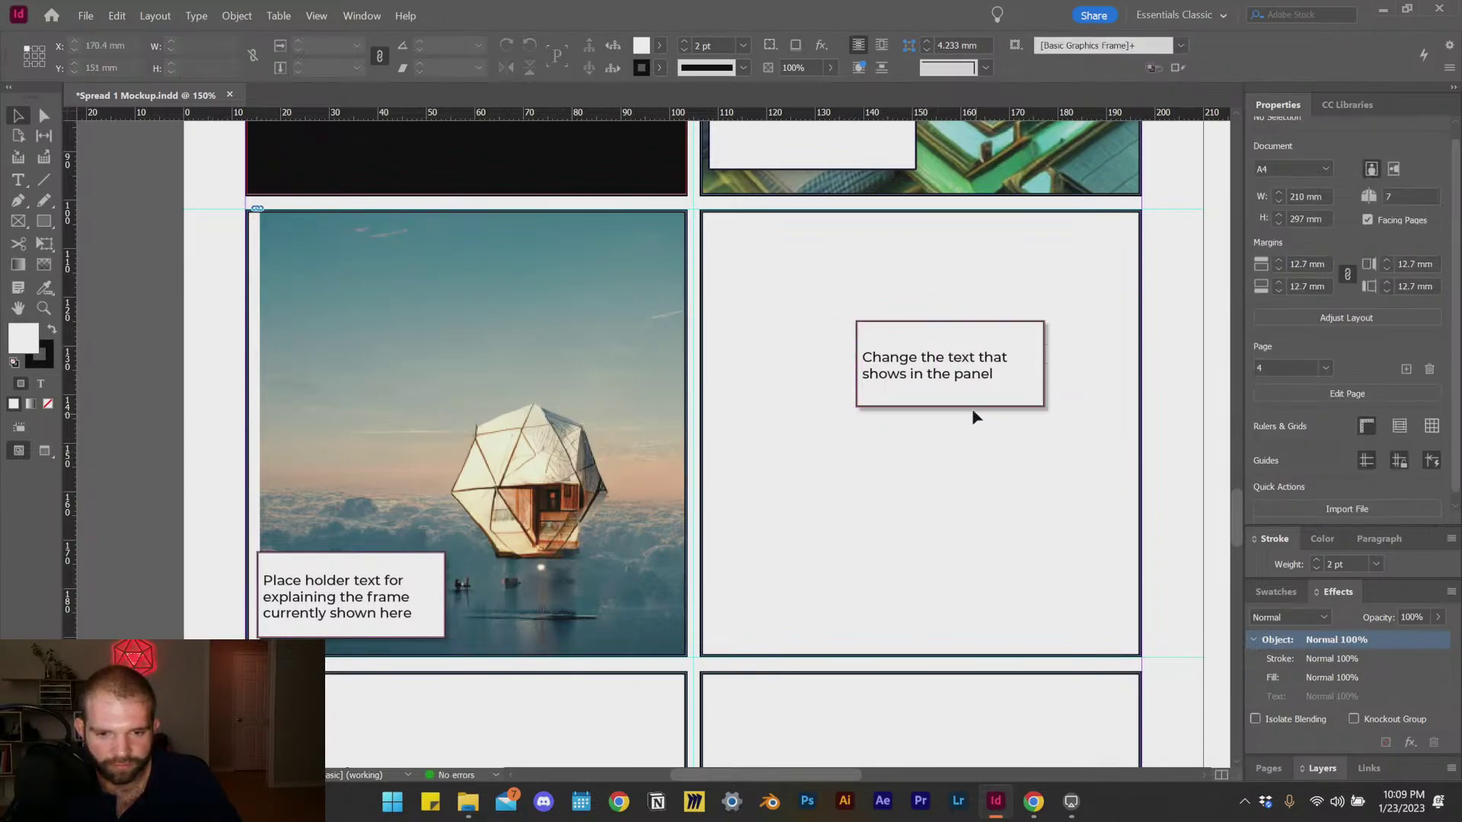
drag(368, 618, 427, 607)
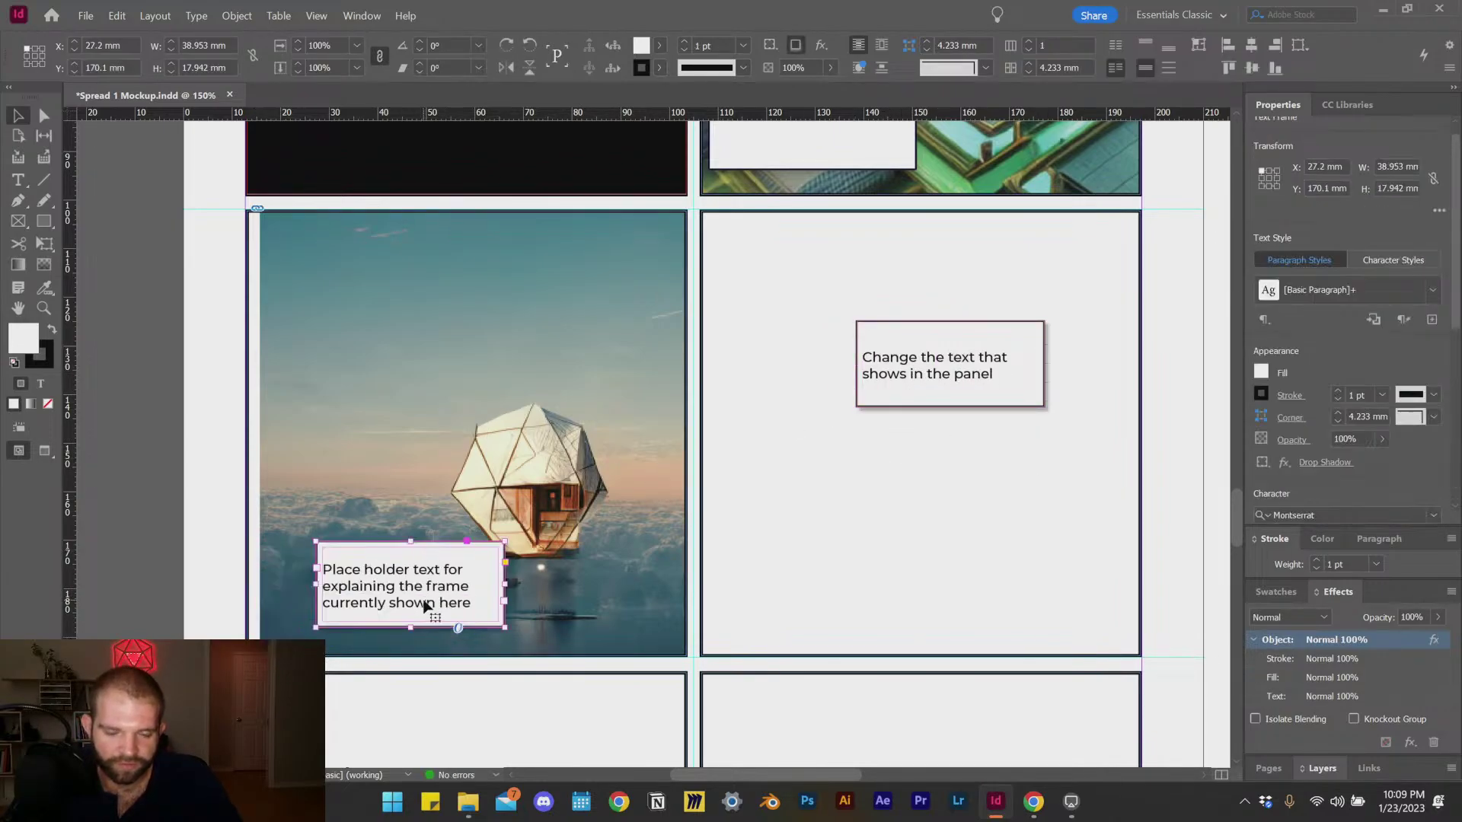
triple_click(398, 593)
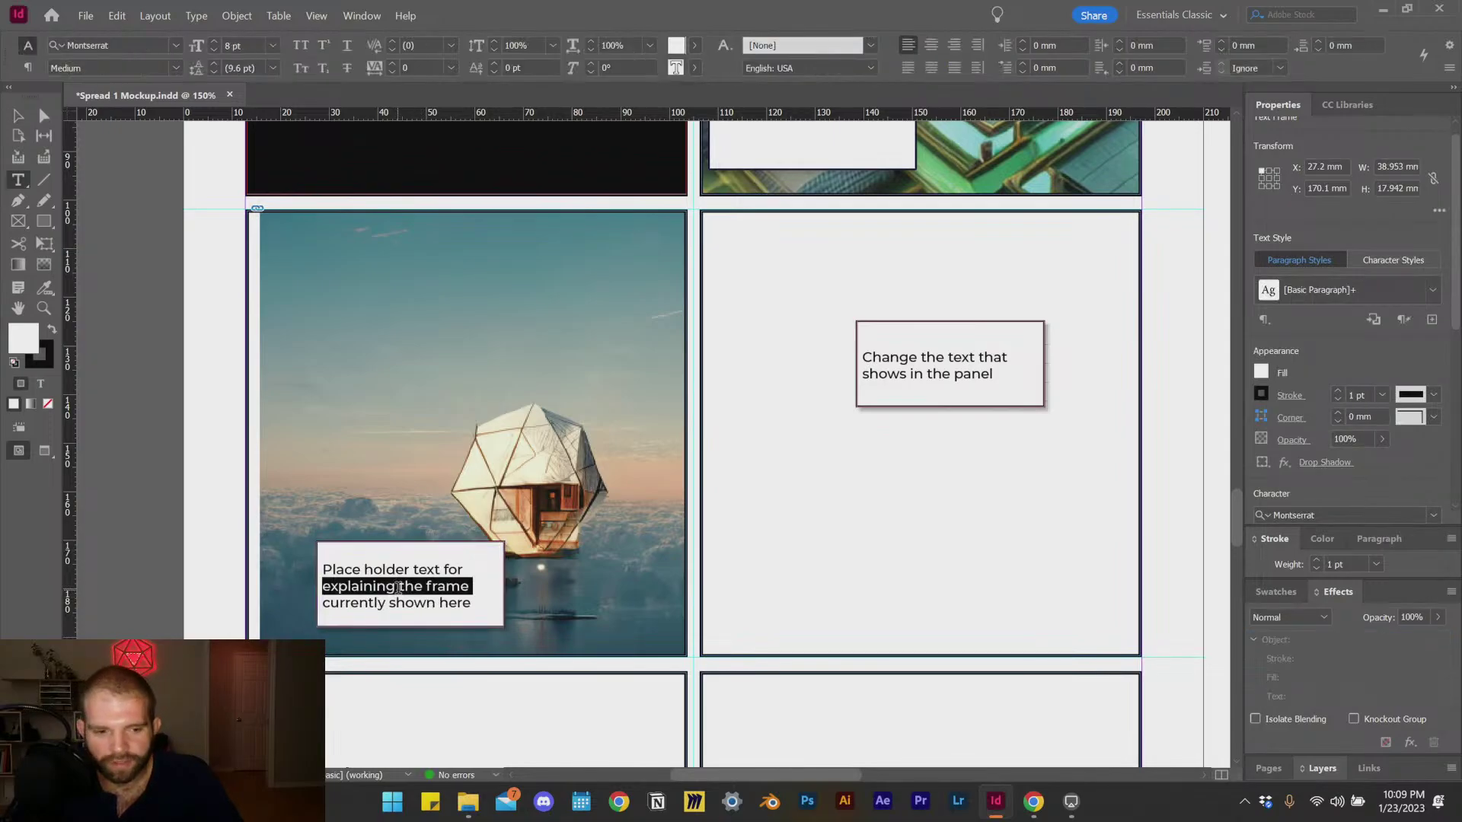
click(18, 116)
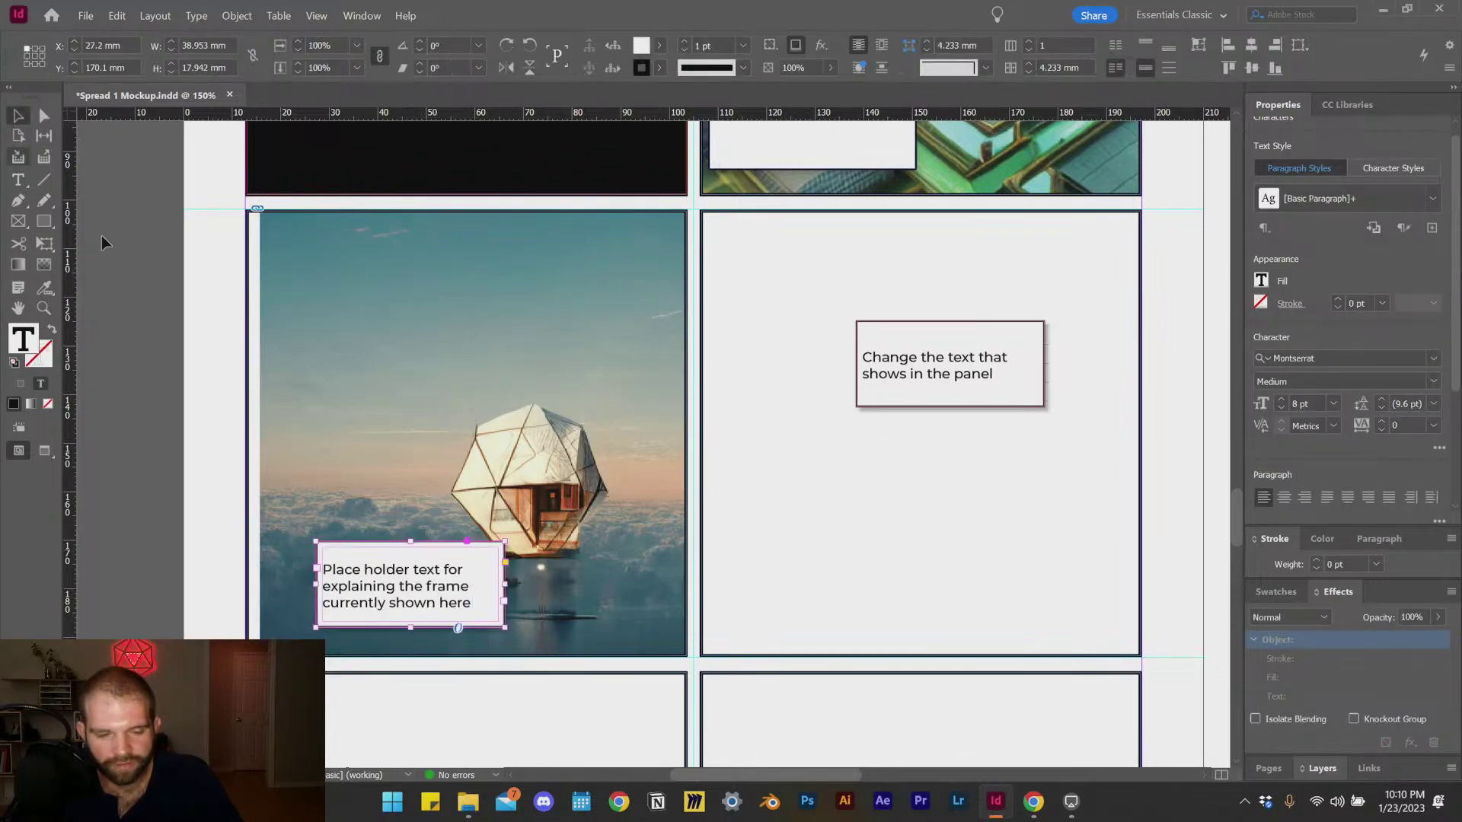
Step: Move the house caption to the panel's upper-left area, at X 18 mm and Y 106.758 mm, undoing any accidental shift of the panel
click(947, 400)
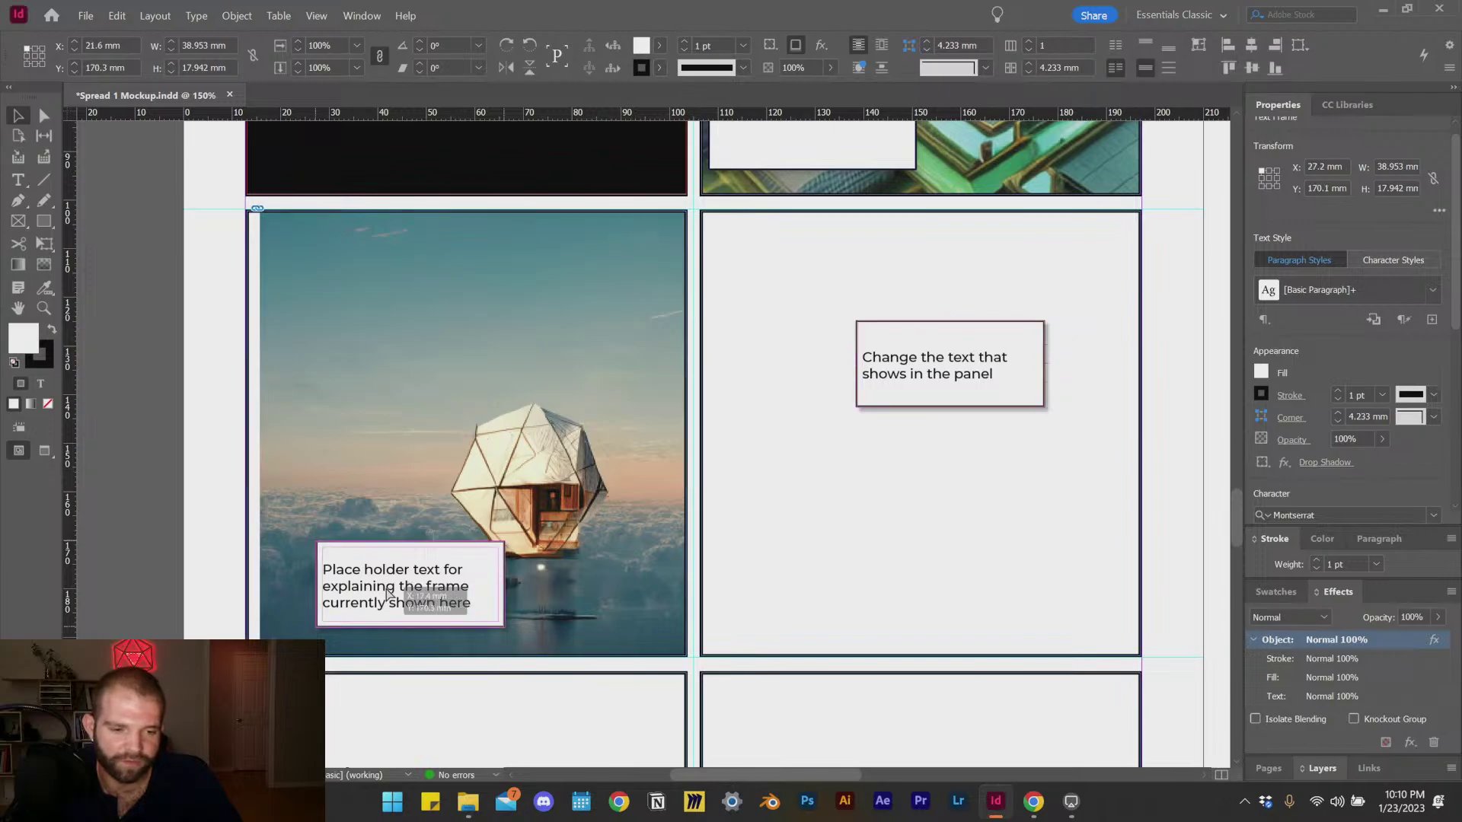
mouse_move(424, 342)
mouse_down()
mouse_move(408, 447)
mouse_move(414, 330)
mouse_up()
key(ctrl+z)
key(ctrl+z)
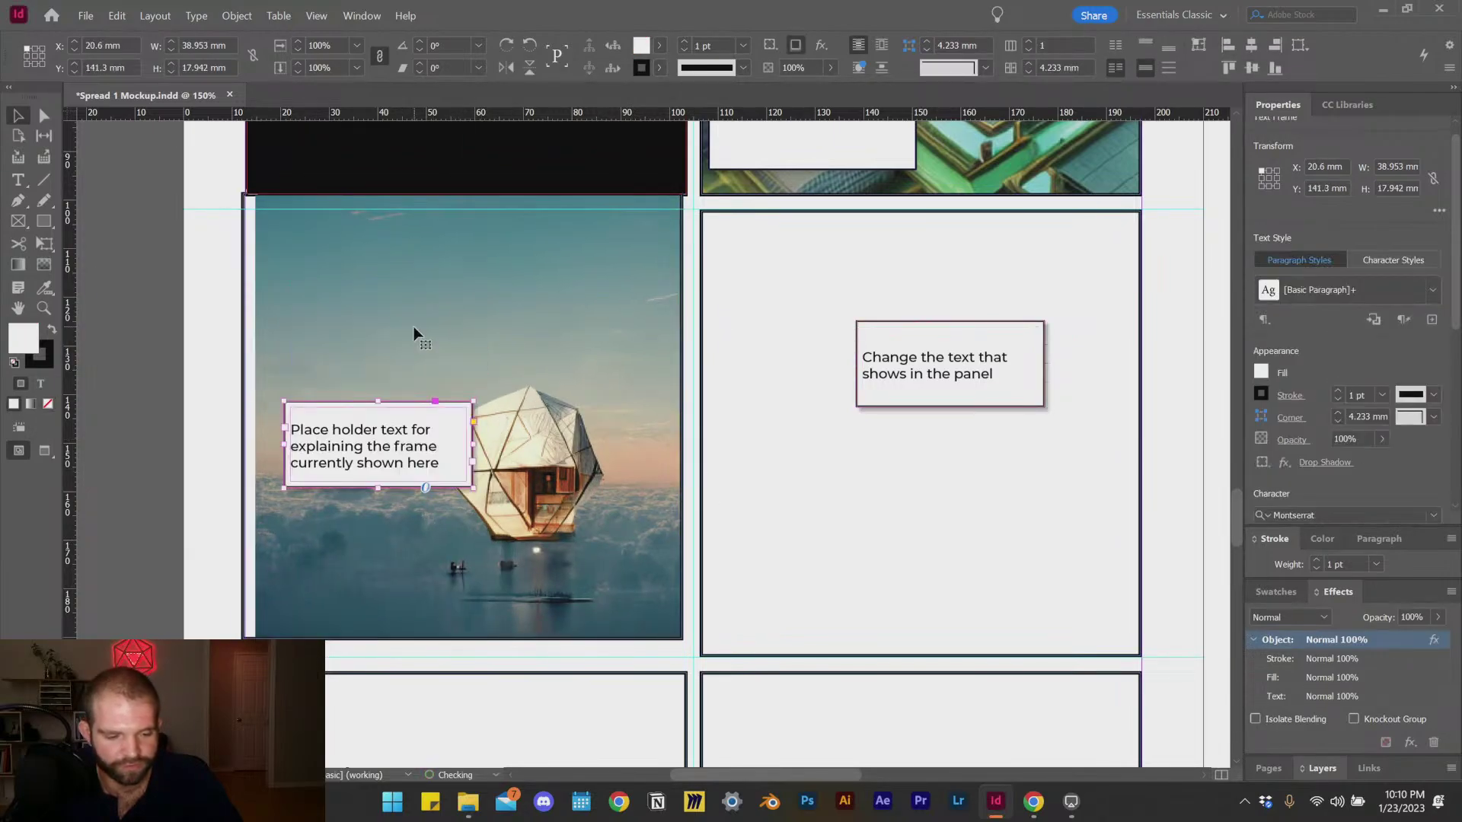
click(229, 489)
drag(366, 427, 350, 285)
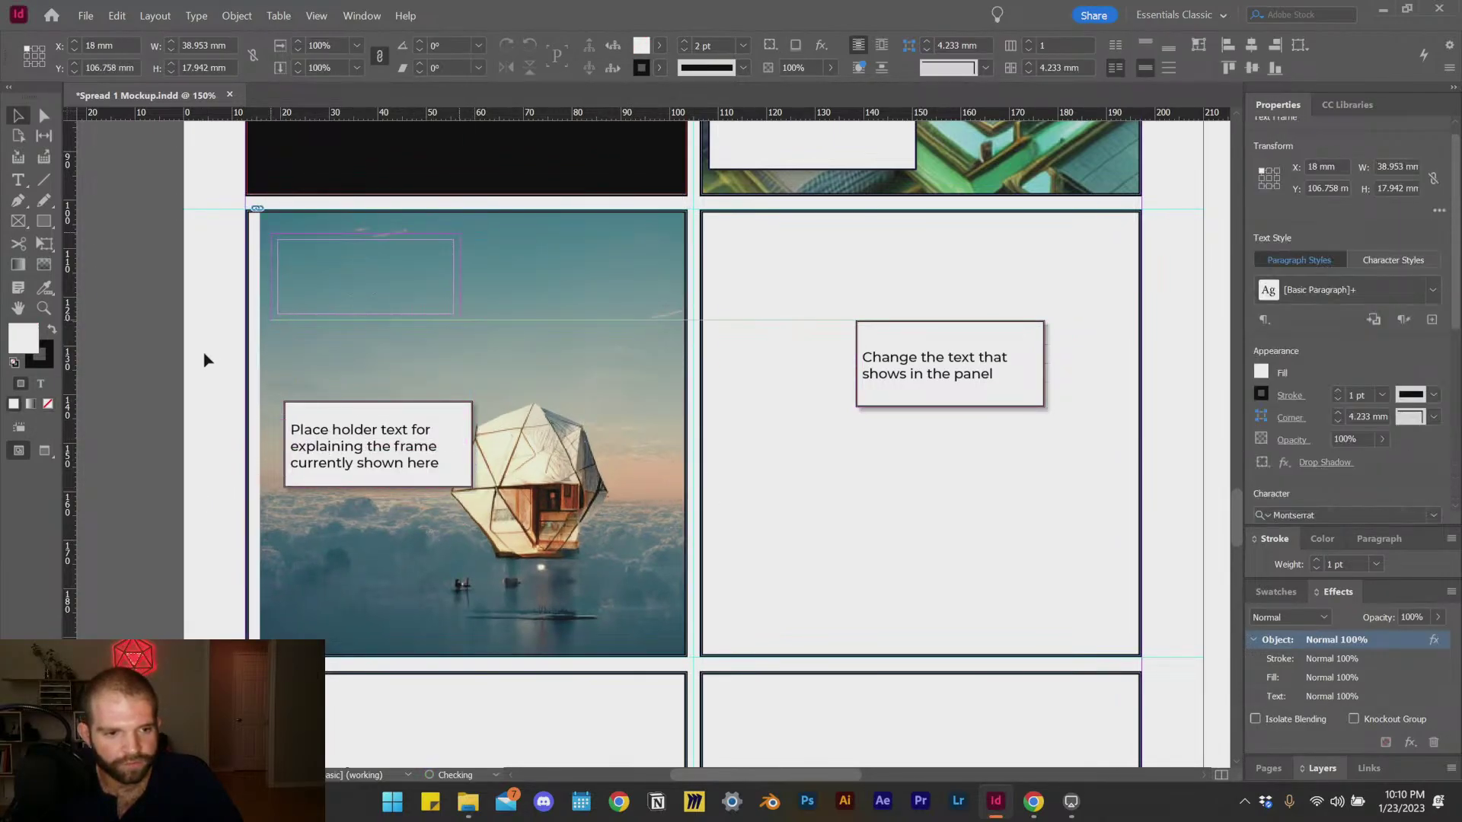
Step: Shift the house image left to close the gap inside its frame, and move the caption slightly down and right
click(460, 431)
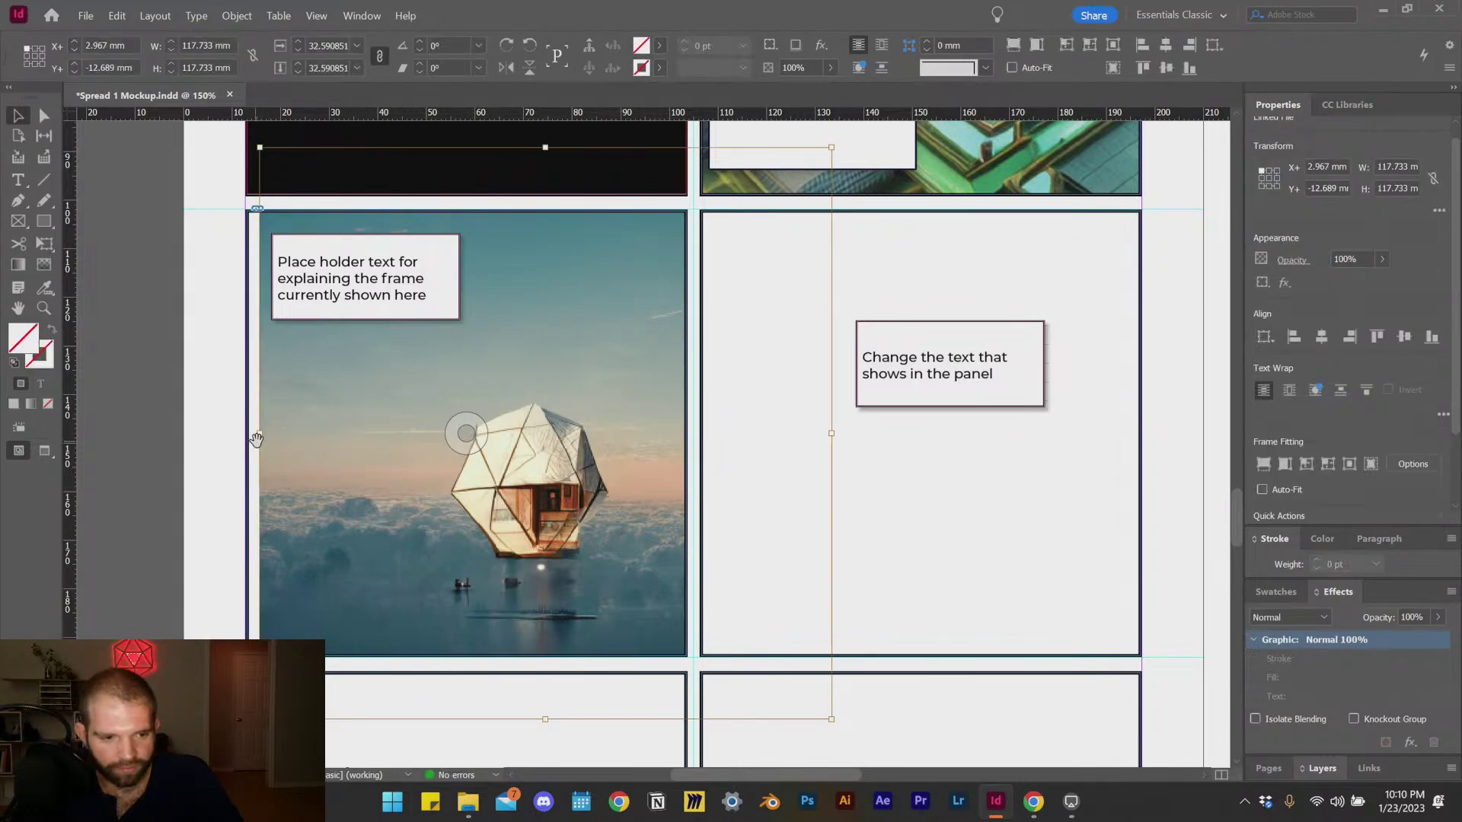
drag(259, 437, 238, 440)
click(211, 470)
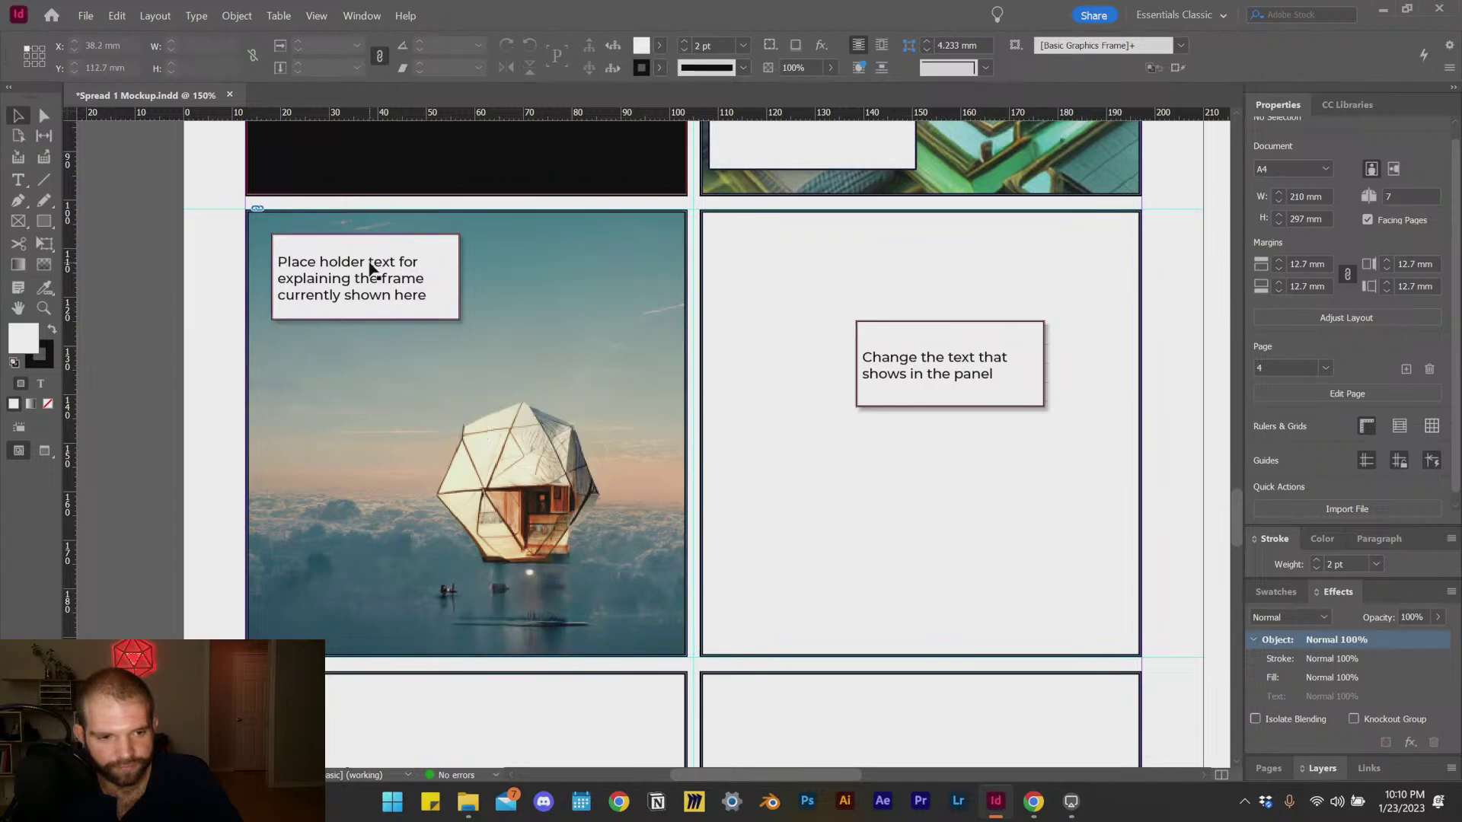
drag(373, 274, 373, 316)
click(548, 666)
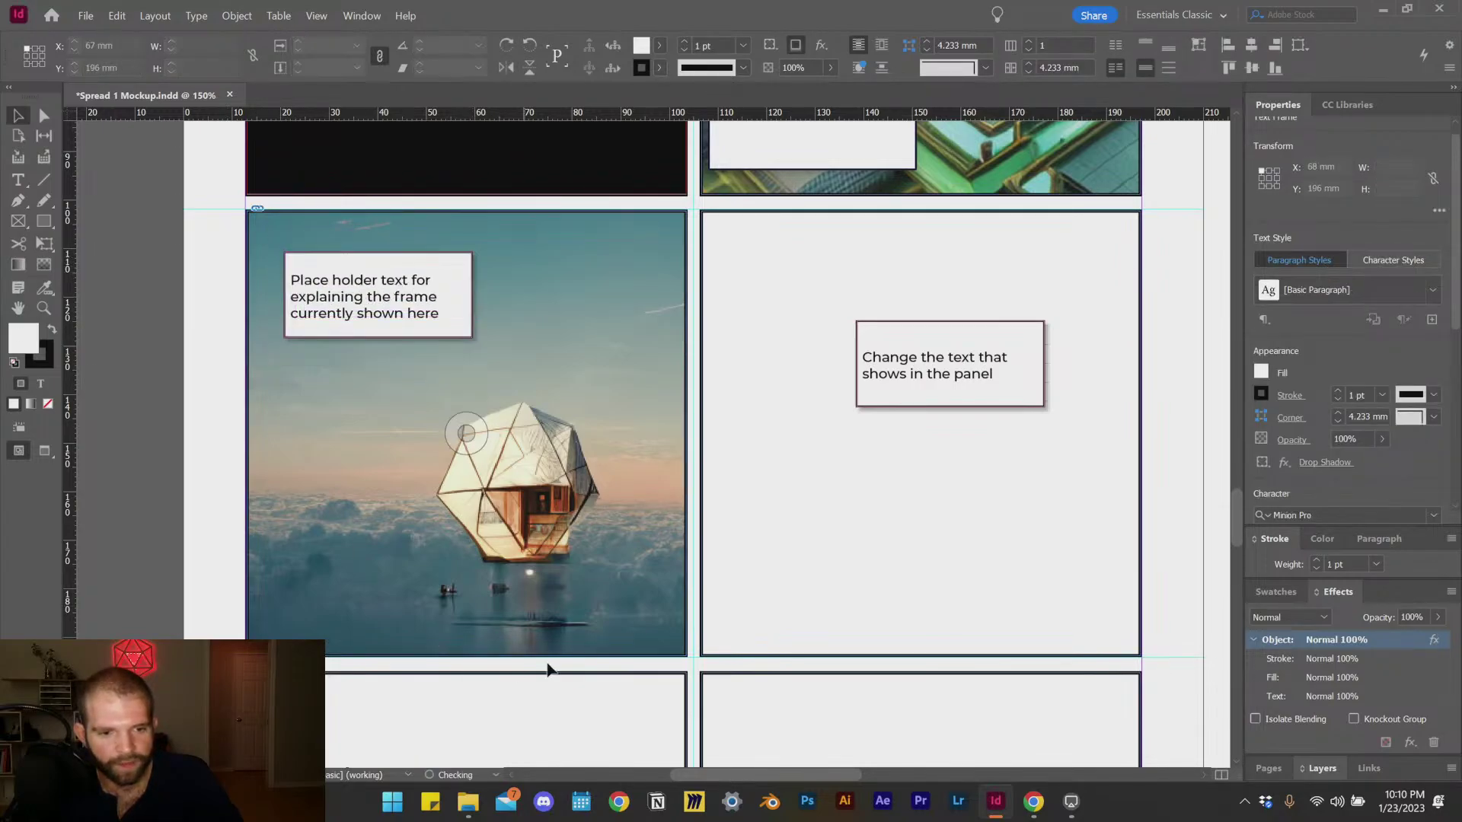
Step: Move the "Change the text that shows in the panel" caption lower in its empty panel, to X 122 mm and Y 160.889 mm
scroll(608, 596, down, 2)
scroll(608, 596, down, 1)
scroll(720, 551, up, 2)
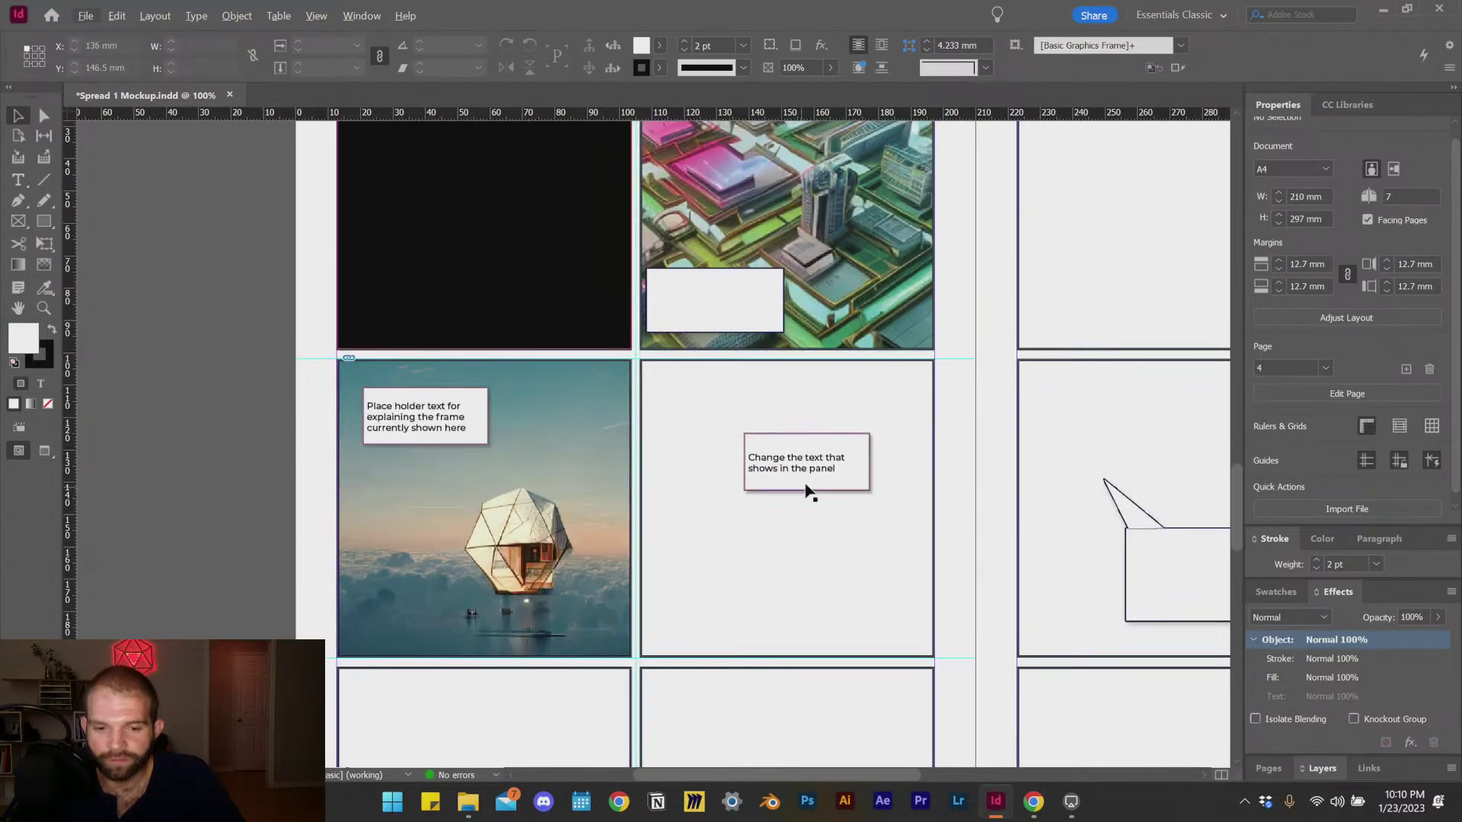
drag(805, 472, 768, 560)
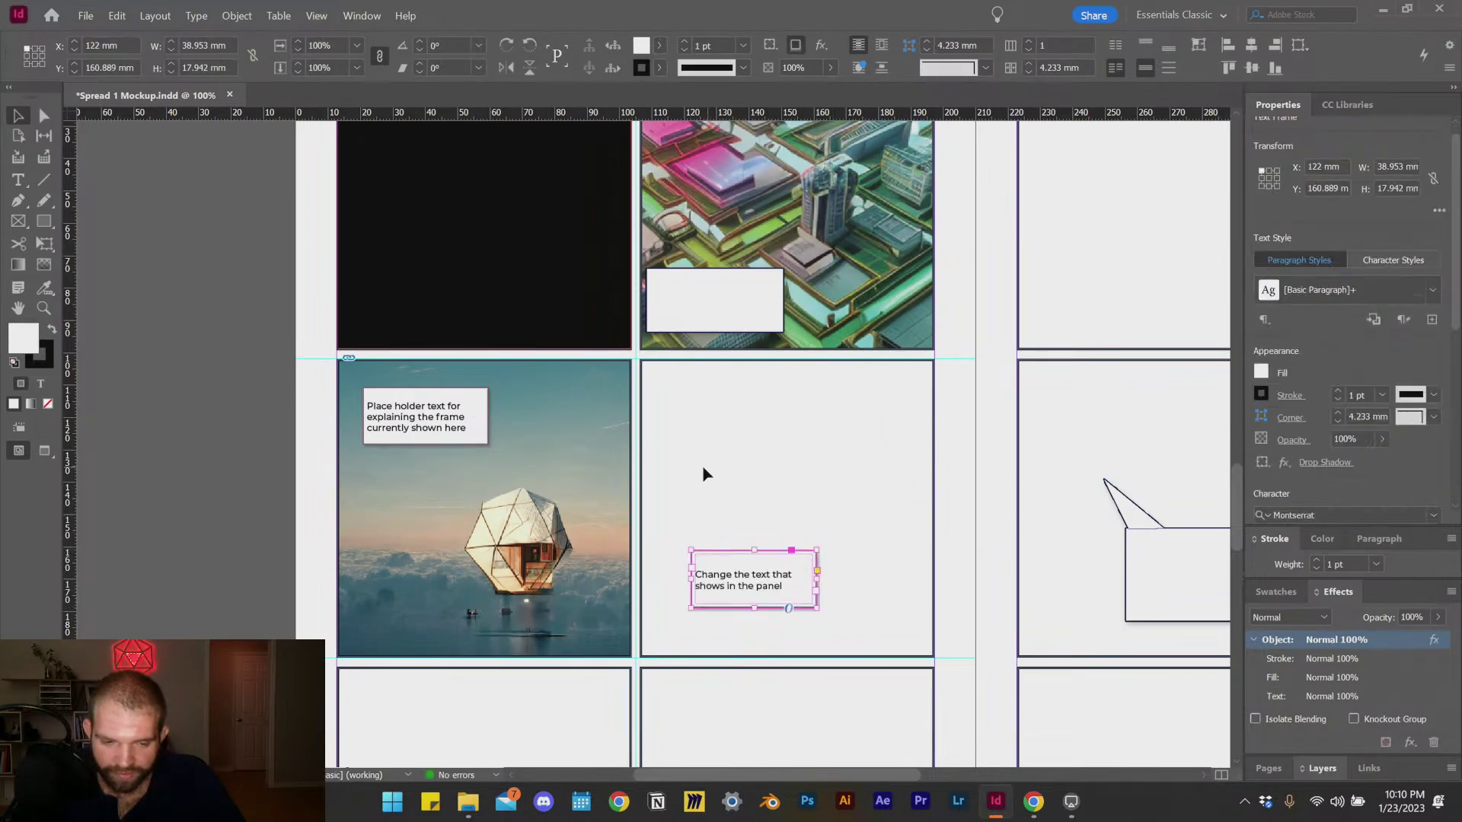
click(743, 542)
Step: Switch to File Explorer and open folder 1 of TVM Studio 2022 Animations, inside 99 - Renders
scroll(610, 647, down, 1)
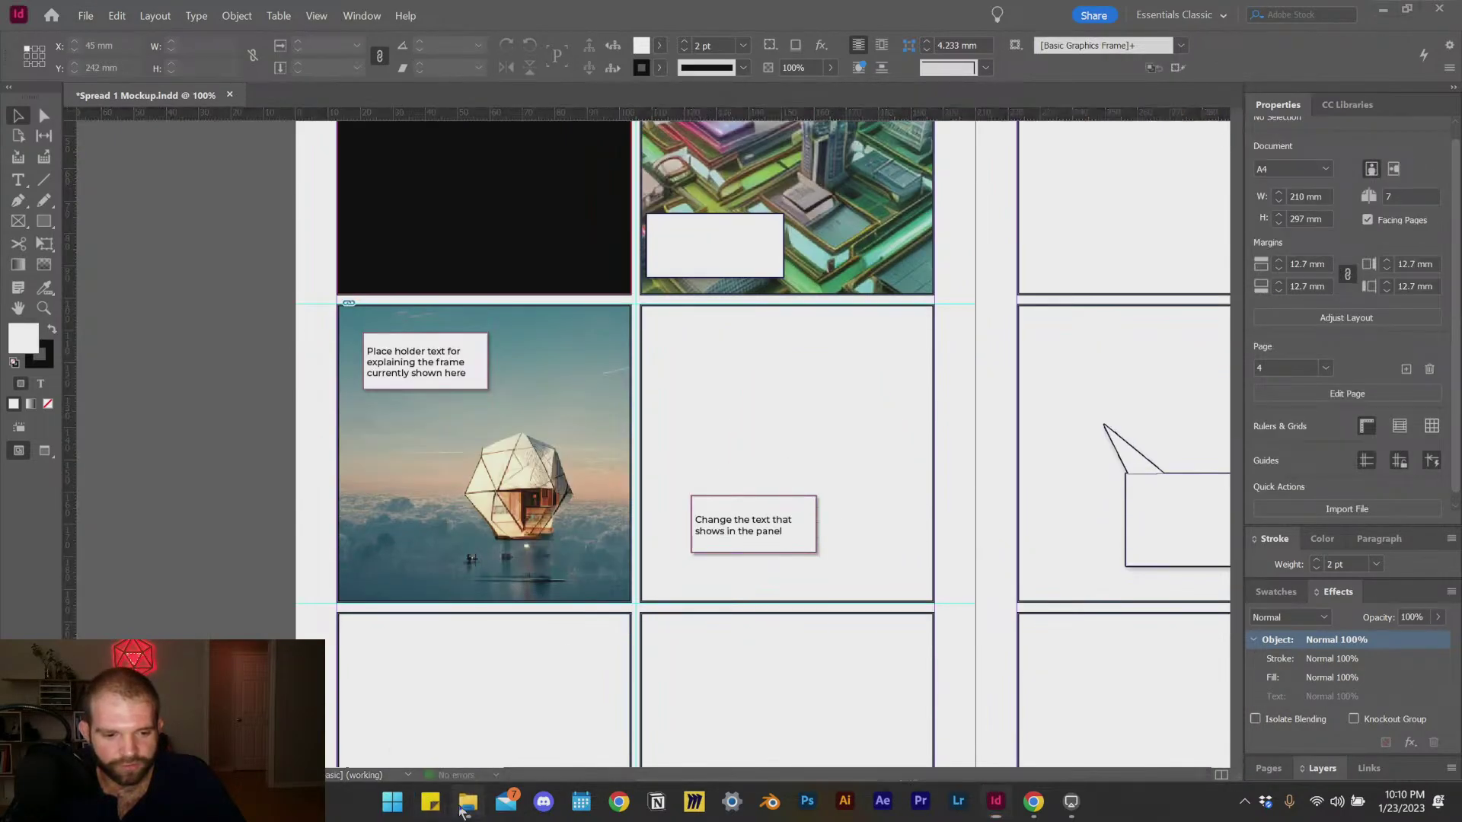
click(467, 801)
click(830, 158)
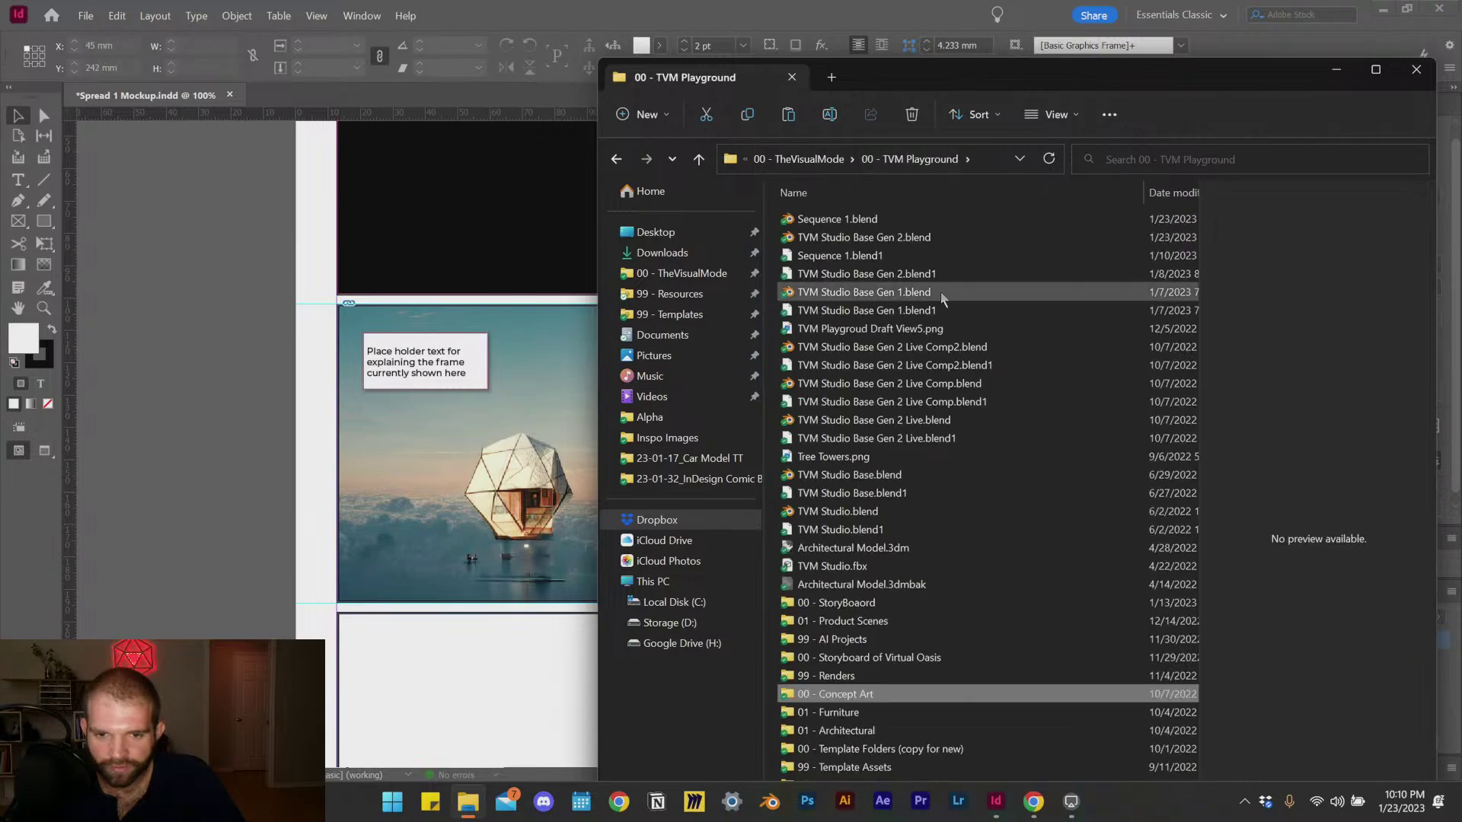
double_click(874, 677)
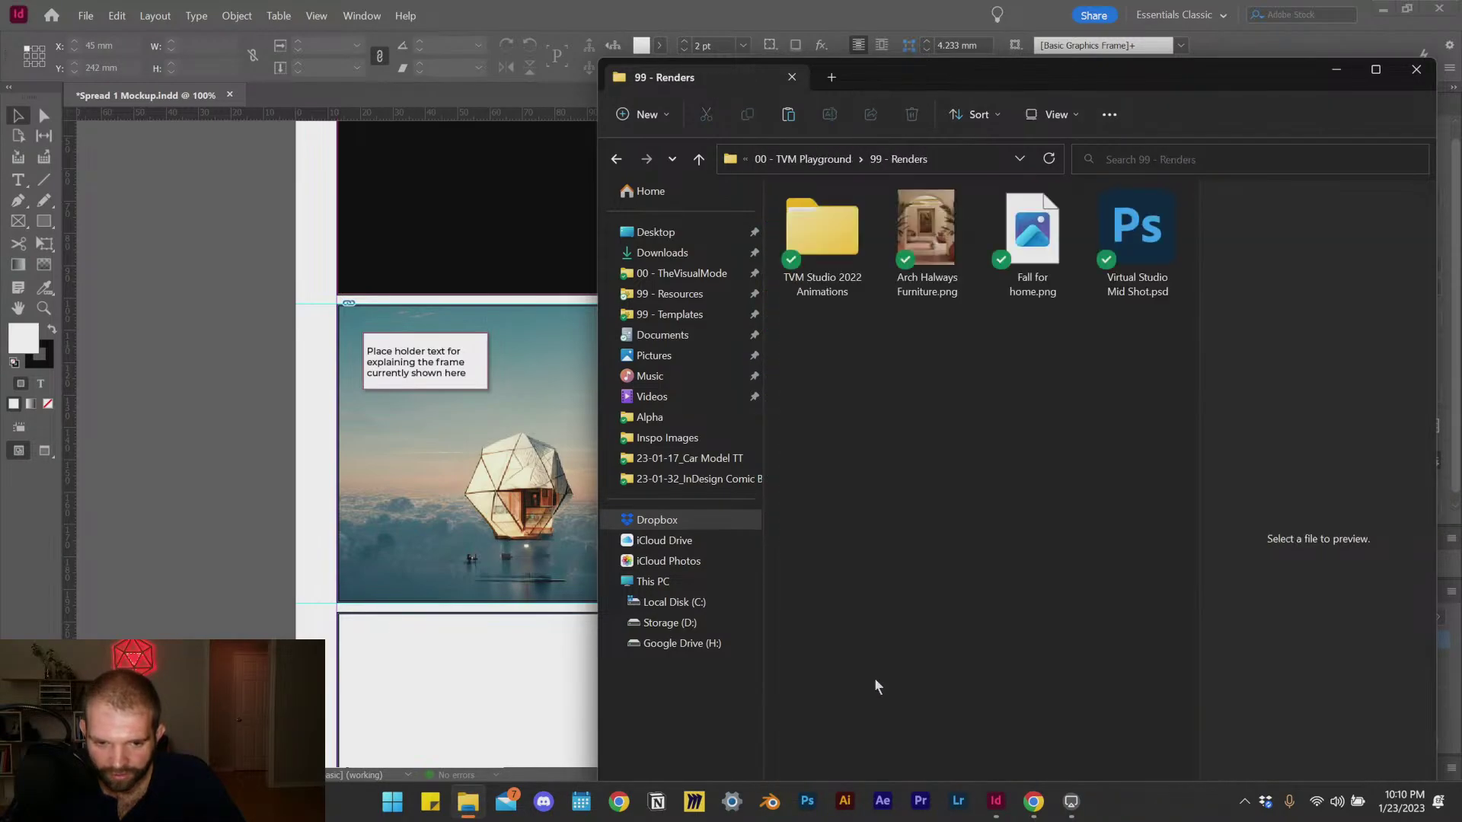
double_click(838, 258)
double_click(814, 218)
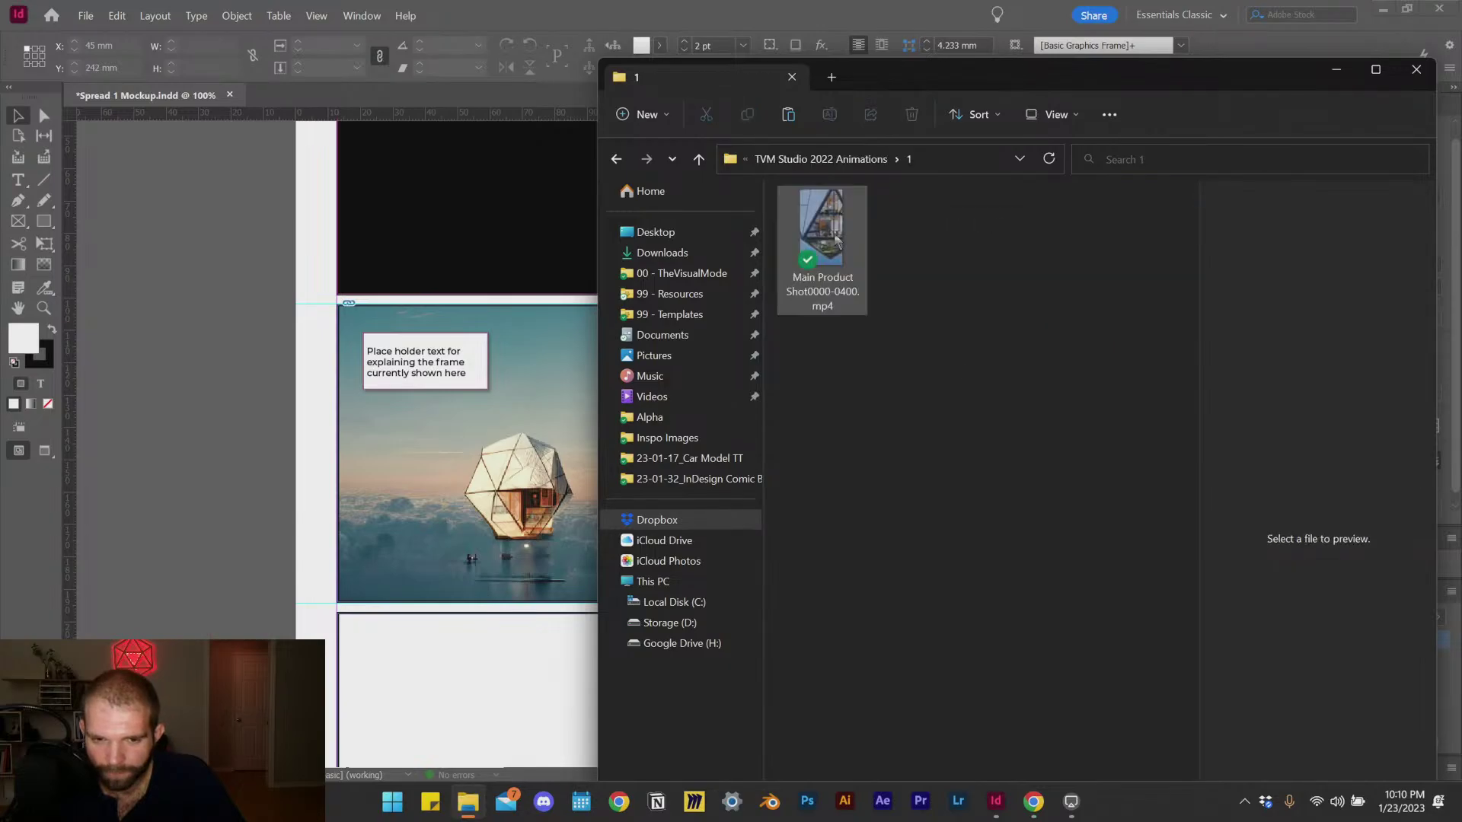
Step: Place the video Main Product Shot0000-0400.mp4 into the empty panel below the house image
click(219, 408)
scroll(457, 434, down, 3)
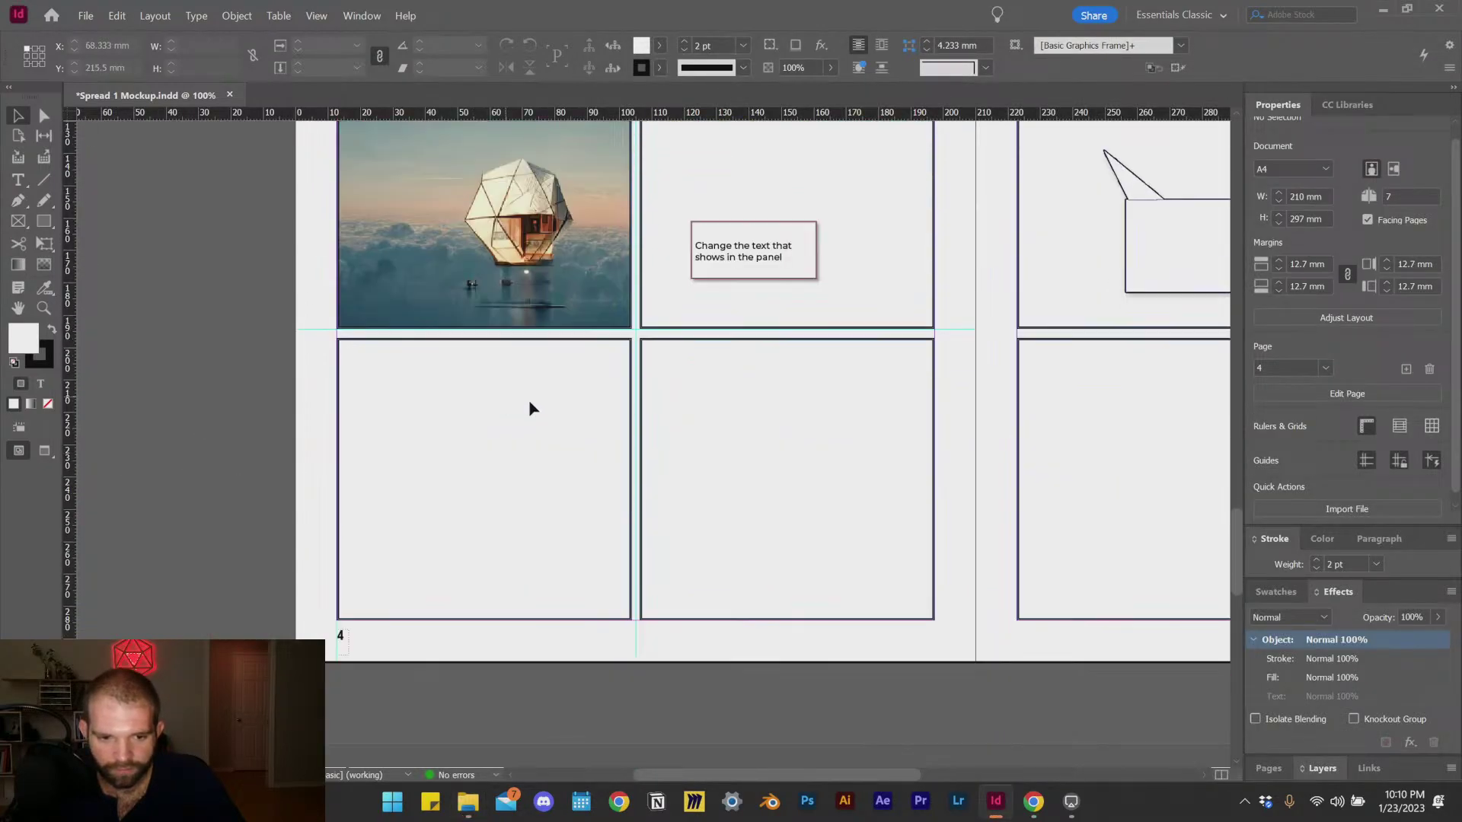
scroll(567, 548, up, 2)
click(468, 801)
drag(821, 229, 451, 569)
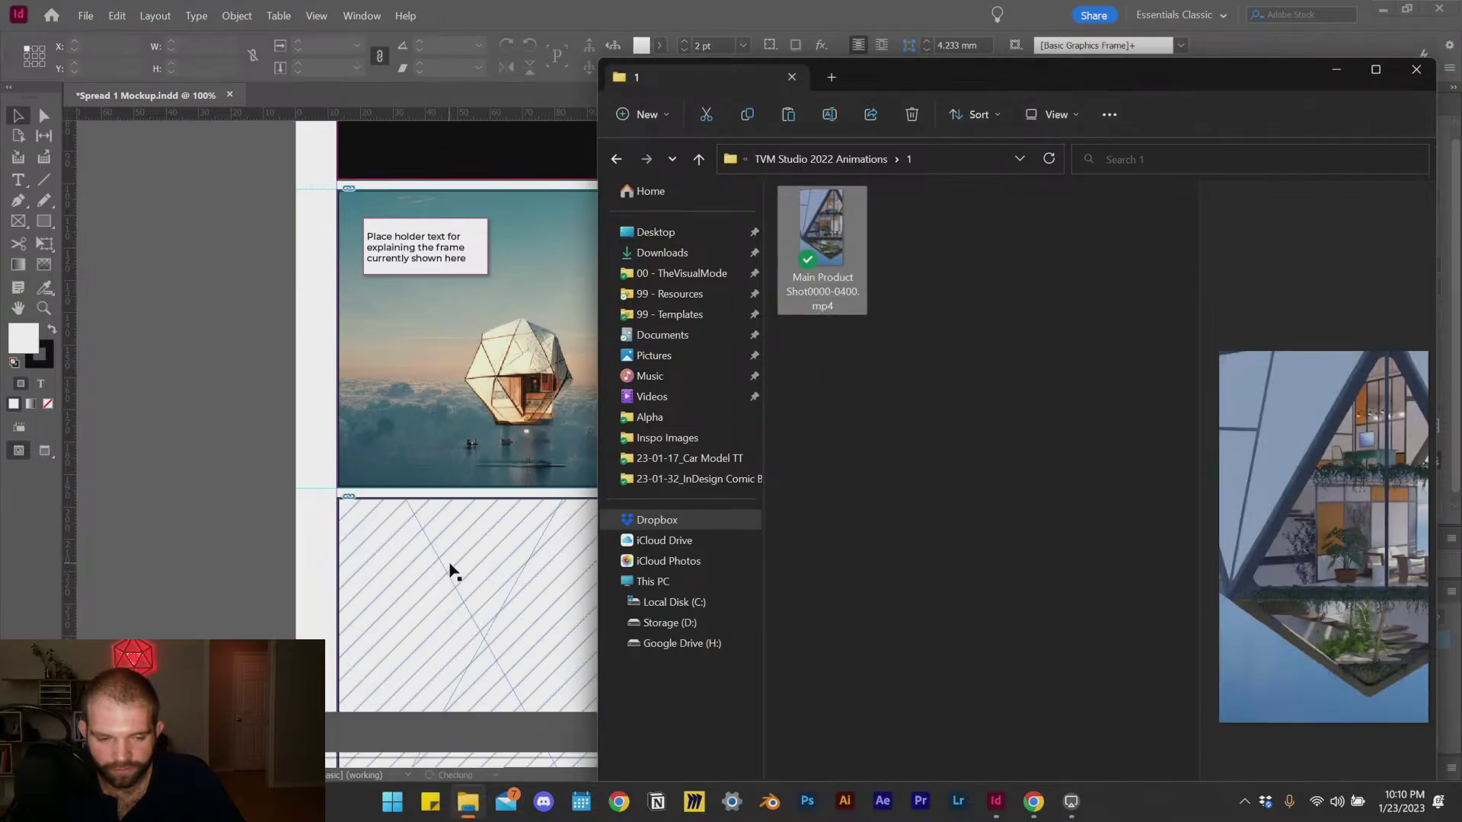
click(246, 522)
Step: Open Main Product Shot0000-0400.mp4 in Media Player and seek to a frame showing the glazed interior
click(470, 801)
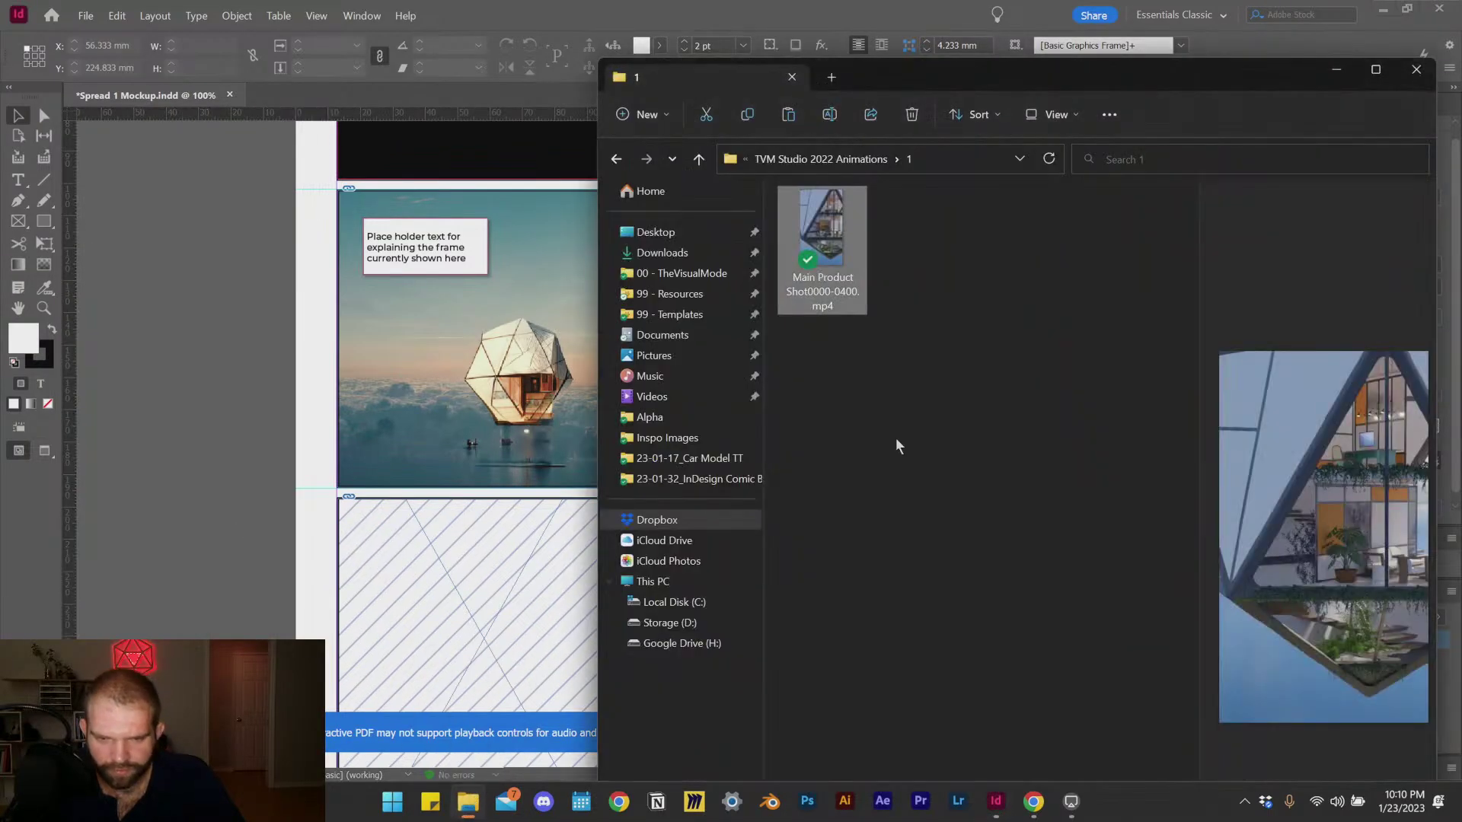
double_click(836, 279)
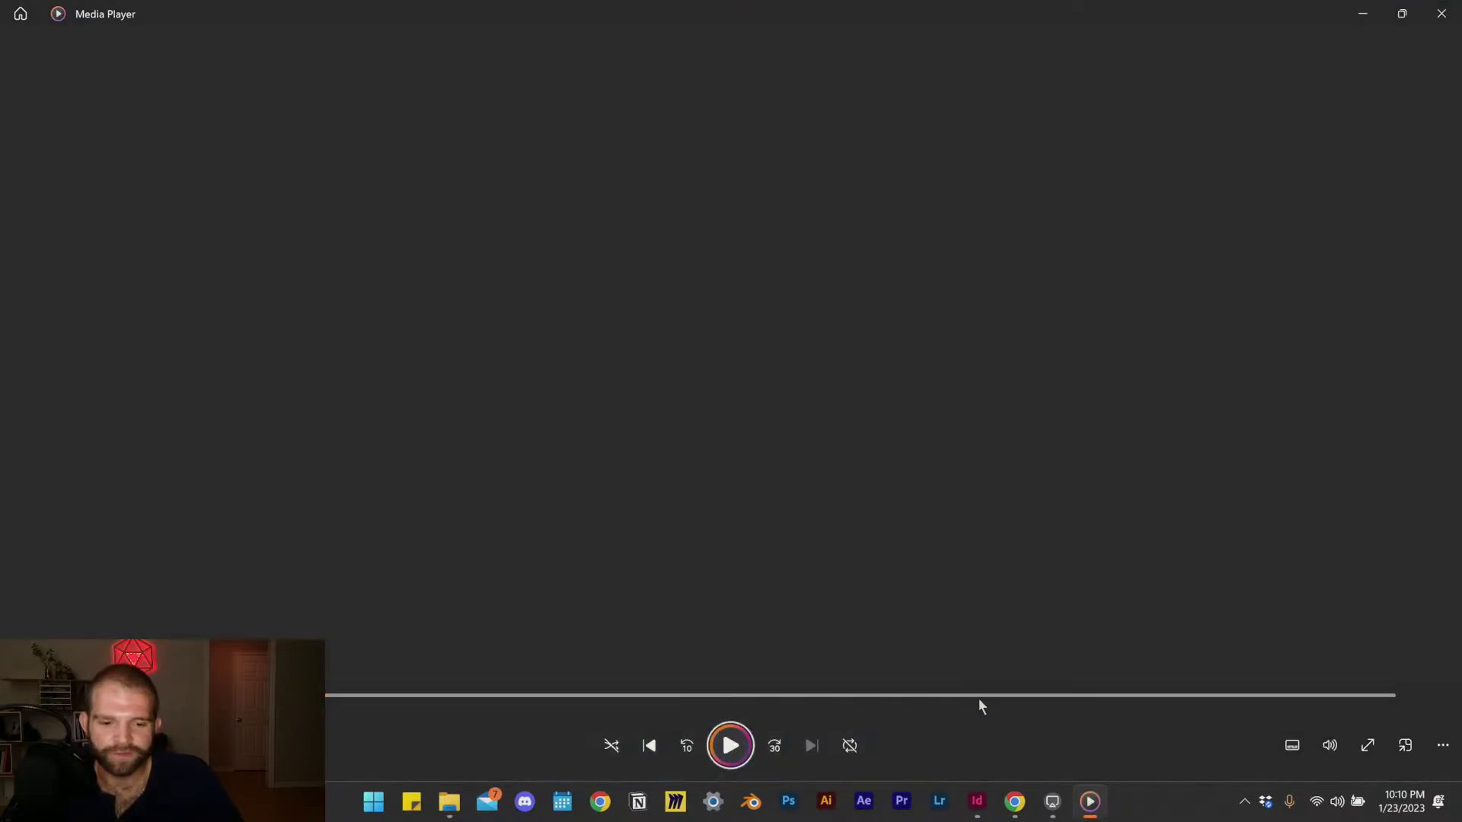
drag(979, 696, 574, 696)
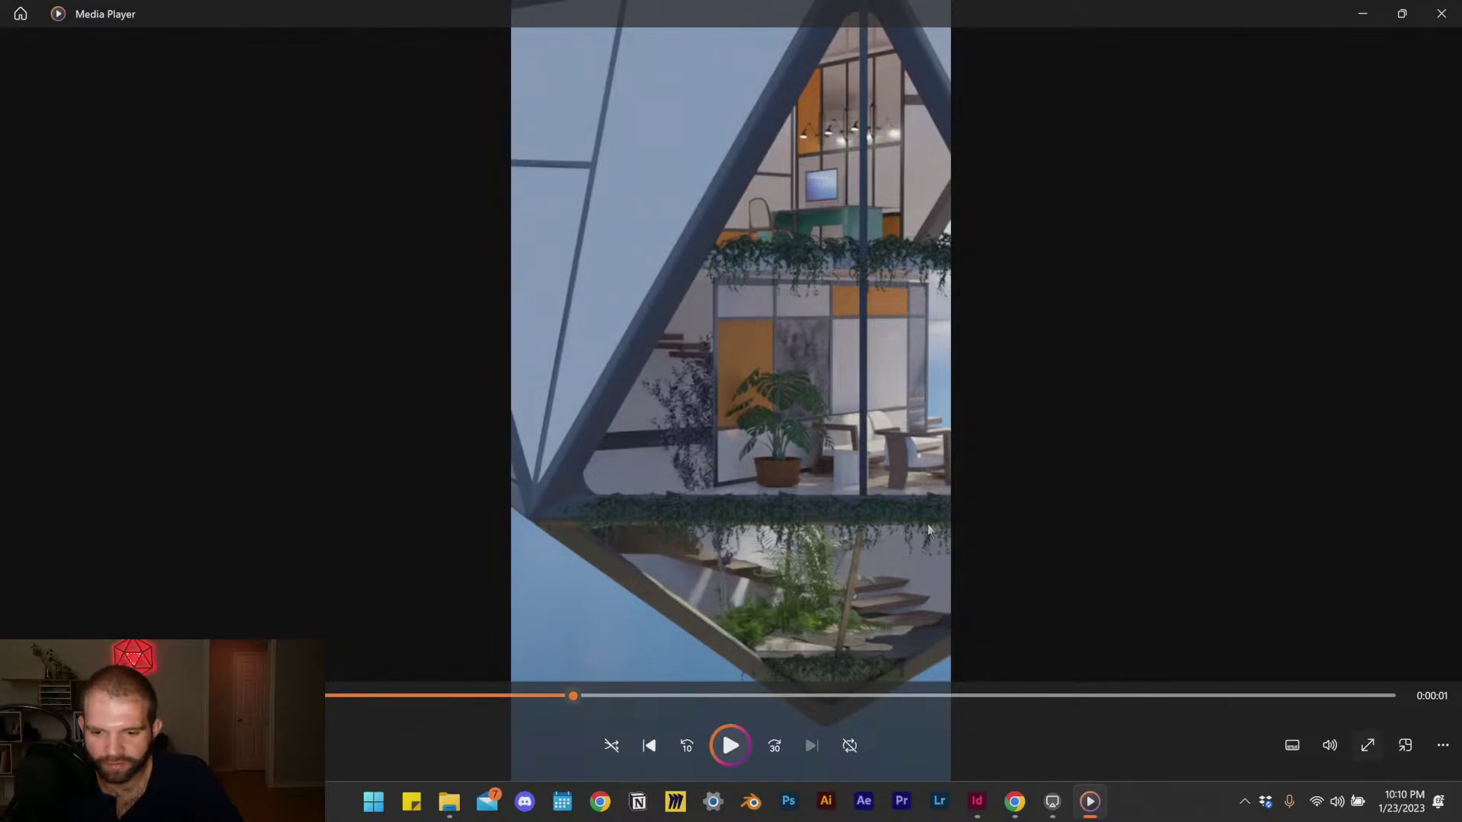
click(410, 699)
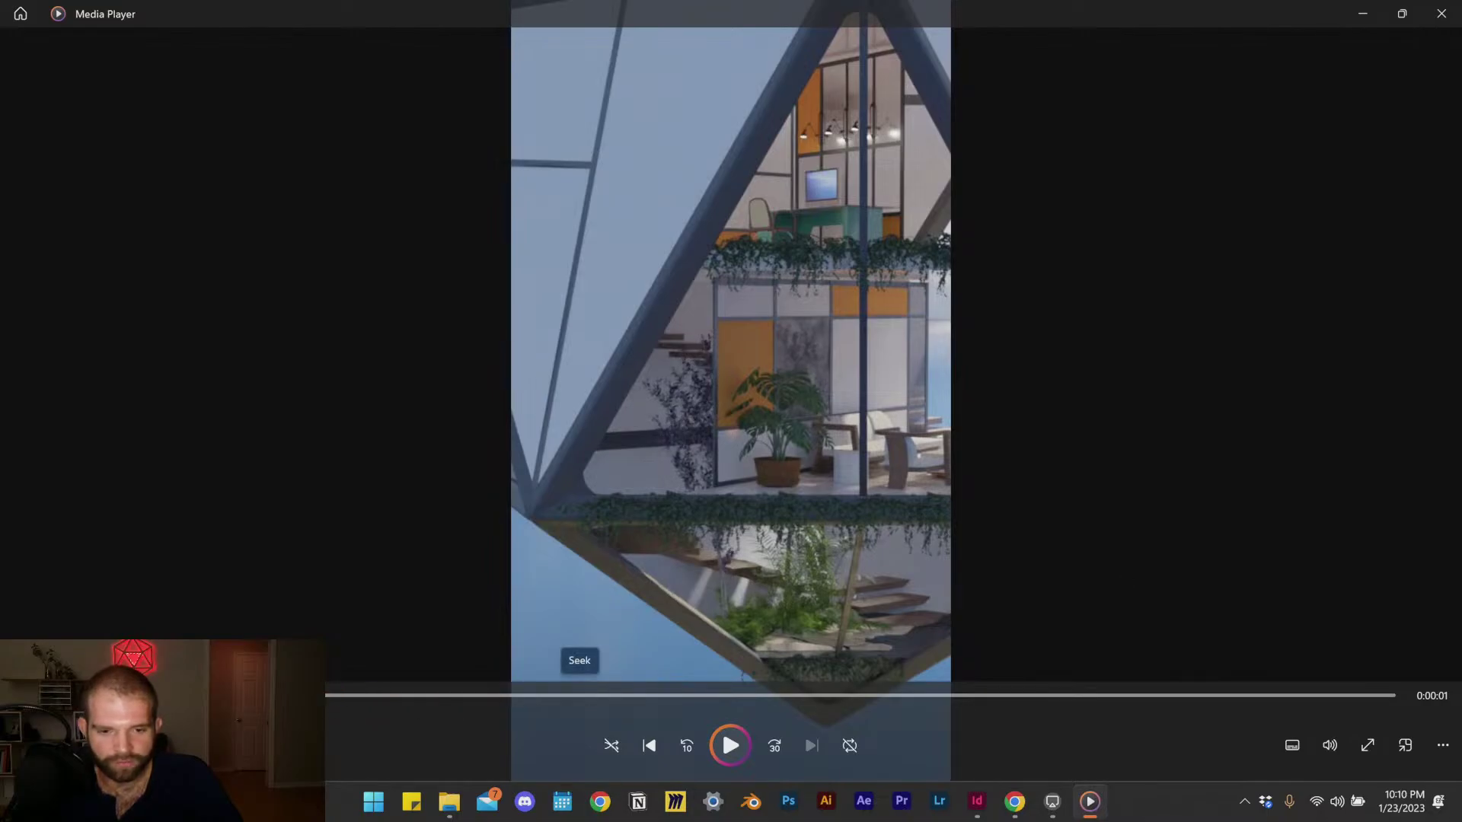
Step: Capture a roughly square screenshot of the upper part of the video frame and return to the InDesign document
key(super+shift+s)
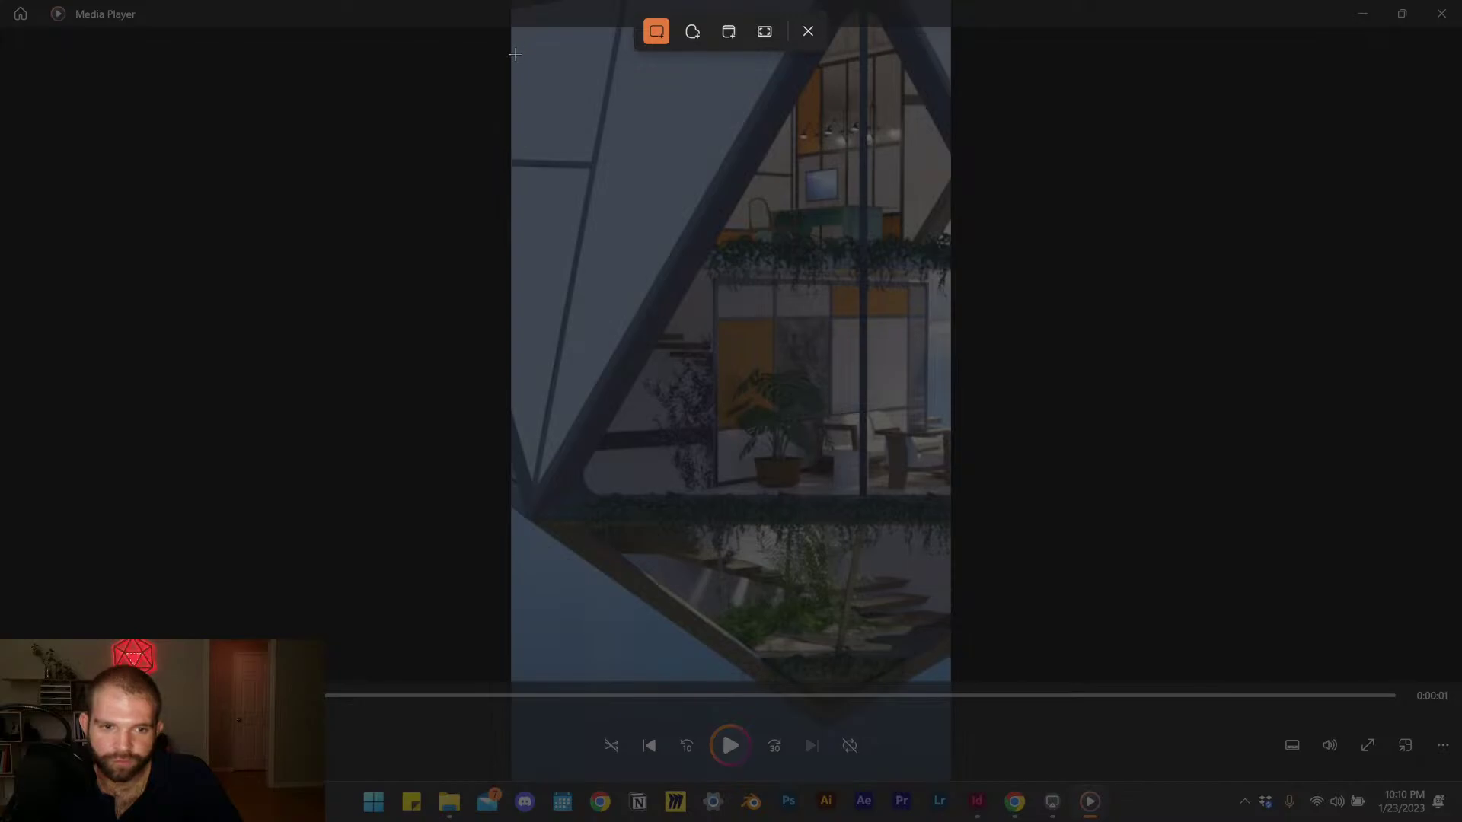
drag(512, 58, 953, 492)
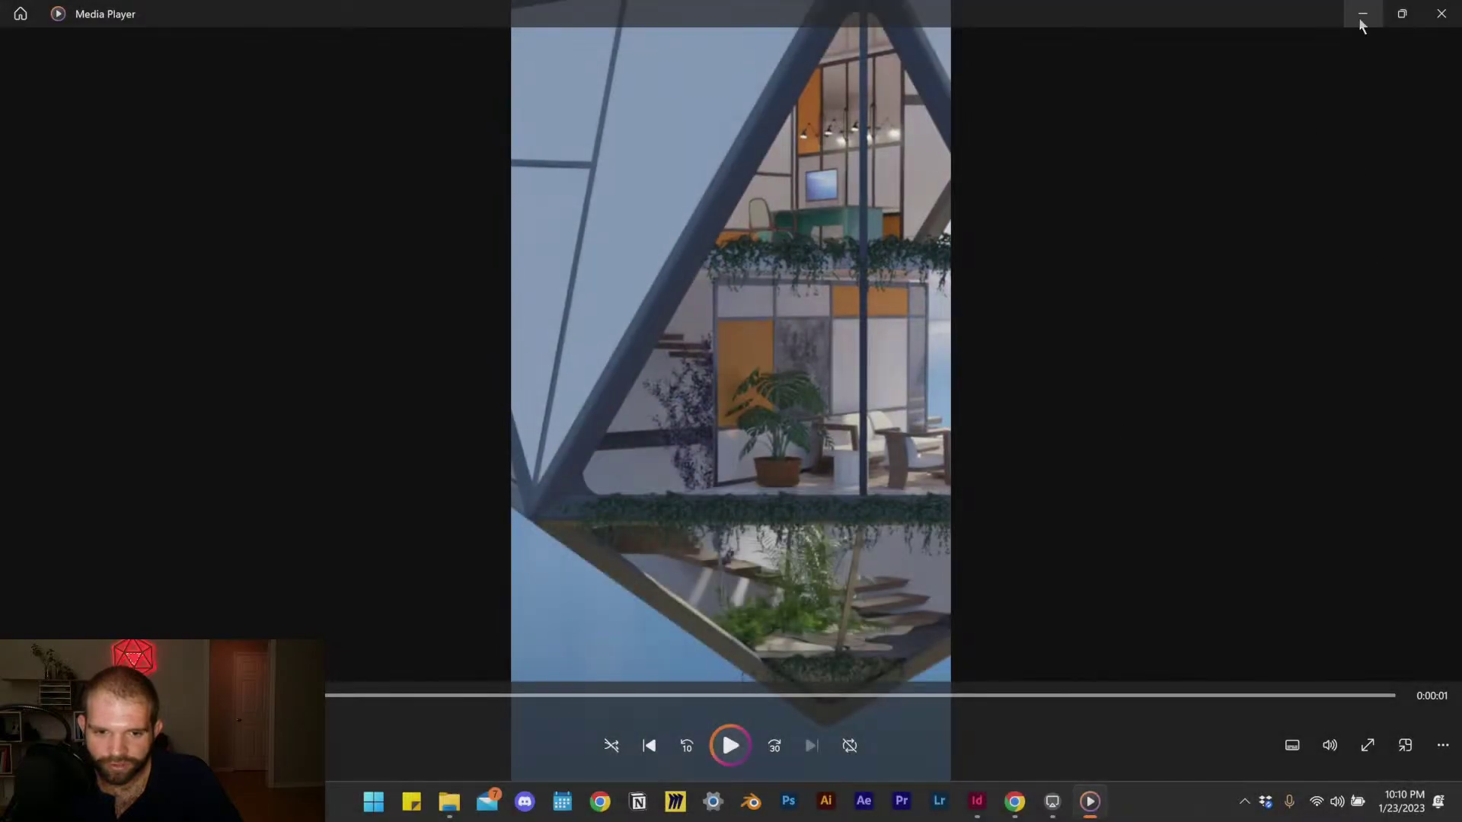
click(1362, 13)
click(180, 449)
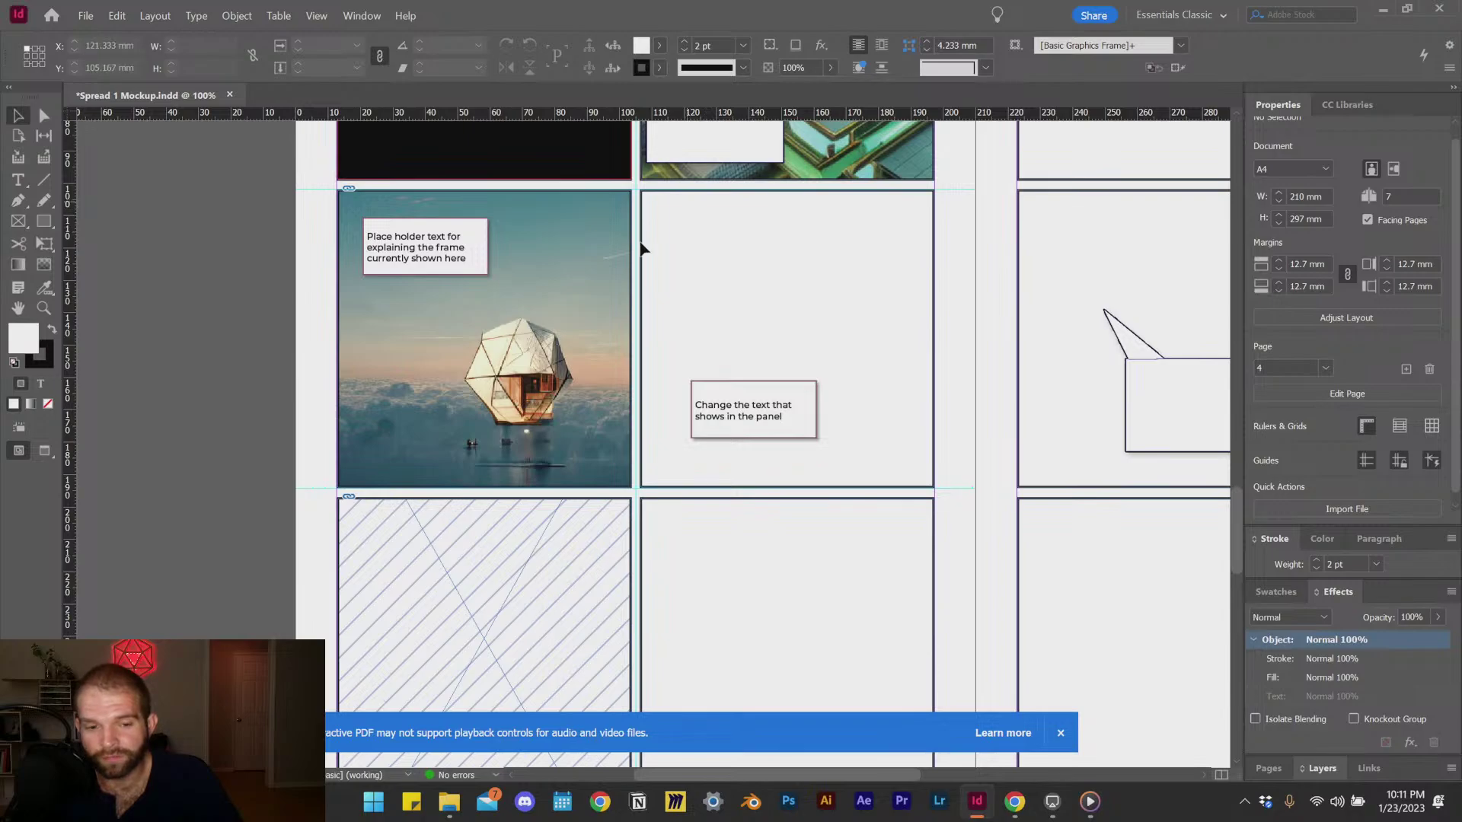
Step: Paste the captured video frame into the panel below the house image, replacing the placed video
click(1060, 735)
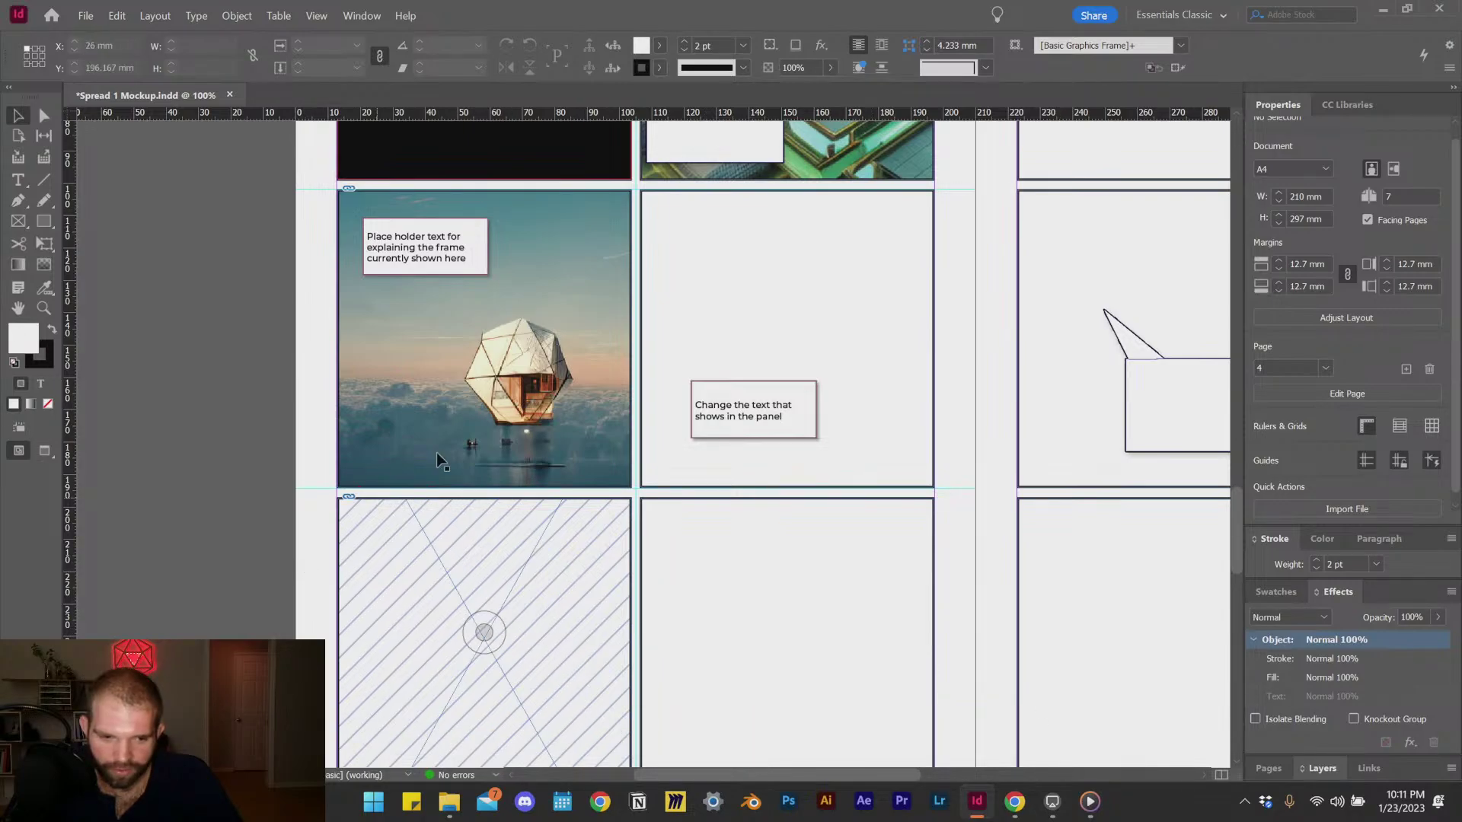
scroll(553, 460, up, 2)
scroll(502, 712, down, 5)
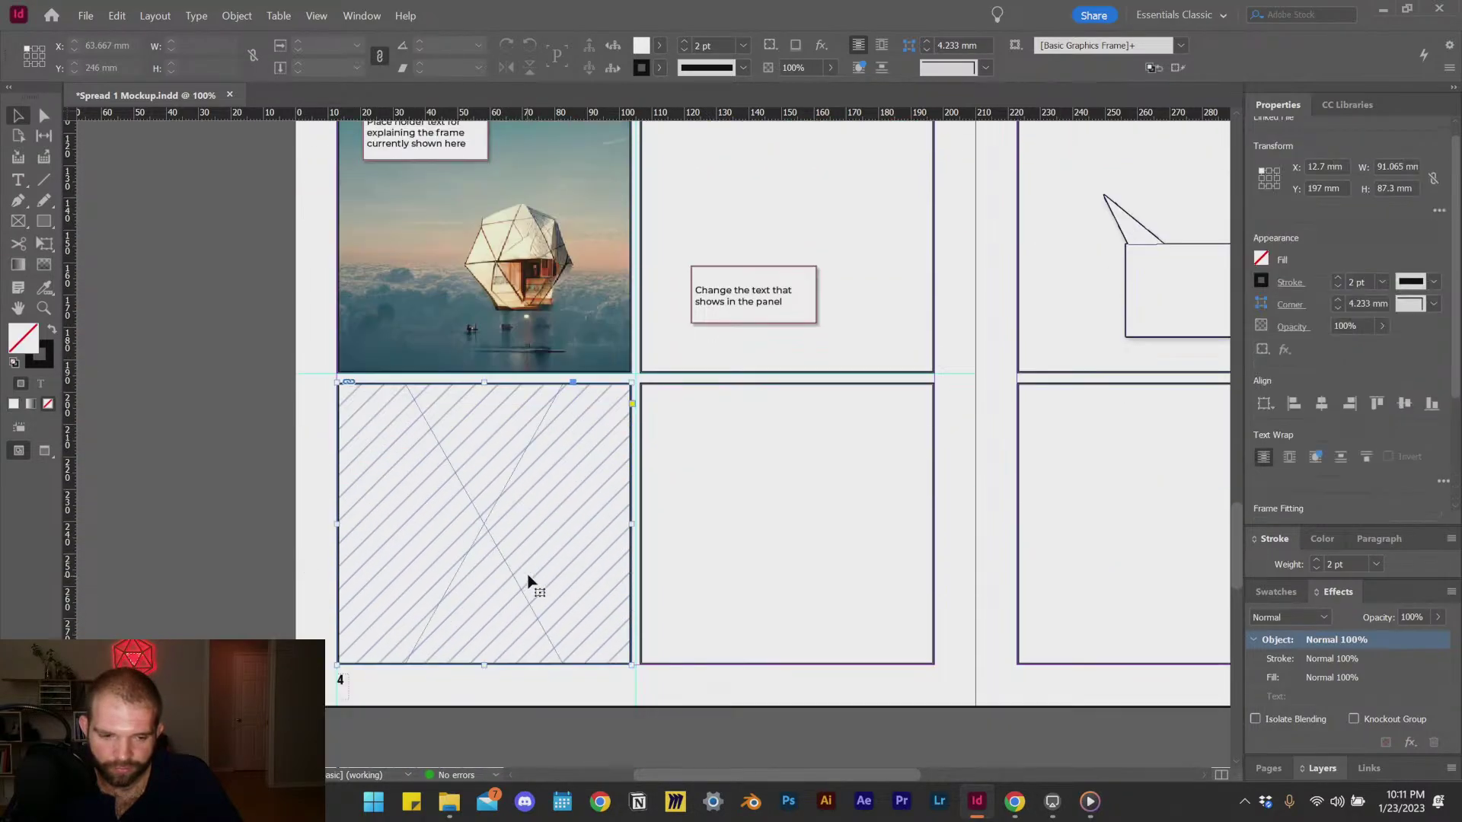
right_click(485, 518)
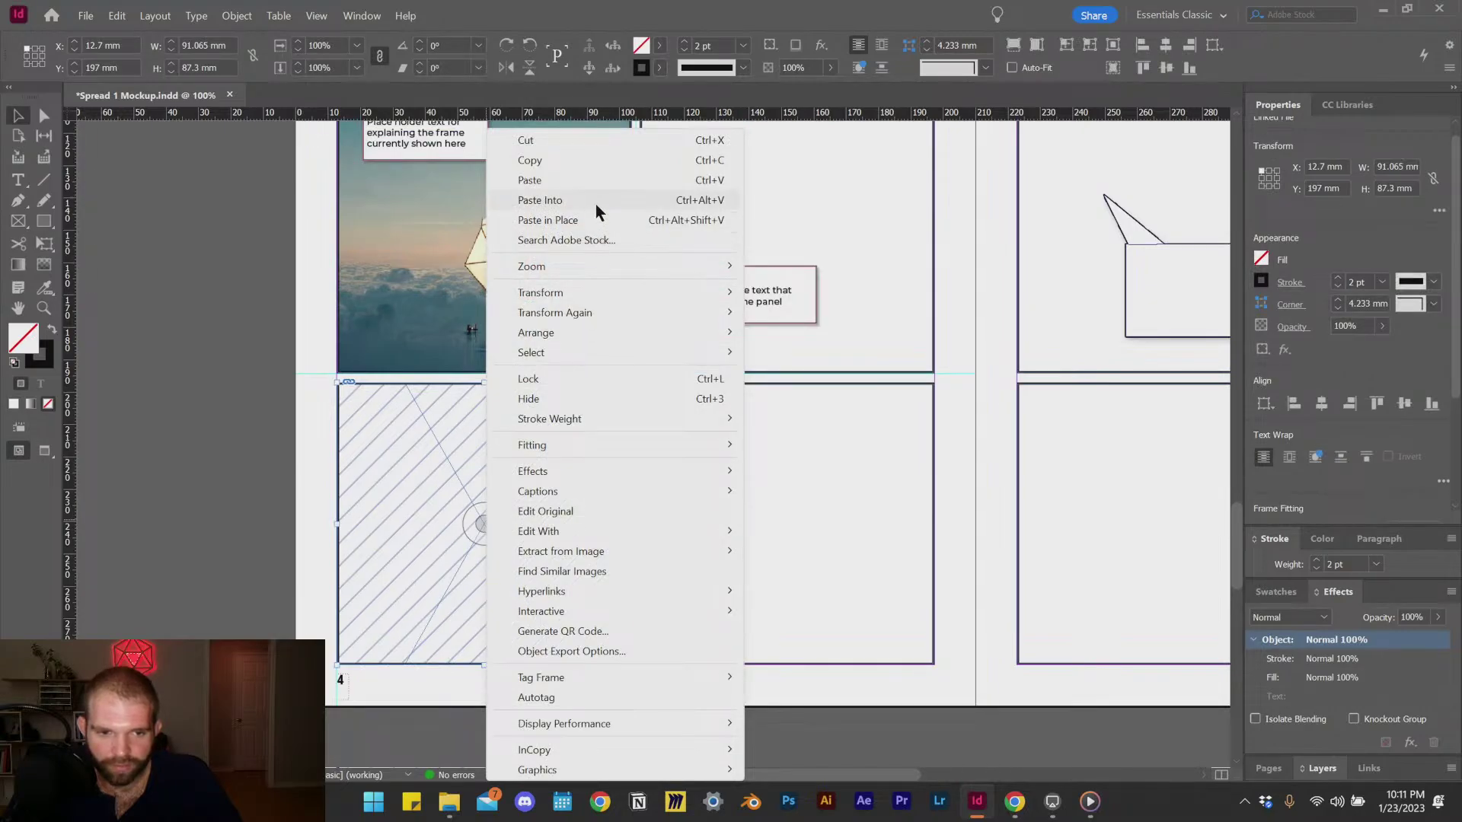
click(595, 202)
Step: Scale the pasted interior image down to fit its panel and save the document
click(492, 513)
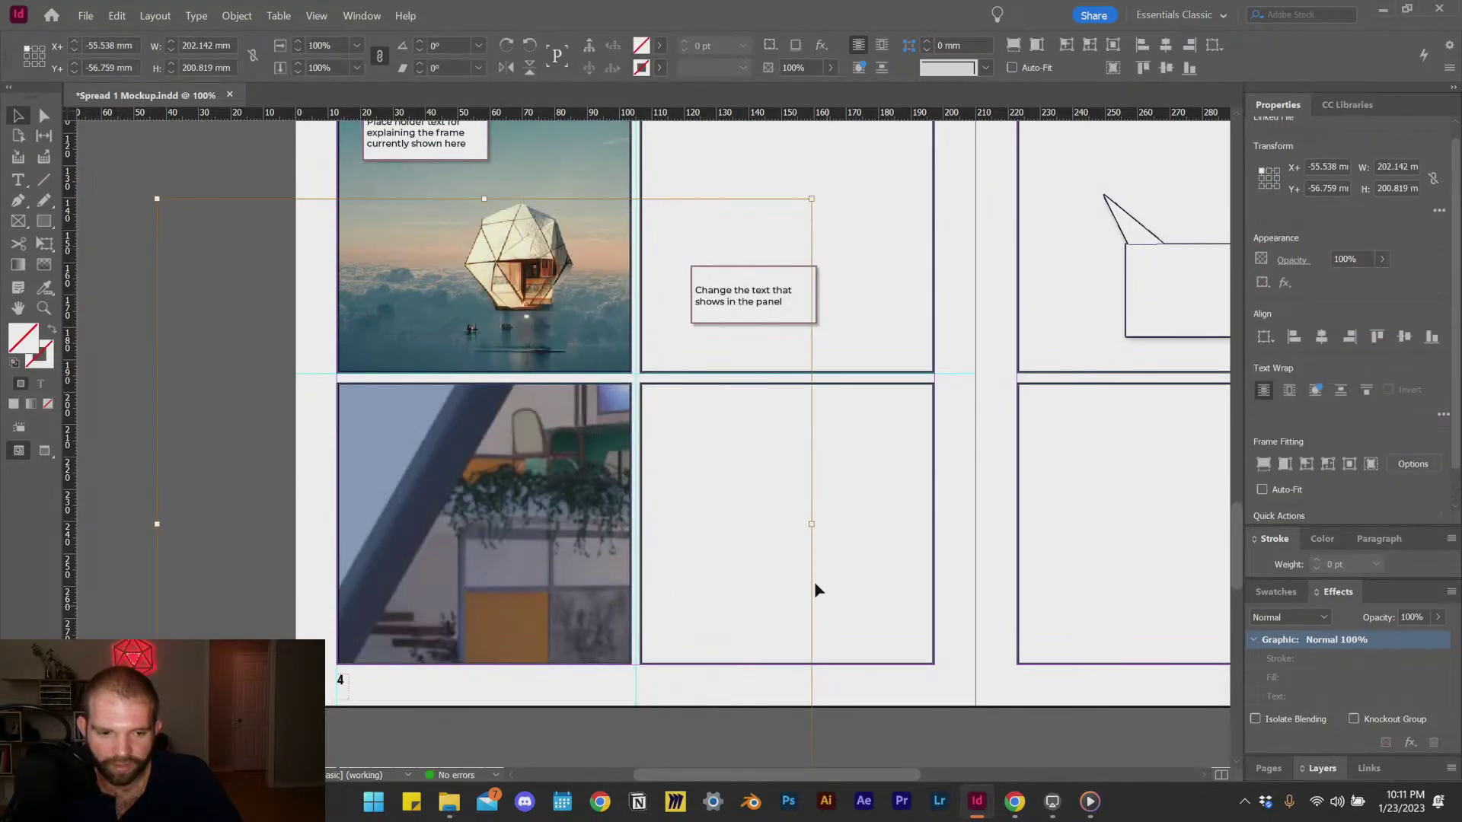
drag(812, 531, 651, 642)
click(727, 694)
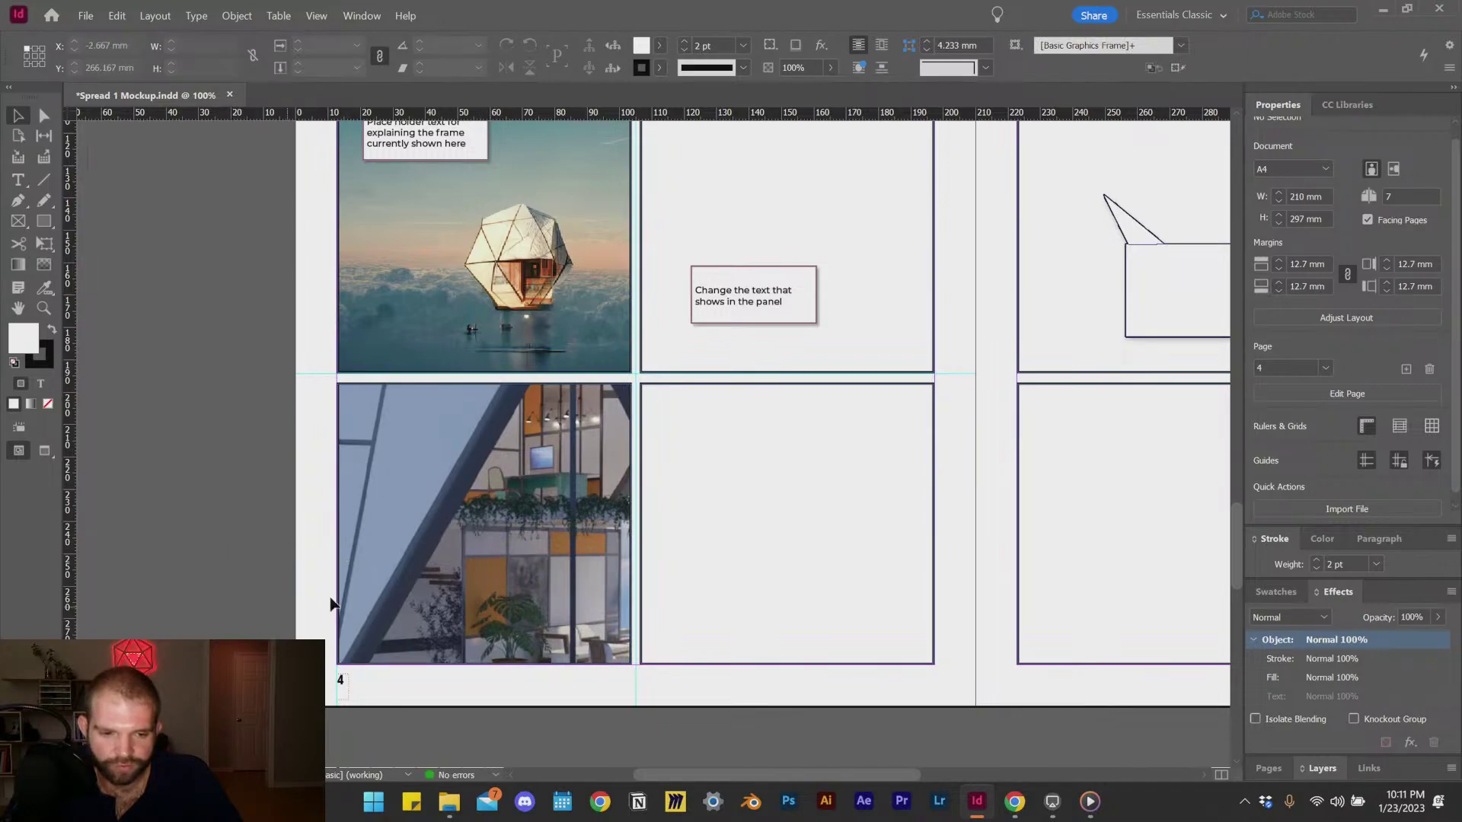
key(ctrl+s)
Step: Move the "Change the text that shows in the panel" caption to the upper-left corner of the interior image panel
scroll(711, 635, up, 5)
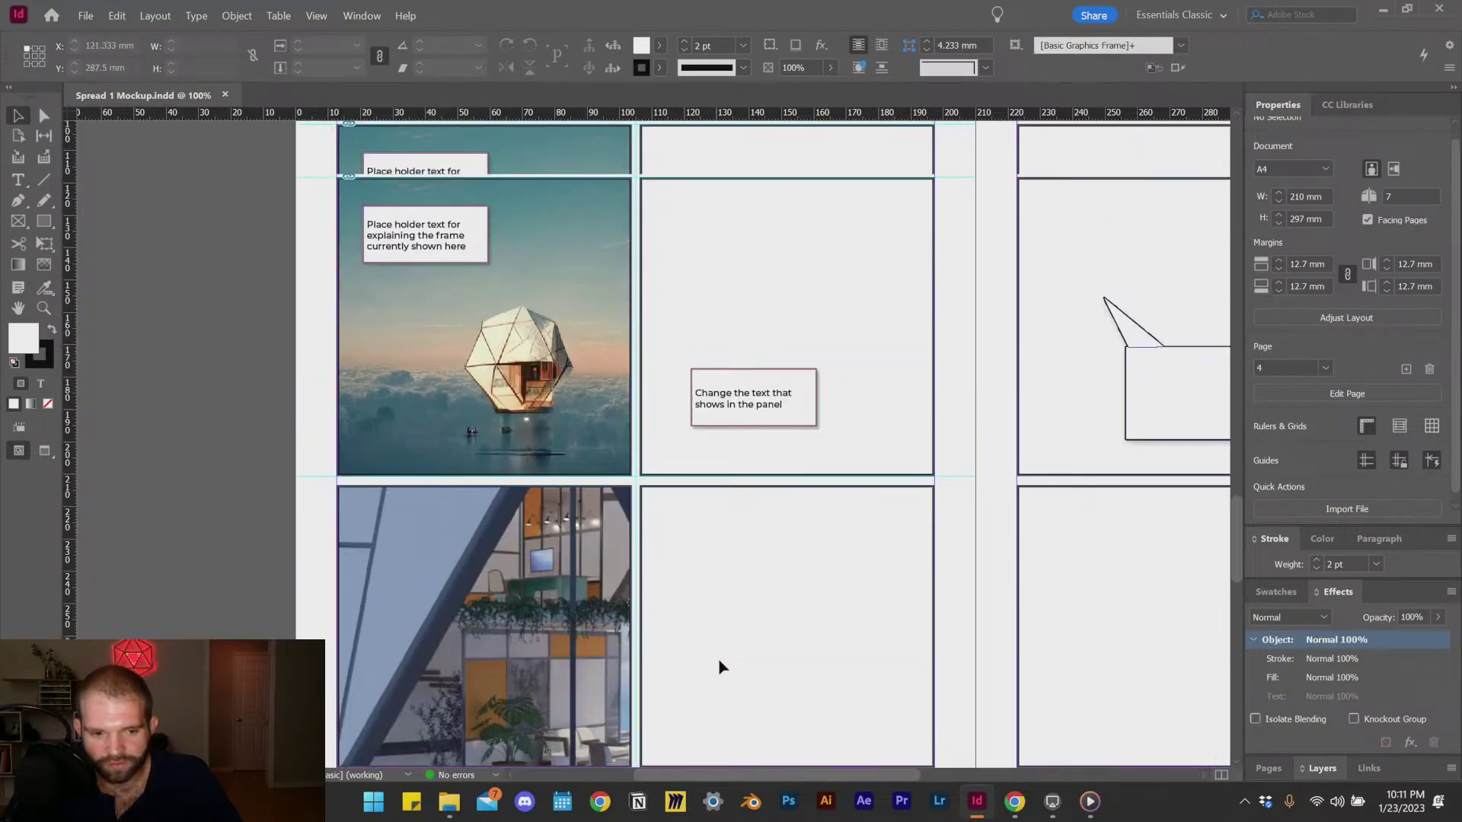
scroll(727, 577, down, 4)
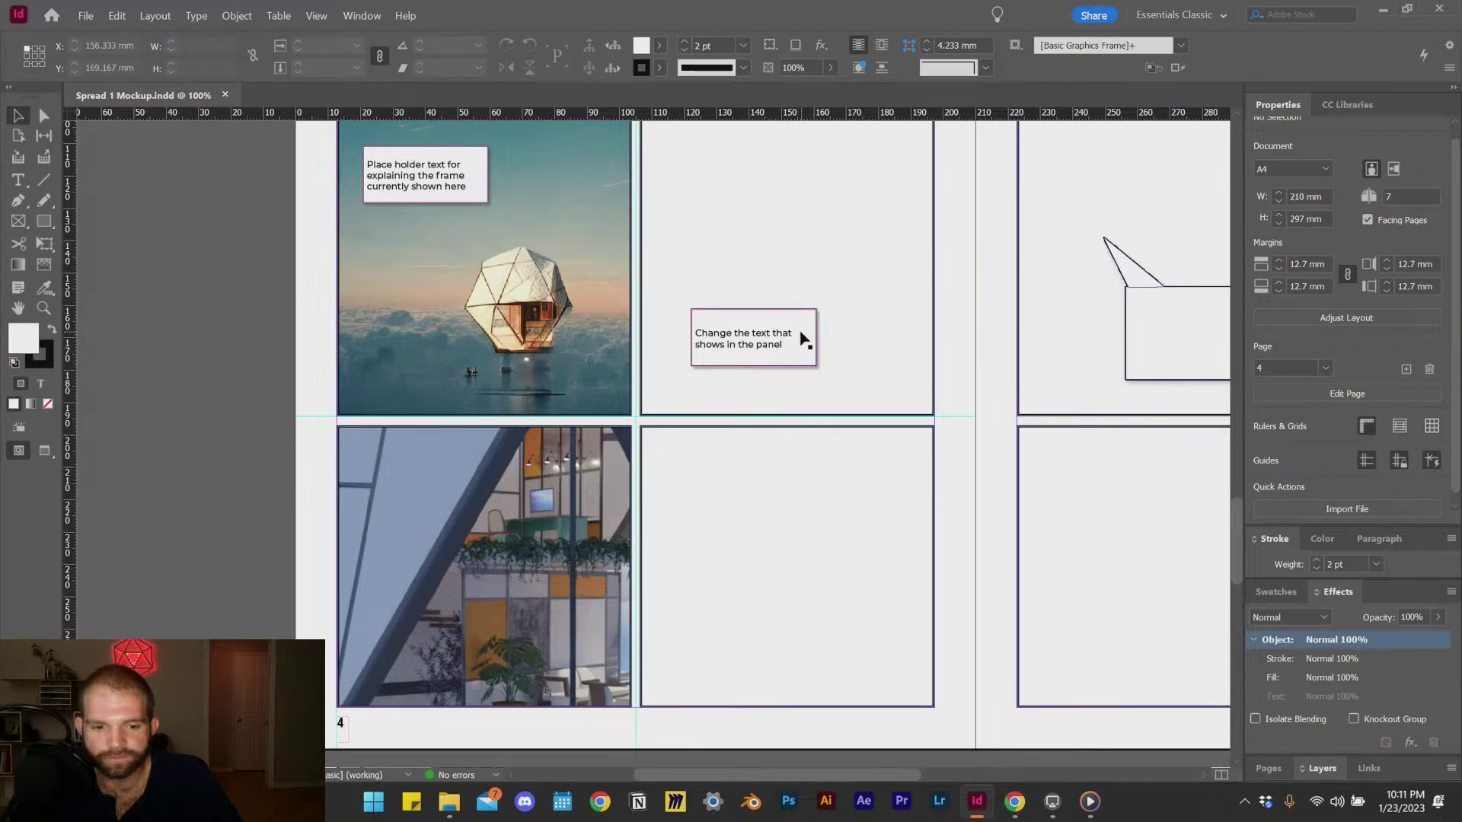
drag(805, 340, 453, 487)
drag(351, 466, 352, 468)
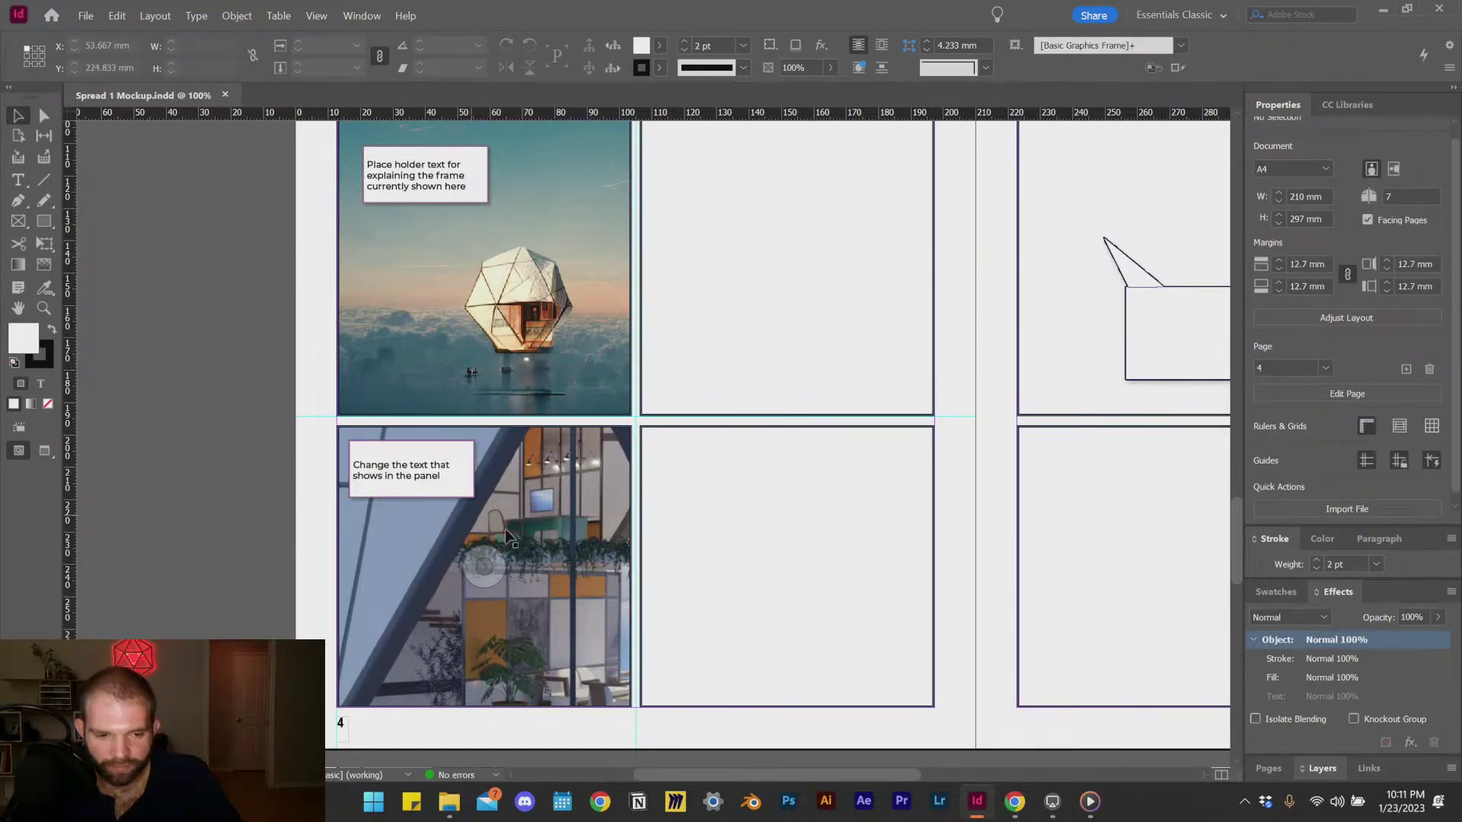
scroll(588, 554, up, 3)
scroll(548, 517, down, 3)
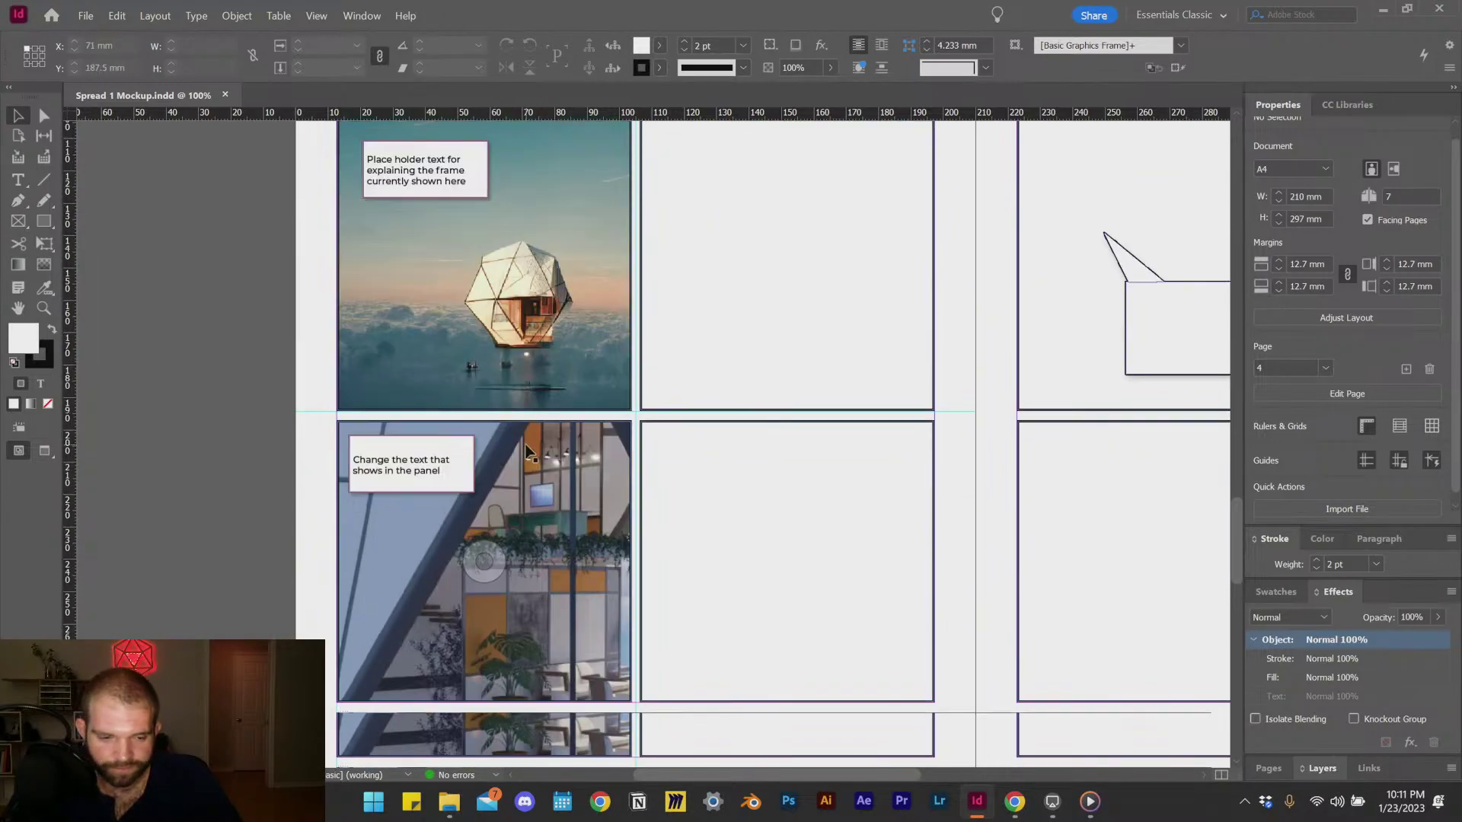
Step: Shift the floating house image toward the left of its panel and move its placeholder caption to the panel's upper-right area
scroll(531, 454, up, 1)
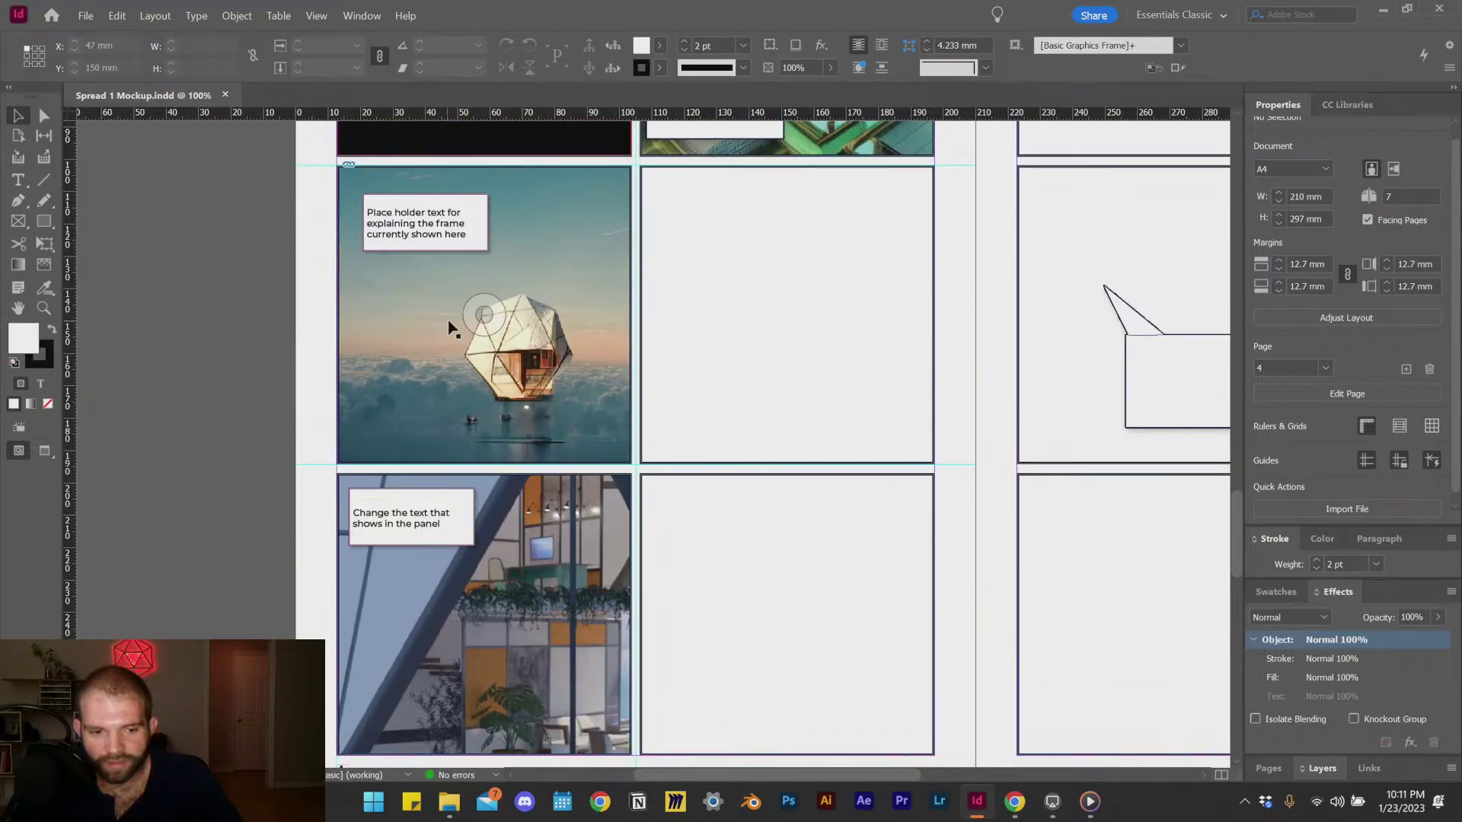
mouse_move(484, 324)
mouse_down()
mouse_move(428, 328)
mouse_move(480, 320)
mouse_up()
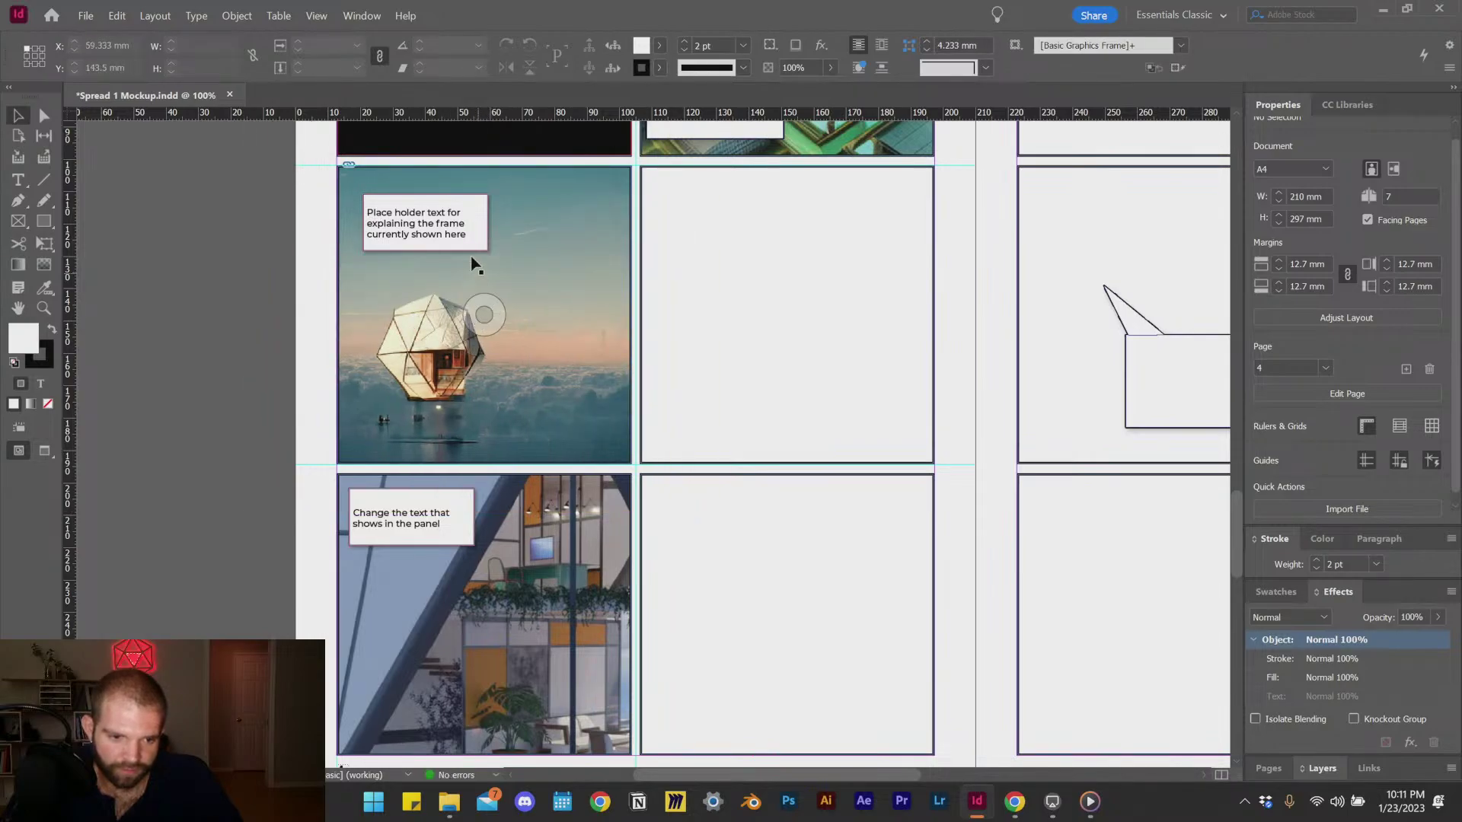
drag(458, 236, 559, 249)
click(274, 385)
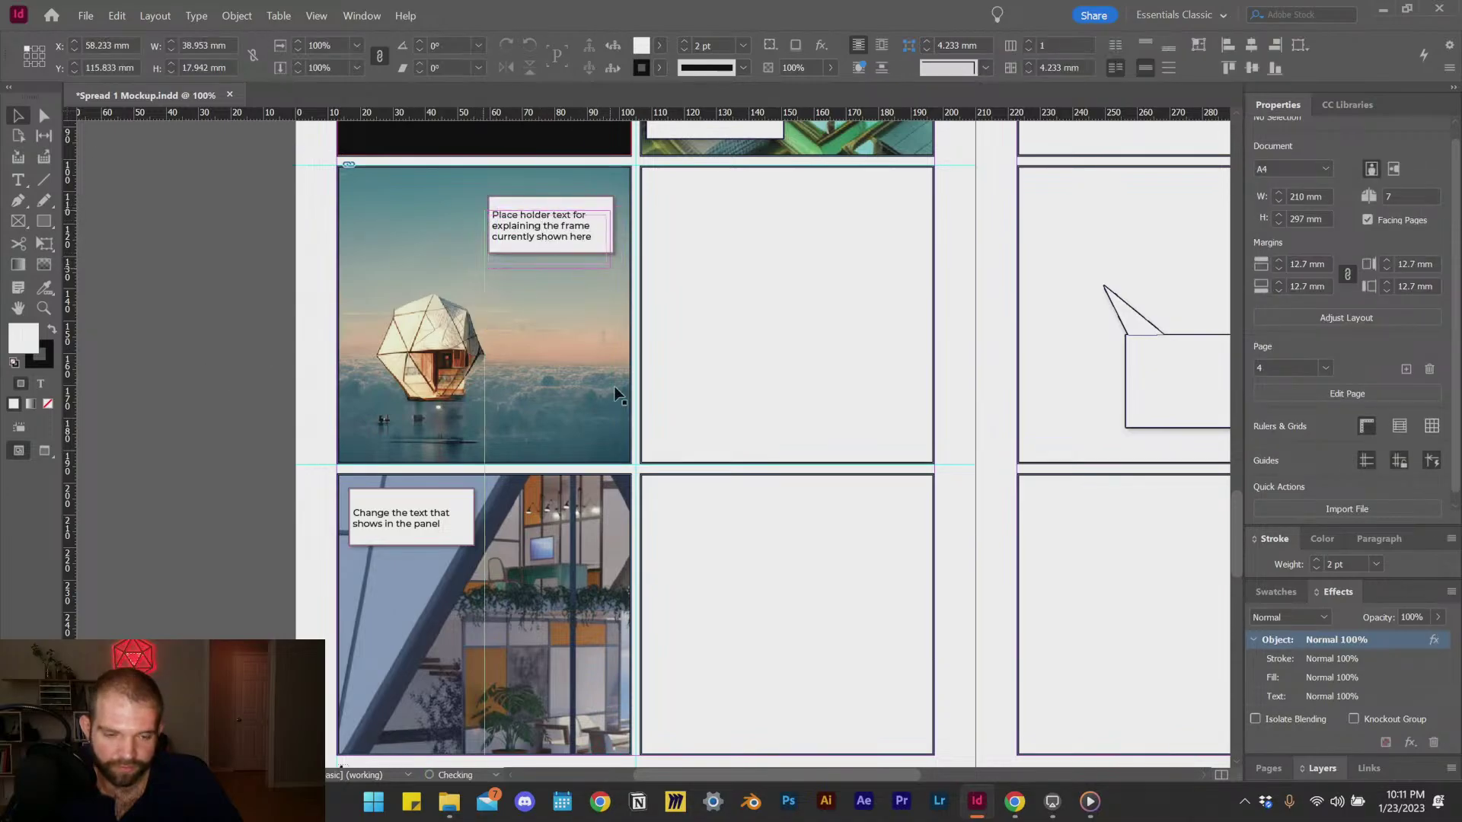
Step: Examine the filled and empty panels on the left page, checking the composition up close and across the whole spread
scroll(615, 394, up, 5)
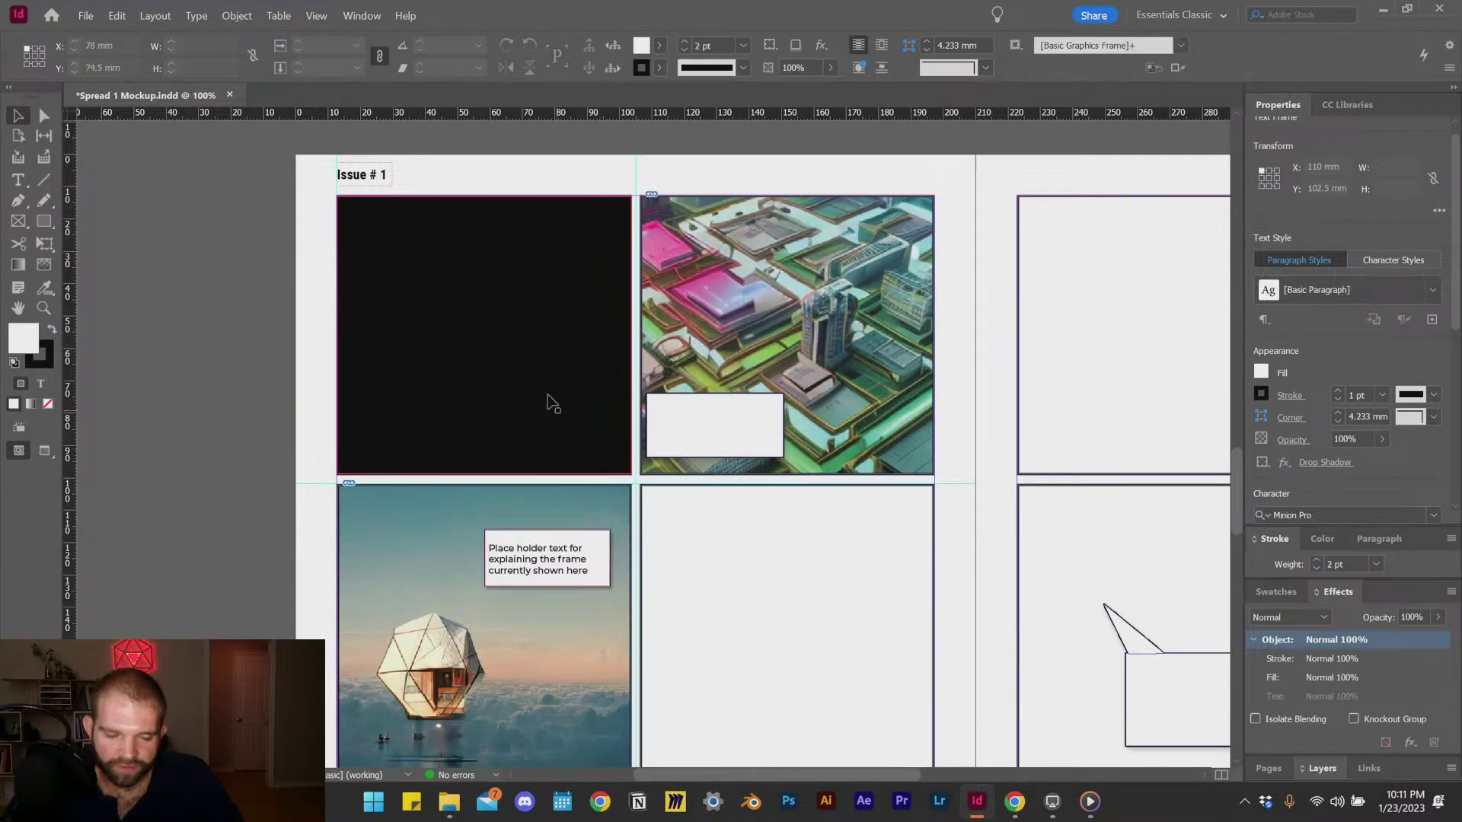
scroll(550, 405, down, 4)
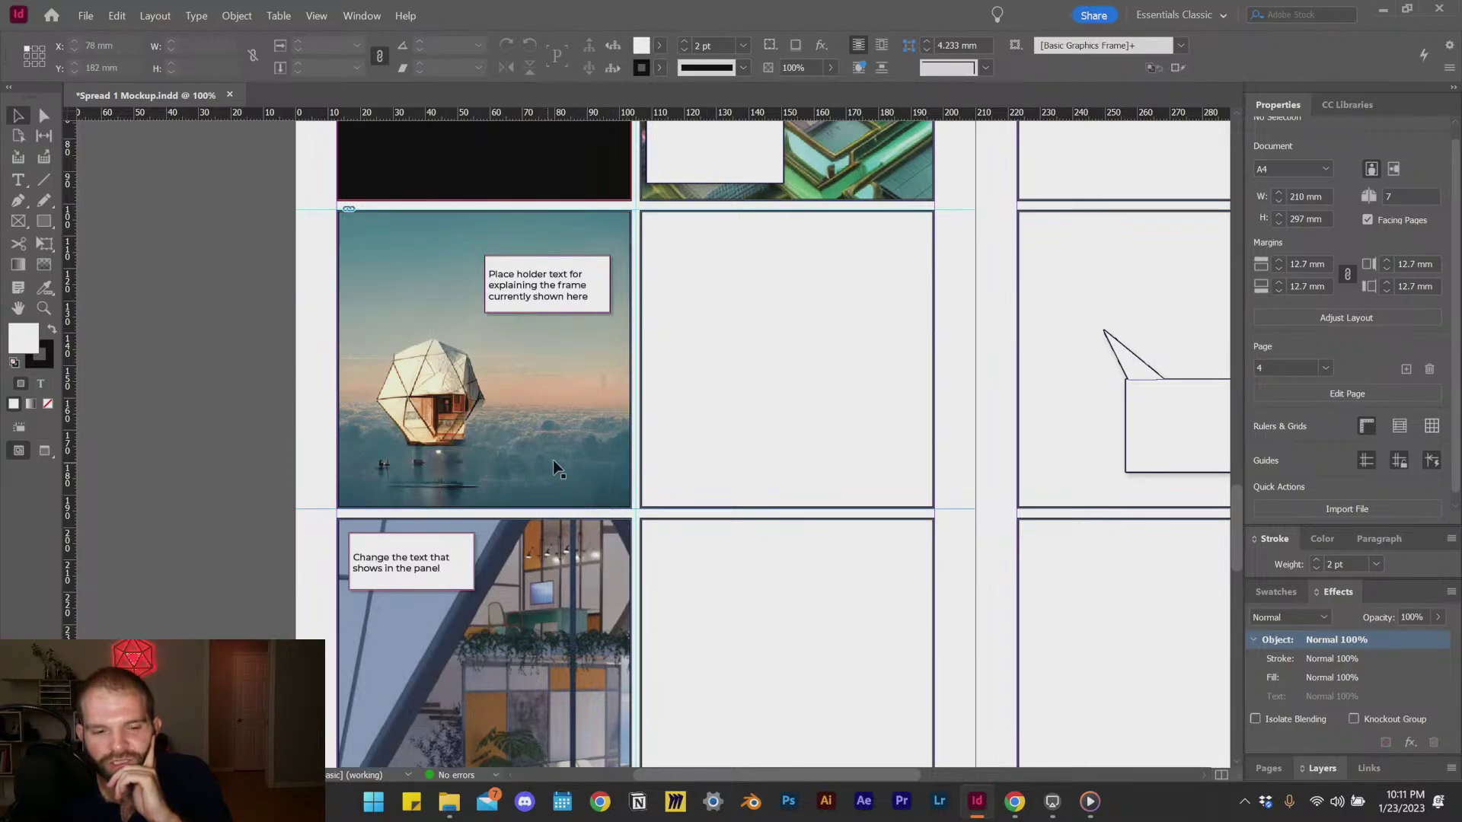
scroll(554, 461, down, 2)
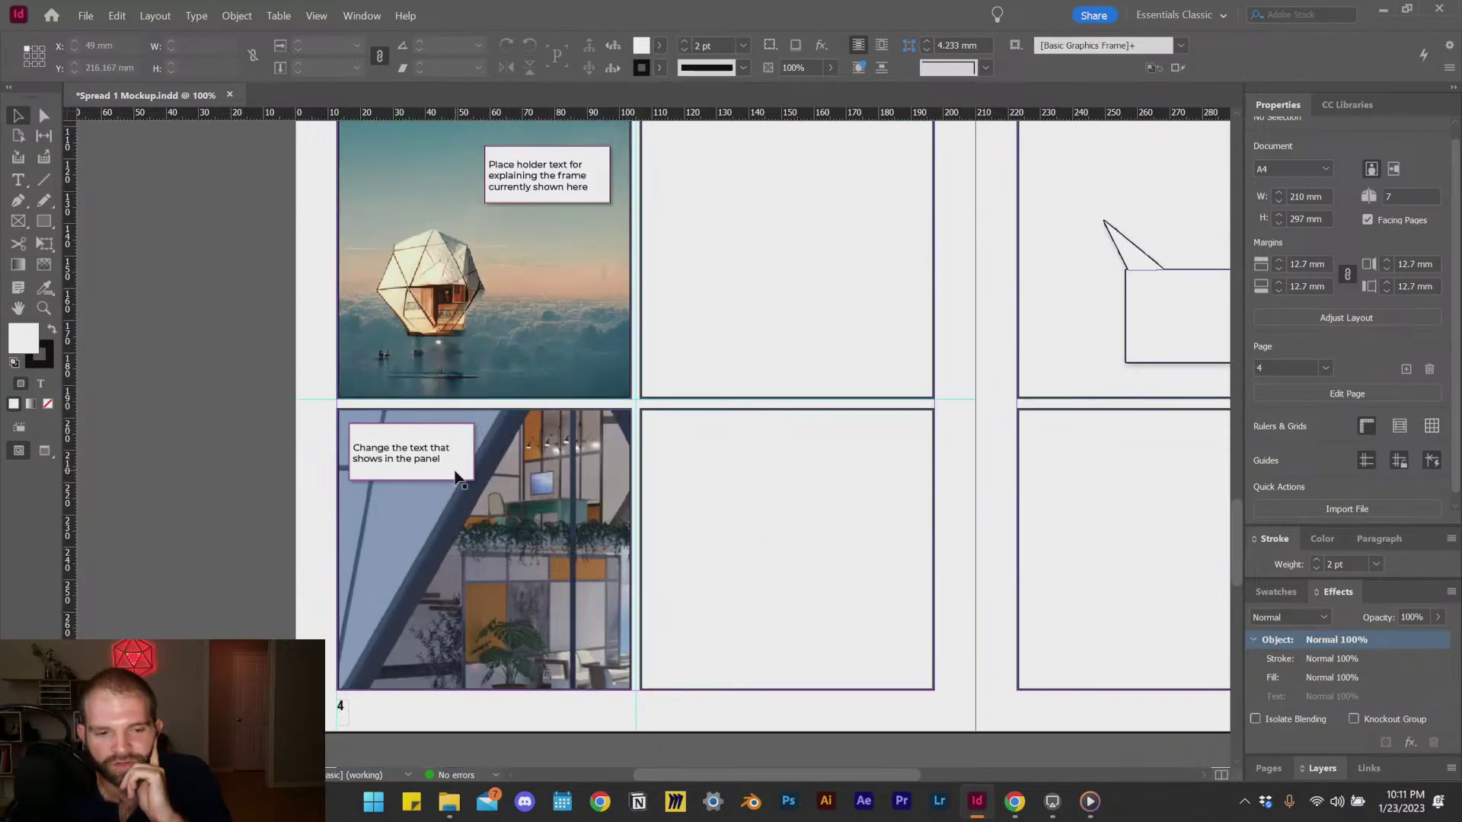
scroll(531, 248, up, 3)
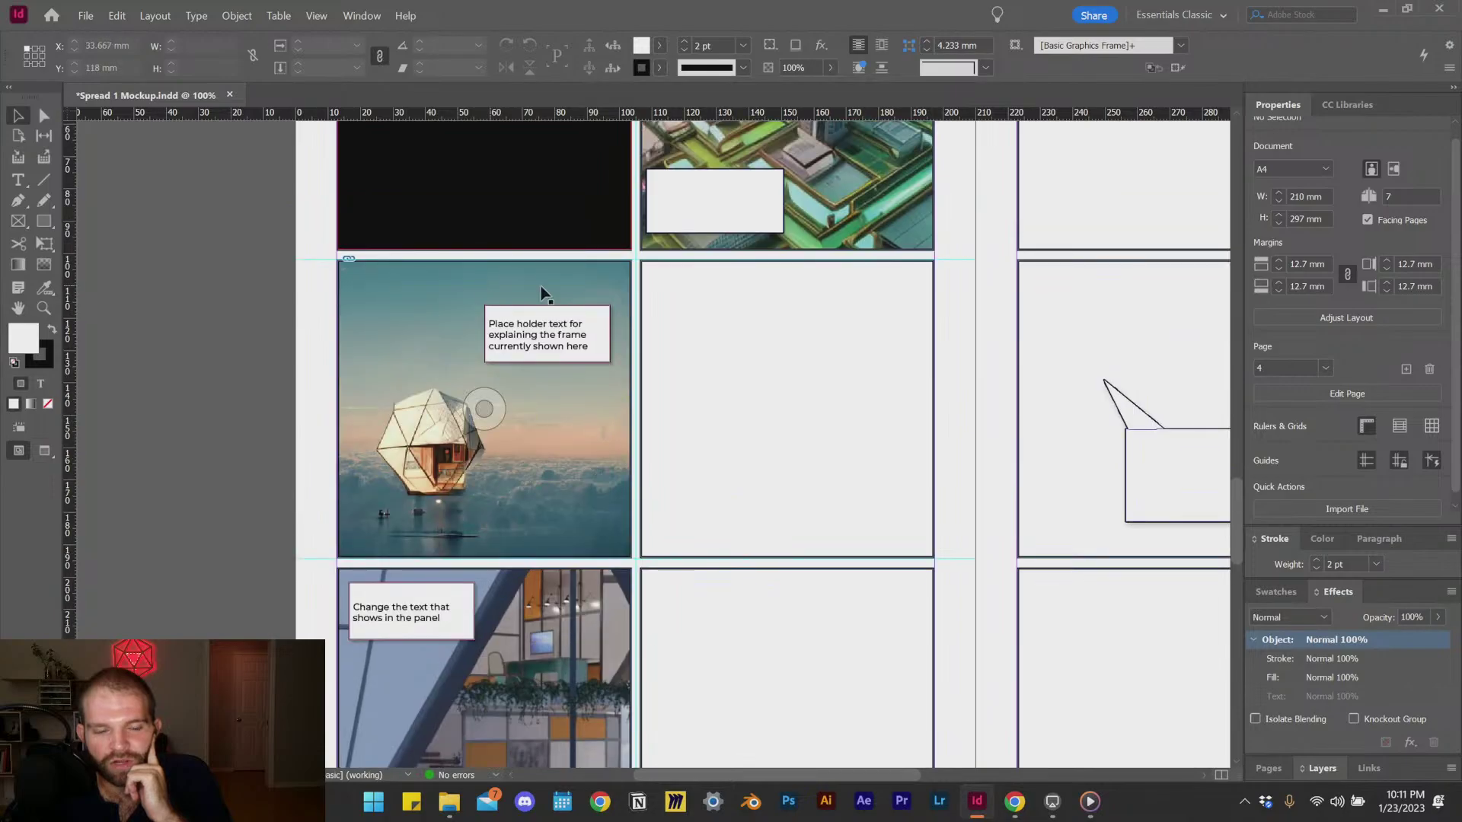
scroll(651, 365, up, 3)
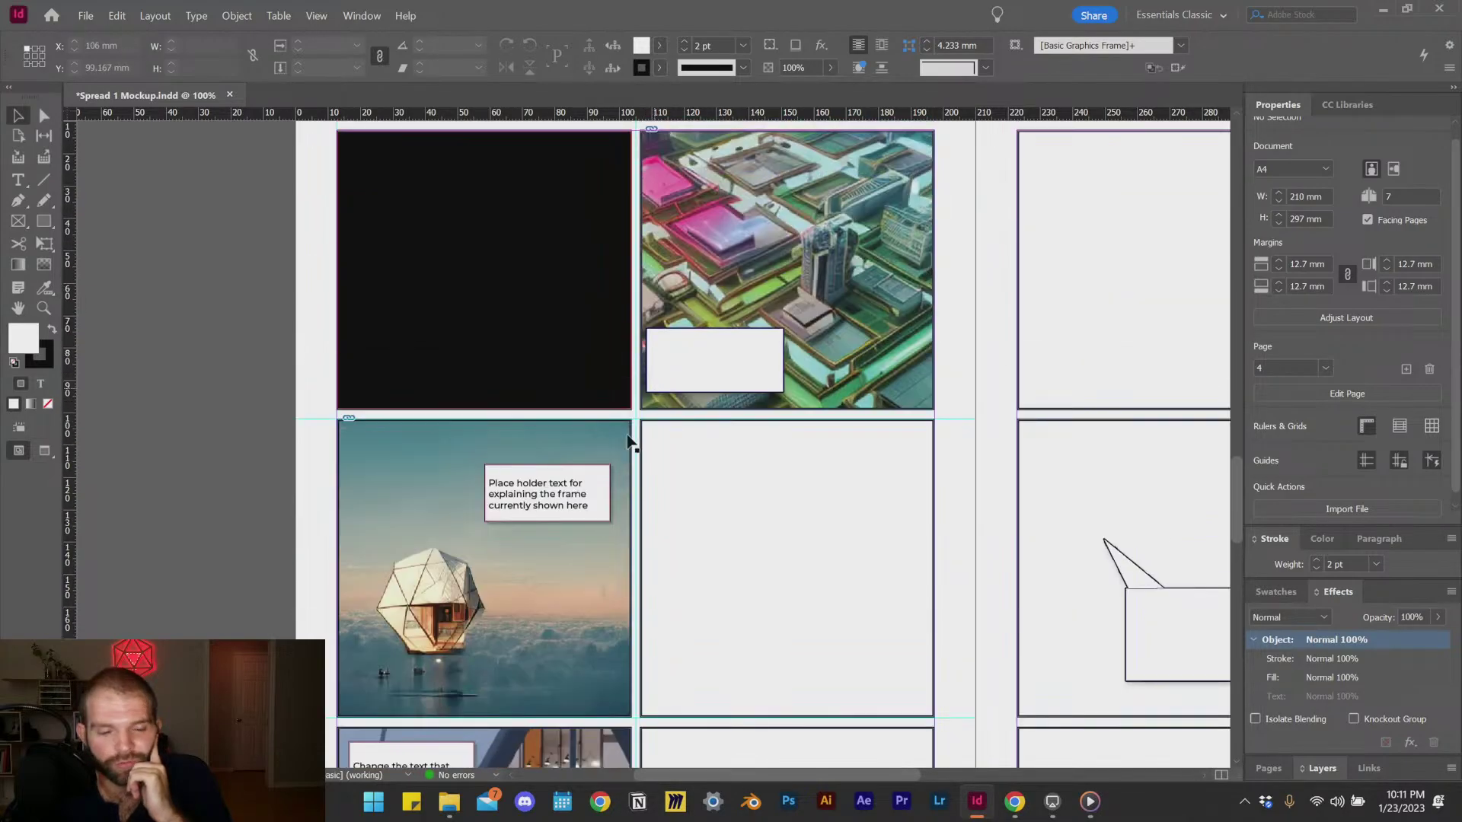
scroll(617, 453, down, 3)
scroll(607, 457, down, 5)
scroll(711, 480, up, 8)
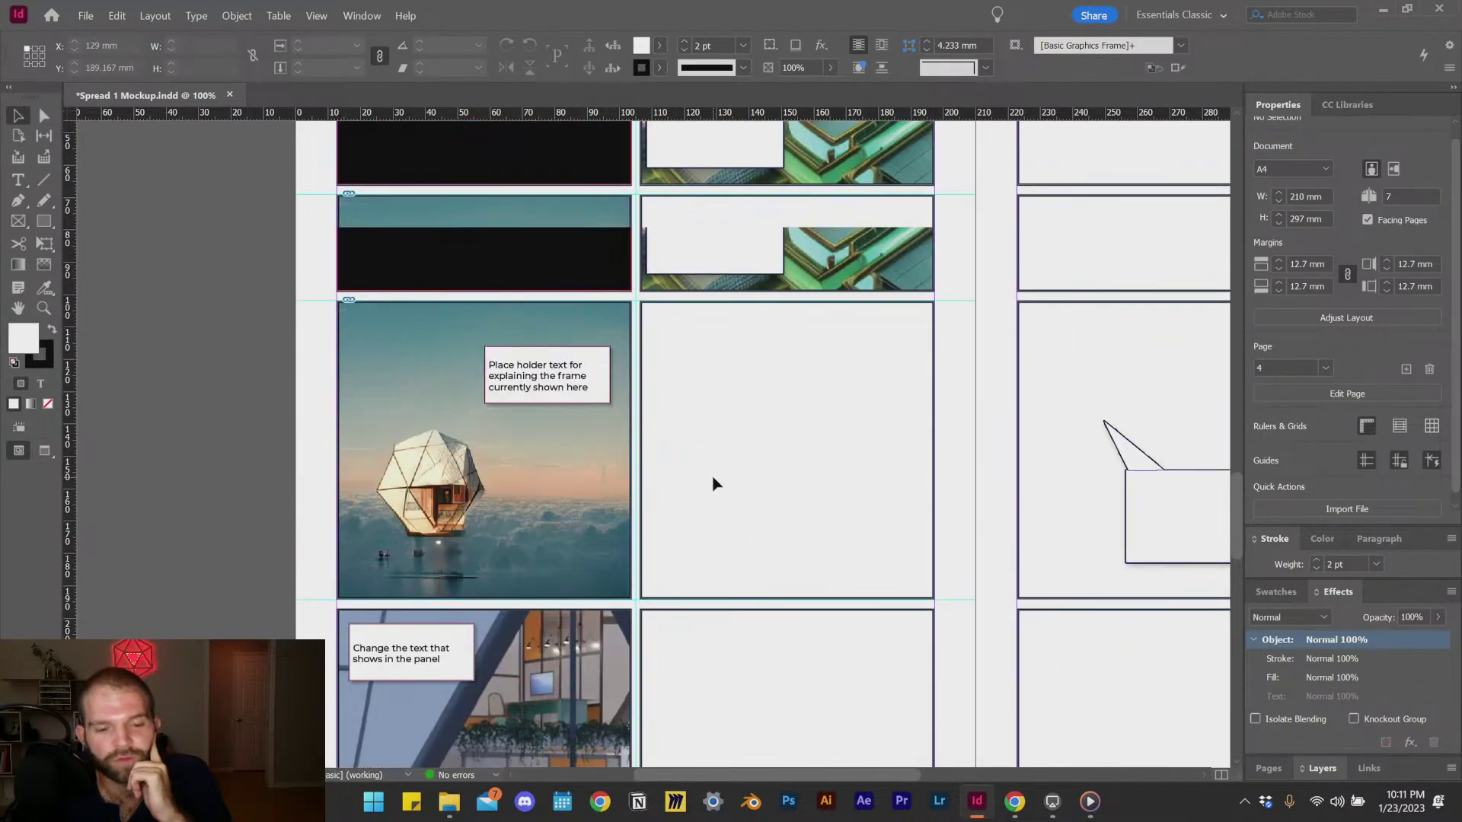
scroll(711, 483, down, 2)
scroll(712, 483, down, 2)
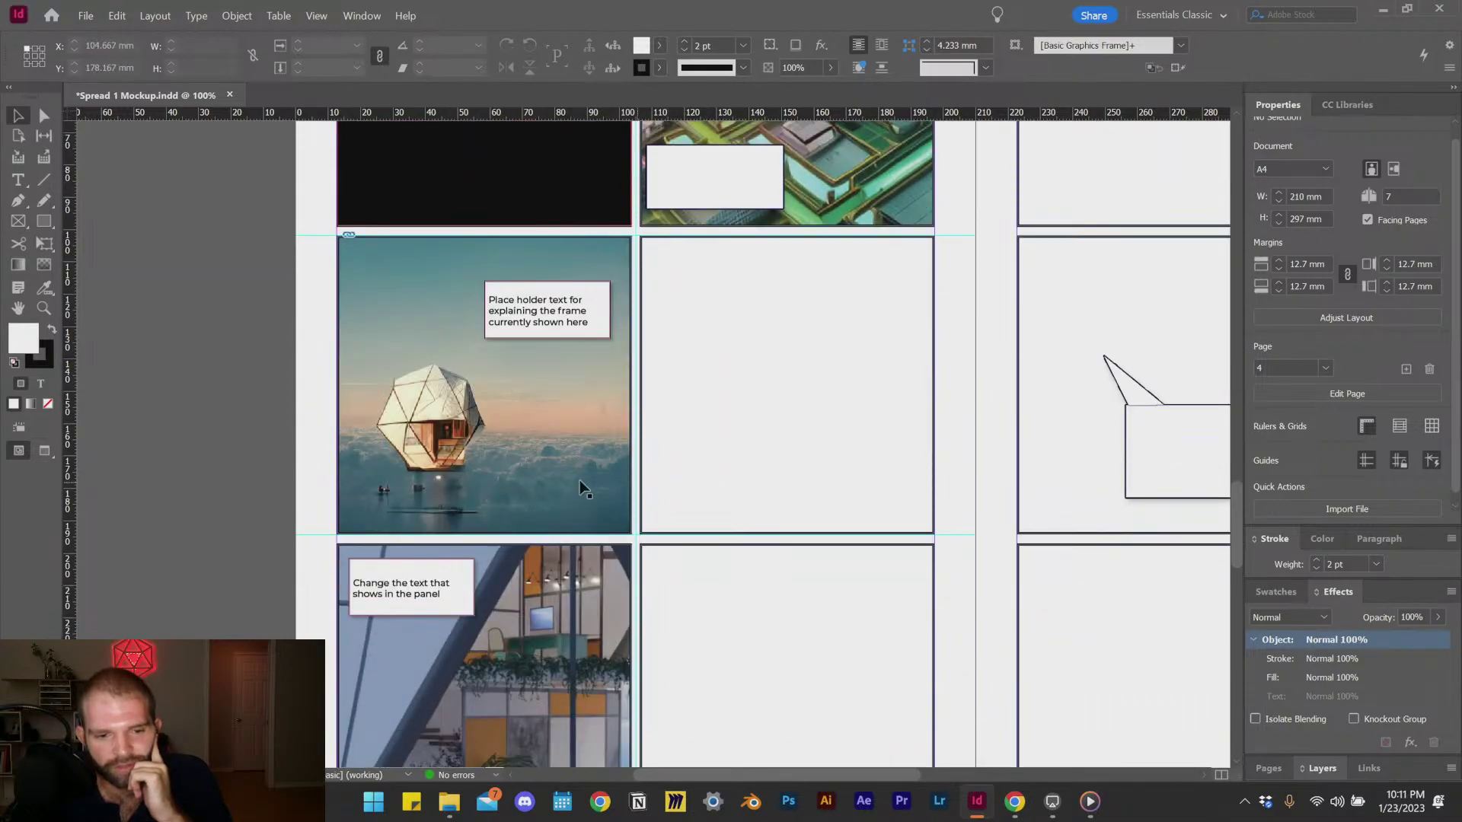
scroll(585, 488, down, 4)
scroll(591, 470, up, 2)
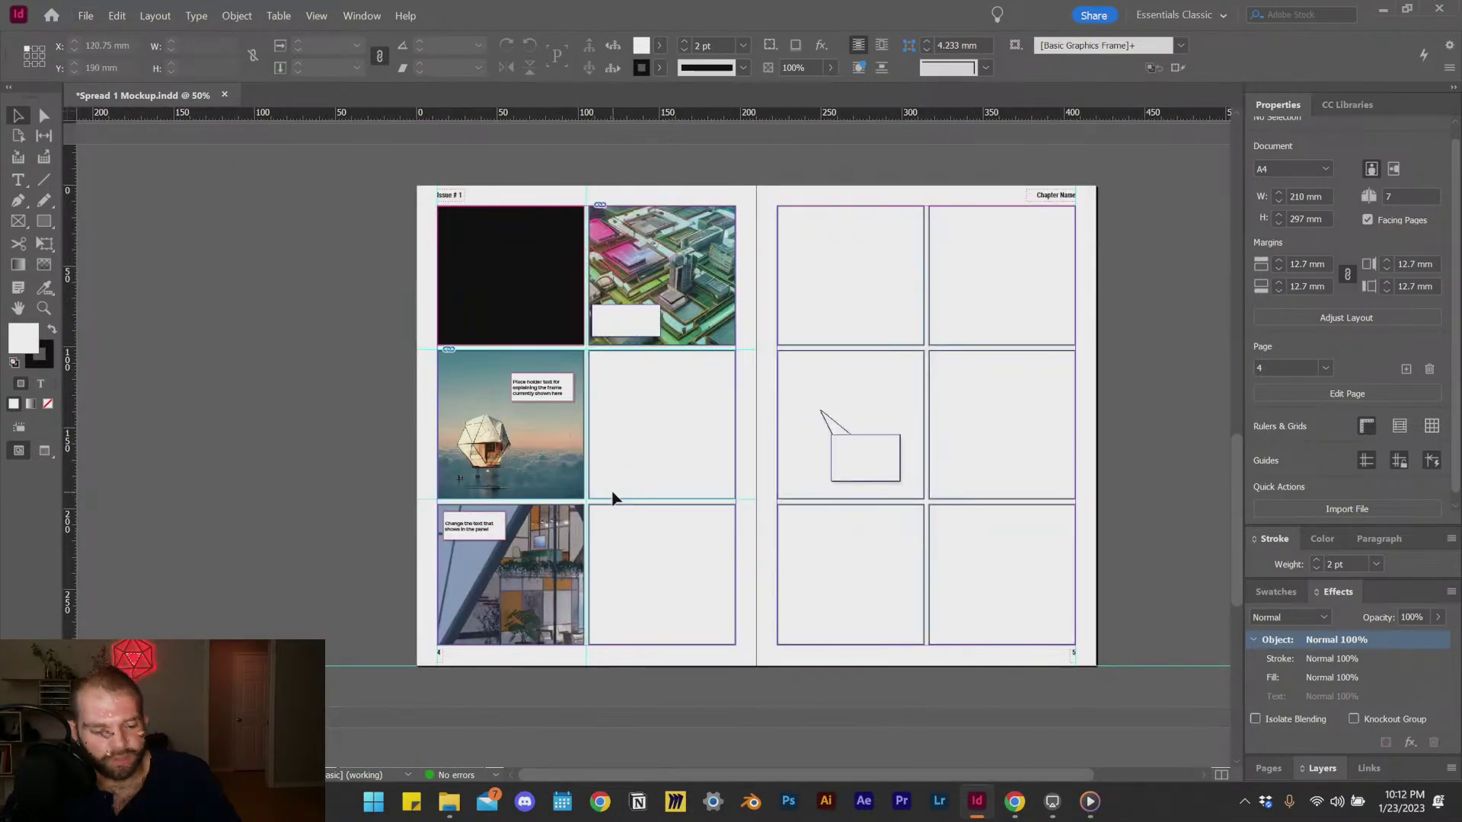
scroll(613, 498, up, 2)
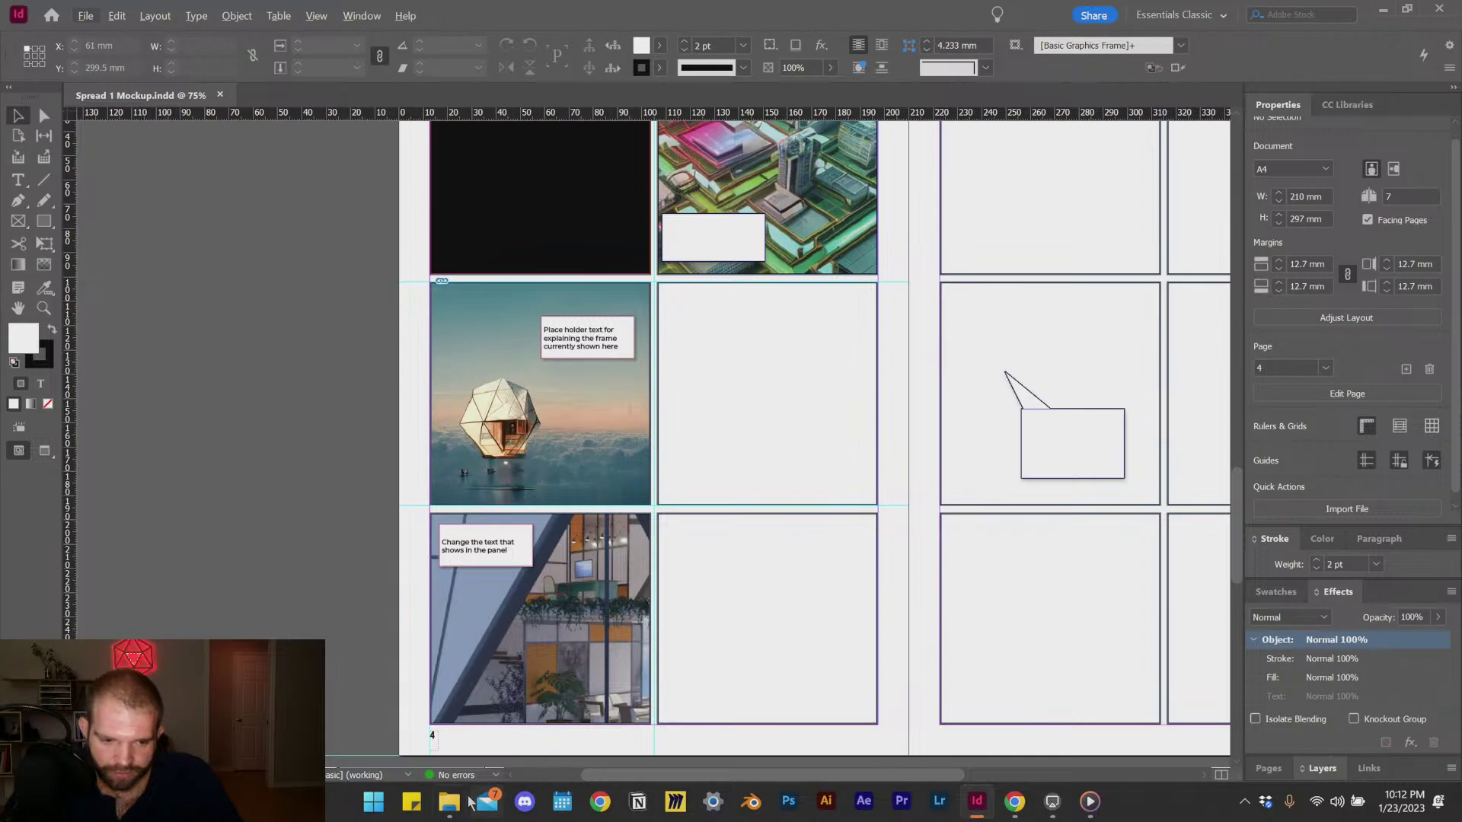
Step: Switch to File Explorer and look through the 00 - TVM Playground folder and its 01 - Architectural subfolder for an image
click(465, 802)
click(805, 158)
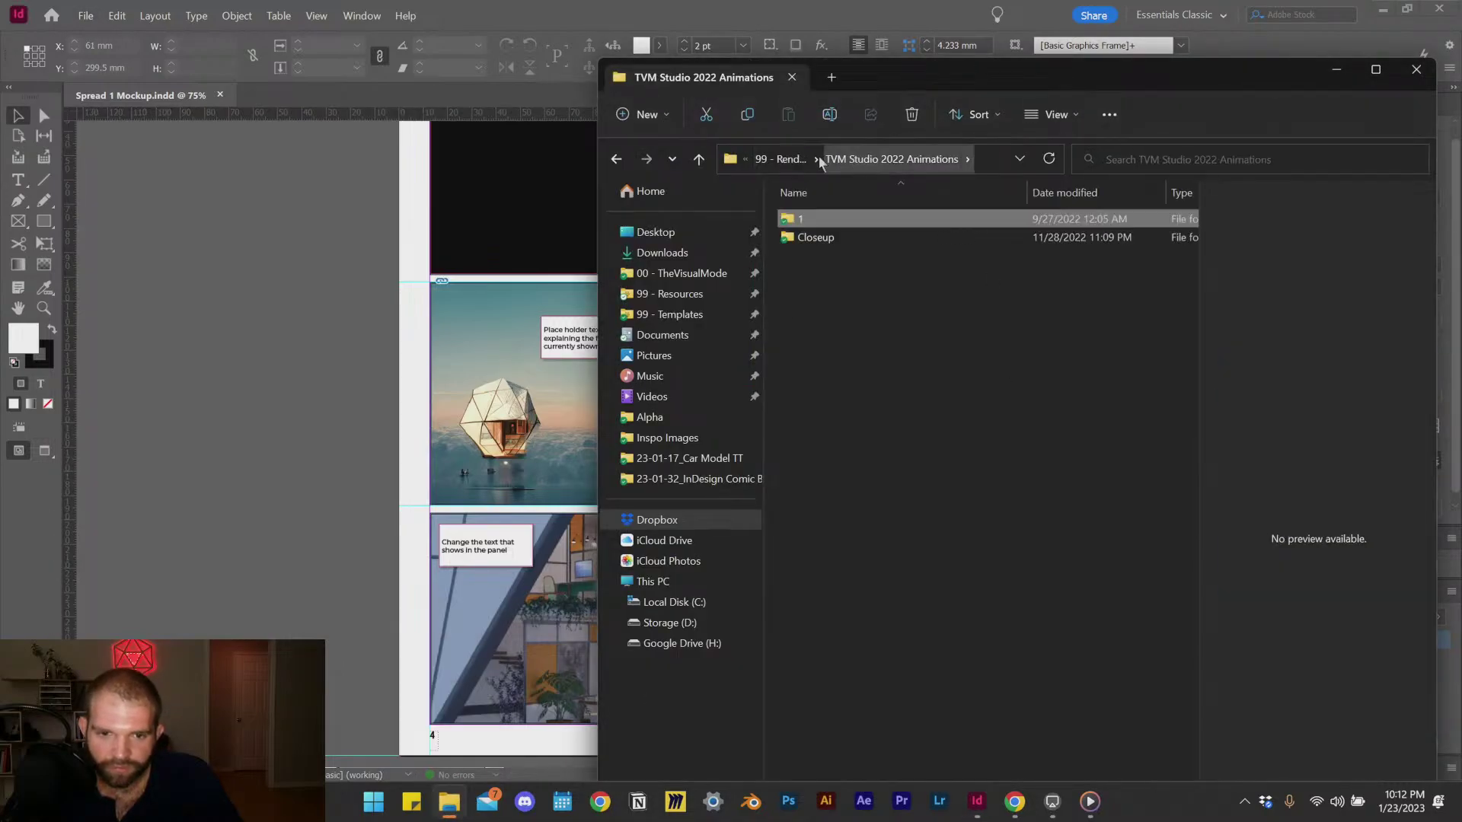
click(788, 158)
click(807, 159)
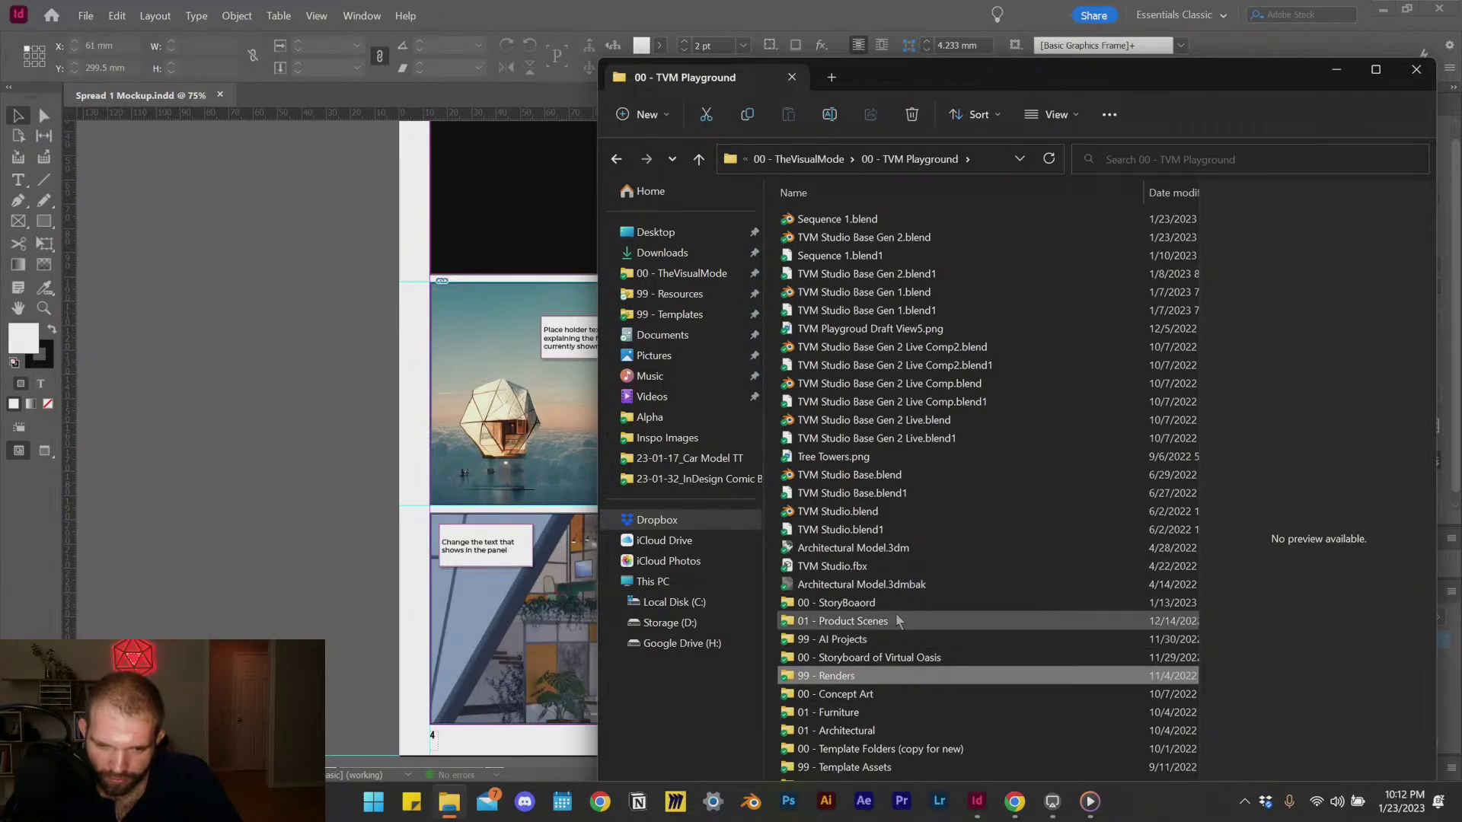
double_click(860, 731)
click(841, 160)
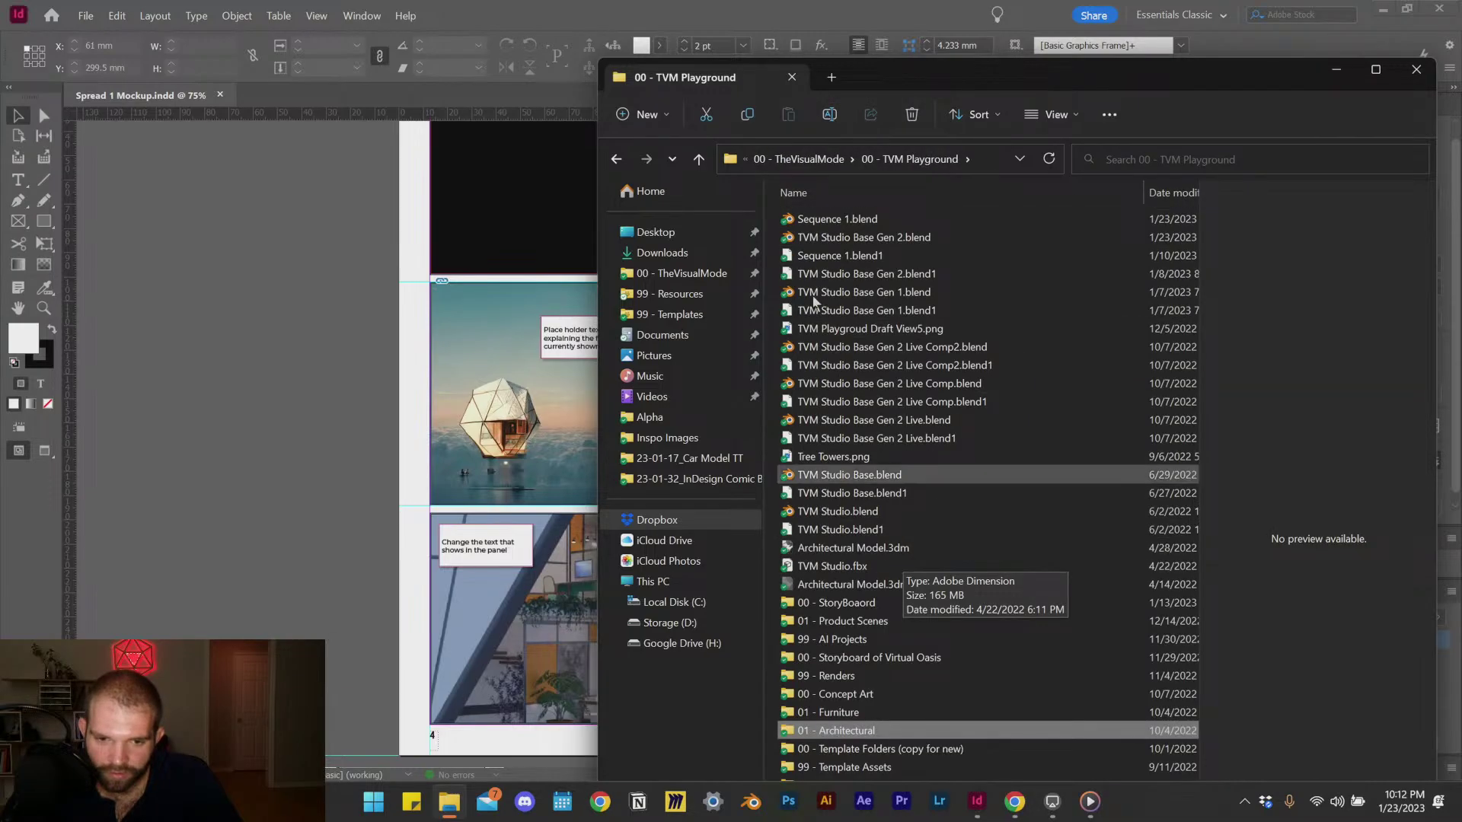
Step: Search the 01 - Content folder for images, checking 00 - Live, 23-01-03_The 2023 Project and its 00 - Footage and Thumbnails subfolders
click(810, 160)
click(865, 280)
double_click(866, 282)
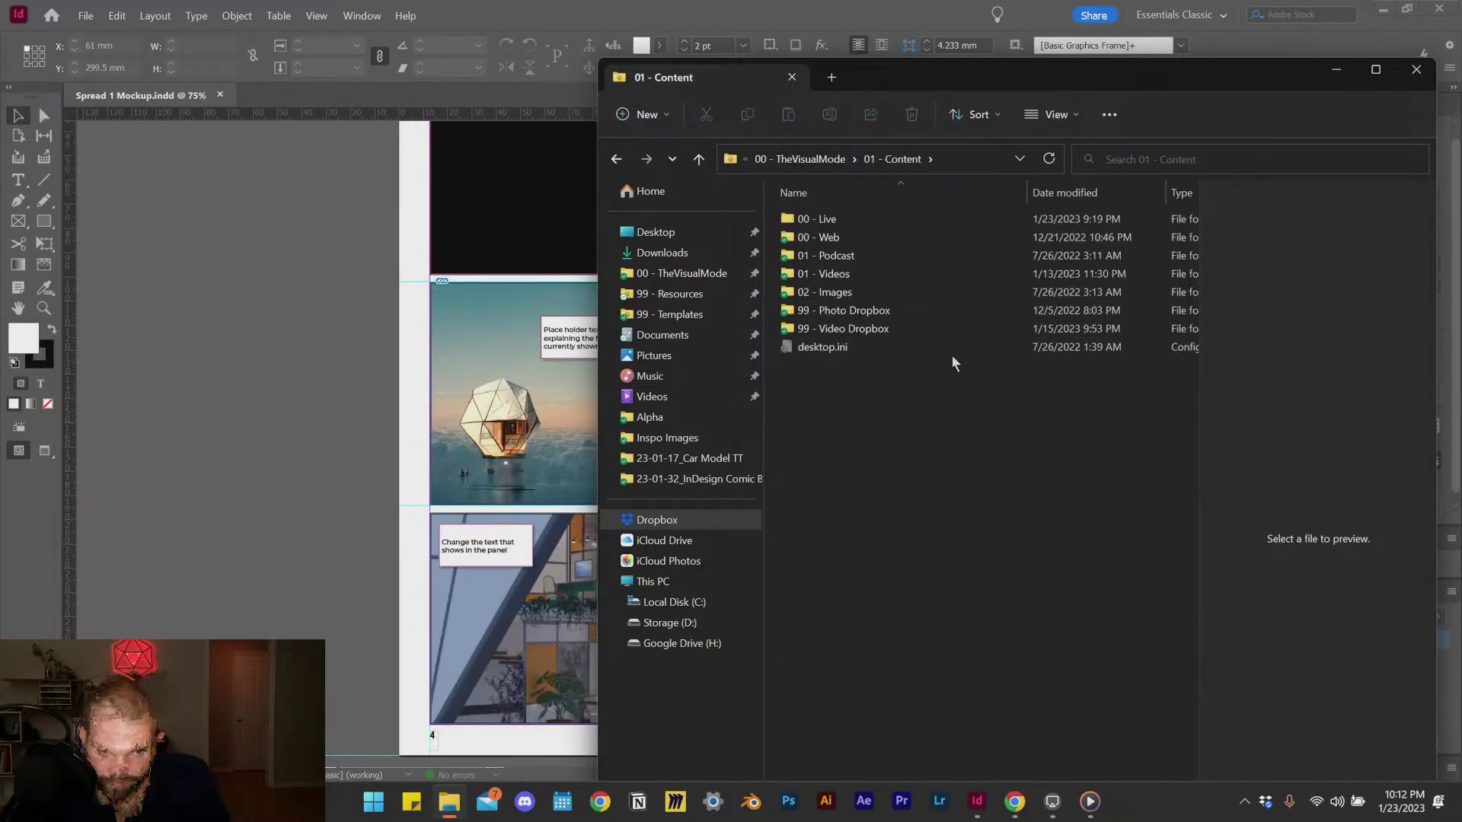
click(875, 219)
double_click(876, 219)
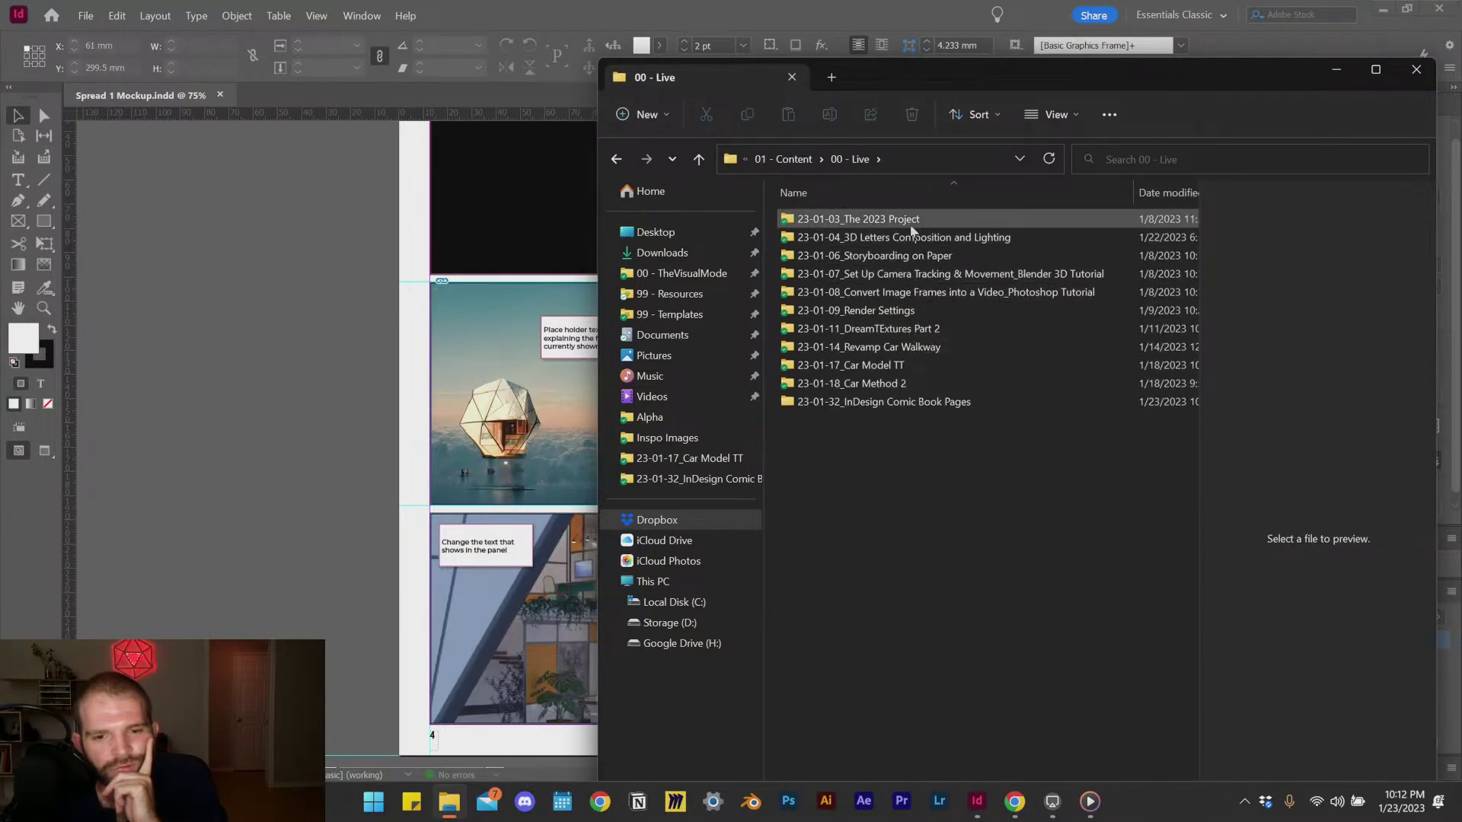
double_click(913, 220)
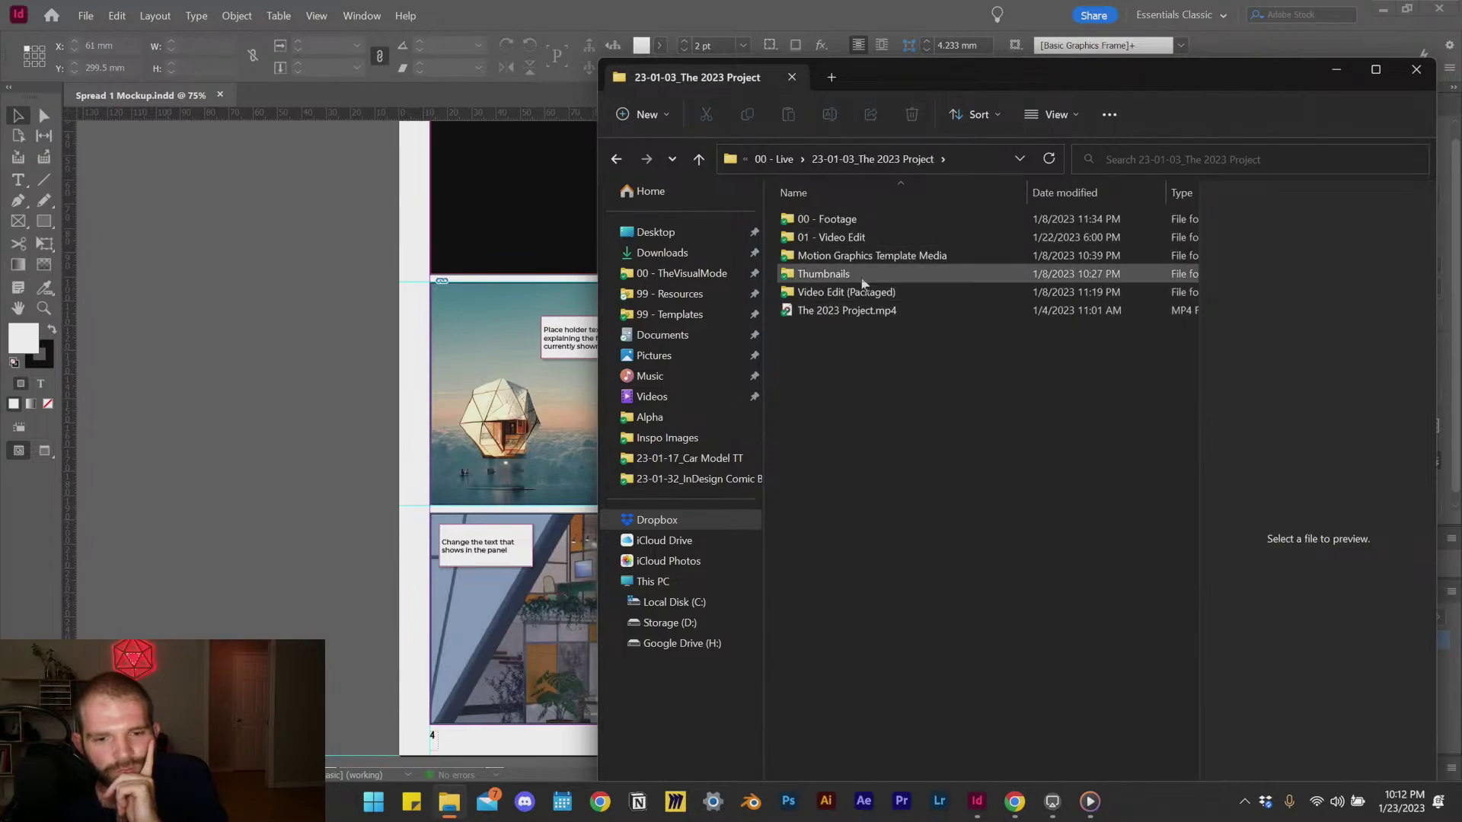
double_click(848, 220)
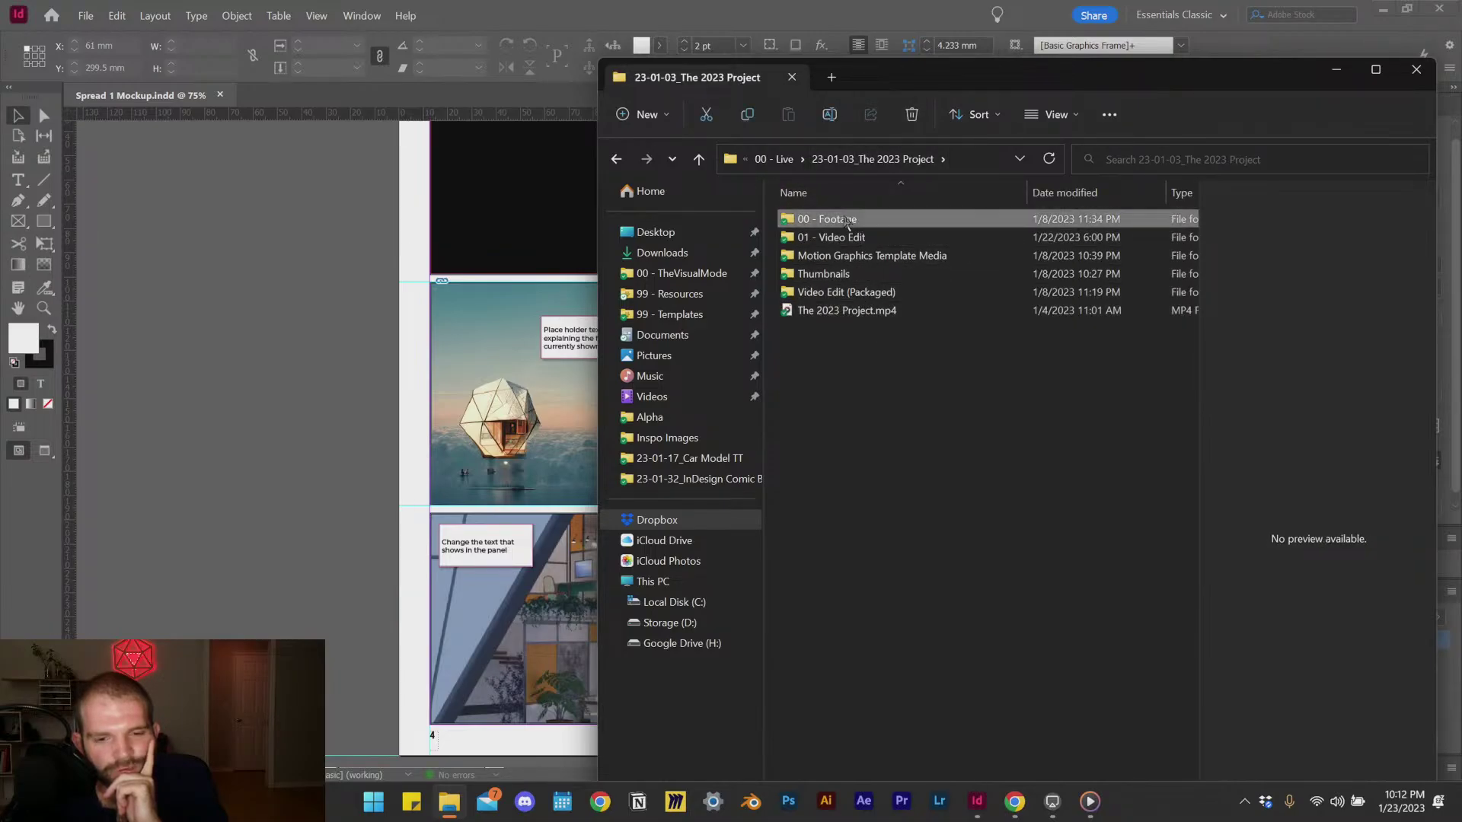
click(817, 162)
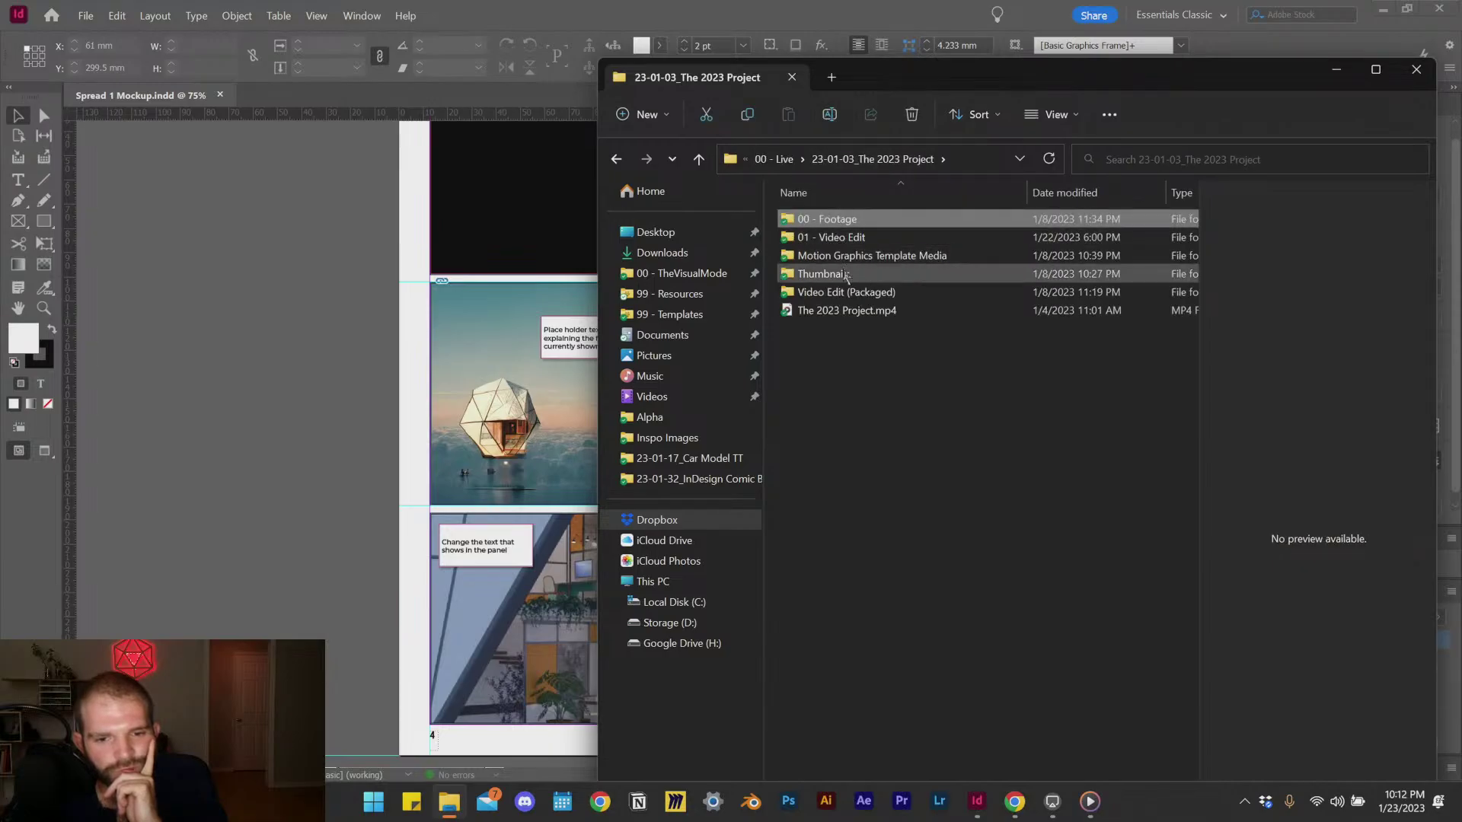
double_click(845, 271)
click(814, 158)
click(791, 159)
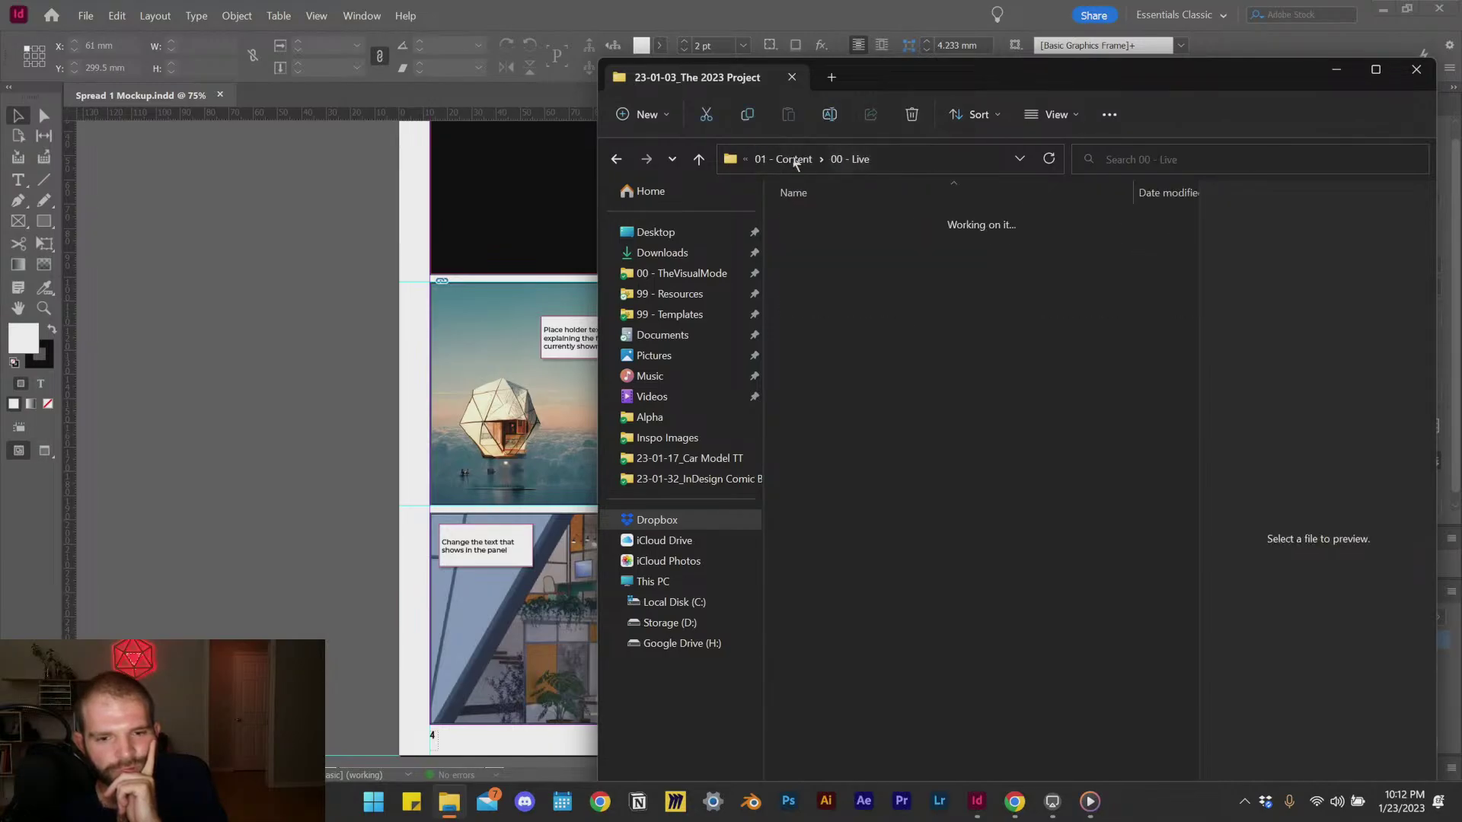
click(792, 158)
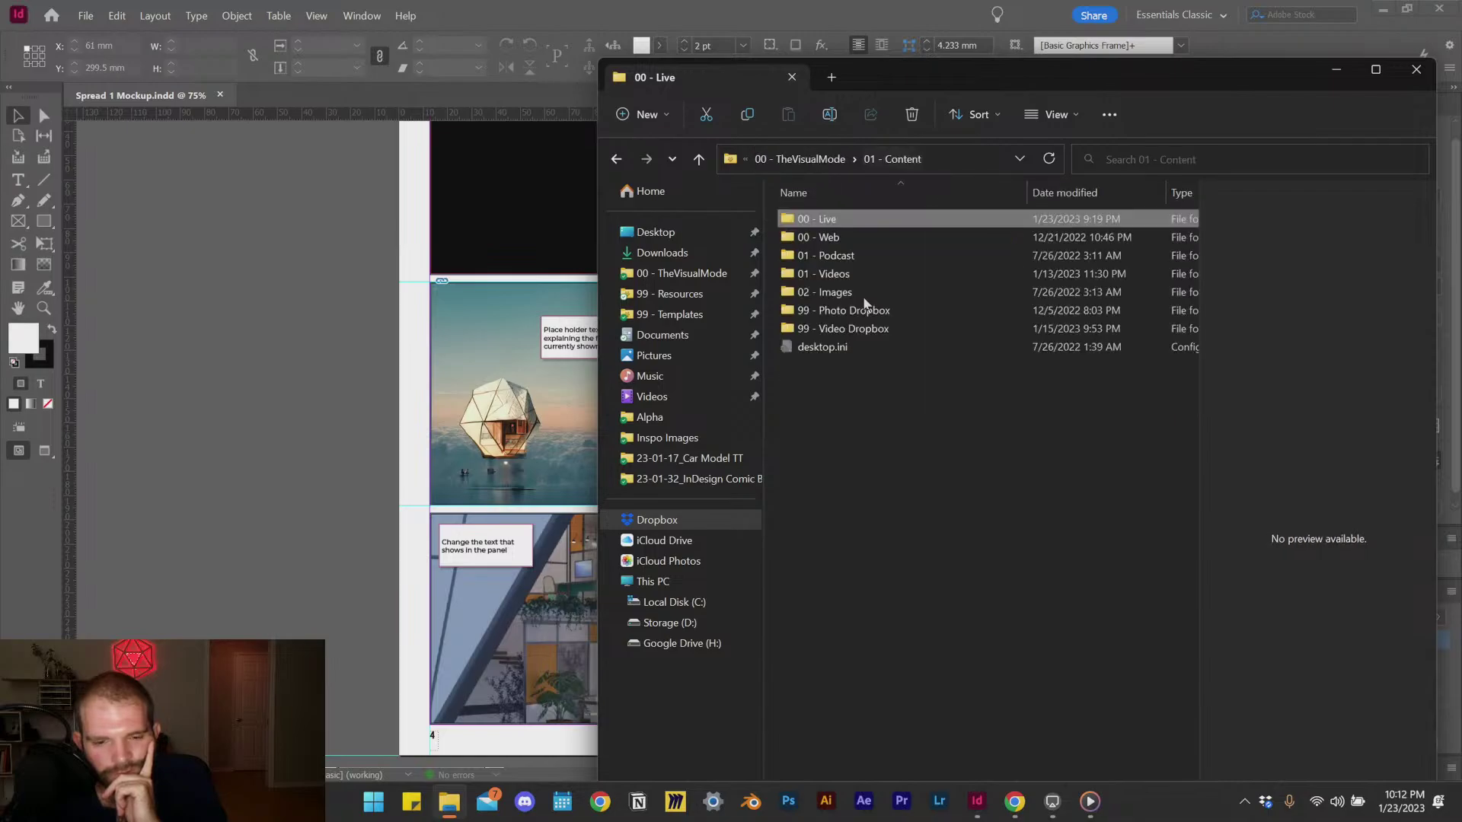
Step: Check the 99 - Photo Dropbox and 02 - Images folders for images and return to the 00 - TVM Playground folder
double_click(874, 311)
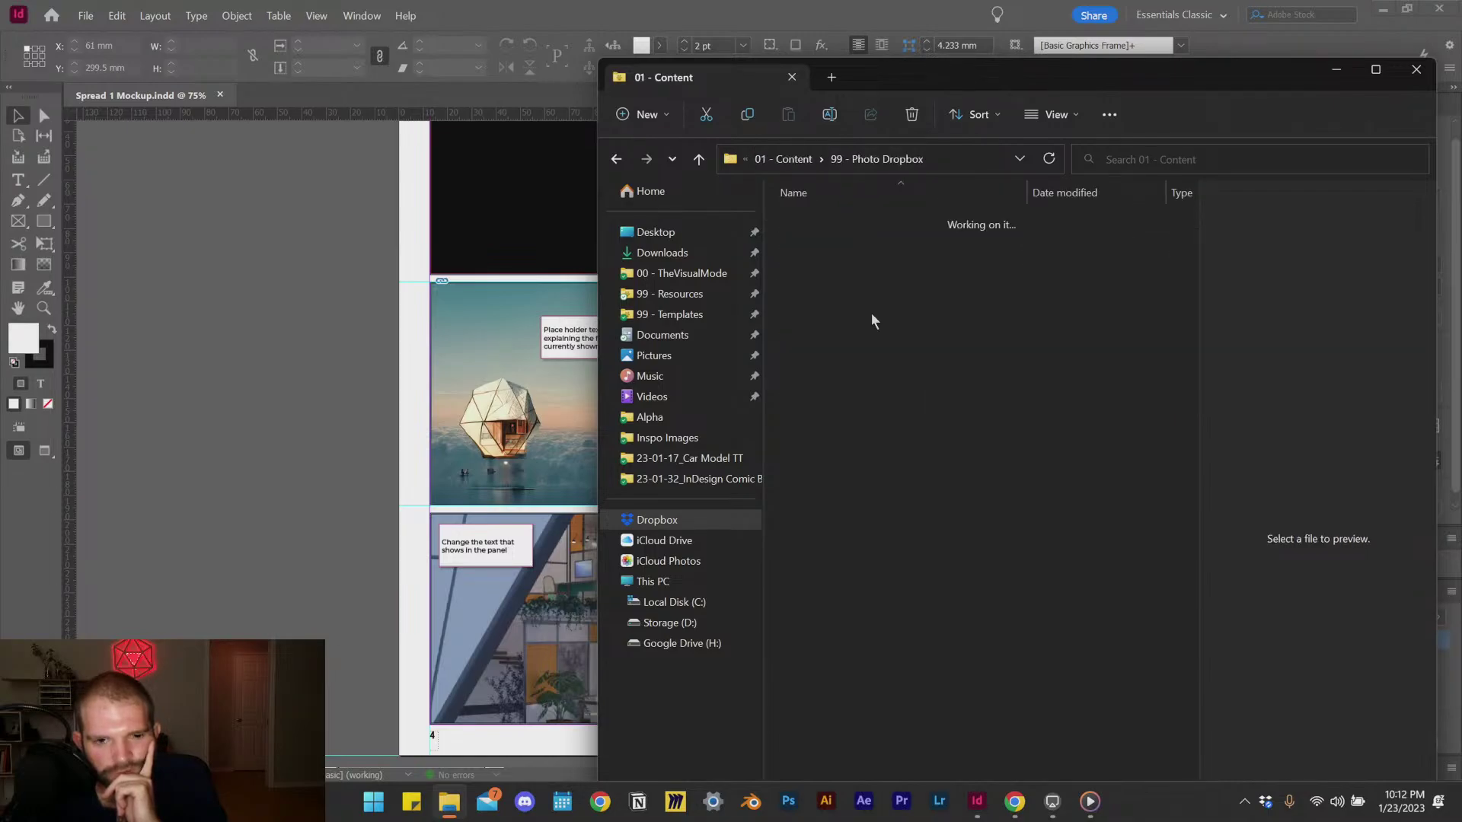
click(790, 160)
double_click(848, 294)
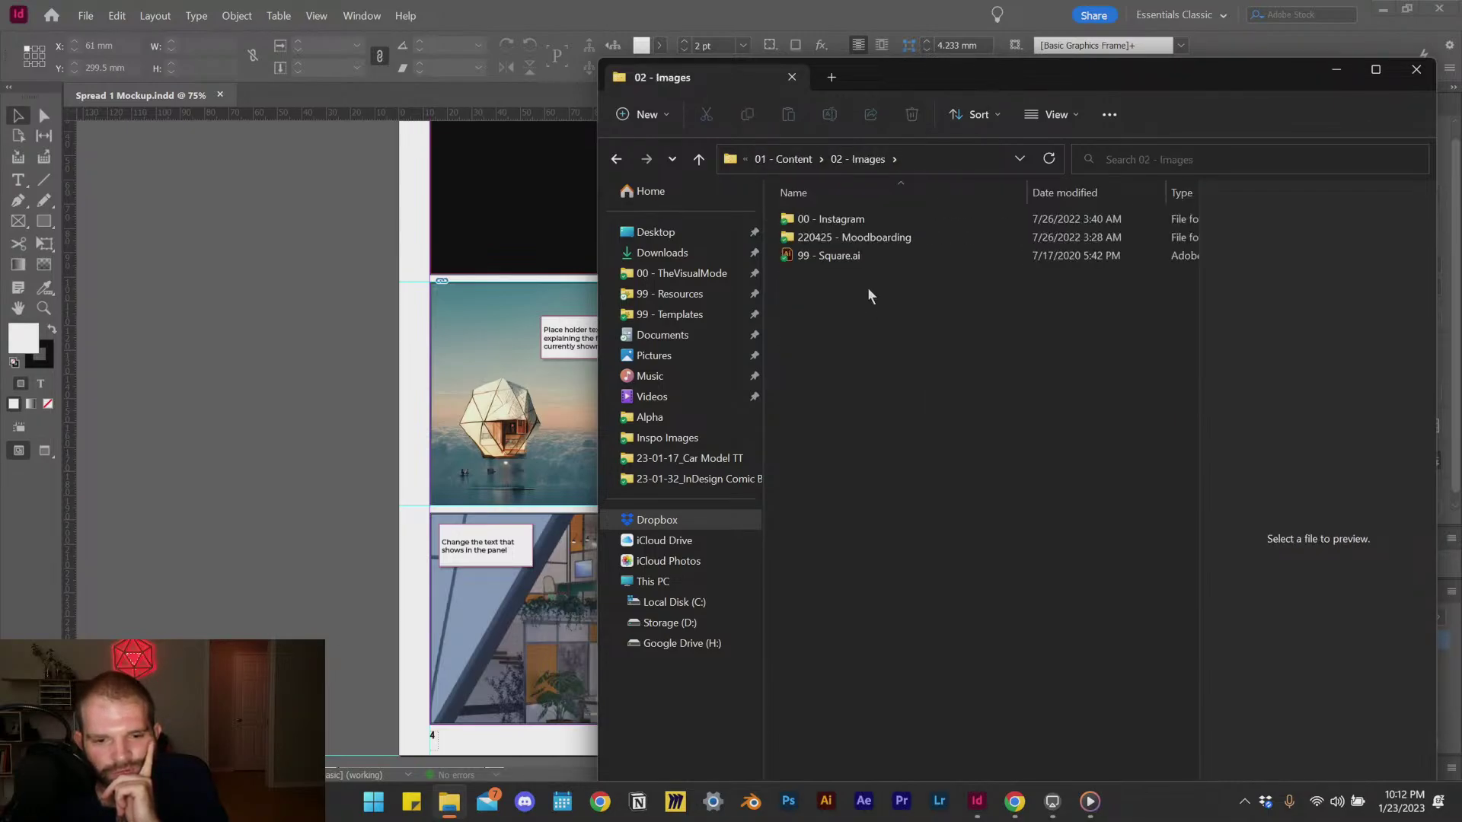
click(794, 160)
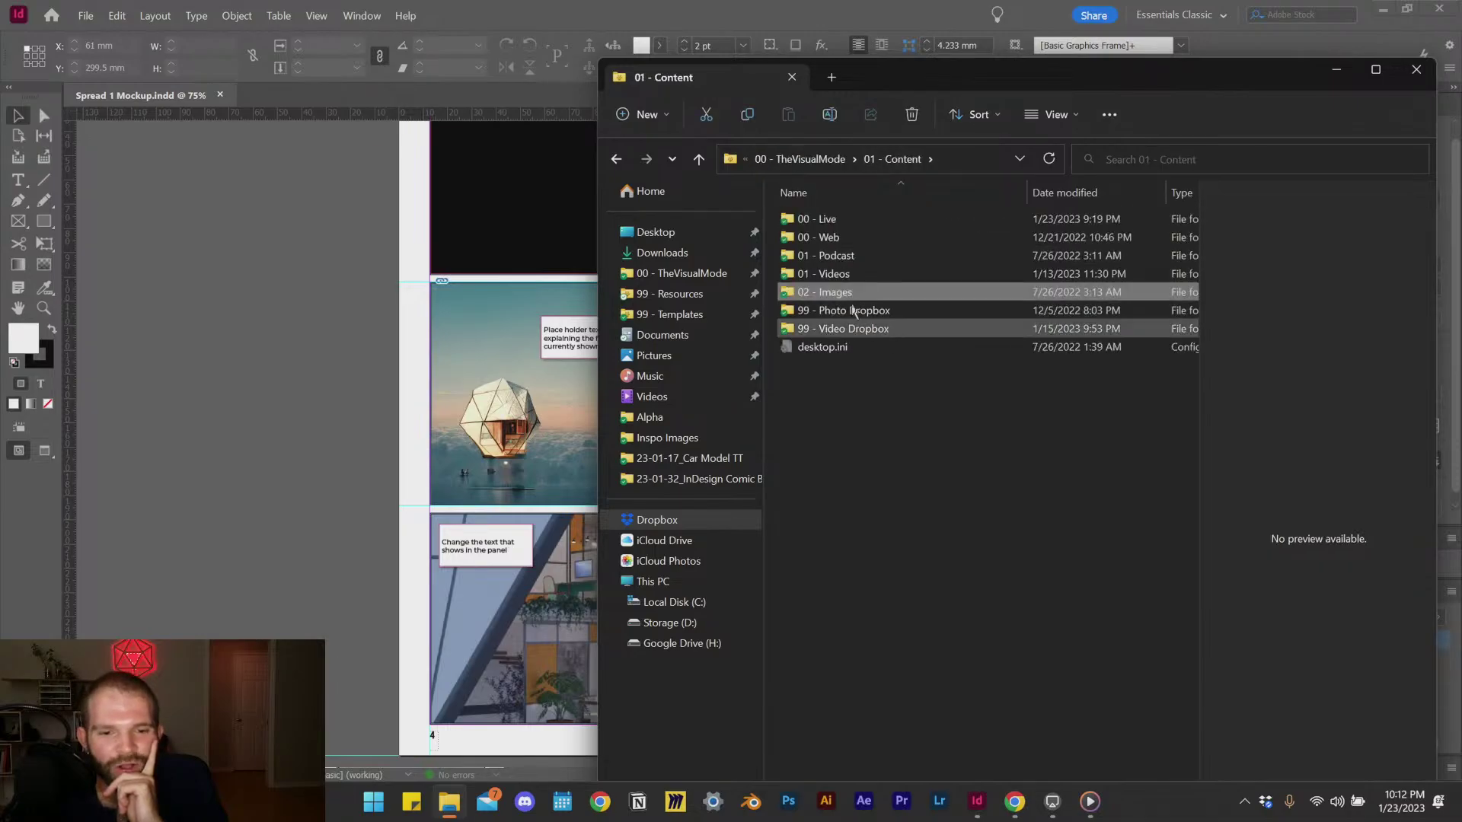
click(797, 162)
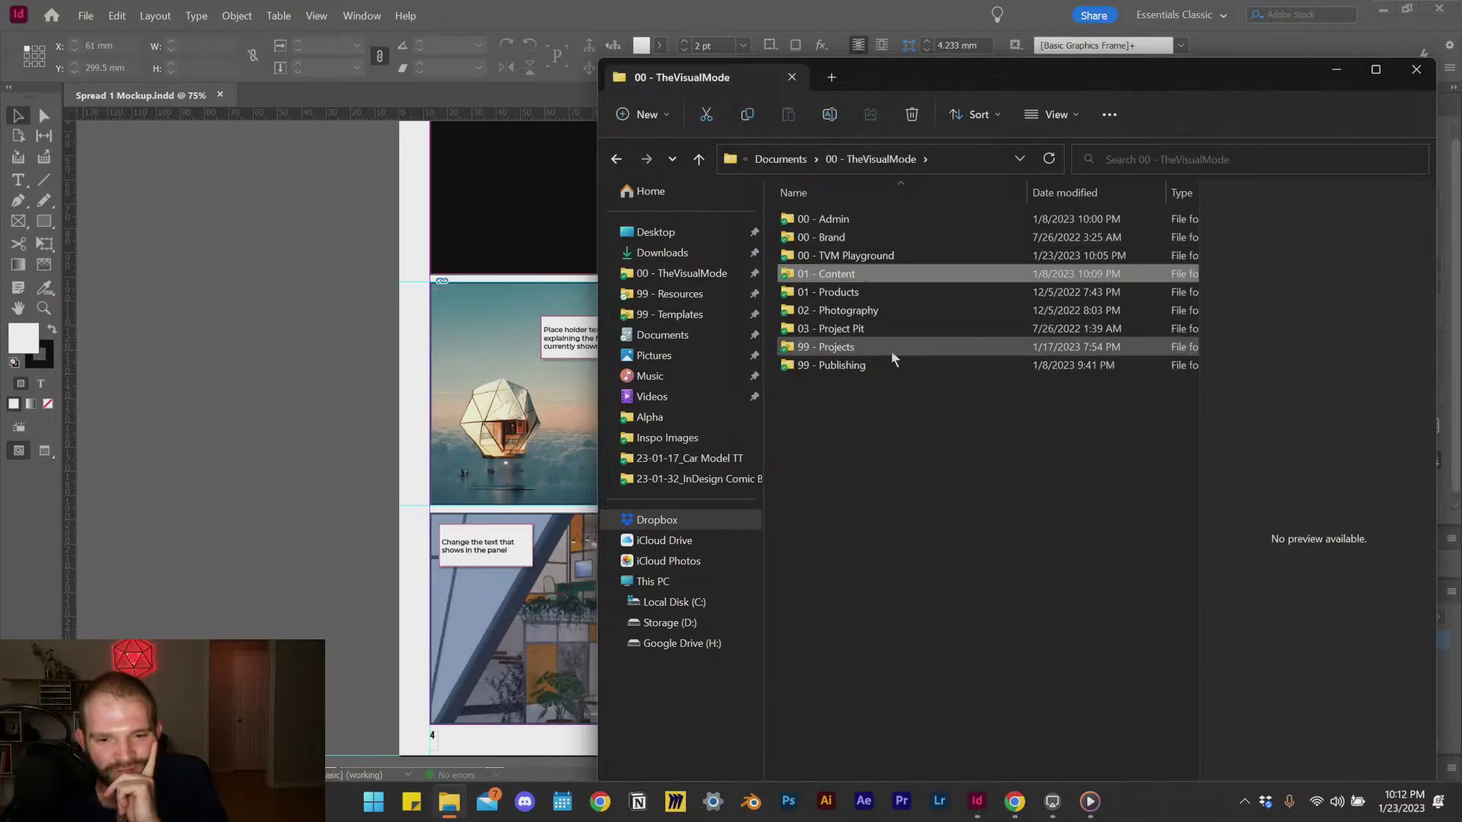
double_click(837, 255)
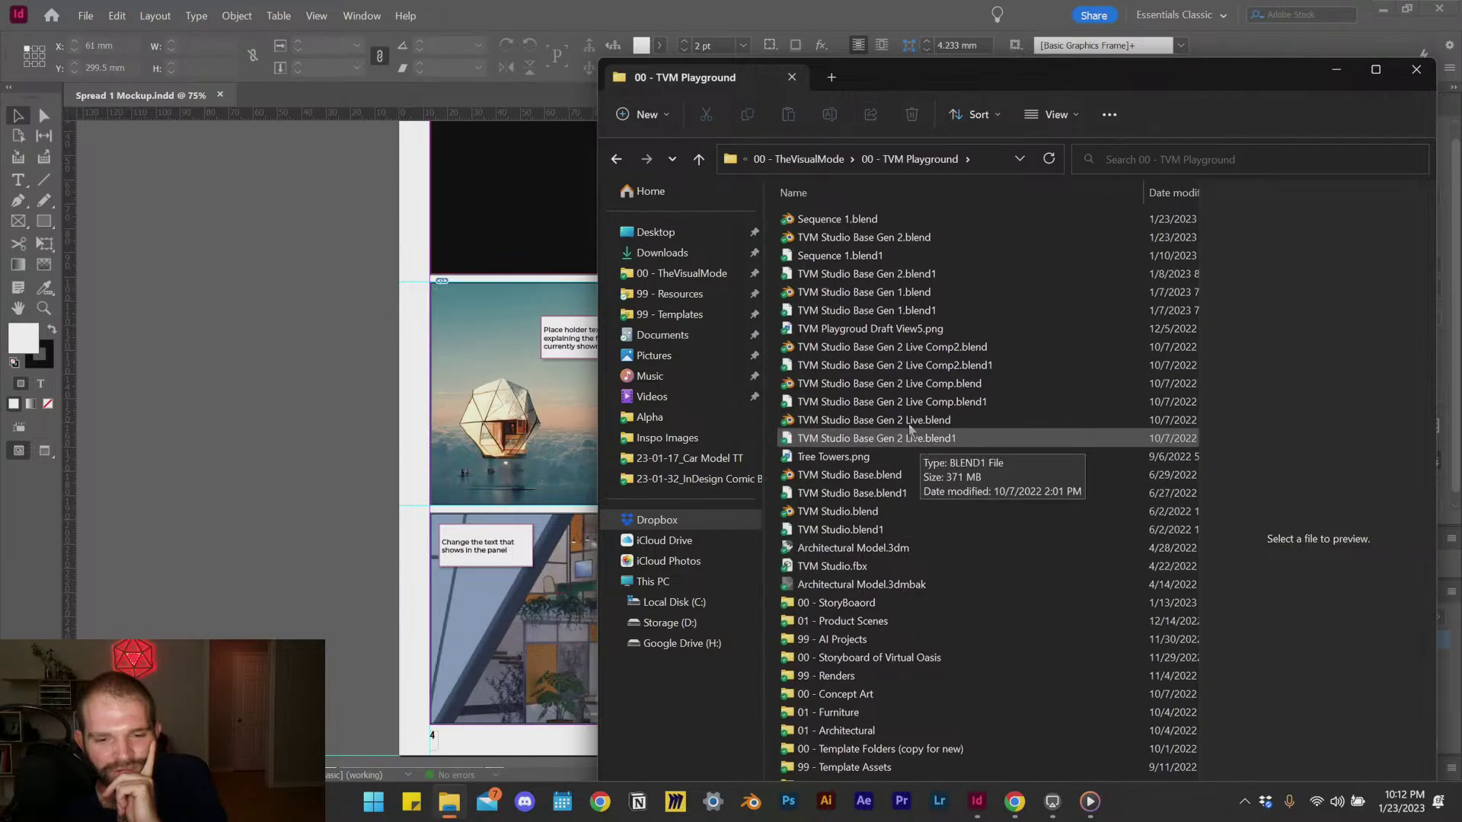
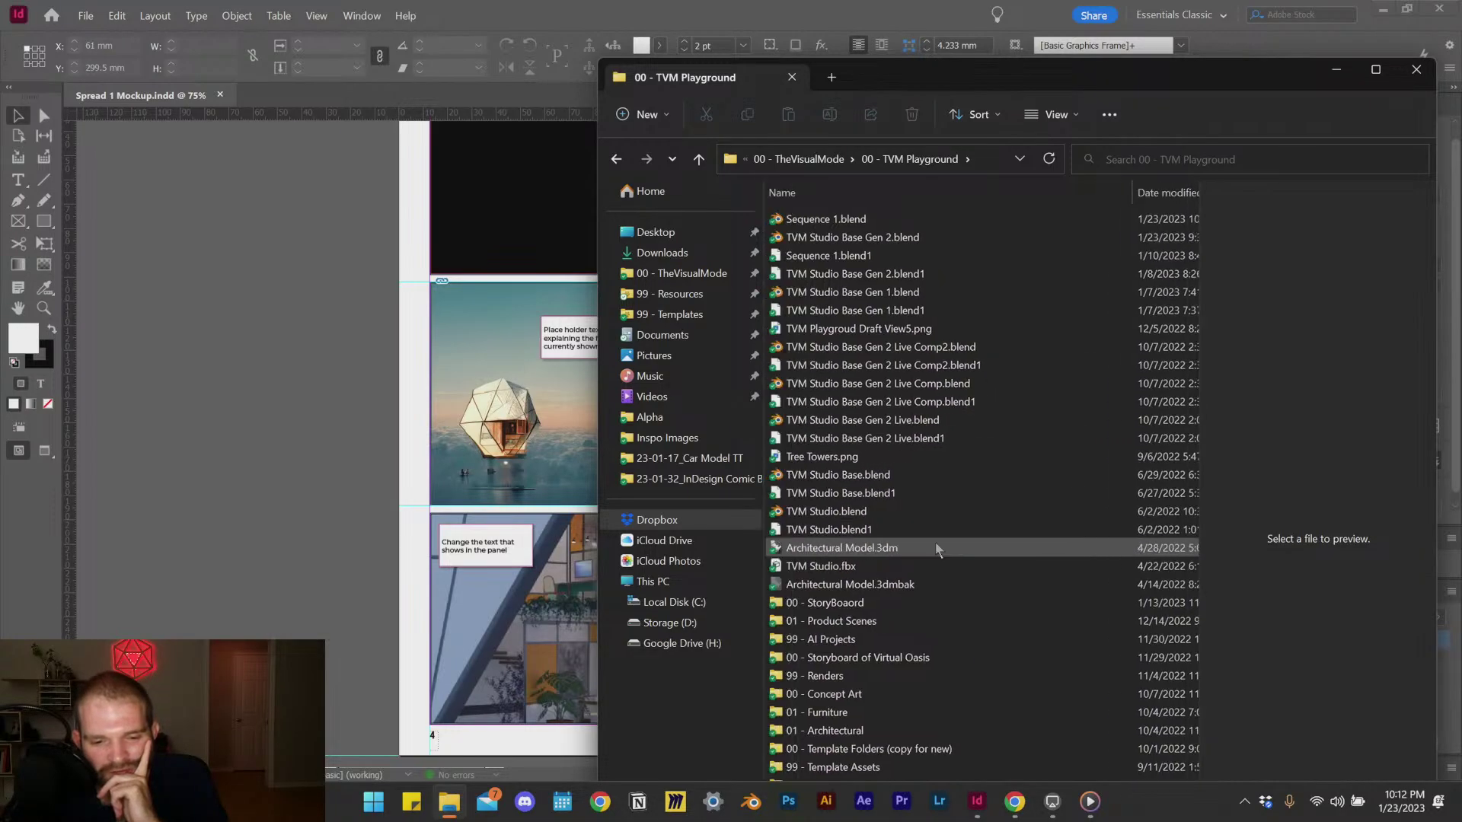
Step: Find and select "WhatsApp Image 2022-09-26 at 10.42.30 PM.jpeg" in the Desktop folder
drag(1109, 89, 1135, 49)
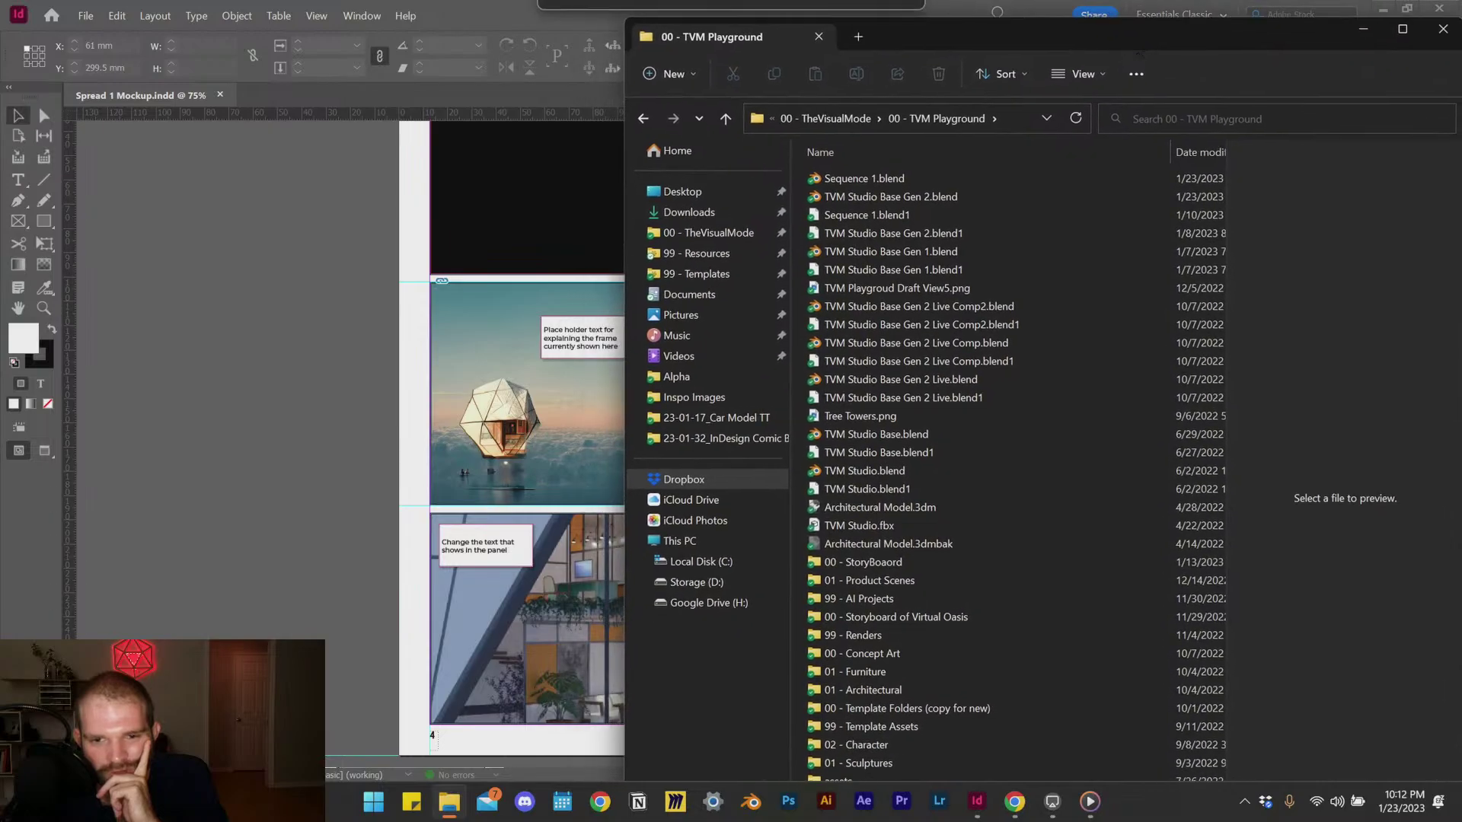
click(683, 192)
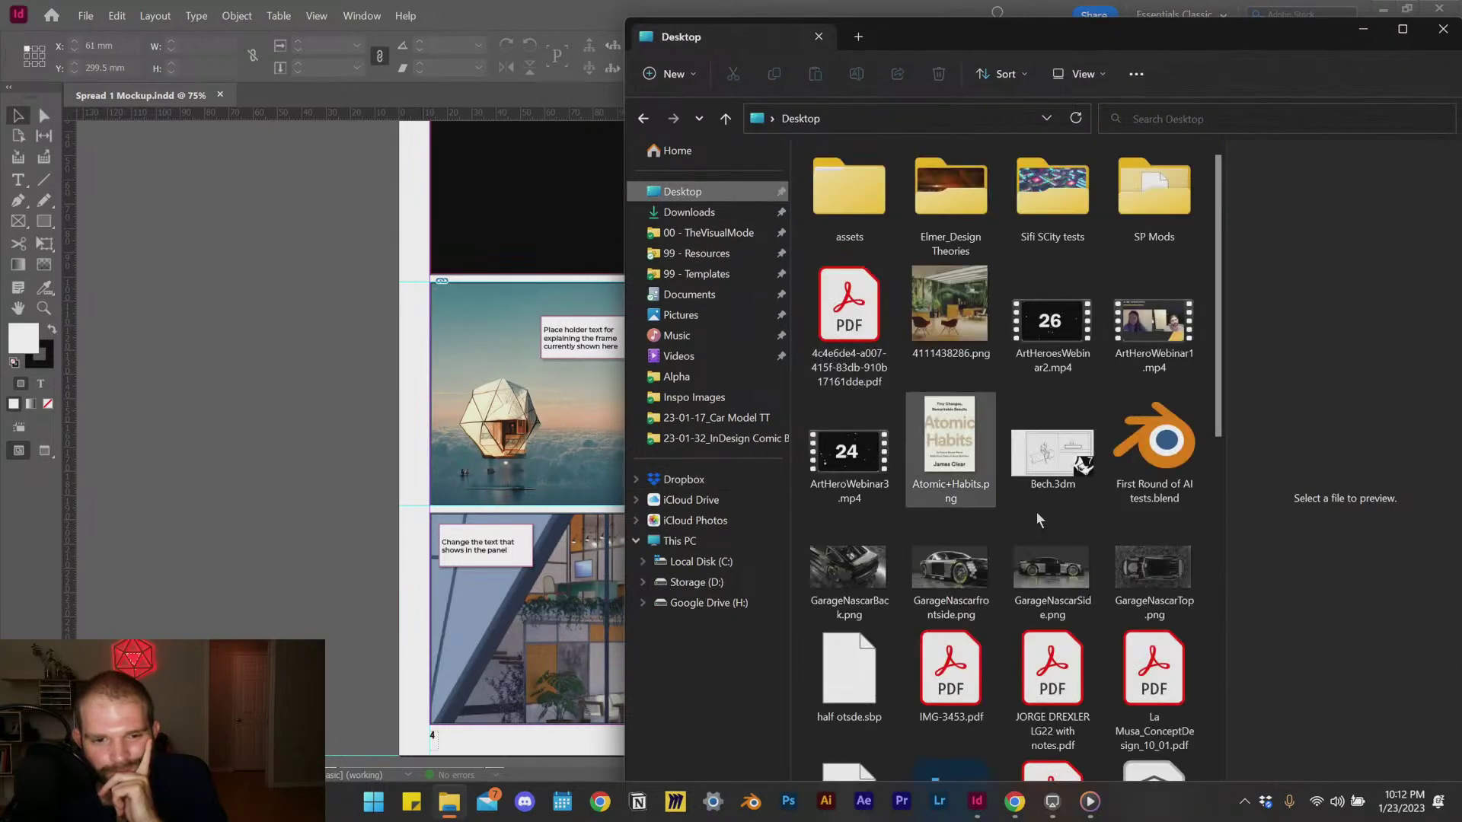
drag(1216, 370, 1214, 775)
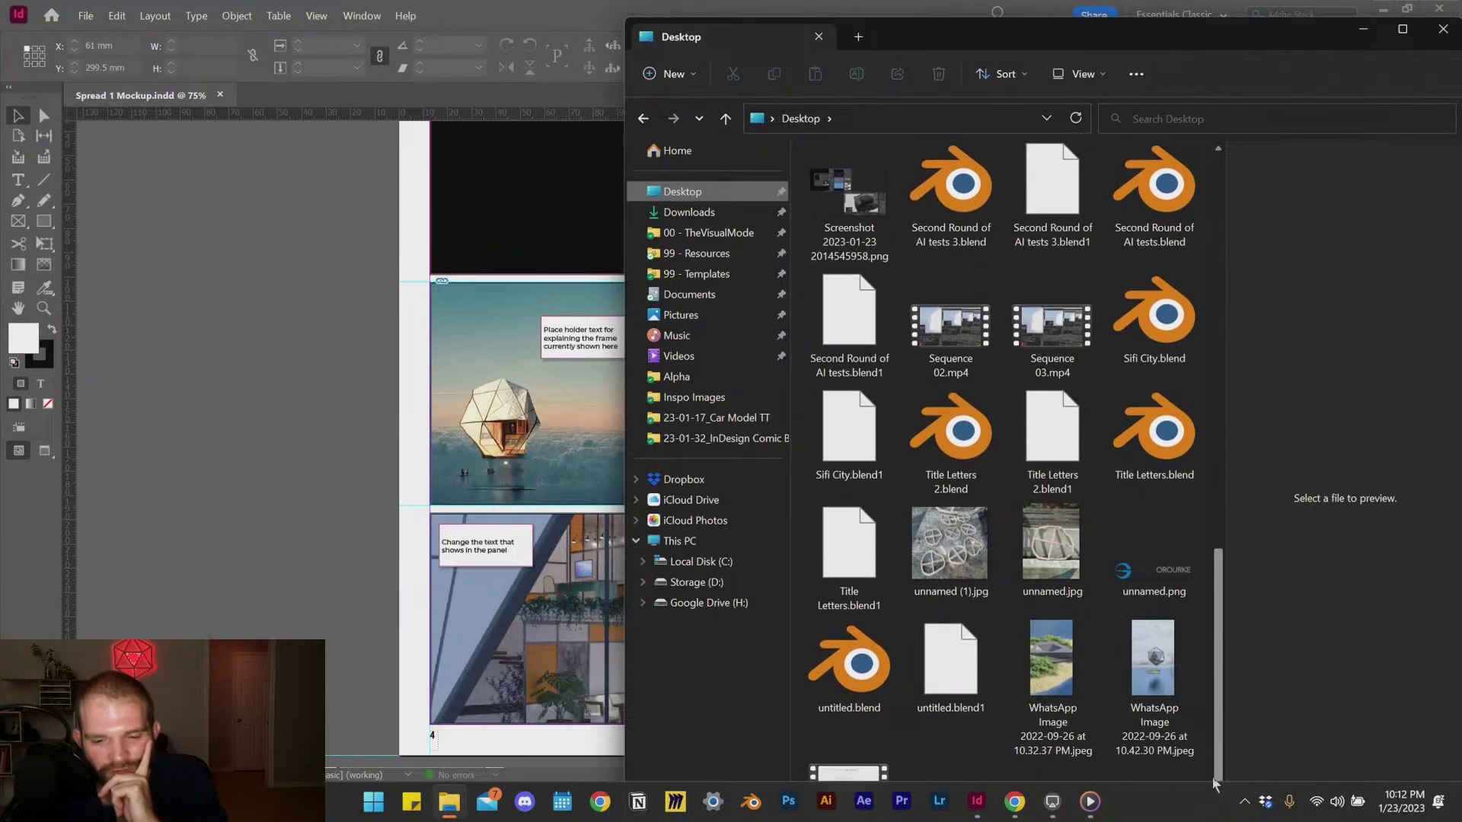
click(1172, 716)
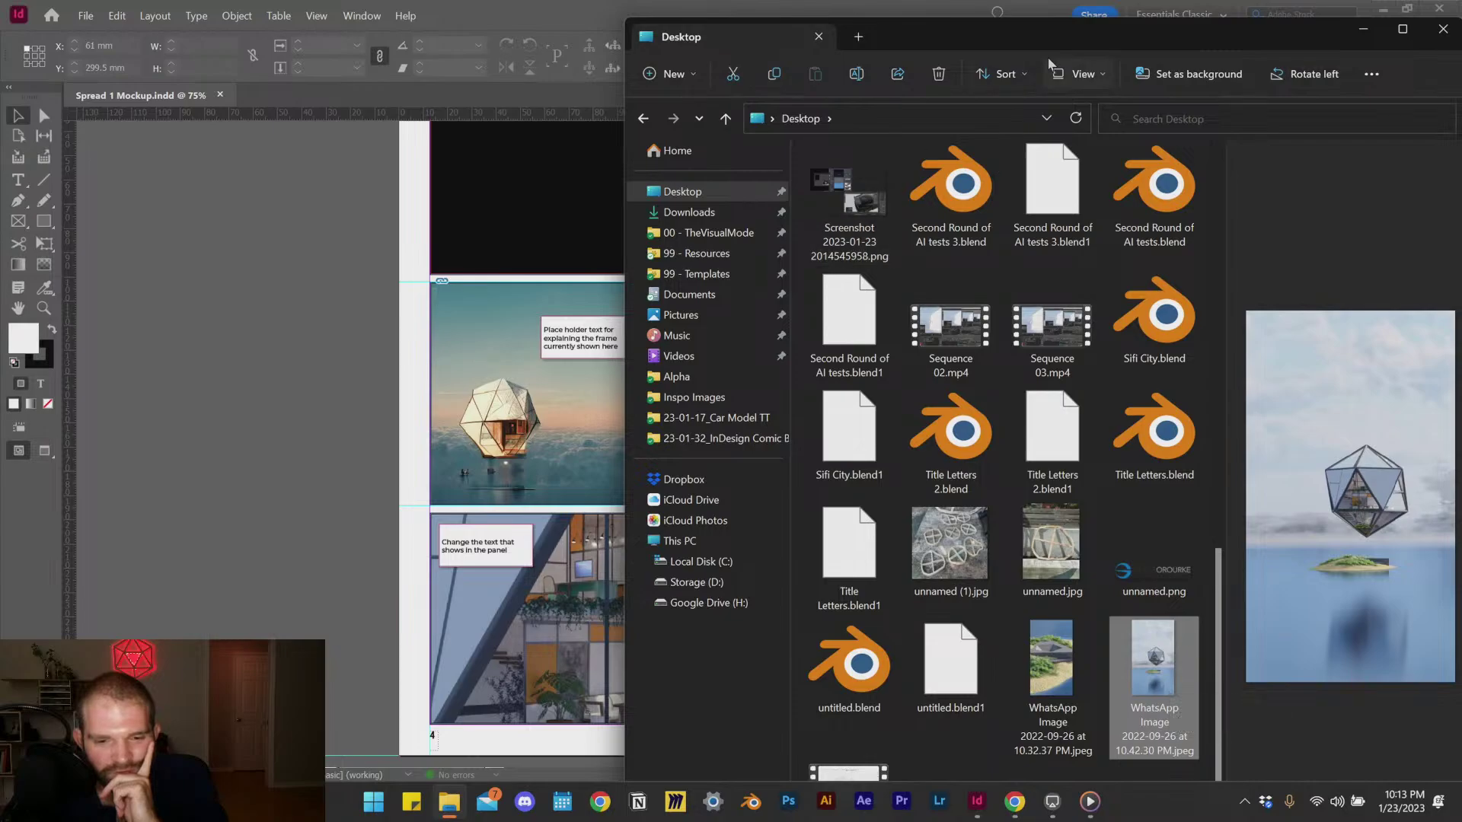
Step: Replace the middle-left panel's image on page 4 with the selected WhatsApp image and scale it to about 110.5 mm wide
drag(1051, 63, 1047, 107)
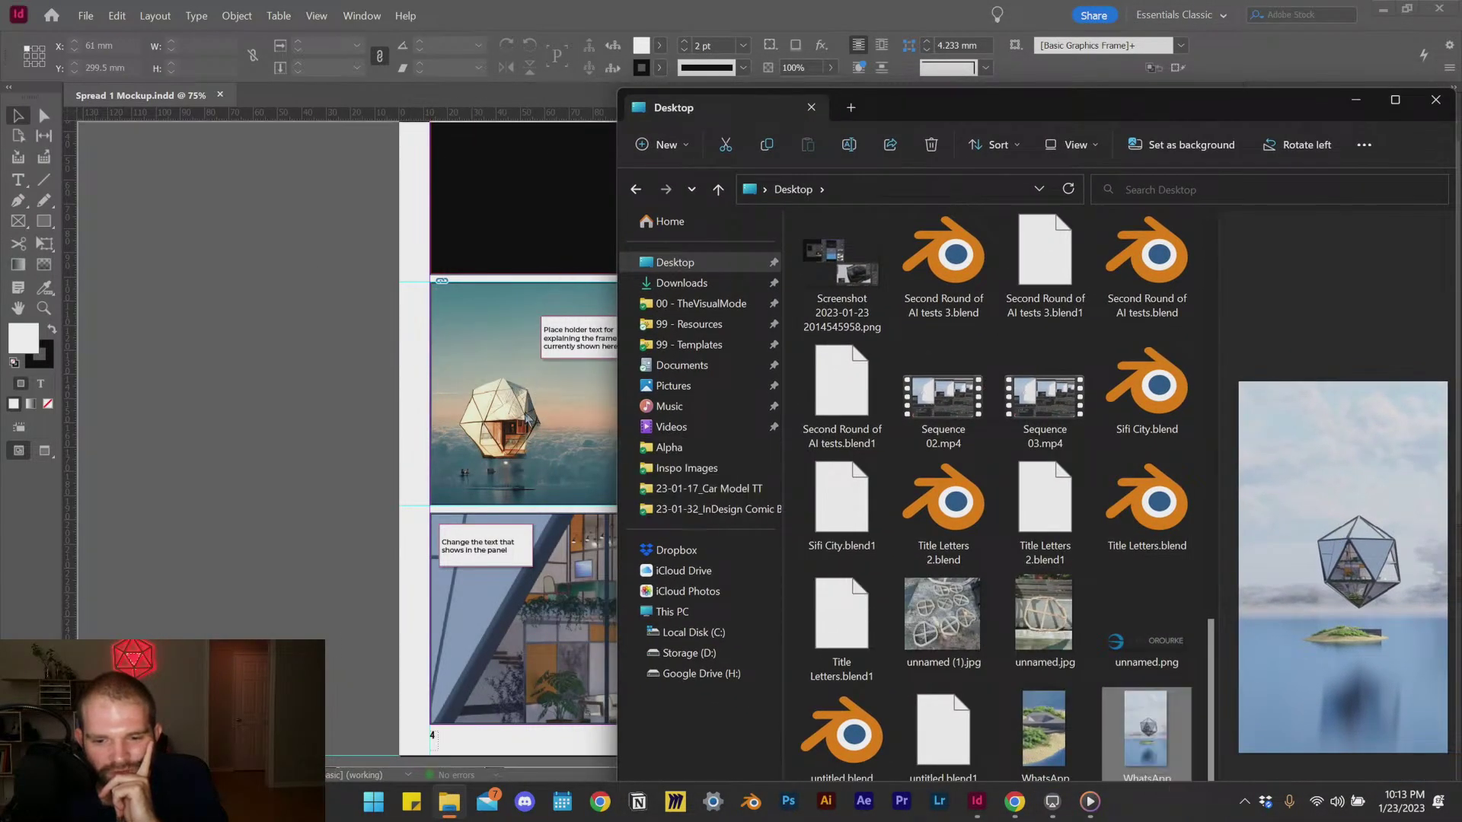
drag(531, 420, 533, 340)
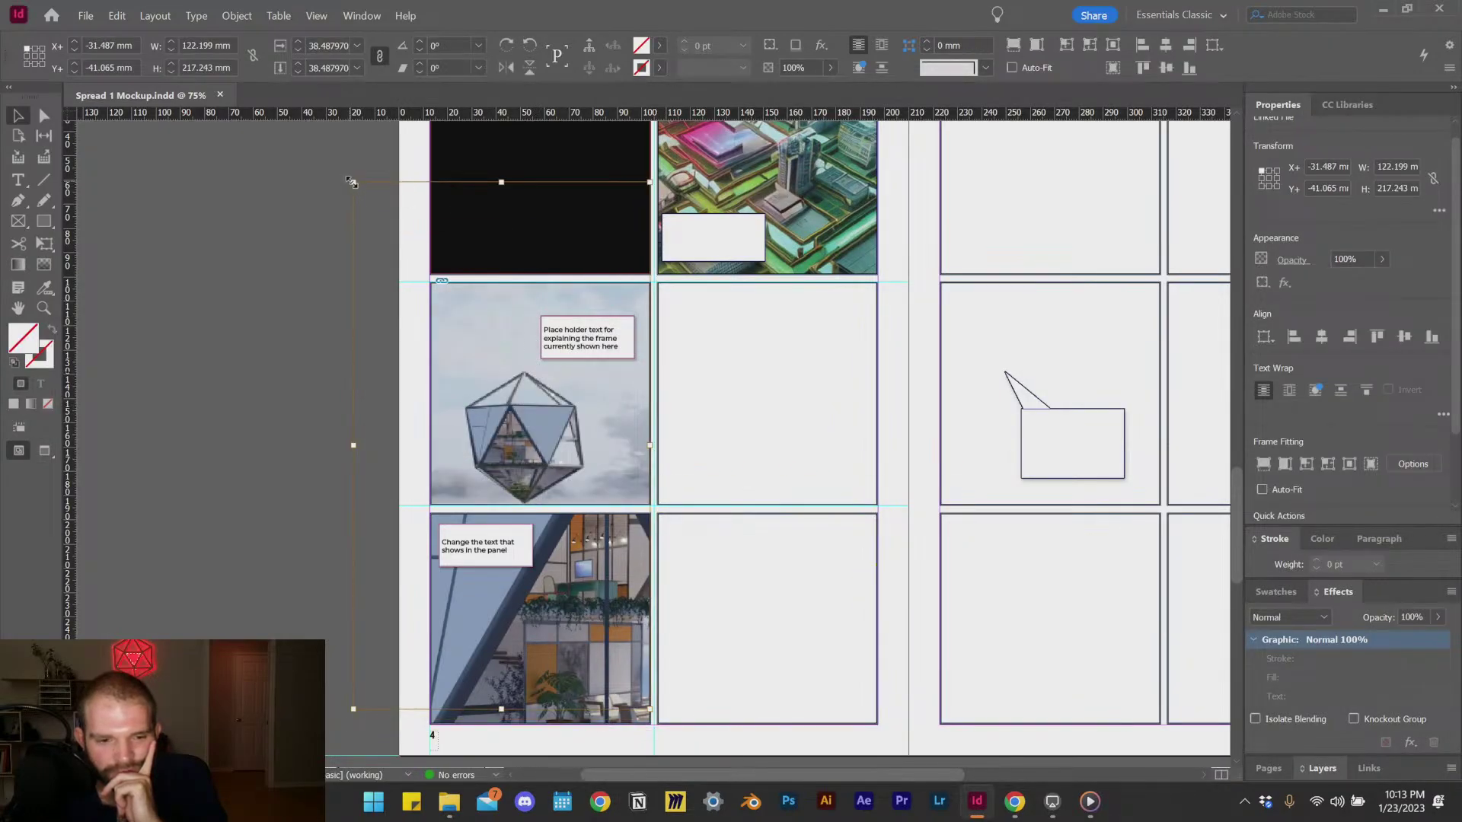
drag(351, 182, 369, 227)
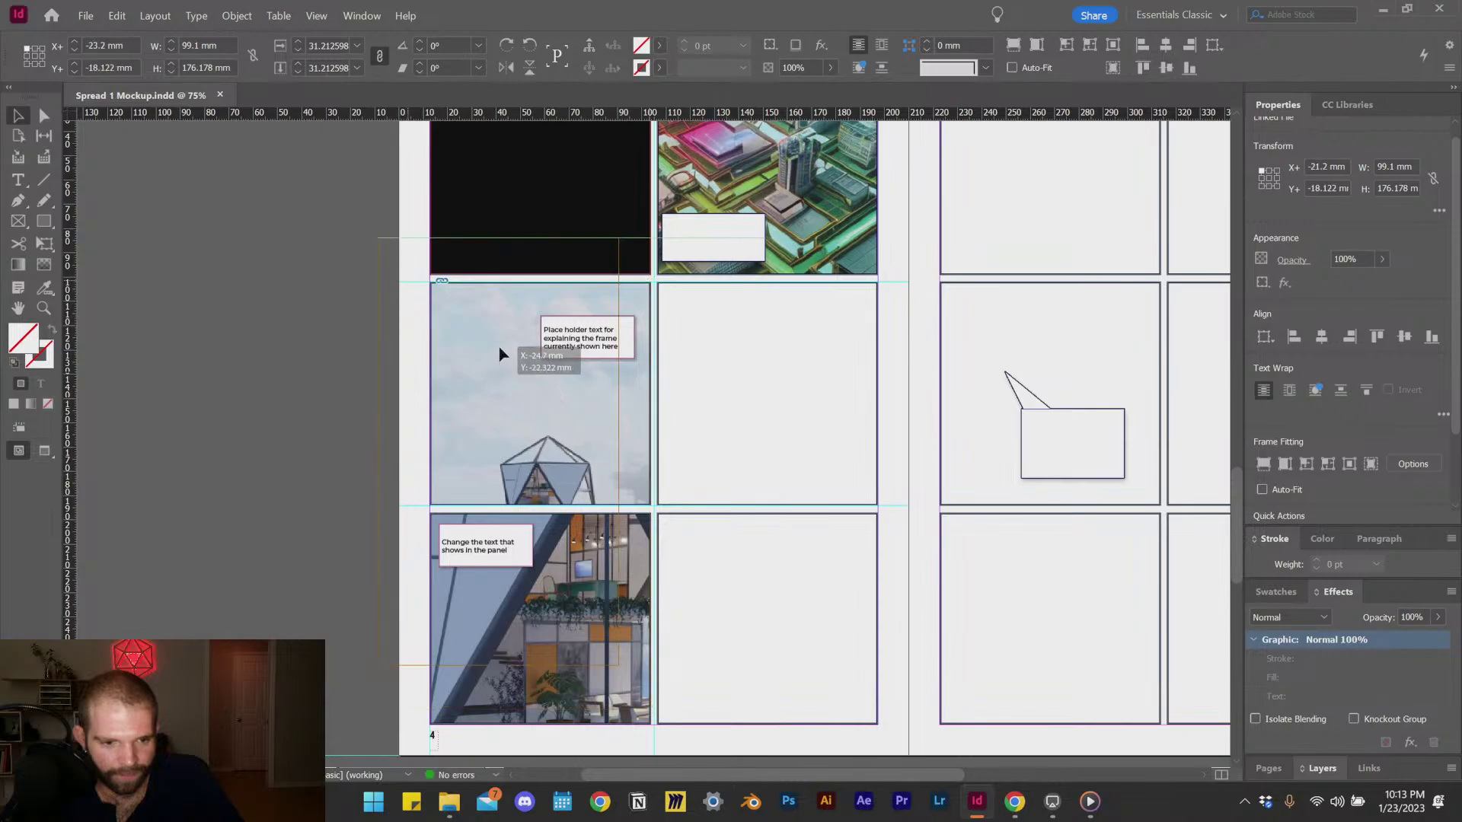
drag(535, 393, 544, 367)
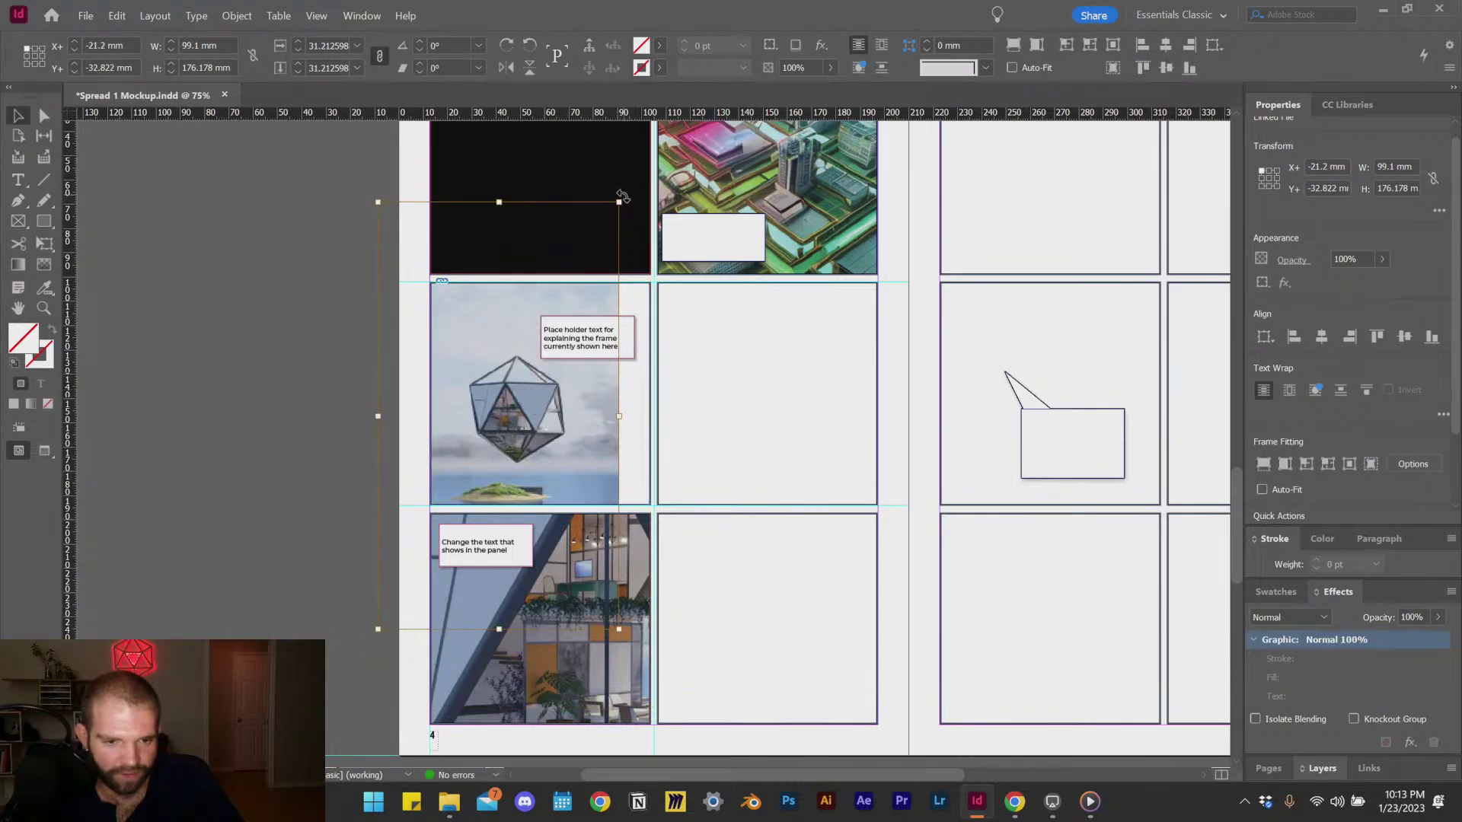
drag(634, 191, 647, 151)
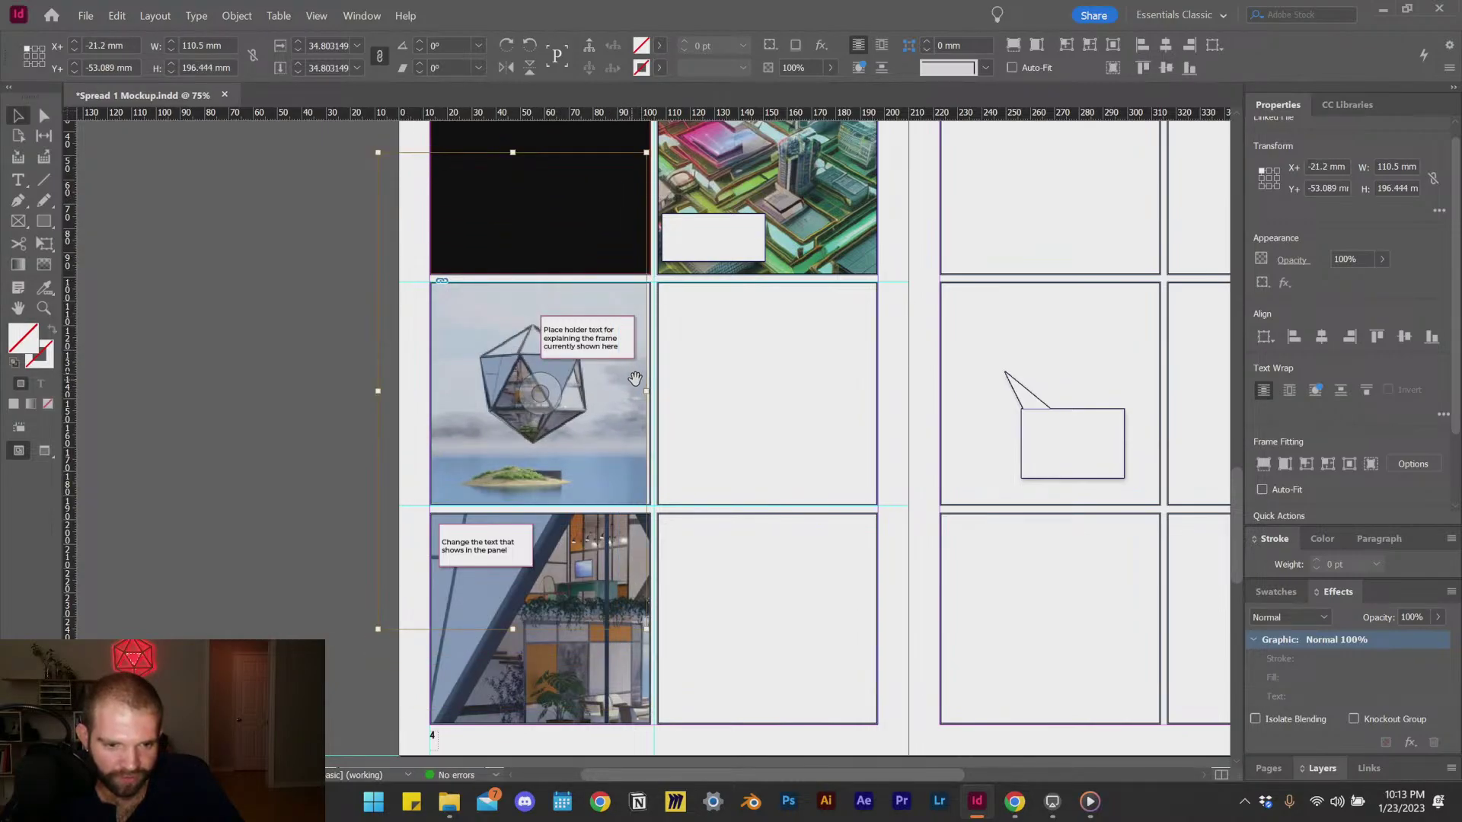
Step: Reposition and enlarge the glass polyhedron image to fill its panel, and move the placeholder caption to the panel's lower-right corner
click(334, 275)
scroll(568, 485, up, 2)
drag(538, 449, 520, 460)
click(642, 371)
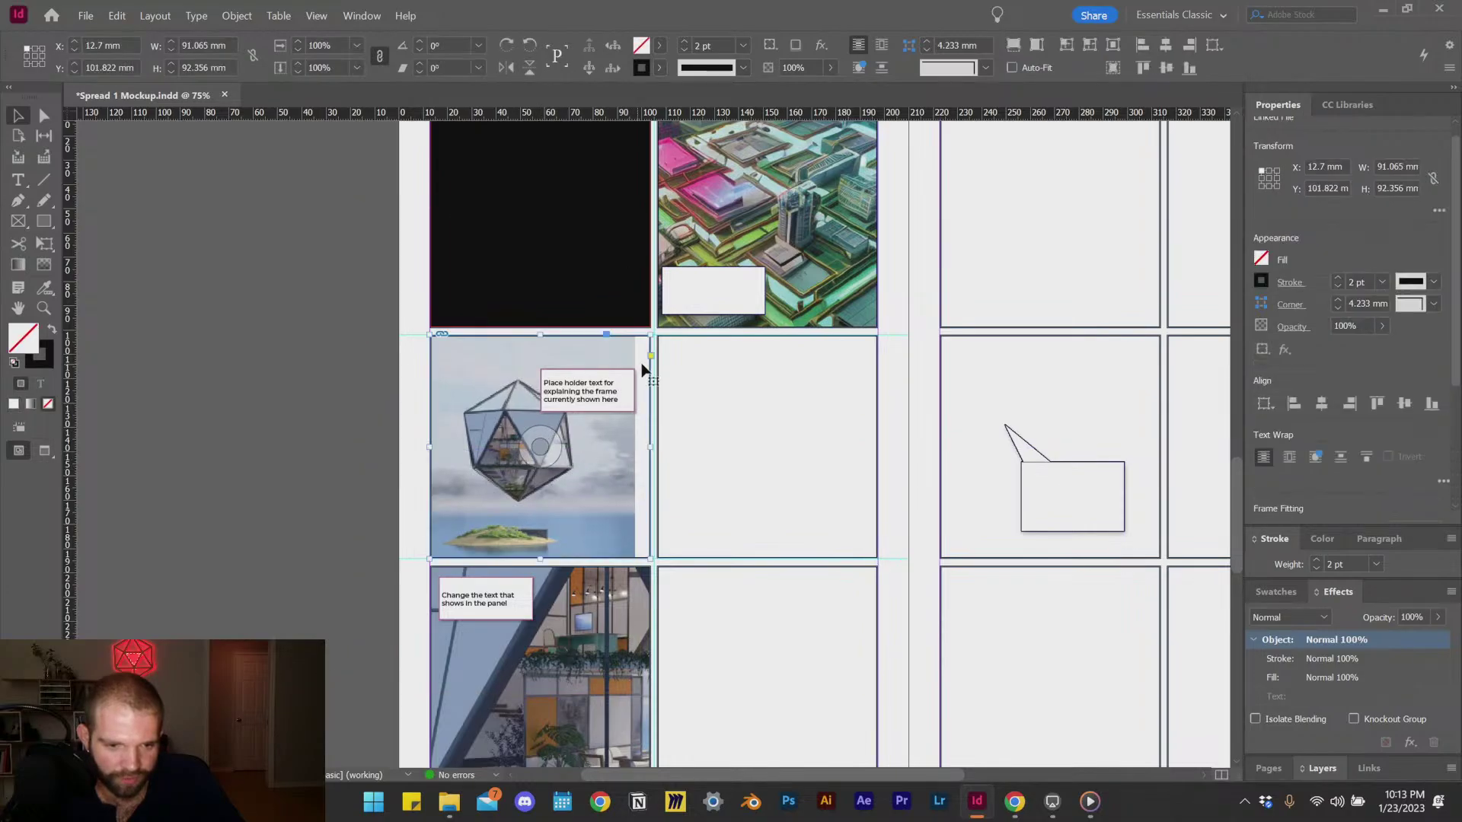
click(550, 442)
drag(634, 201, 652, 171)
key(ctrl+shift+a)
drag(575, 390, 591, 528)
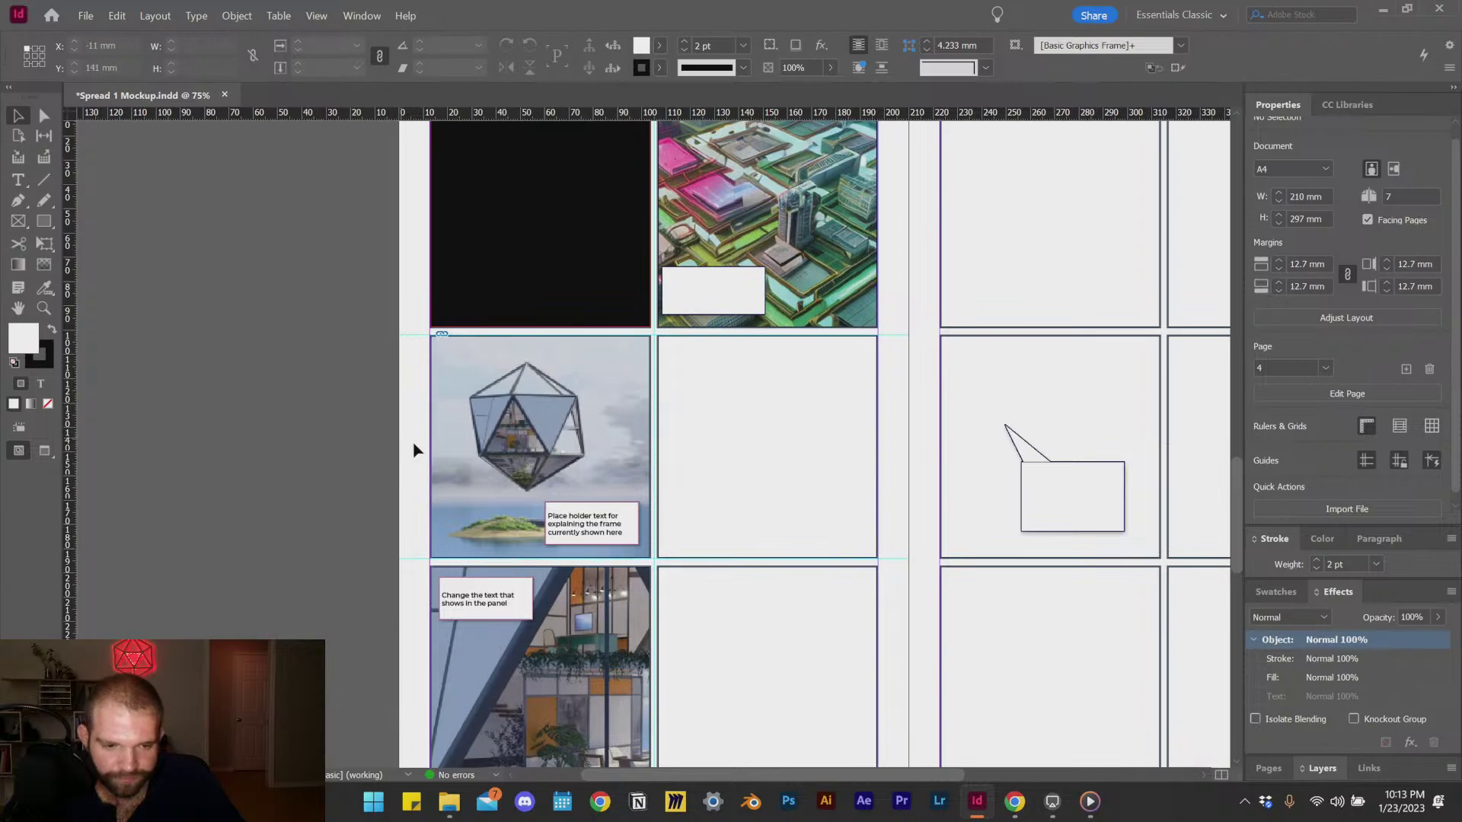
Step: Switch to File Explorer and open the First Sequence folder inside 00 - StoryBoaord in the 00 - TVM Playground folder
drag(383, 392, 602, 546)
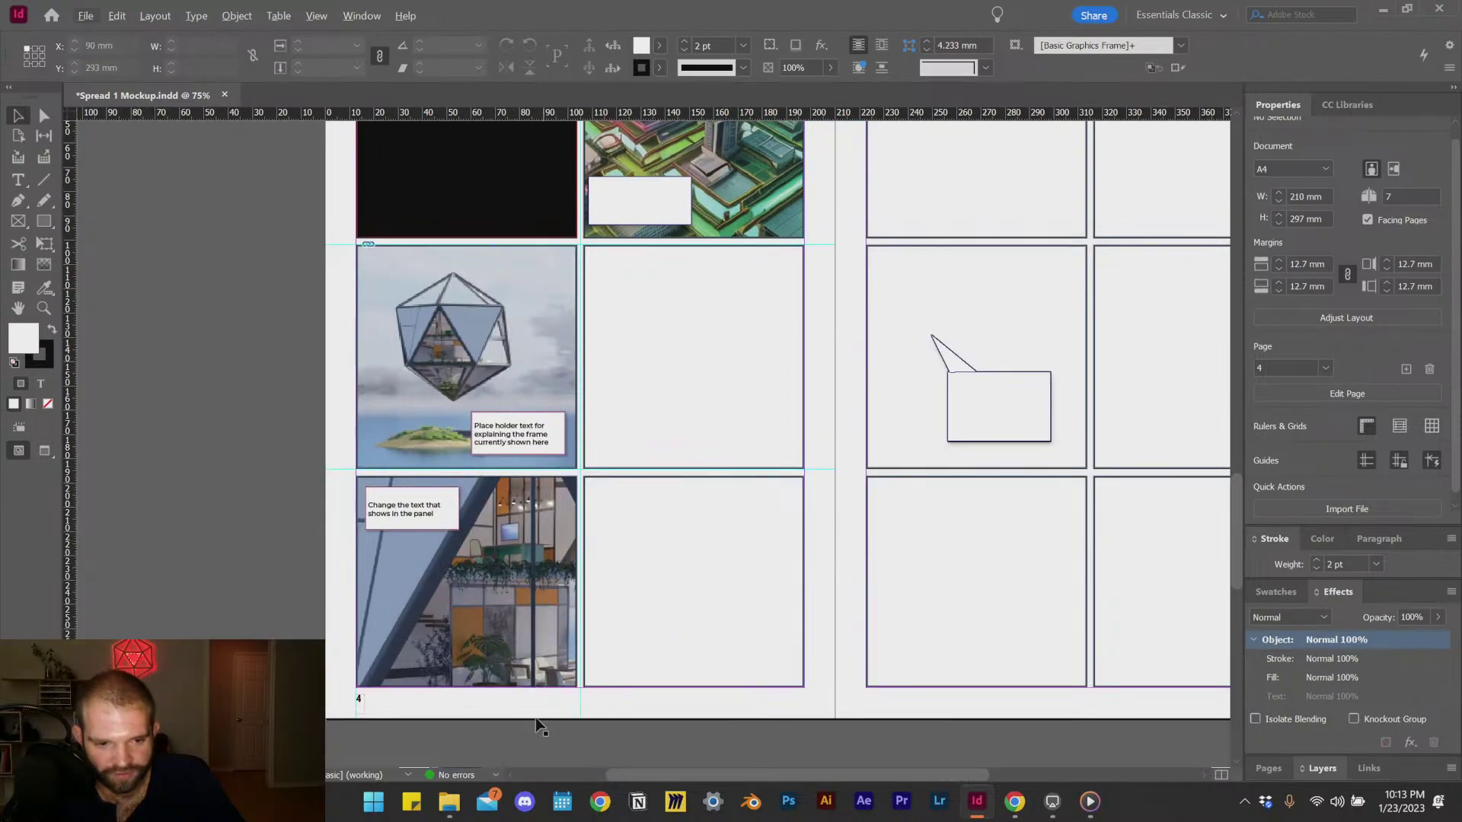
click(449, 802)
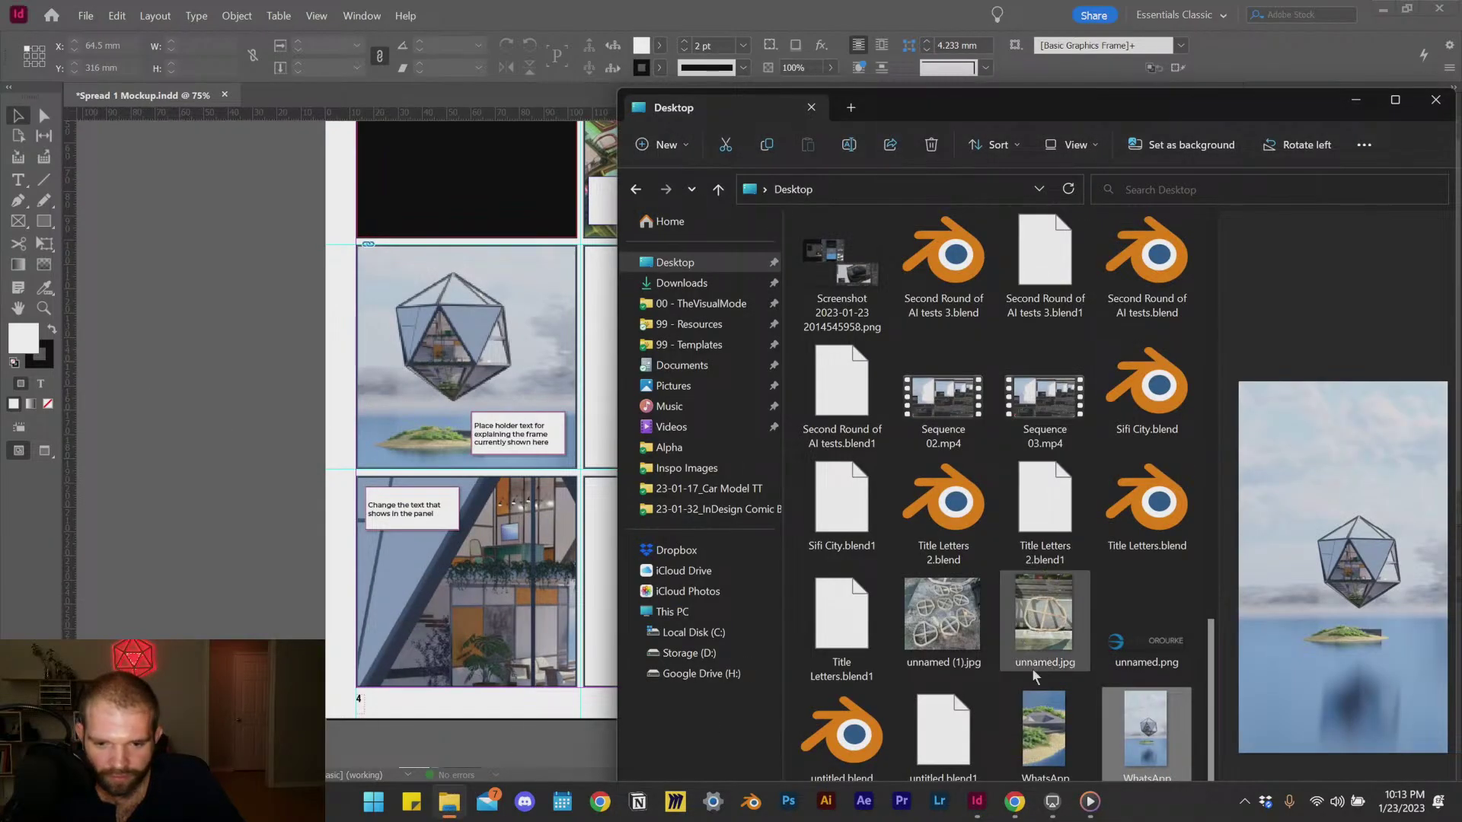
scroll(1054, 461, up, 10)
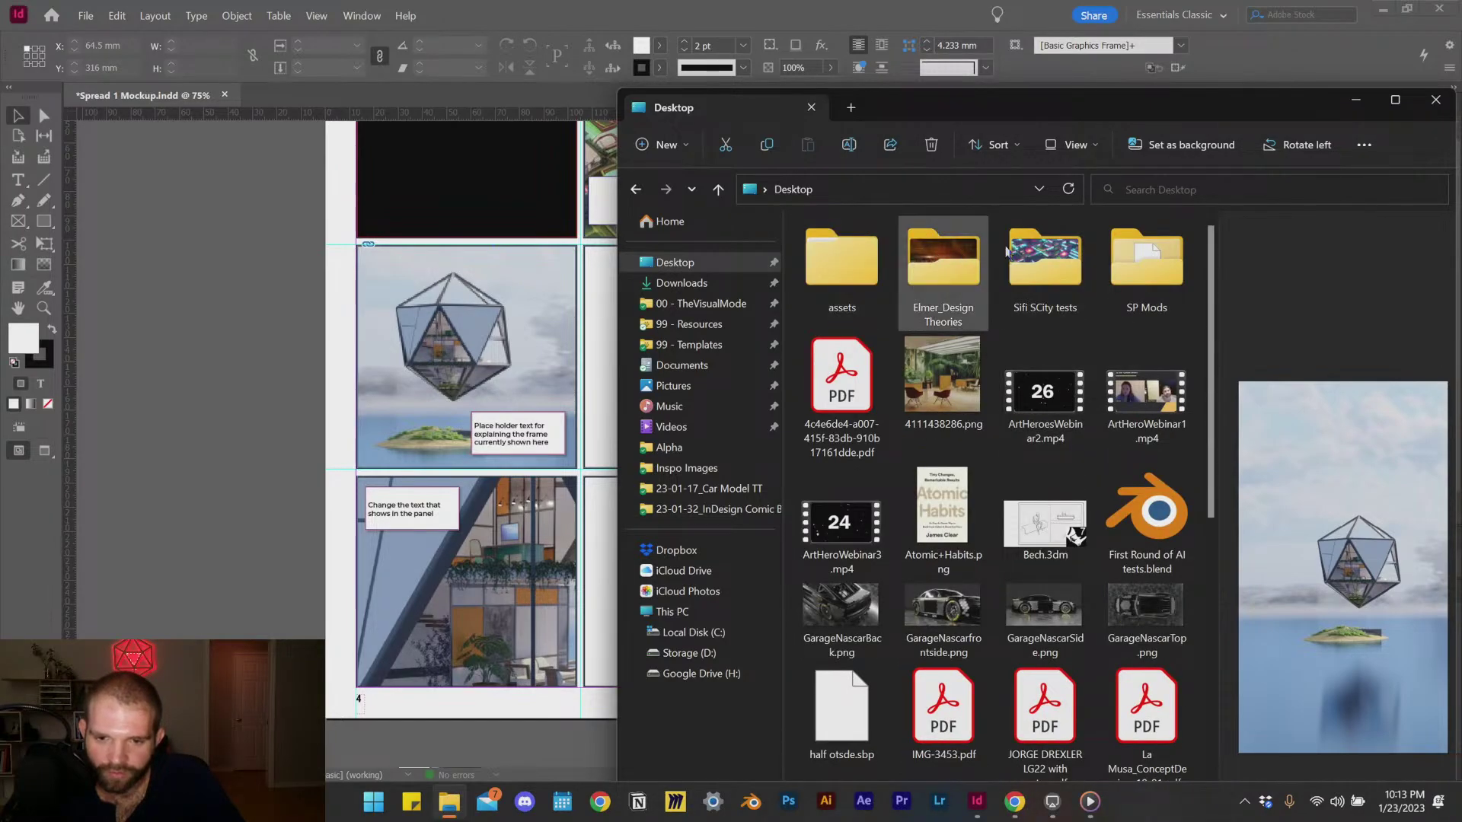
click(637, 190)
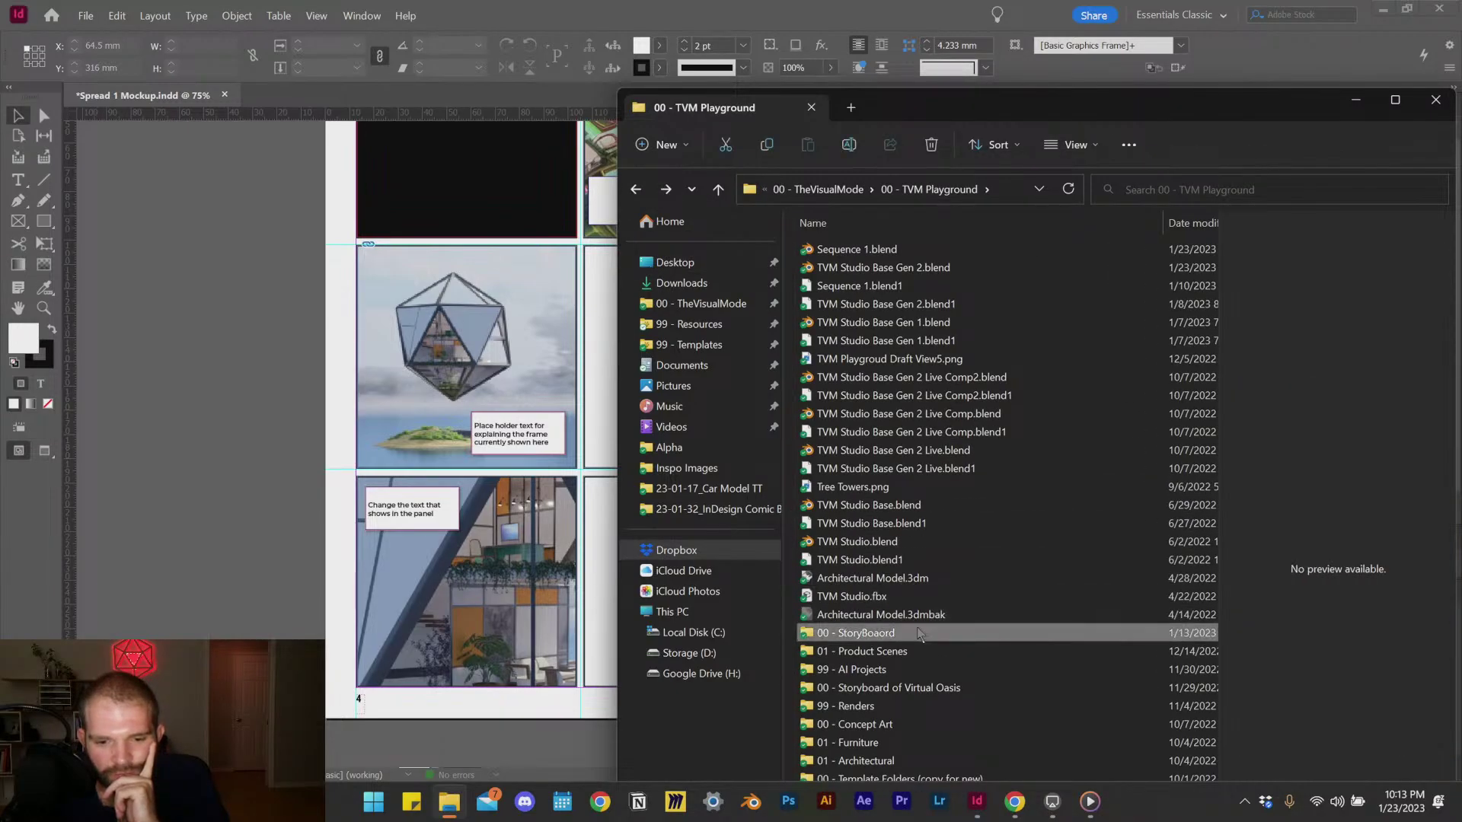
double_click(876, 633)
double_click(849, 249)
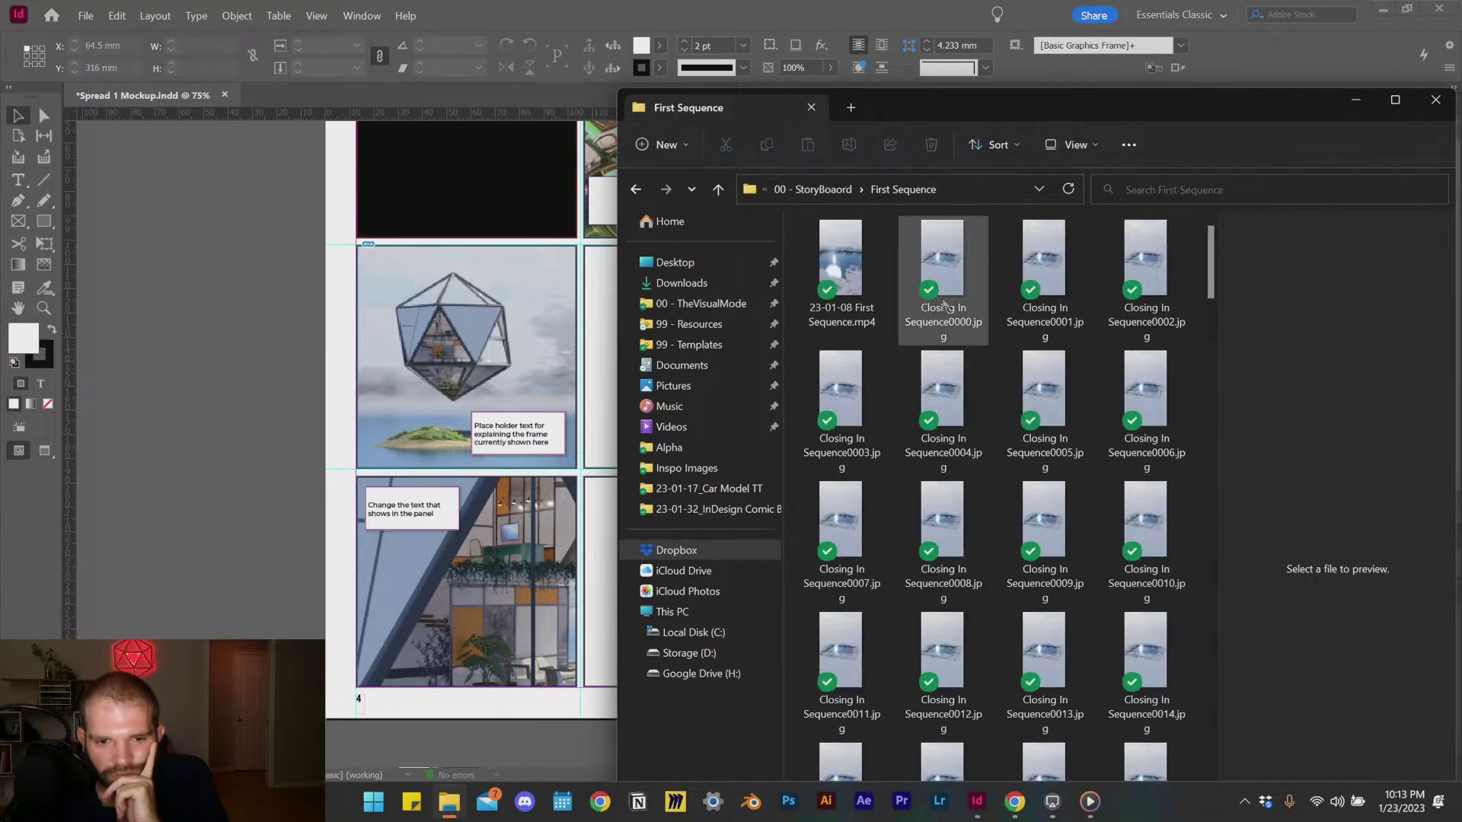
scroll(1203, 305, down, 2)
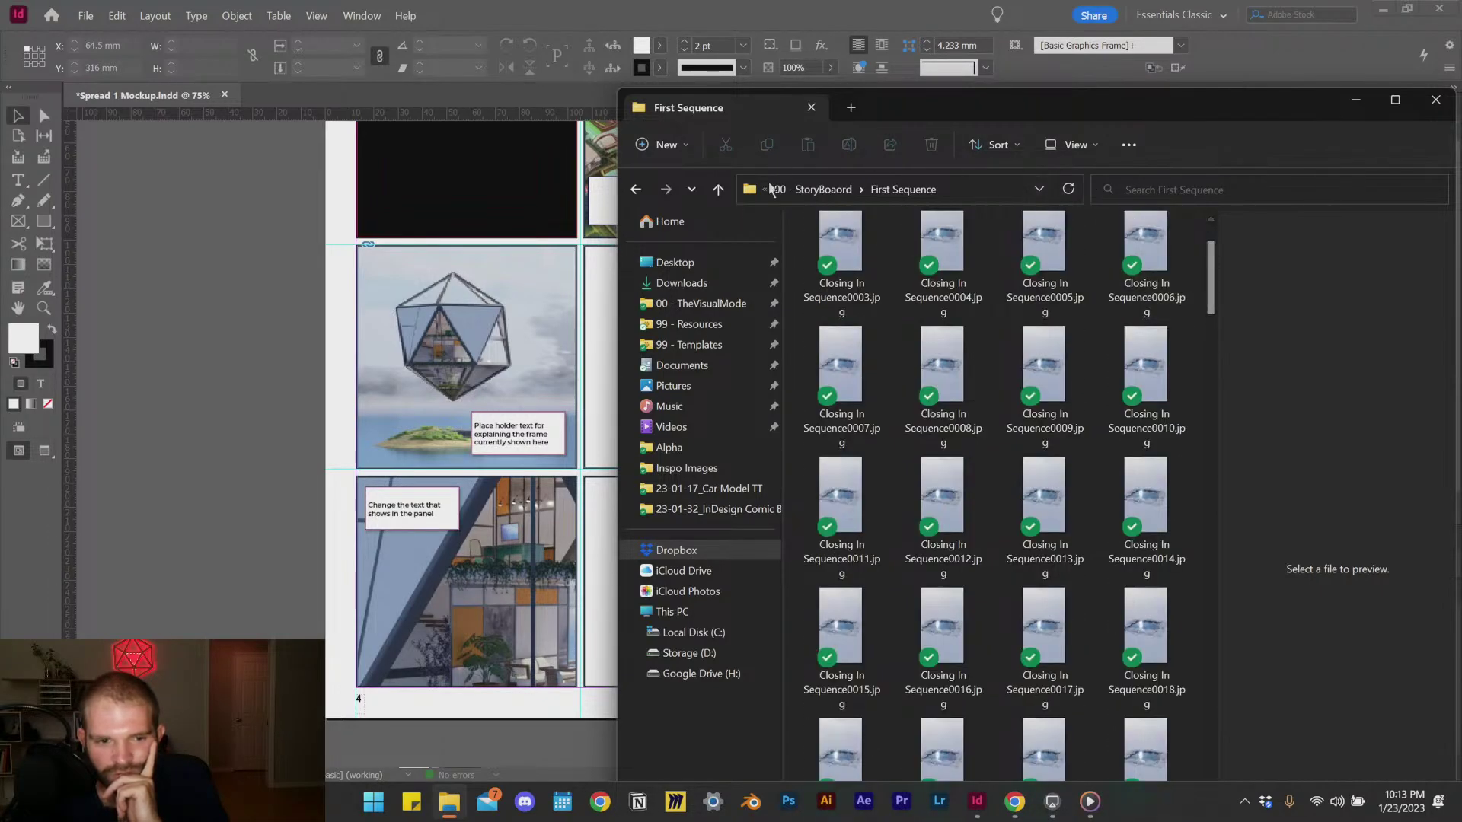
Step: Return to InDesign and duplicate the glass polyhedron panel into the empty panel space to its right on page 4
click(524, 301)
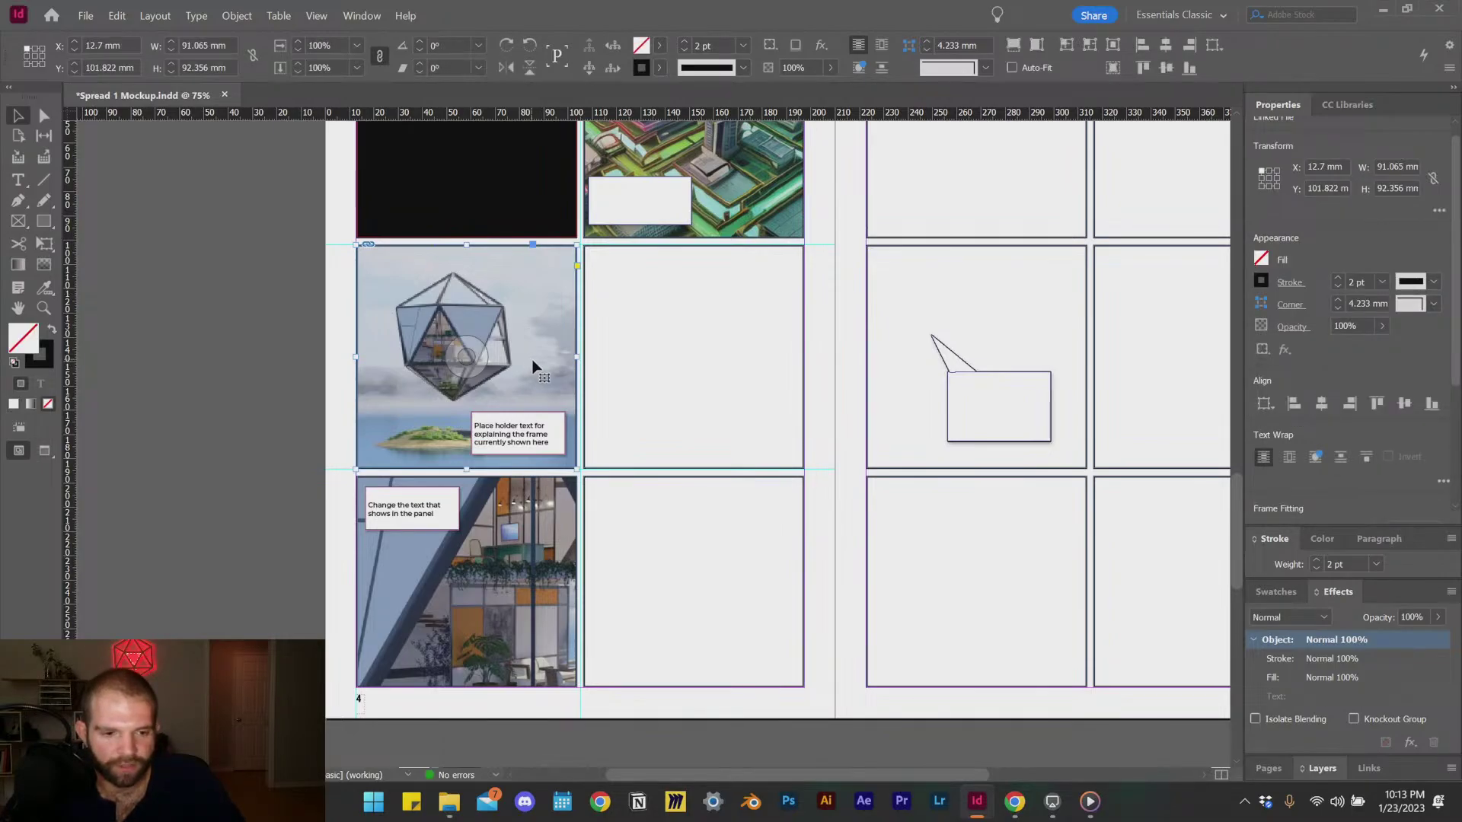
right_click(678, 336)
click(756, 370)
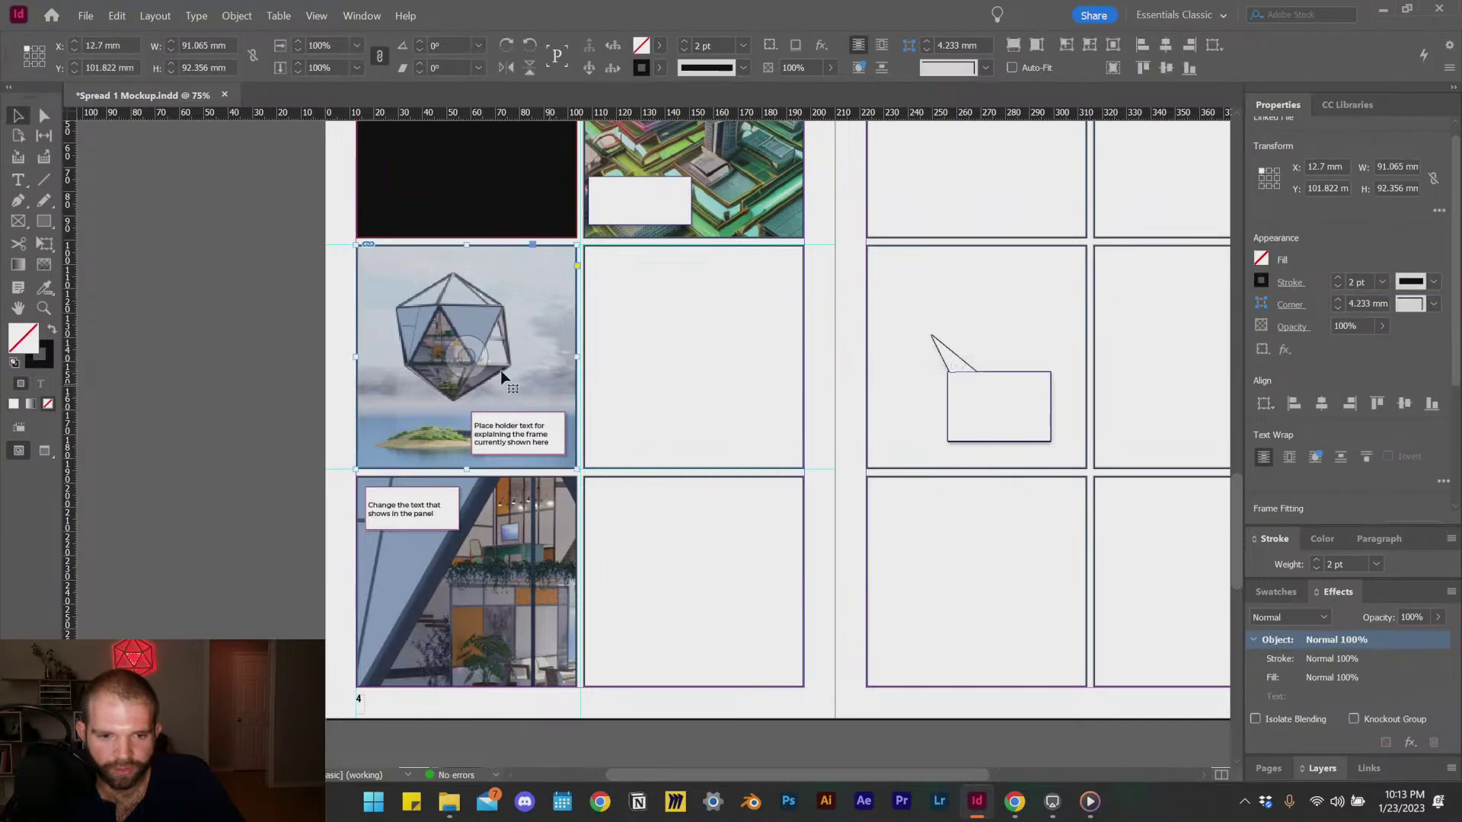
drag(521, 368, 669, 411)
click(772, 402)
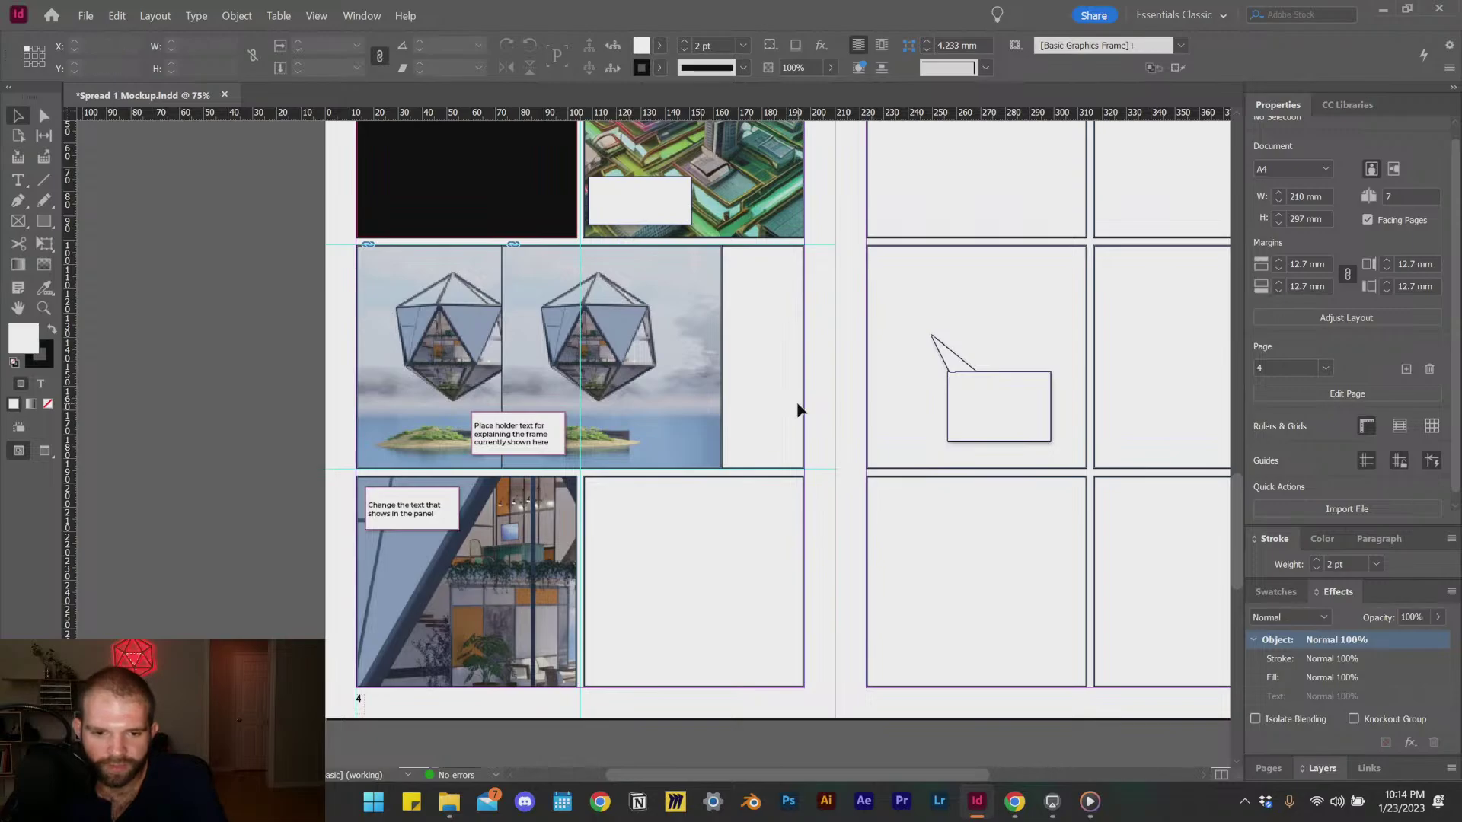
drag(656, 405, 760, 446)
click(614, 472)
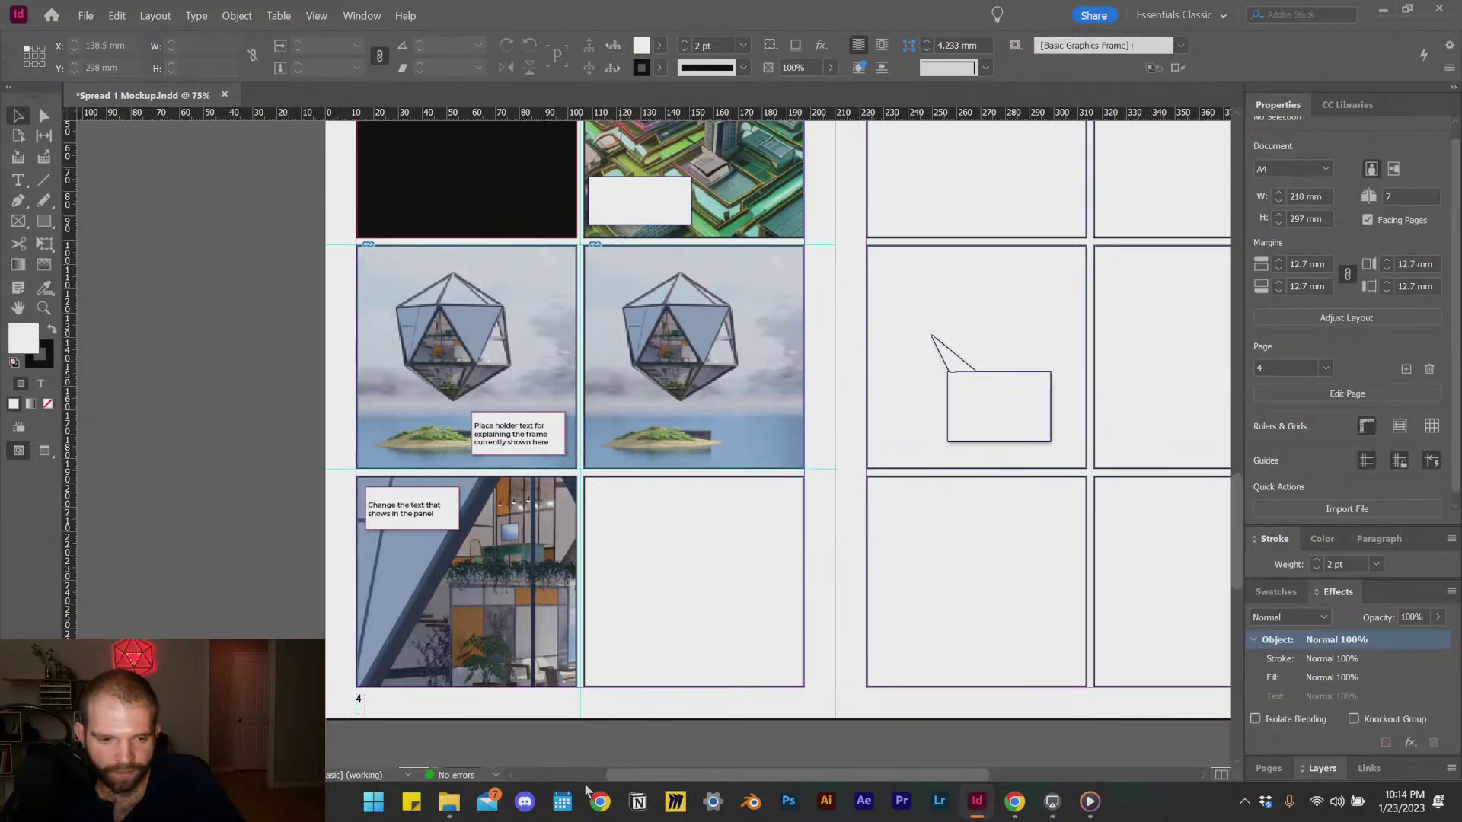
Step: Replace the middle-left panel's image with "Closing In Sequence0002.jpg" from the First Sequence folder in File Explorer
click(451, 802)
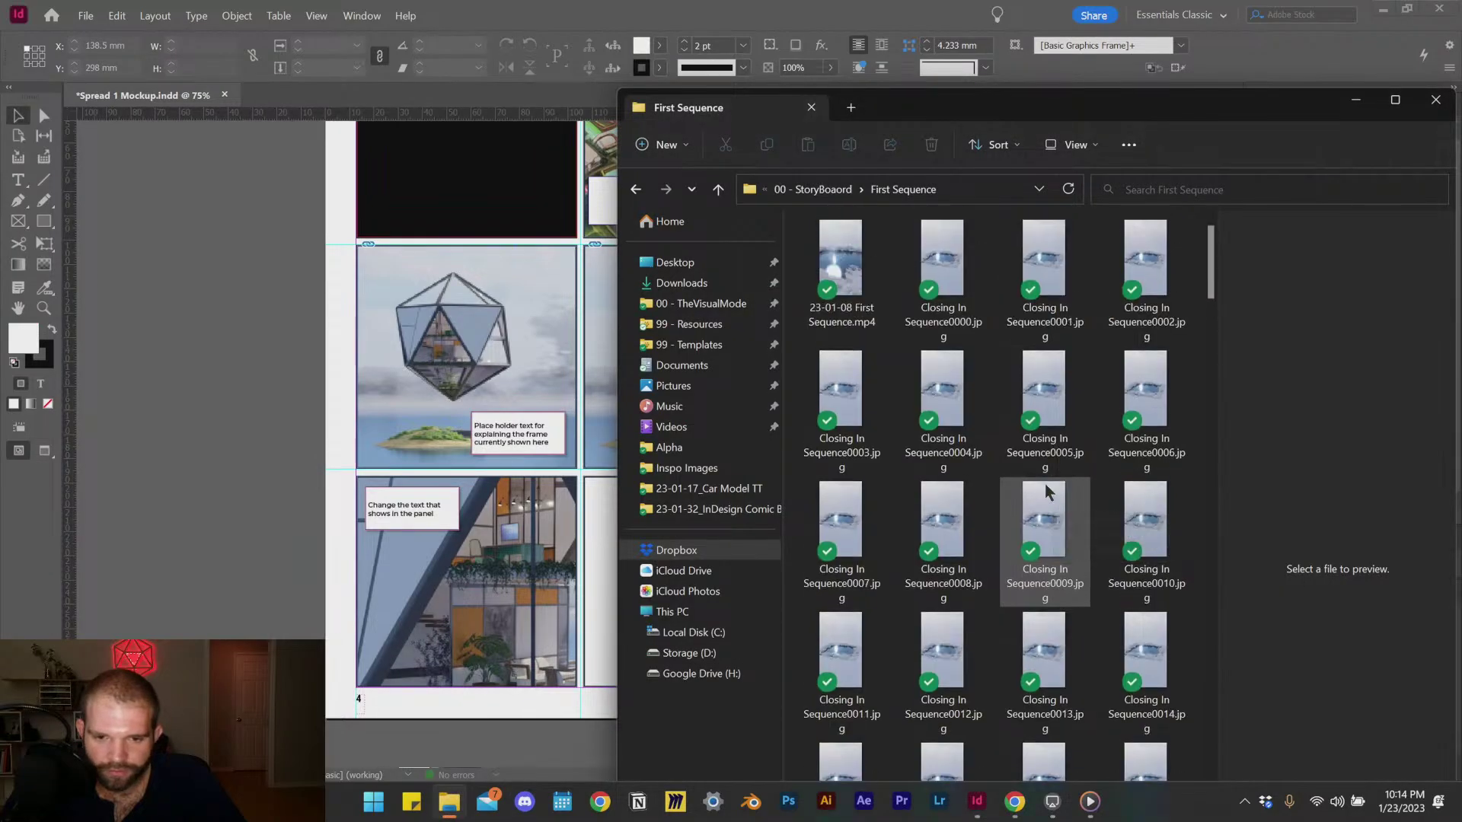
scroll(1076, 520, down, 10)
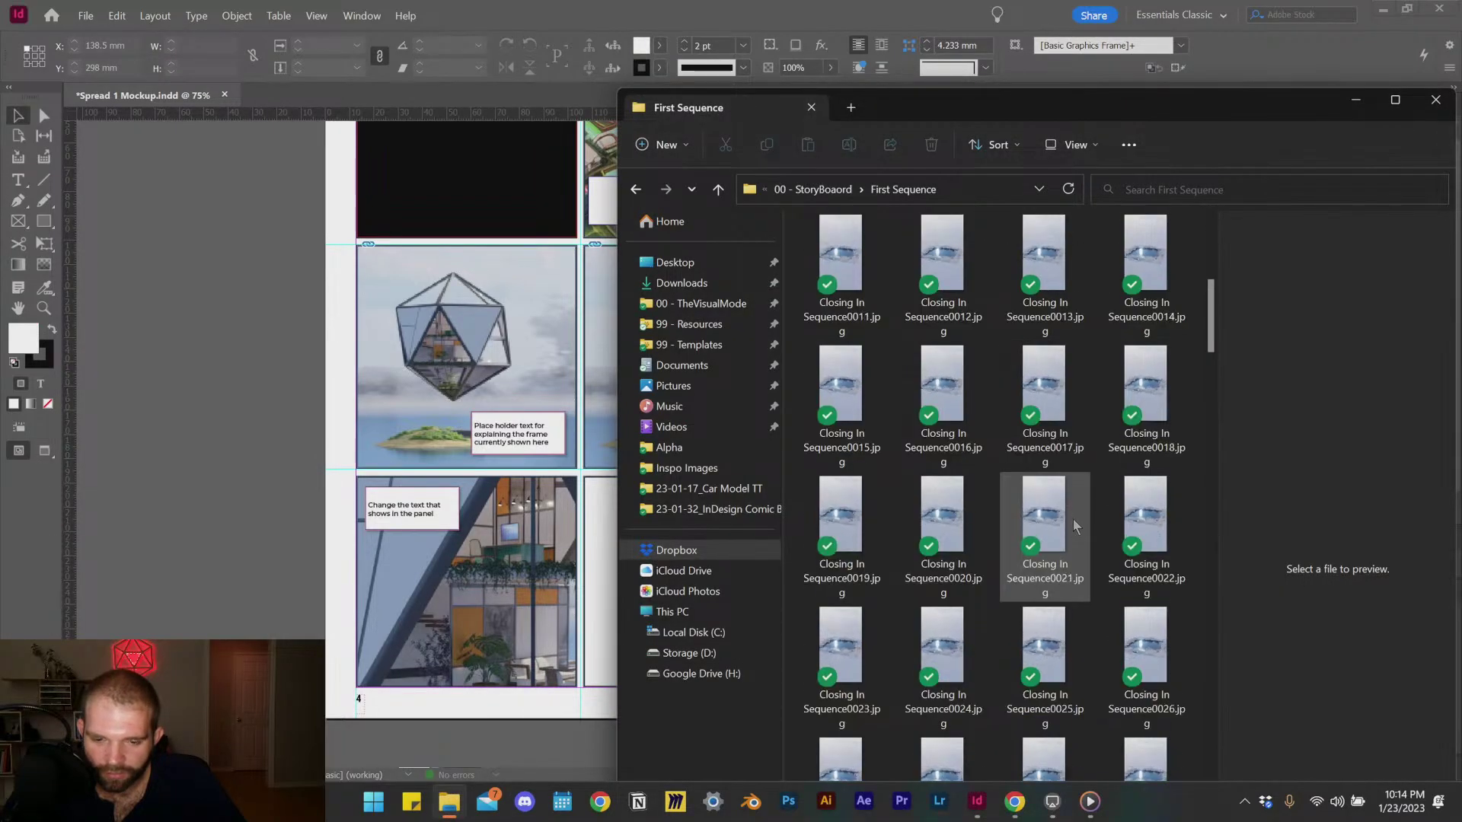
scroll(1077, 528, down, 5)
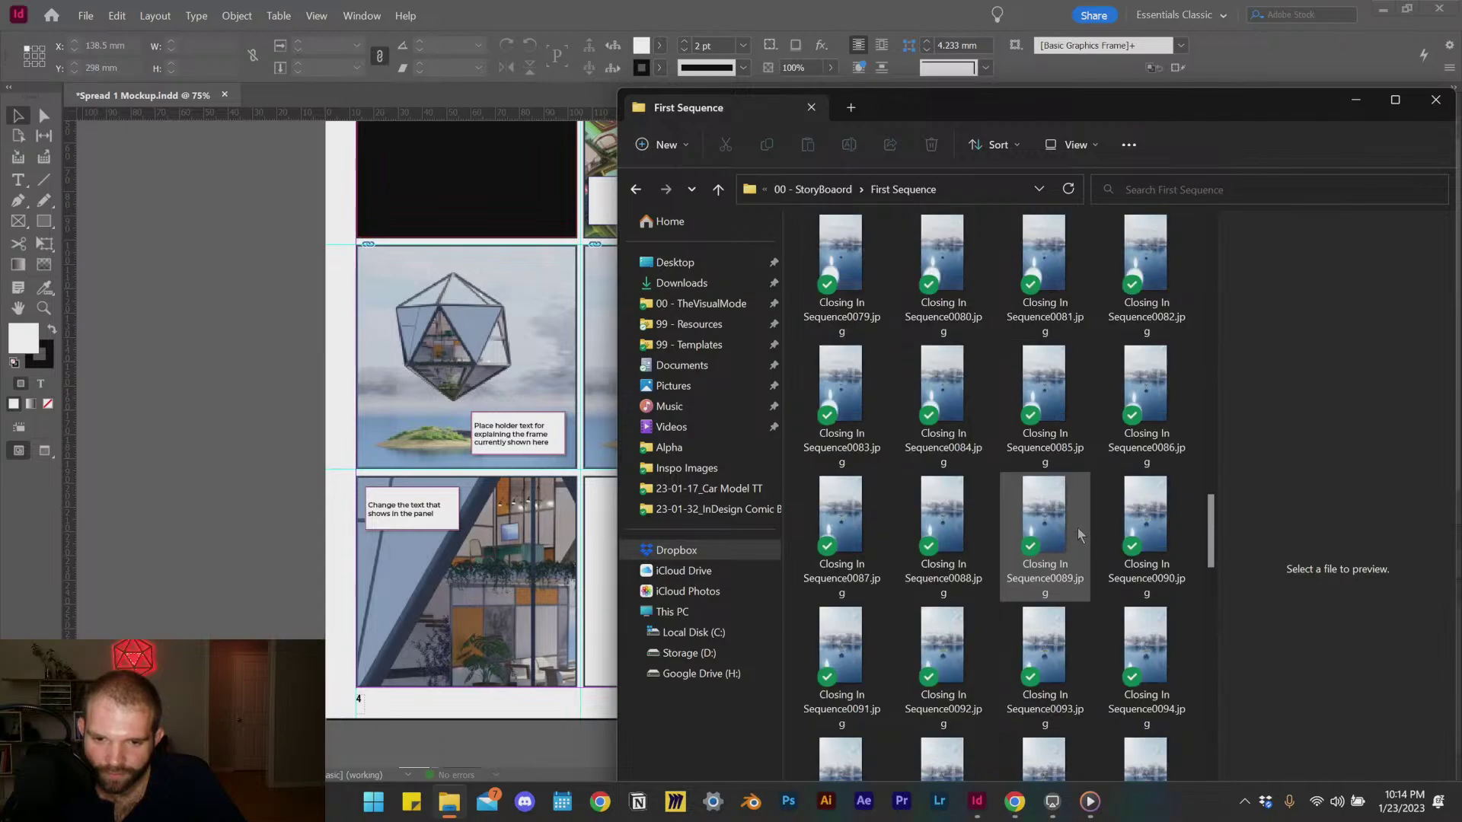
scroll(1099, 395, up, 15)
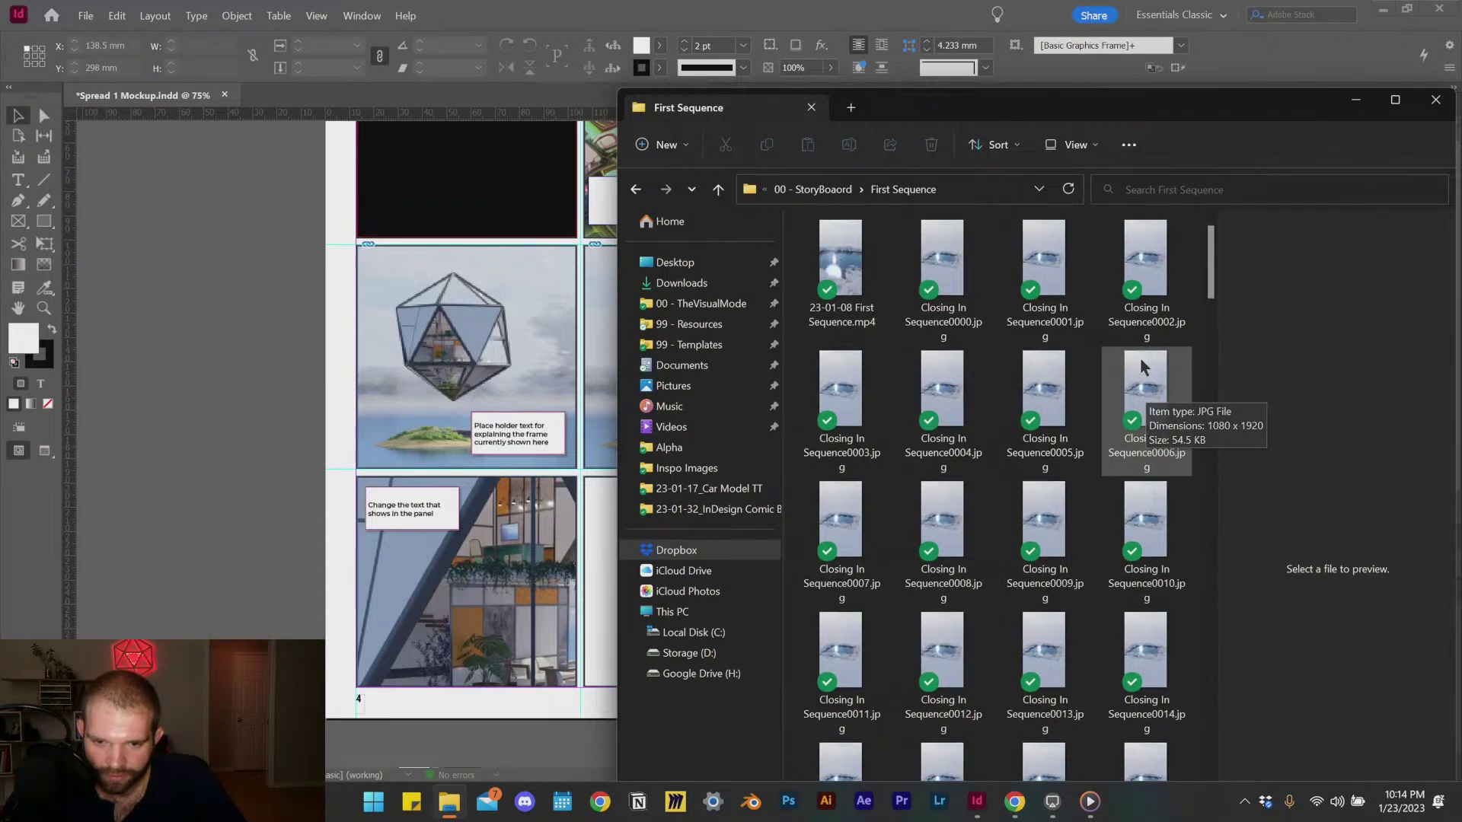
click(1146, 263)
drag(607, 375, 489, 359)
click(253, 345)
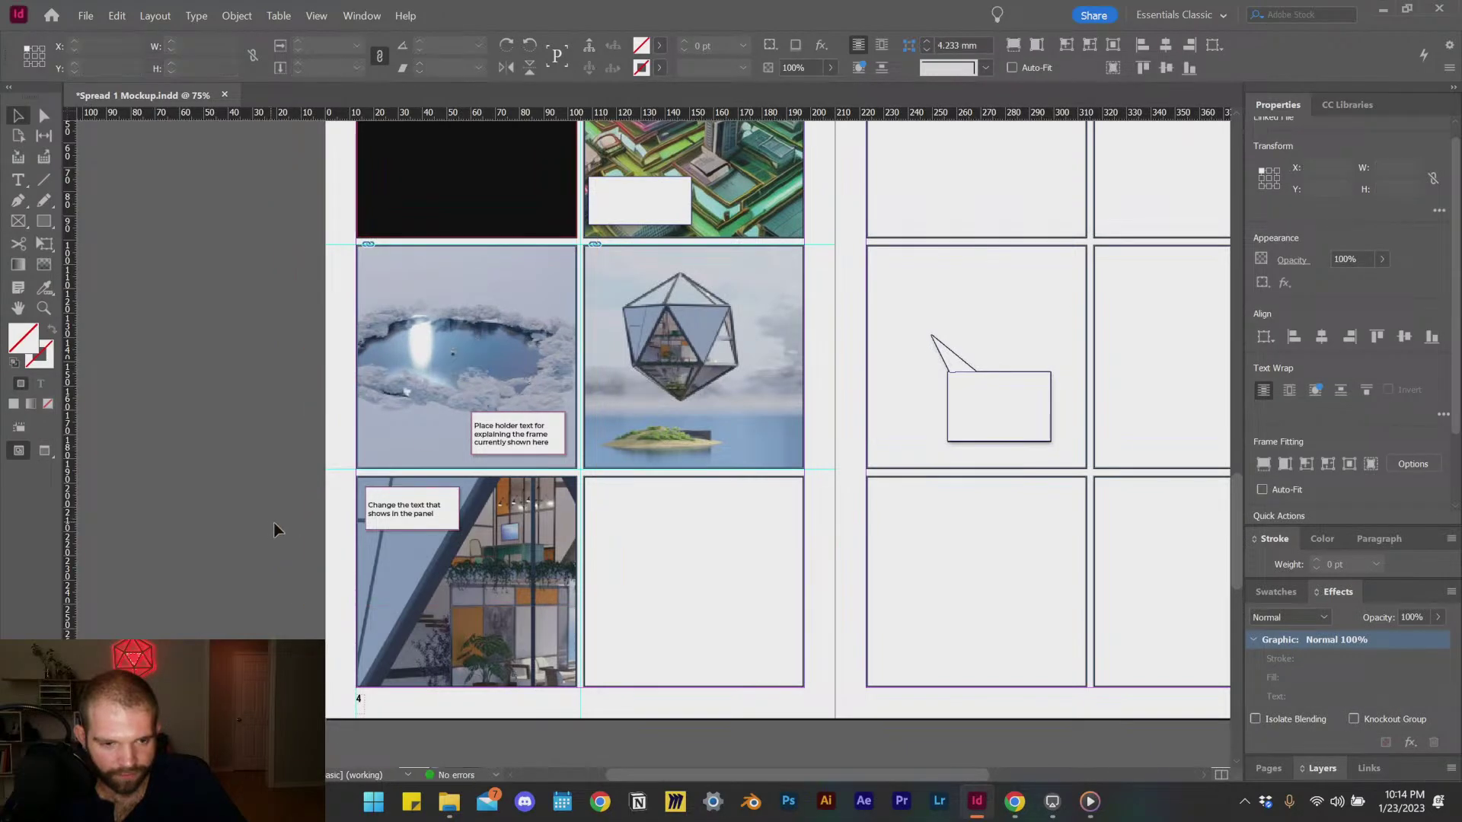
Step: Delete the empty lower-right panel on page 4 and move the interior image panel into its place
click(637, 676)
key(Delete)
drag(702, 668, 688, 668)
click(719, 717)
click(451, 809)
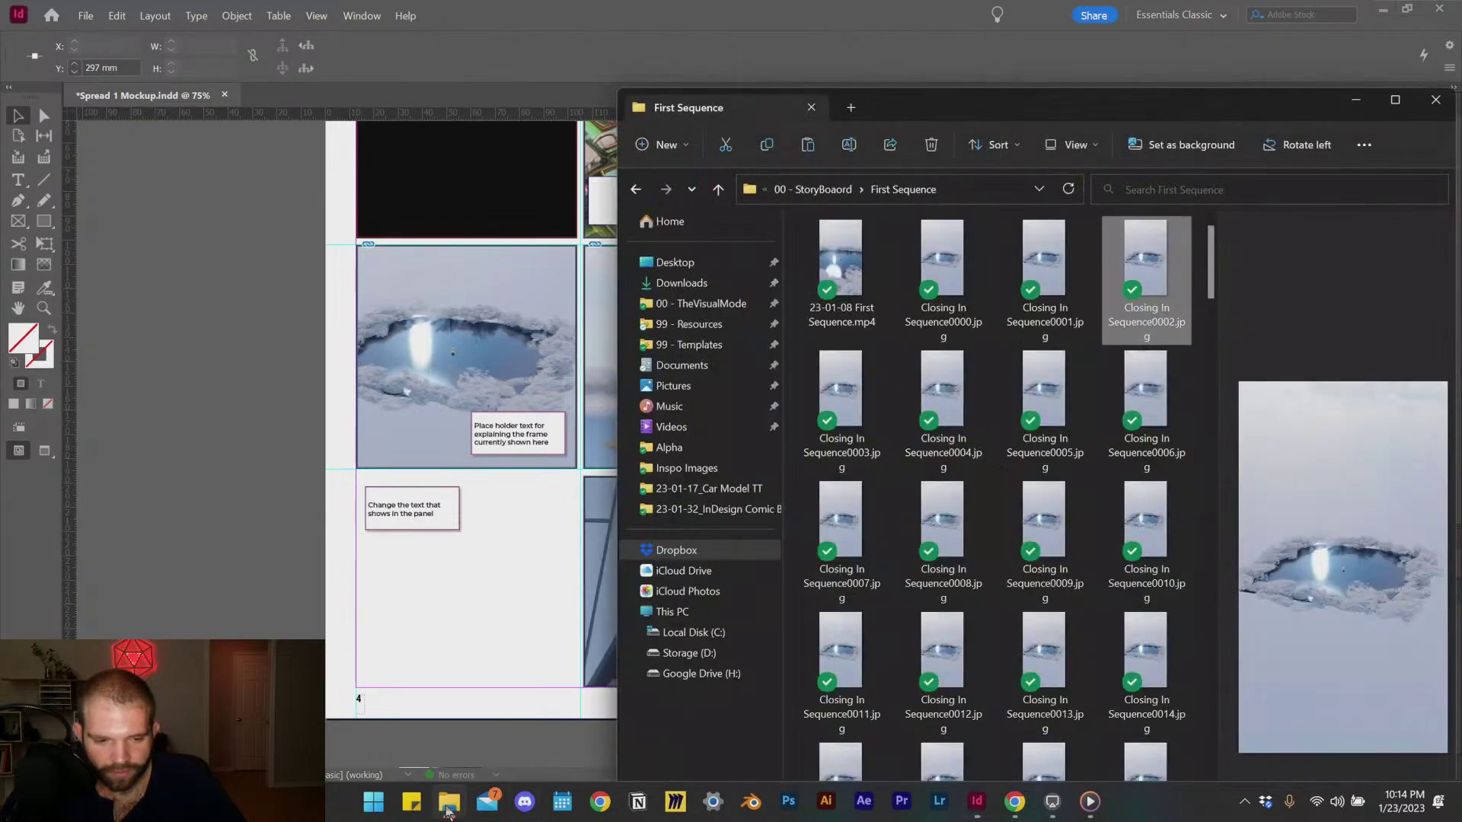
drag(936, 113, 993, 317)
Step: Duplicate the interior image panel back into the vacant lower-left space on page 4, behind its caption
click(623, 580)
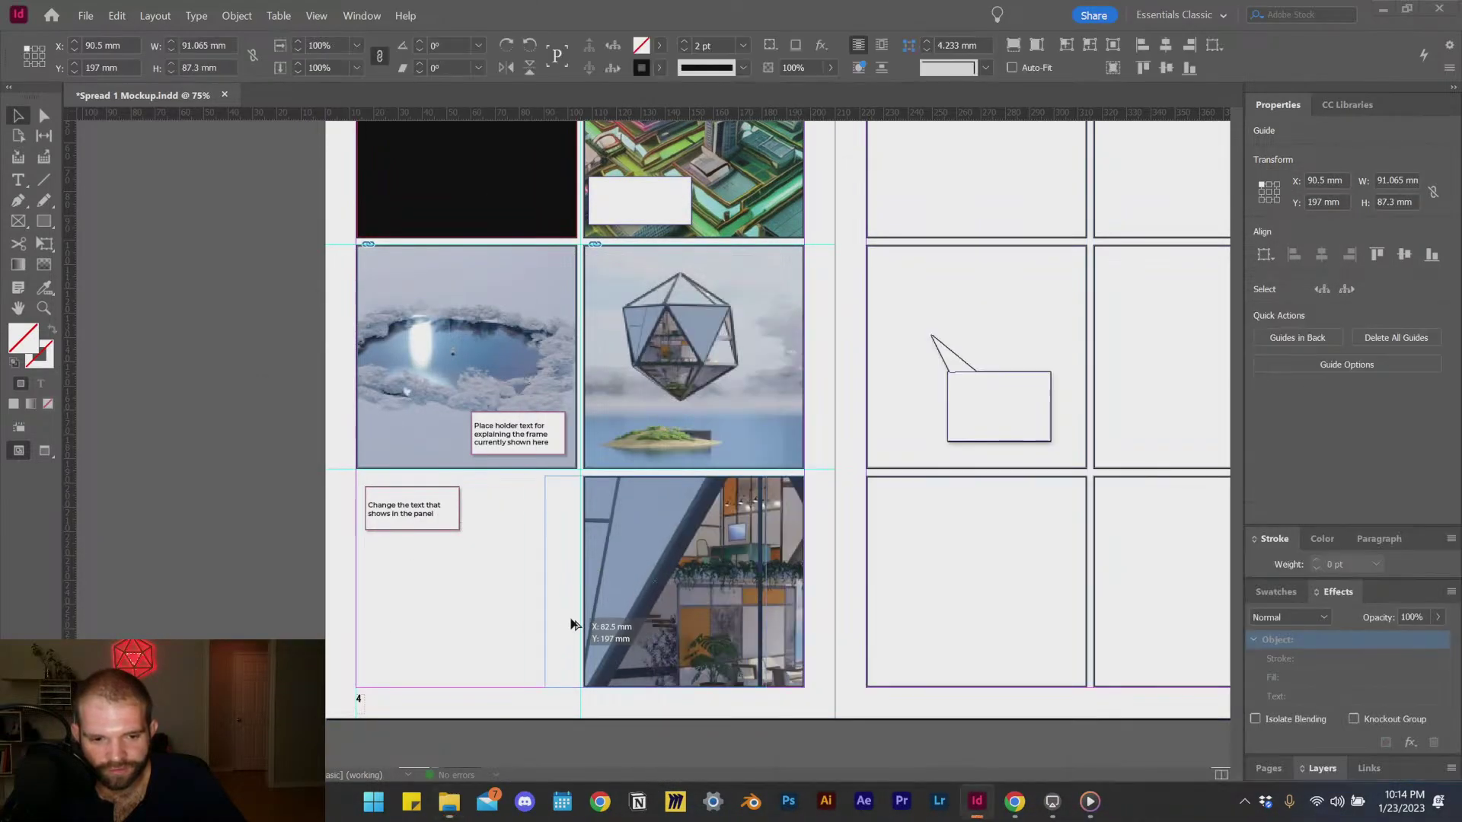
drag(571, 620, 408, 668)
click(396, 752)
click(449, 801)
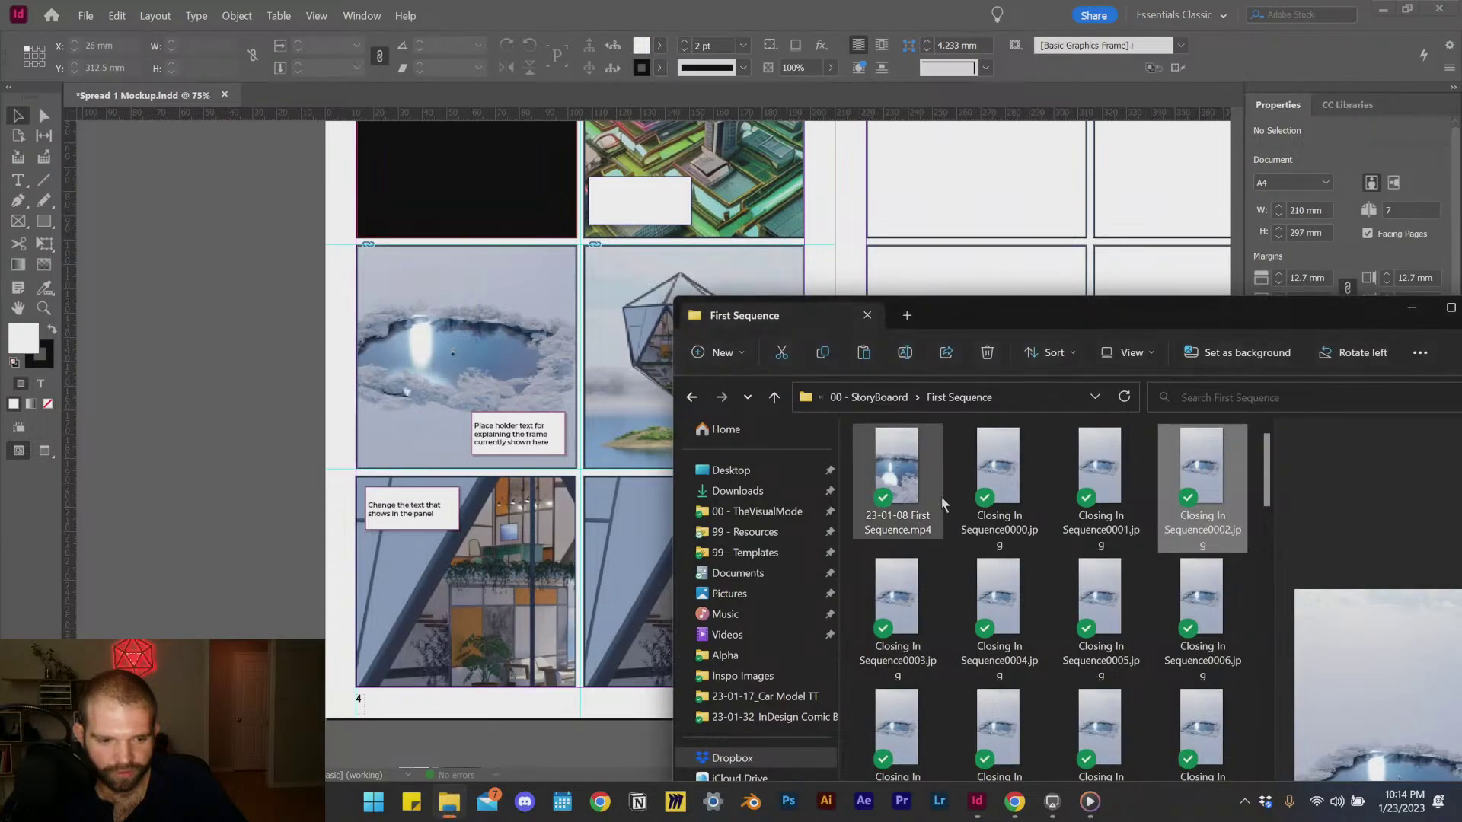
click(510, 716)
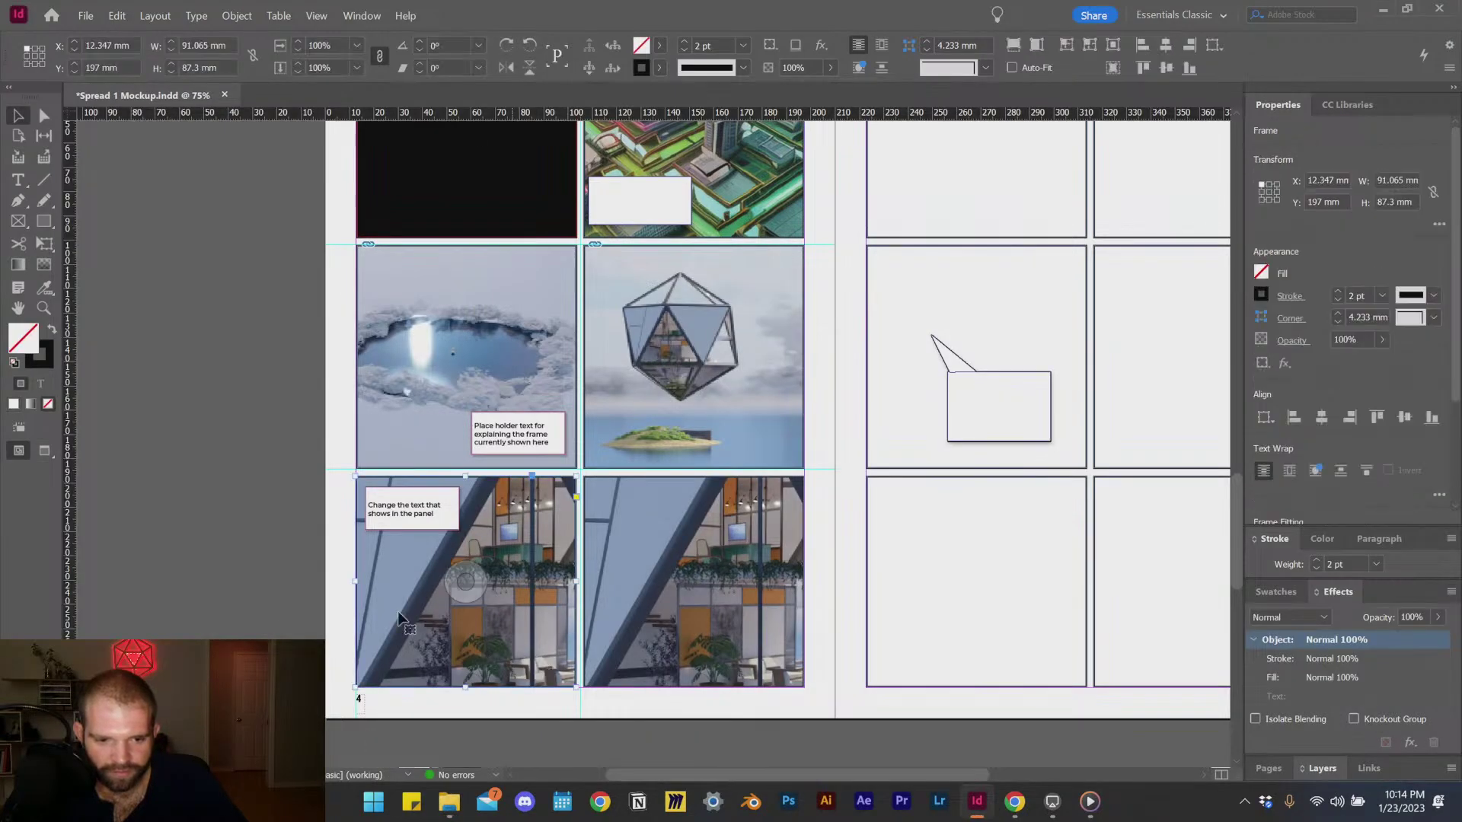
scroll(368, 635, up, 4)
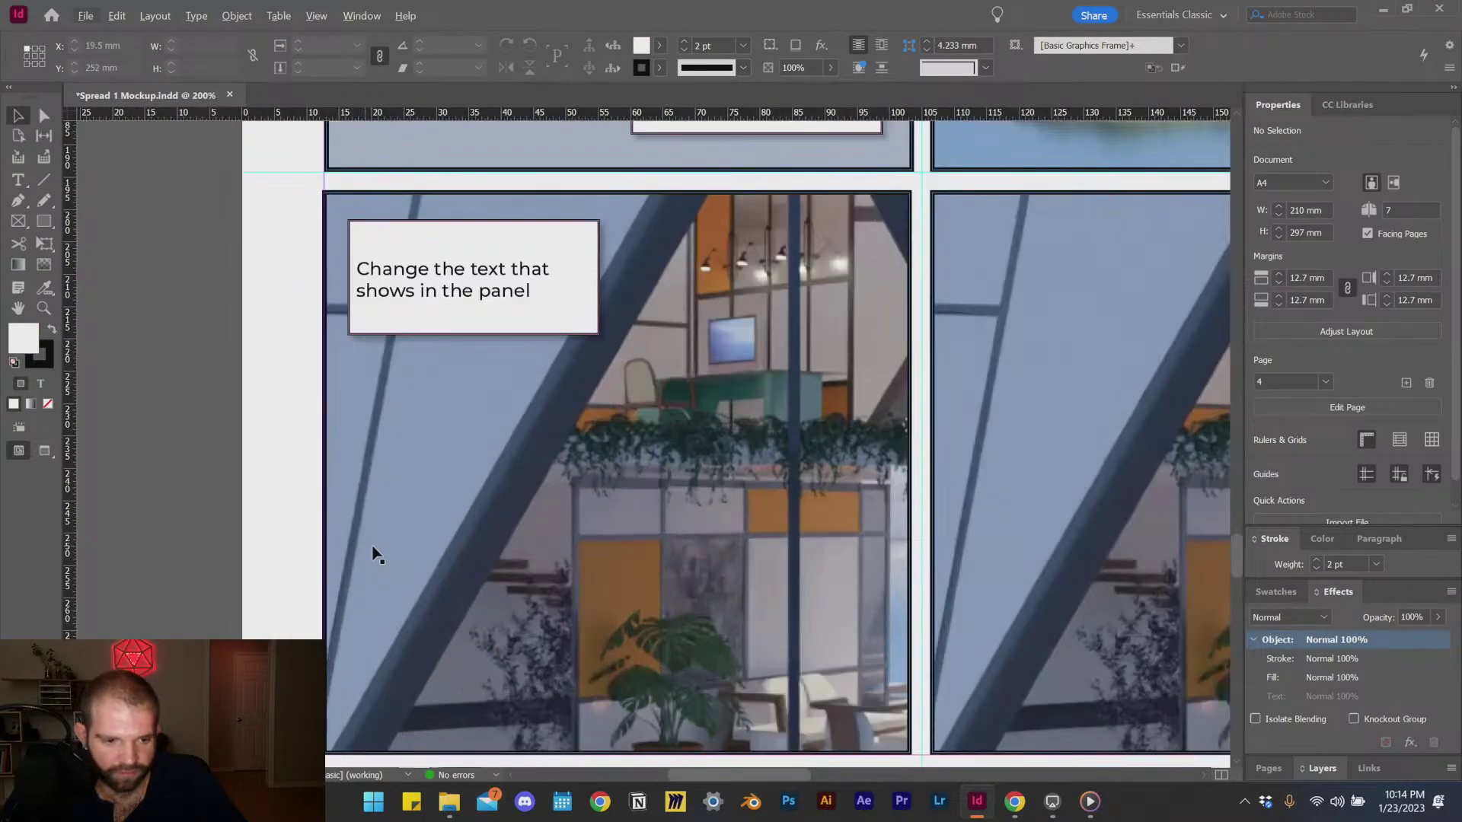
scroll(375, 517, down, 4)
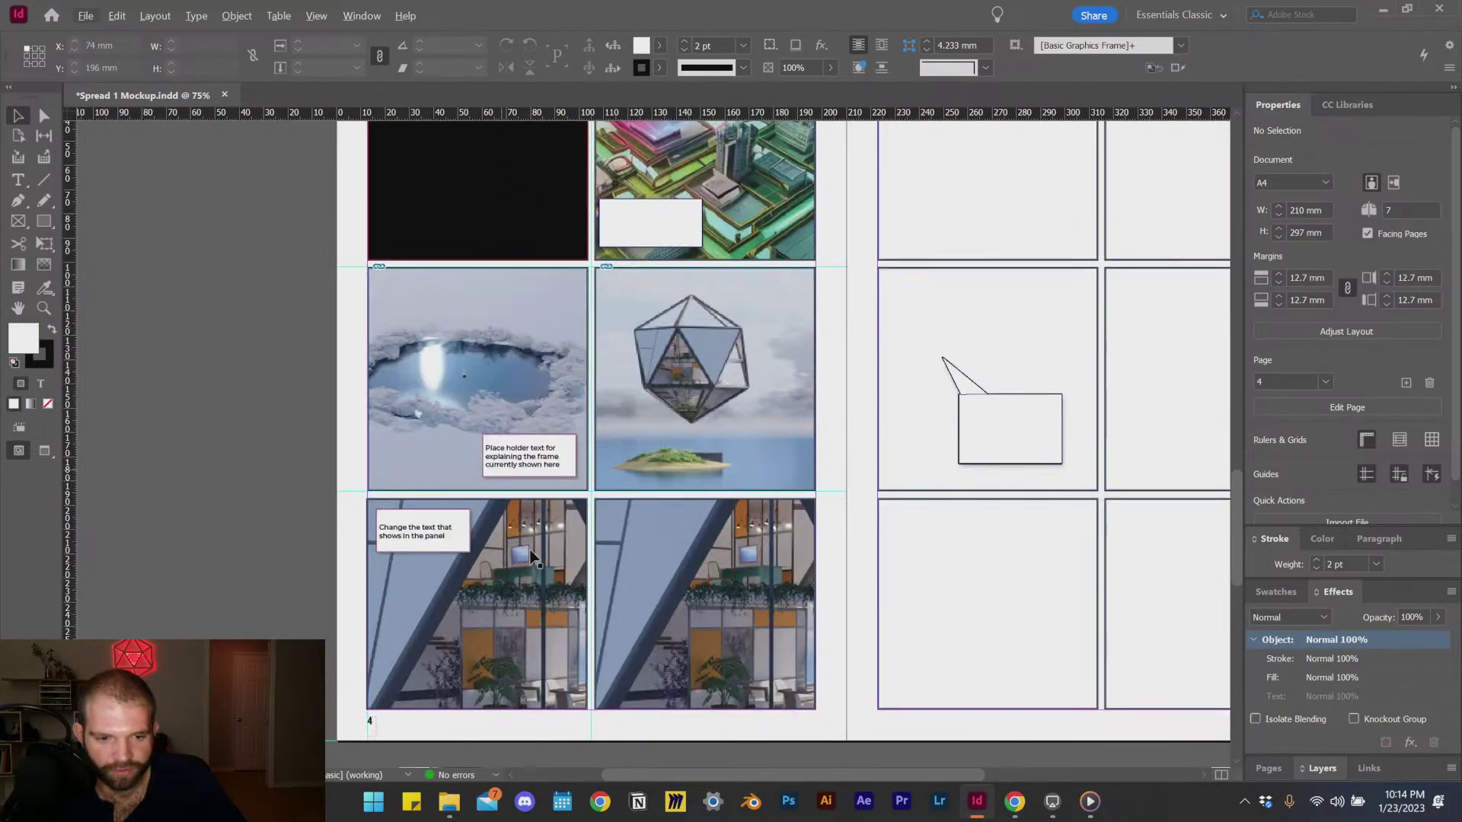
scroll(476, 602, up, 1)
Step: Examine the frames in the First Sequence folder in File Explorer for one to fill the next comic panel
click(449, 806)
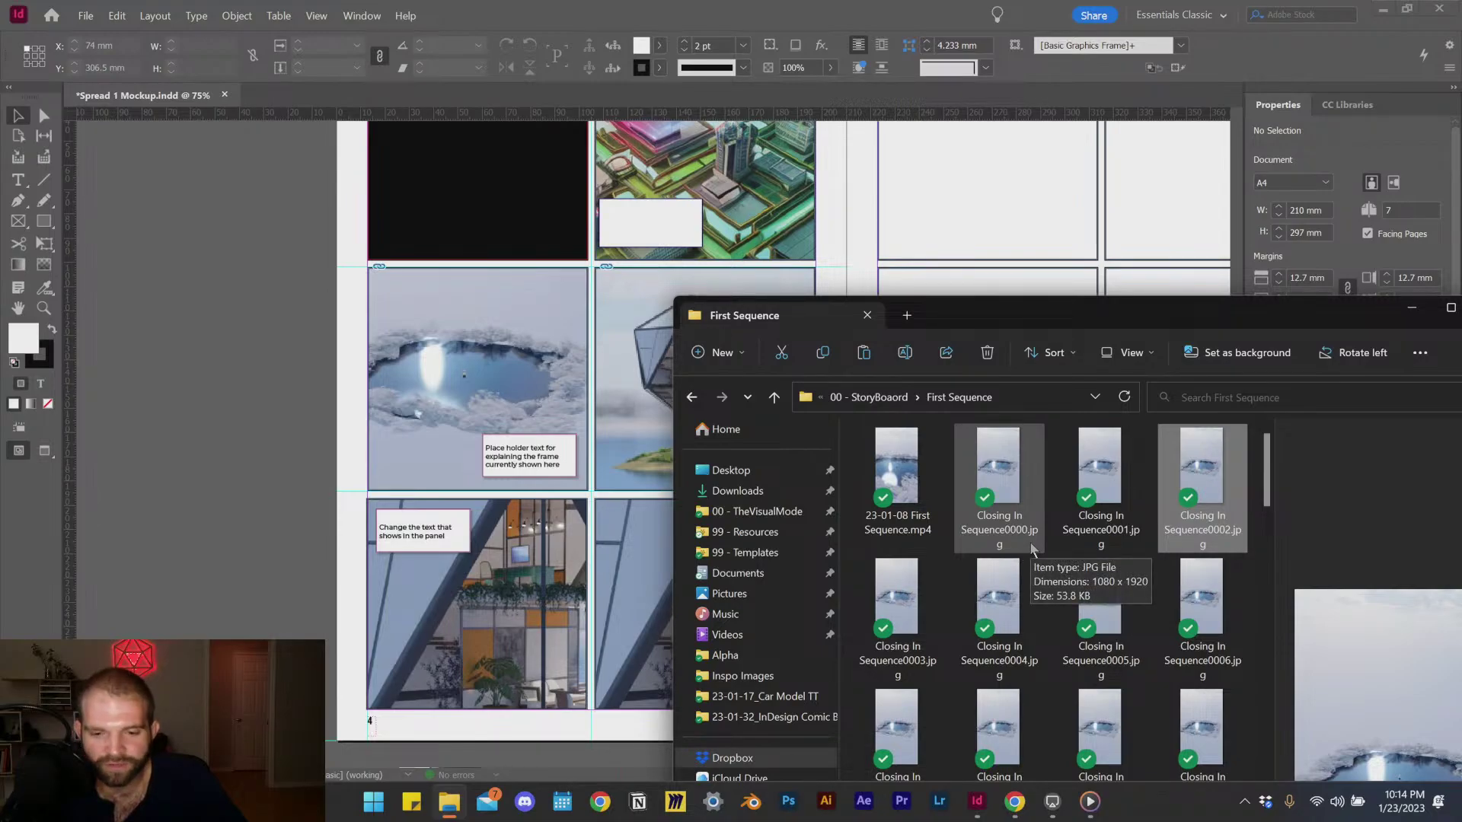
scroll(1185, 601, down, 5)
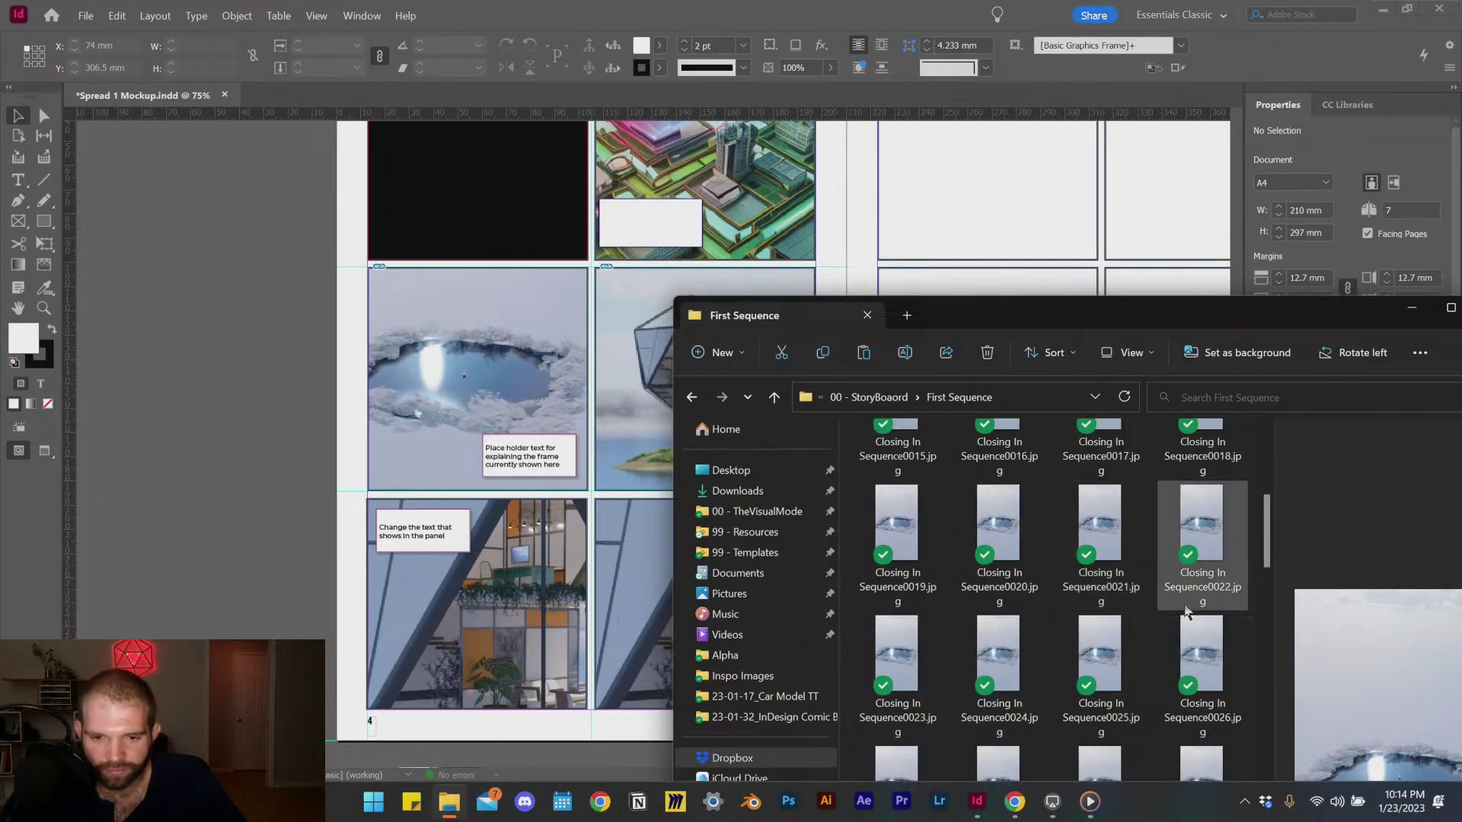
drag(976, 304, 1171, 119)
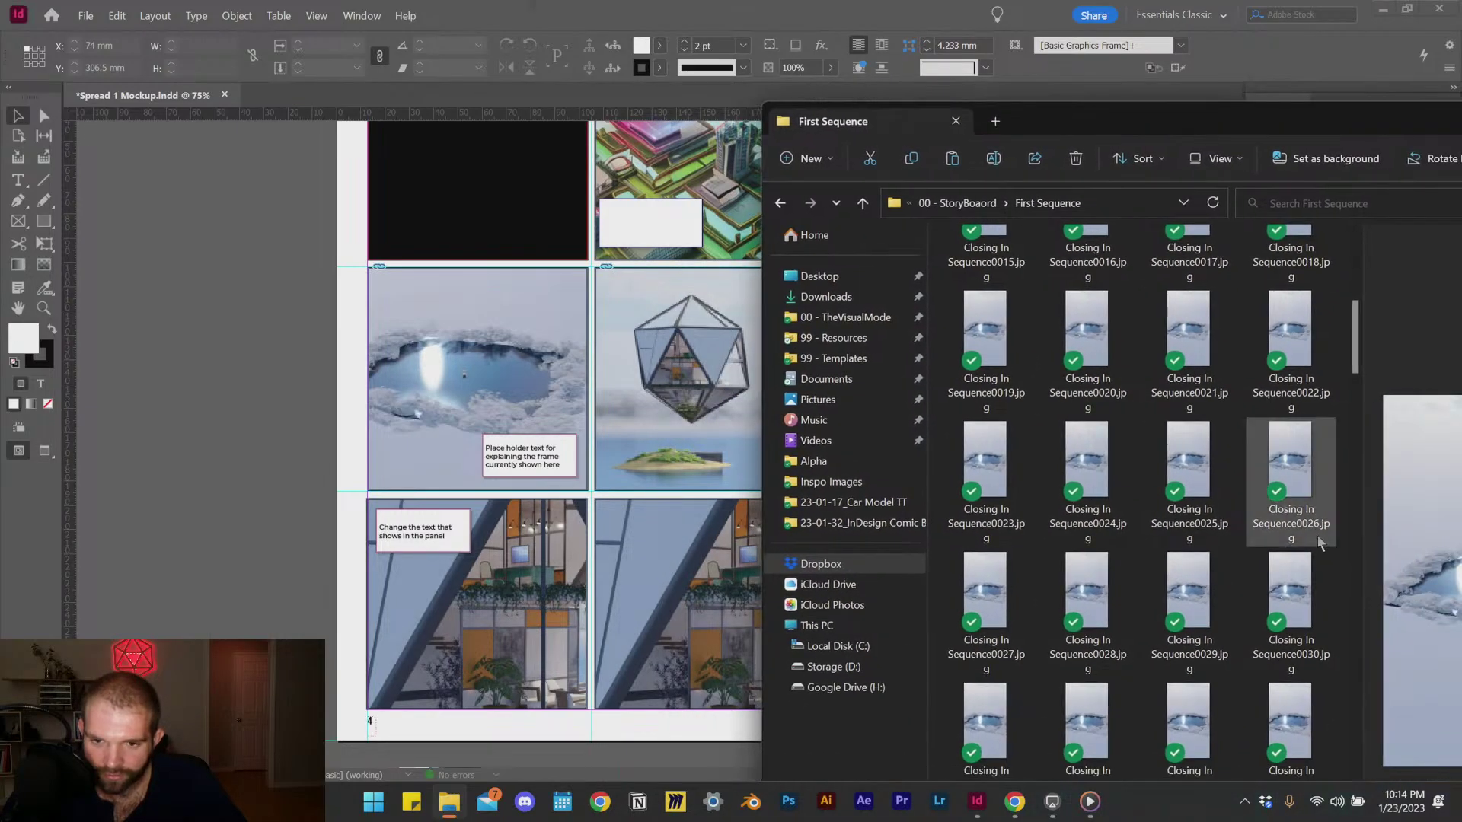
scroll(1237, 569, down, 20)
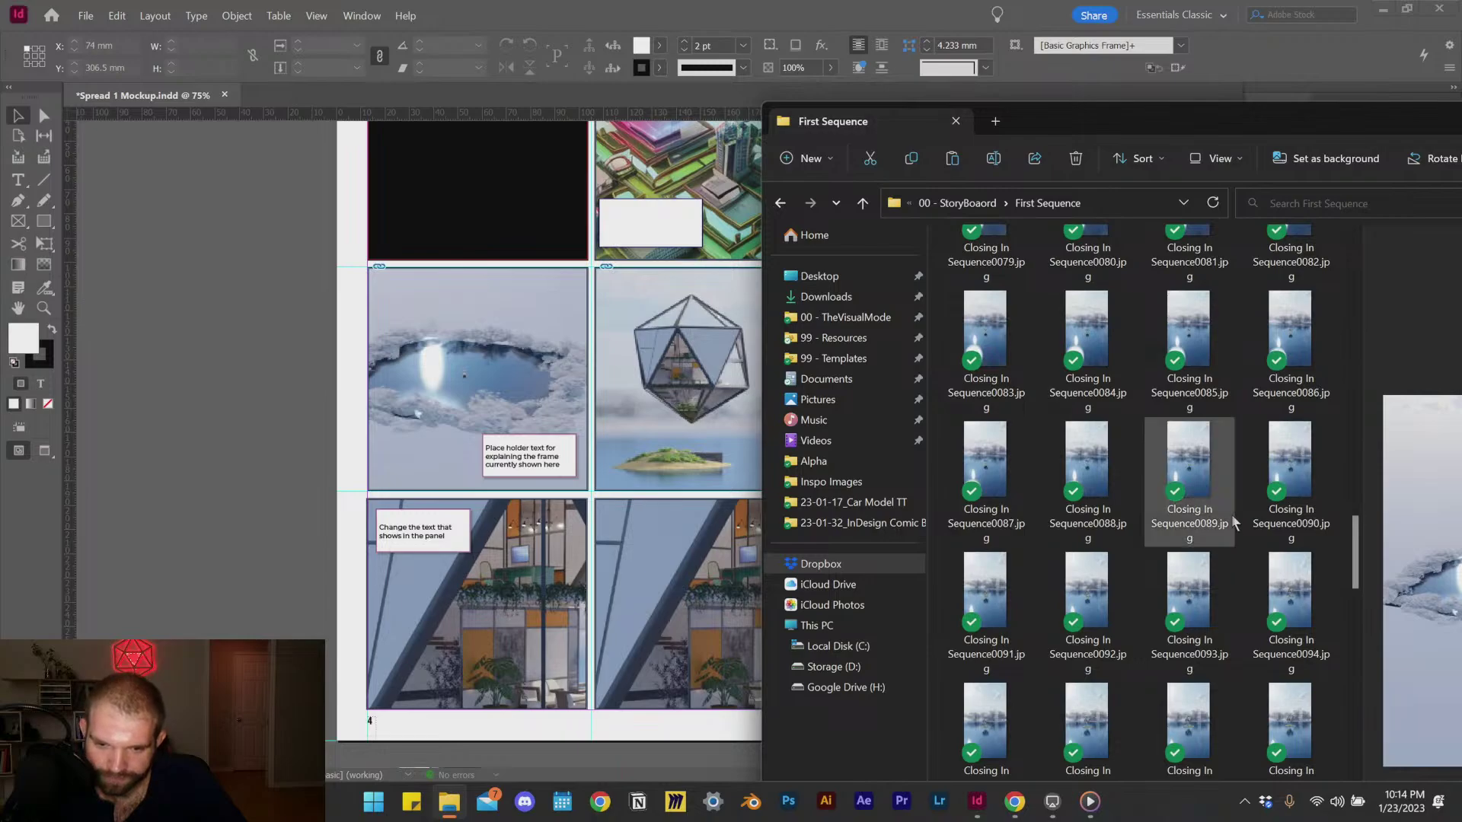
scroll(1232, 510, down, 1)
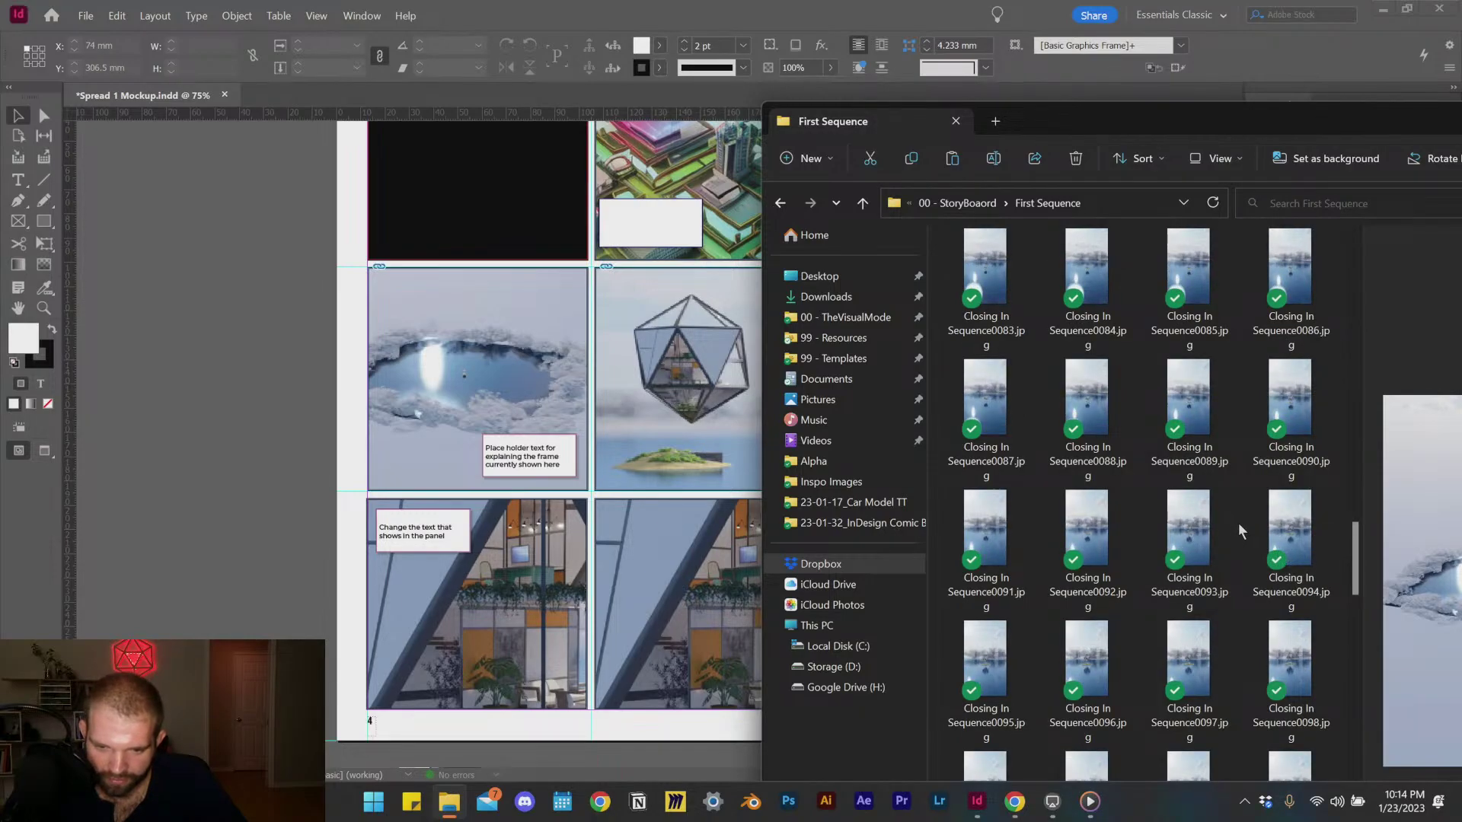
scroll(1238, 522, up, 7)
scroll(1249, 533, down, 11)
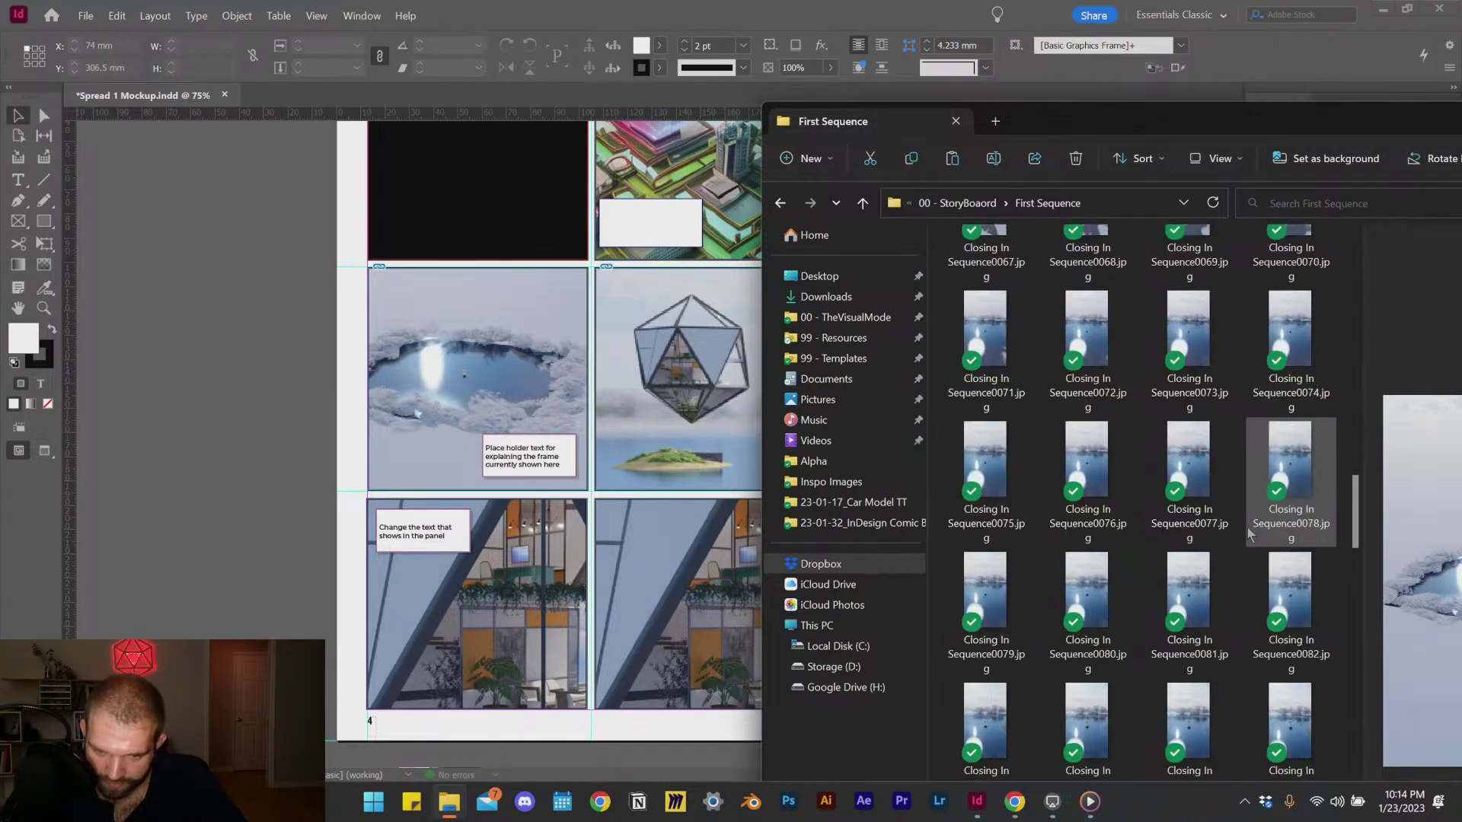
scroll(1249, 534, up, 5)
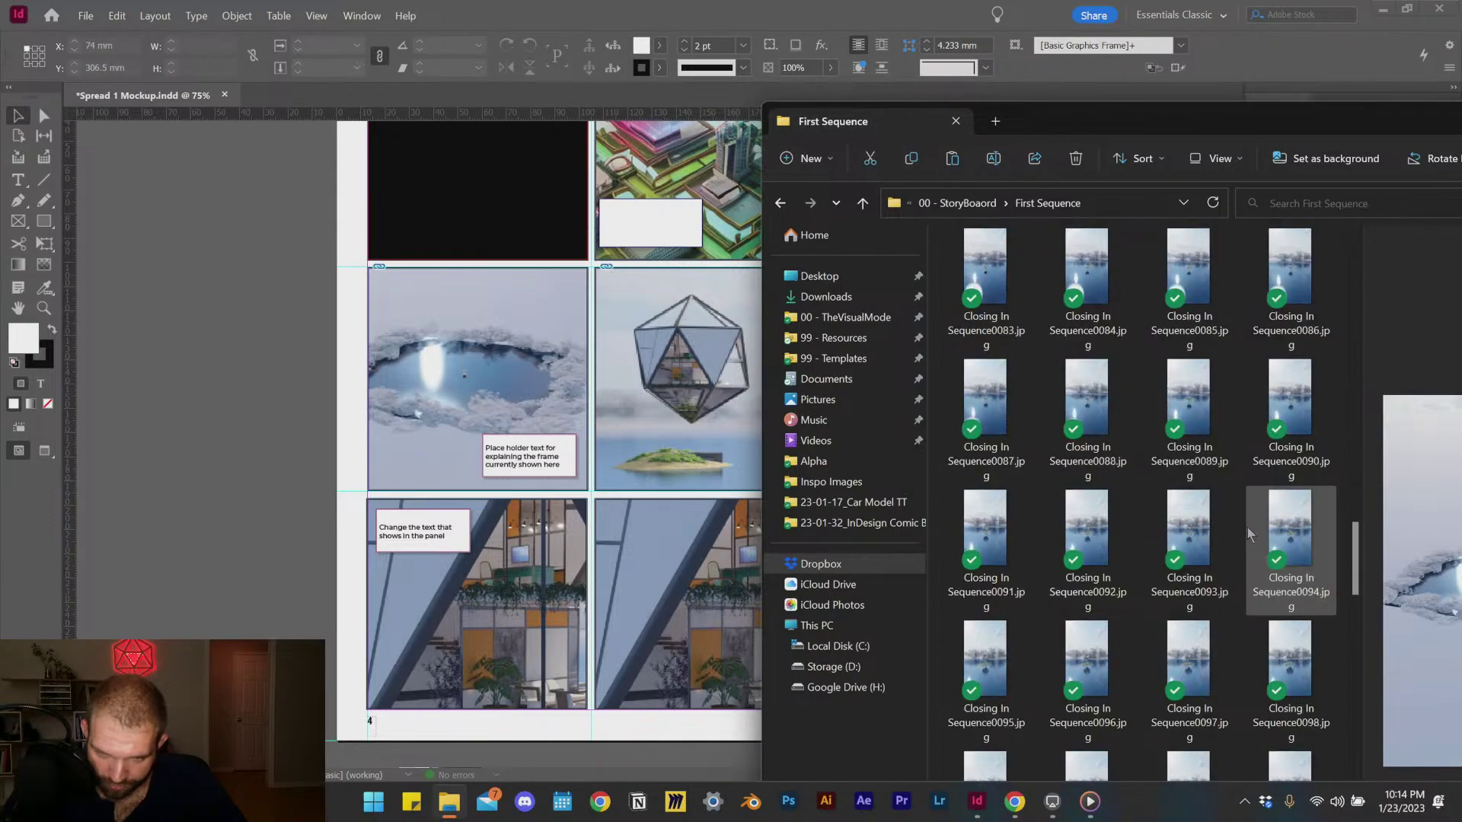
drag(1188, 404, 739, 425)
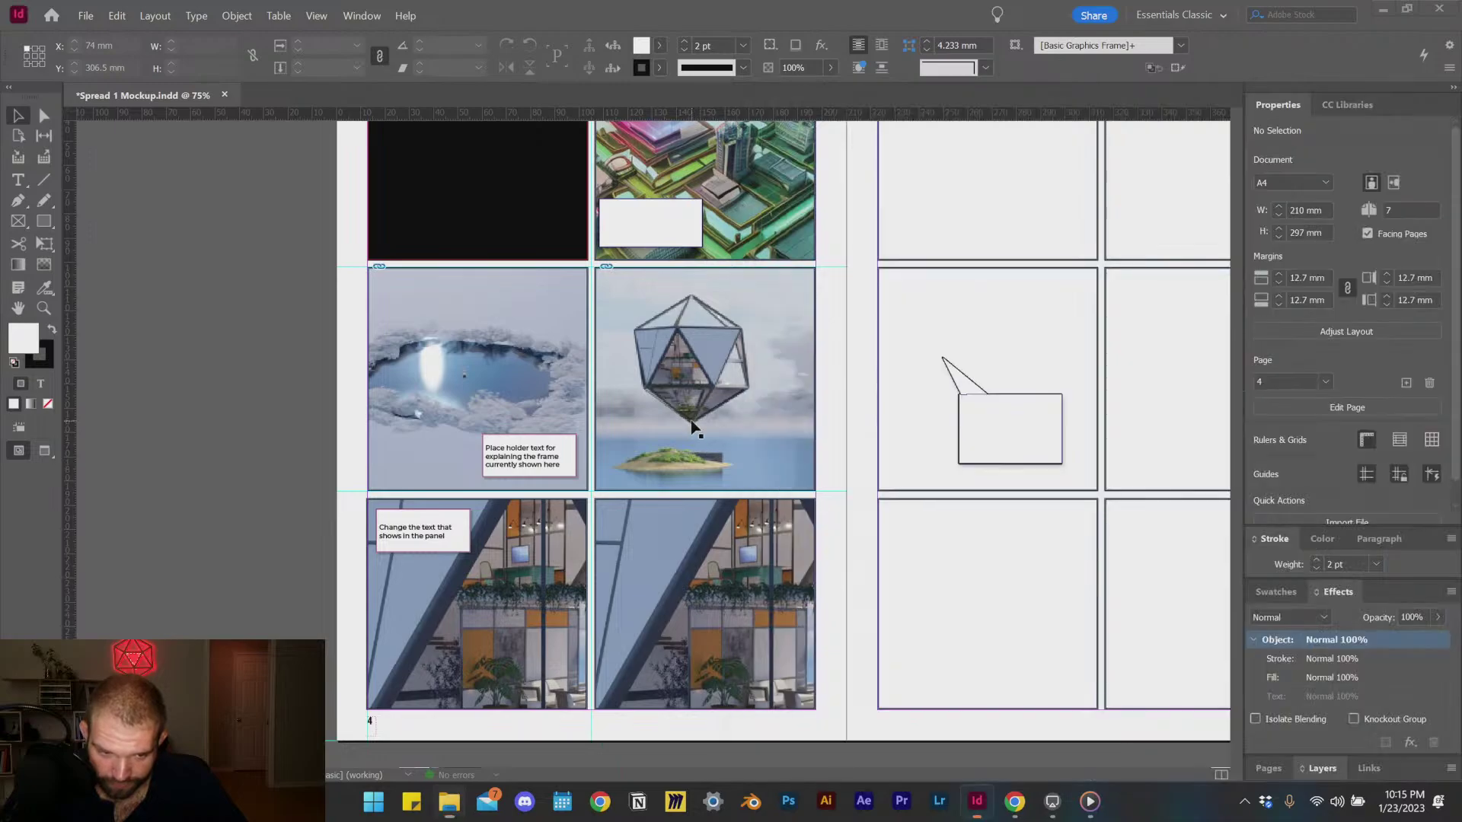
Step: Replace the lower-left interior panel on page 4 with a row-height copy of the polyhedron panel, placing captions at the lower right of both polyhedron panels
key(ctrl+v)
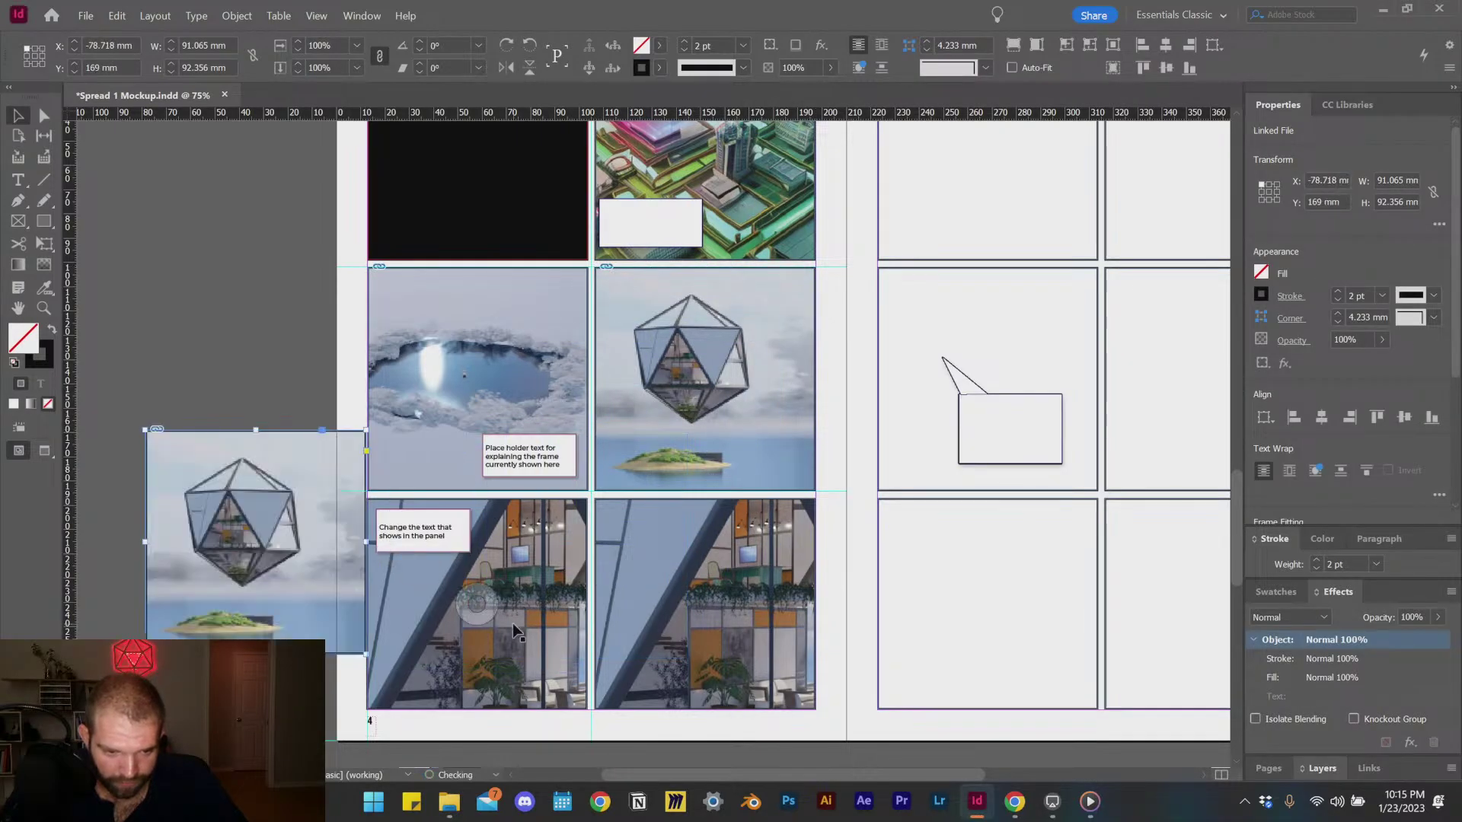
click(513, 622)
click(513, 632)
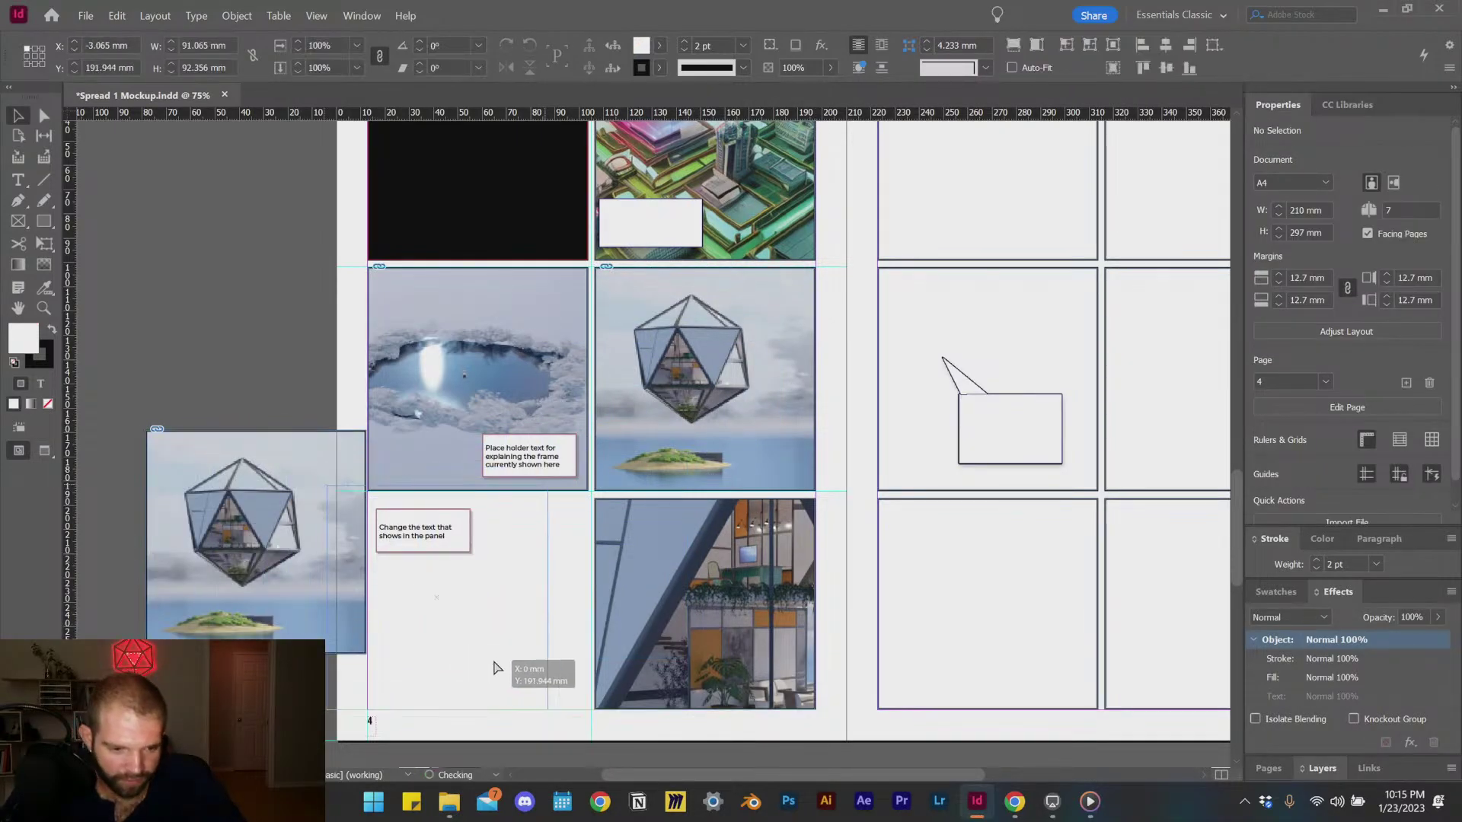
key(ctrl+z)
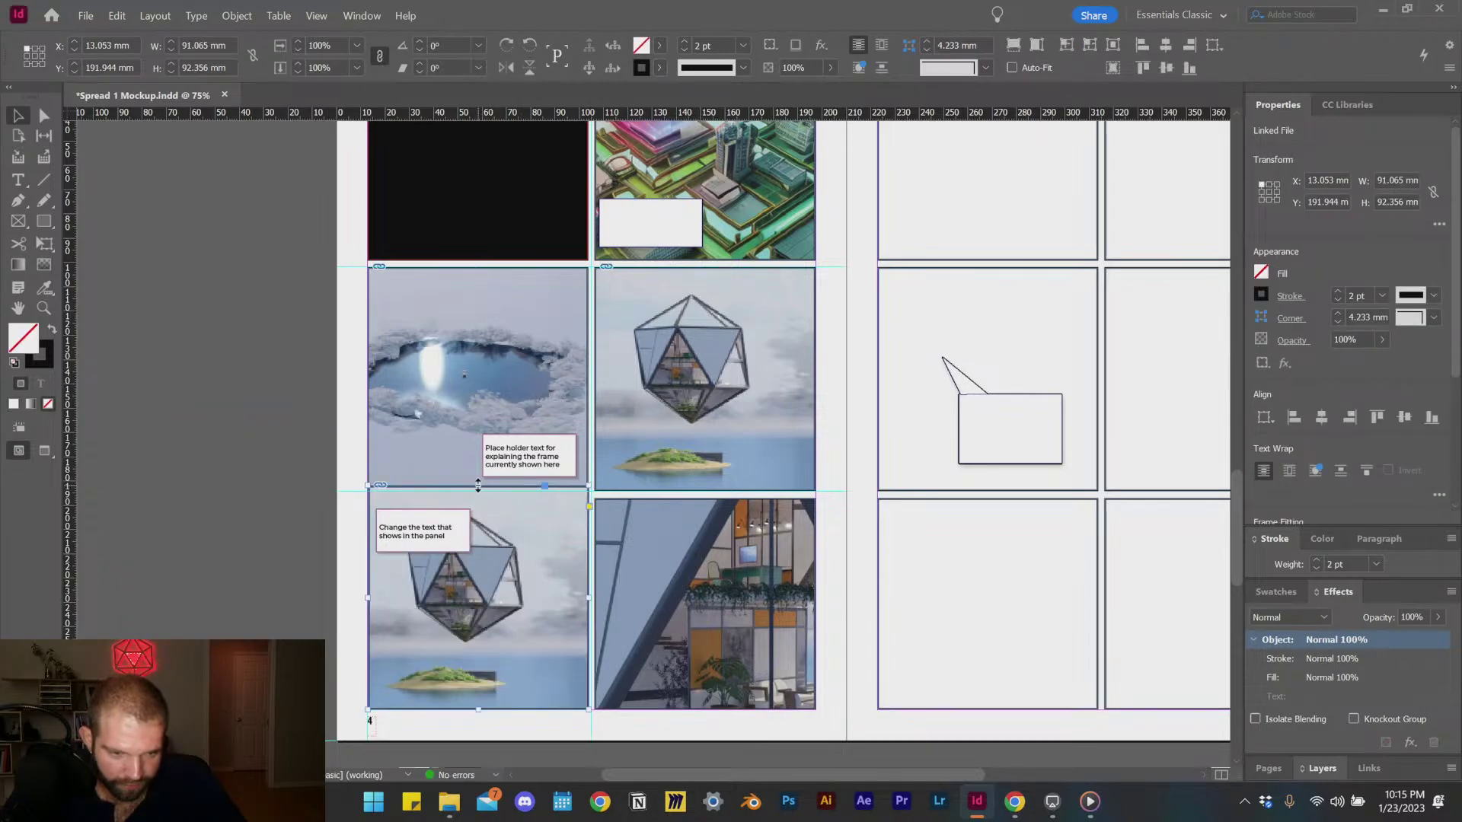
key(ctrl+z)
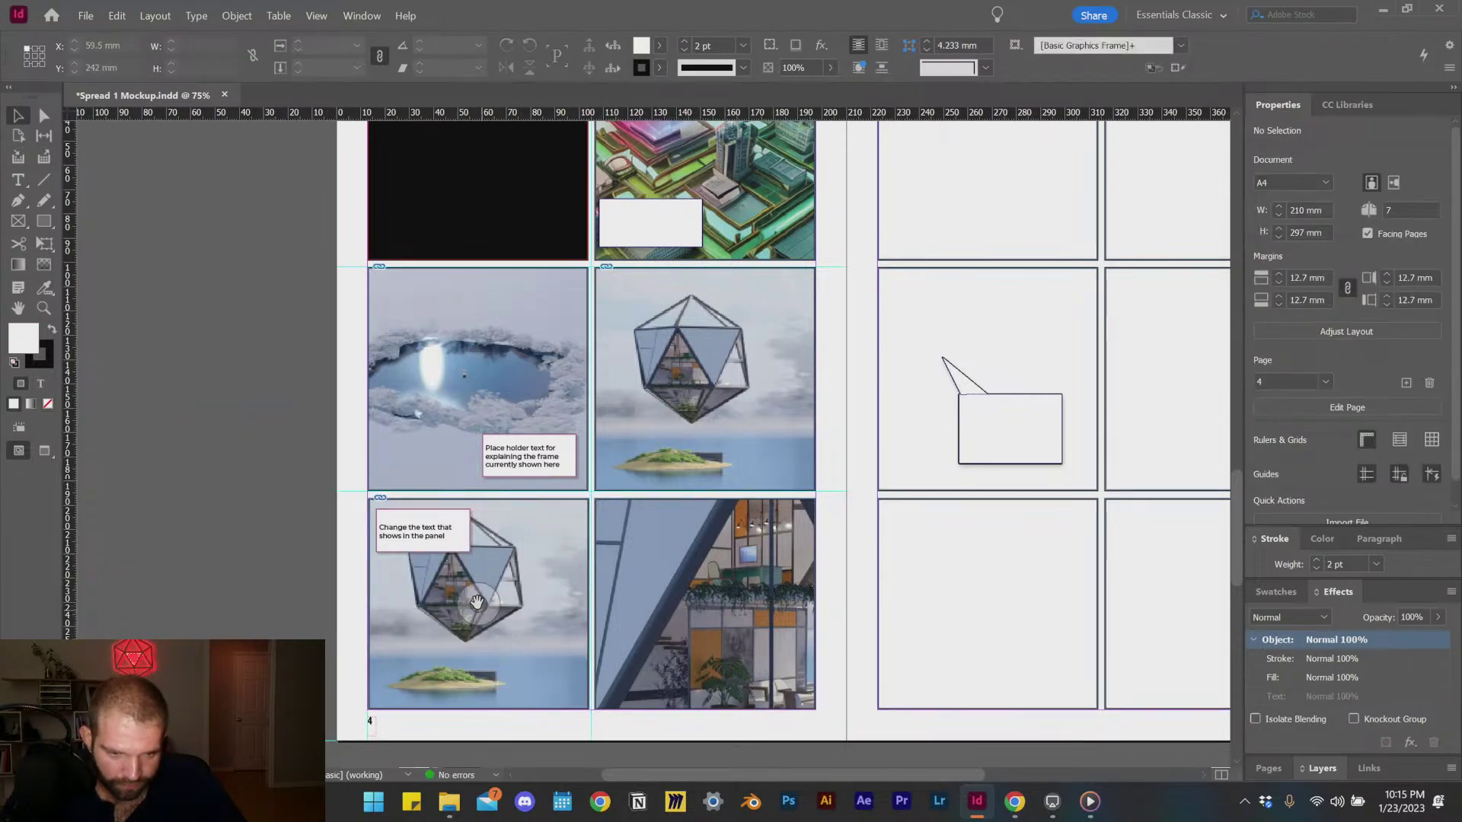
drag(435, 537, 526, 683)
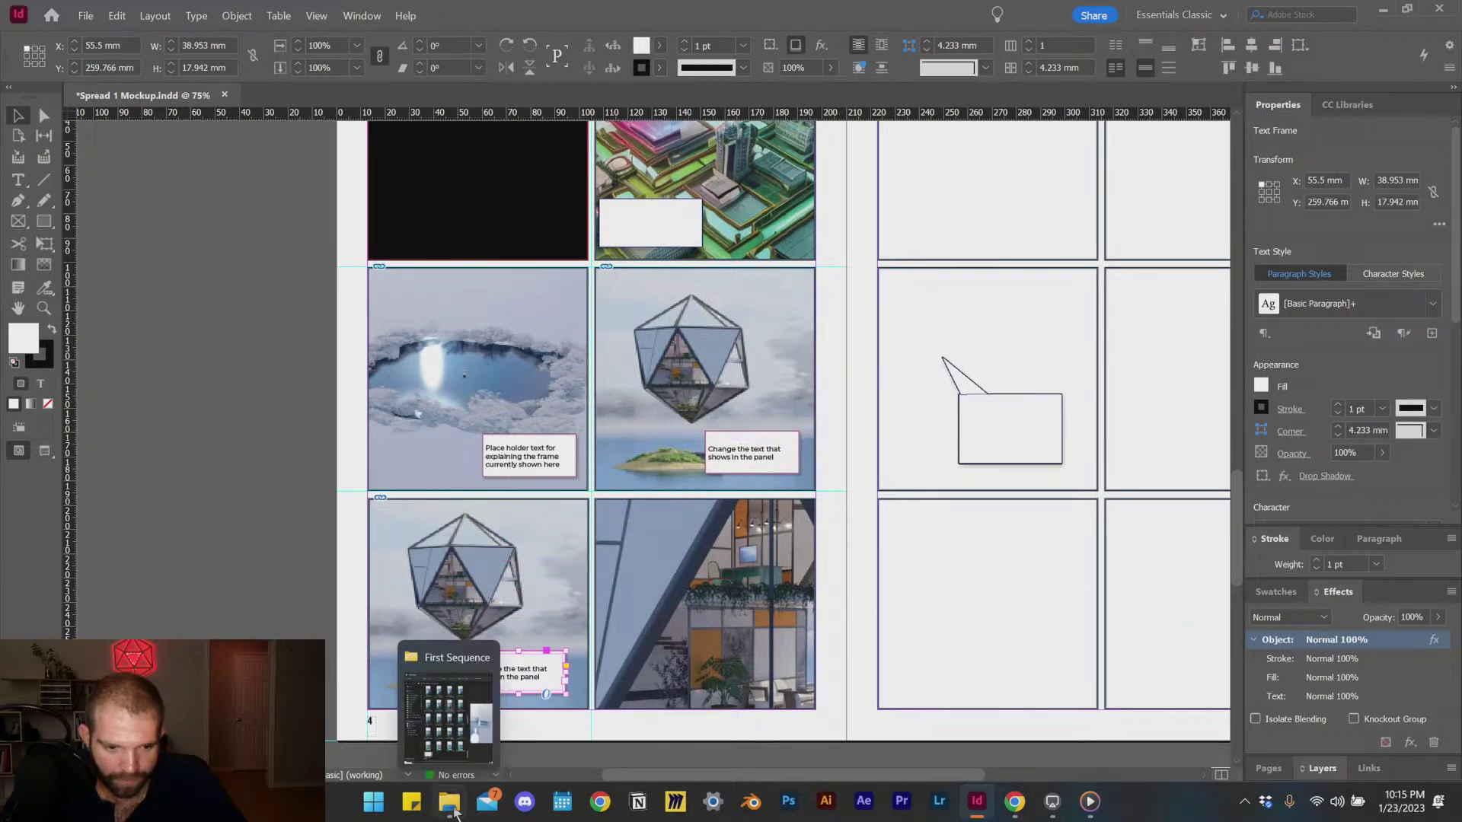
Step: Try "Closing In Sequence0085.jpg" from File Explorer as the lower-left panel's image, scaled to about 28% and shifted right within its frame
click(450, 801)
drag(1163, 583, 498, 607)
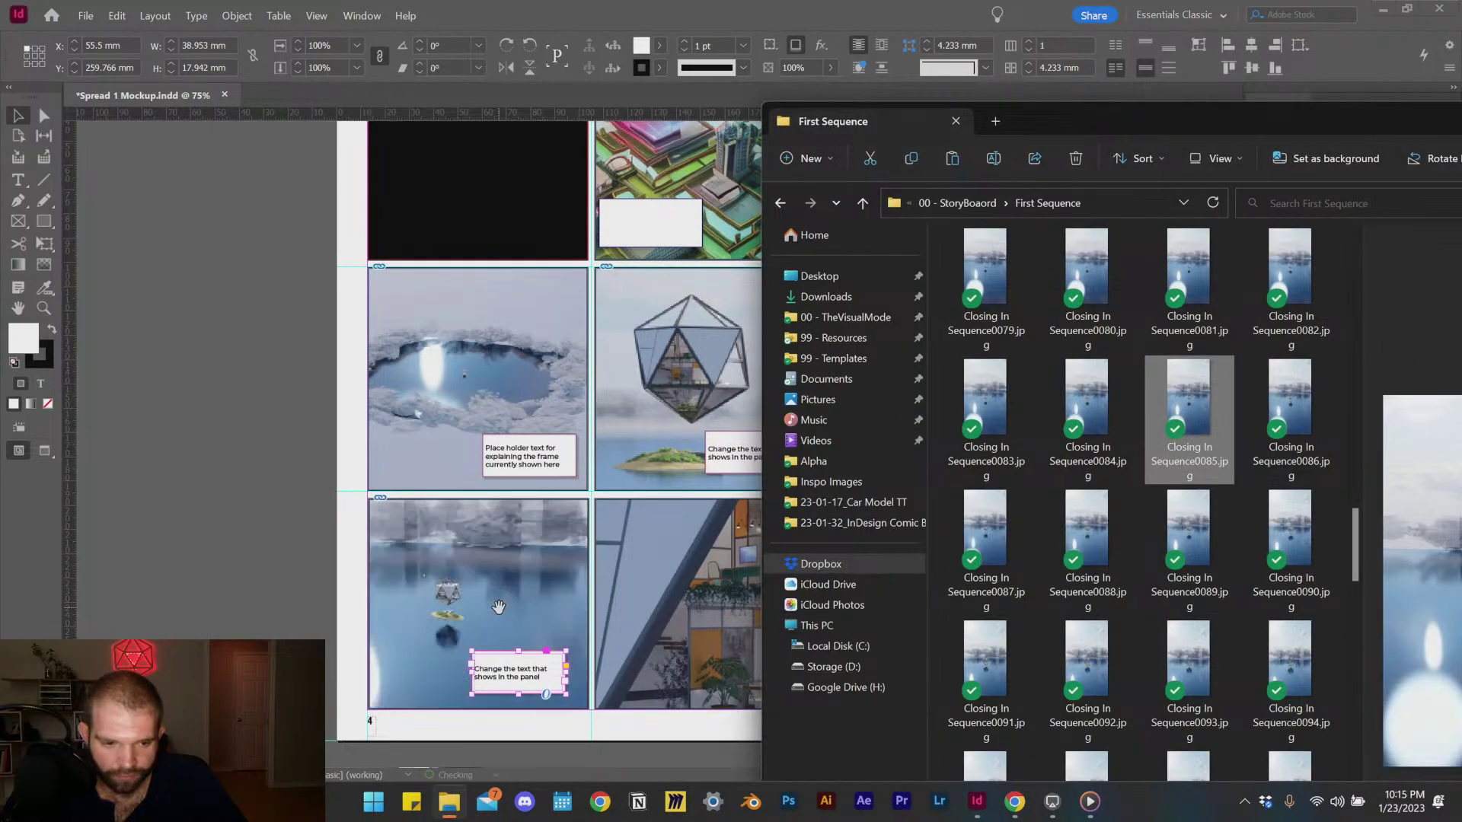
click(482, 601)
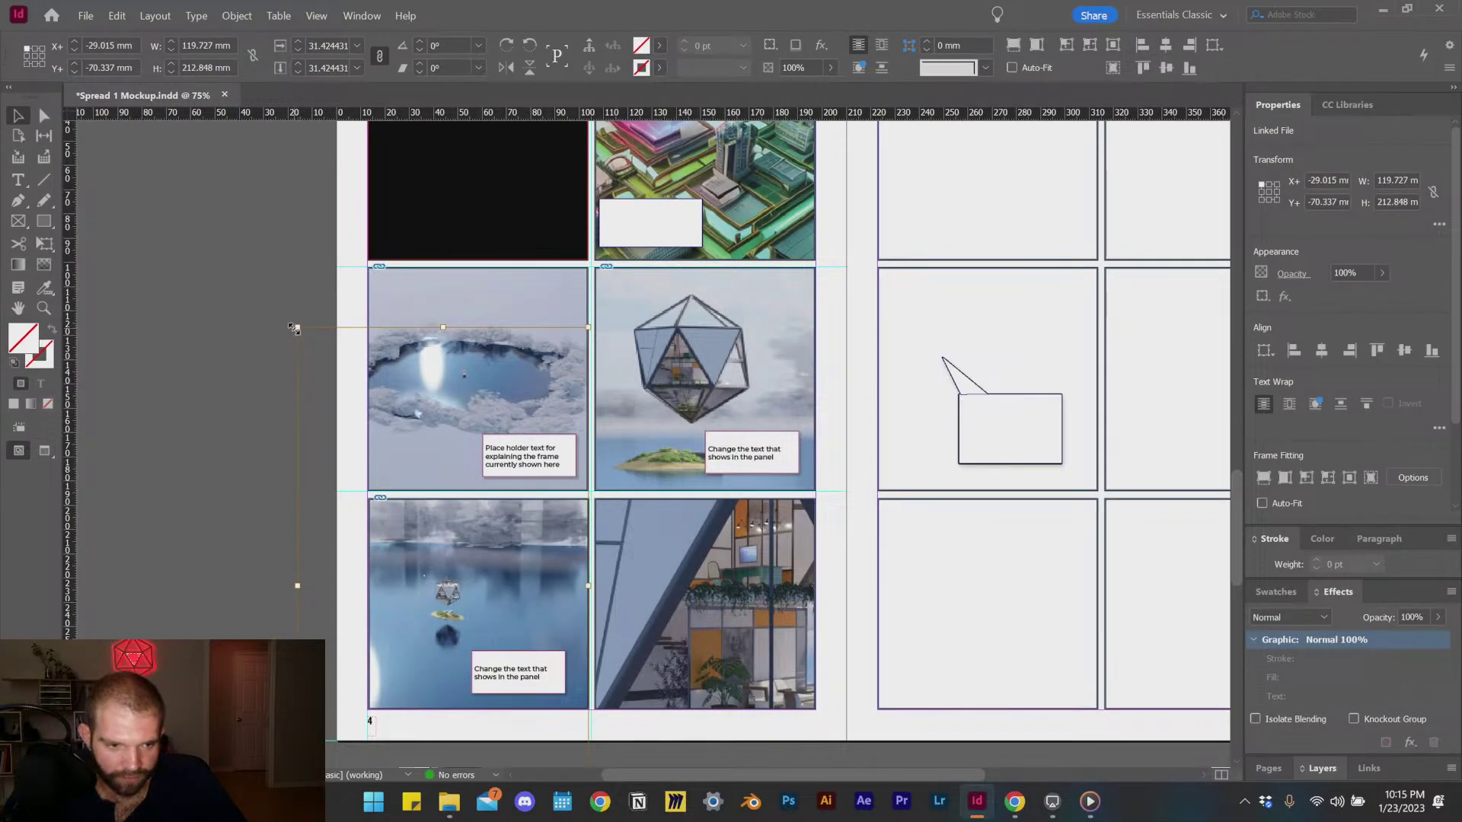
drag(294, 329, 316, 348)
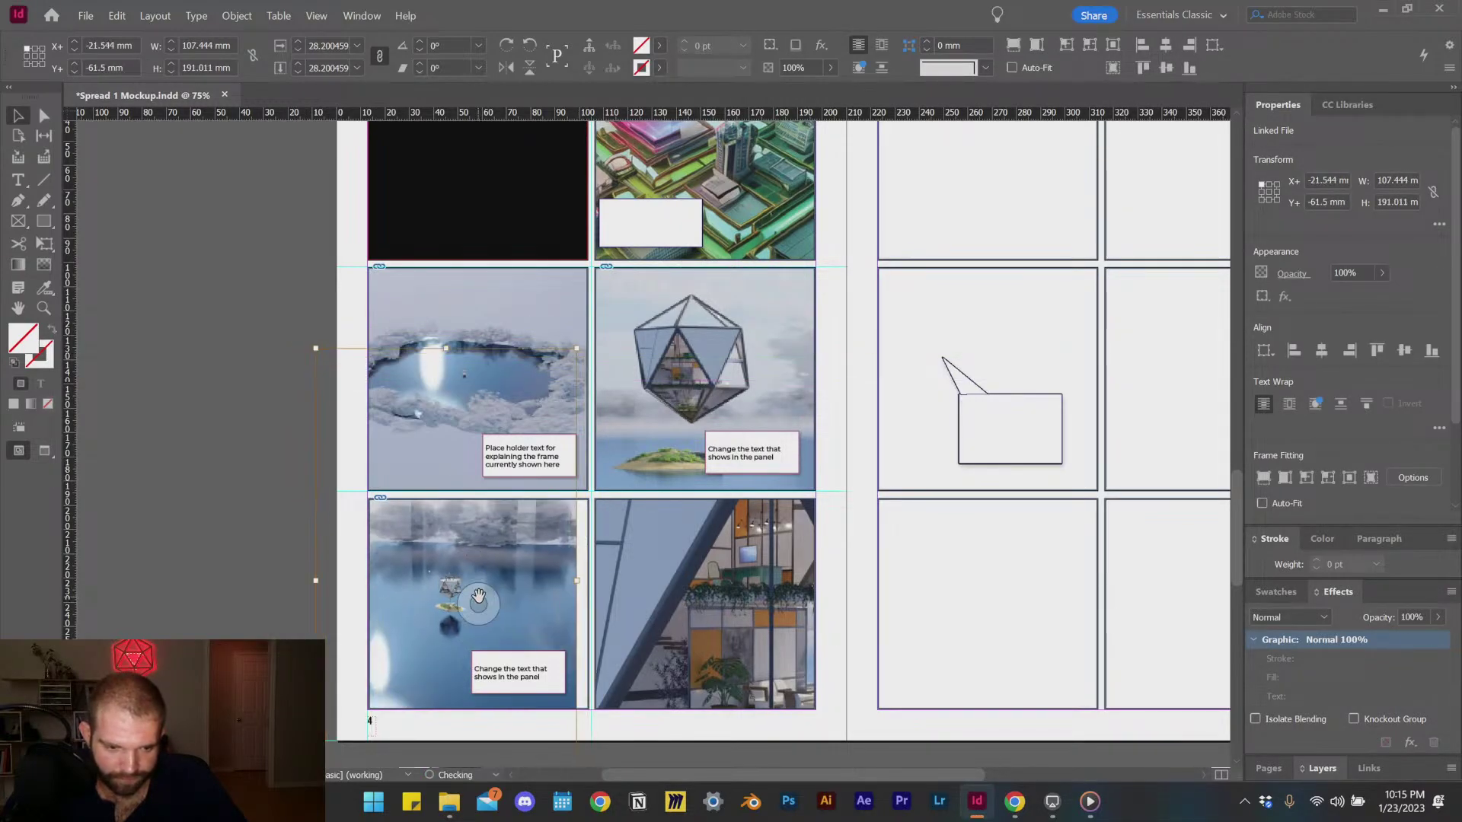
drag(478, 602, 491, 613)
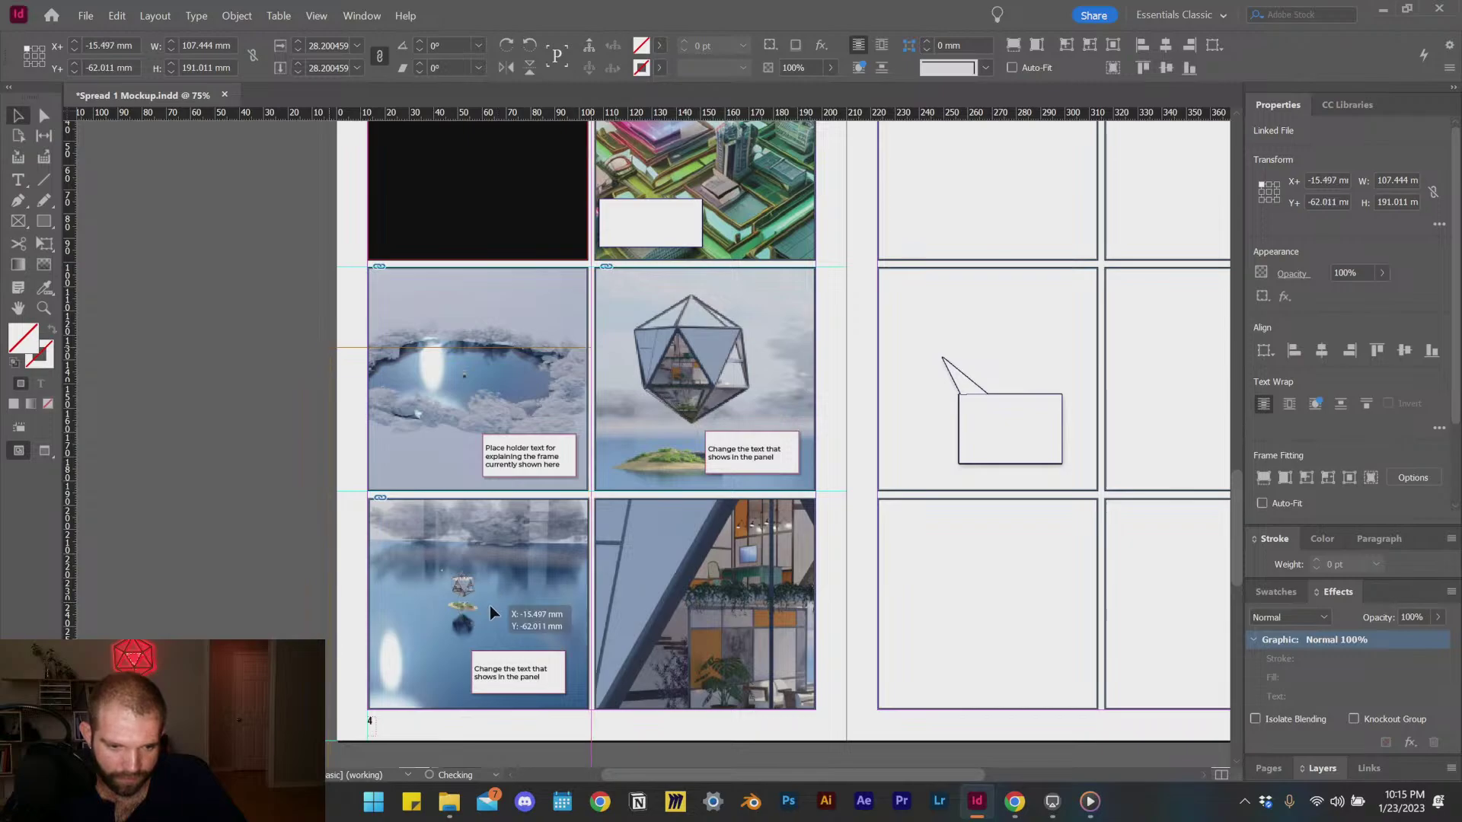
click(468, 733)
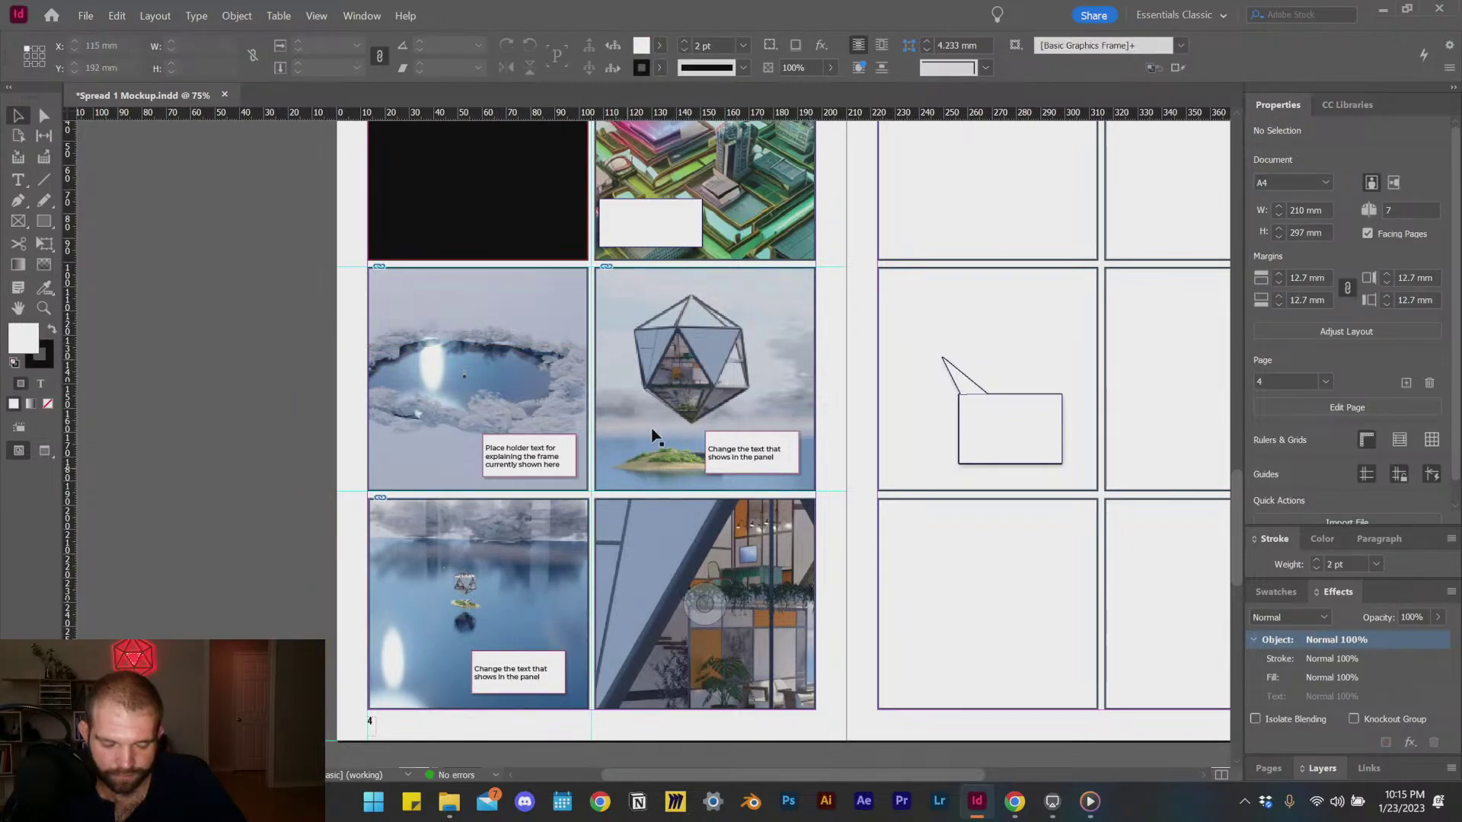
Step: Undo the lower-left panel's image replacement, scaling and repositioning
key(ctrl+z)
key(ctrl+z)
key(ctrl+z)
key(ctrl+z)
key(ctrl+z)
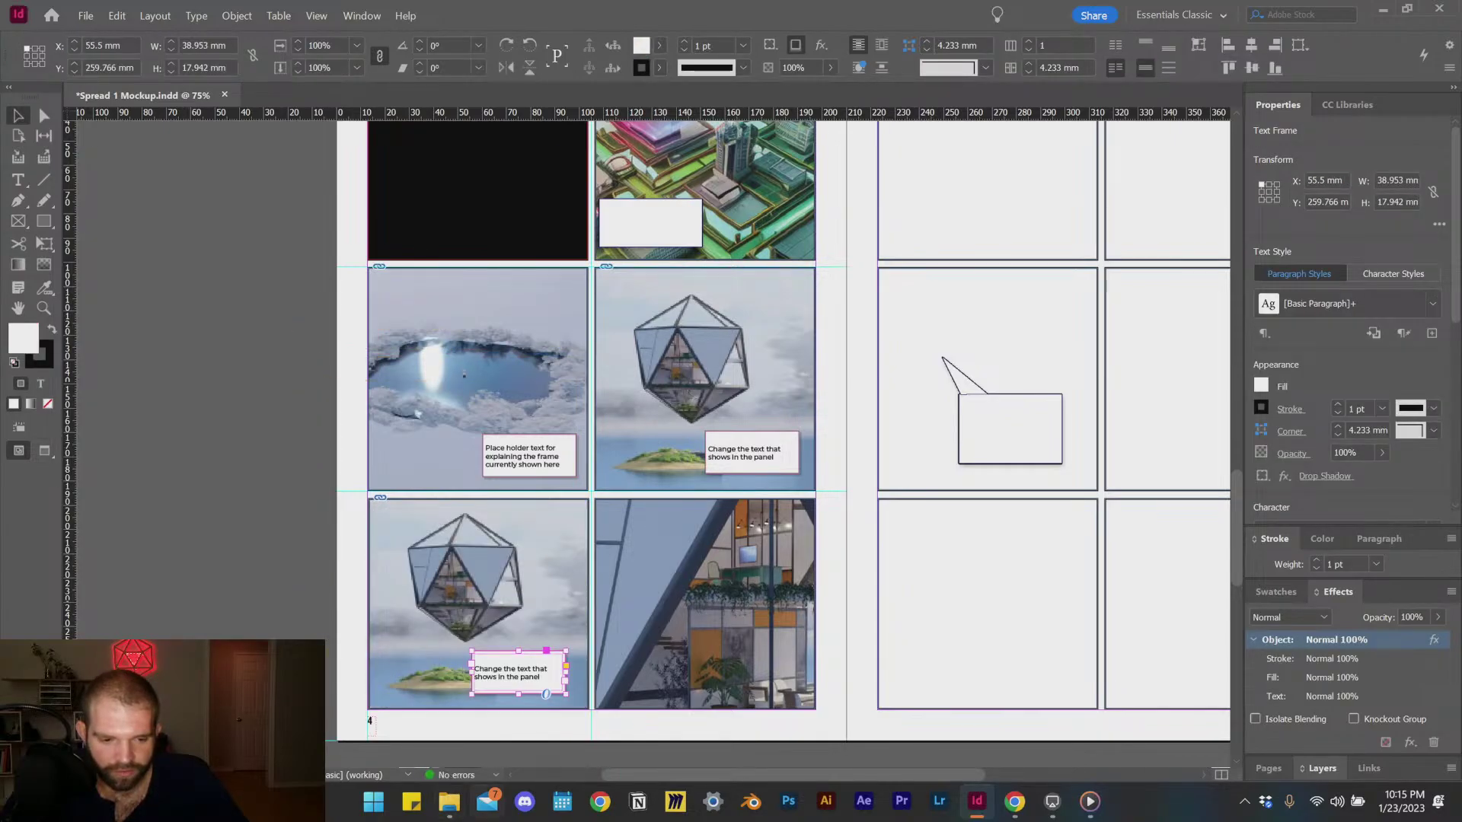
Step: Replace the middle-right panel's image with "Closing In Sequence0085.jpg" from File Explorer and return to InDesign
key(alt+Tab)
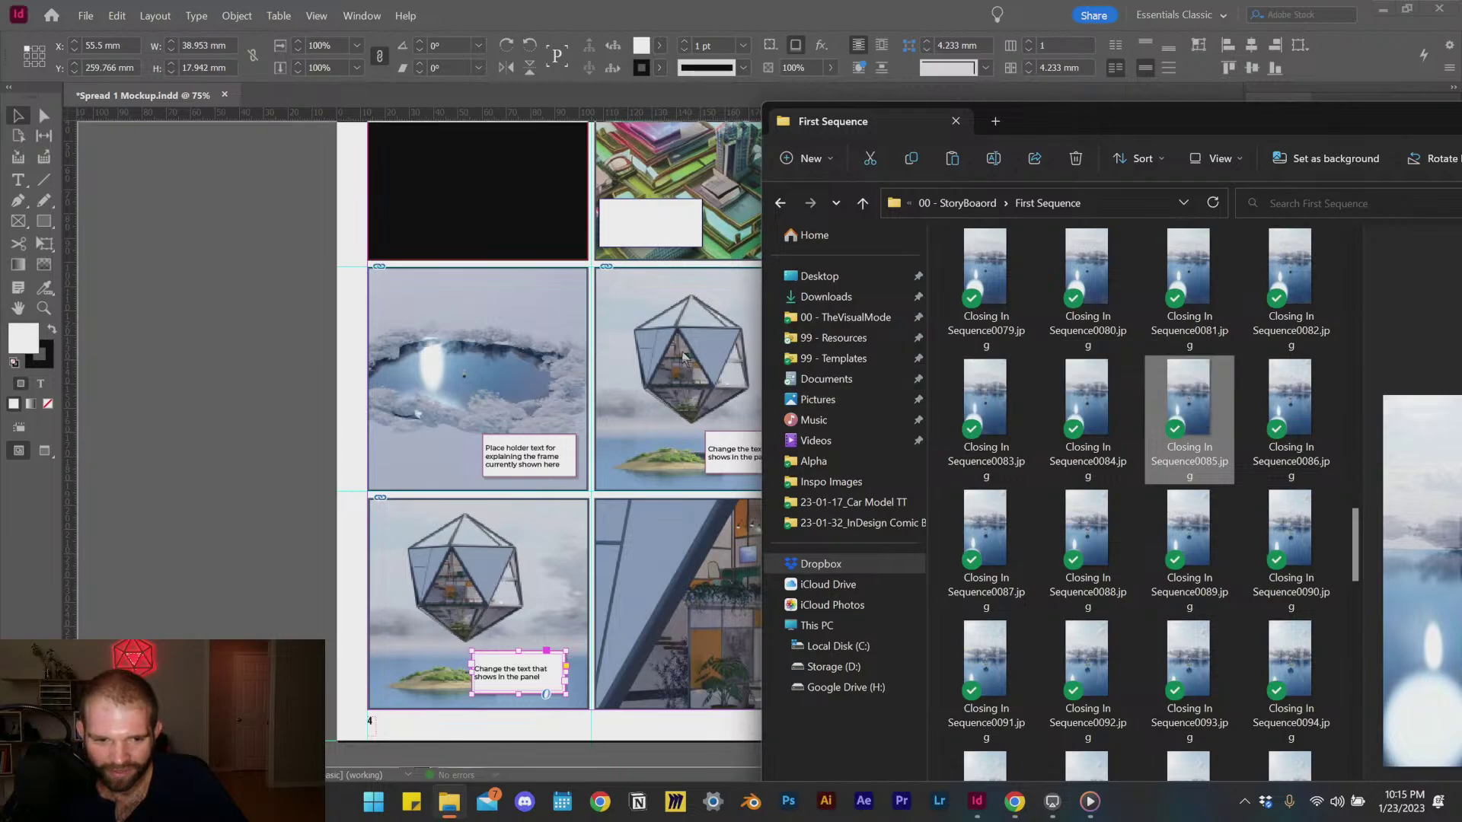
drag(683, 356, 683, 356)
click(177, 355)
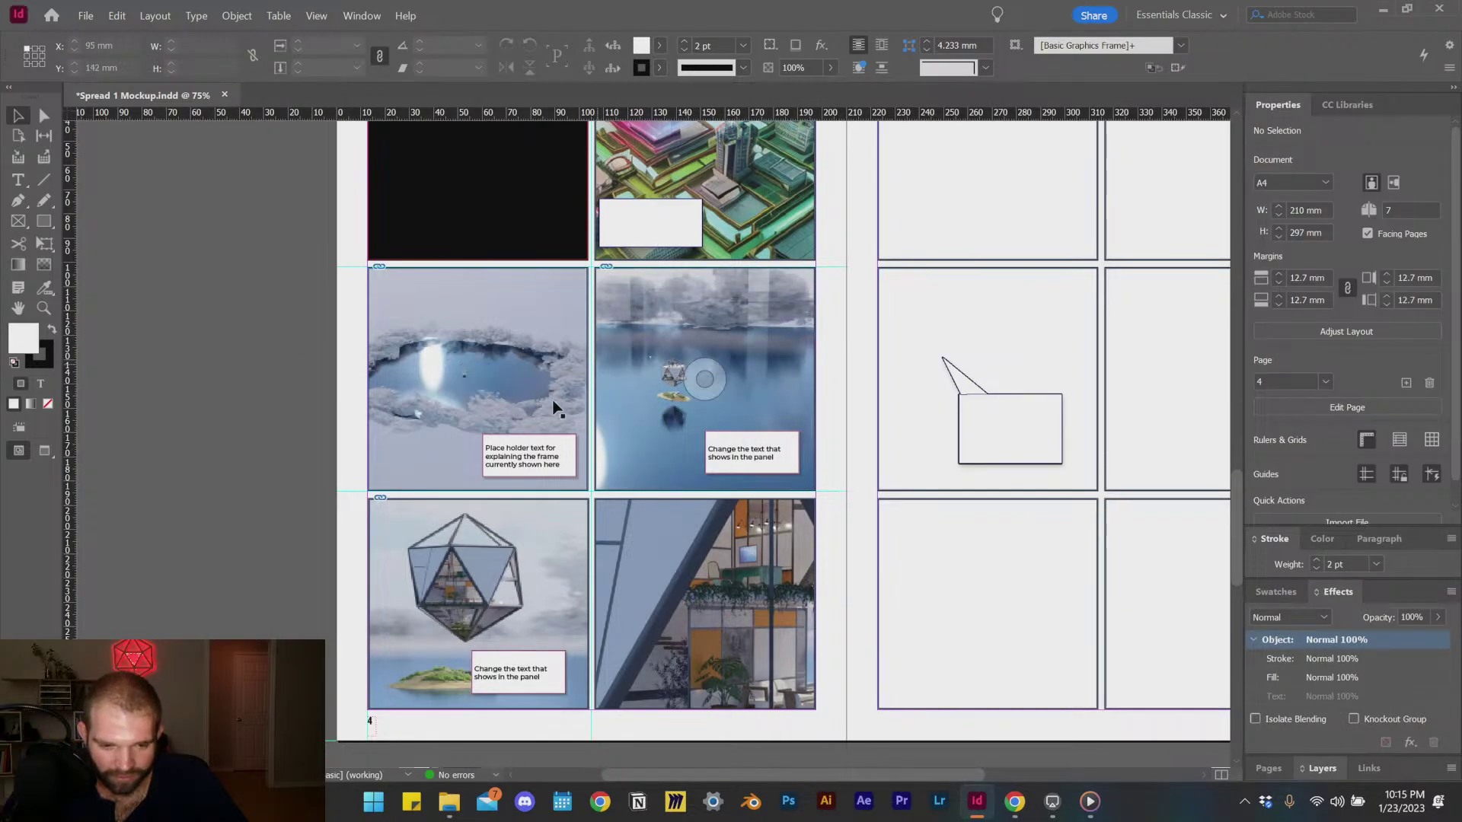
Step: Duplicate the "Change the text that shows in the panel" caption into the upper-left area of the lower-right interior panel
scroll(794, 596, up, 3)
alt+scroll(738, 382, down, 1)
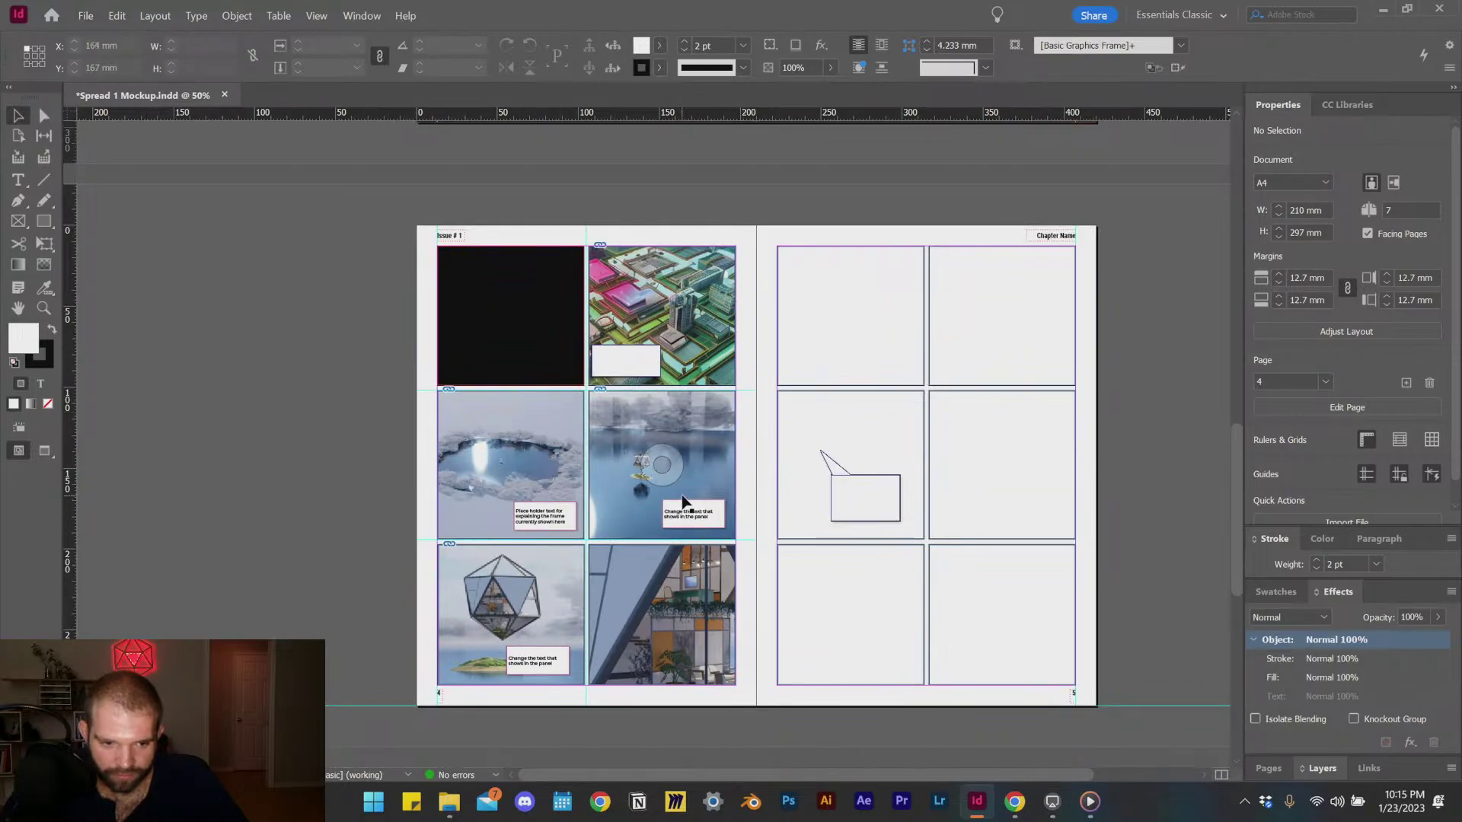
alt+scroll(419, 500, up, 1)
alt+scroll(917, 467, down, 1)
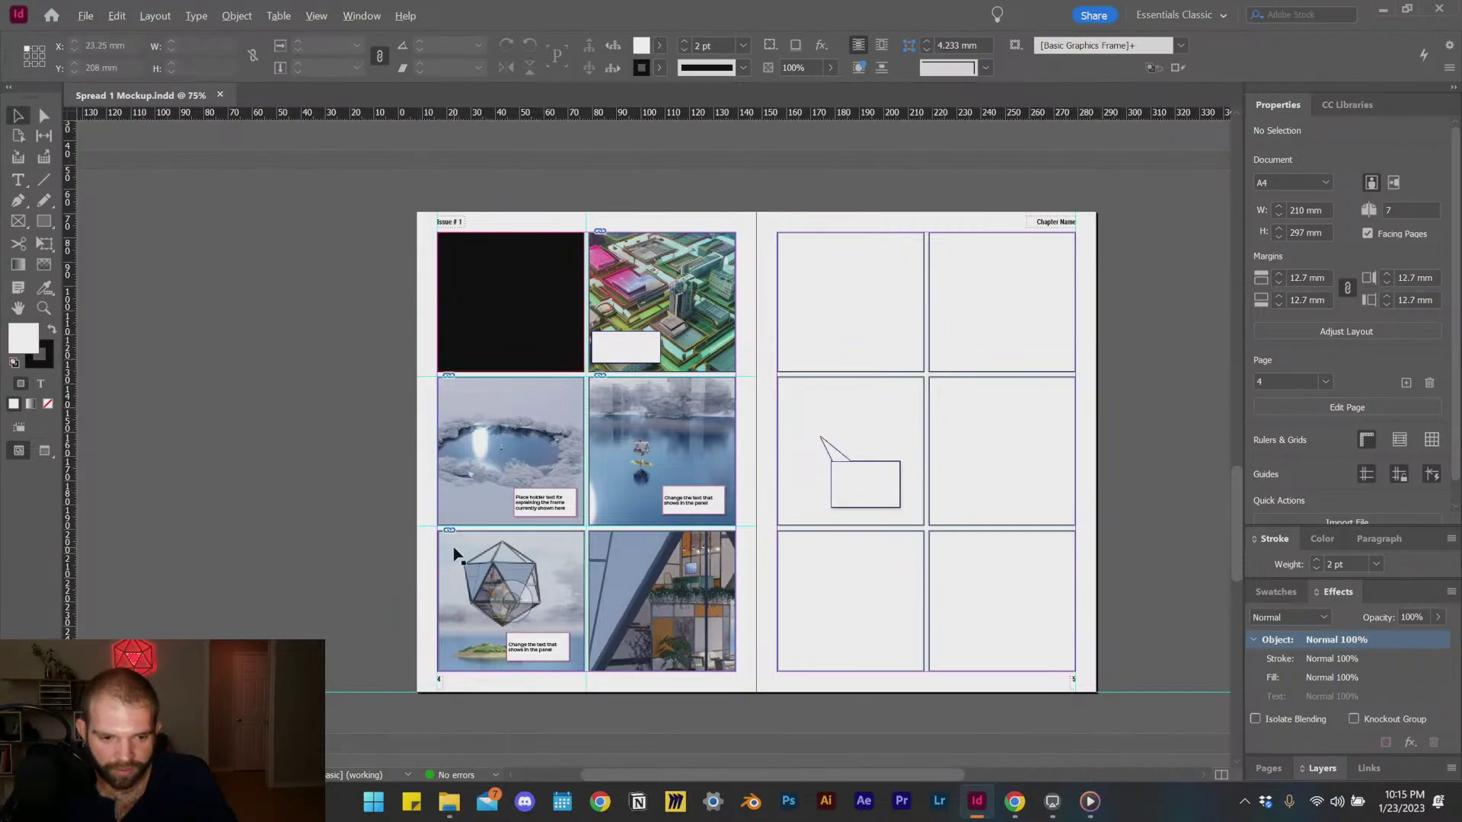
scroll(457, 555, up, 1)
scroll(457, 594, down, 1)
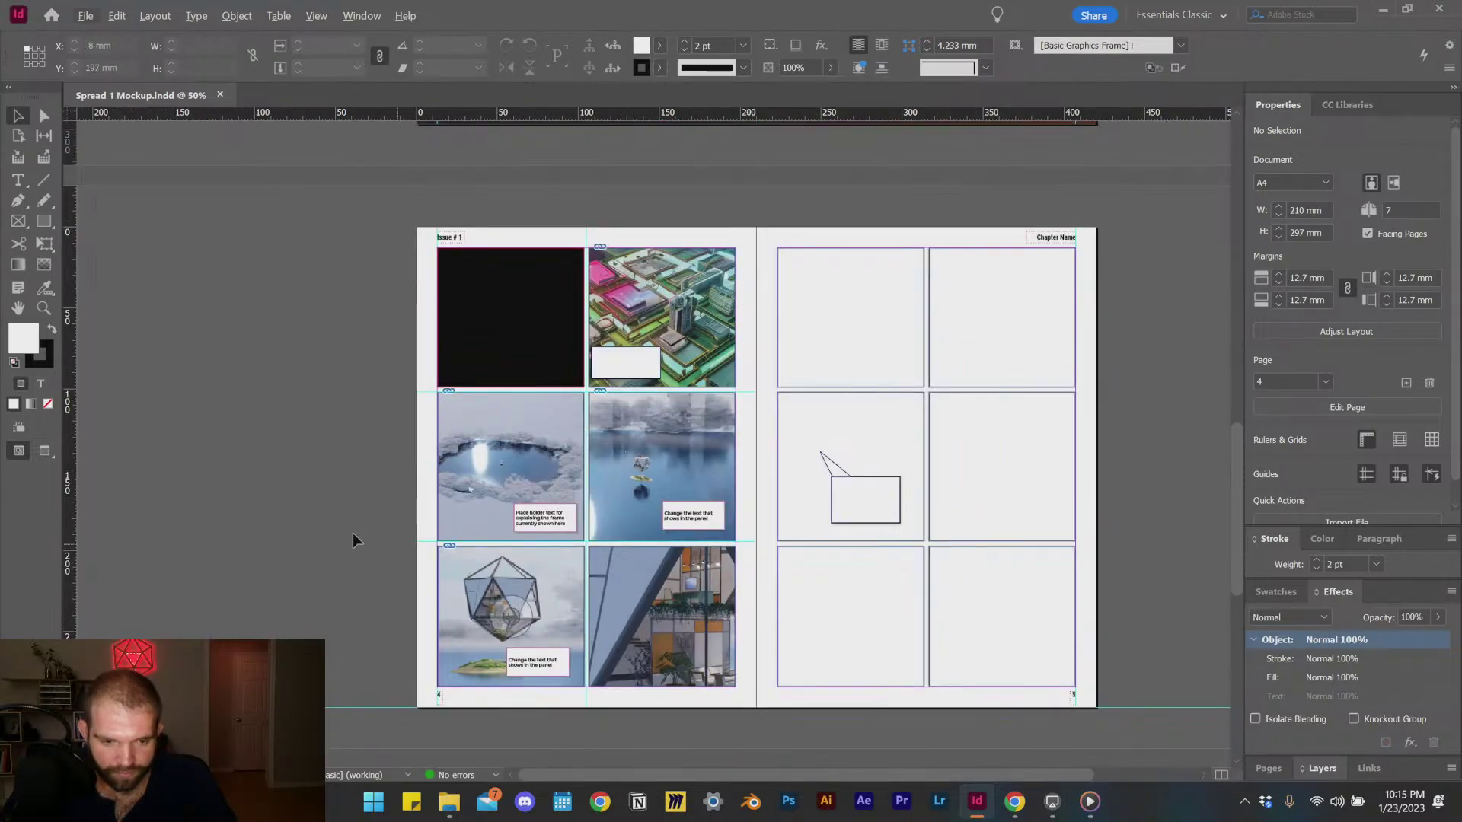
drag(702, 521, 638, 578)
scroll(536, 663, up, 1)
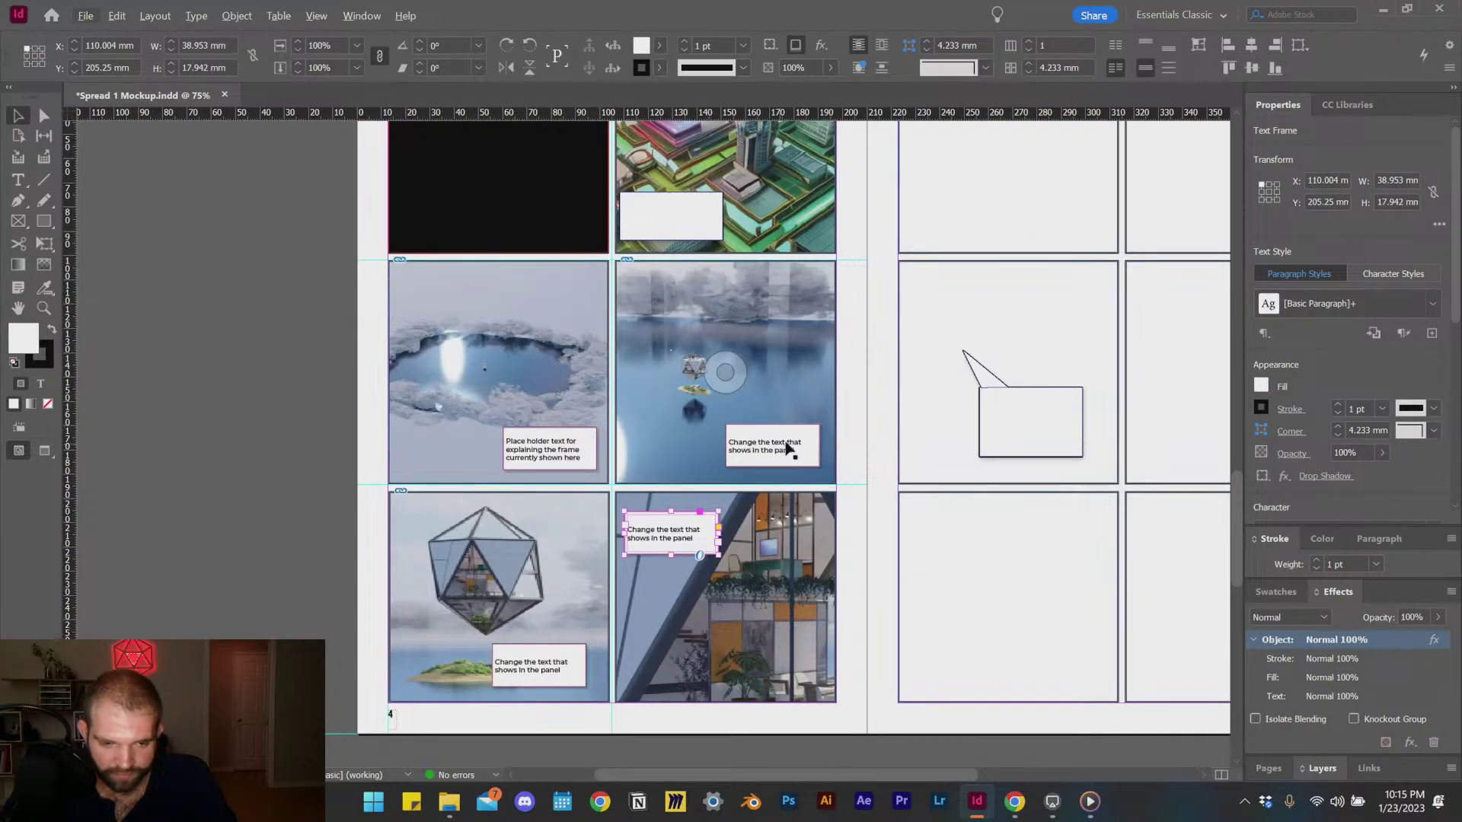
Step: Shift the middle-right lake image rightward in its frame, and move the middle row's captions to the left panel's upper right and right panel's lower left
drag(696, 369, 740, 398)
drag(769, 448, 560, 290)
drag(670, 317, 662, 435)
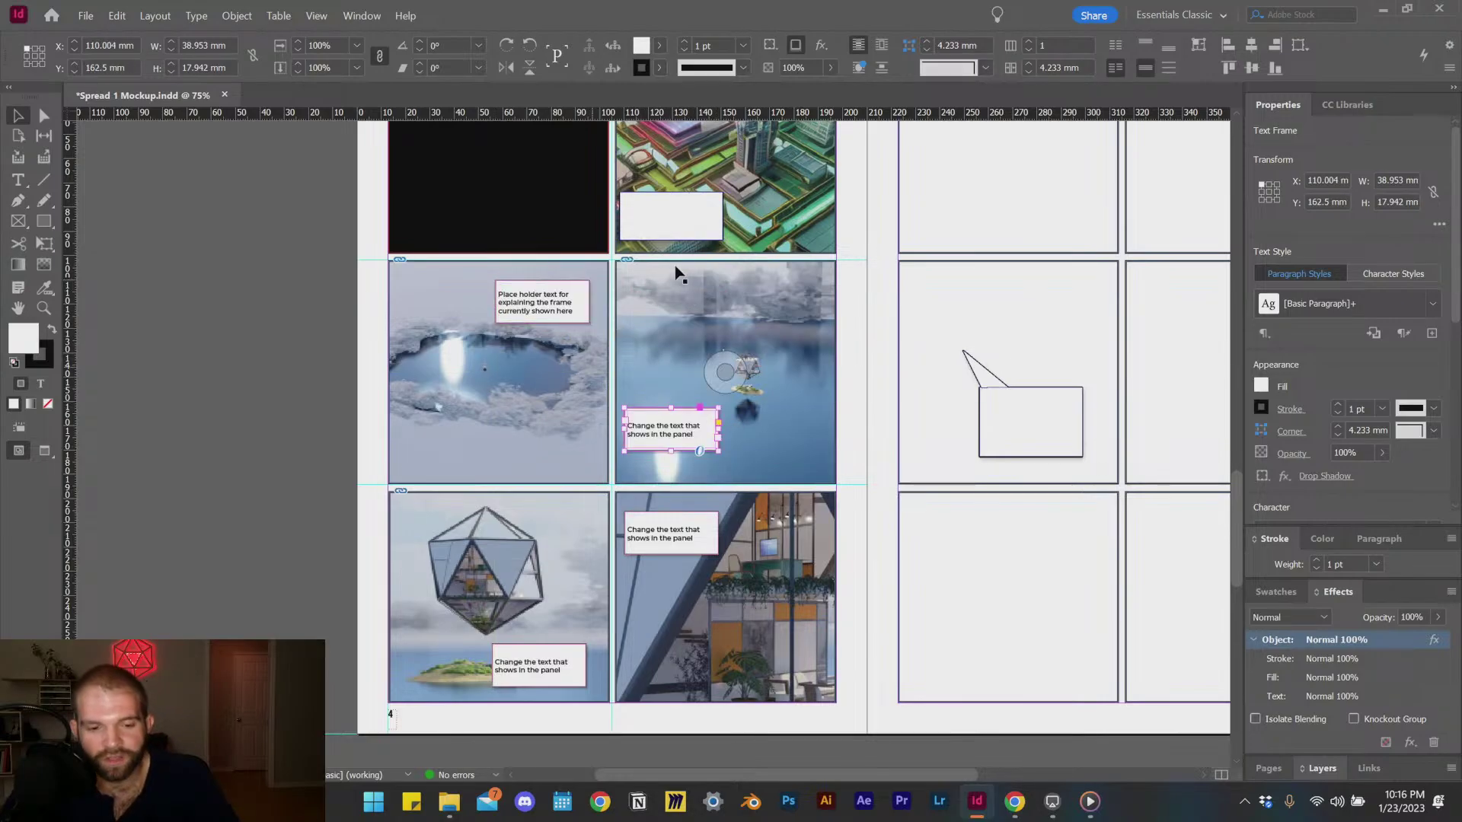
Step: Duplicate the blank white caption box from the city panel into the upper part of the black panel
scroll(677, 290, up, 3)
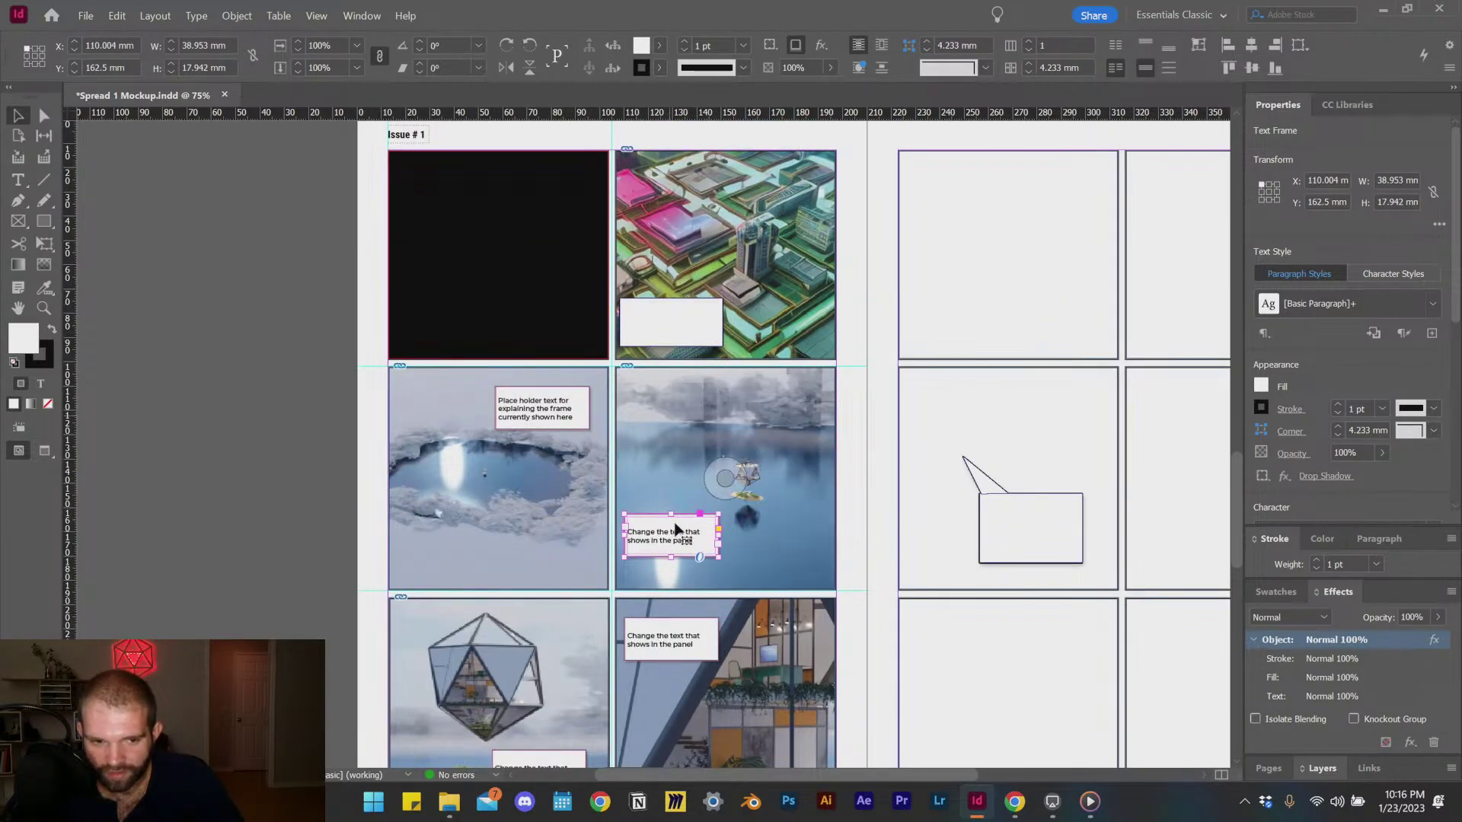
click(373, 464)
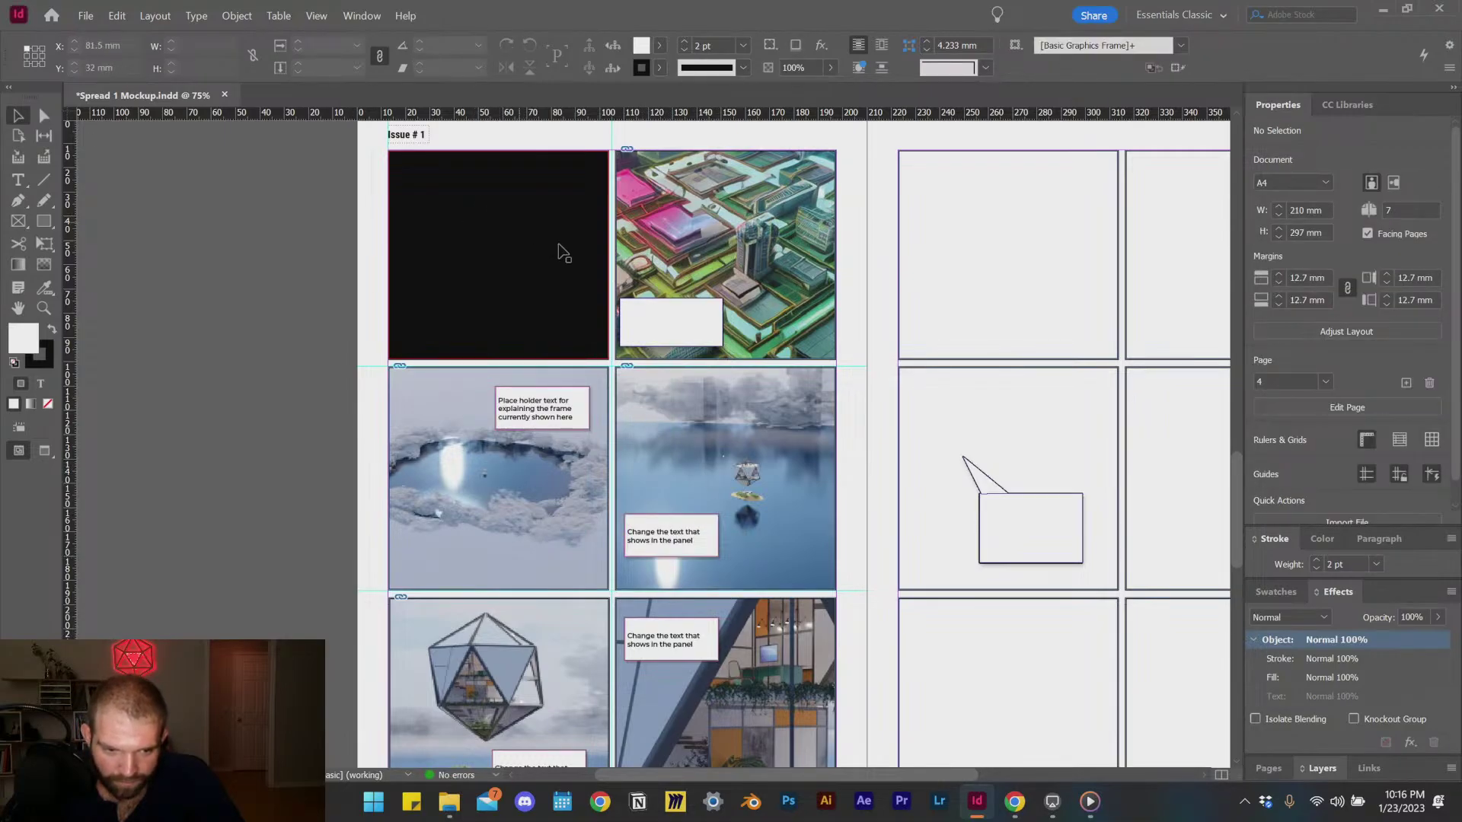
drag(687, 333, 491, 196)
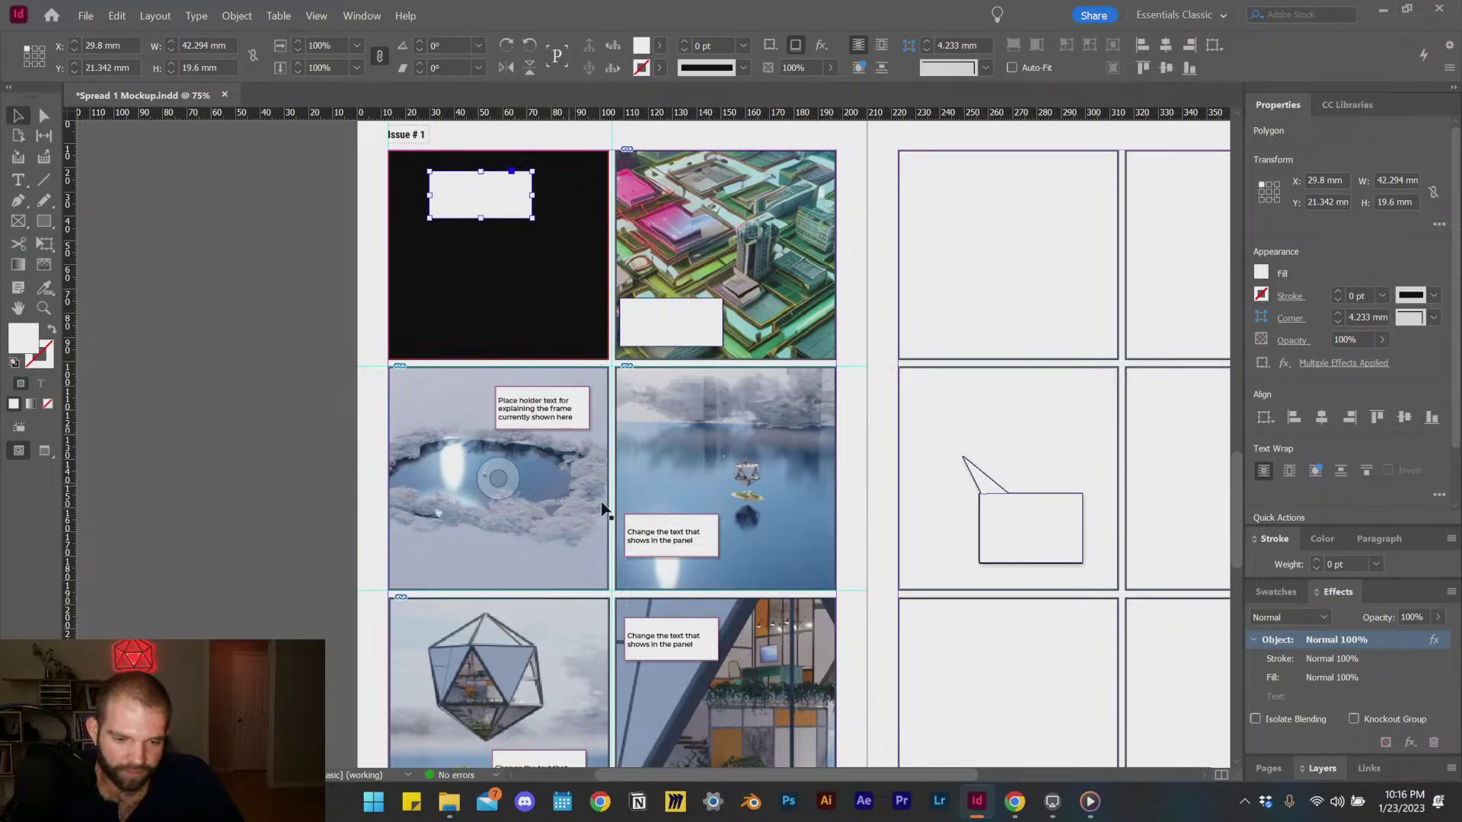
Step: Move the lower-left panel's caption to its upper-left corner and shift the polyhedron image right and slightly down within the frame
scroll(702, 543, down, 3)
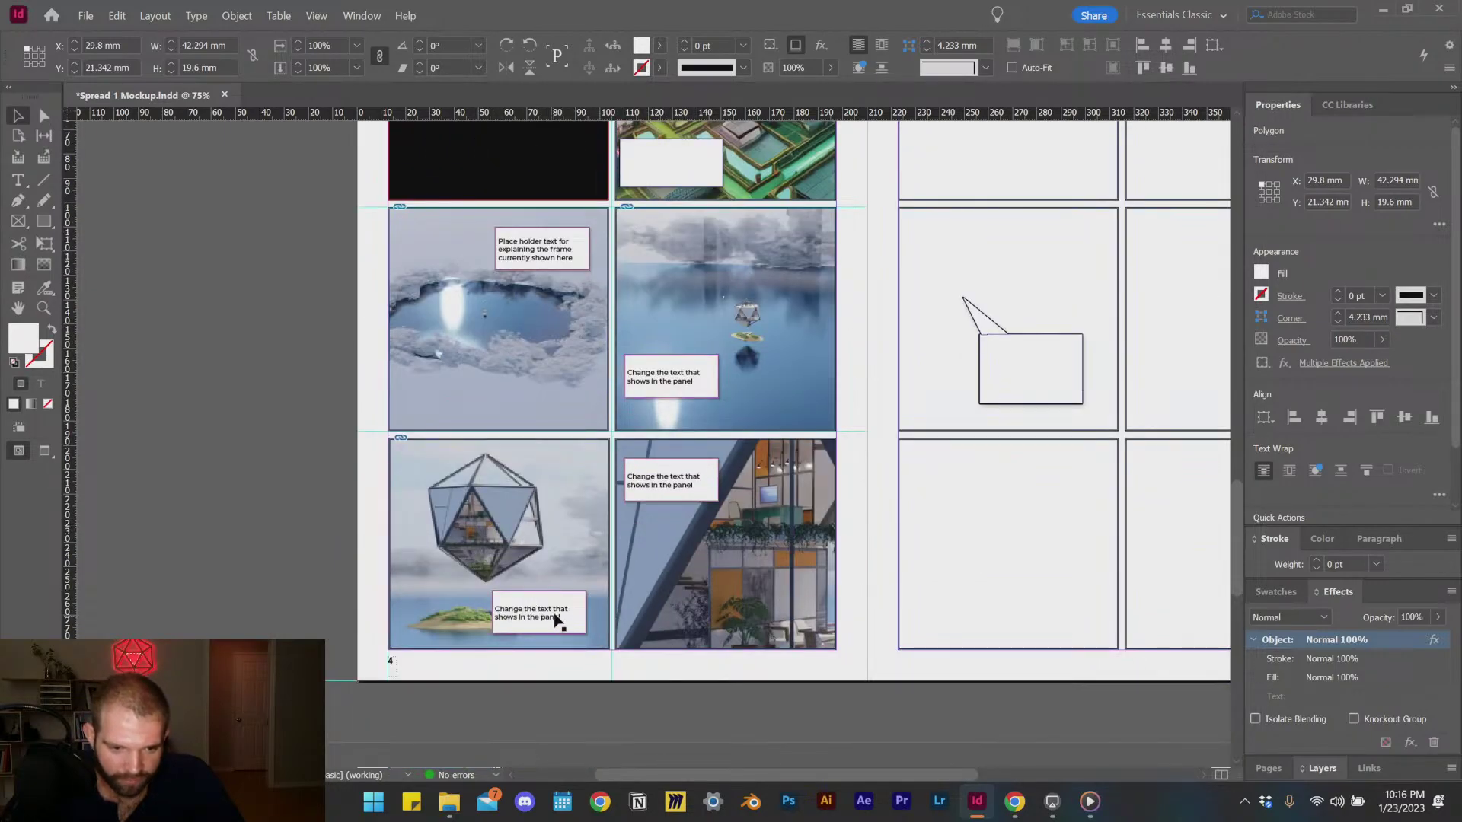
click(493, 526)
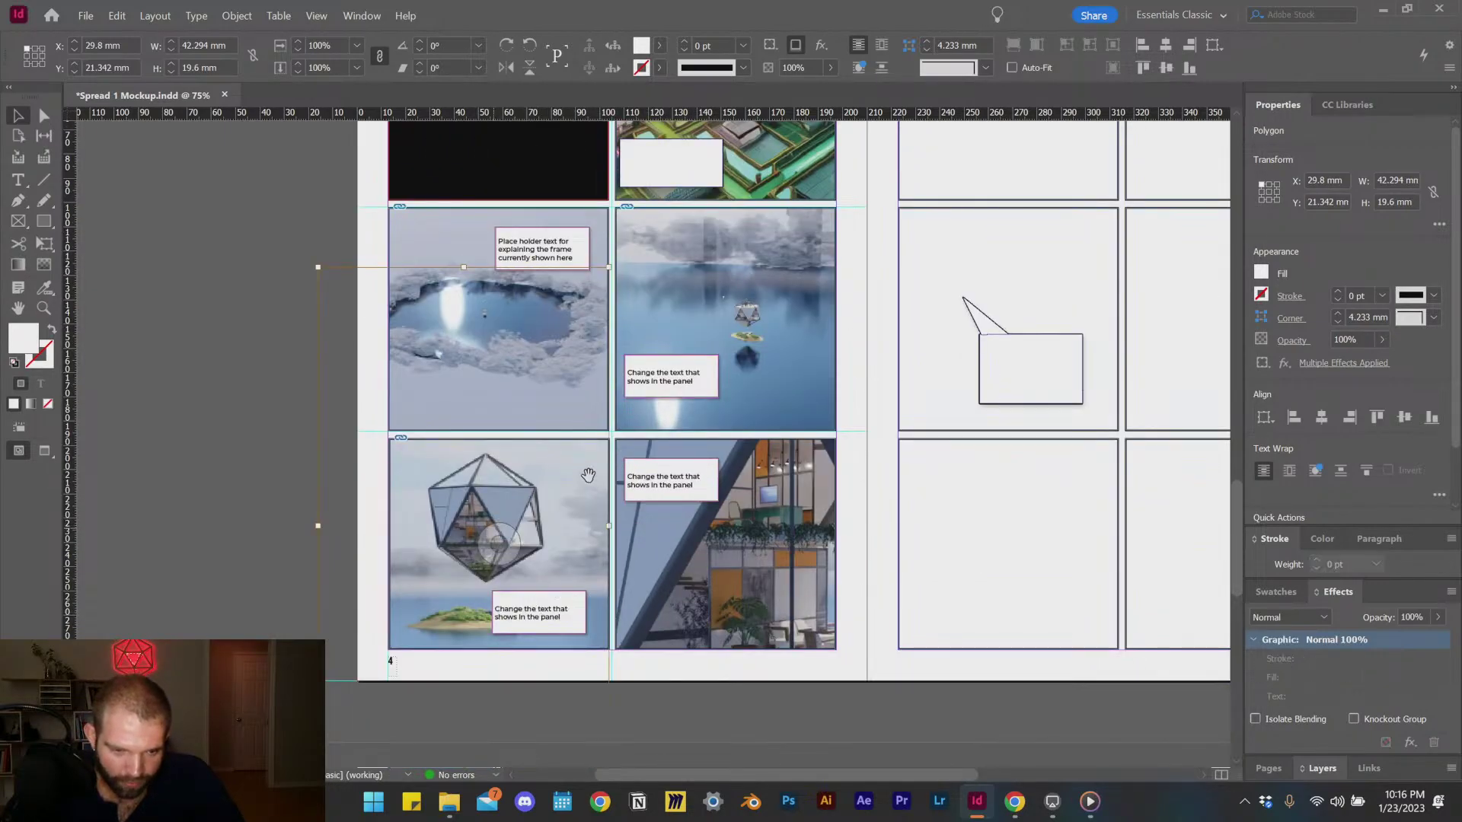
drag(506, 531, 481, 482)
click(501, 542)
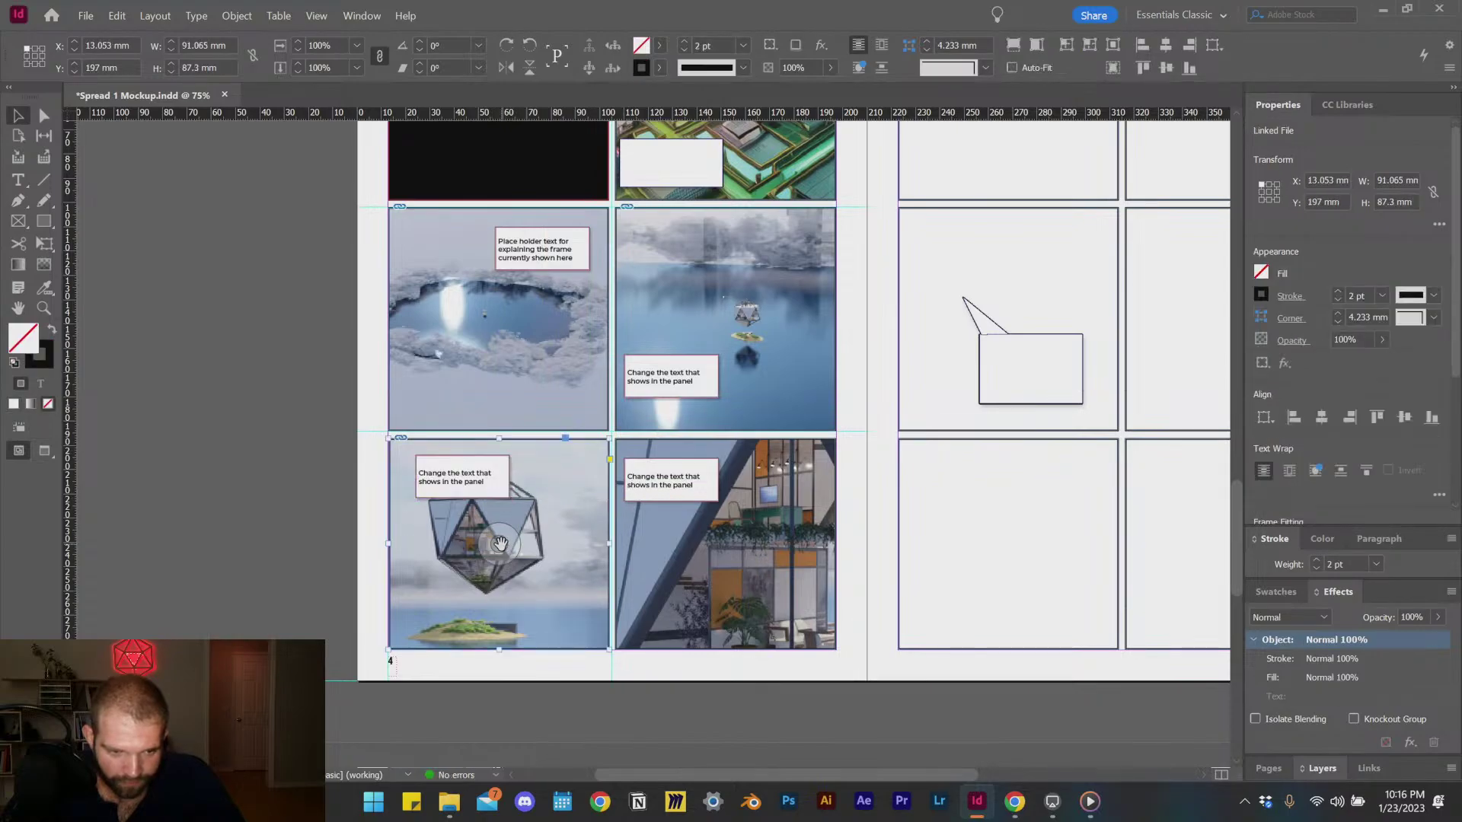
click(500, 543)
drag(499, 549, 554, 564)
click(469, 488)
click(468, 488)
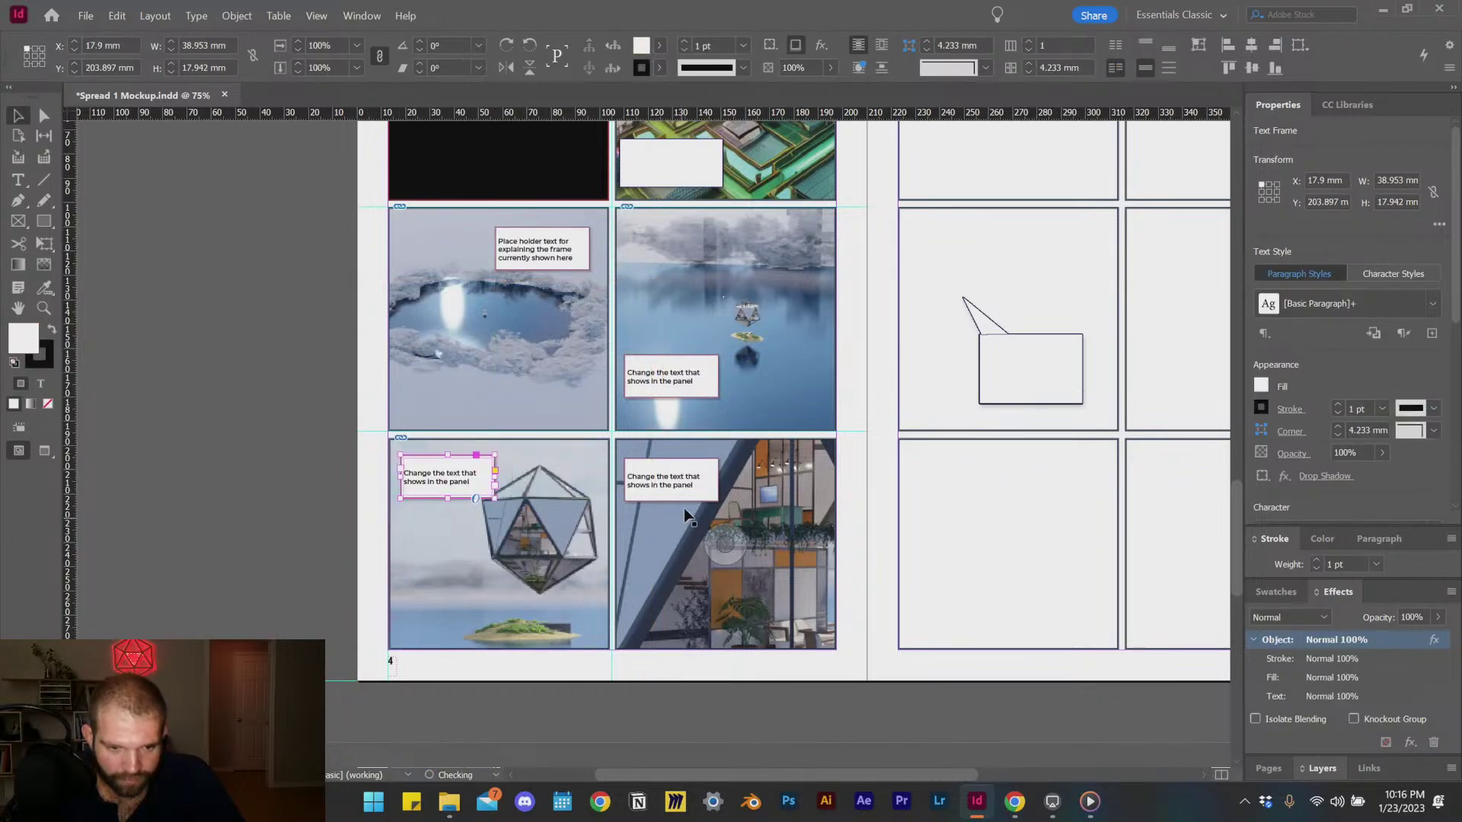
Step: Move the polyhedron panel's caption to its lower-left area and lower the interior panel's caption slightly
drag(676, 489, 470, 604)
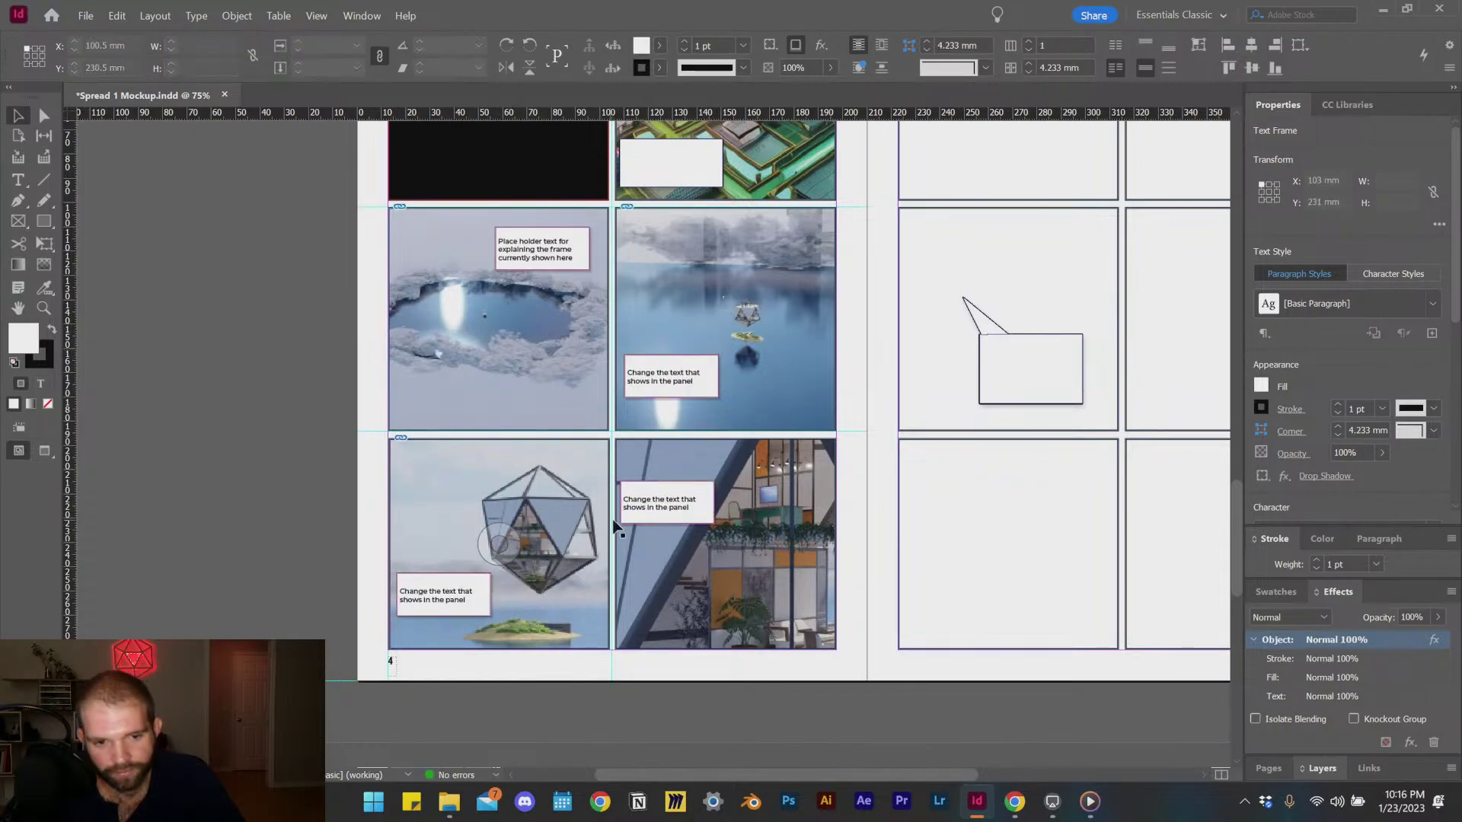
key(ctrl+shift+a)
scroll(675, 408, up, 1)
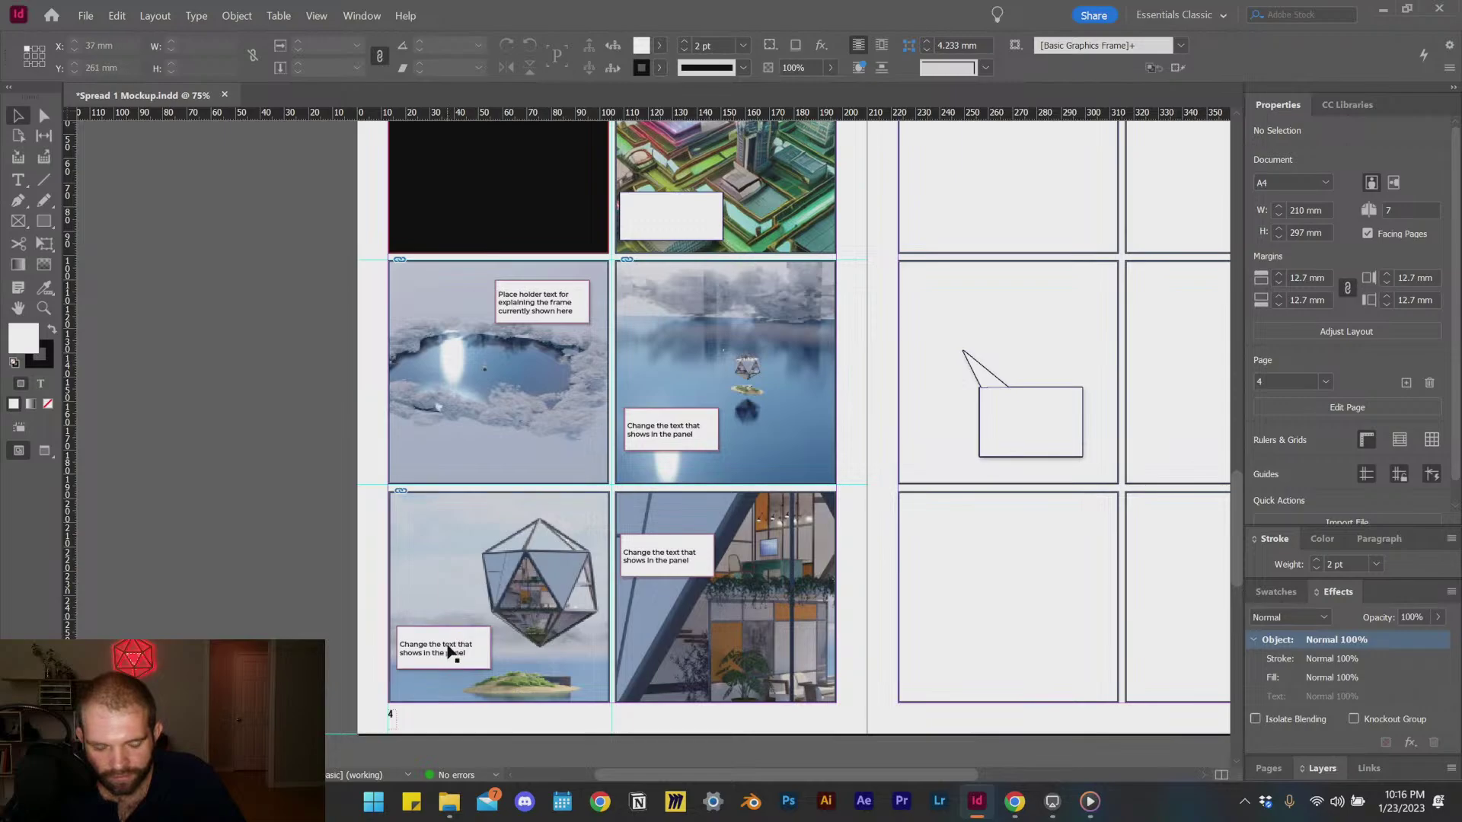
Step: Move the polyhedron panel's caption up to the panel's upper-left corner
drag(450, 651, 449, 533)
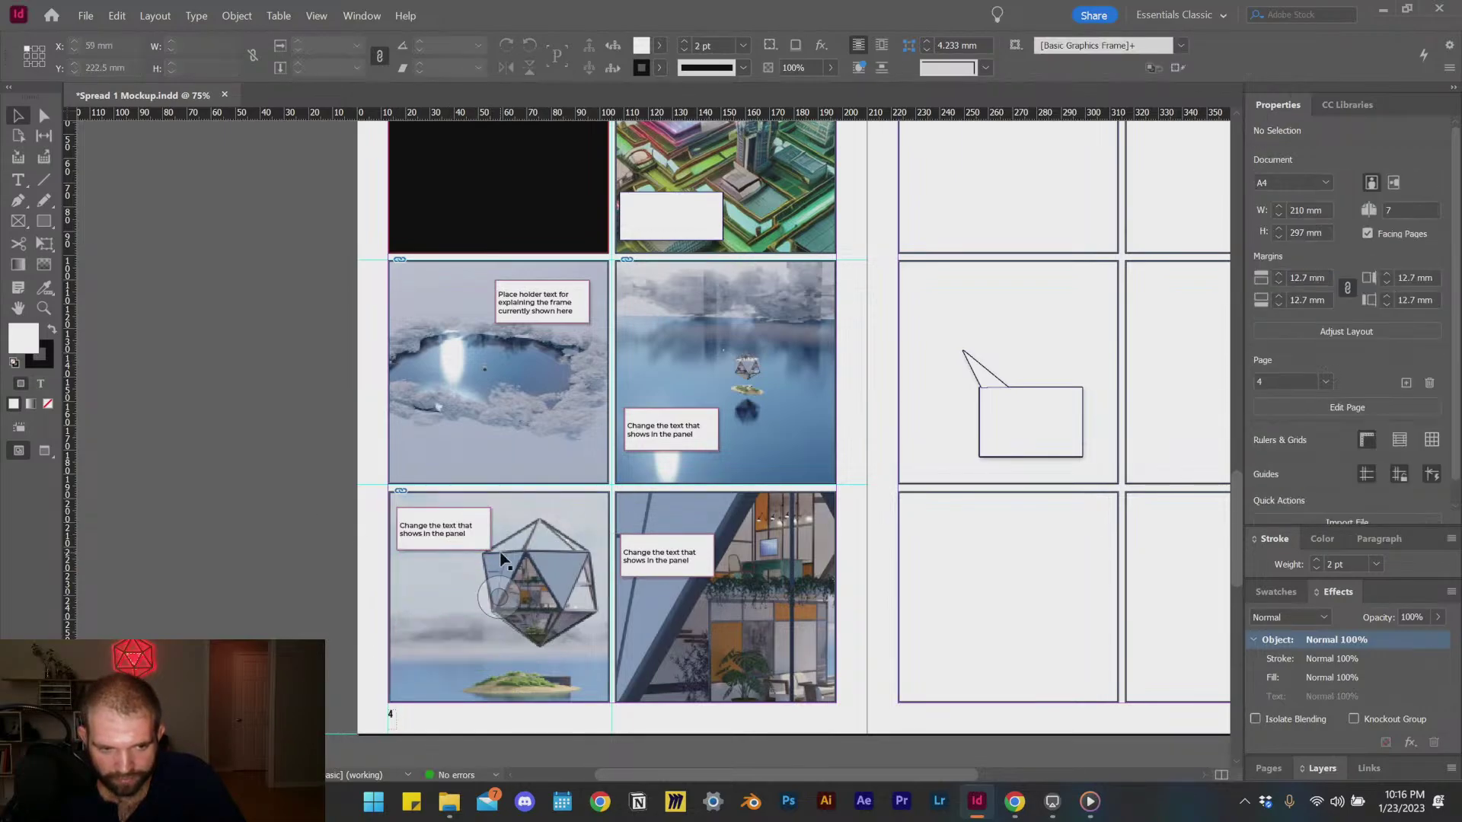
scroll(525, 617, down, 1)
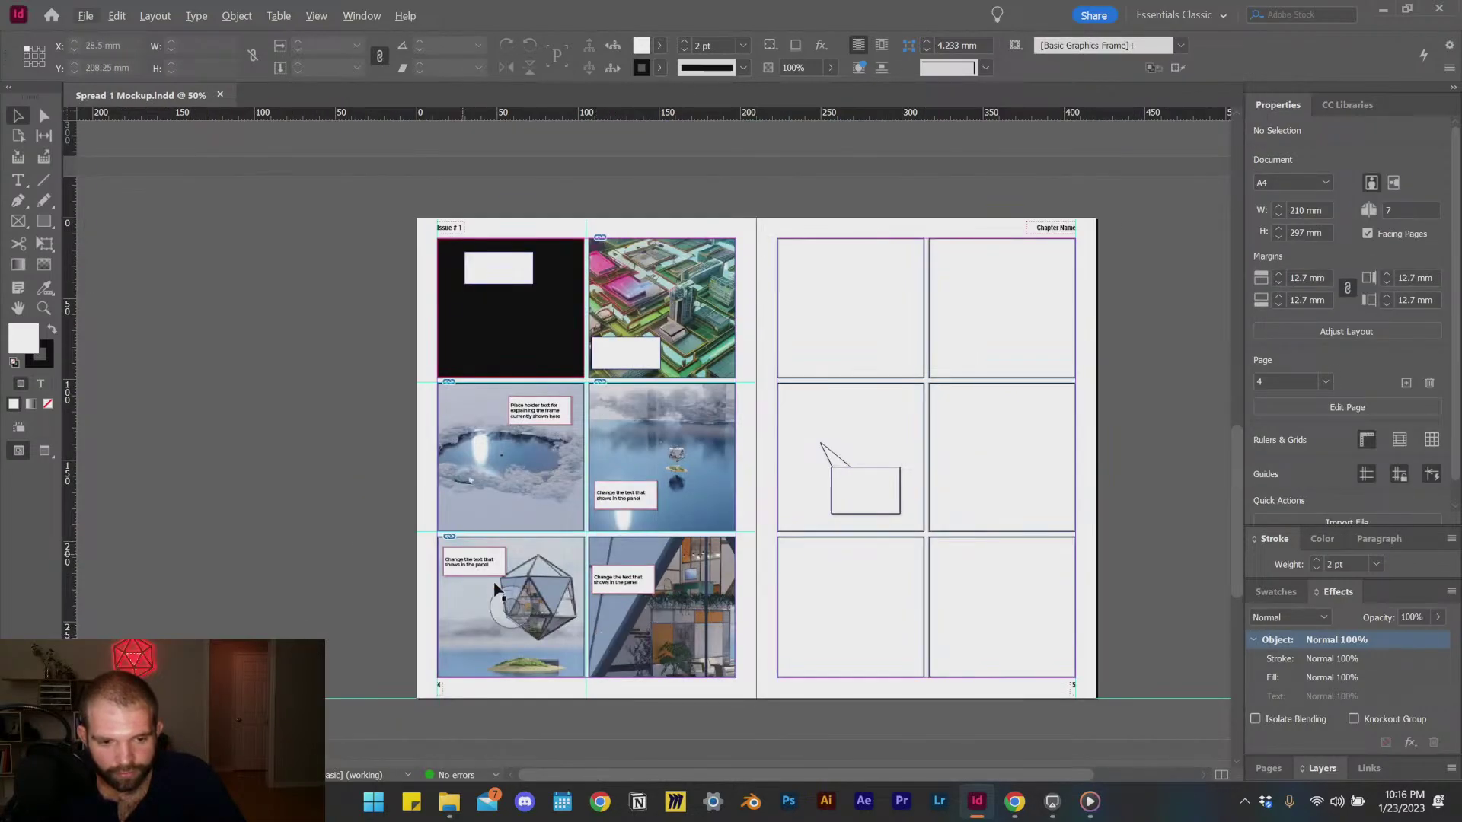
Step: Enlarge the blank white caption box in the black panel and centre it within the panel
scroll(604, 506, up, 1)
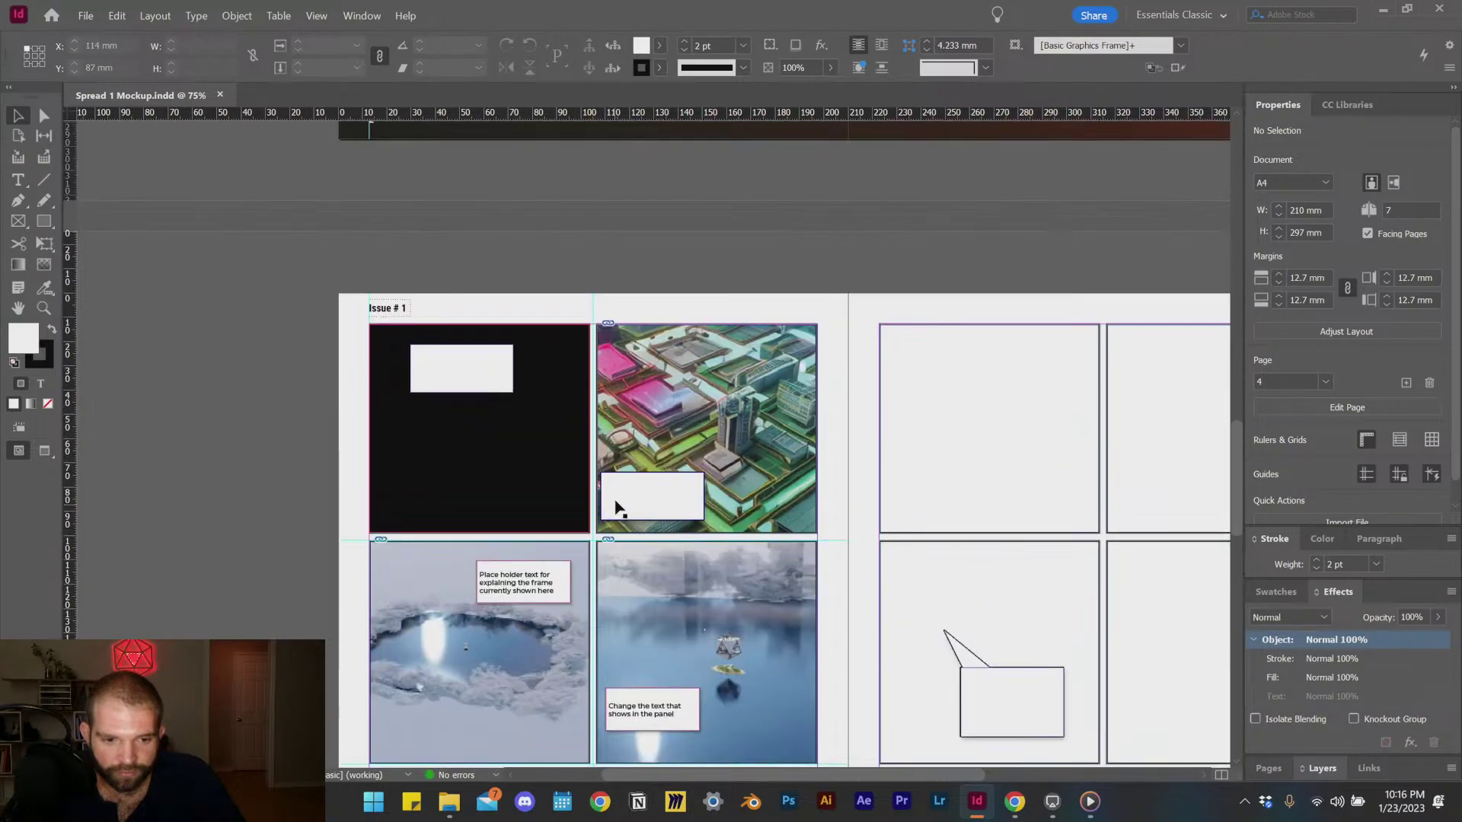
scroll(525, 488, up, 1)
click(485, 468)
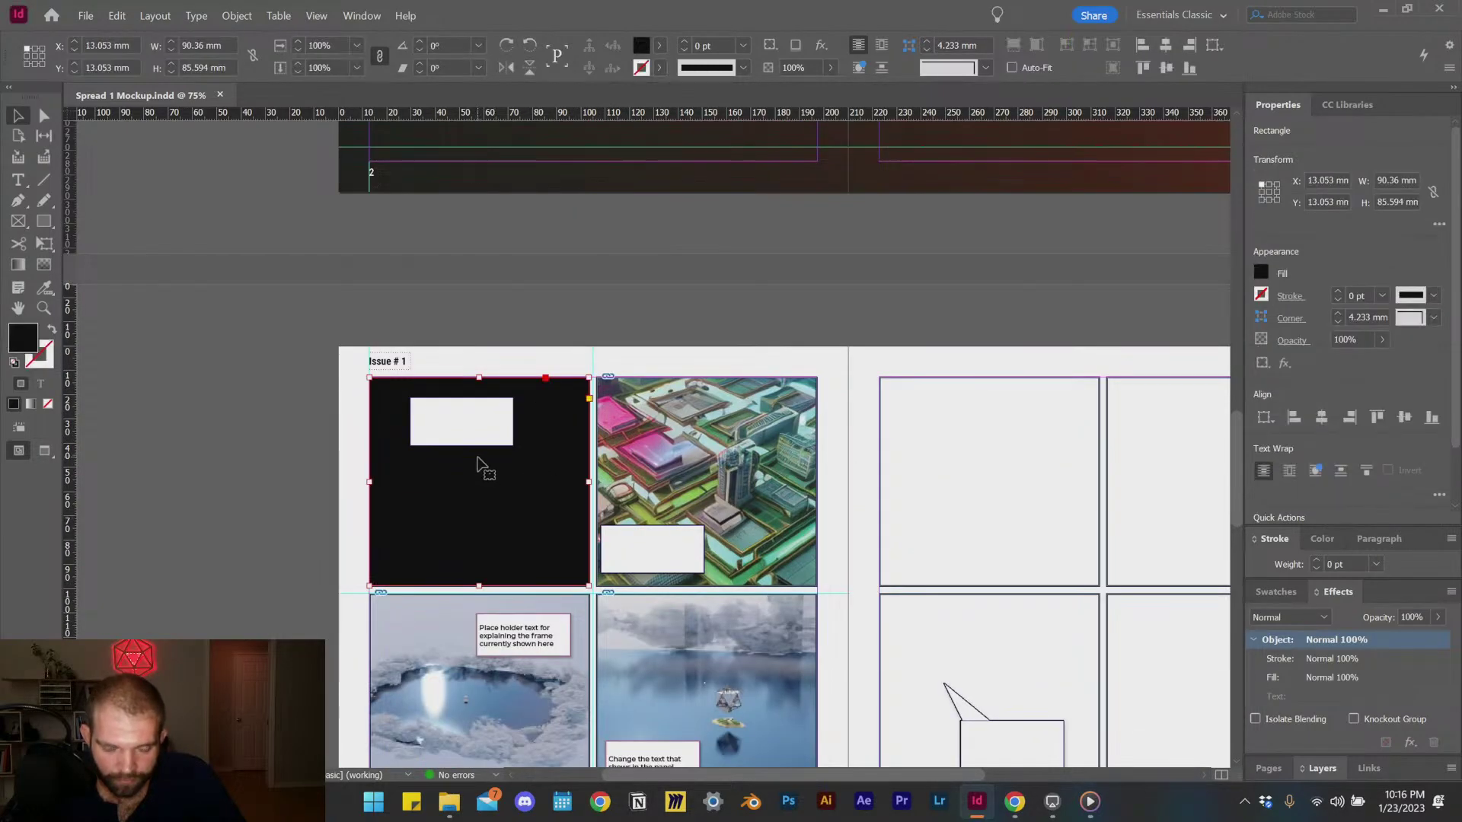
scroll(482, 466, down, 2)
drag(466, 324, 516, 398)
click(294, 369)
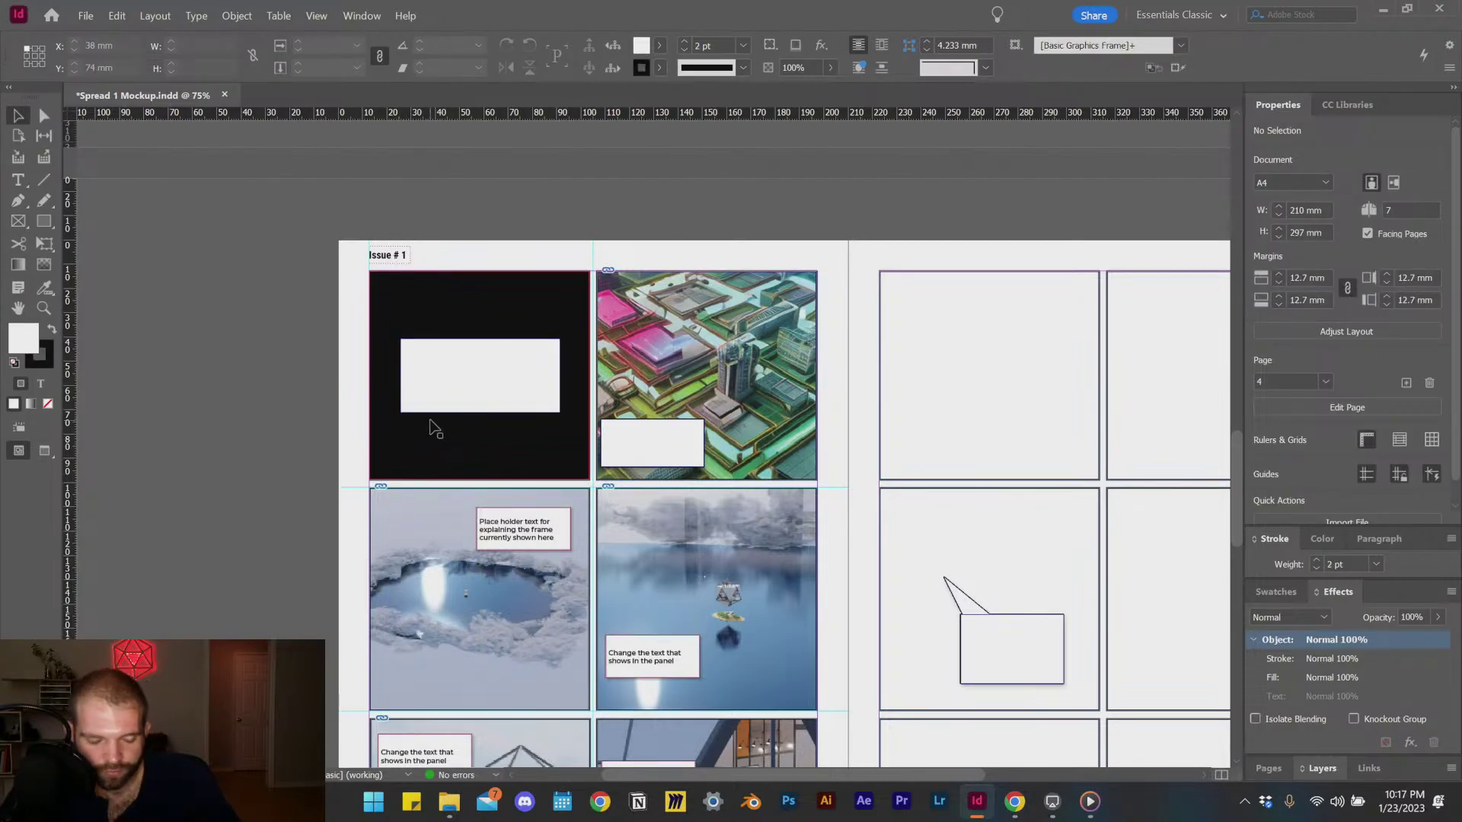
Step: Review the image sequence and caption placement across the six panels of page 4, from the black panel to the interior panel
scroll(503, 442, up, 2)
scroll(518, 435, down, 4)
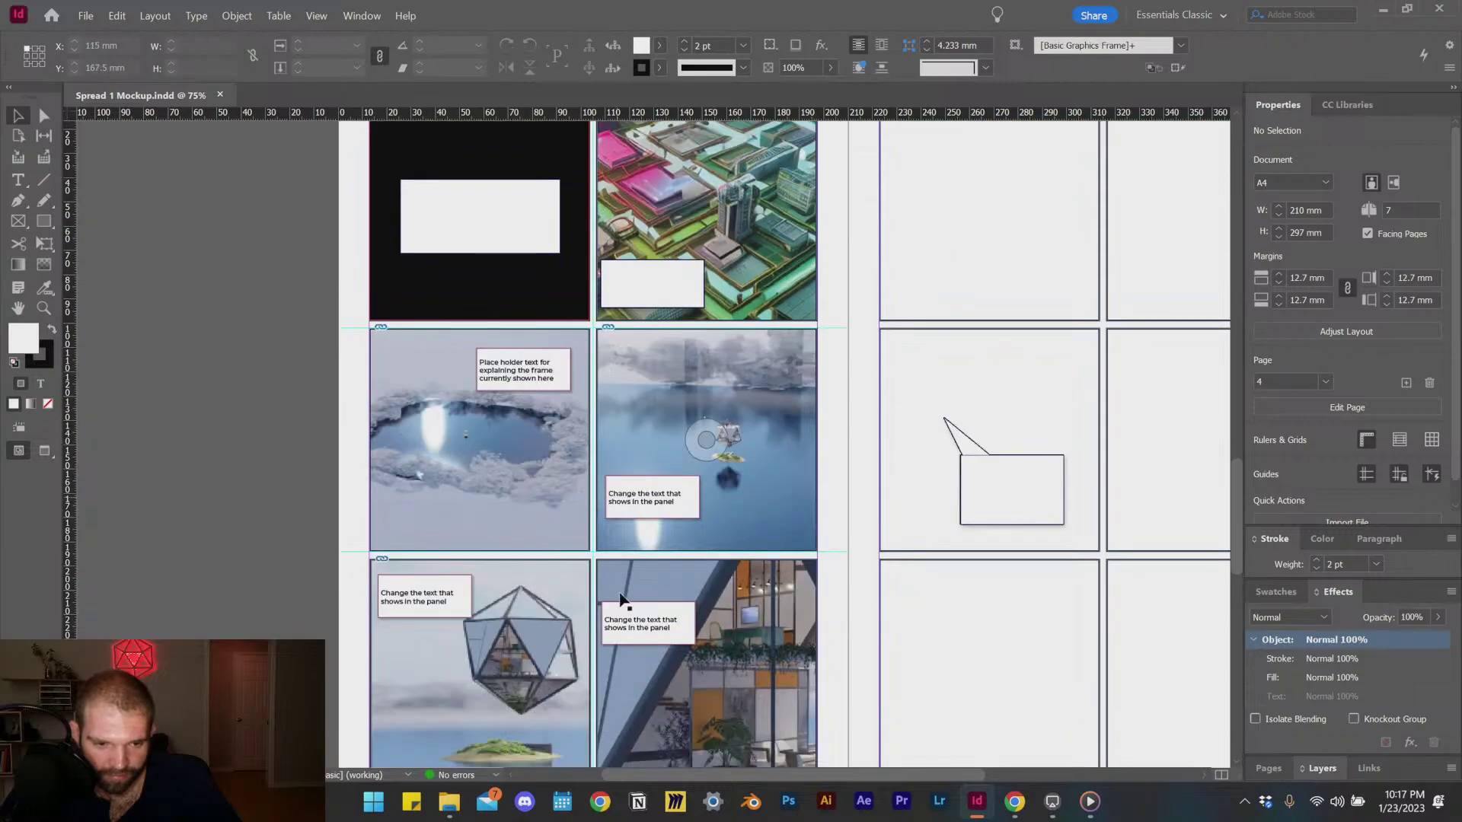
scroll(530, 430, up, 2)
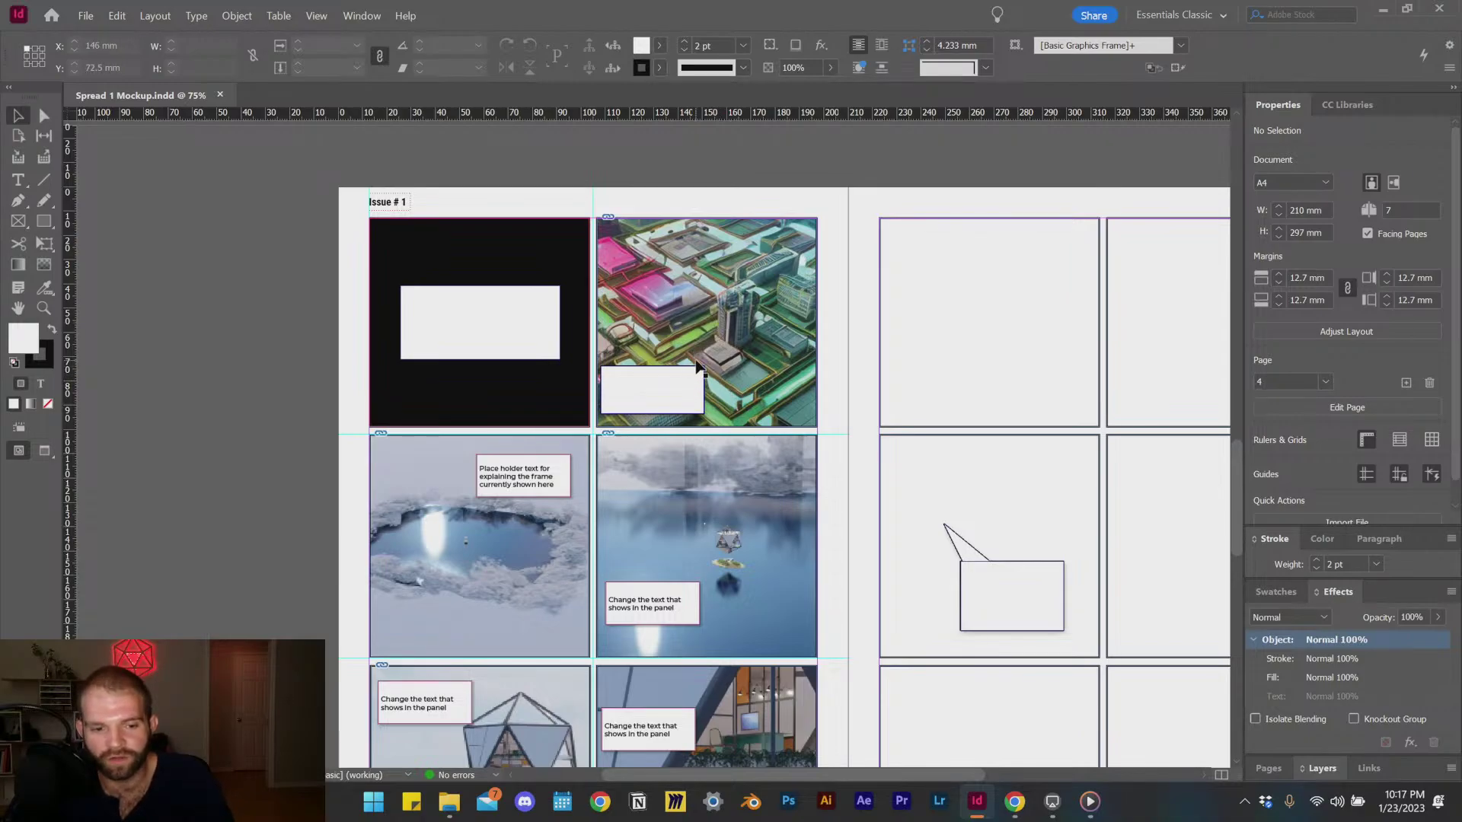
scroll(514, 525, down, 2)
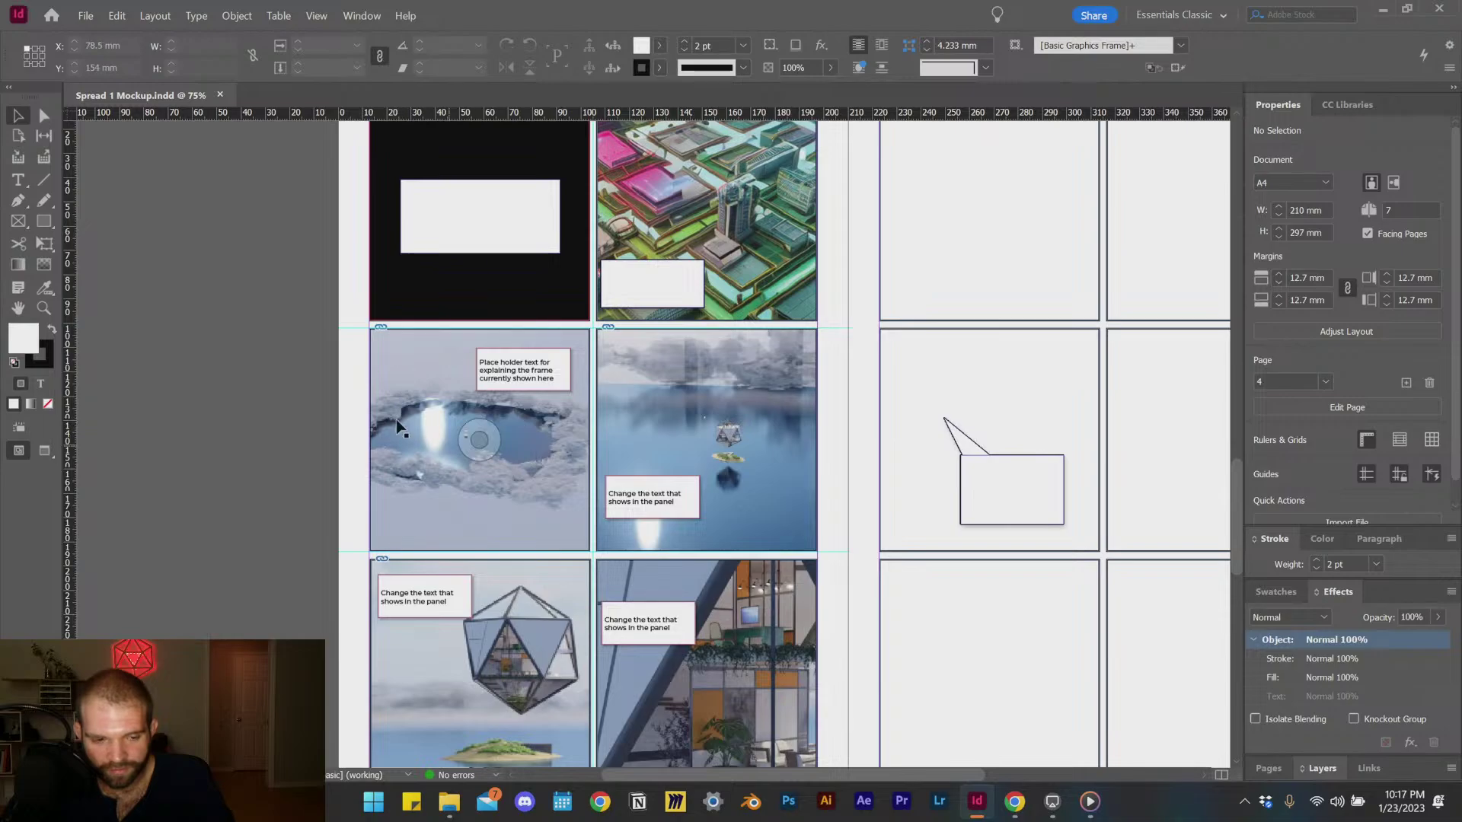
scroll(476, 445, down, 1)
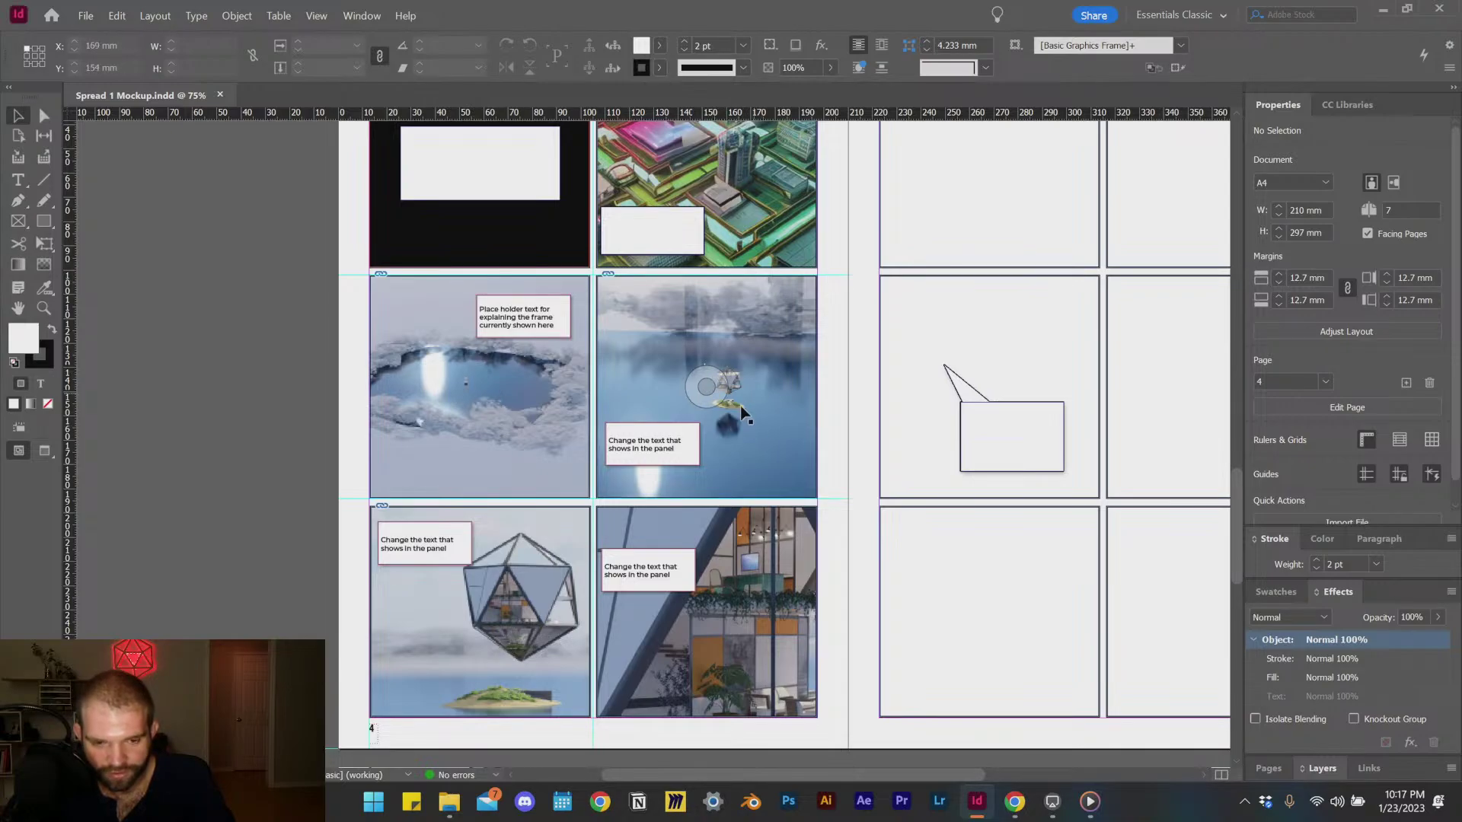
scroll(777, 381, down, 2)
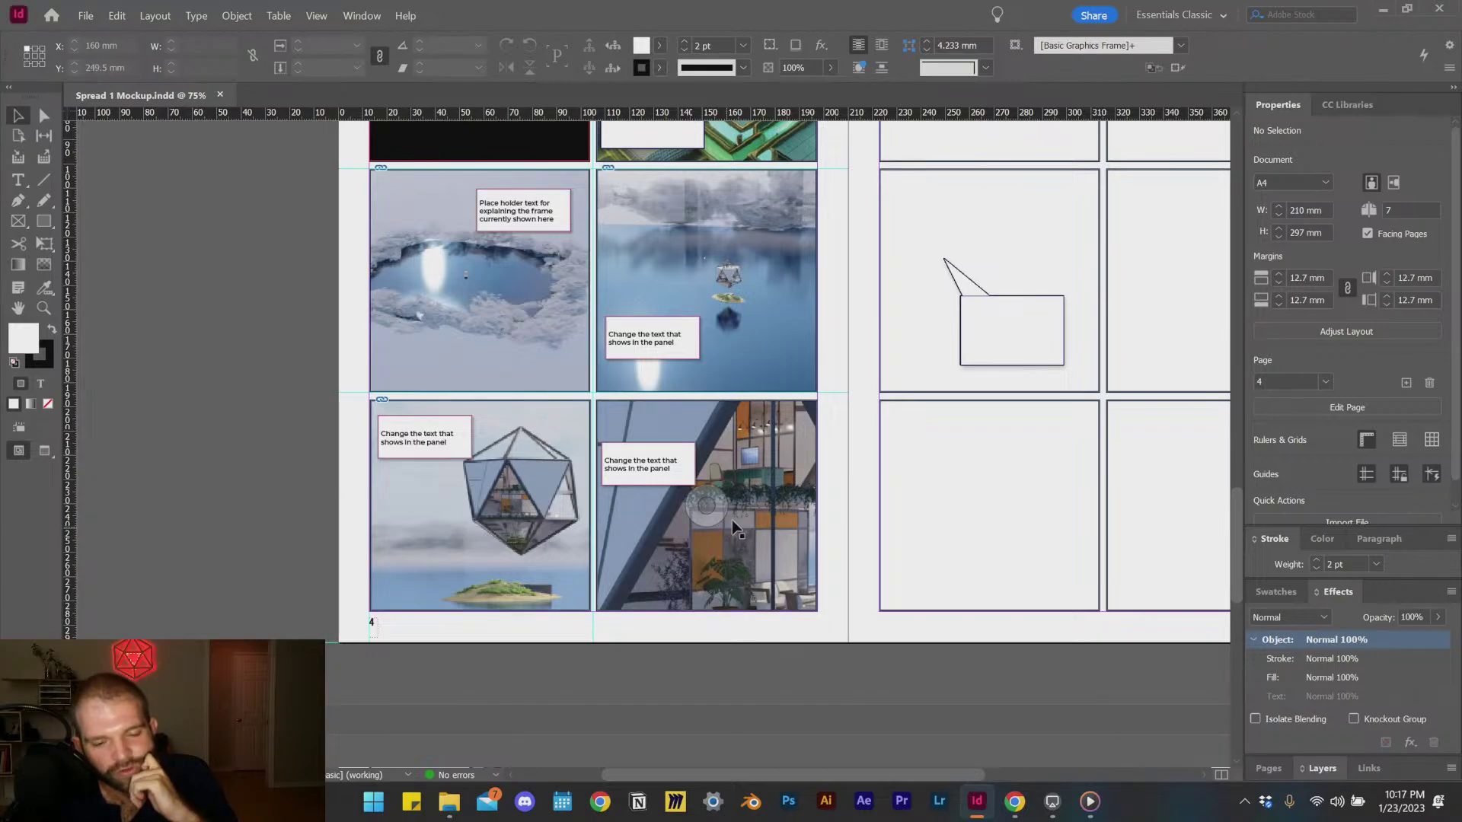
scroll(687, 561, up, 3)
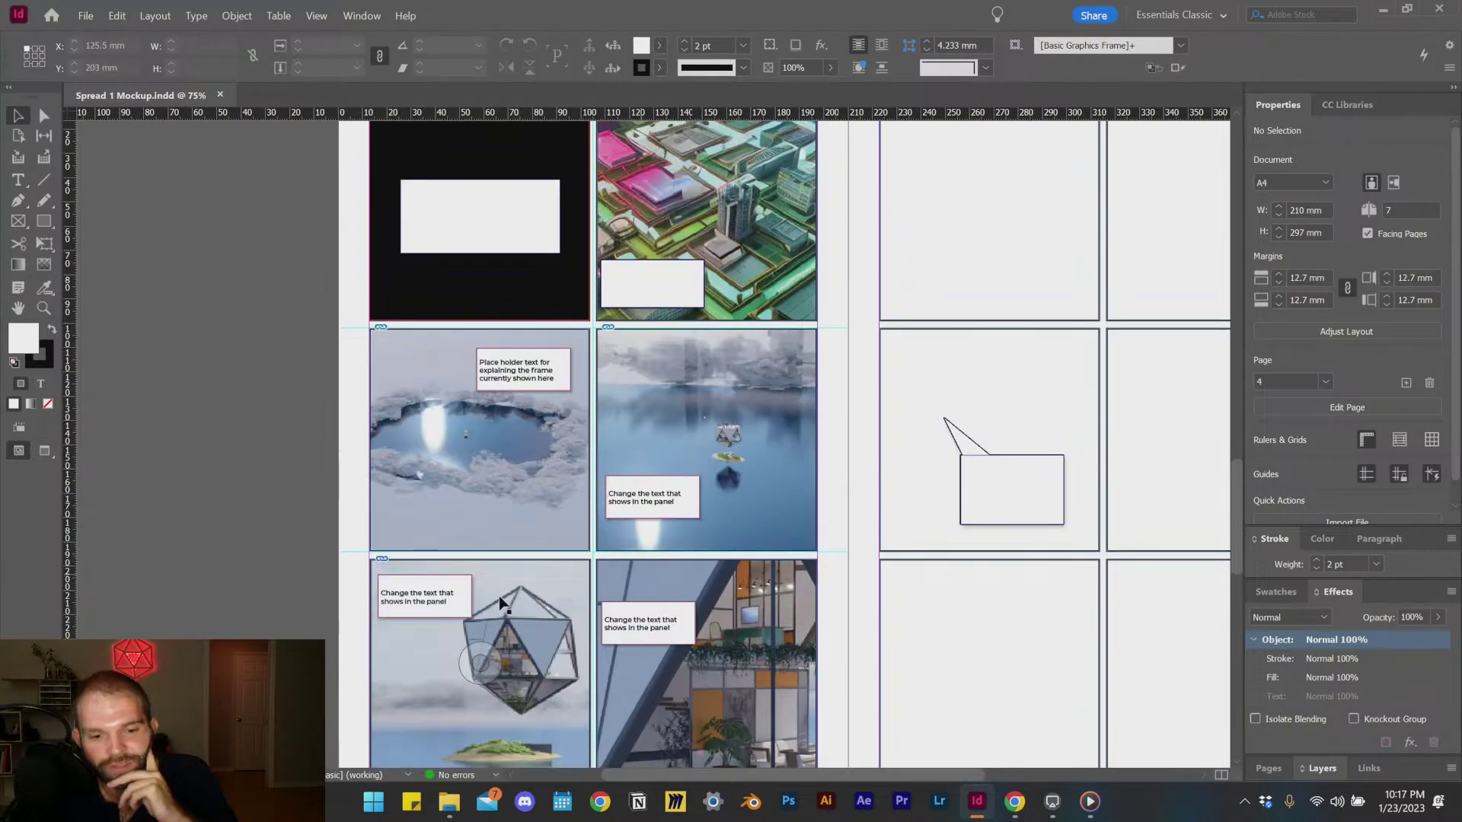
key(ctrl+minus)
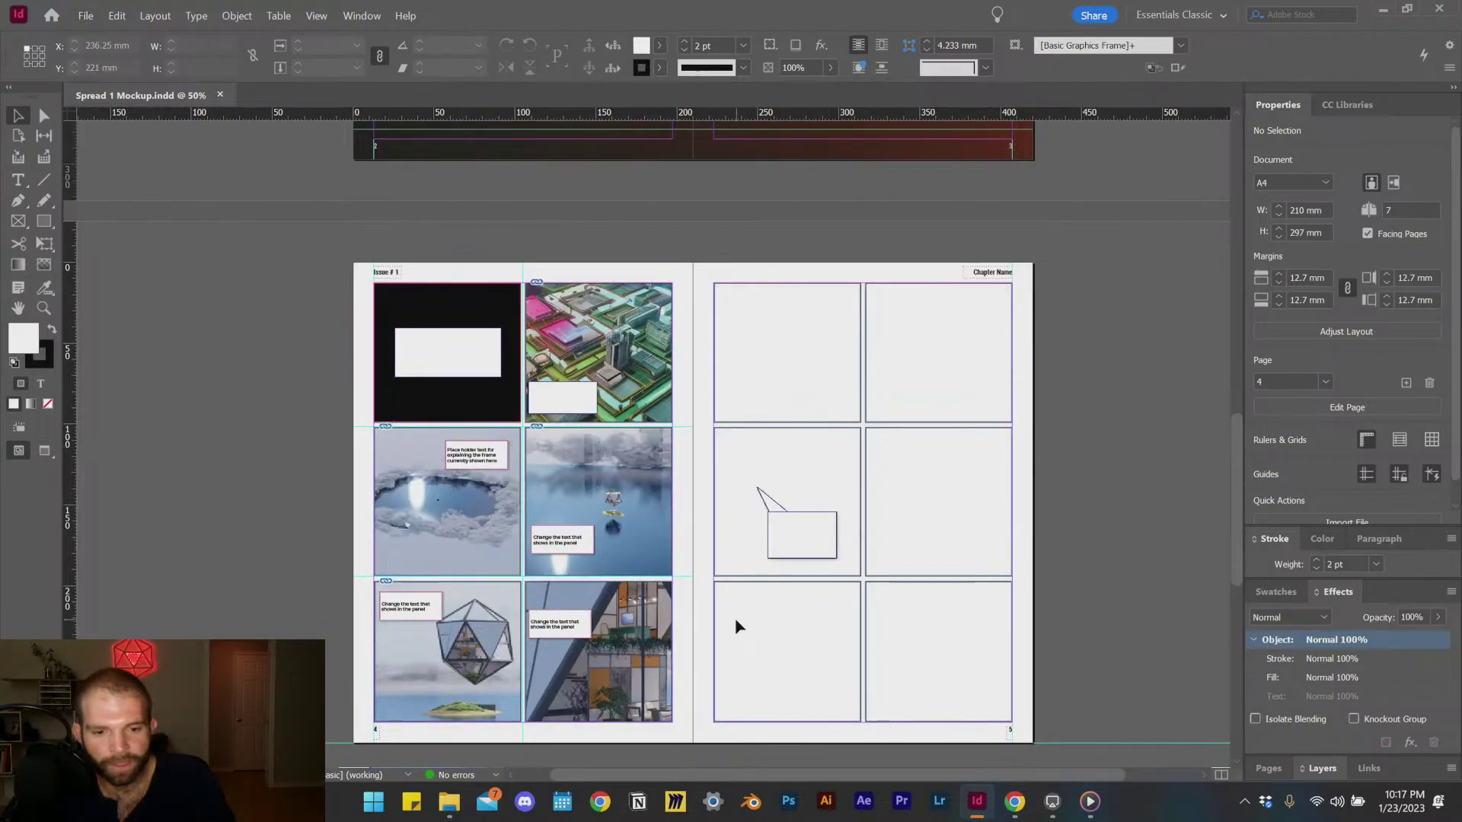
scroll(727, 575, down, 1)
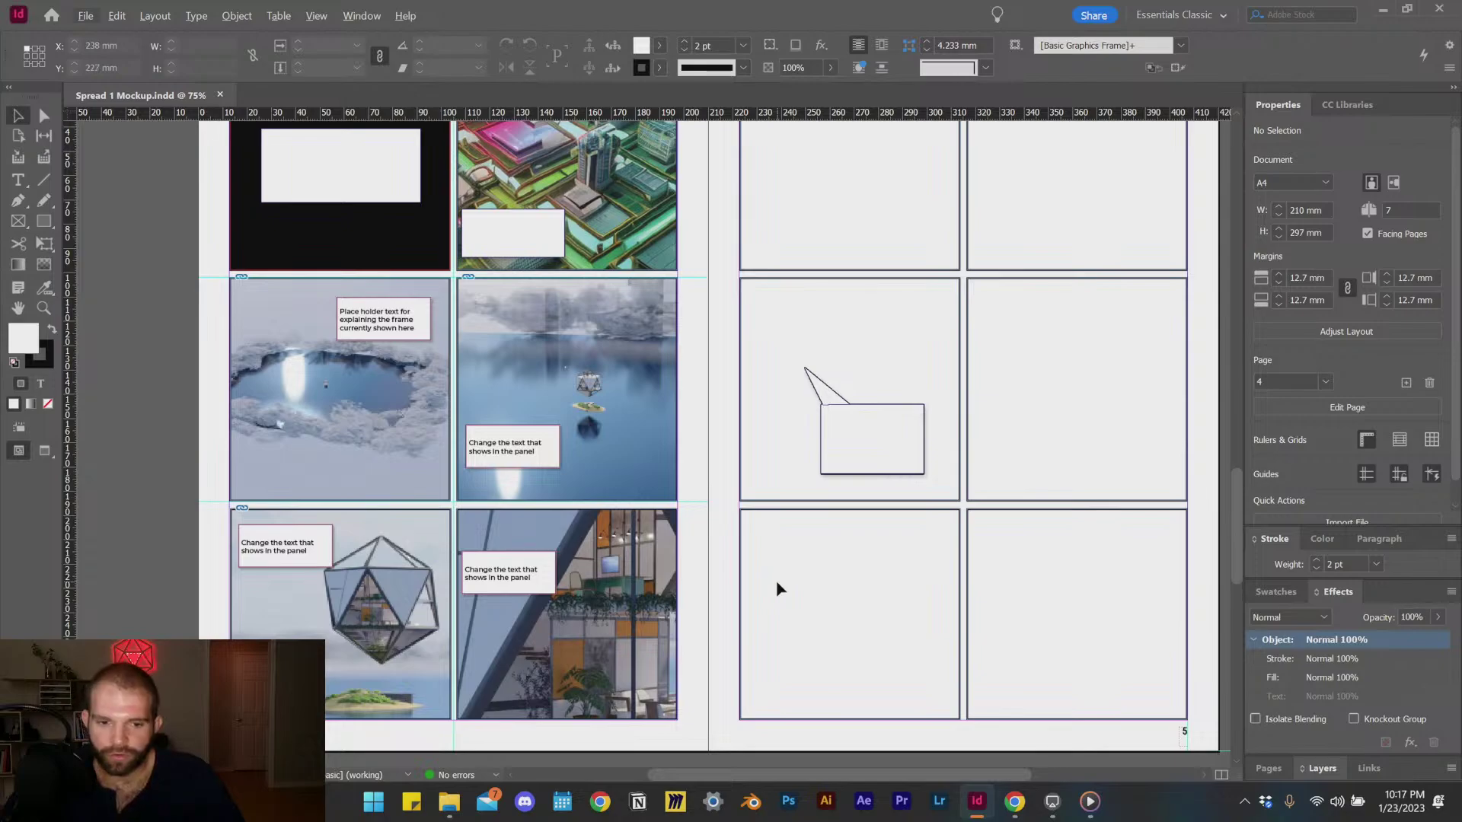
scroll(770, 570, down, 1)
alt+scroll(769, 582, down, 1)
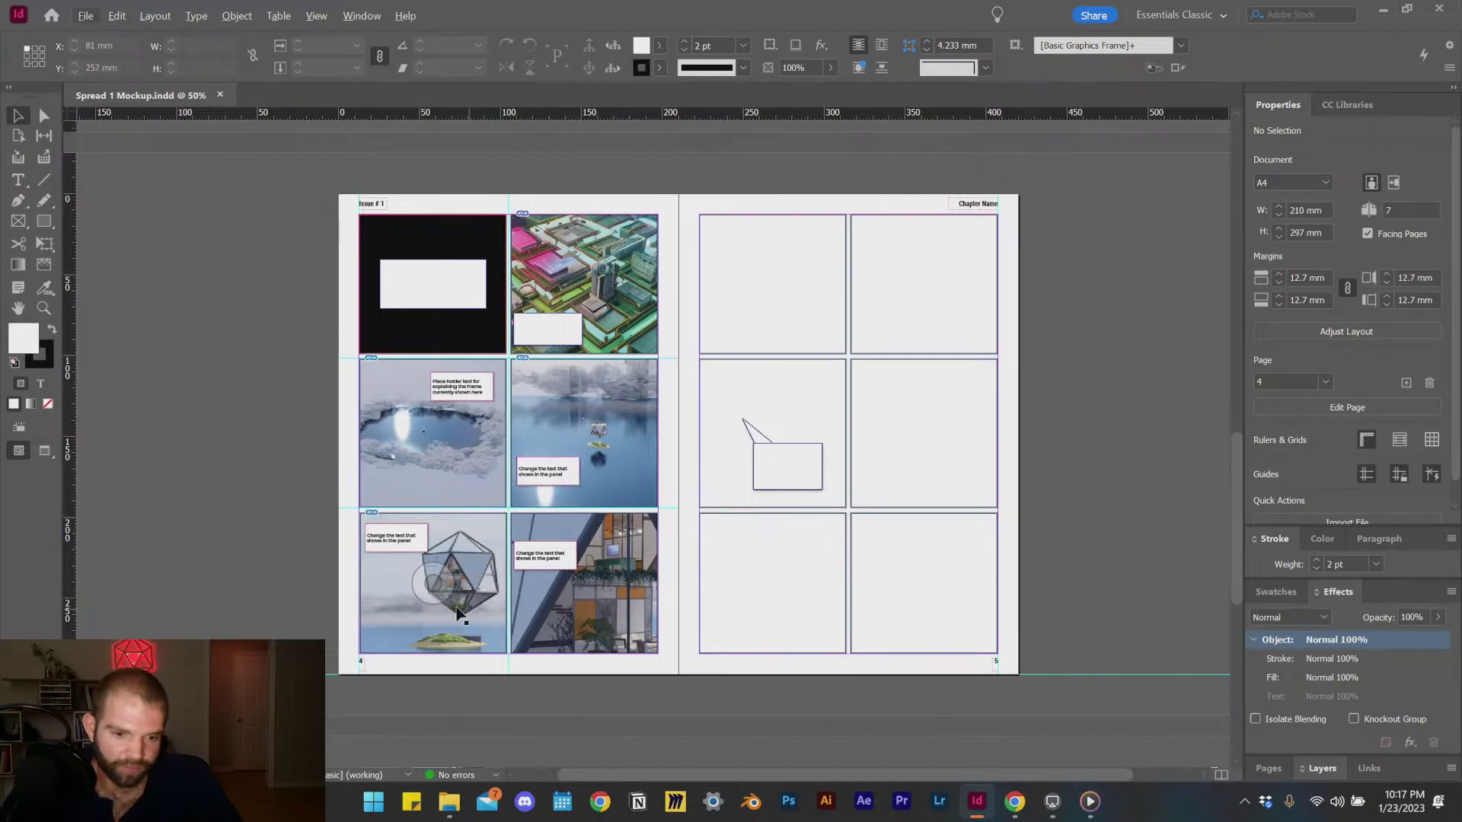
drag(579, 428, 576, 587)
Step: Look over the title spread before the comic panels and the blank spread on pages 6 and 7 after them
scroll(577, 587, up, 7)
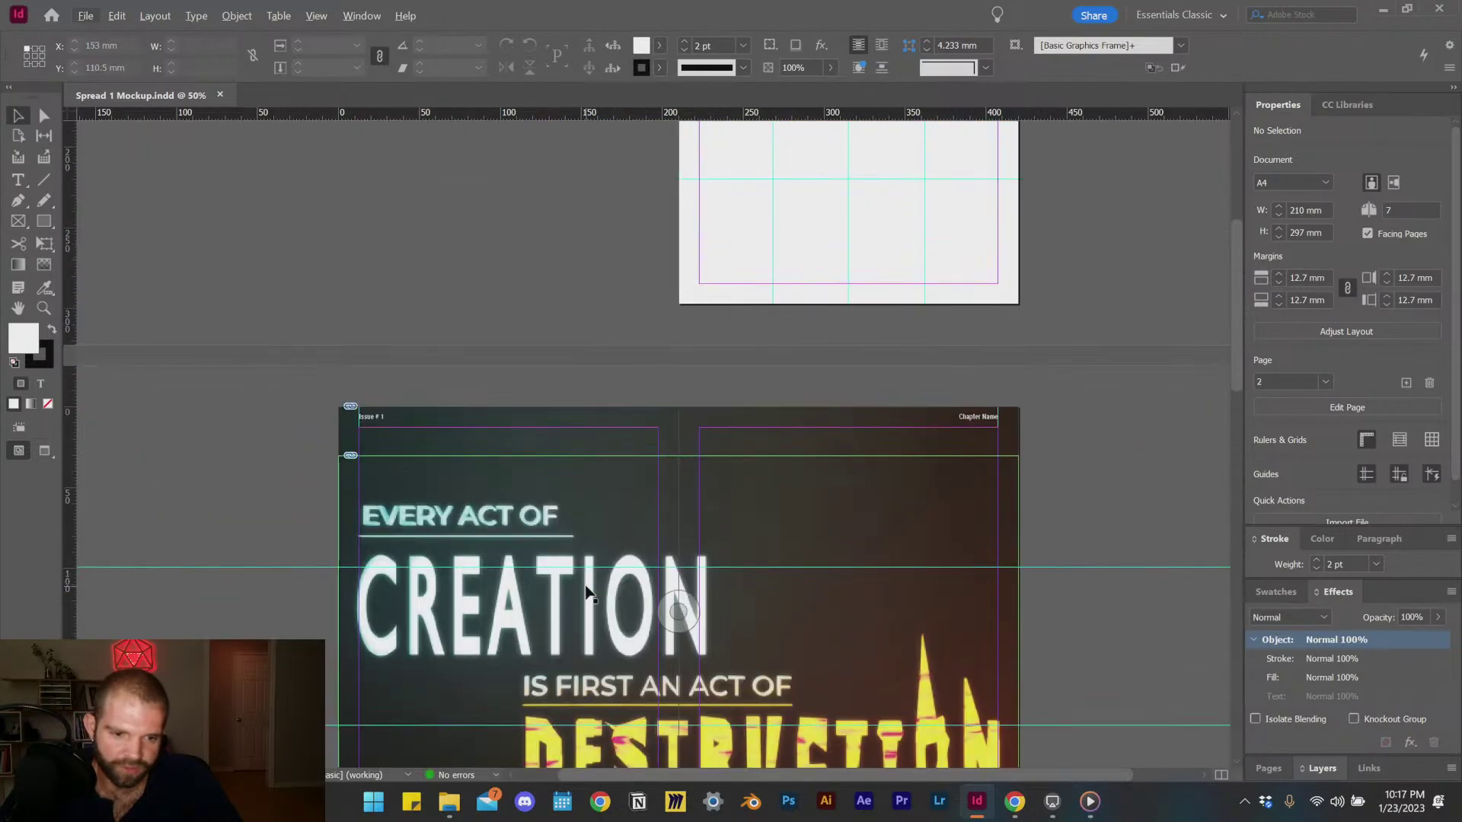
scroll(588, 580, down, 8)
scroll(598, 586, down, 2)
scroll(611, 540, up, 4)
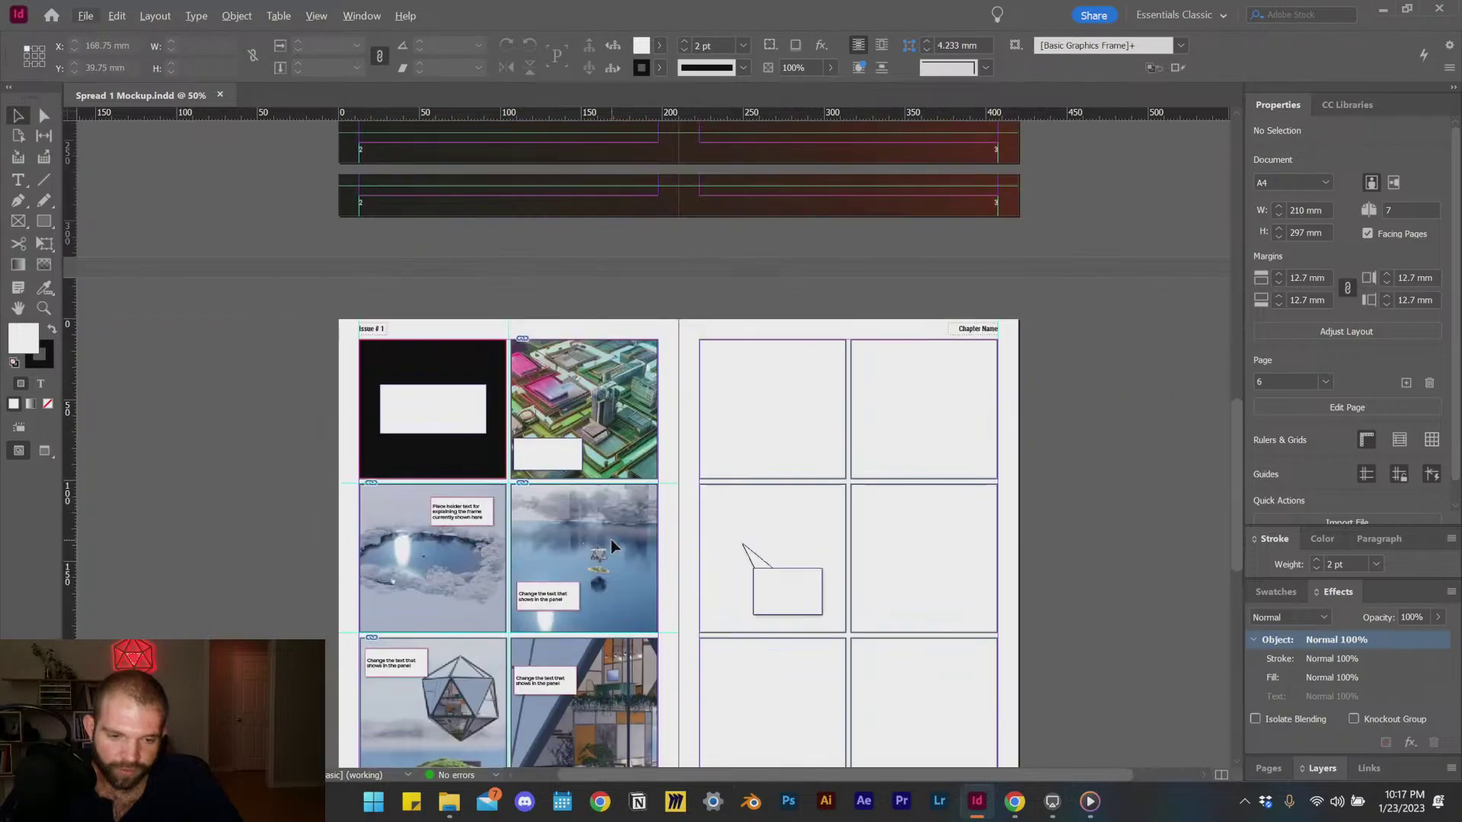
scroll(611, 539, down, 2)
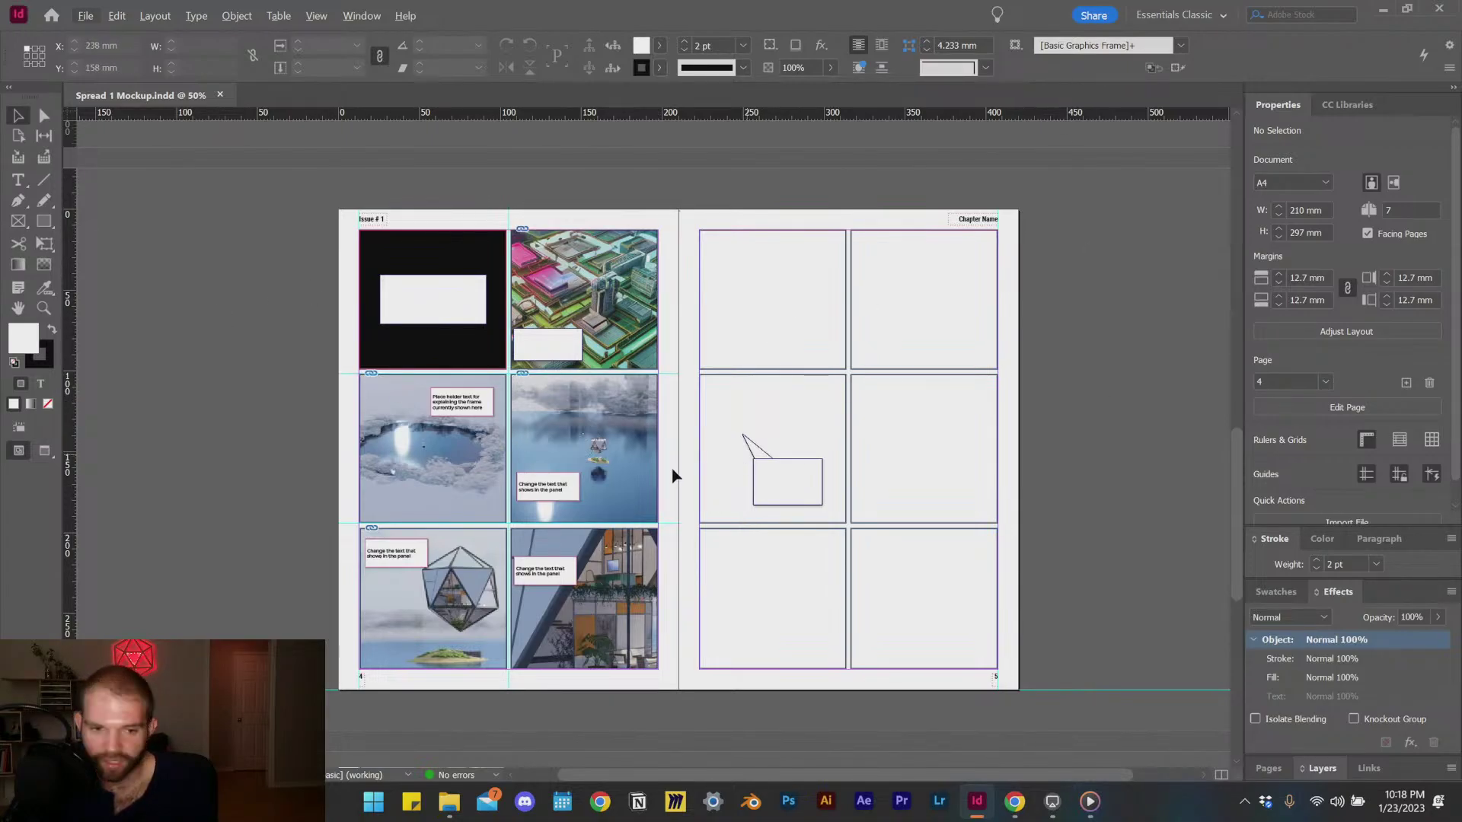
scroll(682, 336, down, 6)
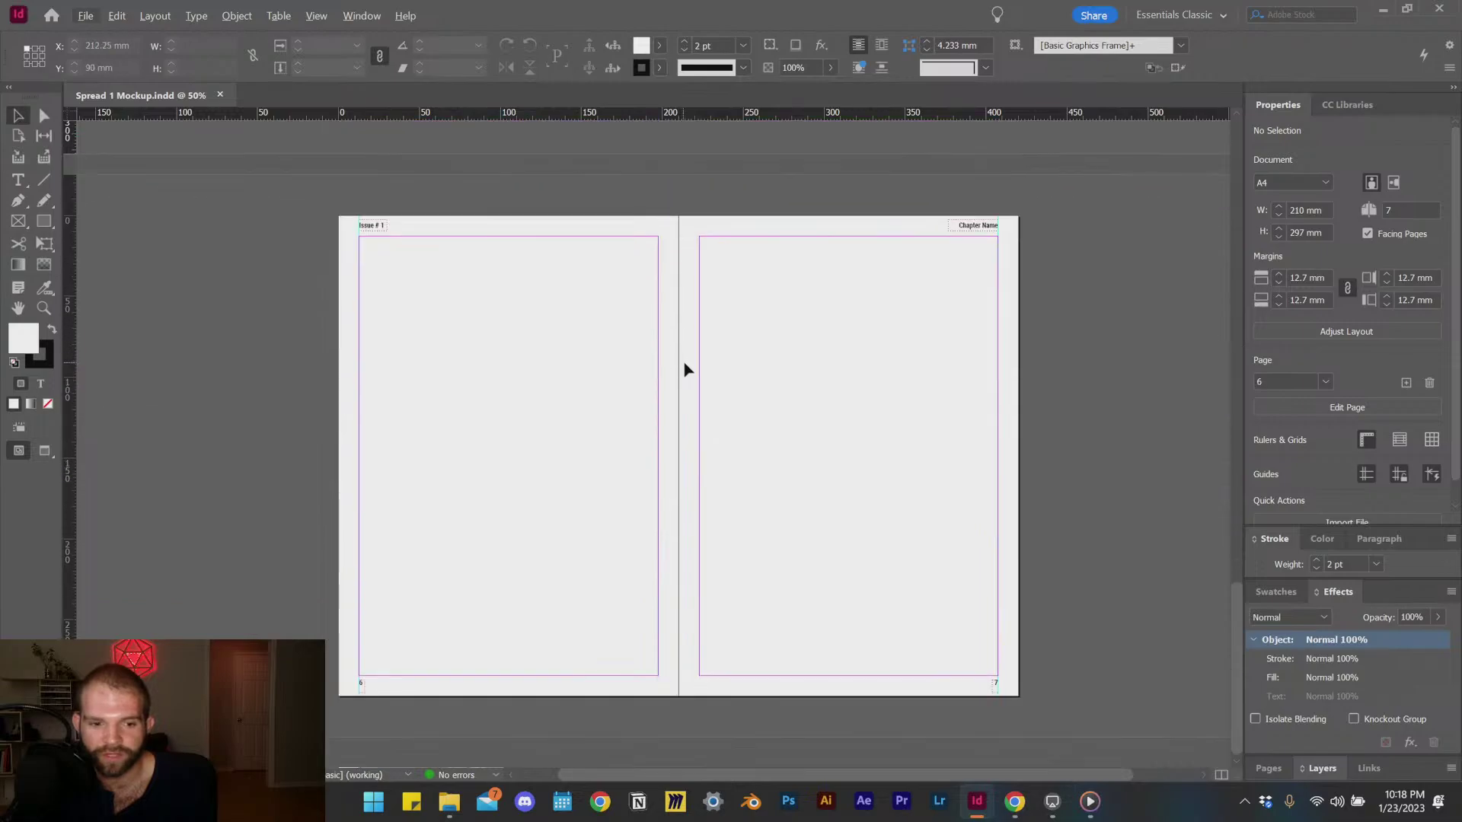
scroll(686, 366, up, 7)
scroll(730, 433, down, 2)
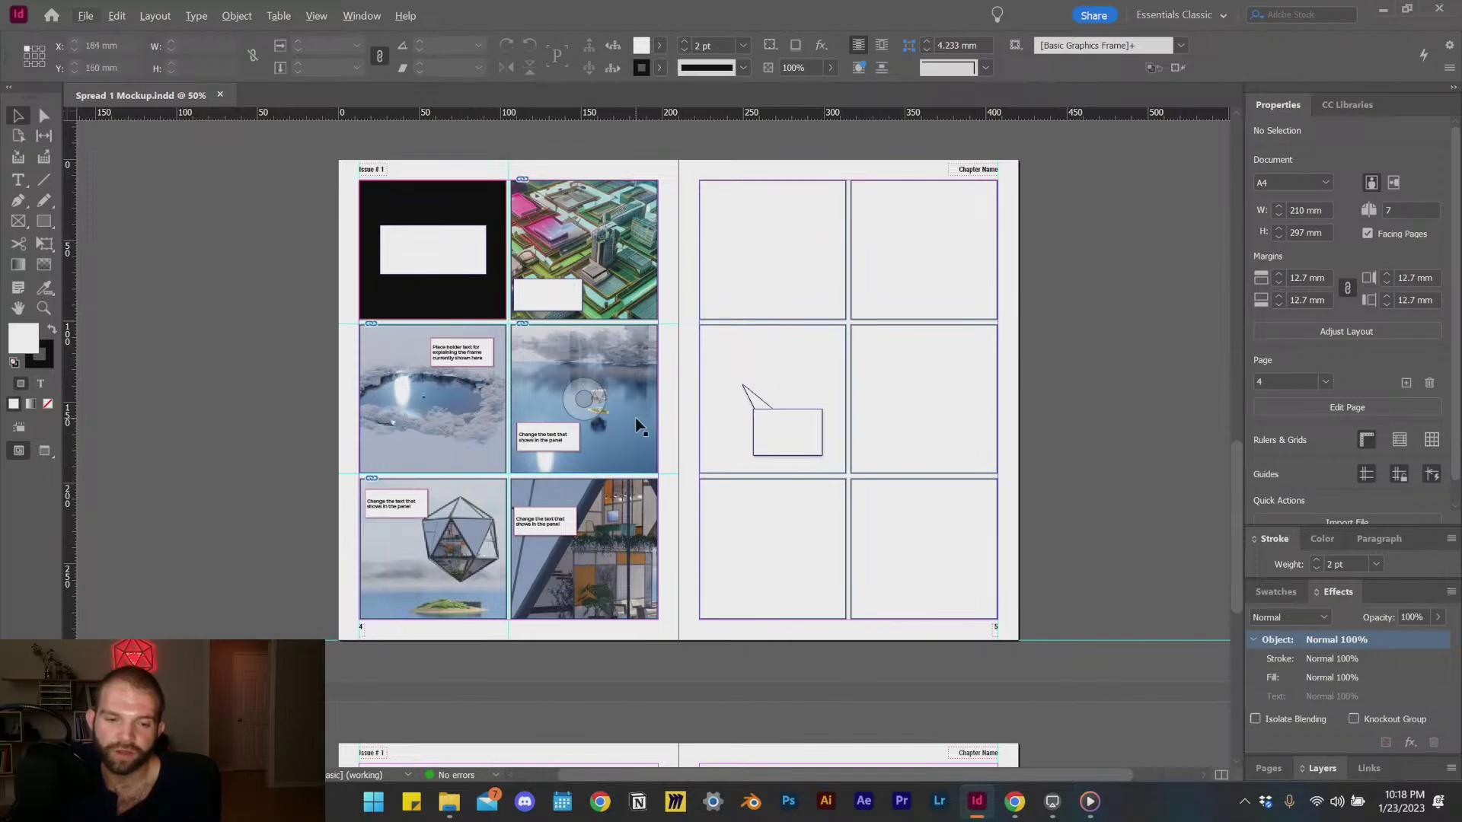
scroll(548, 487, up, 1)
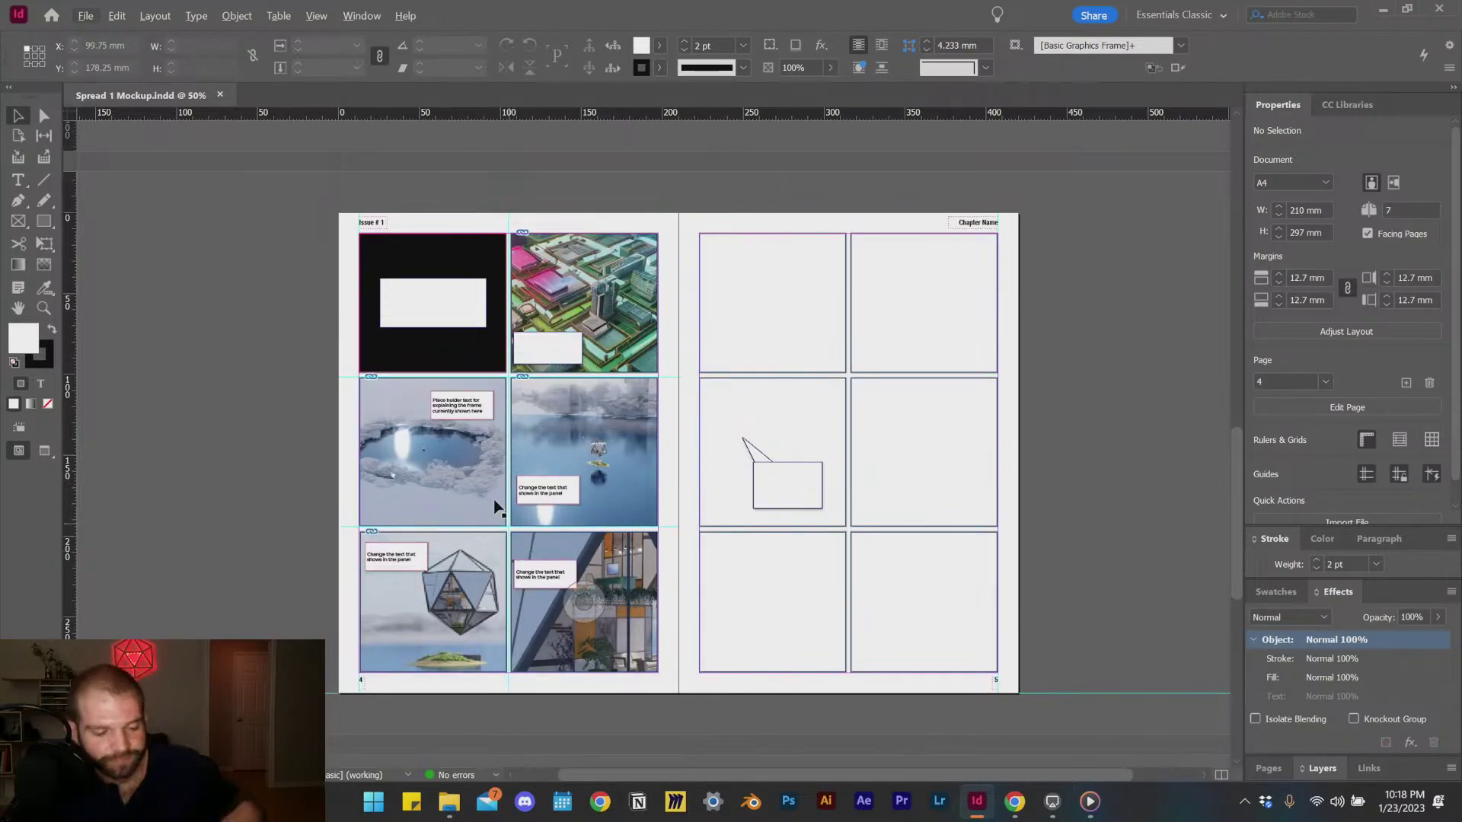
scroll(496, 508, up, 2)
scroll(496, 508, down, 1)
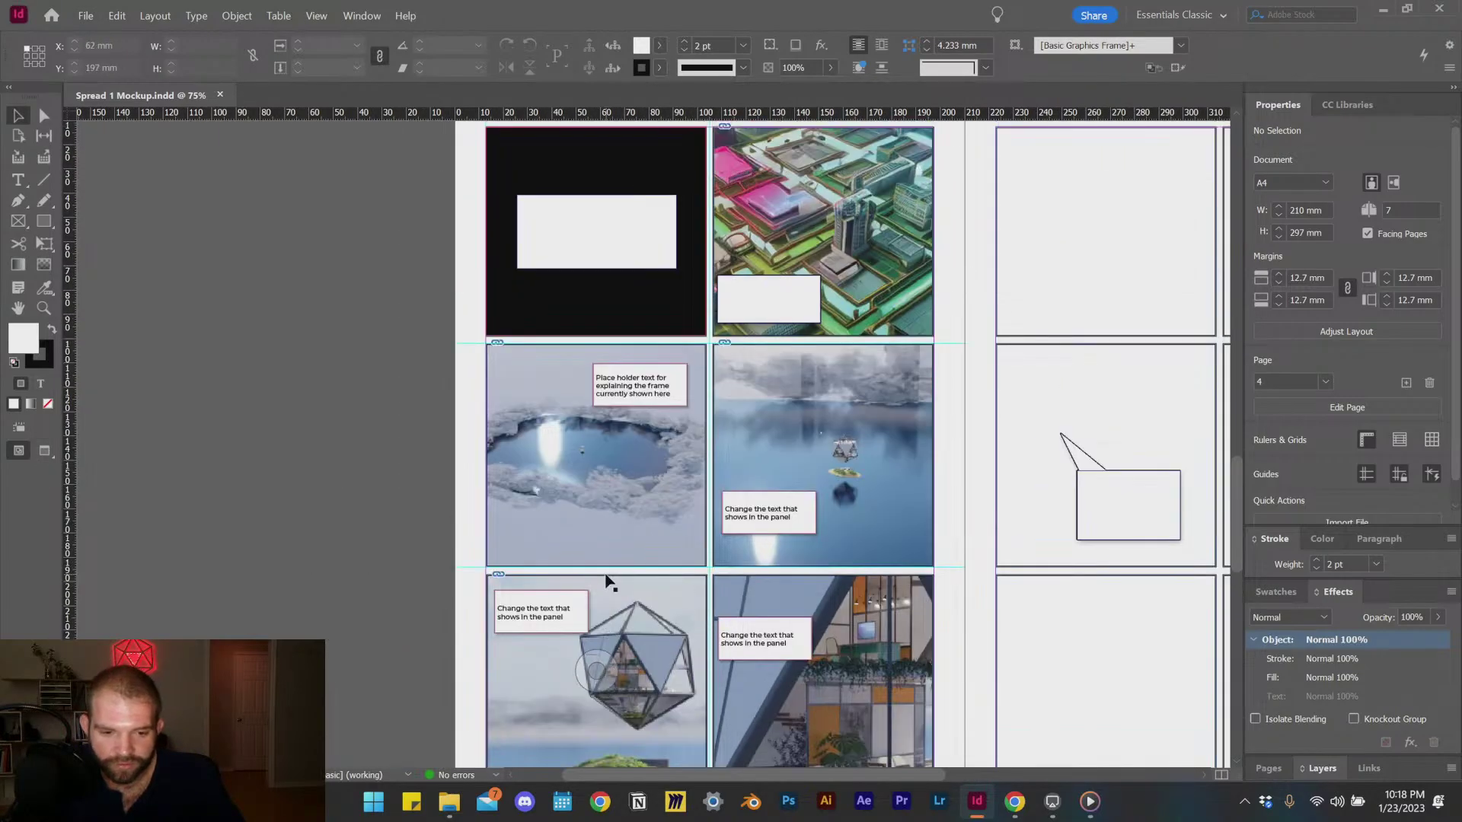
scroll(469, 551, down, 1)
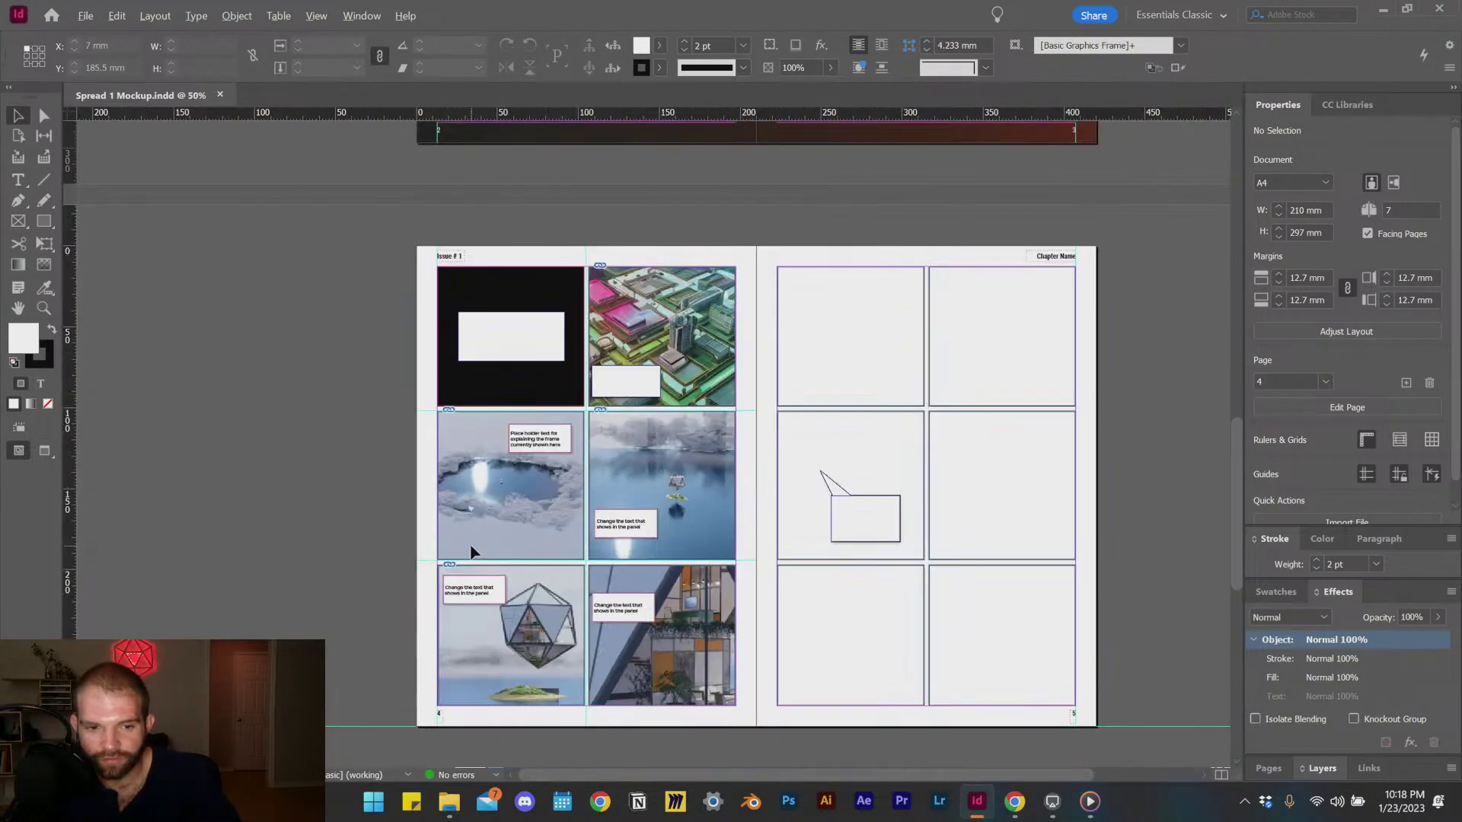
scroll(497, 571, up, 1)
scroll(348, 596, down, 1)
scroll(367, 597, up, 1)
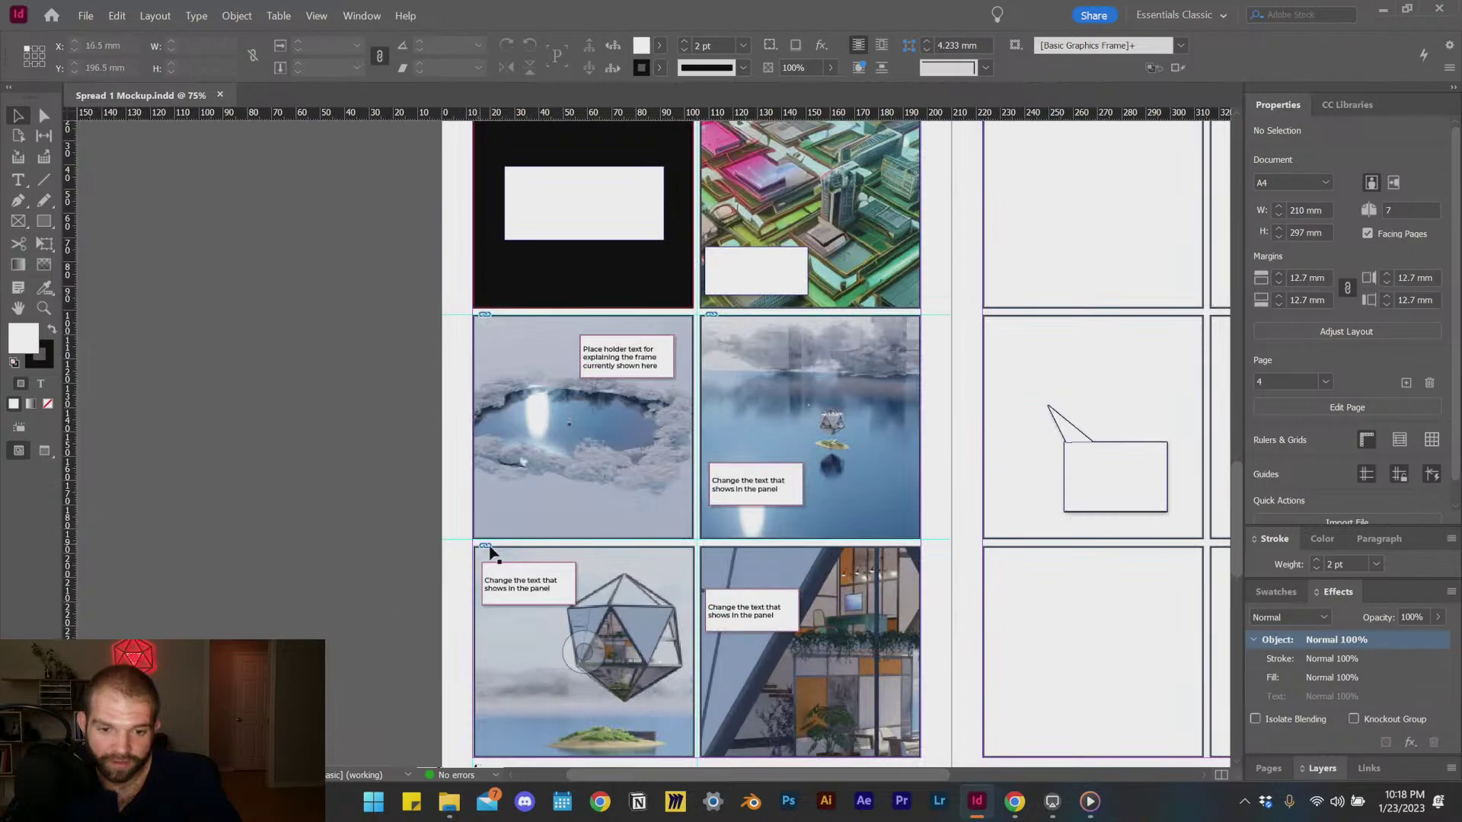
scroll(436, 553, down, 1)
scroll(401, 571, up, 1)
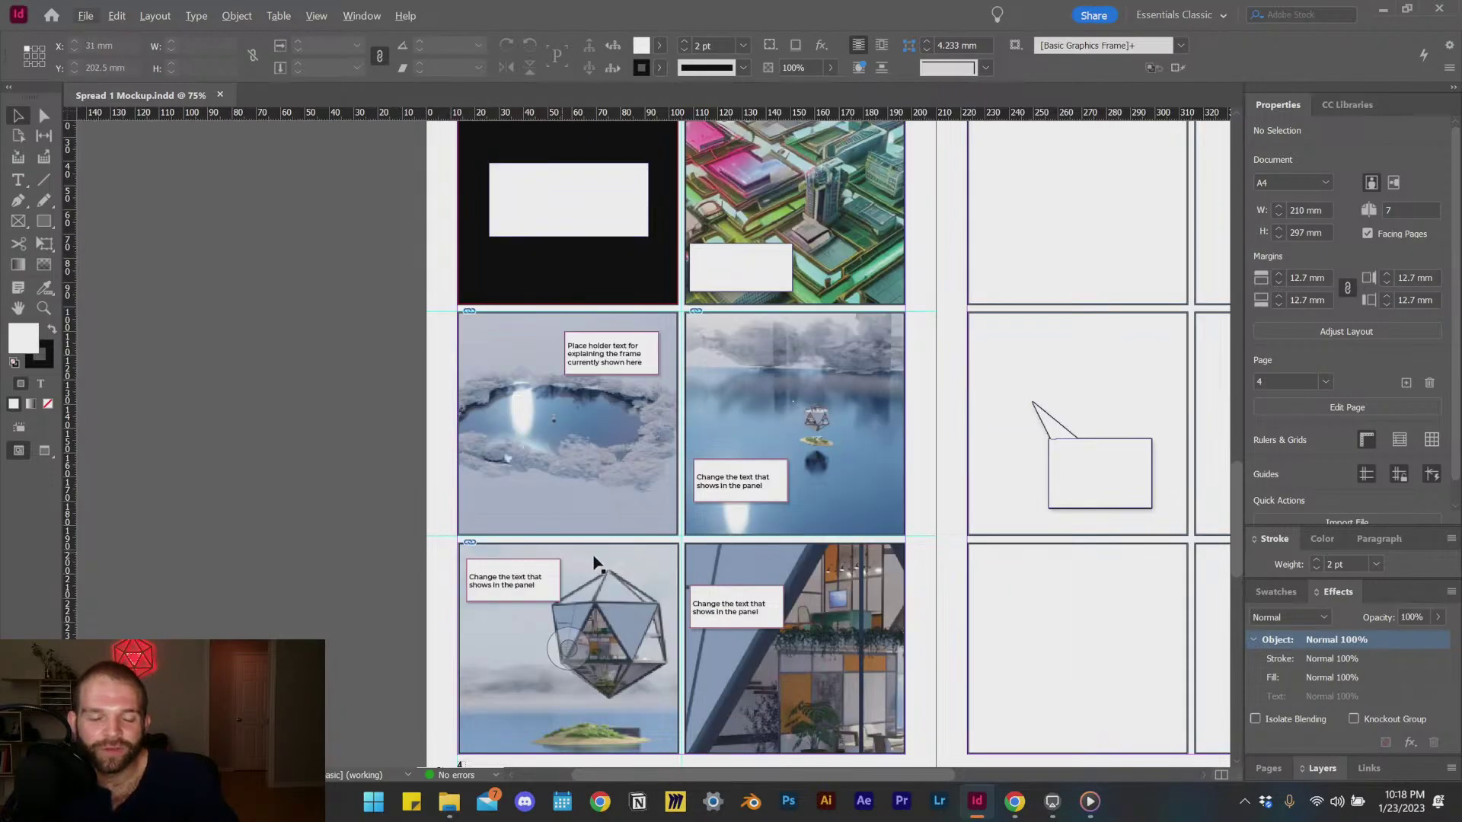
scroll(488, 572, up, 1)
scroll(440, 564, down, 1)
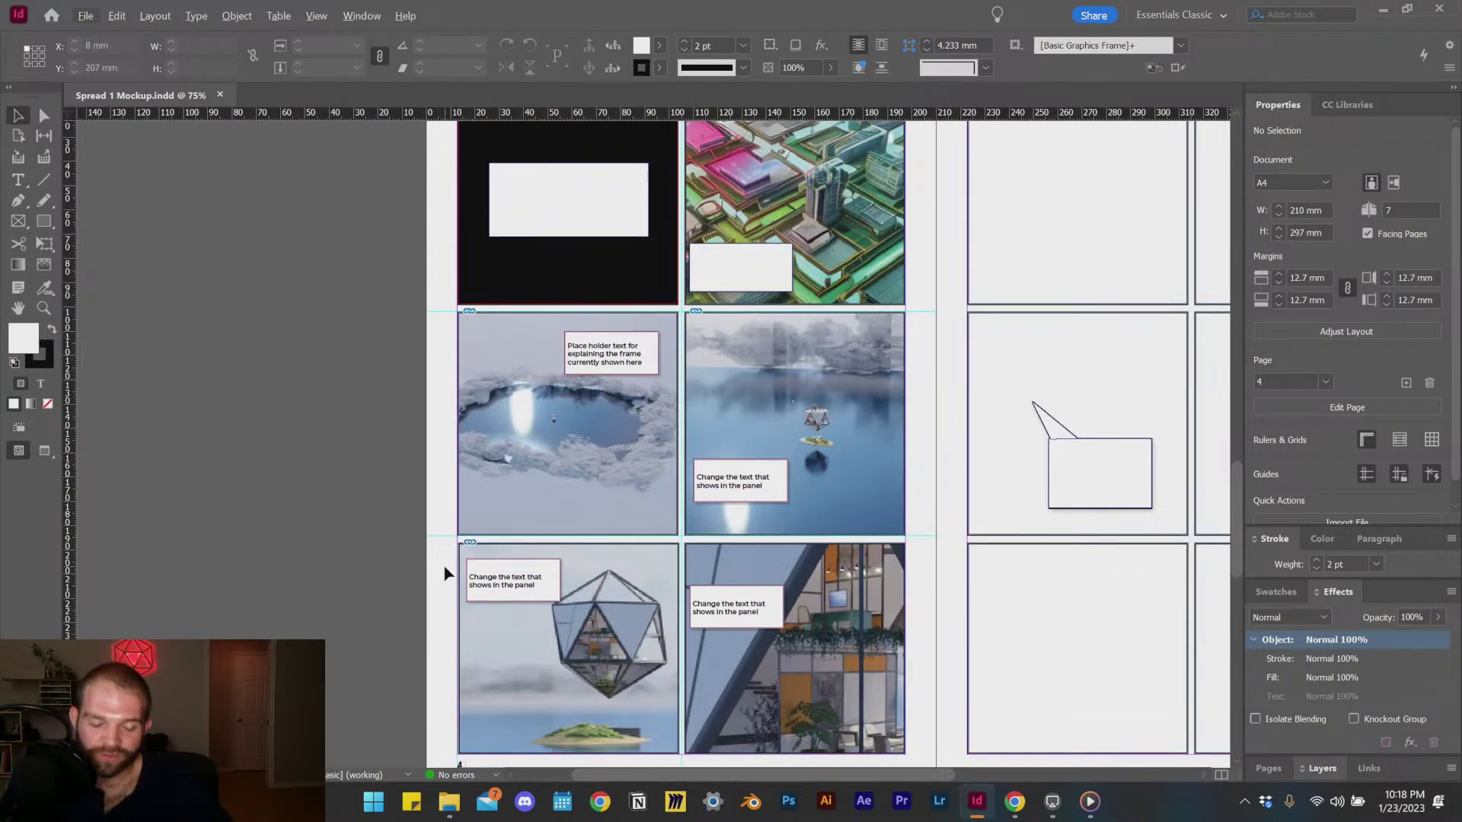